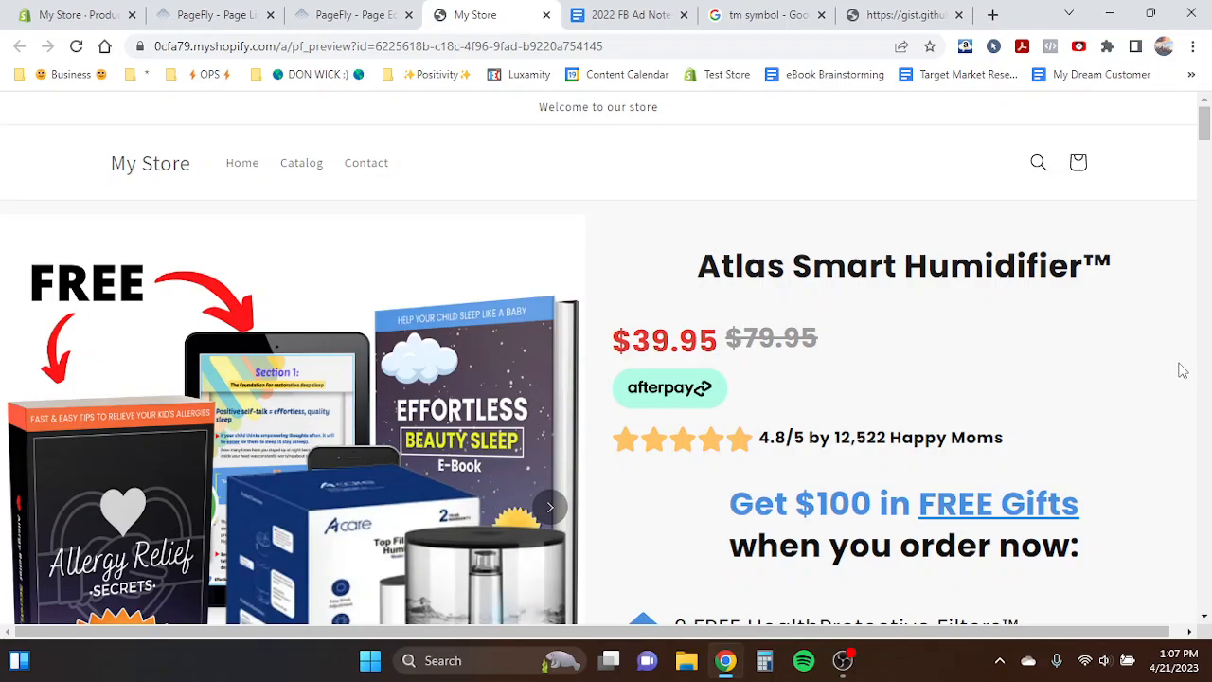
- Scroll through the Atlas Smart Humidifier™ product page preview on the storefront
scroll(1183, 371, "down", 4)
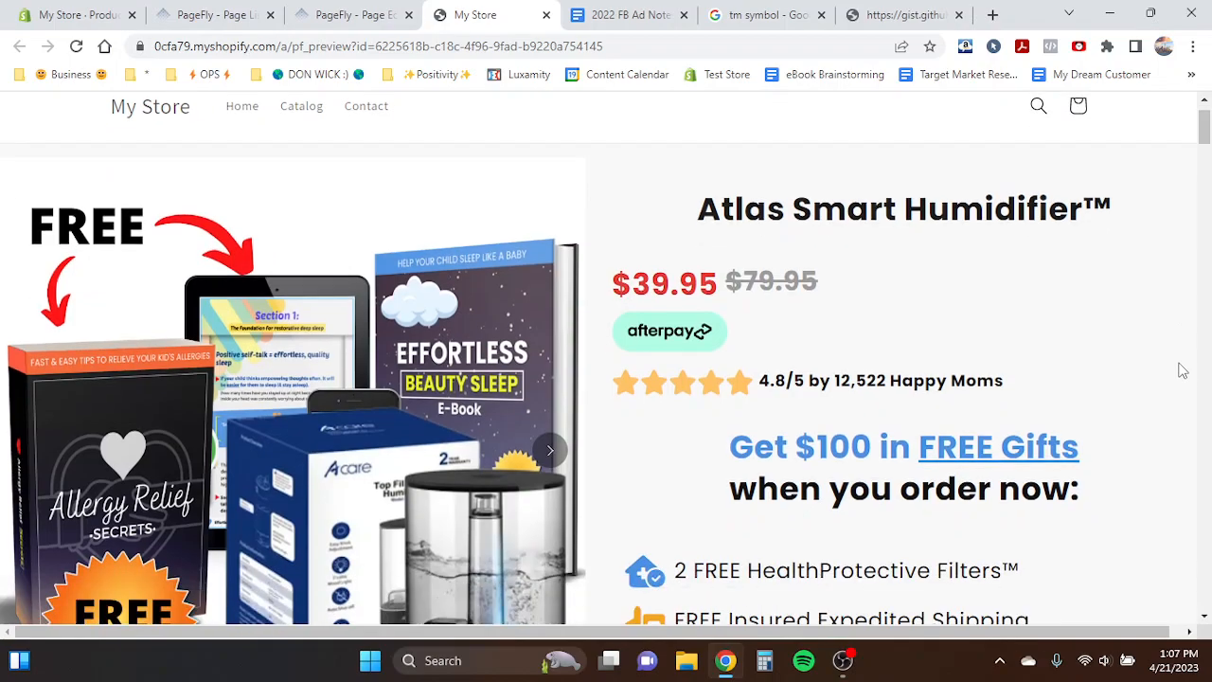
scroll(1183, 370, "down", 3)
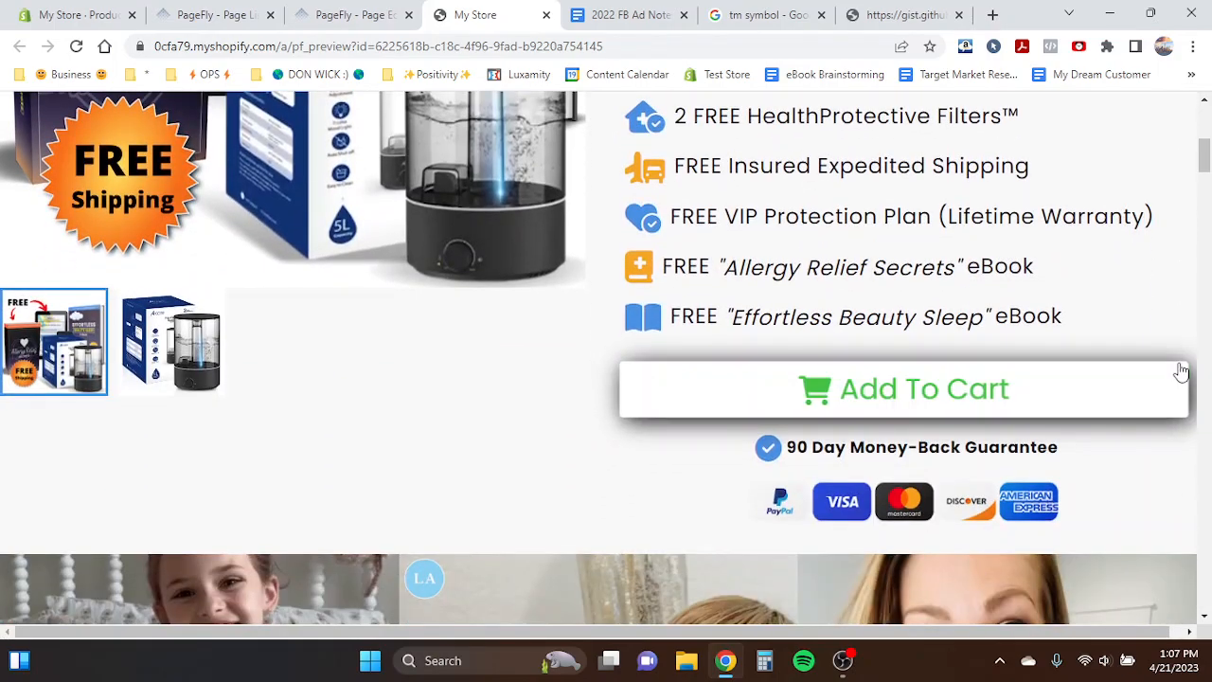
scroll(1182, 392, "down", 9)
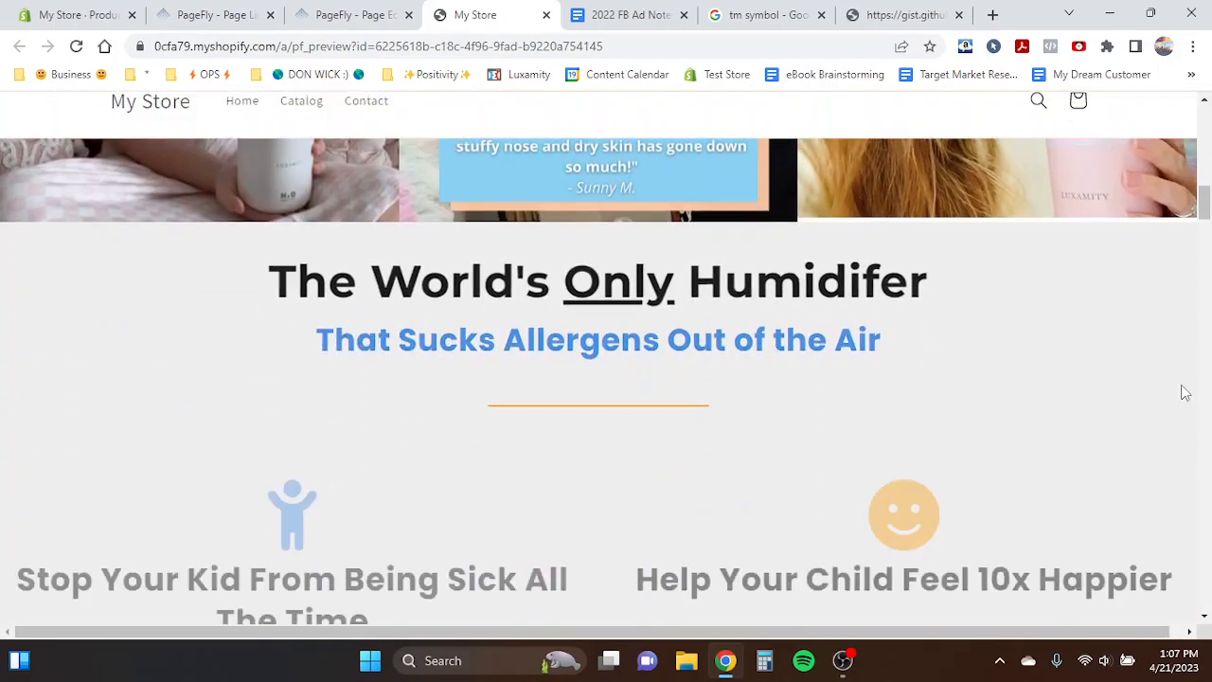
scroll(1182, 392, "down", 12)
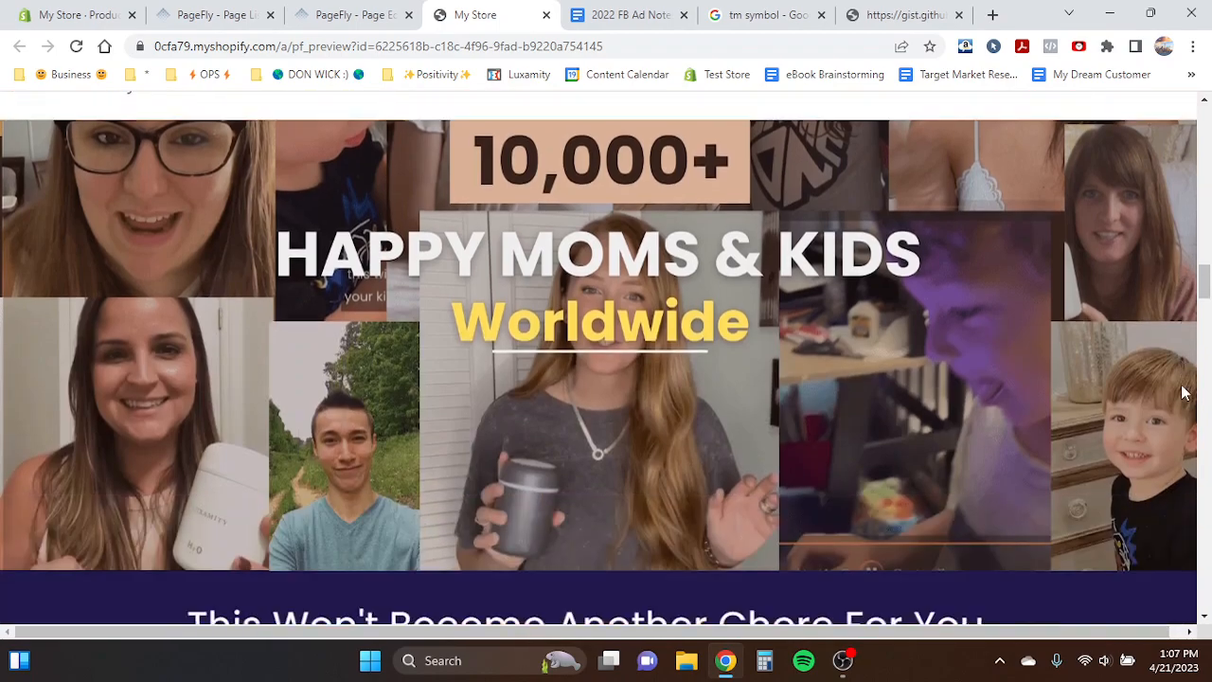
scroll(1182, 392, "down", 10)
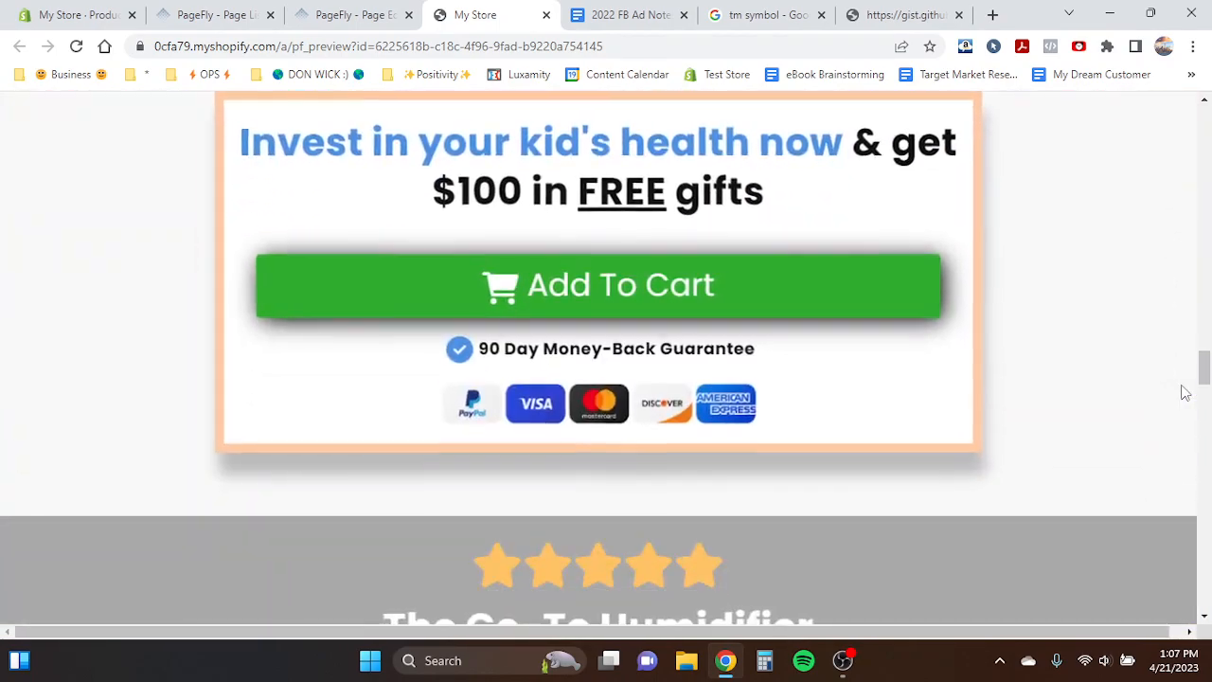
scroll(1182, 392, "down", 12)
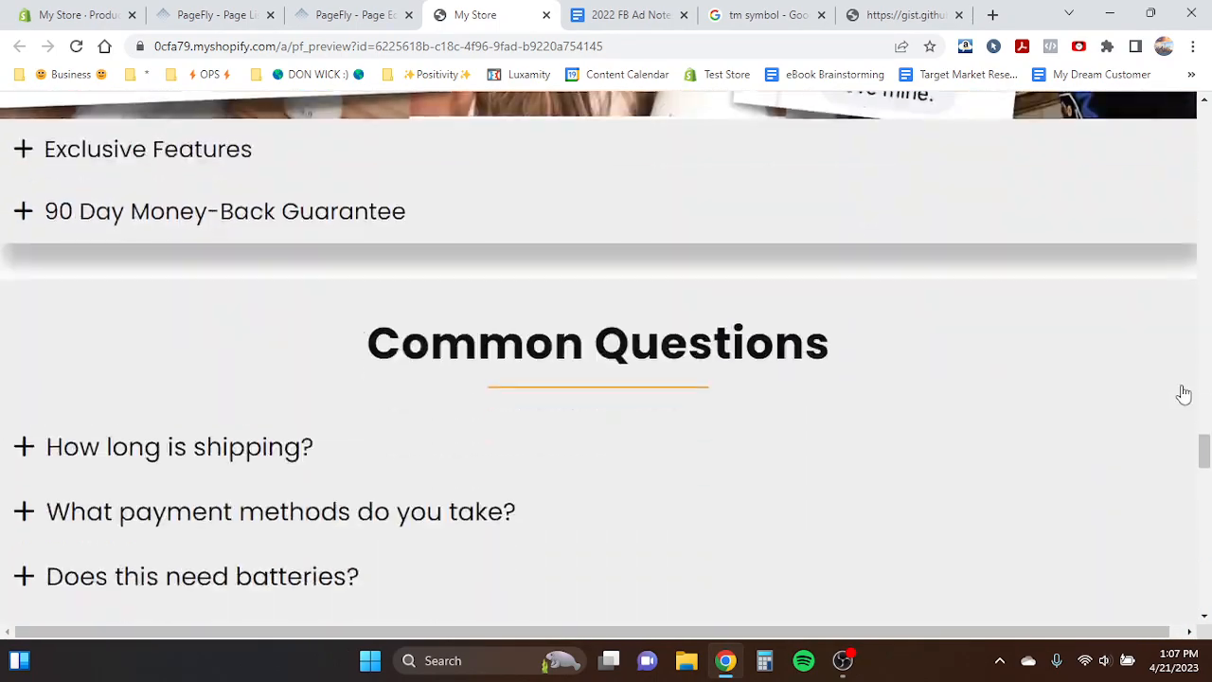
scroll(1182, 392, "down", 12)
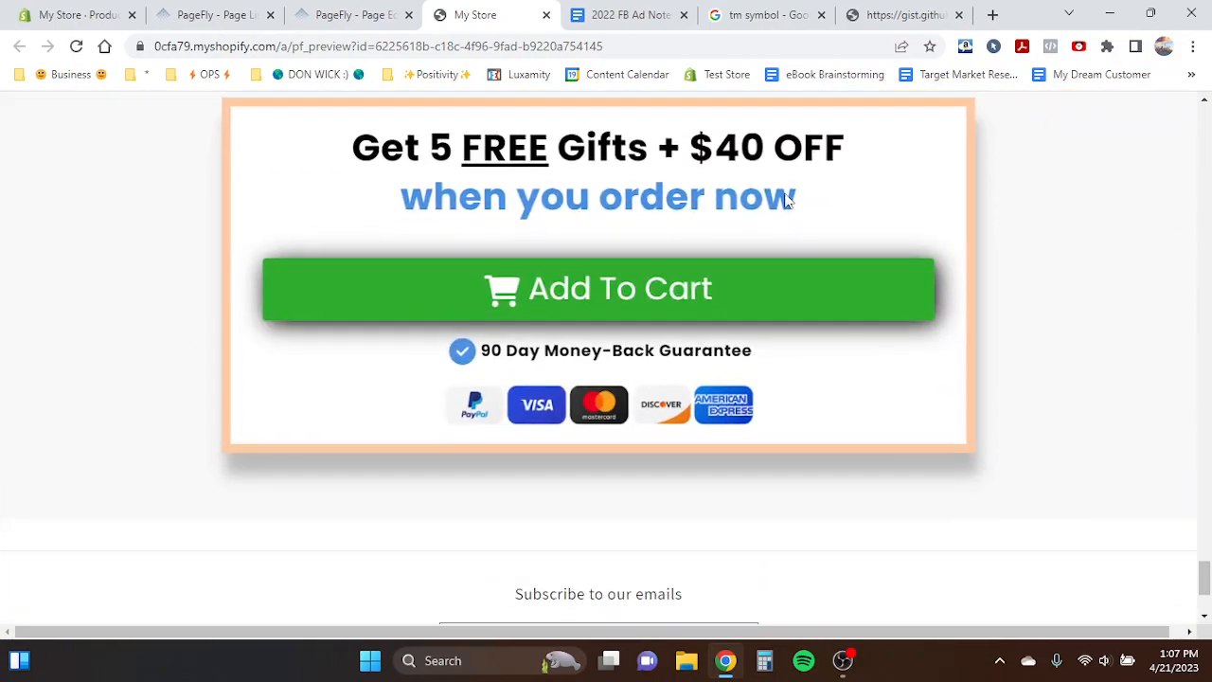
- Switch from the PageFly page editor to the PageFly product pages list
left_click(352, 14)
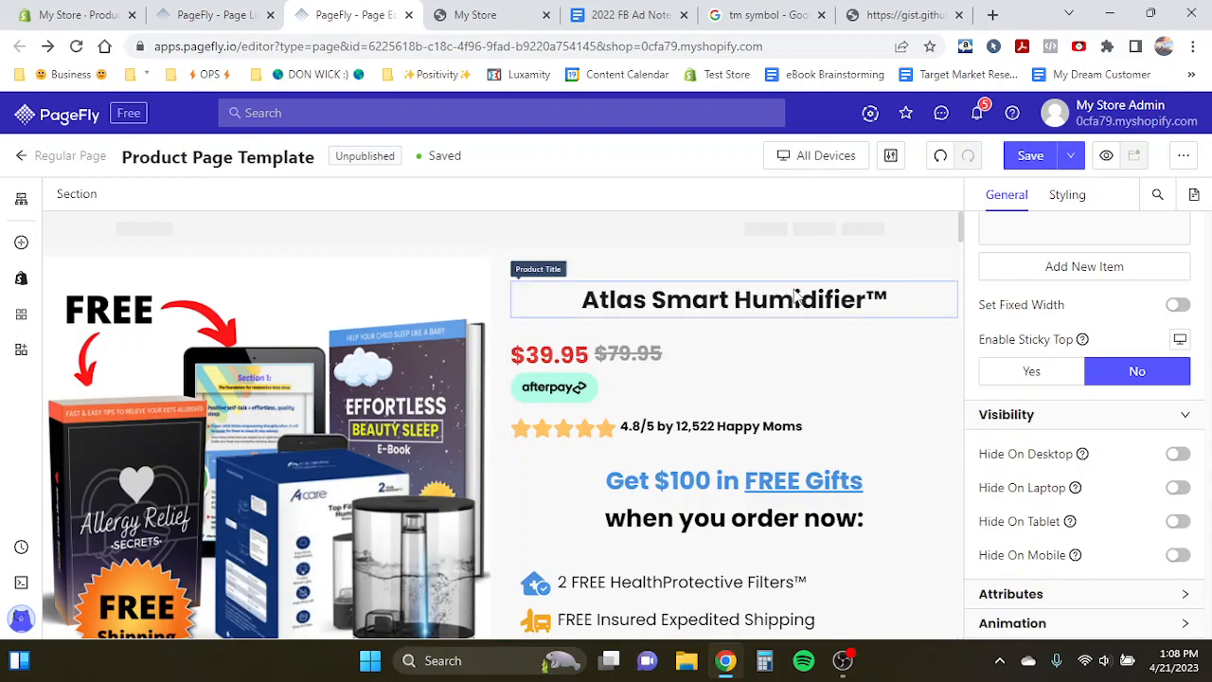
left_click(192, 15)
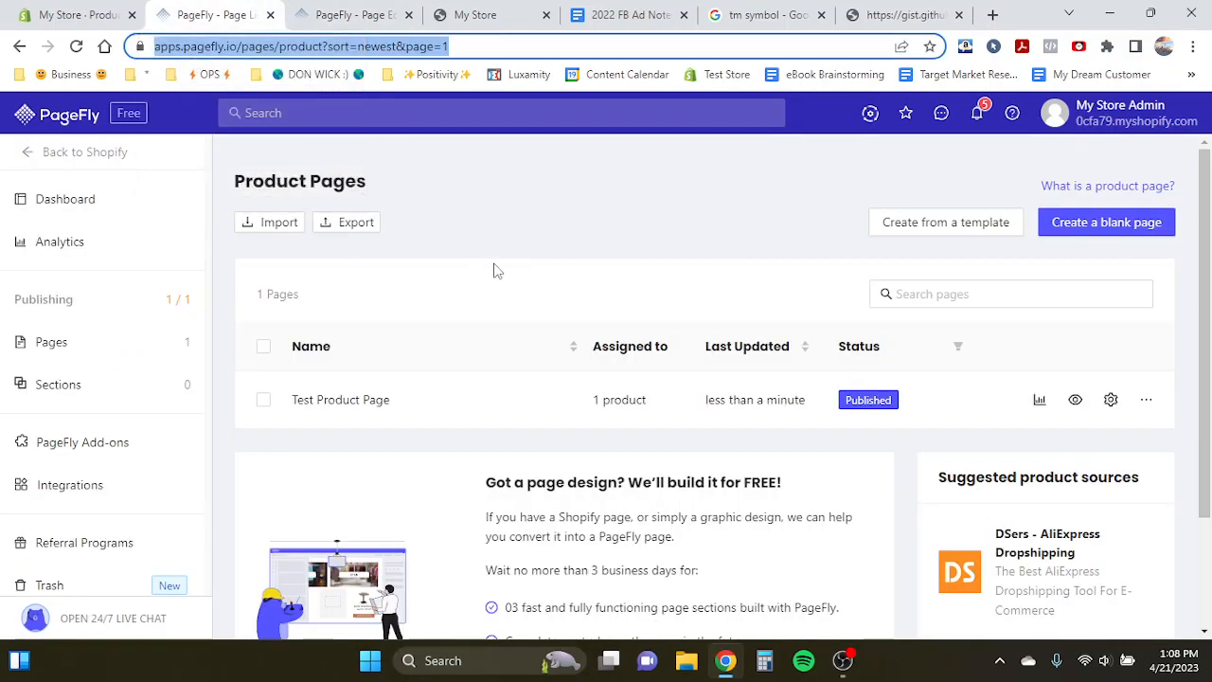
left_click(410, 251)
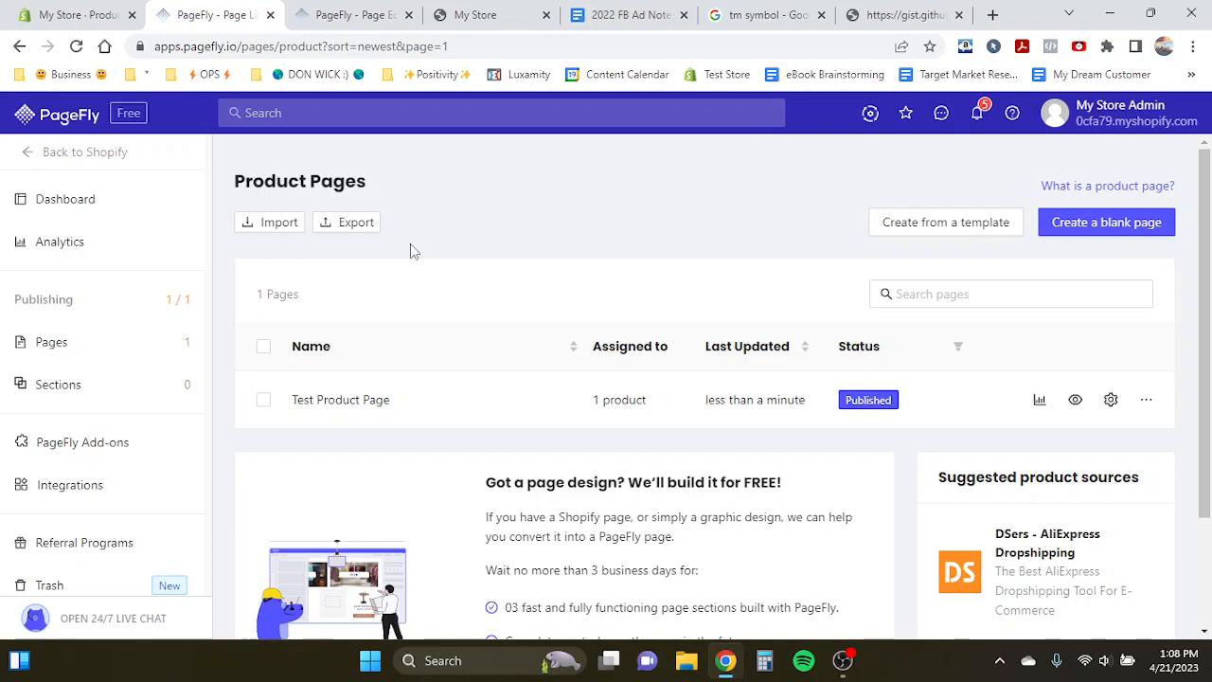
- Open the installed apps and sales channels list in the Shopify store settings
left_click(77, 14)
scroll(282, 303, "up", 3)
left_click(292, 182)
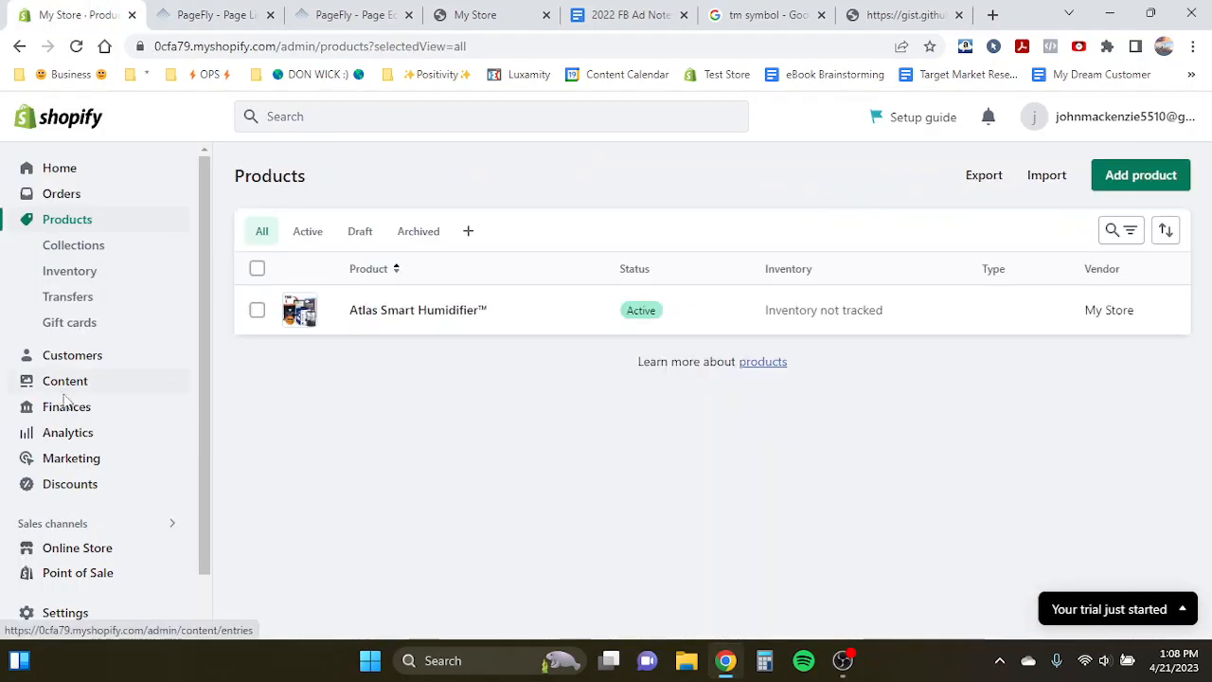
left_click(68, 552)
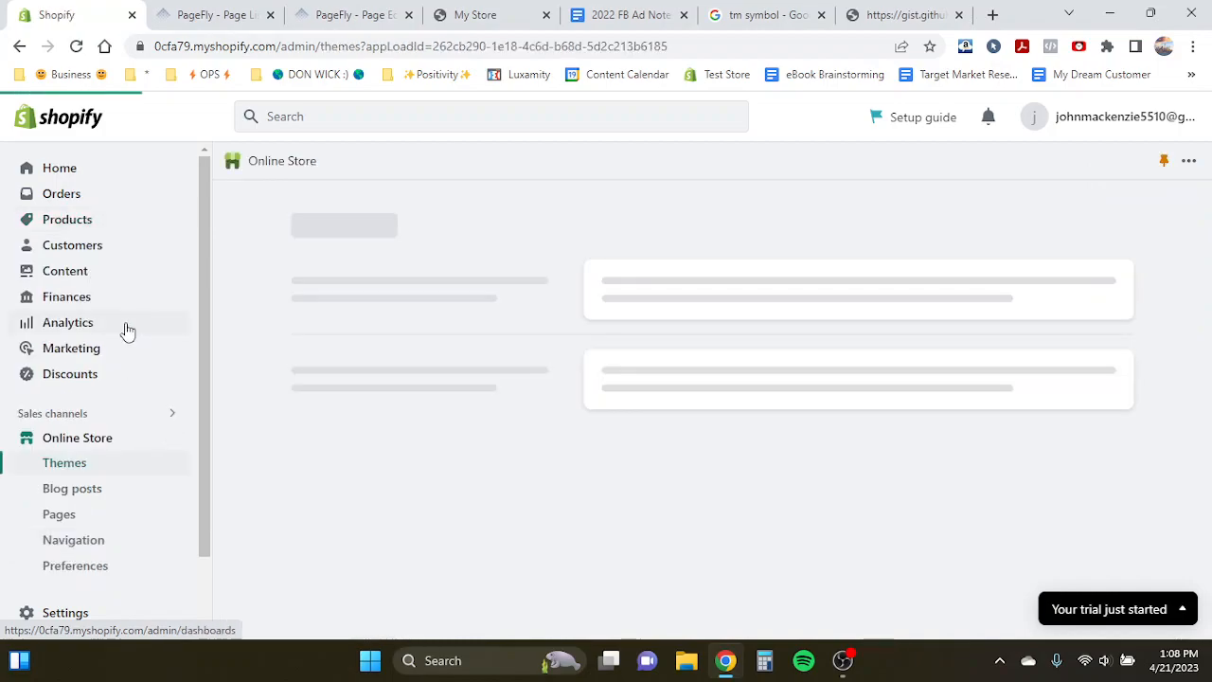
scroll(80, 493, "down", 2)
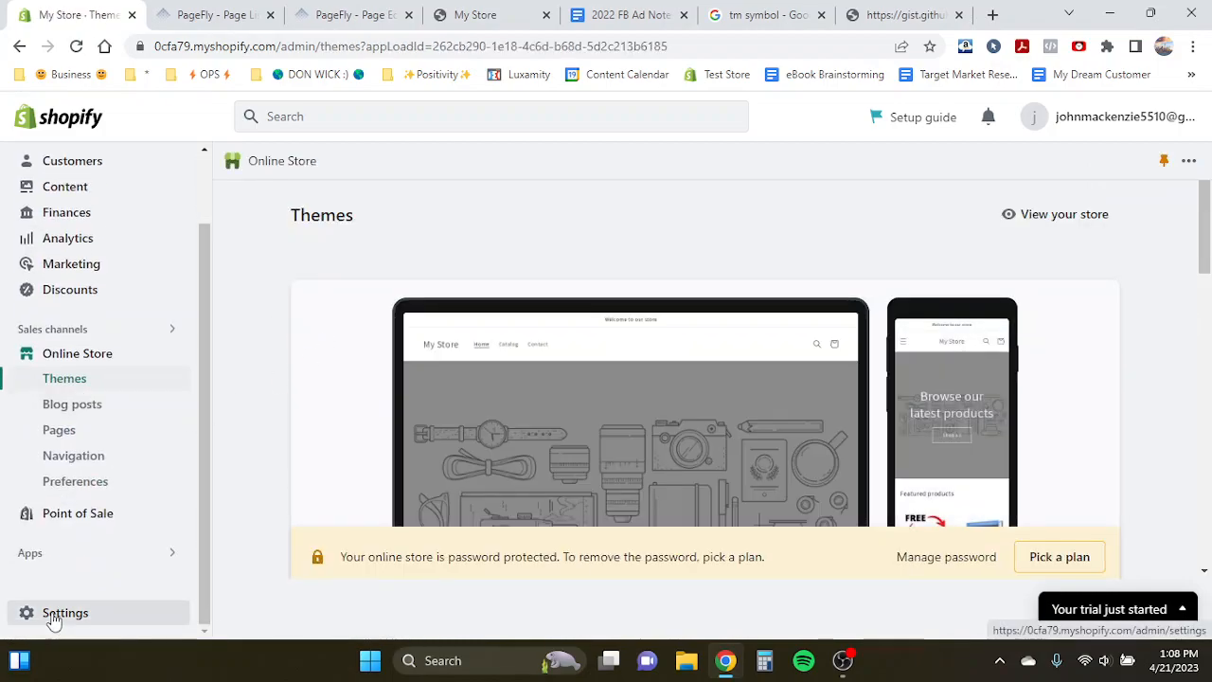
left_click(38, 614)
scroll(149, 372, "down", 2)
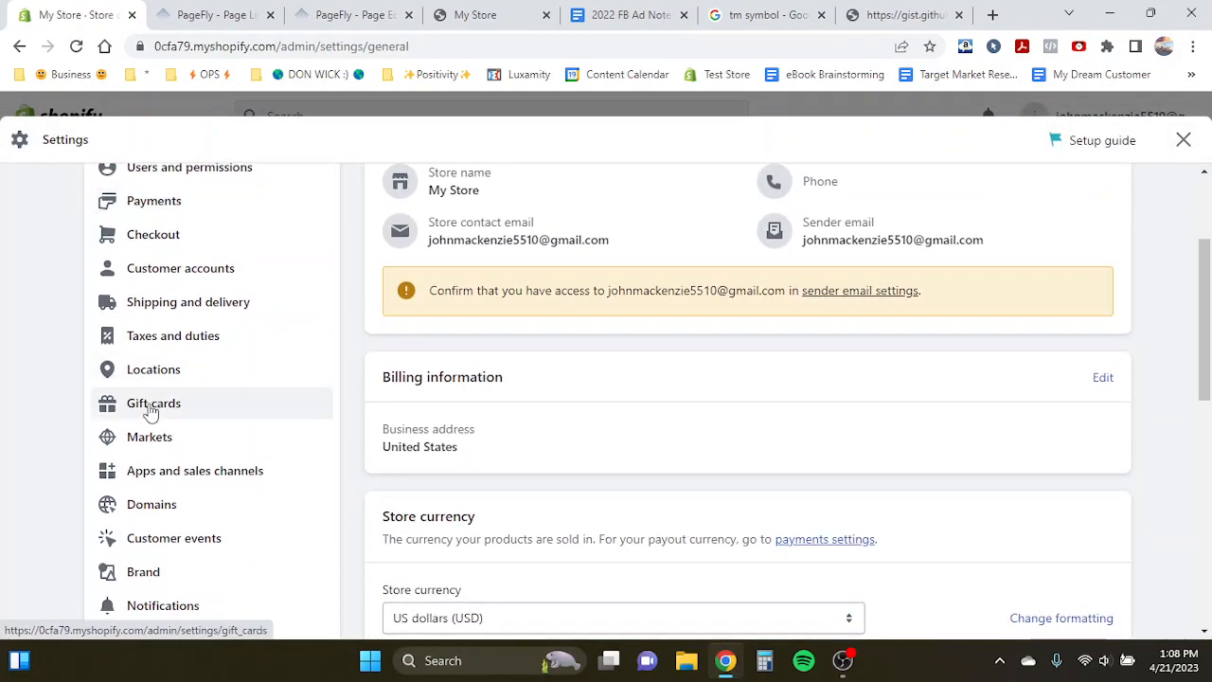
scroll(149, 406, "down", 1)
left_click(149, 406)
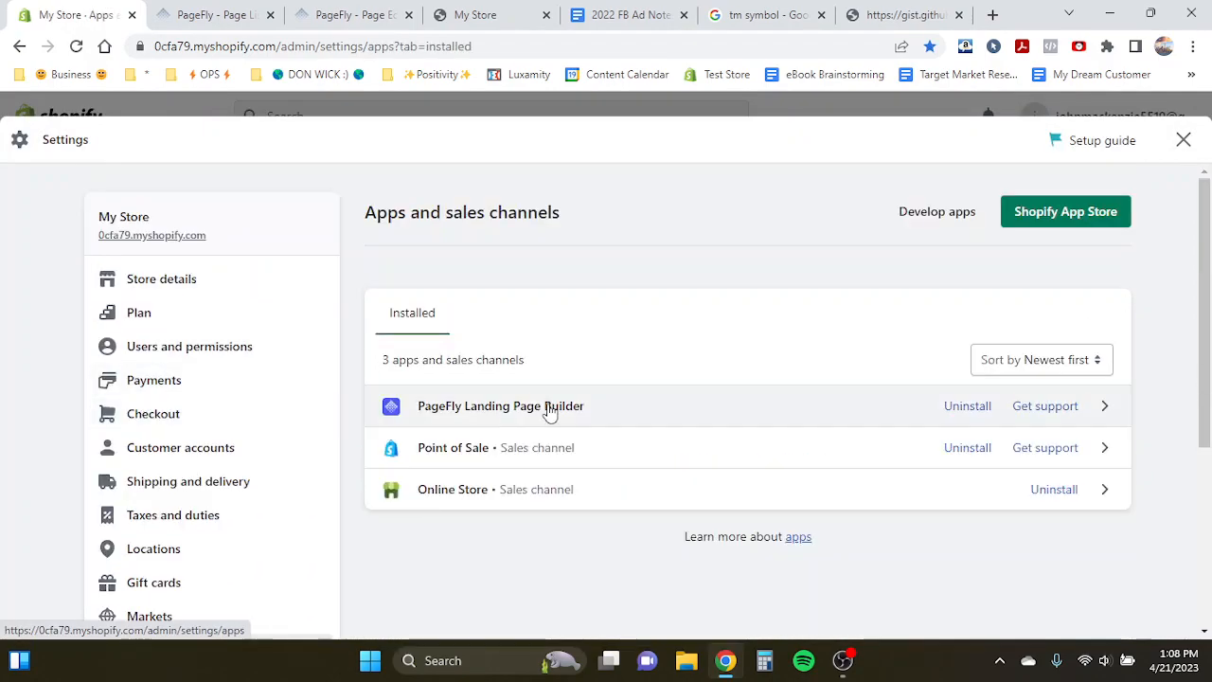
- Try to open the Shopify App Store from the installed apps settings
left_click(1016, 216)
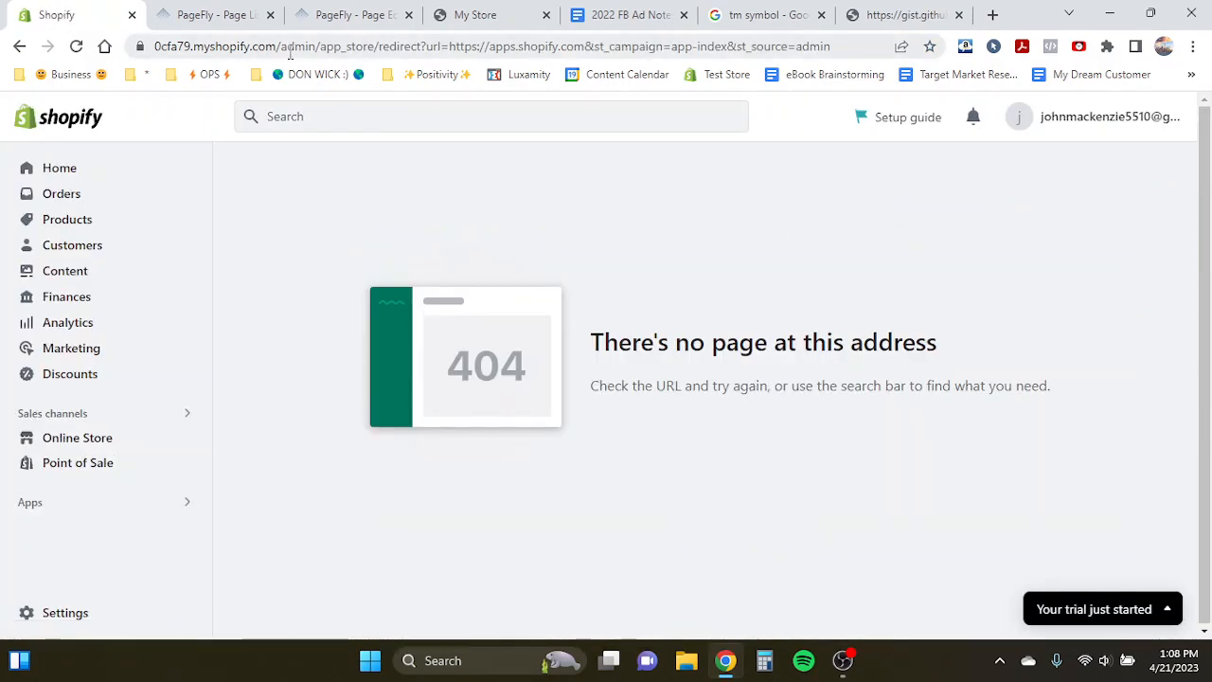
left_click(16, 47)
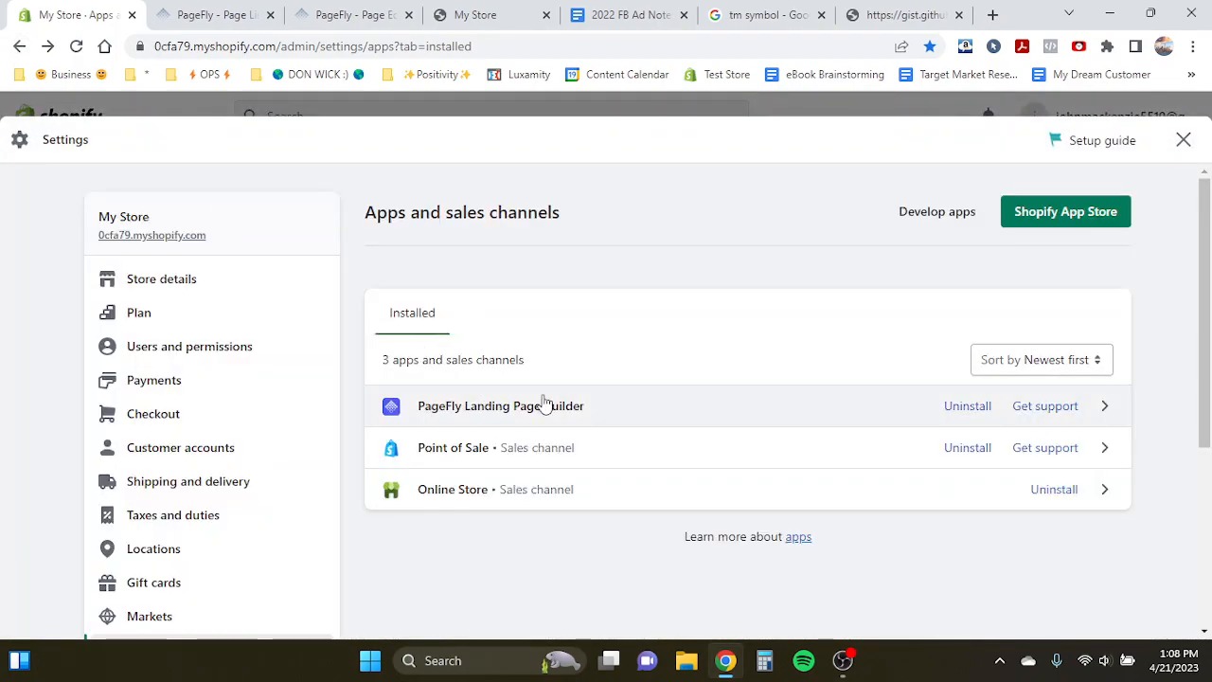
left_click(1183, 140)
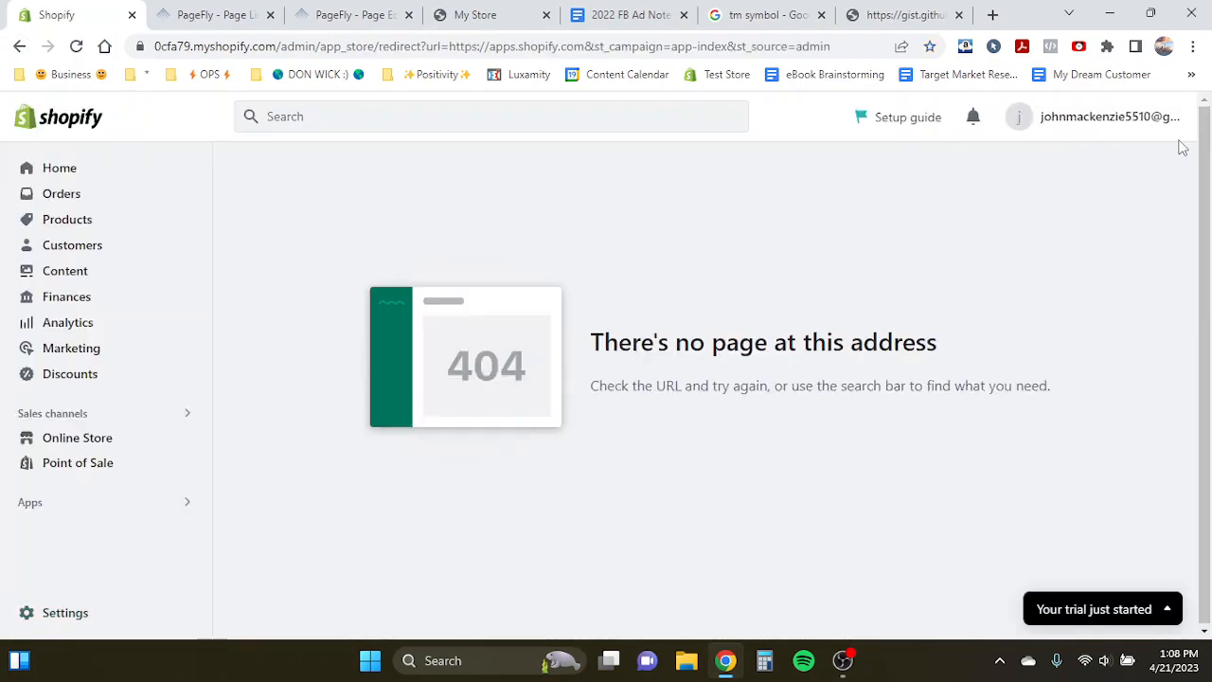
- Open the Atlas Smart Humidifier™ product in the Shopify admin products list
left_click(230, 10)
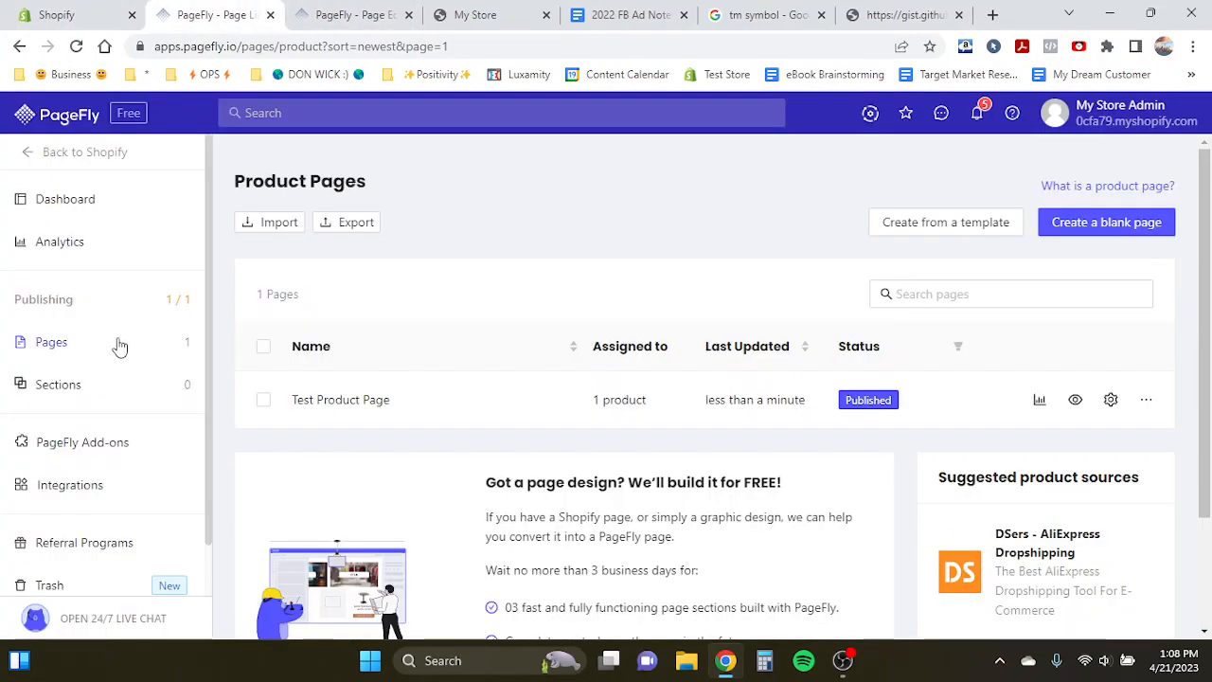
mouse_move(119, 351)
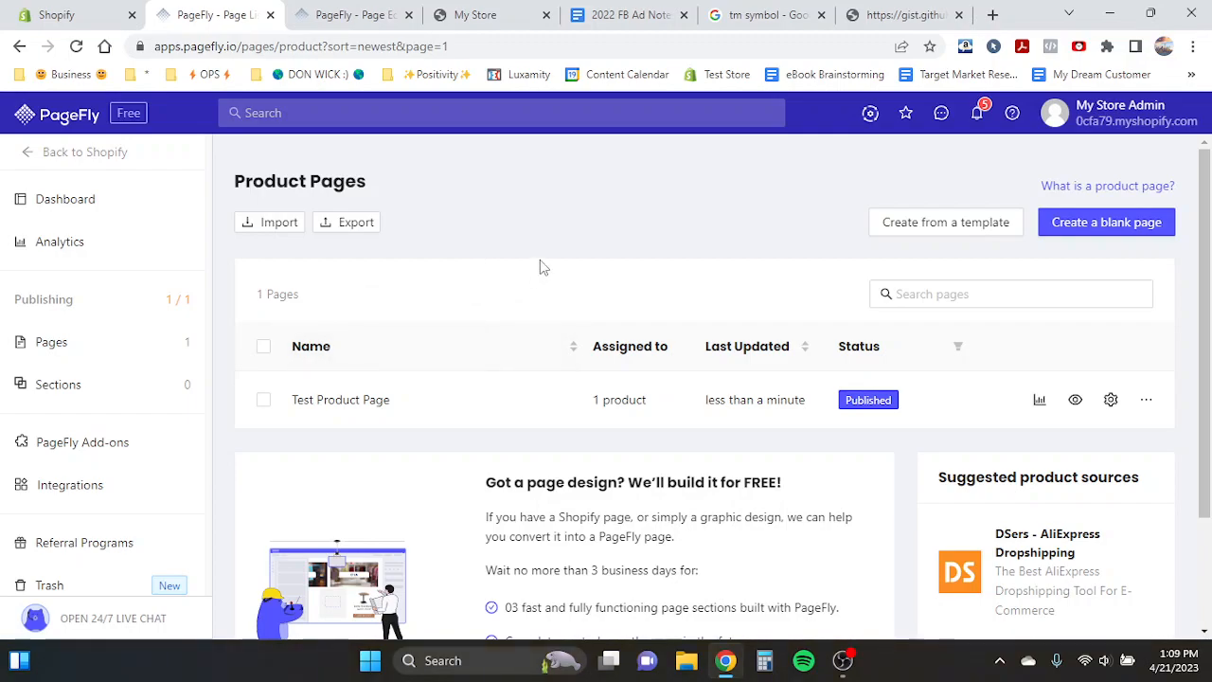
left_click(66, 14)
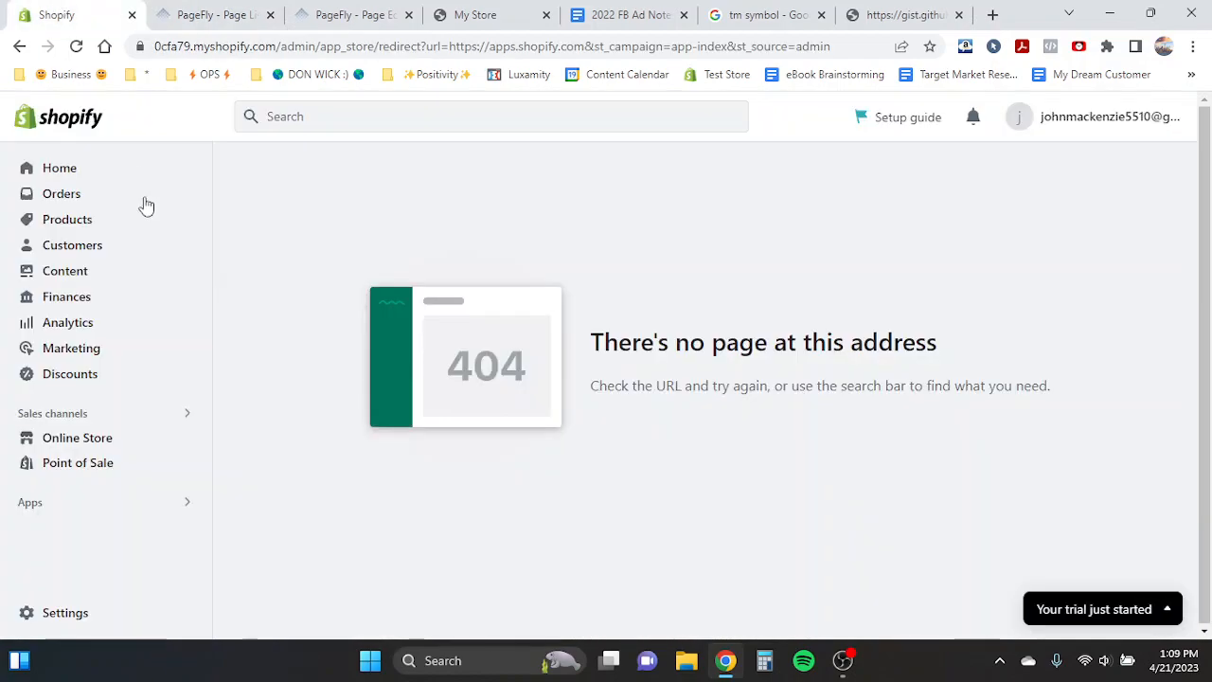
left_click(54, 222)
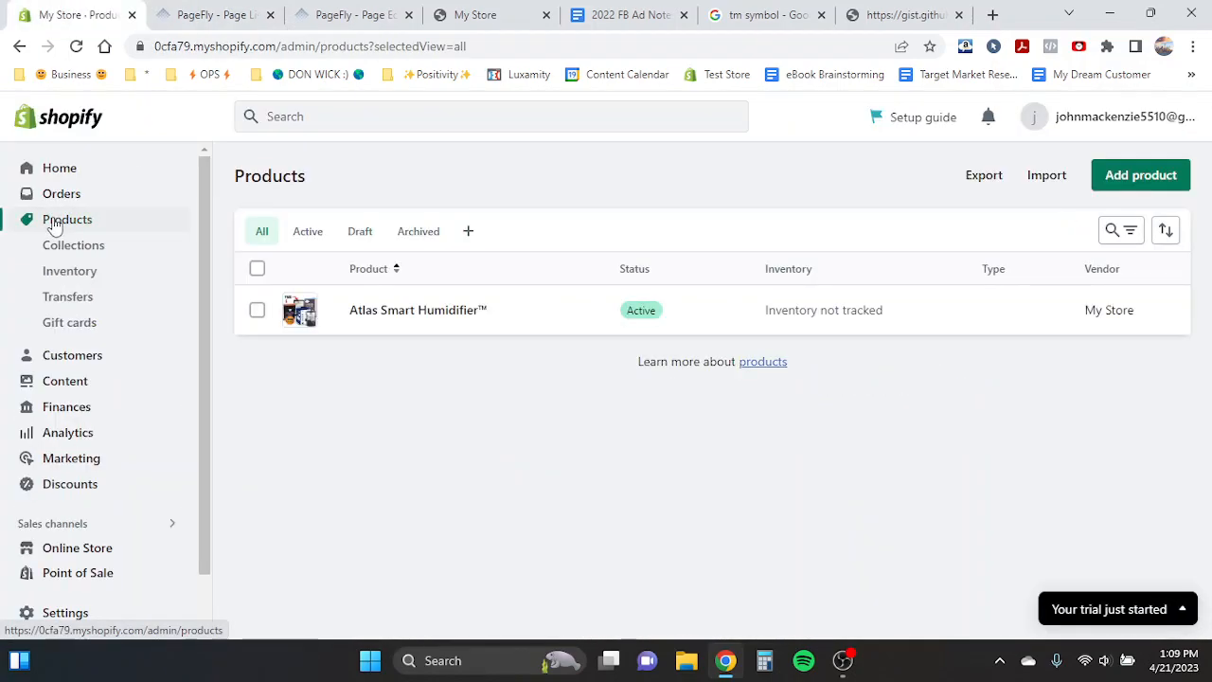
left_click(385, 318)
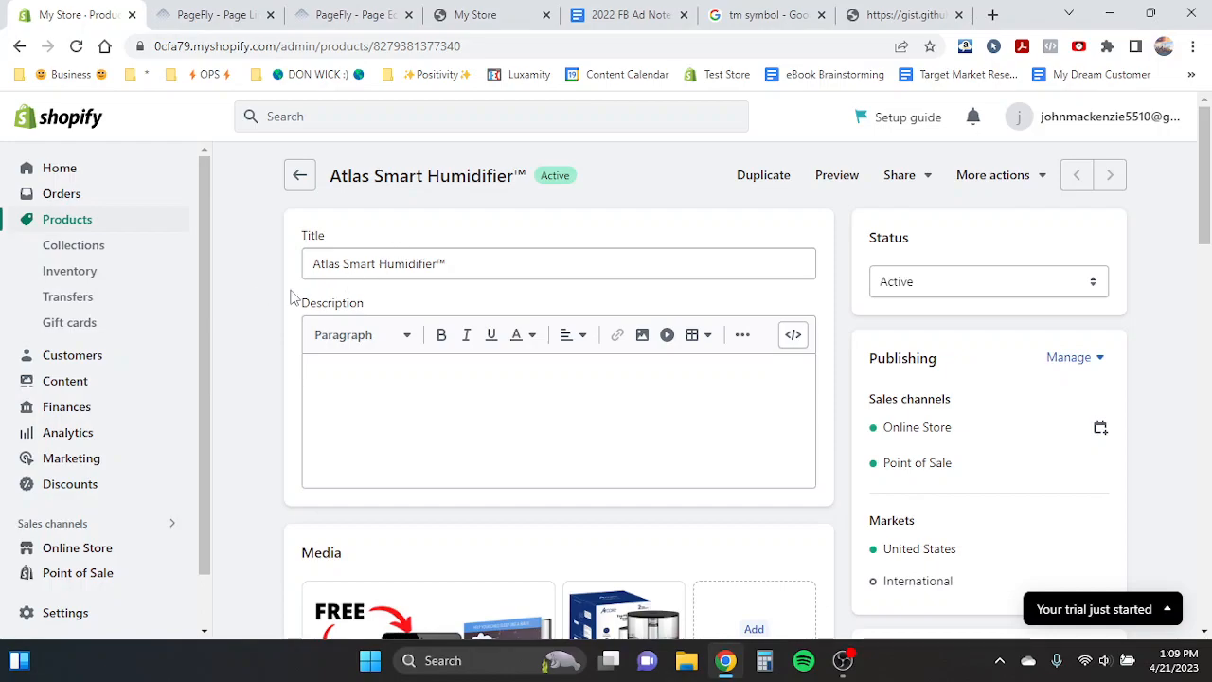
- Review the product's media images and pricing, viewing the main image full size
scroll(292, 295, "down", 4)
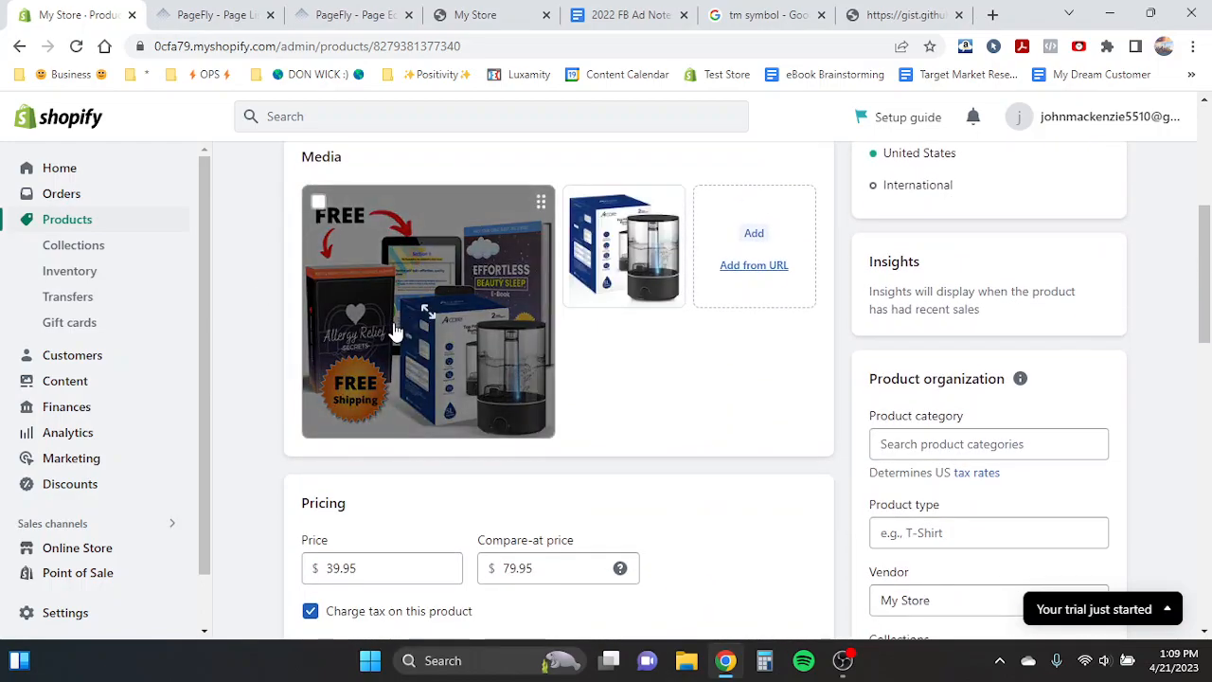
scroll(574, 351, "down", 1)
scroll(579, 365, "up", 1)
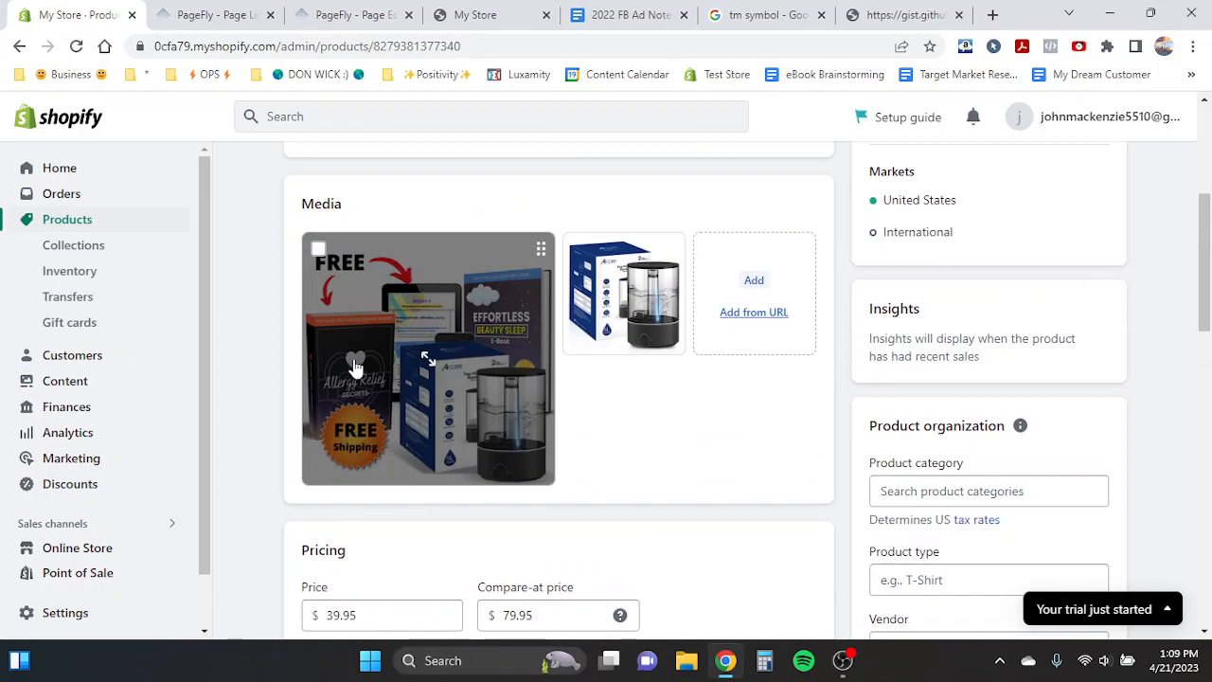
left_click(327, 334)
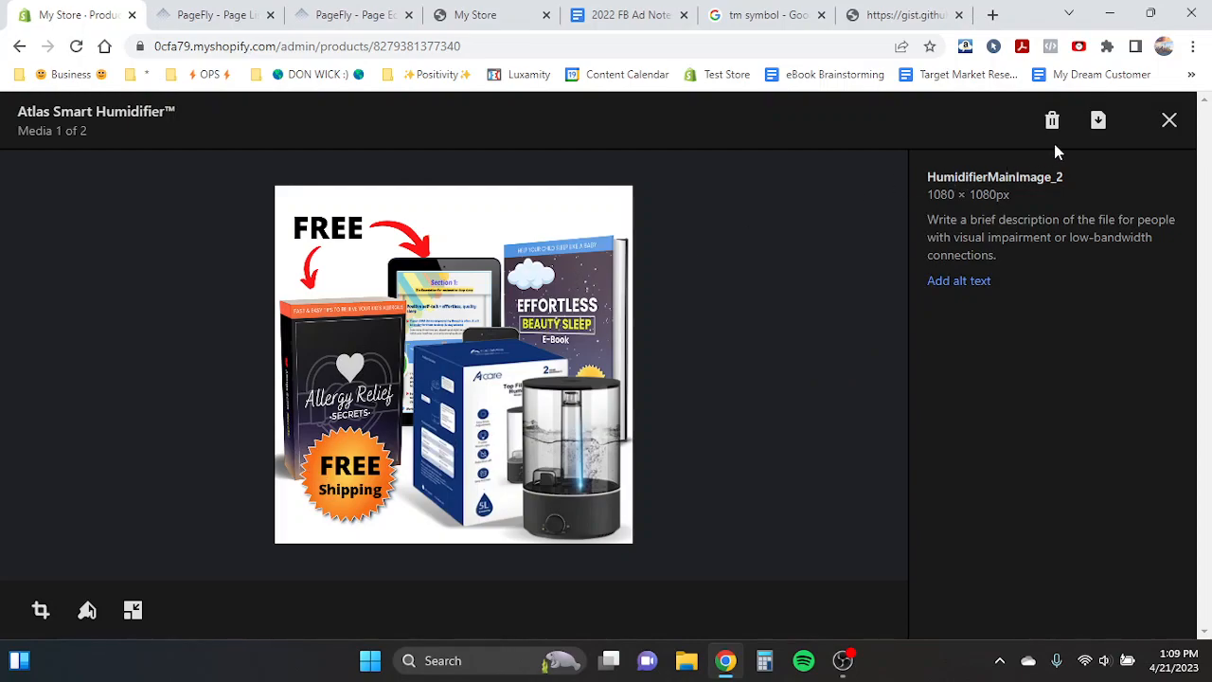
left_click(1170, 121)
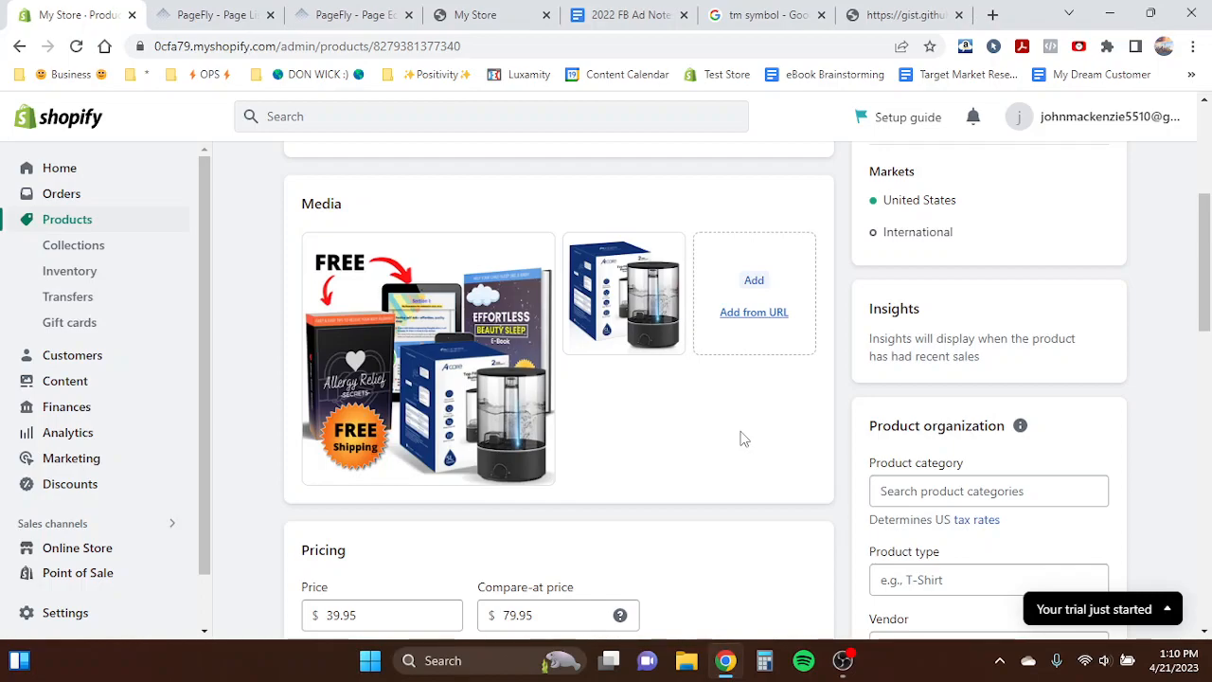
scroll(744, 437, "down", 2)
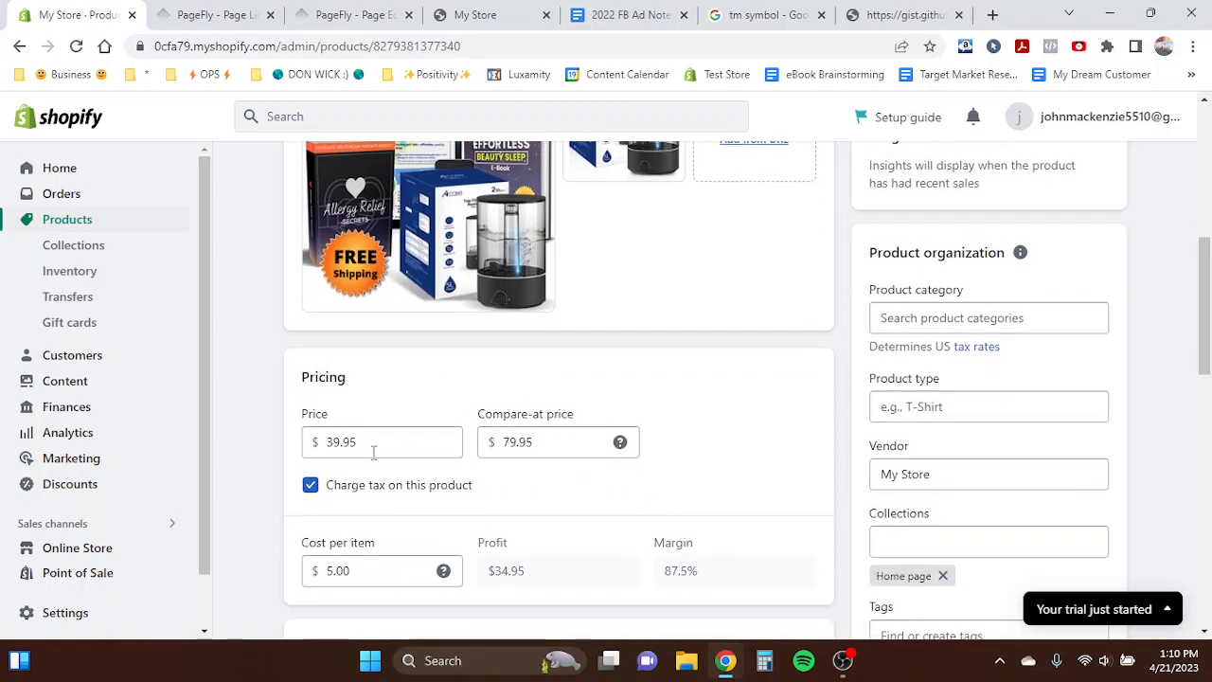
scroll(688, 383, "up", 3)
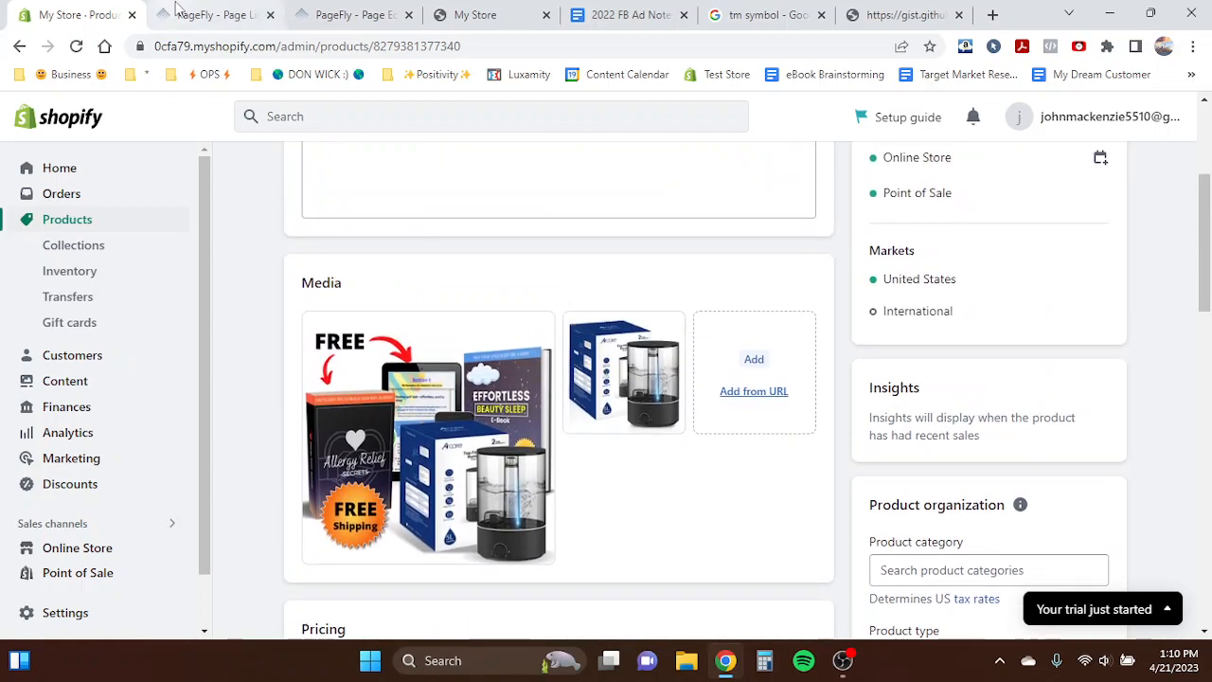
- Switch to the PageFly pages list, open Collection Pages and browse its templates
left_click(351, 14)
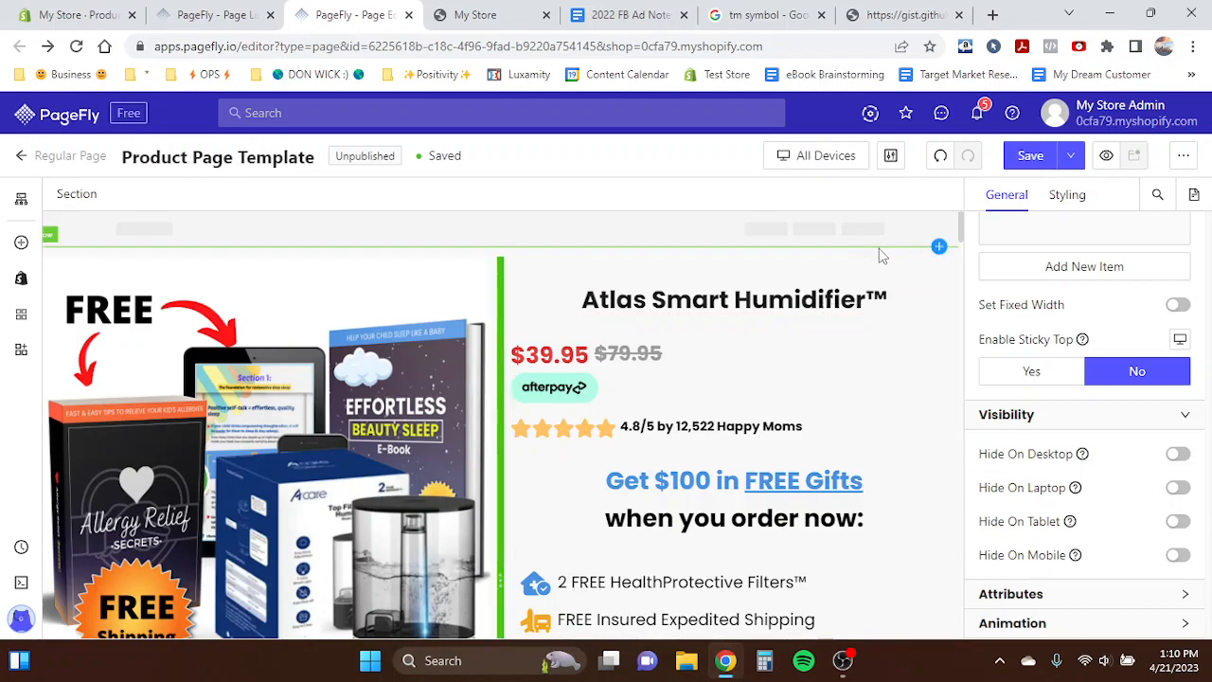
left_click(197, 16)
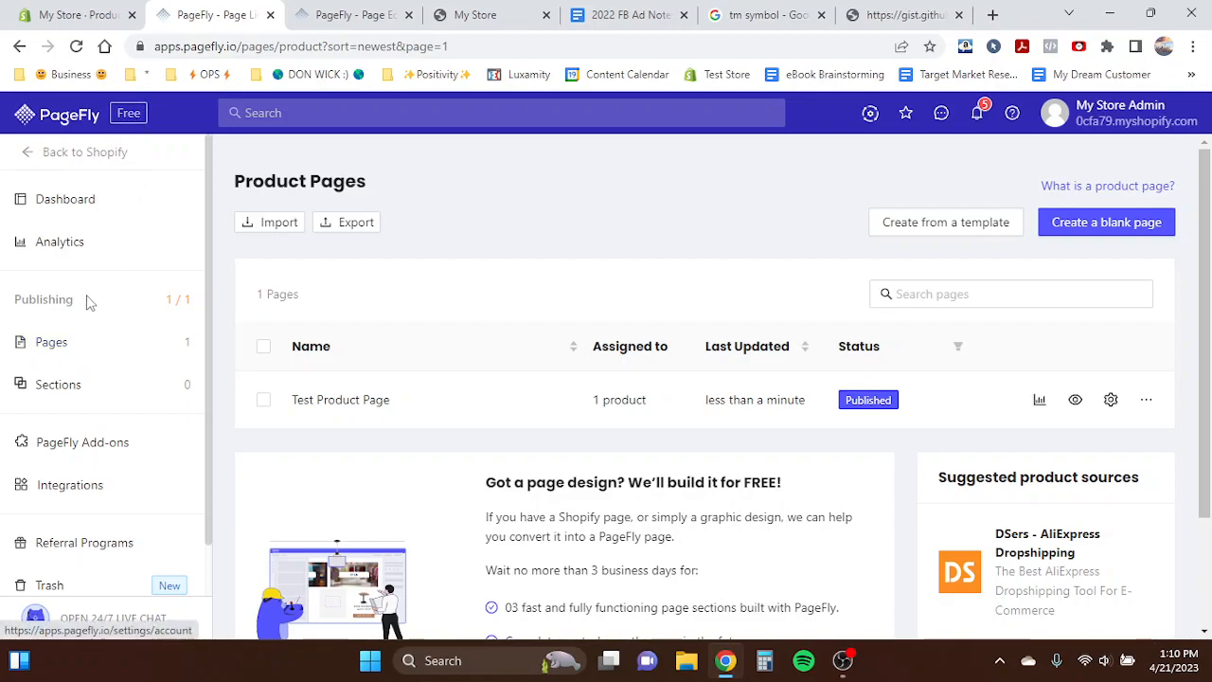
mouse_move(79, 344)
left_click(265, 431)
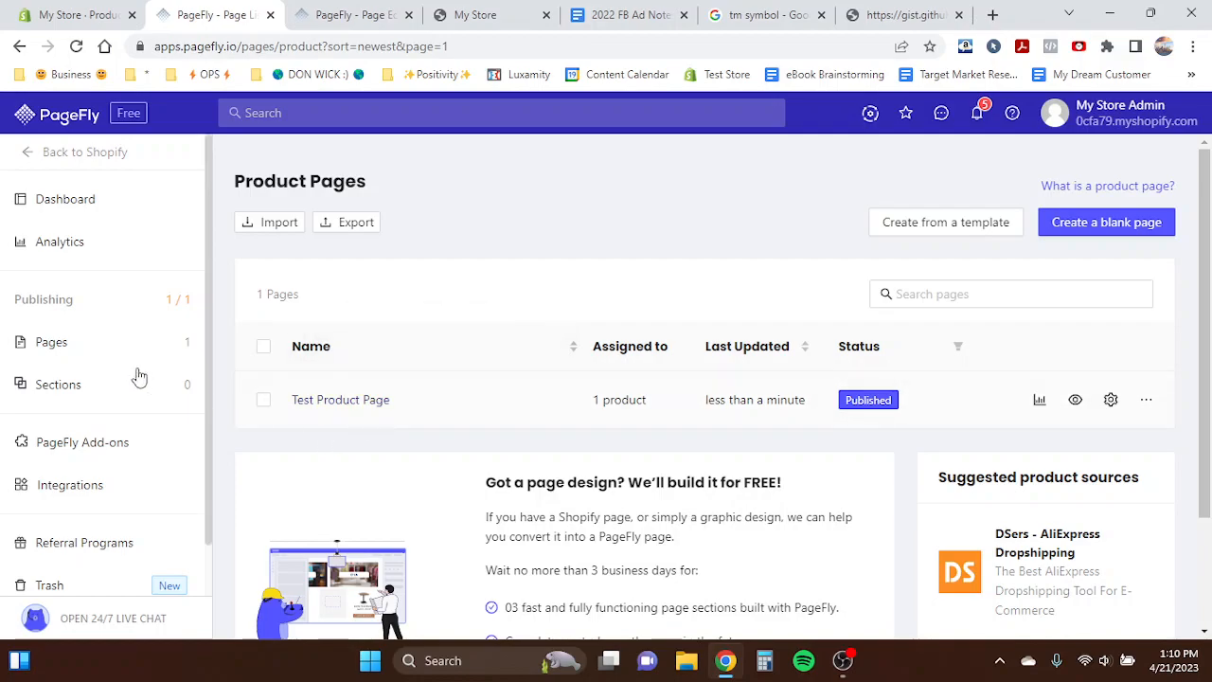
mouse_move(59, 344)
left_click(278, 474)
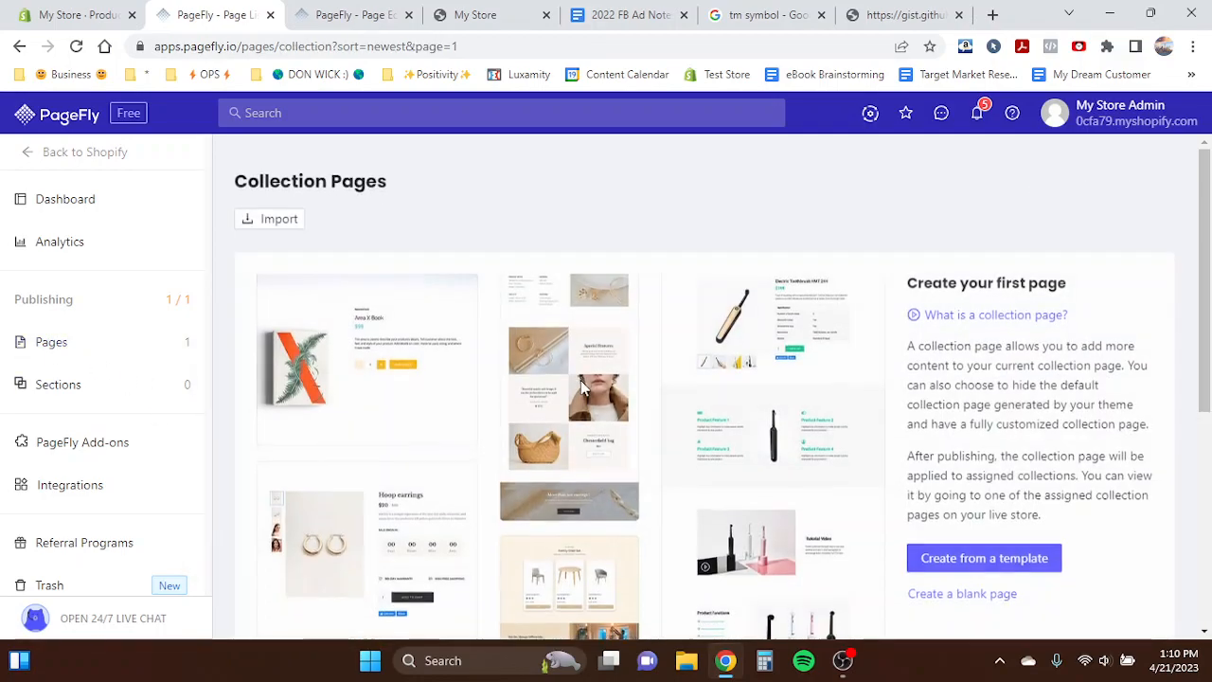
scroll(581, 380, "down", 2)
scroll(761, 347, "up", 2)
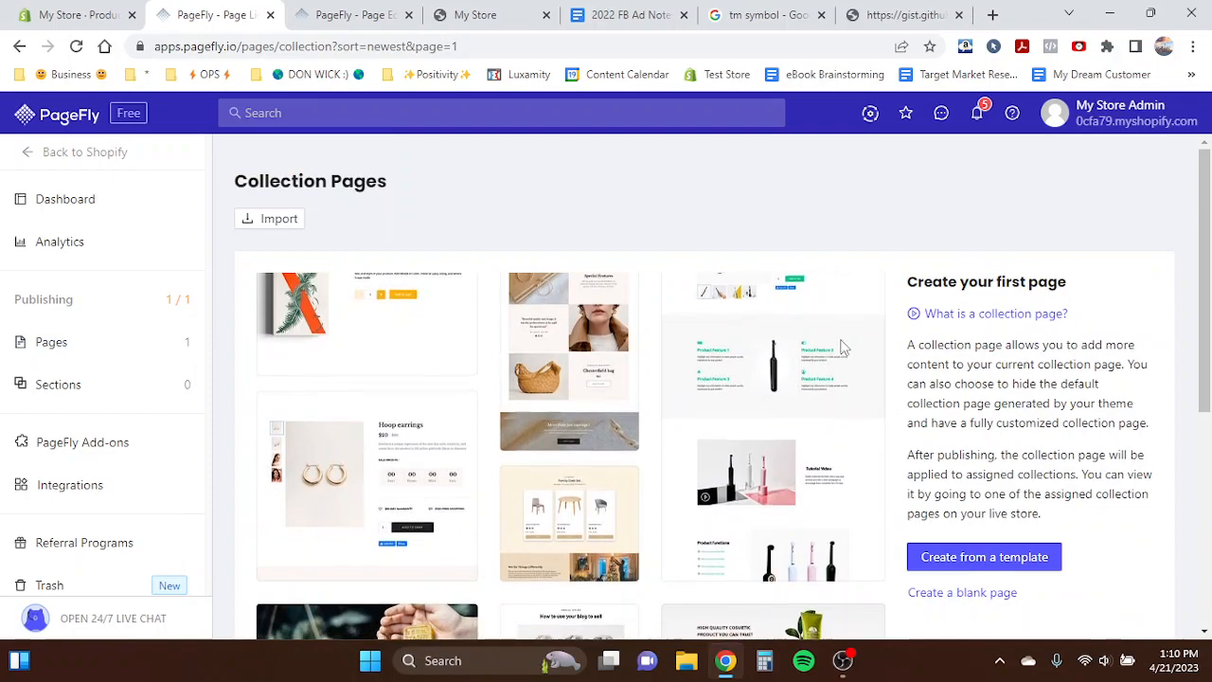
scroll(812, 365, "down", 1)
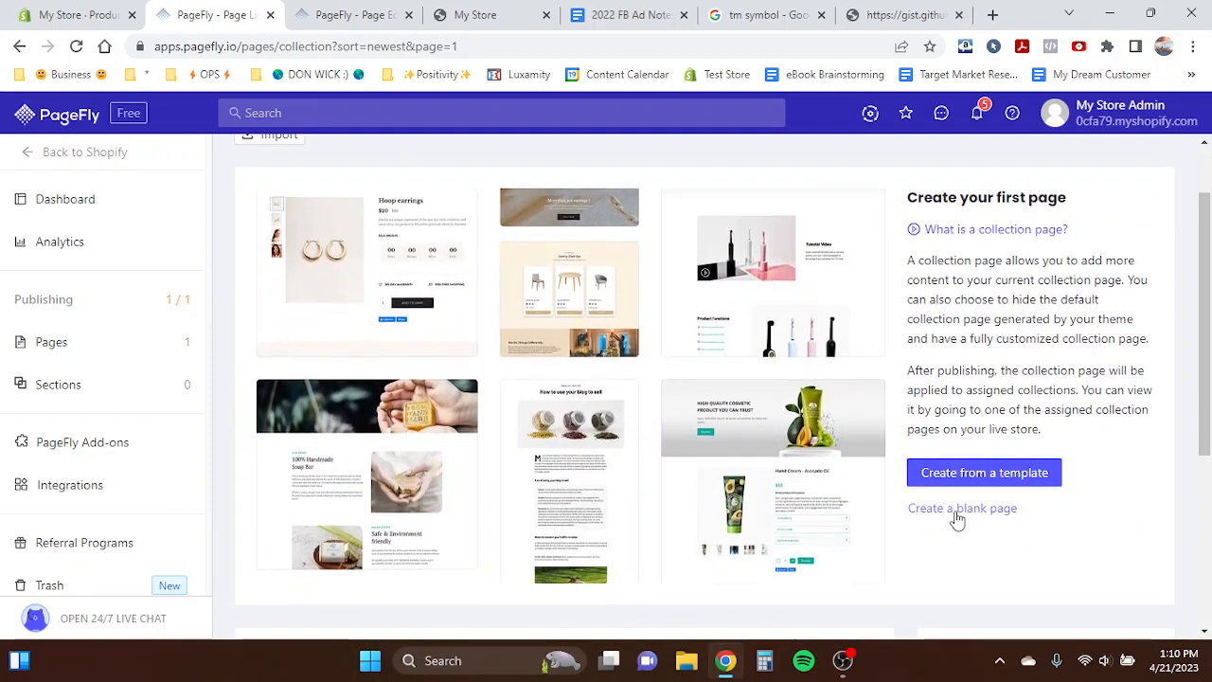
- Open the Test Product Page in the PageFly editor from the product pages list and glance at the Product Page Template tab
mouse_move(124, 342)
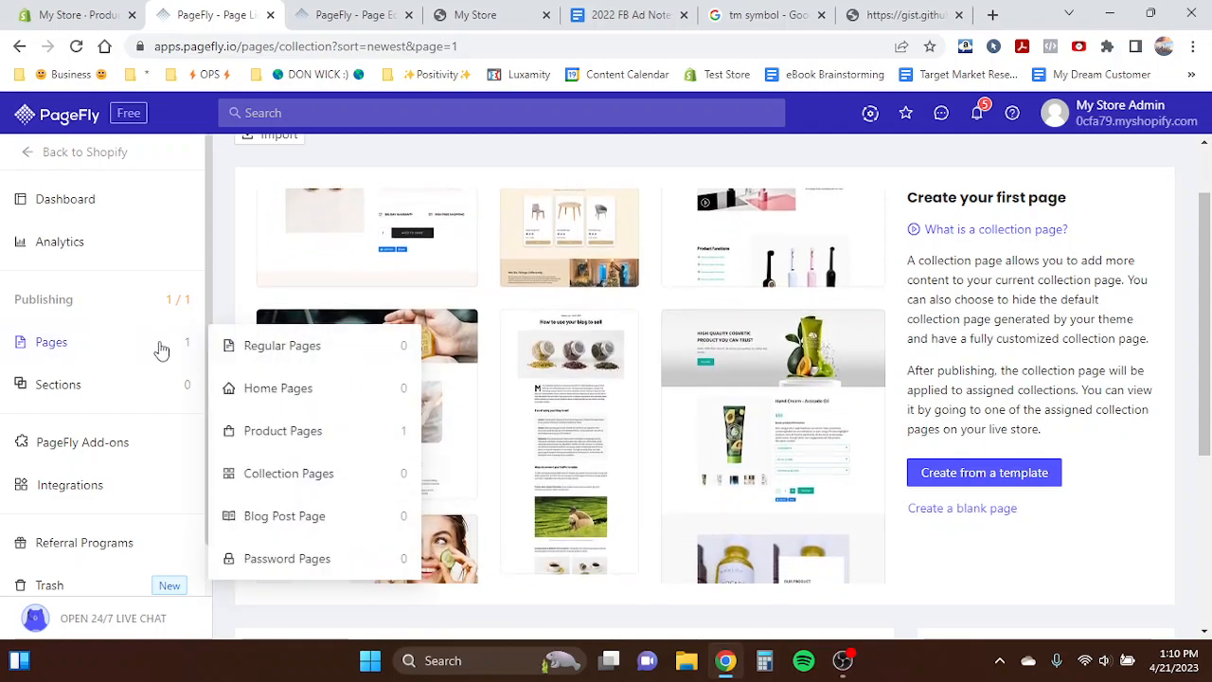
left_click(271, 433)
left_click(333, 400)
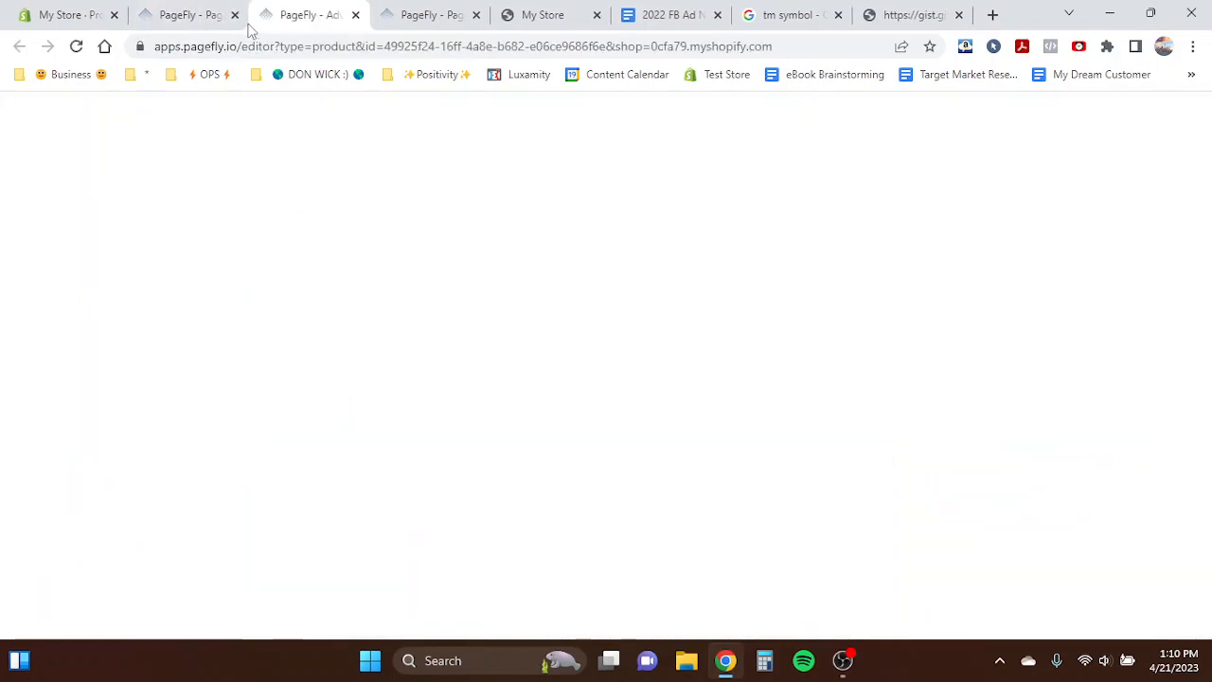
left_click(235, 15)
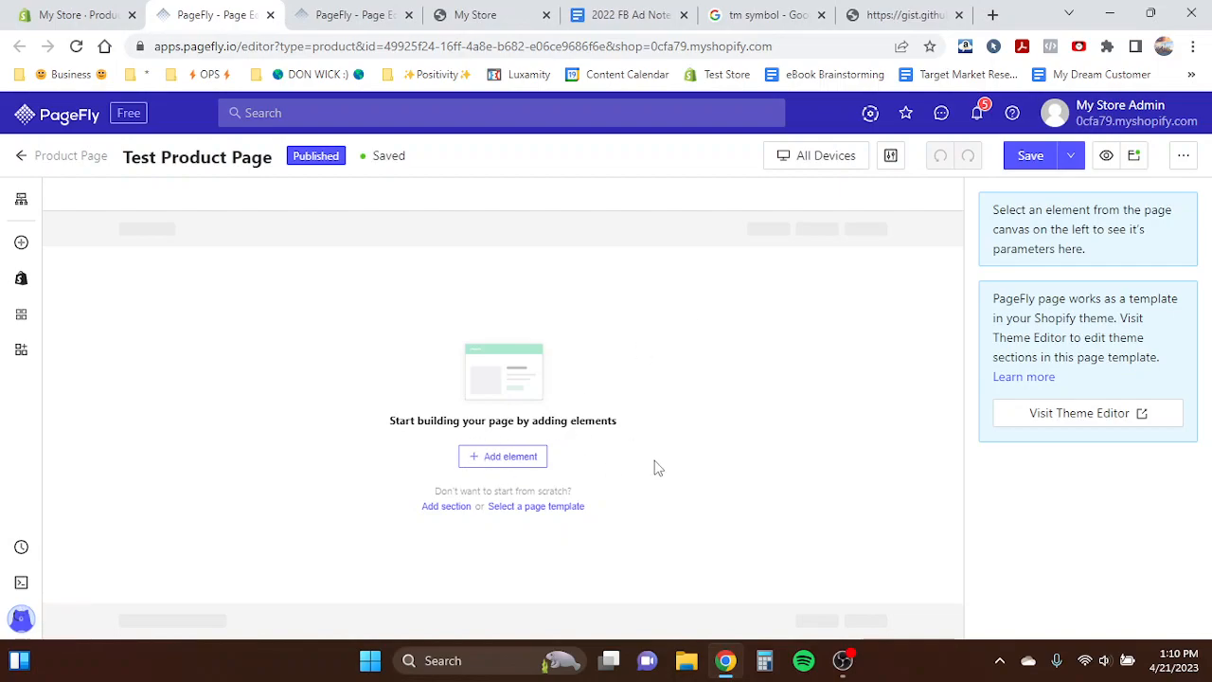
left_click(352, 16)
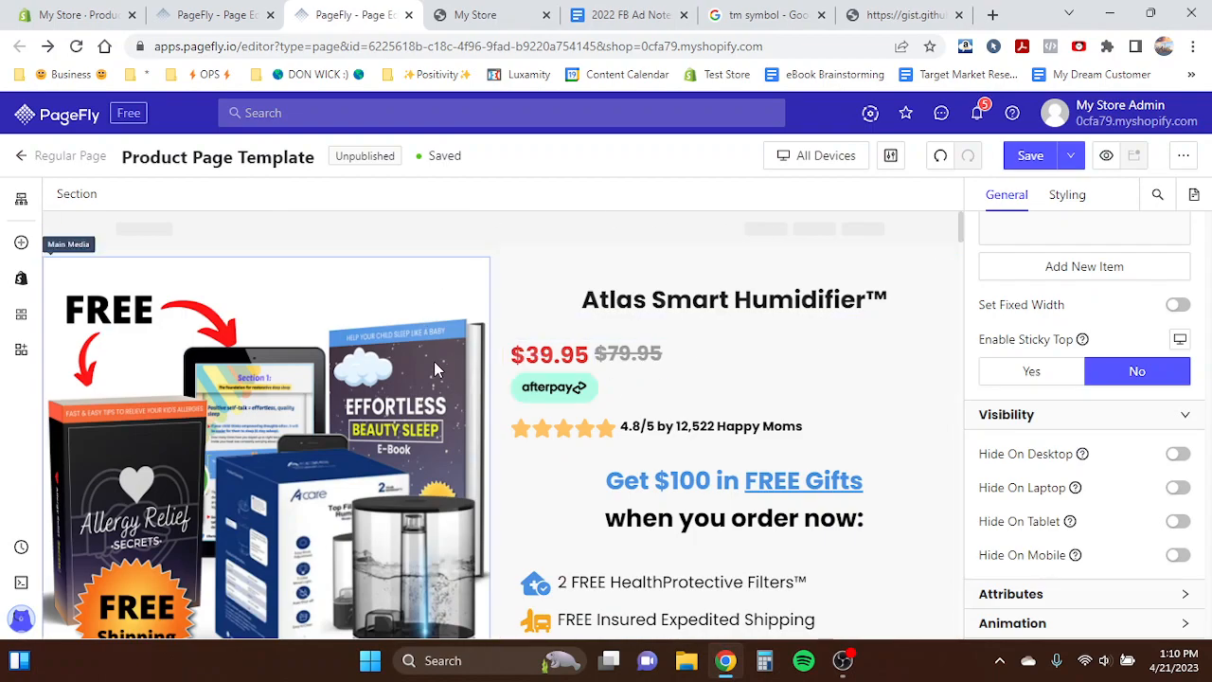
left_click(203, 14)
- Add a two-column 1/2 layout section to the empty Test Product Page and select it
left_click(502, 457)
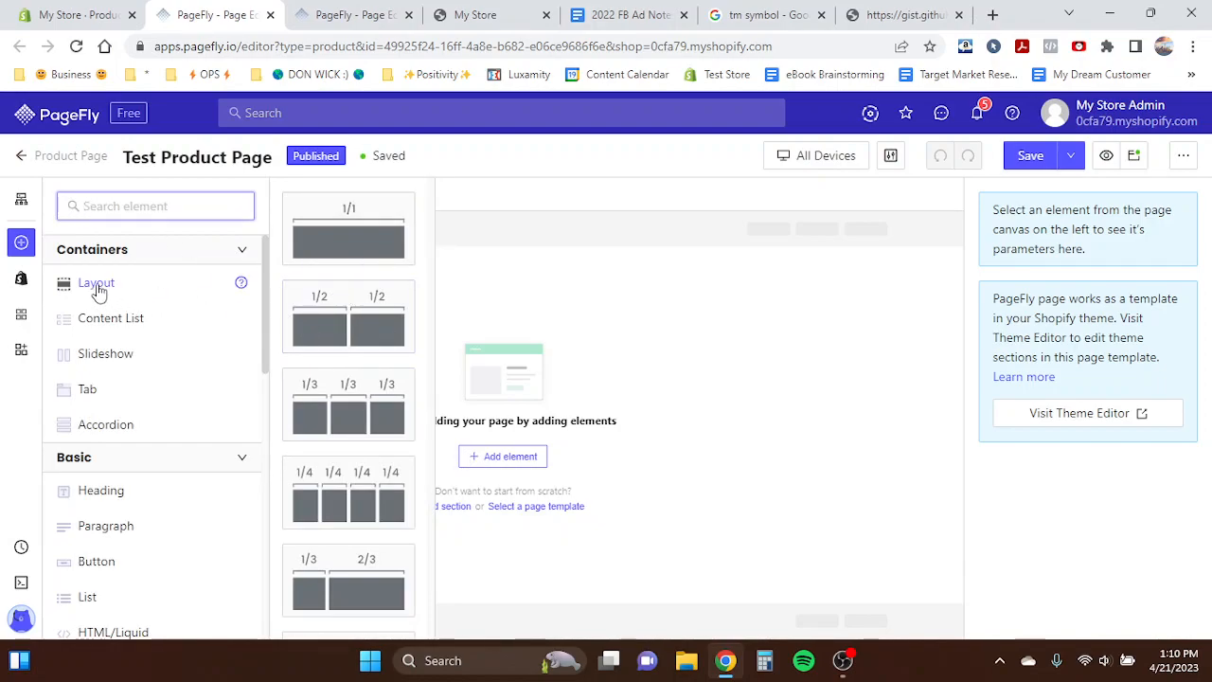
left_click(20, 244)
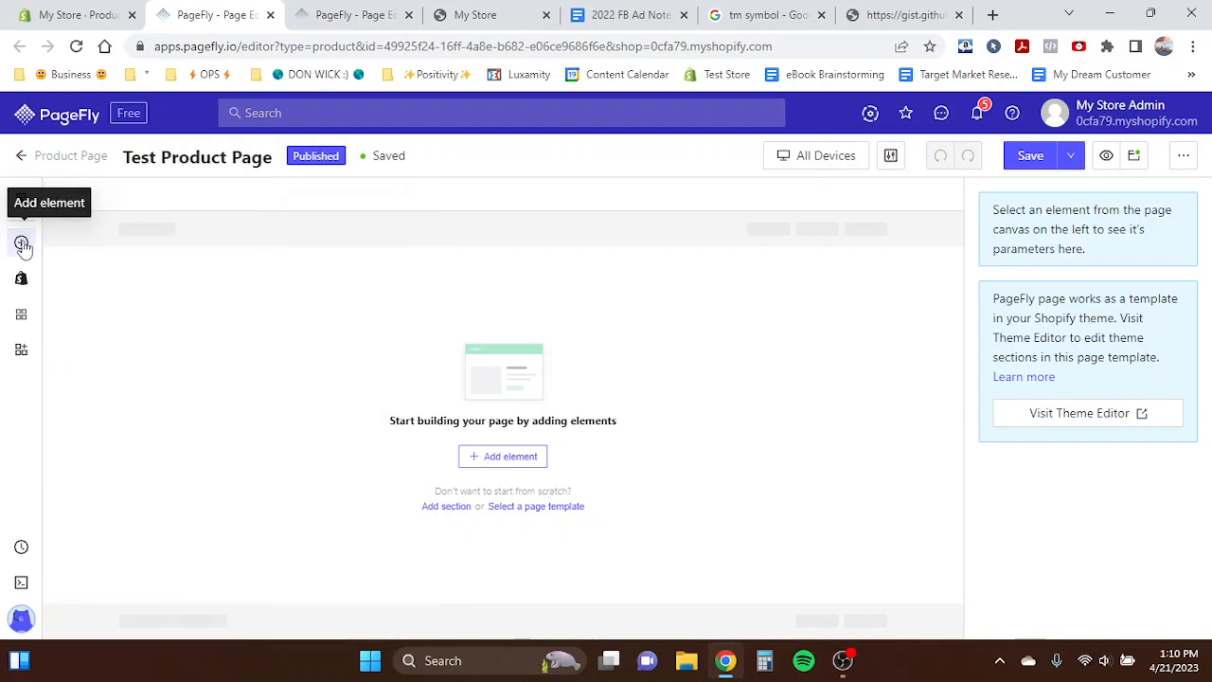
left_click(22, 244)
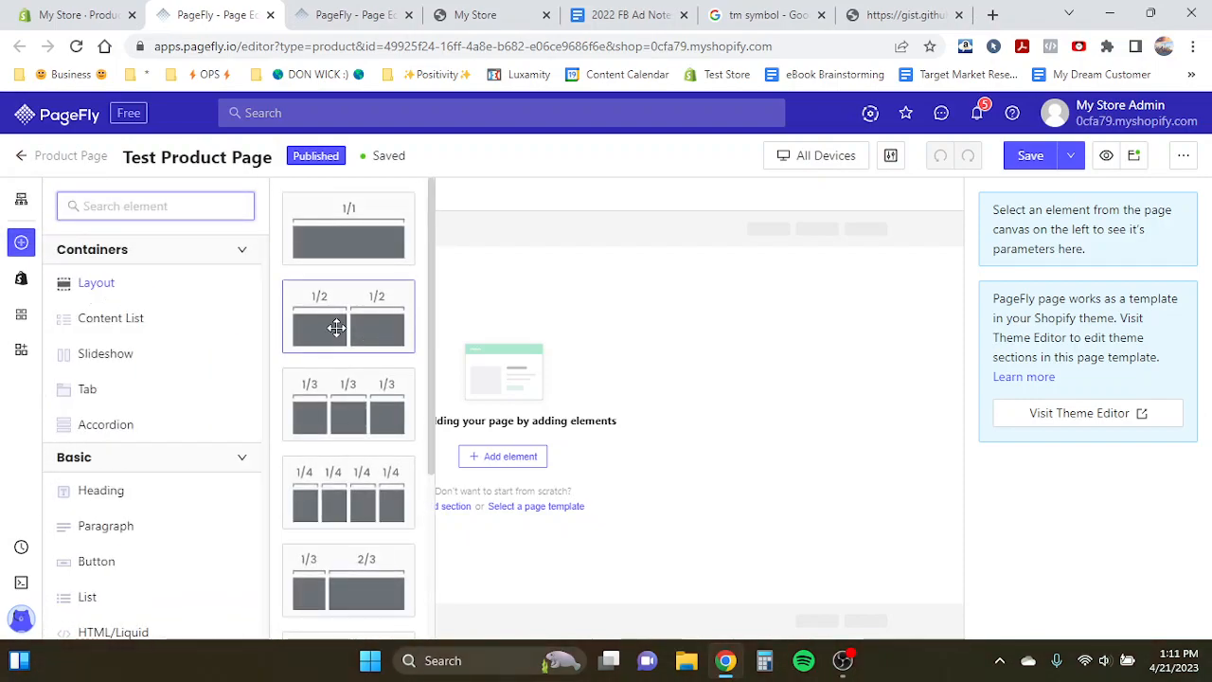
left_click_drag(351, 309, 491, 280)
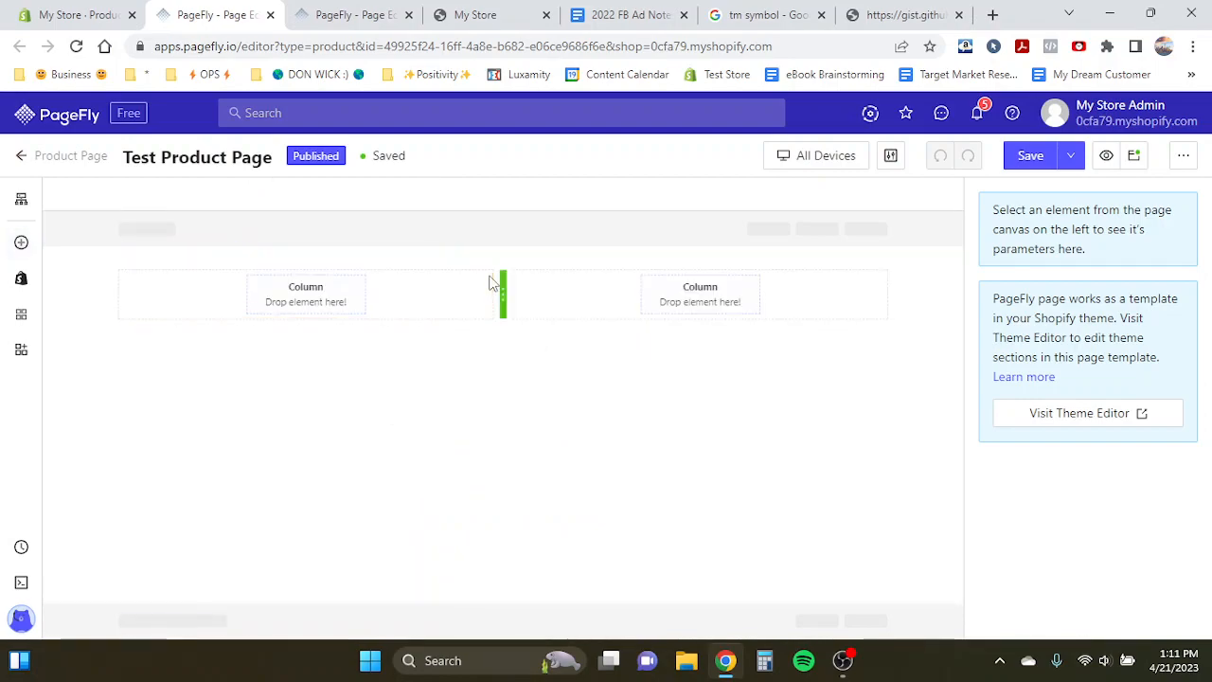
left_click(72, 286)
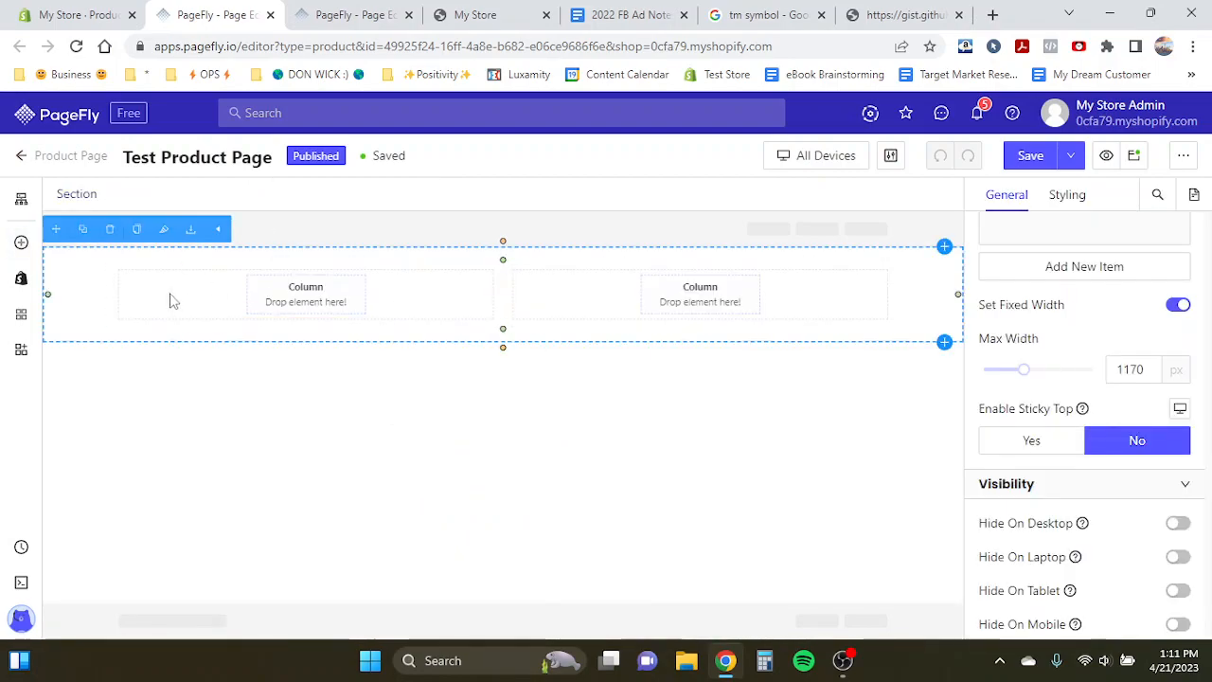
left_click(388, 411)
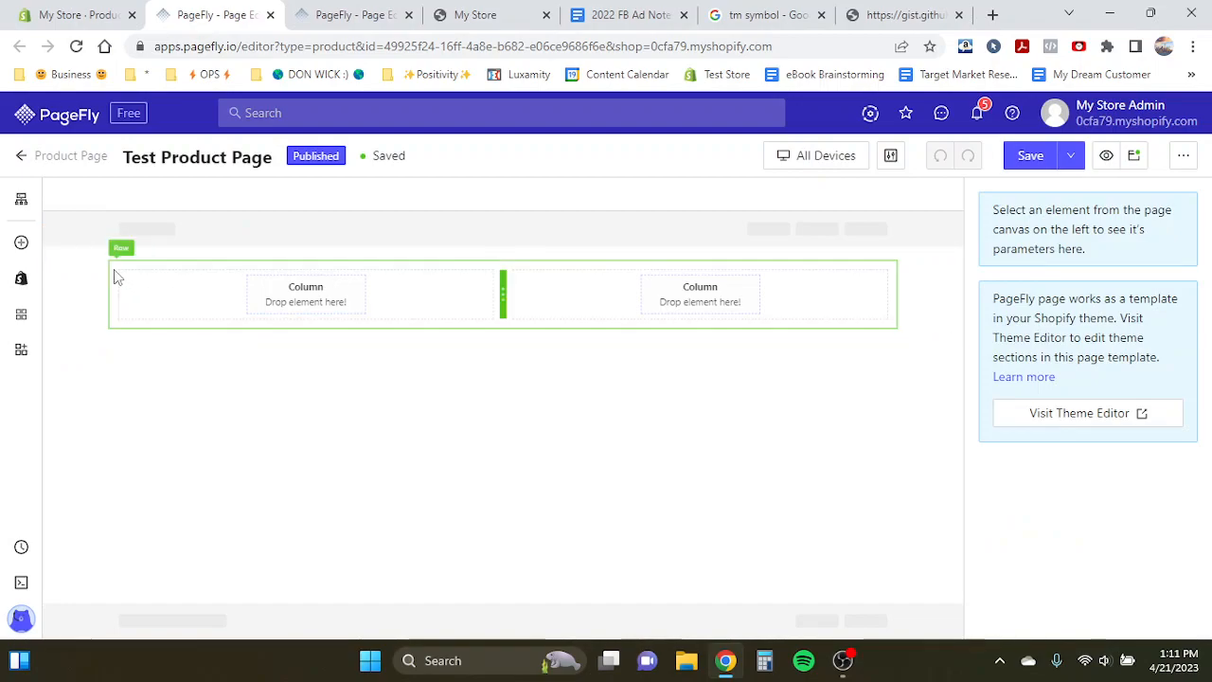
left_click(79, 274)
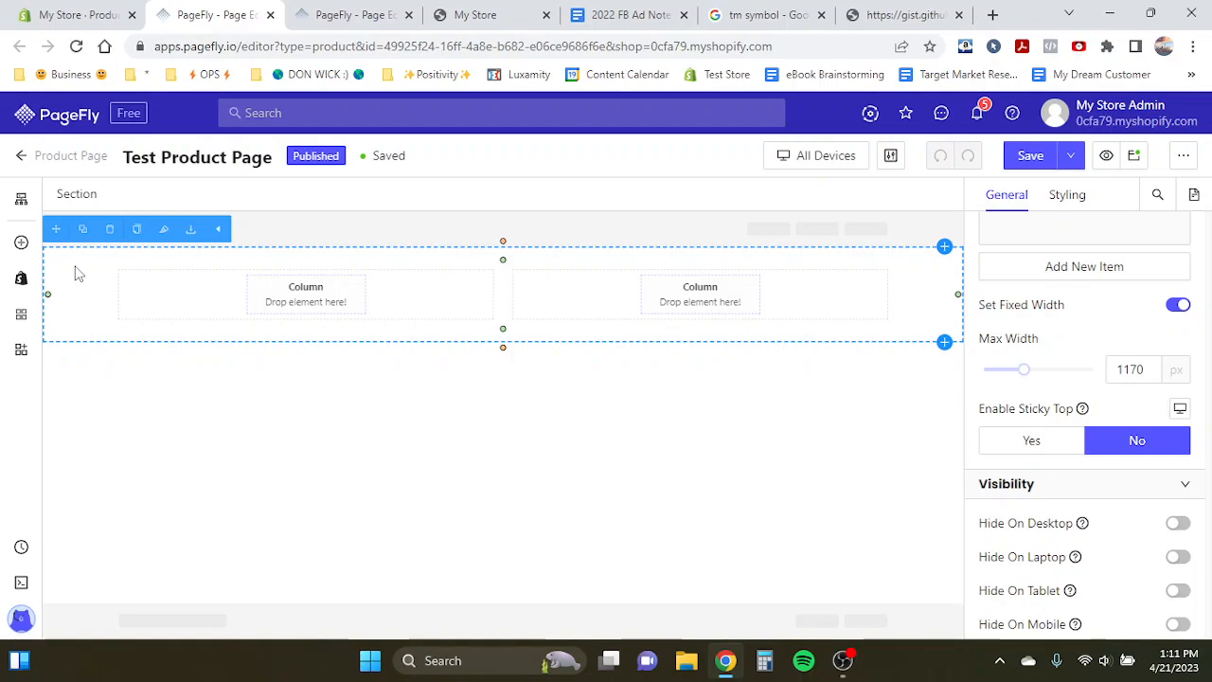
- Inspect how the Product Page Template structures its product title column for comparison
left_click(301, 16)
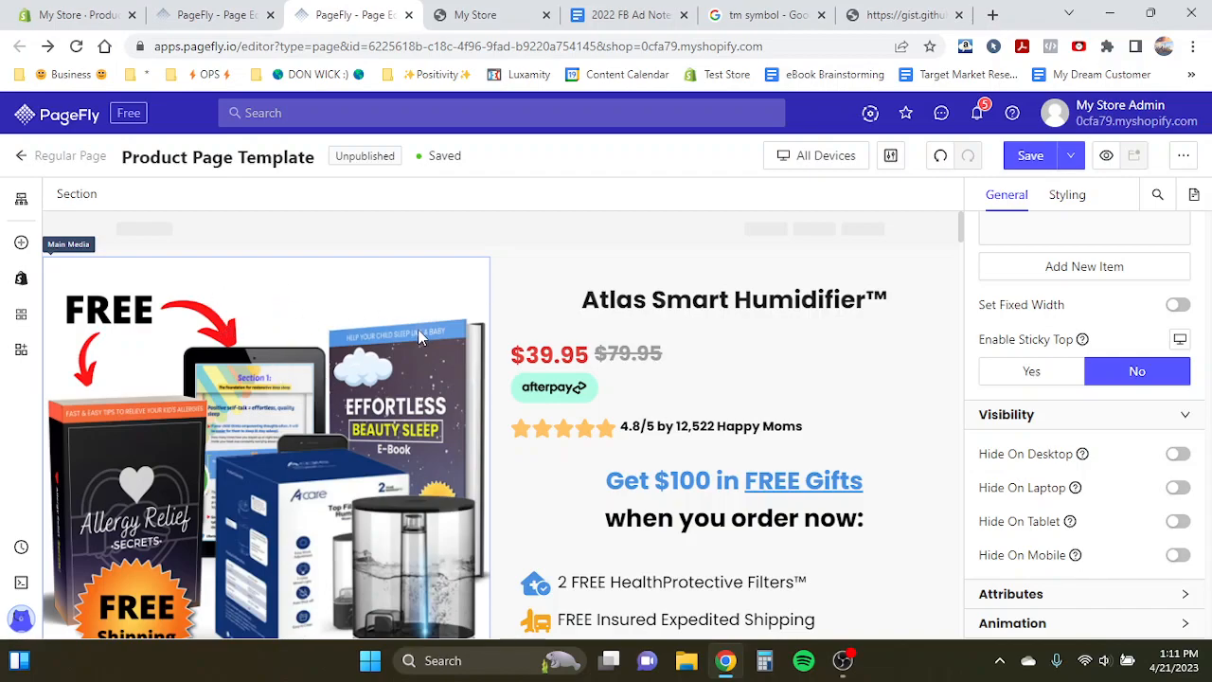
left_click(682, 305)
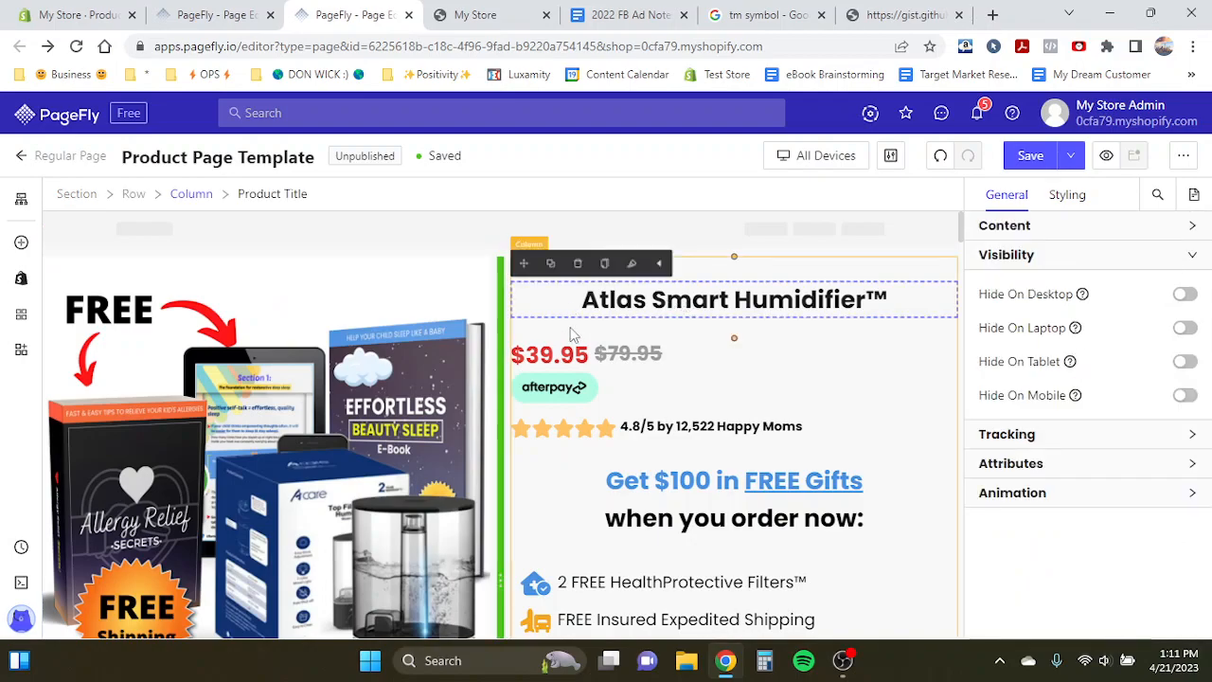
left_click(194, 14)
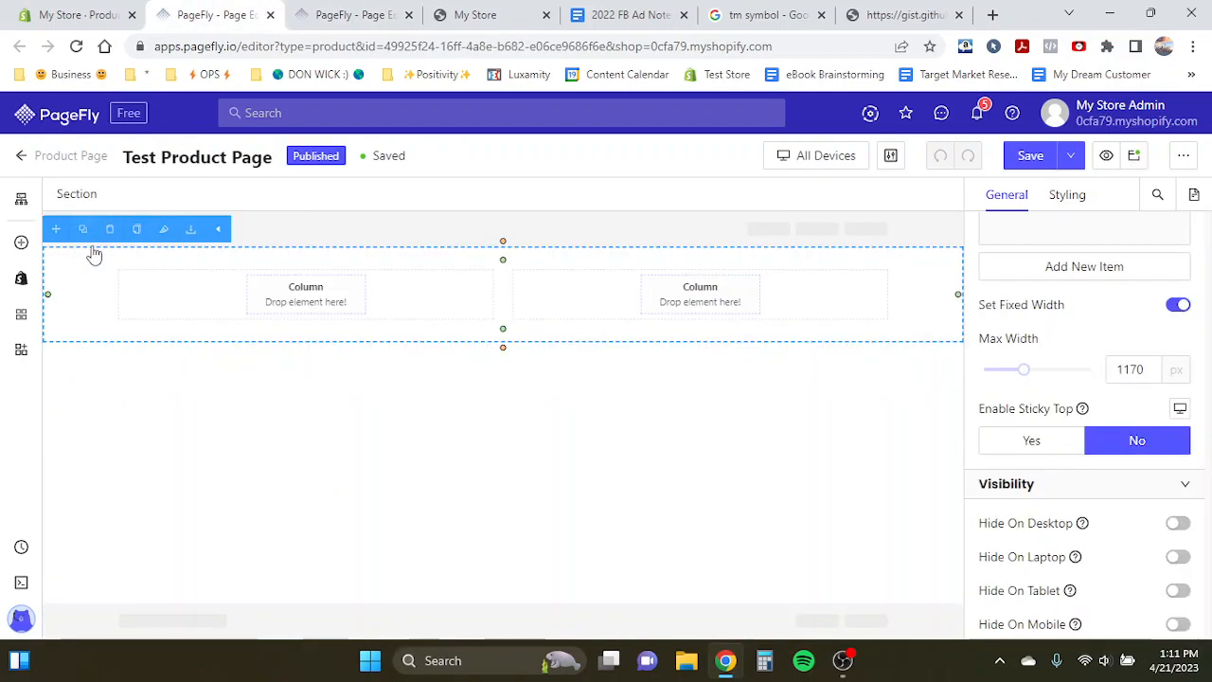
- Add a Product Media element to the left column of the new section
left_click(222, 306)
left_click(617, 290)
left_click(312, 303)
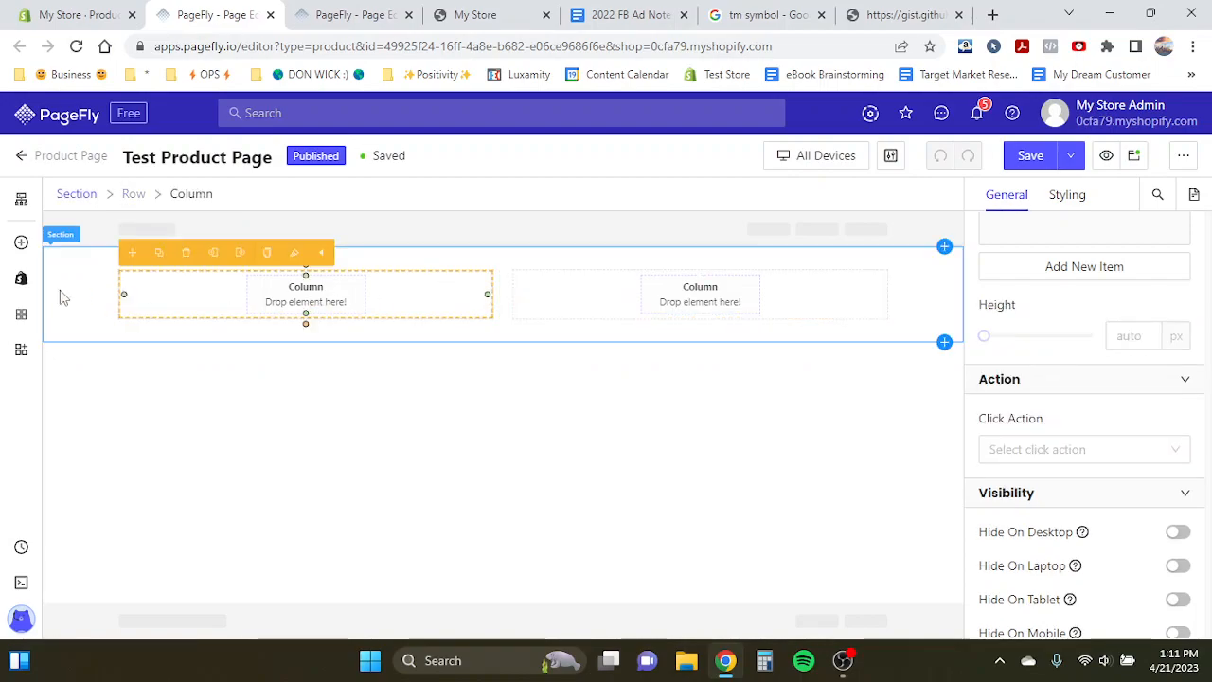
left_click(21, 278)
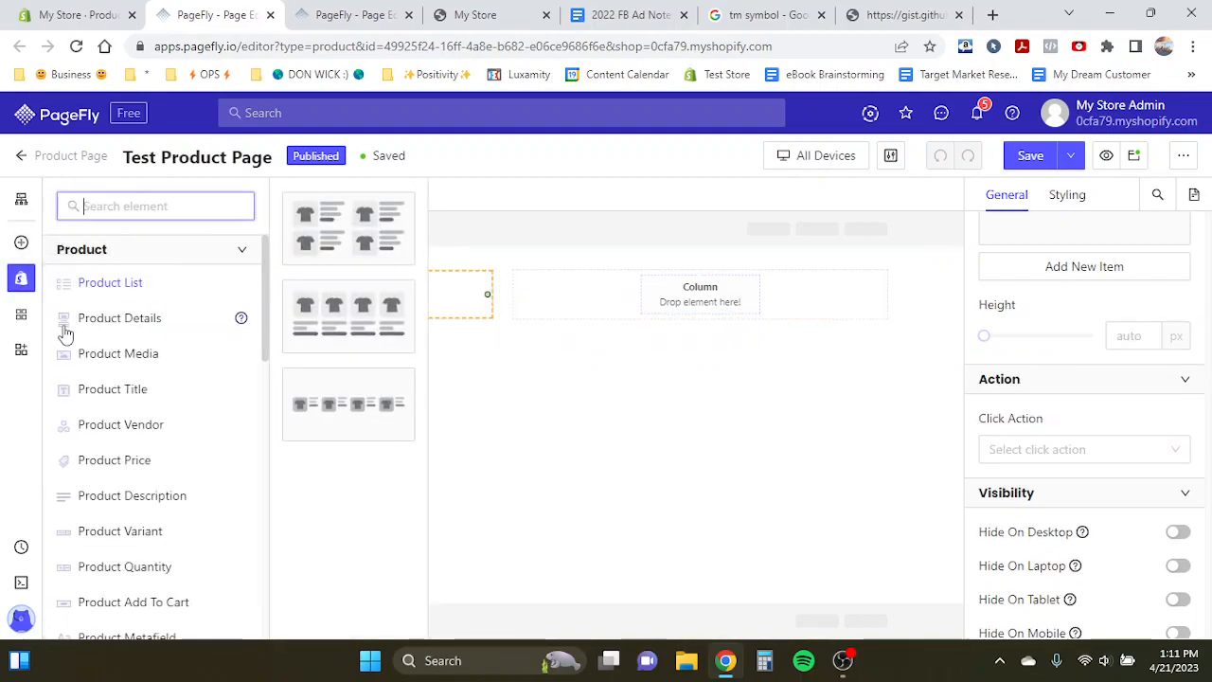
scroll(64, 333, "down", 1)
left_click(21, 277)
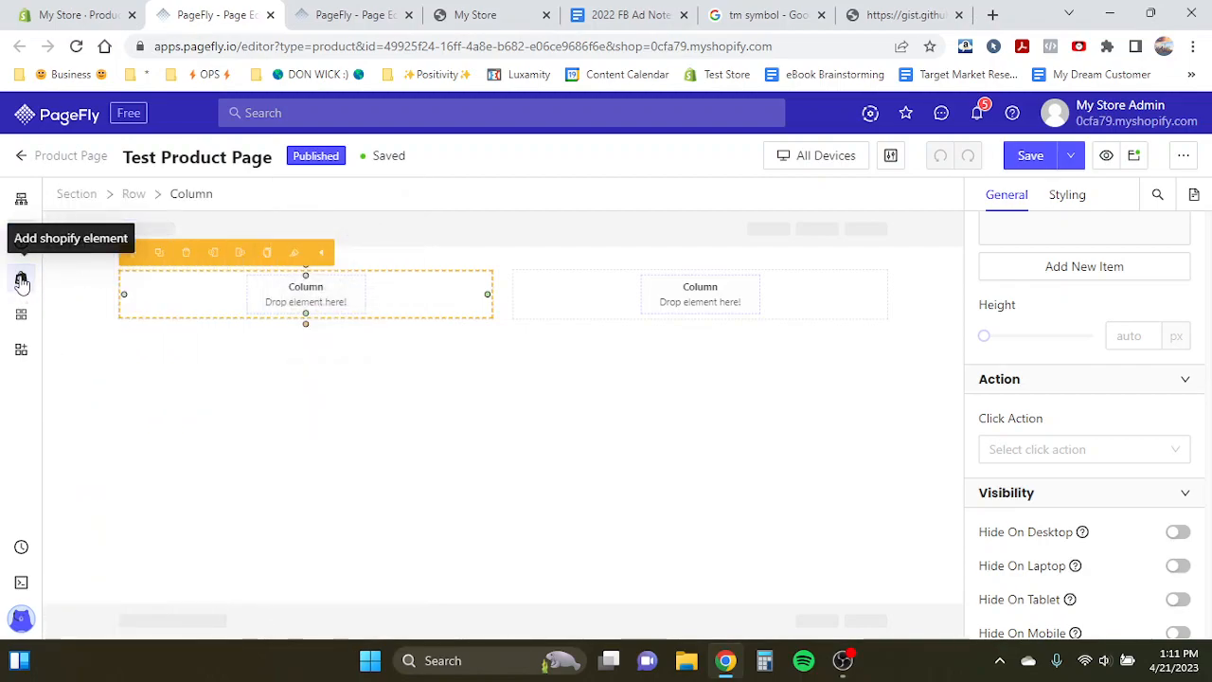
left_click(21, 281)
scroll(152, 345, "down", 1)
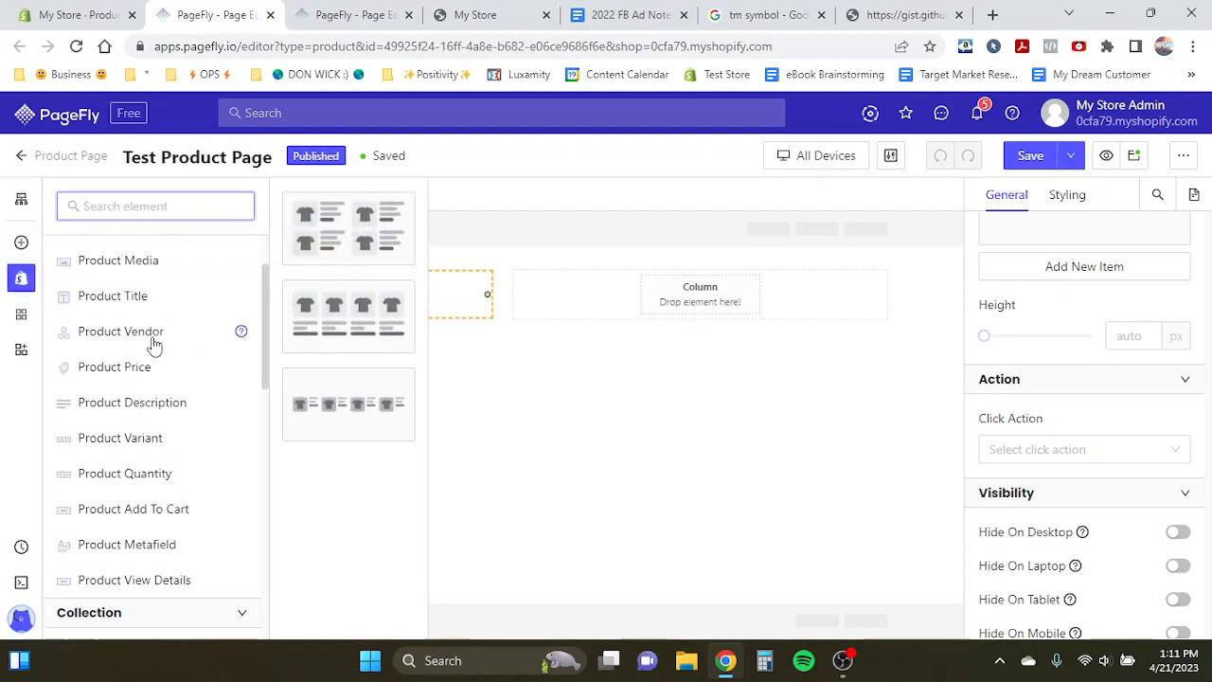
left_click(104, 284)
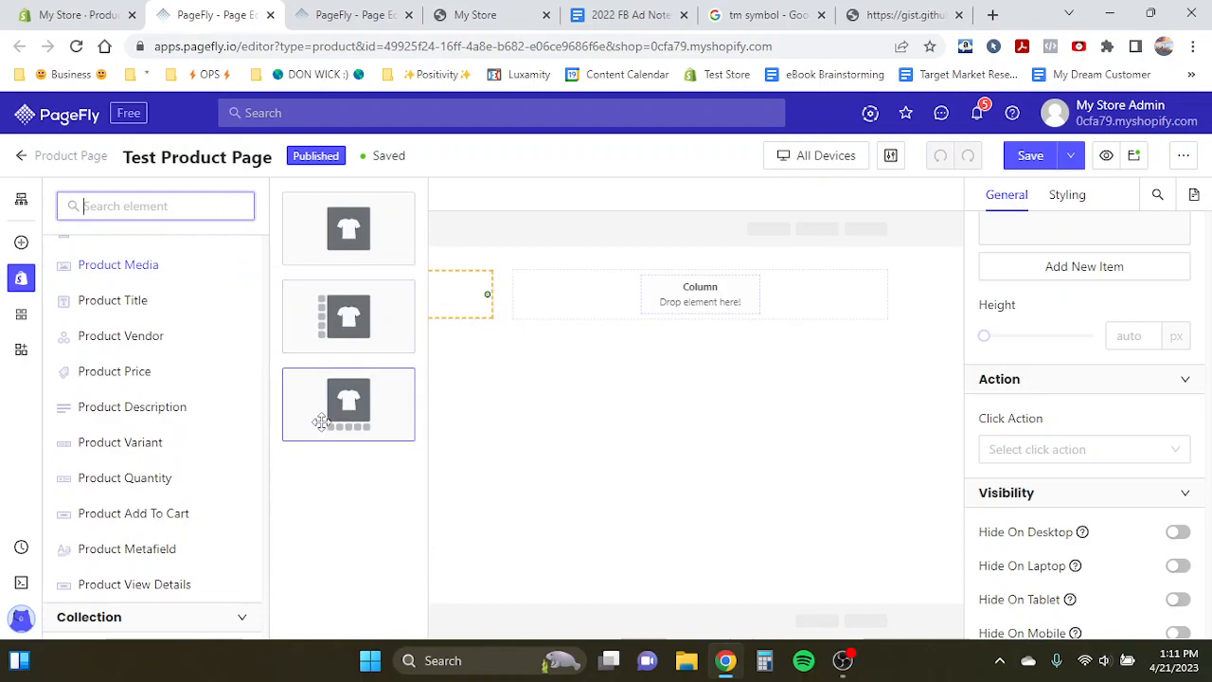
left_click_drag(377, 396, 369, 288)
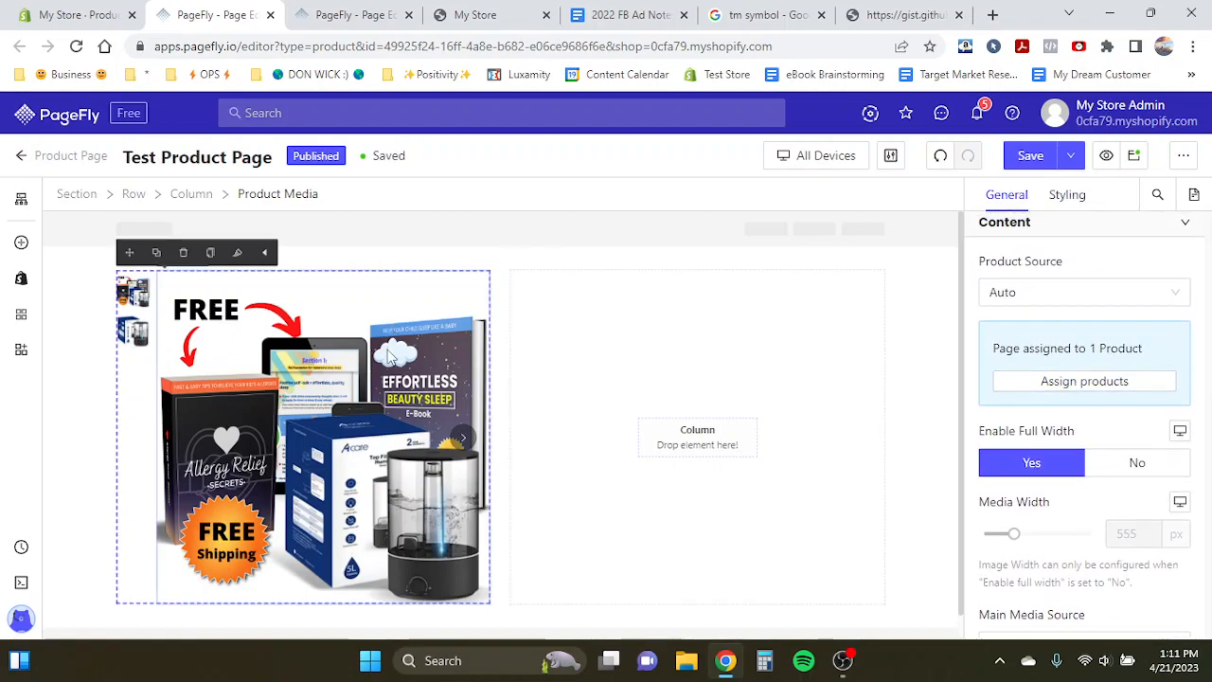
- Reassign the Atlas Smart Humidifier™ product to the page in Page Assignment and save it
scroll(1073, 348, "up", 1)
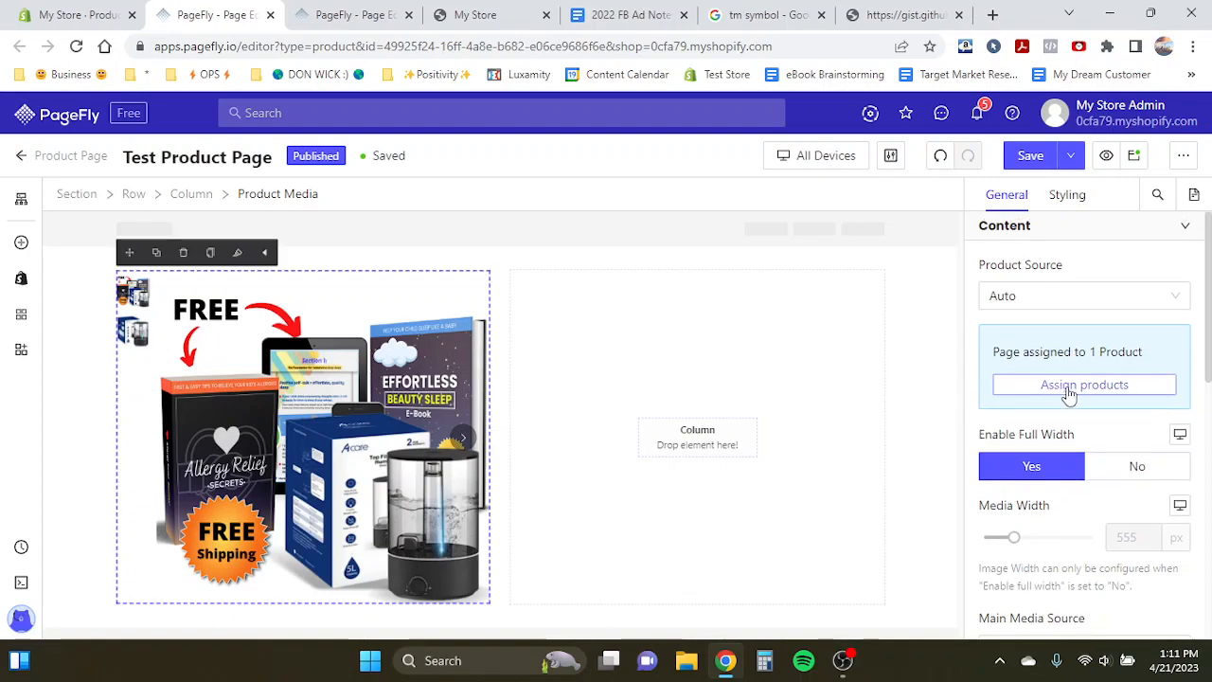
left_click(1068, 390)
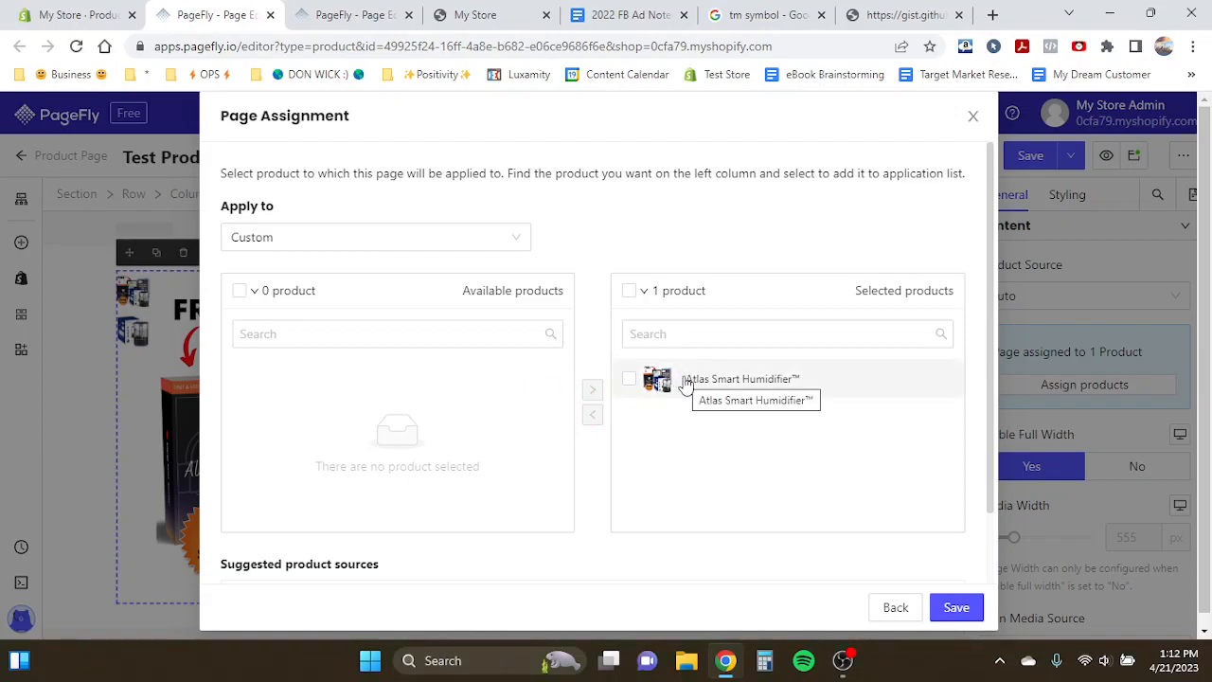
left_click(629, 379)
left_click(593, 413)
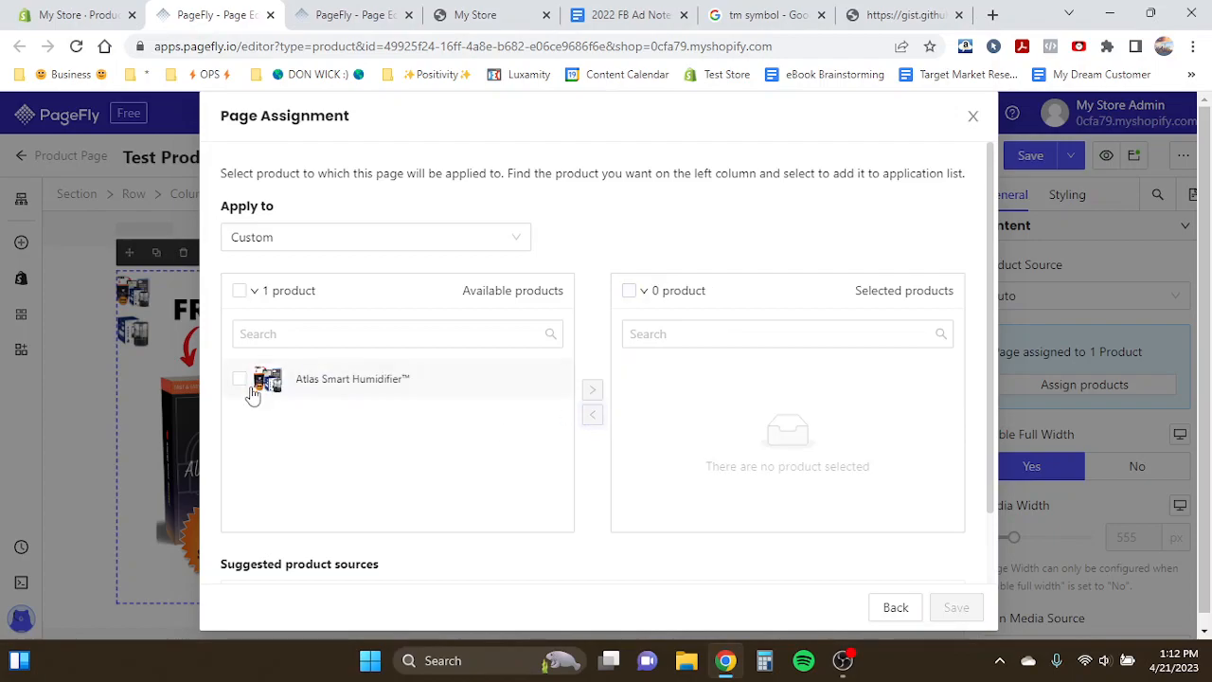
left_click(320, 379)
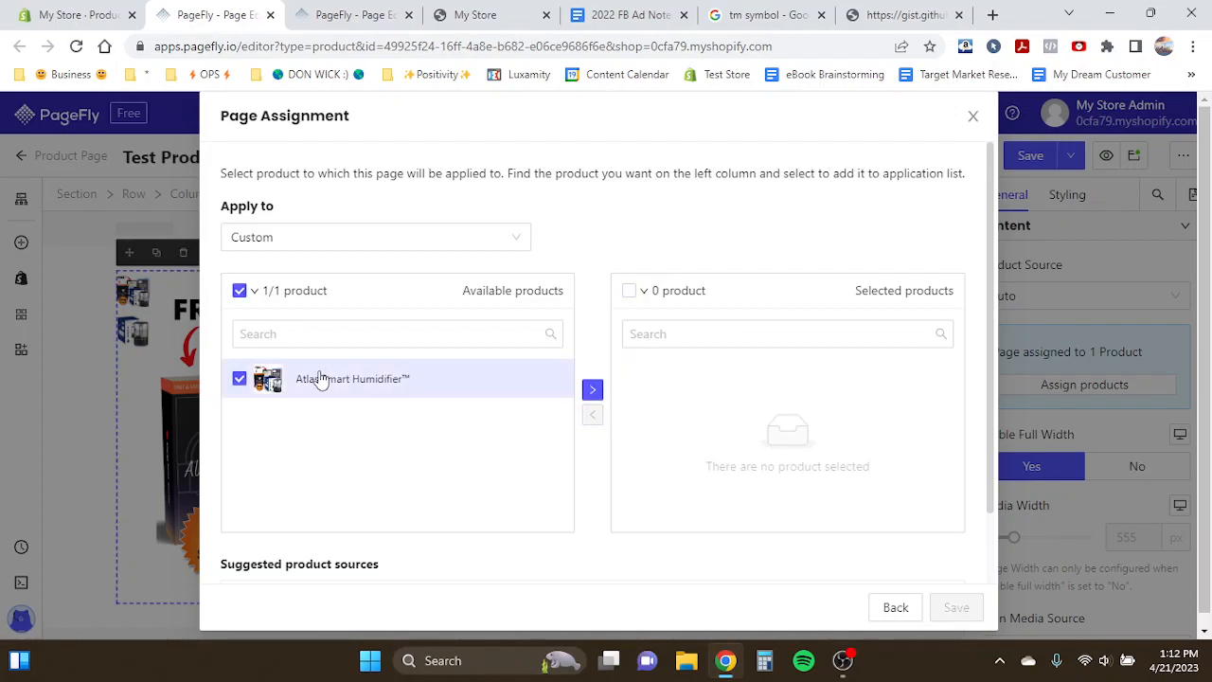
left_click(592, 391)
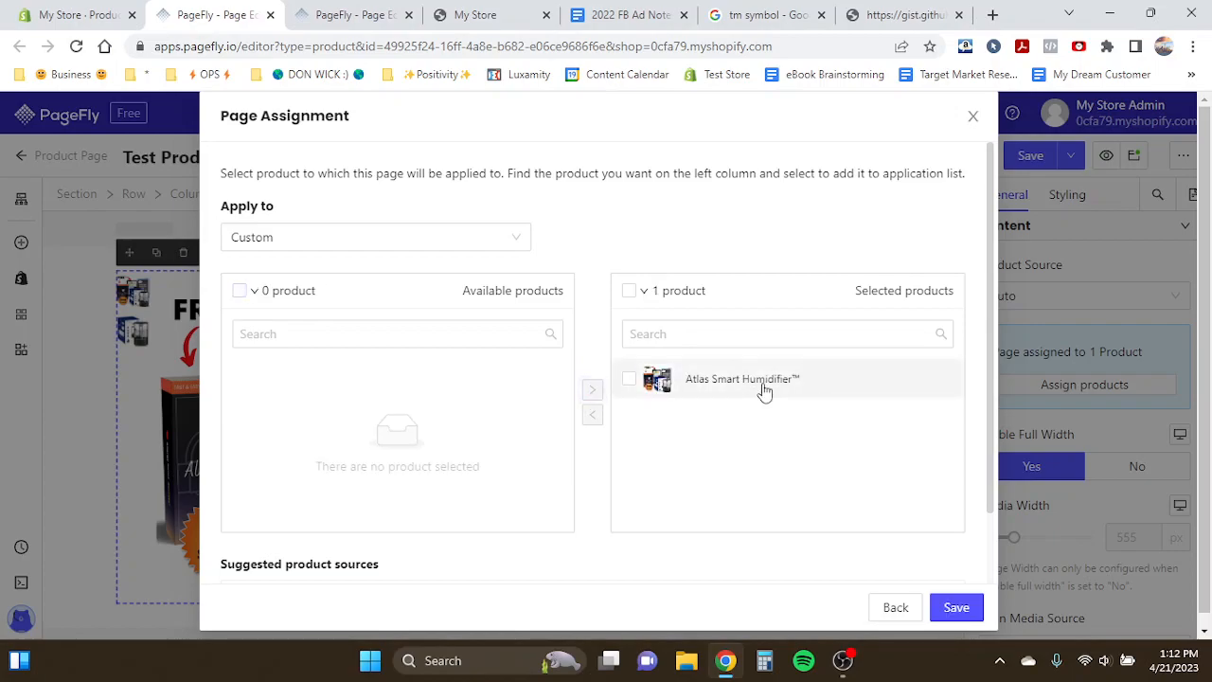
left_click(957, 607)
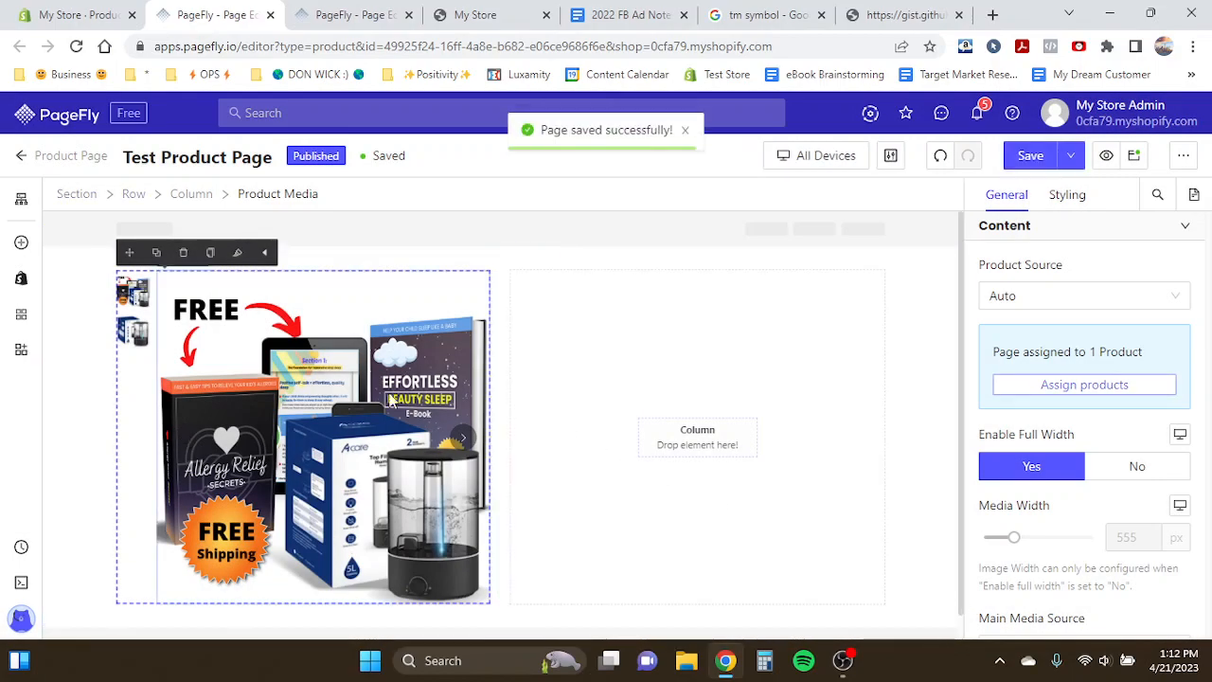
- Set the Product Media element's media list position to Bottom
left_click(358, 396)
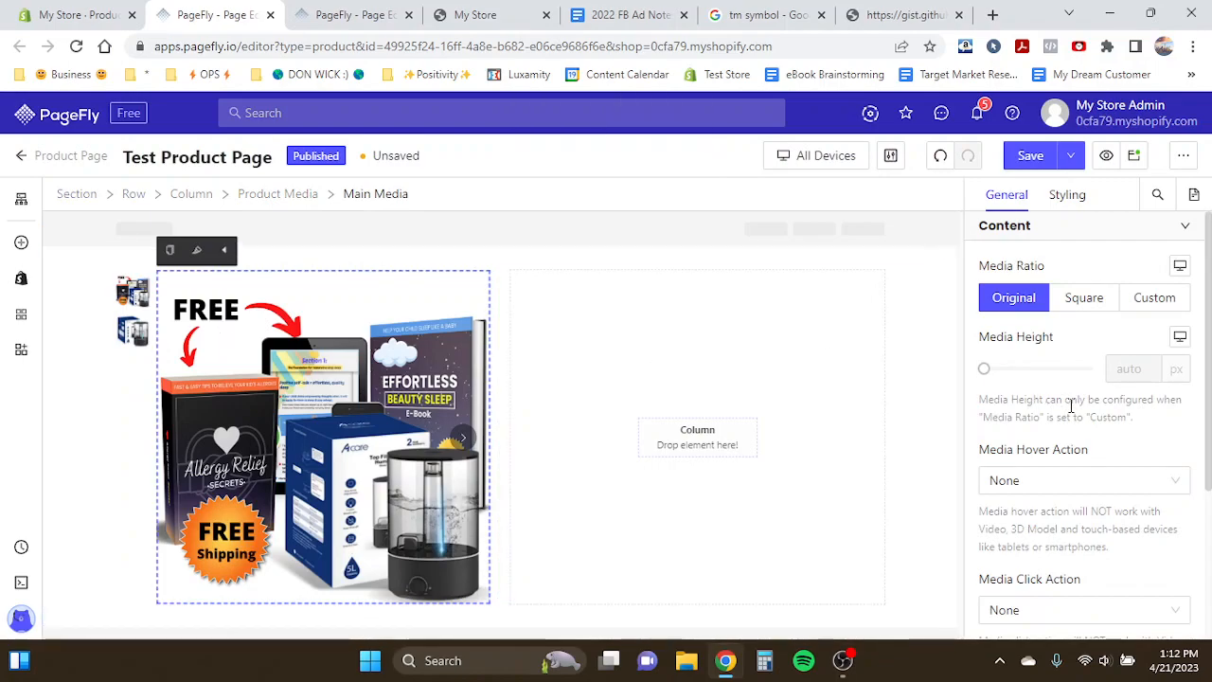
scroll(1071, 405, "down", 2)
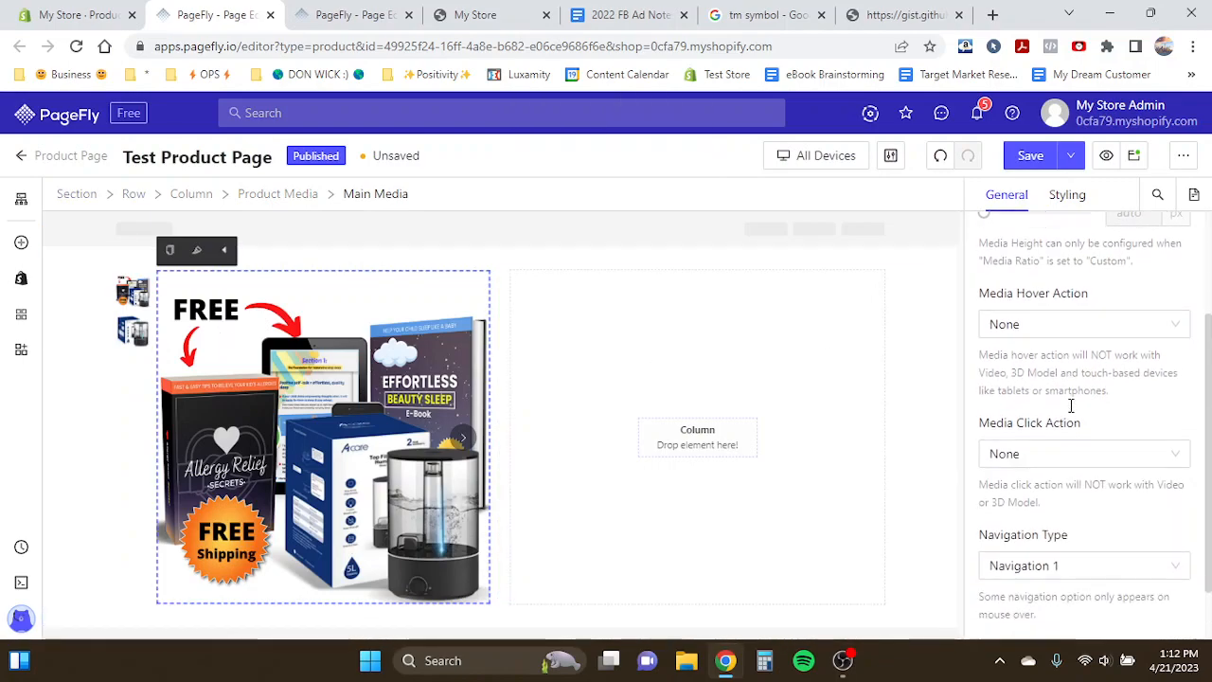
scroll(1072, 412, "up", 3)
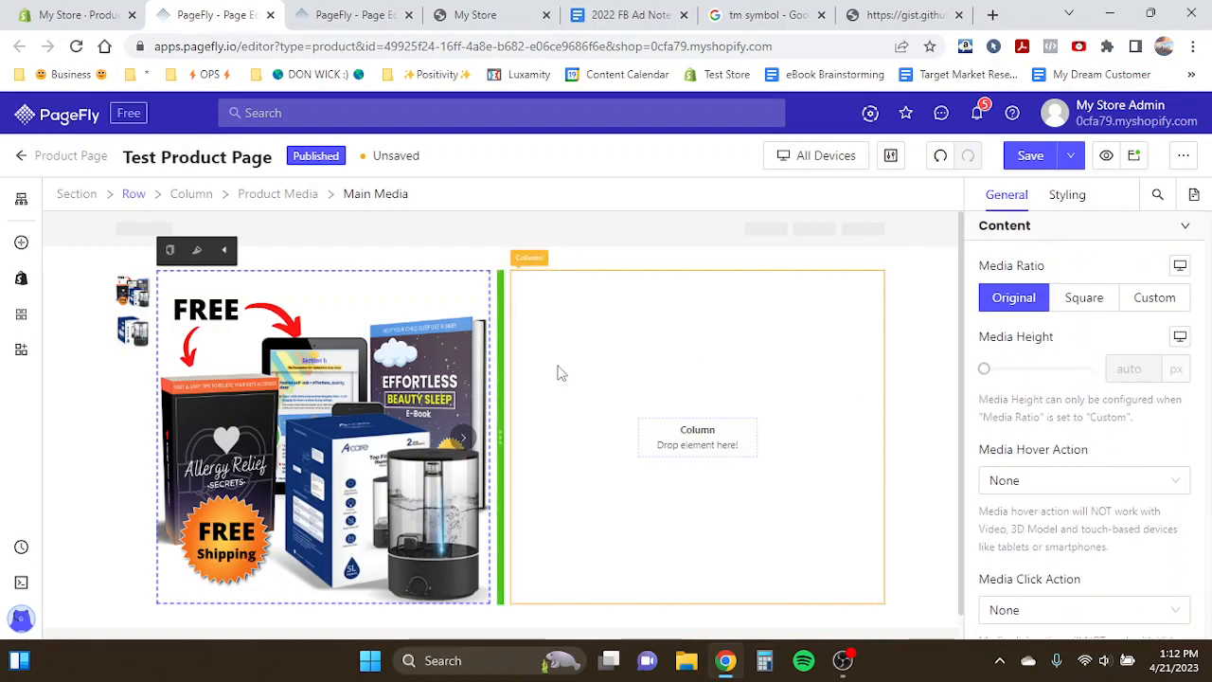
left_click(131, 331)
left_click(231, 351)
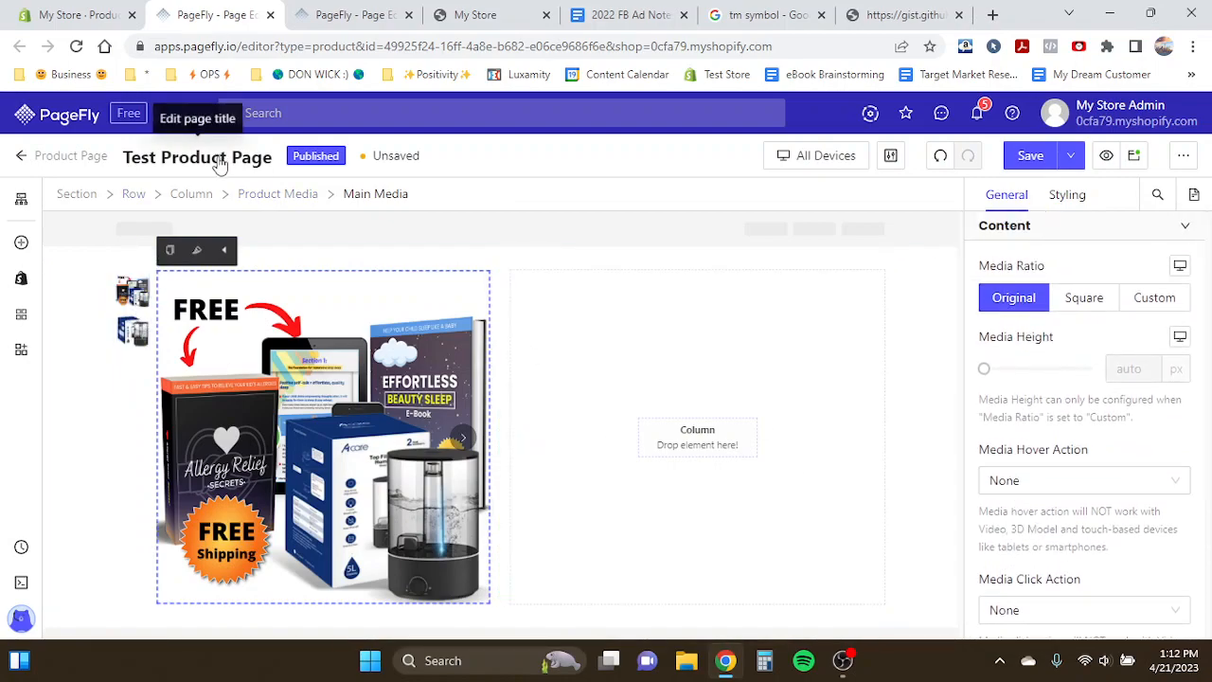
scroll(212, 530, "down", 1)
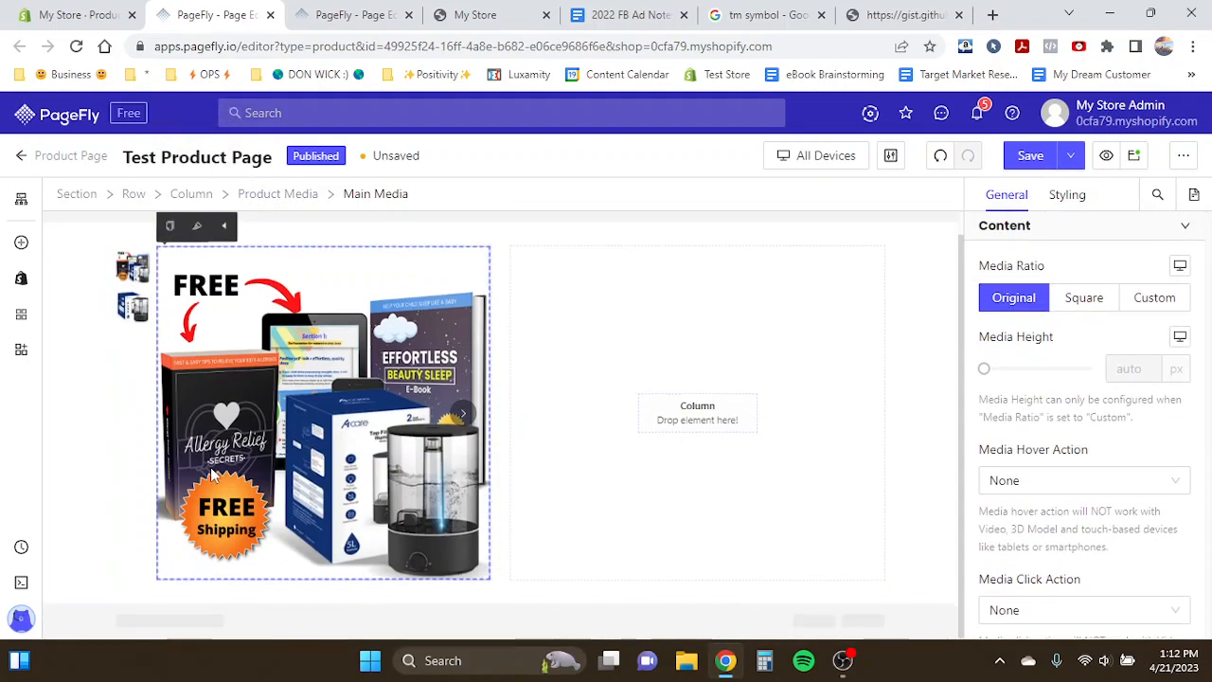
left_click(292, 195)
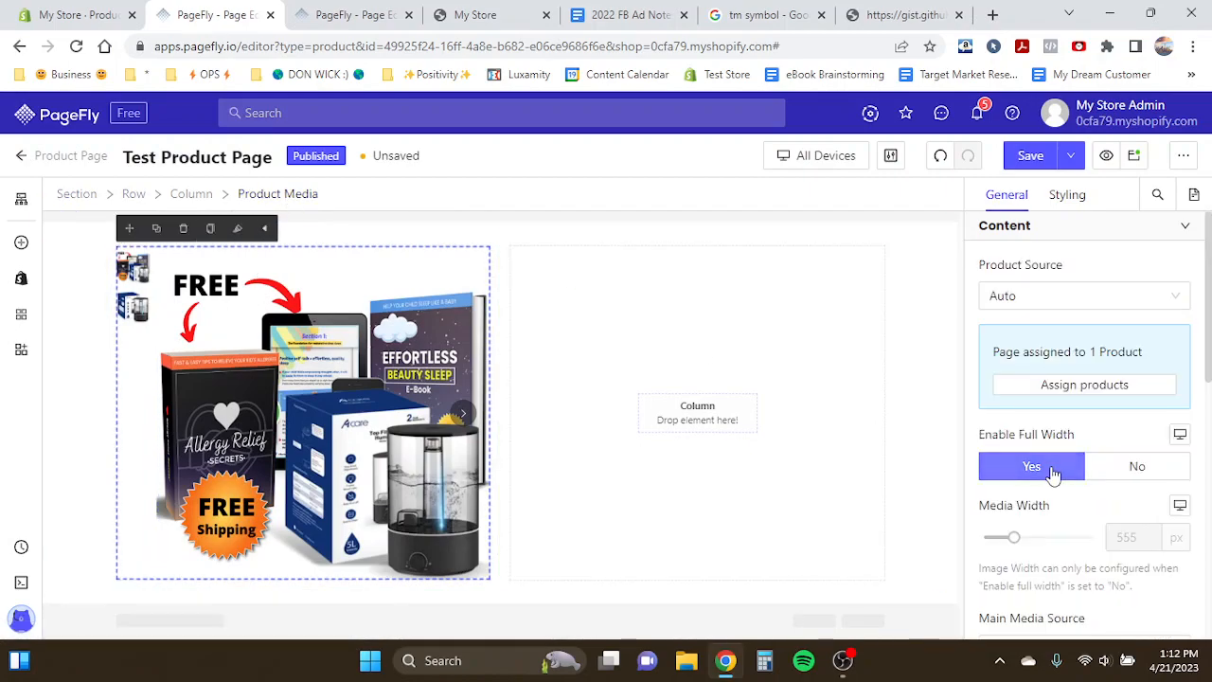
scroll(1051, 467, "down", 2)
scroll(1052, 467, "down", 3)
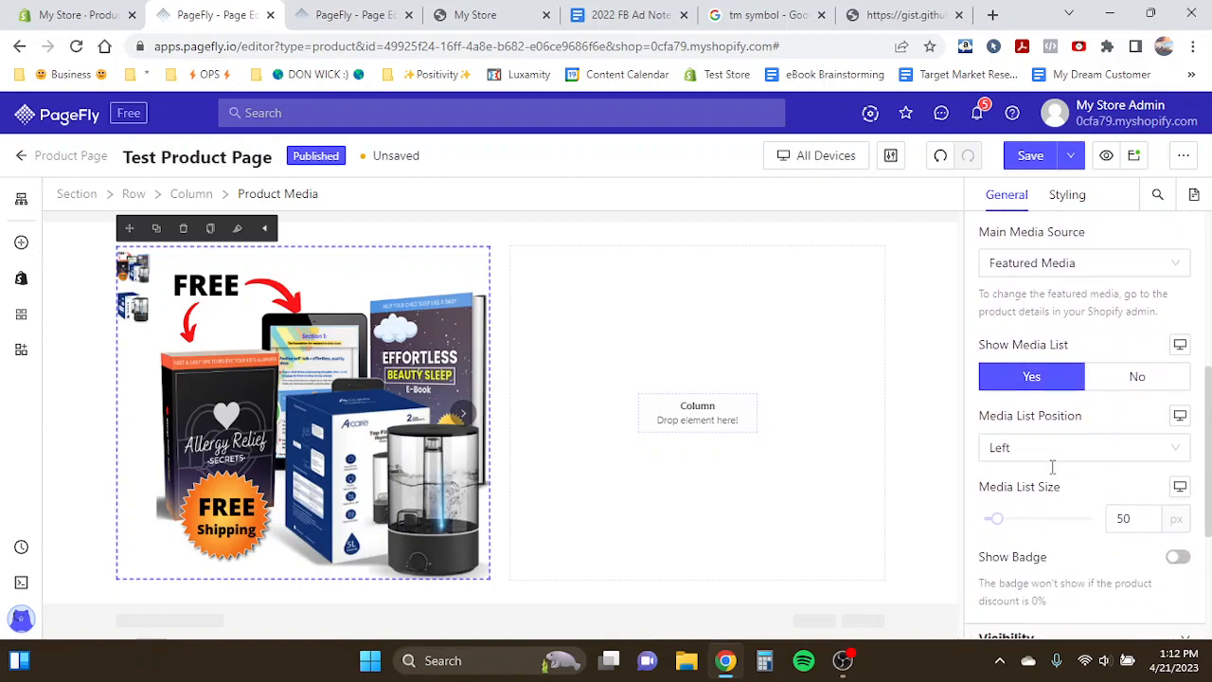
left_click(1040, 456)
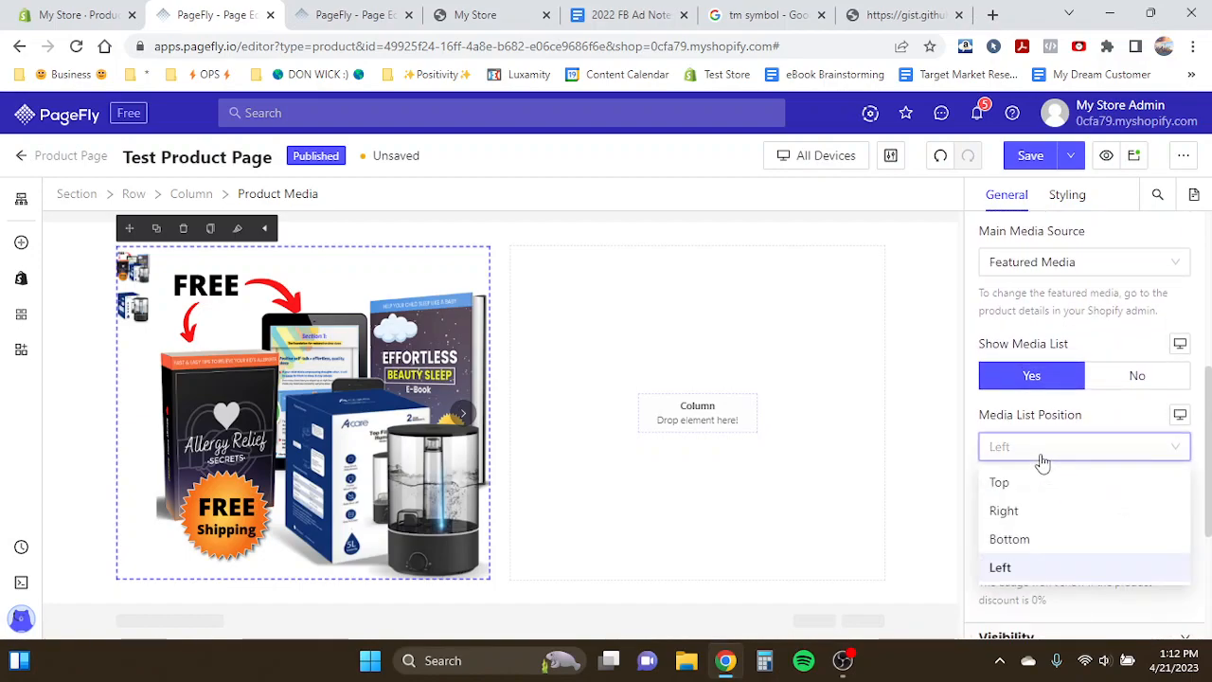
left_click(1010, 544)
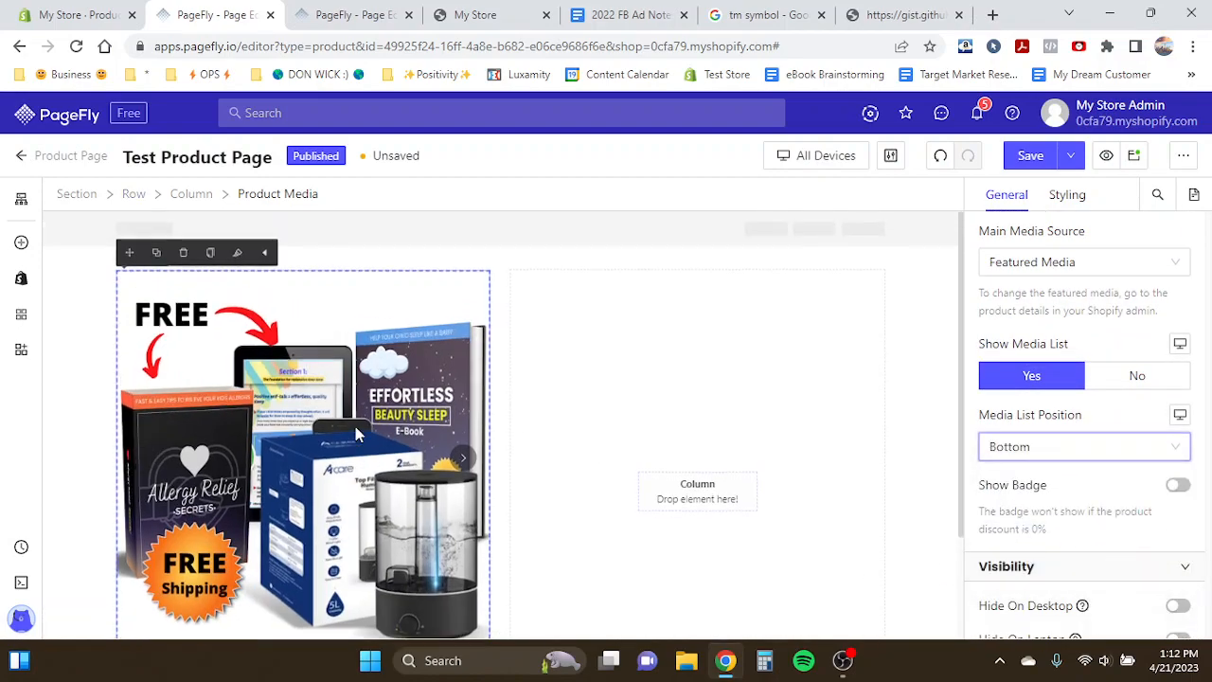
- Select the new section and turn off its Set Fixed Width option
scroll(701, 395, "down", 3)
scroll(703, 396, "up", 3)
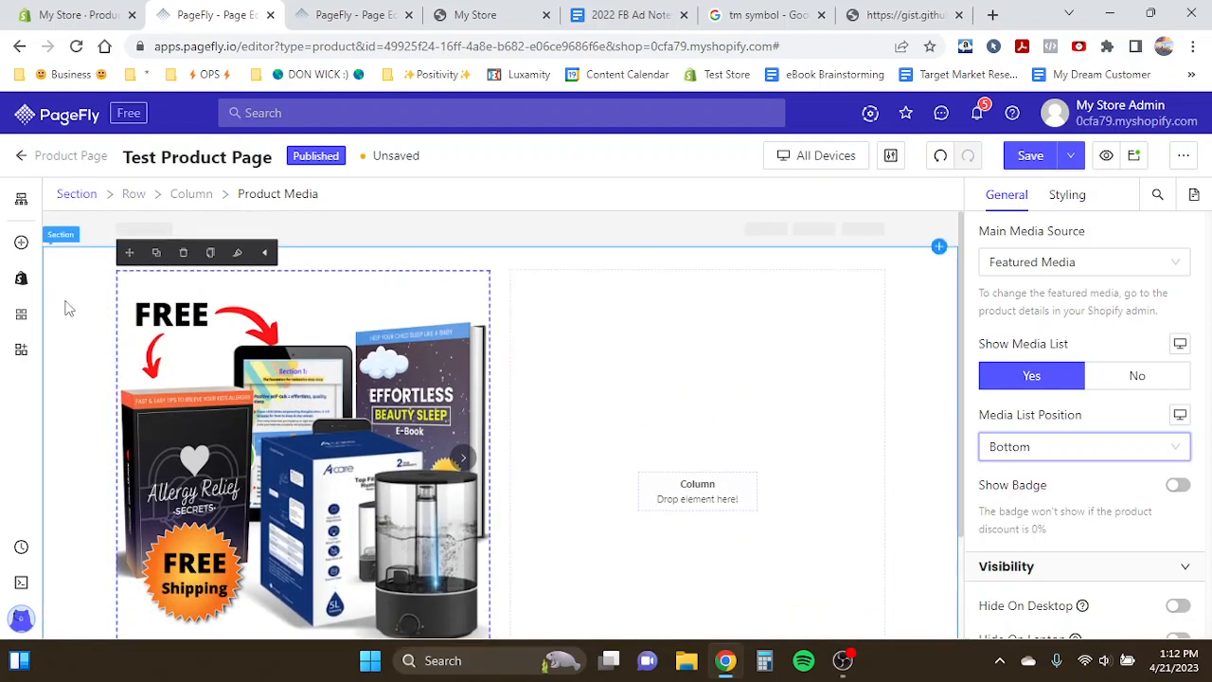
left_click(61, 372)
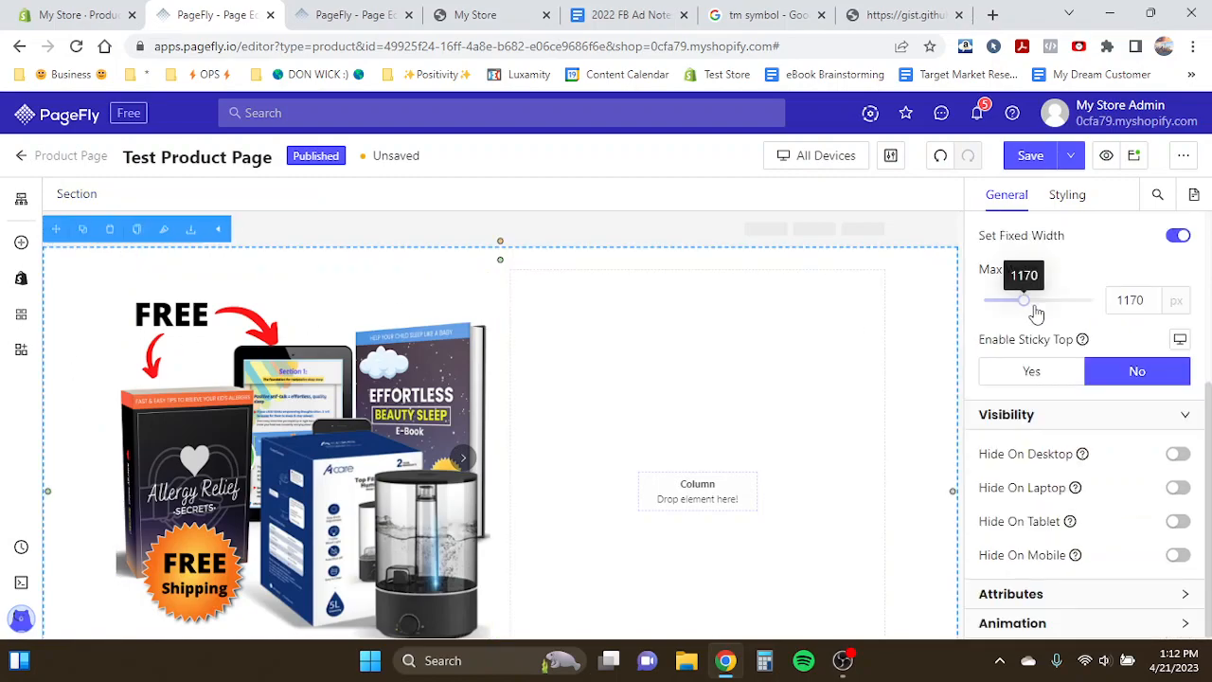
scroll(1025, 284, "up", 1)
scroll(1035, 311, "up", 1)
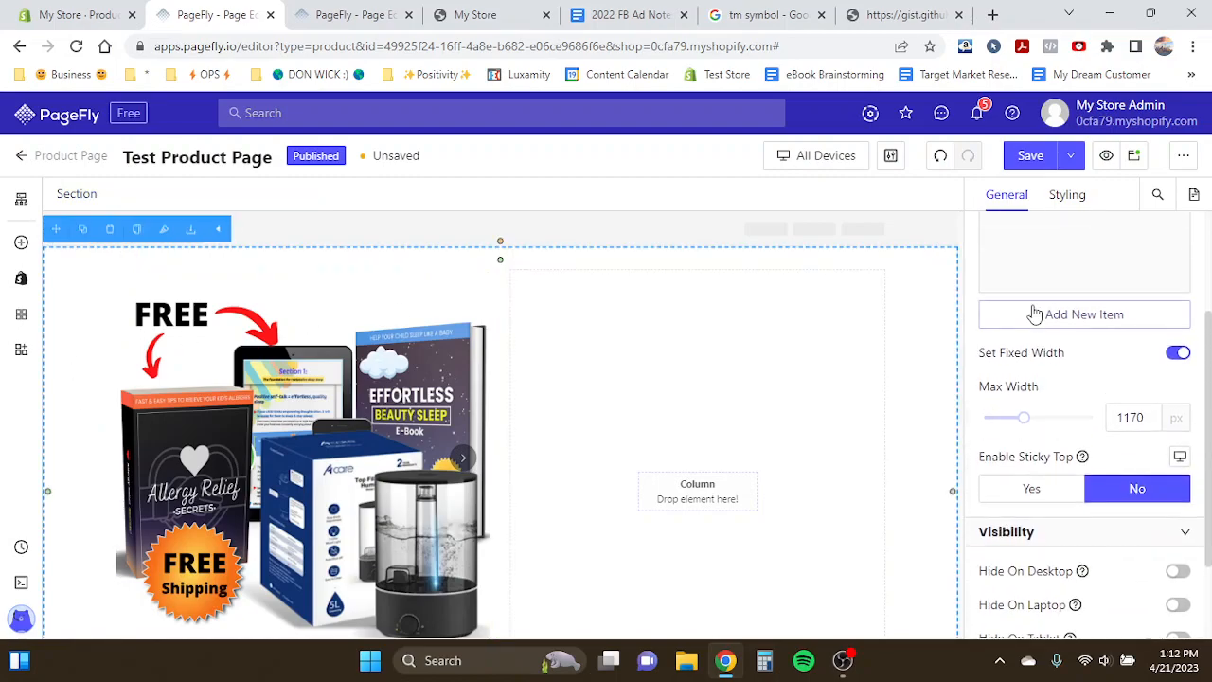
left_click(1179, 355)
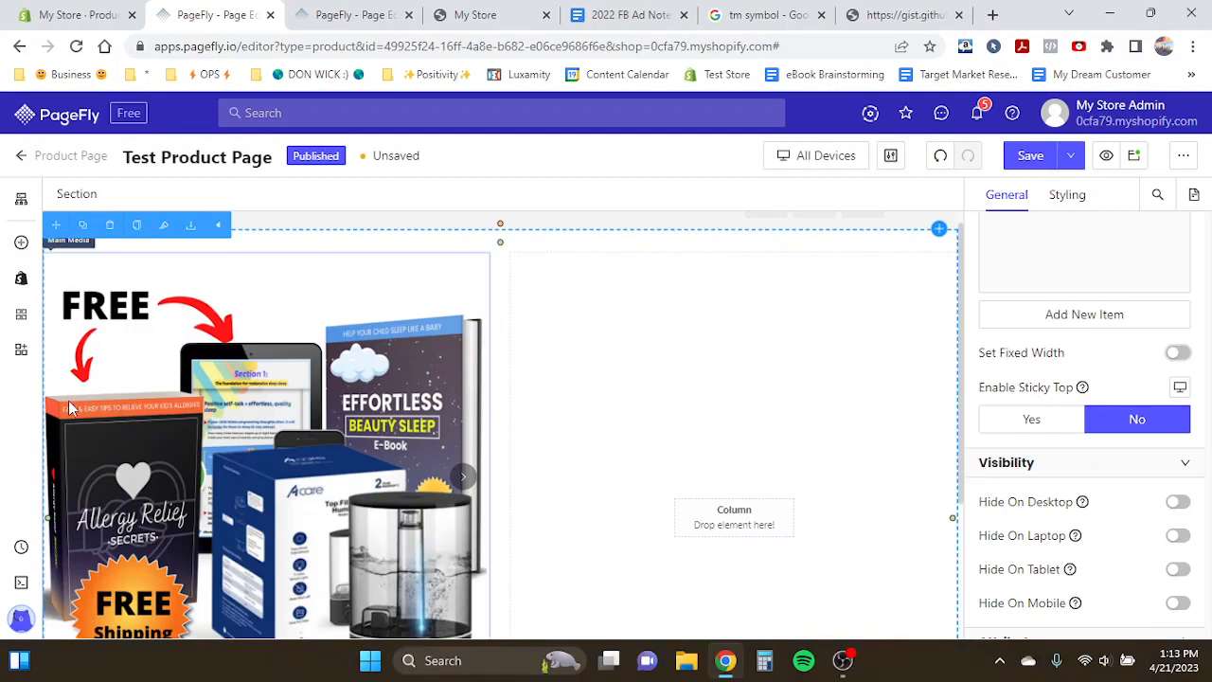
- Add a Product Title element to the empty right column of the new section
key("ctrl+Tab")
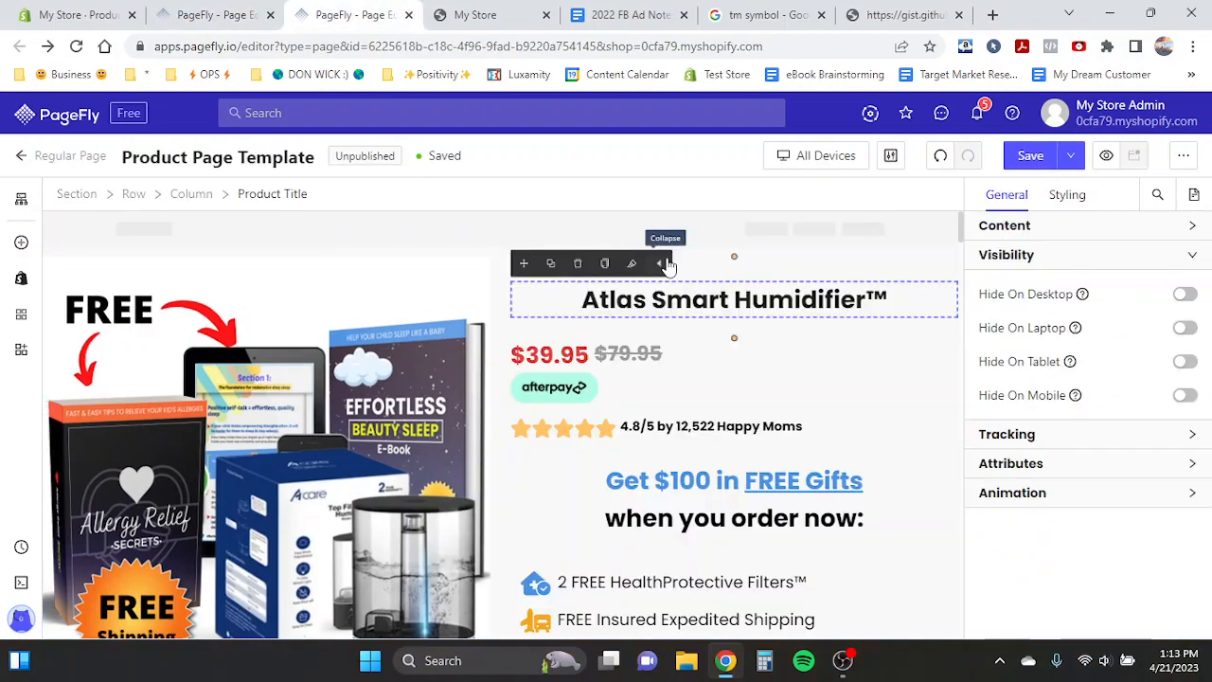
key("ctrl+shift+Tab")
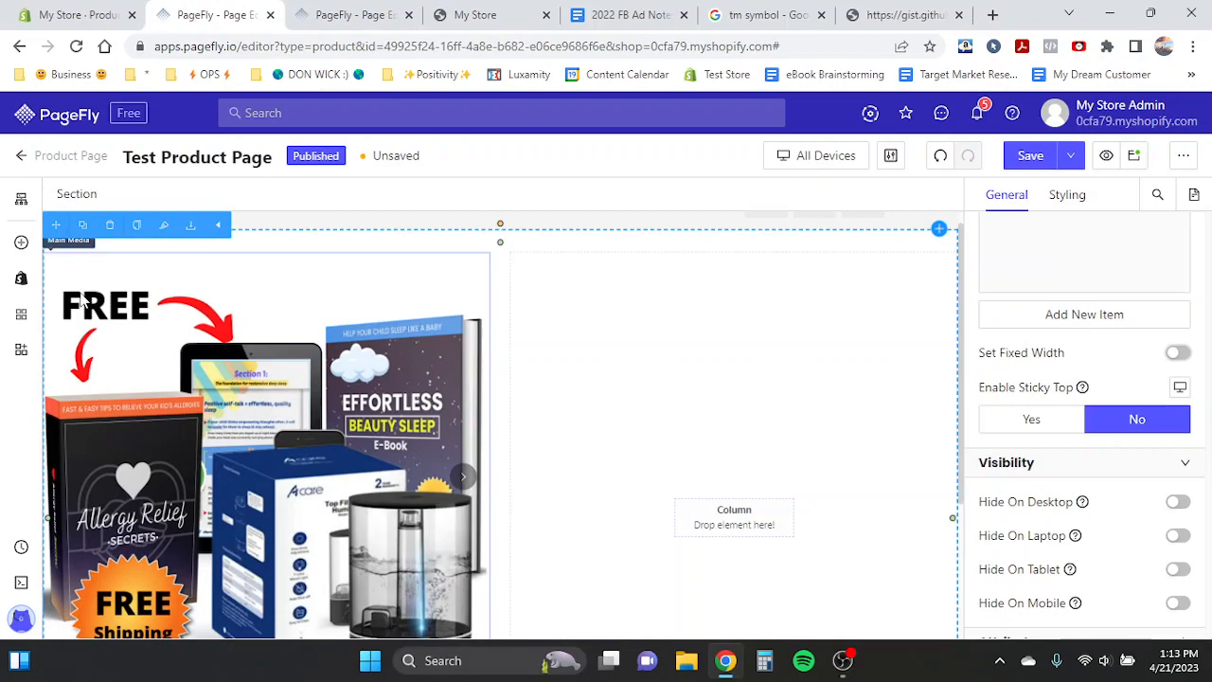
left_click(23, 280)
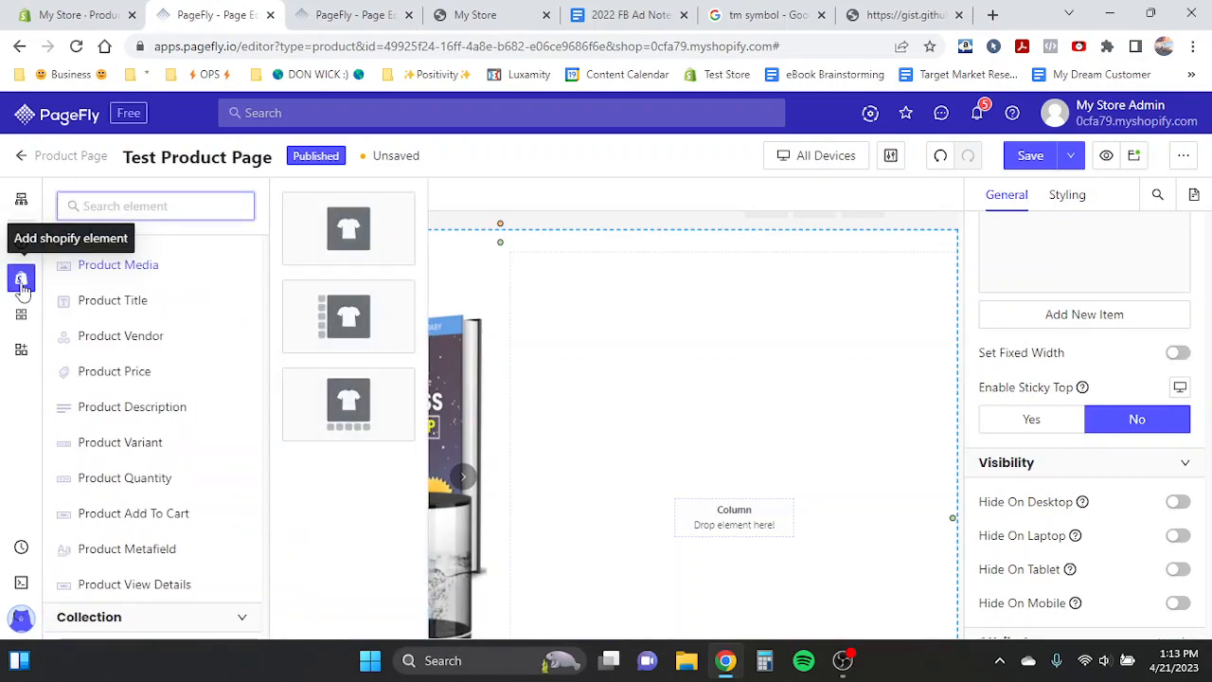
mouse_move(114, 310)
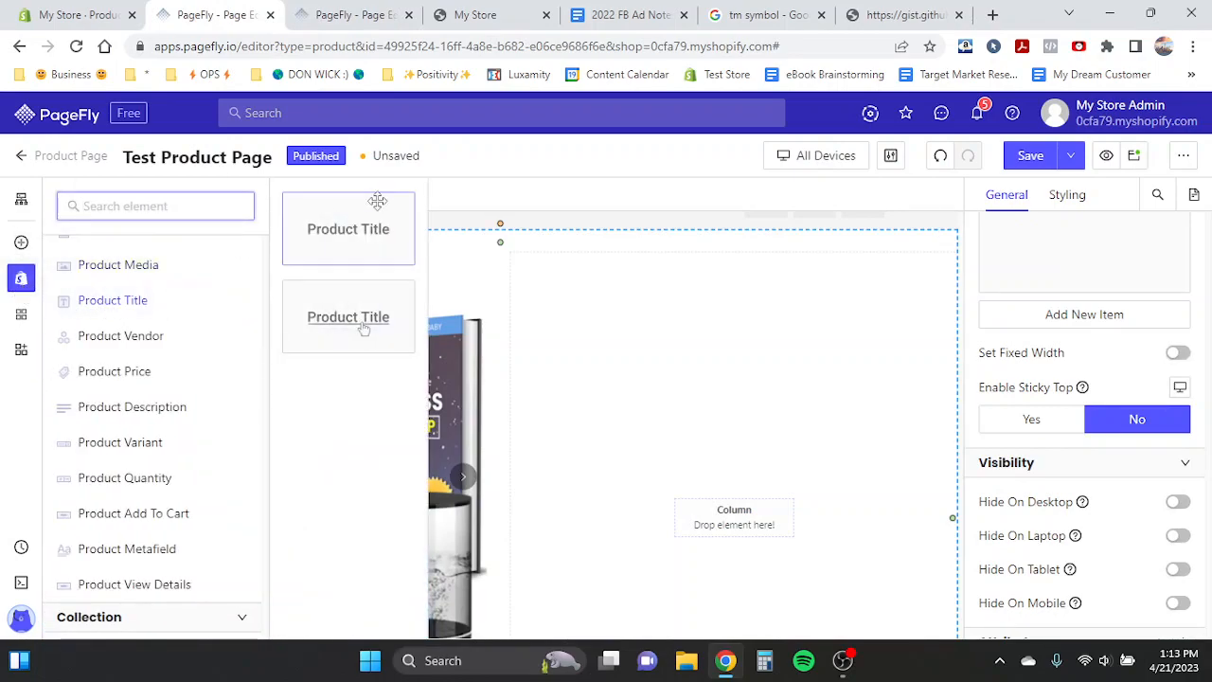
left_click_drag(351, 230, 589, 300)
scroll(1104, 355, "up", 2)
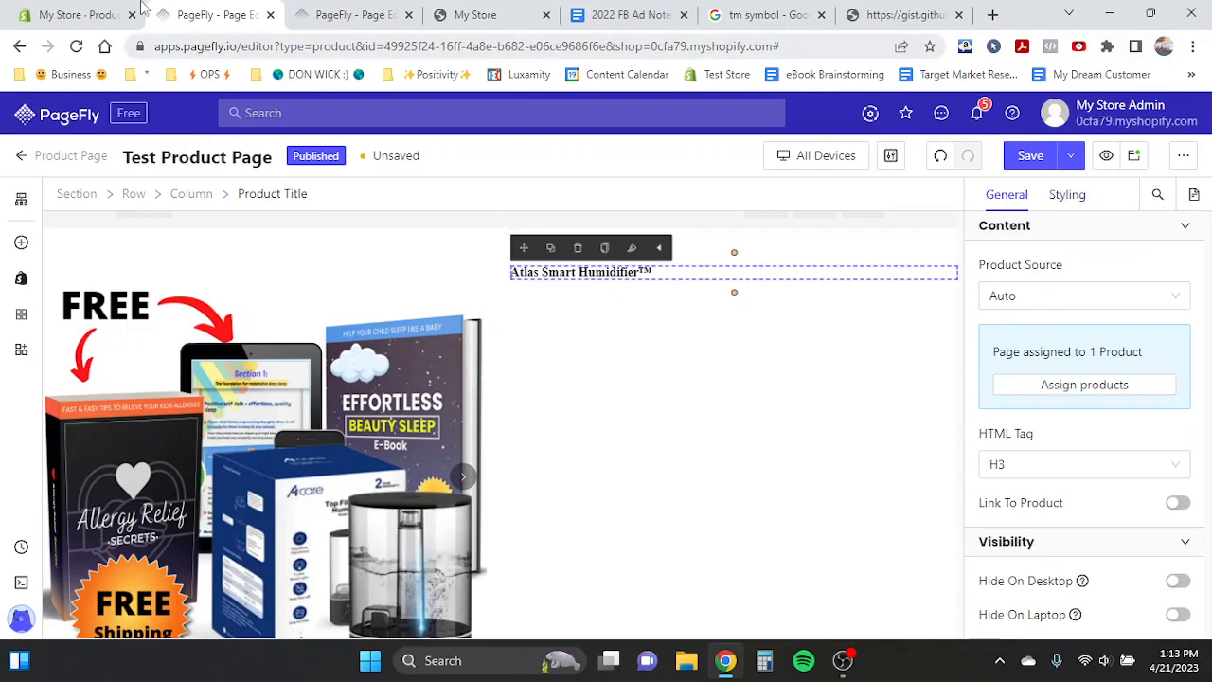
- Check the product's title in the store admin, then review the title's font family options and the Font Manager
left_click(81, 14)
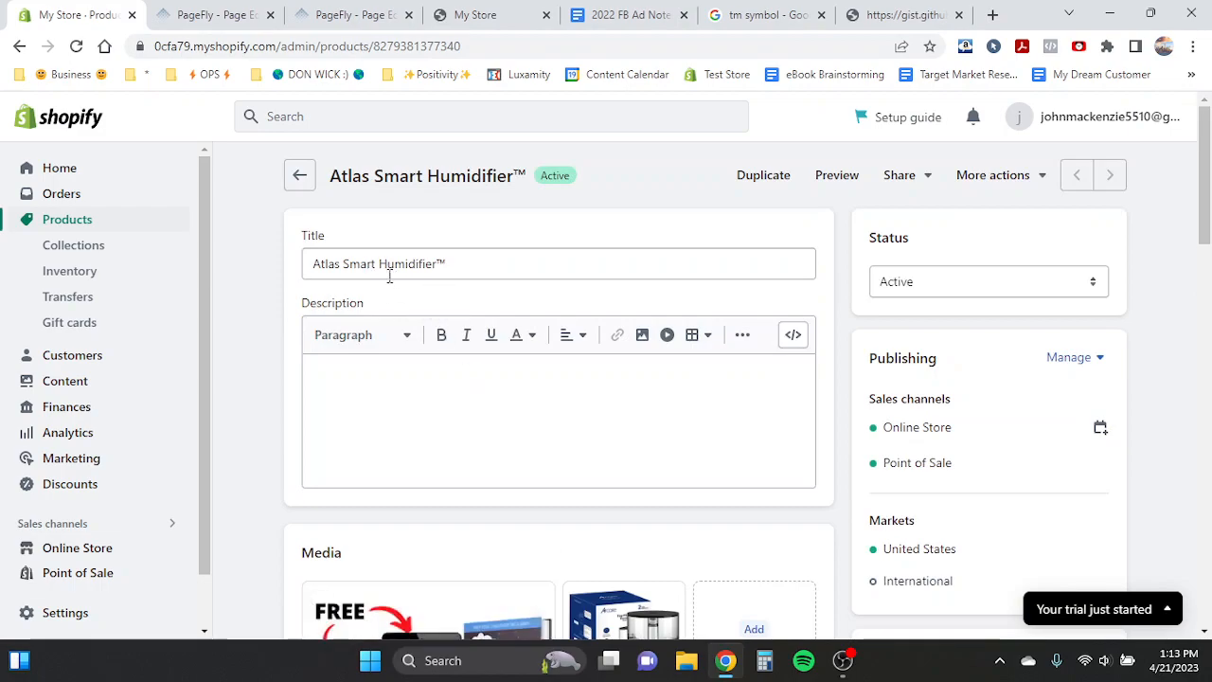
left_click(200, 14)
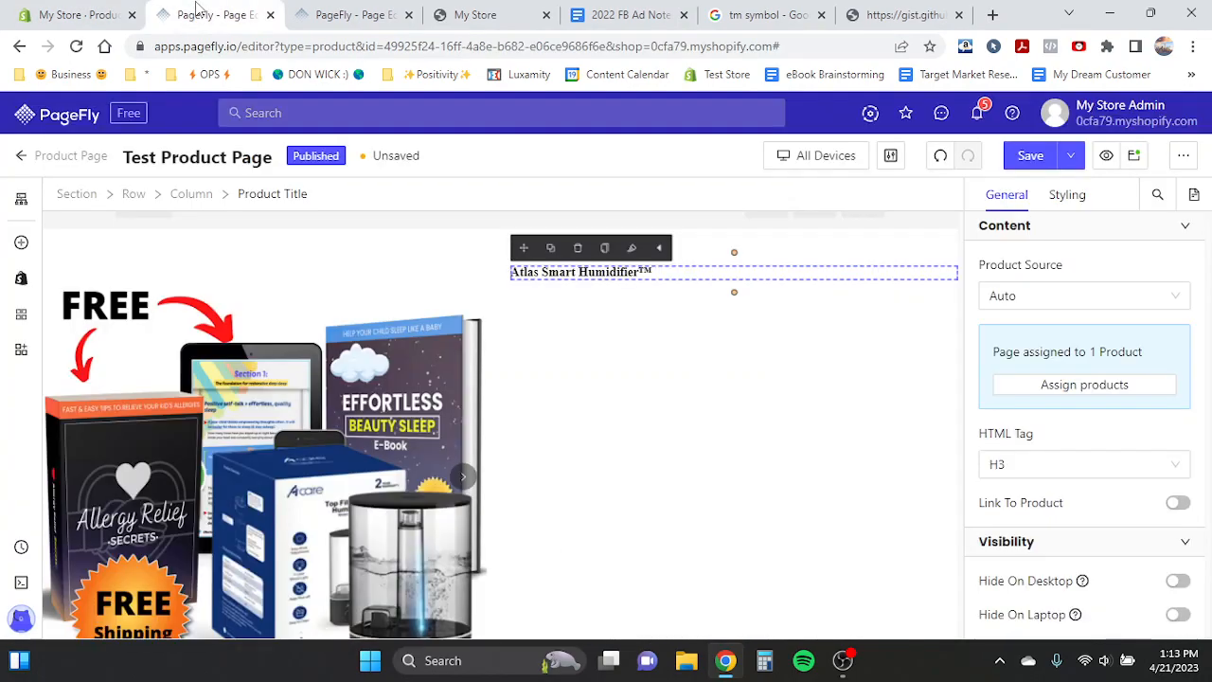
left_click(1054, 196)
scroll(988, 433, "down", 5)
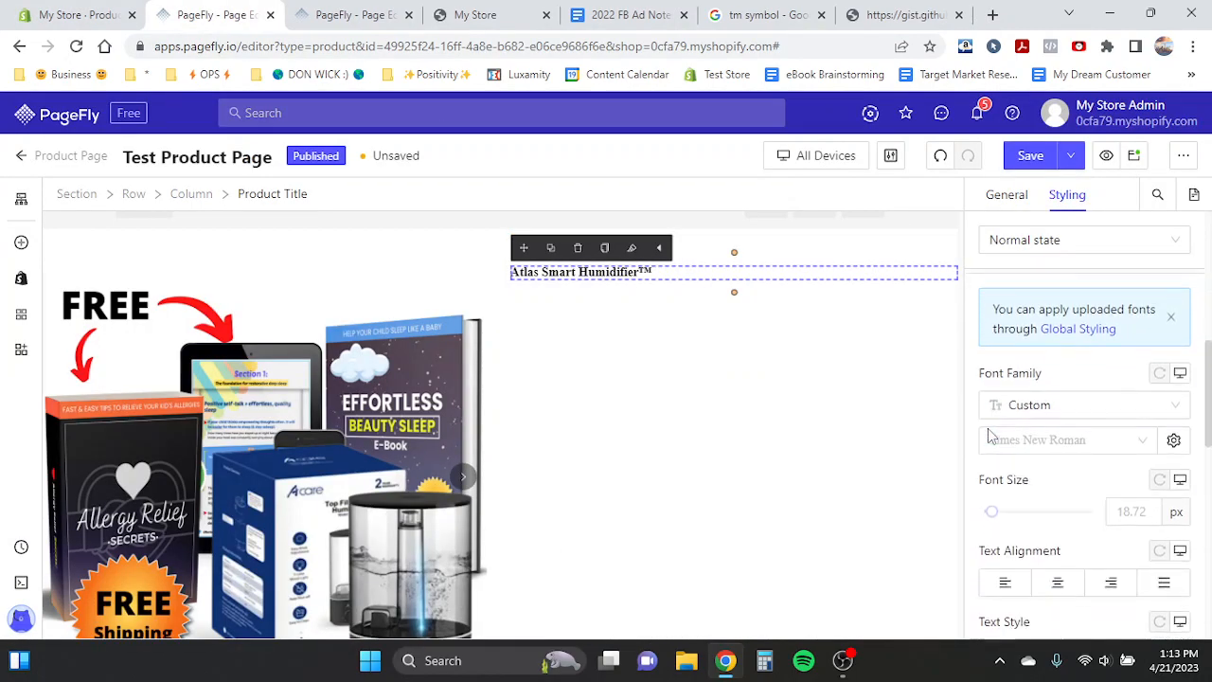
left_click(1042, 438)
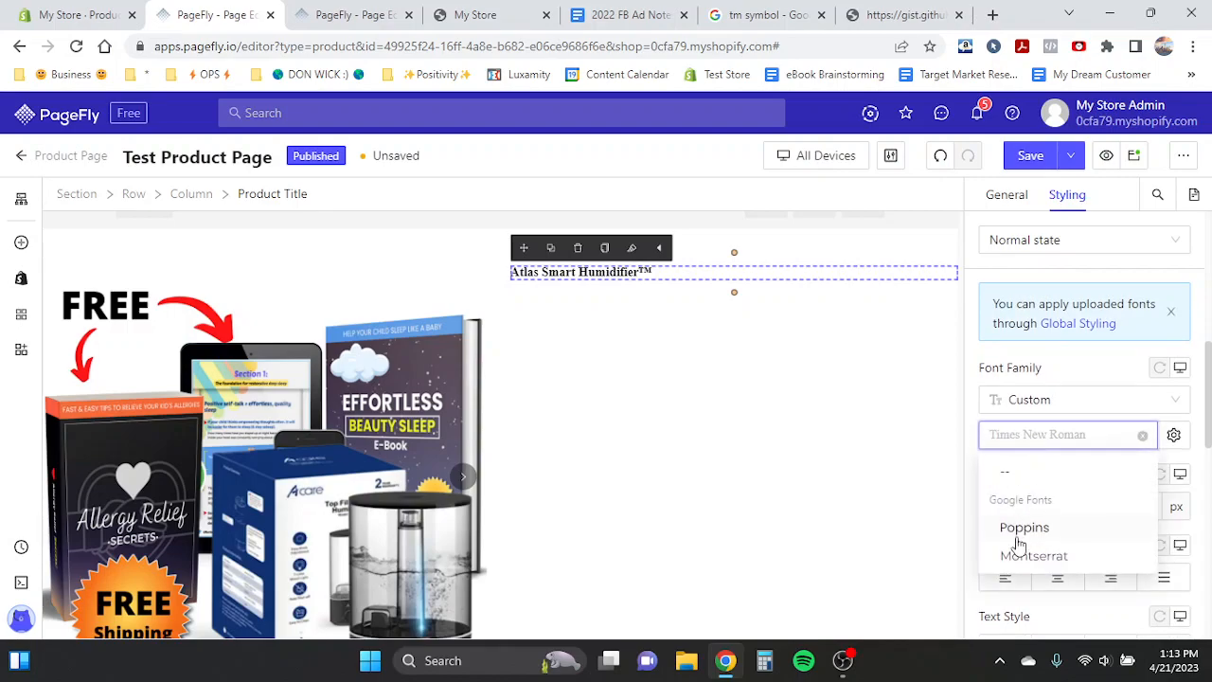
left_click(1012, 430)
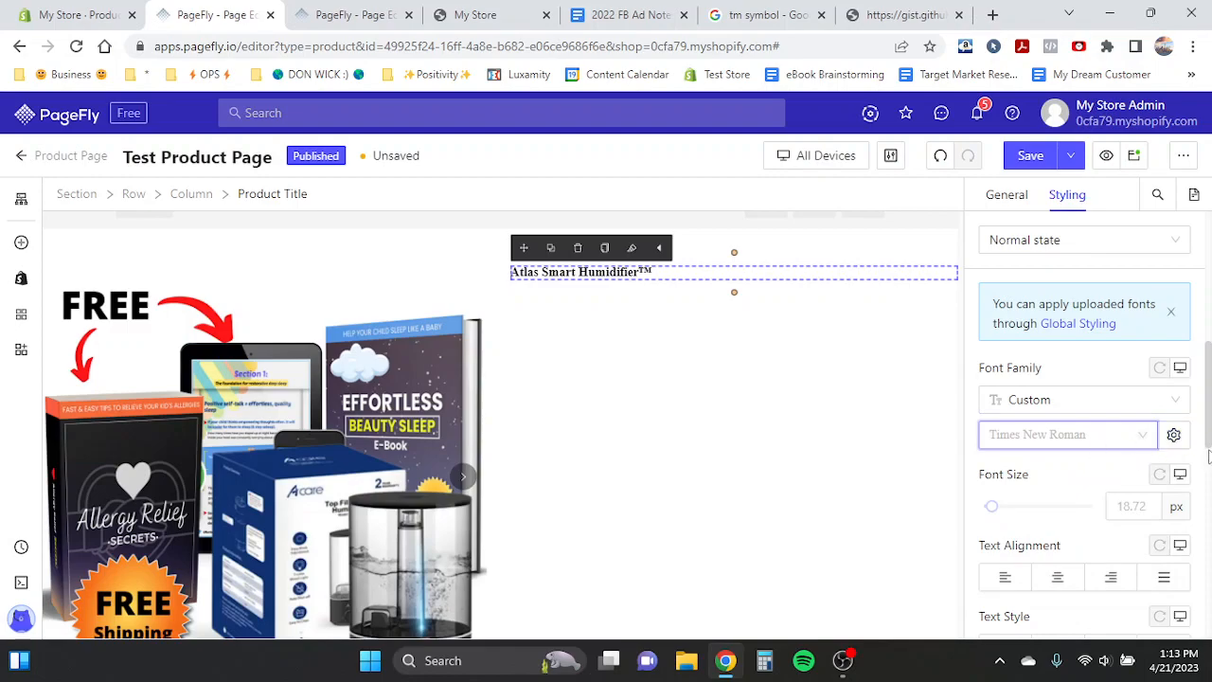
left_click(1175, 436)
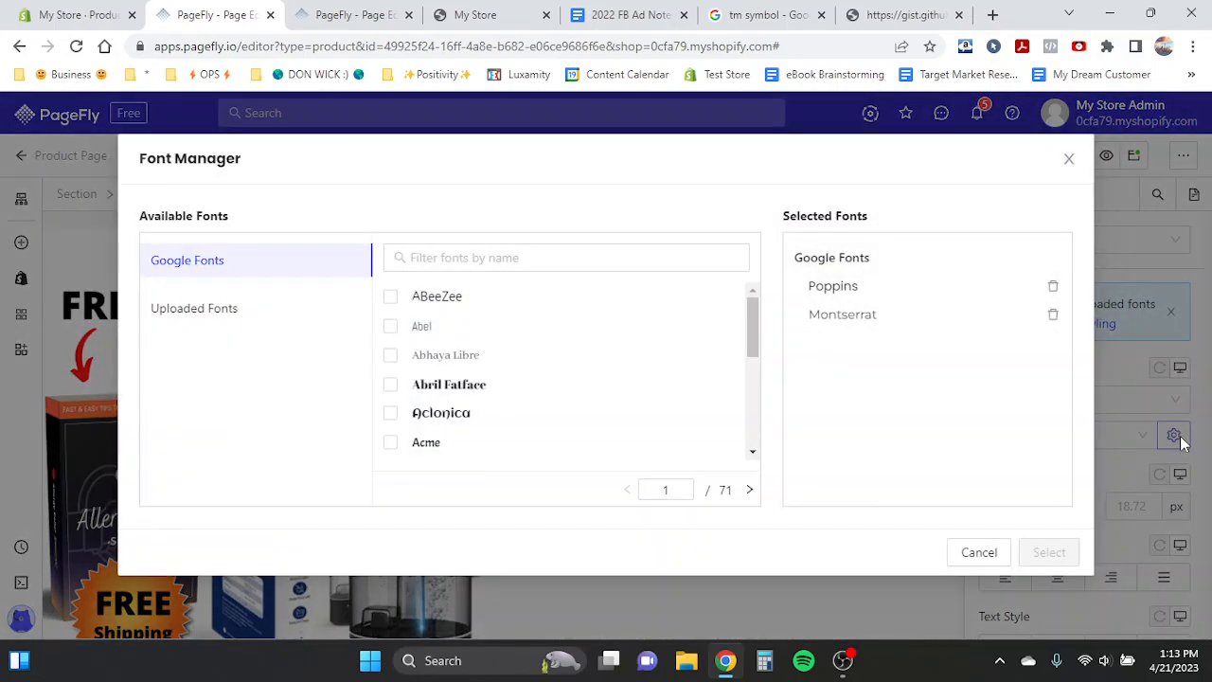
left_click(1068, 157)
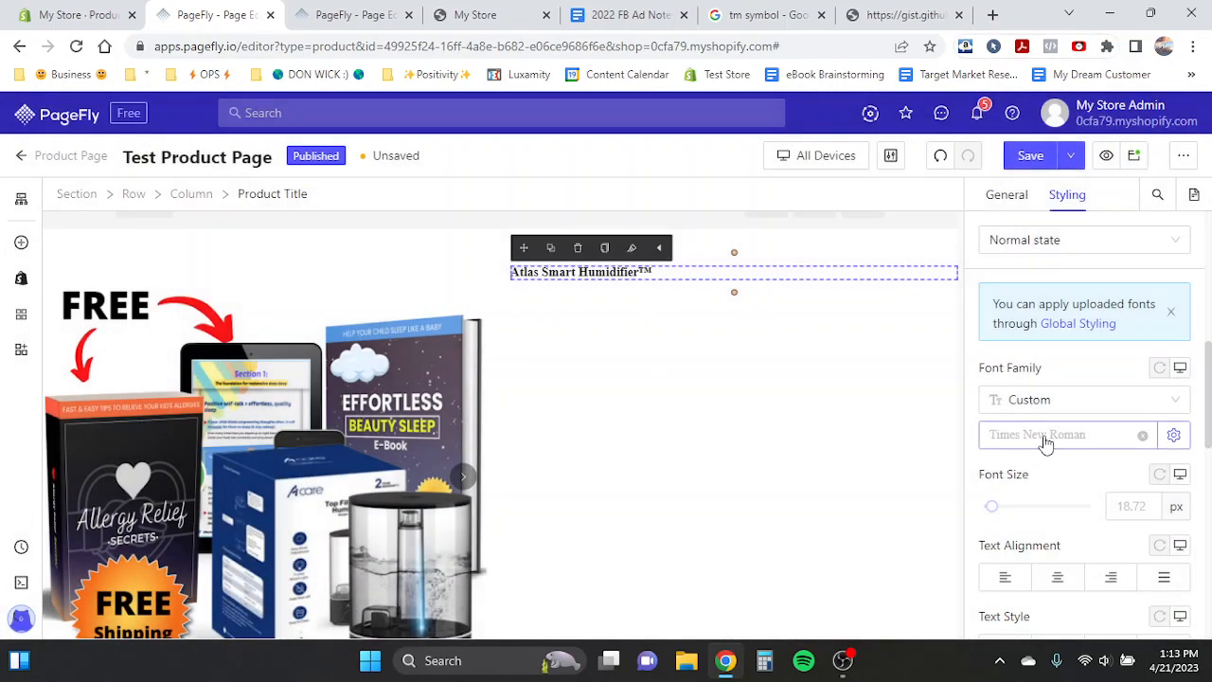
- Filter the Font Manager for poppins and confirm Poppins as the only selected Google font
left_click(1174, 437)
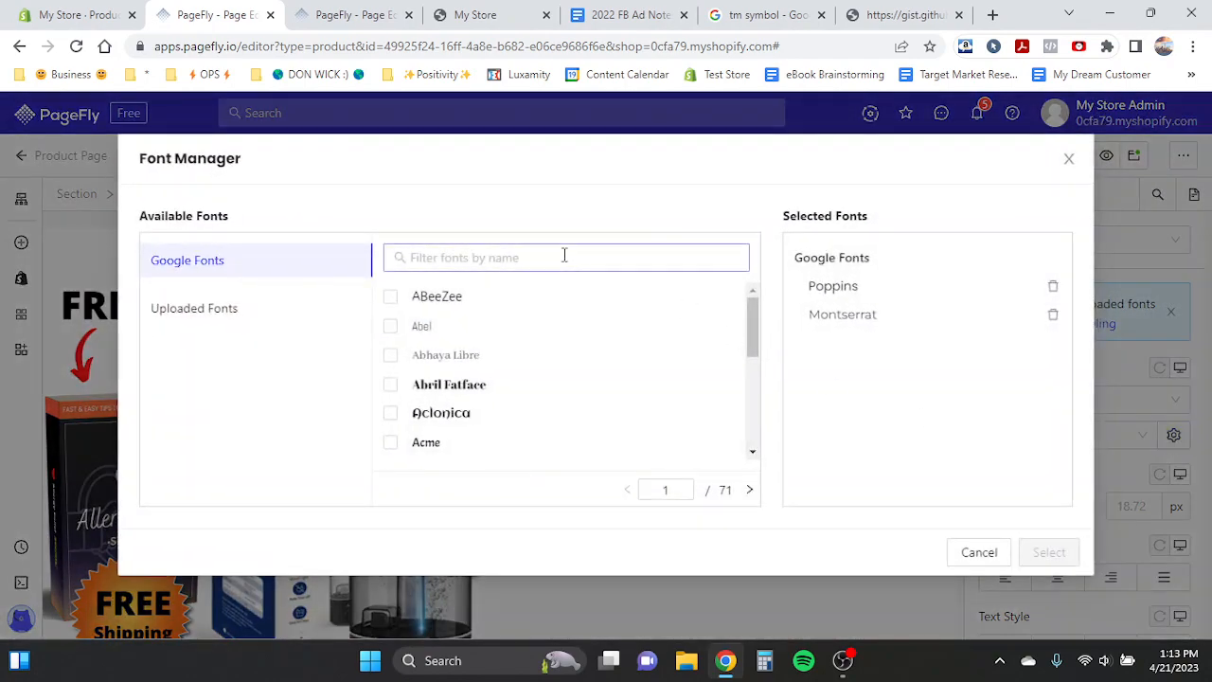
scroll(462, 327, "down", 5)
scroll(461, 327, "up", 5)
left_click(436, 254)
type("poppins")
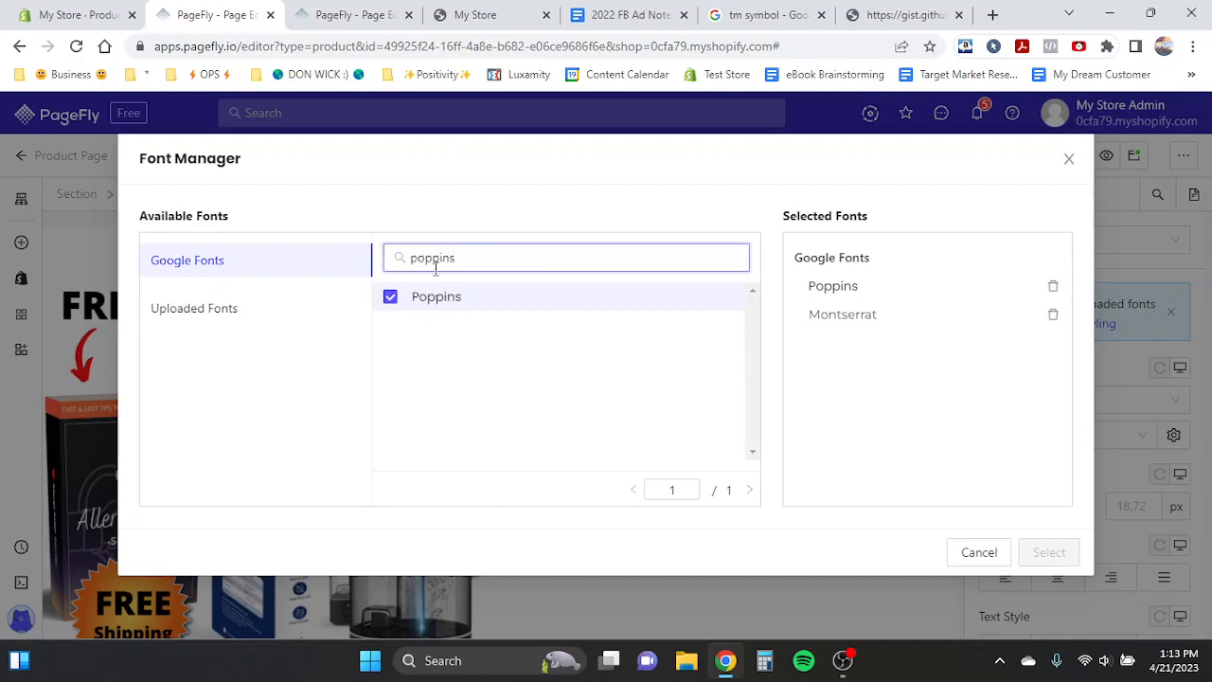
left_click(386, 303)
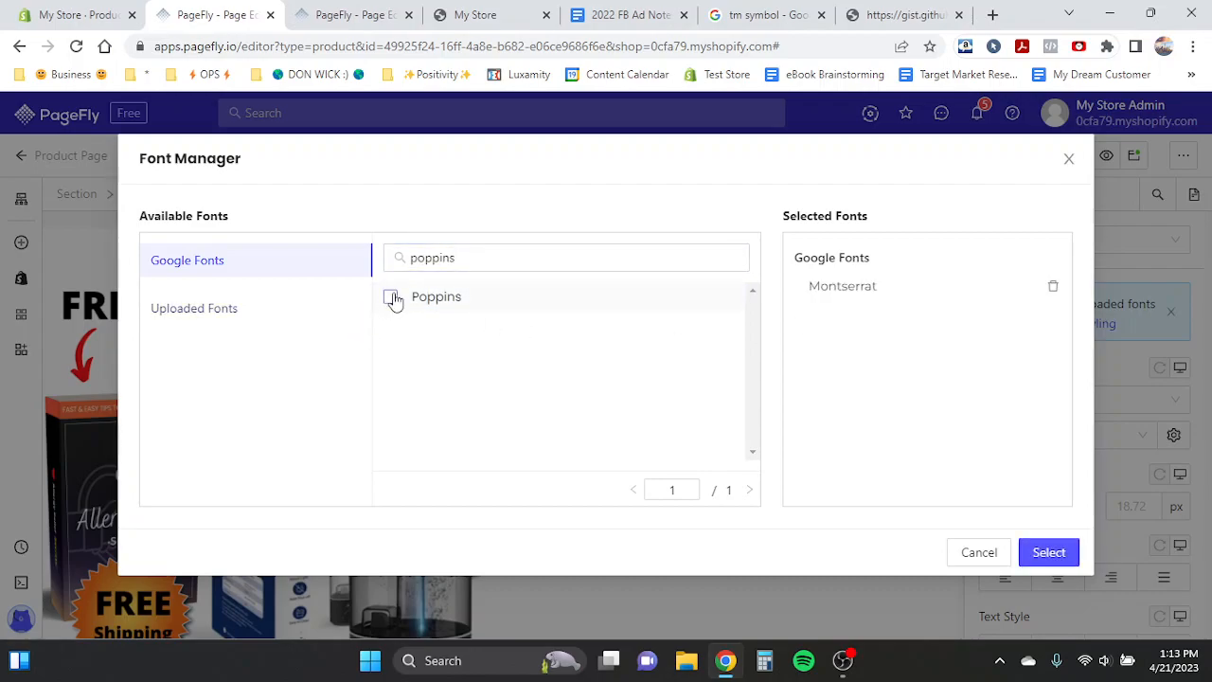
left_click(391, 298)
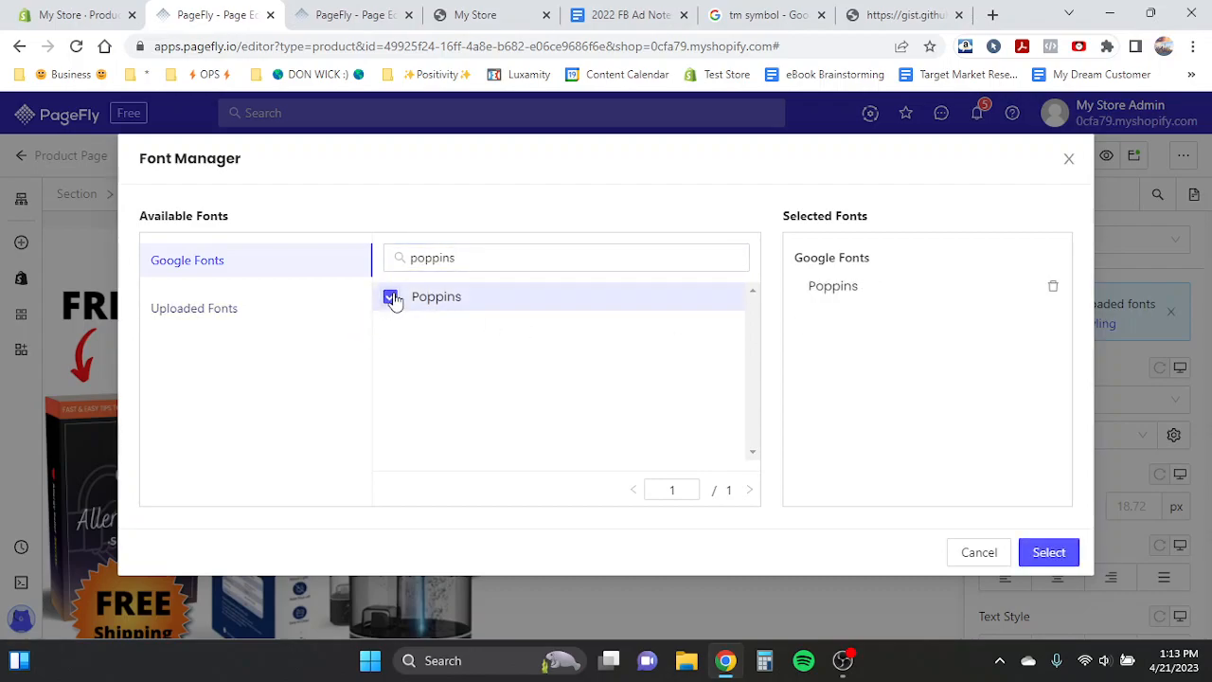
left_click(1026, 551)
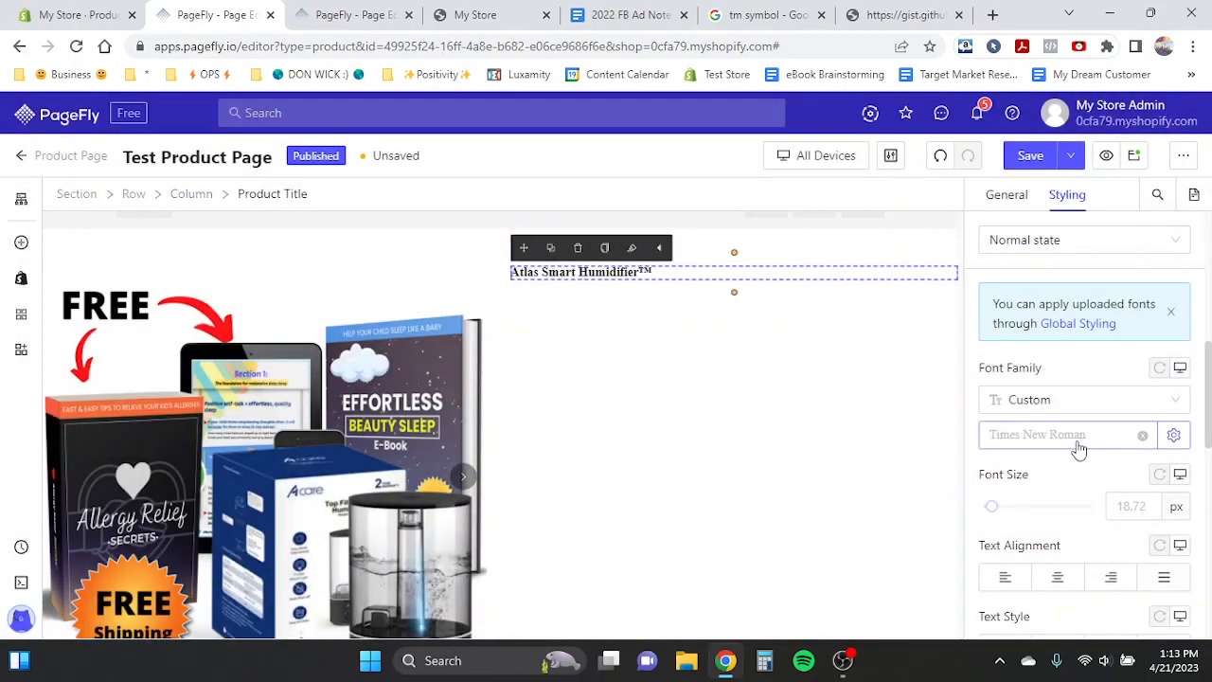
- Set the product title's font family to Poppins and its font weight to Bold
left_click(1067, 445)
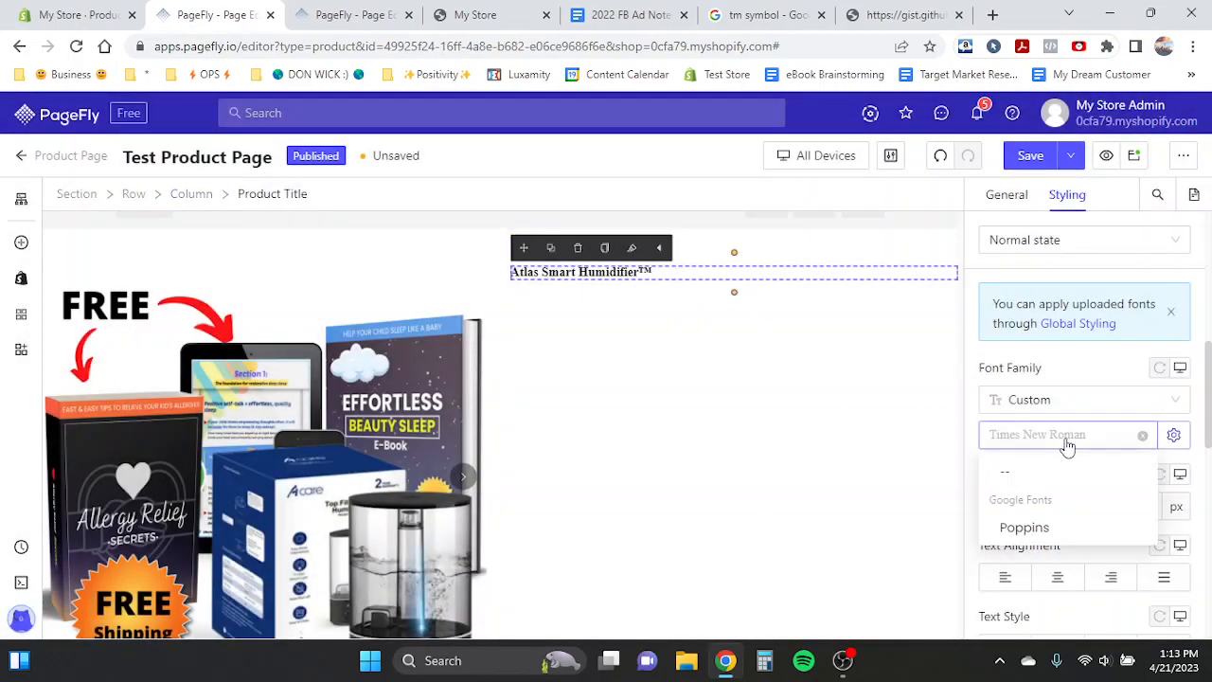
left_click(1025, 528)
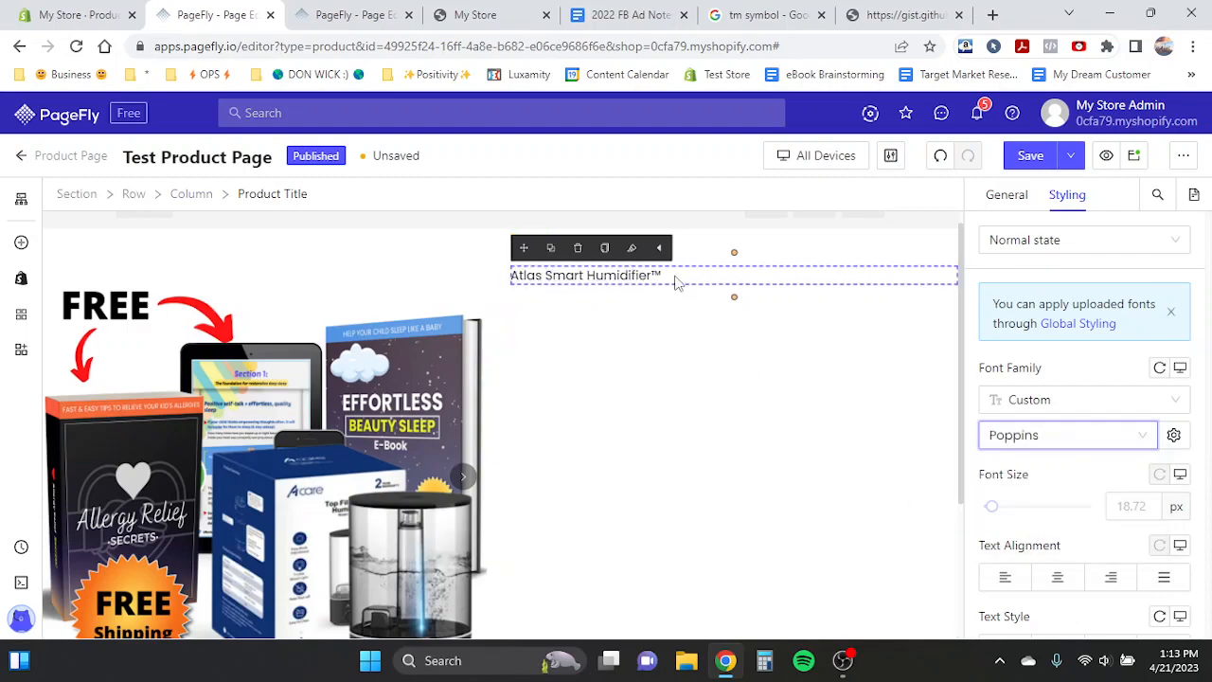
scroll(1030, 524, "down", 2)
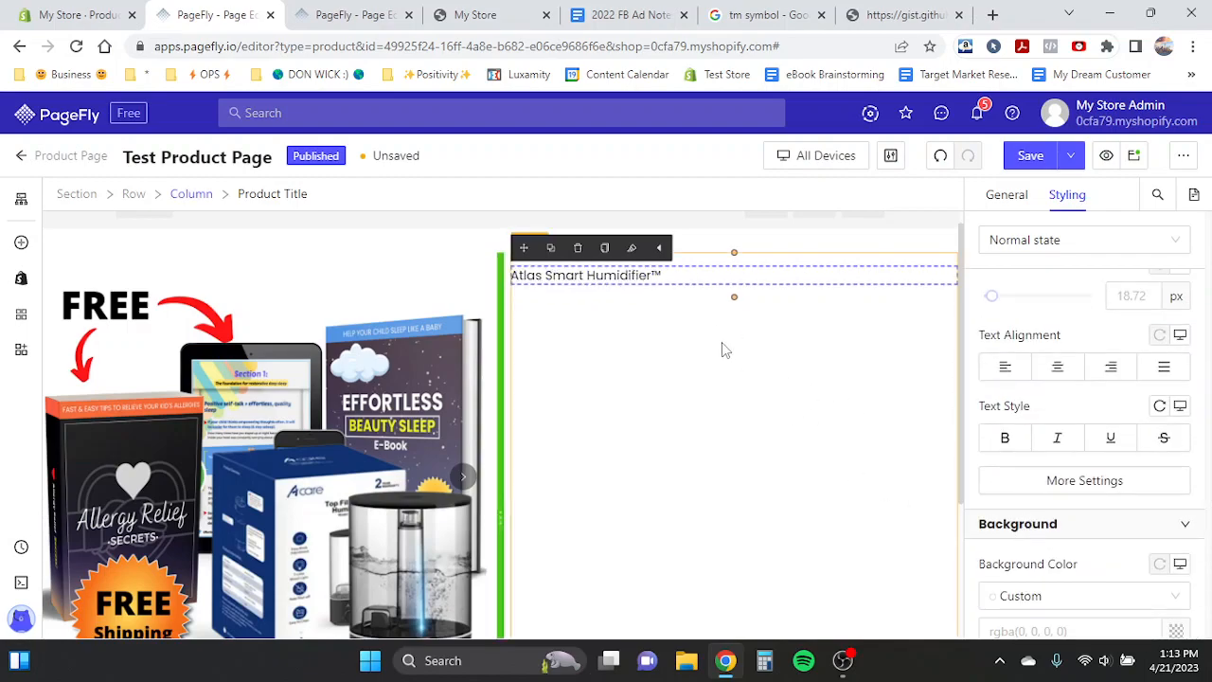
left_click(1033, 485)
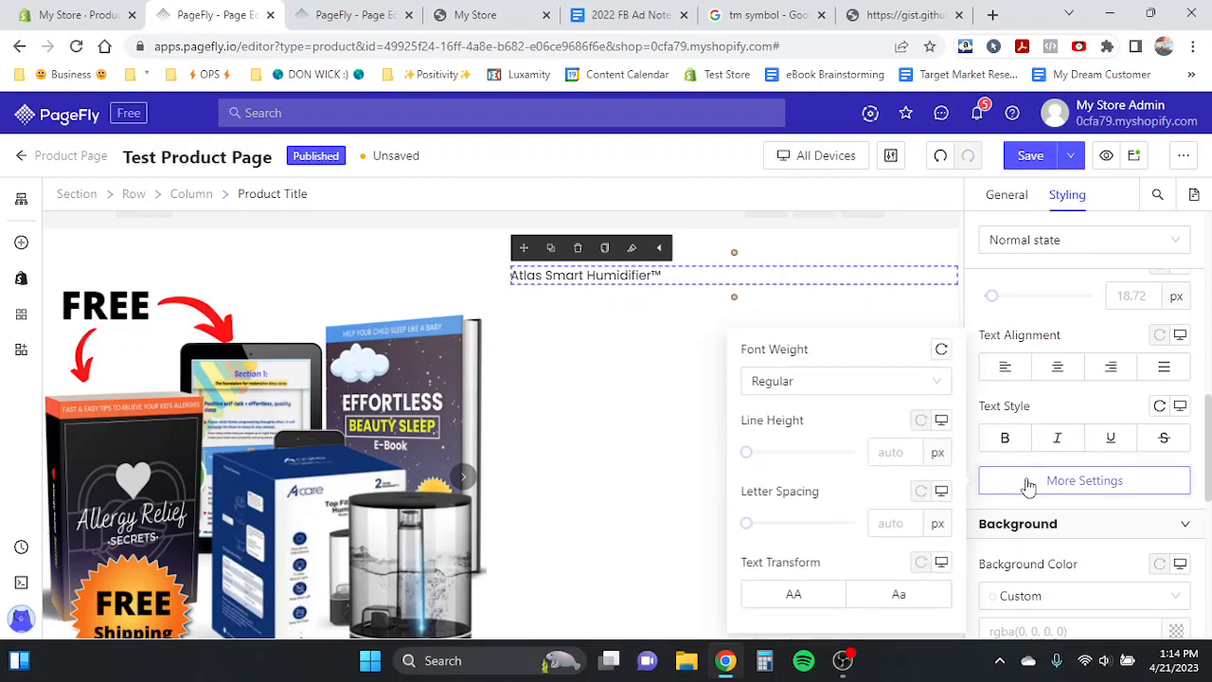
left_click(825, 384)
scroll(796, 491, "down", 1)
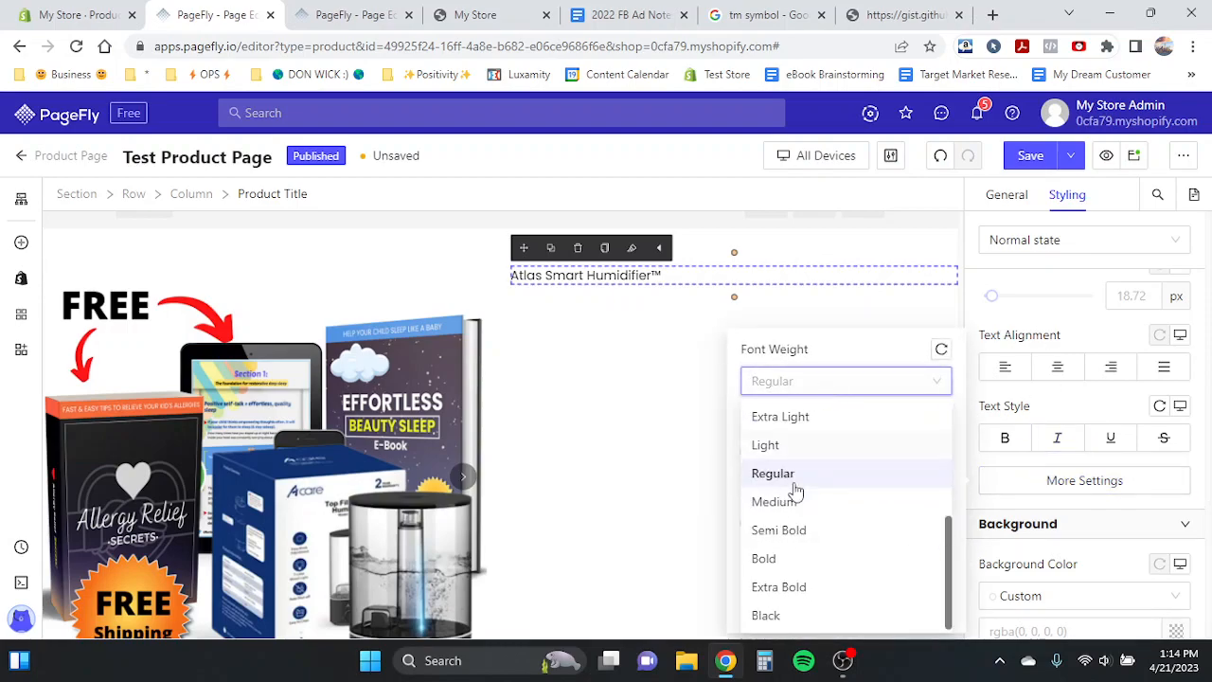
left_click(763, 558)
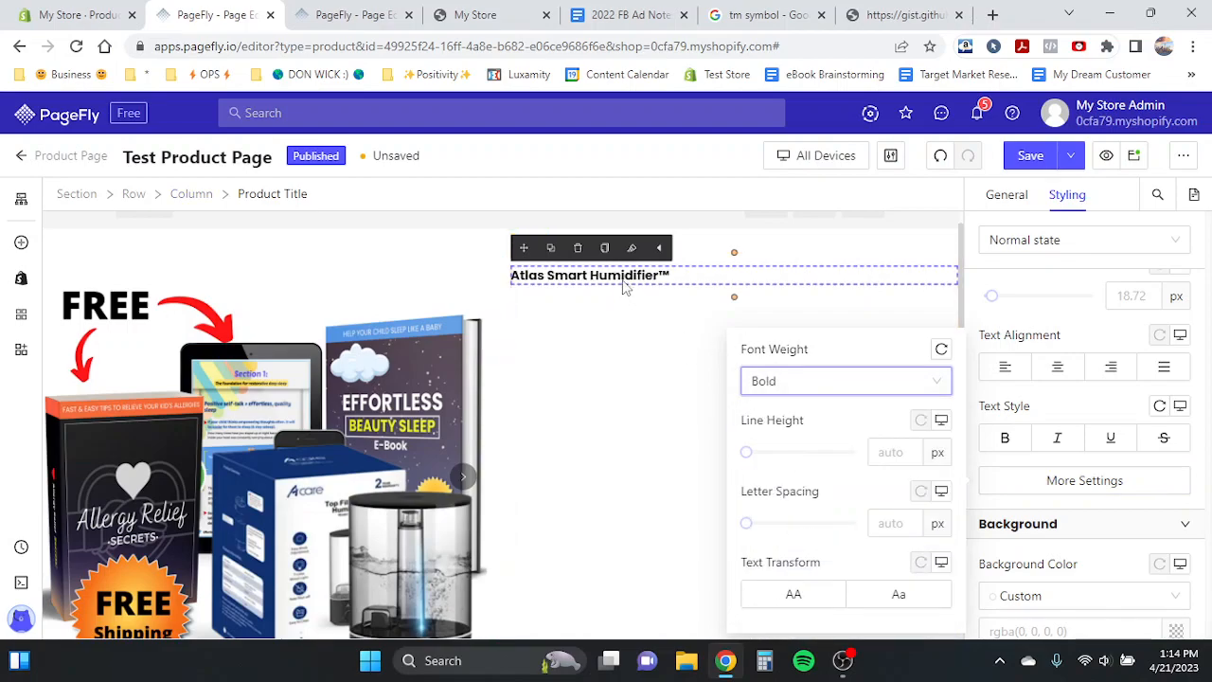
- Set the product title's font size to 36 px and center its text alignment
scroll(1089, 417, "up", 3)
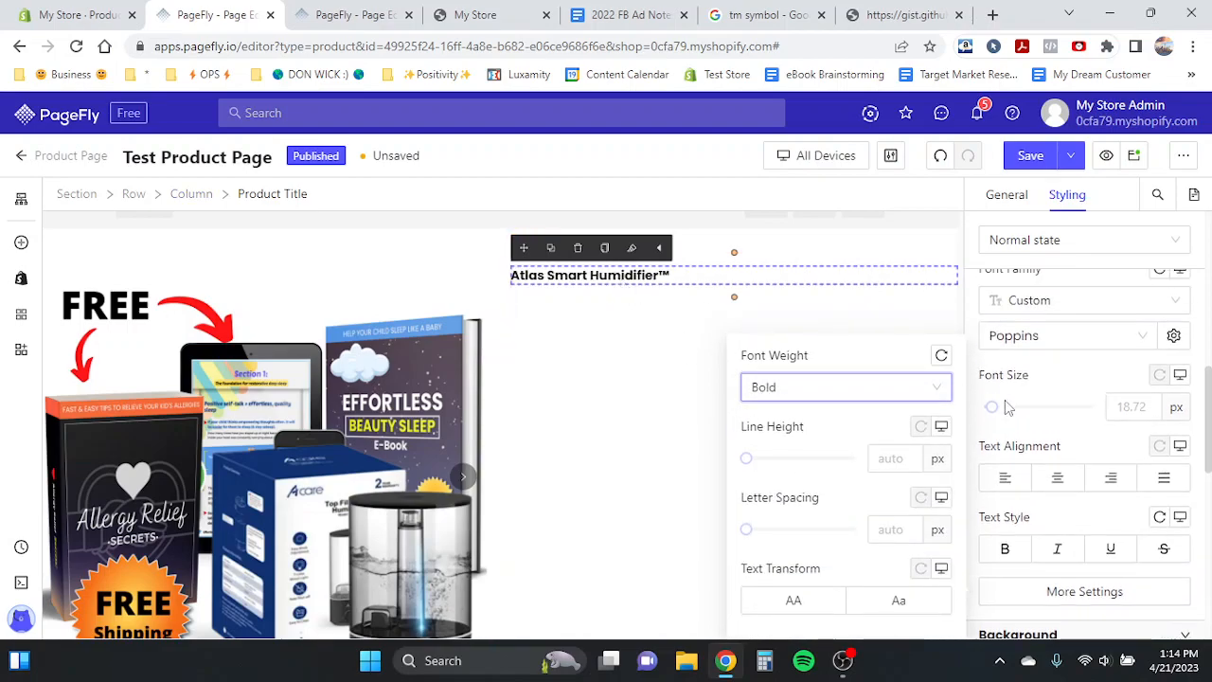
left_click(1133, 420)
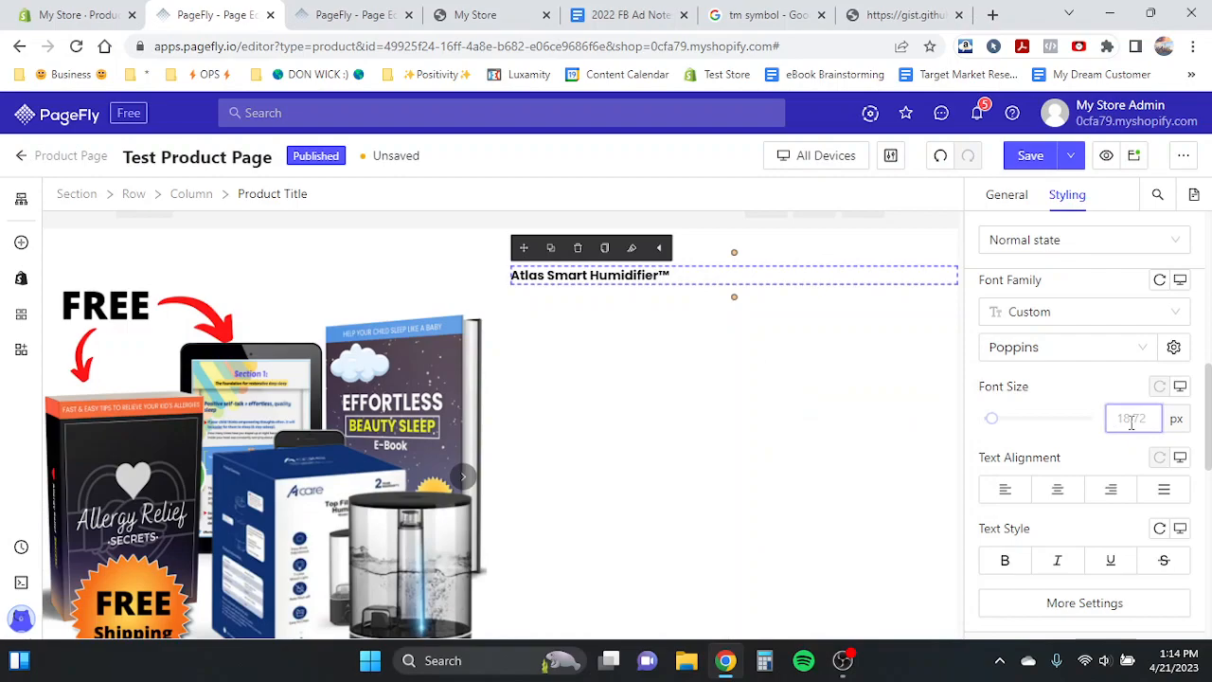
type("36")
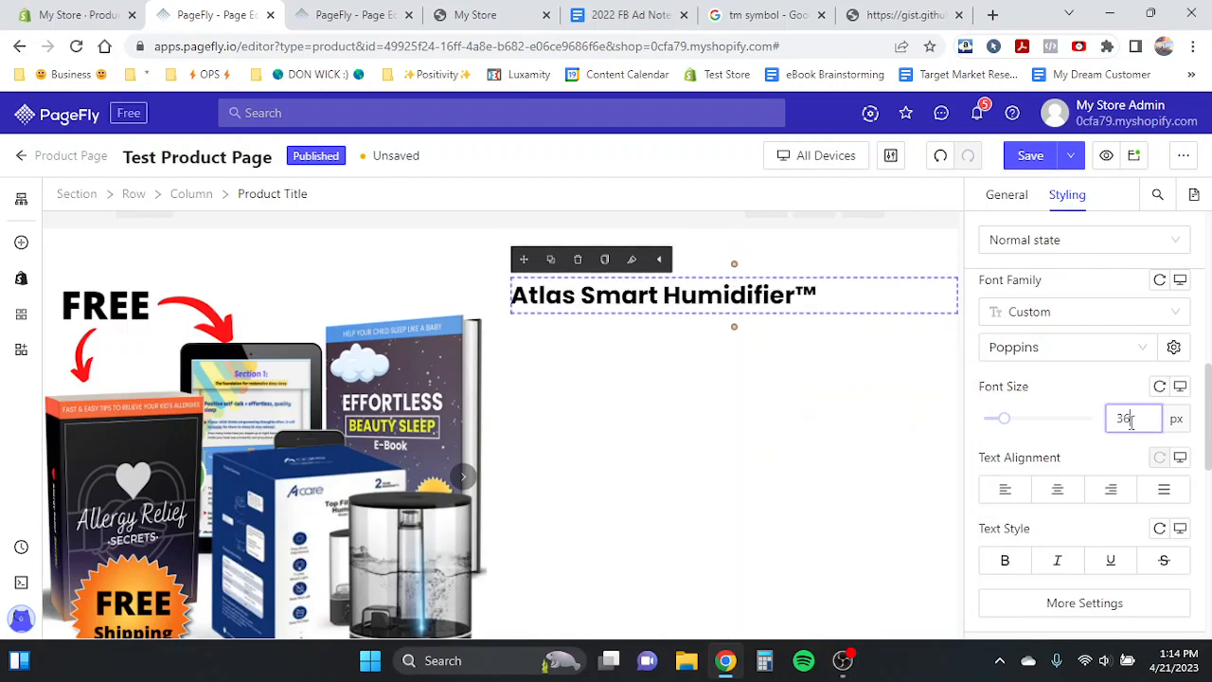
left_click(1057, 492)
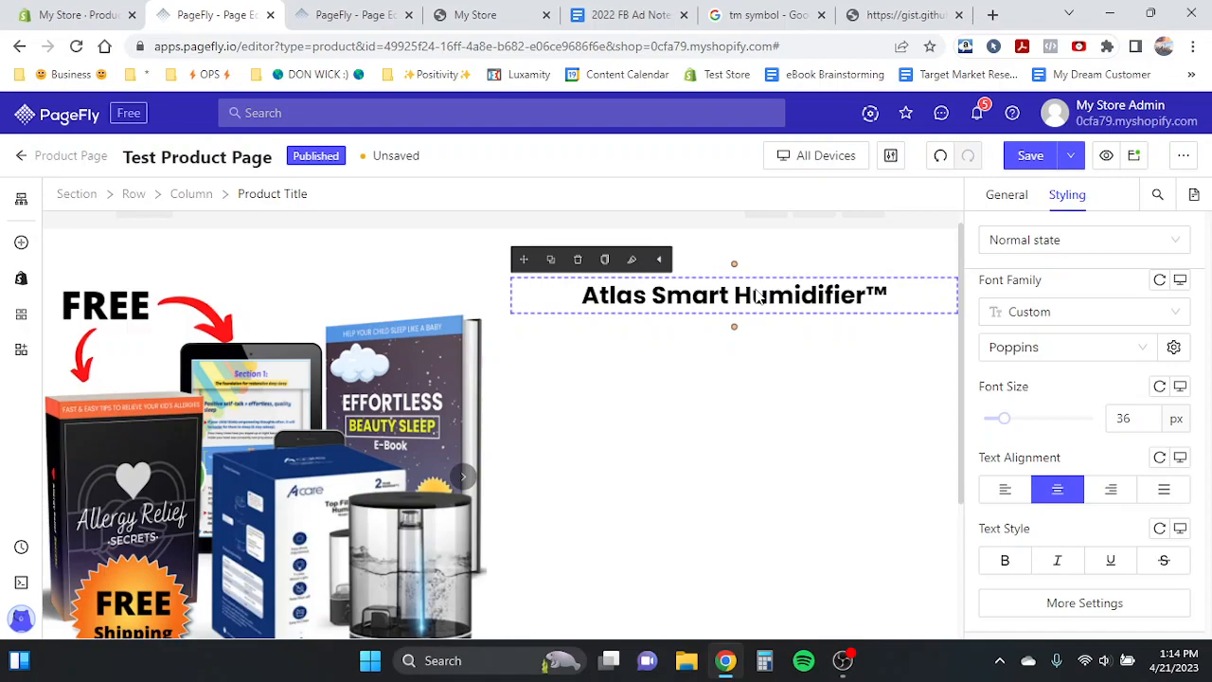
- Enable Auto Save in the editor settings and switch to the Product Page Template for comparison
left_click(891, 159)
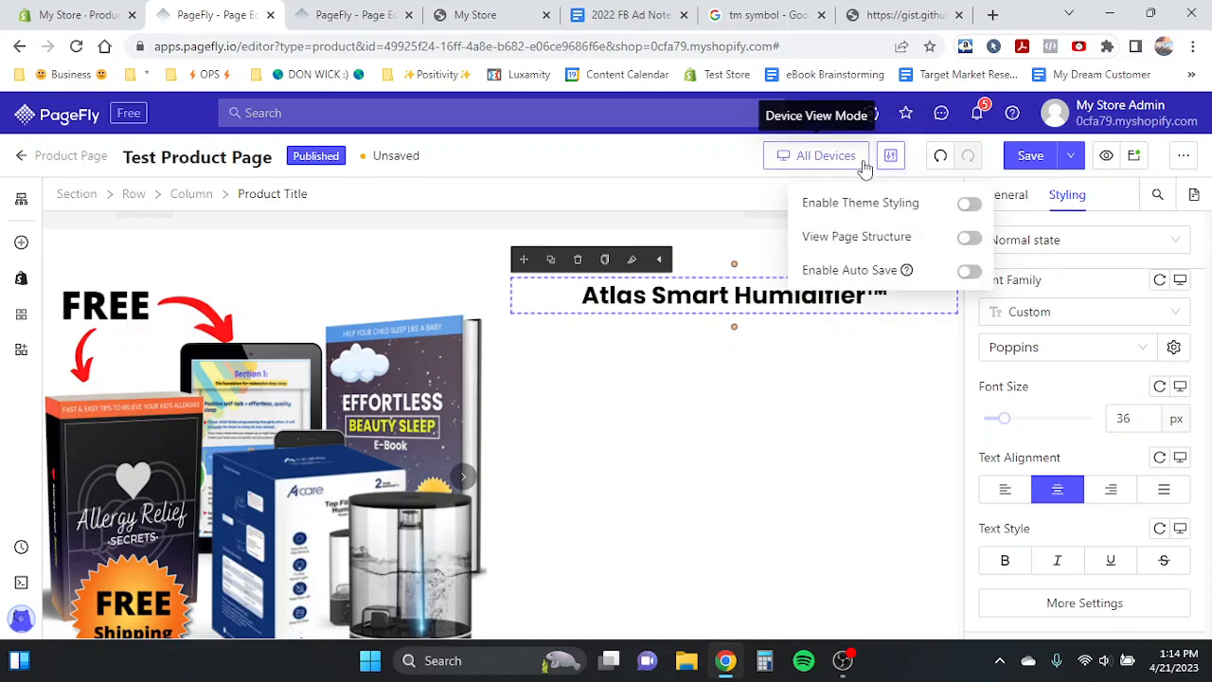
left_click(967, 274)
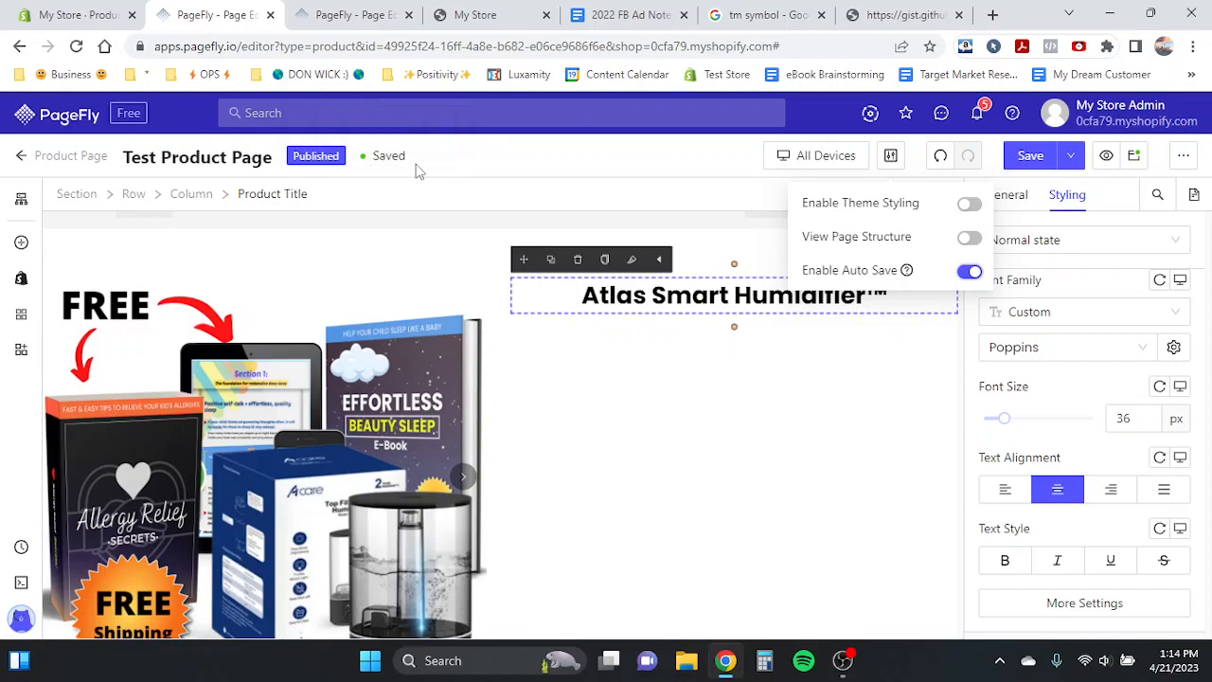
left_click(682, 293)
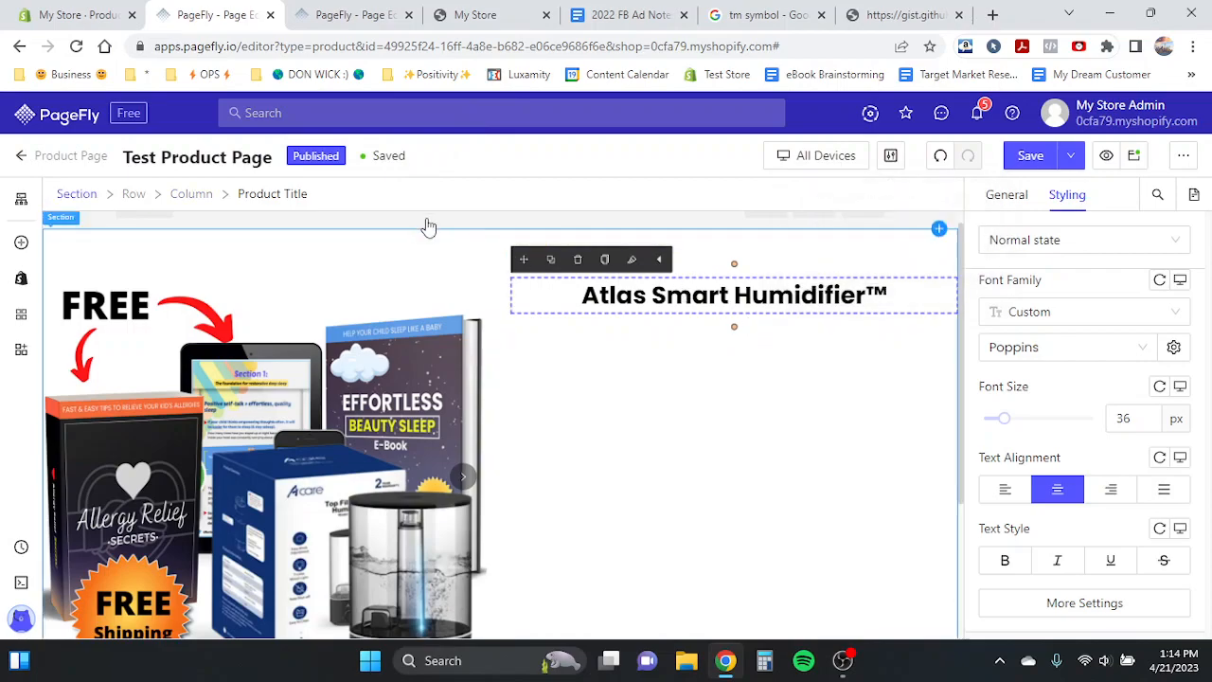
left_click(308, 13)
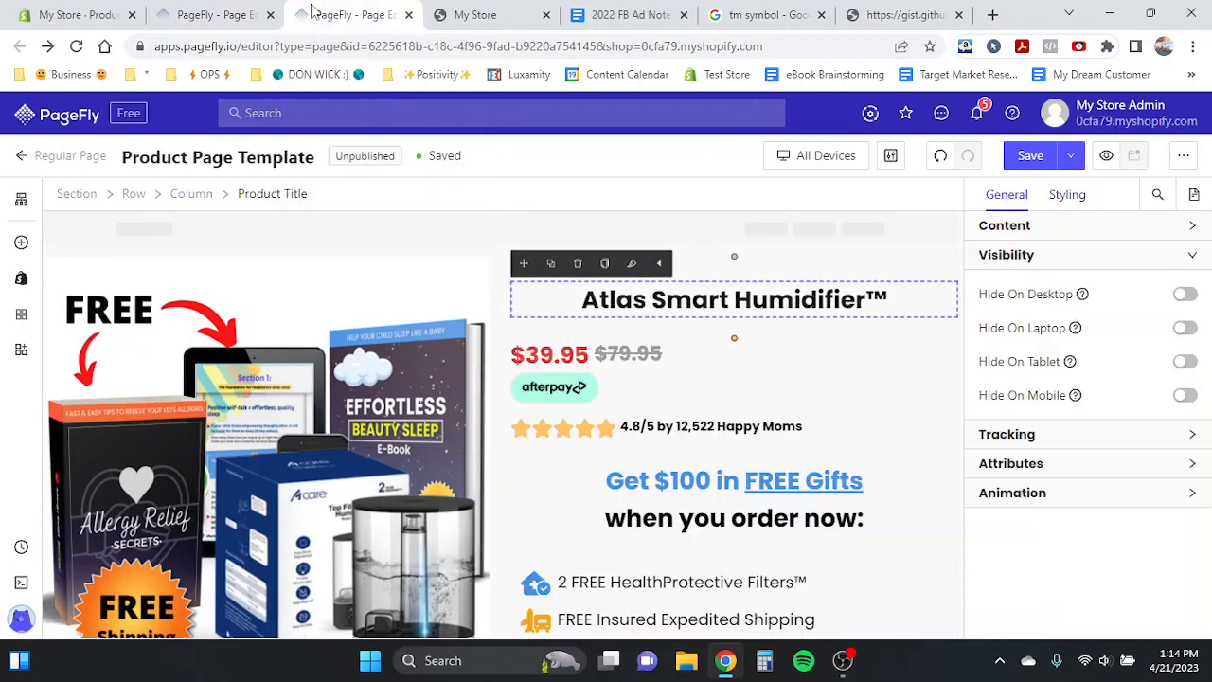
- Add a Product Price element directly below the product title on the Test Product Page
left_click(241, 14)
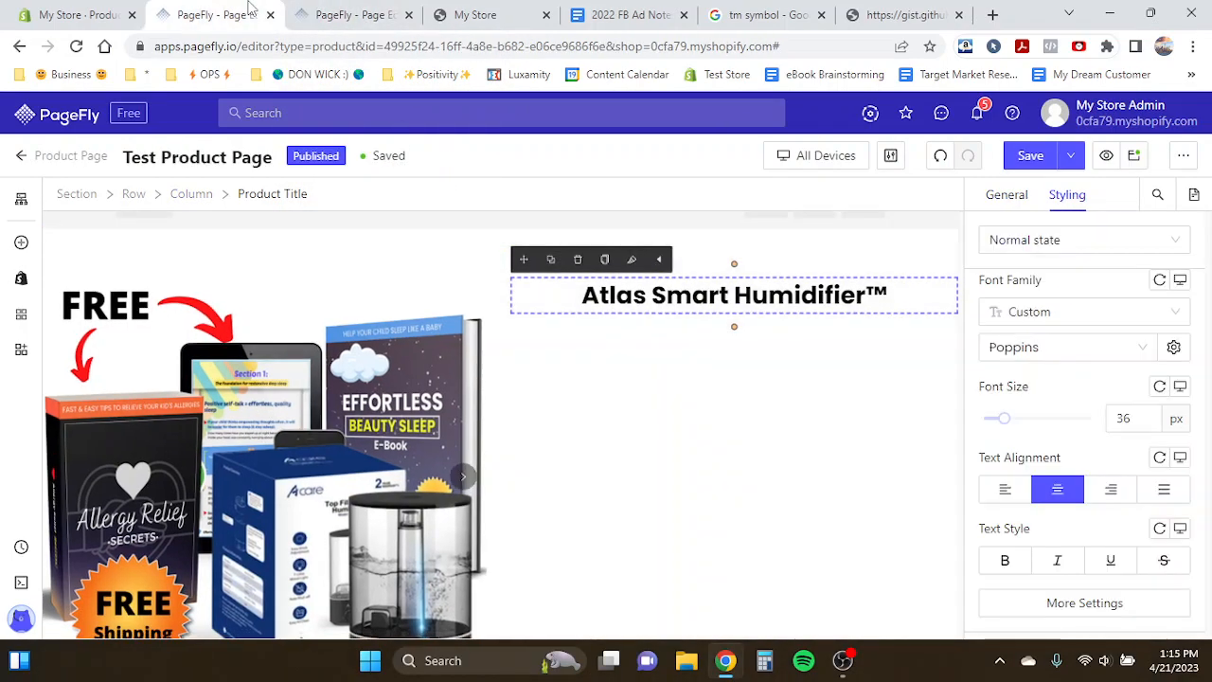
left_click(22, 280)
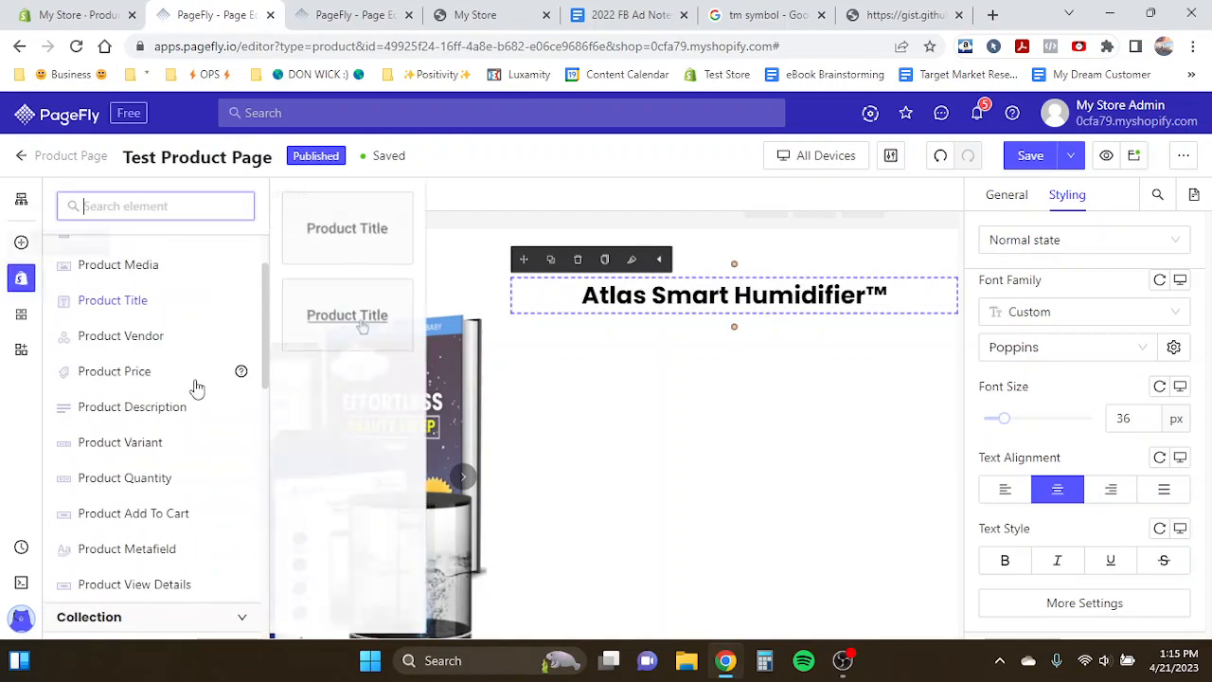
mouse_move(108, 377)
left_click_drag(360, 228, 552, 347)
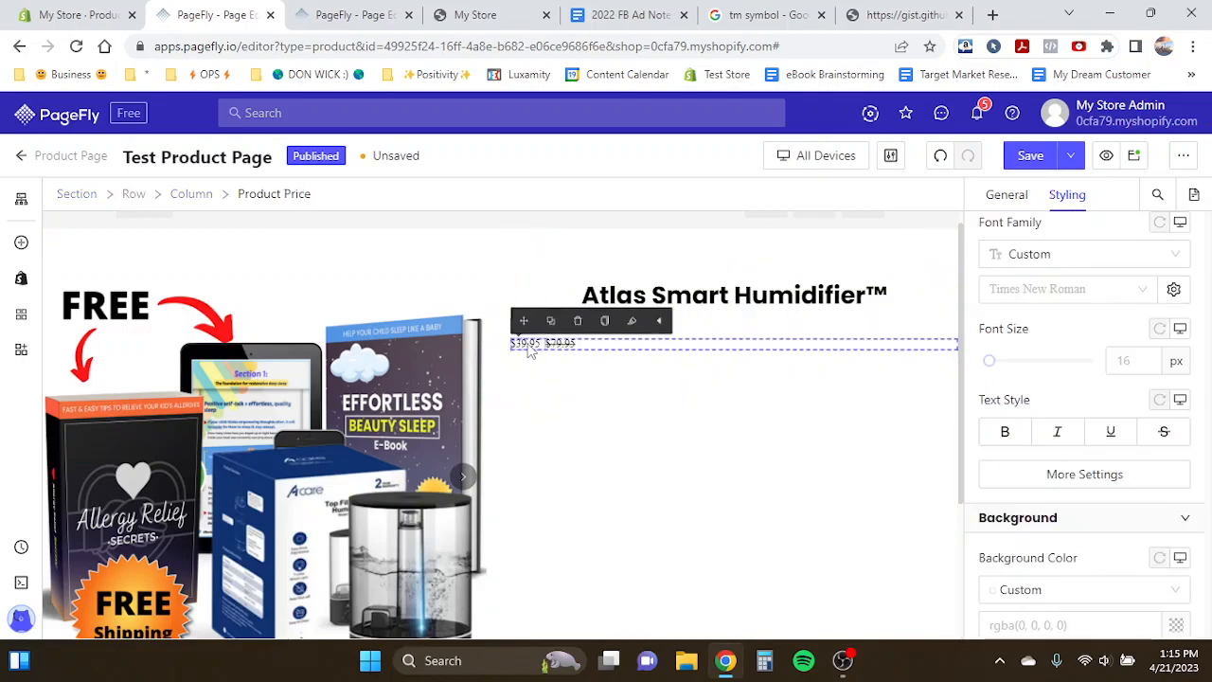
- Set the font family of both the sale price and the compare-at price to Poppins
left_click(524, 347)
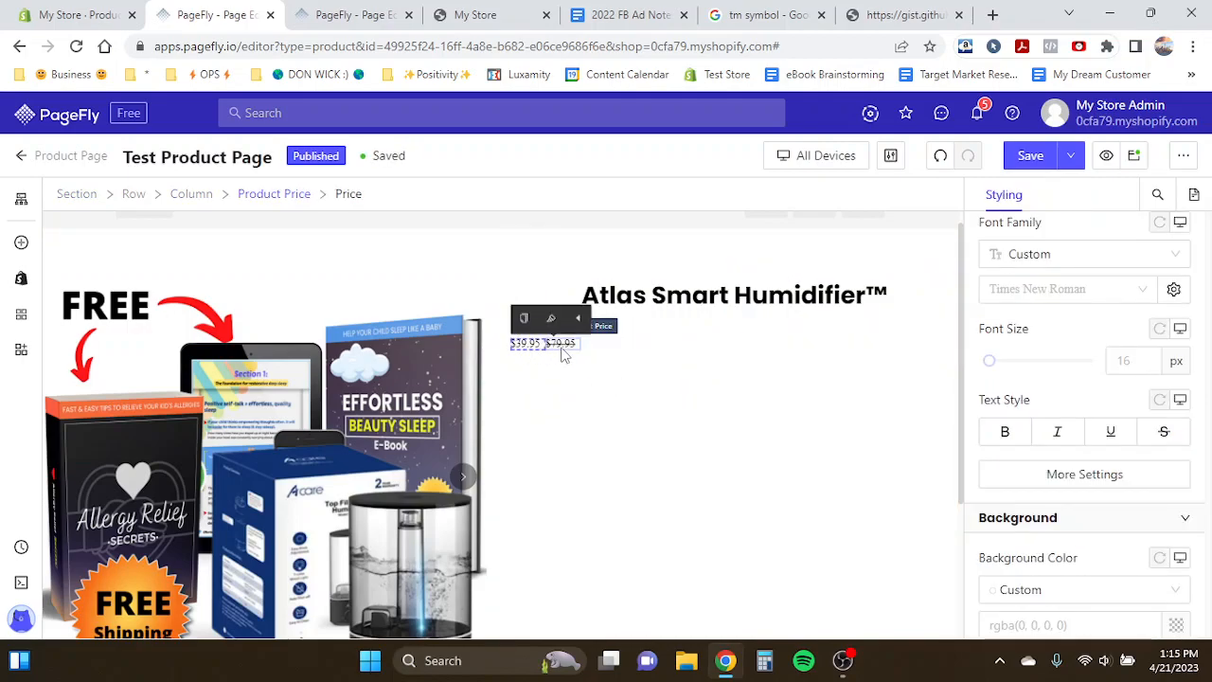
left_click(560, 345)
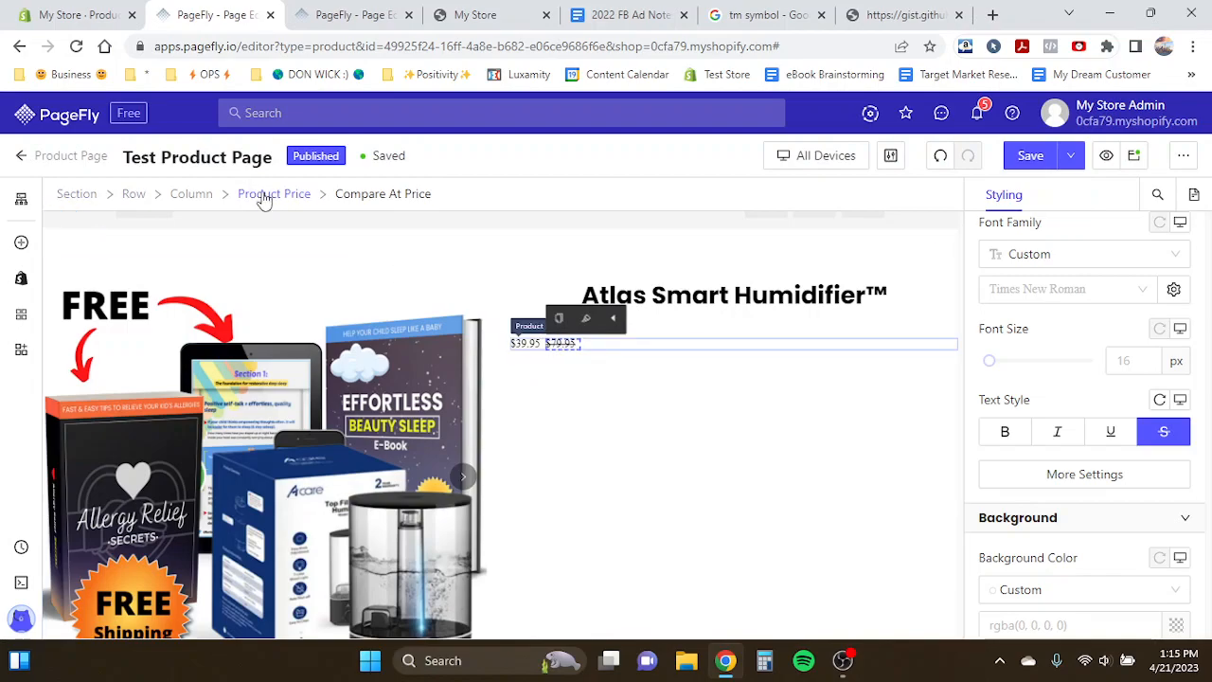
left_click(526, 347)
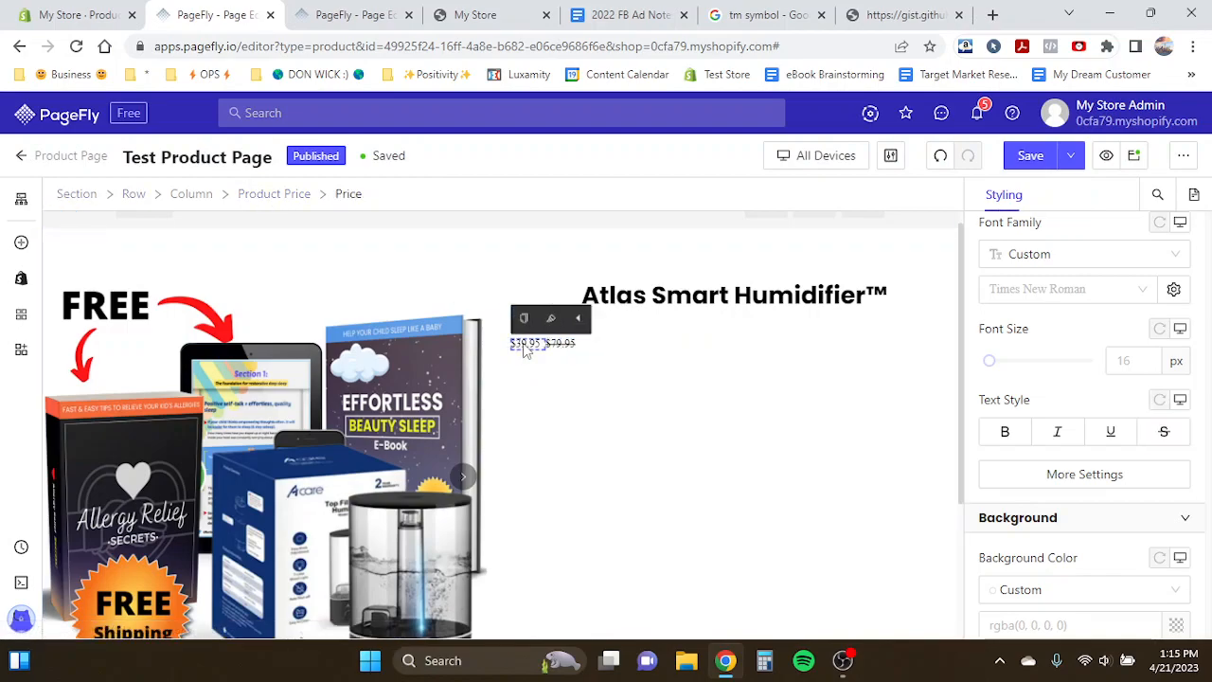
left_click(1061, 290)
left_click(1025, 382)
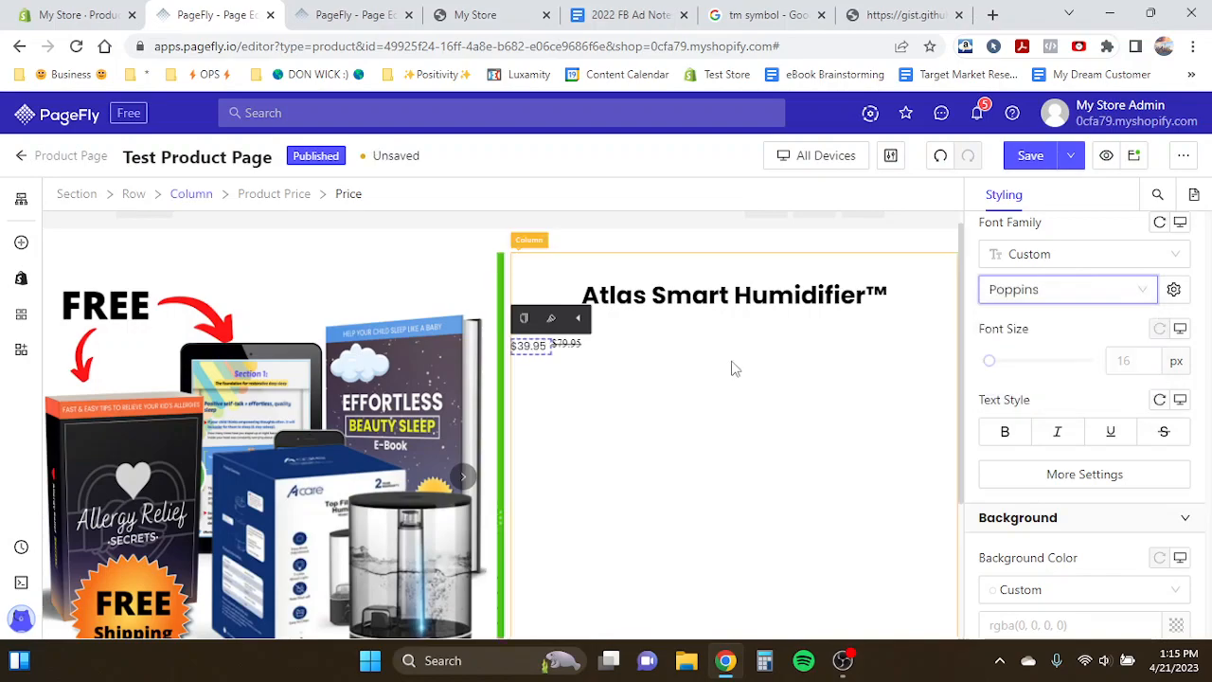
left_click(568, 344)
left_click(1058, 290)
left_click(1032, 382)
left_click(536, 347)
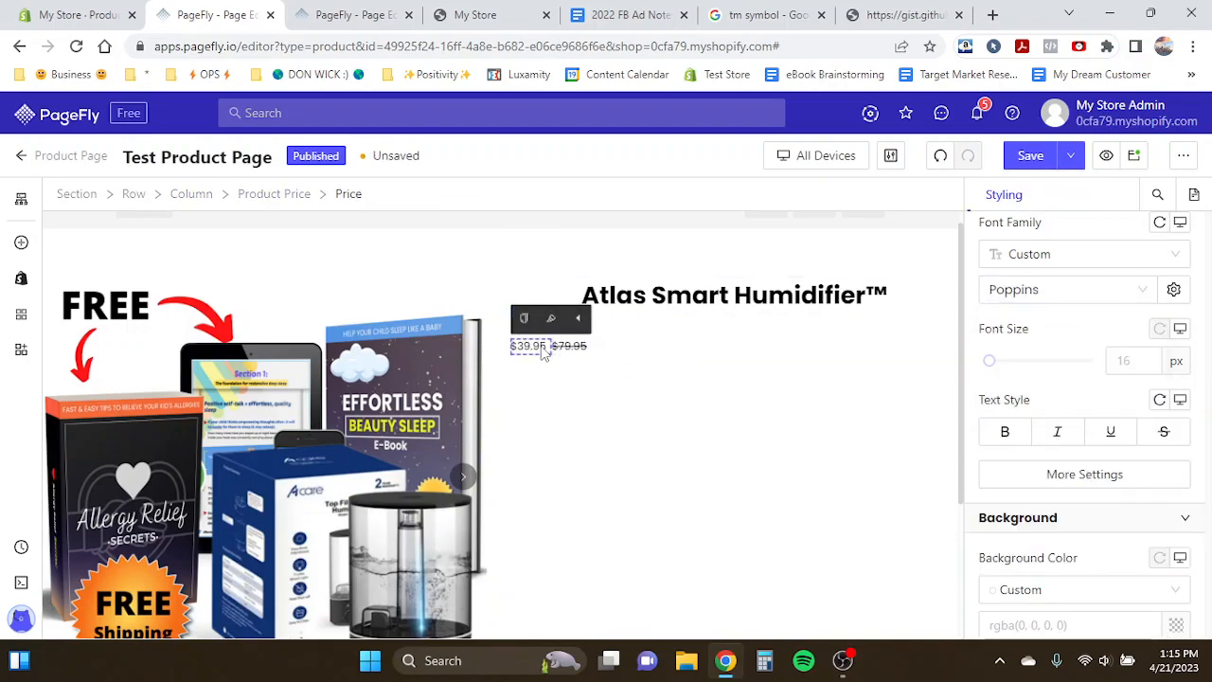
scroll(1093, 362, "down", 5)
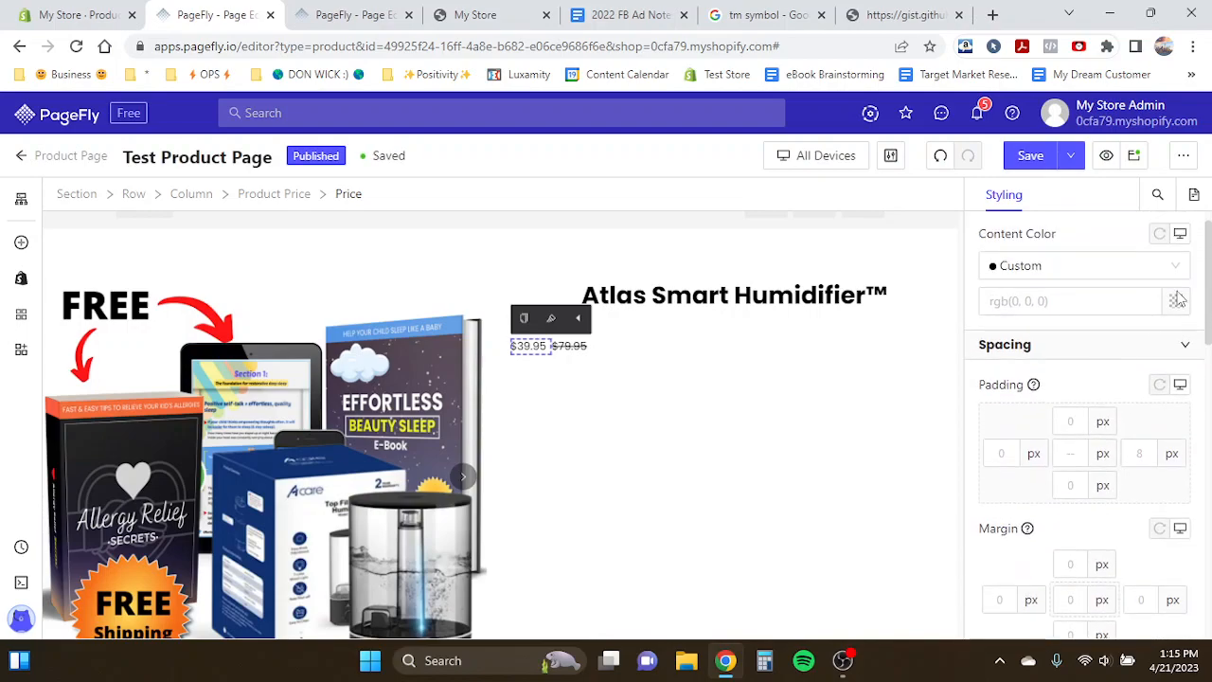
left_click(1176, 302)
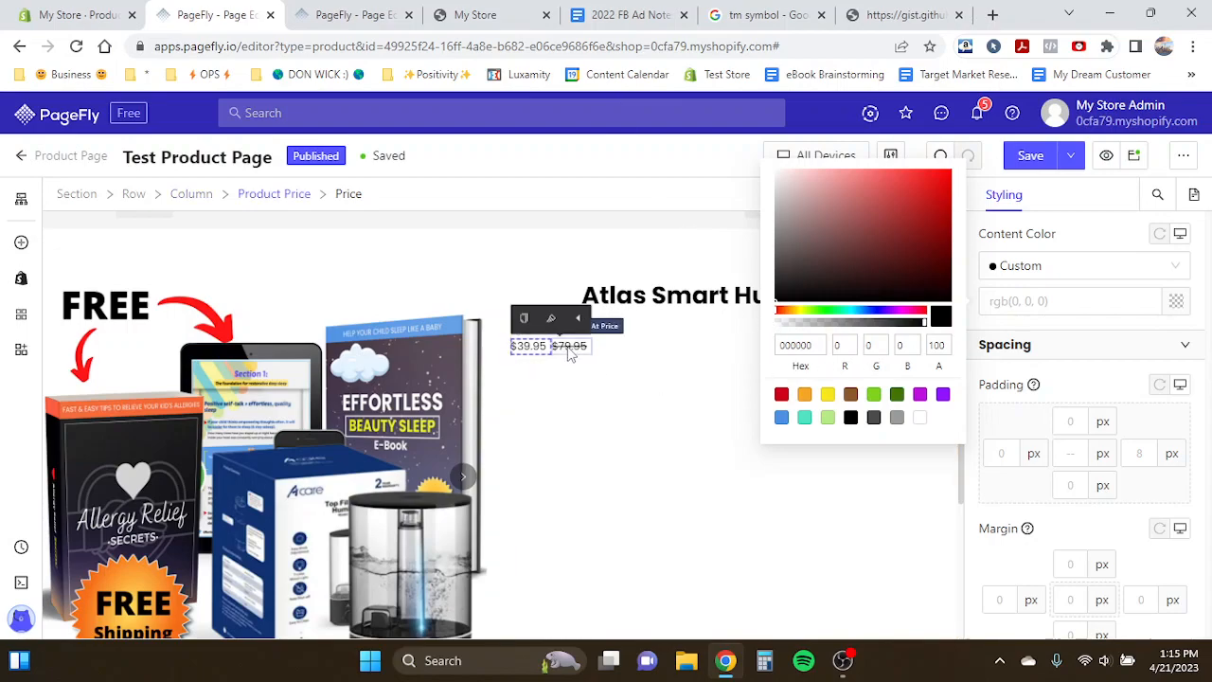
left_click(462, 364)
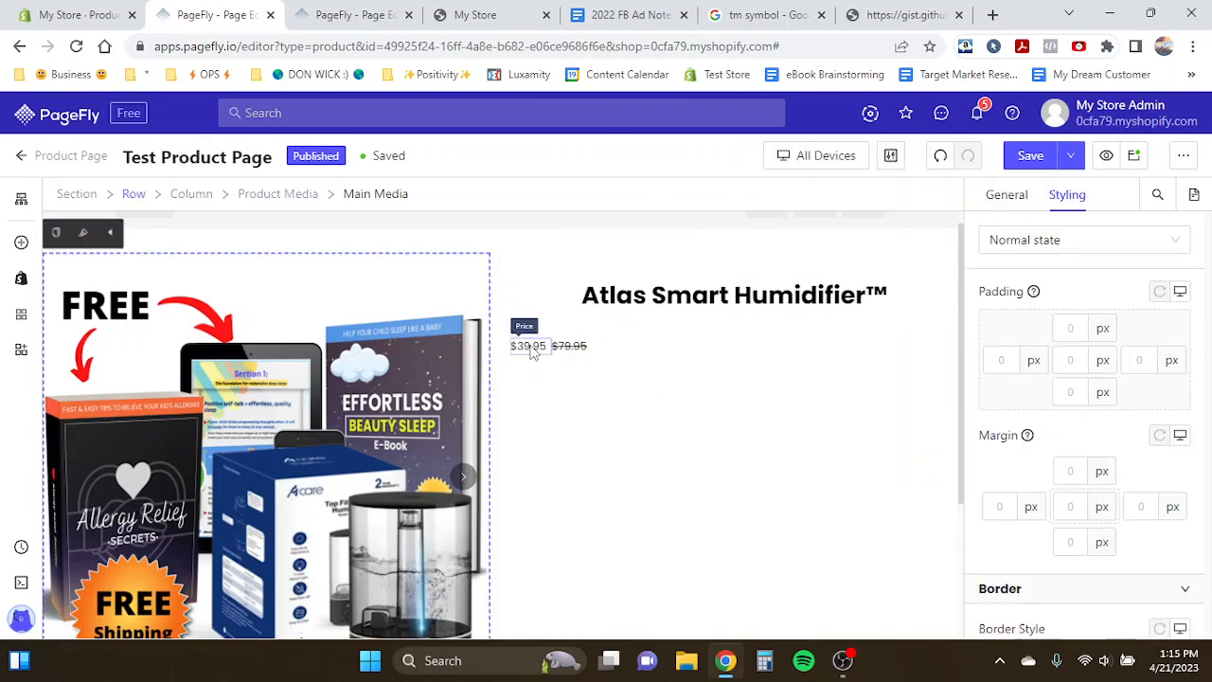
left_click(528, 346)
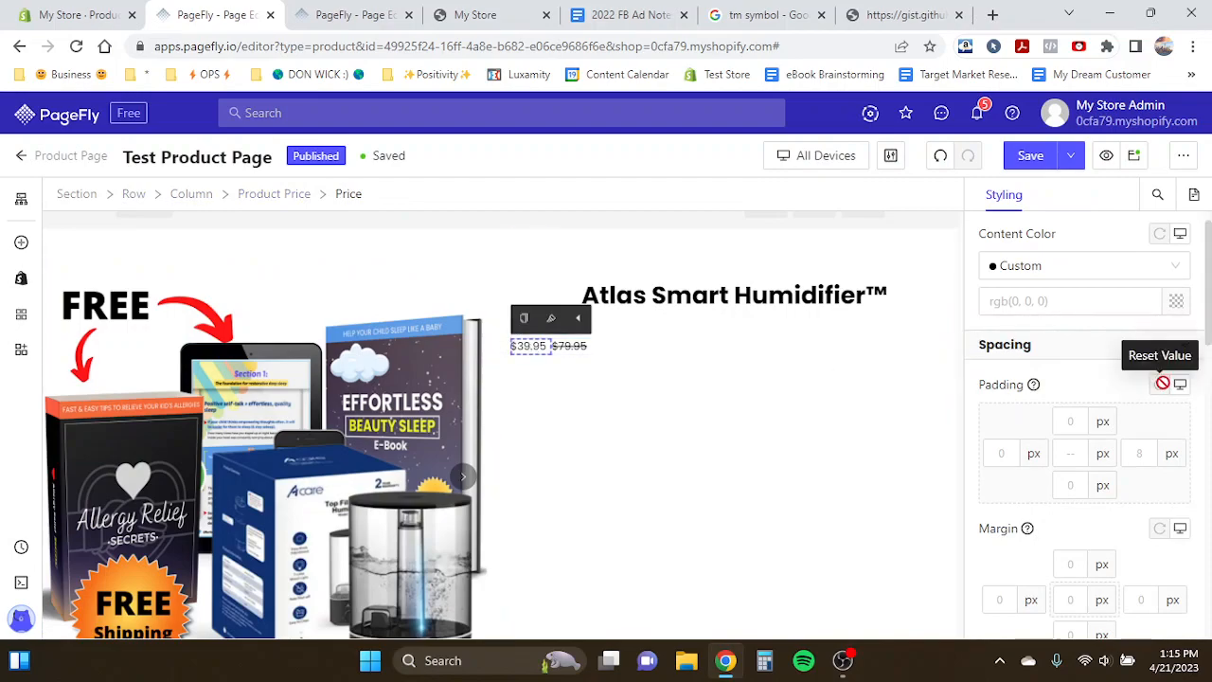
scroll(1090, 369, "up", 1)
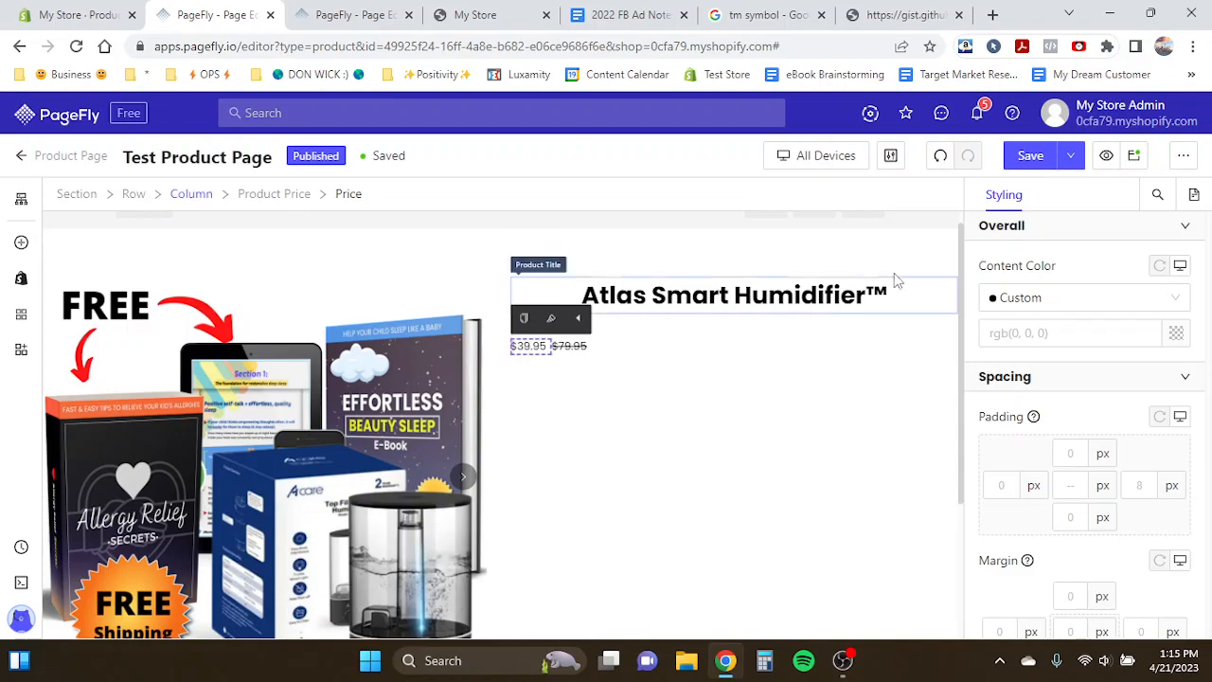
- Try yellow, orange and hex eeeeee as the compare-at price's text color
left_click(571, 347)
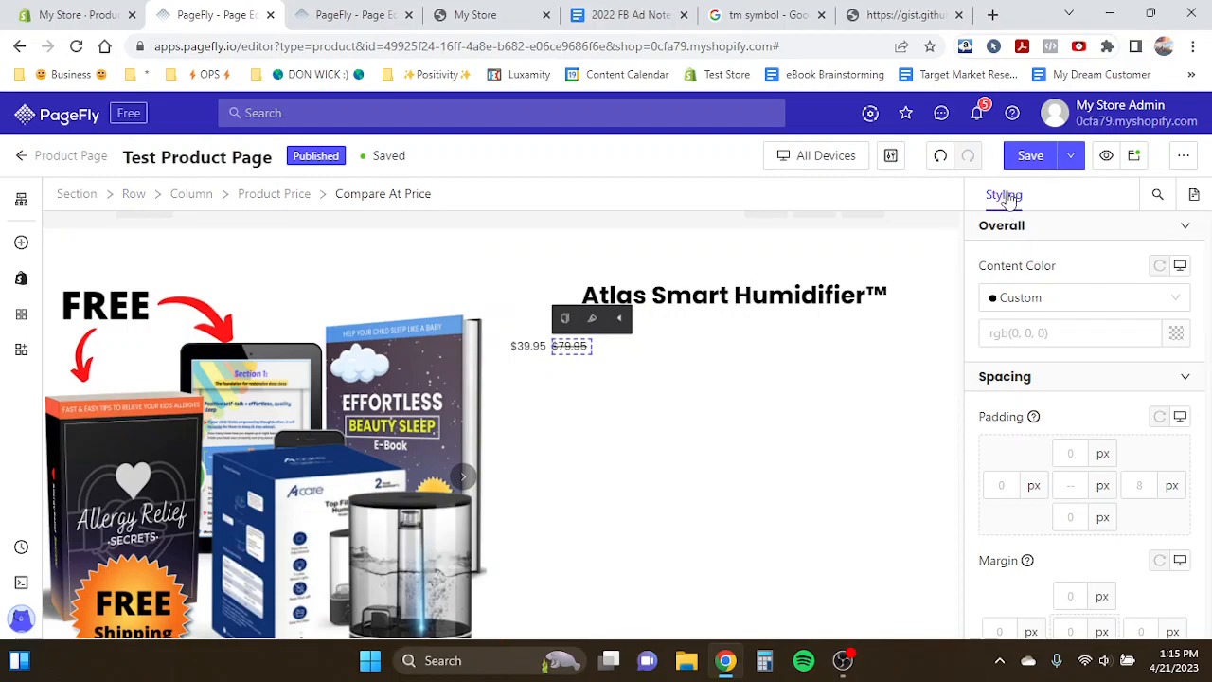
left_click(1177, 335)
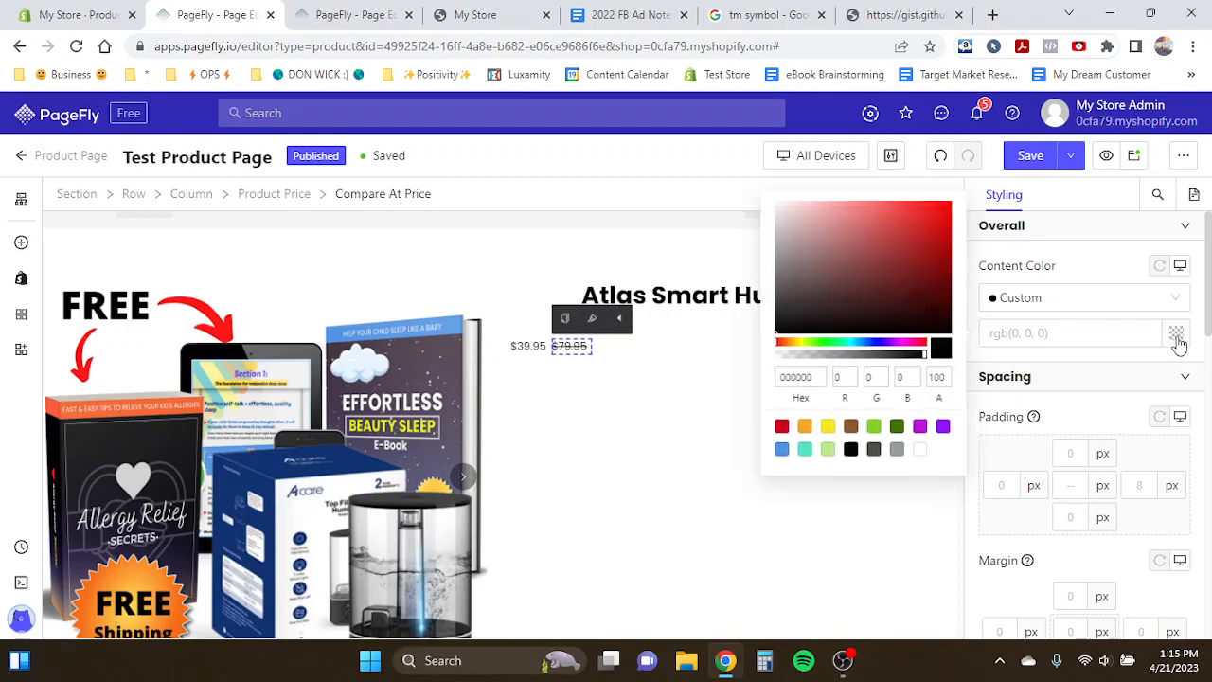
left_click(822, 428)
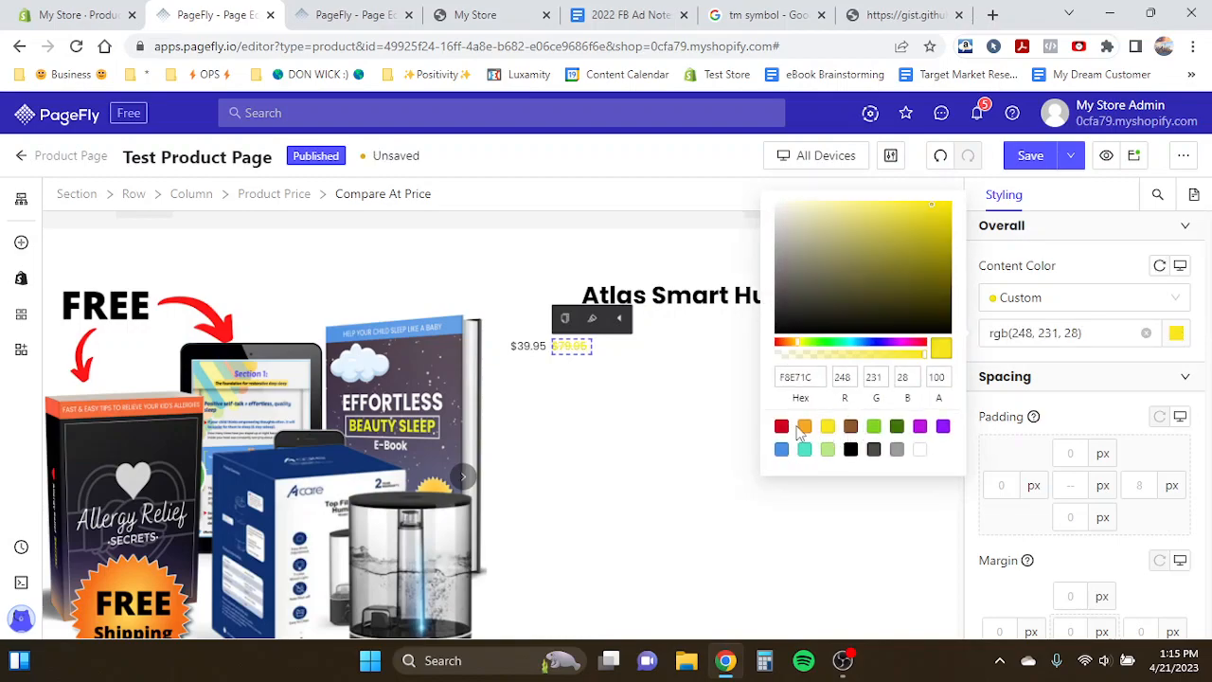
left_click(802, 428)
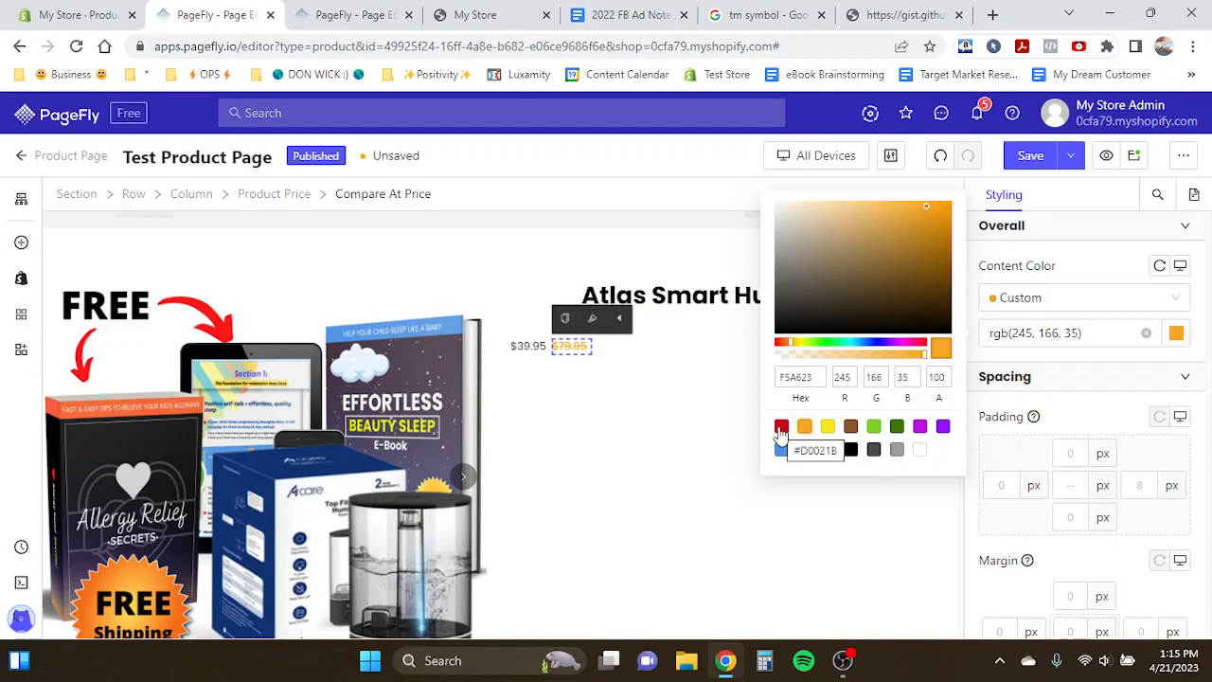
left_click(794, 377)
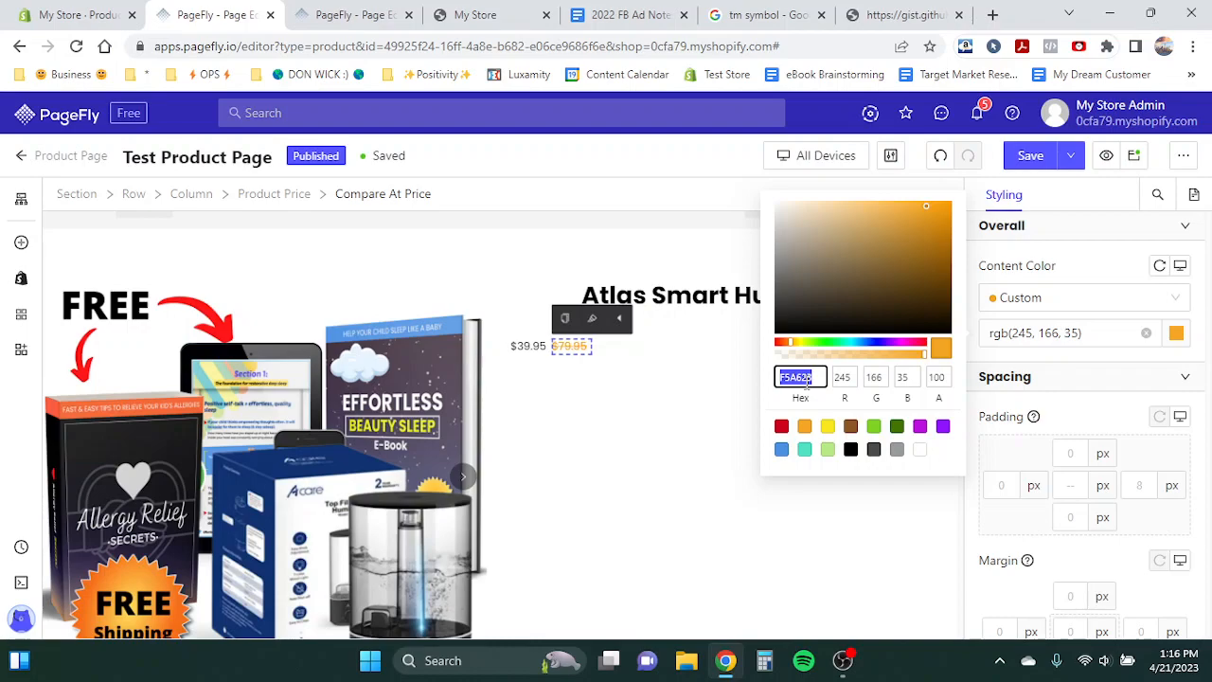
type("eeeeee")
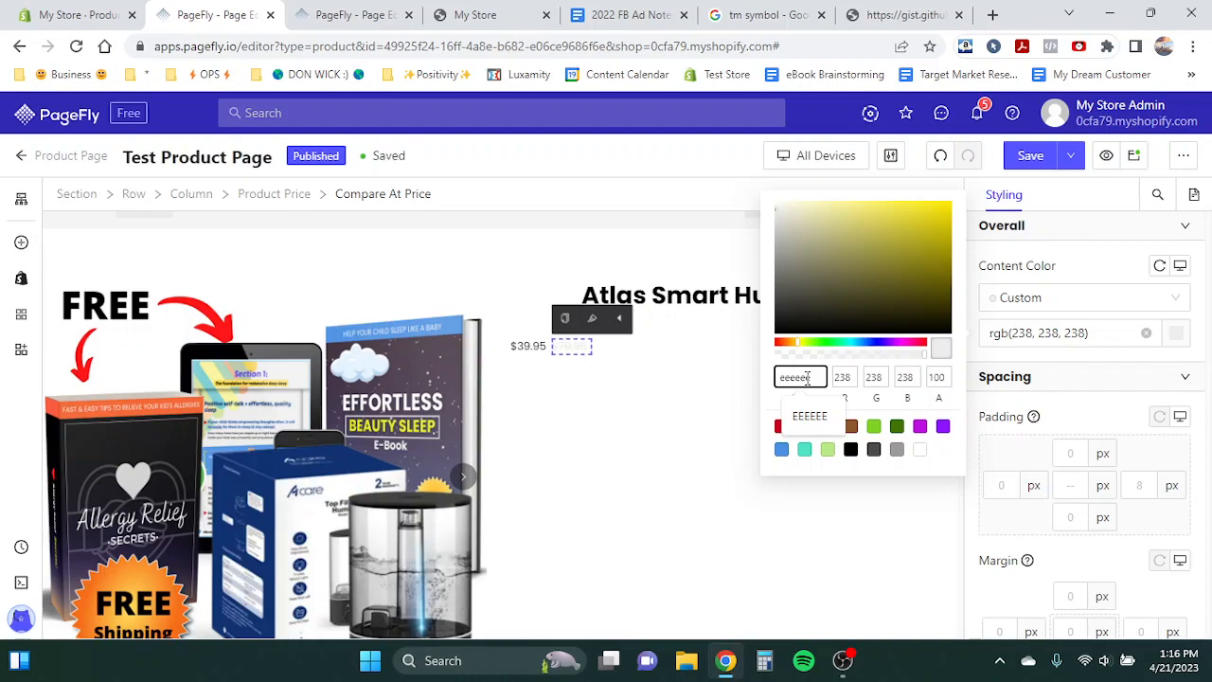
- Search the web for a light red hex code and open a color code page in a new tab
left_click(993, 14)
type("light ")
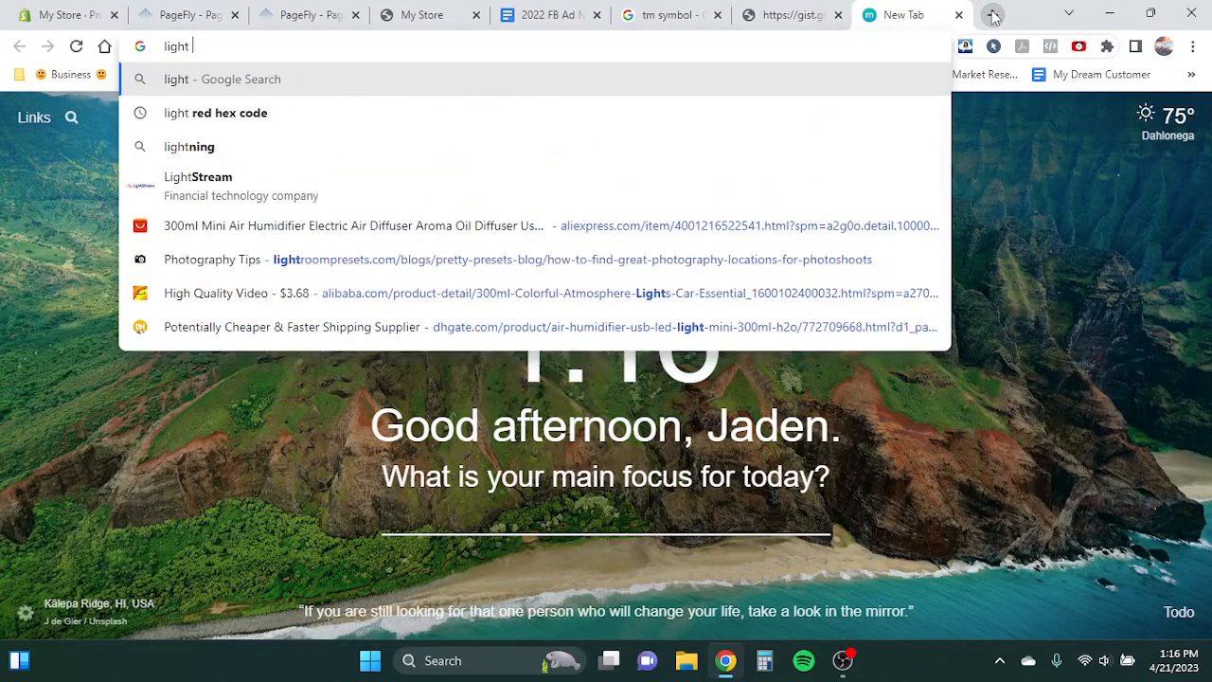
type("red hex code")
key("Return")
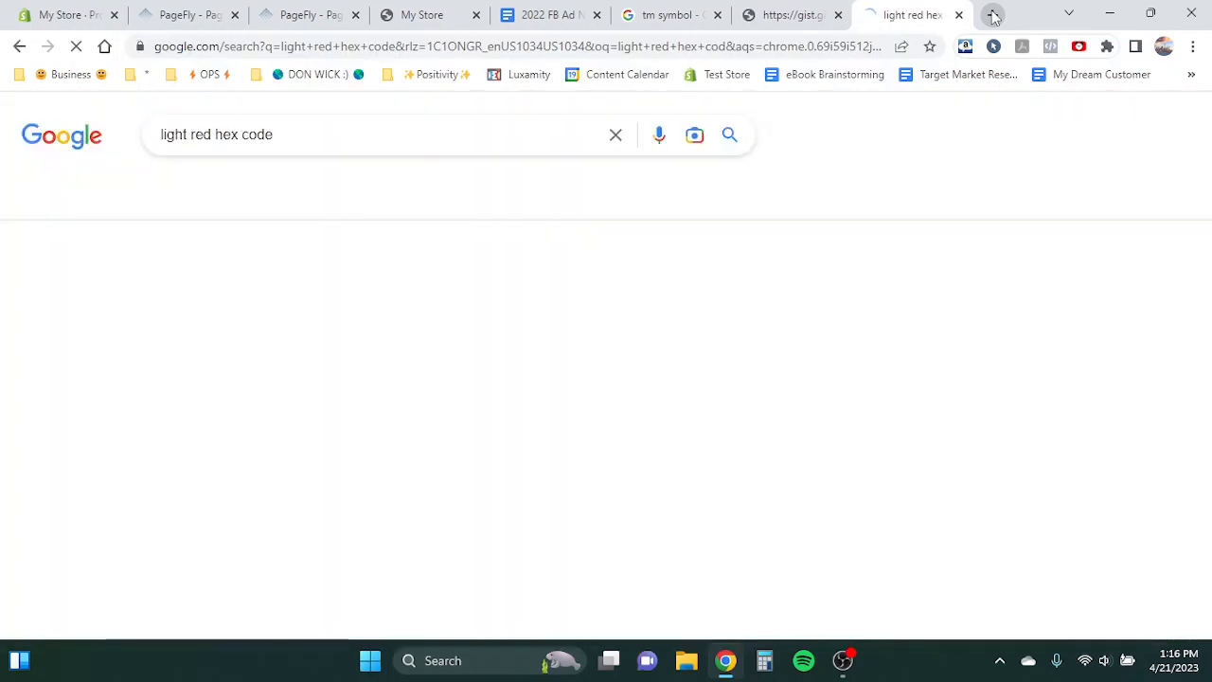
double_click(204, 301)
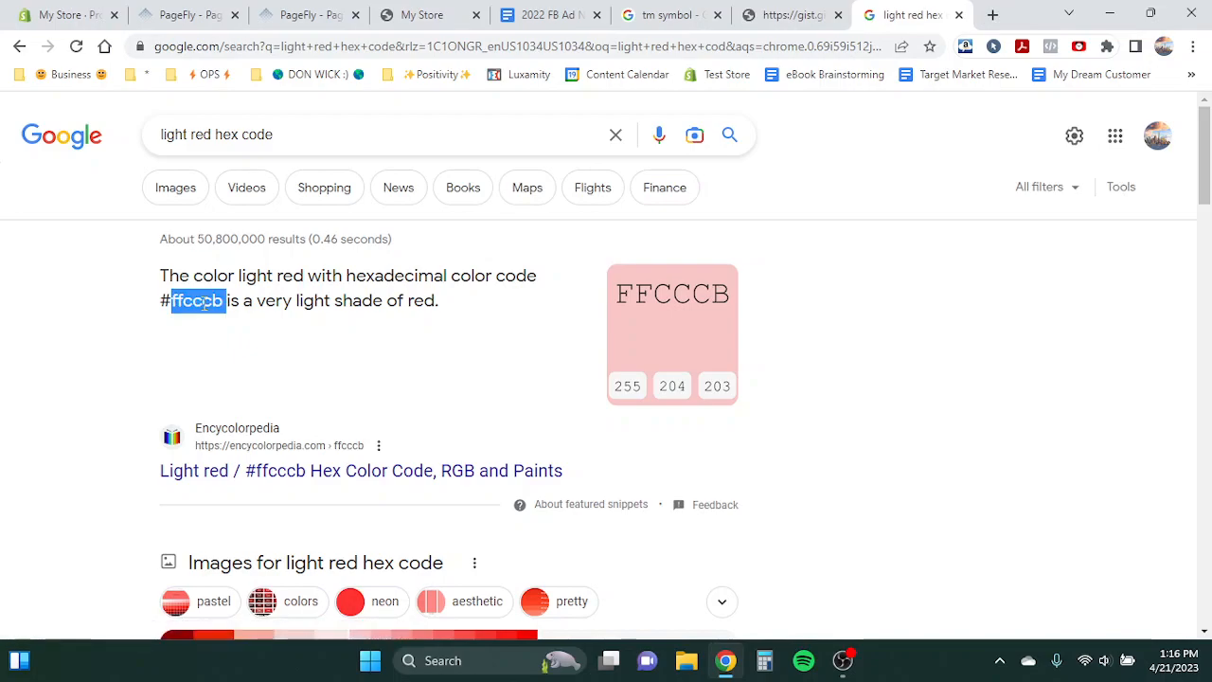
left_click(274, 471)
left_click(959, 15)
- Set the compare-at price's text color to hex a9a9a9 and its font weight to Bold
double_click(806, 371)
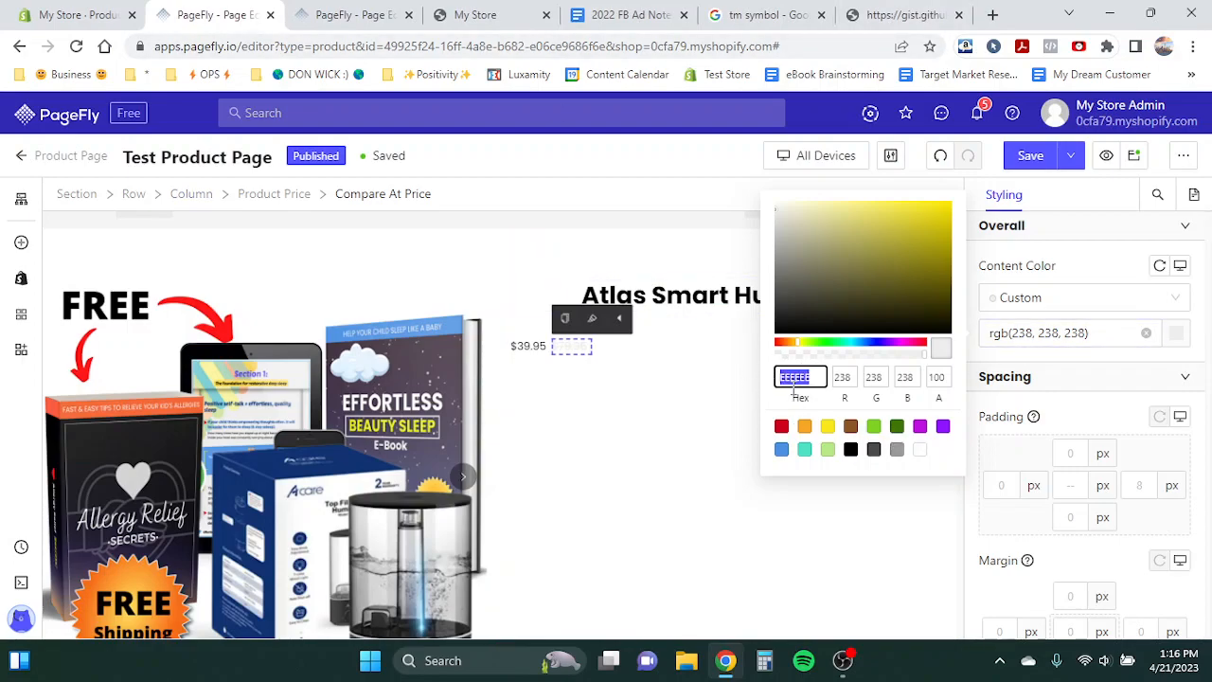
type("a9a9a9")
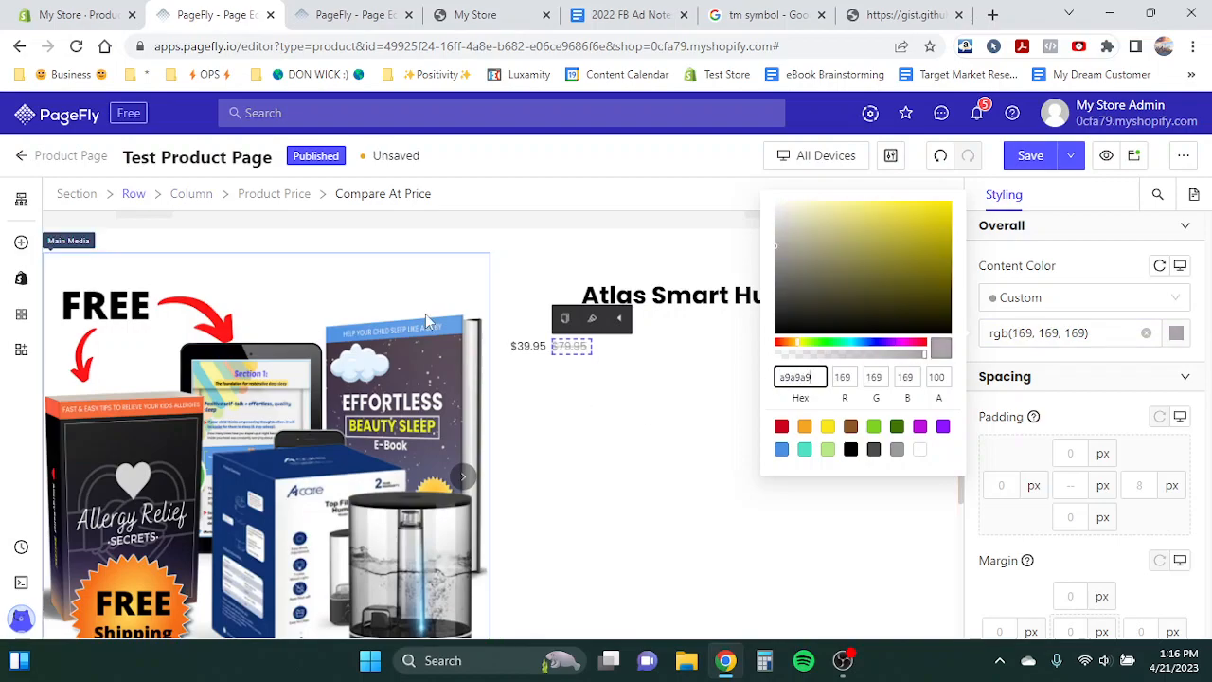
scroll(1108, 452, "down", 5)
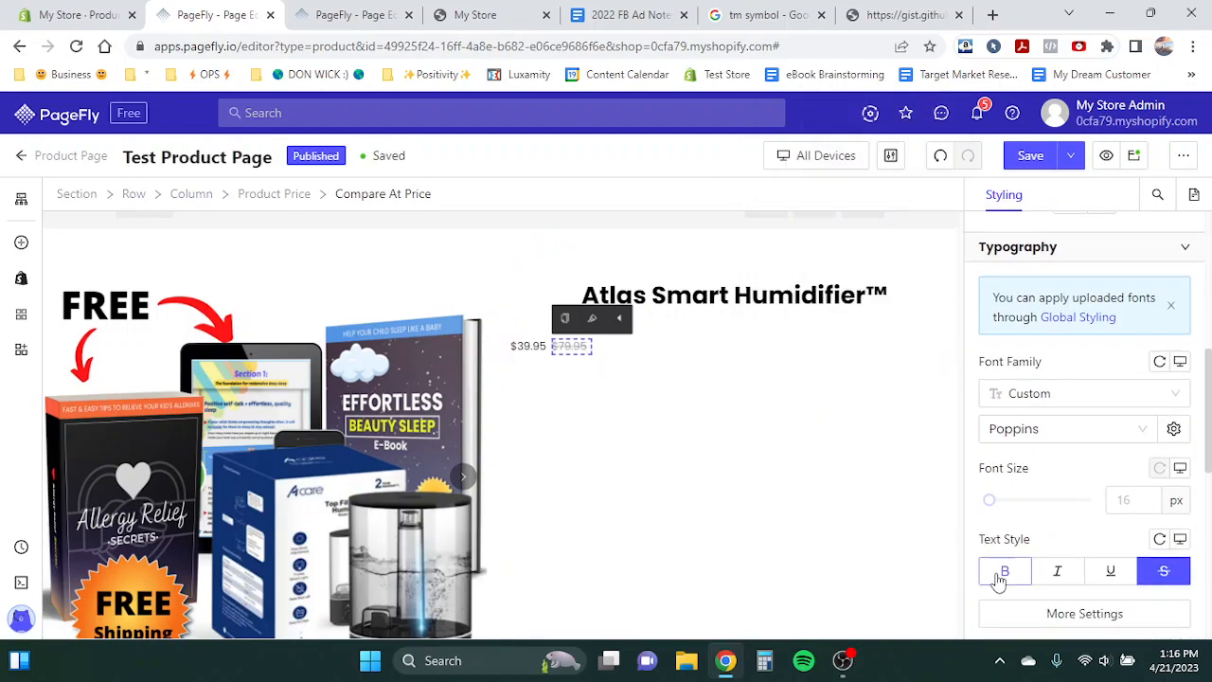
left_click(1023, 613)
left_click(794, 463)
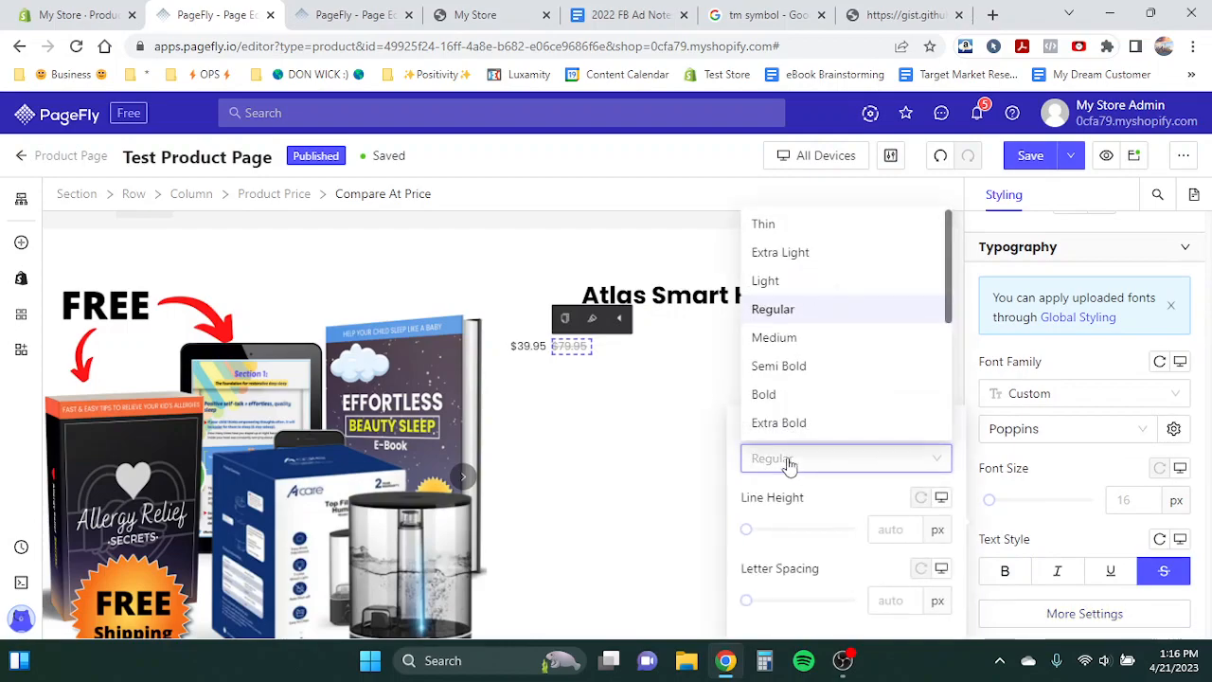
left_click(780, 394)
- Set the sale price's text color to the Light red hex E43A36 copied from the brand colors document
left_click(536, 347)
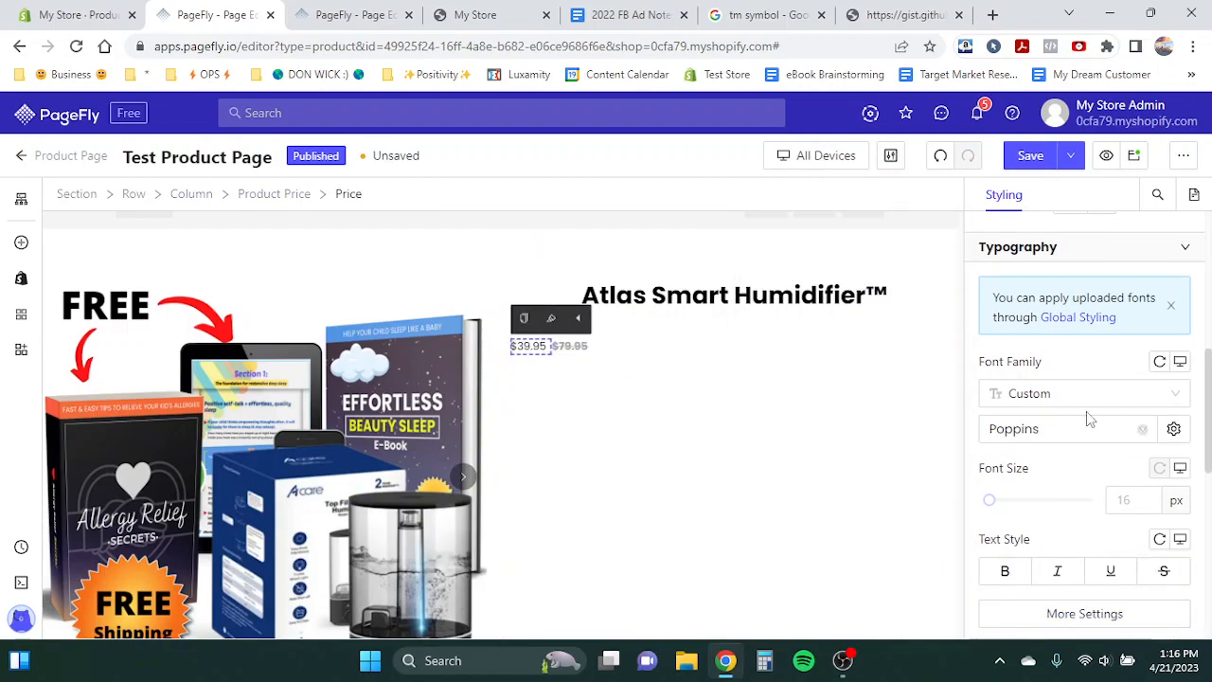
scroll(1061, 432, "up", 4)
scroll(1061, 427, "up", 1)
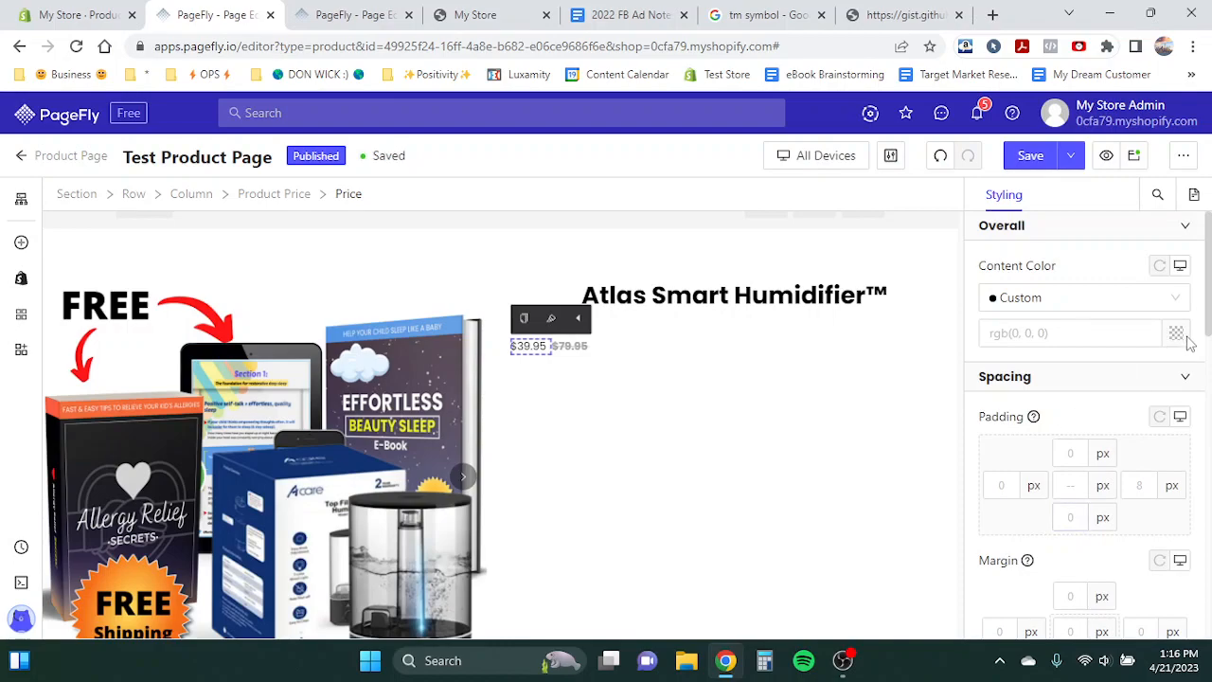
left_click(1179, 337)
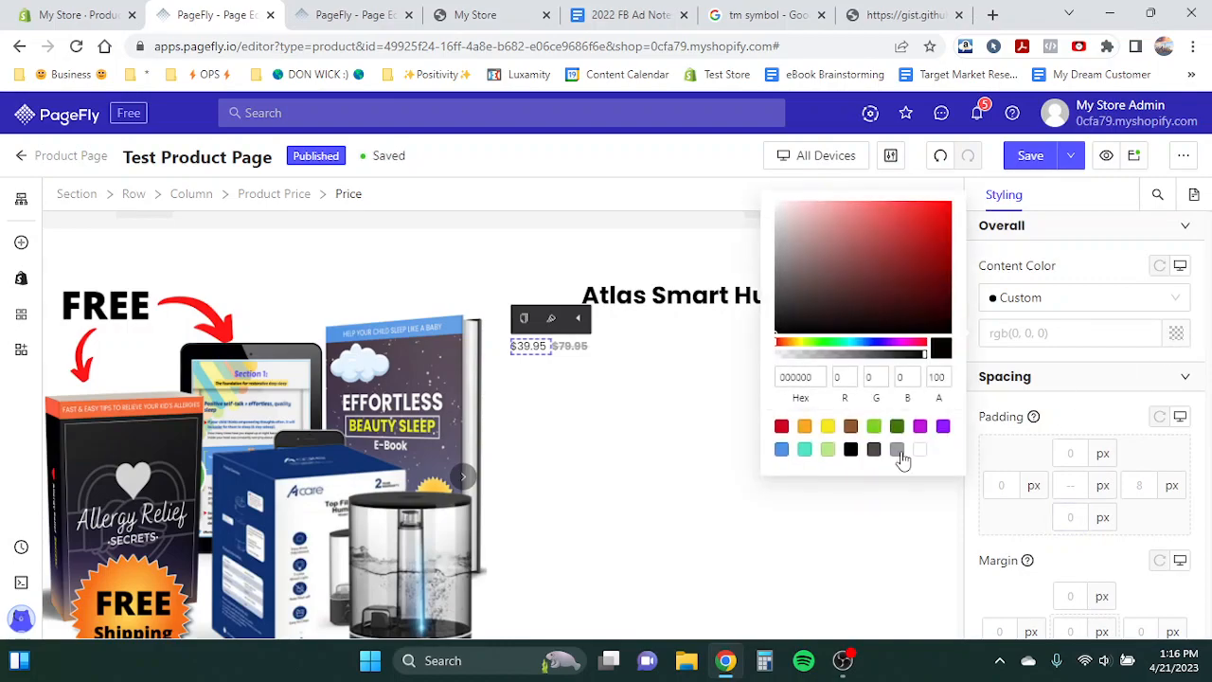
left_click(625, 14)
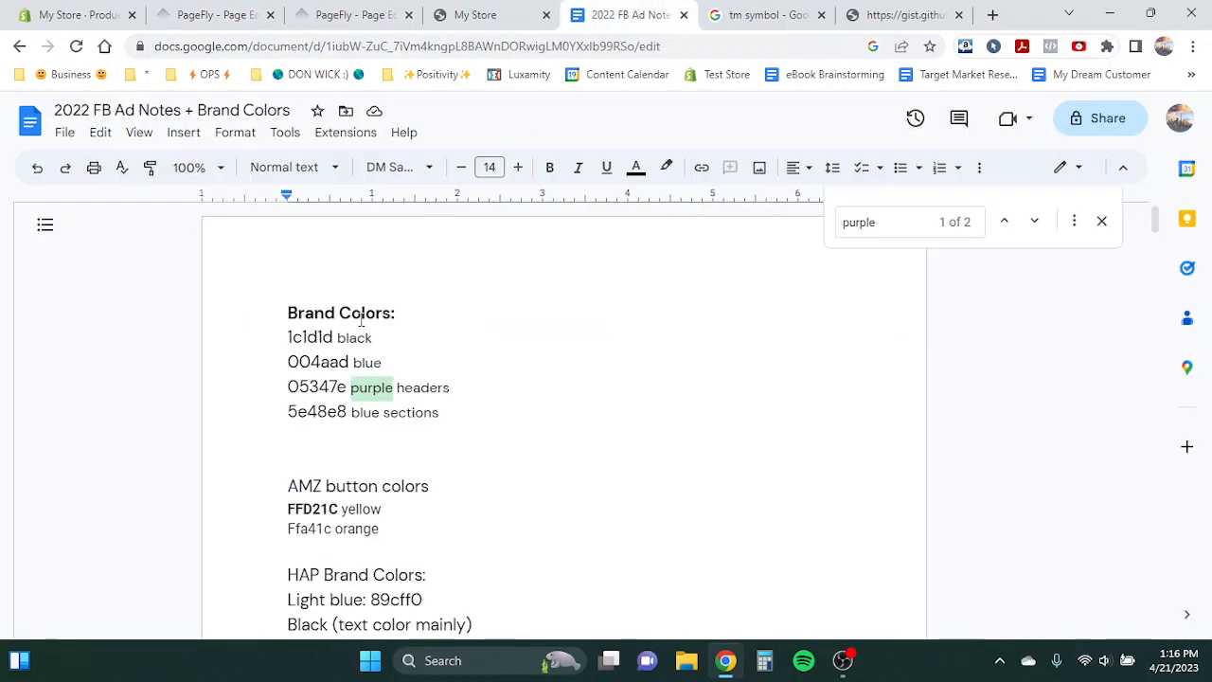
scroll(351, 341, "down", 3)
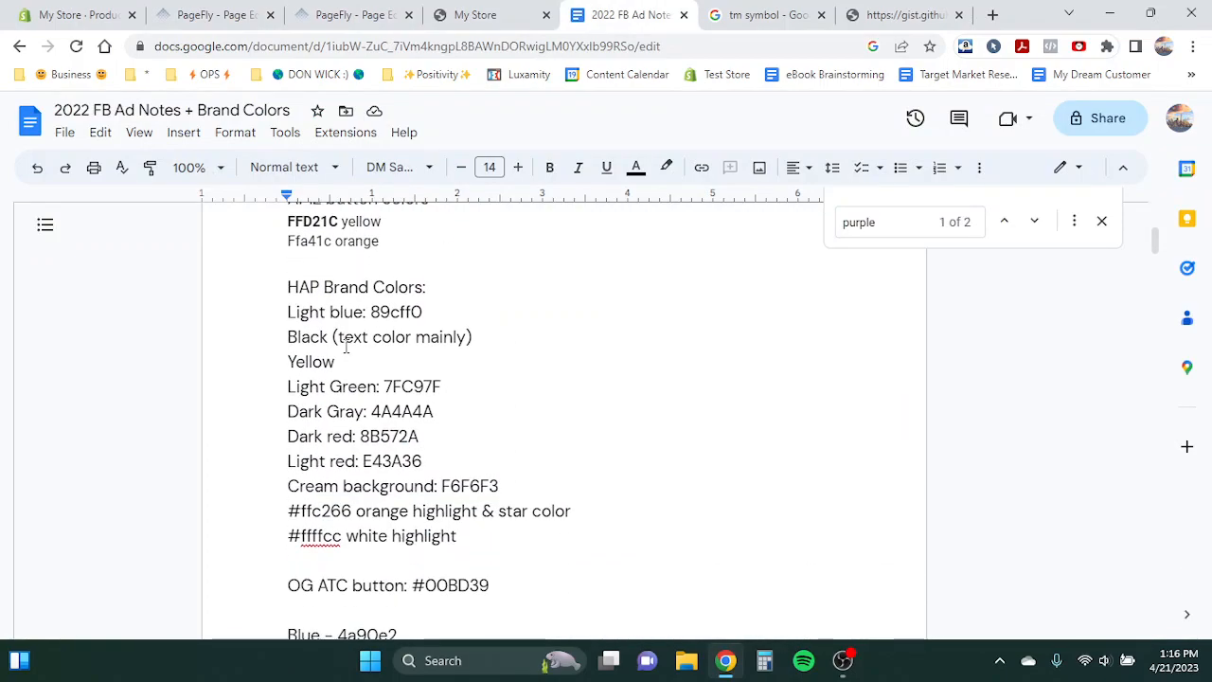
scroll(347, 347, "down", 1)
left_click_drag(363, 388, 442, 388)
key("ctrl+c")
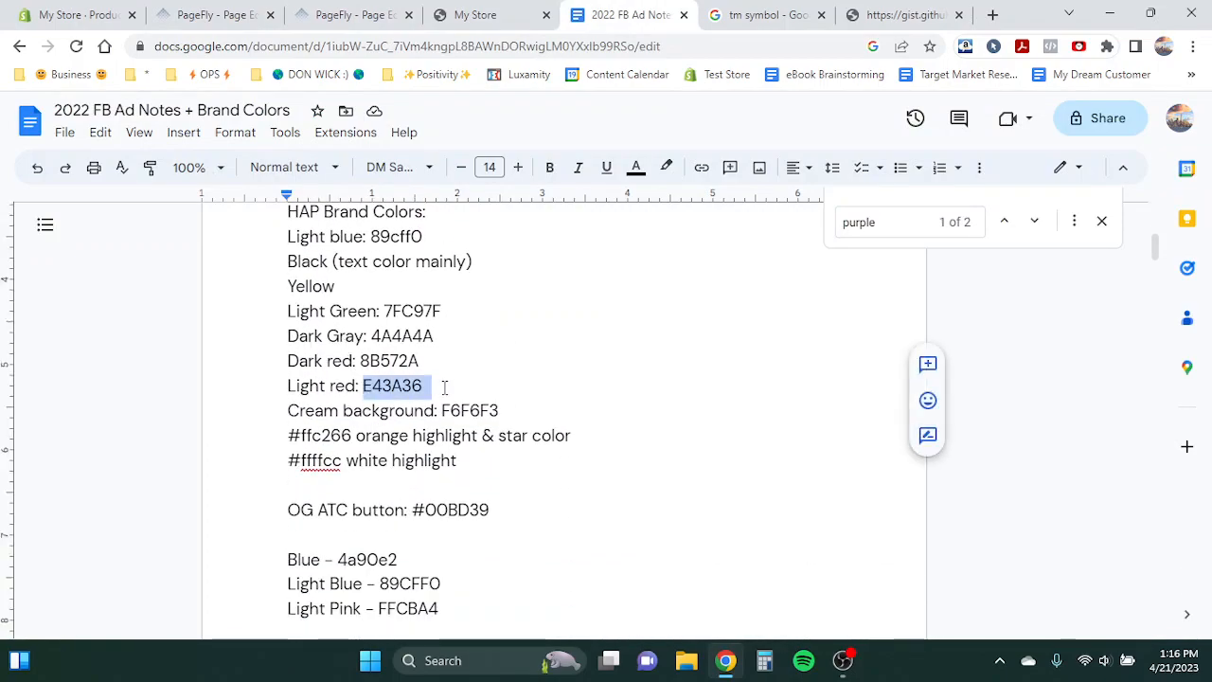
left_click(334, 14)
left_click(213, 15)
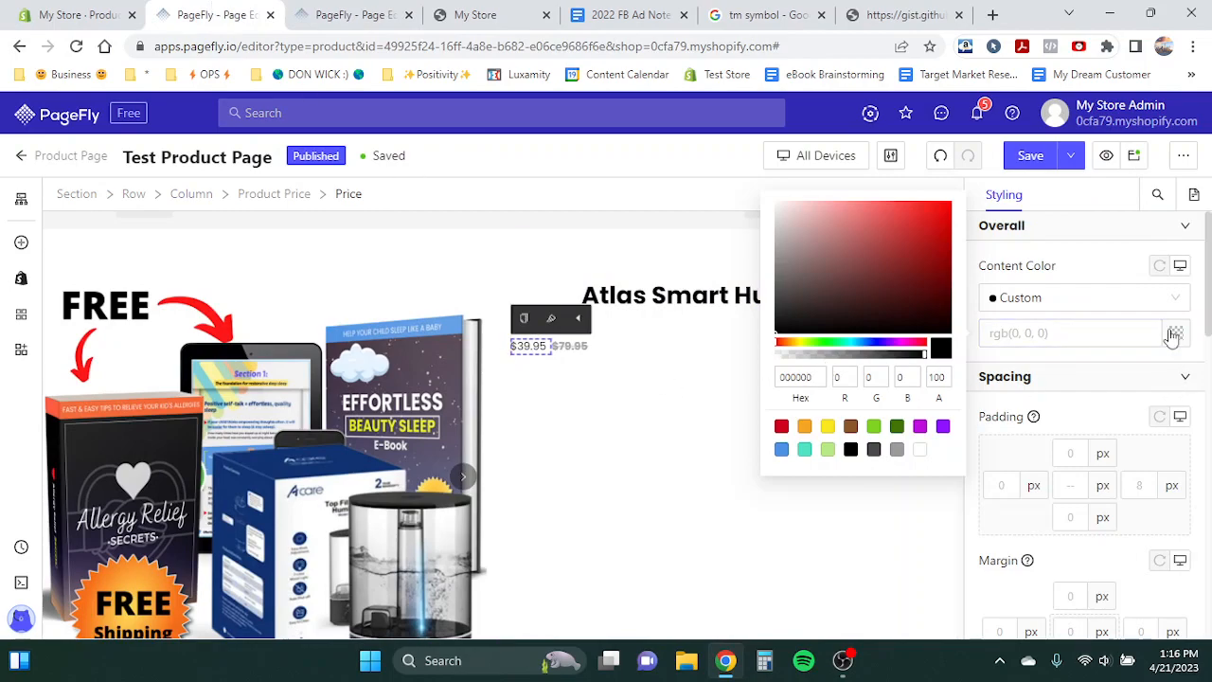
left_click(799, 377)
key("ctrl+v")
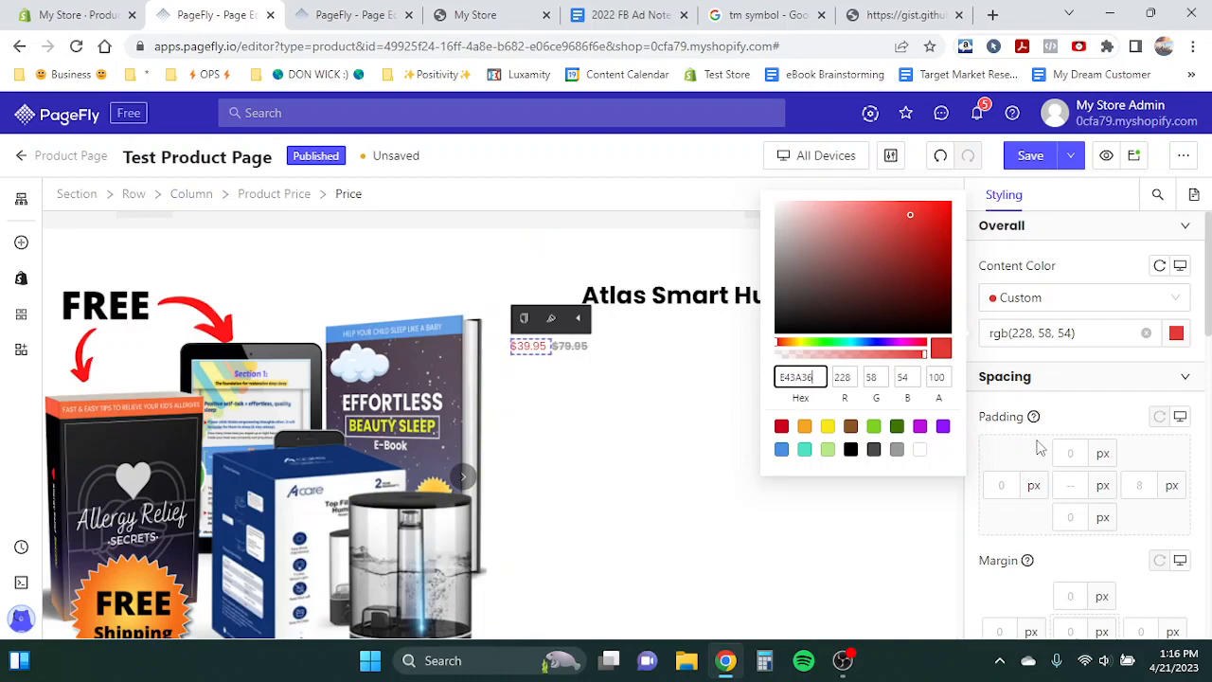
- Set the sale price's font weight to Bold and its font size to 34 px
scroll(1039, 447, "down", 6)
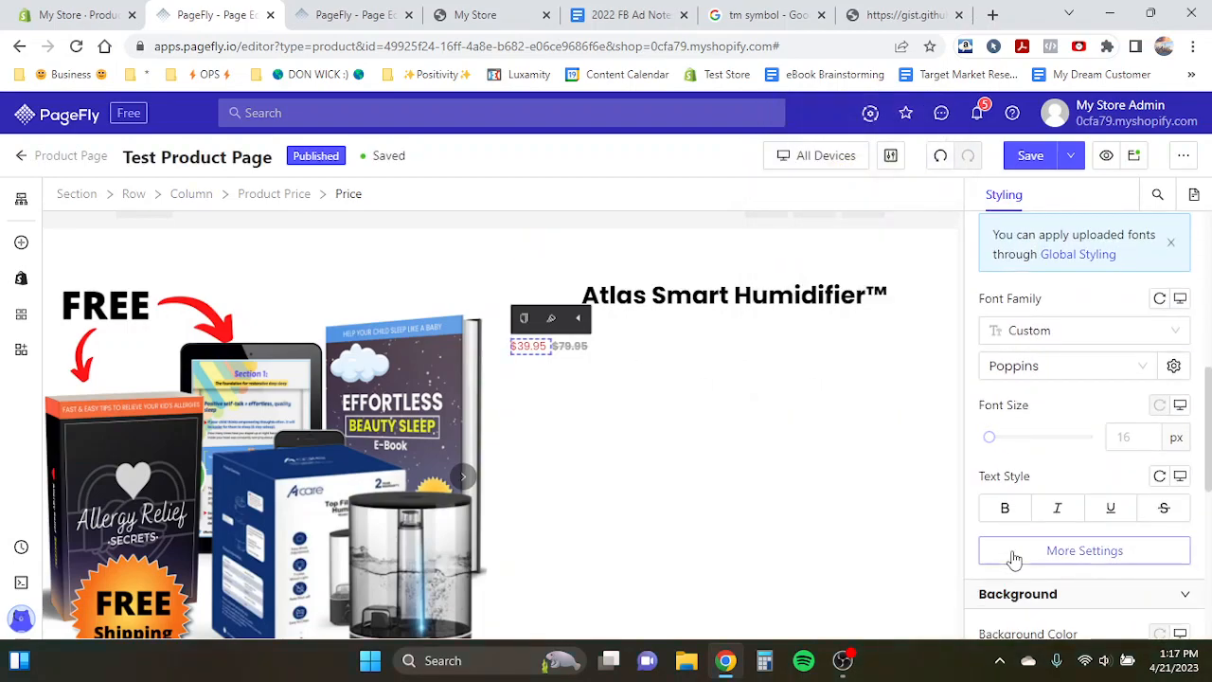
left_click(1014, 557)
left_click(833, 459)
left_click(762, 394)
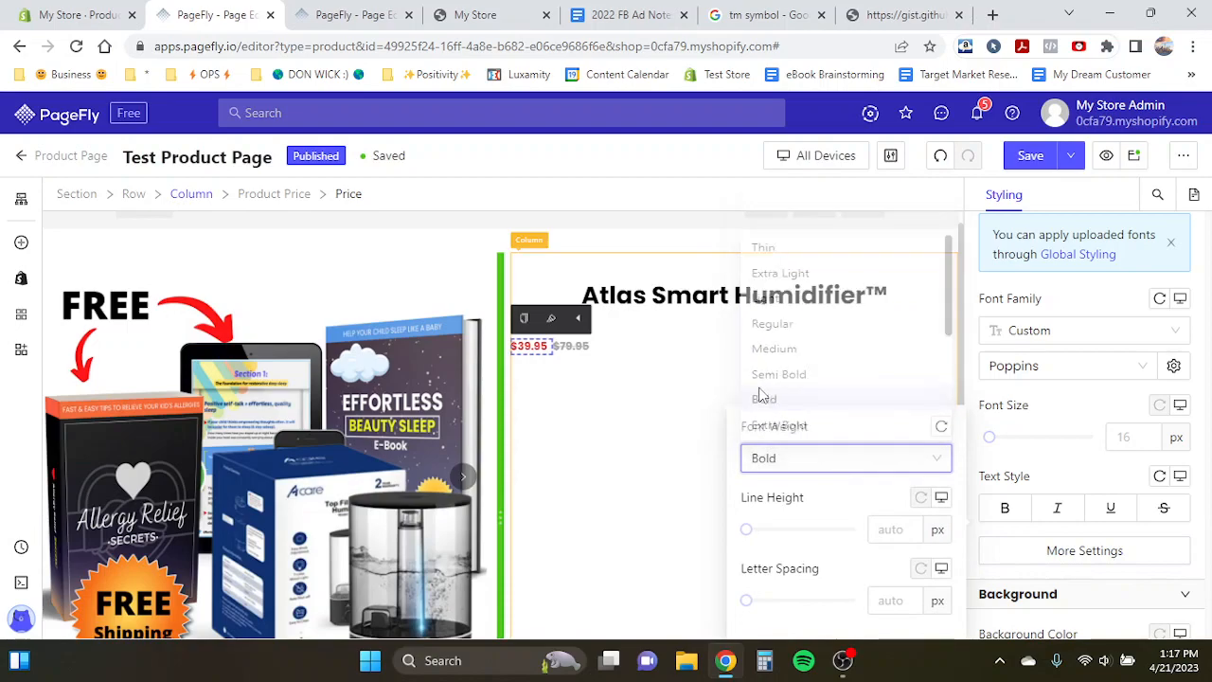
left_click(1117, 435)
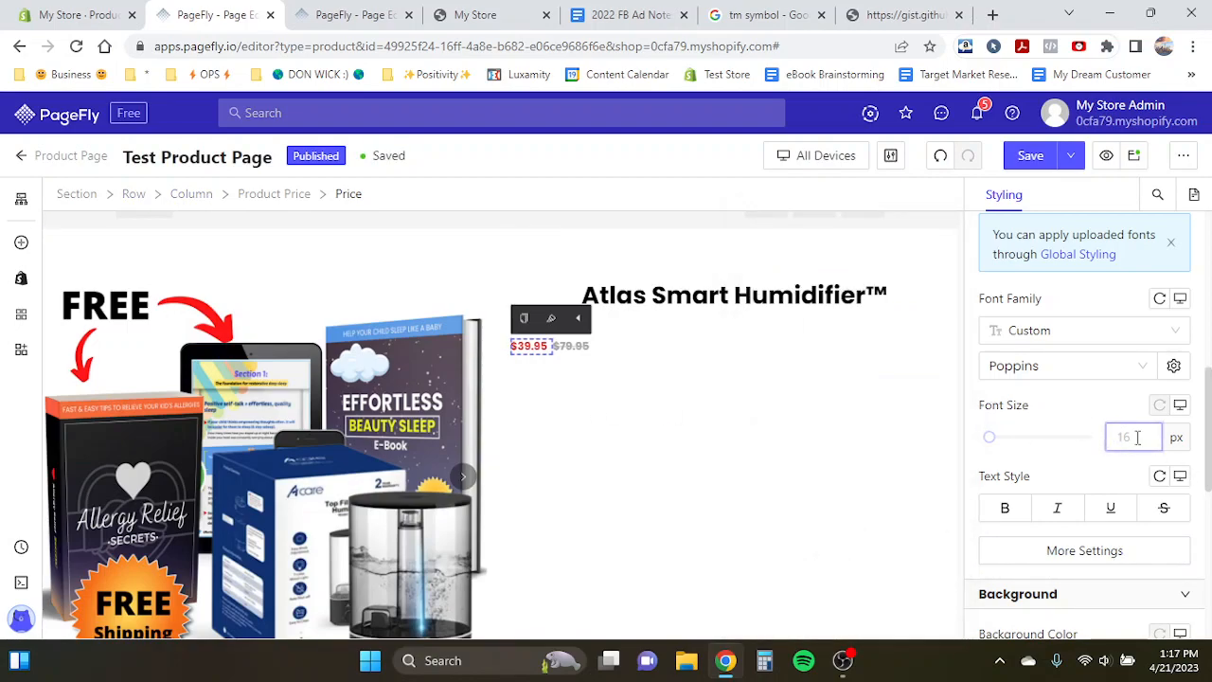
type("3")
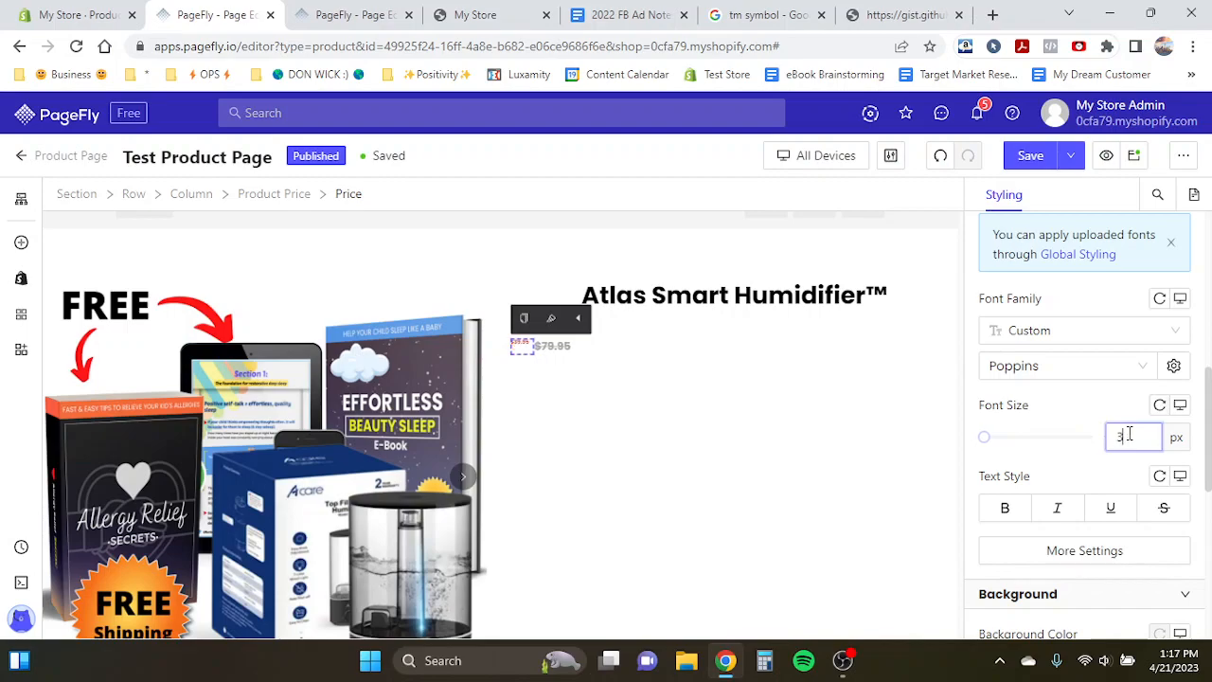
type("6")
key("BackSpace")
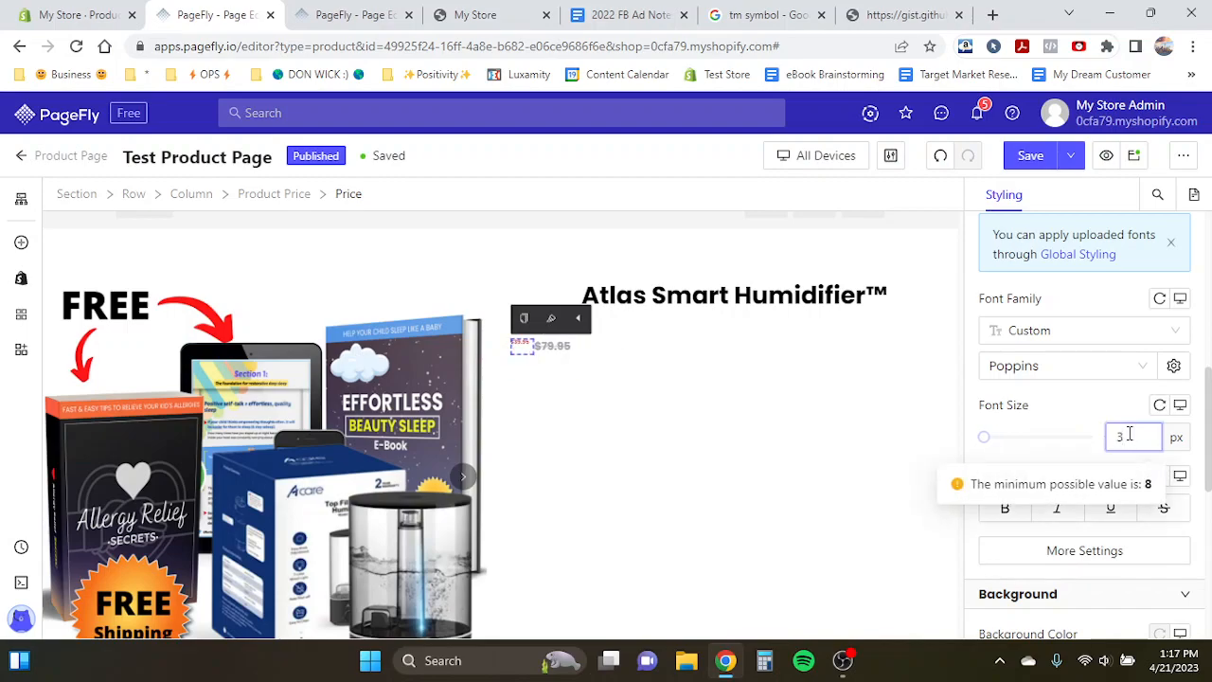
type("4")
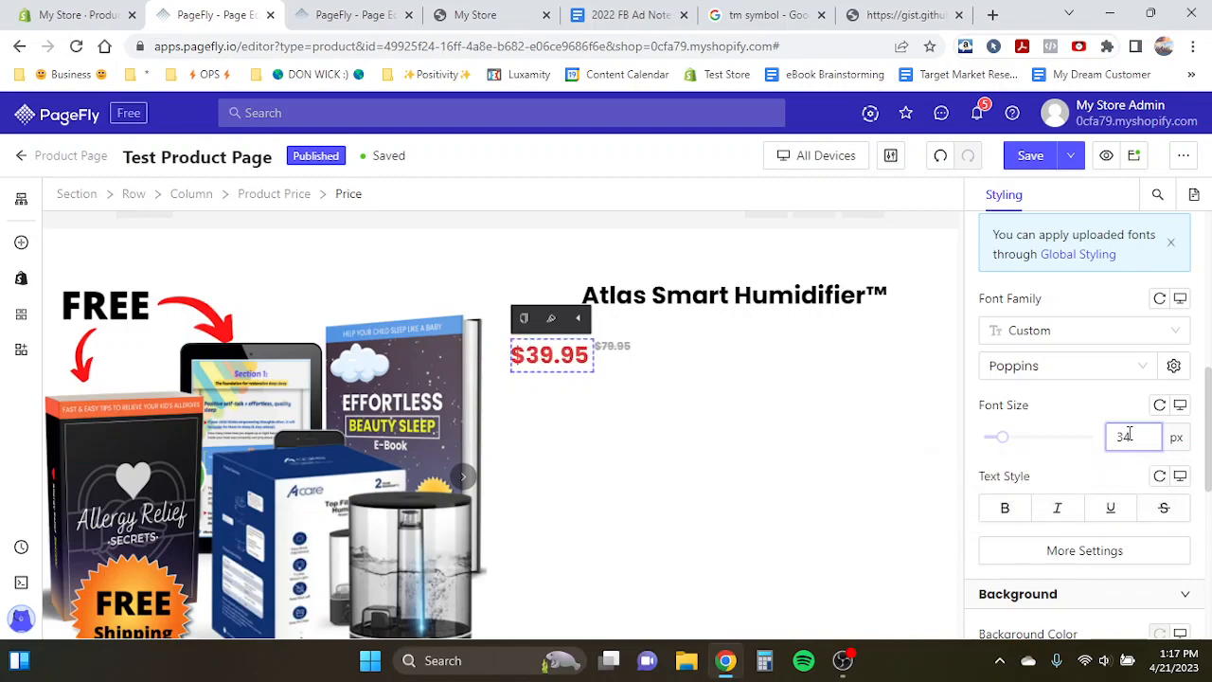
- Select the compare-at price and set its font size to 30 px
left_click(614, 350)
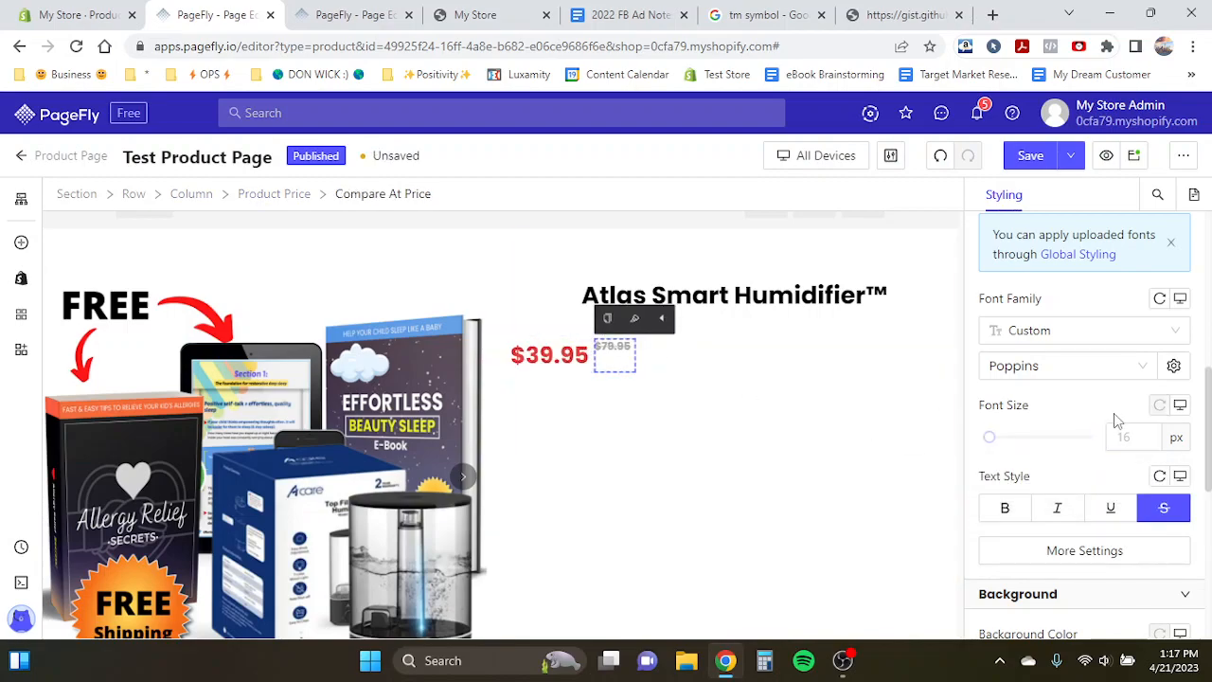
type("28")
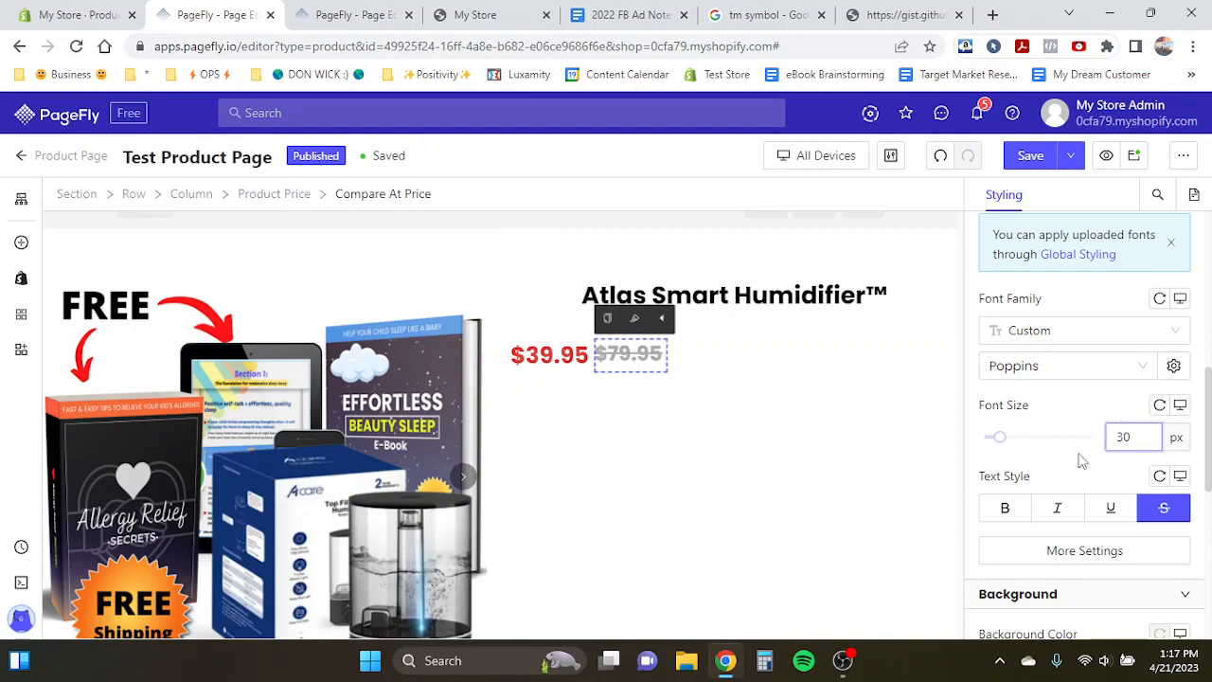
- Compare the product page's media, title and price layout with the Product Page Template in the other tab
left_click(473, 274)
left_click(398, 15)
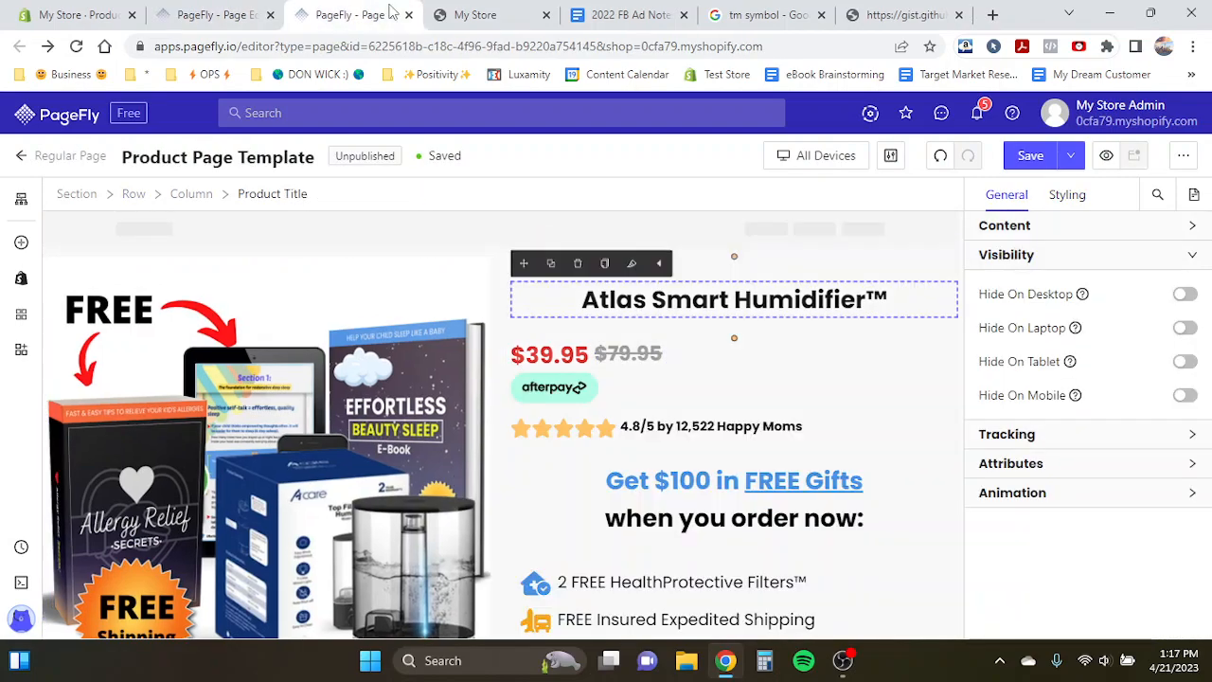
left_click(198, 12)
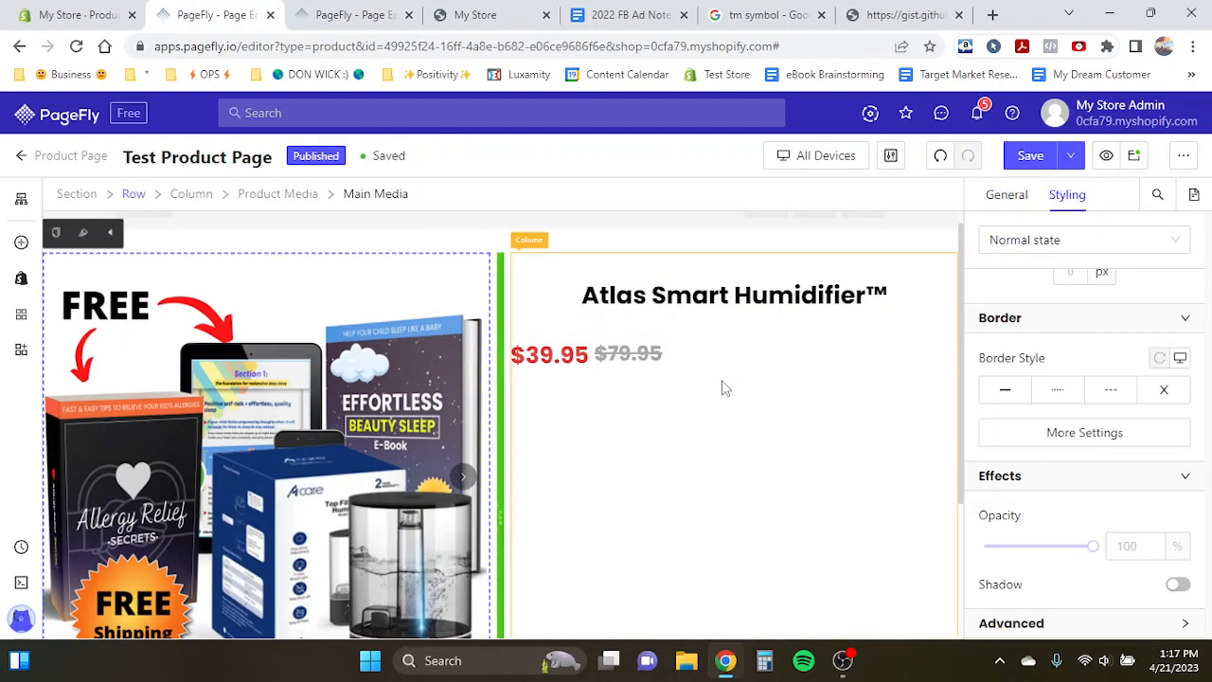
left_click(749, 388)
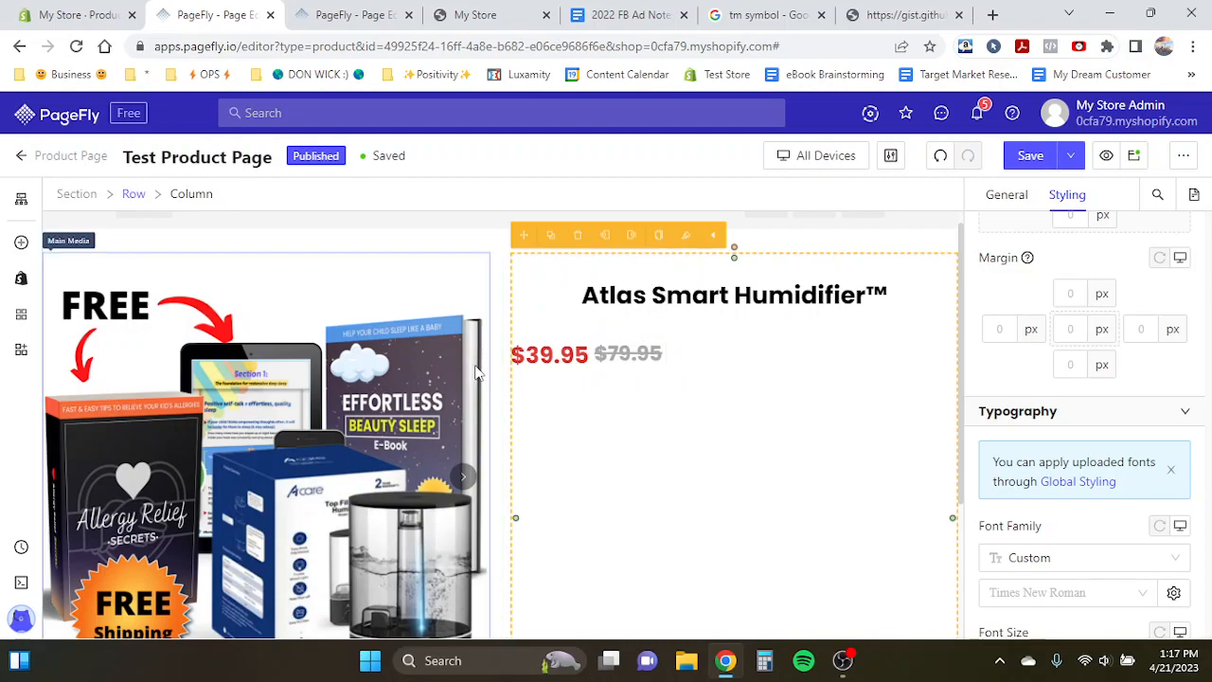
left_click(353, 15)
scroll(567, 418, "down", 3)
scroll(567, 419, "up", 3)
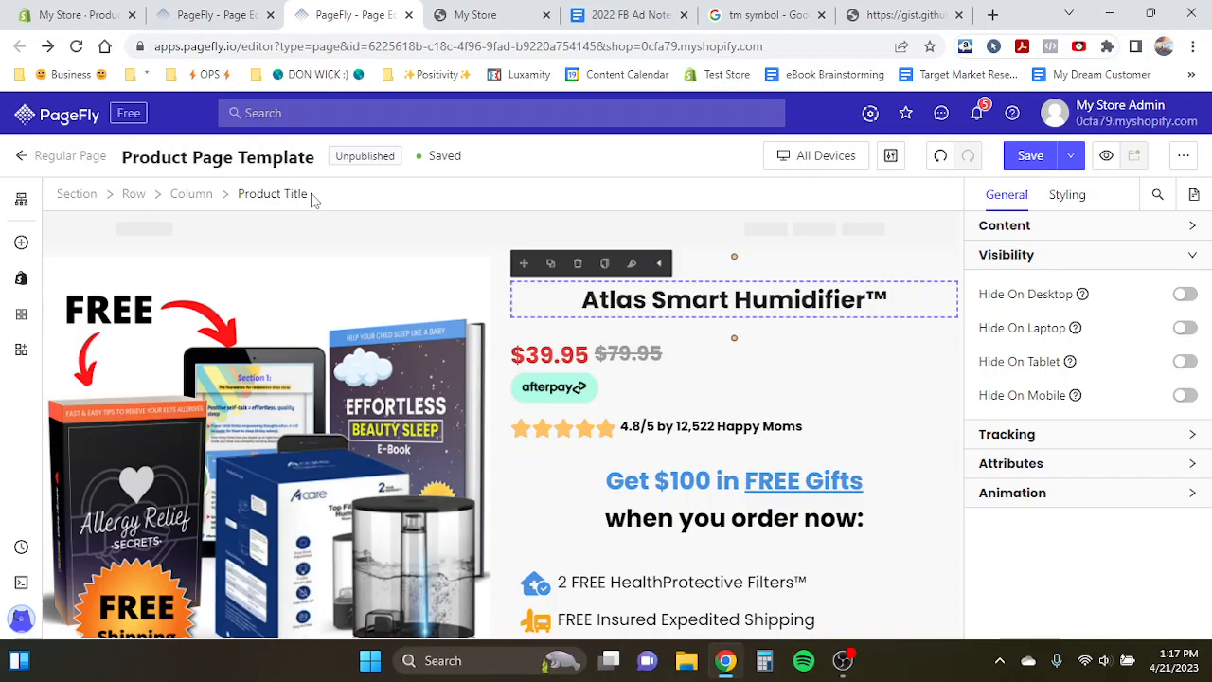
left_click(187, 7)
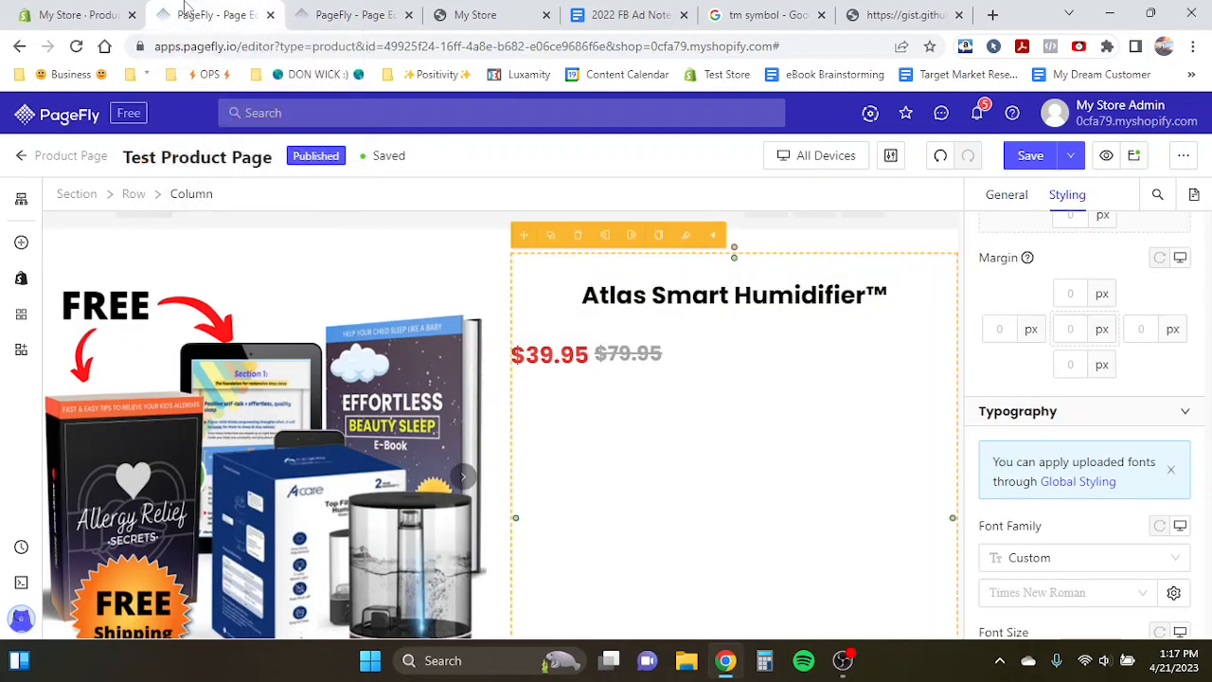
scroll(351, 400, "down", 1)
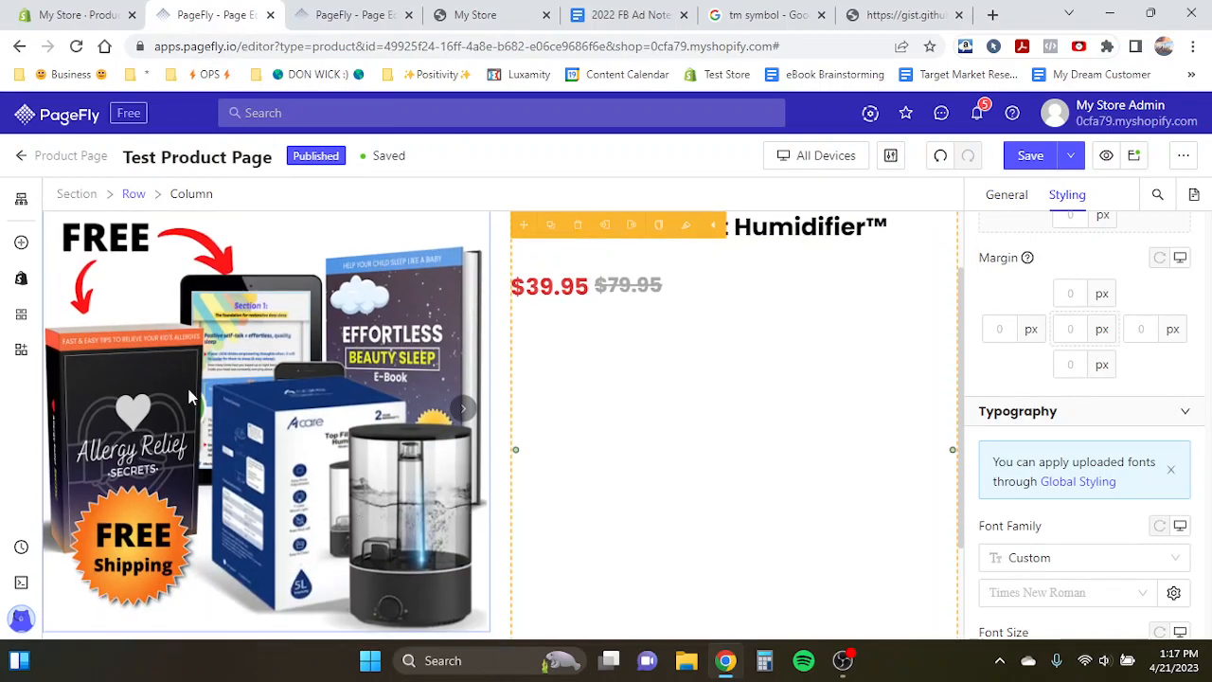
left_click(325, 501)
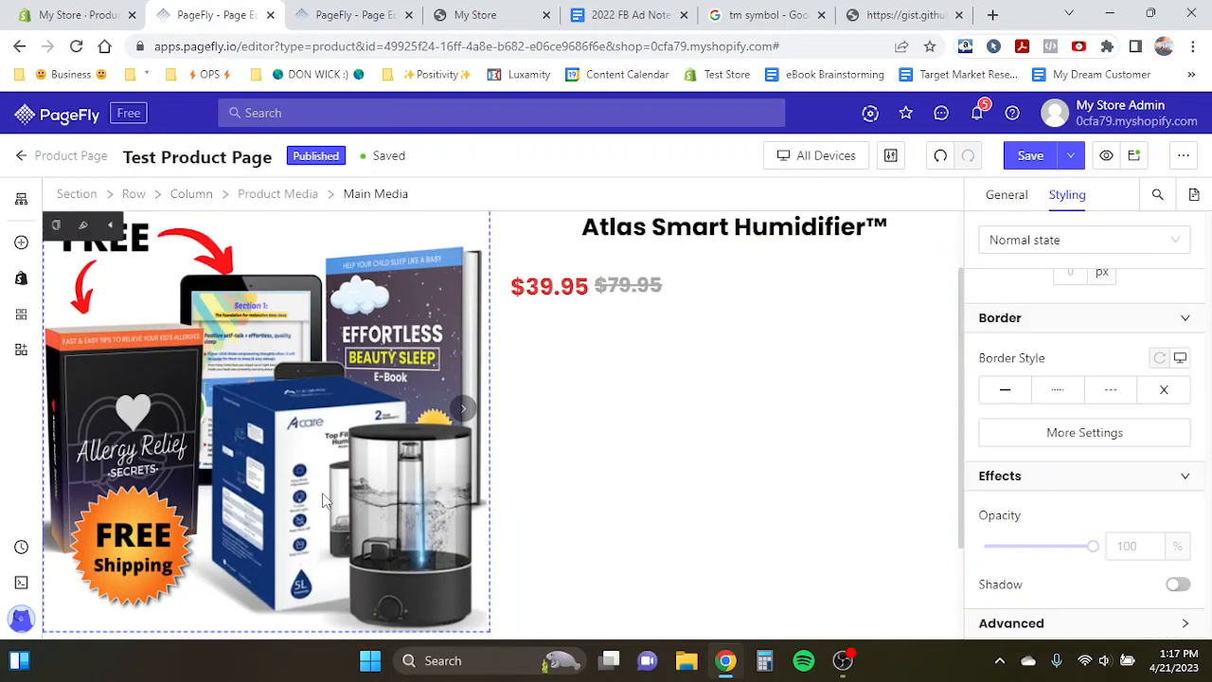
scroll(308, 469, "down", 1)
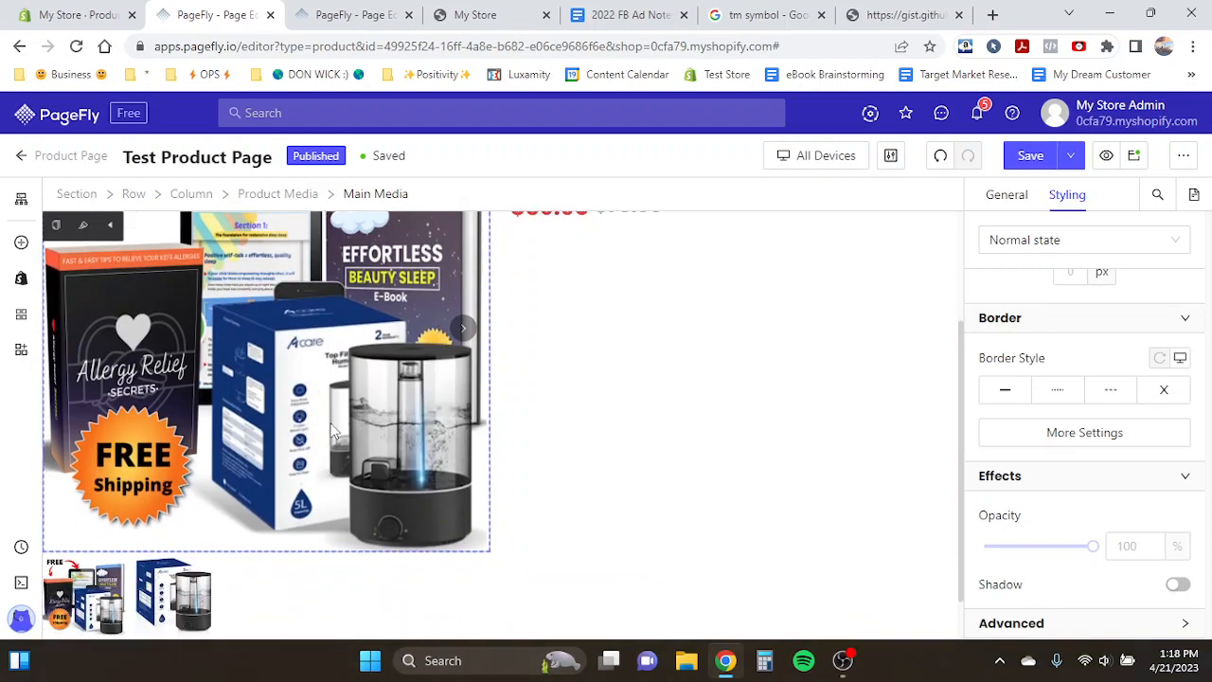
scroll(332, 431, "up", 2)
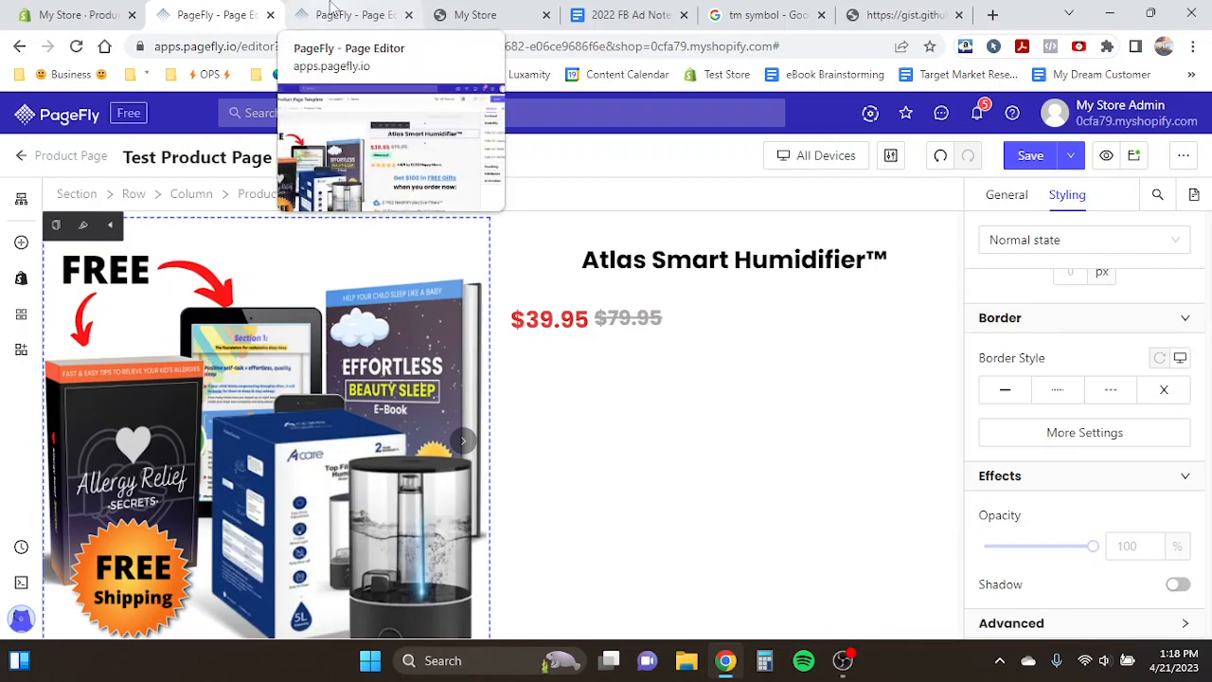
left_click(331, 10)
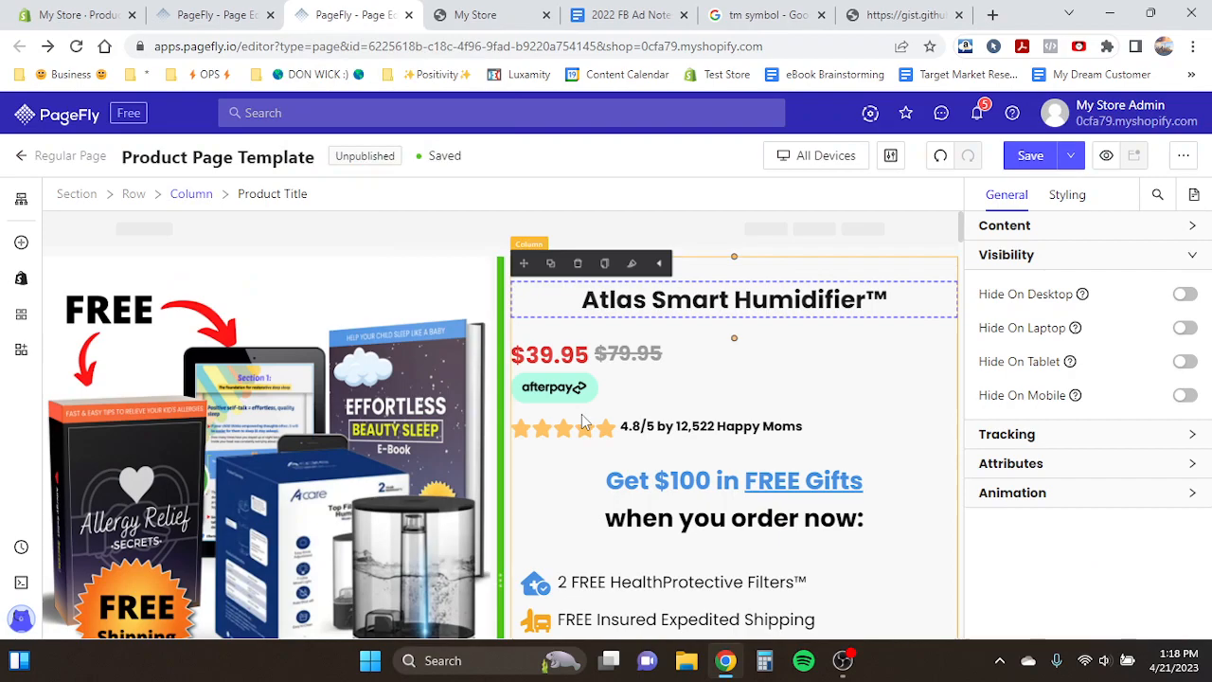
scroll(583, 414, "down", 2)
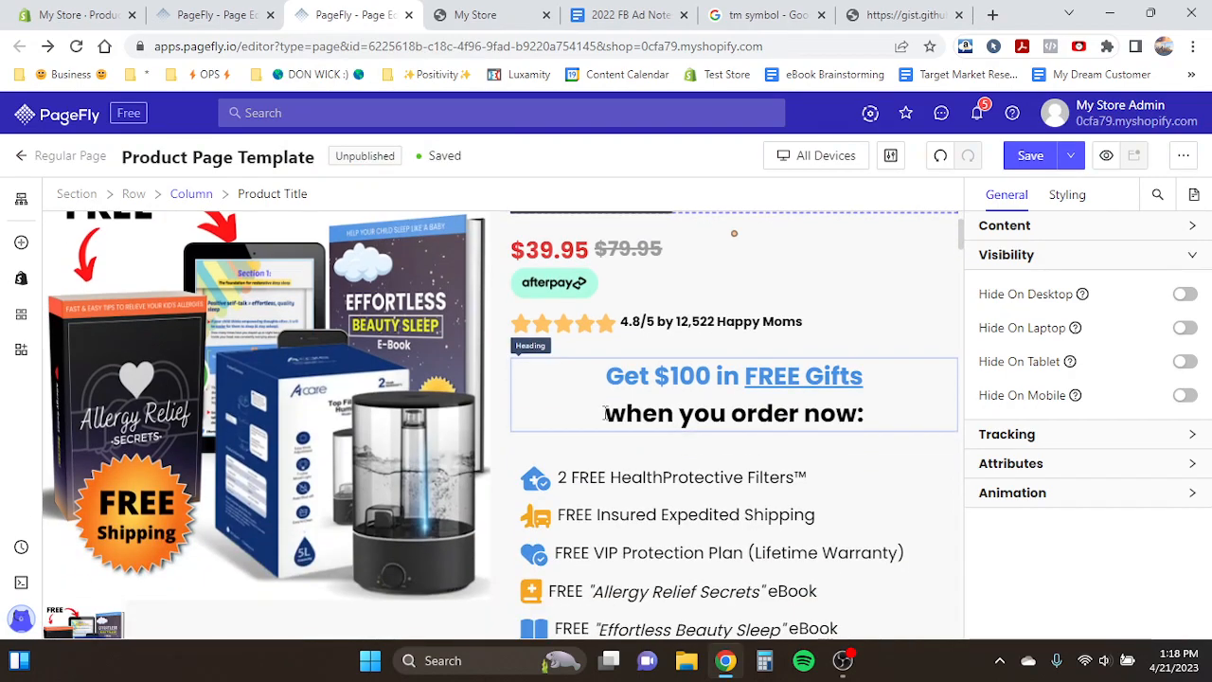
left_click(237, 15)
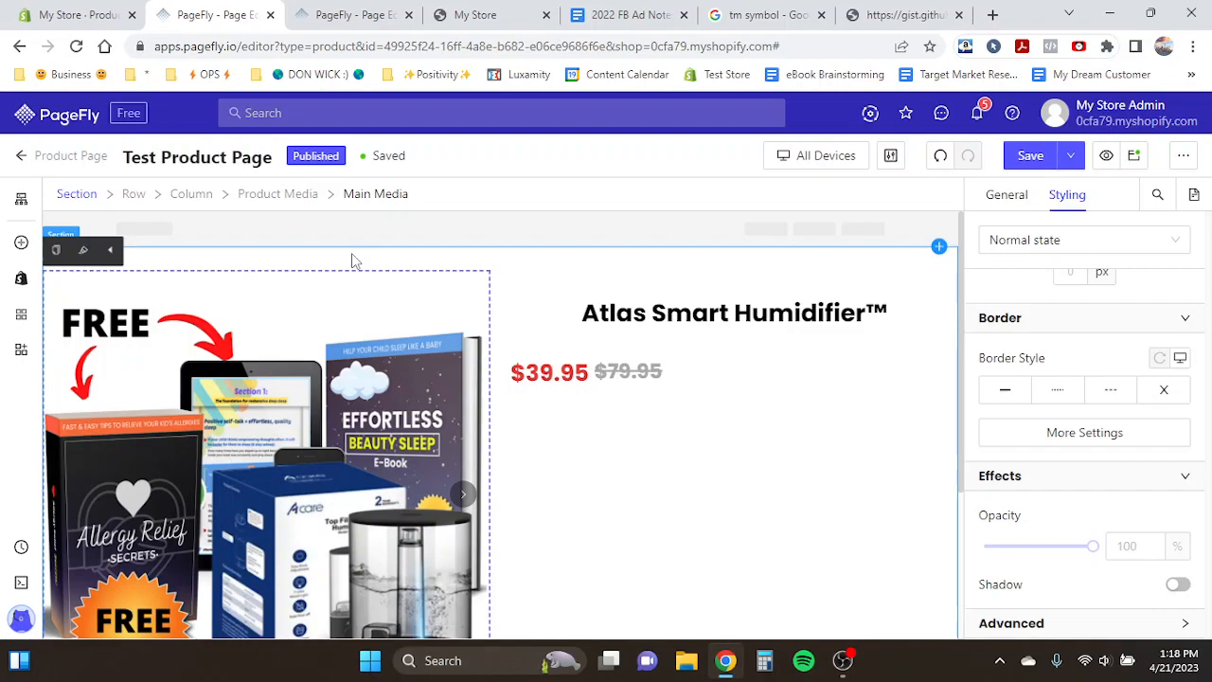
left_click(356, 14)
scroll(607, 368, "down", 1)
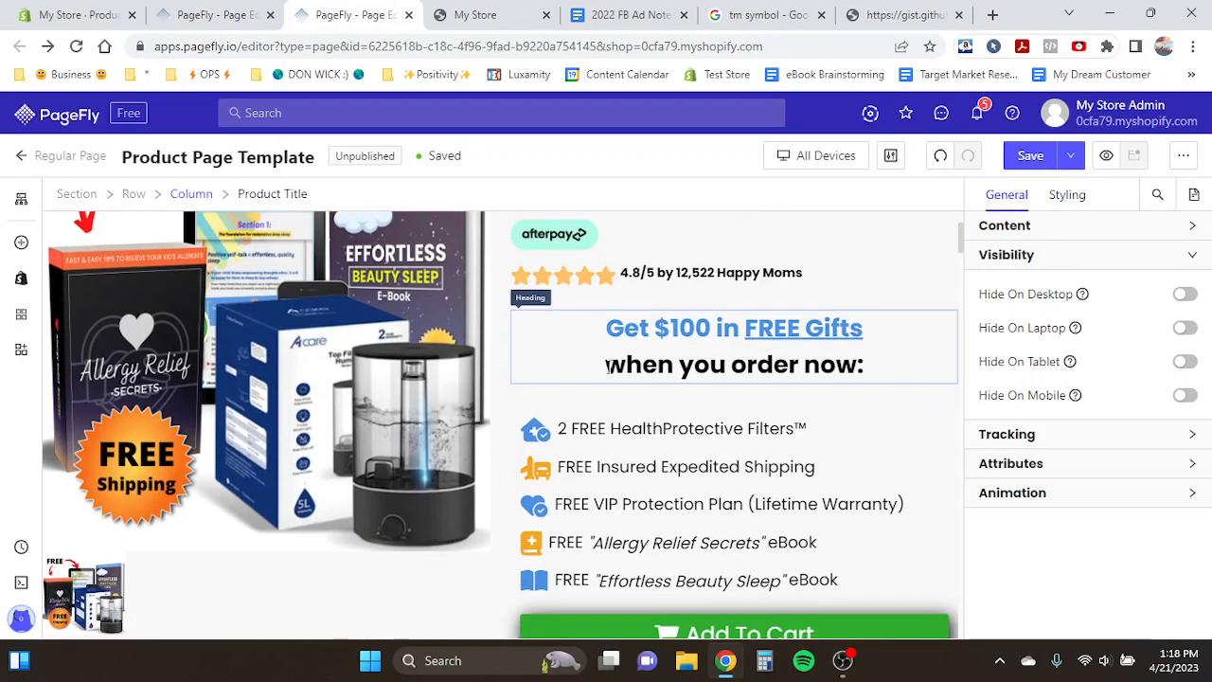
scroll(609, 368, "up", 2)
left_click(222, 16)
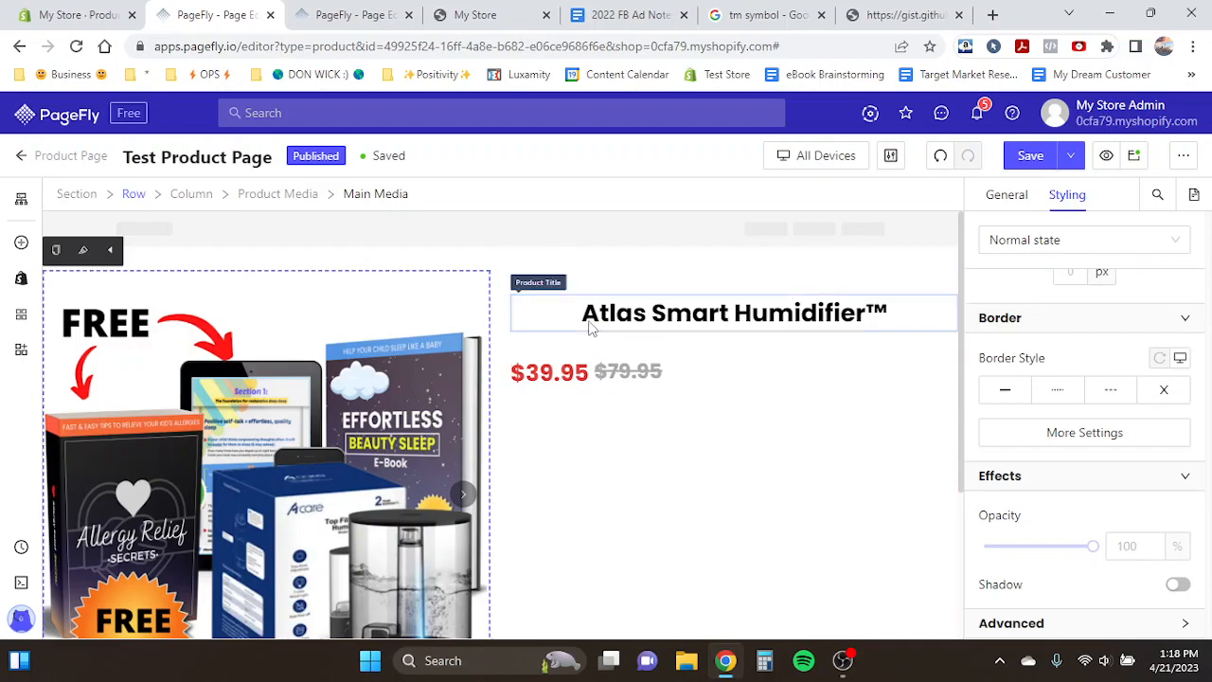
- Preview the product page in the storefront and return to the editor
left_click(802, 169)
left_click(802, 173)
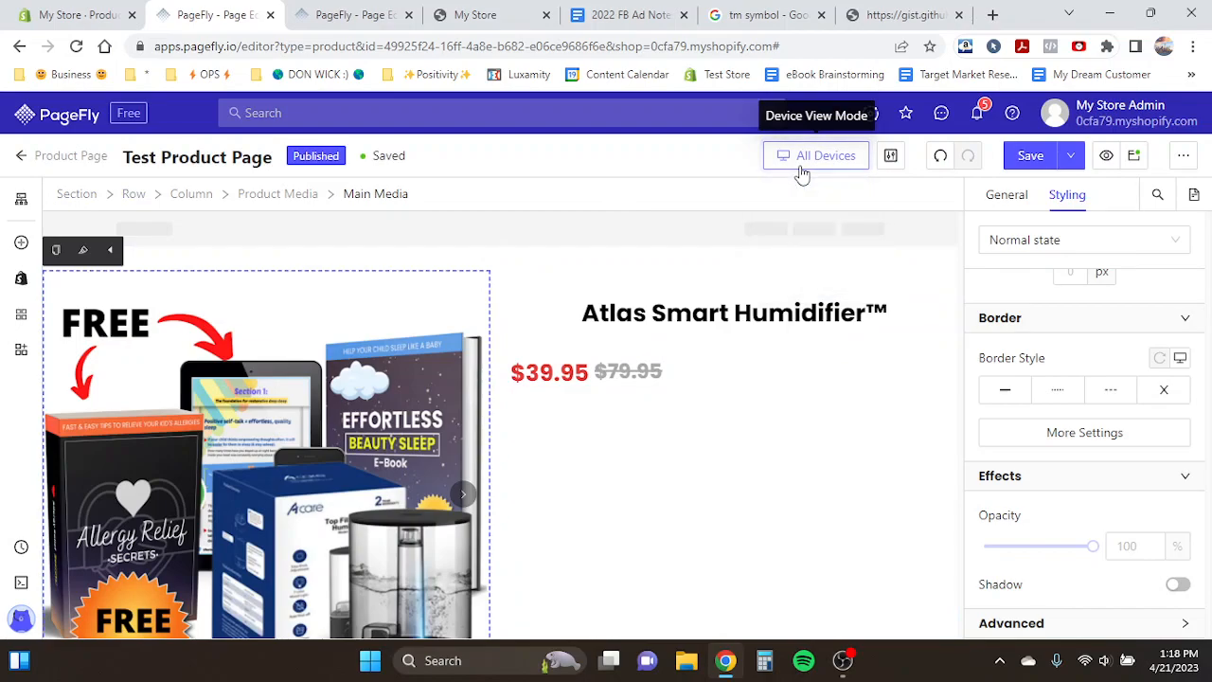
left_click(802, 171)
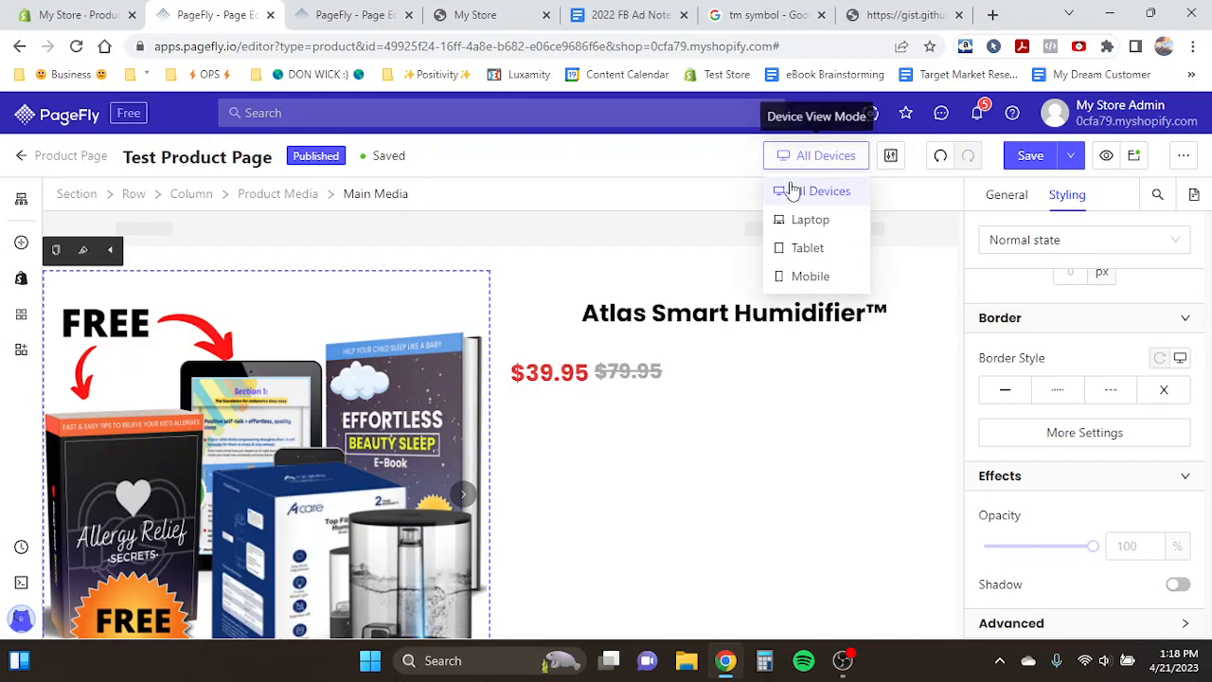
left_click(1106, 157)
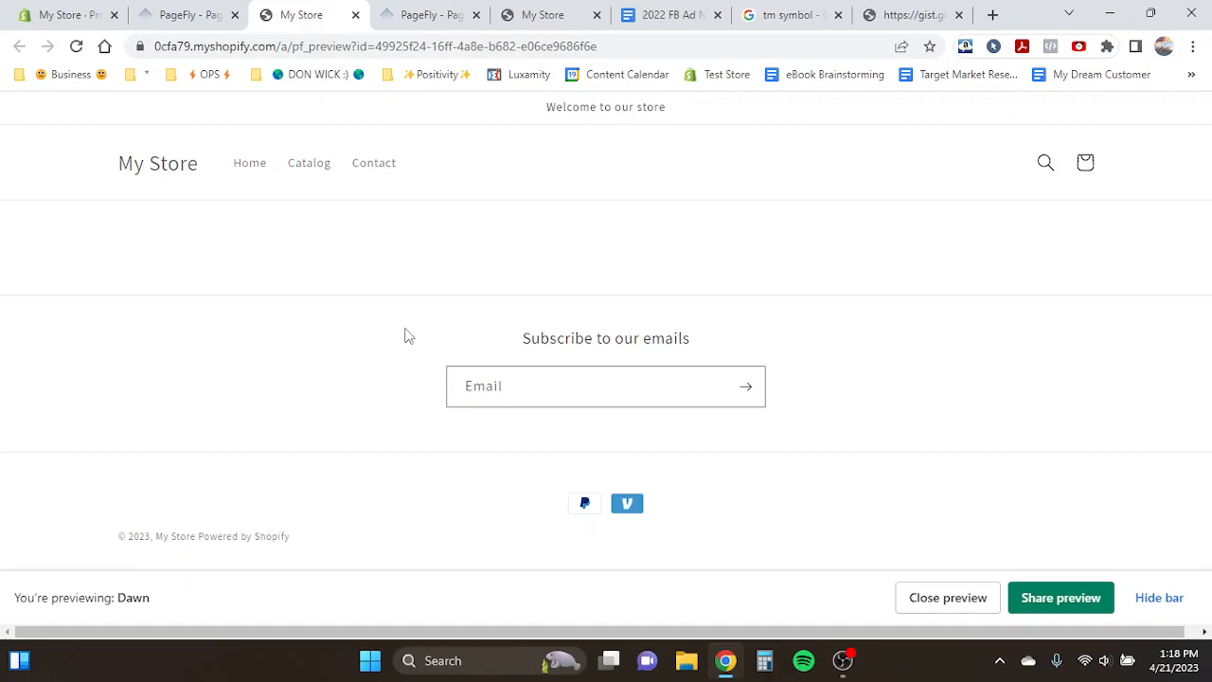
left_click(355, 14)
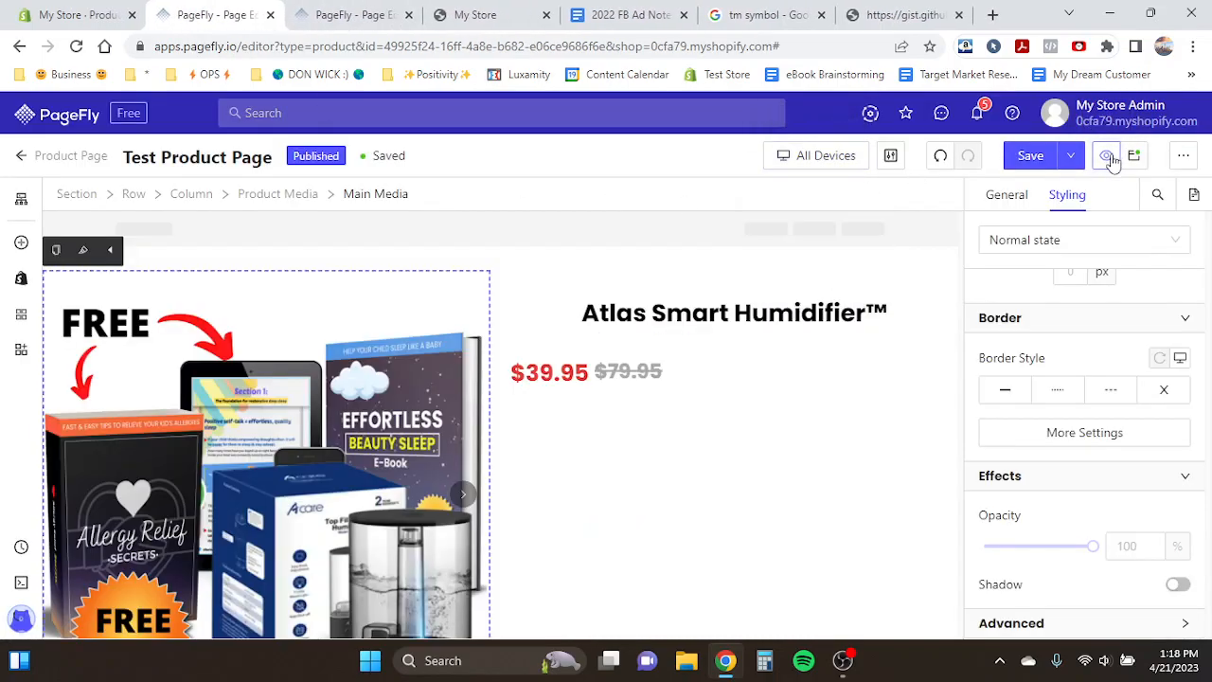
- Publish the product page and preview it again in the storefront
left_click(1069, 157)
left_click(1064, 192)
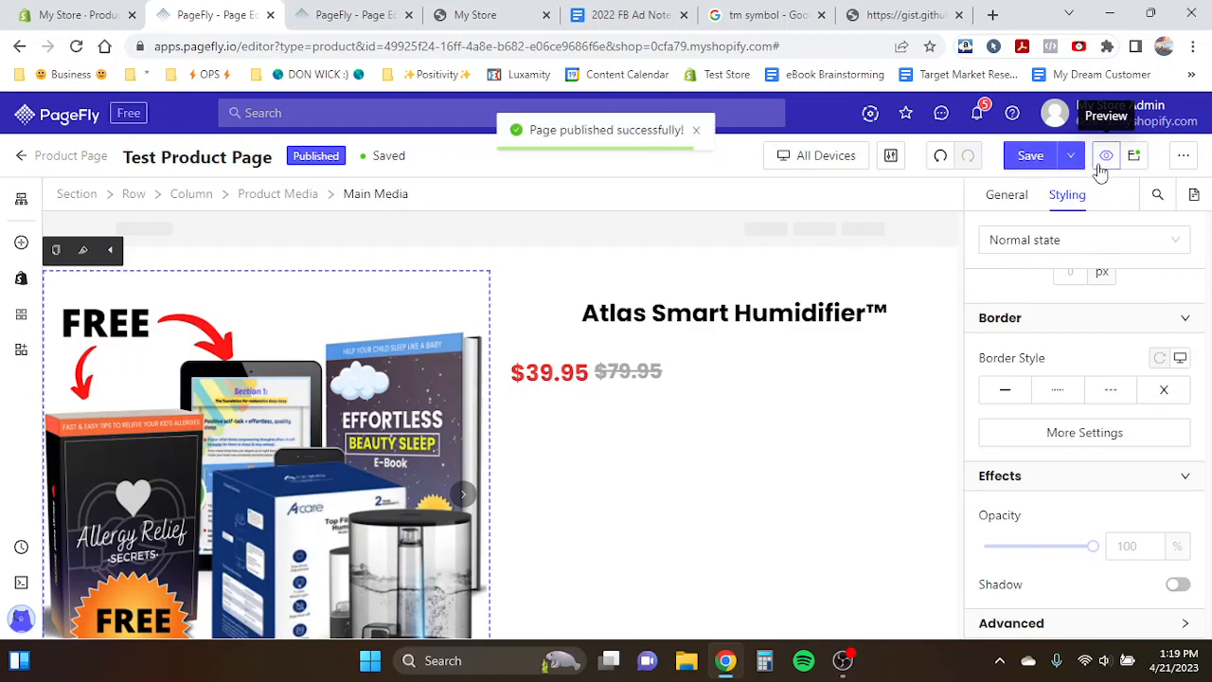
left_click(1104, 156)
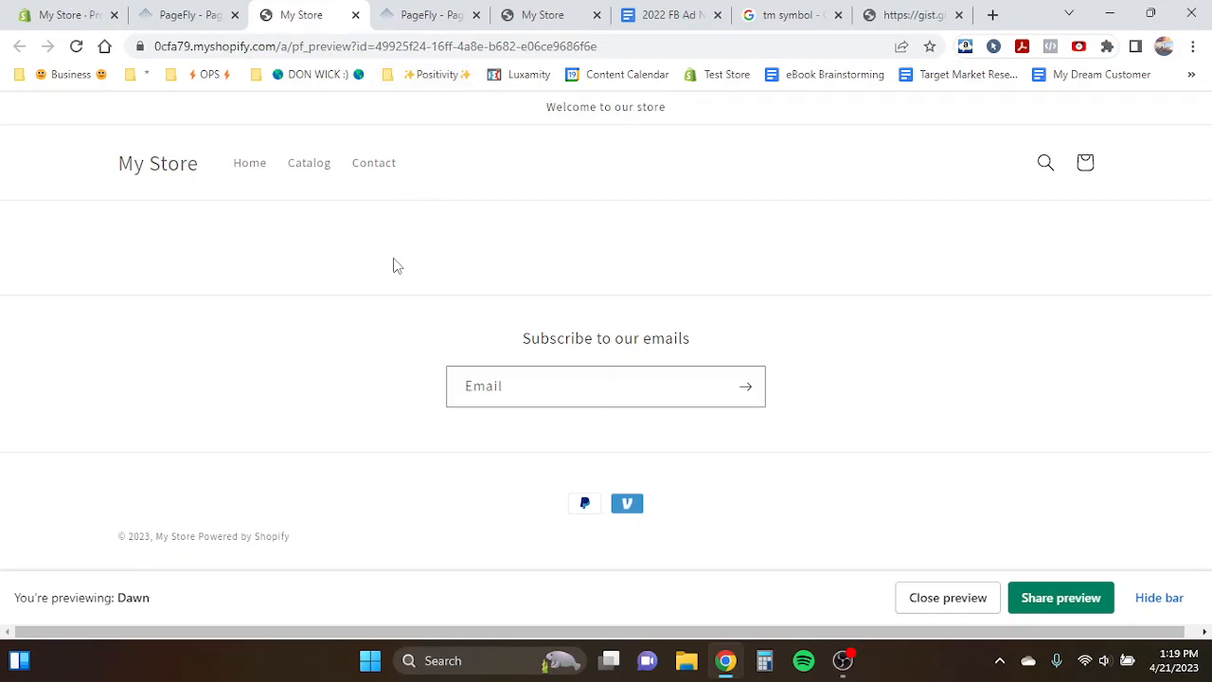
left_click(355, 15)
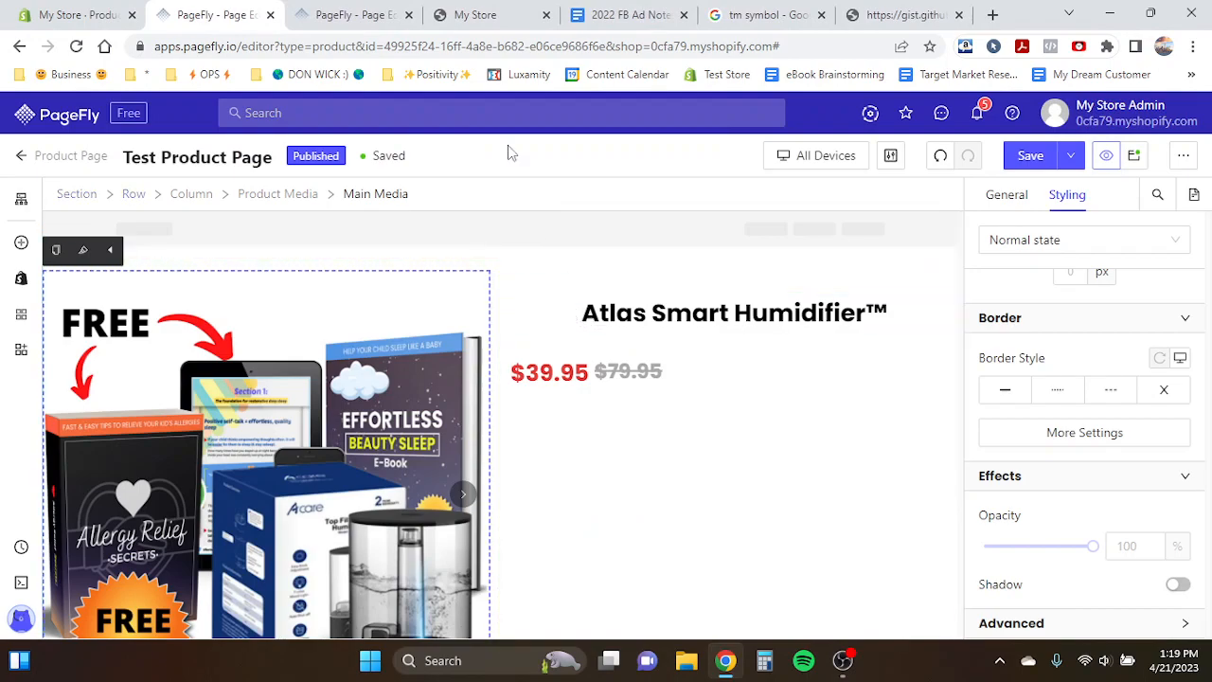
- Preview the Product Page Template in the storefront, hiding the preview bar to view its layout
left_click(464, 14)
left_click(348, 10)
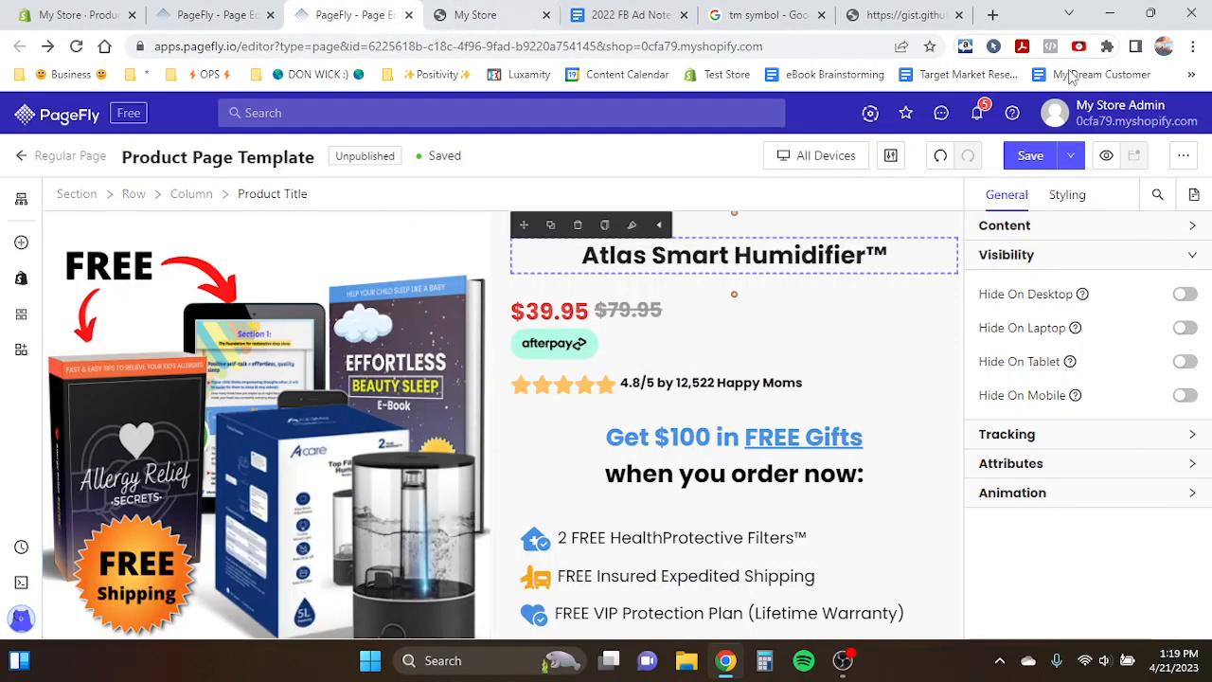
left_click(1106, 156)
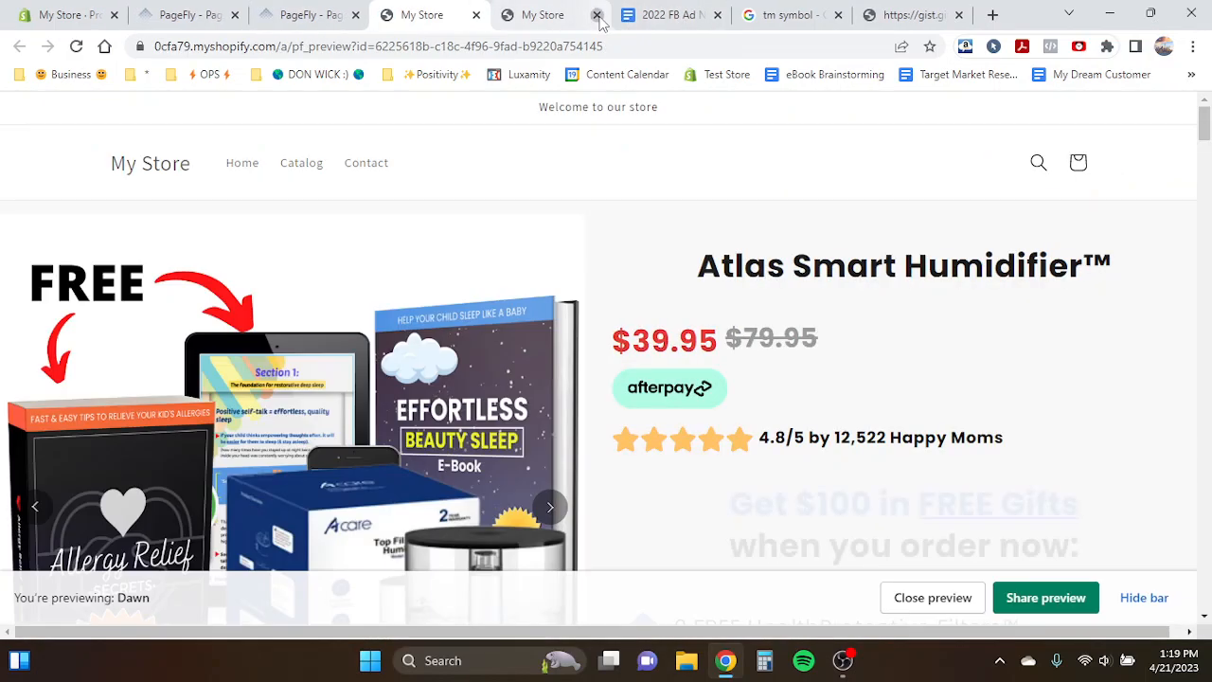
scroll(701, 332, "down", 1)
left_click(1144, 588)
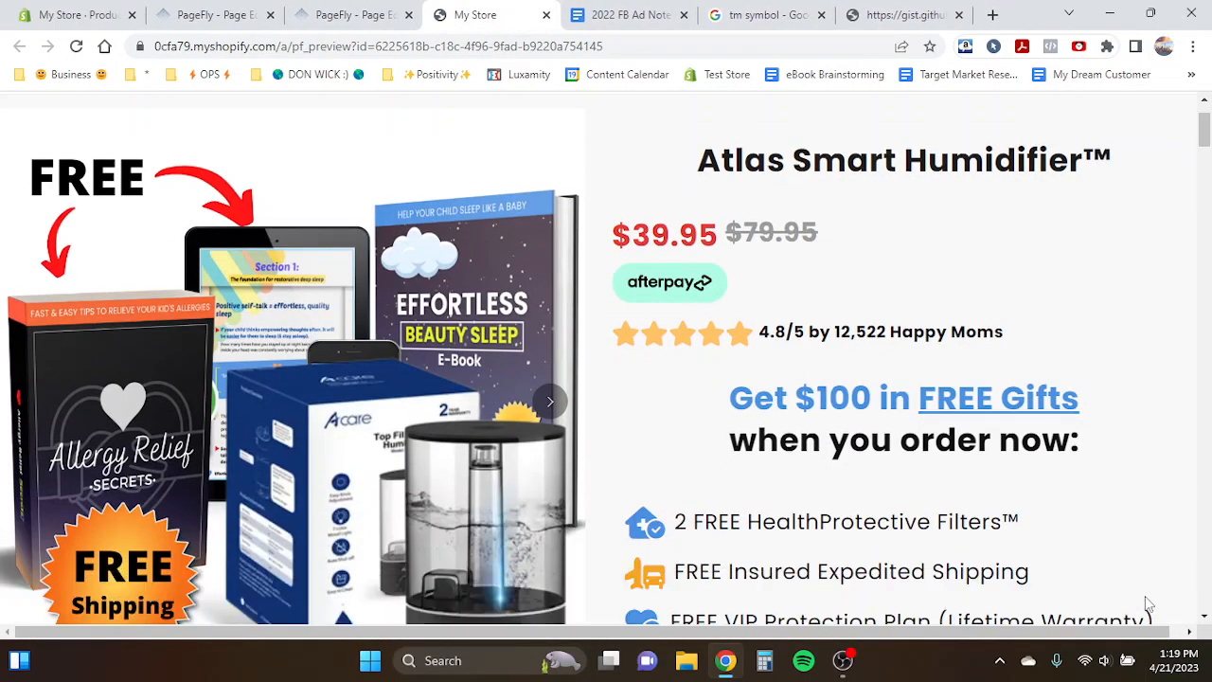
scroll(733, 355, "up", 2)
left_click(322, 11)
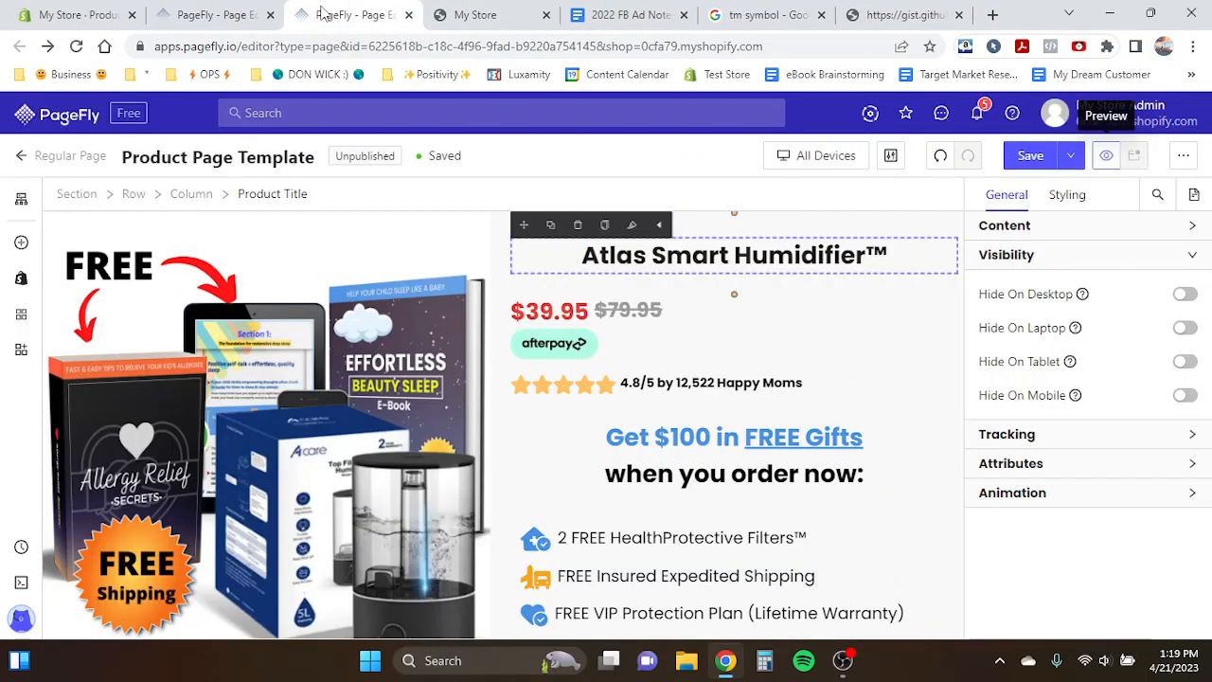
- Return to the Test Product Page editor tab and switch the device view to Mobile
left_click(194, 13)
left_click(375, 9)
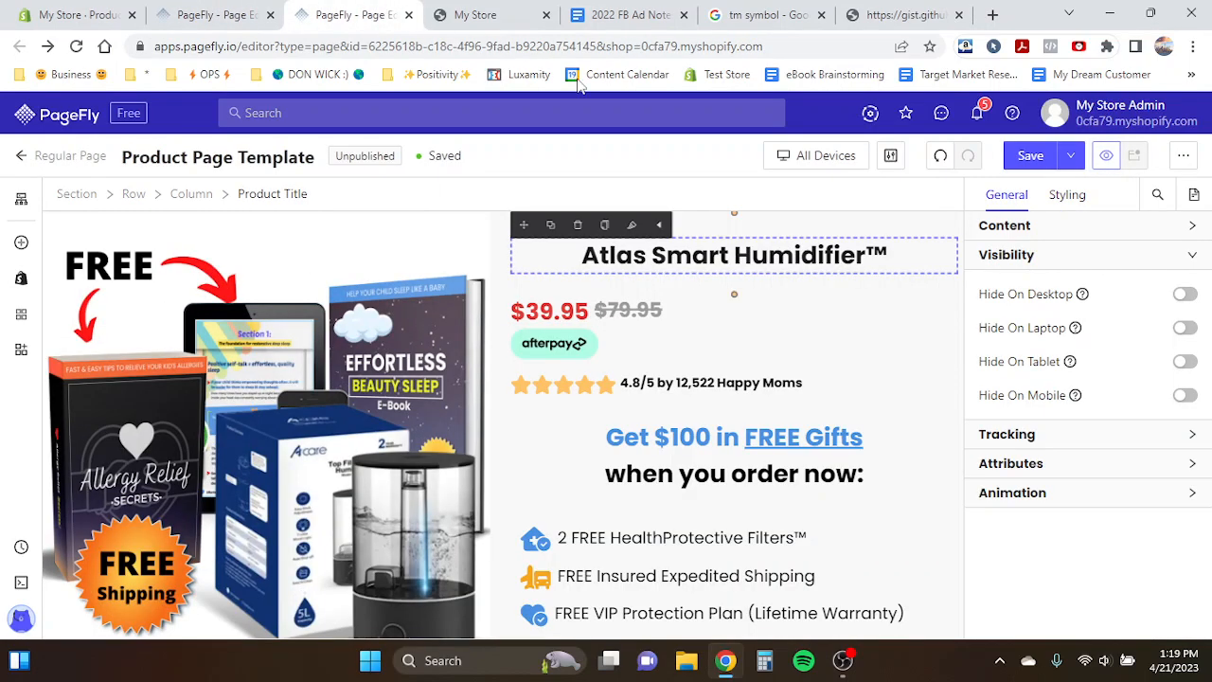
left_click(213, 14)
left_click(794, 158)
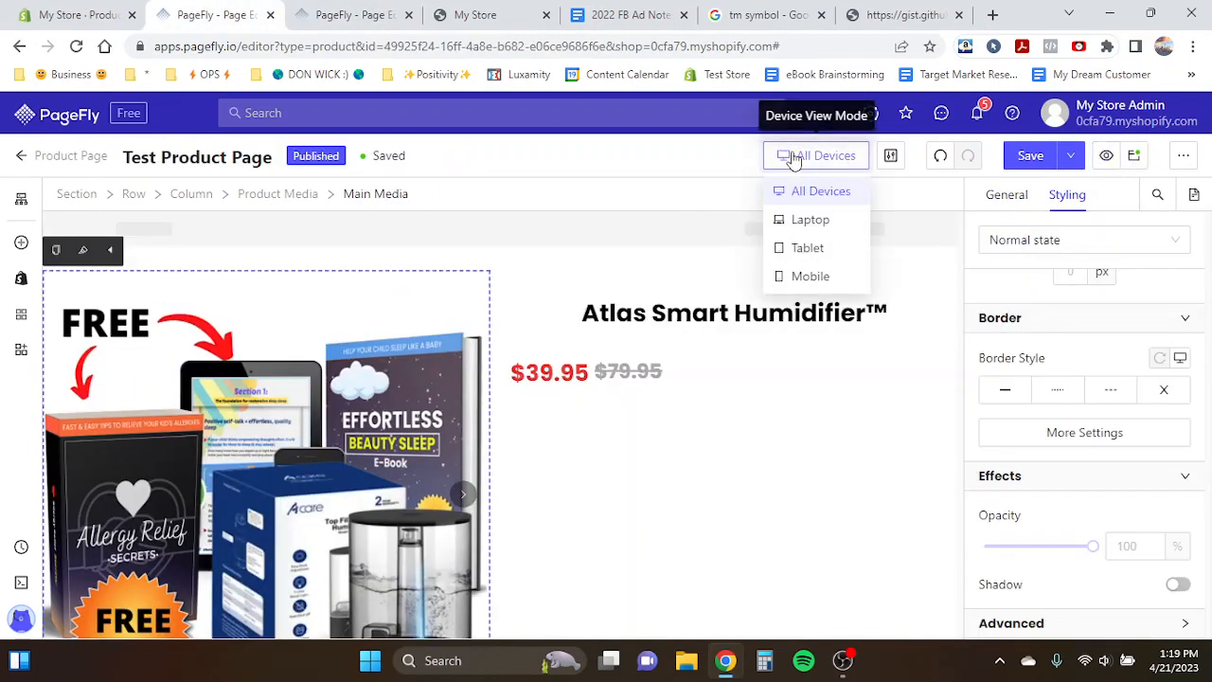
left_click(812, 276)
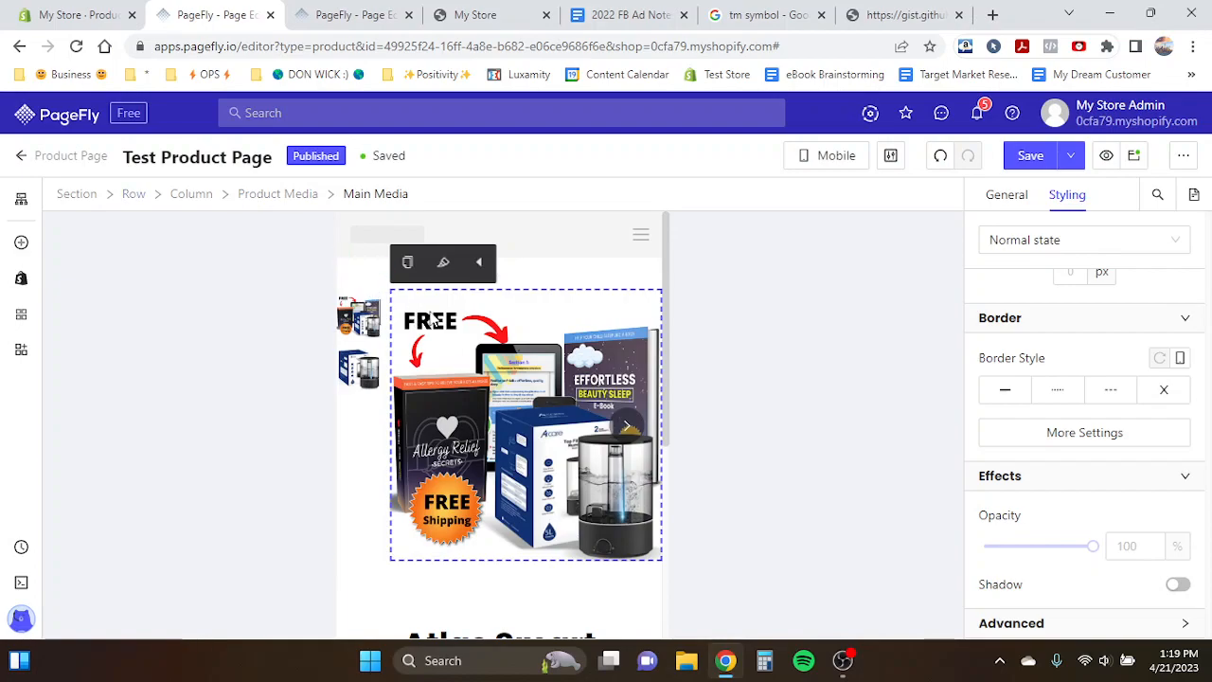
- Compare the product page layout in All Devices view and Mobile view
scroll(392, 411, "down", 3)
scroll(396, 417, "up", 2)
scroll(398, 417, "up", 1)
left_click(803, 167)
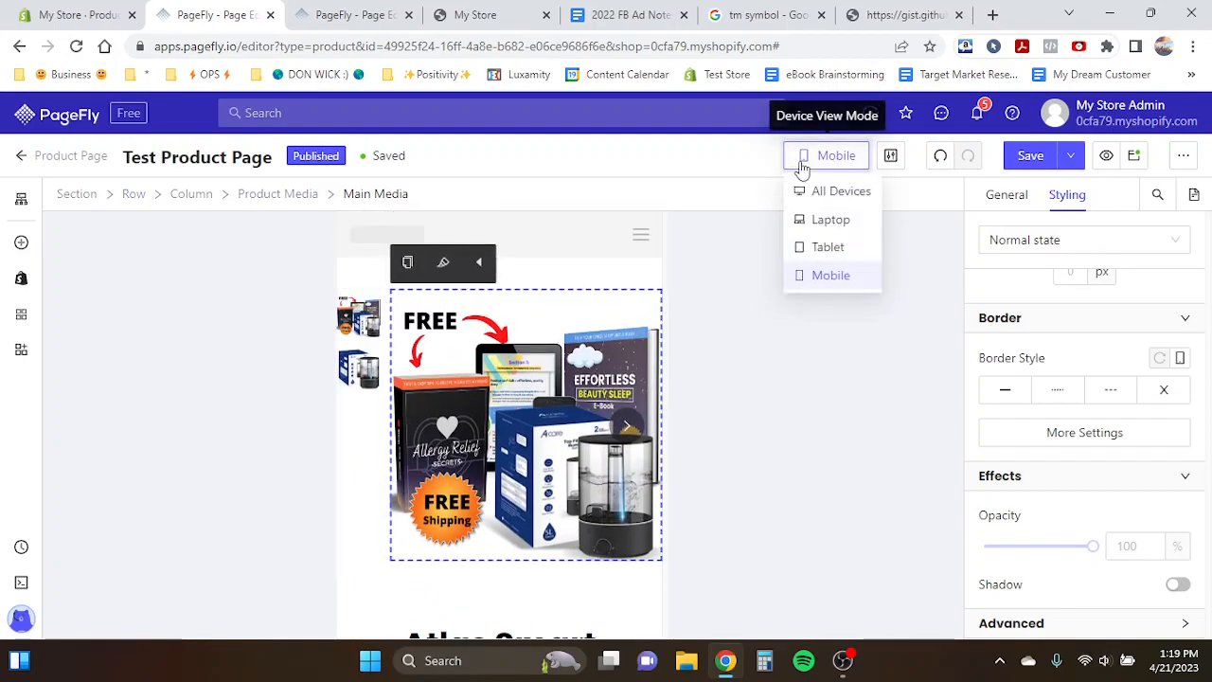
left_click(803, 168)
left_click(802, 168)
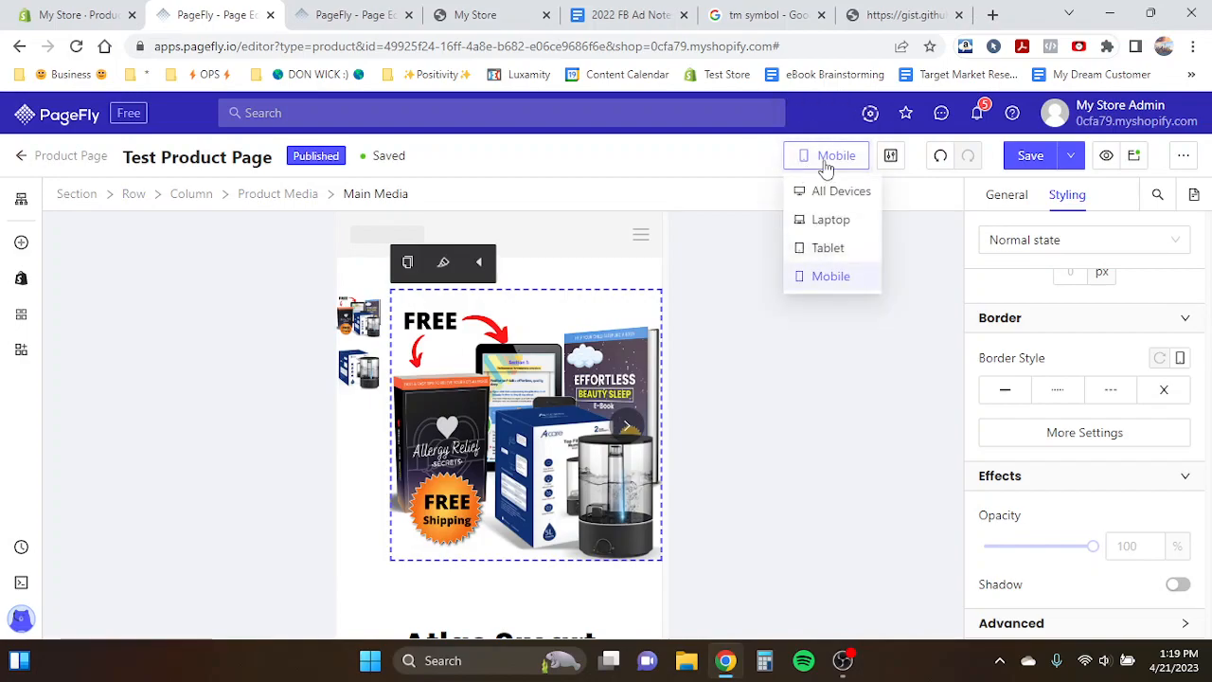
left_click(826, 192)
left_click(825, 156)
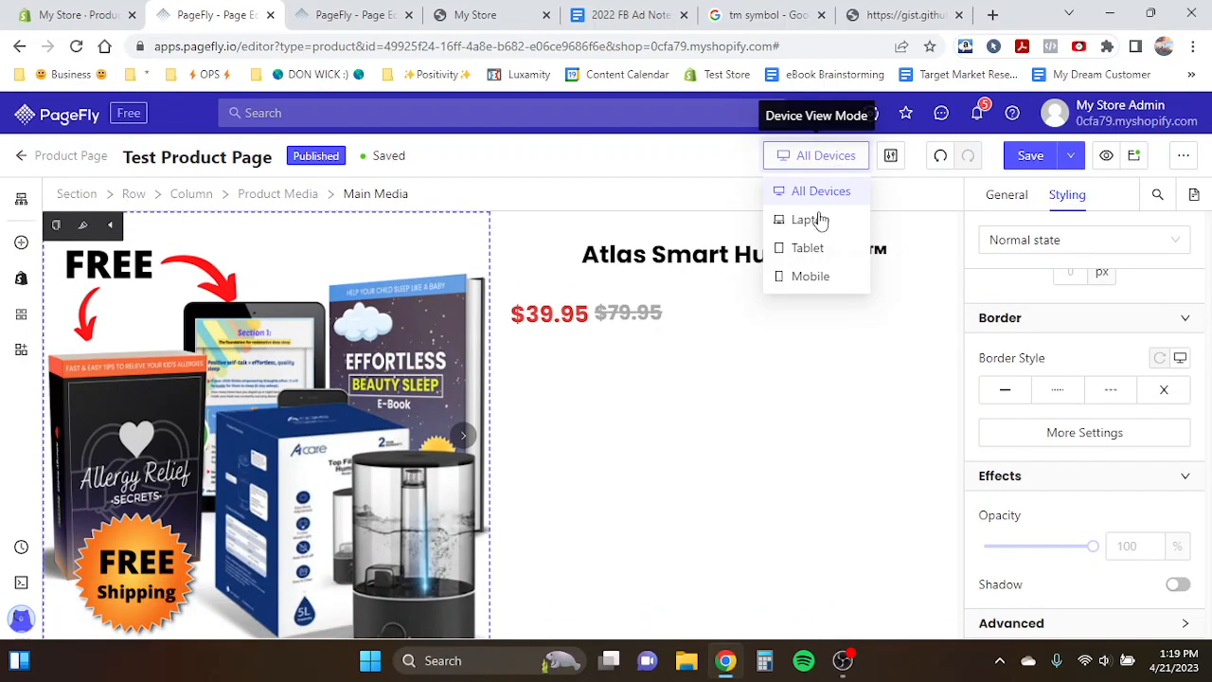
left_click(810, 276)
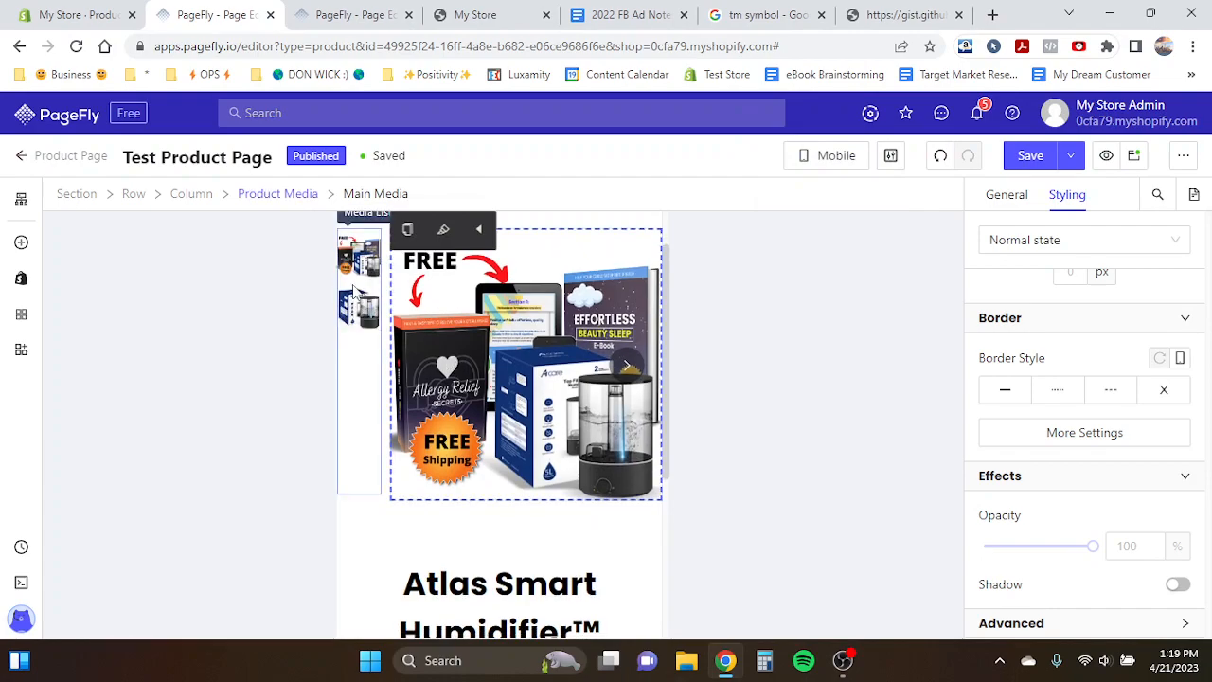
- Set the Product Media's media list position to Bottom in mobile view
left_click(257, 194)
scroll(1037, 412, "down", 1)
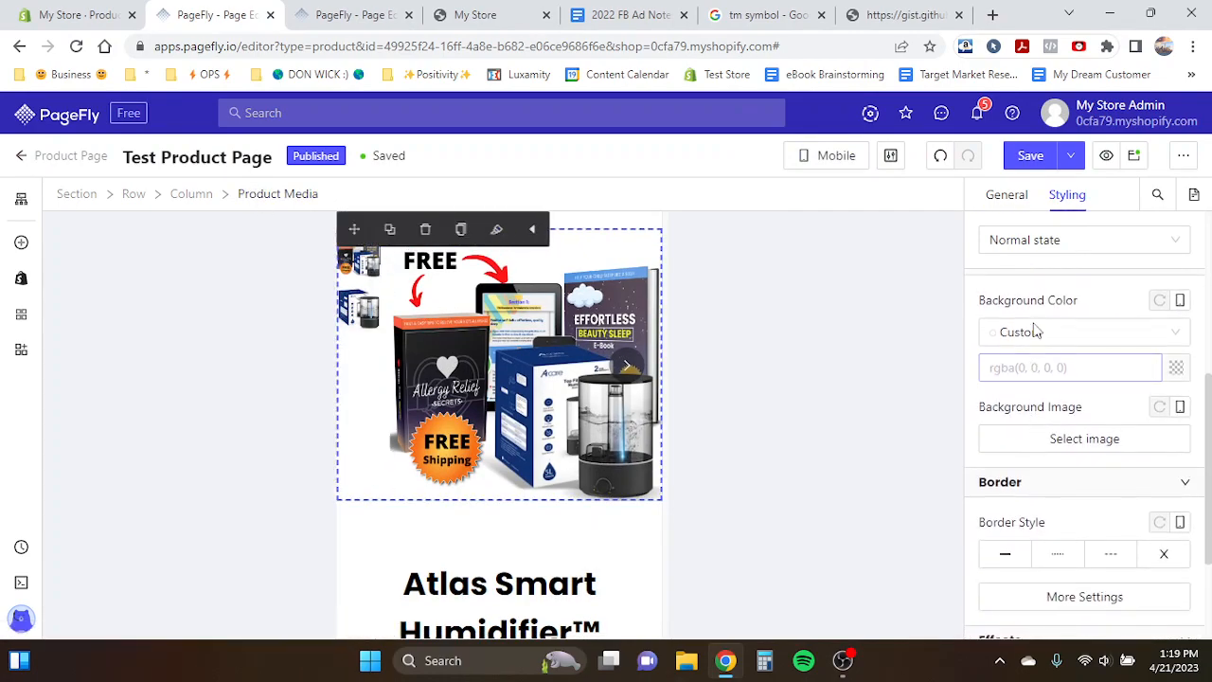
left_click(1024, 207)
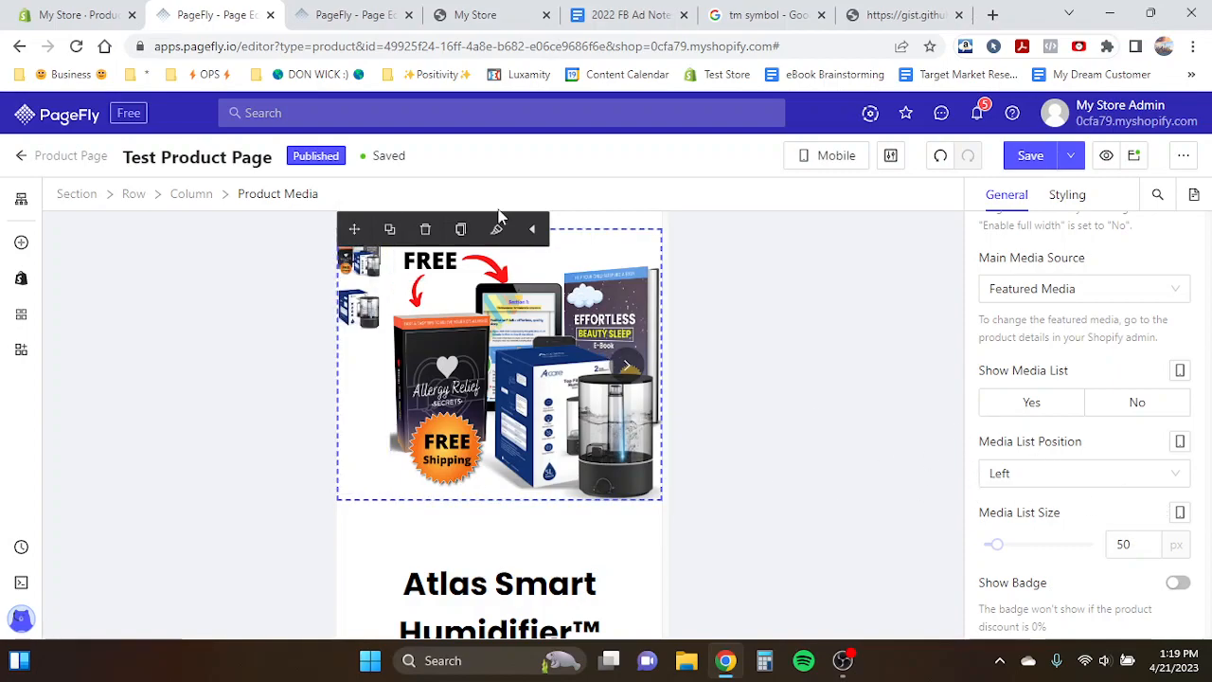
left_click(1031, 477)
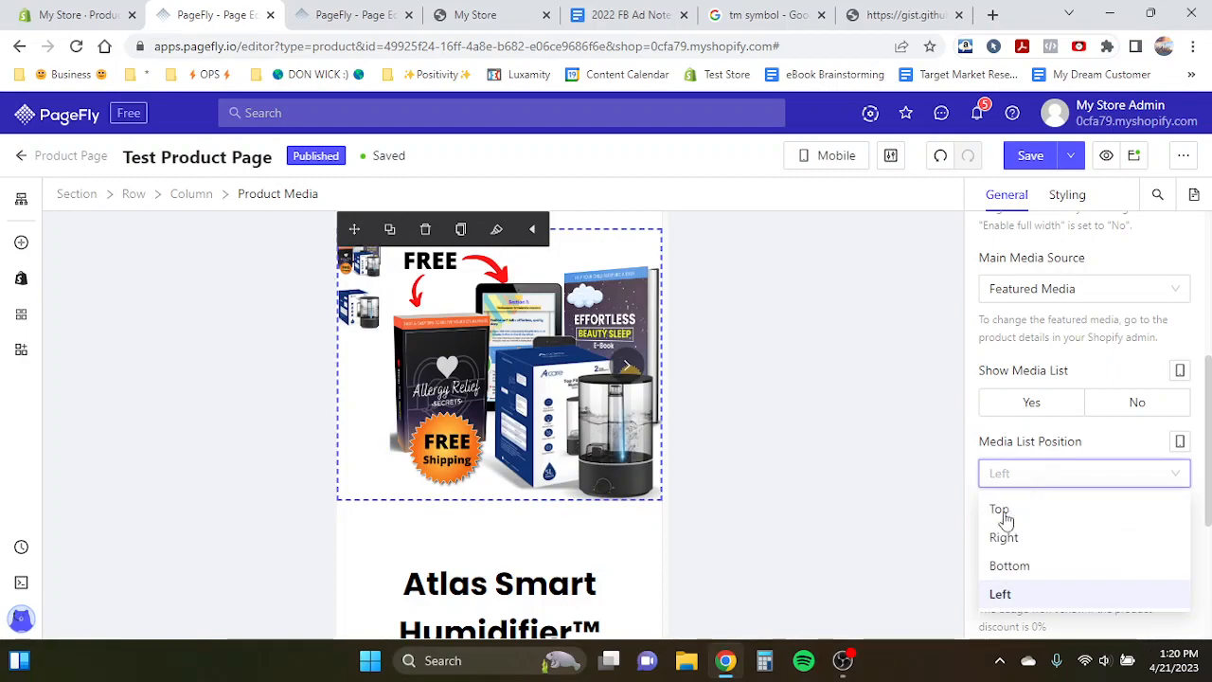
left_click(1011, 568)
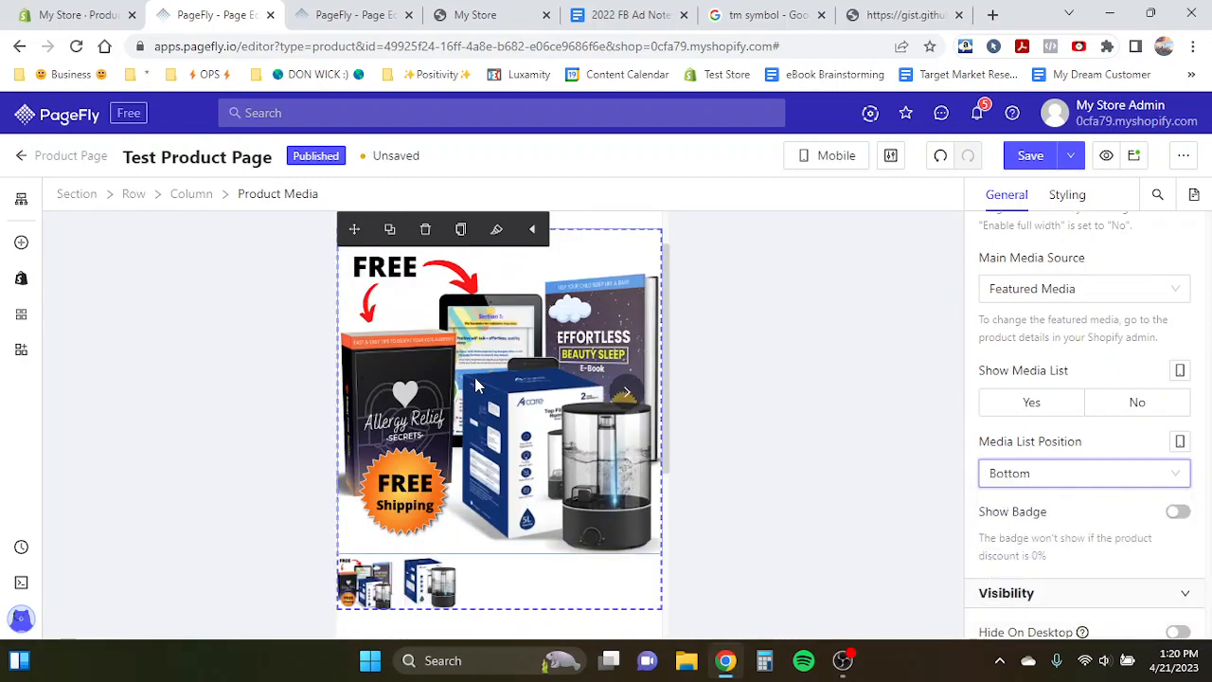
- Set the section's top padding to 0 px
scroll(474, 377, "up", 1)
left_click(528, 280)
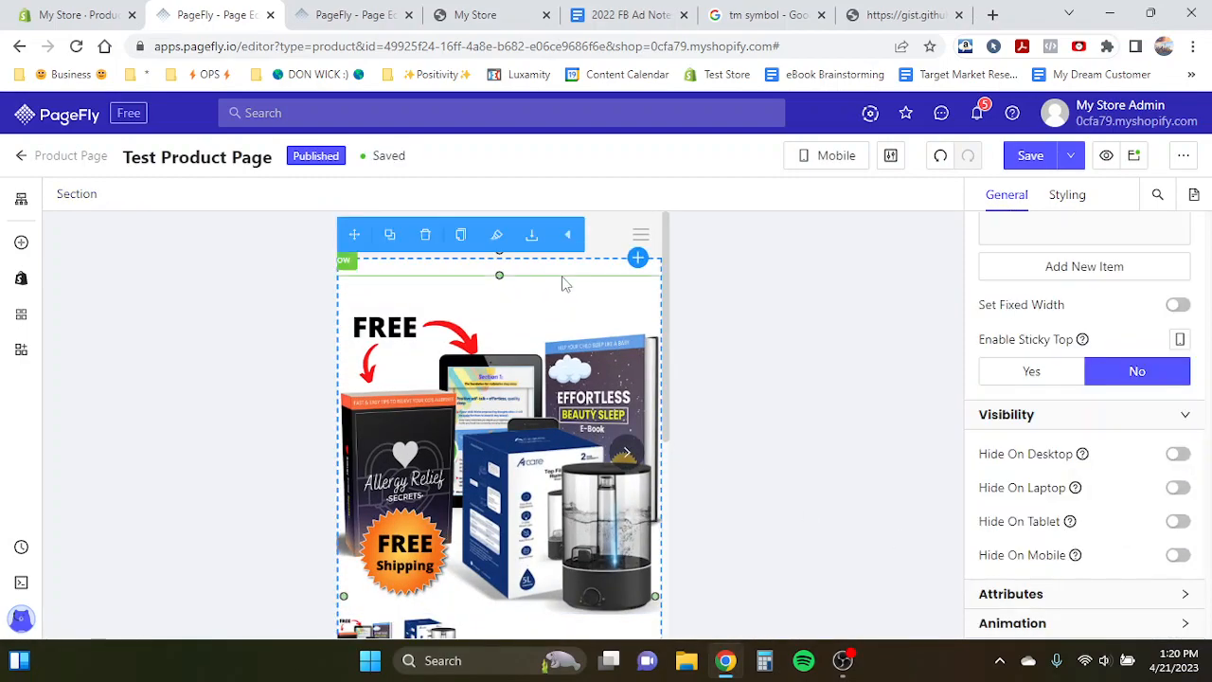
left_click(1063, 194)
scroll(1029, 271, "up", 1)
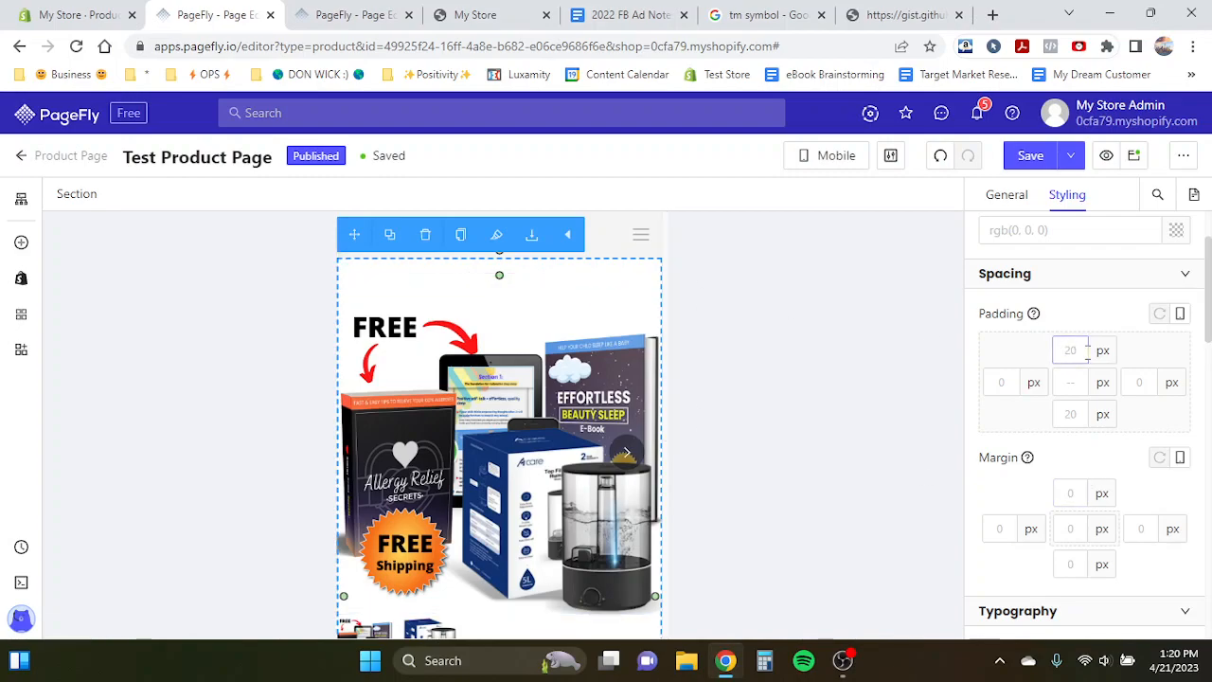
left_click(1071, 353)
left_click(1069, 351)
type("100")
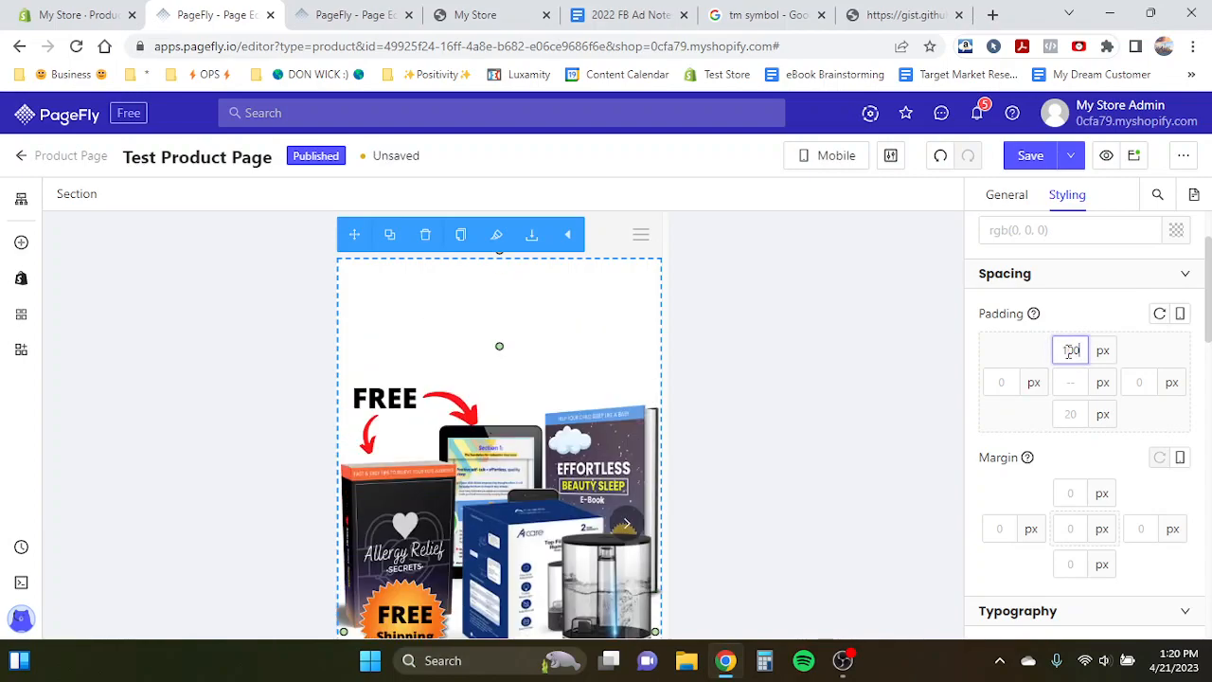
key("BackSpace")
key("BackSpace")
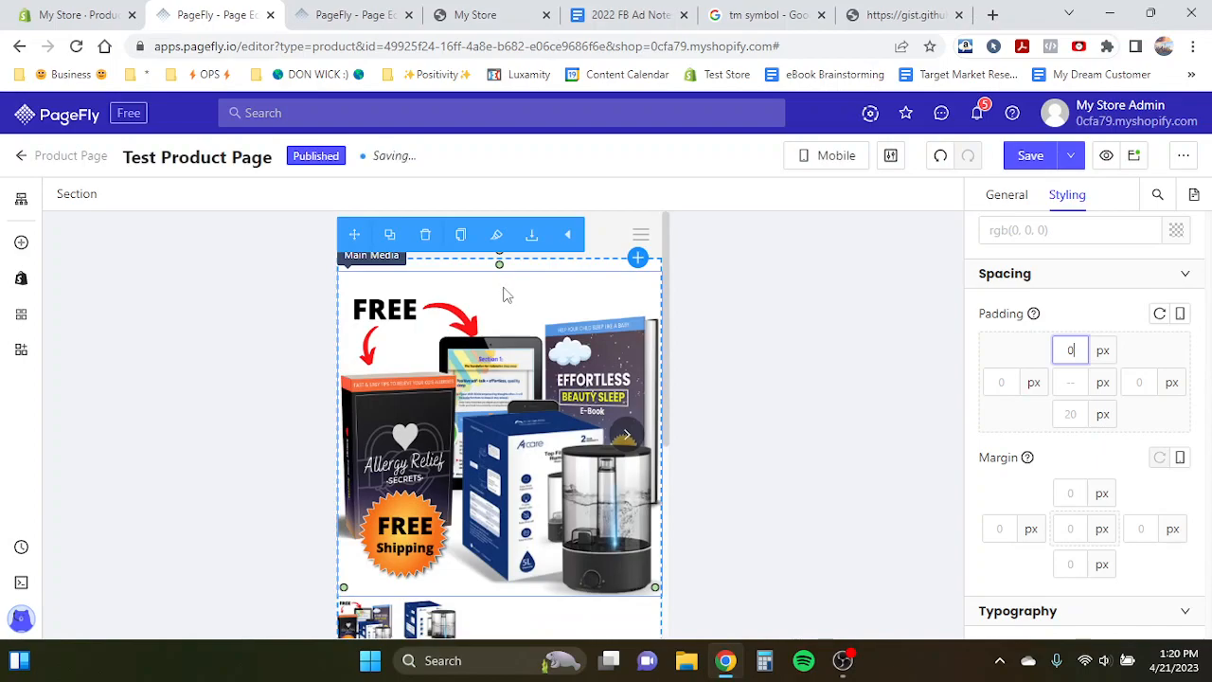
- Select the row holding the media and title, and set its column spacing to 0 px
left_click(534, 297)
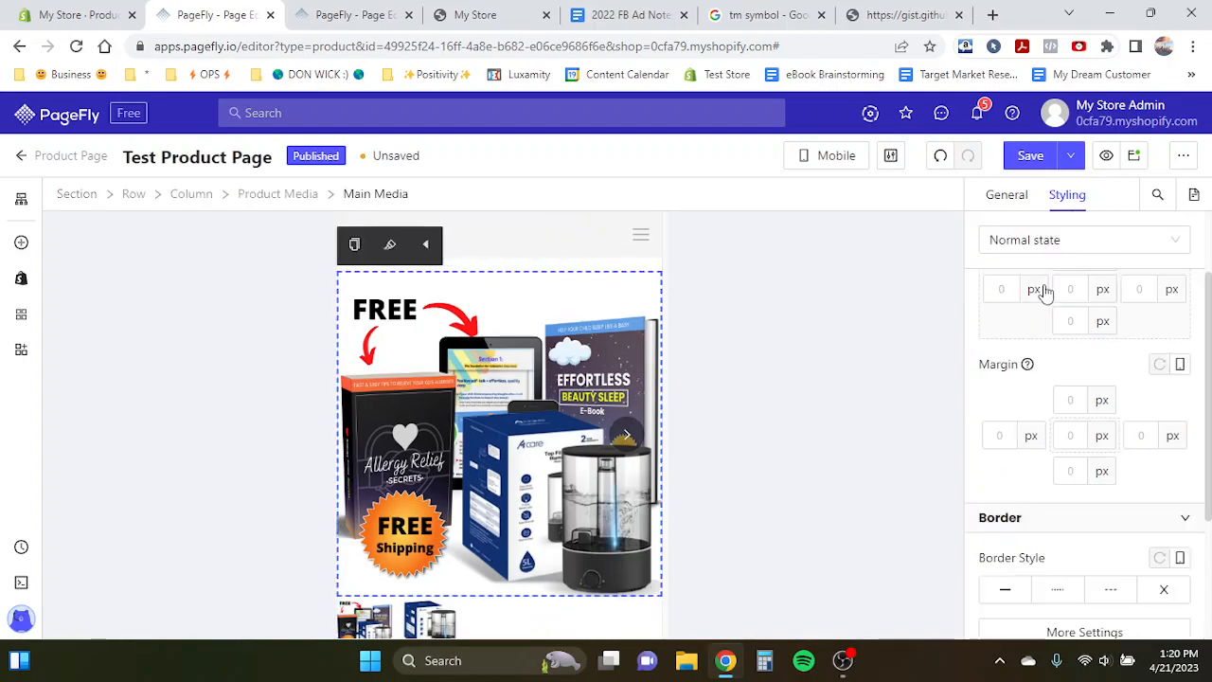
scroll(1047, 292, "up", 2)
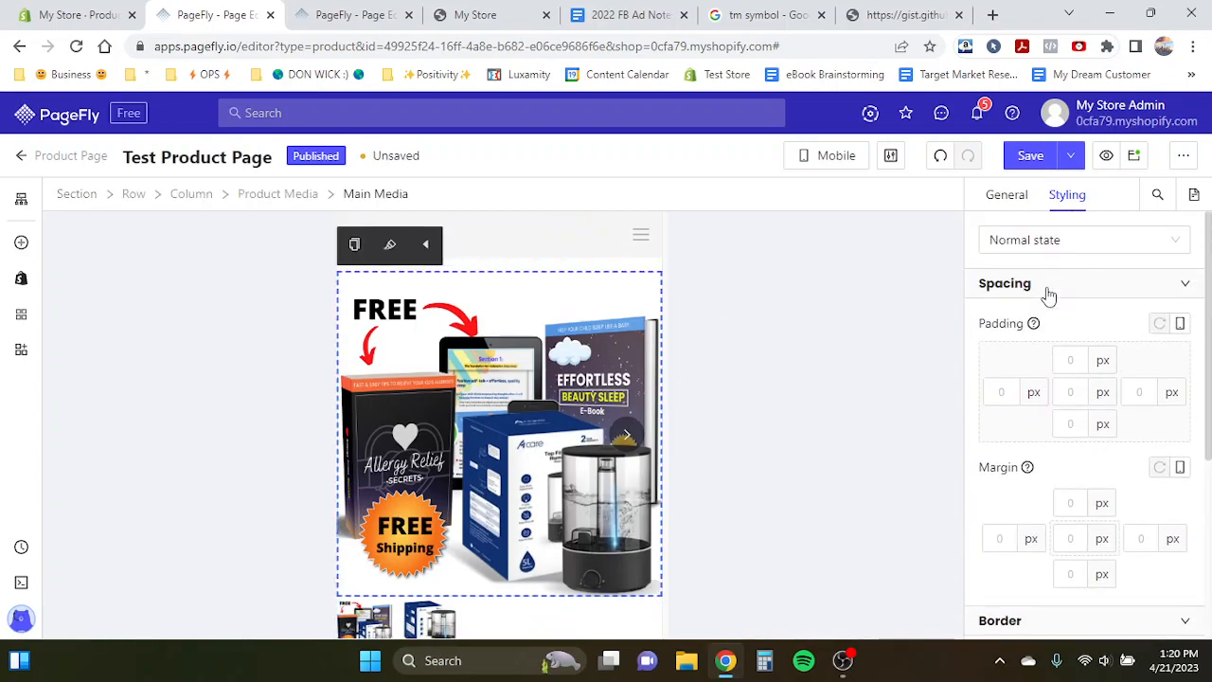
left_click(463, 270)
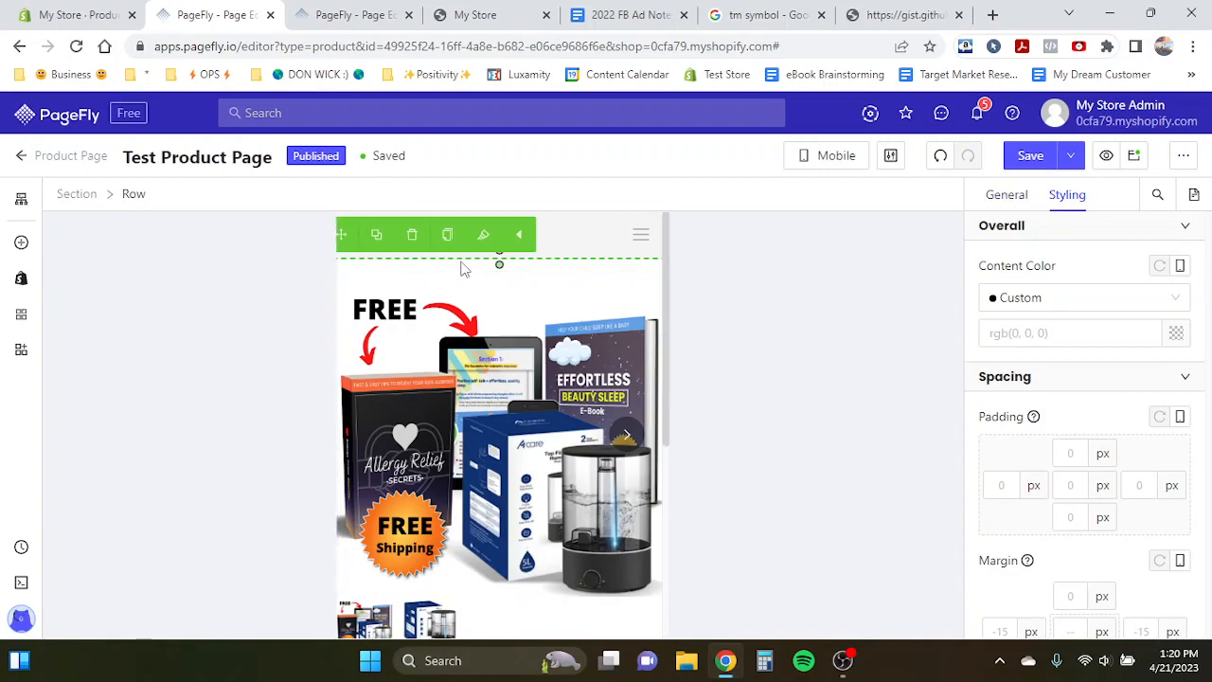
left_click(992, 199)
scroll(1112, 503, "down", 3)
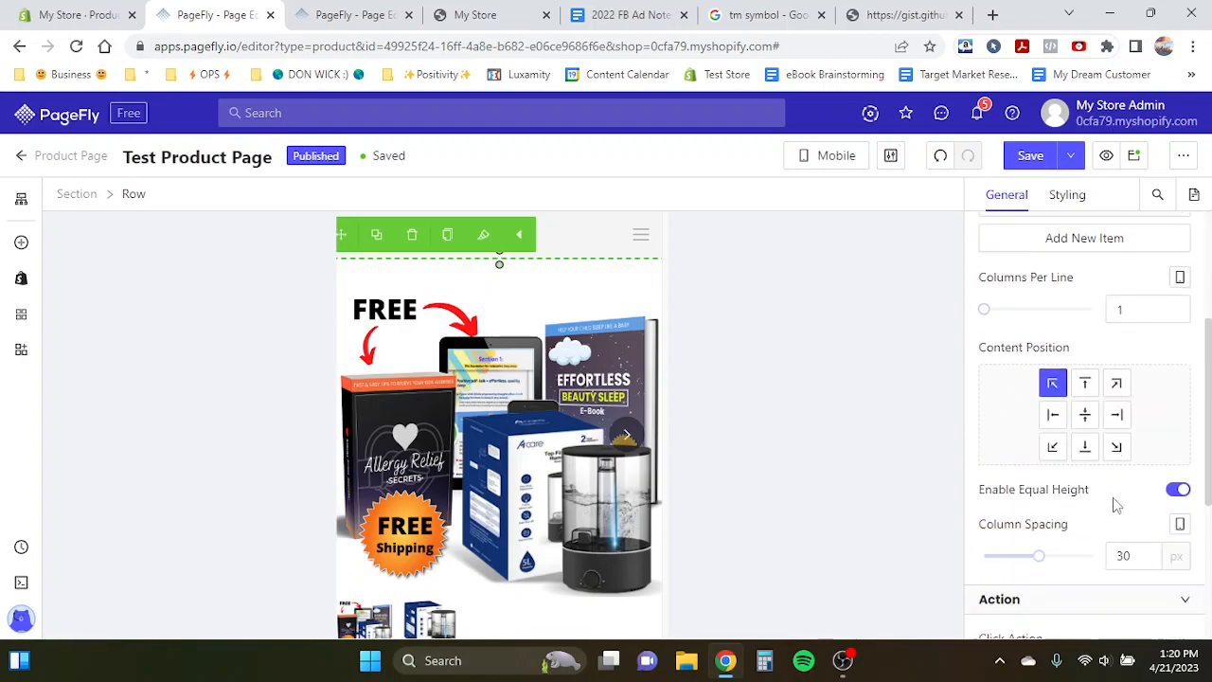
scroll(995, 447, "up", 3)
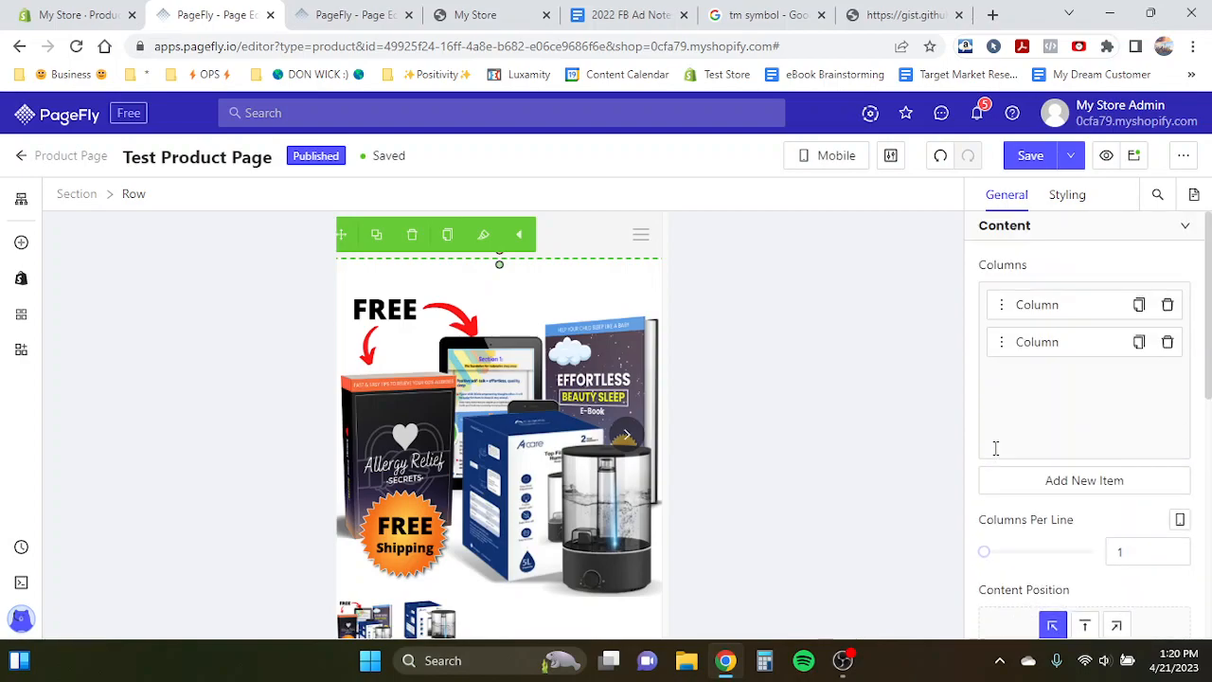
scroll(1026, 464, "down", 4)
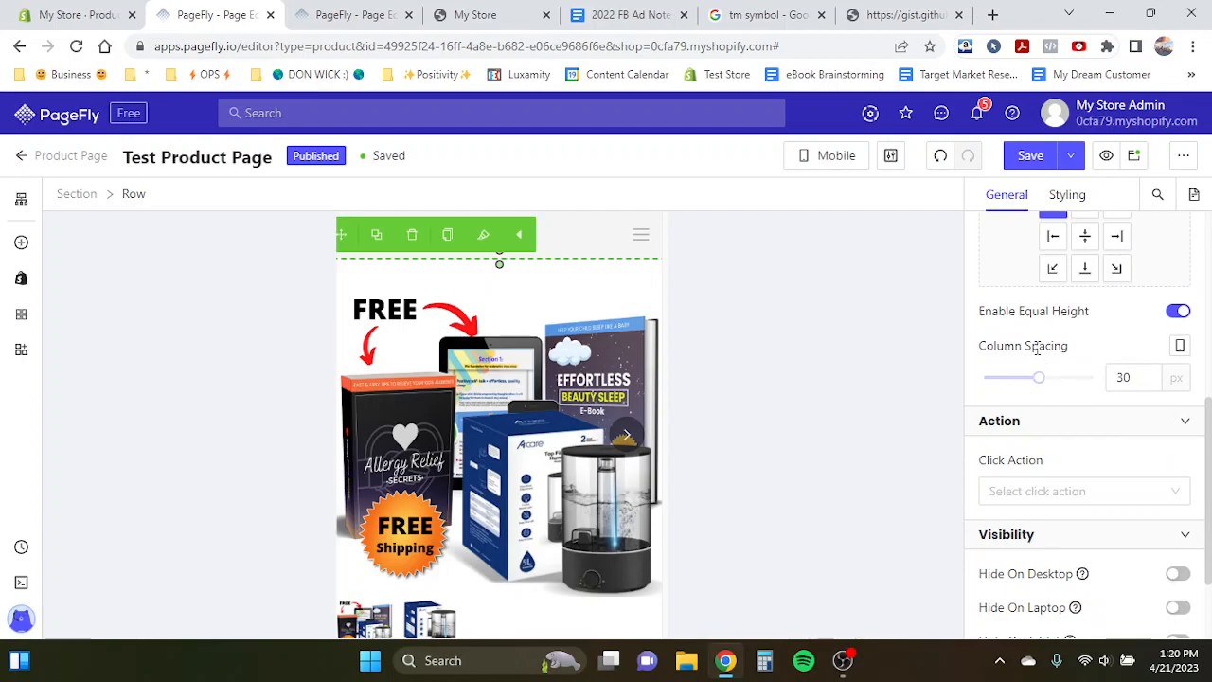
double_click(1122, 379)
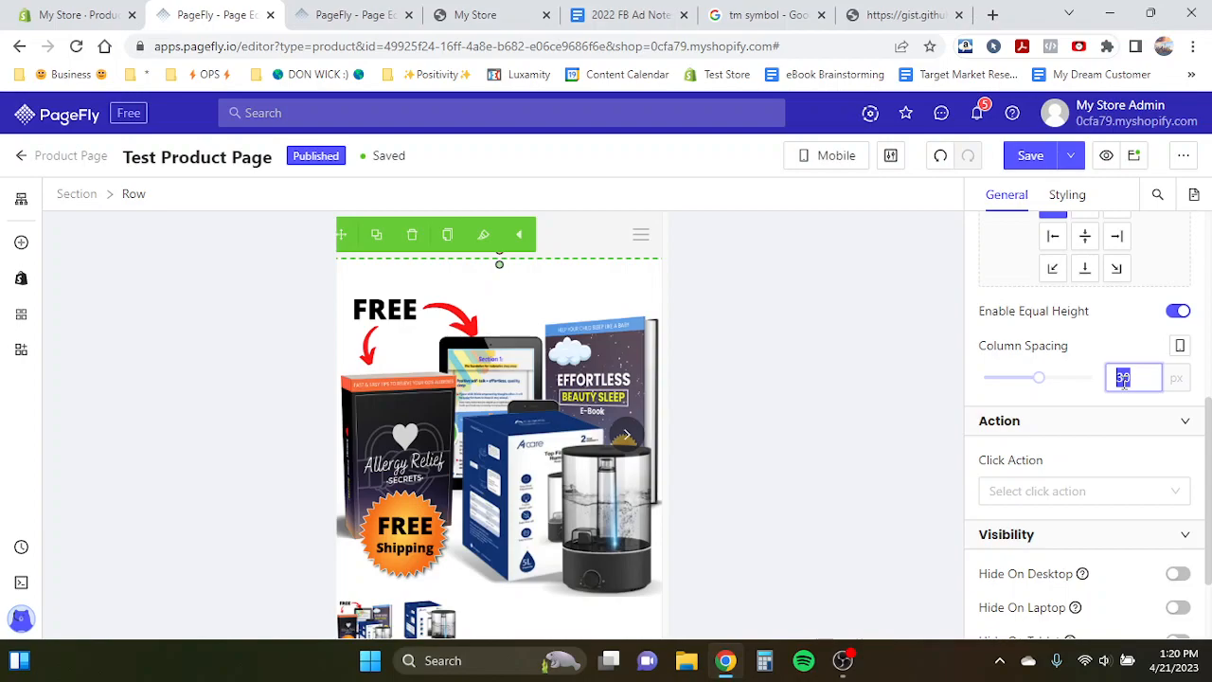
type("0")
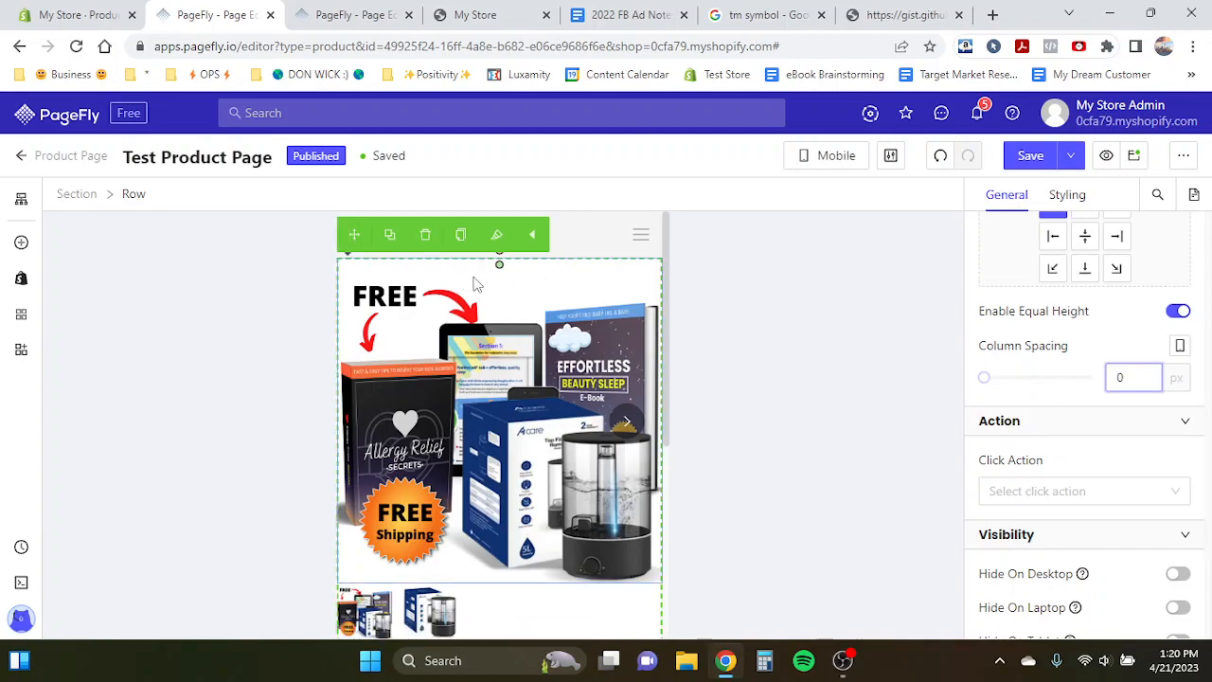
- Set the product title's font size to 26 px in mobile view
left_click(417, 289)
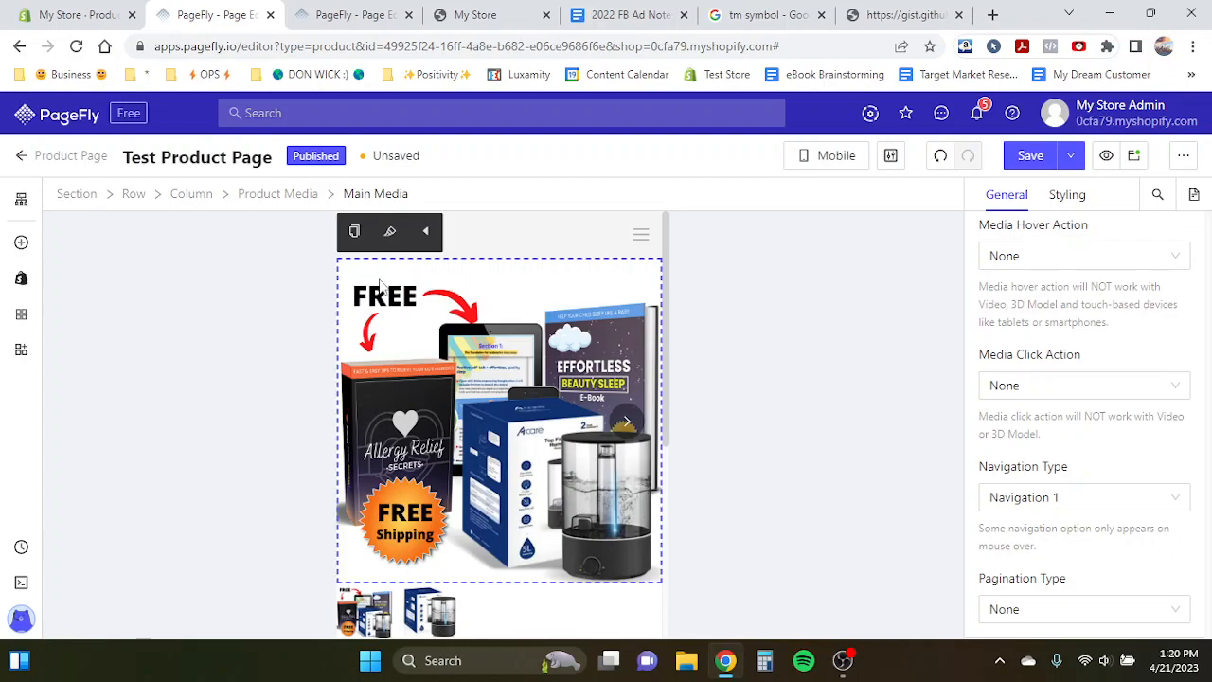
scroll(441, 373, "down", 1)
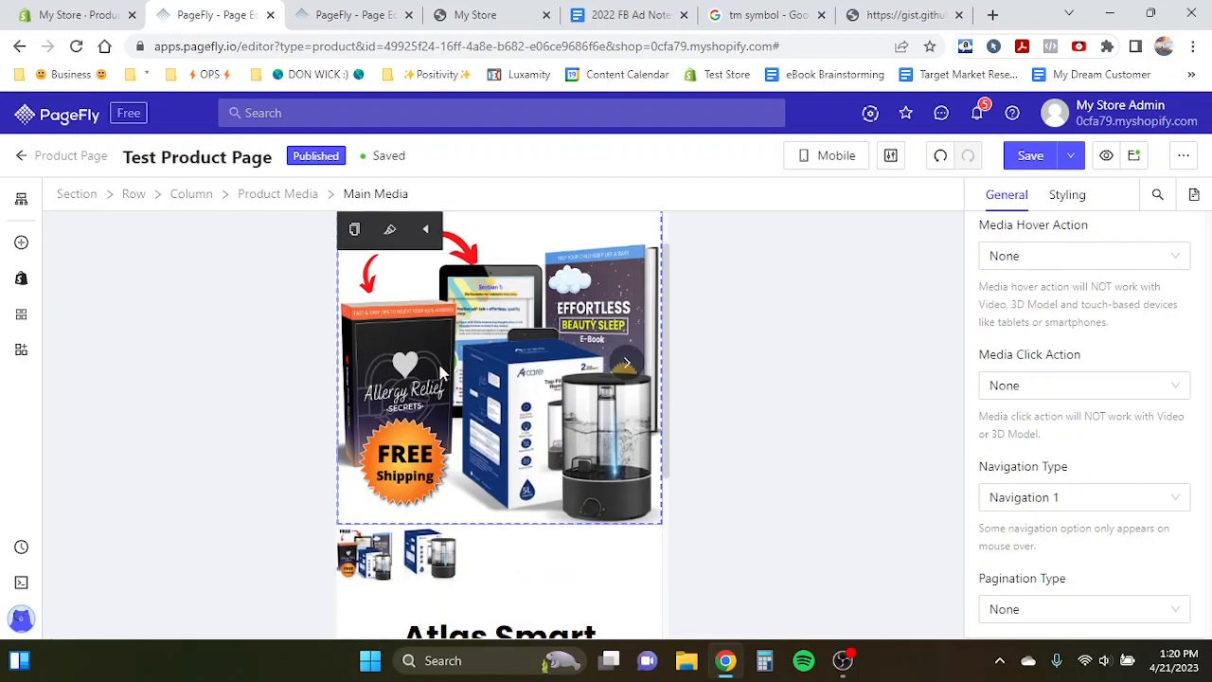
scroll(441, 373, "down", 4)
left_click(366, 411)
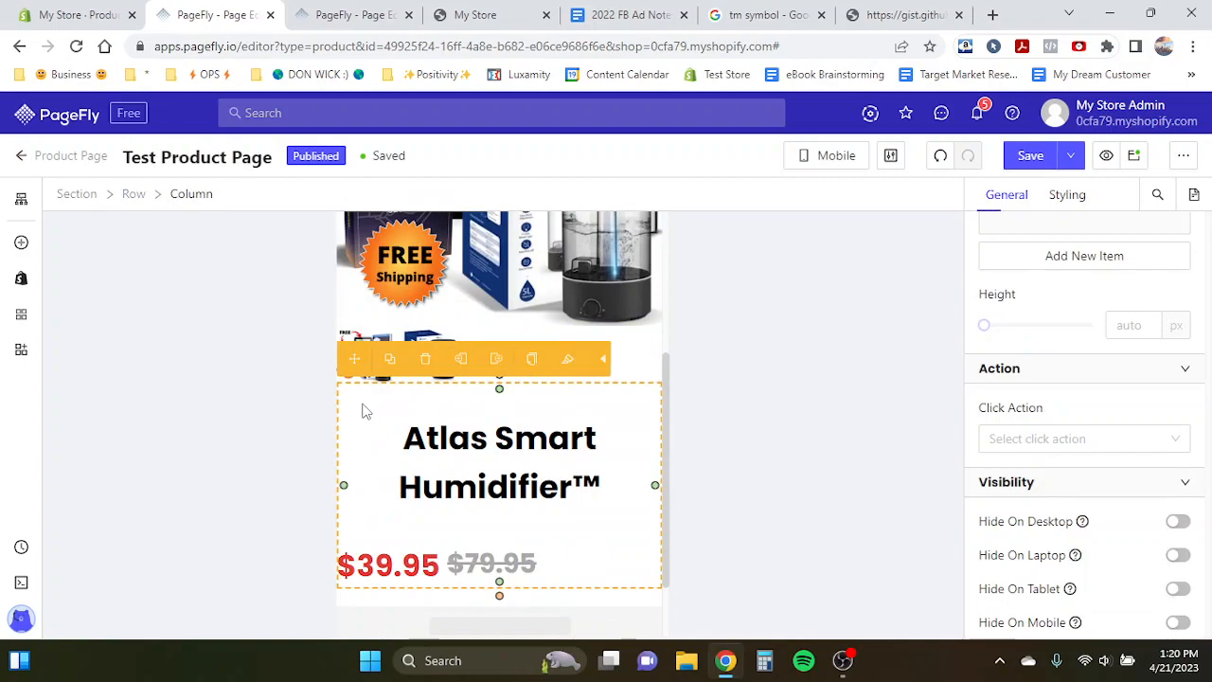
left_click(559, 292)
scroll(559, 292, "up", 4)
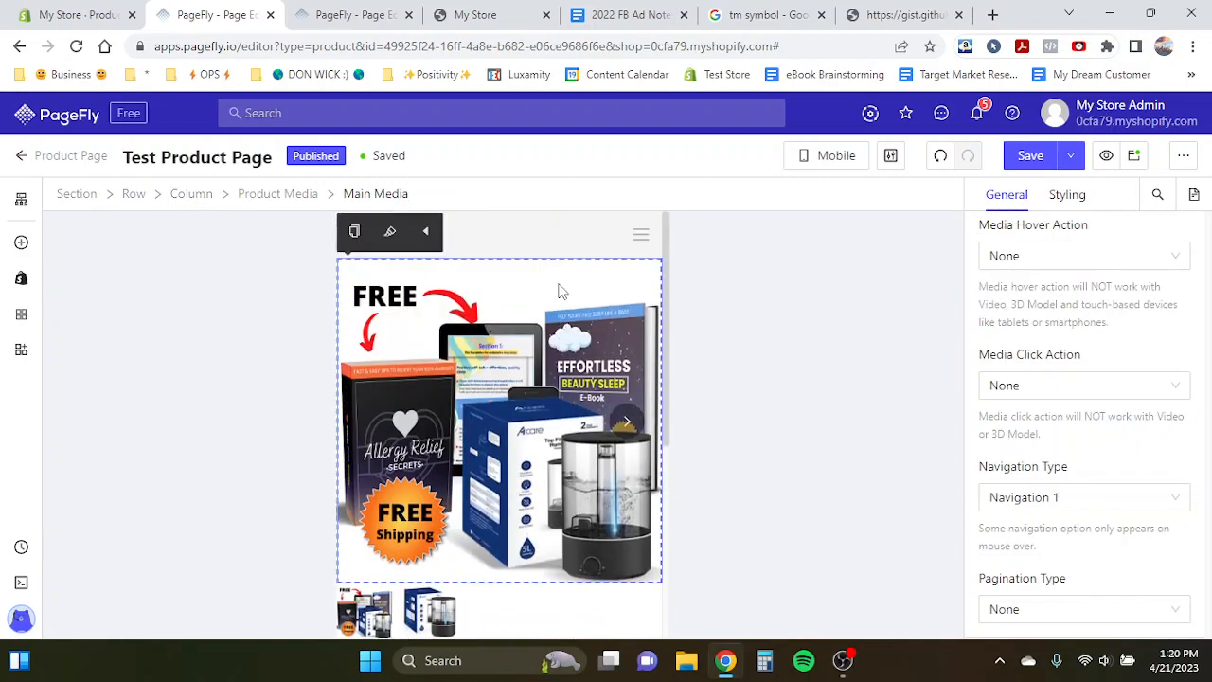
scroll(559, 292, "down", 6)
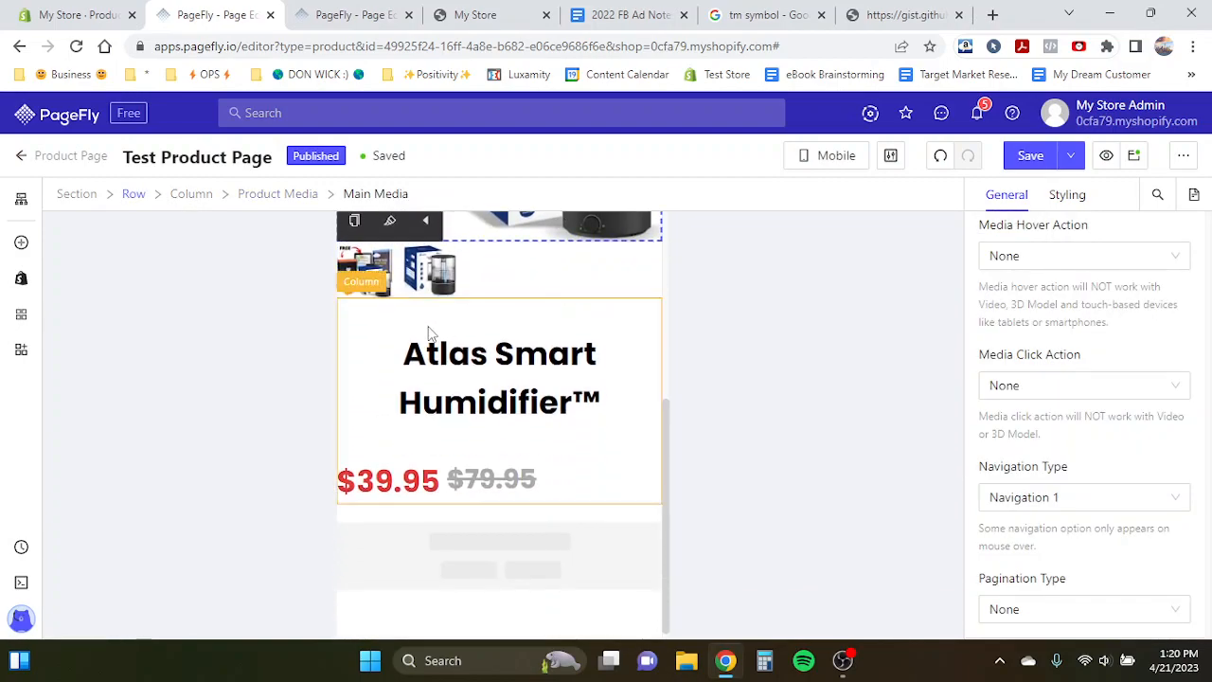
left_click(404, 367)
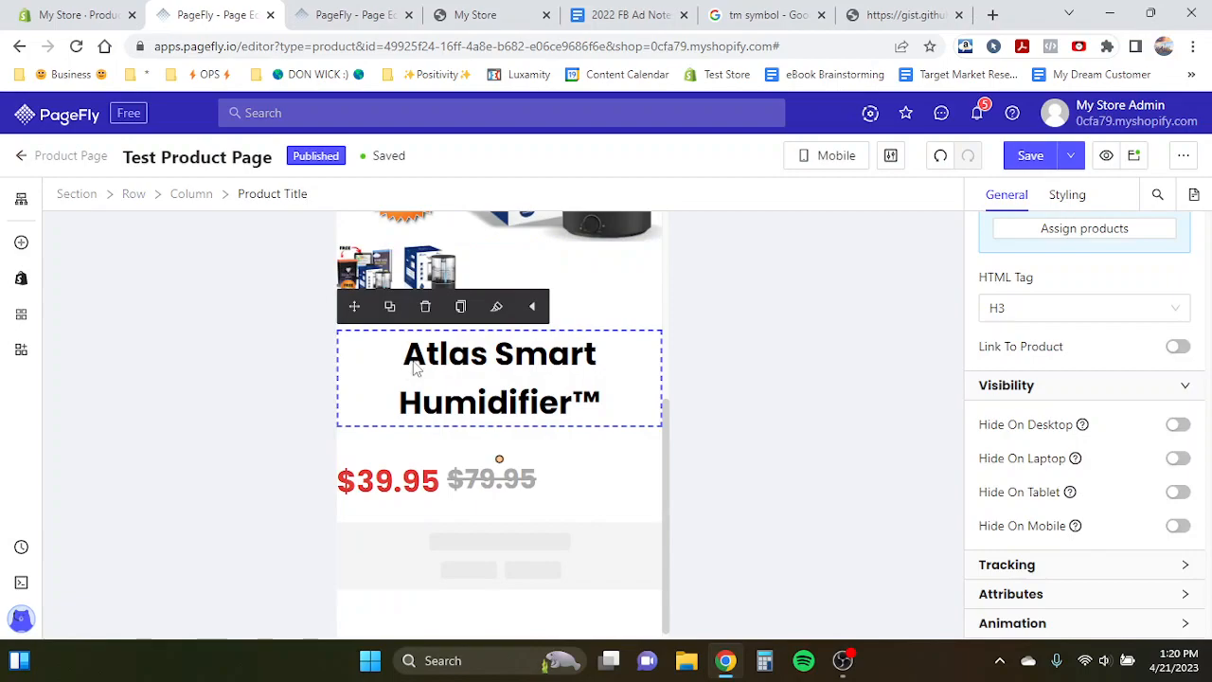
left_click(1074, 195)
scroll(1090, 398, "down", 2)
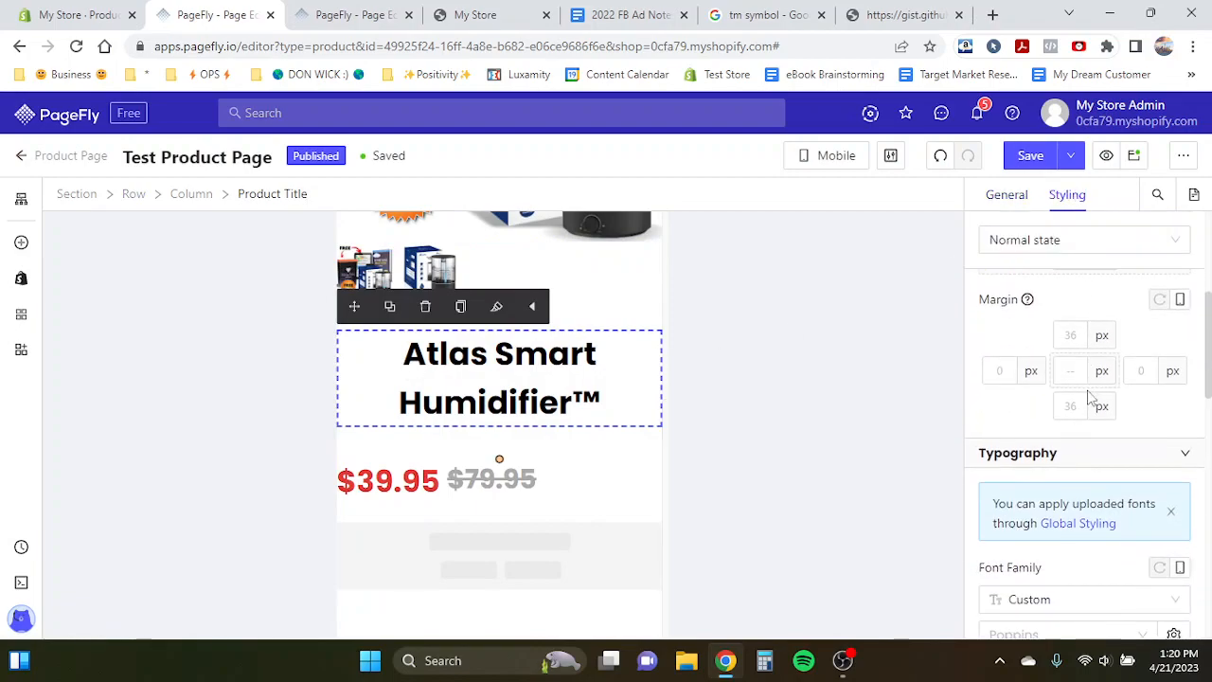
scroll(1089, 397, "up", 1)
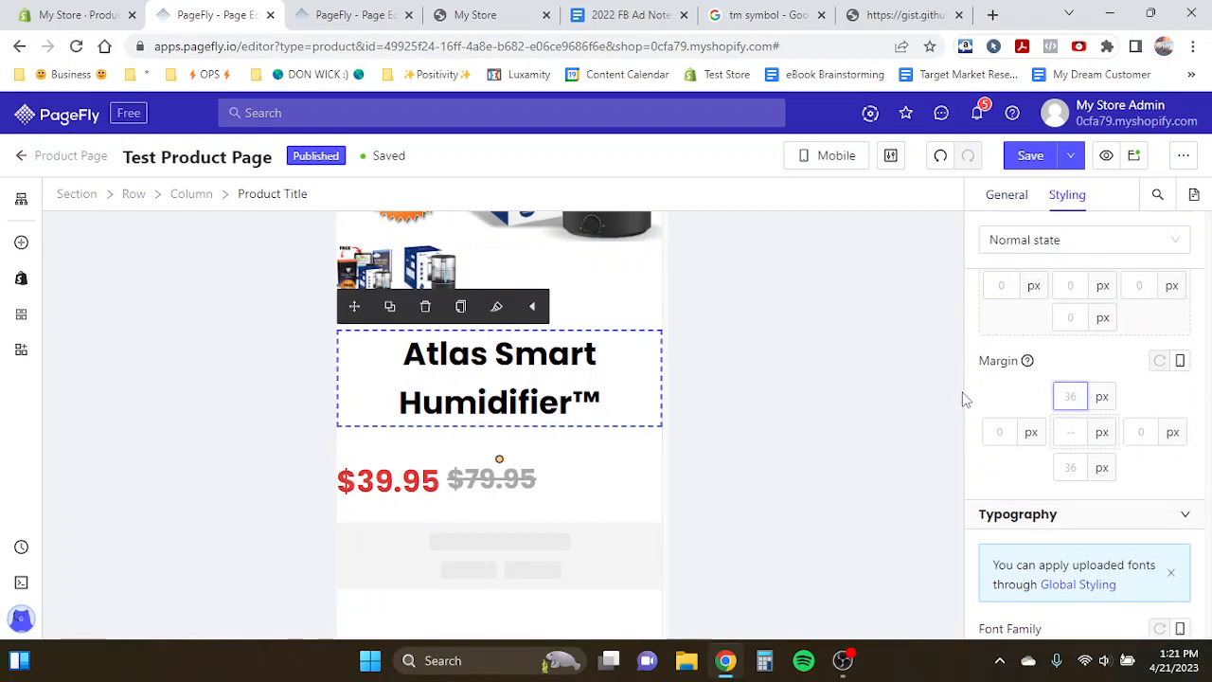
scroll(966, 402, "down", 3)
scroll(1080, 505, "down", 2)
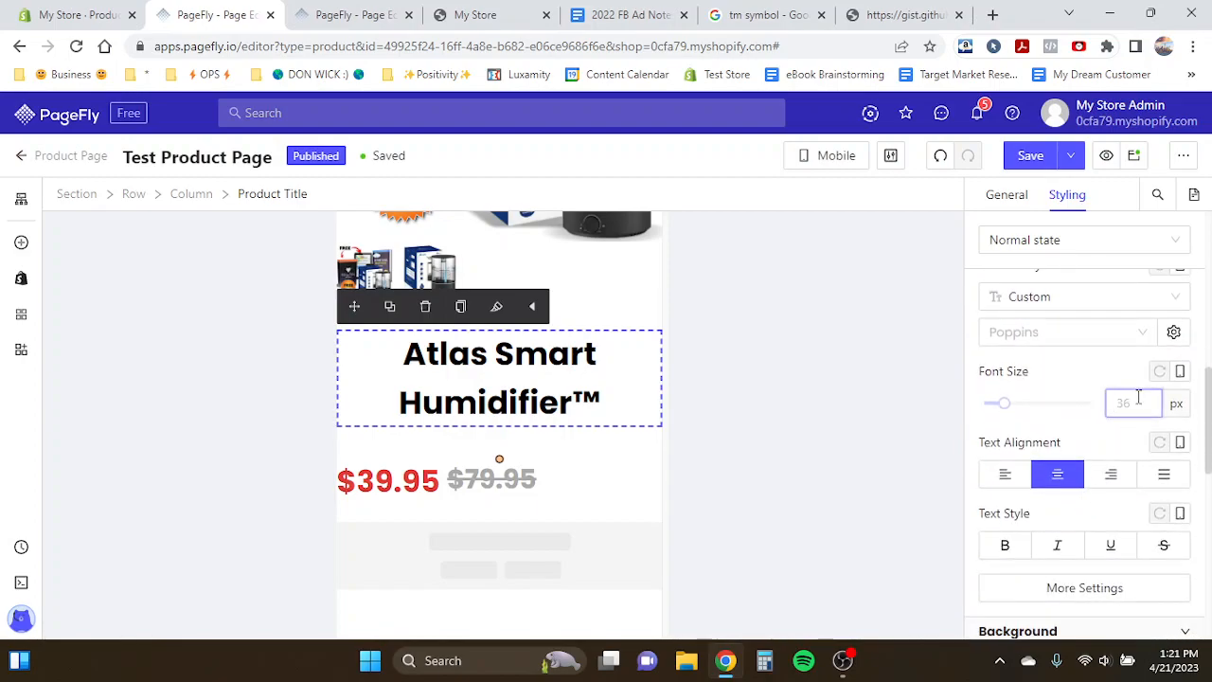
type("26")
- Set the product title's top margin to 10 px
scroll(590, 346, "up", 2)
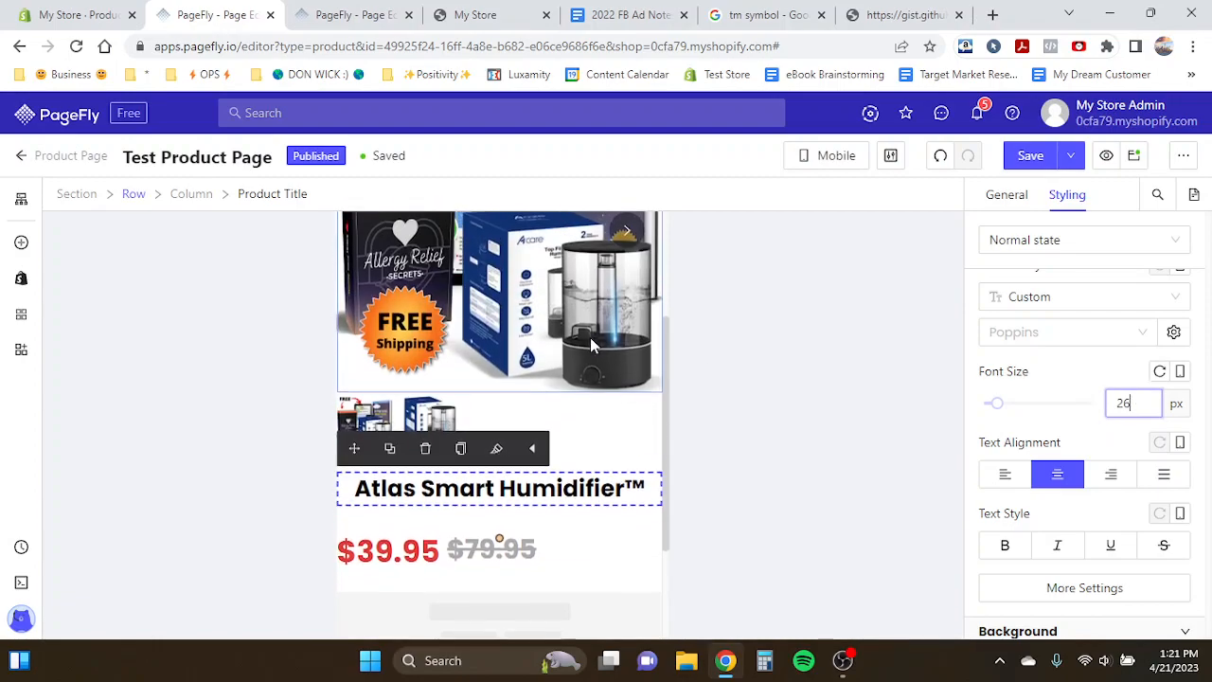
scroll(1050, 392, "up", 3)
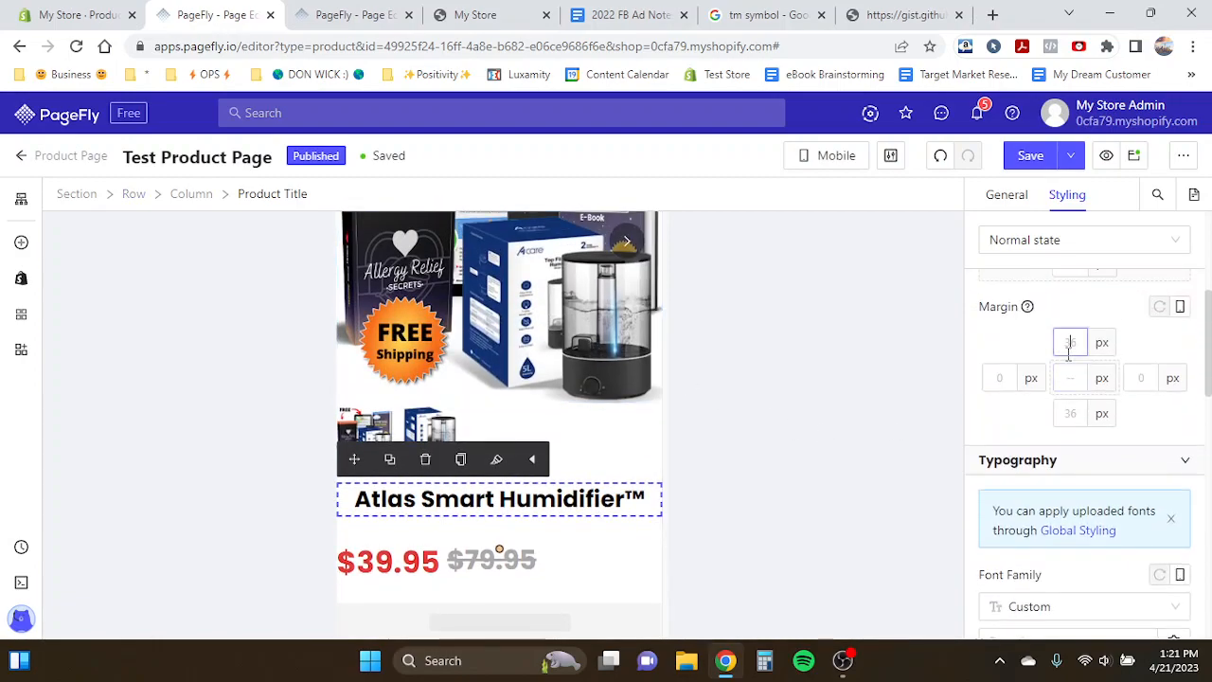
type("10")
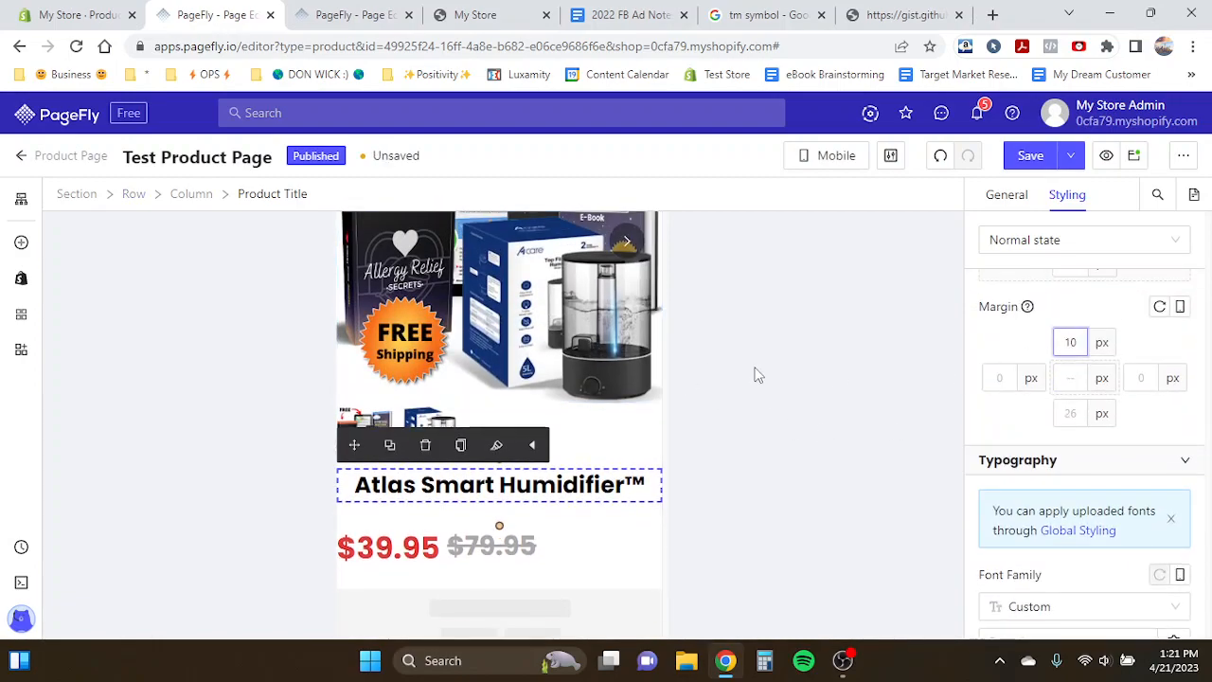
- Select the sale price and set its font size to 26 px in mobile view
left_click(546, 354)
left_click(474, 493)
left_click(618, 349)
scroll(619, 351, "down", 1)
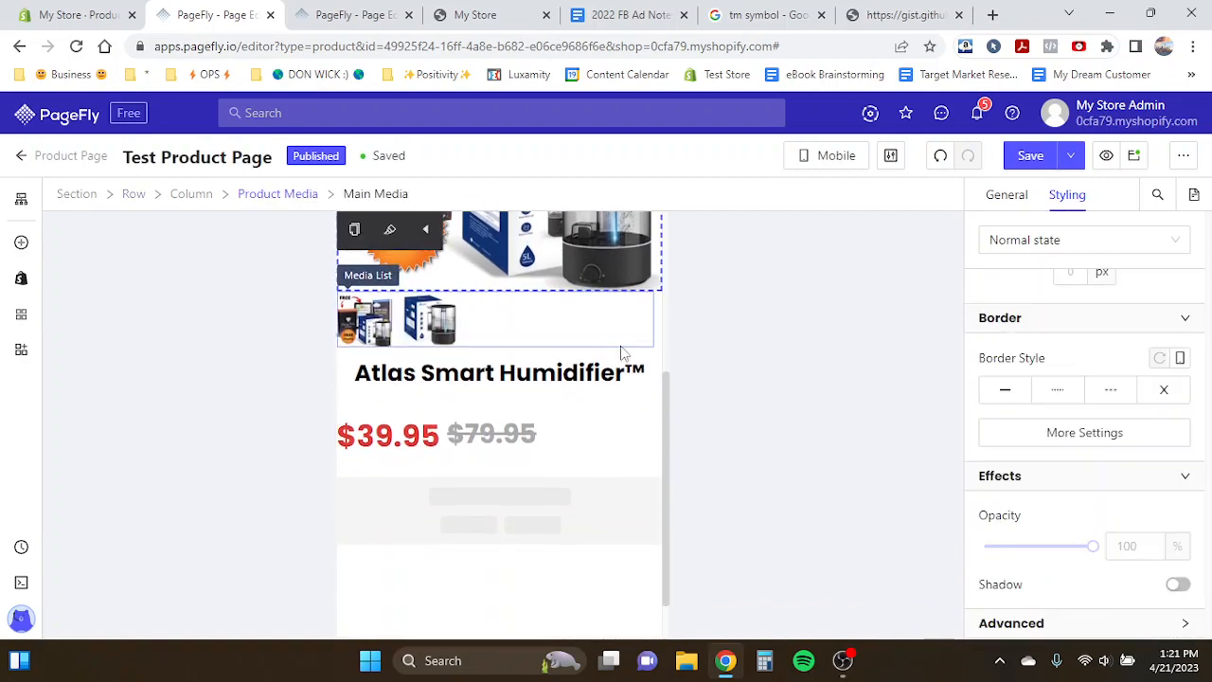
left_click(471, 433)
left_click(421, 443)
scroll(1109, 455, "down", 2)
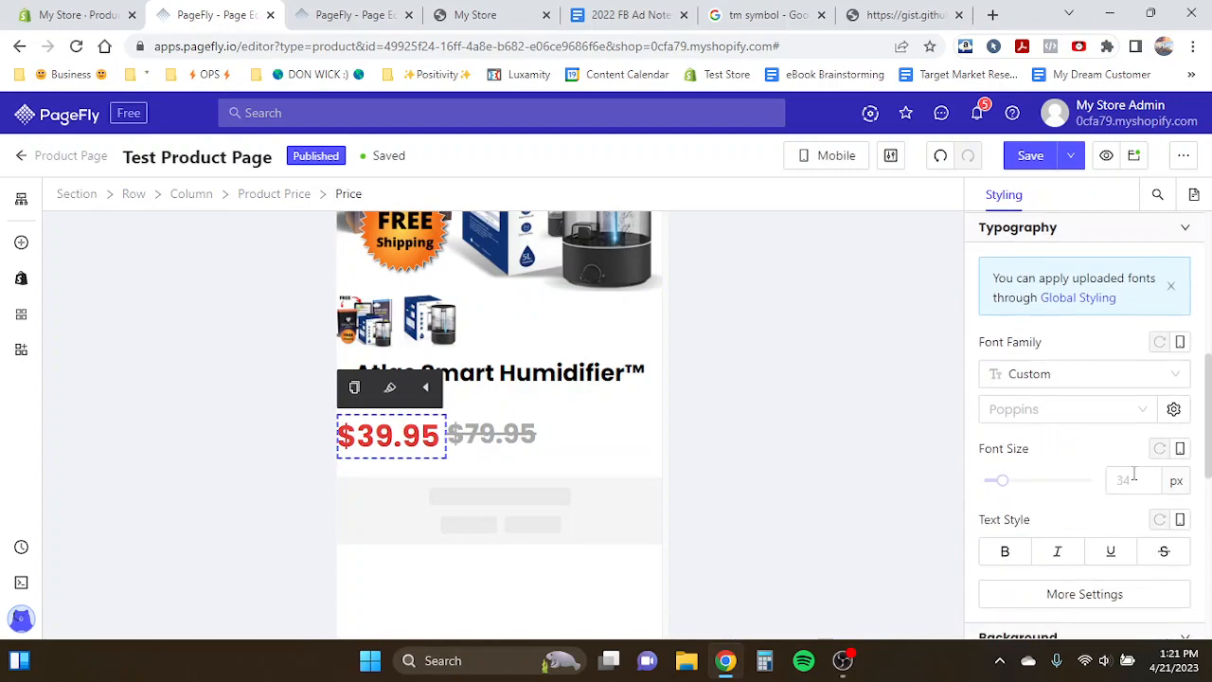
left_click(1139, 480)
type("26")
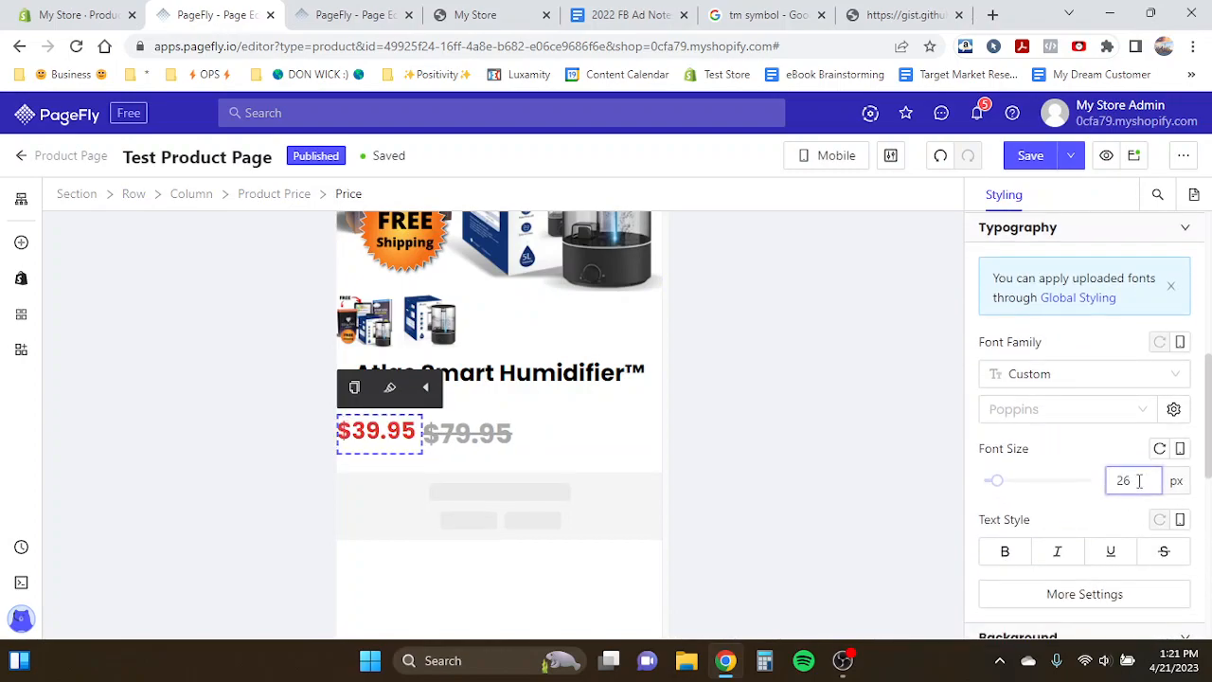
- Select the compare-at price and set its font size to 22 px
left_click(433, 438)
left_click(388, 432)
left_click(436, 437)
left_click(1118, 480)
type("24")
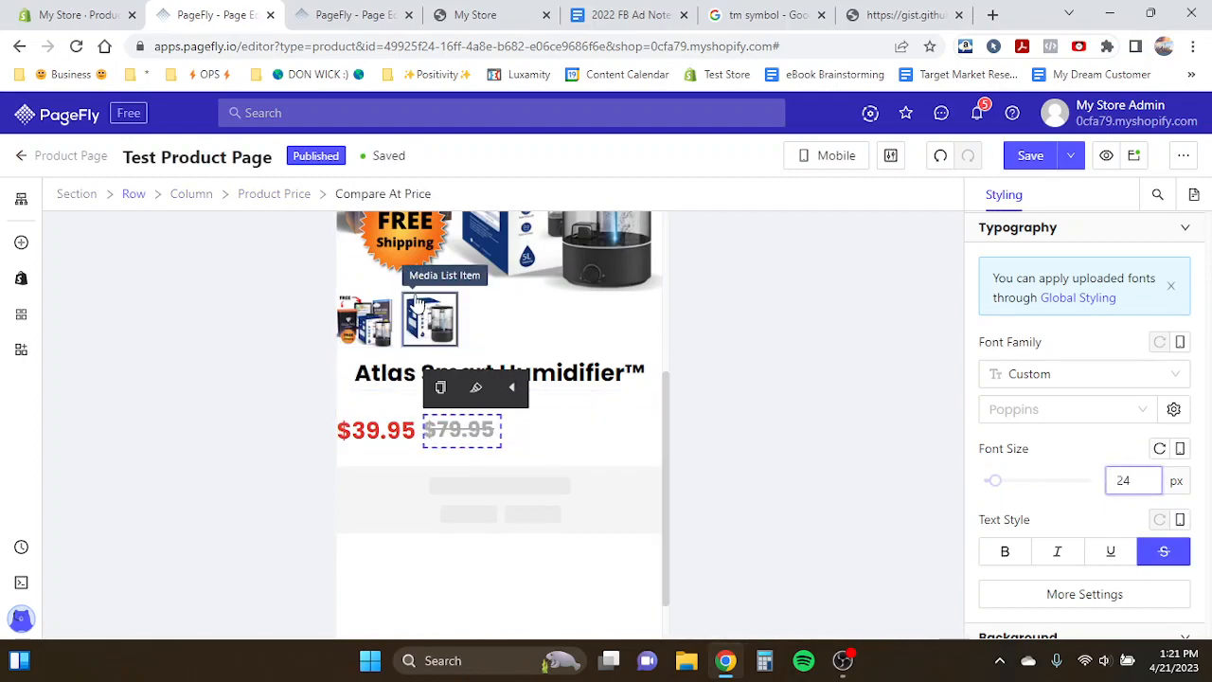
key("BackSpace")
type("2")
- Compare the price's font size between the mobile and all-devices views
left_click(412, 282)
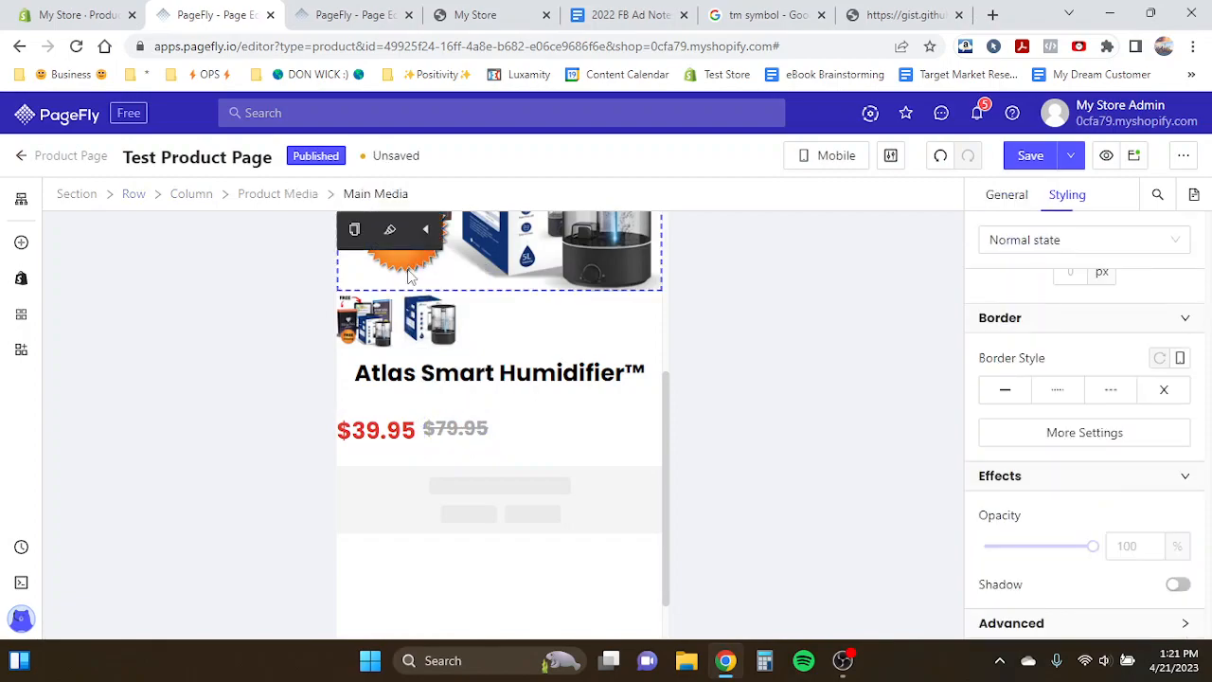
left_click(852, 167)
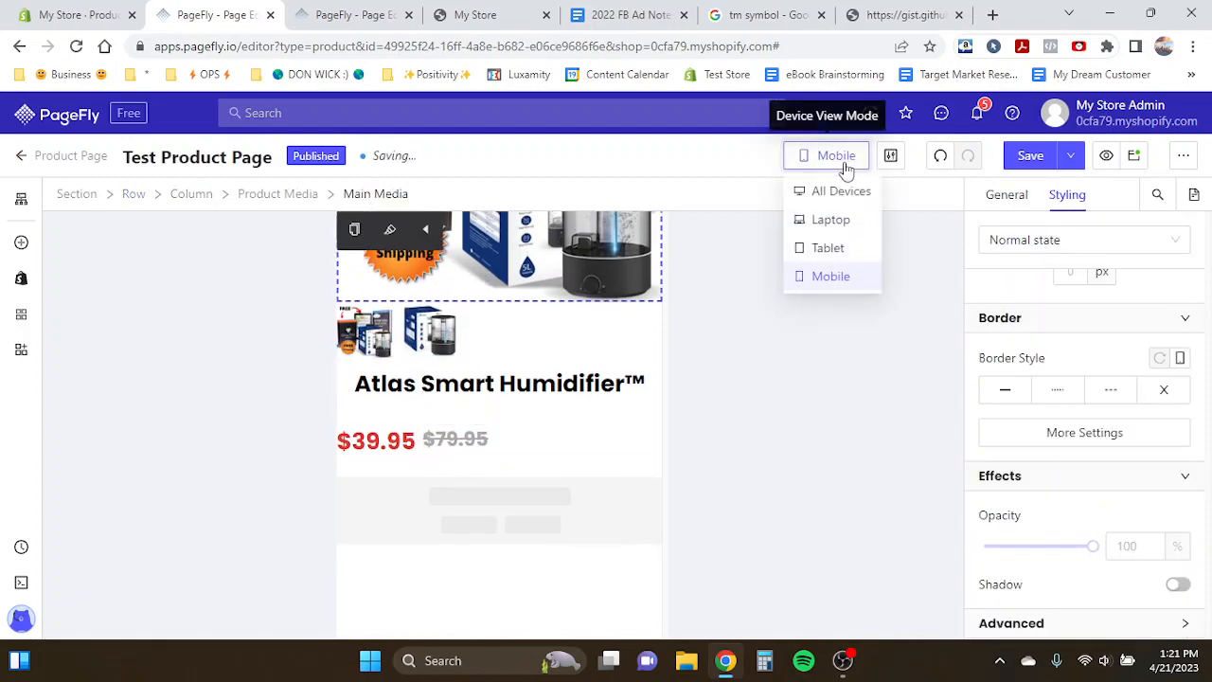
left_click(843, 194)
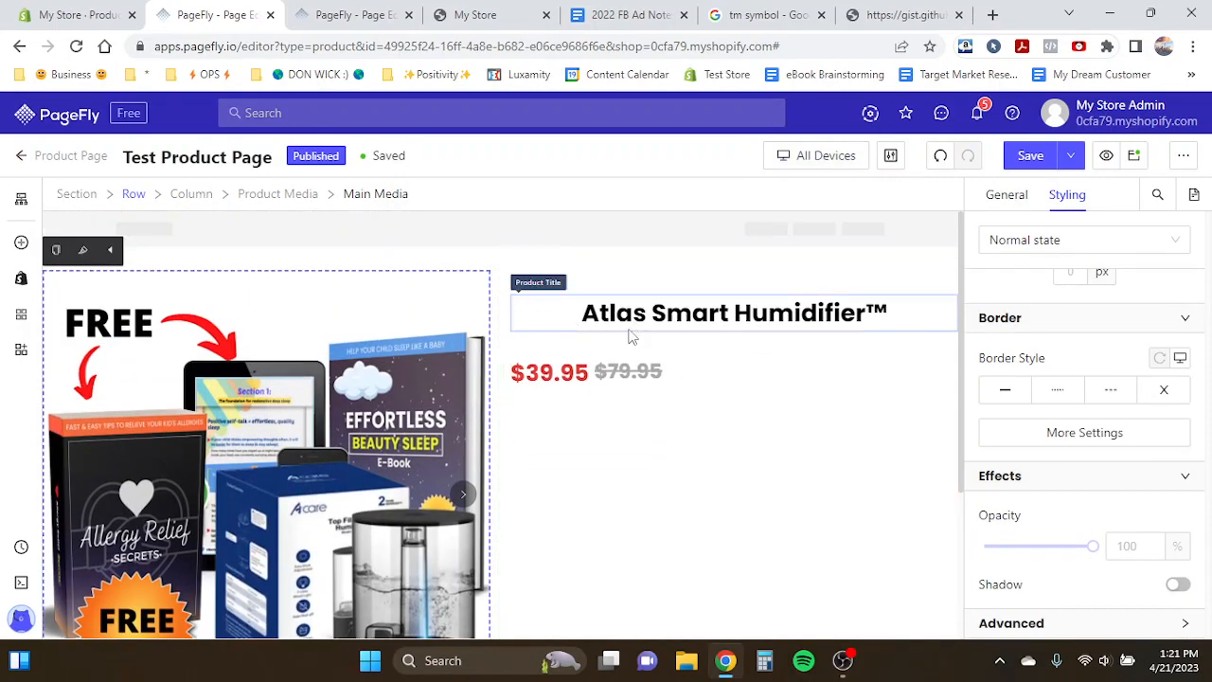
left_click(548, 379)
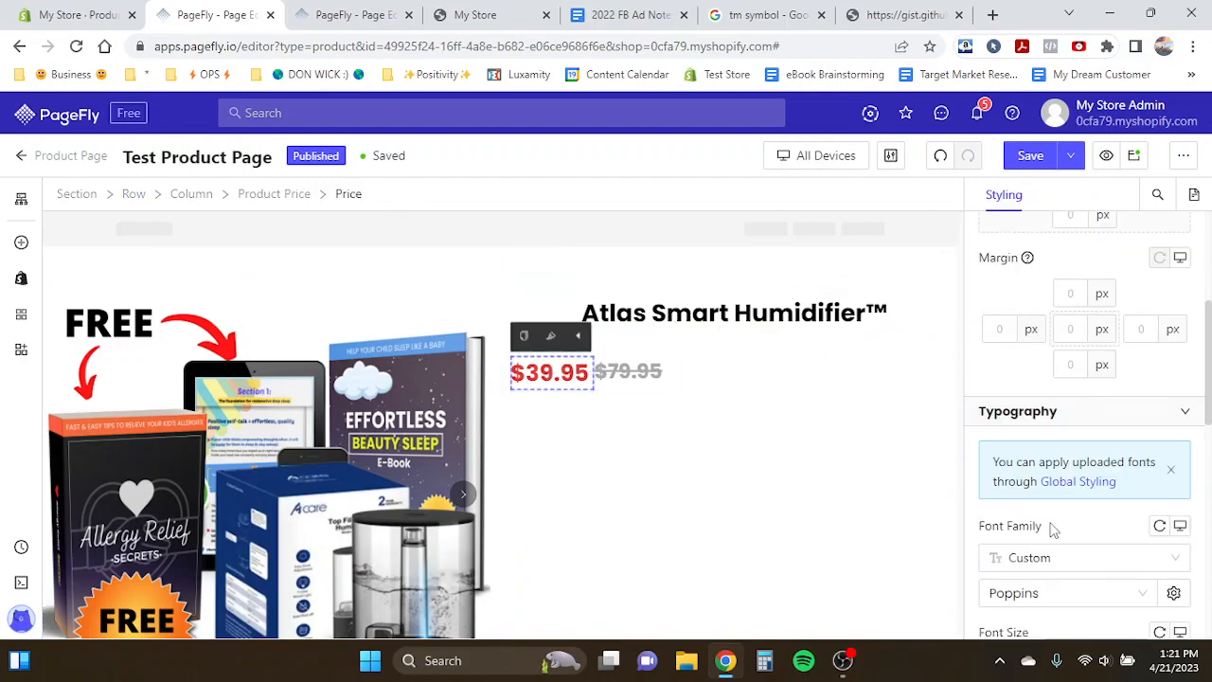
scroll(1051, 530, "down", 2)
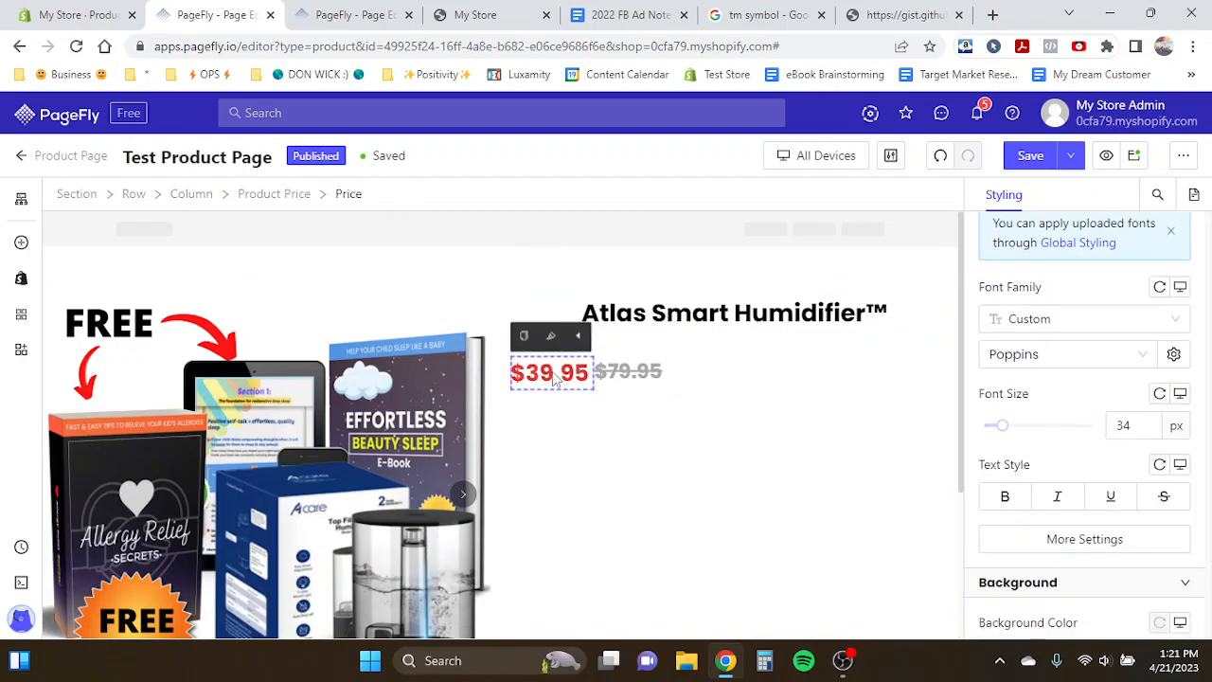
left_click(1180, 395)
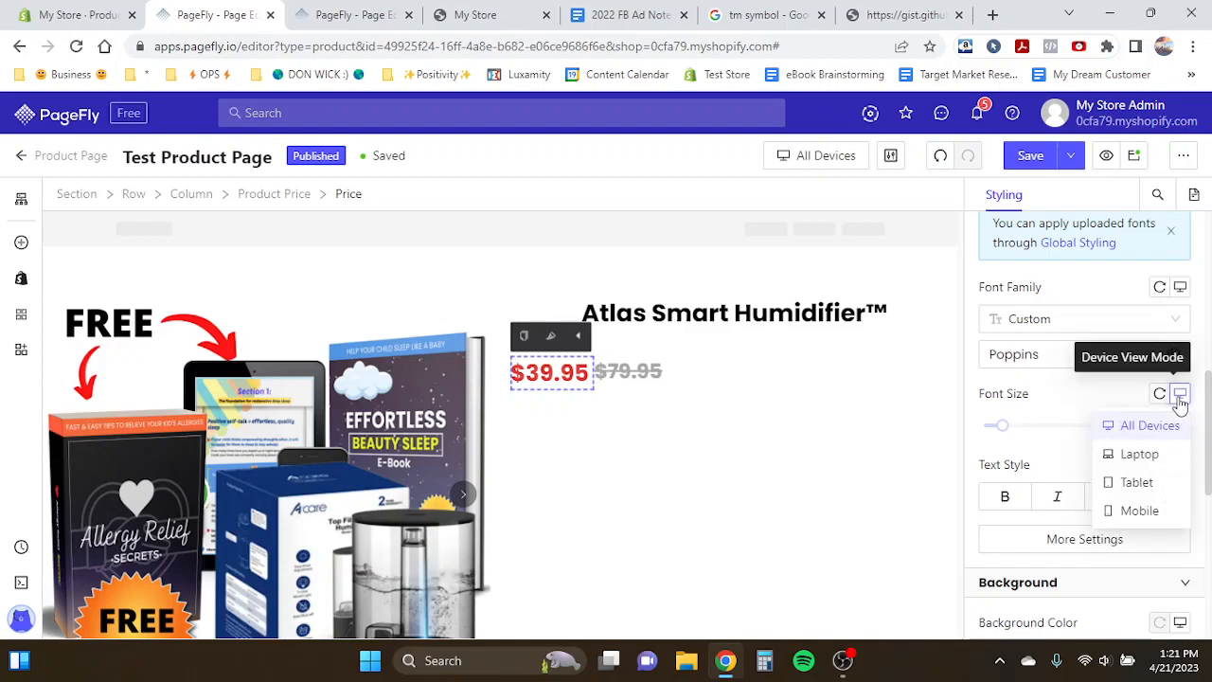
left_click(1149, 509)
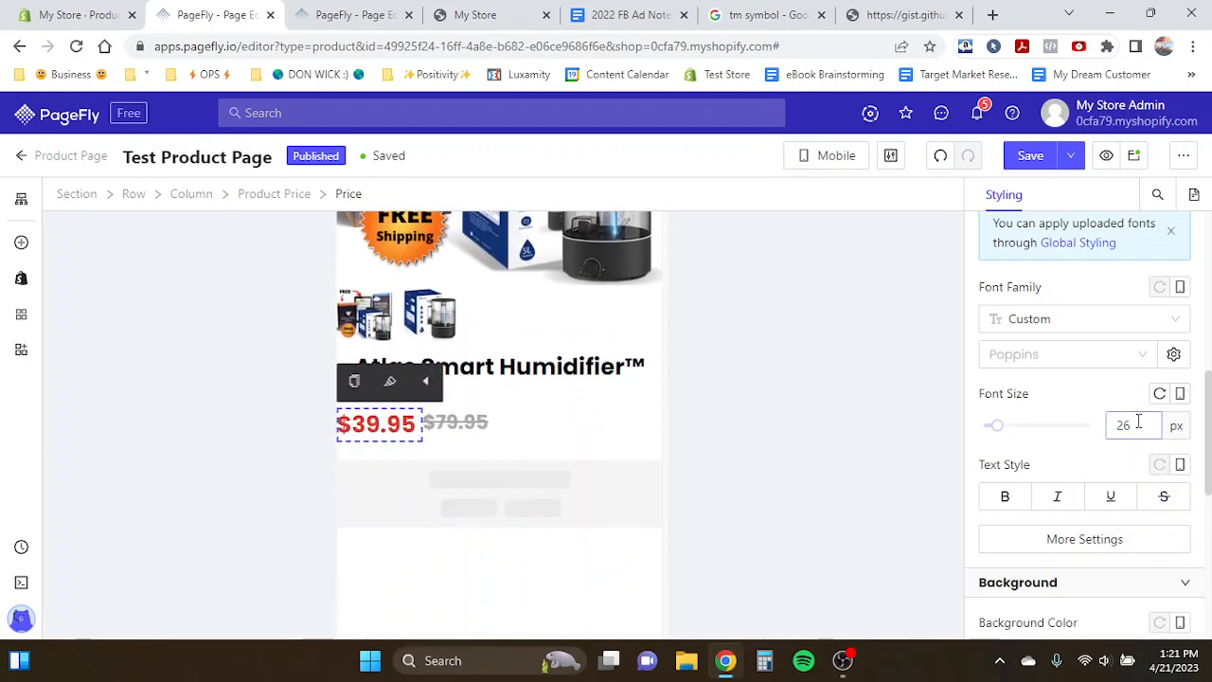
left_click(792, 157)
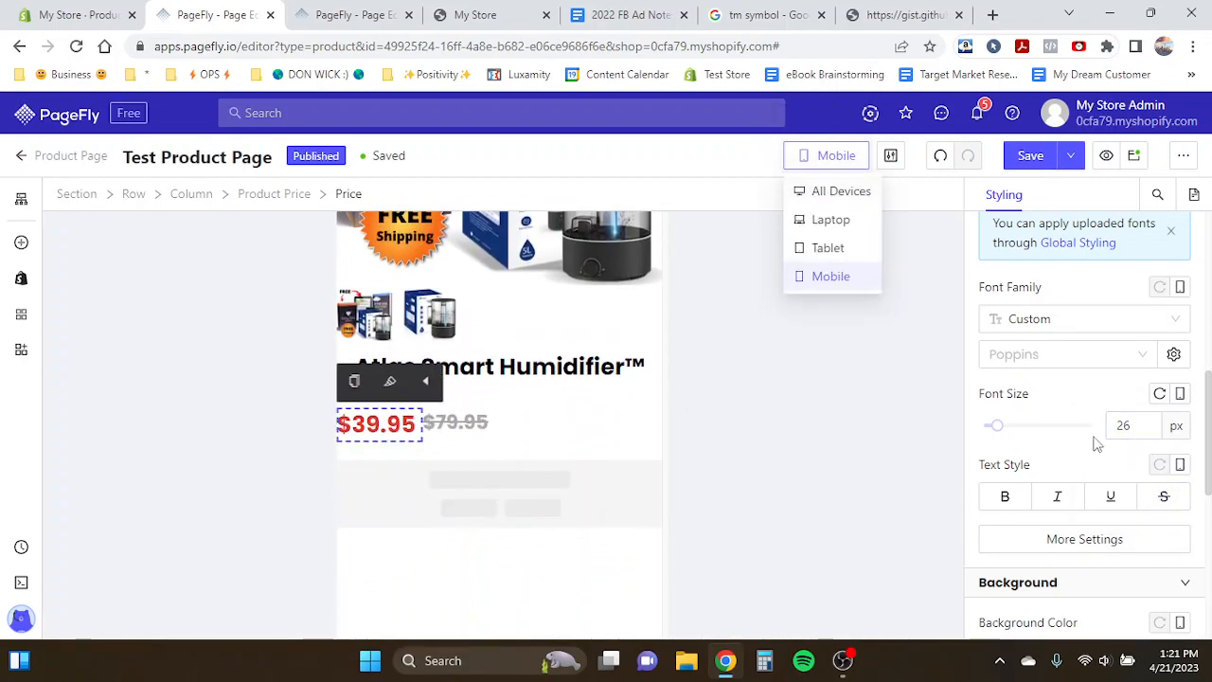
left_click(841, 191)
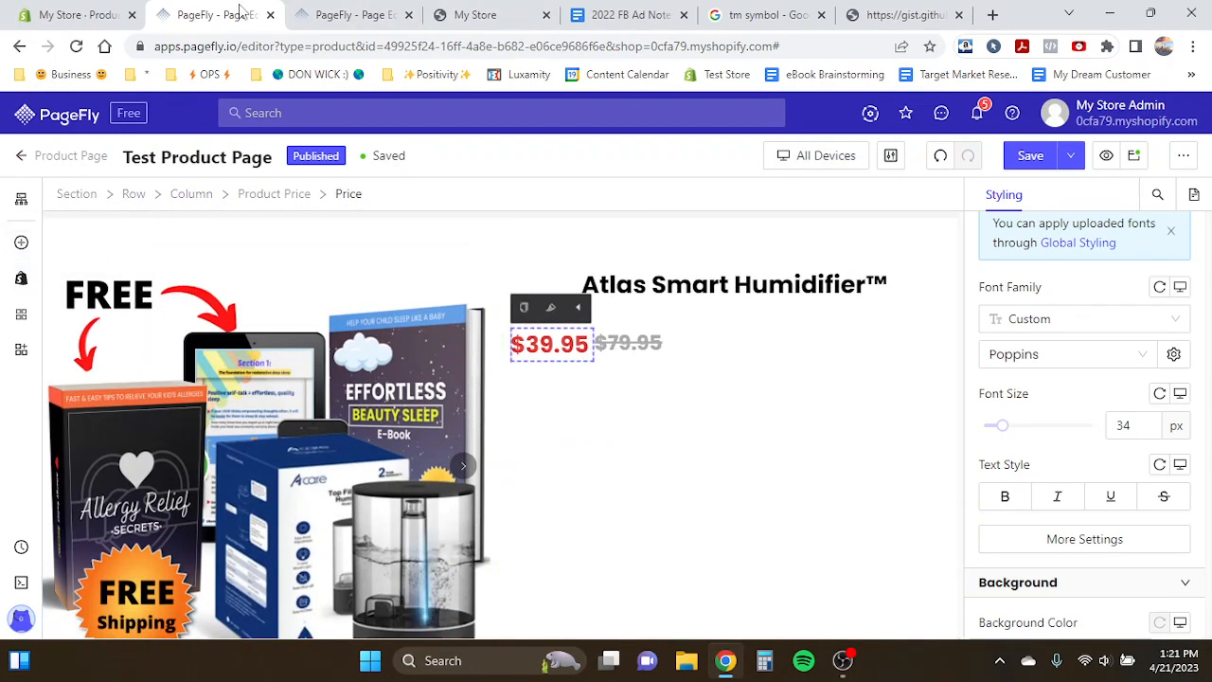
- Inspect the afterpay badge and its spacing in the Product Page Template tab, then return to the product page
left_click(296, 12)
left_click(554, 343)
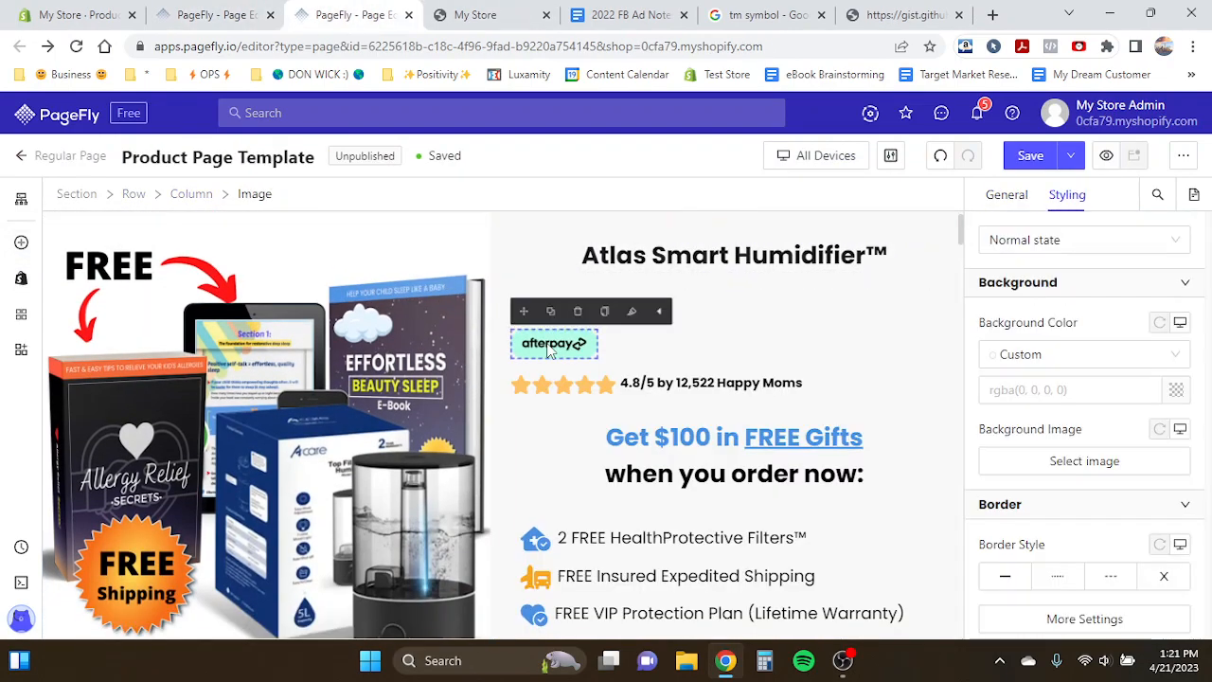
left_click(420, 368)
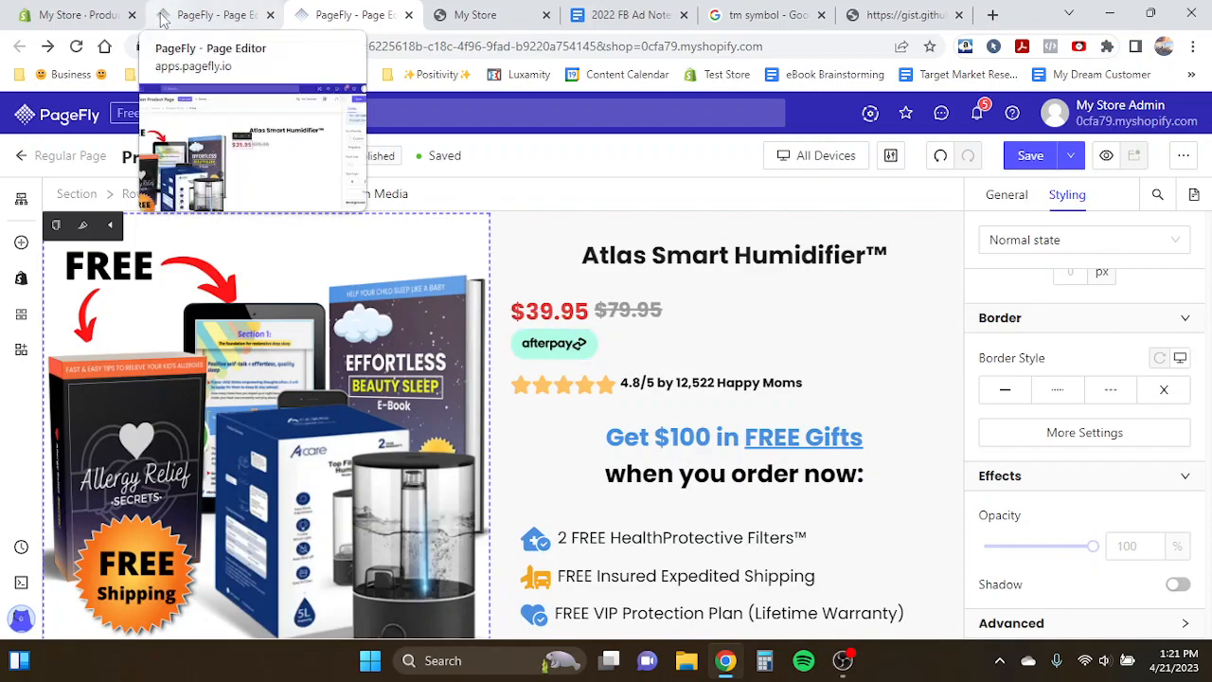
left_click(532, 343)
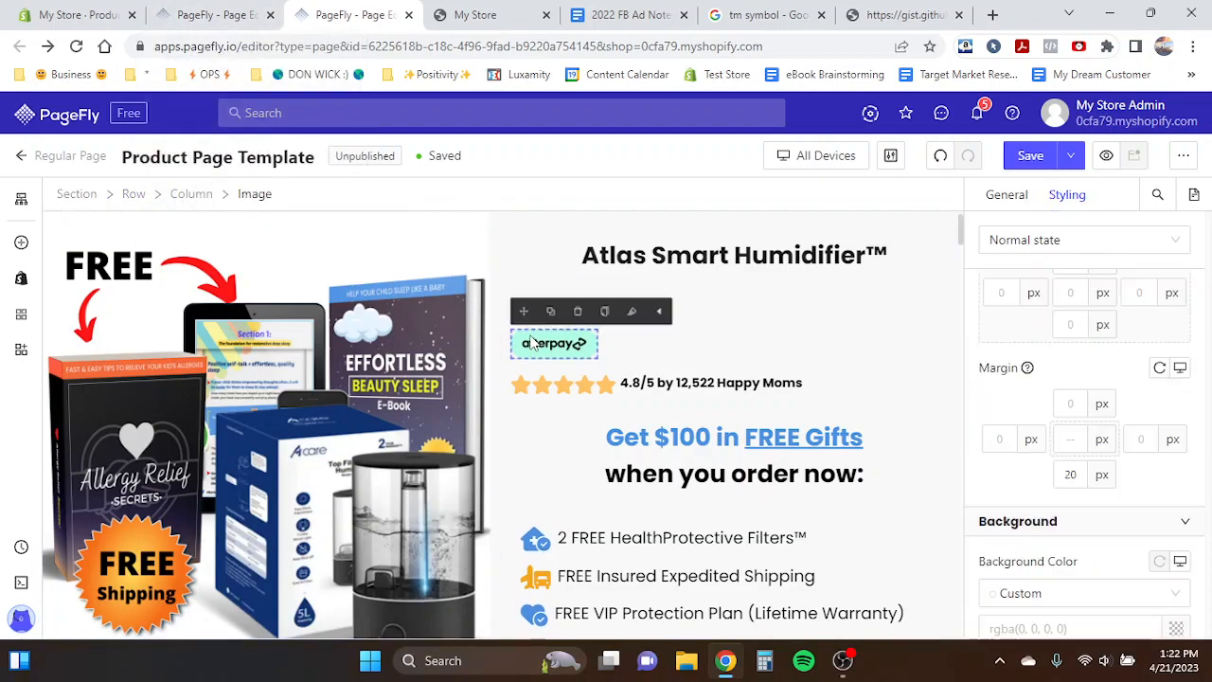
left_click(222, 15)
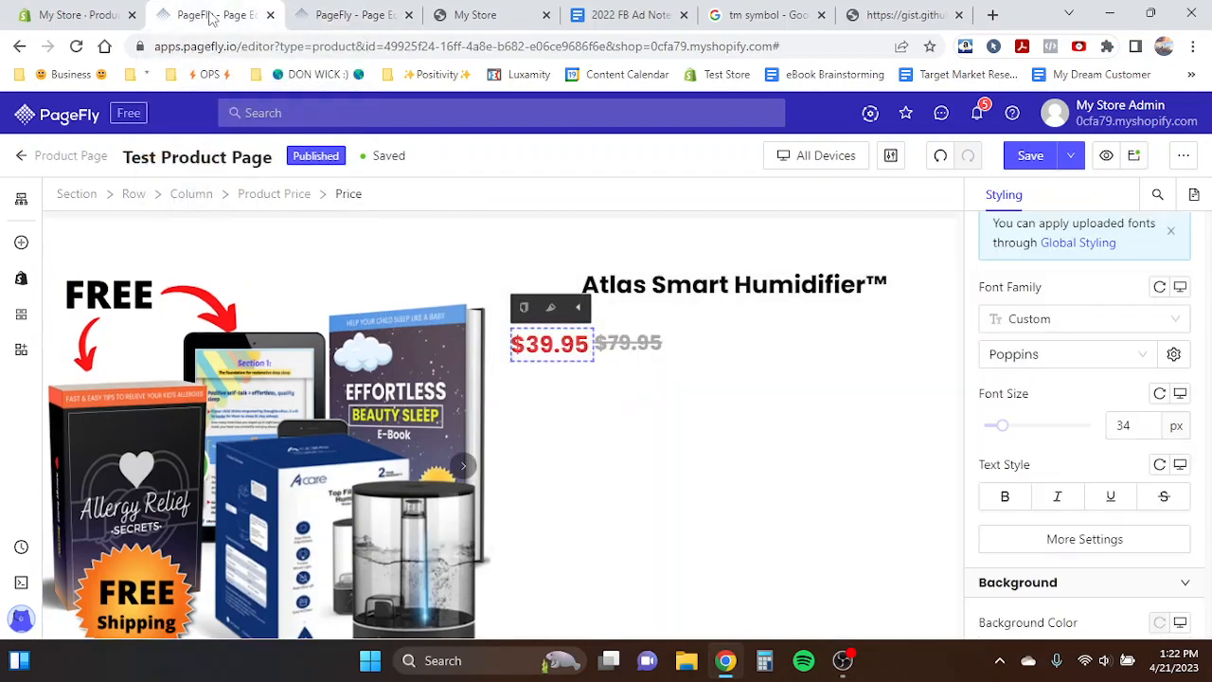
left_click(348, 28)
left_click(222, 13)
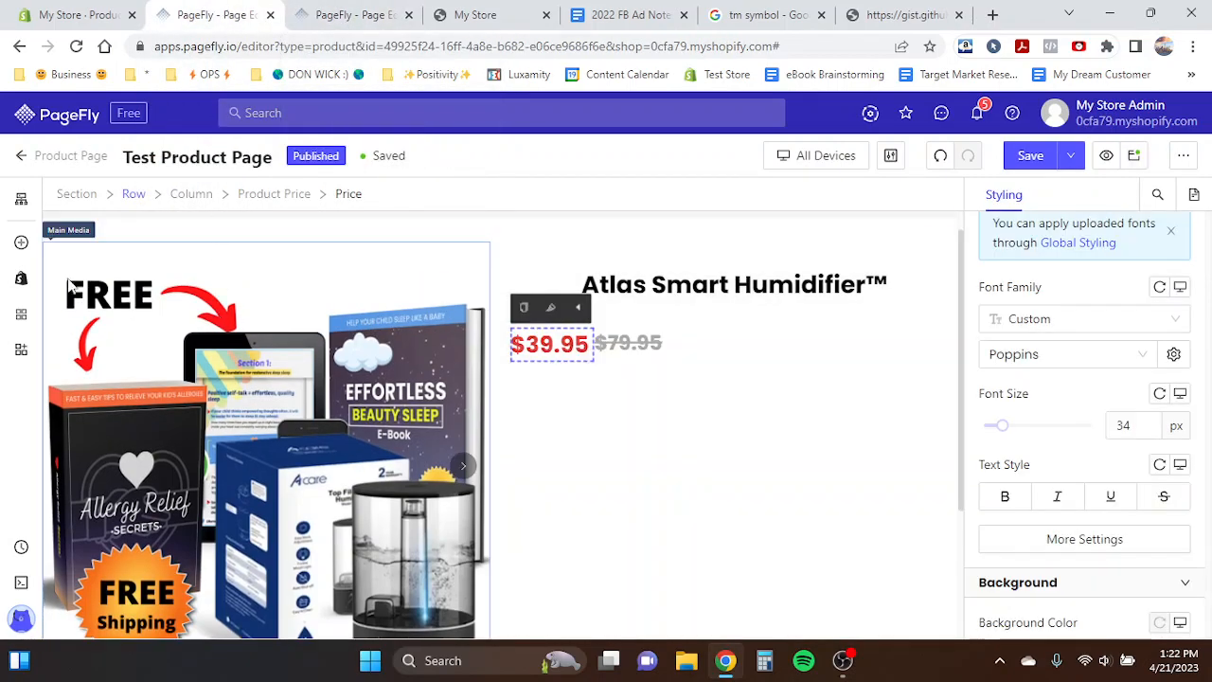
- Add an Image element to the product column directly below the price
left_click(19, 281)
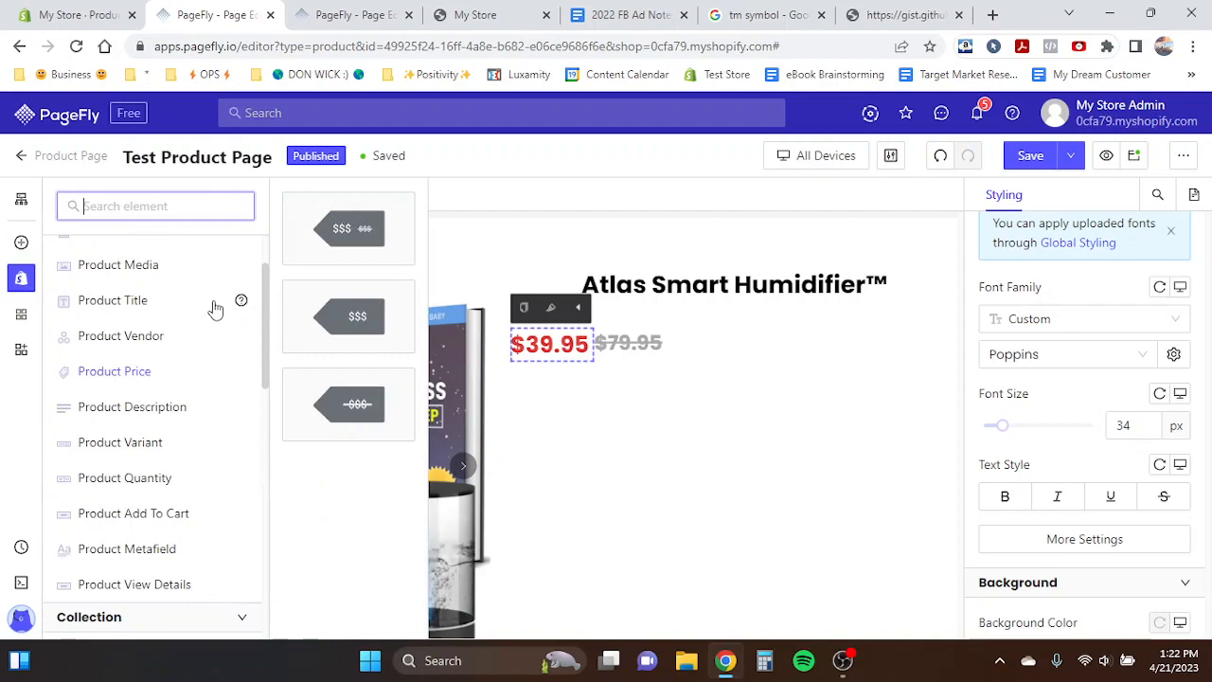
scroll(94, 388, "up", 1)
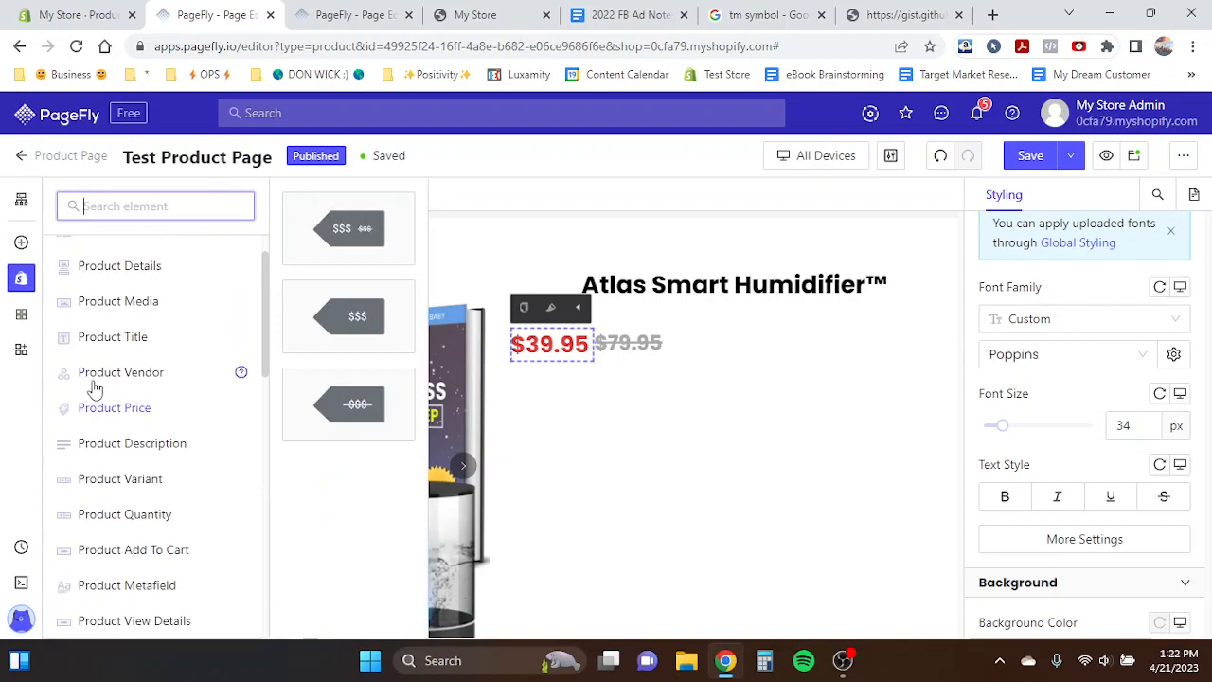
scroll(98, 414, "down", 3)
scroll(99, 415, "up", 4)
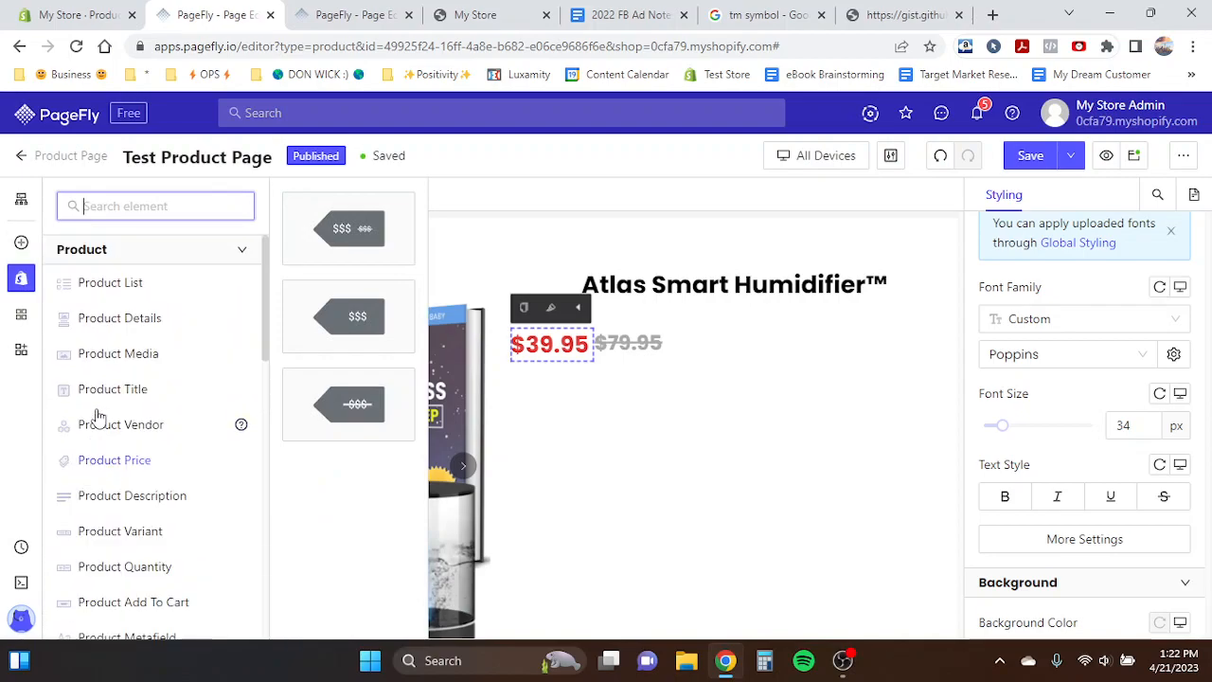
scroll(97, 417, "down", 3)
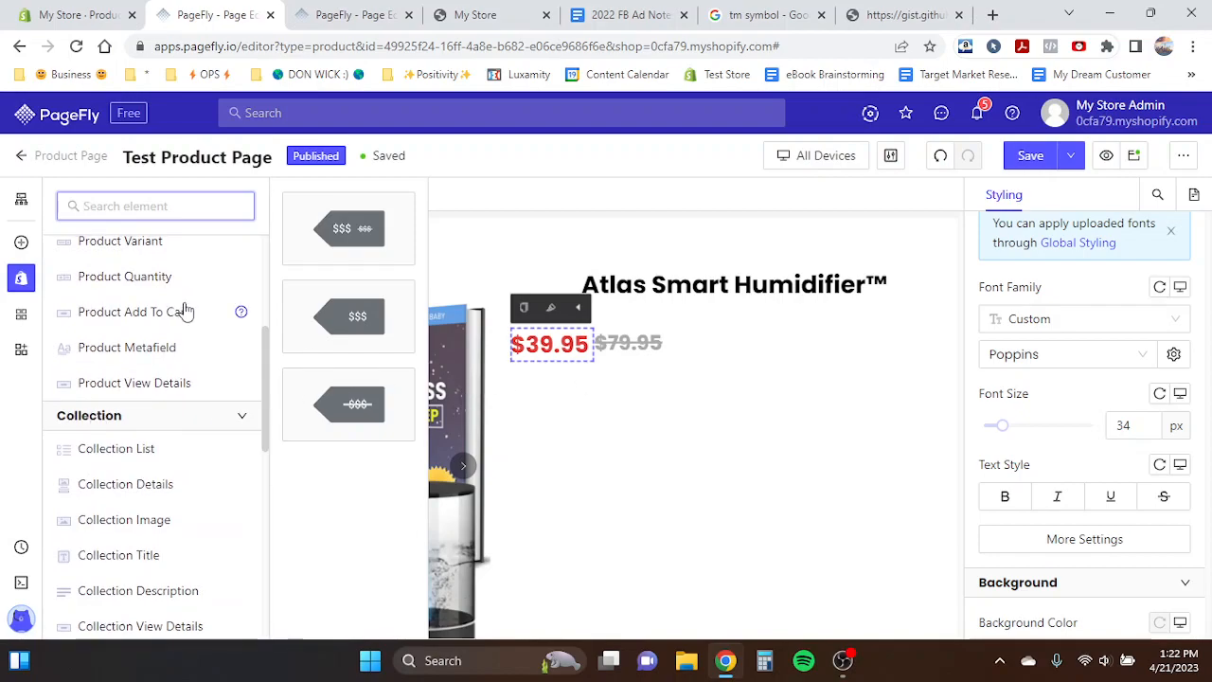
scroll(187, 311, "up", 3)
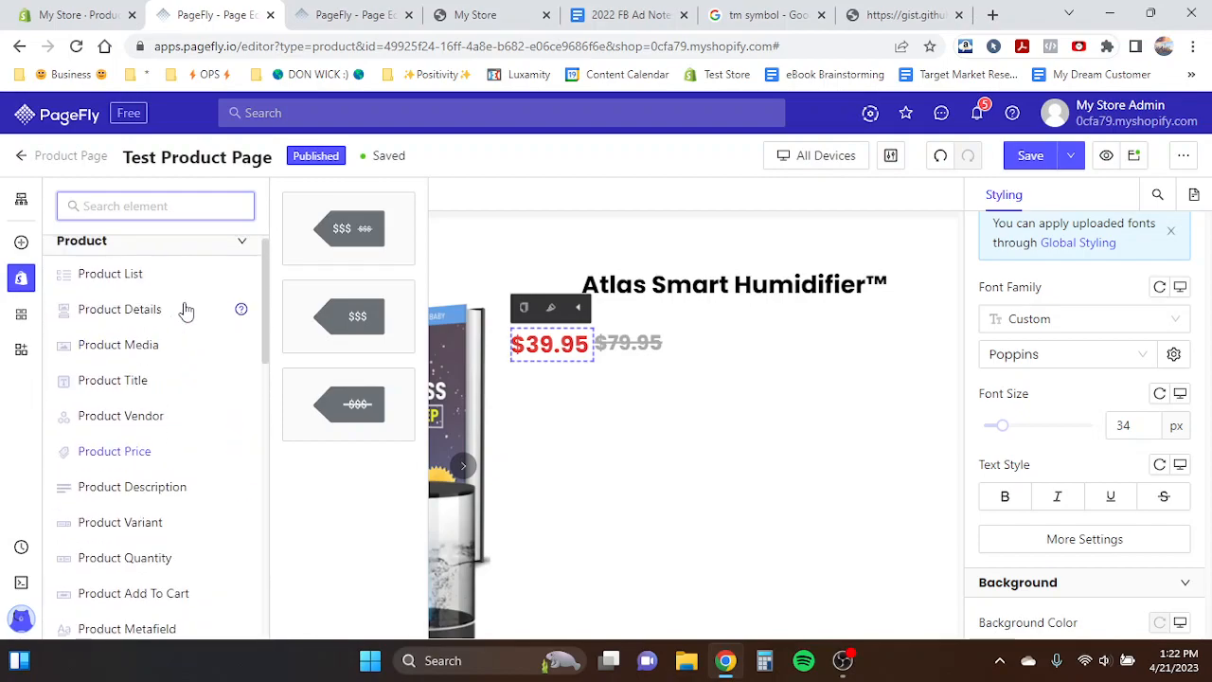
left_click(20, 245)
scroll(152, 379, "down", 3)
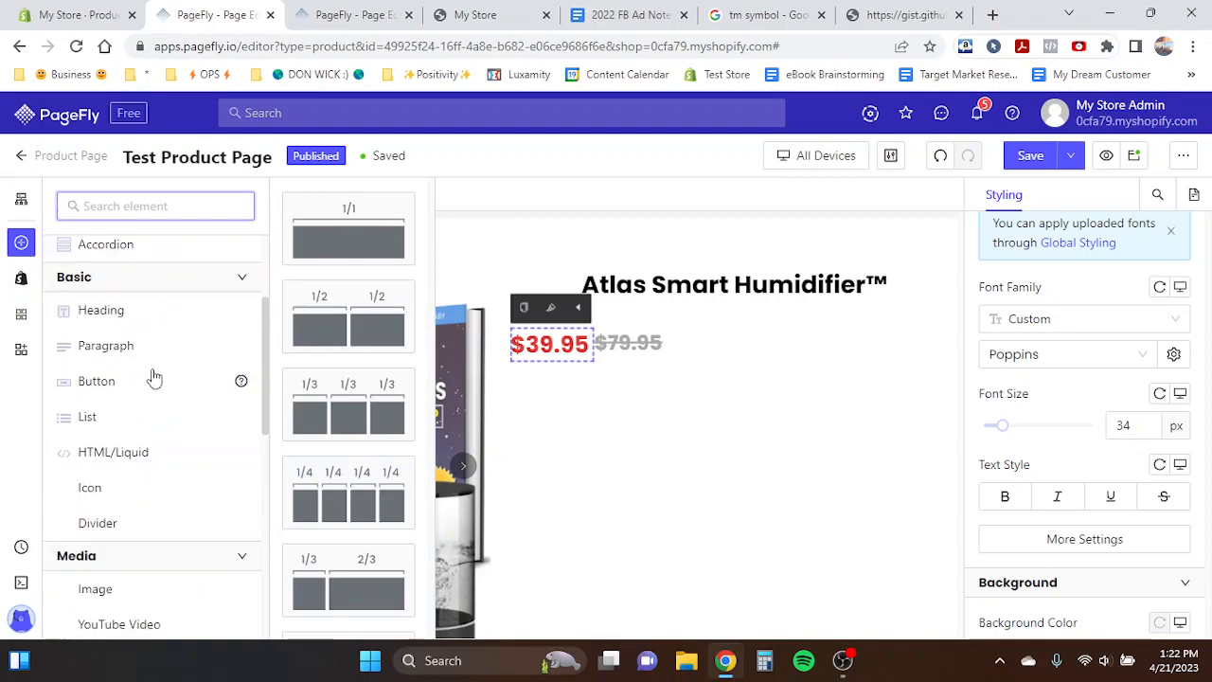
mouse_move(91, 548)
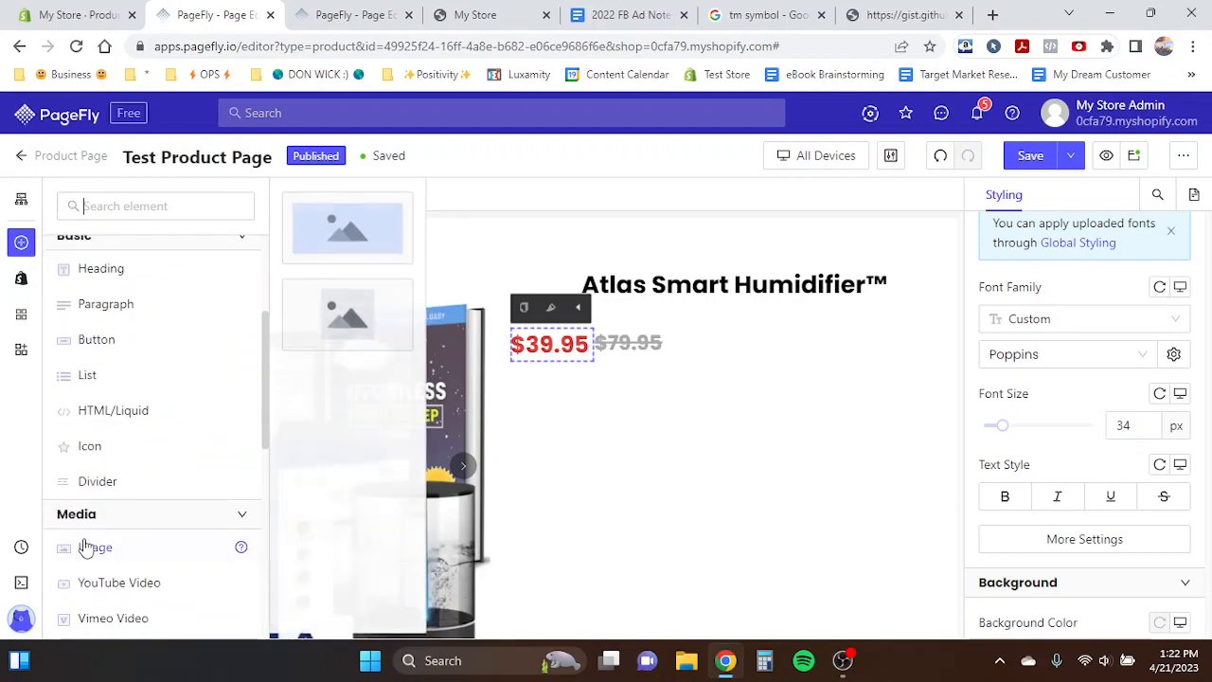
left_click_drag(363, 241, 584, 398)
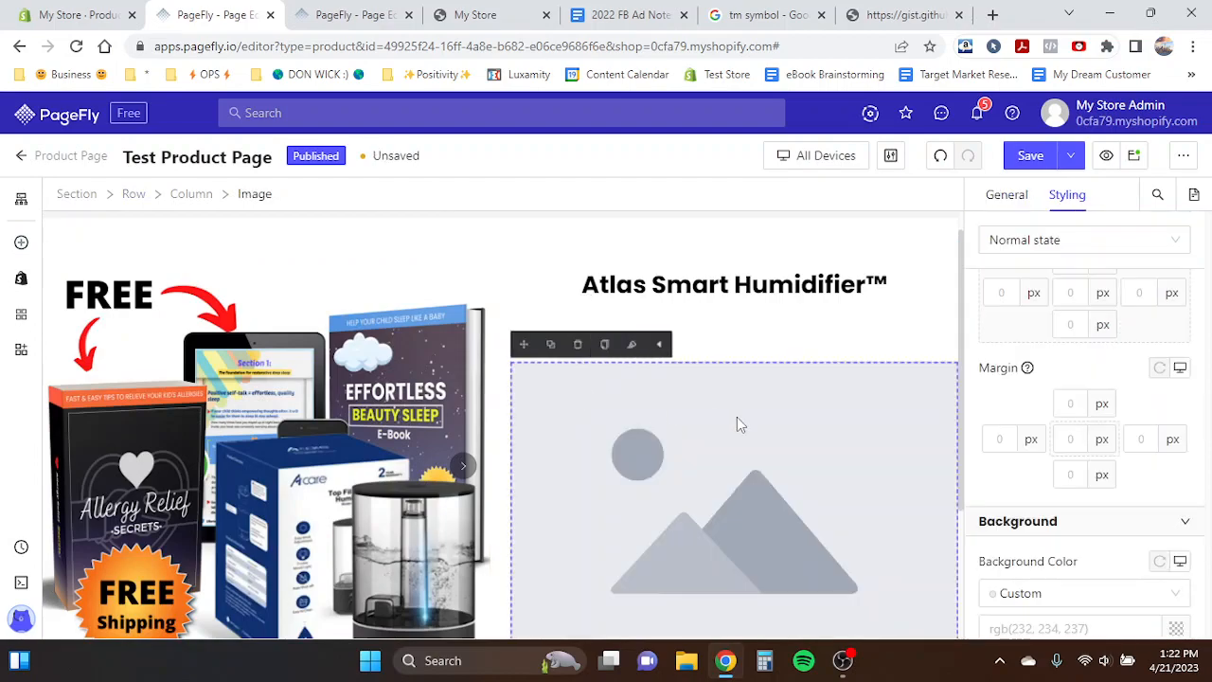
- Set the new image's source to the afterpay_badge image from the image library
left_click(1002, 195)
scroll(1076, 355, "up", 2)
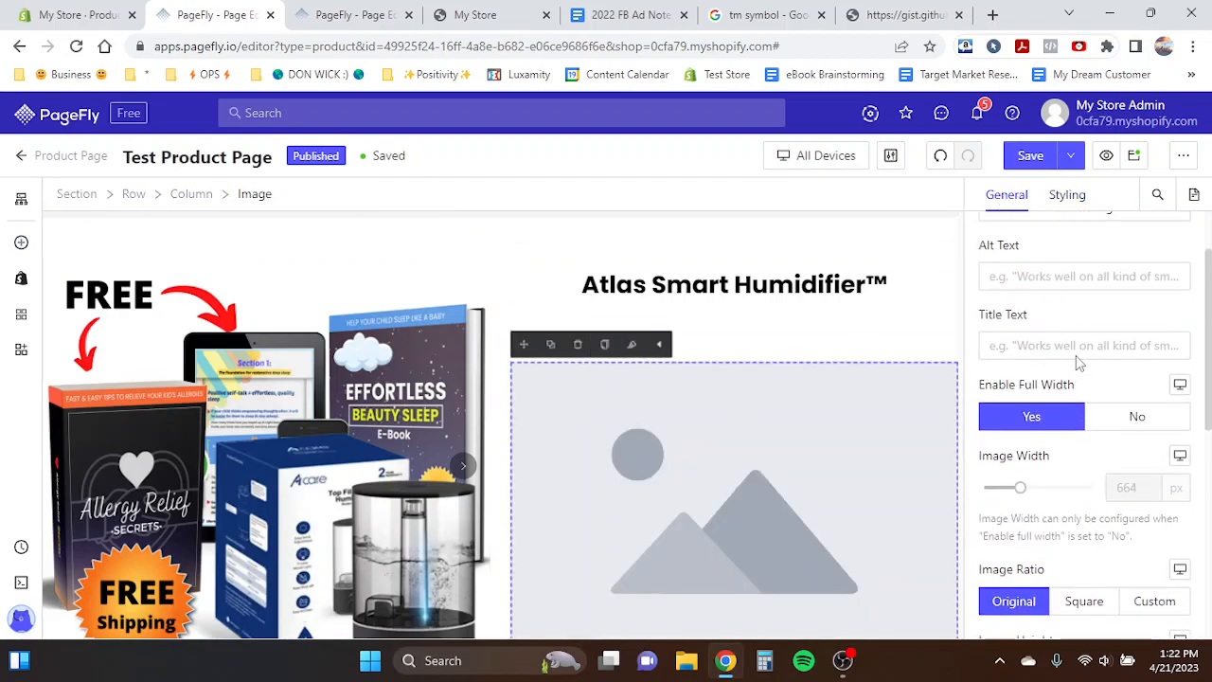
scroll(1076, 355, "up", 1)
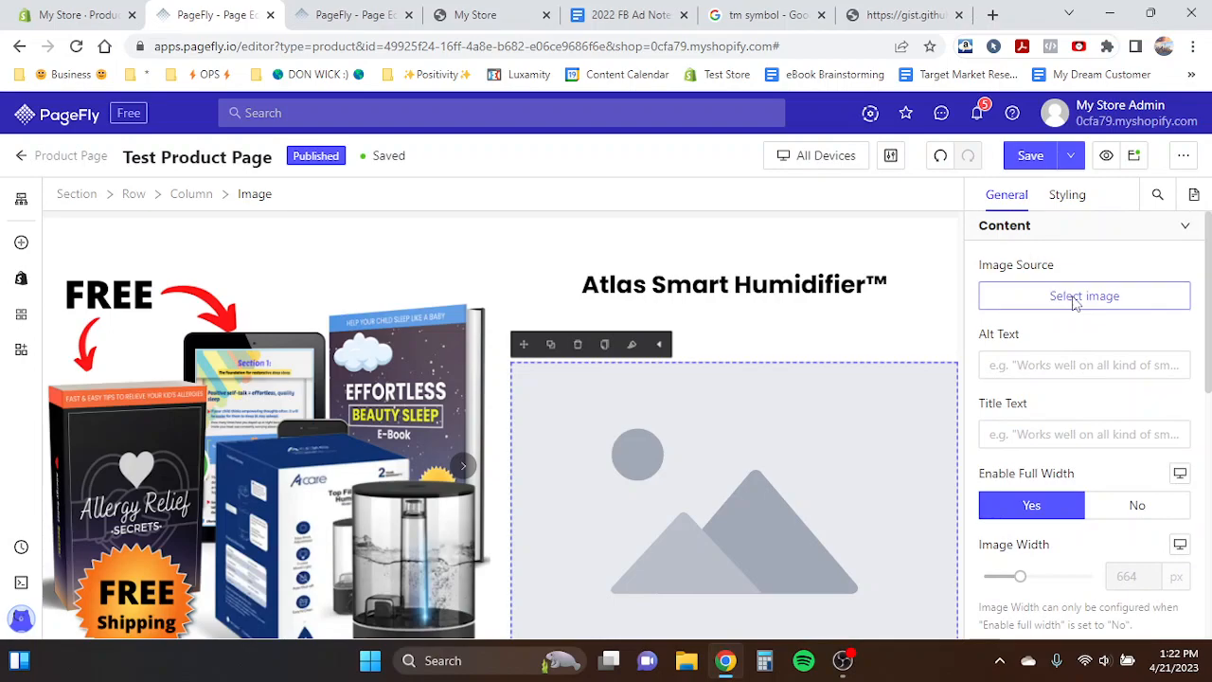
left_click(1075, 297)
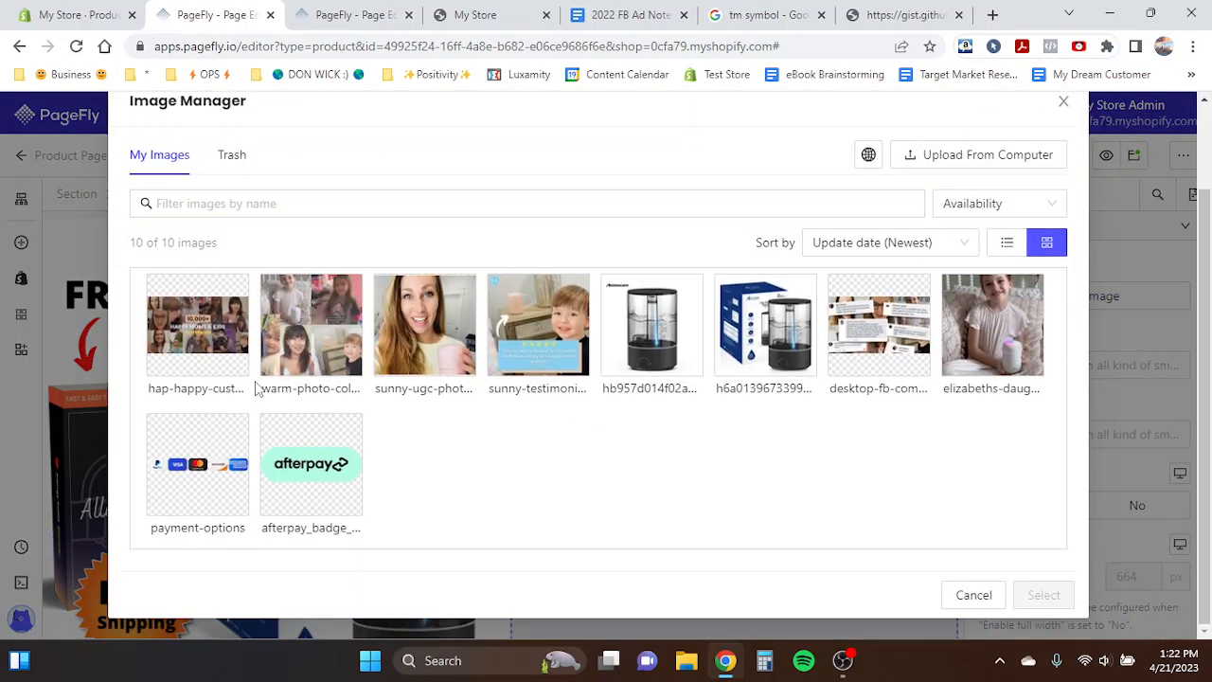
left_click(292, 496)
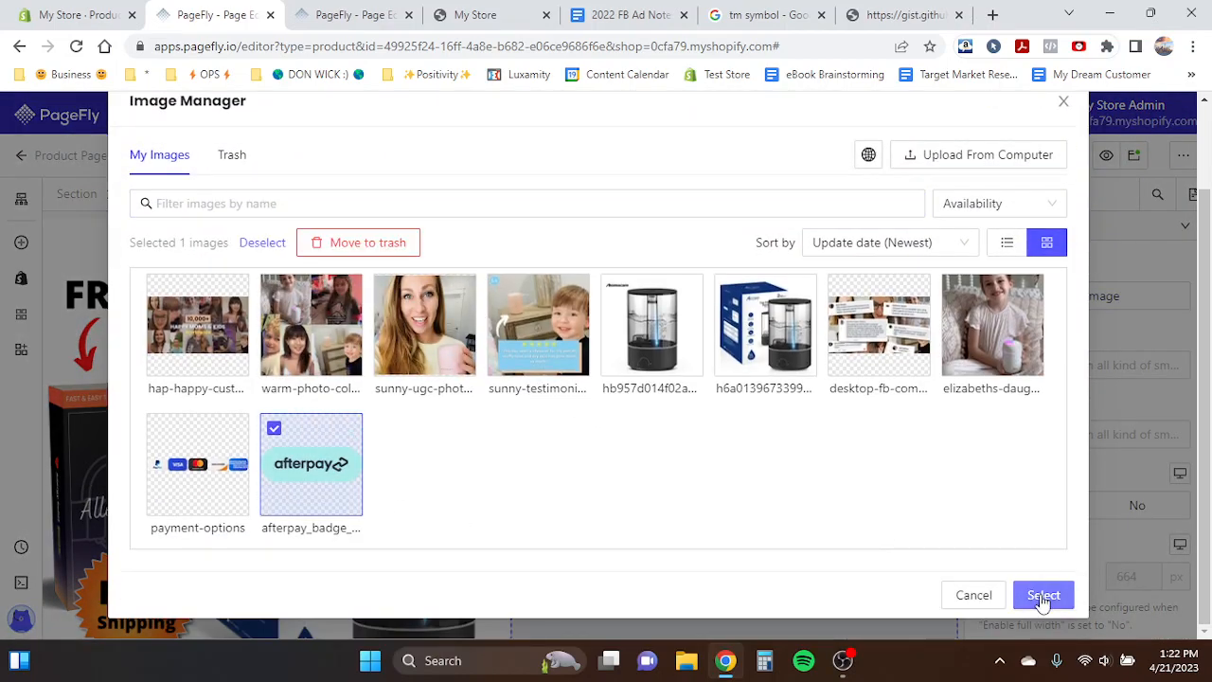
scroll(811, 312, "up", 2)
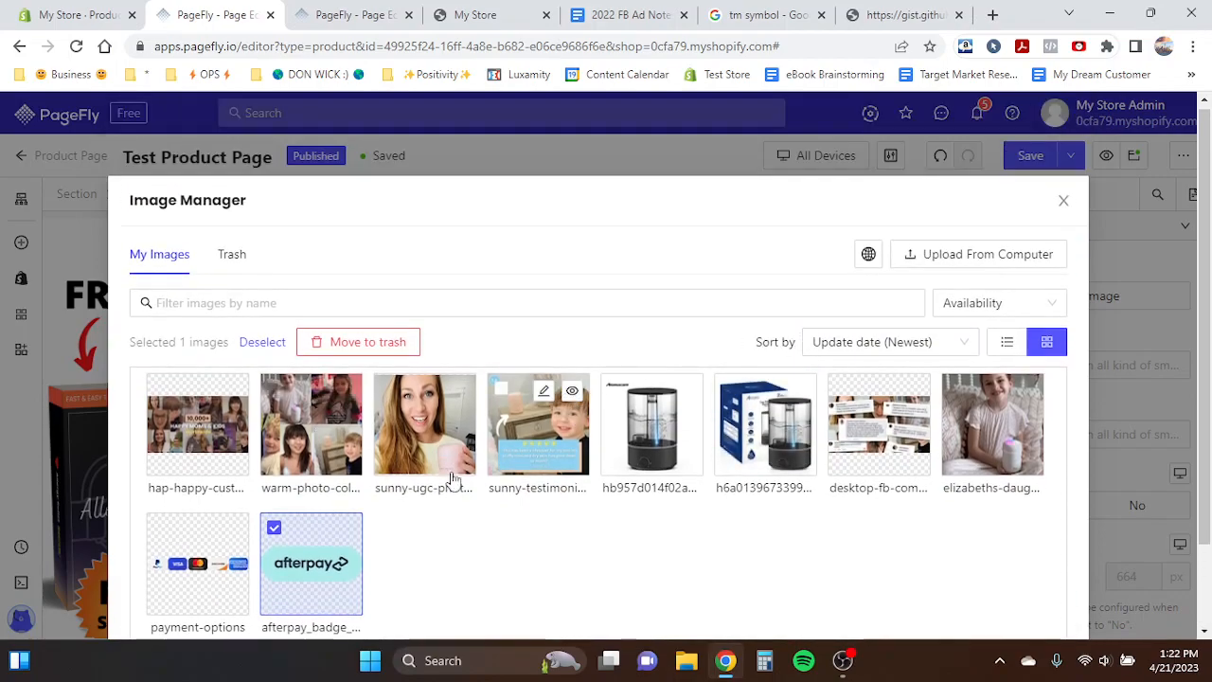
left_click(997, 255)
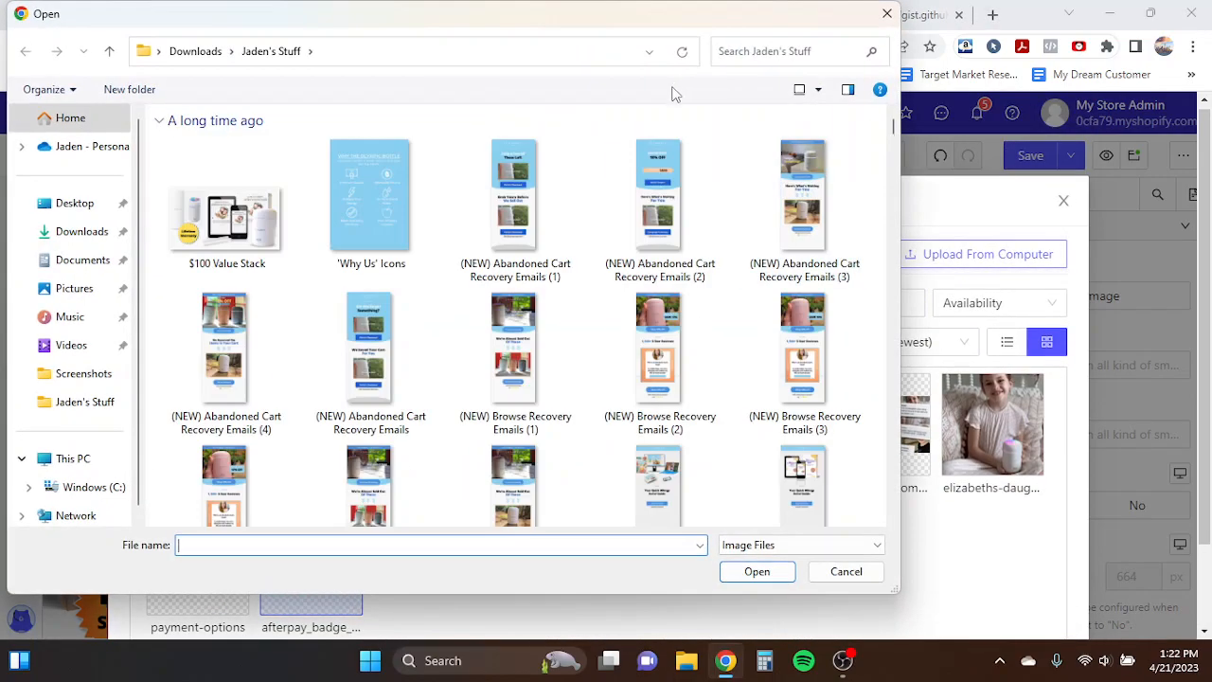
left_click(888, 13)
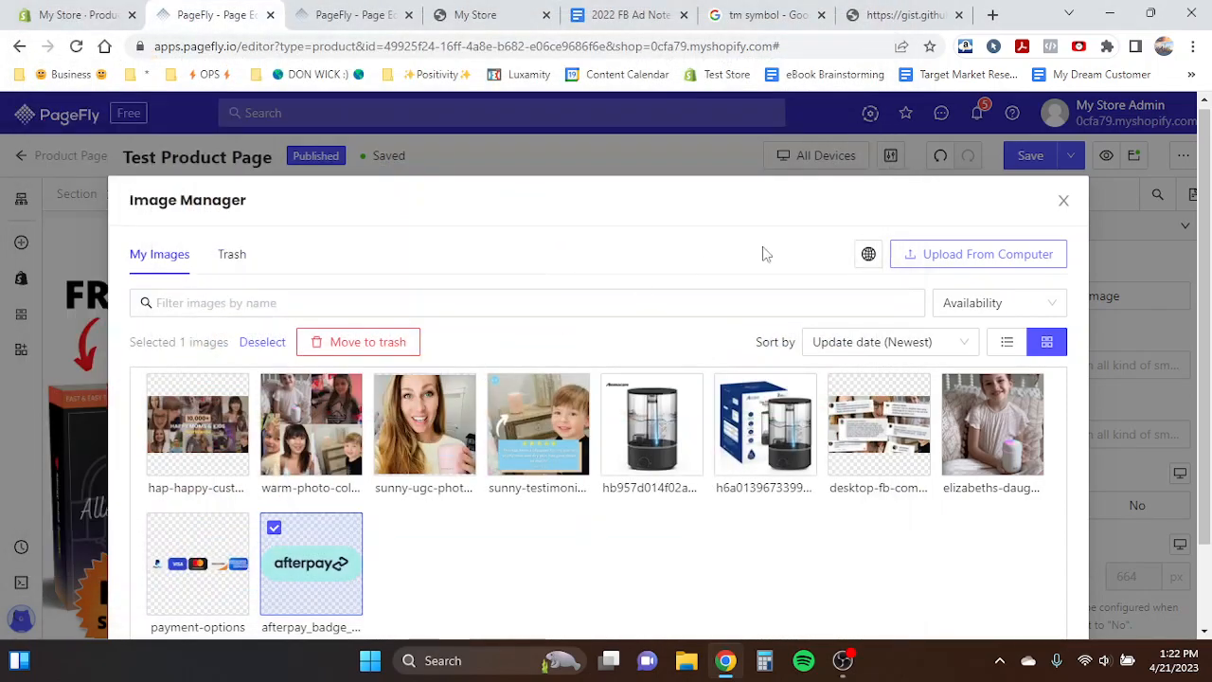
scroll(711, 300, "down", 1)
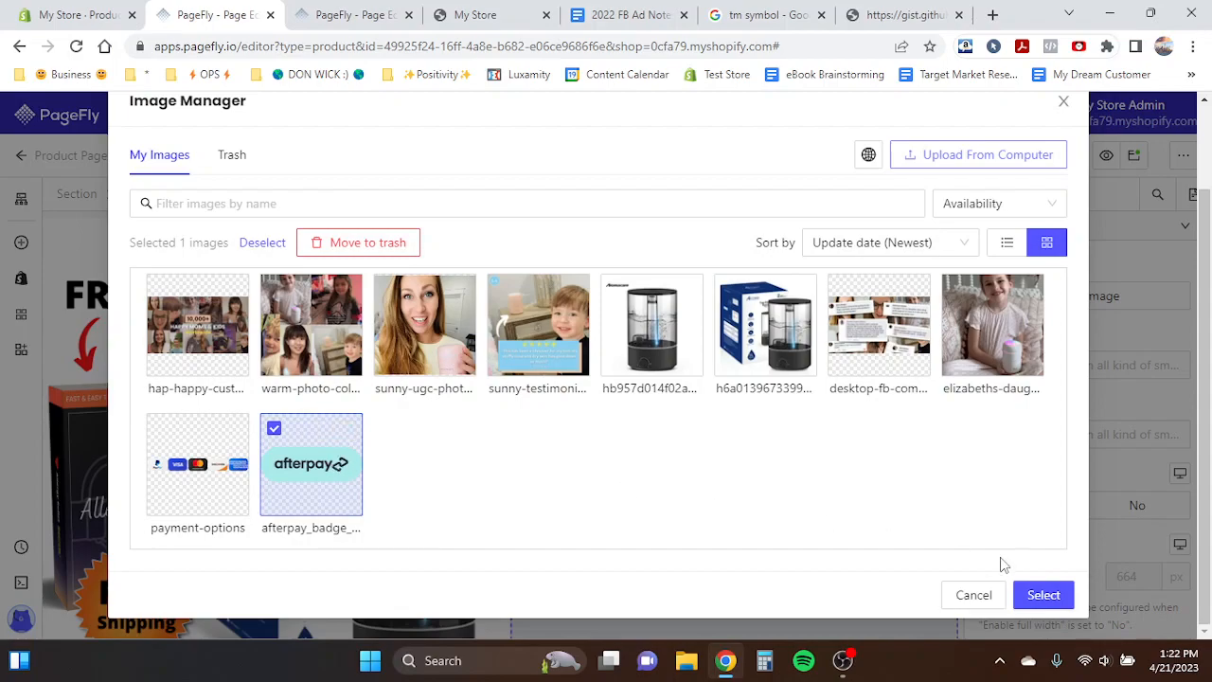
left_click(1042, 595)
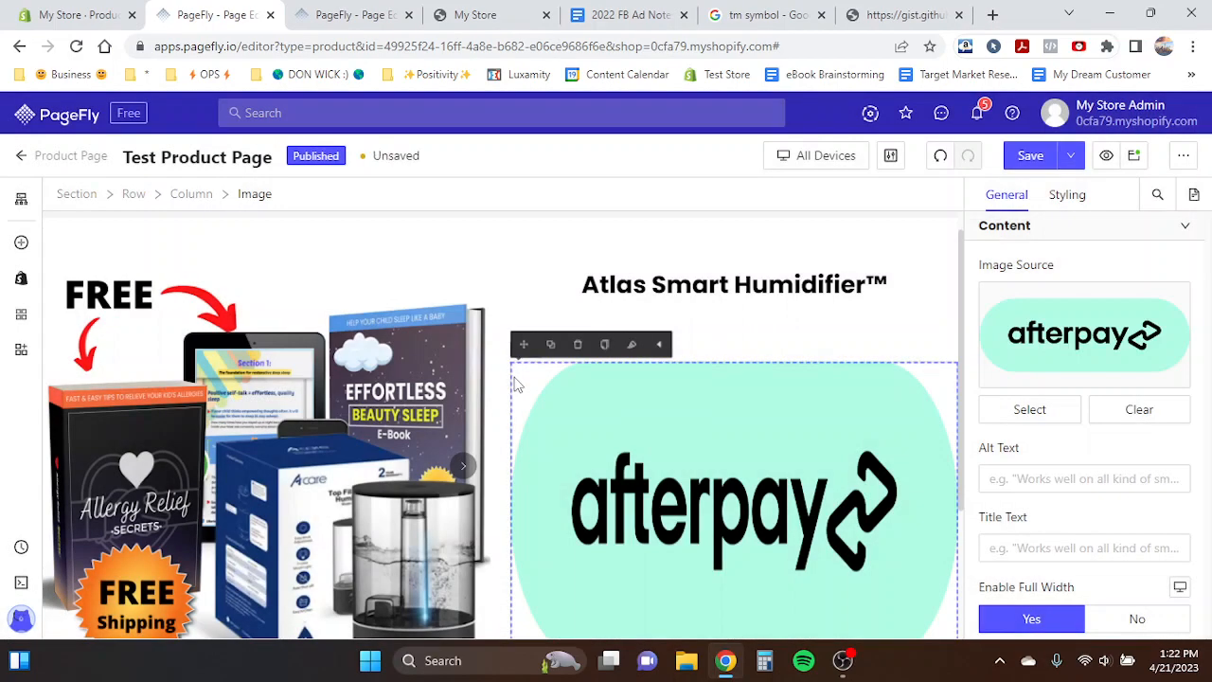
- Turn off full width for the afterpay badge image and set its image width to 100 px
scroll(742, 388, "down", 1)
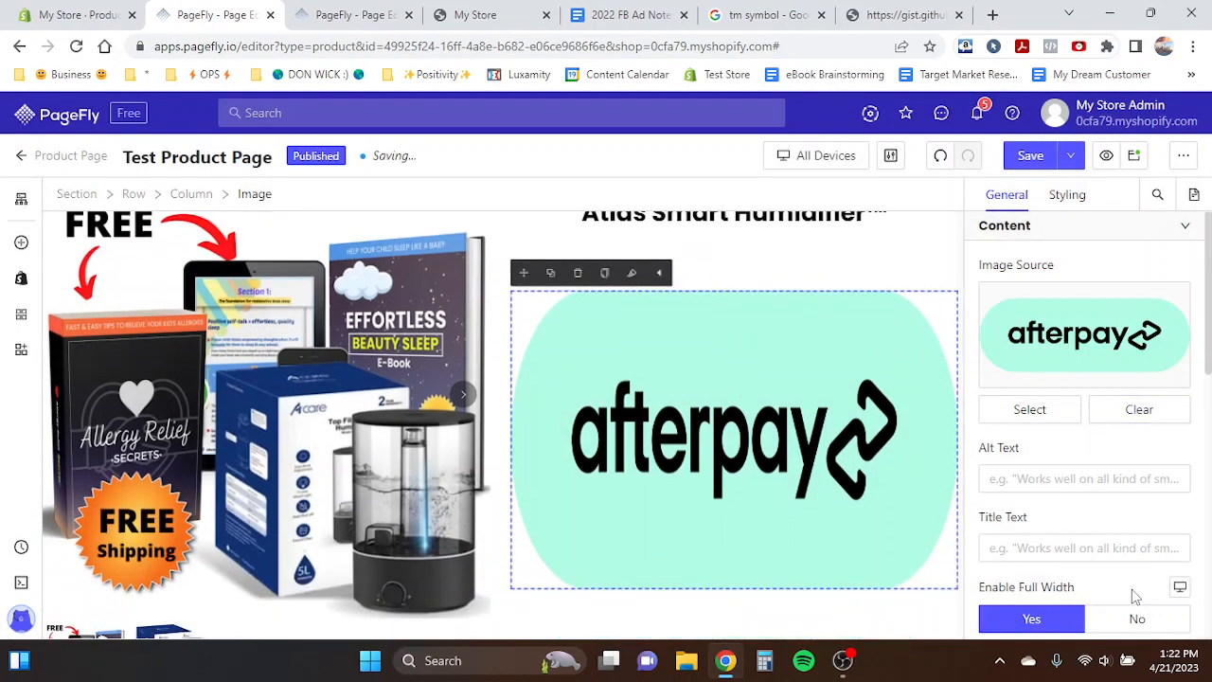
scroll(1137, 595, "down", 1)
scroll(1020, 487, "down", 1)
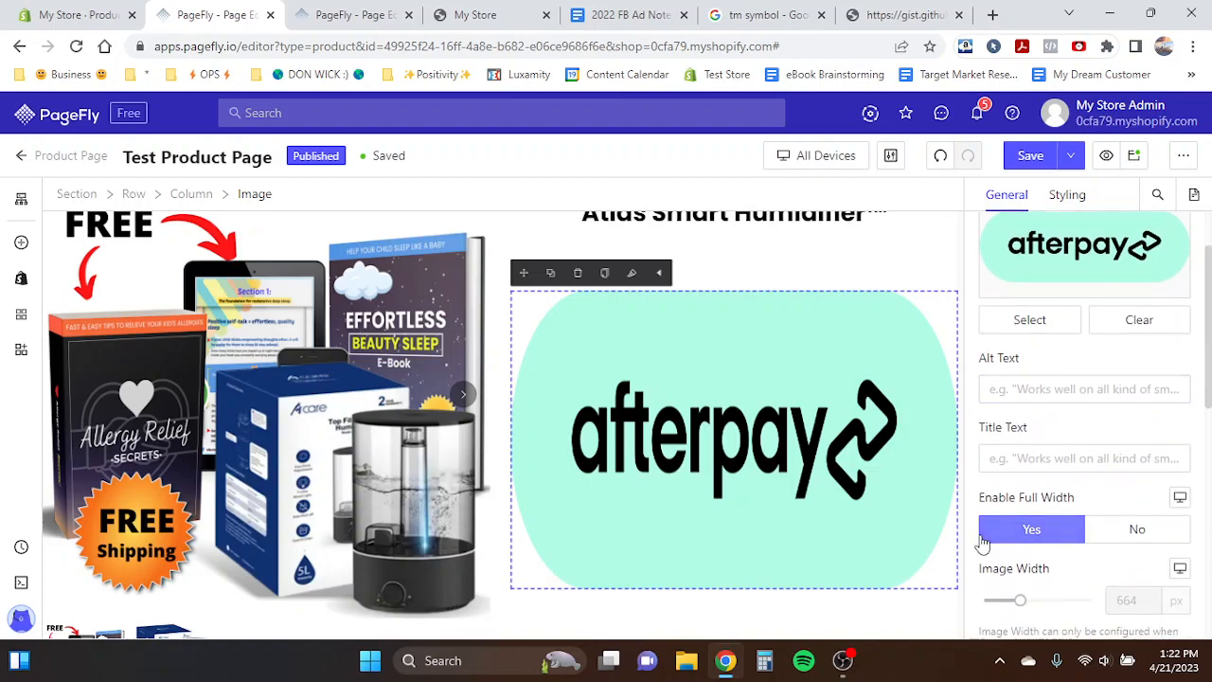
scroll(990, 512, "down", 2)
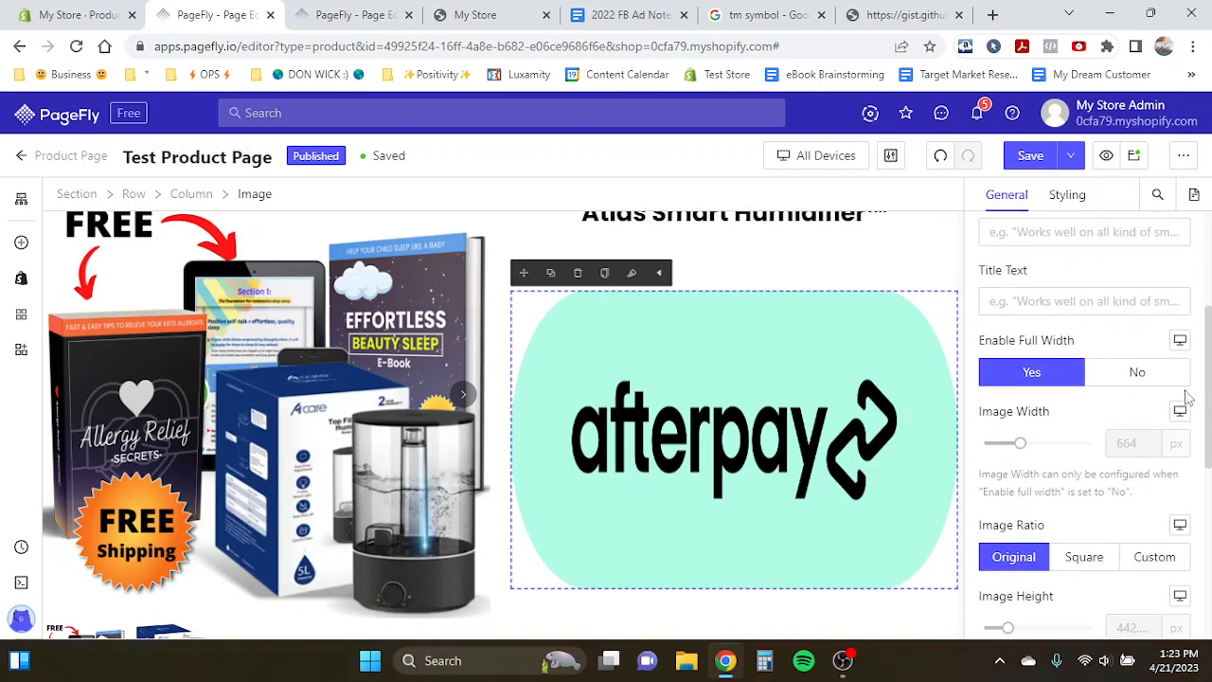
left_click(1108, 374)
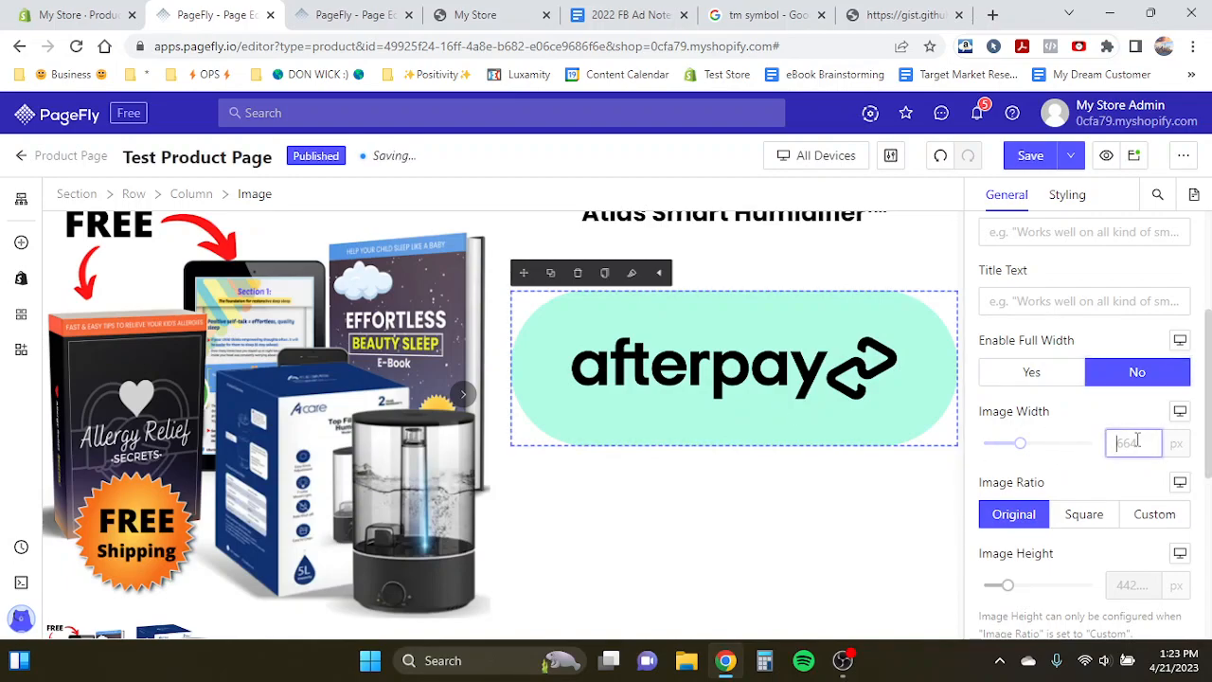
type("150")
key("BackSpace")
key("BackSpace")
key("BackSpace")
type("1")
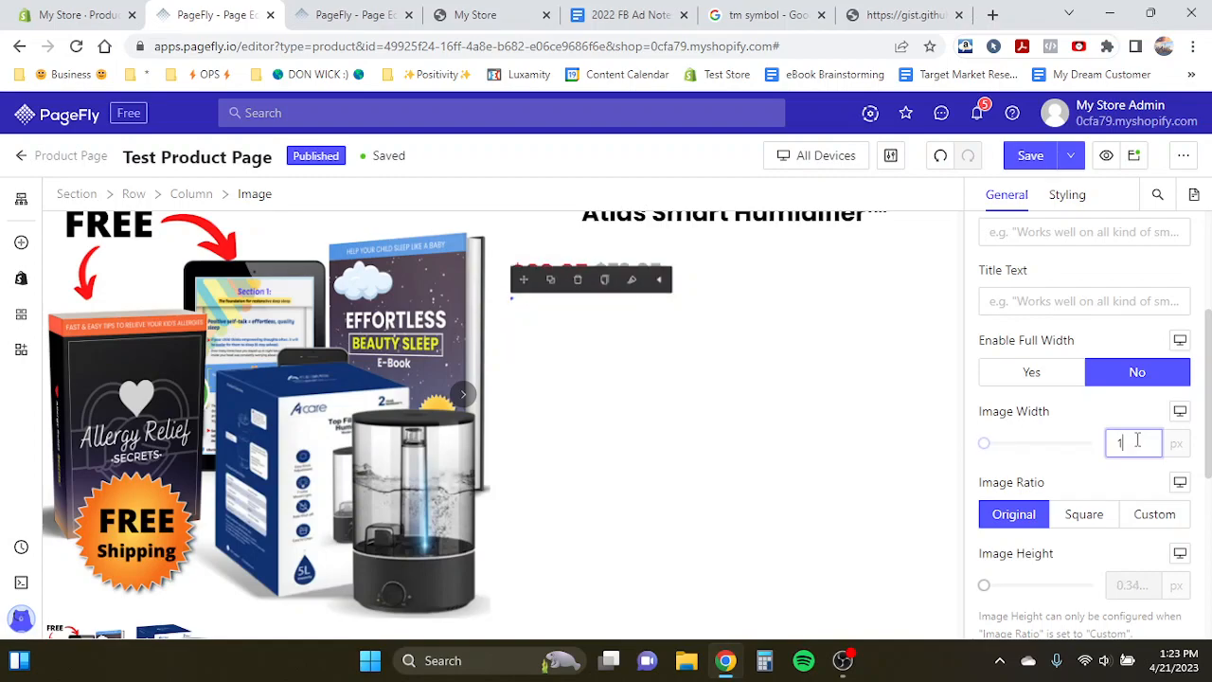
type("00")
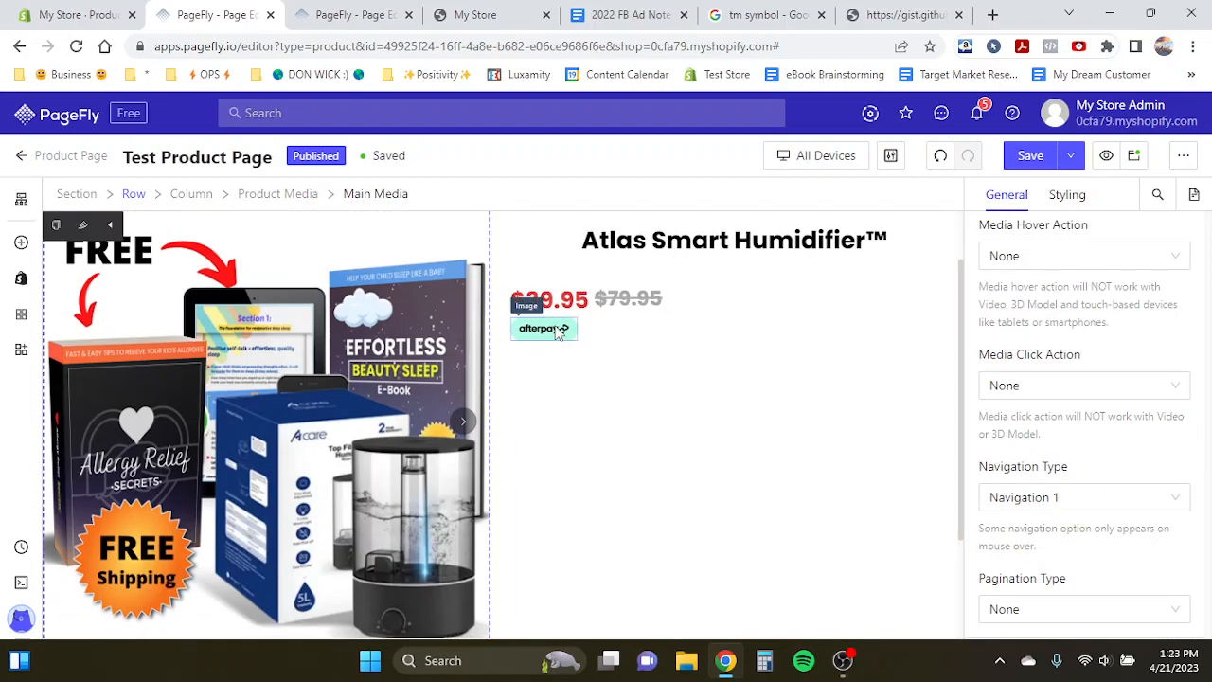
- Compare the resized afterpay badge against the one in the Product Page Template tab, then switch back to the product page
left_click(352, 14)
left_click(213, 12)
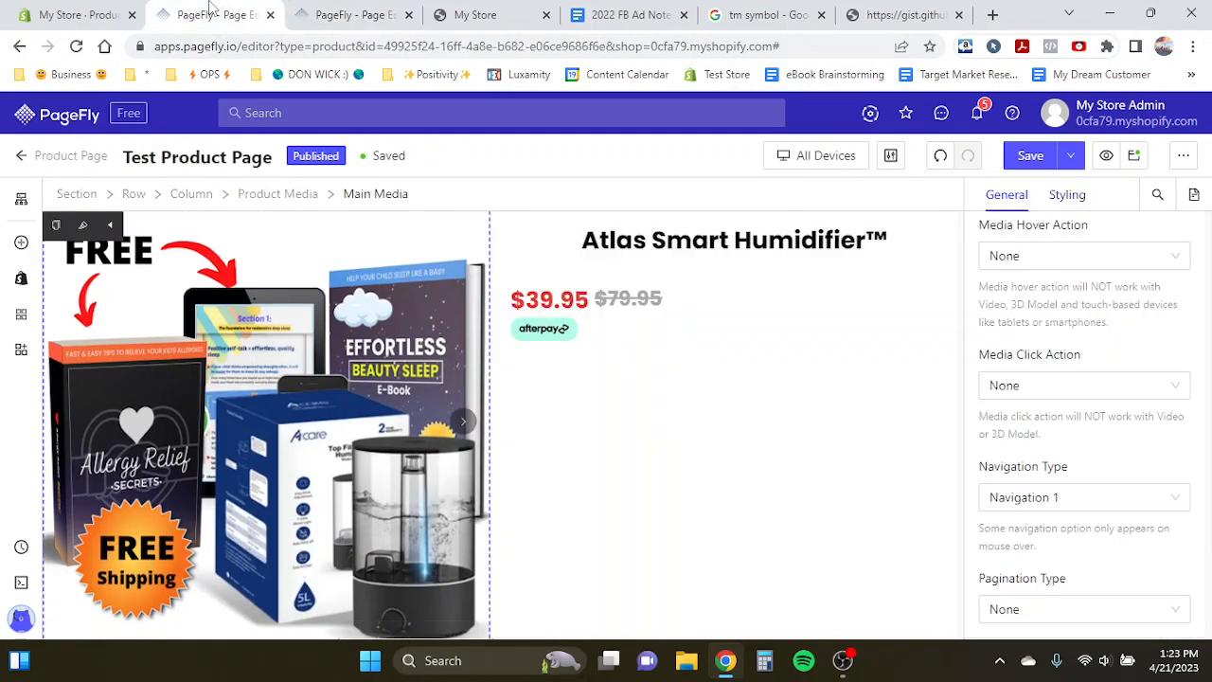
left_click(377, 11)
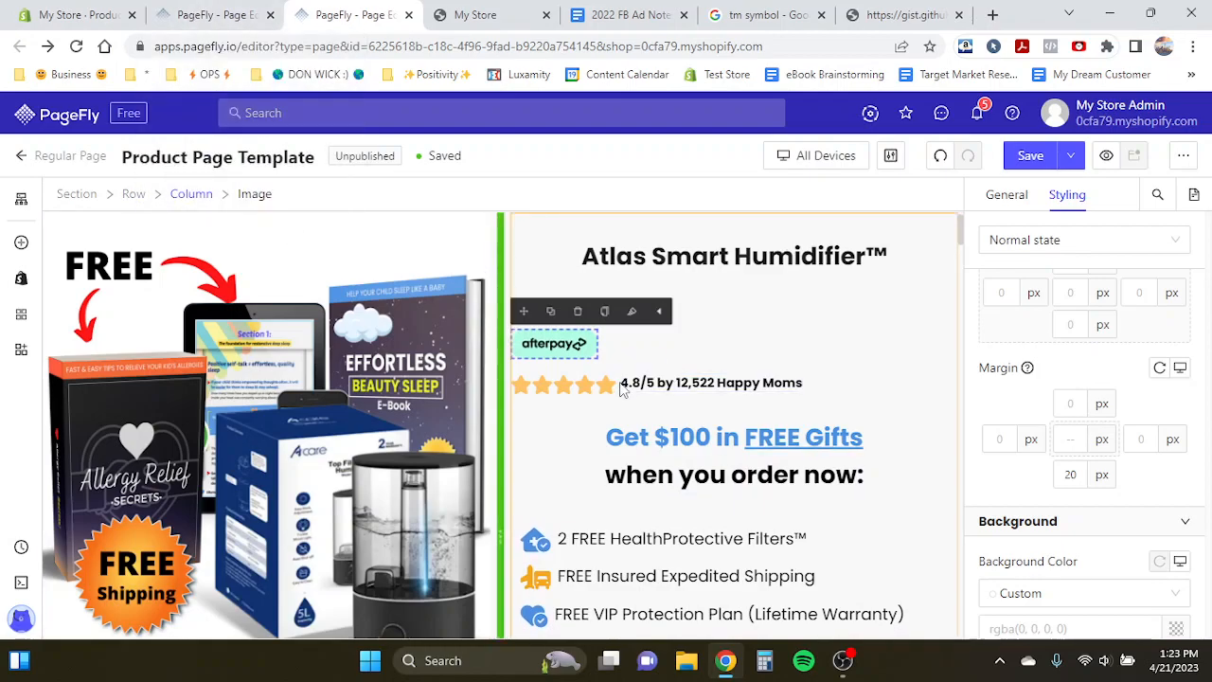
left_click(653, 384)
left_click(384, 393)
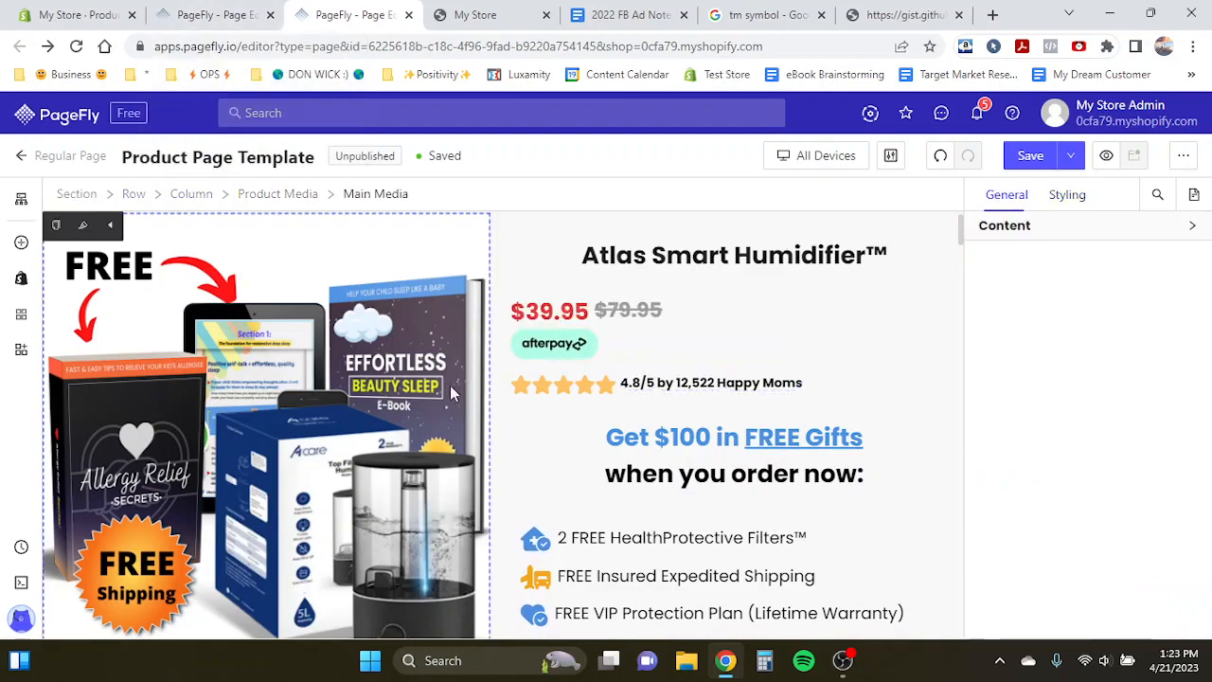
left_click(227, 14)
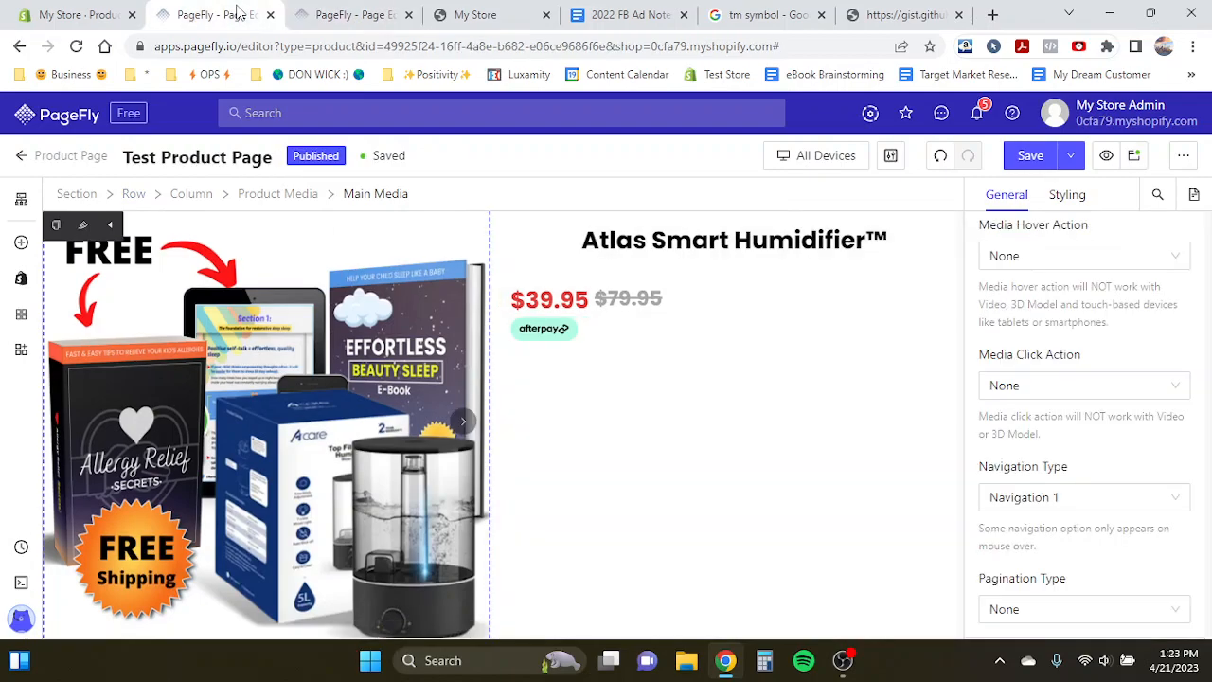
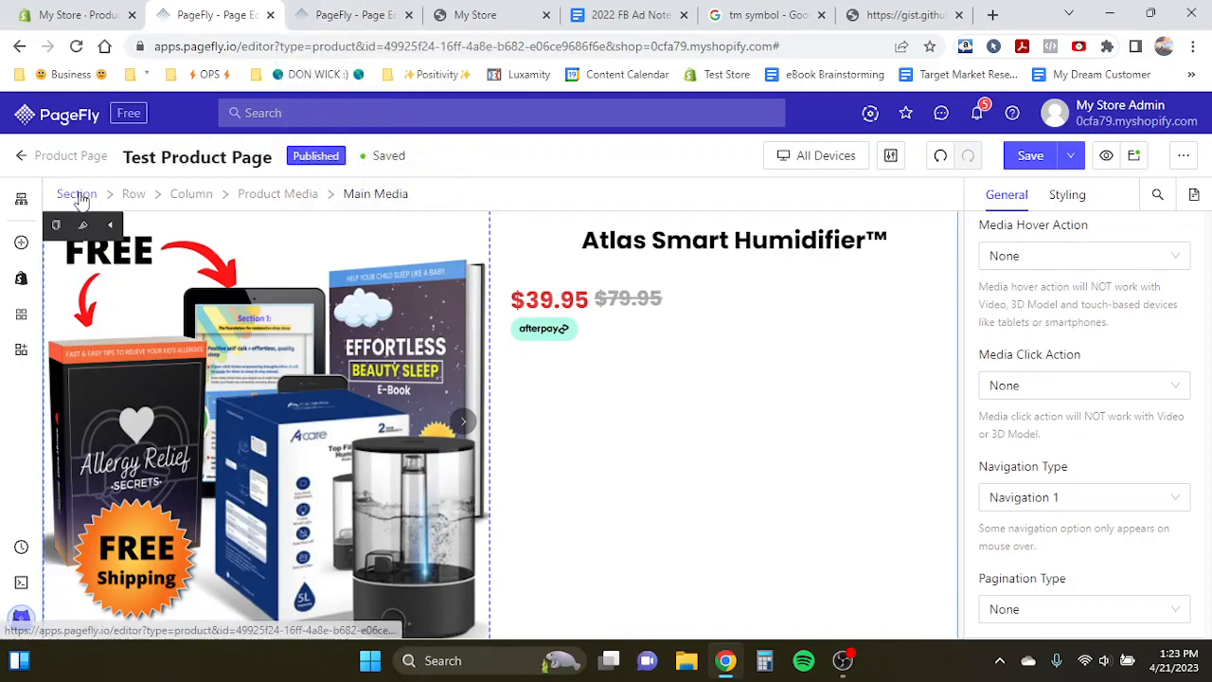
- Add an Icon element next to the afterpay badge in the product column
left_click(21, 242)
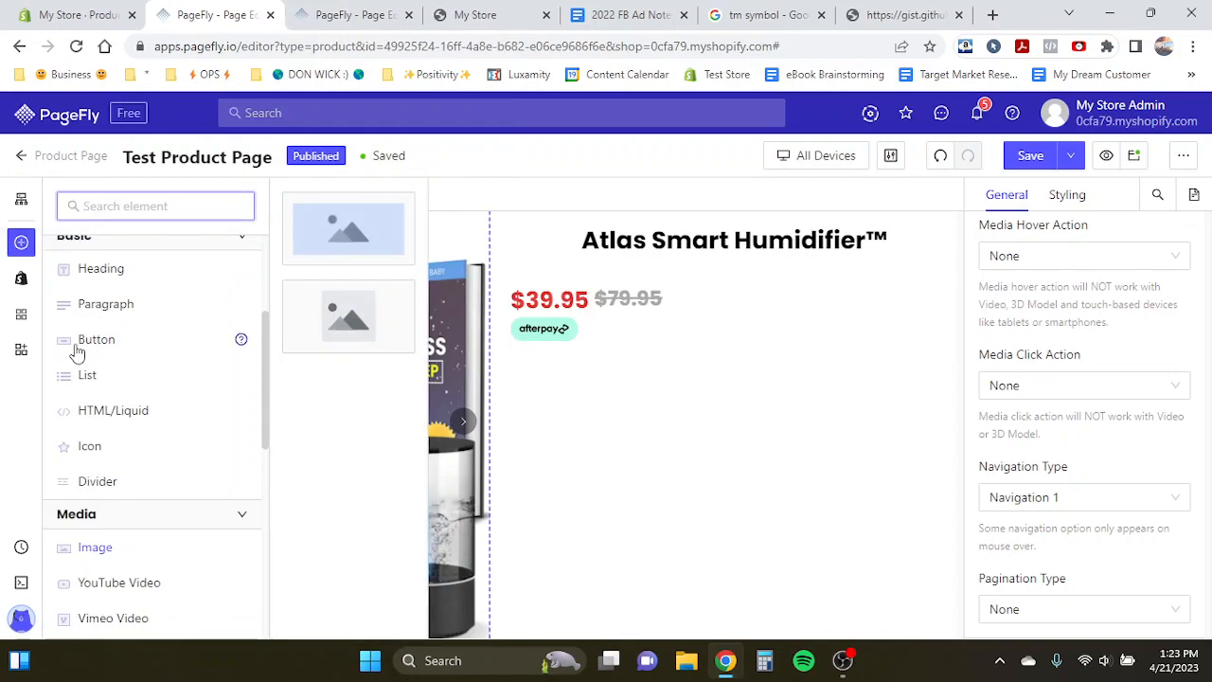
scroll(78, 352, "down", 1)
mouse_move(76, 341)
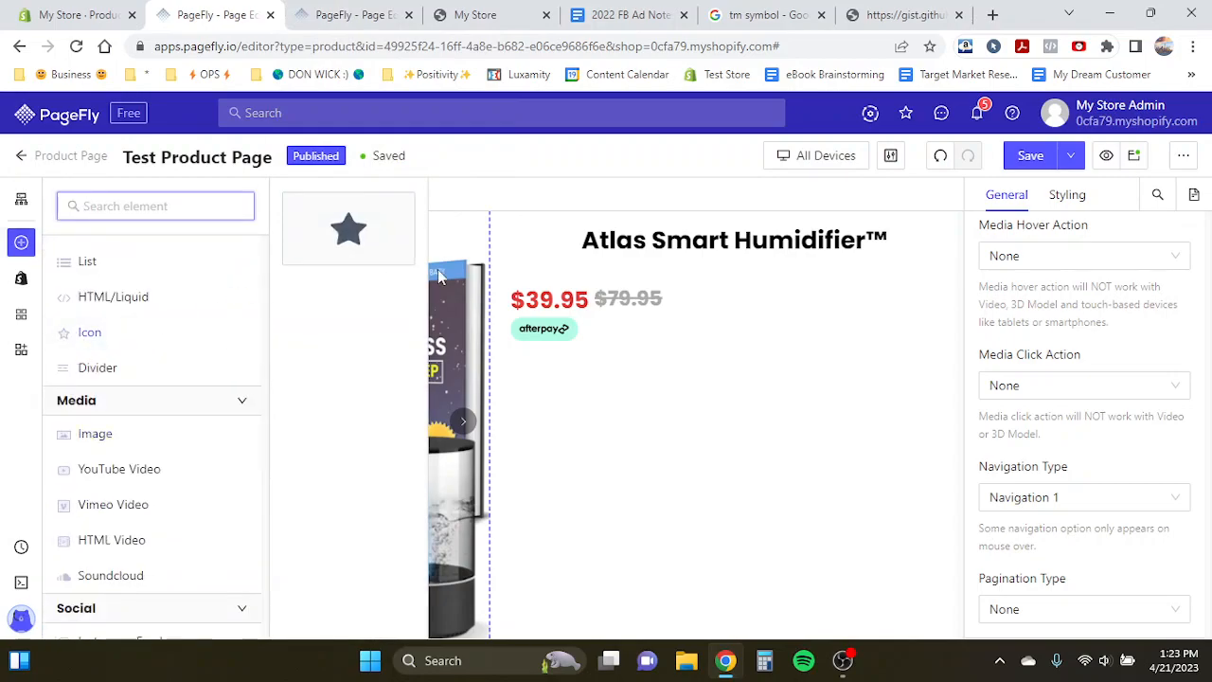
left_click_drag(379, 252, 588, 332)
left_click(22, 244)
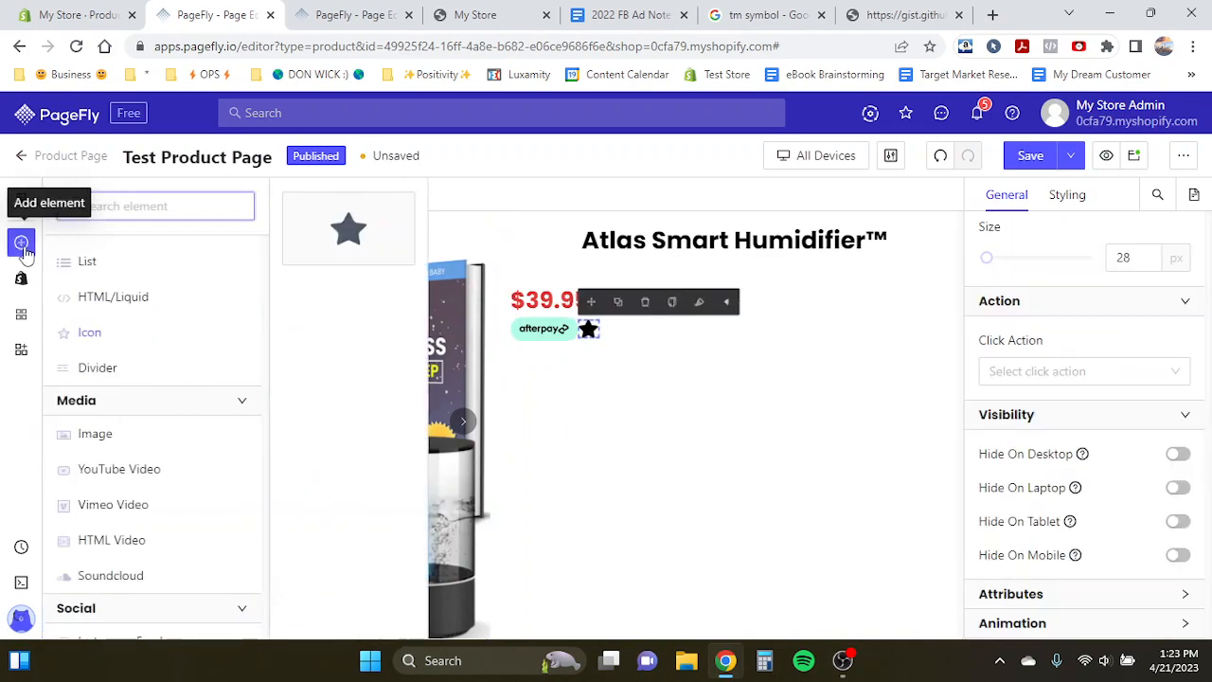
scroll(161, 382, "up", 2)
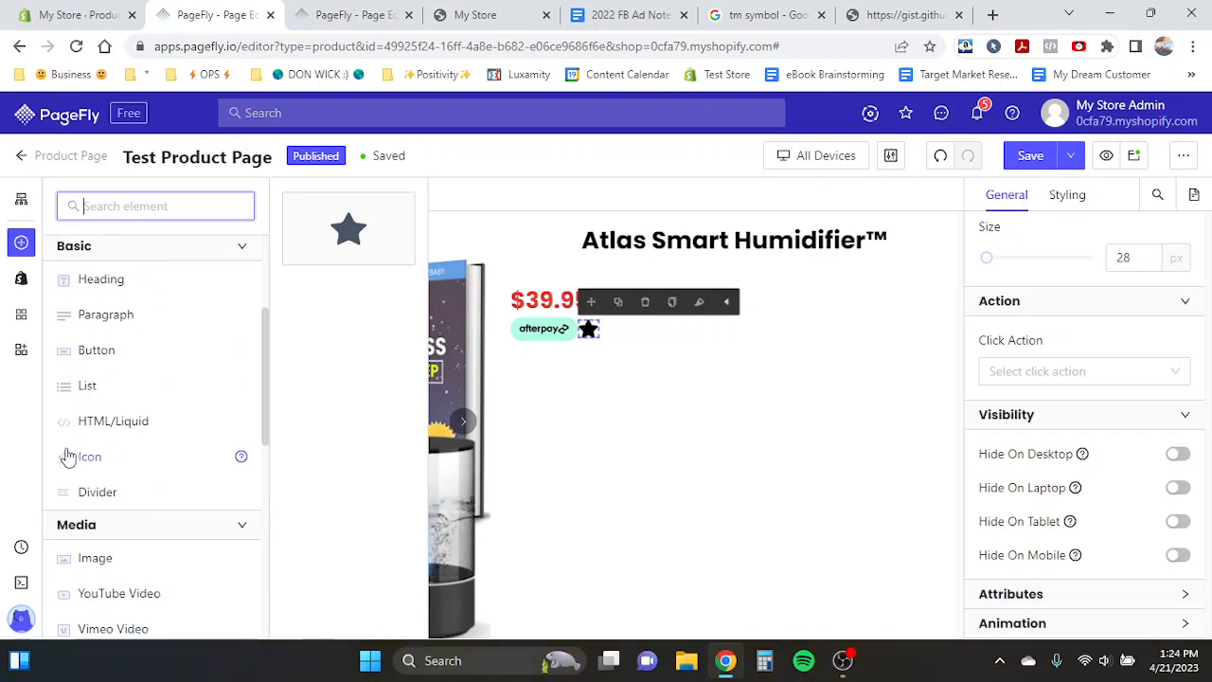
left_click_drag(358, 248, 606, 338)
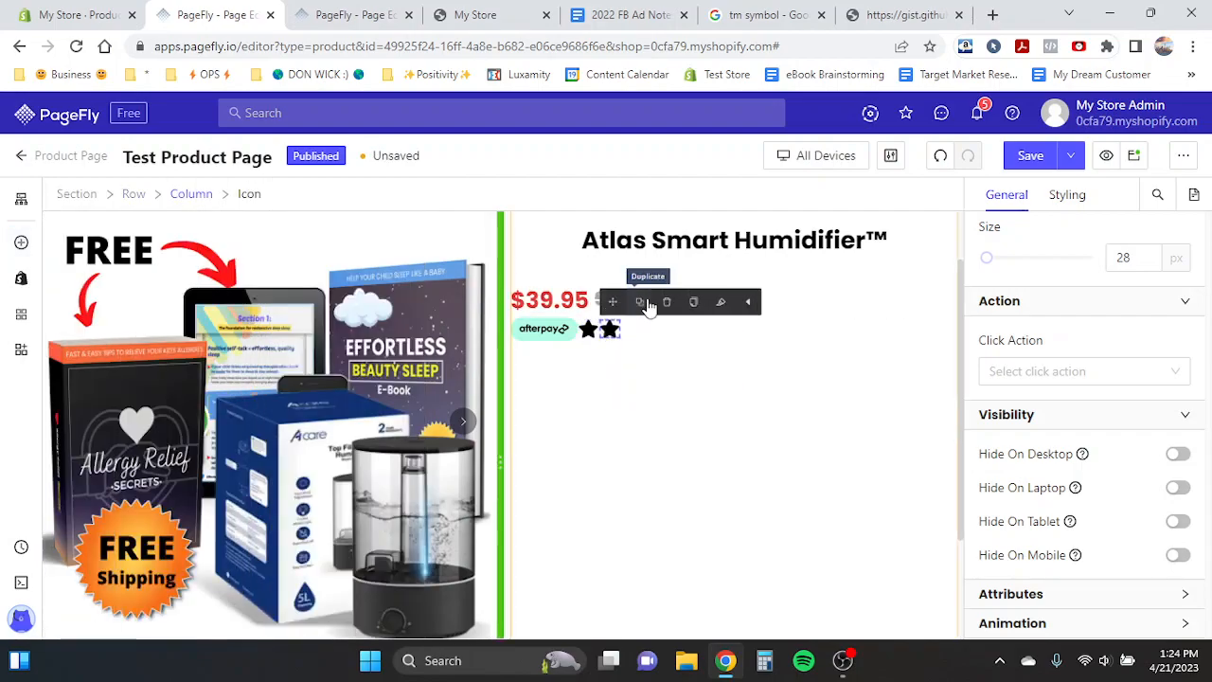
left_click(669, 302)
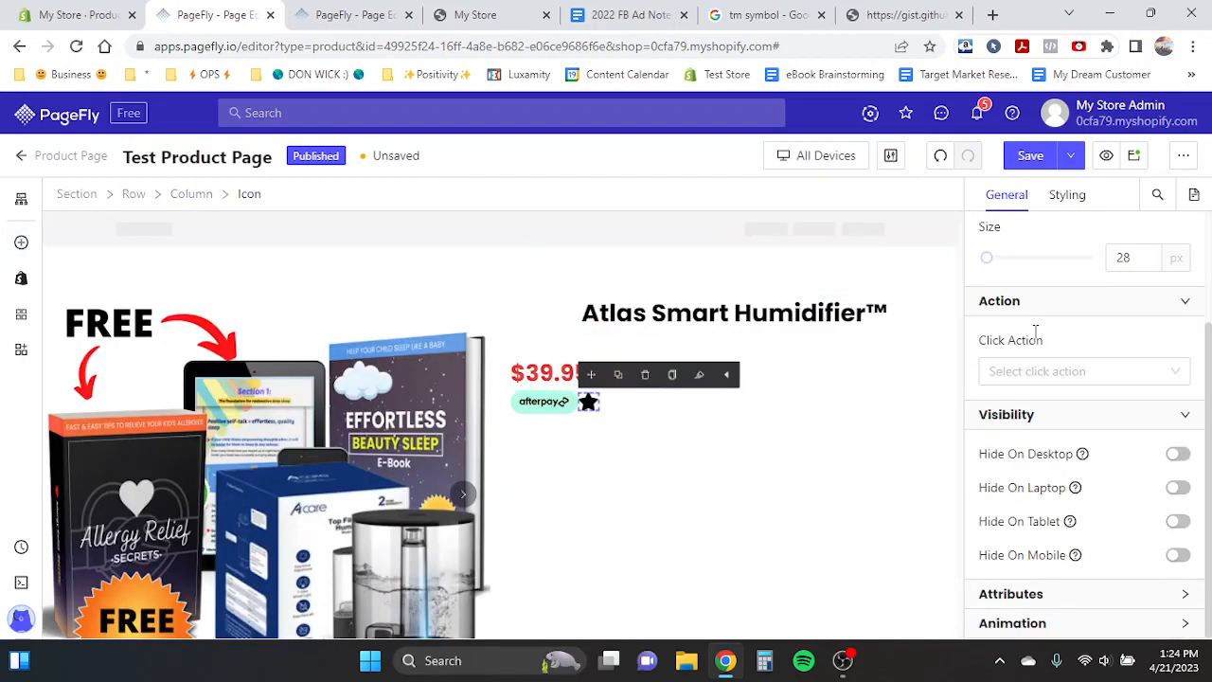
- Copy the star color ffc266 from the brand colors document and apply it as the star icon's content color
scroll(1035, 331, "up", 2)
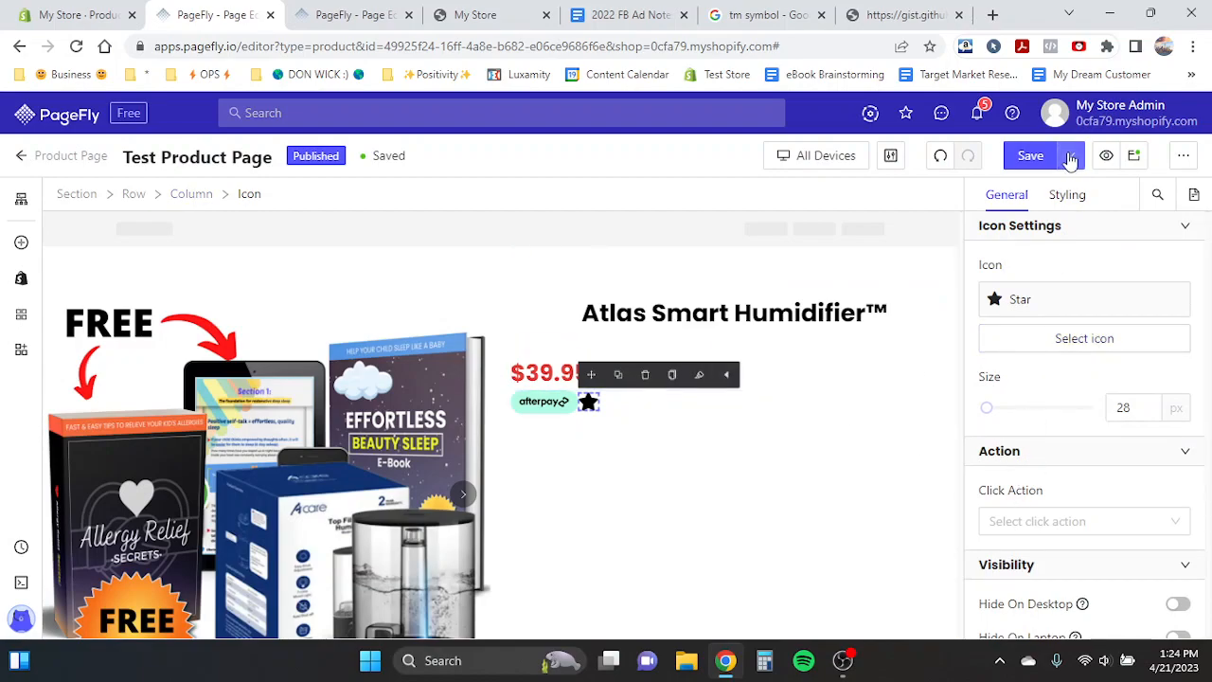
left_click(1071, 195)
scroll(1061, 319, "down", 1)
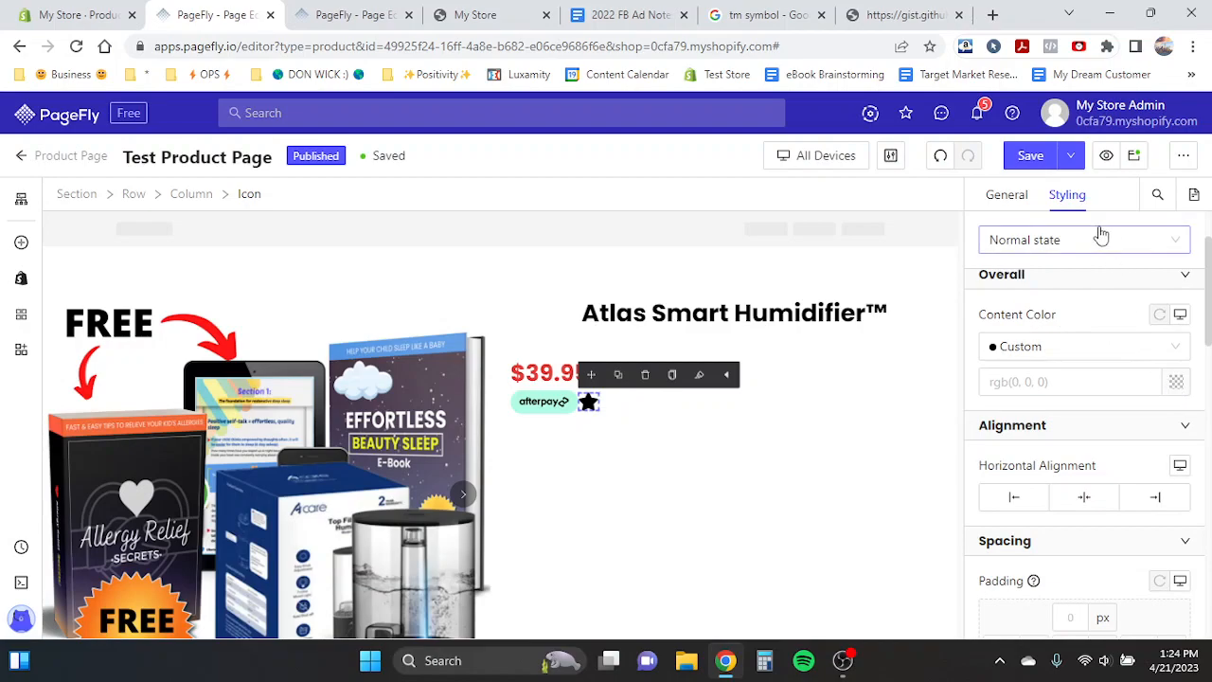
left_click(1176, 383)
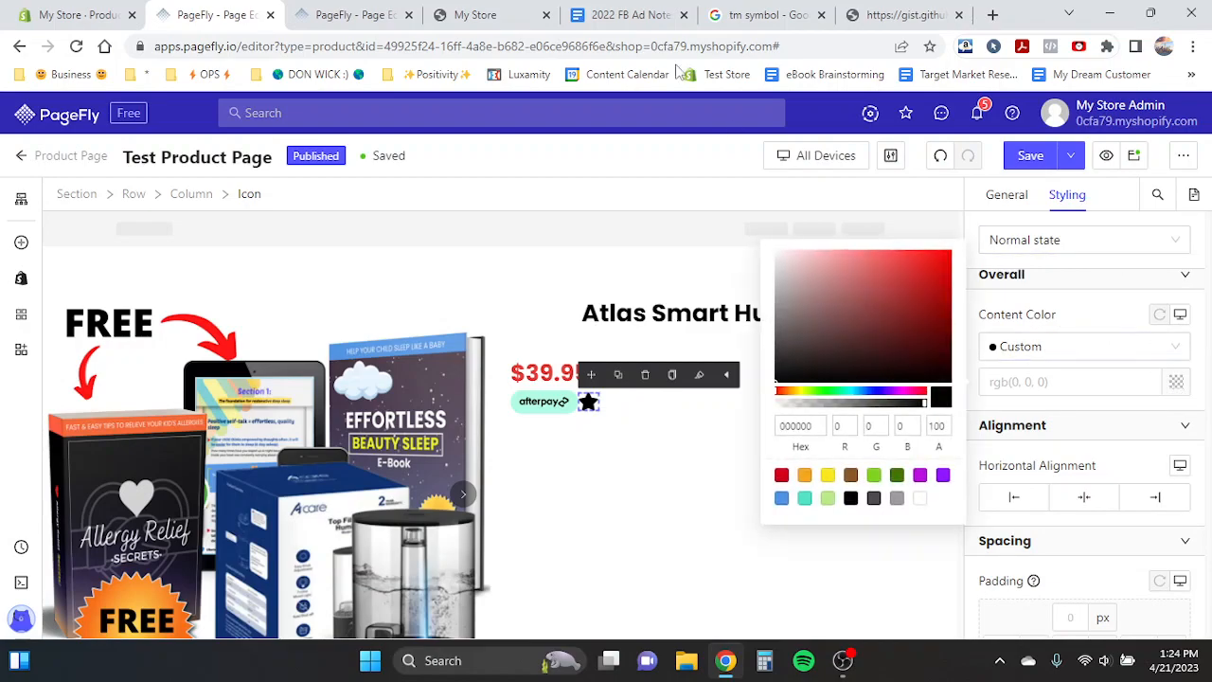
left_click(574, 11)
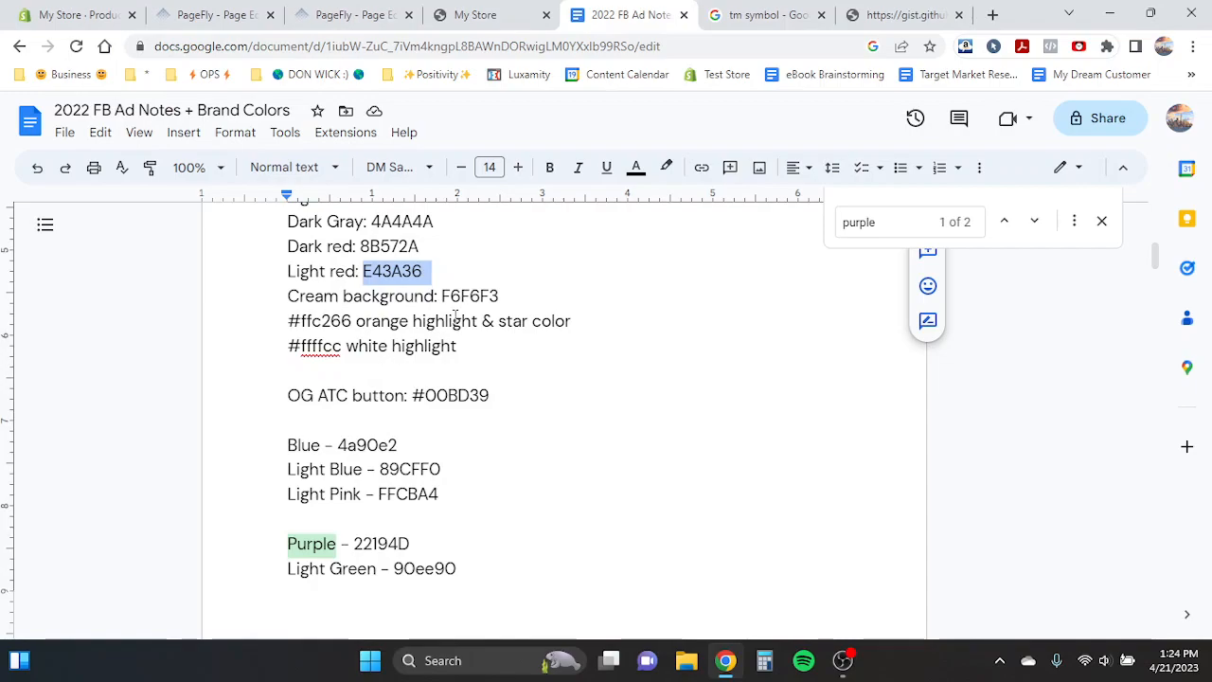
double_click(329, 323)
key("ctrl+c")
left_click(325, 11)
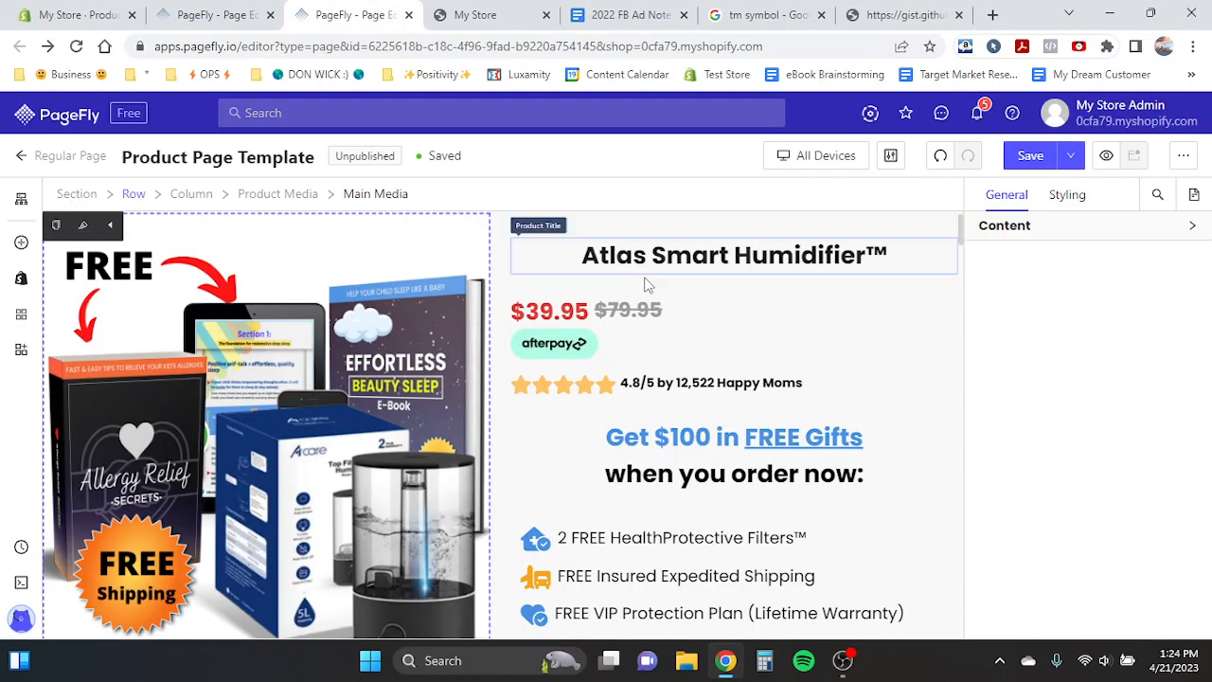
left_click(237, 13)
left_click(796, 425)
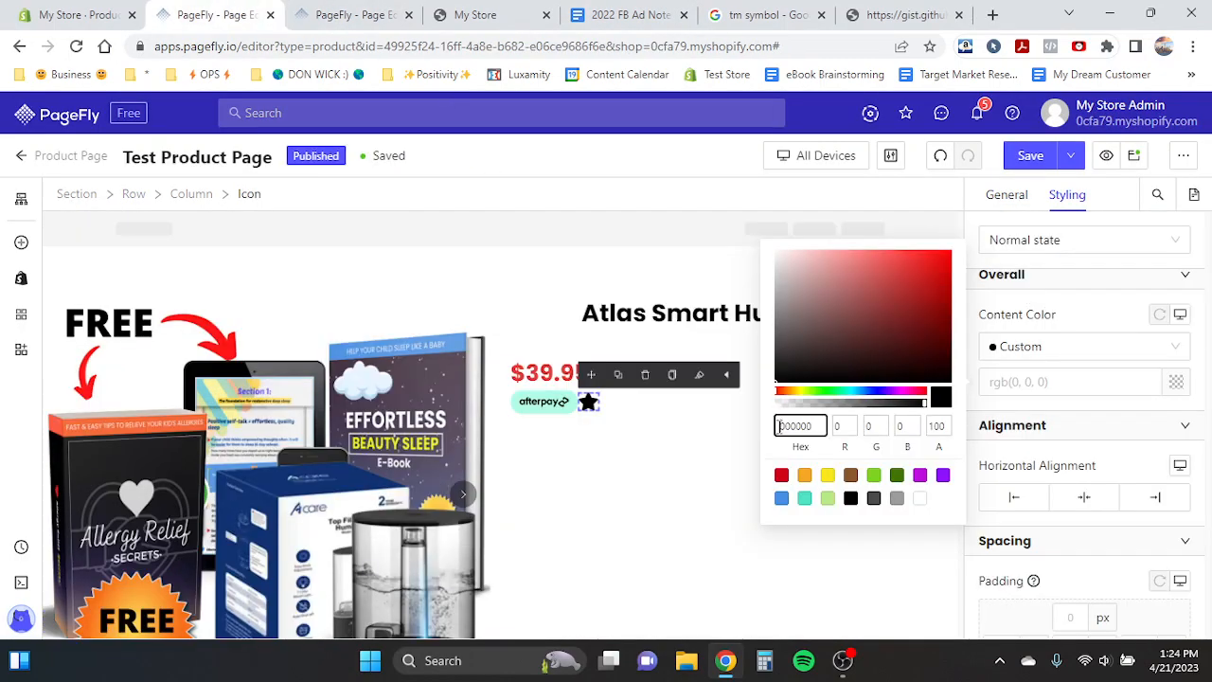
key("ctrl+v")
left_click(579, 413)
left_click(589, 405)
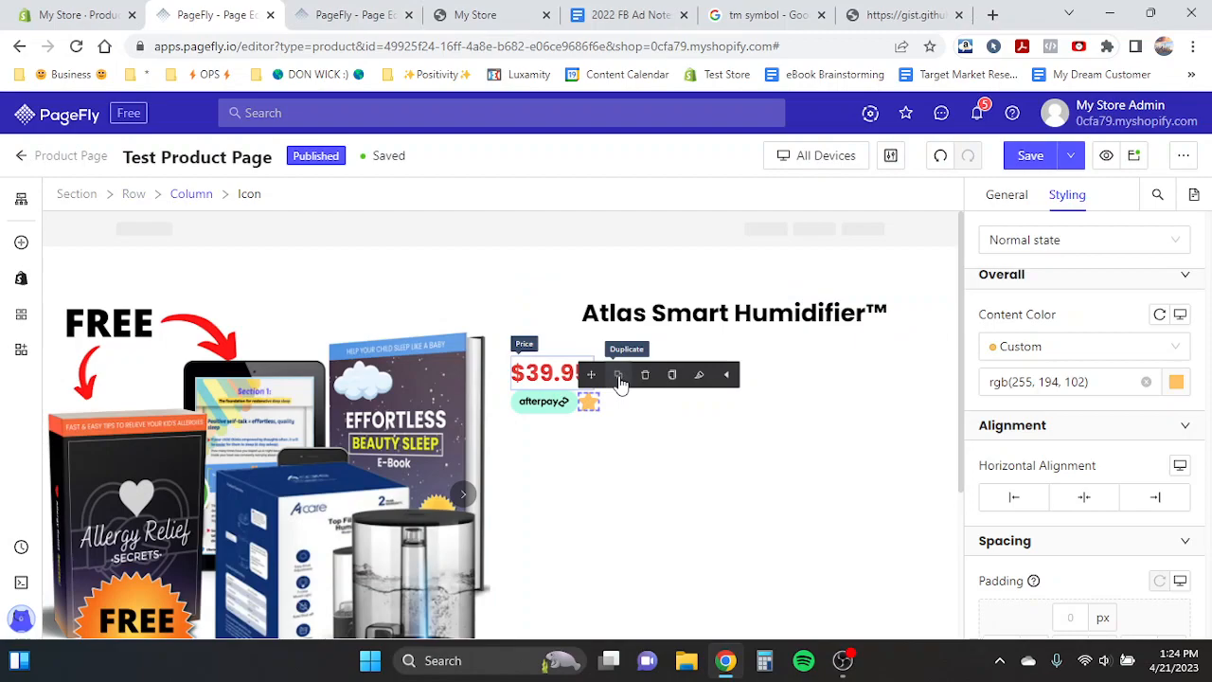
- Switch to the mobile view and set the star icon's size to 24 px
left_click(826, 157)
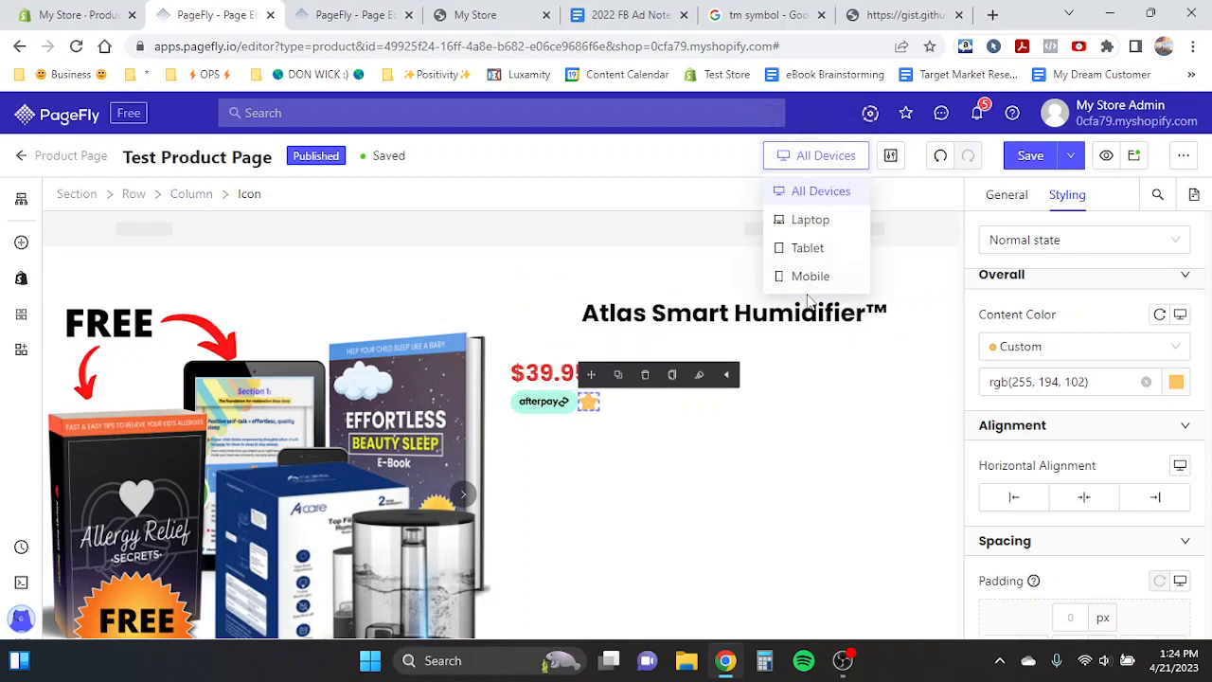
left_click(813, 277)
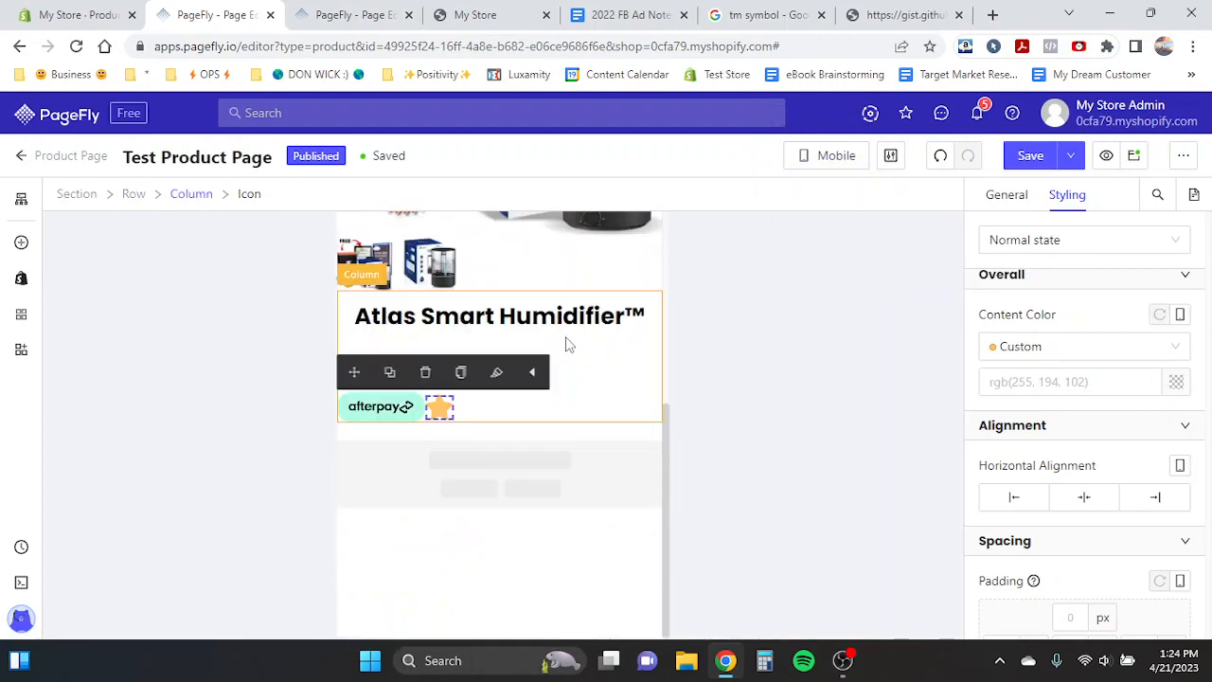
left_click(1023, 240)
left_click(1002, 195)
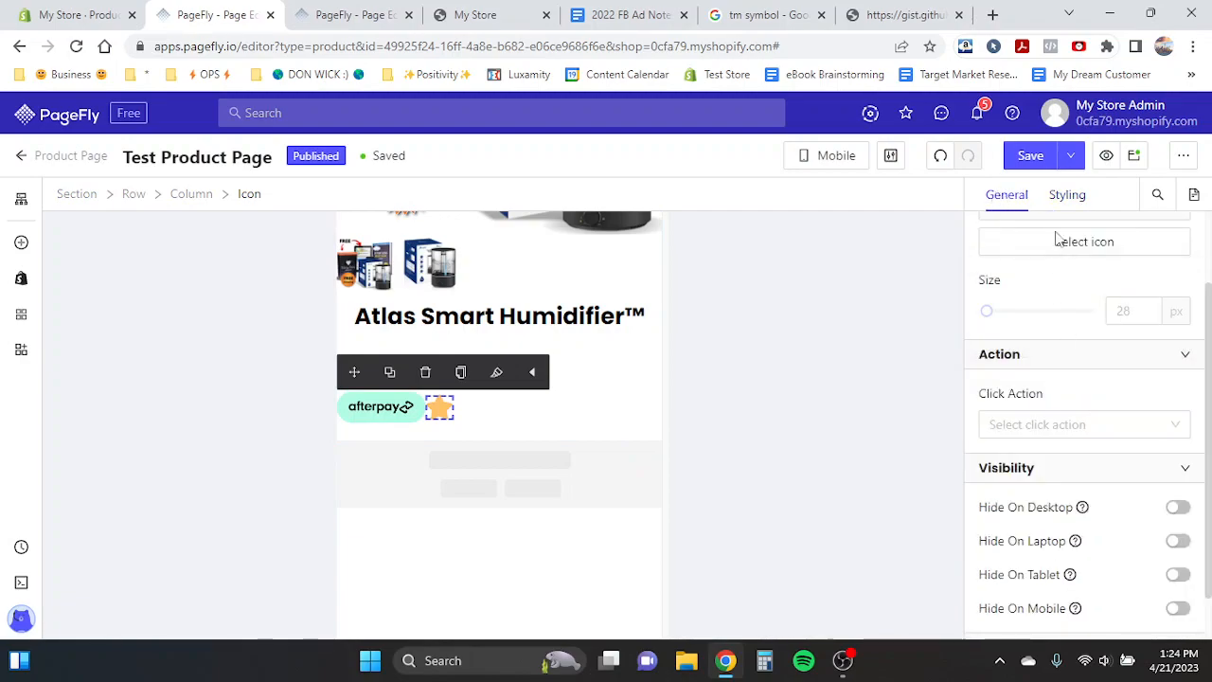
scroll(1042, 282, "up", 1)
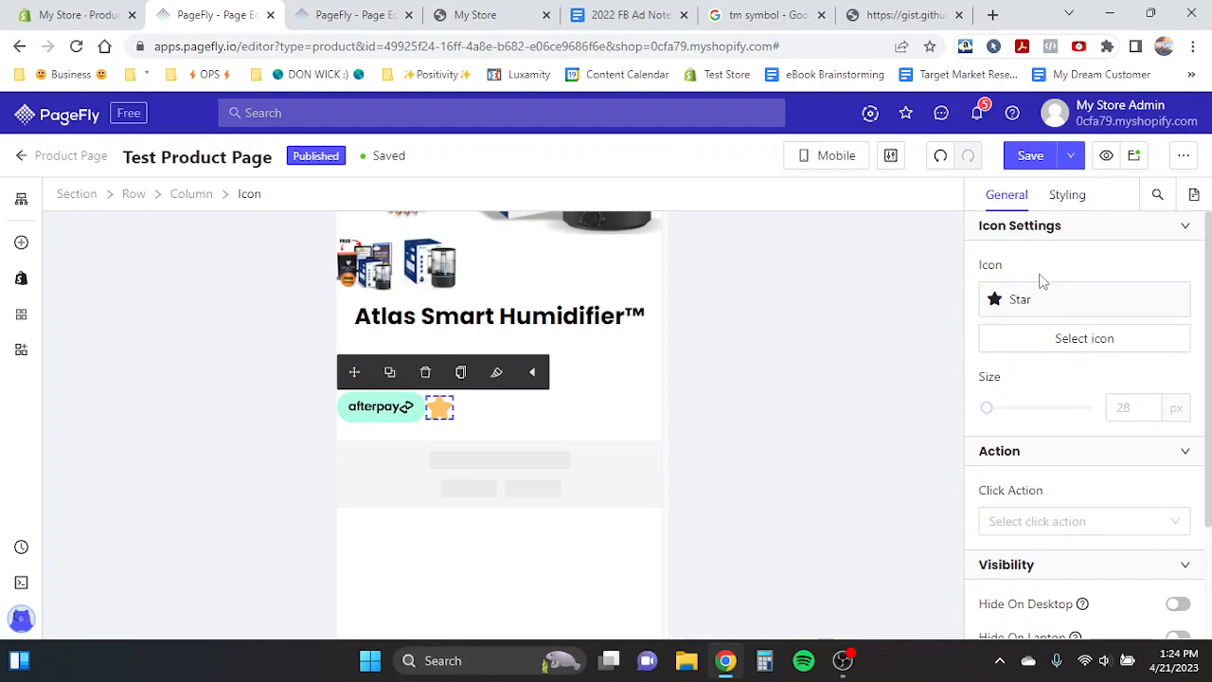
left_click(1128, 409)
type("24")
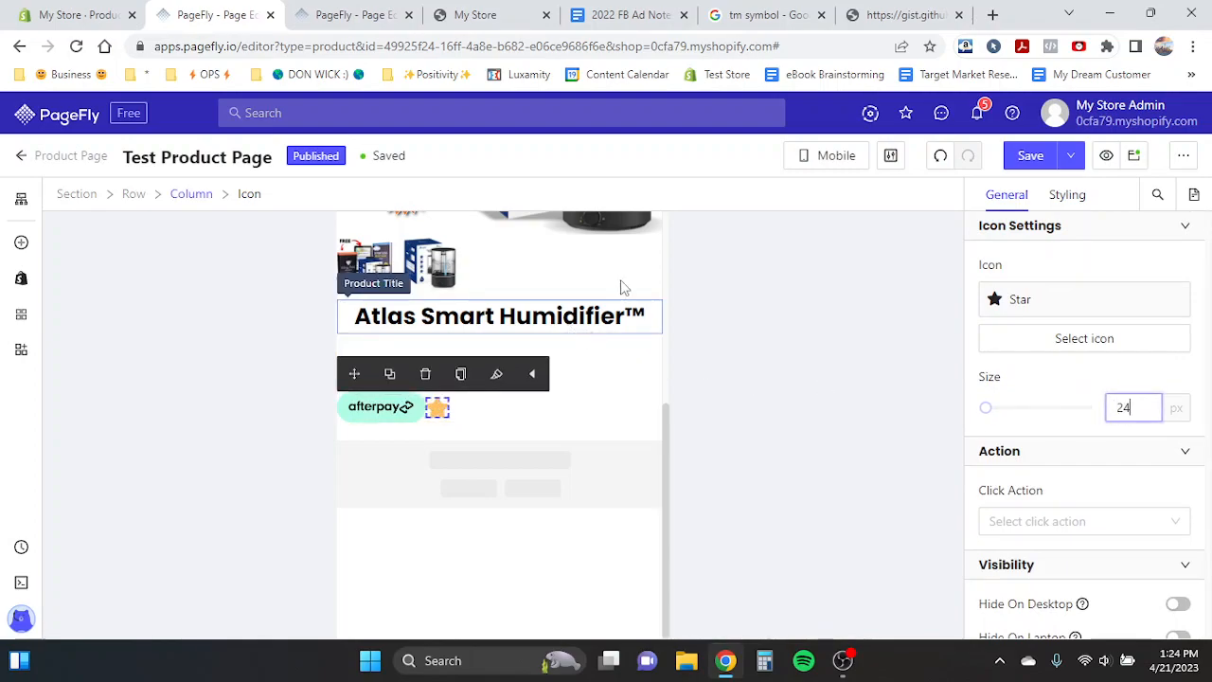
- Check the star icon in the laptop and all-devices views
left_click(813, 163)
left_click(831, 194)
left_click(832, 163)
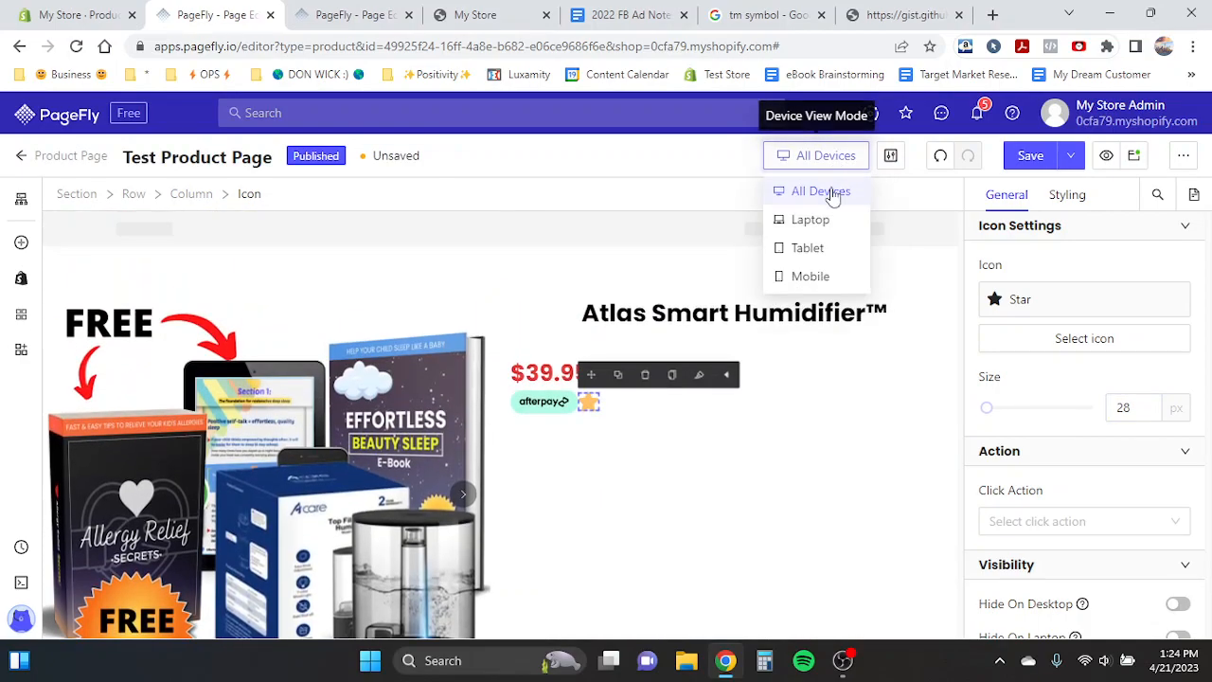
left_click(826, 220)
left_click(821, 166)
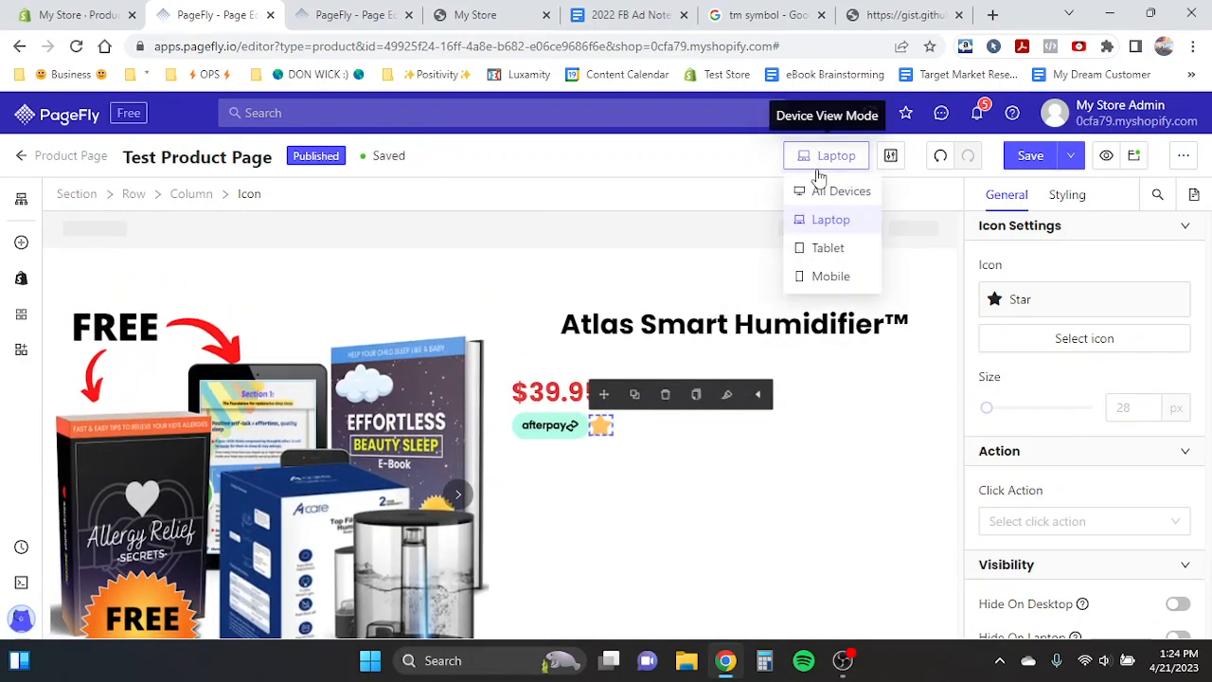
left_click(834, 193)
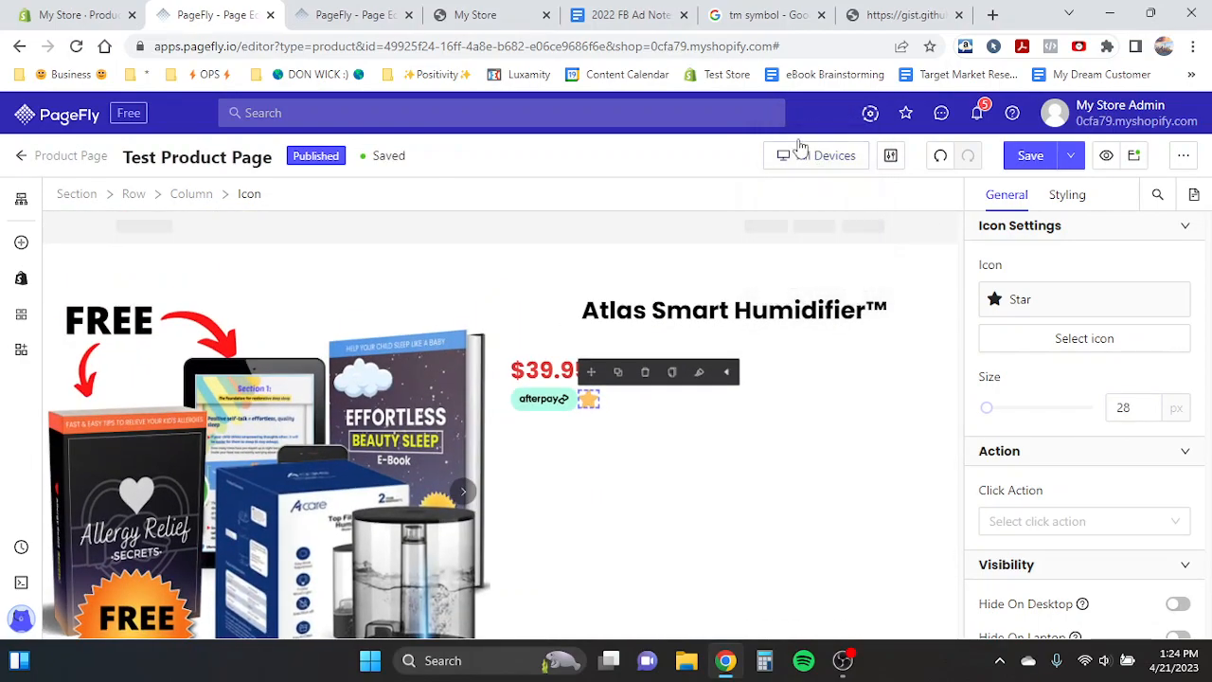
left_click(812, 162)
left_click(812, 163)
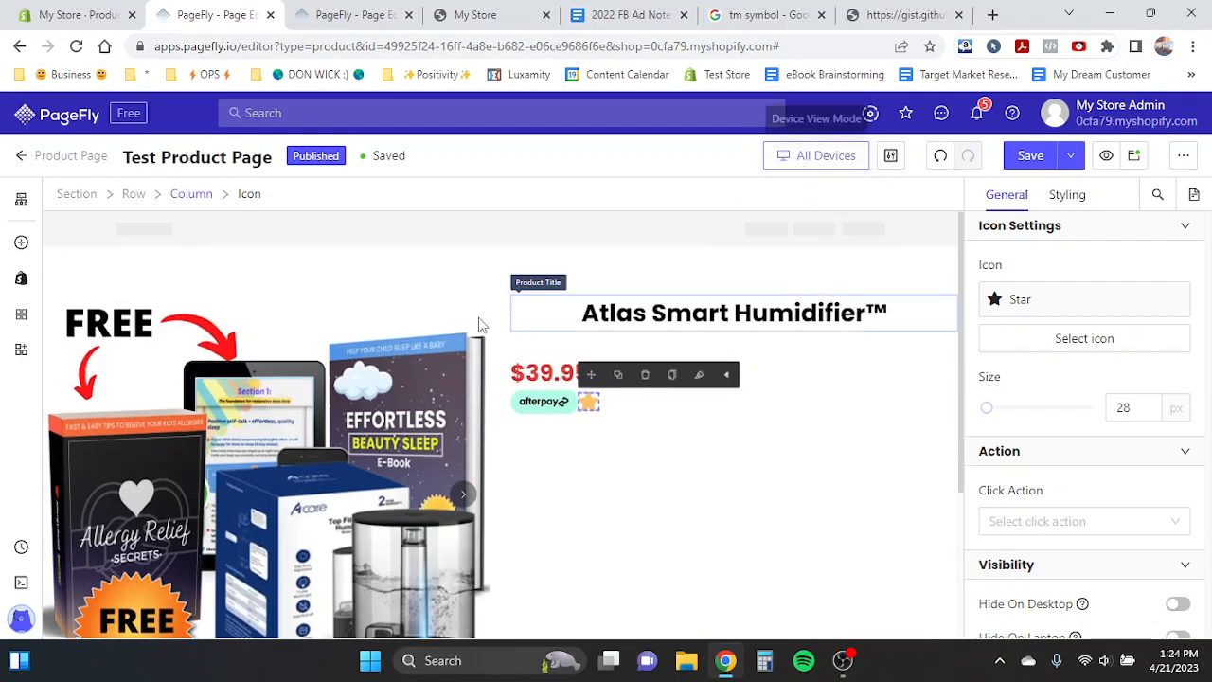
- Review the template's preview page in the store tab, then return to the editor
key("ctrl+Tab")
scroll(488, 343, "down", 2)
scroll(265, 312, "up", 2)
left_click(453, 13)
scroll(597, 406, "down", 2)
scroll(758, 379, "up", 2)
scroll(885, 341, "down", 4)
scroll(885, 341, "up", 4)
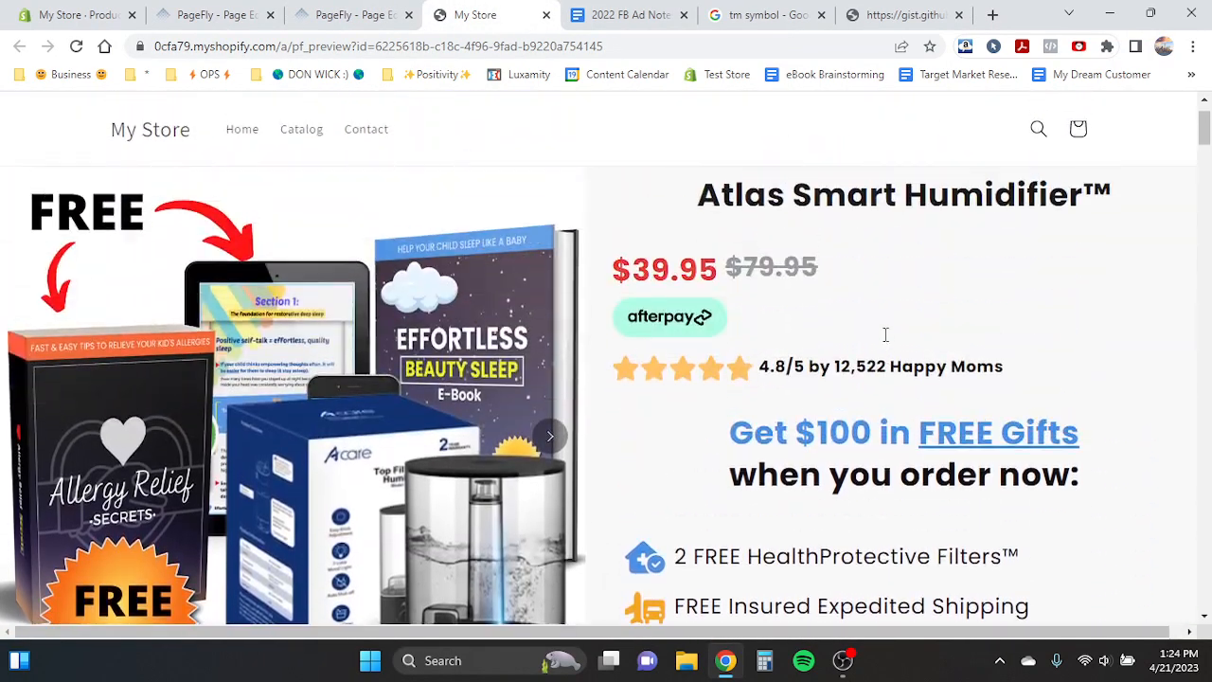
left_click(213, 13)
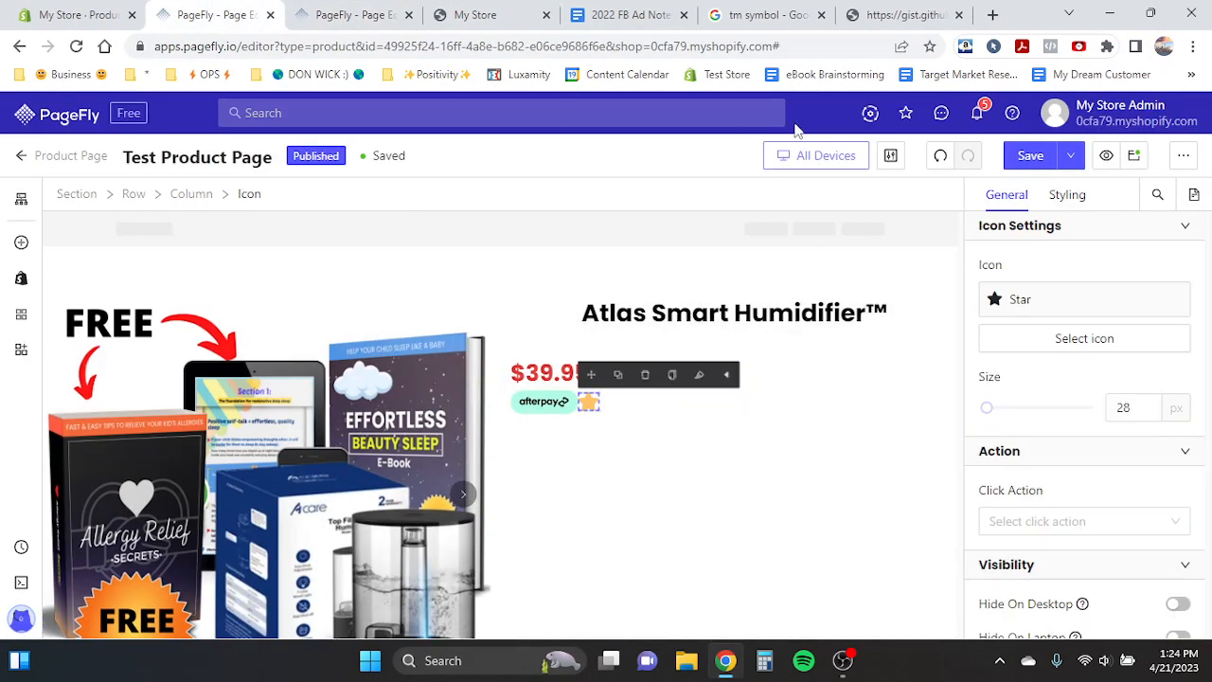
- Compare the afterpay badge and star icon with the layout in the Product Page Template tab
left_click(843, 155)
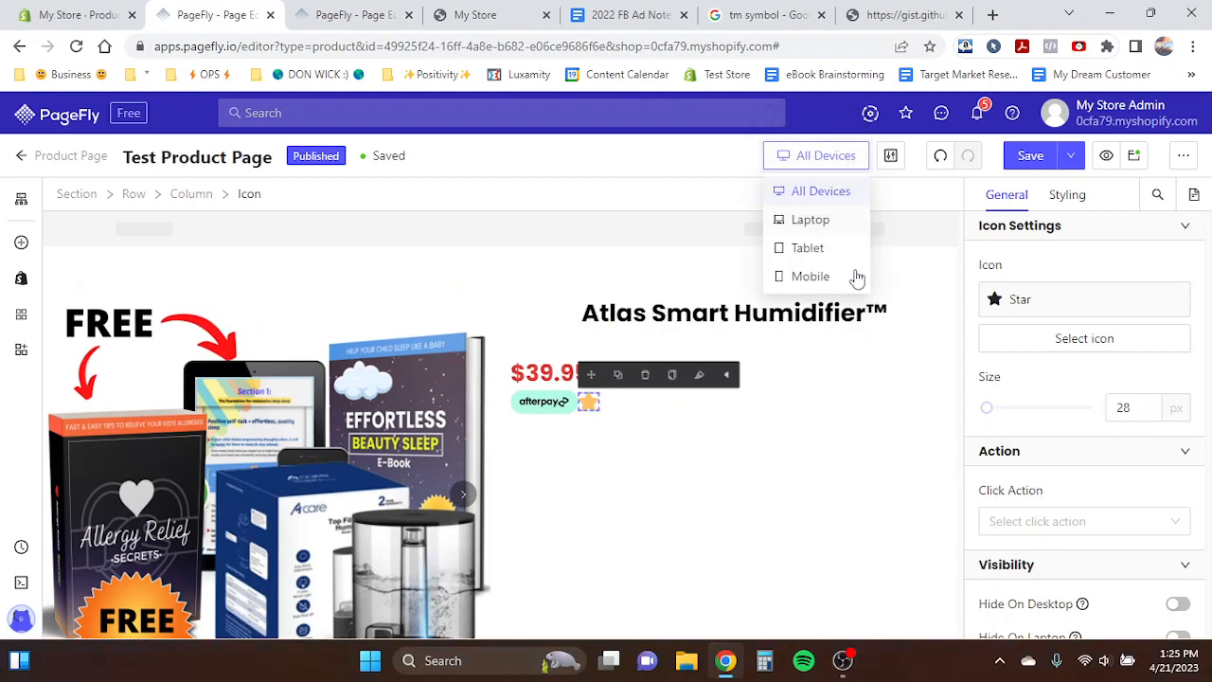
left_click(833, 164)
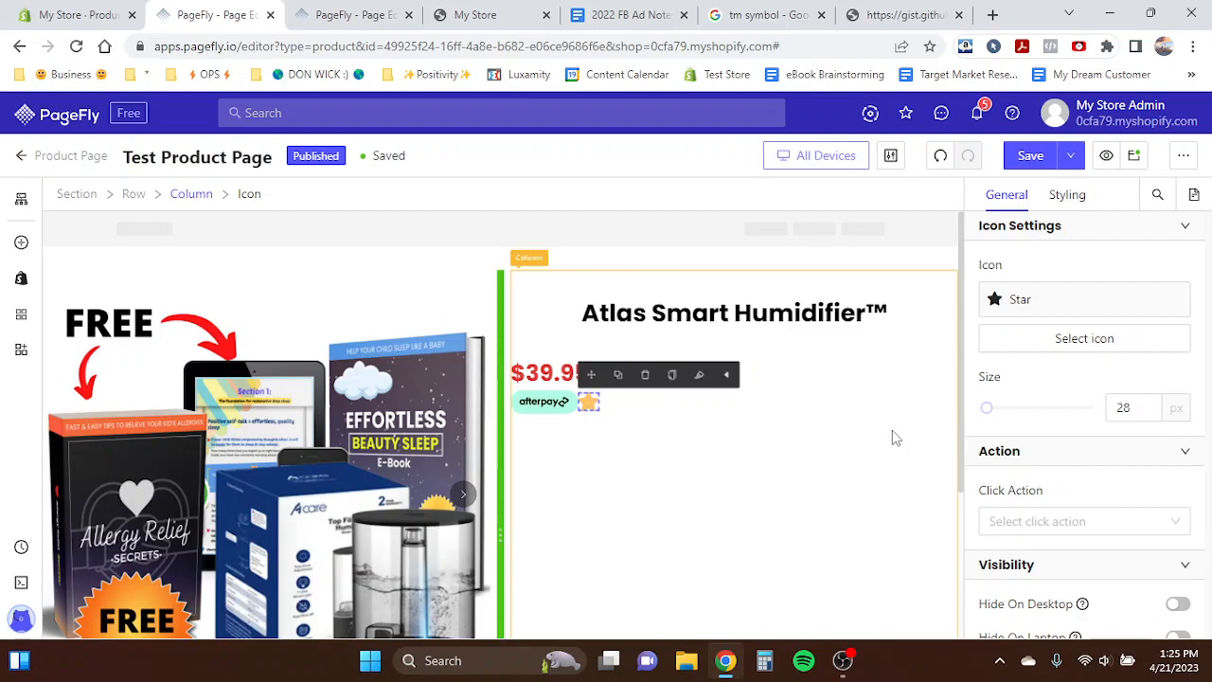
left_click(564, 402)
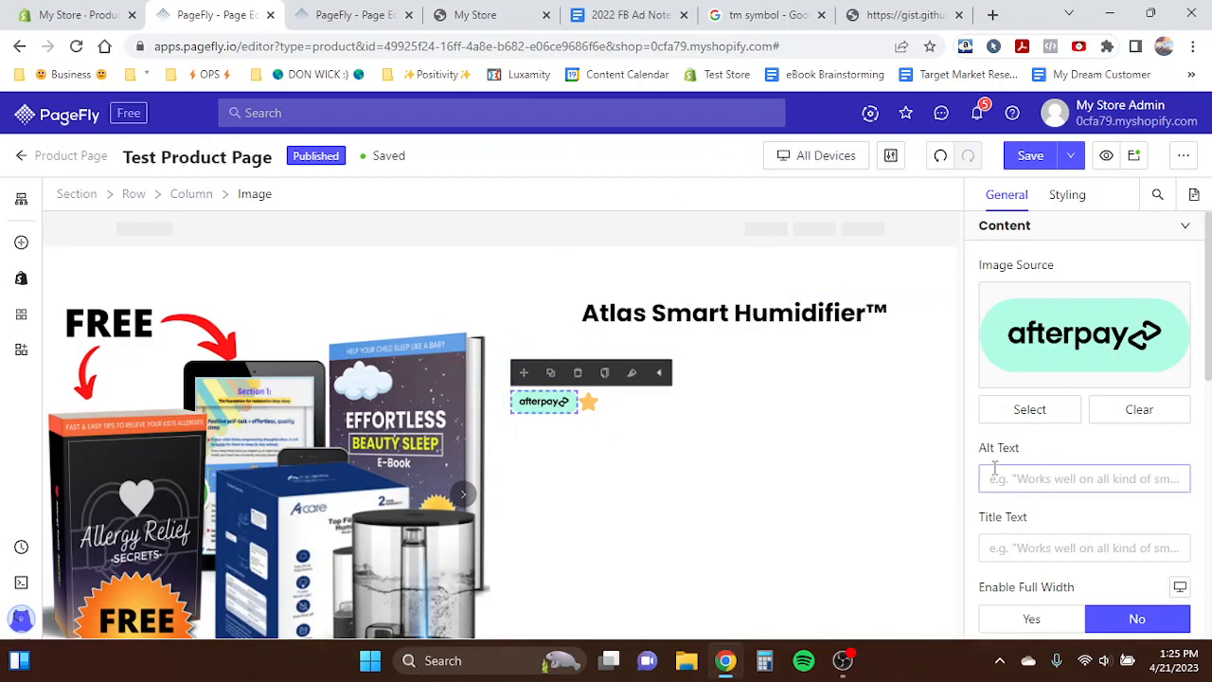
scroll(994, 468, "down", 1)
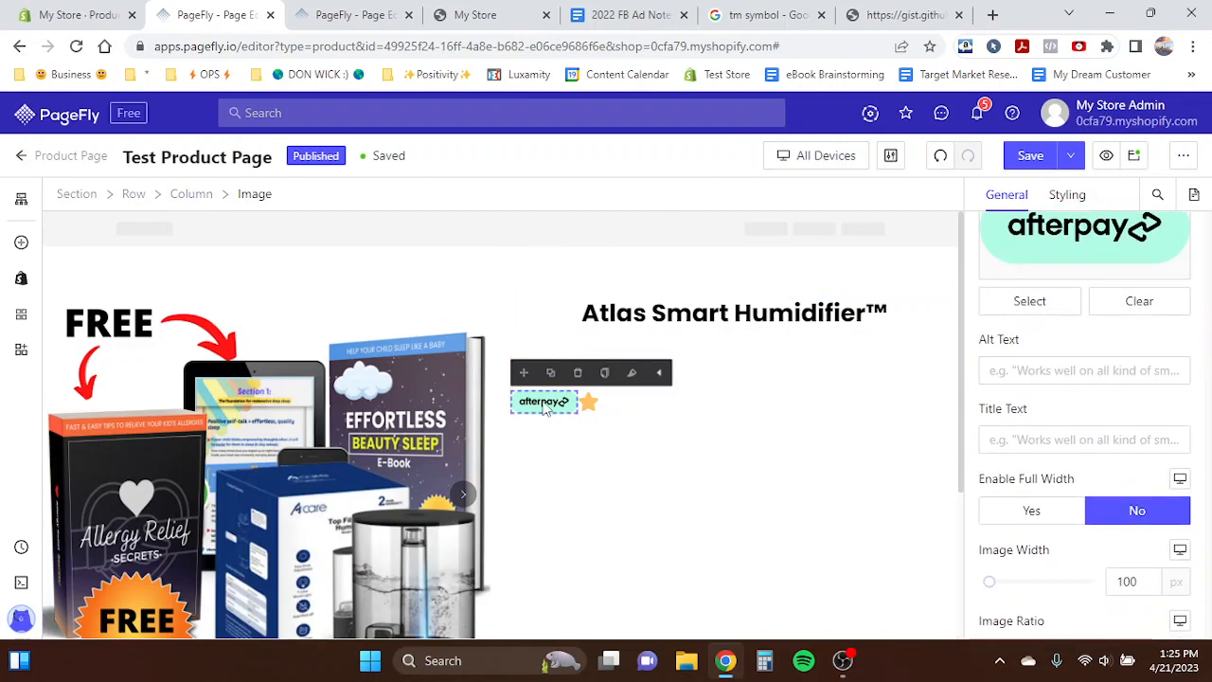
left_click(588, 401)
left_click(358, 15)
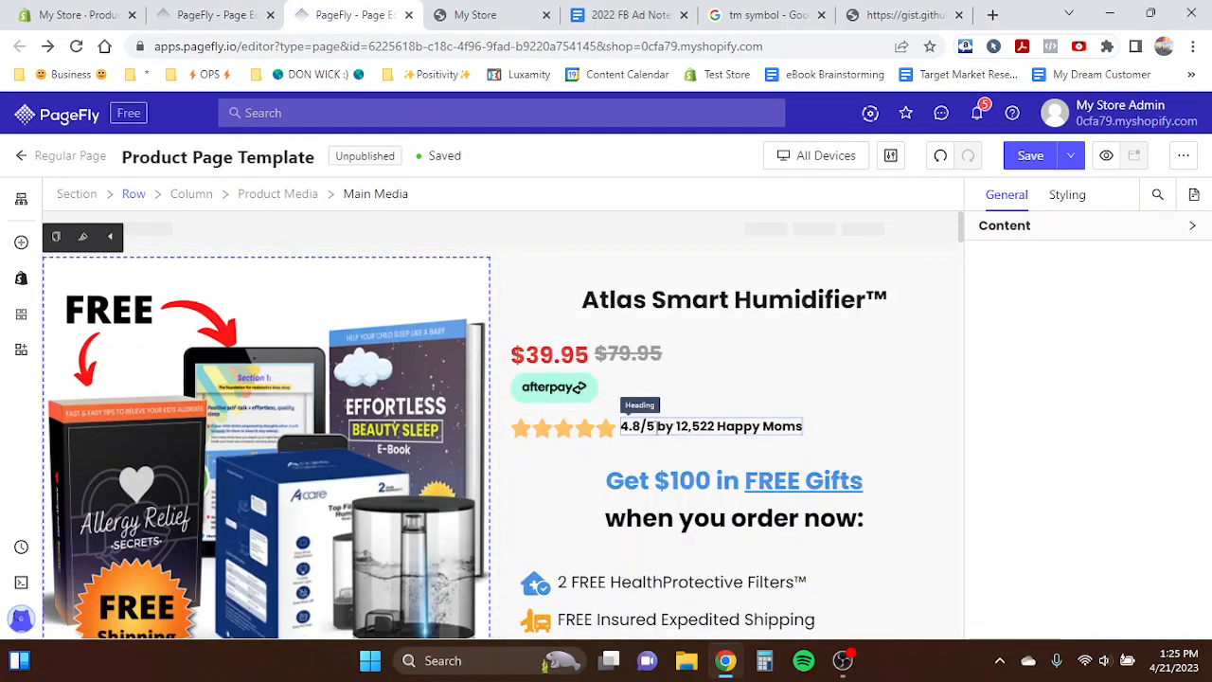
left_click(224, 10)
- Set the afterpay badge image's display style to Block
left_click(551, 405)
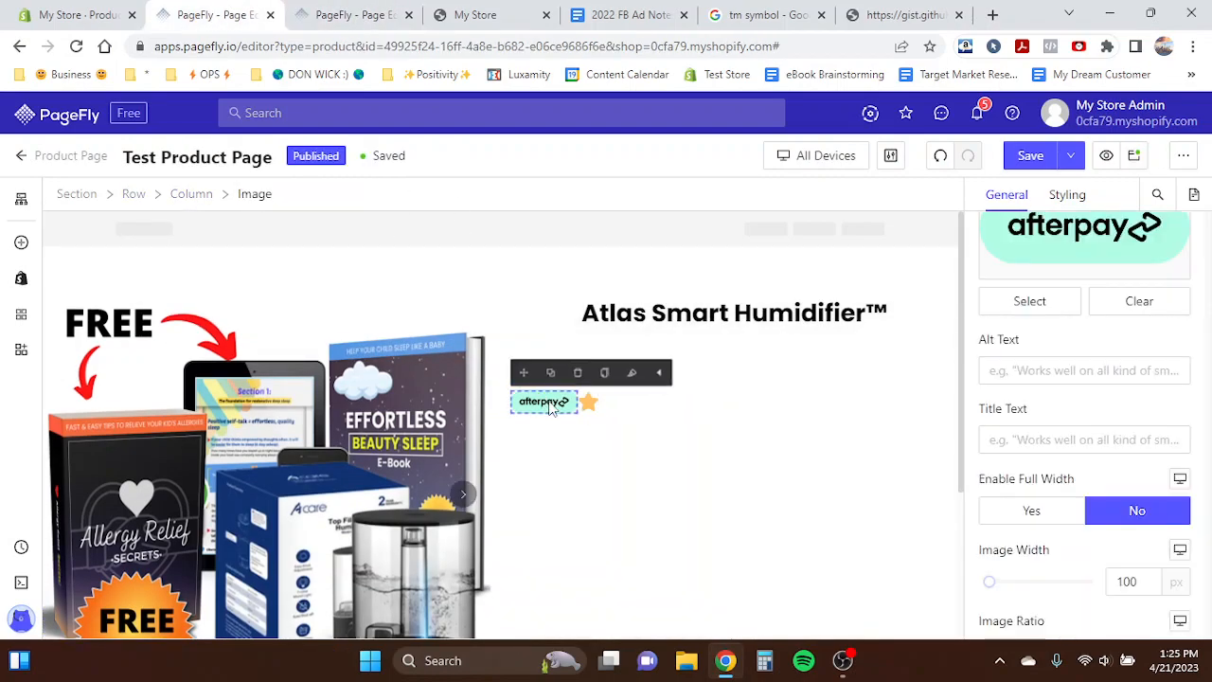
left_click(1071, 196)
scroll(1018, 423, "down", 10)
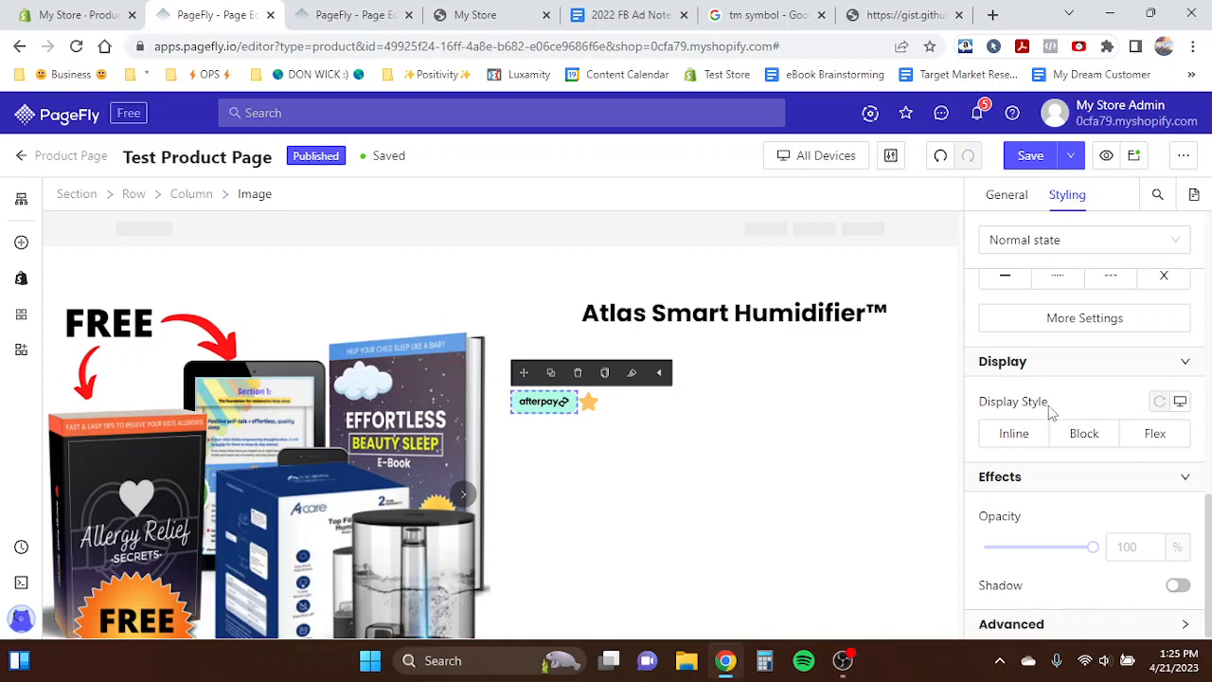
left_click(1080, 435)
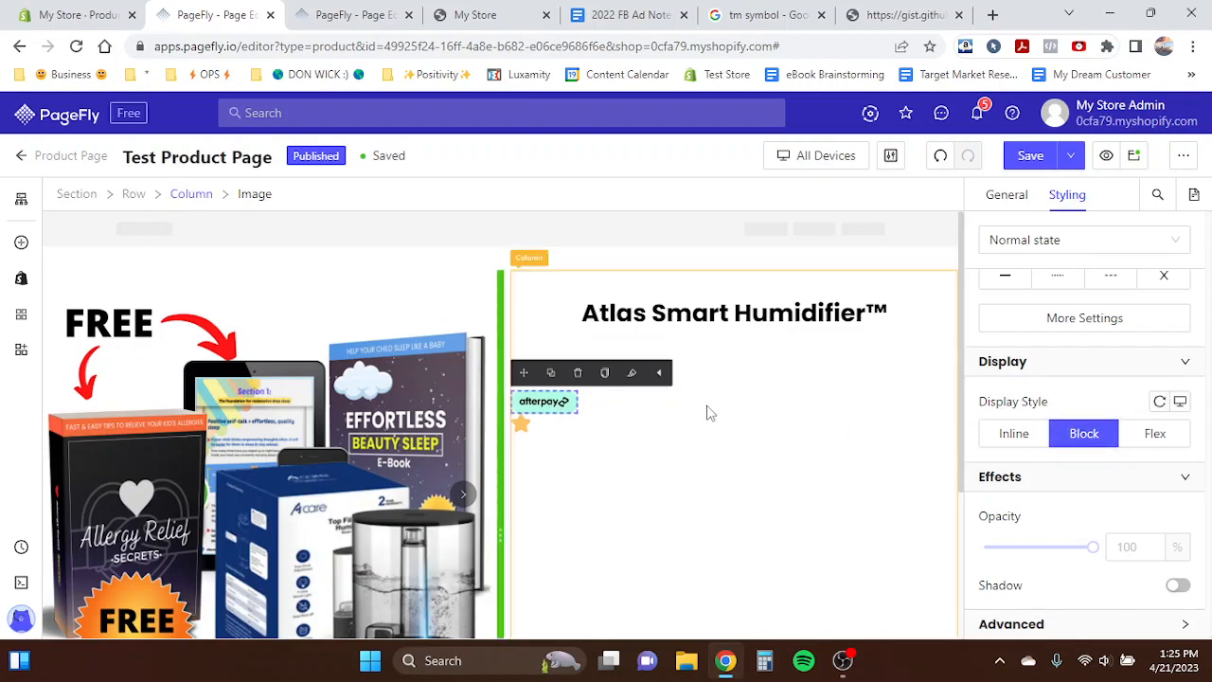
- Try moving the star icon above the afterpay badge, then undo the move
left_click_drag(521, 423, 685, 406)
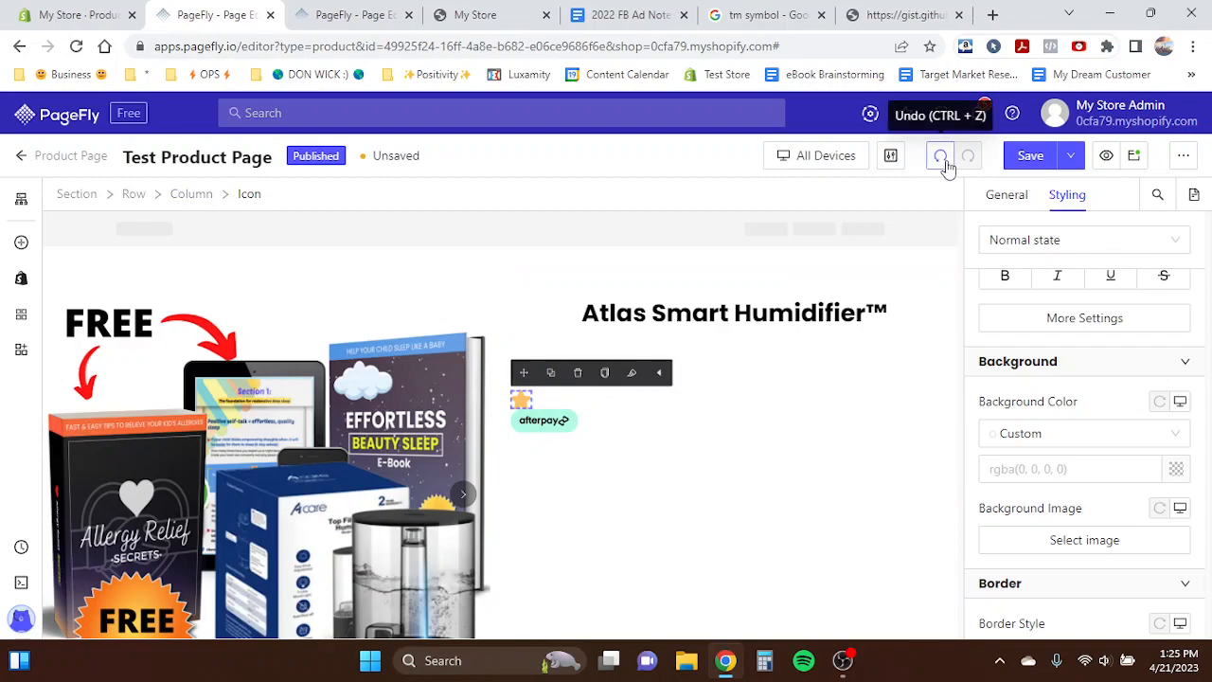
left_click(947, 166)
left_click(524, 312)
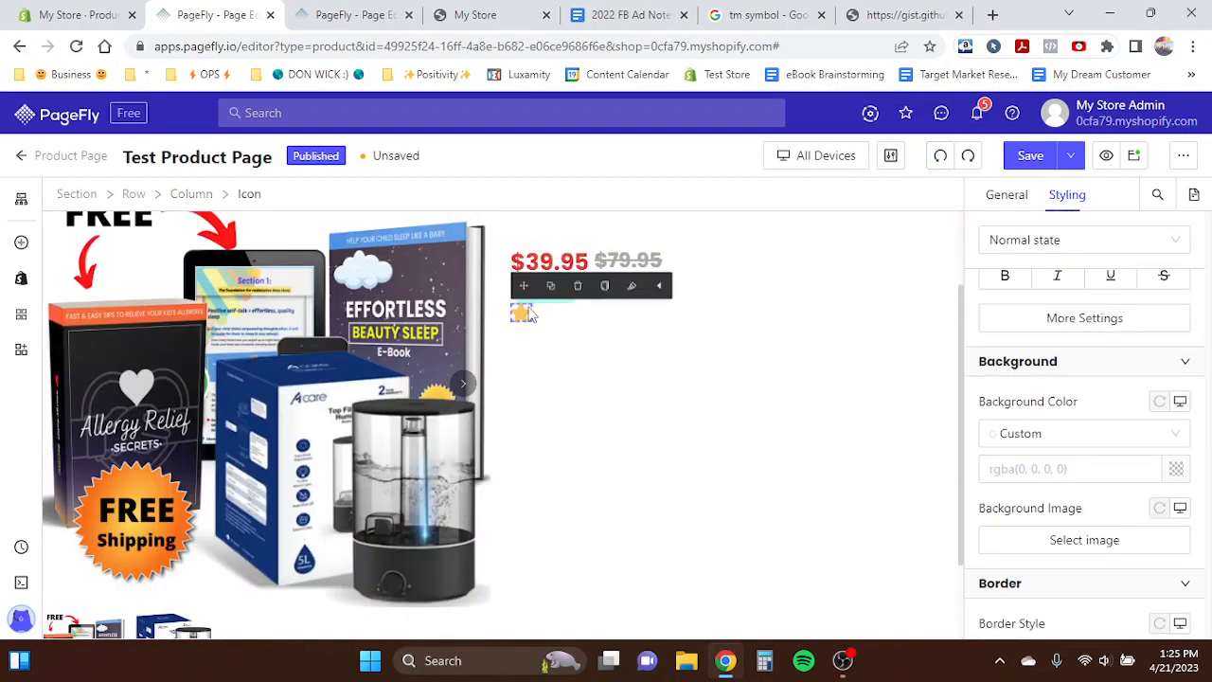
left_click(555, 326)
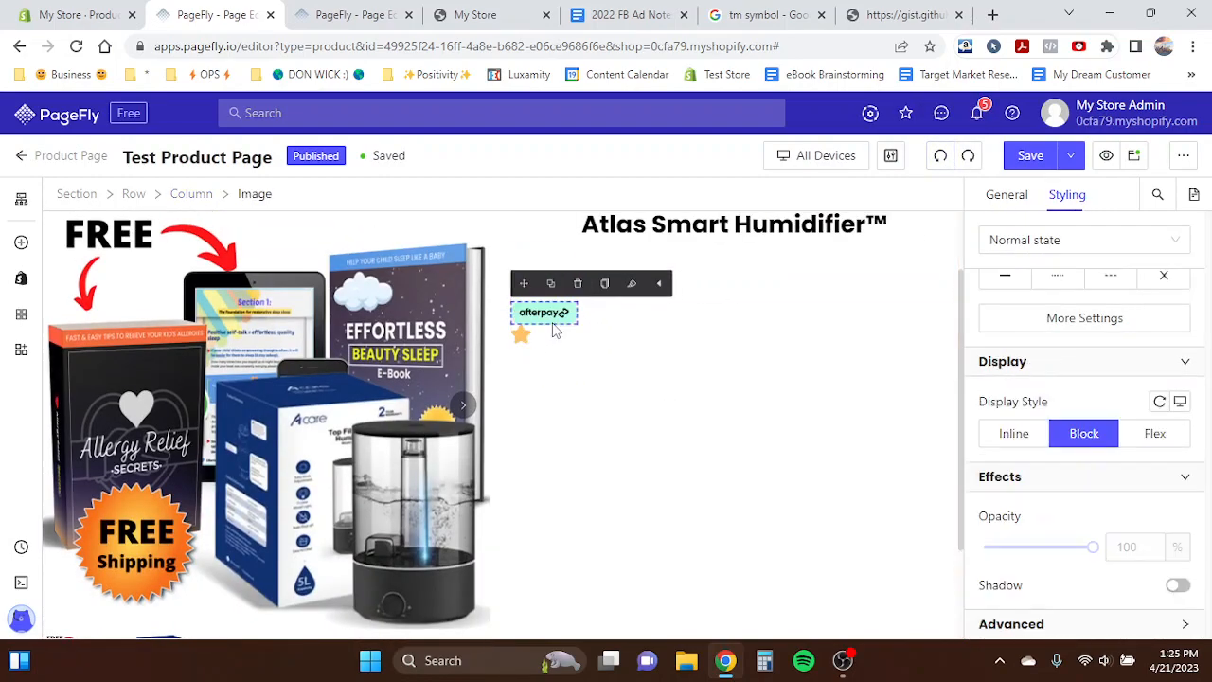
- Set the afterpay badge's bottom margin to 20 px
scroll(1057, 275, "up", 7)
scroll(1057, 275, "down", 2)
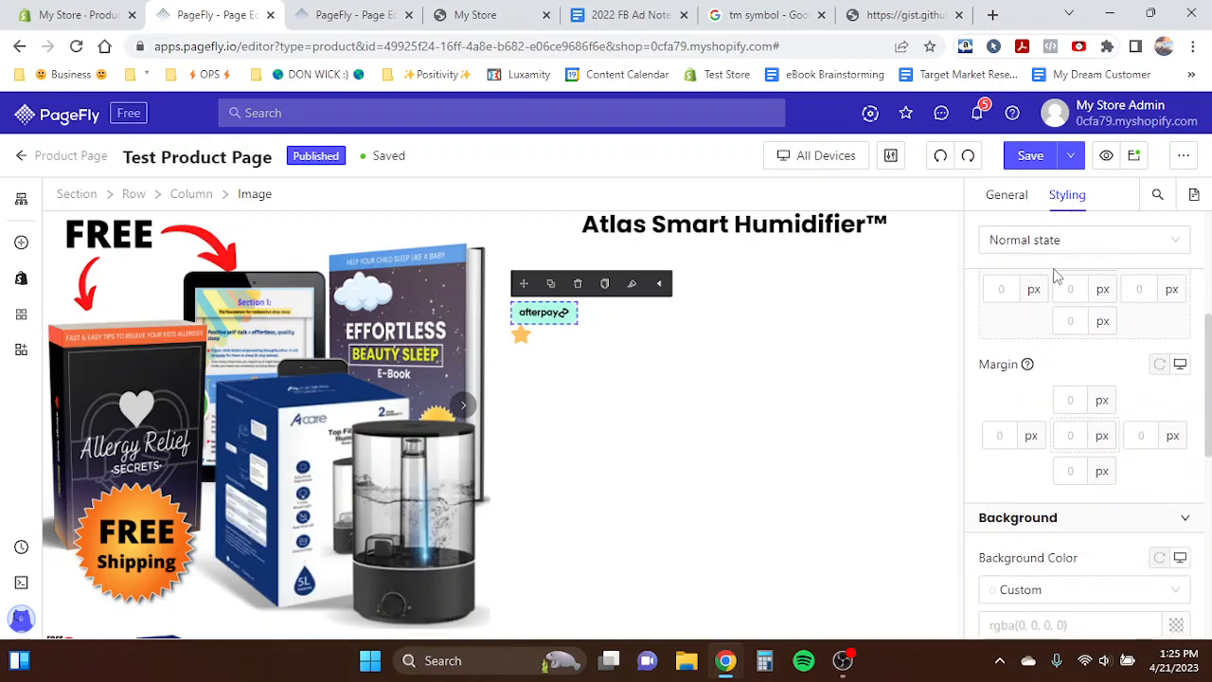
type("20")
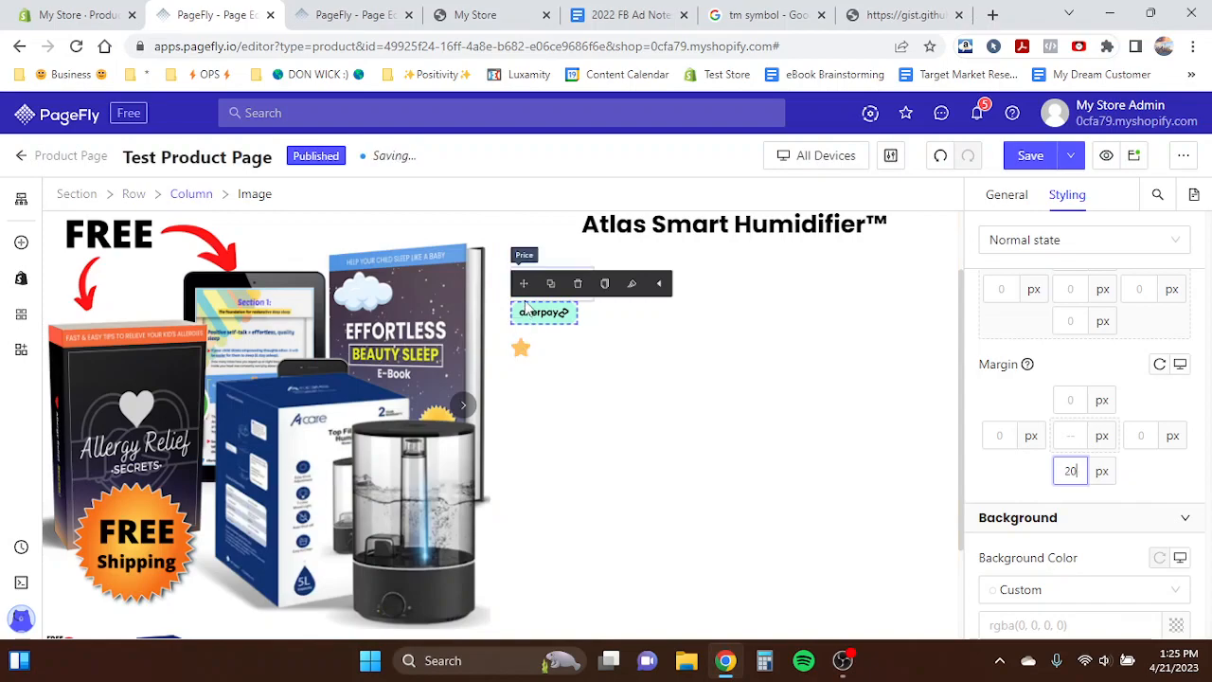
- Duplicate the star icon to build a row of five stars beneath the afterpay badge
left_click(521, 349)
left_click(551, 326)
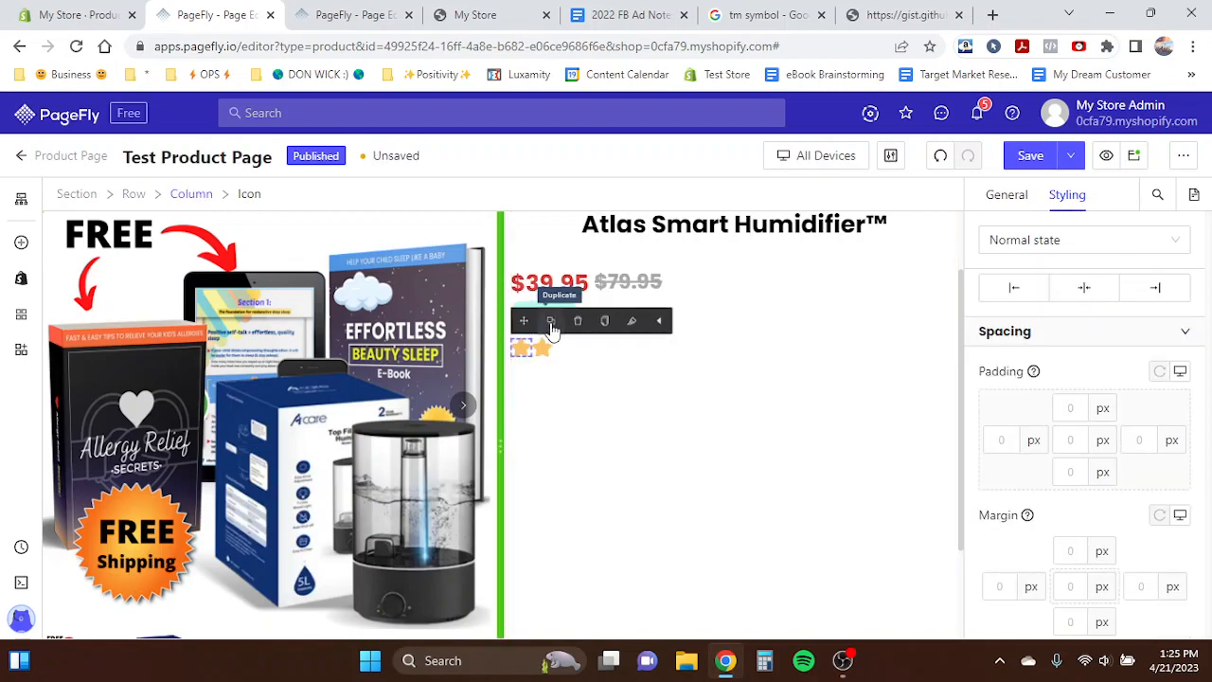
left_click(551, 325)
left_click(552, 325)
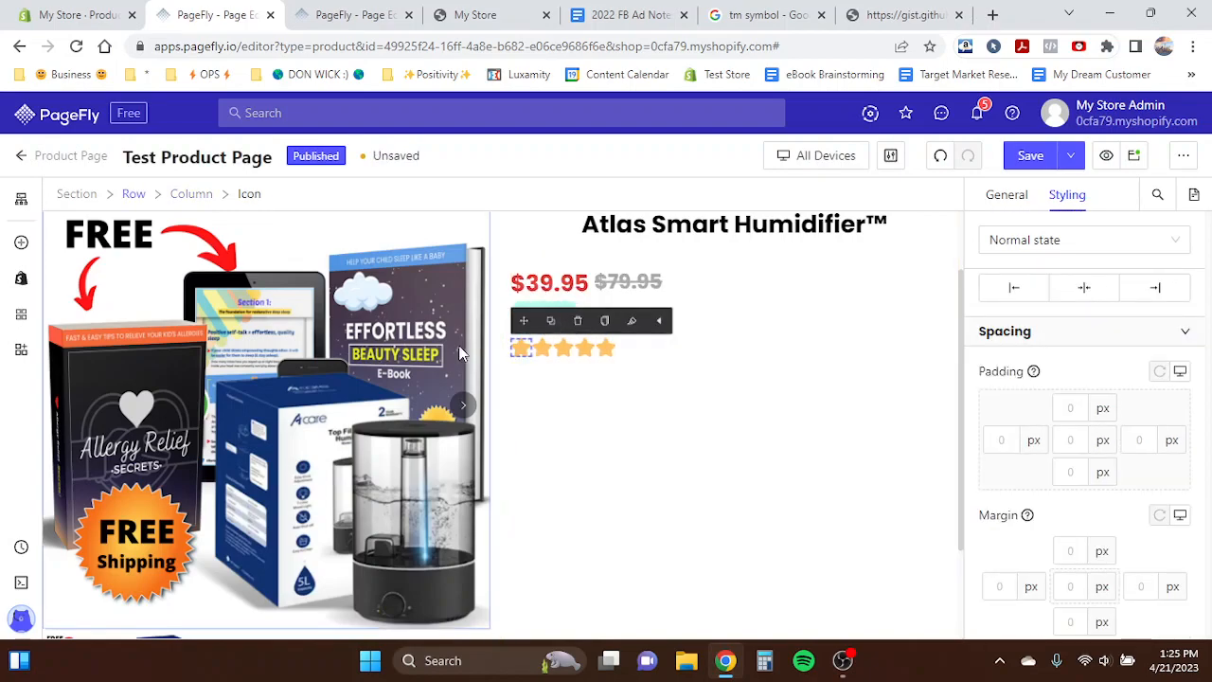
left_click(608, 350)
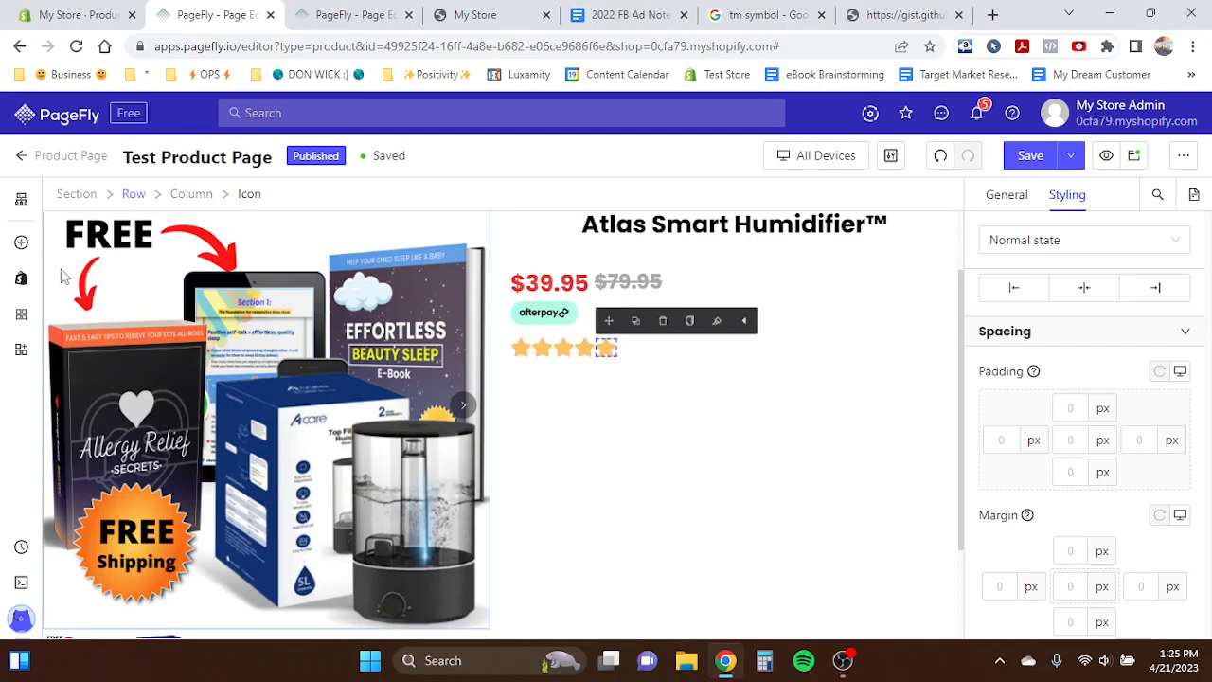
- Check the template's rating line, then add a Heading element below the star row
left_click(353, 14)
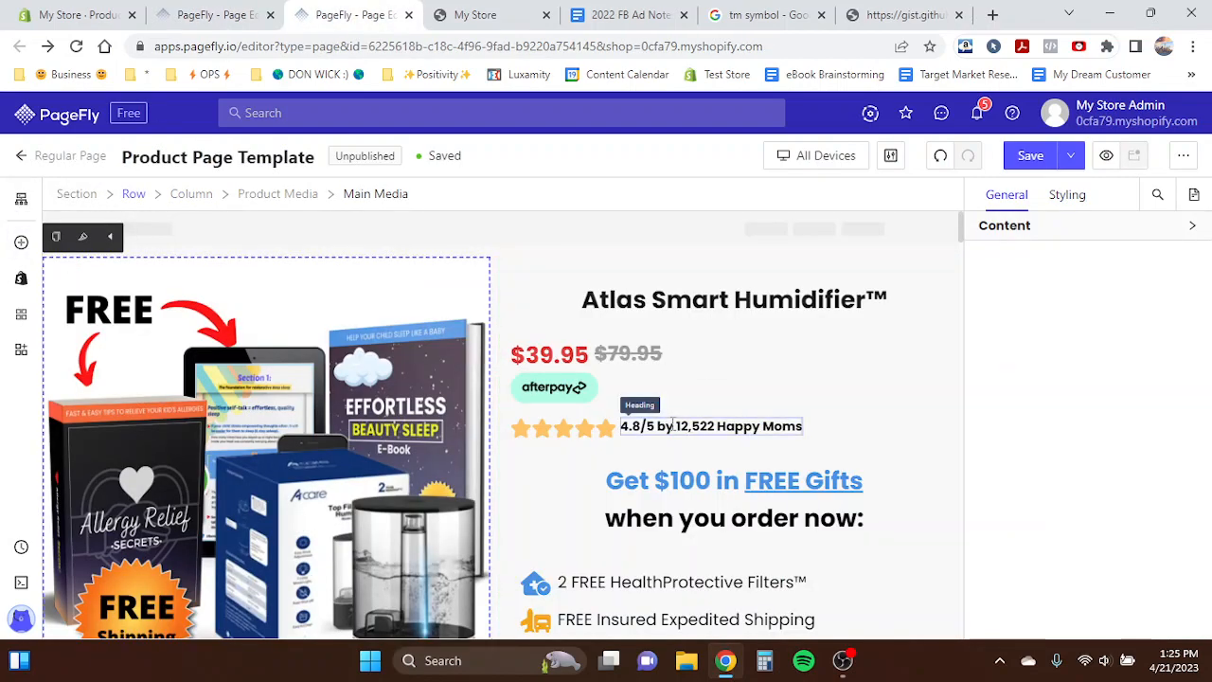
left_click(216, 14)
left_click(21, 243)
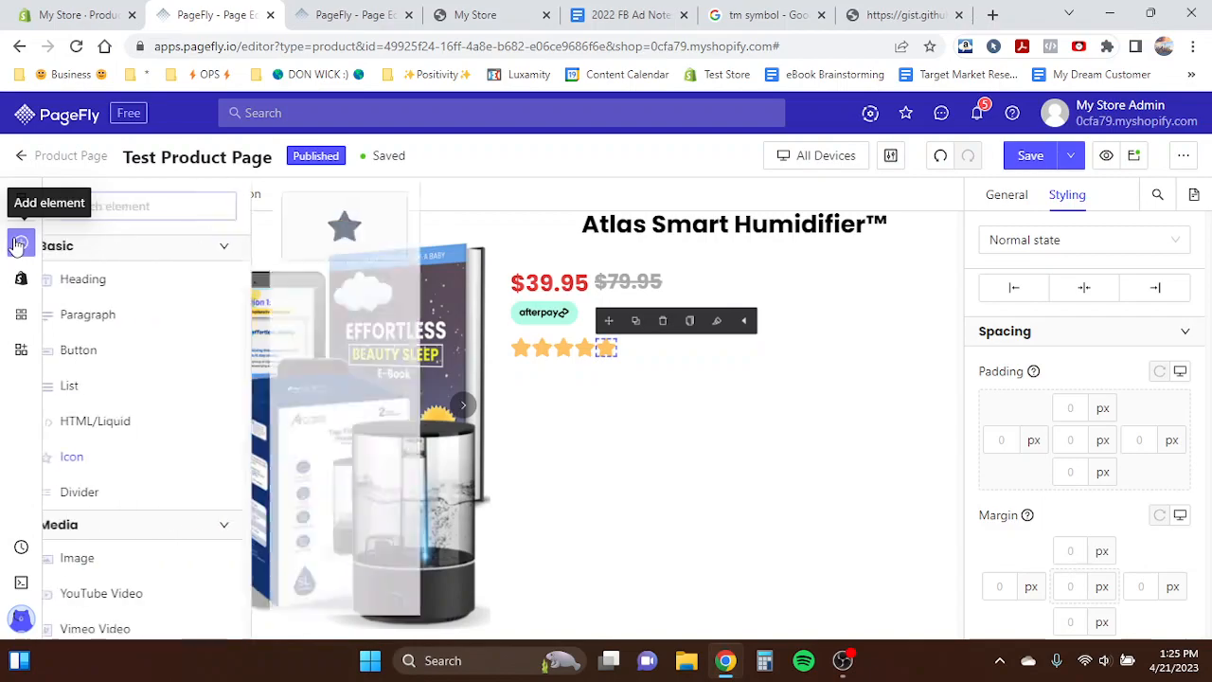
scroll(152, 356, "up", 3)
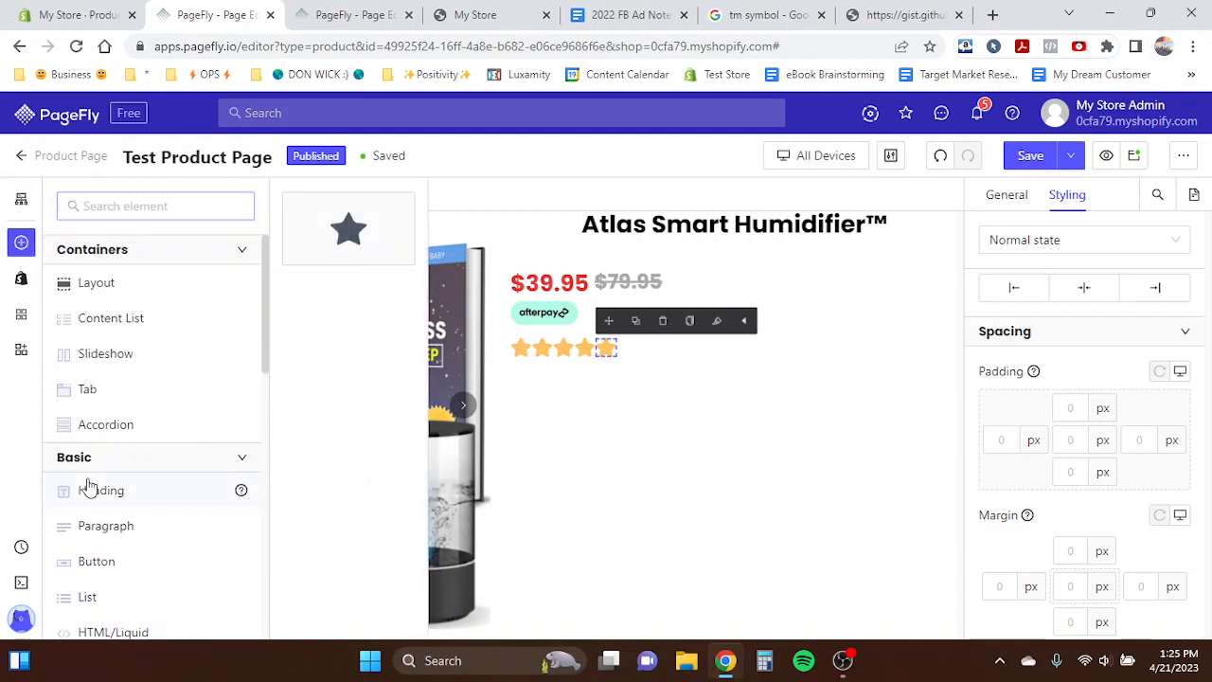
mouse_move(87, 486)
left_click_drag(338, 238, 678, 407)
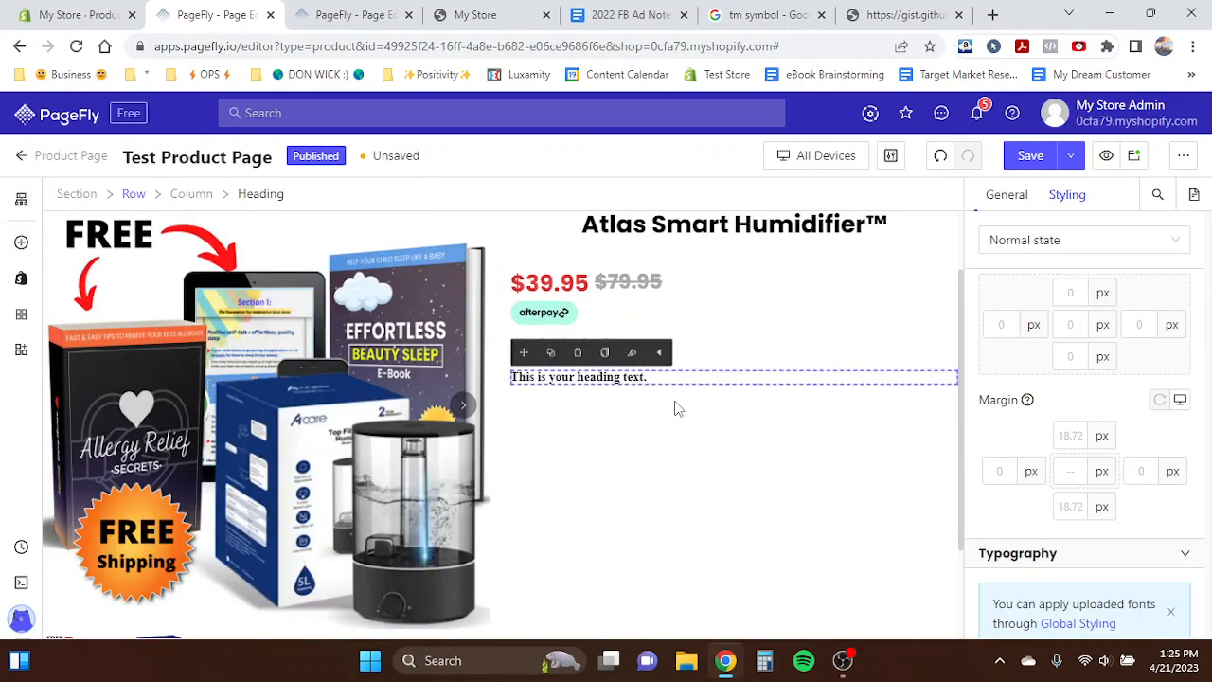
- Style the new heading with the Poppins font at 18 px and Bold weight
scroll(1079, 426, "down", 3)
left_click(1042, 393)
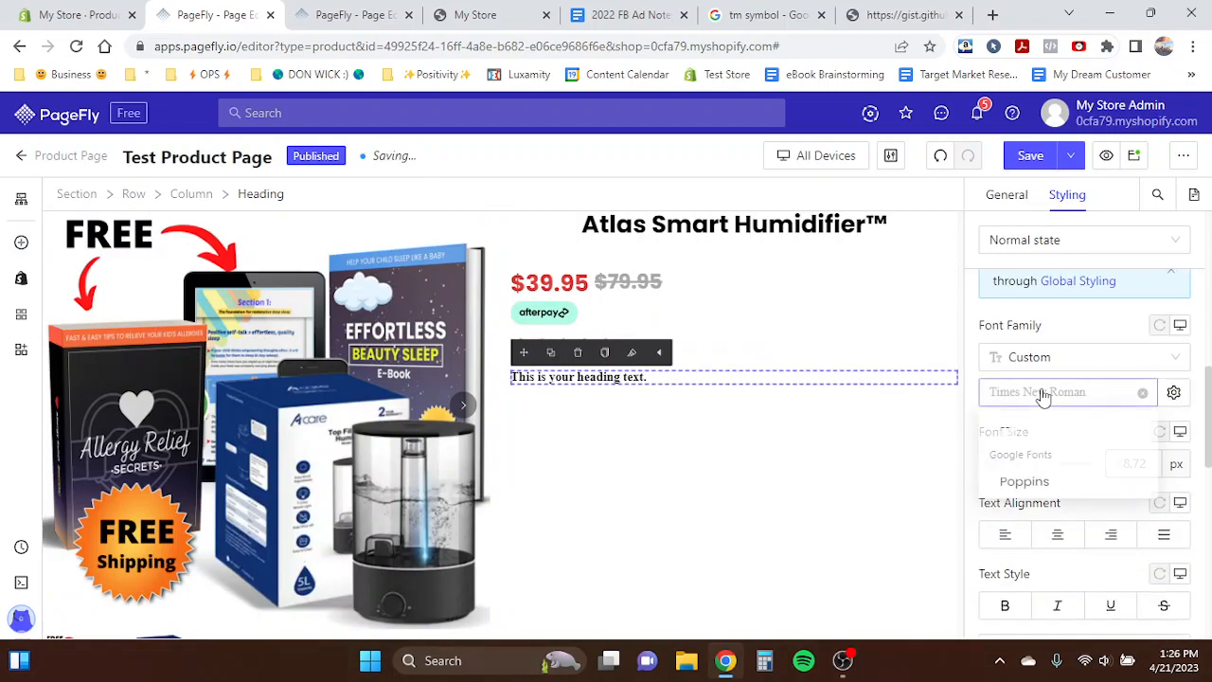
left_click(1046, 486)
left_click(1137, 464)
type("14")
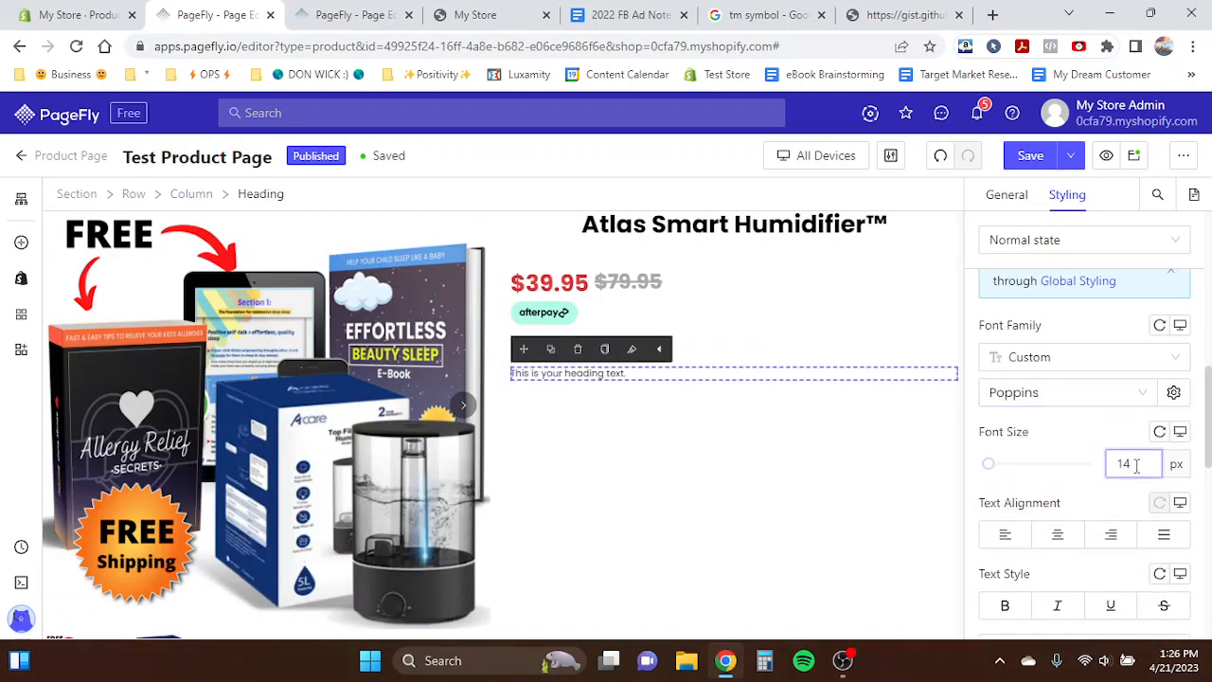
scroll(1042, 596, "down", 1)
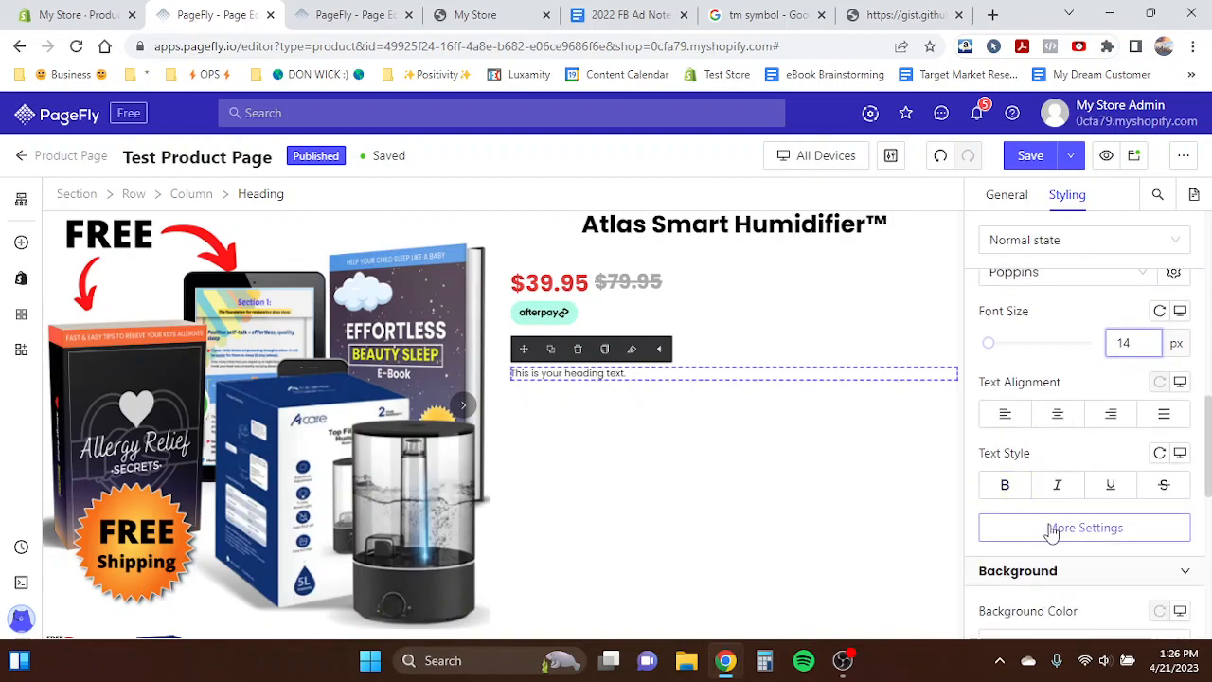
key("BackSpace")
type("8")
left_click(1051, 530)
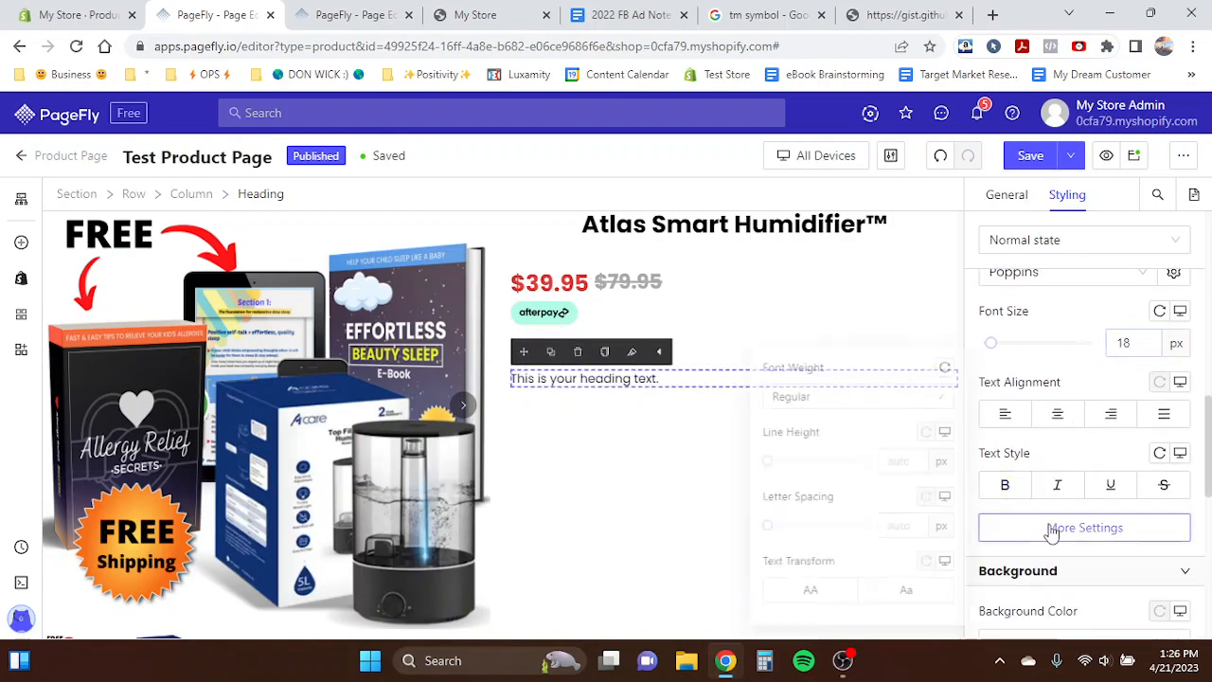
left_click(812, 394)
left_click(783, 596)
left_click(683, 390)
- Replace the heading text with "4.8/5 by 12,522 Happy Moms" and save the page
triple_click(639, 378)
type("4")
type(".98")
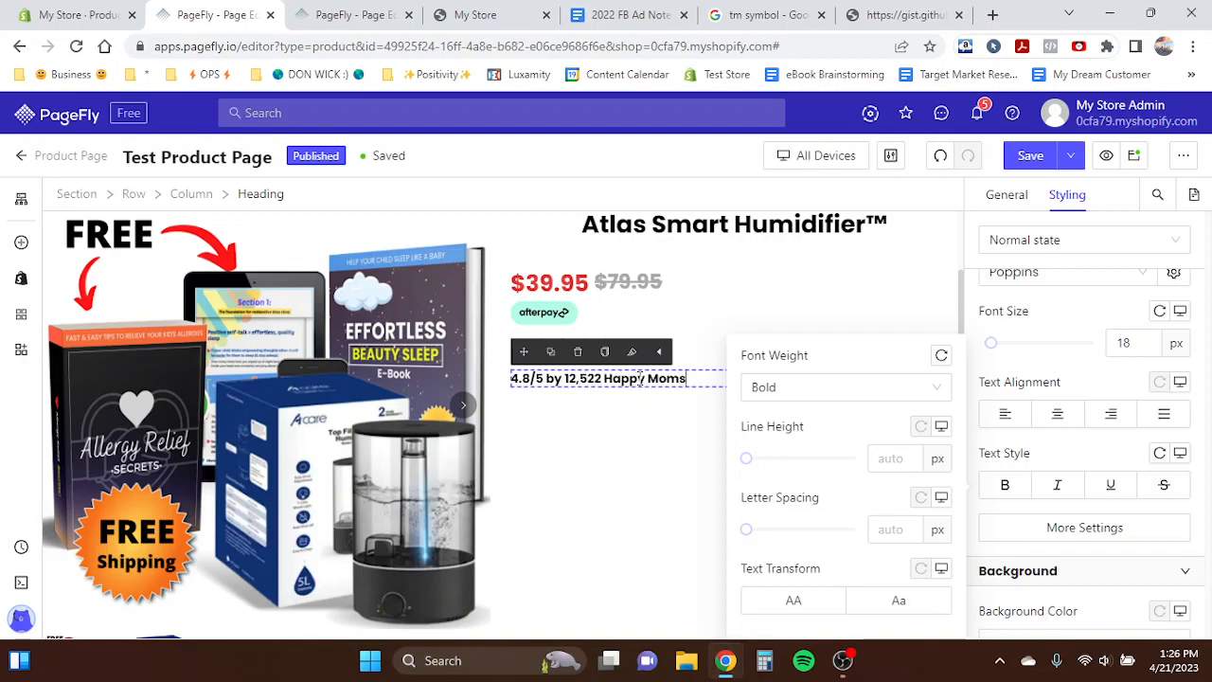
left_click(474, 389)
left_click(631, 374)
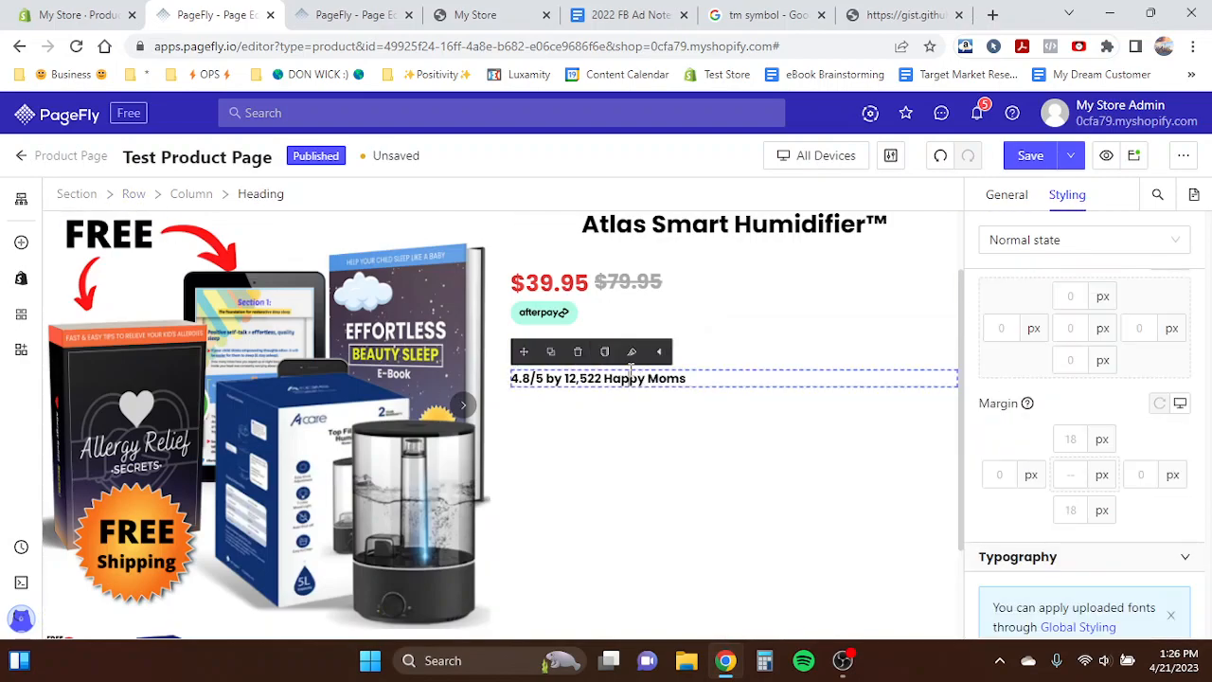
scroll(691, 390, "up", 1)
key("ctrl+s")
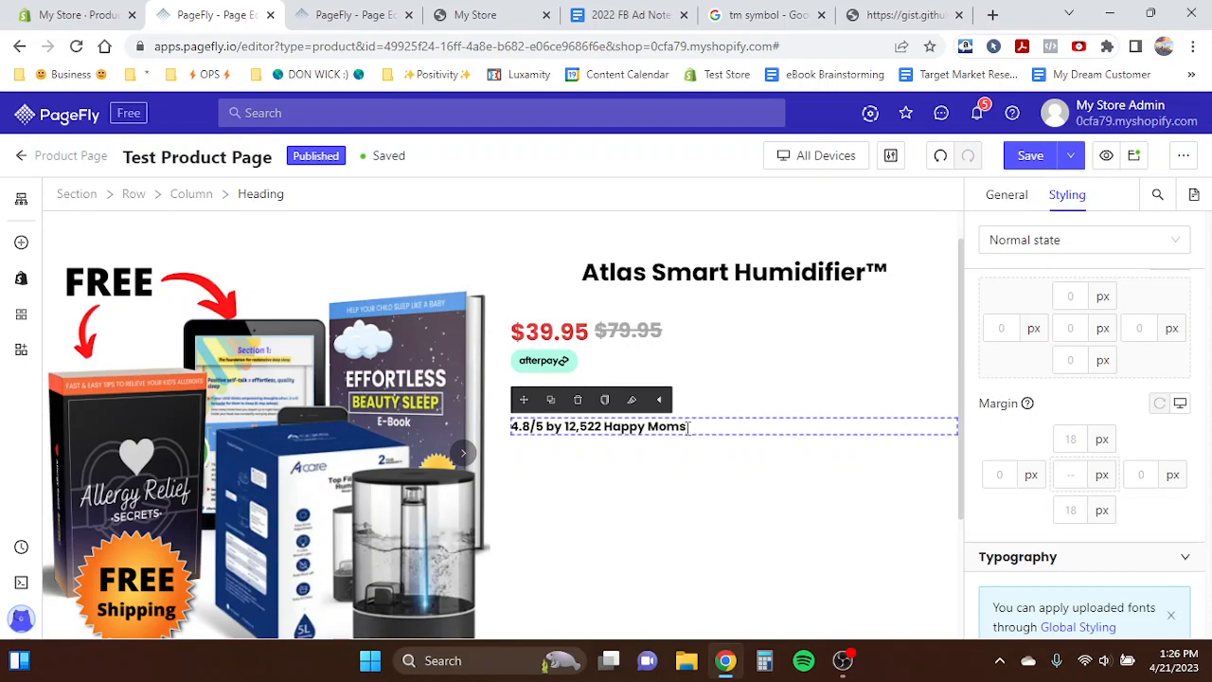
- Examine the rating heading's text and styling settings
triple_click(620, 427)
left_click(624, 427)
left_click(469, 426)
left_click(611, 426)
scroll(1019, 426, "up", 2)
scroll(1018, 426, "down", 2)
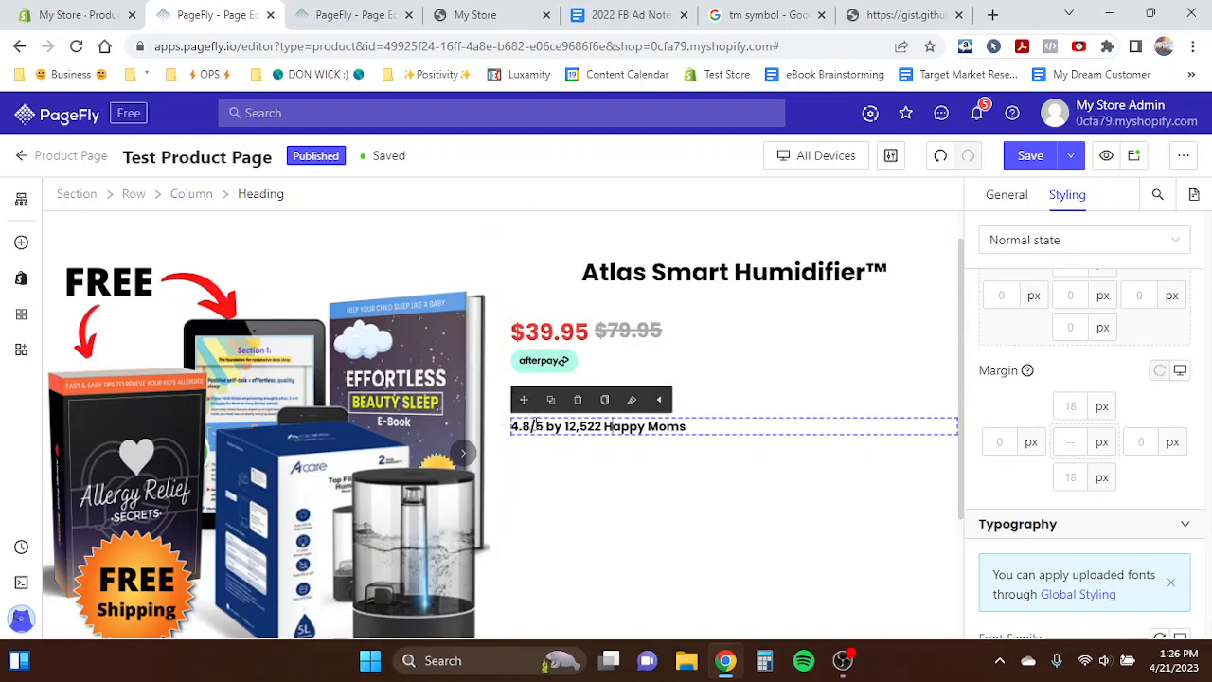
scroll(1054, 407, "down", 3)
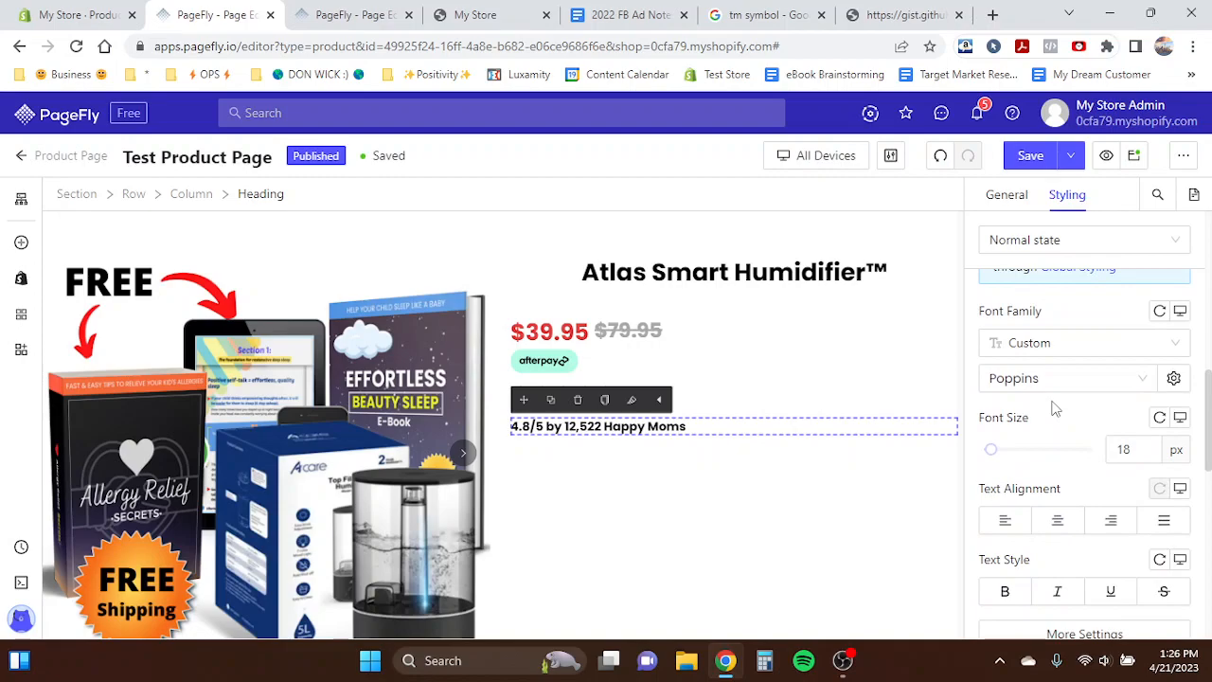
scroll(1054, 407, "down", 3)
- Set the rating heading's display style to Inline so it sits beside the stars
left_click(532, 367)
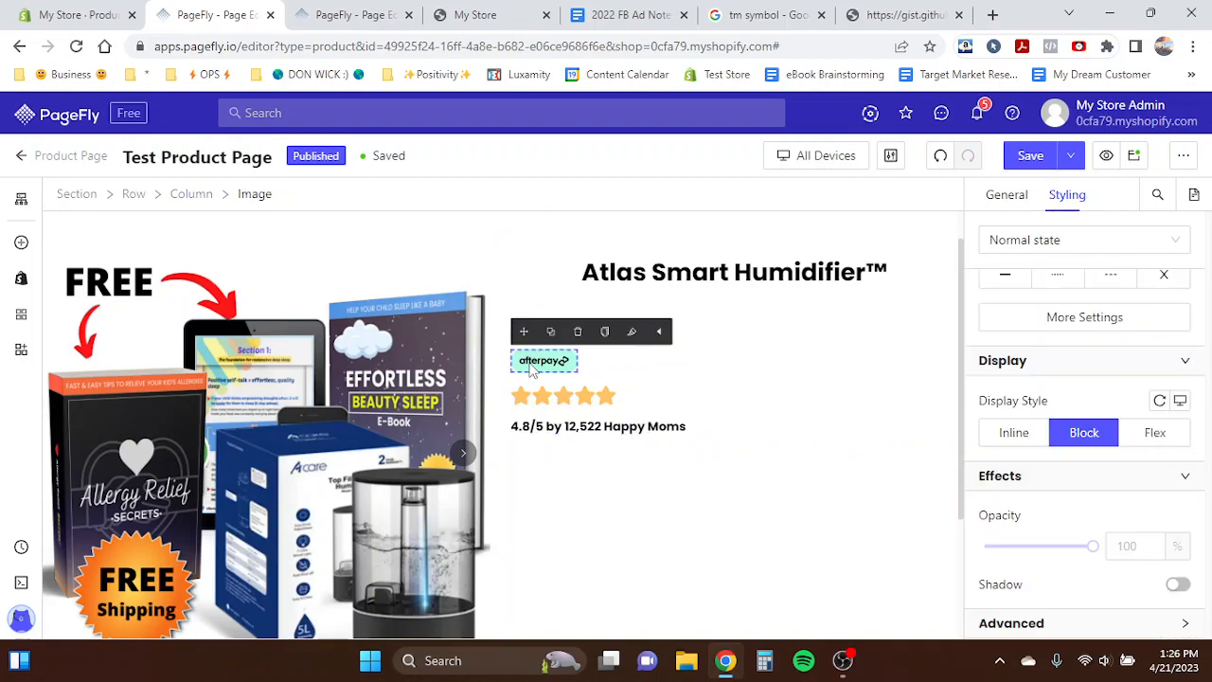
left_click(604, 395)
left_click(595, 427)
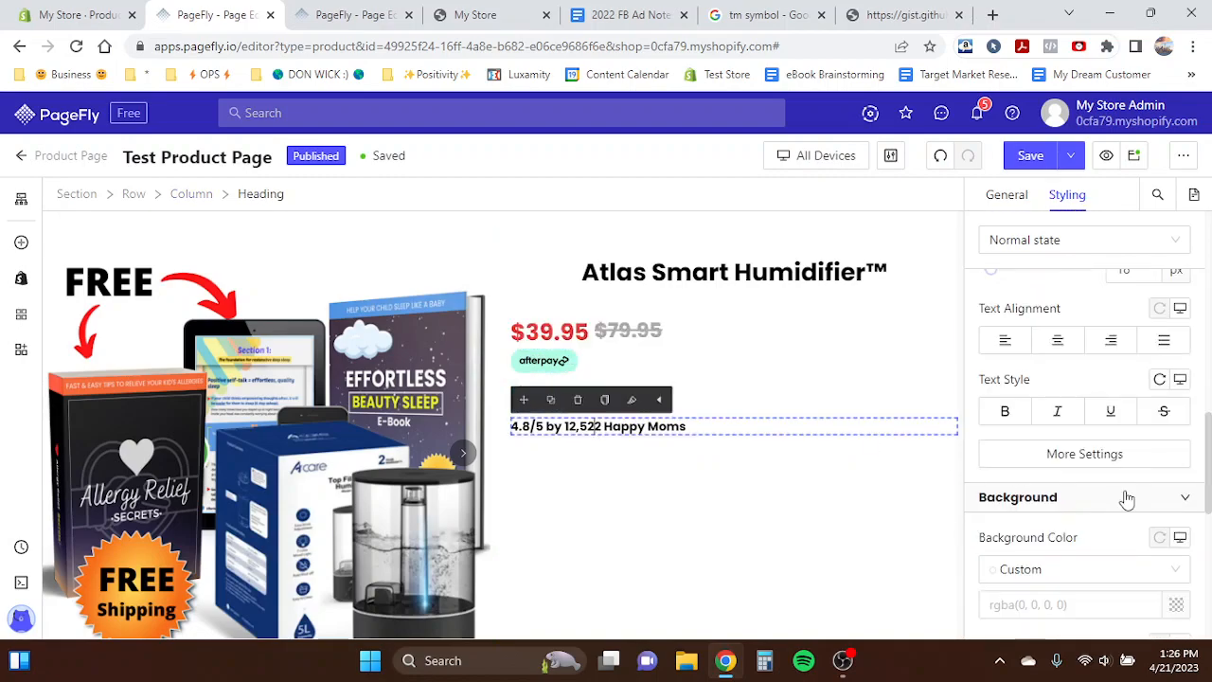
scroll(1127, 499, "down", 3)
scroll(1090, 502, "down", 3)
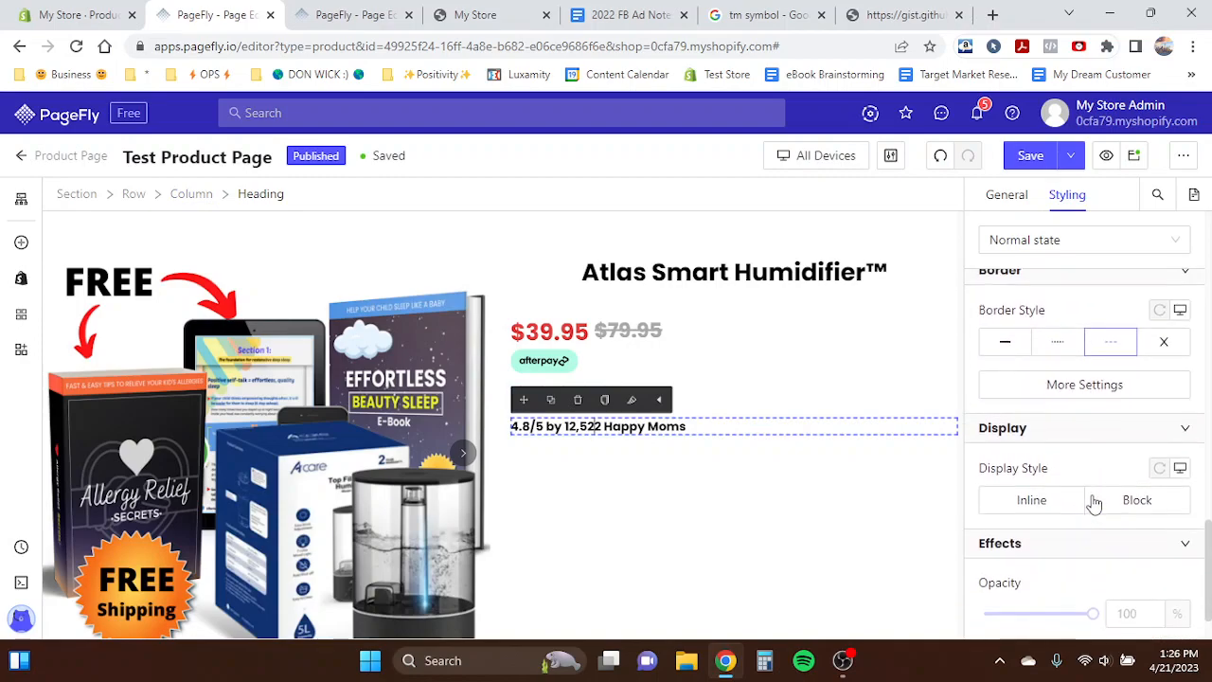
left_click(1048, 438)
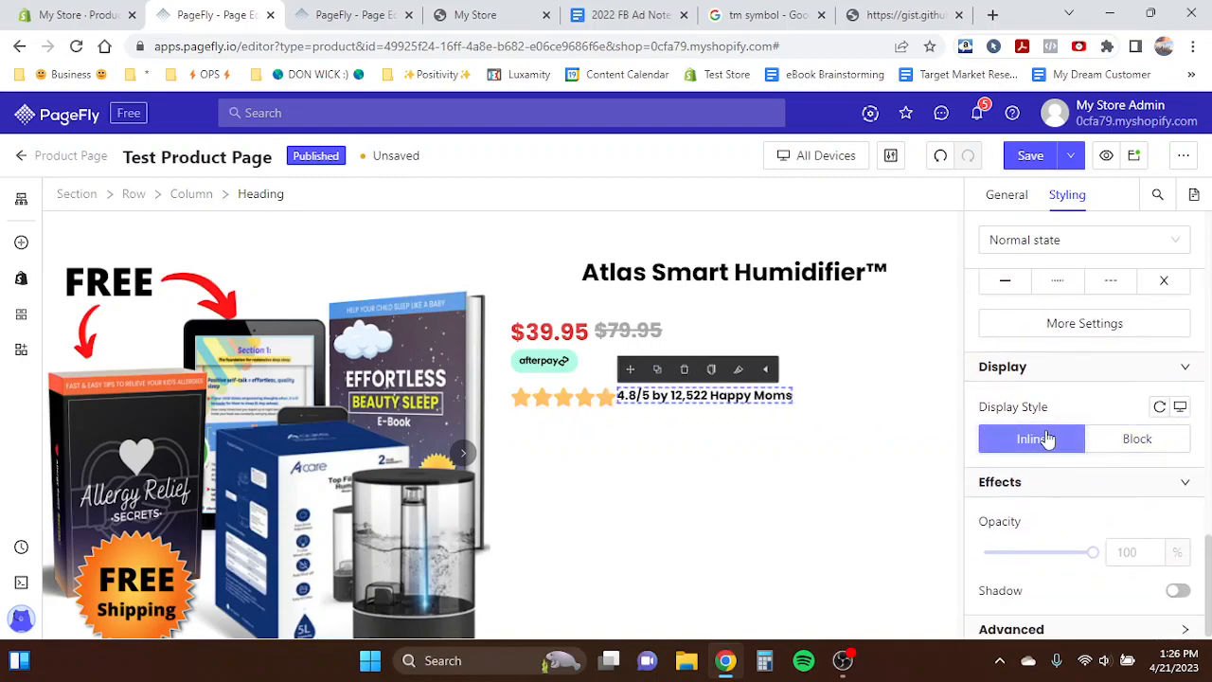
- Set the rating heading's left margin to 5 px
scroll(1071, 452, "up", 5)
scroll(1070, 452, "up", 5)
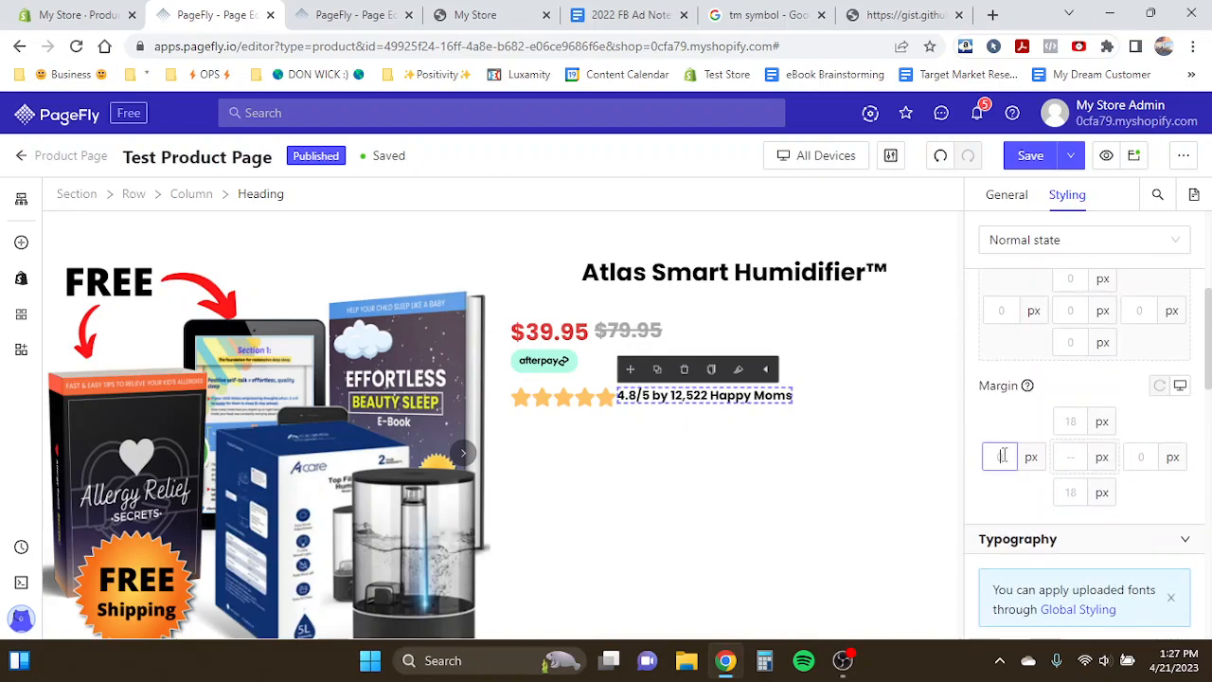
type("5")
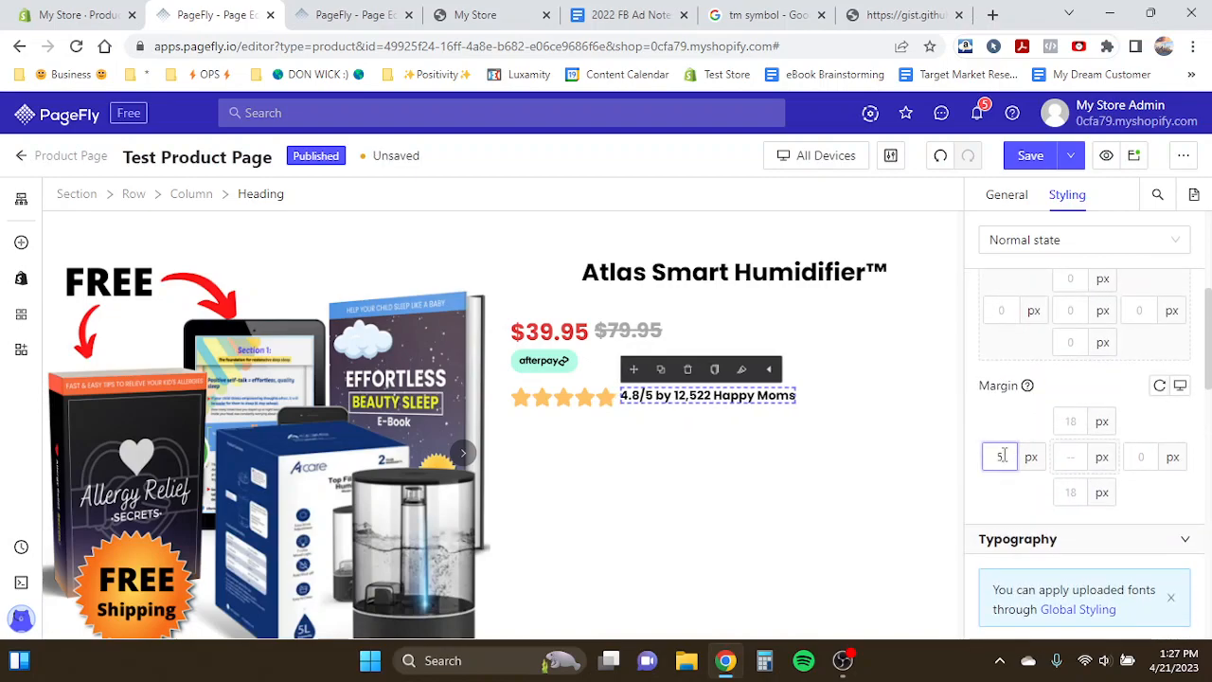
left_click(483, 417)
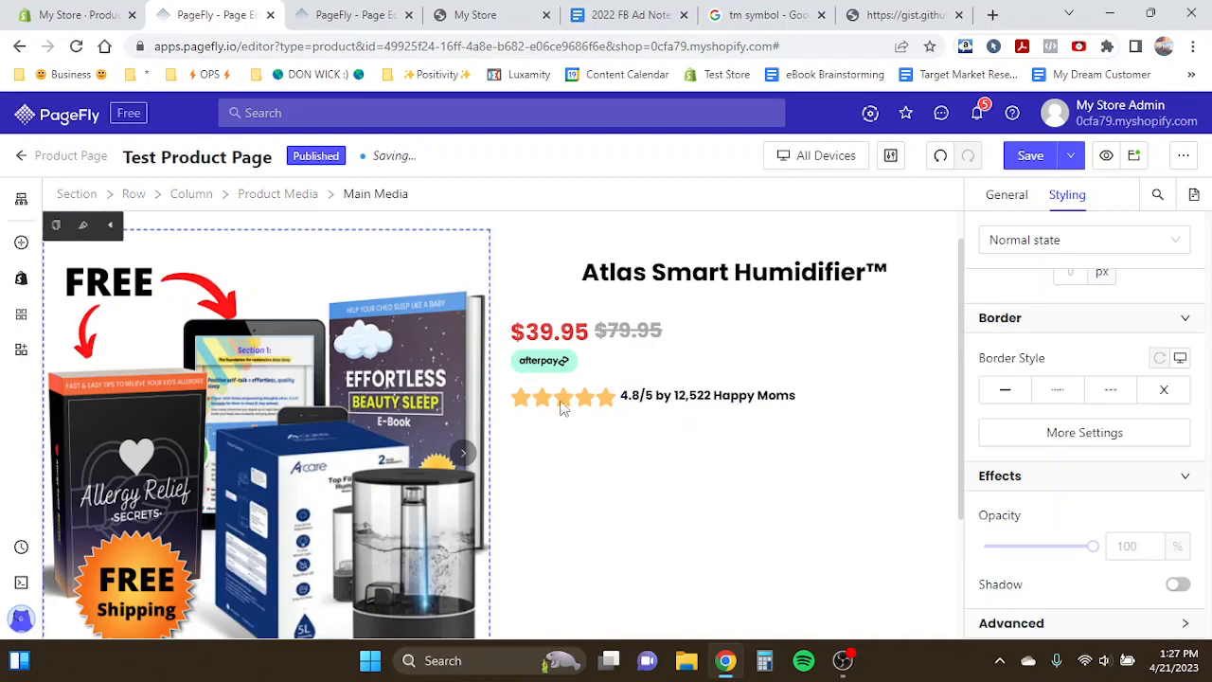
- In the Mobile device view, set the rating heading's font size to 13 px
left_click(785, 159)
left_click(793, 277)
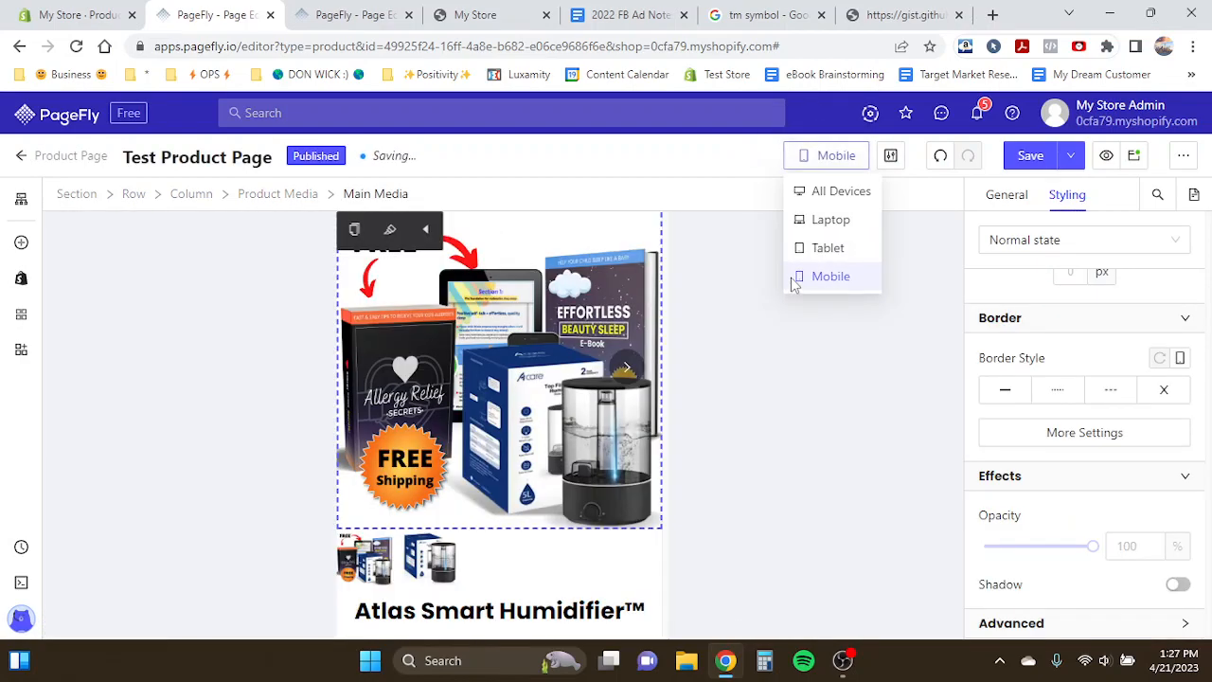
scroll(552, 427, "down", 3)
left_click(516, 447)
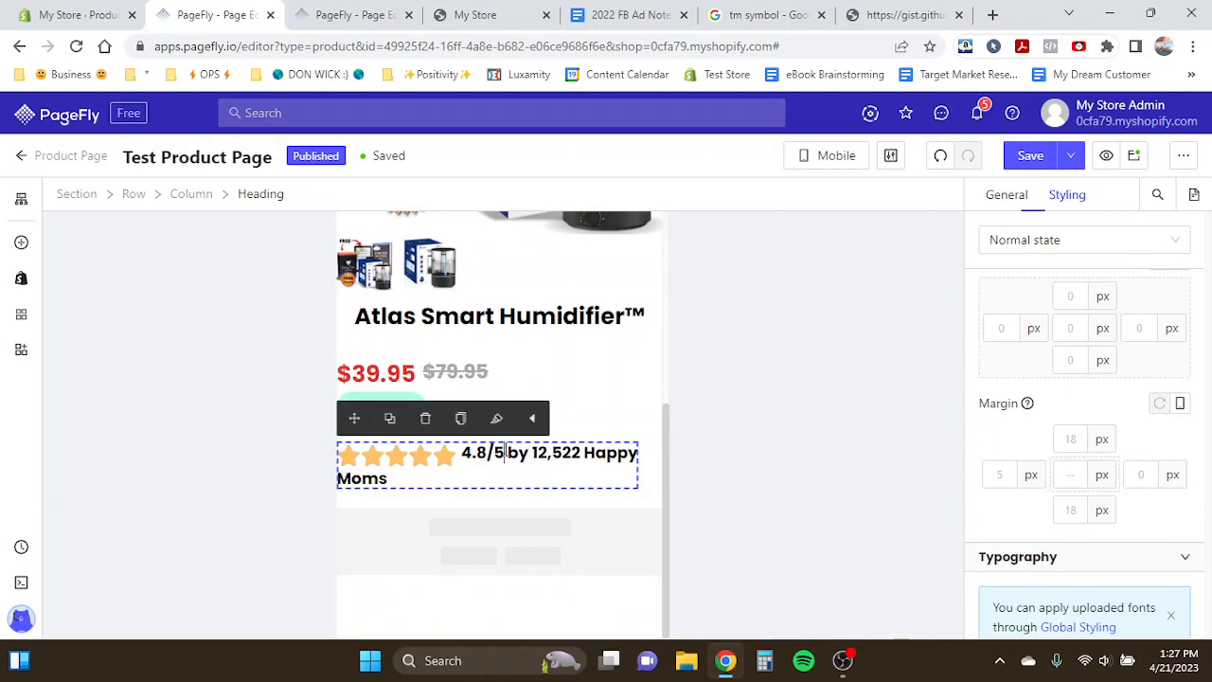
scroll(1064, 505, "down", 3)
left_click(1145, 507)
key("super+F1")
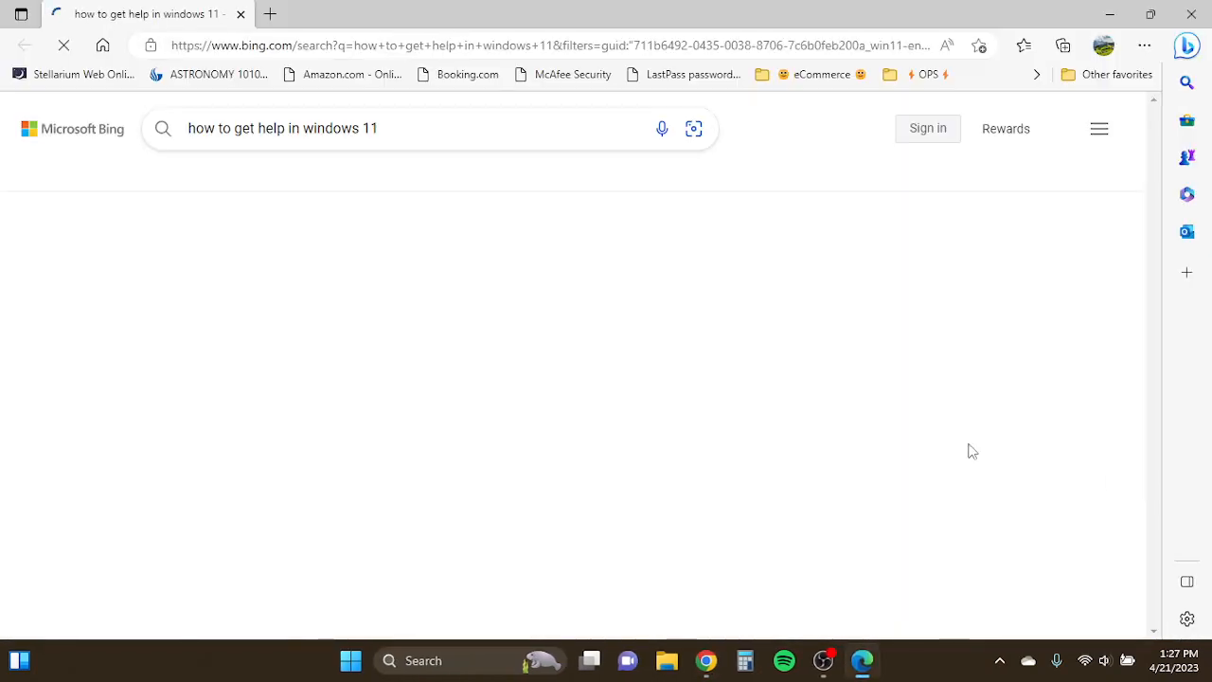
left_click(241, 14)
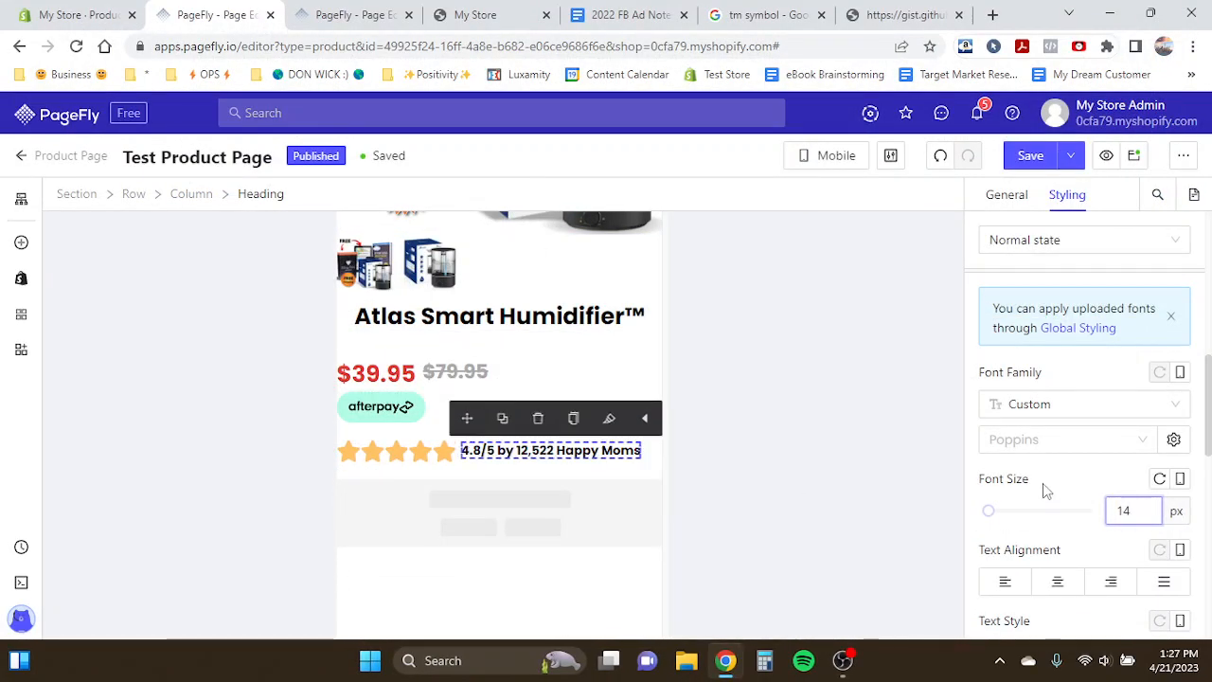
key("Down")
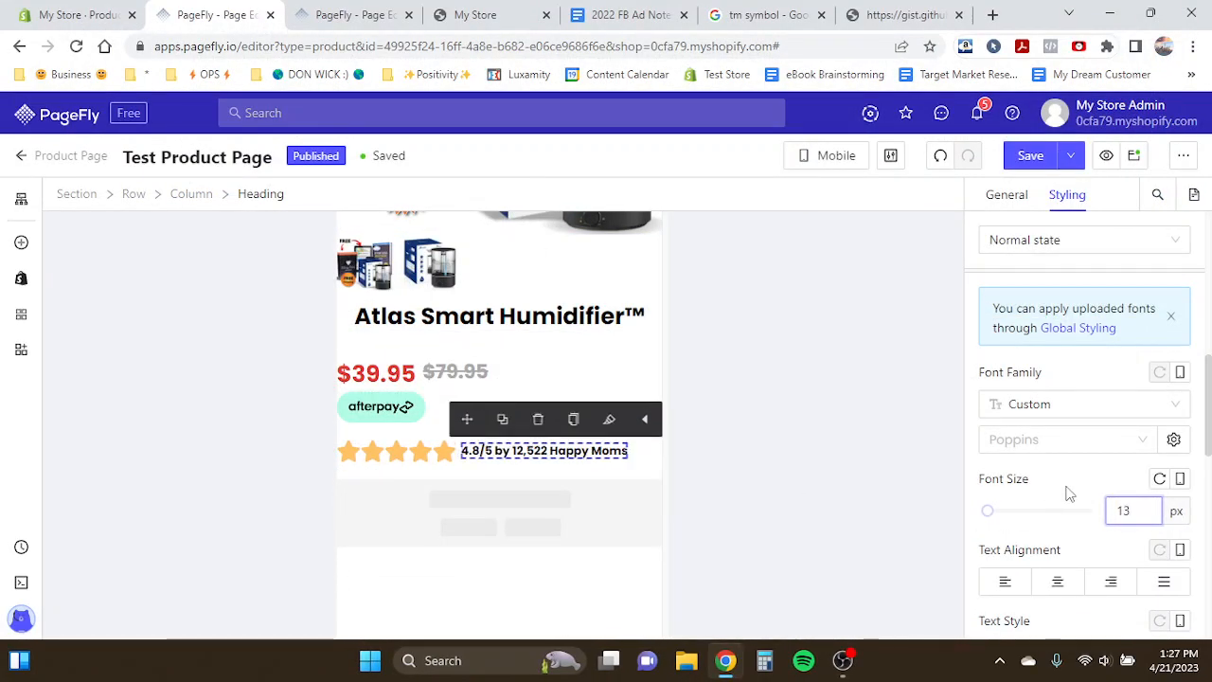
- Switch the editor preview back to All Devices
left_click(456, 372)
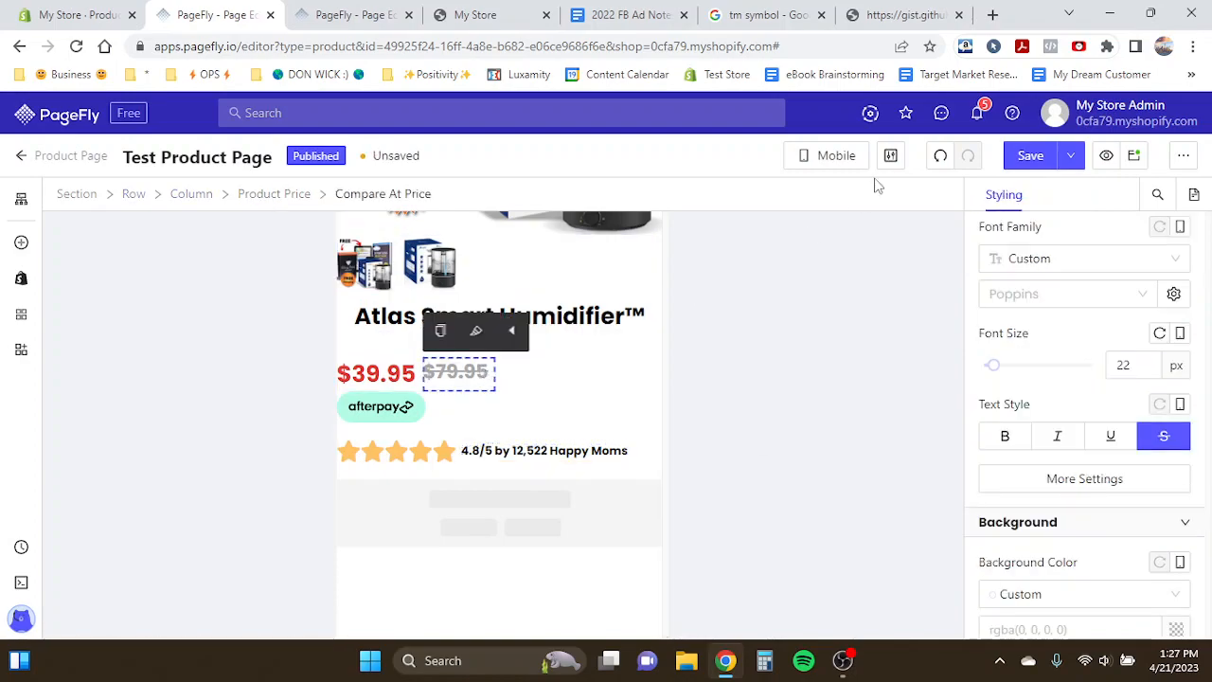
left_click(852, 157)
left_click(848, 190)
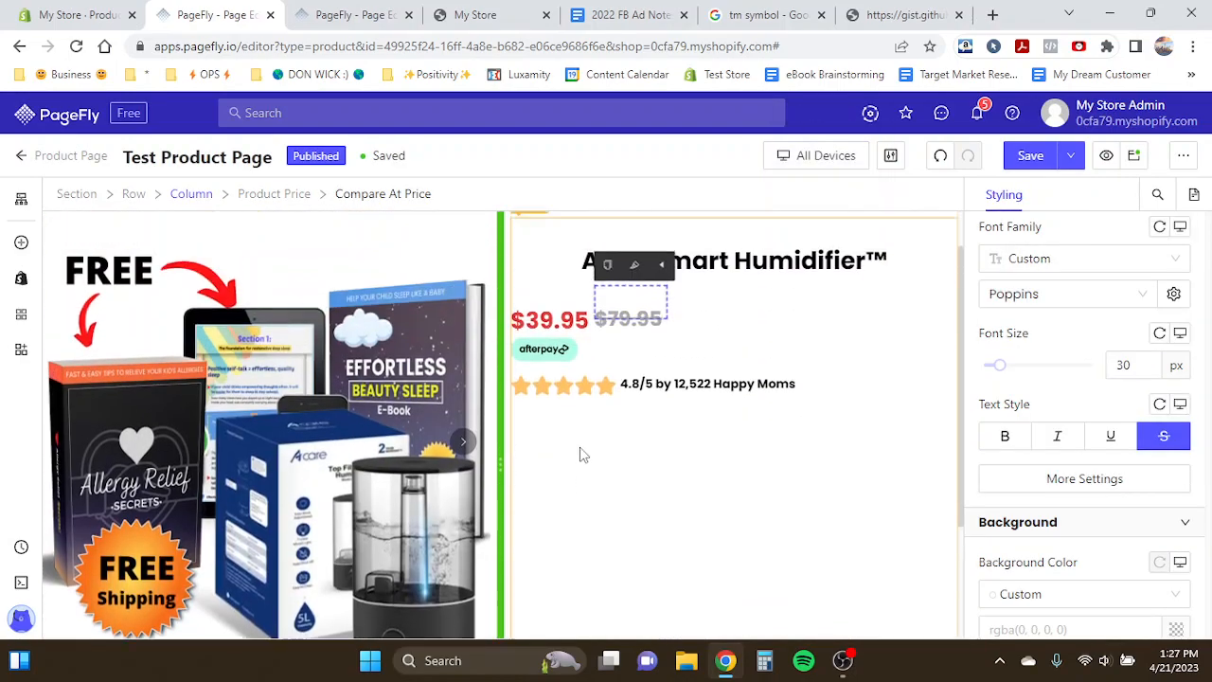
- Compare the page layout with the Product Page Template tab
left_click(351, 15)
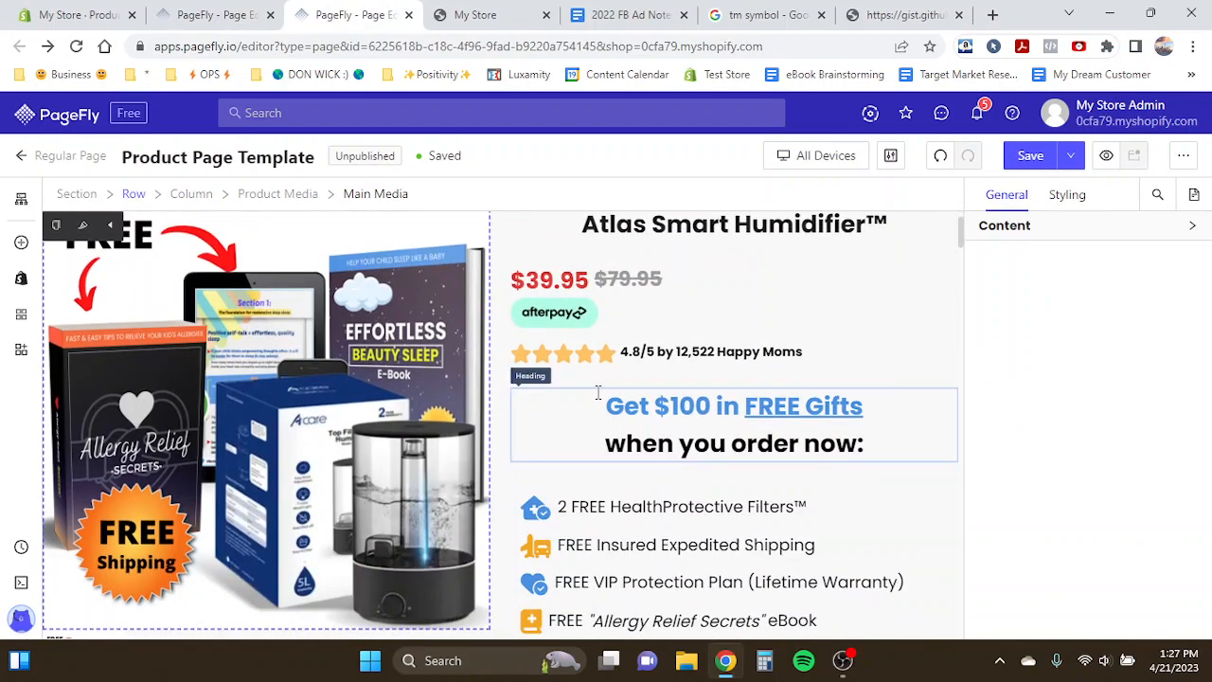
scroll(668, 398, "down", 1)
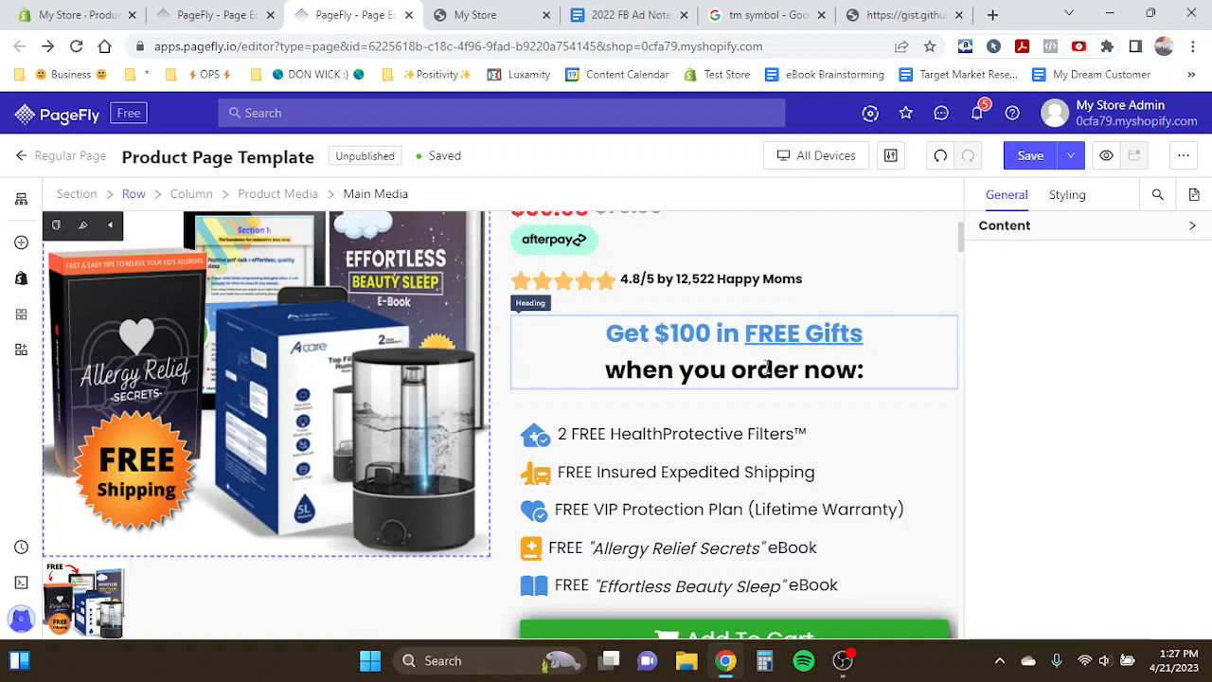
scroll(414, 379, "up", 1)
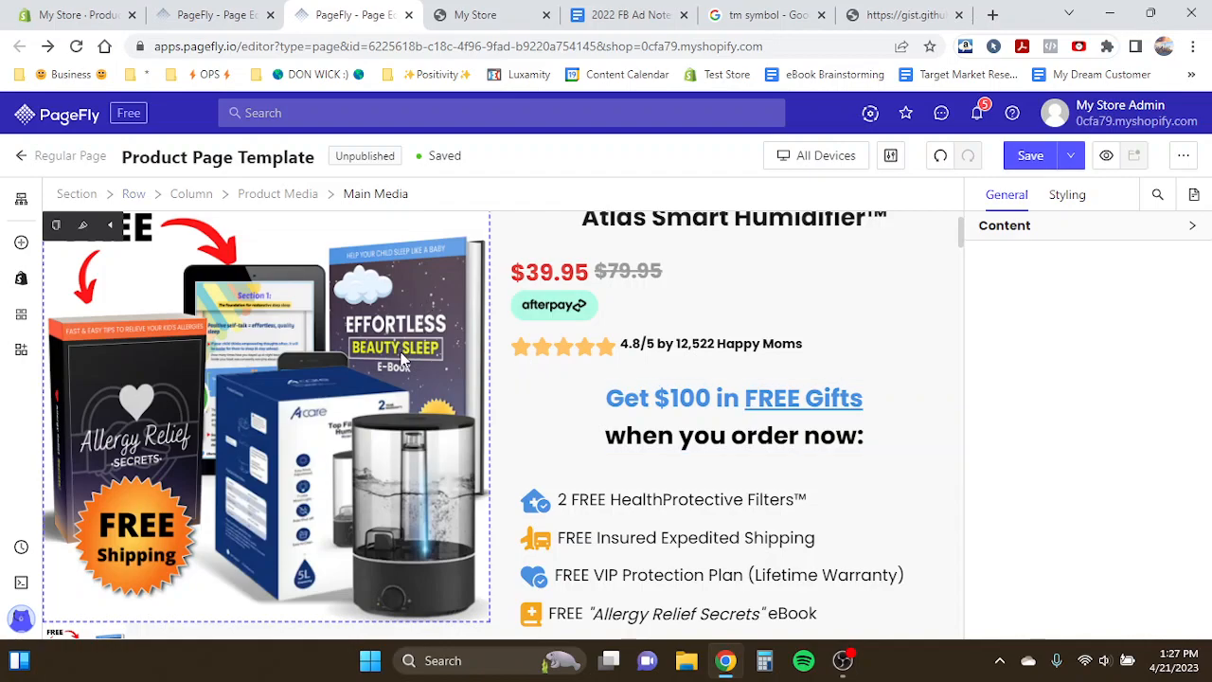
- Review the offer heading and benefits list on the Product Page Template
scroll(403, 358, "up", 1)
scroll(402, 358, "down", 1)
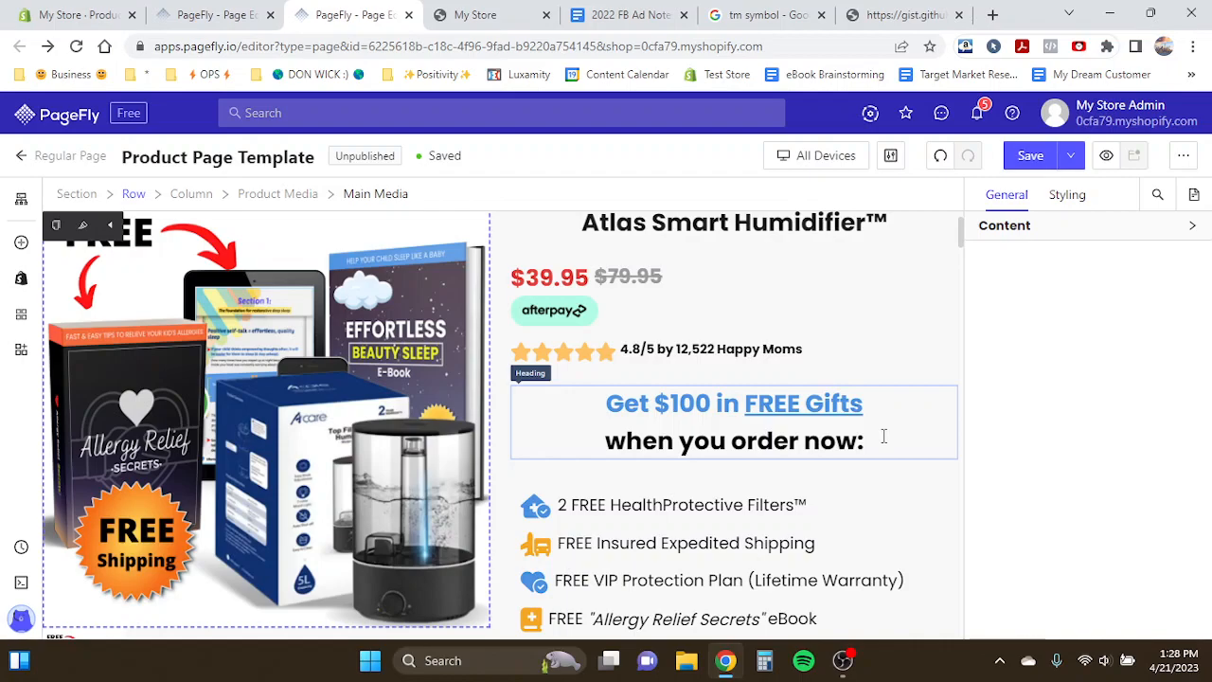
scroll(745, 503, "down", 1)
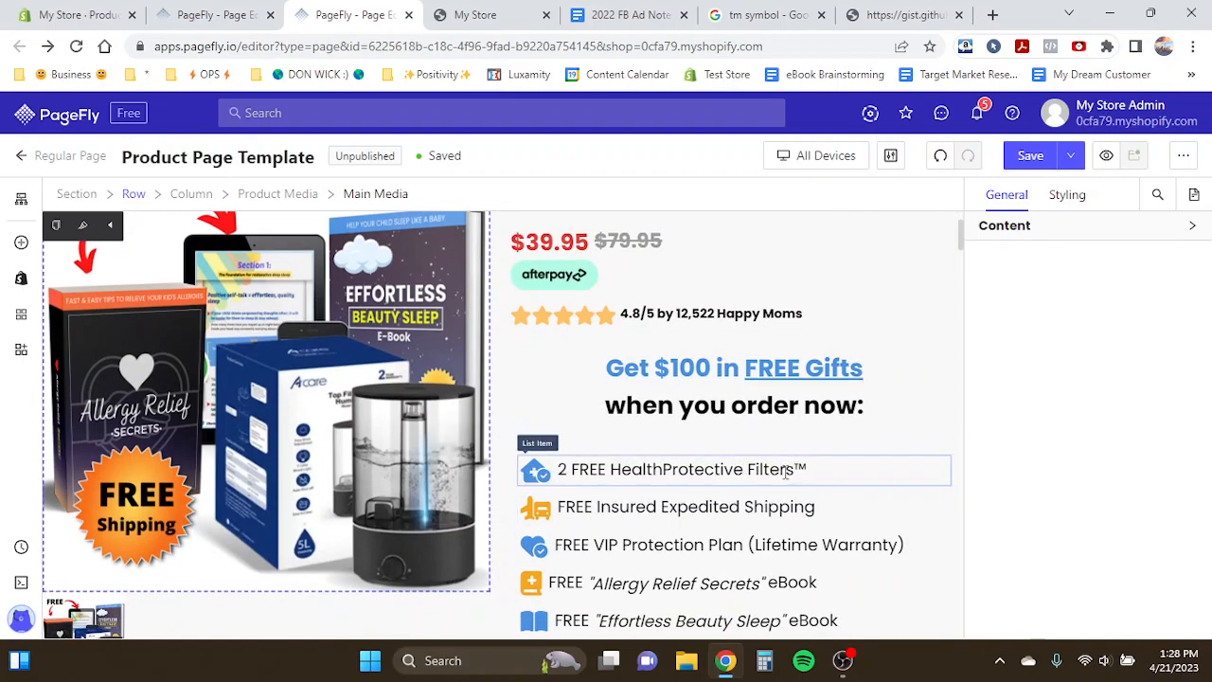
scroll(785, 473, "down", 2)
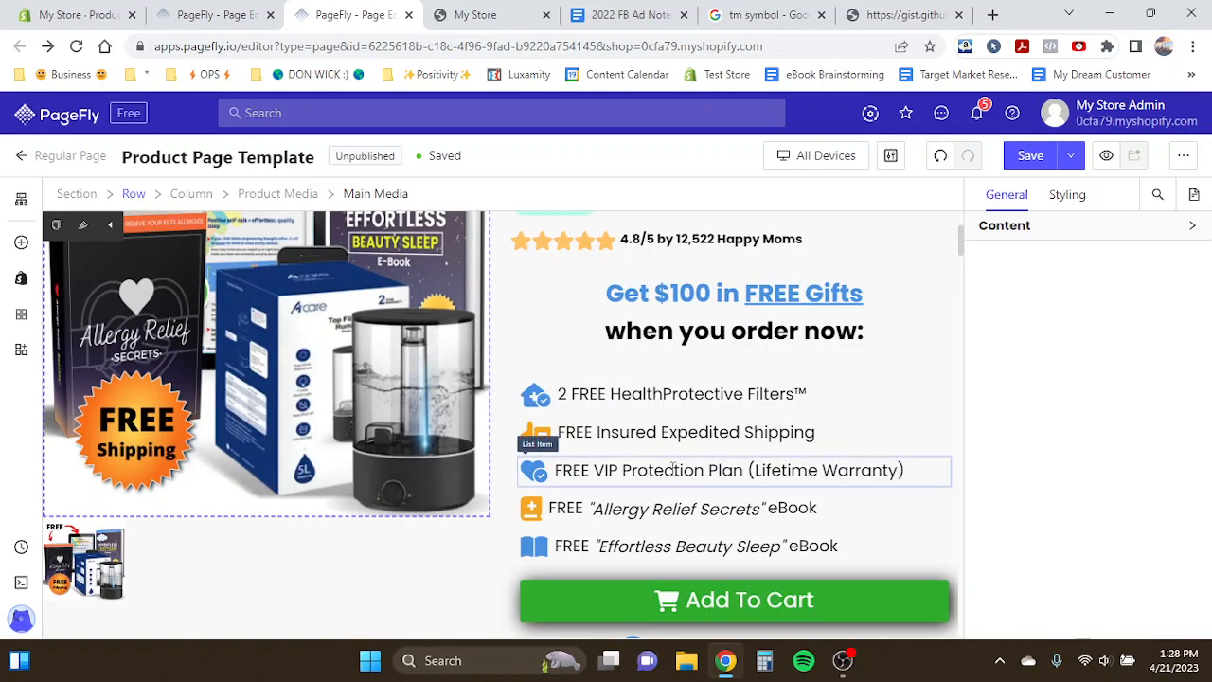
scroll(647, 510, "up", 1)
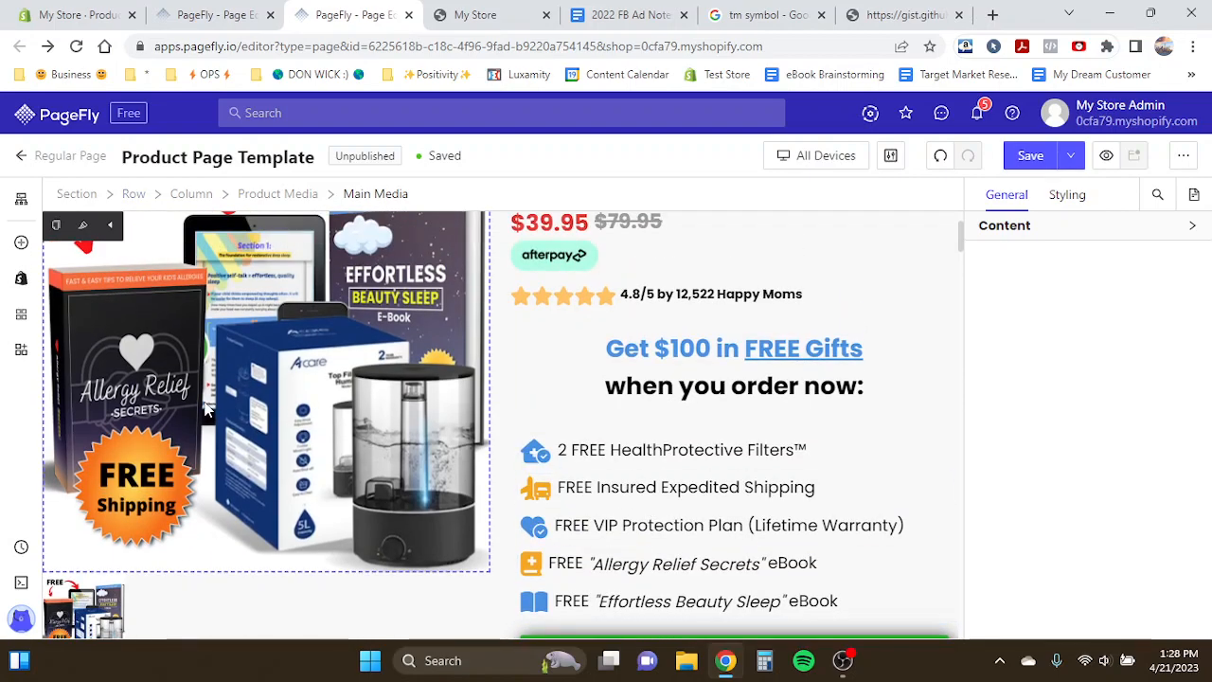
scroll(204, 410, "up", 2)
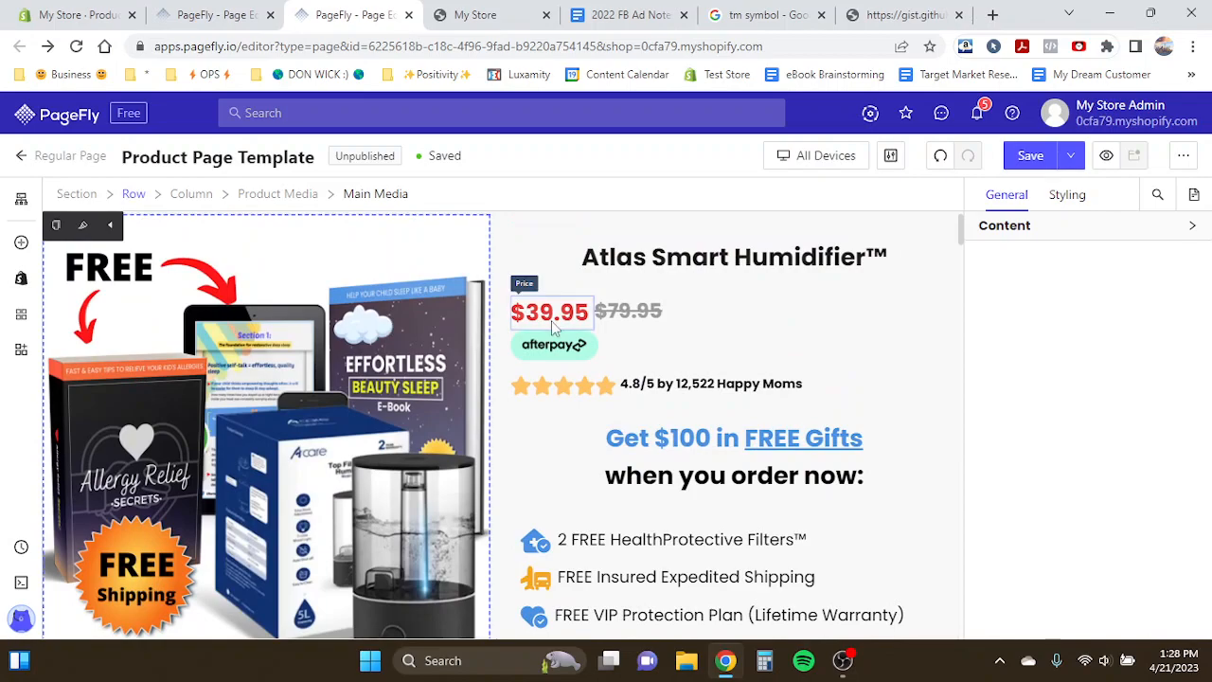
scroll(516, 360, "down", 3)
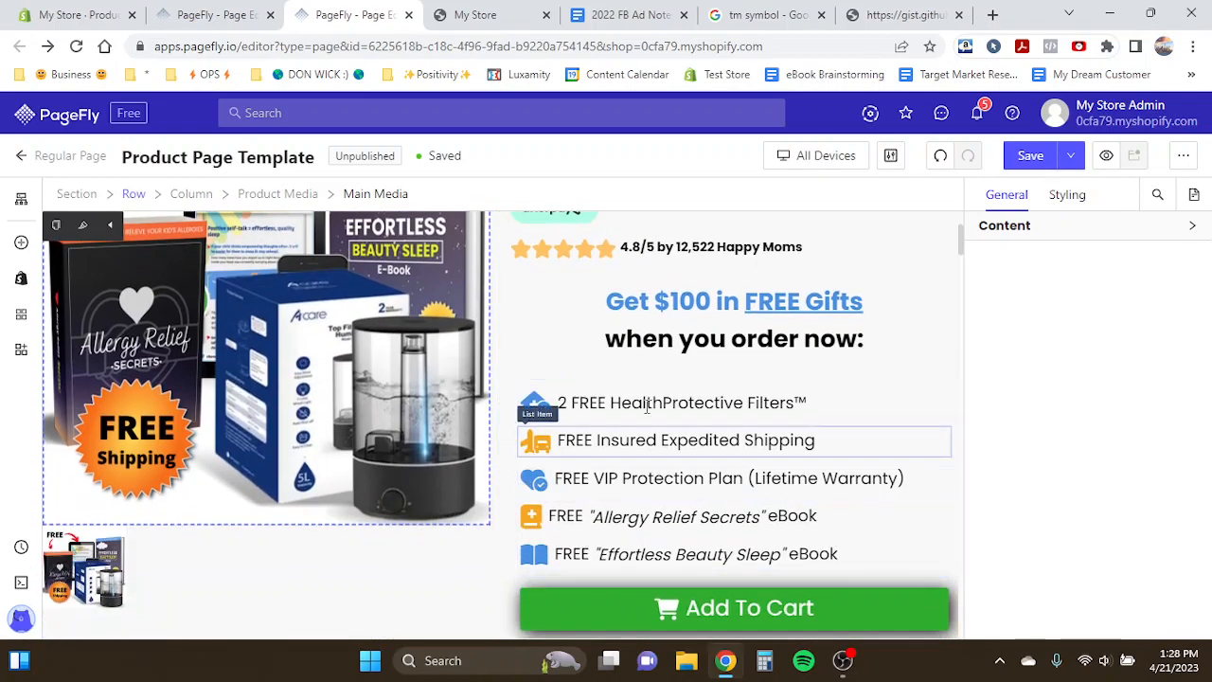
mouse_move(244, 13)
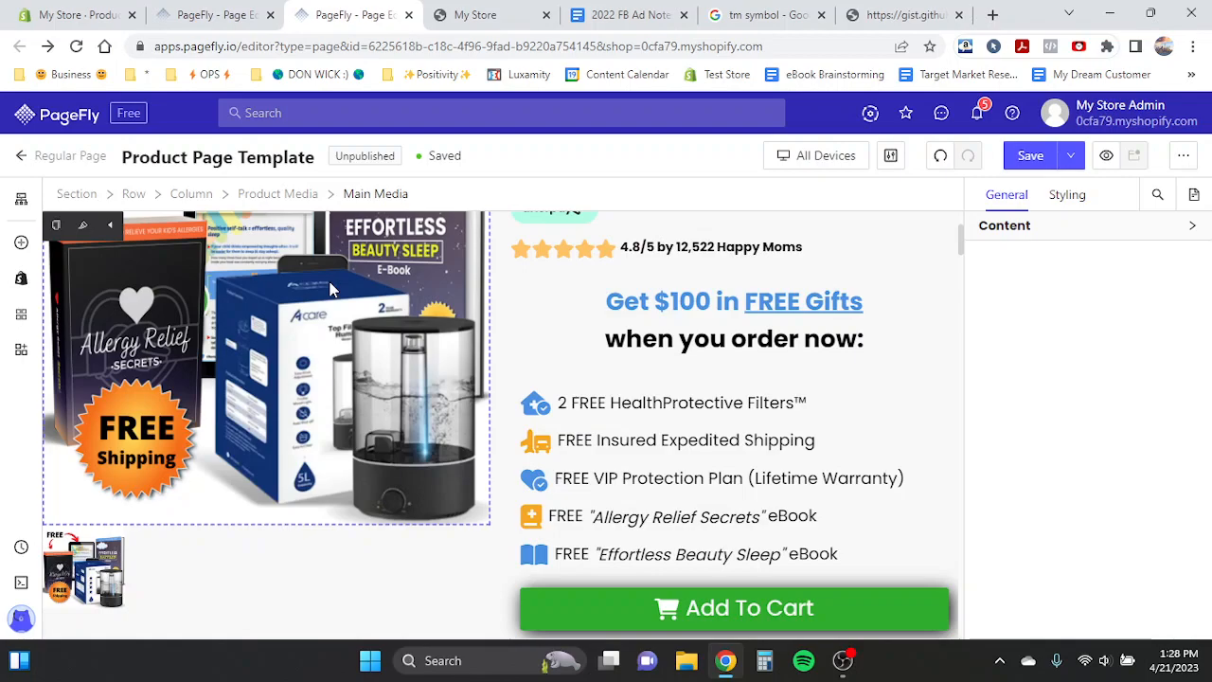
scroll(332, 289, "up", 1)
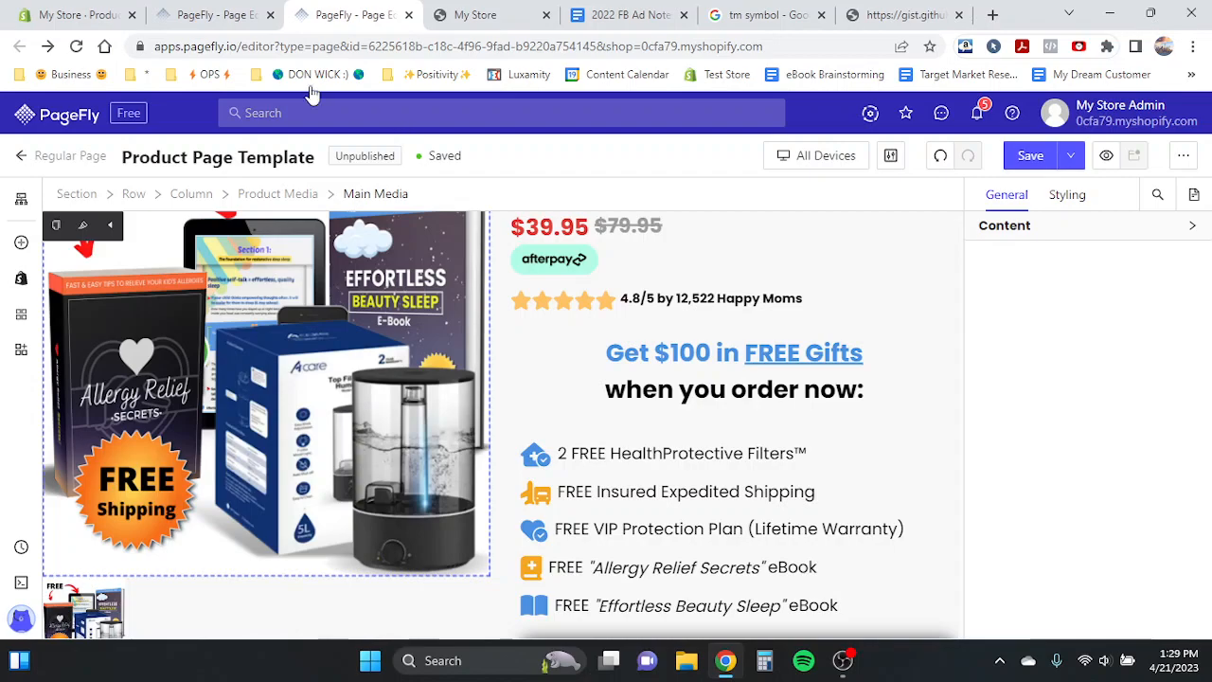
- Add a Heading element just below the star rating on the Test Product Page
left_click(232, 10)
scroll(524, 414, "down", 2)
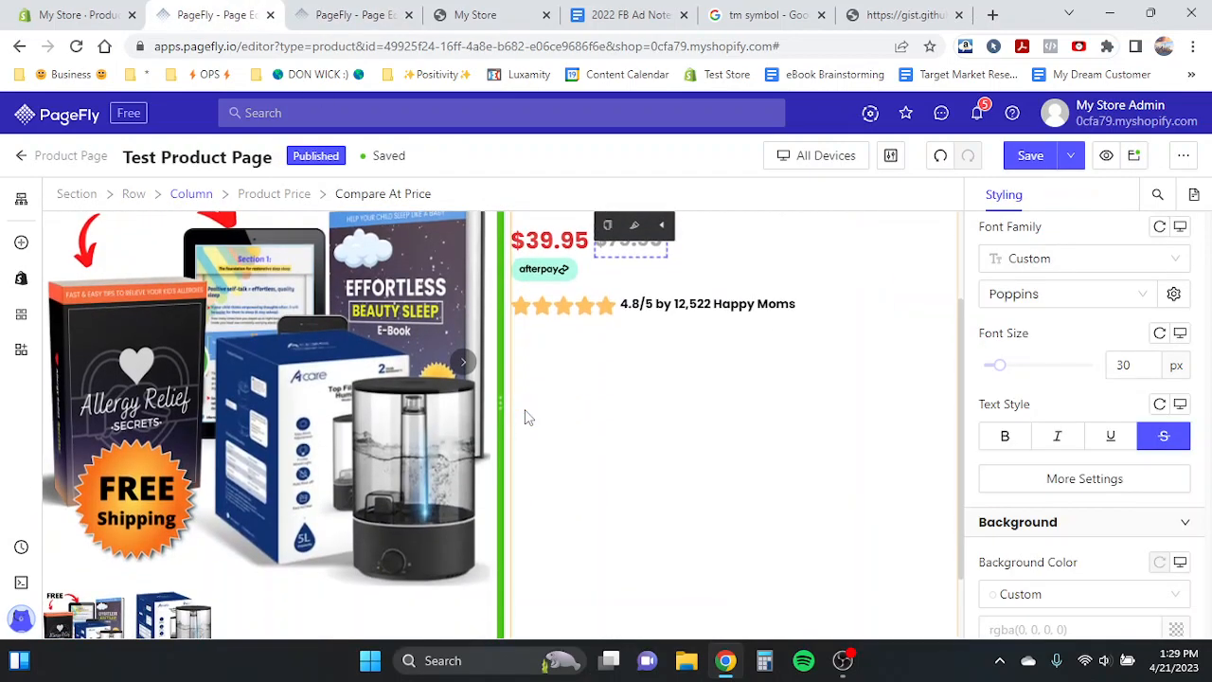
left_click(389, 13)
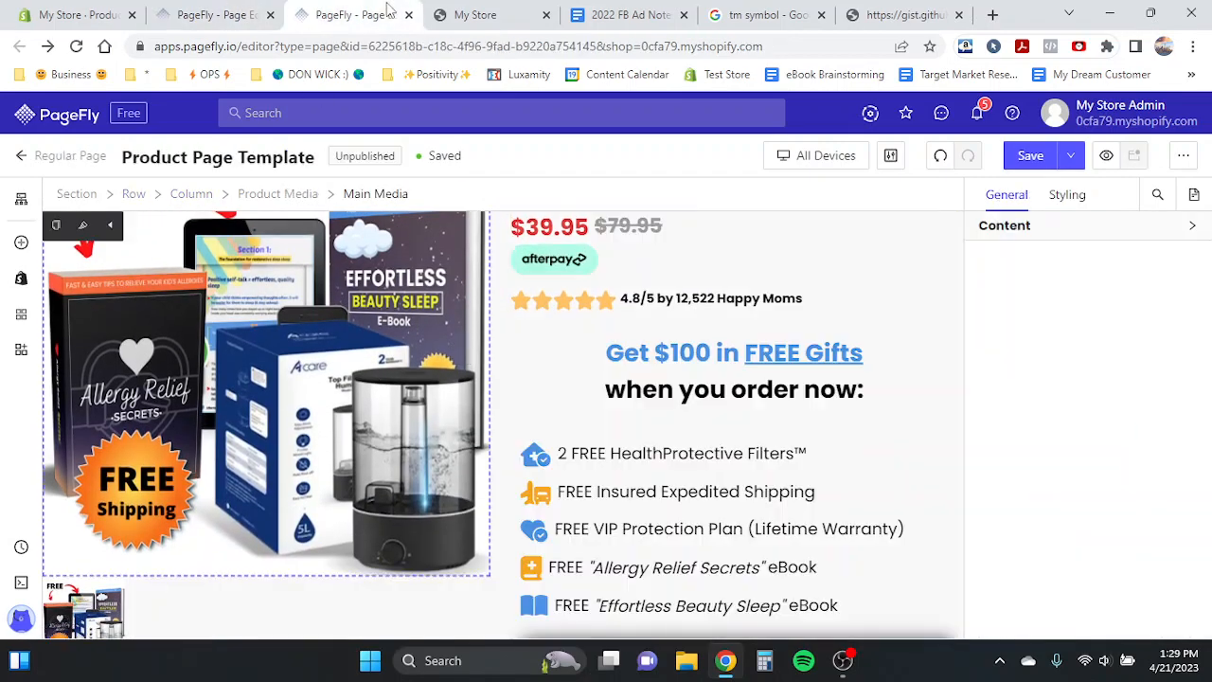
left_click(216, 13)
scroll(355, 322, "down", 1)
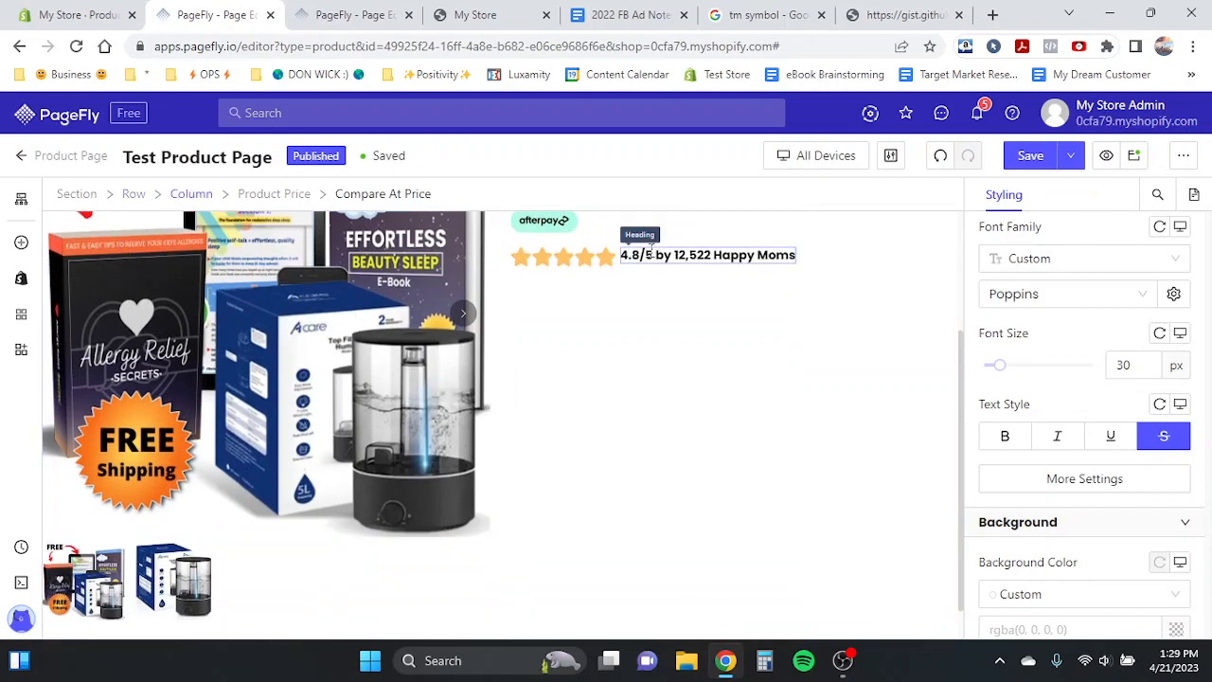
left_click(13, 248)
mouse_move(155, 490)
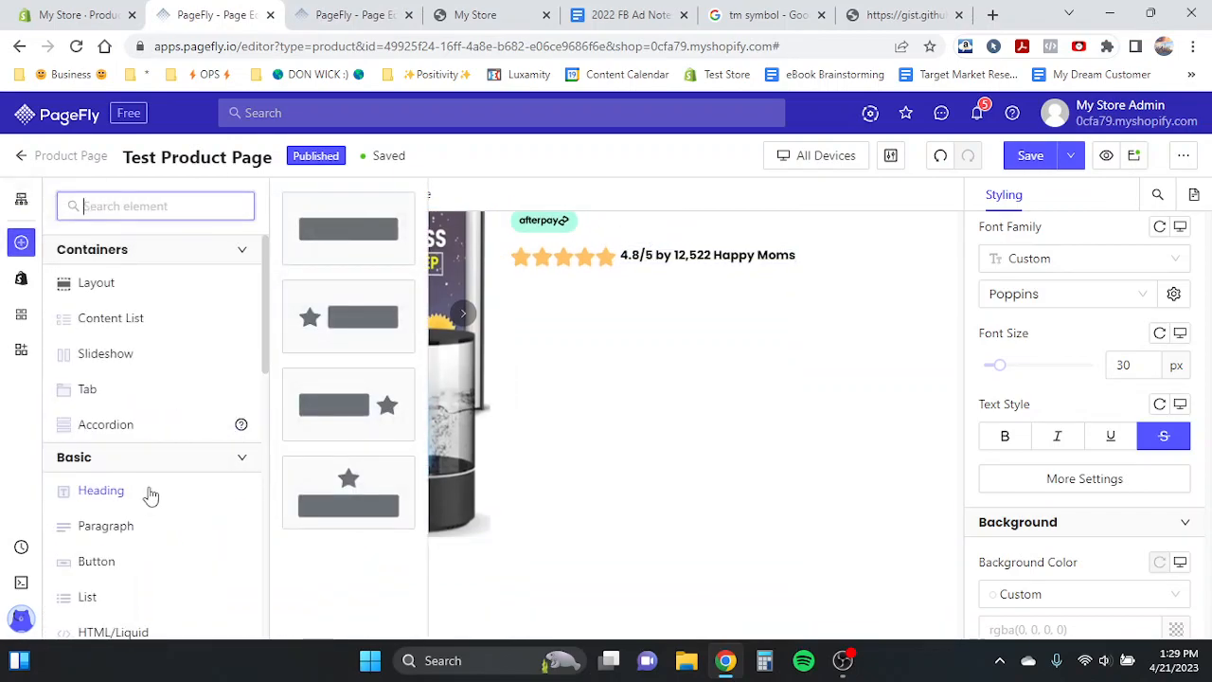
left_click_drag(346, 233, 614, 322)
left_click_drag(535, 285, 573, 341)
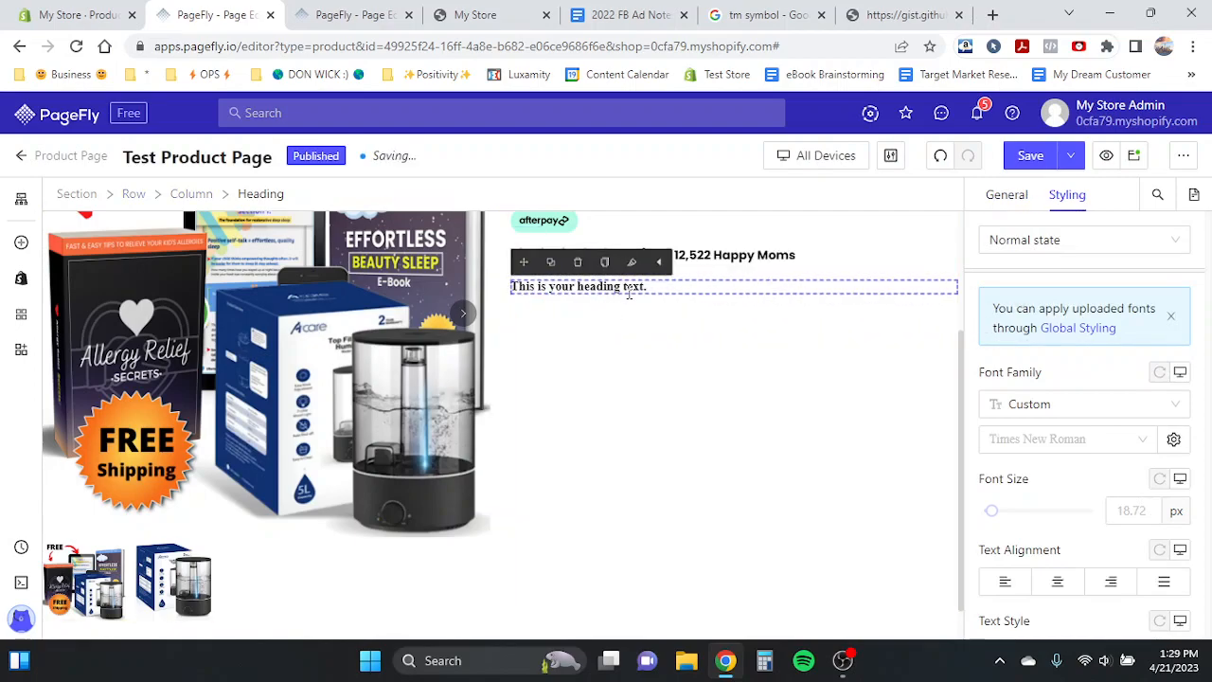
- Set the new heading's font to Poppins and its font size to 30 px
left_click(1042, 440)
left_click(1024, 532)
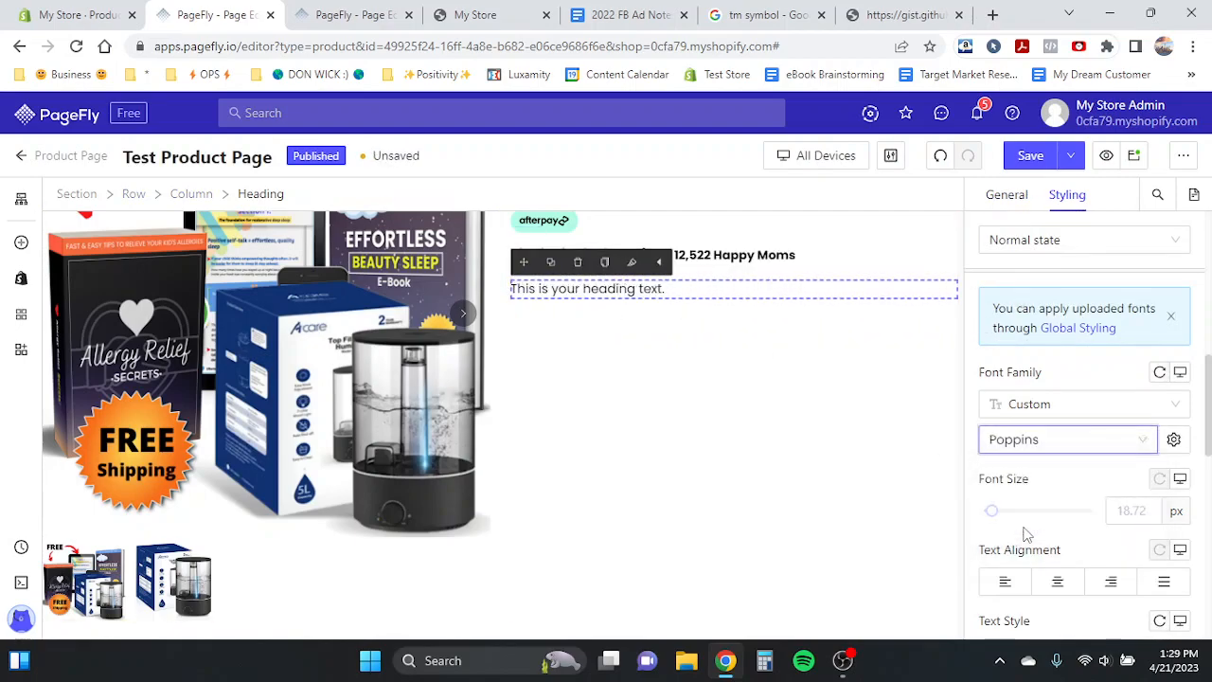
left_click(1116, 512)
type("30")
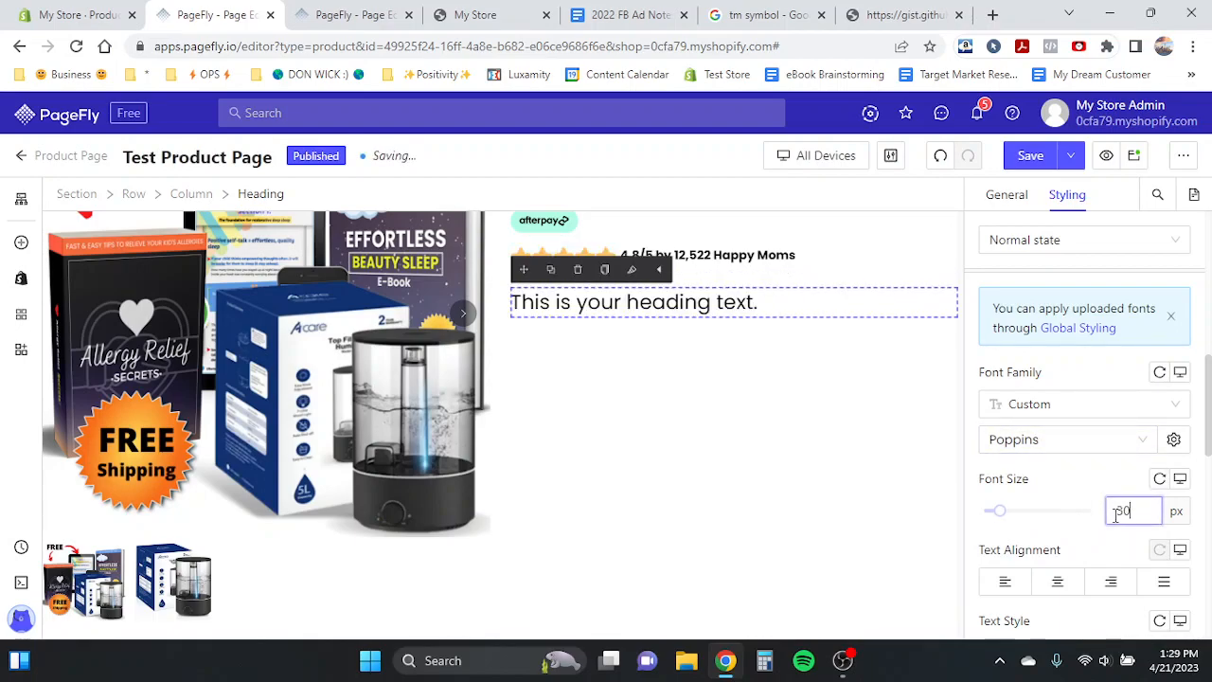
- Center-align the new heading and set its font weight to Bold
left_click(1059, 582)
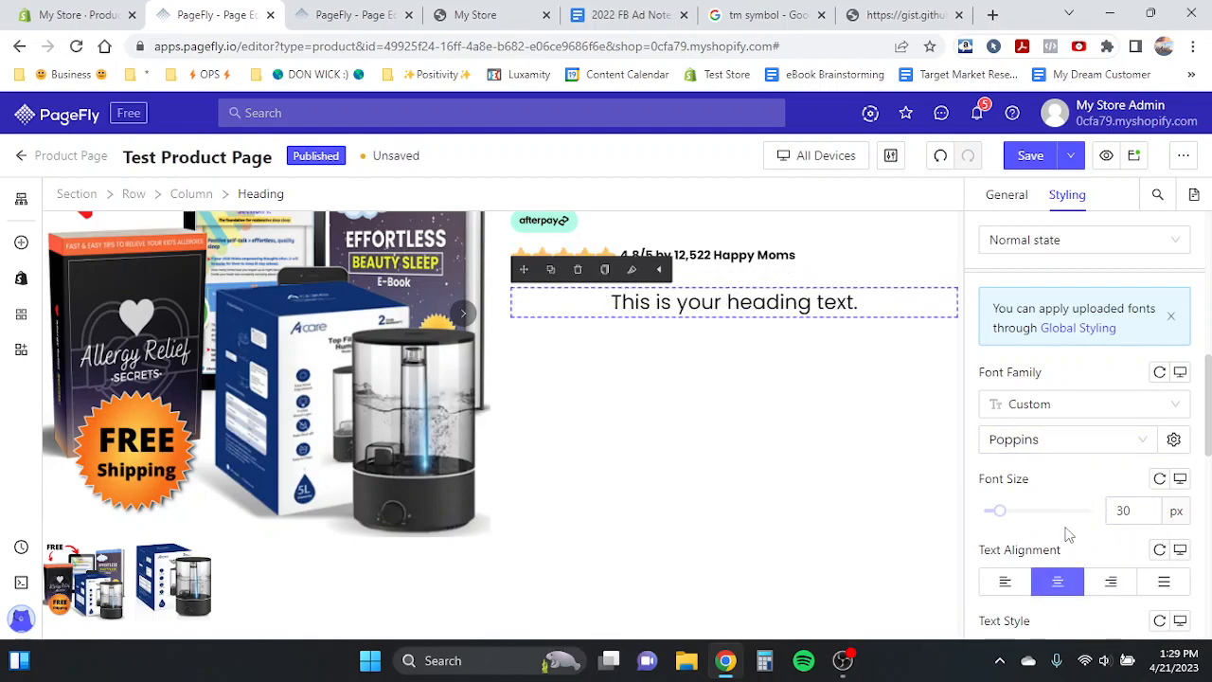
scroll(1065, 533, "down", 2)
left_click(1065, 546)
left_click(843, 391)
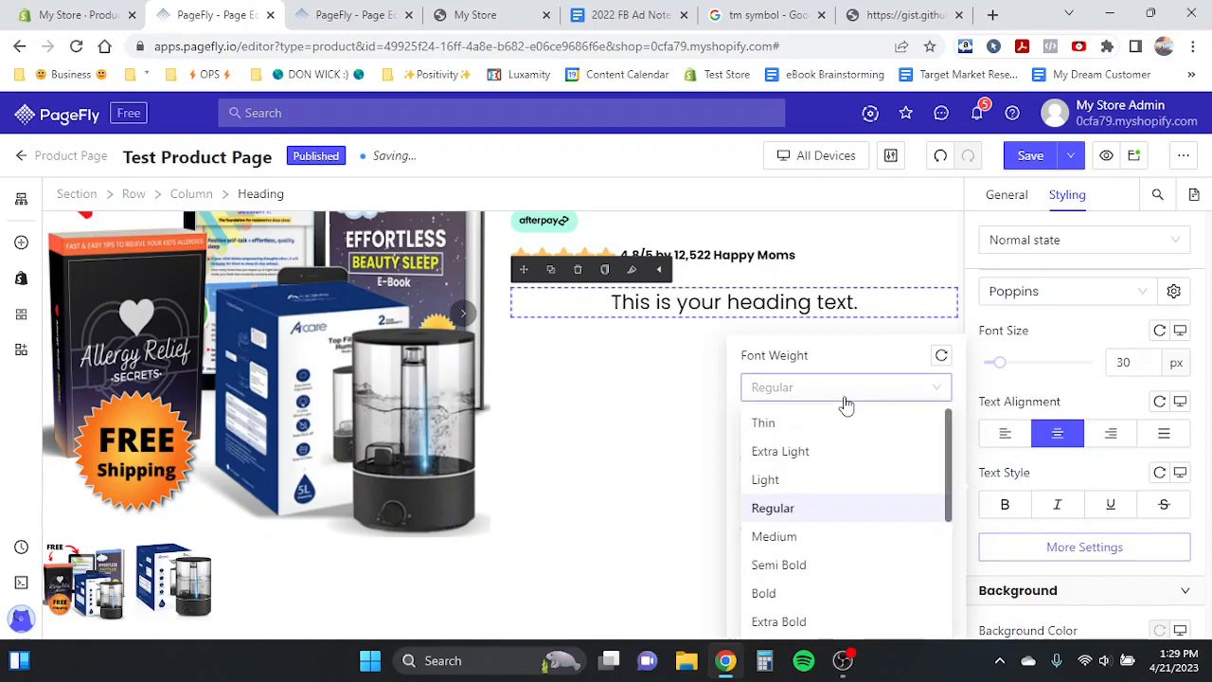
left_click(771, 588)
- Copy the 'Get $100 in FREE Gifts when you order now:' heading text from the Product Page Template
double_click(677, 305)
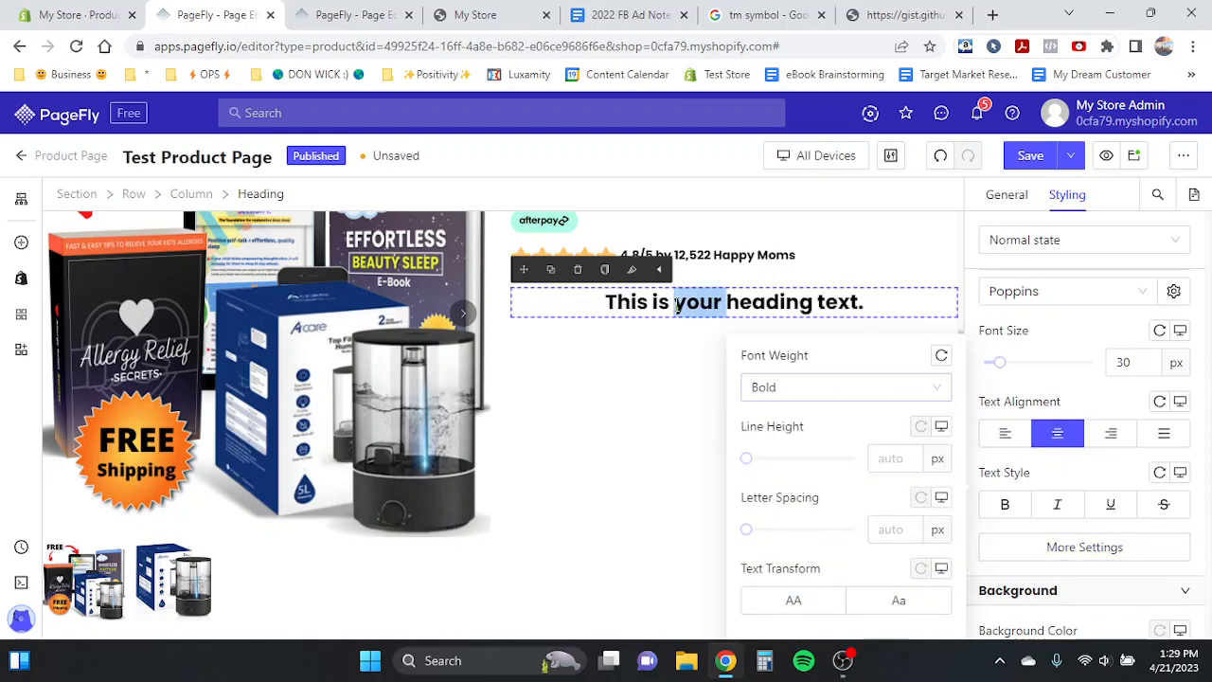
left_click(367, 15)
left_click(663, 366)
left_click(612, 360)
left_click_drag(614, 358, 896, 401)
key("ctrl+c")
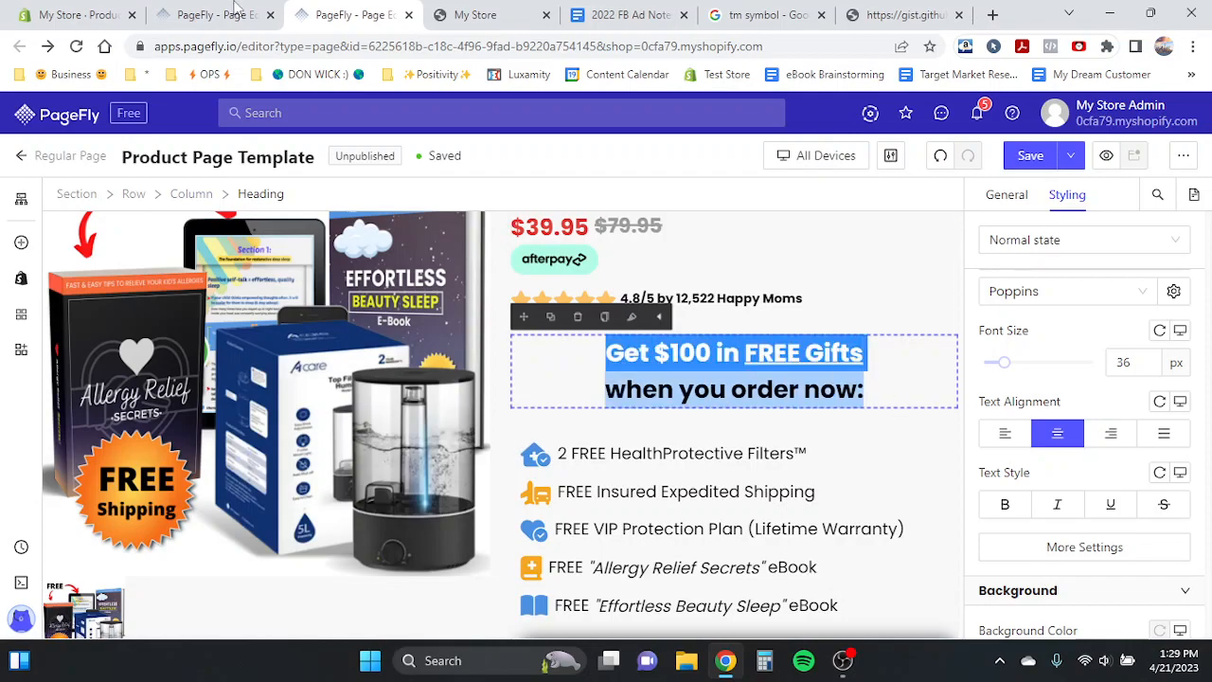
key("ctrl+shift+Tab")
left_click(617, 301)
key("ctrl+v")
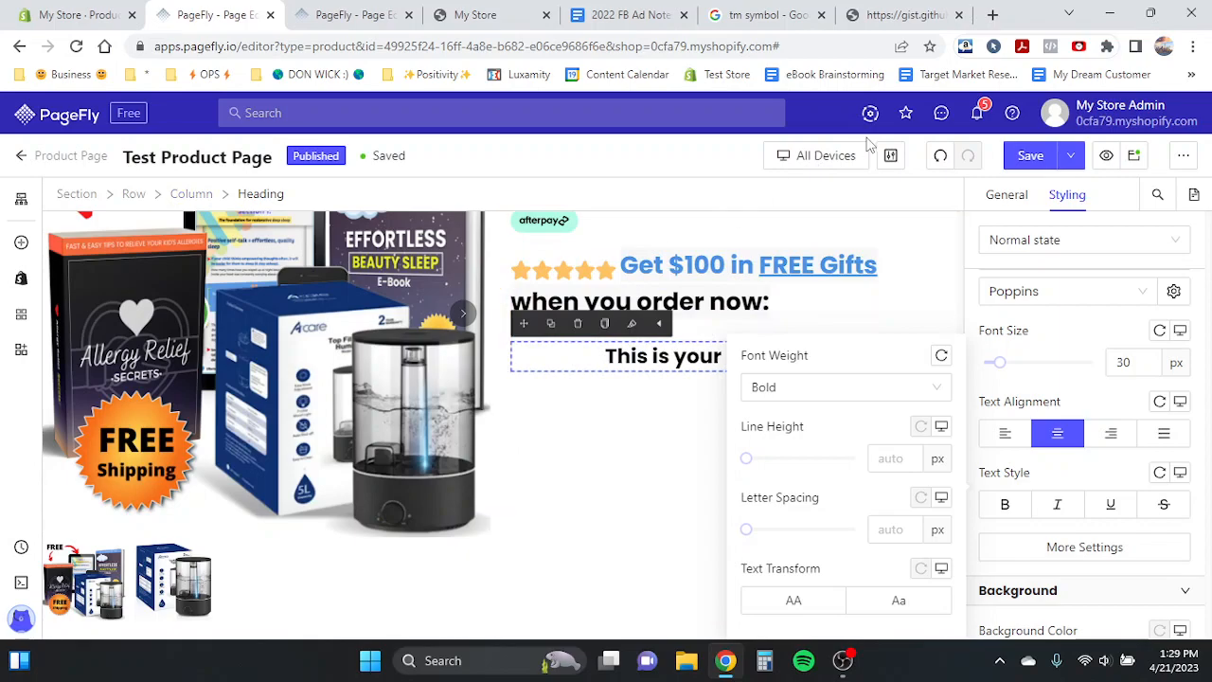
left_click(938, 163)
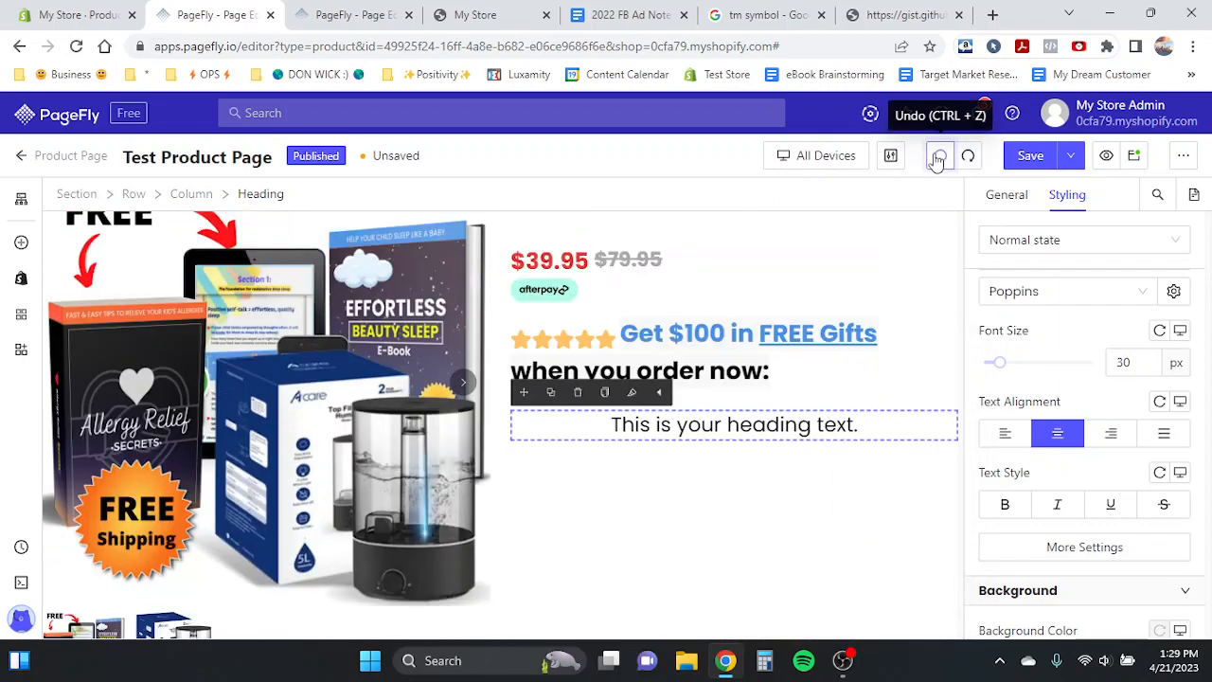
left_click(939, 169)
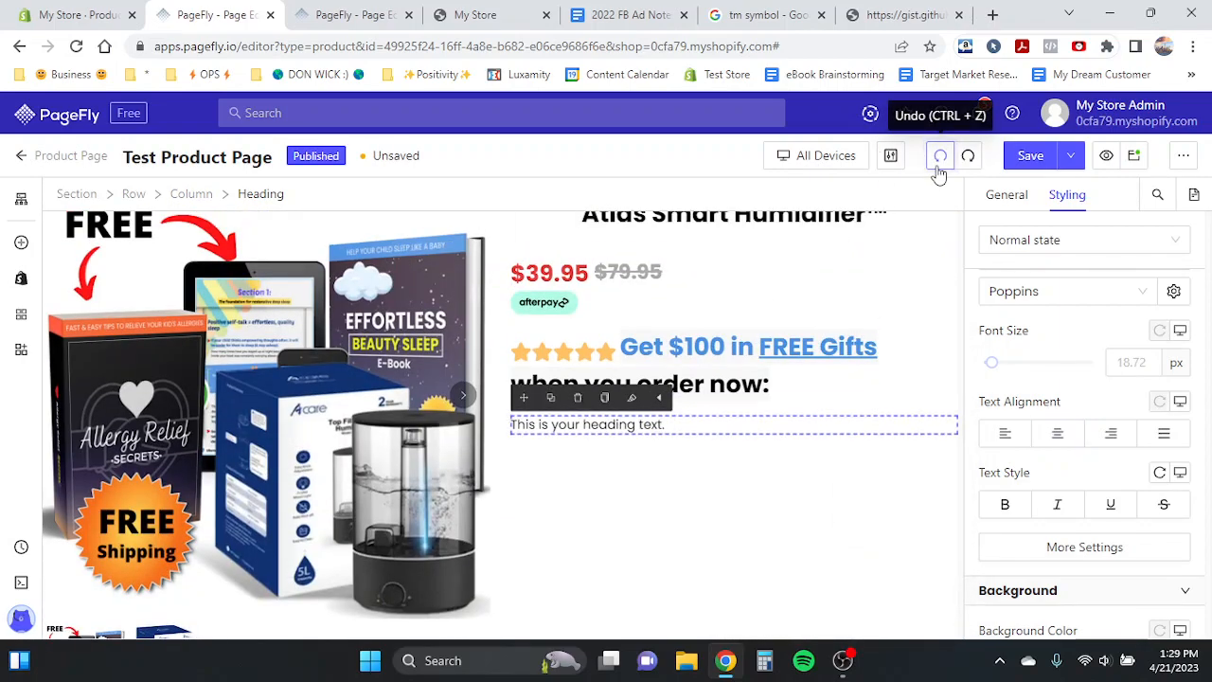
left_click(968, 156)
left_click(968, 156)
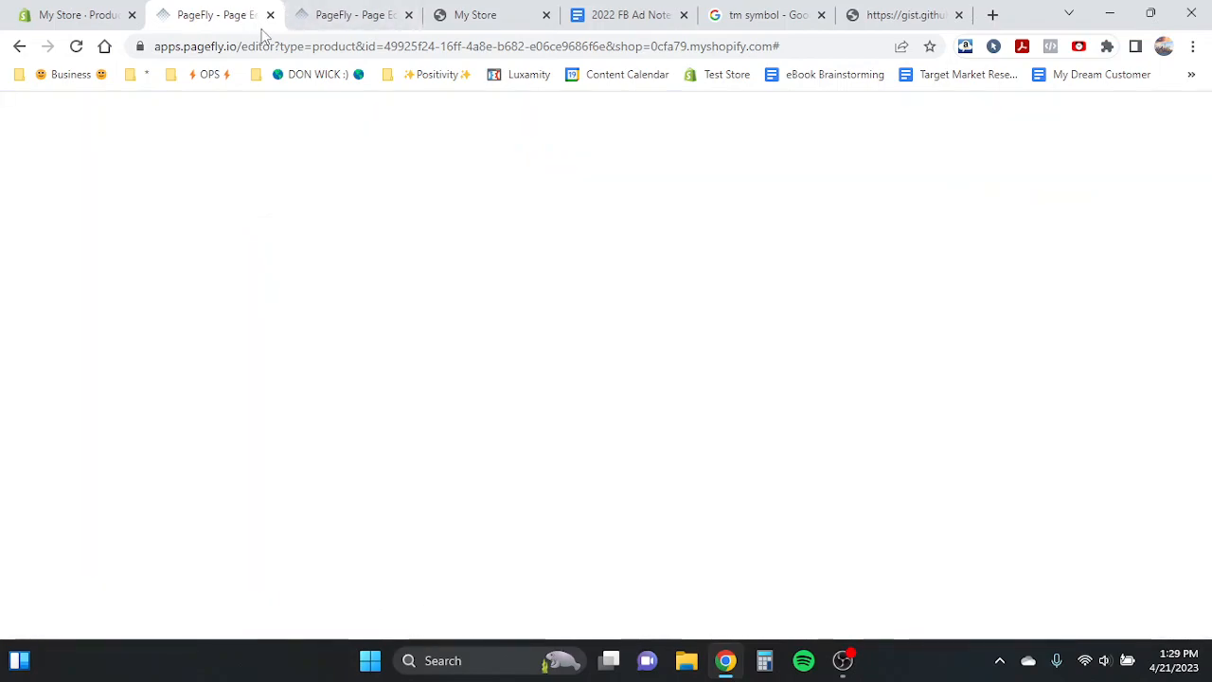
left_click(79, 48)
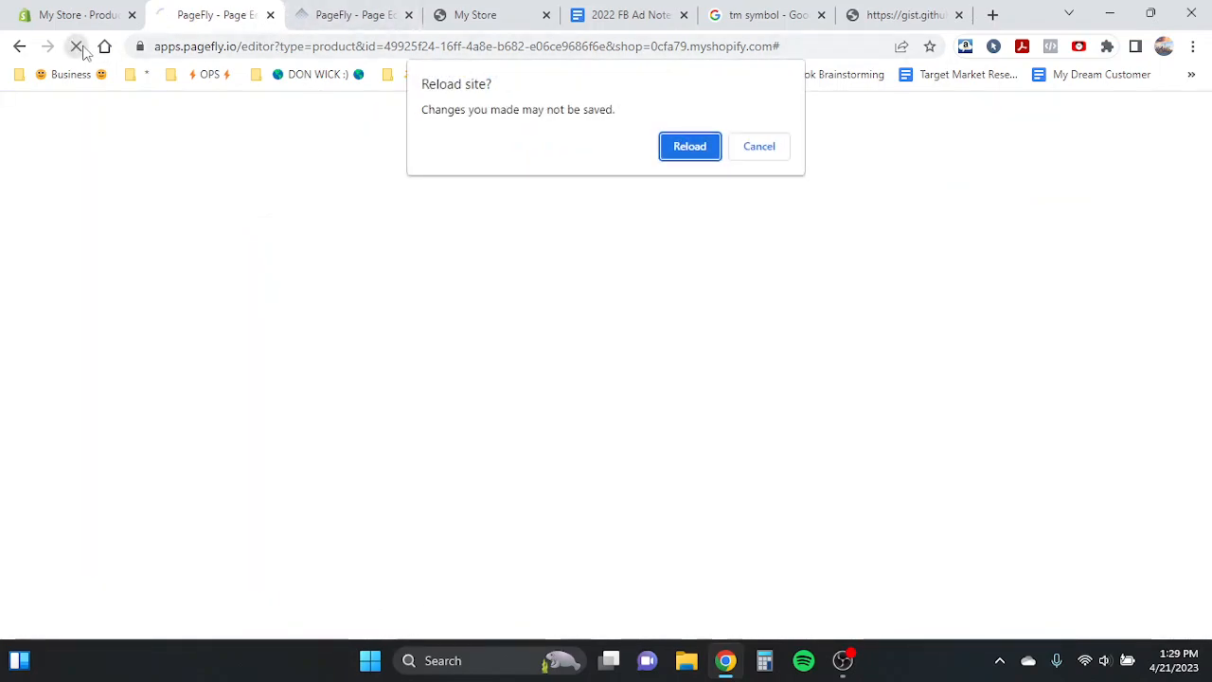
left_click(680, 149)
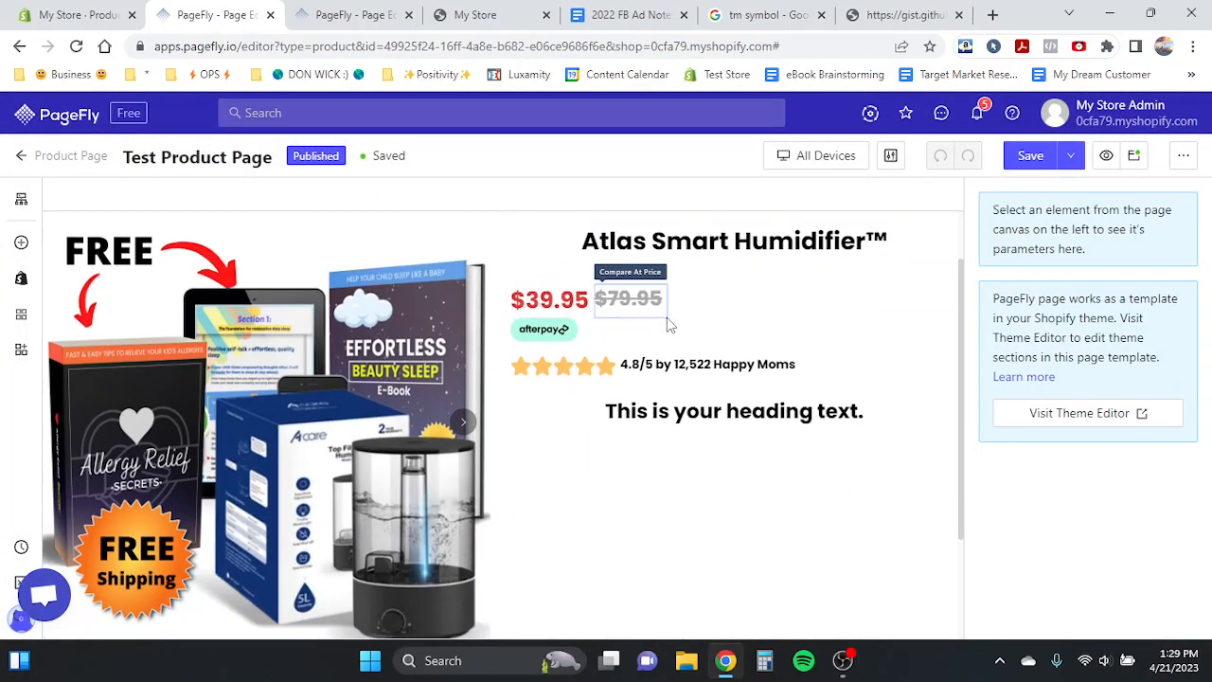
left_click(673, 412)
left_click(722, 413)
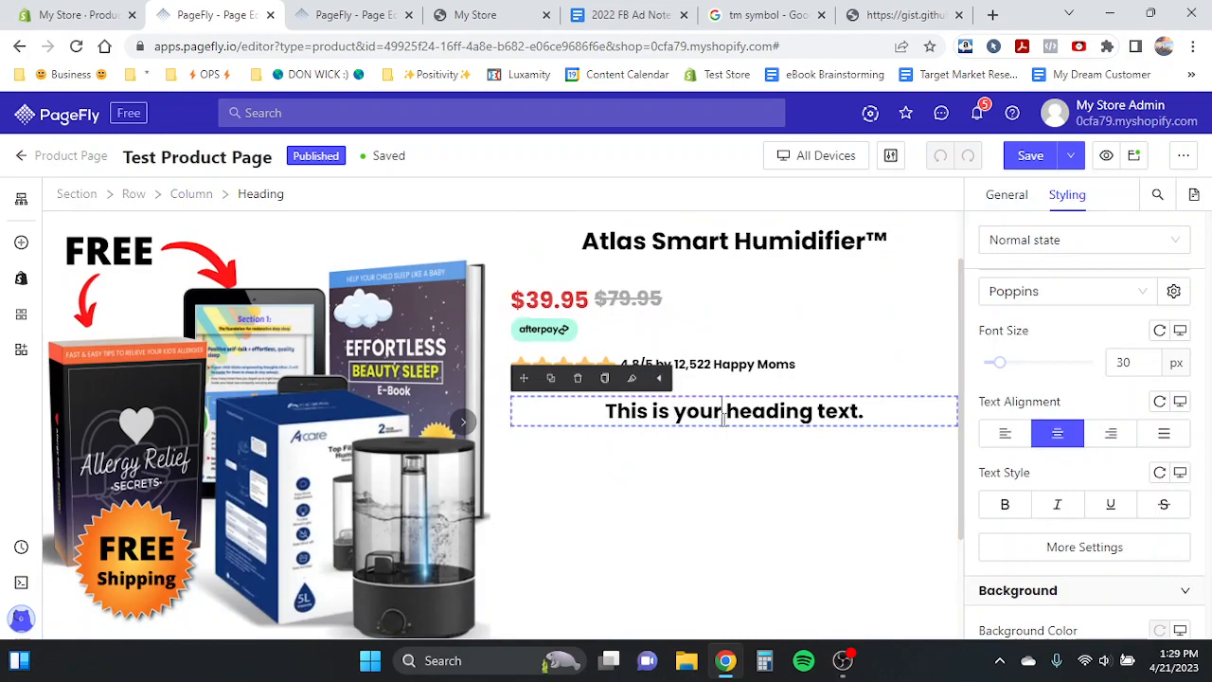
double_click(639, 408)
left_click(639, 409)
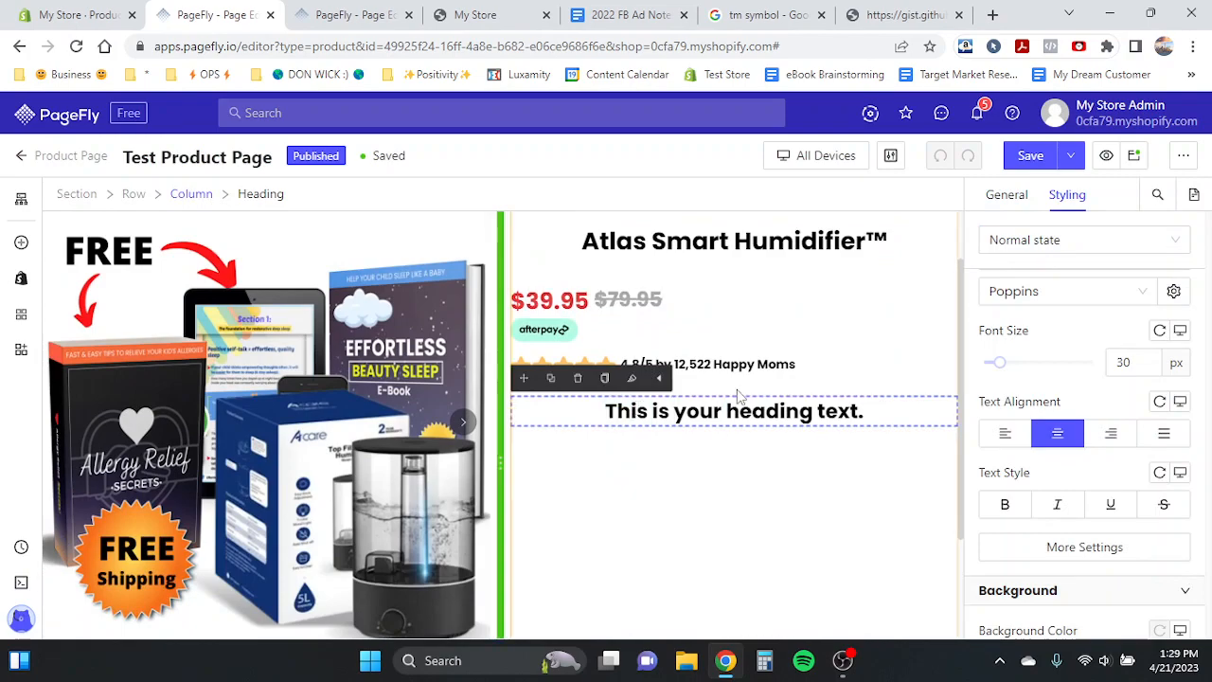
left_click(777, 383)
left_click(704, 413)
double_click(701, 411)
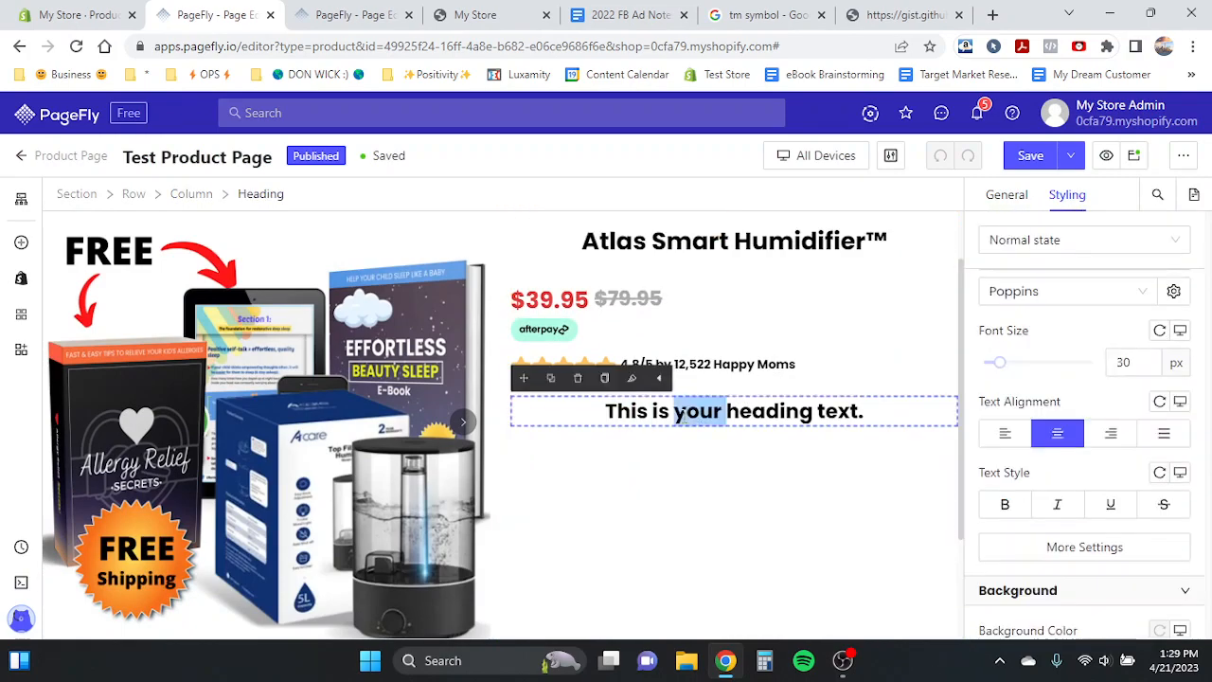
type("e")
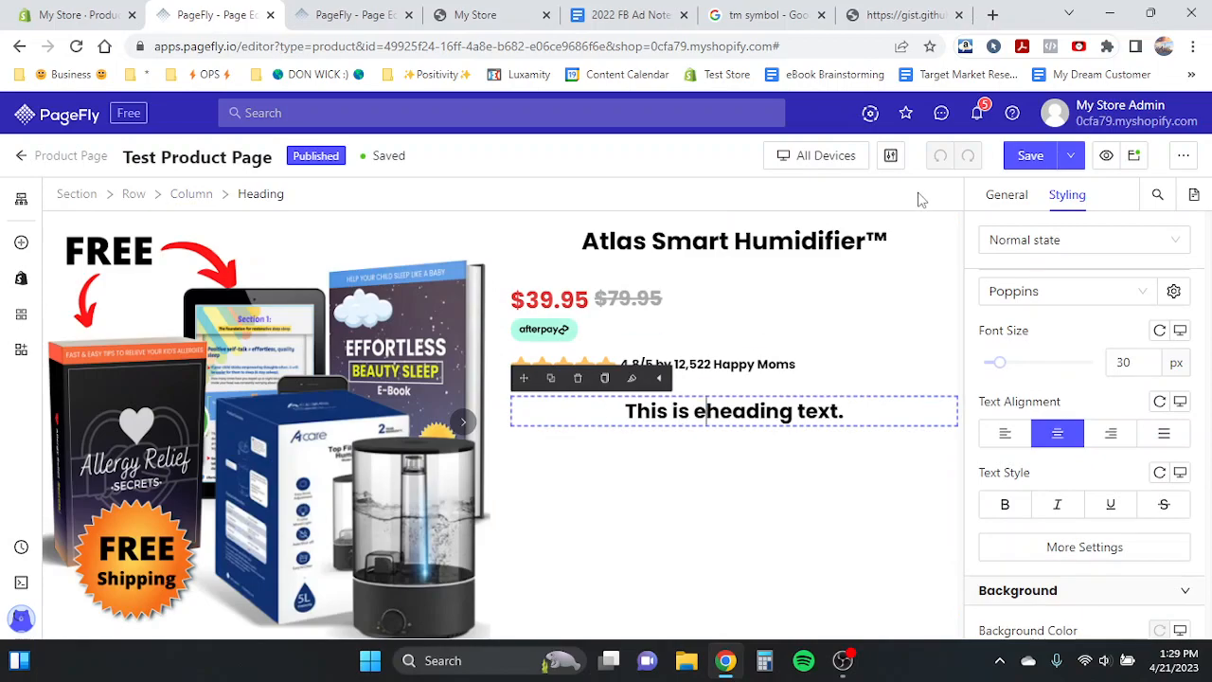
- Replace the new heading's text with the copied 'Get $100 in FREE Gifts when you order now:' text
left_click(701, 344)
left_click(712, 360)
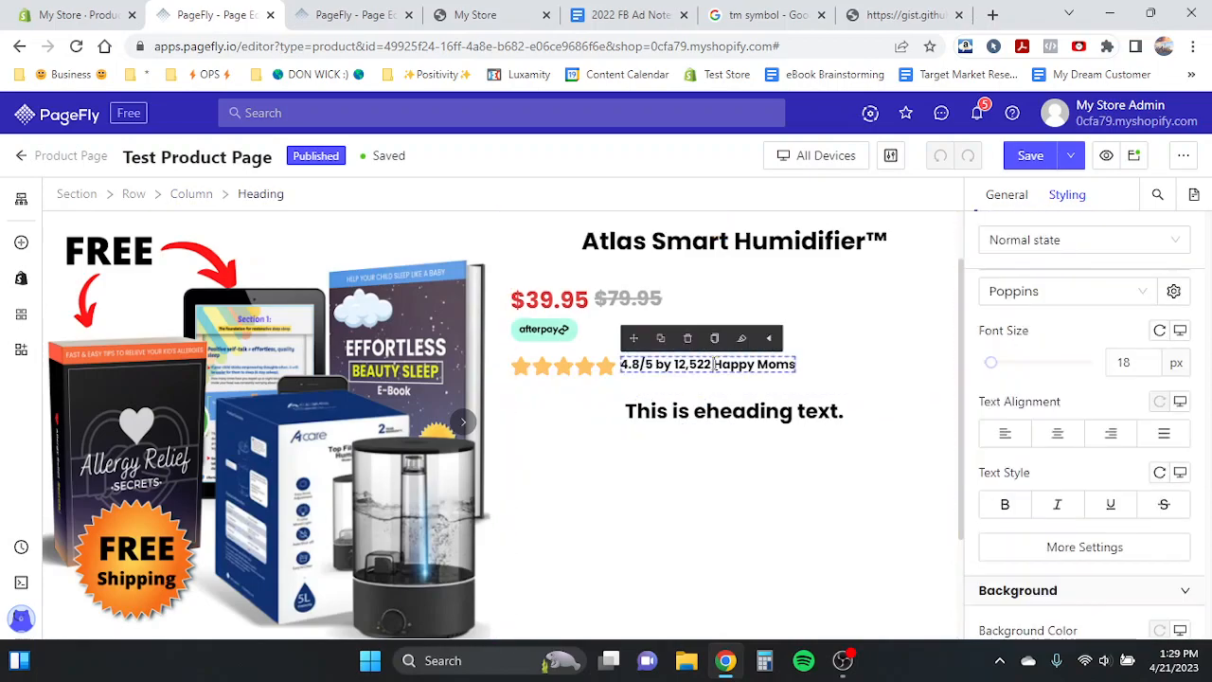
left_click(740, 399)
triple_click(740, 400)
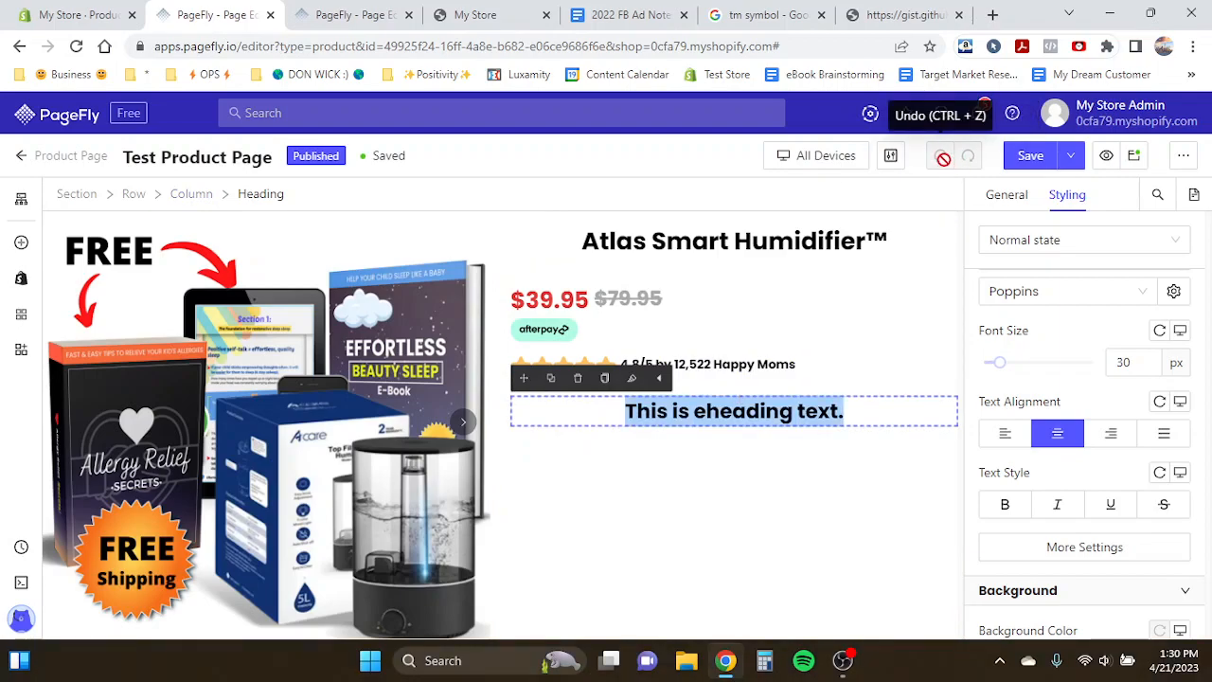
left_click(771, 412)
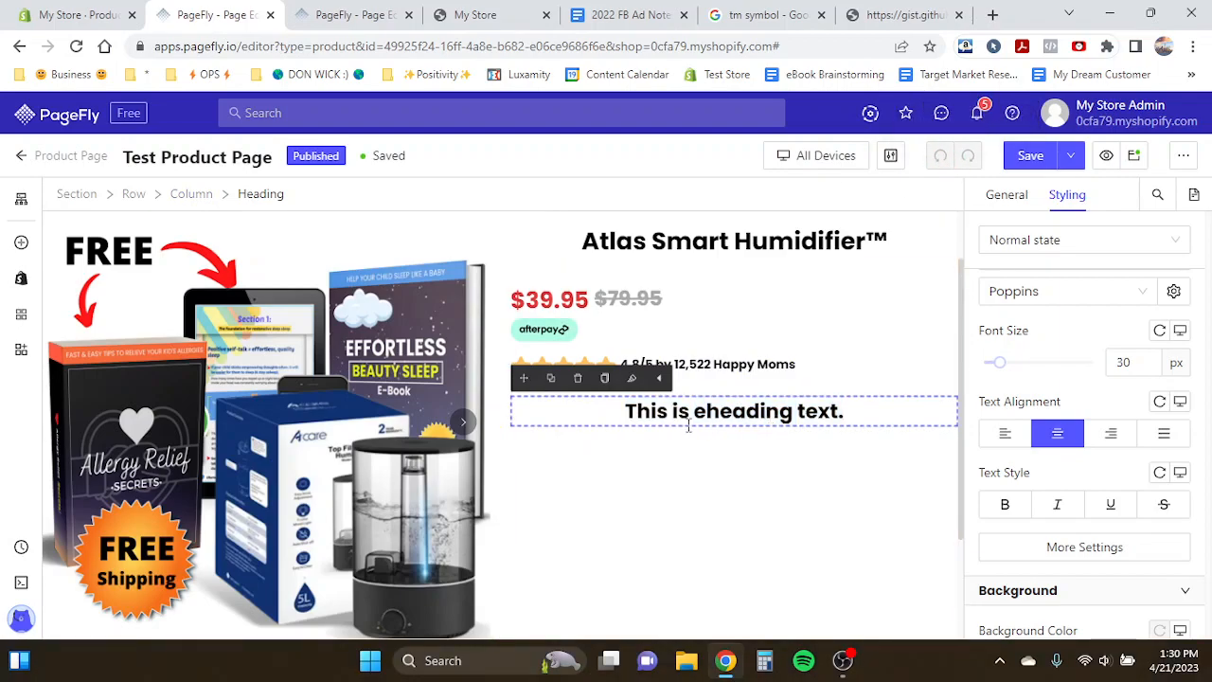
left_click_drag(626, 412, 857, 413)
key("ctrl+v")
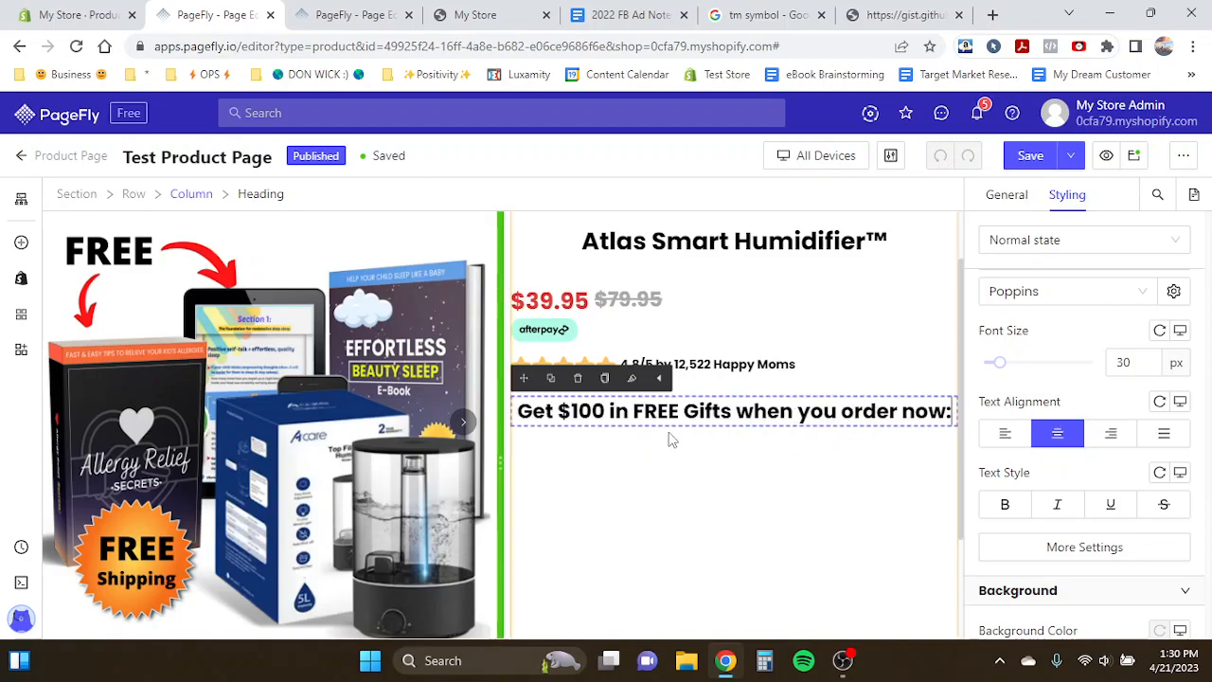
- Set the offer heading's font size to 36 px
double_click(1127, 361)
type("36")
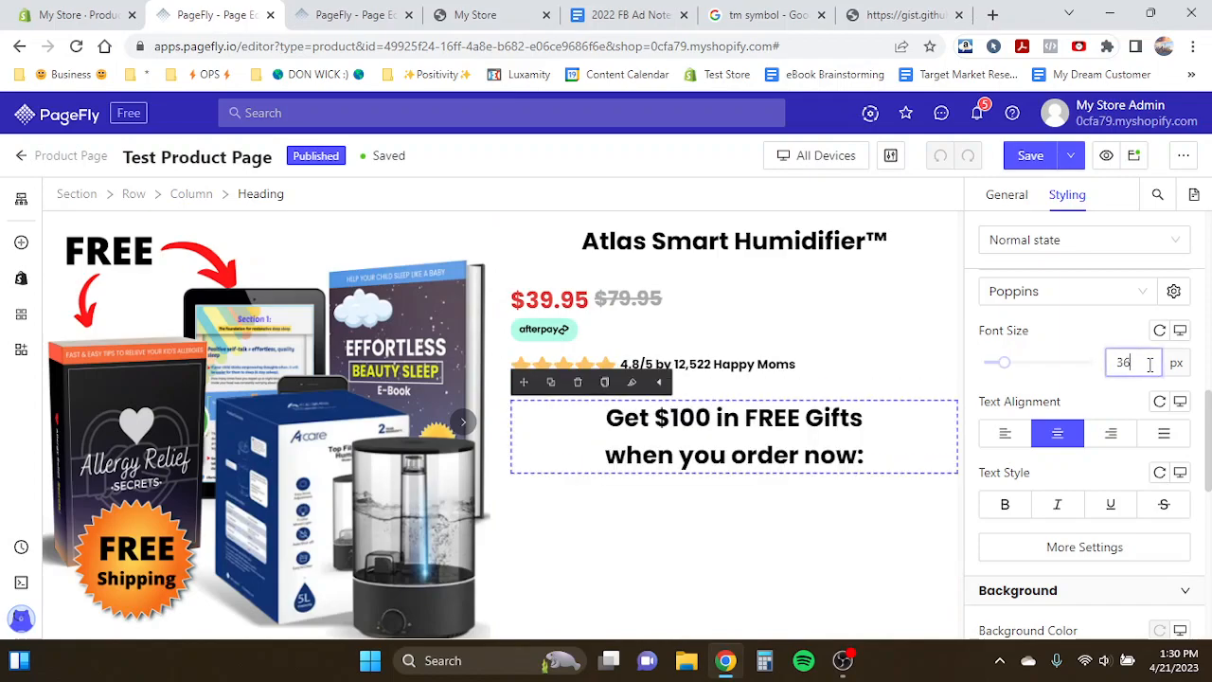
left_click(672, 423)
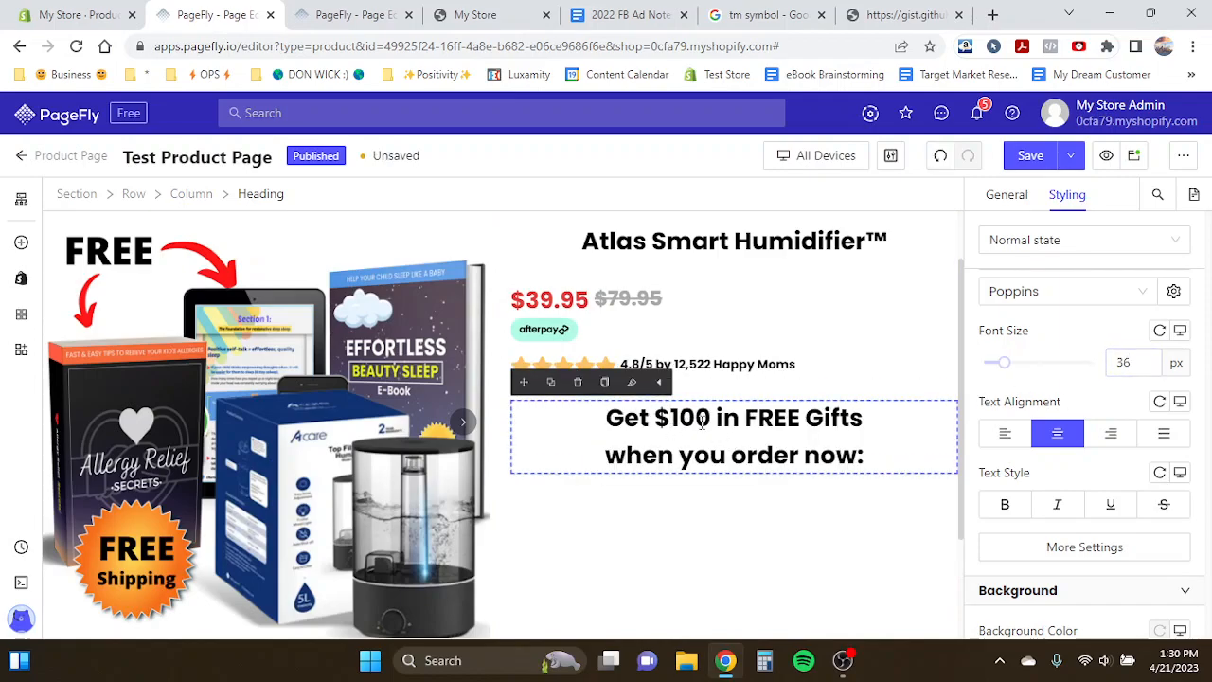
- Compare the offer heading on the Product Page Template with the heading on the test product page
key("ctrl+Tab")
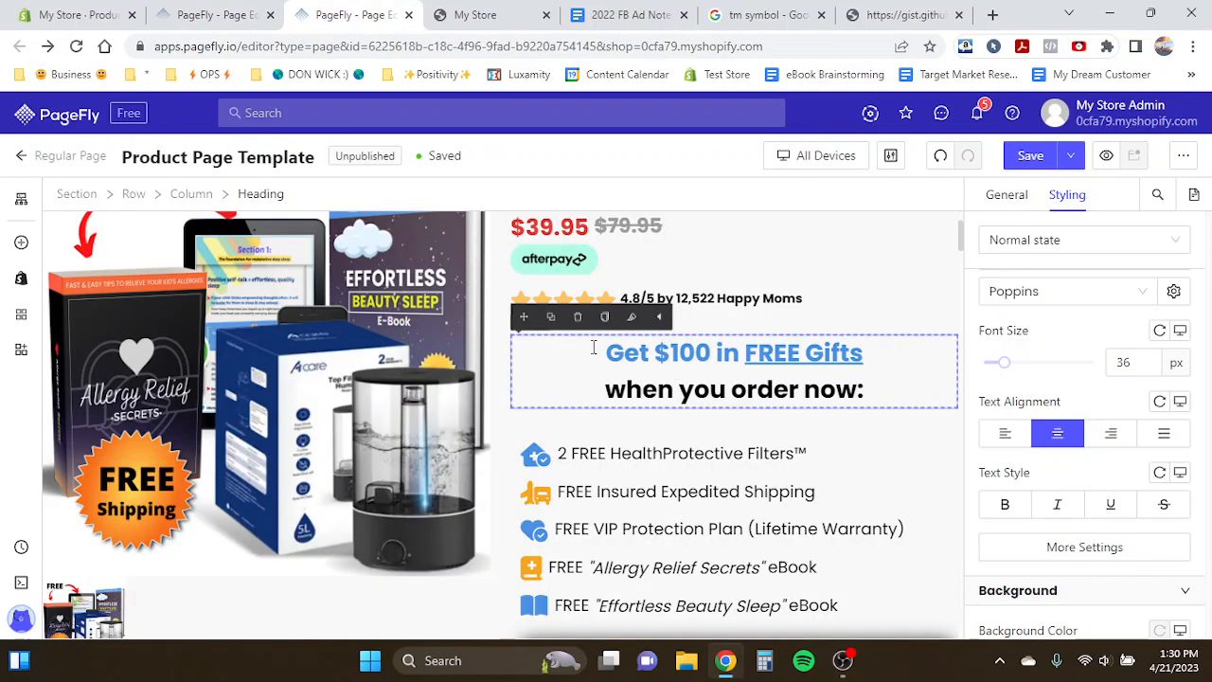
key("ctrl+shift+Tab")
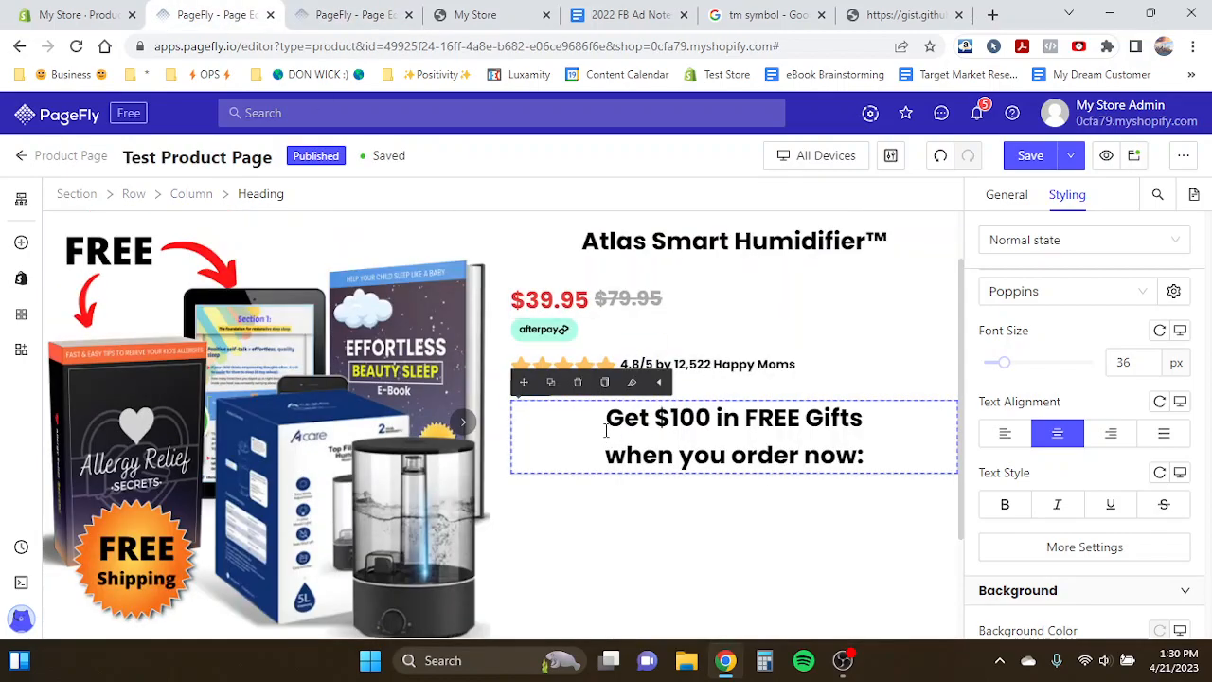
key("ctrl+Tab")
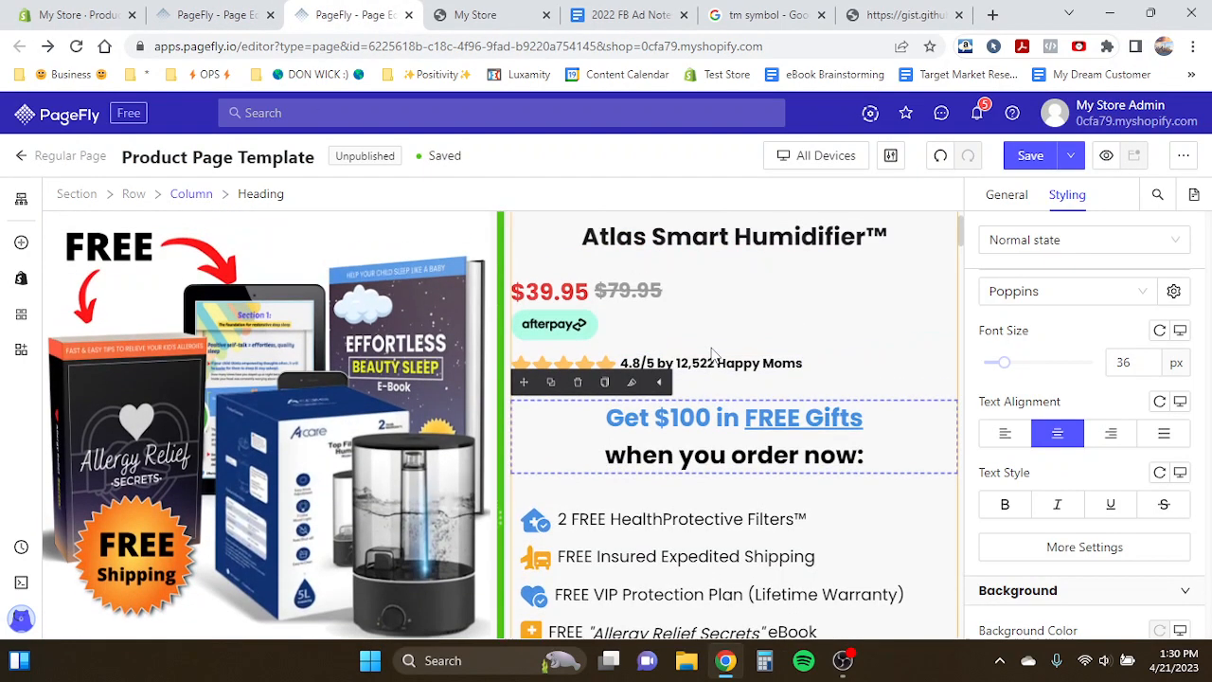
left_click(379, 350)
scroll(378, 349, "up", 1)
scroll(379, 348, "down", 2)
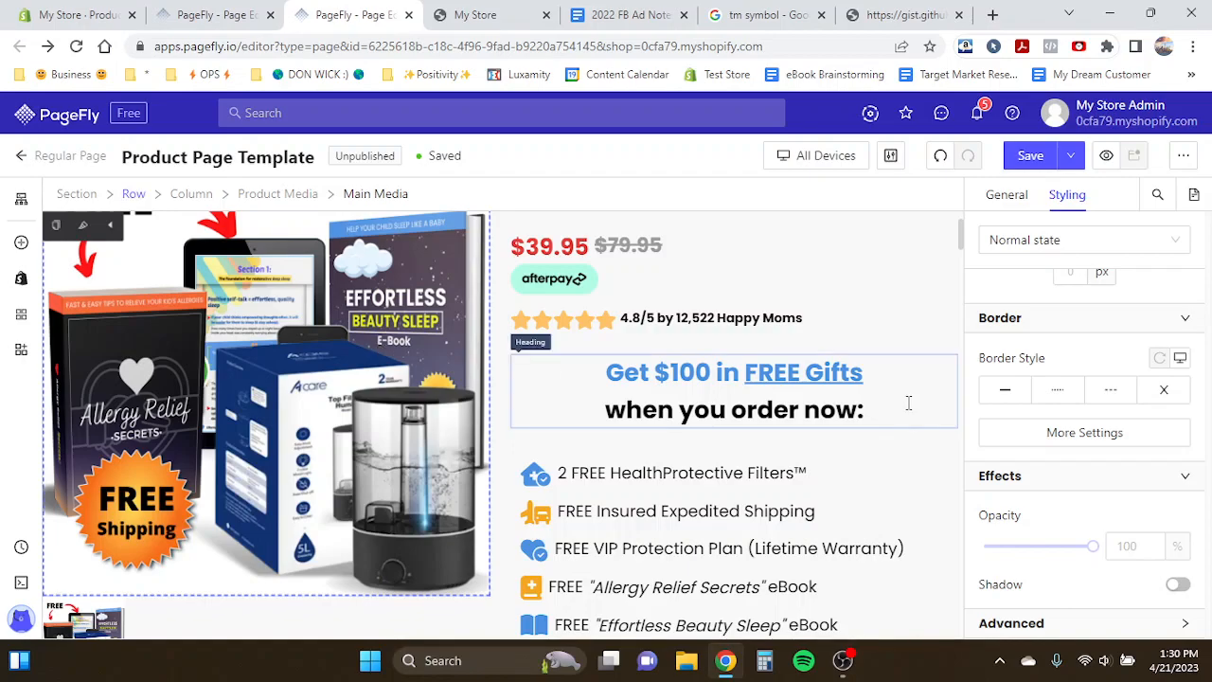
scroll(910, 407, "up", 1)
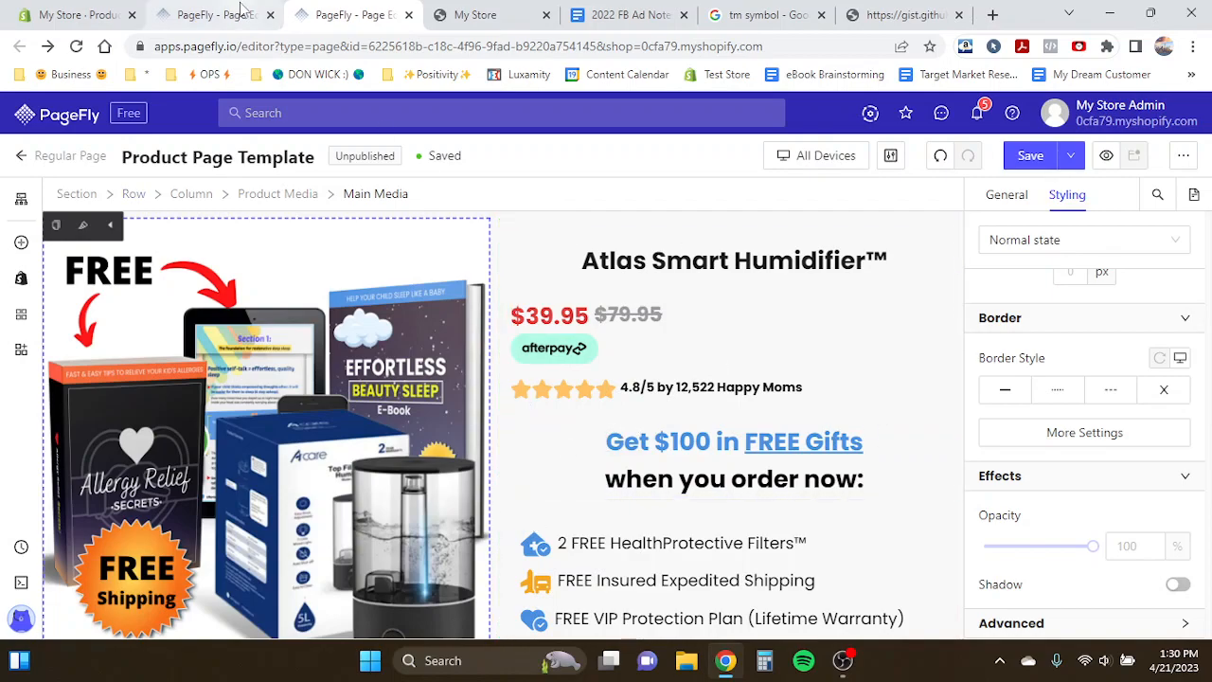
left_click(242, 14)
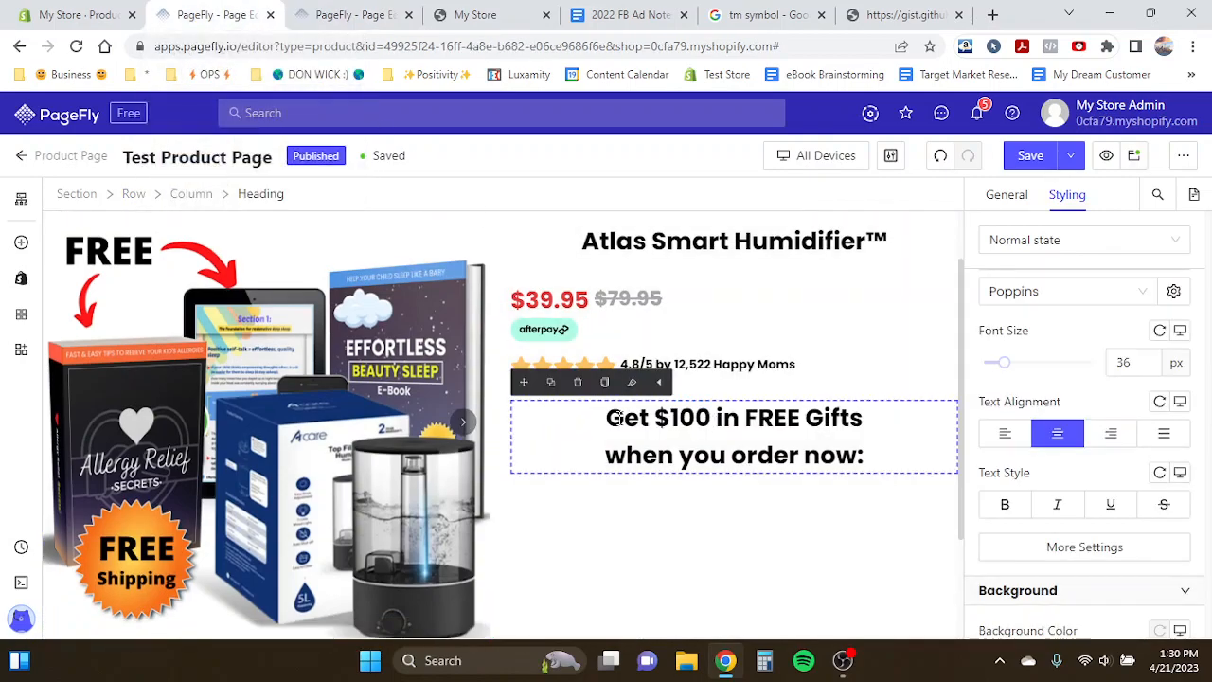
left_click_drag(607, 418, 873, 417)
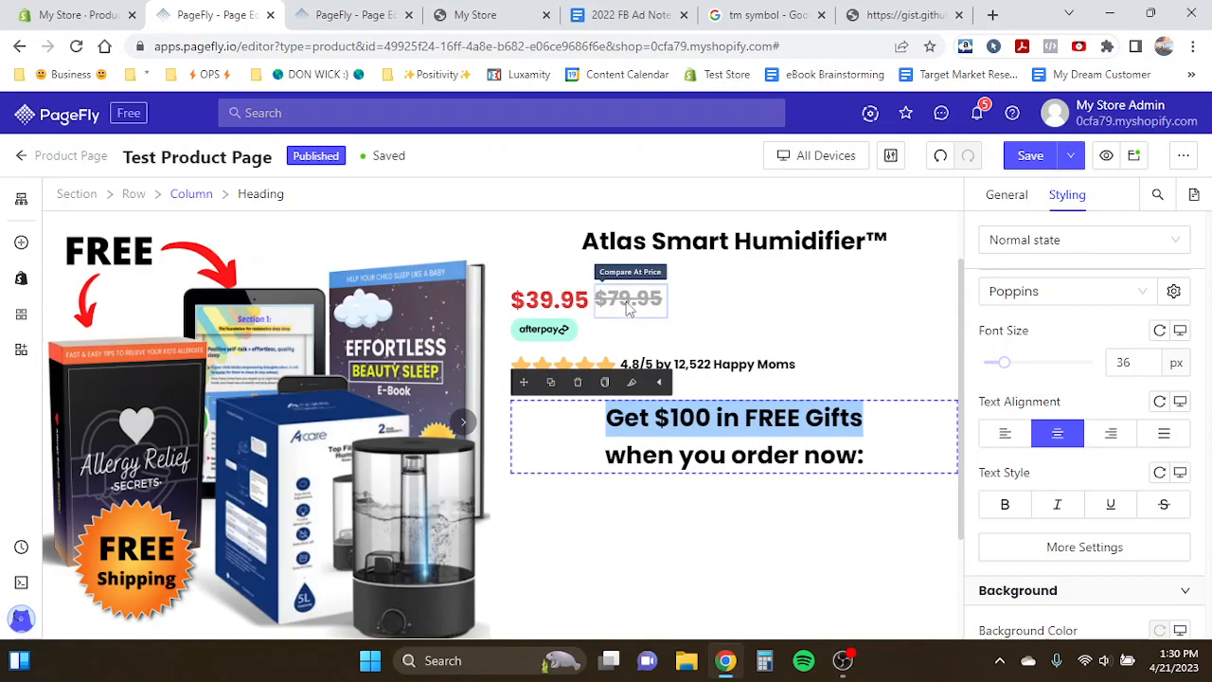
- Set the product section's background colour to f8f8f8
scroll(530, 269, "up", 1)
left_click(553, 256)
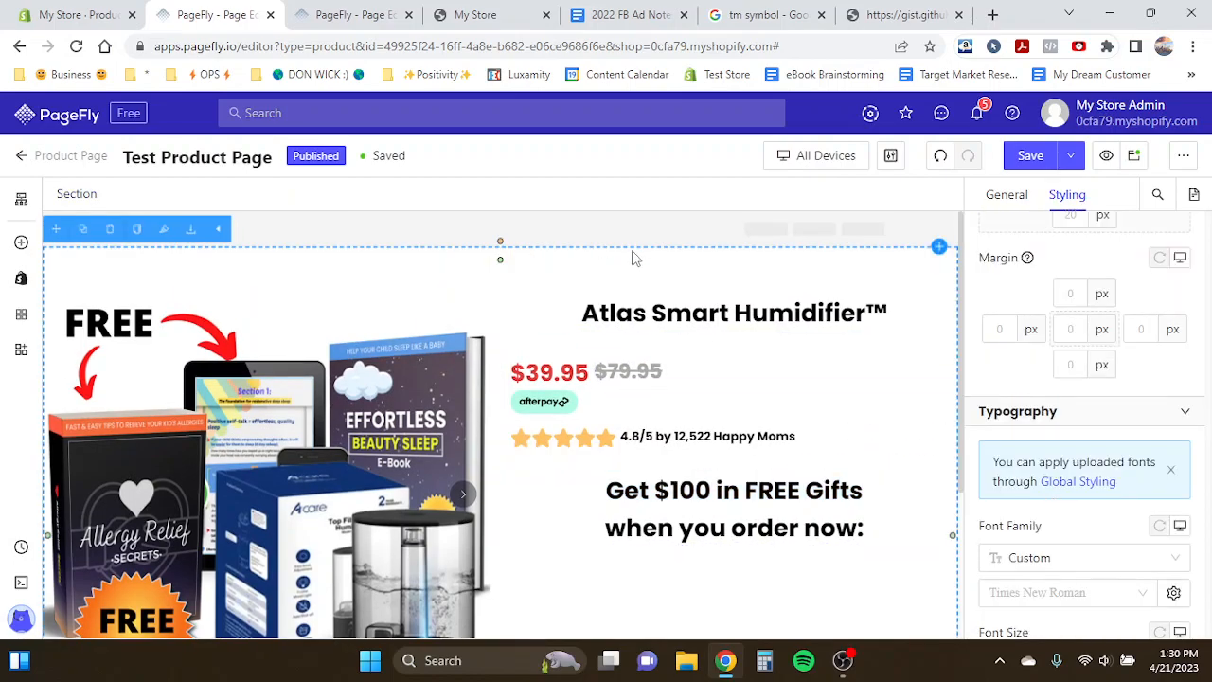
scroll(1045, 462, "down", 6)
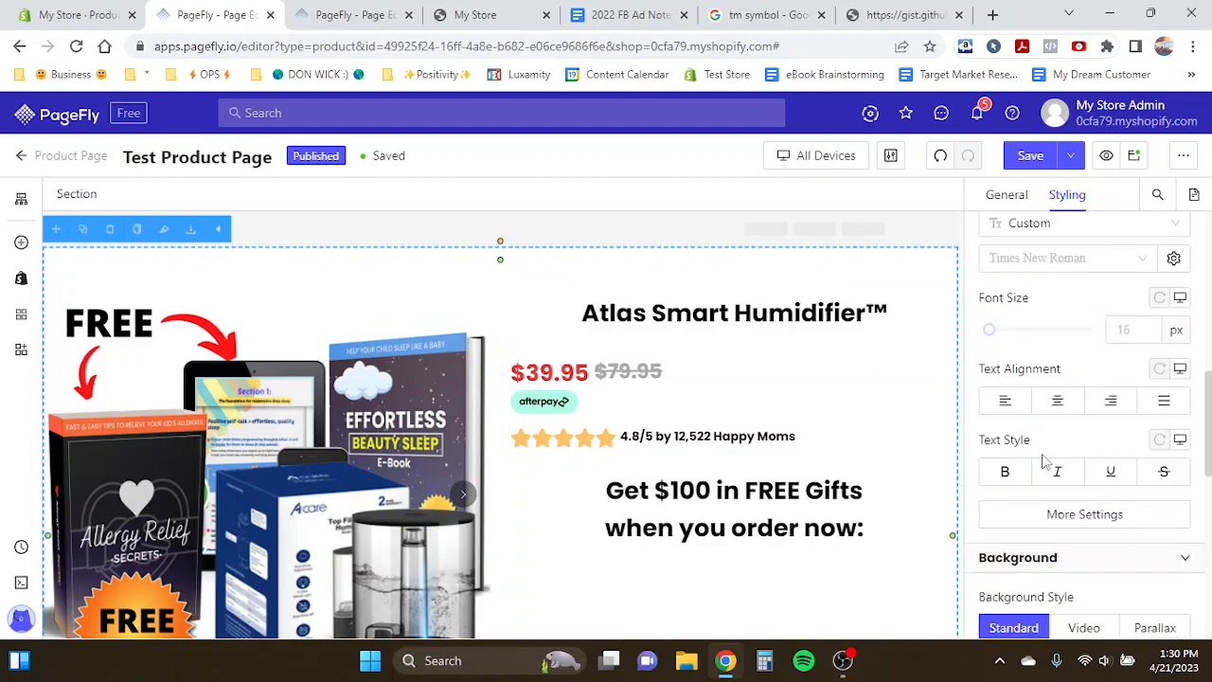
scroll(1045, 461, "up", 5)
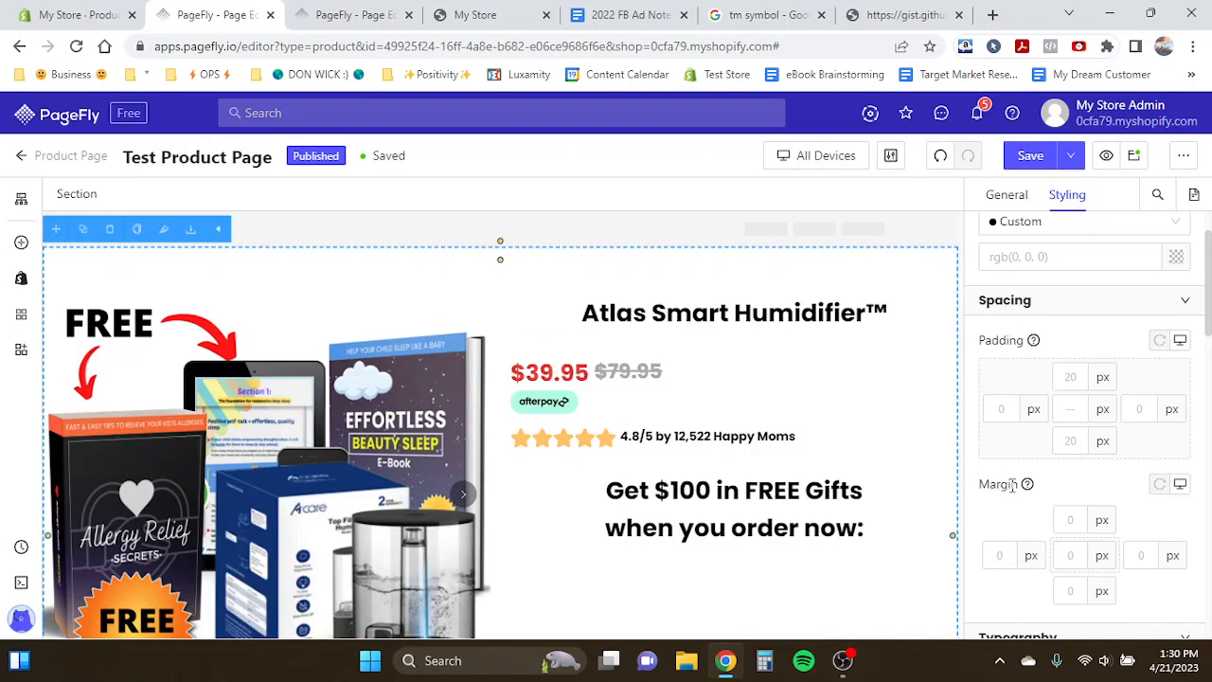
scroll(1013, 485, "down", 7)
scroll(1013, 485, "up", 2)
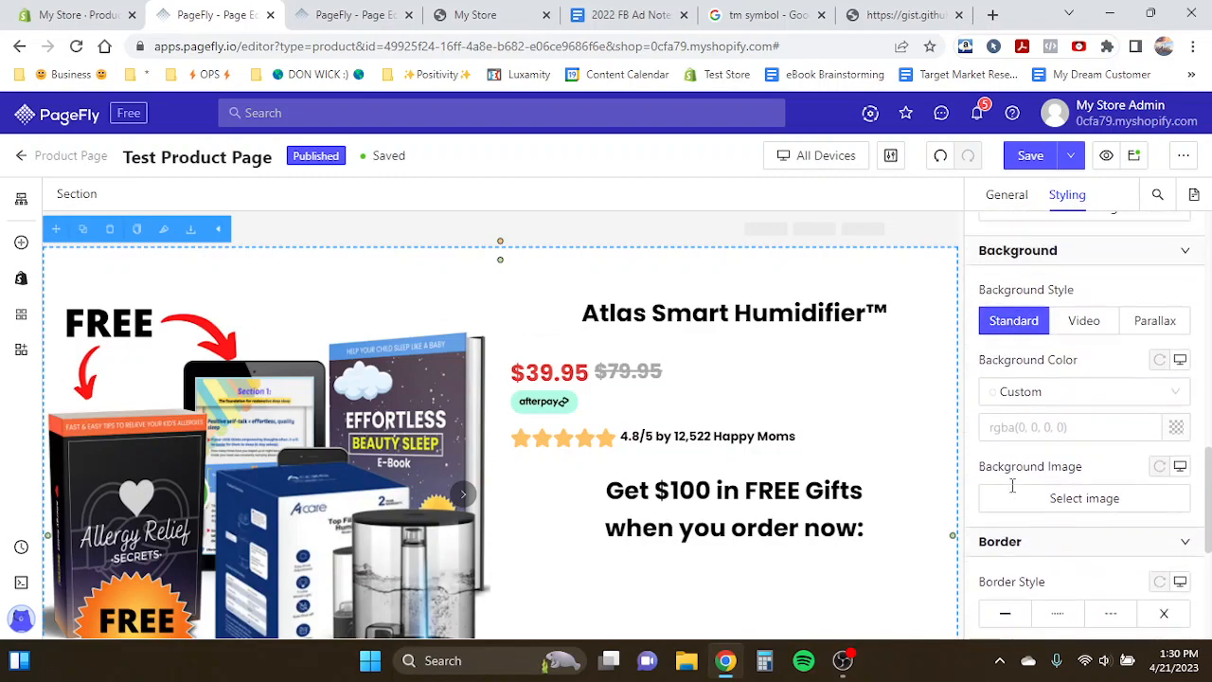
left_click(1175, 429)
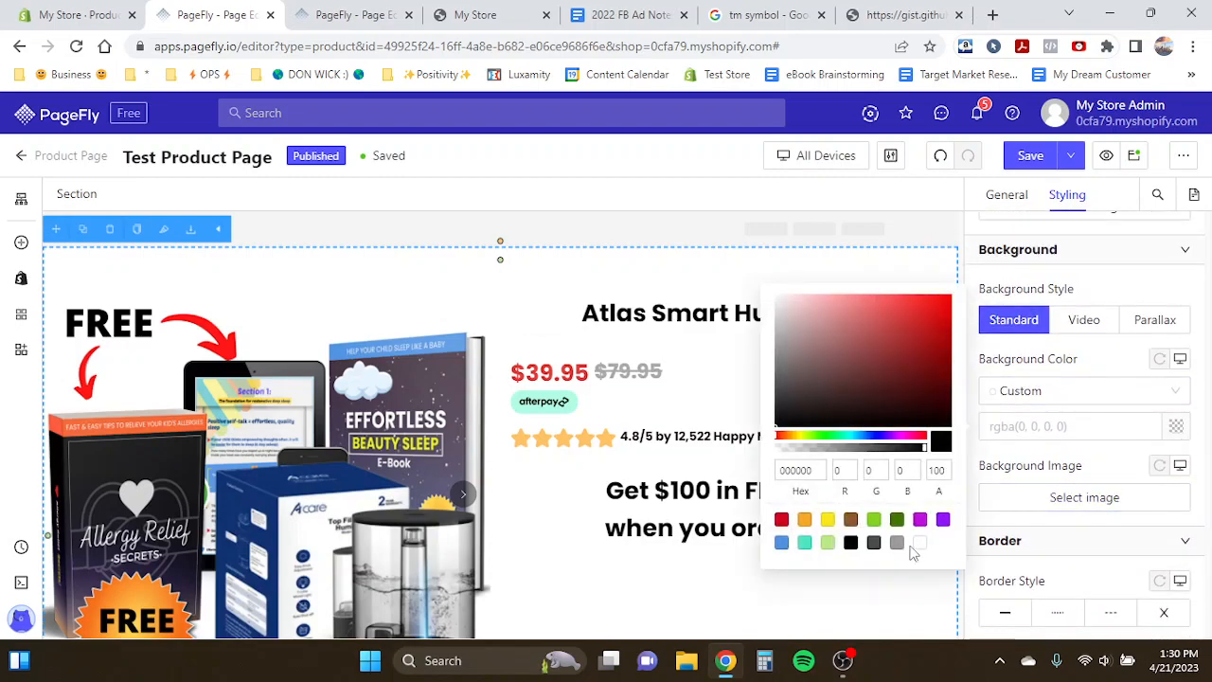
double_click(796, 471)
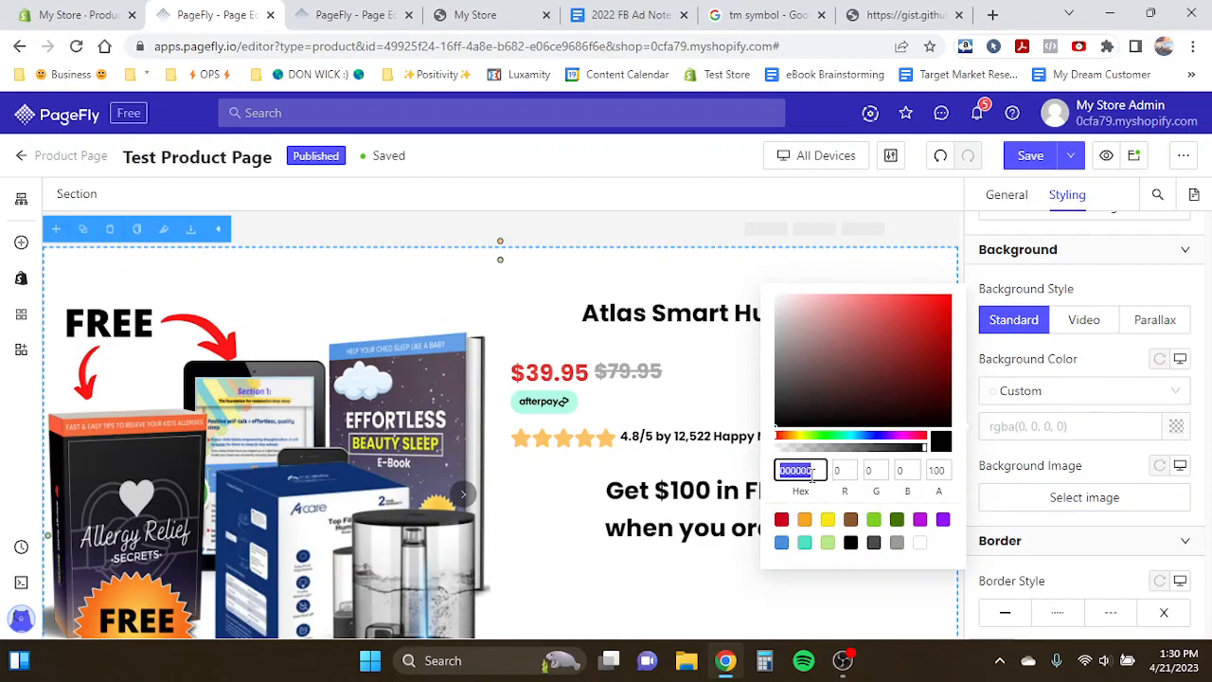
type("f8f8f8")
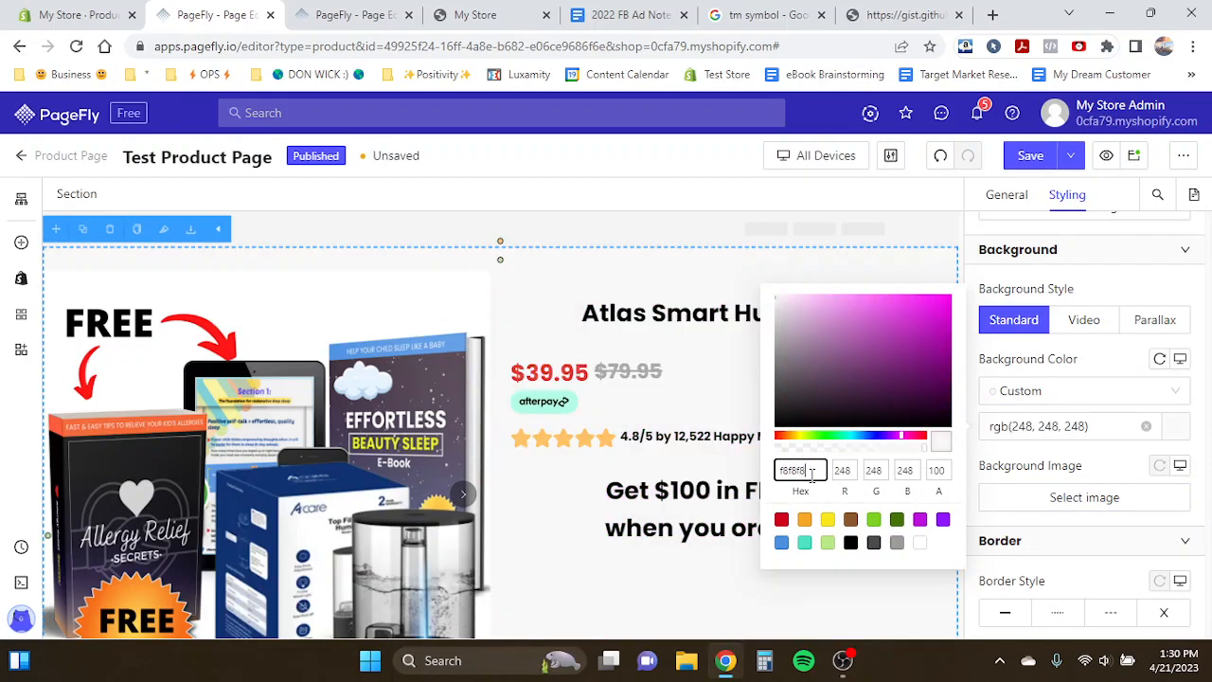
left_click(521, 298)
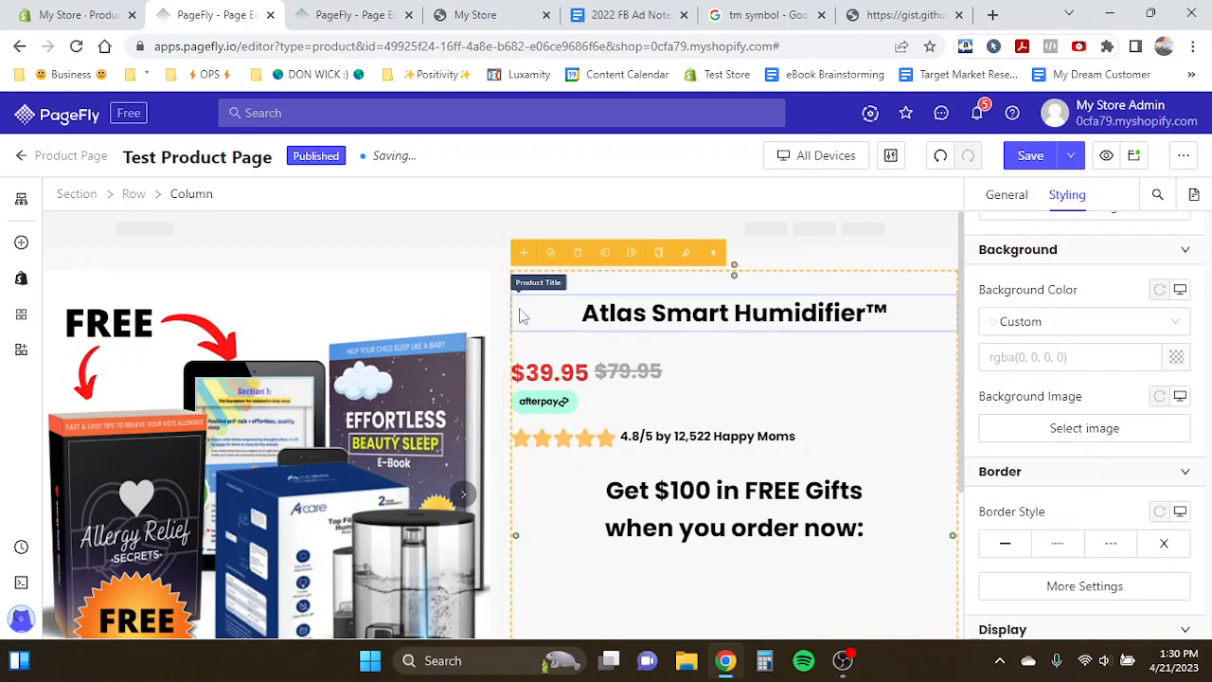
- Colour the 'Get $100 in FREE Gifts' line of the offer heading #4a90e2
scroll(715, 446, "down", 1)
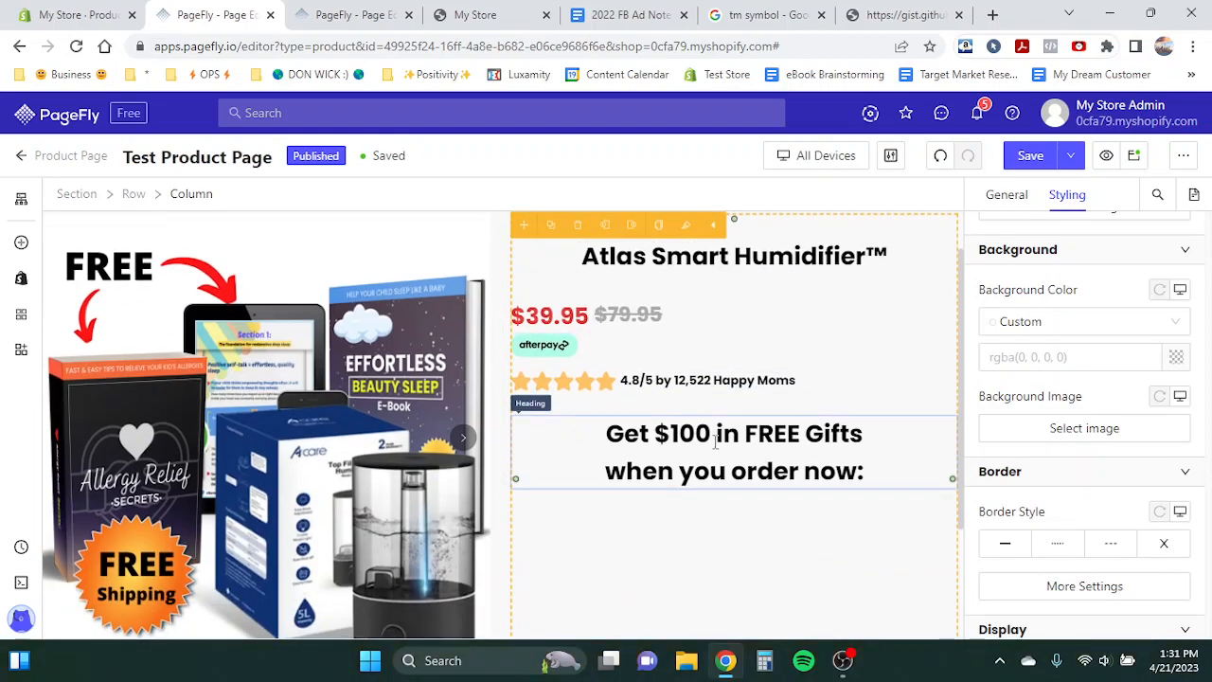
scroll(716, 441, "down", 1)
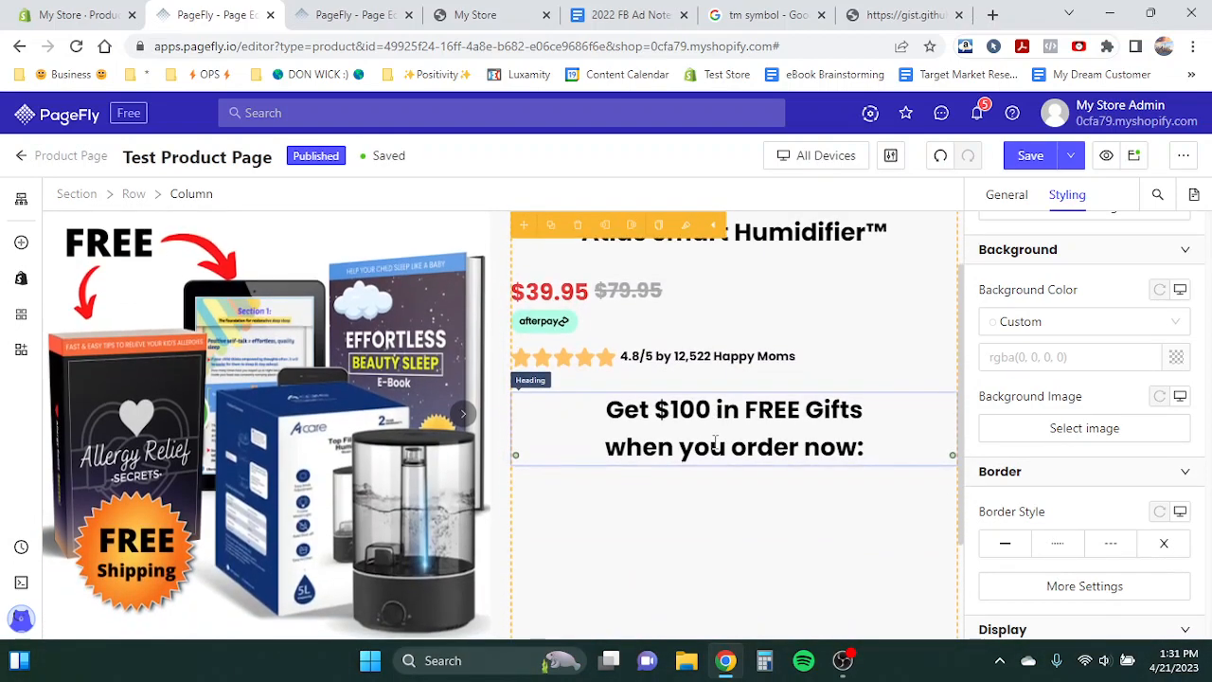
left_click(625, 414)
left_click_drag(608, 410, 881, 431)
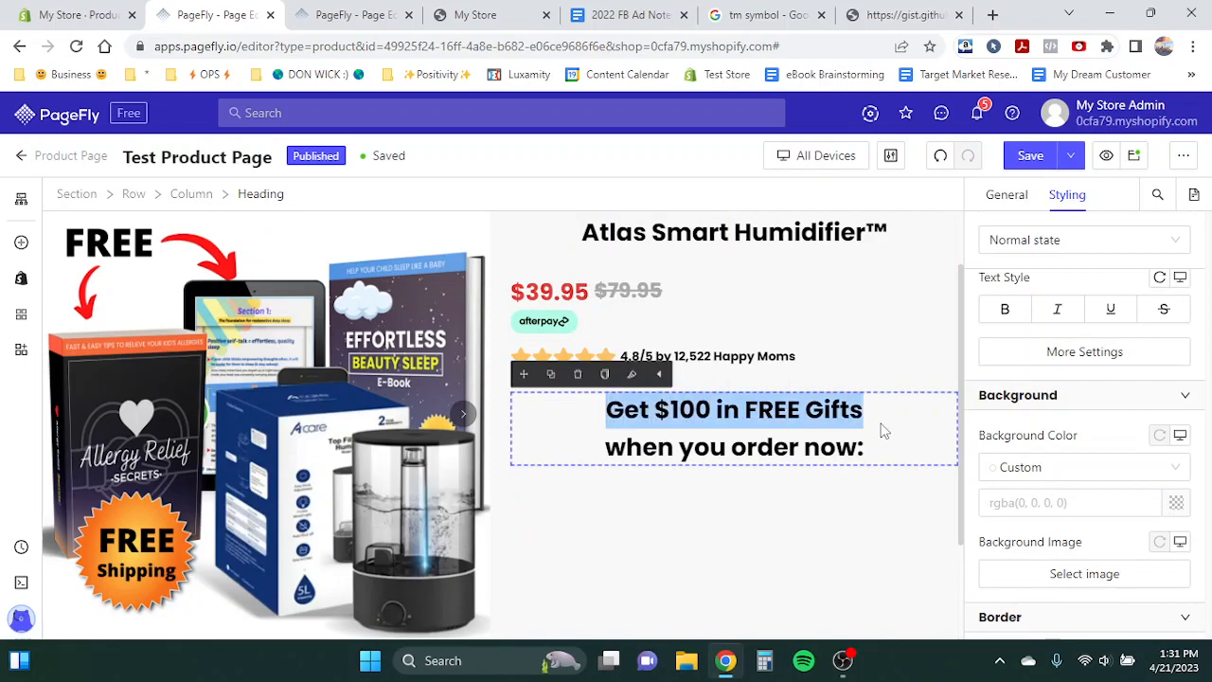
left_click(1006, 199)
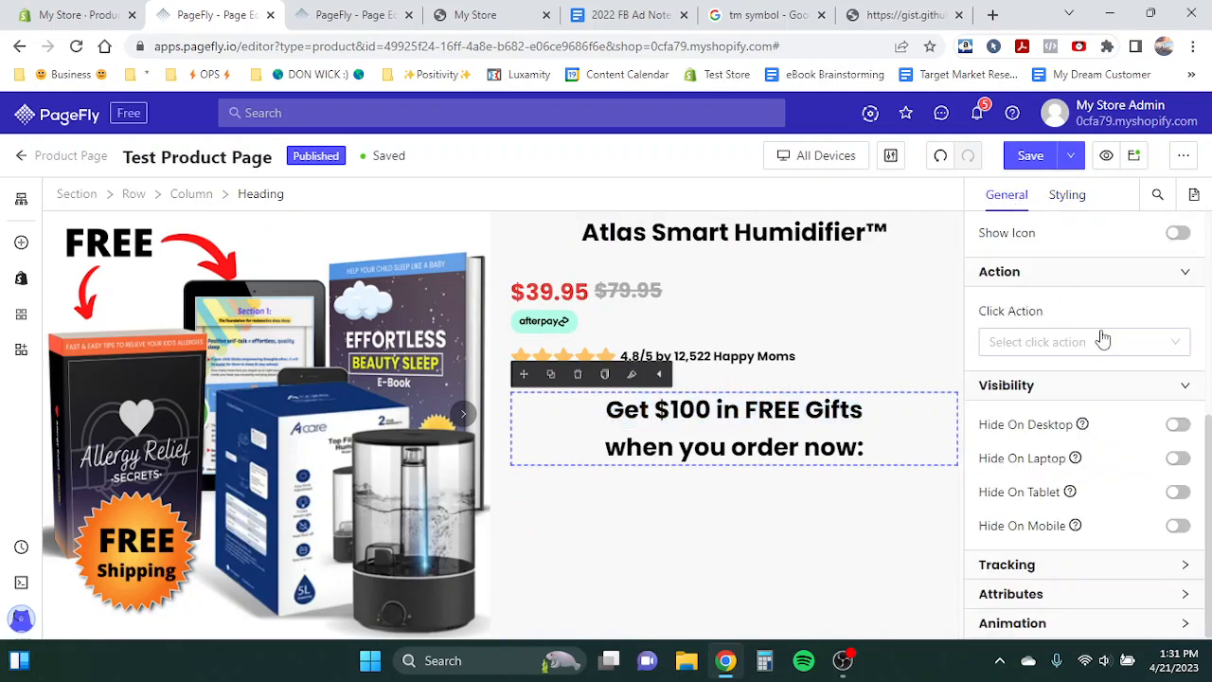
scroll(1089, 313, "up", 4)
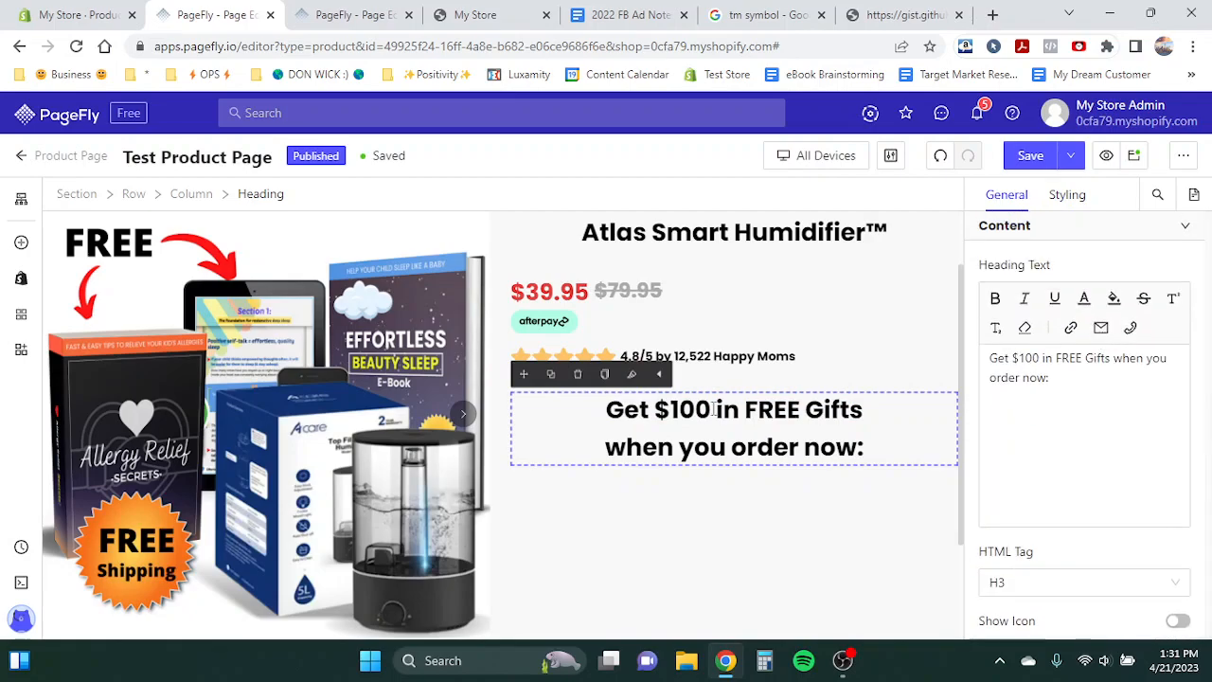
left_click_drag(611, 410, 903, 415)
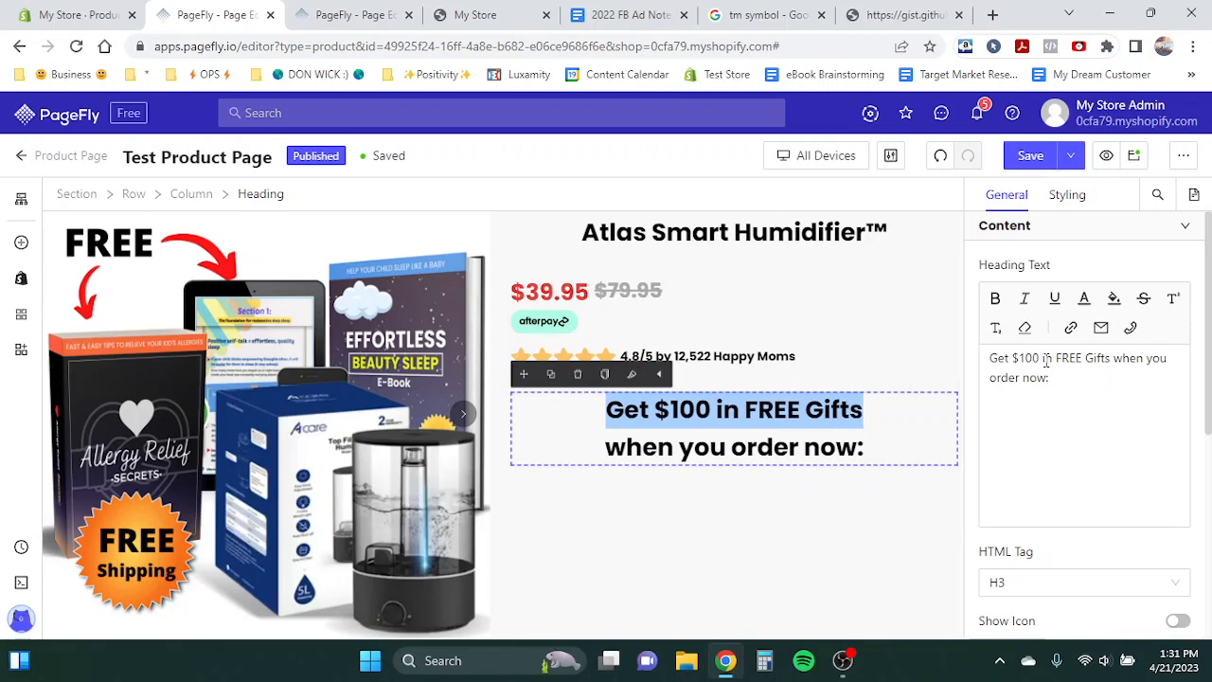
left_click(993, 362)
left_click_drag(993, 361, 1112, 364)
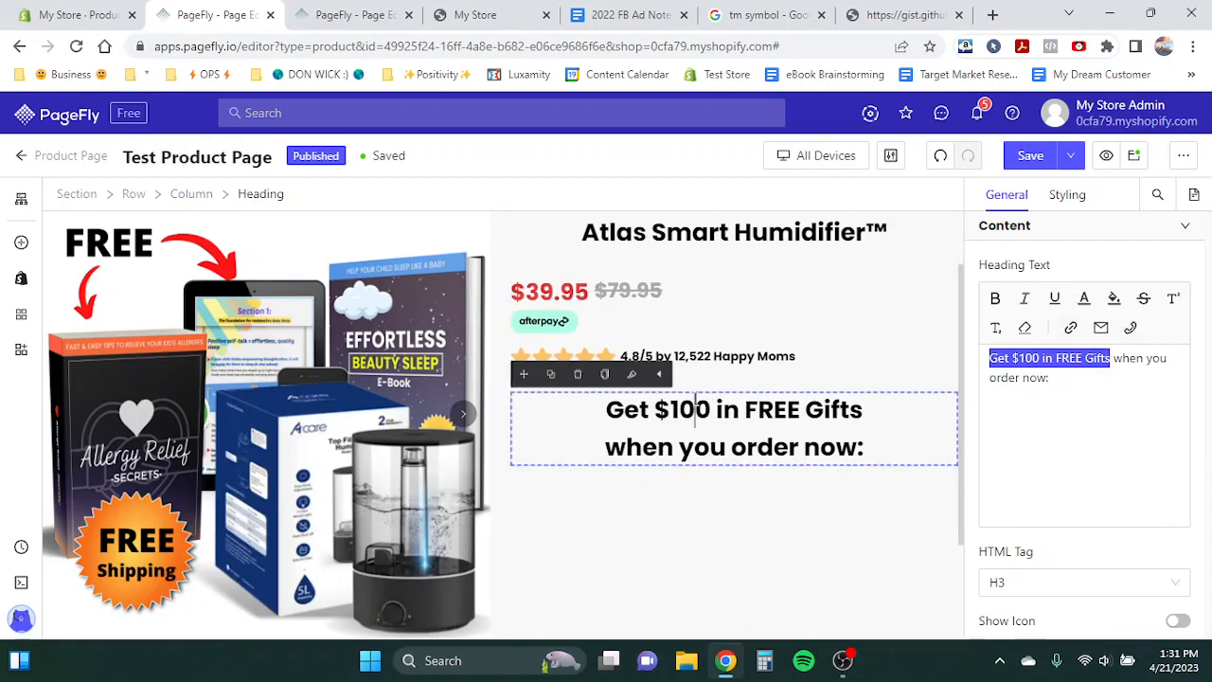
left_click_drag(607, 411, 742, 403)
left_click(998, 357)
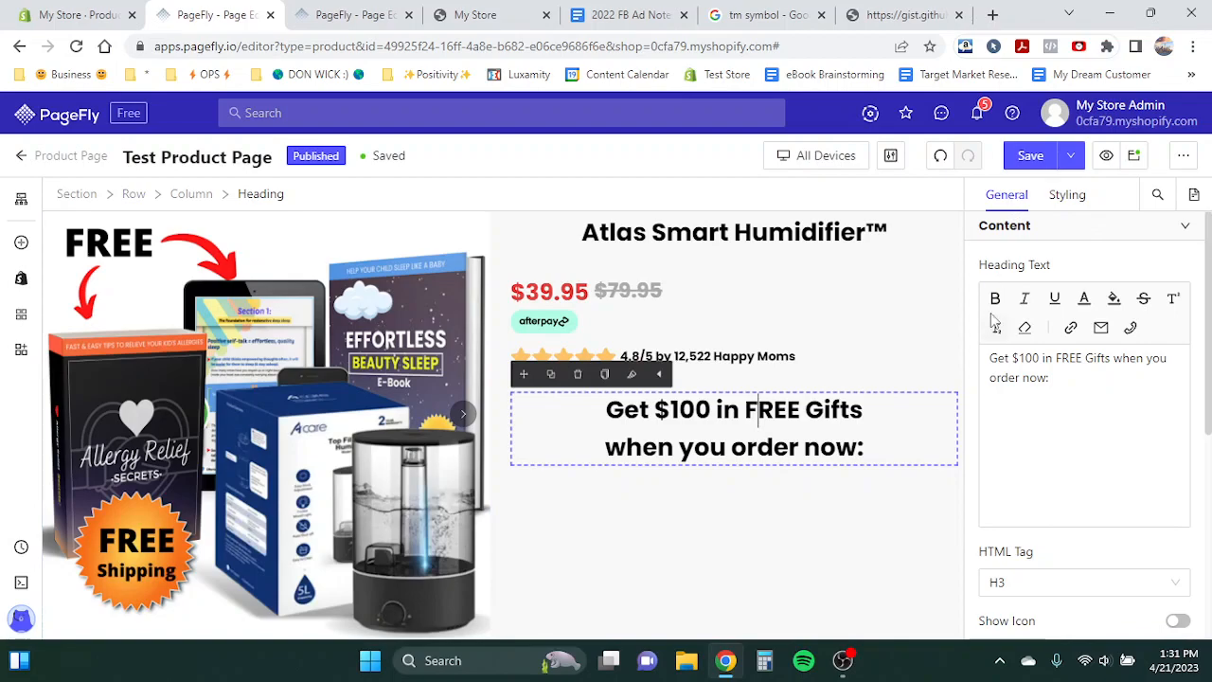
left_click_drag(989, 360, 1111, 360)
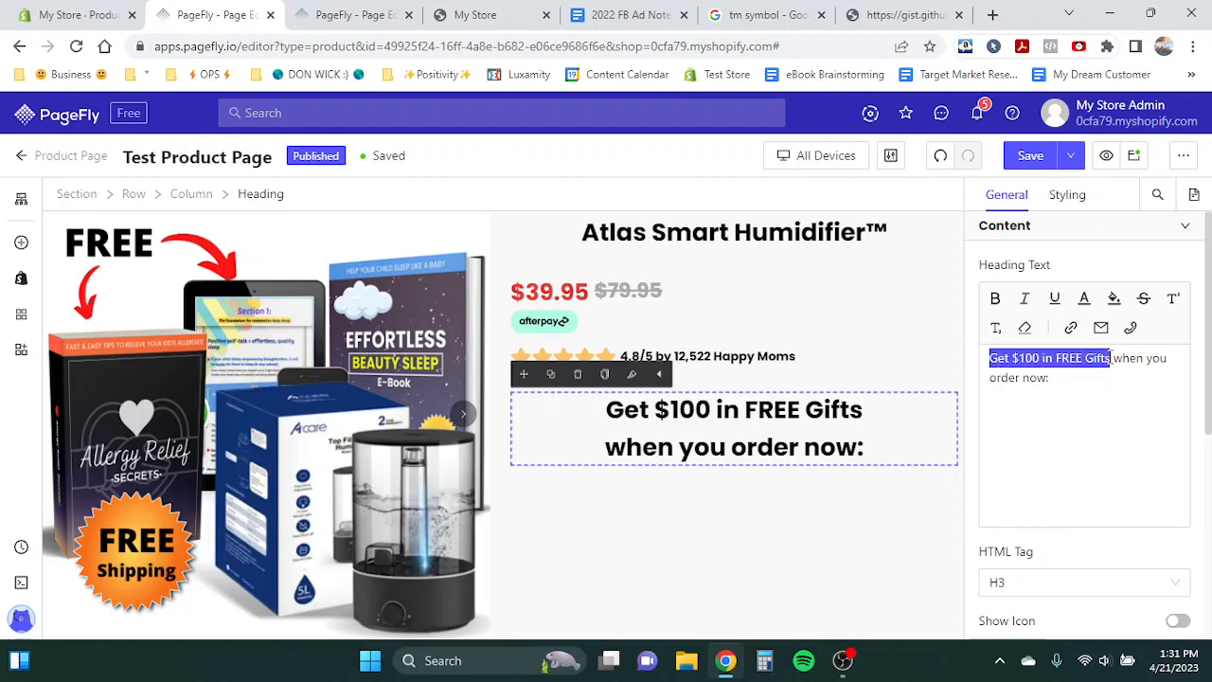
left_click(1087, 303)
left_click(928, 360)
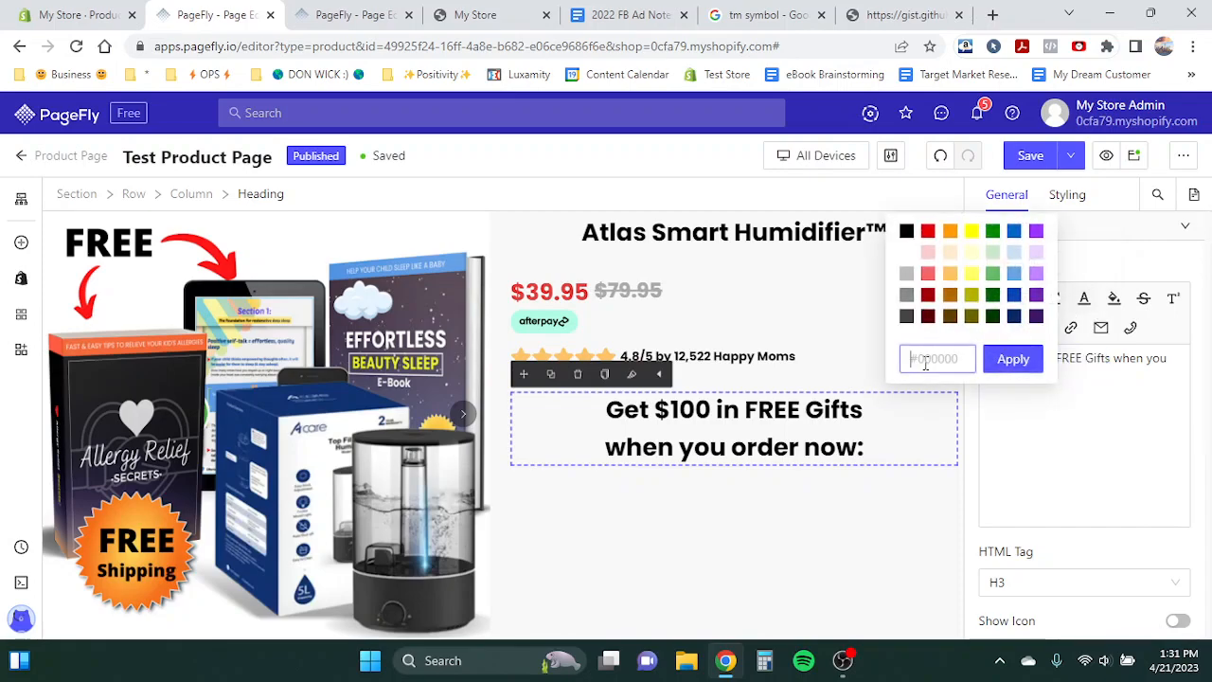
type("#4a90e2")
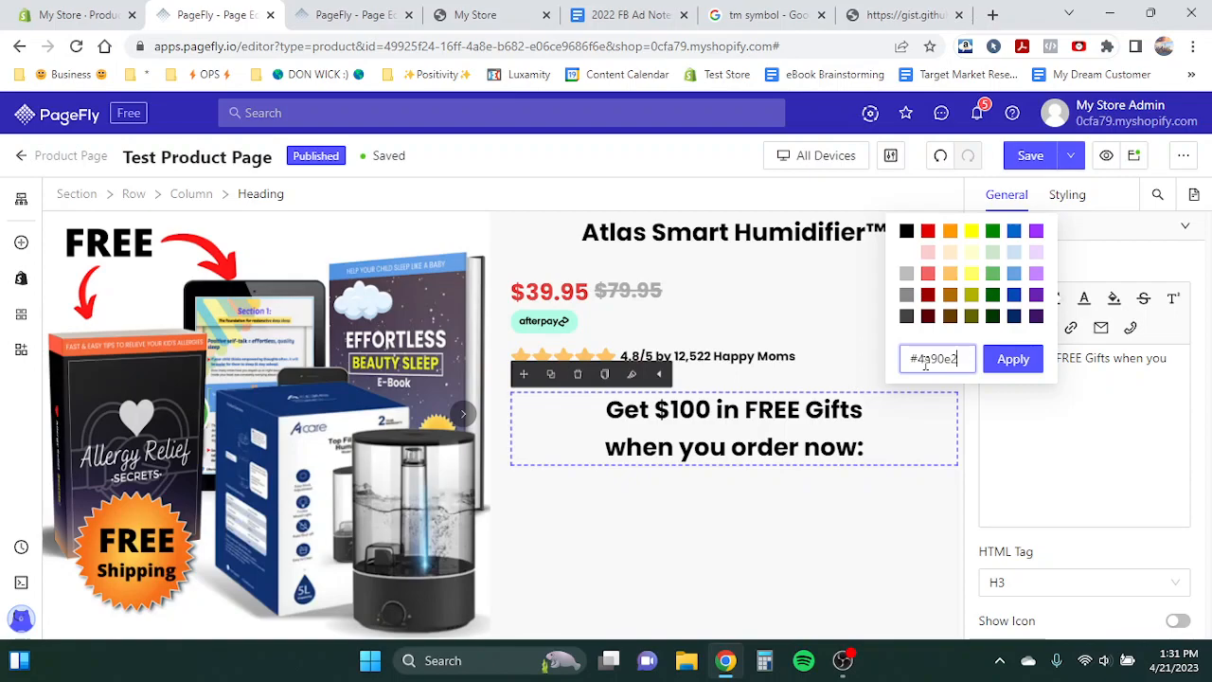
left_click(1035, 359)
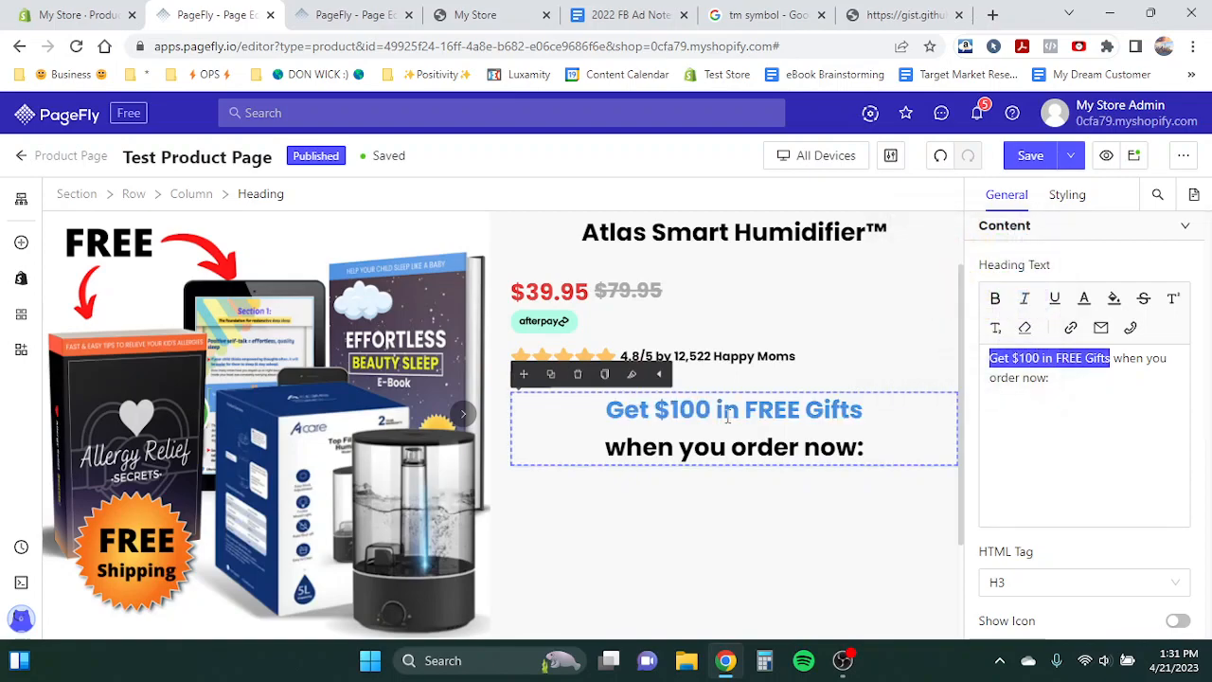
- Underline the words 'FREE Gifts' in the offer heading
left_click_drag(747, 411, 888, 409)
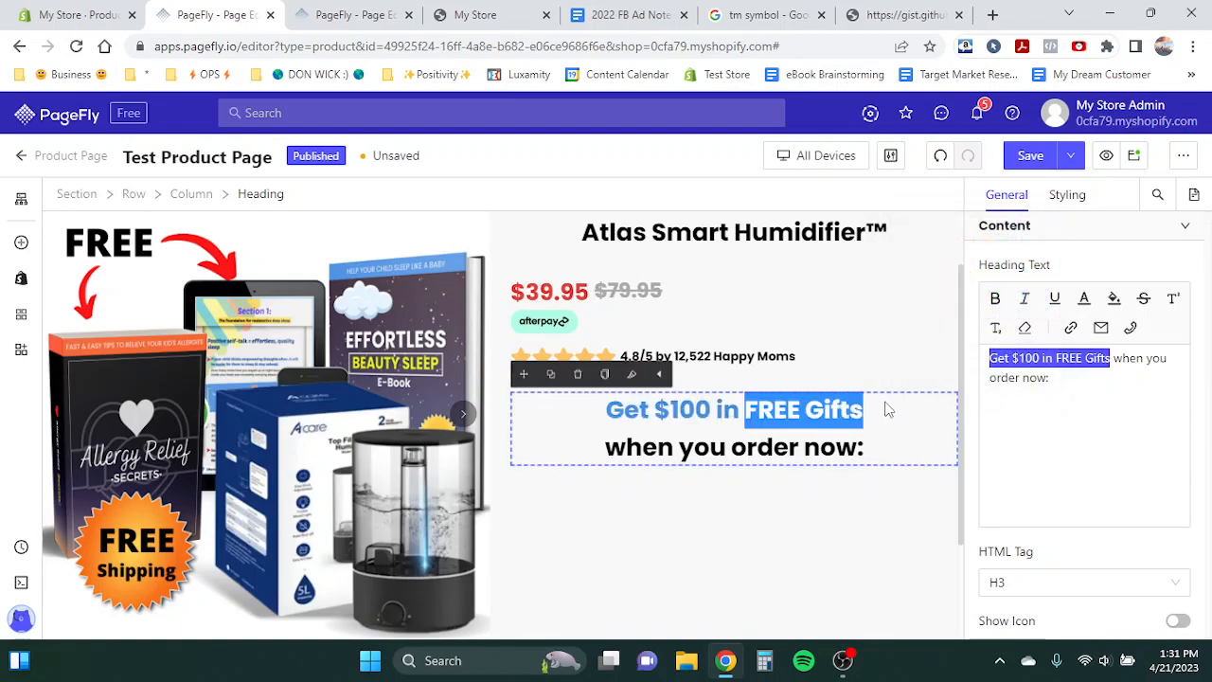
key("ctrl+u")
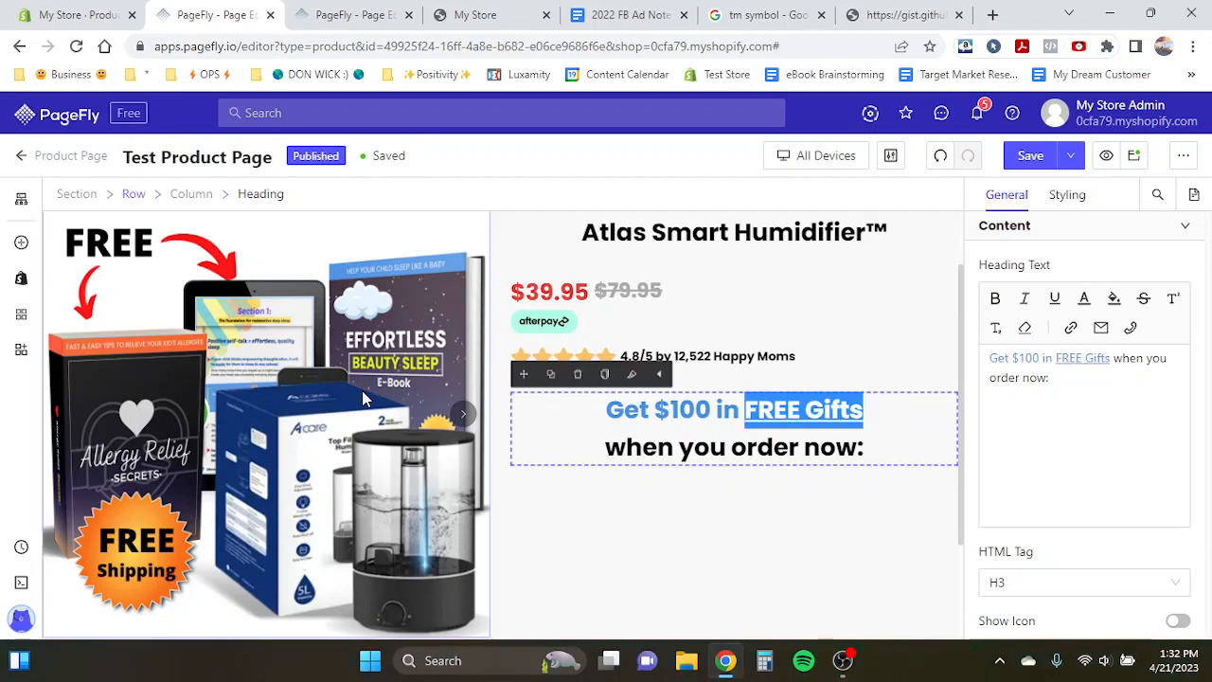
left_click(453, 400)
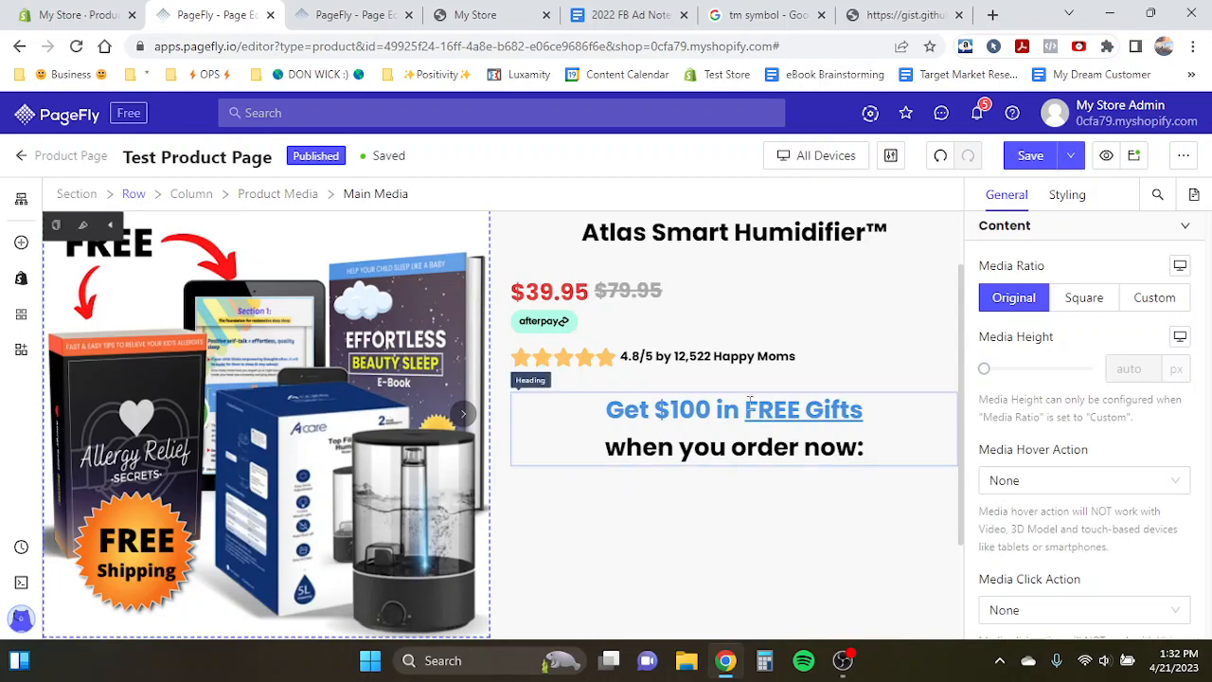
- Review the template's list of free gifts below the offer heading
key("ctrl+Tab")
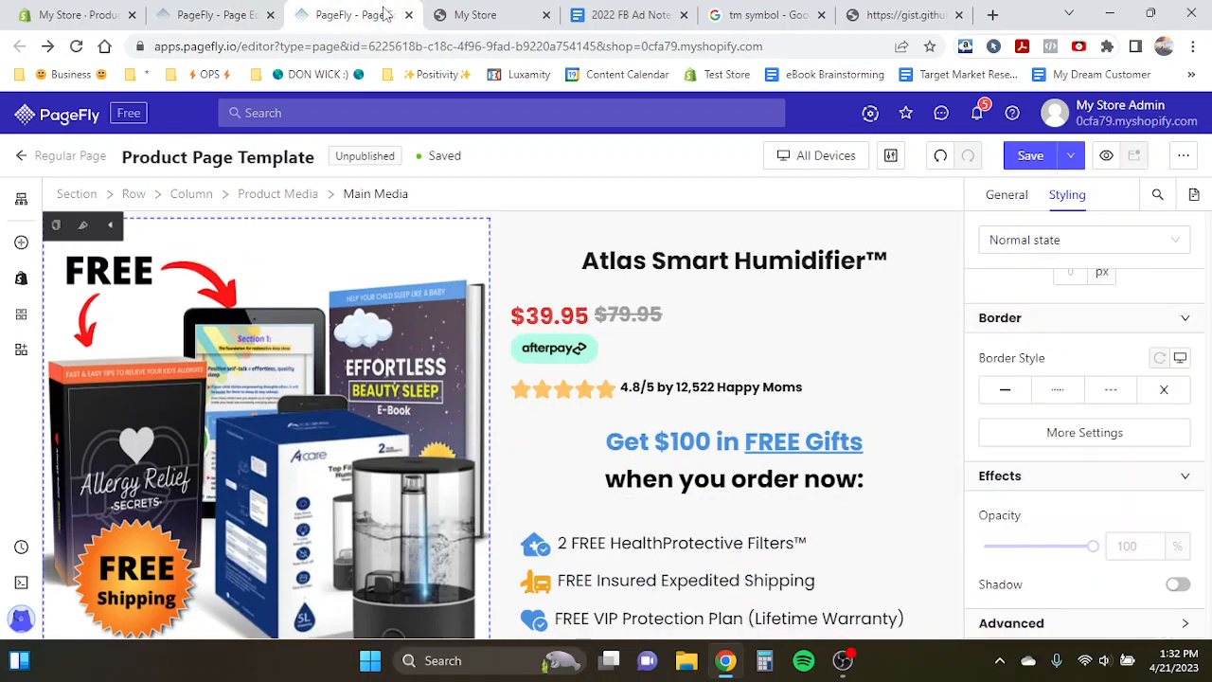
scroll(642, 374, "down", 1)
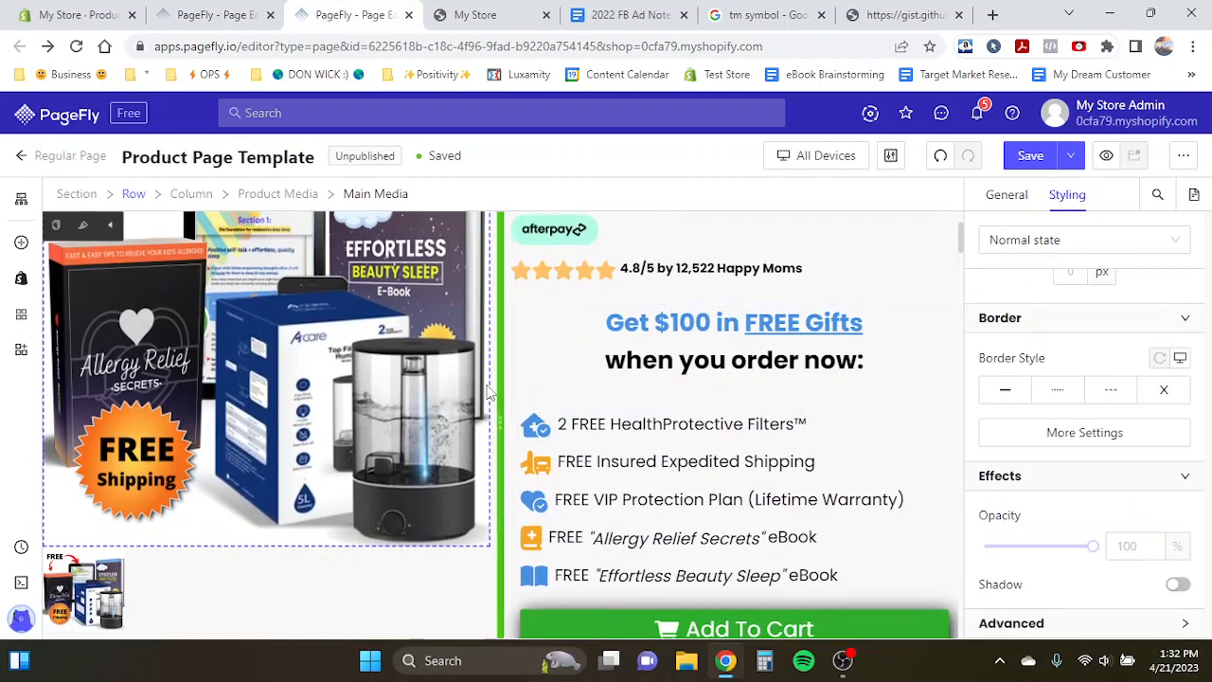
key("ctrl+shift+Tab")
scroll(564, 442, "down", 1)
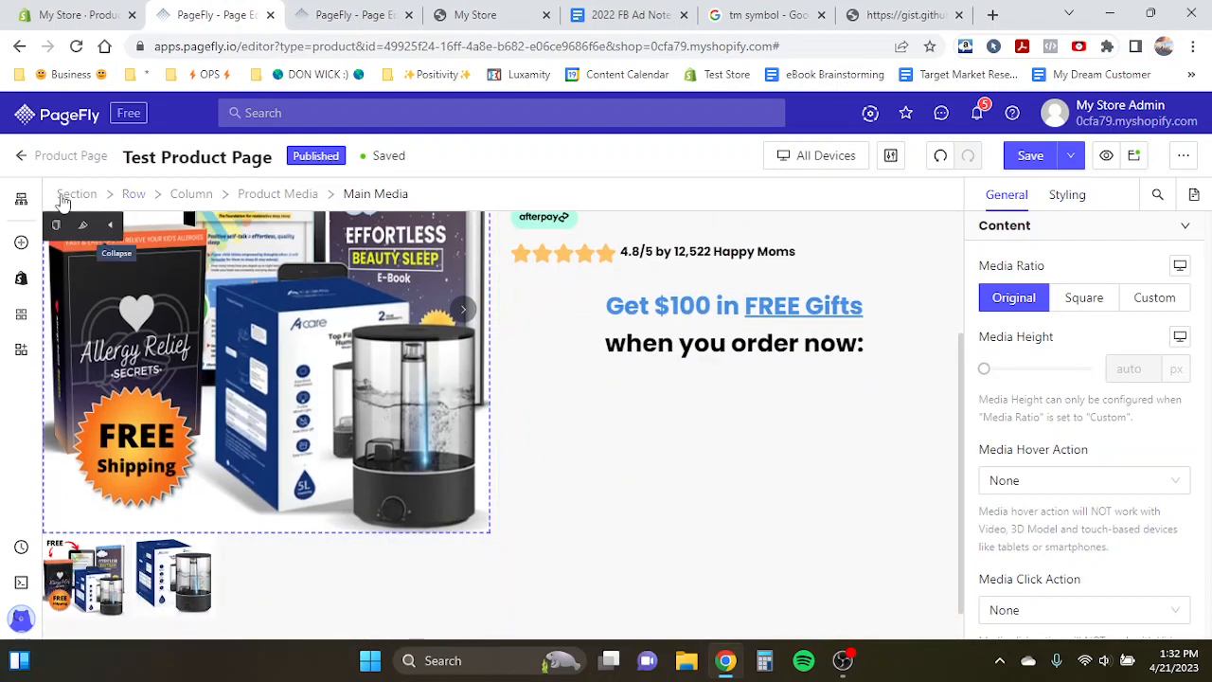
- Add a List element below the offer heading
left_click(21, 242)
scroll(140, 412, "down", 2)
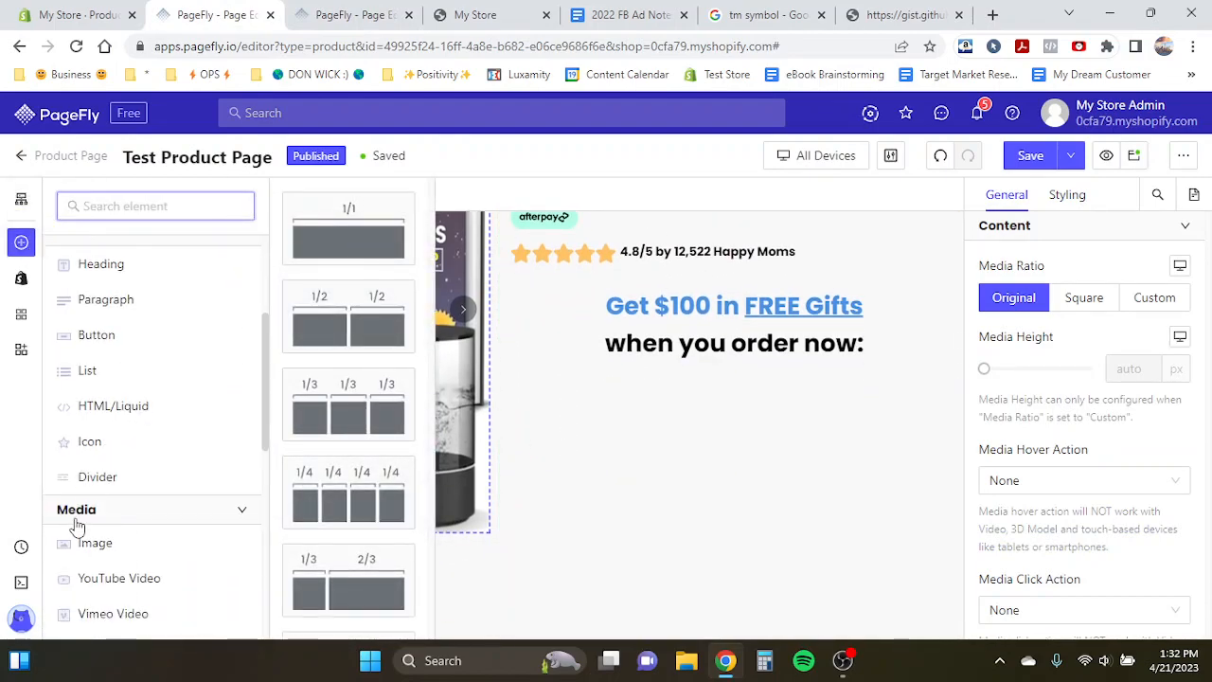
scroll(76, 512, "down", 2)
scroll(77, 499, "up", 2)
mouse_move(89, 386)
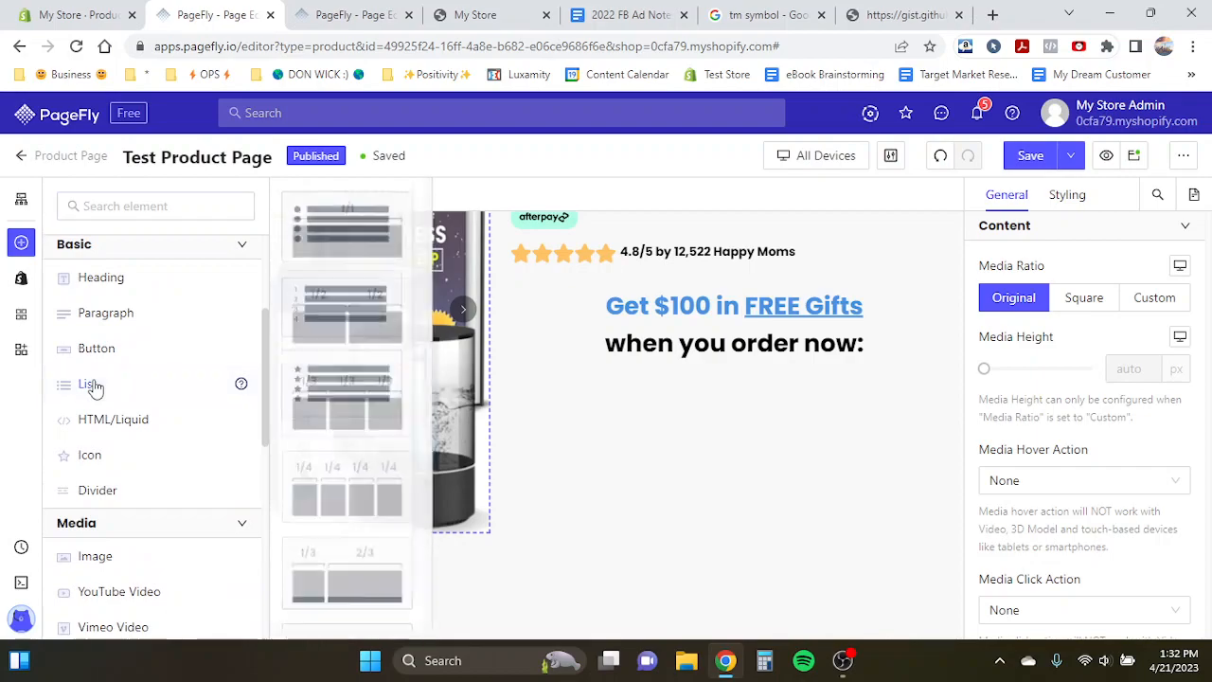
left_click_drag(370, 214, 654, 398)
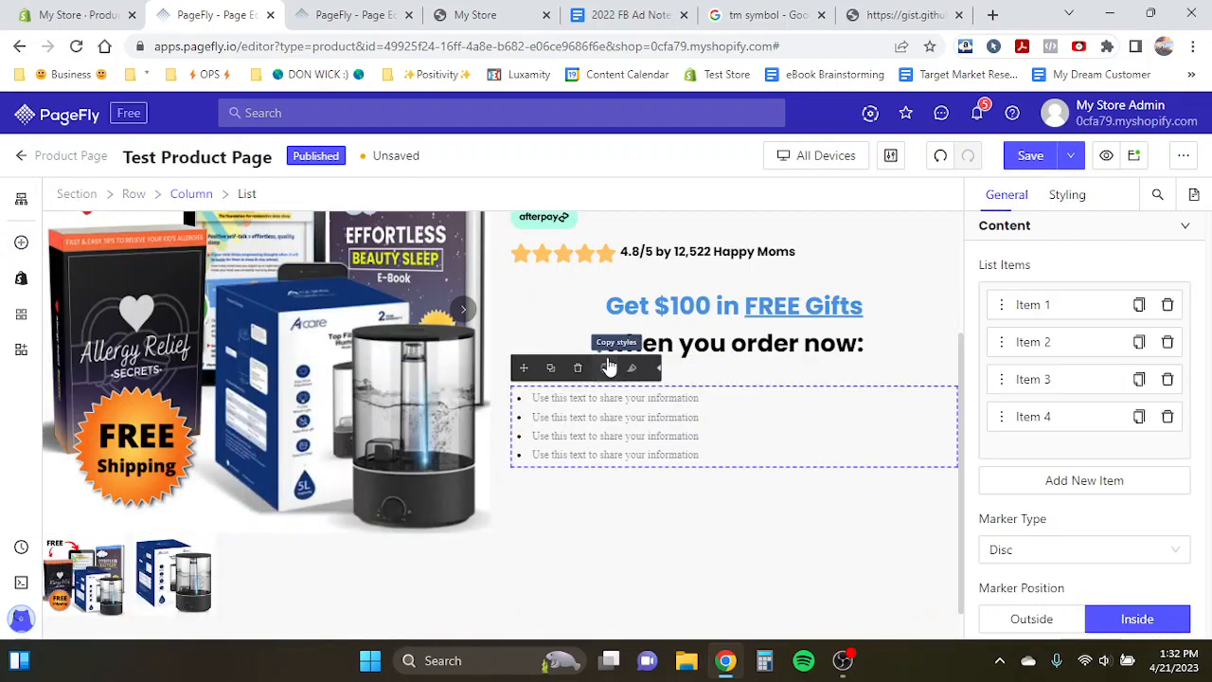
- Delete three of the list's four items, keeping only the first
left_click(1168, 343)
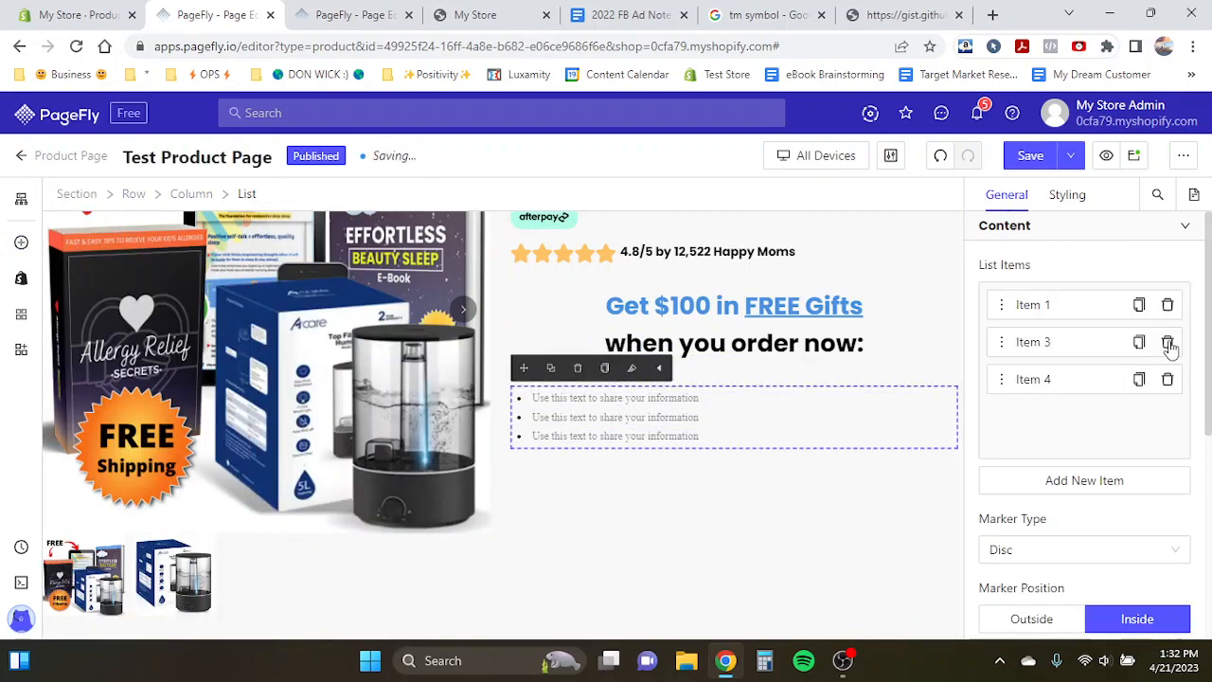
left_click(1168, 342)
left_click(1168, 343)
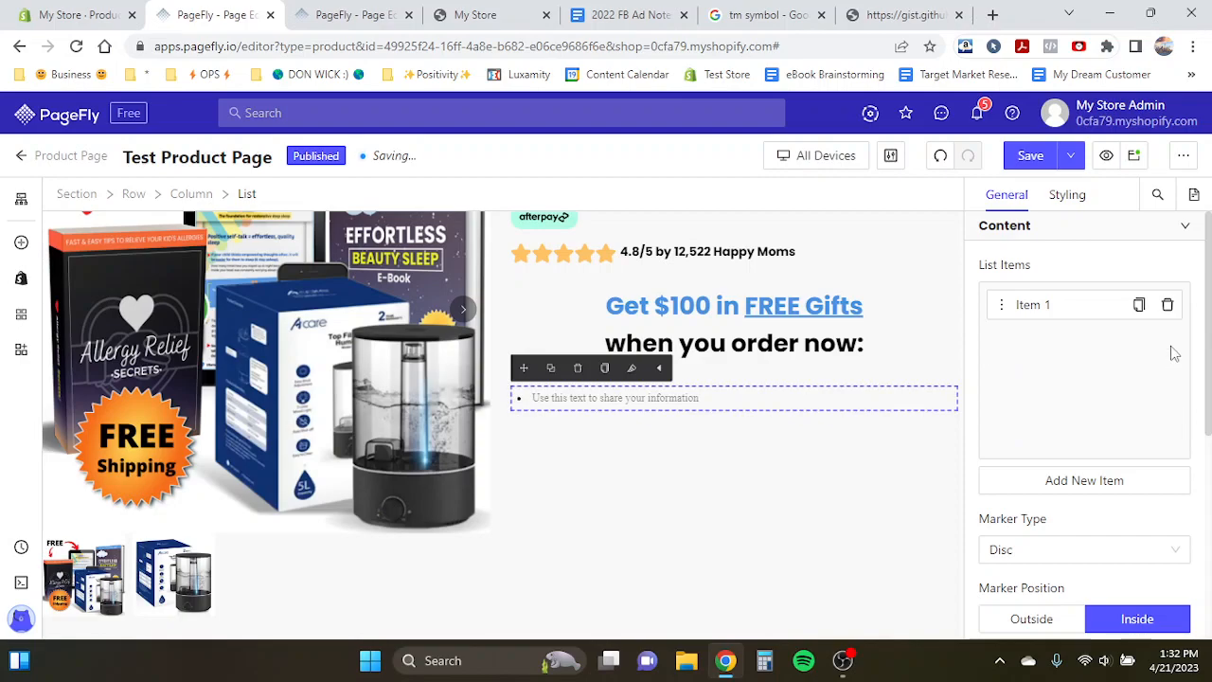
- Set the list item's font to Poppins at 24 px
left_click(598, 398)
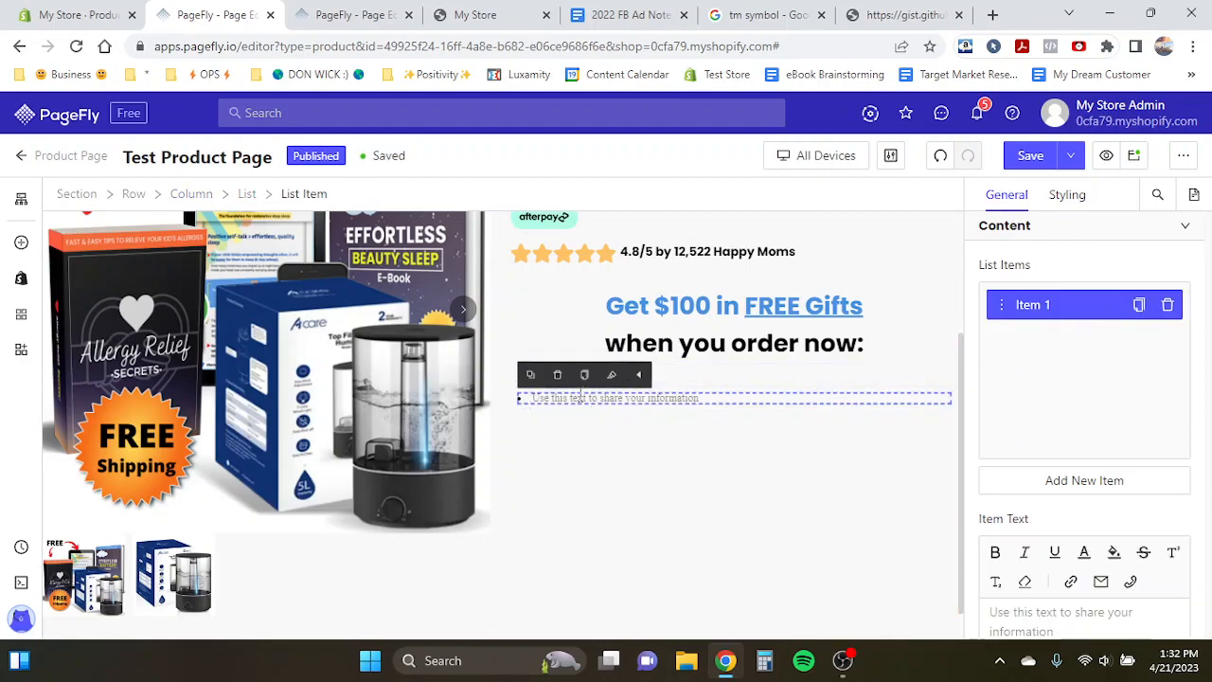
left_click(1066, 196)
scroll(1068, 406, "down", 3)
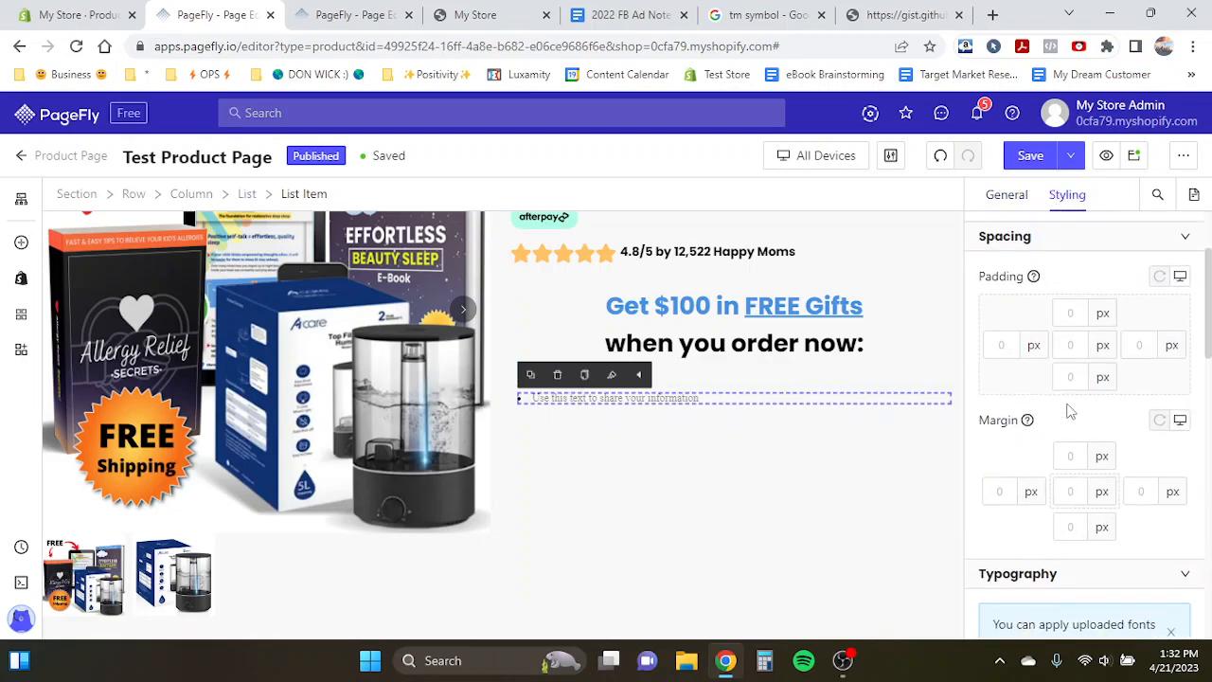
scroll(1070, 411, "down", 2)
left_click(1017, 458)
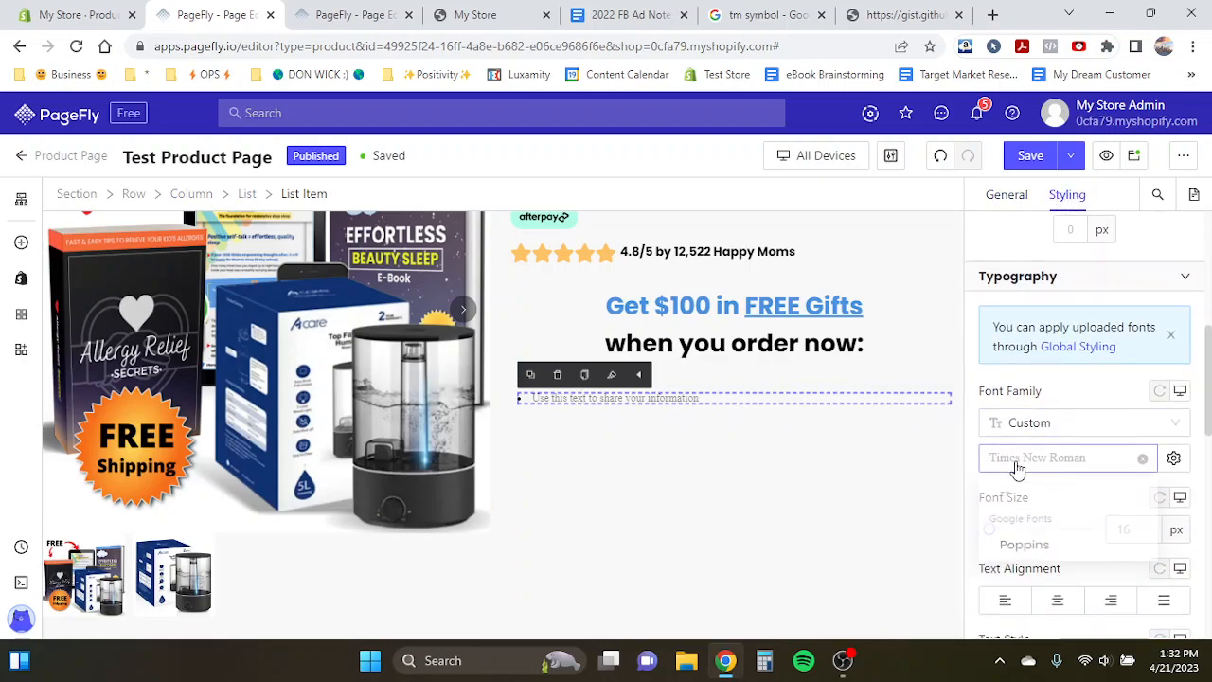
left_click(1021, 551)
scroll(1120, 495, "down", 2)
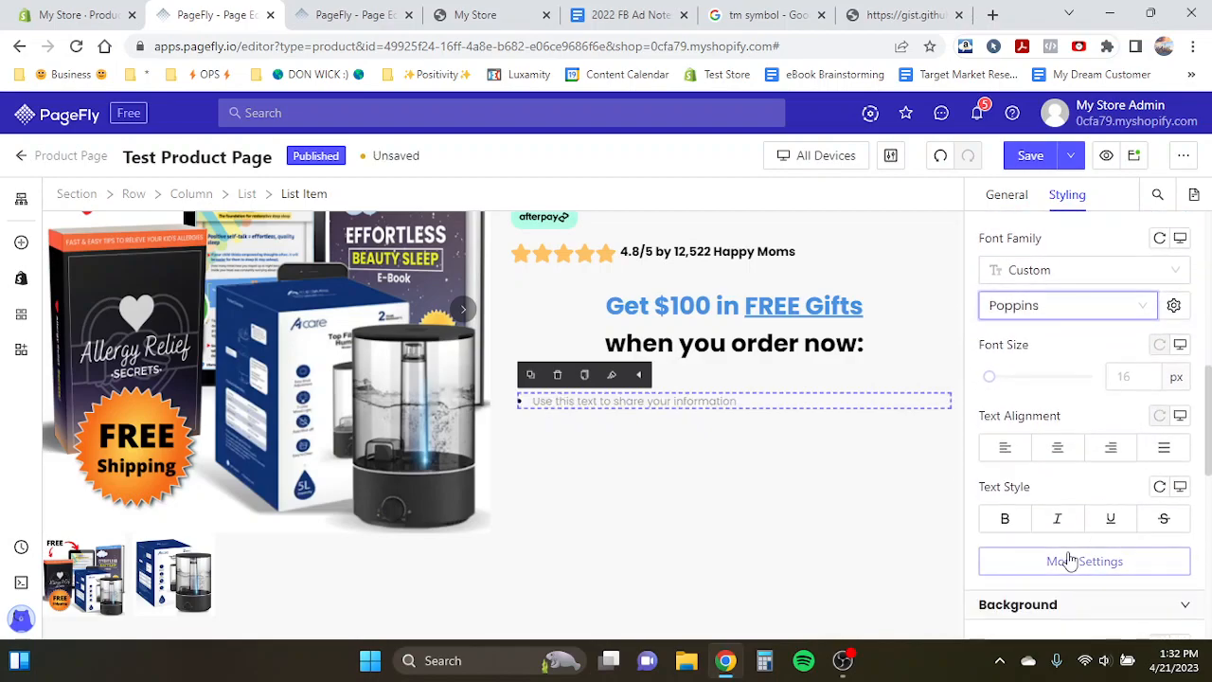
left_click(1118, 376)
type("24")
left_click(1065, 370)
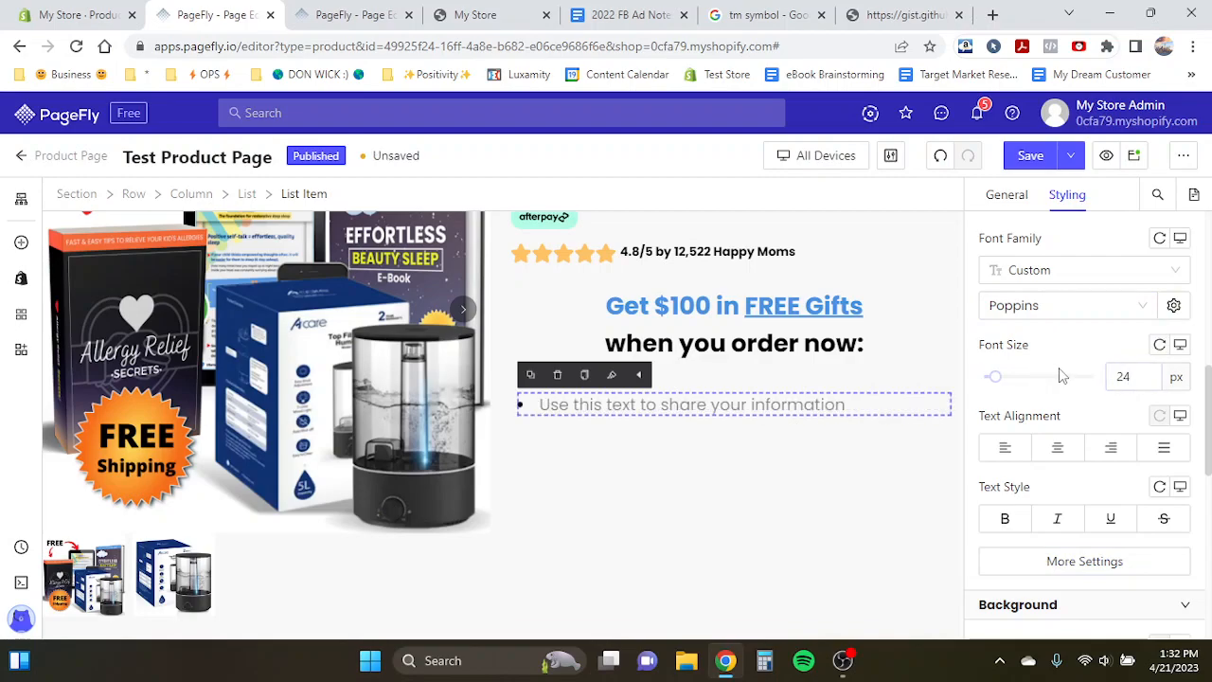
- Set the list's marker type to None
left_click(1004, 195)
scroll(1030, 426, "down", 5)
scroll(1030, 422, "up", 4)
scroll(1029, 422, "up", 3)
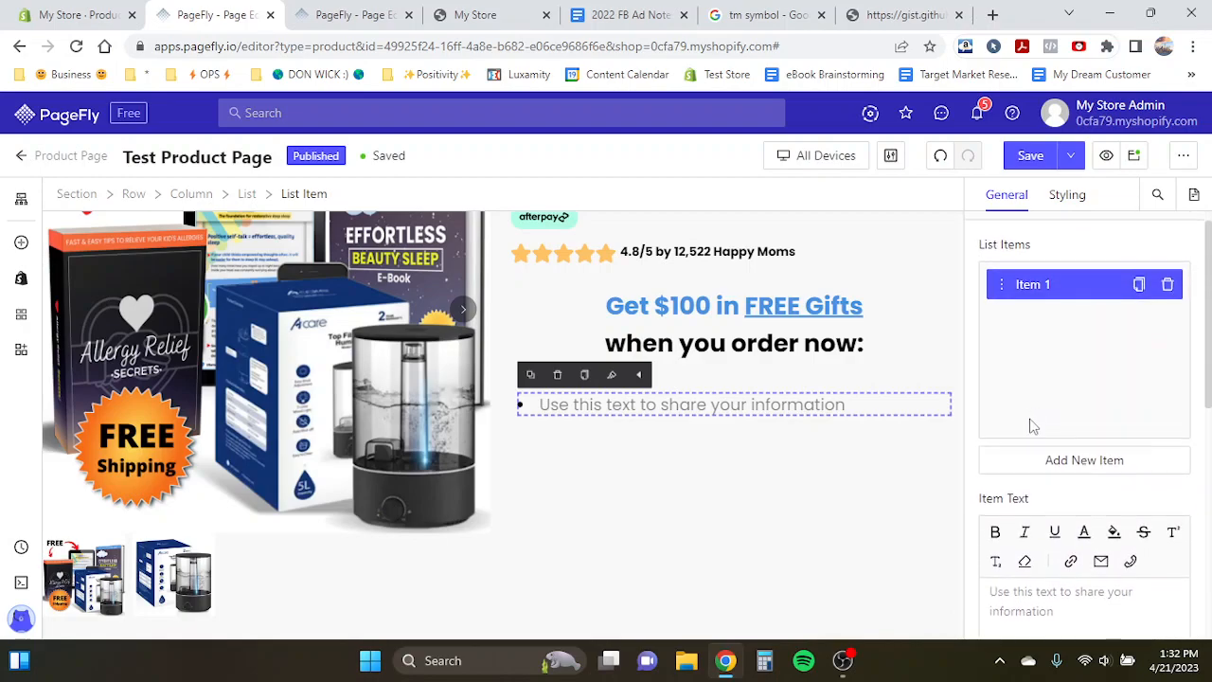
scroll(1018, 411, "down", 3)
scroll(1038, 346, "up", 3)
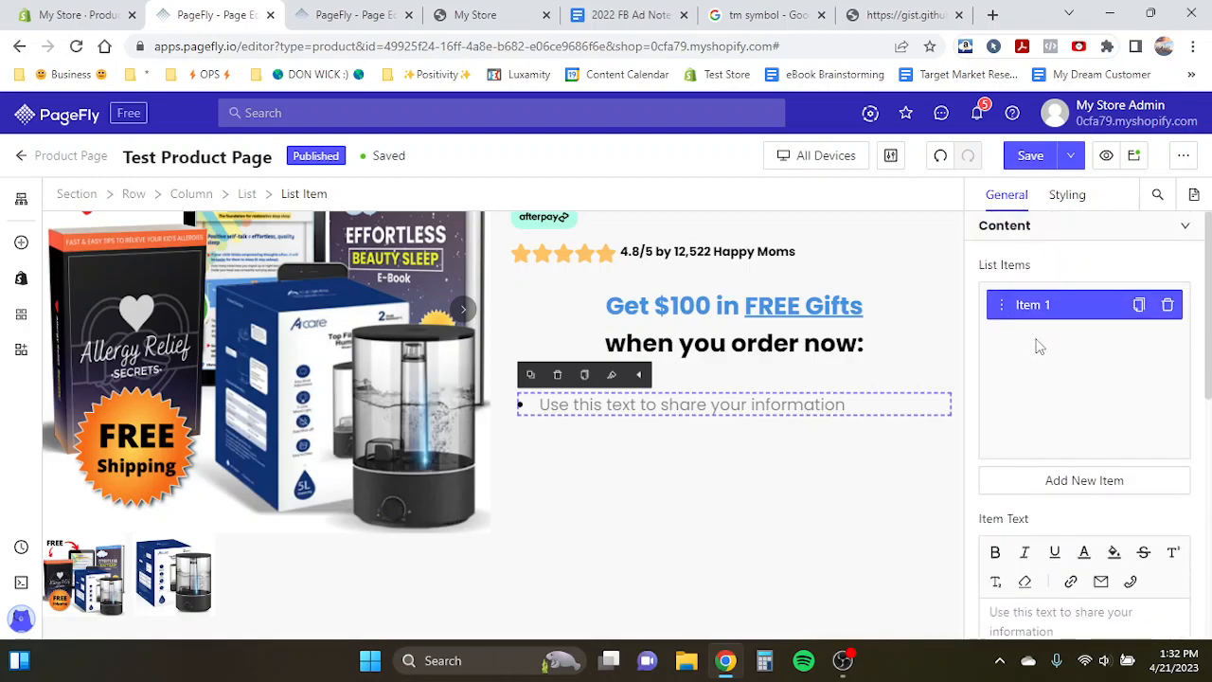
left_click(247, 194)
scroll(1051, 474, "down", 2)
left_click(1030, 443)
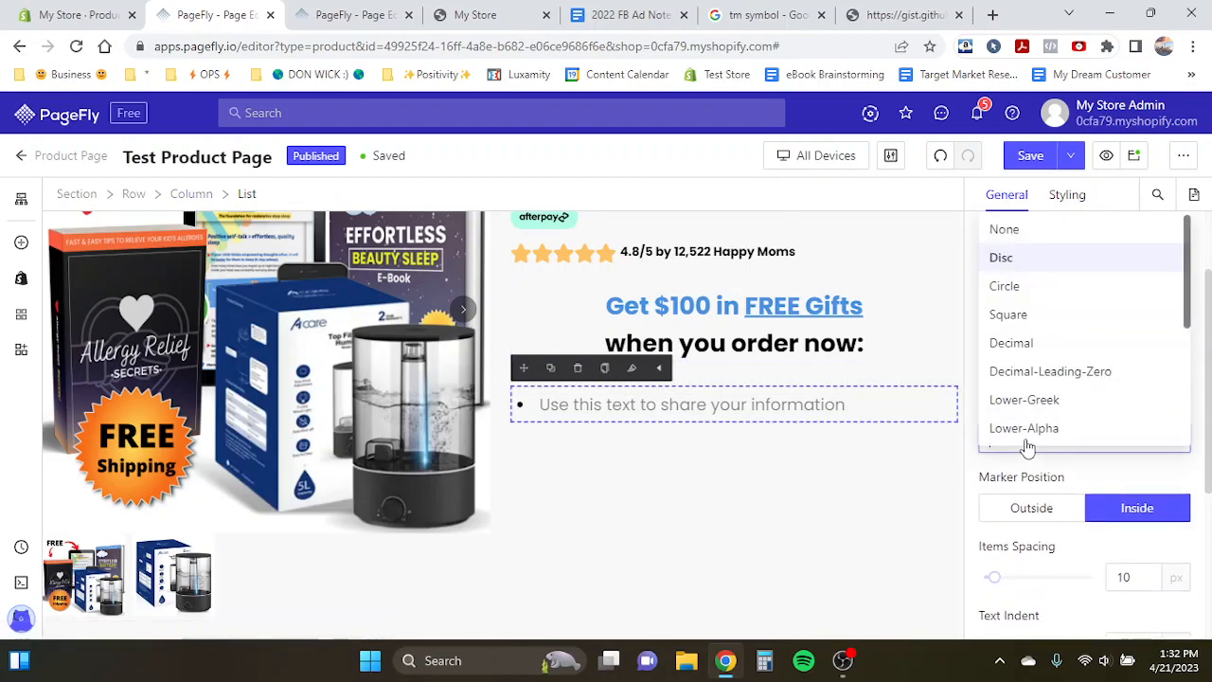
left_click(1007, 234)
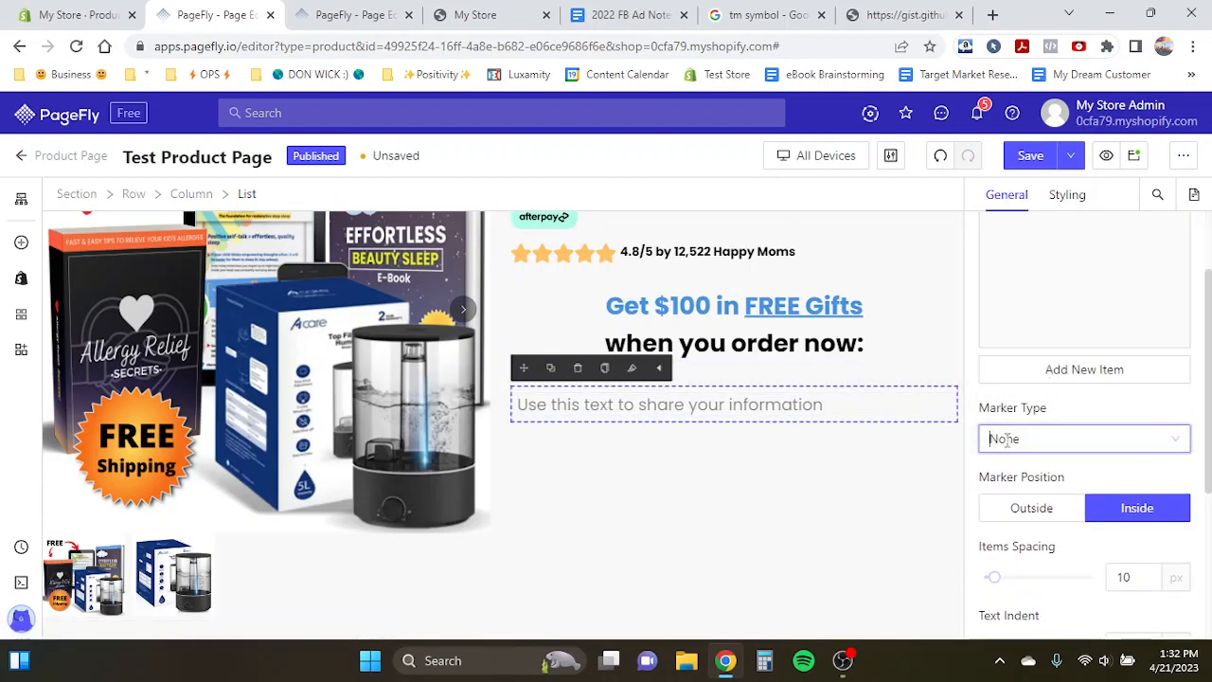
scroll(1008, 439, "down", 3)
scroll(1099, 431, "up", 4)
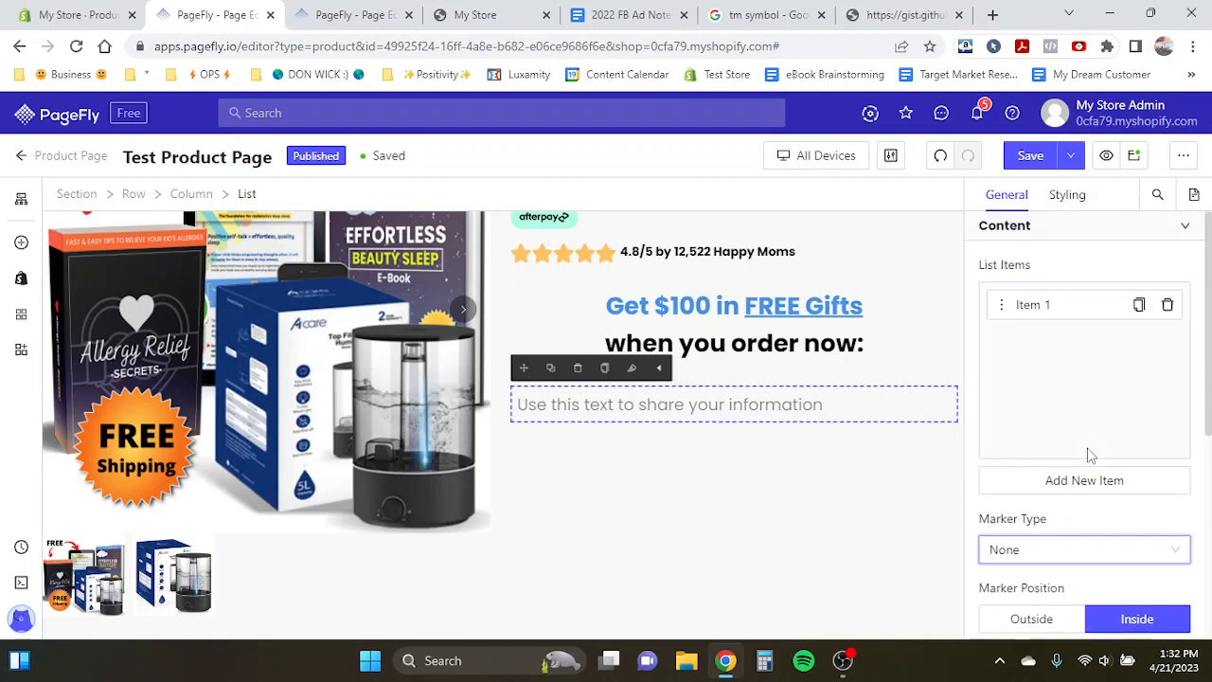
- Turn on the icon for the list item
scroll(1091, 456, "down", 2)
left_click(681, 408)
scroll(1111, 482, "down", 1)
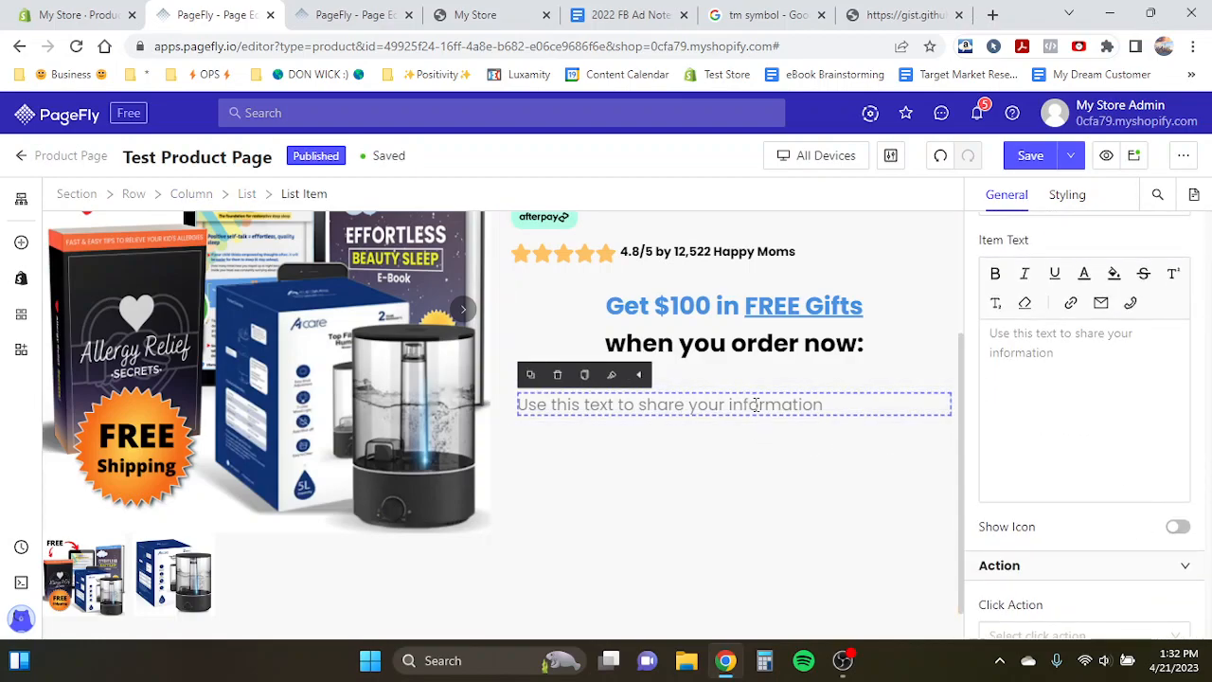
left_click(247, 194)
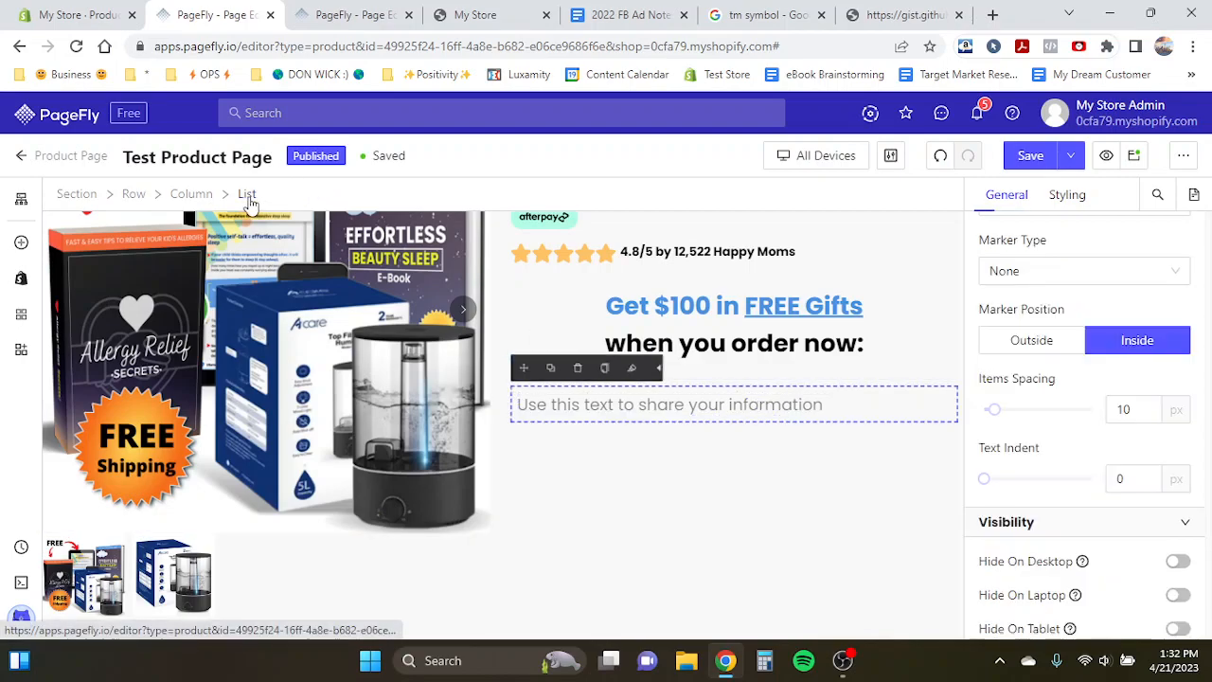
scroll(1004, 384, "up", 3)
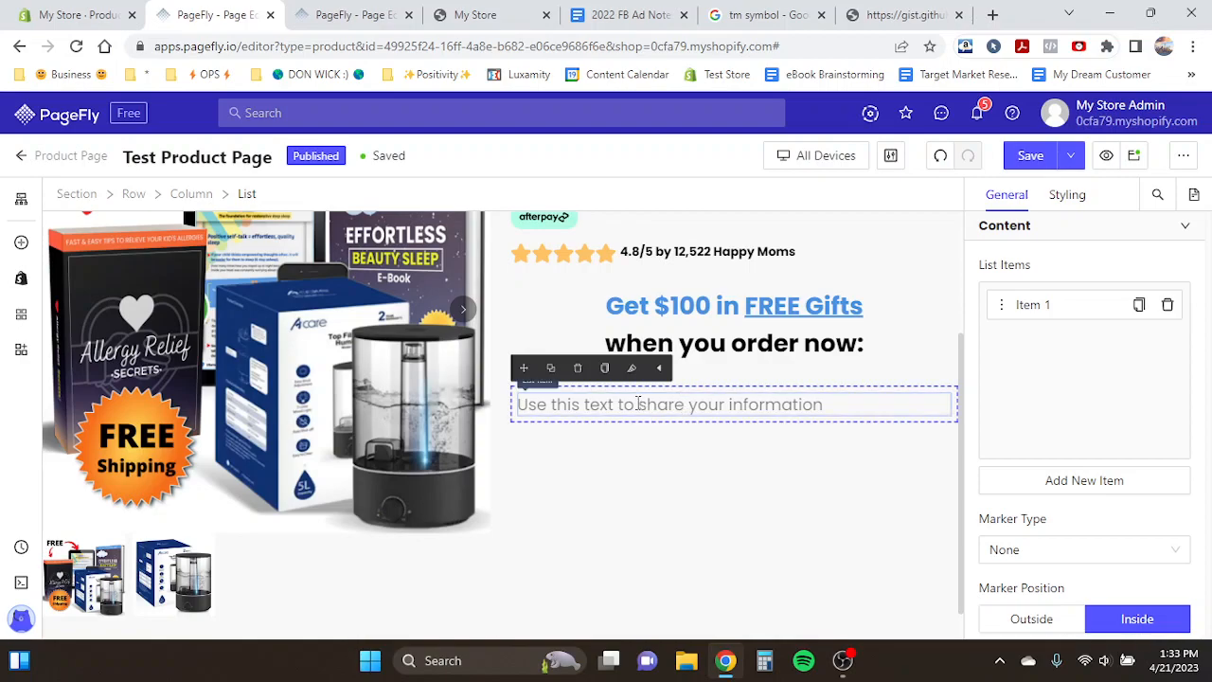
left_click(609, 411)
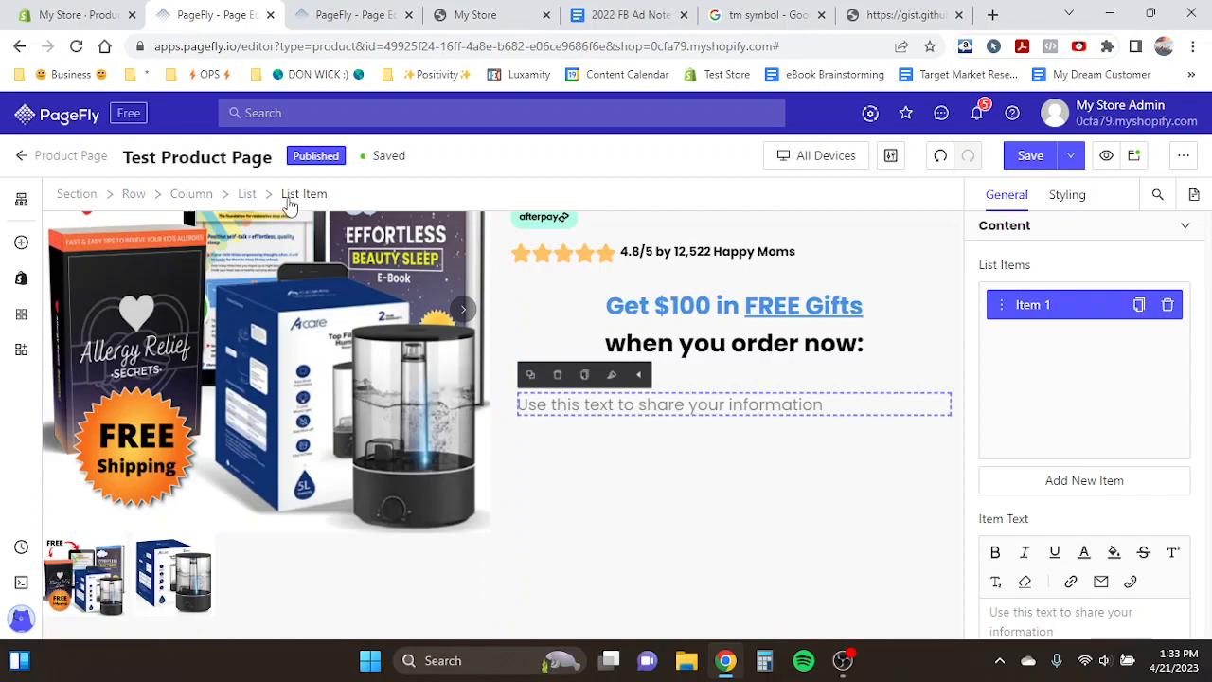
scroll(1060, 429, "down", 5)
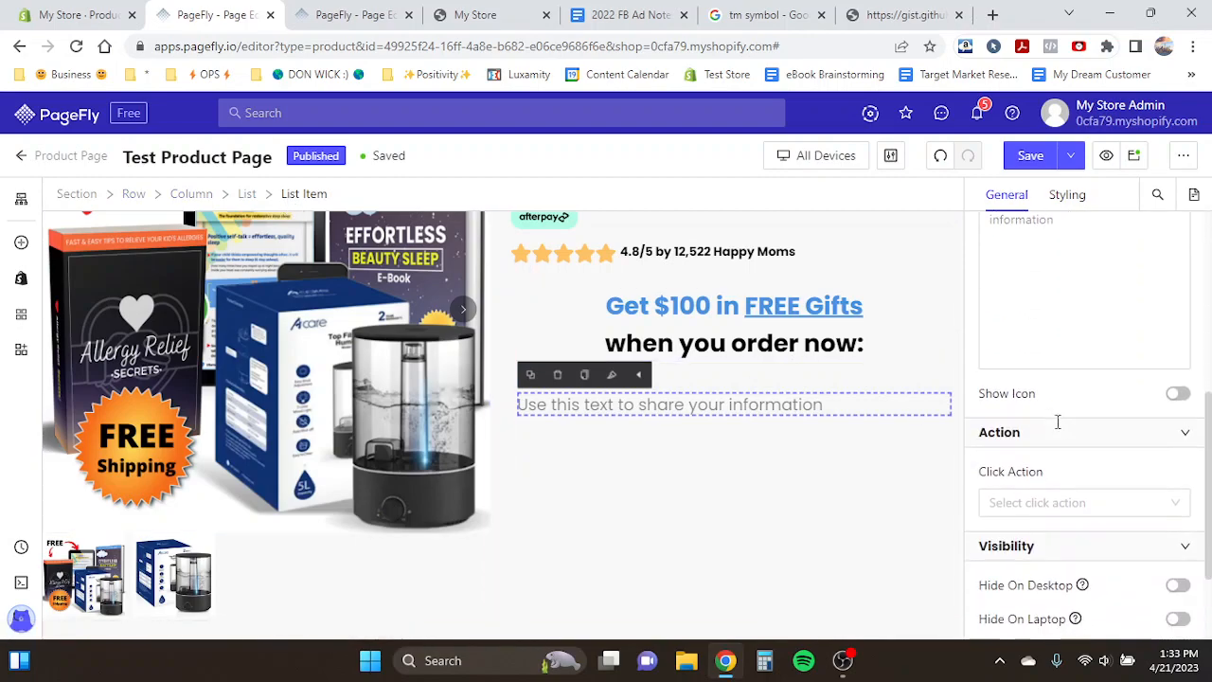
left_click(1176, 397)
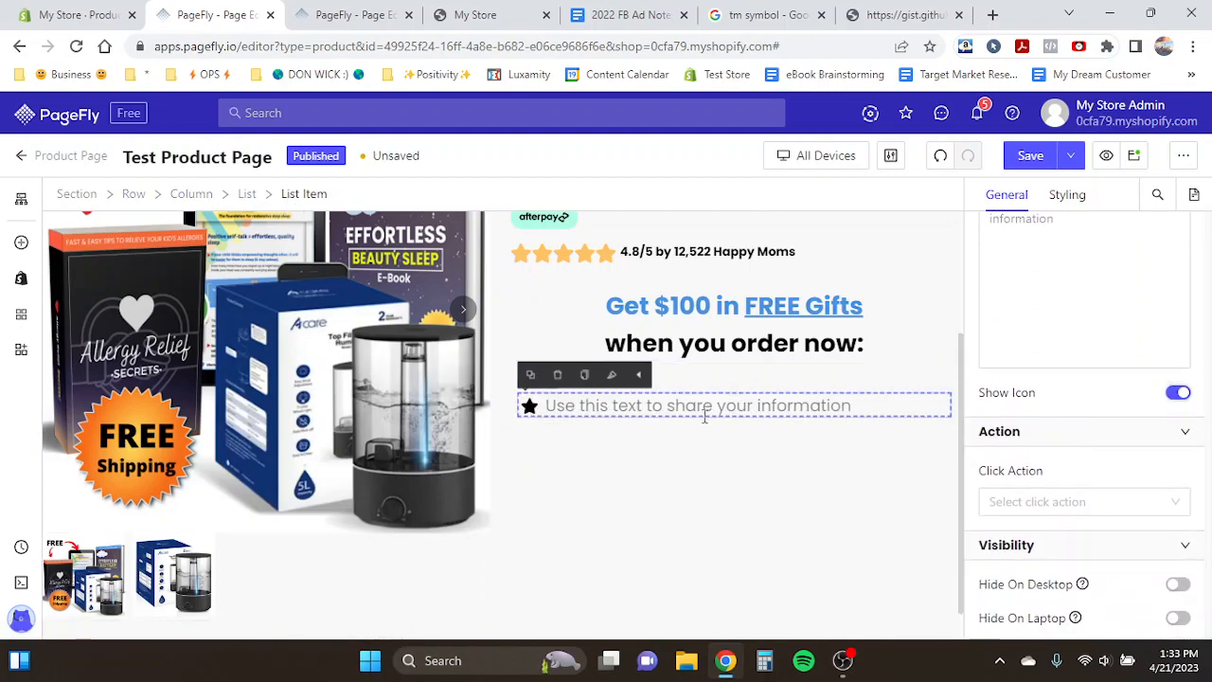
- Replace the list item's icon with House-medical-circle-check, found by searching icons for 'check'
left_click(530, 406)
left_click(1075, 305)
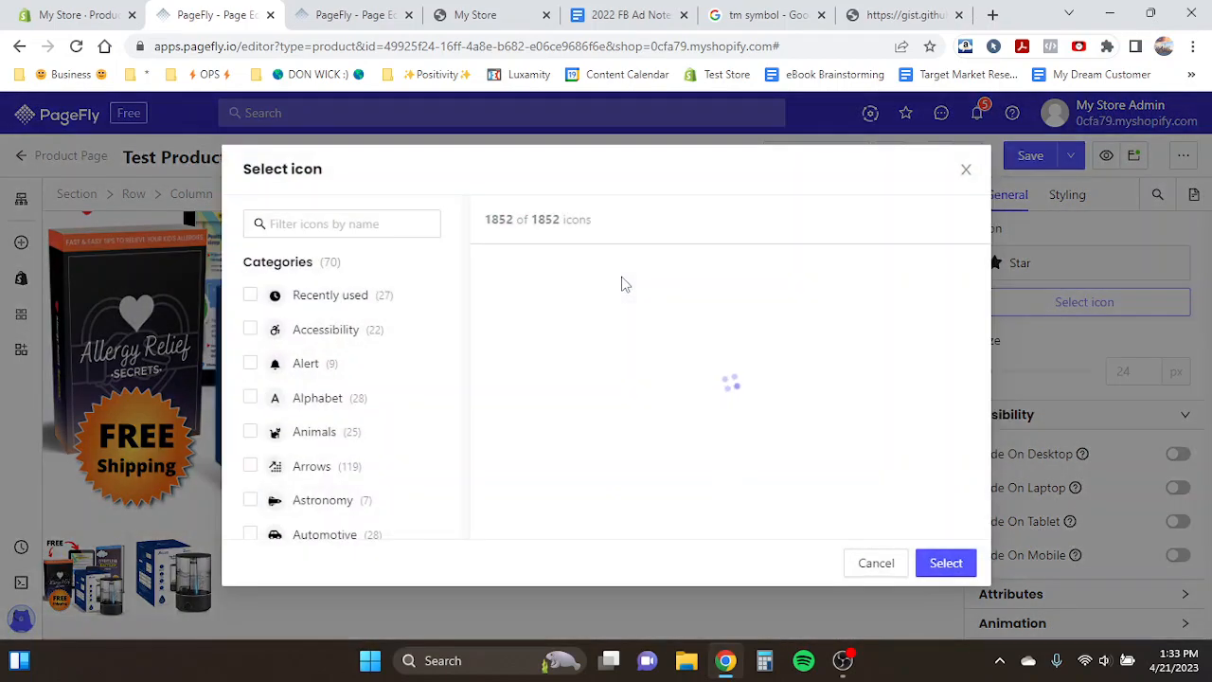
left_click(325, 225)
left_click(353, 14)
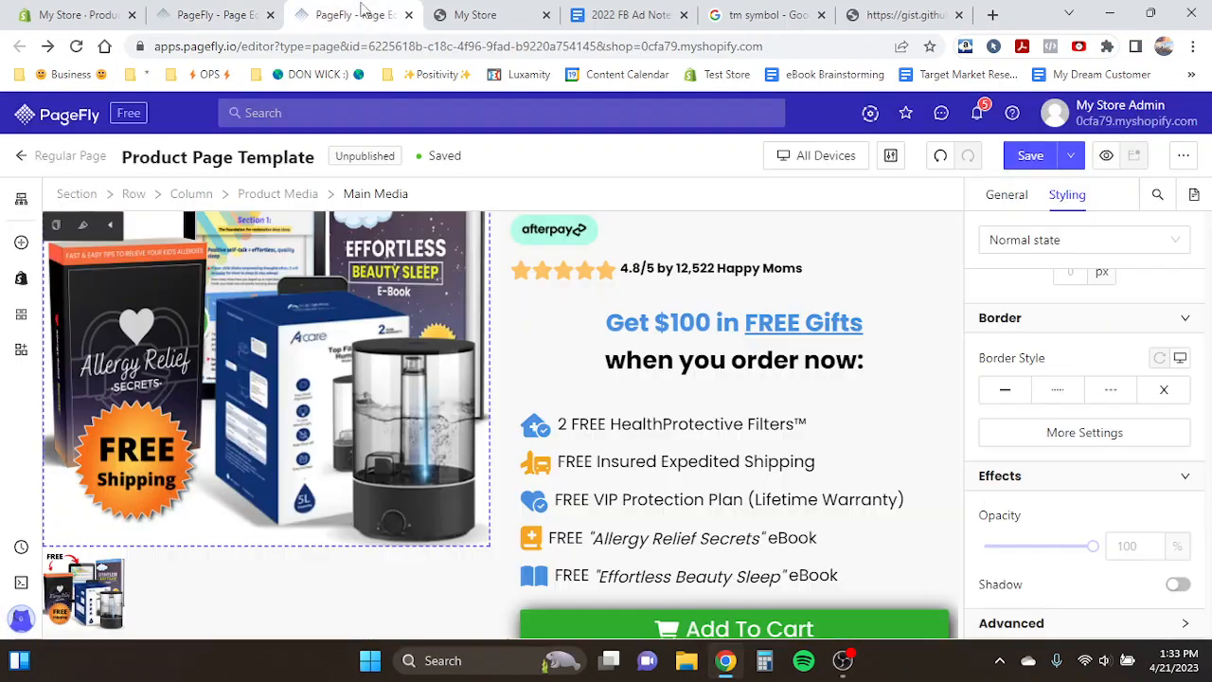
left_click(185, 8)
left_click(346, 14)
left_click(220, 13)
type("check")
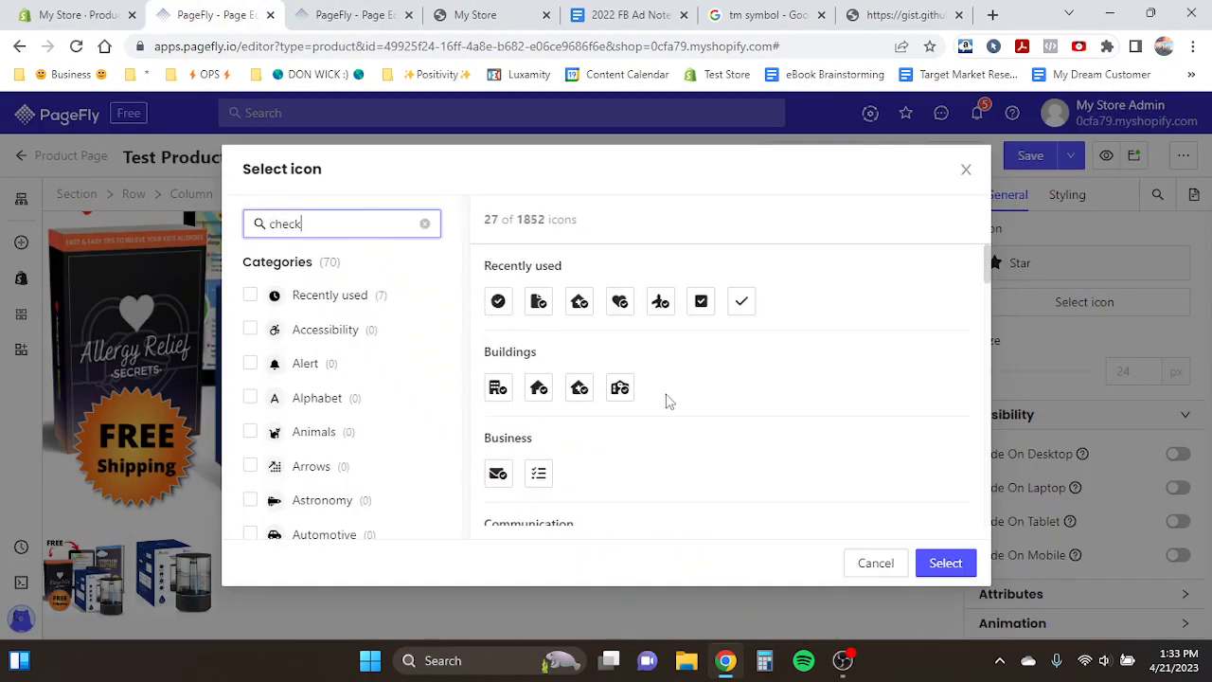
scroll(663, 399, "down", 1)
scroll(647, 377, "up", 1)
scroll(606, 378, "down", 1)
left_click(580, 328)
left_click(944, 563)
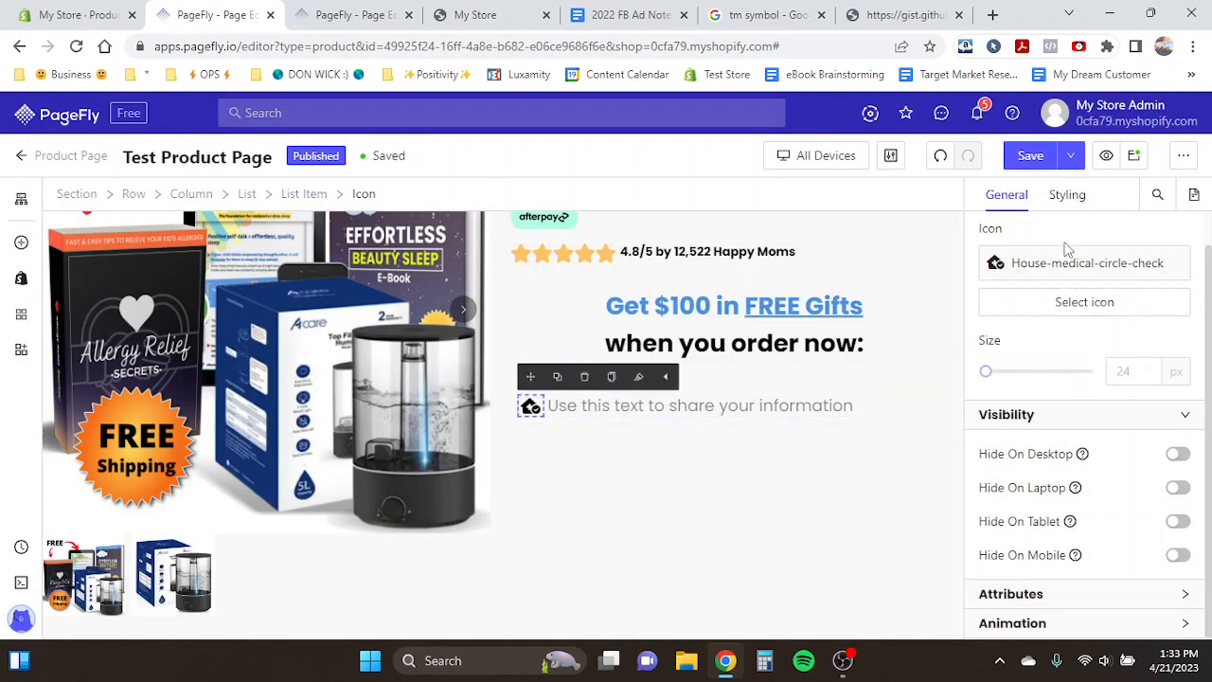
- Set the icon size to 28 px and its colour to 4A90E2
left_click(1132, 371)
type("28")
left_click(1070, 201)
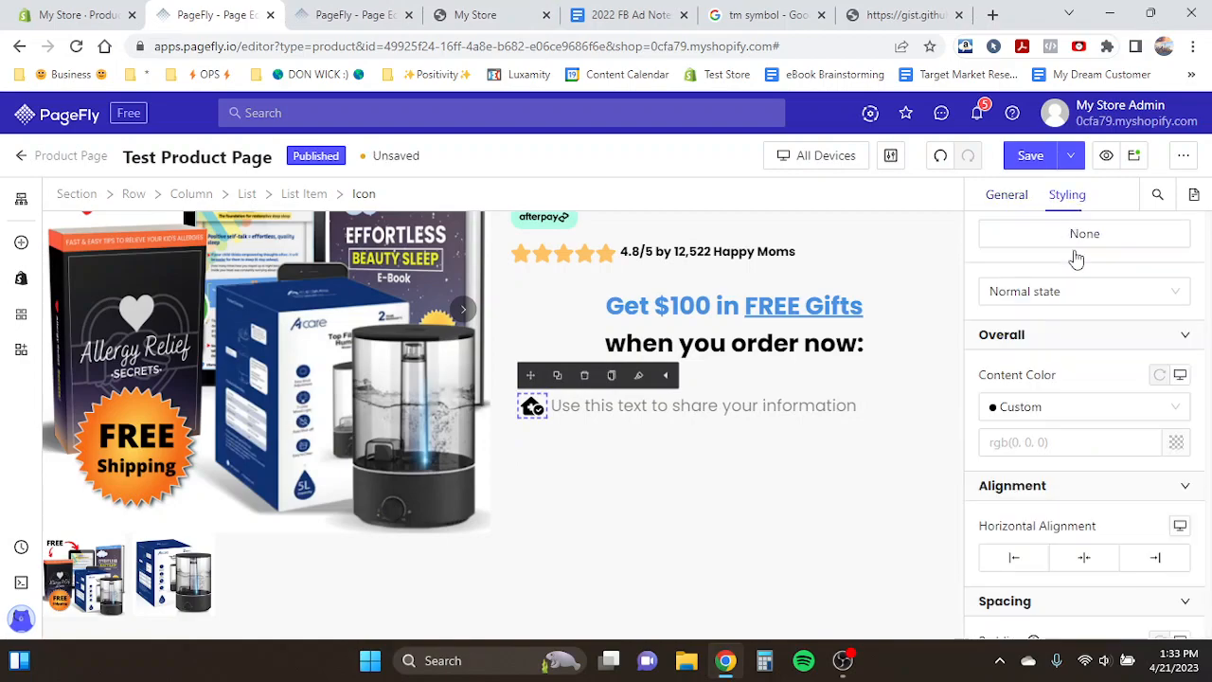
scroll(1096, 410, "down", 1)
left_click(1175, 418)
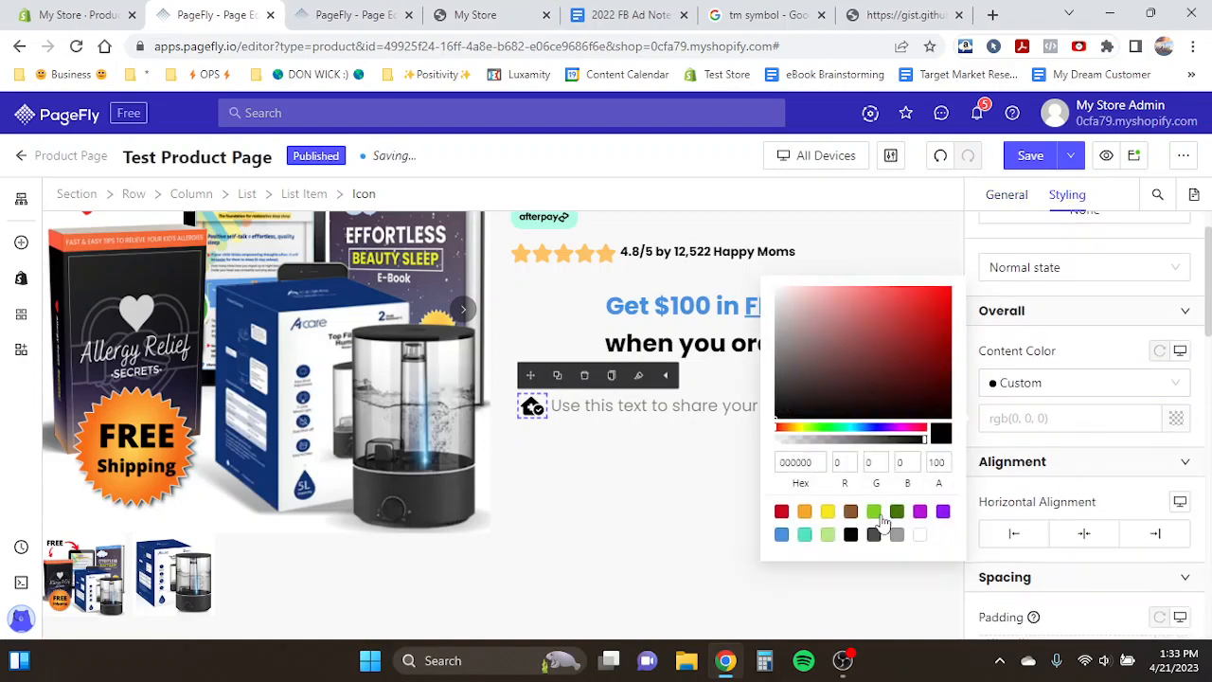
left_click(781, 536)
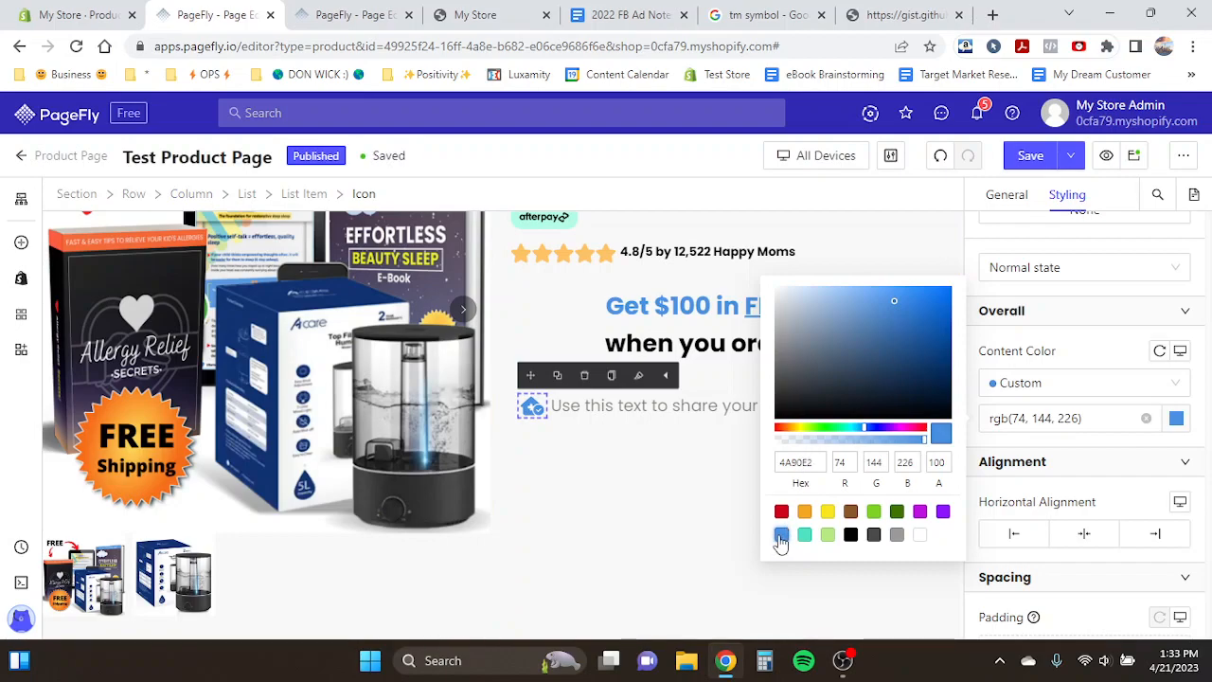
- Copy '2 FREE HealthProtective Filters™' from the template's gift list and paste it as the list item text
left_click(598, 408)
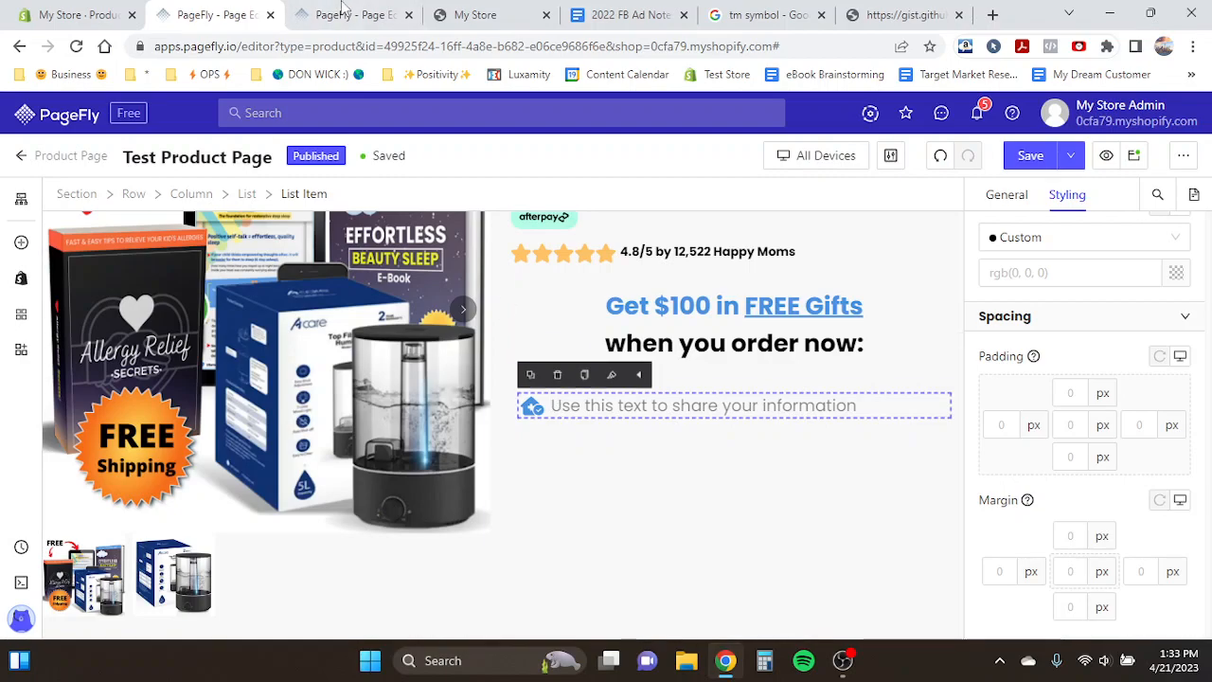
key("ctrl+Tab")
double_click(598, 425)
key("ctrl+c")
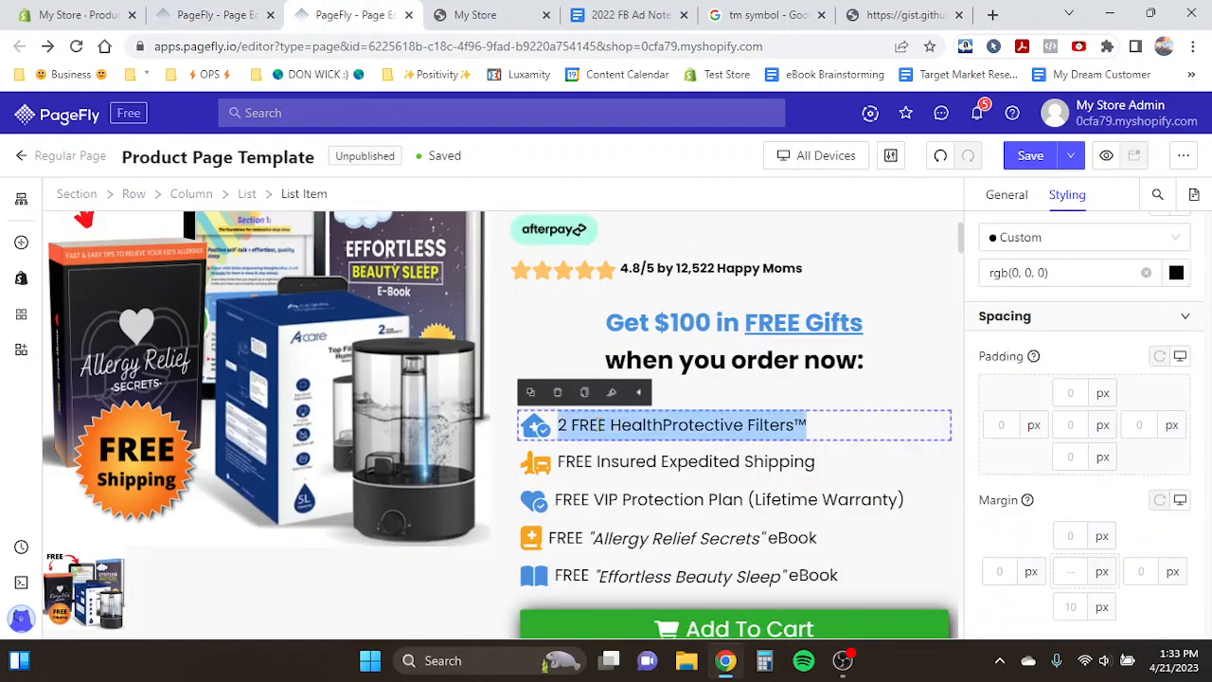
left_click(181, 6)
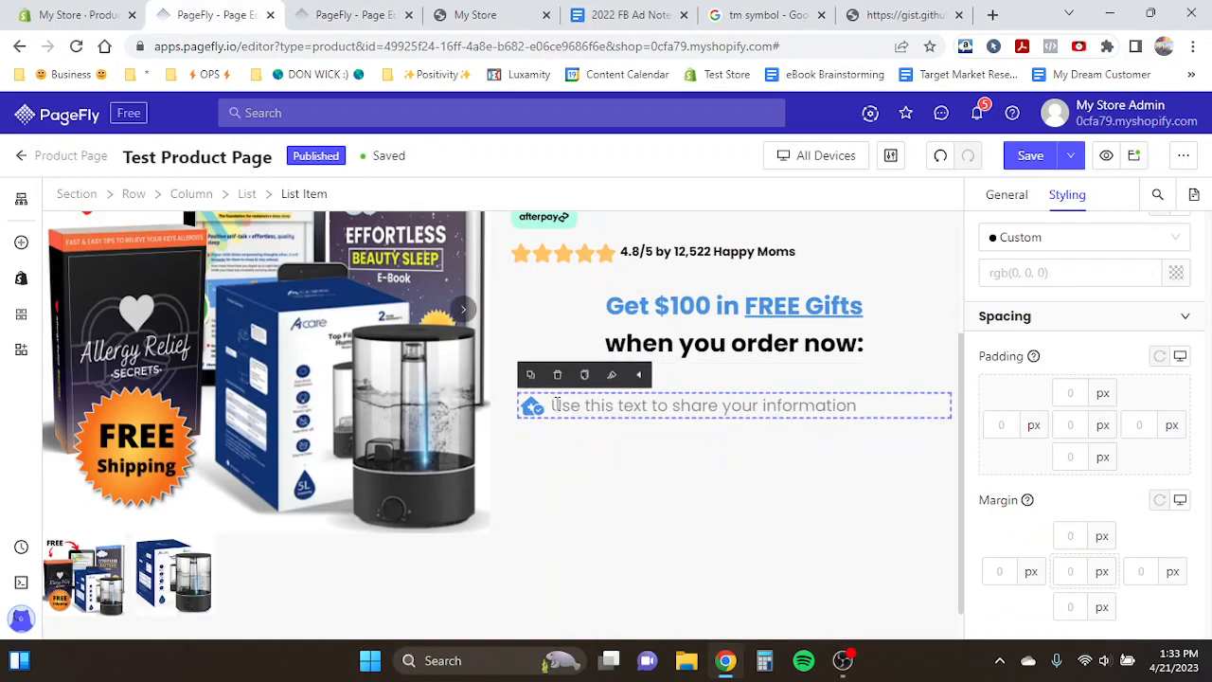
key("ctrl+v")
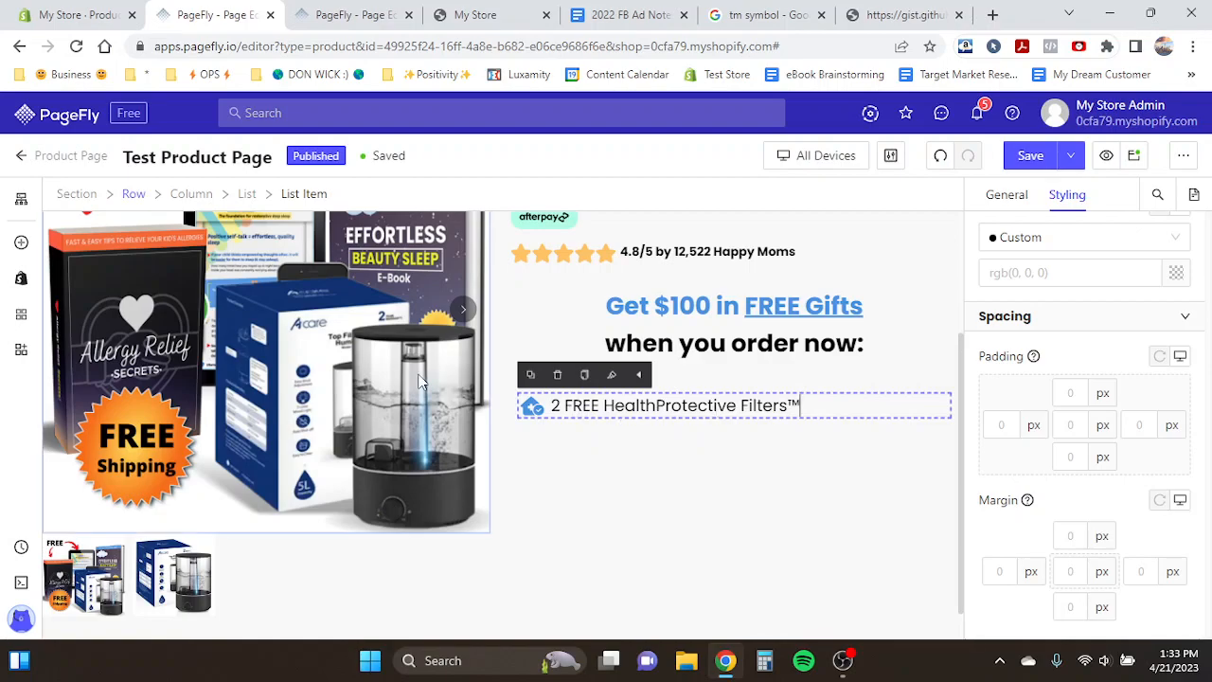
- Undo the last edit to the list item
left_click(463, 380)
left_click(563, 407)
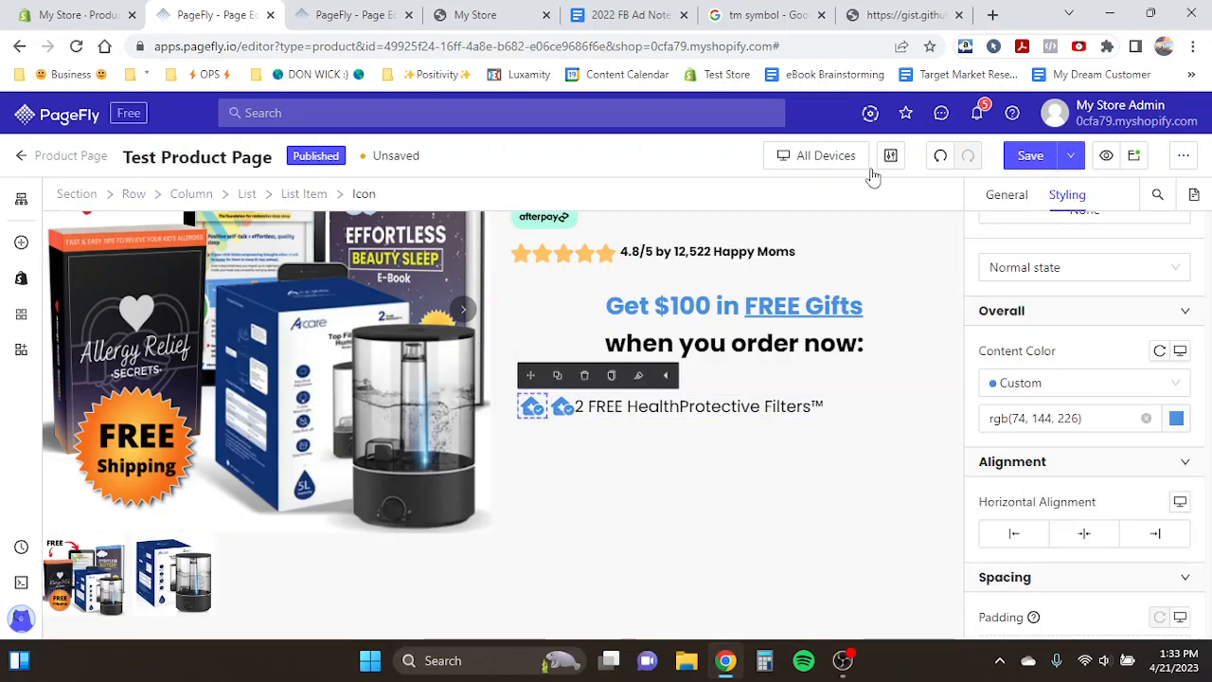
left_click(940, 156)
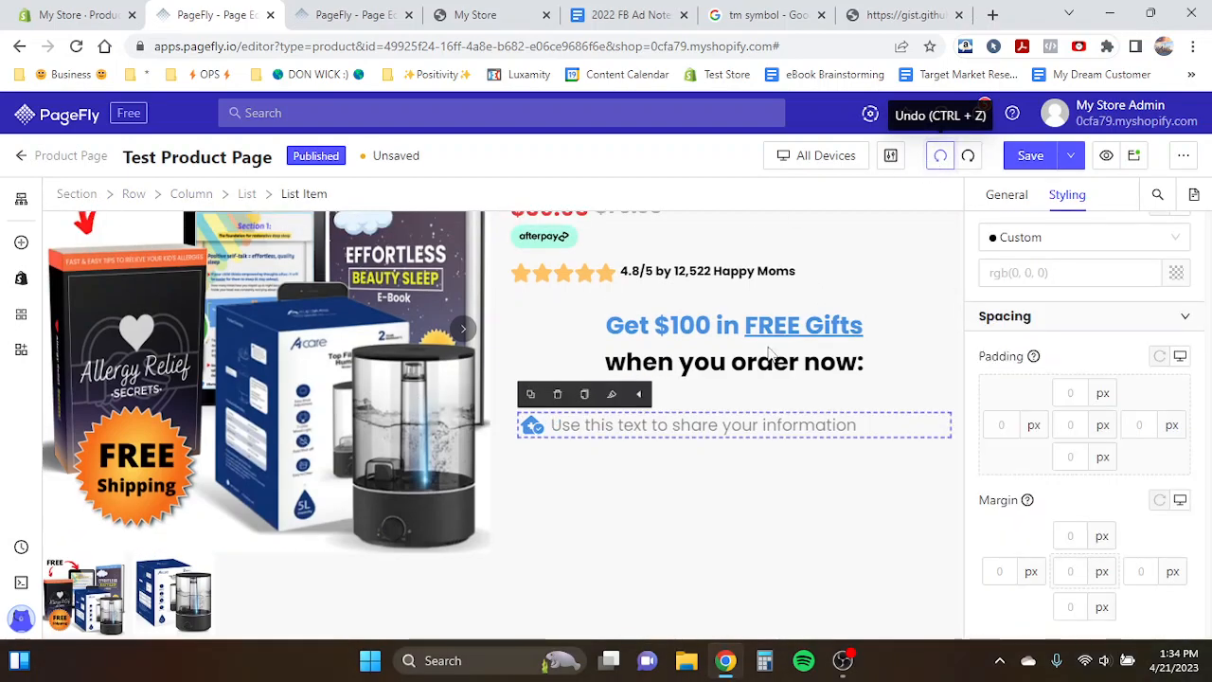
- Try to paste the copied gift text as plain text into the list item, then undo it
right_click(597, 422)
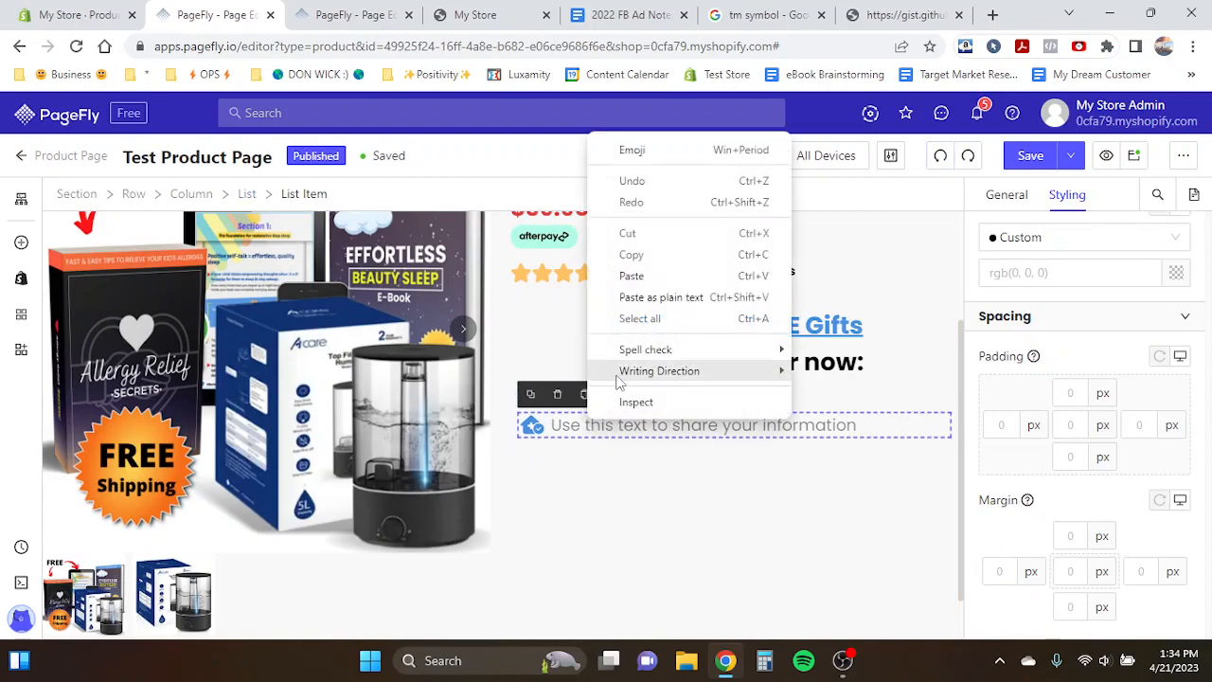
left_click(668, 298)
left_click(533, 425)
key("ctrl+d")
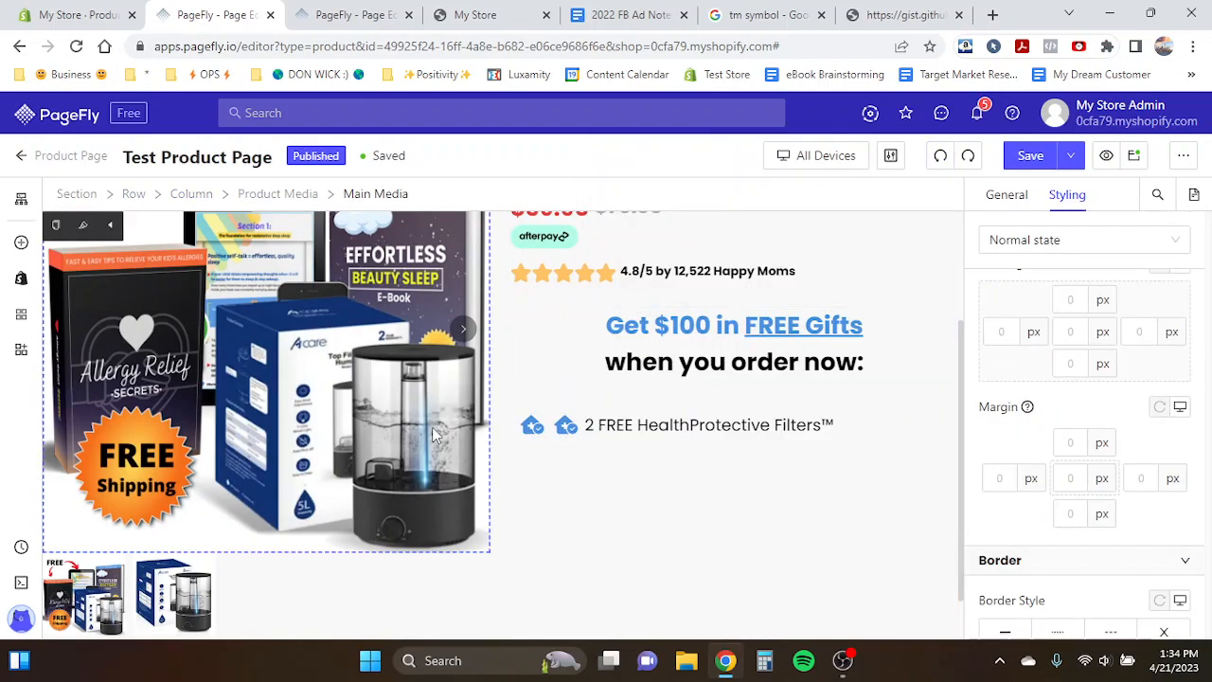
left_click(561, 427)
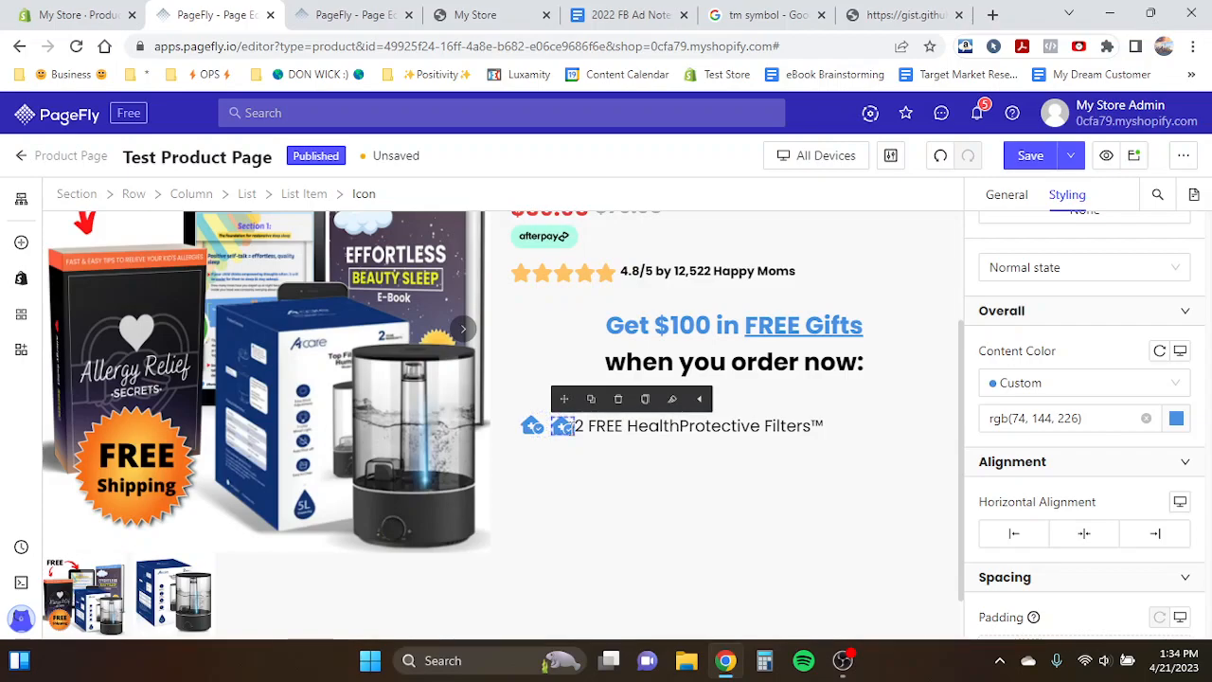
left_click(586, 428)
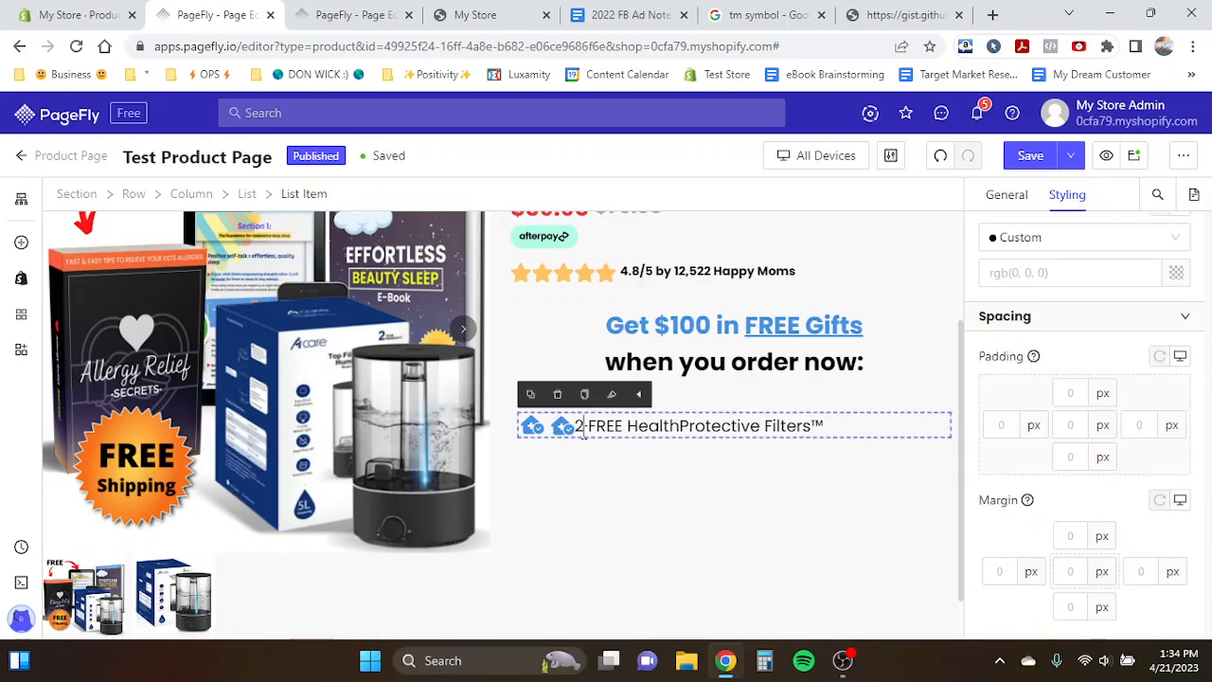
left_click(500, 440)
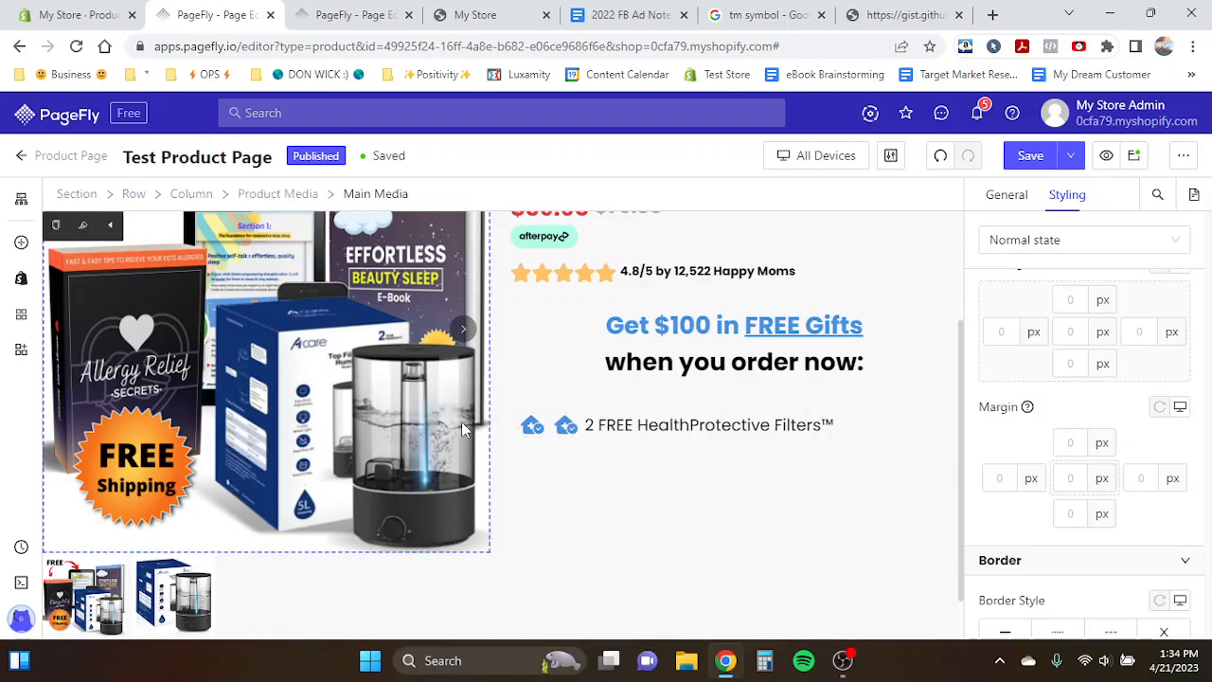
left_click(609, 429)
left_click(940, 157)
- Retype the list item text as '2 FREE HealthProtective Filters'
triple_click(550, 425)
type("Health")
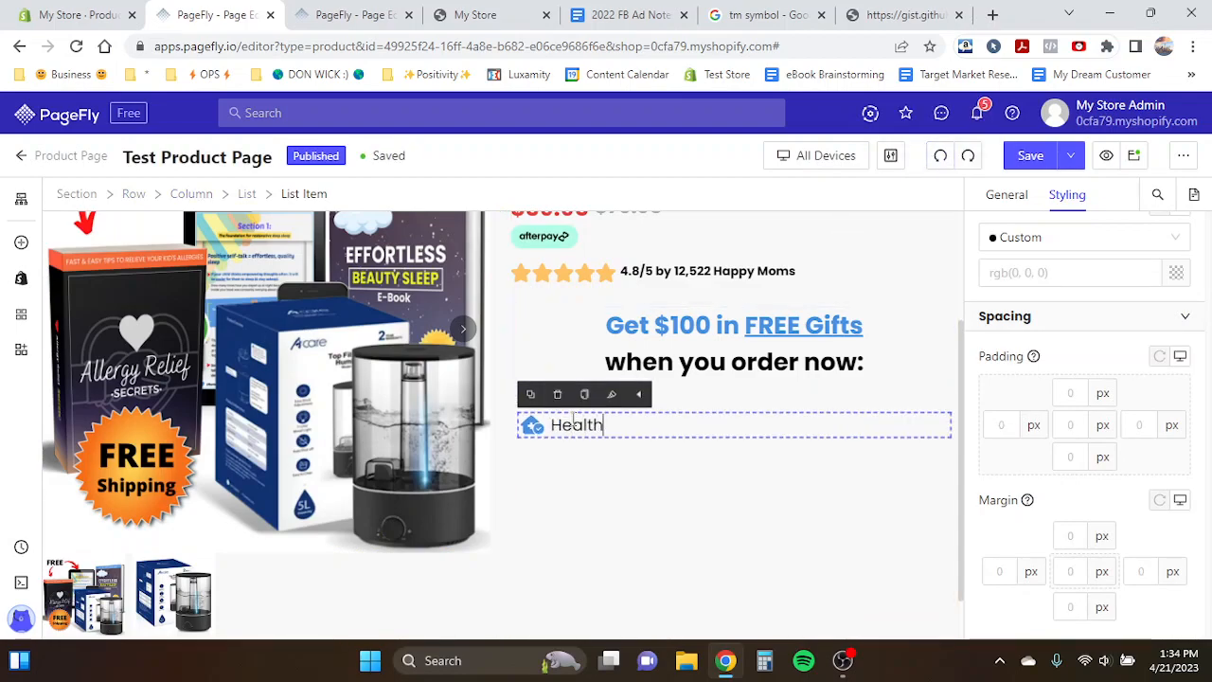
type("Protective Filters")
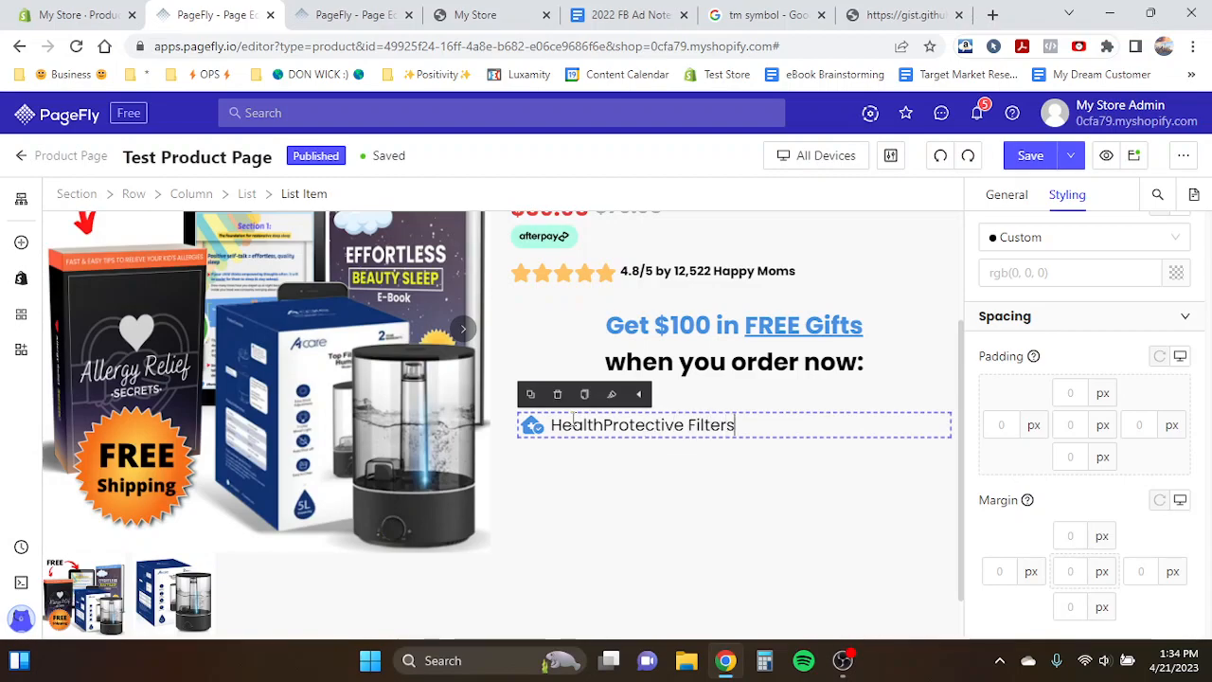
left_click(422, 438)
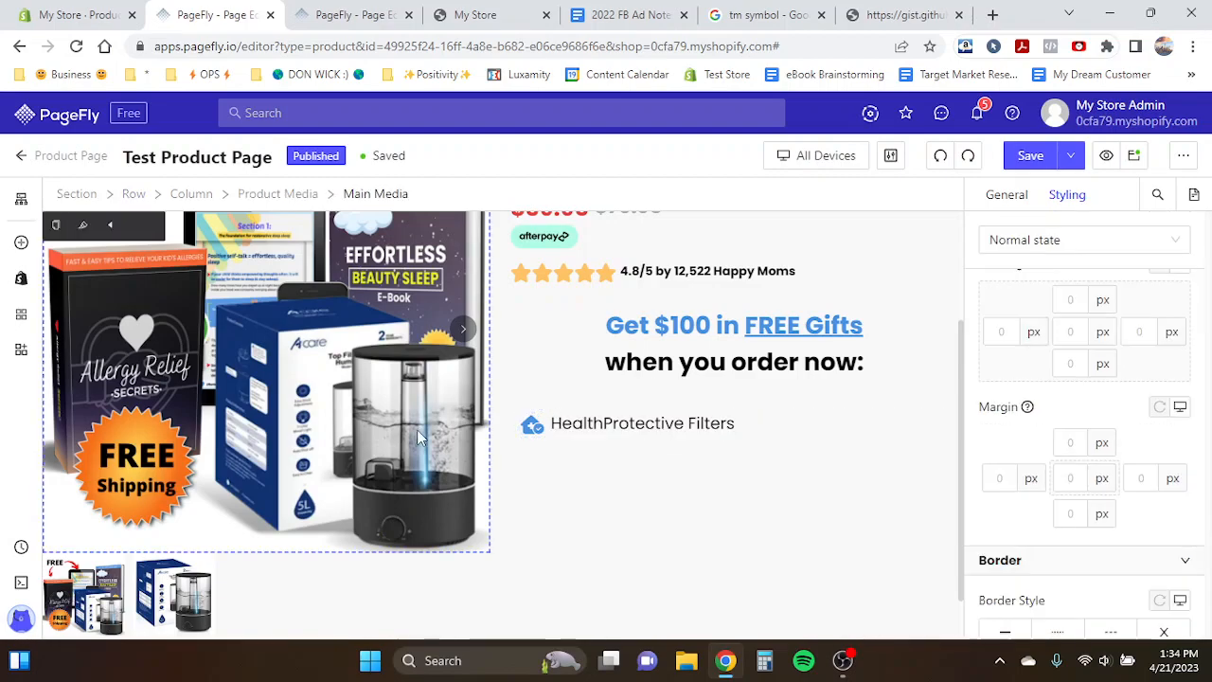
left_click(553, 423)
type("2 FREE")
- Compare the edited list item with the first gift item on the template page
left_click(355, 14)
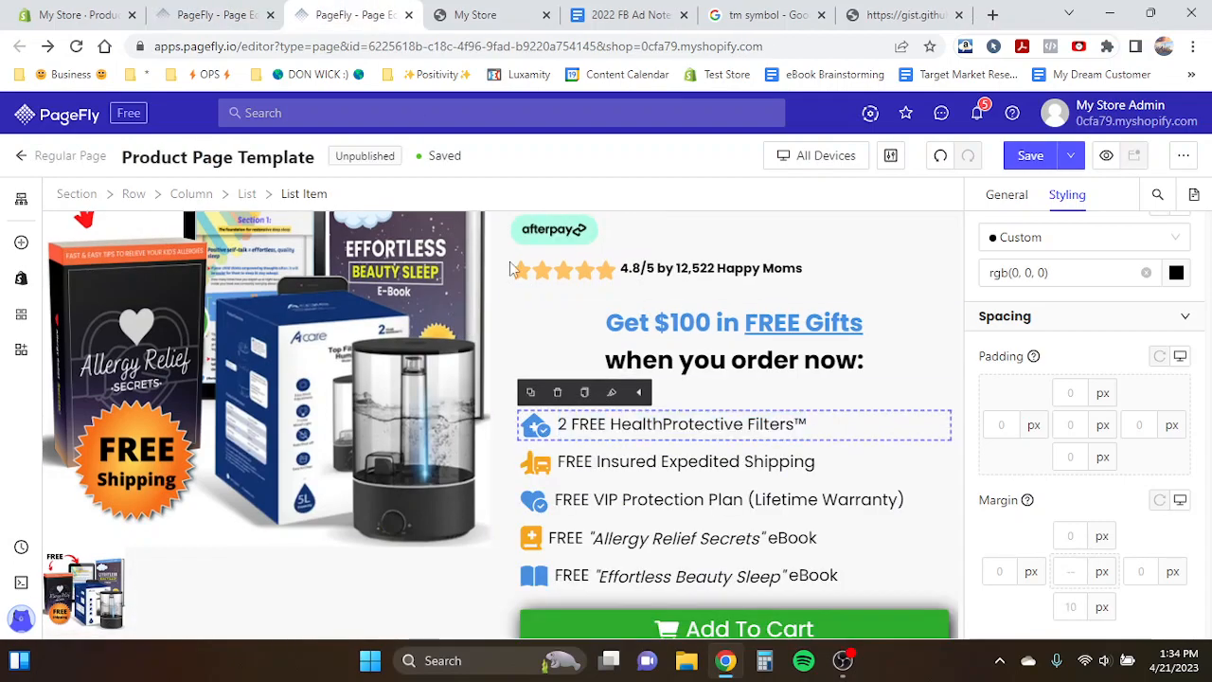
left_click(552, 426)
left_click(560, 425)
left_click(211, 15)
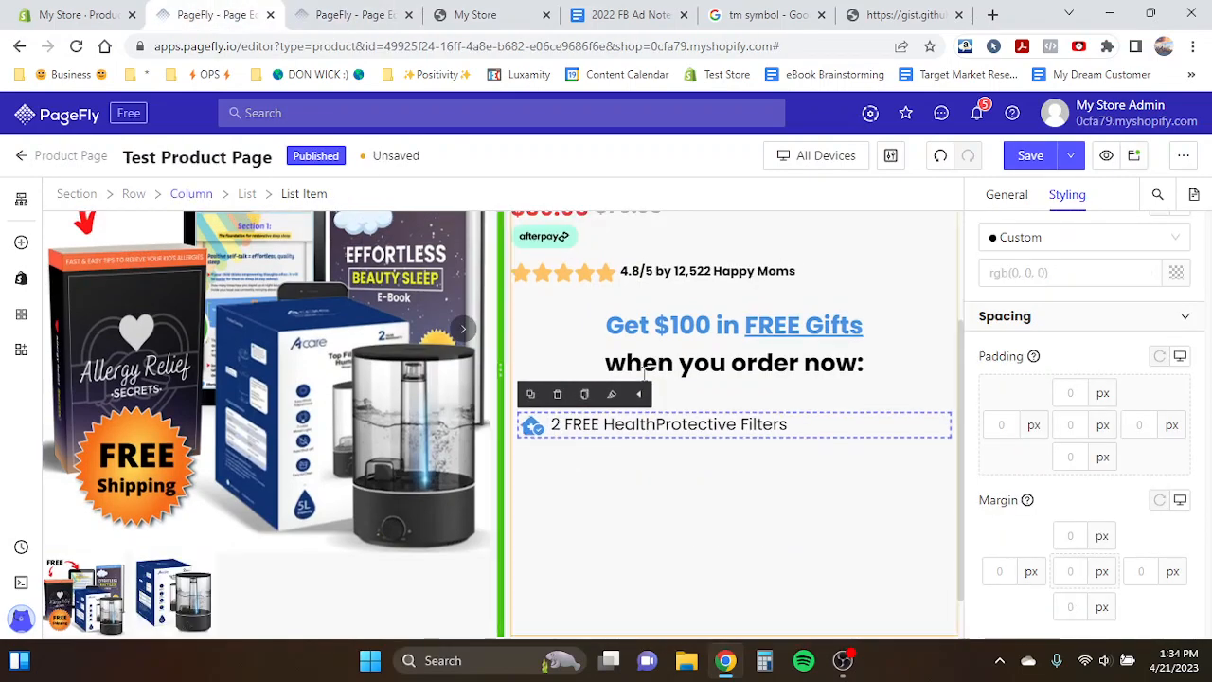
triple_click(684, 425)
left_click(417, 389)
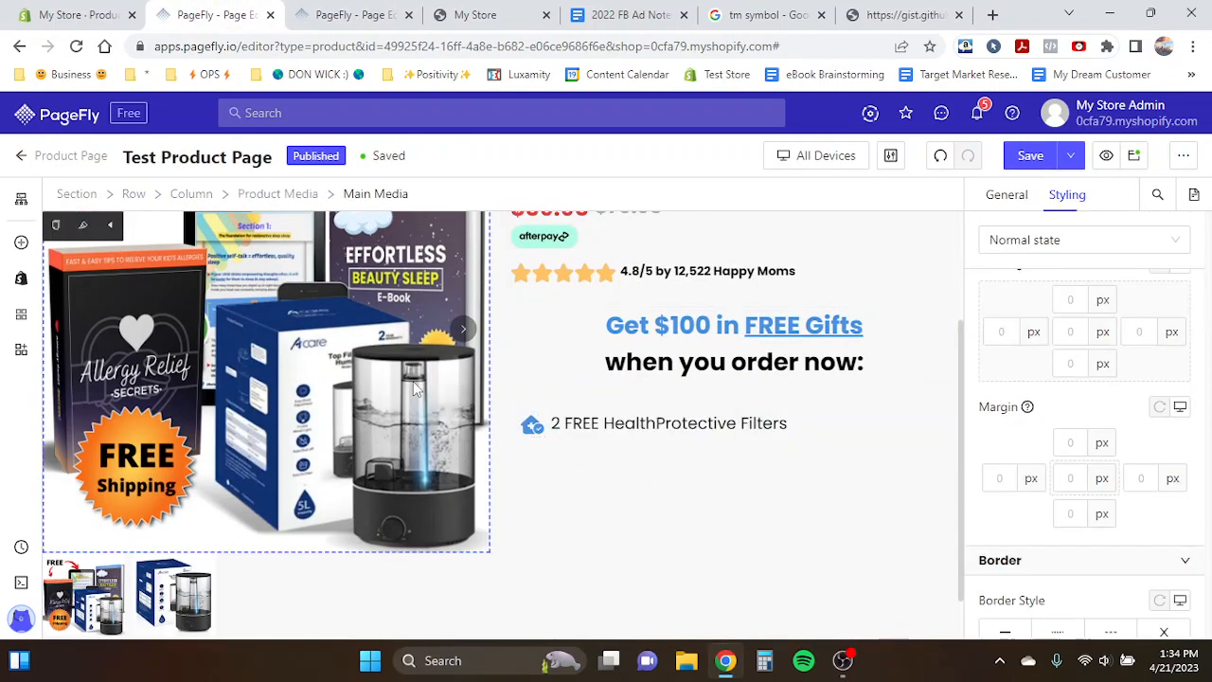
left_click(564, 427)
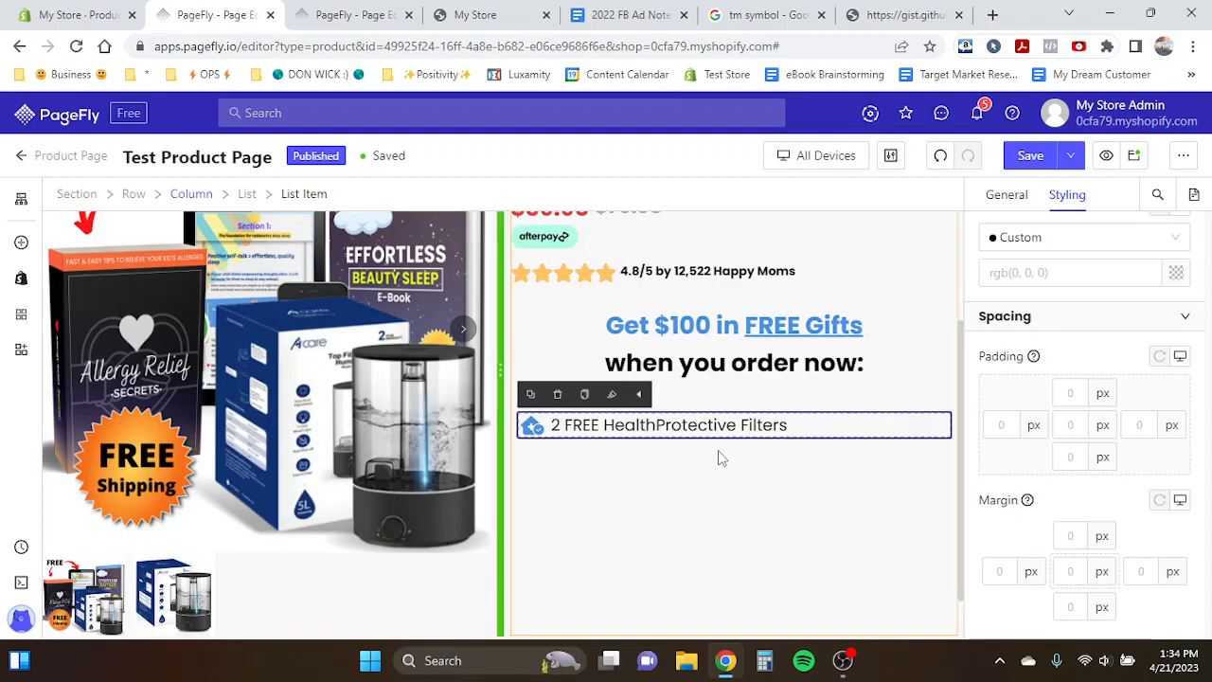
- Copy the ™ symbol from the search results and paste it after 'Filters' in the list item
left_click(762, 15)
left_click(909, 551)
left_click_drag(937, 576, 951, 577)
key("ctrl+c")
left_click(209, 13)
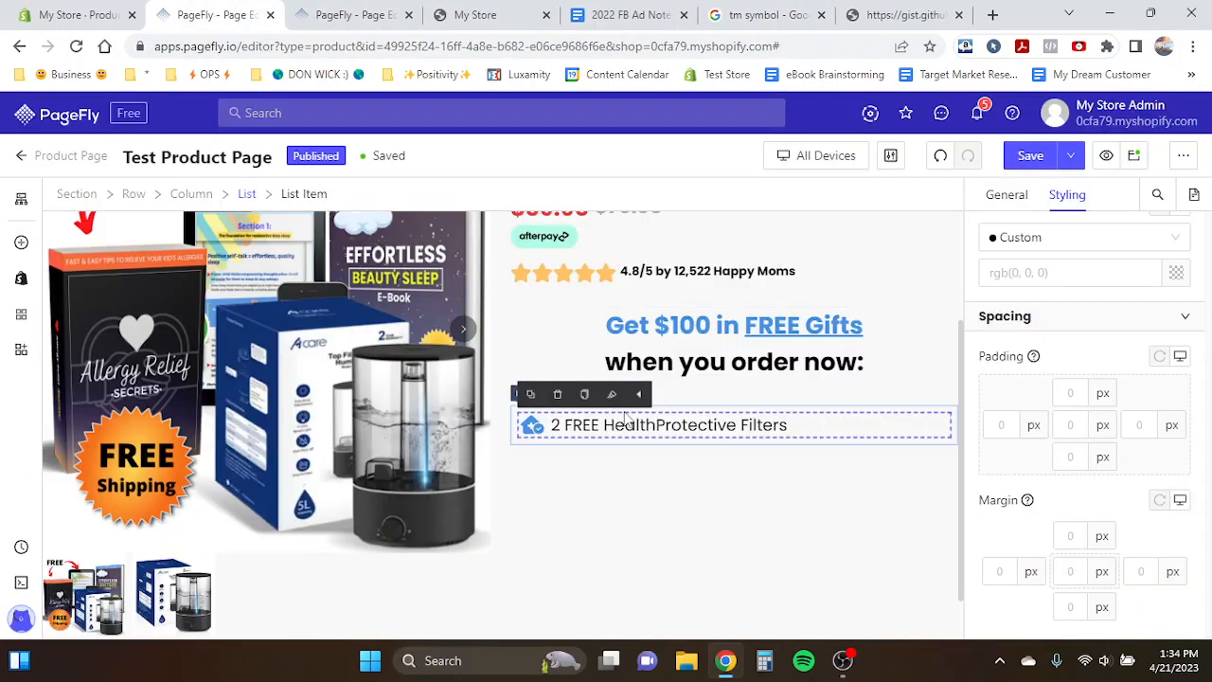
left_click(787, 427)
key("ctrl+v")
left_click(303, 389)
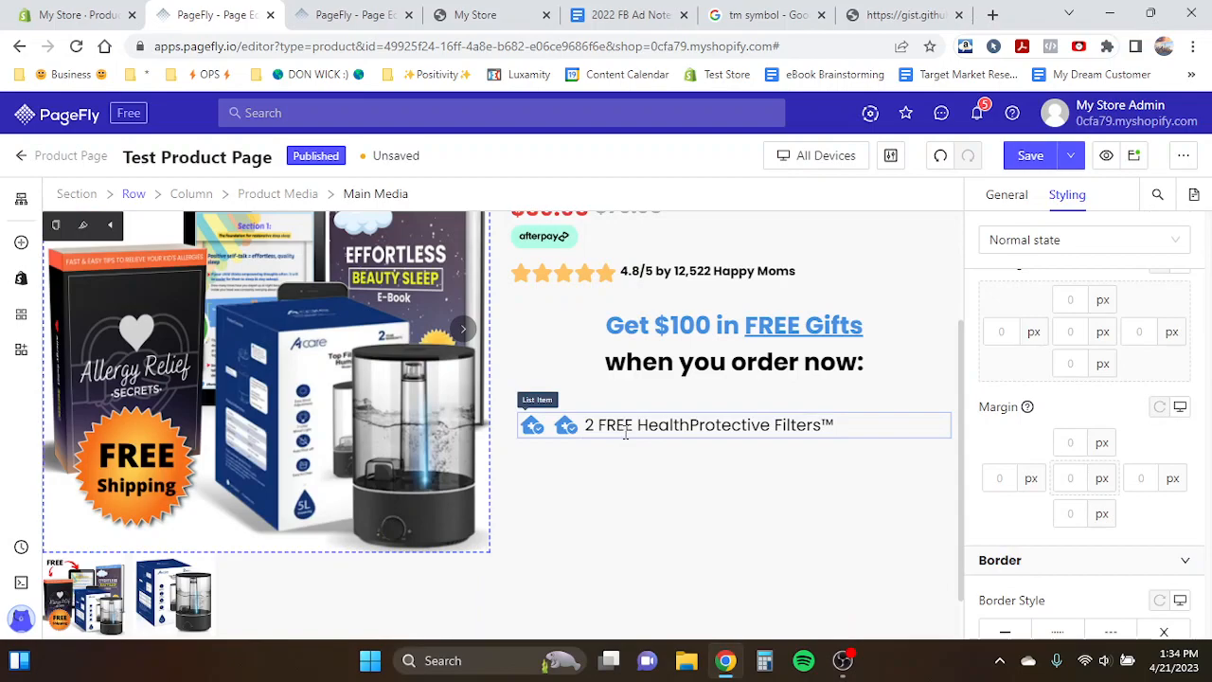
- Undo the pasted ™ symbol and the duplicated icon in the list item
left_click(739, 431)
left_click(829, 434)
key("BackSpace")
left_click(373, 398)
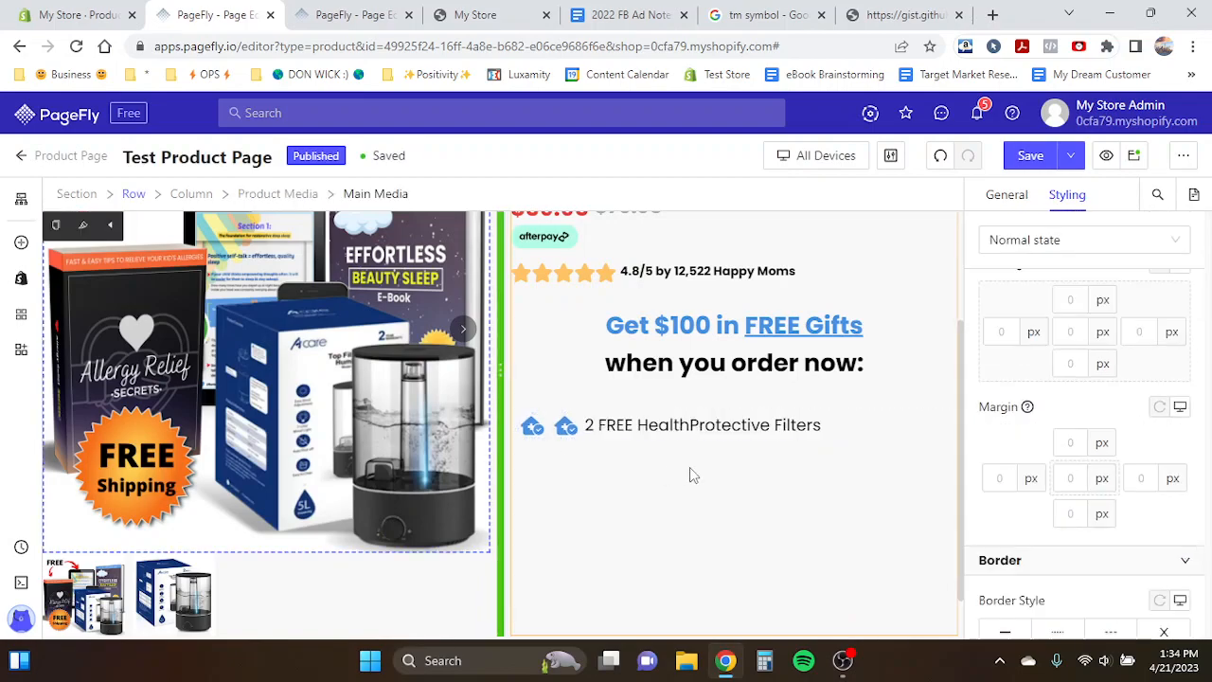
left_click(589, 428)
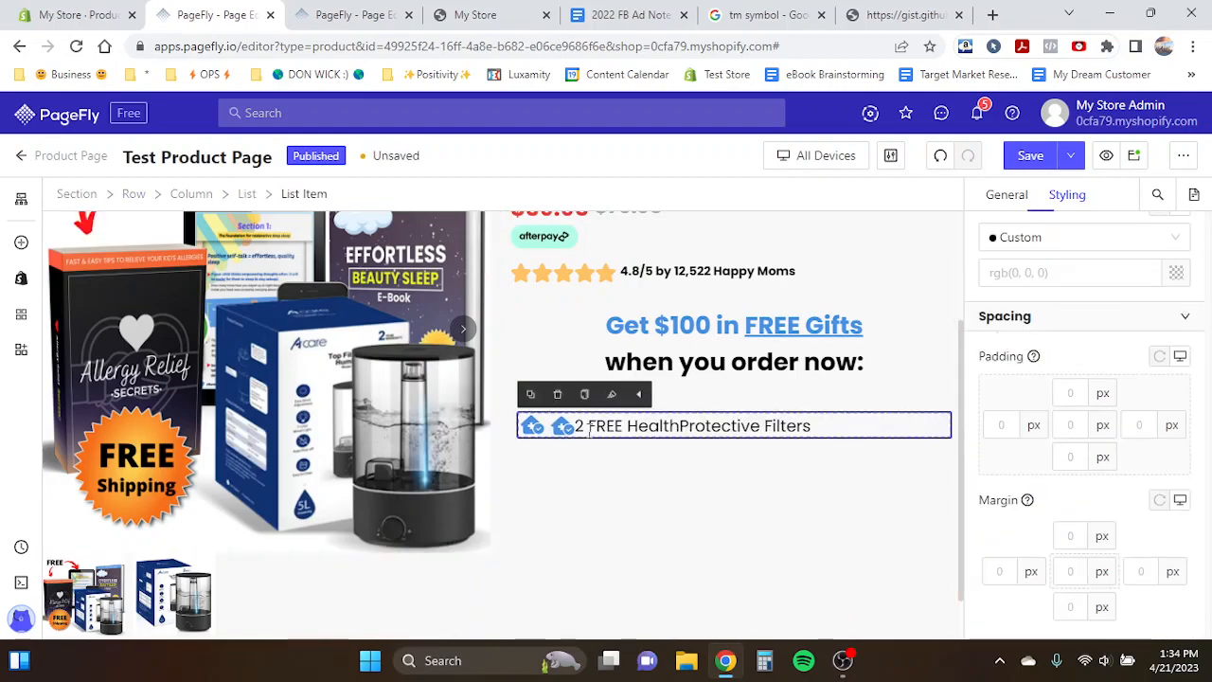
left_click(941, 157)
left_click(942, 156)
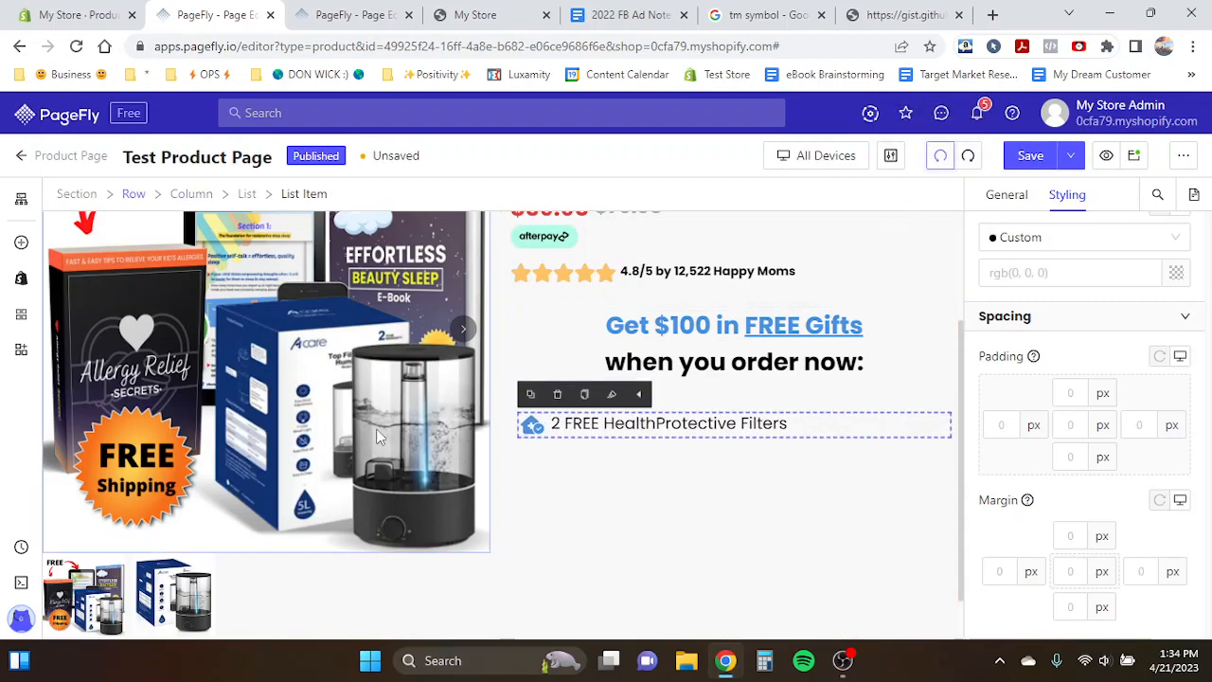
left_click(942, 156)
left_click(699, 428)
left_click(785, 423)
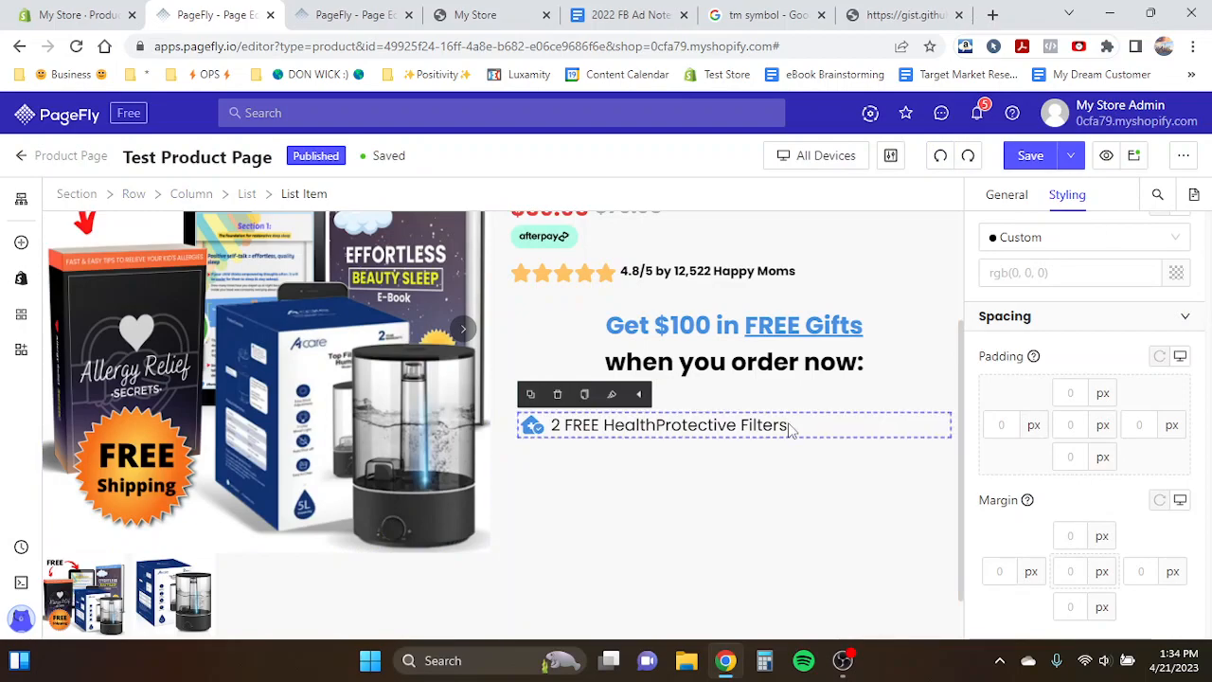
- Try to paste the ™ symbol as plain text after 'Filters', then undo it
right_click(789, 426)
key("Escape")
right_click(788, 424)
left_click(811, 305)
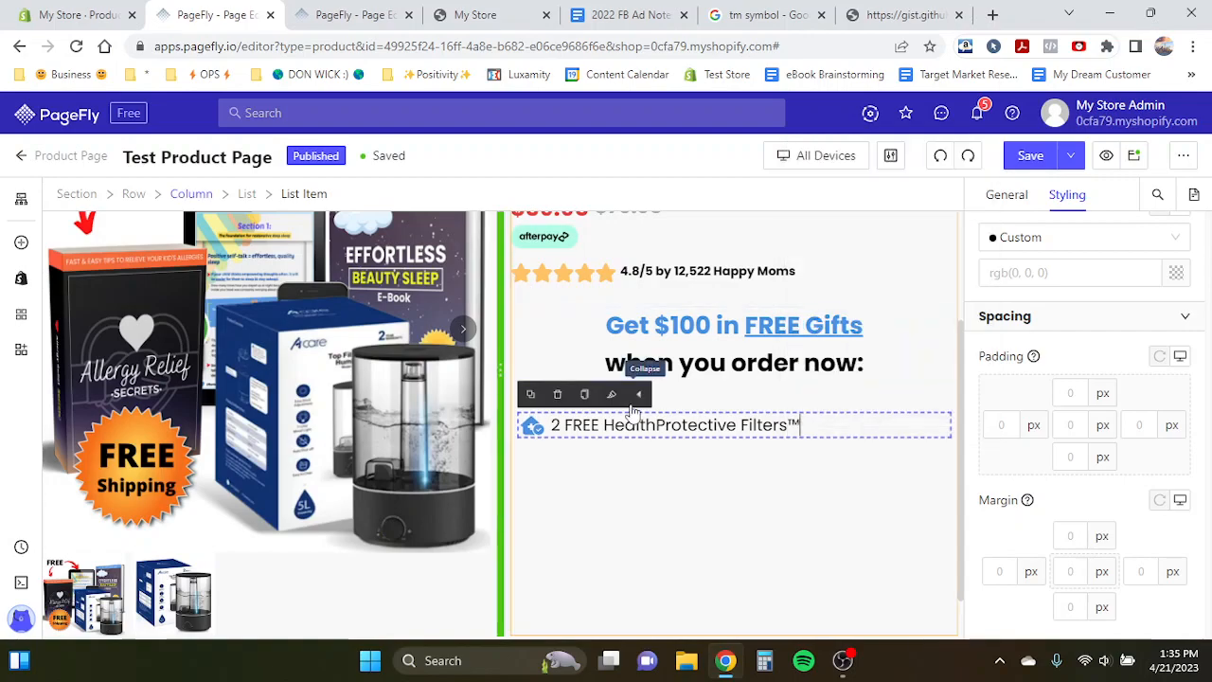
left_click(412, 406)
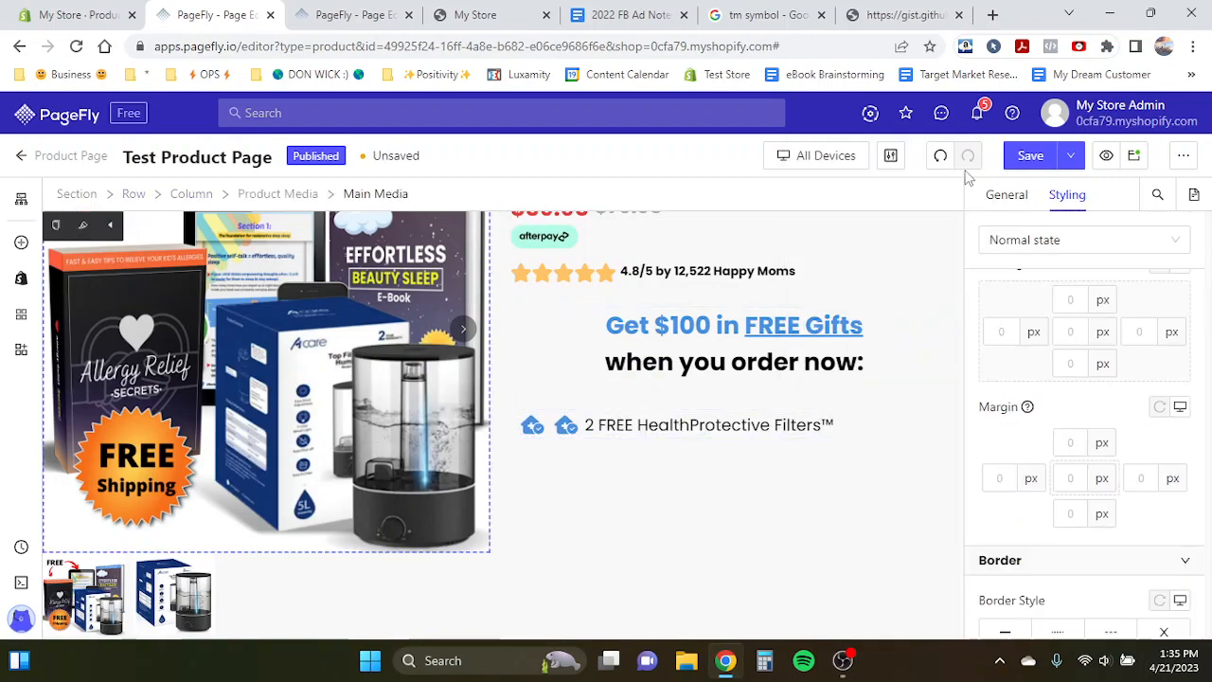
left_click(941, 155)
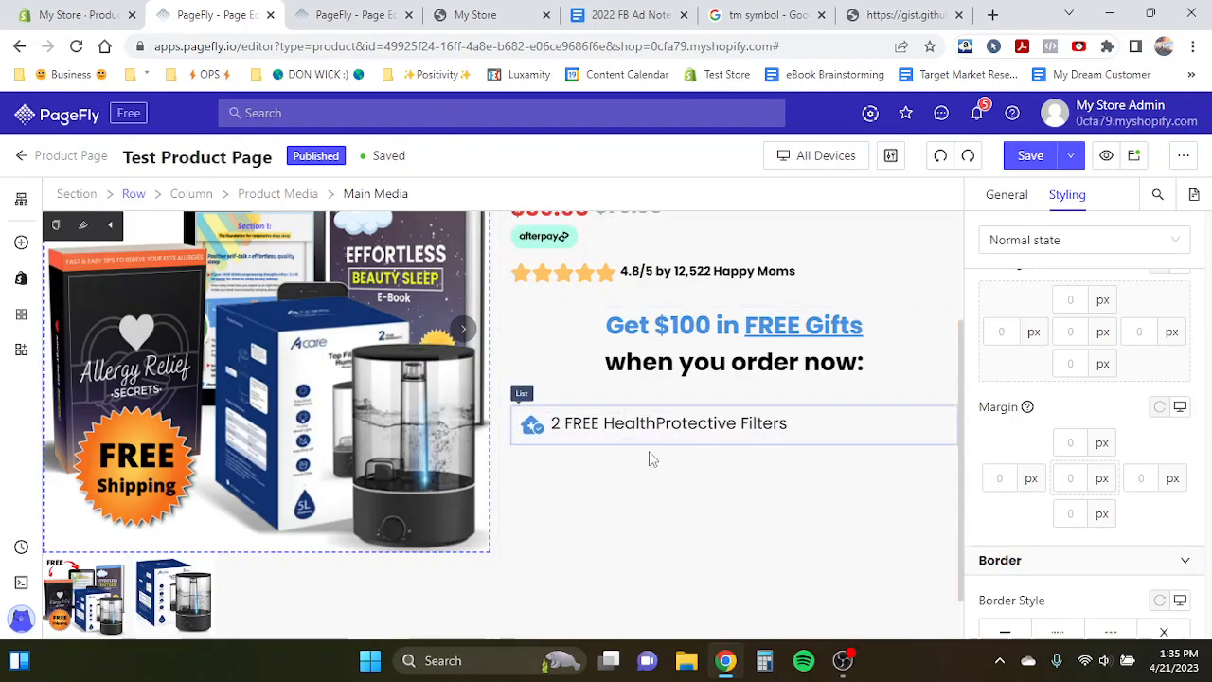
left_click(789, 427)
left_click(372, 442)
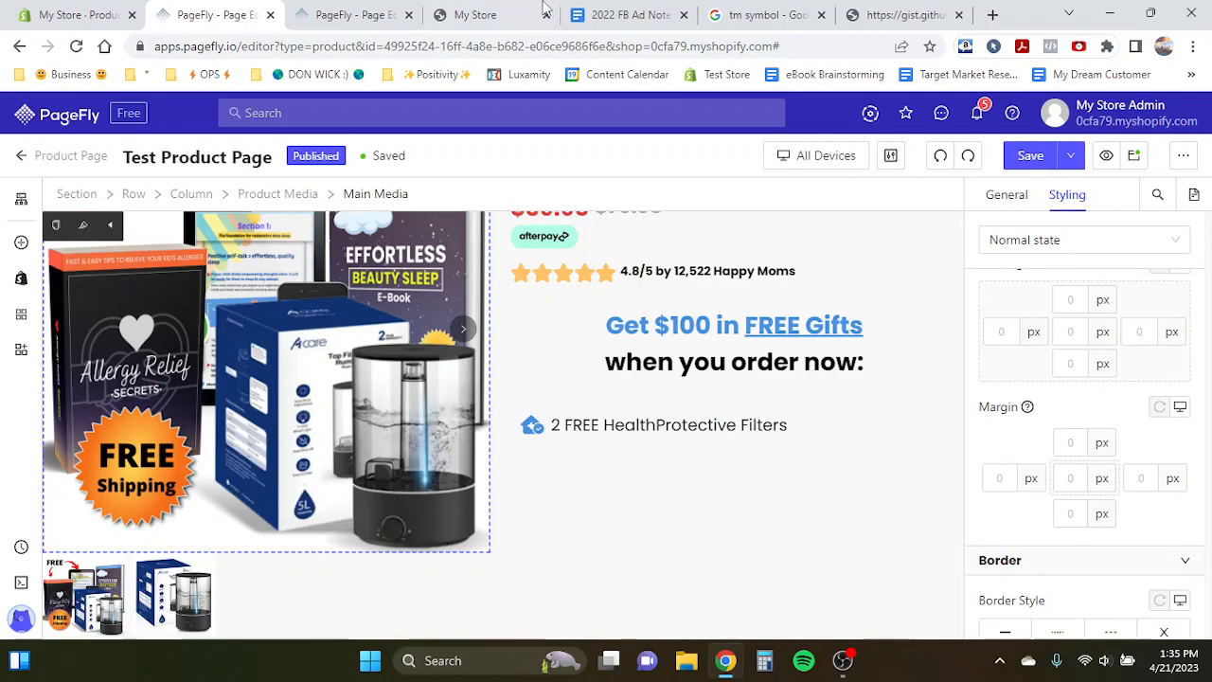
- Search the web for 'registered trademark symbol', then go back to the previous results
left_click(765, 15)
left_click(418, 54)
type("registered trademark symbol")
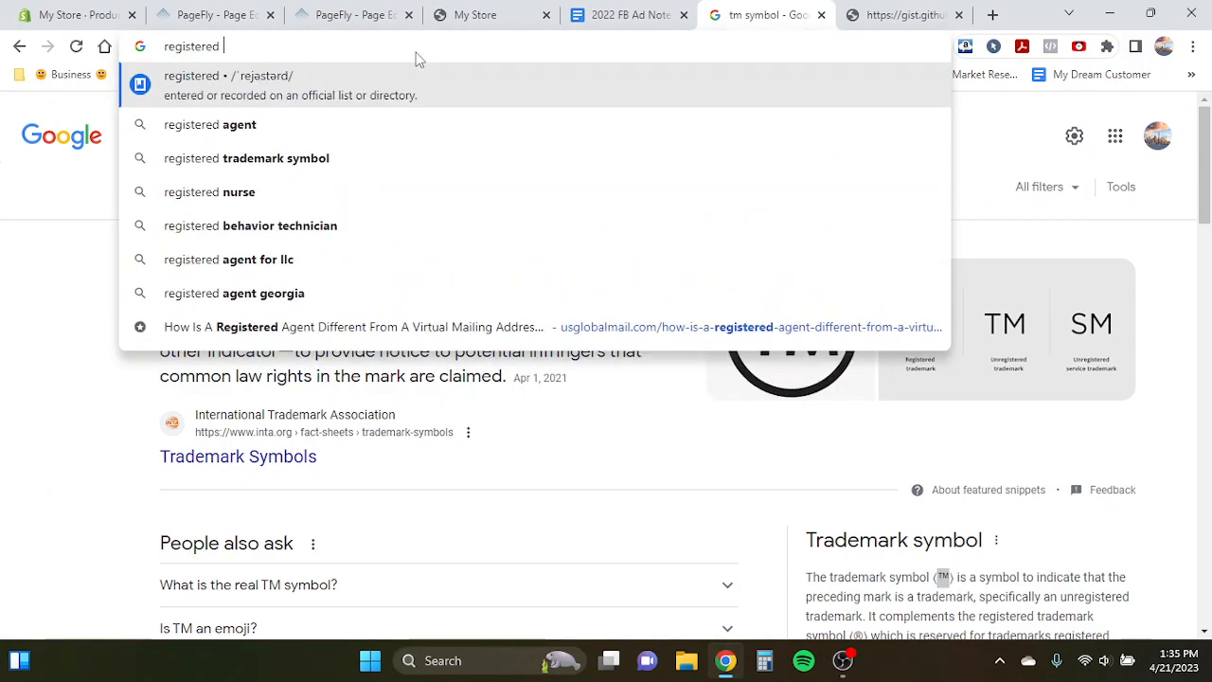
key("Return")
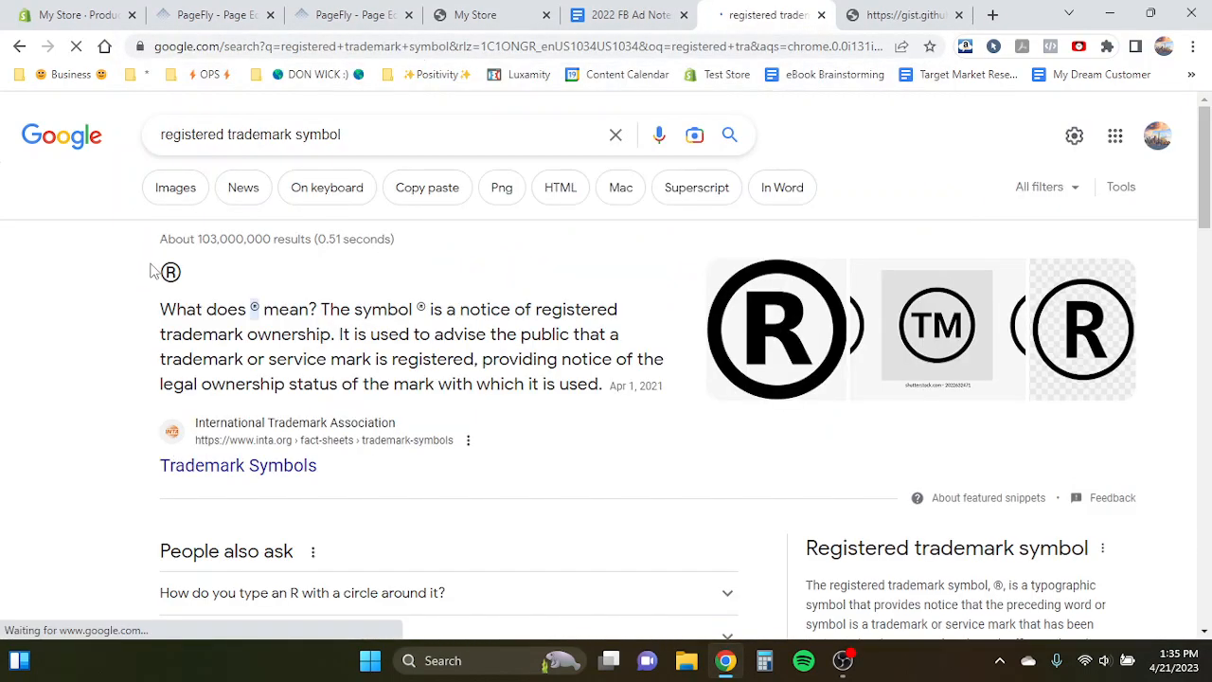
left_click(19, 45)
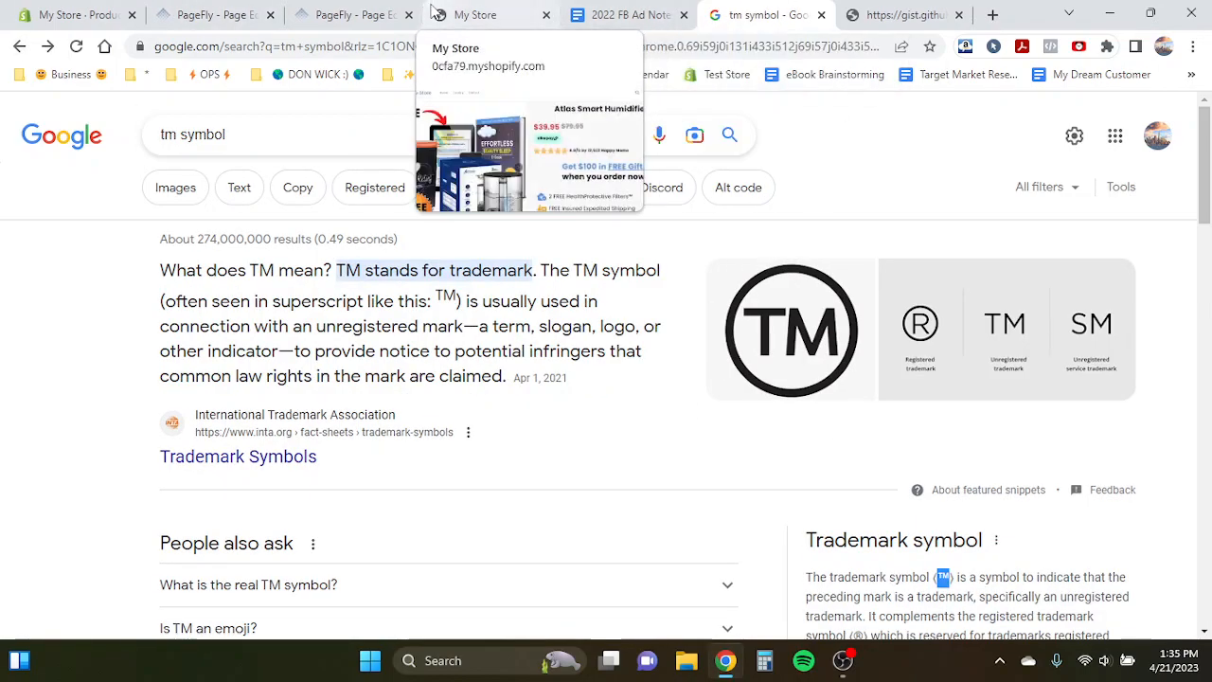
- Examine the product title's ™ symbol and the gift list item in the editor
left_click(356, 14)
left_click(204, 14)
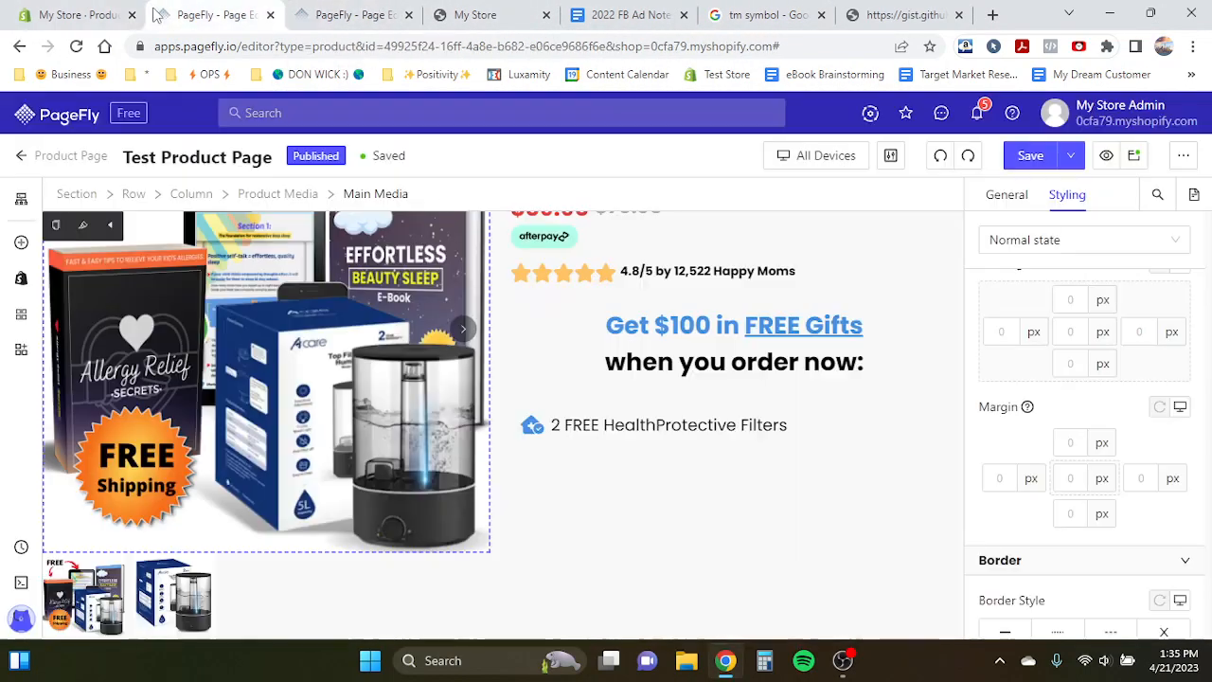
left_click(789, 424)
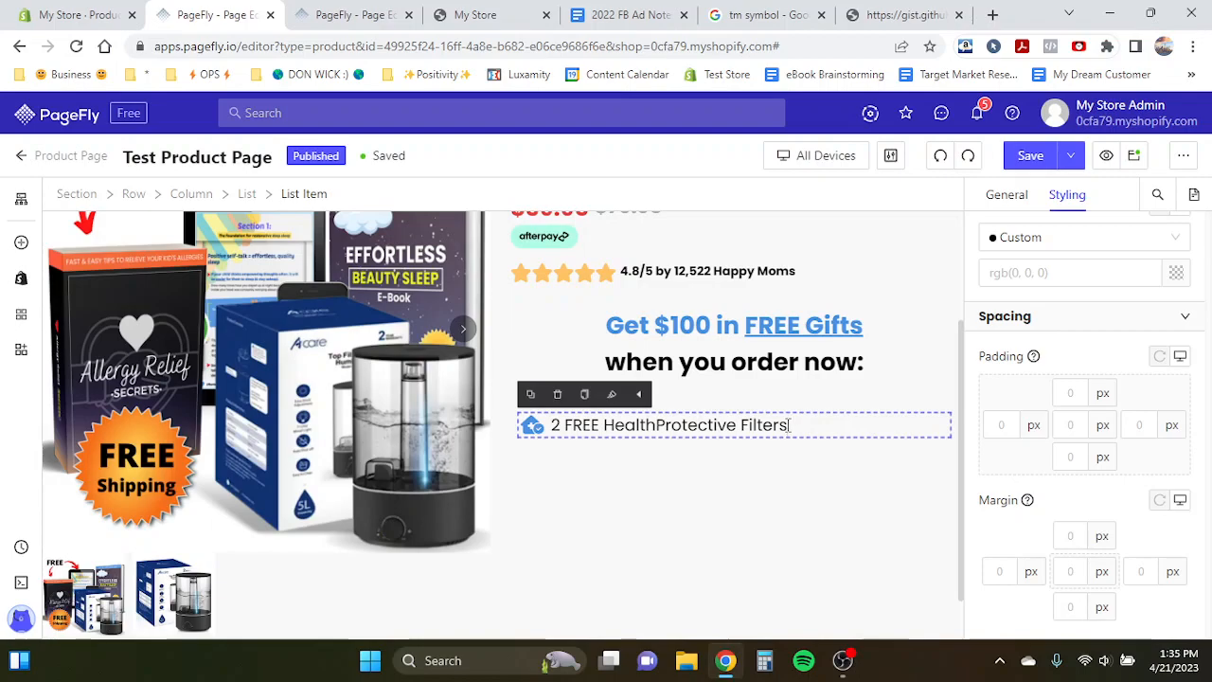
left_click(580, 351)
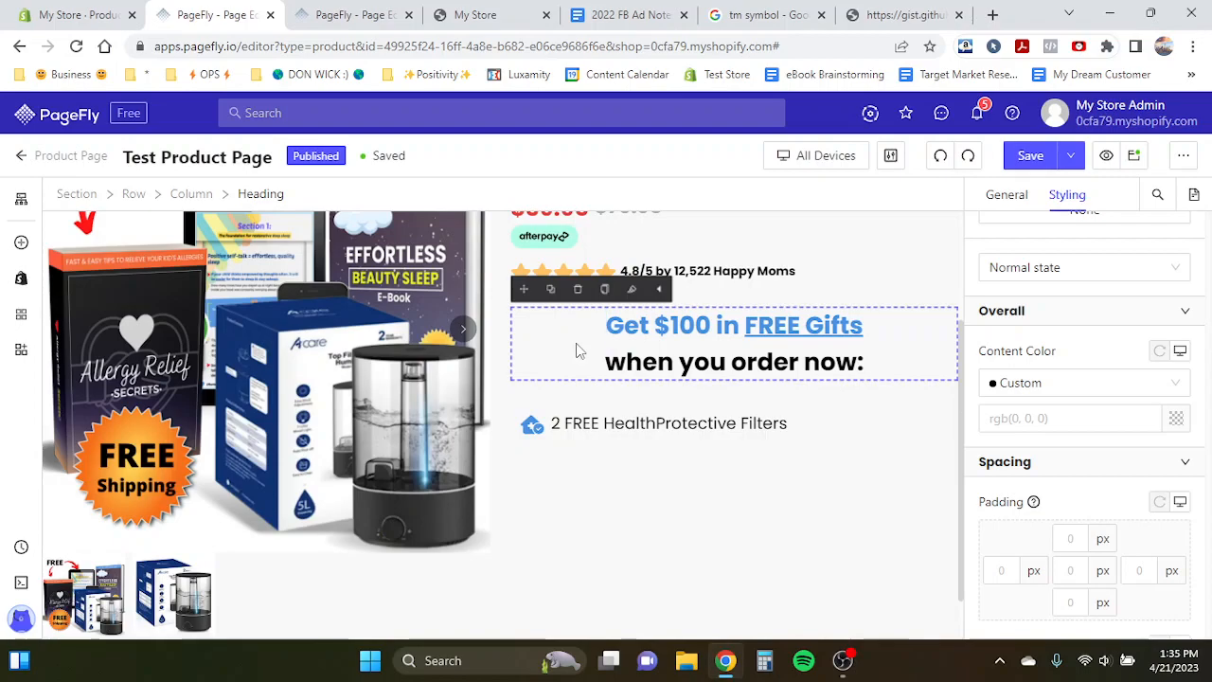
left_click(811, 426)
scroll(812, 435, "up", 1)
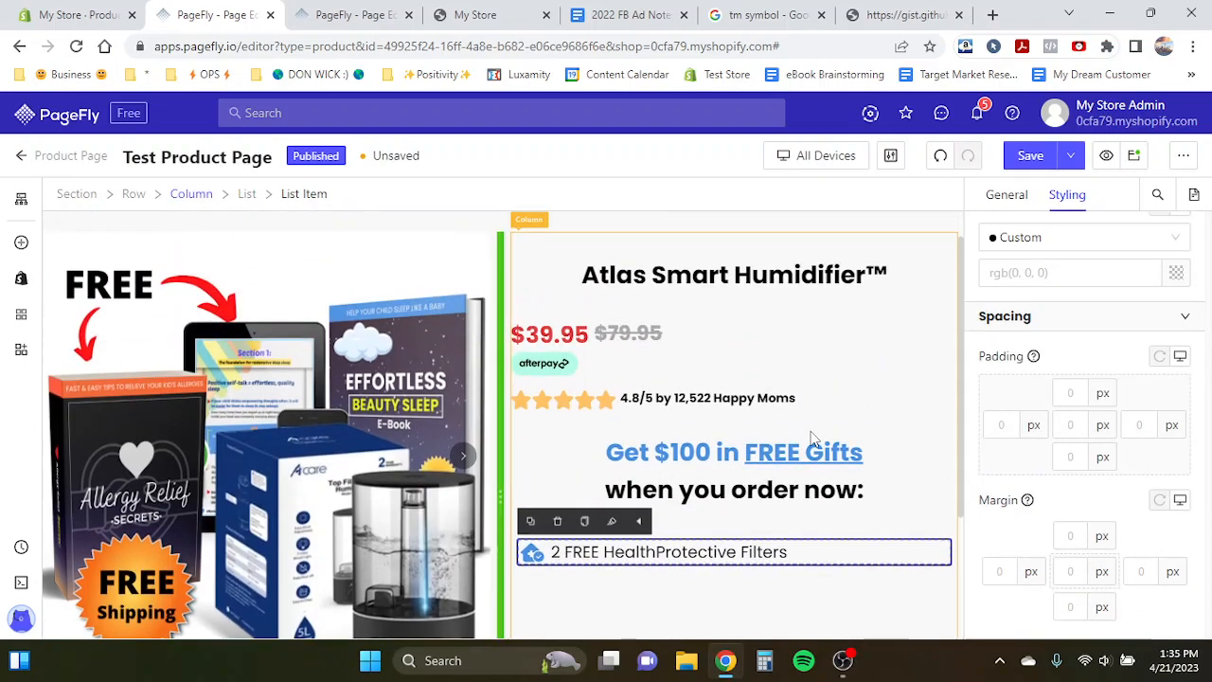
left_click(890, 275)
scroll(865, 322, "down", 1)
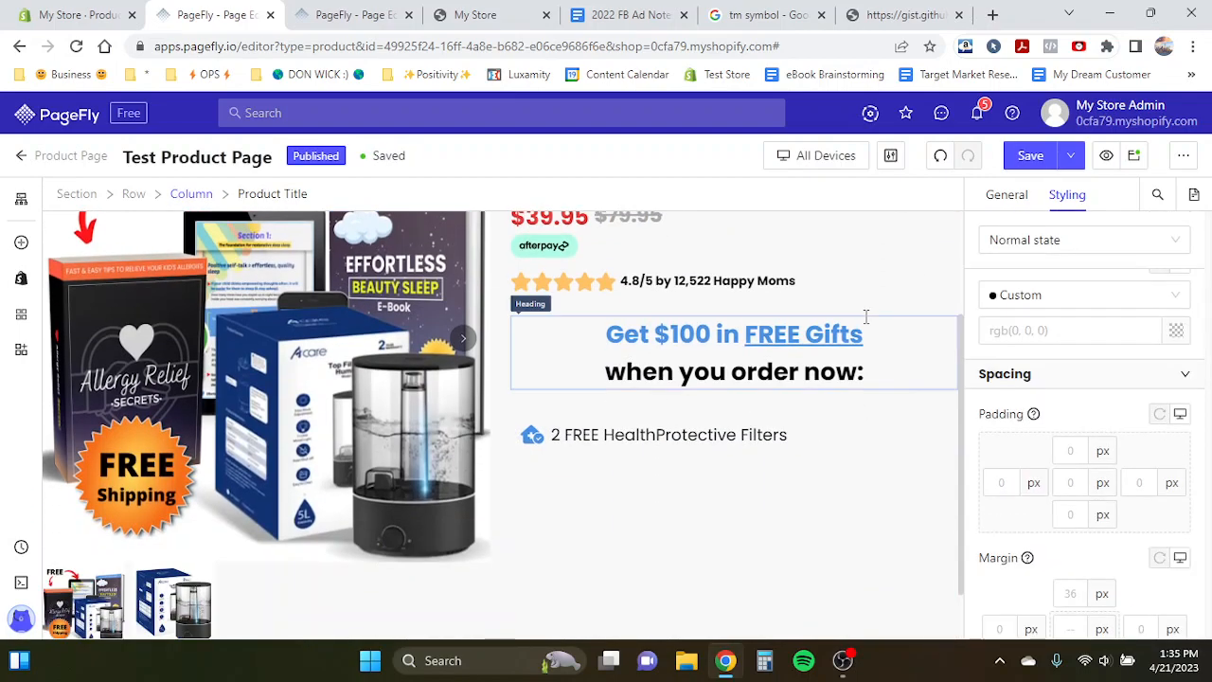
- Delete 'HealthProtective' from the list item text and retype it
left_click(789, 435)
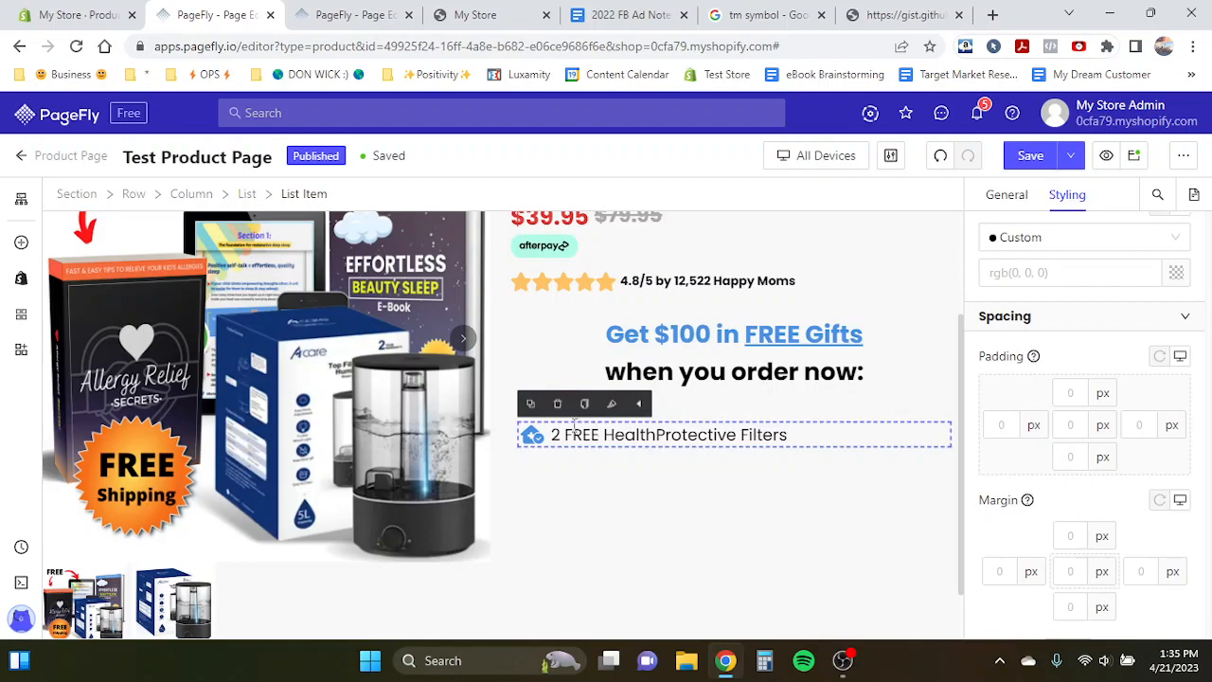
left_click(574, 428)
mouse_move(603, 436)
left_mouse_down()
mouse_move(758, 437)
mouse_move(727, 438)
mouse_move(738, 438)
left_mouse_up()
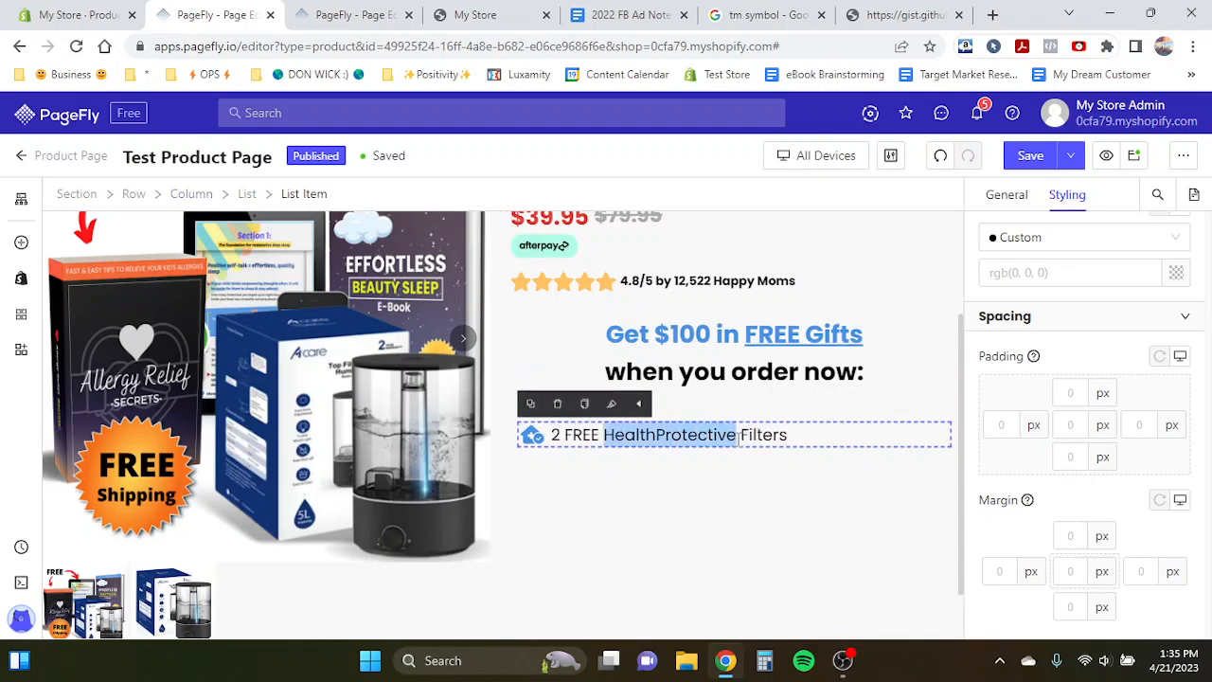
key("BackSpace")
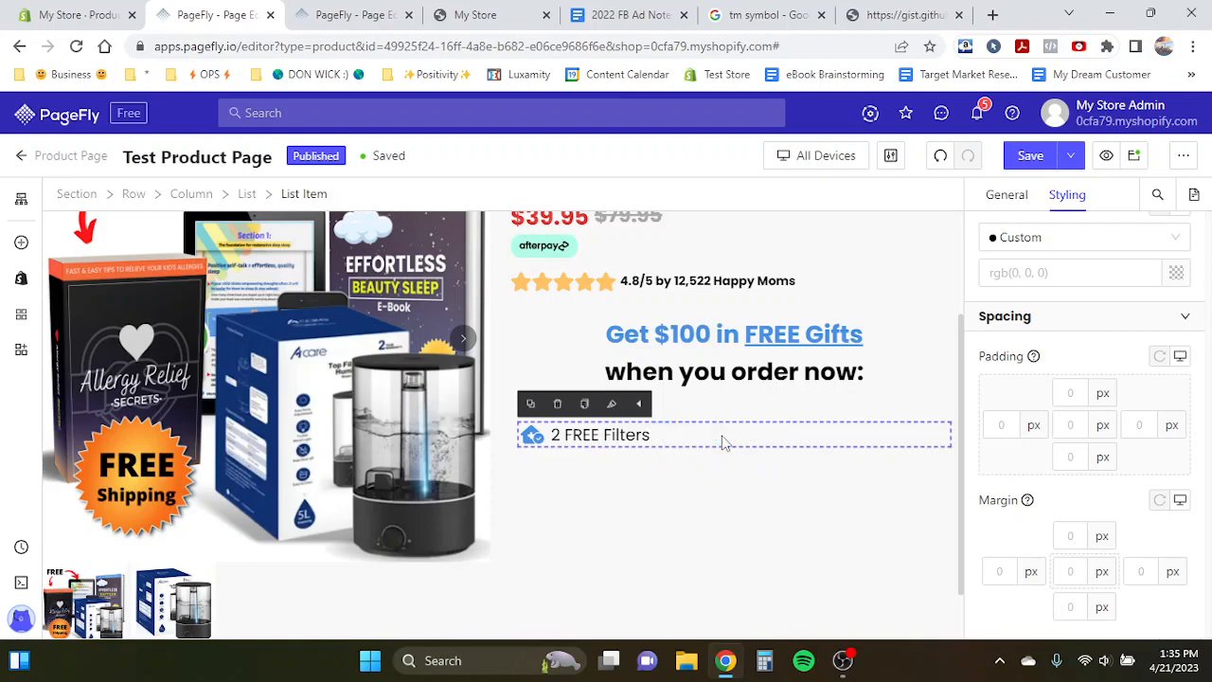
left_click(660, 441)
left_click(603, 434)
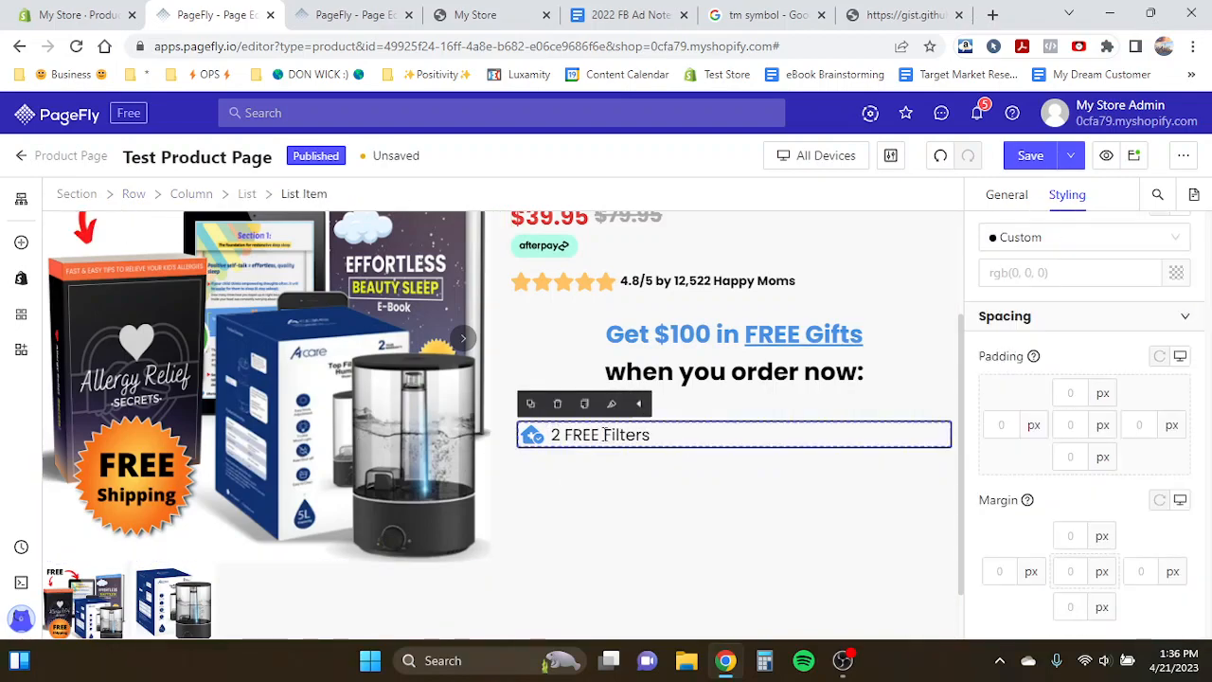
left_click(603, 434)
type("HealthProtective")
left_click(450, 434)
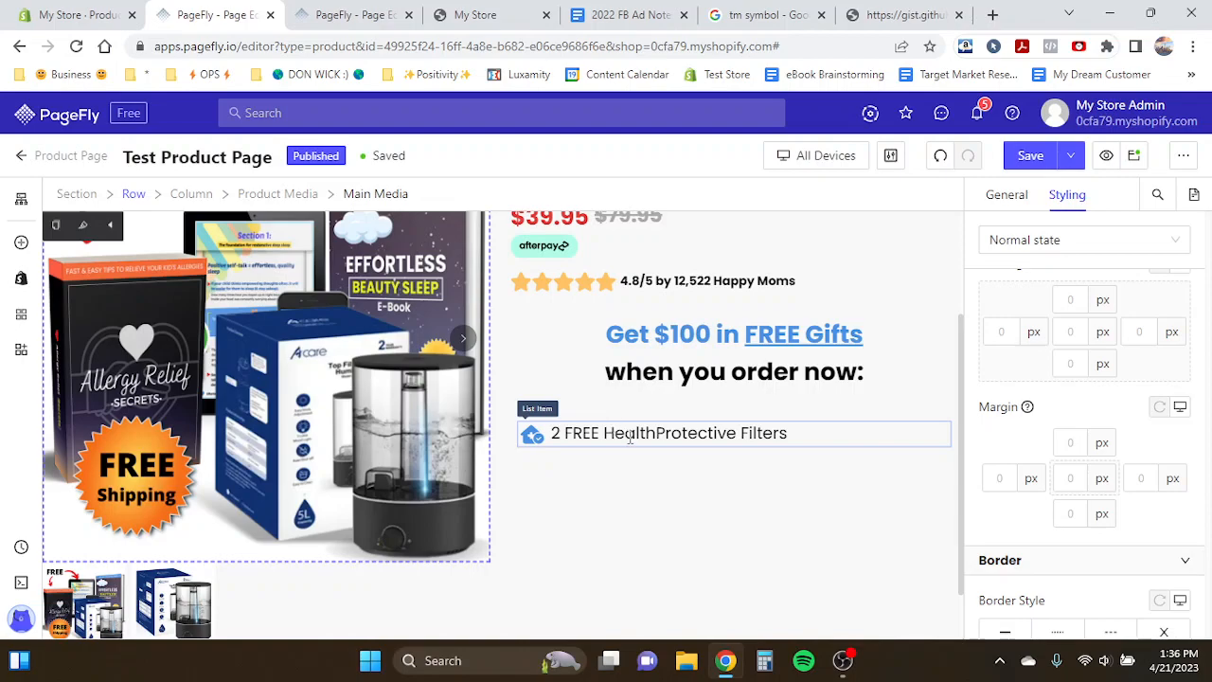
left_click(630, 435)
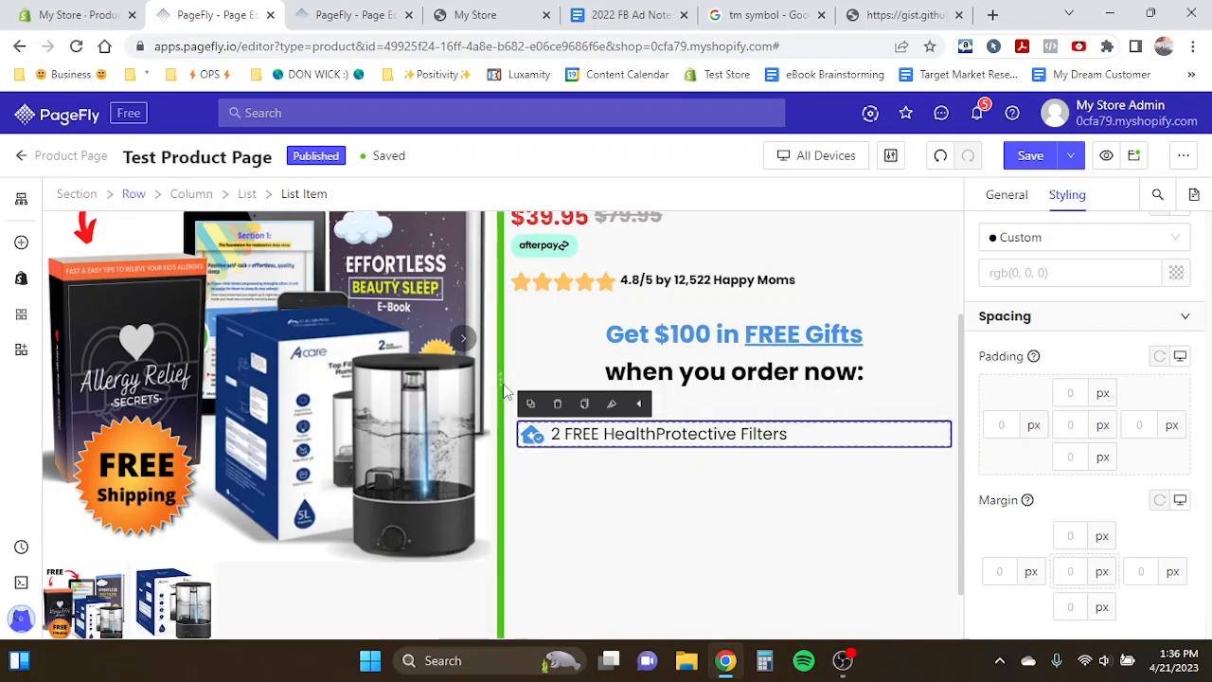
- Duplicate the 'HealthProtective Filters' list item in the free-gifts list
left_click(532, 404)
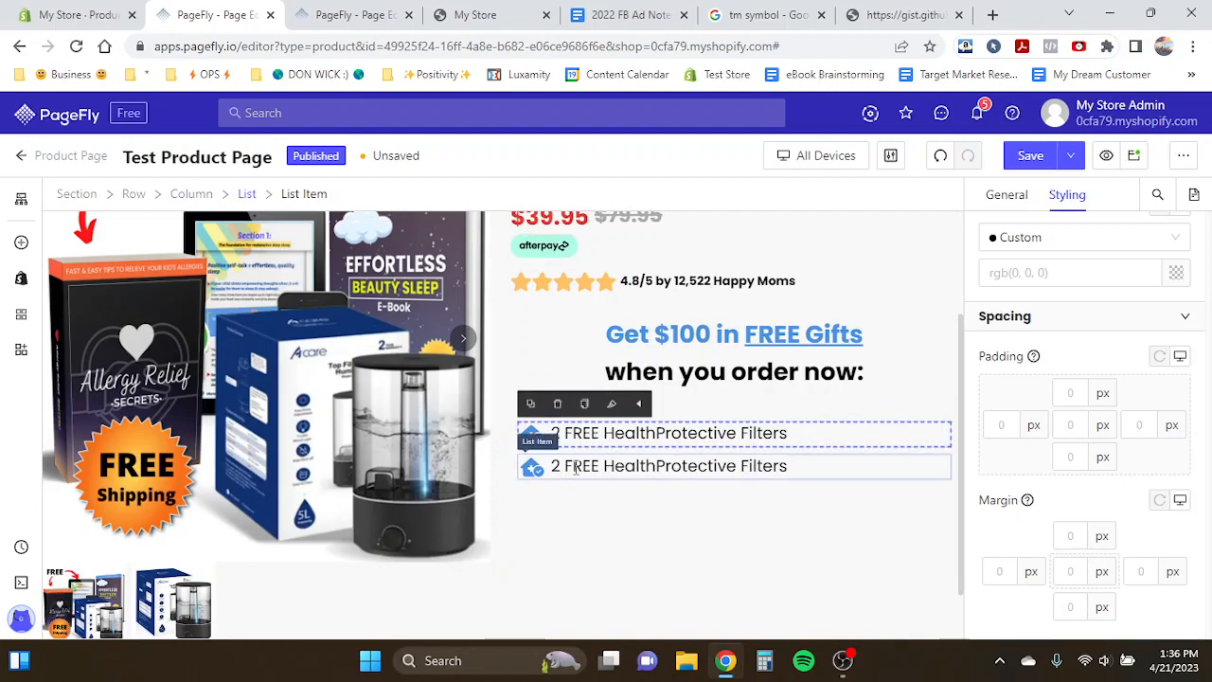
left_click(664, 441)
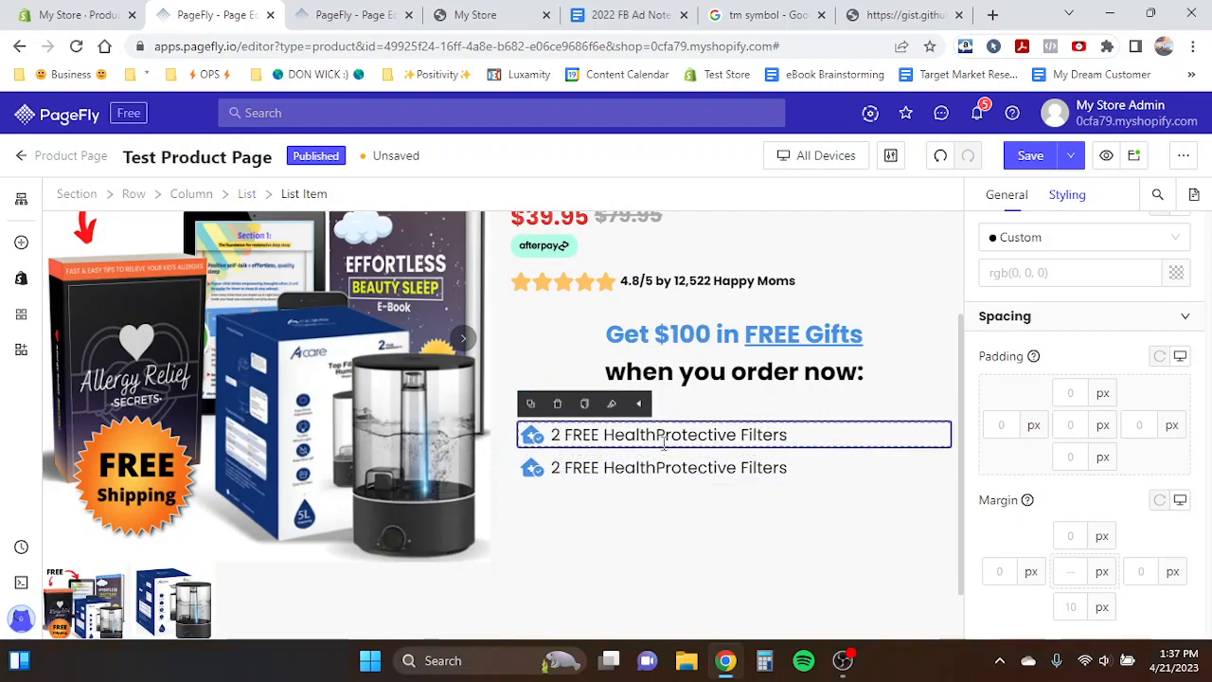
- Compare with the template page and rewrite the duplicated list item's text as 'FREE Insured Expedited Shipping'
left_click(370, 14)
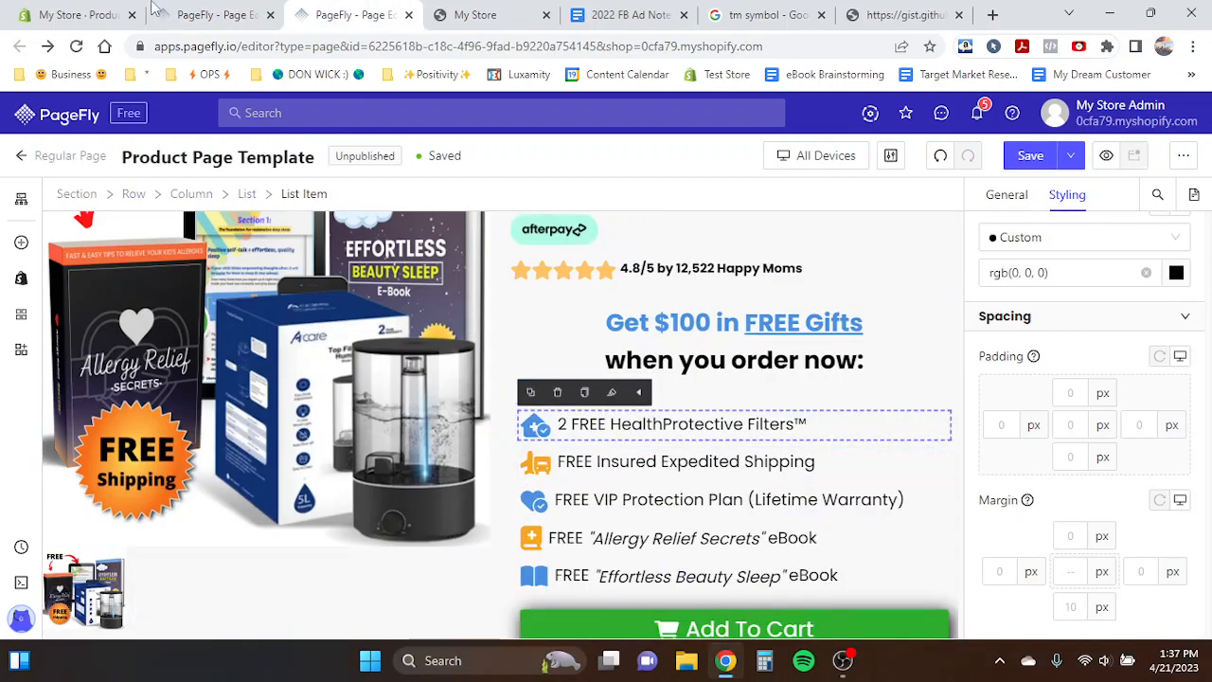
left_click(81, 14)
left_click(203, 14)
triple_click(588, 470)
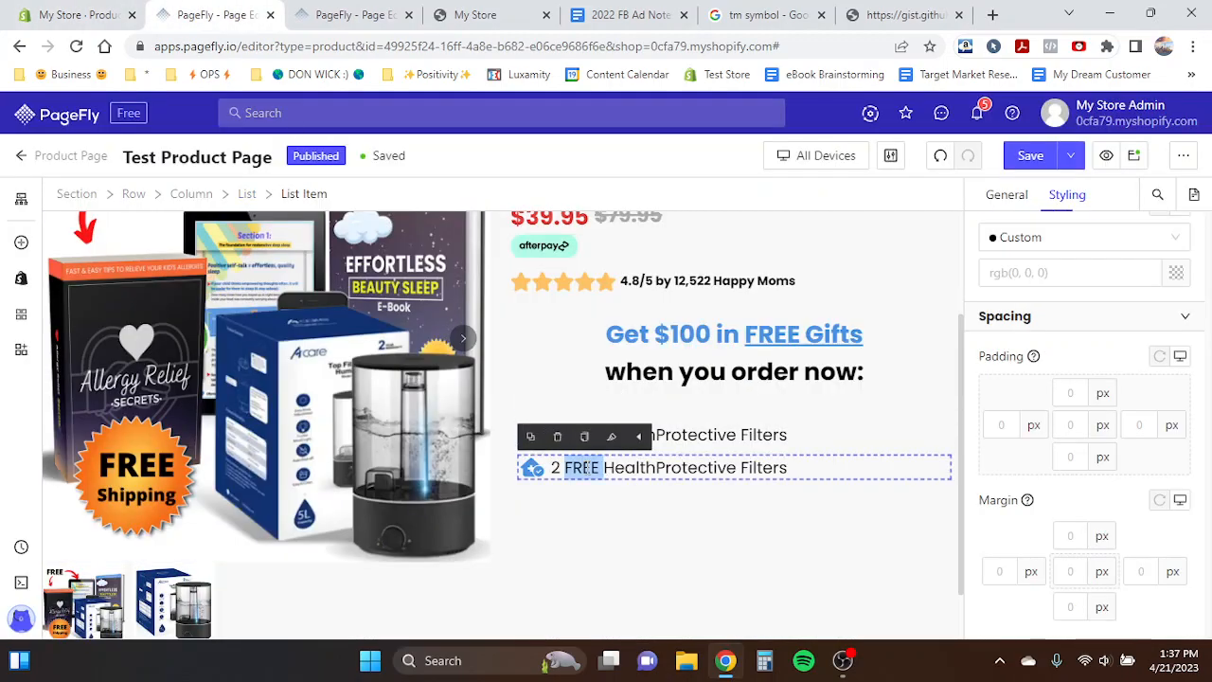
type("FReee")
key("BackSpace")
key("BackSpace")
key("BackSpace")
type("EE")
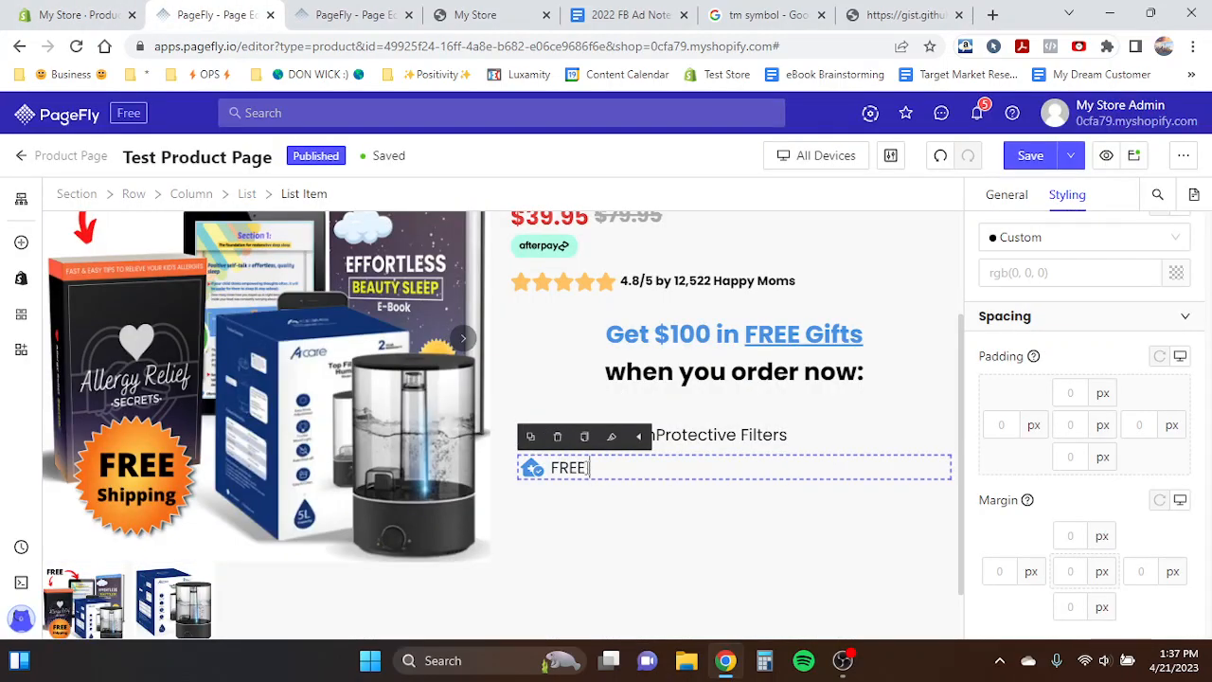
type(" Insured Expedited Shippp")
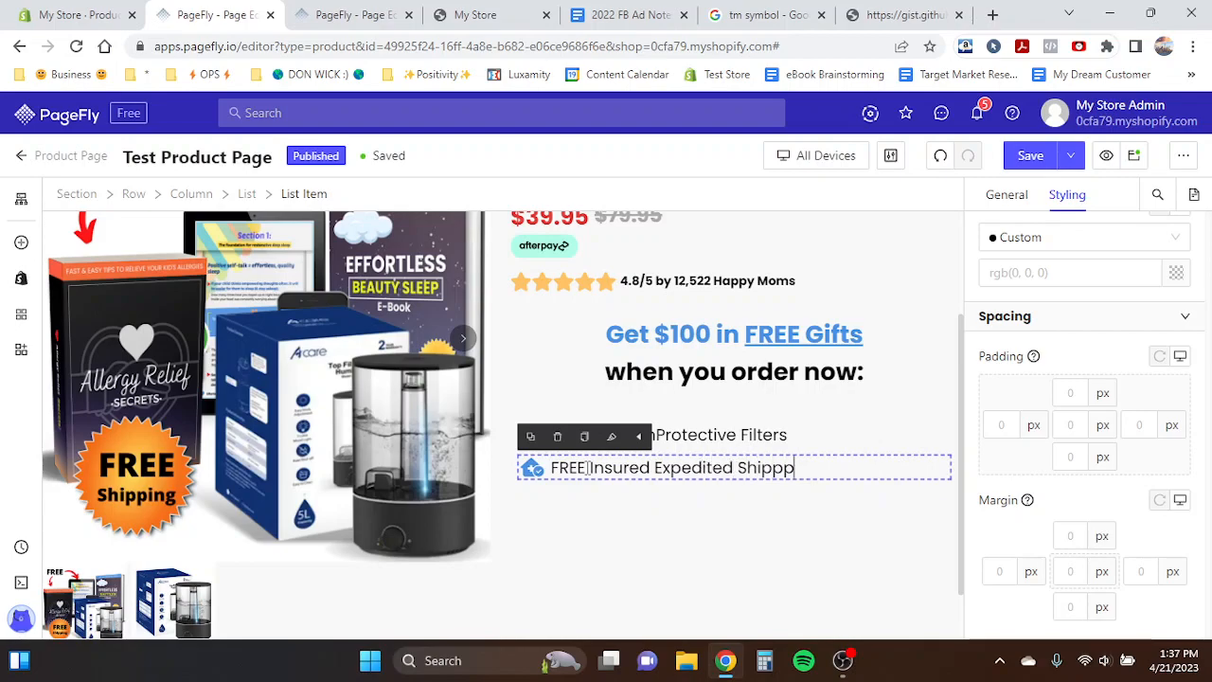
key("BackSpace")
type("ing")
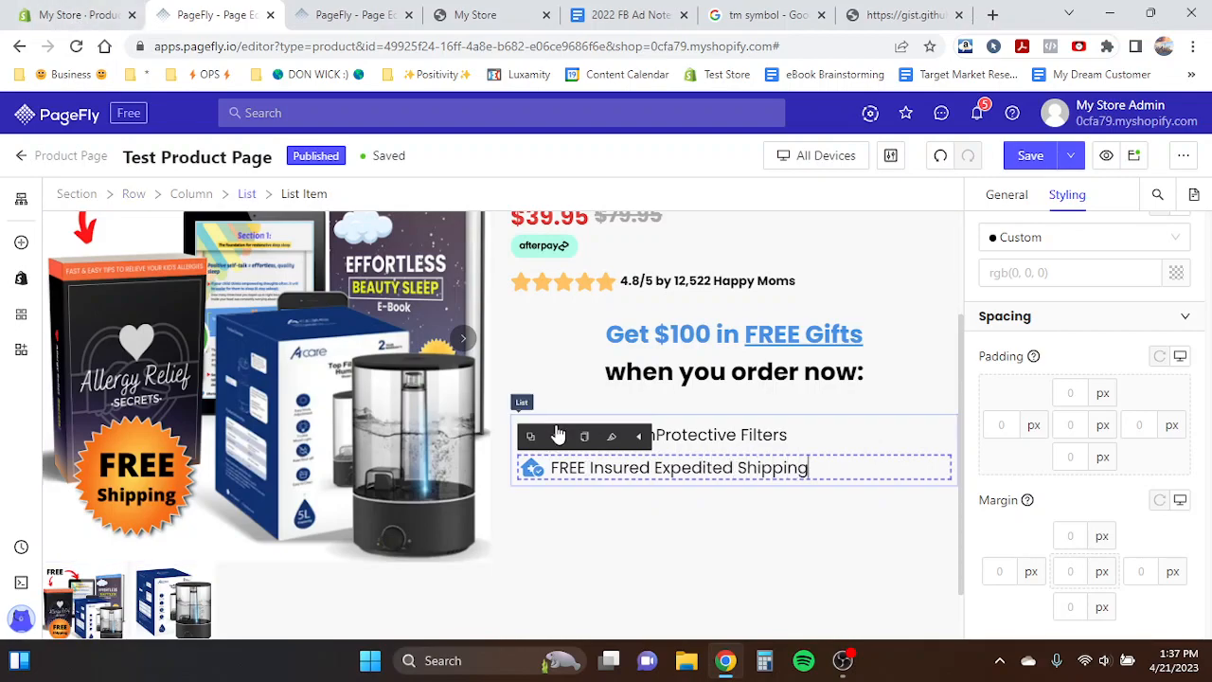
left_click_drag(589, 467, 815, 473)
left_click(445, 445)
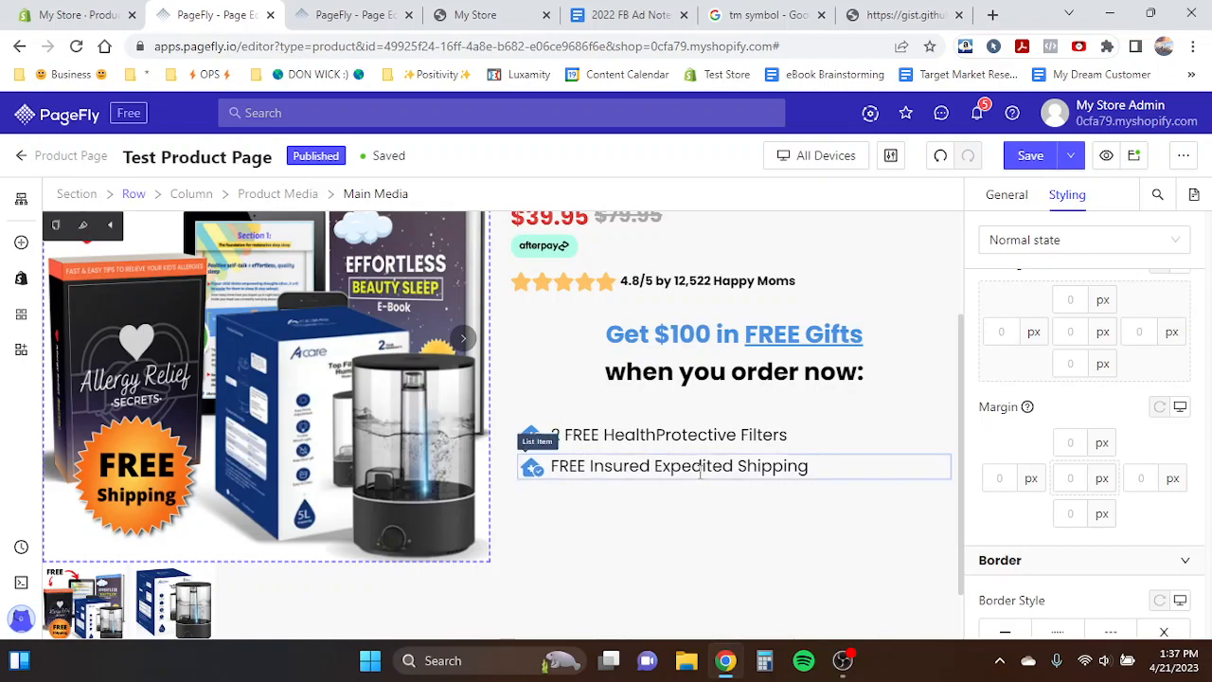
left_click(553, 464)
left_click_drag(589, 468, 820, 472)
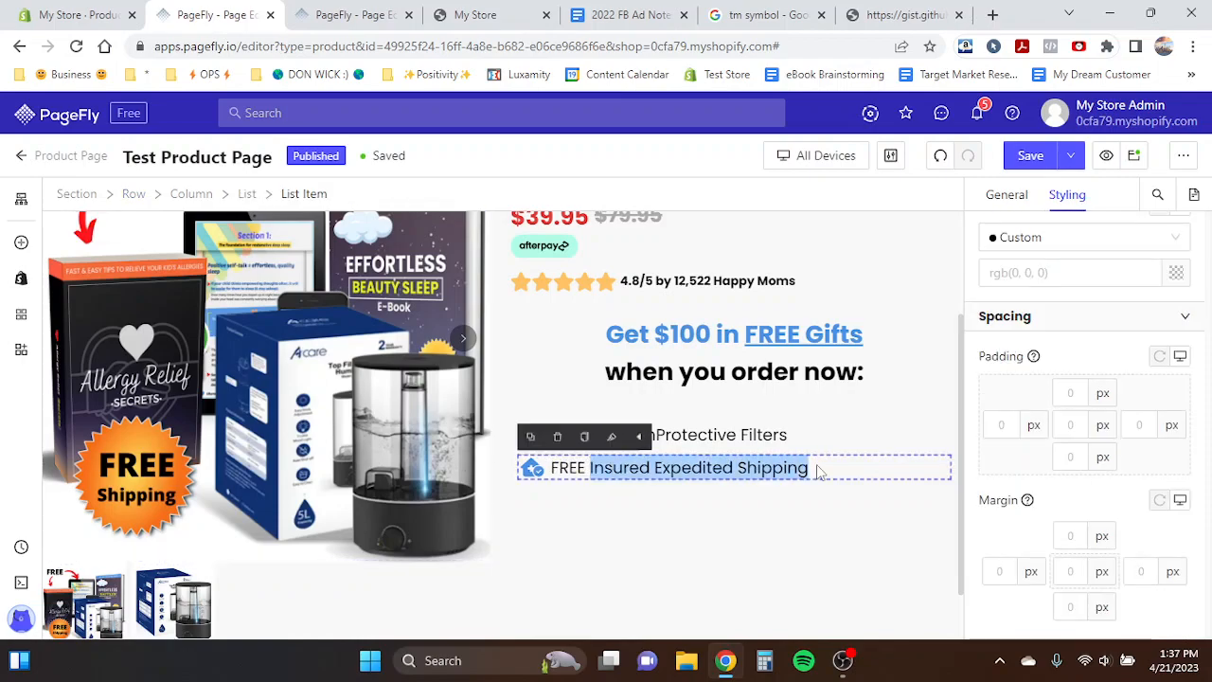
left_click(613, 468)
left_click_drag(587, 468, 816, 472)
left_click(588, 469)
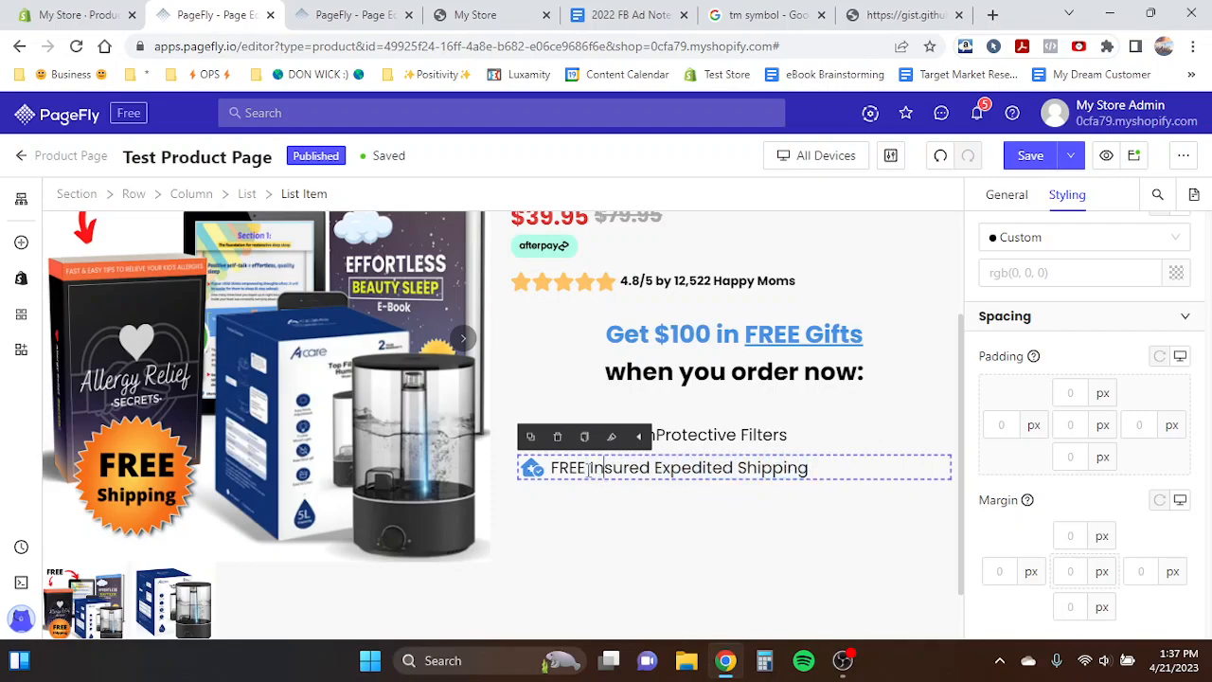
left_click_drag(589, 468, 812, 466)
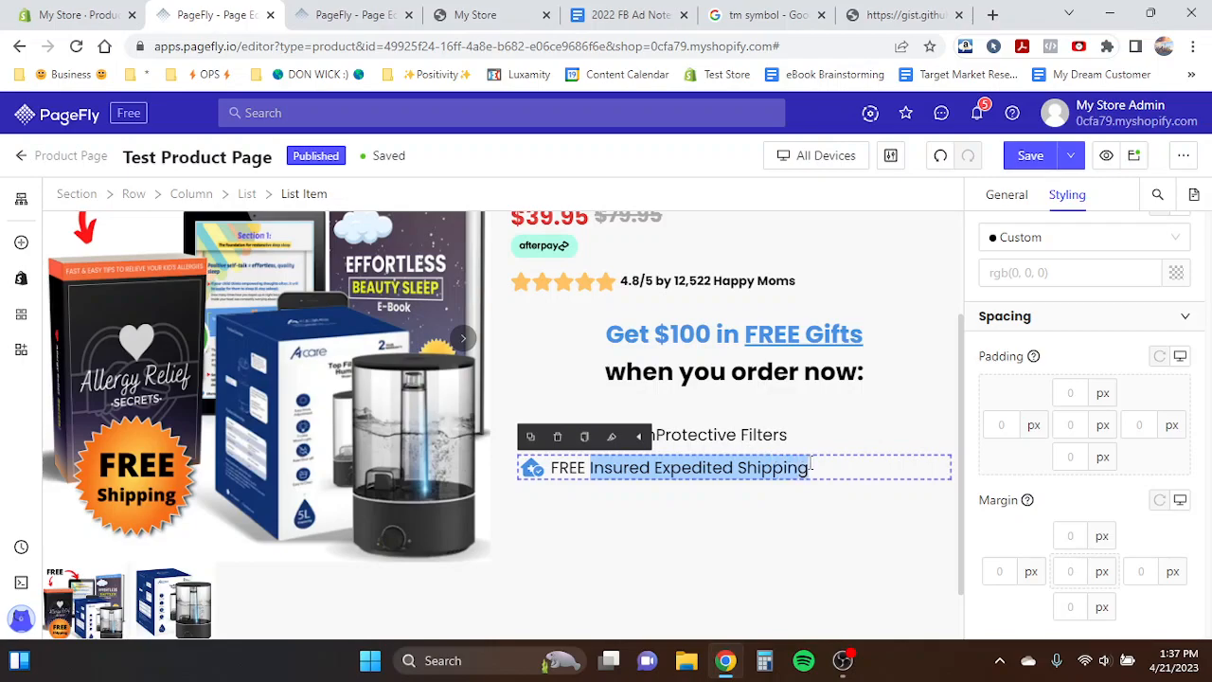
left_click(810, 467)
left_click(618, 338)
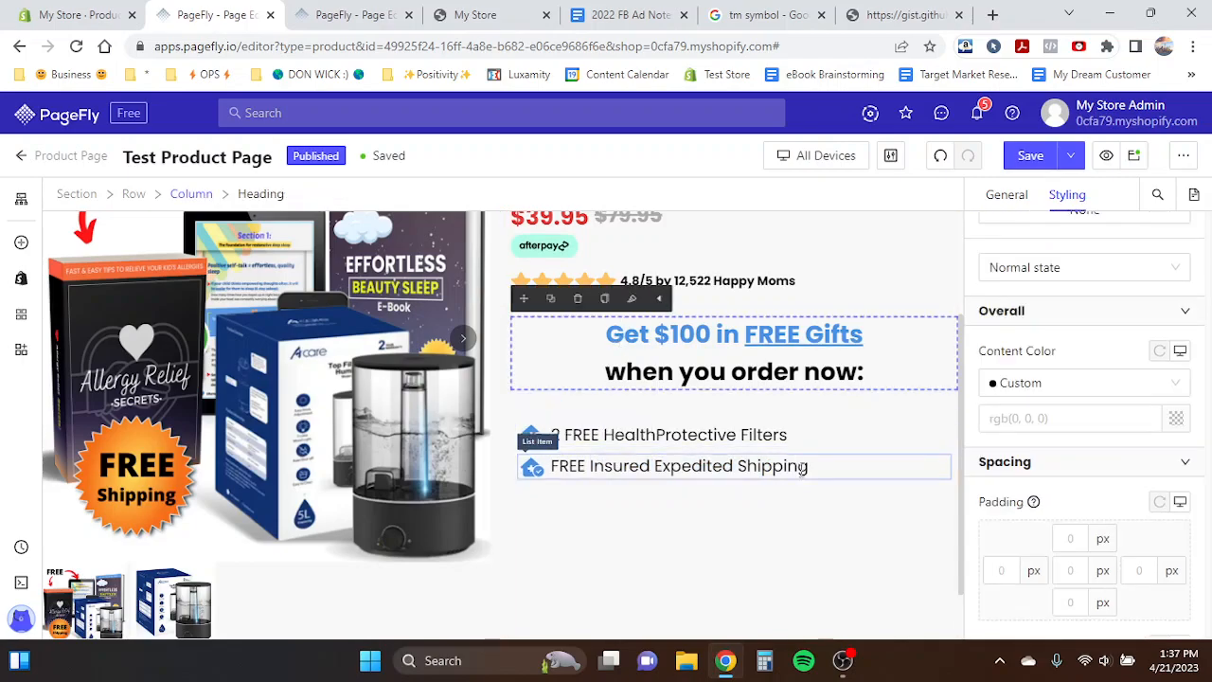
left_click(588, 466)
left_click_drag(588, 466, 655, 468)
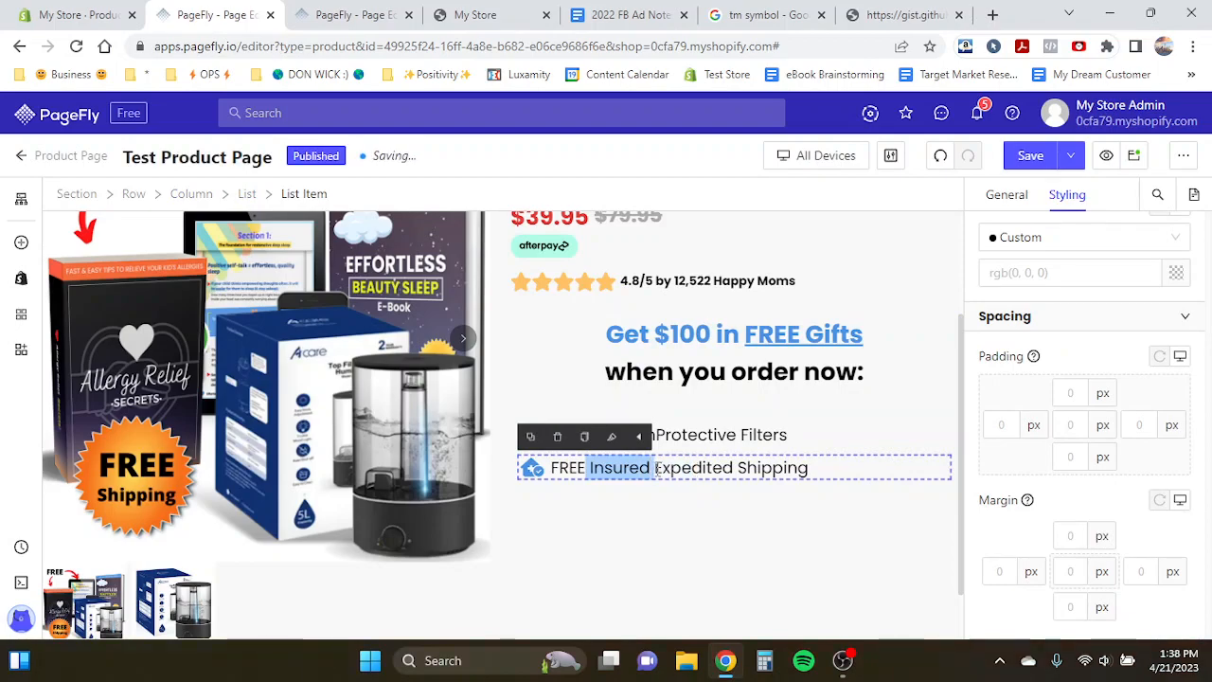
left_click(655, 468)
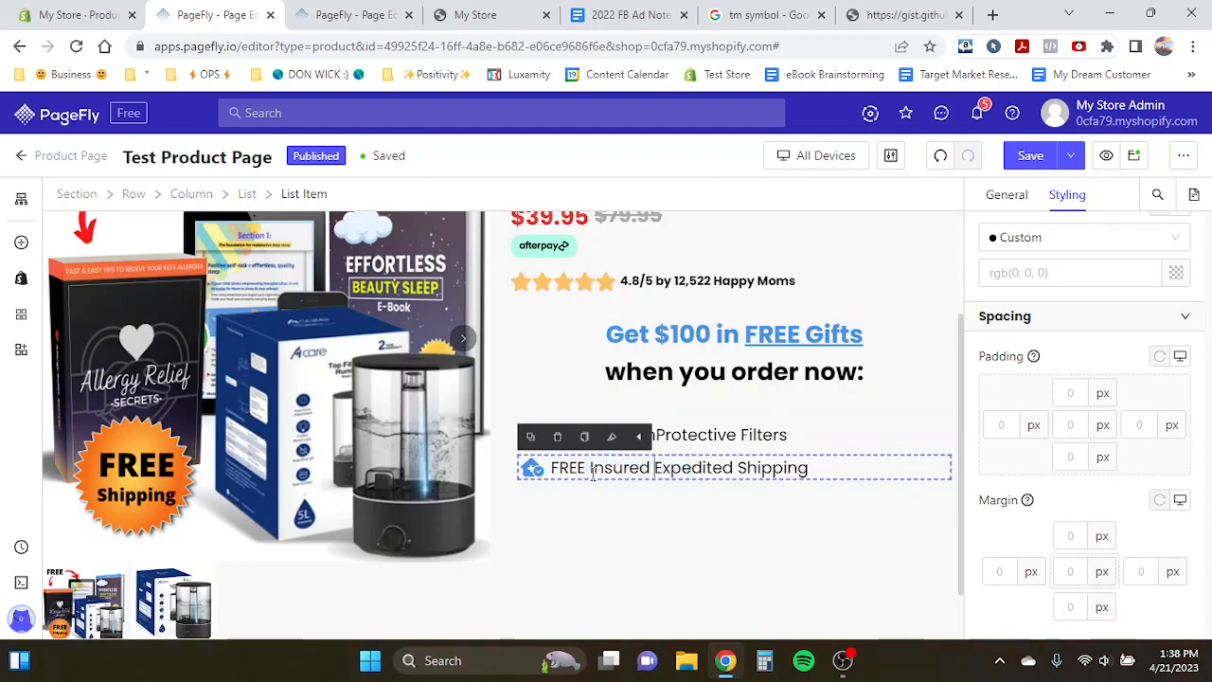
left_click_drag(587, 468, 656, 471)
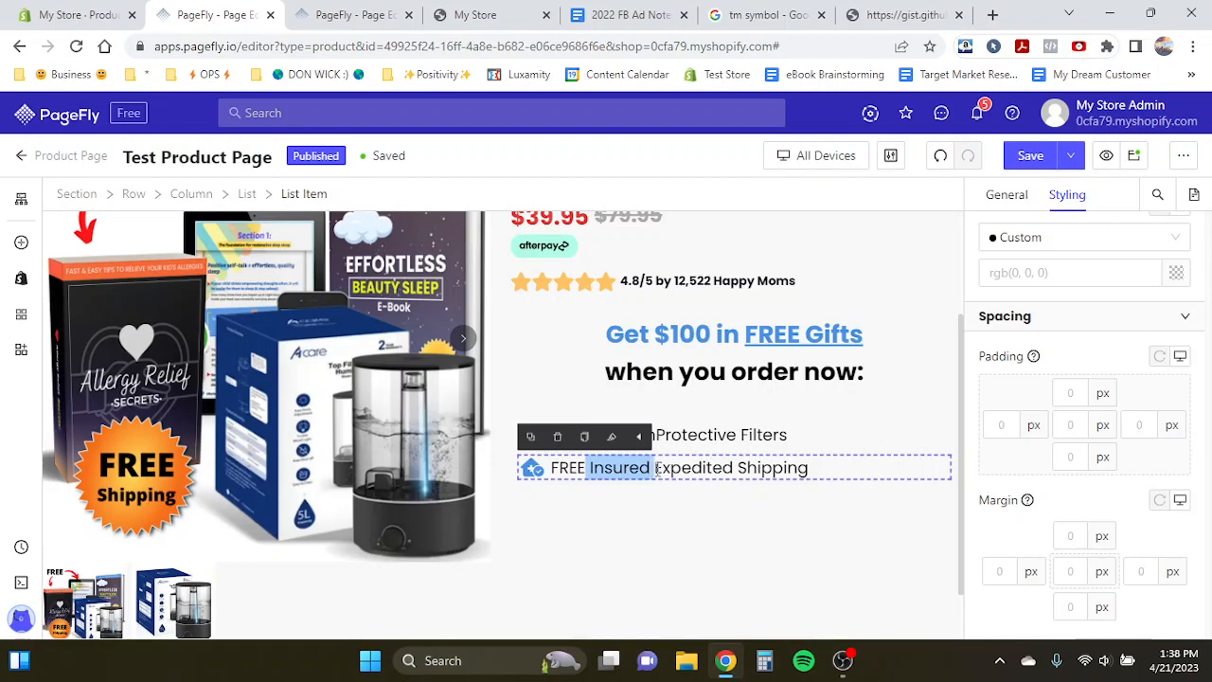
left_click(655, 471)
left_click(808, 468)
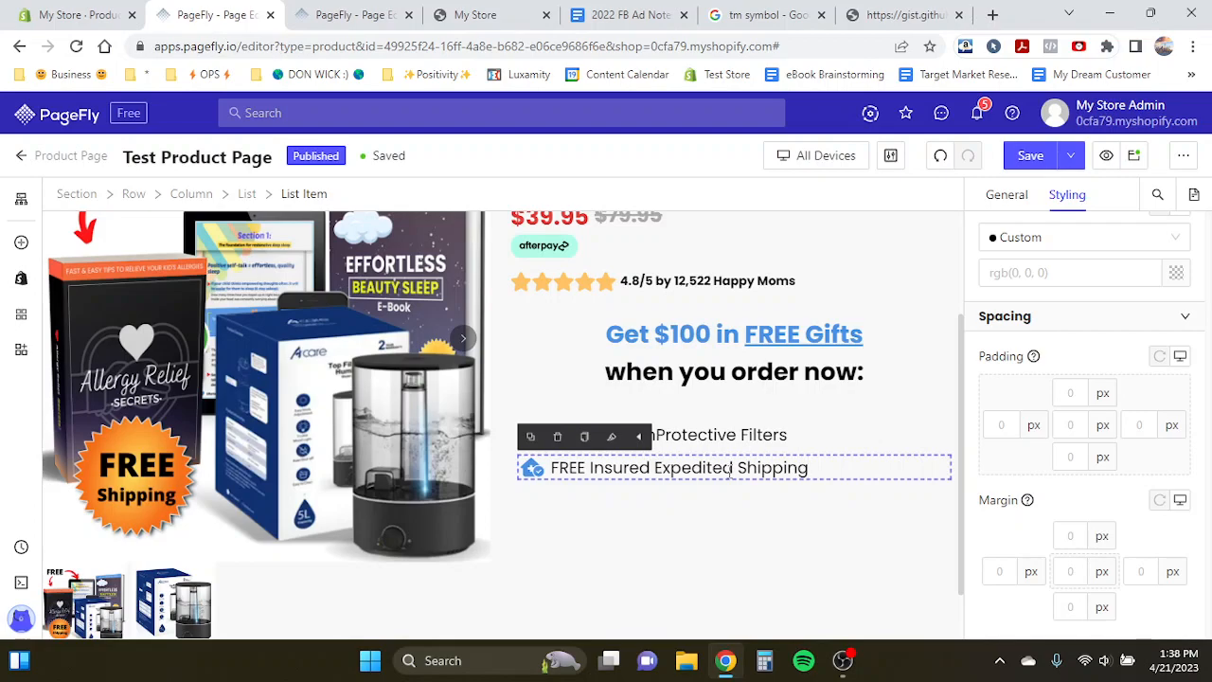
left_click(656, 468)
left_click_drag(655, 470, 589, 468)
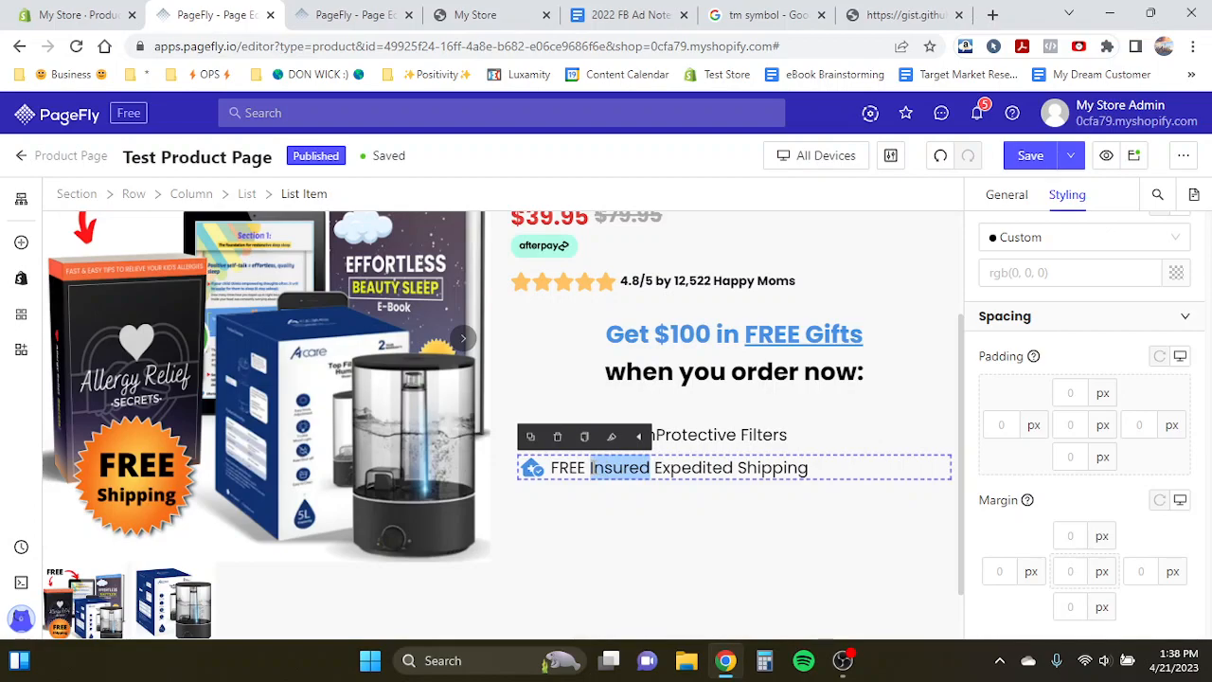
left_click(655, 468)
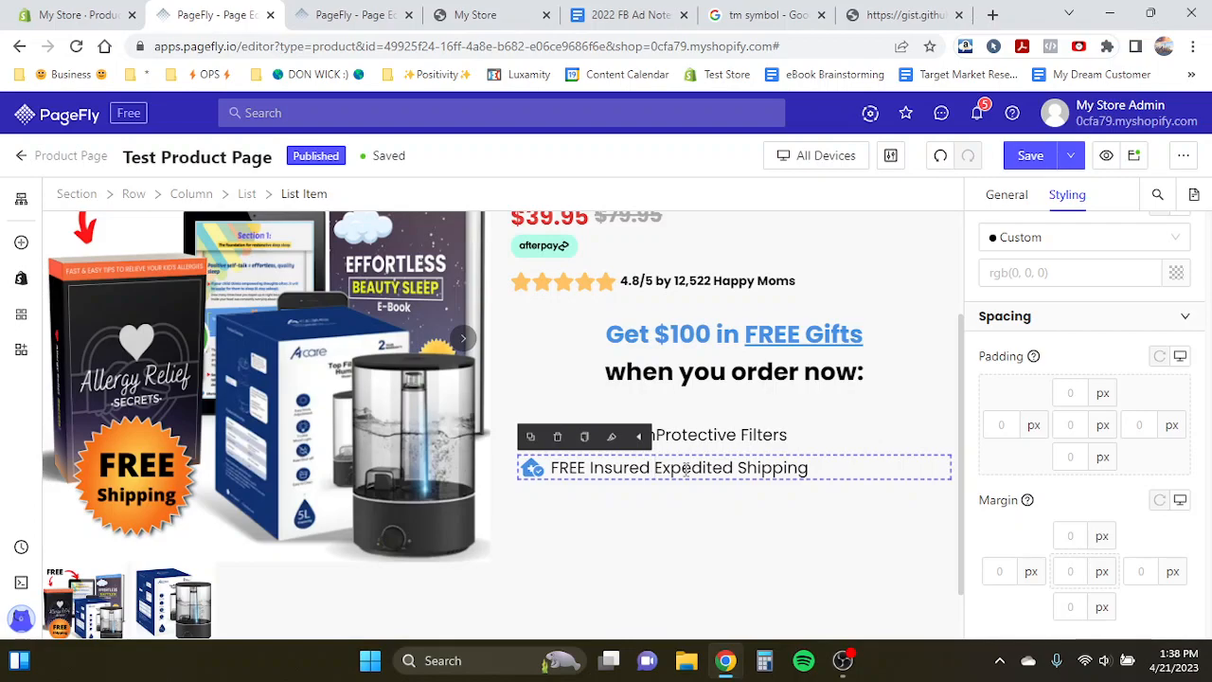
- Copy the 'FREE VIP Protection Plan (Lifetime Warranty)' list item text from the template page
double_click(609, 470)
left_click(608, 469)
left_click(365, 19)
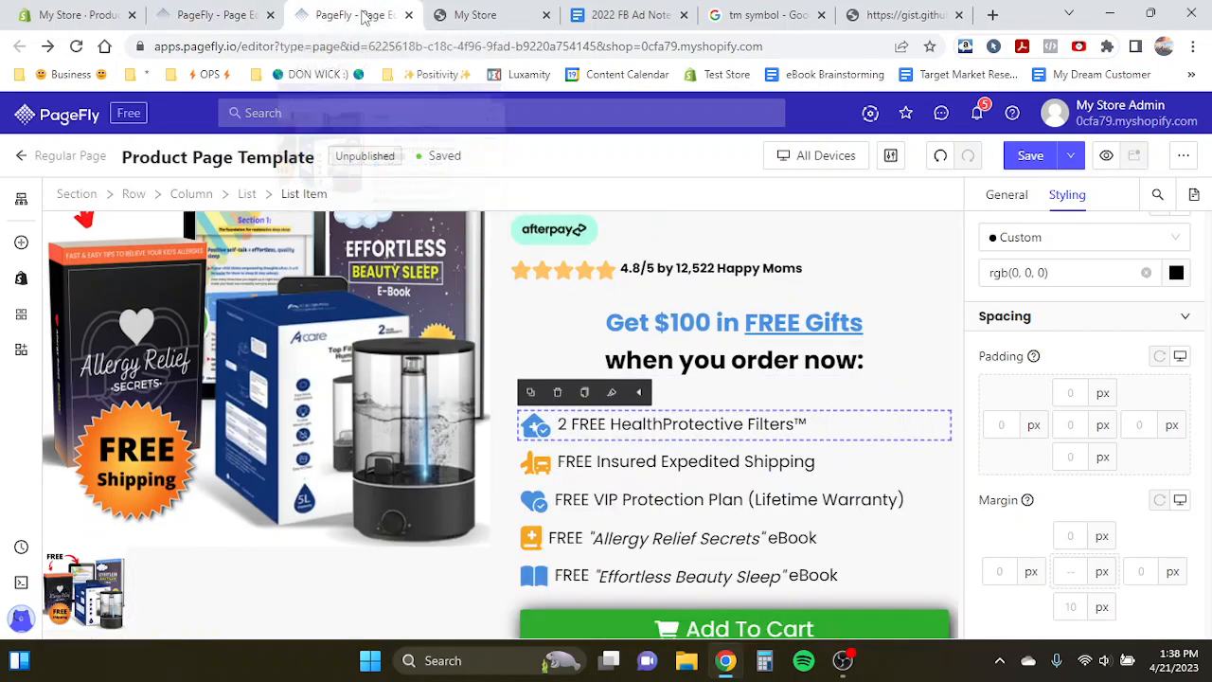
left_click(570, 505)
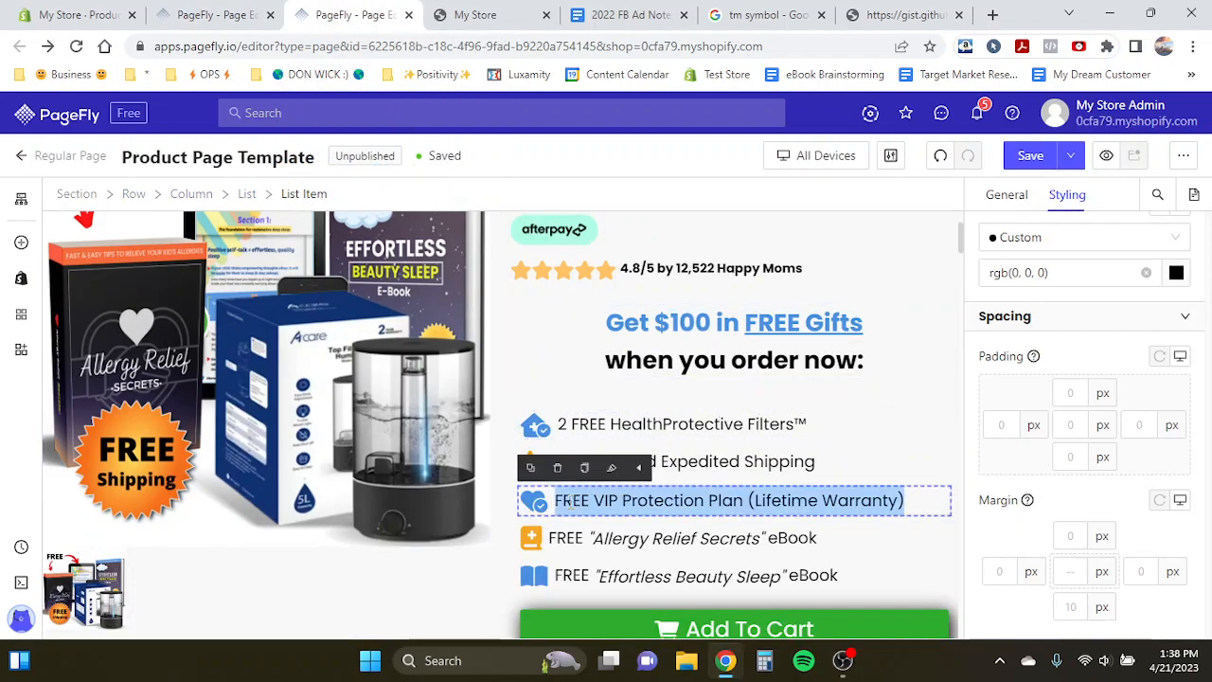
key("ctrl+shift+Tab")
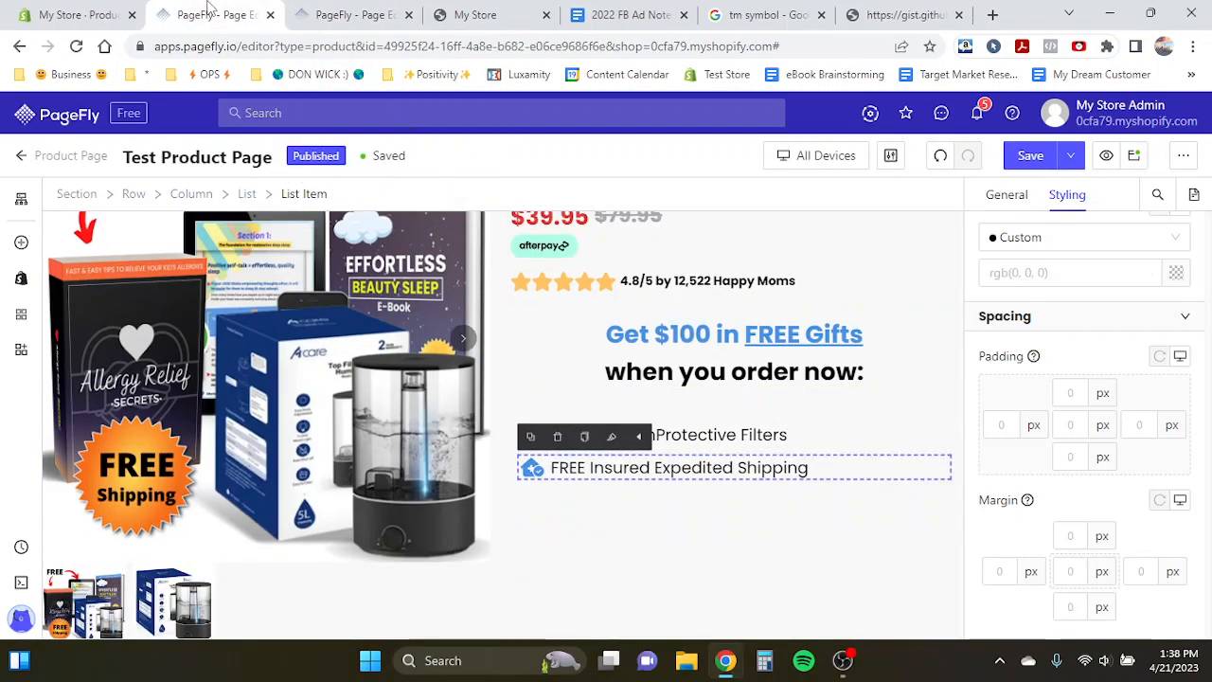
- Duplicate the shipping list item and replace the third item's text with 'FREE VIP Protection Plan (Lifetime Warranty)'
left_click(530, 437)
left_click(531, 437)
left_click(530, 436)
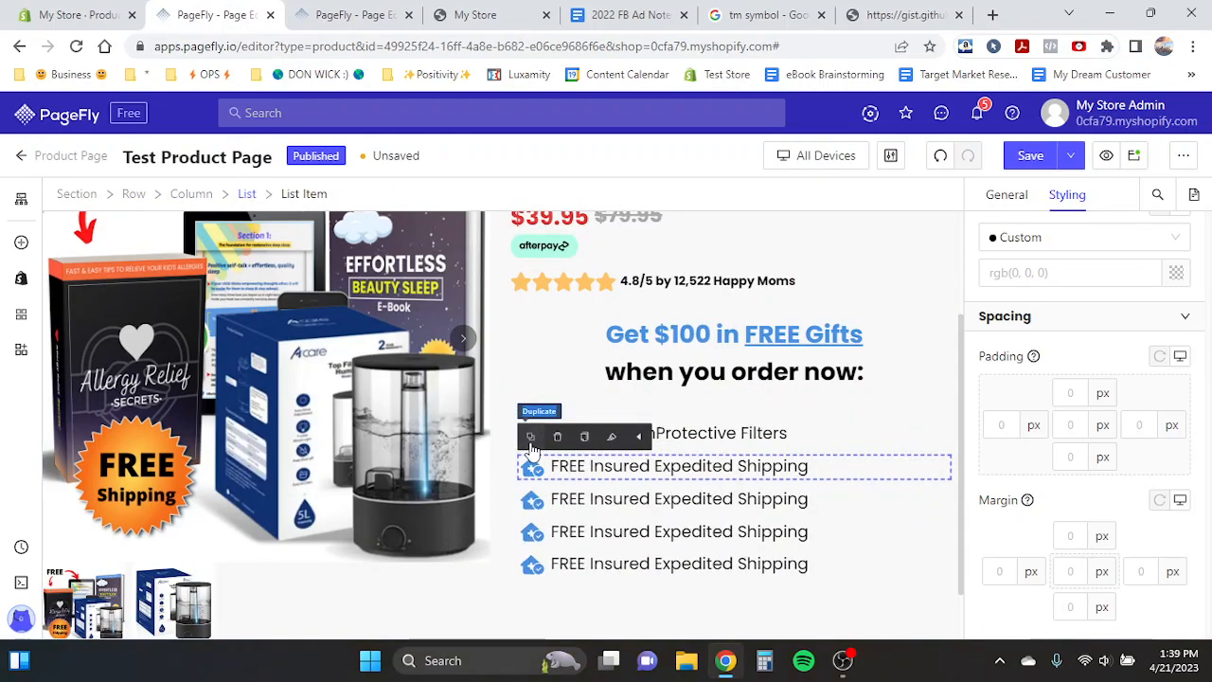
left_click(579, 499)
triple_click(580, 500)
left_click(563, 504)
left_click_drag(559, 504, 819, 507)
type("FREE VIP Protection Plan (Lifetime Warranty)")
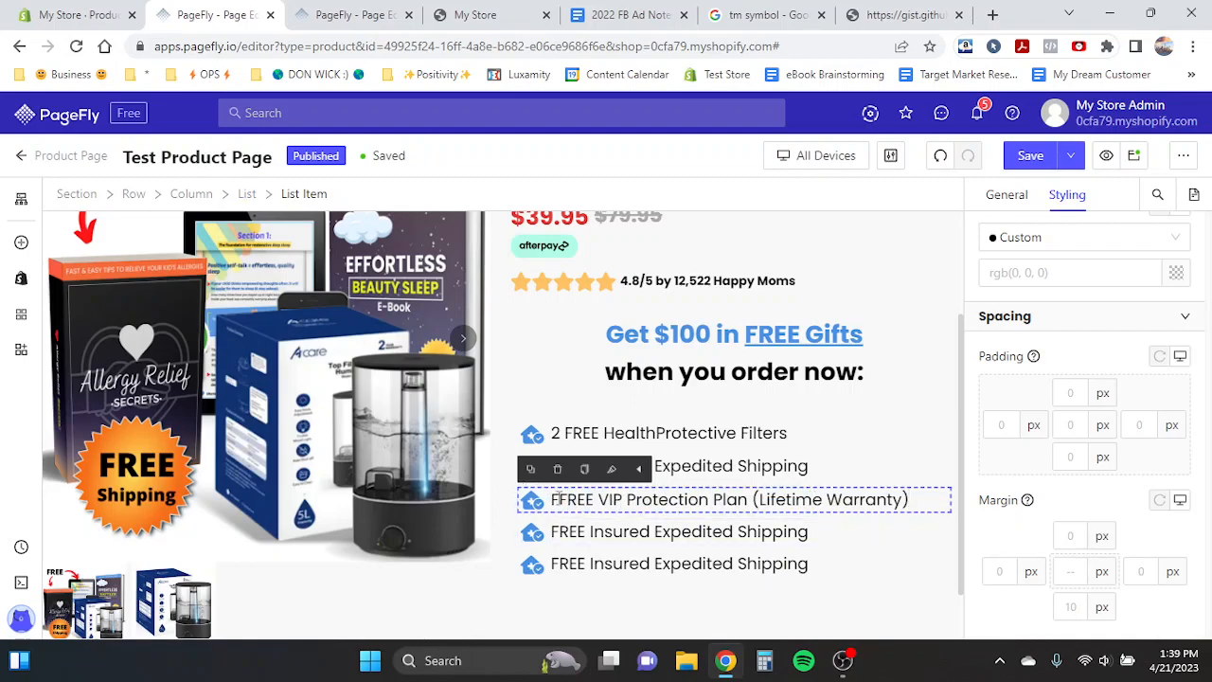
- Copy the 'Allergy Relief Secrets' eBook text from the template and paste it into the fourth list item
left_click(351, 15)
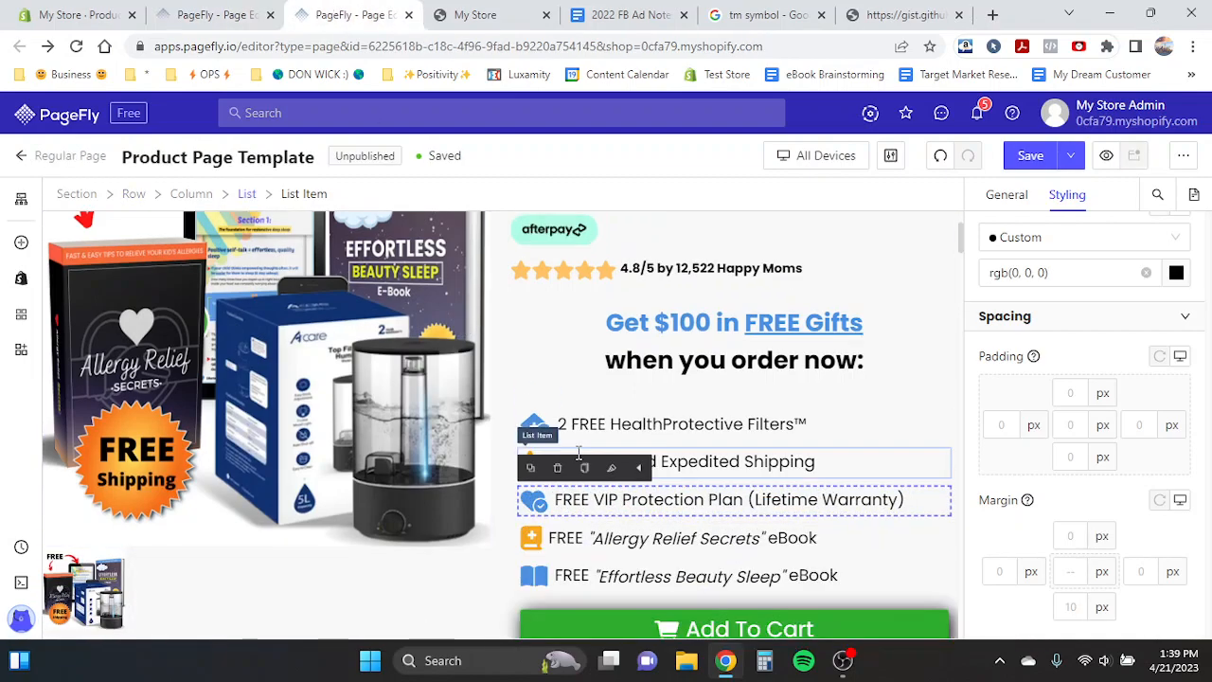
left_click(586, 539)
left_click_drag(586, 539, 826, 548)
key("ctrl+c")
left_click(212, 11)
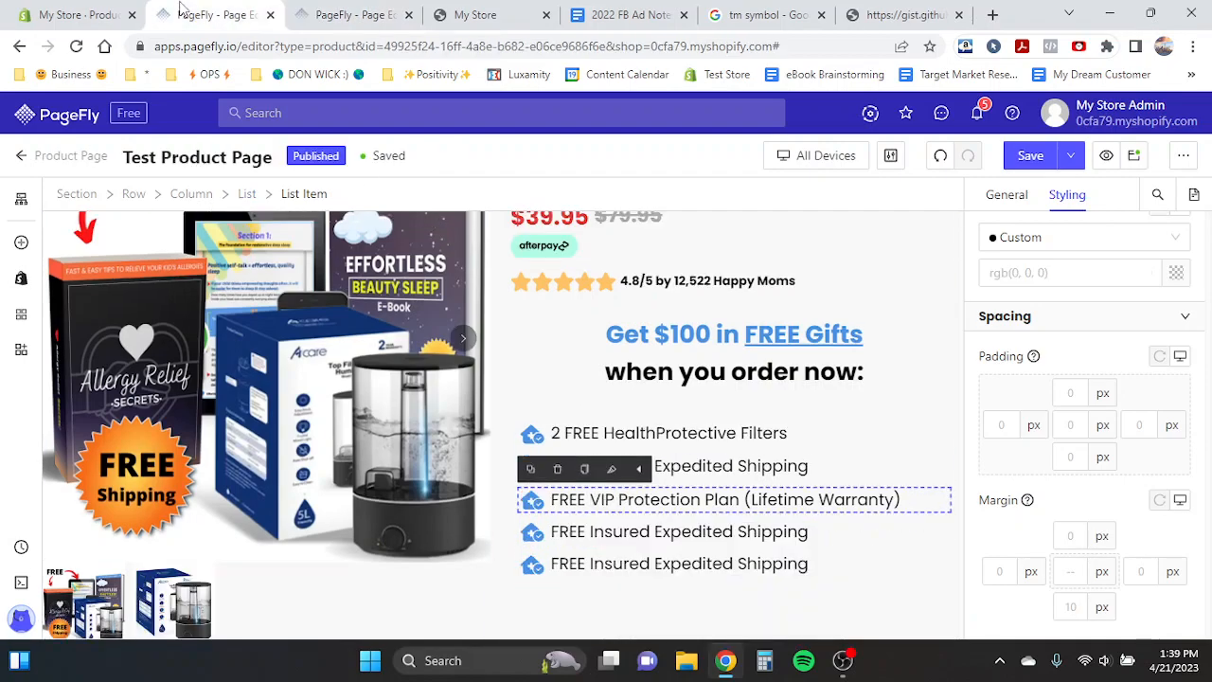
left_click(587, 533)
left_click_drag(587, 532, 854, 536)
key("ctrl+v")
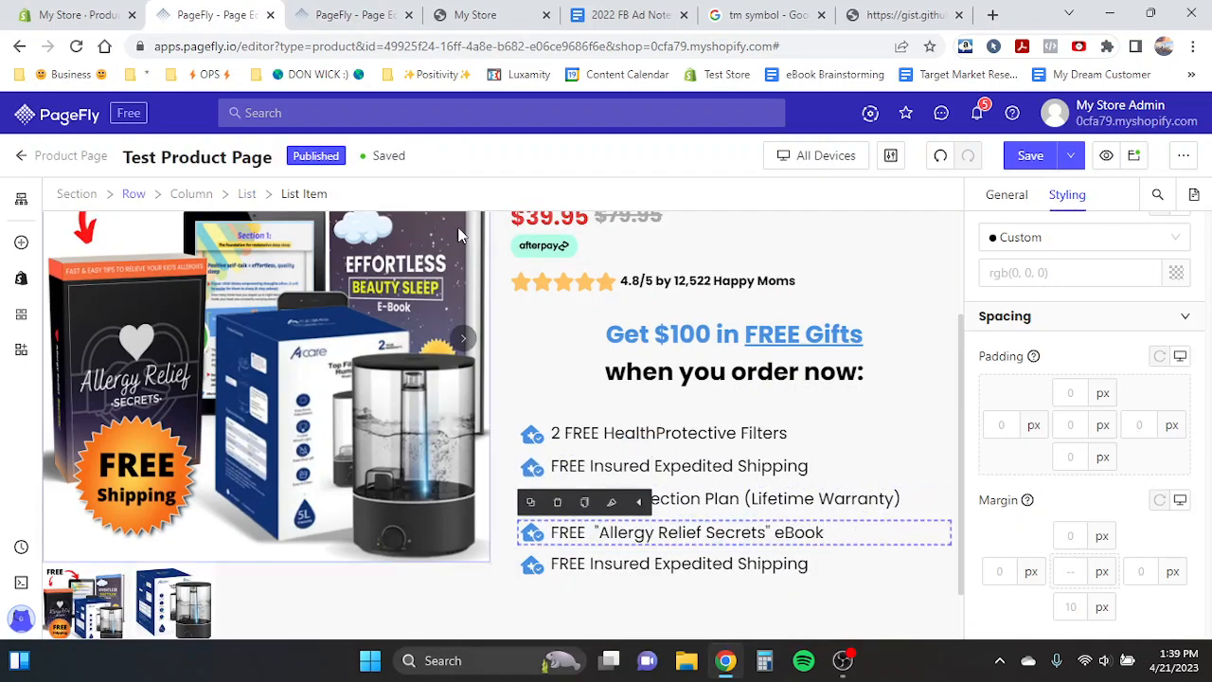
- Copy the 'Effortless Beauty Sleep' eBook text from the template and paste it into the fifth list item
left_click(355, 14)
left_click(580, 575)
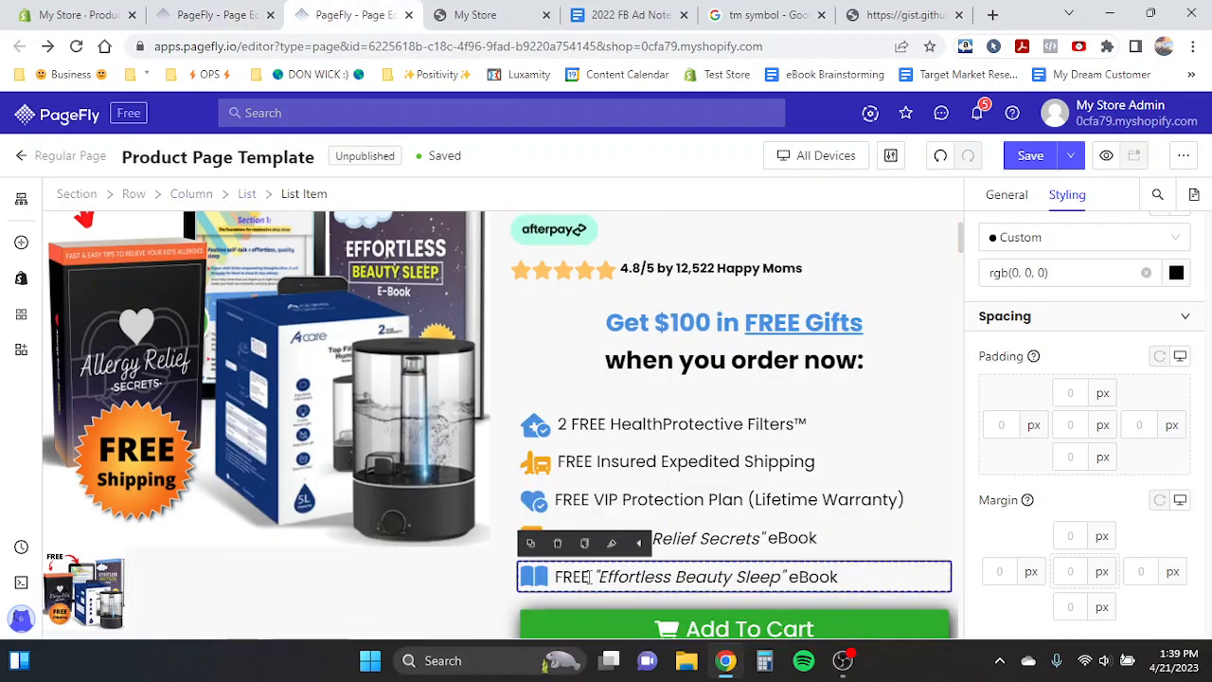
left_click_drag(587, 575, 839, 577)
key("ctrl+c")
left_click(226, 13)
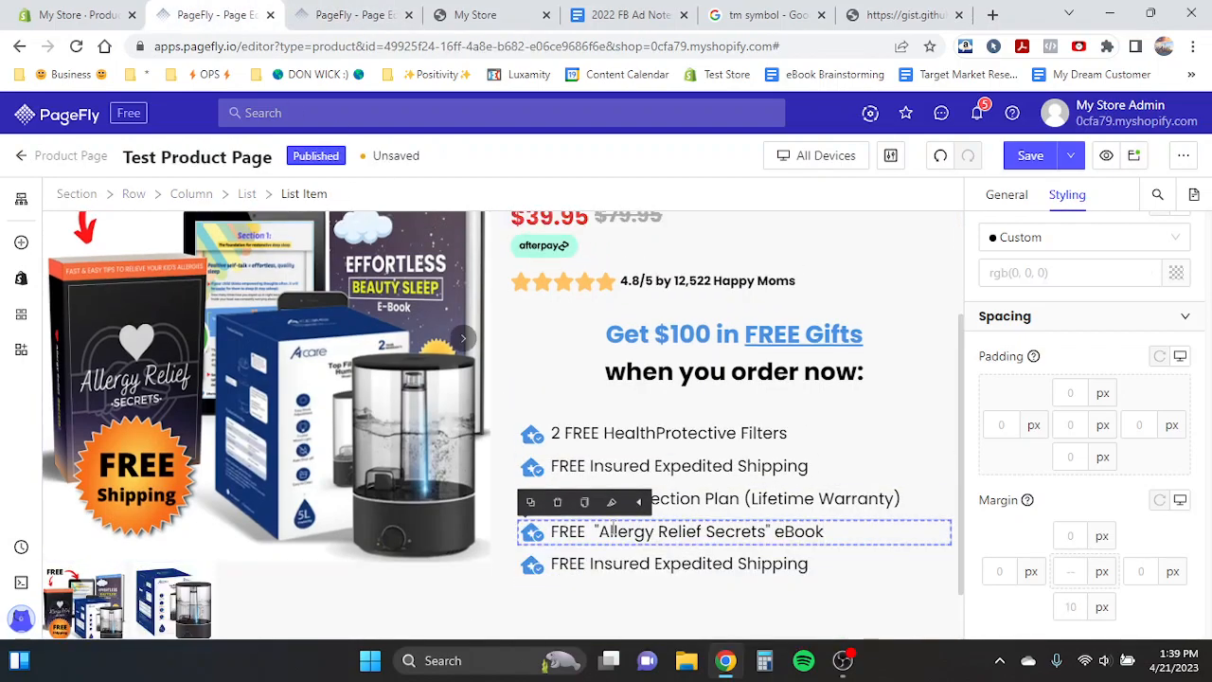
left_click(587, 565)
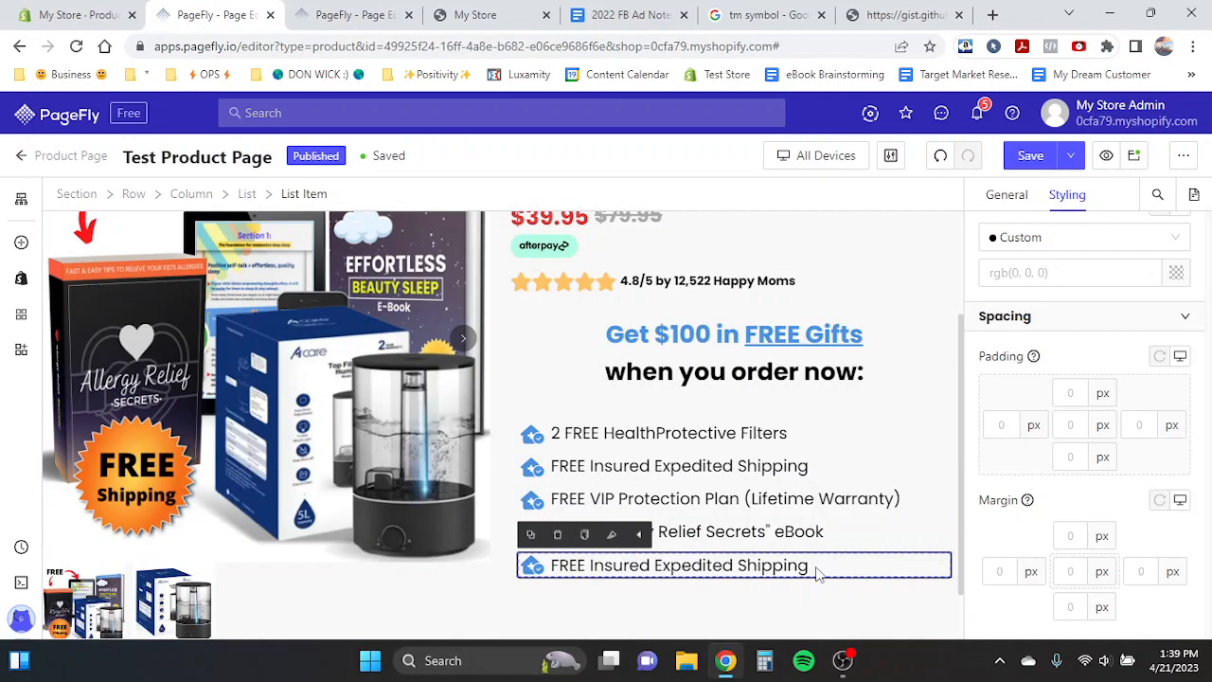
left_click_drag(591, 566, 847, 565)
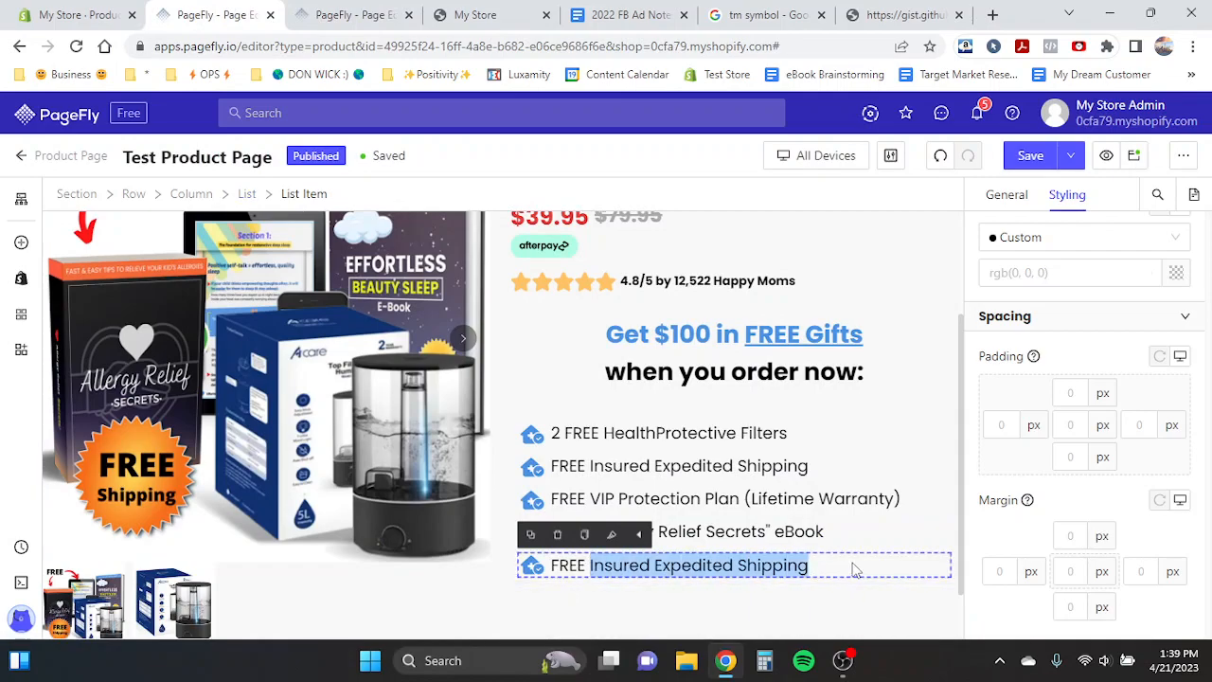
key("ctrl+v")
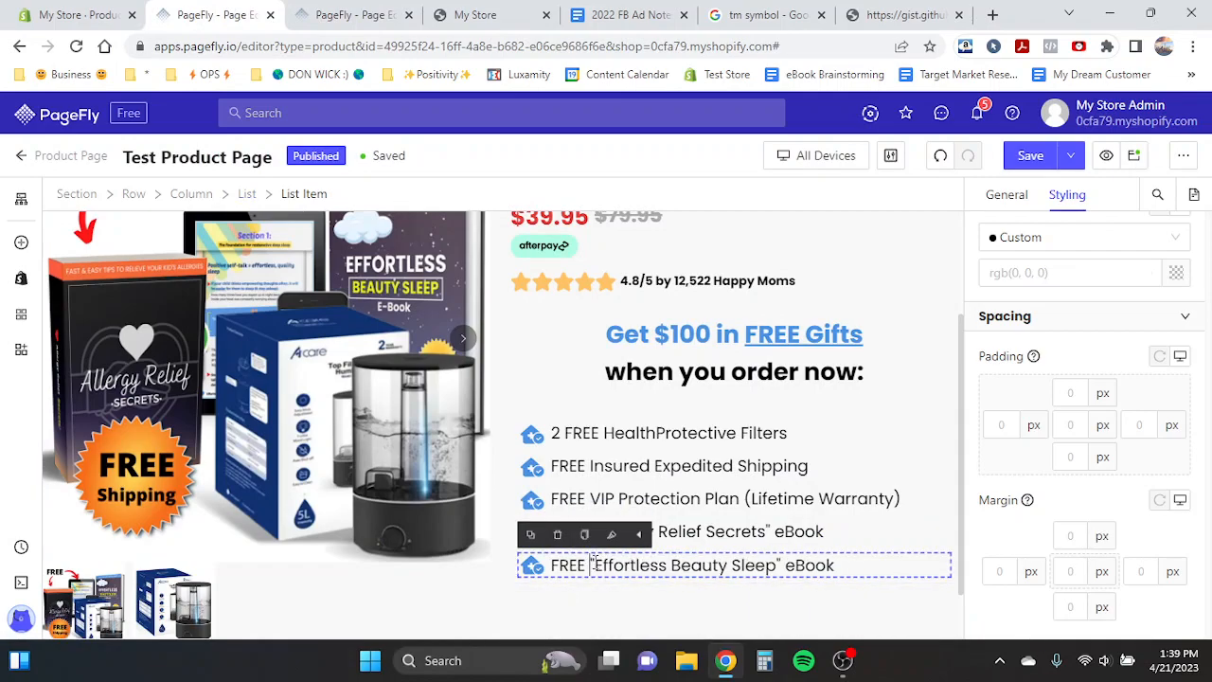
- Remove the extra space before the quoted title in the 'Allergy Relief Secrets' list item
left_click(593, 532)
left_click(593, 531)
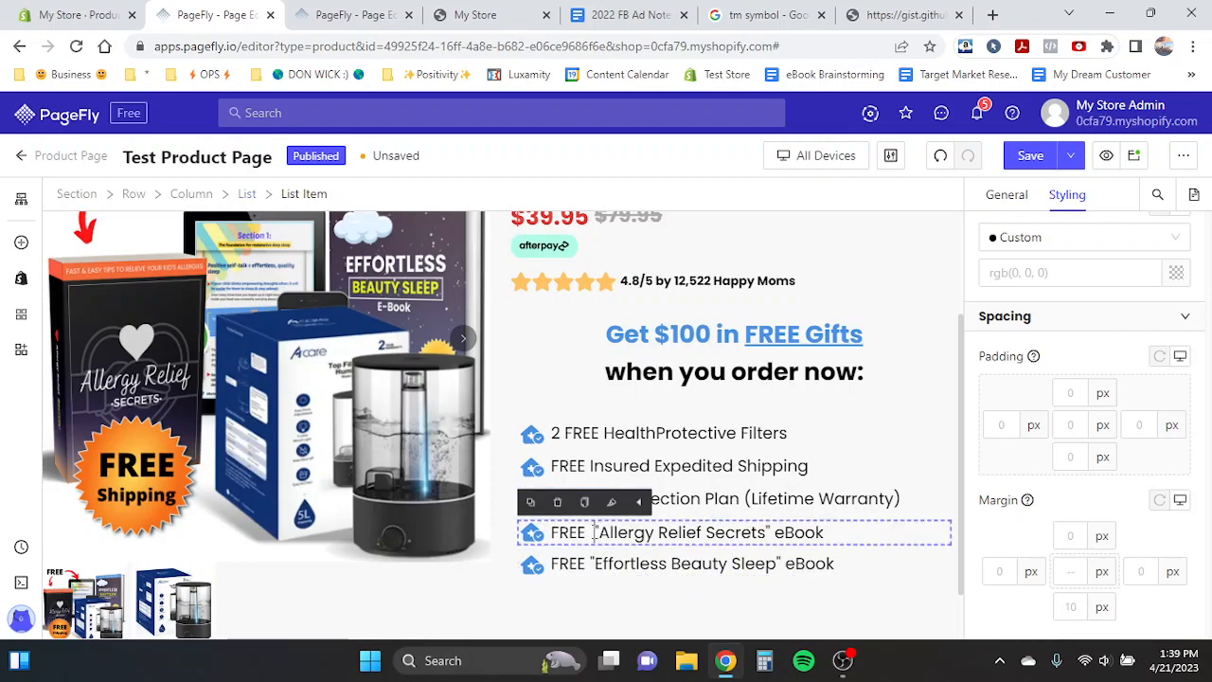
key("BackSpace")
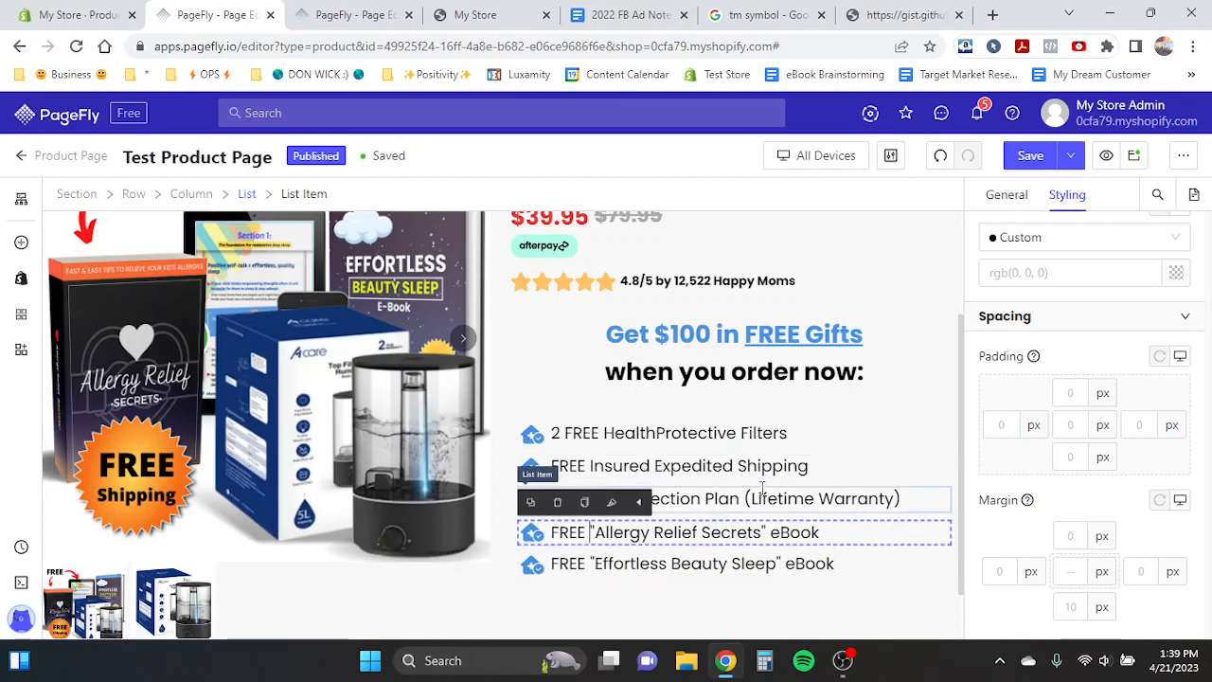
- Italicize the quoted 'Allergy Relief Secrets' title in the fourth list item
left_click(765, 495)
left_click(593, 531)
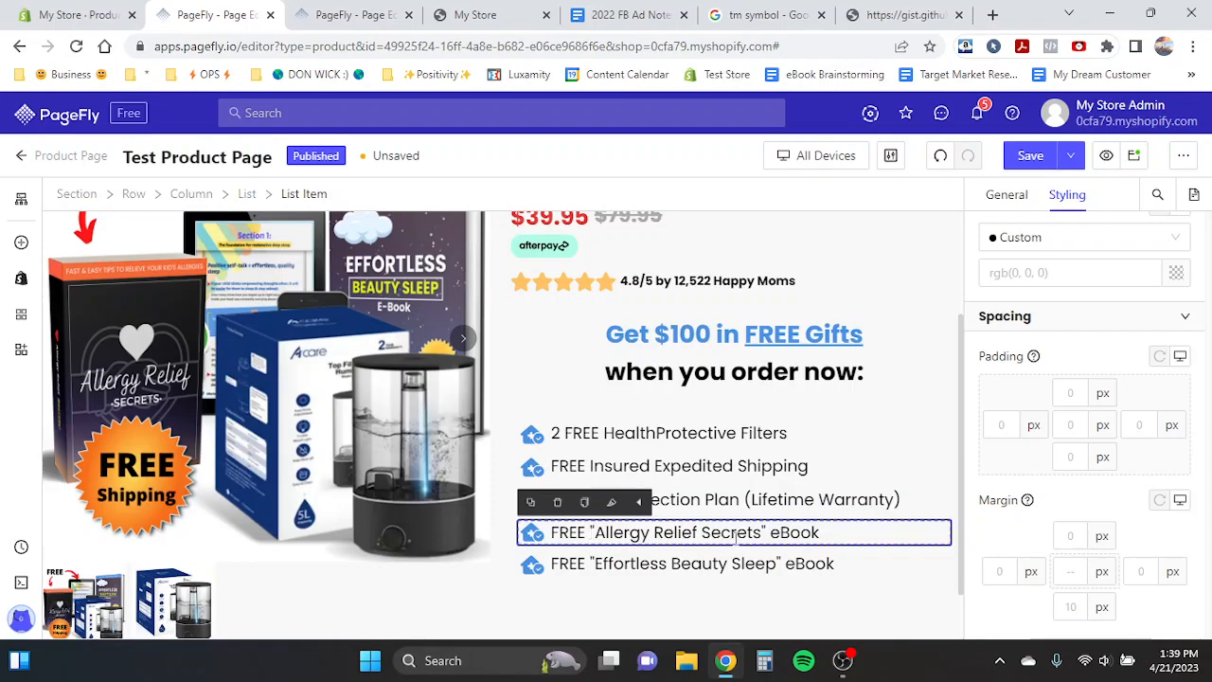
left_click_drag(767, 533, 592, 533)
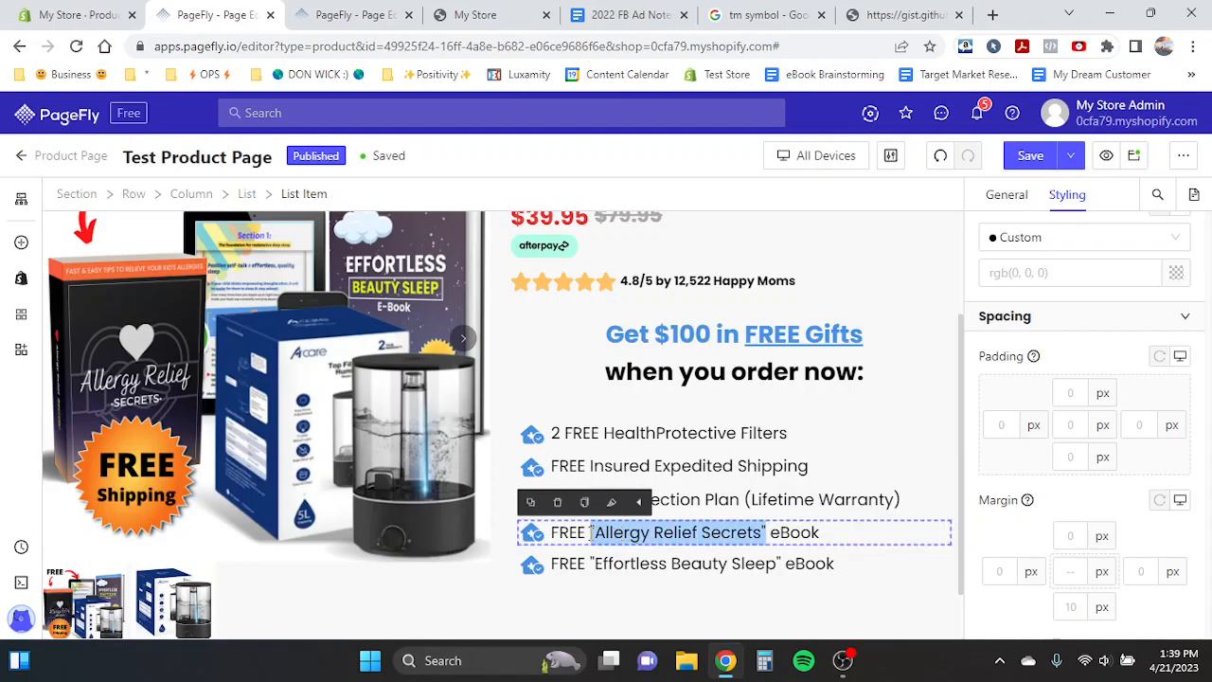
key("ctrl+i")
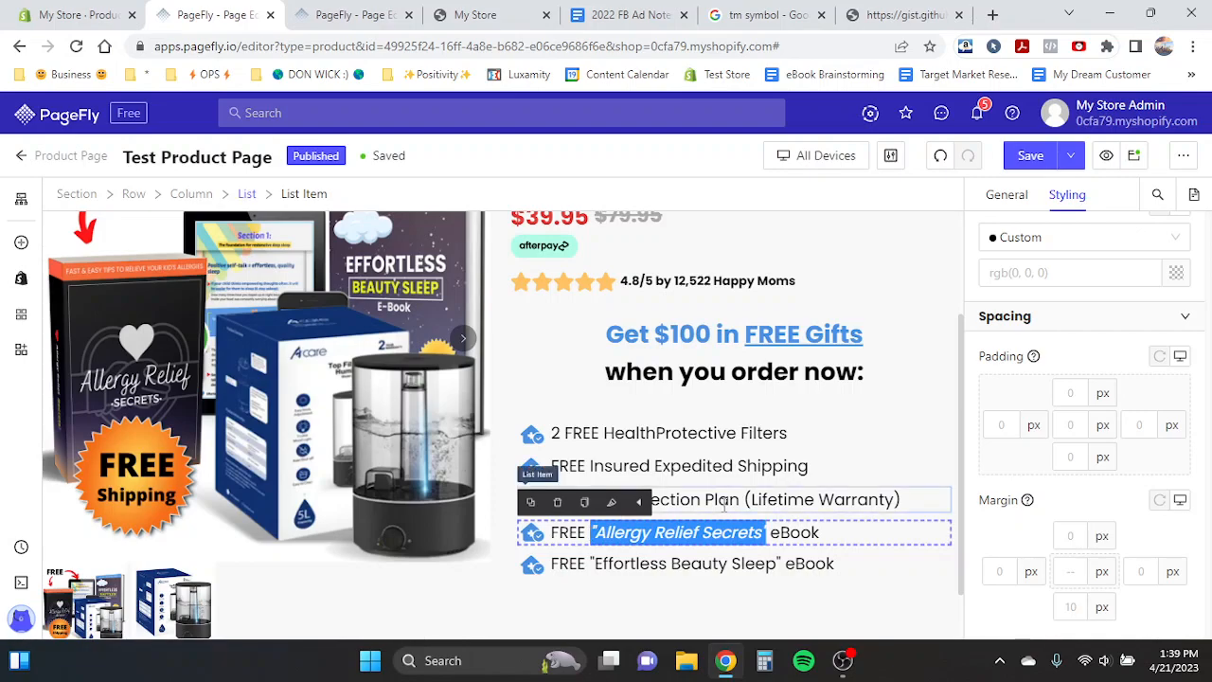
left_click(724, 503)
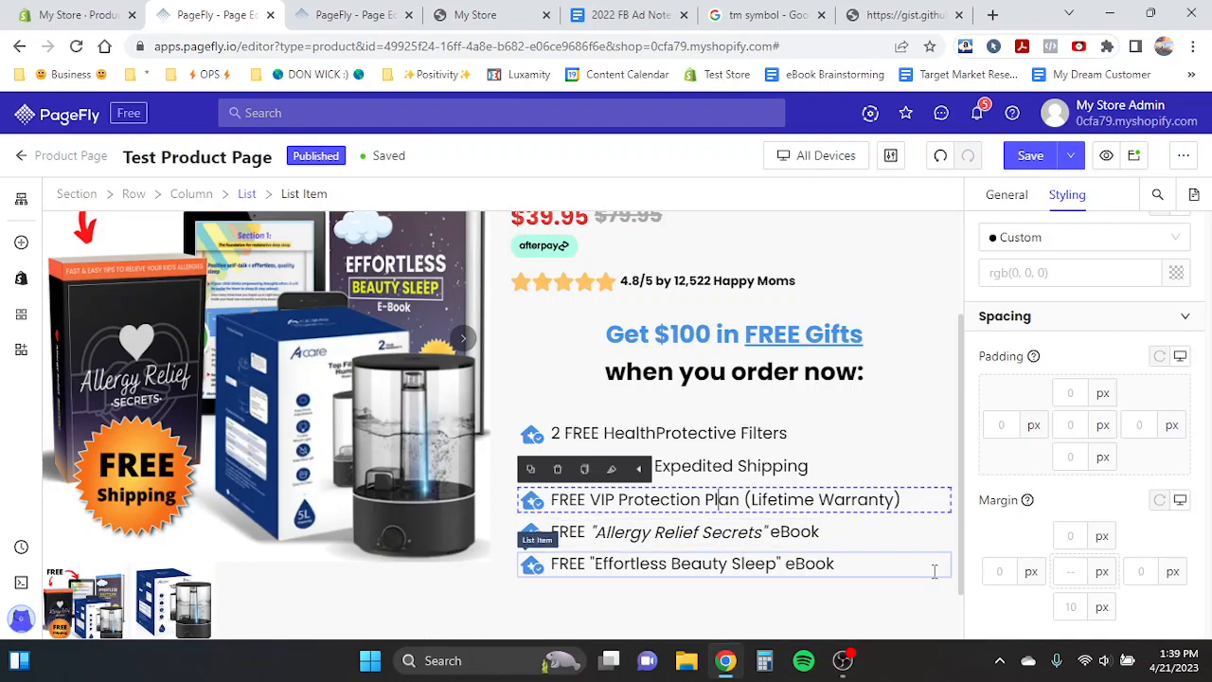
- Italicize the quoted 'Effortless Beauty Sleep' title in the fifth list item
left_click(829, 538)
left_click(829, 537)
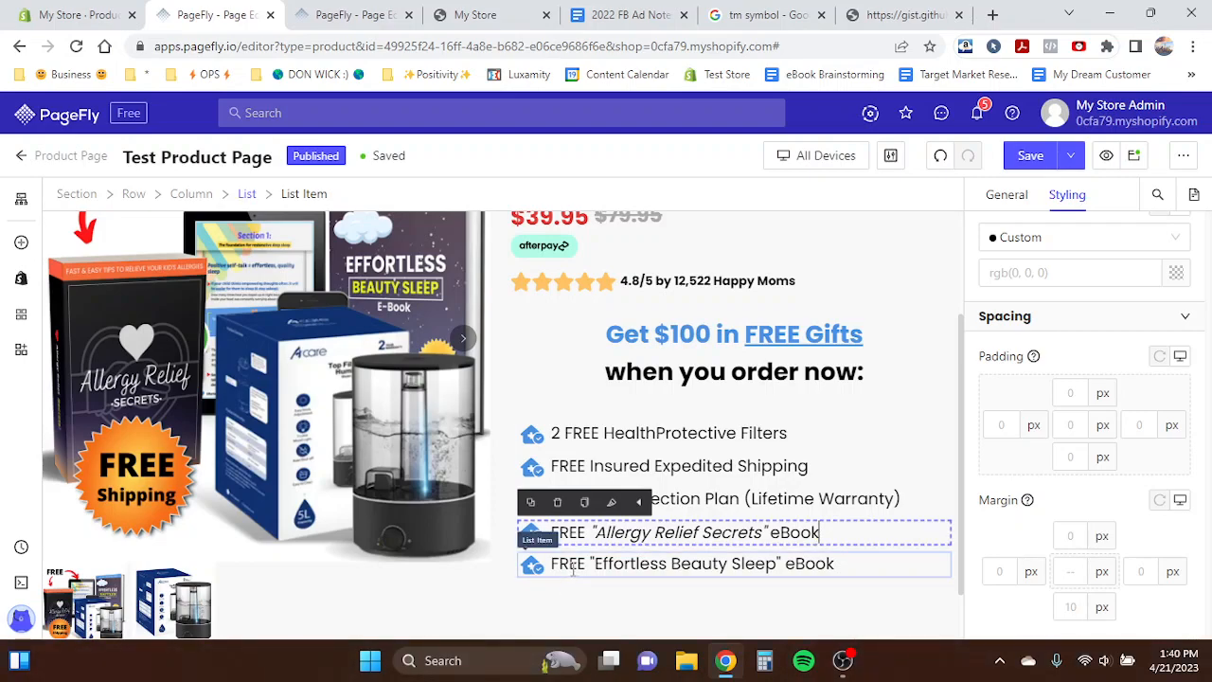
left_click(870, 565)
left_click_drag(782, 566, 589, 574)
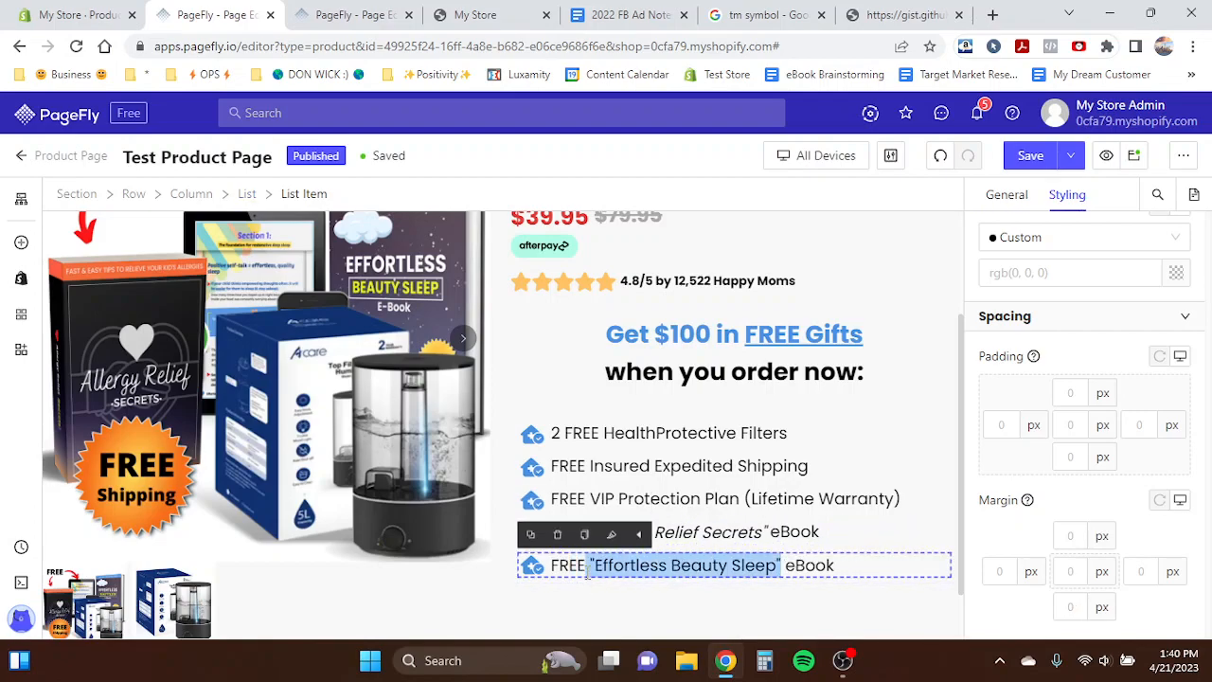
key("ctrl+i")
left_click(801, 567)
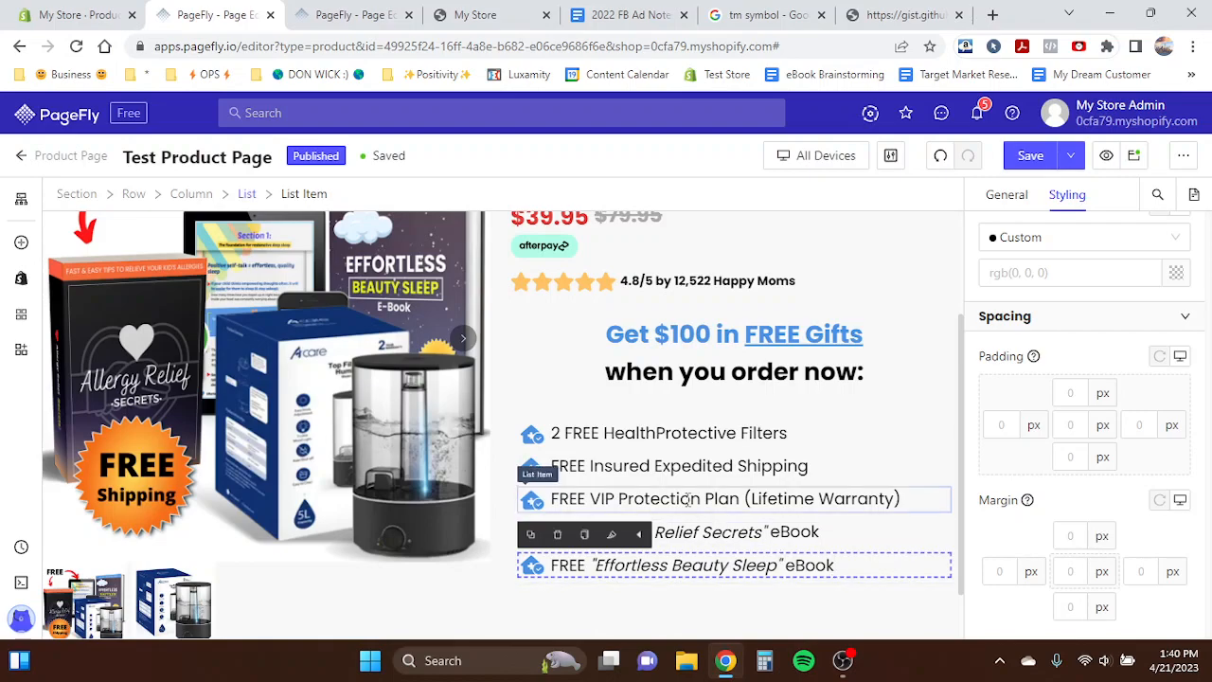
- Examine the free-gift list icons on the template page for comparison
left_click(405, 435)
scroll(404, 434, "up", 1)
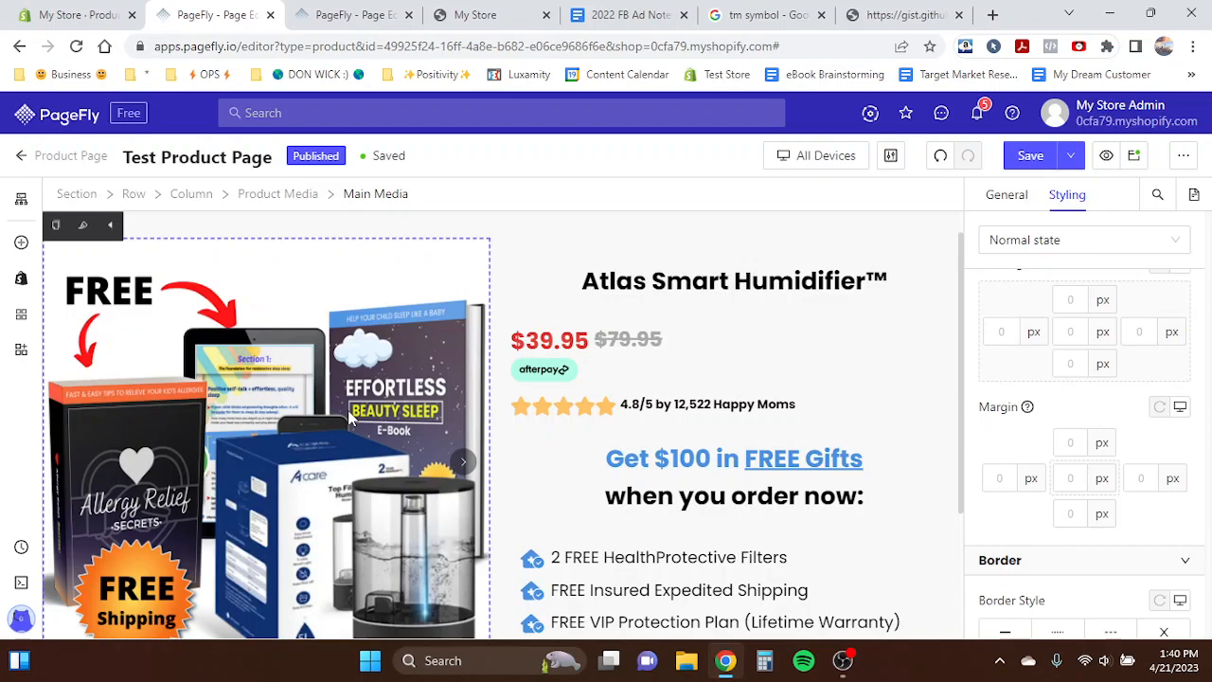
scroll(454, 399, "down", 2)
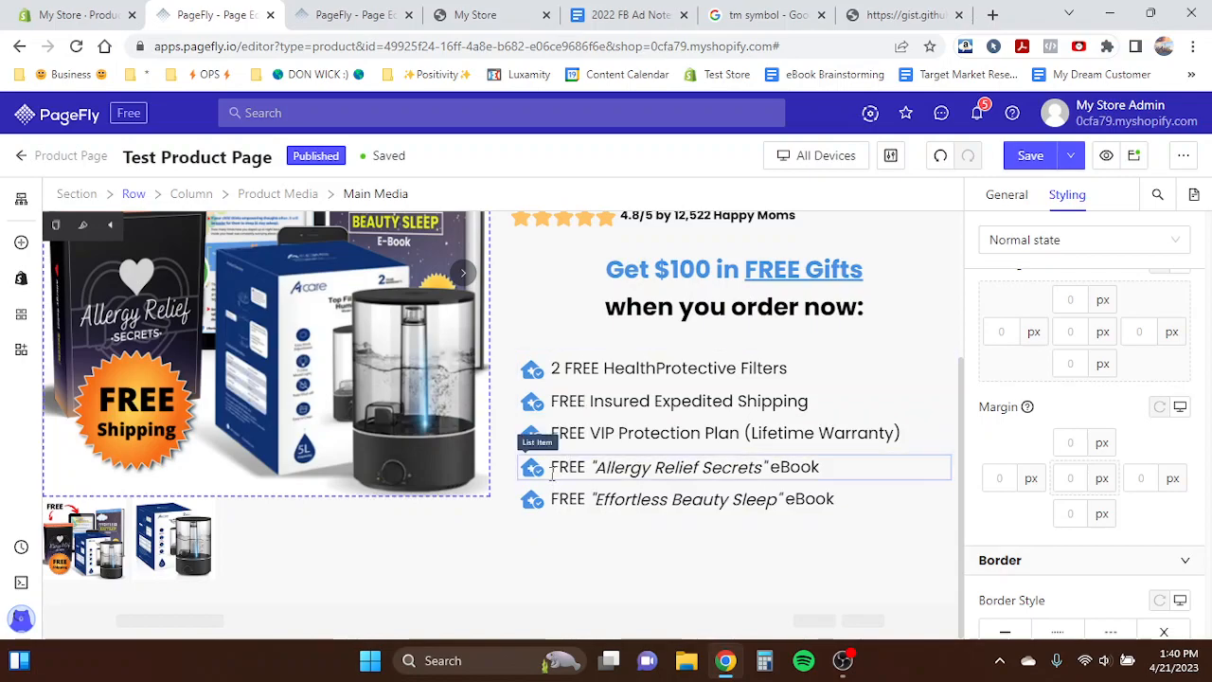
left_click(548, 395)
left_click(549, 398)
left_click(358, 14)
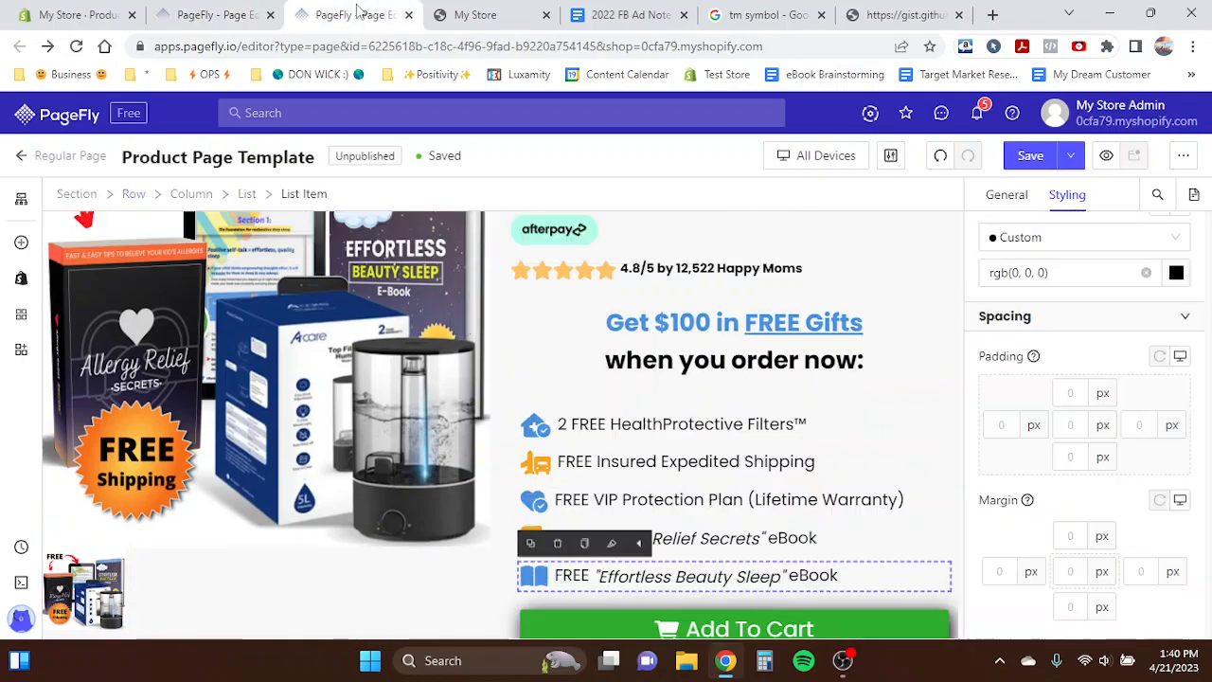
left_click(476, 481)
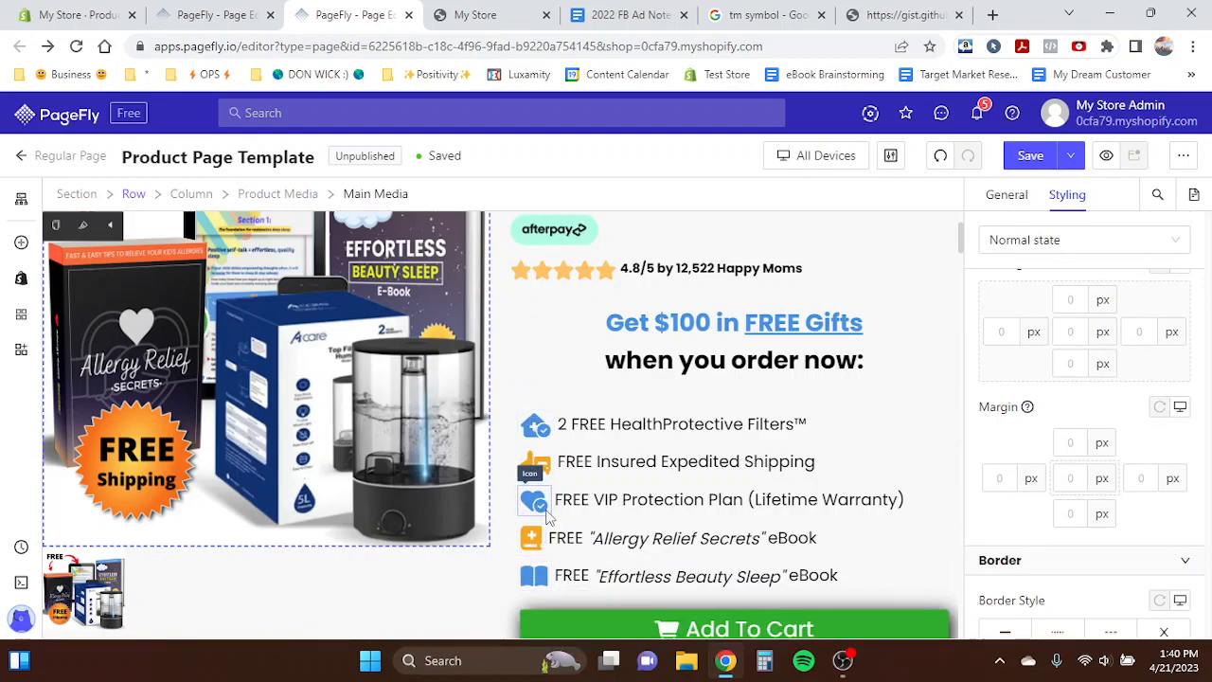
scroll(545, 511, "down", 2)
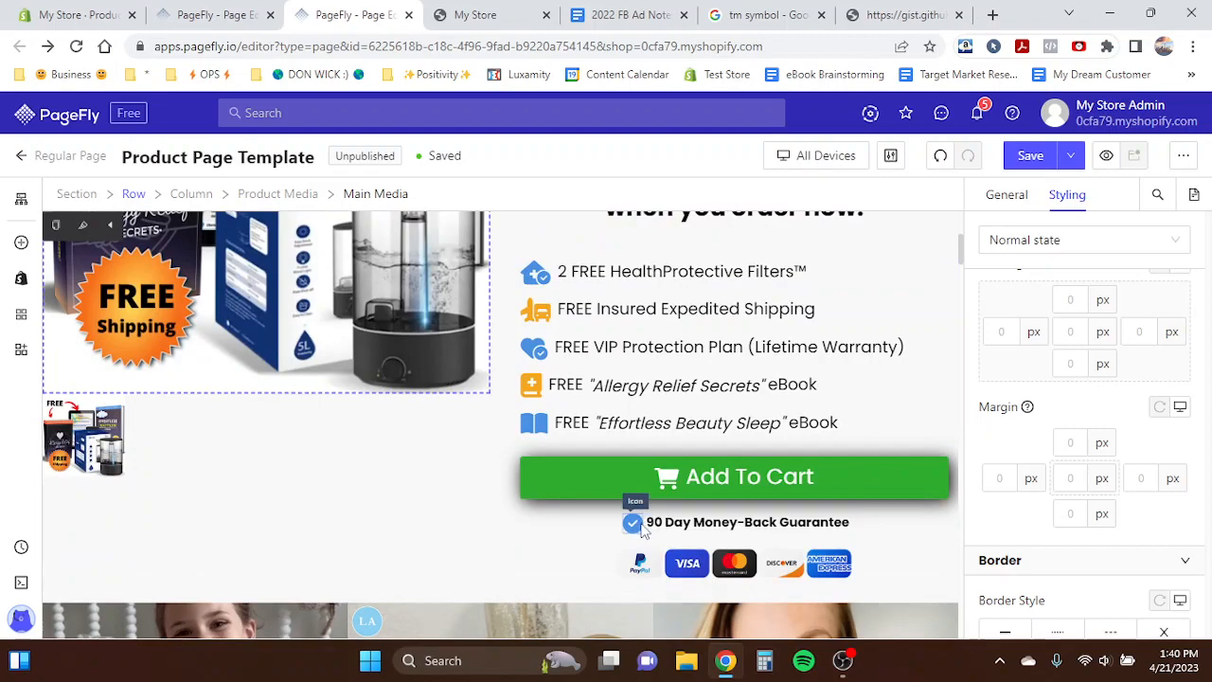
scroll(641, 529, "up", 3)
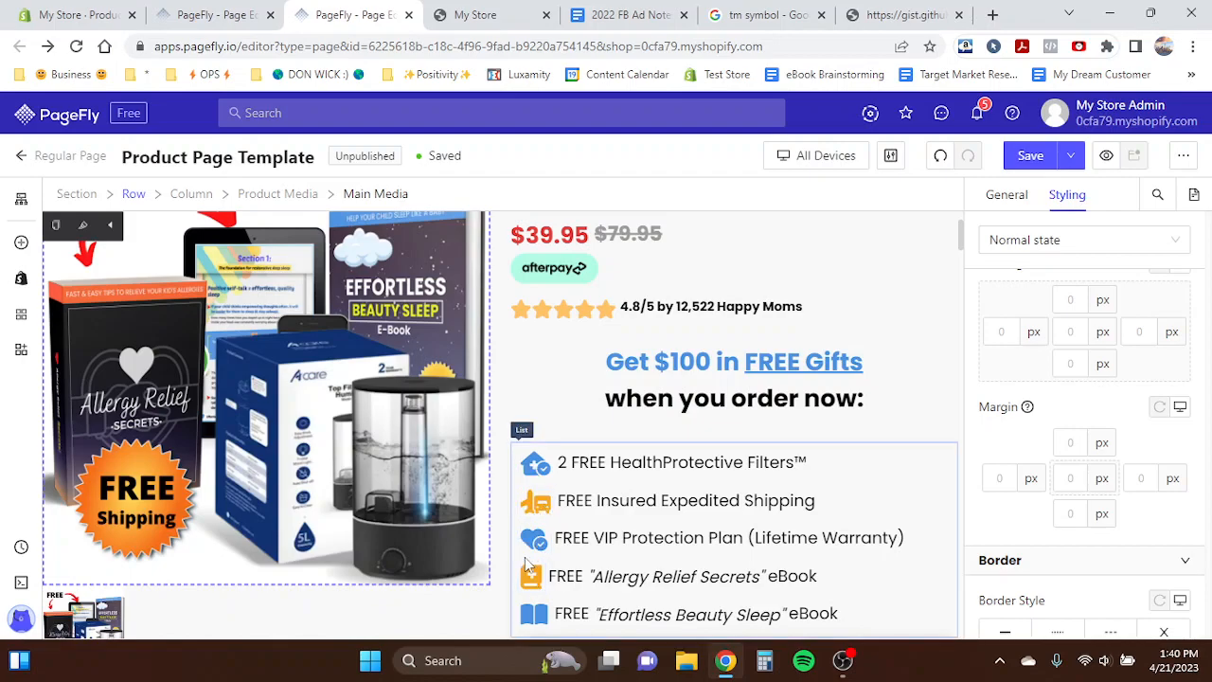
- Color the shipping and 'Allergy Relief Secrets' list item icons orange (F5A623)
left_click(211, 15)
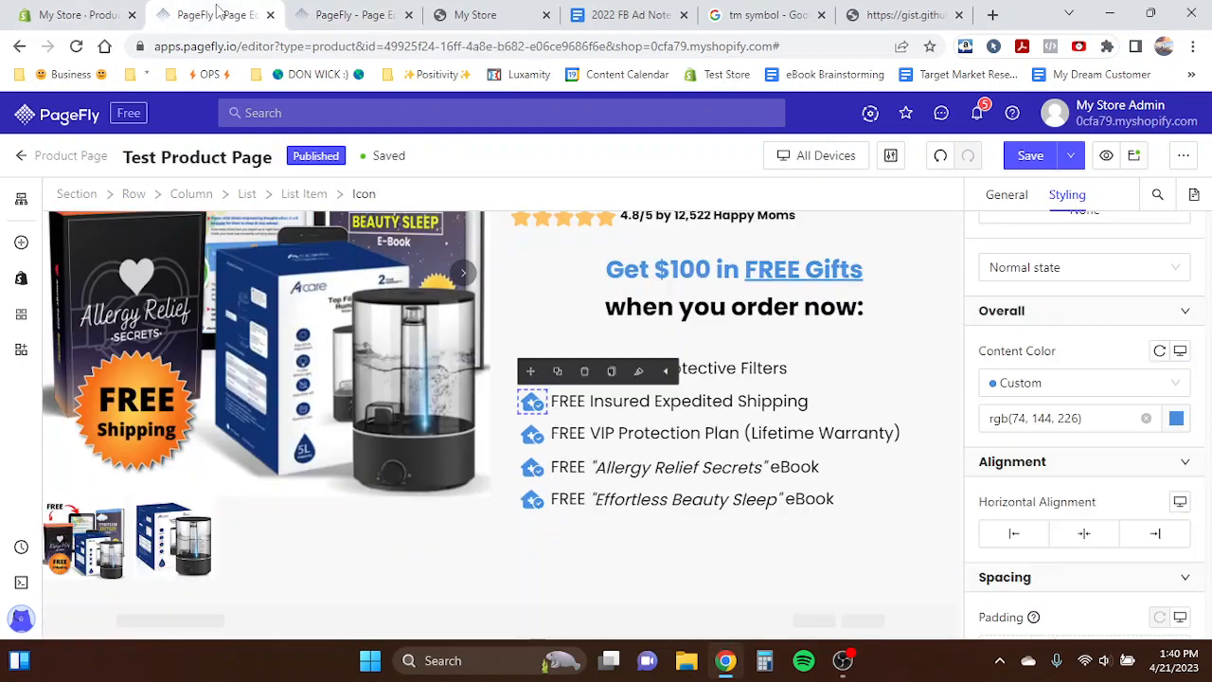
left_click(1176, 422)
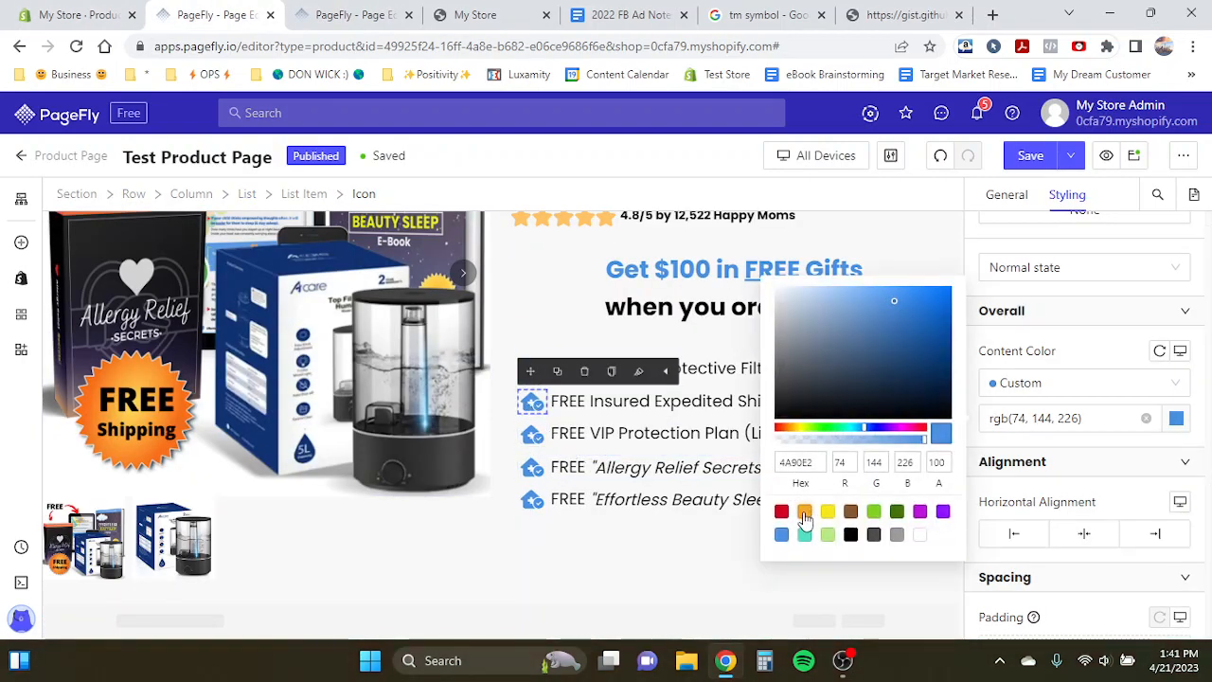
left_click(804, 513)
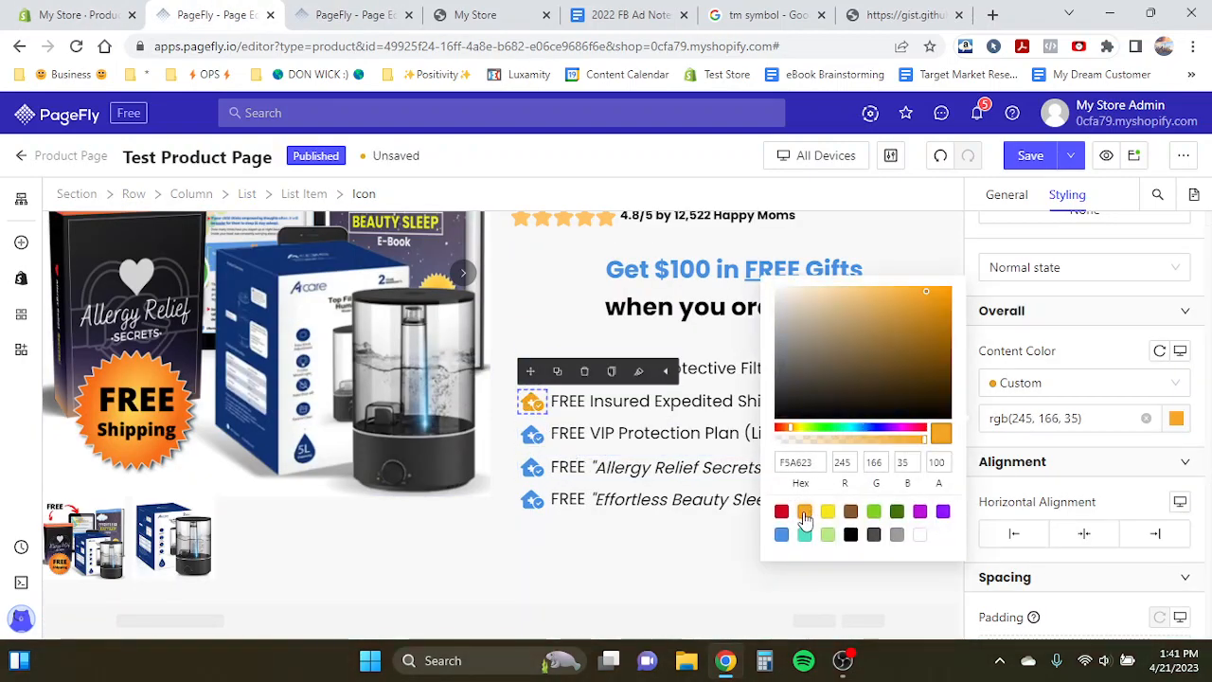
left_click(532, 467)
left_click(1176, 418)
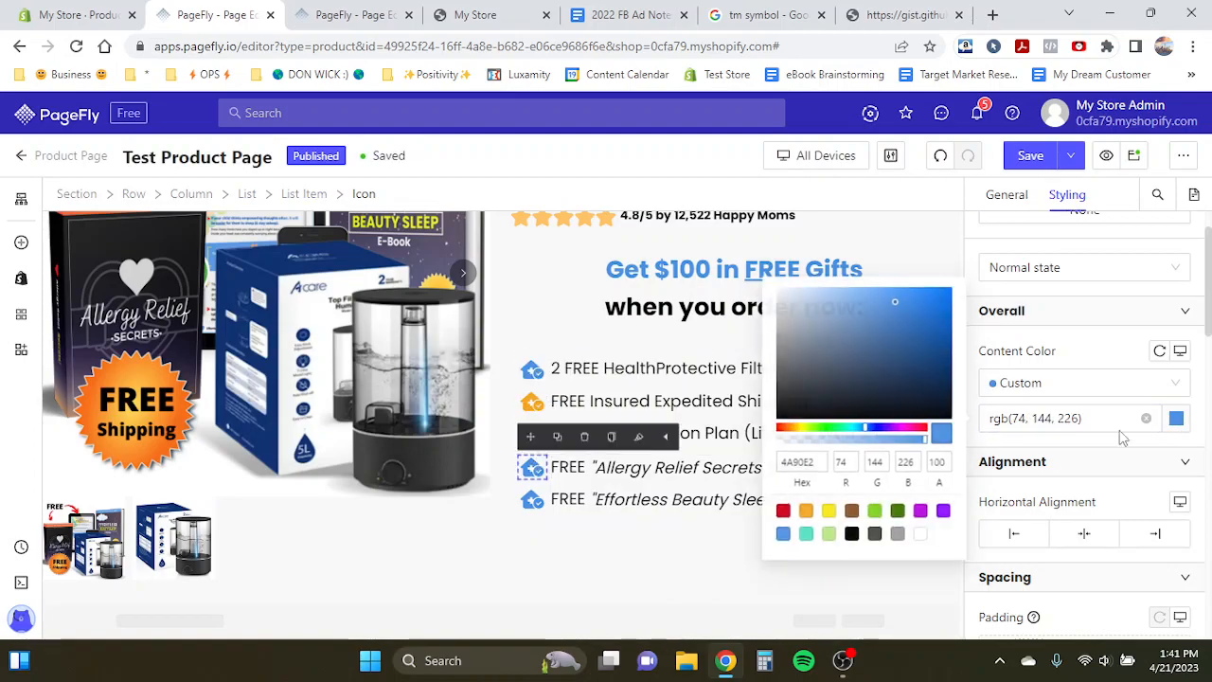
left_click(804, 512)
- Replace the 'Allergy Relief Secrets' item icon with a medical book icon found by searching "book"
left_click(1007, 195)
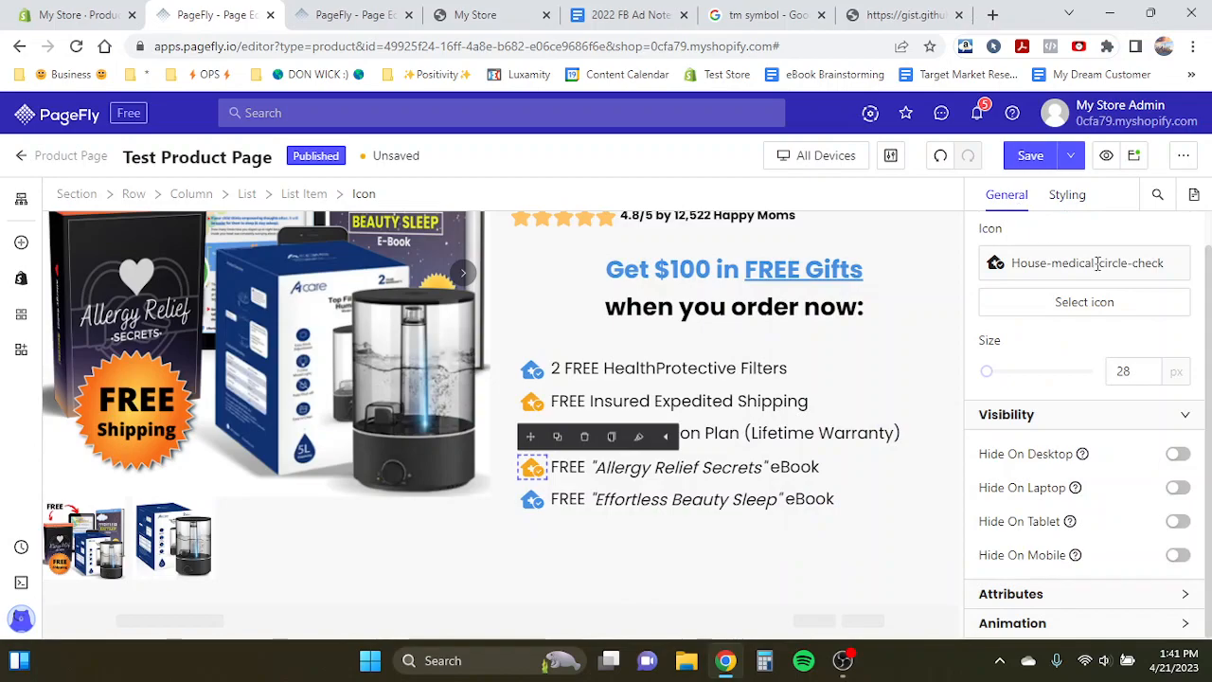
left_click(1043, 305)
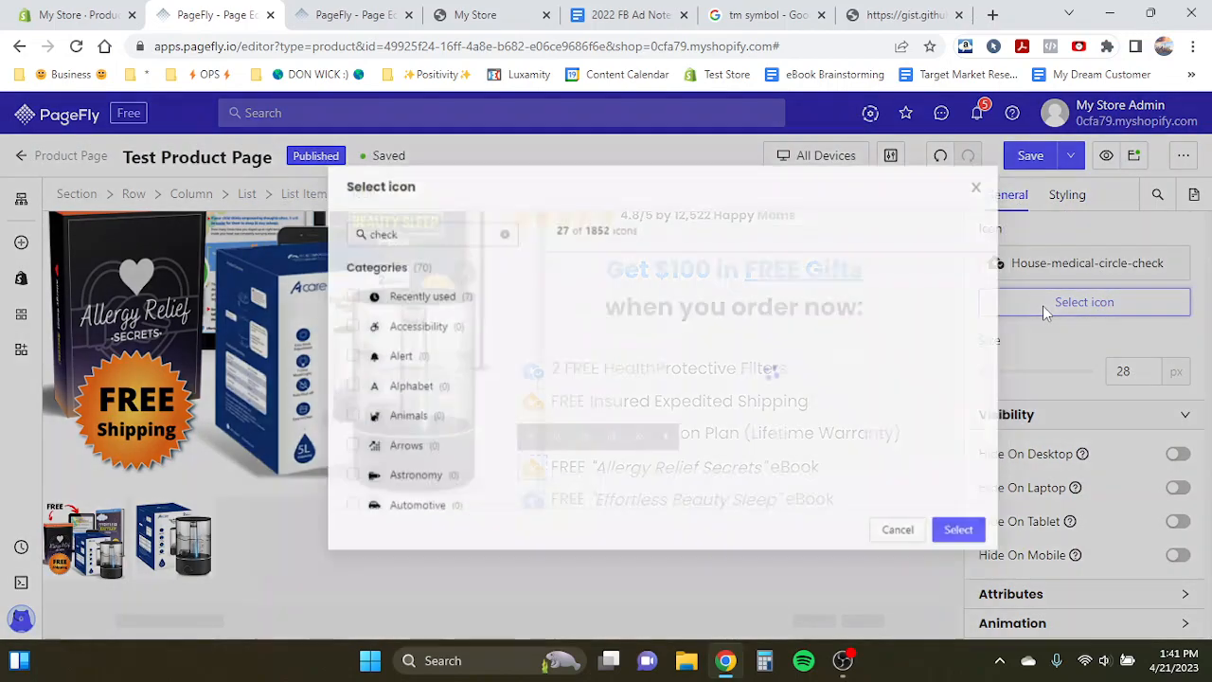
double_click(382, 232)
type("book")
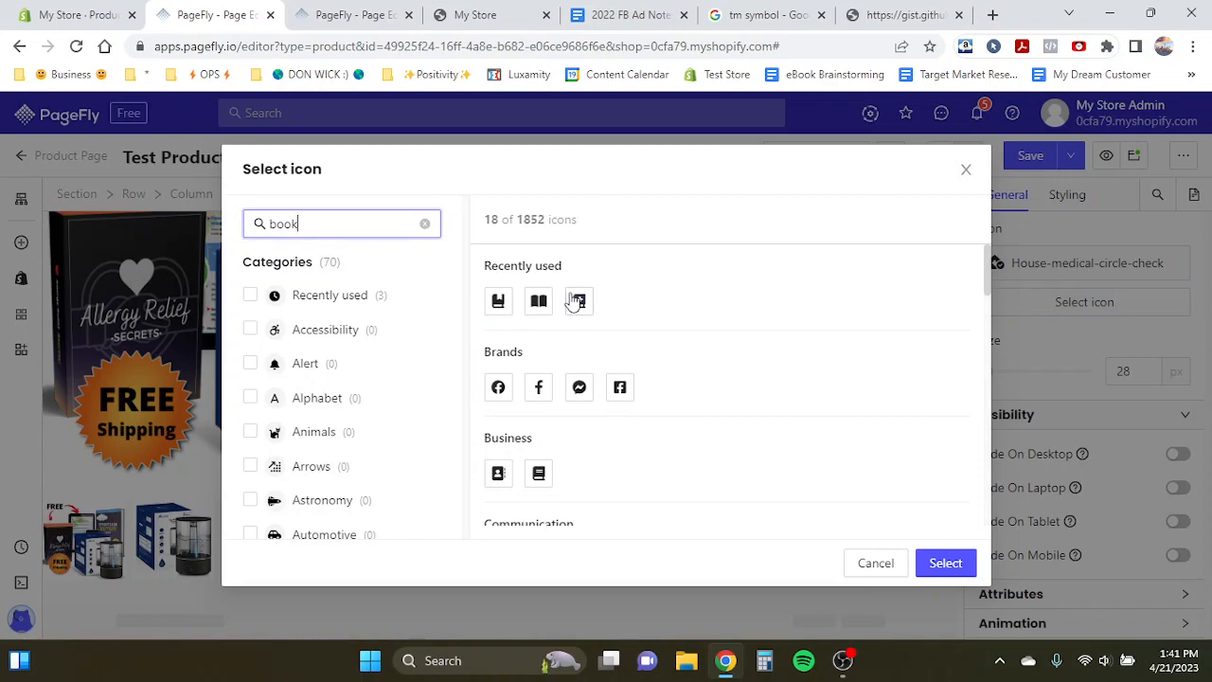
left_click(576, 301)
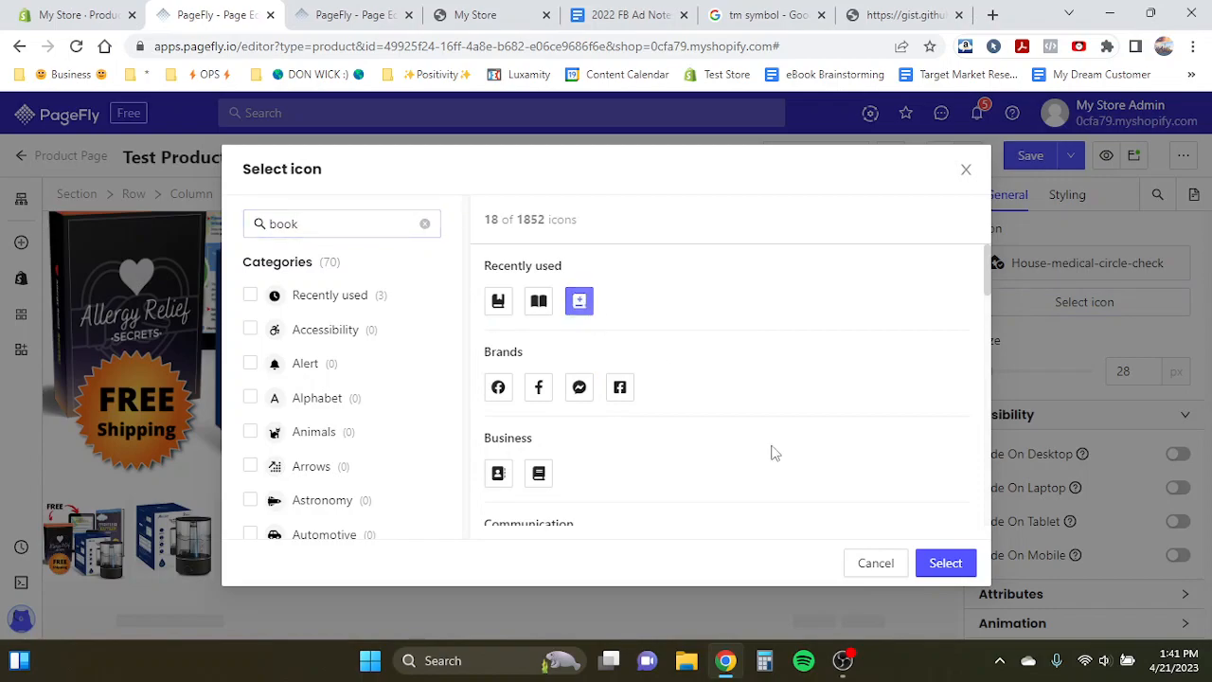
left_click(945, 562)
- Replace the 'Effortless Beauty Sleep' item icon with the open book icon
left_click(533, 500)
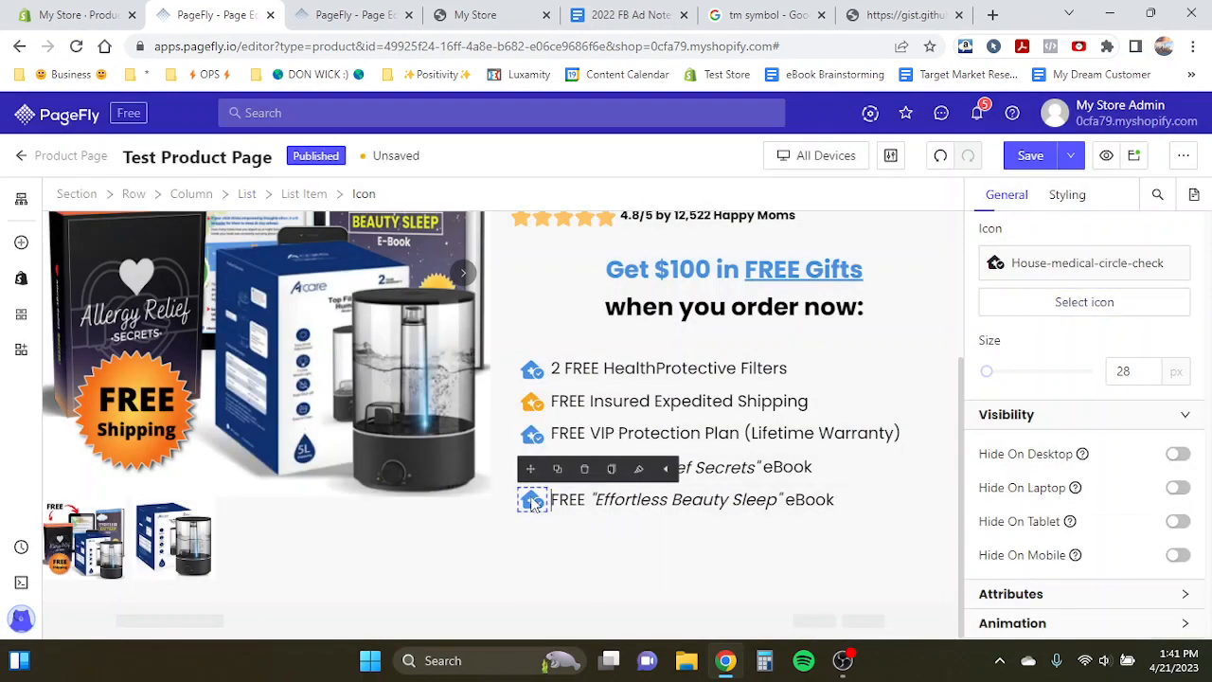
left_click(1169, 305)
scroll(580, 409, "down", 1)
scroll(578, 410, "down", 1)
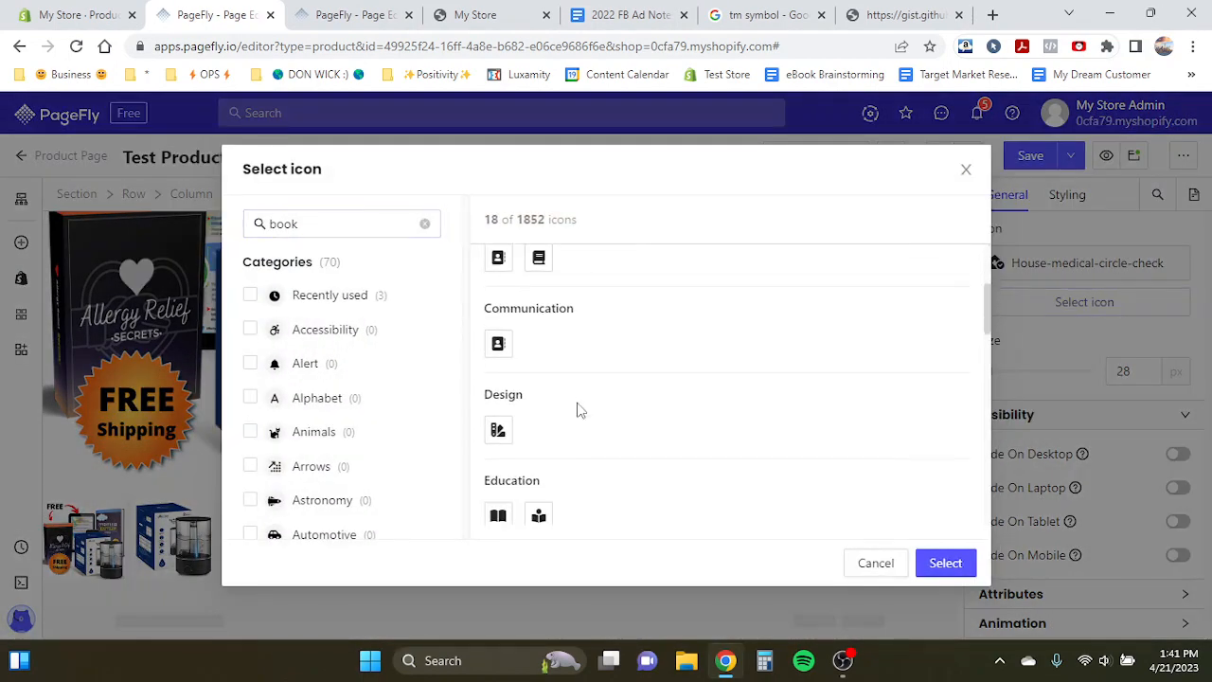
scroll(578, 410, "up", 2)
left_click(579, 301)
left_click(946, 563)
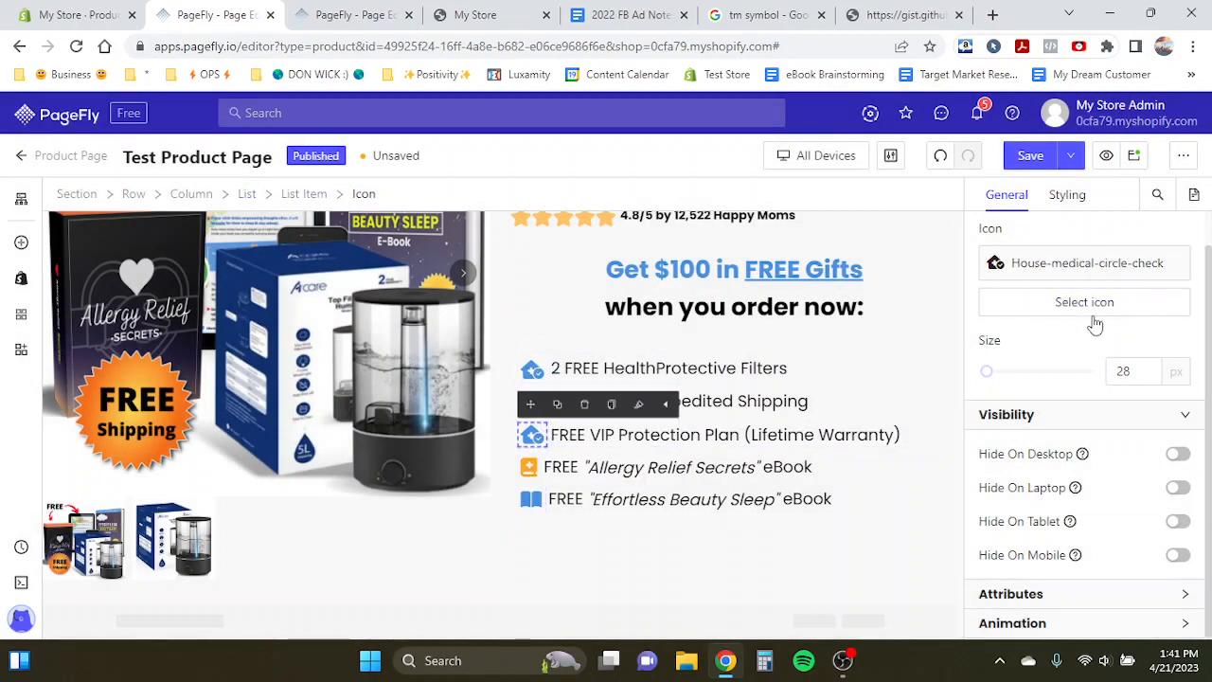
- Replace the VIP Protection Plan item icon with the Certificate icon found by searching "certif"
left_click(1093, 305)
left_click(369, 225)
key("ctrl+a")
type("certif")
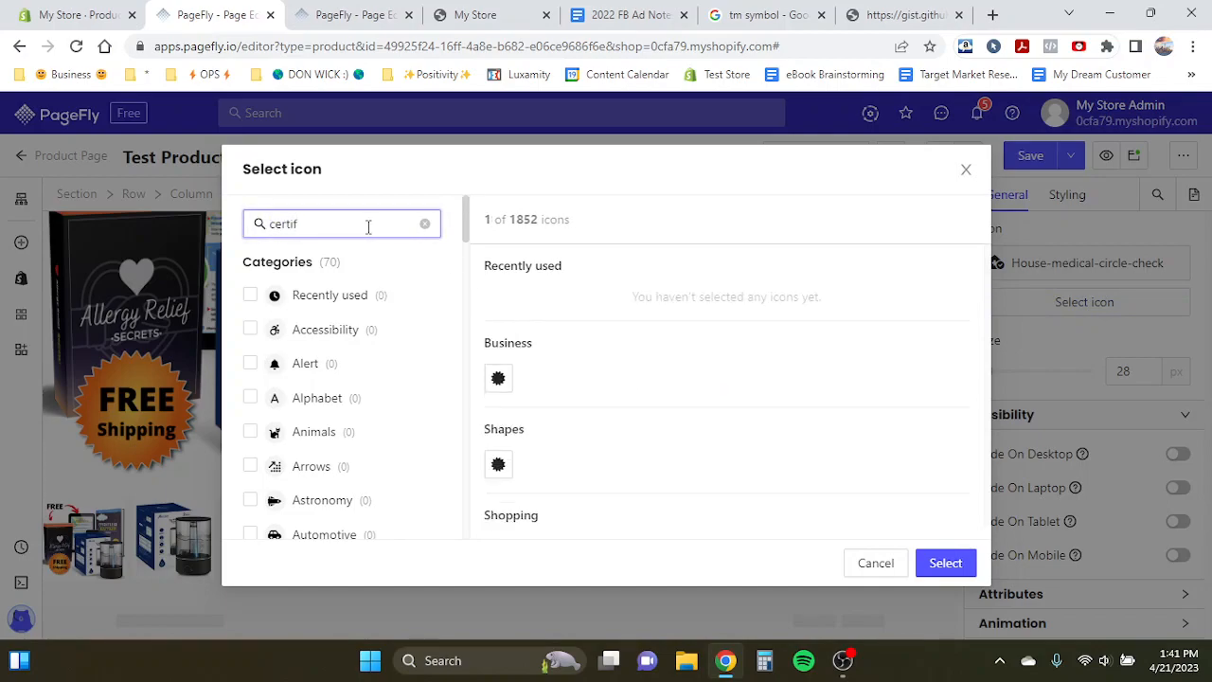
left_click(499, 378)
left_click(945, 563)
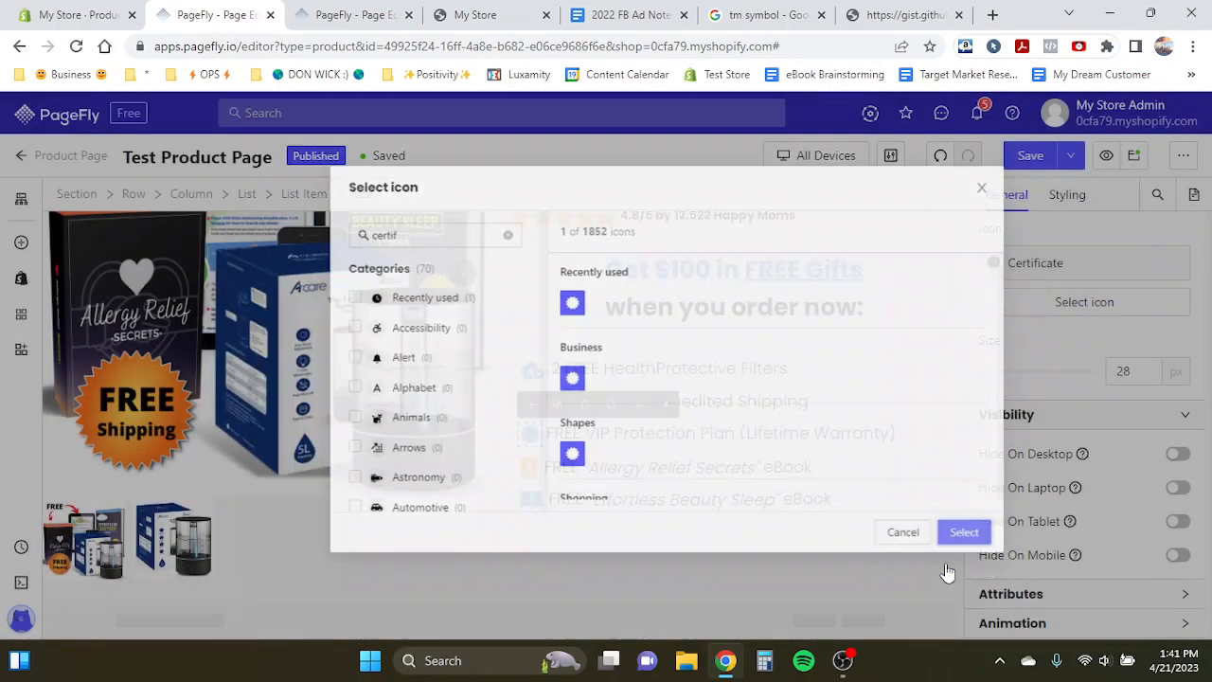
- Replace the shipping item icon with the Plane-circle-check icon found by searching "plane"
left_click(482, 404)
left_click(527, 405)
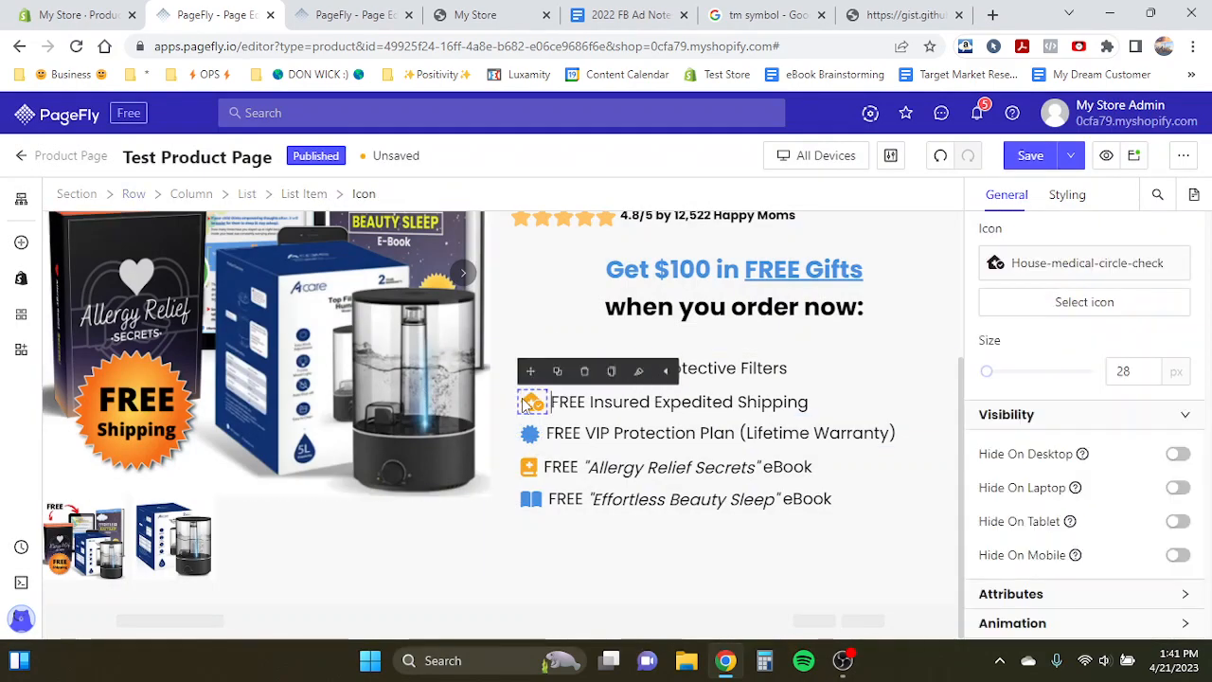
left_click(1117, 305)
double_click(377, 219)
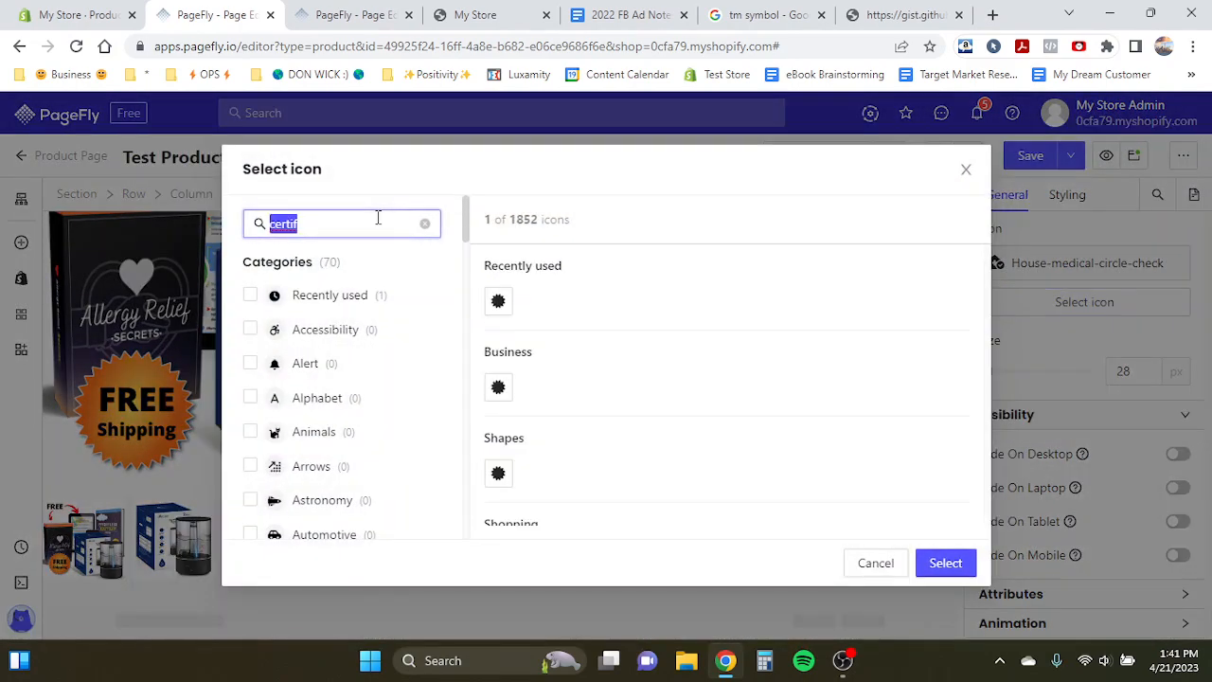
type("flight")
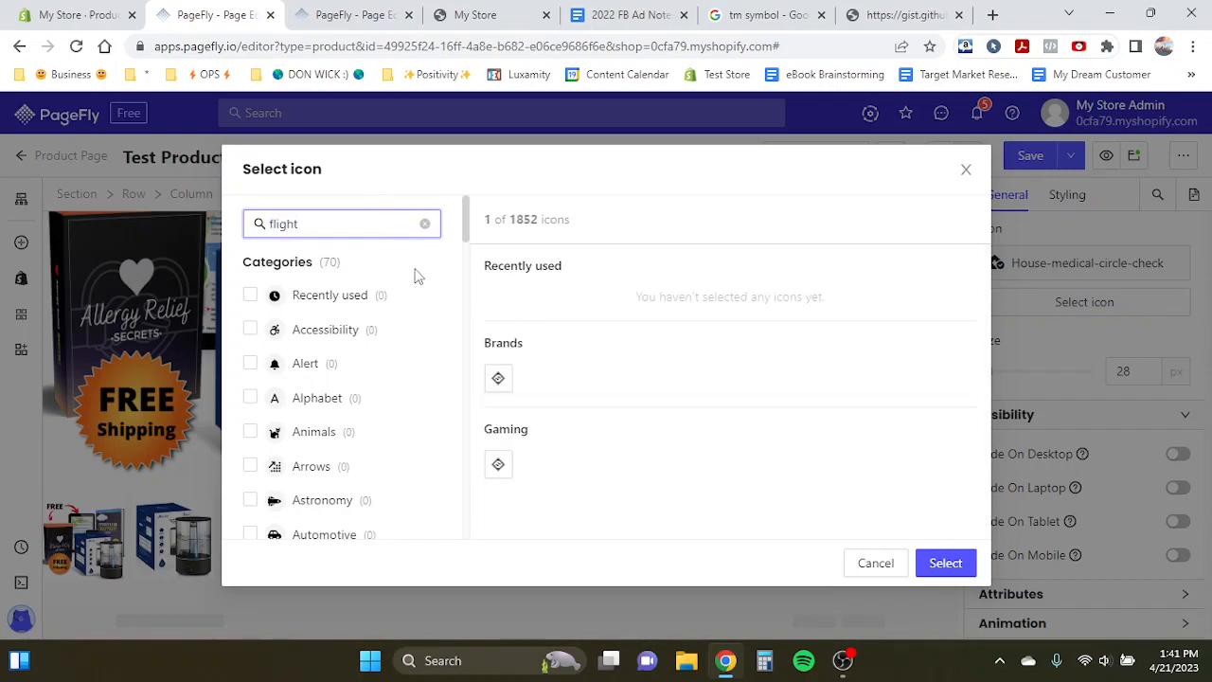
double_click(325, 224)
type("pl")
scroll(562, 446, "down", 1)
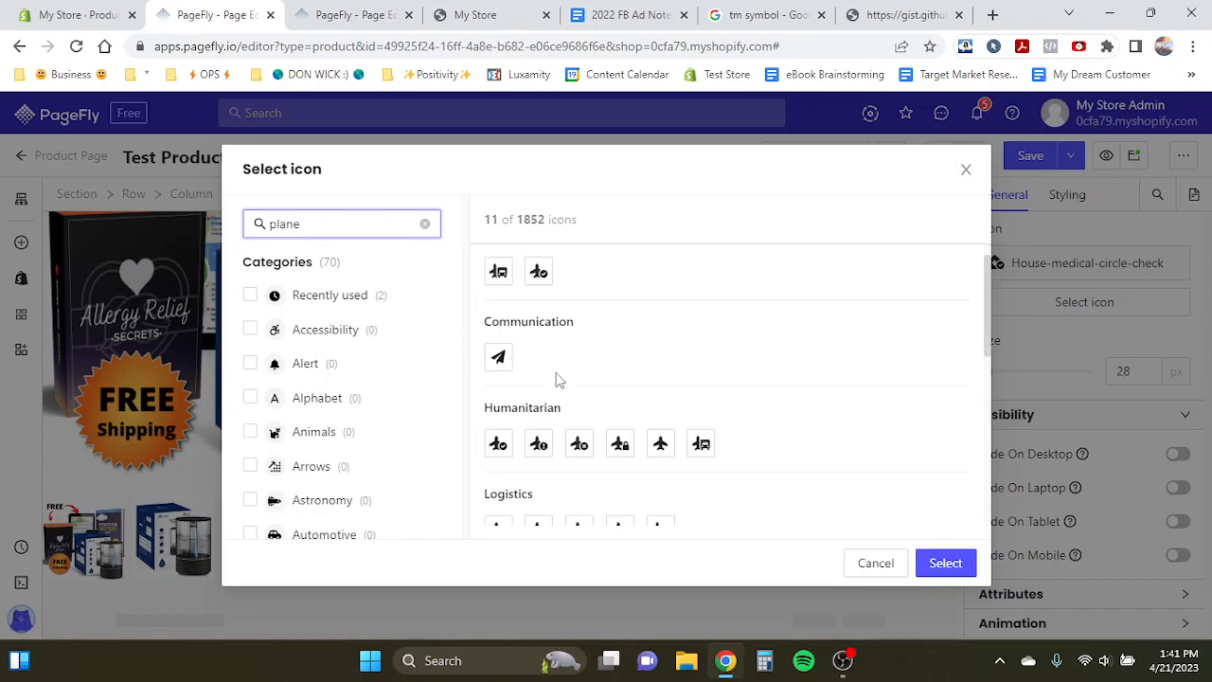
left_click(498, 444)
left_click(944, 563)
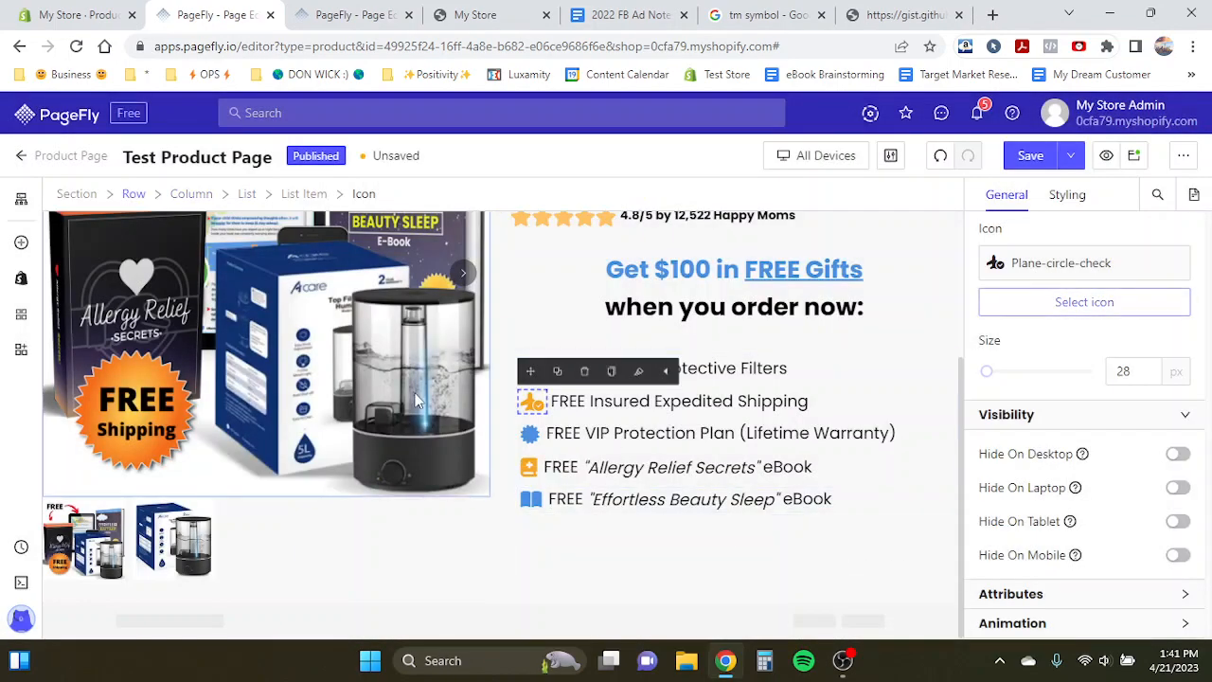
- Resize each of the five free-gift list icons to 34 px
left_click(410, 391)
left_click(532, 369)
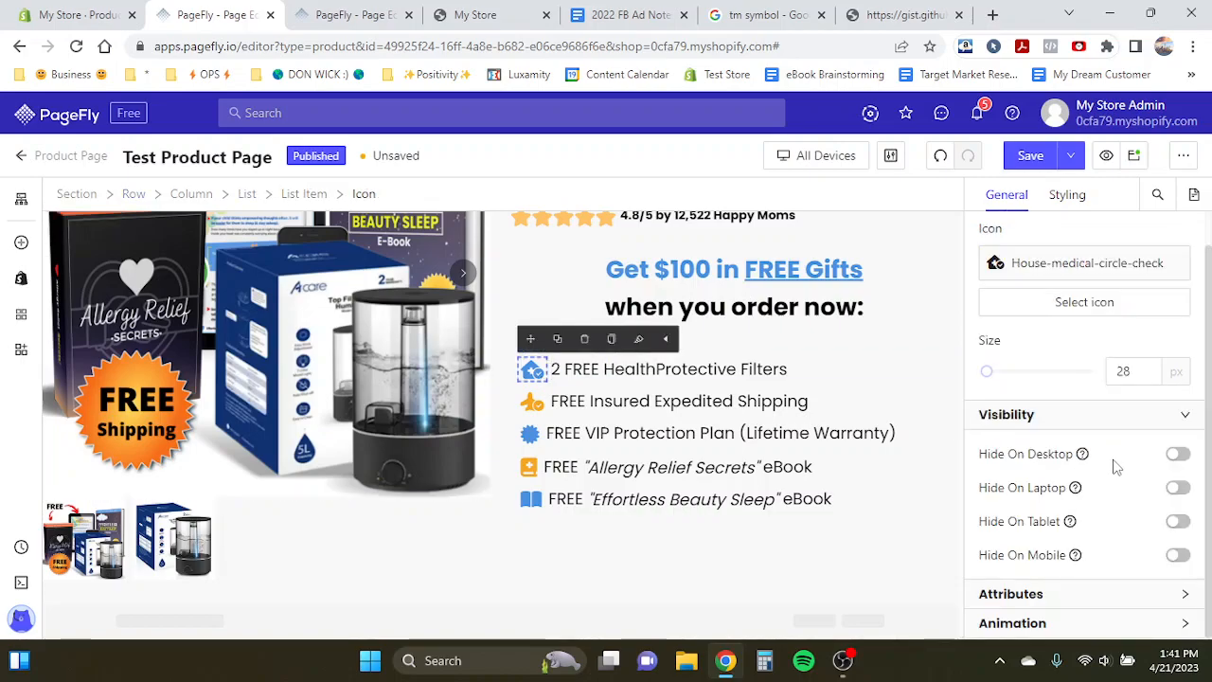
double_click(1137, 371)
type("35")
key("BackSpace")
type("4")
double_click(1132, 372)
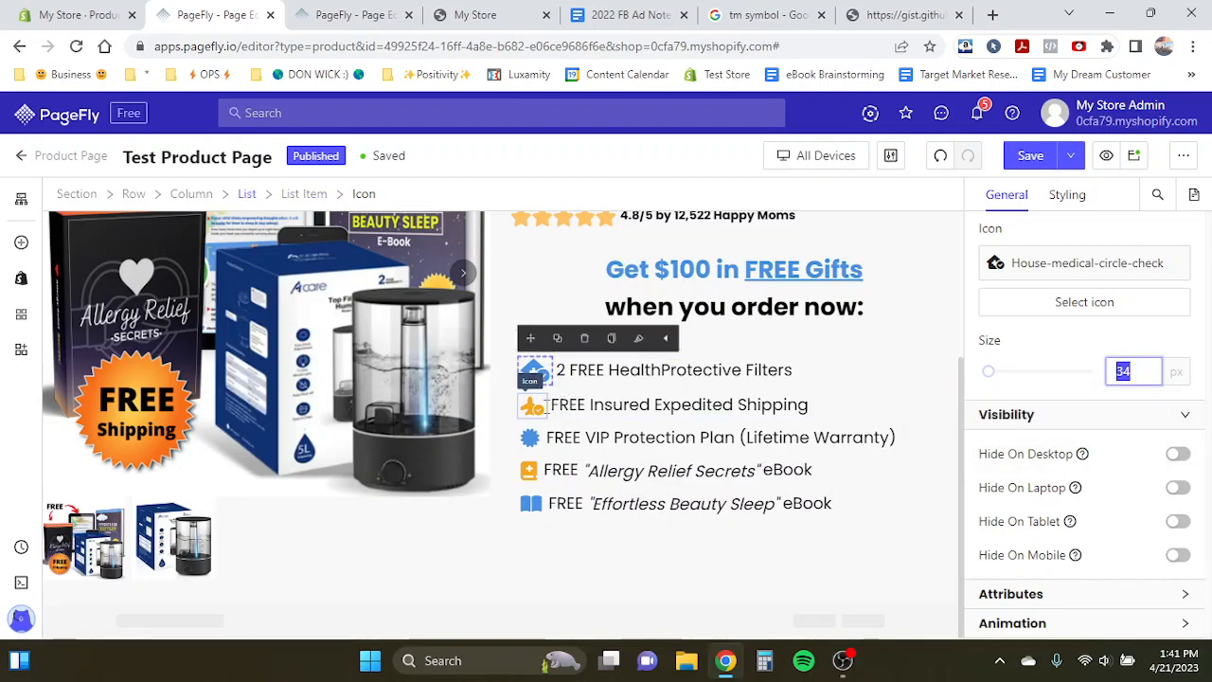
left_click(536, 405)
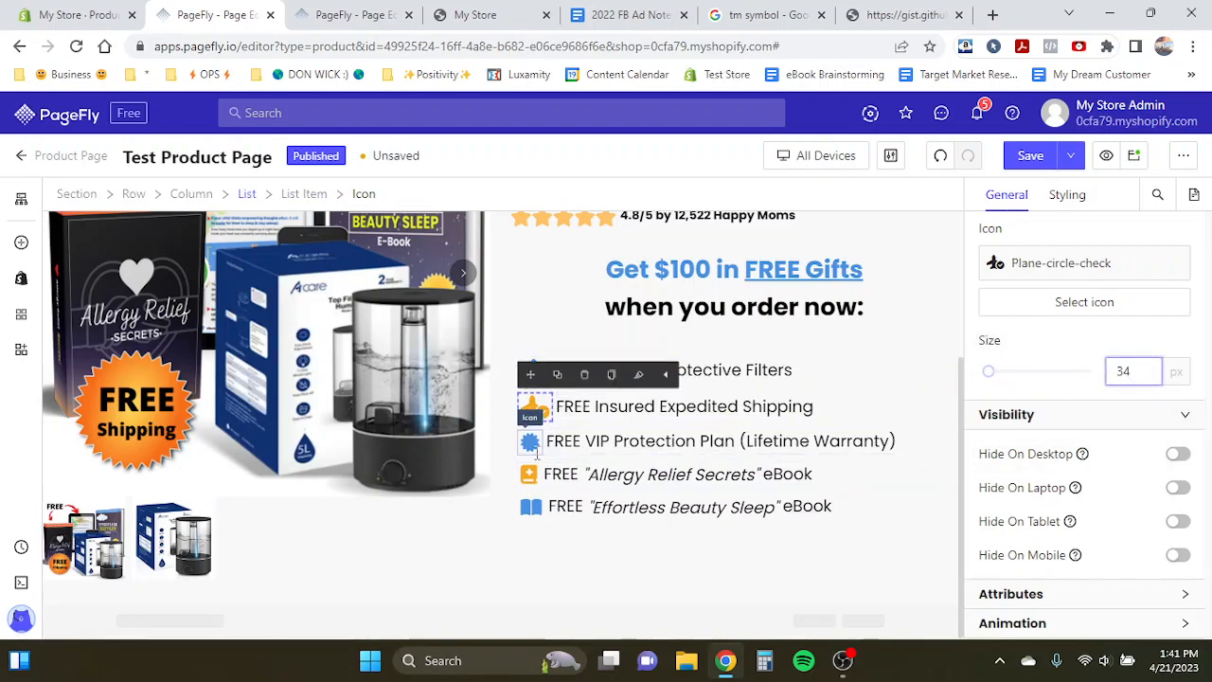
left_click(531, 443)
double_click(1127, 371)
type("34")
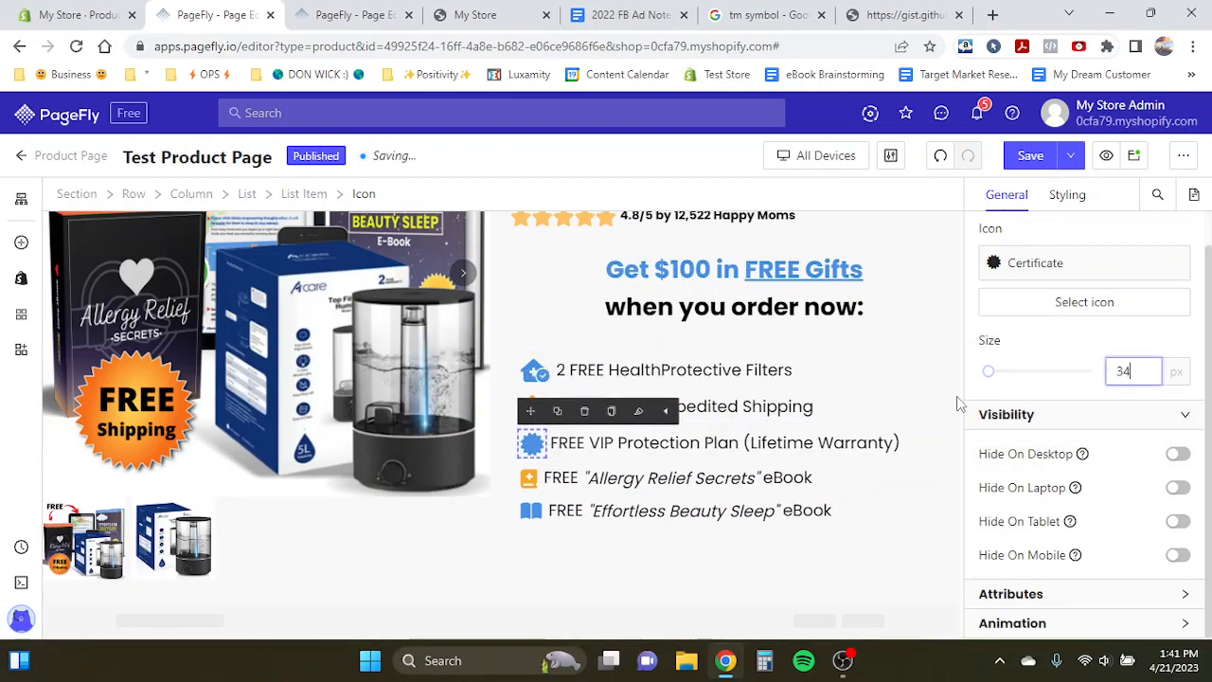
left_click(528, 478)
double_click(1127, 372)
type("34")
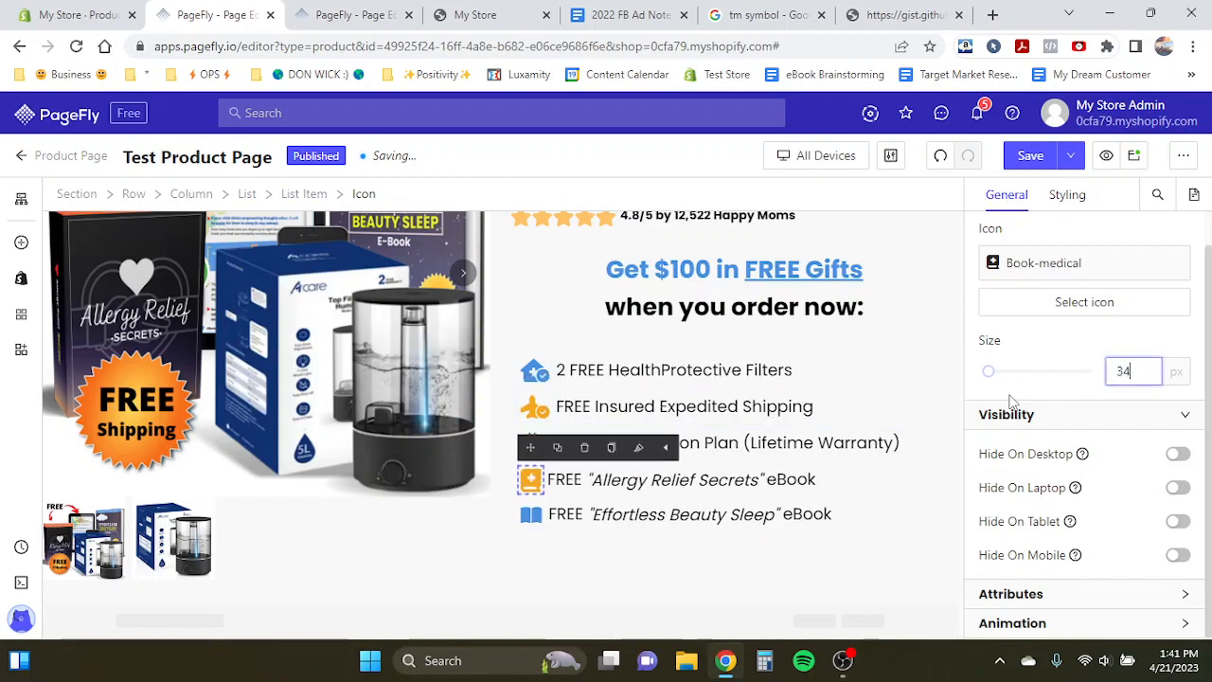
left_click(531, 514)
double_click(1127, 371)
type("34")
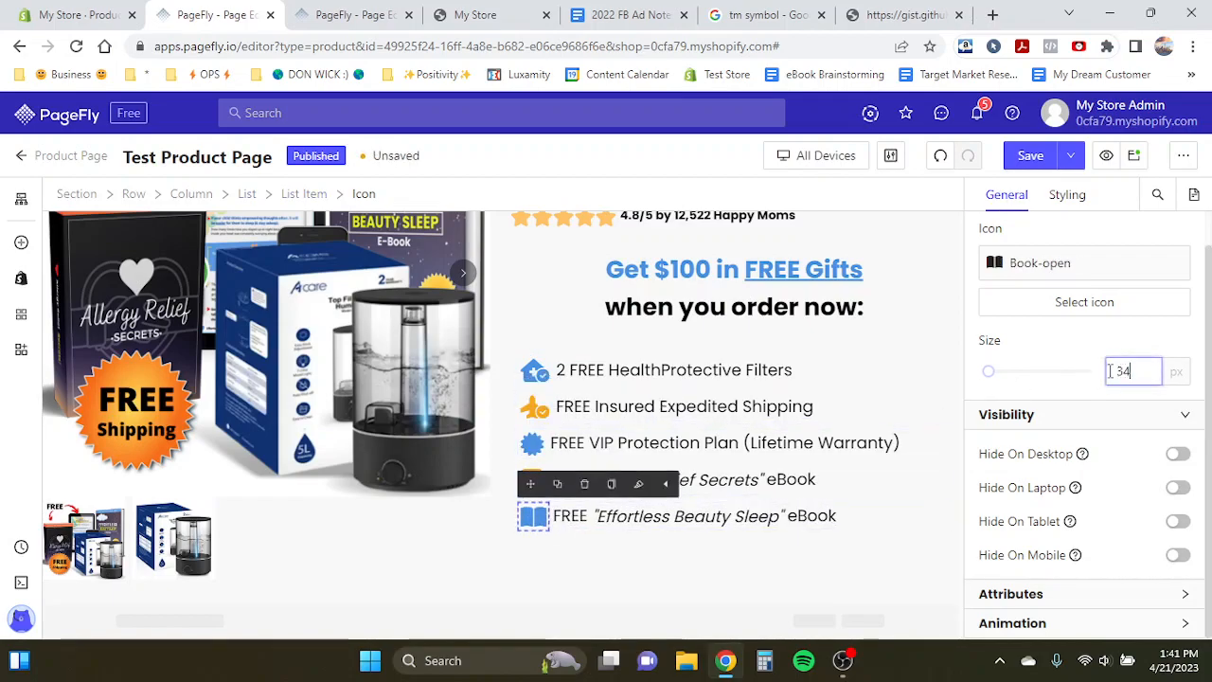
- Review the product info column from the title down to the free-gifts list
left_click(611, 438)
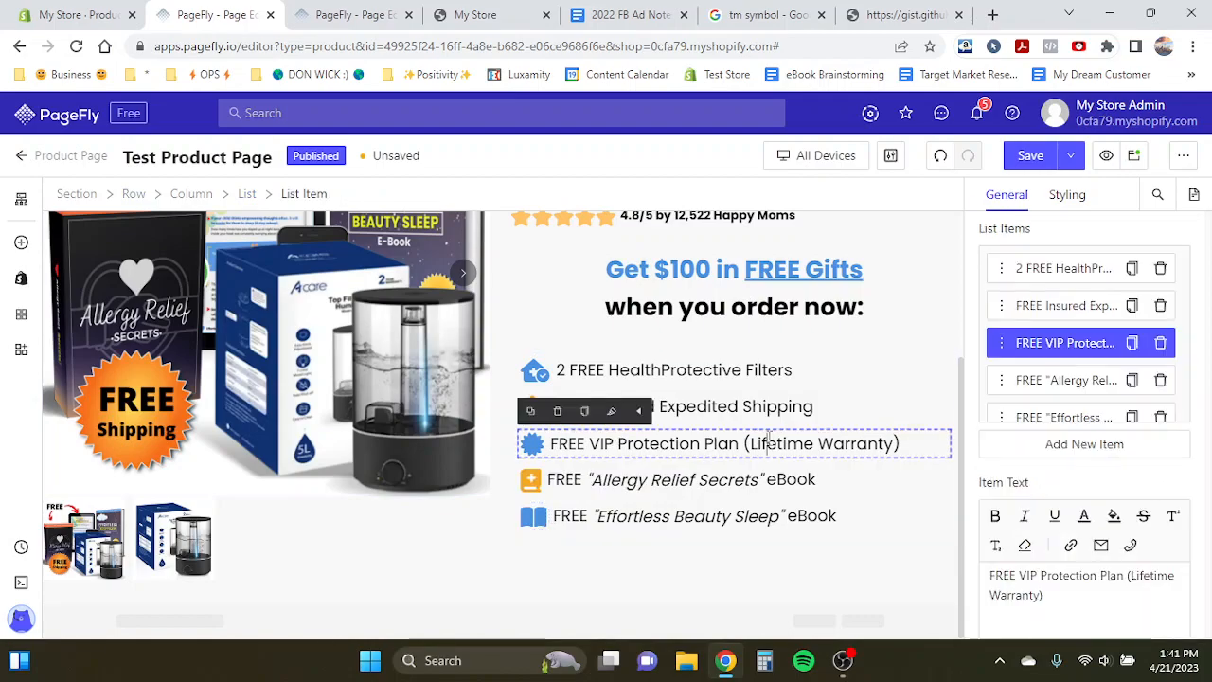
left_click(420, 414)
left_click(590, 449)
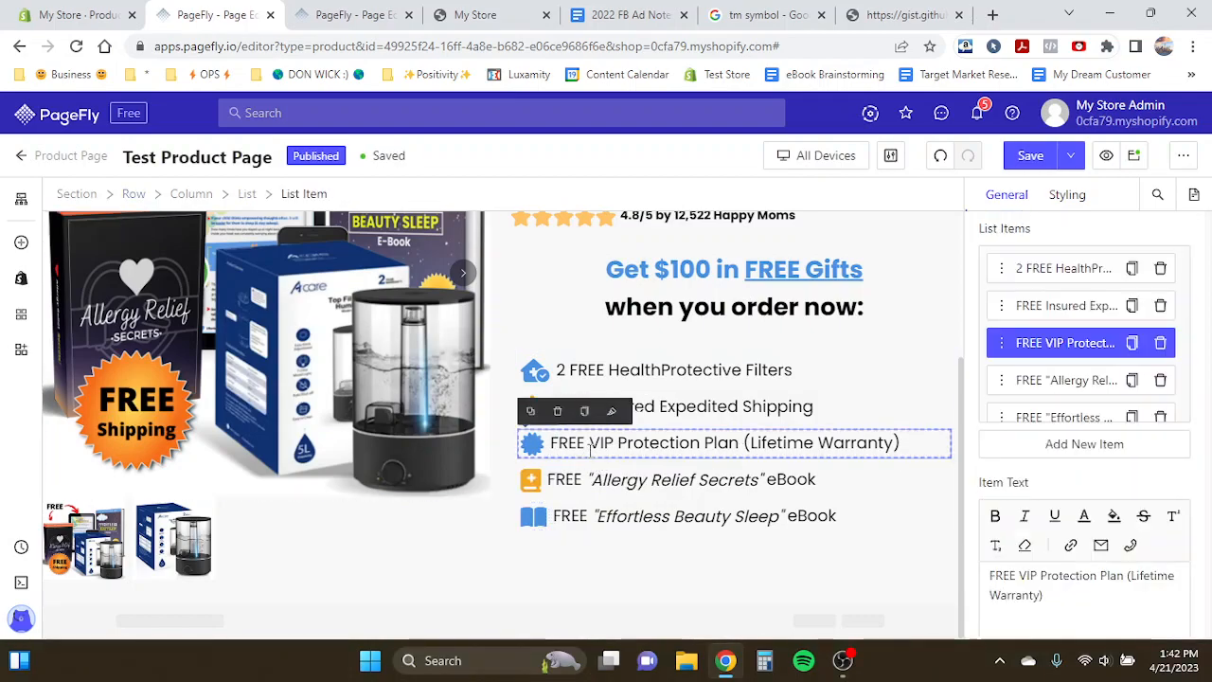
left_click(590, 444)
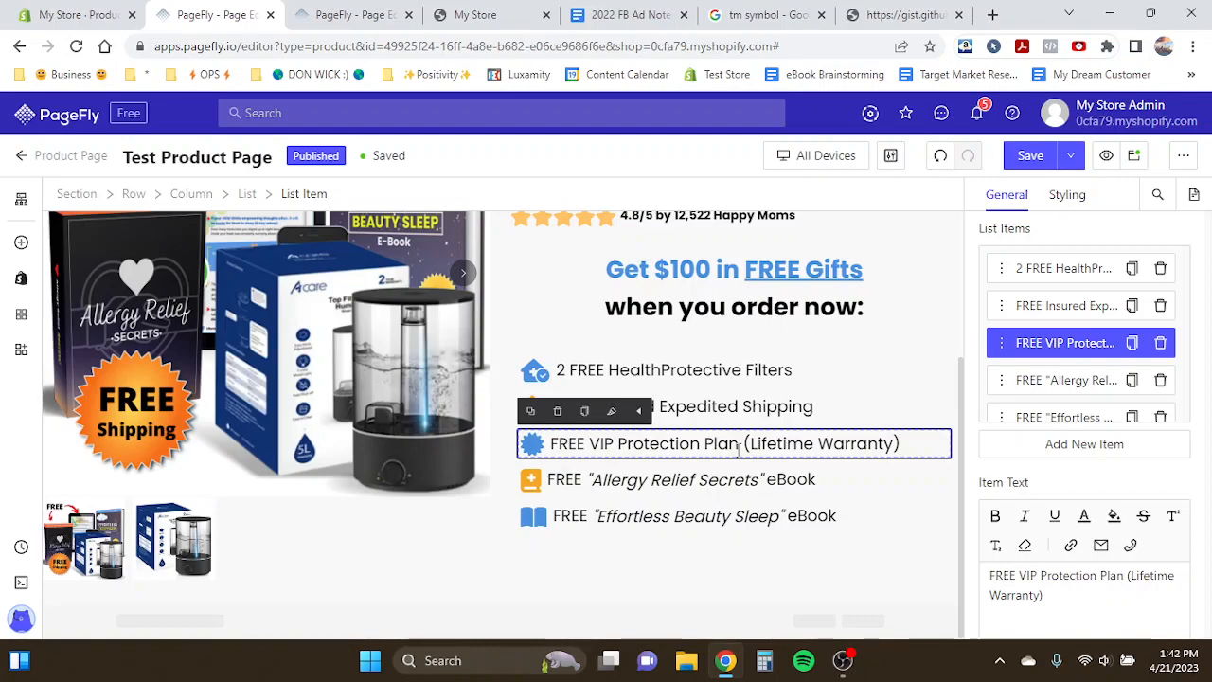
left_click(384, 334)
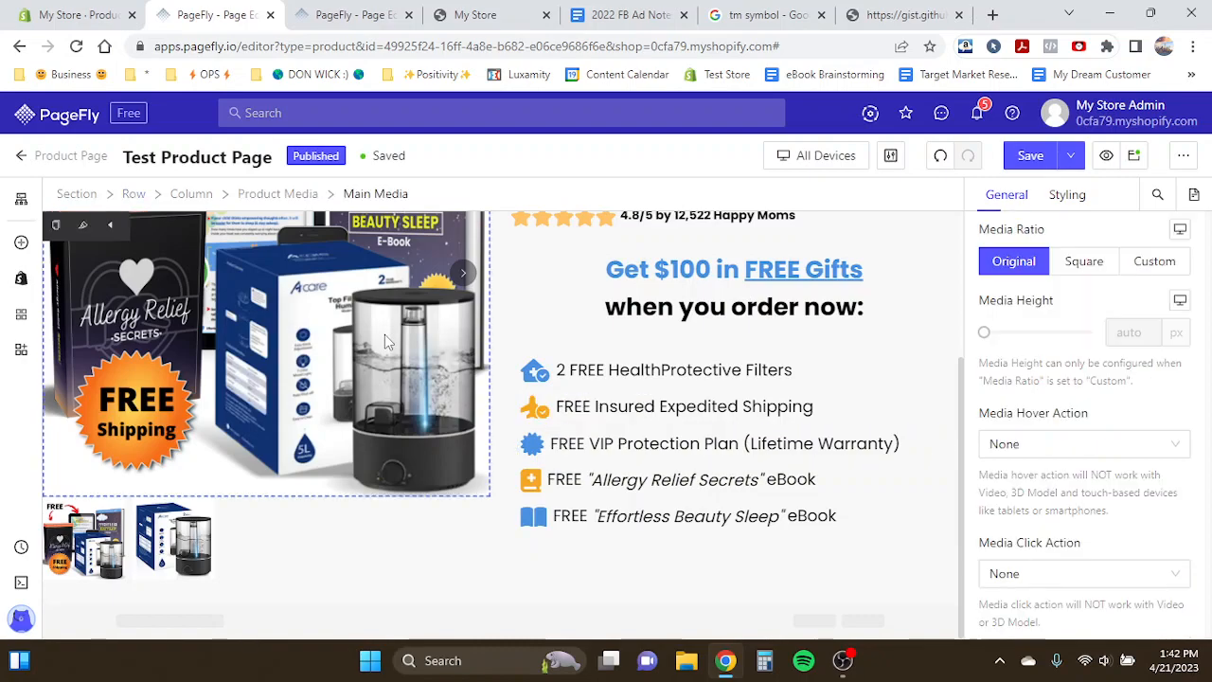
scroll(384, 335, "up", 1)
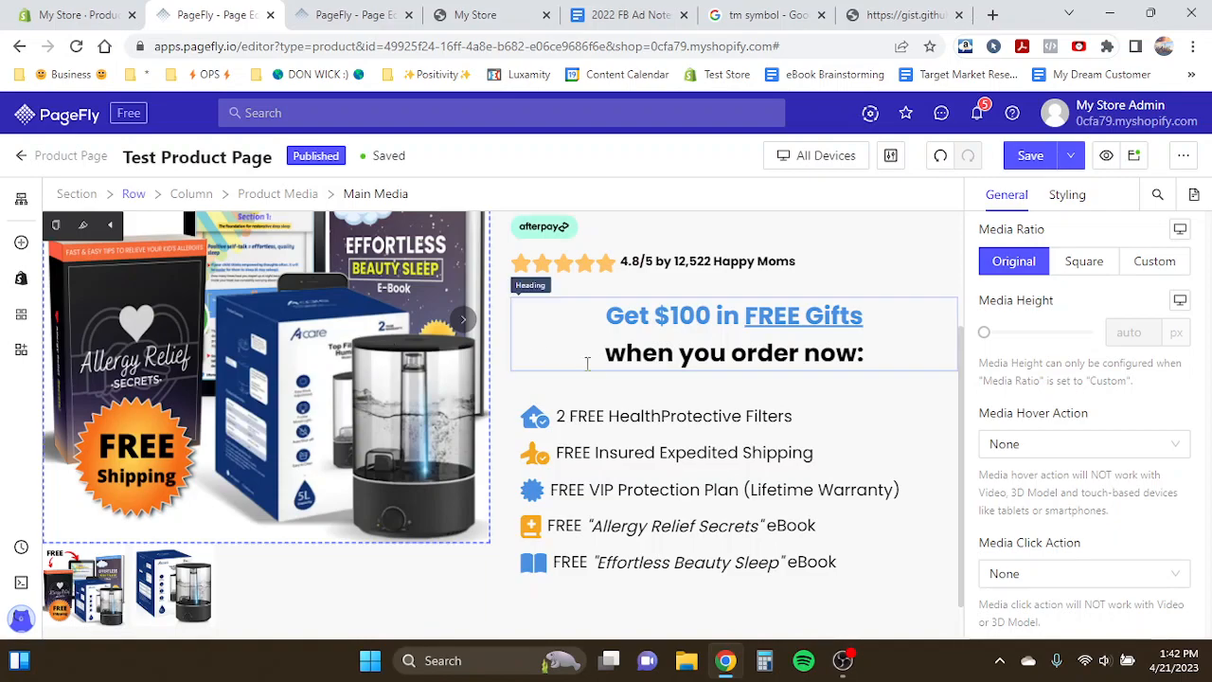
scroll(413, 407, "up", 2)
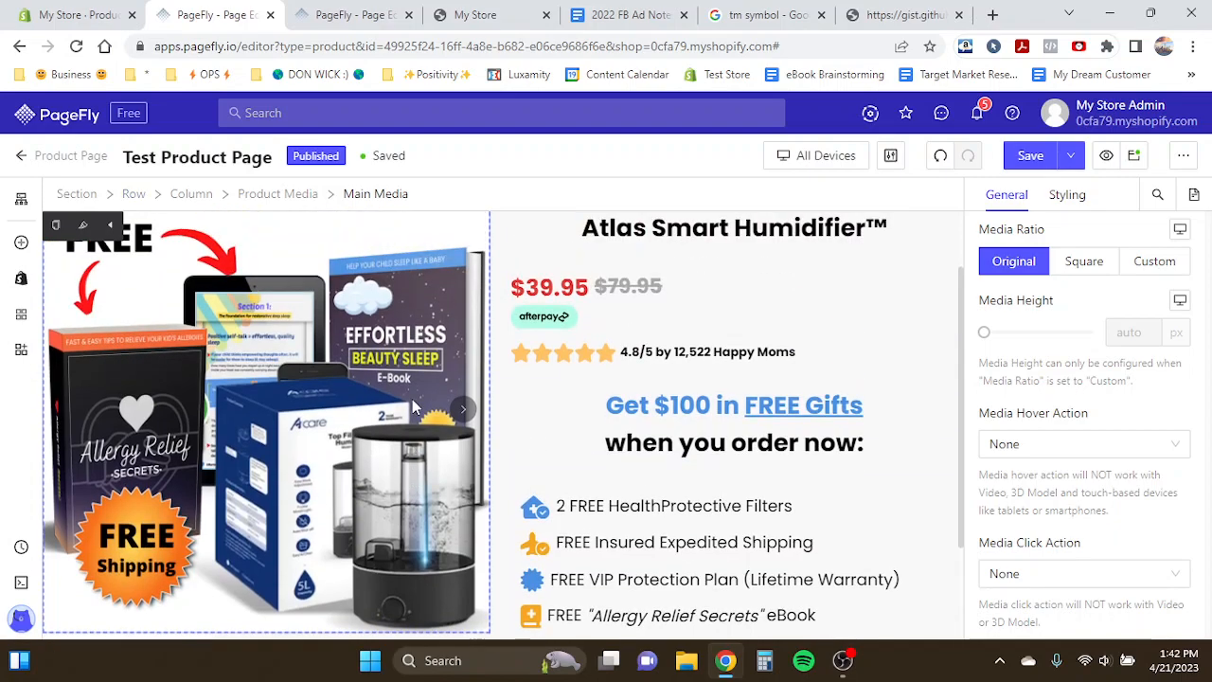
scroll(413, 407, "up", 2)
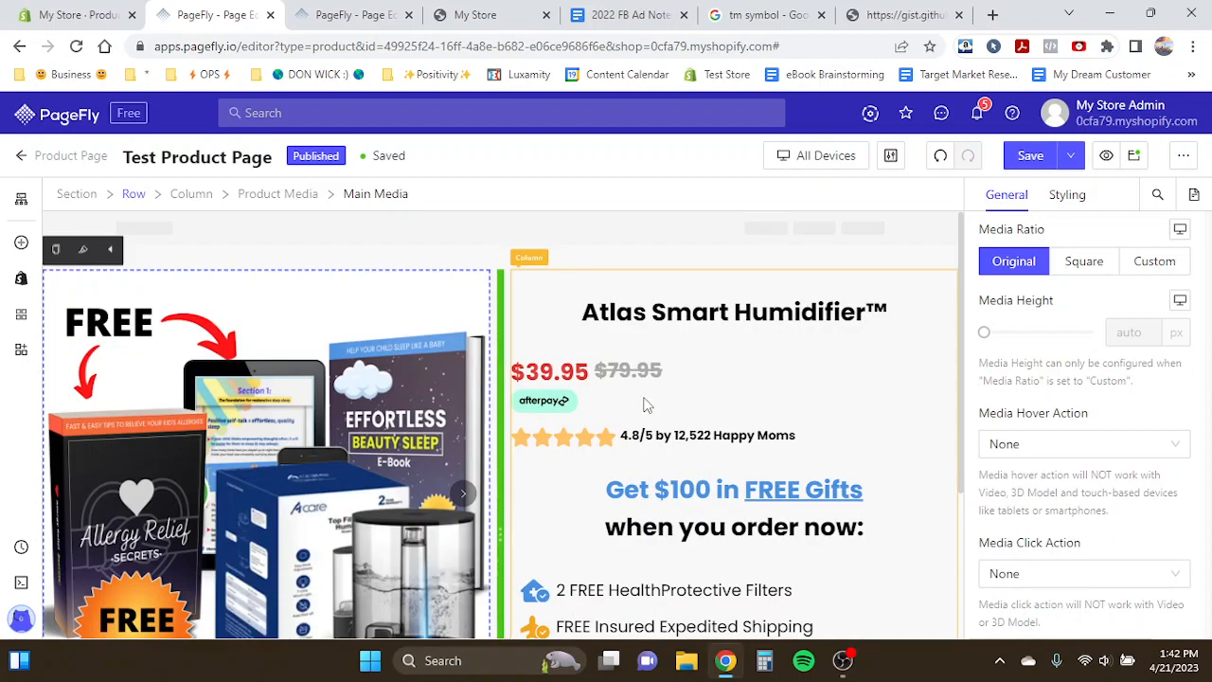
scroll(645, 405, "down", 5)
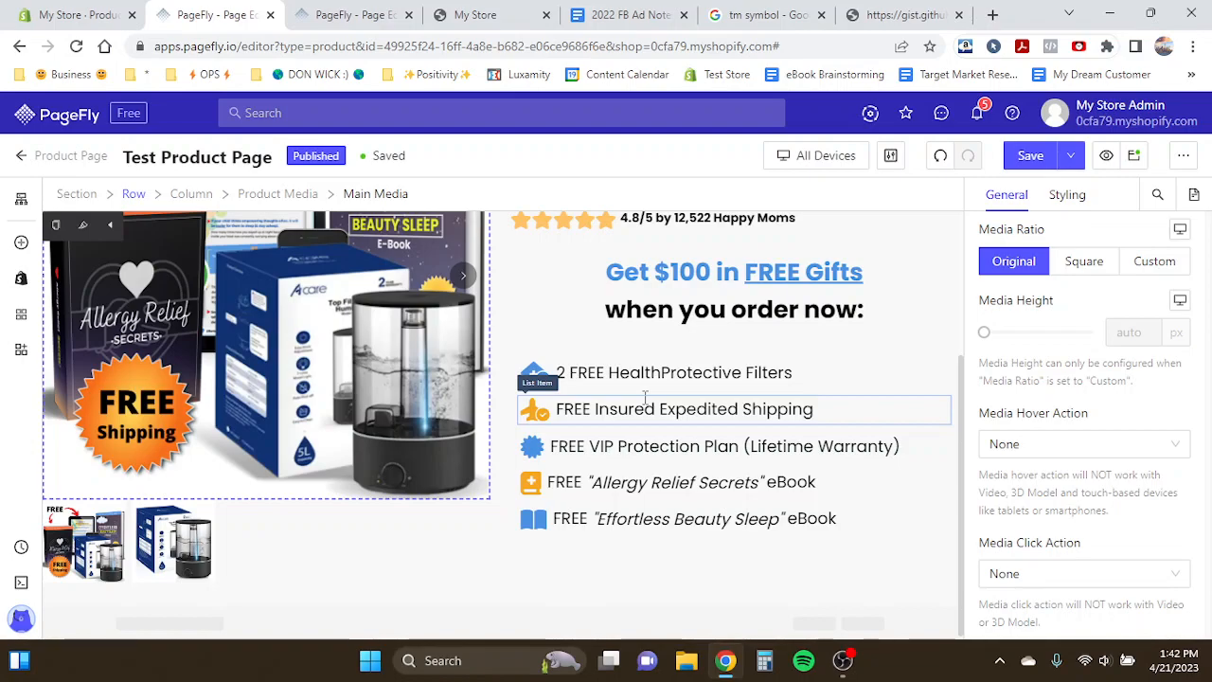
scroll(646, 399, "down", 1)
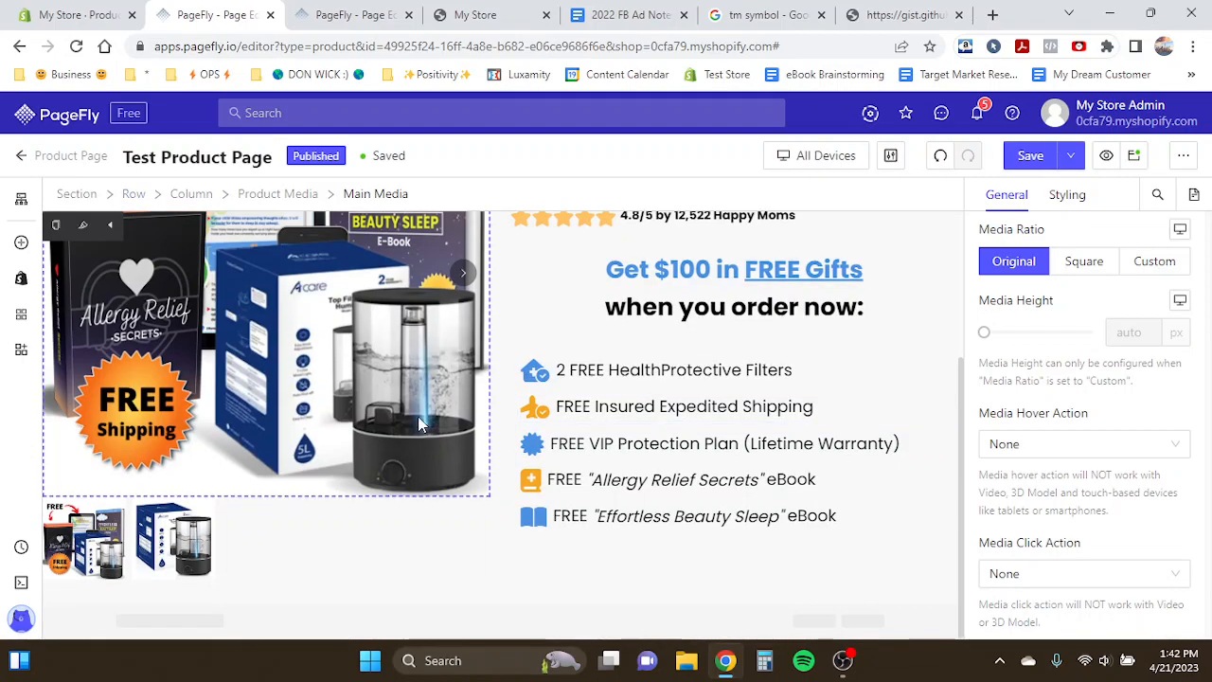
left_click(682, 284)
left_click(379, 348)
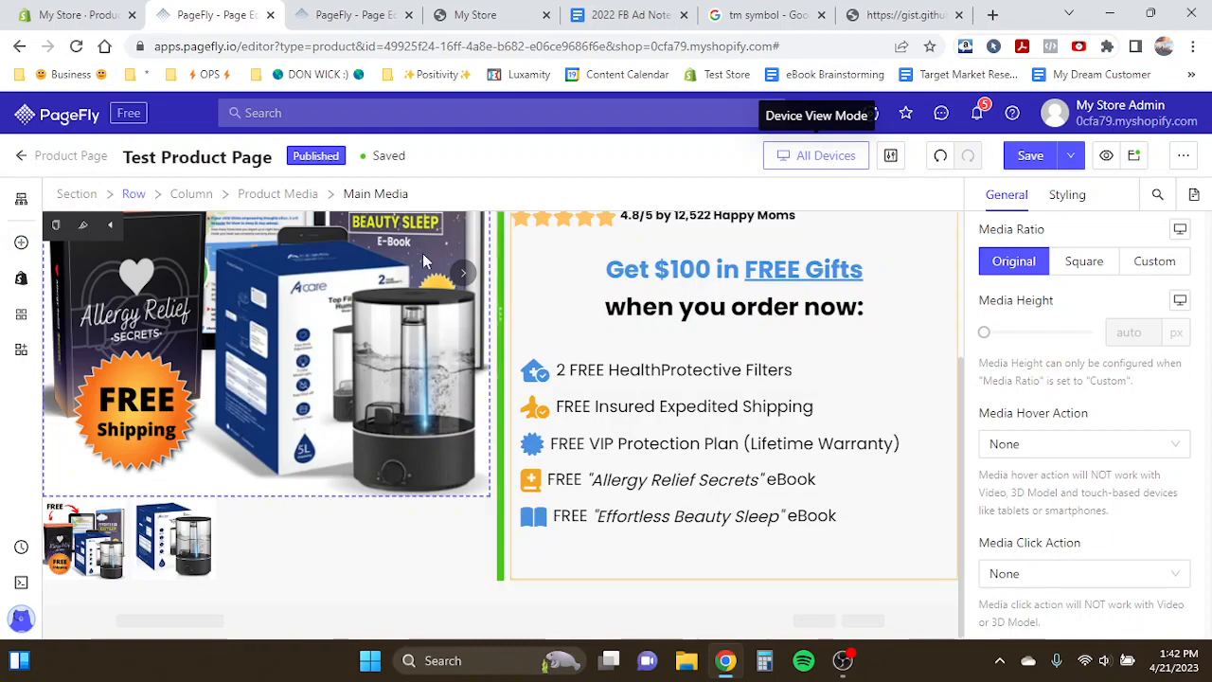
- Add a Product Add To Cart button below the free-gifts list
left_click(21, 243)
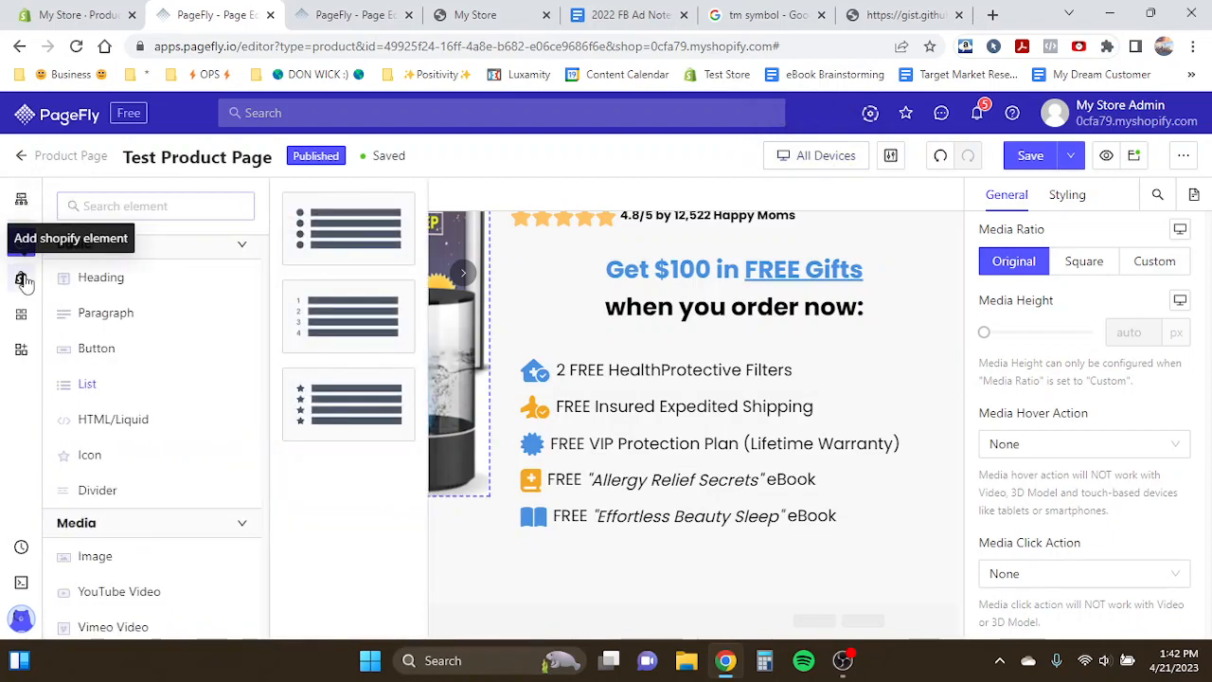
left_click(22, 280)
scroll(208, 466, "down", 3)
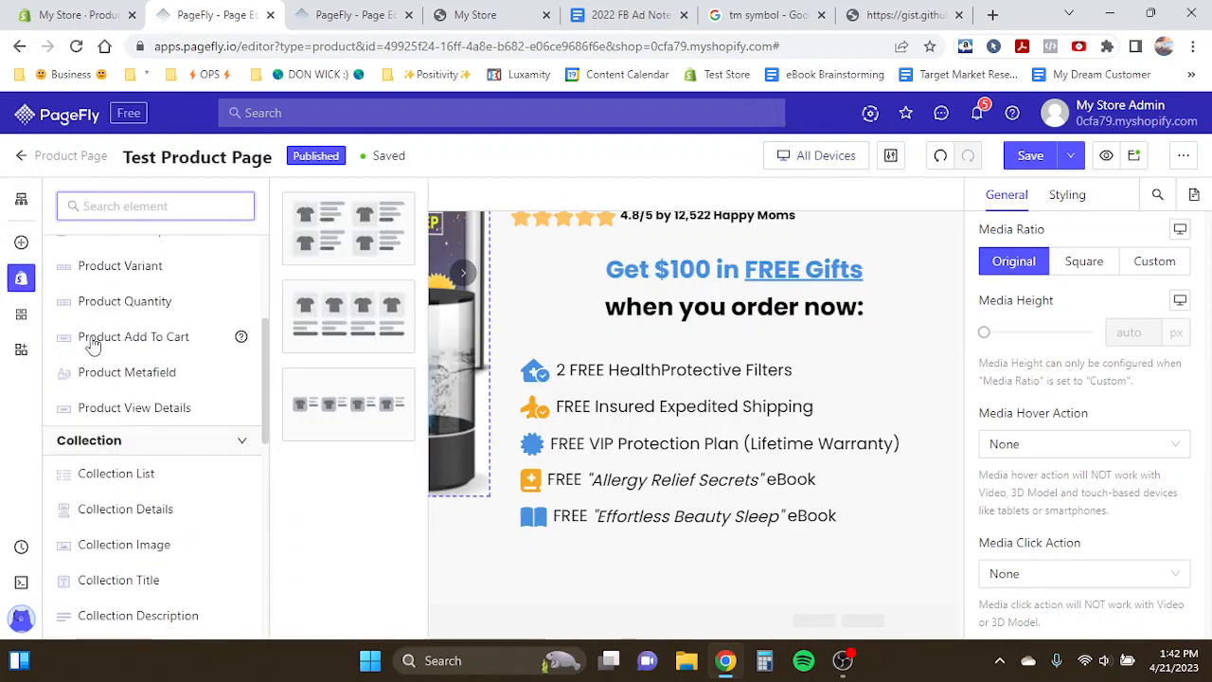
mouse_move(93, 346)
left_click_drag(358, 299, 644, 547)
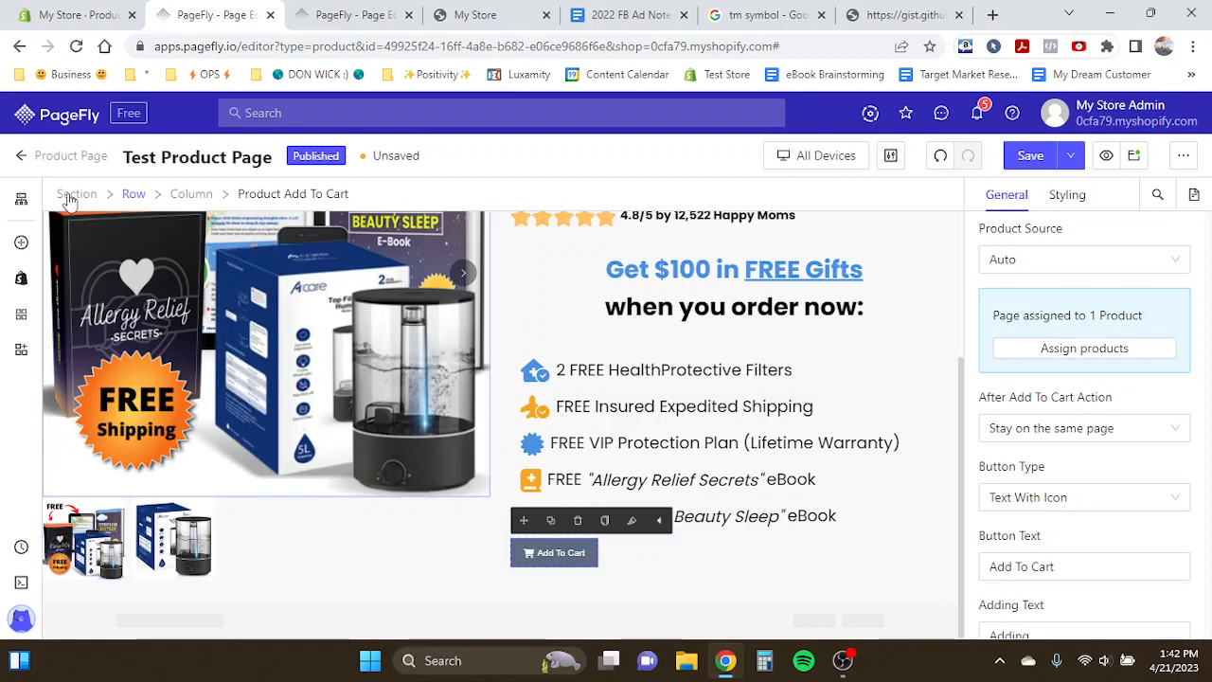
- Add a Block layout below the free-gifts list and move the Add To Cart button into it
left_click(21, 242)
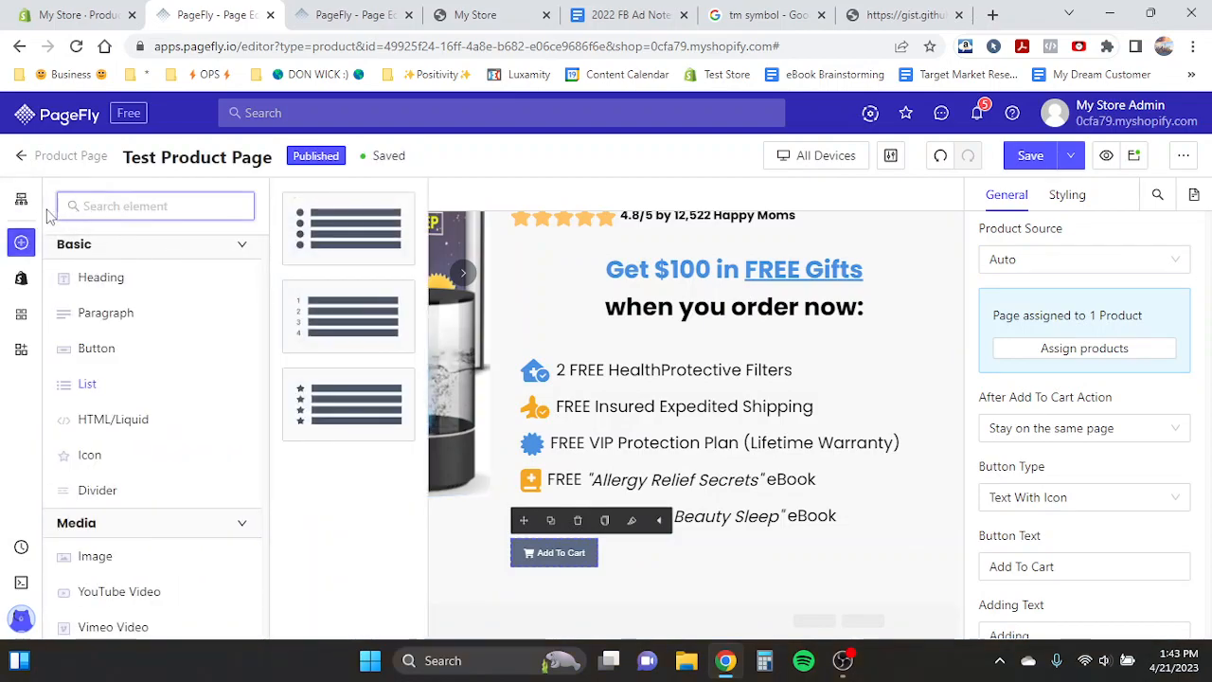
scroll(110, 382, "down", 1)
scroll(108, 384, "up", 3)
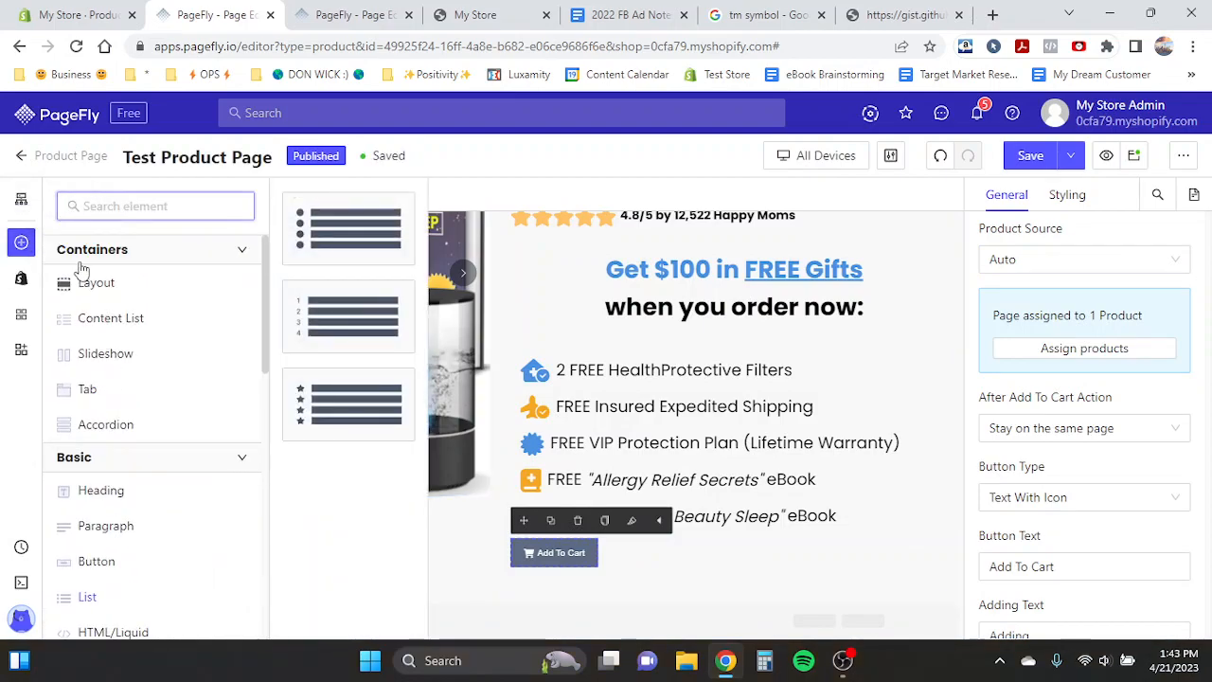
mouse_move(80, 275)
scroll(351, 459, "down", 2)
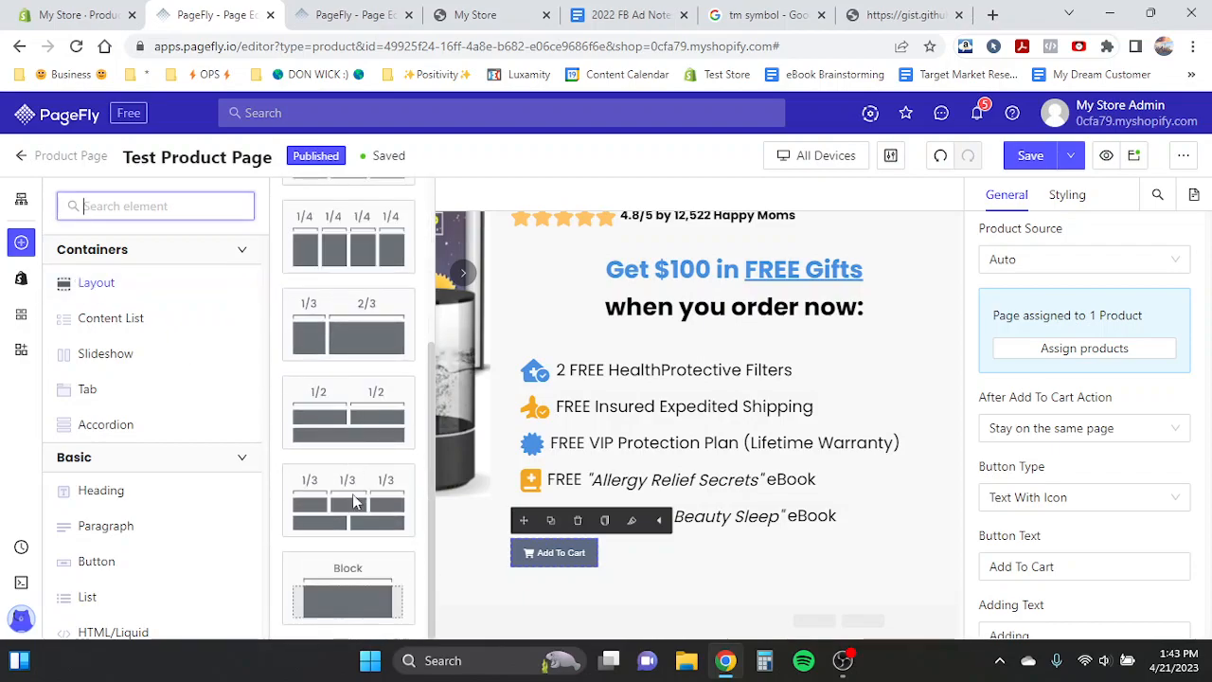
left_click_drag(349, 598, 692, 555)
left_click(550, 602)
left_click_drag(549, 603, 693, 573)
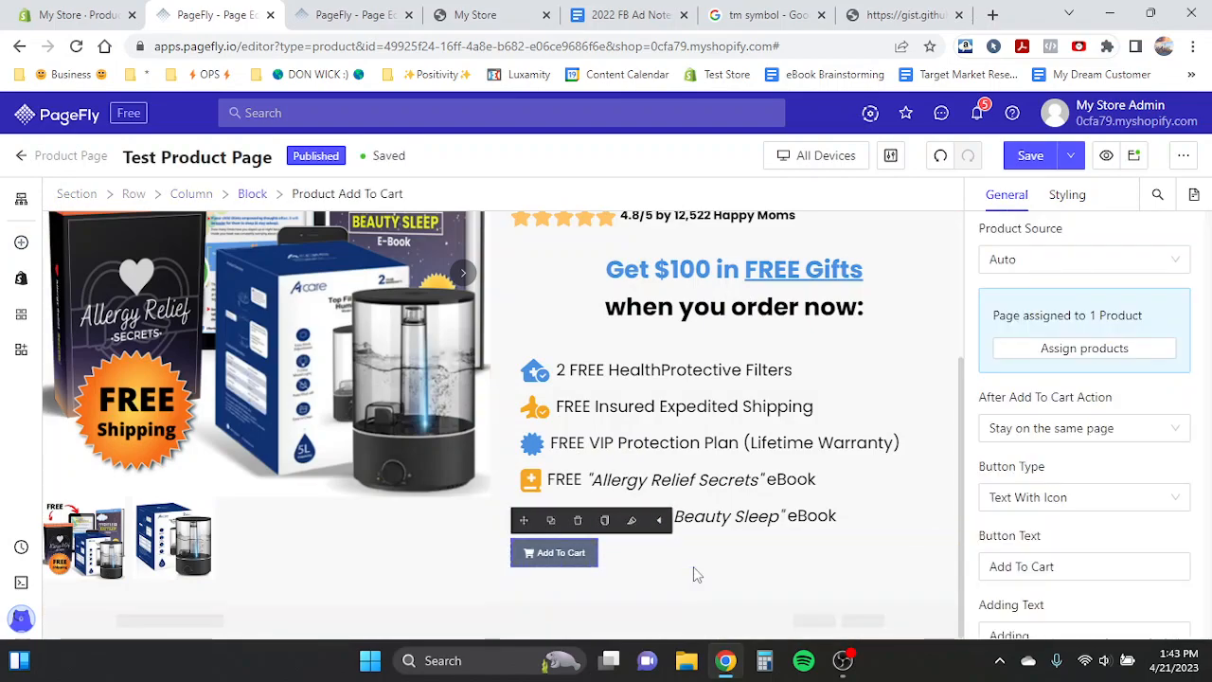
- Center-align the Add To Cart button within its block
left_click(731, 568)
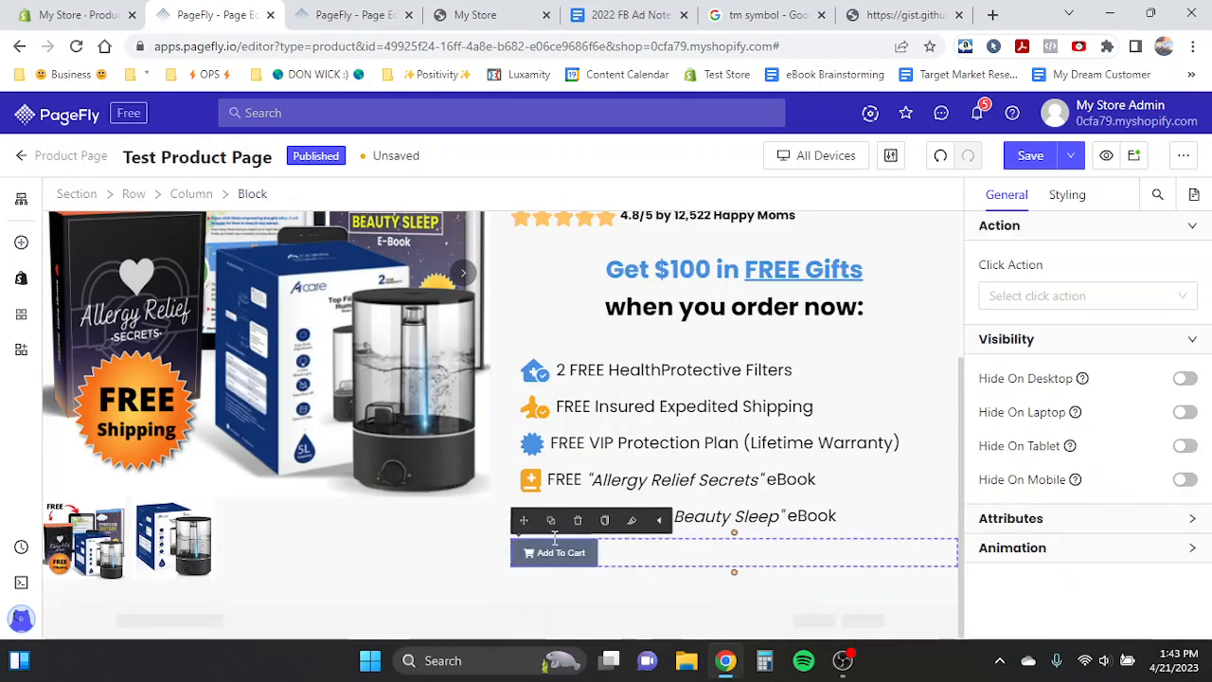
left_click(785, 533)
left_click(665, 580)
left_click(614, 557)
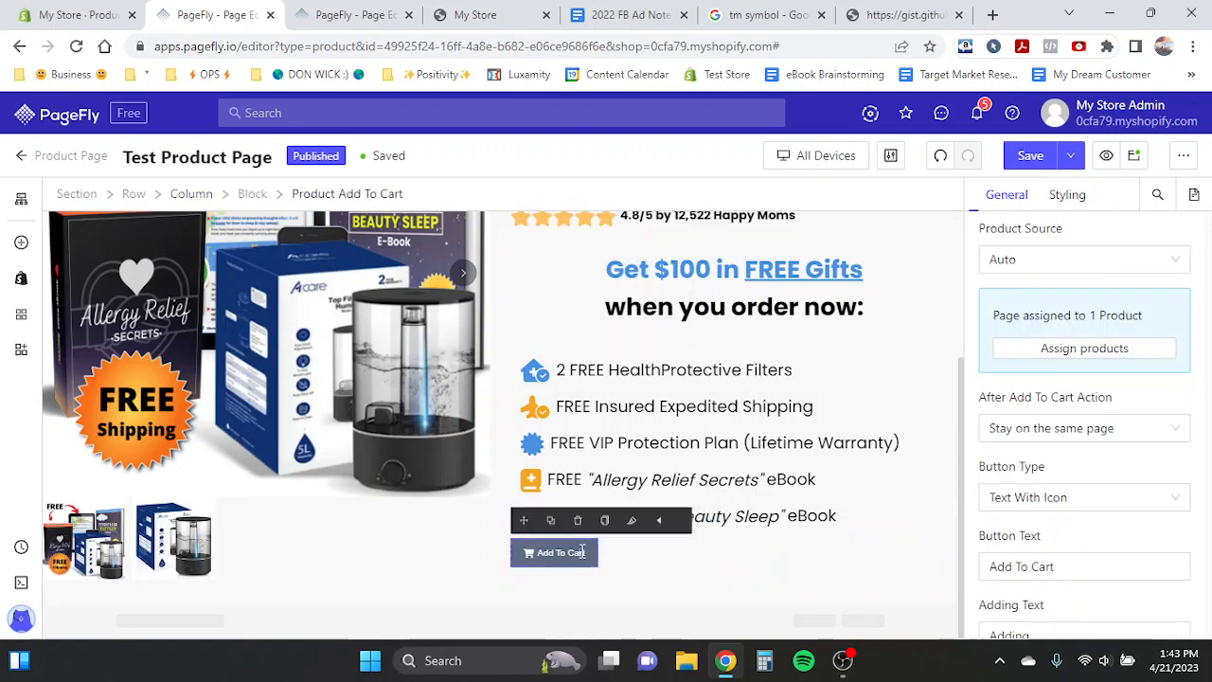
left_click(618, 557)
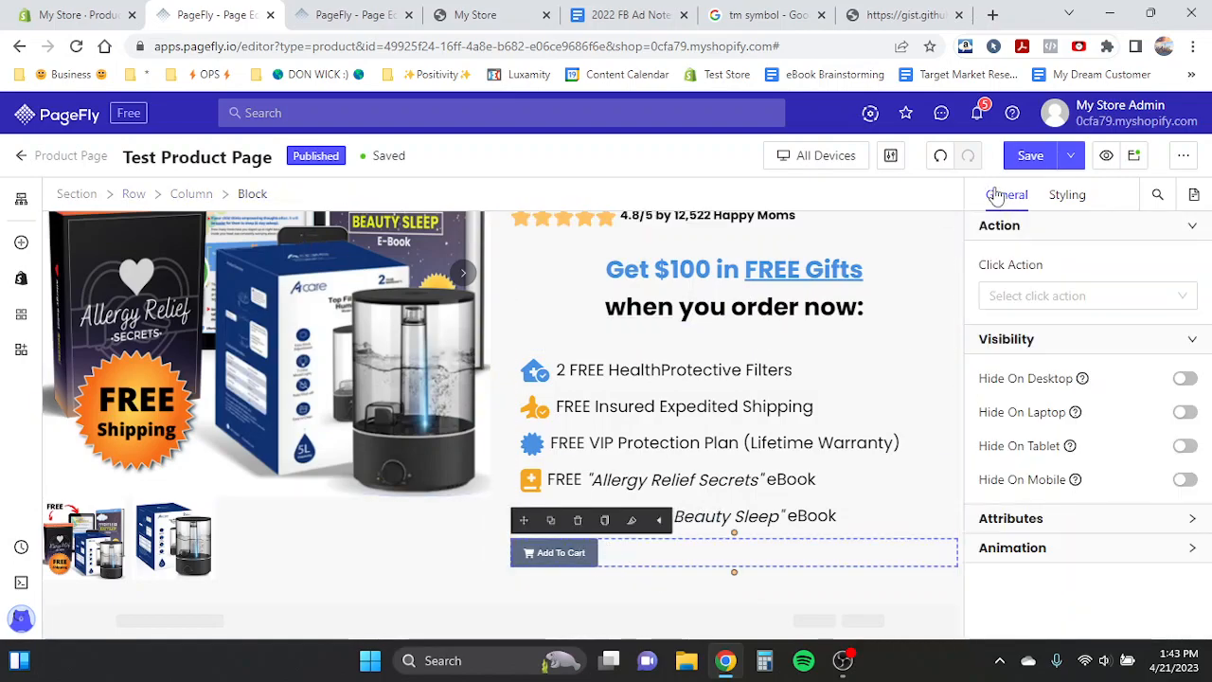
left_click(1059, 199)
scroll(1061, 412, "down", 5)
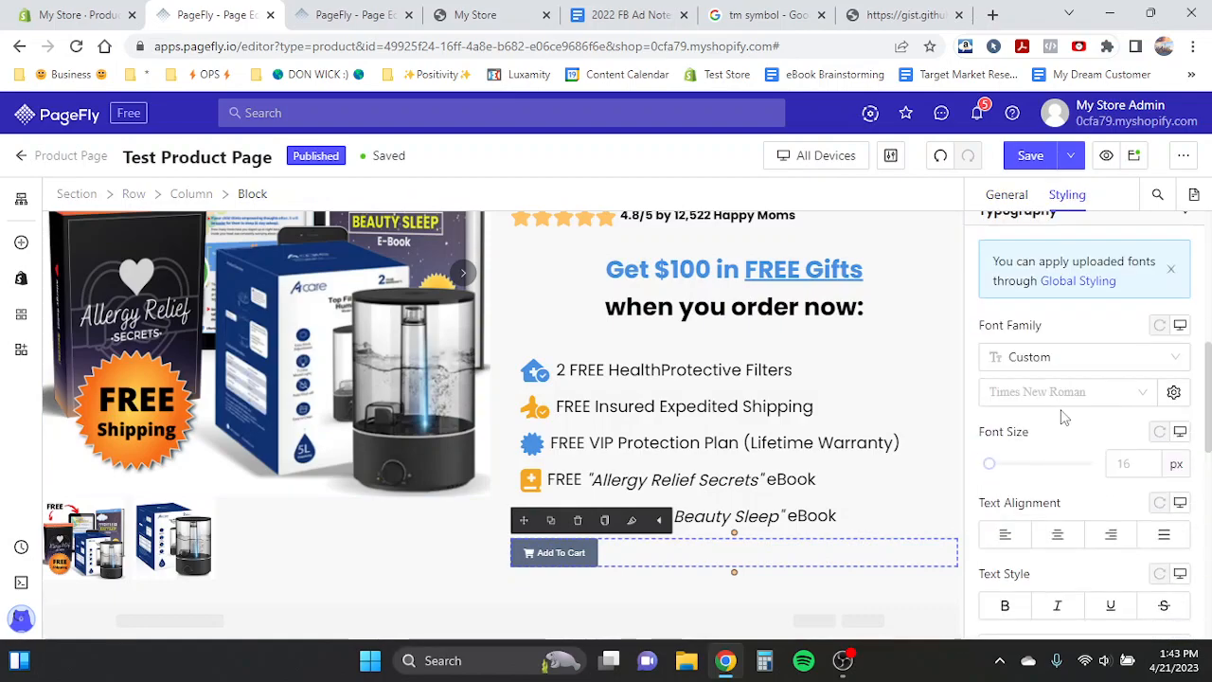
left_click(1054, 426)
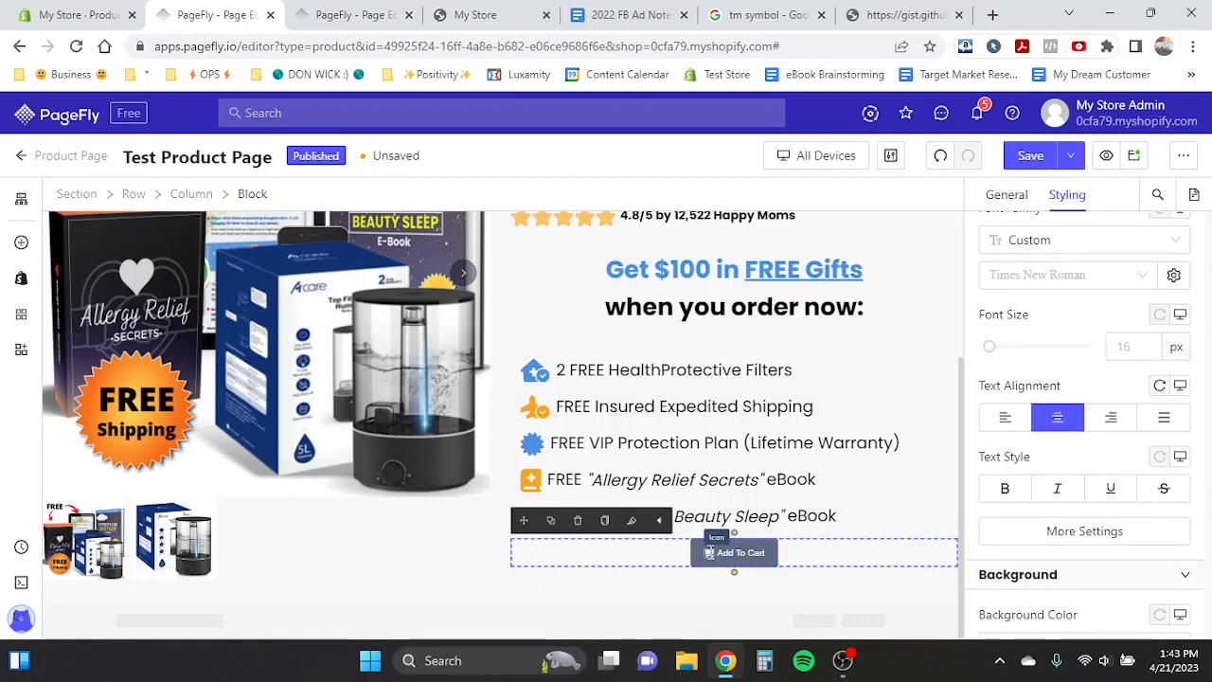
- Inspect the heading, product media and button elements in the product column
left_click(728, 559)
left_click(716, 559)
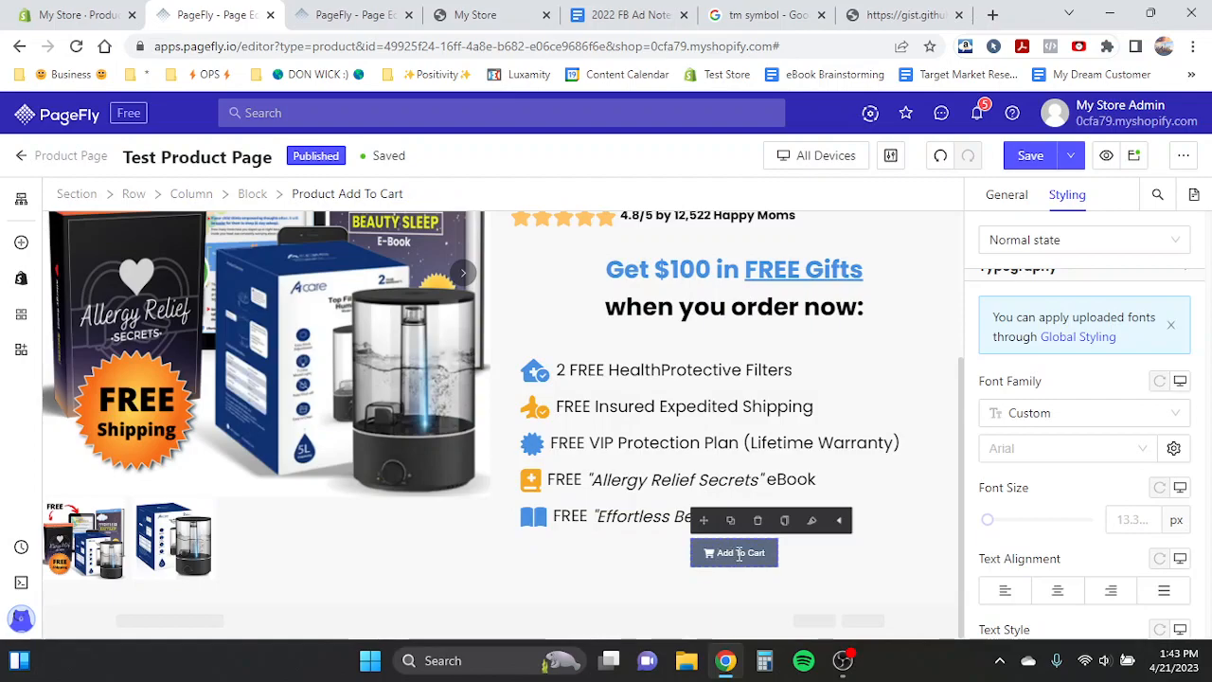
scroll(574, 379, "up", 1)
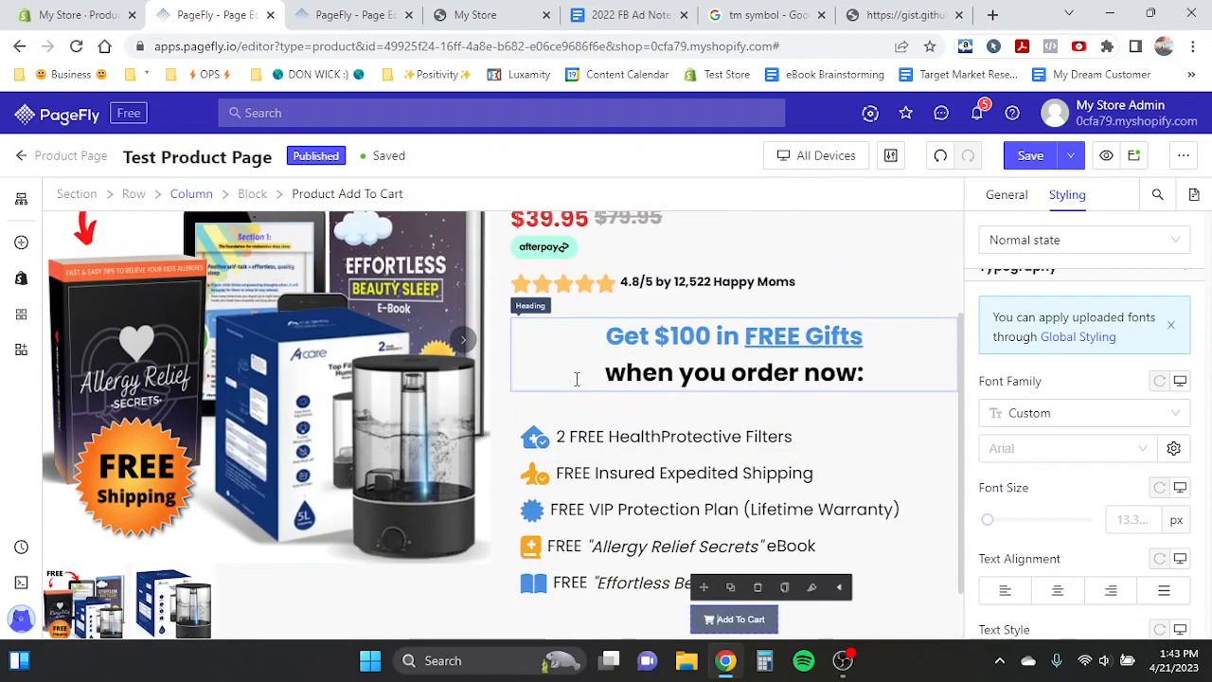
scroll(576, 377, "down", 1)
left_click(574, 376)
left_click(467, 372)
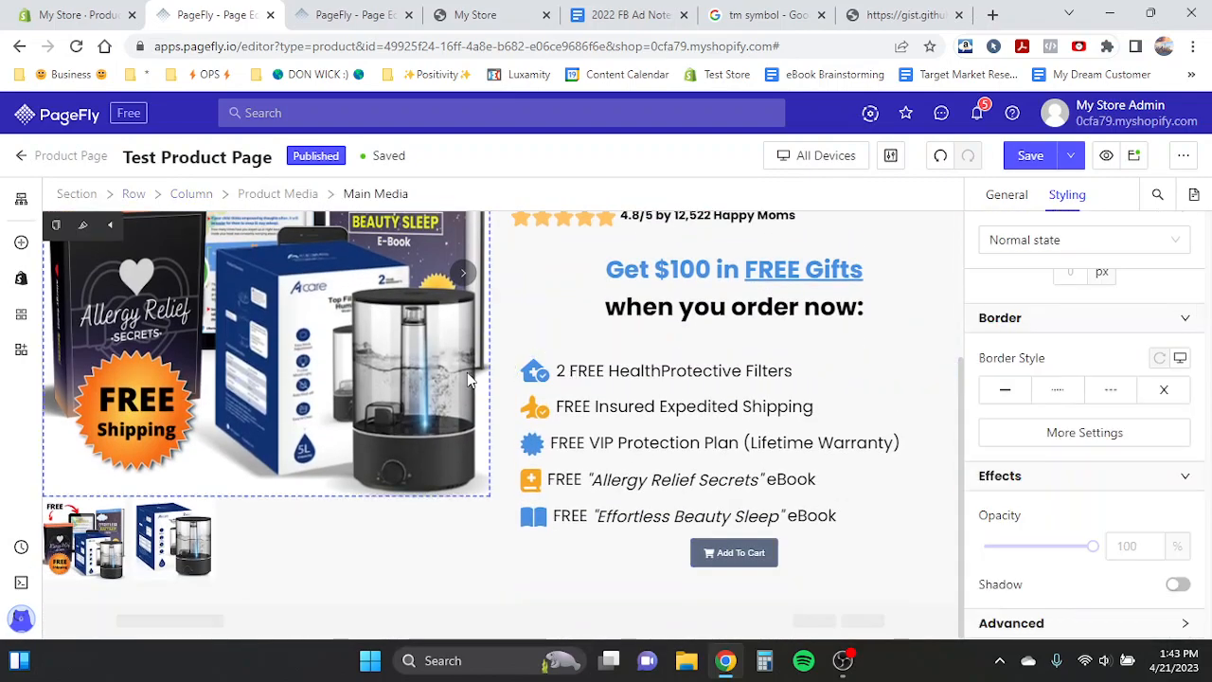
scroll(467, 373, "up", 1)
left_click(573, 313)
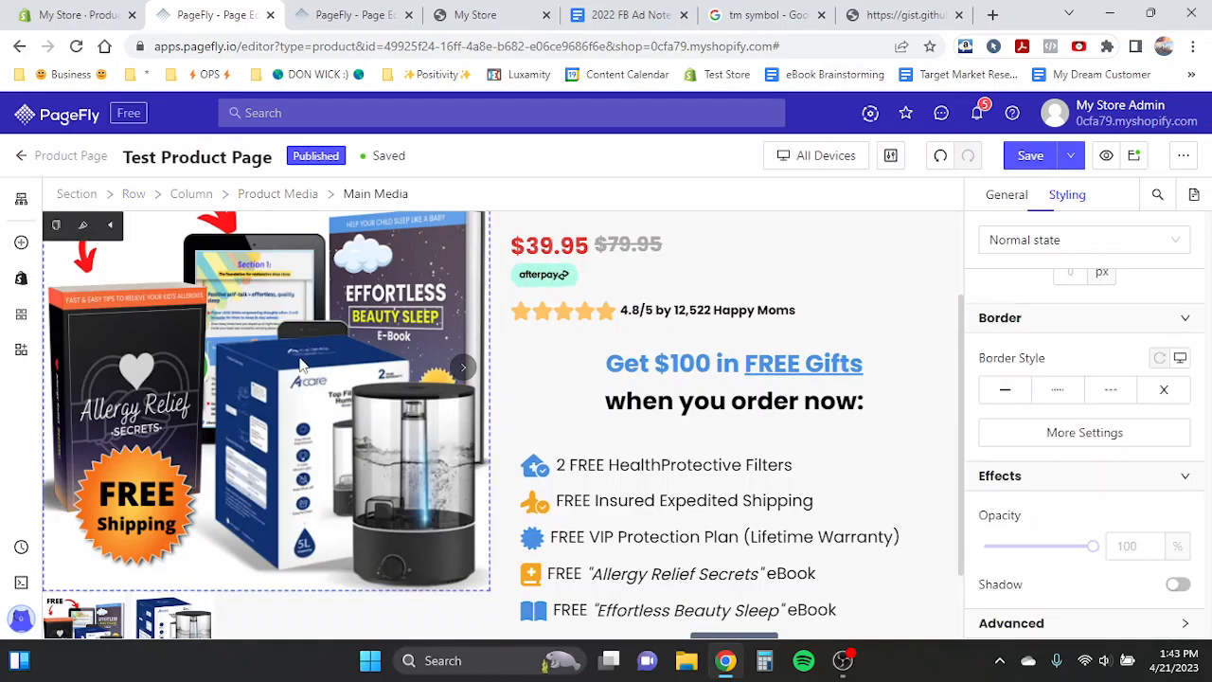
scroll(780, 542, "down", 1)
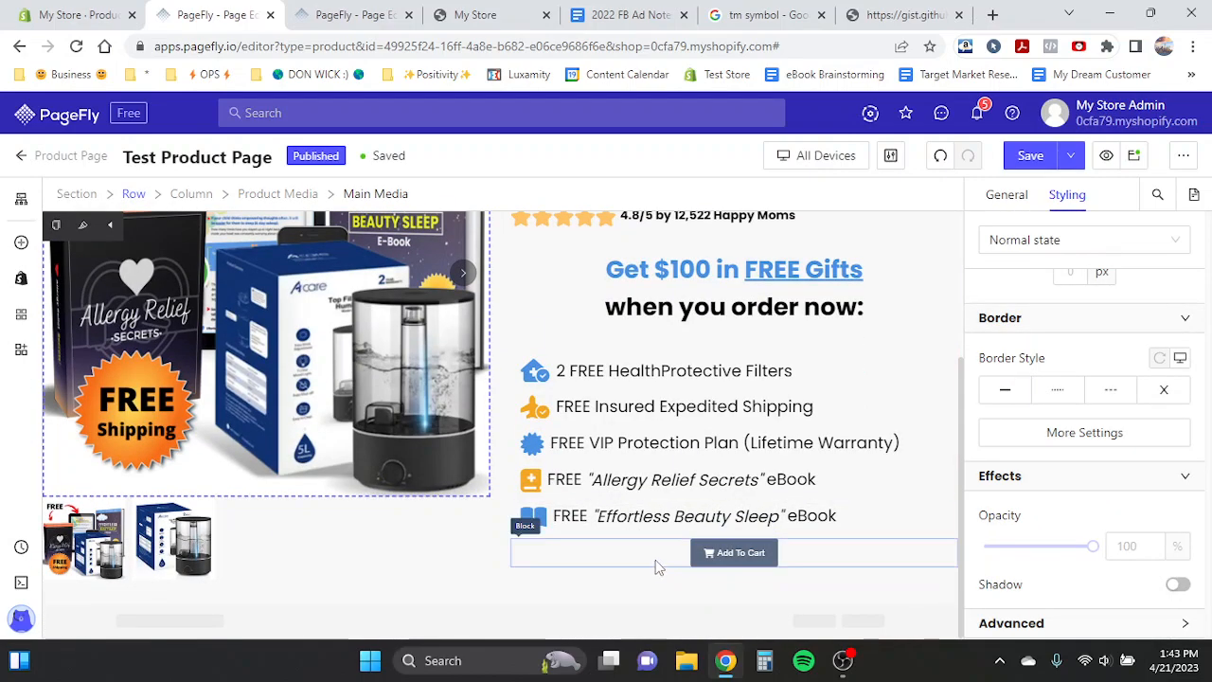
- Set the Add To Cart button's font family to Poppins
left_click(739, 554)
scroll(1006, 488, "down", 5)
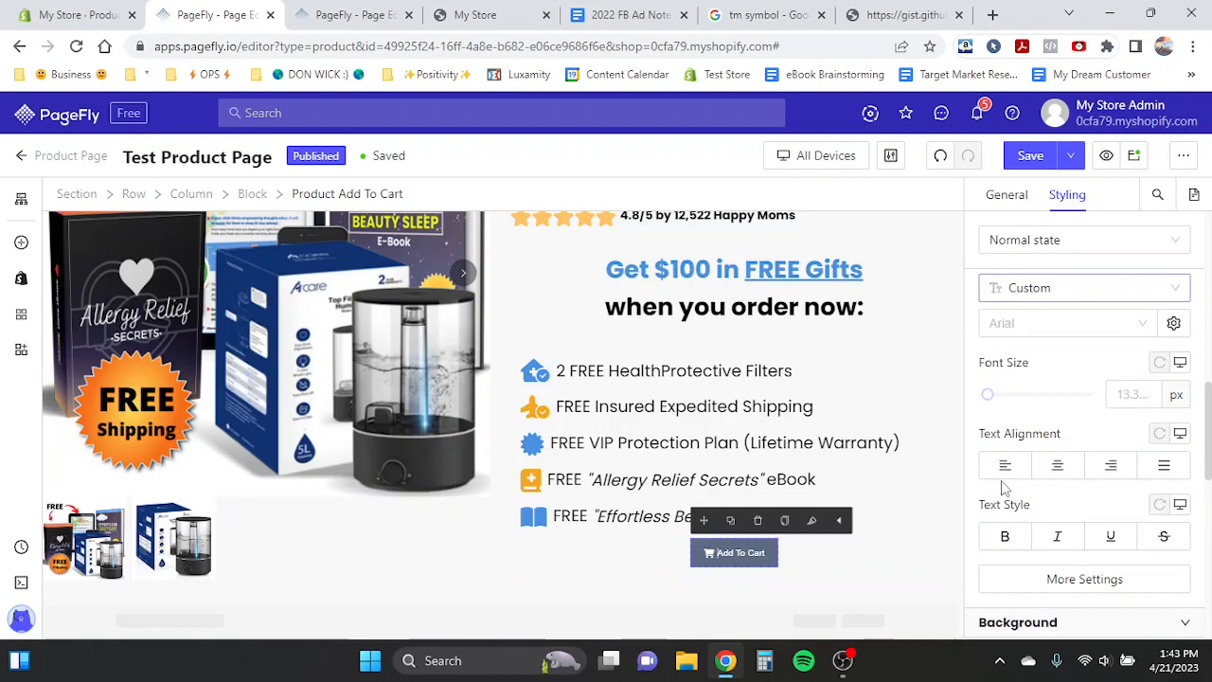
left_click(1096, 324)
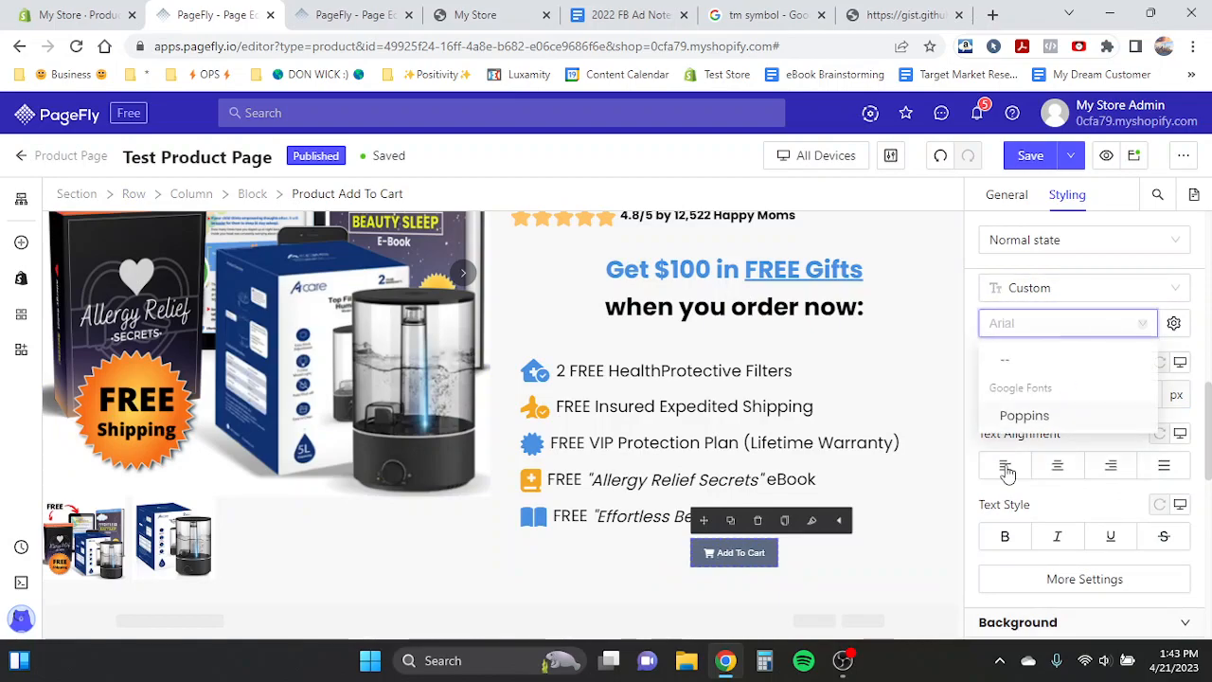
left_click(1025, 415)
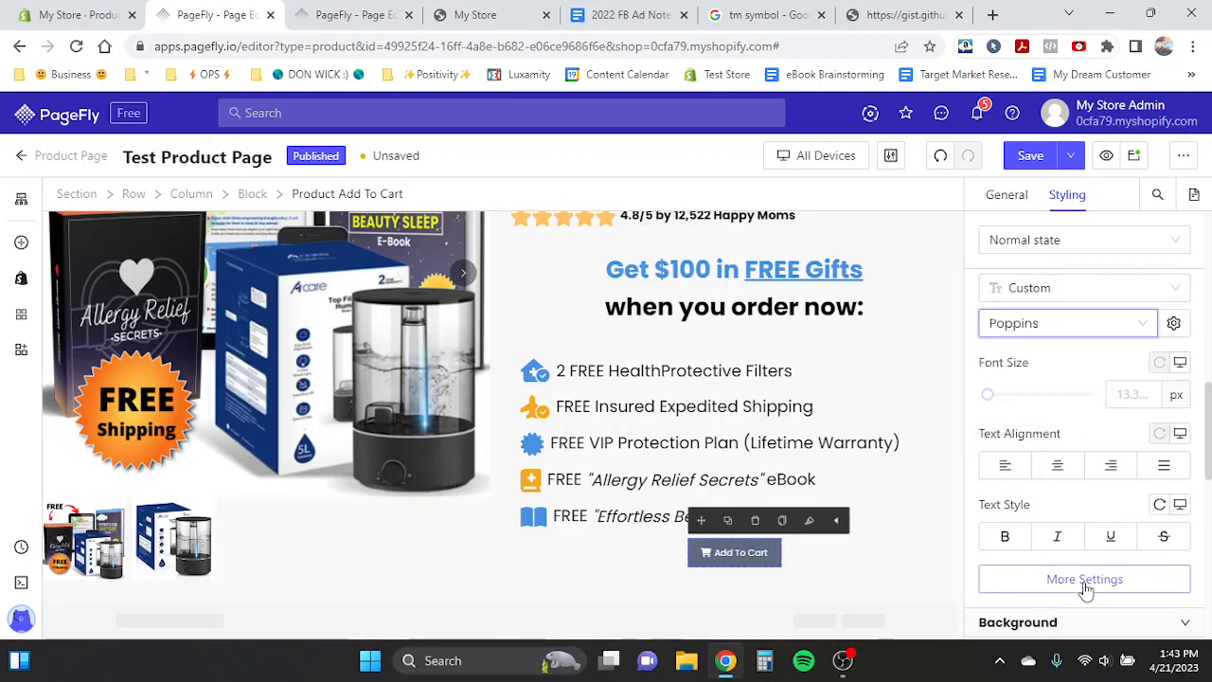
- Set the Add To Cart button's font size to 34 px
left_click(1145, 394)
type("34")
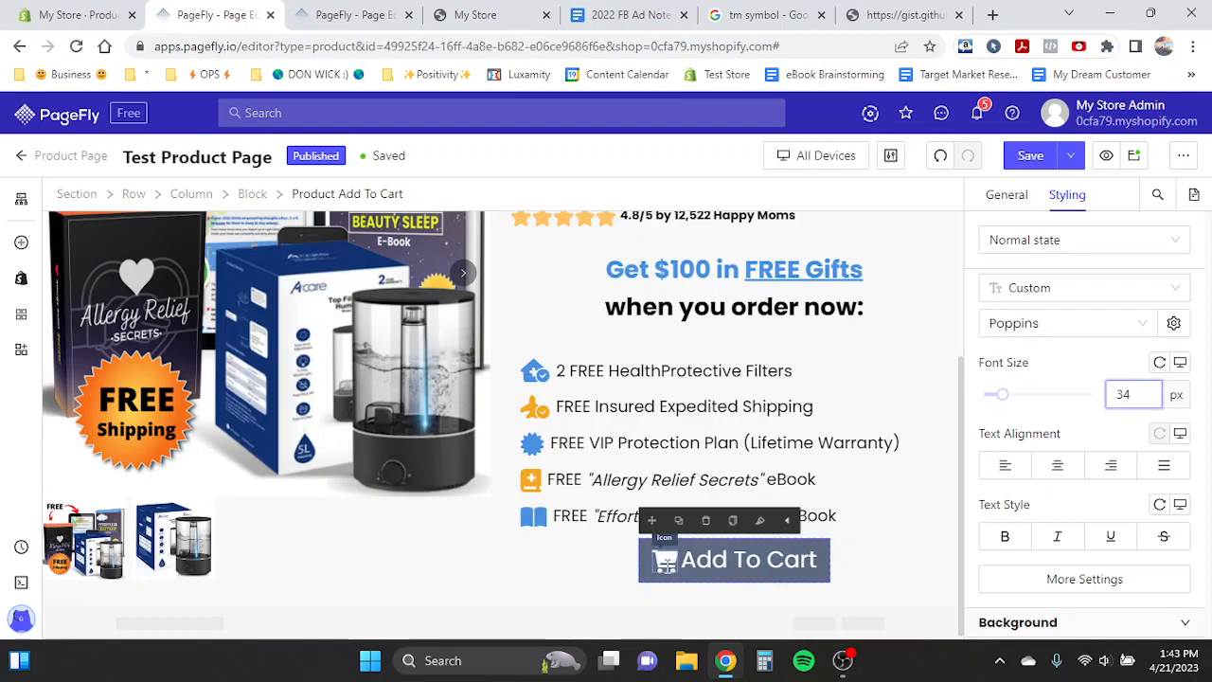
- Select the button's cart icon and set its styling value to 10 px
left_click(666, 562)
scroll(1089, 427, "down", 5)
scroll(1122, 481, "down", 3)
left_click(1141, 373)
type("10")
- Set the Add To Cart button's left and right padding to 100 px
left_click(686, 562)
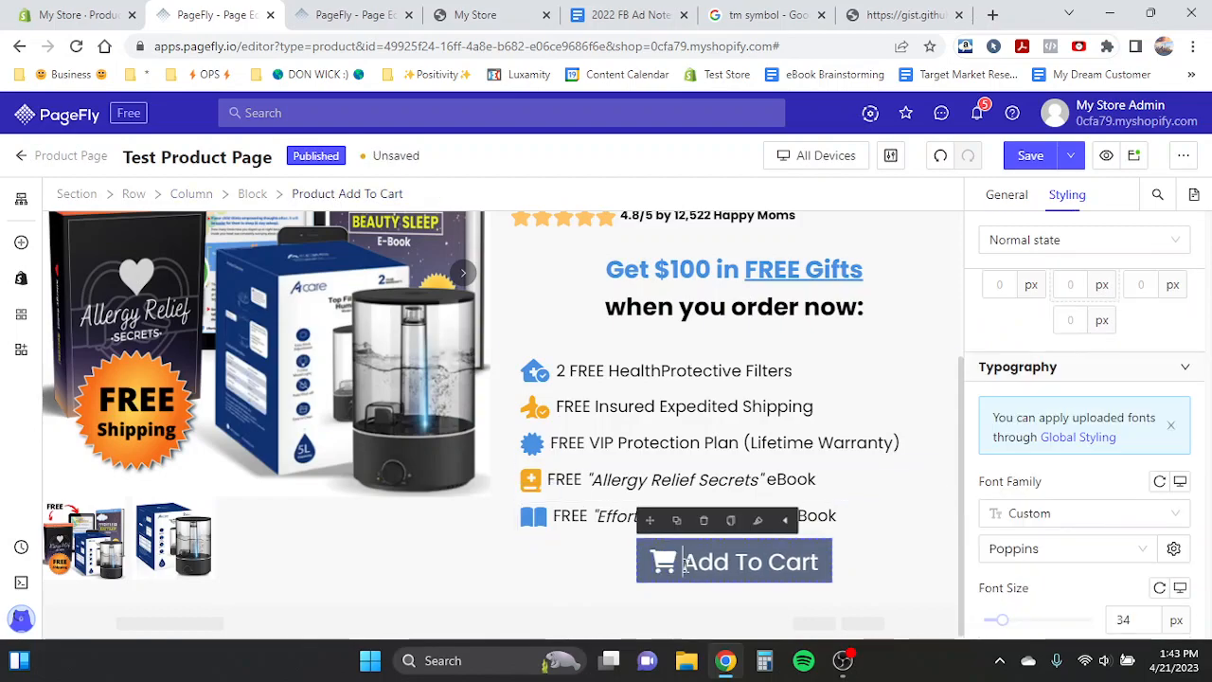
scroll(1023, 460, "down", 3)
left_click(1006, 441)
type("100")
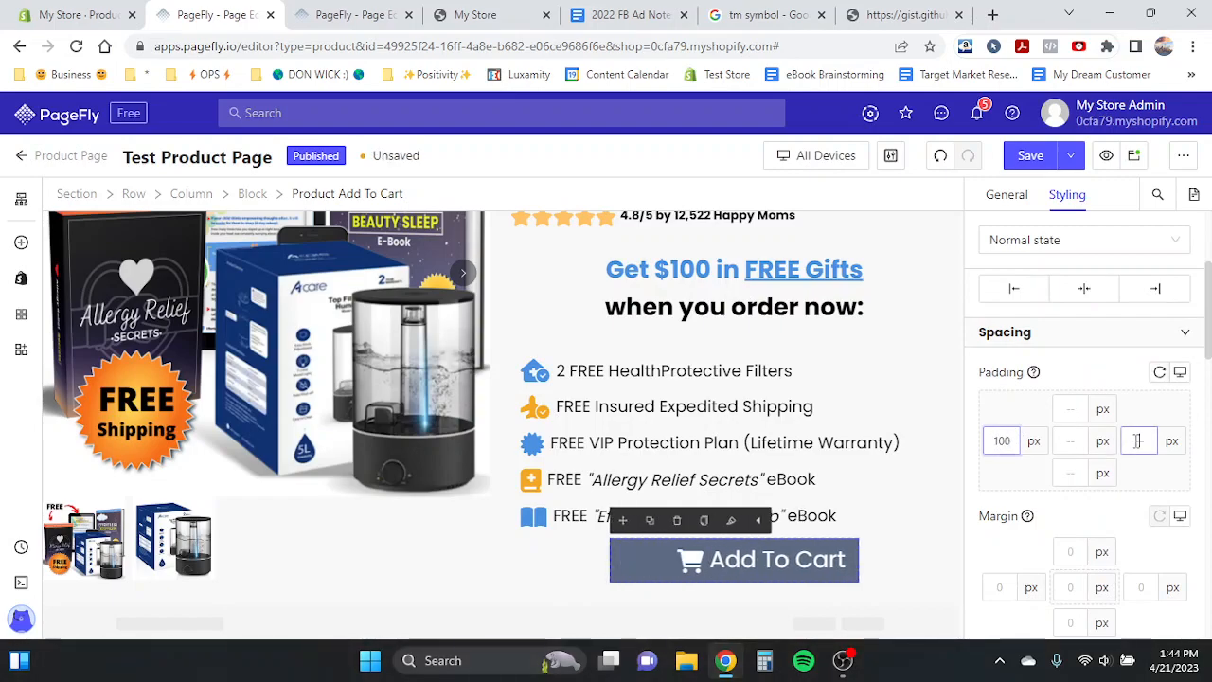
left_click(1137, 440)
type("100")
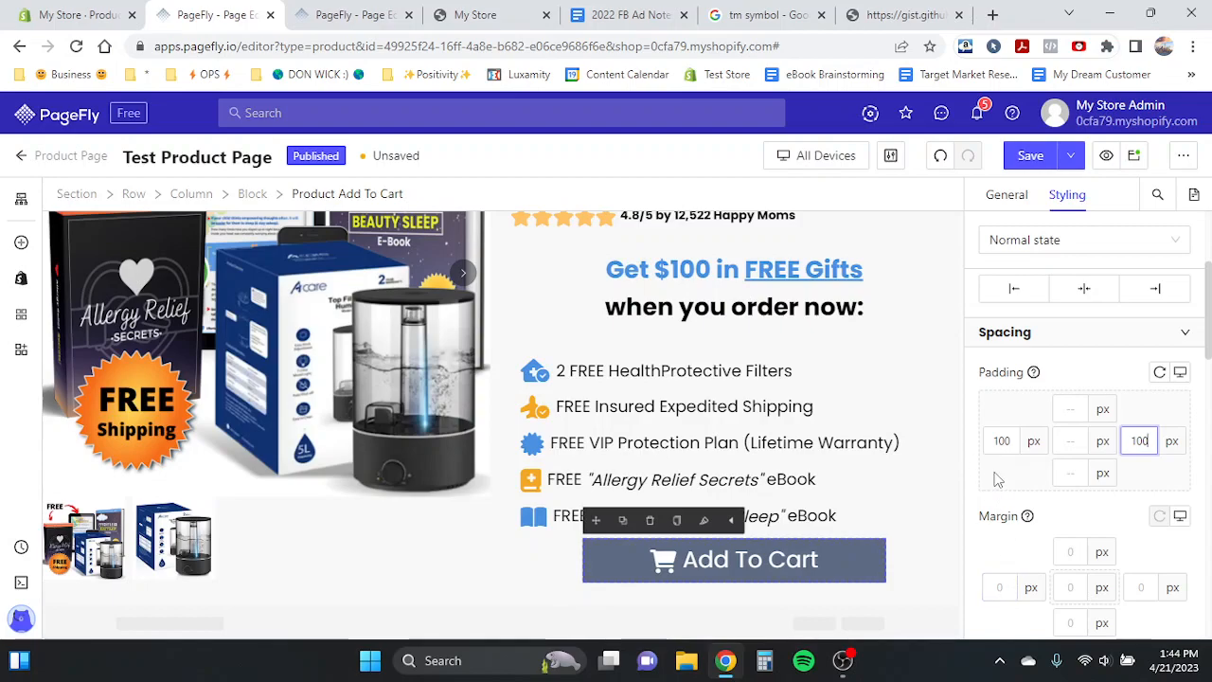
double_click(1002, 439)
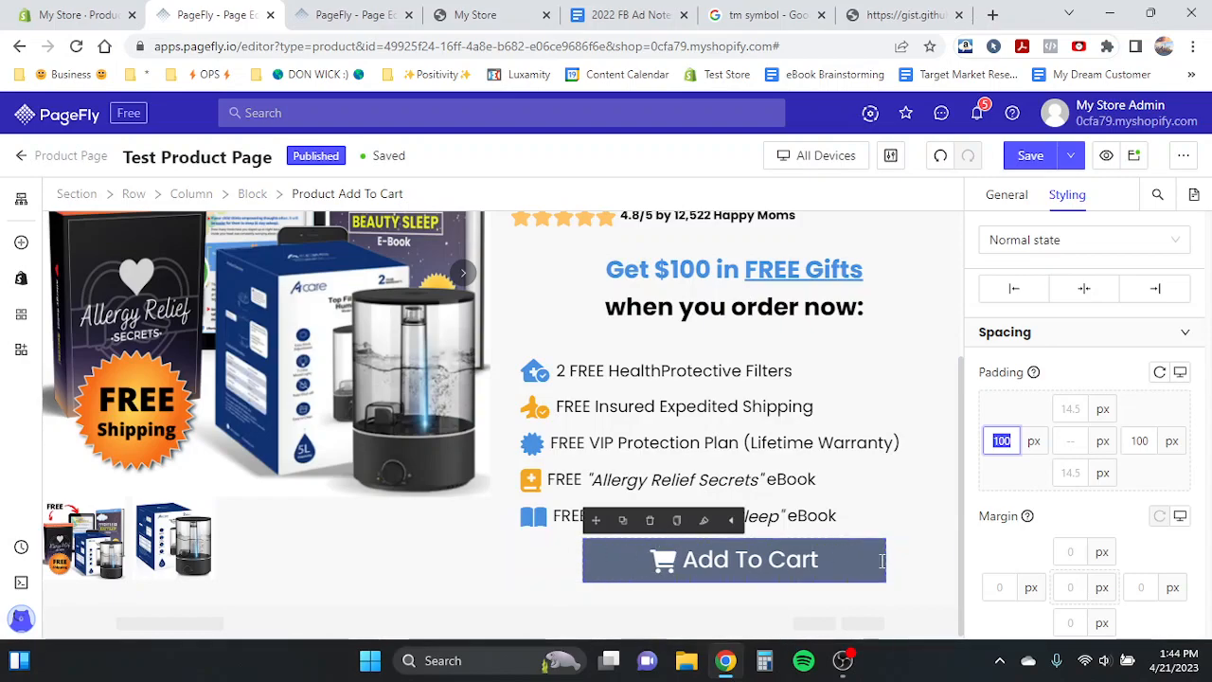
left_click(1002, 586)
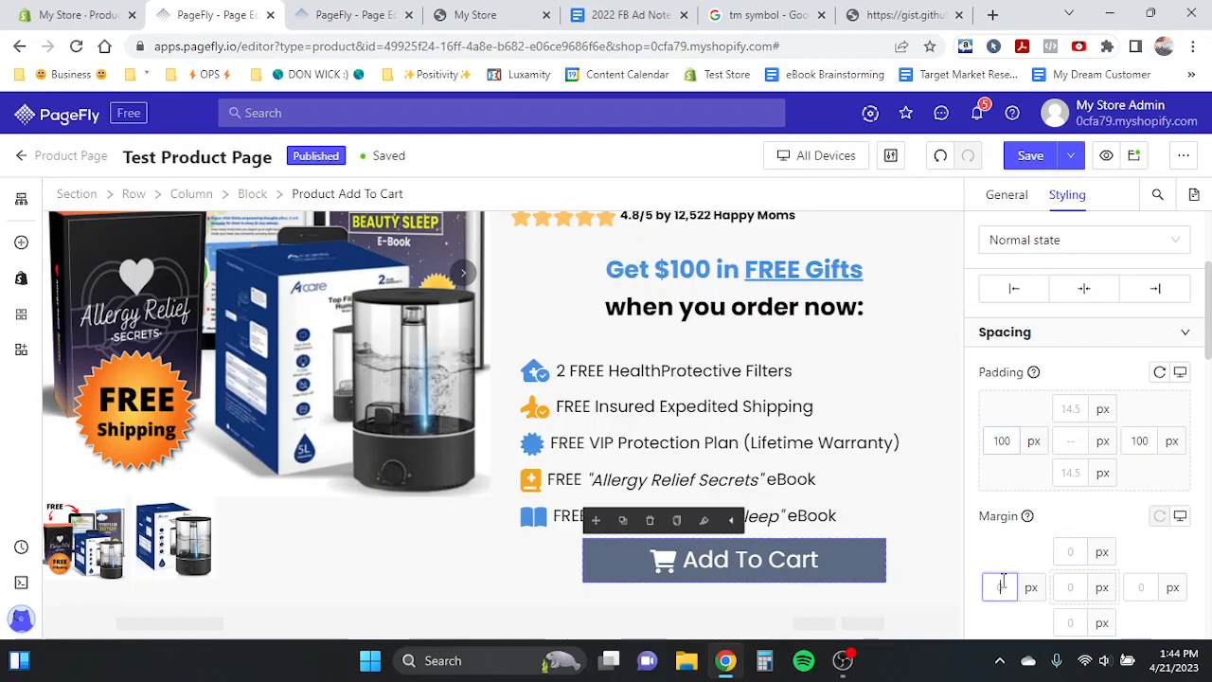
type("10")
key("BackSpace")
key("BackSpace")
left_click(1137, 587)
type("100")
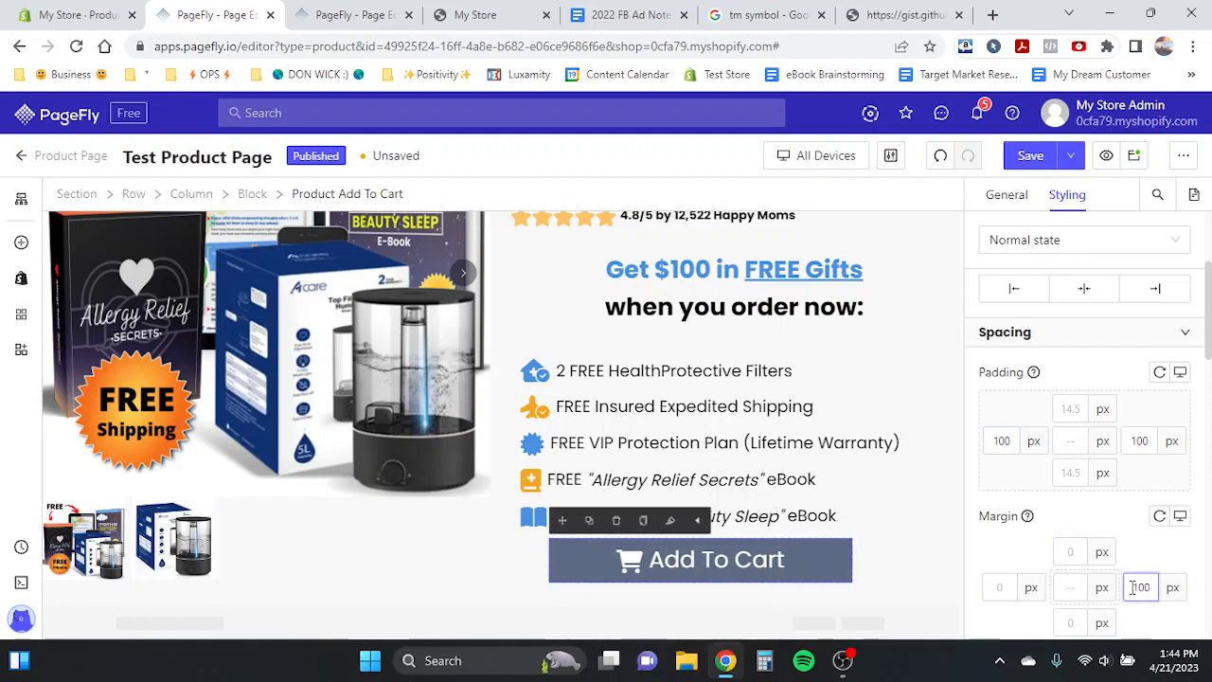
type("0")
key("BackSpace")
key("BackSpace")
key("BackSpace")
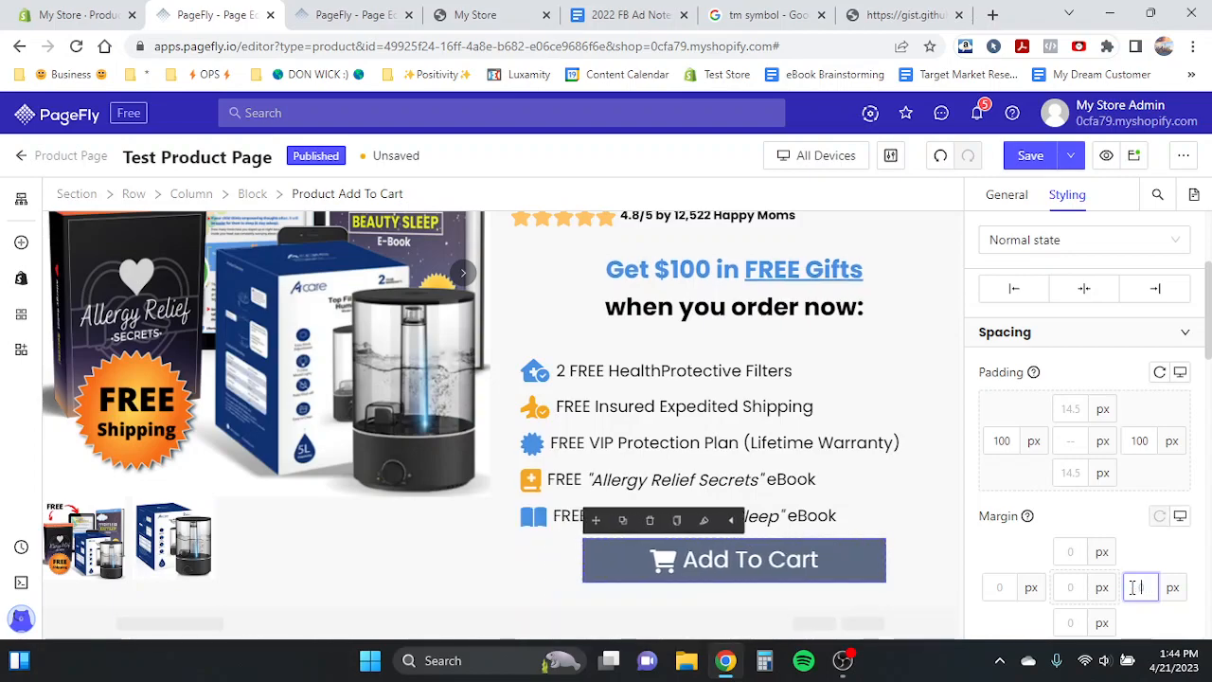
scroll(650, 343, "up", 3)
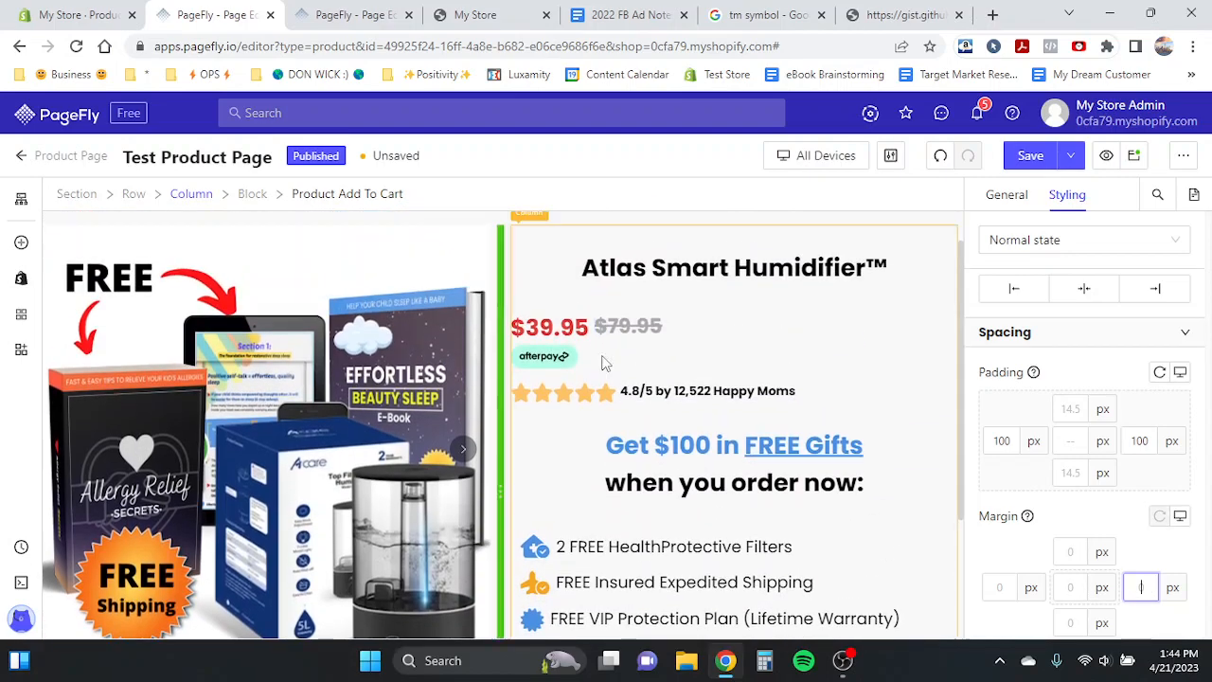
left_click(547, 356)
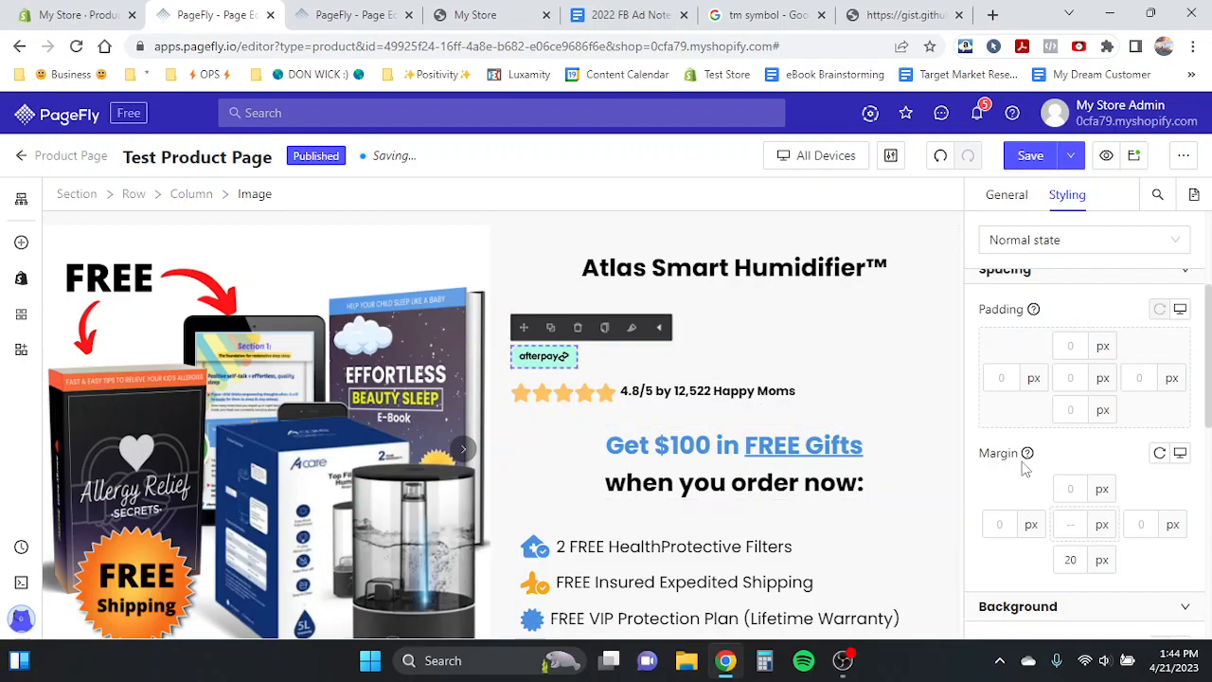
scroll(1078, 479, "down", 1)
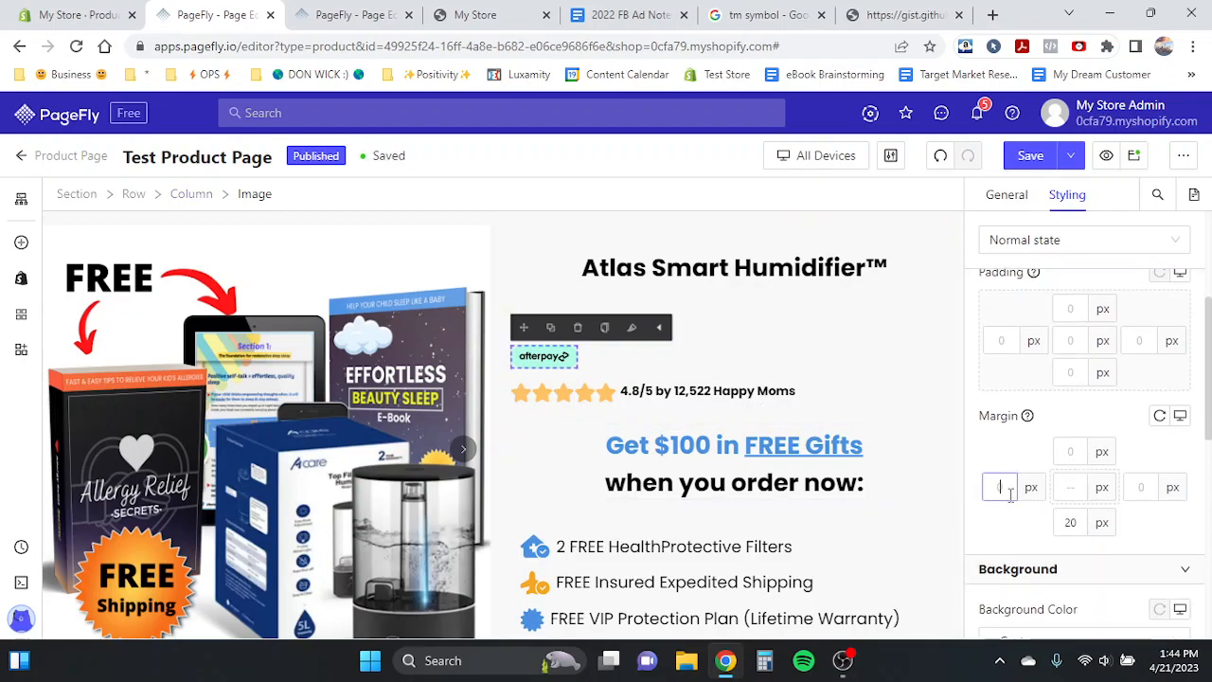
type("50")
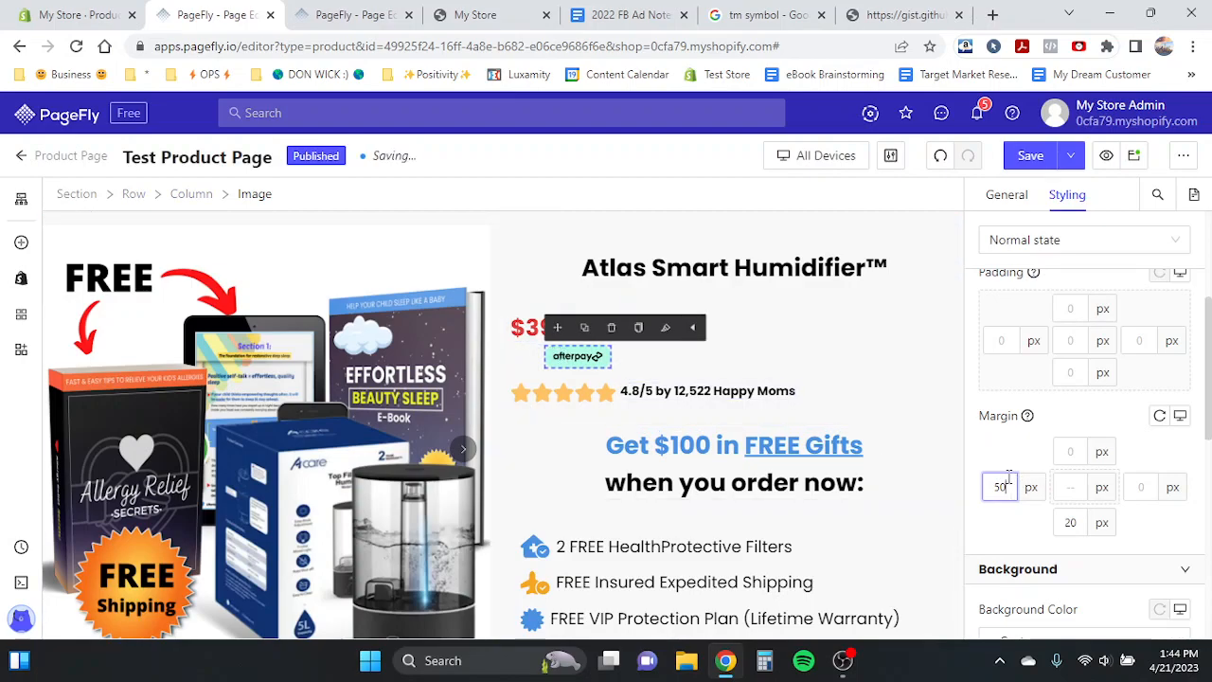
key("BackSpace")
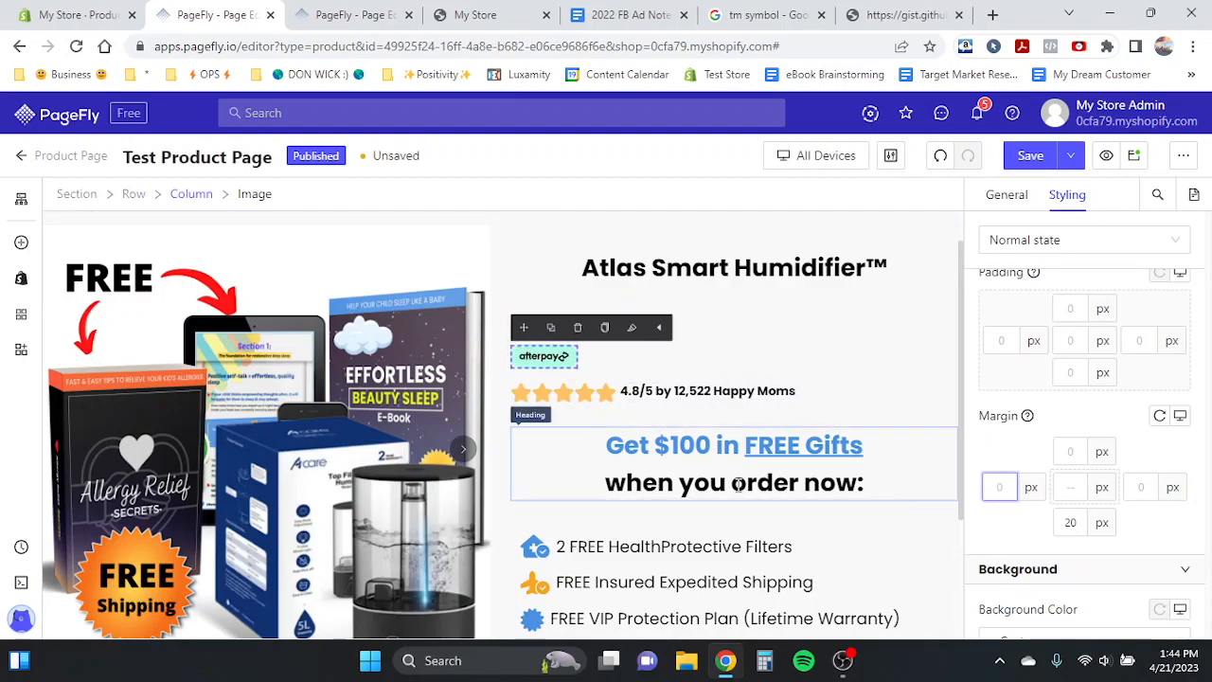
- Set the Add To Cart button's left and right padding to 180 px
scroll(672, 543, "down", 2)
left_click(694, 556)
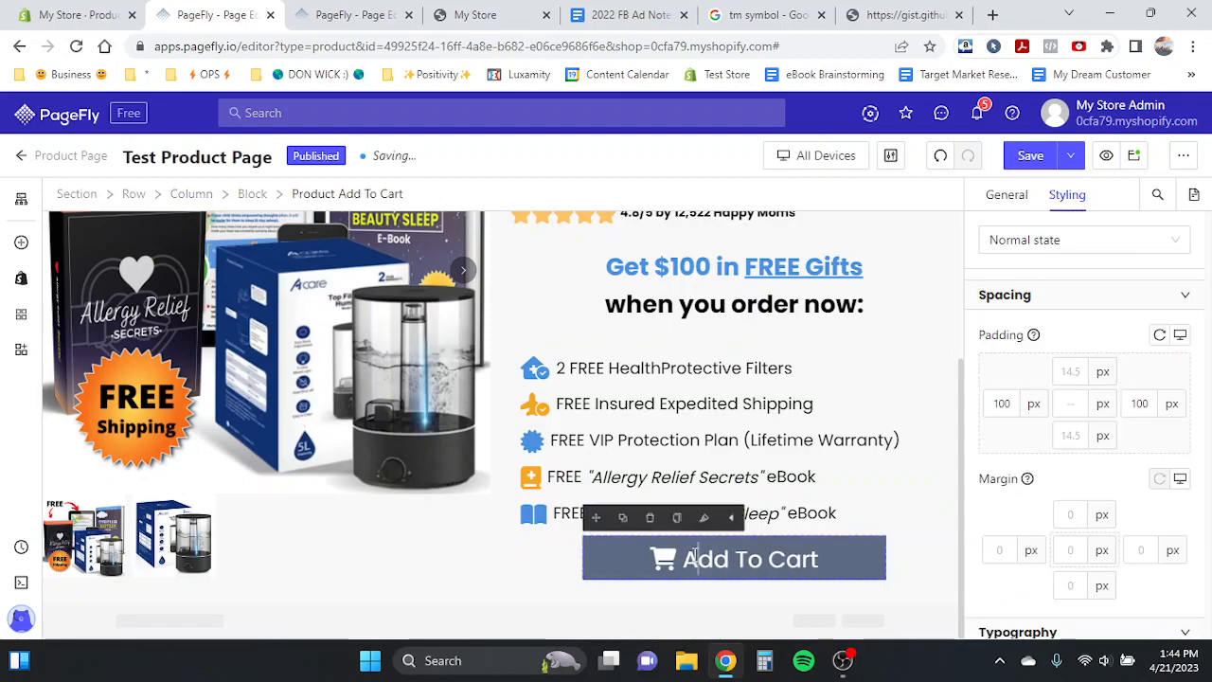
left_click(1006, 405)
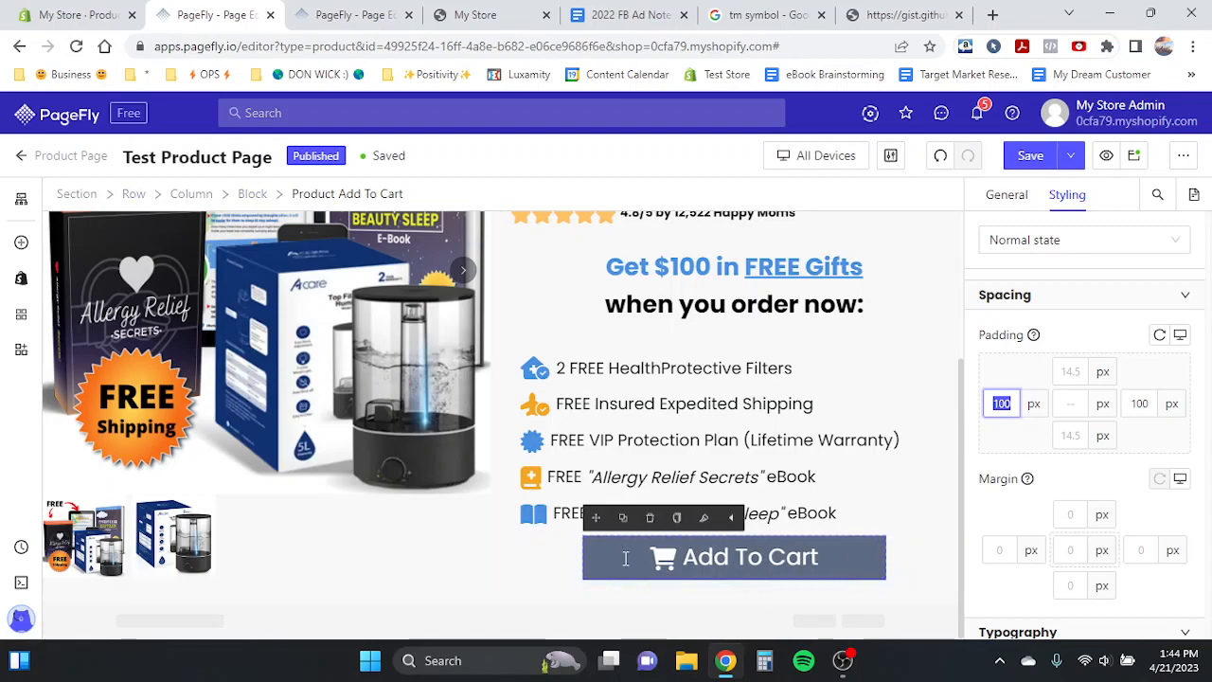
left_click(1012, 465)
double_click(996, 403)
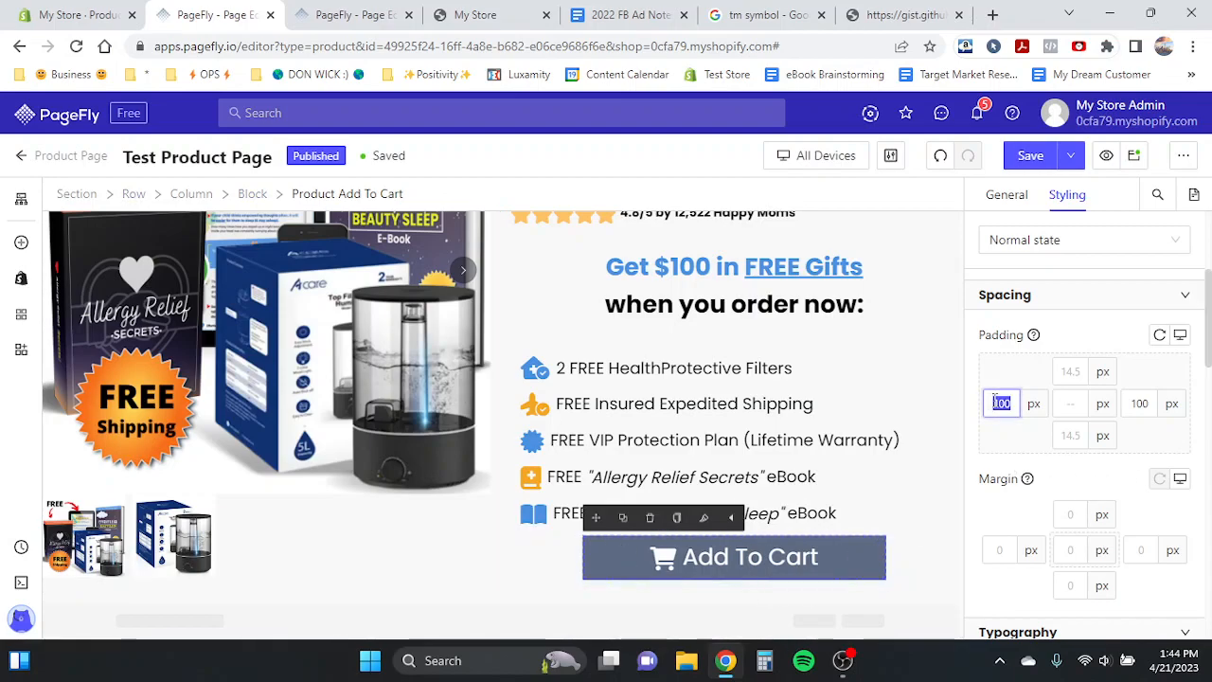
type("200")
double_click(1139, 404)
type("200")
key("BackSpace")
key("BackSpace")
key("BackSpace")
type("180")
double_click(1001, 405)
type("180")
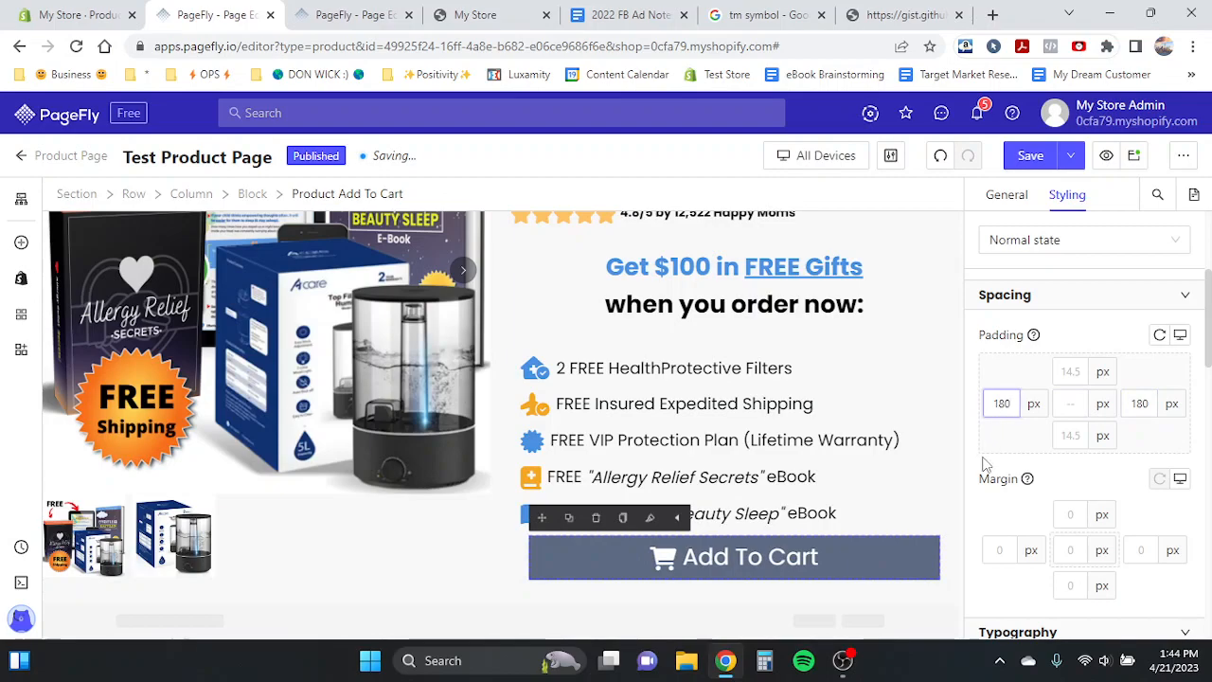
- Set the Add To Cart button's top and bottom padding to 16 px
scroll(985, 464, "down", 3)
scroll(986, 464, "up", 2)
left_click(1061, 398)
type("16")
left_click(1085, 331)
type("16")
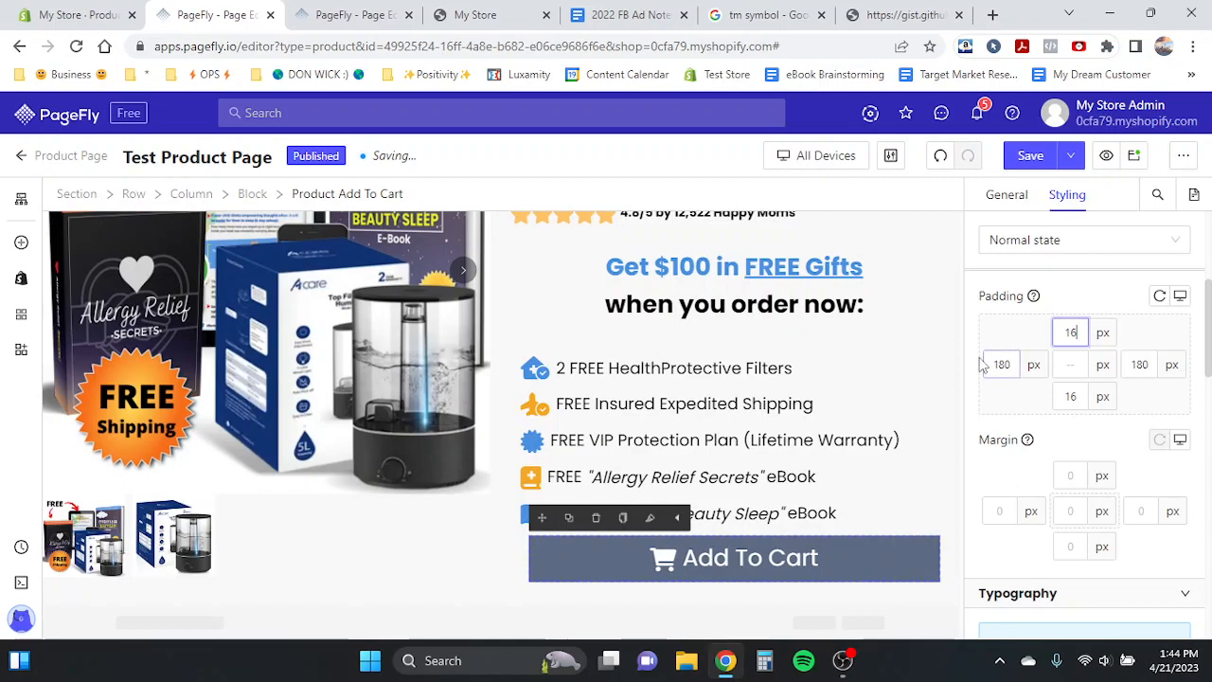
- Set the Add To Cart button's background color to green rgb(89, 150, 22)
scroll(973, 365, "down", 6)
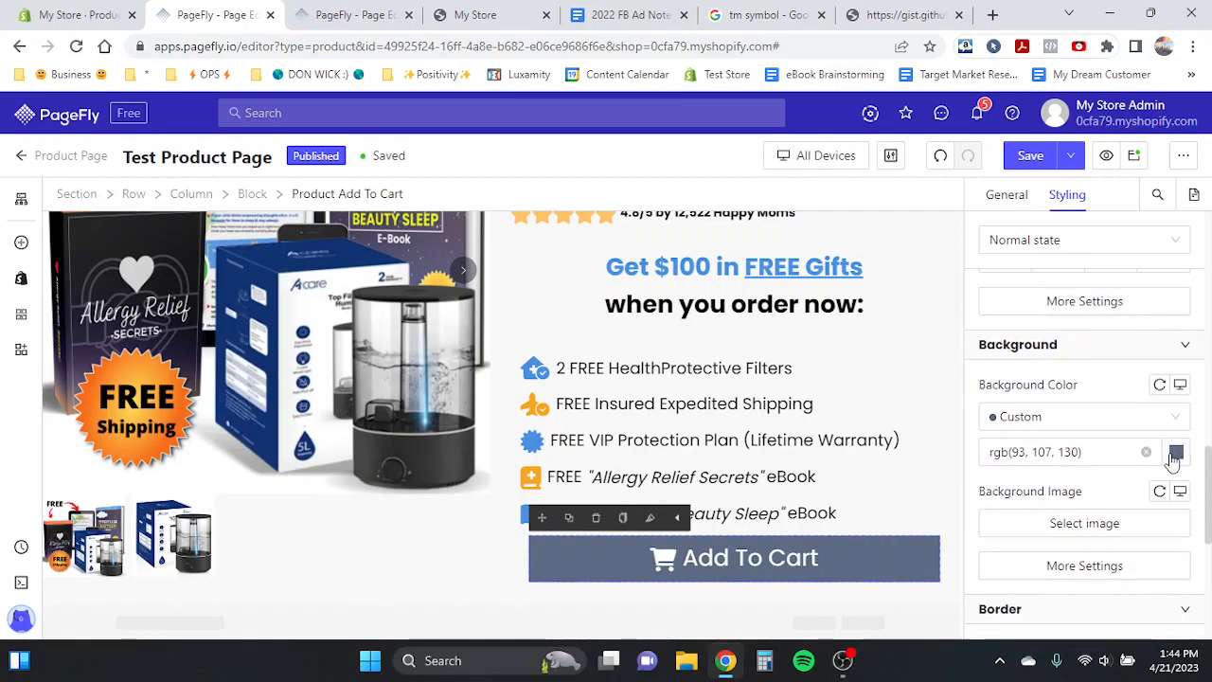
left_click(1175, 453)
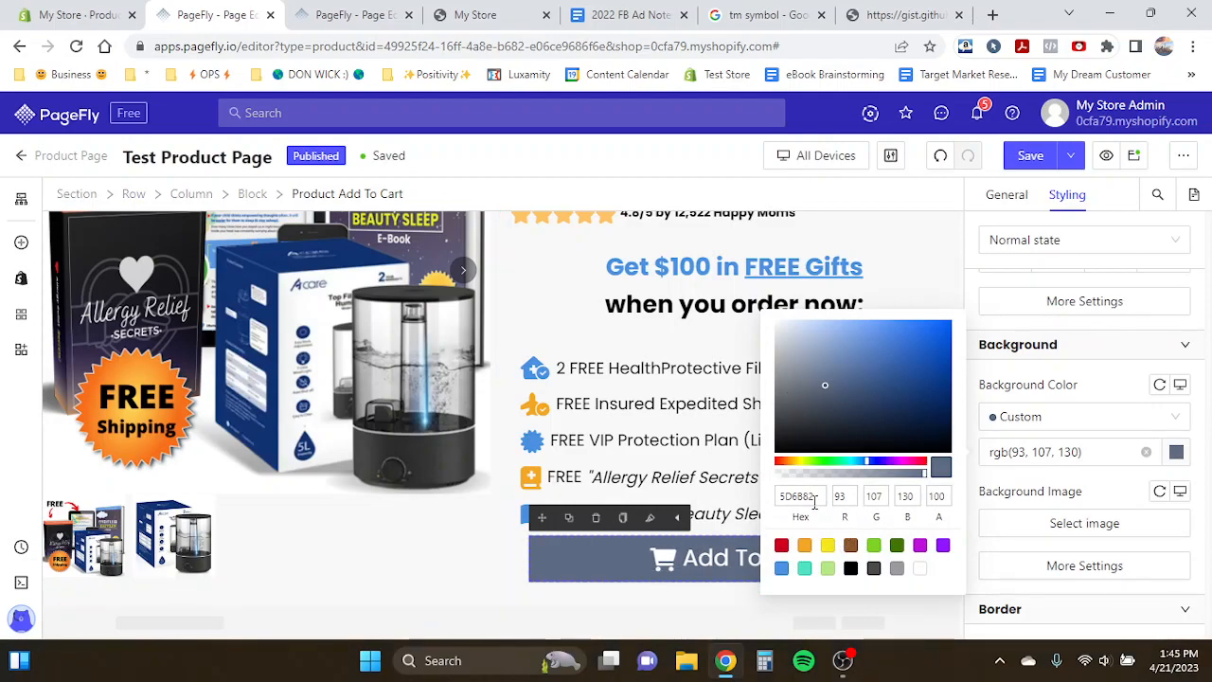
left_click(873, 545)
mouse_move(938, 365)
left_mouse_down()
mouse_move(912, 353)
mouse_move(926, 374)
left_mouse_up()
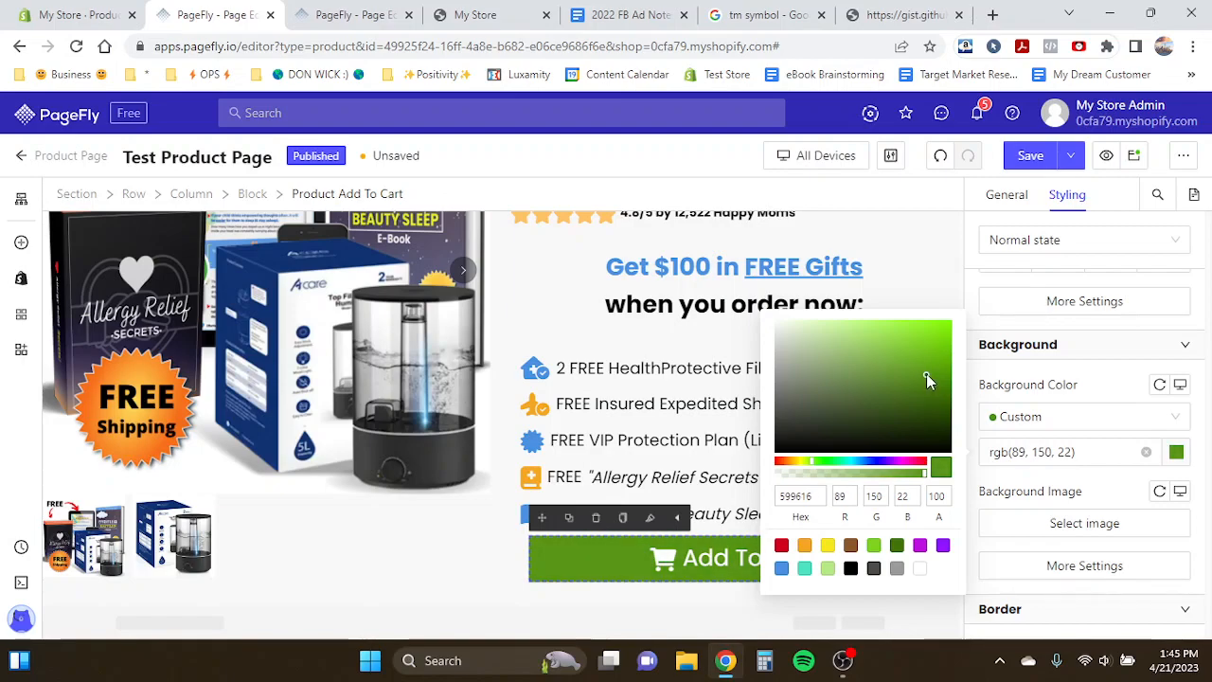
left_click(1129, 488)
- Turn on the shadow effect for the Add To Cart button
scroll(1127, 487, "down", 5)
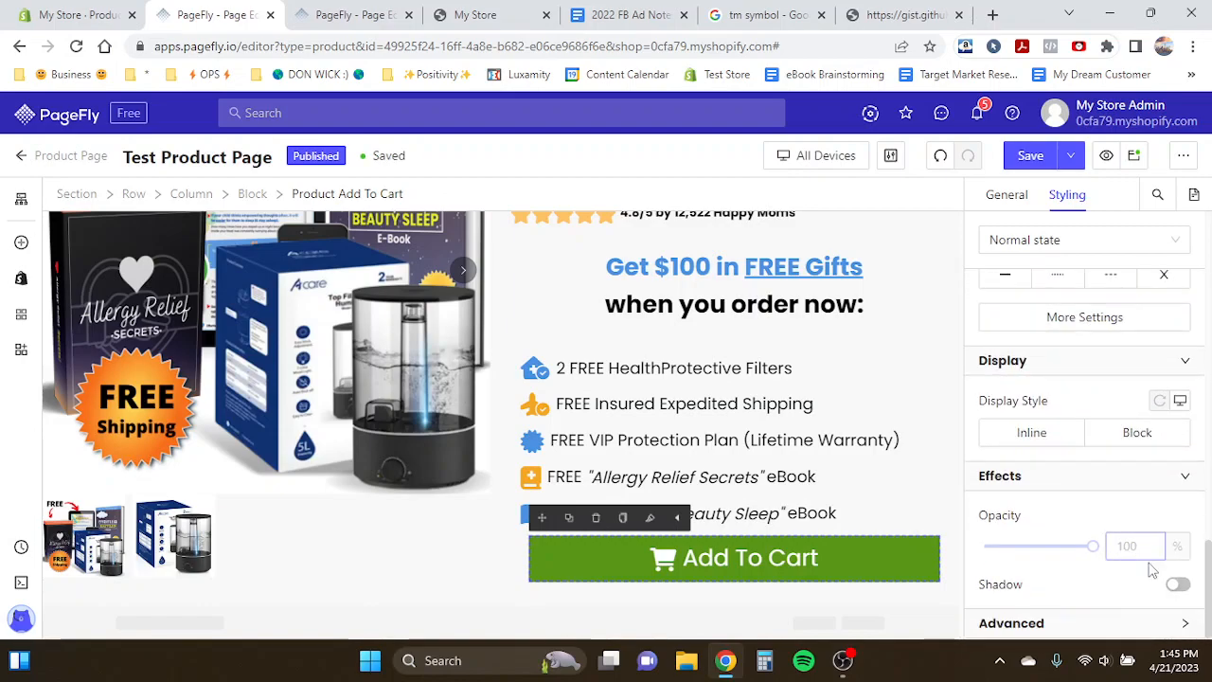
left_click(1179, 587)
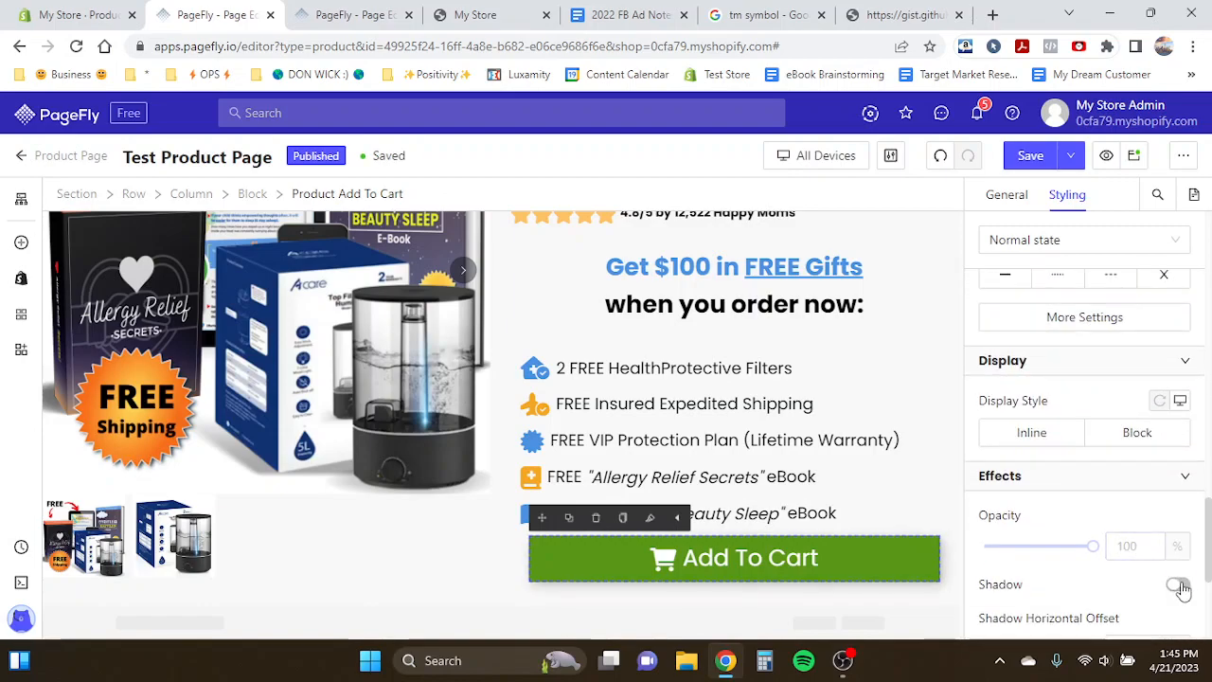
scroll(1080, 571, "down", 3)
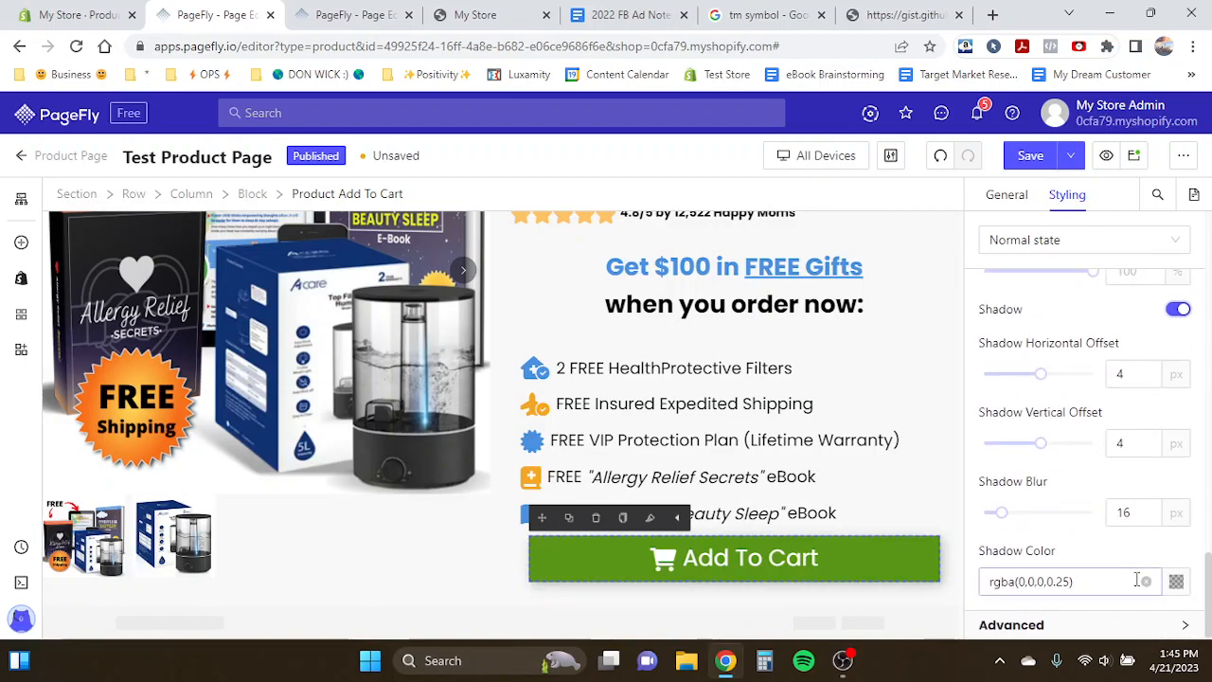
left_click(1177, 581)
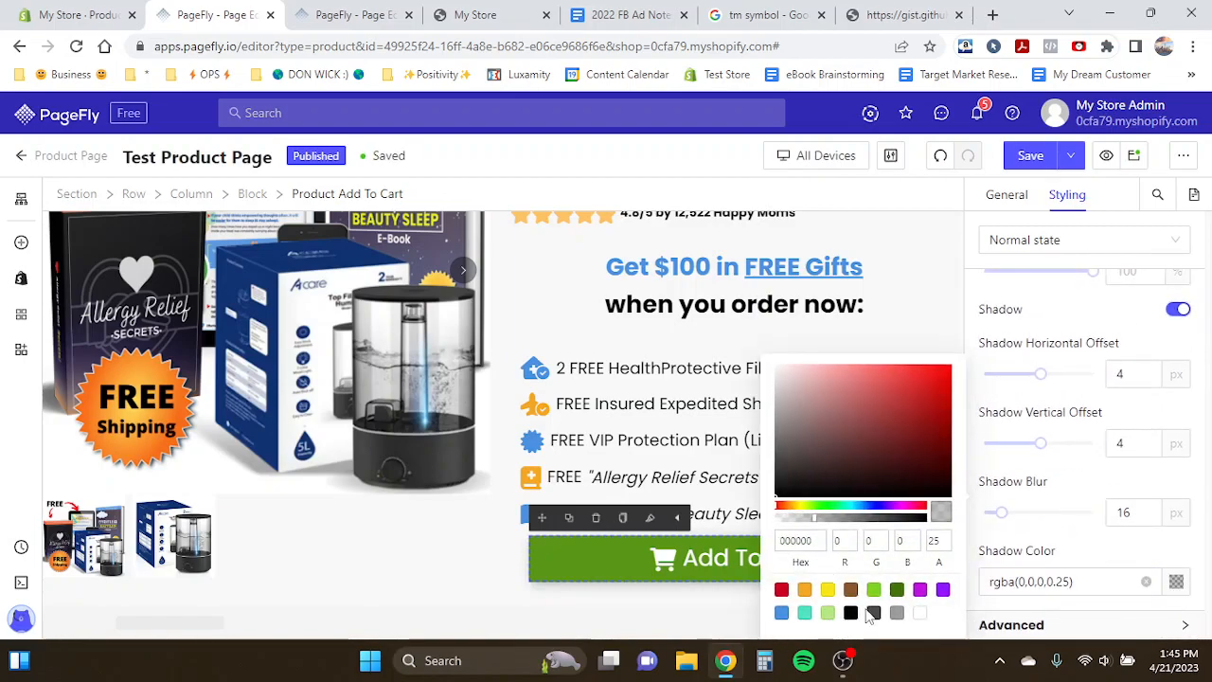
left_click(1048, 346)
- Set the button's shadow color to solid black
scroll(1049, 353, "up", 3)
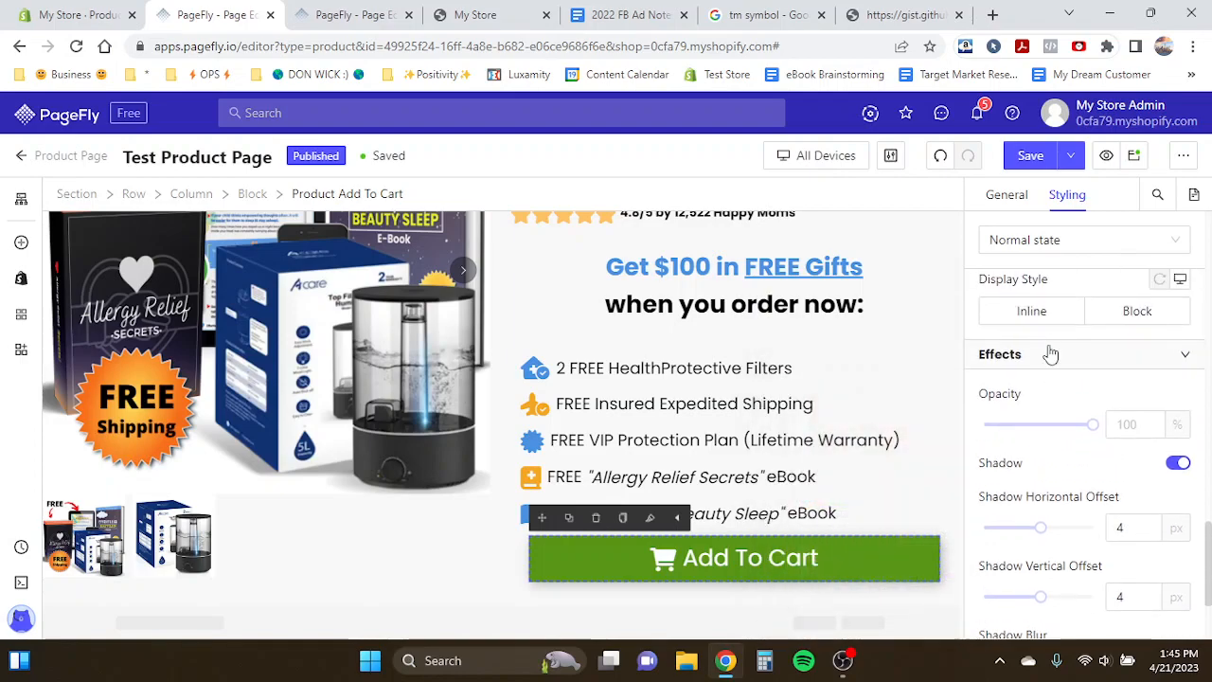
scroll(1168, 469, "down", 2)
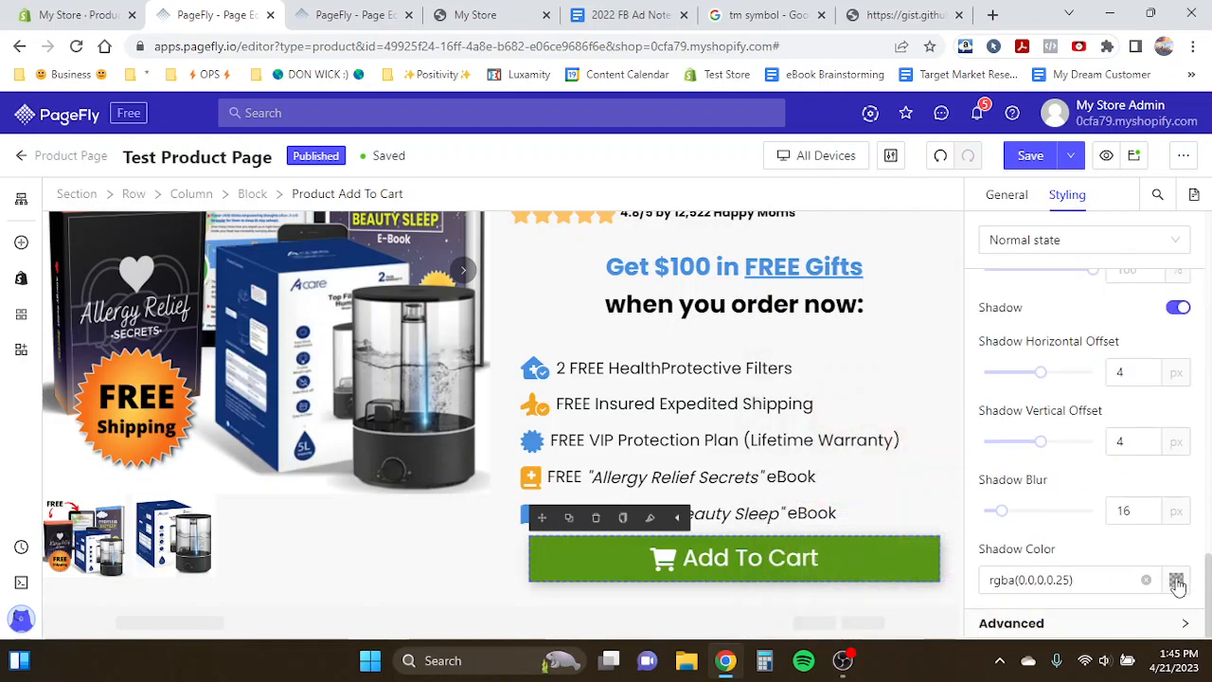
left_click(1177, 580)
left_click(851, 613)
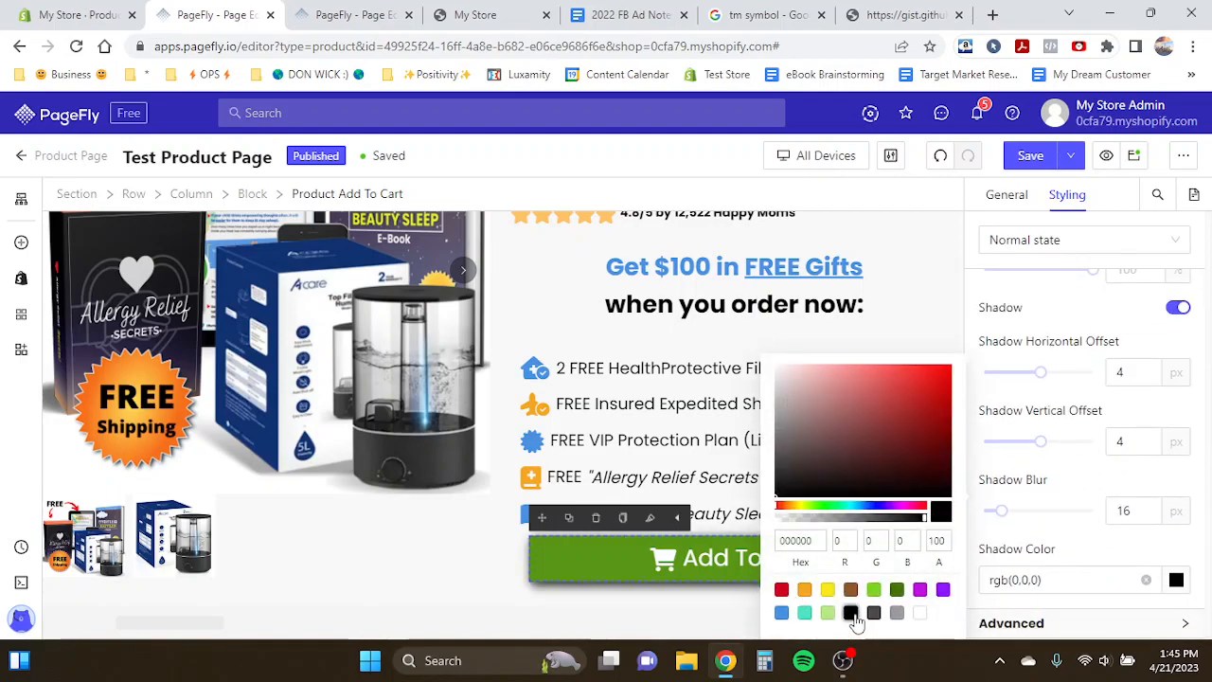
- Set the shadow blur to 32 px and the shadow vertical offset to 14 px
left_click(1118, 508)
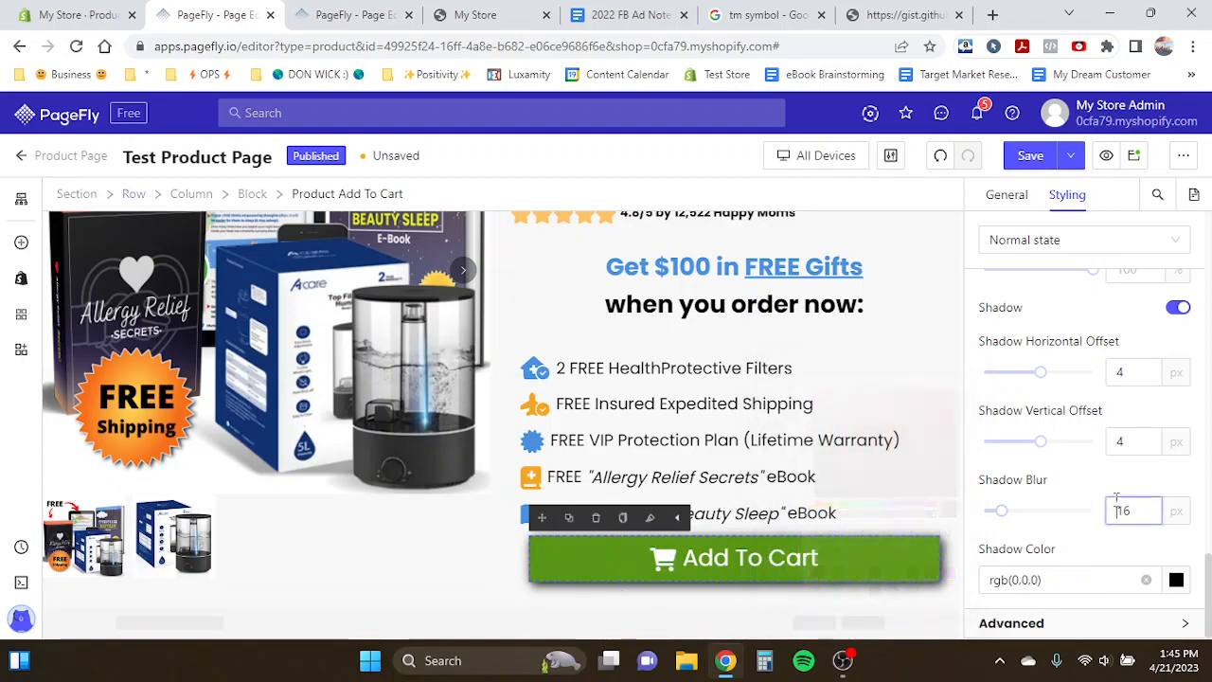
mouse_move(1002, 513)
left_mouse_down()
mouse_move(1084, 521)
mouse_move(1020, 515)
mouse_move(1034, 517)
mouse_move(983, 532)
mouse_move(1036, 527)
mouse_move(1019, 526)
left_mouse_up()
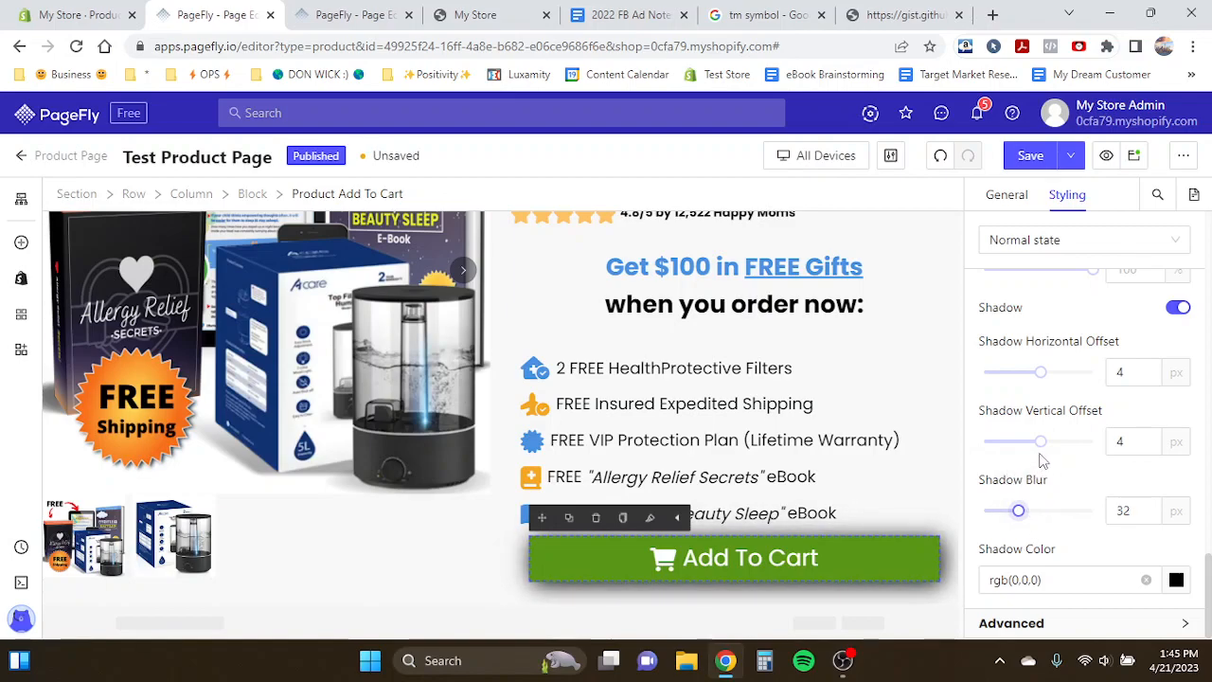
left_click_drag(1042, 443, 1049, 448)
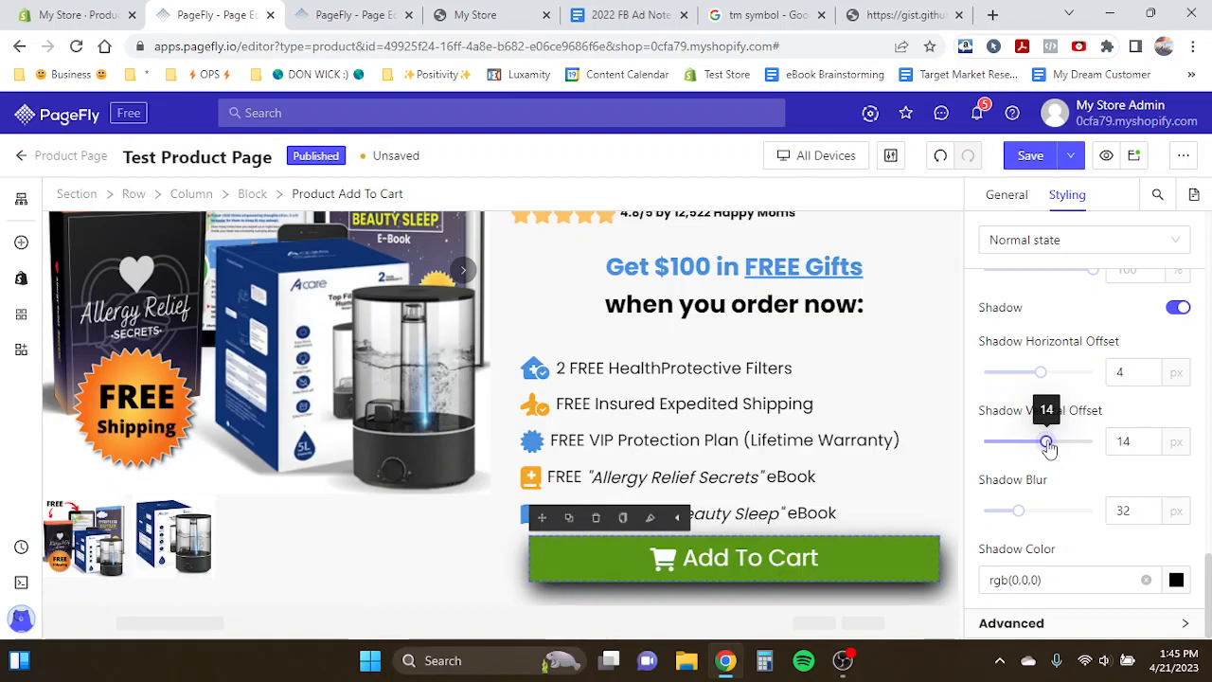
- Set the Add To Cart button's mouse-over state background color to white
left_click(424, 428)
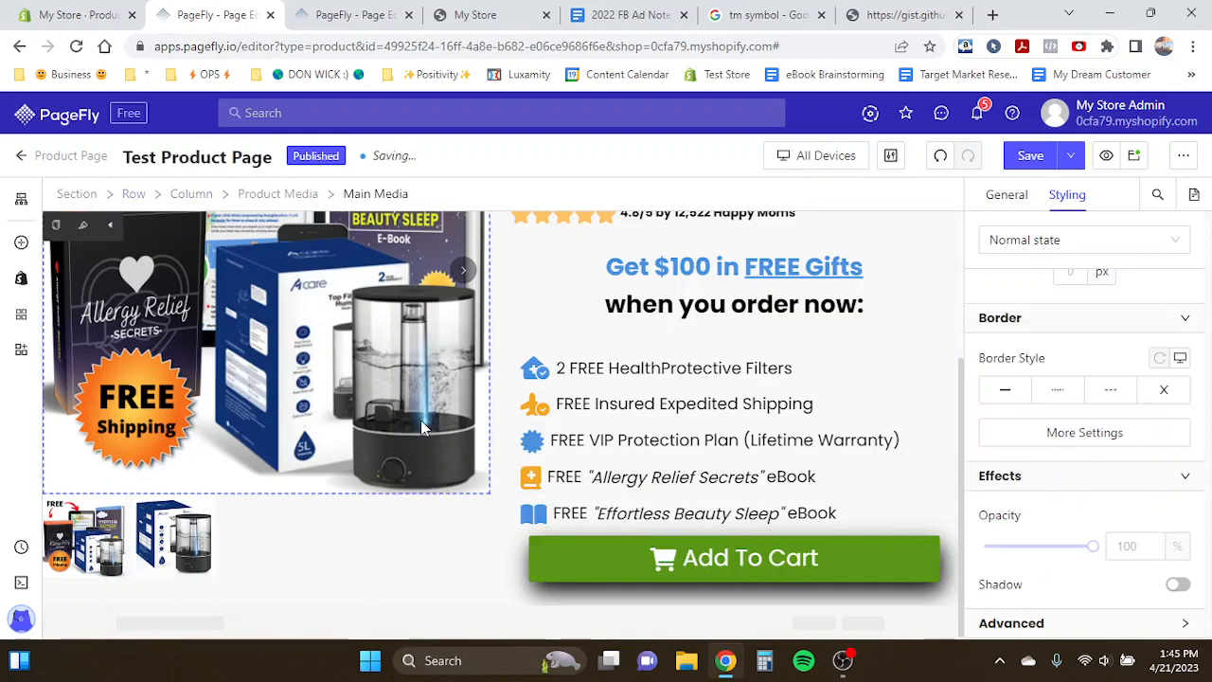
left_click(805, 582)
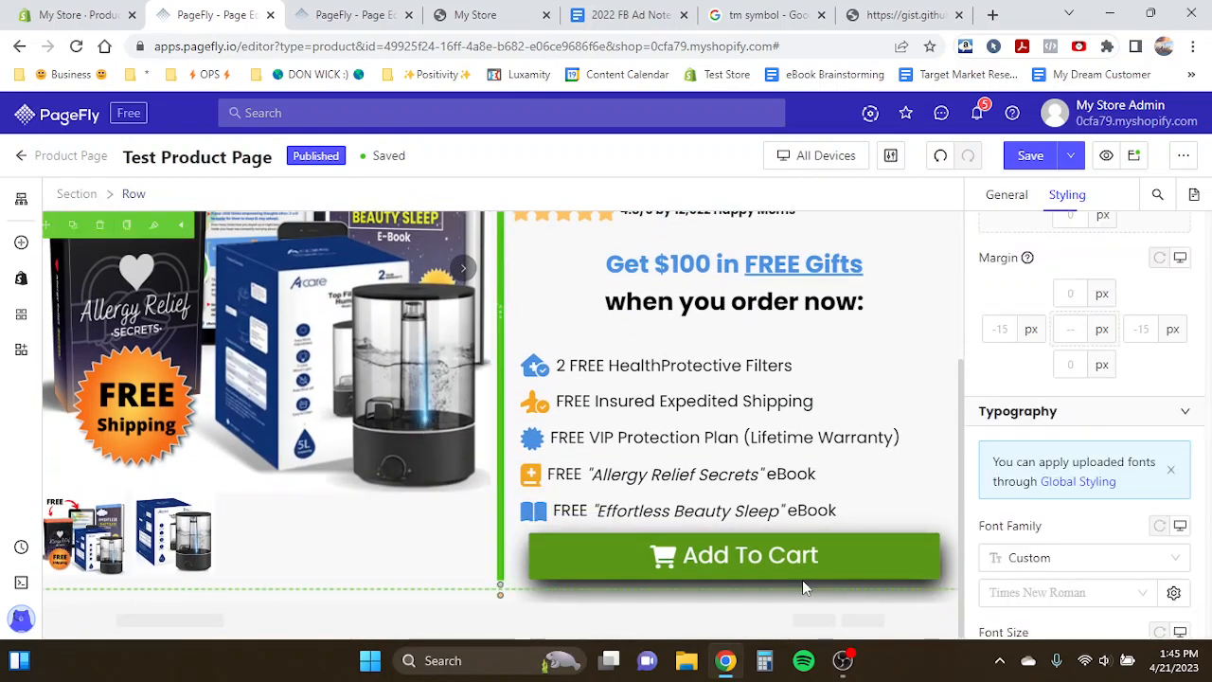
left_click(723, 545)
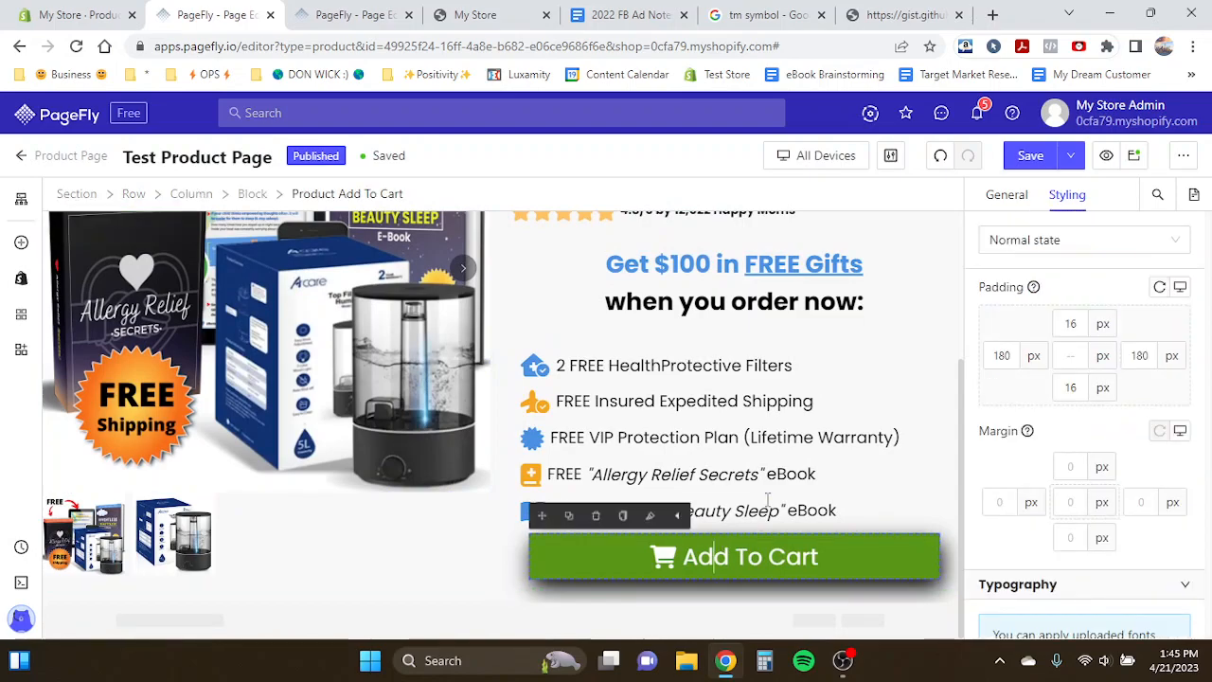
left_click(1048, 241)
left_click(1026, 303)
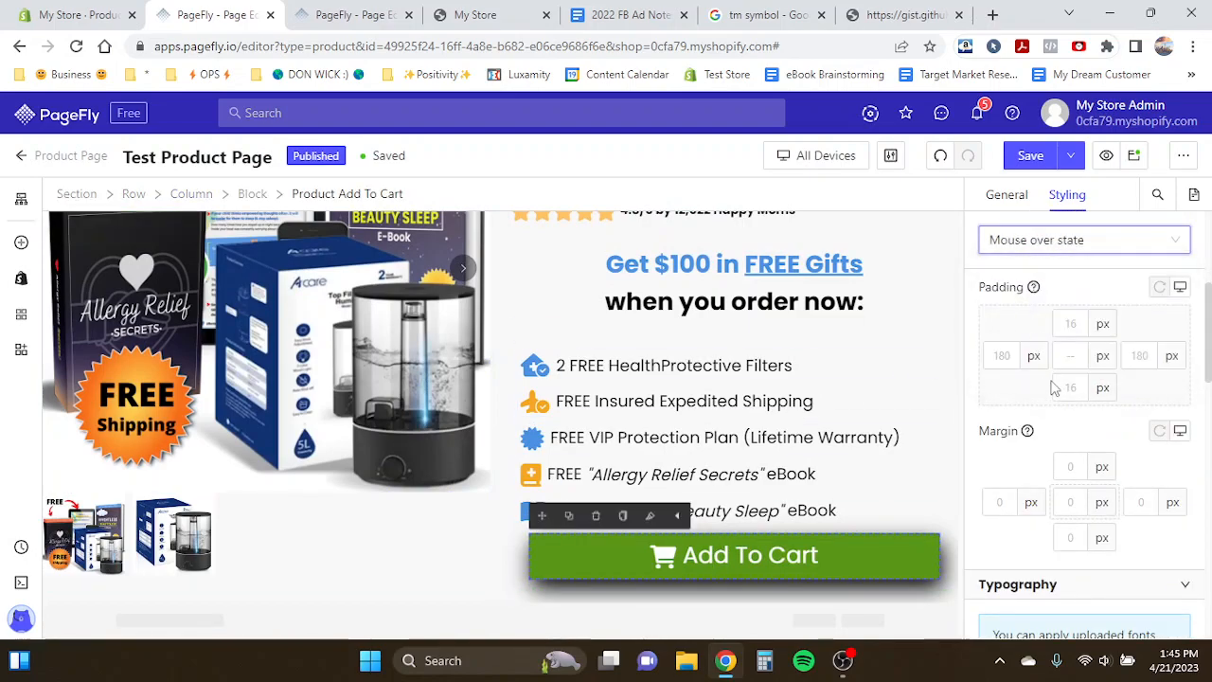
scroll(1053, 382, "down", 6)
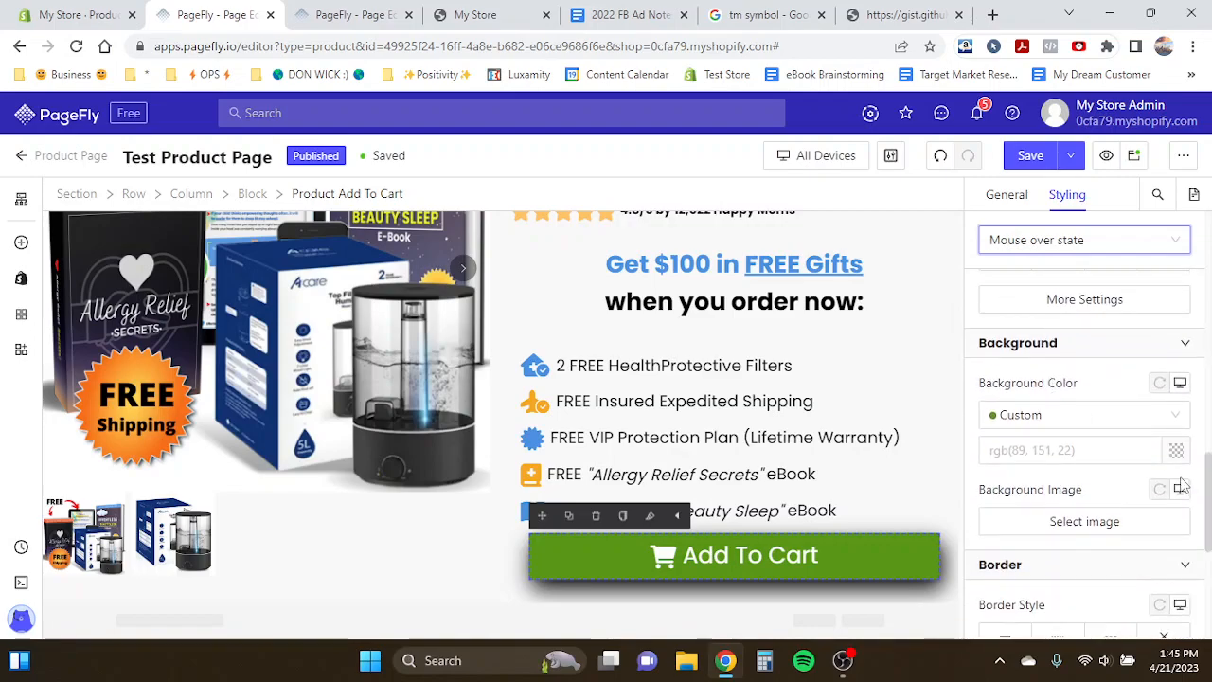
left_click(1177, 451)
left_click(796, 493)
double_click(799, 491)
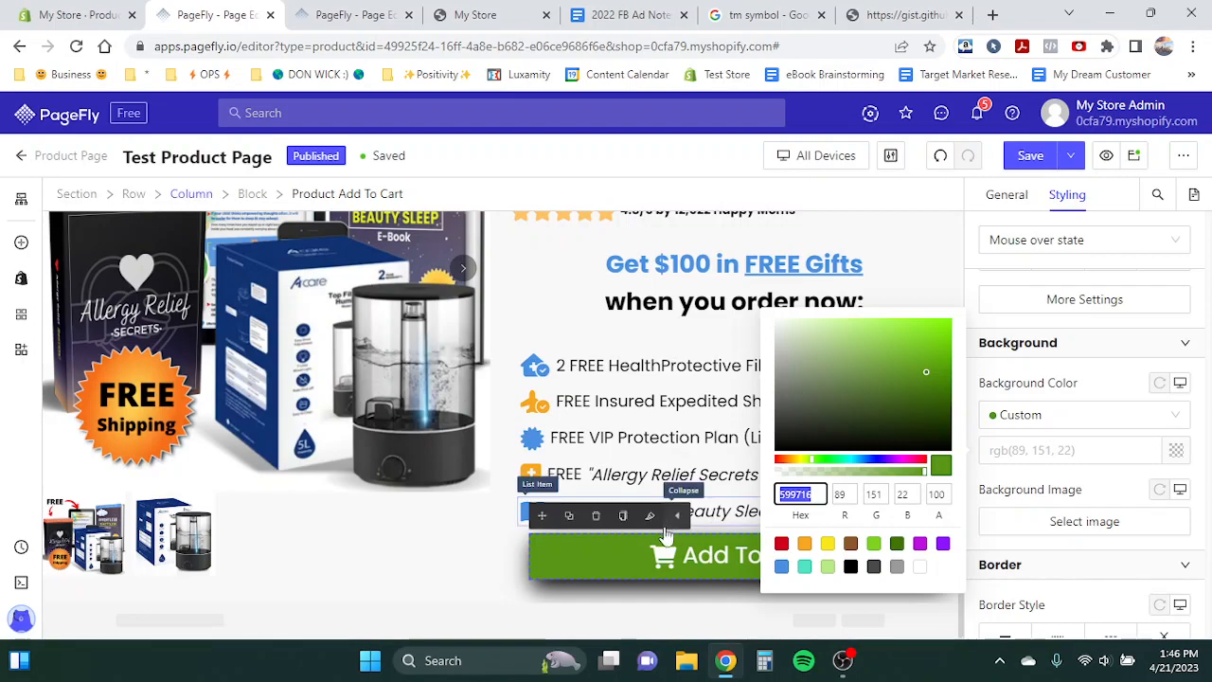
left_click(920, 567)
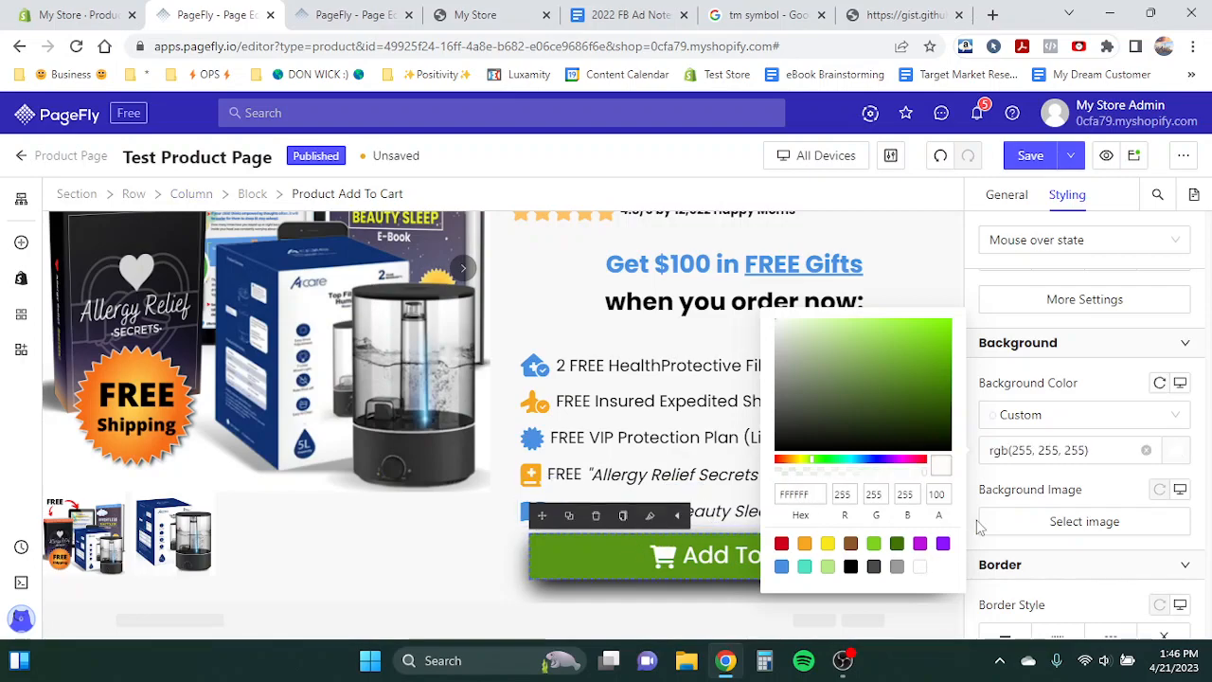
- Set the button's mouse-over content color to green hex 599716
scroll(1090, 480, "up", 3)
scroll(1139, 413, "up", 3)
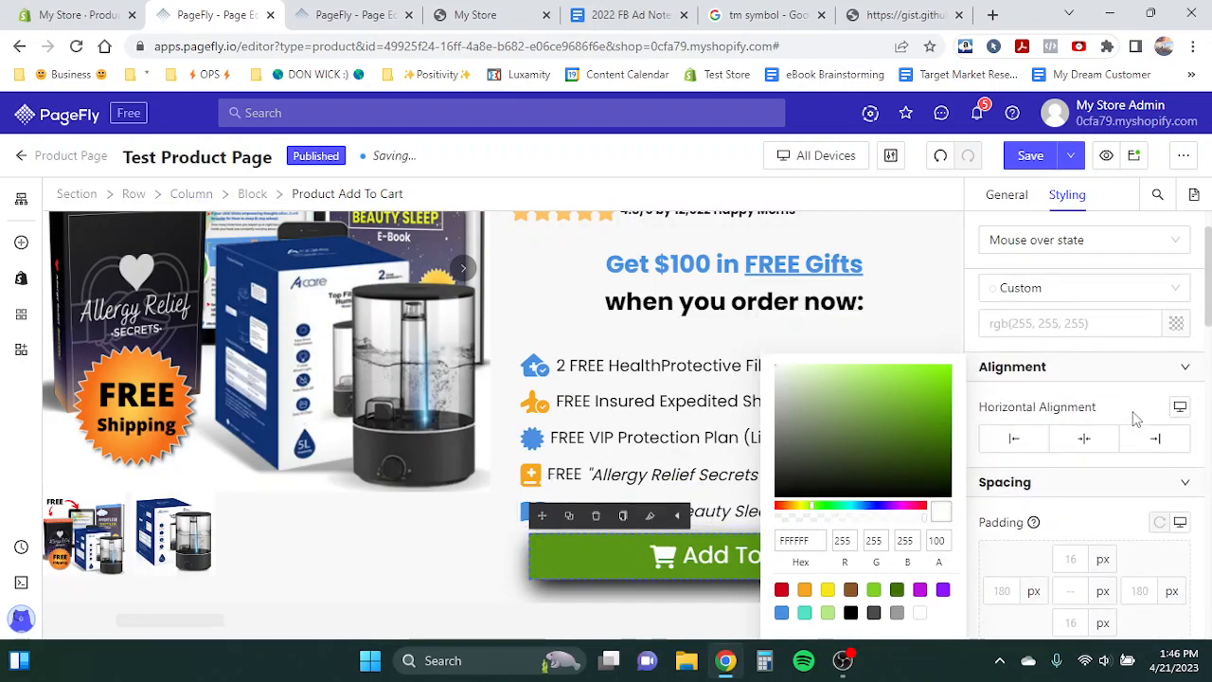
left_click(1176, 392)
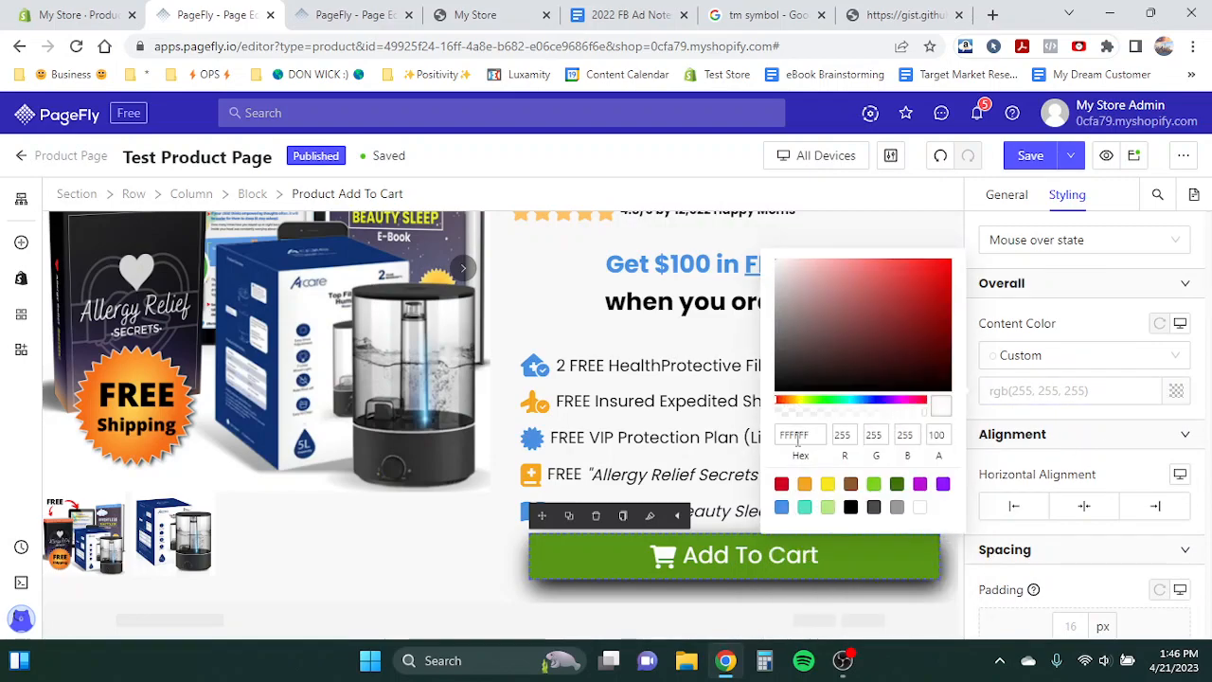
key("ctrl+v")
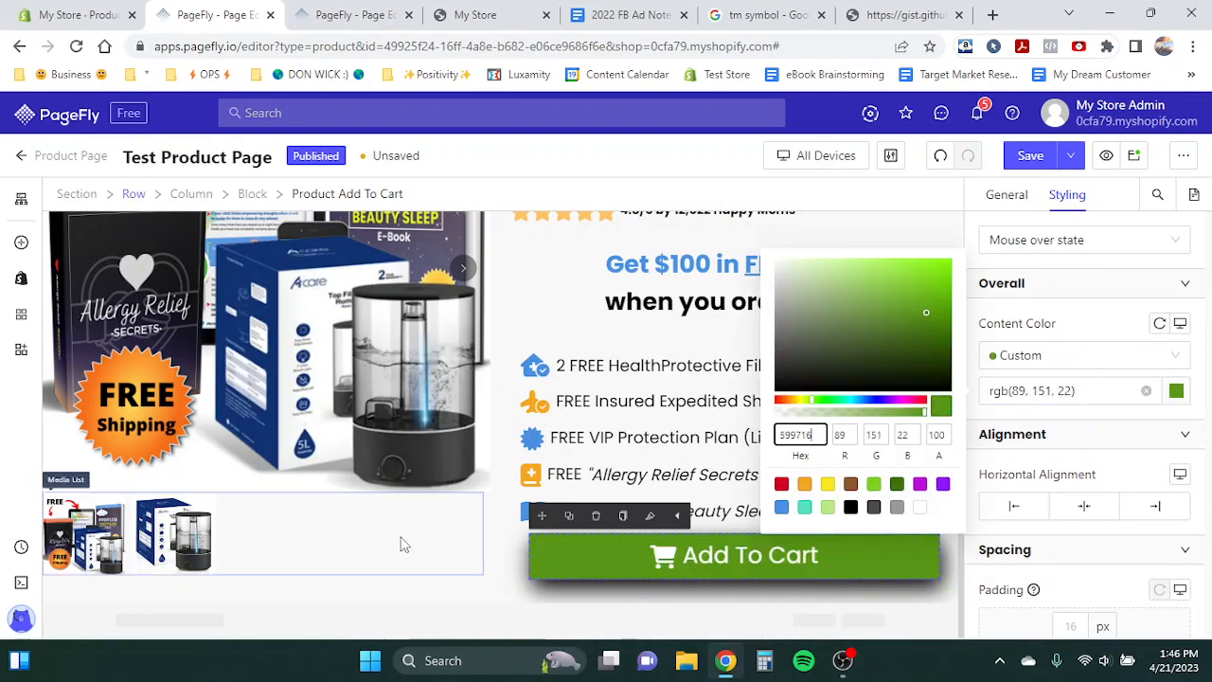
- Set the top margin of the block holding the Add To Cart button to 20 px
left_click(401, 543)
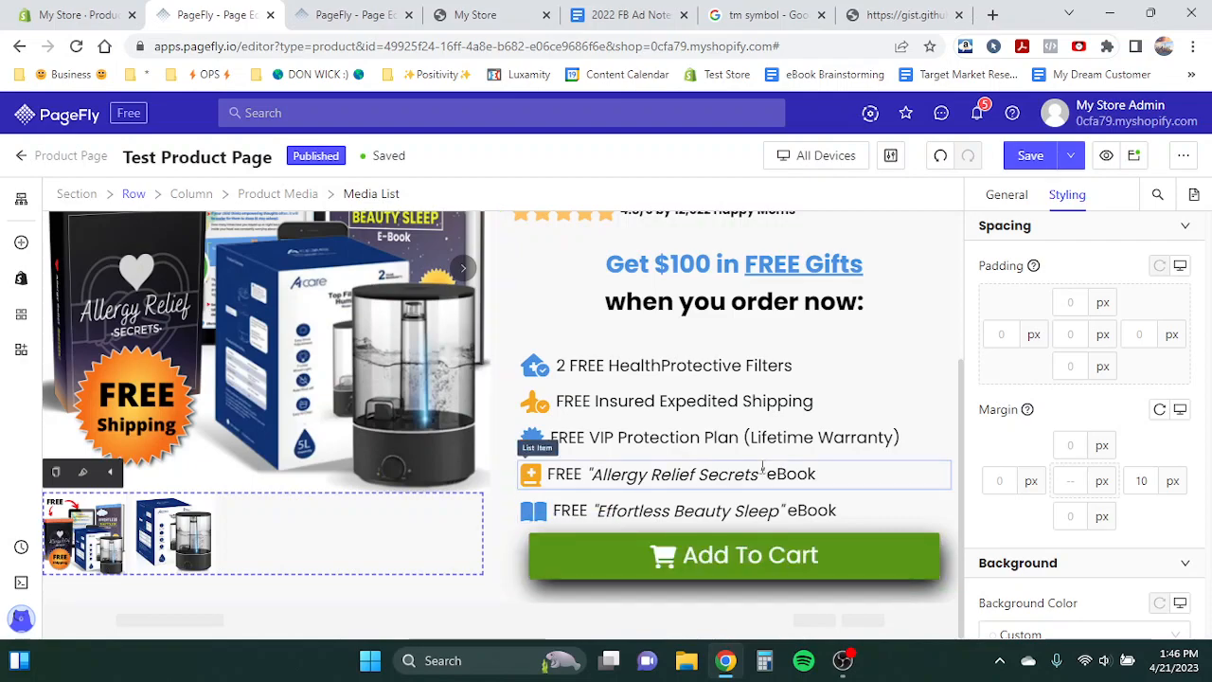
left_click(631, 562)
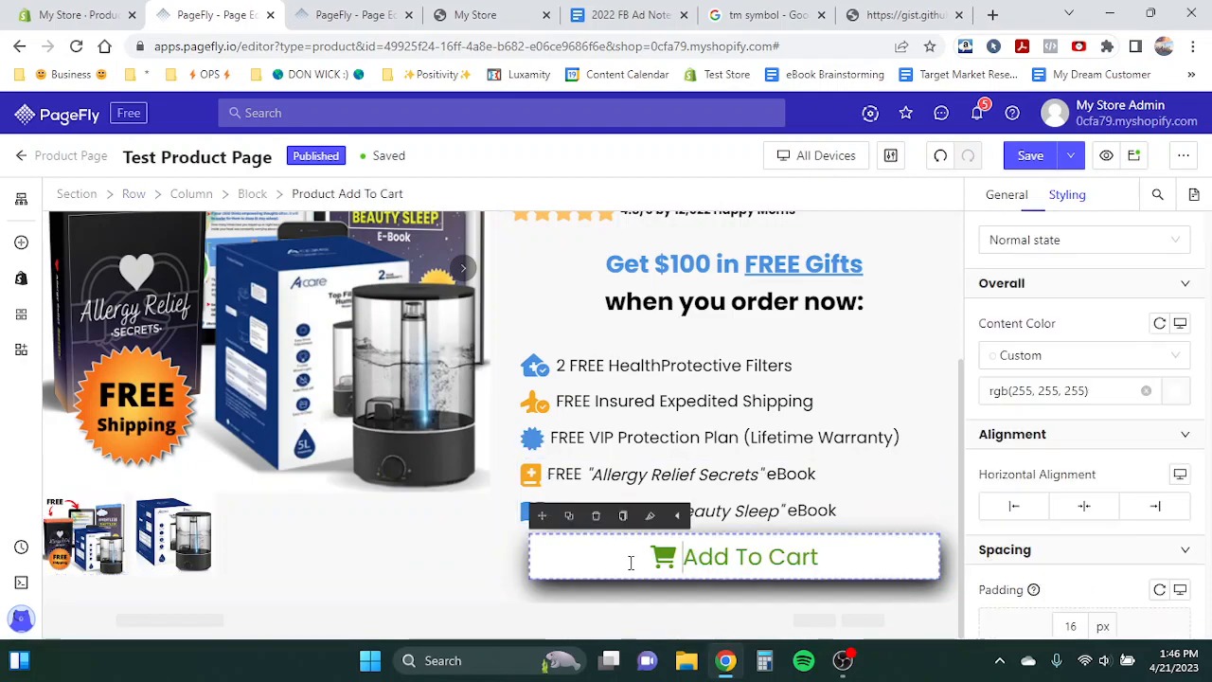
left_click(514, 561)
left_click(640, 543)
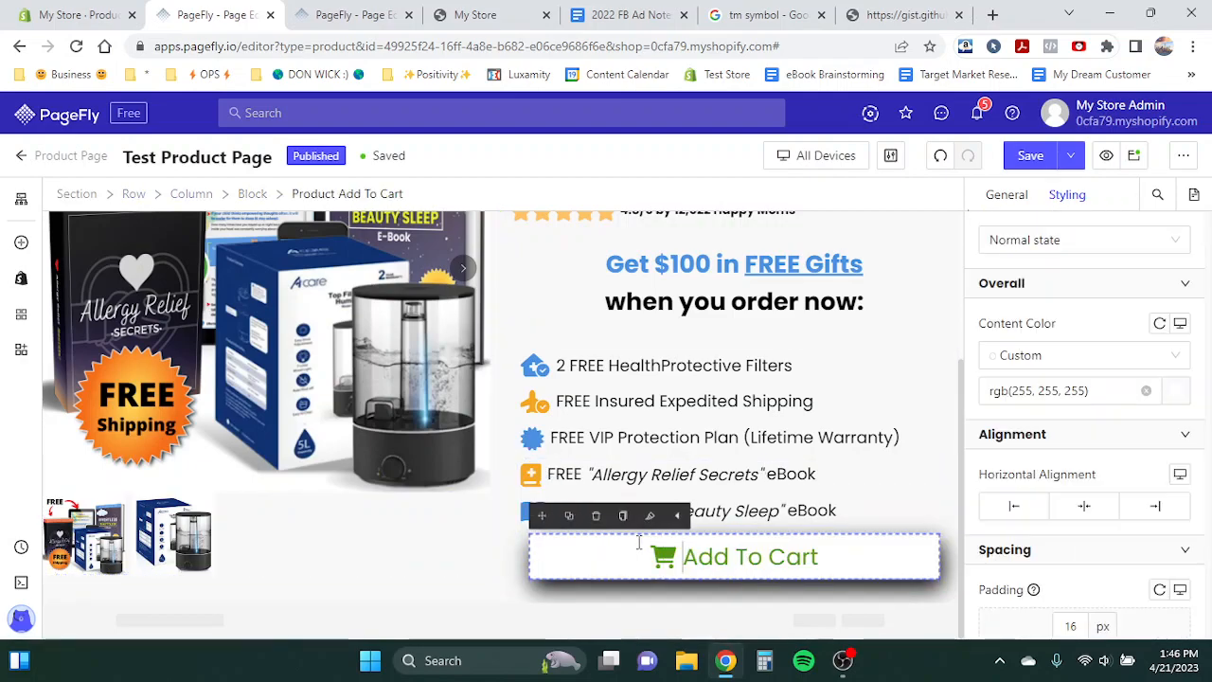
left_click(520, 566)
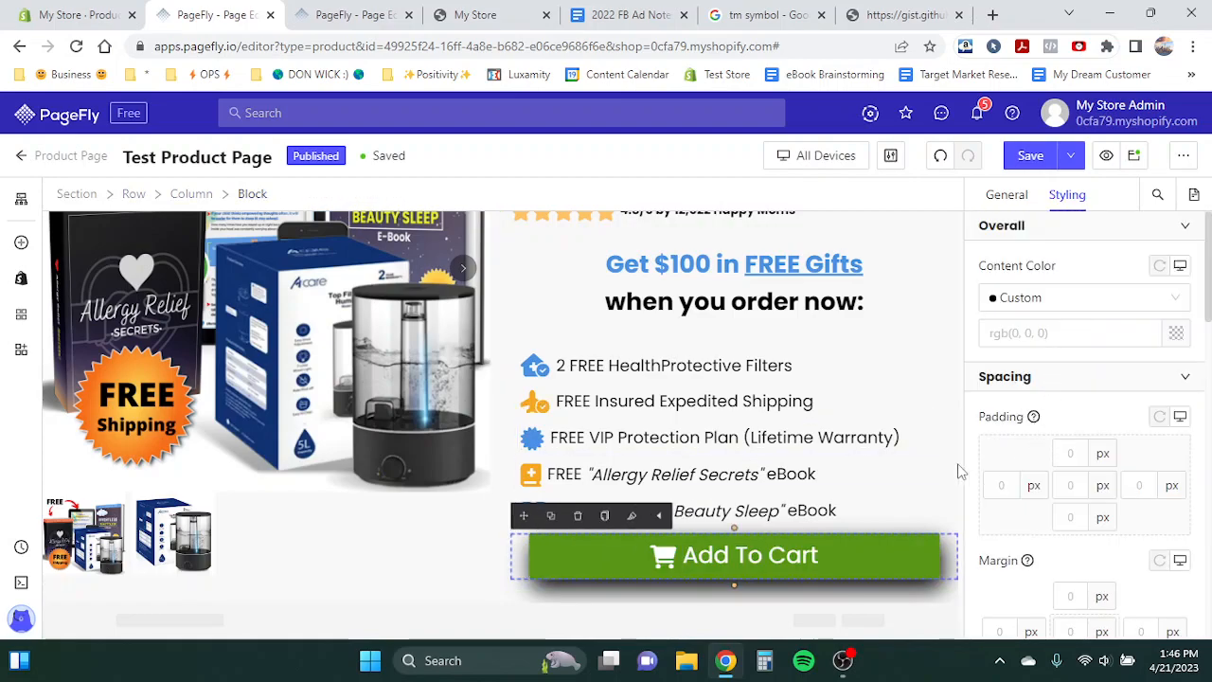
scroll(1069, 450, "down", 2)
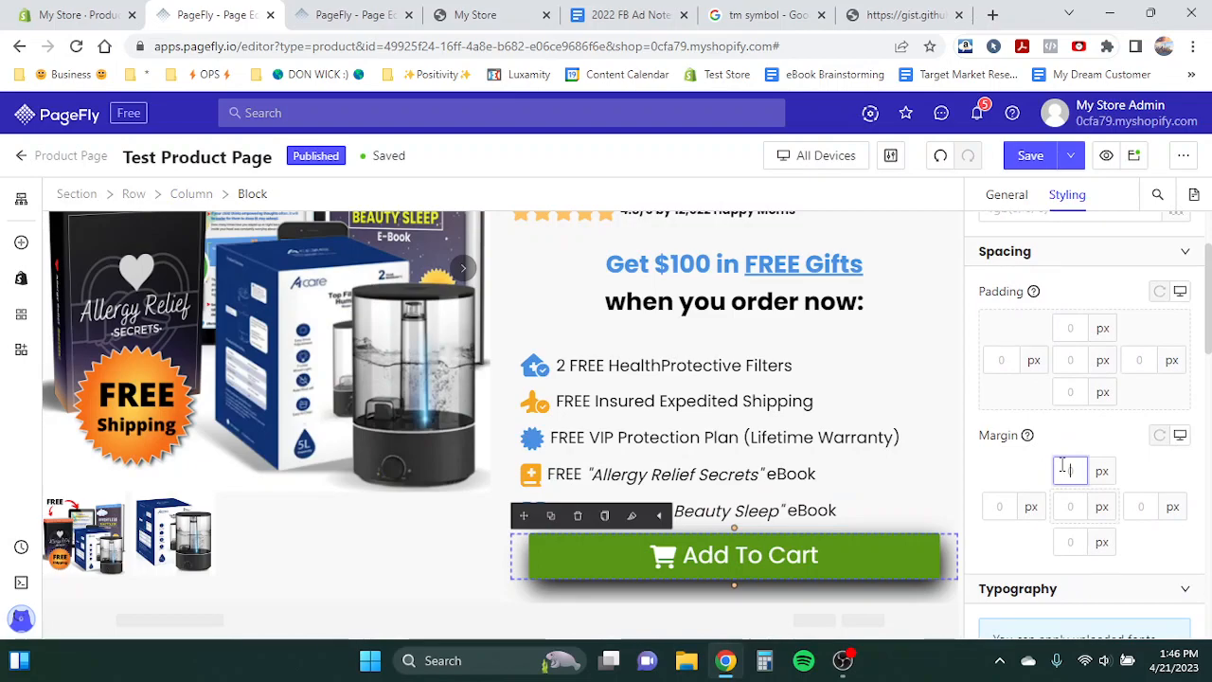
type("20")
left_click(363, 398)
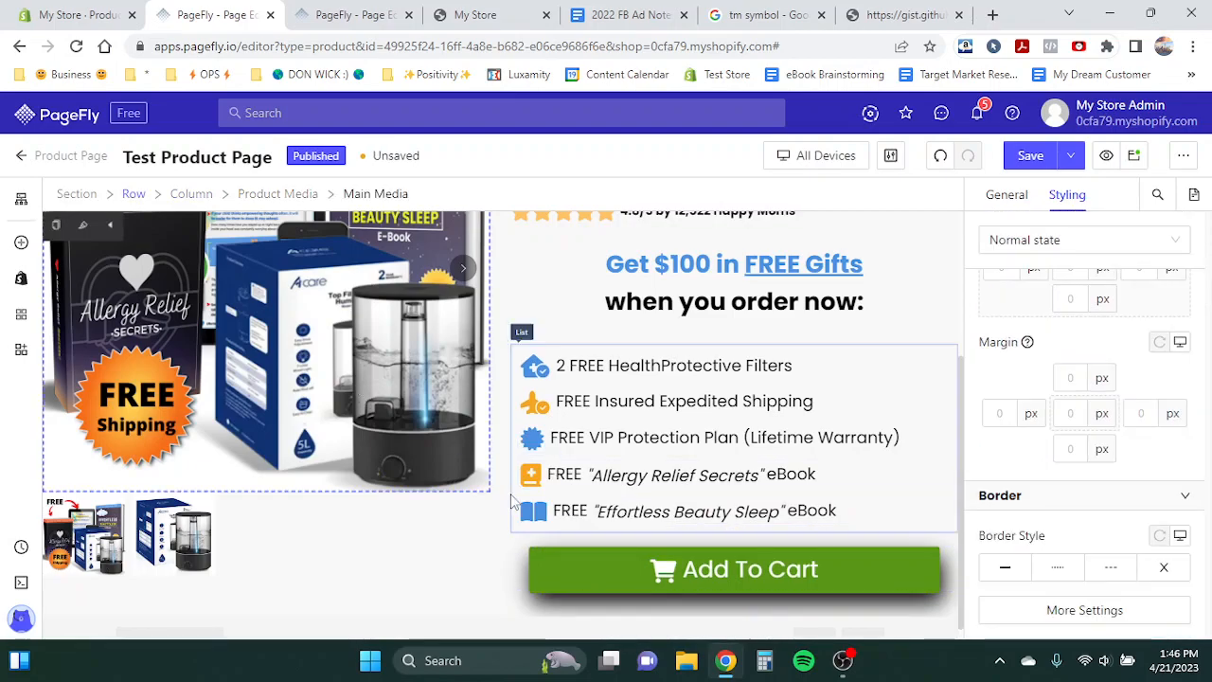
- Compare with the template page, then add a Heading element directly below the Add To Cart button
scroll(513, 502, "down", 1)
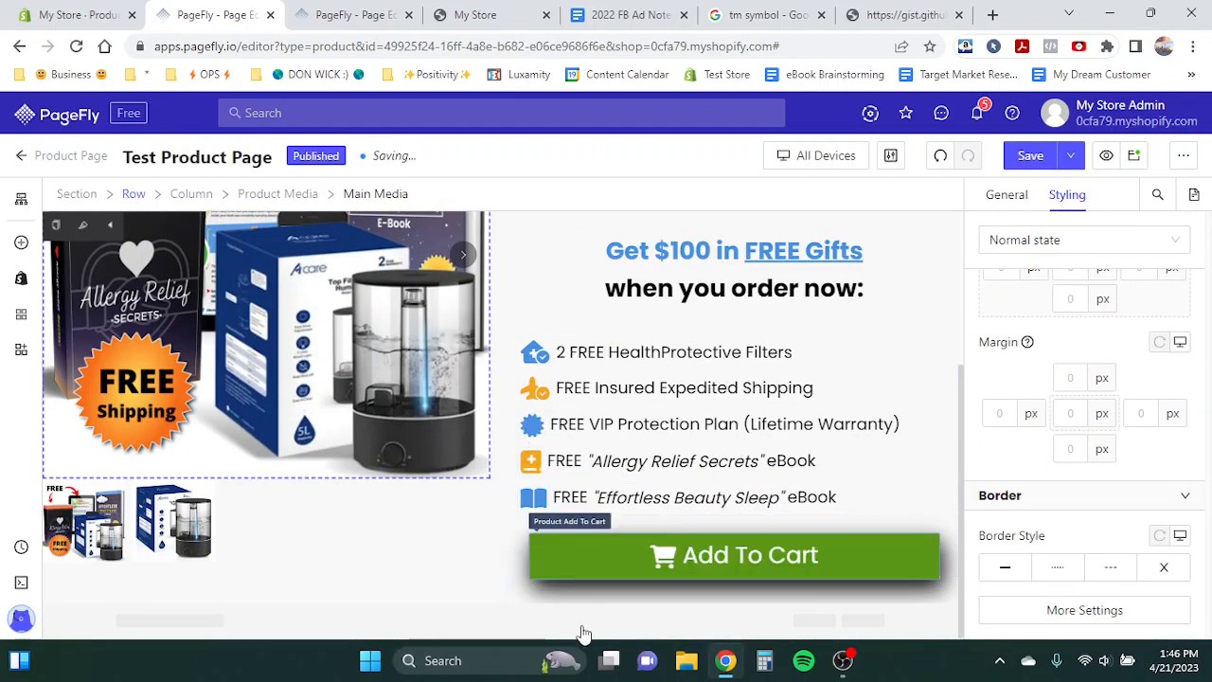
left_click(374, 13)
scroll(628, 441, "down", 4)
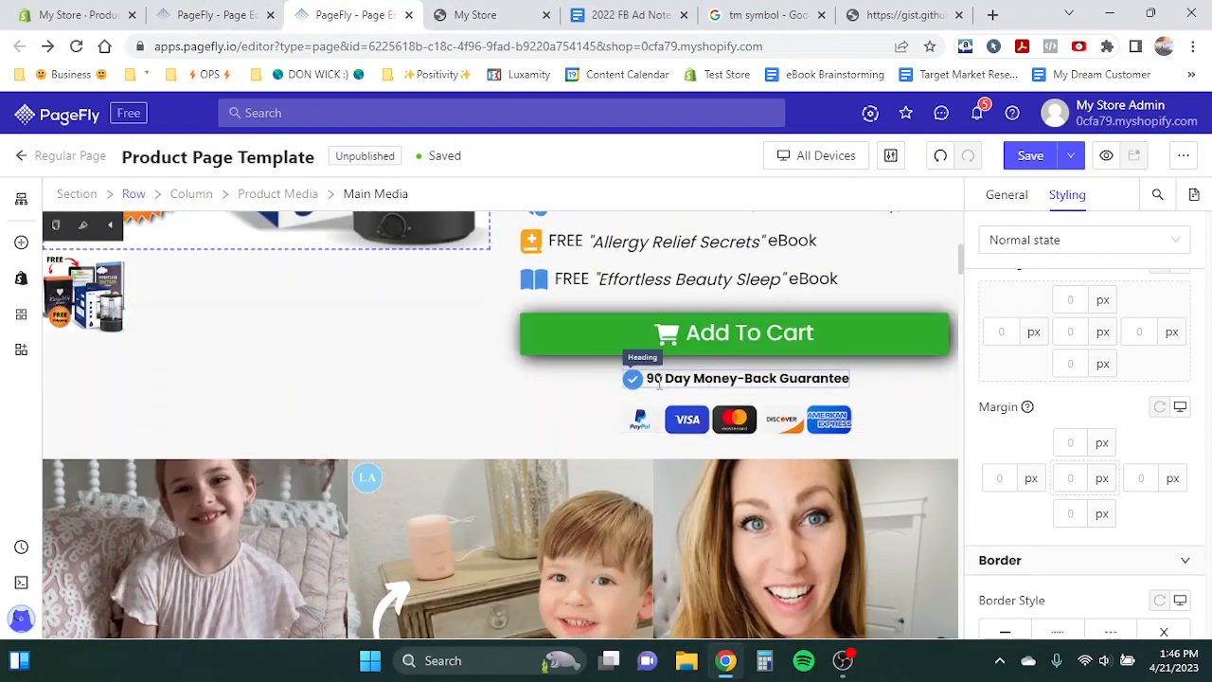
key("ctrl+shift+Tab")
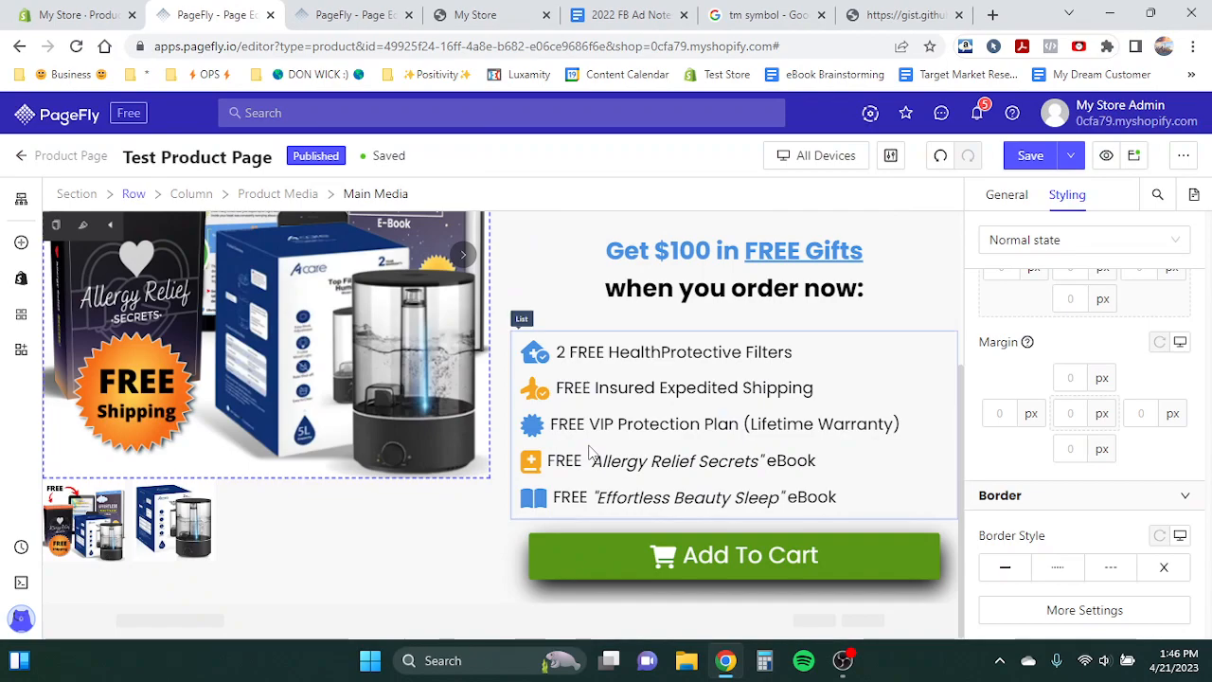
left_click(650, 276)
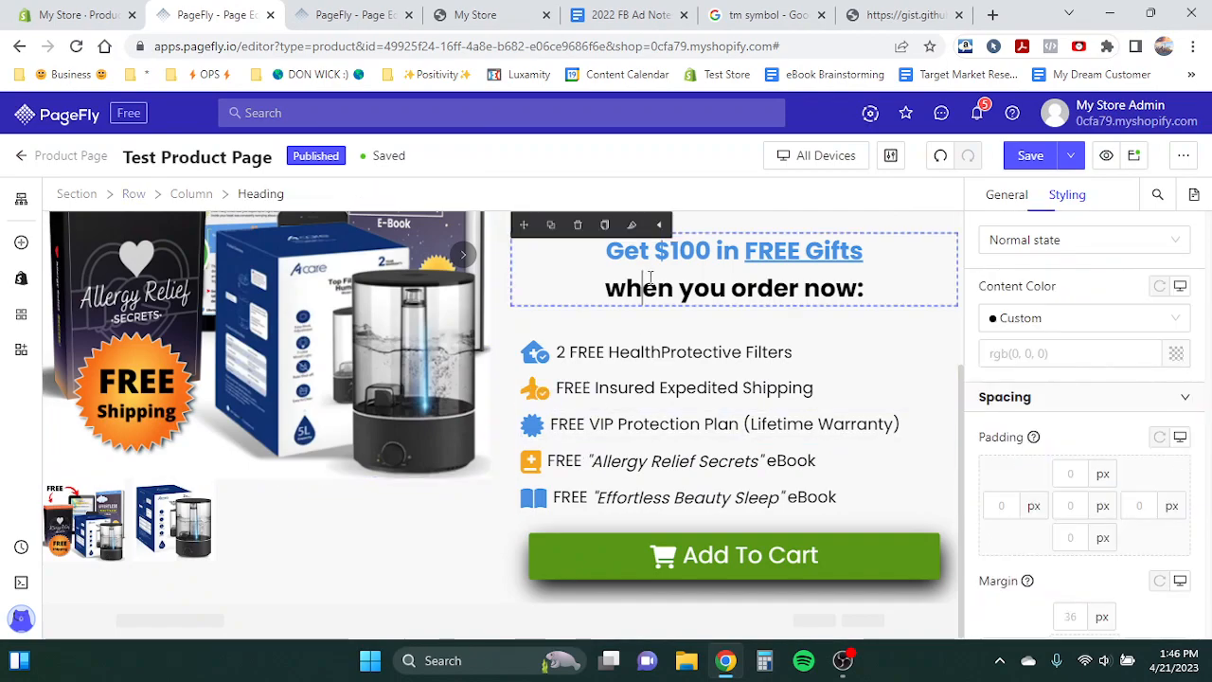
left_click(21, 243)
scroll(180, 423, "down", 1)
mouse_move(116, 434)
left_click_drag(348, 233, 619, 577)
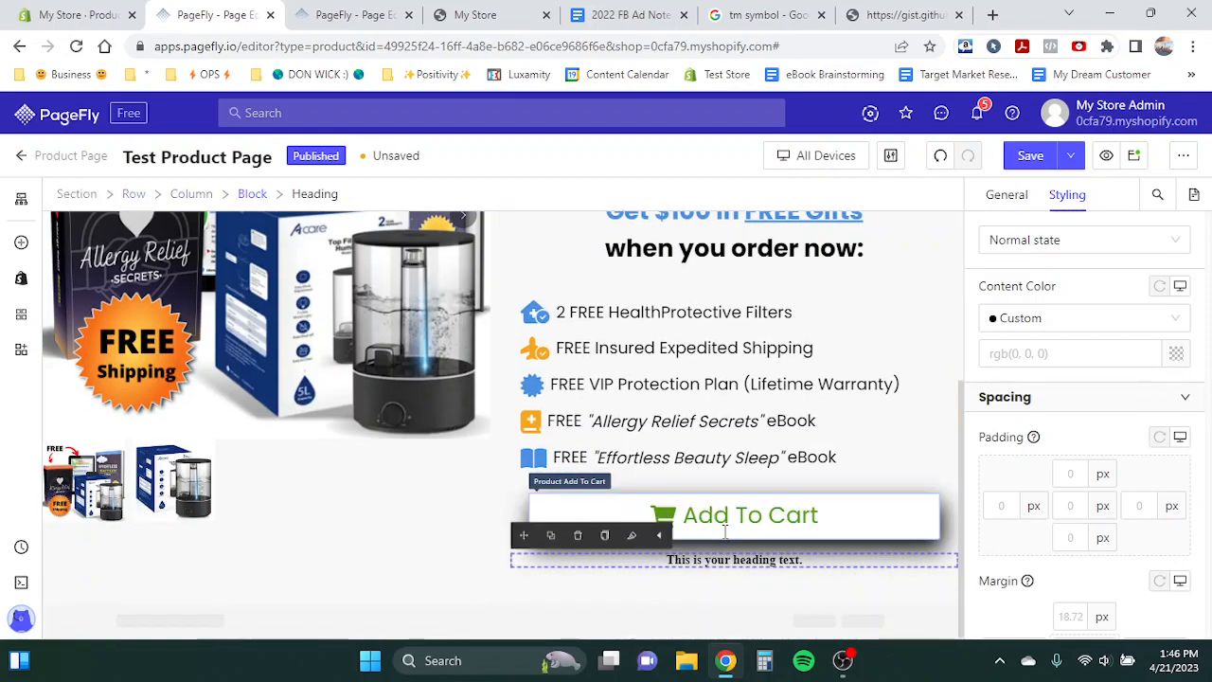
left_click(520, 508)
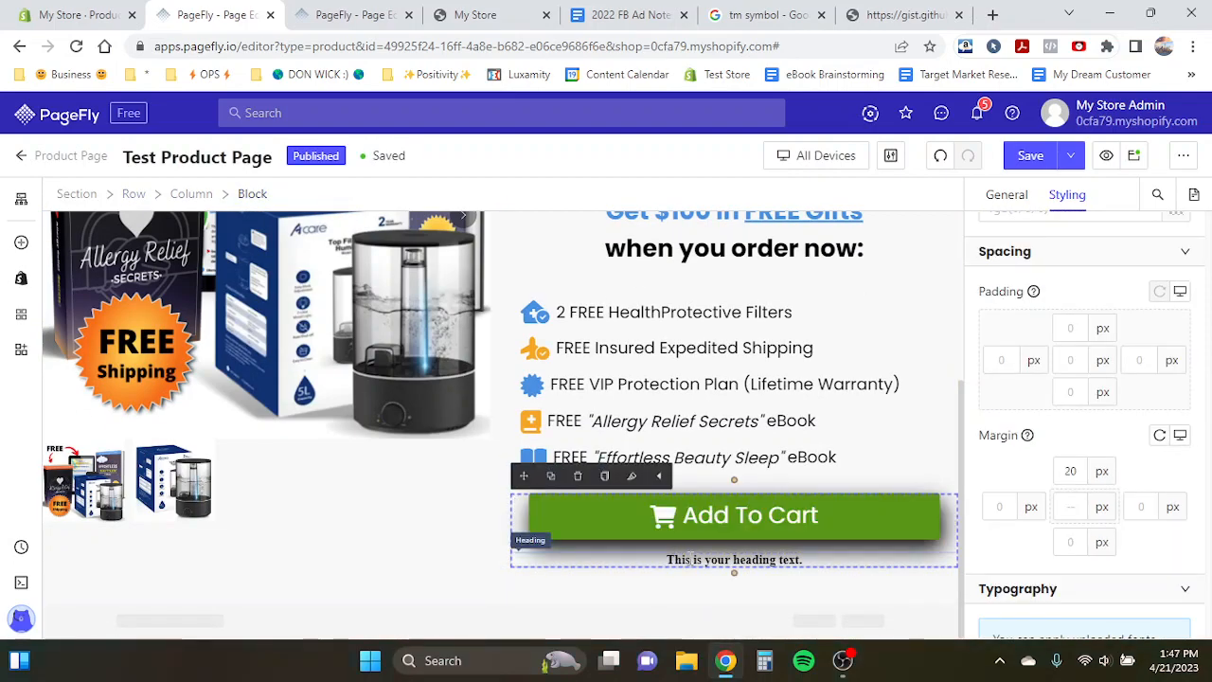
- Set the new heading's font family to Poppins
left_click(682, 560)
scroll(1080, 427, "down", 5)
left_click(1052, 451)
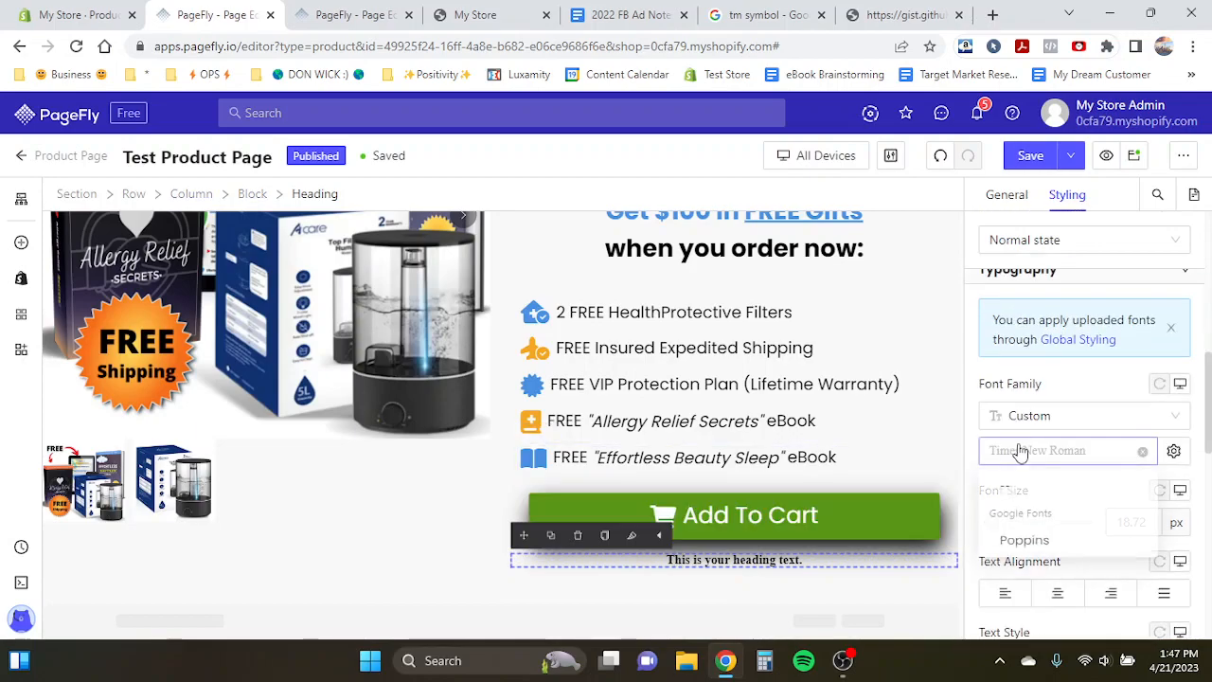
left_click(1025, 544)
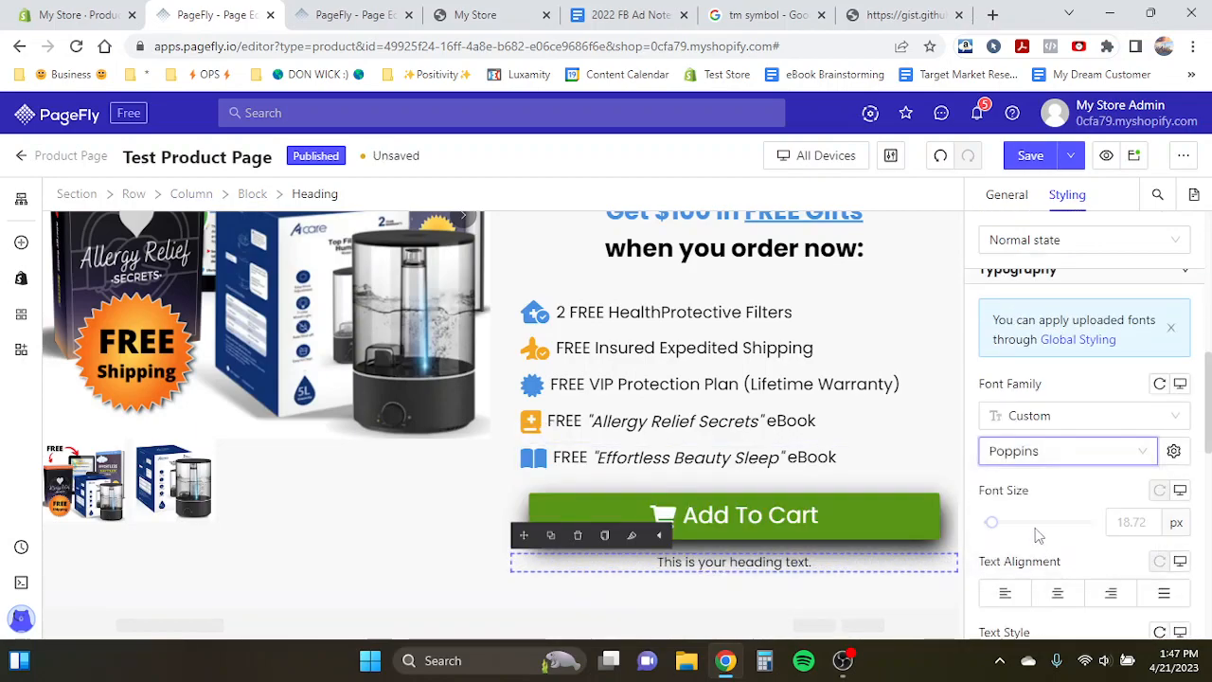
- Turn on Show Icon for the heading
left_click(1006, 195)
scroll(1077, 346, "up", 2)
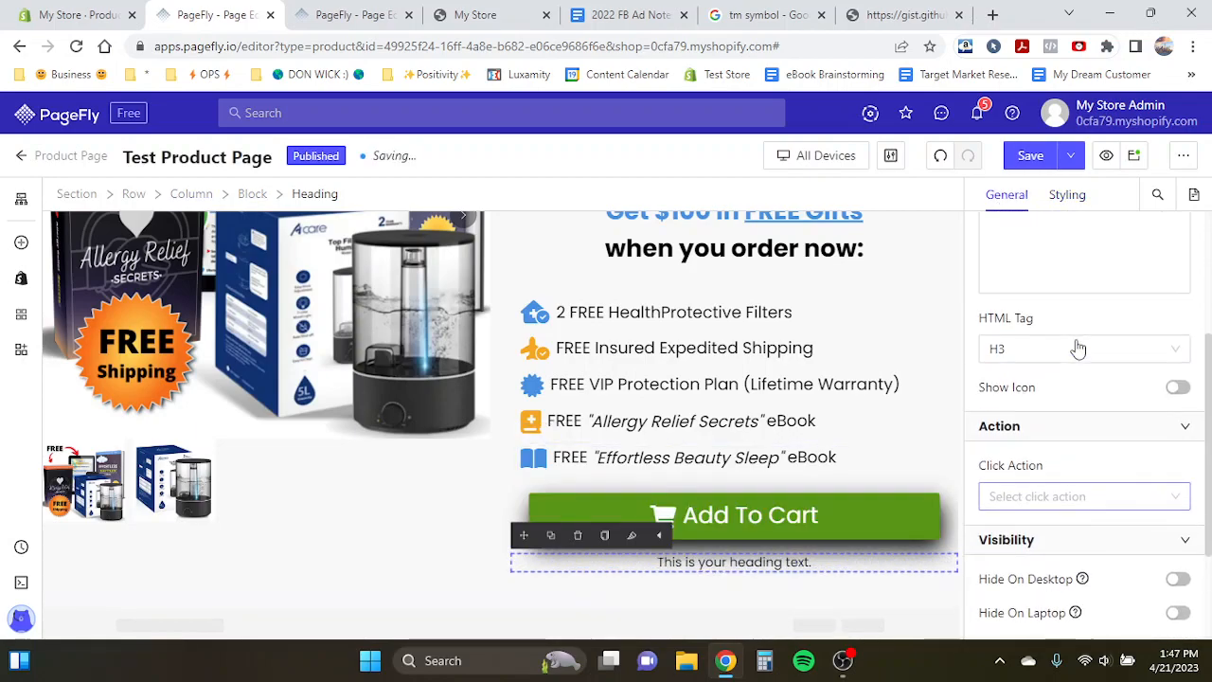
left_click(1177, 389)
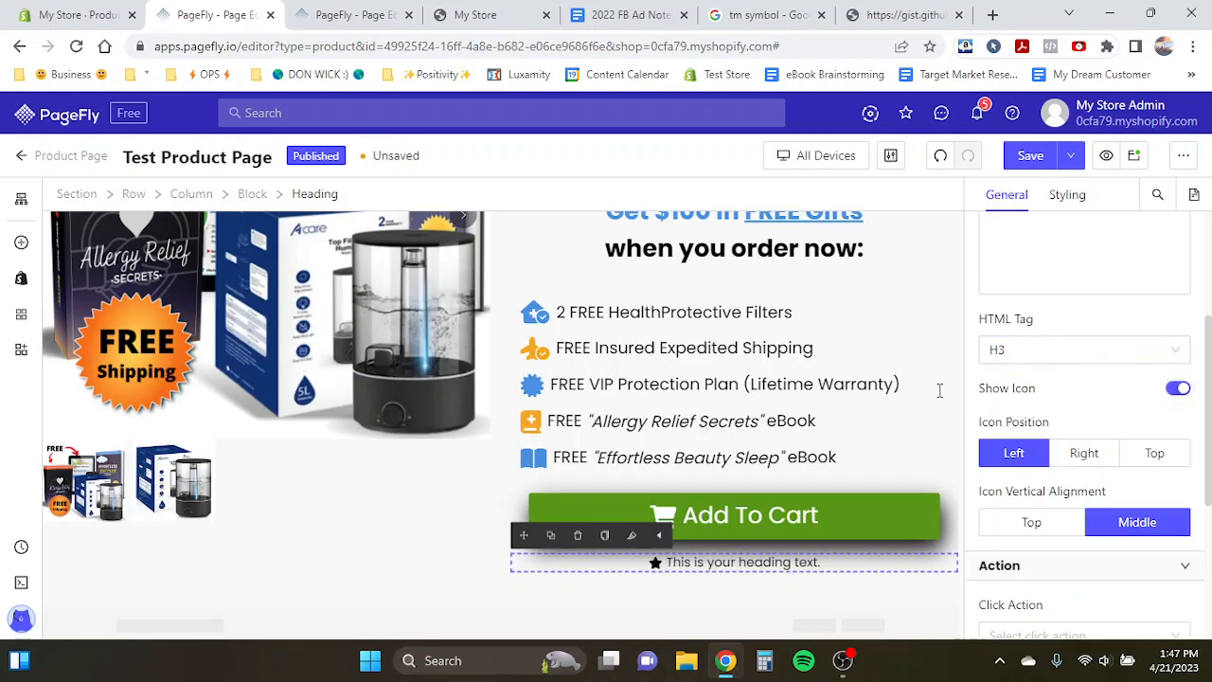
- Replace the heading's icon with the Circle-check icon found by searching for check
left_click(656, 562)
left_click(1072, 301)
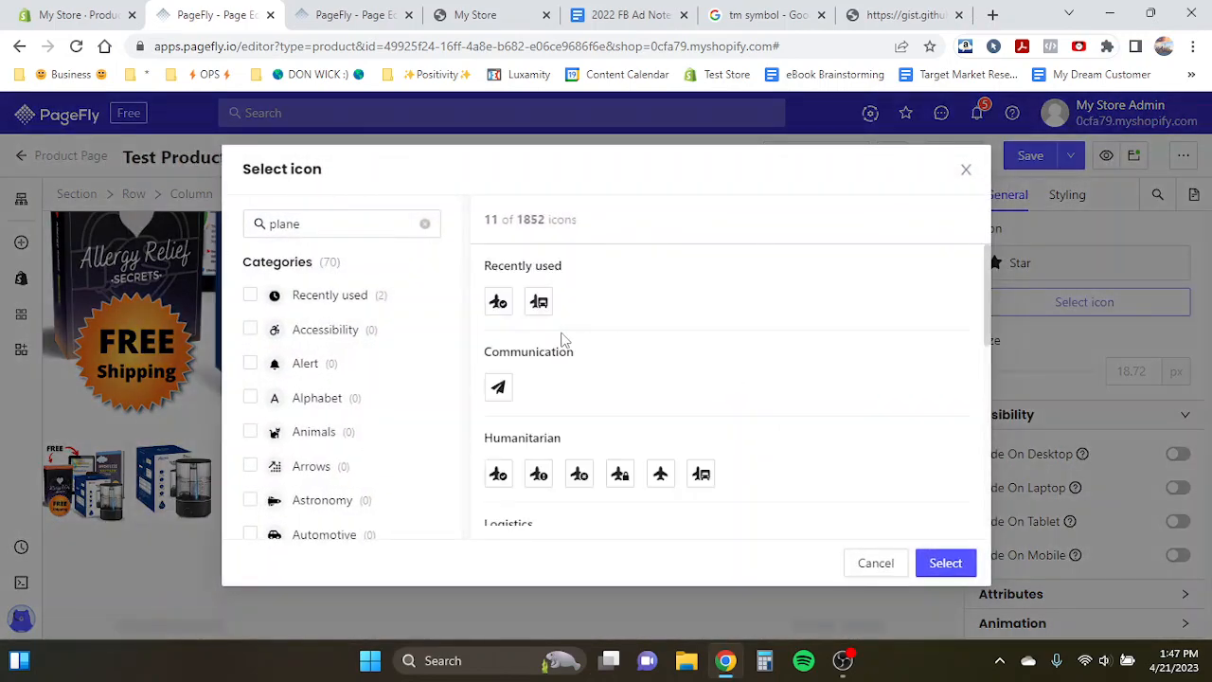
left_click(425, 224)
left_click(396, 225)
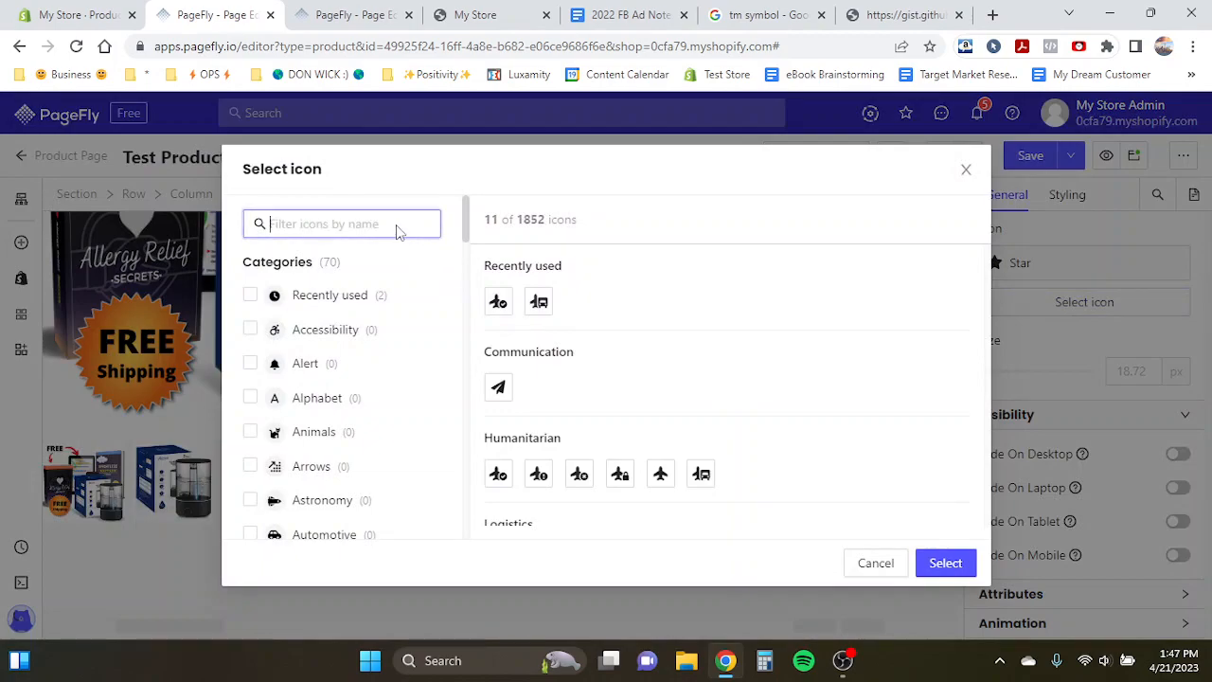
type("check")
left_click(579, 301)
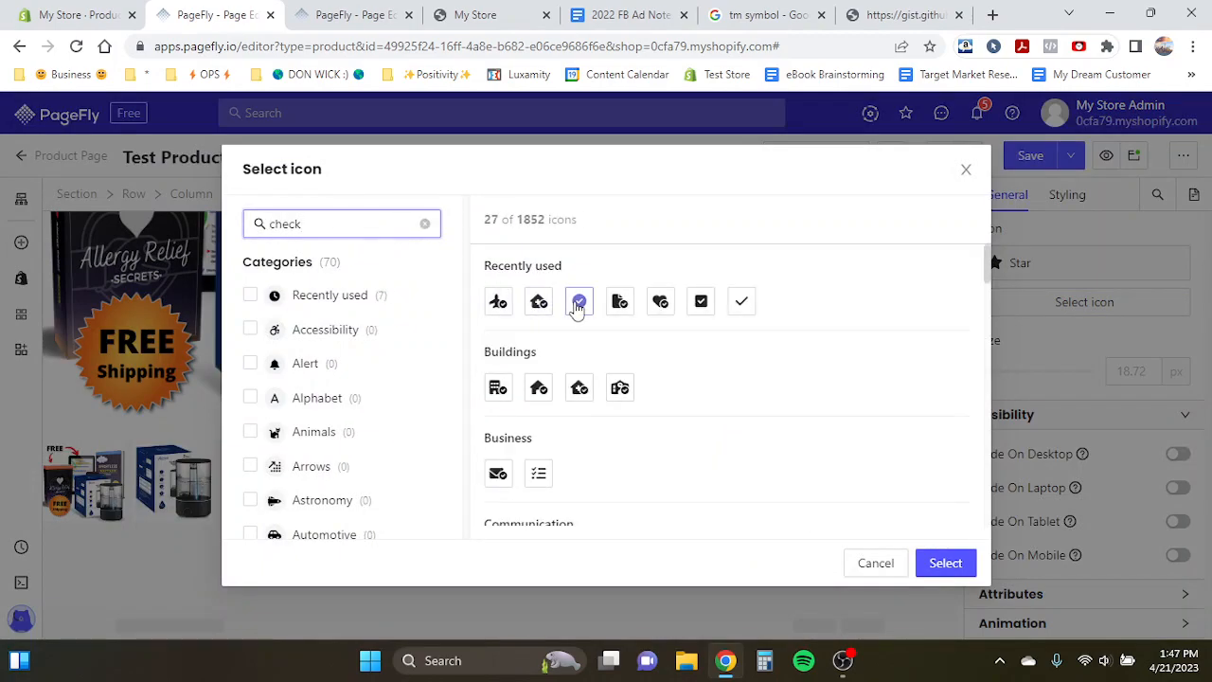
left_click(946, 564)
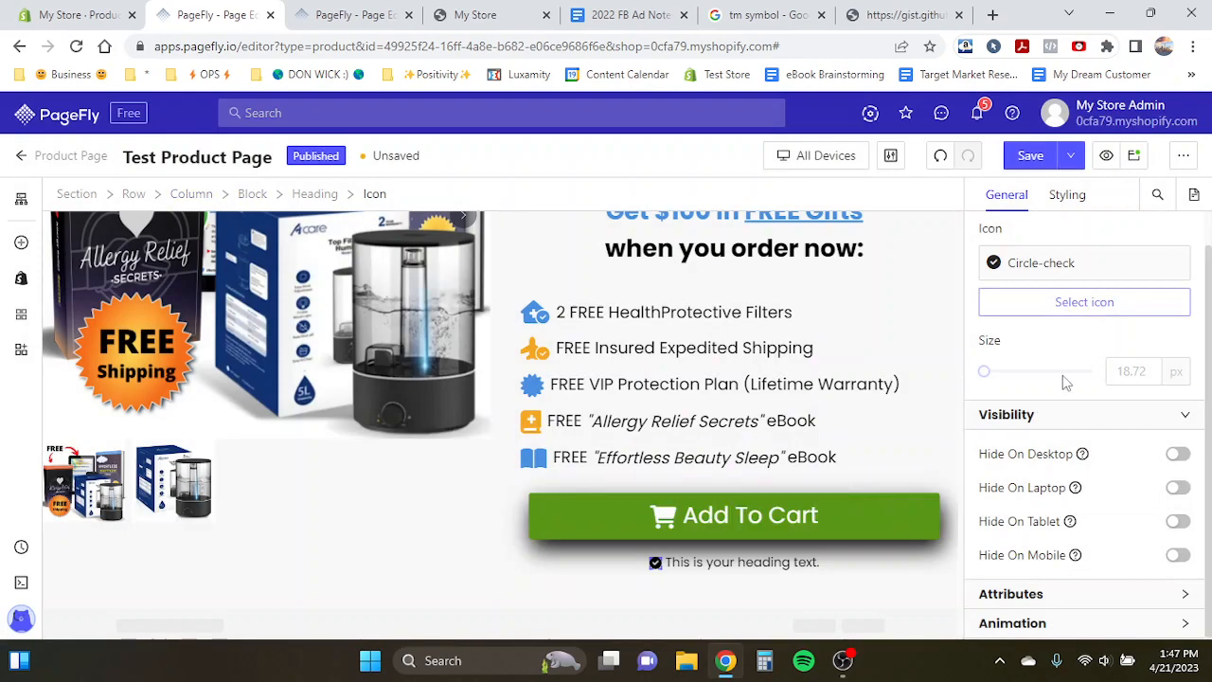
- Set the check icon's size to 23 px and its content color to the blue swatch
double_click(1137, 370)
type("23")
left_click(1068, 194)
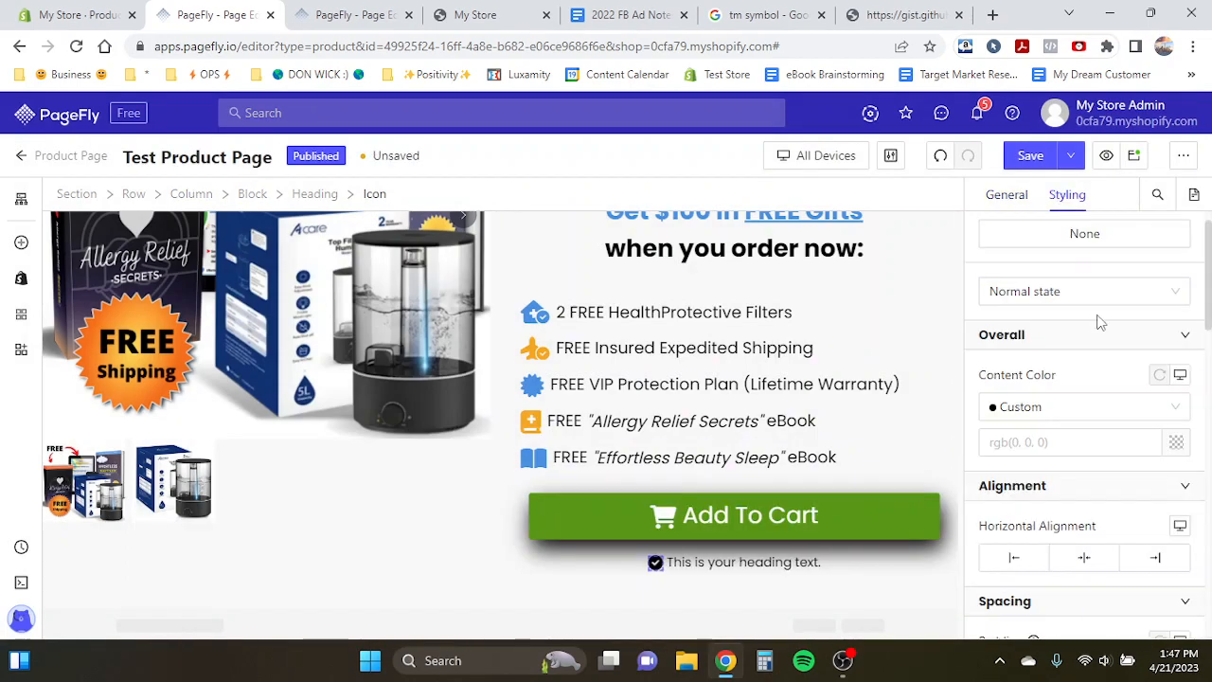
left_click(1178, 444)
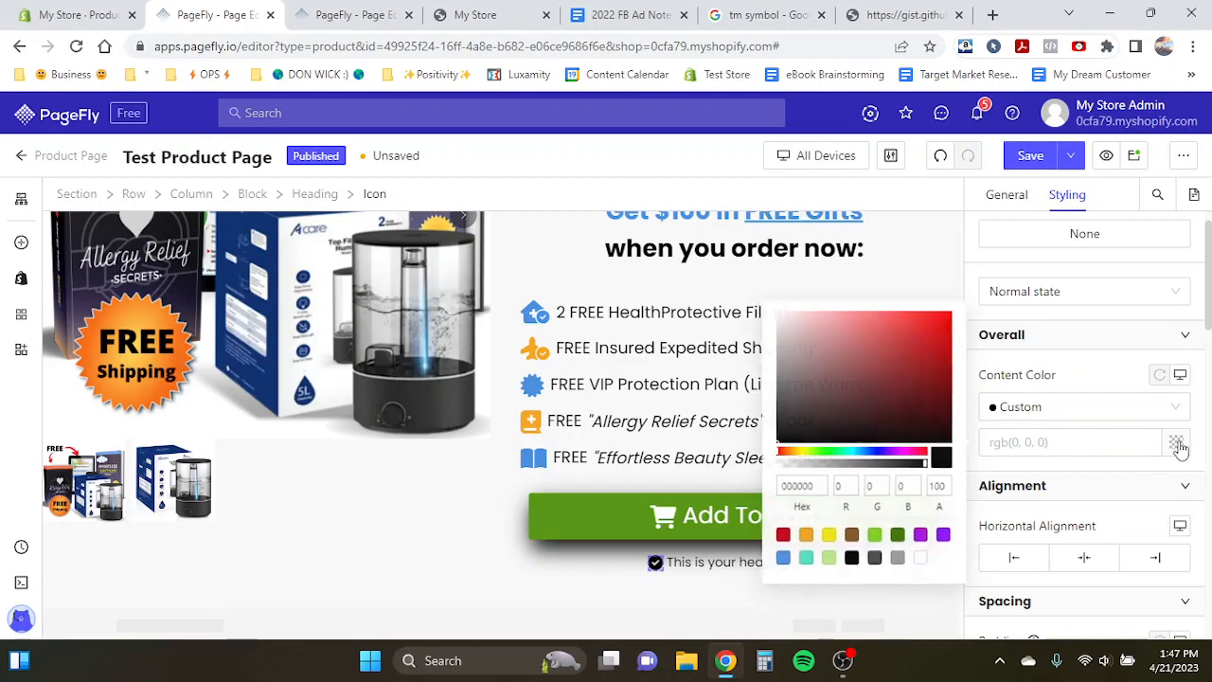
left_click(782, 558)
- Make the heading text bold by setting its font weight to Bold
left_click(694, 563)
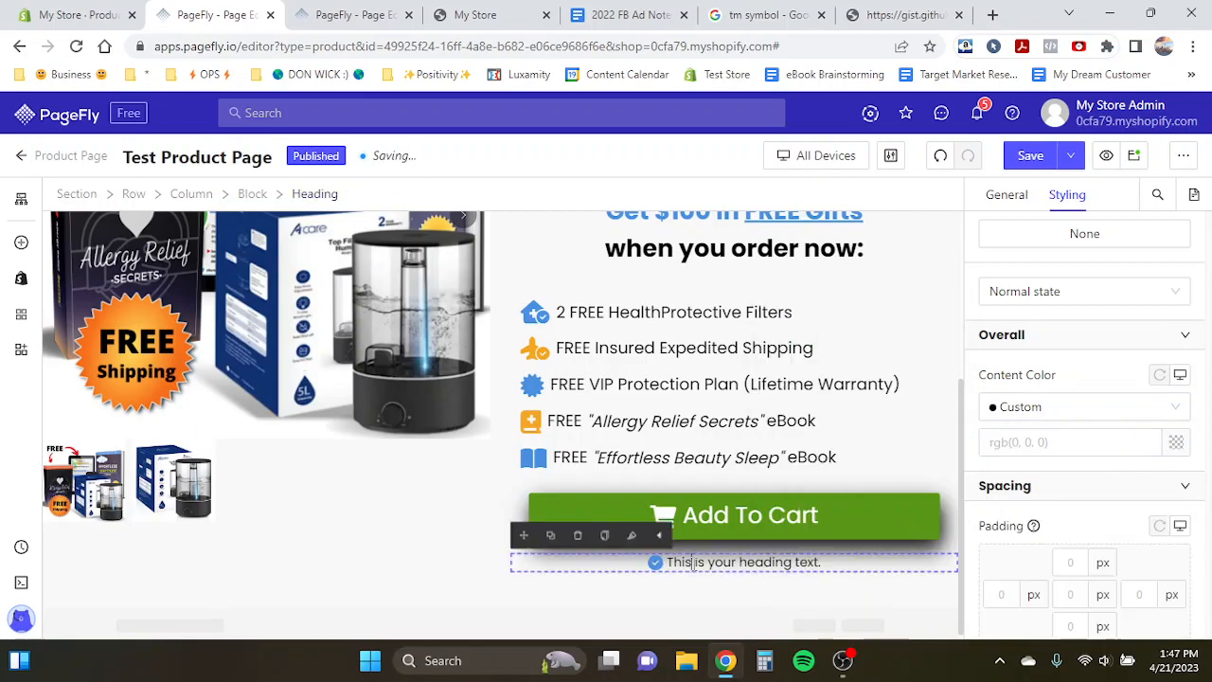
double_click(694, 563)
scroll(1004, 511, "down", 2)
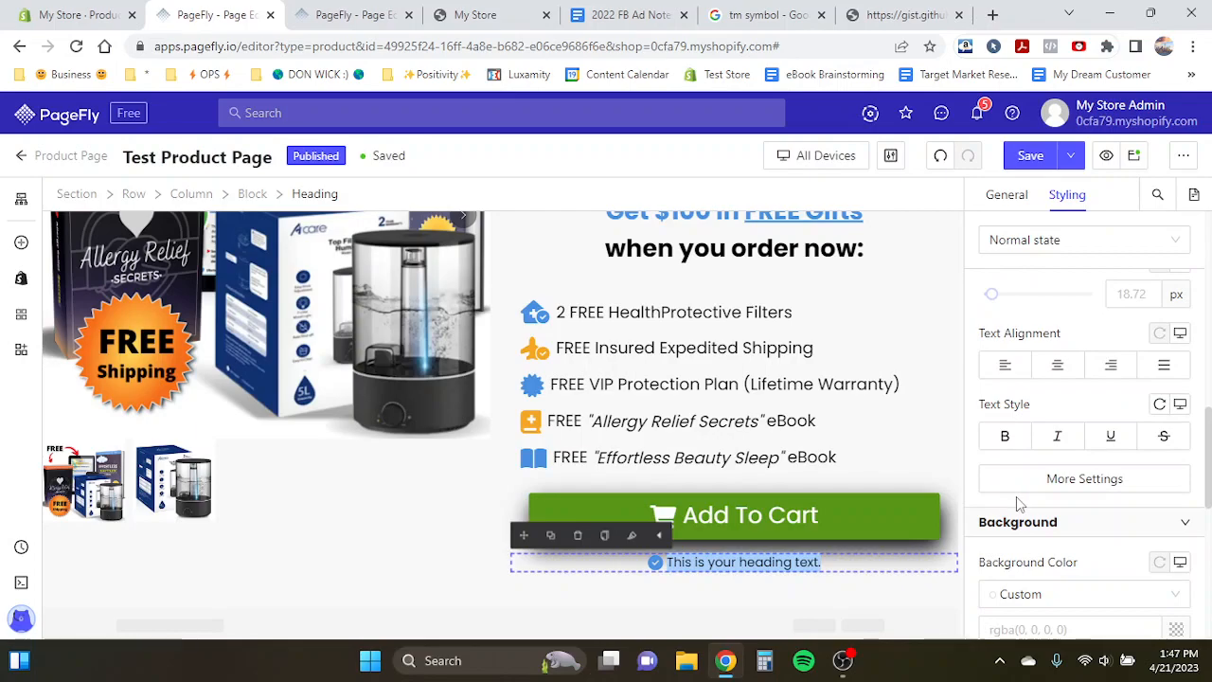
left_click(1039, 478)
left_click(833, 379)
left_click(765, 584)
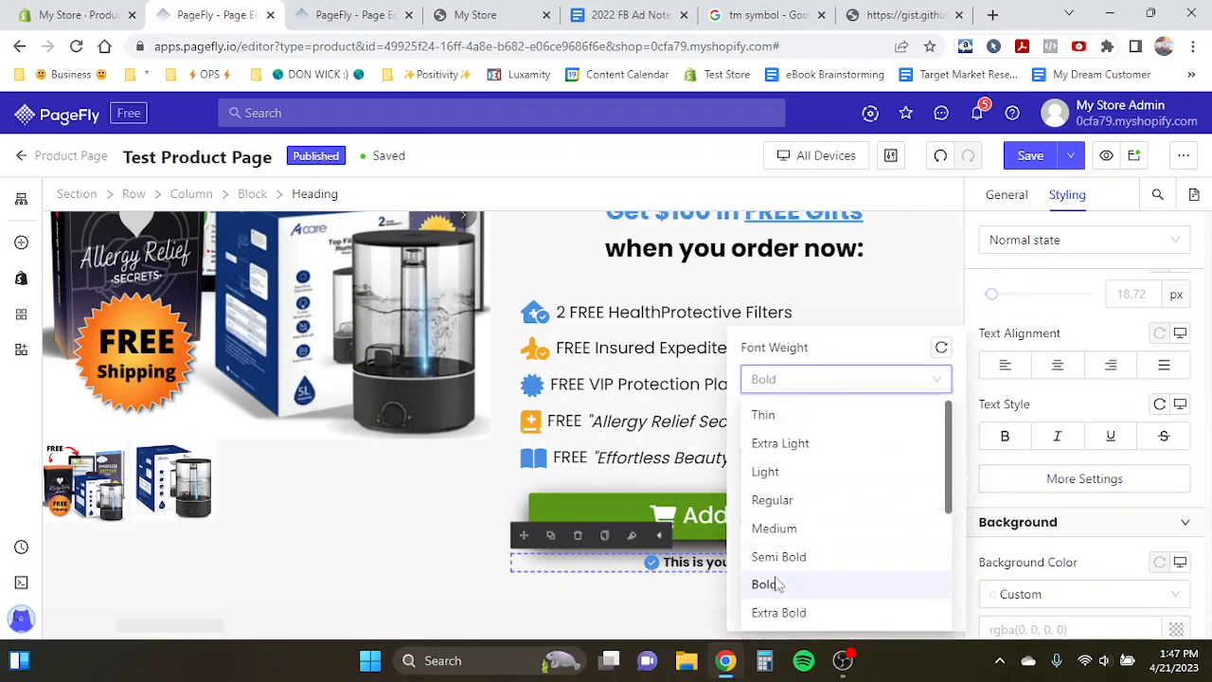
left_click(1007, 442)
left_click(1015, 440)
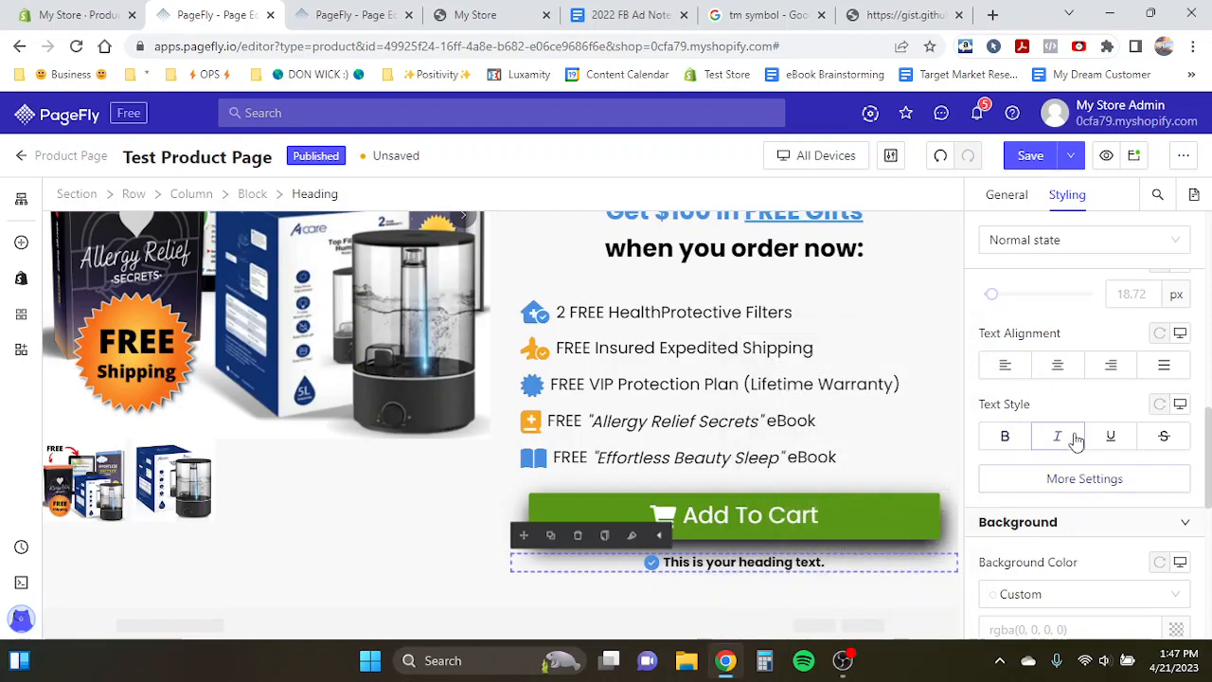
left_click(1005, 436)
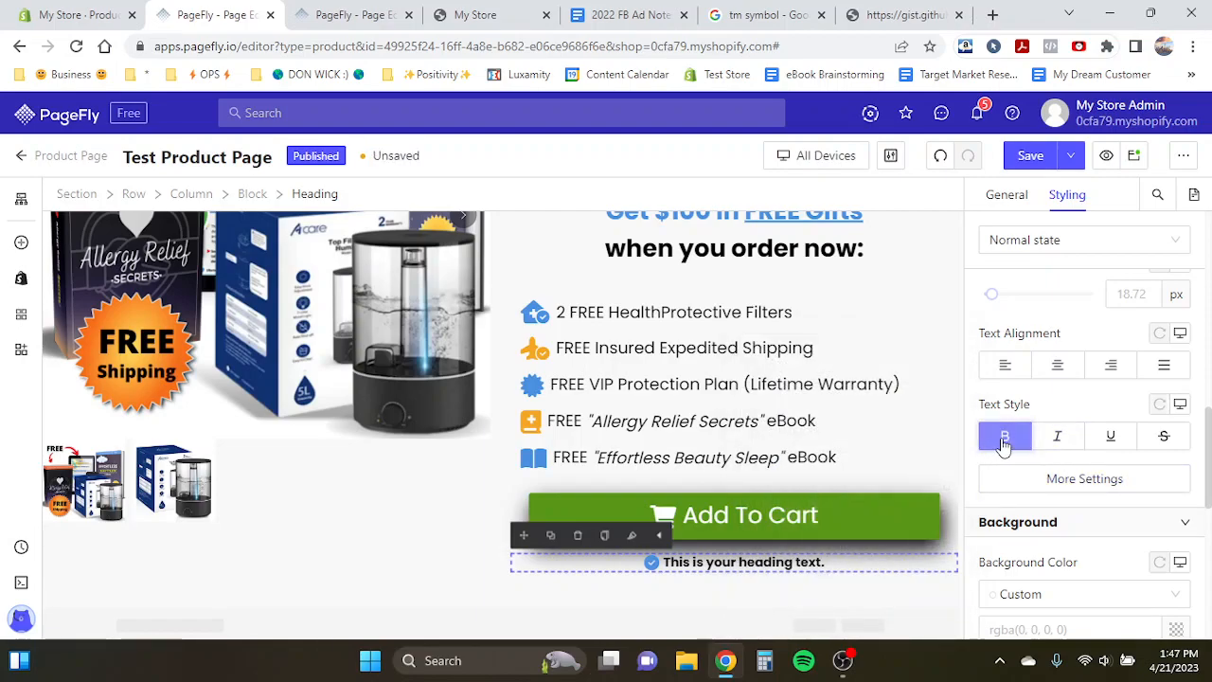
left_click(1113, 363)
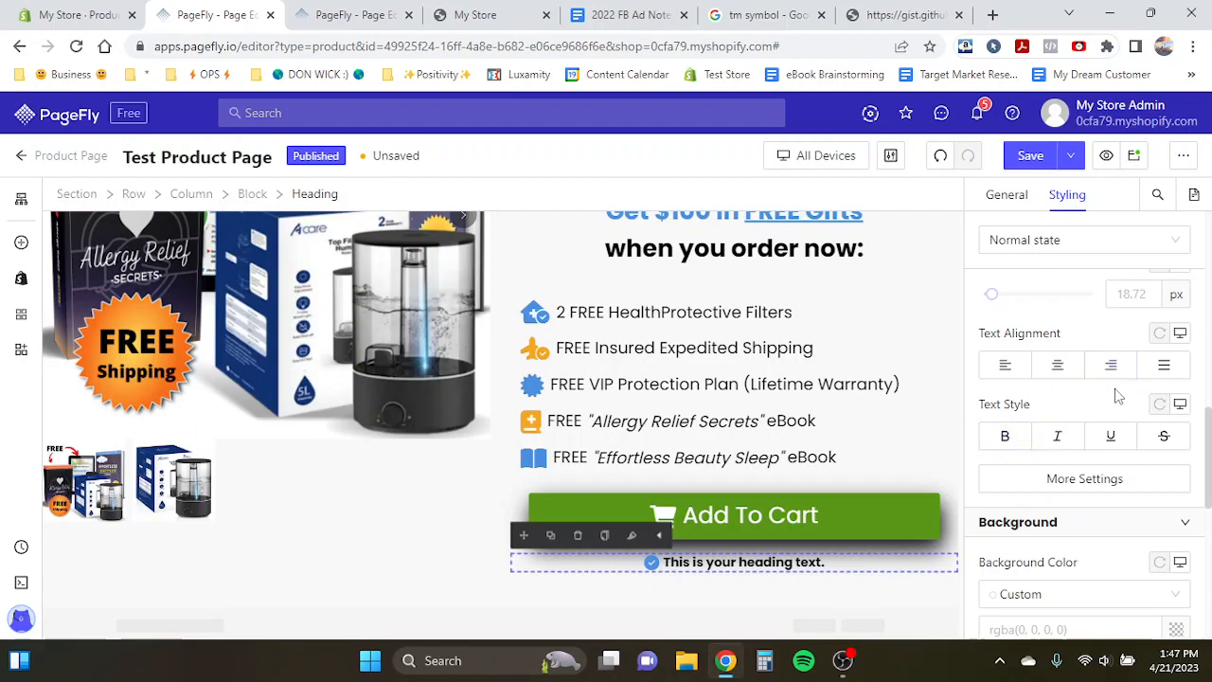
left_click(1057, 483)
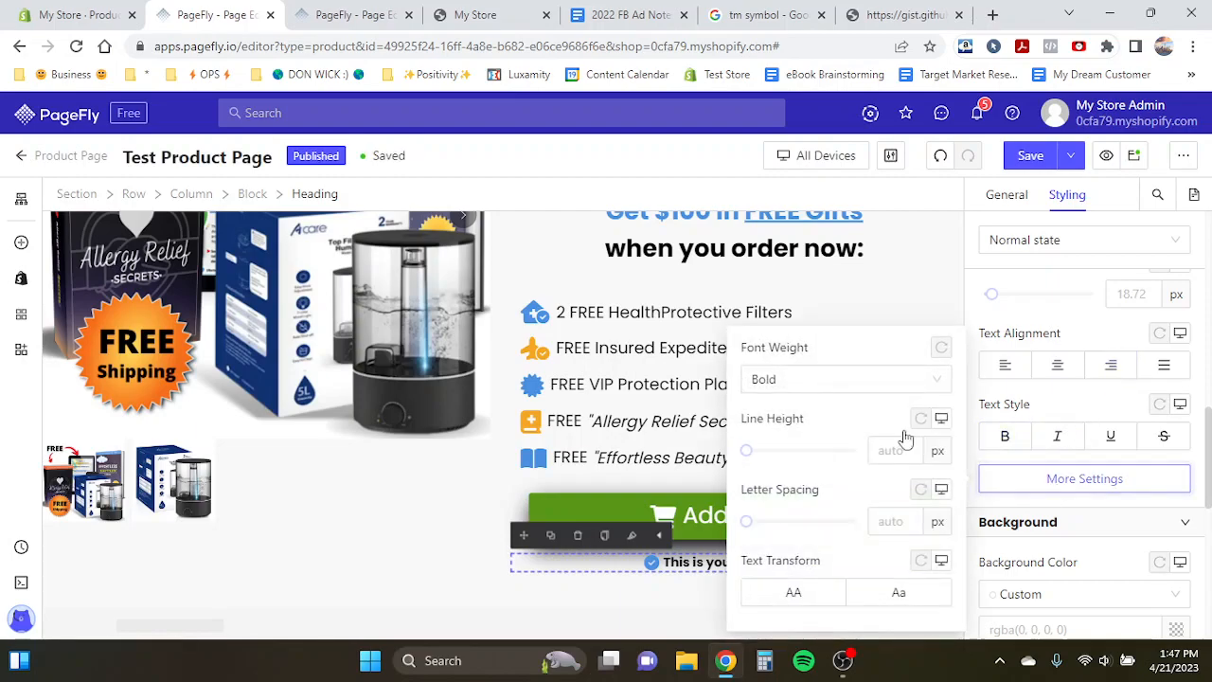
left_click(803, 384)
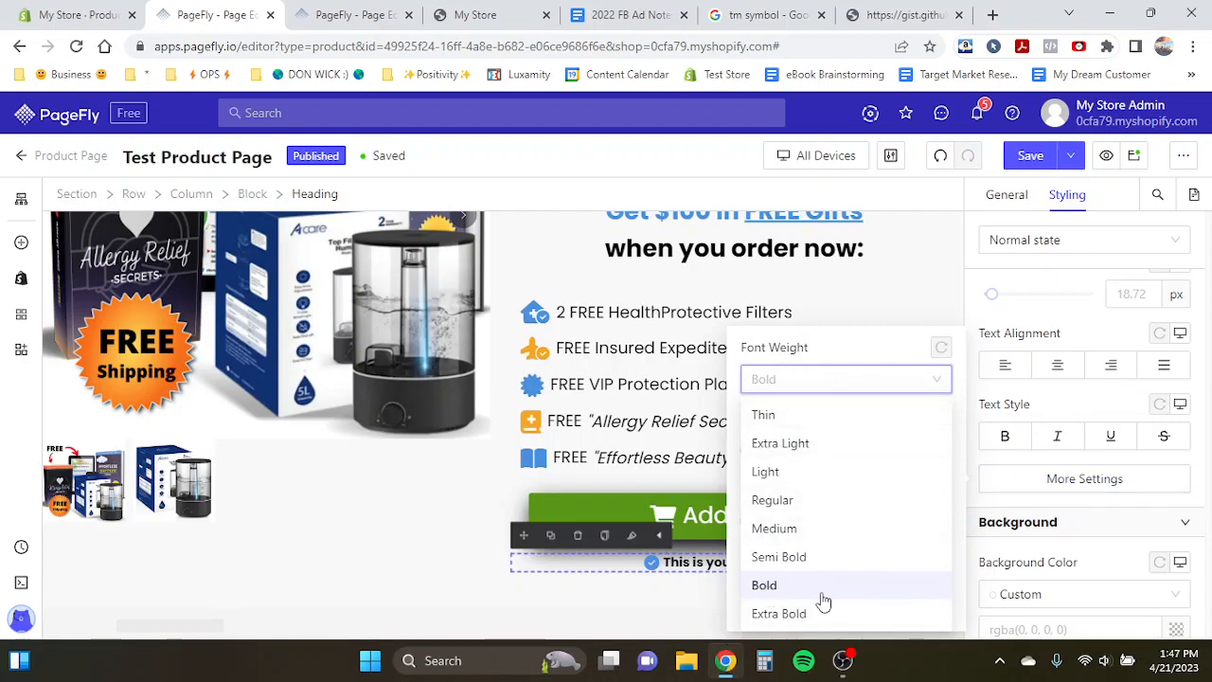
left_click(765, 584)
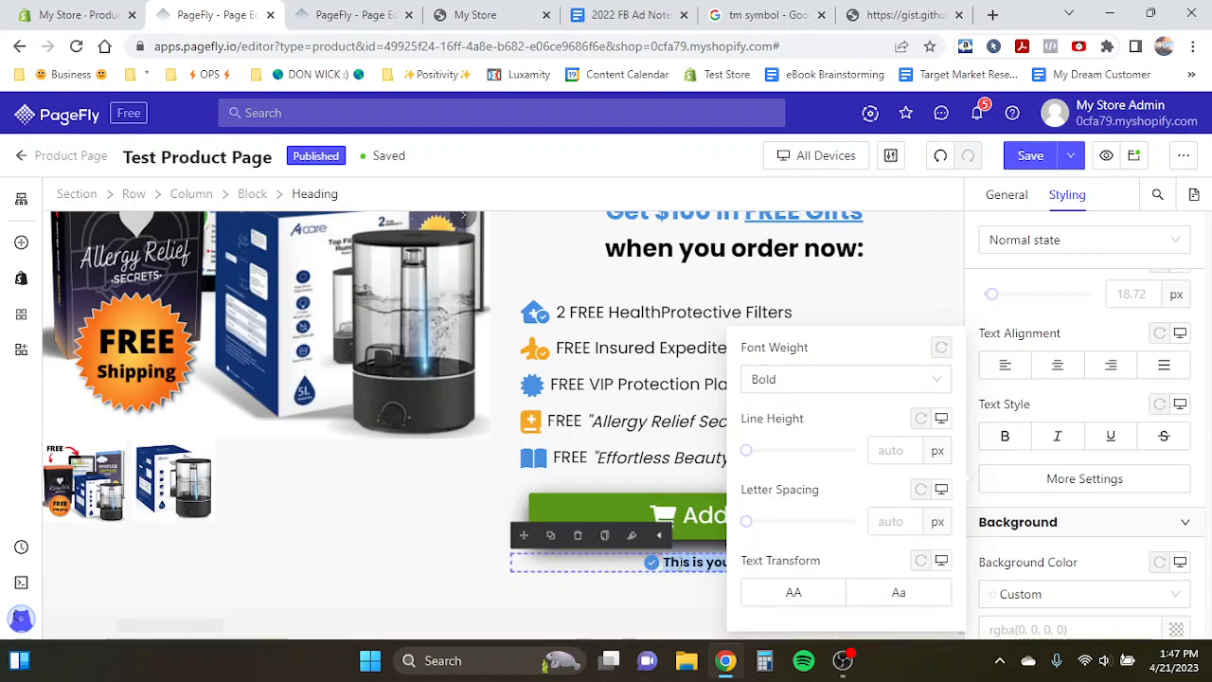
- Replace the heading text with 90 Day Money-Back Guarantee
left_click(471, 555)
triple_click(688, 565)
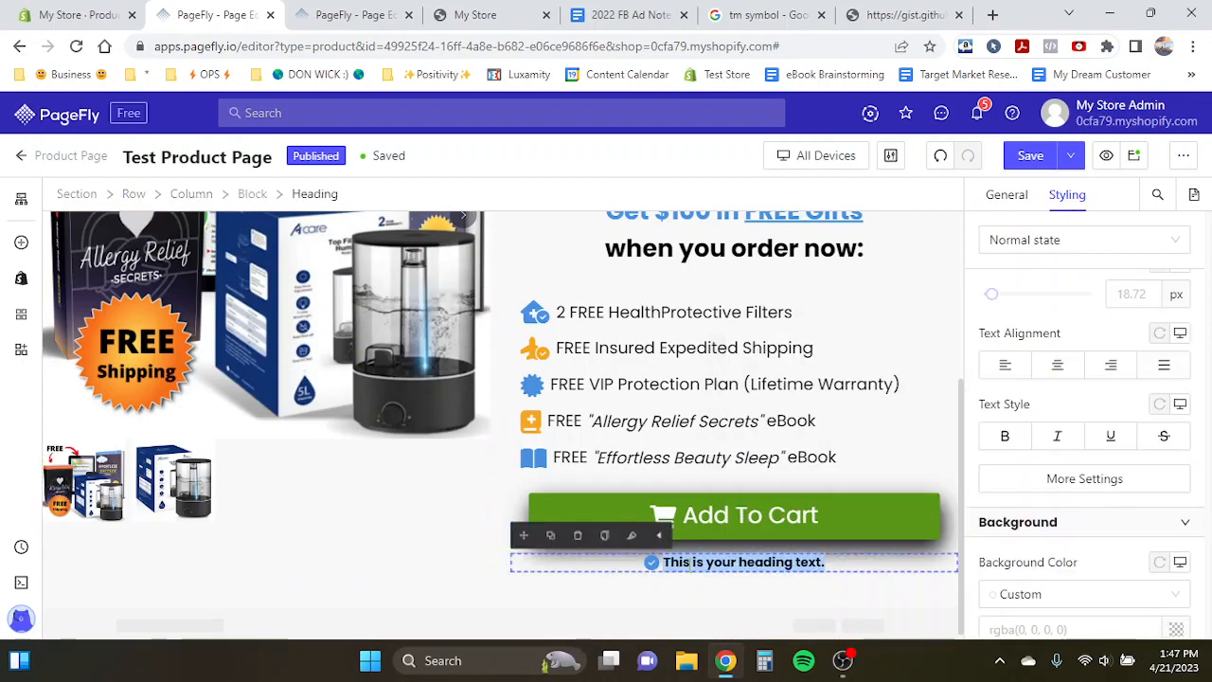
type("90 Day Mo")
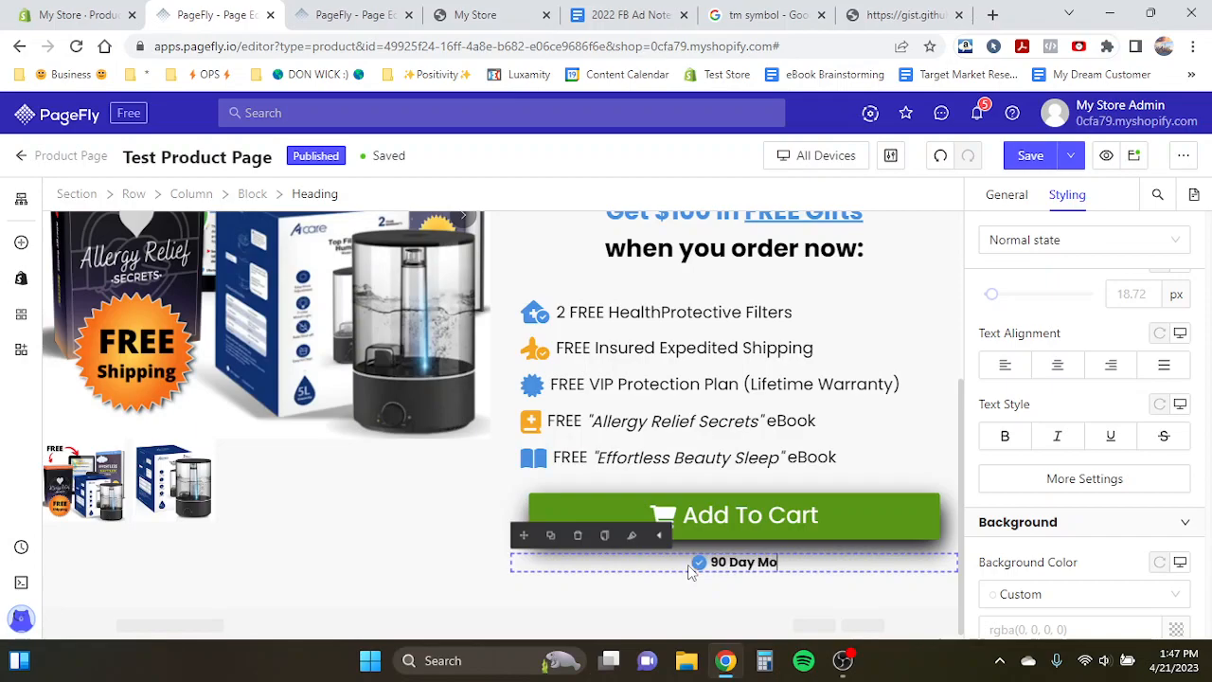
type("ney-Back Guar")
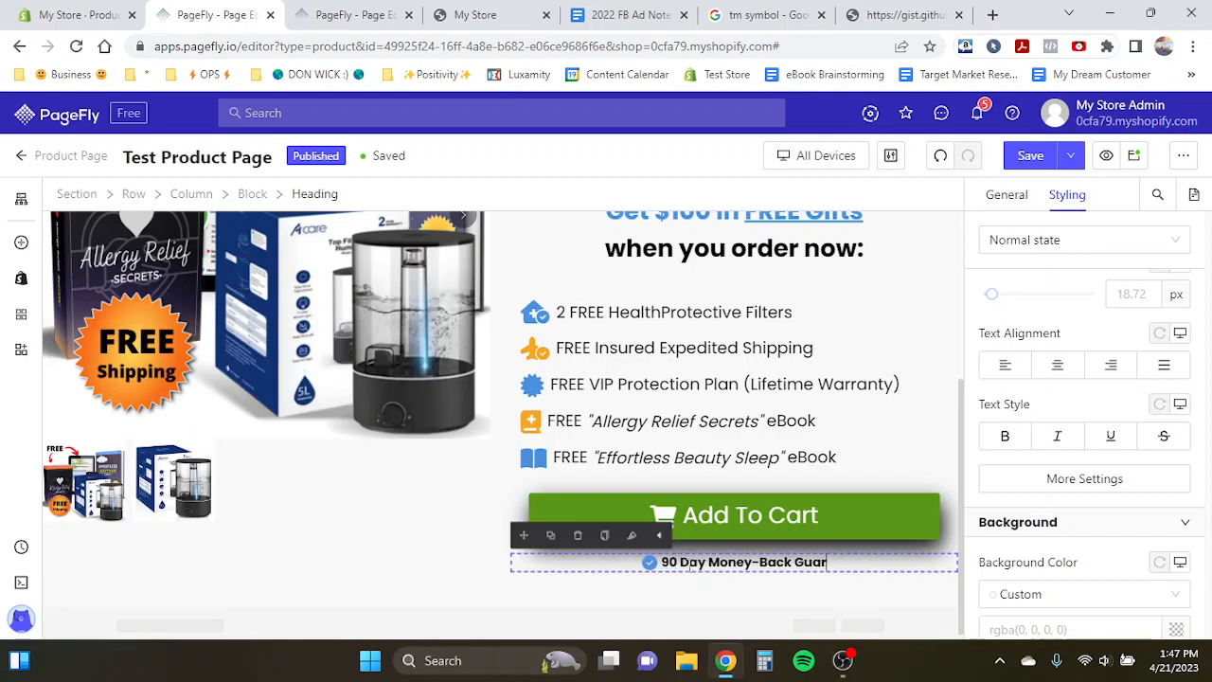
type("antee")
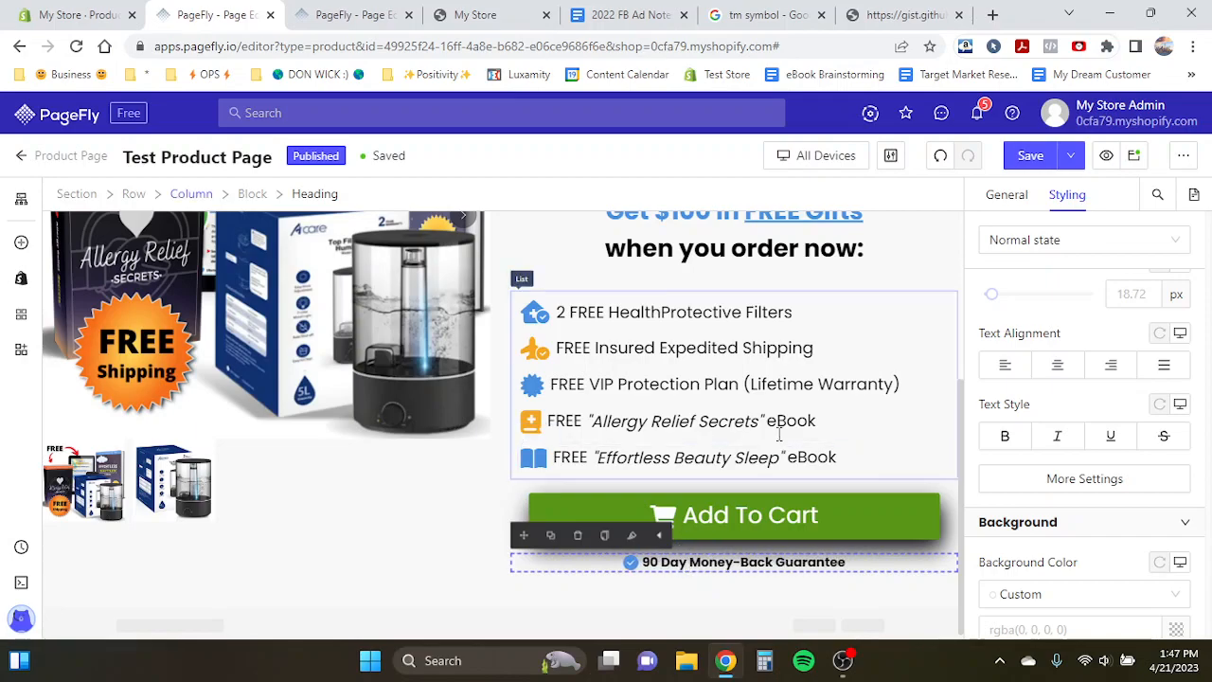
- Set the guarantee heading's font size to 20 px
left_click(720, 426)
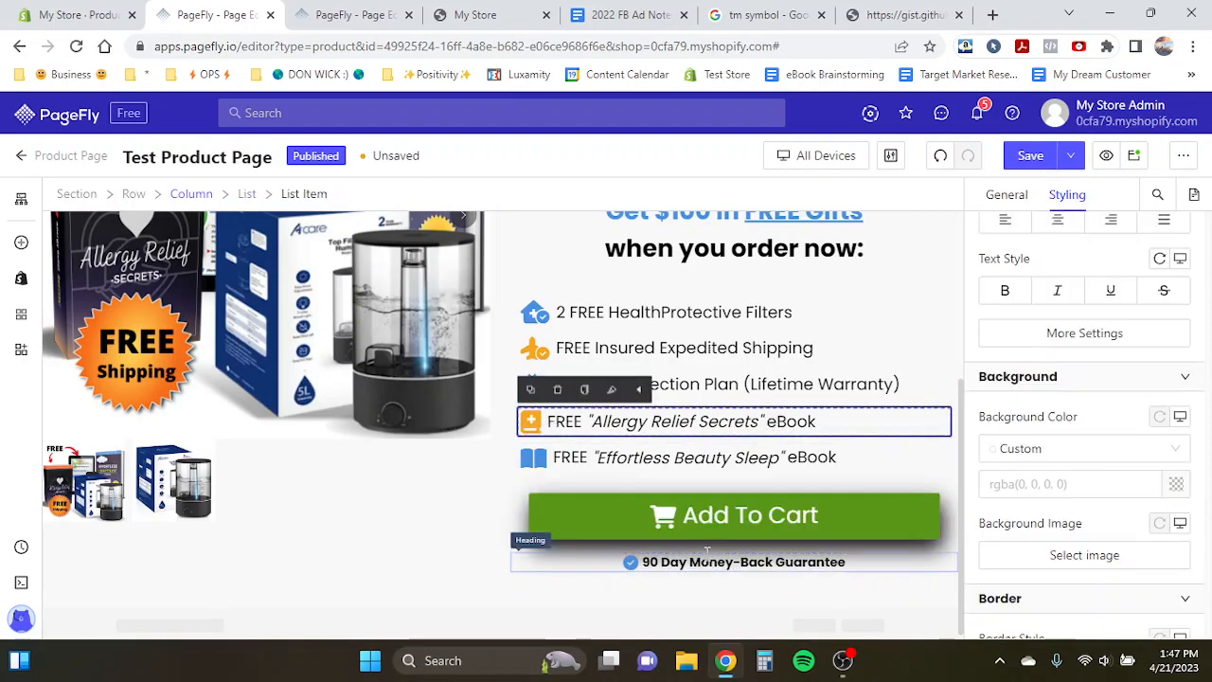
left_click(710, 561)
scroll(1142, 413, "up", 1)
left_click(1144, 384)
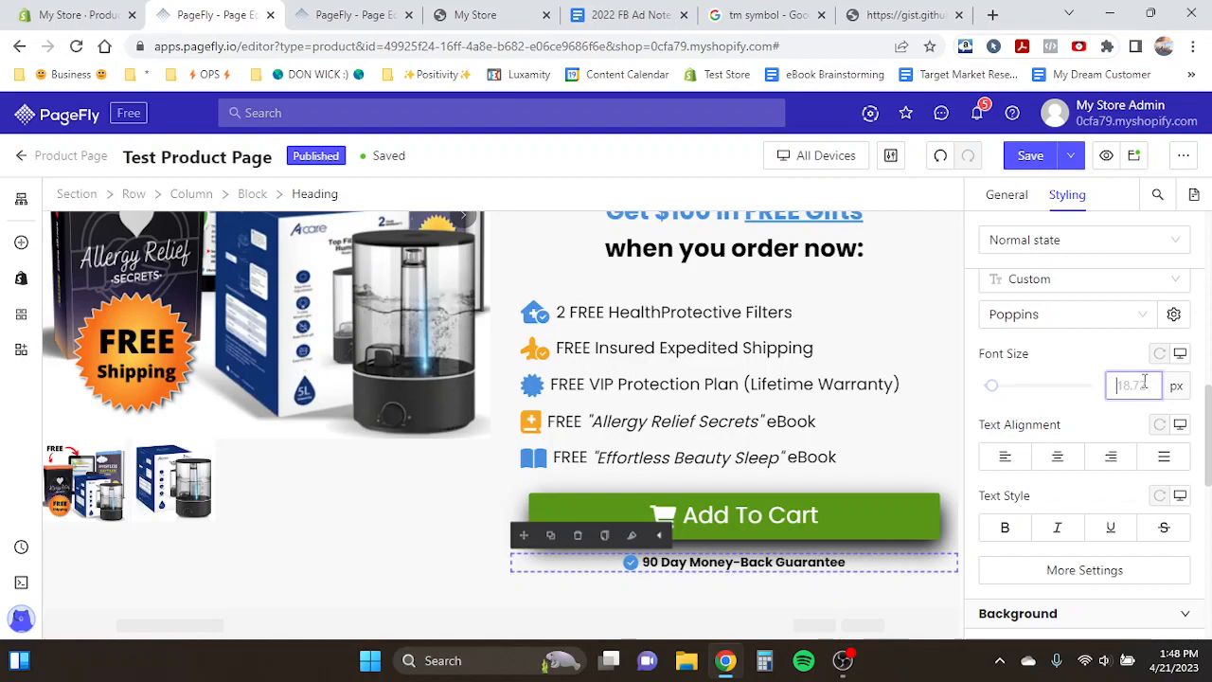
type("2")
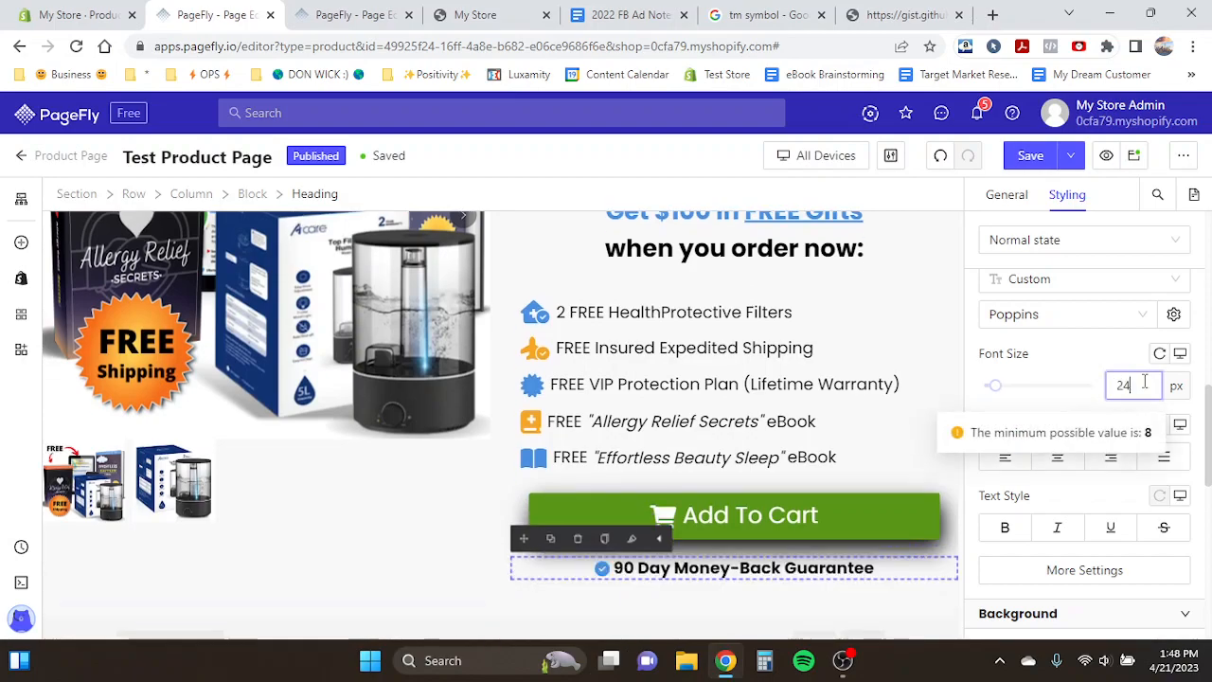
type("0")
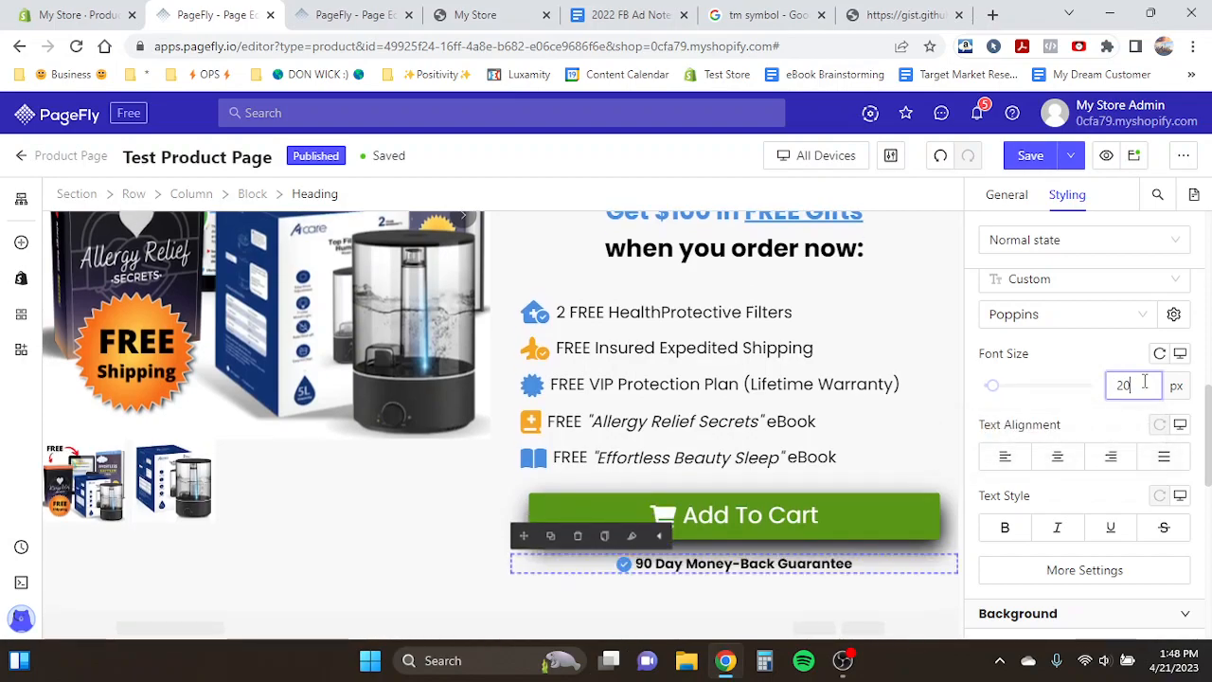
- Compare the gift list and guarantee heading in the editor with the store's live preview page
left_click(826, 390)
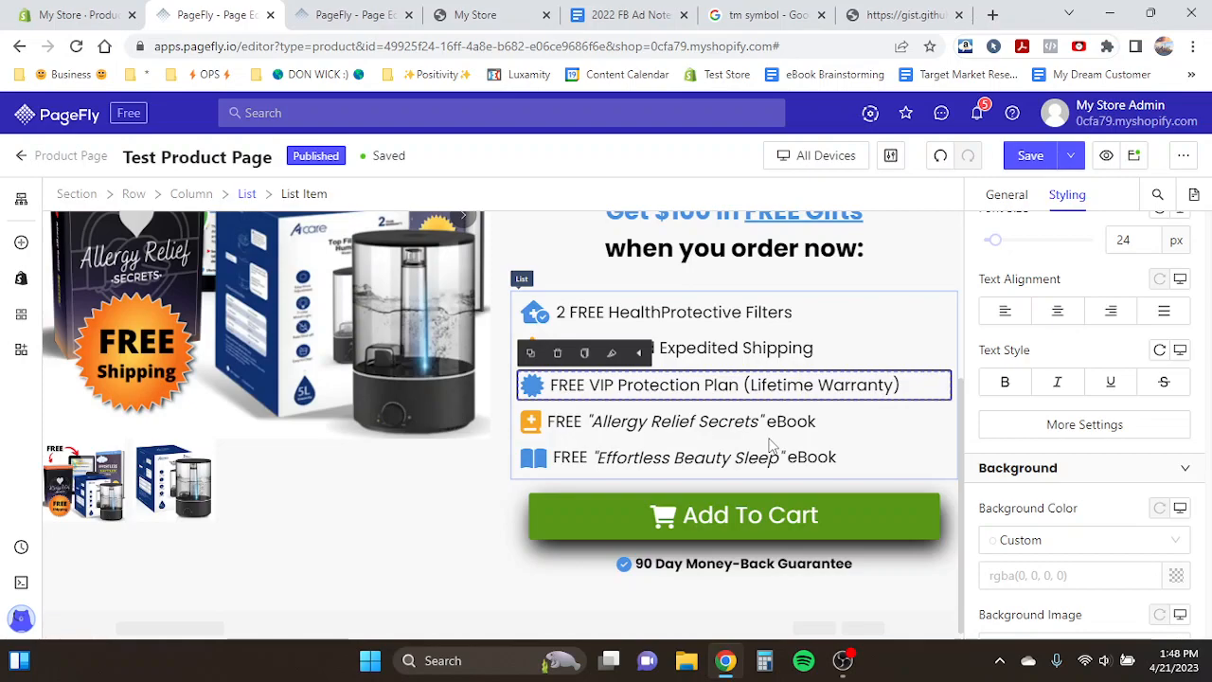
left_click(818, 422)
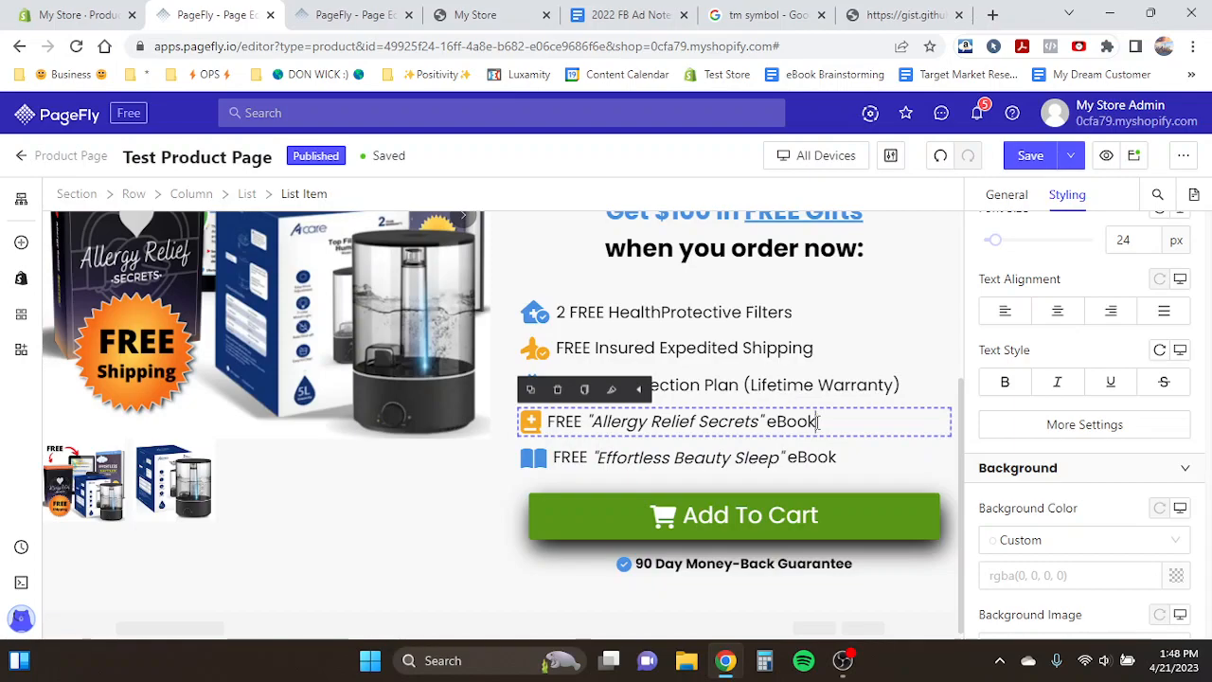
left_click(531, 557)
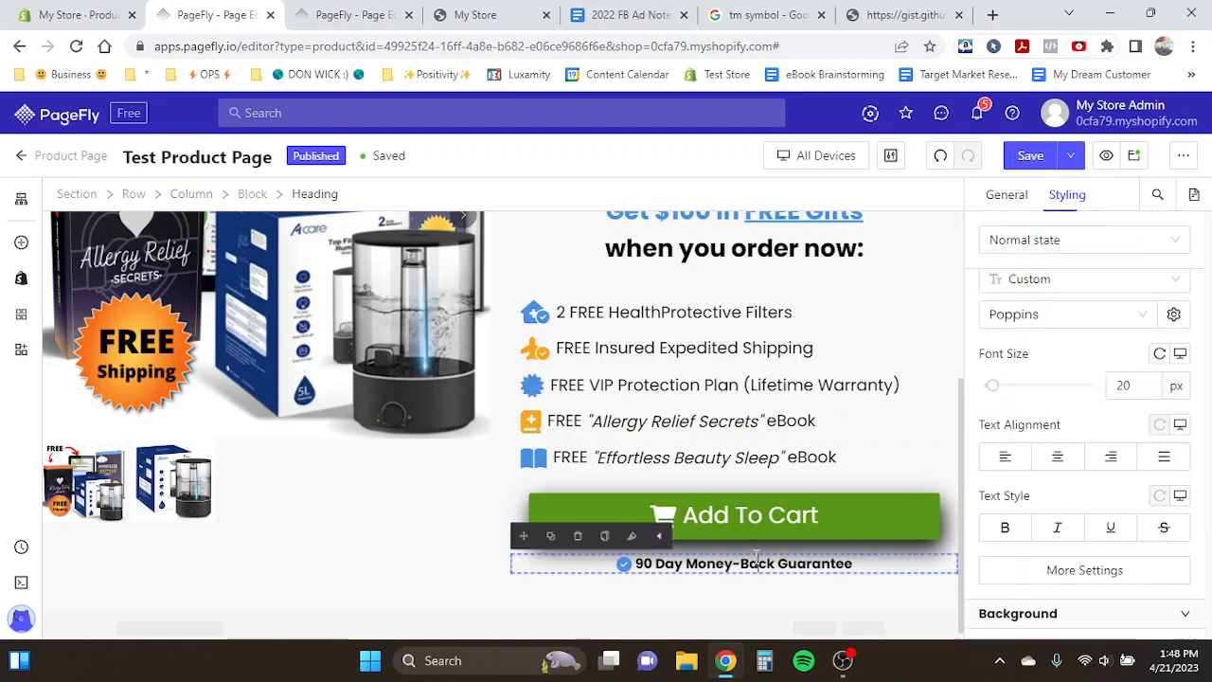
left_click(720, 450)
left_click(724, 564)
left_click_drag(637, 564, 839, 565)
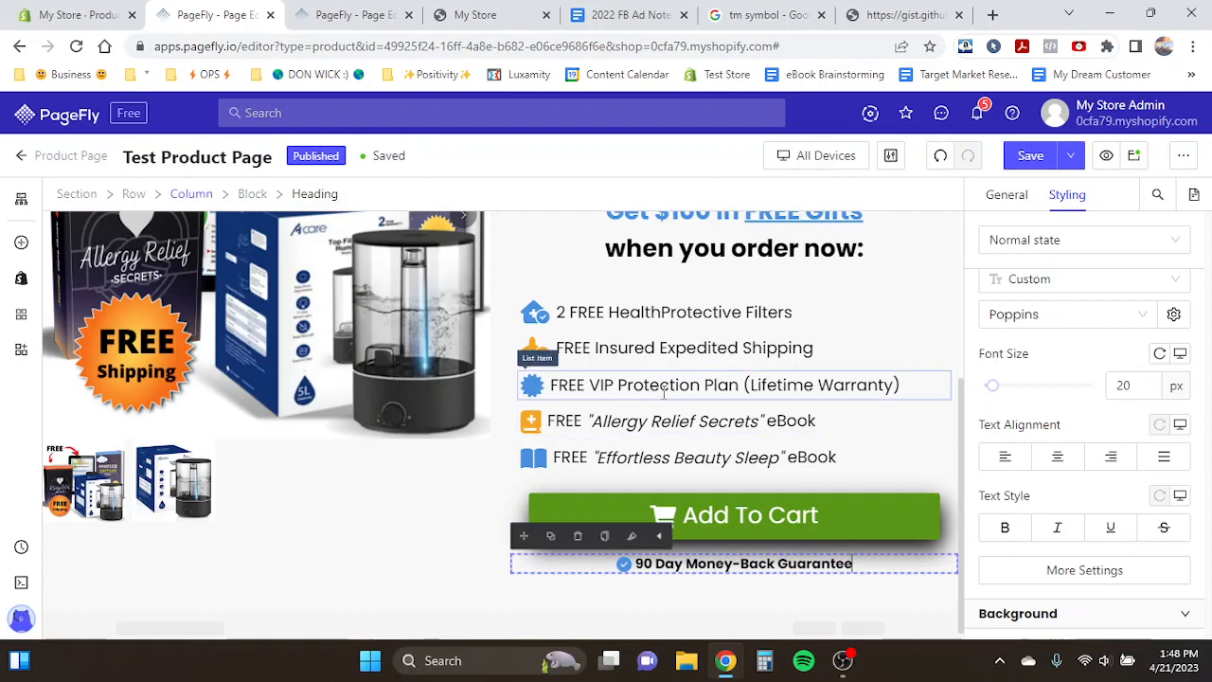
scroll(720, 388, "up", 3)
left_click(516, 13)
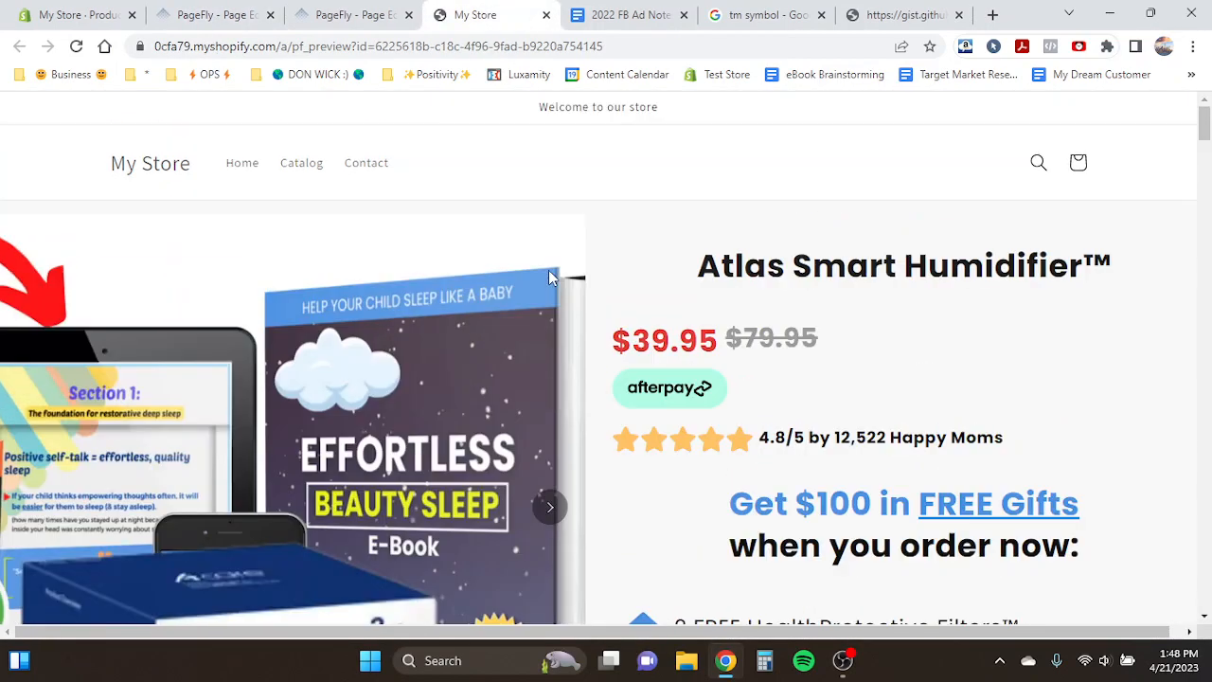
triple_click(586, 106)
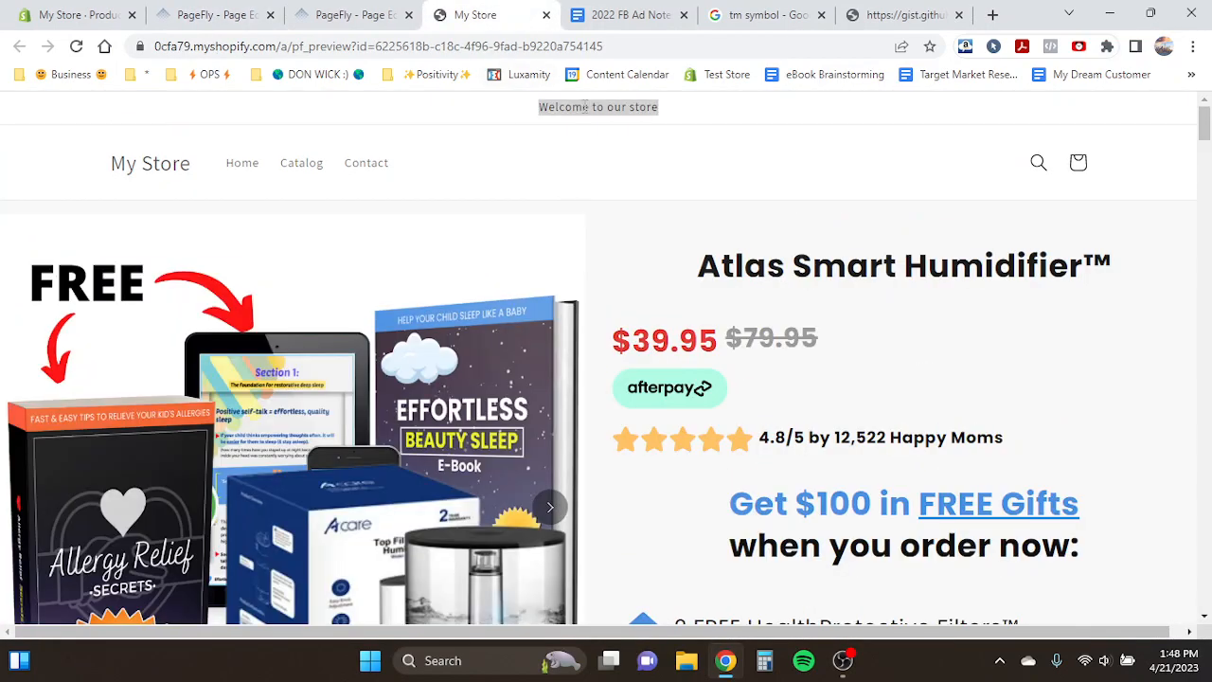
left_click(216, 14)
scroll(677, 438, "down", 5)
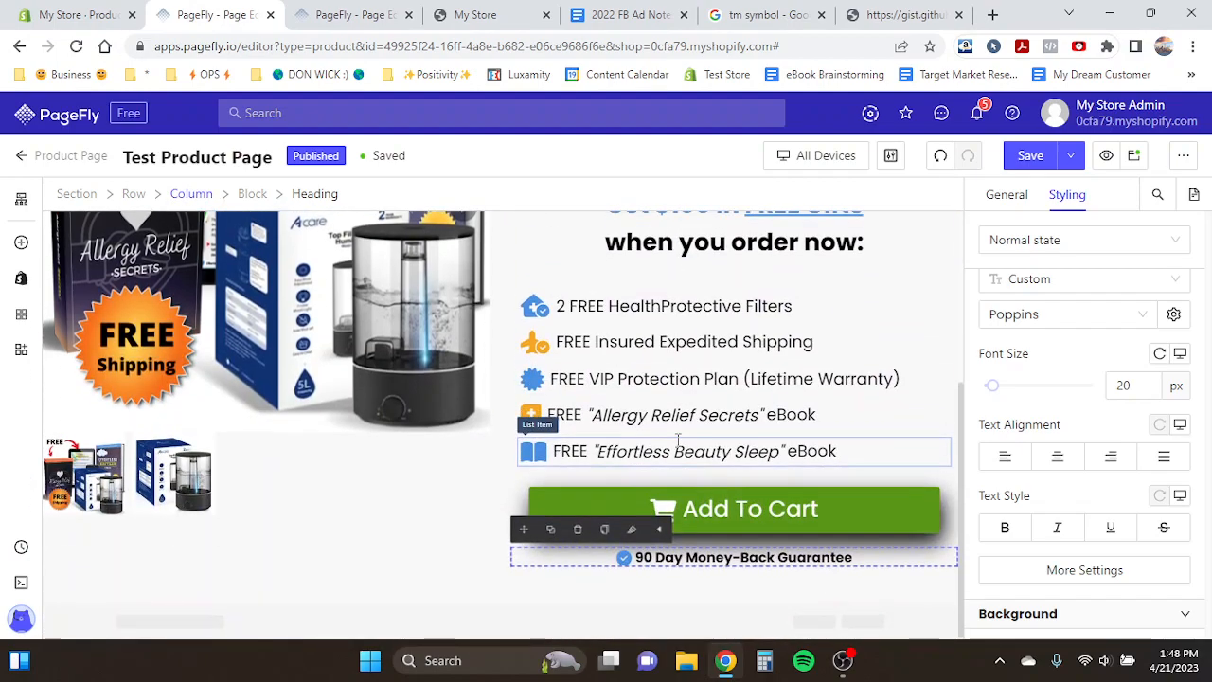
left_click(454, 352)
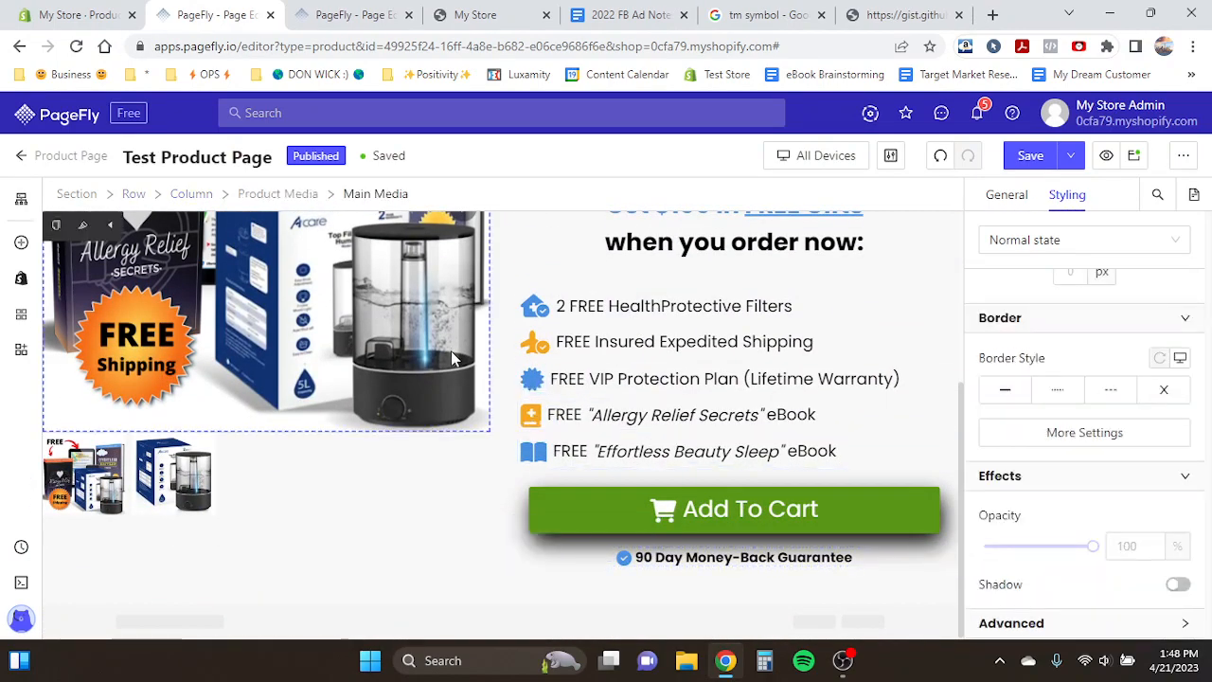
- Compare the payment icons under the guarantee in the template page with the test page
left_click(657, 559)
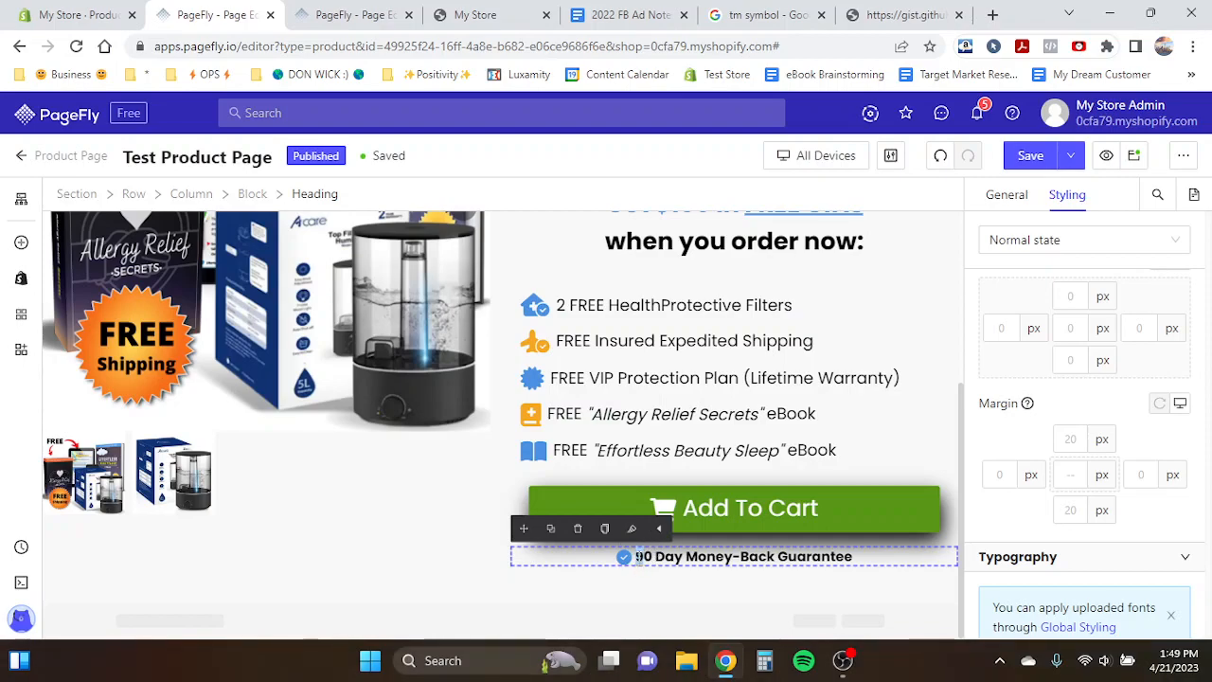
left_click(392, 386)
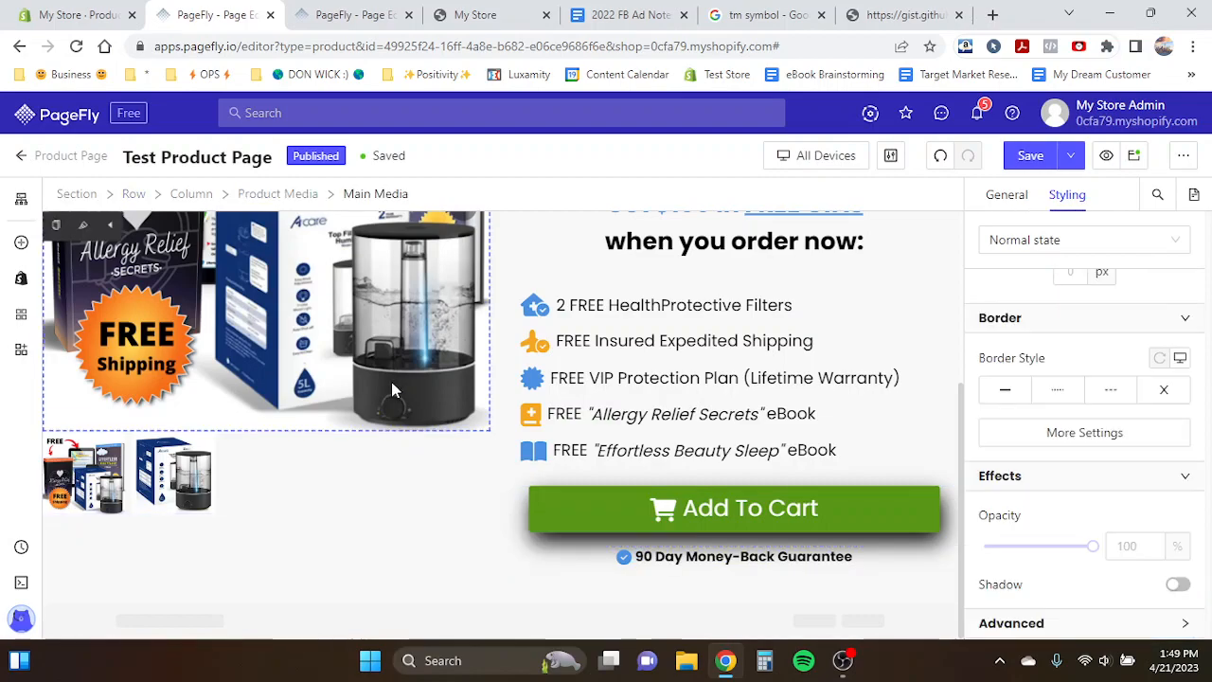
left_click(353, 15)
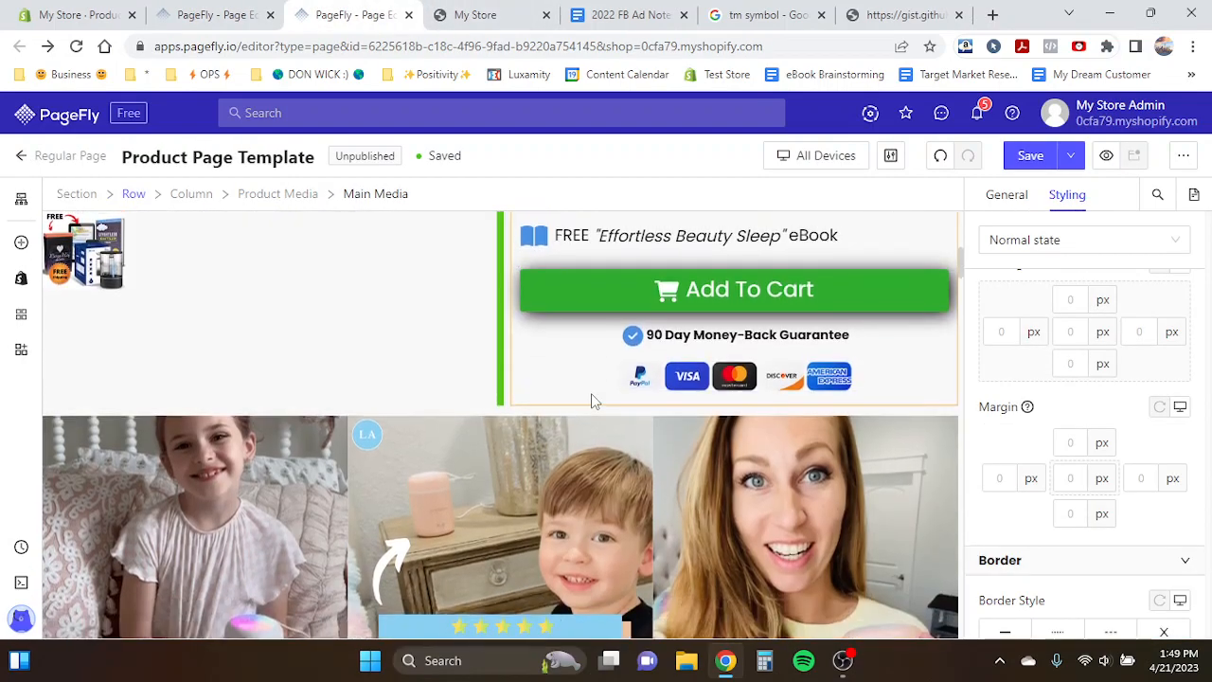
left_click(717, 371)
left_click(237, 14)
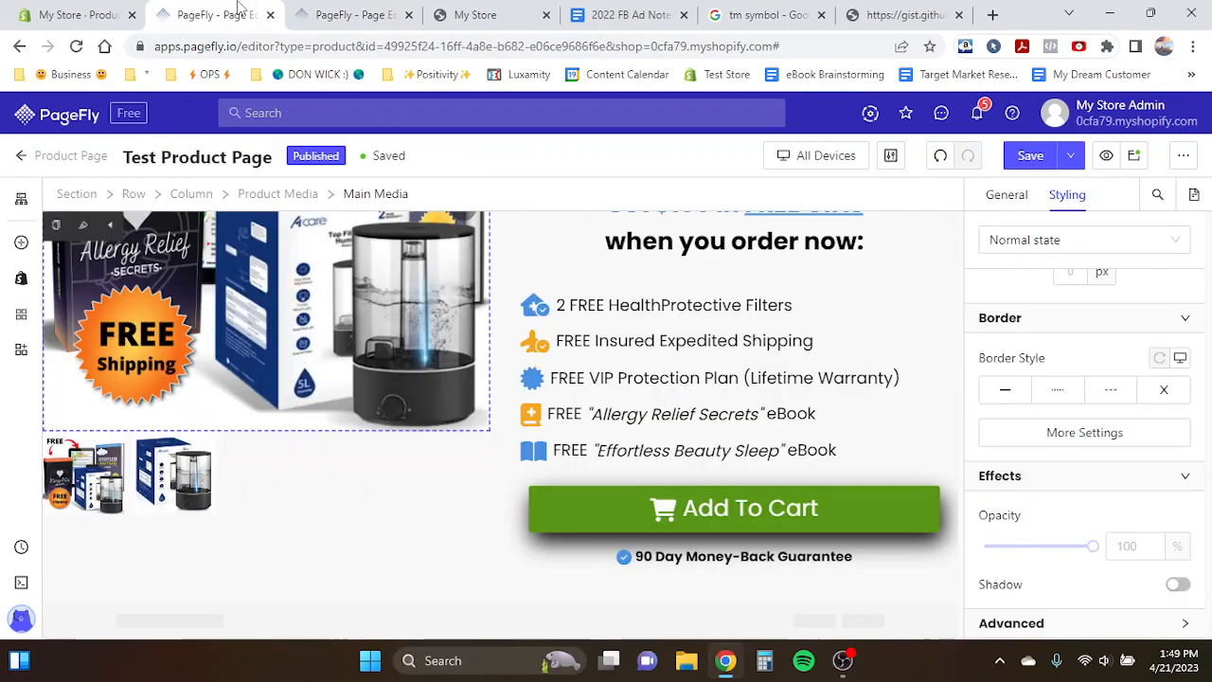
- Duplicate the Afterpay badge image and move the copy below the guarantee heading
scroll(537, 465, "up", 3)
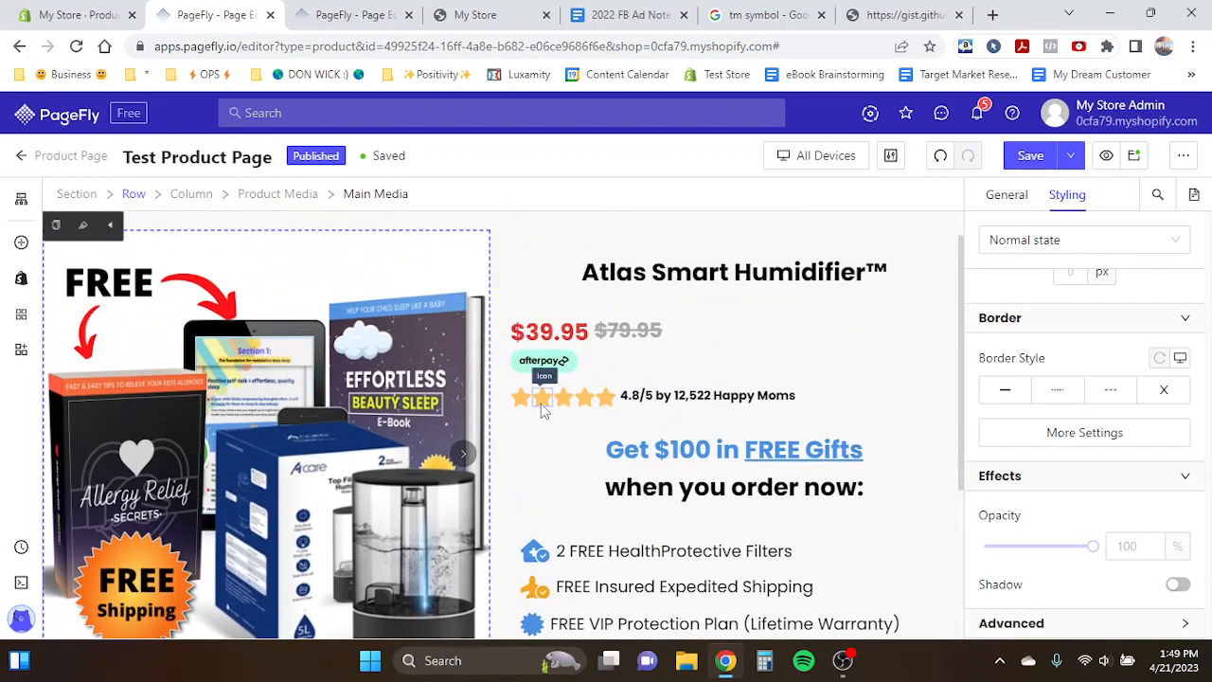
left_click(548, 363)
left_click(551, 345)
left_click_drag(524, 332, 670, 560)
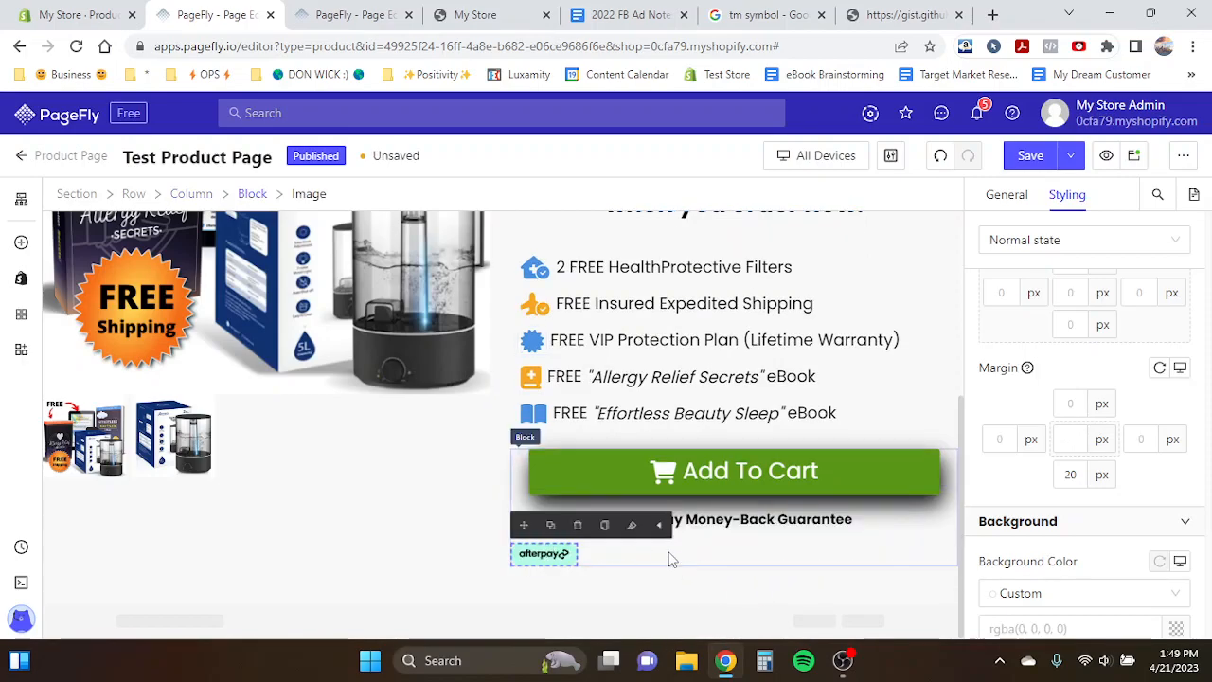
- Replace the copied image's source with the payment-options image from the image library
left_click(1007, 201)
left_click(1030, 407)
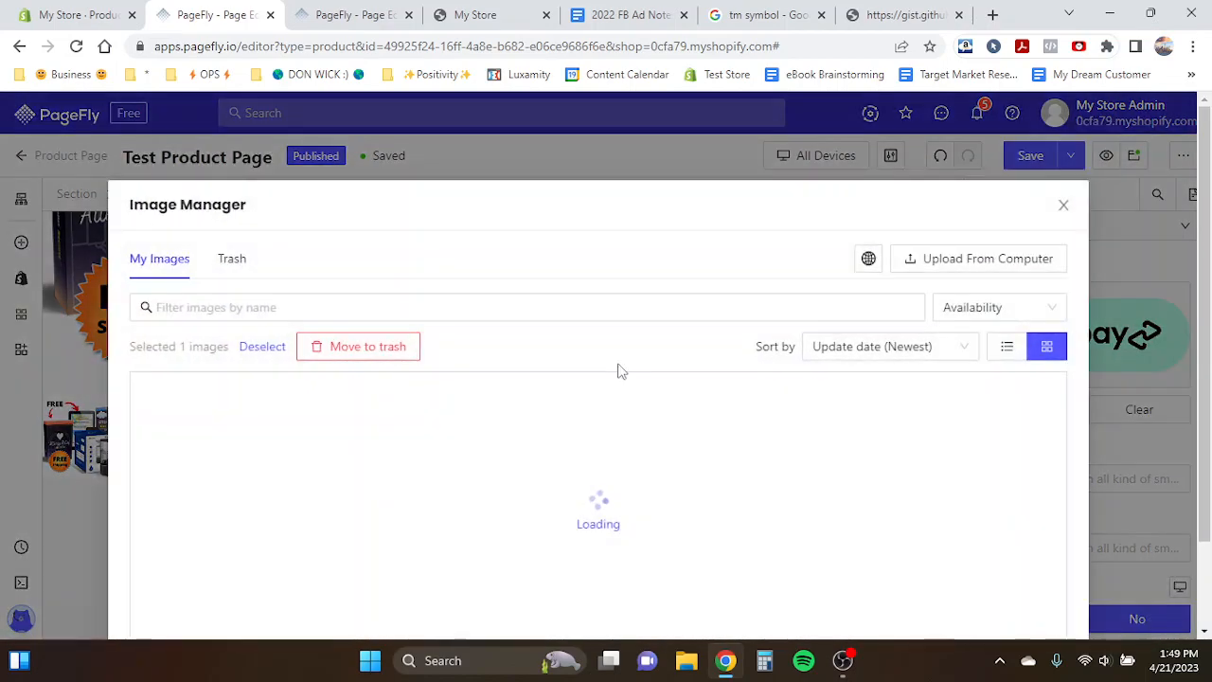
left_click(200, 473)
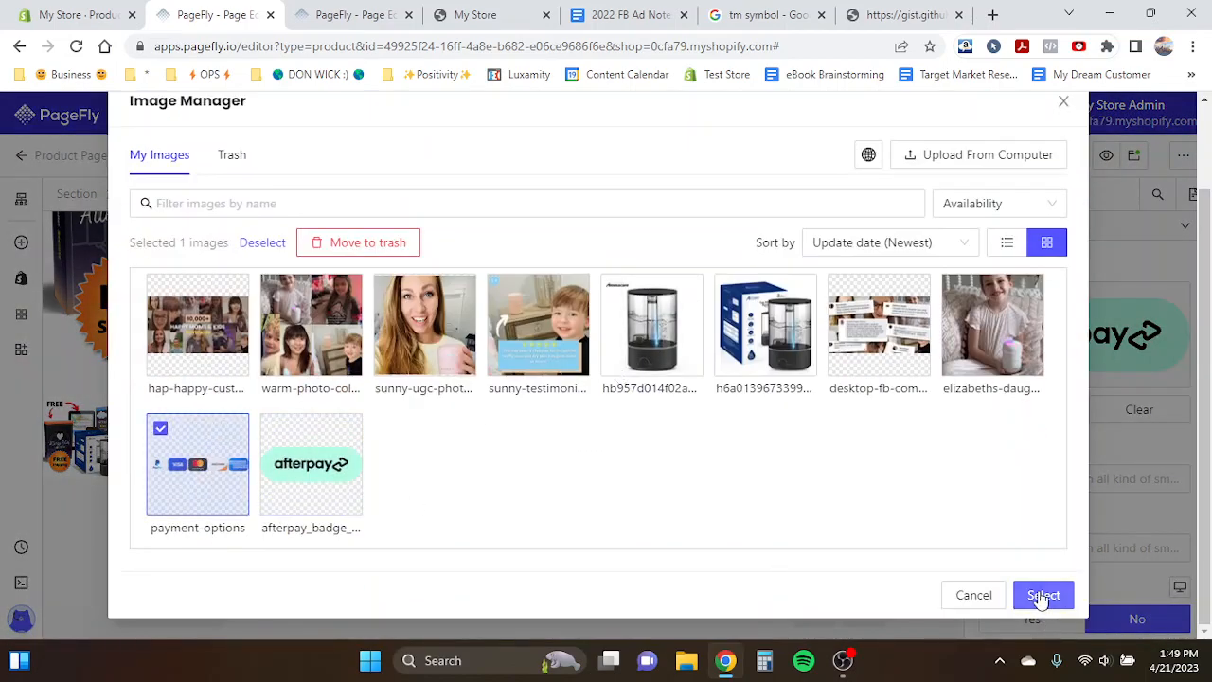
left_click(1043, 595)
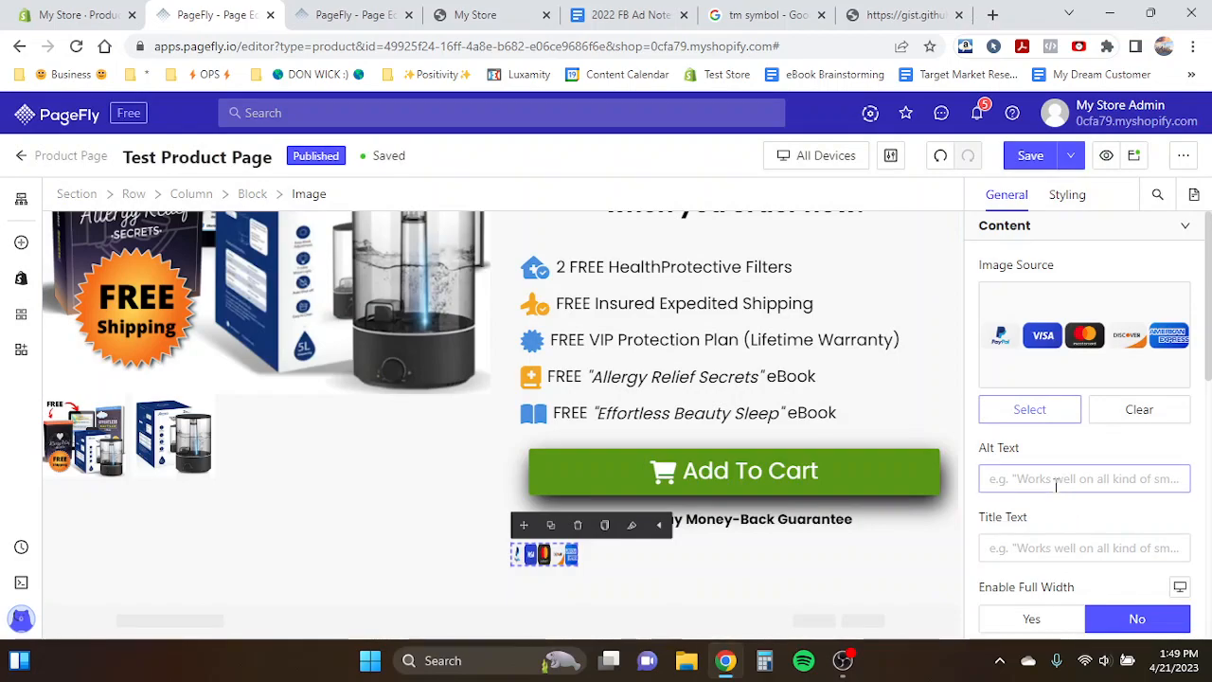
- Keep full width off for the payment image and set its width to 300 px
scroll(1057, 485, "down", 1)
left_click(1037, 530)
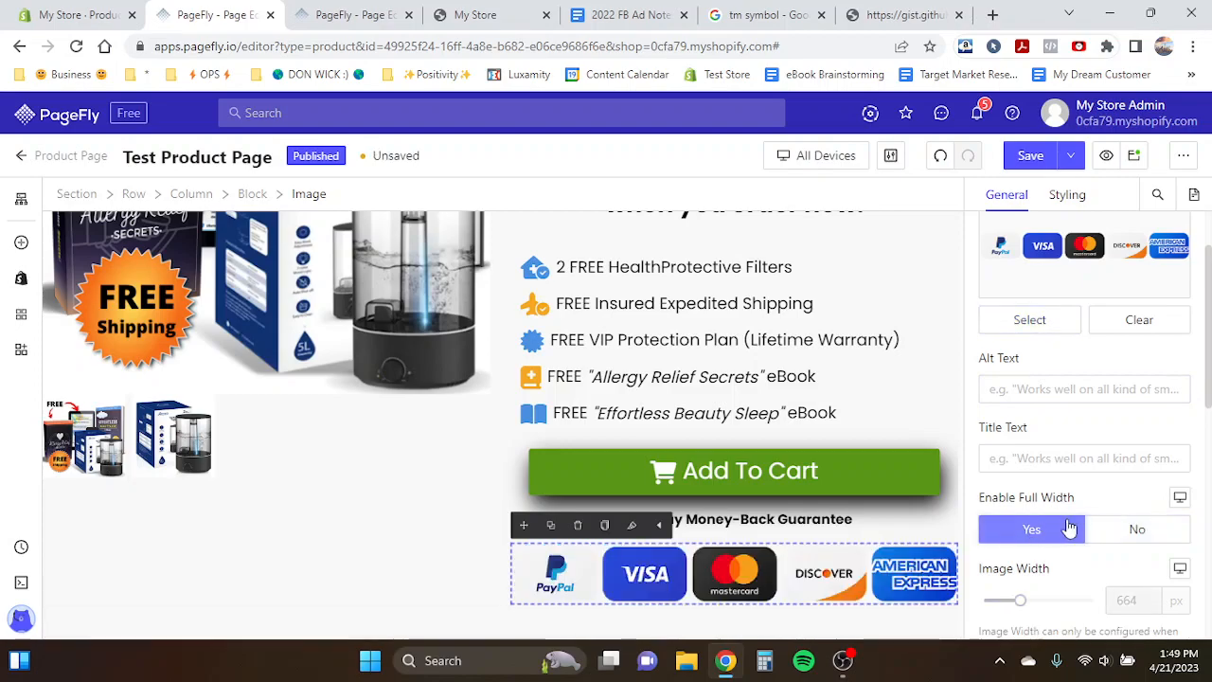
left_click(1138, 530)
scroll(1127, 521, "down", 1)
left_click(1122, 495)
type("4")
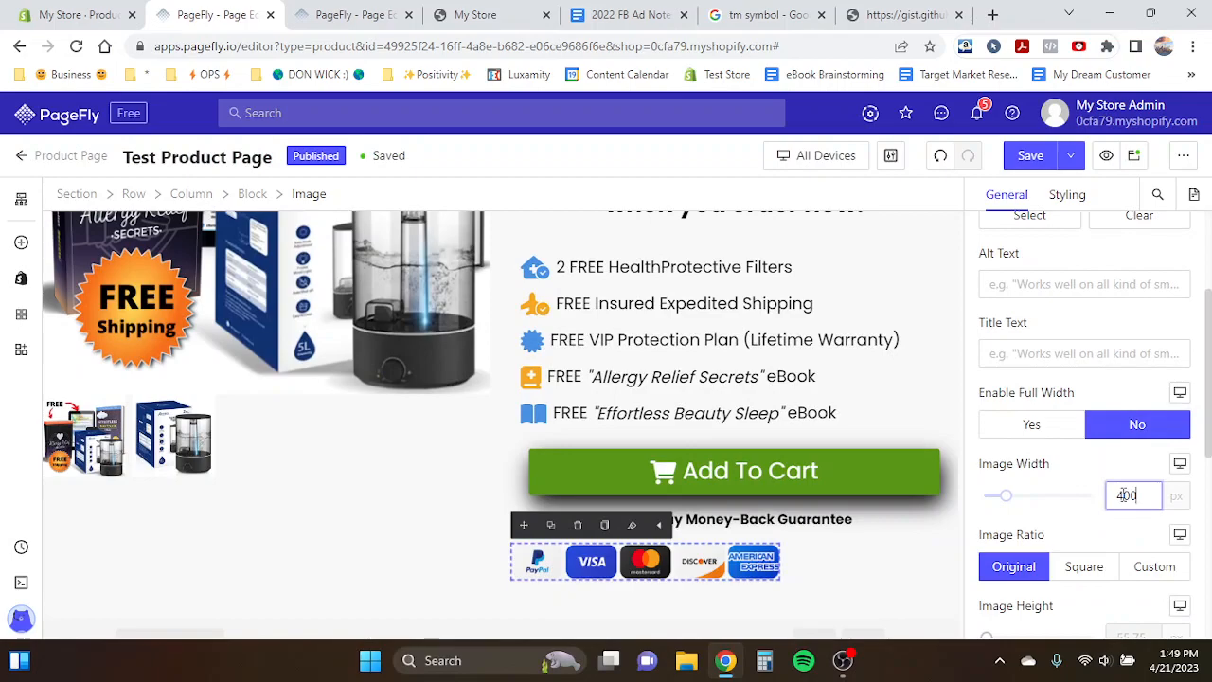
type("00")
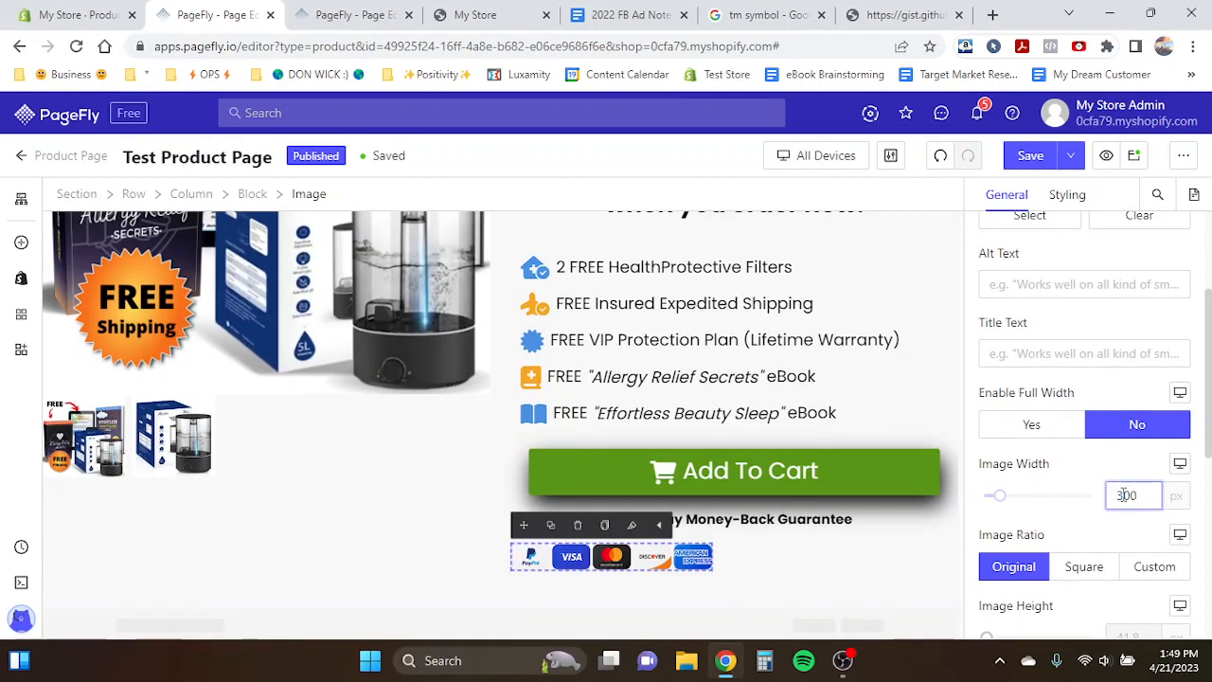
left_click(864, 561)
- Center the payment image horizontally below the guarantee heading
left_click(1068, 194)
scroll(1048, 427, "down", 3)
left_click(1056, 477)
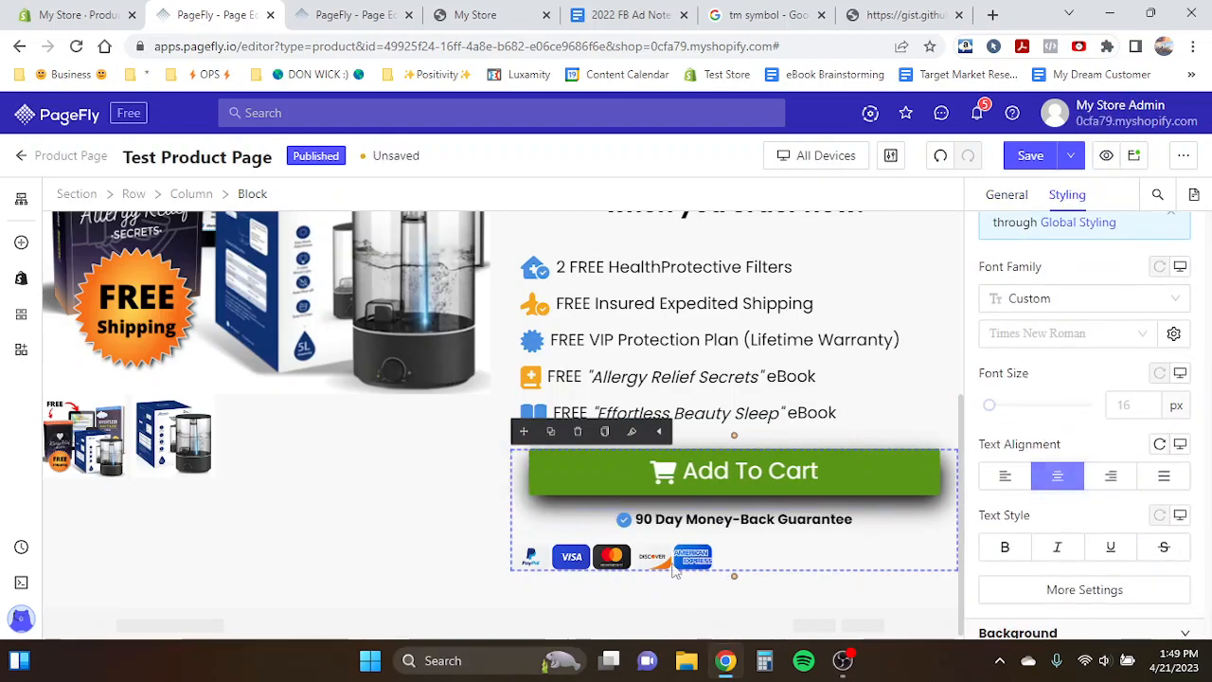
left_click(630, 565)
scroll(1089, 410, "up", 3)
scroll(1023, 445, "down", 2)
scroll(1042, 502, "down", 1)
scroll(1118, 413, "up", 5)
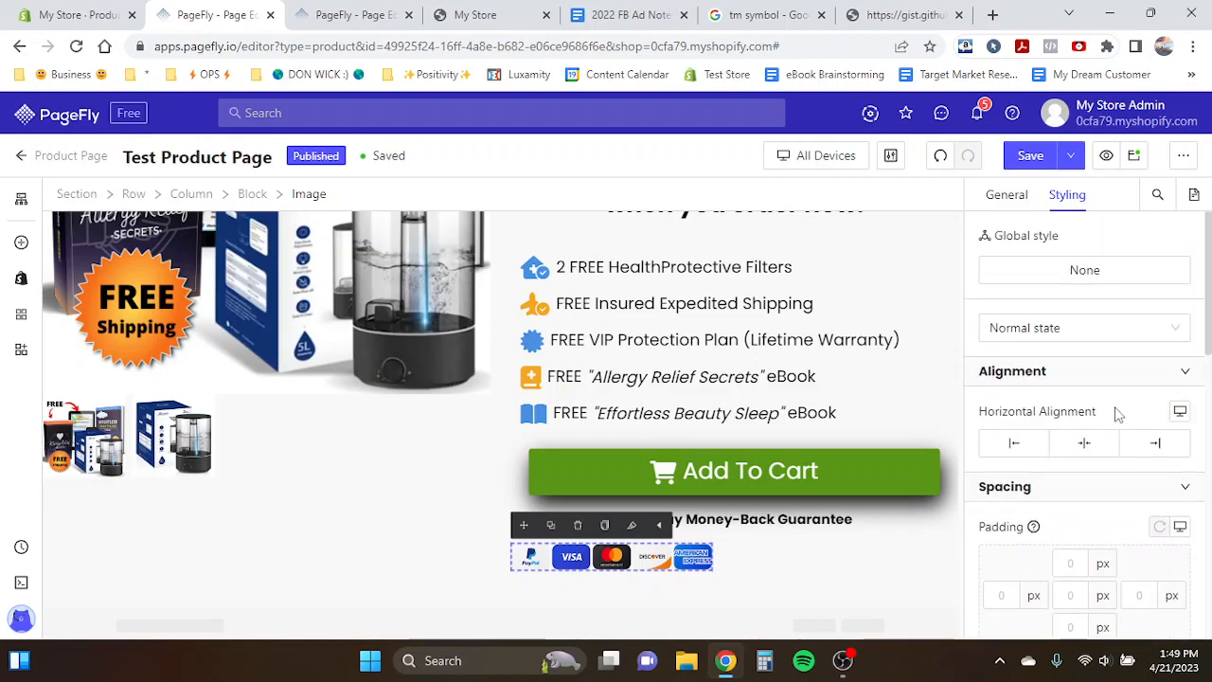
left_click(1084, 442)
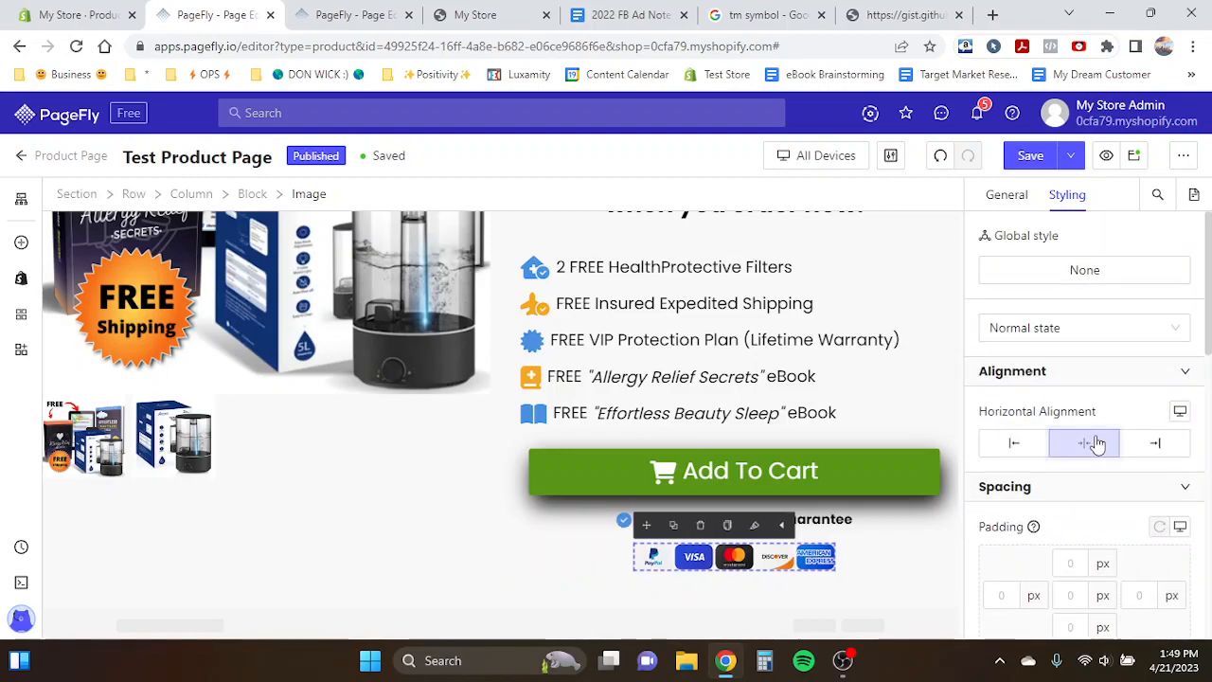
- Examine the gift list items and the block holding the button, guarantee and payment image
left_click(617, 420)
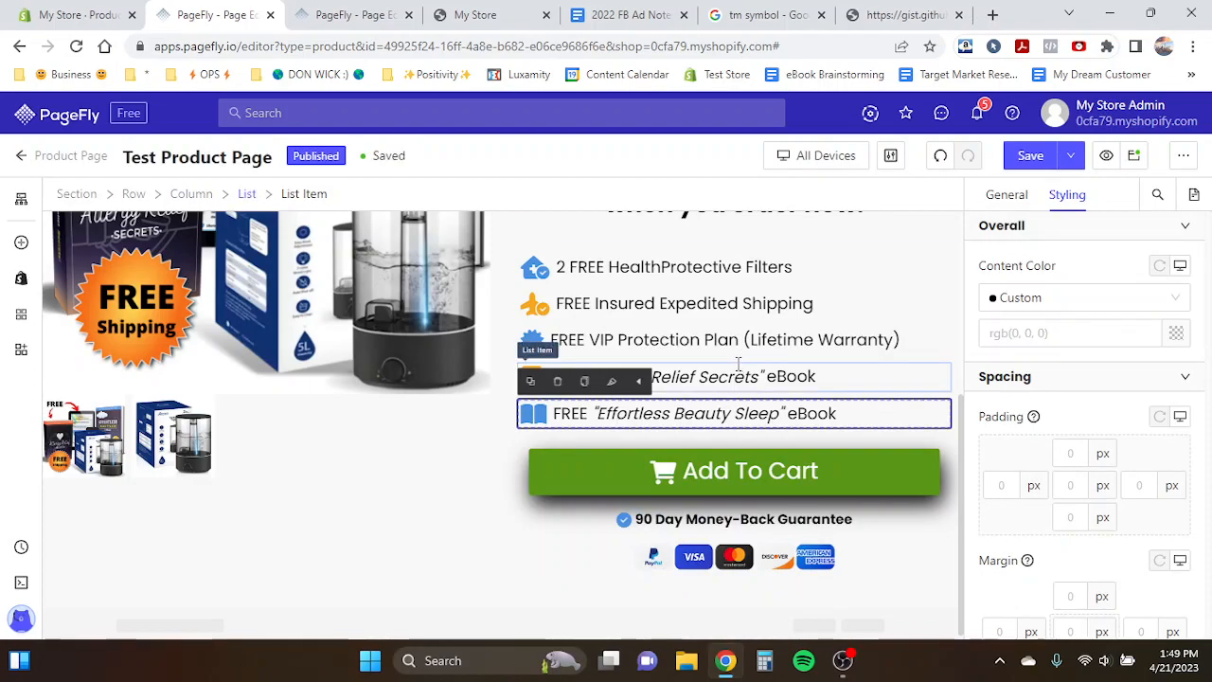
left_click(739, 367)
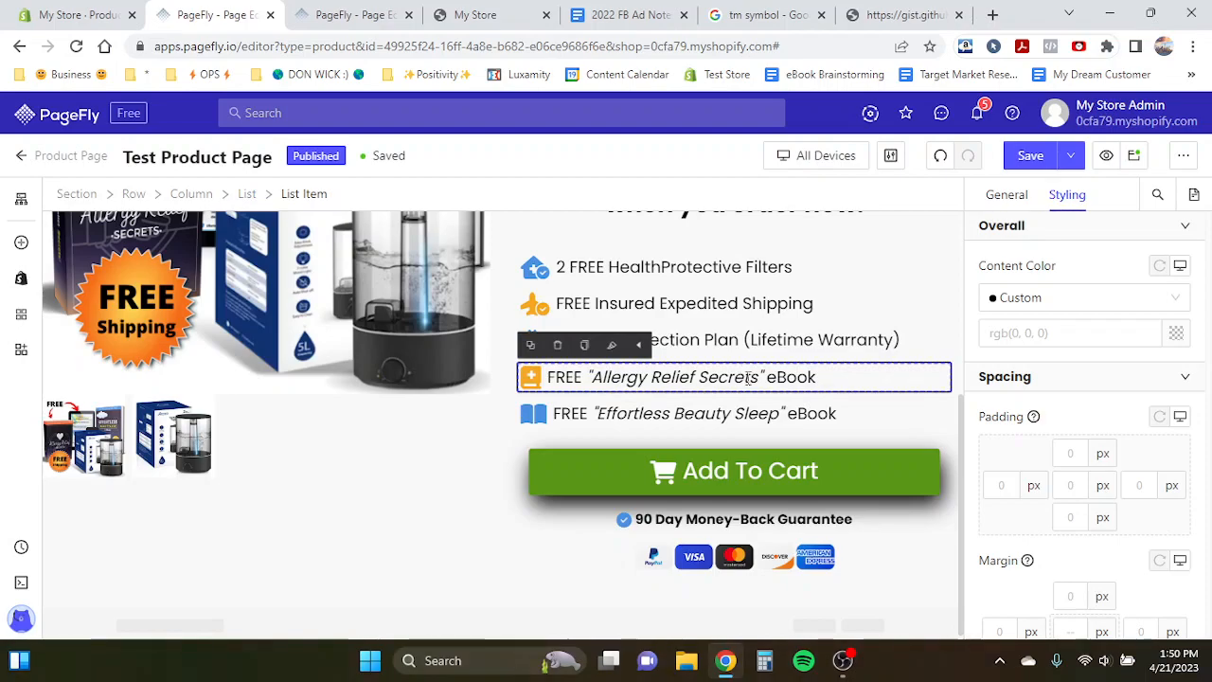
left_click(710, 561)
left_click(932, 543)
left_click(754, 556)
left_click(918, 554)
left_click(795, 551)
left_click(877, 532)
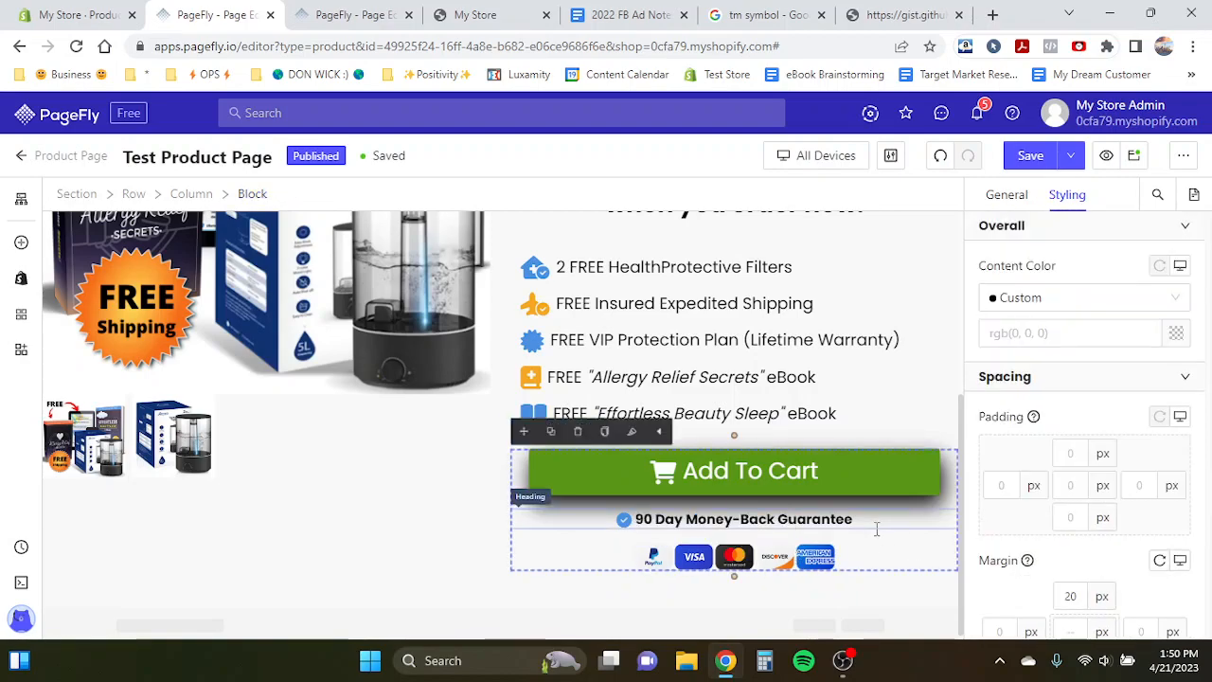
scroll(704, 423, "up", 2)
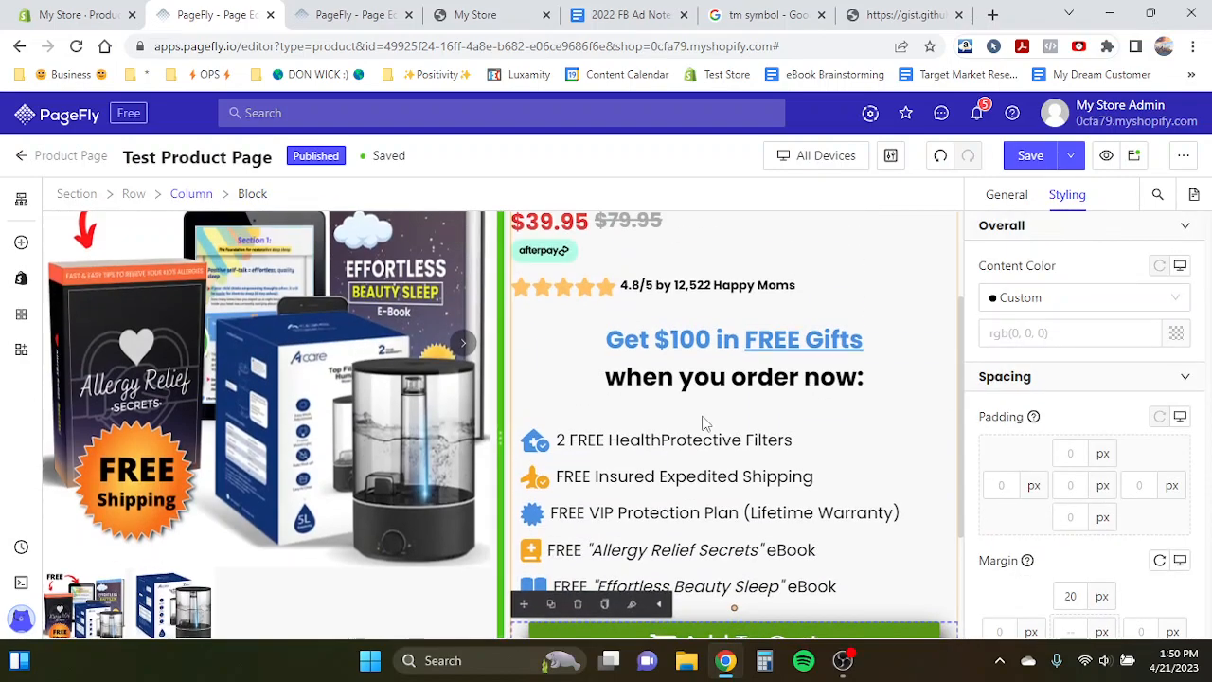
scroll(703, 423, "down", 2)
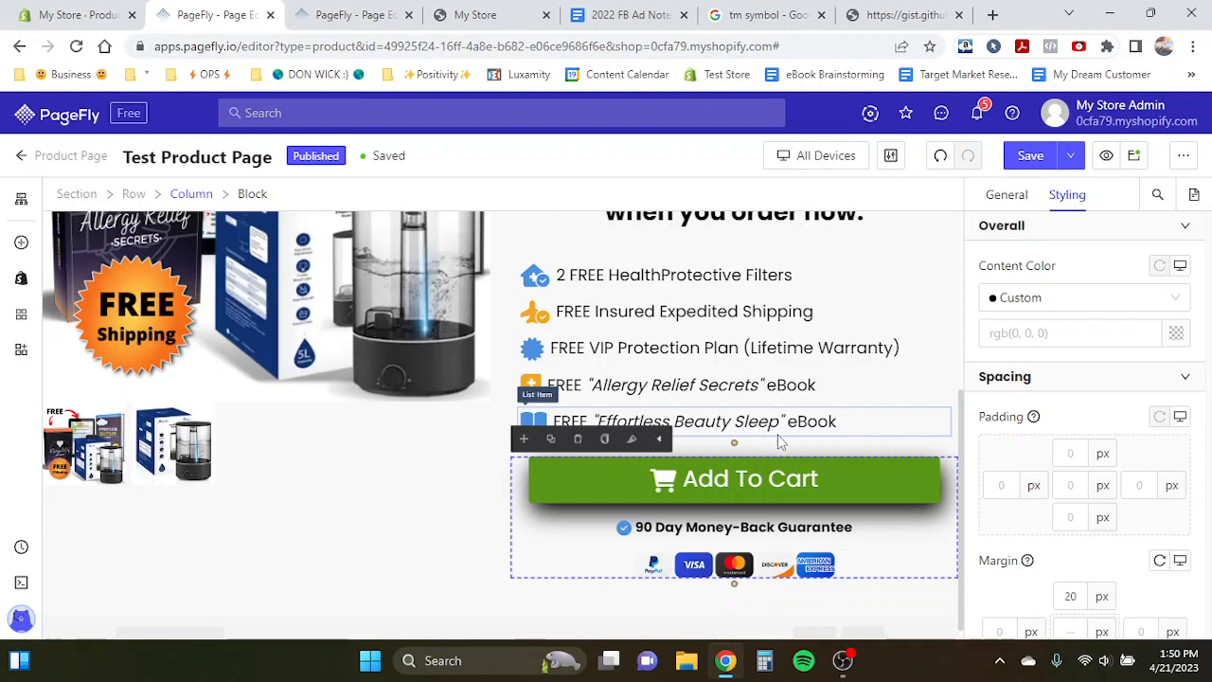
left_click(820, 422)
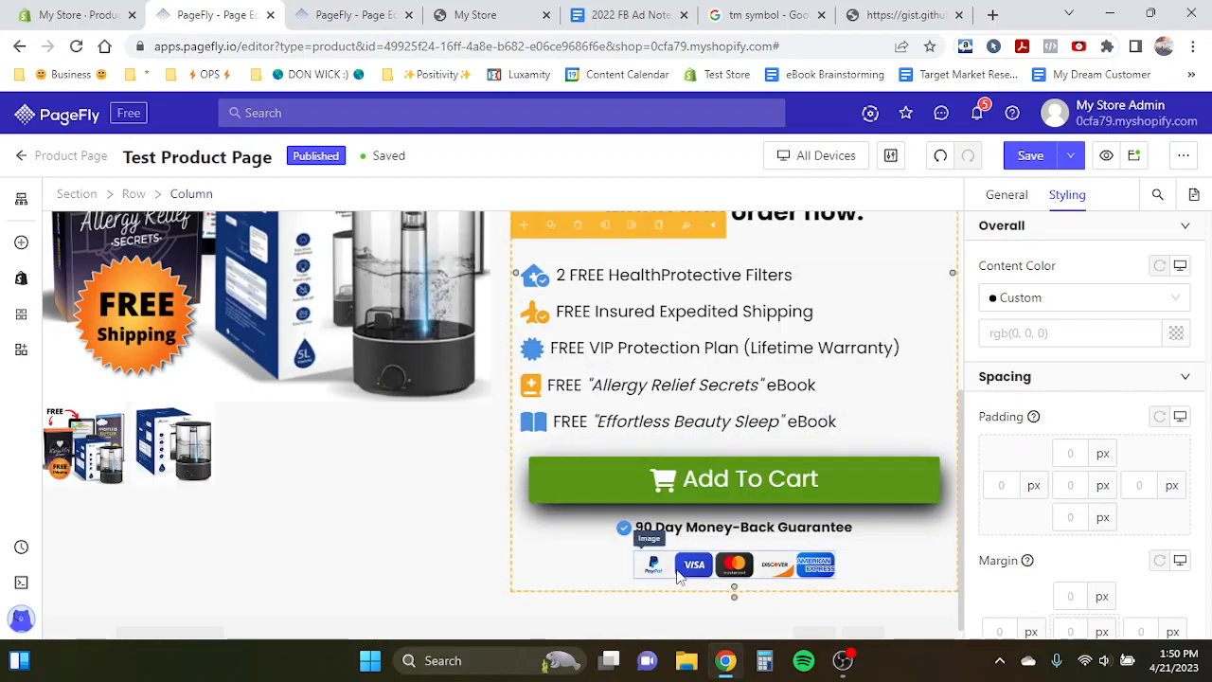
left_click(626, 564)
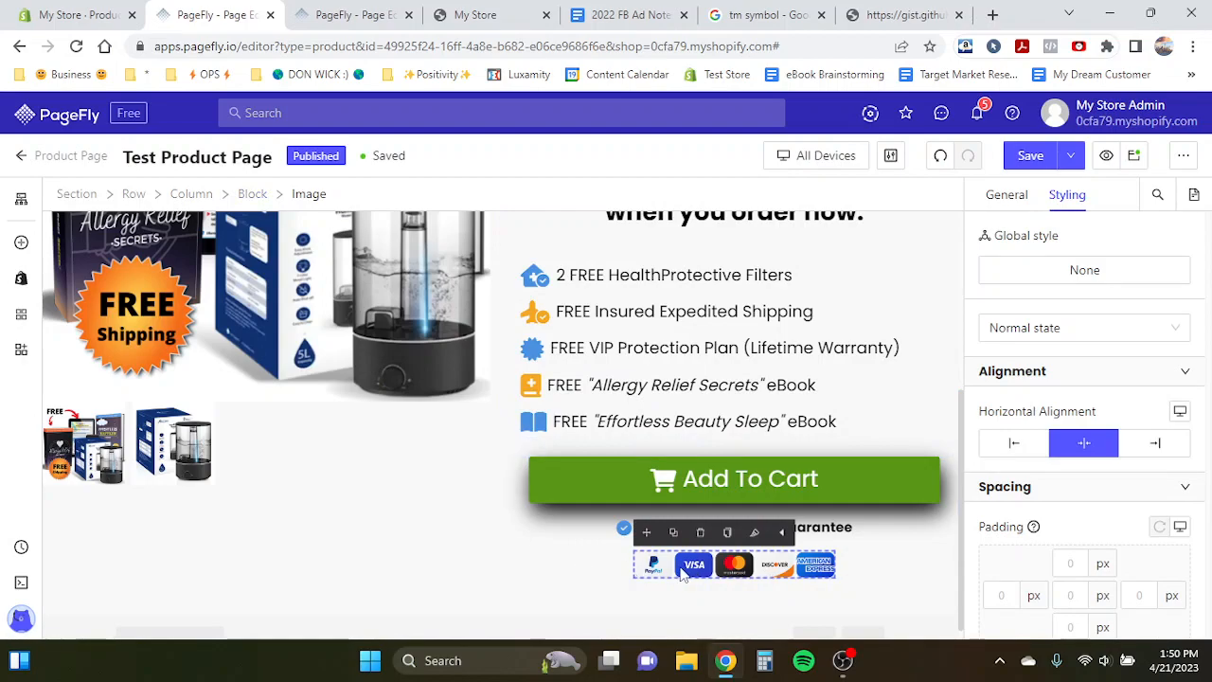
left_click(522, 557)
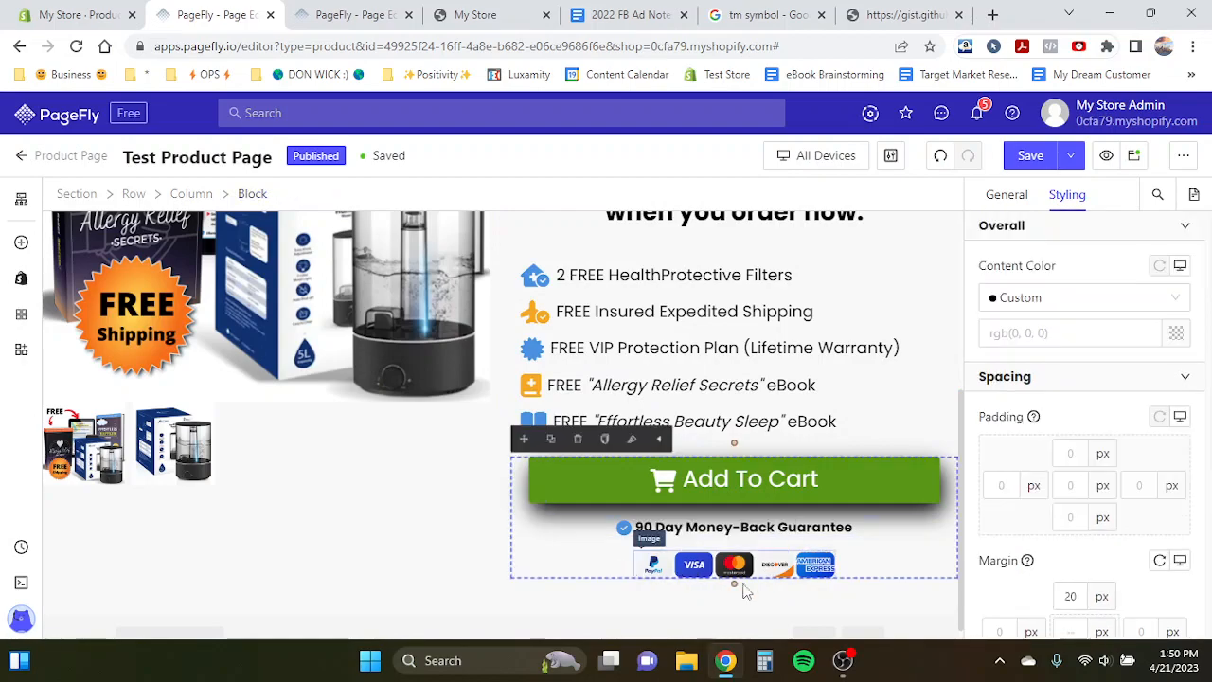
left_click(722, 576)
left_click(561, 552)
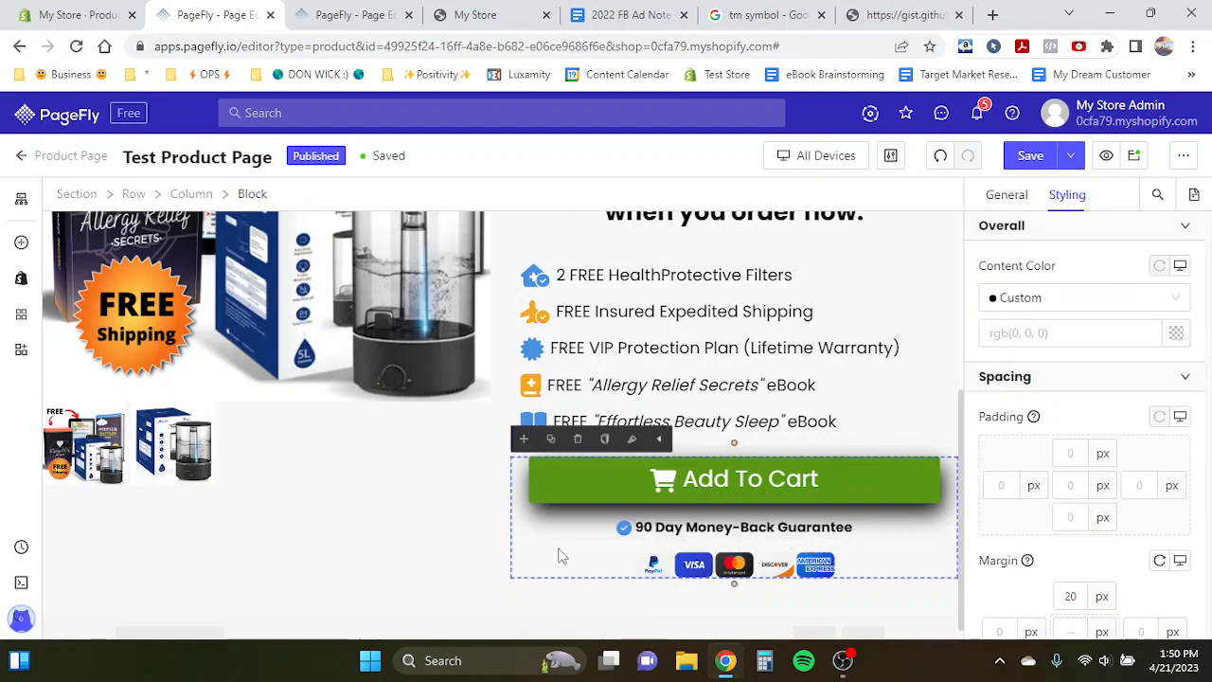
- Switch to mobile view and set the offer heading's font size to 28 px
left_click(779, 155)
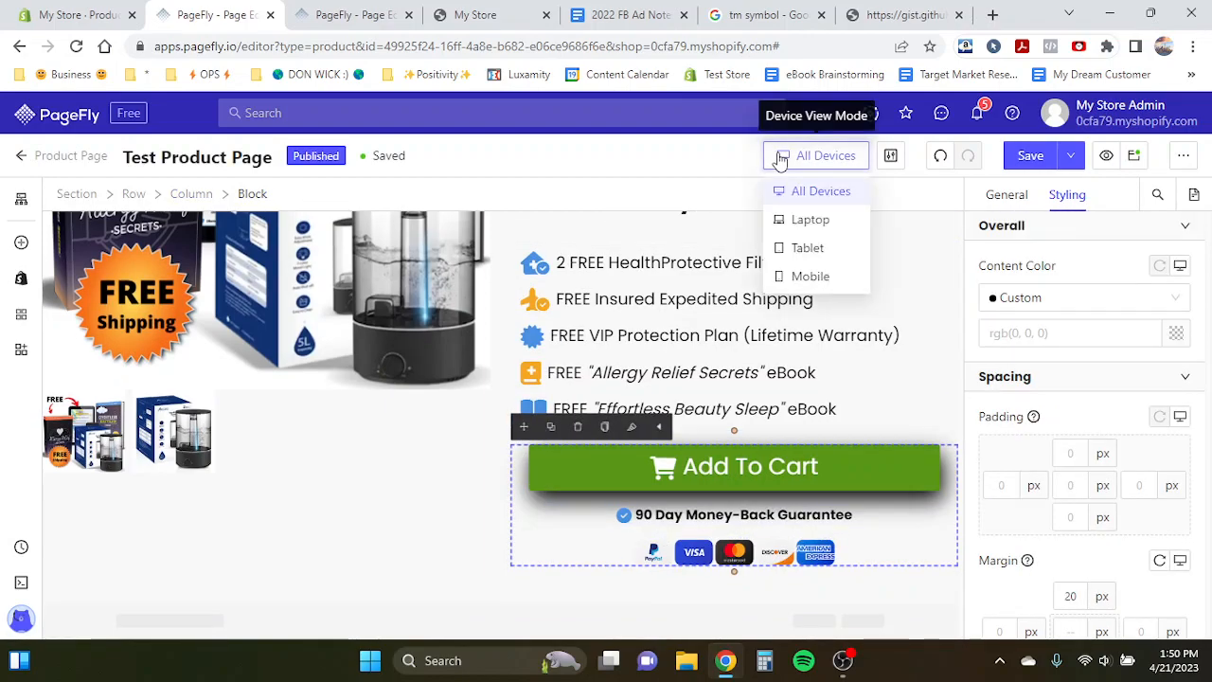
left_click(808, 276)
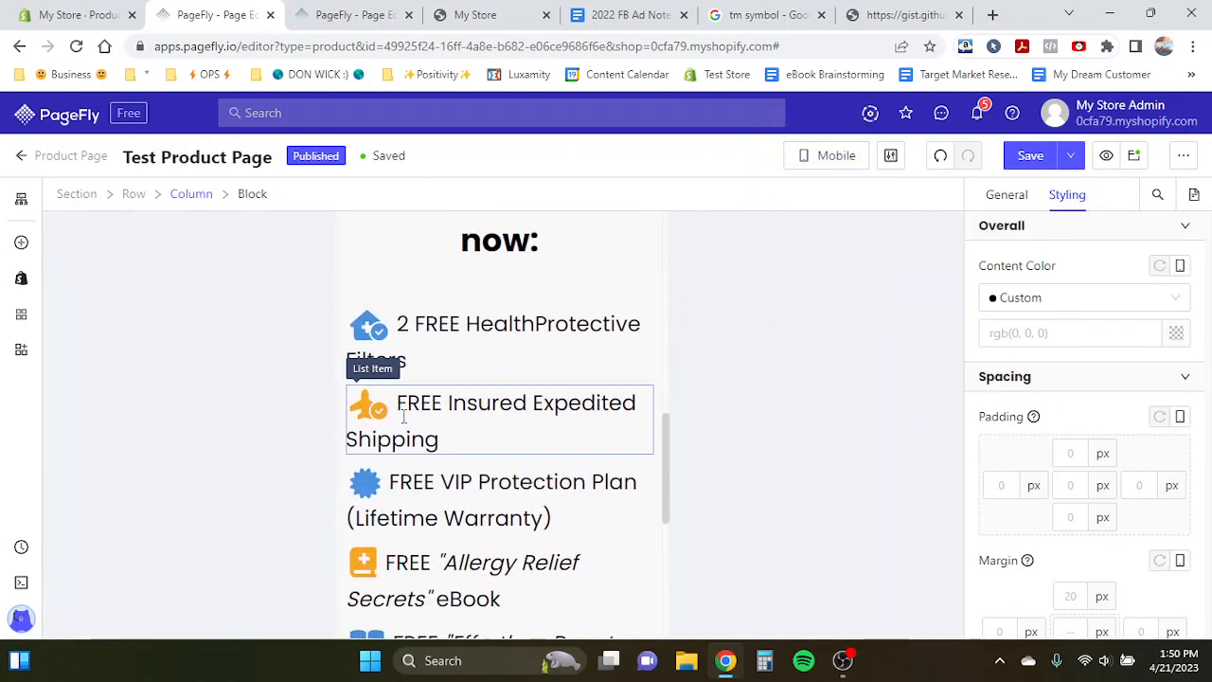
left_click(496, 518)
scroll(1030, 467, "down", 3)
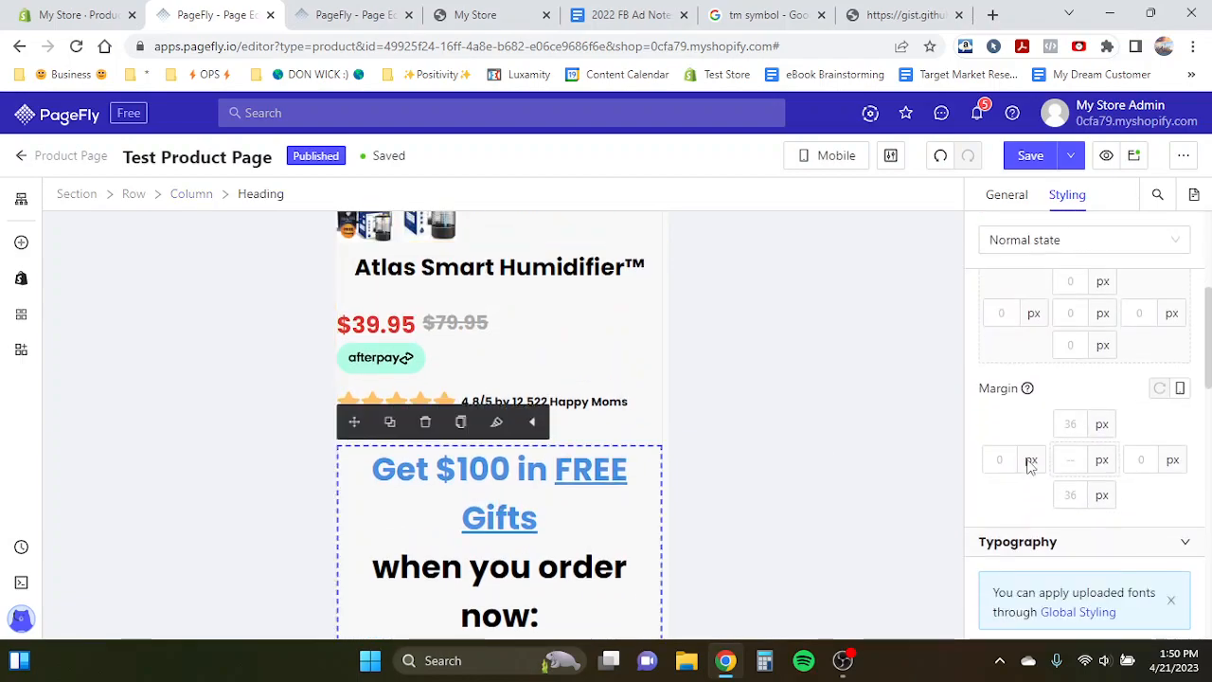
scroll(1030, 466, "down", 3)
left_click(1128, 484)
type("2")
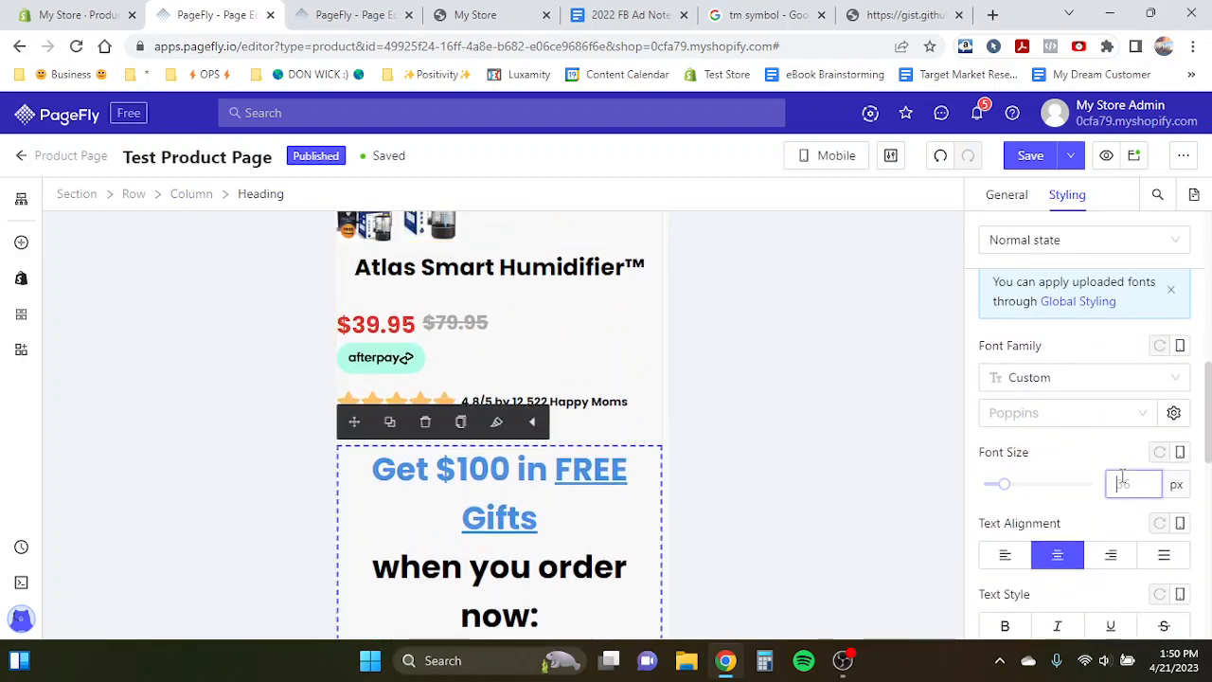
type("8")
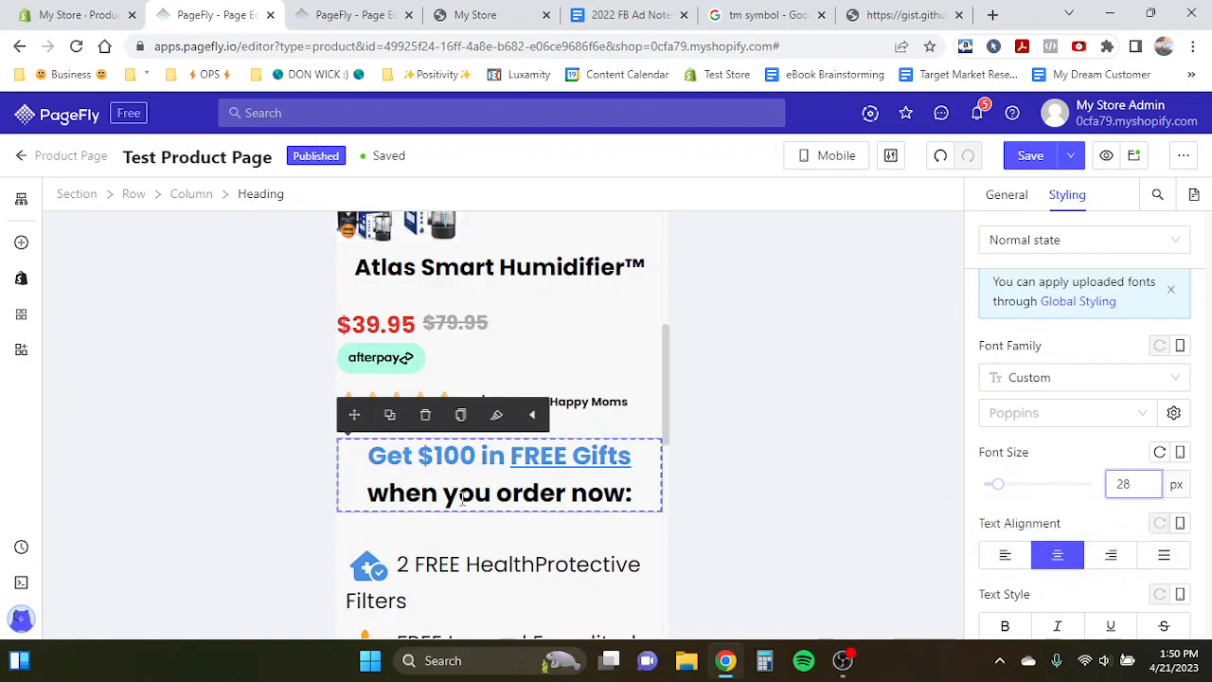
- Set the first two gift list icons' font size to 24 px in mobile view
scroll(436, 469, "down", 2)
left_click(369, 418)
left_click(1133, 418)
type("24")
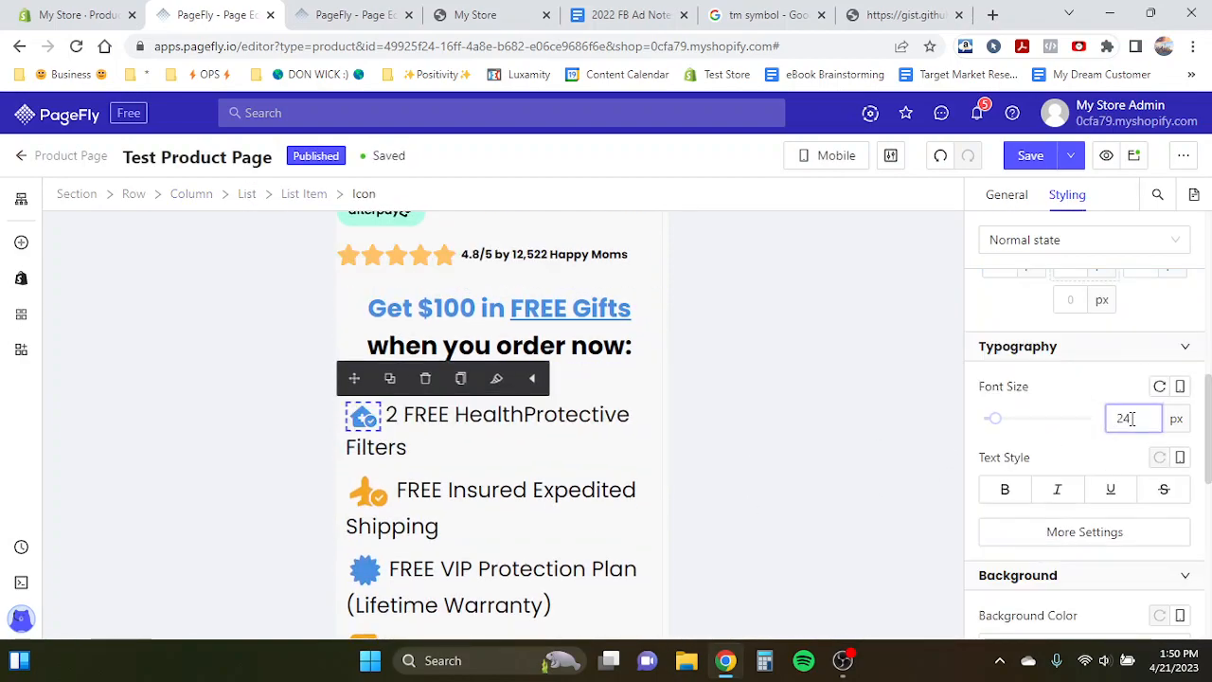
scroll(379, 431, "down", 1)
left_click(374, 431)
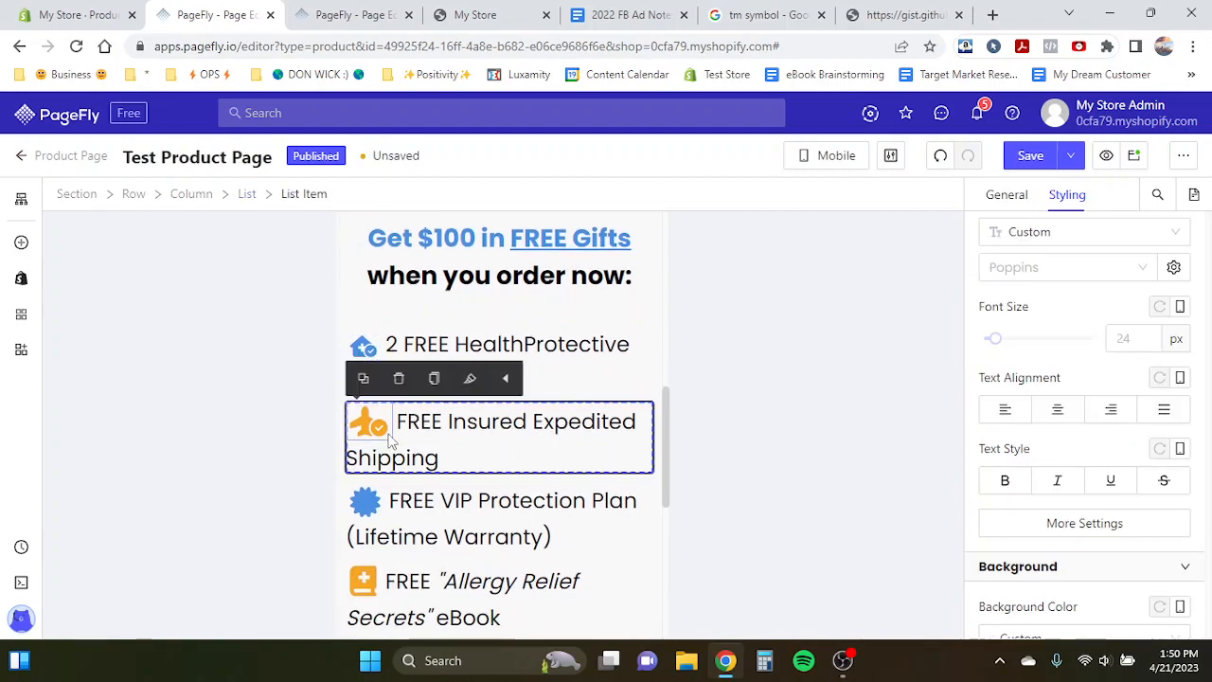
left_click(372, 429)
left_click(1127, 418)
type("24")
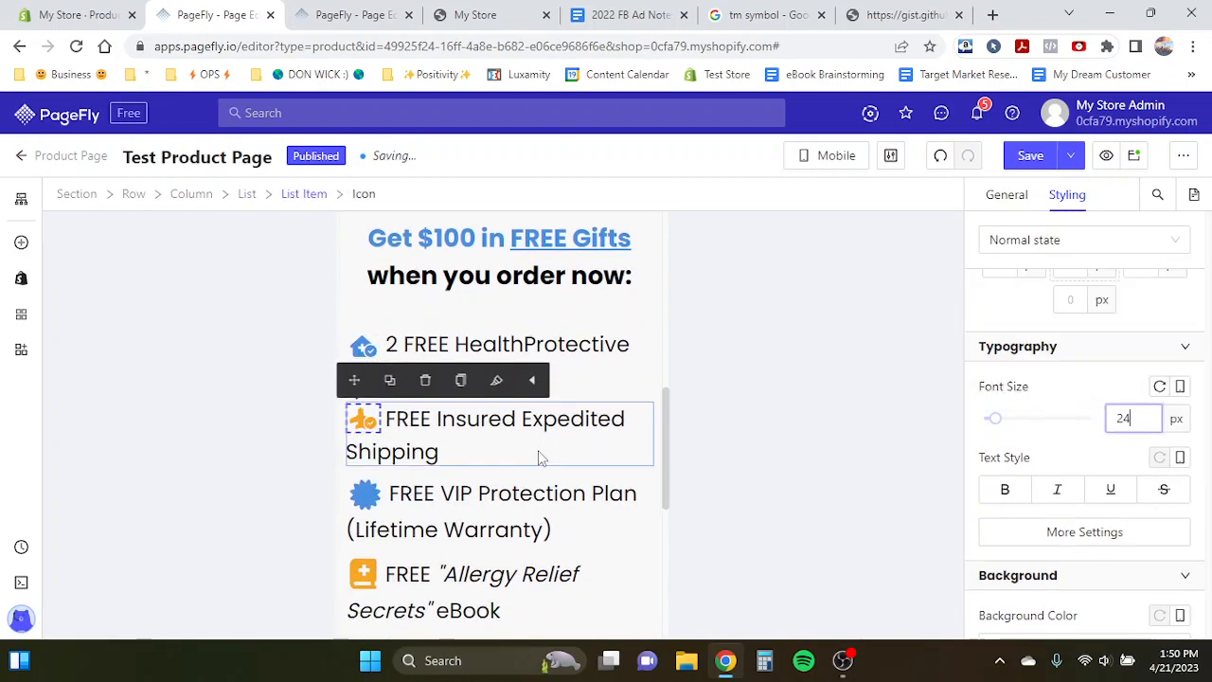
- Set the remaining gift list icons' font size to 24 px in mobile view
scroll(541, 454, "down", 1)
left_click(365, 427)
left_click(1133, 418)
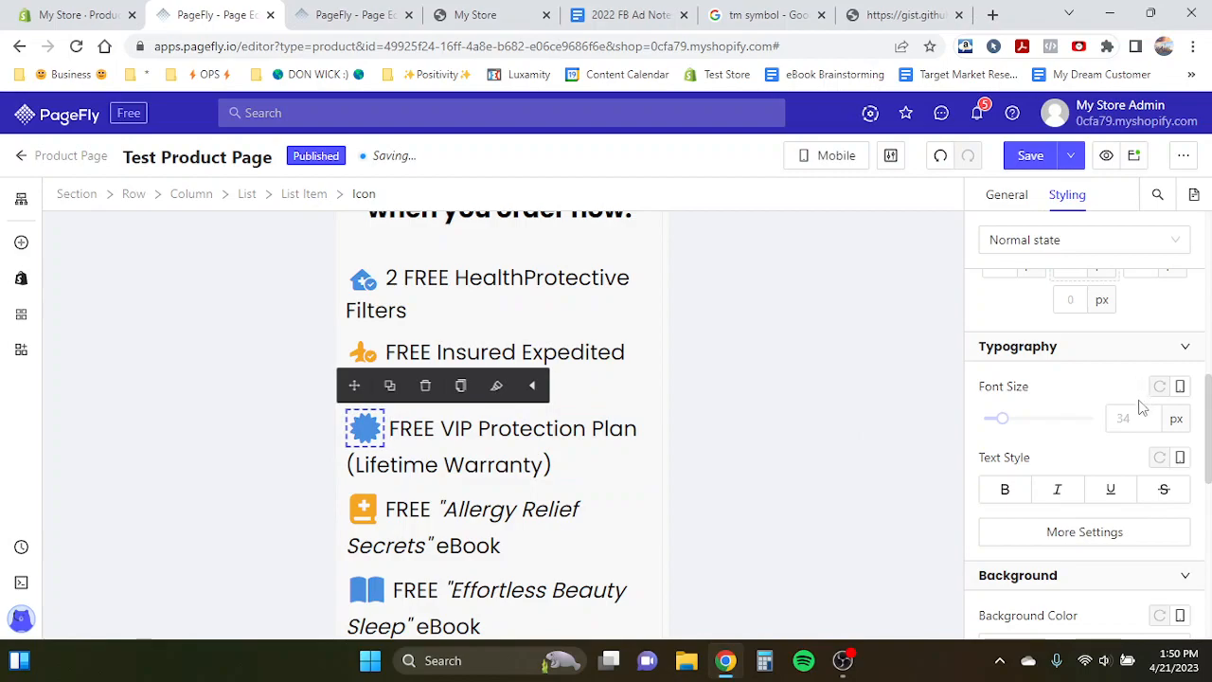
type("24")
left_click(363, 500)
left_click(1130, 408)
type("24")
scroll(531, 360, "down", 2)
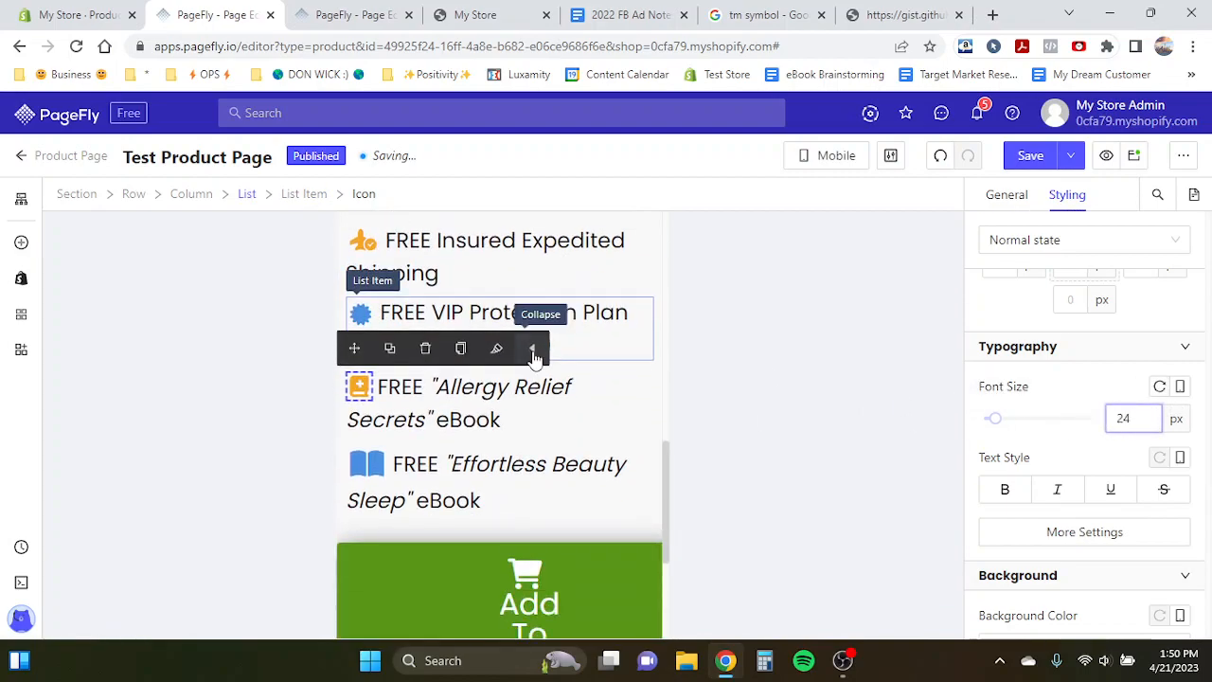
left_click(367, 464)
scroll(493, 398, "up", 2)
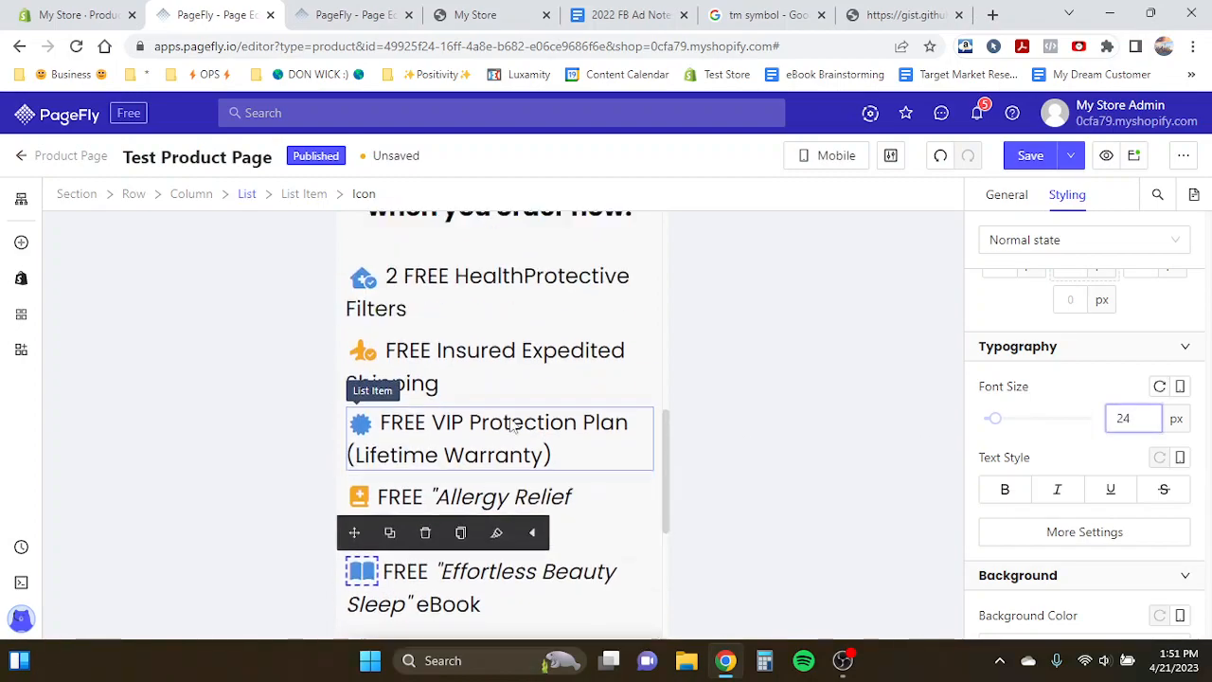
- Set the text font size of each of the five gift list items to 16 px in mobile view
left_click(487, 387)
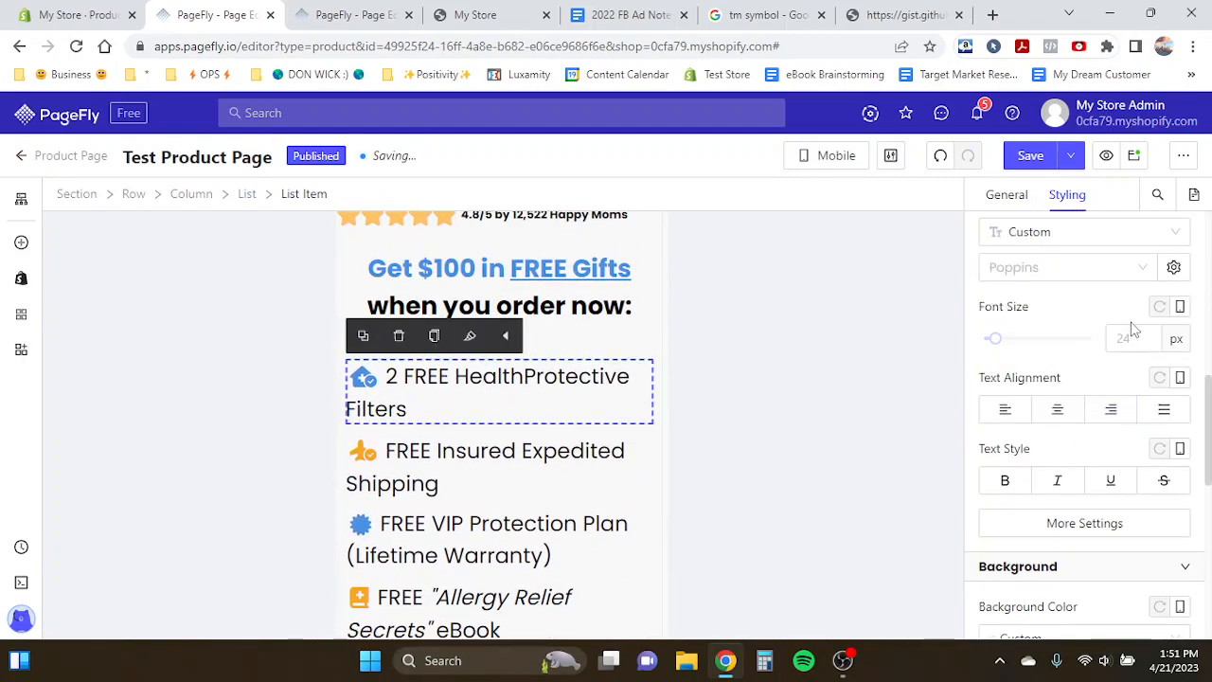
type("16")
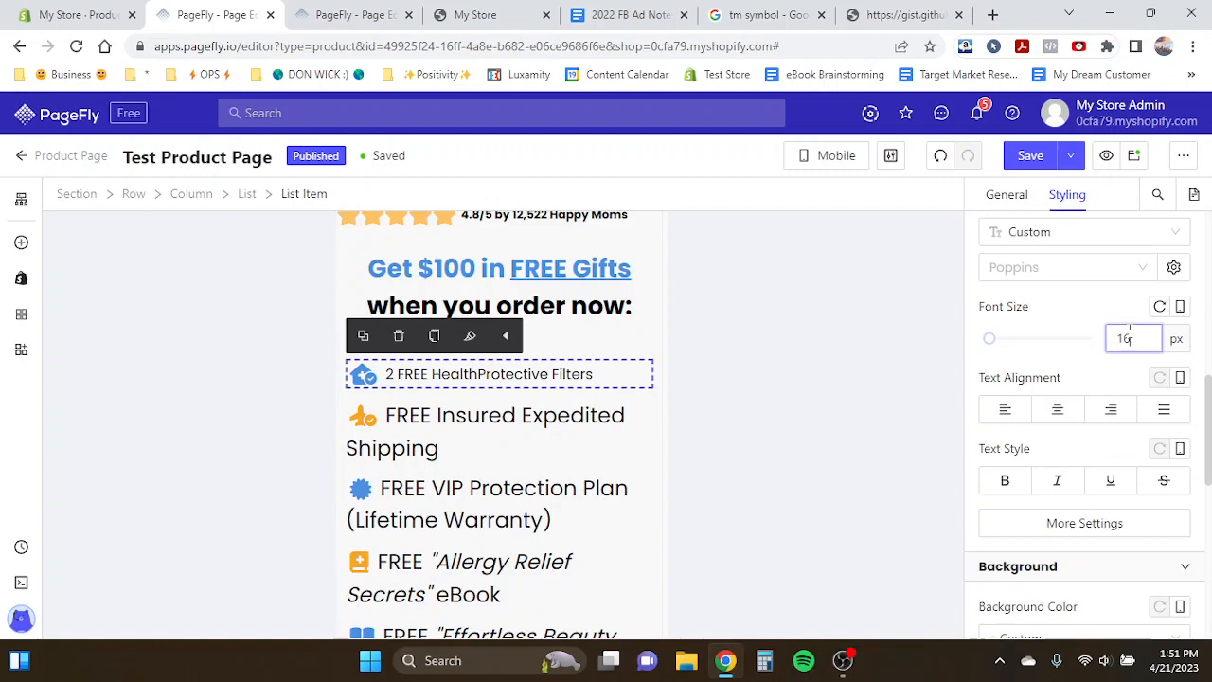
left_click(533, 413)
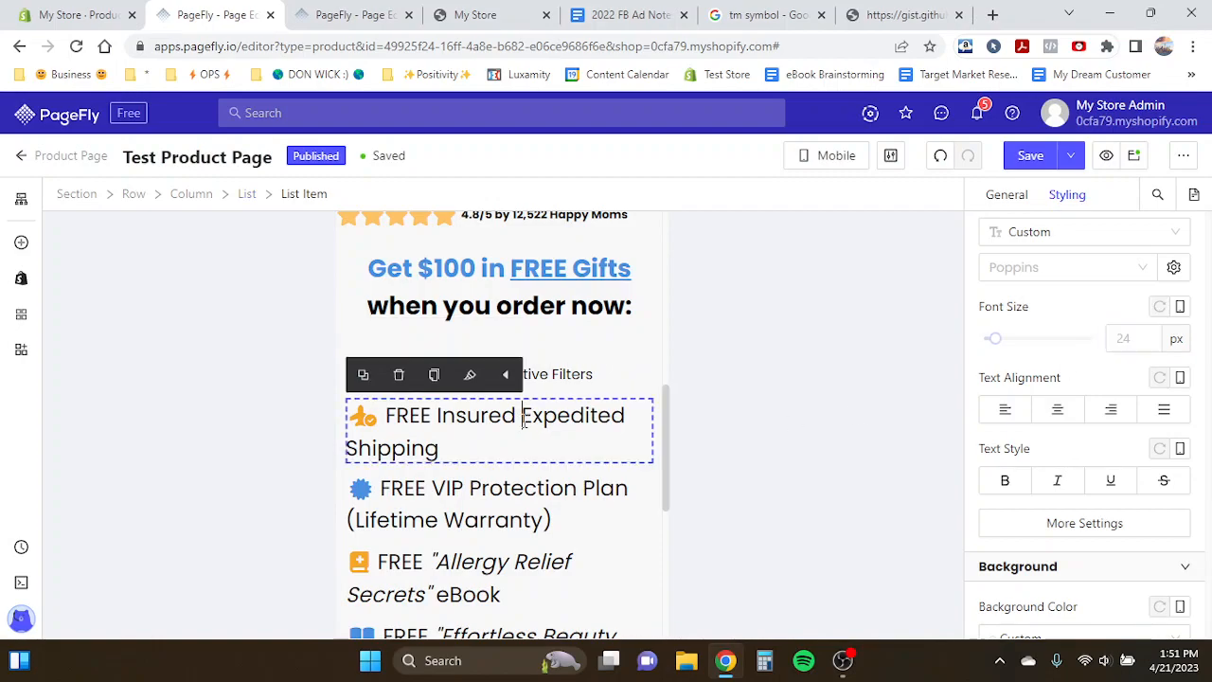
left_click(1124, 338)
type("16")
left_click(527, 486)
left_click(1124, 338)
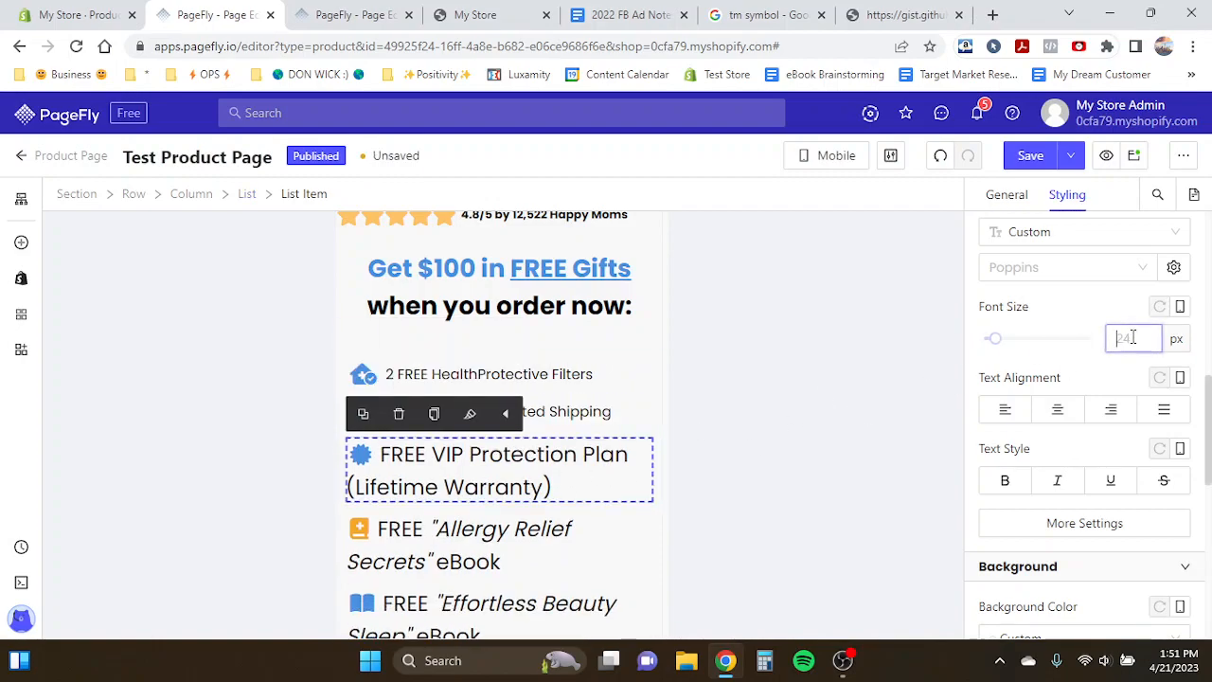
type("16")
left_click(438, 519)
left_click(1124, 338)
type("16")
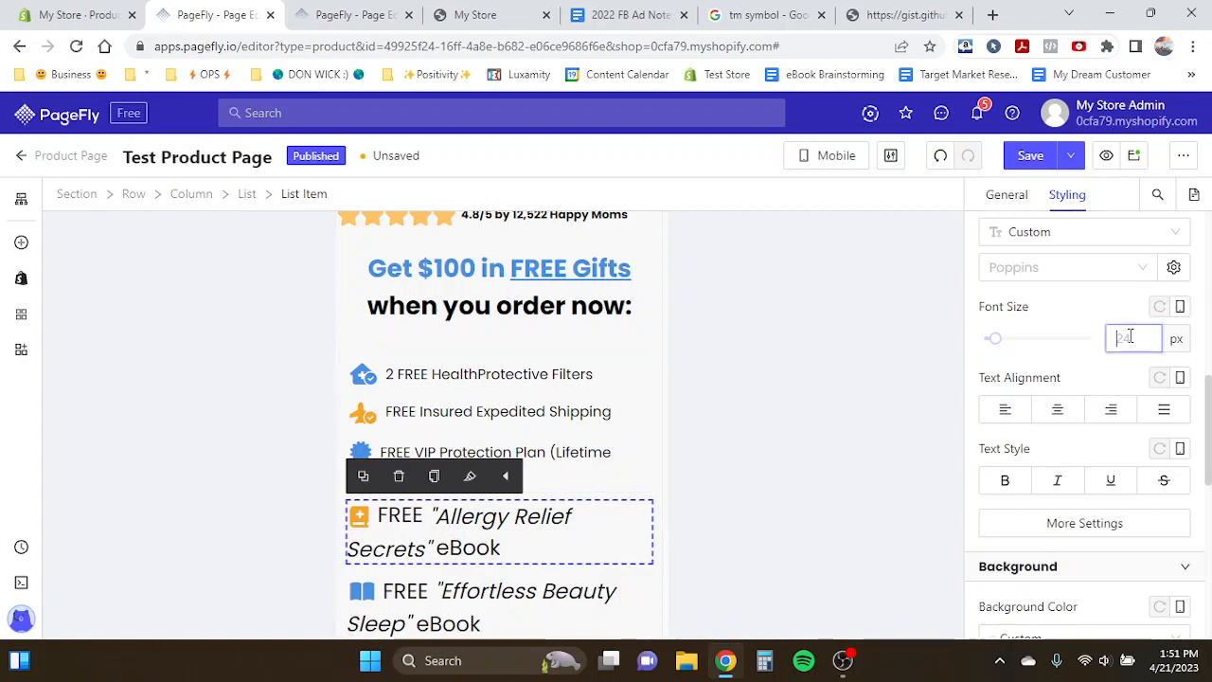
left_click(431, 588)
left_click(1123, 338)
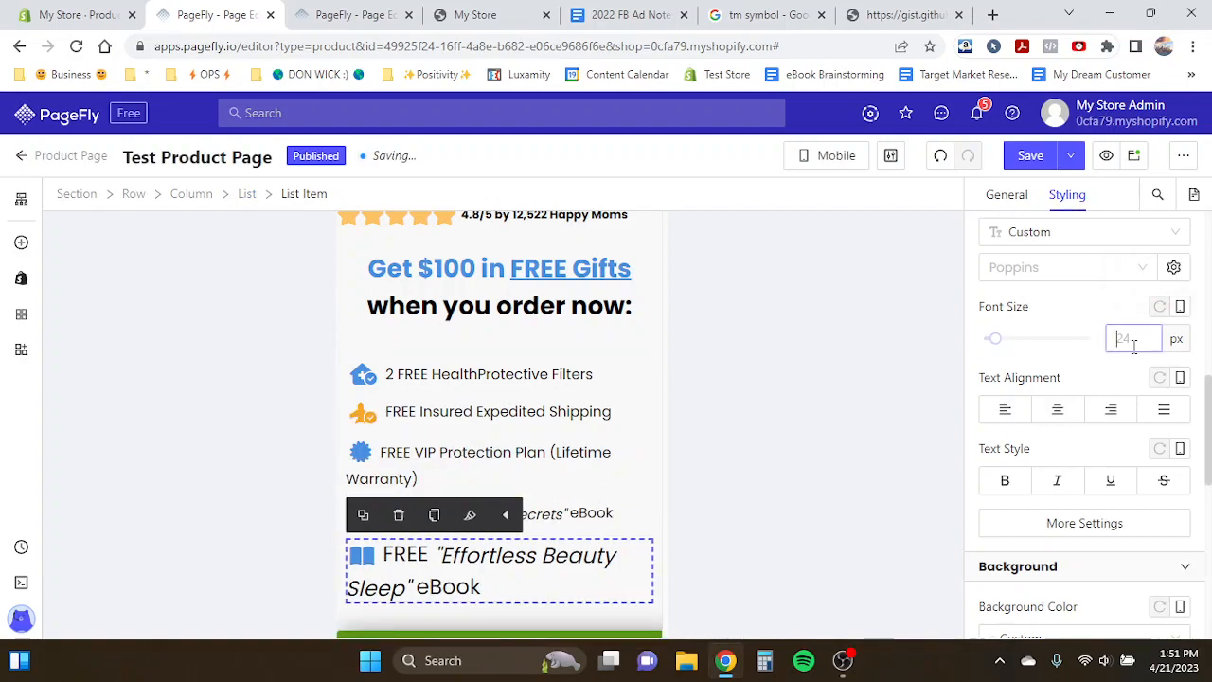
type("16")
- Set the gift list's top padding to 0 px
scroll(527, 450, "up", 2)
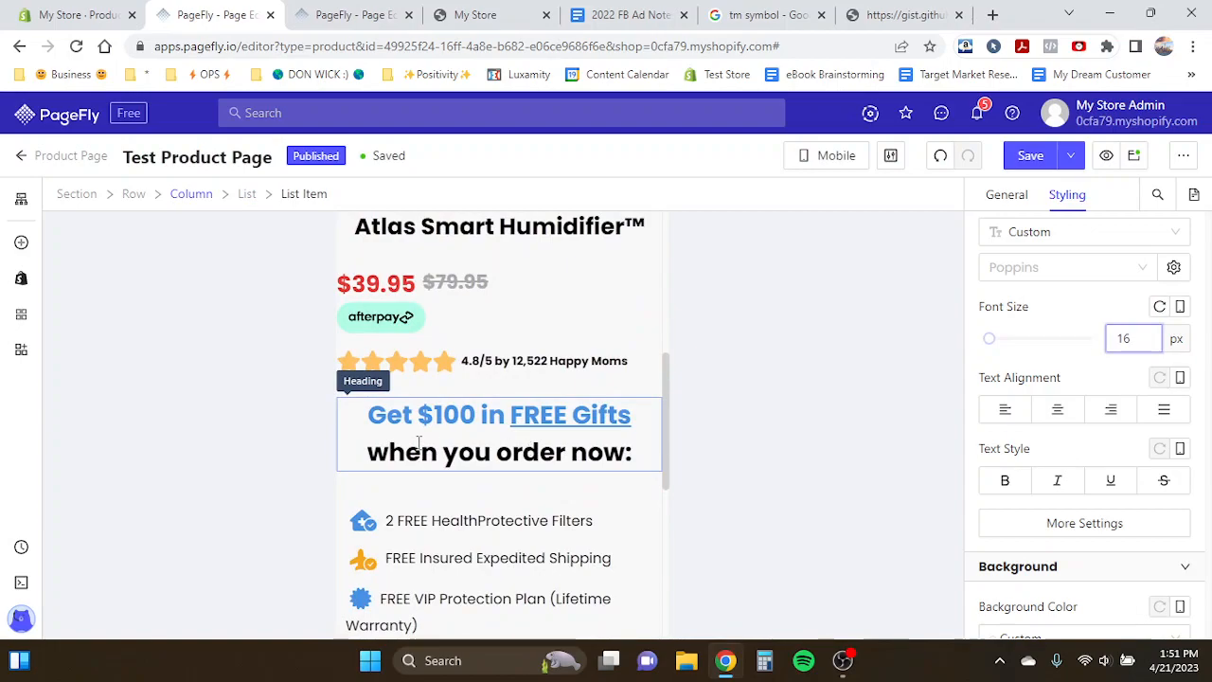
scroll(419, 443, "up", 1)
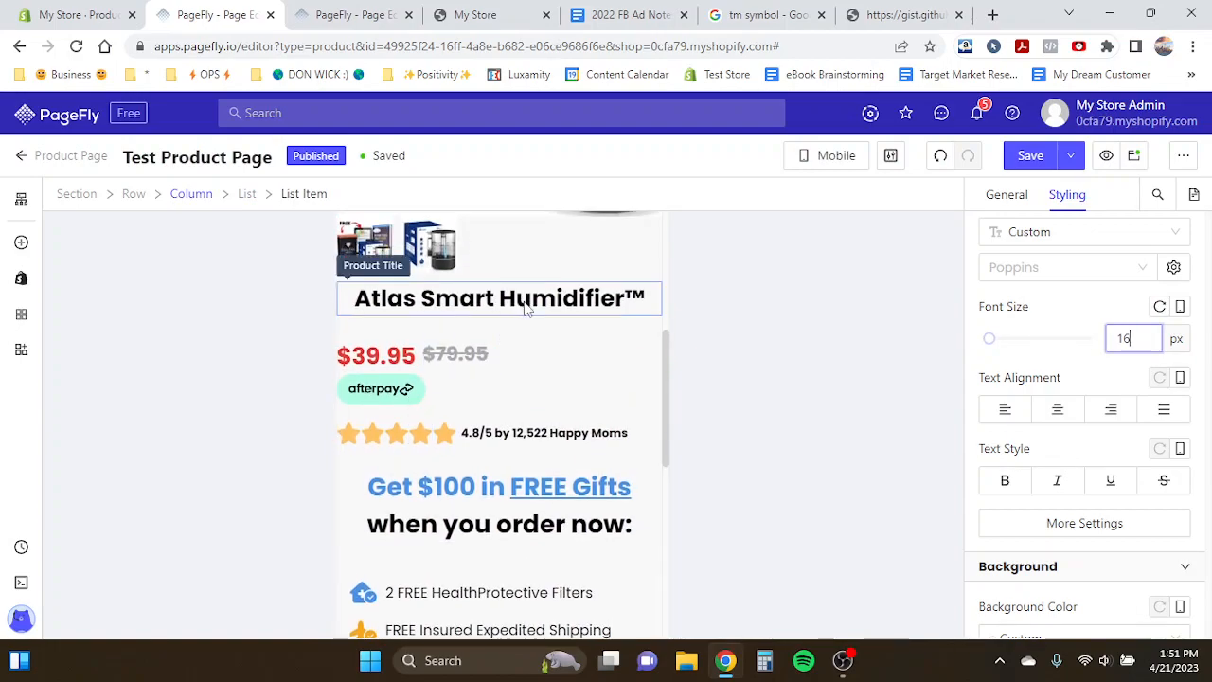
scroll(563, 357, "down", 4)
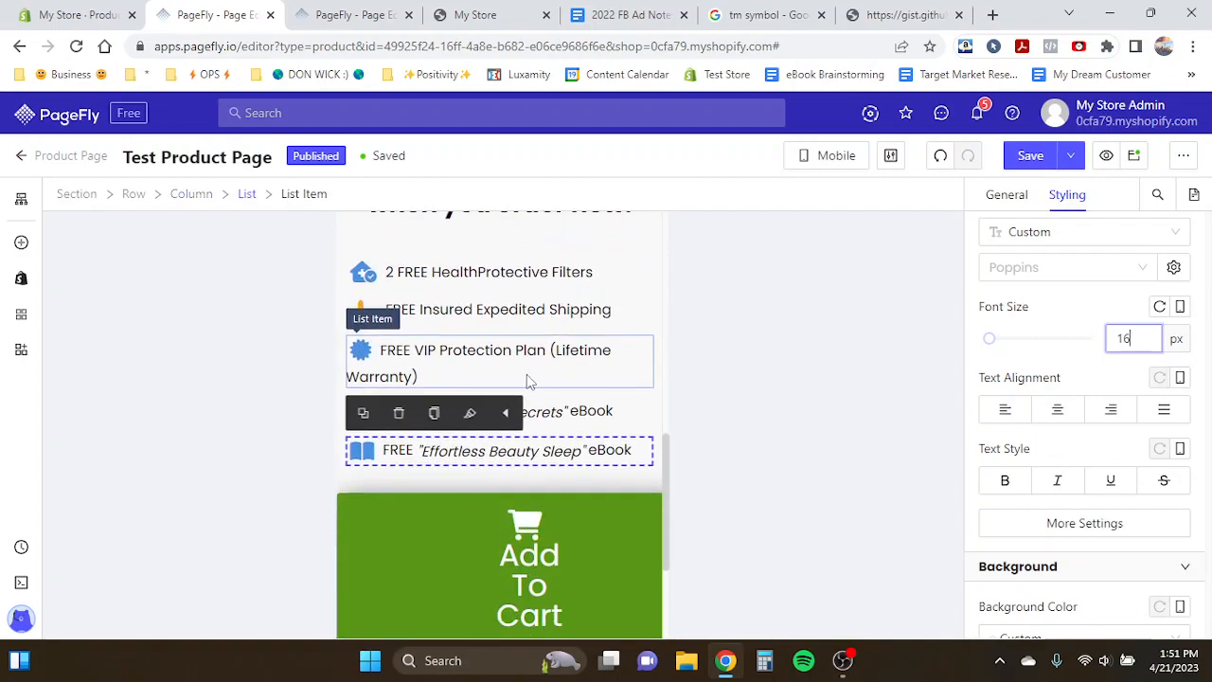
left_click(434, 272)
scroll(435, 270, "up", 2)
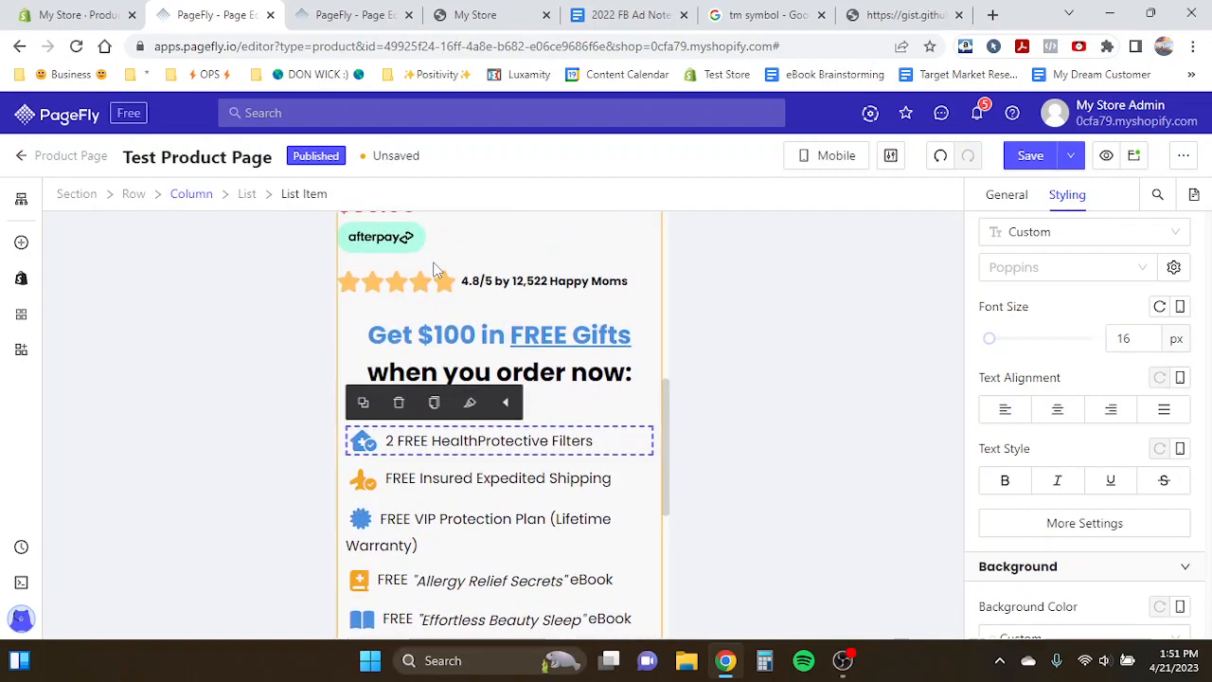
left_click(586, 373)
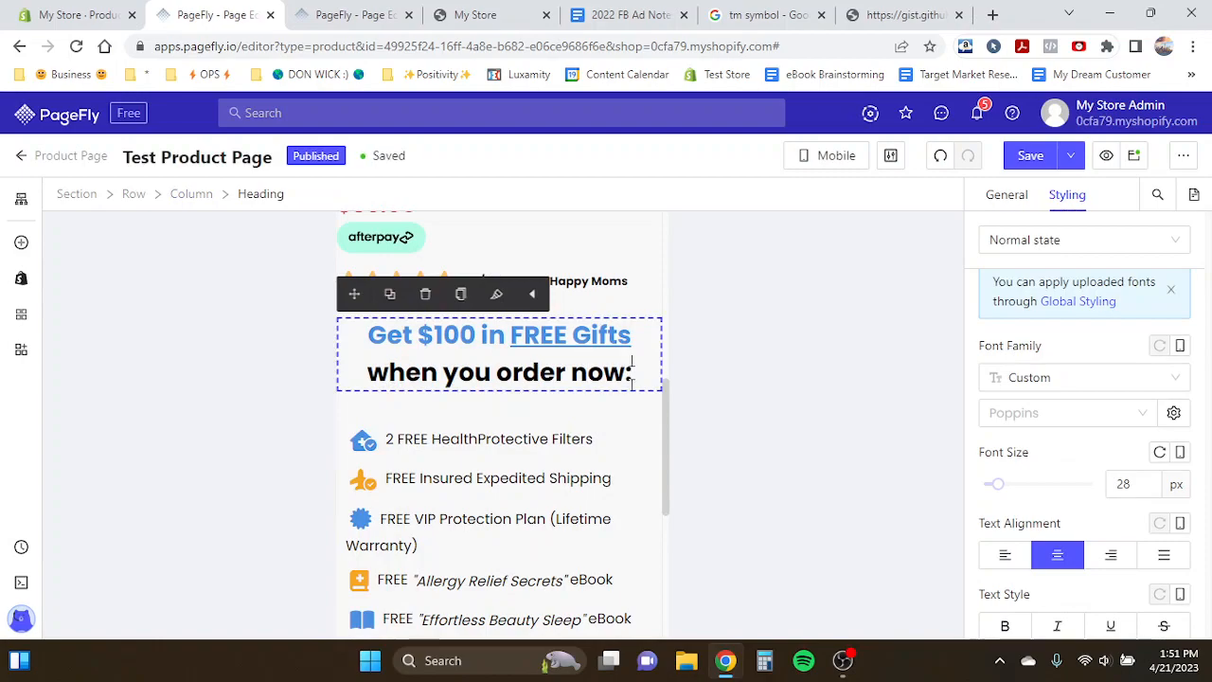
scroll(449, 411, "down", 1)
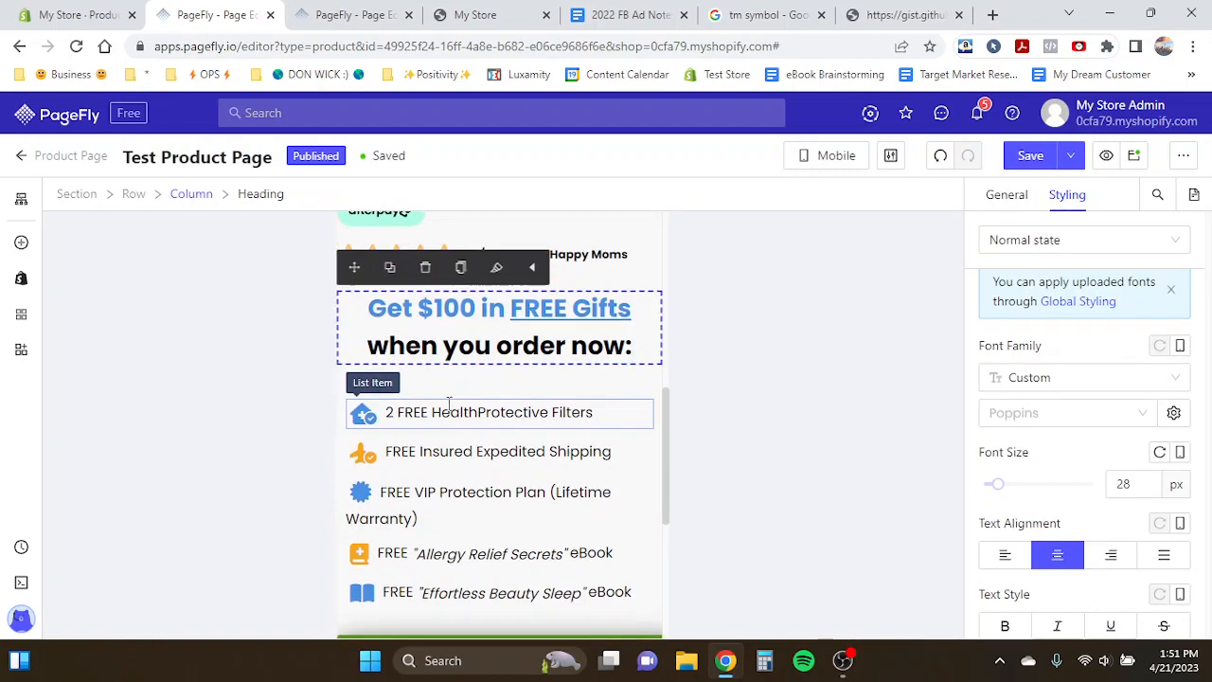
left_click(360, 403)
scroll(1092, 414, "down", 5)
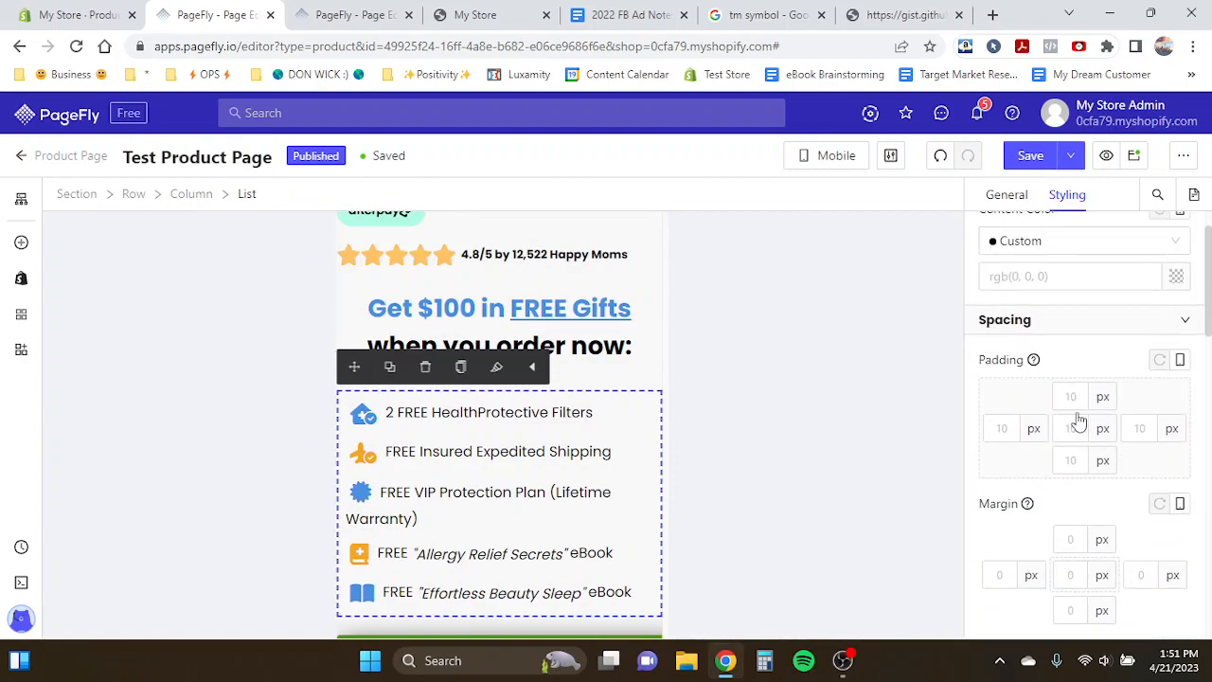
left_click(1066, 405)
type("0")
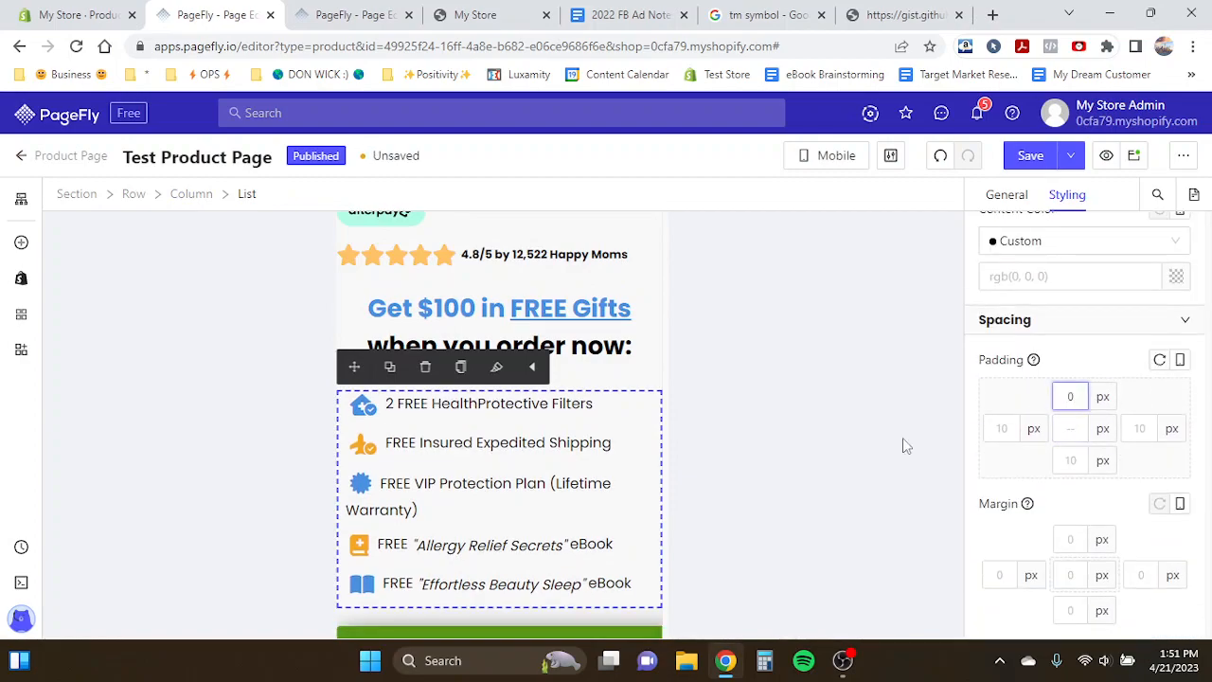
- Set the offer heading's bottom margin to 10 px
left_click(617, 305)
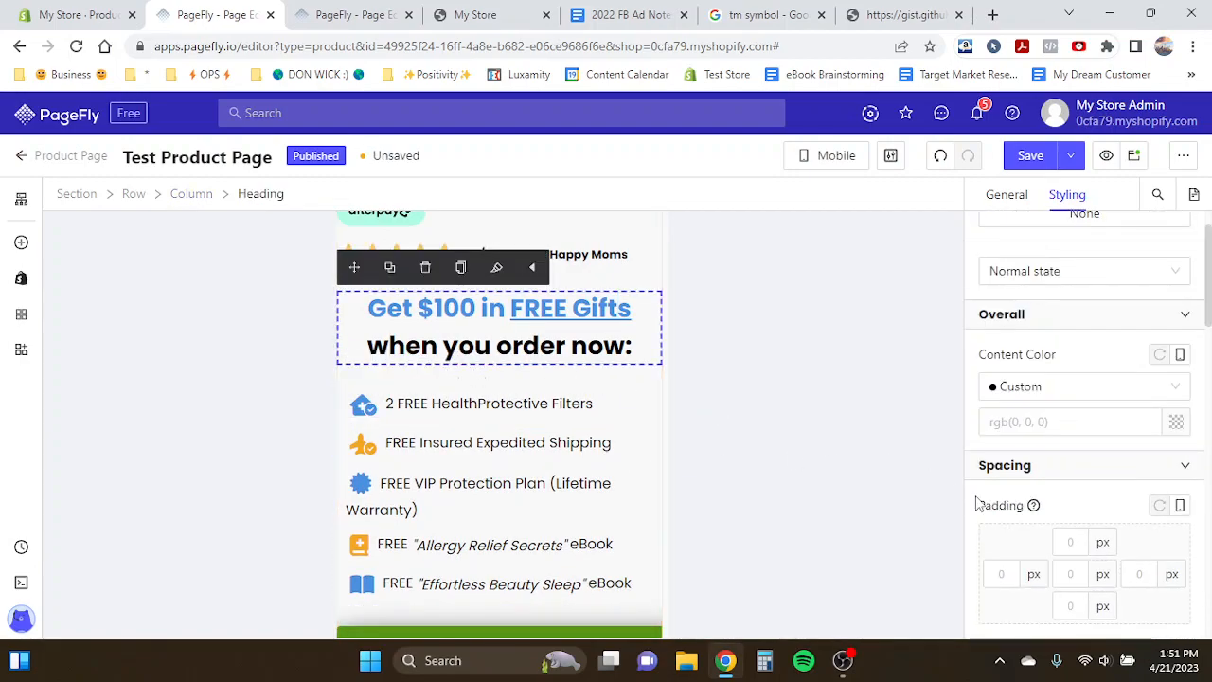
scroll(988, 505, "down", 2)
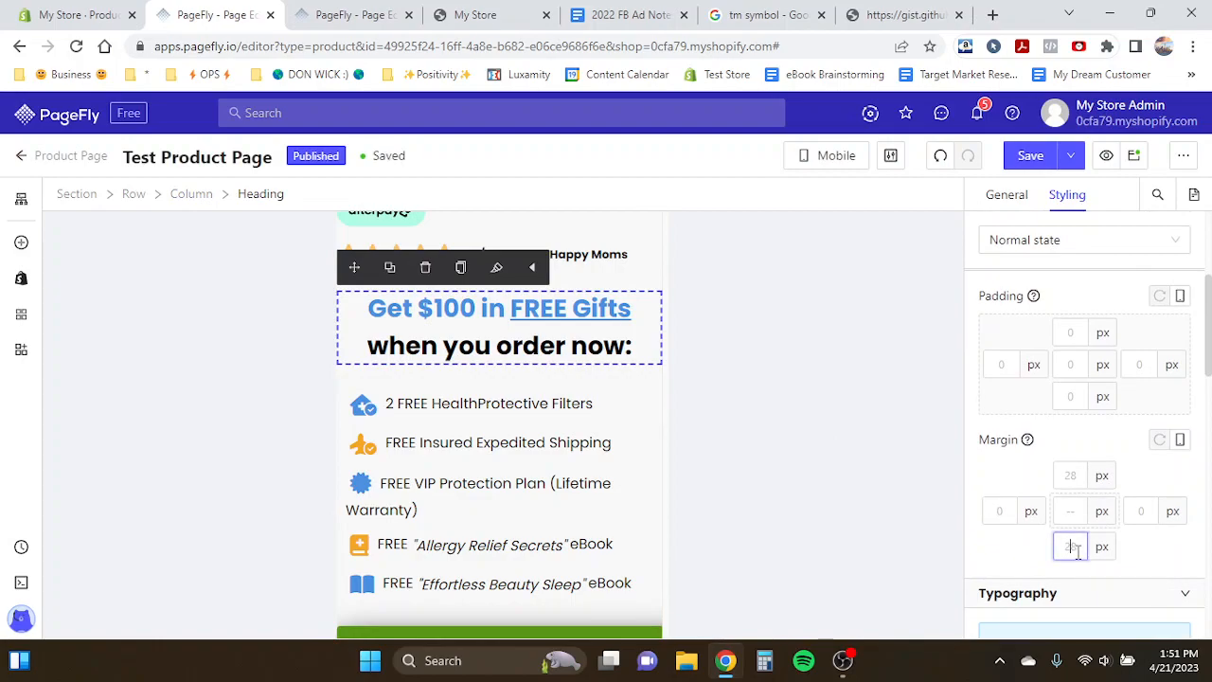
type("10")
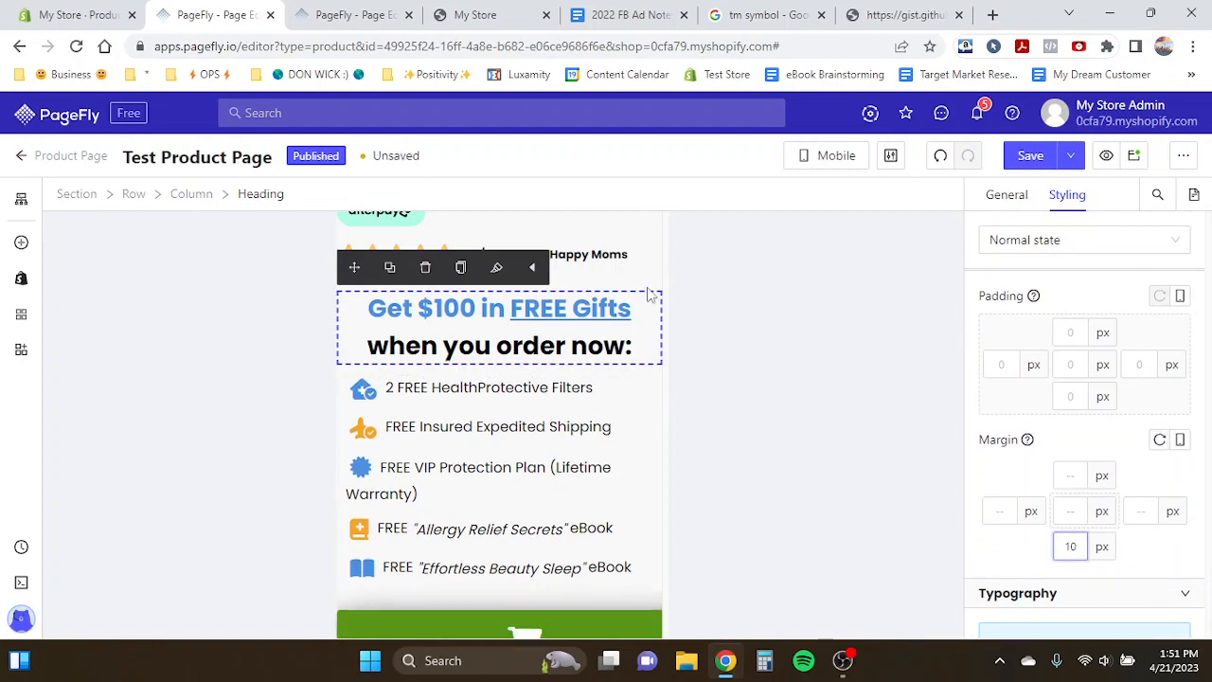
- Set the Add To Cart button's left and right padding to 50 px in mobile view
scroll(417, 426, "down", 2)
left_click(417, 438)
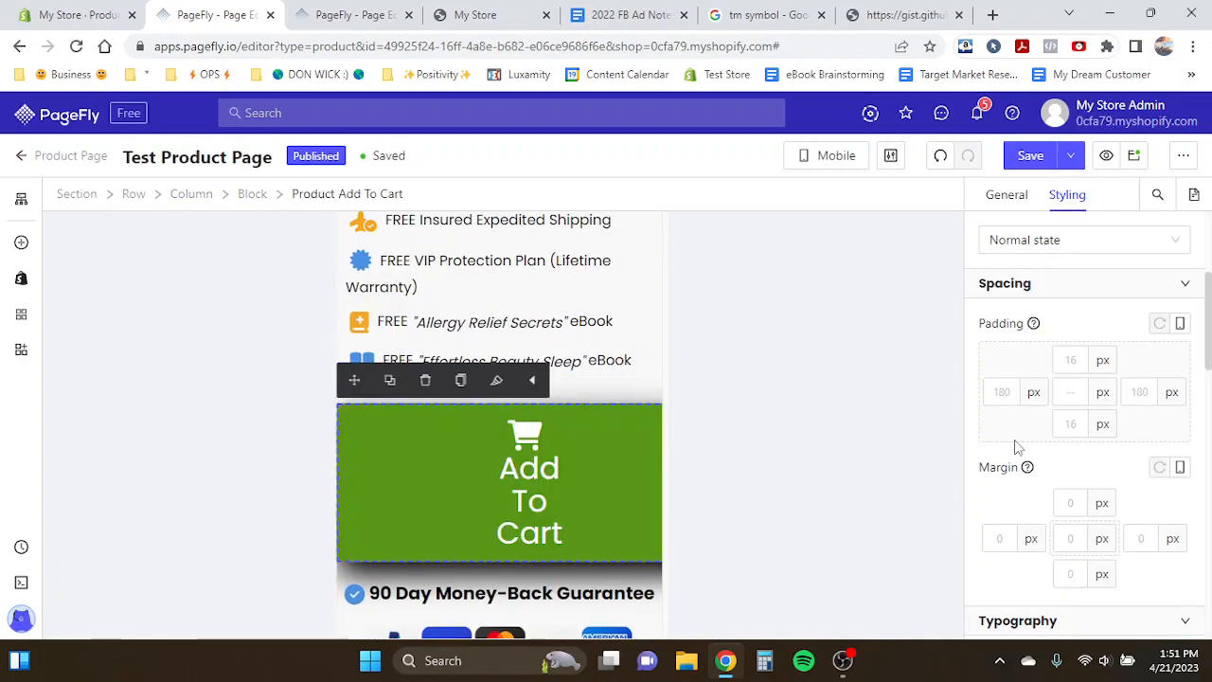
left_click(1013, 396)
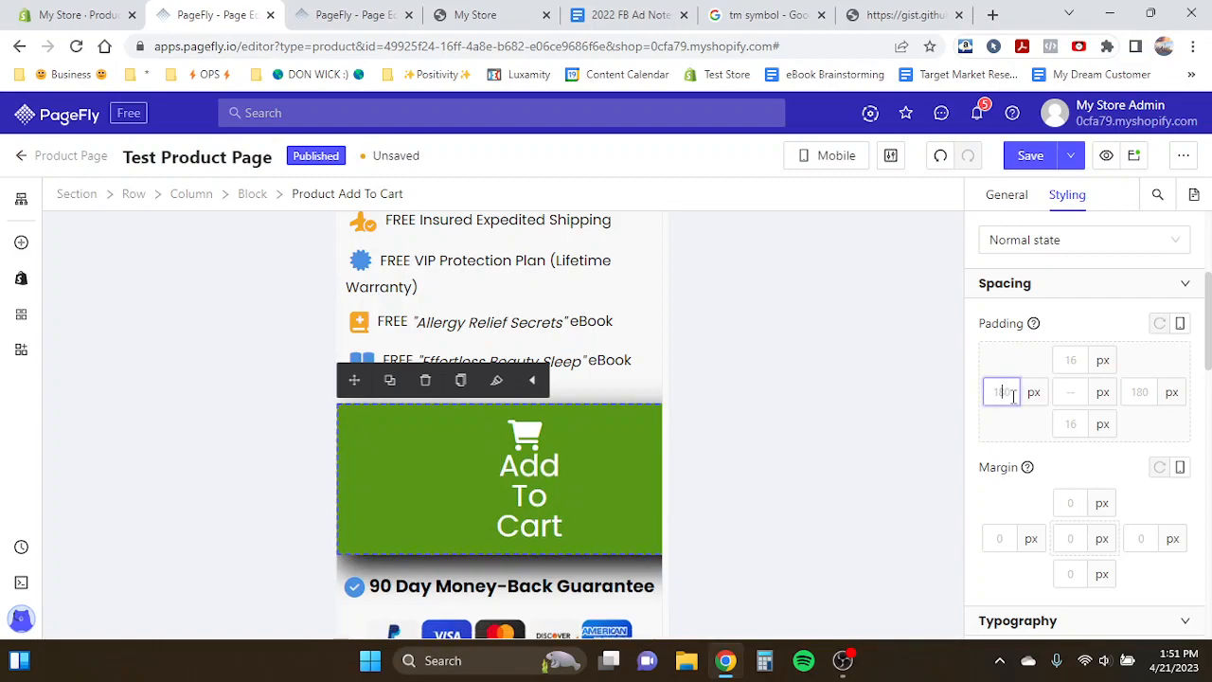
type("80")
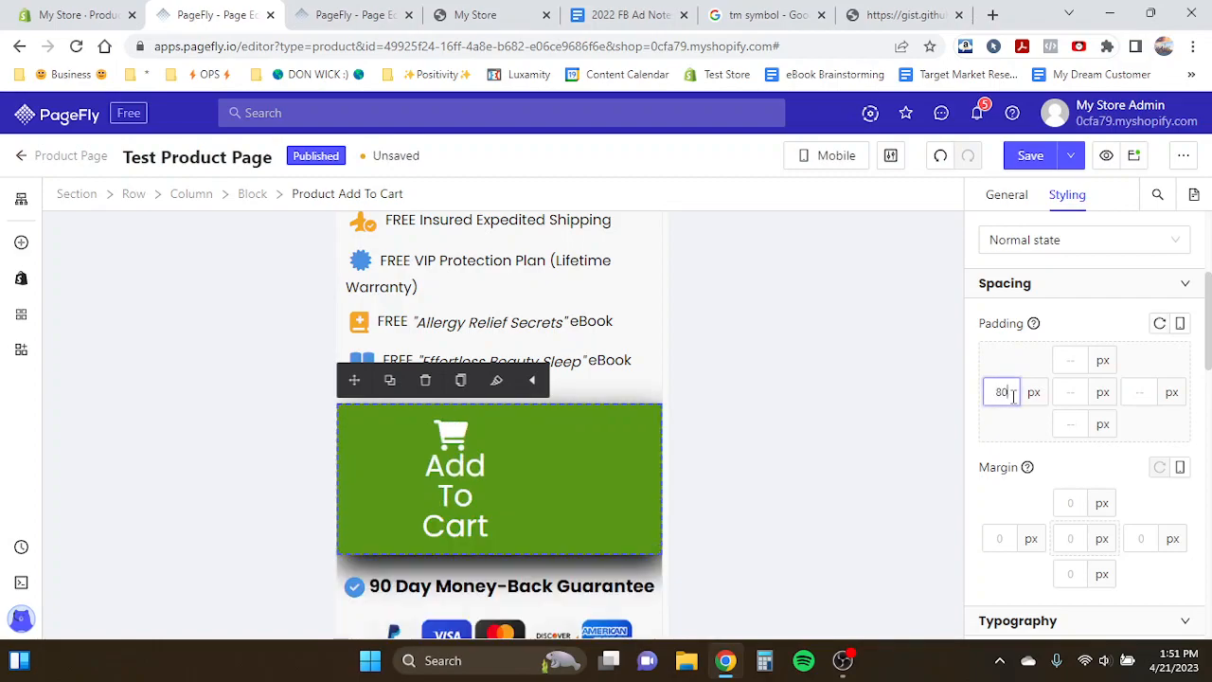
left_click(1140, 396)
type("80")
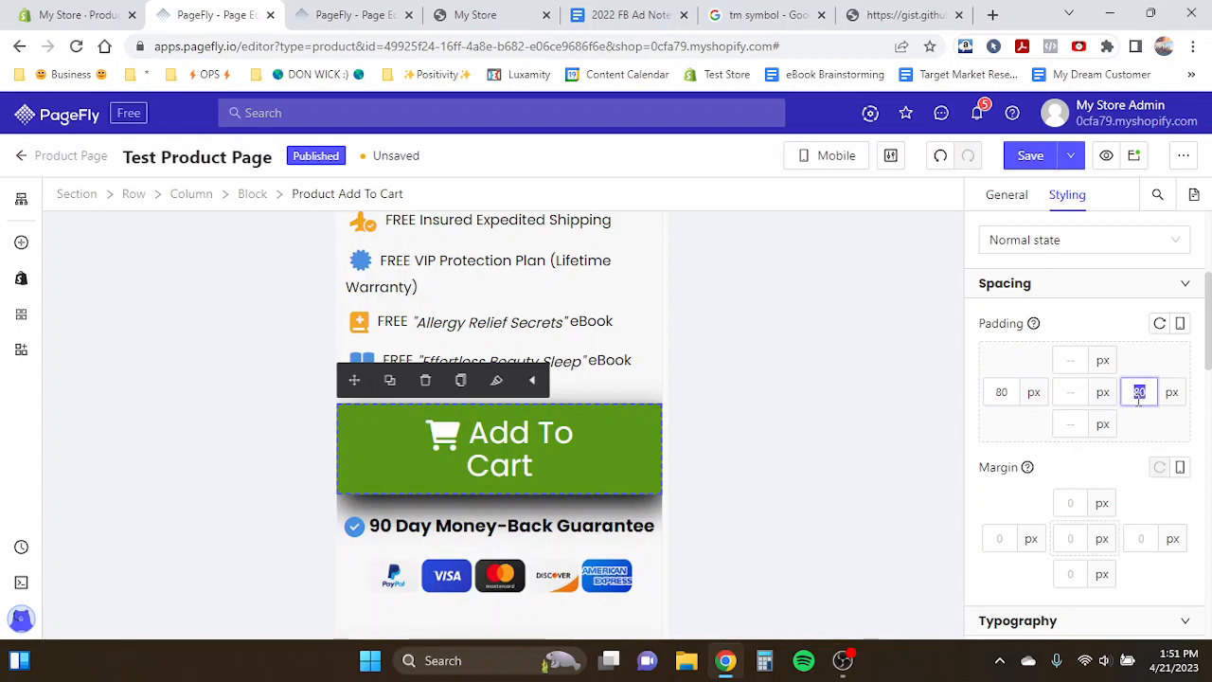
type("50")
left_click(1002, 393)
type("50")
- Set the Add To Cart button's font size to 24 px
scroll(1001, 435, "down", 4)
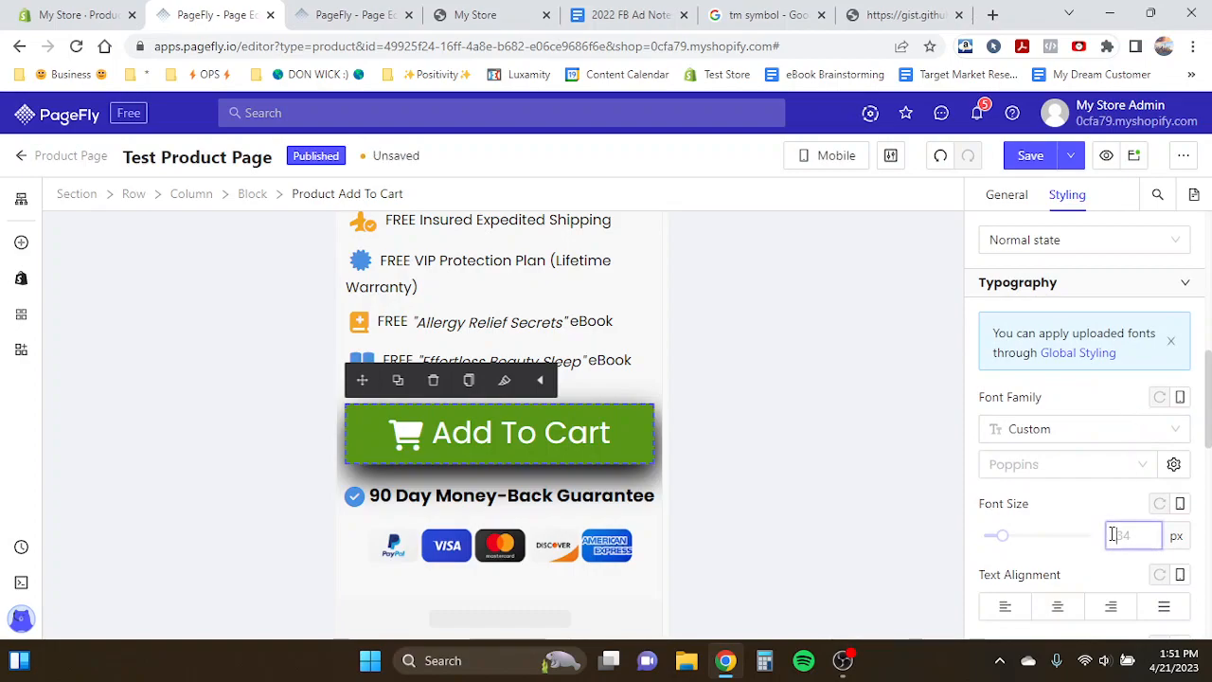
type("26")
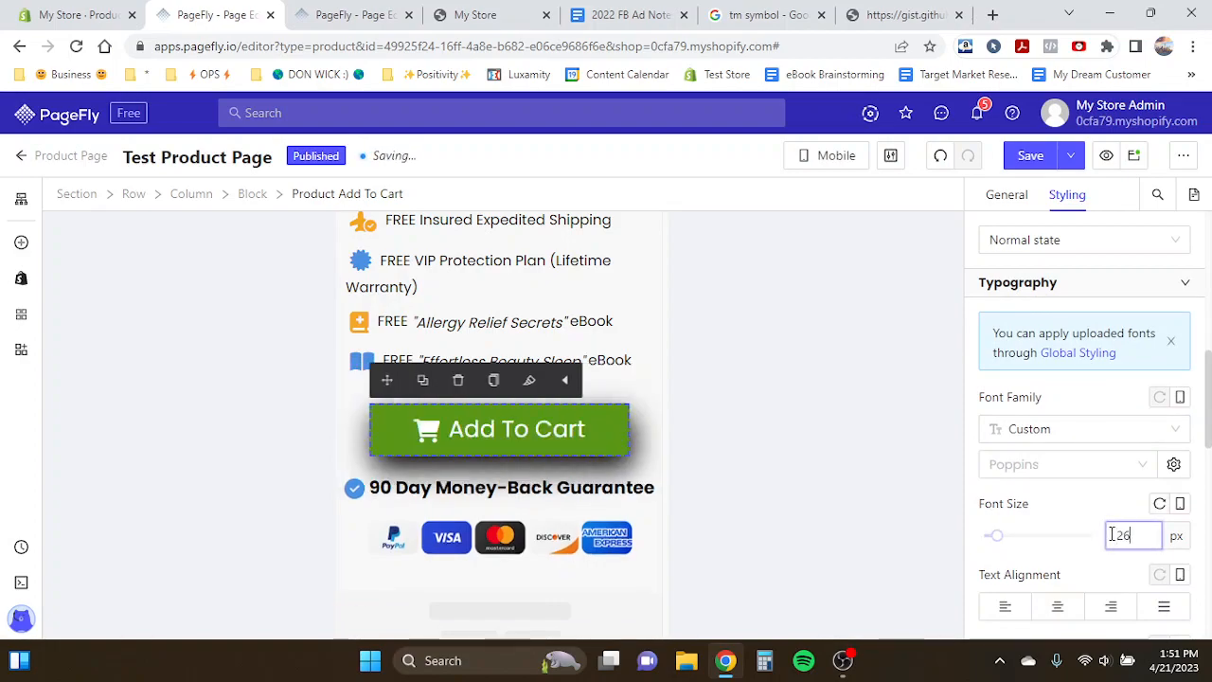
key("BackSpace")
type("4")
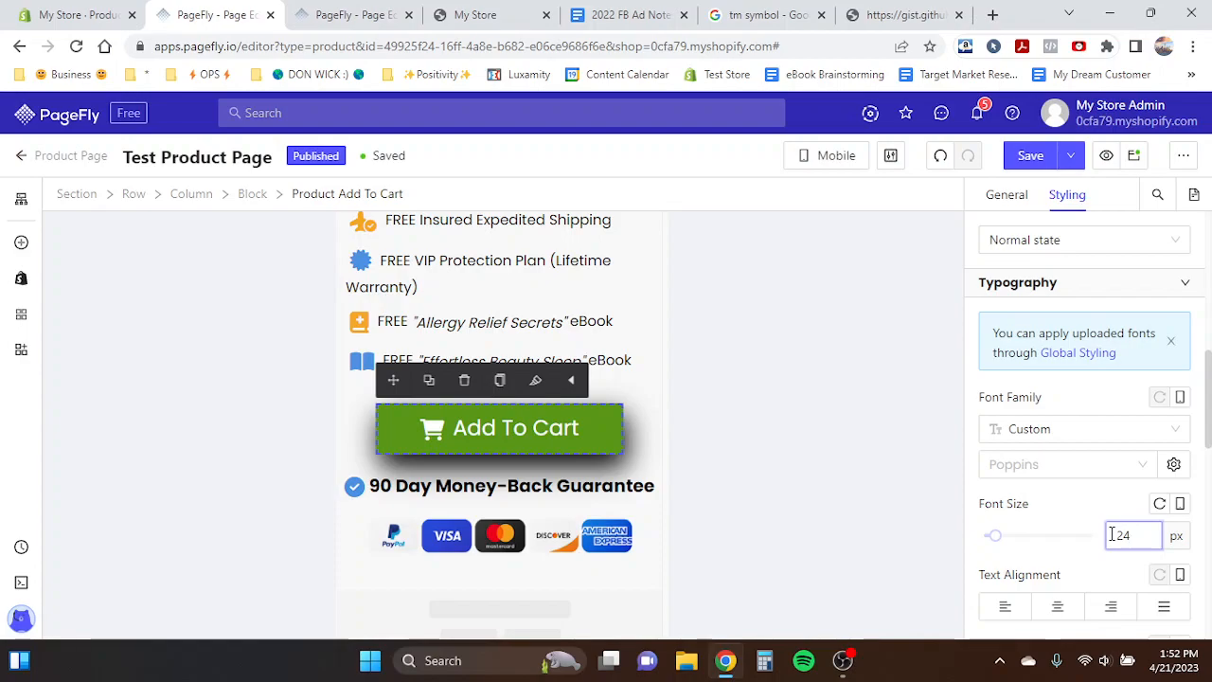
- Set the Add To Cart button's top and bottom padding to 14 px and widen its left and right padding
scroll(1071, 513, "up", 3)
left_click(1078, 312)
type("14")
left_click(1071, 376)
type("14")
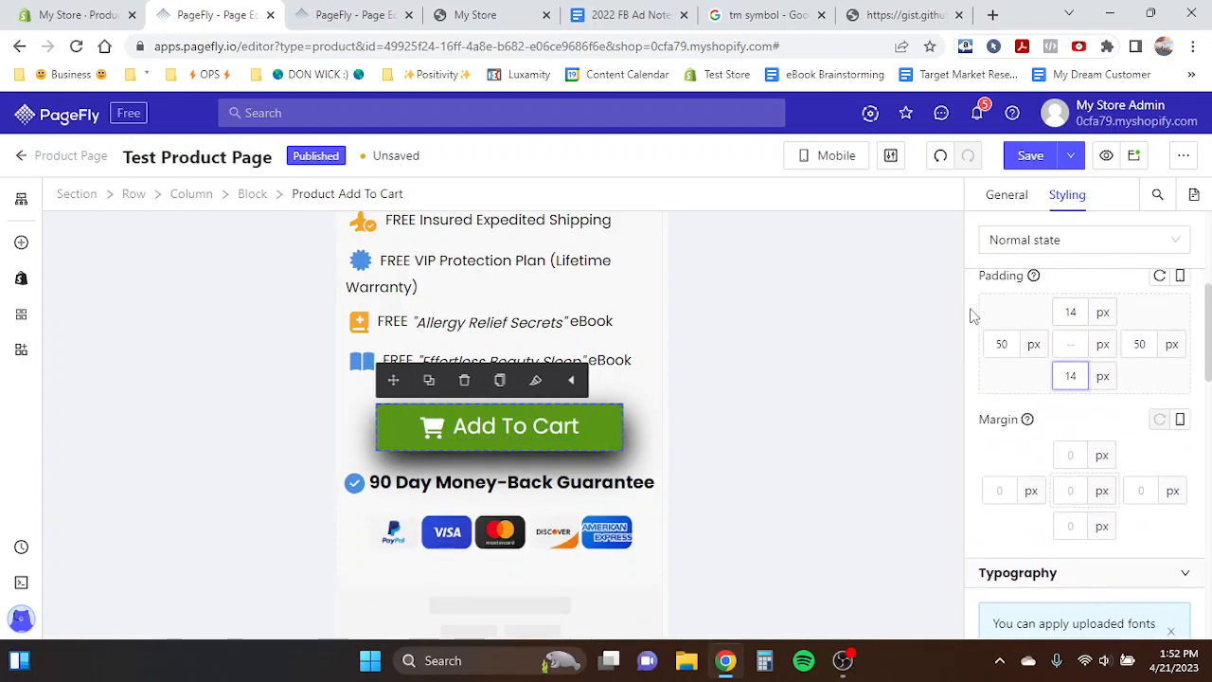
type("60")
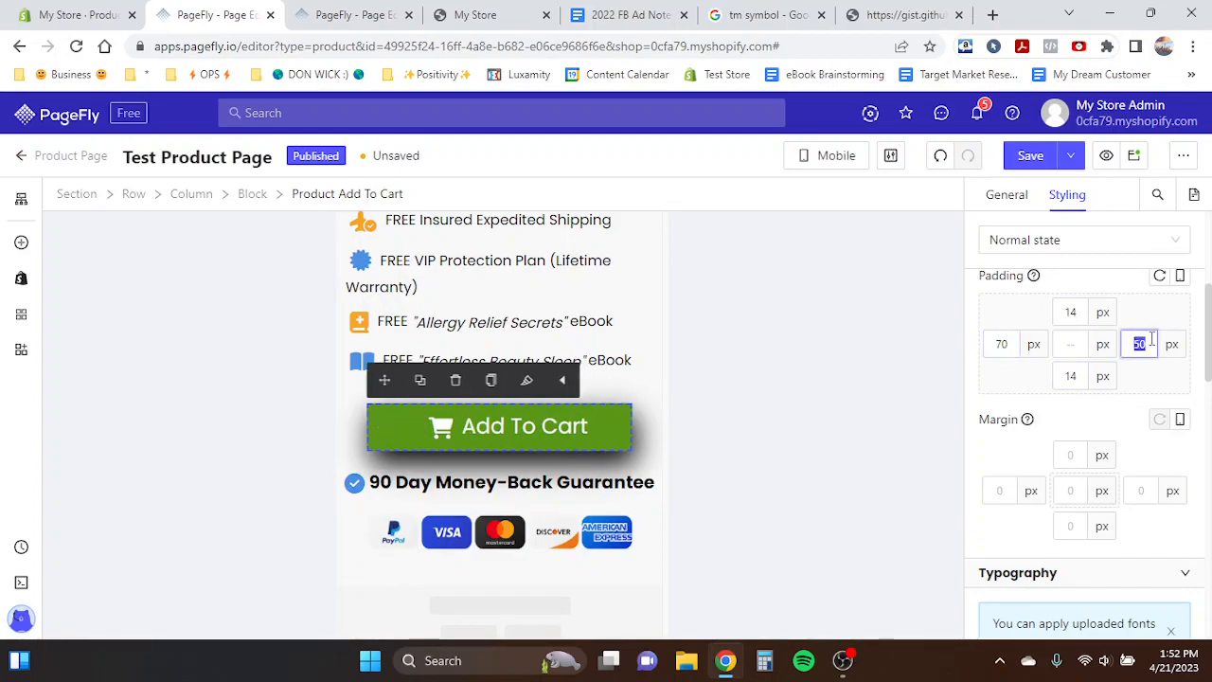
type("70")
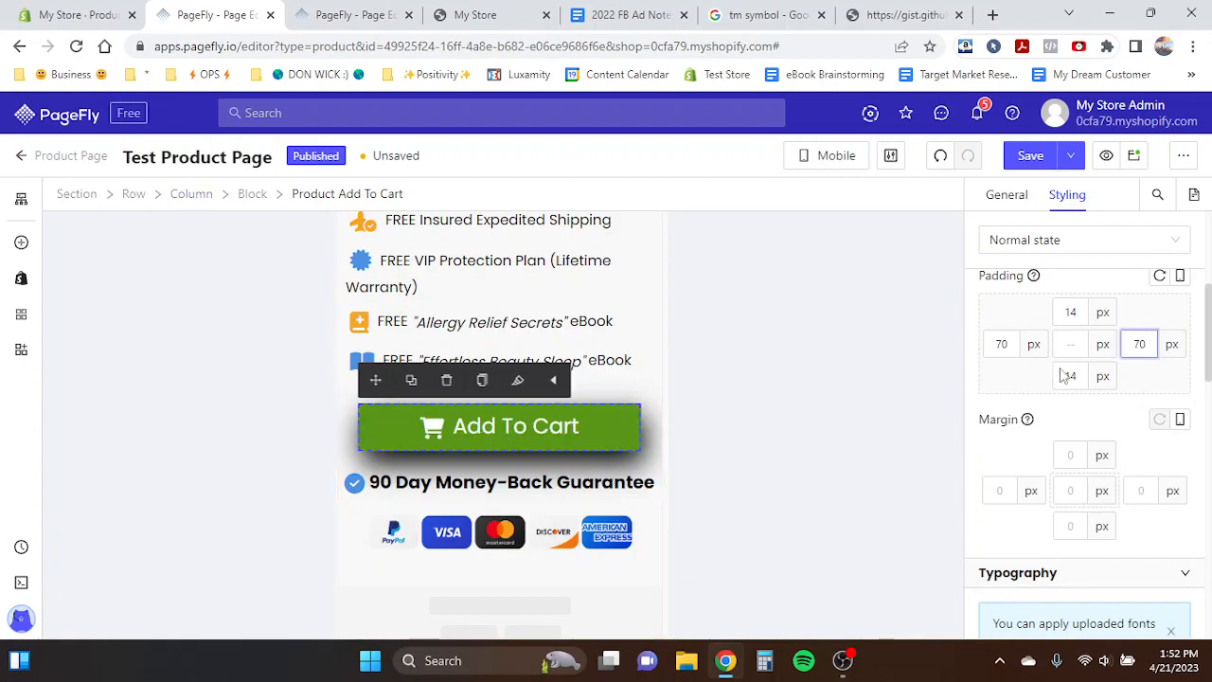
type("80")
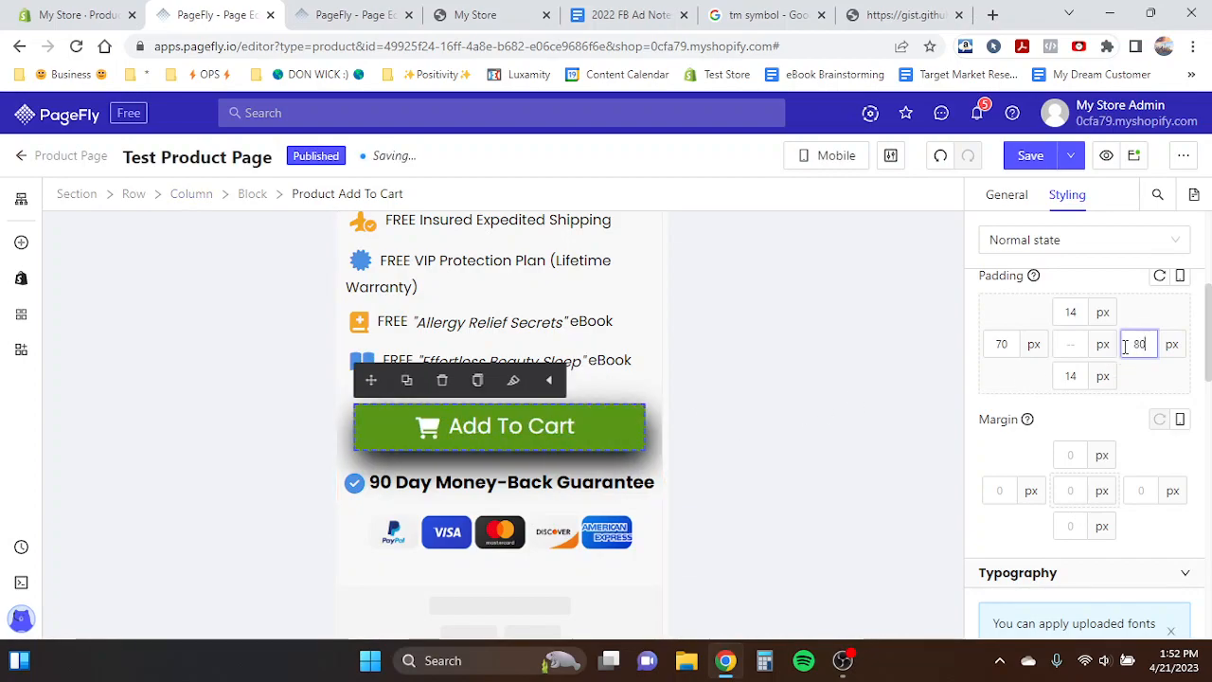
left_click(999, 346)
left_click(567, 363)
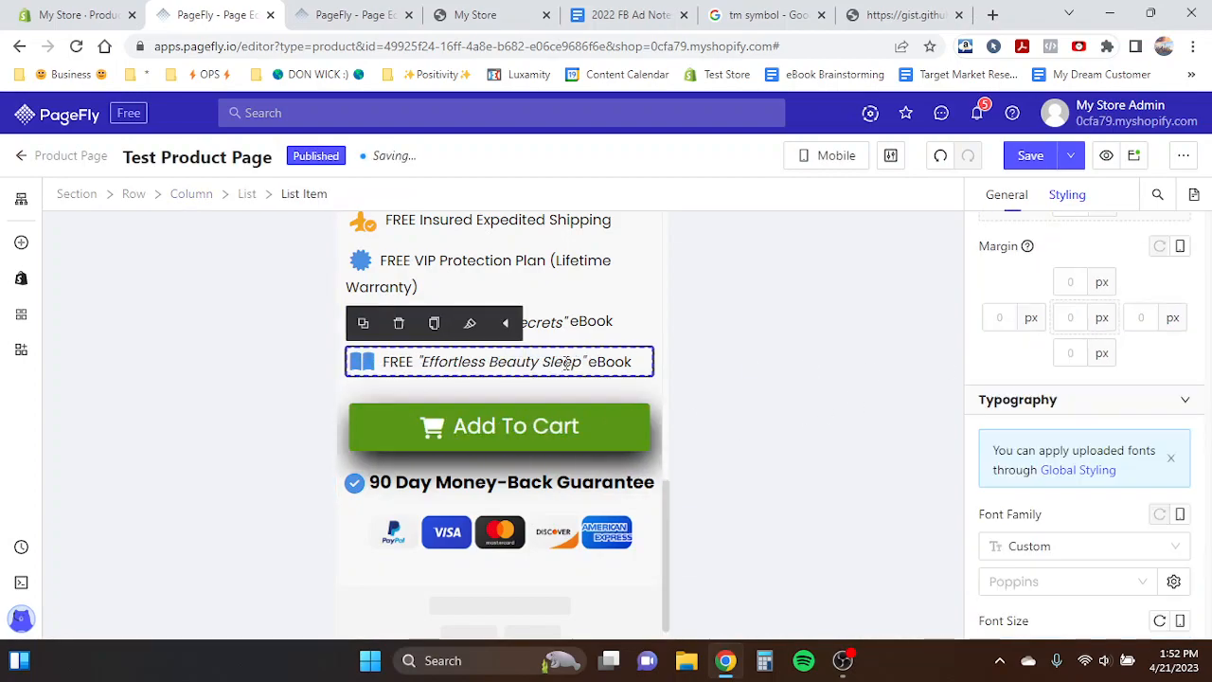
- Set the 90 Day Money-Back Guarantee heading's font size to 15 px in mobile view
scroll(564, 365, "down", 1)
left_click(565, 414)
scroll(1070, 512, "down", 5)
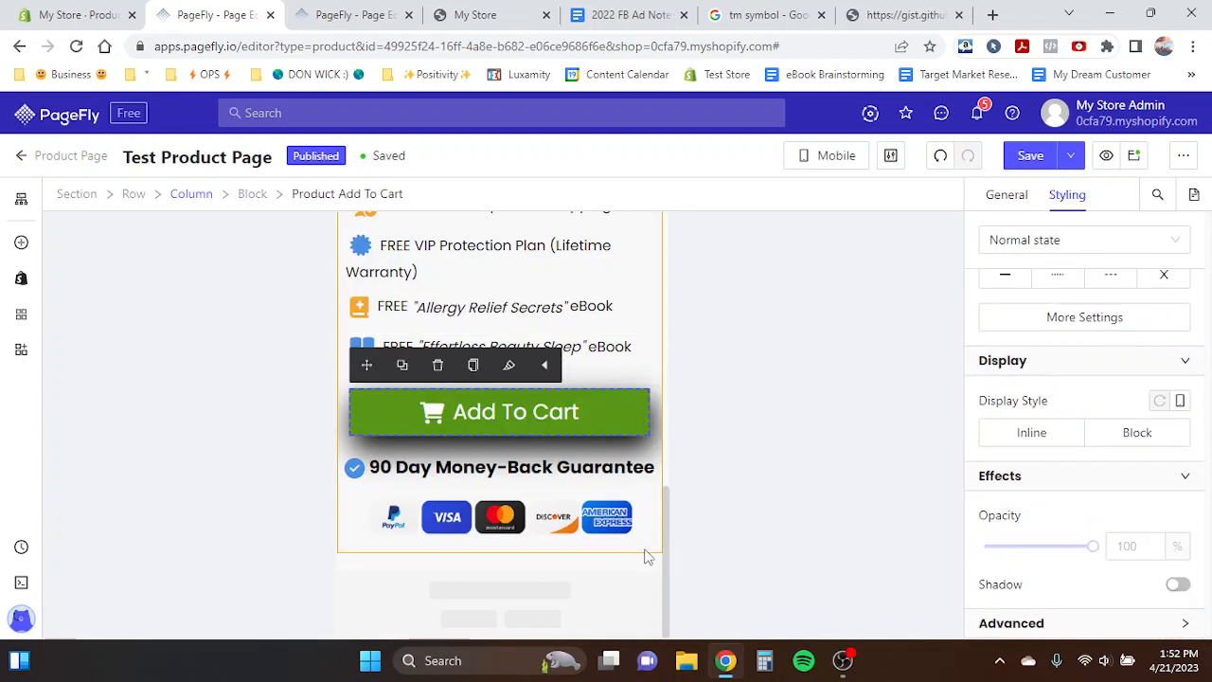
scroll(645, 557, "up", 1)
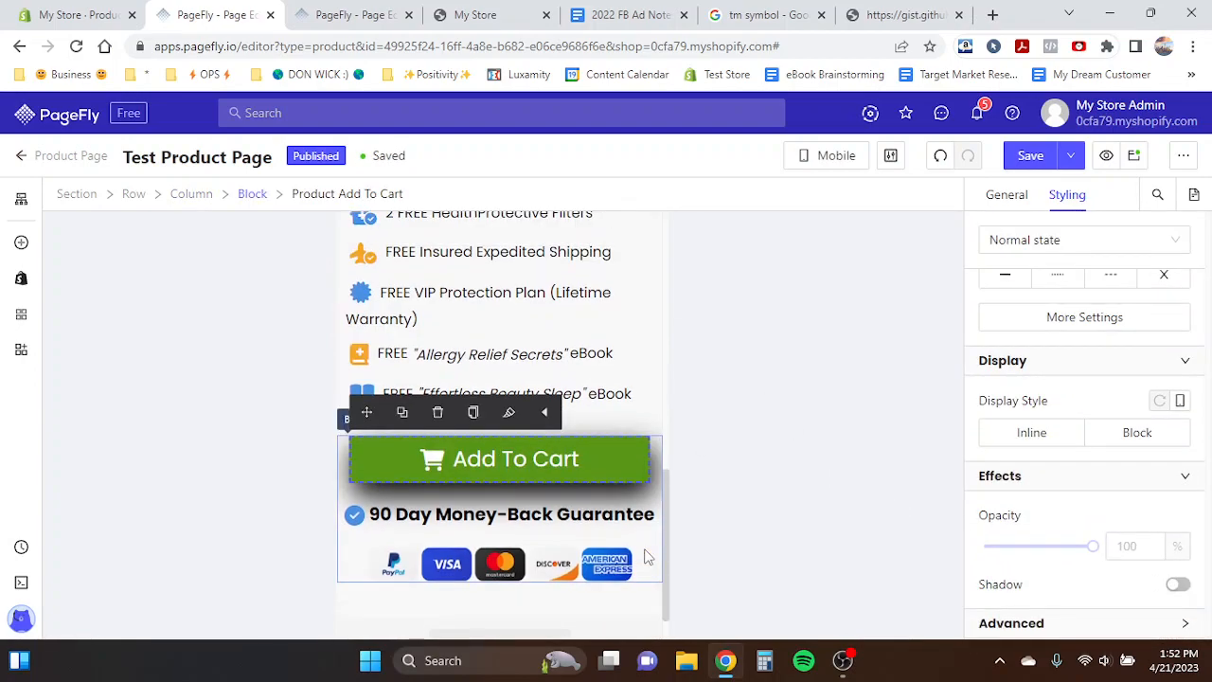
left_click(1006, 195)
left_click(507, 509)
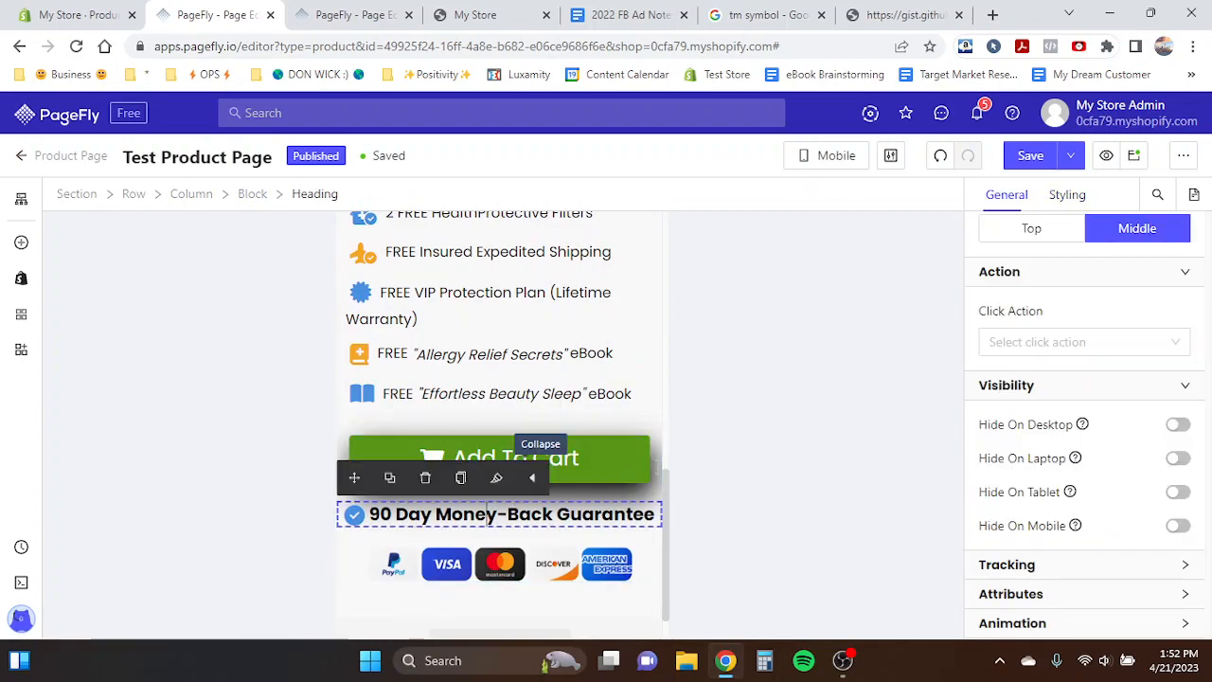
left_click(1068, 195)
scroll(1090, 431, "down", 3)
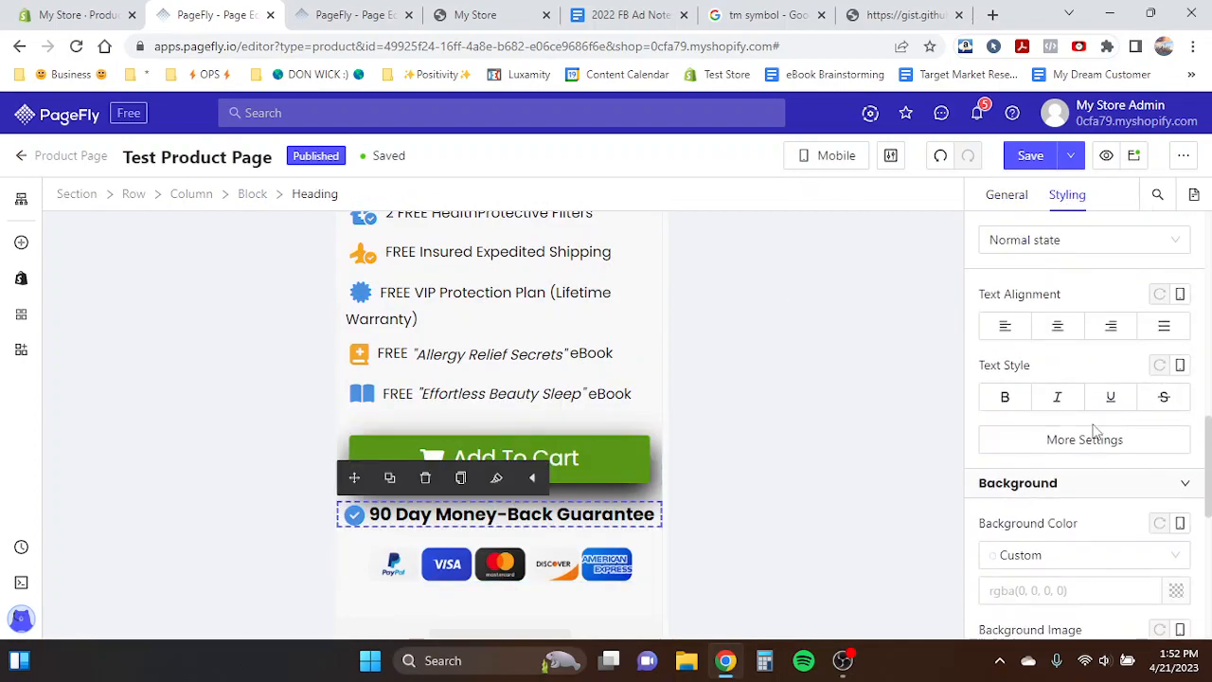
scroll(1096, 431, "up", 1)
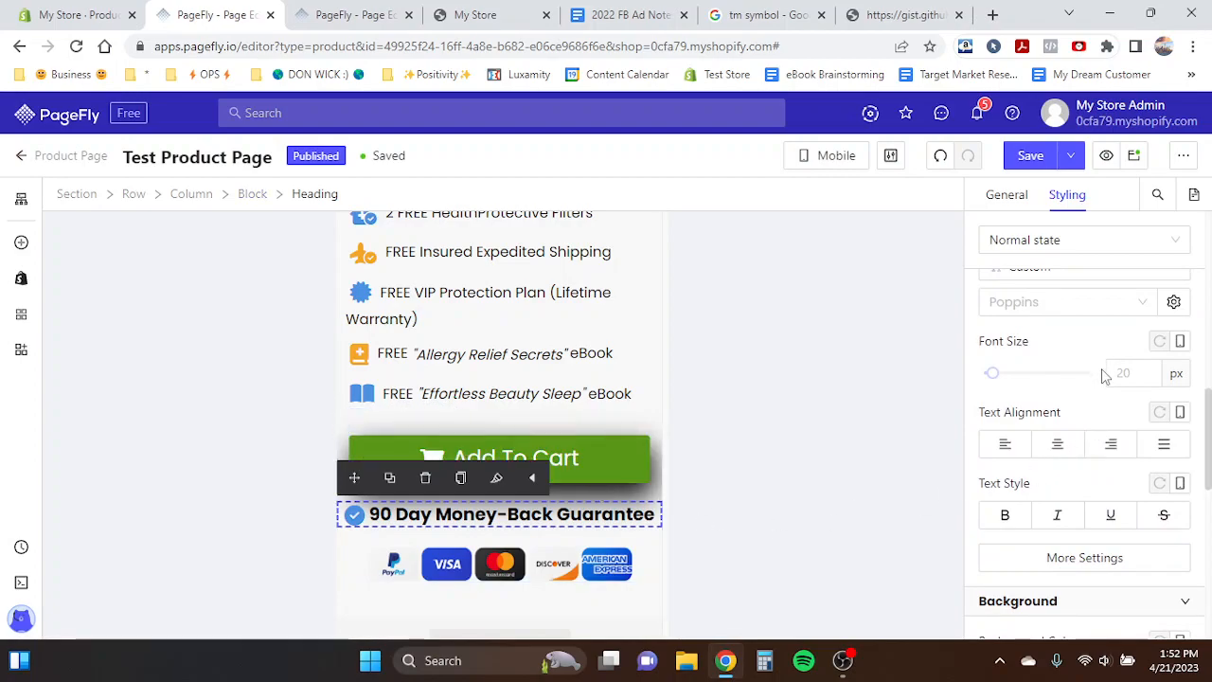
type("14")
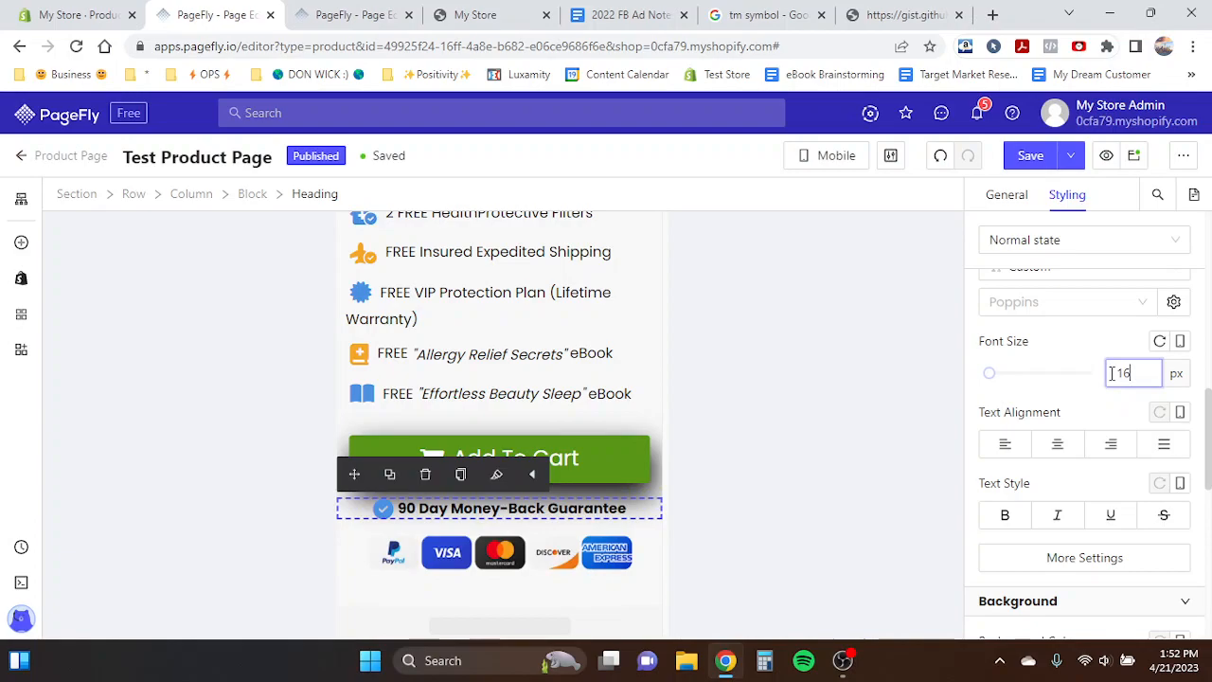
key("Up")
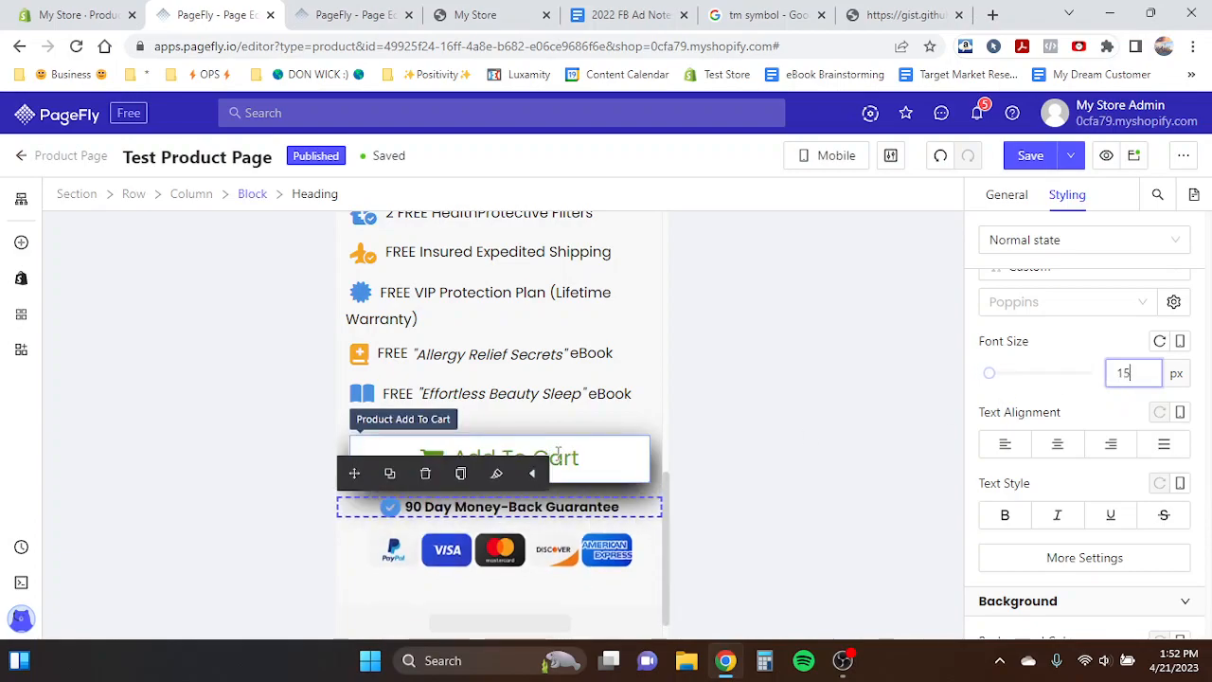
- Set the payment icons image width to 250 px in mobile view
left_click(394, 511)
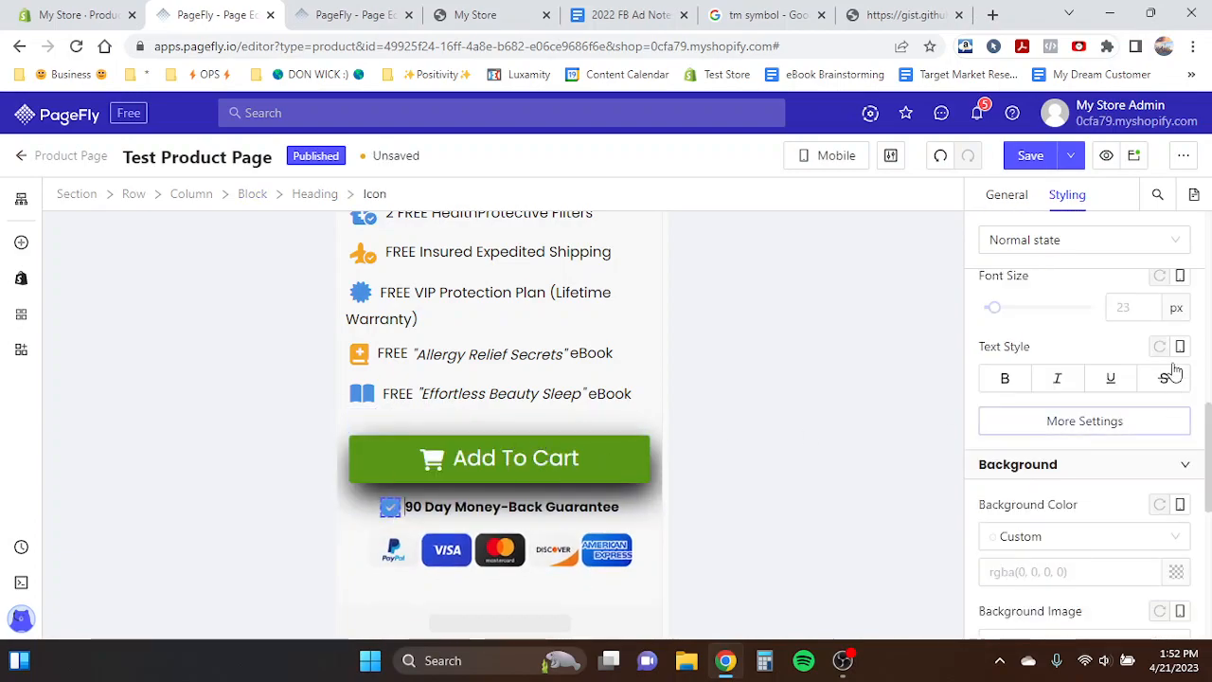
left_click(489, 394)
scroll(486, 415, "down", 1)
left_click(500, 517)
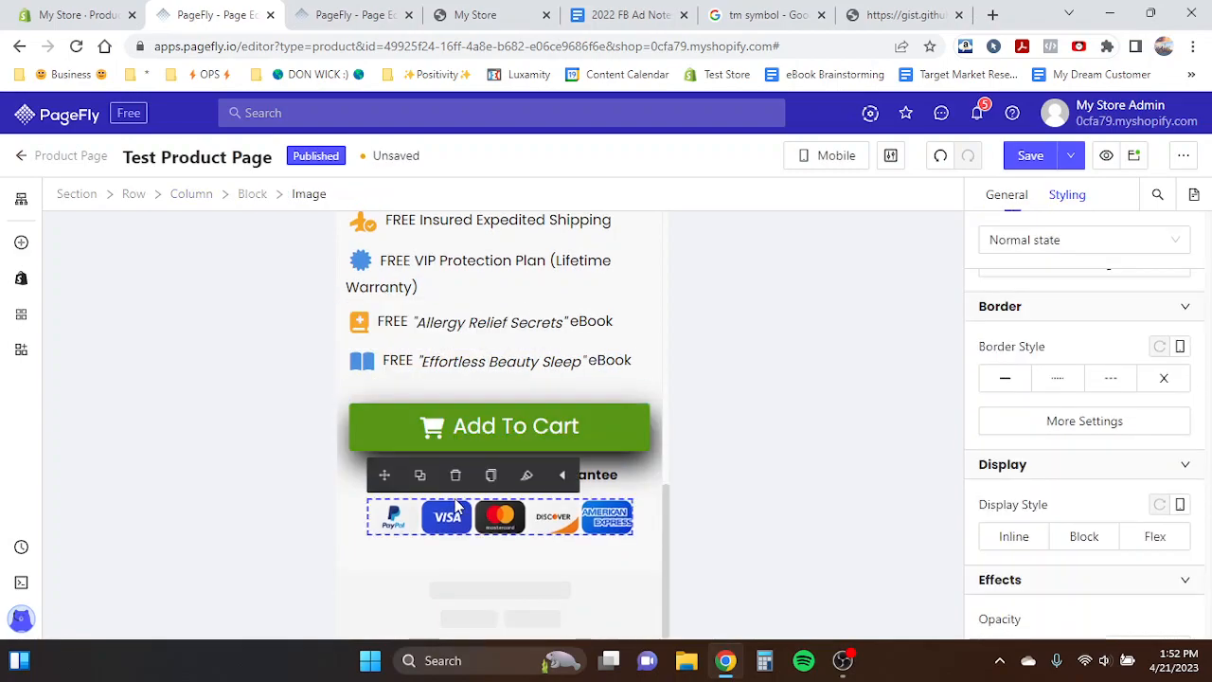
left_click(1009, 199)
scroll(1096, 466, "up", 4)
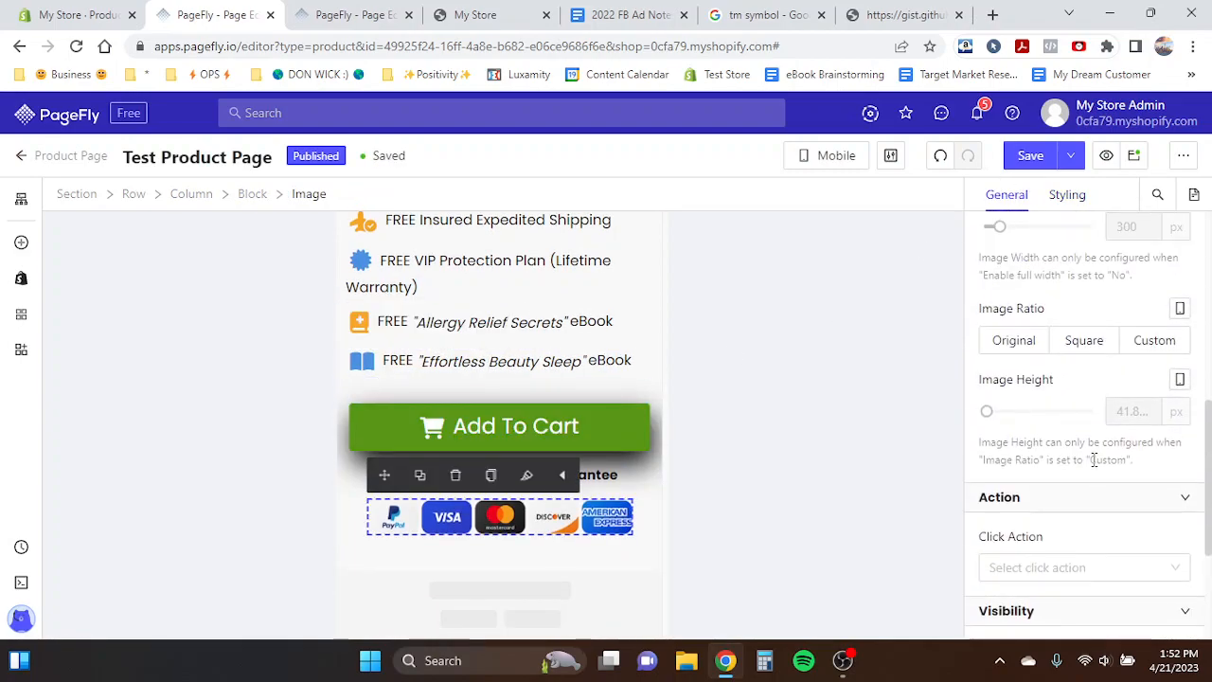
left_click(1149, 346)
left_click(1140, 399)
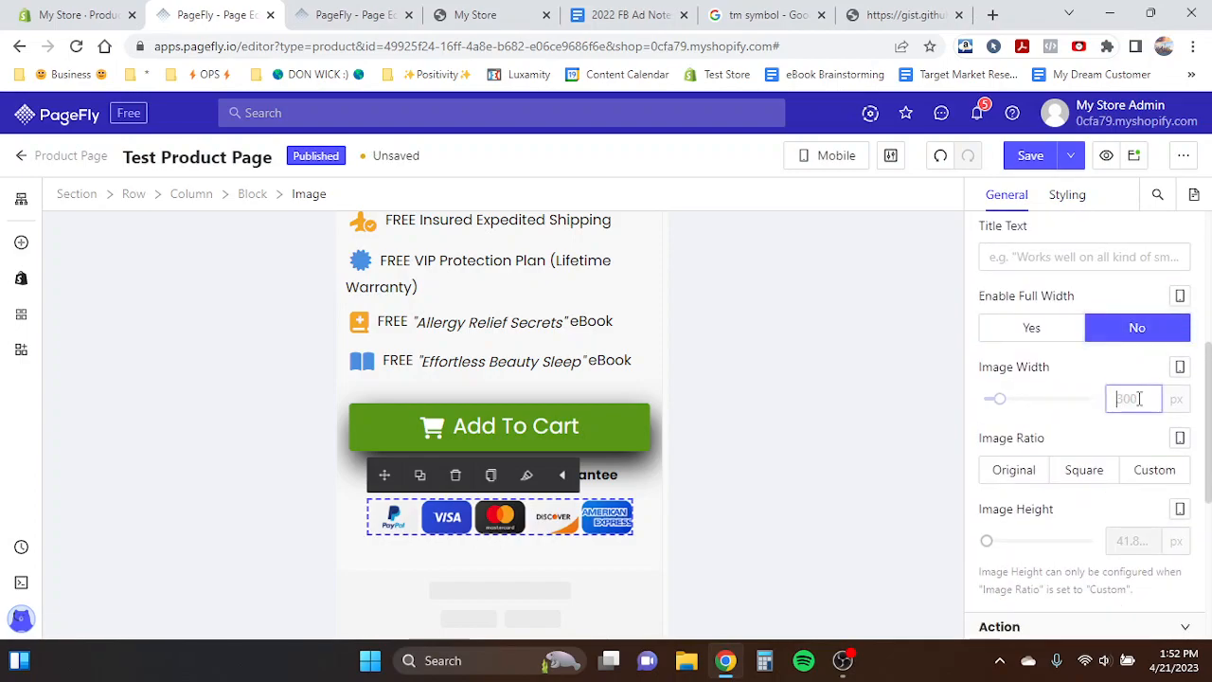
type("250")
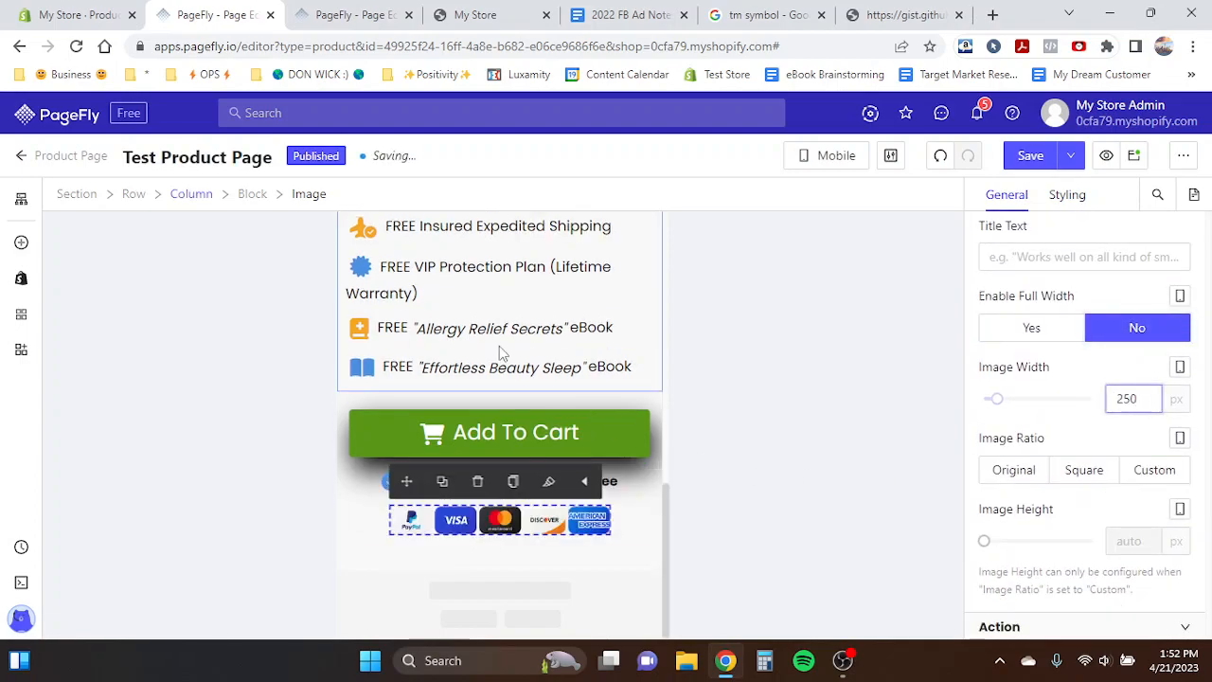
- Switch to all-devices view and set the Add To Cart button's shadow colour to dark grey rgb(74,74,74)
left_click(489, 366)
left_click(830, 176)
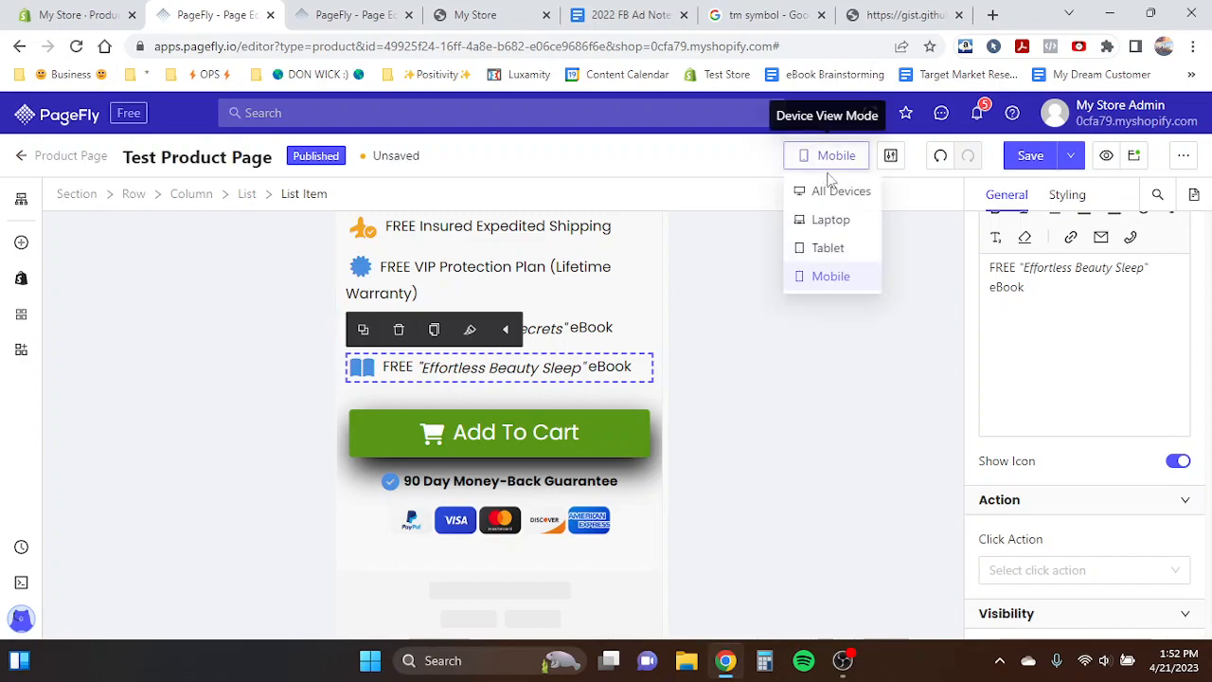
left_click(828, 189)
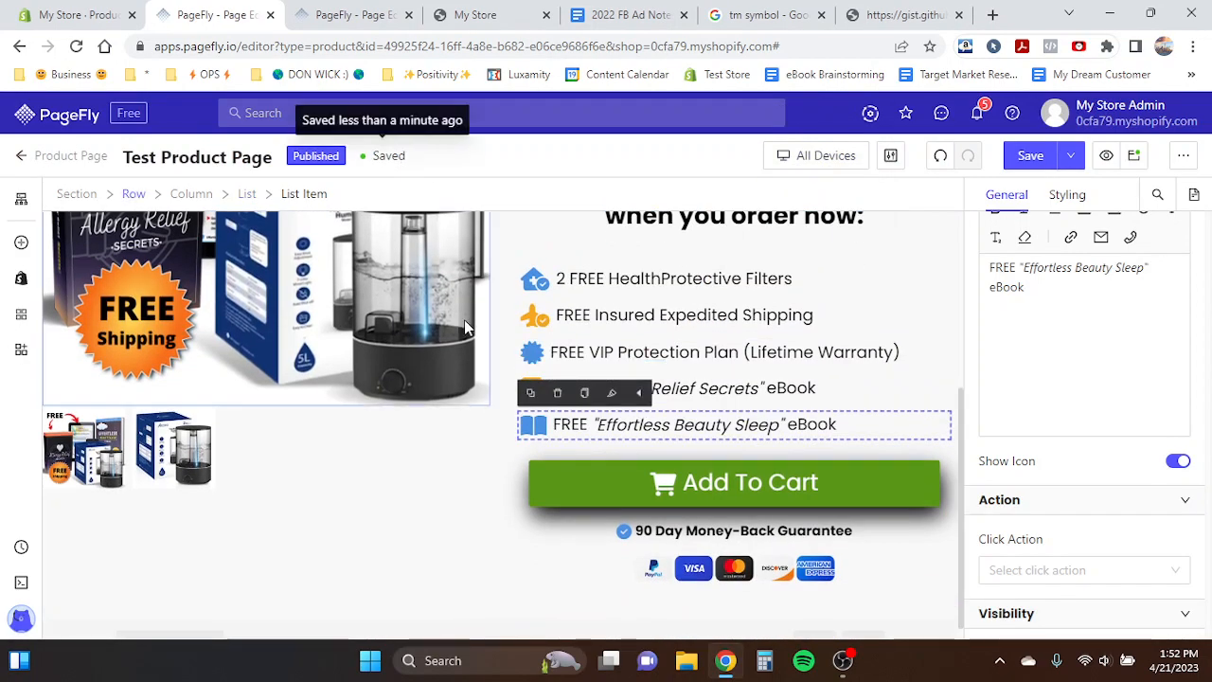
scroll(502, 407, "down", 1)
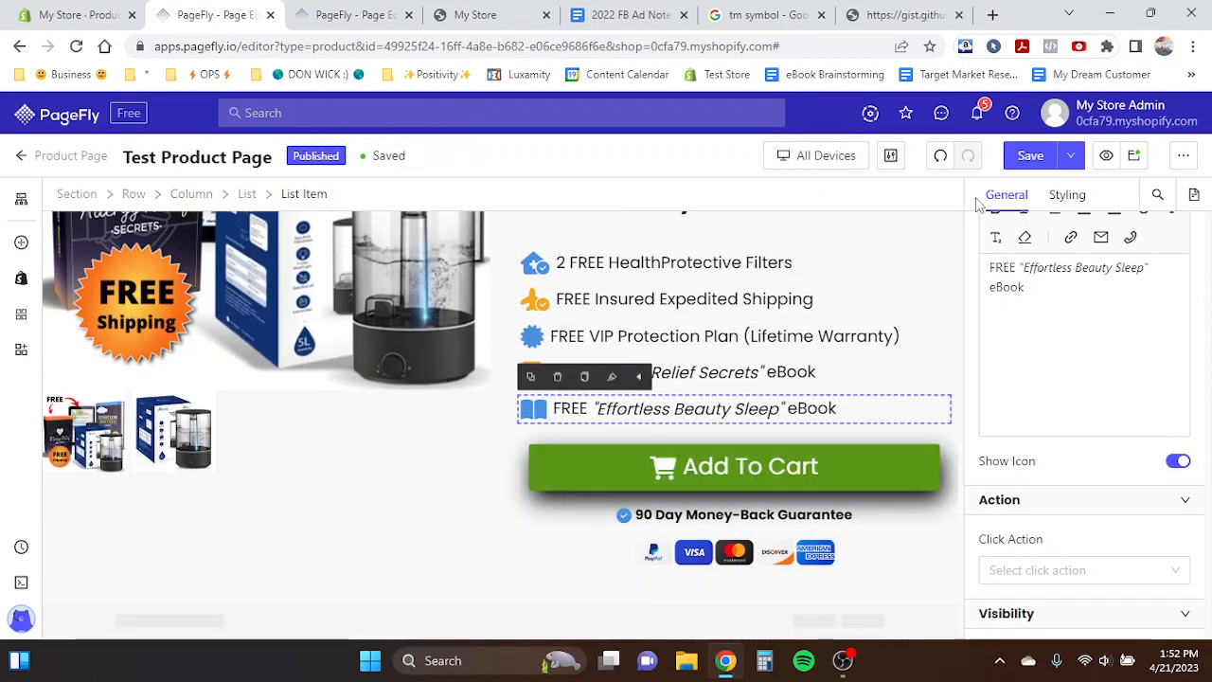
left_click(718, 474)
left_click(1068, 195)
scroll(1146, 422, "down", 10)
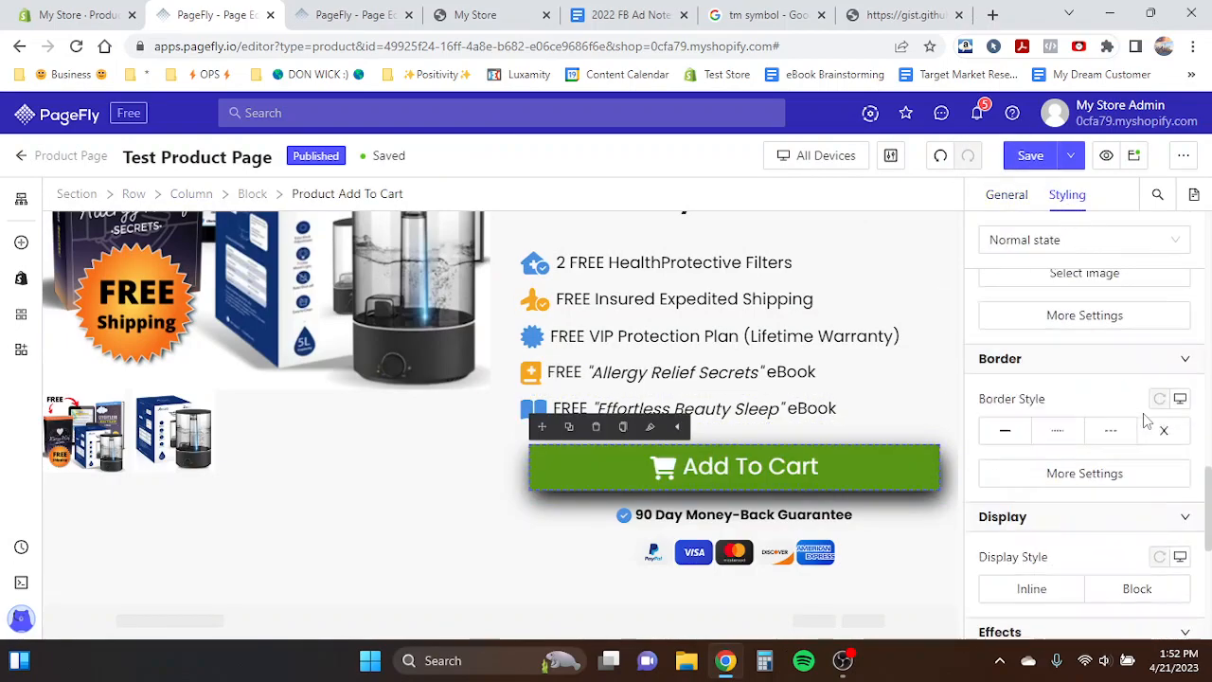
left_click(1176, 580)
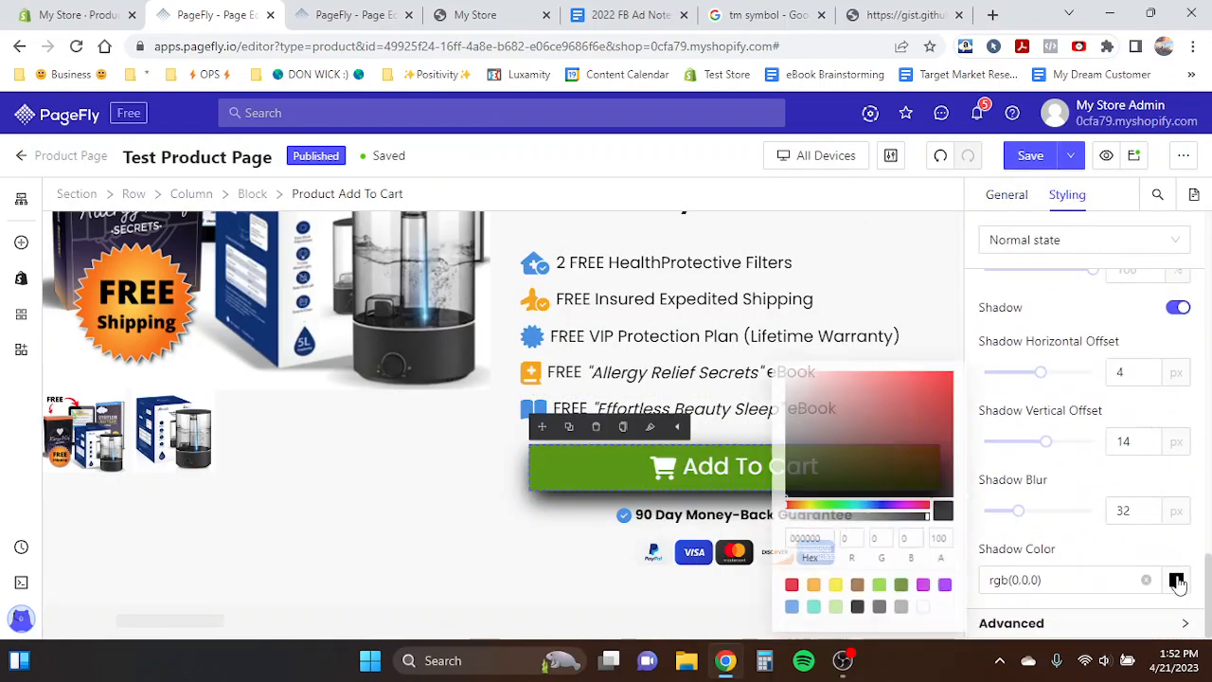
left_click(897, 614)
left_click(875, 613)
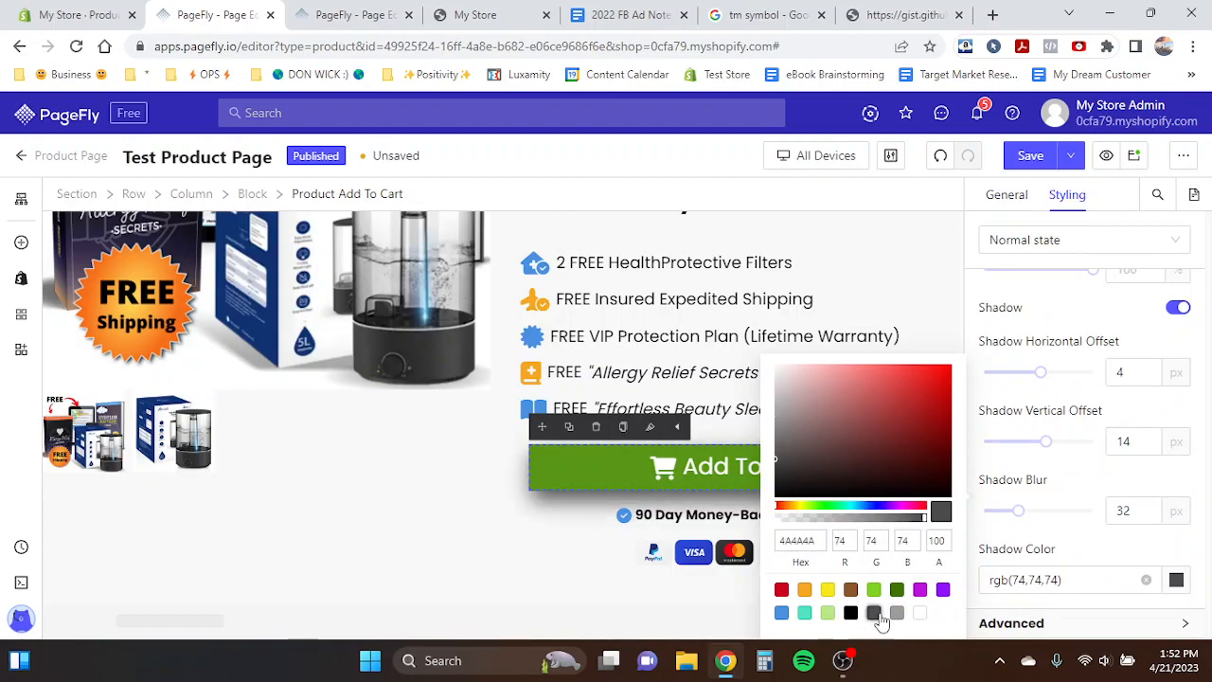
- Compare the product section in mobile and desktop views against the Product Page Template
left_click(665, 467)
left_click(792, 155)
left_click(804, 278)
scroll(502, 452, "down", 3)
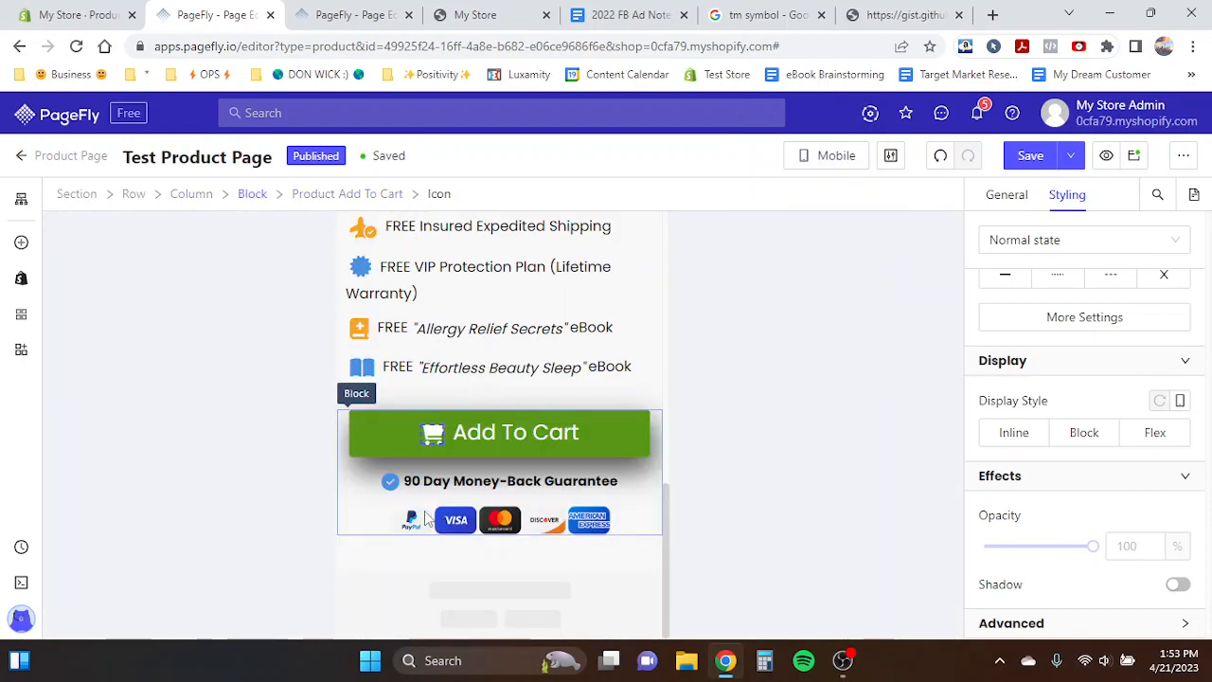
left_click(830, 155)
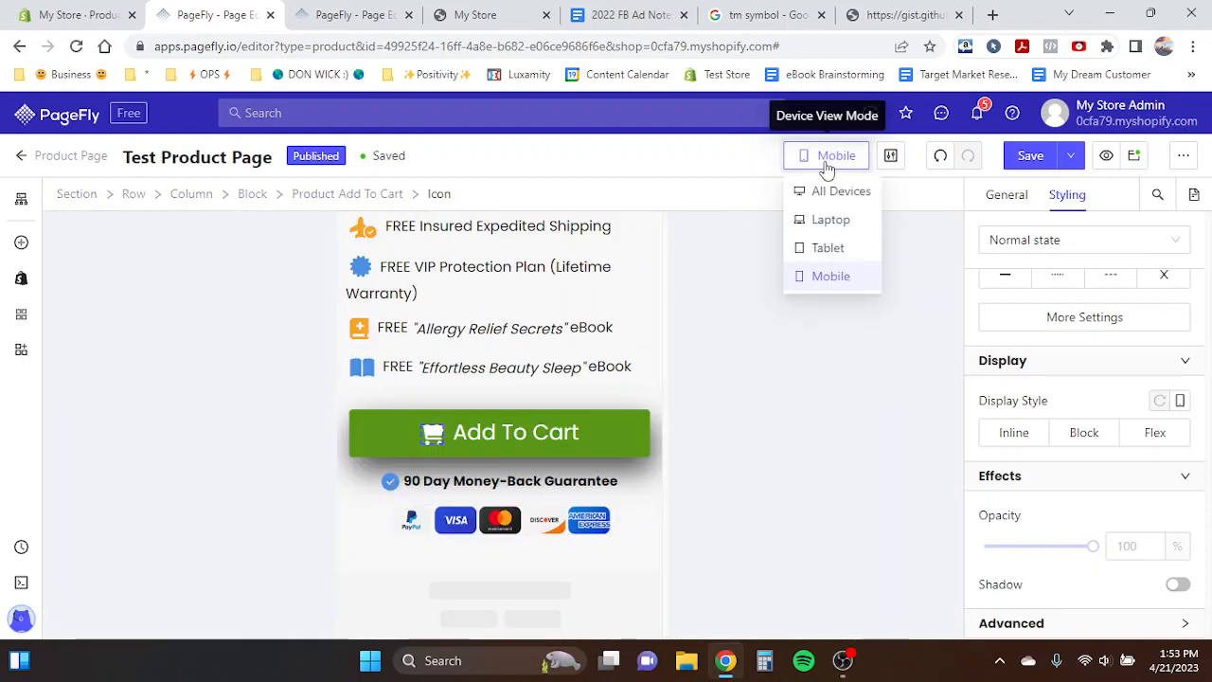
left_click(837, 190)
scroll(563, 456, "up", 1)
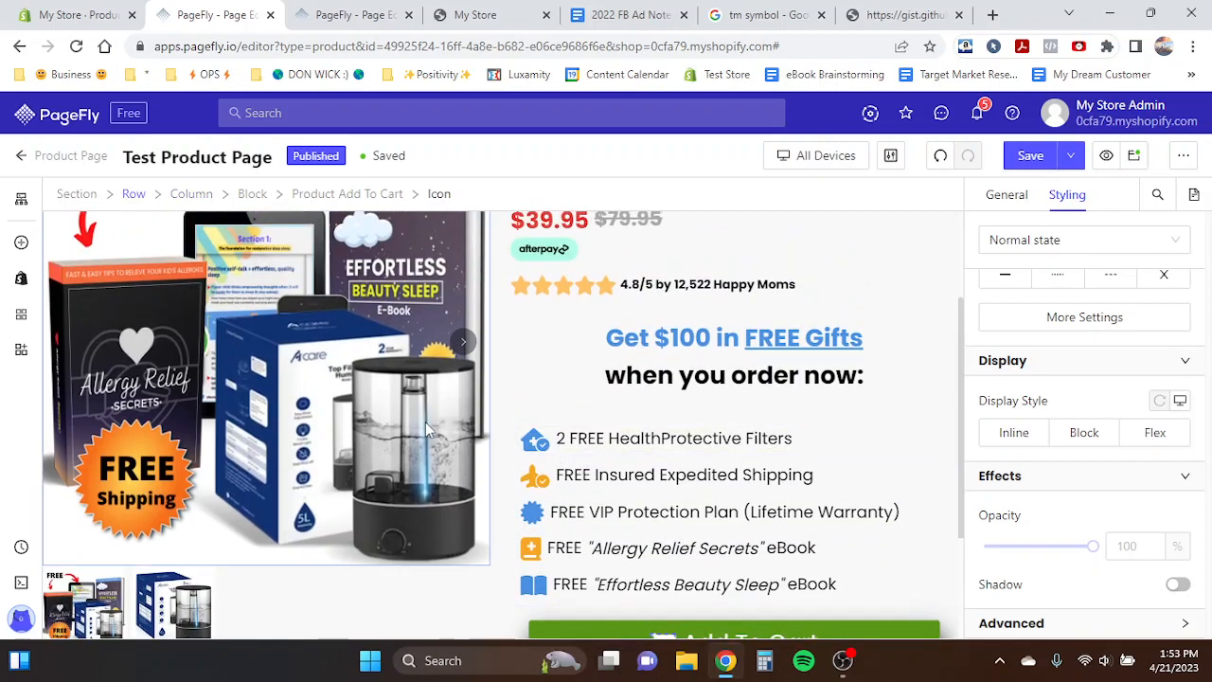
left_click(427, 425)
scroll(427, 425, "up", 2)
left_click(384, 12)
scroll(501, 373, "up", 4)
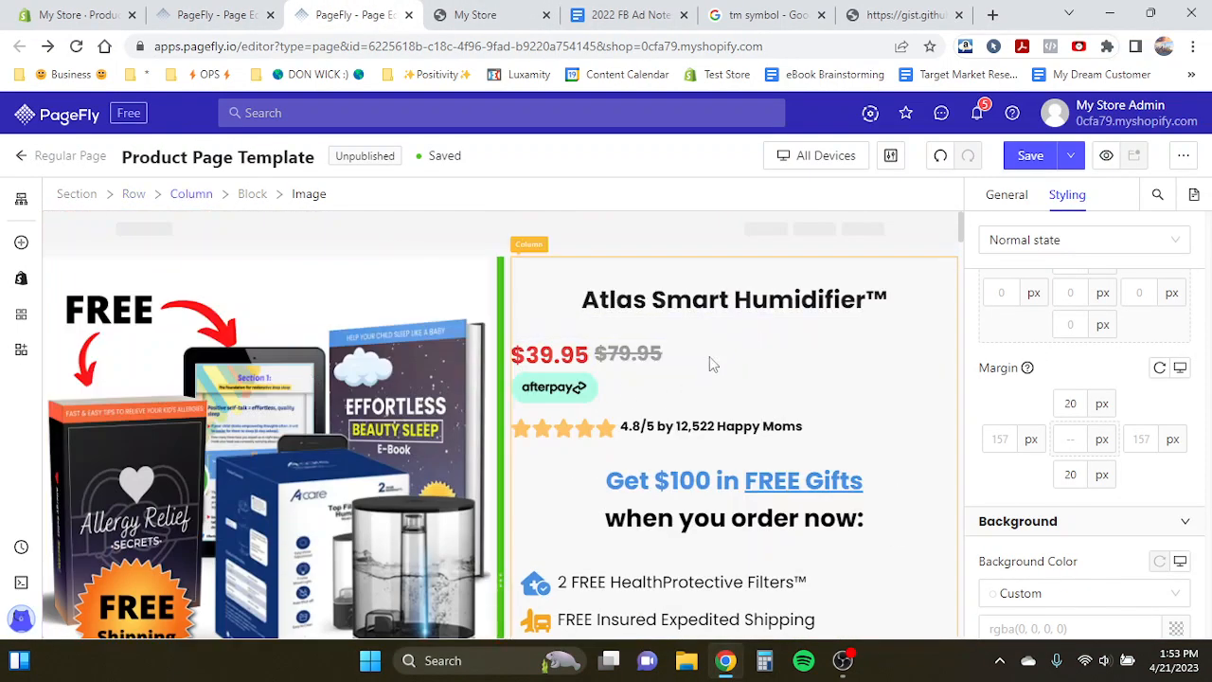
scroll(399, 423, "down", 10)
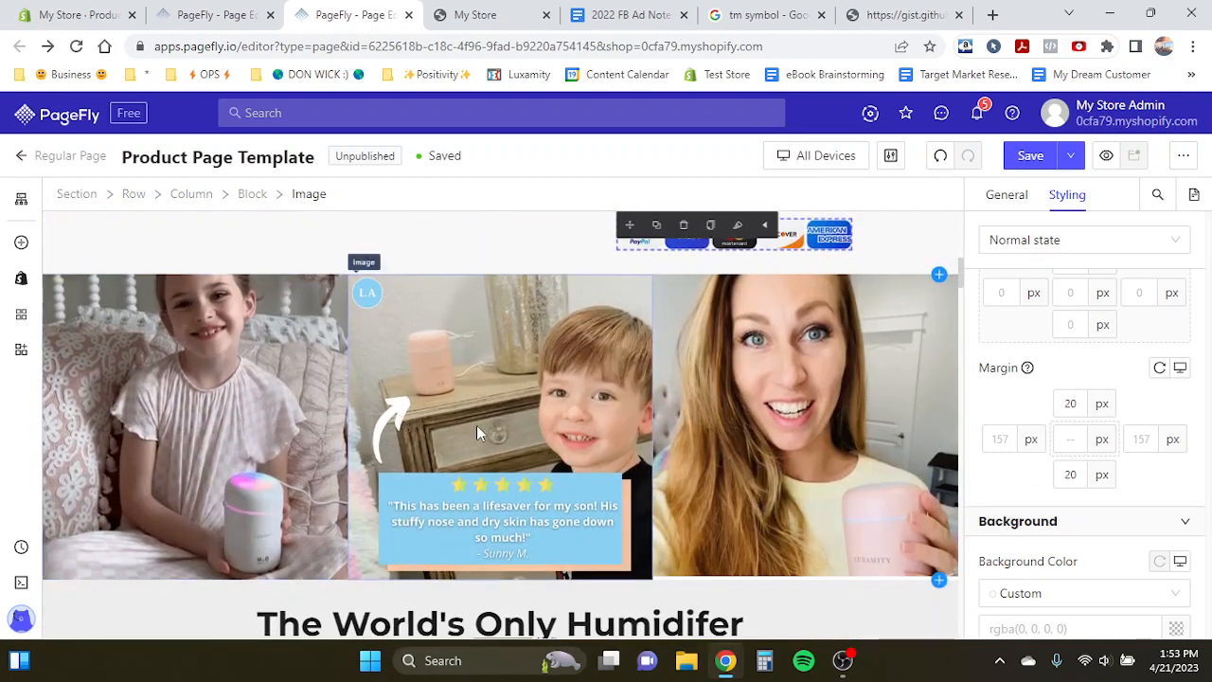
left_click(211, 13)
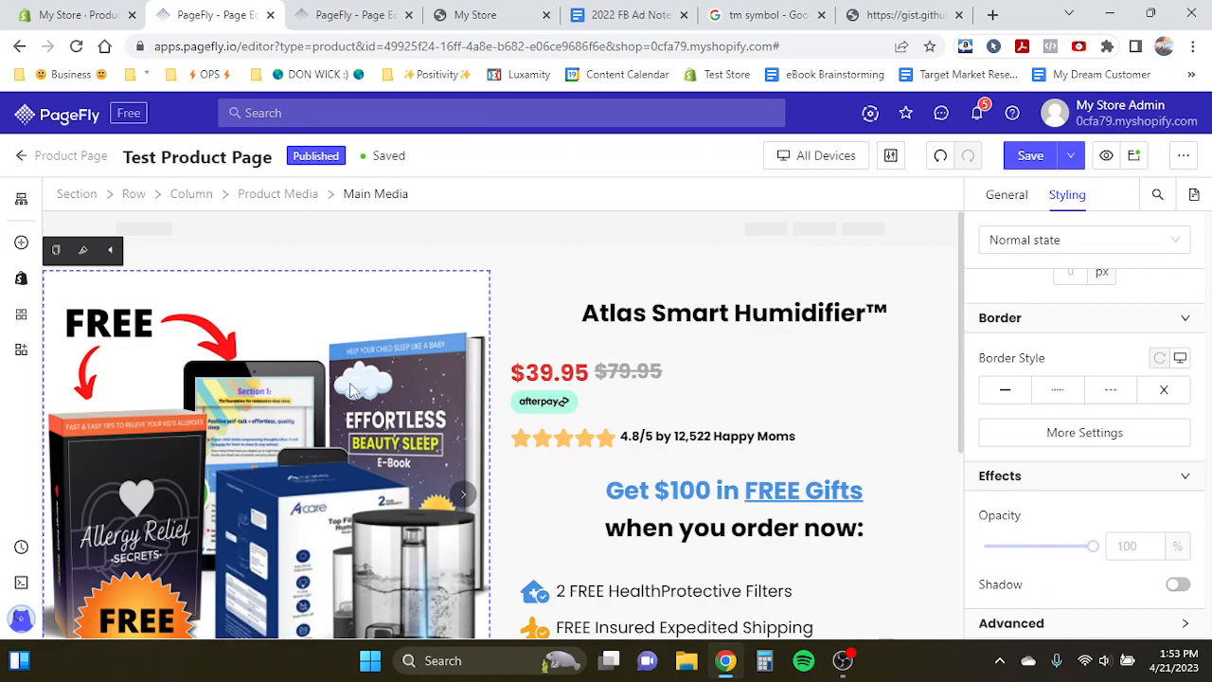
scroll(352, 387, "down", 4)
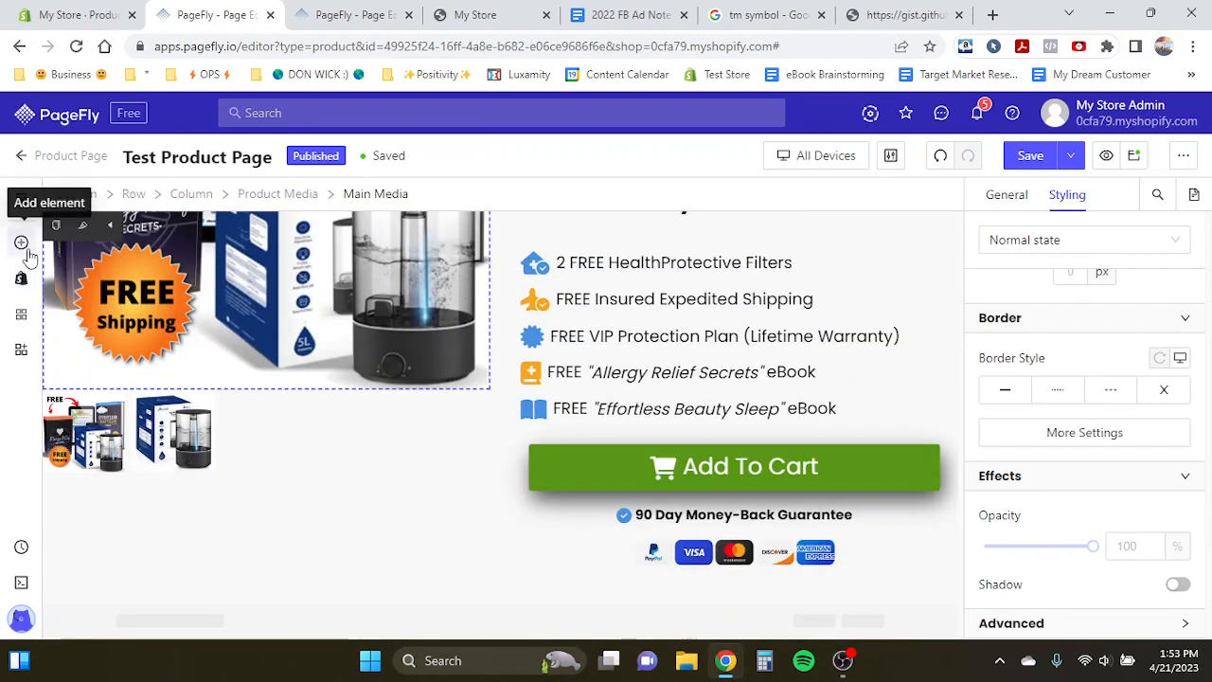
- Add a three-column layout section below the product section and turn off its fixed width
left_click(21, 243)
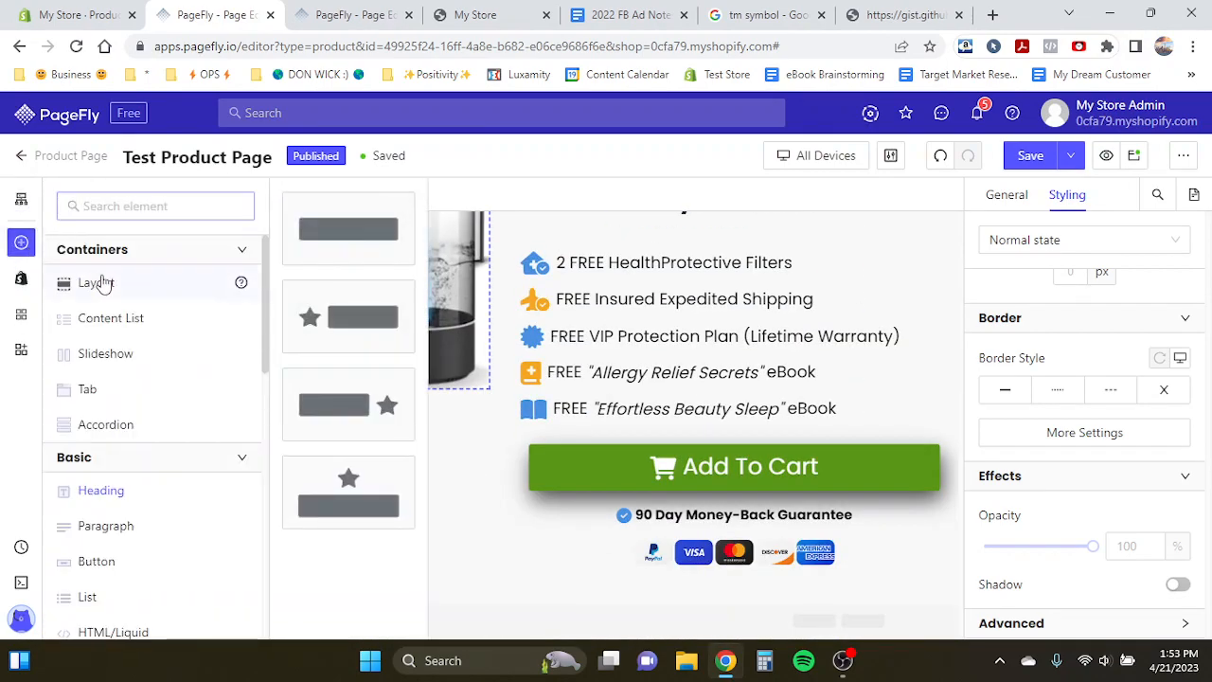
mouse_move(98, 281)
left_click_drag(329, 407, 393, 607)
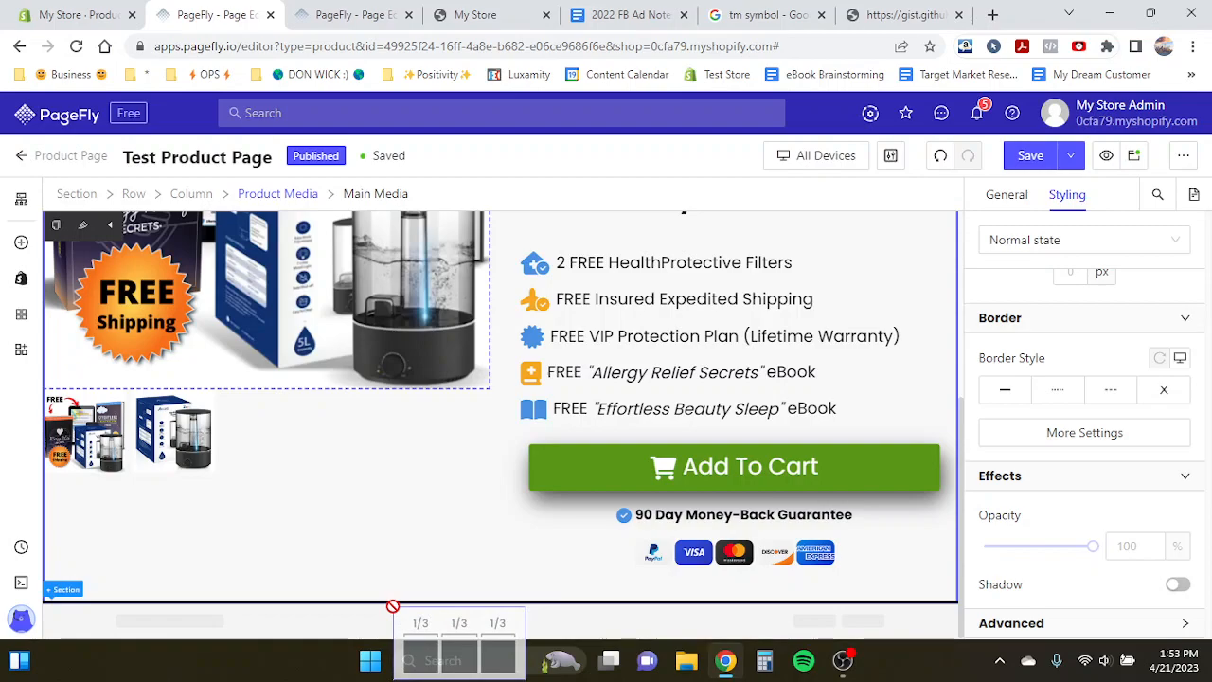
left_click_drag(392, 606, 95, 608)
scroll(95, 607, "down", 1)
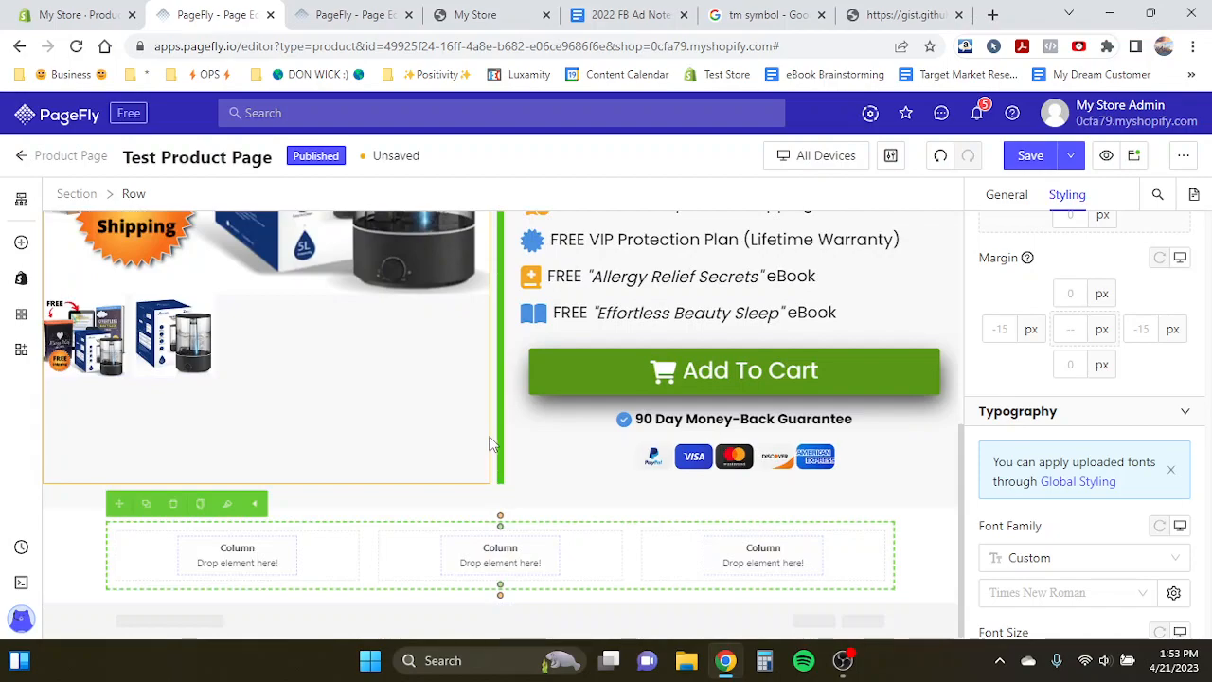
left_click(101, 571)
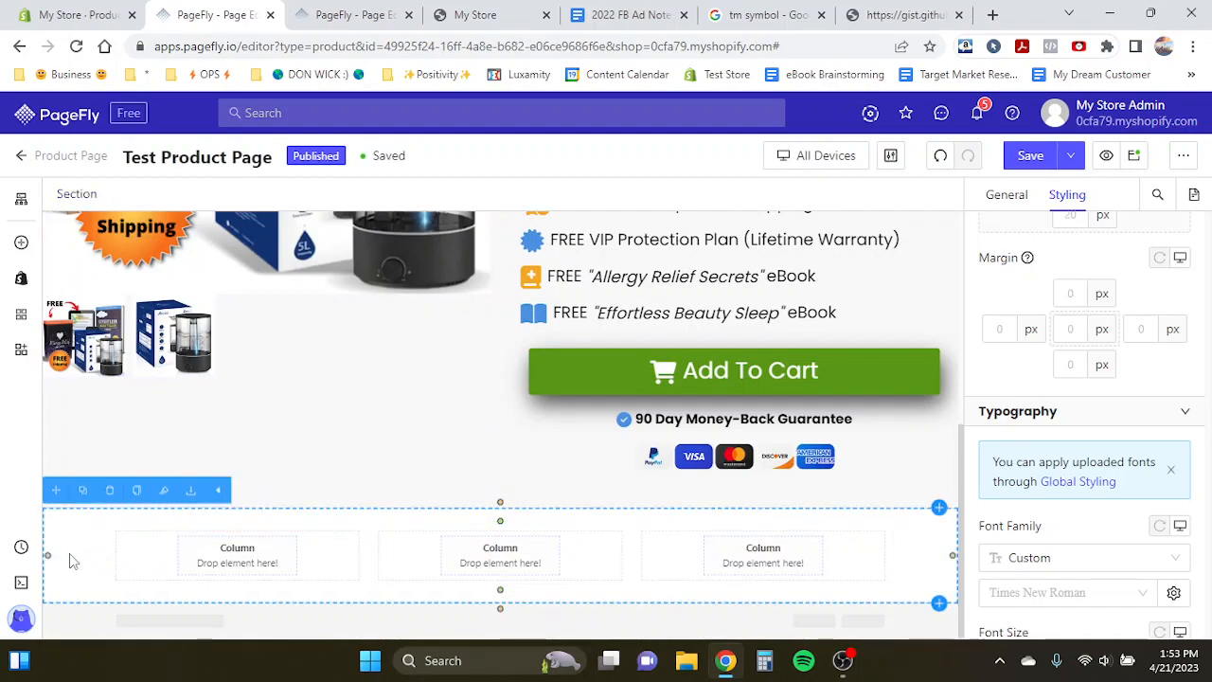
left_click(1005, 202)
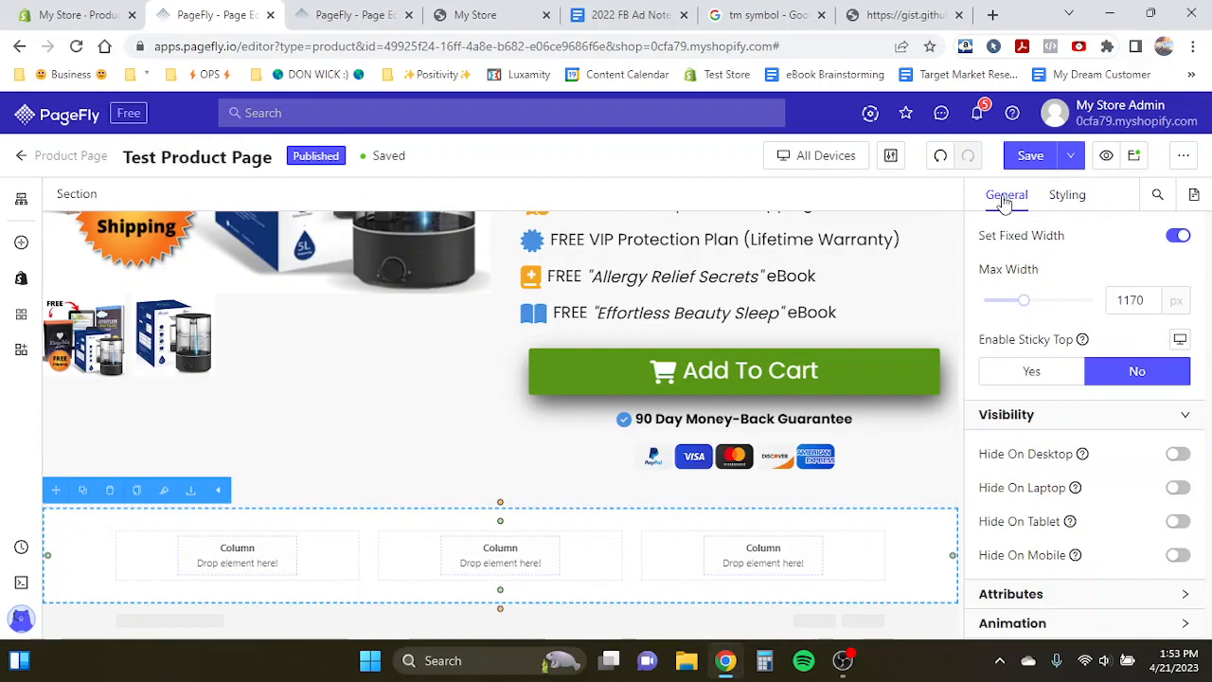
left_click(1178, 237)
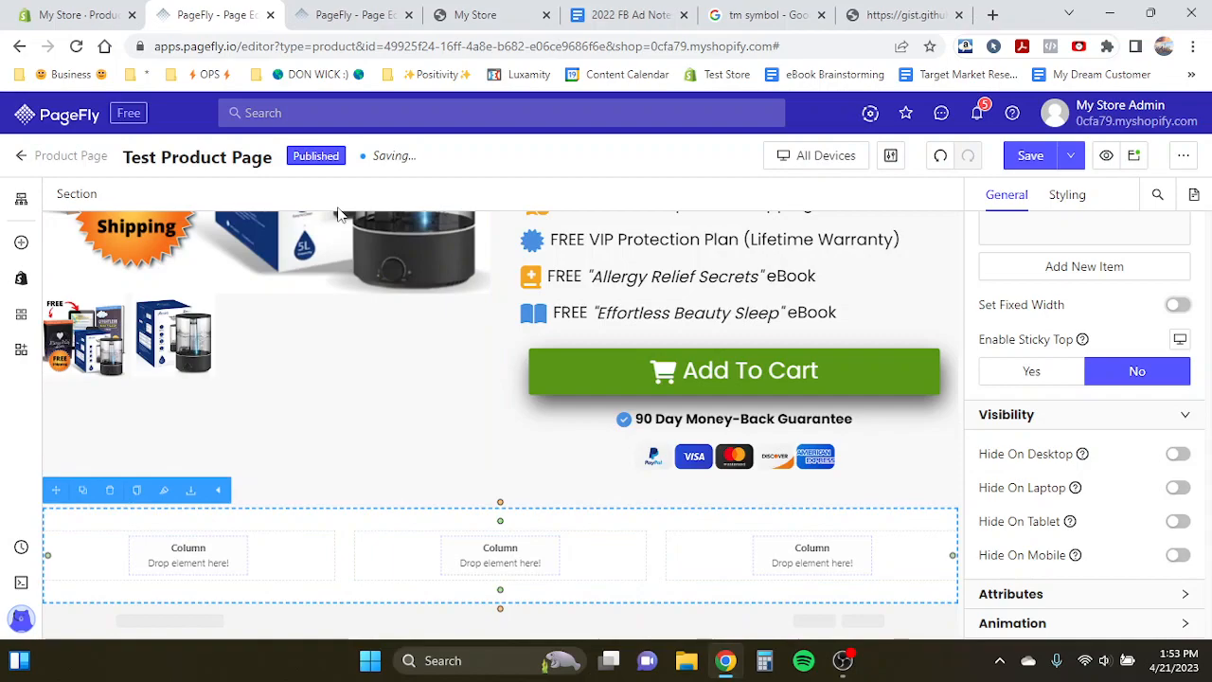
- Add an Image element into the first column of the new three-column section
left_click(20, 242)
scroll(101, 516, "down", 4)
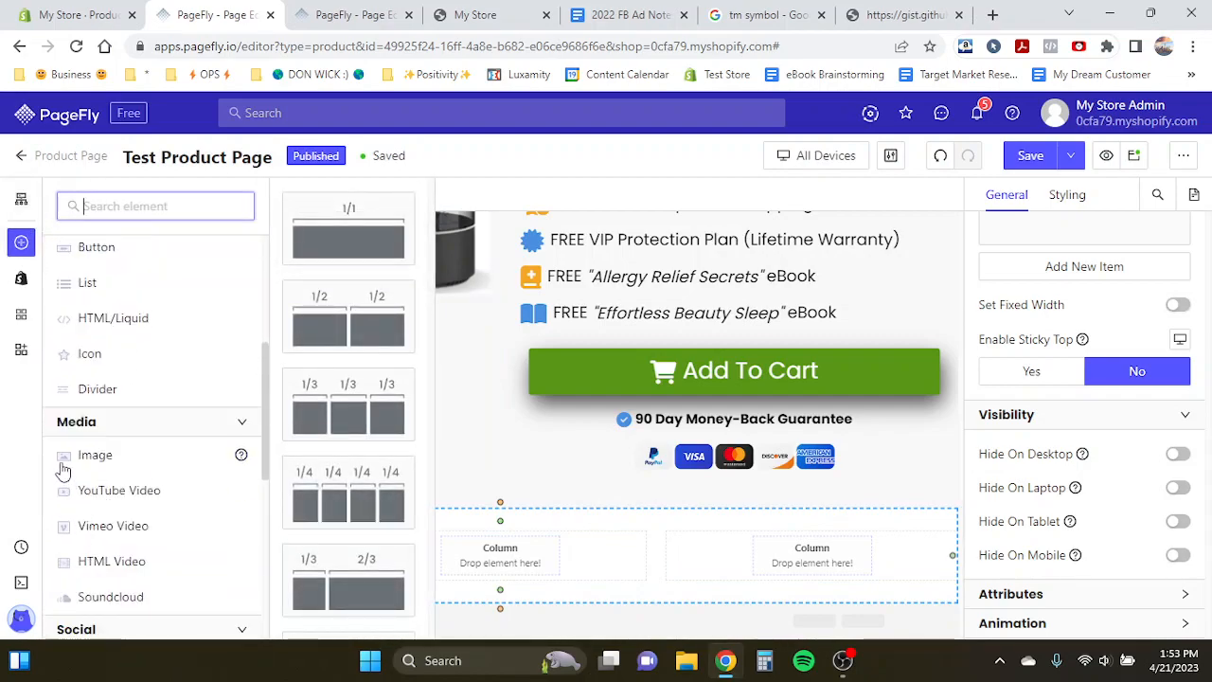
mouse_move(62, 466)
left_click_drag(348, 236, 243, 552)
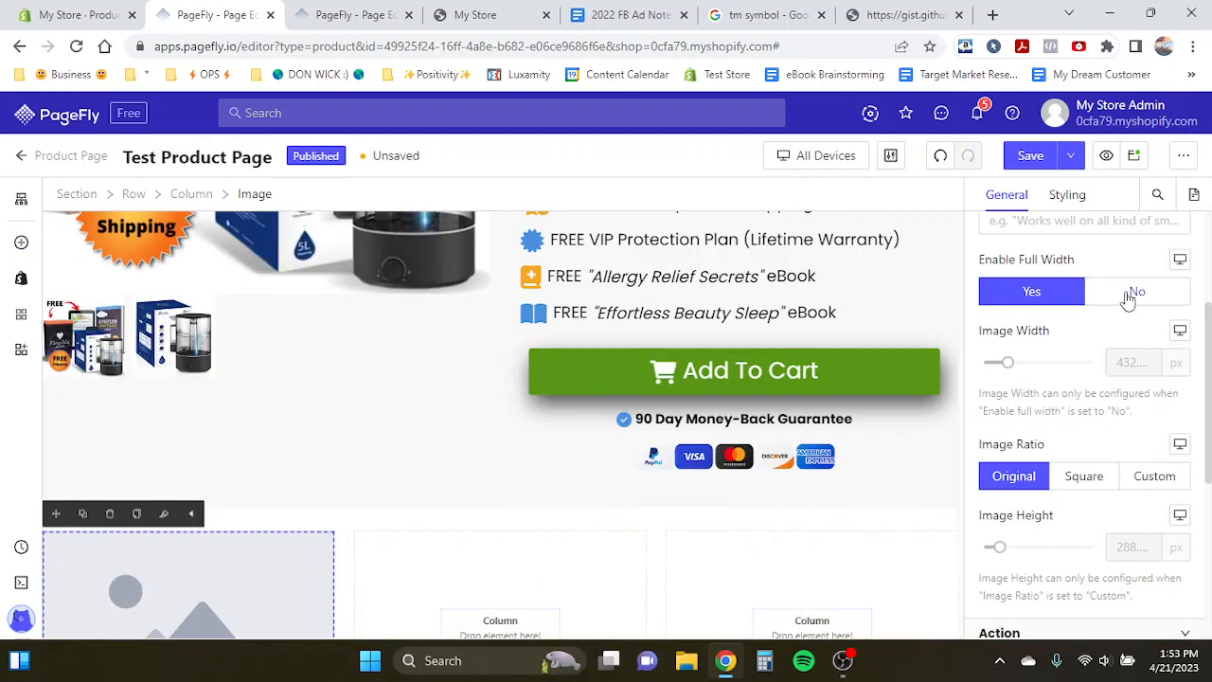
- Set the first image's source to the elizabeths-daug… photo from the image library
scroll(1118, 322, "up", 2)
left_click(1080, 298)
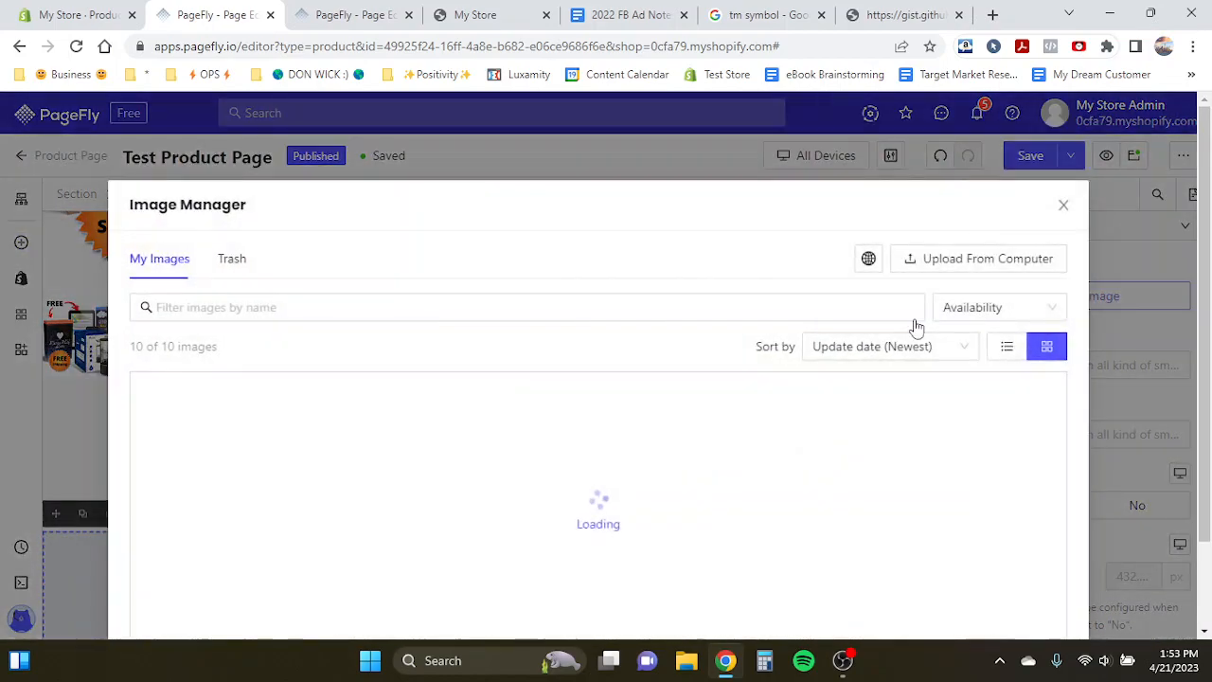
left_click(982, 318)
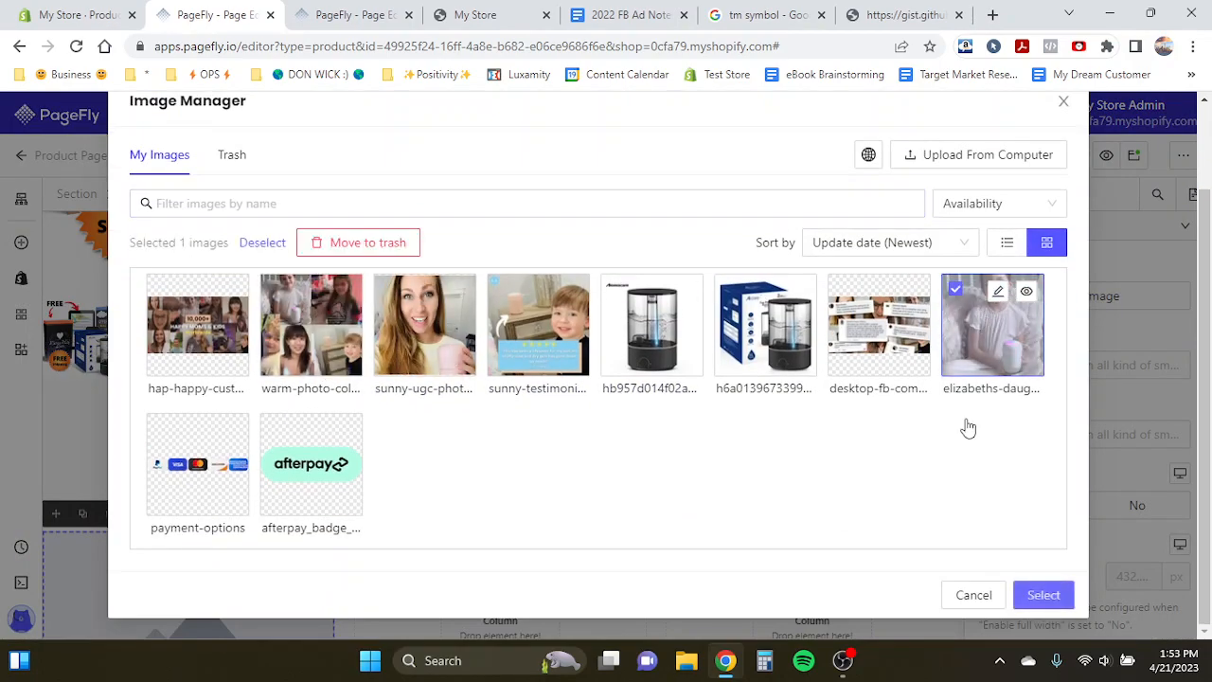
left_click(1042, 593)
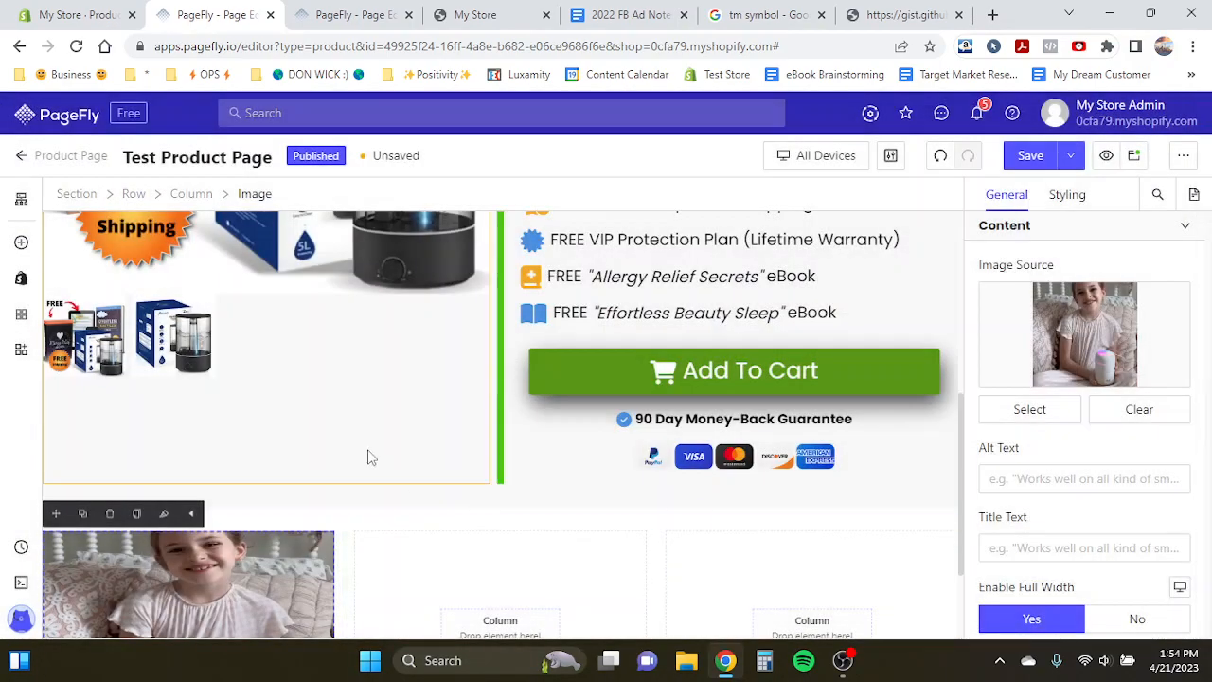
- Turn off the image's full width and duplicate it into the second and third columns
scroll(368, 455, "down", 2)
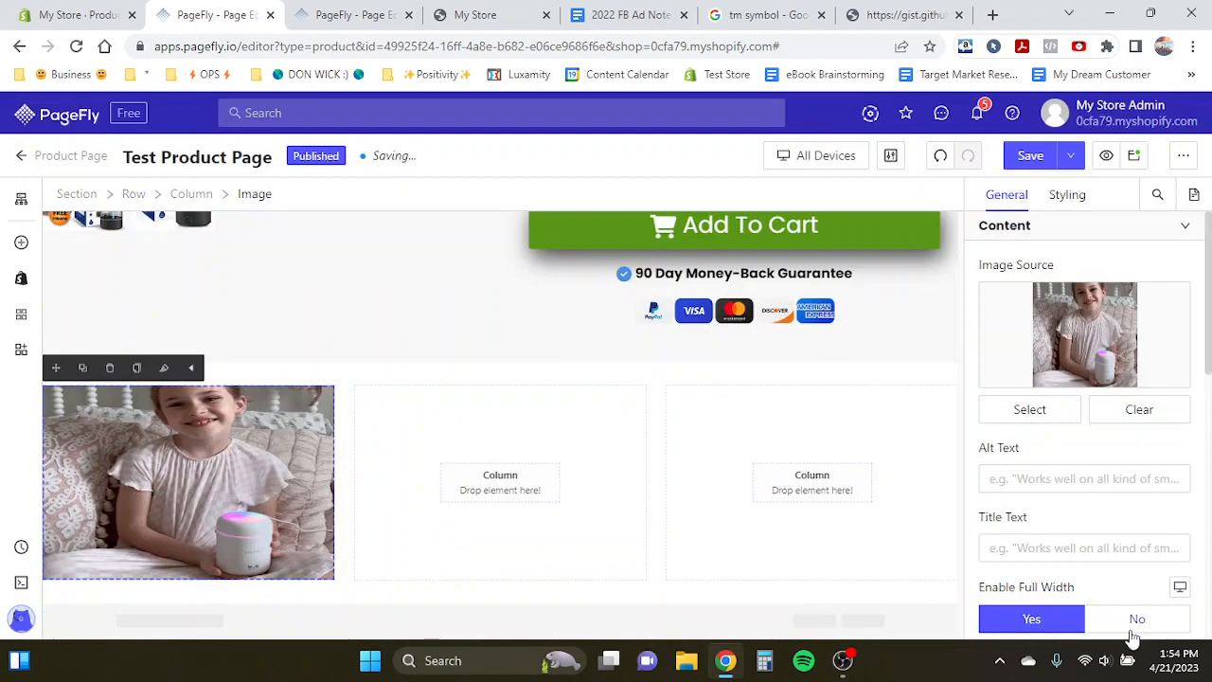
left_click(1132, 627)
left_click(83, 368)
left_click_drag(56, 368, 450, 442)
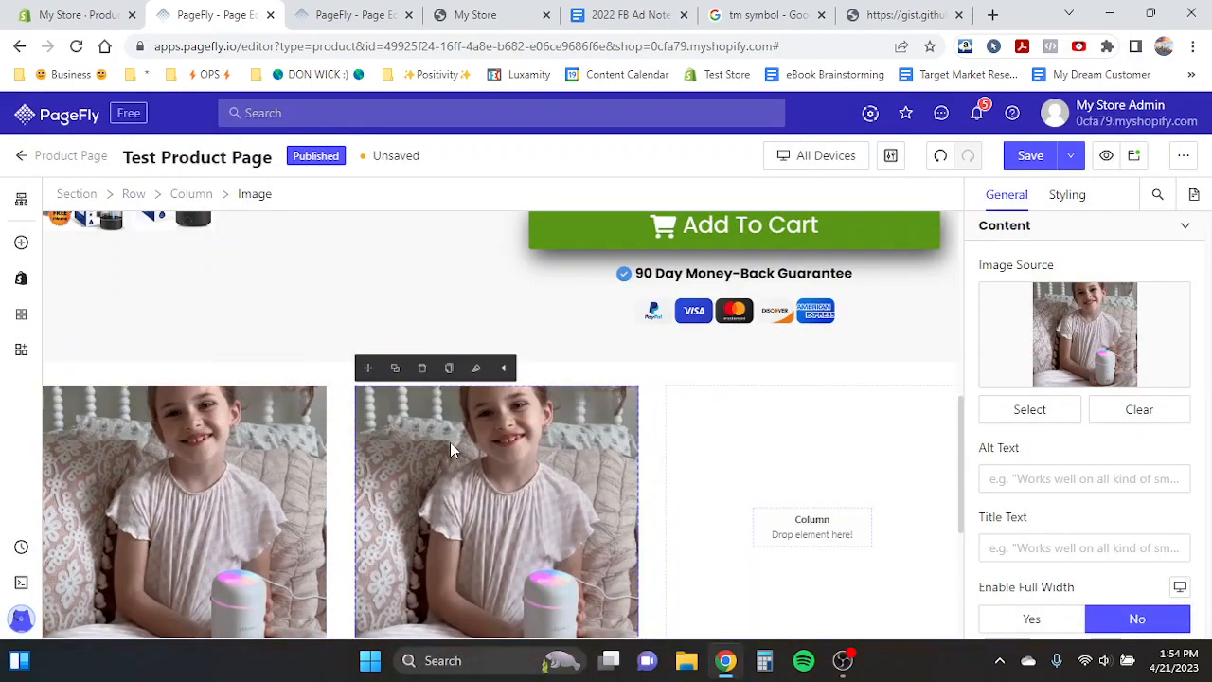
left_click(385, 374)
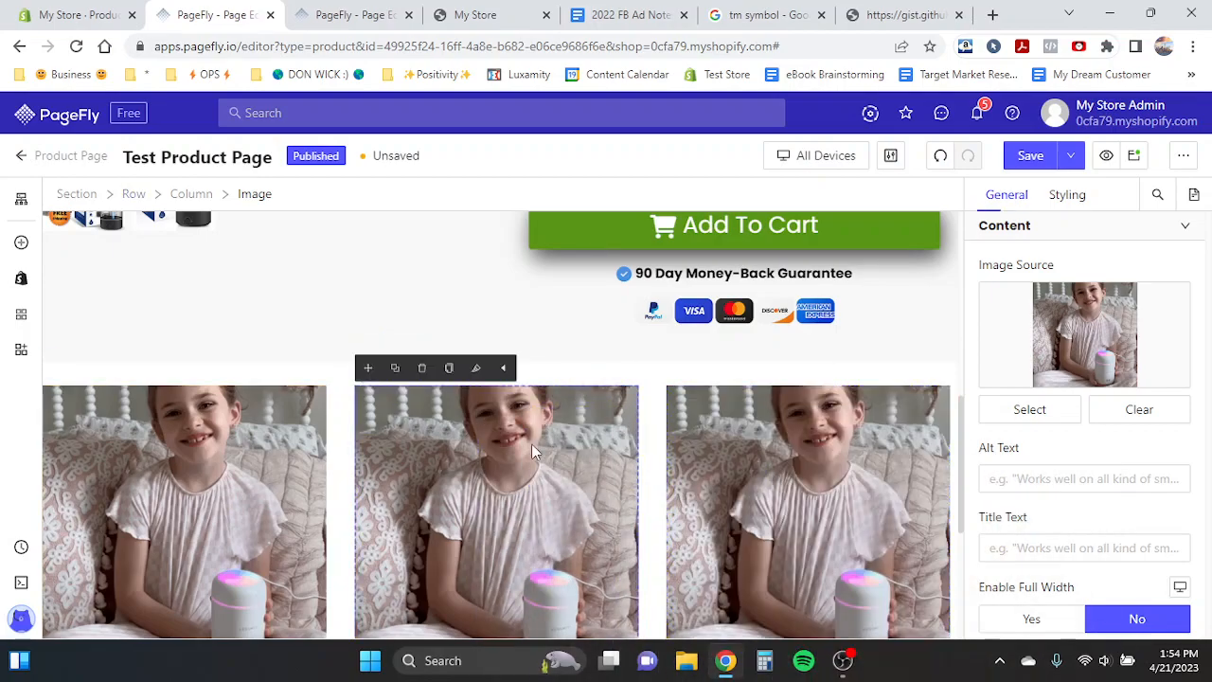
- Replace the second column's image with the sunny-testimoni… photo
left_click(1032, 410)
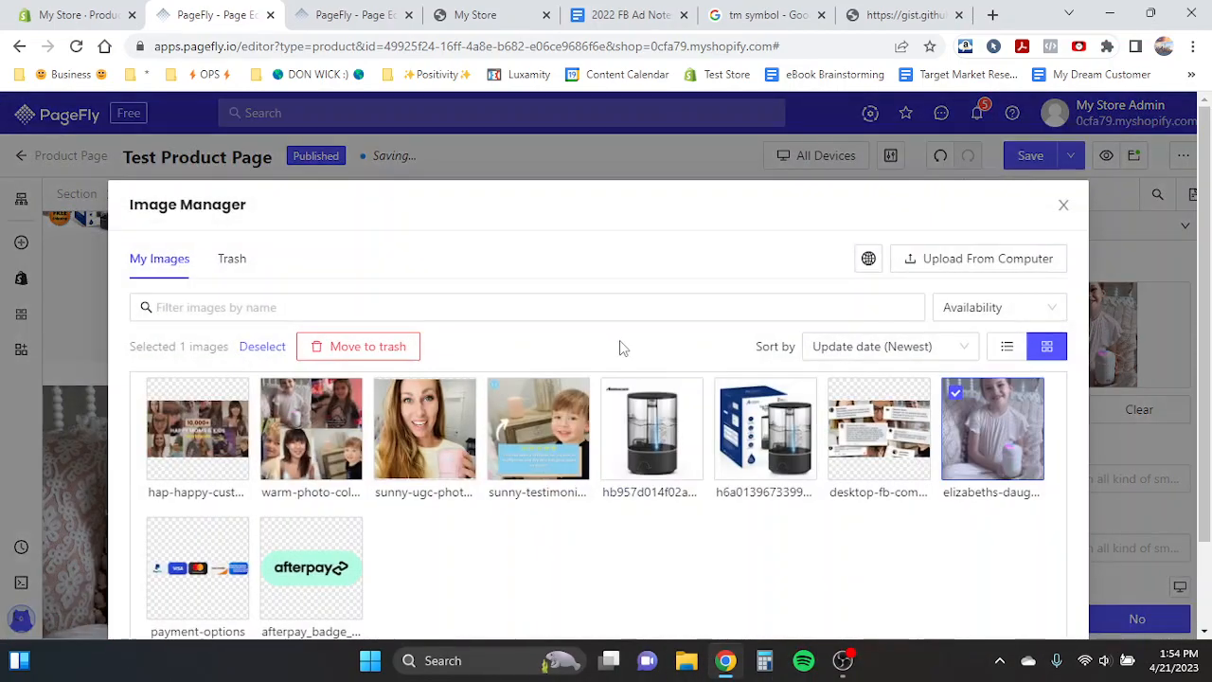
left_click(569, 350)
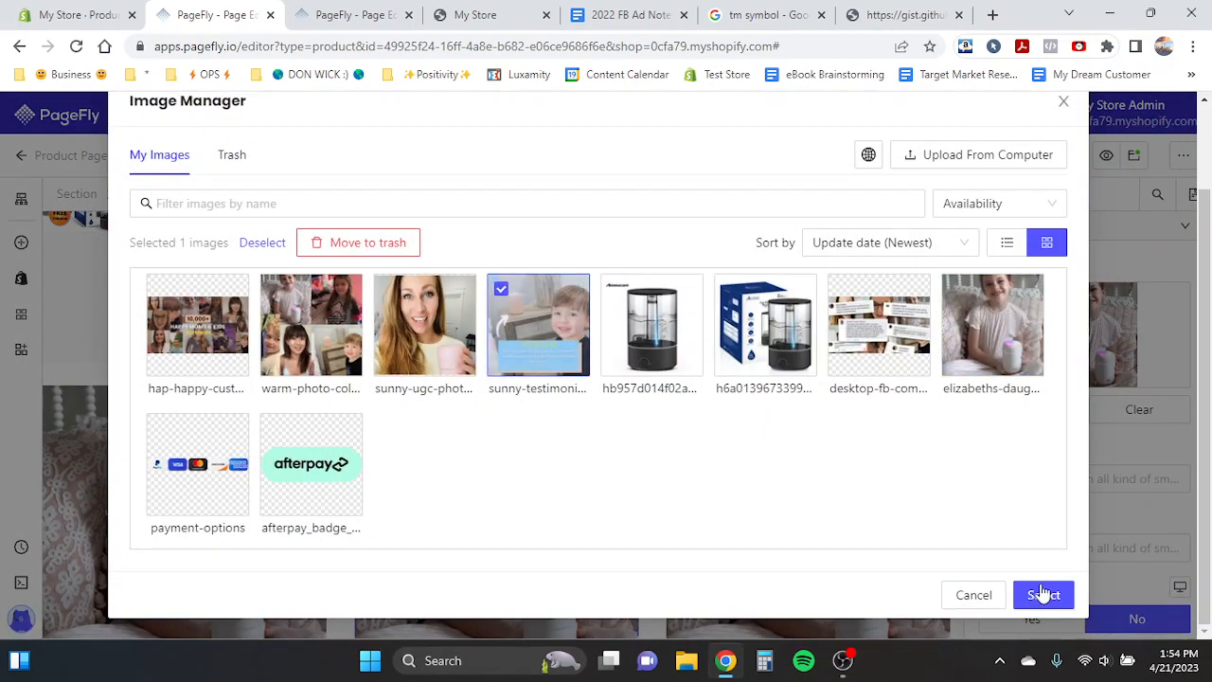
left_click(1042, 595)
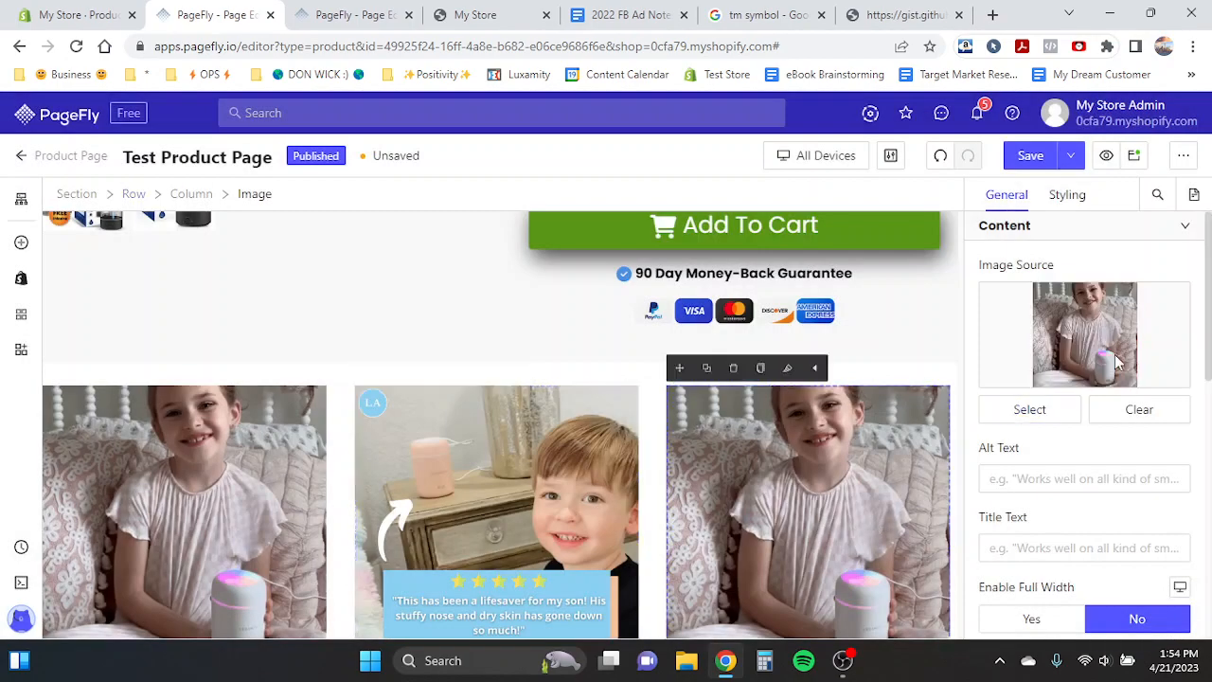
left_click(1033, 410)
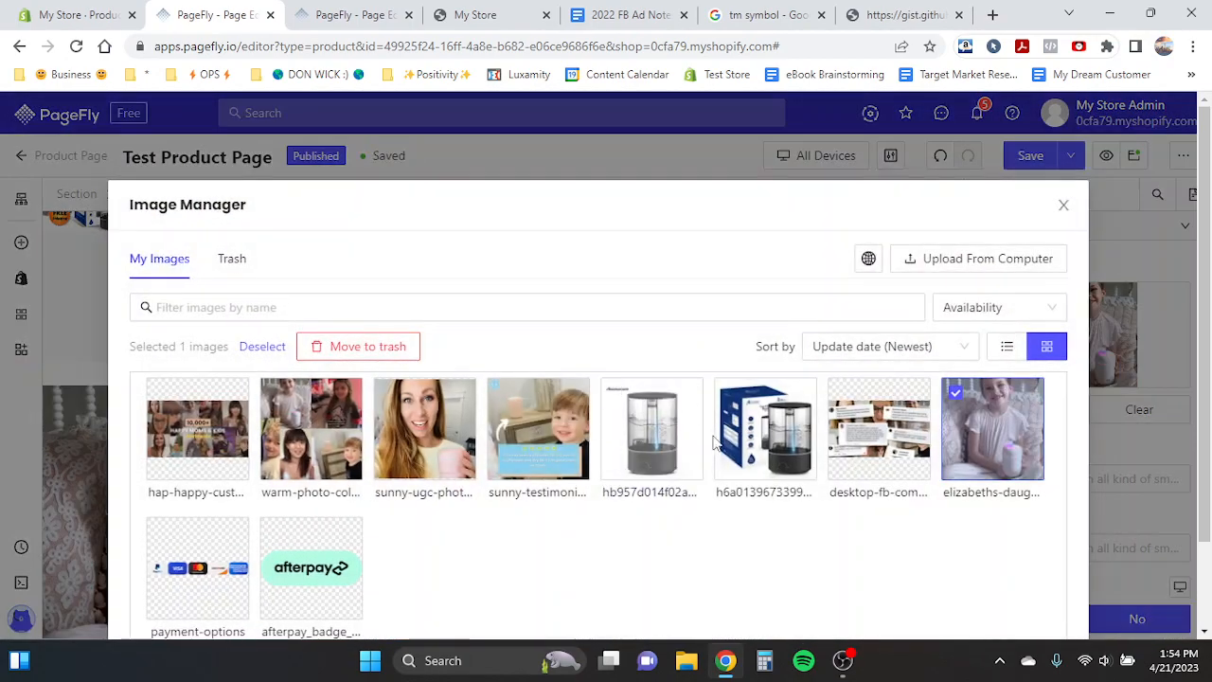
left_click(744, 449)
scroll(812, 545, "down", 2)
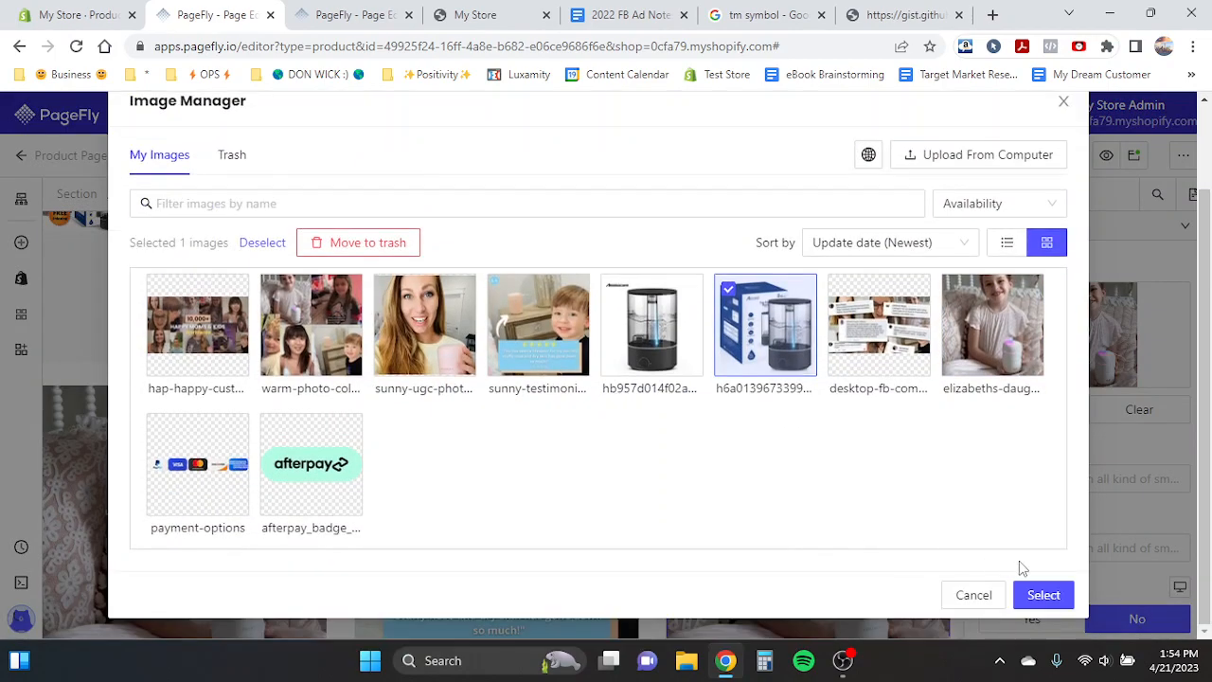
left_click(1044, 595)
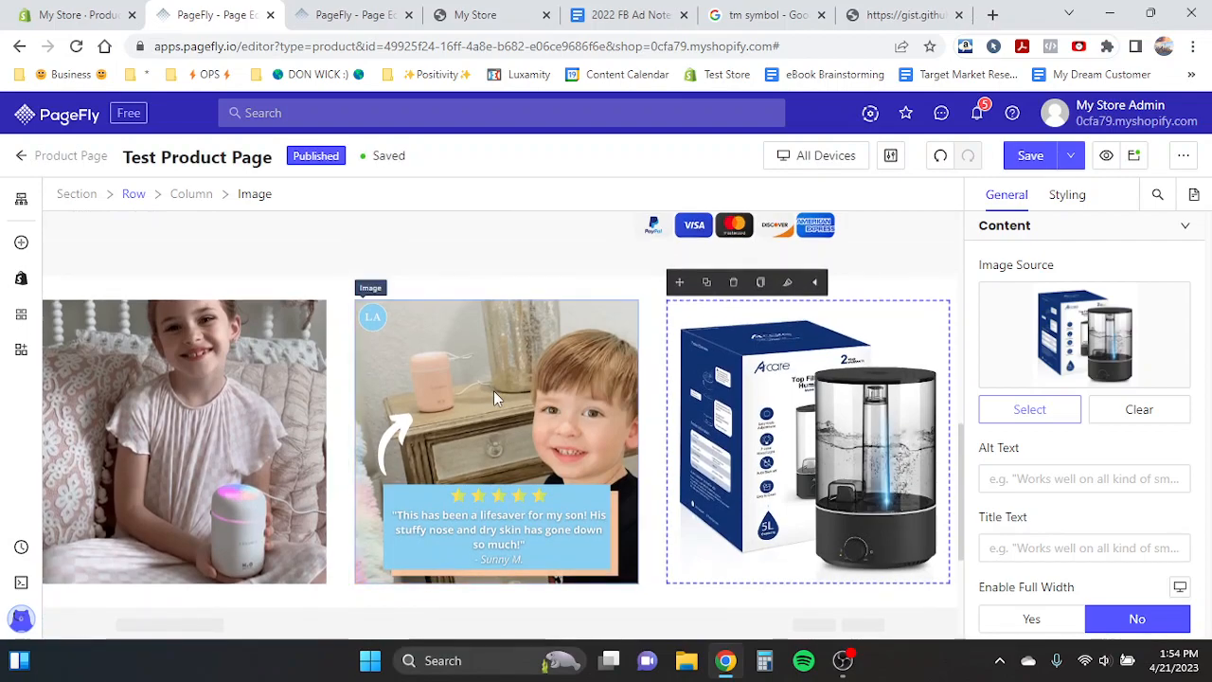
- Select the three customer photos in turn to review their settings
left_click(464, 389)
left_click(220, 404)
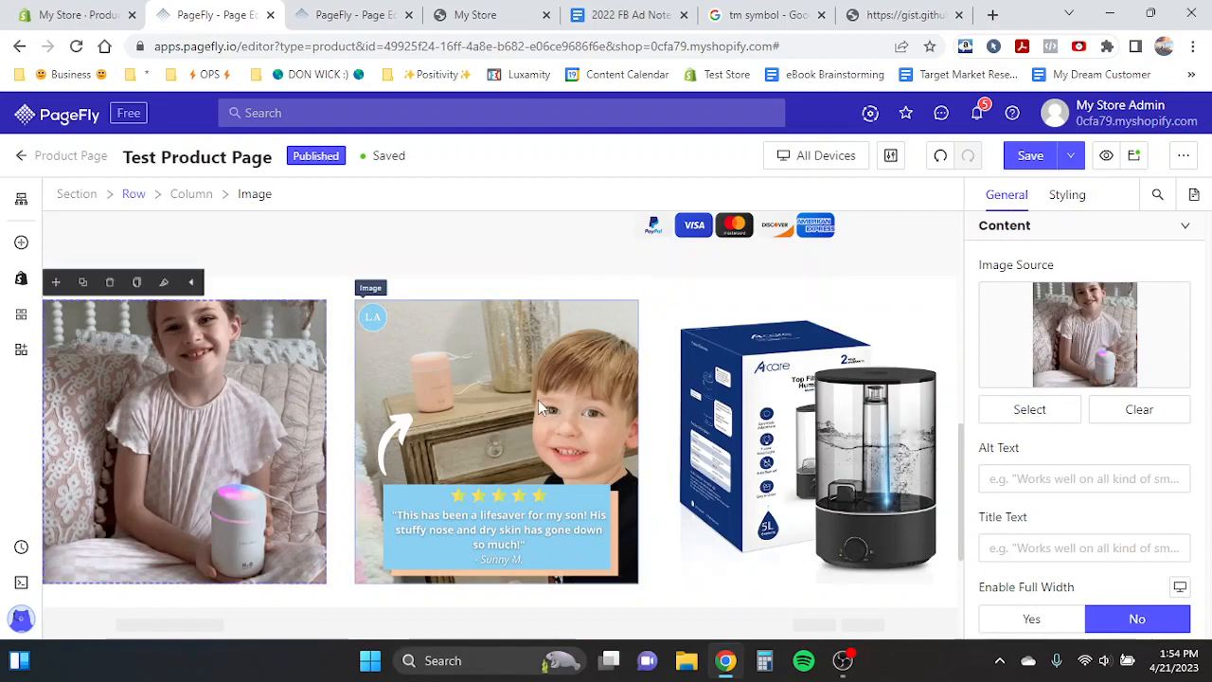
left_click(727, 410)
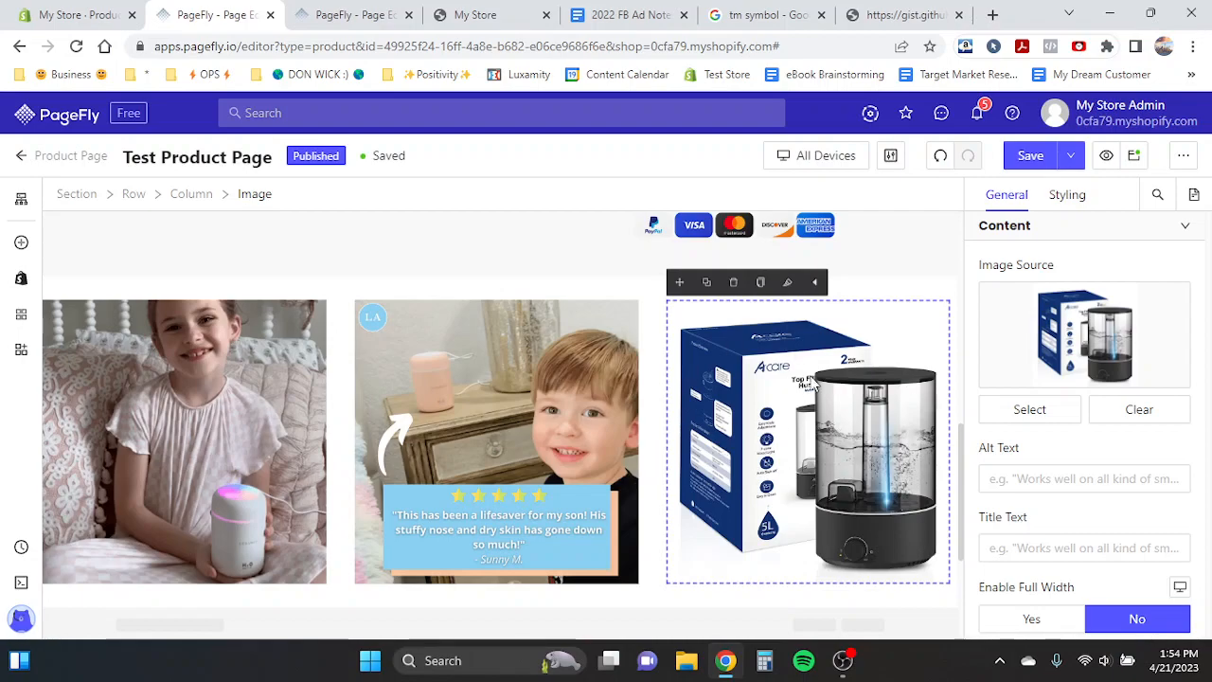
- Replace the third column's image with the sunny-ugc-phot… photo
left_click(529, 338)
left_click(785, 374)
left_click(1010, 406)
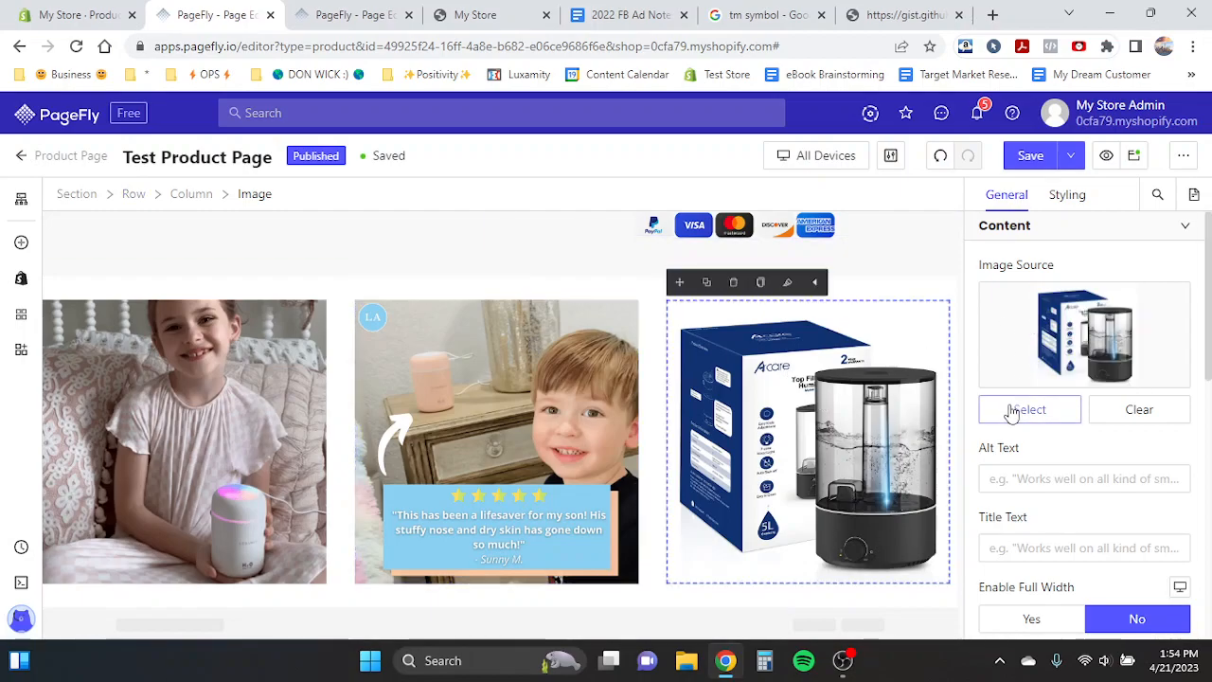
left_click(424, 428)
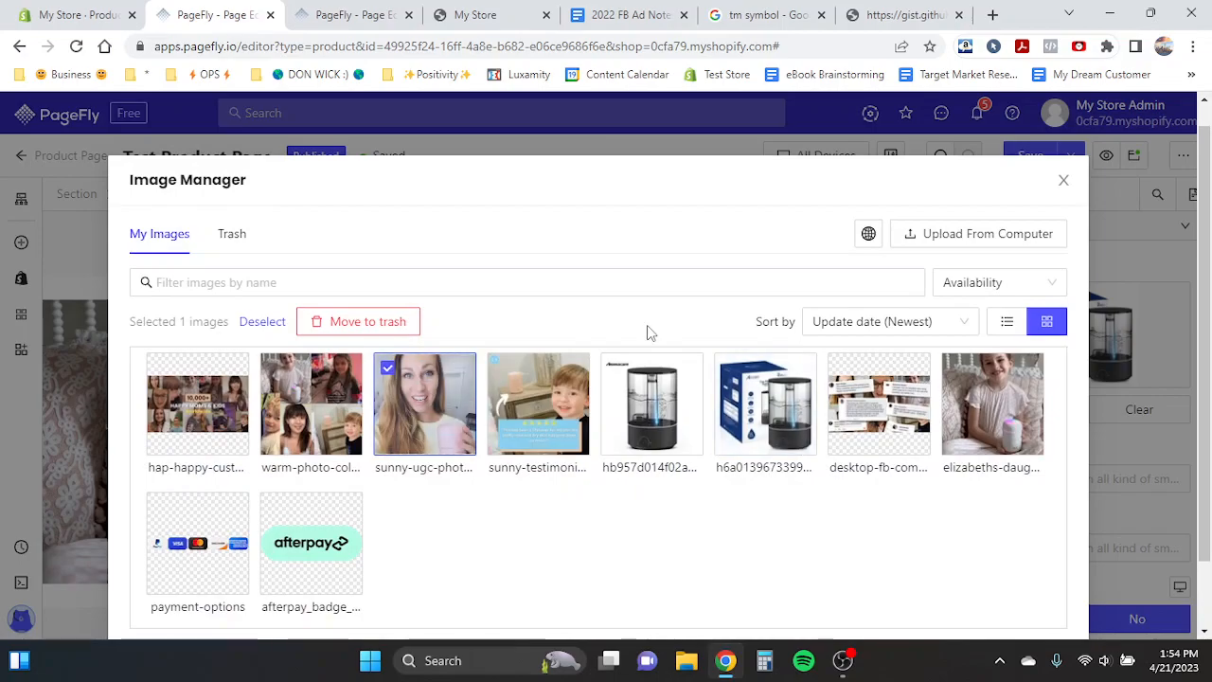
scroll(894, 514, "down", 2)
left_click(1040, 597)
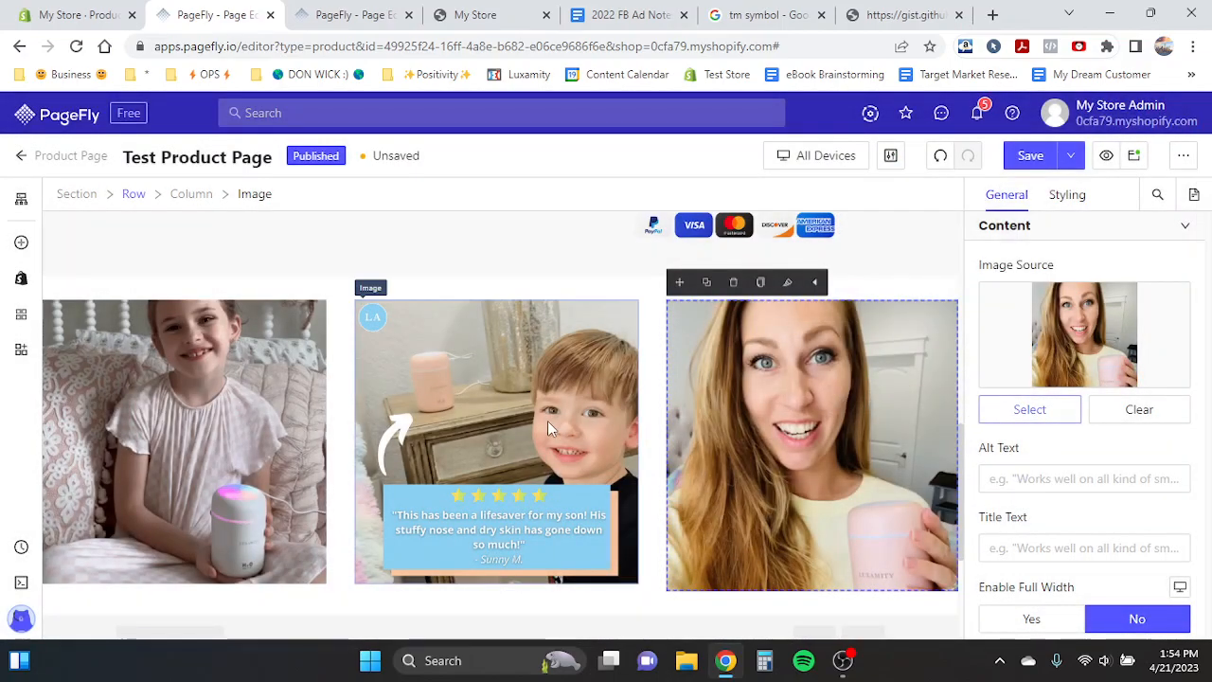
- Set the customer photo section's padding to 0 px on all sides
left_click(770, 441)
left_click(307, 361)
scroll(306, 360, "down", 1)
scroll(306, 364, "up", 3)
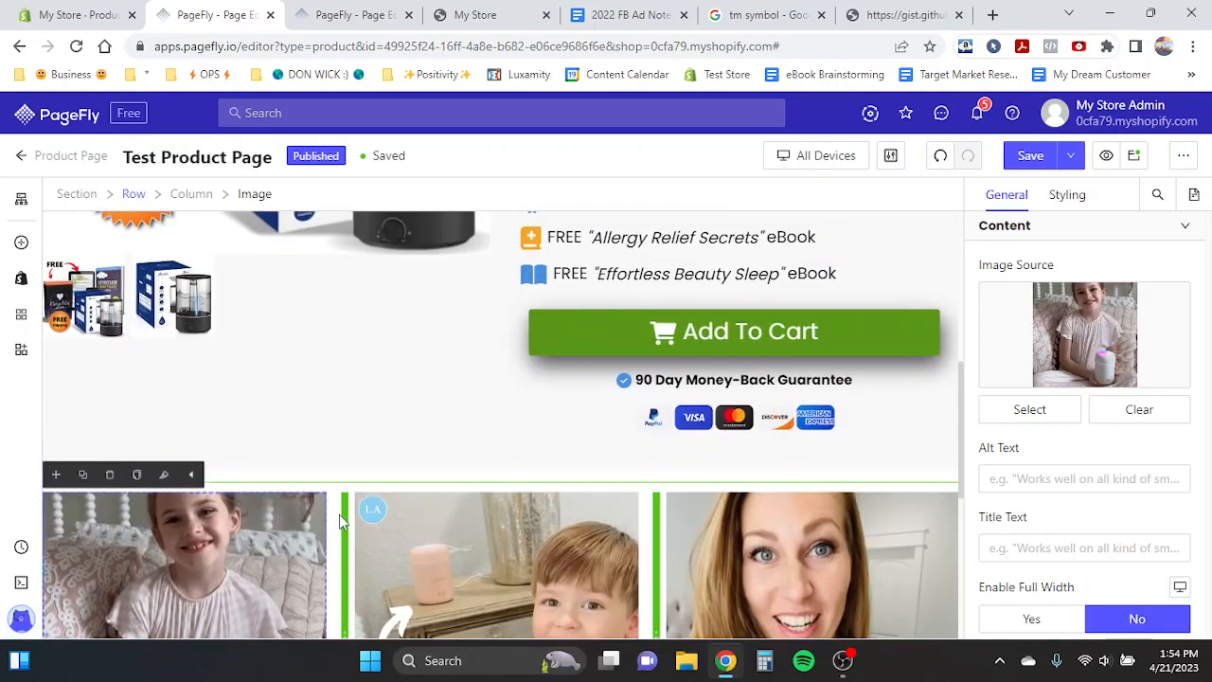
left_click(312, 476)
scroll(322, 455, "down", 2)
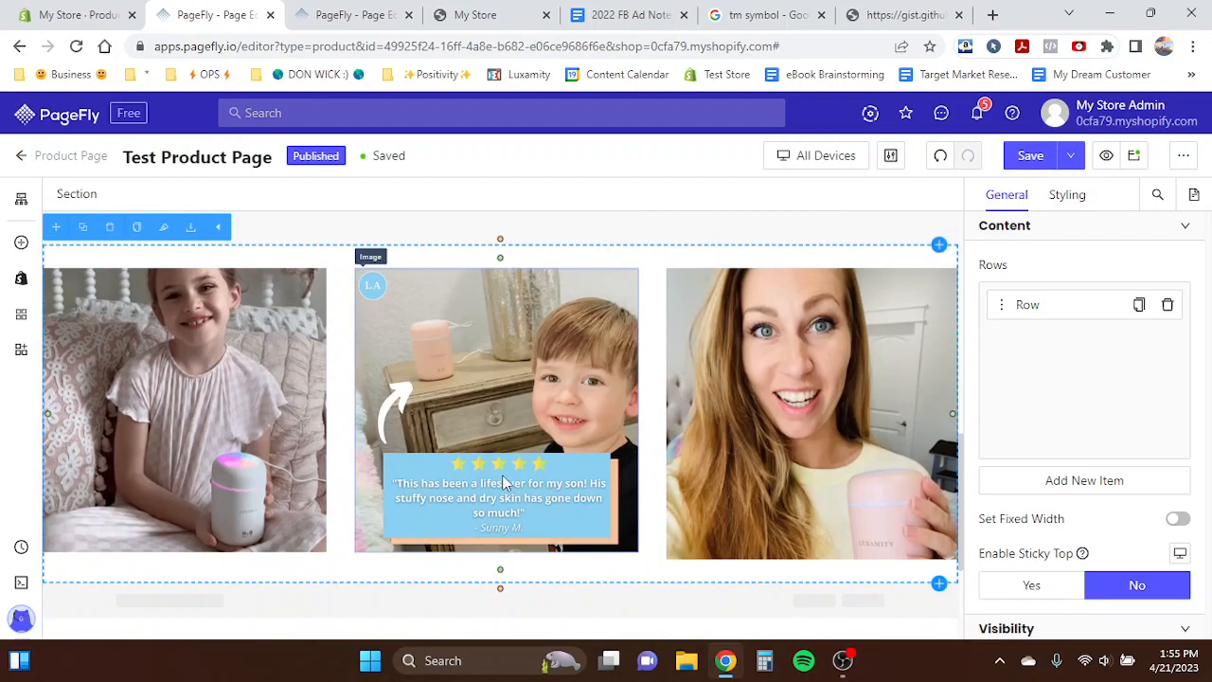
left_click(542, 466)
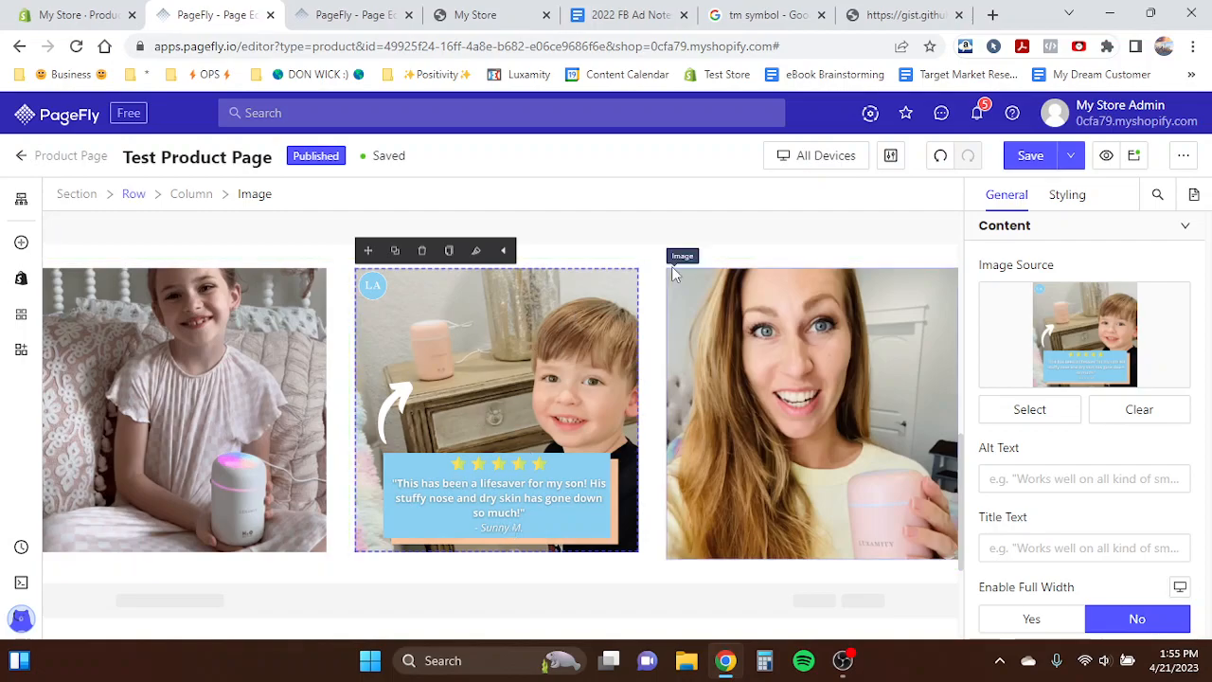
left_click(614, 258)
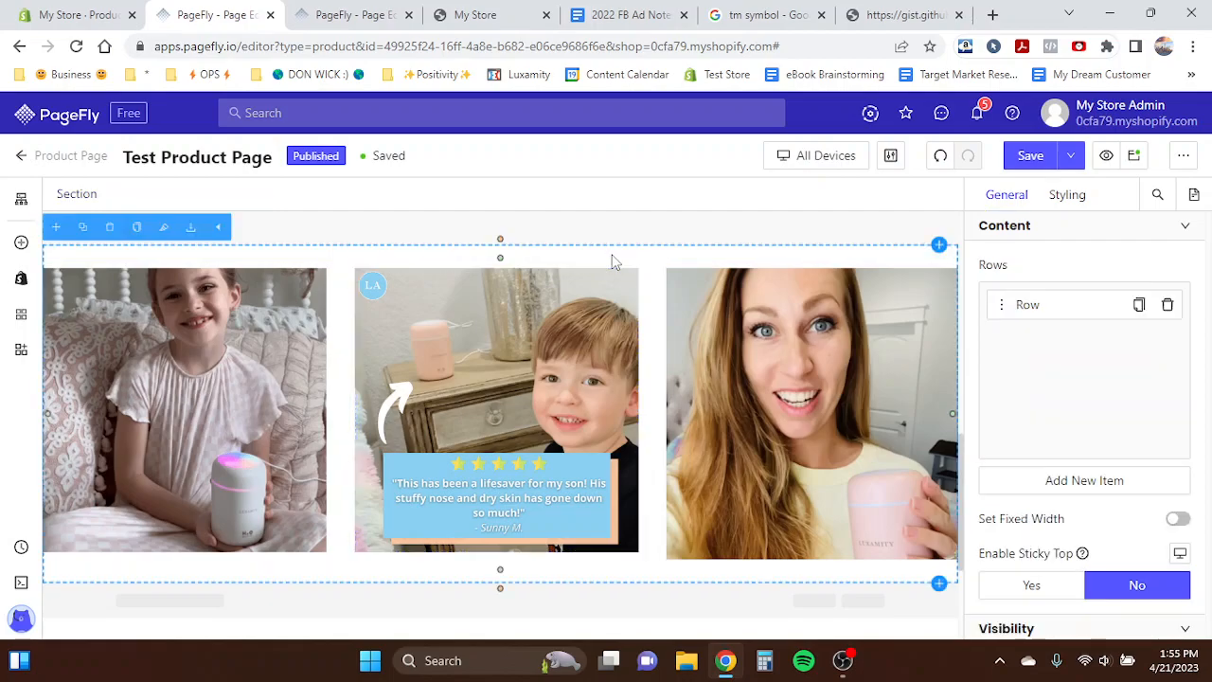
left_click(1069, 199)
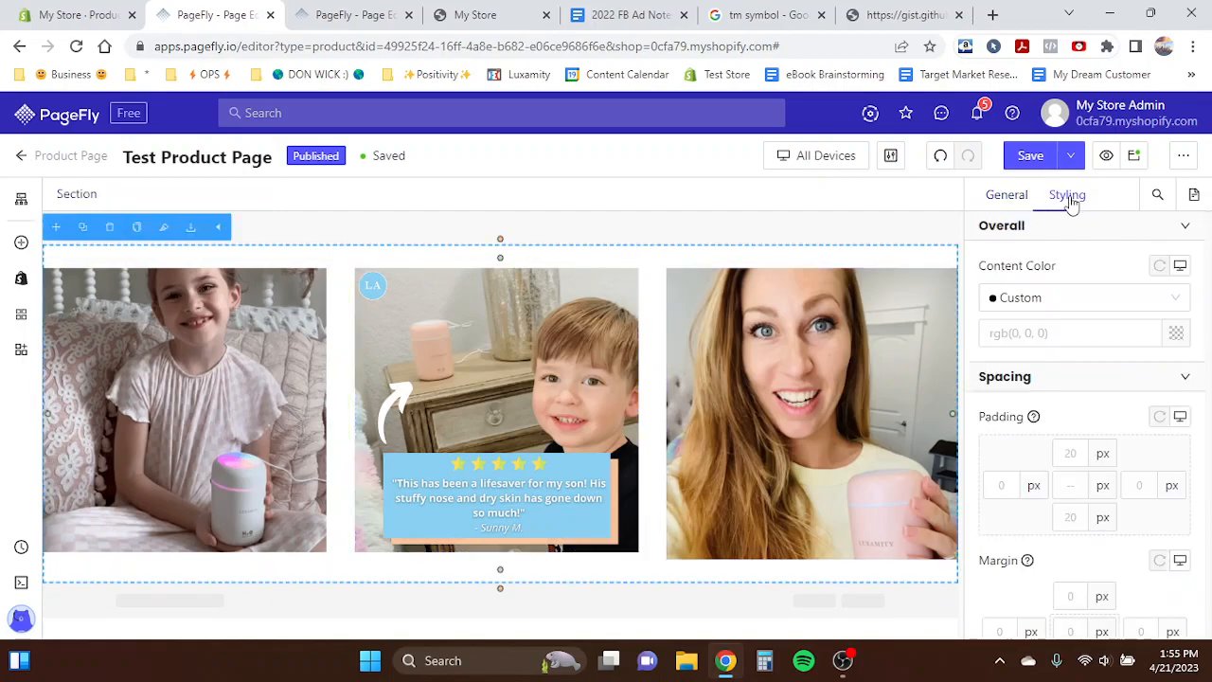
left_click(1082, 483)
type("0")
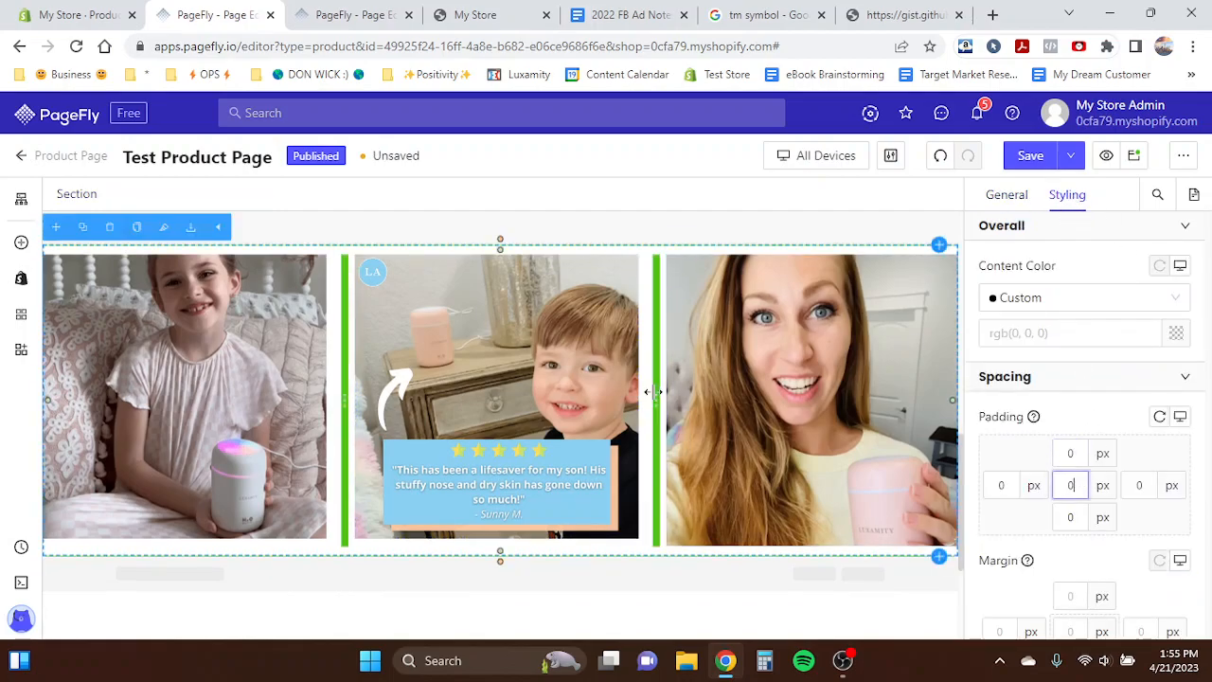
- Set the photo row's column spacing to 0
left_click(639, 258)
scroll(1060, 445, "down", 4)
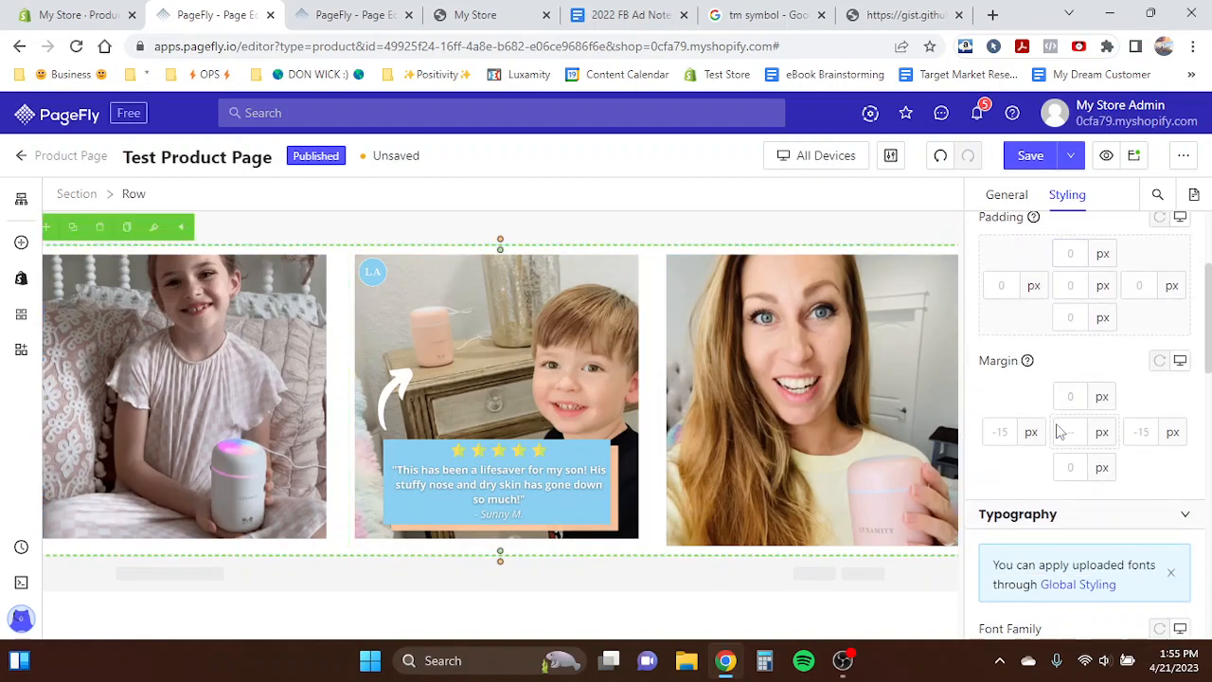
left_click(1007, 195)
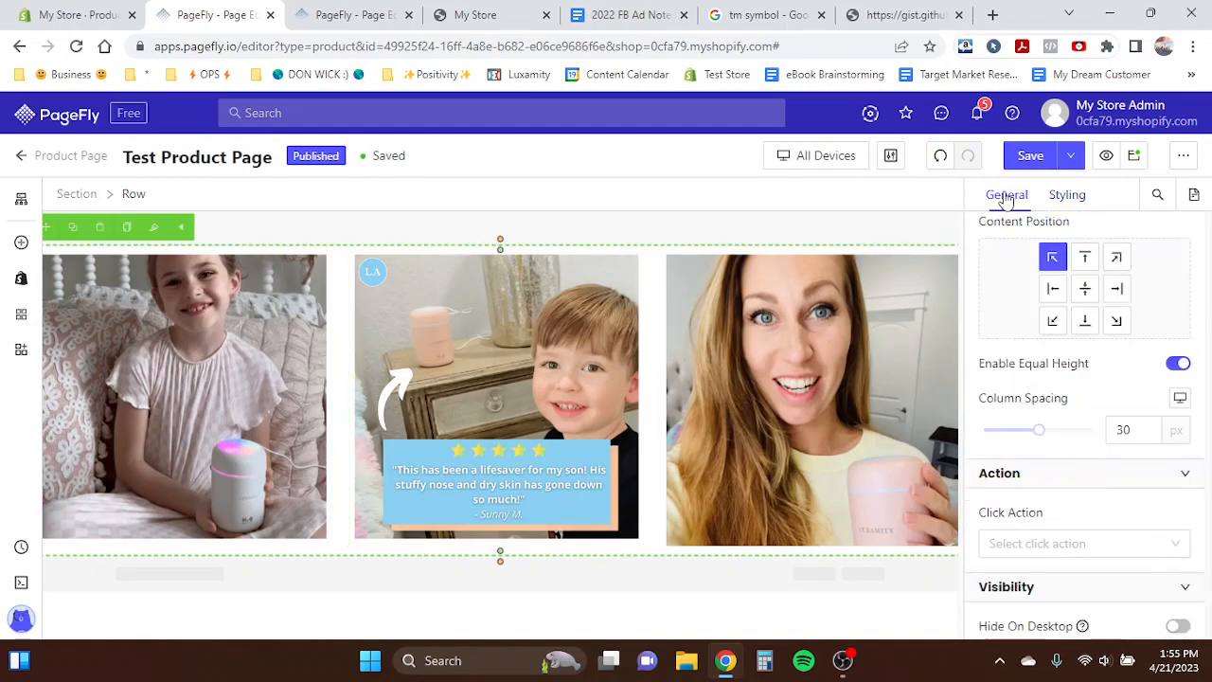
left_click(1123, 429)
double_click(1124, 429)
type("0")
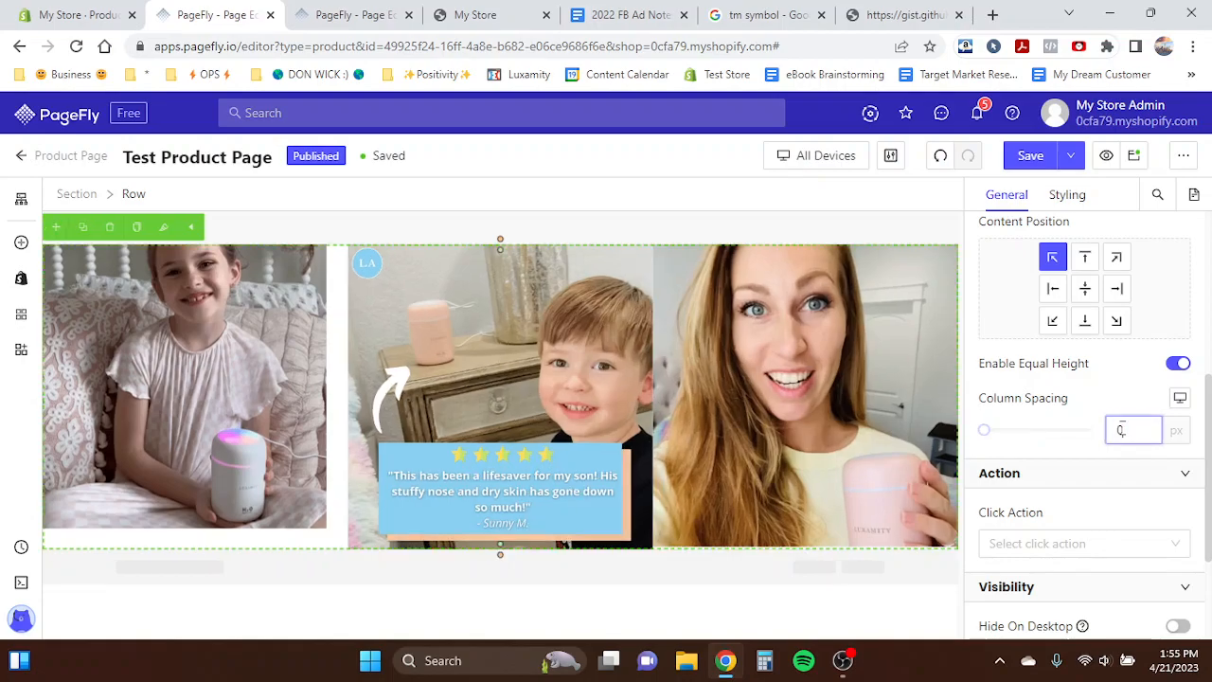
- Enable full width for the first column's customer image
scroll(477, 468, "up", 5)
scroll(426, 455, "up", 1)
left_click(373, 447)
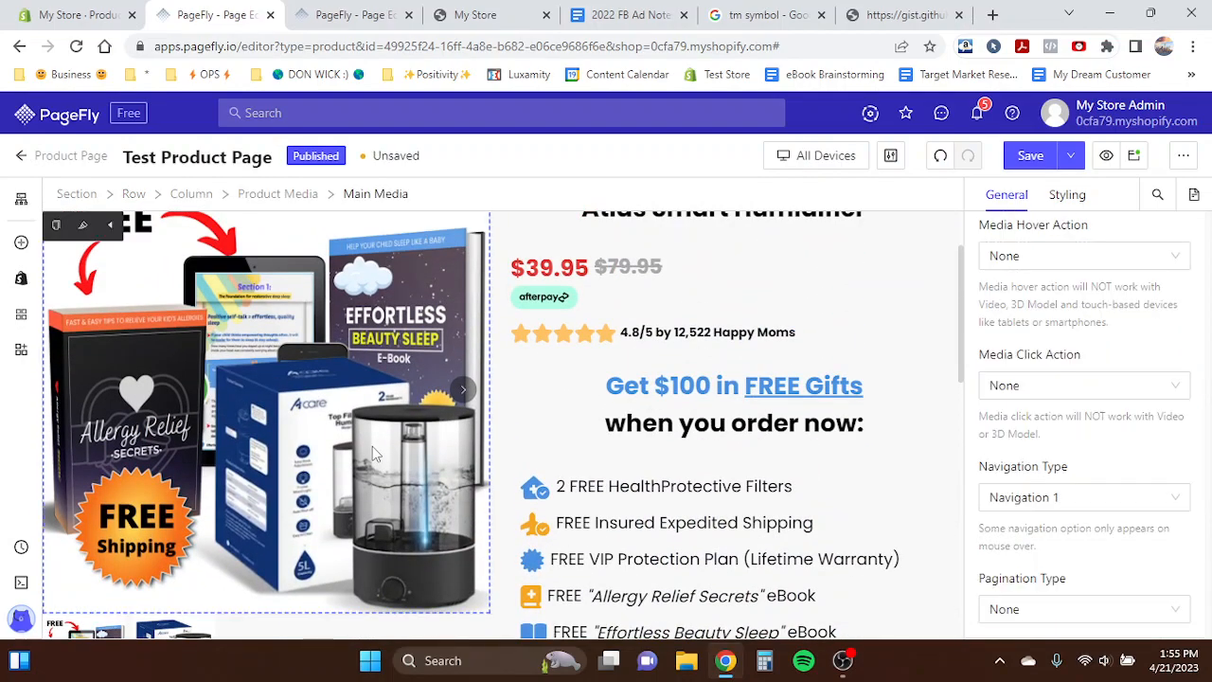
scroll(290, 427, "down", 6)
scroll(510, 373, "up", 4)
scroll(381, 384, "down", 5)
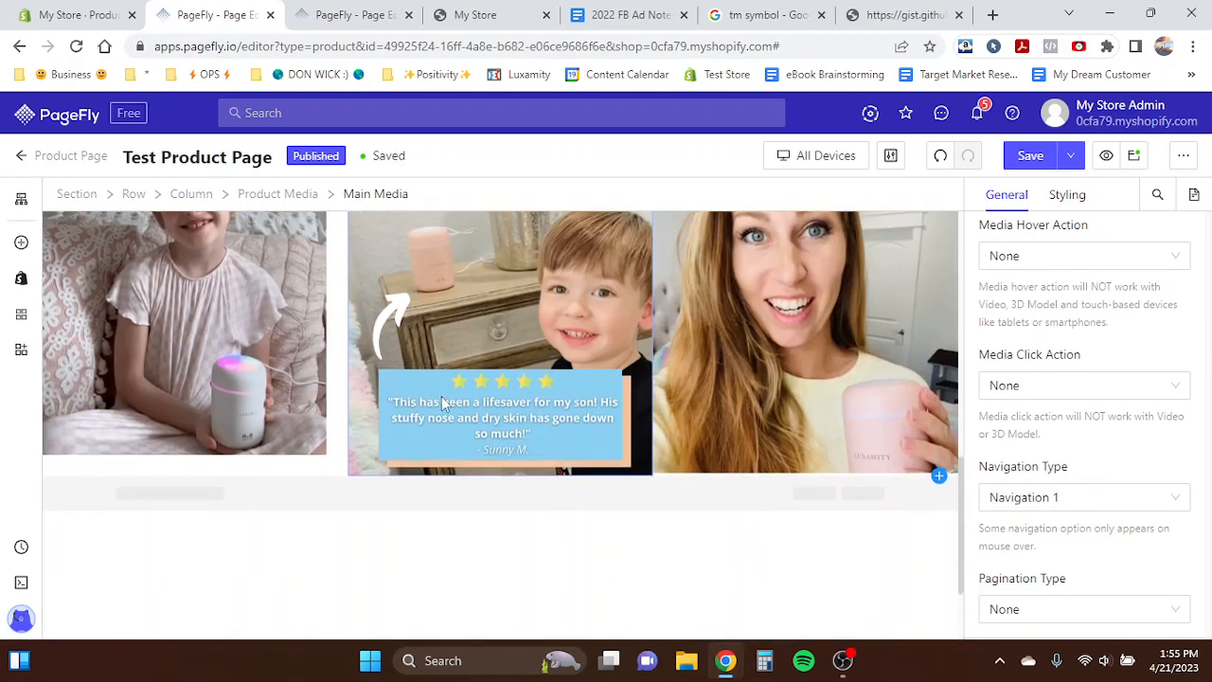
left_click(340, 461)
left_click(284, 398)
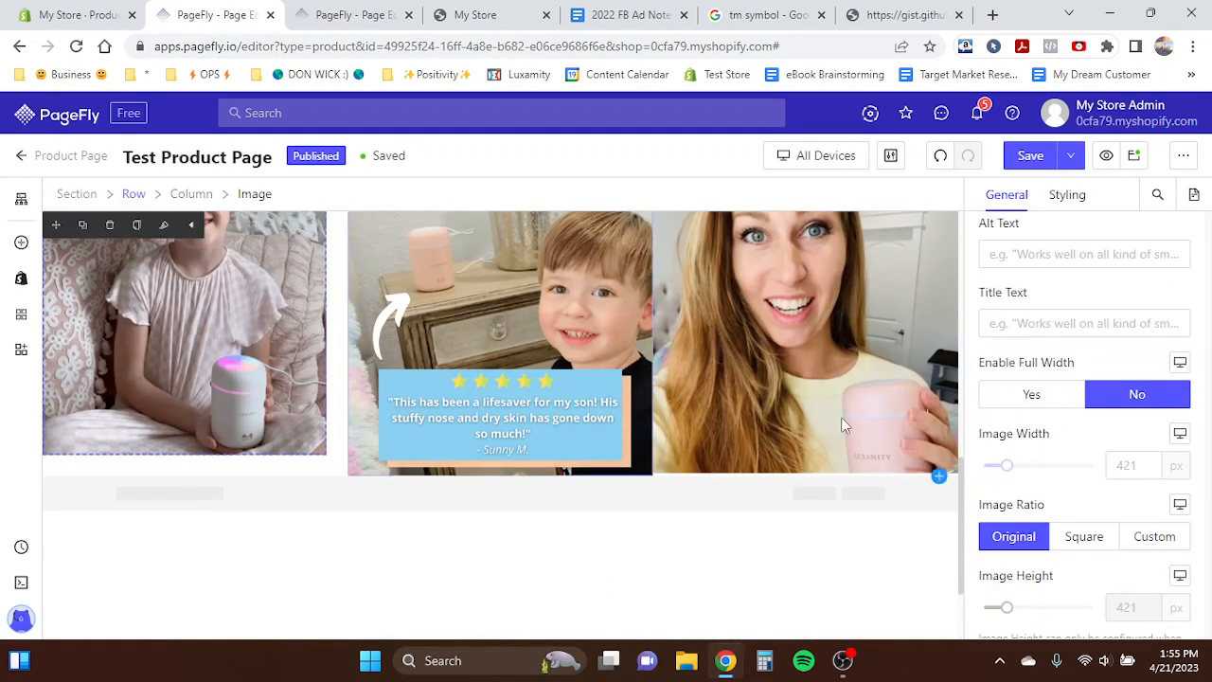
left_click(1061, 392)
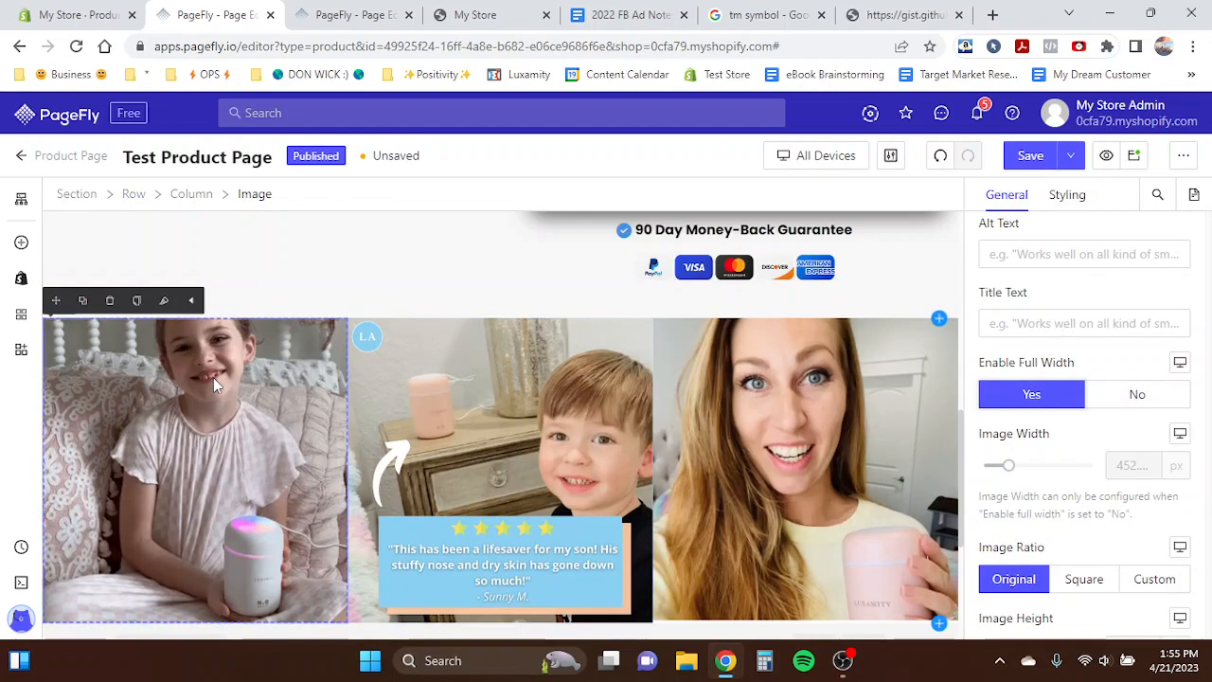
- Select the second and first column images to check their full-width setting
left_click(956, 403)
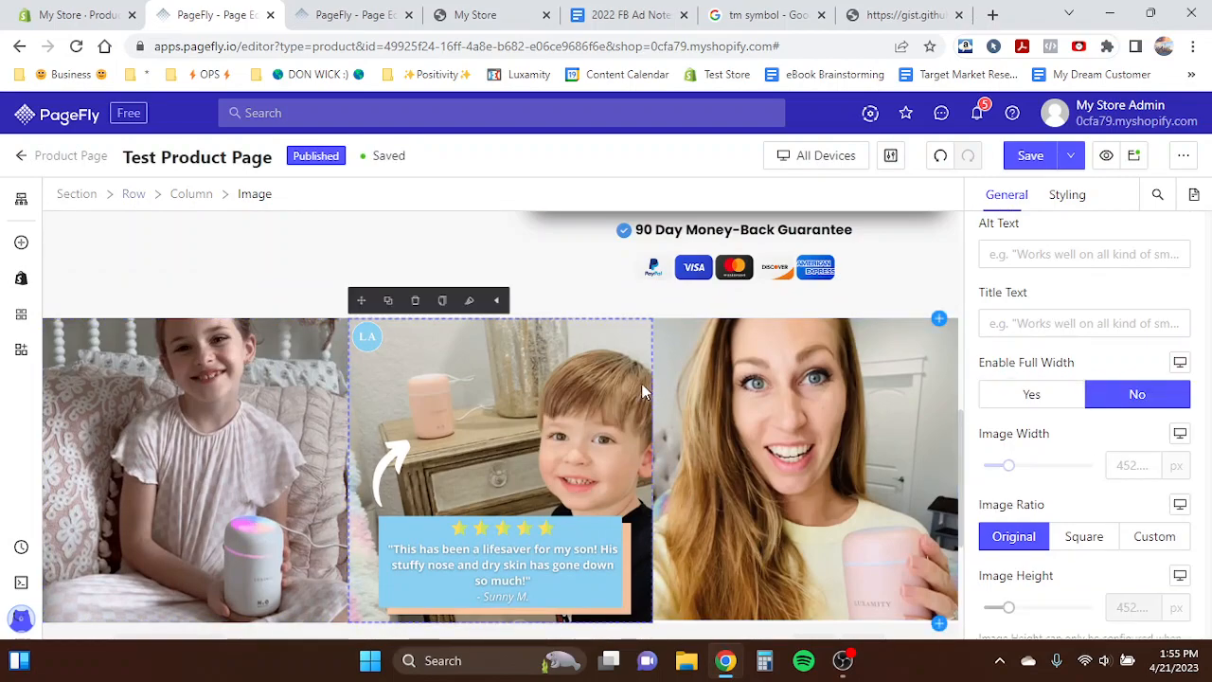
left_click(556, 403)
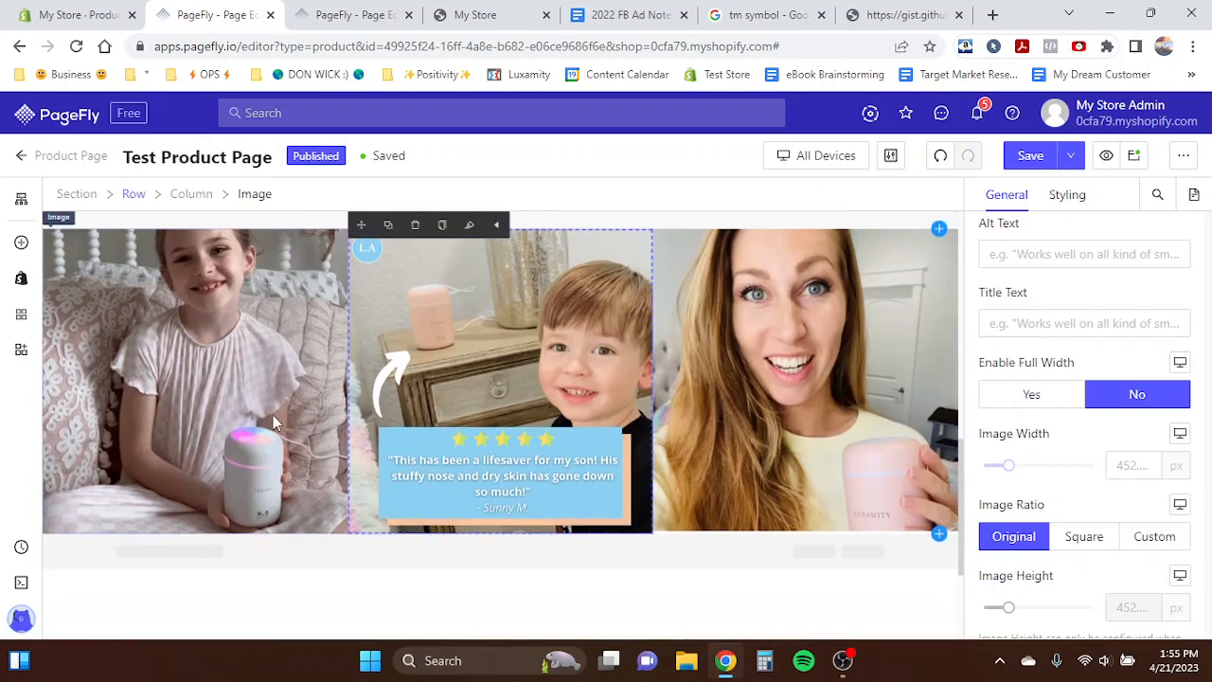
left_click(273, 415)
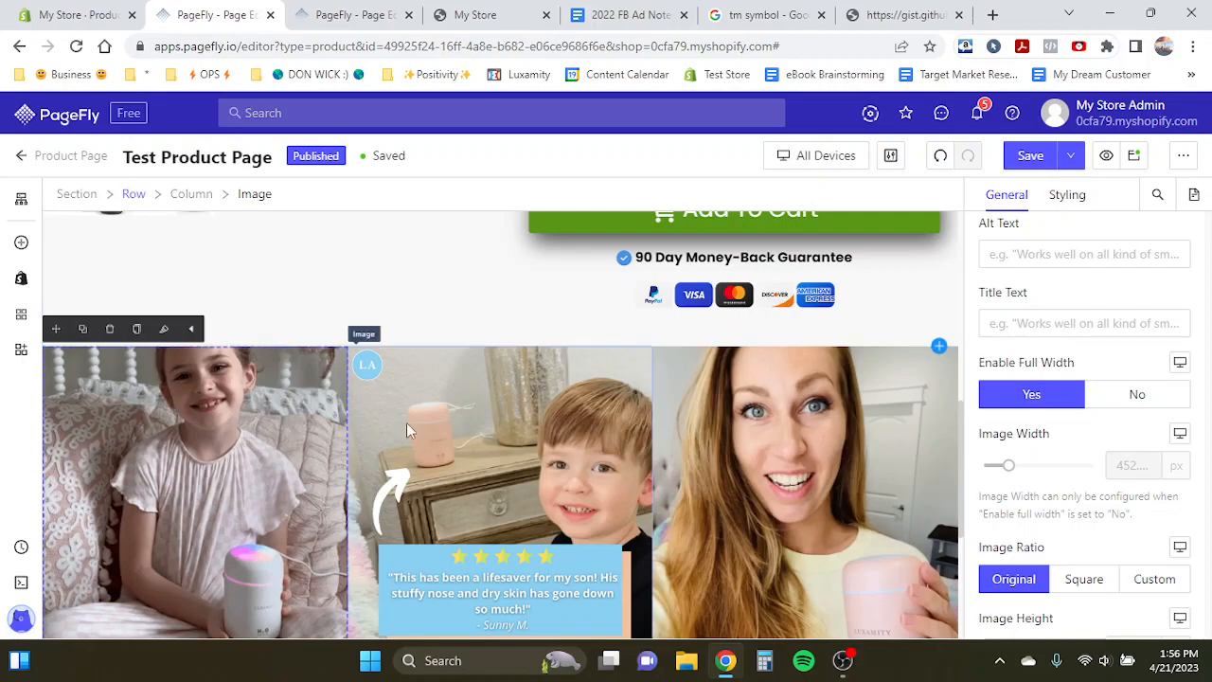
left_click(365, 407)
left_click(341, 408)
scroll(245, 408, "down", 2)
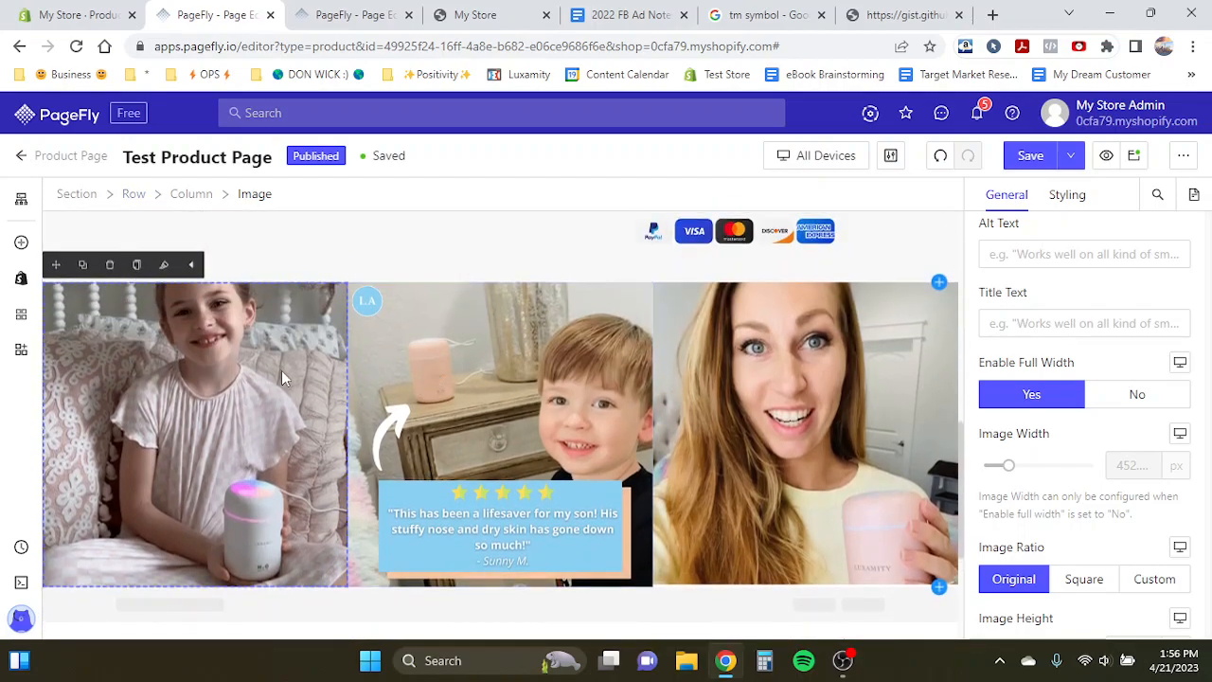
scroll(520, 375, "up", 2)
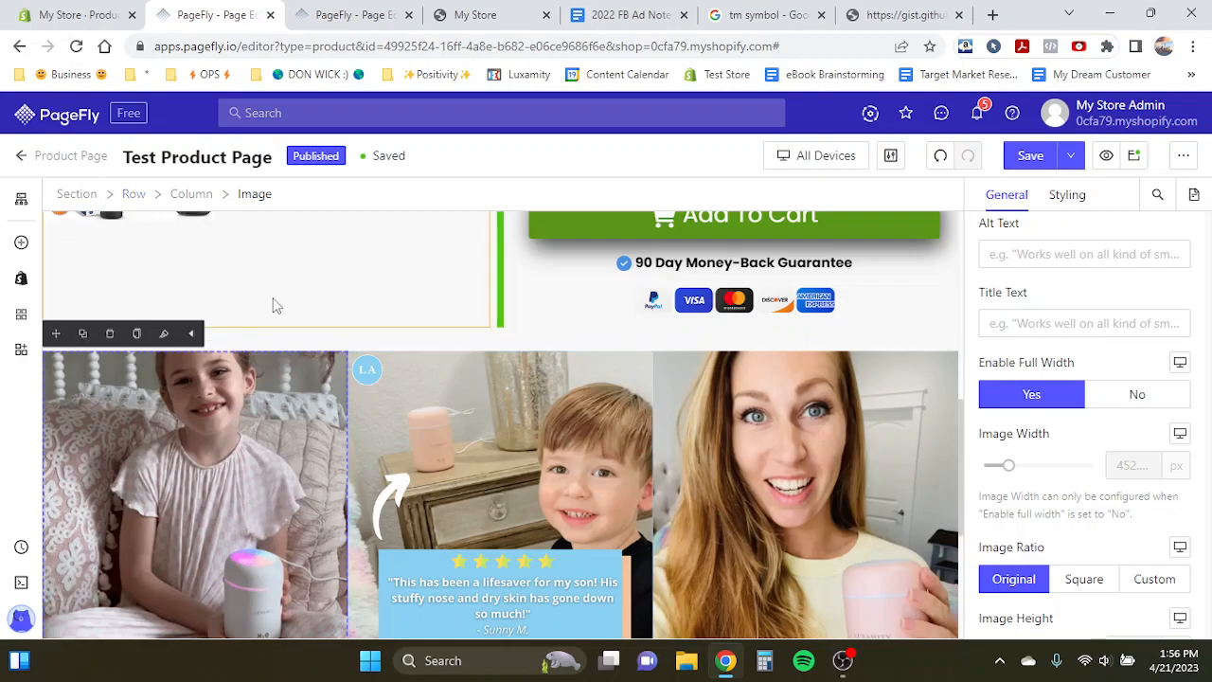
- Set the bottom padding of the product section above the photos to 0 px
left_click(77, 193)
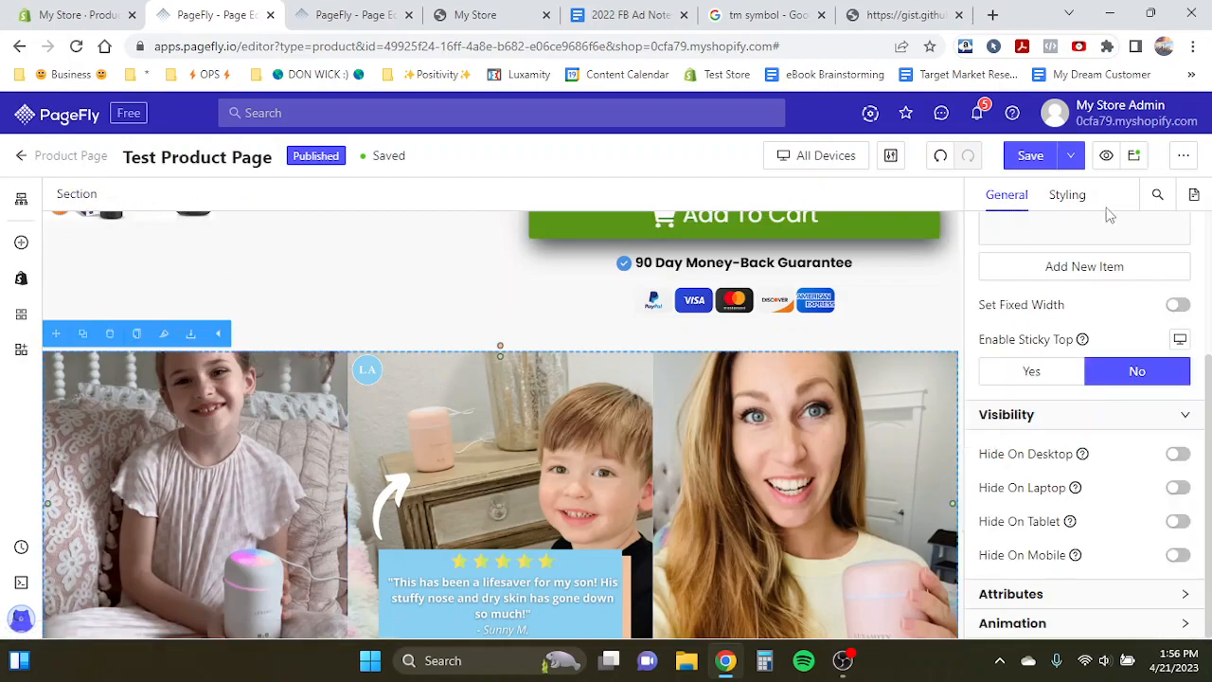
left_click(1071, 195)
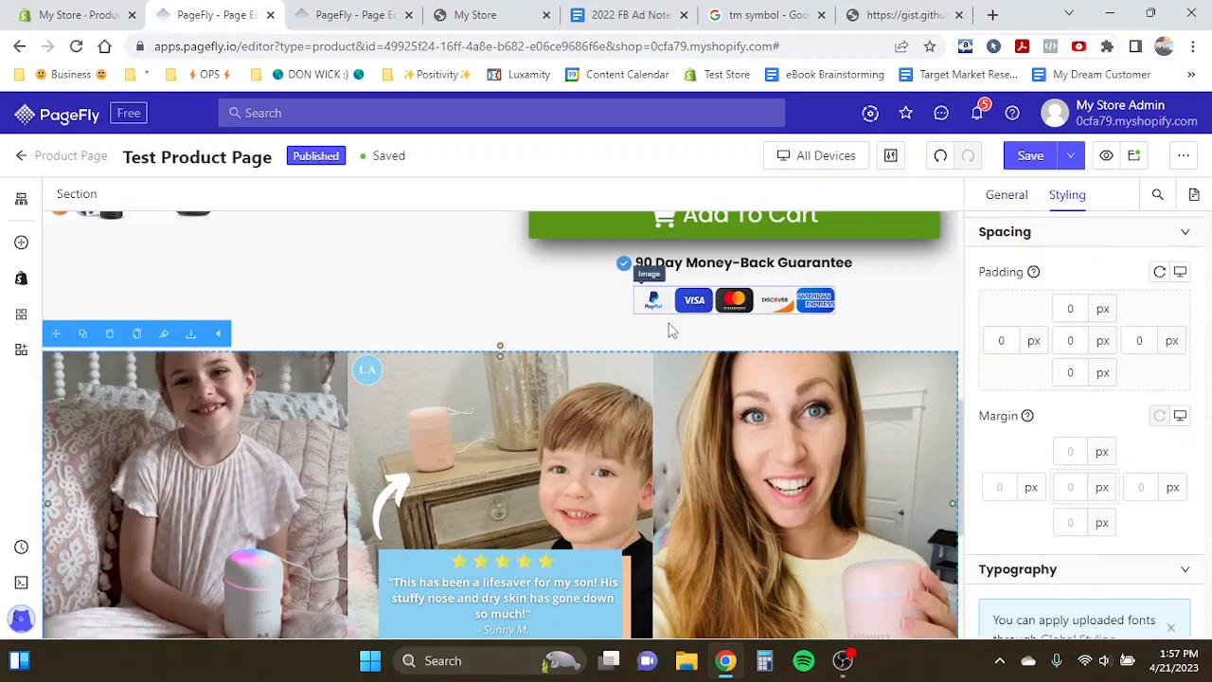
left_click(650, 345)
double_click(1071, 372)
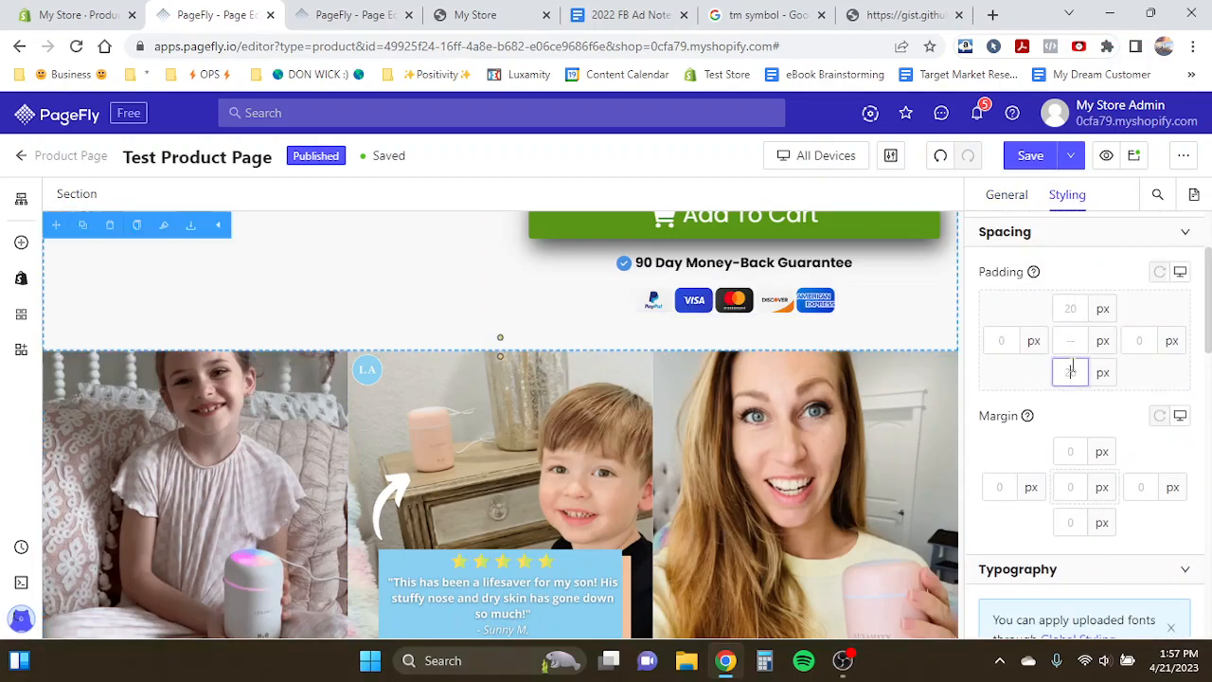
type("0")
left_click(422, 388)
left_click(201, 368)
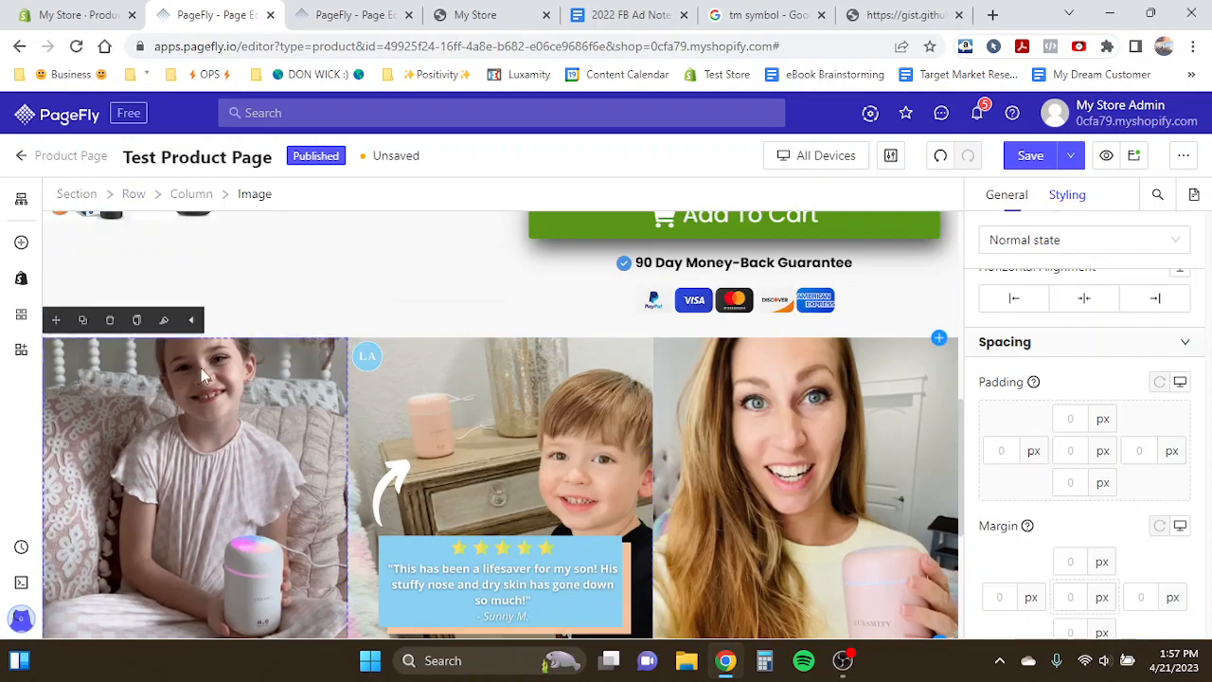
- Switch to the Product Page Template tab and examine its customer photo section and the content below it
scroll(201, 367, "down", 1)
scroll(201, 368, "up", 1)
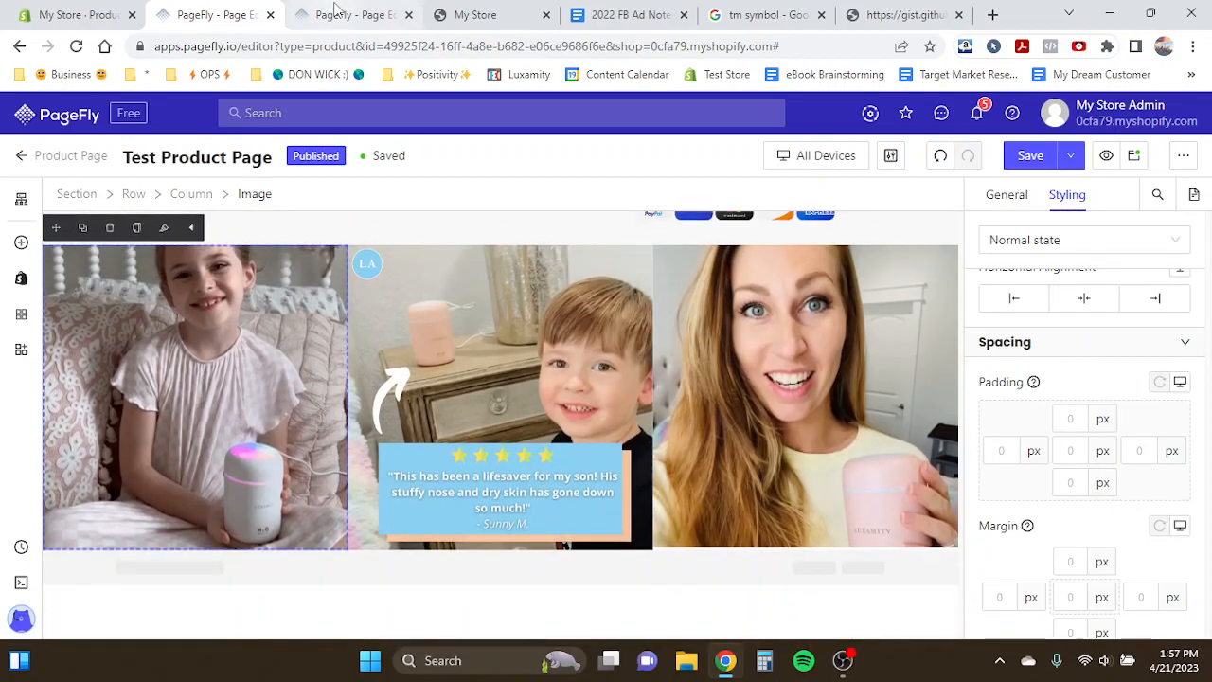
left_click(820, 167)
left_click(363, 14)
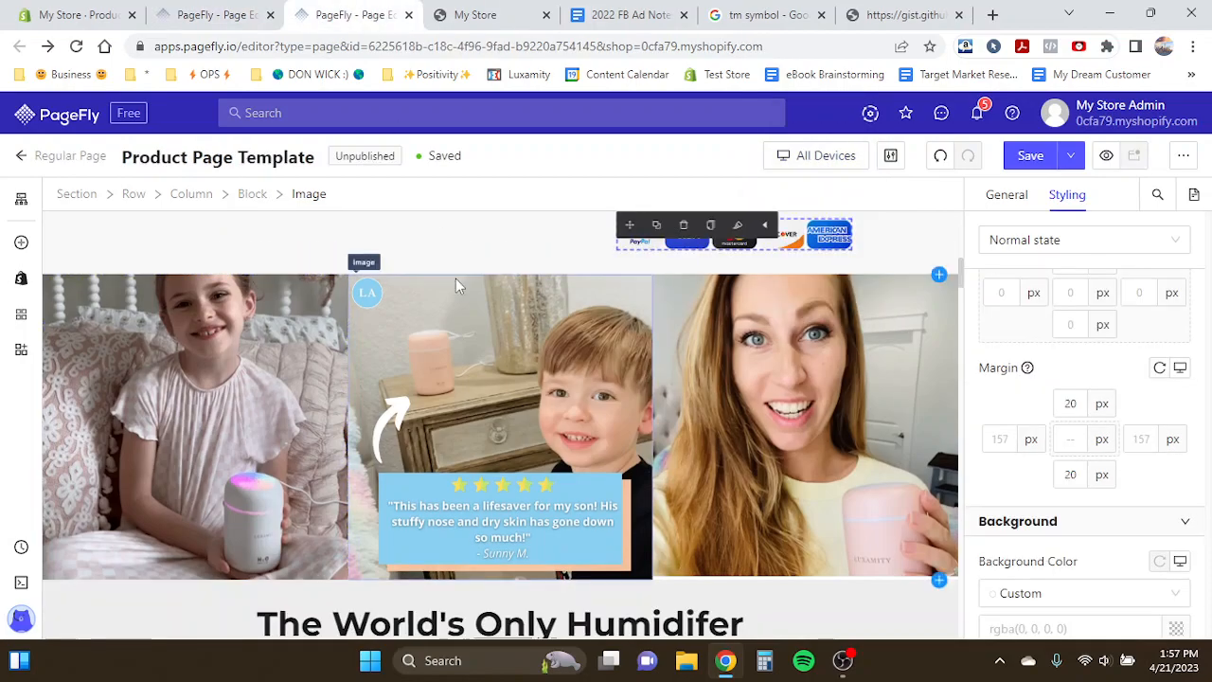
scroll(214, 322, "down", 3)
scroll(162, 289, "down", 1)
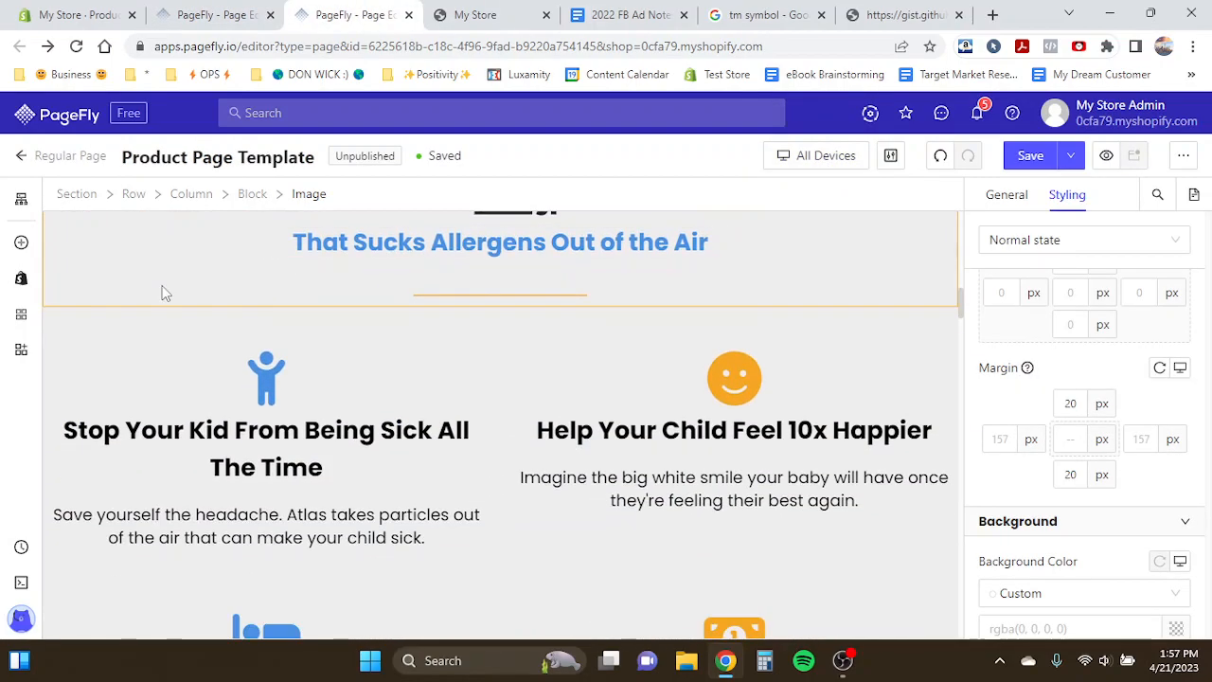
scroll(428, 485, "down", 3)
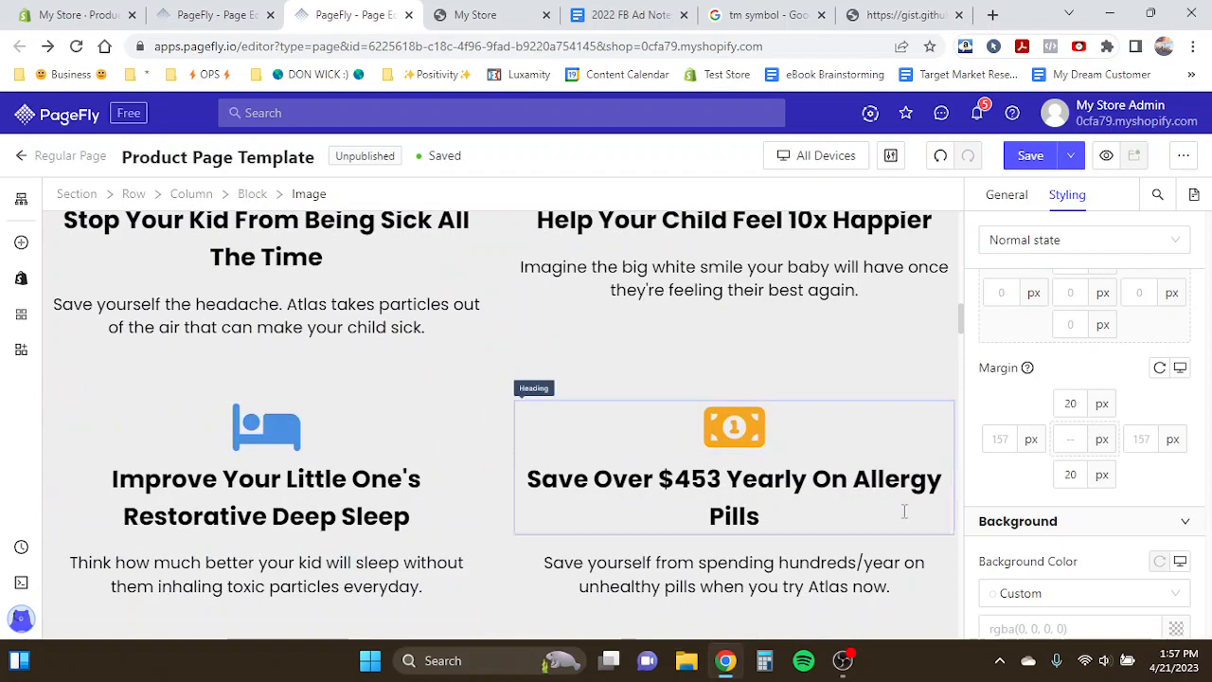
scroll(556, 334, "up", 5)
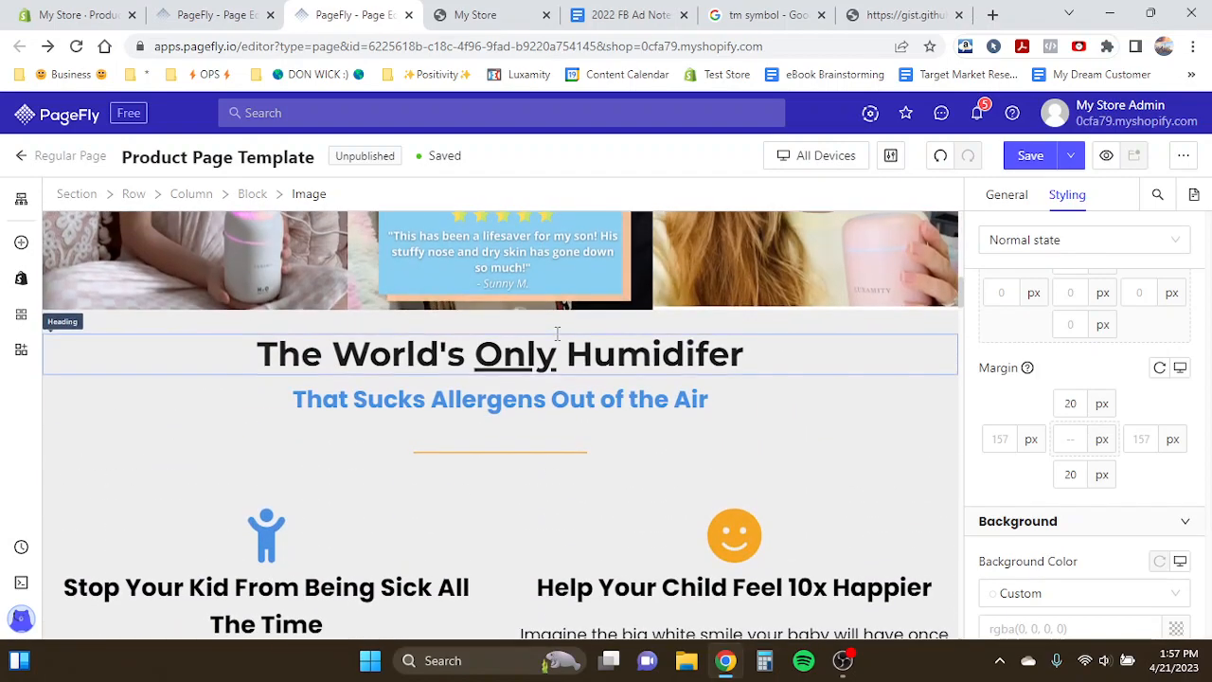
scroll(268, 355, "up", 1)
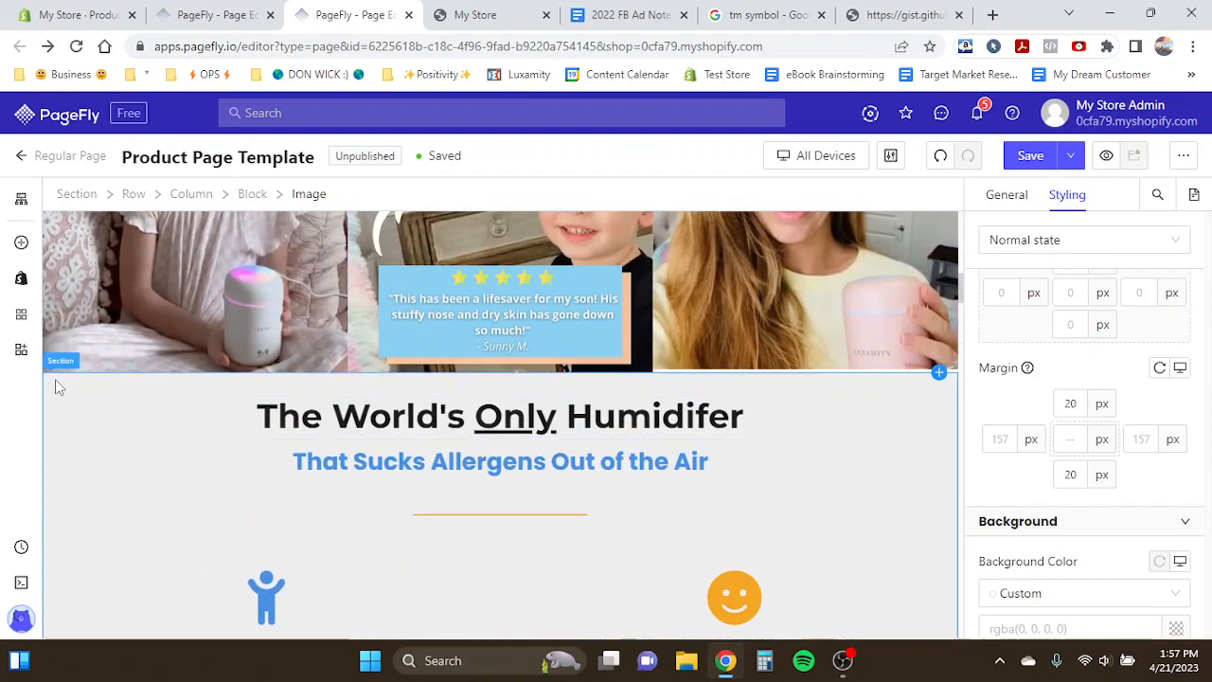
scroll(227, 395, "down", 2)
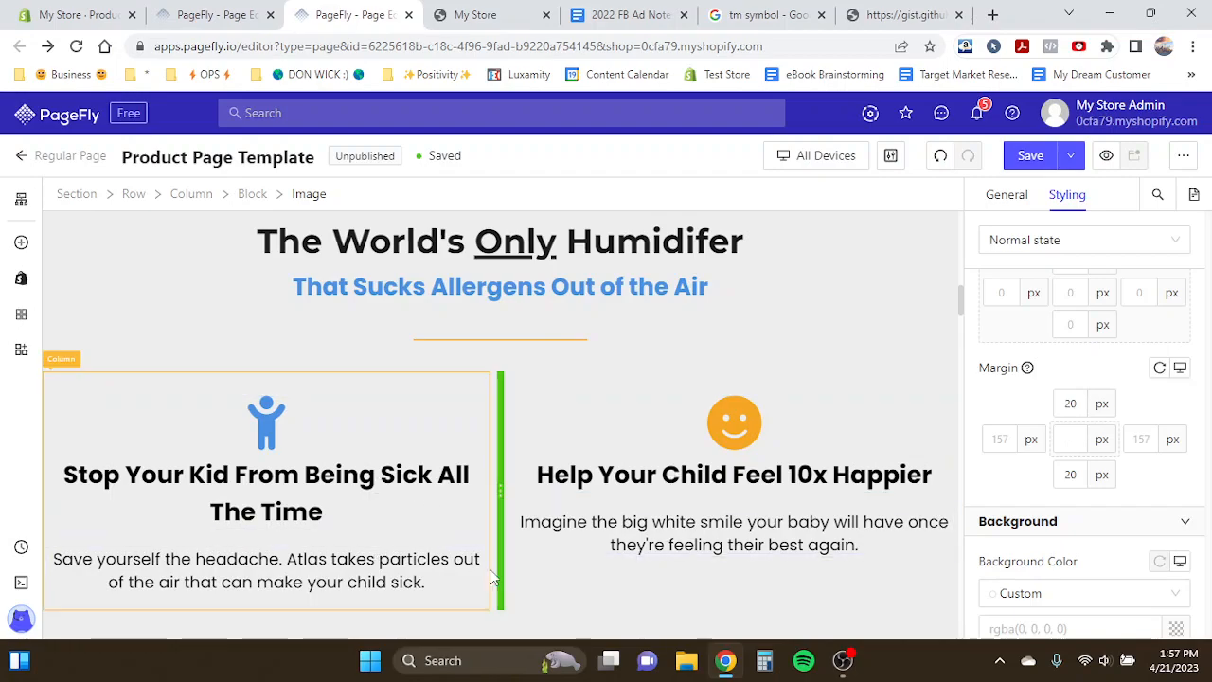
scroll(519, 484, "up", 1)
scroll(519, 484, "up", 1)
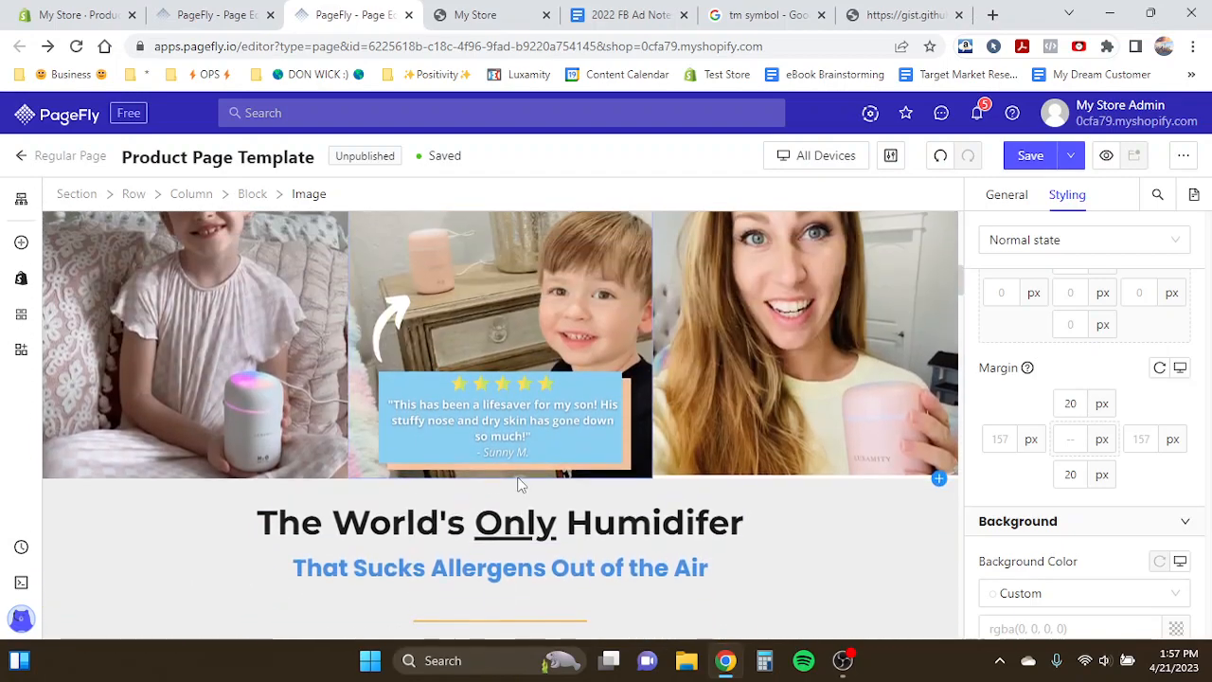
- Add a new one-column layout section to the Test Product Page
left_click(228, 10)
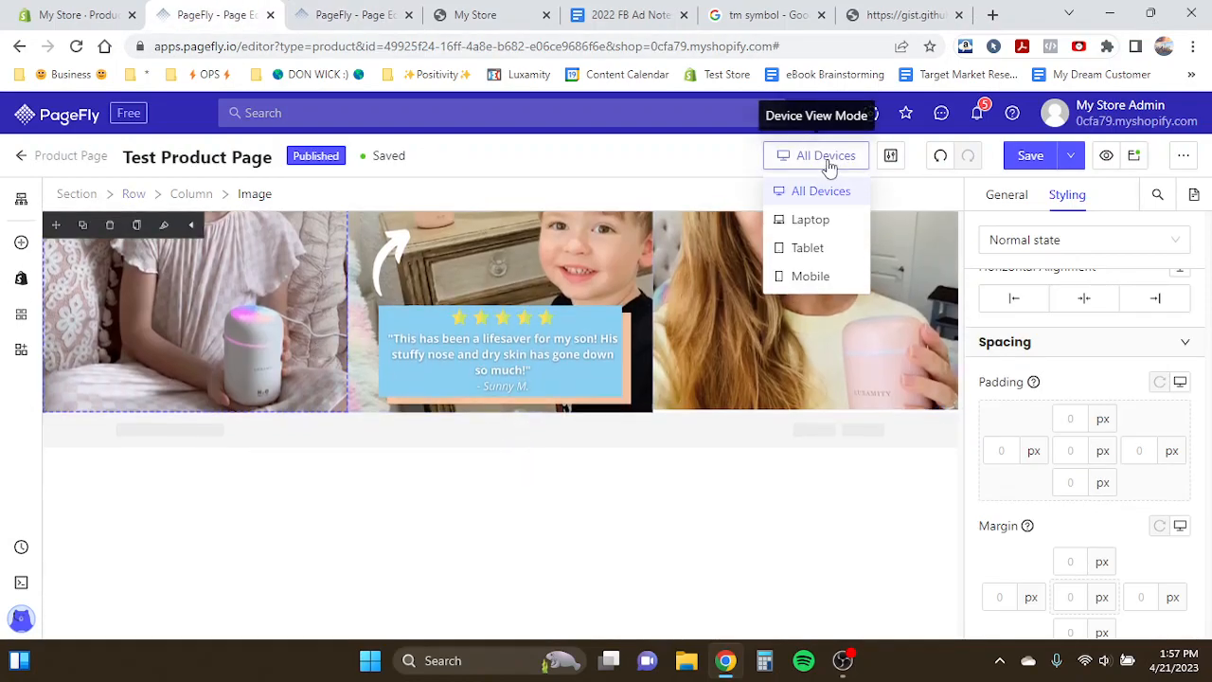
left_click(24, 241)
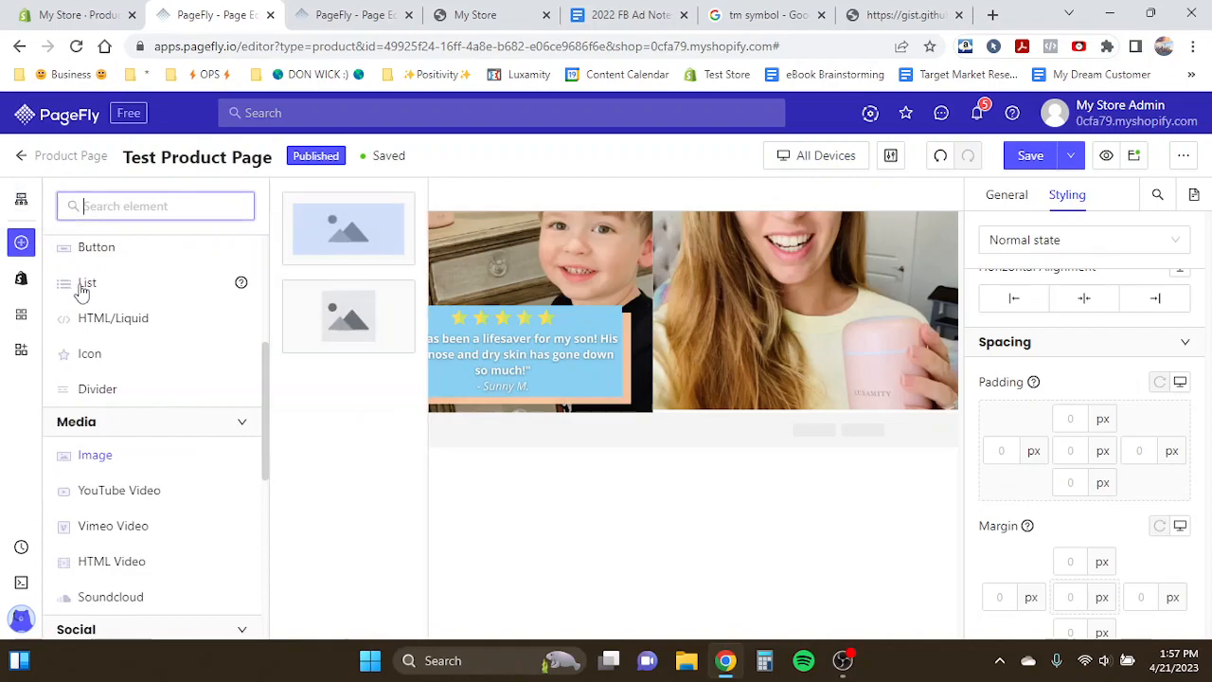
scroll(127, 300, "up", 3)
mouse_move(100, 286)
left_click_drag(348, 232, 249, 305)
left_click_drag(287, 298, 320, 255)
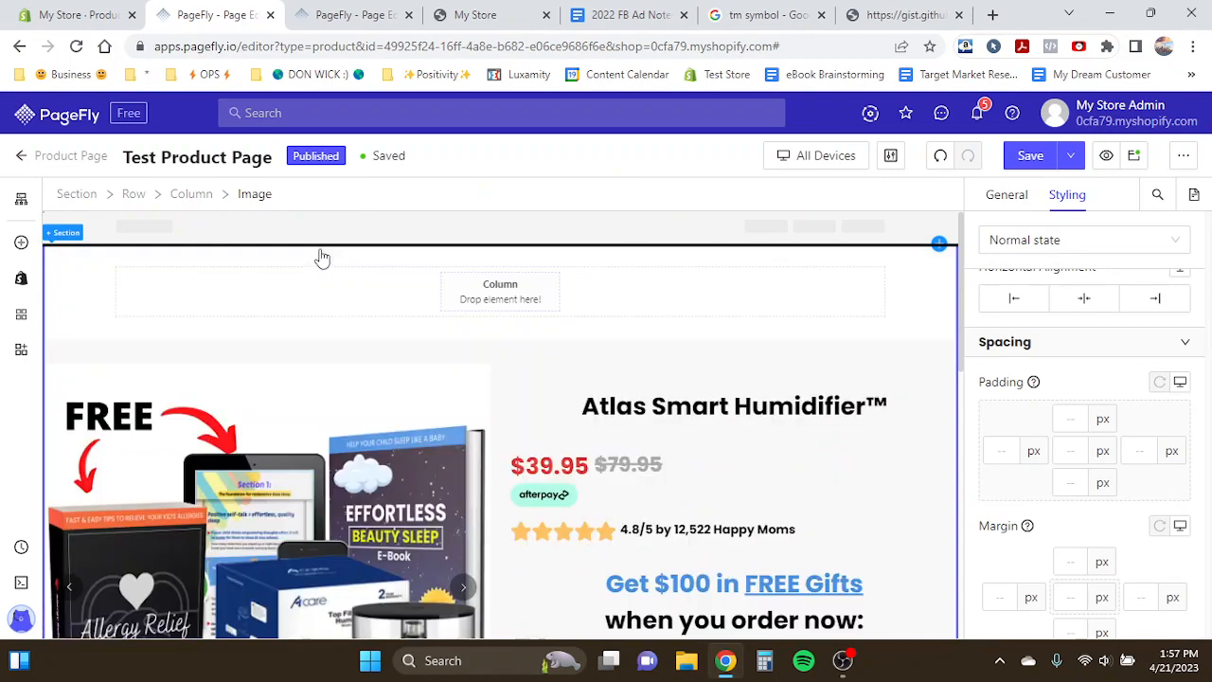
- Reorder the sections so the new empty section sits directly below the customer photos section
left_click(60, 262)
left_click(80, 349)
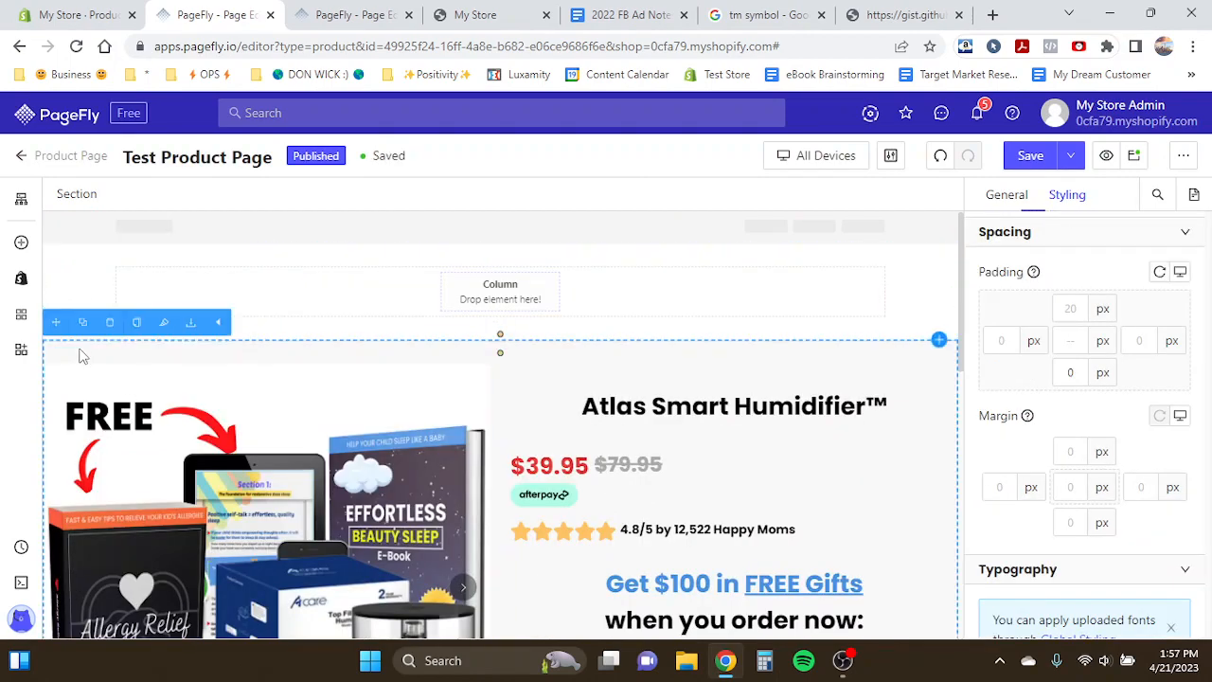
left_click_drag(54, 321, 119, 248)
scroll(118, 251, "down", 10)
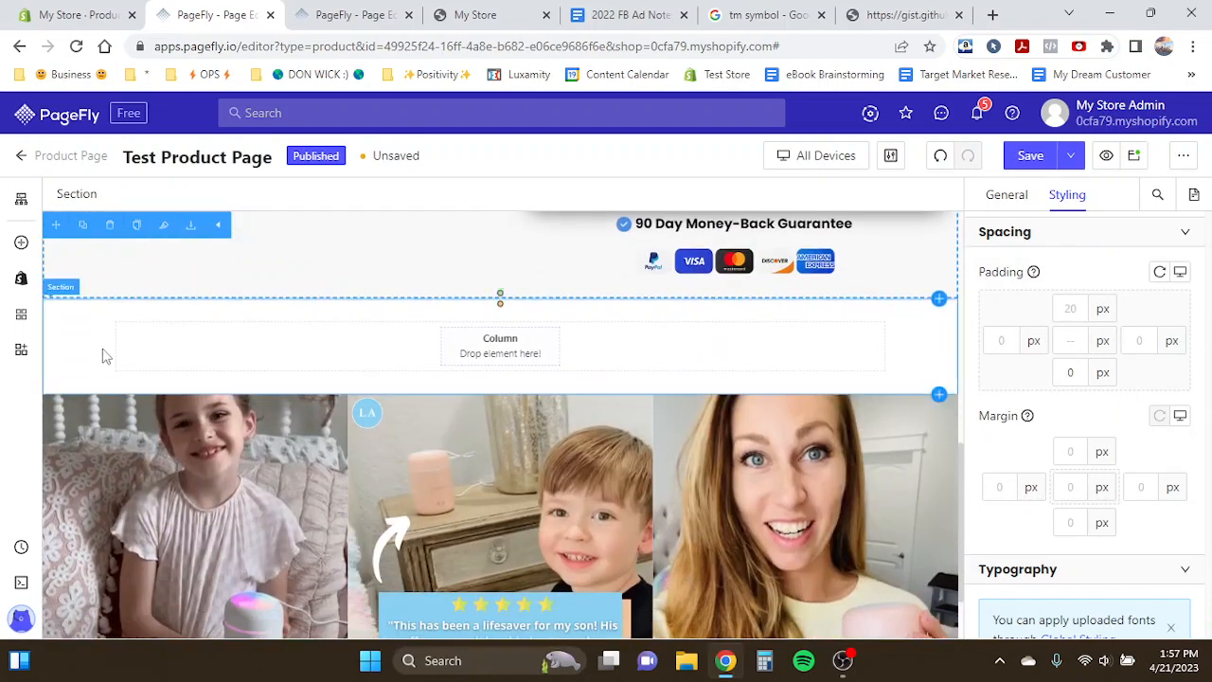
left_click(92, 434)
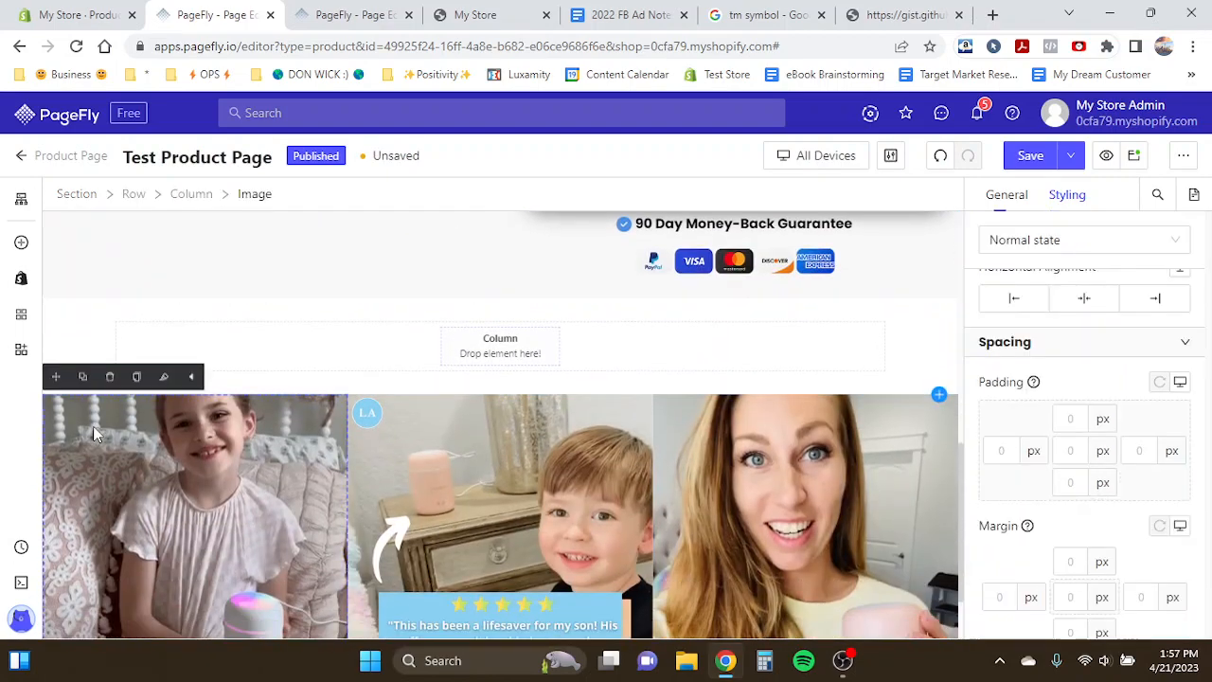
left_click(64, 199)
left_click_drag(56, 383, 133, 299)
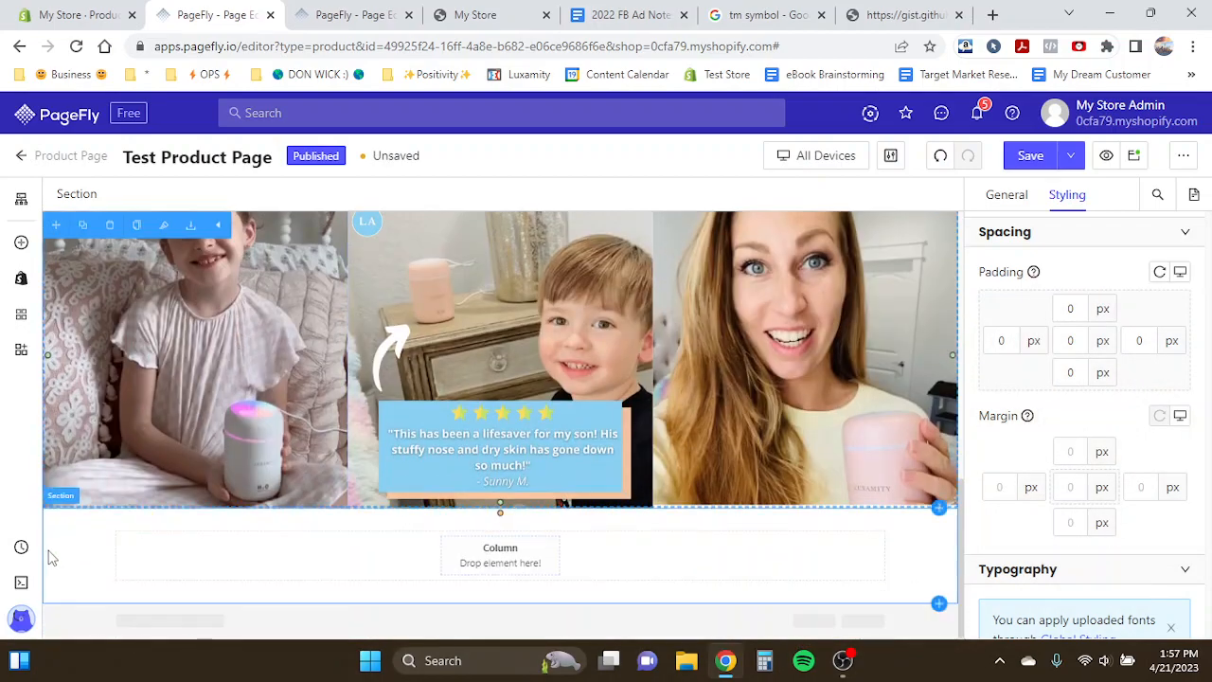
- Select the new section's column and compare it with the template's section below the customer photos
left_click(419, 546)
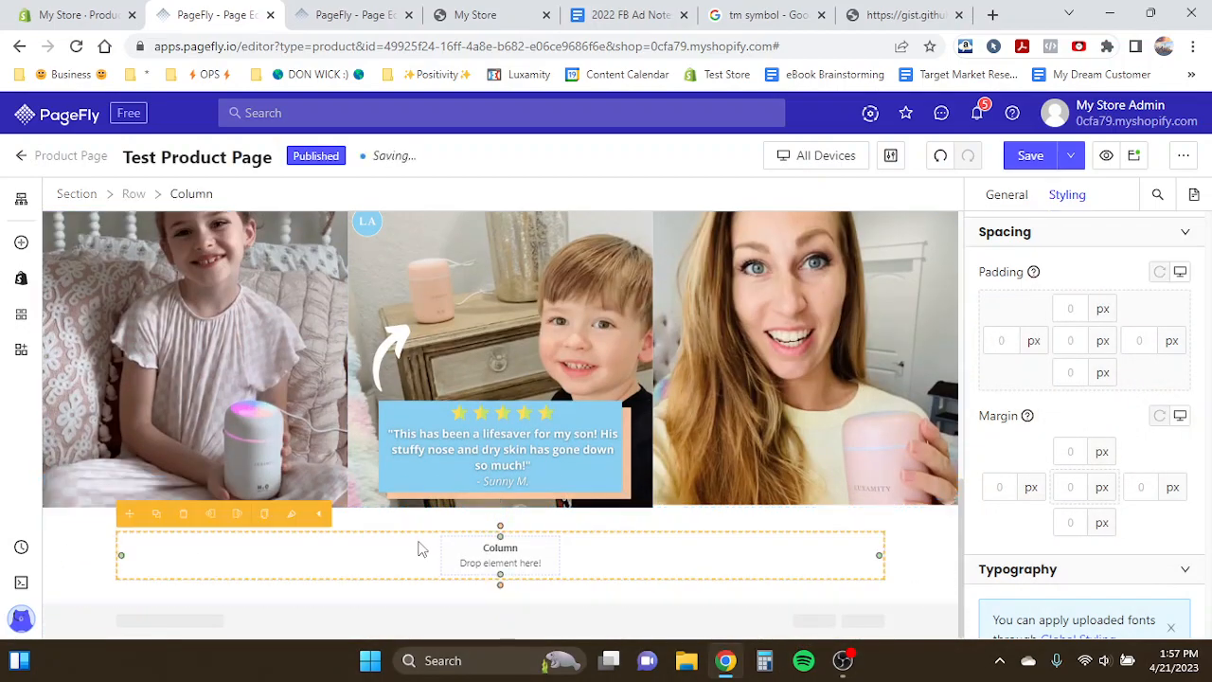
left_click(1007, 194)
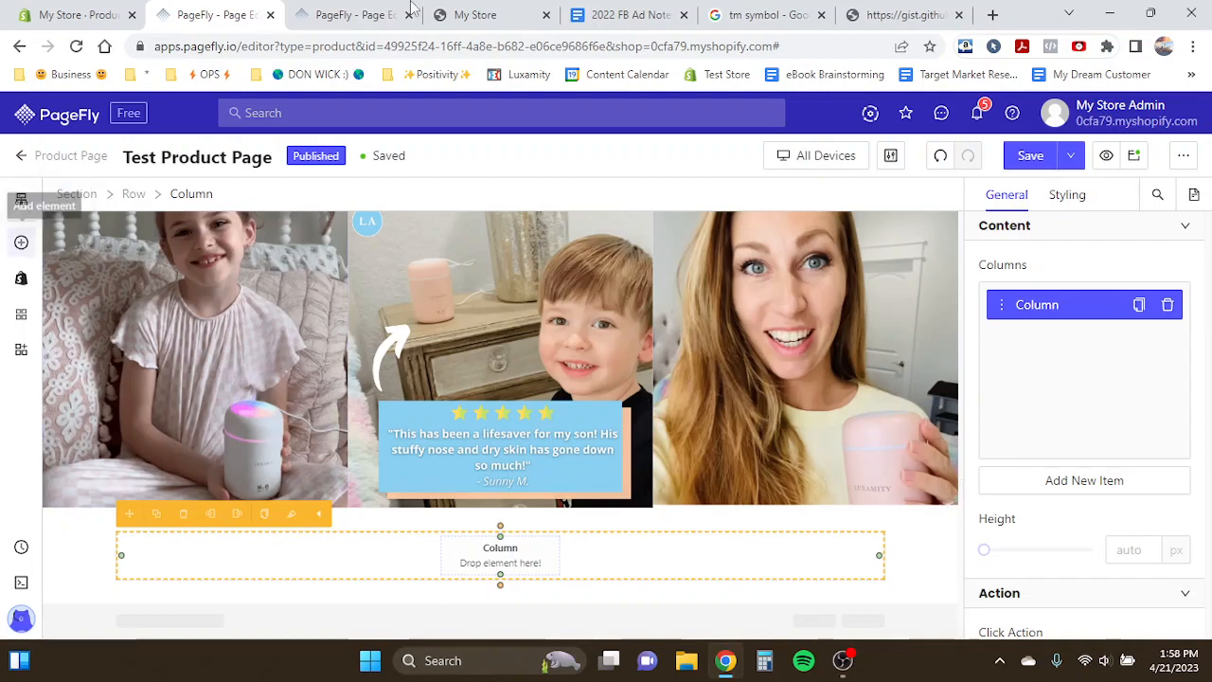
left_click(364, 14)
left_click(255, 12)
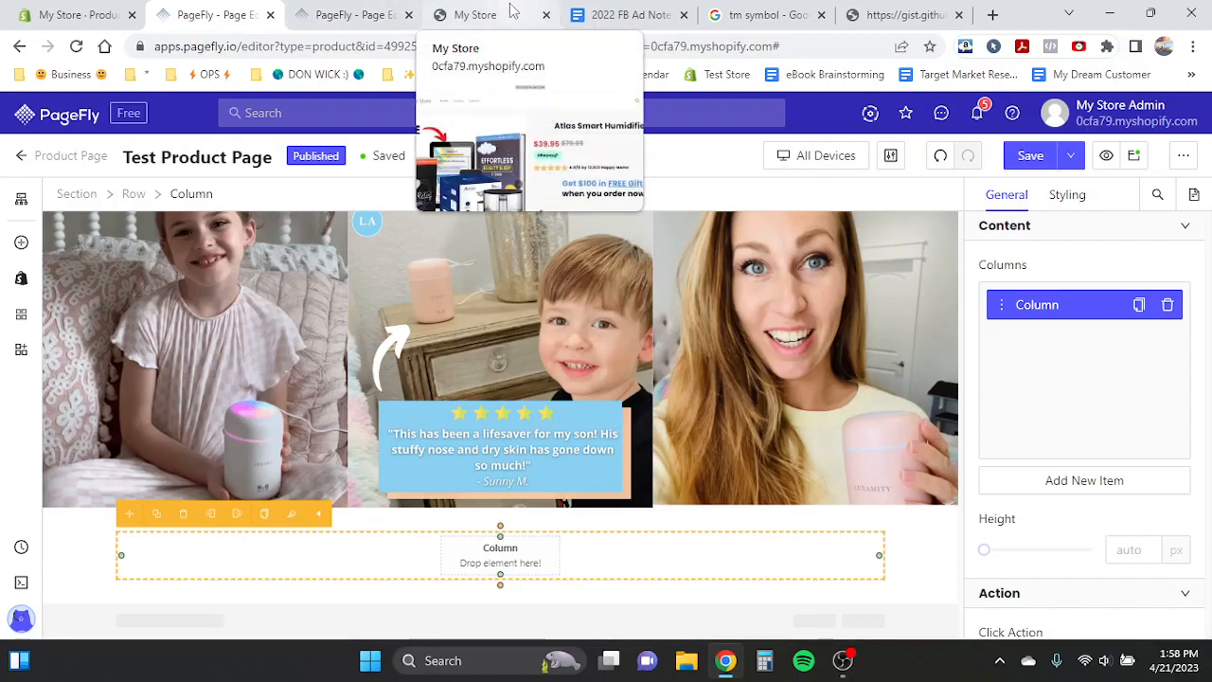
left_click(352, 15)
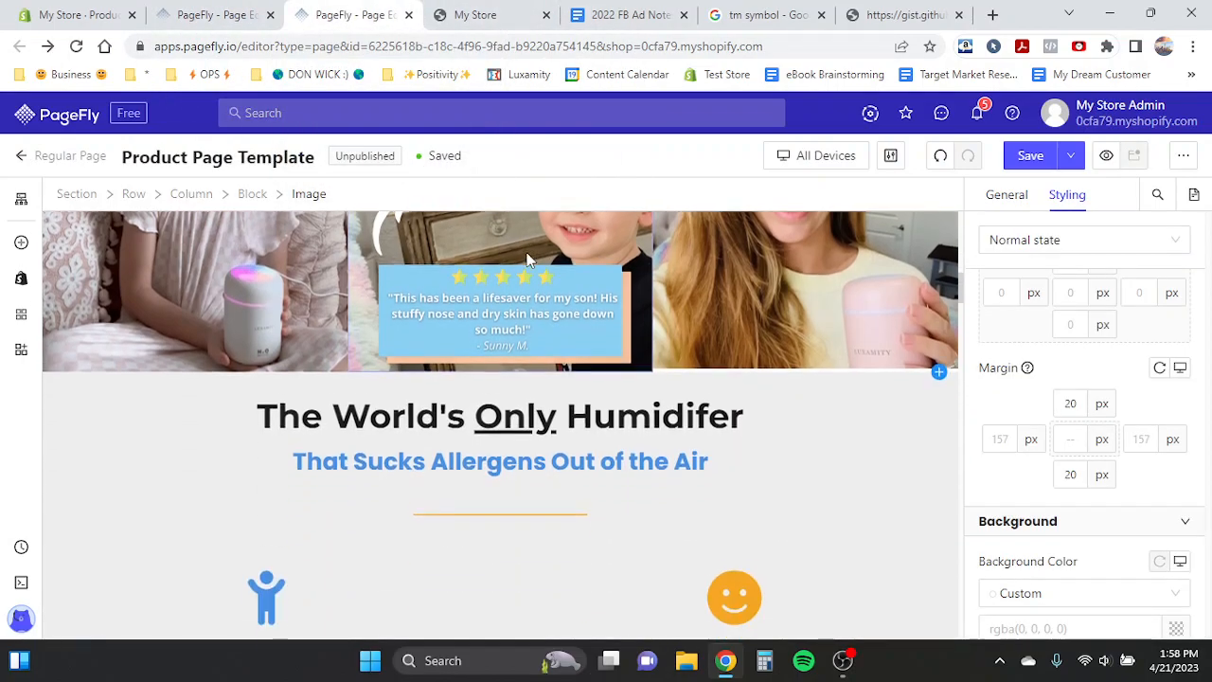
left_click(208, 14)
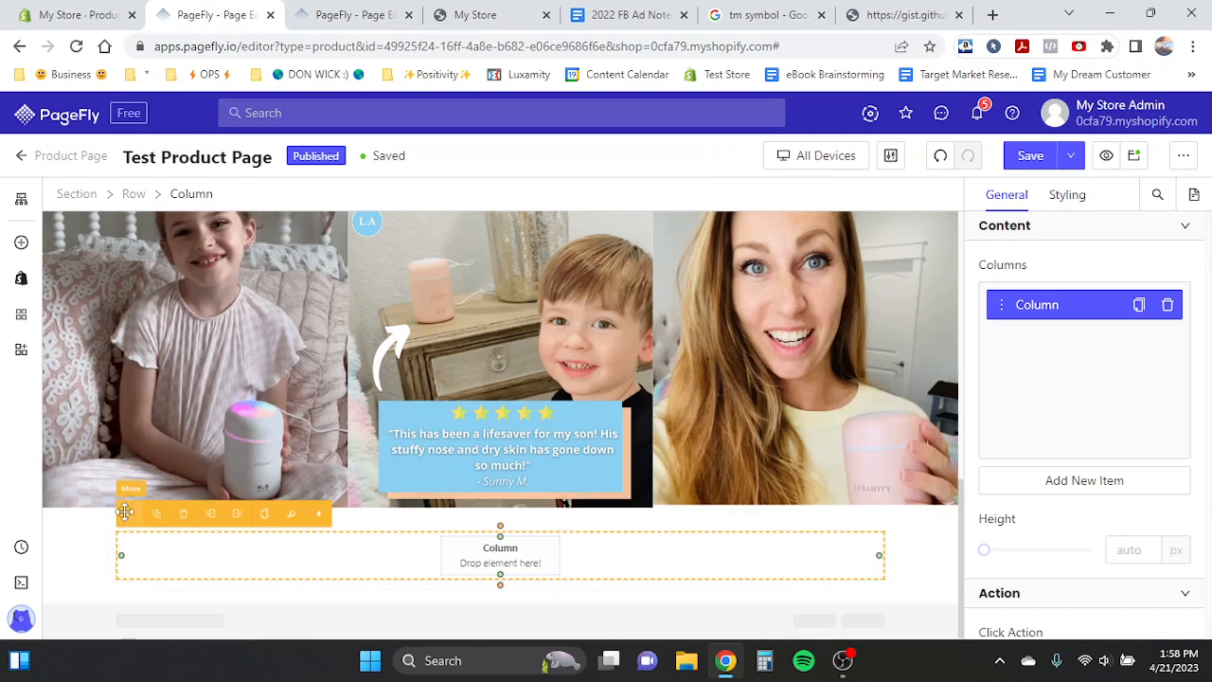
- Add a second column to the right in the new section's row
left_click(82, 532)
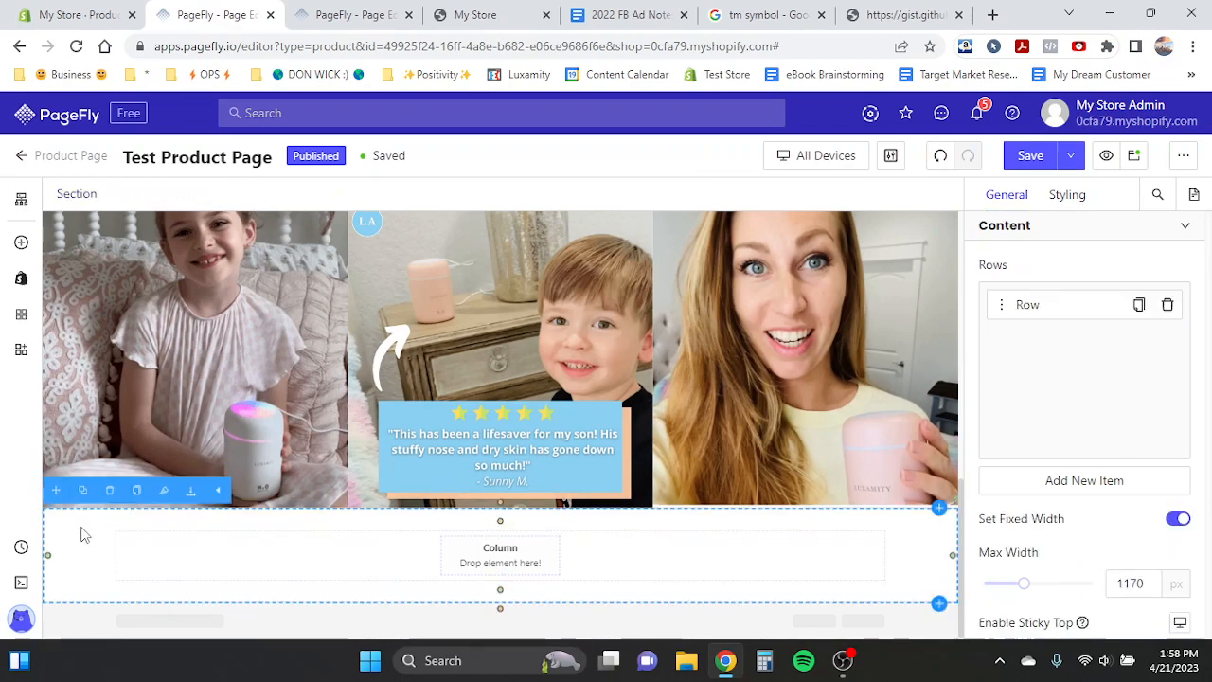
left_click(580, 559)
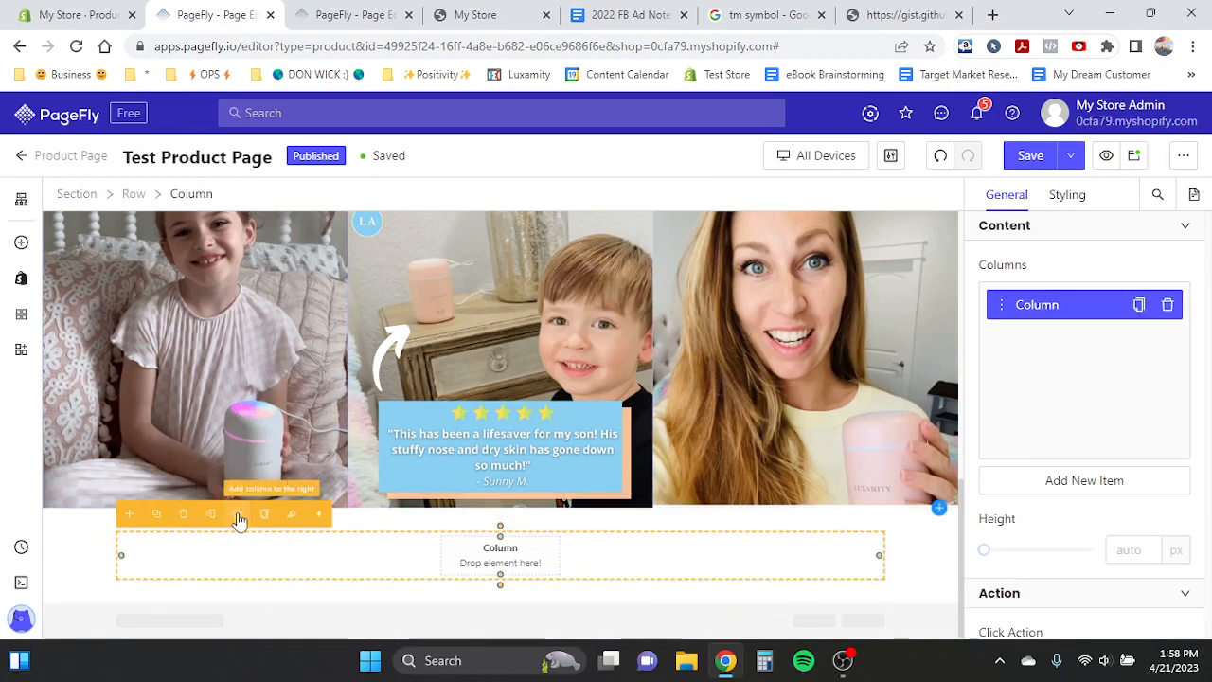
left_click(238, 516)
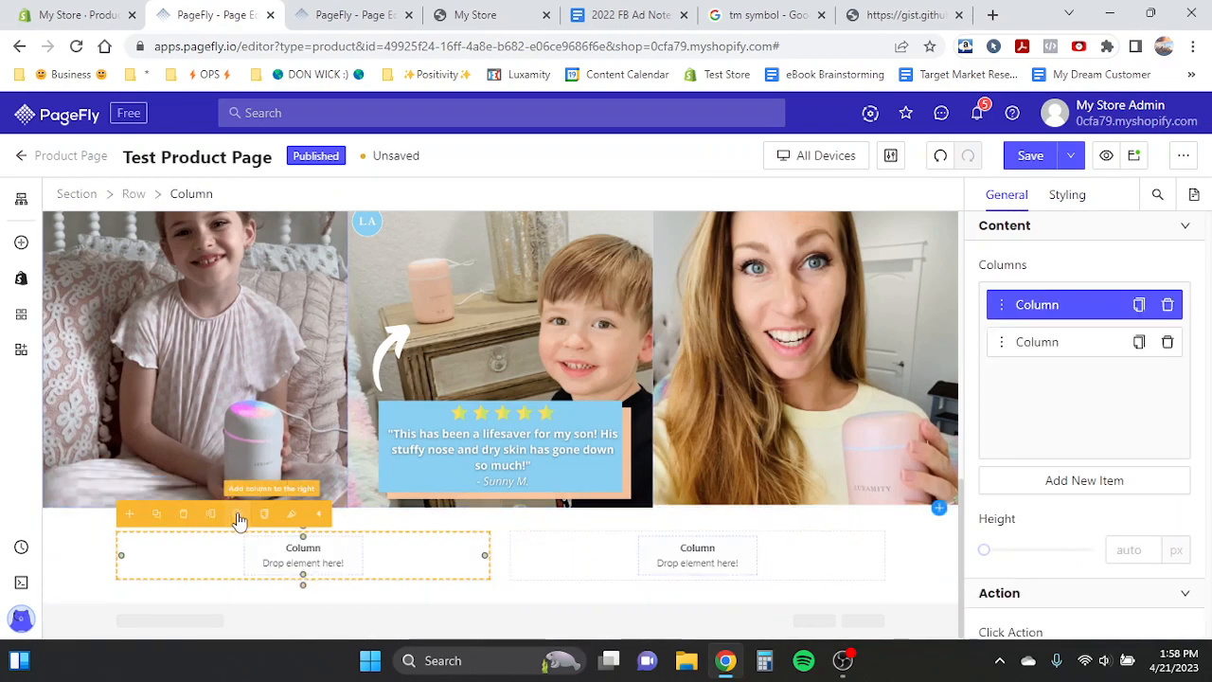
left_click(66, 541)
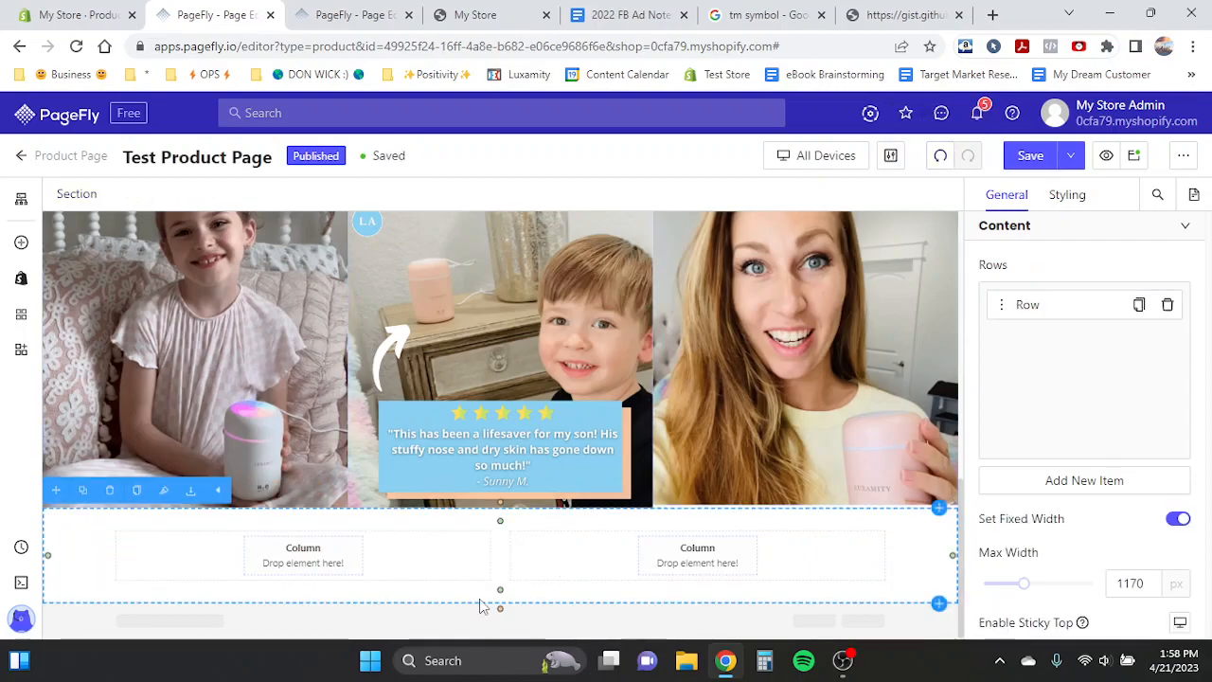
- Compare the template's two-column benefits section below the photos
key("ctrl+Tab")
scroll(427, 341, "down", 3)
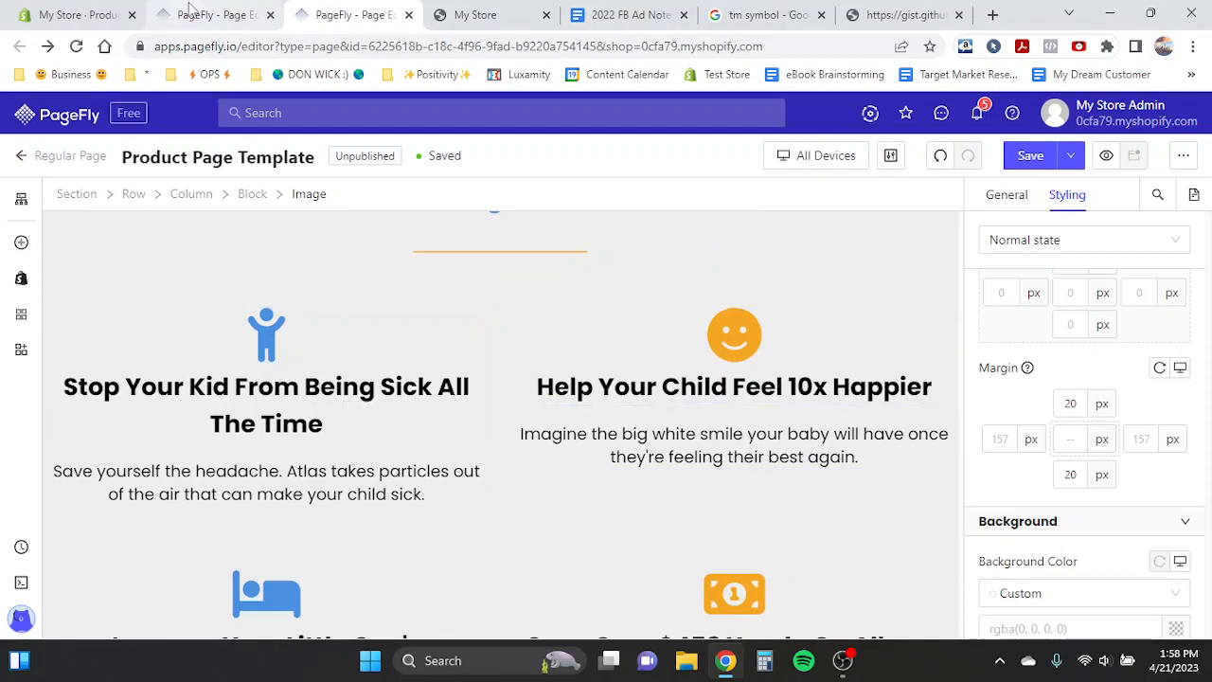
key("ctrl+shift+Tab")
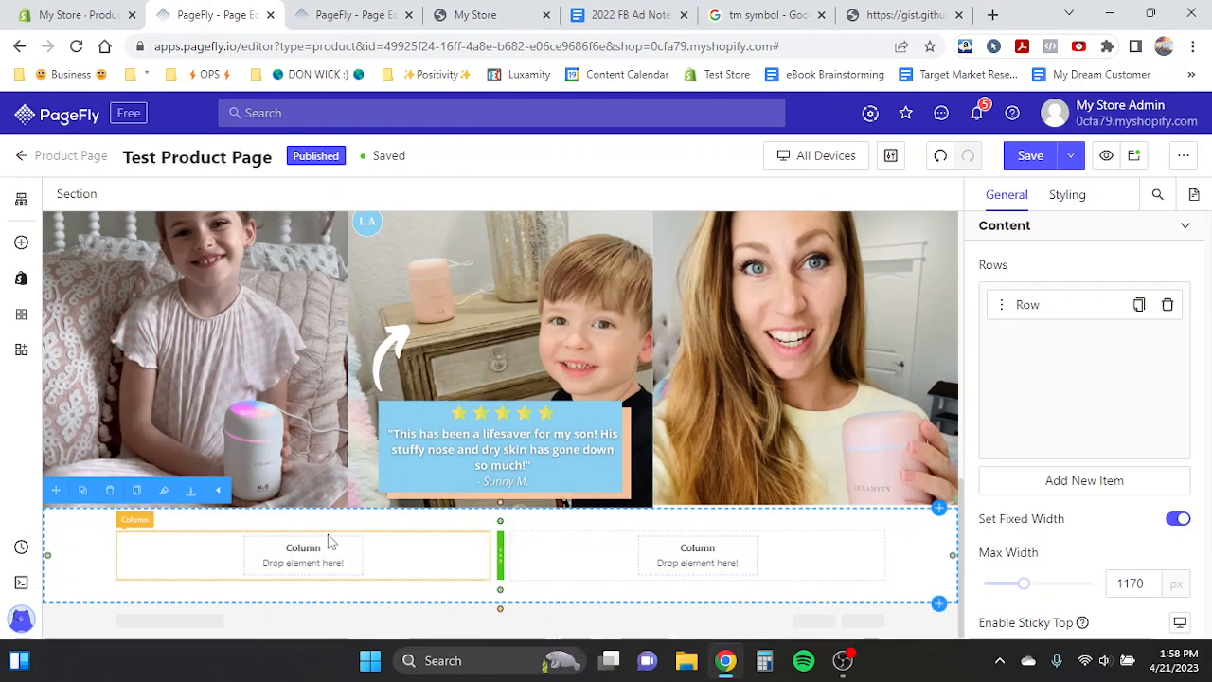
- Try adding a column to the left of the first column, undoing it
left_click(431, 571)
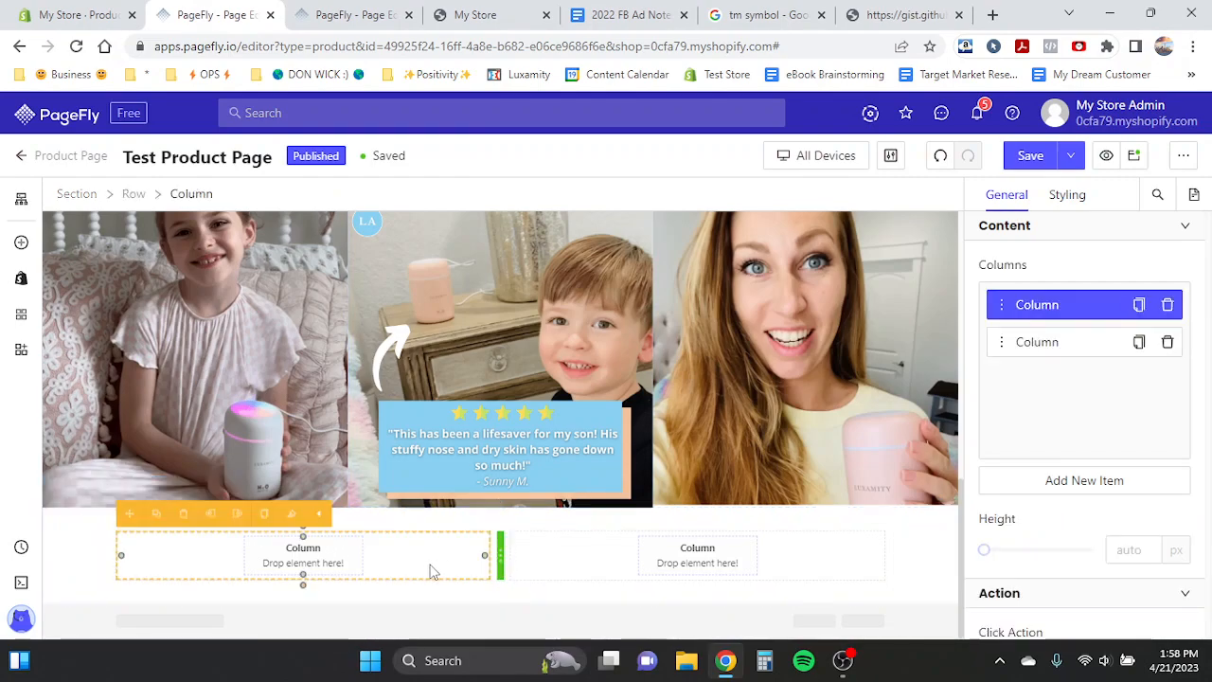
left_click(237, 516)
left_click(941, 156)
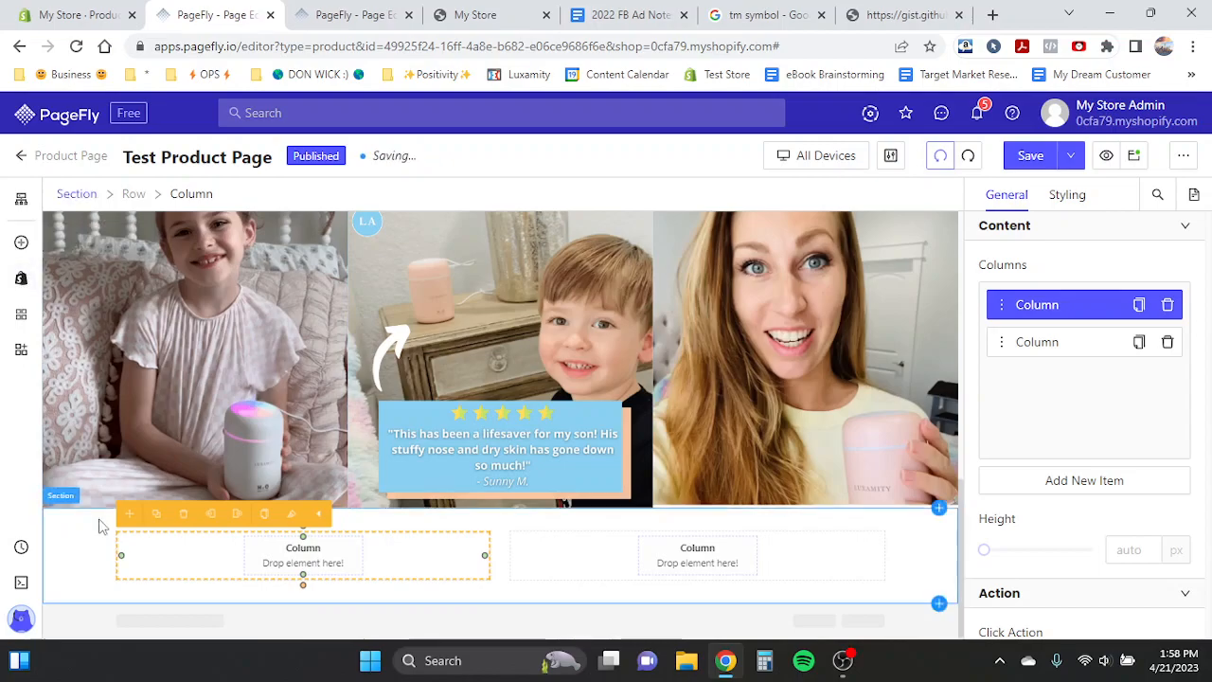
- Move the 'Get $100 in FREE Gifts when you order now:' heading into the new section below the customer photos
scroll(376, 408, "up", 8)
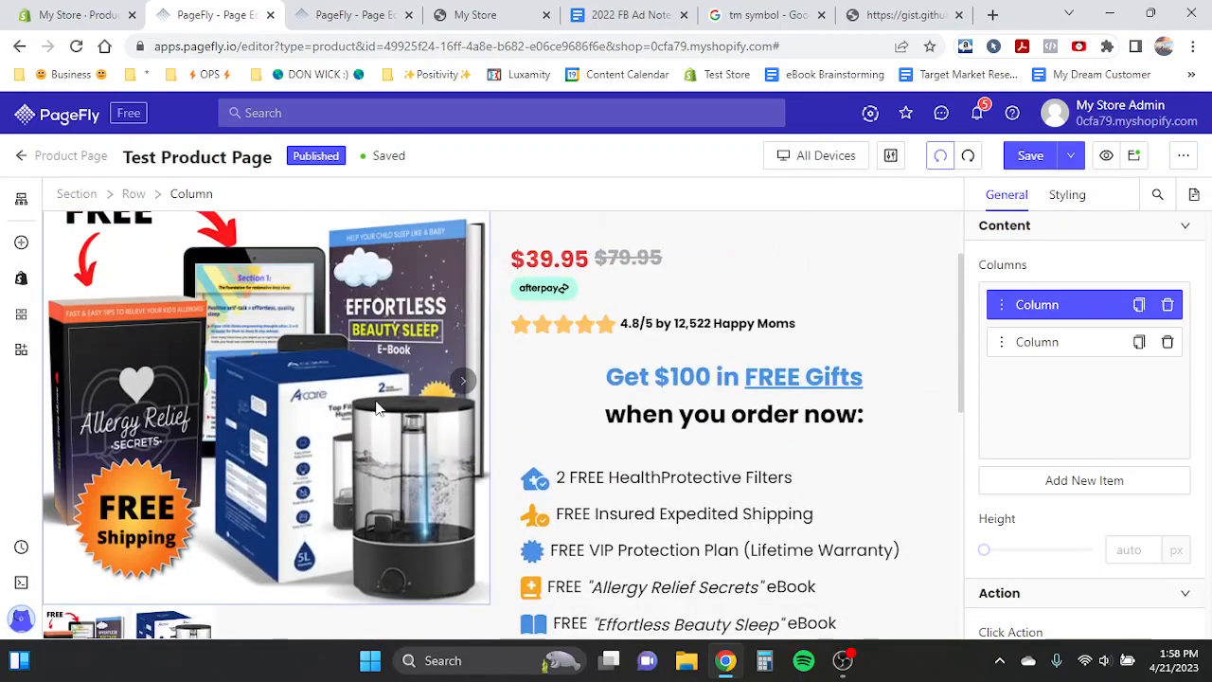
left_click(745, 396)
left_click_drag(524, 341, 478, 532)
- Copy the template's subheading text 'That Sucks Allergens Out of the Air'
key("ctrl+Tab")
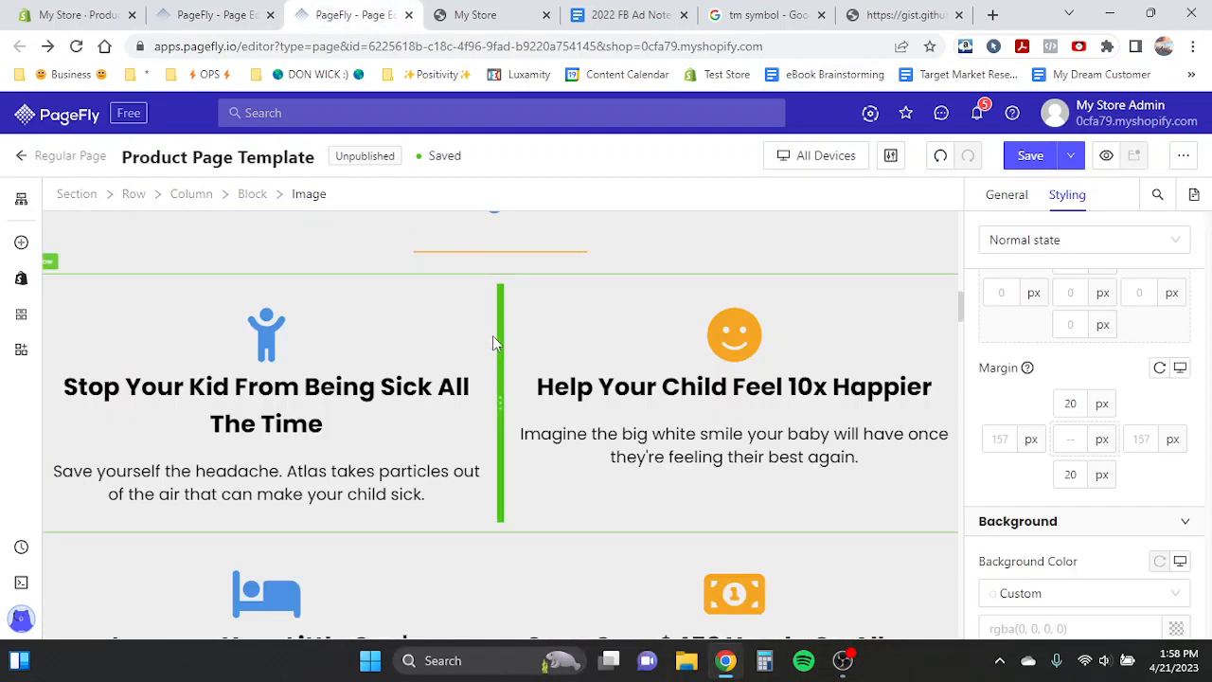
scroll(494, 335, "up", 3)
double_click(453, 398)
key("ctrl+c")
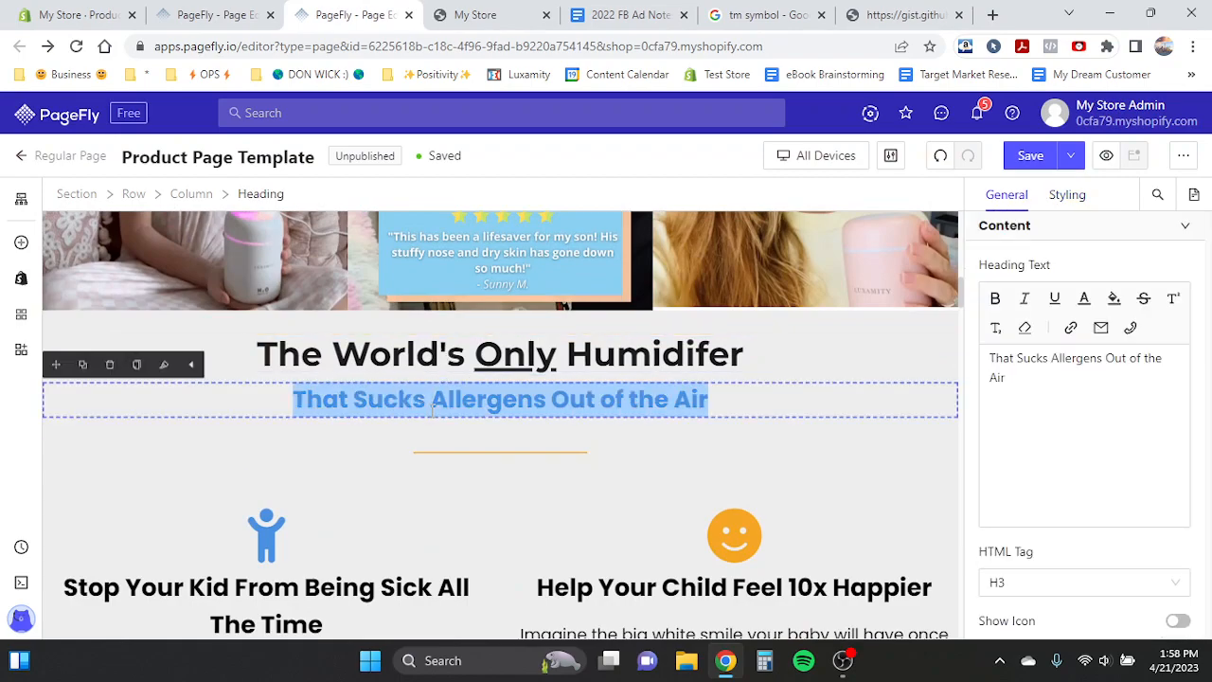
- Replace the moved heading's text with 'The'
left_click(220, 14)
scroll(509, 349, "down", 2)
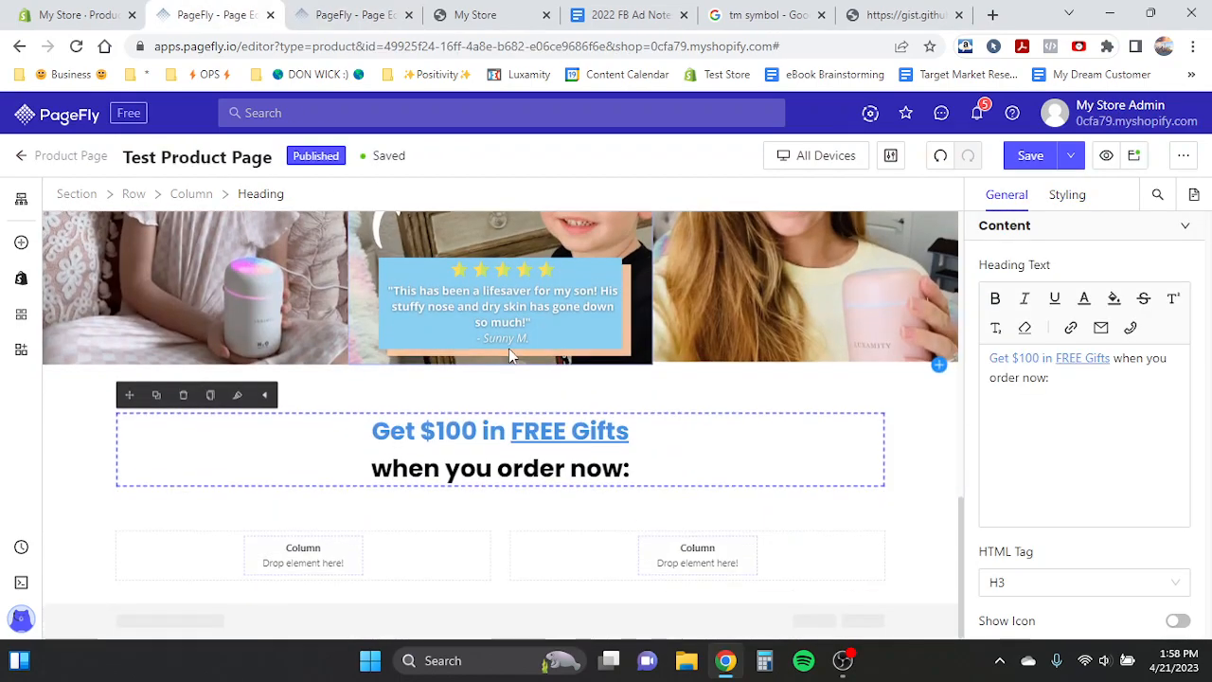
double_click(426, 431)
key("BackSpace")
triple_click(417, 469)
type("The")
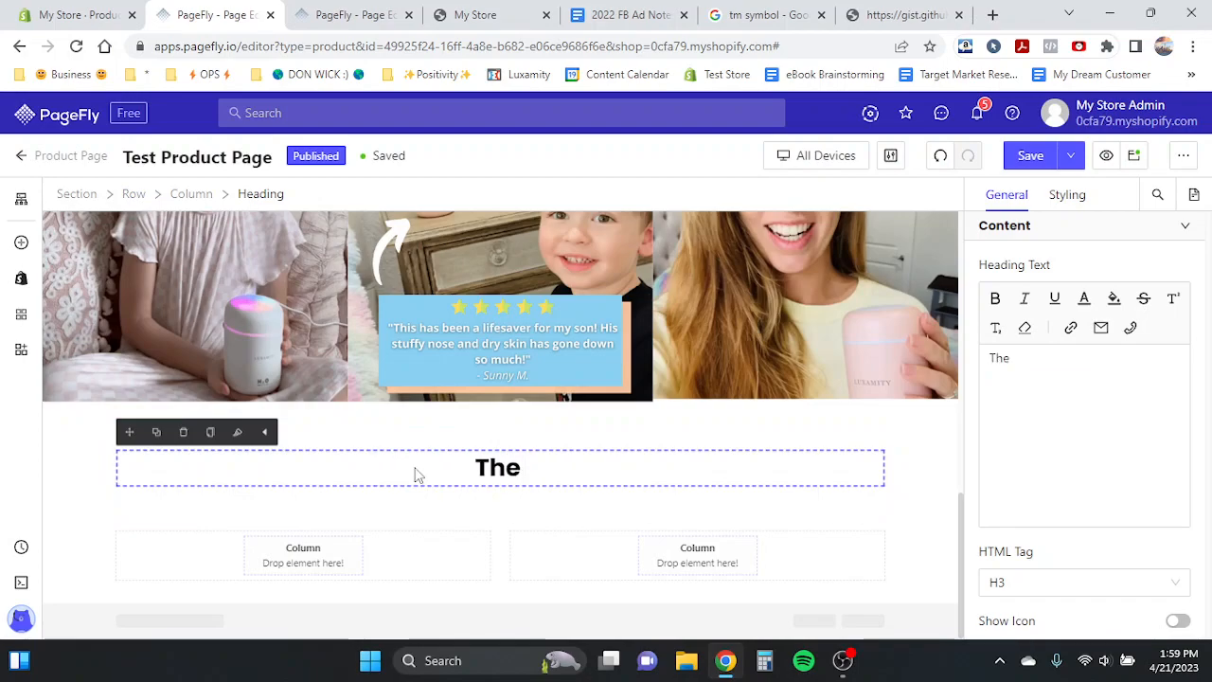
- Examine the template's heading layout around the customer photos section
left_click(294, 11)
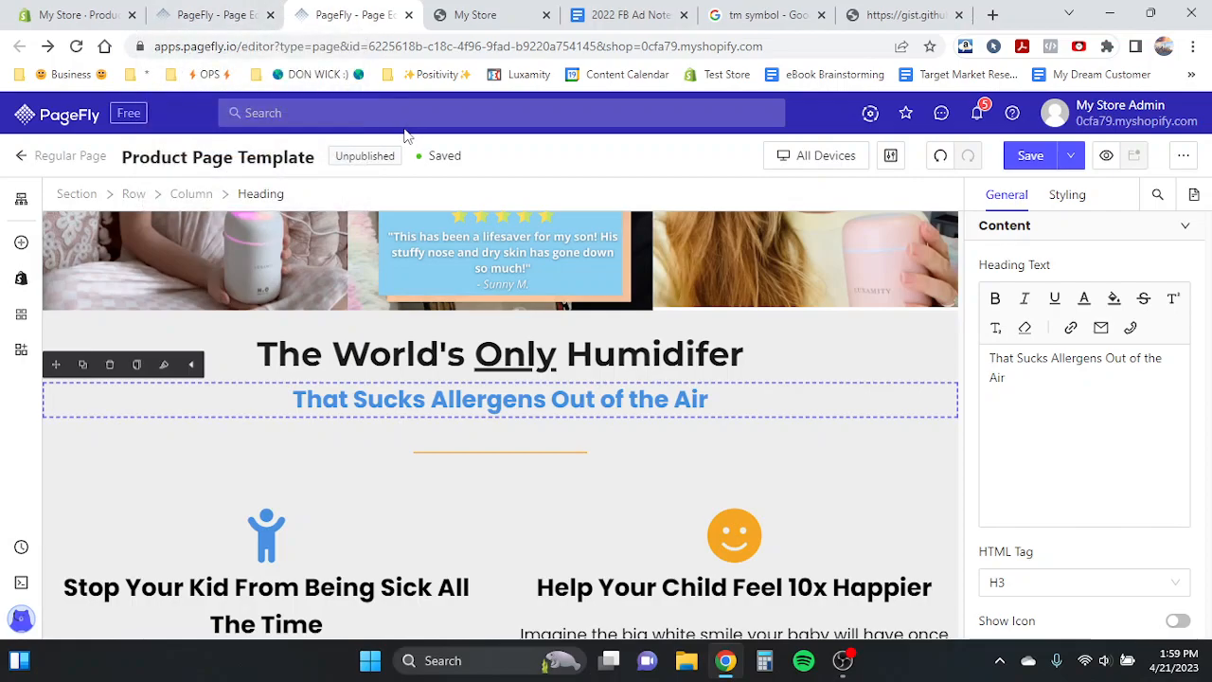
scroll(444, 334, "up", 10)
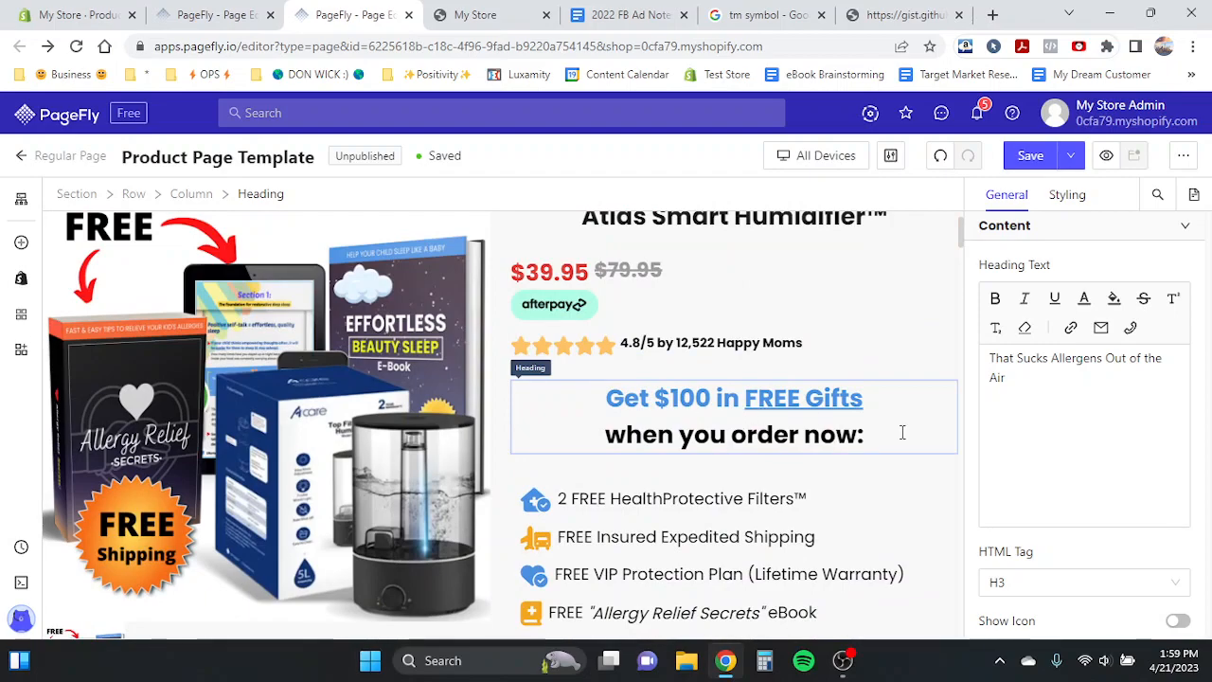
scroll(763, 464, "down", 4)
scroll(763, 463, "down", 3)
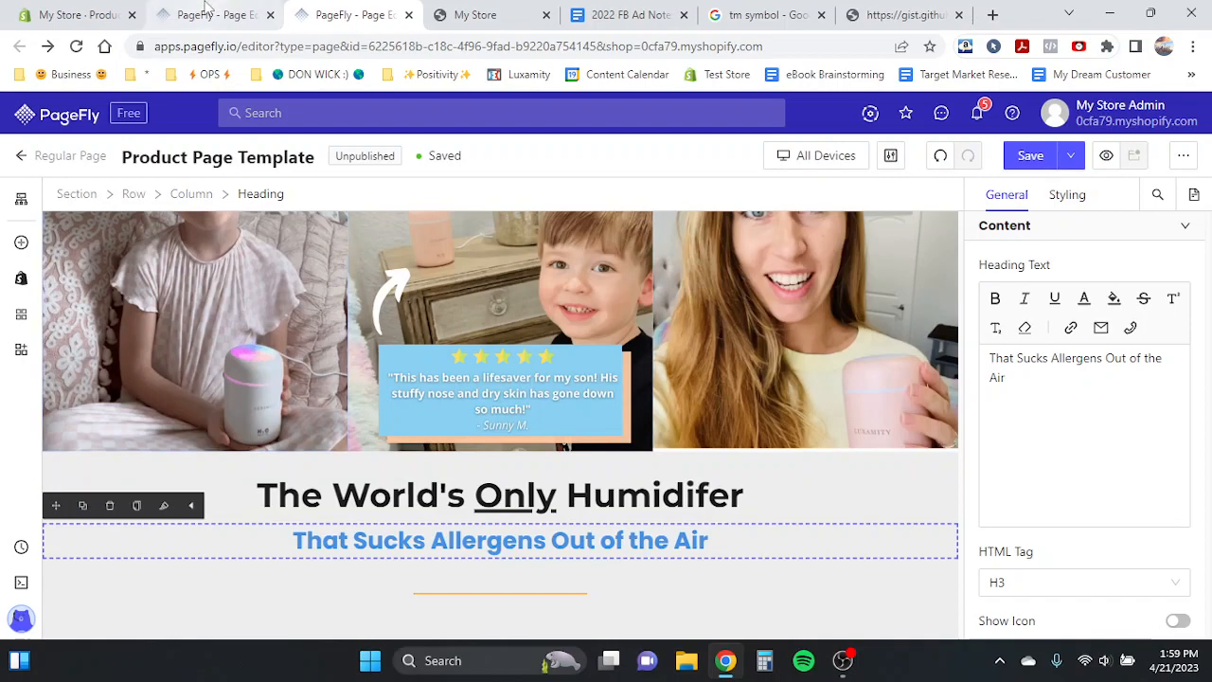
scroll(519, 421, "up", 2)
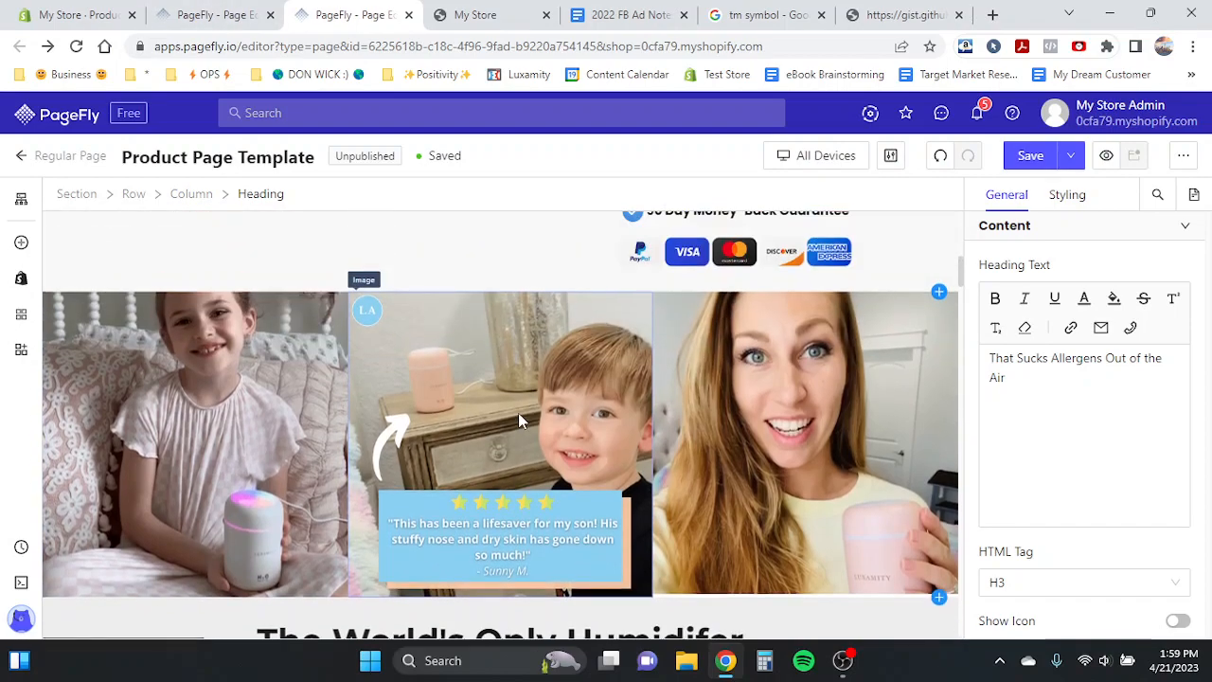
scroll(519, 421, "up", 1)
scroll(518, 413, "down", 2)
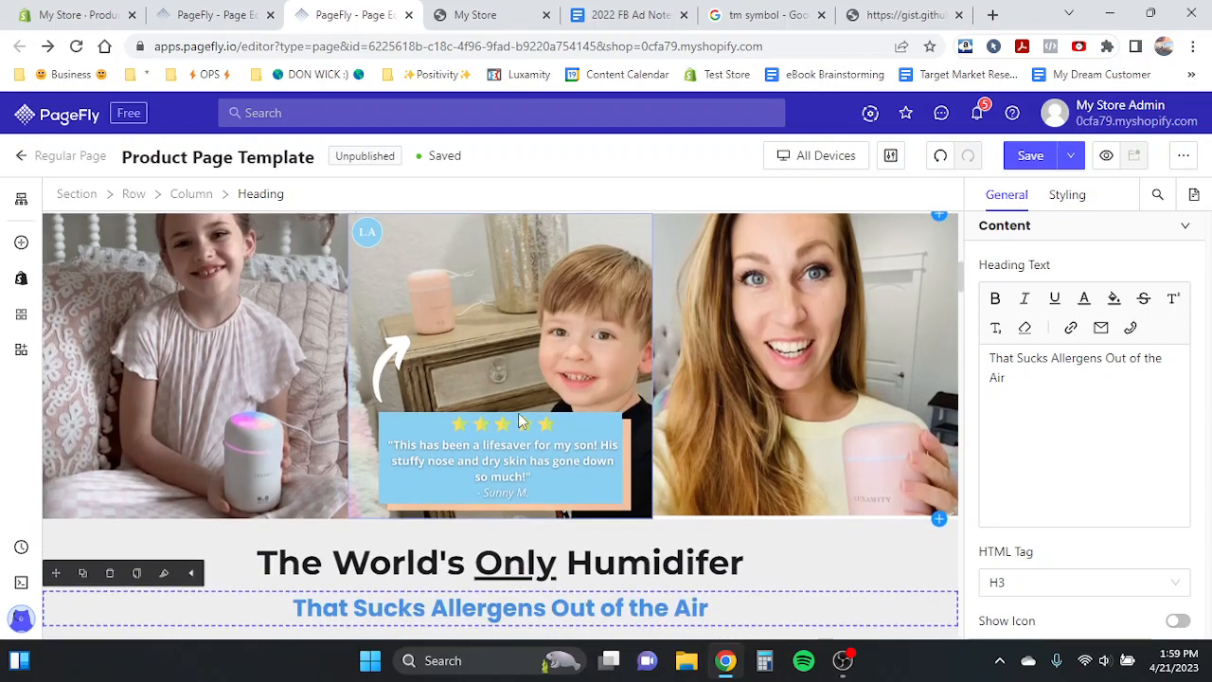
- Paste 'That Sucks Allergens Out of the Air' as the heading's text
left_click(213, 14)
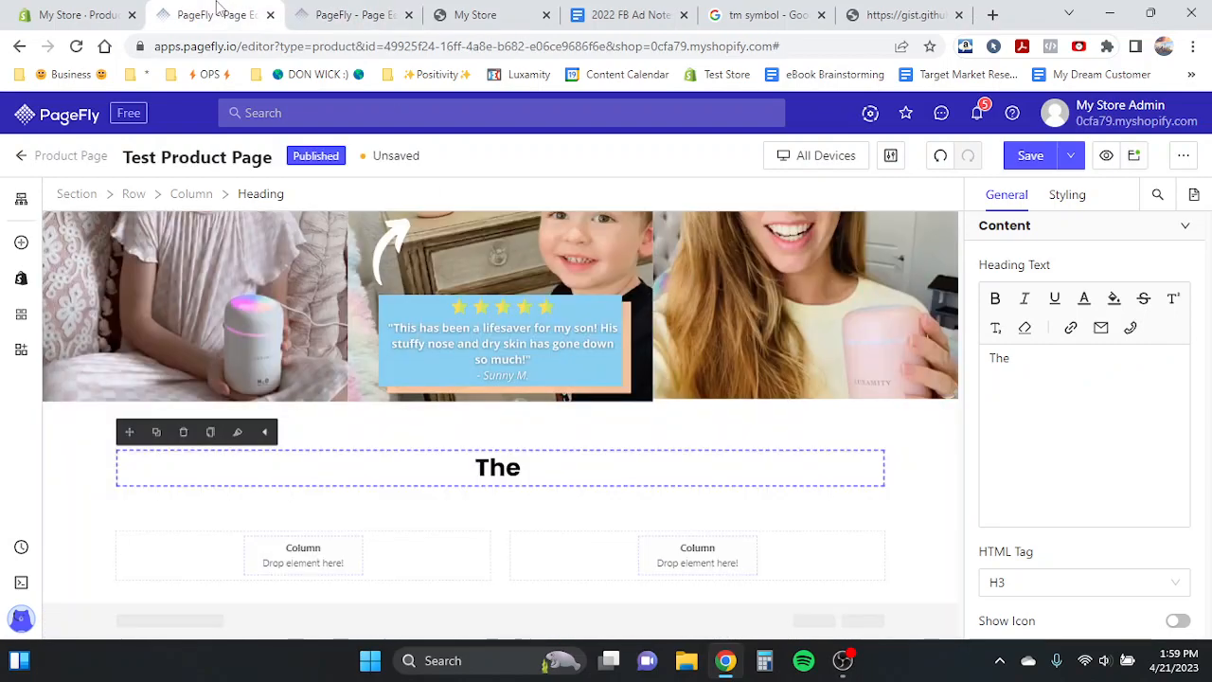
left_click(505, 463)
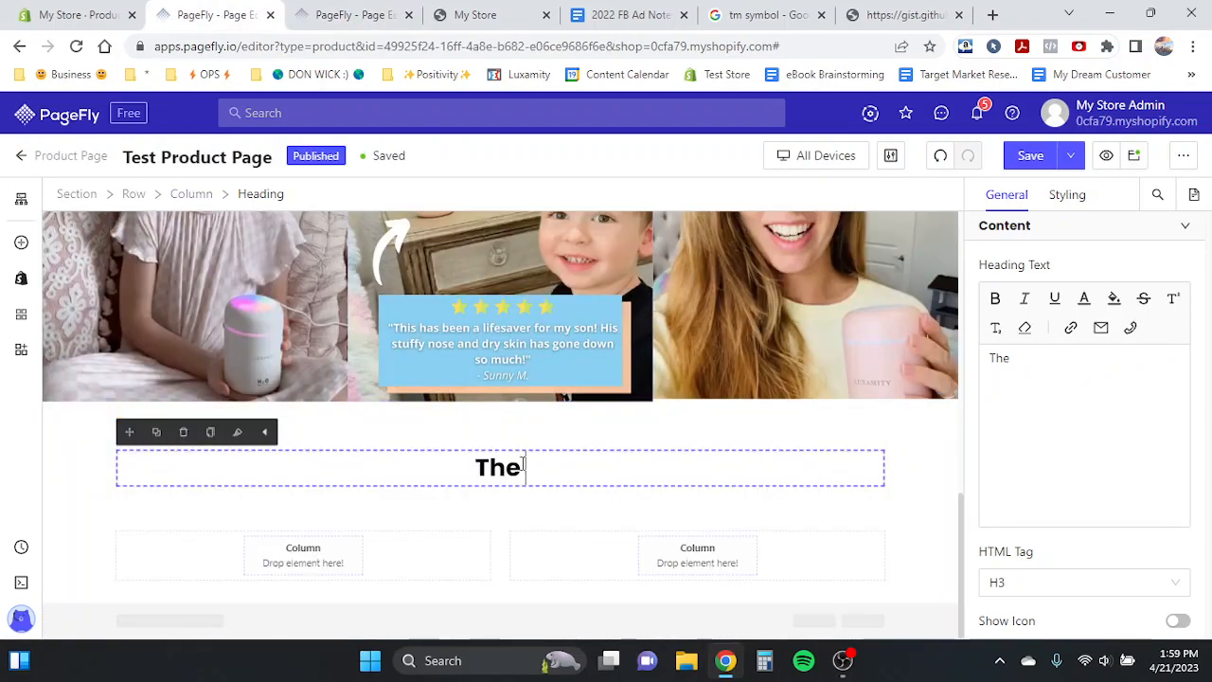
double_click(503, 461)
key("ctrl+v")
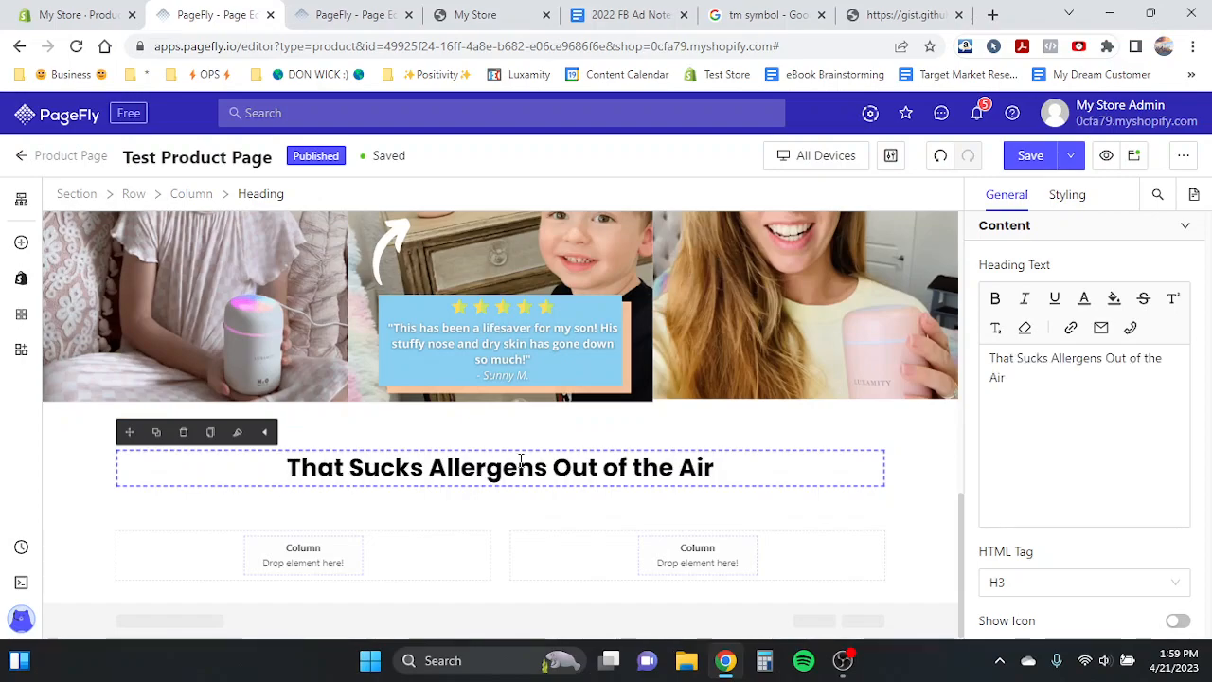
- Insert an empty line before the heading text
left_click(289, 467)
key("Return")
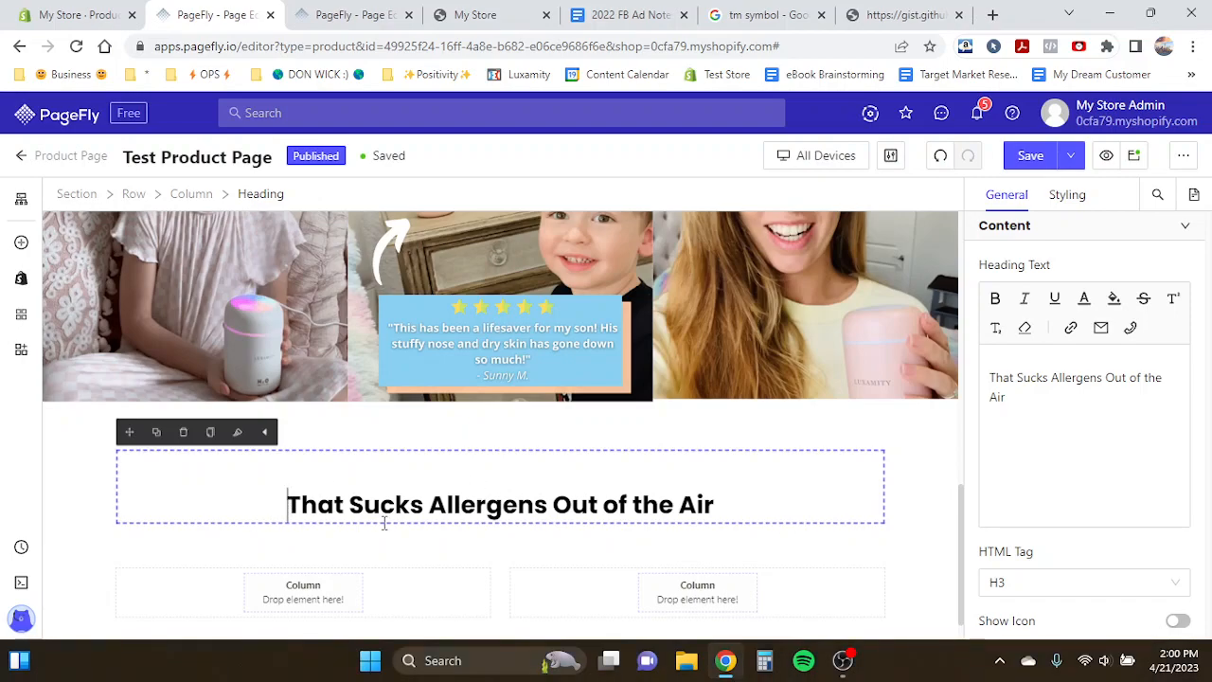
scroll(219, 403, "up", 1)
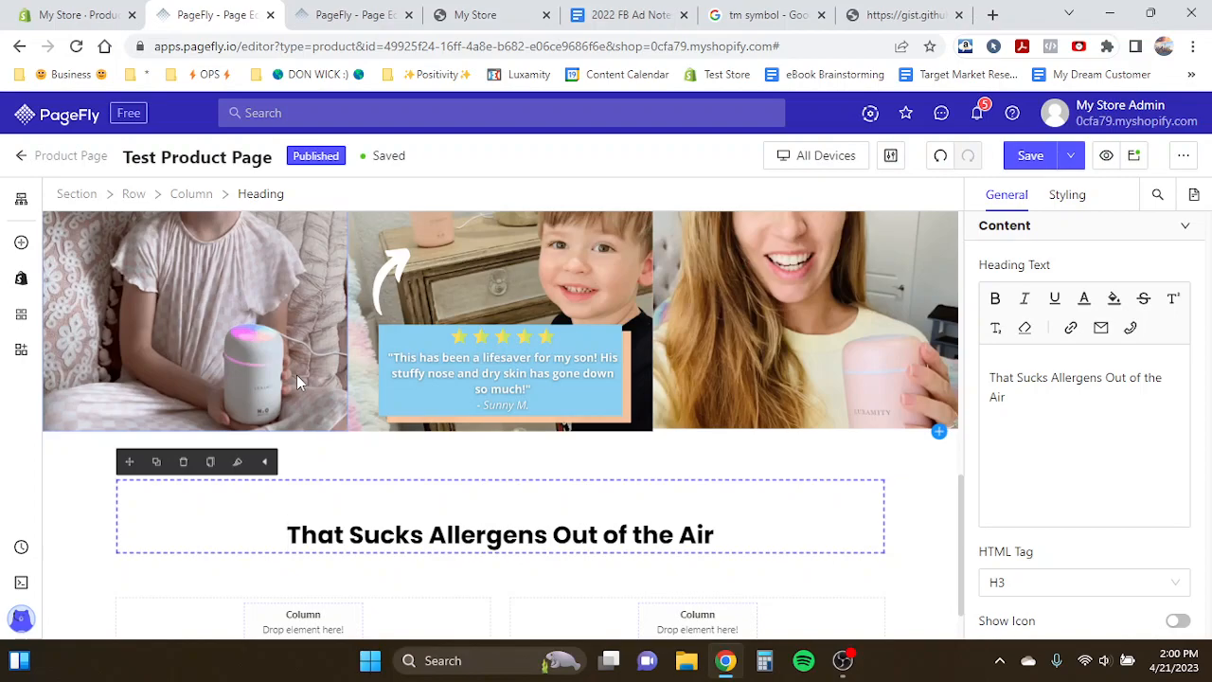
- Examine the template's benefit headings and paragraphs below the 'That Sucks Allergens Out of the Air' subheading
left_click(304, 11)
scroll(420, 399, "down", 4)
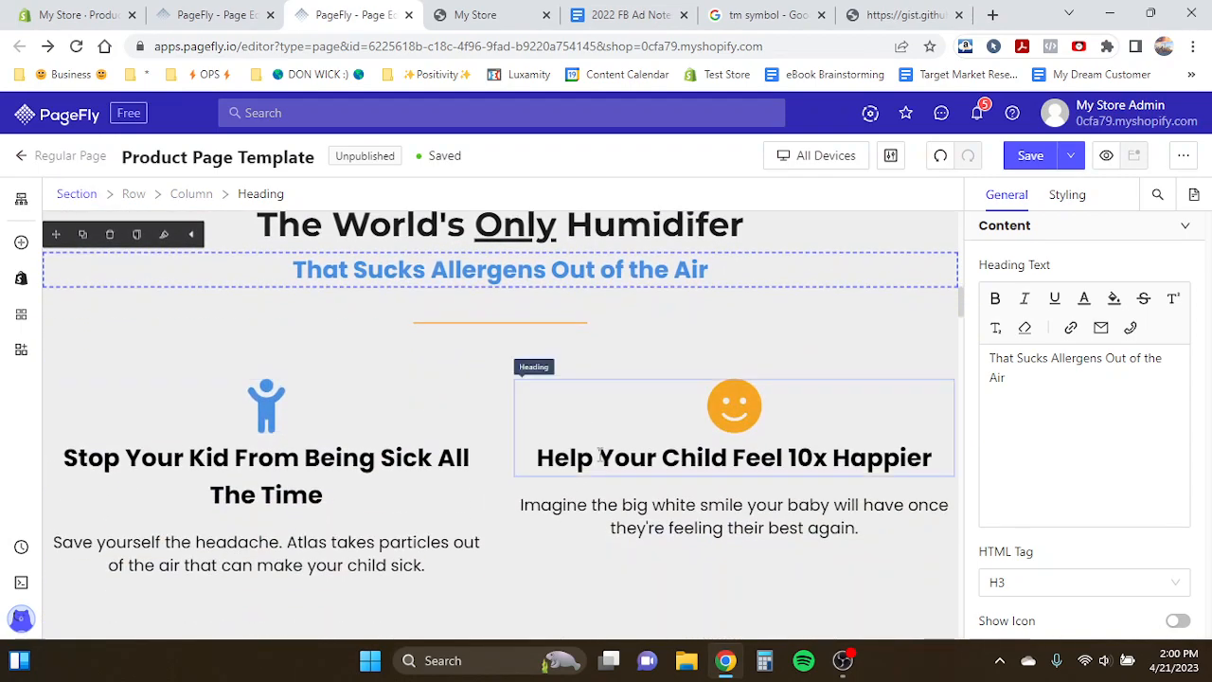
scroll(587, 435, "down", 1)
scroll(588, 436, "down", 1)
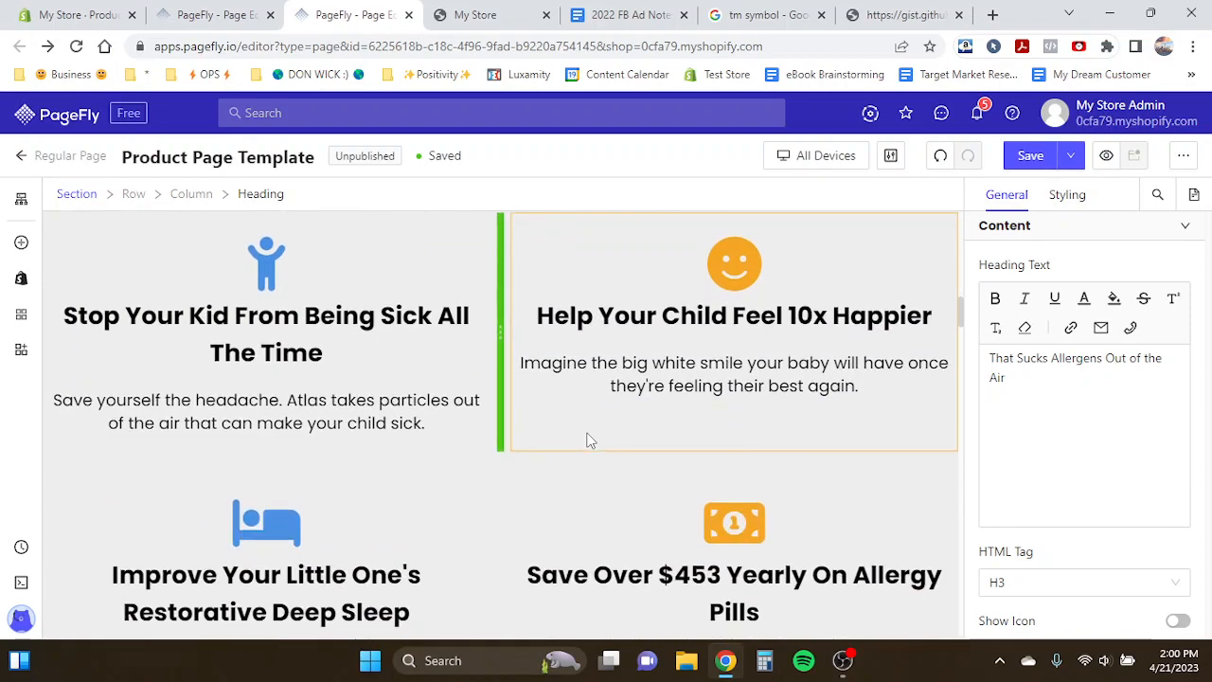
left_click(686, 315)
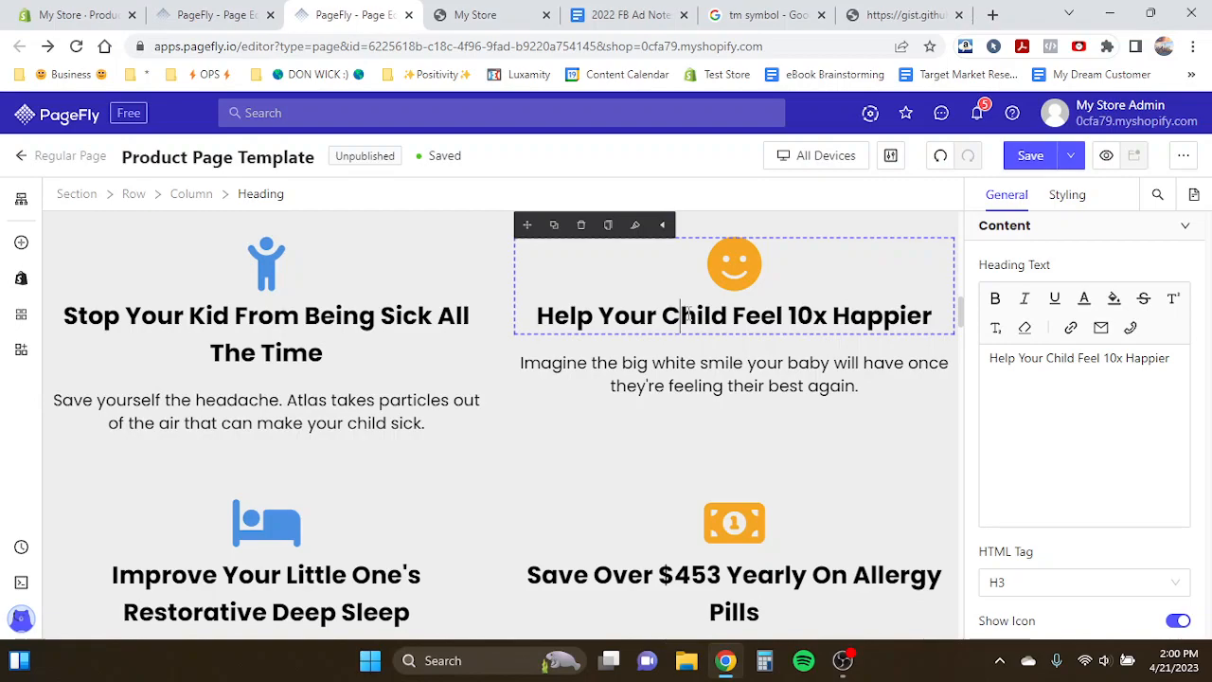
scroll(688, 315, "down", 1)
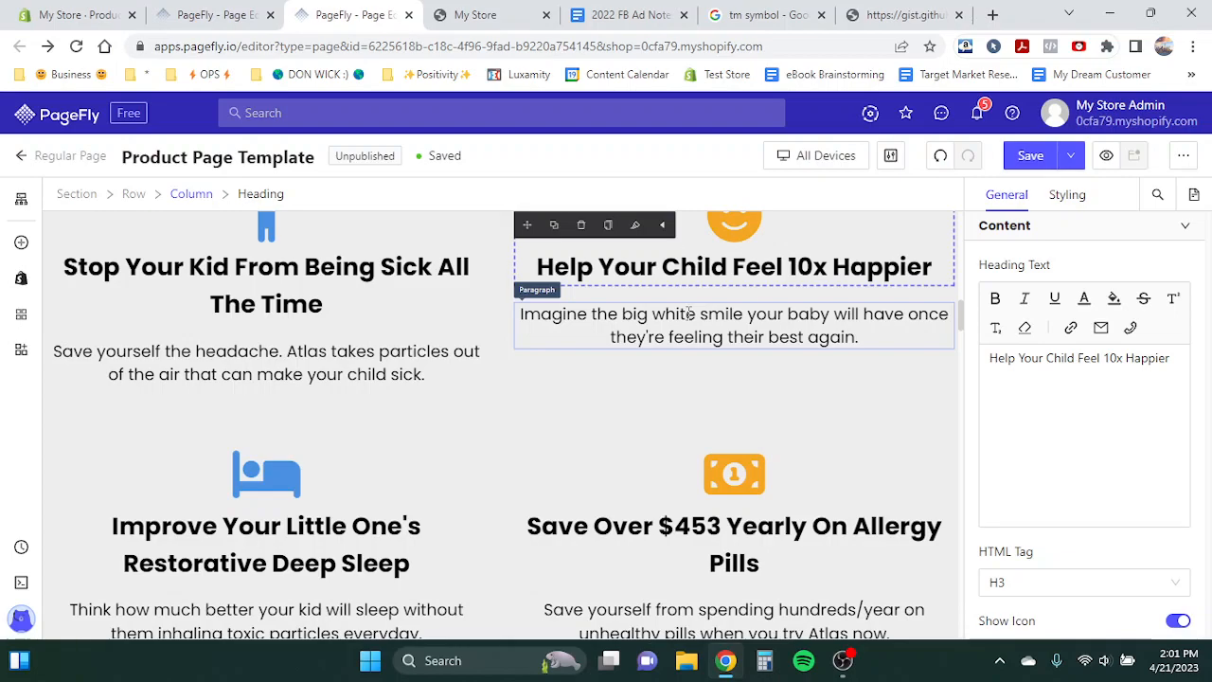
left_click(443, 290)
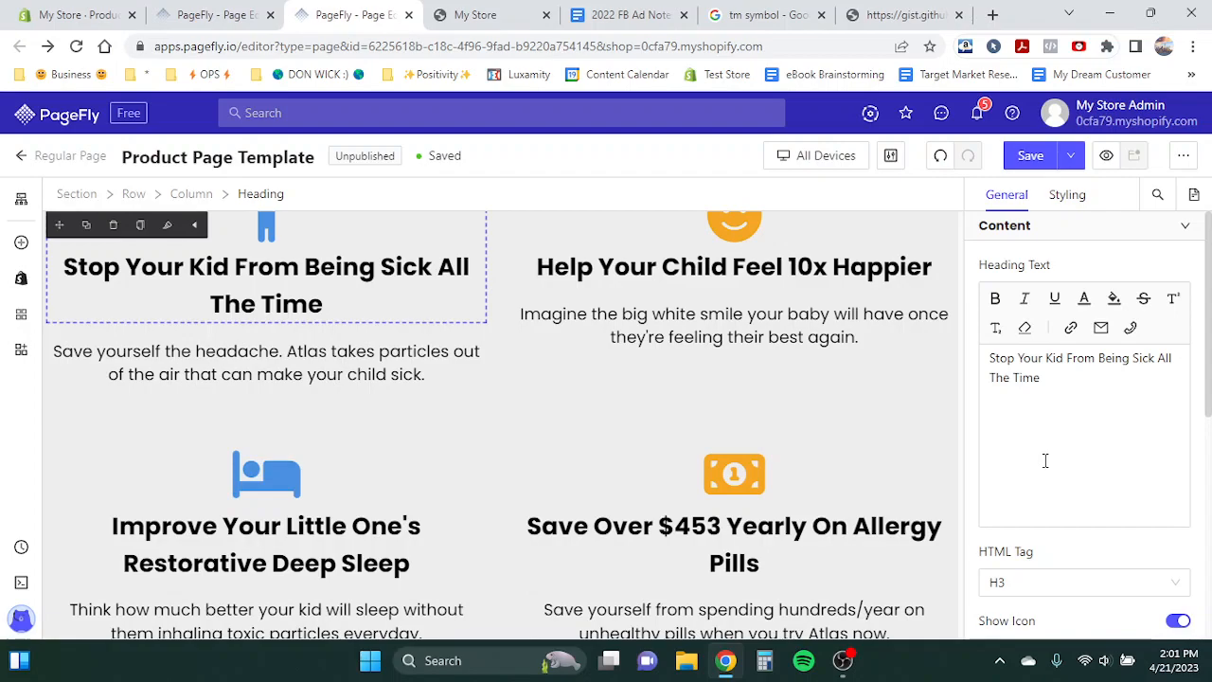
scroll(793, 403, "up", 1)
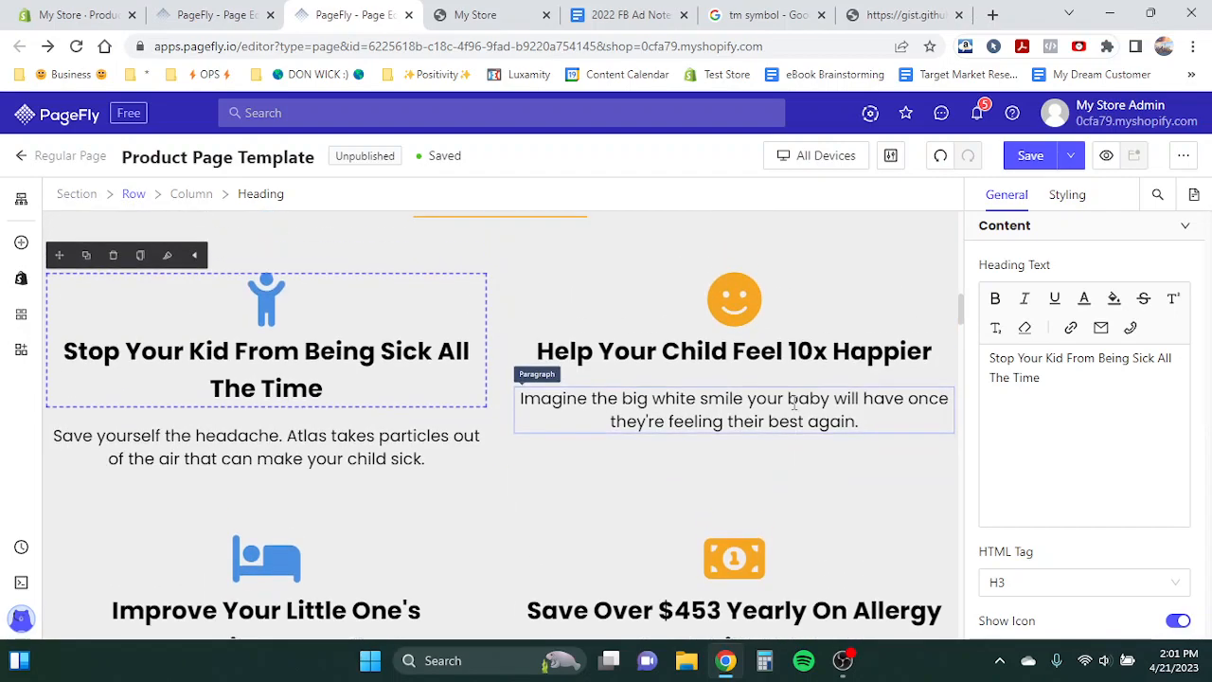
scroll(315, 407, "up", 1)
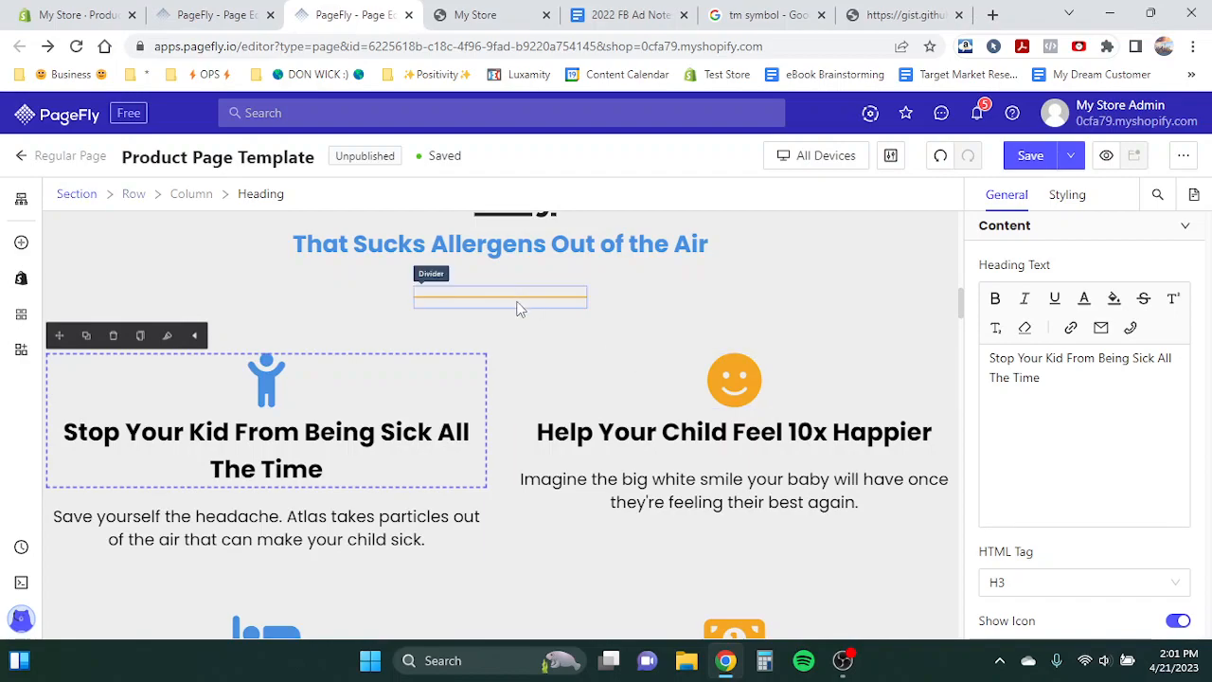
scroll(671, 365, "down", 3)
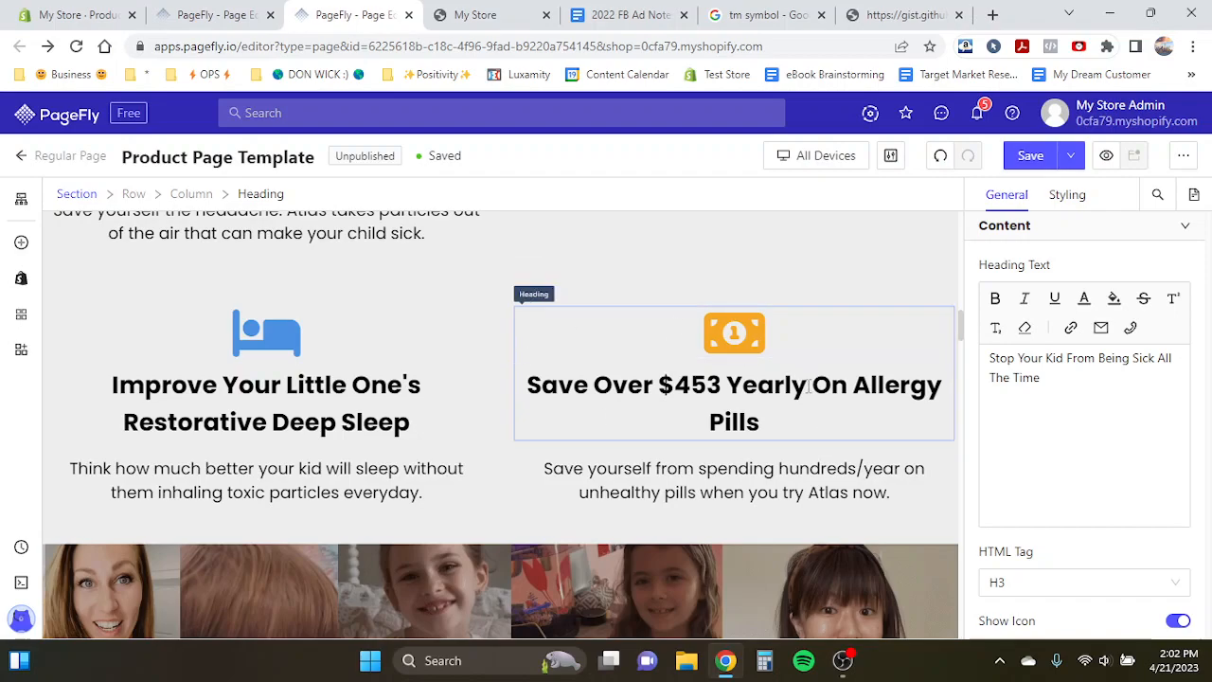
left_click(759, 400)
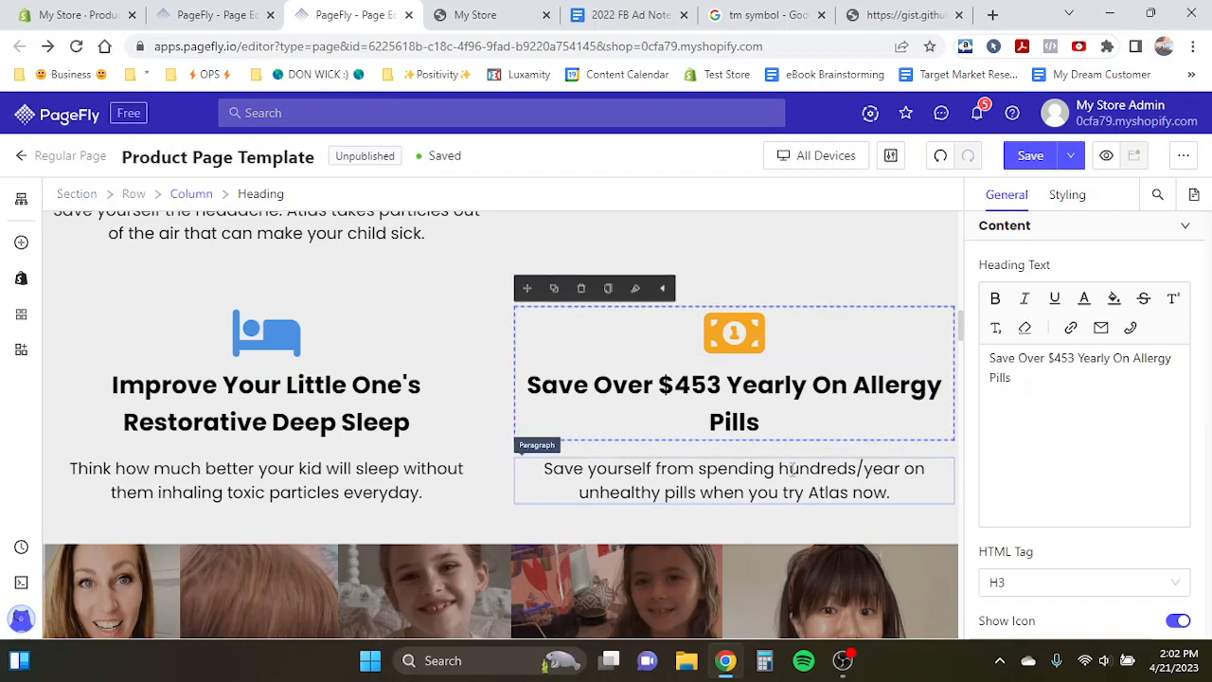
scroll(774, 391, "up", 2)
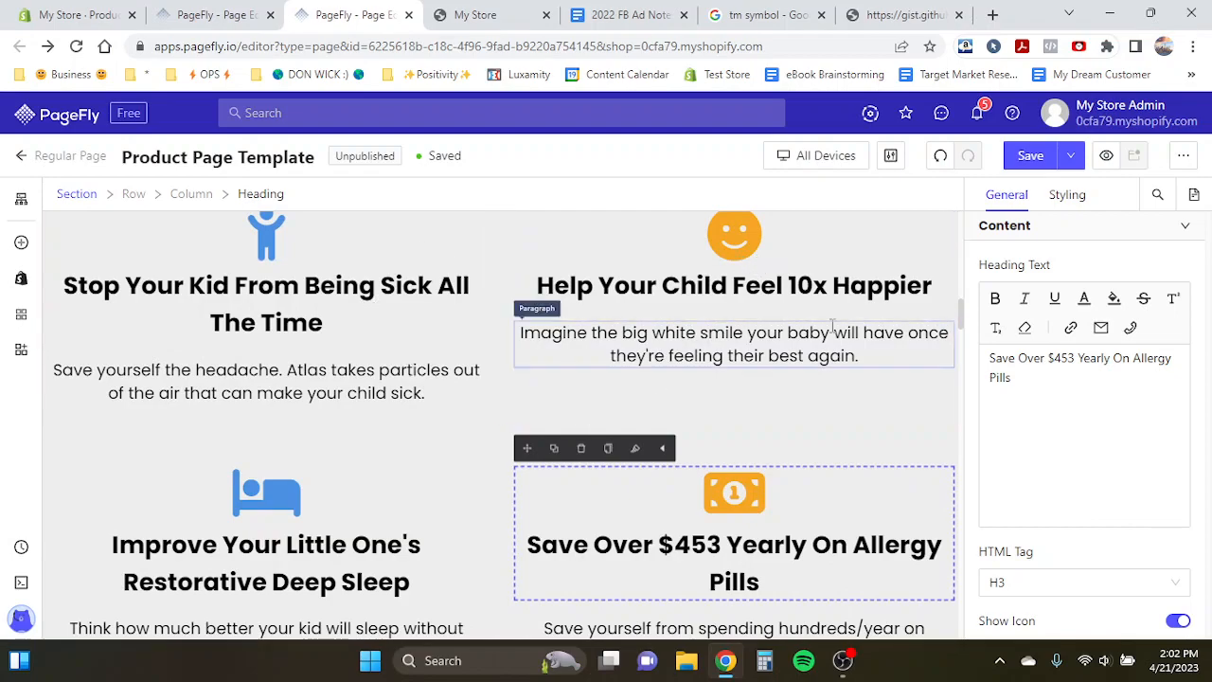
scroll(866, 545, "down", 1)
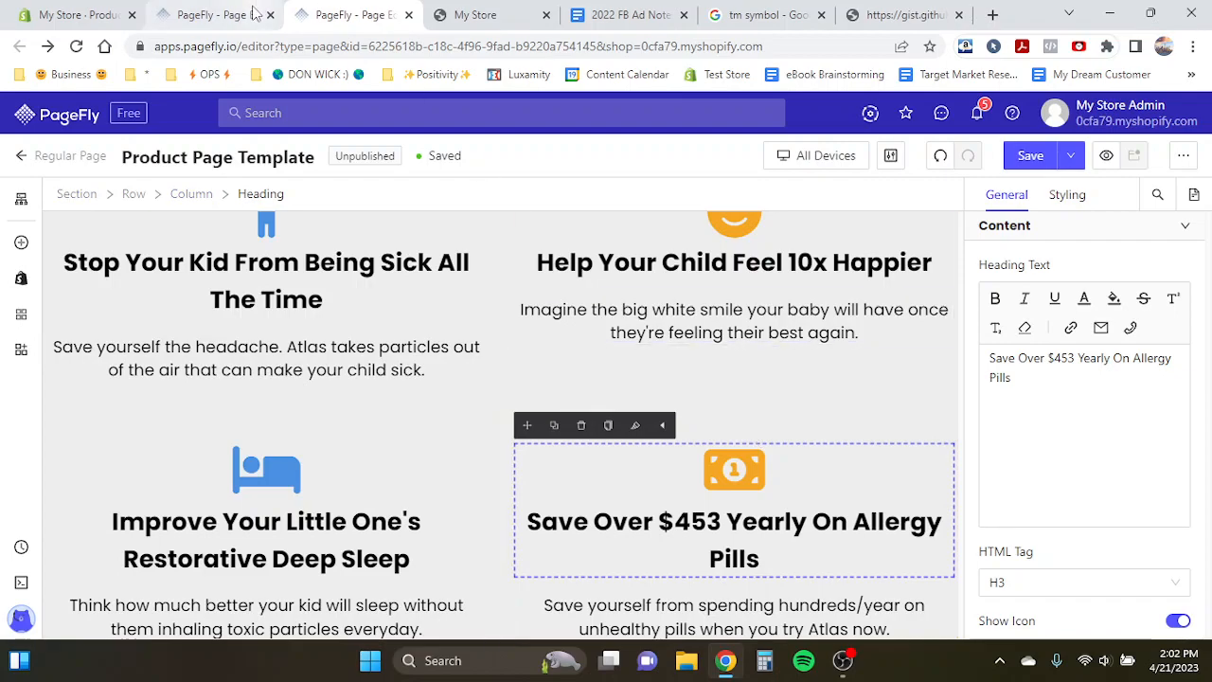
- Copy the template's 'The World's Only Humidifer' heading text and paste it on the empty line above 'That Sucks Allergens Out of the Air'
left_click(254, 14)
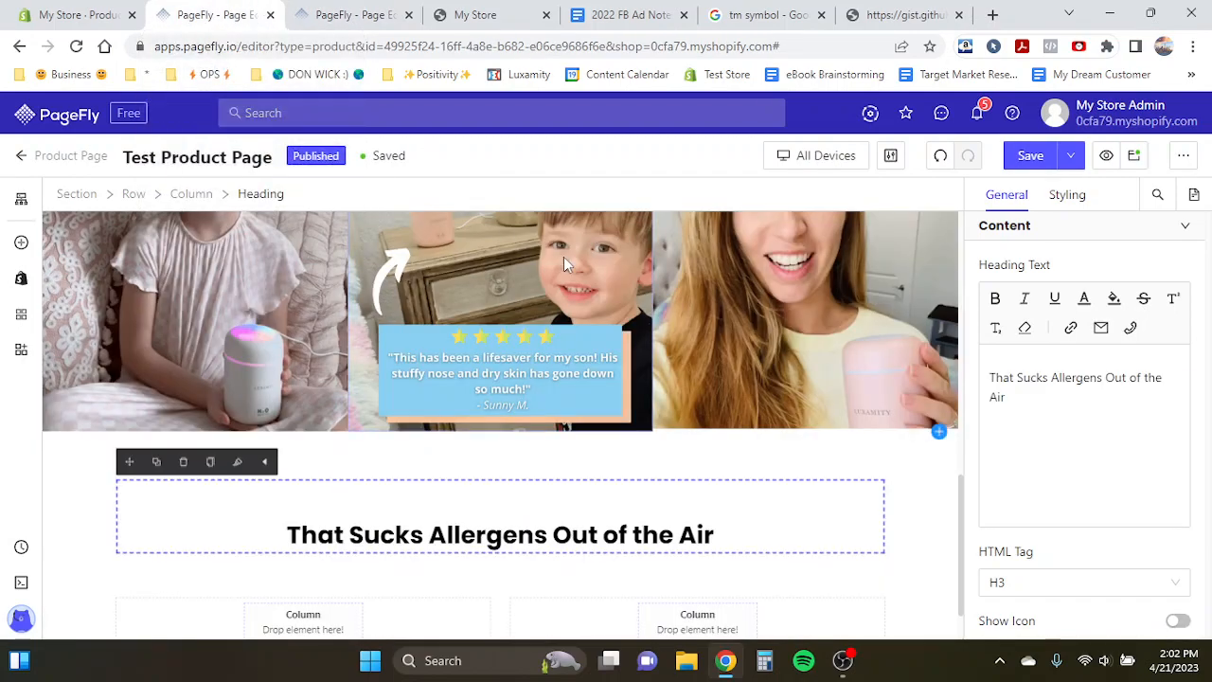
left_click(375, 10)
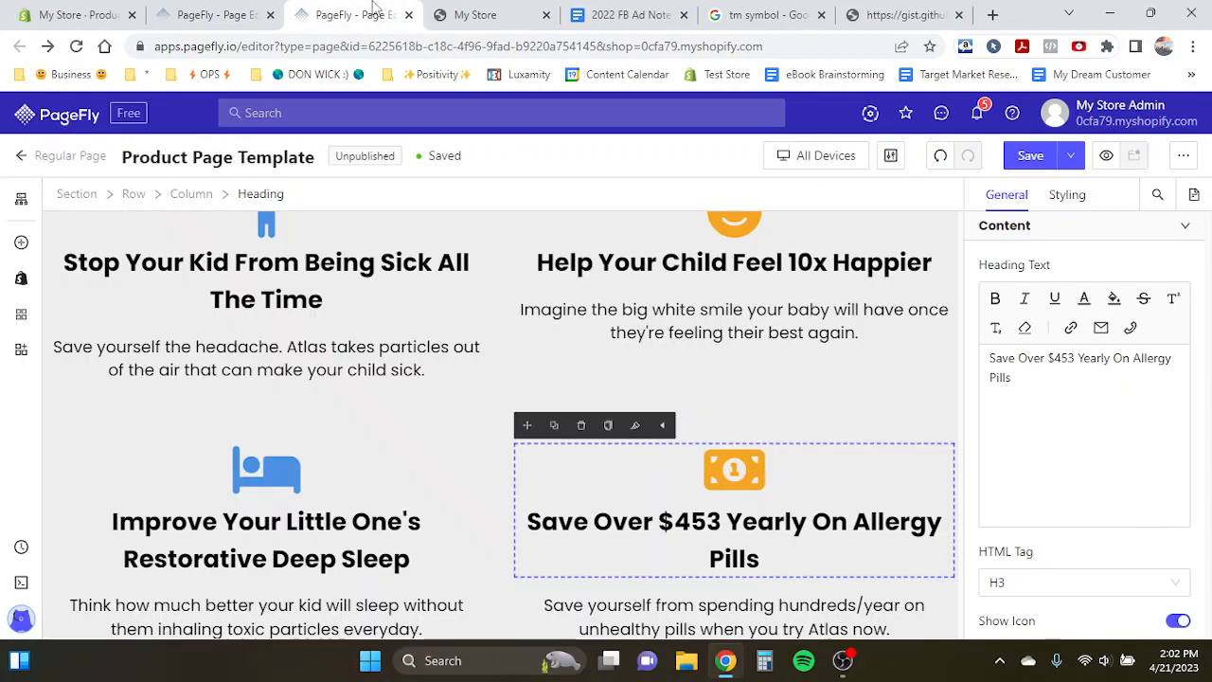
scroll(540, 275, "up", 3)
left_click(467, 309)
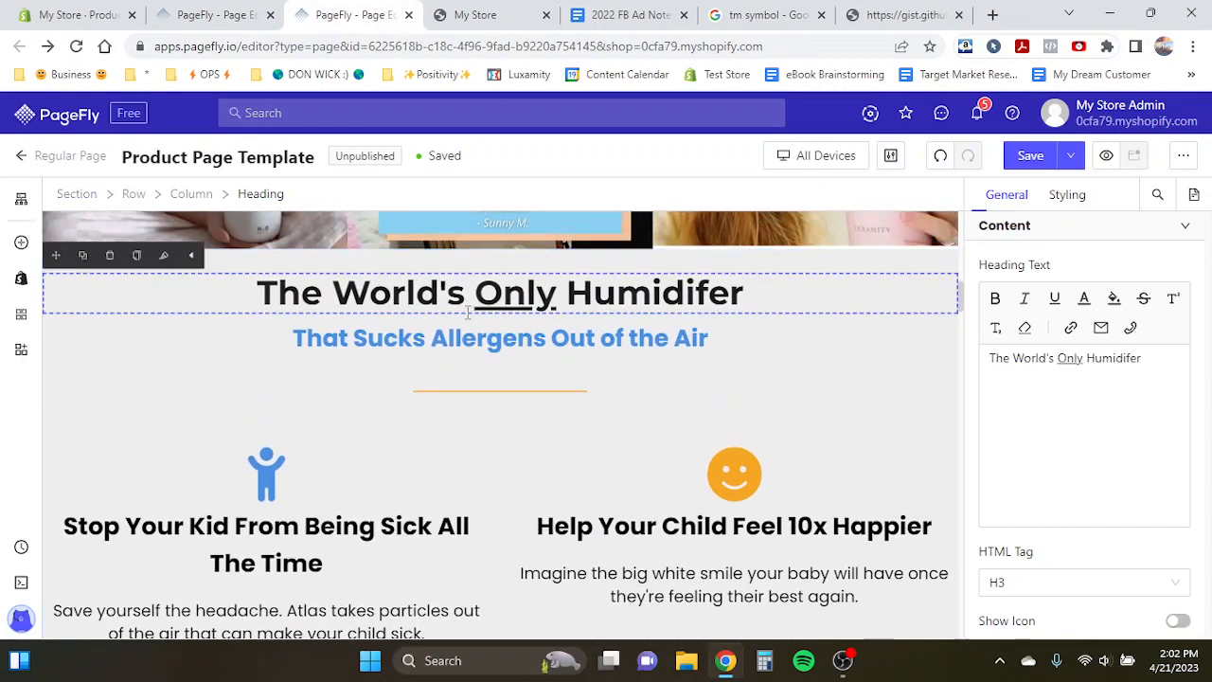
triple_click(467, 311)
key("ctrl+c")
left_click(168, 10)
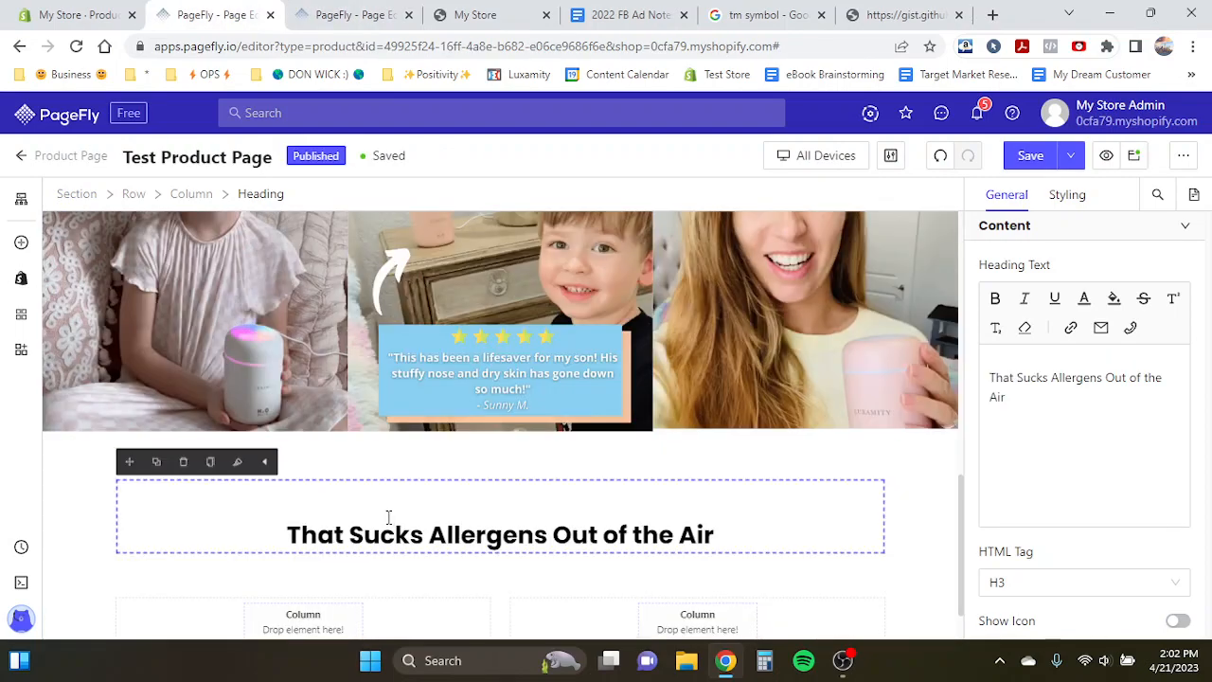
left_click(357, 502)
key("ctrl+v")
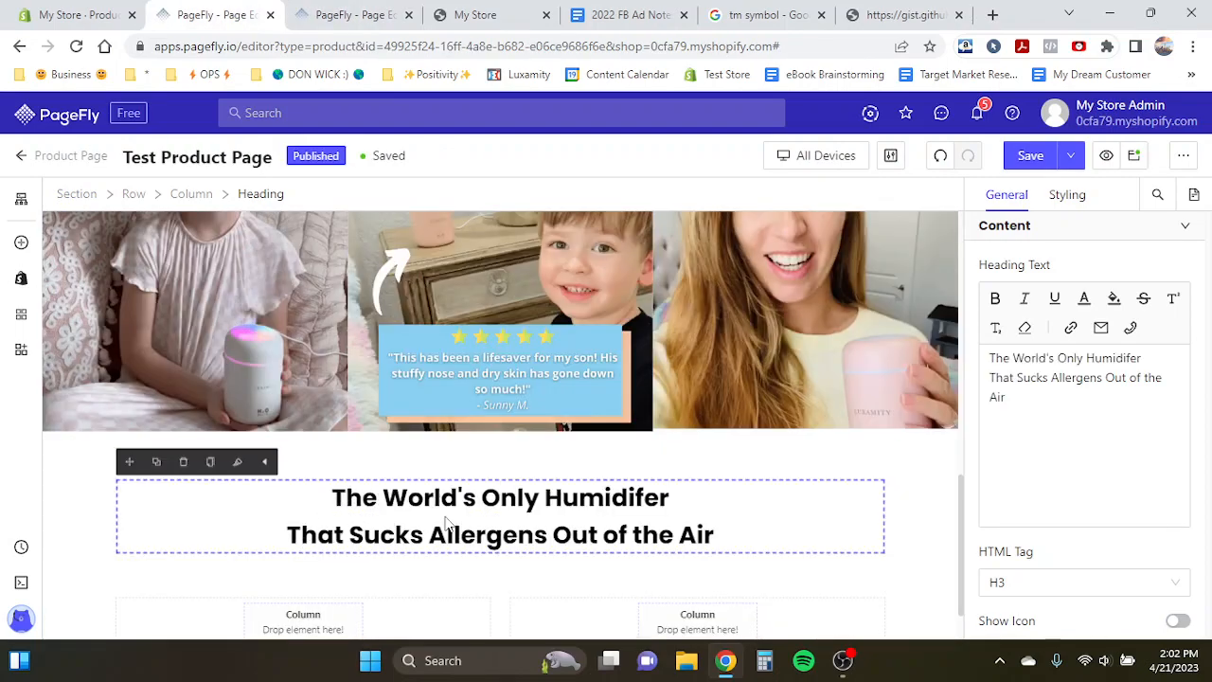
- Duplicate the two-line heading and delete one line from each copy, splitting it into 'The World's Only Humidifer' and 'That Sucks Allergens Out of the Air'
triple_click(454, 496)
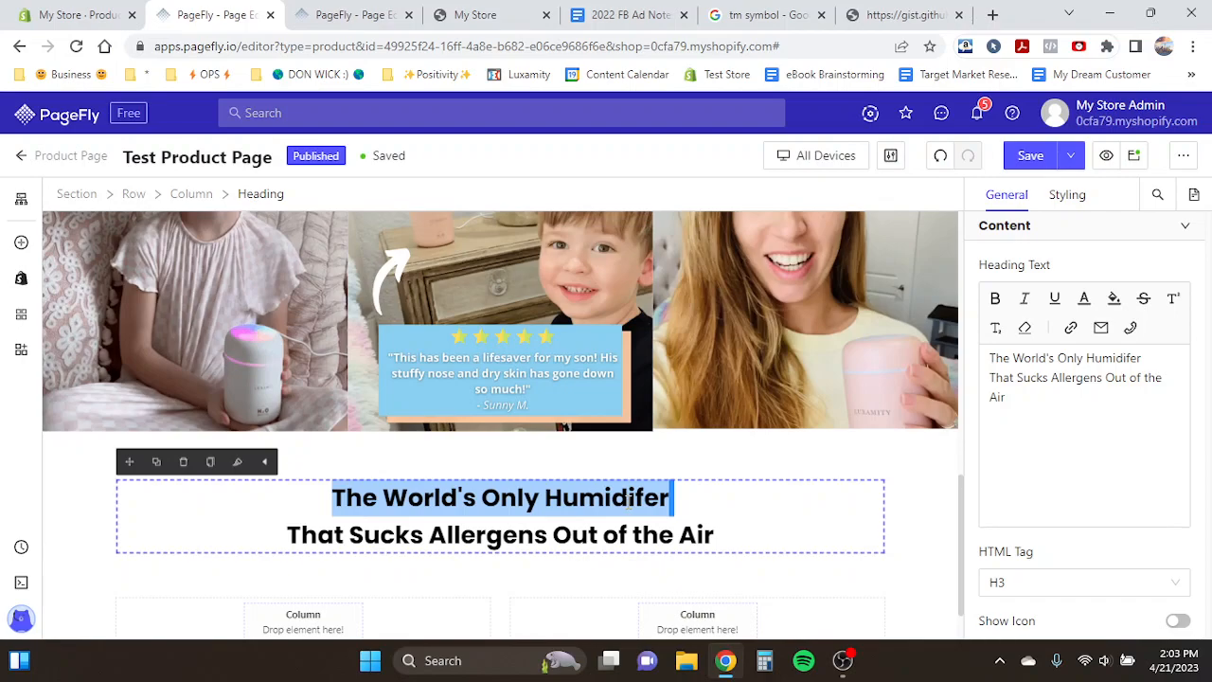
left_click(672, 500)
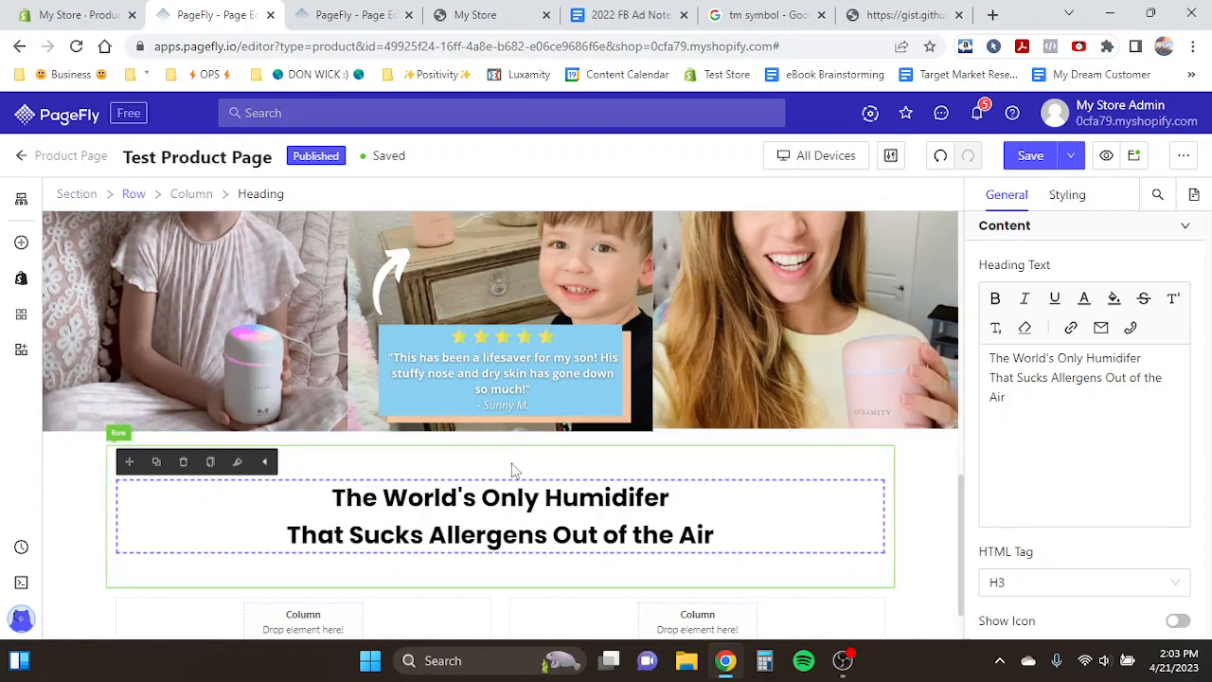
left_click(484, 497)
triple_click(483, 497)
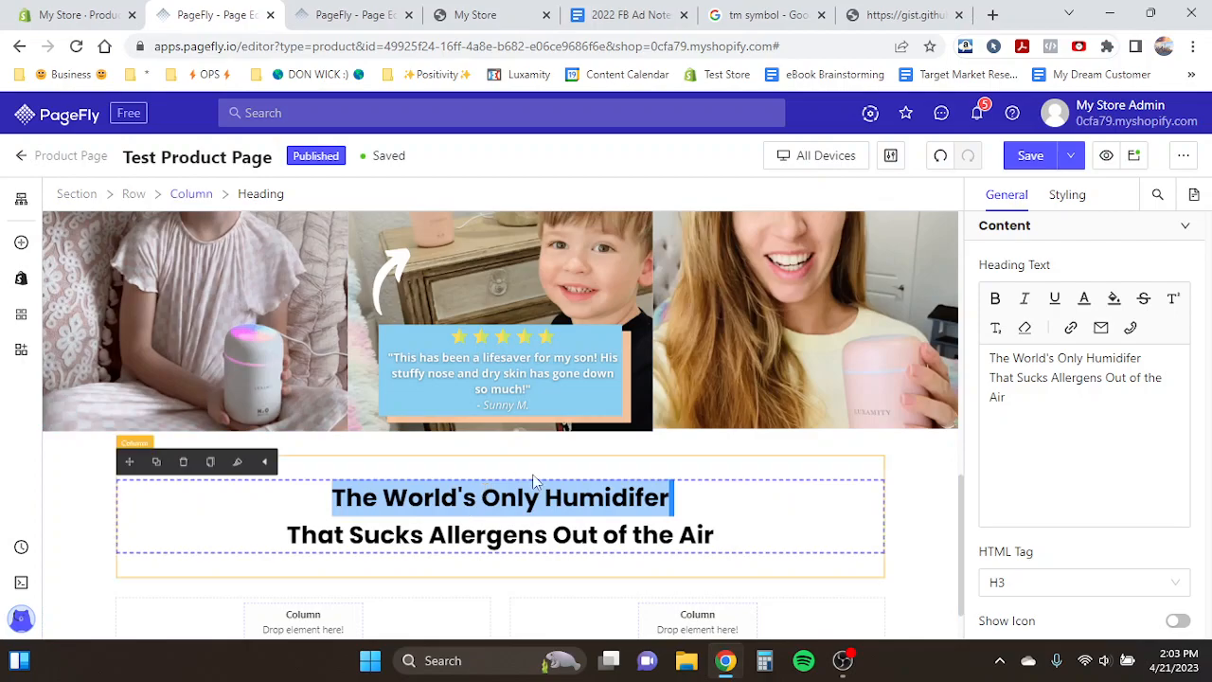
left_click(355, 15)
left_click(455, 338)
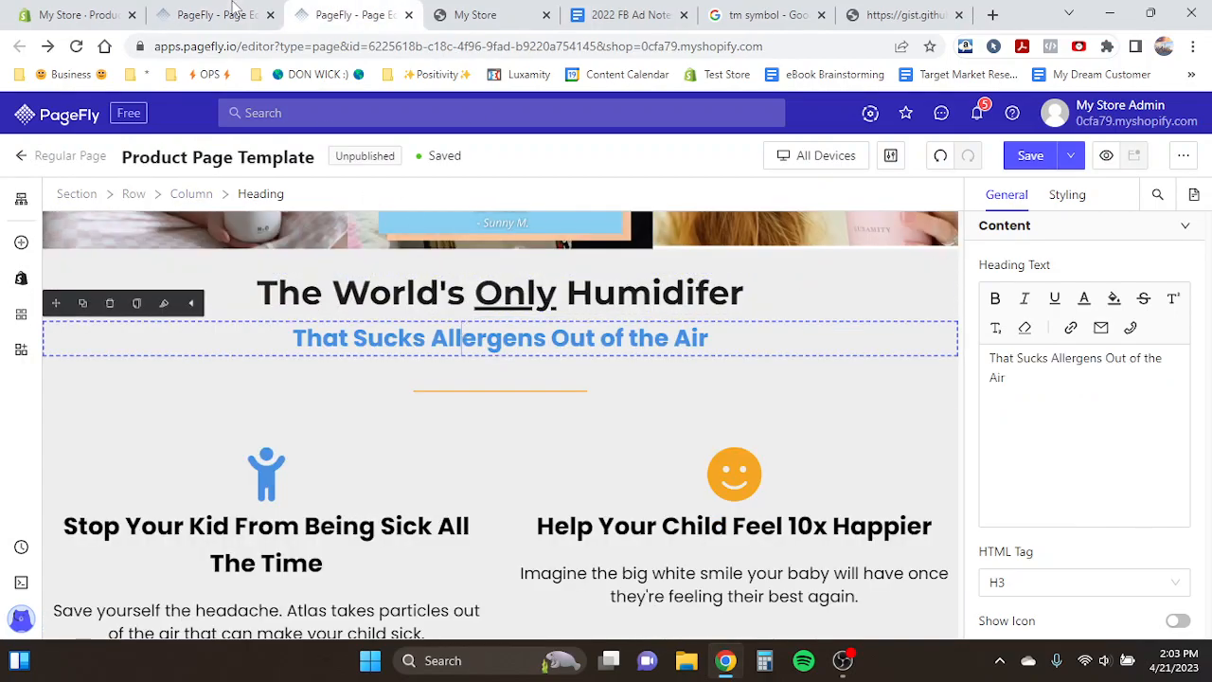
left_click(216, 14)
left_click(156, 464)
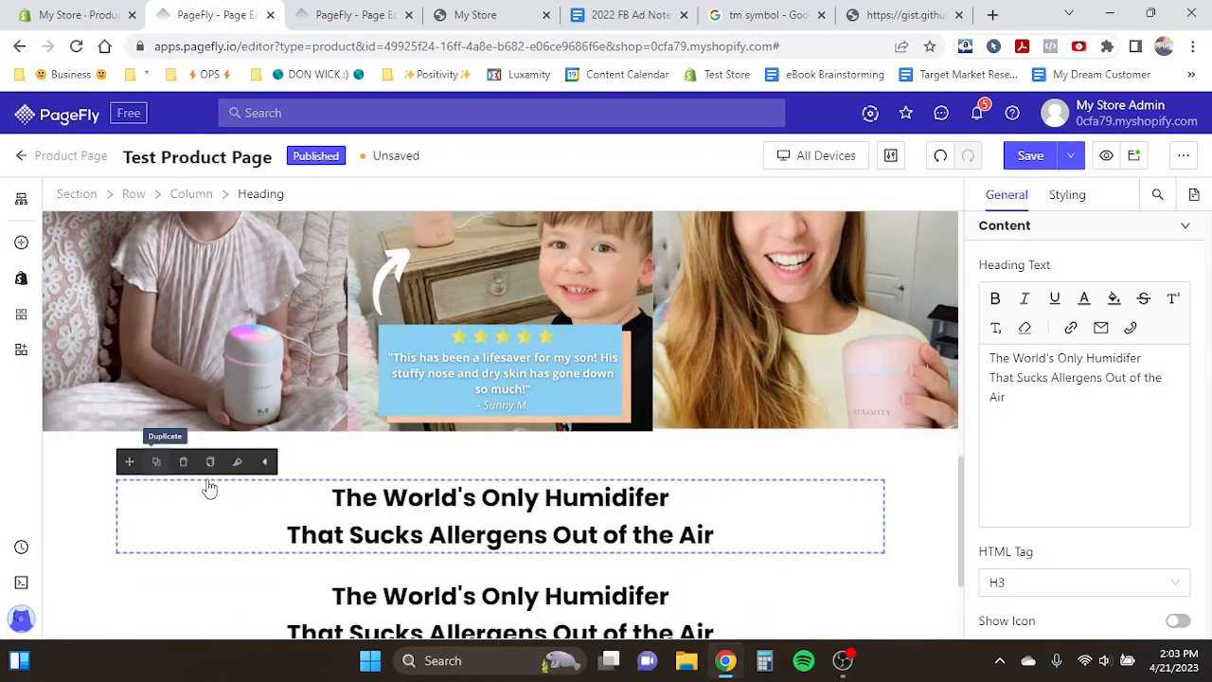
triple_click(429, 530)
key("BackSpace")
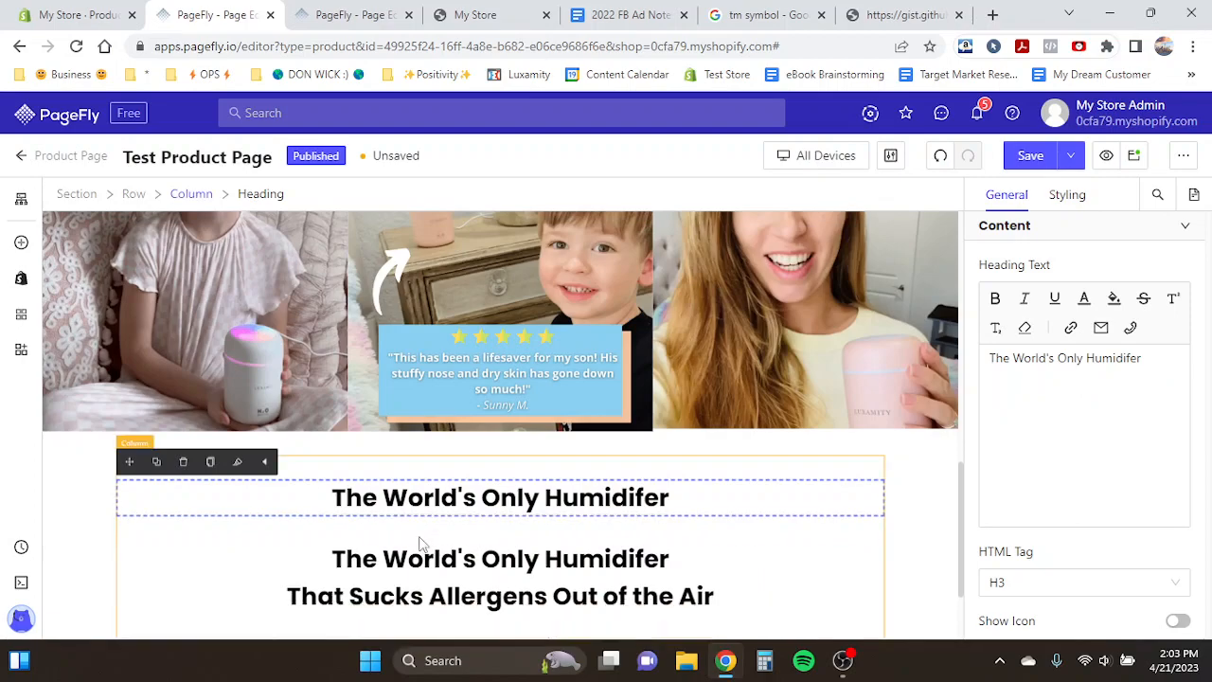
triple_click(403, 555)
key("BackSpace")
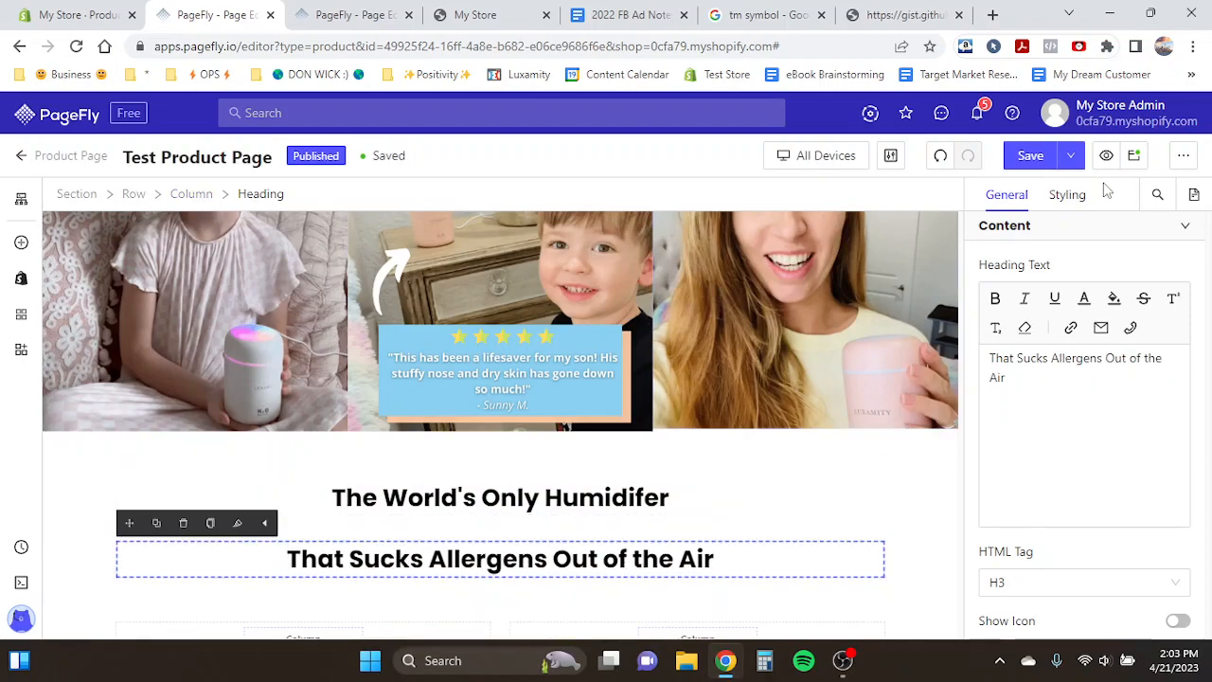
- Set the 'The World's Only Humidifer' heading's bottom margin to 5 px
left_click(1072, 199)
scroll(1042, 414, "down", 3)
left_click(1071, 489)
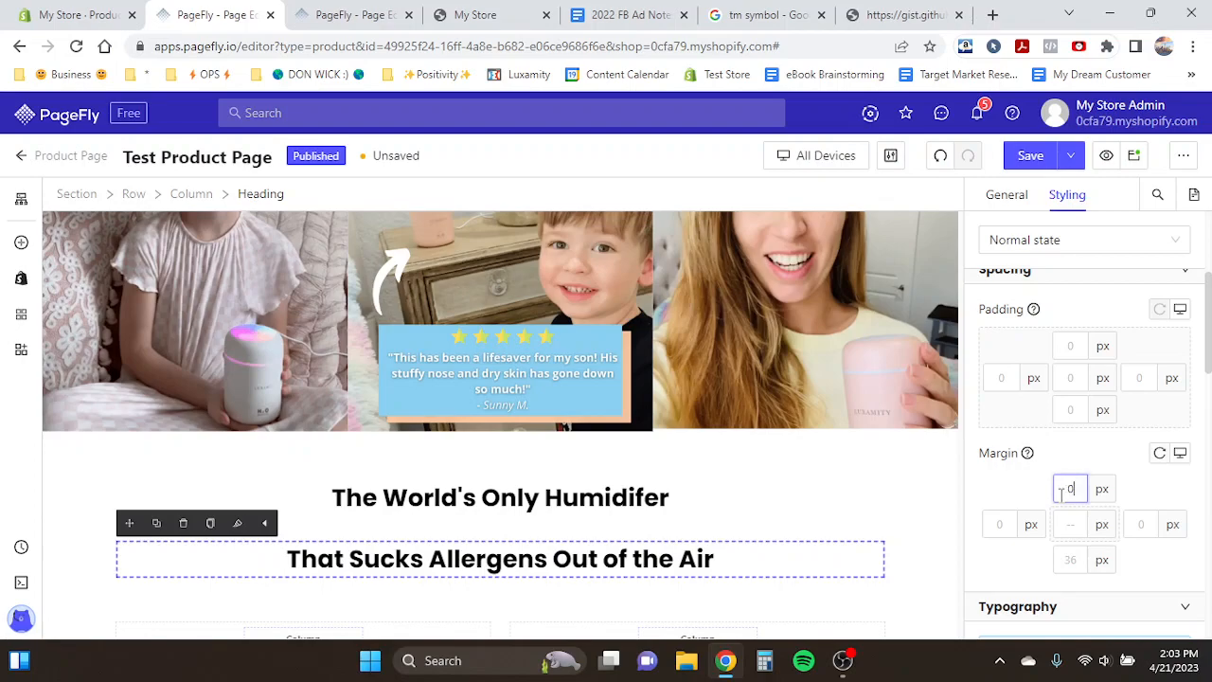
left_click(566, 500)
left_click(1072, 559)
type("1")
key("BackSpace")
type("5")
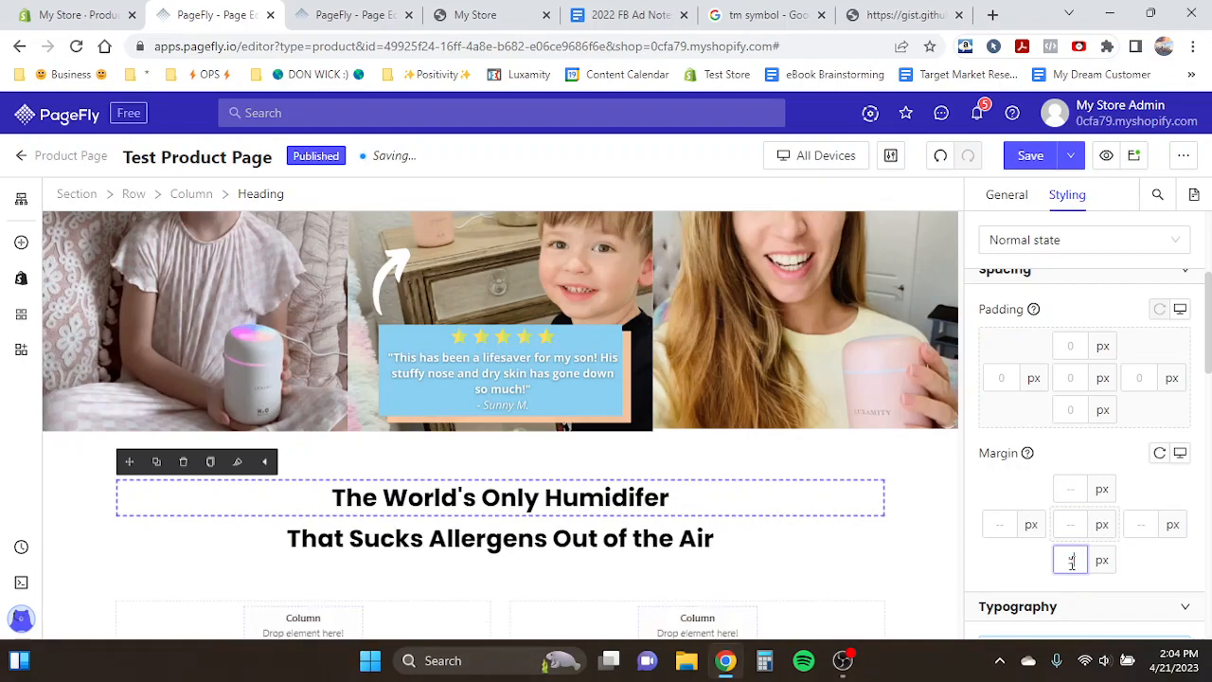
- Set the 'The World's Only Humidifer' heading's font size to 50 px and its top margin to 0 px
scroll(1028, 445, "down", 3)
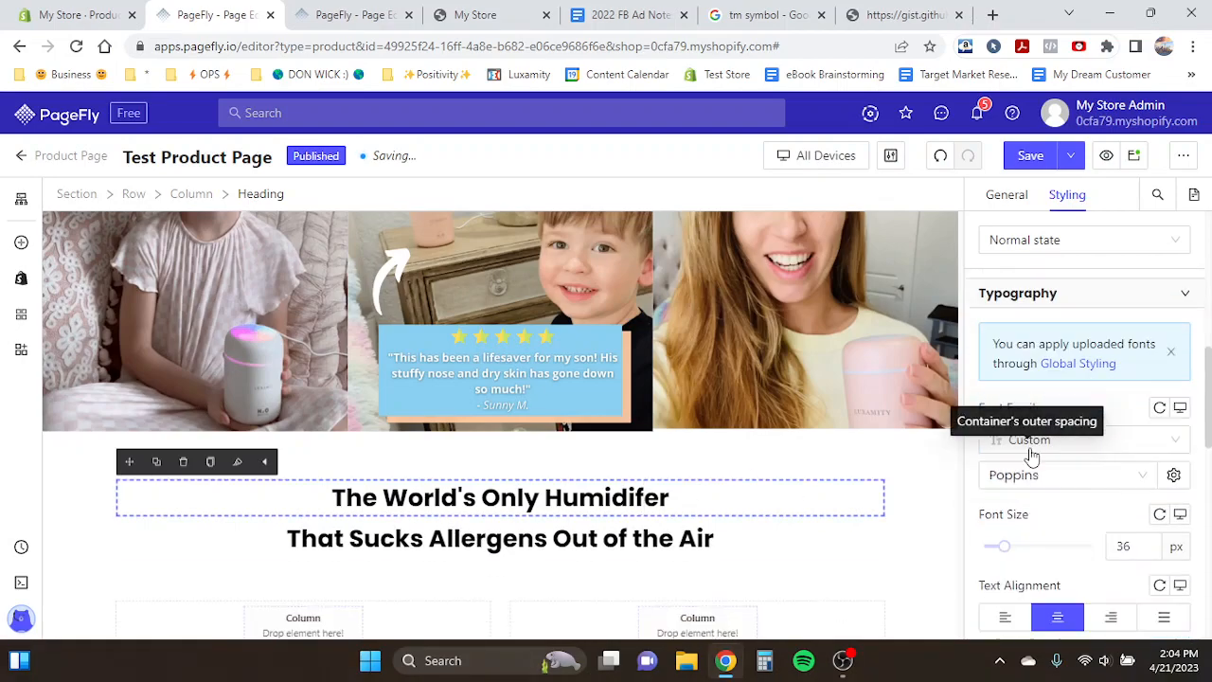
left_click(1136, 546)
double_click(1136, 546)
type("45")
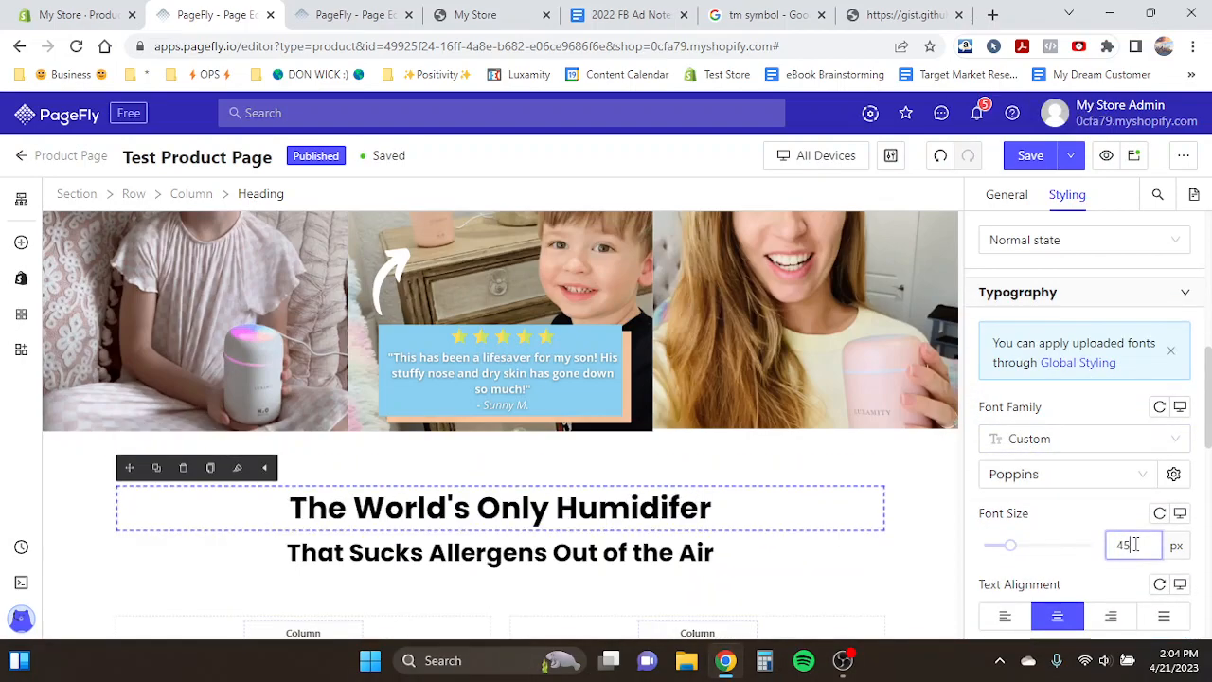
key("BackSpace")
key("BackSpace")
type("50")
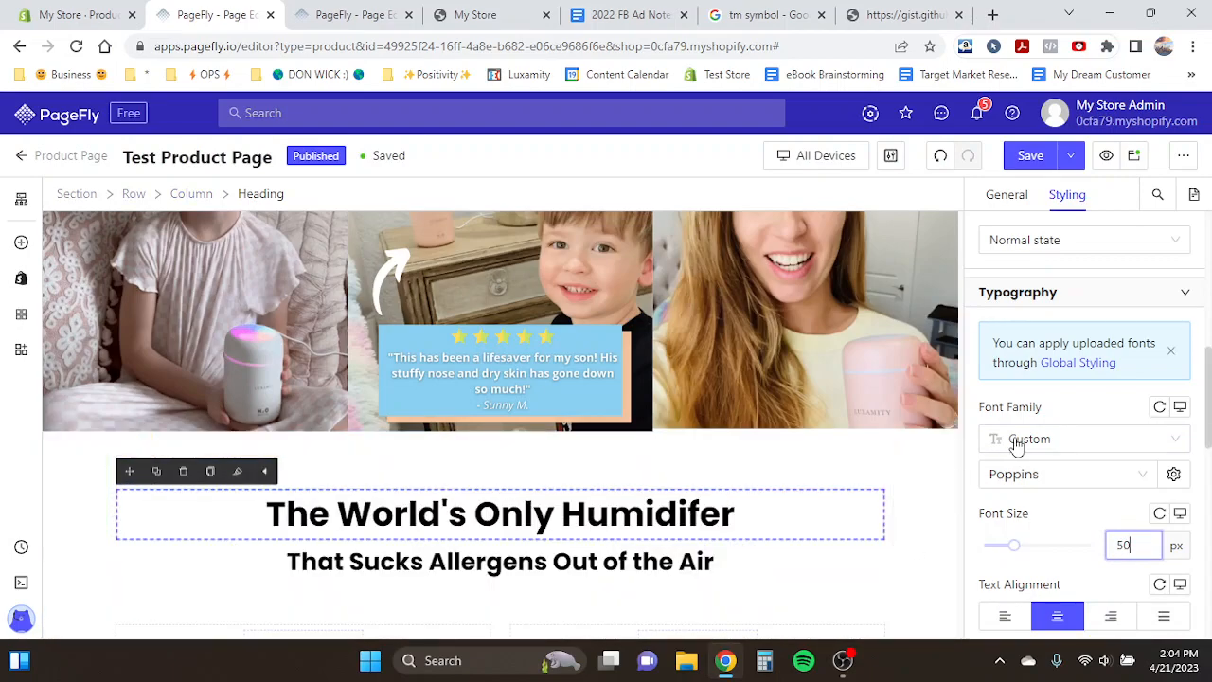
scroll(1015, 442, "up", 3)
left_click(1071, 527)
type("0")
scroll(528, 441, "down", 1)
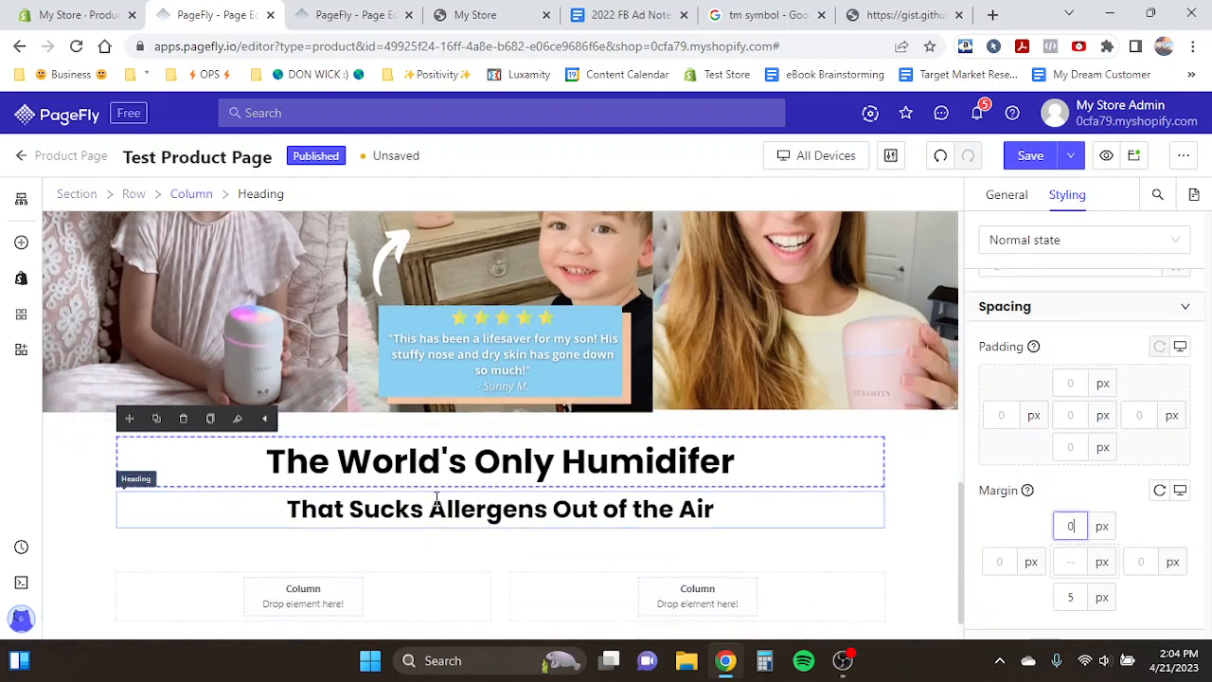
- Color the 'That Sucks Allergens Out of the Air' subheading blue, rgb(74, 144, 226)
left_click(436, 500)
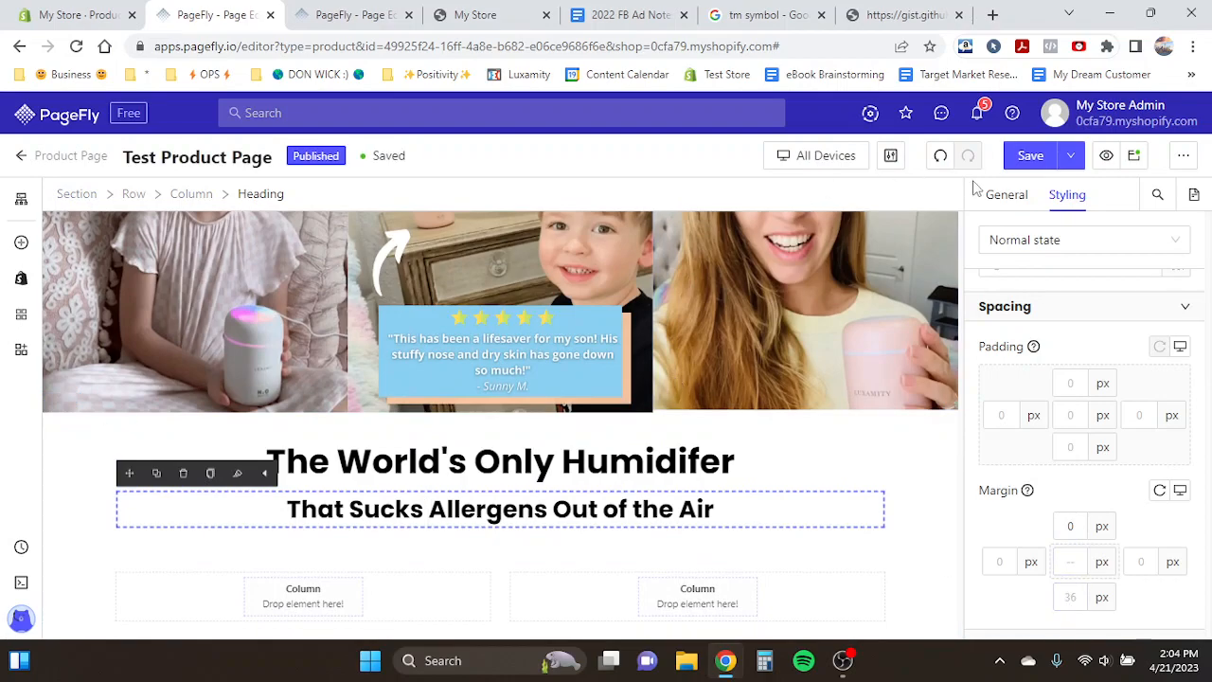
left_click(1004, 204)
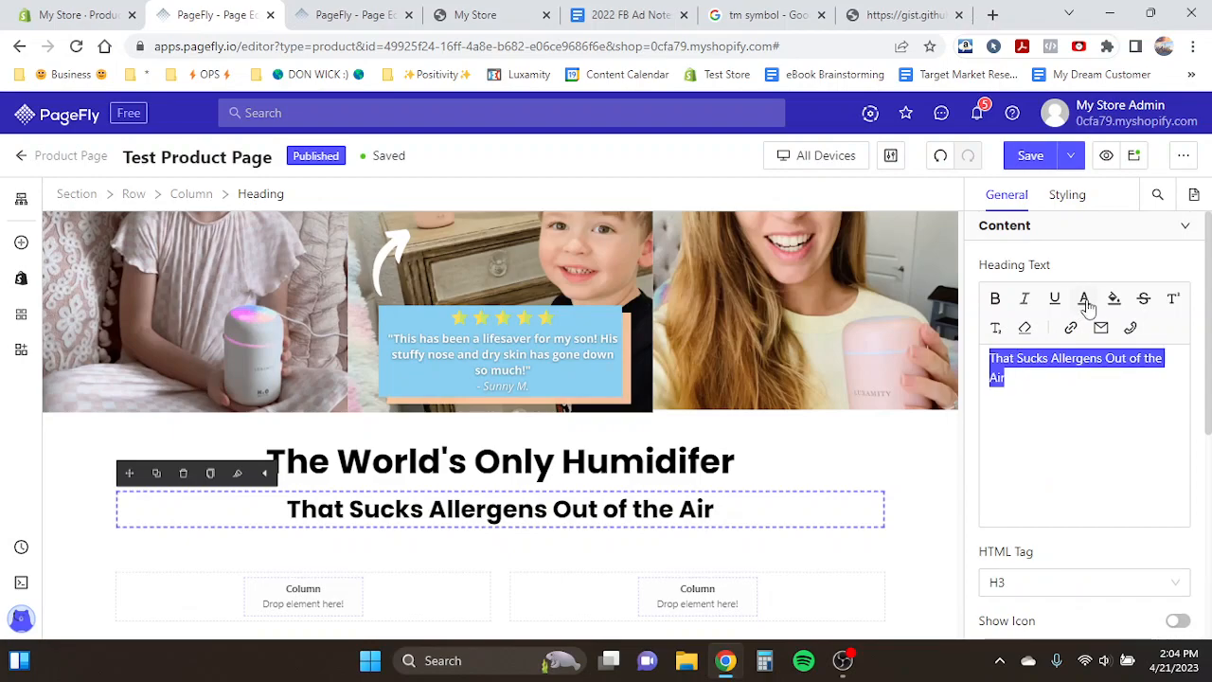
left_click(1084, 201)
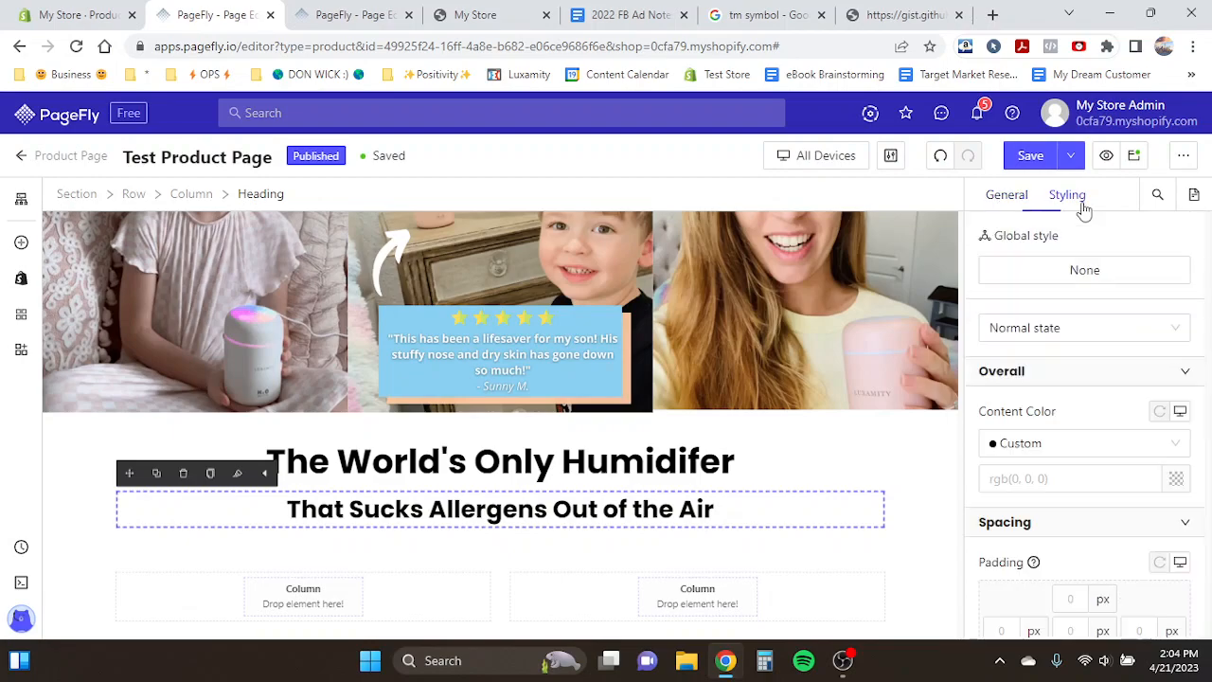
left_click(1177, 480)
left_click(782, 595)
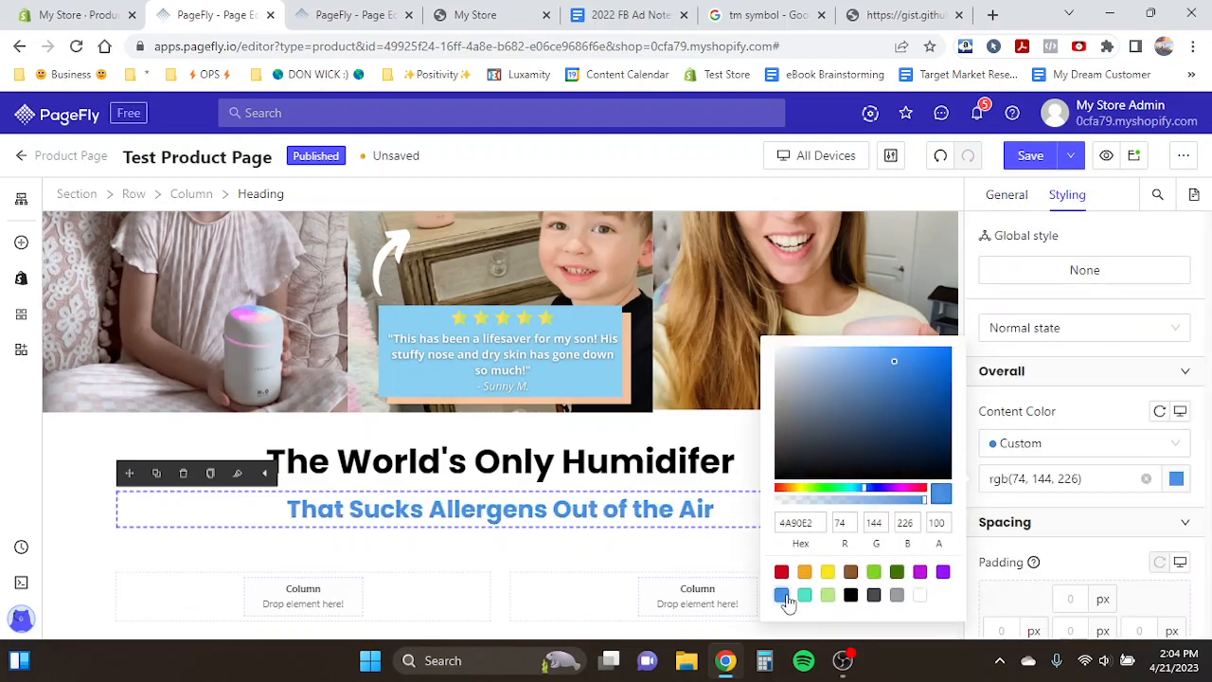
left_click(521, 463)
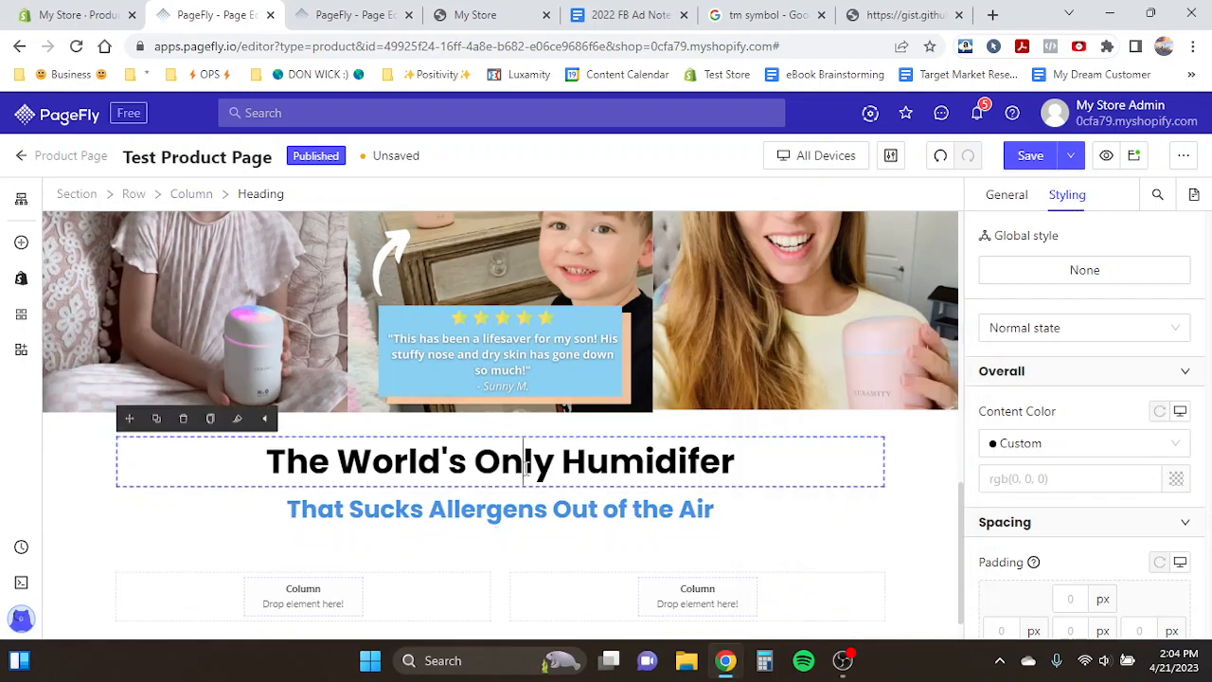
- Select the surrounding section and review its typography settings
left_click(75, 425)
scroll(966, 455, "down", 5)
scroll(1146, 484, "down", 4)
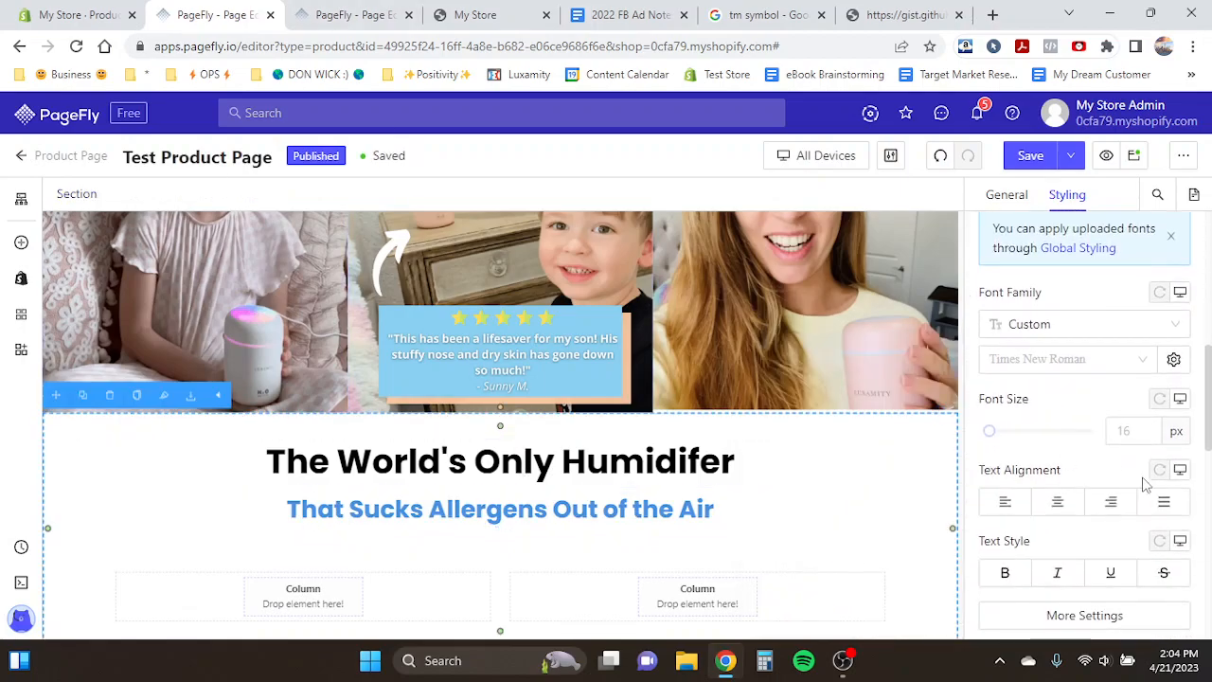
- Set the section's background color to hex EEEEEE
left_click(1177, 577)
left_click(788, 541)
type("eeeeee")
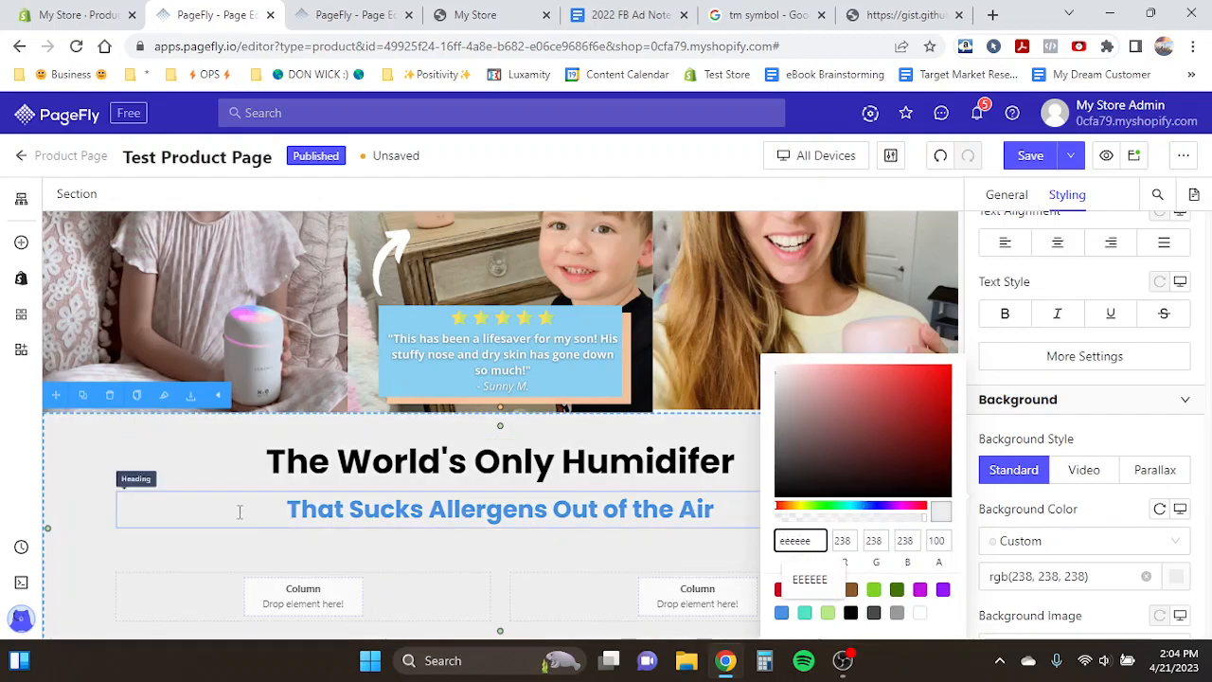
left_click(210, 481)
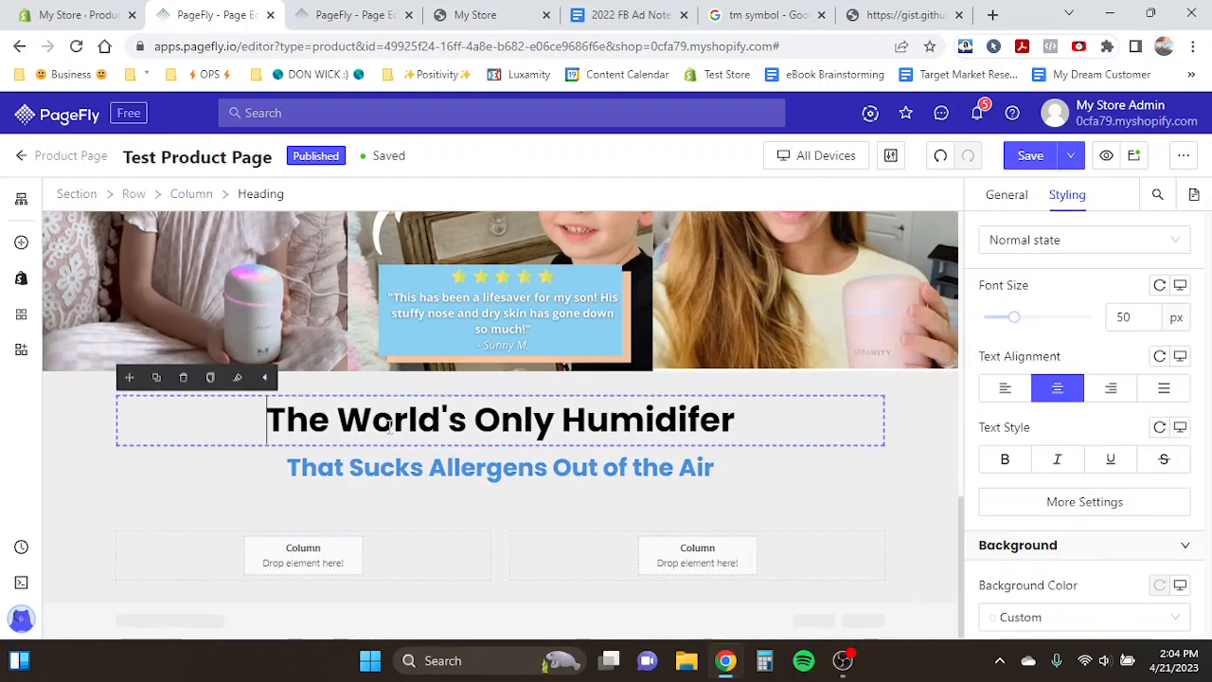
scroll(211, 483, "up", 5)
scroll(214, 471, "down", 4)
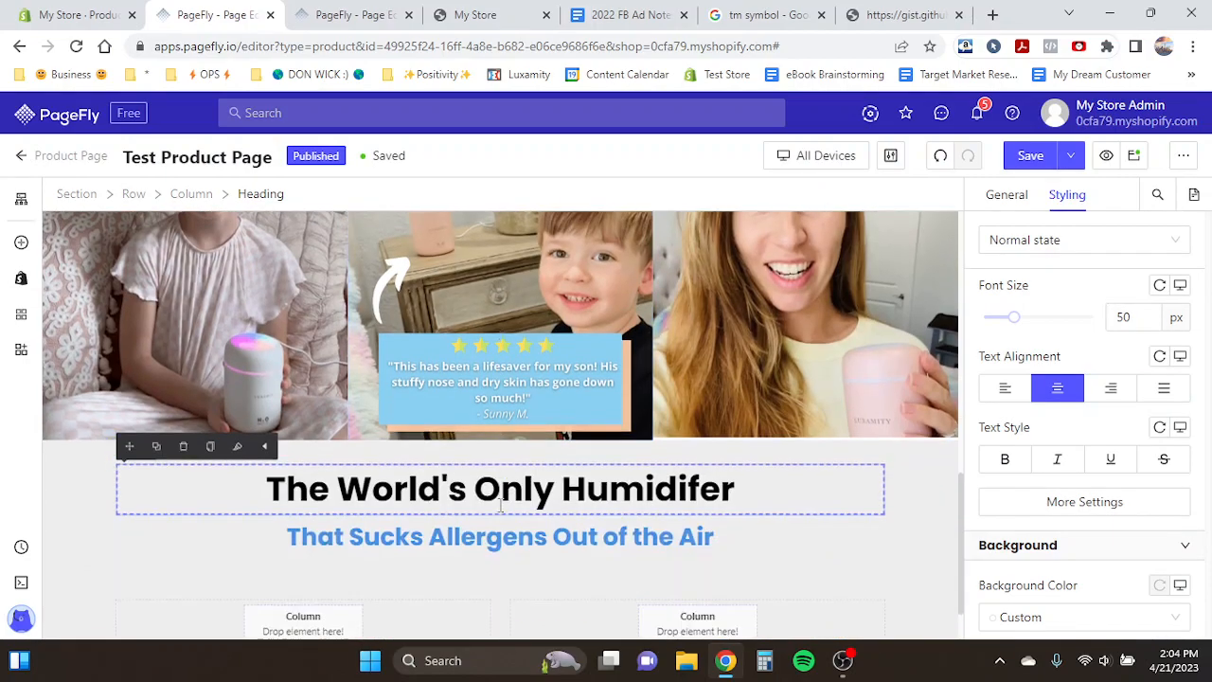
scroll(428, 459, "up", 5)
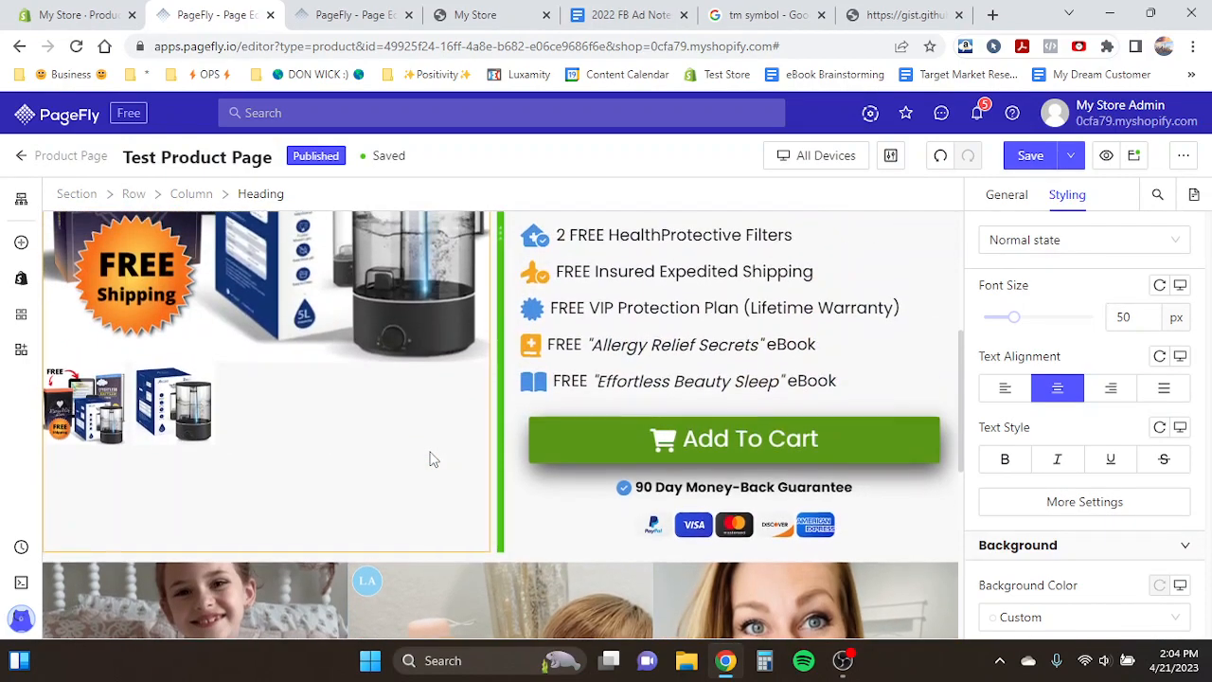
scroll(771, 350, "down", 5)
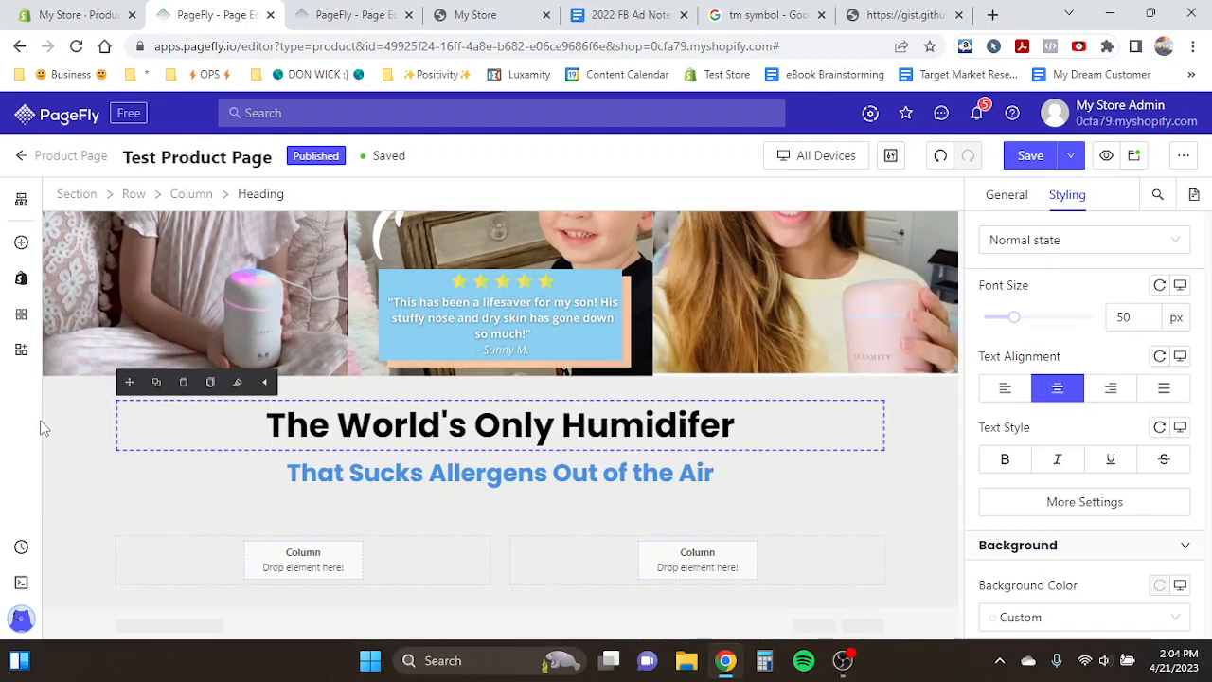
scroll(287, 497, "down", 1)
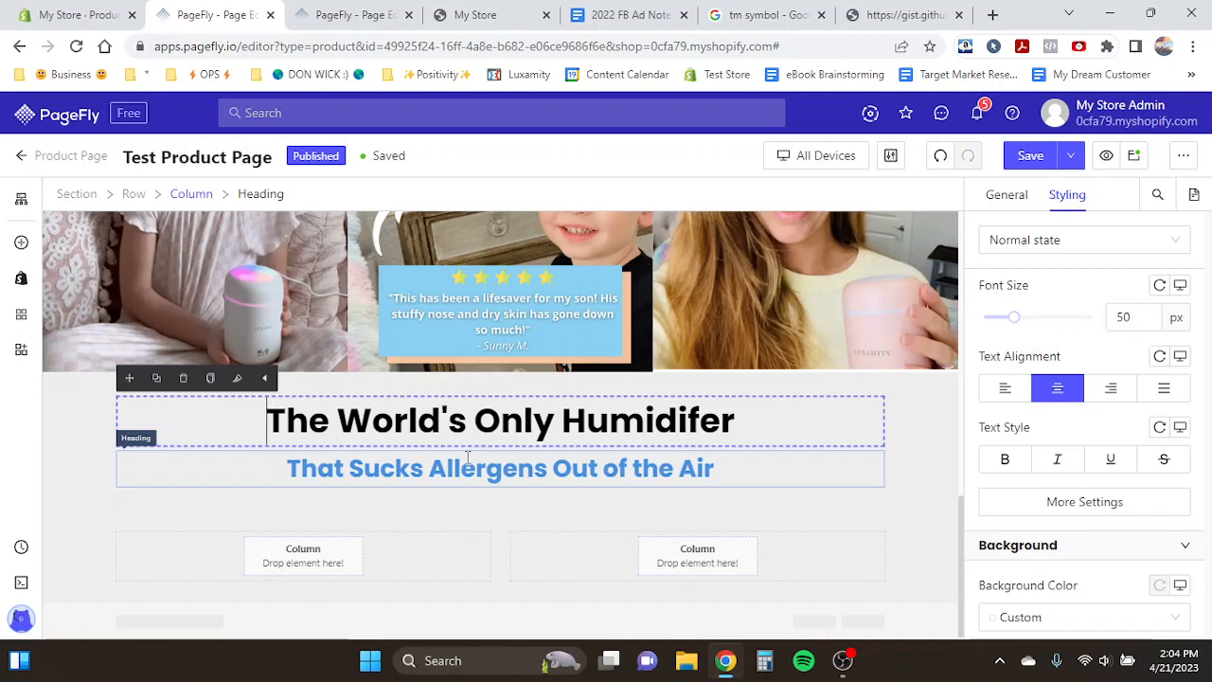
- Underline the word 'Only' in 'The World's Only Humidifer' heading
left_click(358, 471)
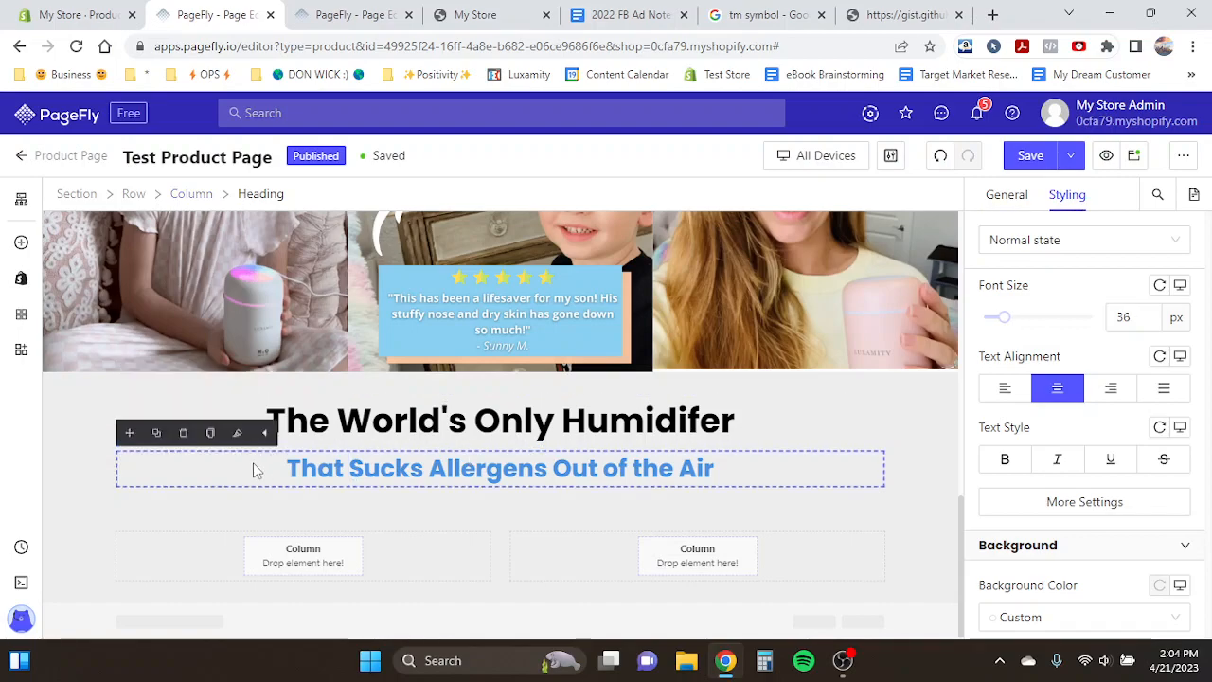
left_click(271, 411)
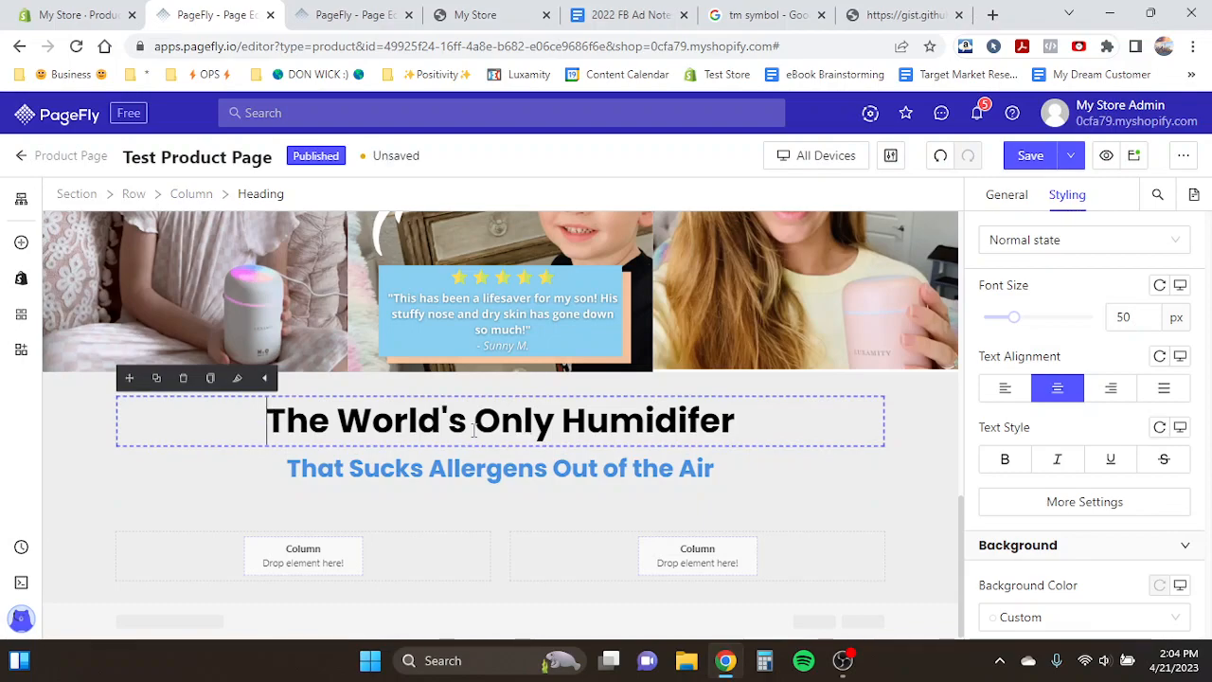
left_click_drag(474, 421, 557, 428)
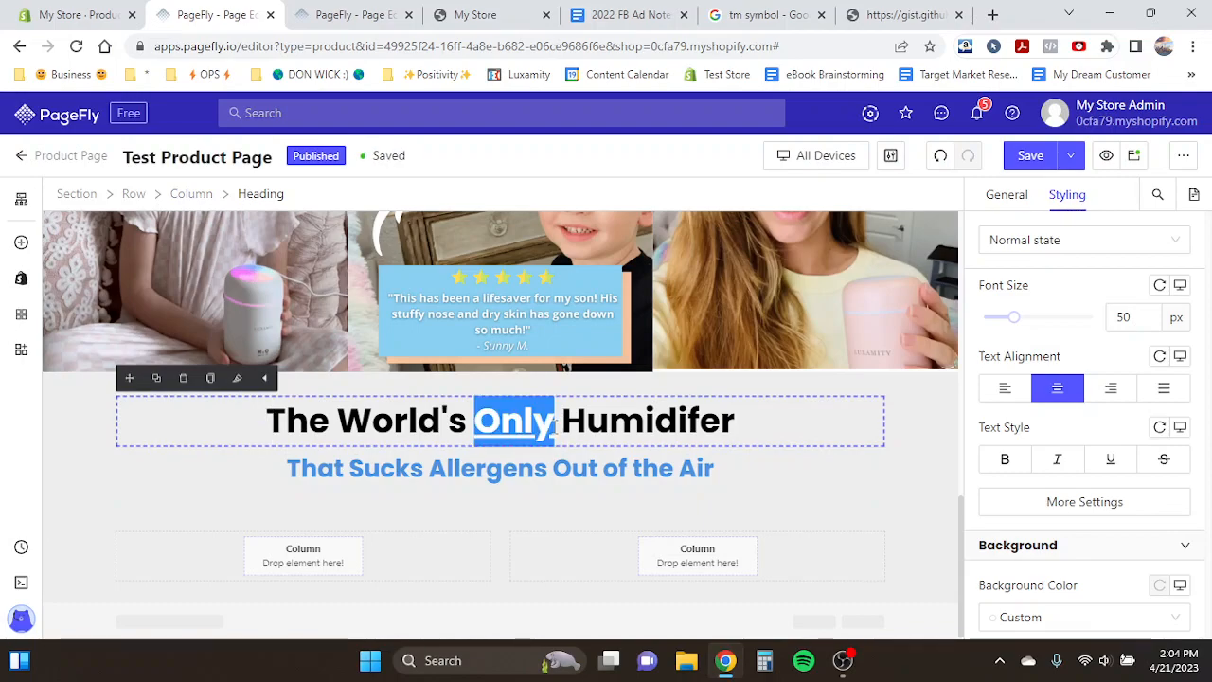
scroll(1014, 398, "up", 1)
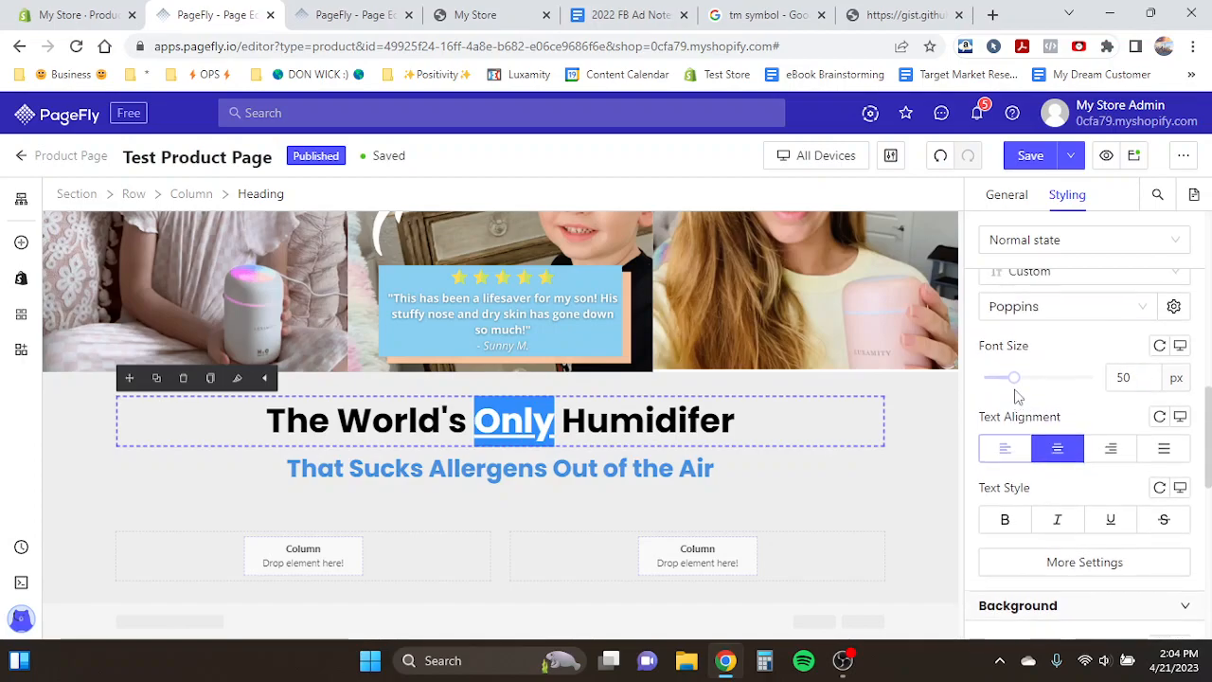
left_click(619, 469)
left_click(348, 11)
scroll(471, 348, "down", 1)
left_click(251, 46)
left_click(216, 14)
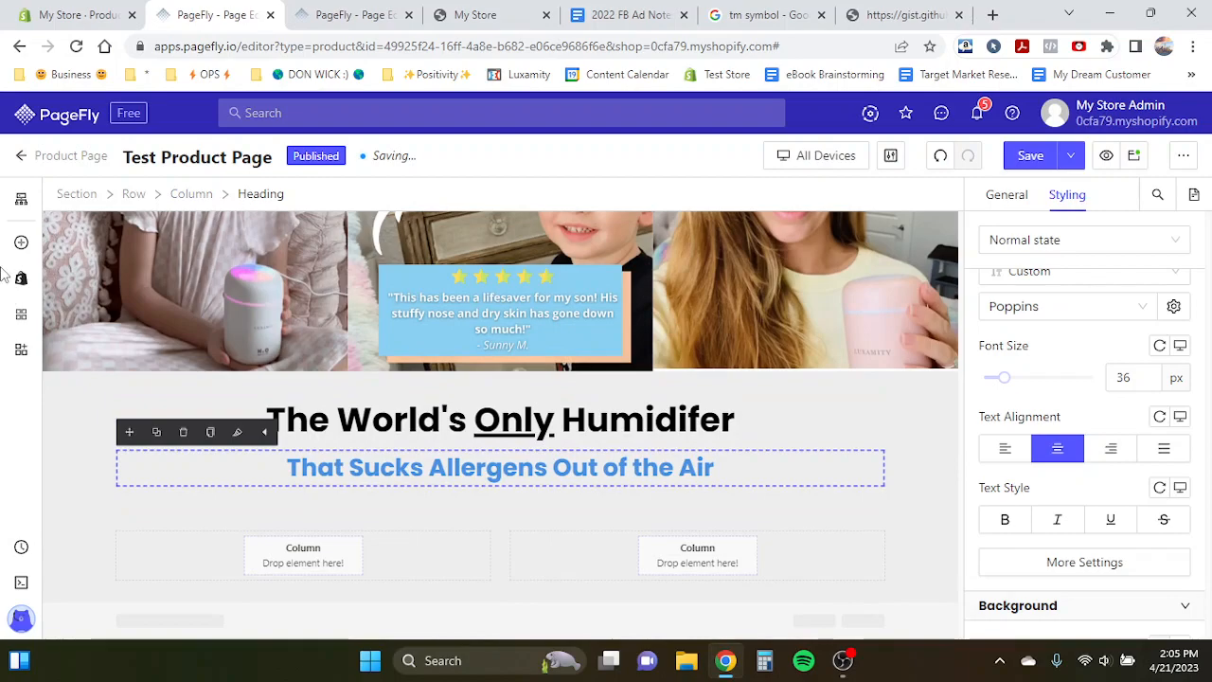
- Add a Divider element below the 'That Sucks Allergens Out of the Air' subheading
left_click(21, 242)
scroll(146, 424, "down", 3)
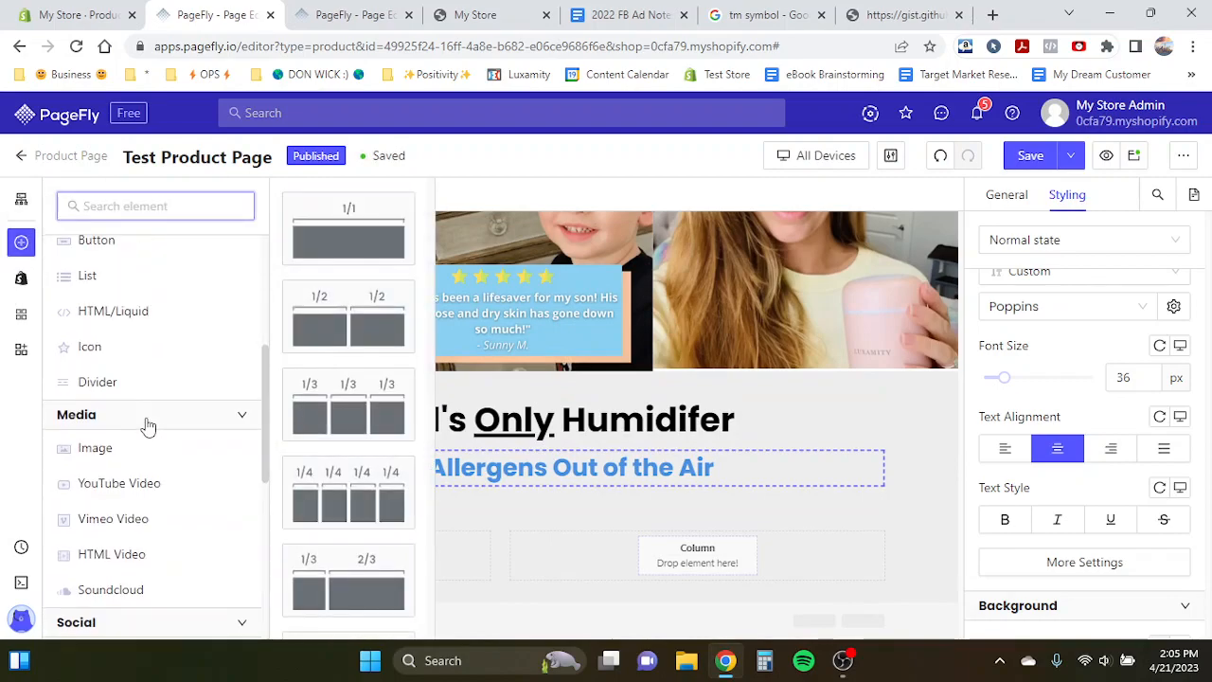
mouse_move(76, 382)
left_click_drag(348, 232, 513, 490)
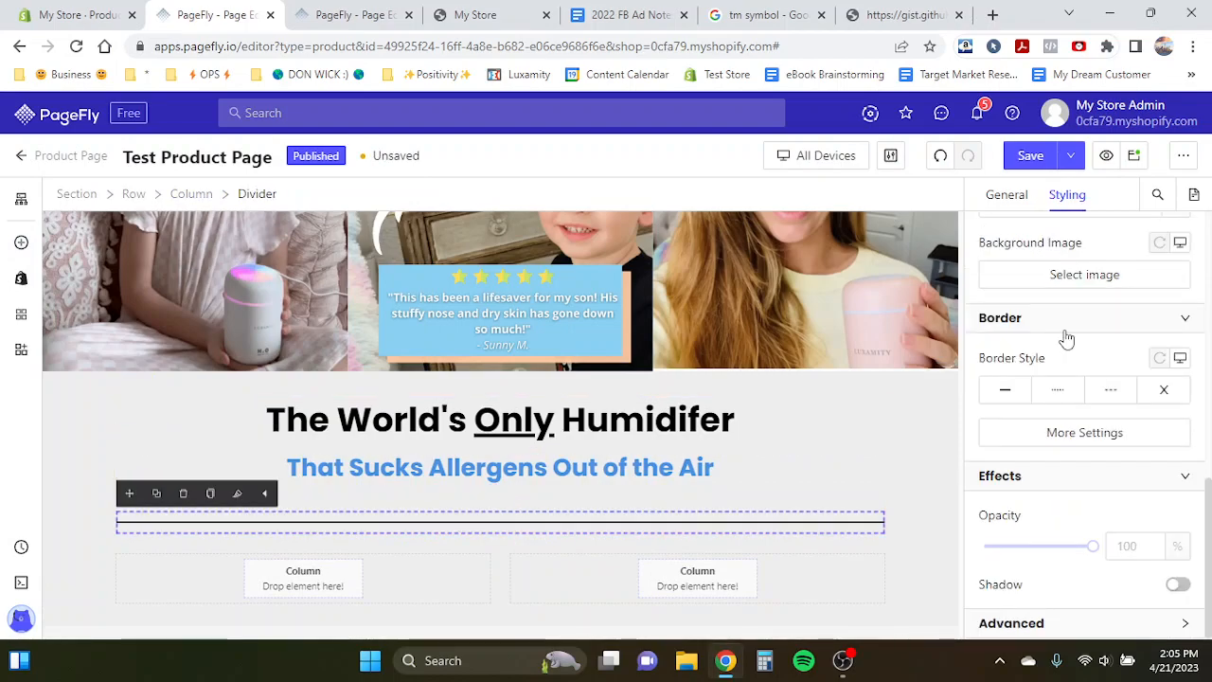
- Set the divider's left and right margins to 400 px
scroll(1065, 339, "up", 6)
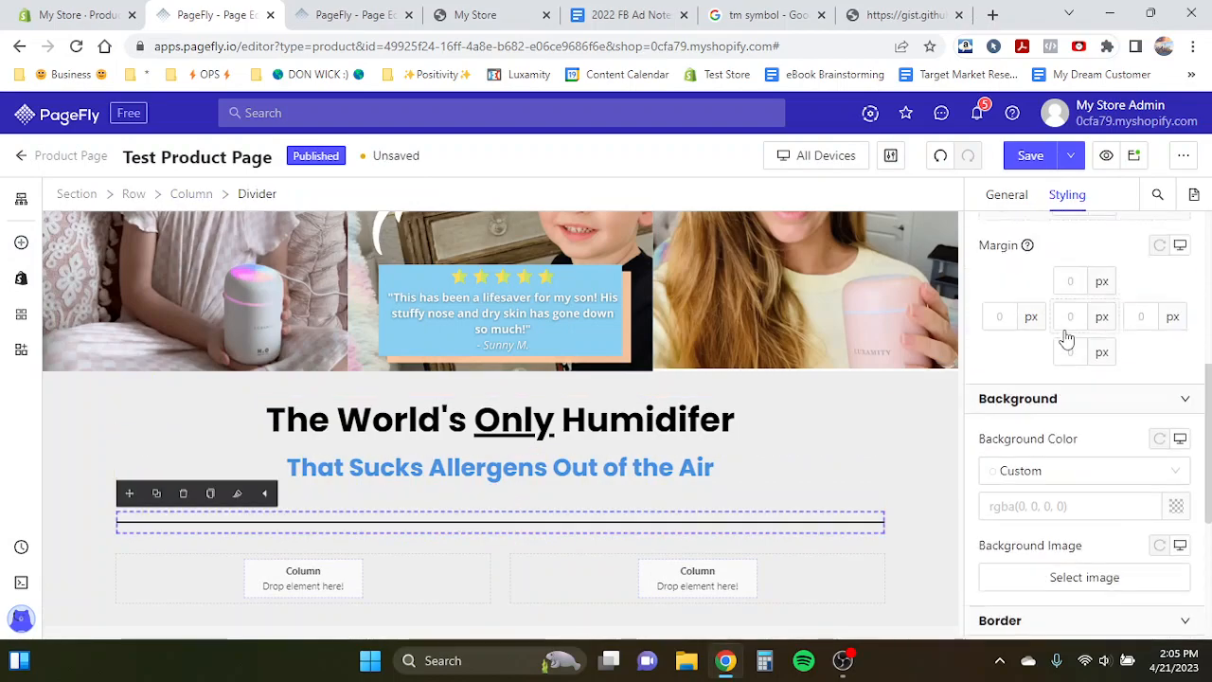
left_click(1023, 198)
left_click(1072, 196)
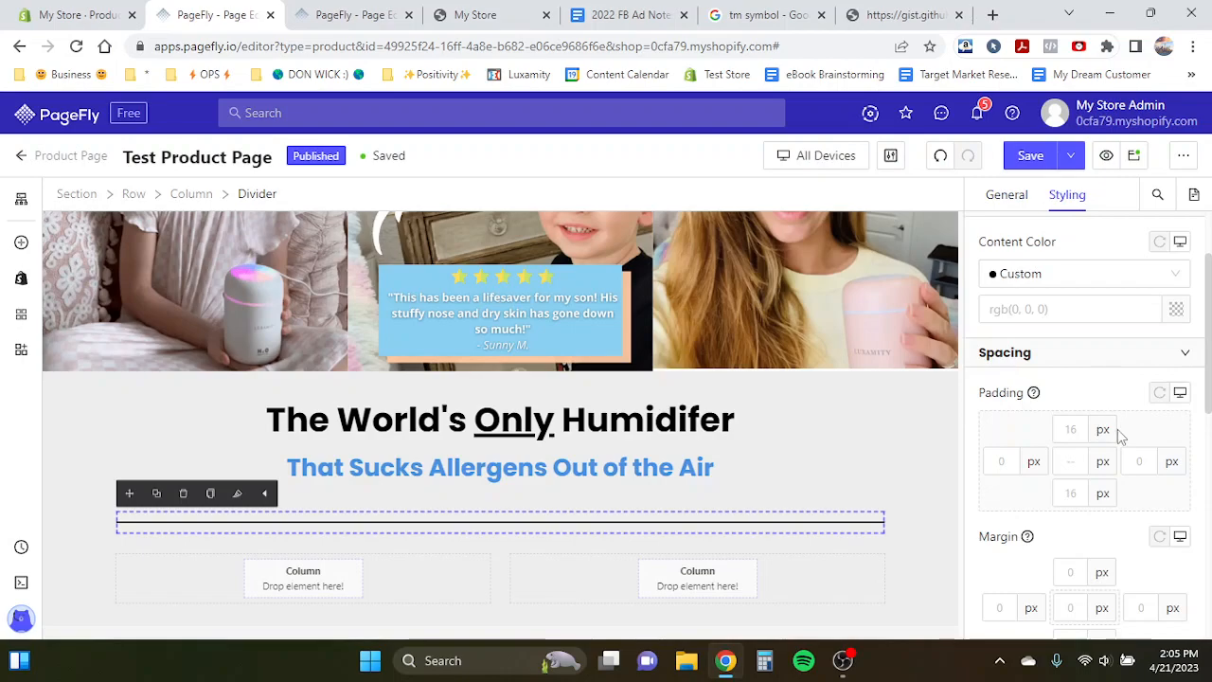
scroll(1120, 434, "down", 2)
type("10")
key("BackSpace")
key("BackSpace")
type("100")
key("BackSpace")
key("BackSpace")
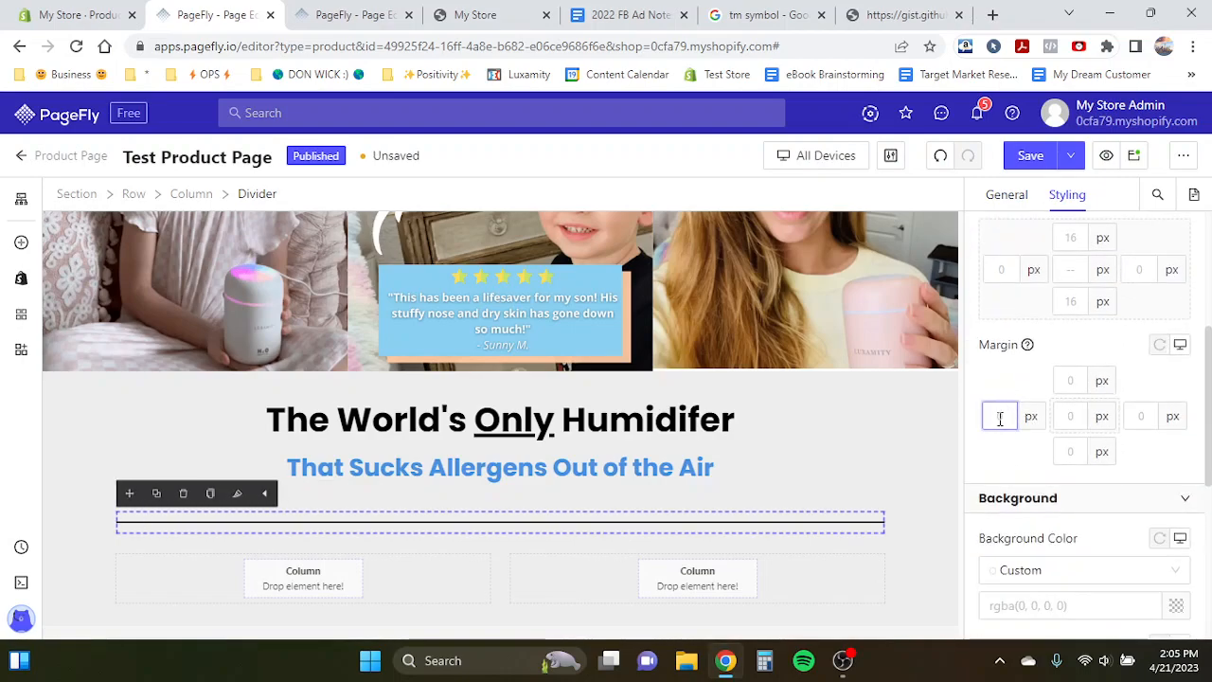
type("400")
left_click(1107, 420)
left_click(1138, 416)
type("400")
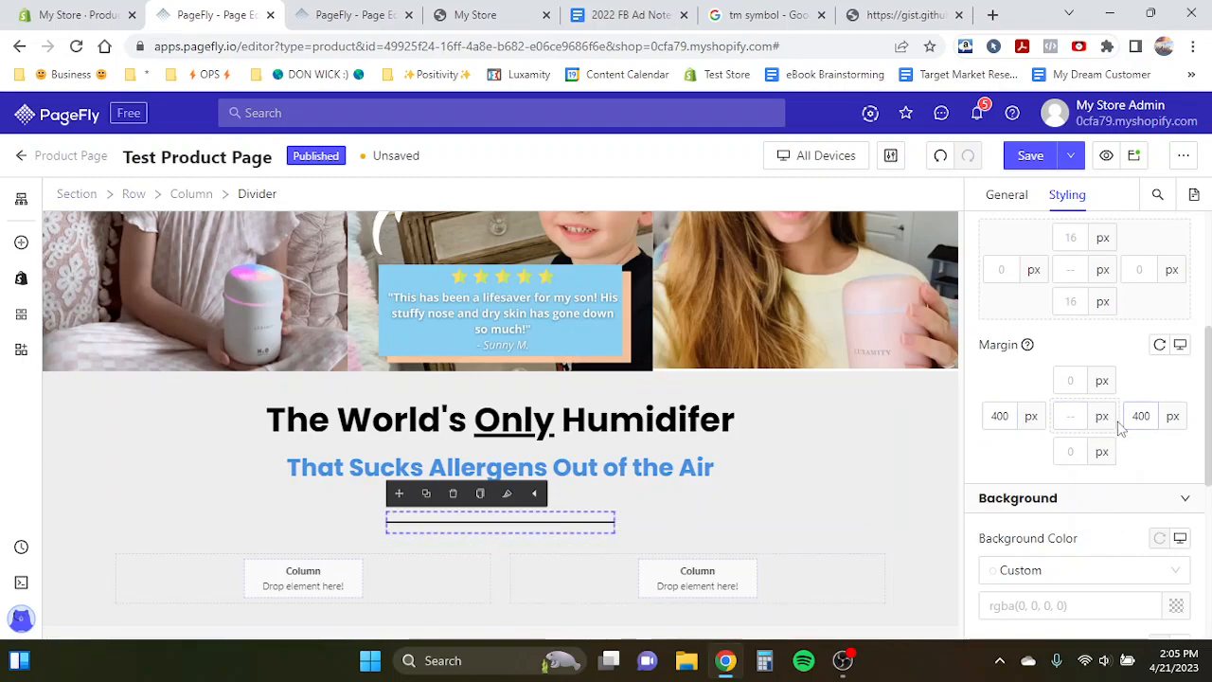
- Set the divider's left and right margins to 500 px
double_click(1141, 418)
key("BackSpace")
type("500")
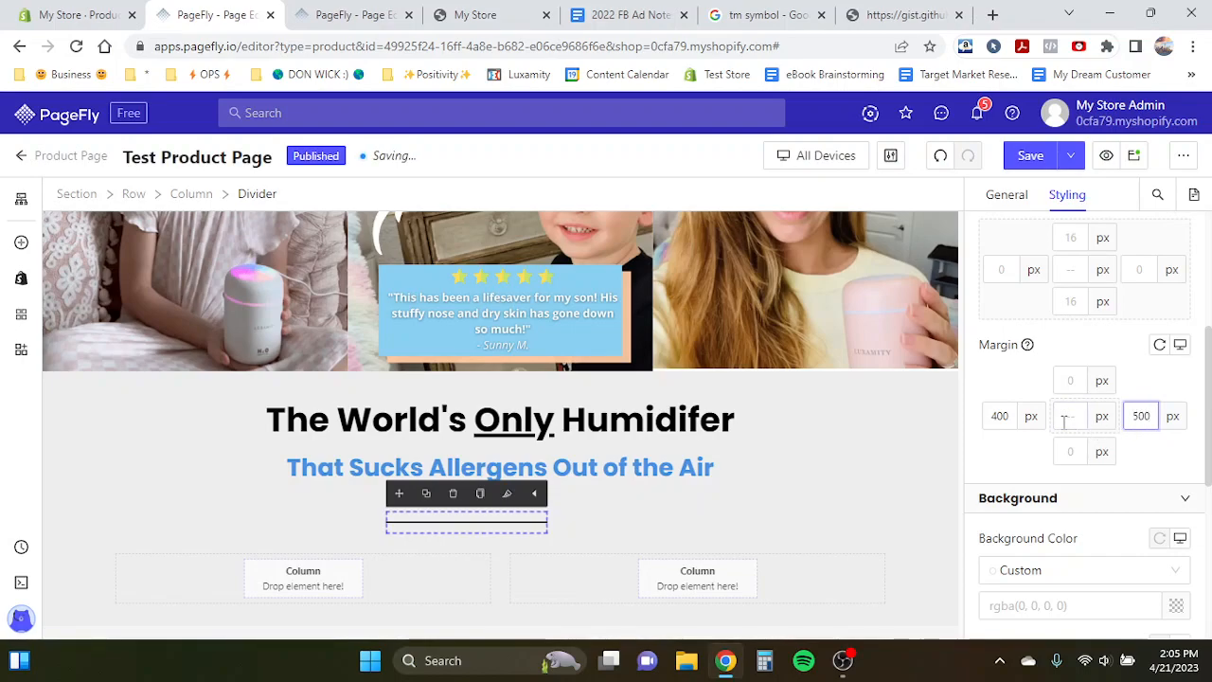
type("500")
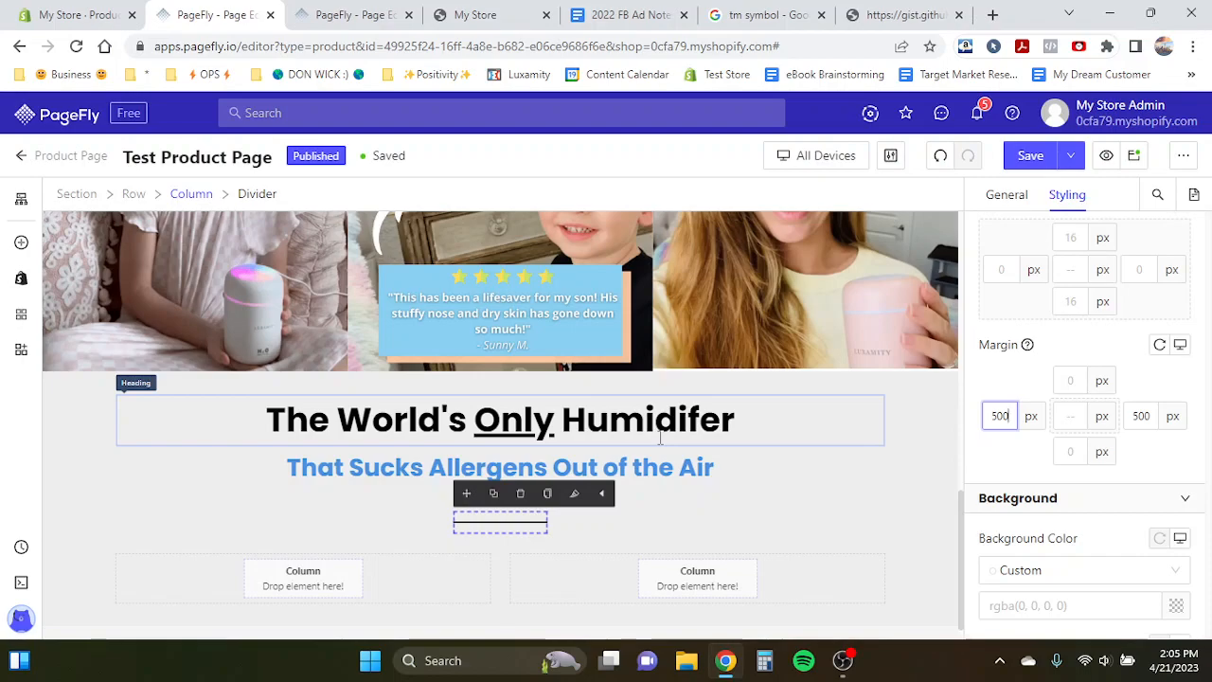
- Color the divider orange, rgb(245, 166, 35)
scroll(660, 437, "up", 1)
scroll(661, 438, "down", 1)
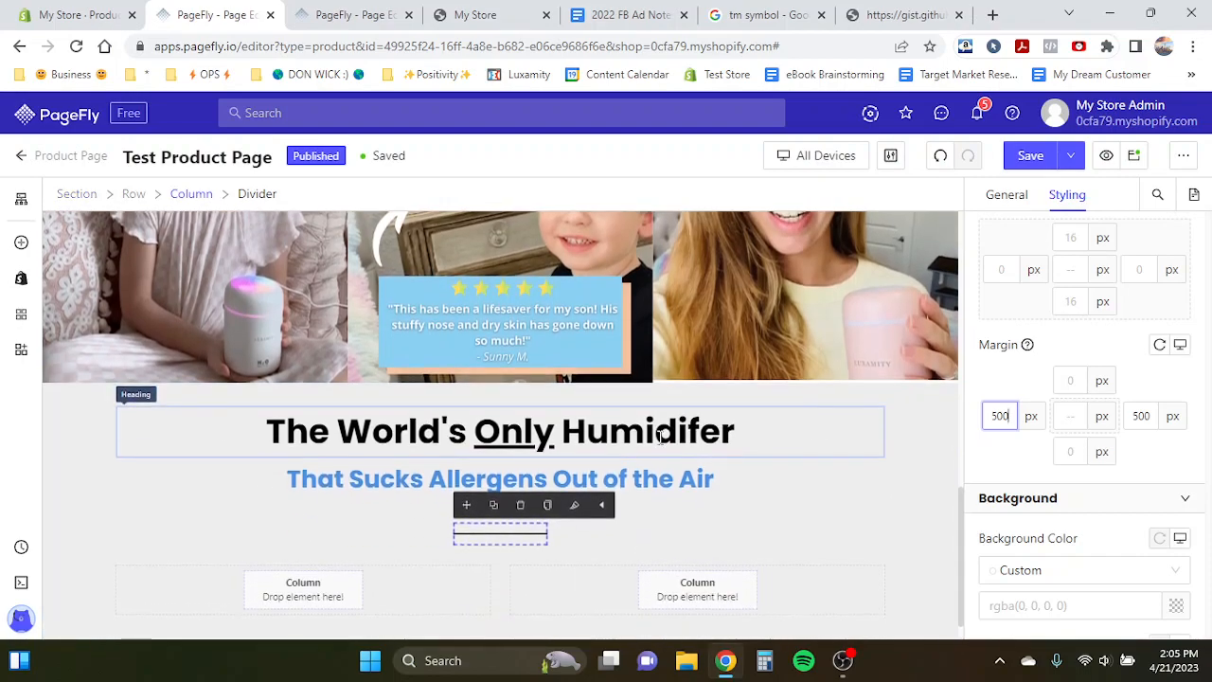
left_click(759, 454)
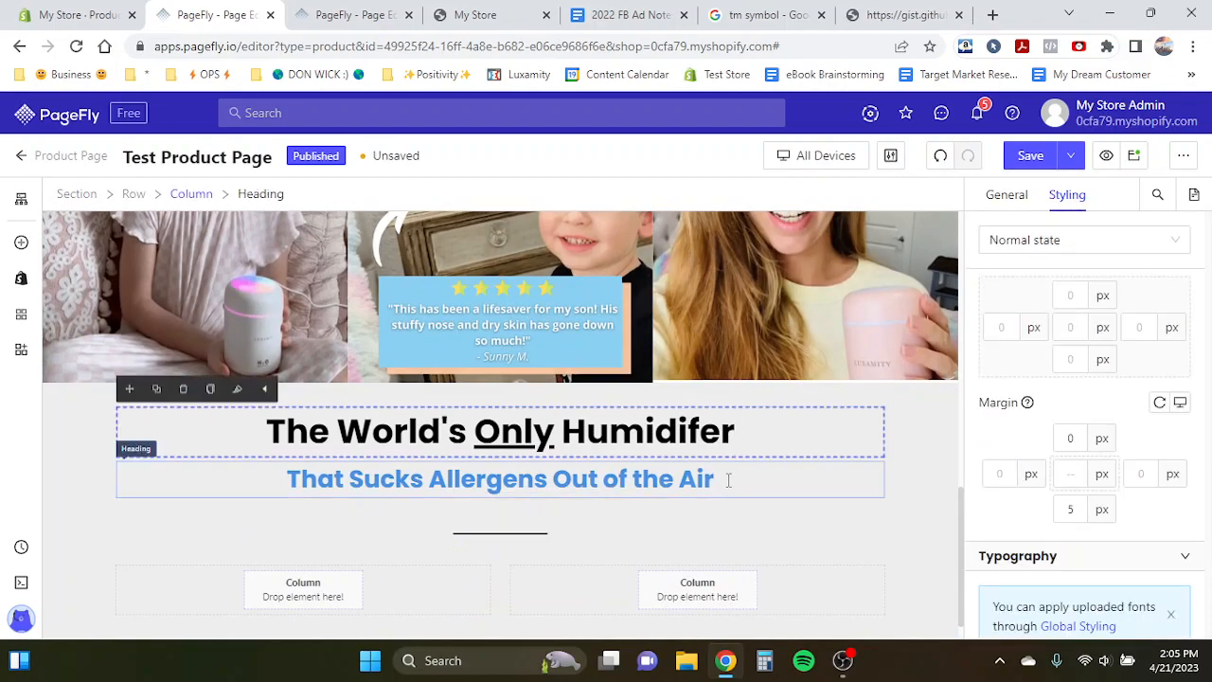
scroll(729, 480, "down", 1)
left_click(479, 511)
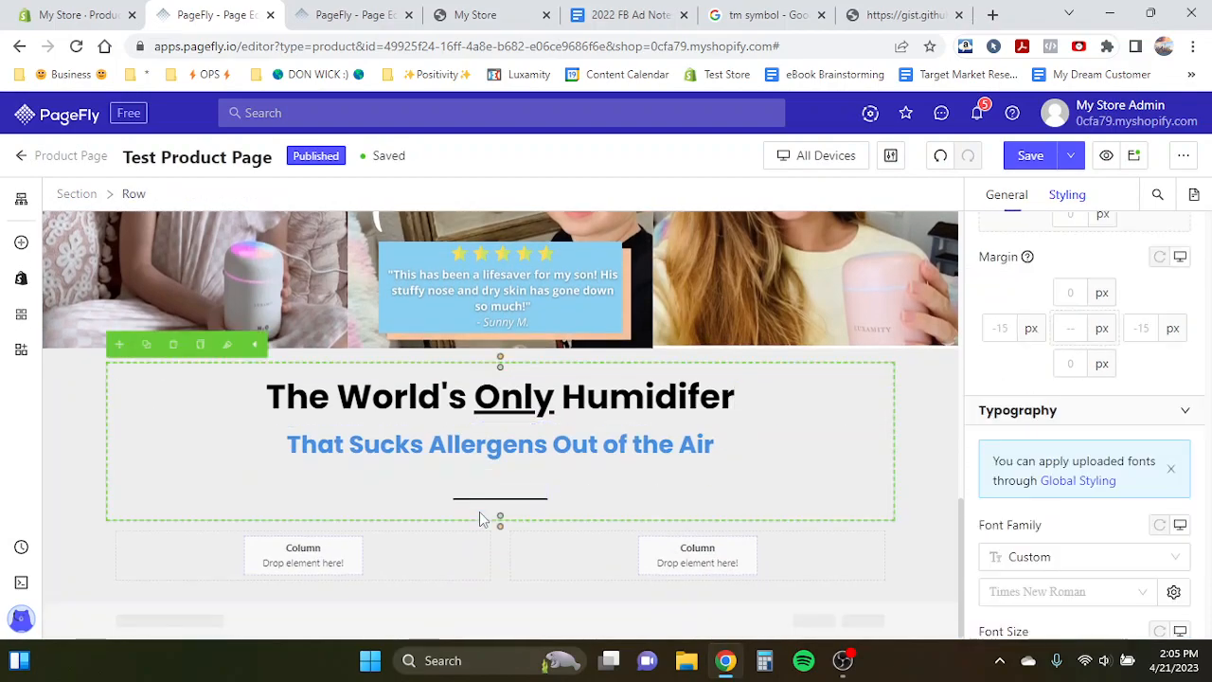
left_click(475, 512)
scroll(1009, 392, "up", 3)
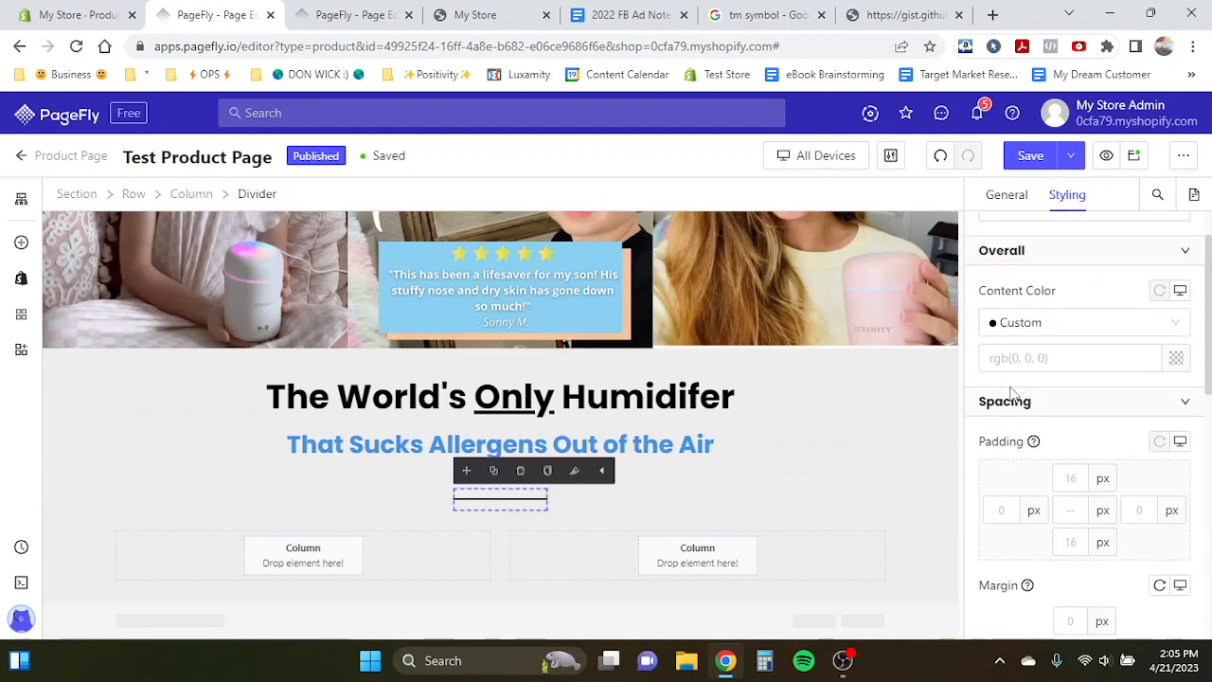
left_click(1176, 360)
left_click(805, 459)
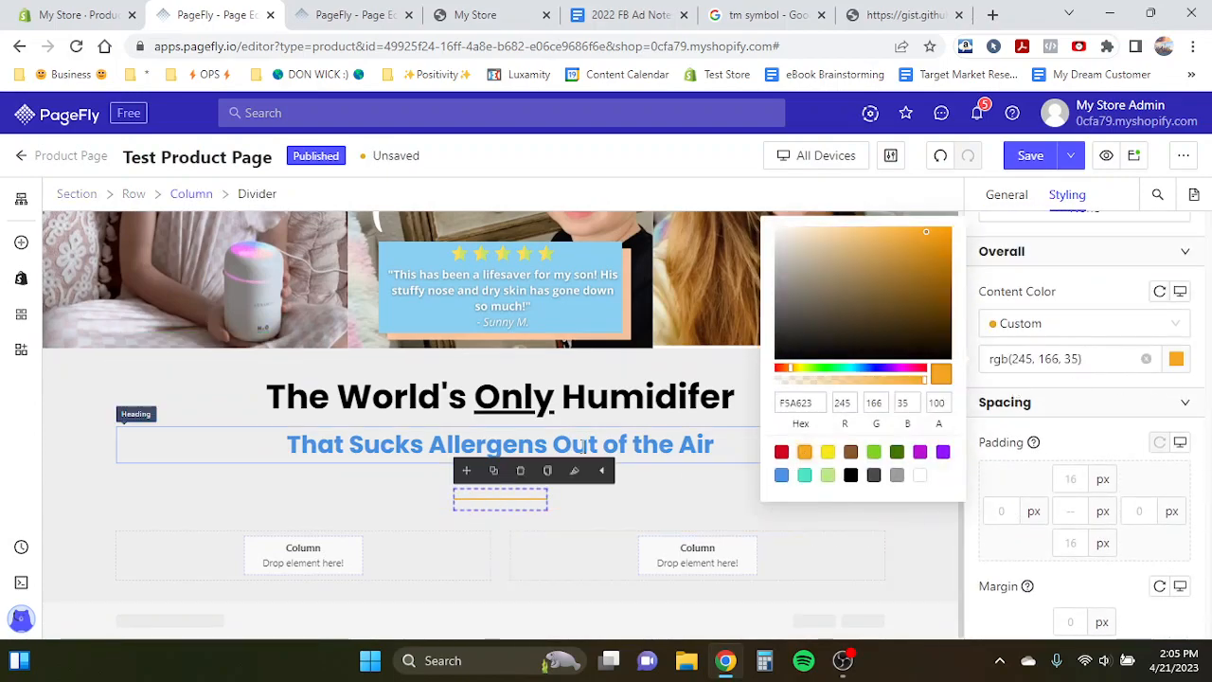
left_click(580, 445)
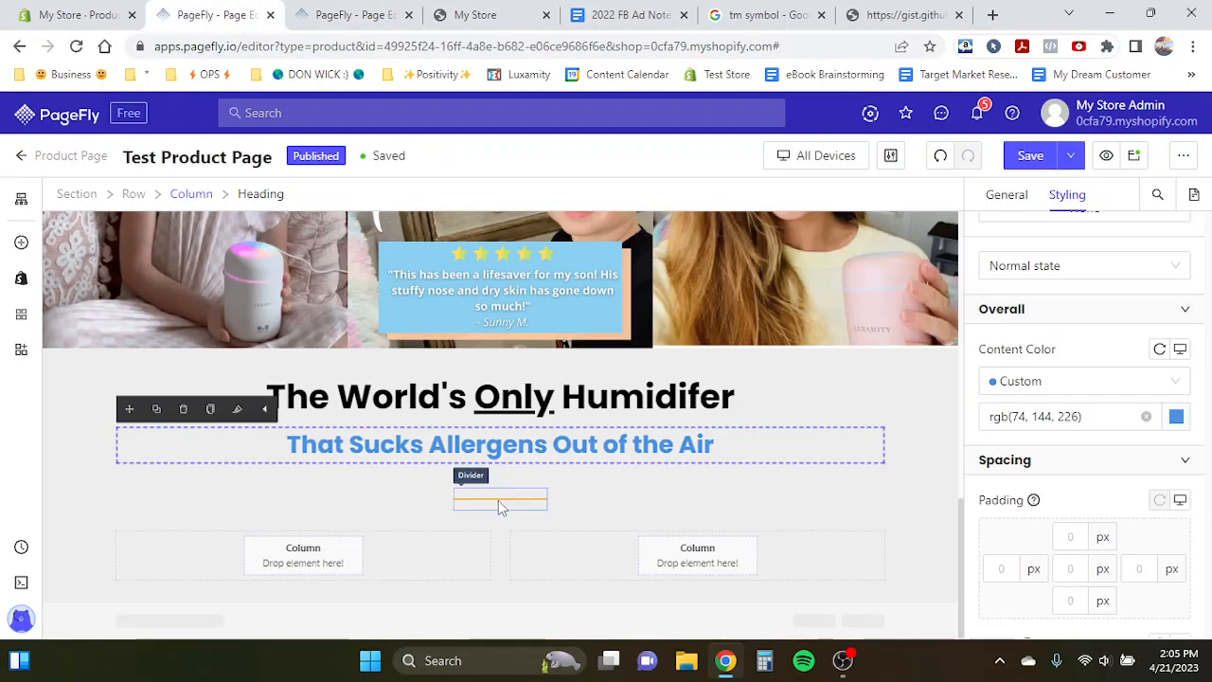
- Compare the divider's spacing with the benefit headings on the template page
left_click(500, 499)
scroll(1010, 465, "down", 3)
left_click(1001, 485)
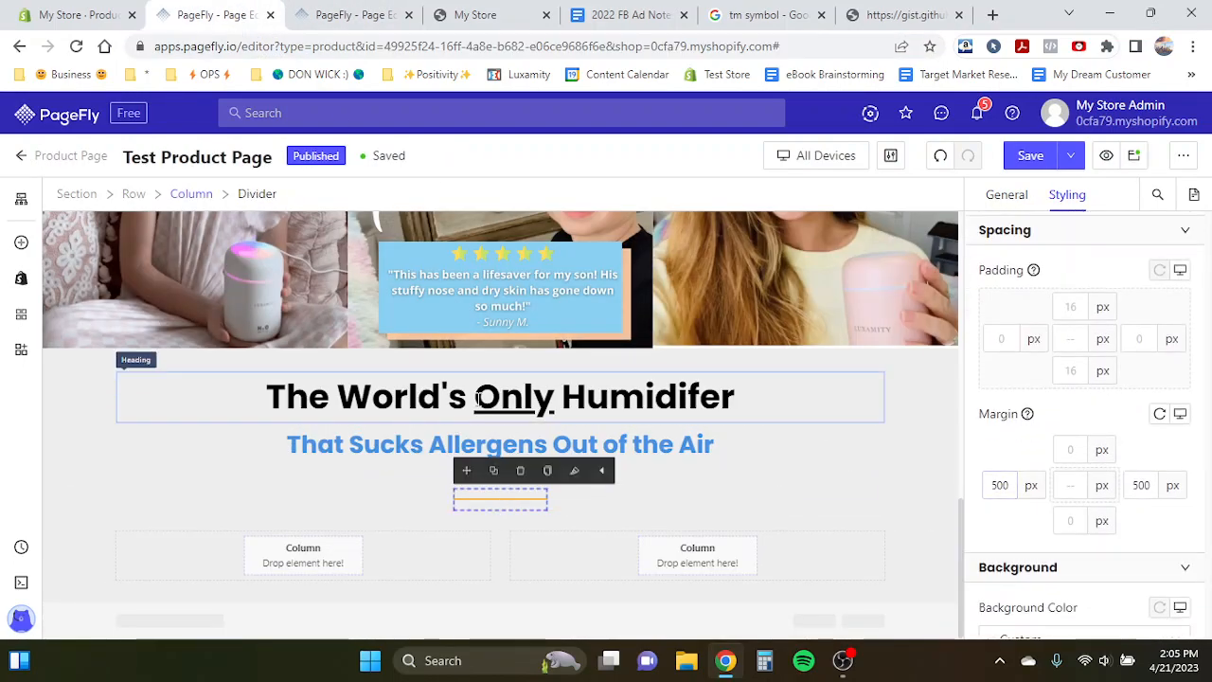
left_click(355, 14)
scroll(401, 345, "down", 2)
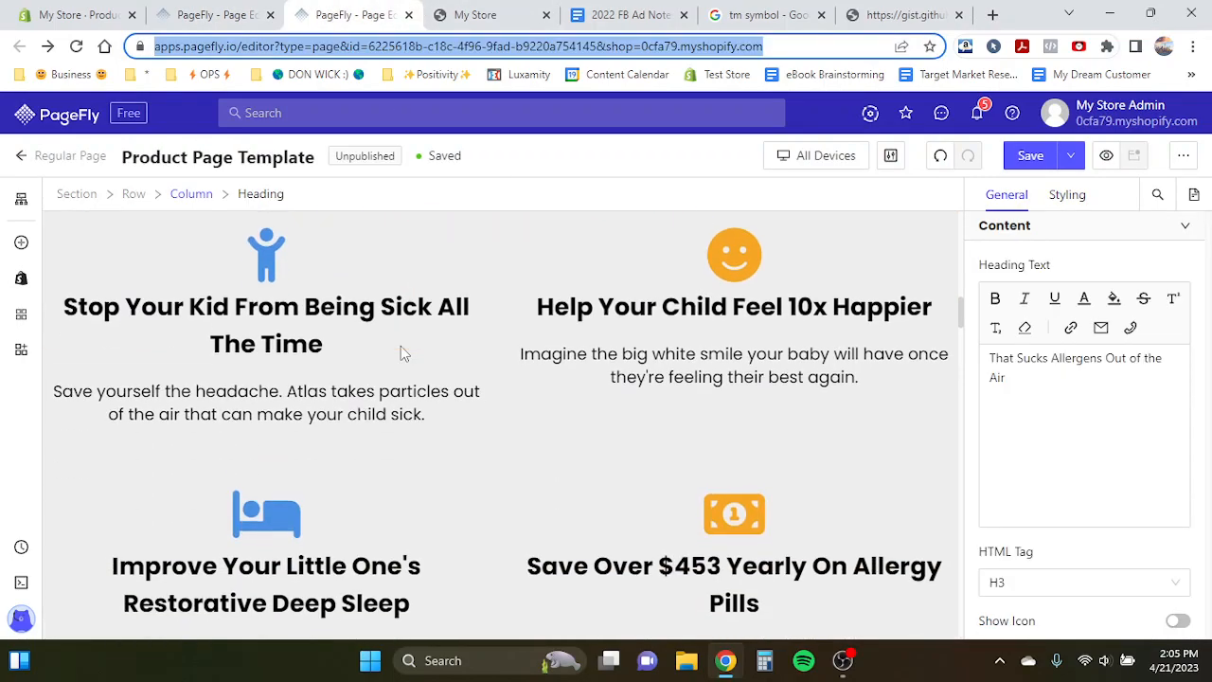
left_click(230, 310)
left_click(194, 14)
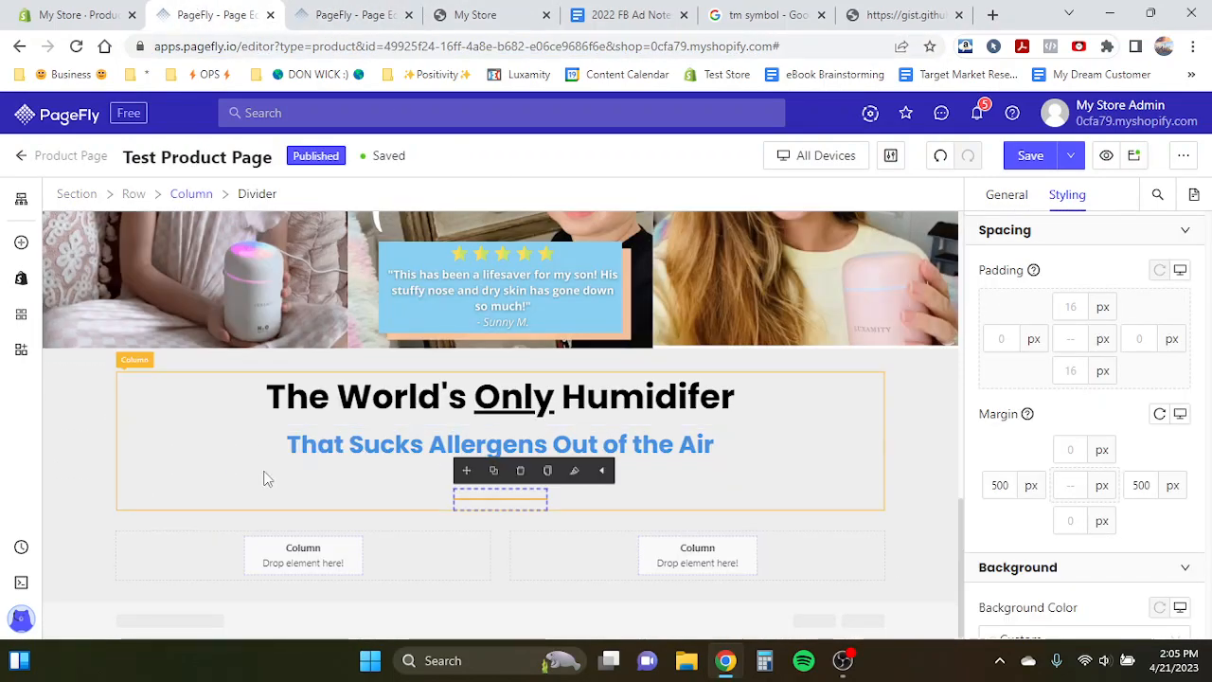
- Duplicate the main heading and move the copy into the left empty column below
left_click(302, 396)
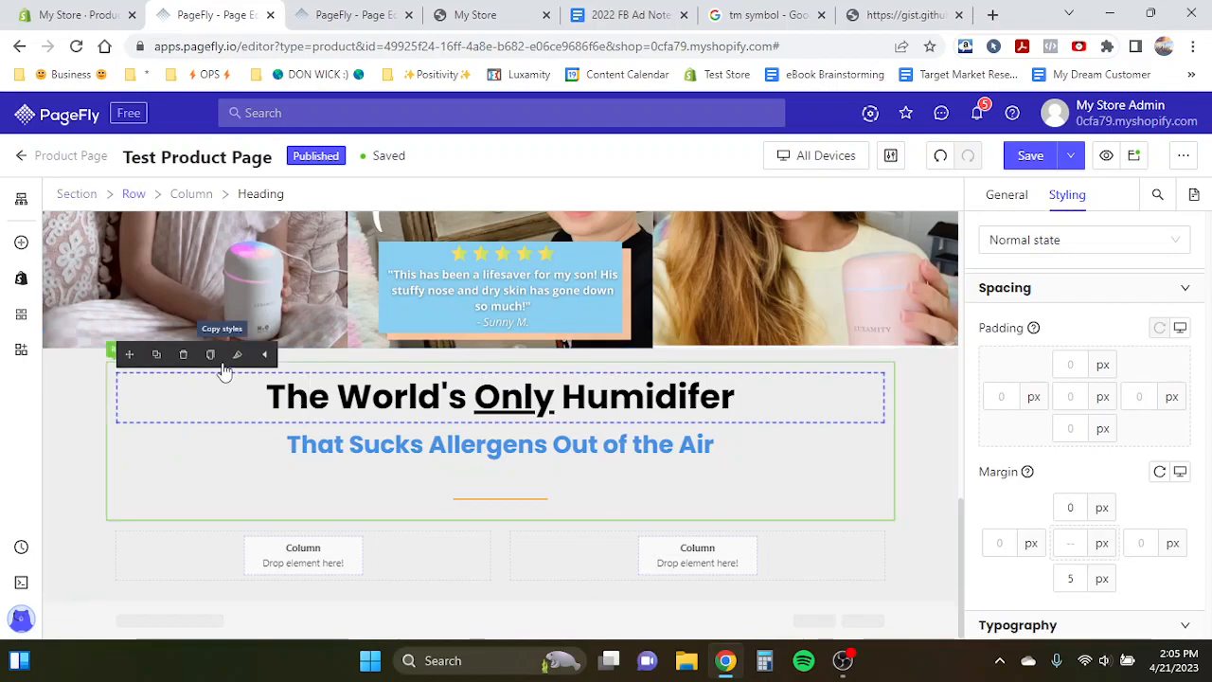
left_click(159, 357)
left_click_drag(129, 354, 254, 596)
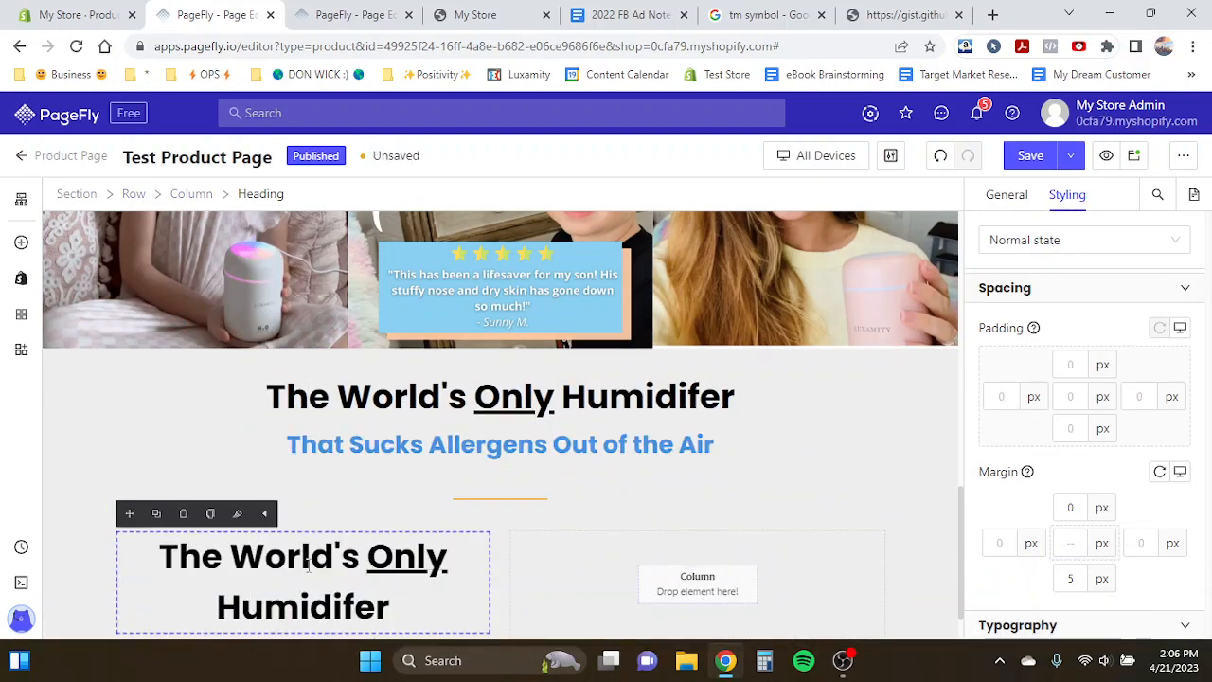
- Set the copied heading's font size to 35 px
scroll(1126, 482, "down", 5)
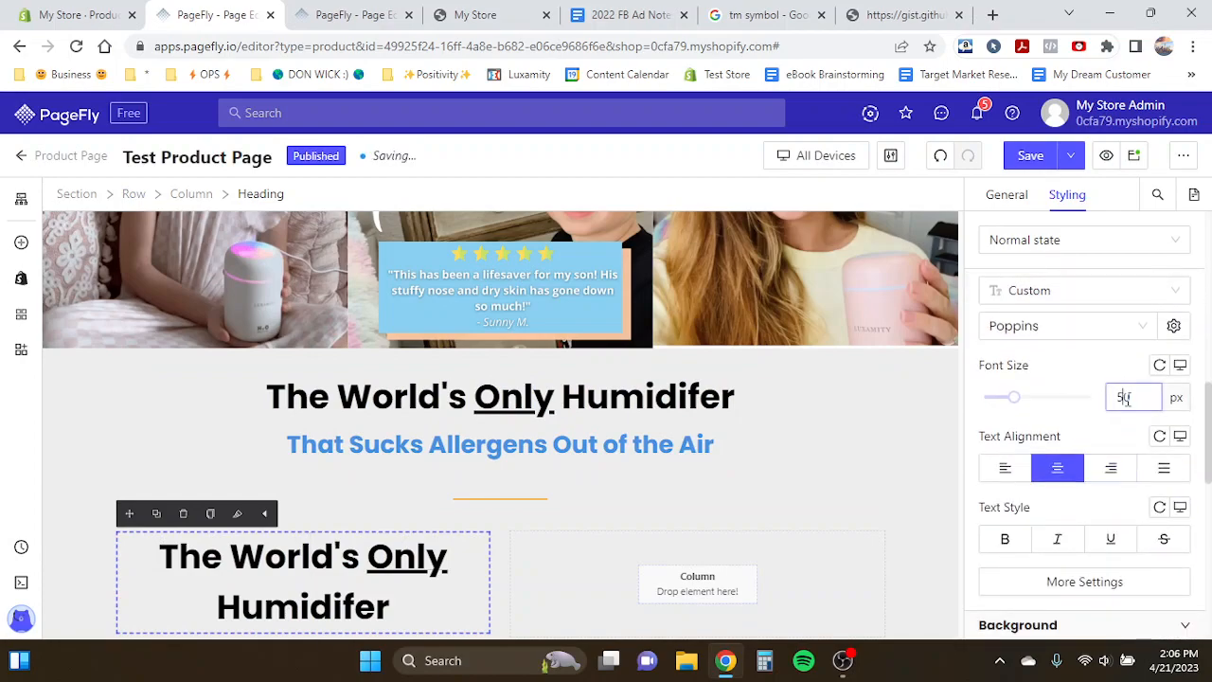
type("24")
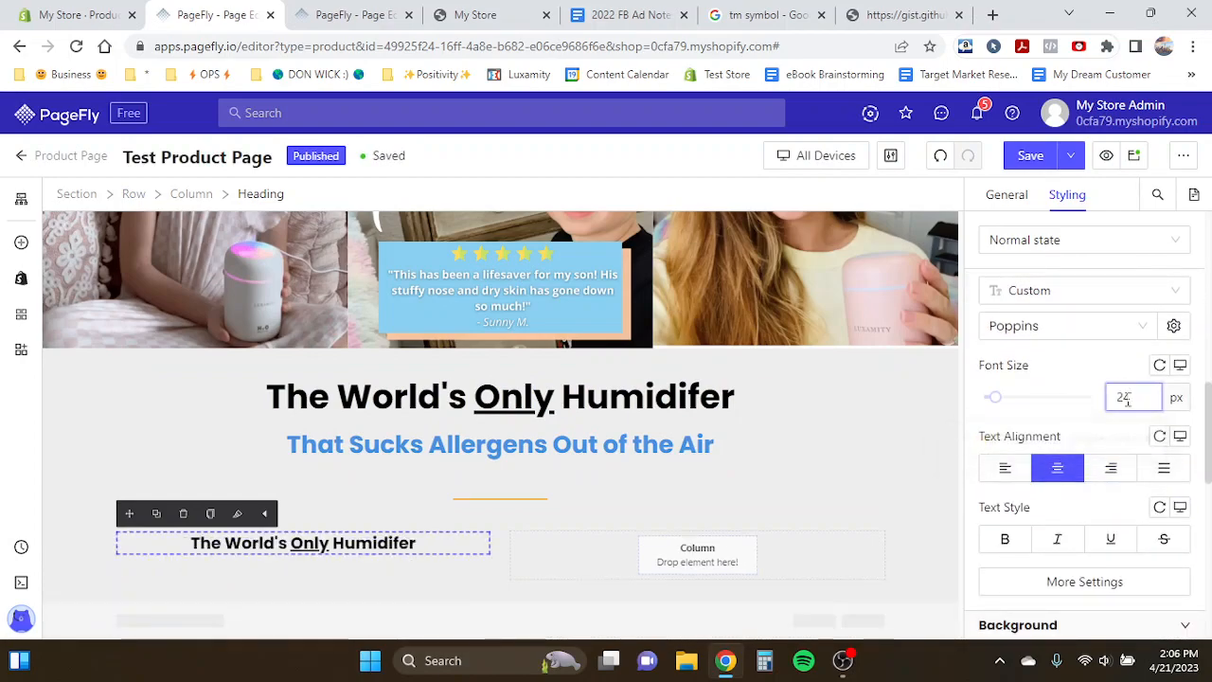
key("BackSpace")
key("BackSpace")
type("30")
key("BackSpace")
type("5")
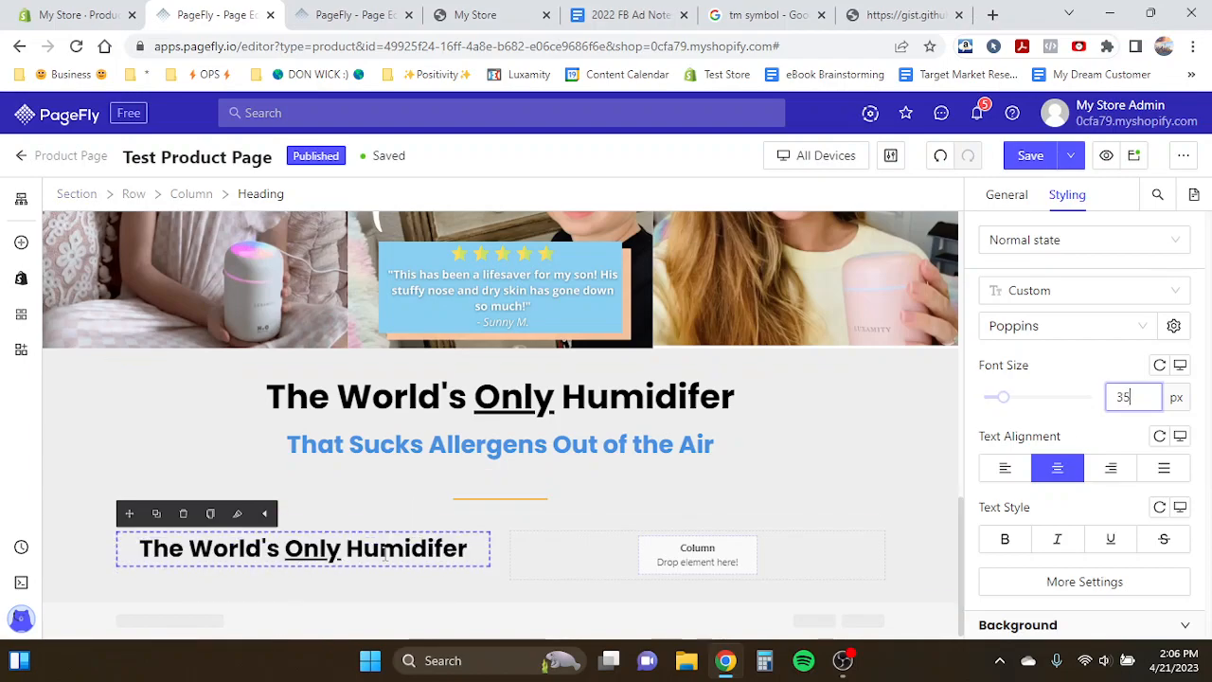
- Turn on the icon for the copied heading
left_click(1023, 195)
scroll(1131, 376, "down", 2)
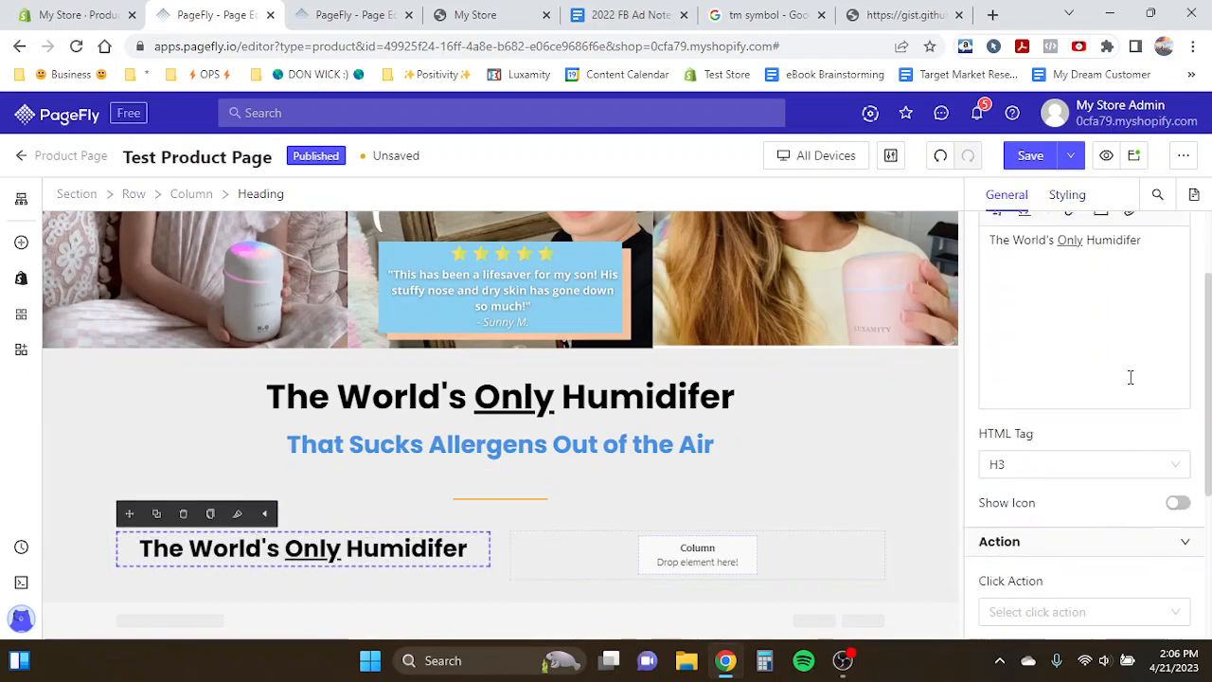
left_click(1177, 427)
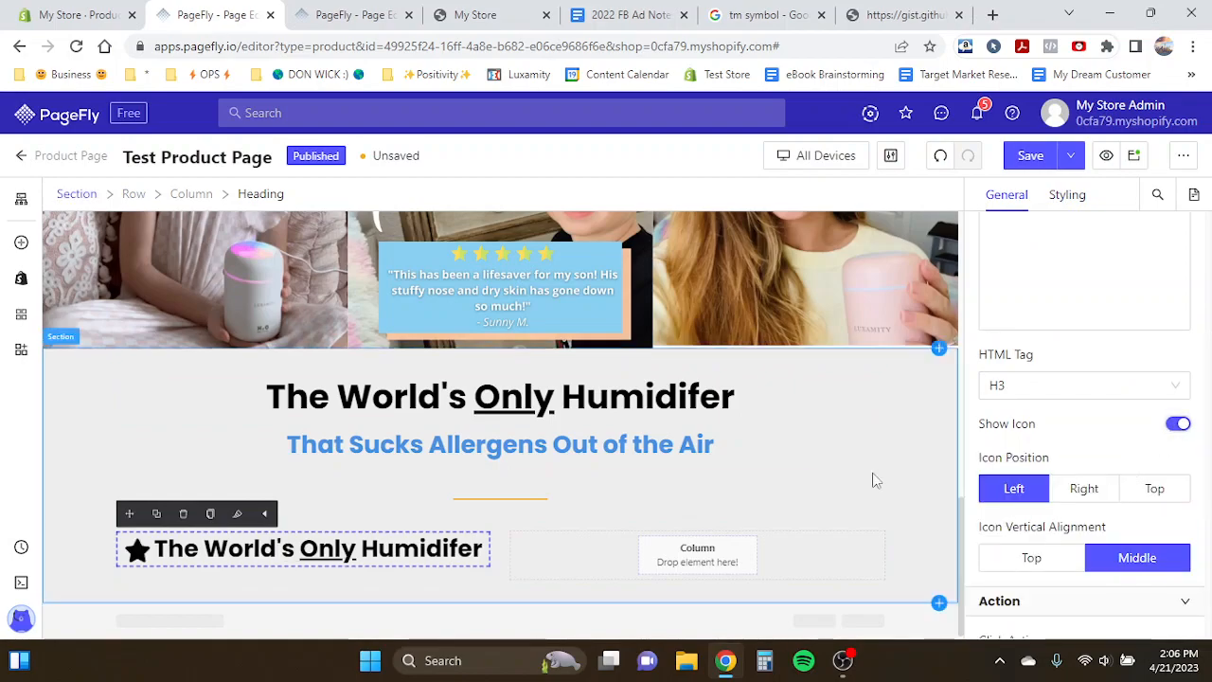
- Move the copied heading's icon to the top and set the icon size to 80 px
left_click(1132, 495)
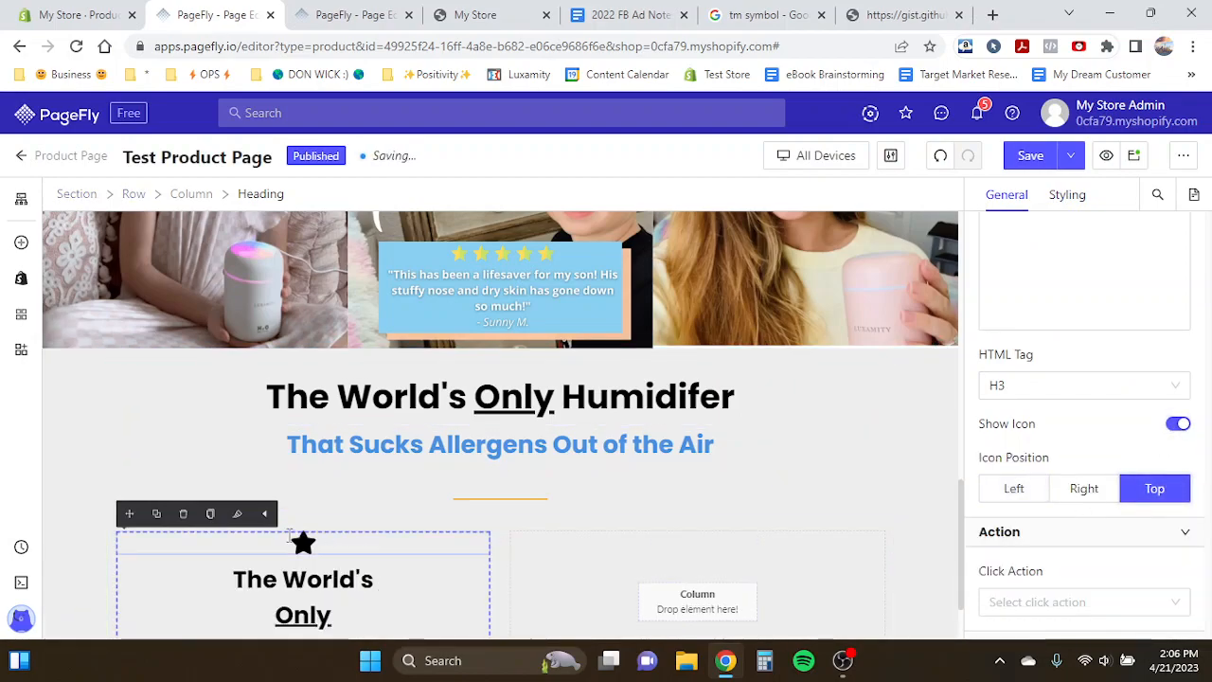
left_click(297, 540)
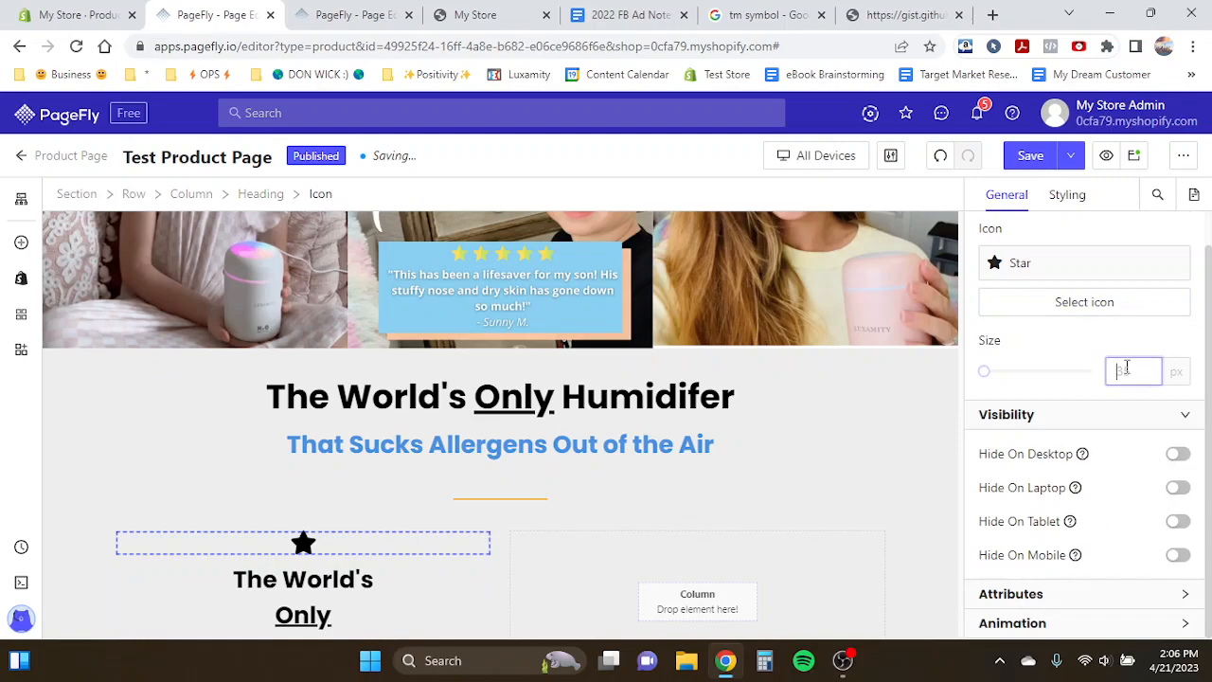
type("80")
- Replace the star icon with the child icon found by searching "child" in the icon picker
left_click(1051, 303)
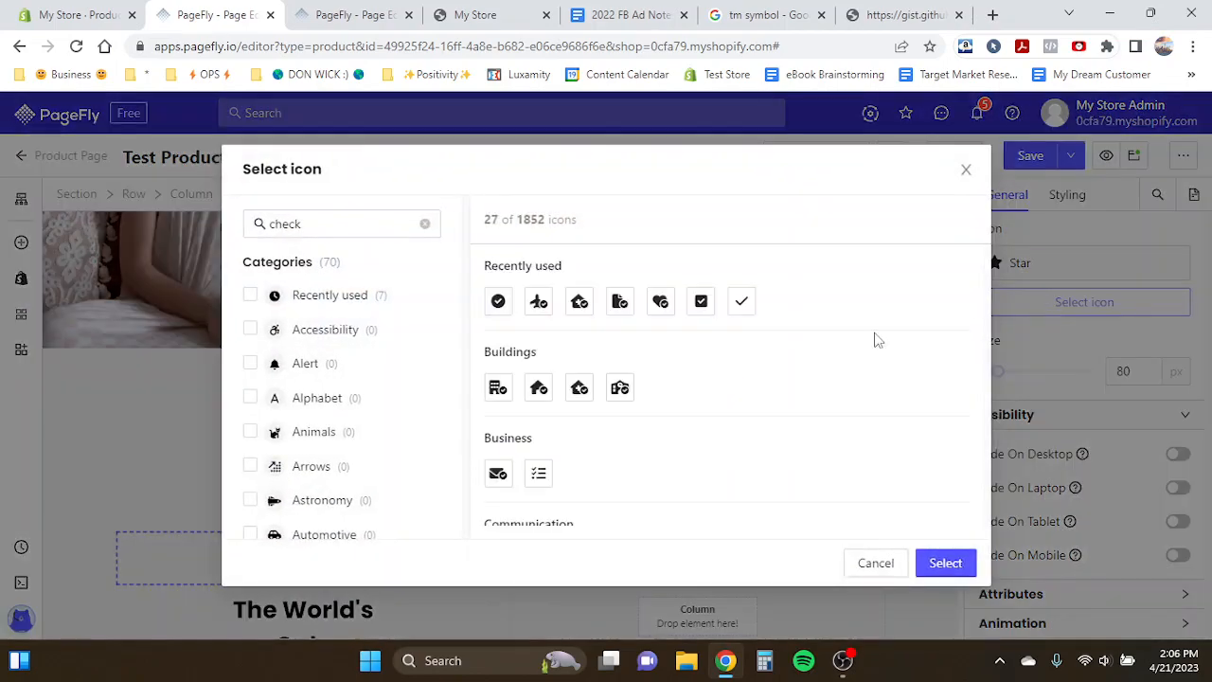
double_click(380, 228)
type("ch")
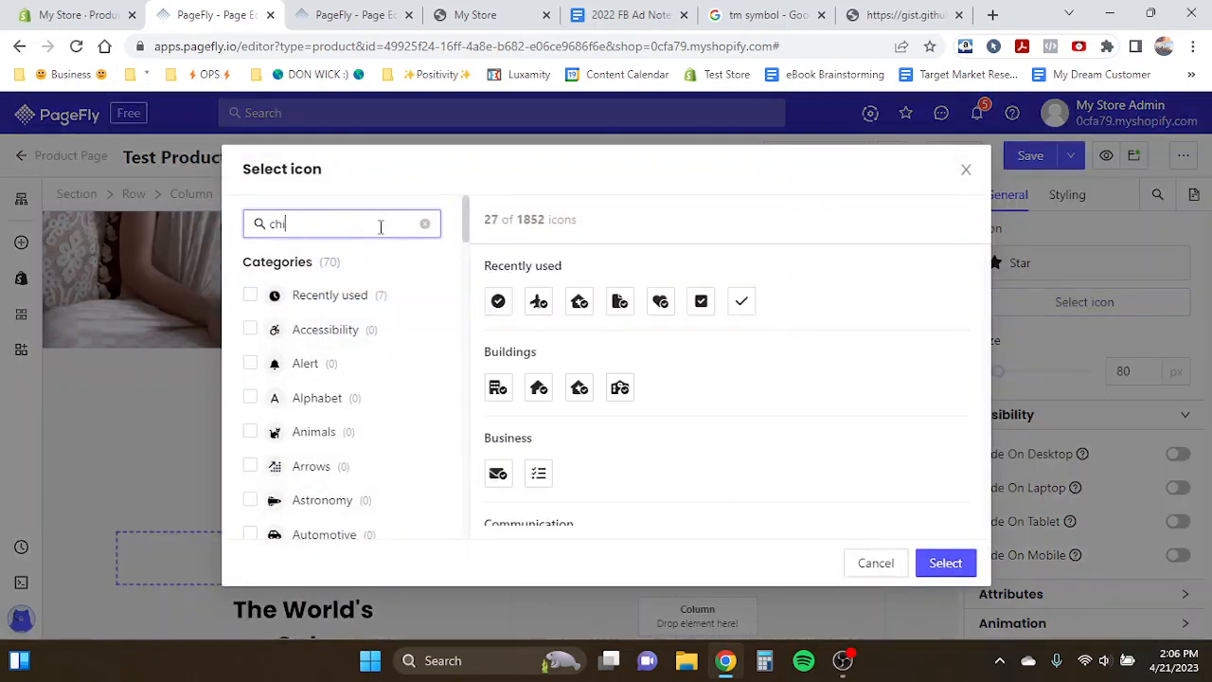
type("ild")
left_click_drag(533, 406, 573, 477)
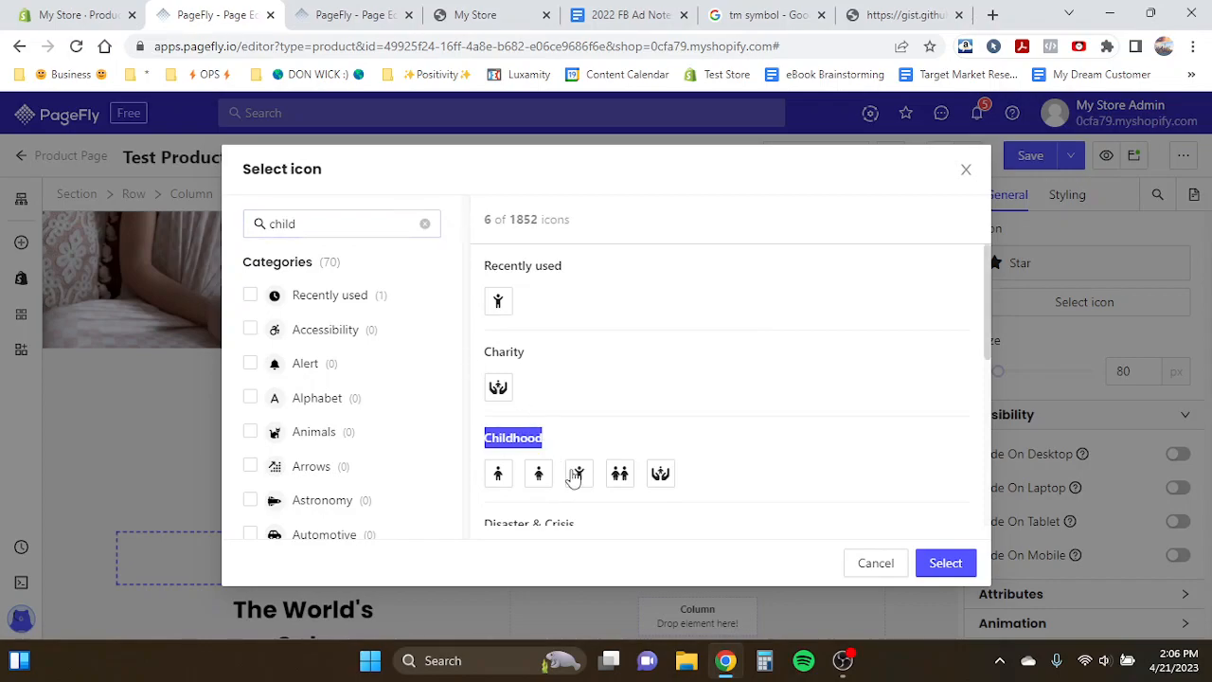
left_click(580, 474)
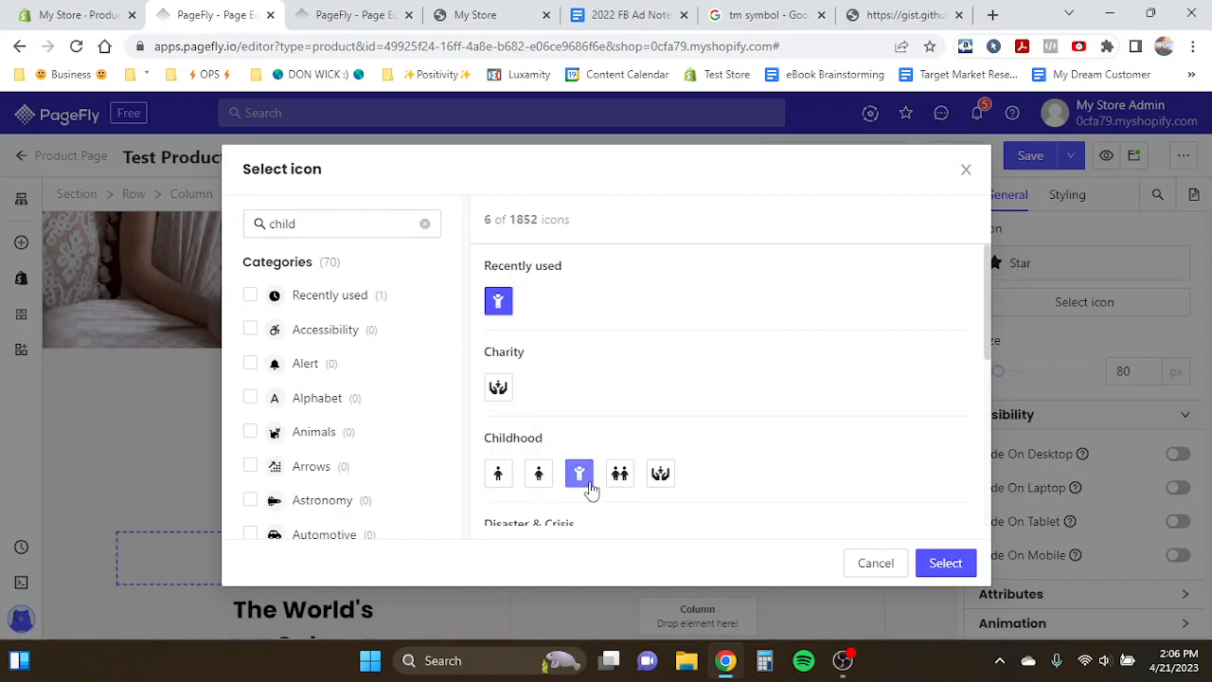
left_click(941, 563)
- Set the icon's color to the blue preset, rgb(74, 144, 226)
left_click(1080, 197)
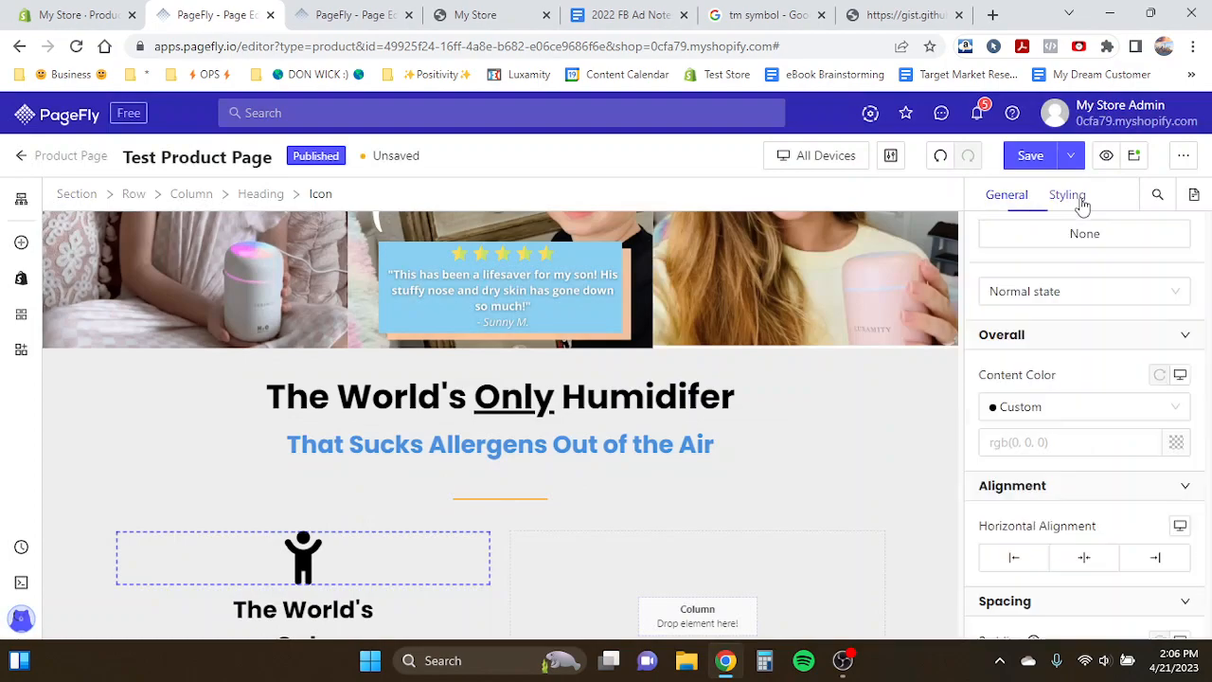
left_click(1175, 445)
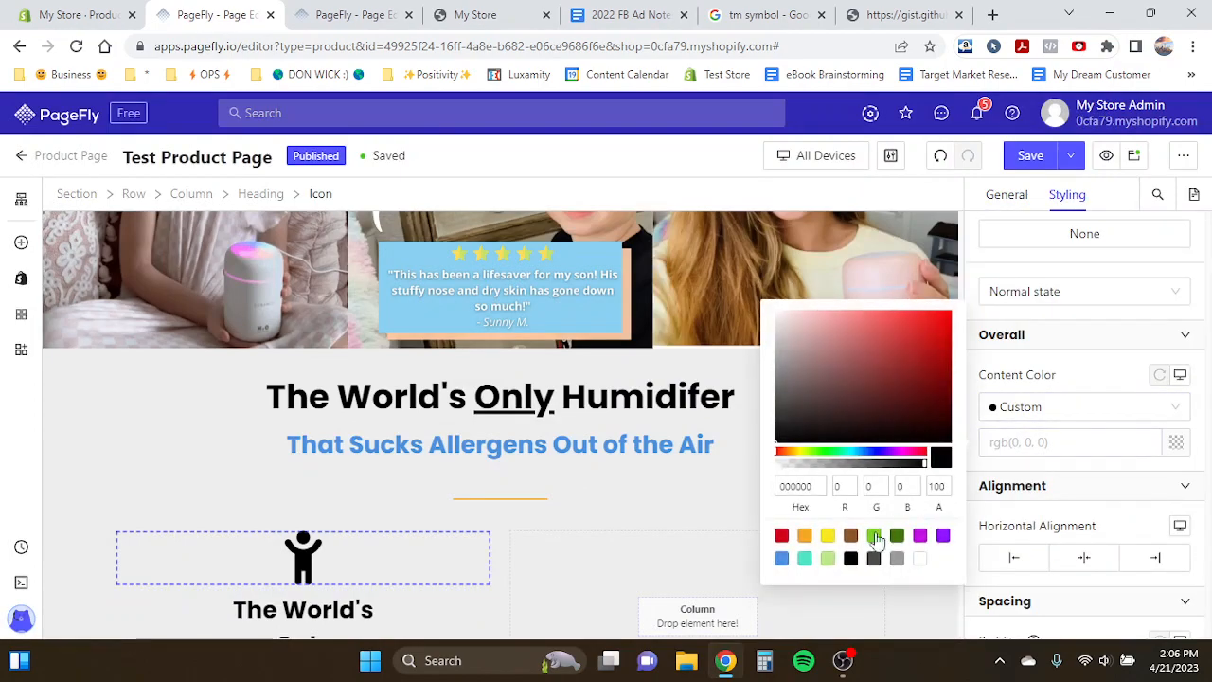
left_click(782, 559)
scroll(329, 473, "down", 1)
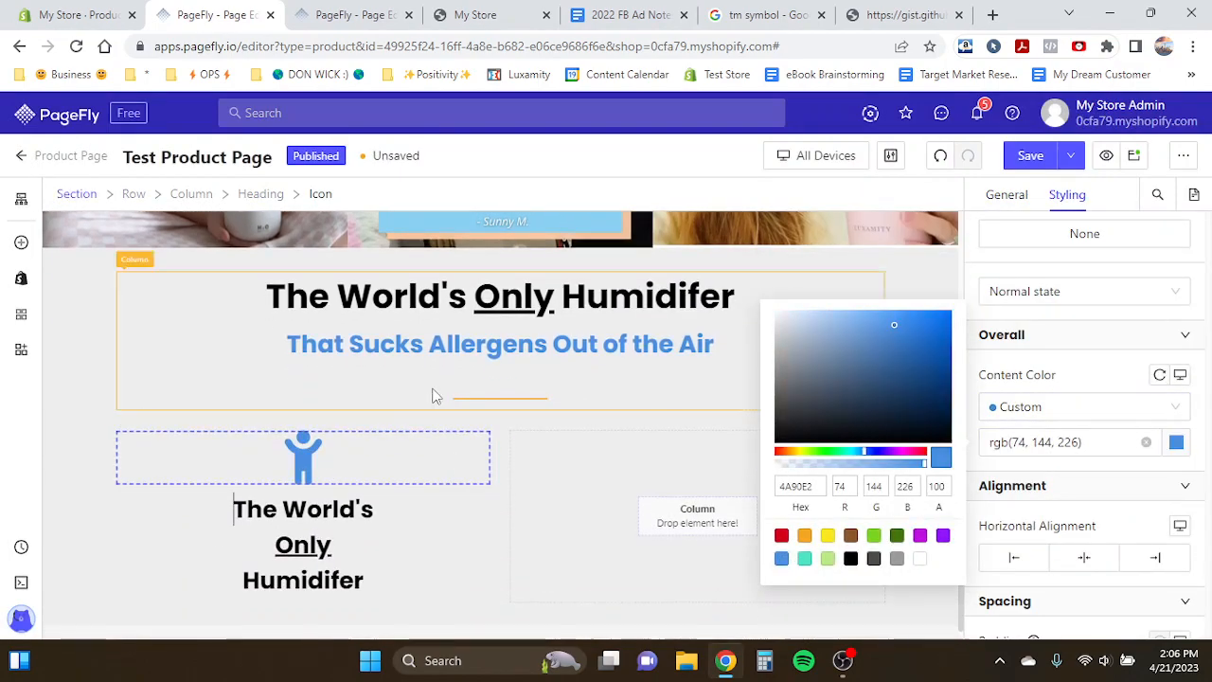
- Replace the copied heading's text with "Stop Your Kid From Being Sick All The Time" from the template
left_click(407, 349)
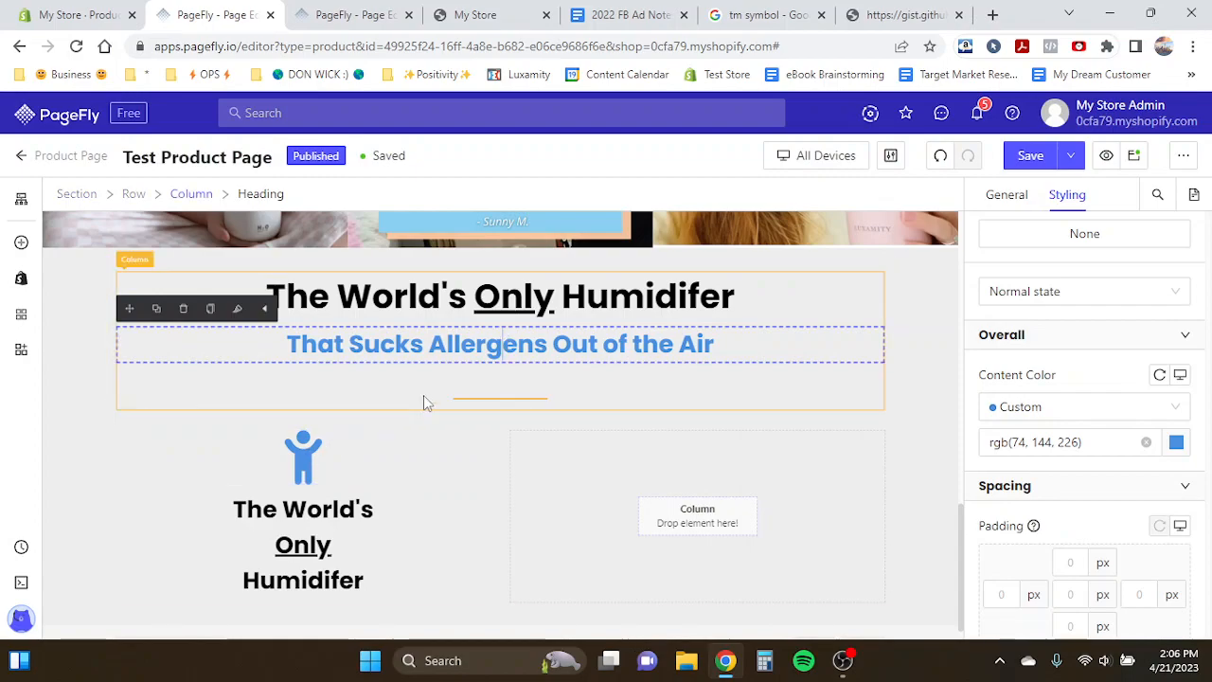
scroll(298, 483, "down", 1)
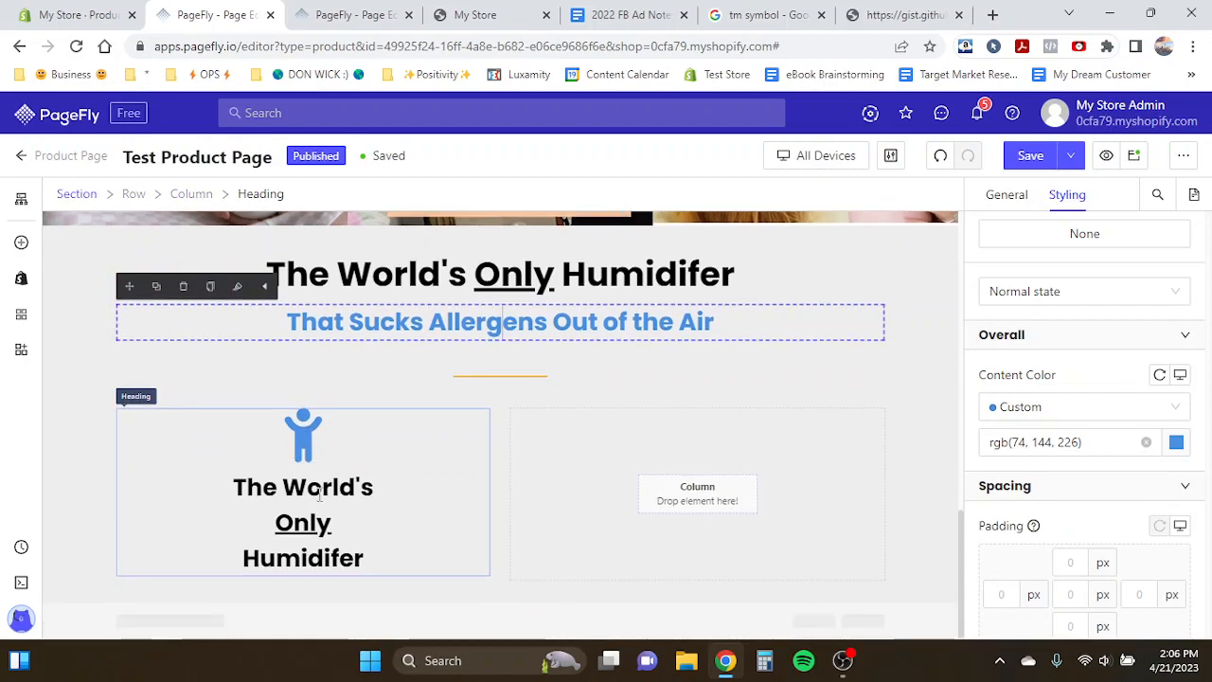
left_click(319, 499)
double_click(320, 519)
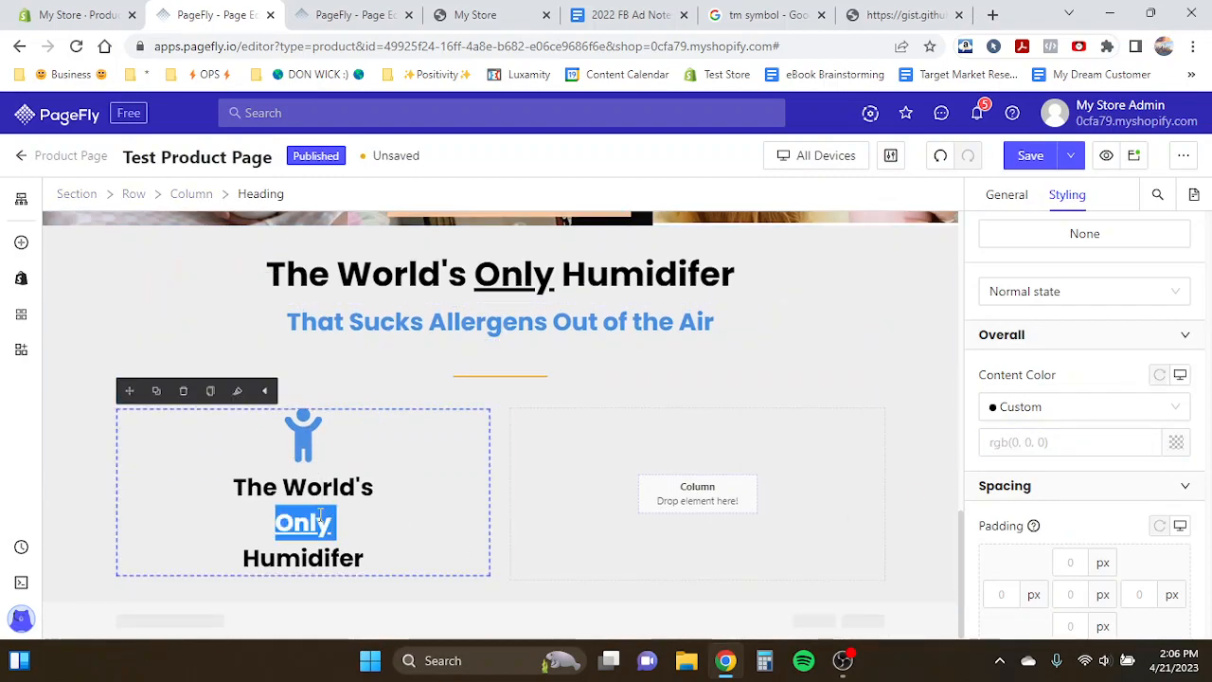
left_click(352, 14)
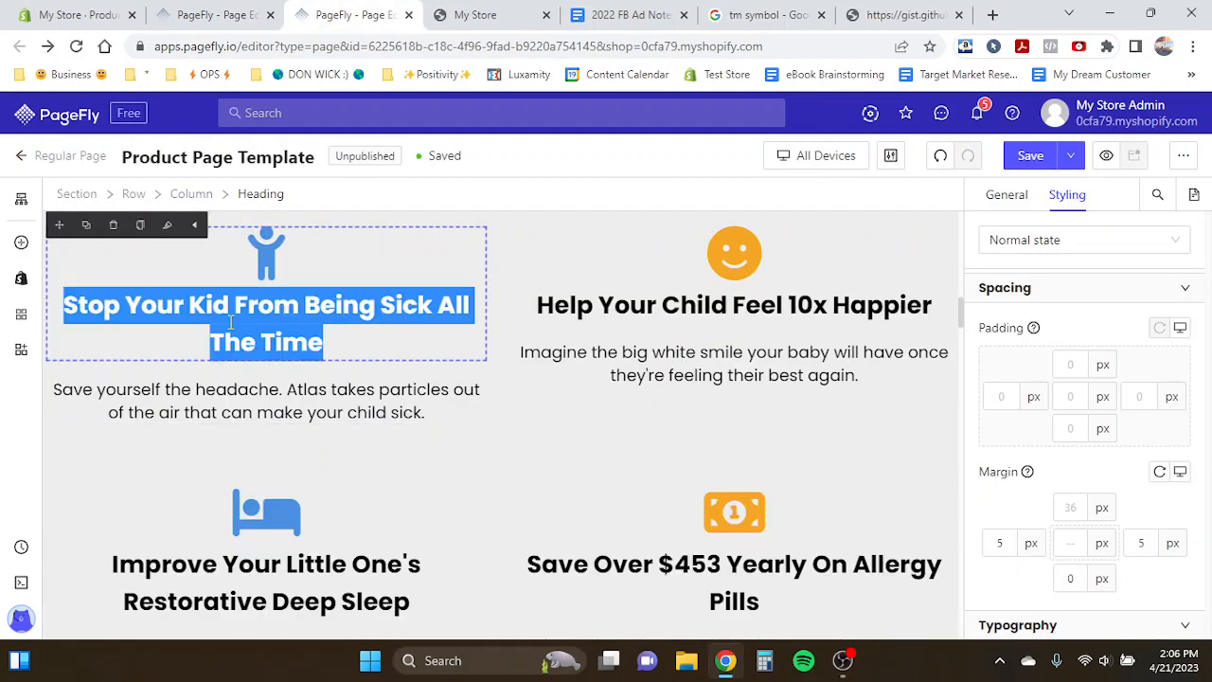
left_click(218, 9)
double_click(303, 523)
key("BackSpace")
double_click(312, 524)
key("shift+Home")
key("BackSpace")
double_click(265, 563)
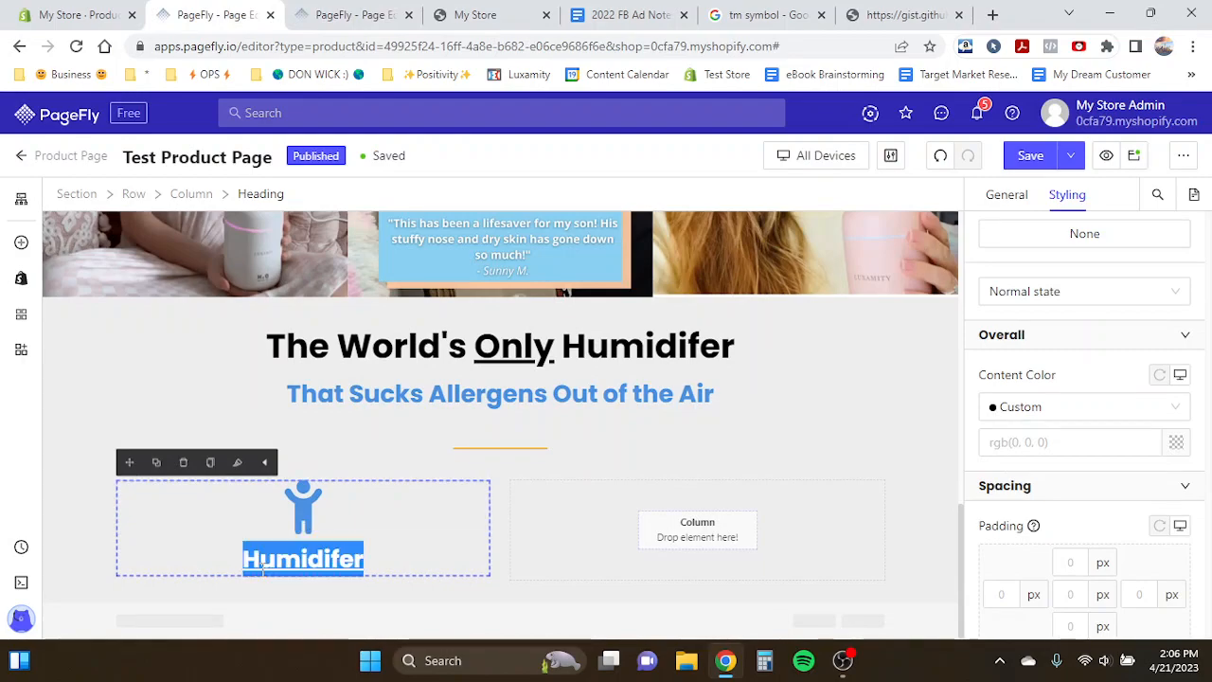
key("BackSpace")
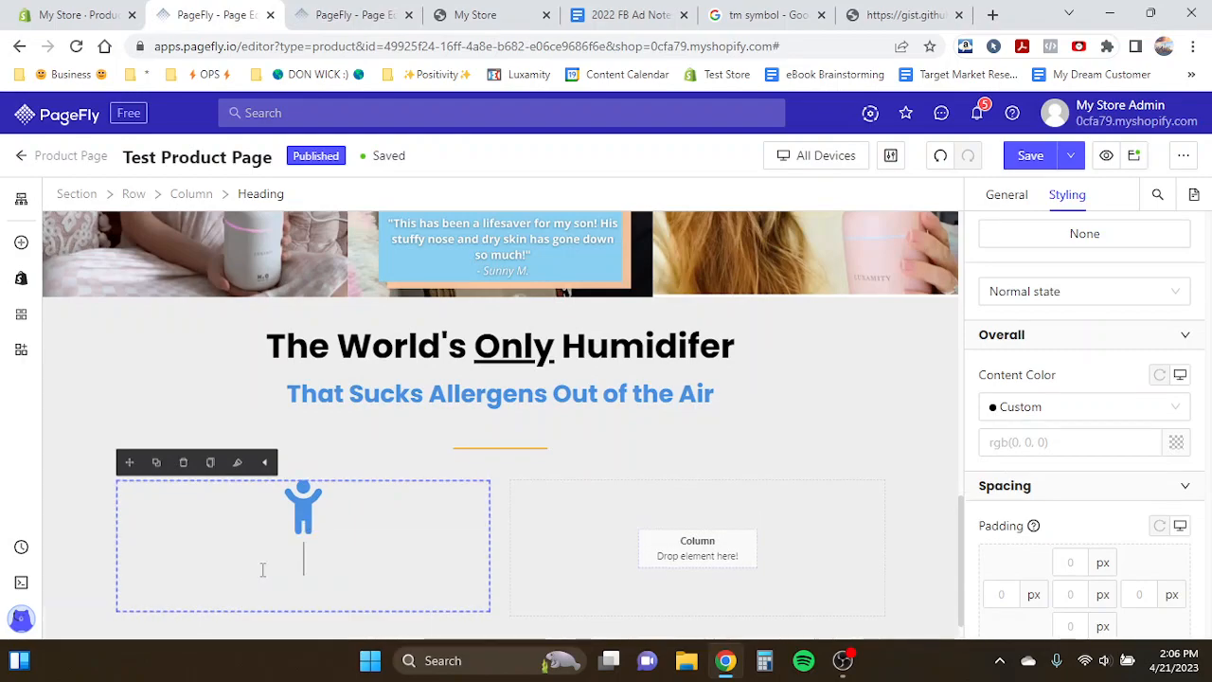
type("Stop Your Kid From Being Sick All The Time")
key("ctrl+a")
left_click(272, 594)
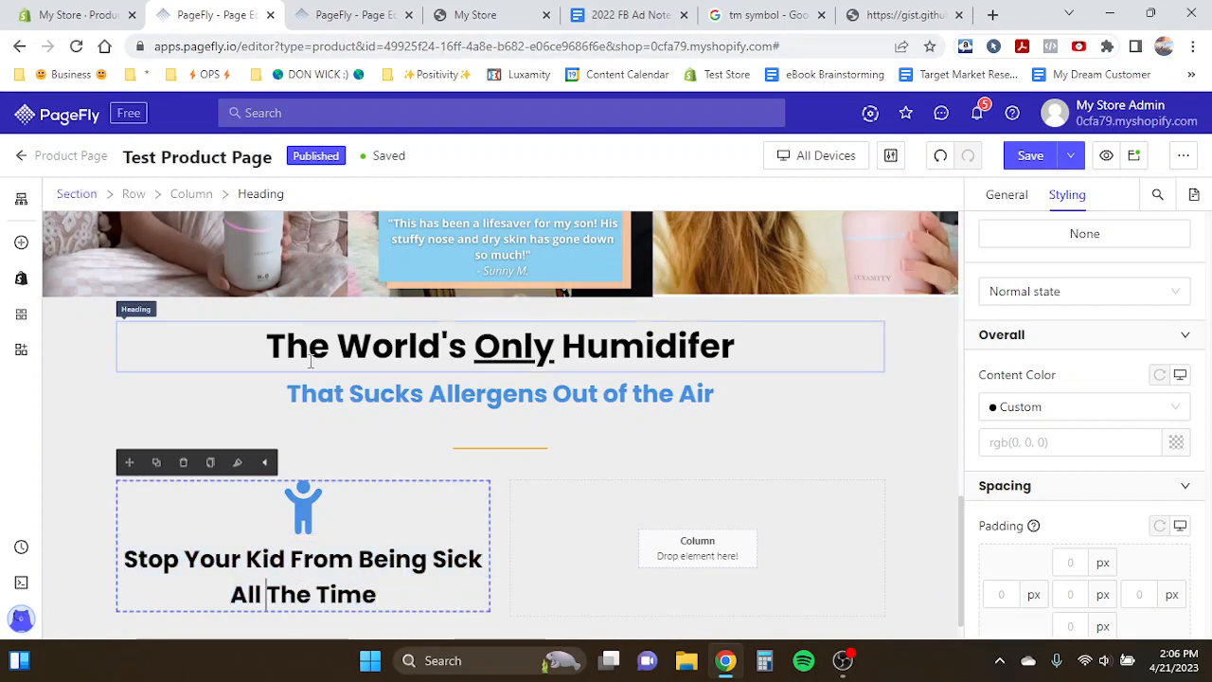
- Copy the benefit description paragraph from the template page
scroll(311, 362, "down", 1)
key("ctrl+Tab")
left_click(192, 391)
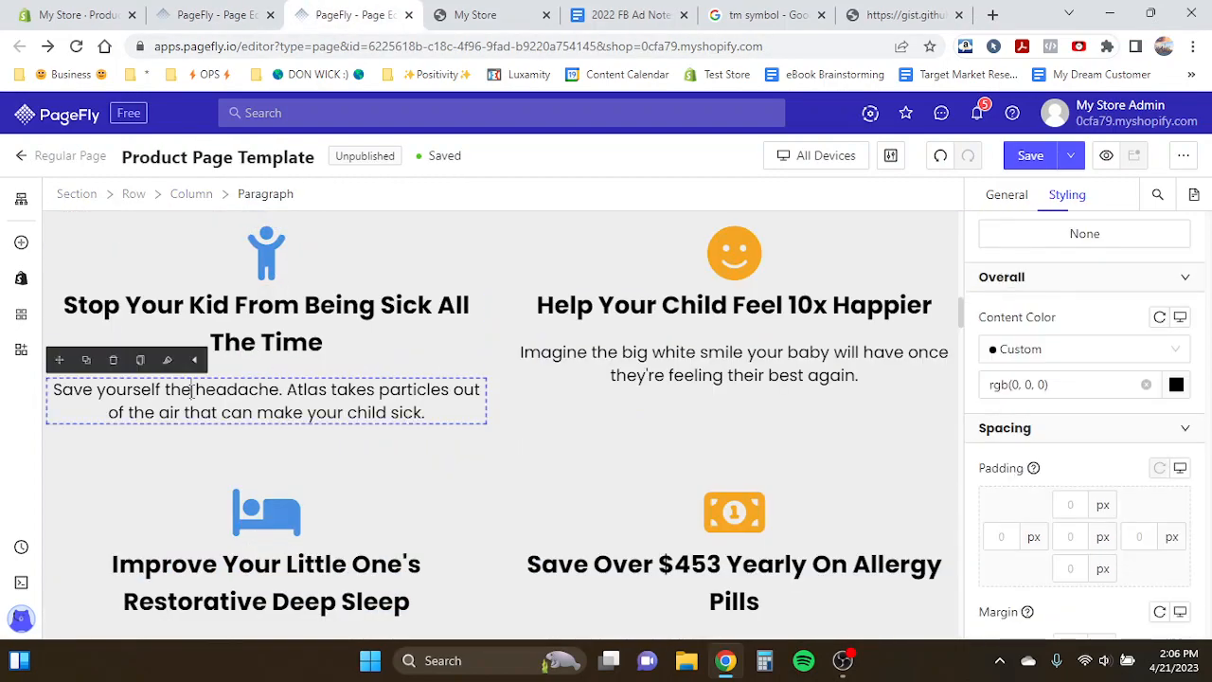
key("ctrl+a")
key("ctrl+c")
key("ctrl+shift+Tab")
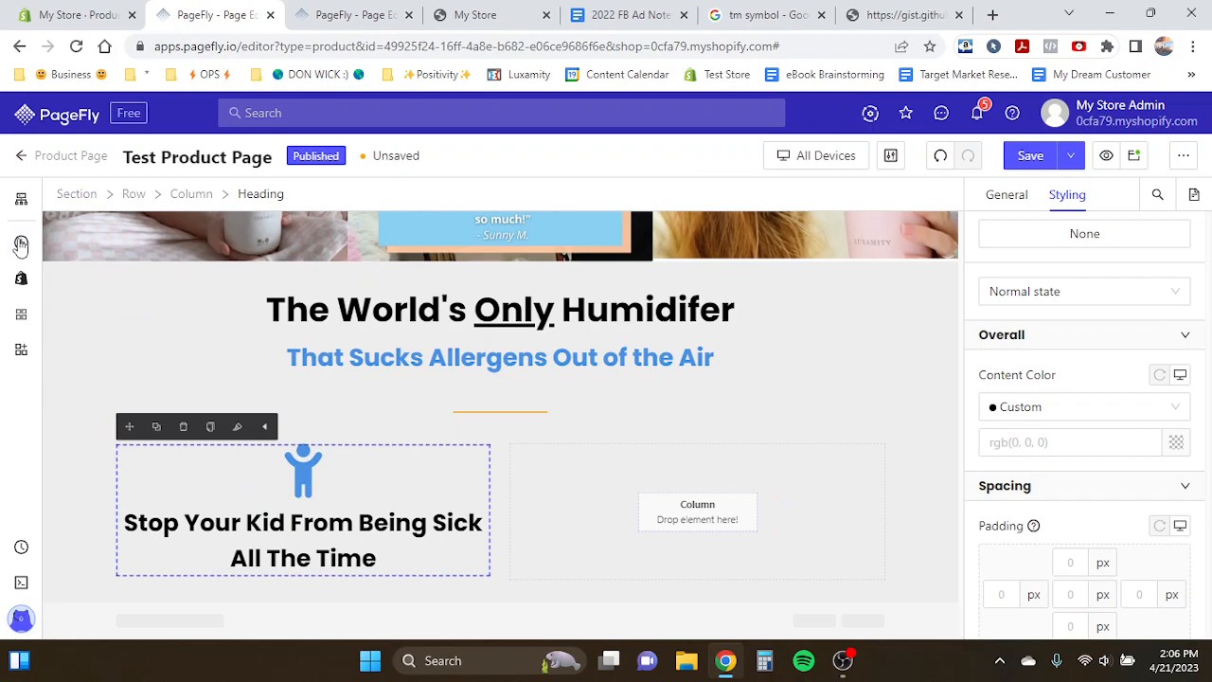
- Add a Paragraph element below the new benefit heading
scroll(137, 462, "up", 5)
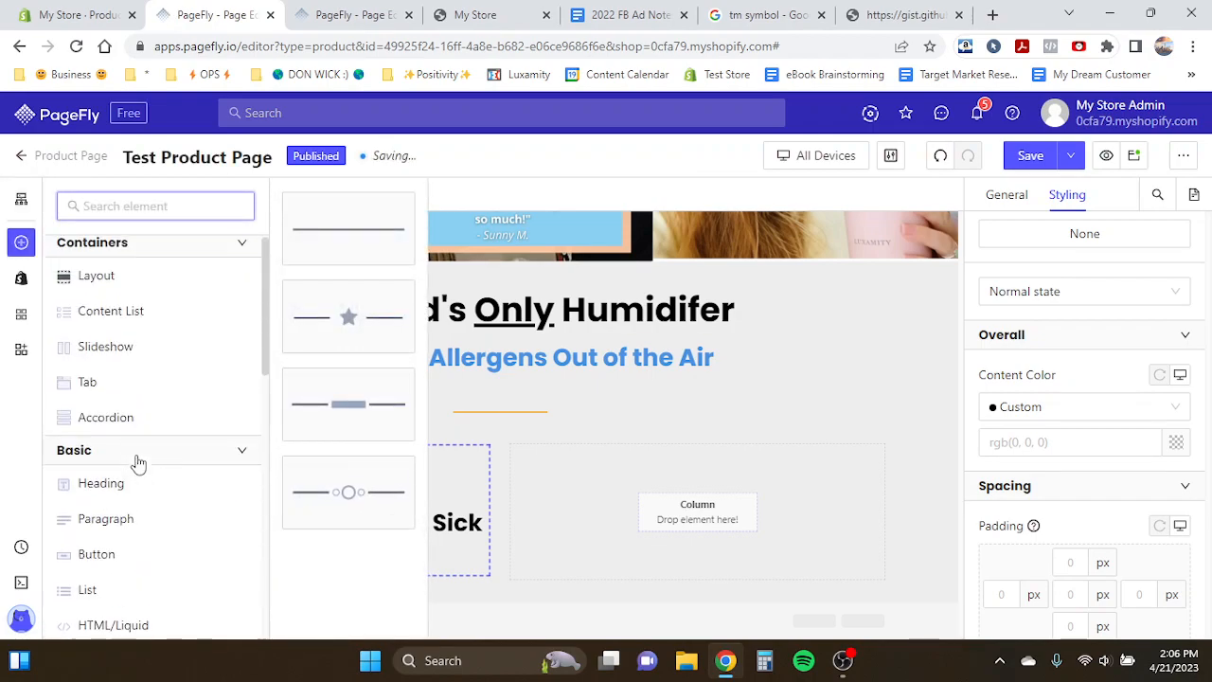
left_click(81, 528)
left_click_drag(336, 246, 304, 585)
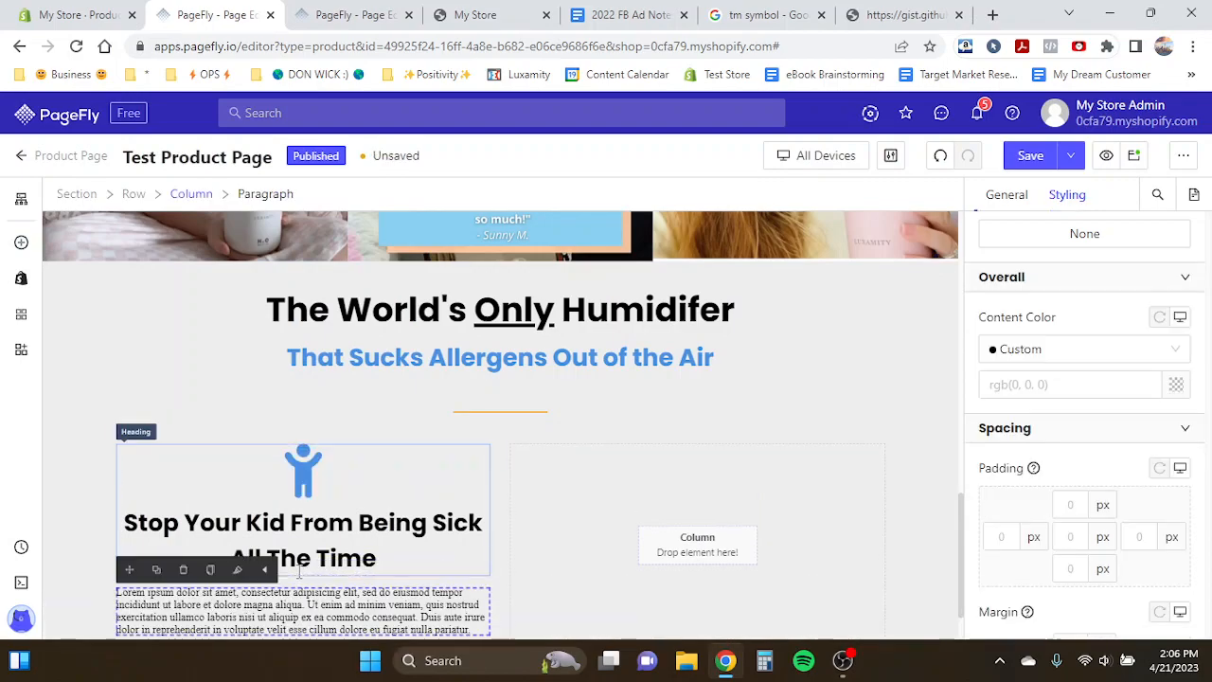
- Style the paragraph with a 24 px Poppins font and center alignment
scroll(602, 465, "down", 1)
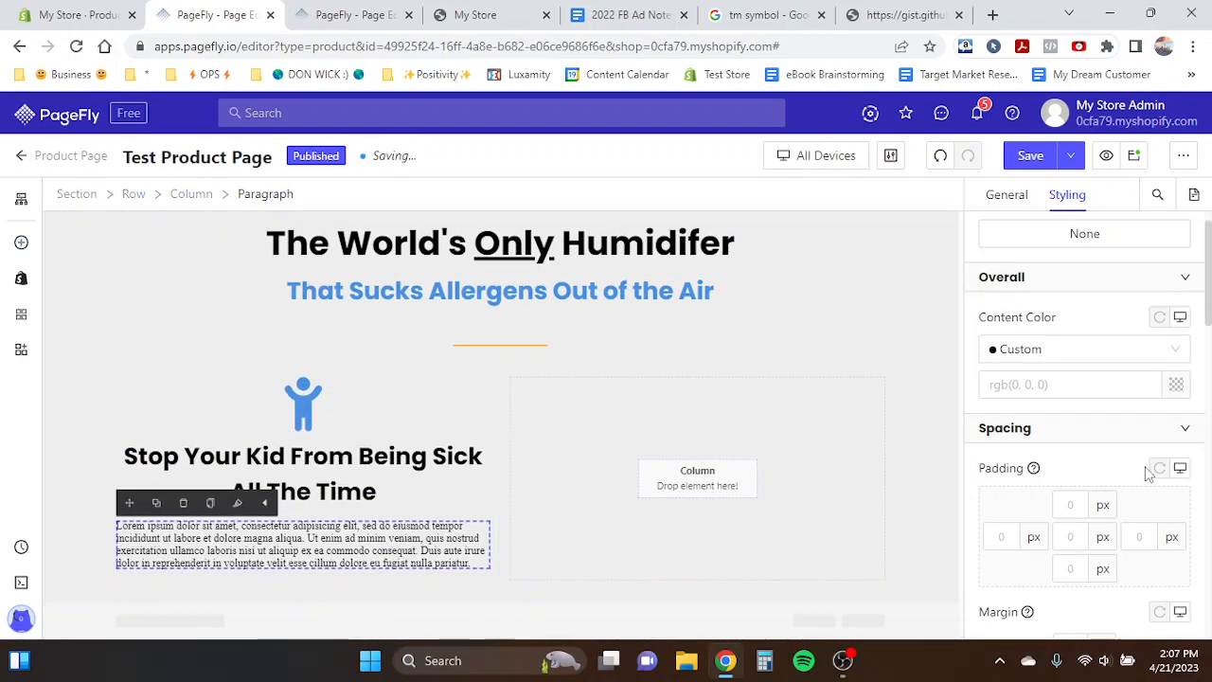
scroll(1148, 473, "down", 5)
left_click(1110, 522)
type("24")
left_click(1105, 449)
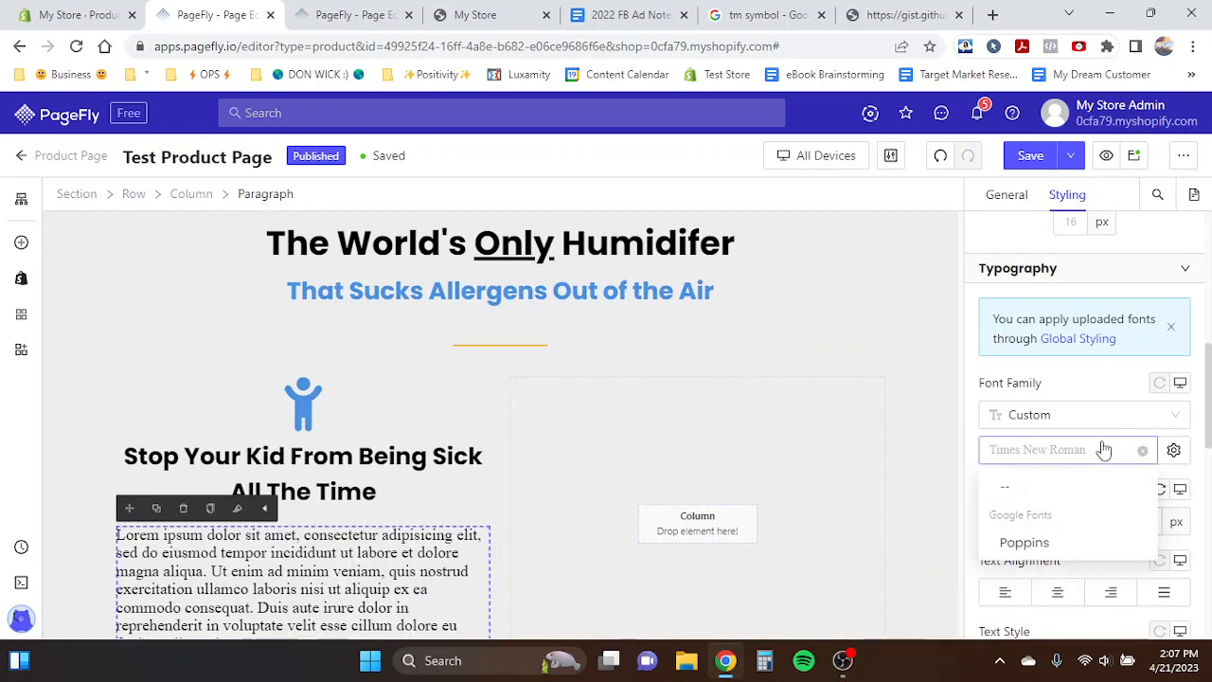
left_click(1024, 542)
left_click(1049, 592)
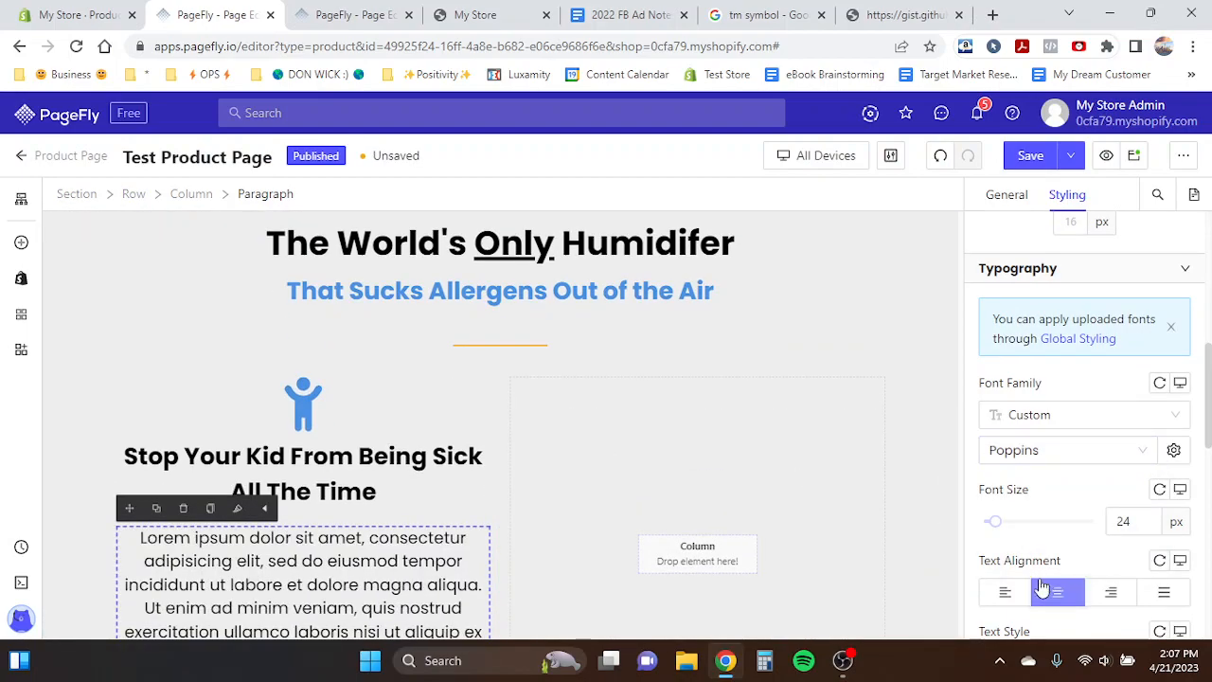
- Paste the template's description text into the paragraph and give it a 10 px top margin
double_click(324, 564)
key("ctrl+v")
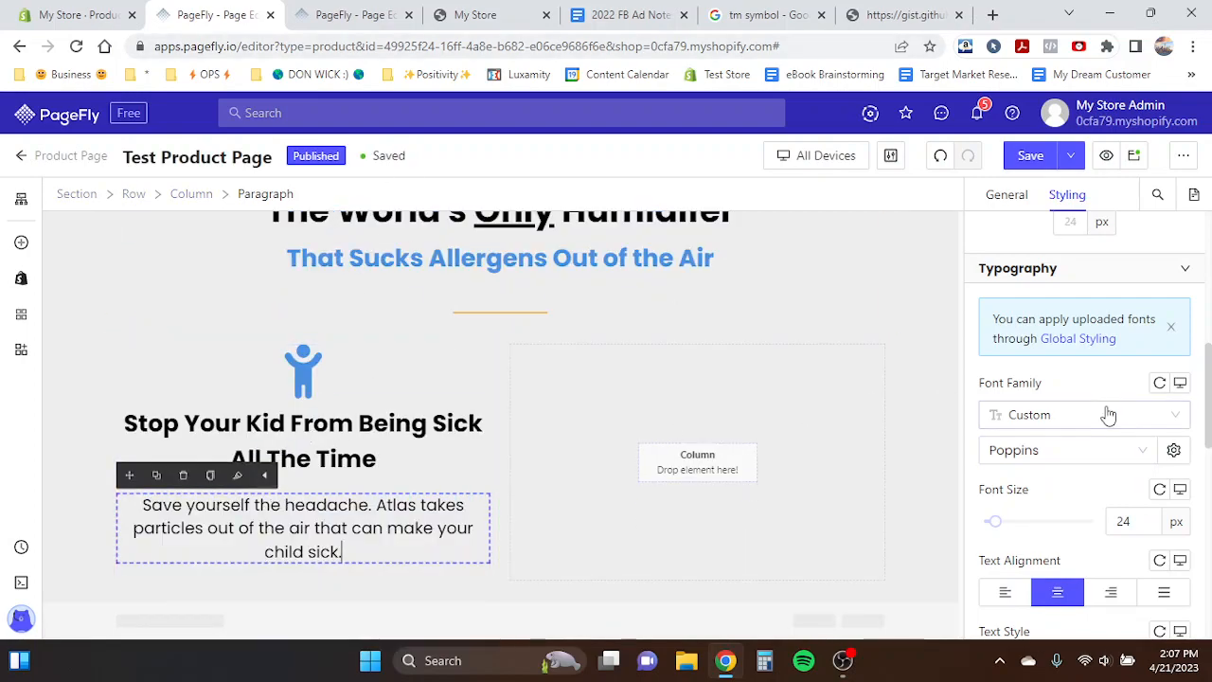
scroll(1109, 414, "up", 4)
type("1")
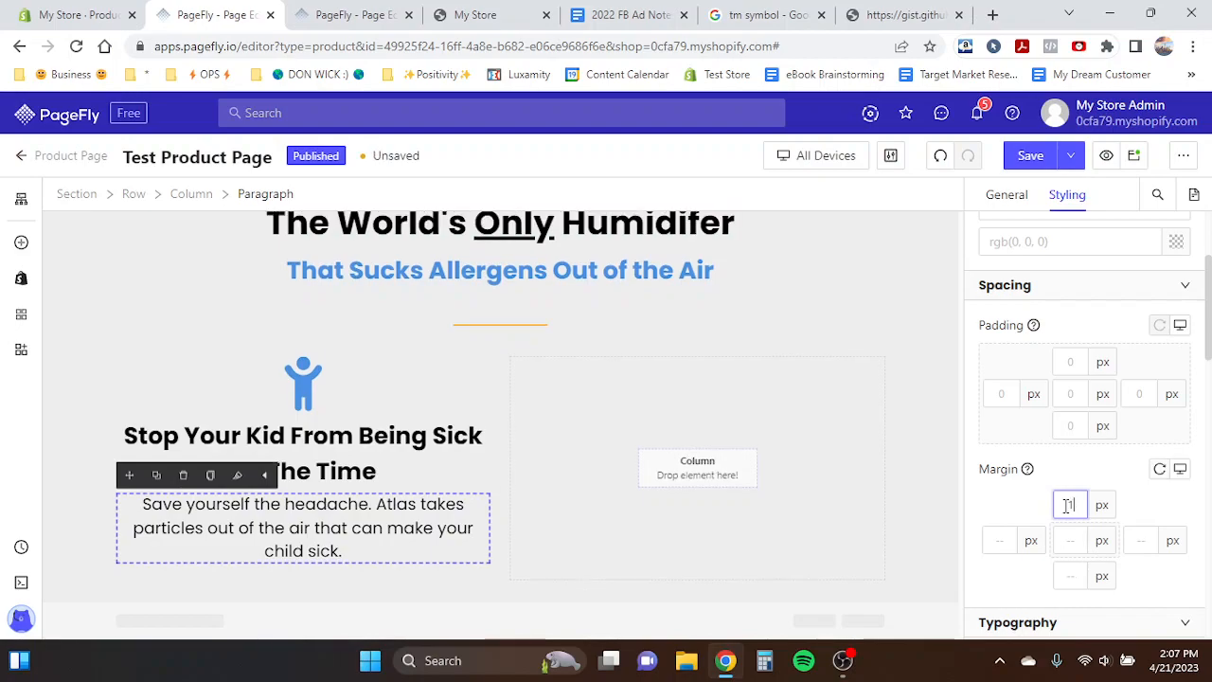
type("0")
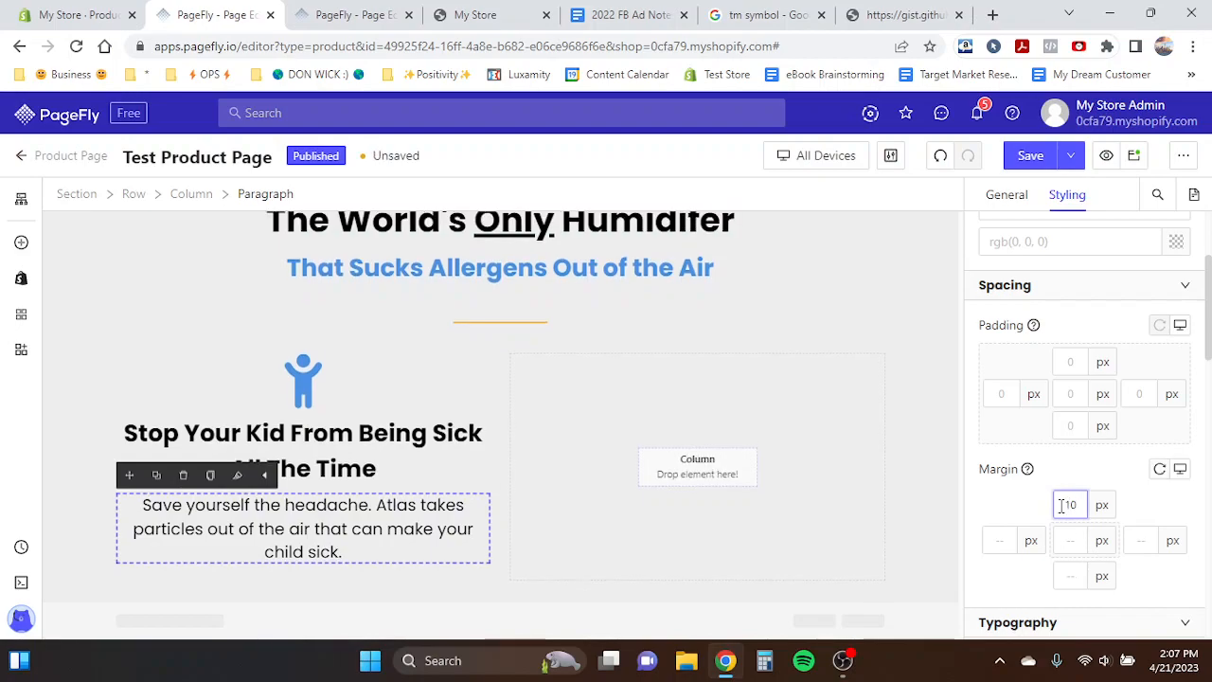
- Delete the empty right column from the benefits row
left_click(293, 434)
left_click(316, 388)
left_click(355, 14)
scroll(351, 301, "up", 3)
left_click(232, 9)
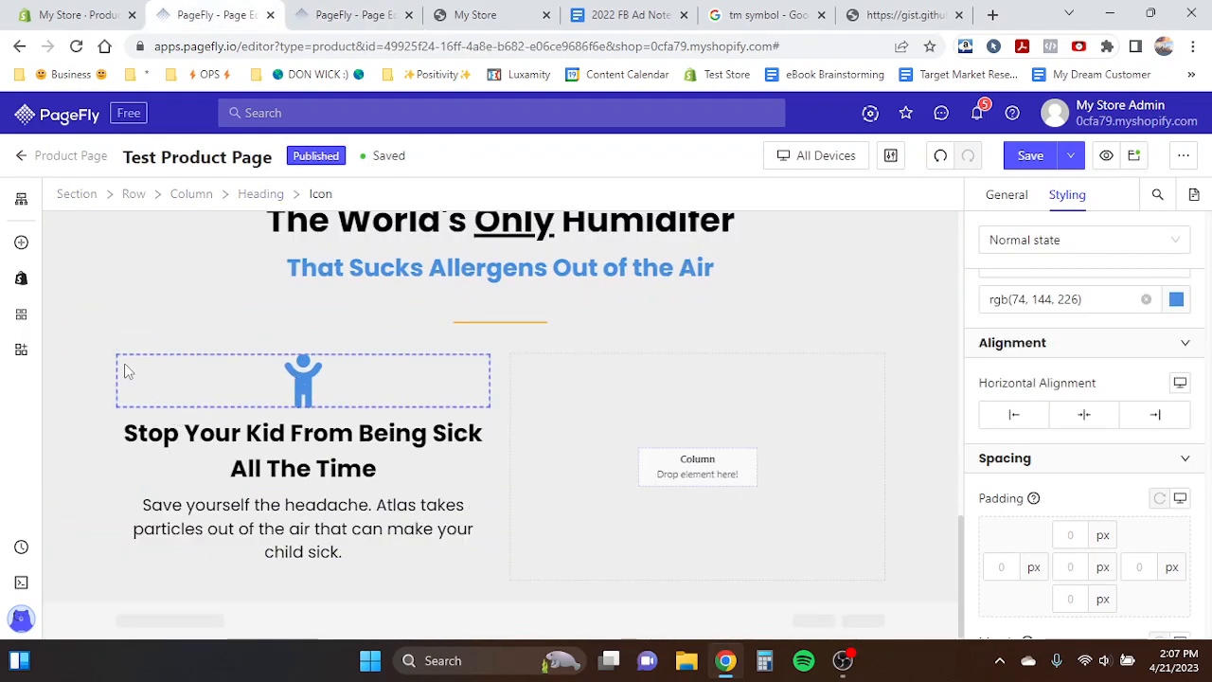
left_click(138, 433)
left_click(193, 193)
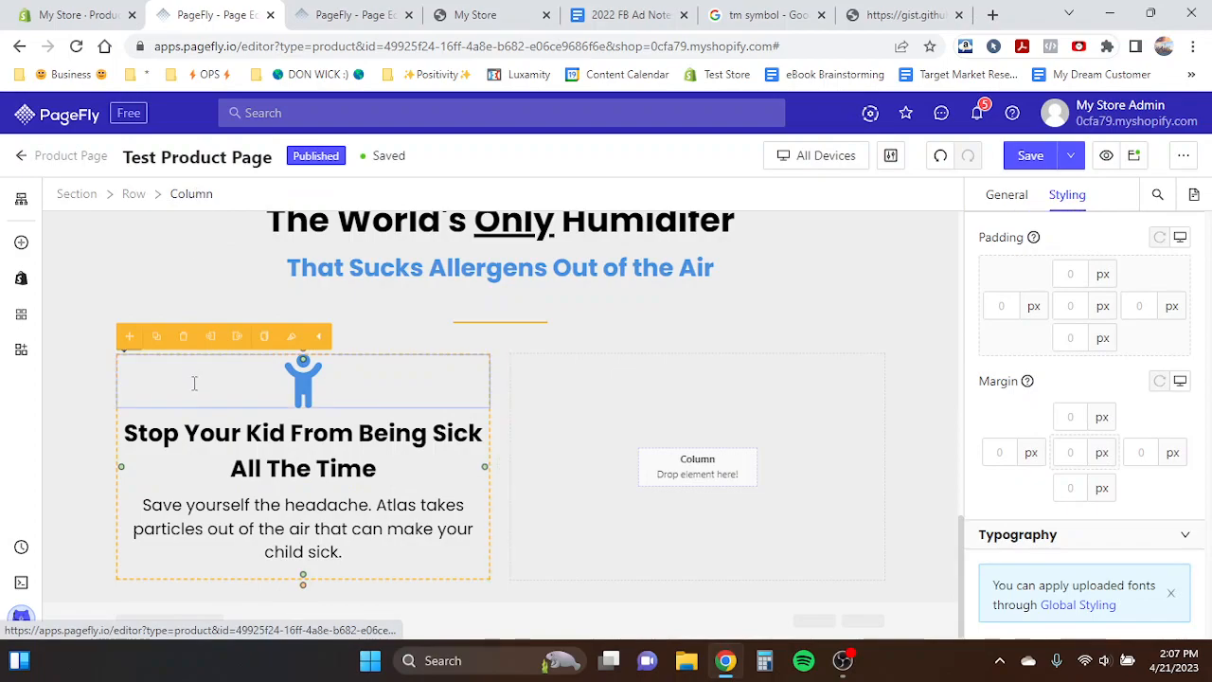
left_click(627, 422)
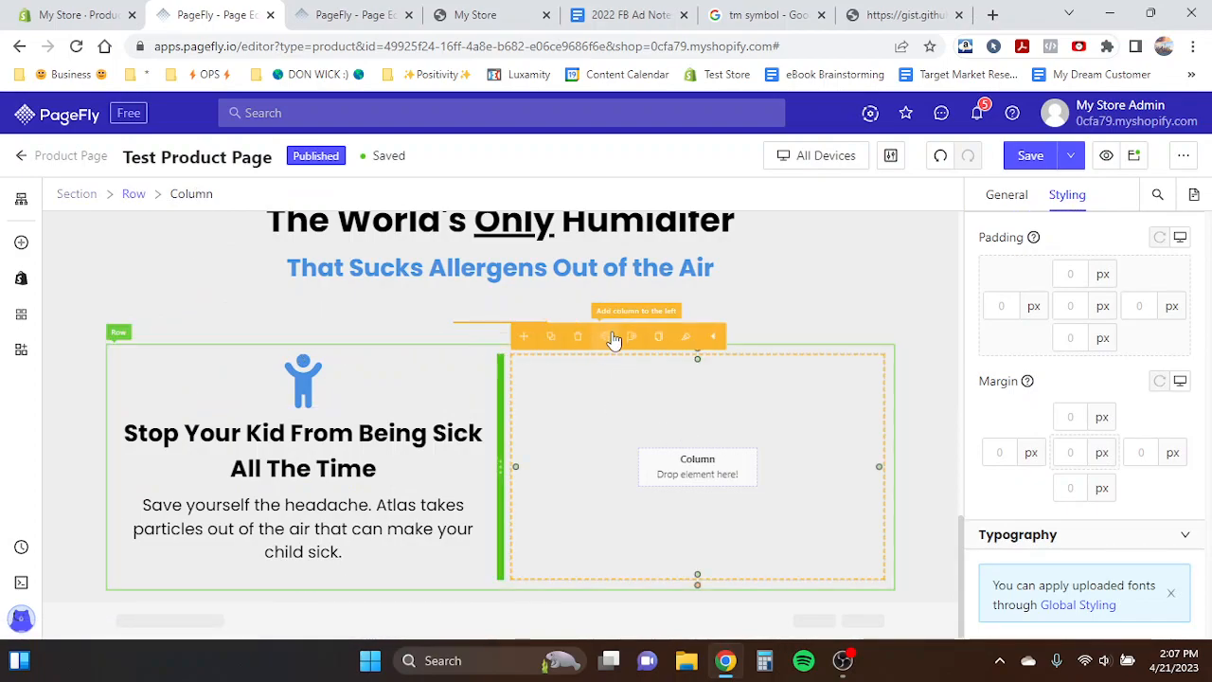
left_click(578, 336)
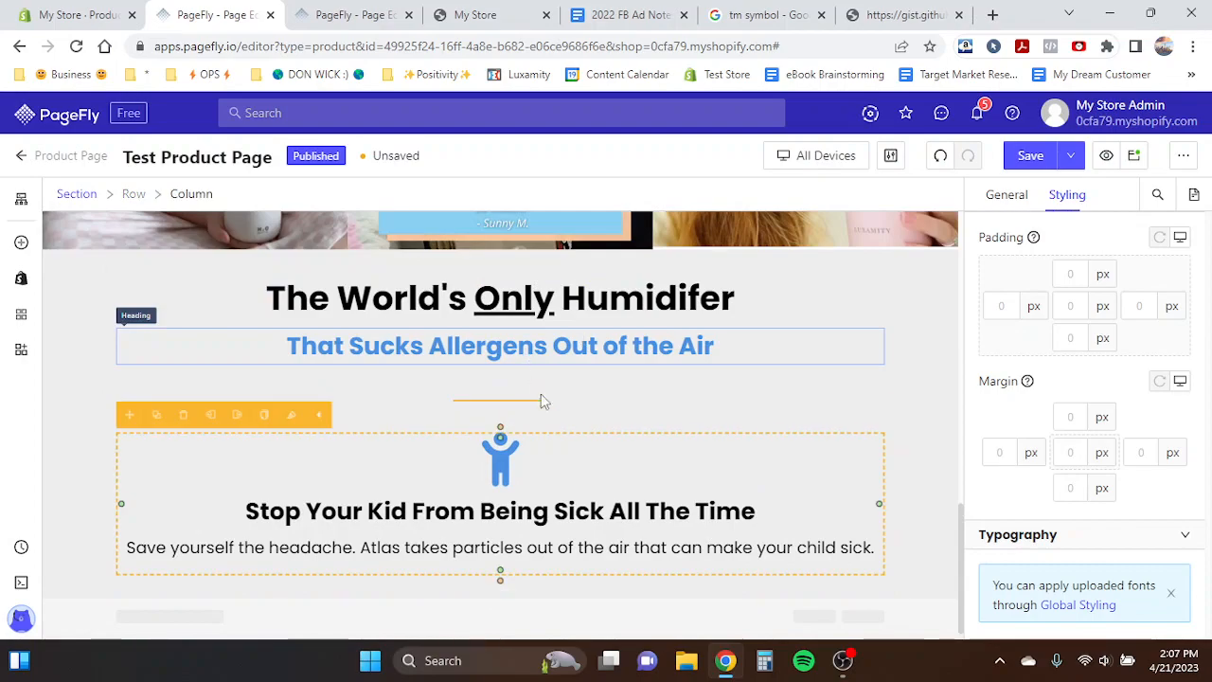
left_click(236, 414)
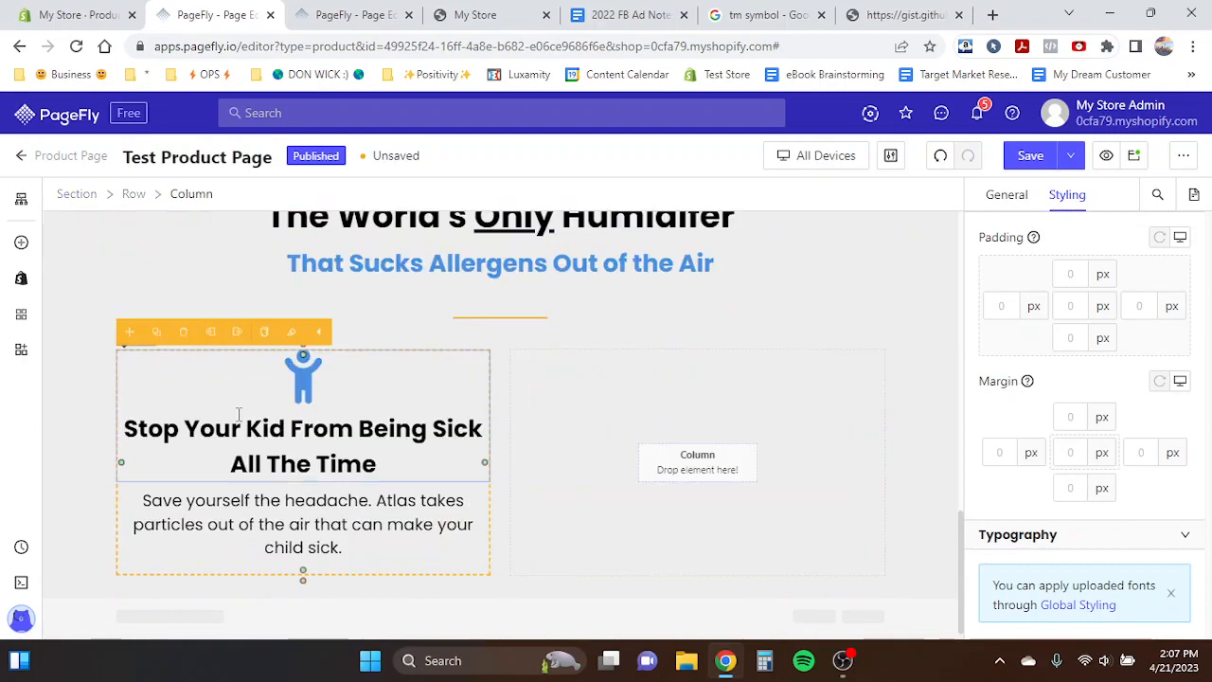
left_click(942, 156)
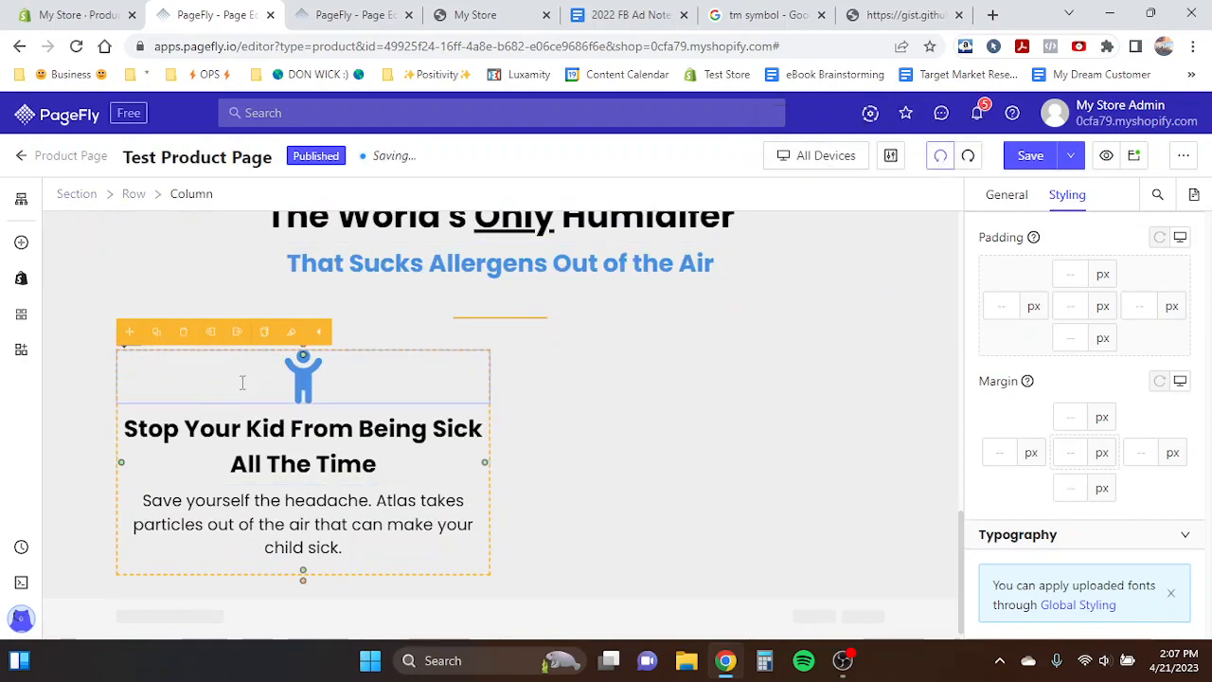
- Duplicate the benefit column to create a second benefit beside it
left_click(158, 333)
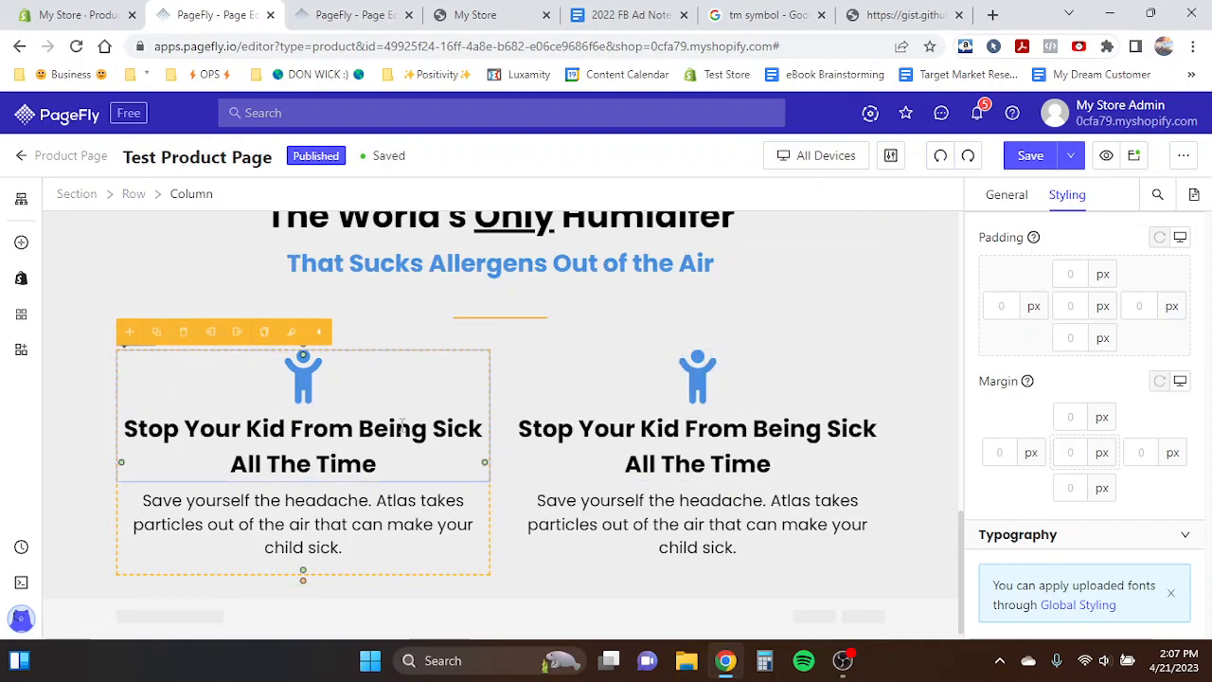
left_click(726, 456)
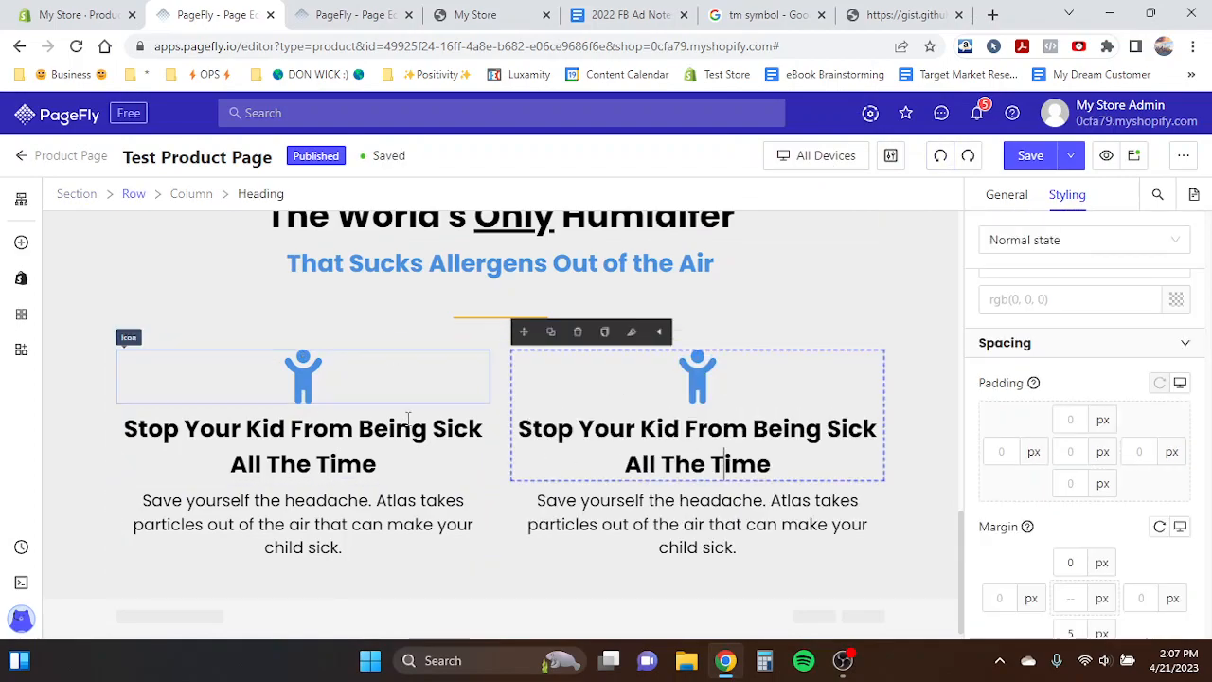
left_click(294, 439)
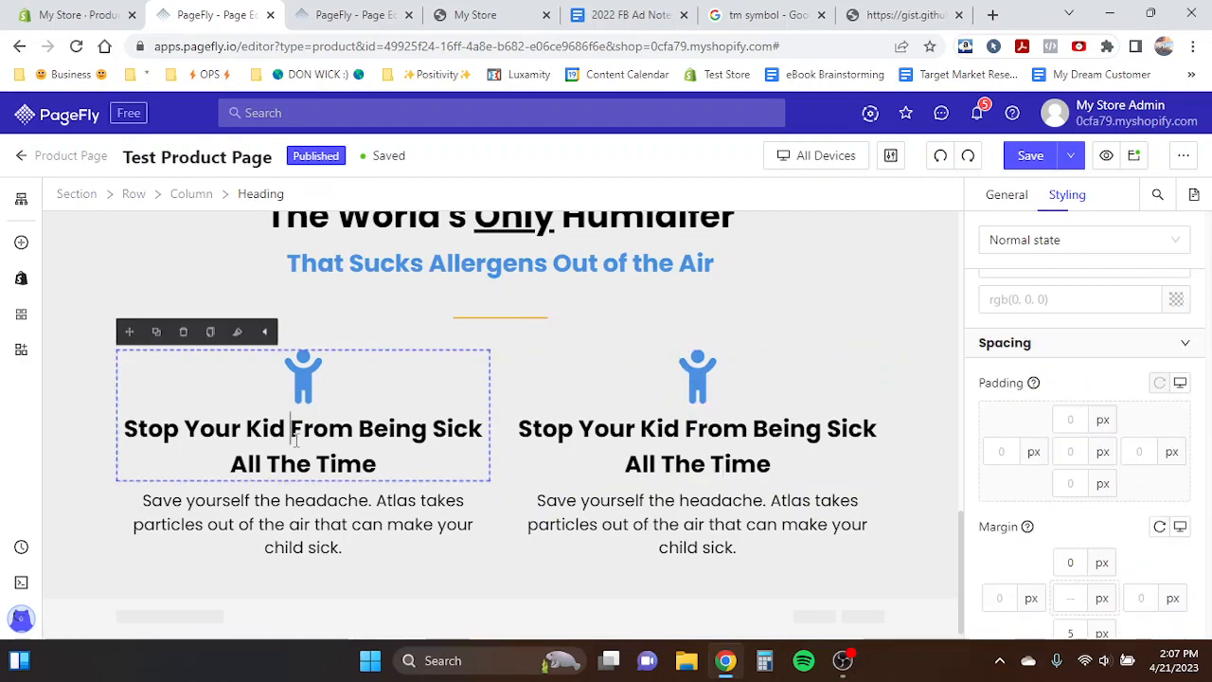
left_click(123, 360)
left_click(206, 199)
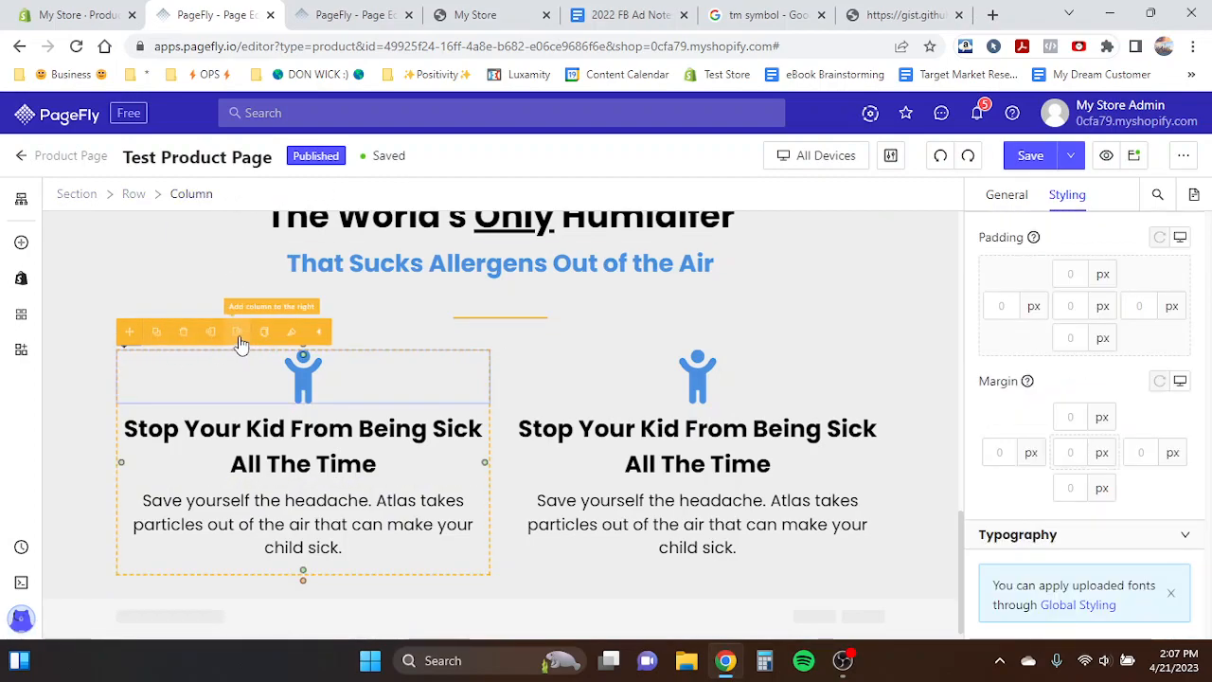
left_click(153, 336)
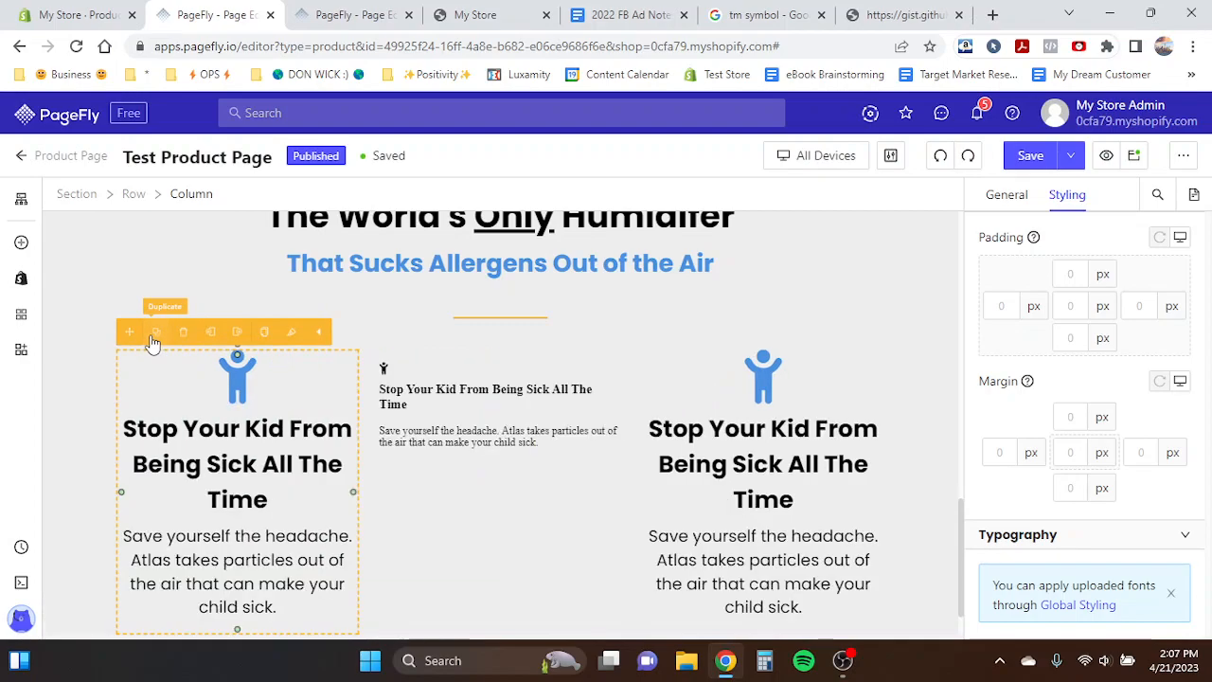
left_click(938, 154)
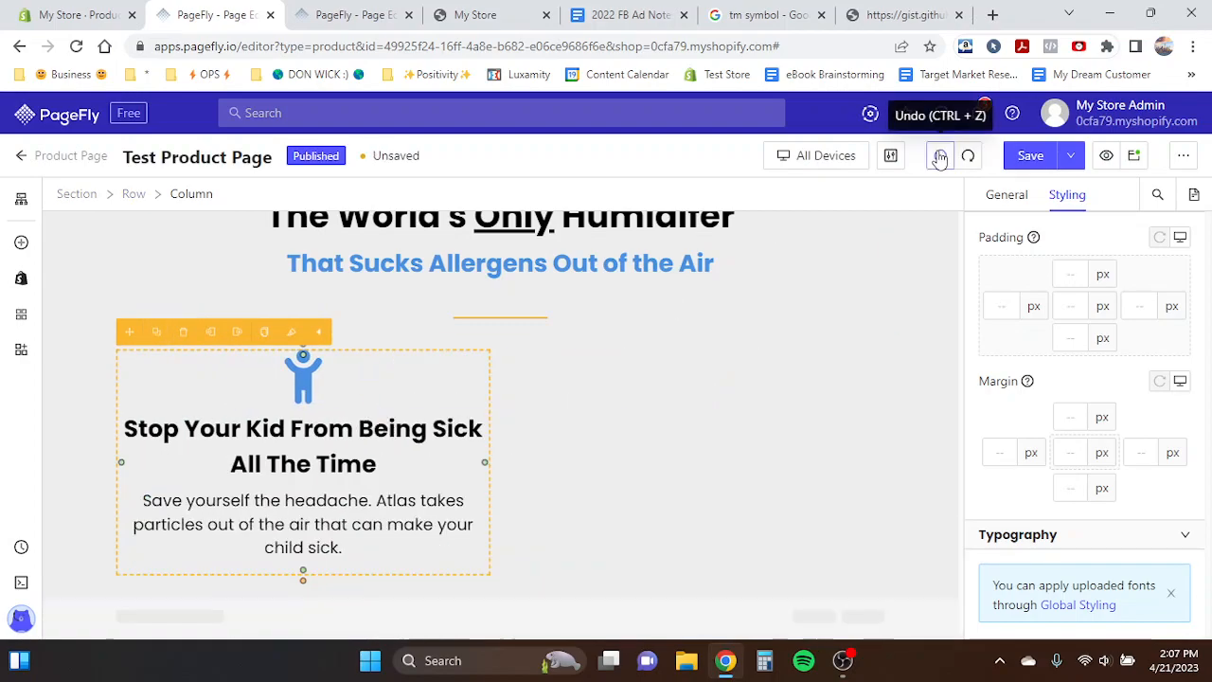
left_click(602, 395)
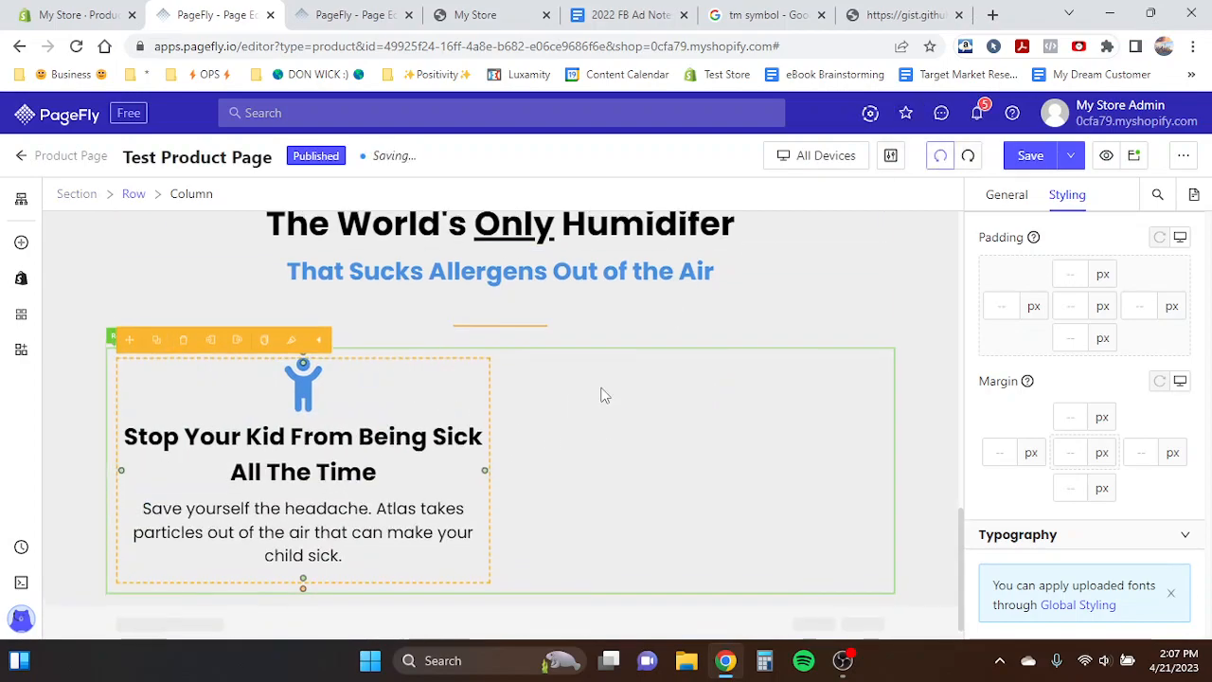
left_click(941, 168)
left_click(967, 156)
left_click(967, 156)
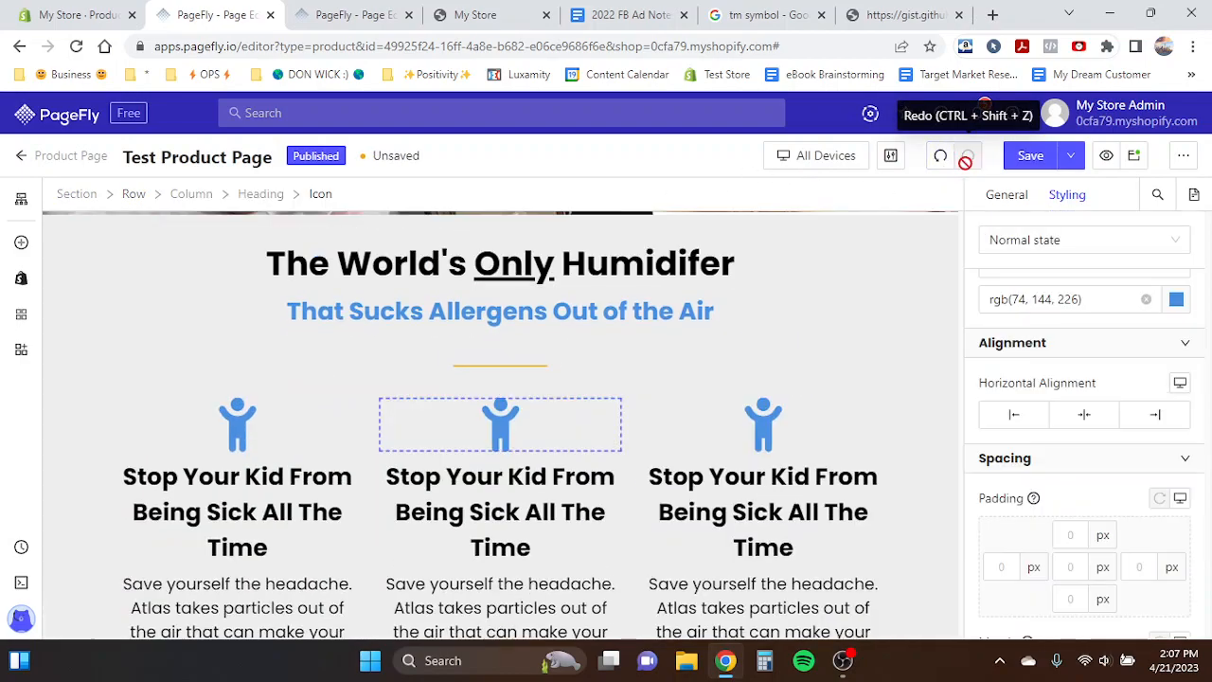
left_click(948, 166)
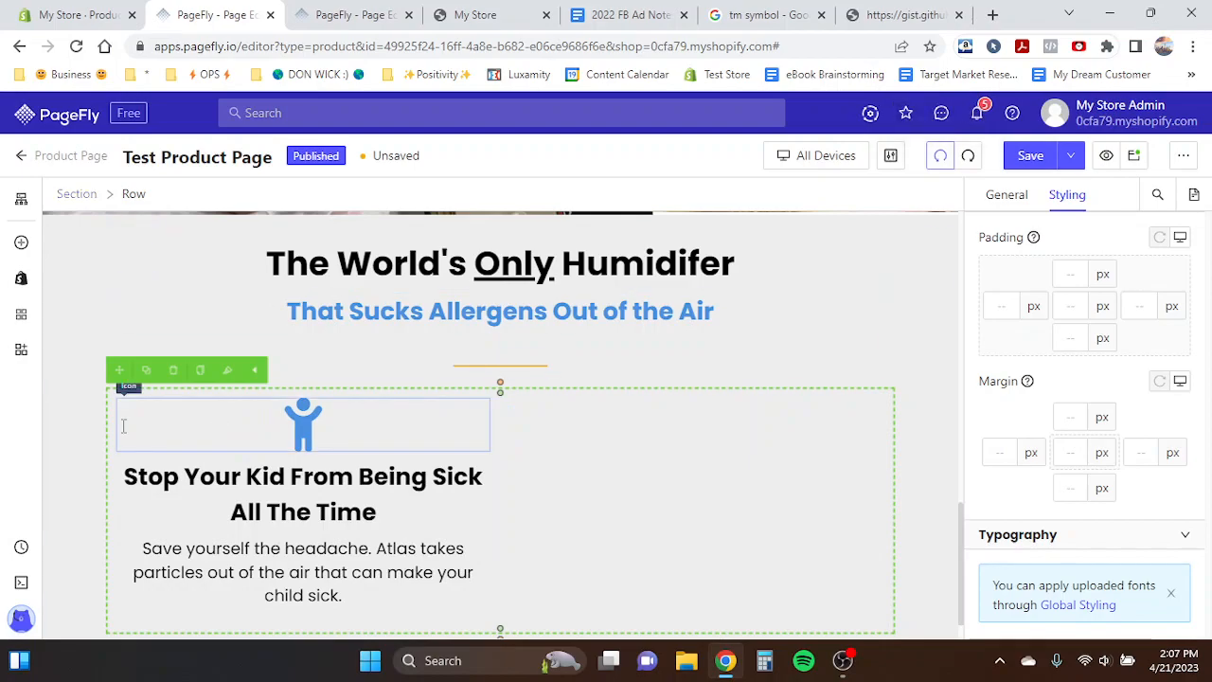
left_click(119, 419)
left_click(940, 156)
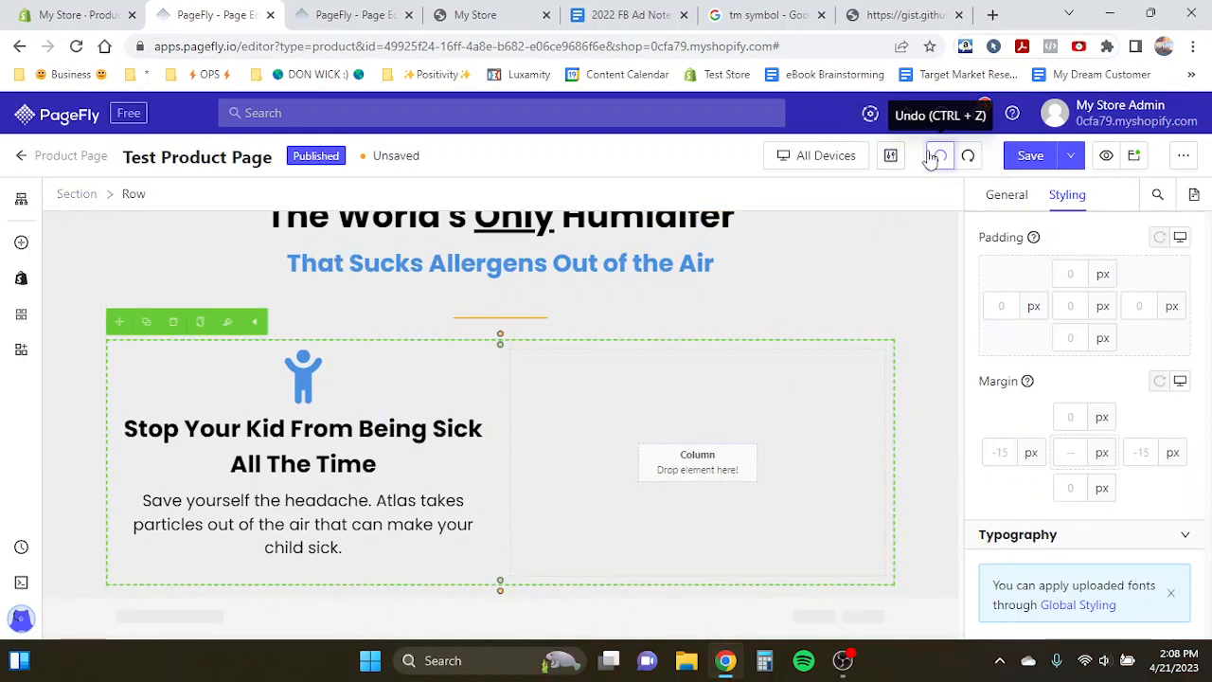
left_click(940, 157)
left_click(940, 157)
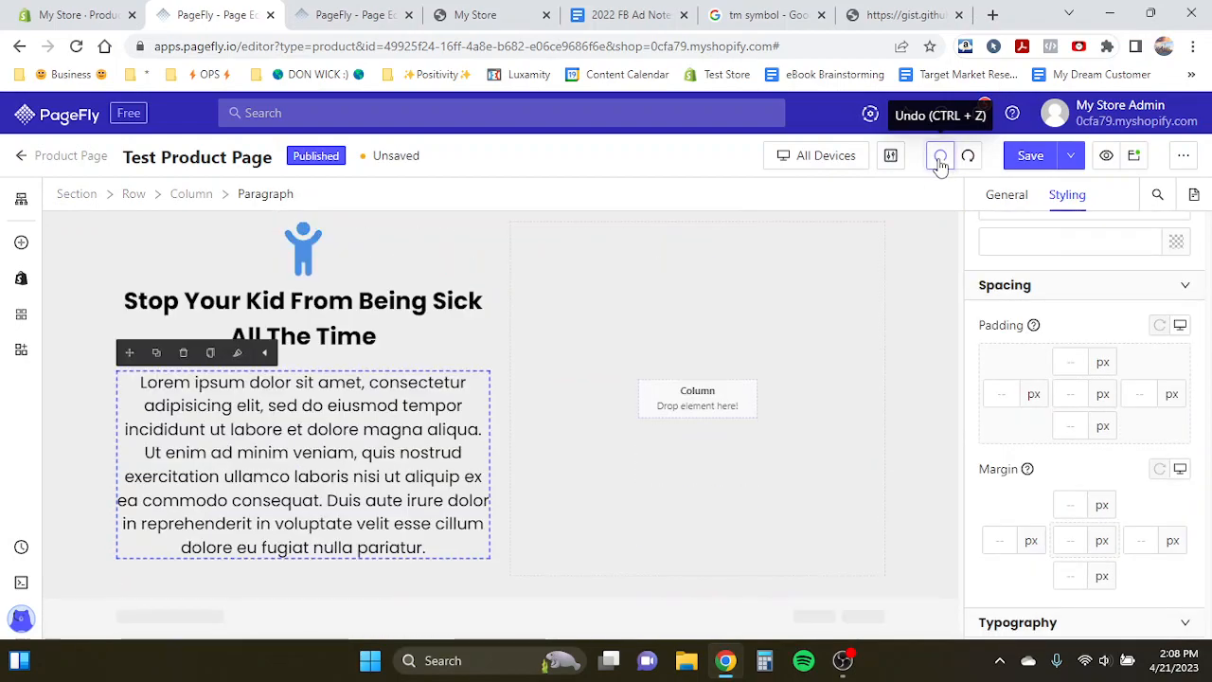
left_click(968, 156)
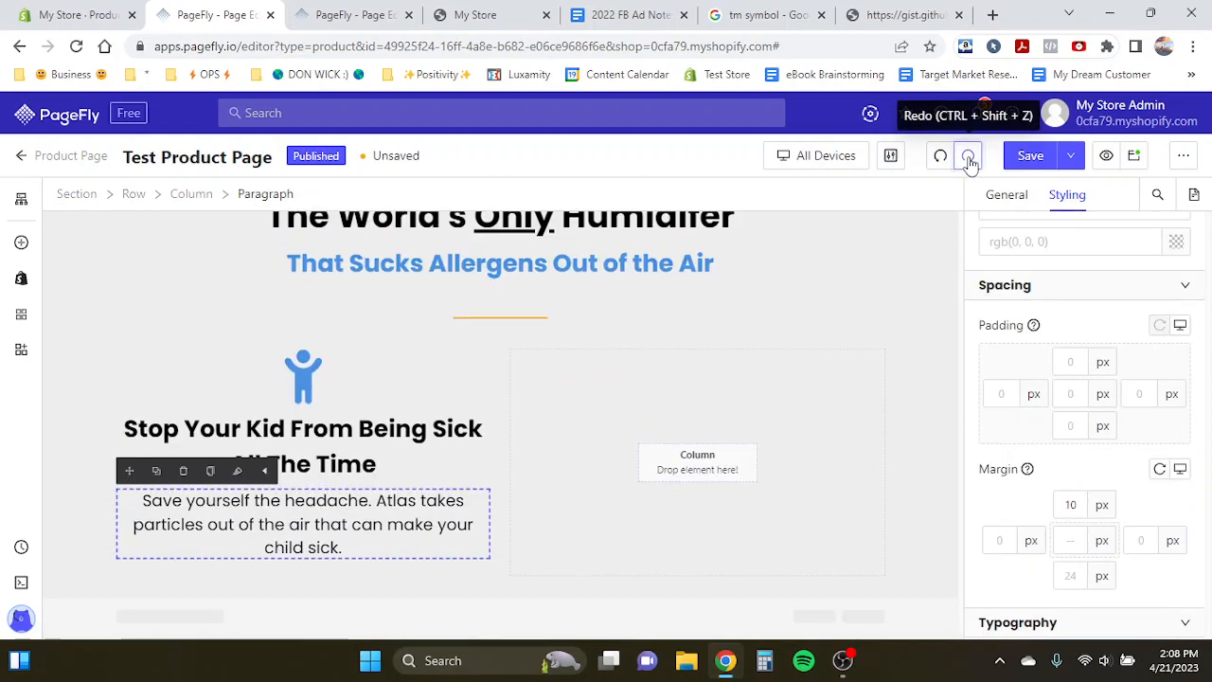
left_click(968, 157)
left_click(456, 373)
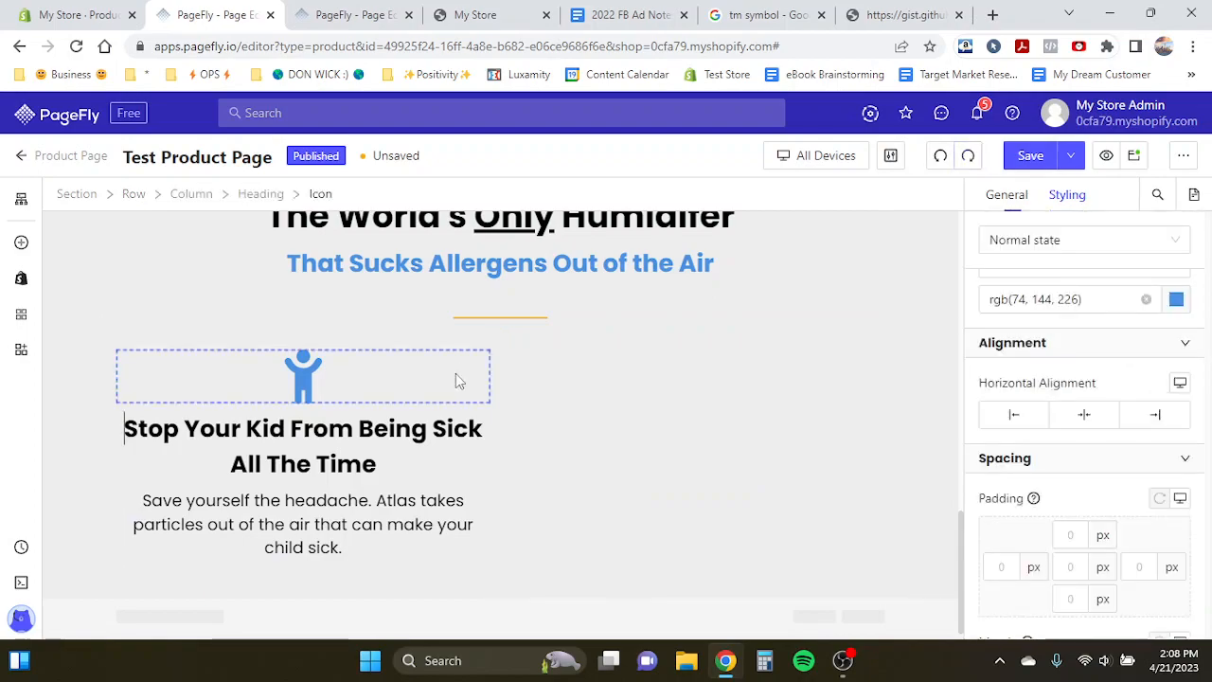
left_click(203, 195)
left_click(240, 333)
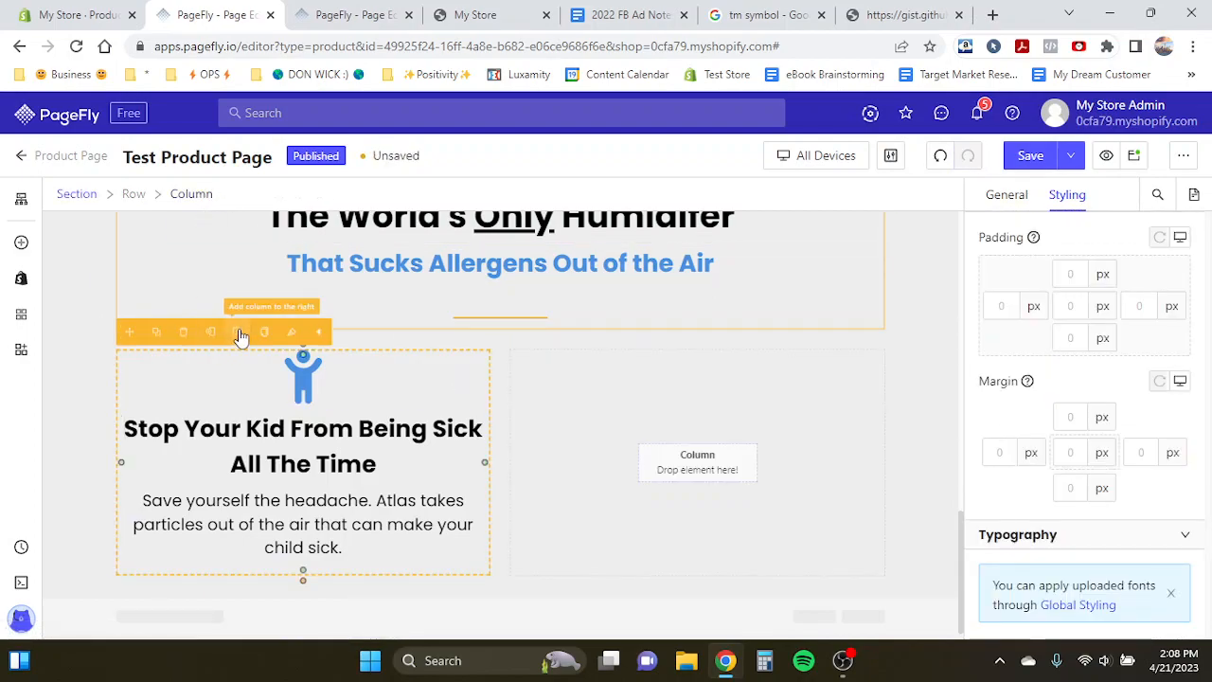
left_click(944, 156)
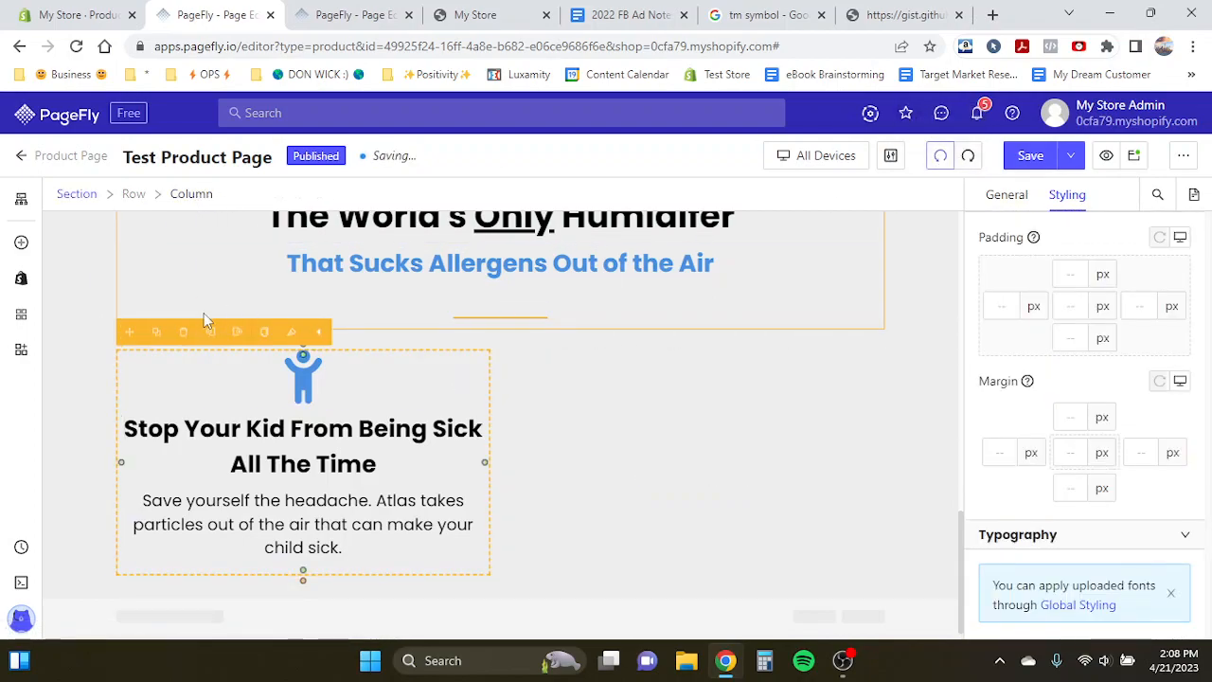
left_click(171, 334)
- Replace the second benefit's icon with the Face-smile icon
left_click(693, 442)
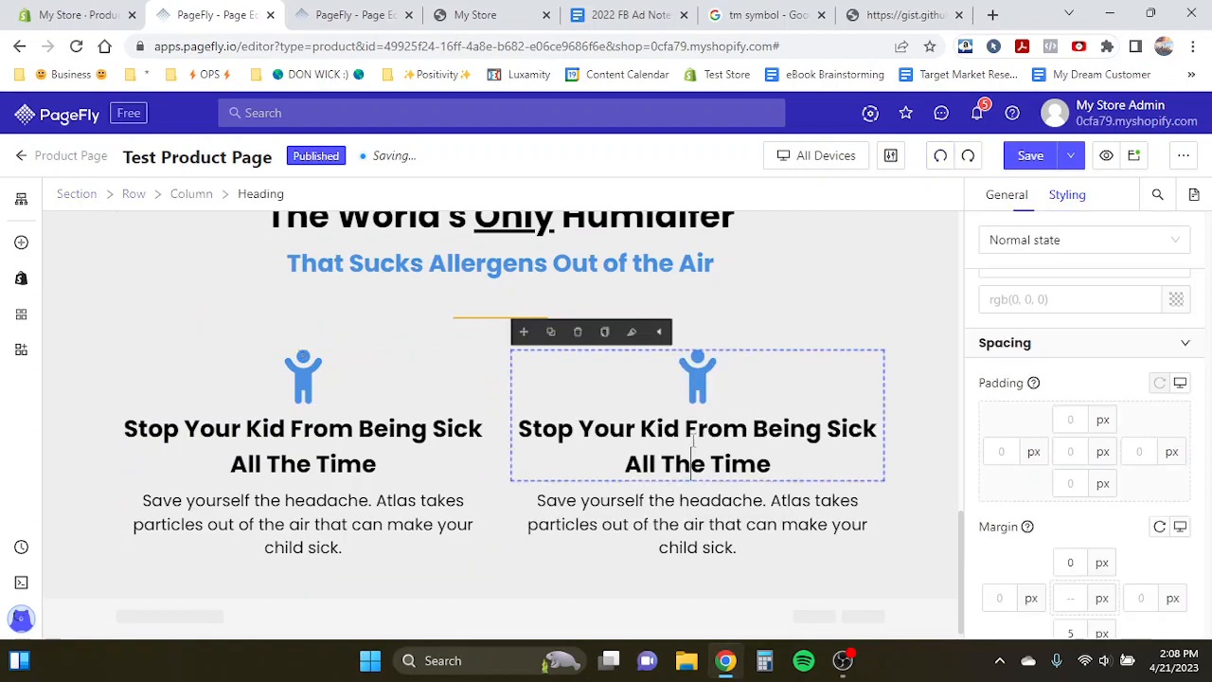
left_click(696, 384)
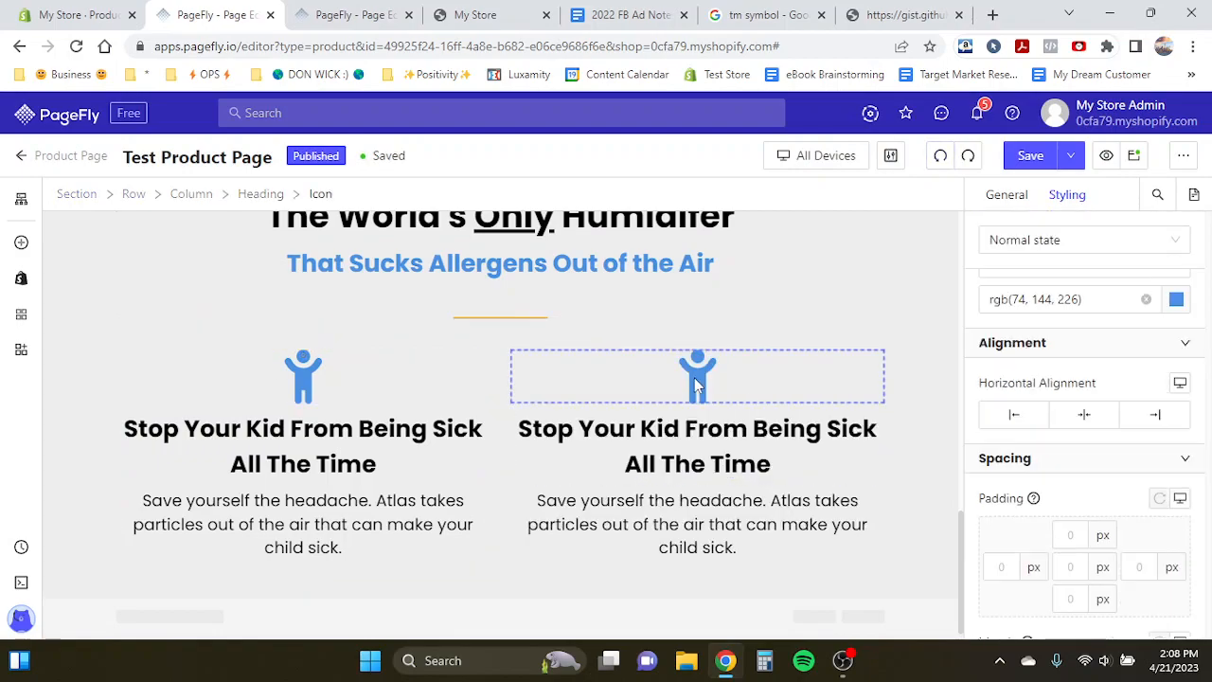
left_click(1004, 197)
left_click(1099, 303)
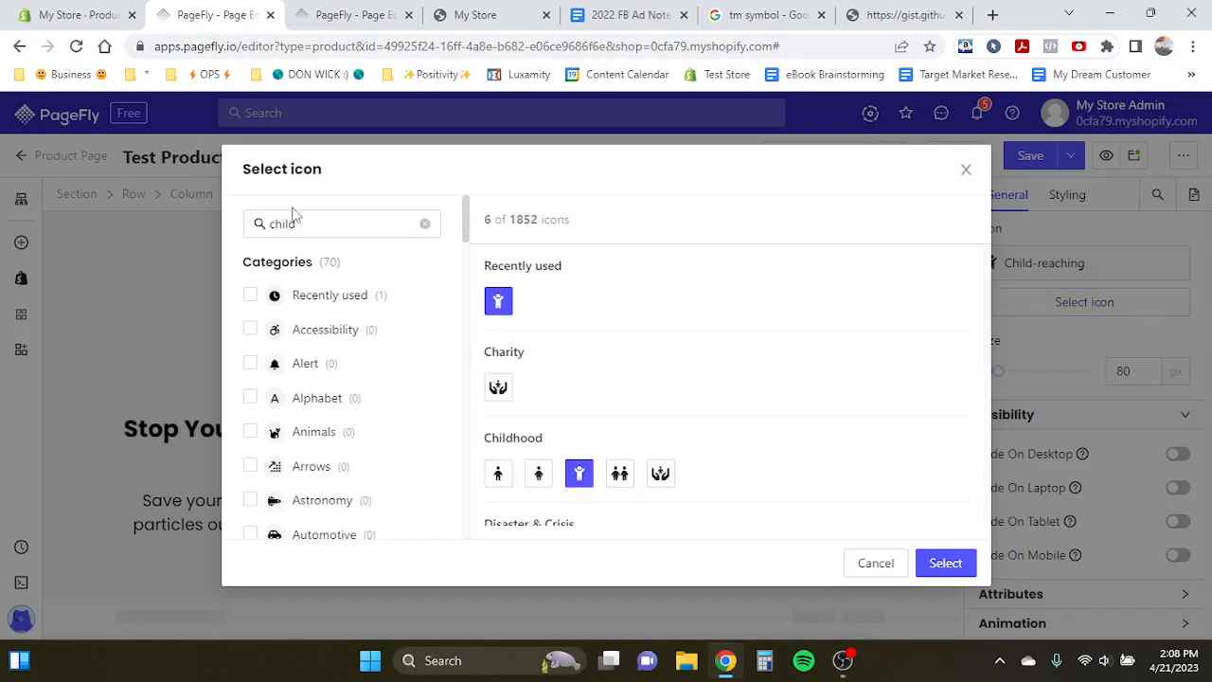
scroll(565, 348, "down", 1)
left_click(536, 269)
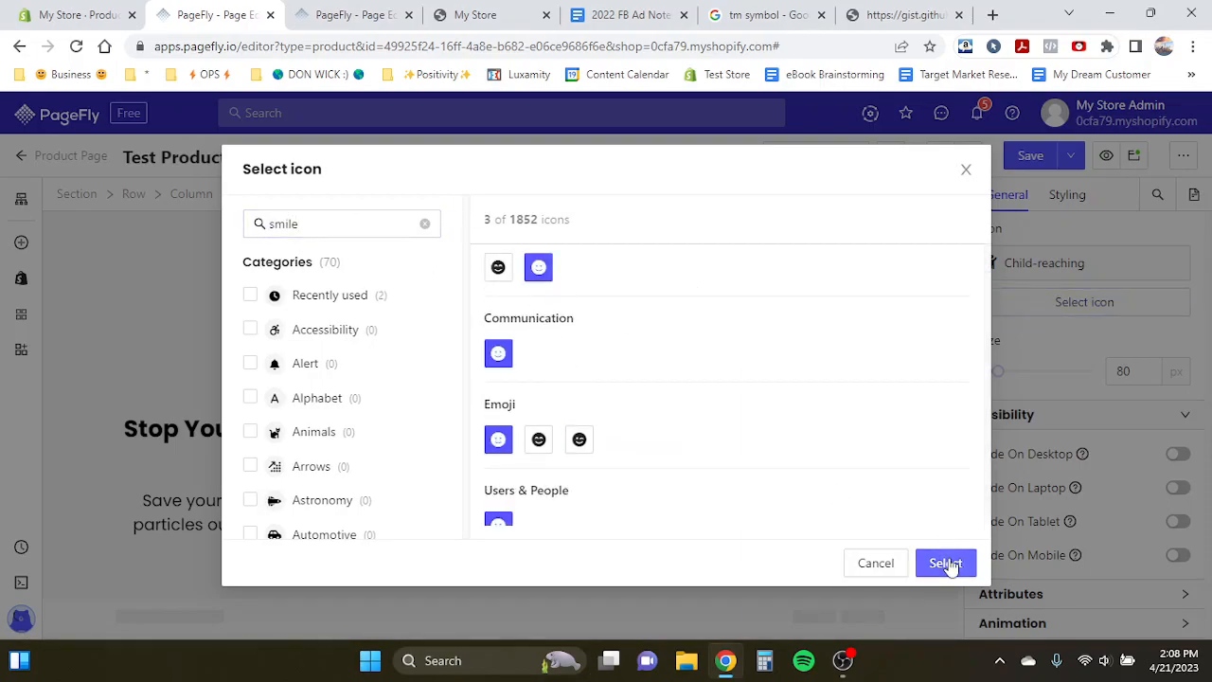
left_click(944, 563)
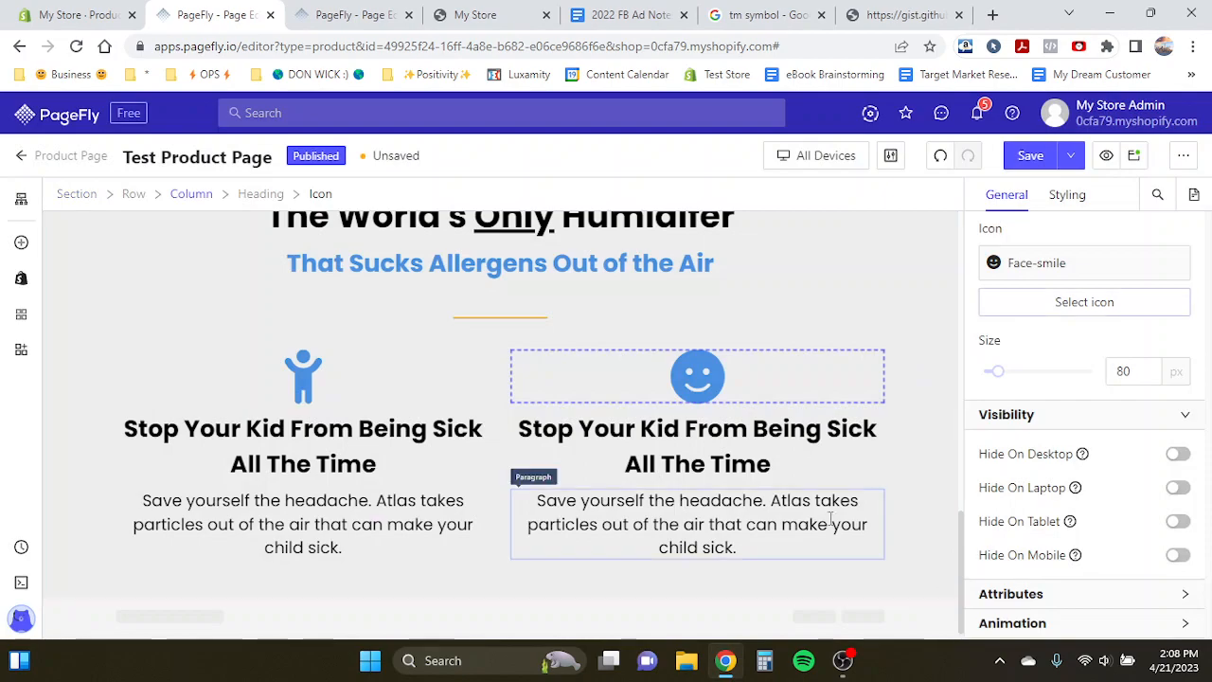
- Change the smile icon's colour to orange, rgb(245, 166, 35)
left_click(1068, 199)
left_click(1175, 445)
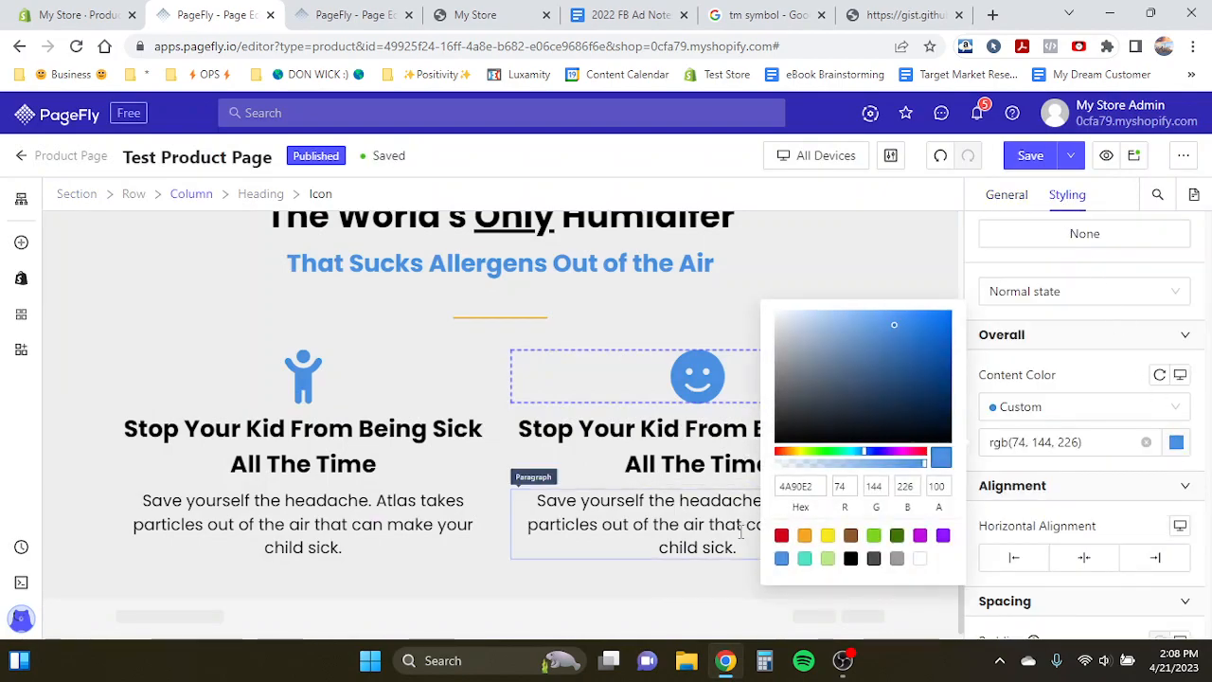
left_click(806, 538)
left_click(687, 462)
- Copy the template's second benefit heading and paste it as the heading 'Help Your Child Feel 10x Happier'
left_click(355, 15)
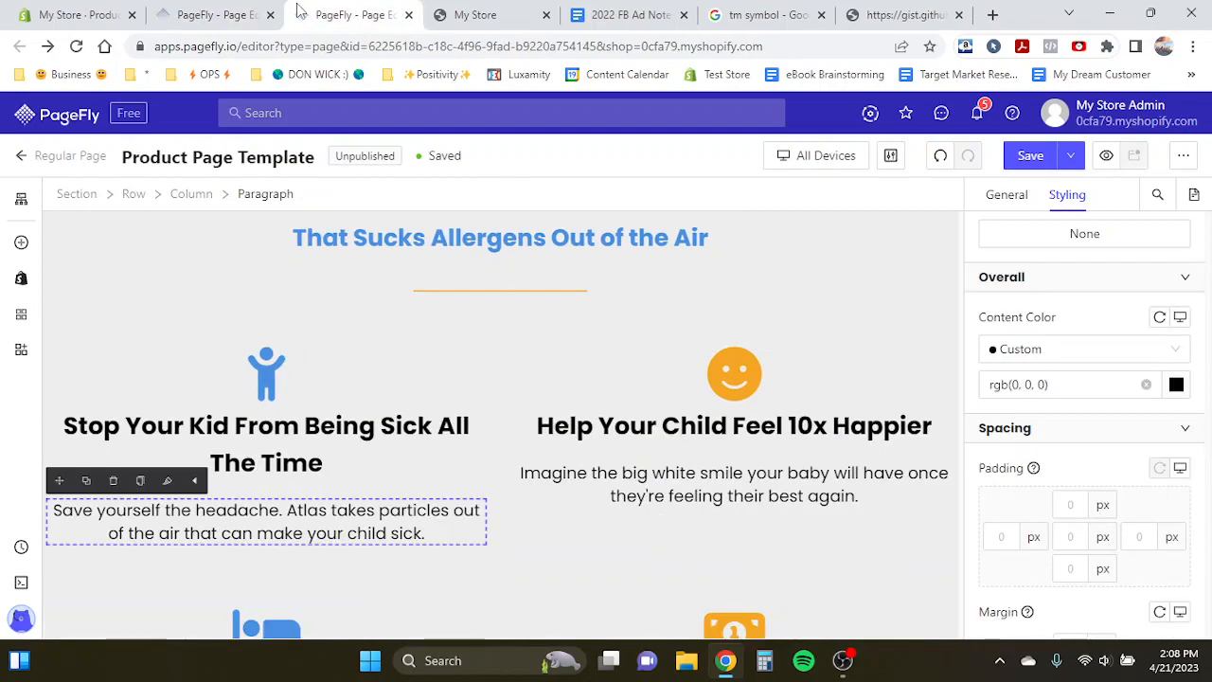
double_click(720, 419)
triple_click(720, 418)
key("ctrl+c")
left_click(251, 10)
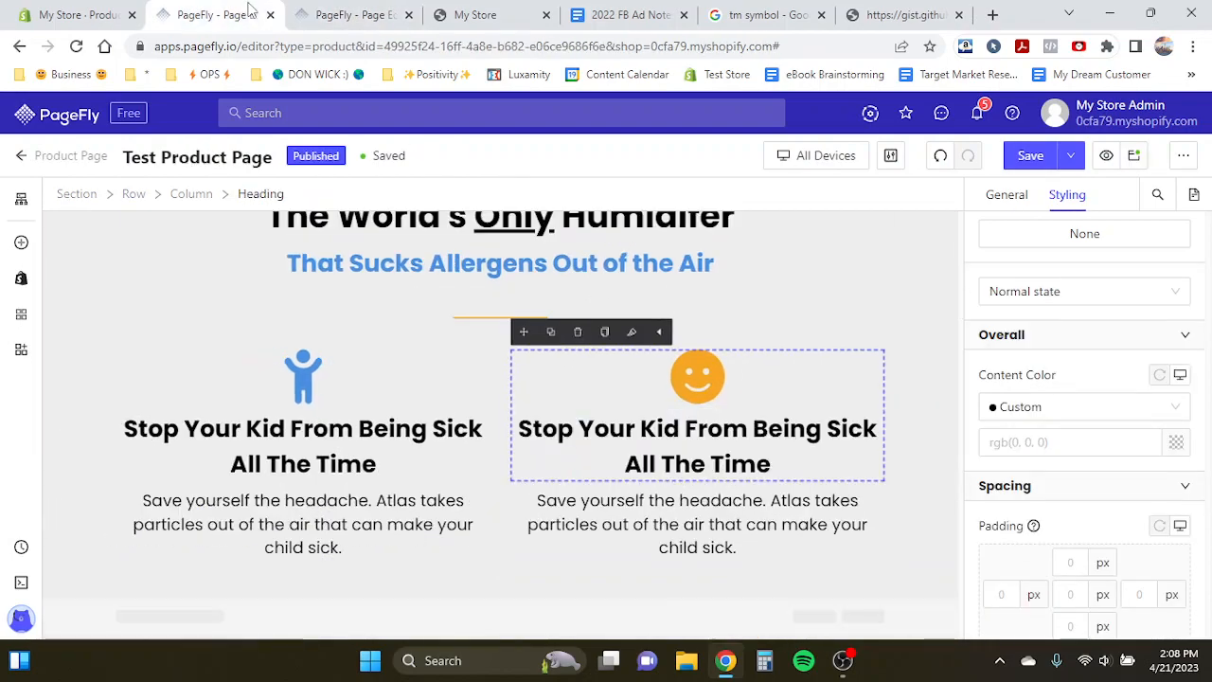
triple_click(711, 431)
key("ctrl+v")
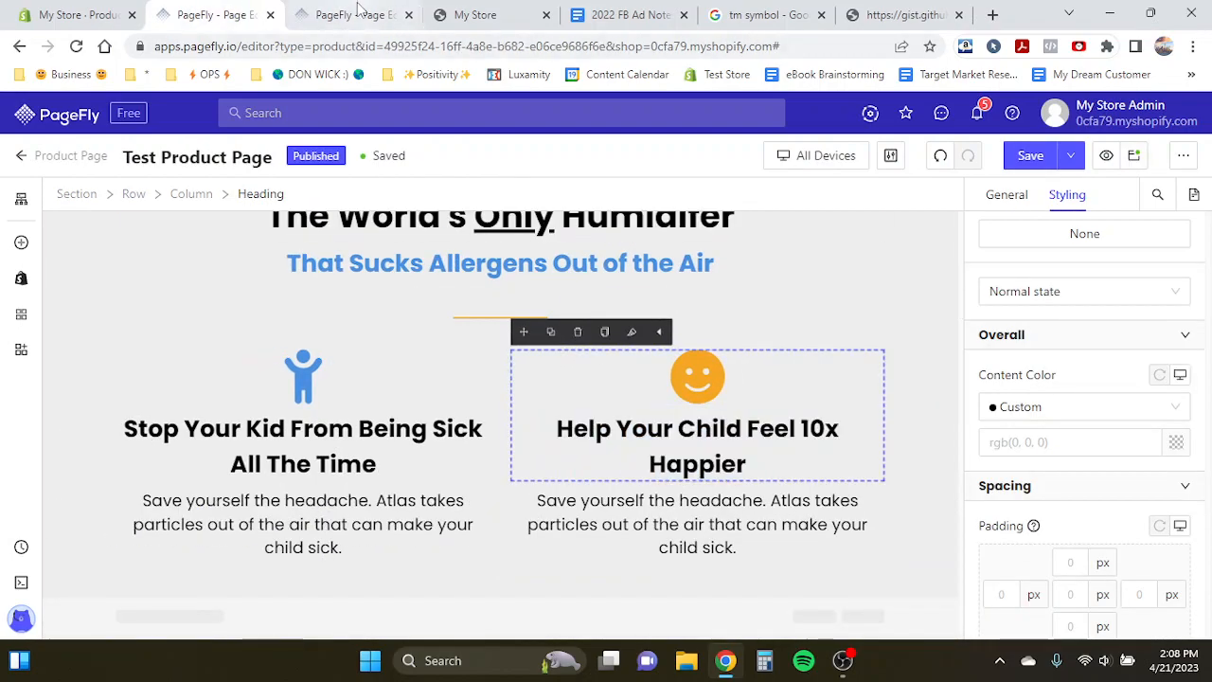
- Copy the second benefit's description text from the template page
key("ctrl+Tab")
triple_click(666, 473)
key("ctrl+c")
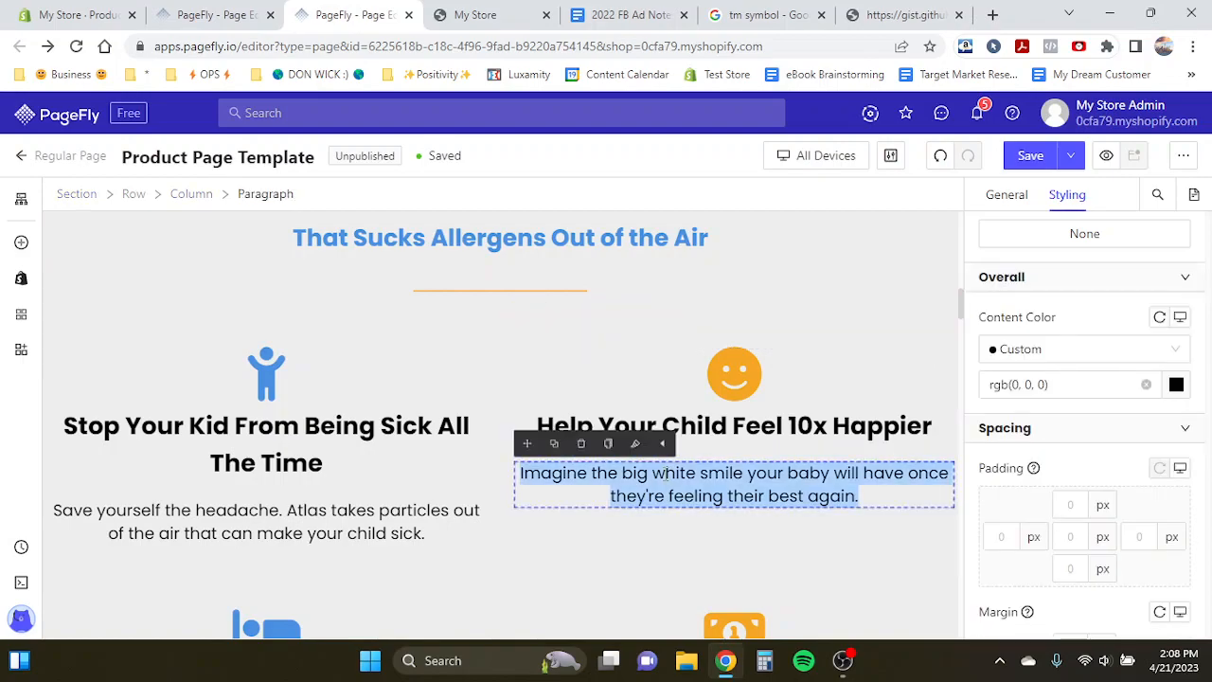
left_click(218, 14)
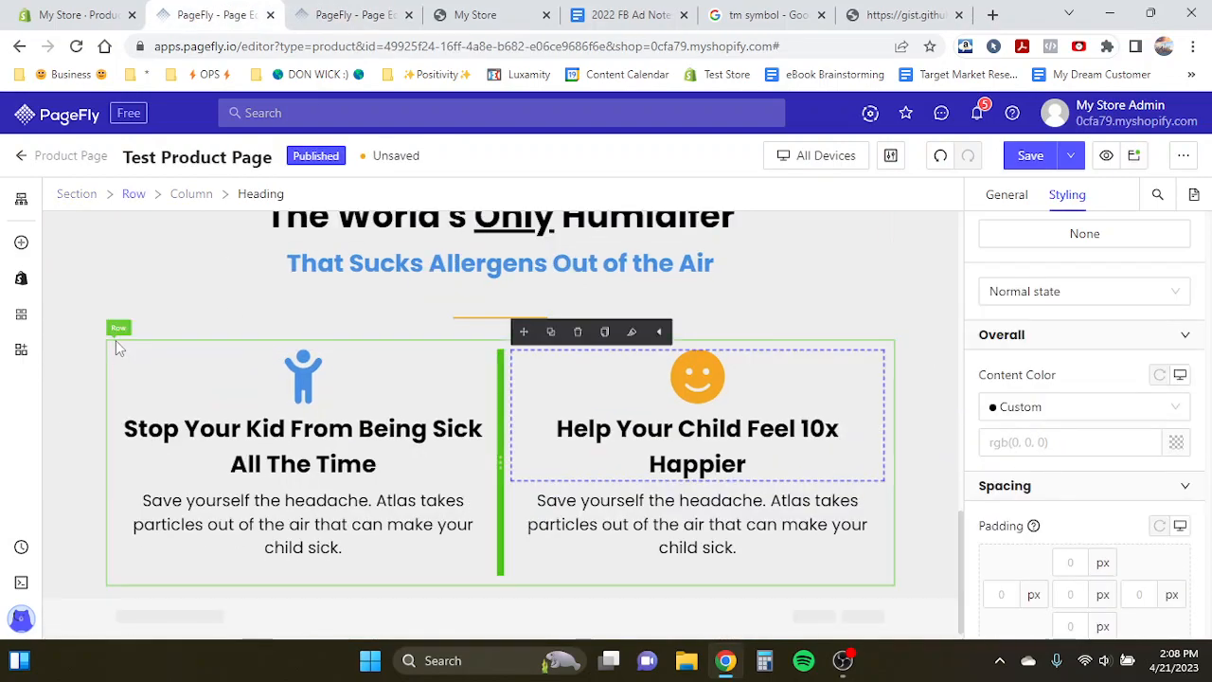
- Turn off the fixed width setting for the benefits section
left_click(126, 352)
left_click(53, 353)
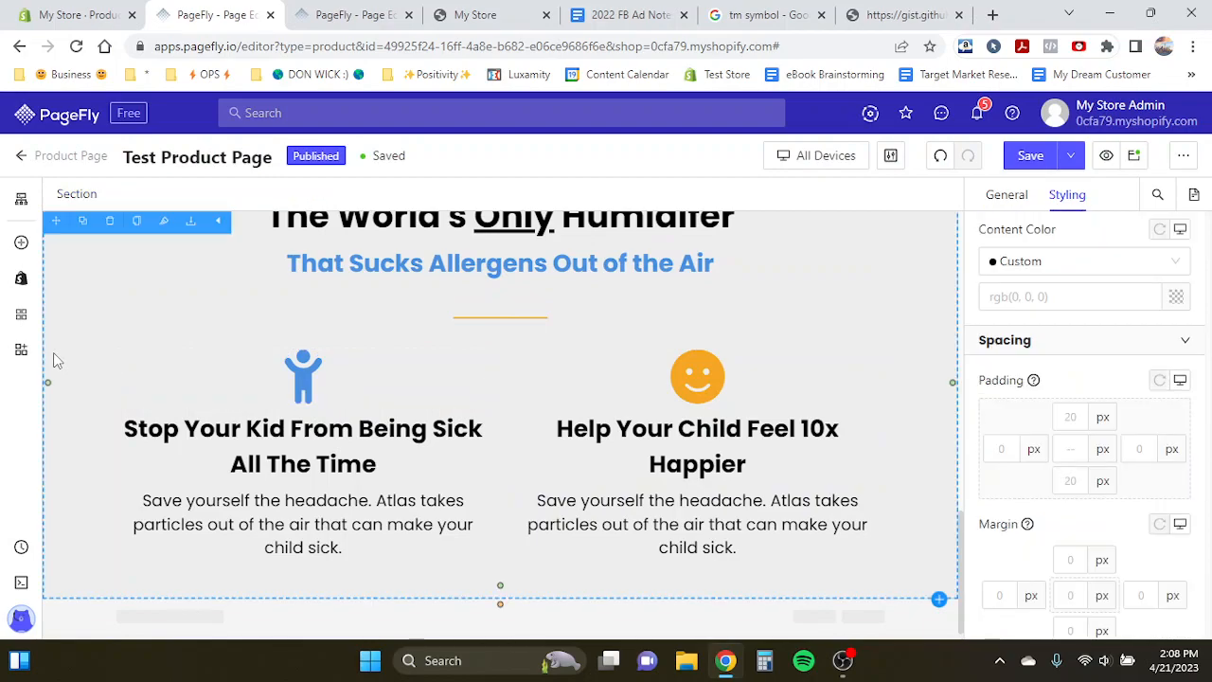
left_click(1007, 195)
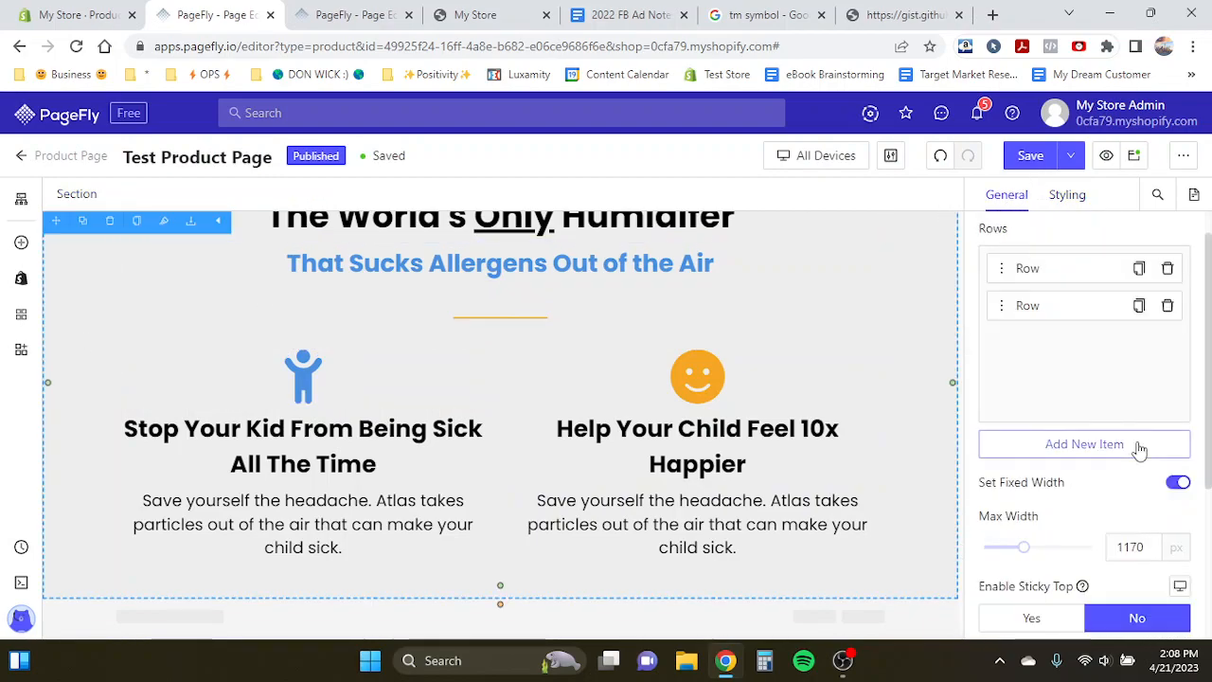
left_click(1179, 484)
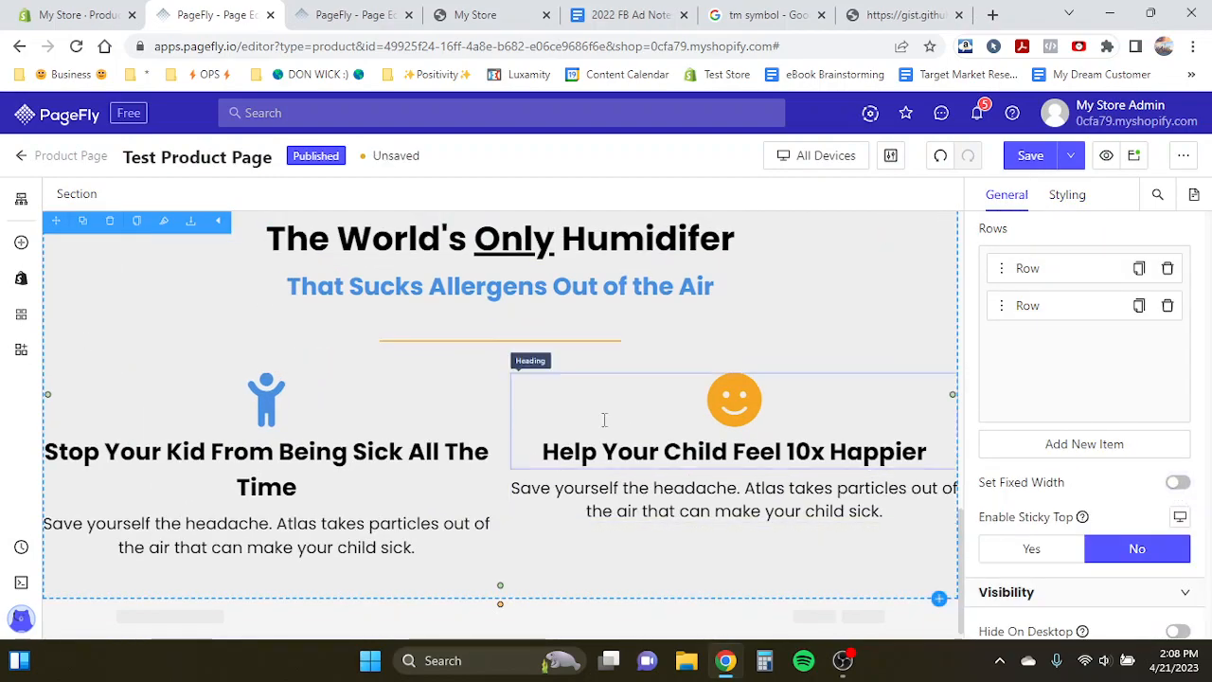
- Give the first benefit column 5 px left and right margins
left_click(173, 387)
left_click(186, 195)
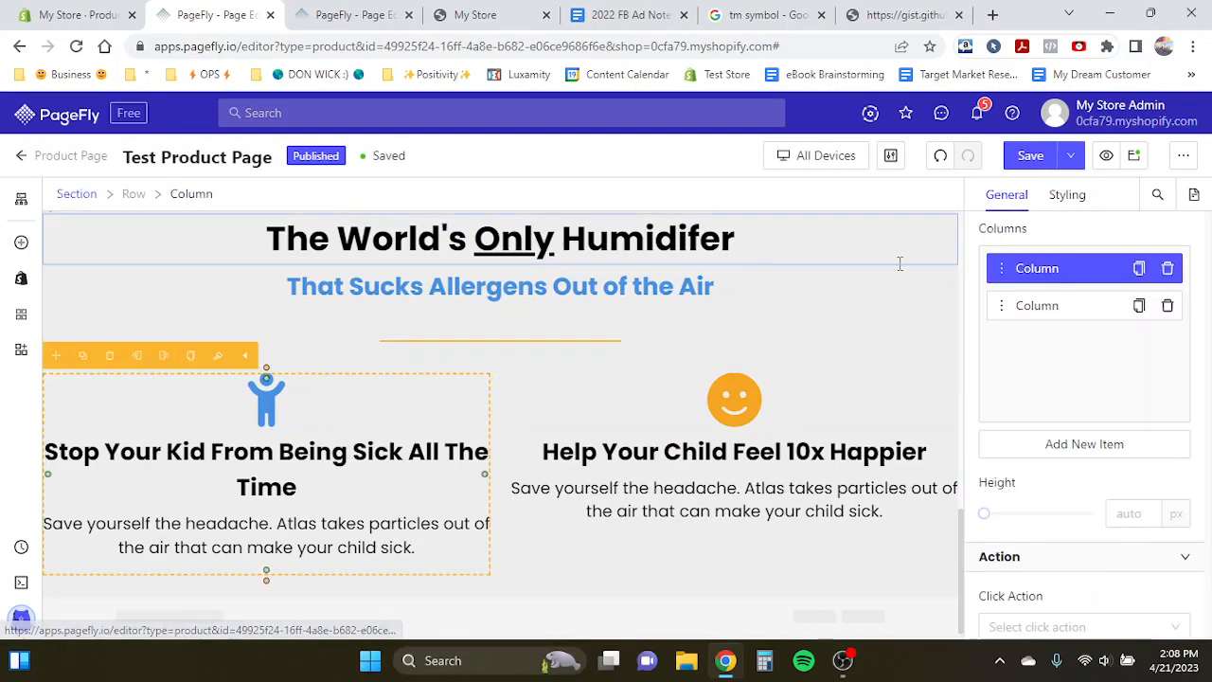
left_click(1068, 194)
scroll(1081, 443, "down", 2)
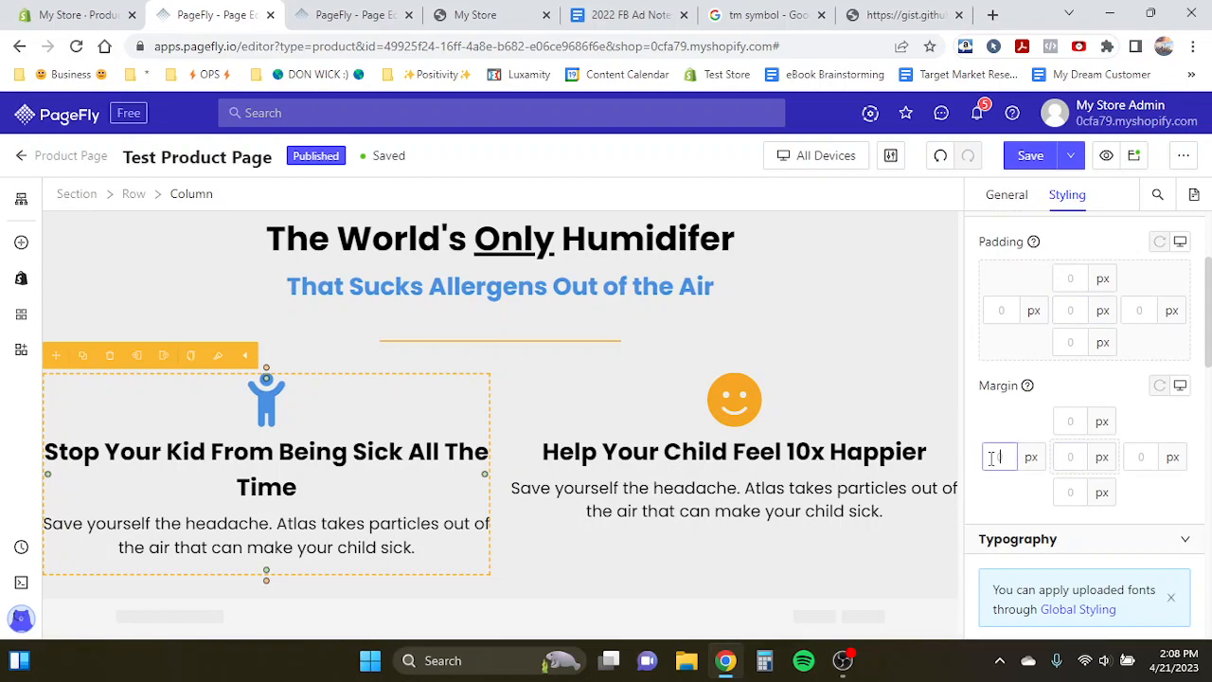
type("5")
left_click(1142, 455)
type("5")
- Give the second benefit column 5 px left and right margins
left_click(599, 381)
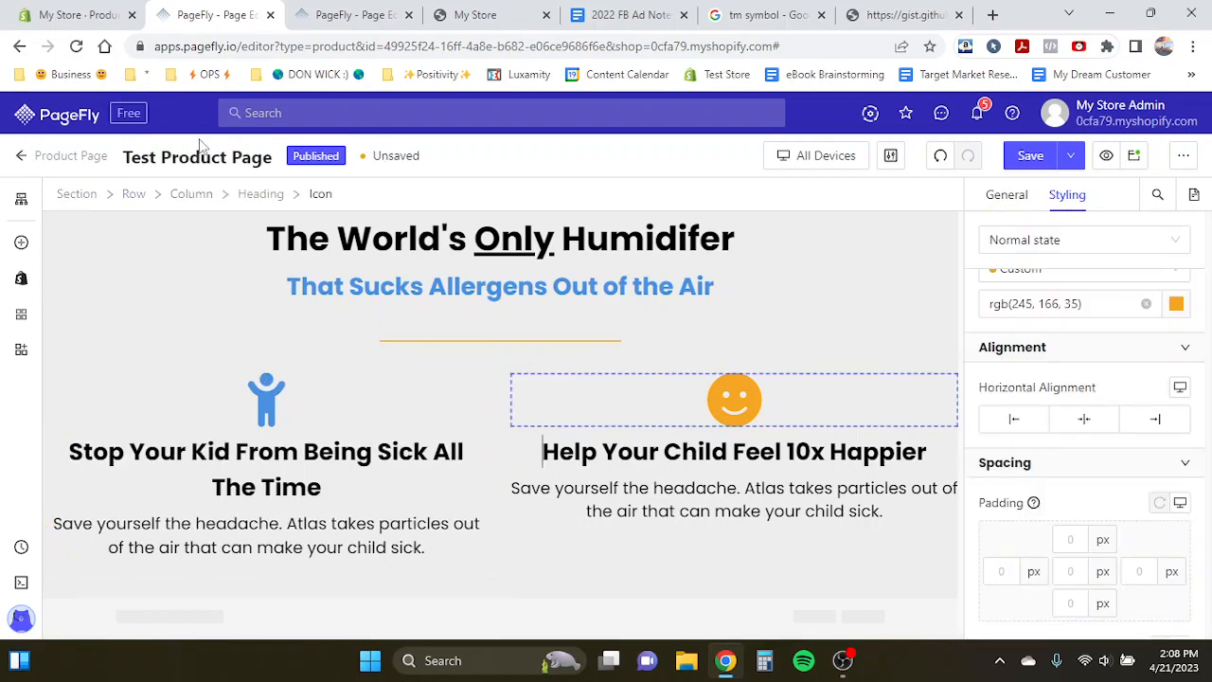
left_click(191, 195)
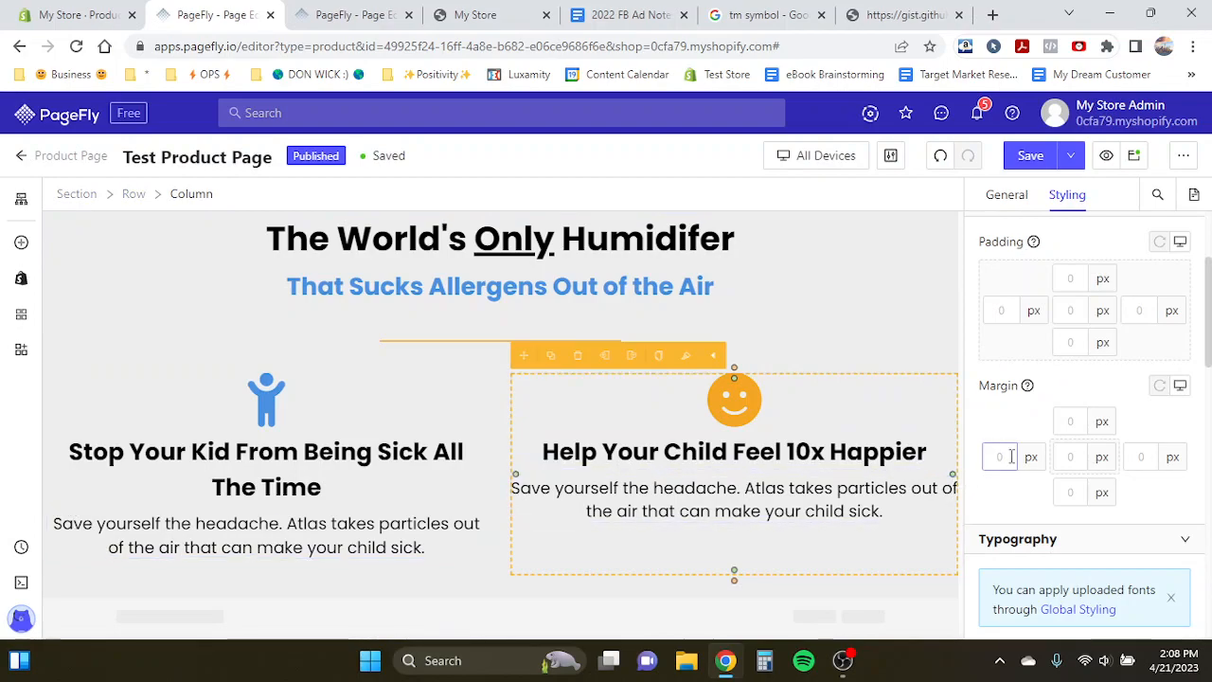
left_click(1139, 456)
left_click(1004, 458)
type("5")
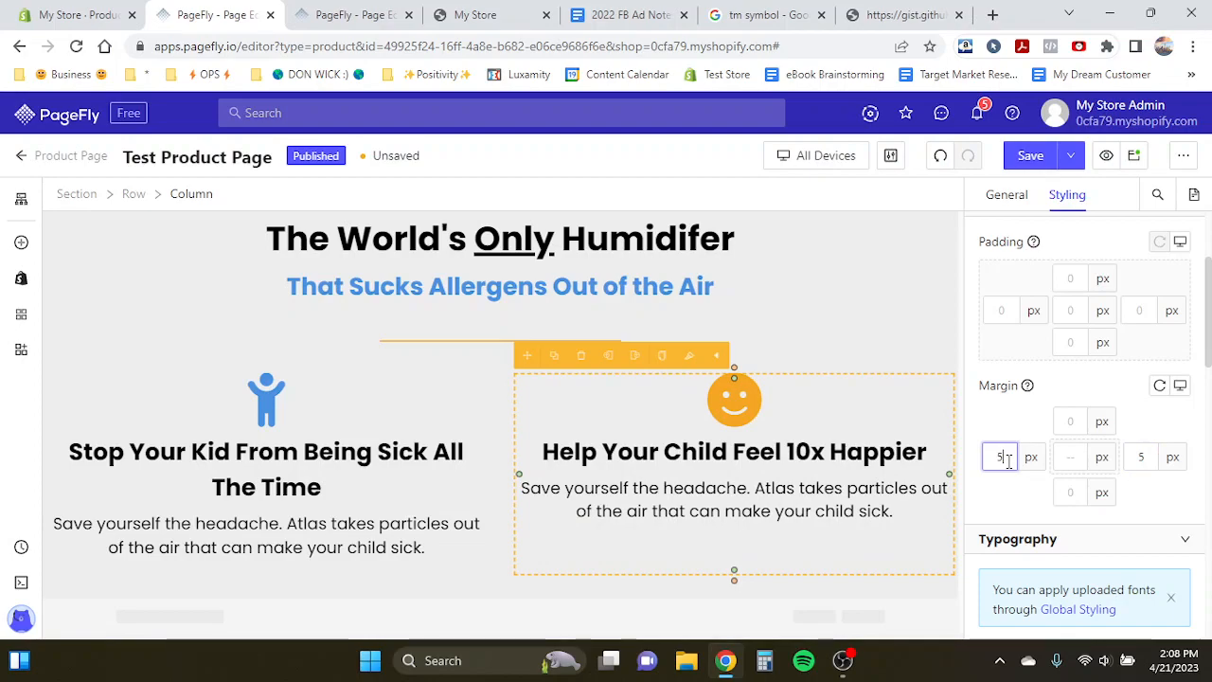
- Paste the template's description into the second benefit's paragraph, replacing its text
left_click(748, 400)
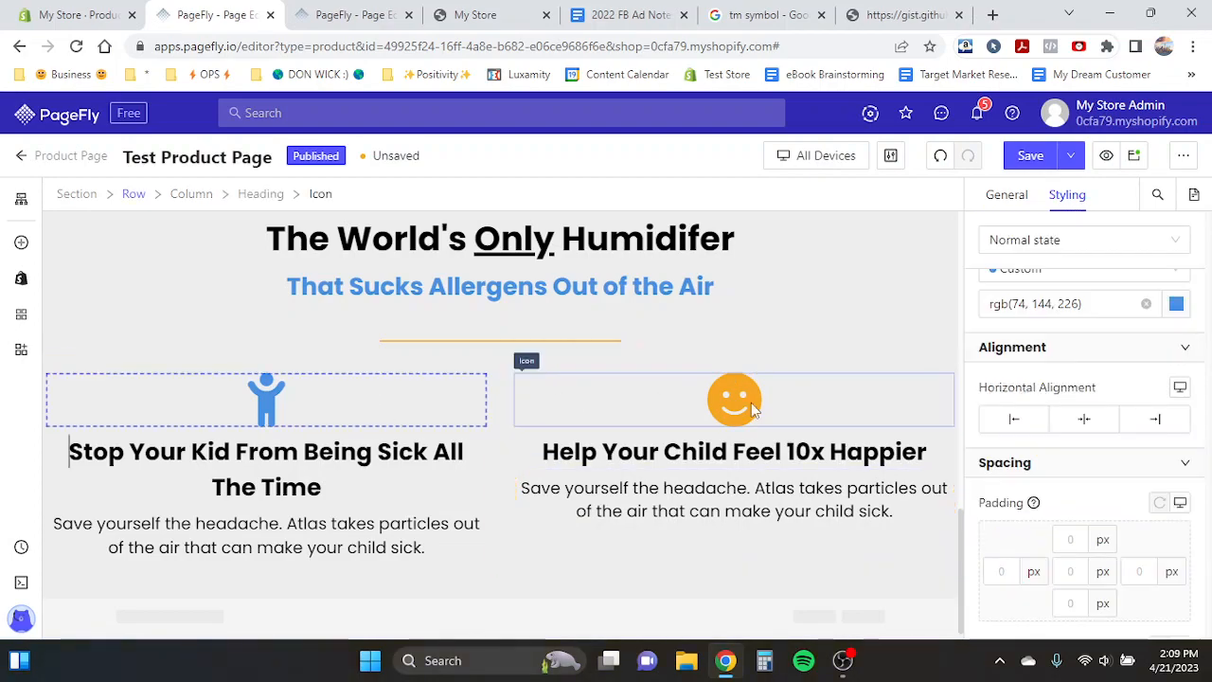
left_click(695, 456)
left_click(640, 492)
key("ctrl+a")
key("ctrl+v")
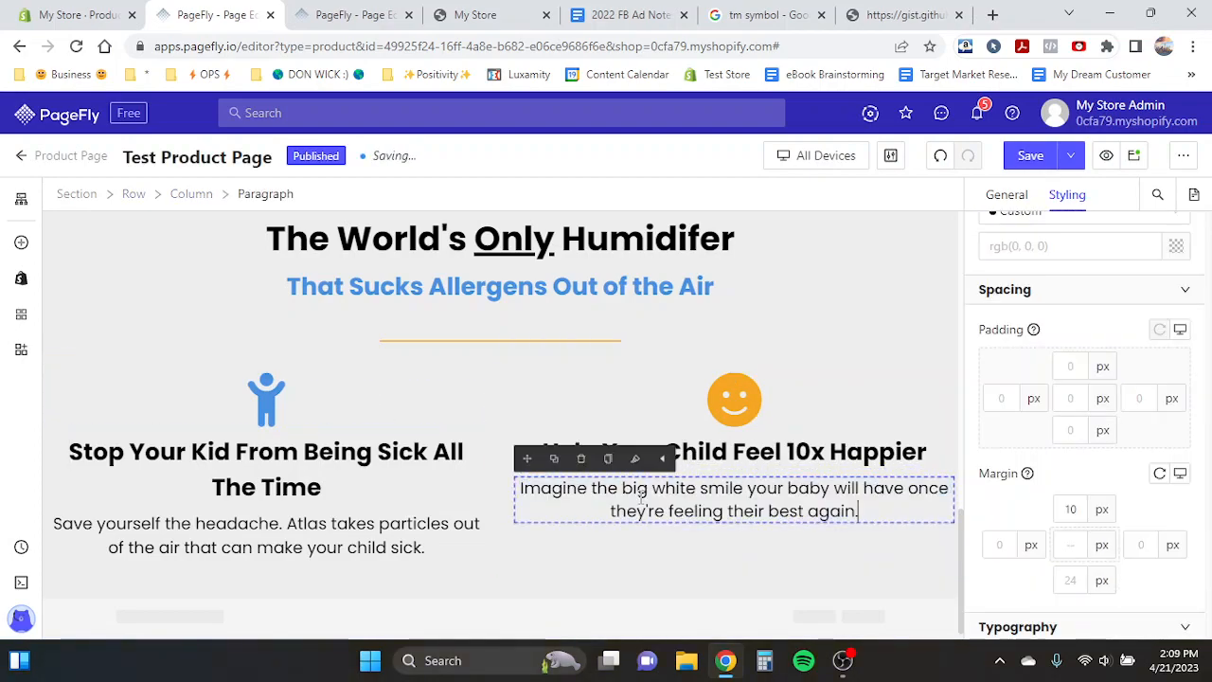
- Copy the third benefit heading from the template page
left_click(351, 14)
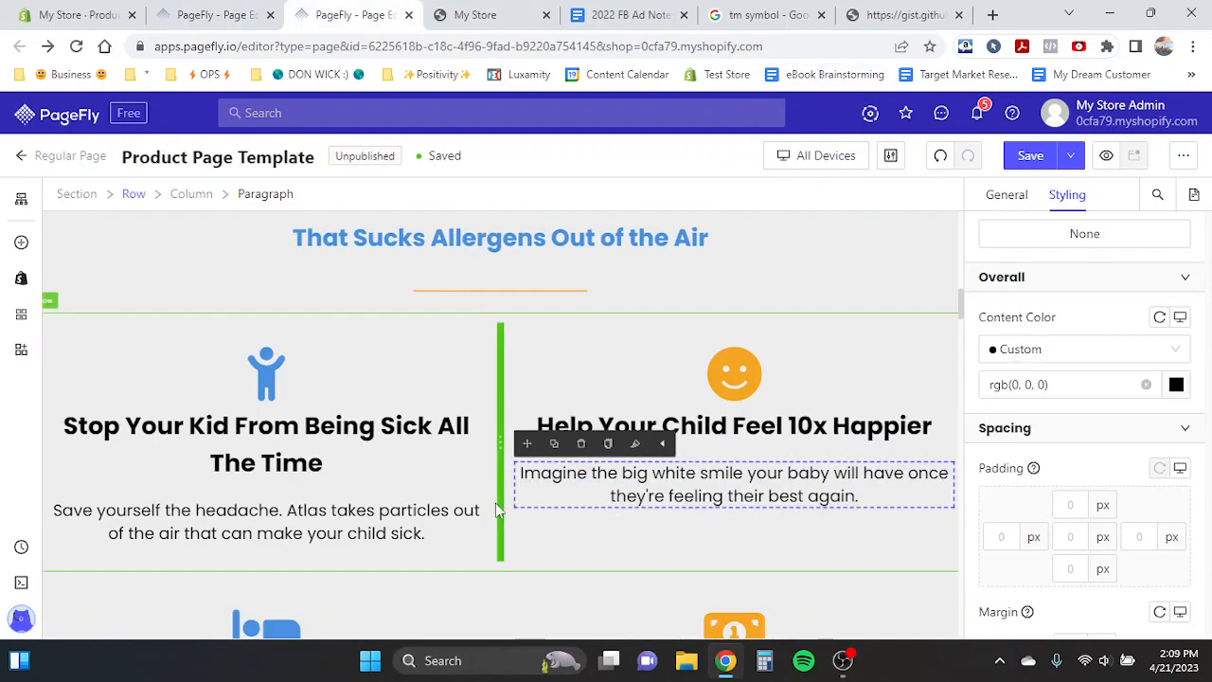
scroll(284, 426, "down", 3)
left_click(289, 473)
key("ctrl+a")
key("ctrl+c")
left_click(184, 13)
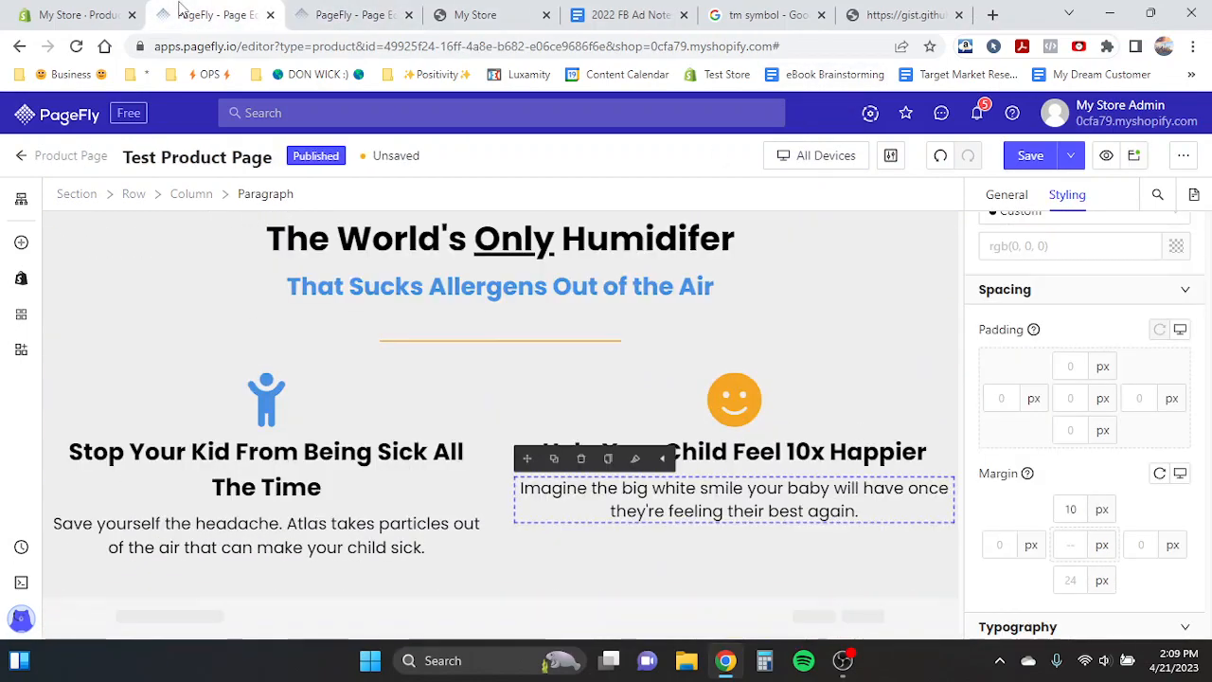
- Duplicate the benefits row on the product page
left_click(187, 408)
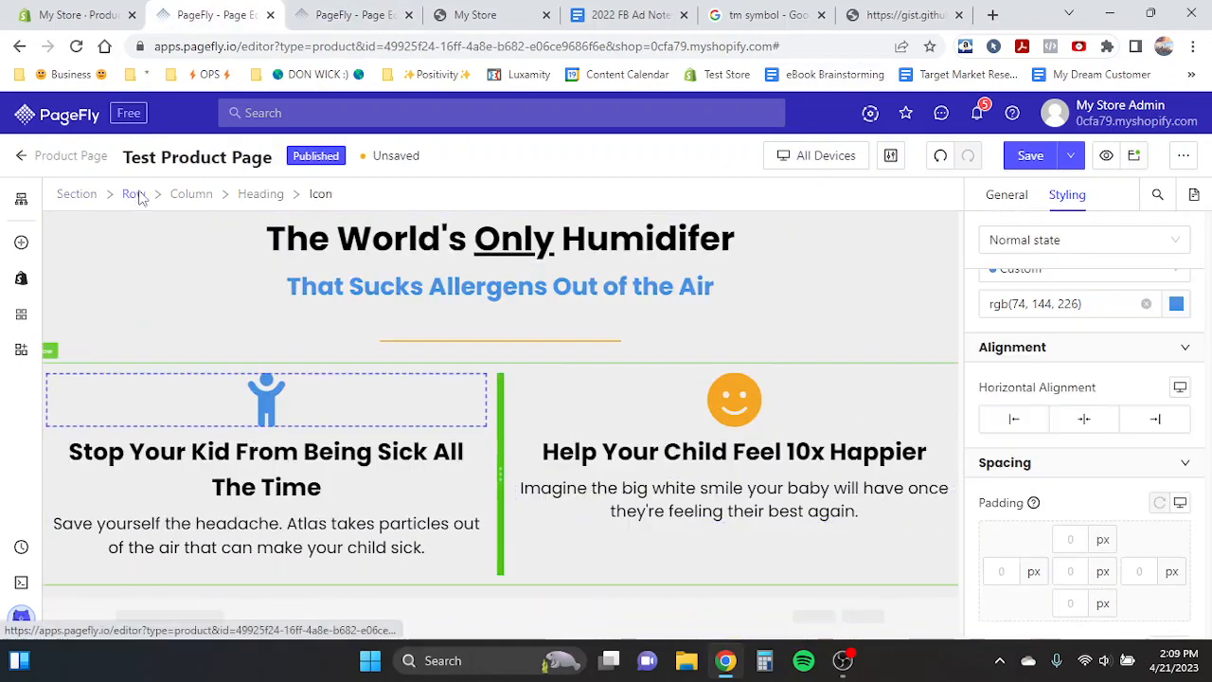
left_click(207, 452)
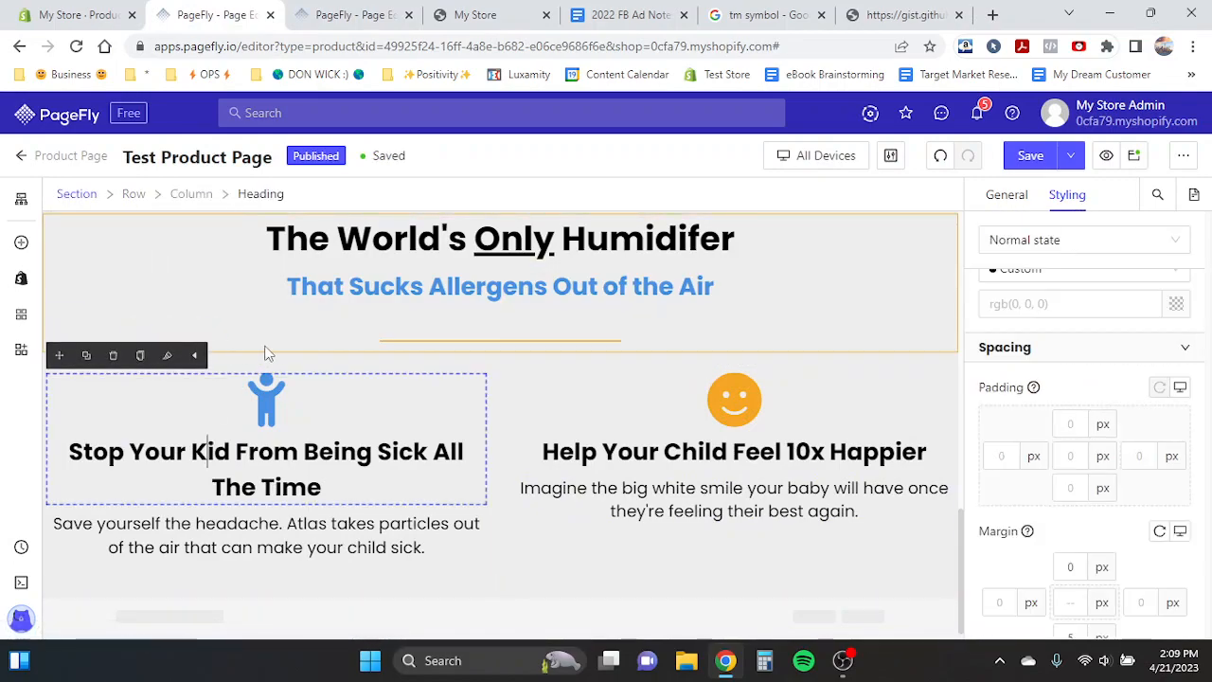
left_click(278, 364)
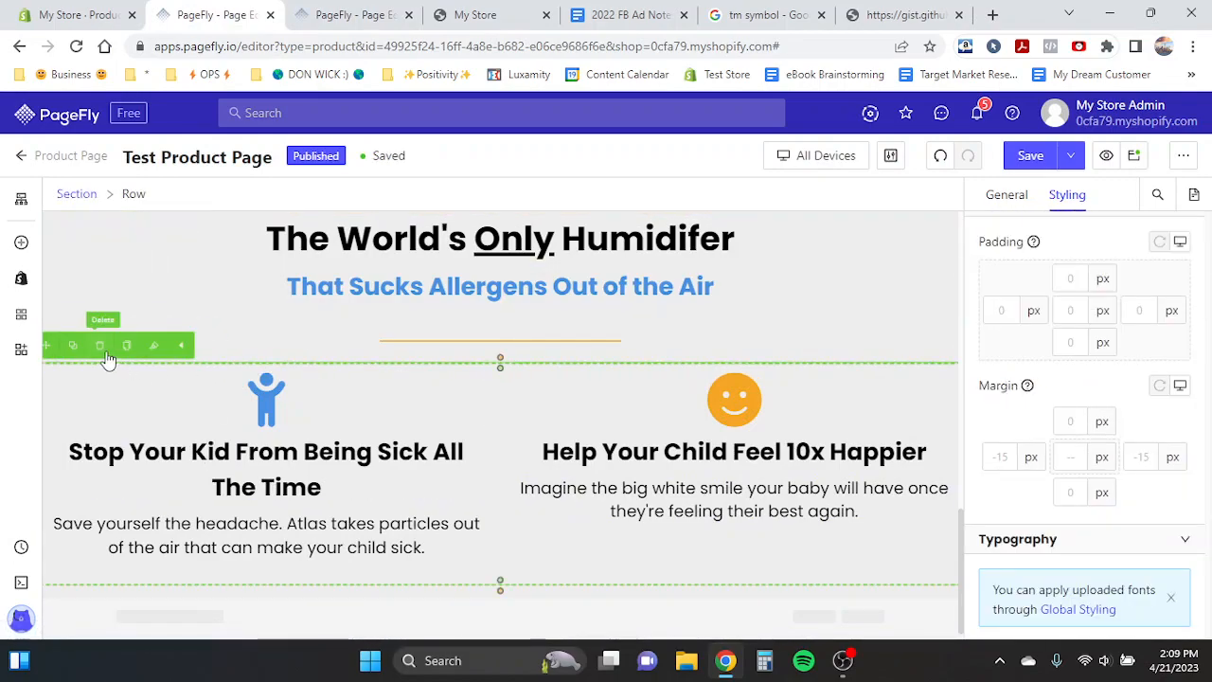
left_click(76, 348)
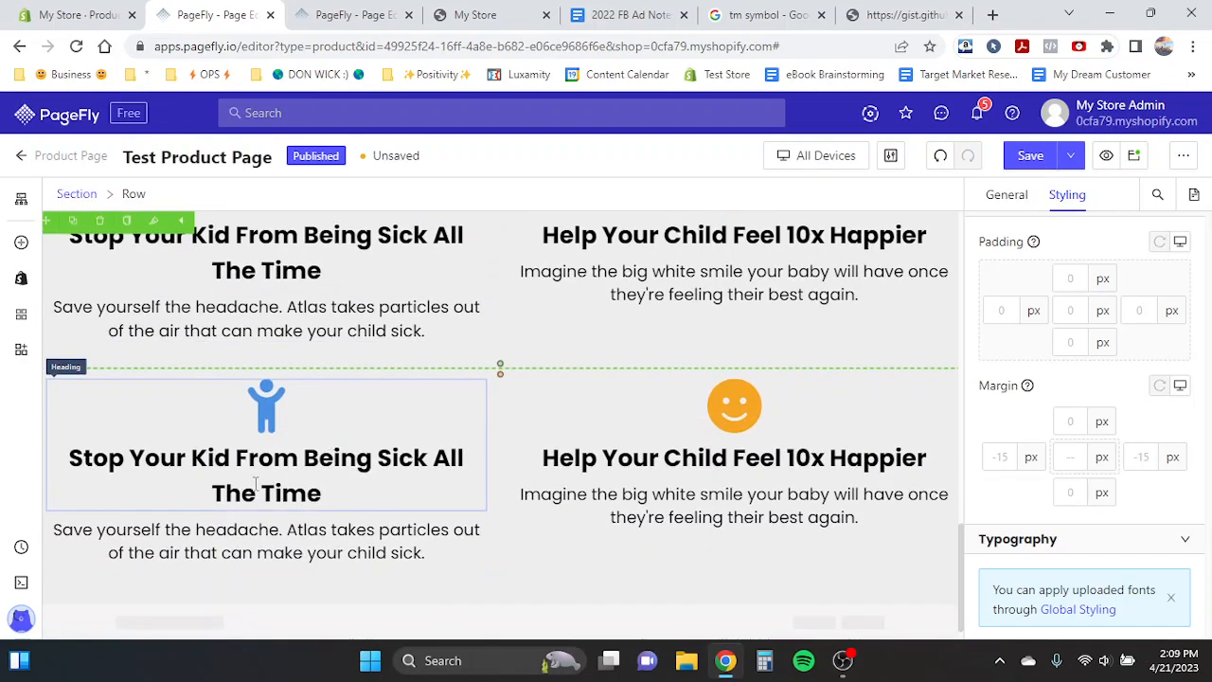
- Paste the template's heading into the duplicated row's first heading
triple_click(255, 483)
key("ctrl+v")
left_click(275, 431)
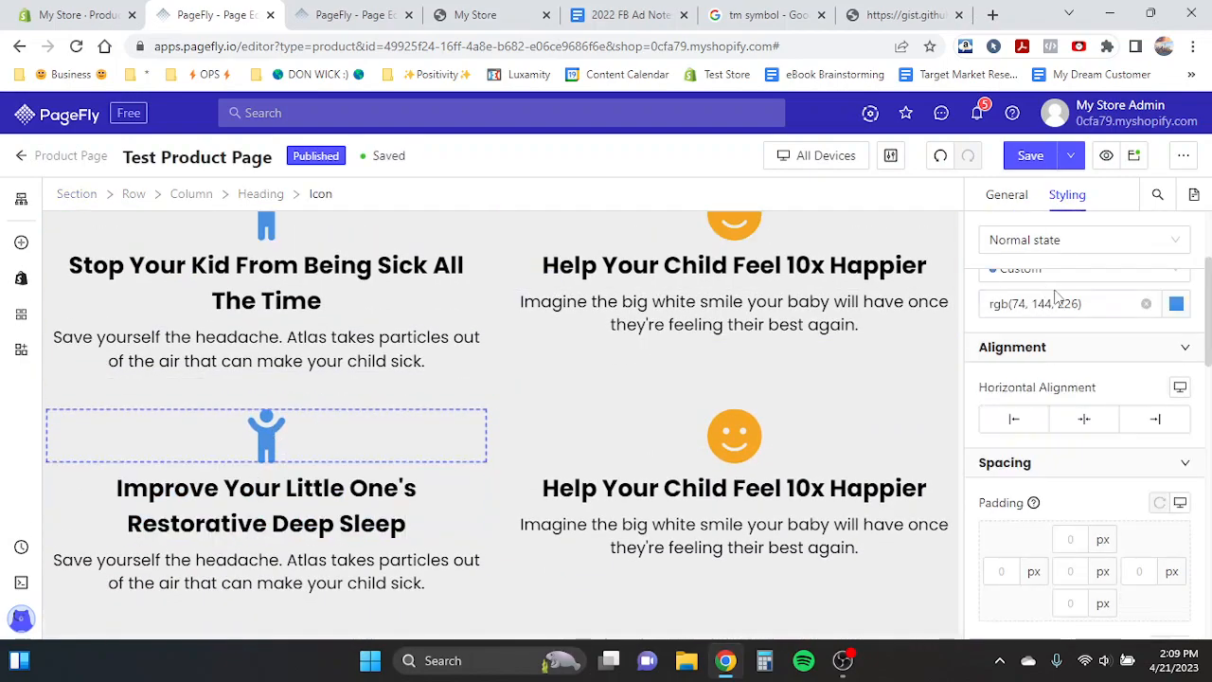
- Replace the third benefit's icon with the bed icon found by searching "bed"
left_click(1010, 199)
left_click(1117, 309)
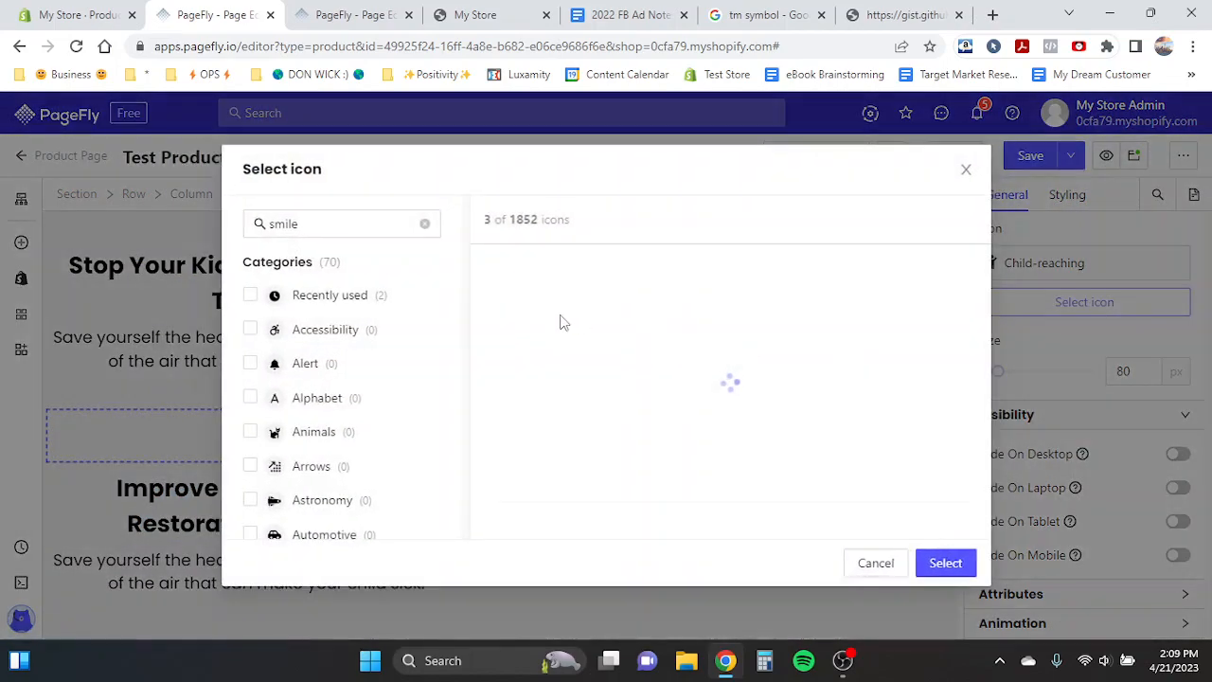
type("bed")
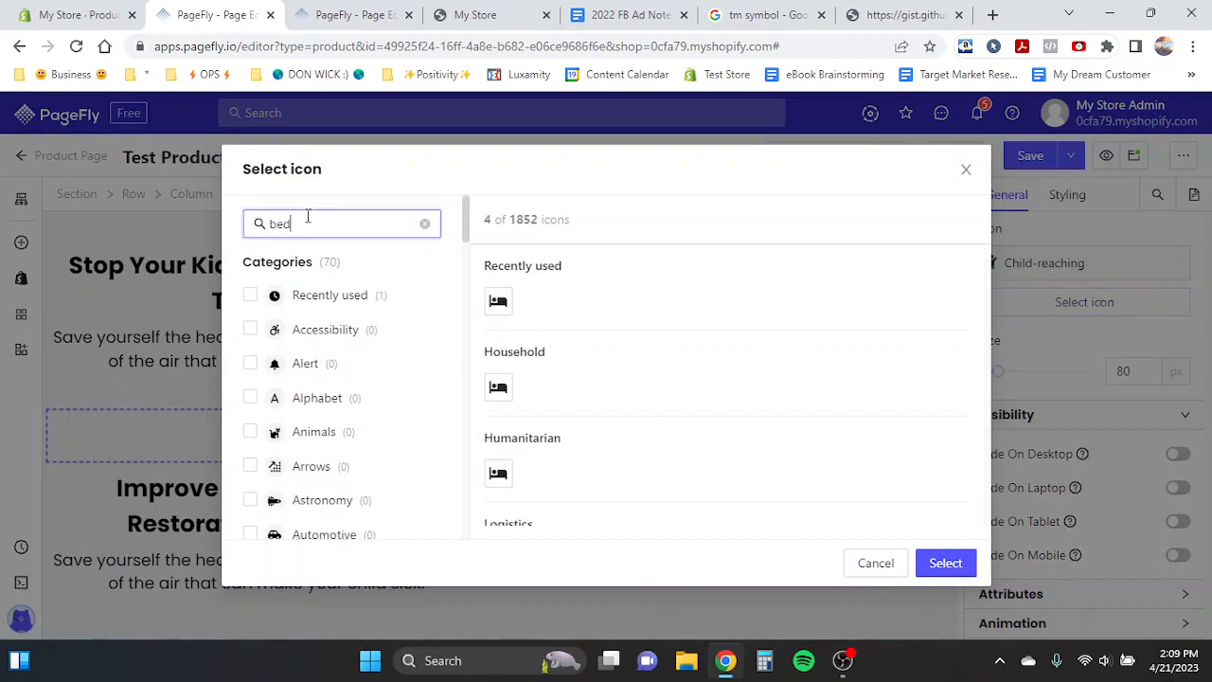
left_click(500, 308)
left_click(947, 565)
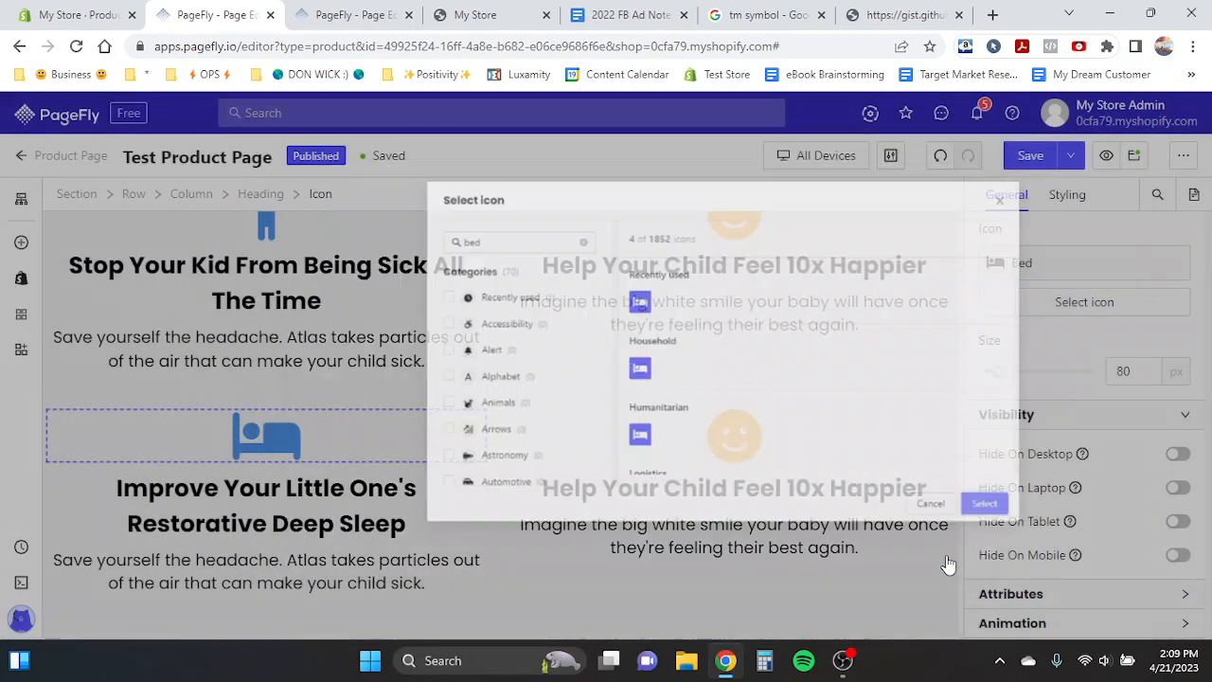
- Copy the template's third benefit description and paste it over the third benefit's paragraph
left_click(356, 14)
scroll(380, 361, "down", 1)
triple_click(244, 568)
key("ctrl+c")
key("ctrl+shift+Tab")
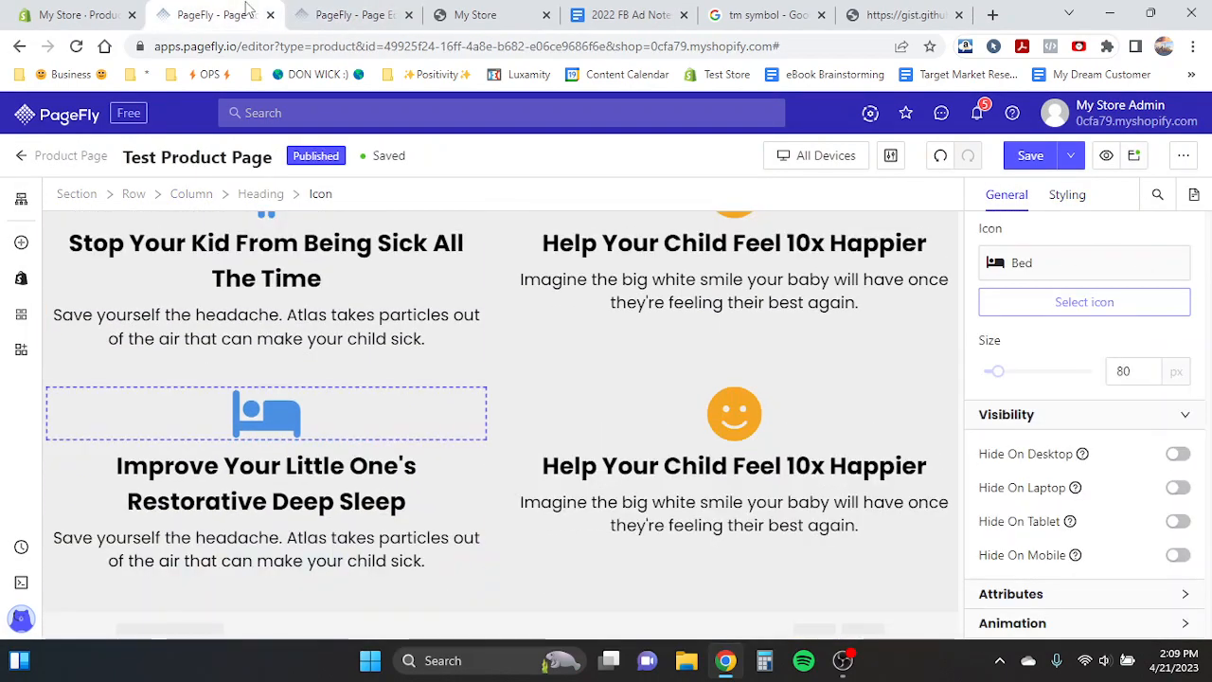
left_click(273, 520)
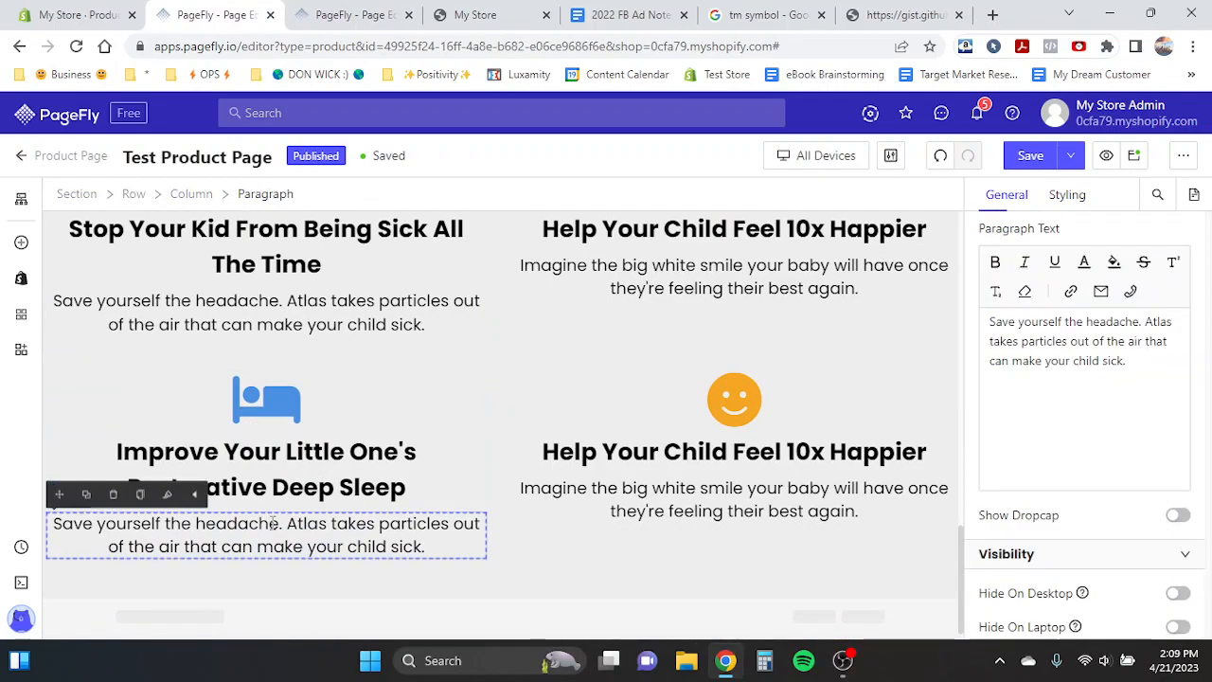
key("ctrl+a")
key("ctrl+v")
- Copy the template's fourth benefit heading and paste it over the fourth benefit's heading
left_click(350, 14)
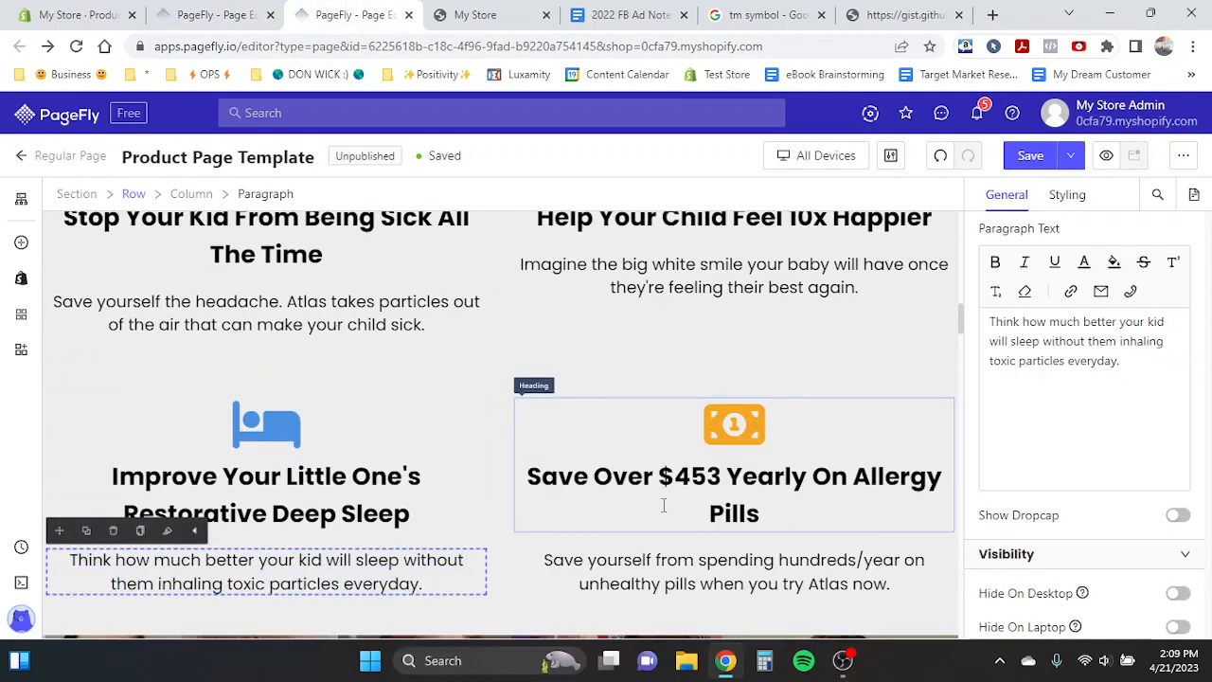
left_click(693, 502)
key("ctrl+a")
key("ctrl+c")
left_click(254, 12)
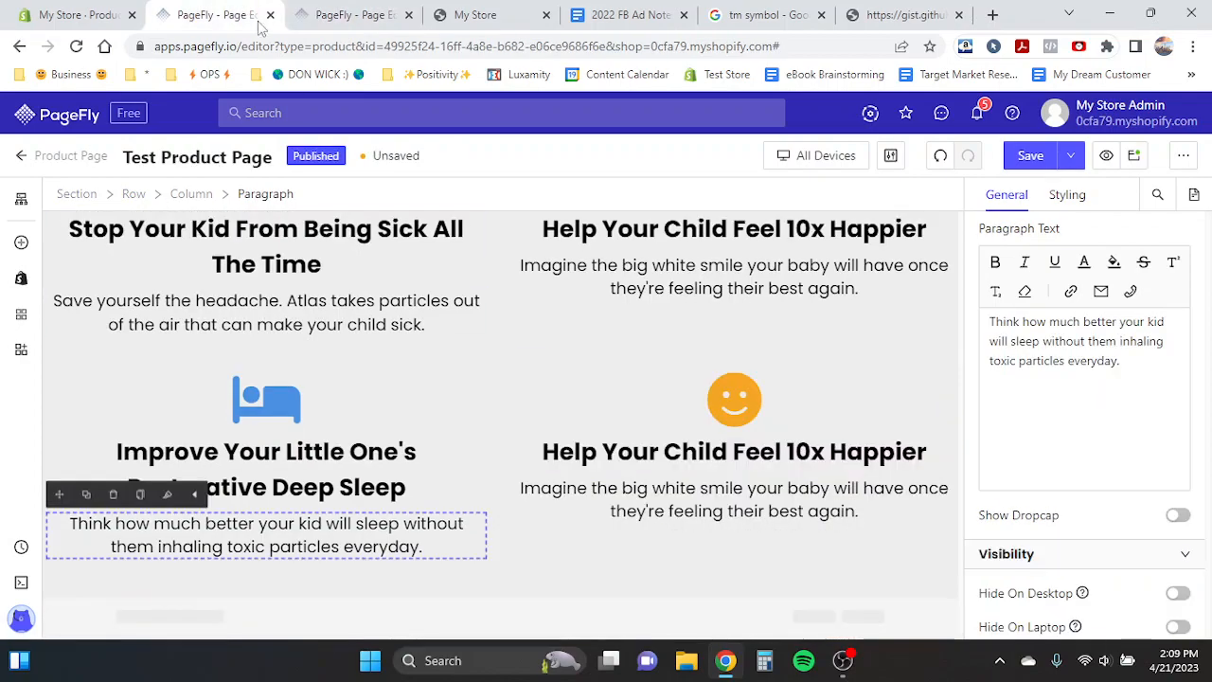
left_click(699, 461)
key("ctrl+a")
key("ctrl+v")
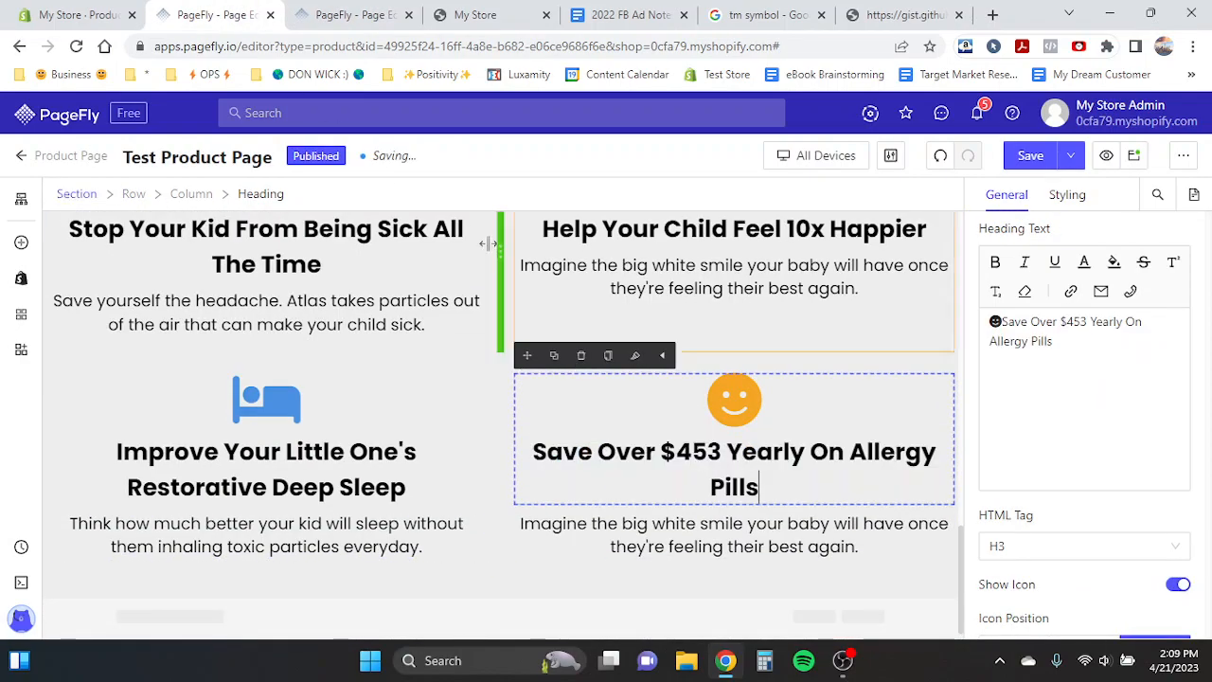
- Copy the template's fourth benefit description and paste it over the fourth benefit's paragraph
left_click(299, 11)
left_click(706, 560)
key("ctrl+a")
key("ctrl+c")
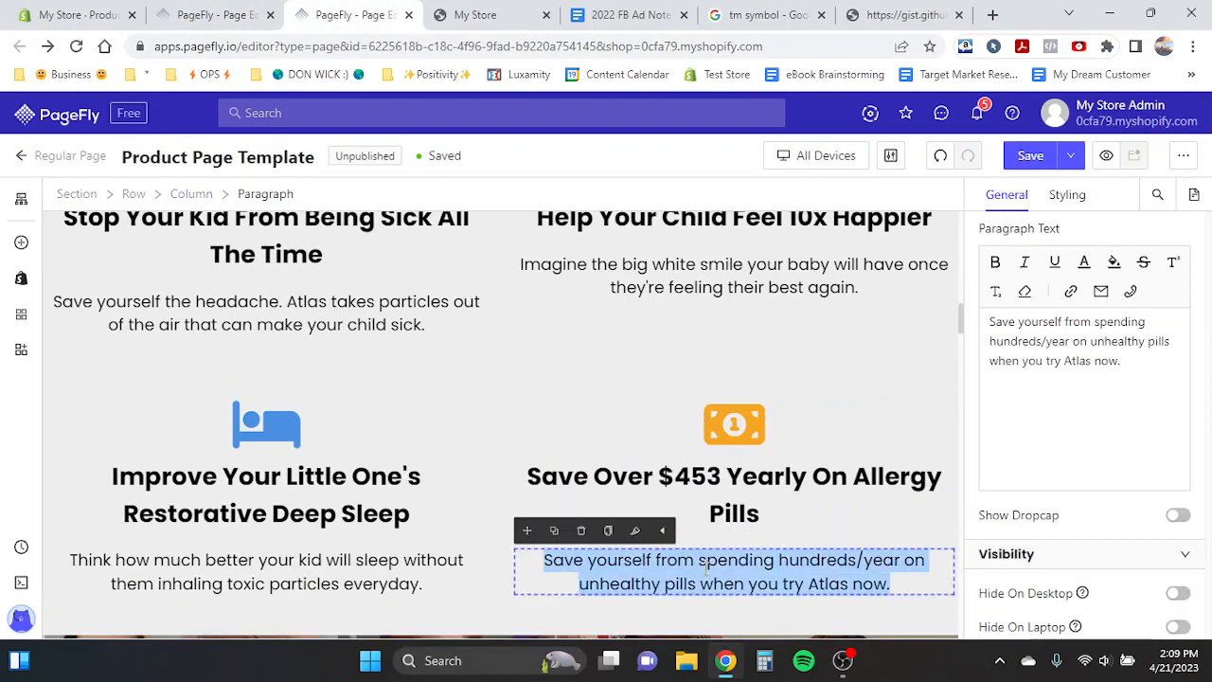
key("ctrl+shift+Tab")
left_click(716, 519)
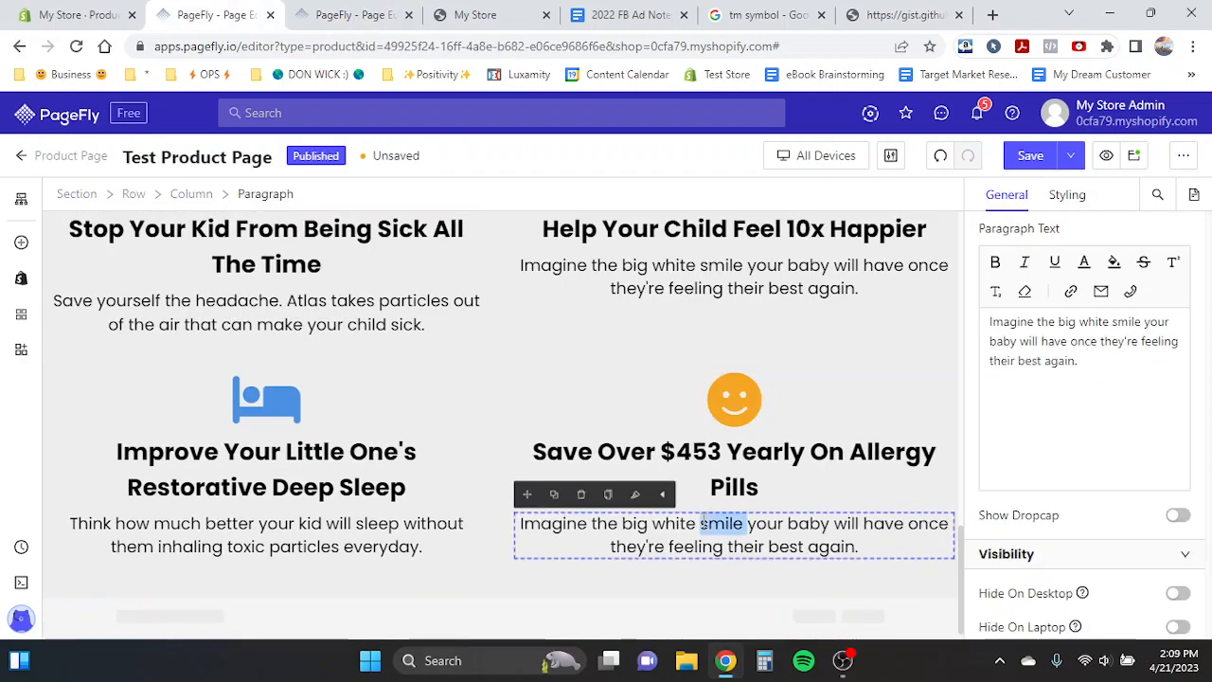
key("ctrl+a")
key("ctrl+v")
- Compare the new benefits row with the template page
left_click(237, 454)
scroll(607, 451, "up", 2)
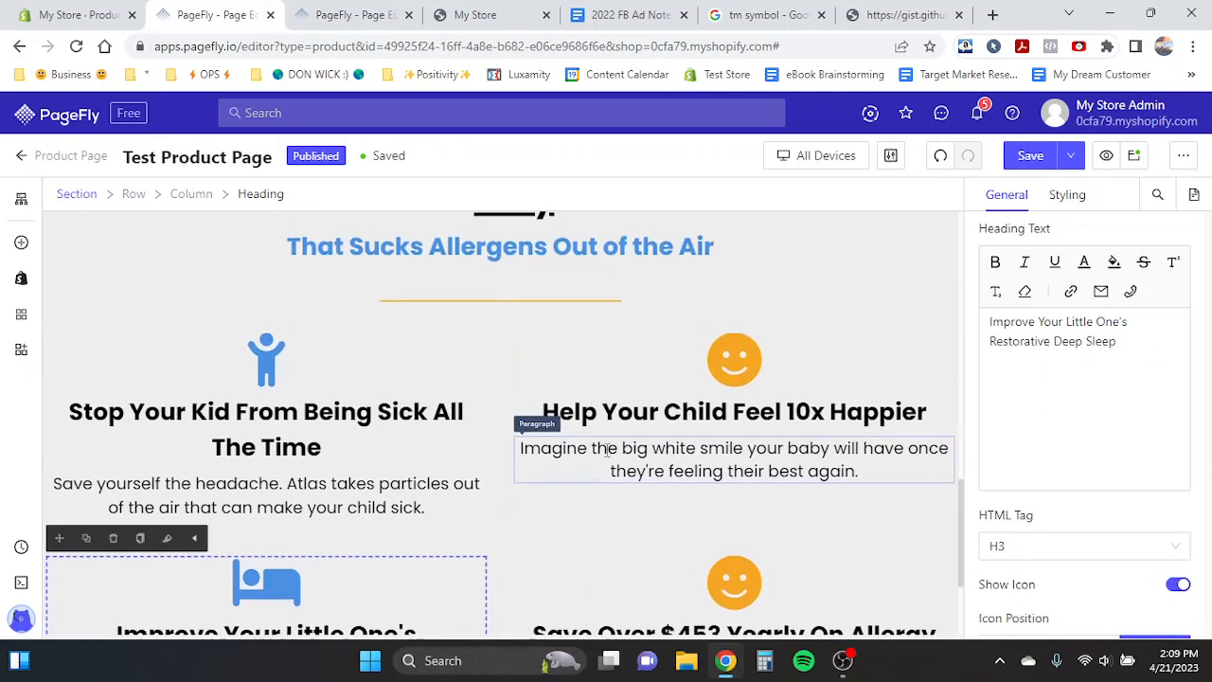
scroll(607, 451, "up", 1)
scroll(623, 572, "up", 3)
scroll(622, 562, "down", 5)
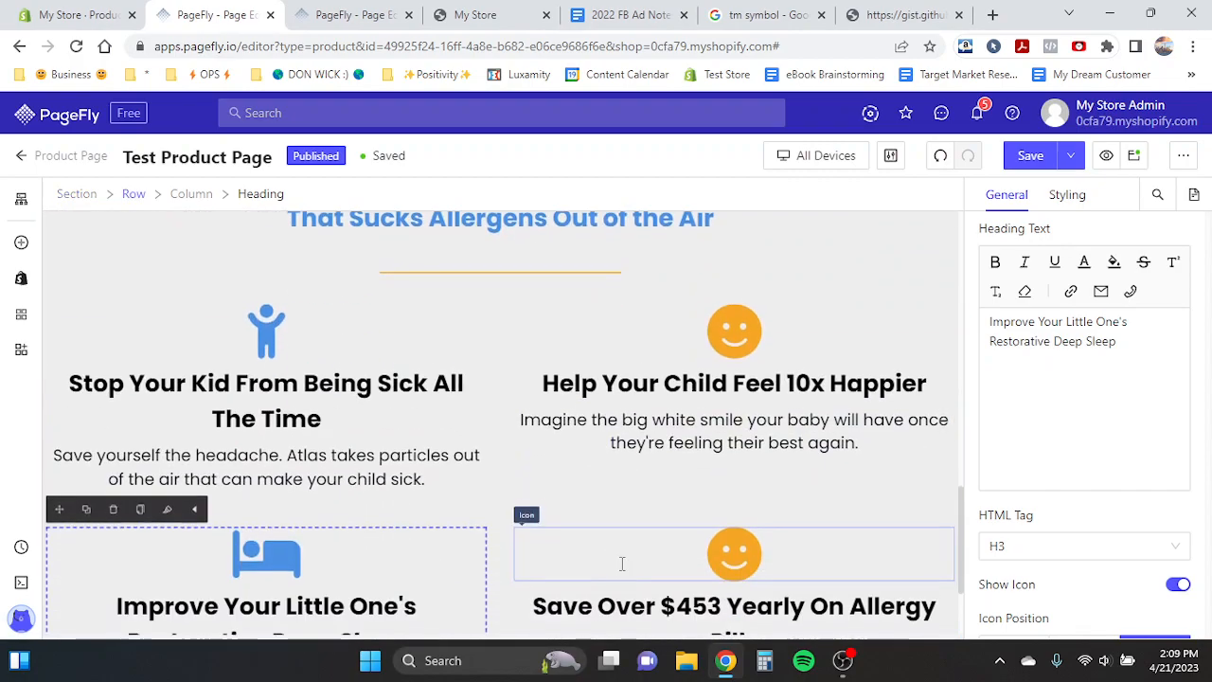
left_click(352, 14)
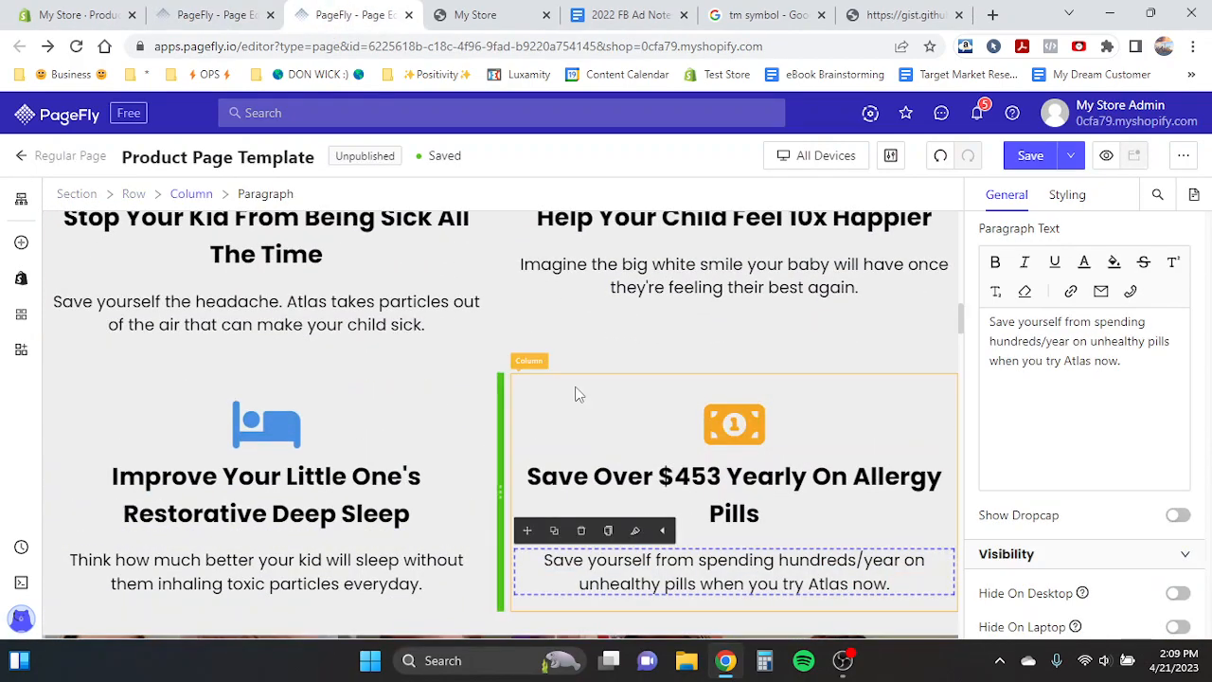
scroll(575, 385, "down", 3)
left_click(380, 359)
left_click(216, 14)
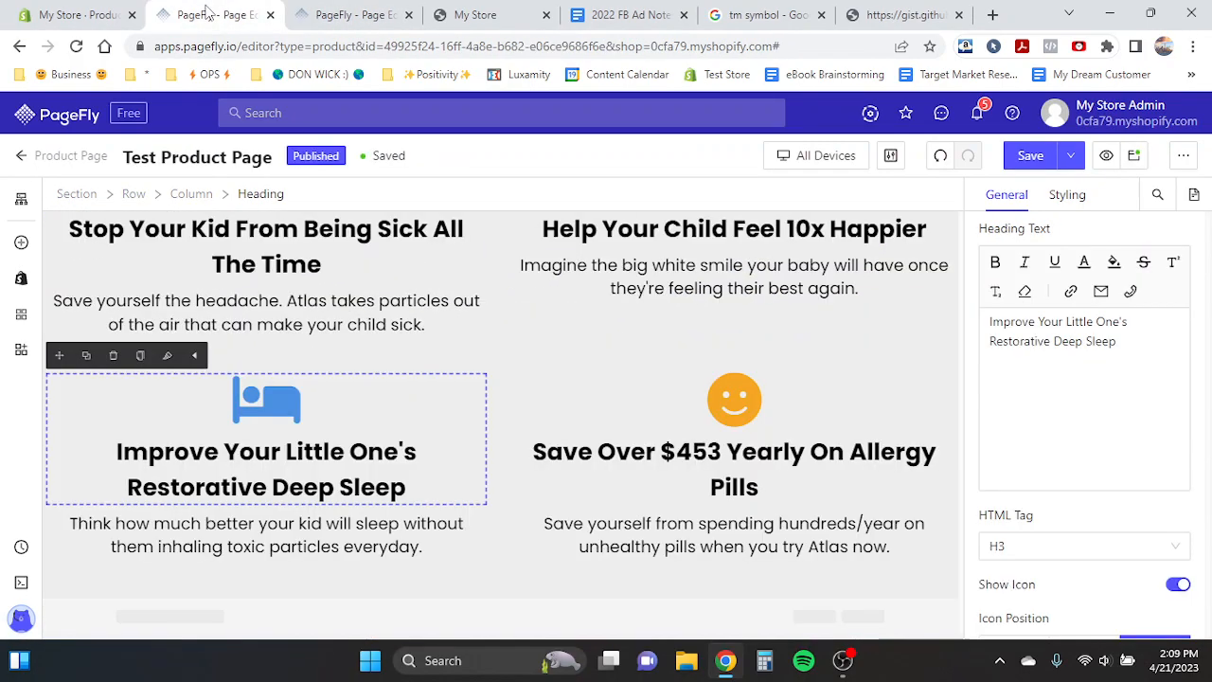
scroll(411, 413, "up", 3)
scroll(403, 376, "down", 5)
- Add an Image element below the benefits section
left_click(25, 245)
scroll(87, 408, "down", 3)
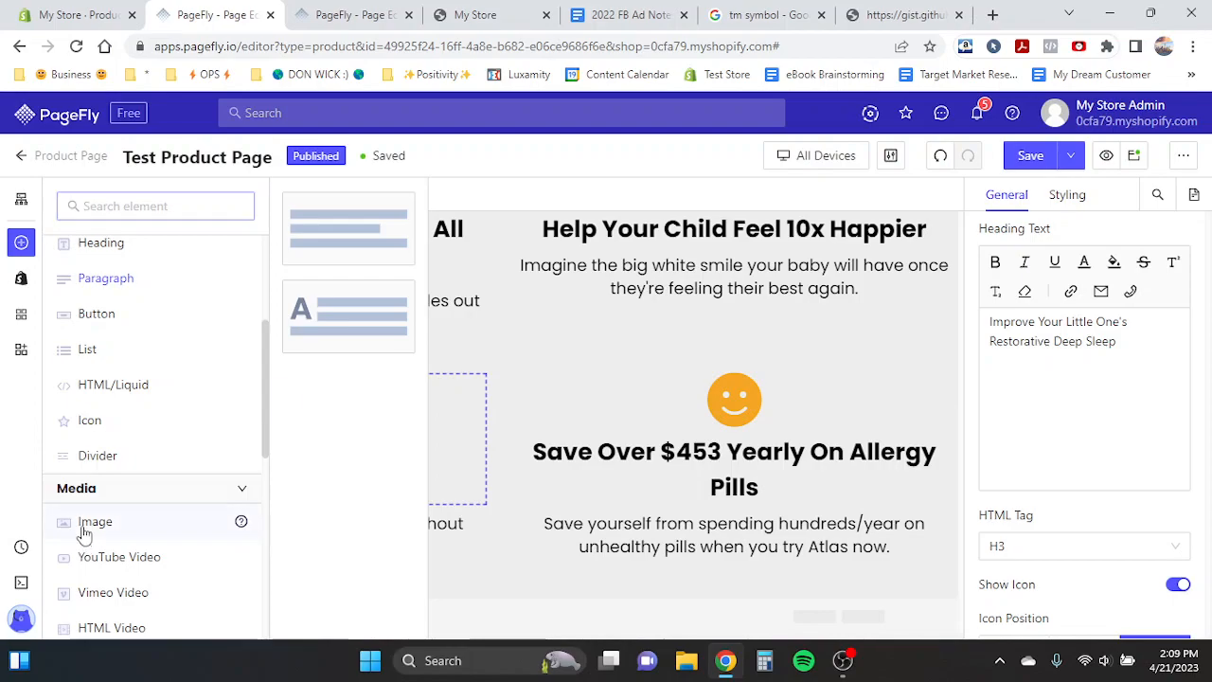
mouse_move(83, 532)
left_click_drag(573, 353, 460, 600)
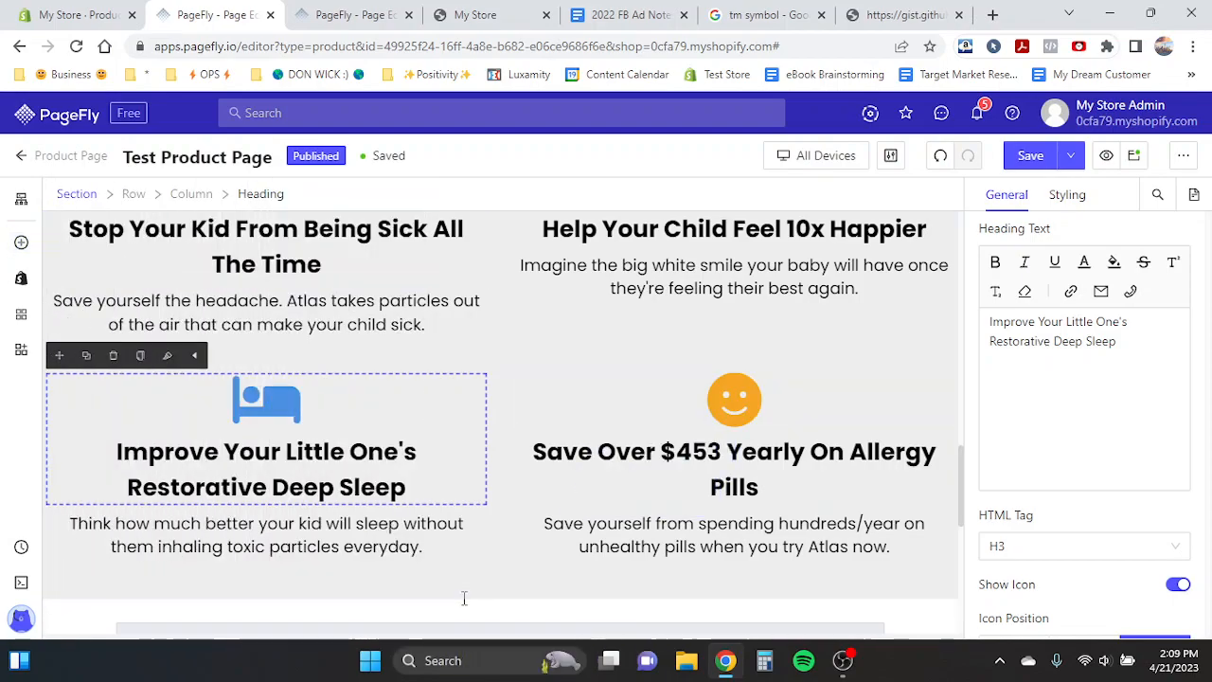
- Set the image source to the hap-happy-customers image from the image manager
scroll(433, 541, "down", 3)
scroll(1079, 339, "up", 1)
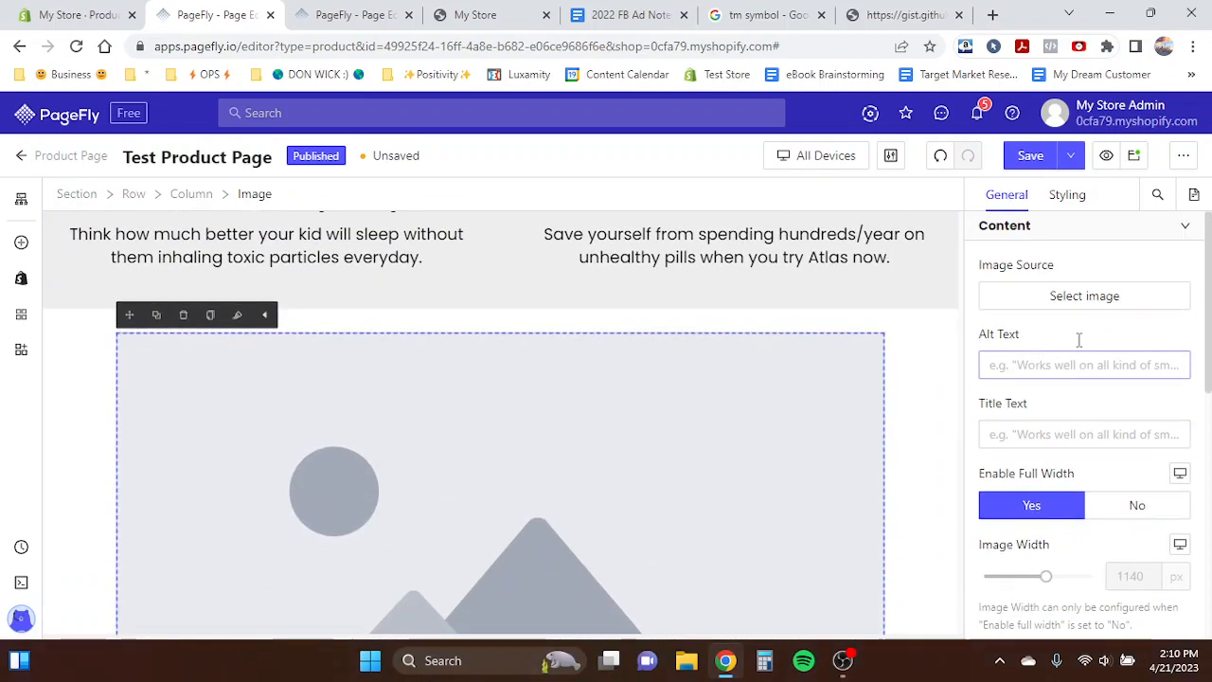
left_click(1068, 297)
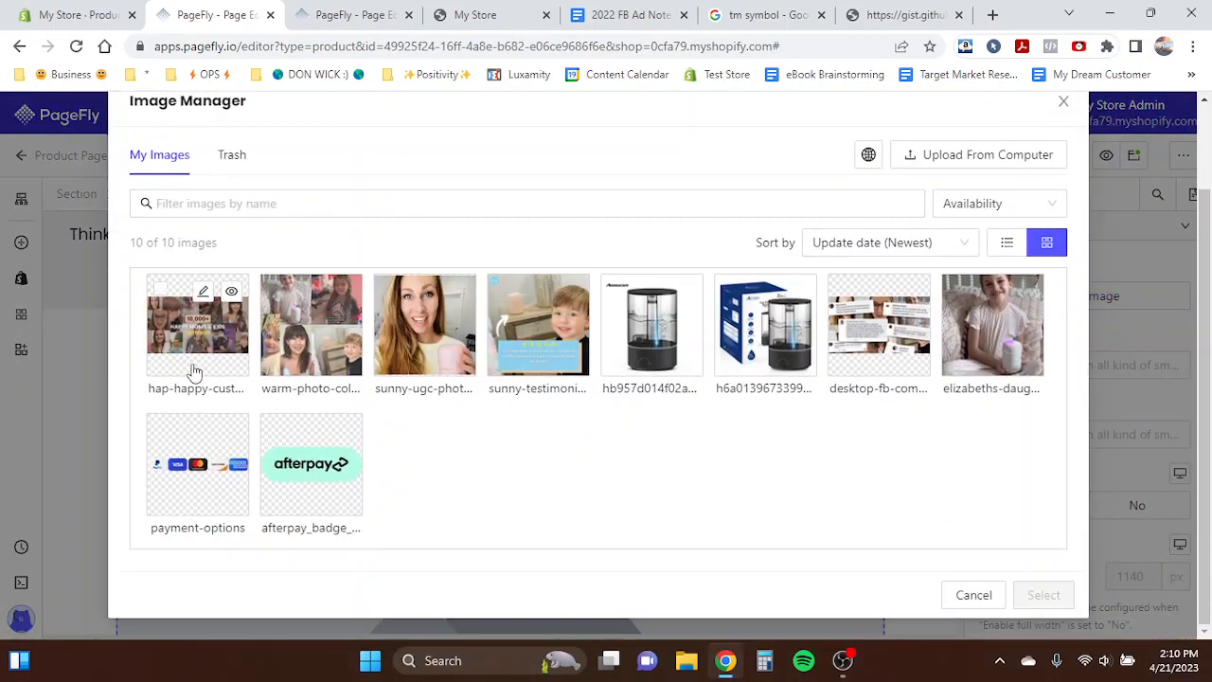
left_click(196, 365)
left_click(1044, 595)
- Turn off the fixed width setting for the image's section
scroll(457, 424, "down", 2)
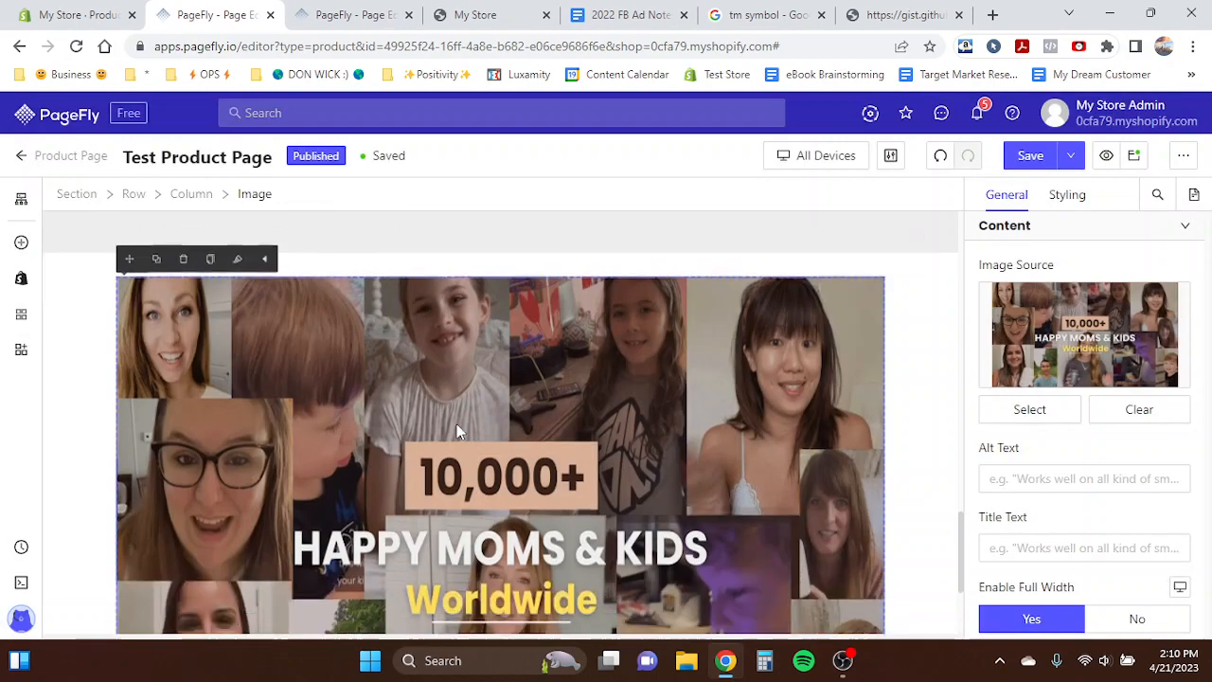
left_click(78, 288)
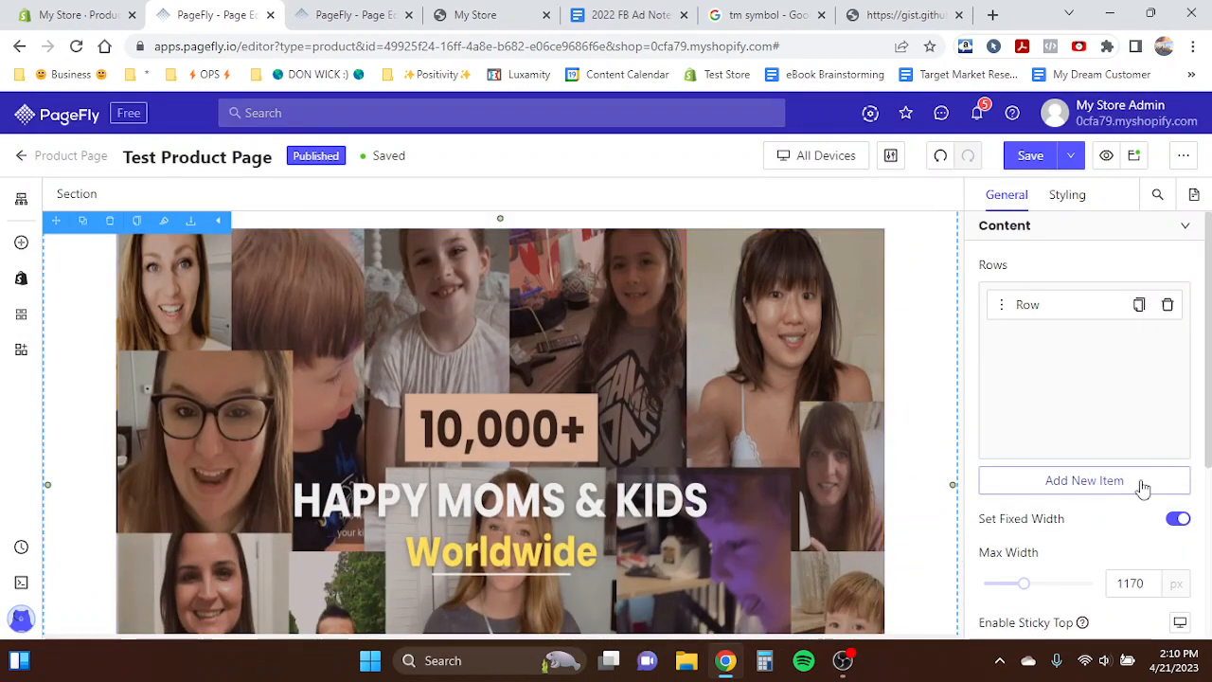
left_click(1176, 521)
scroll(867, 346, "up", 2)
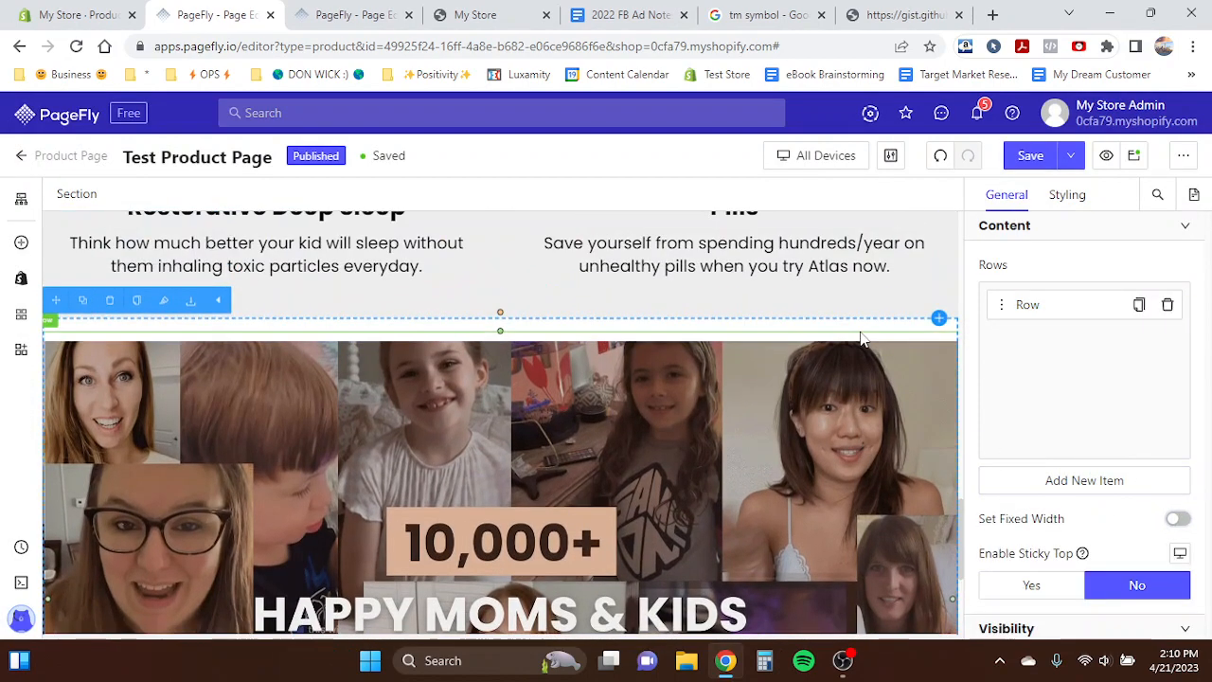
- Set the image row's column spacing to 0
left_click(714, 345)
scroll(1179, 567, "down", 3)
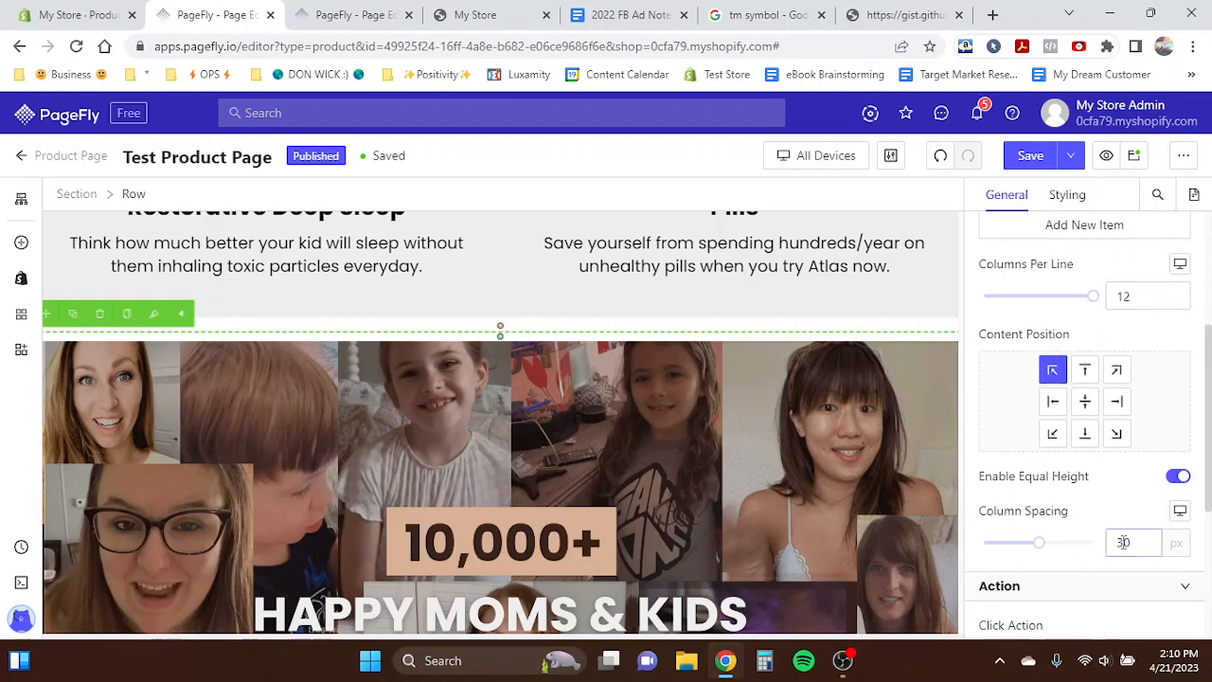
type("0")
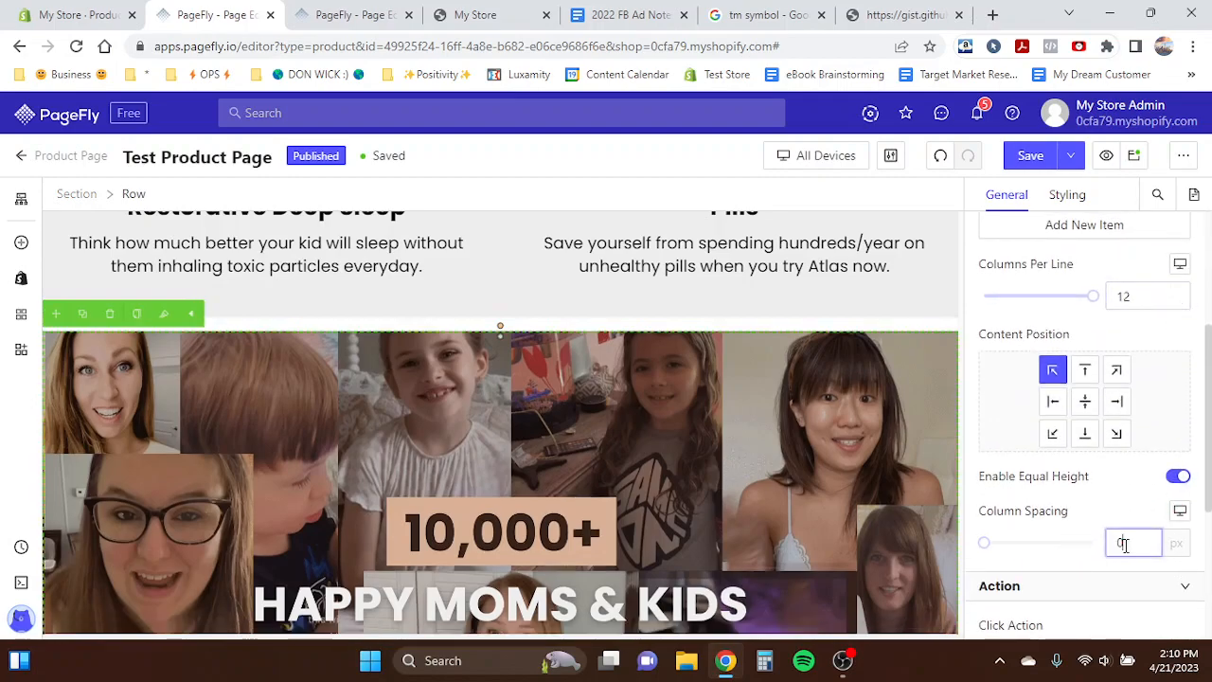
- Set the image section's padding to 0 px
left_click(1068, 196)
scroll(1064, 446, "up", 3)
scroll(1058, 400, "down", 1)
scroll(1057, 400, "down", 2)
scroll(1055, 395, "up", 2)
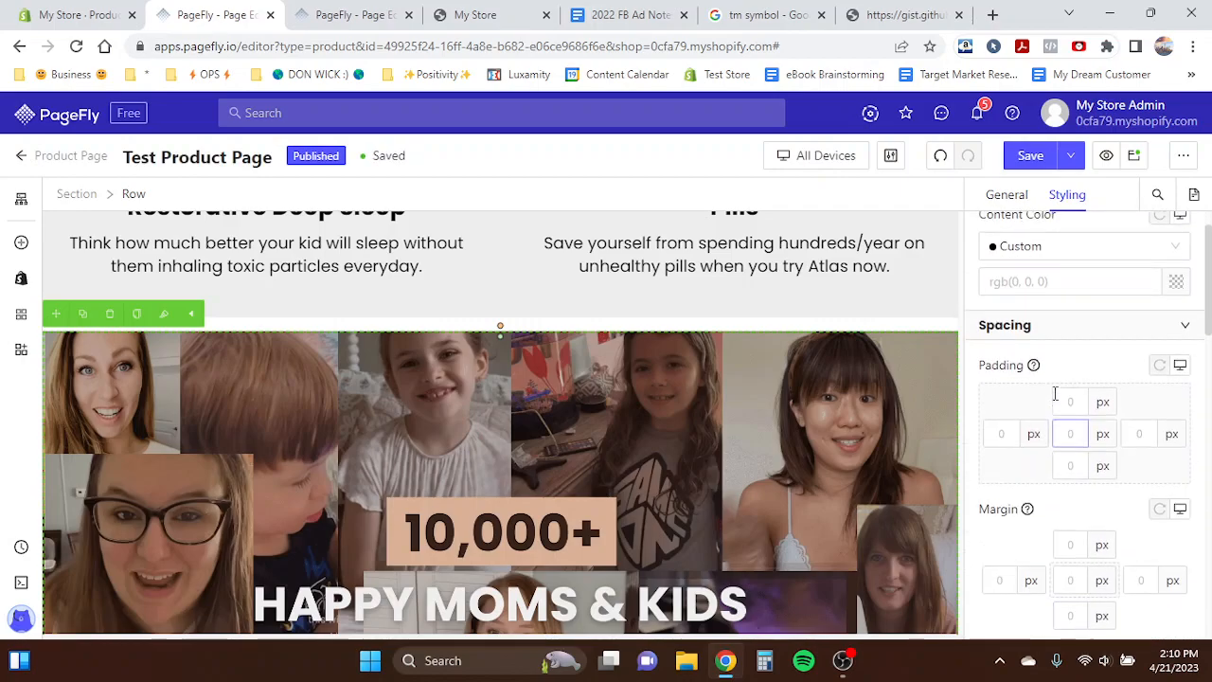
left_click(76, 194)
left_click(1063, 433)
type("0")
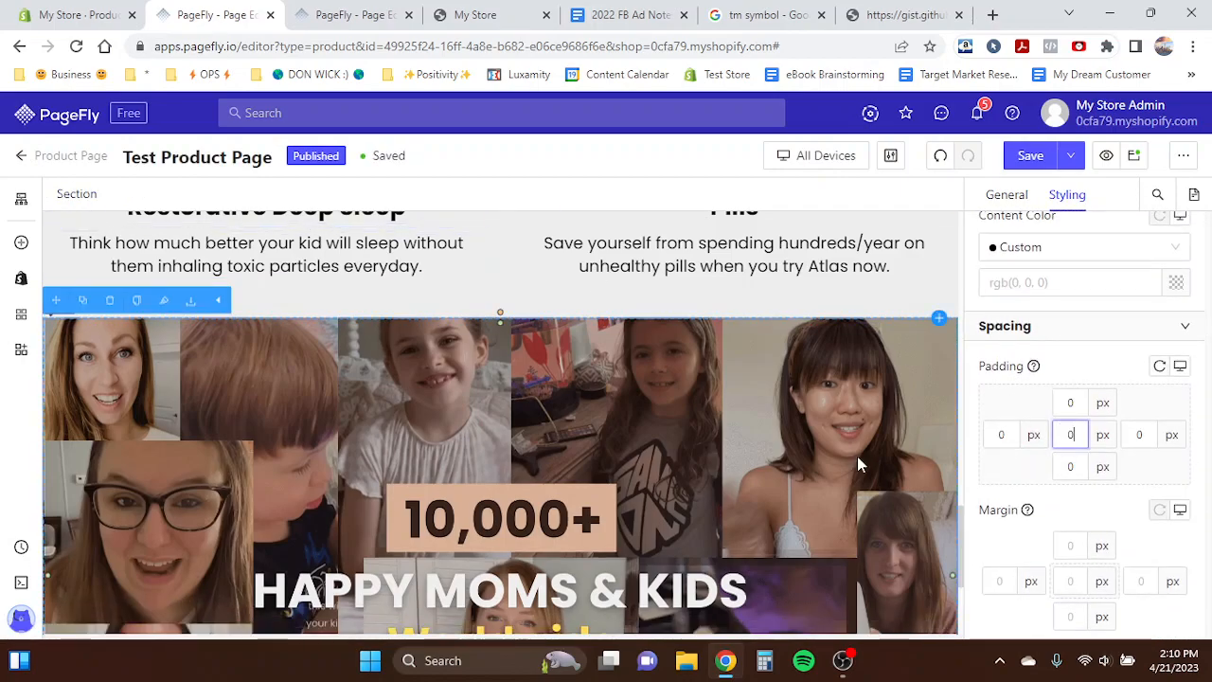
- Review the full-width customer photo section on the page
left_click(637, 445)
scroll(636, 445, "down", 2)
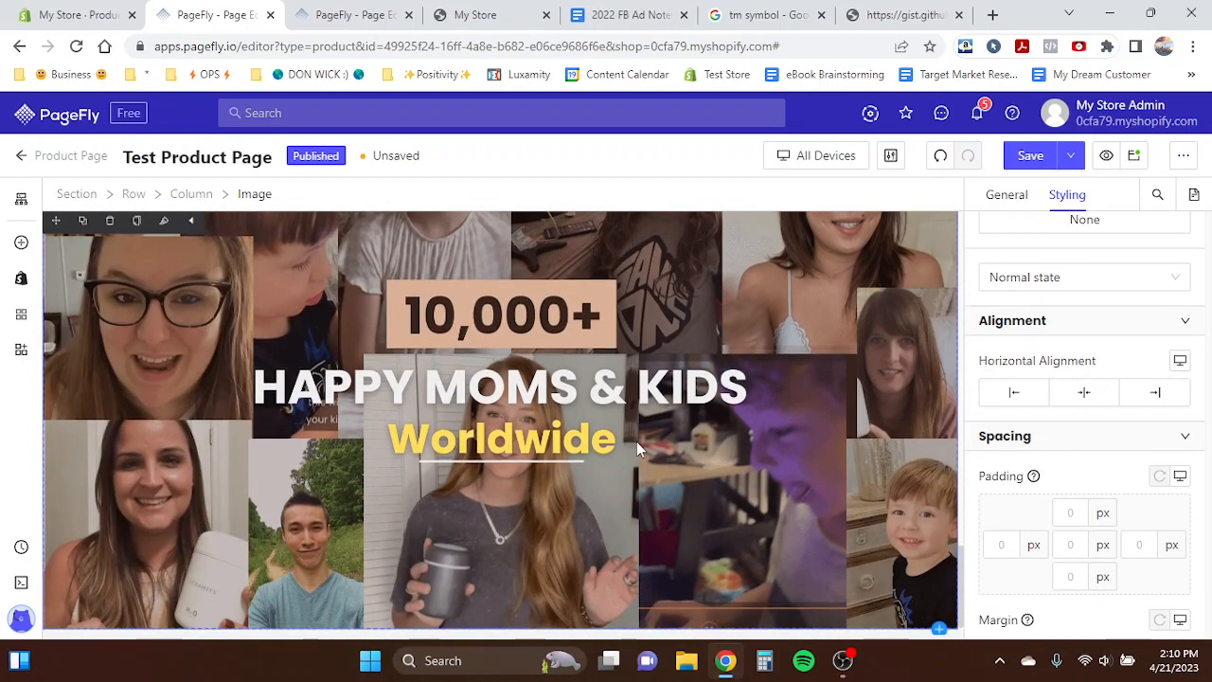
scroll(555, 319, "up", 1)
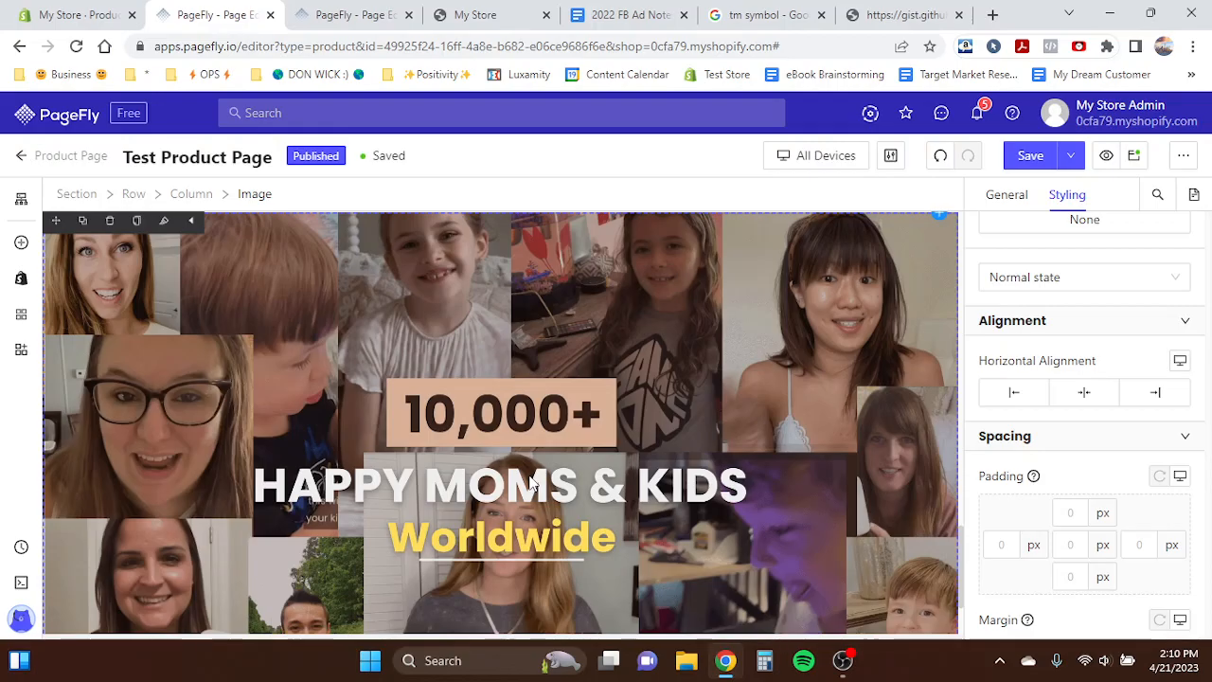
scroll(453, 441, "down", 10)
scroll(265, 294, "up", 3)
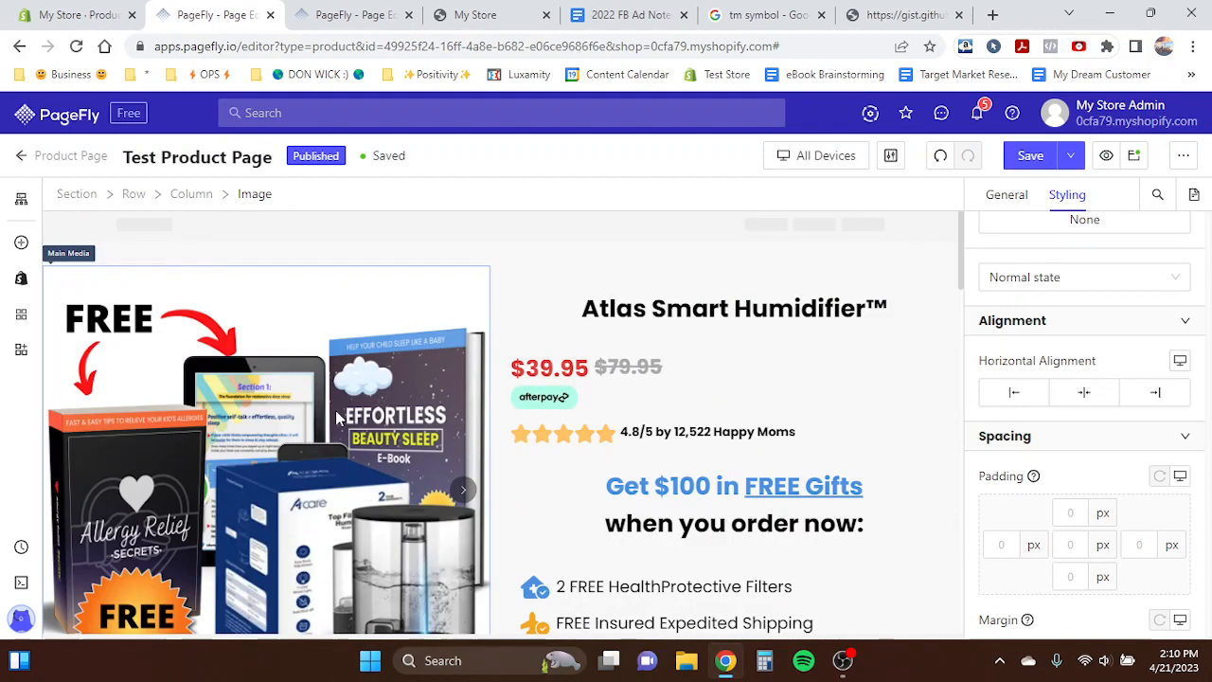
- Review the customer photo and benefits sections, and switch the editor preview to mobile view
scroll(311, 452, "down", 10)
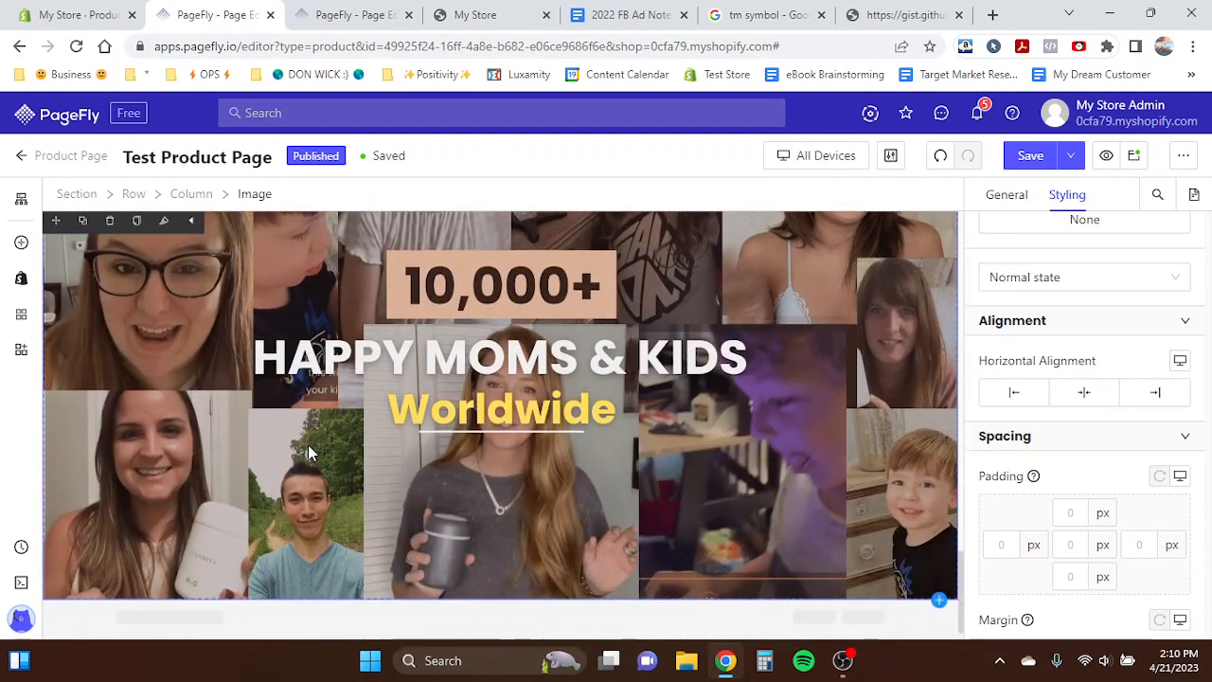
scroll(430, 473, "up", 3)
scroll(430, 468, "down", 2)
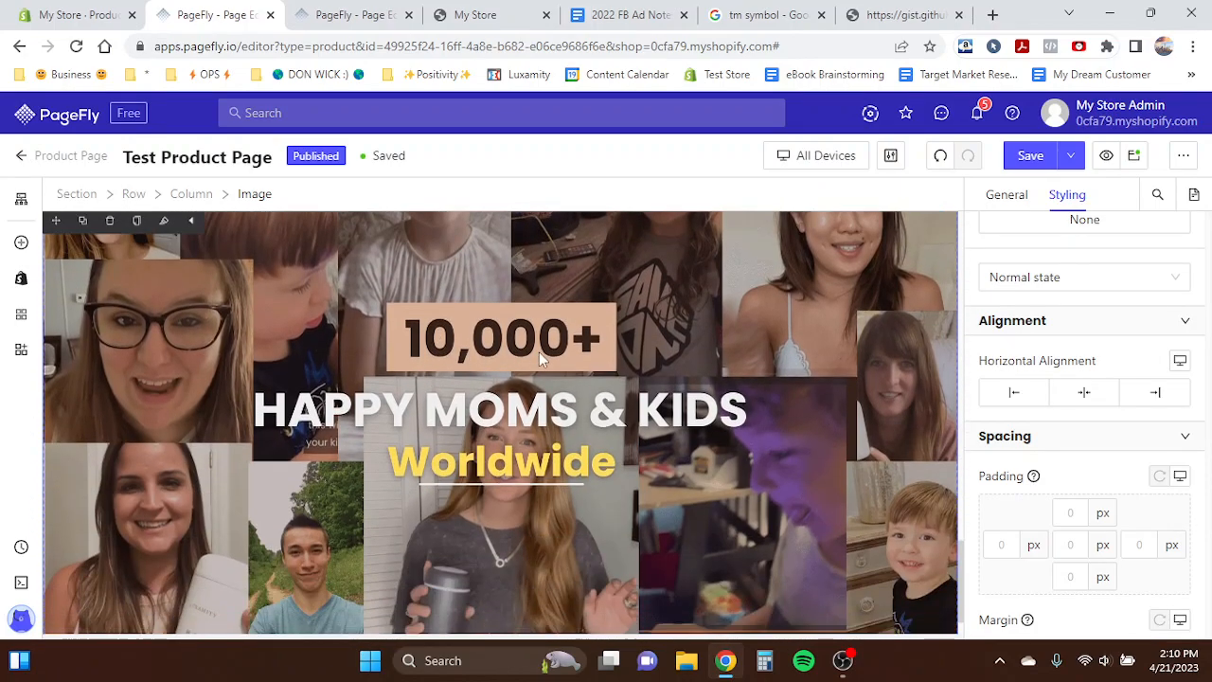
scroll(422, 437, "up", 8)
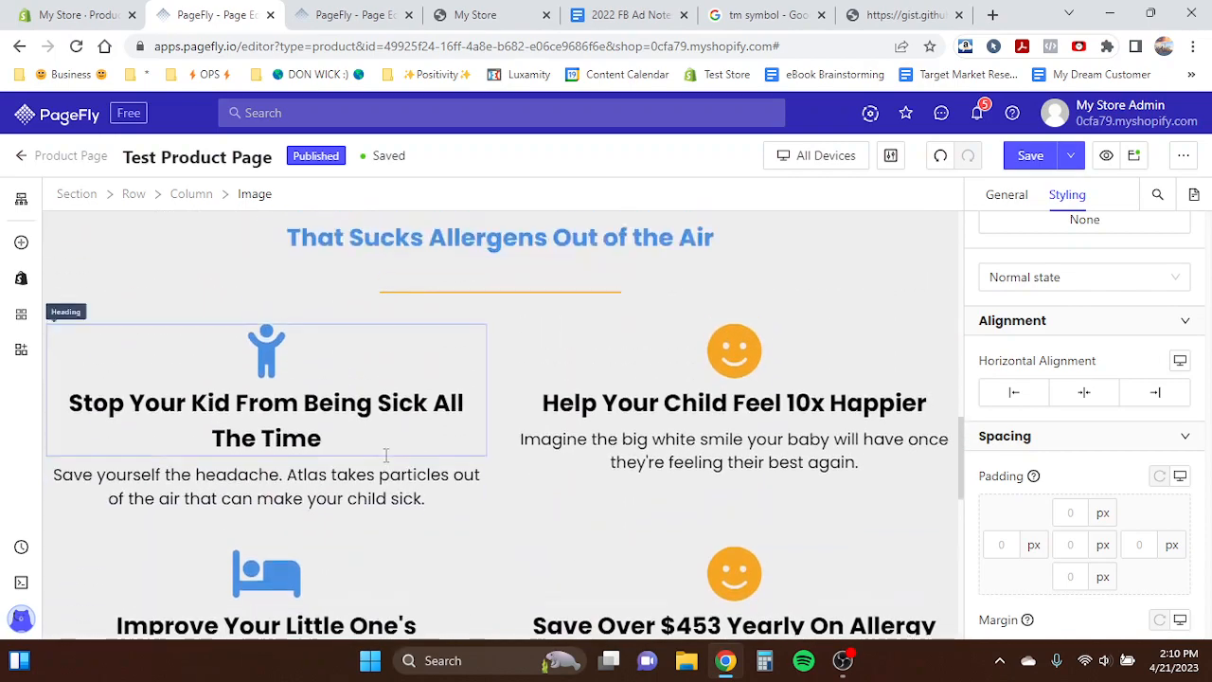
scroll(447, 299, "up", 1)
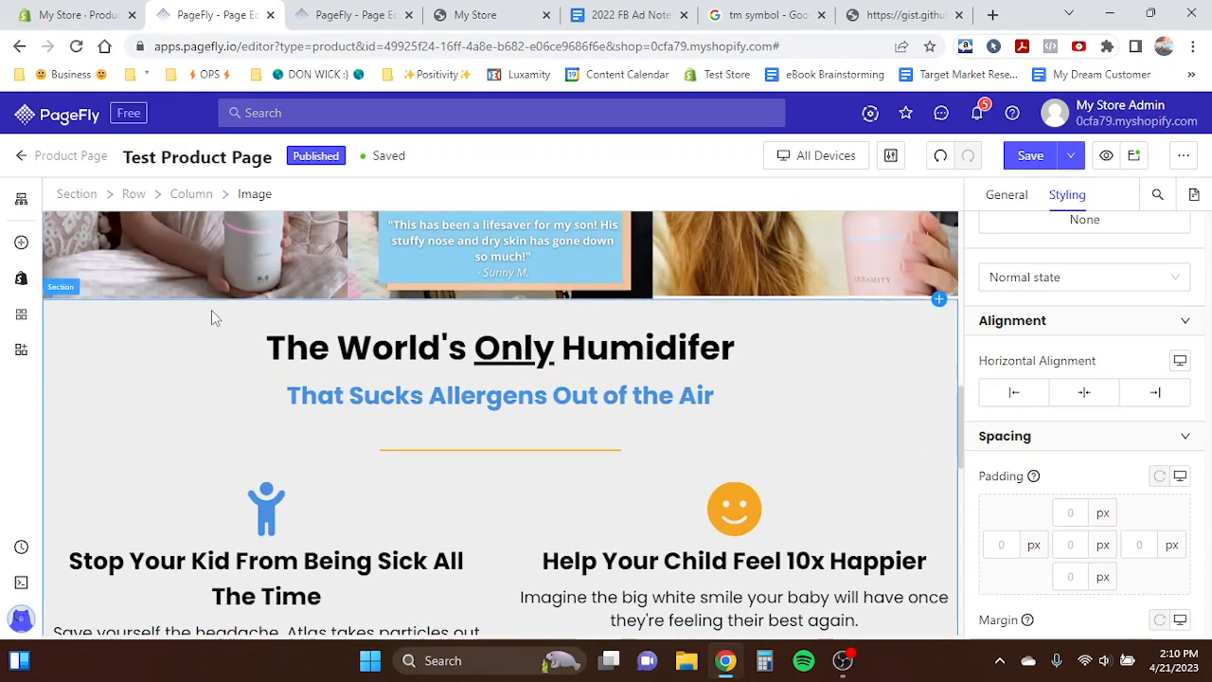
scroll(441, 402, "down", 2)
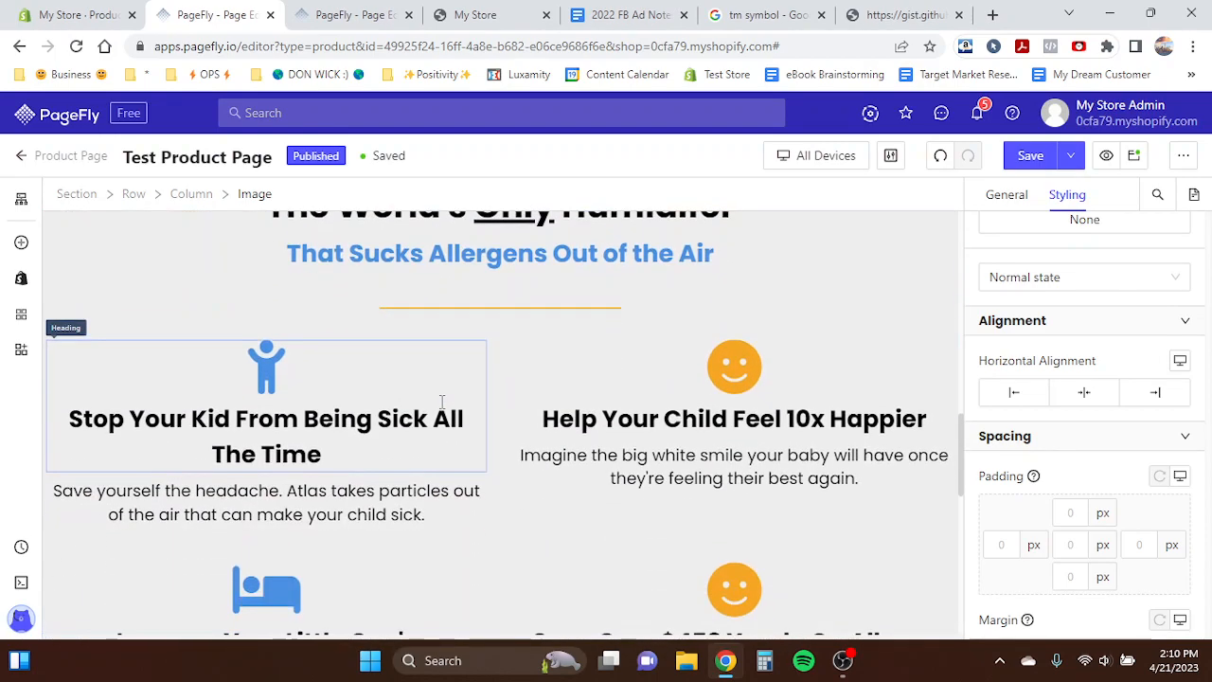
left_click(825, 155)
left_click(830, 275)
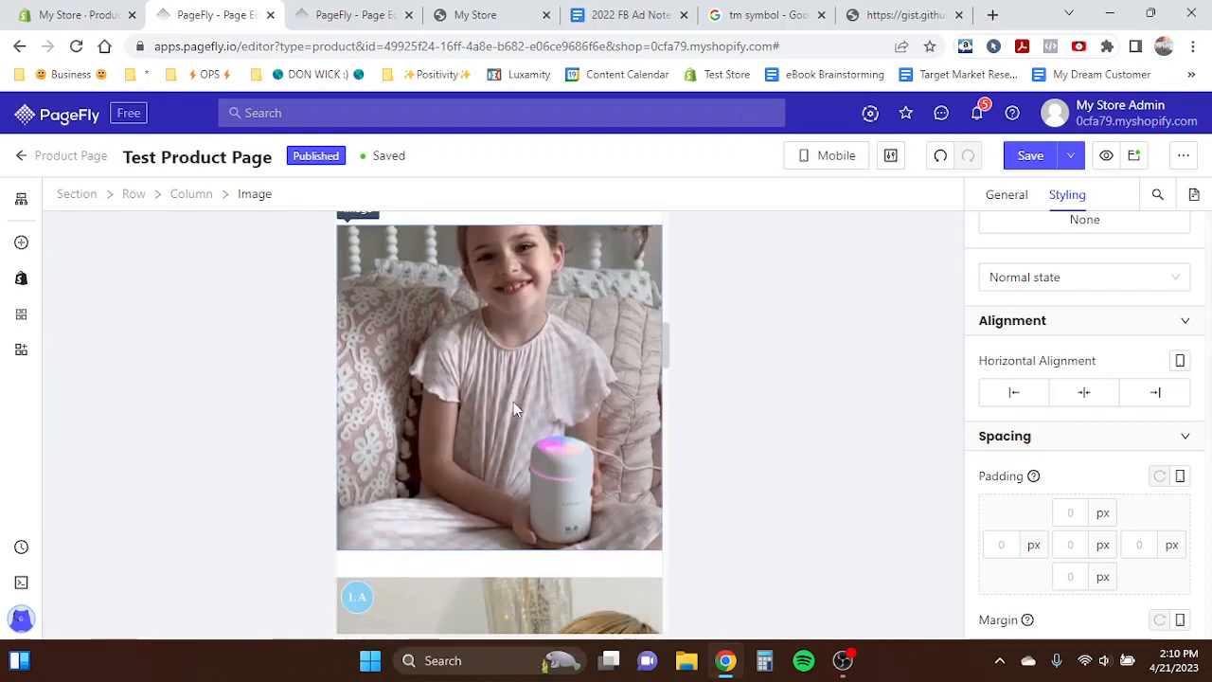
- Set the customer photo row's column spacing to 0 on mobile
left_click(90, 197)
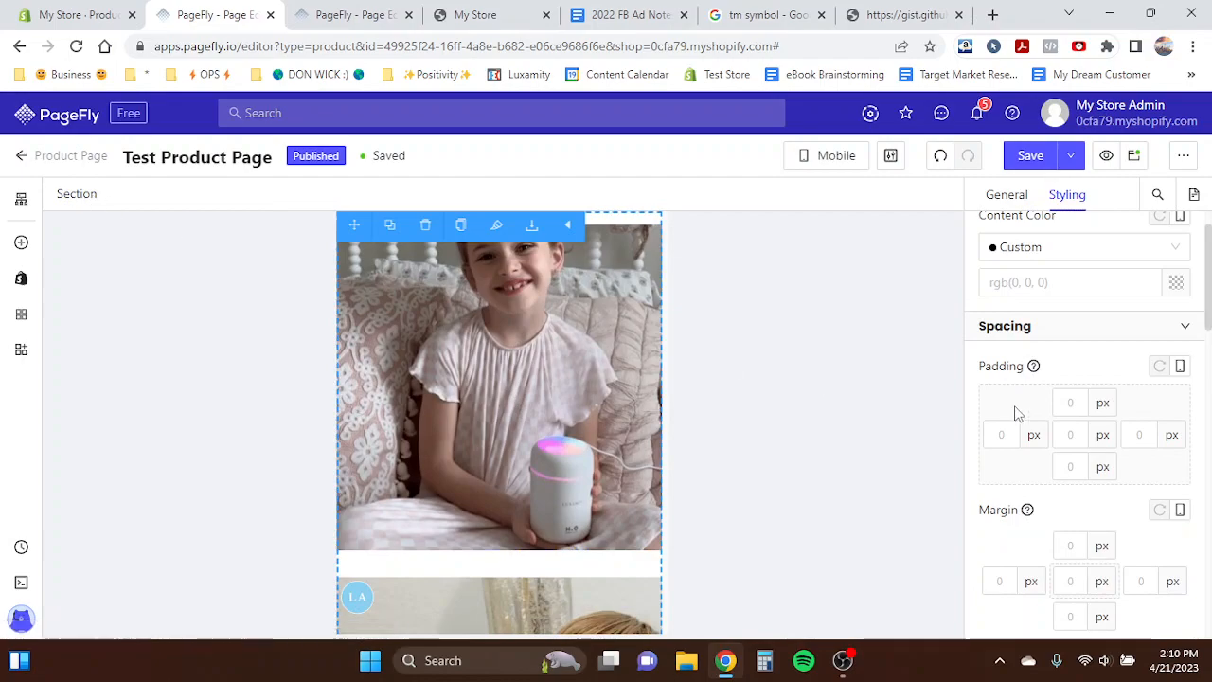
scroll(1016, 413, "down", 2)
scroll(1016, 413, "down", 1)
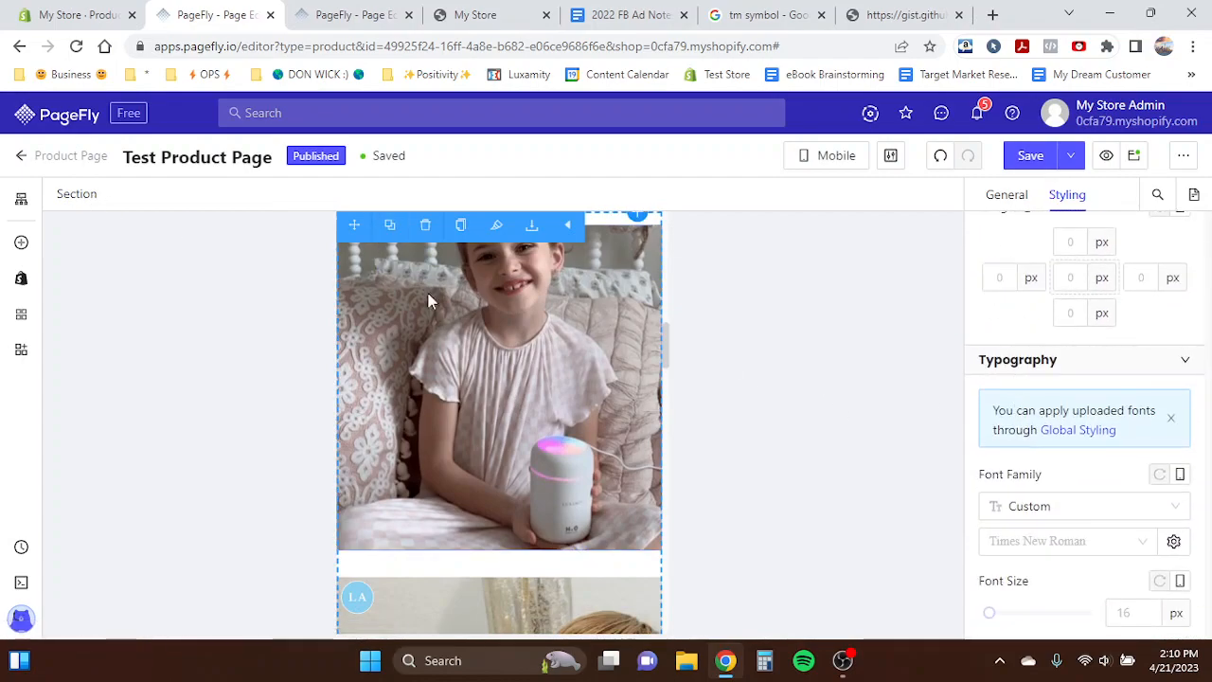
left_click(343, 301)
left_click(134, 195)
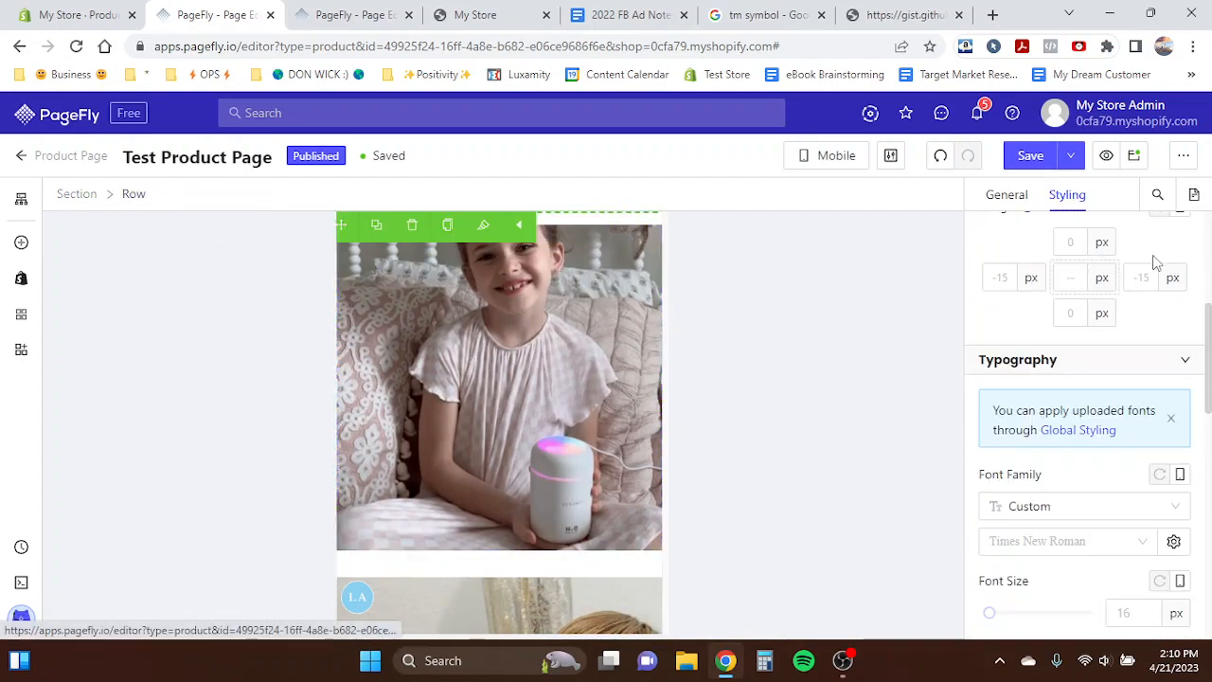
left_click(1009, 197)
scroll(1094, 473, "down", 1)
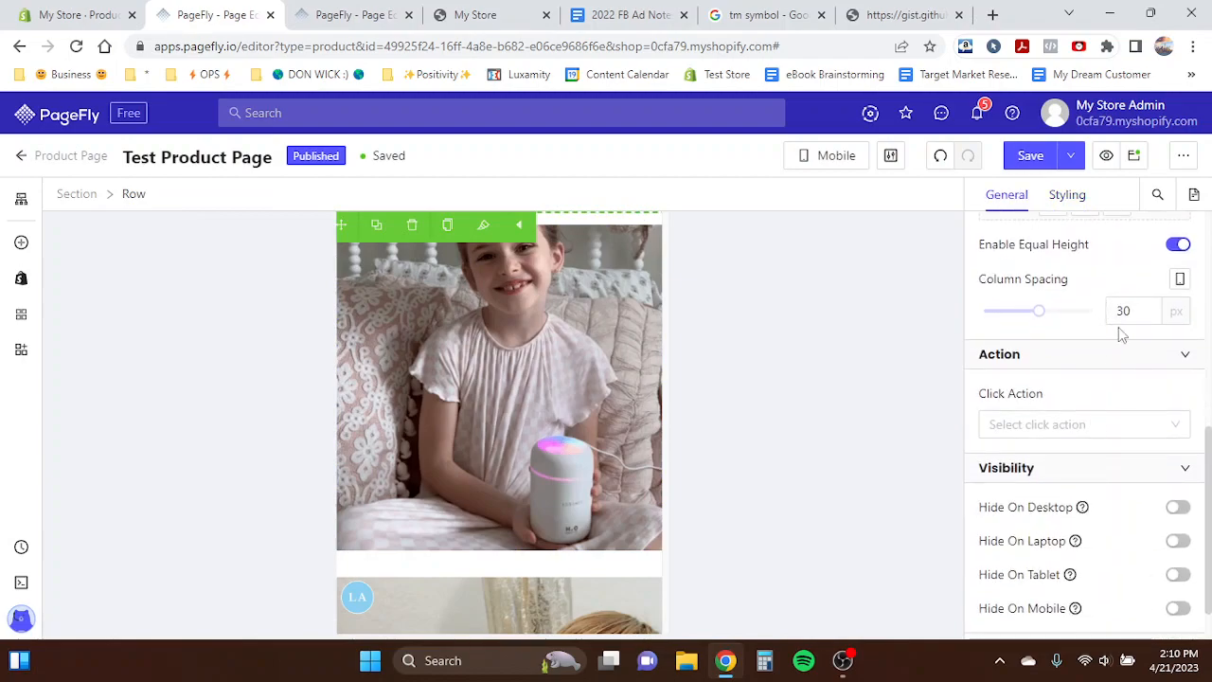
type("0")
- Set the mobile font size of "The World's Only Humidifer" heading to 30 px
scroll(513, 406, "down", 10)
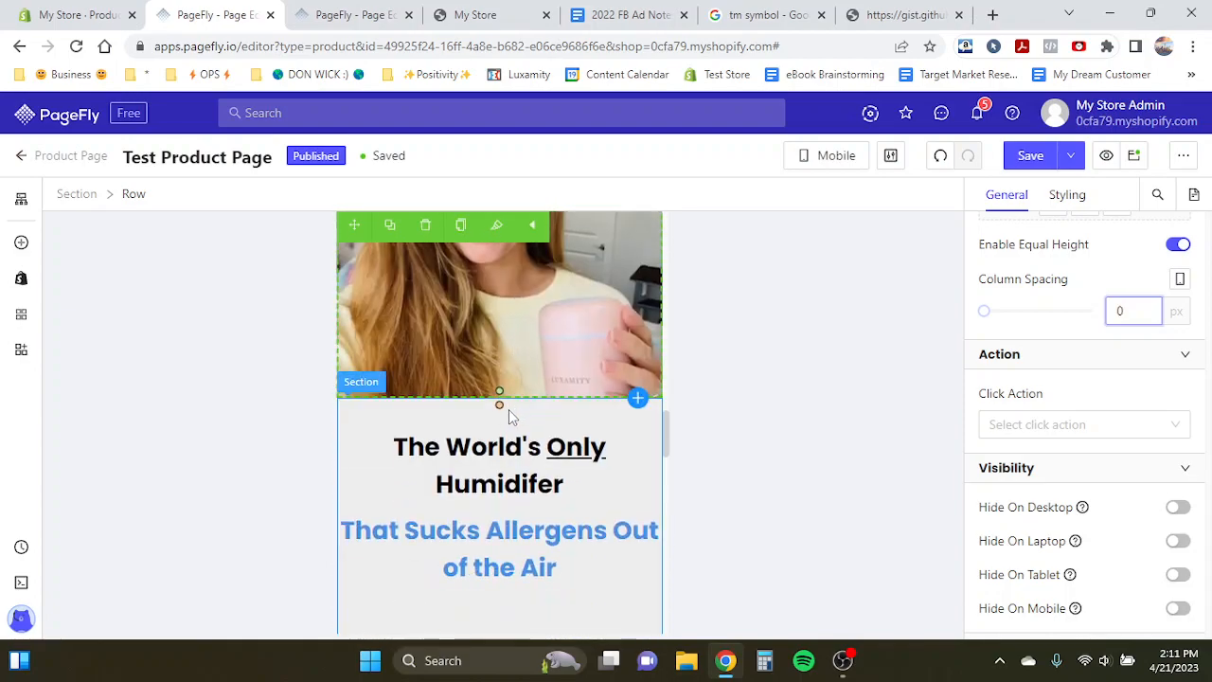
left_click(493, 440)
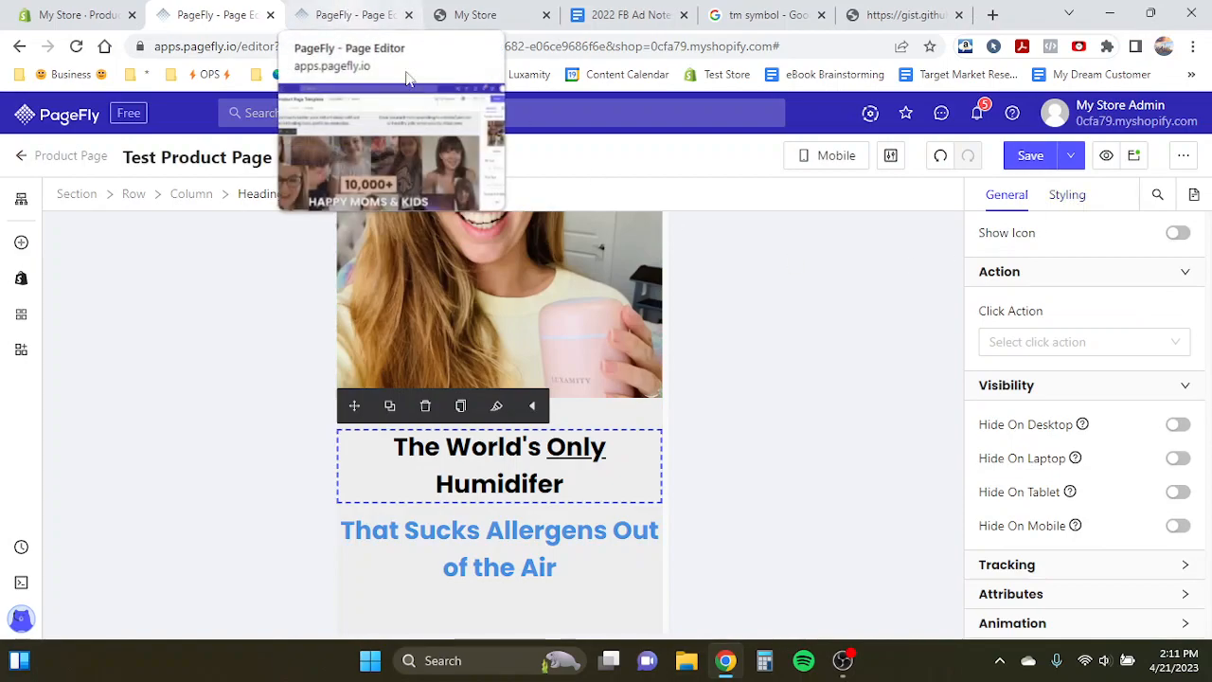
left_click(1077, 198)
scroll(1056, 433, "down", 3)
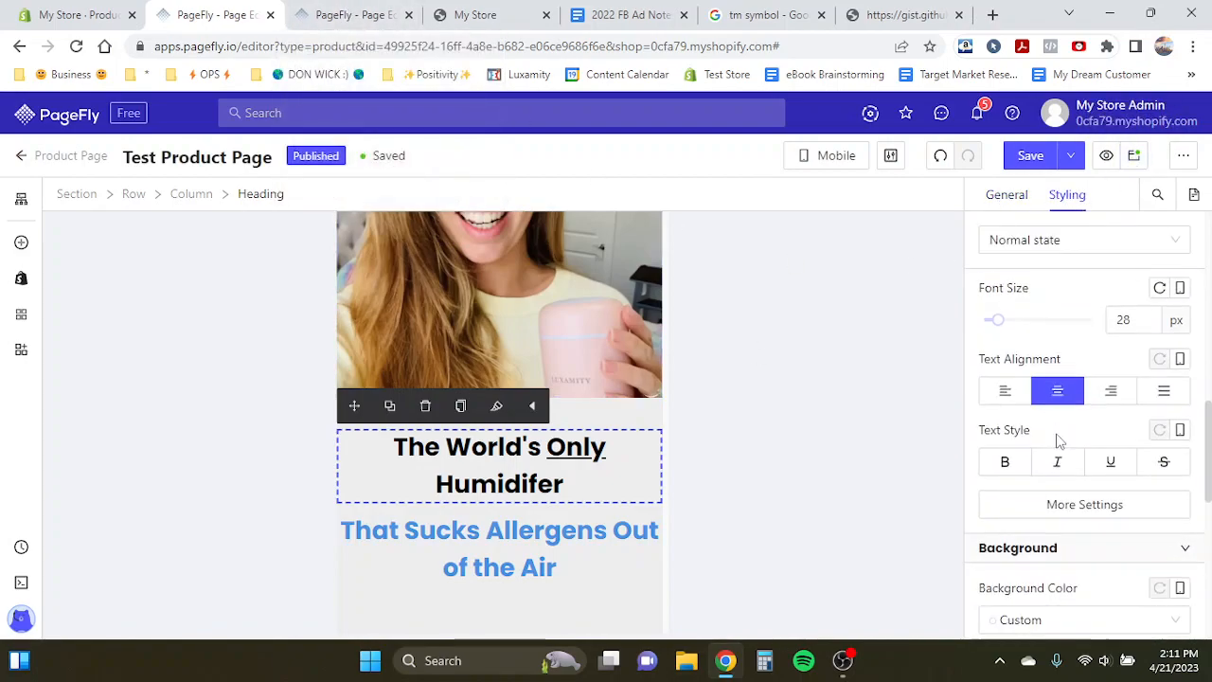
type("30")
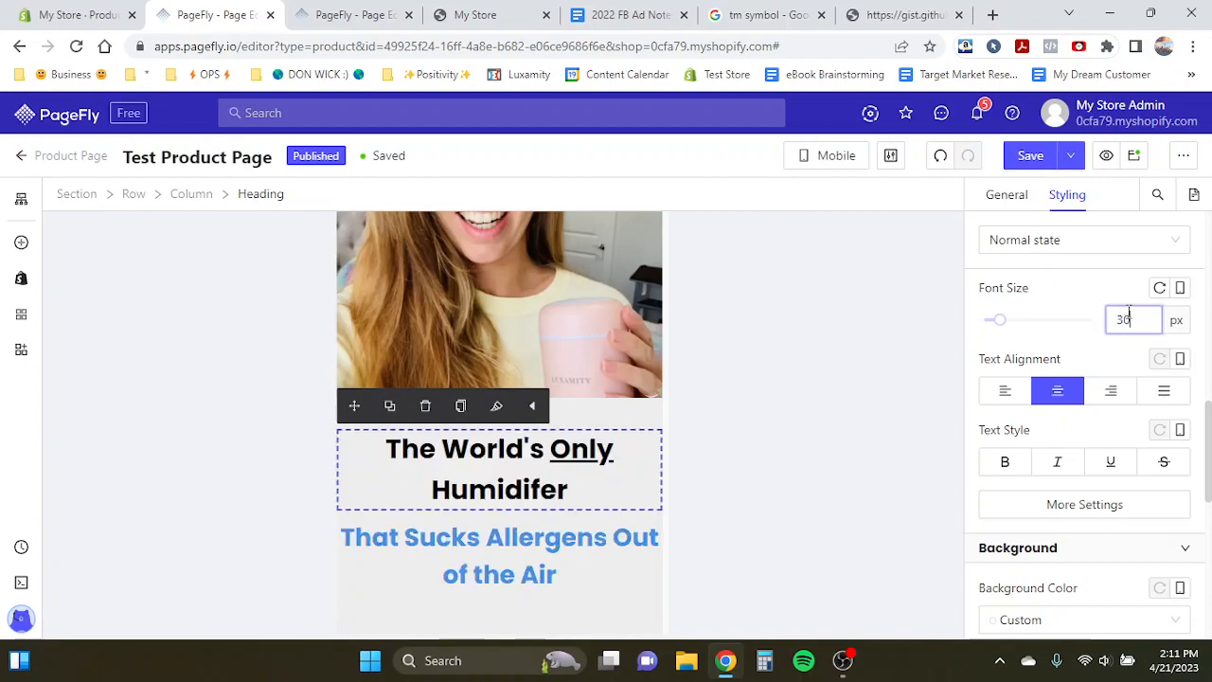
- Set the "That Sucks Allergens Out of the Air" subheading's font size to 24 px
left_click(504, 537)
double_click(1123, 320)
type("24")
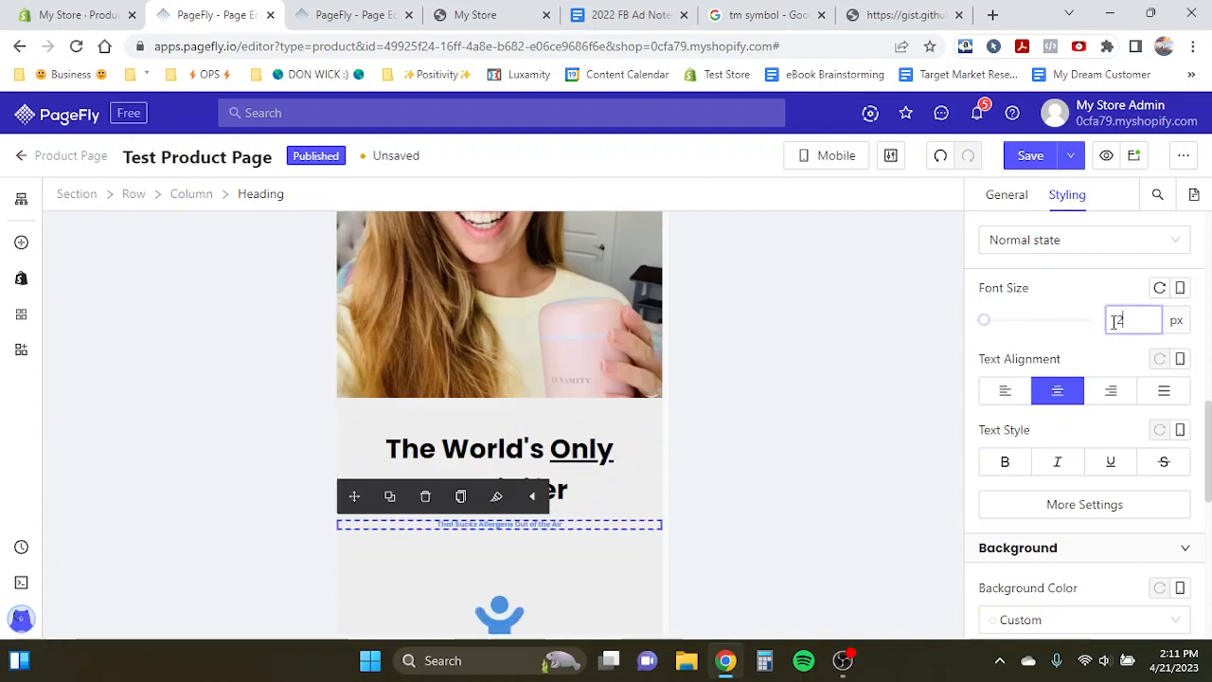
- Examine the spacing settings of the subheading, its column and the first benefit icon on mobile
scroll(586, 463, "down", 3)
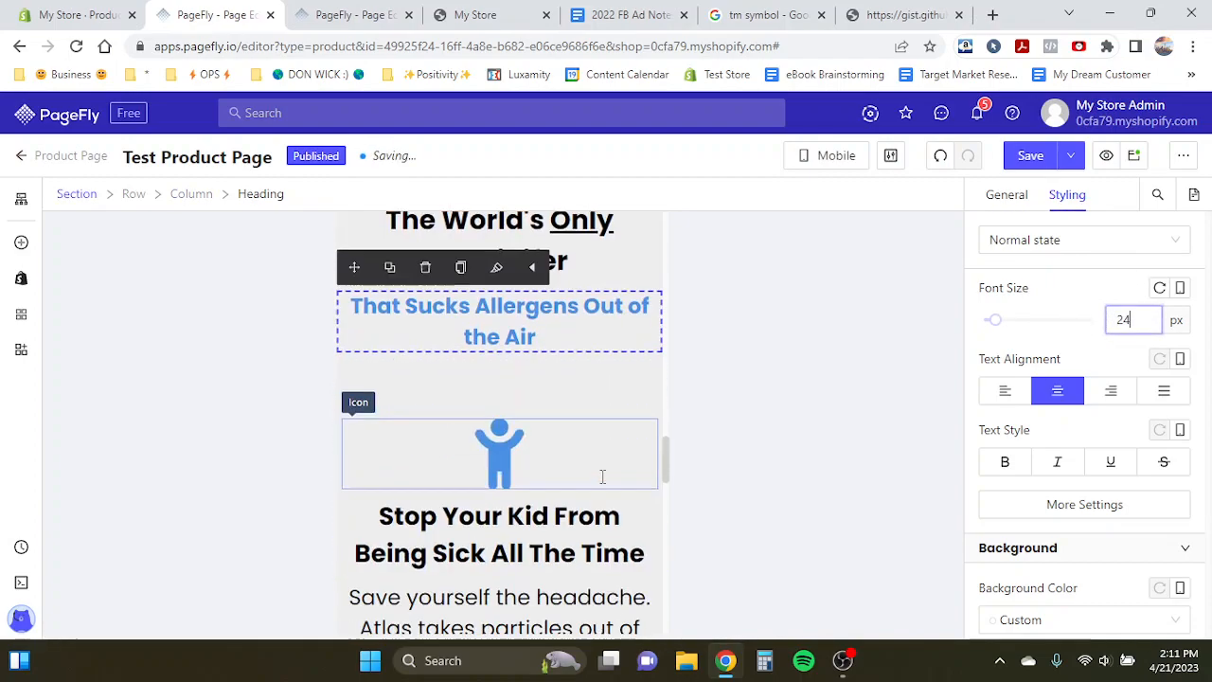
left_click(522, 453)
scroll(1058, 371, "up", 2)
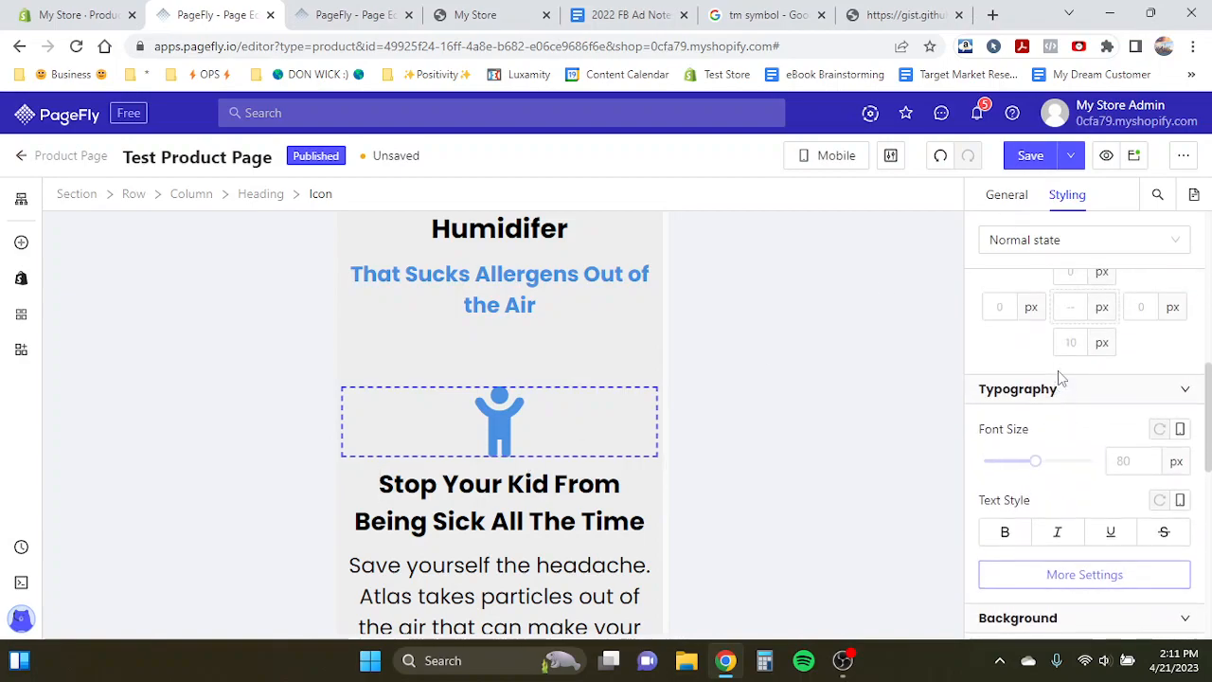
scroll(540, 350, "down", 1)
scroll(545, 341, "up", 1)
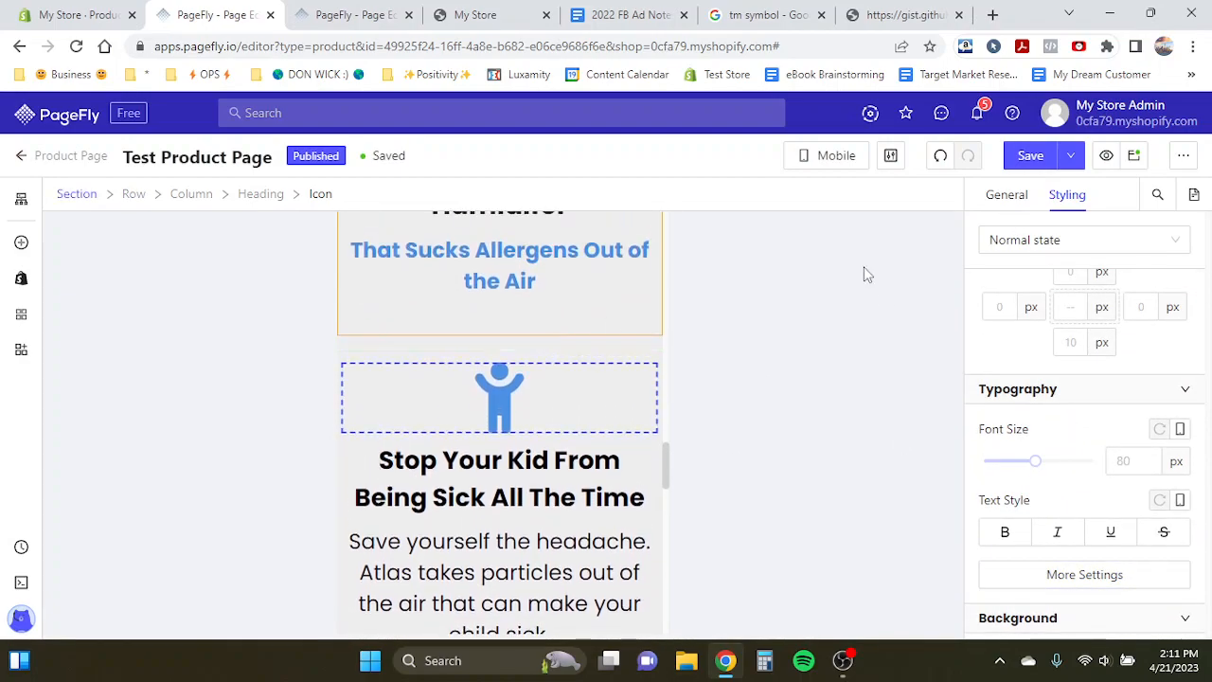
scroll(1066, 344, "up", 3)
left_click(515, 303)
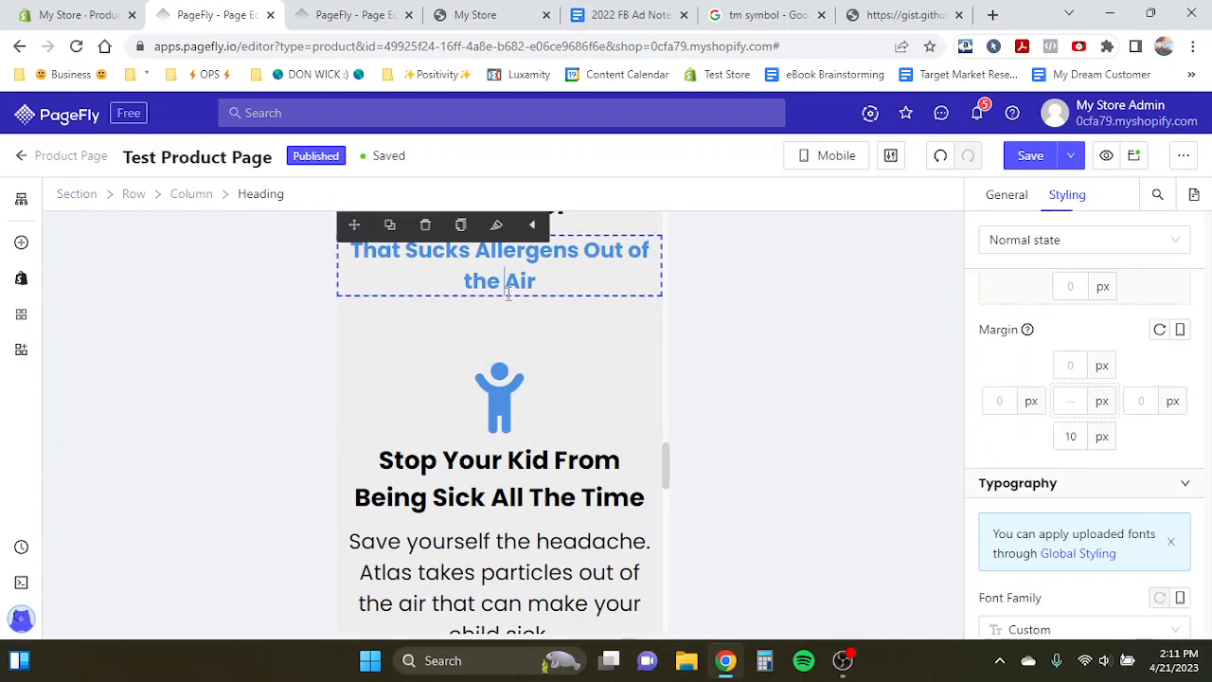
left_click(507, 312)
scroll(572, 347, "up", 3)
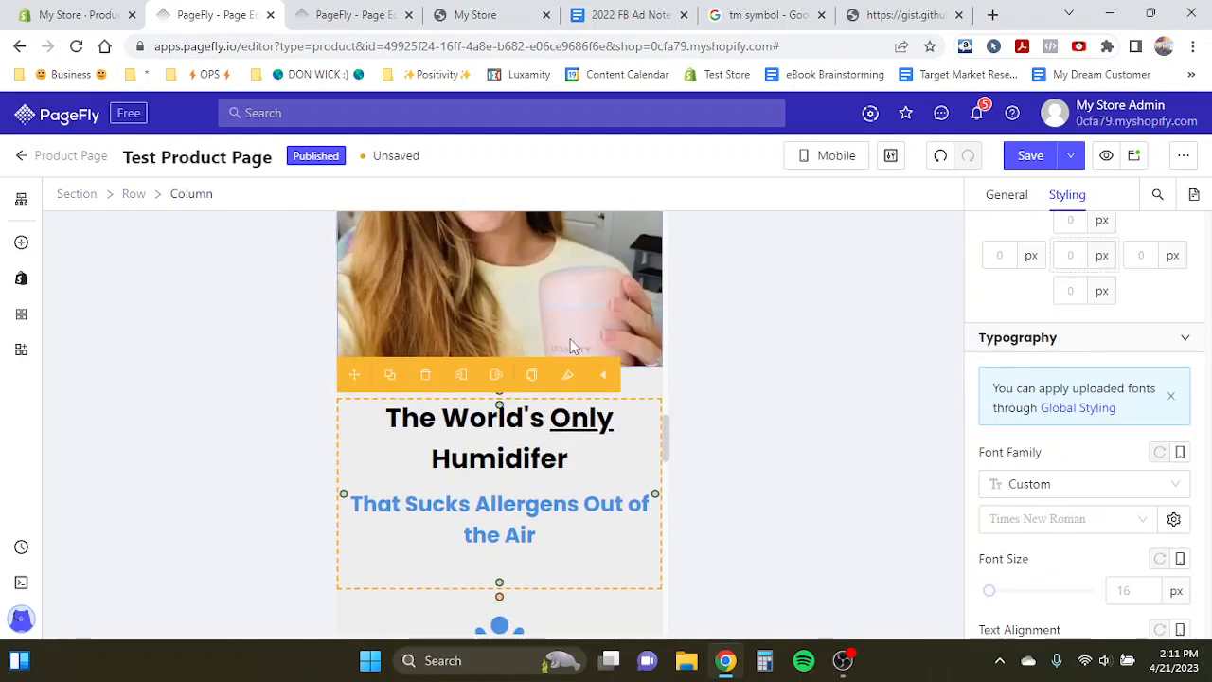
scroll(504, 482, "down", 10)
scroll(504, 482, "down", 3)
scroll(504, 482, "up", 8)
- Inspect the divider's visibility settings in all-devices view and return to mobile view
left_click(870, 153)
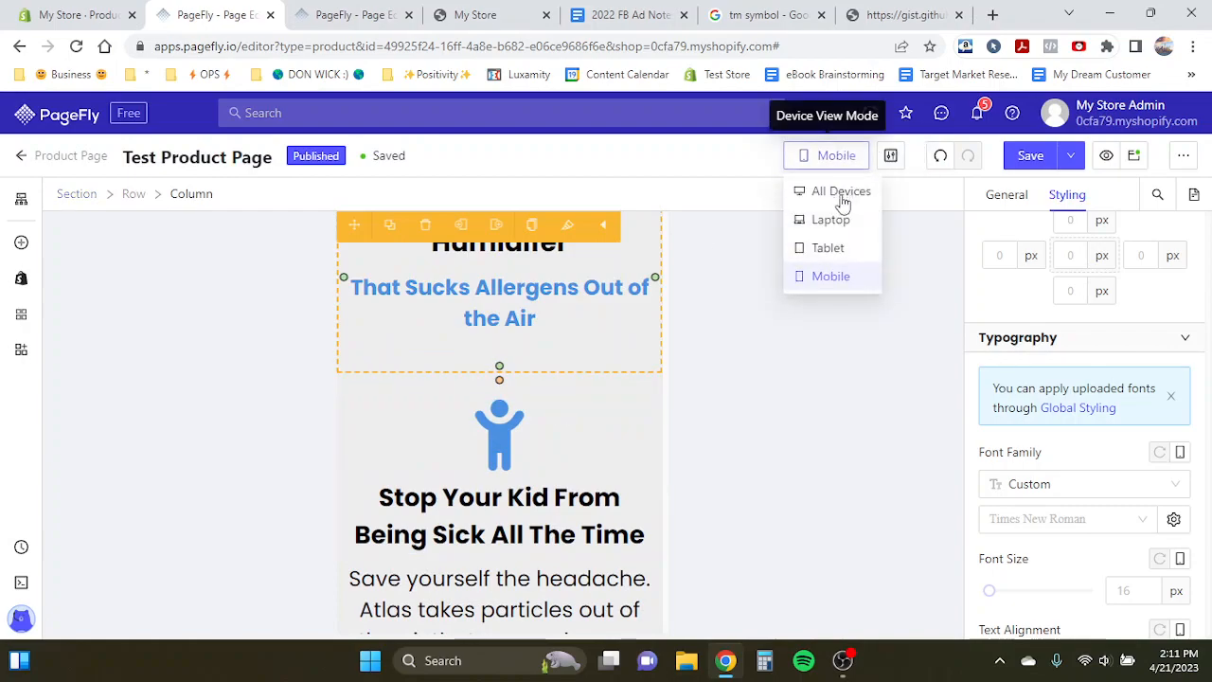
left_click(837, 193)
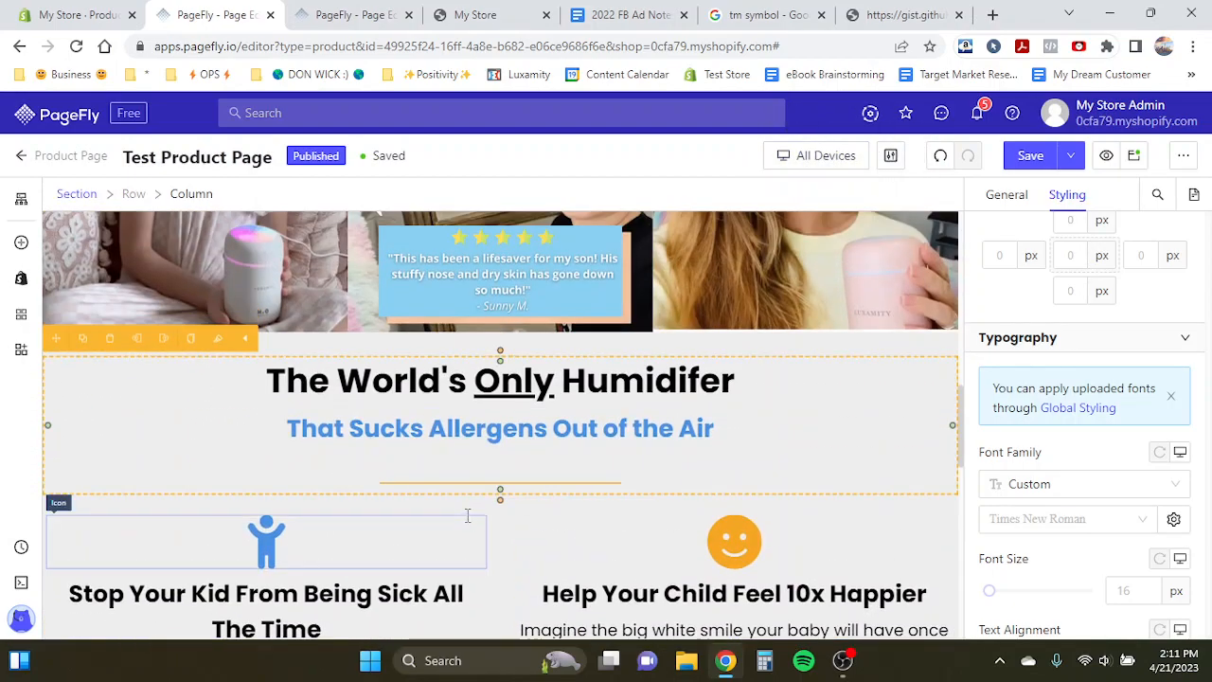
left_click(433, 482)
left_click(1009, 195)
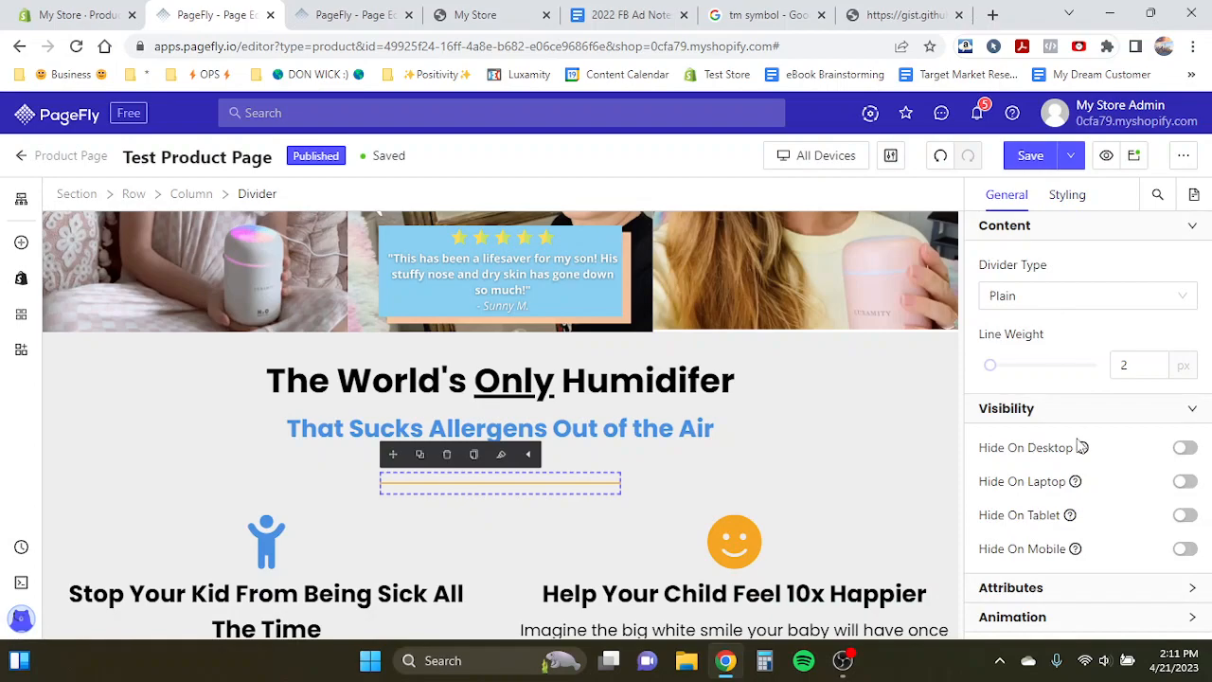
left_click(796, 155)
left_click(806, 282)
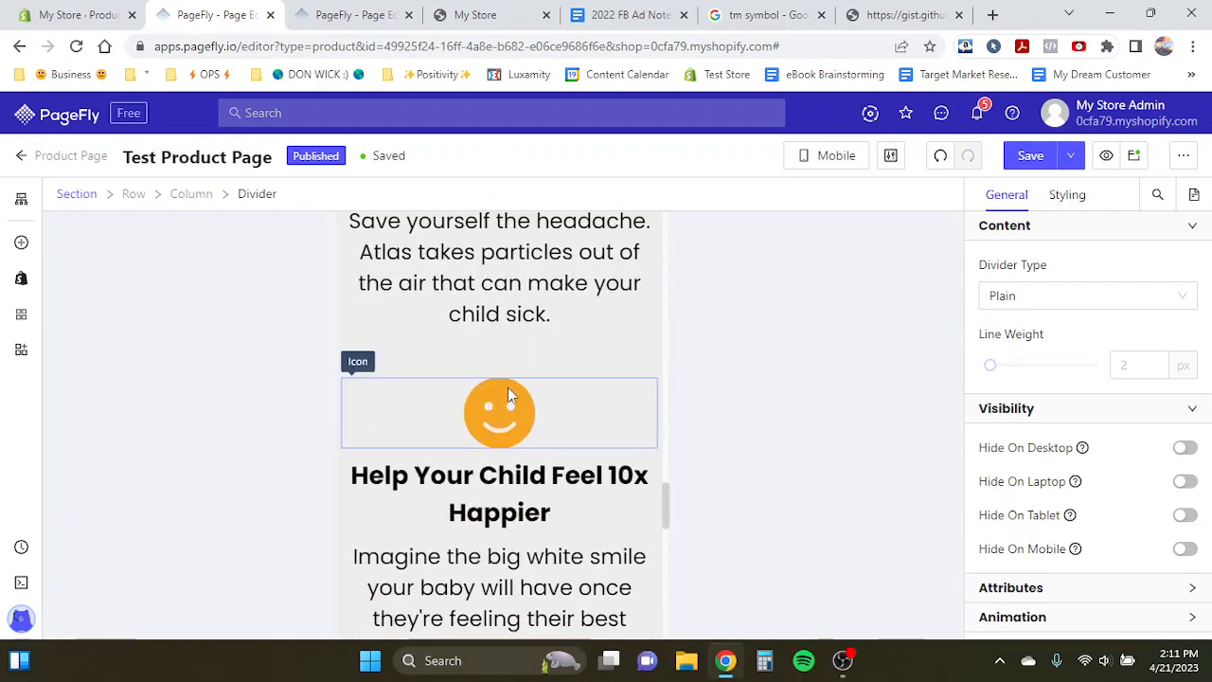
- Set the "That Sucks Allergens Out of the Air" subheading's bottom margin to 0
left_click(473, 377)
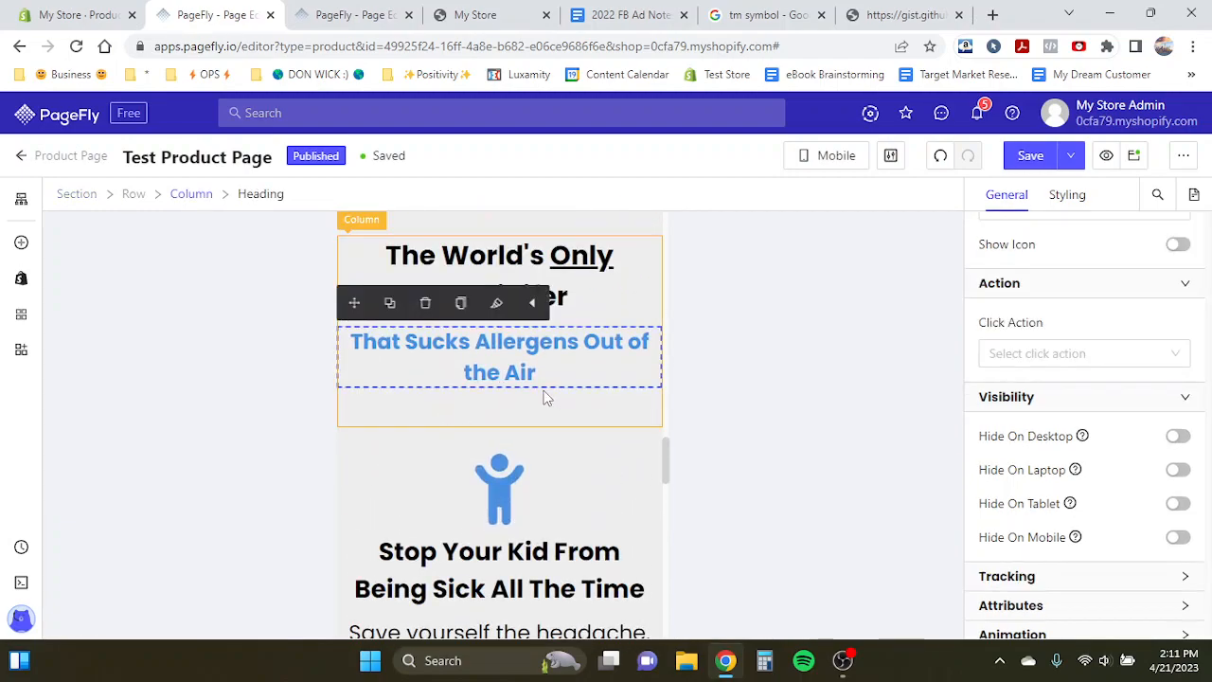
left_click(1063, 194)
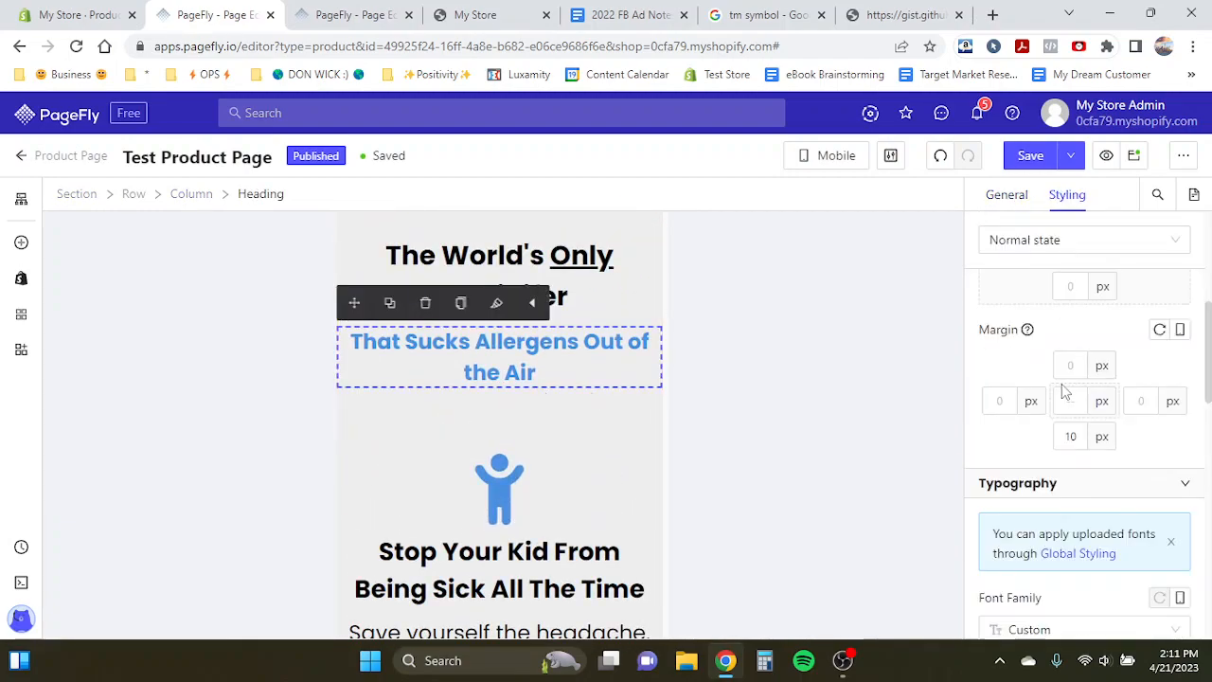
type("0")
left_click(495, 425)
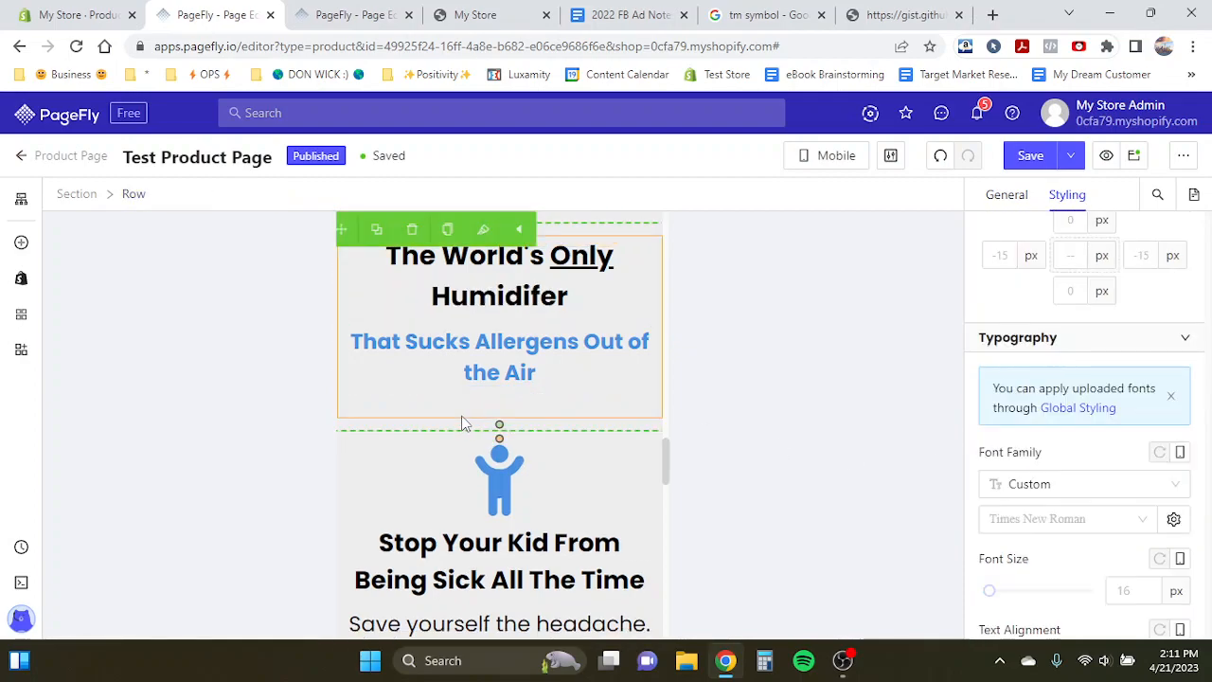
- Set the "Stop Your Kid From Being Sick All The Time" heading's font size to 24 px
scroll(470, 430, "down", 2)
left_click(421, 337)
scroll(1121, 437, "down", 3)
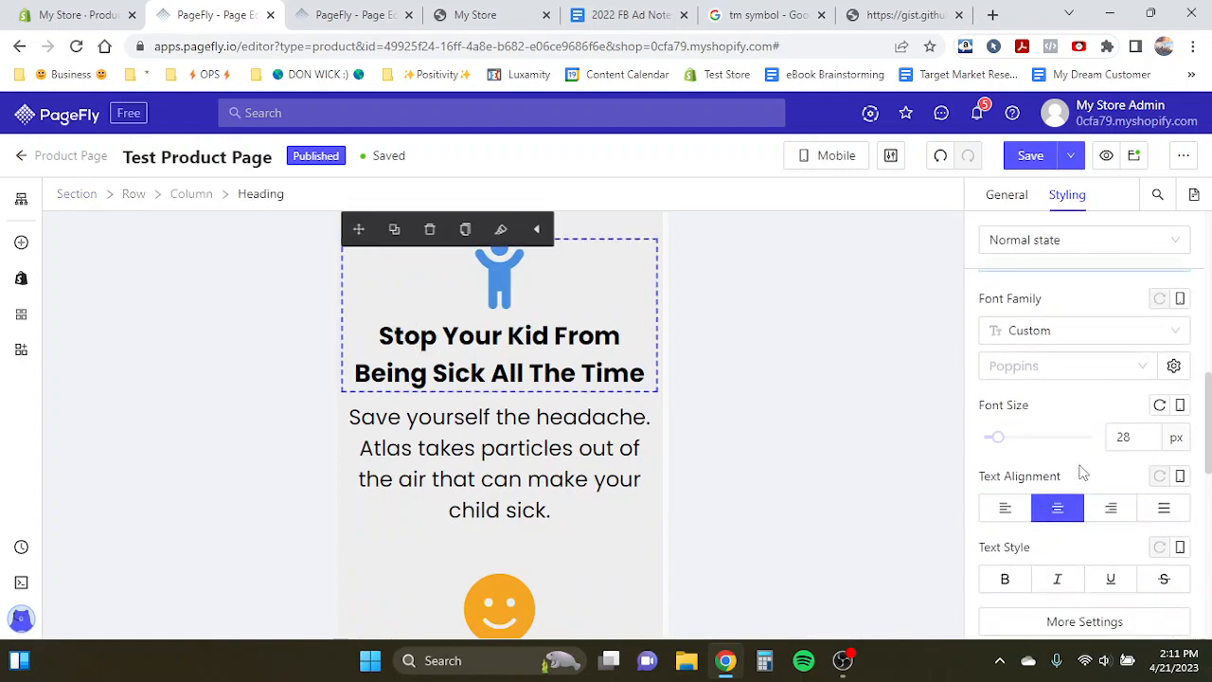
type("20")
key("BackSpace")
type("2")
key("BackSpace")
type("4")
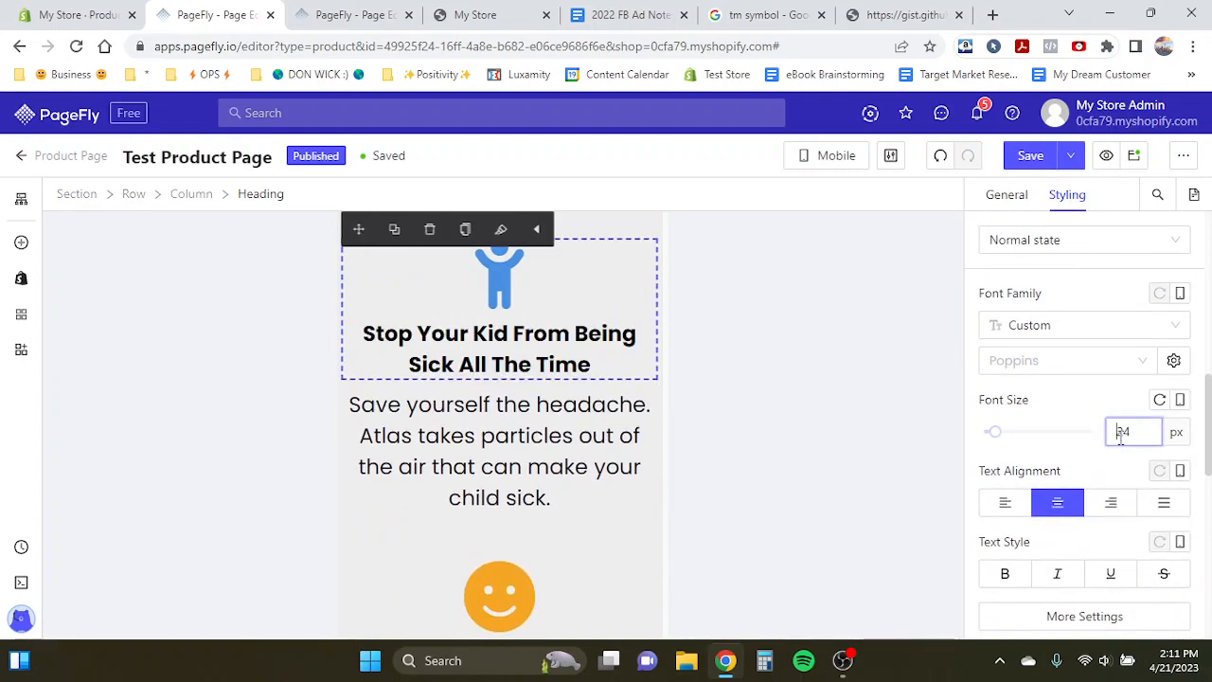
- Set the first two benefit descriptions' font size to 18 px
left_click(533, 436)
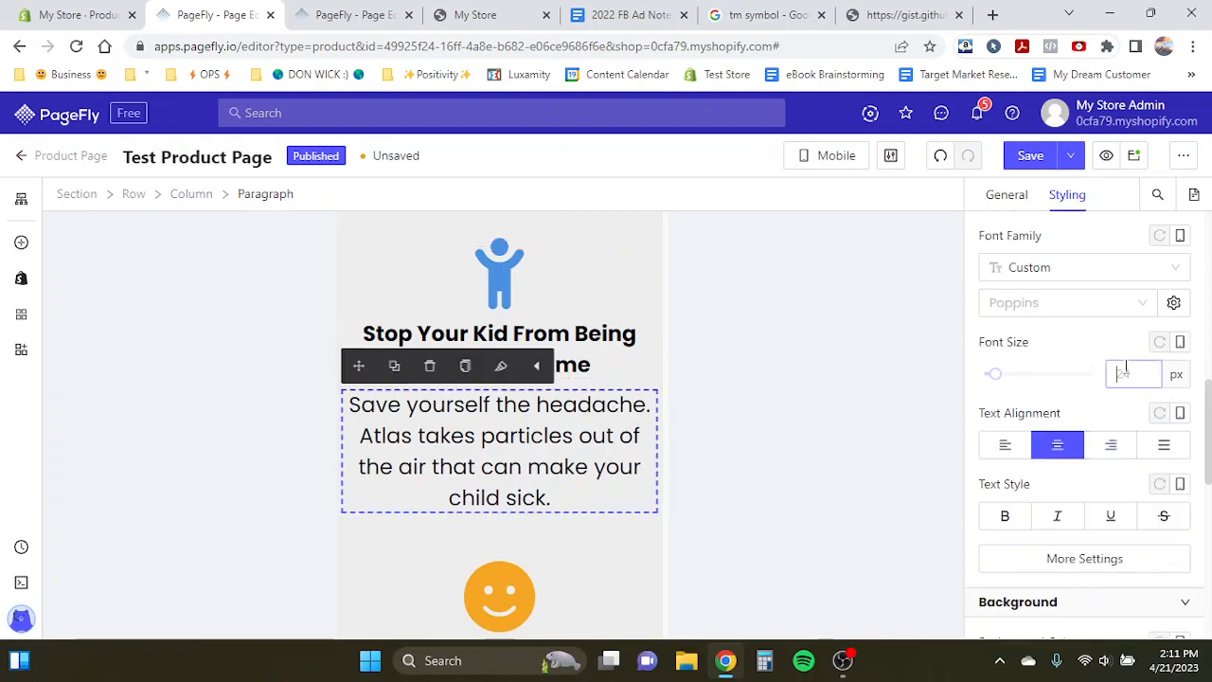
left_click(1126, 373)
type("18")
scroll(565, 487, "down", 2)
scroll(588, 427, "up", 2)
scroll(587, 426, "down", 3)
left_click(548, 440)
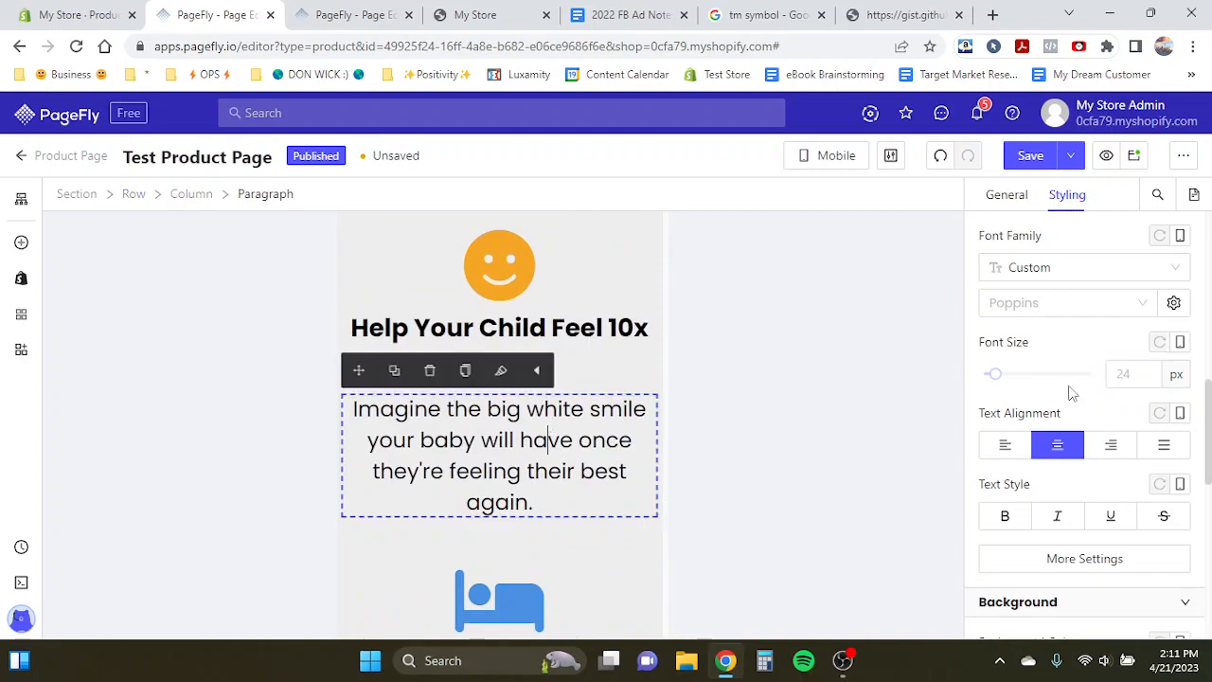
type("18")
- Set the "Help Your Child Feel 10x Happier" and "Improve Your Little One's Restorative Deep Sleep" headings' font size to 24 px
left_click(609, 341)
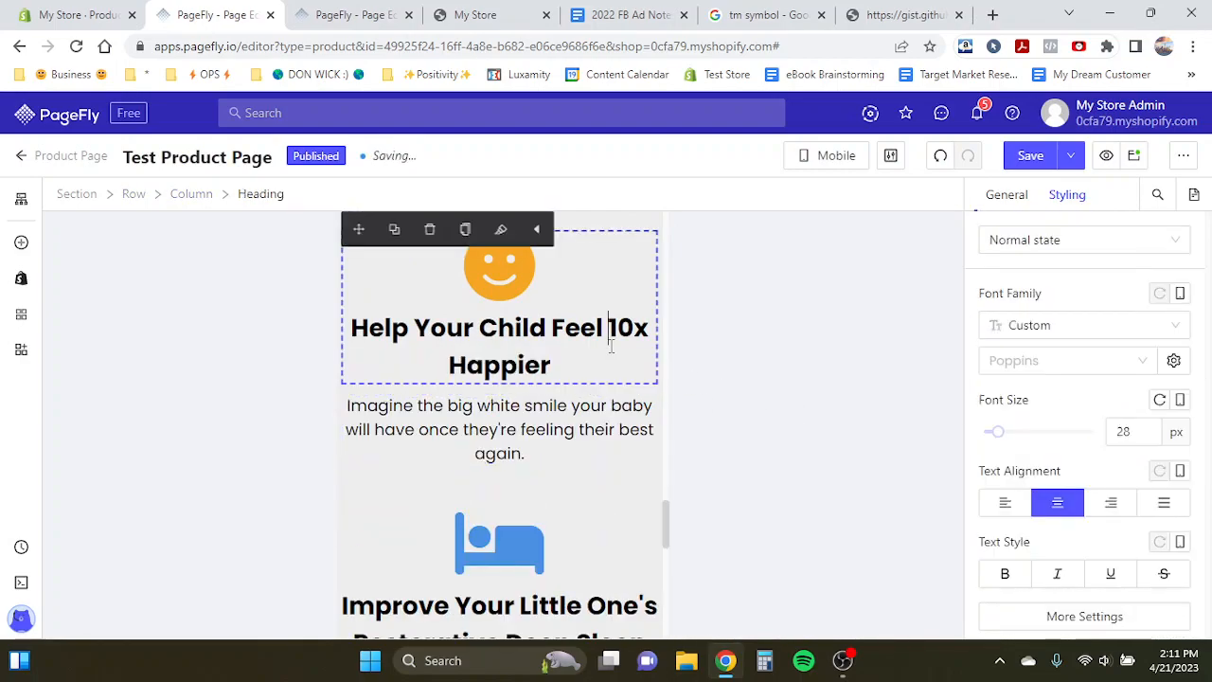
double_click(1122, 432)
type("24")
scroll(558, 408, "down", 3)
left_click(538, 377)
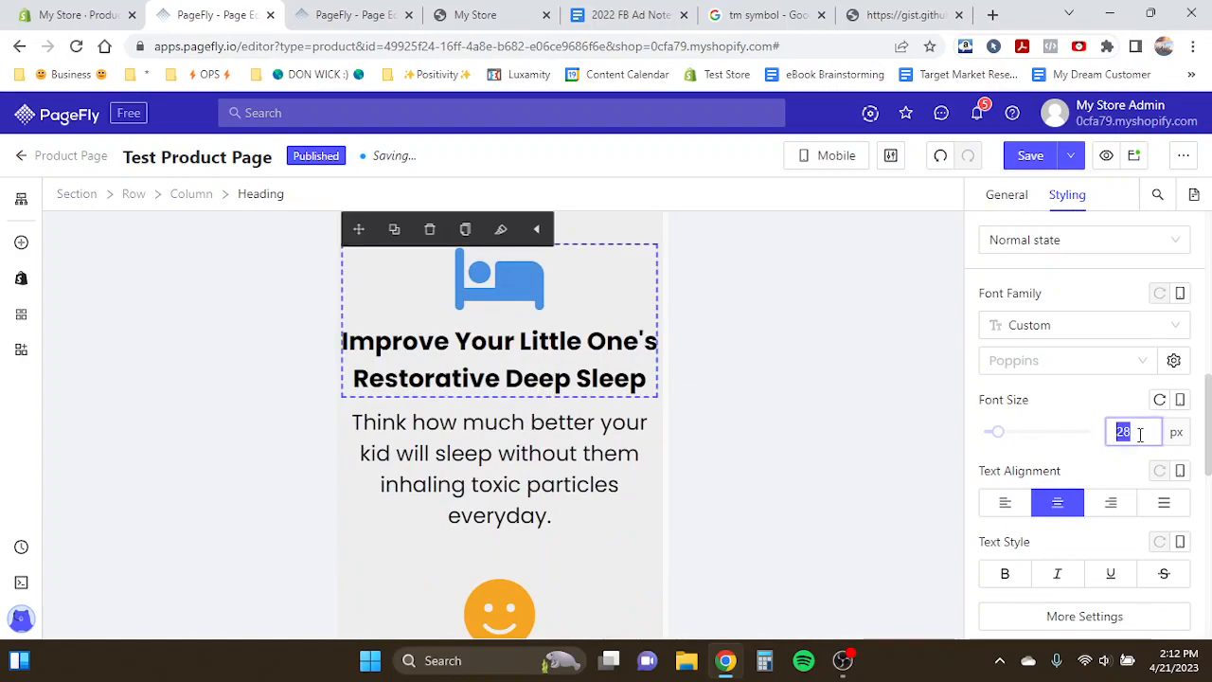
type("24")
- Set the third benefit description's font size to 18 px
left_click(521, 387)
left_click(511, 417)
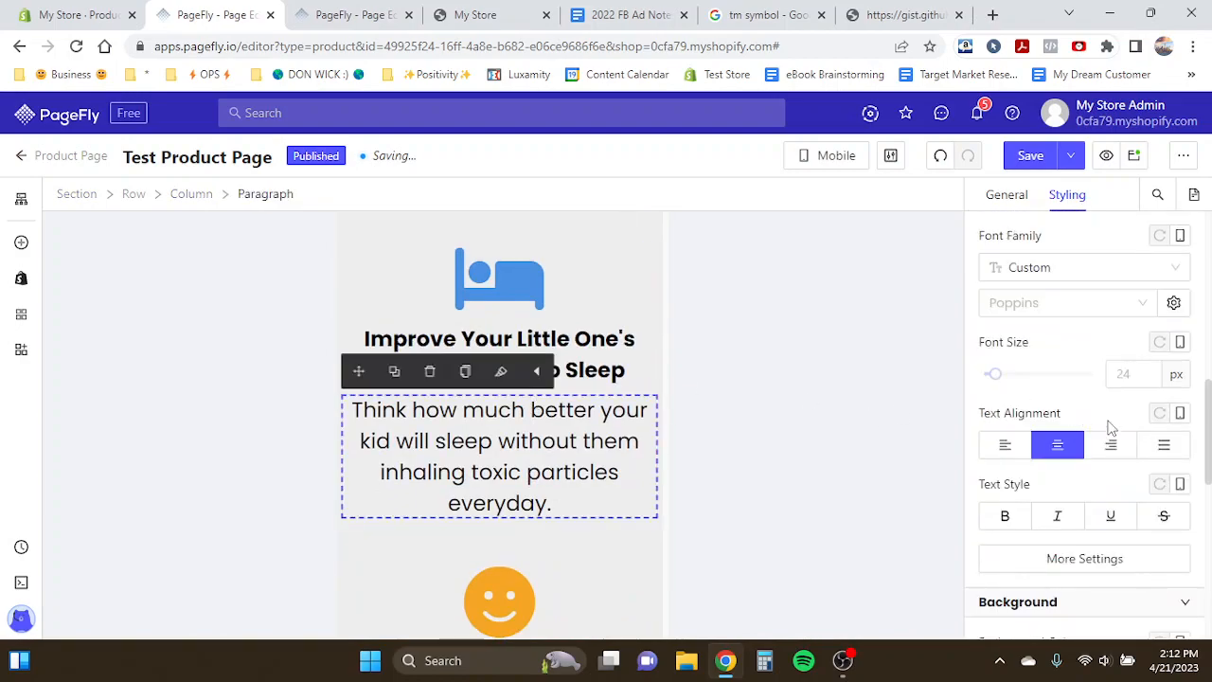
type("18")
scroll(459, 410, "down", 2)
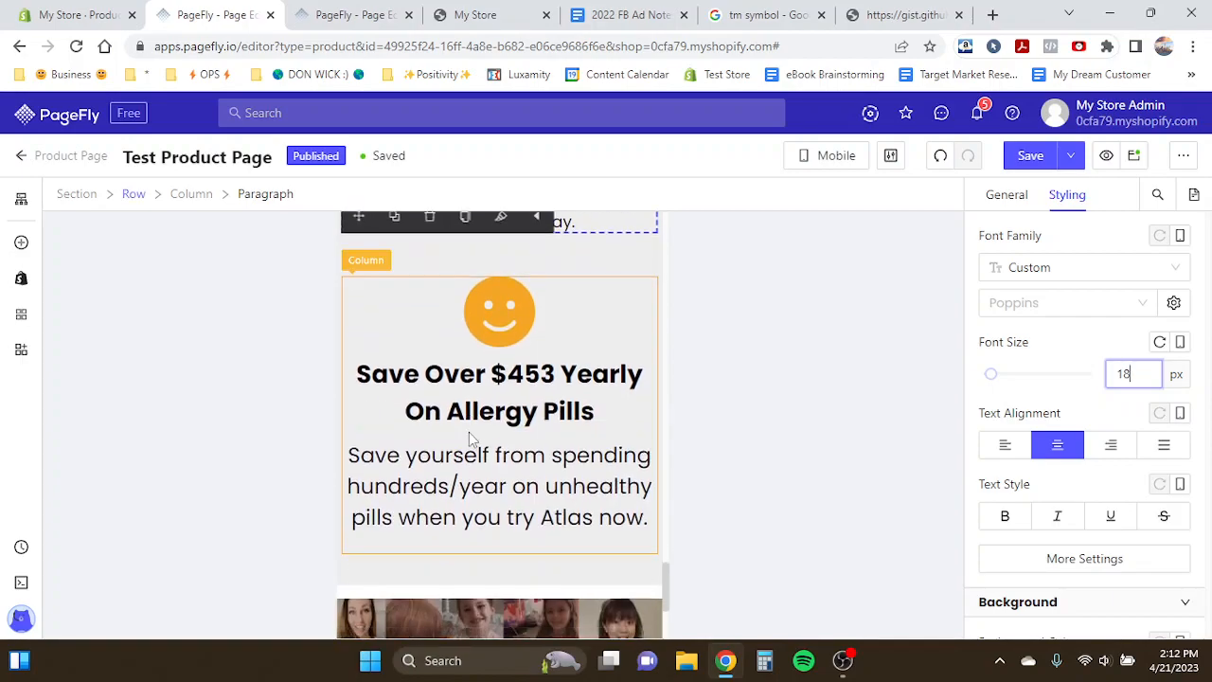
- Set the "Save Over $453 Yearly On Allergy Pills" heading to 24 px and its description paragraph to 18 px
left_click(460, 411)
type("24")
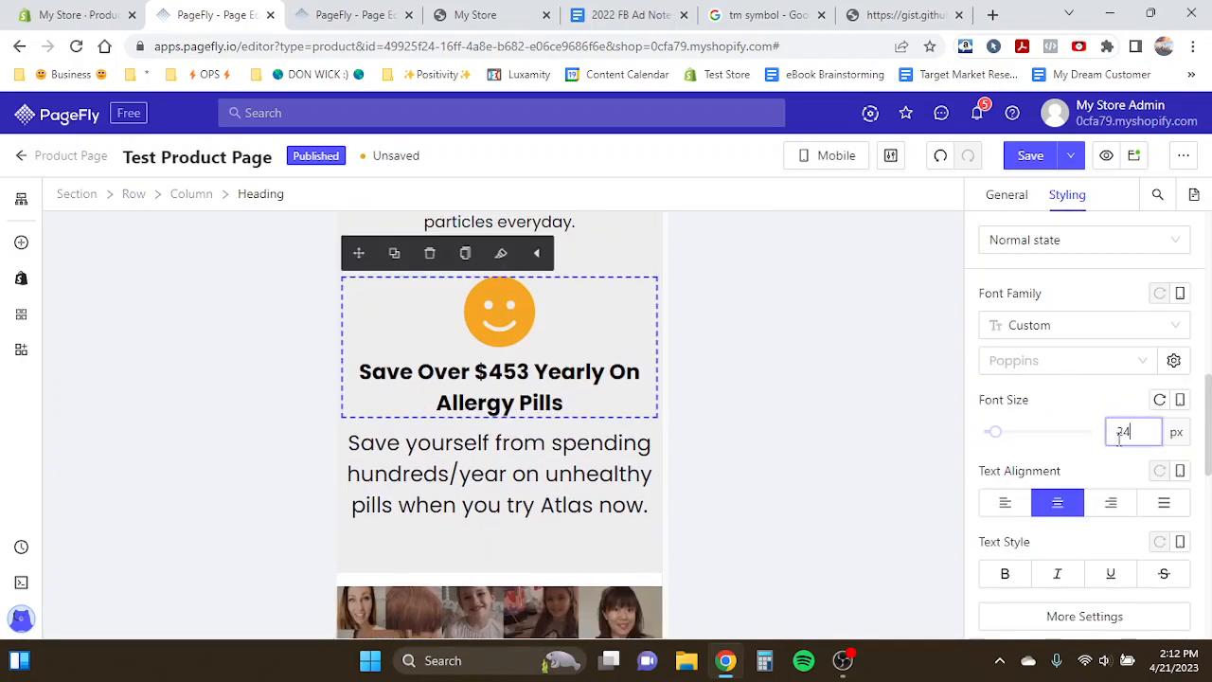
left_click(594, 440)
left_click(1127, 375)
type("18")
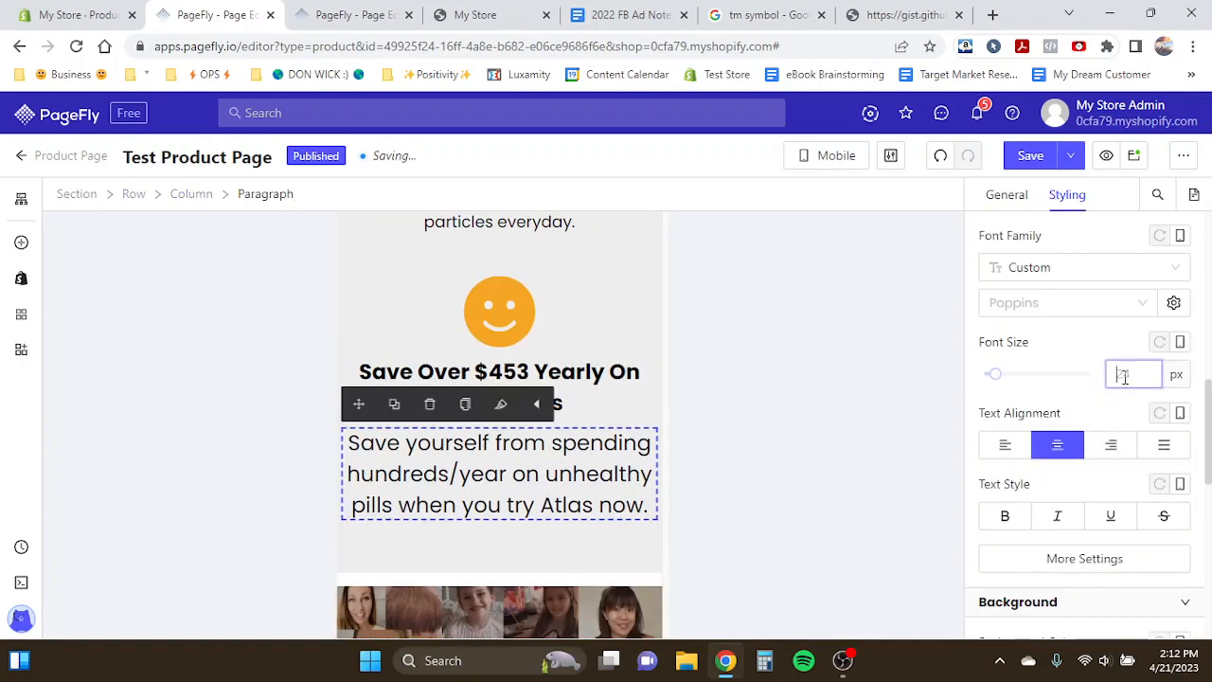
- Set the customer photo row's column spacing to 0 px in the mobile layout
left_click(600, 387)
left_click(499, 312)
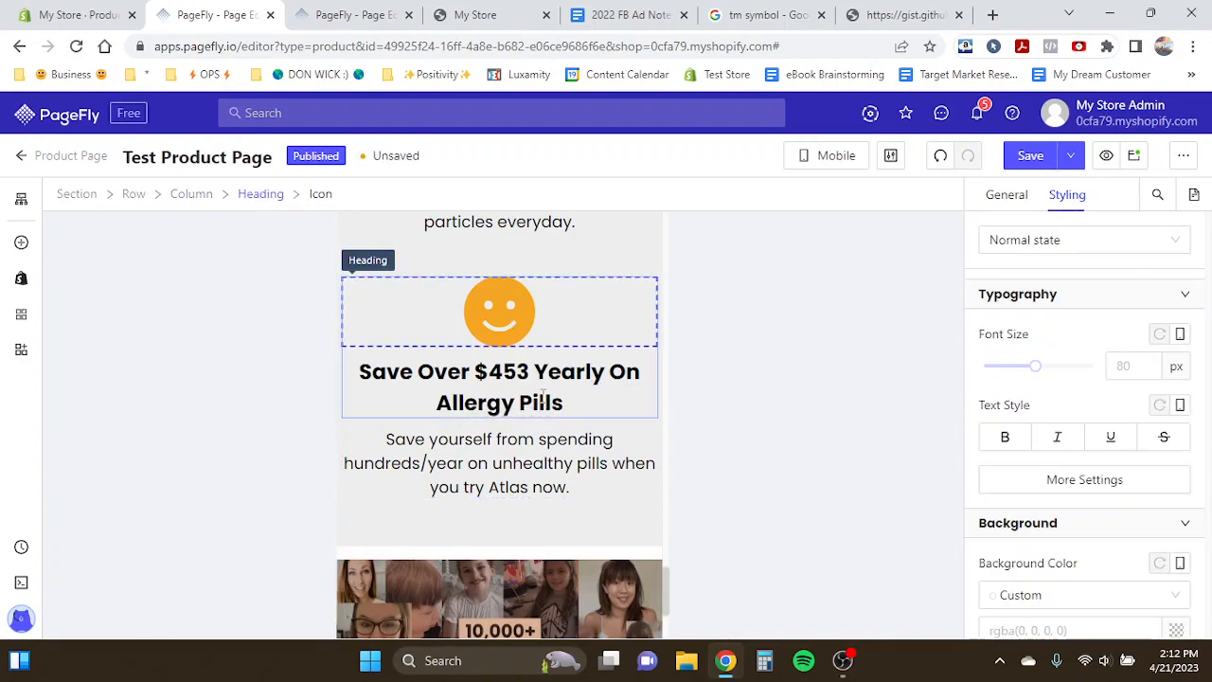
scroll(545, 406, "down", 2)
scroll(544, 406, "up", 1)
left_click(546, 426)
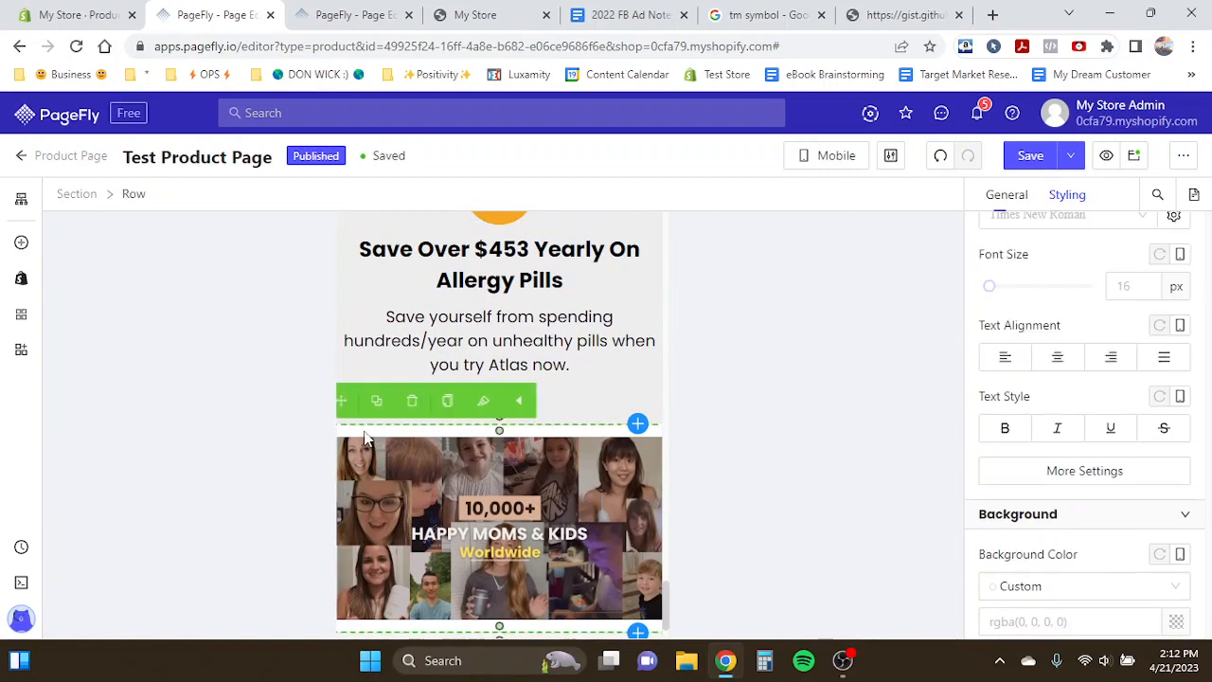
left_click(1027, 193)
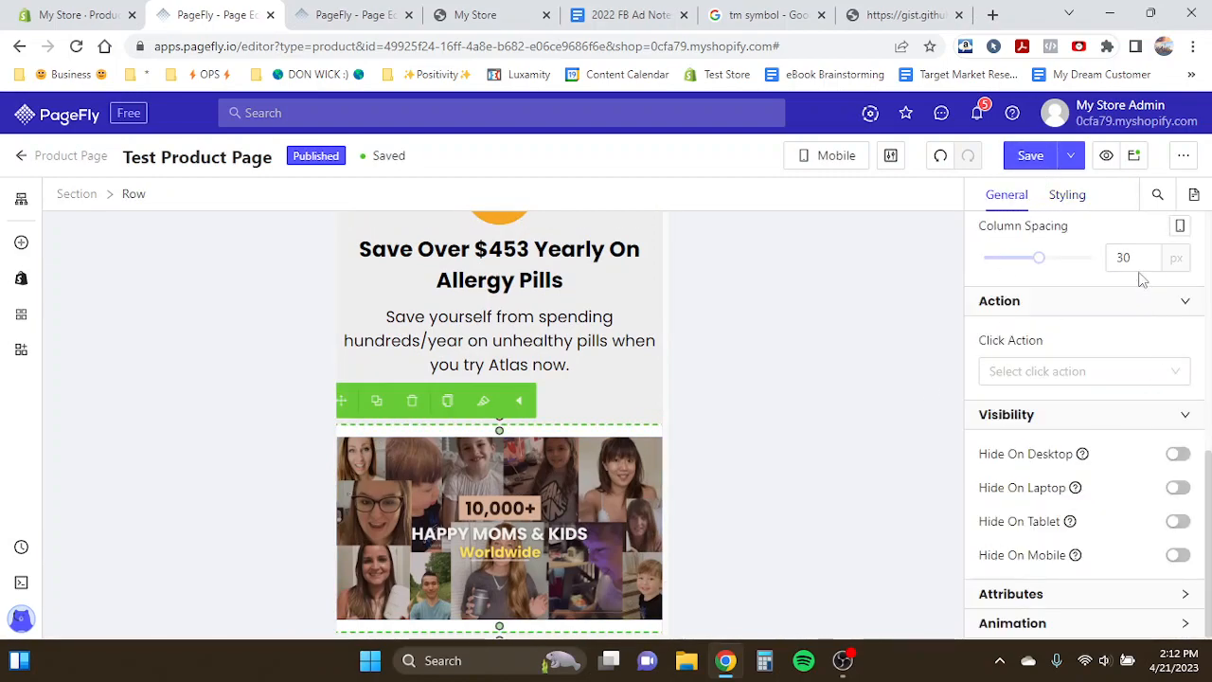
type("0")
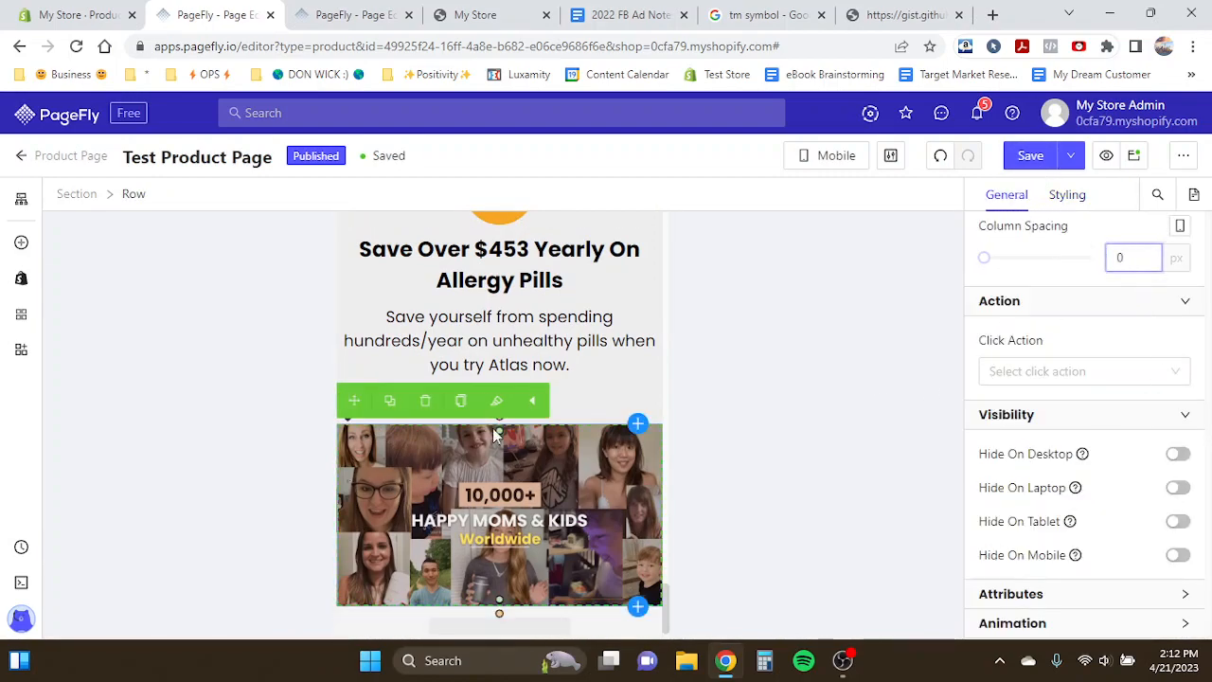
- Select the section and switch the editor from Mobile to All Devices view
scroll(487, 433, "down", 1)
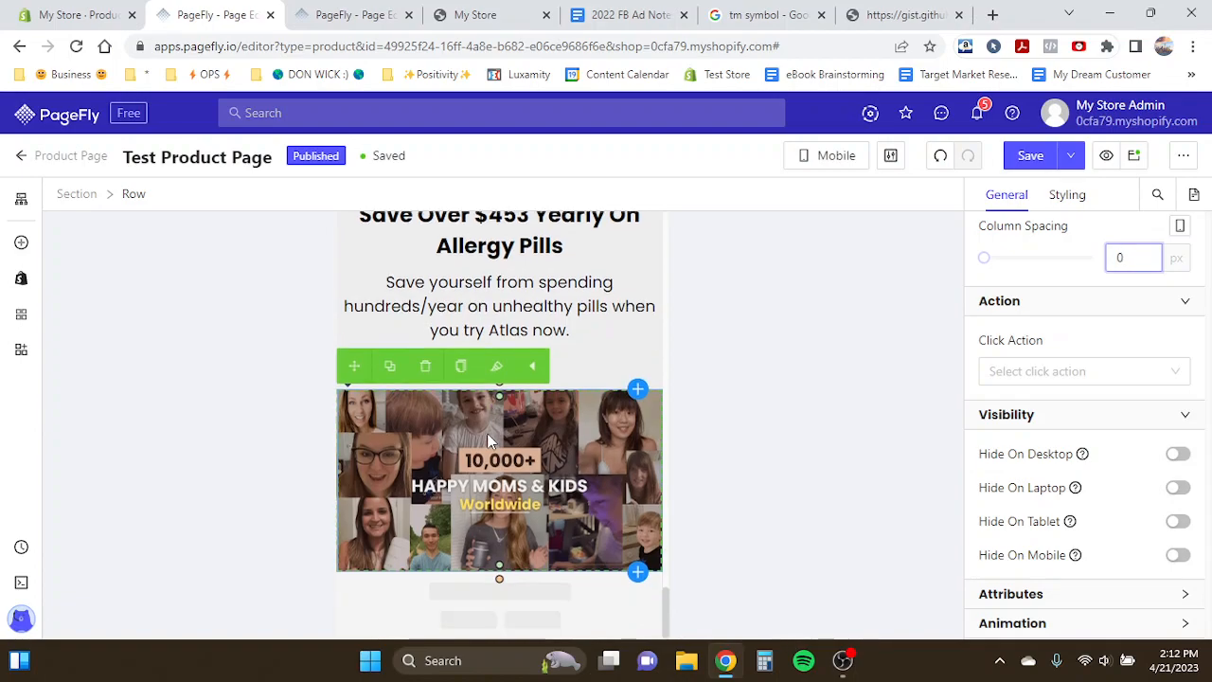
left_click(76, 193)
scroll(587, 510, "up", 2)
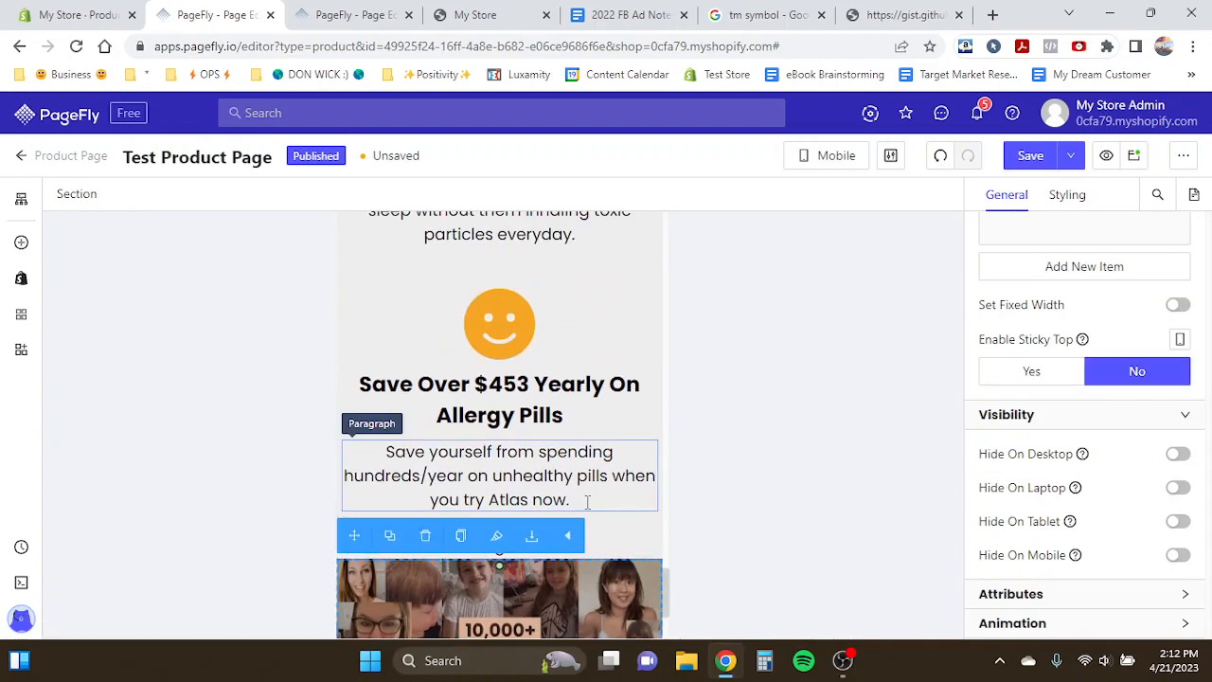
scroll(637, 462, "down", 2)
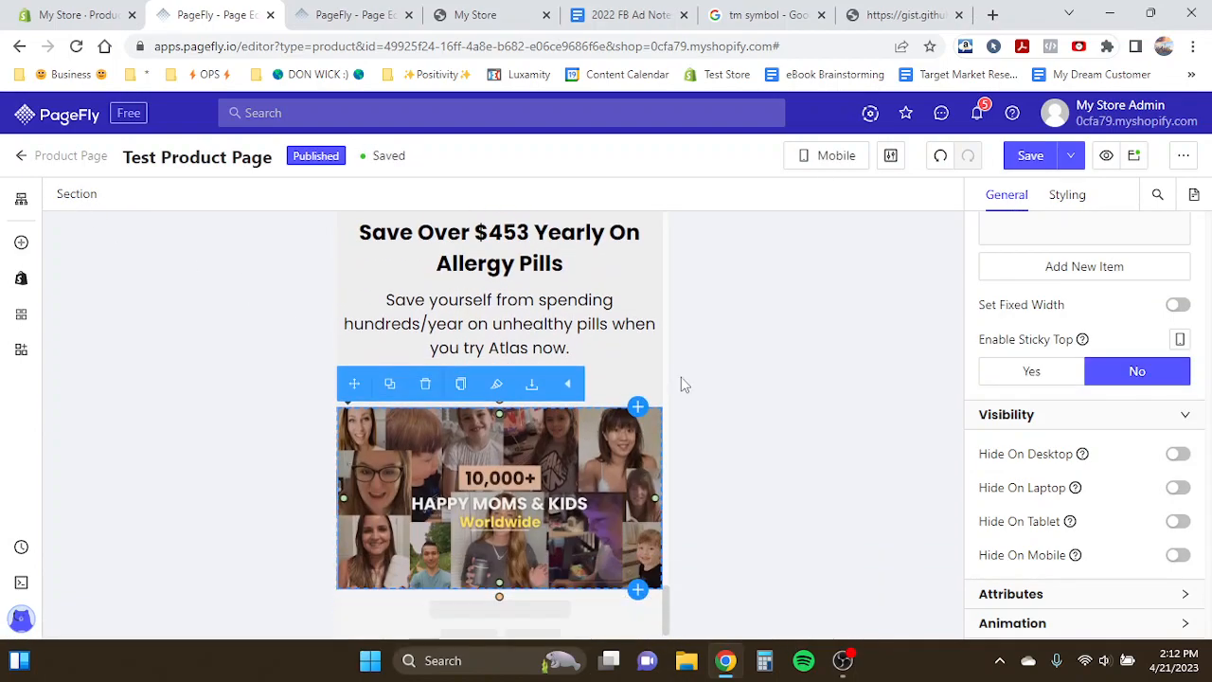
left_click(824, 159)
left_click(821, 191)
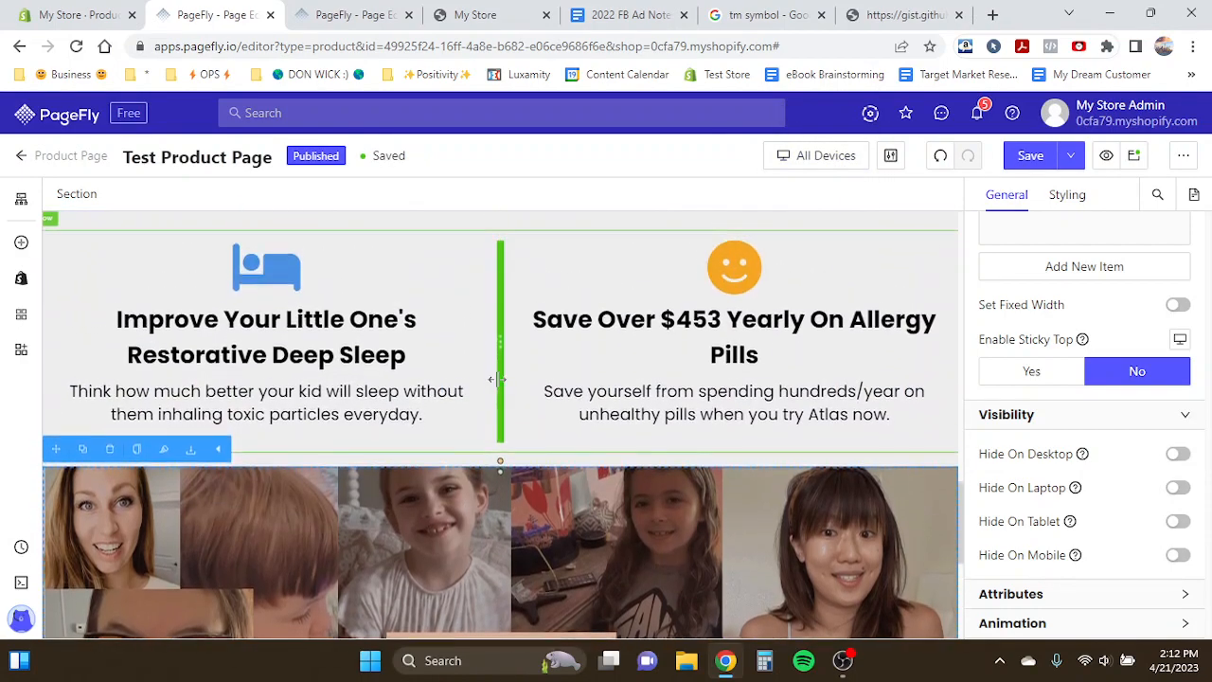
- Switch to the Product Page Template tab and examine its customer photo section
scroll(495, 387, "down", 5)
left_click(329, 11)
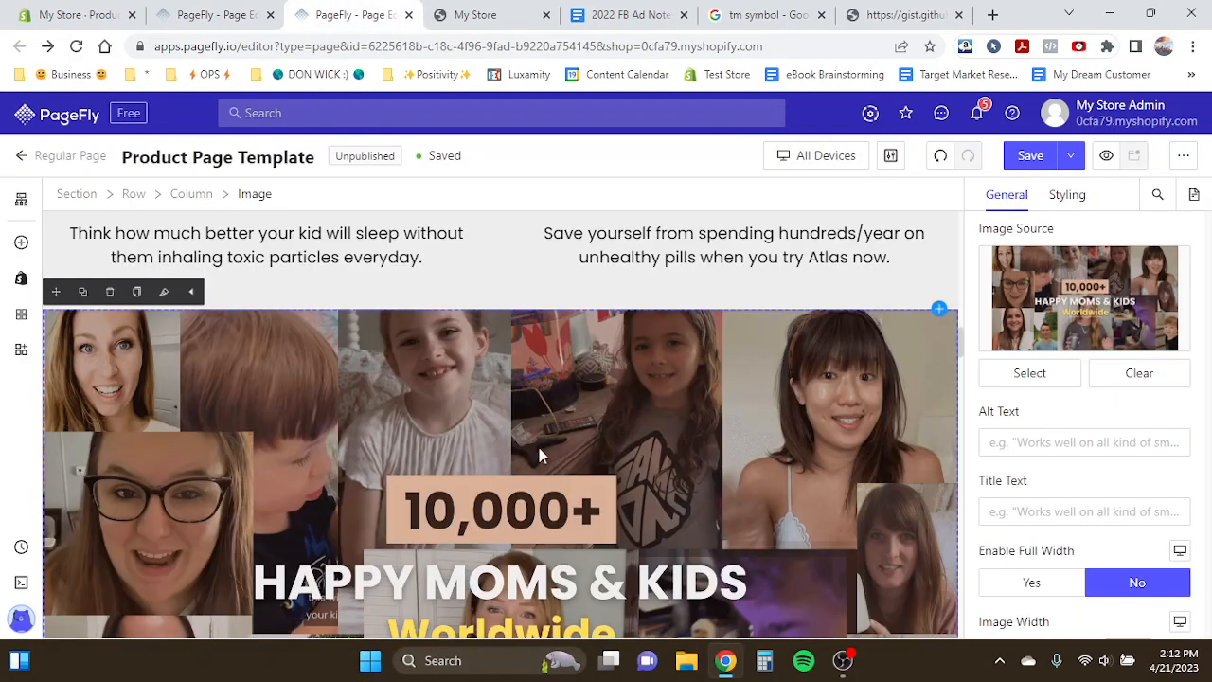
scroll(538, 445, "down", 4)
scroll(538, 445, "up", 5)
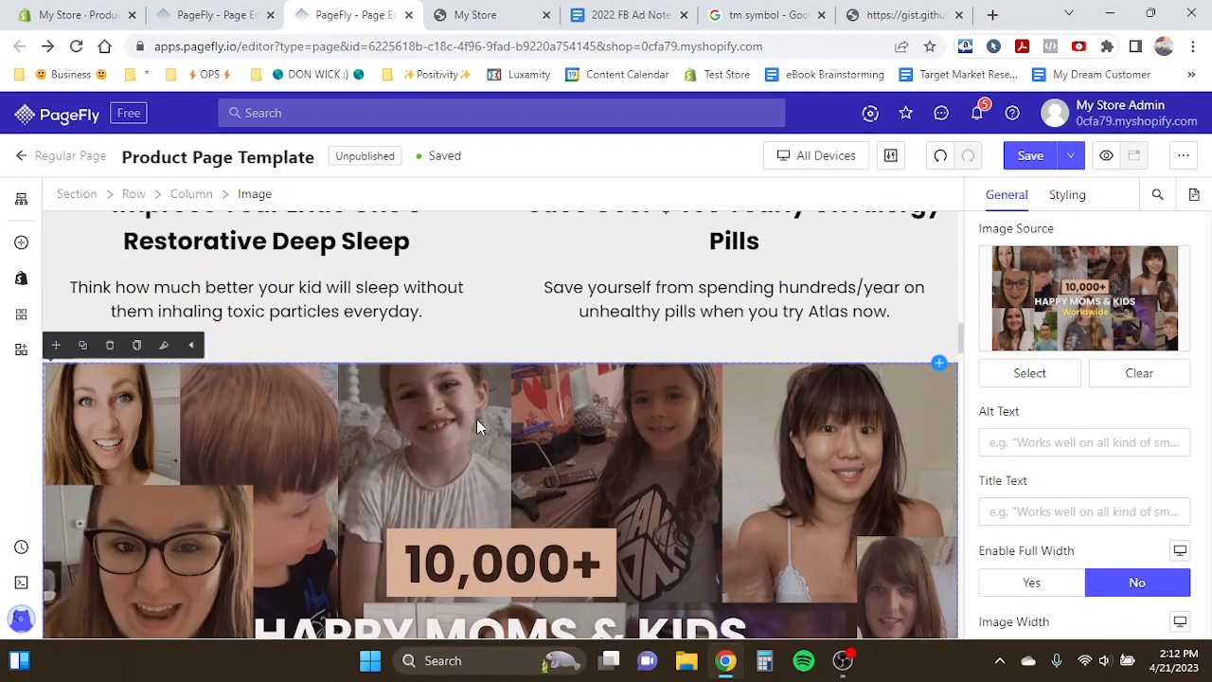
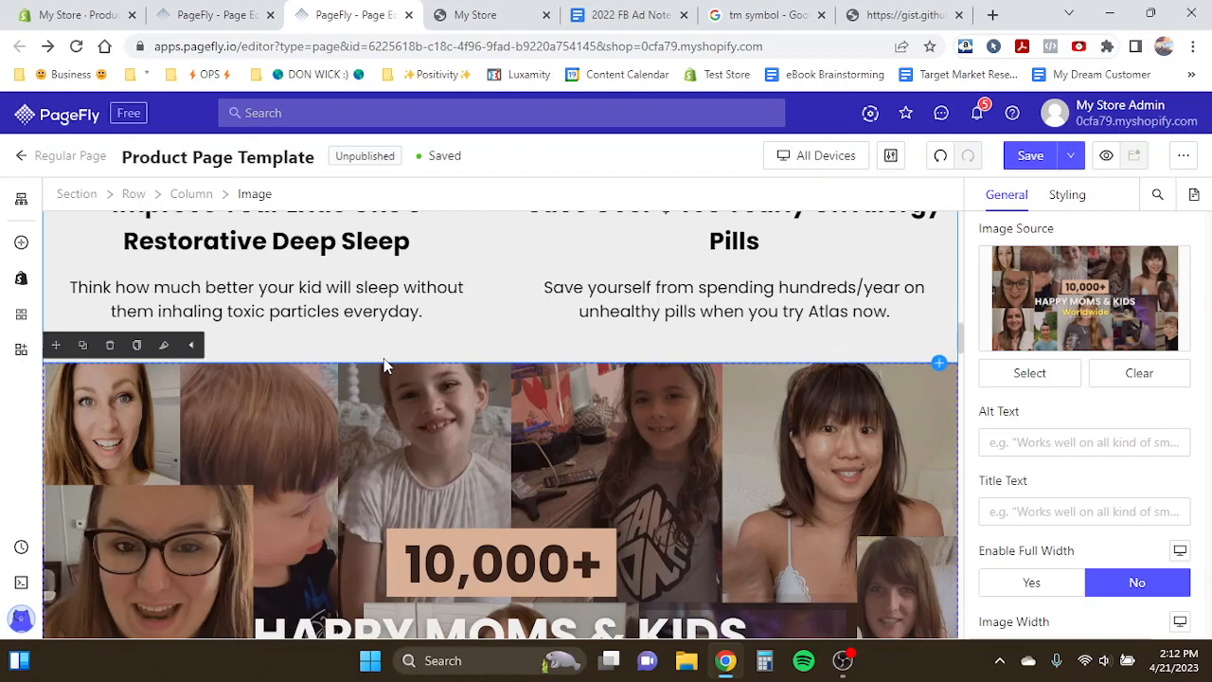
- Select the template's two-line 'This Won't Become Another Chore For You...' heading text and switch the preview to Mobile
scroll(383, 363, "down", 10)
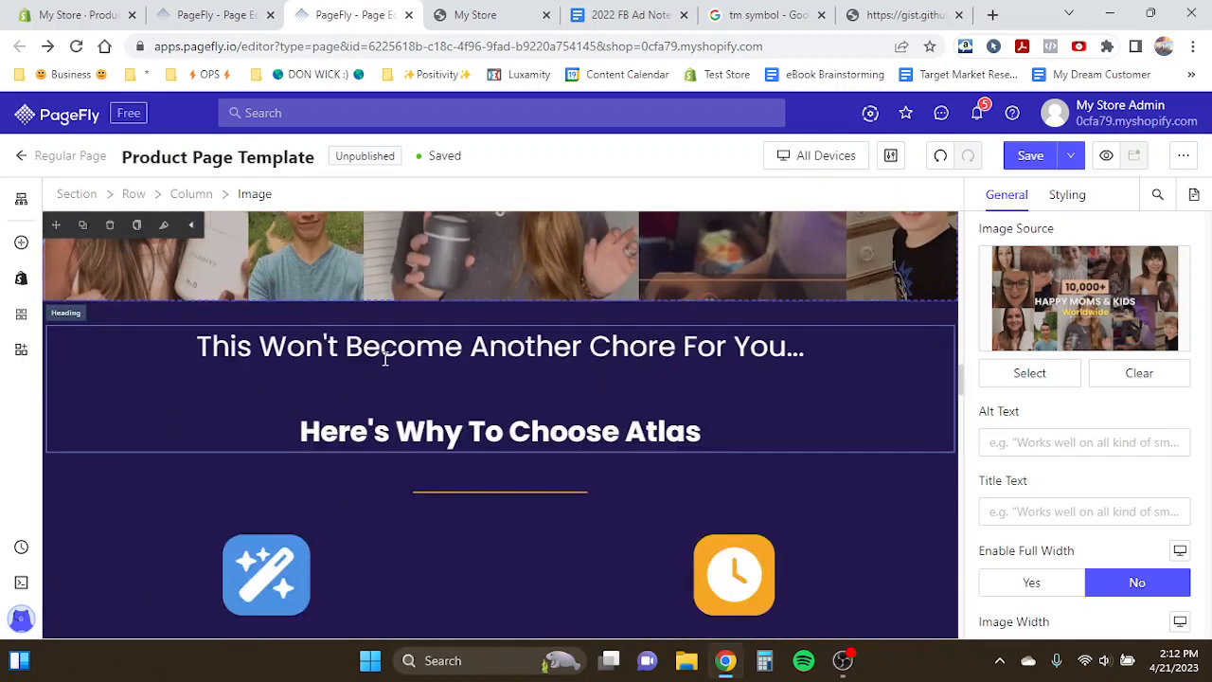
left_click(147, 317)
left_click(471, 414)
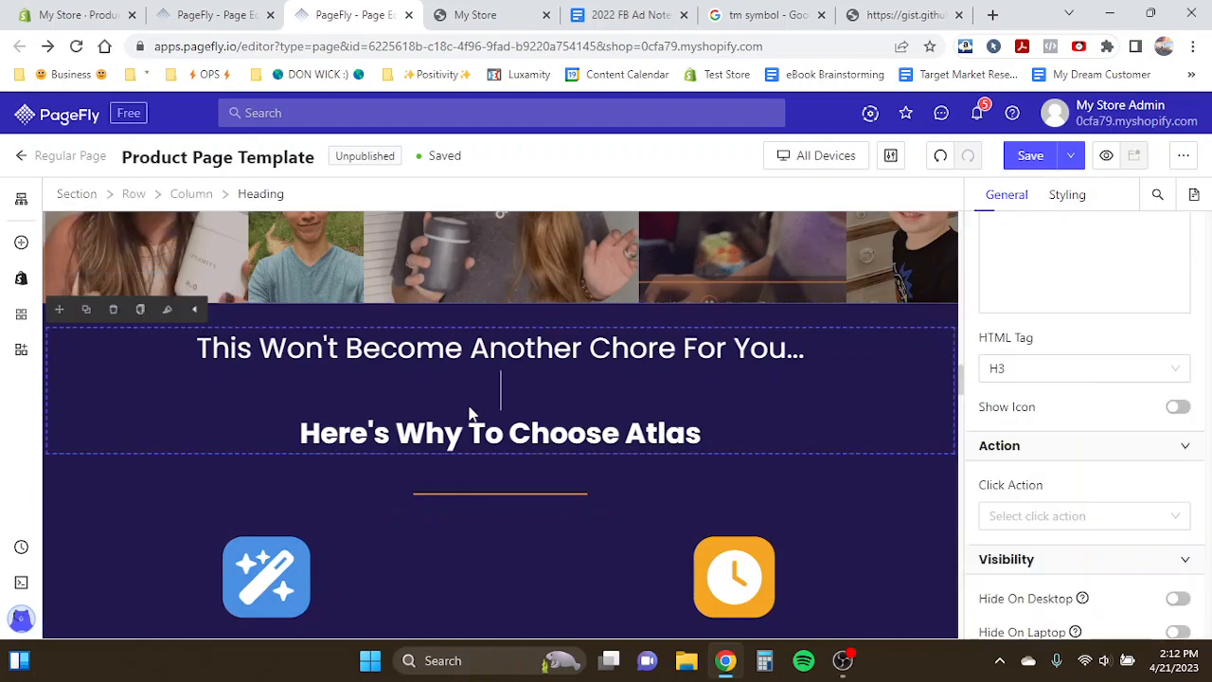
left_click(816, 163)
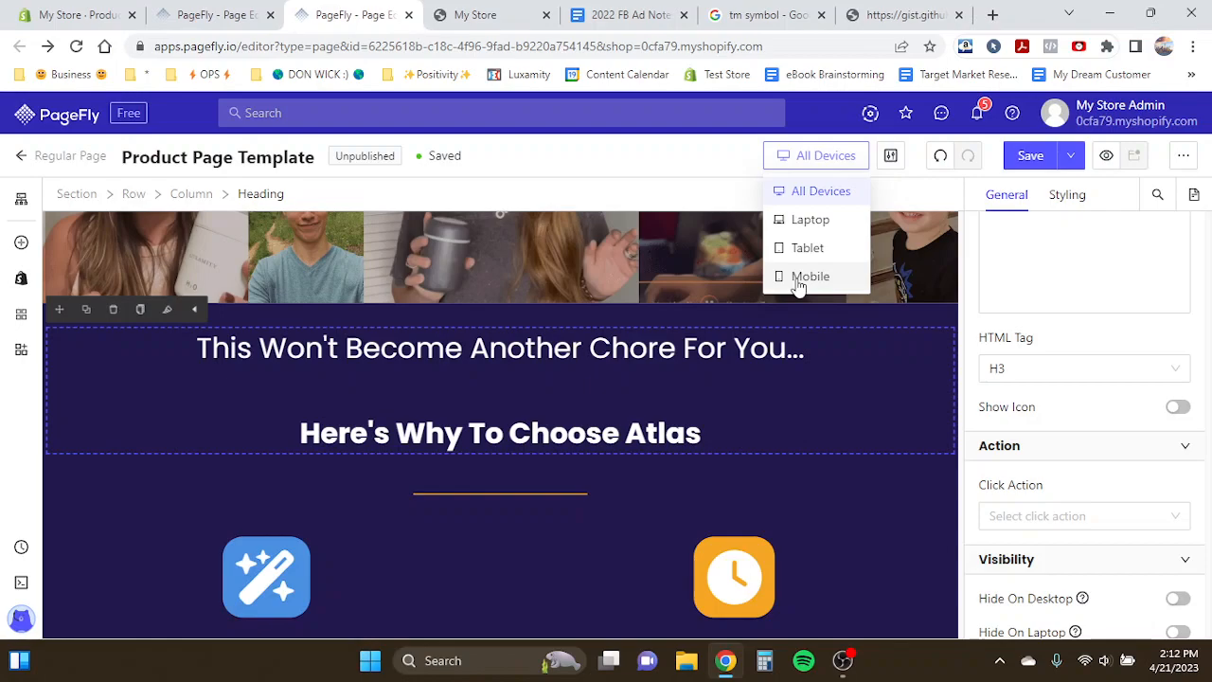
left_click_drag(197, 353, 236, 346)
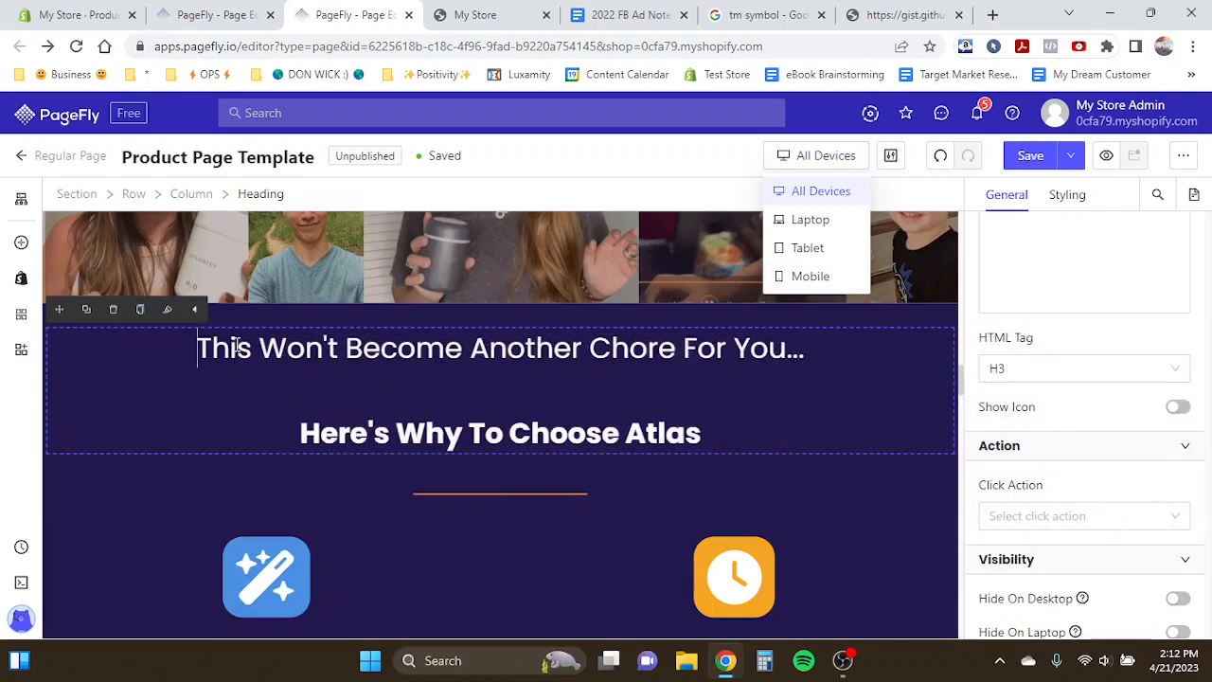
left_click_drag(702, 434, 215, 354)
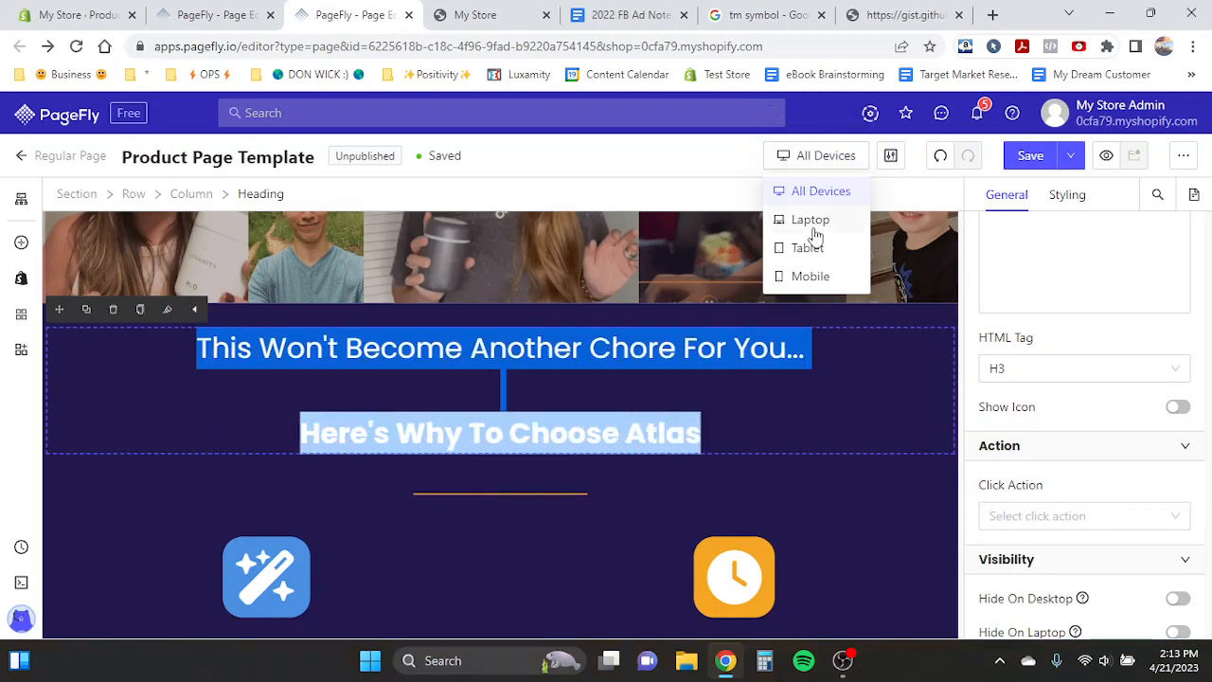
left_click(789, 275)
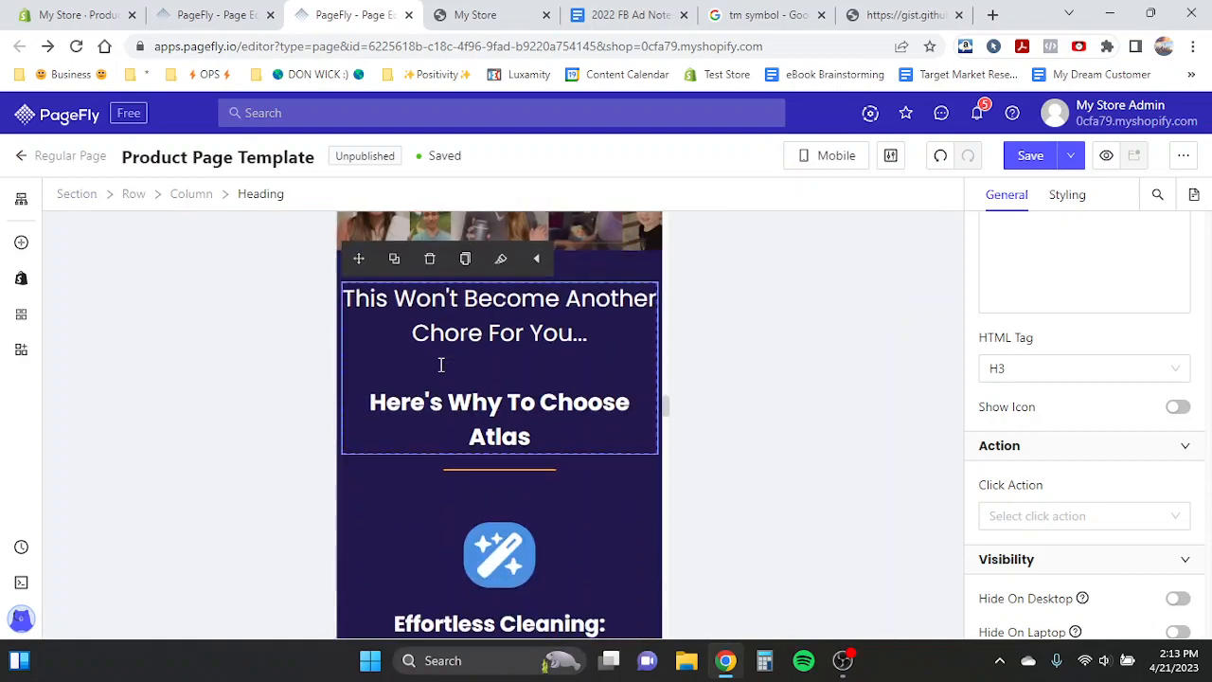
- On the Test Product Page, duplicate the benefits section and reorder so the 10,000+ image section sits above the copy
left_click(266, 9)
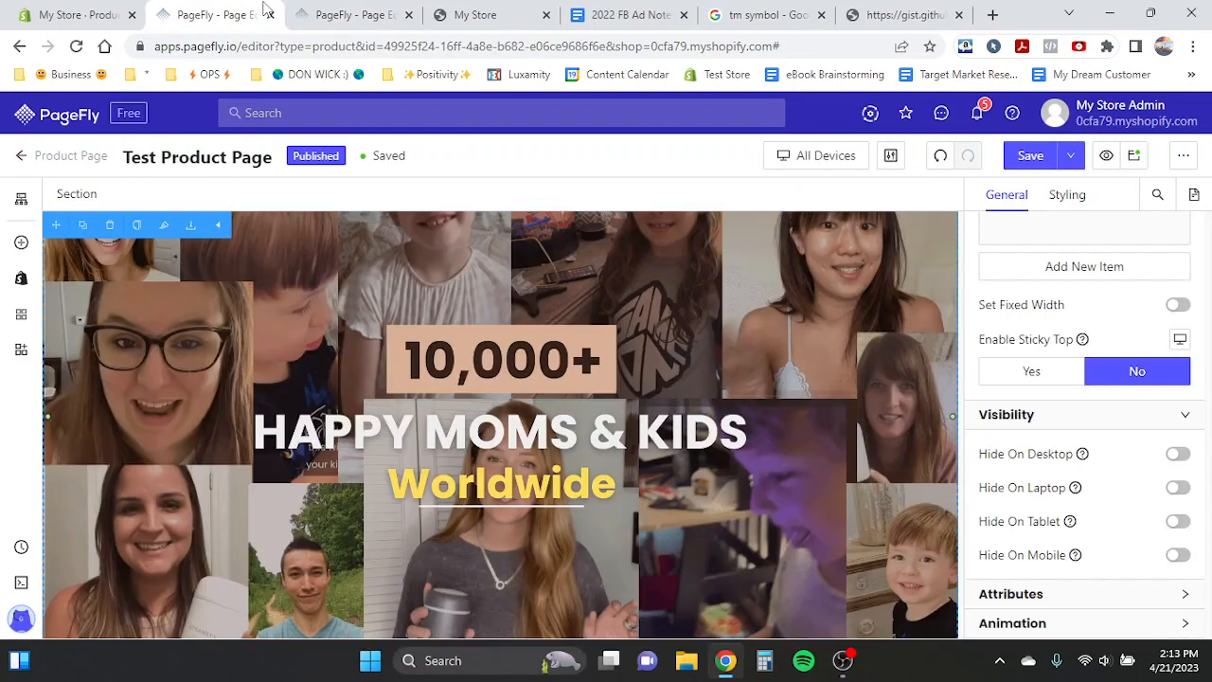
scroll(547, 389, "up", 8)
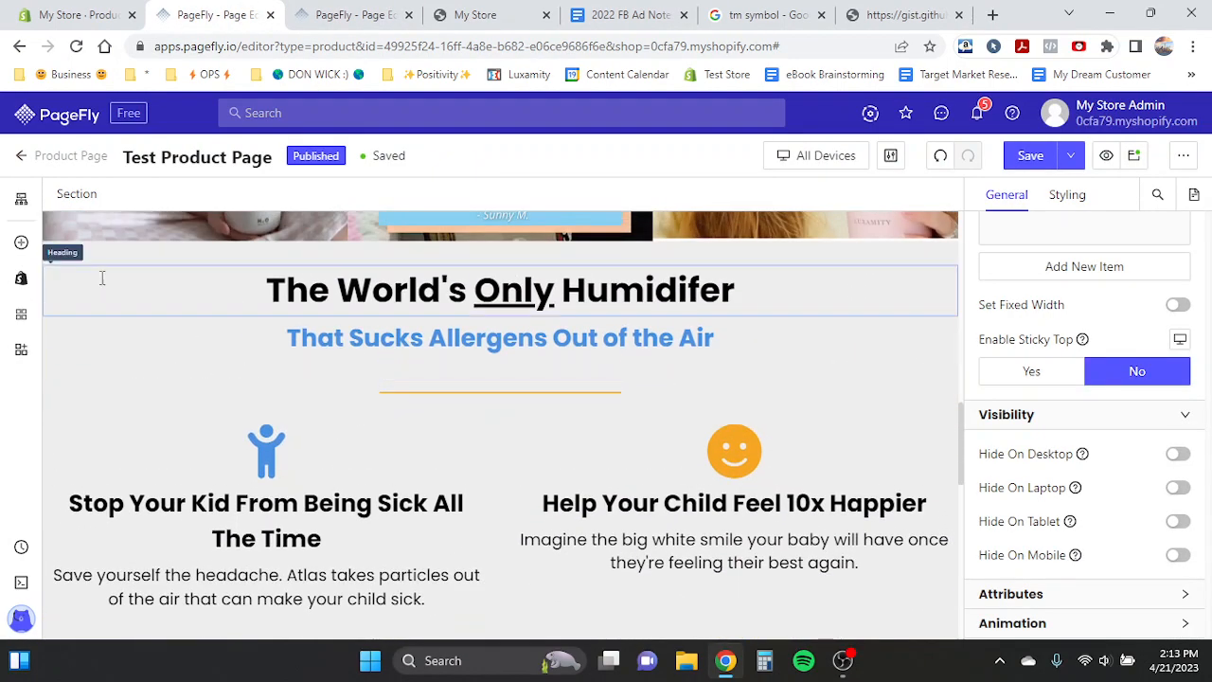
left_click(82, 257)
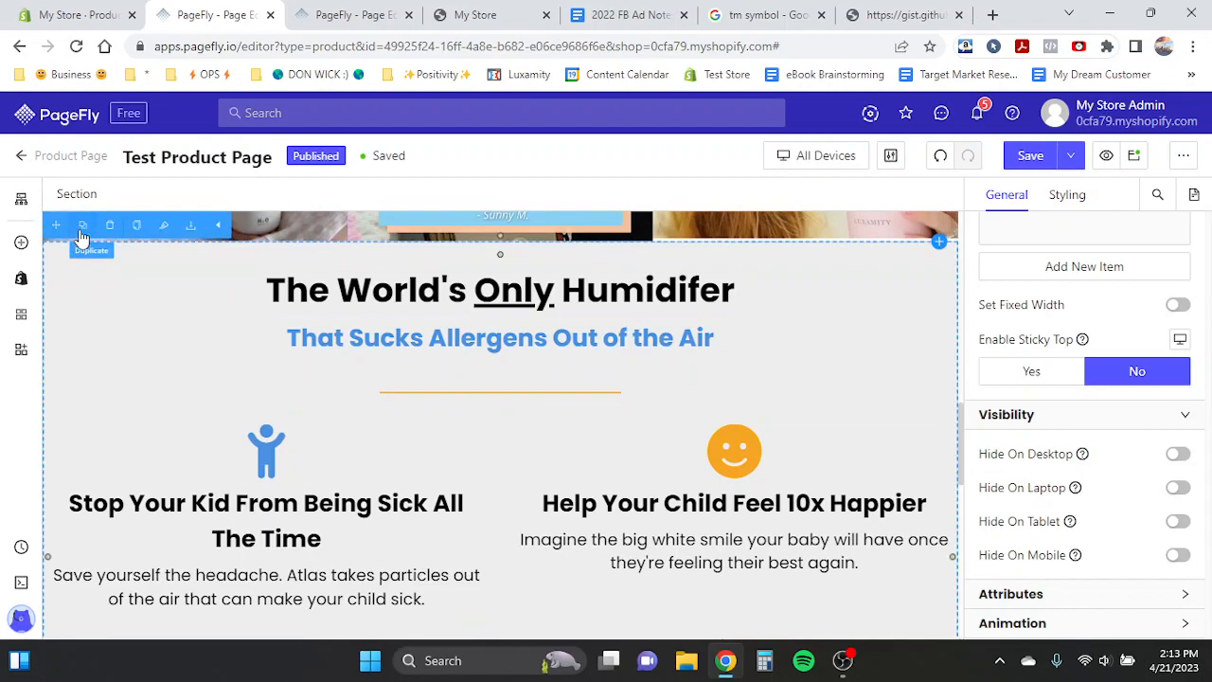
left_click(82, 225)
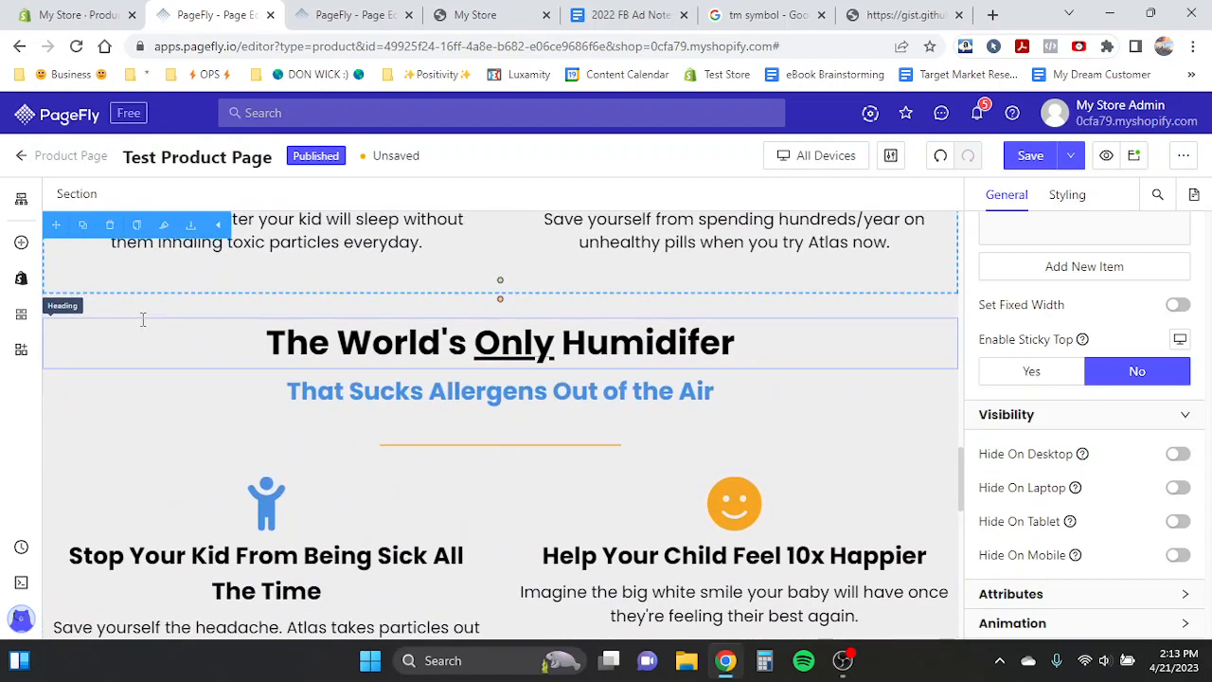
left_click_drag(55, 225, 420, 361)
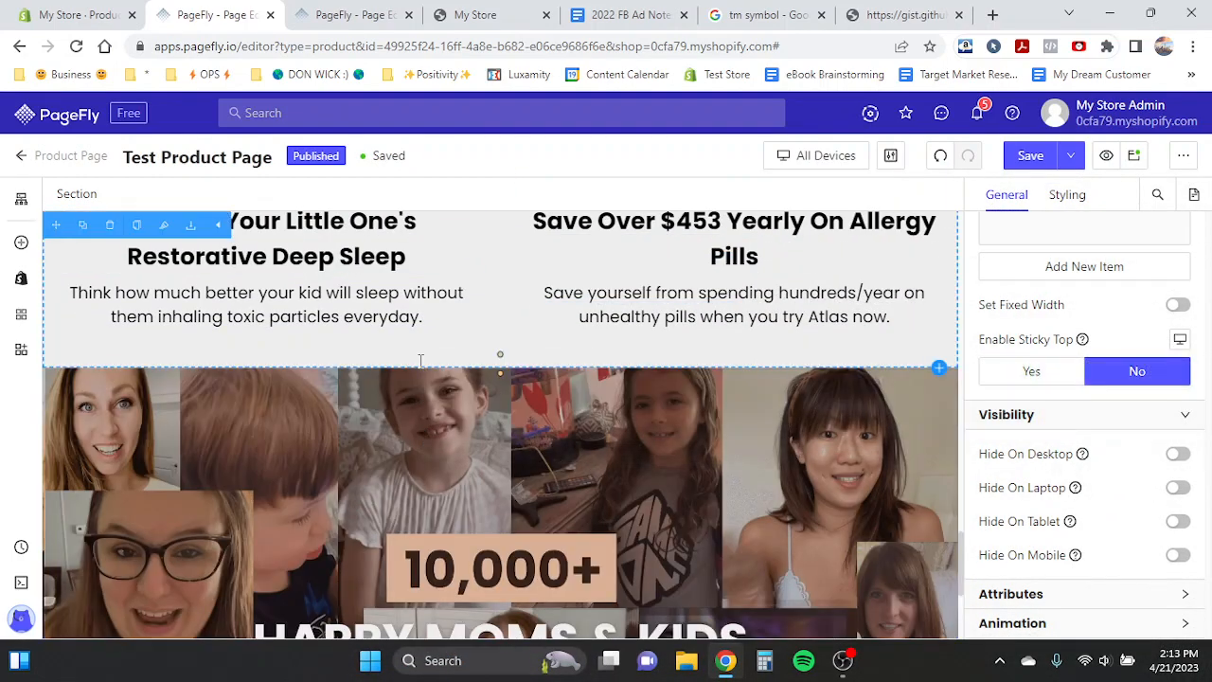
left_click(282, 407)
left_click(68, 197)
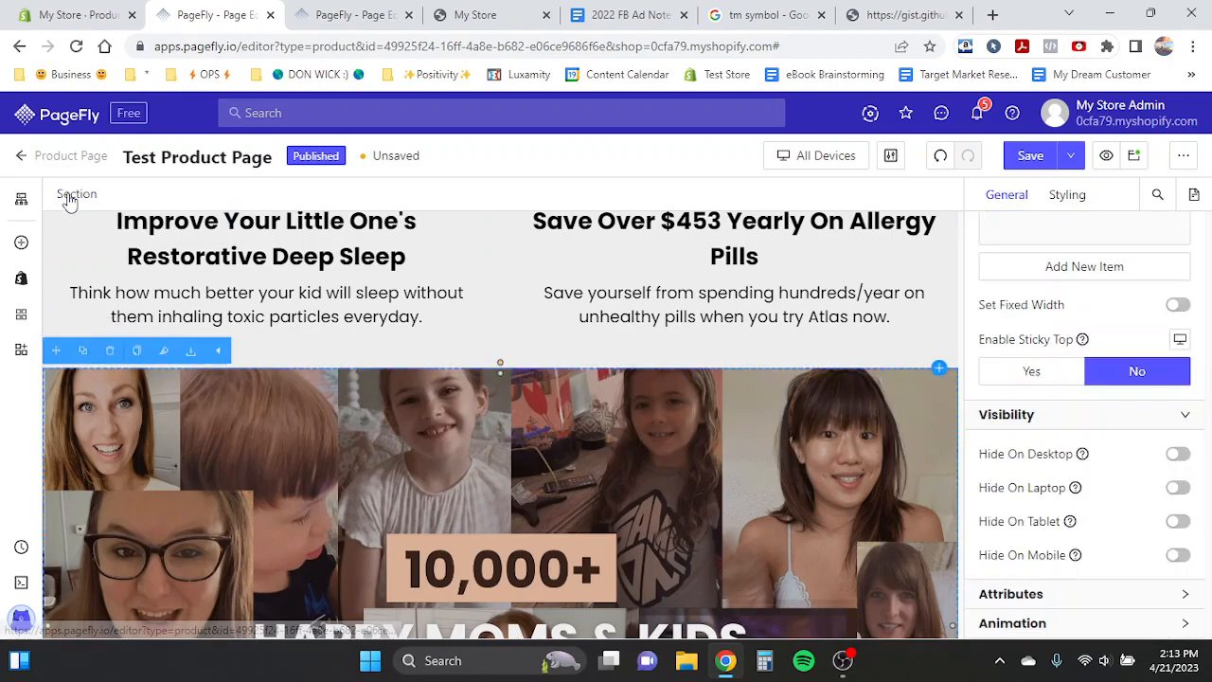
left_click_drag(56, 350, 178, 481)
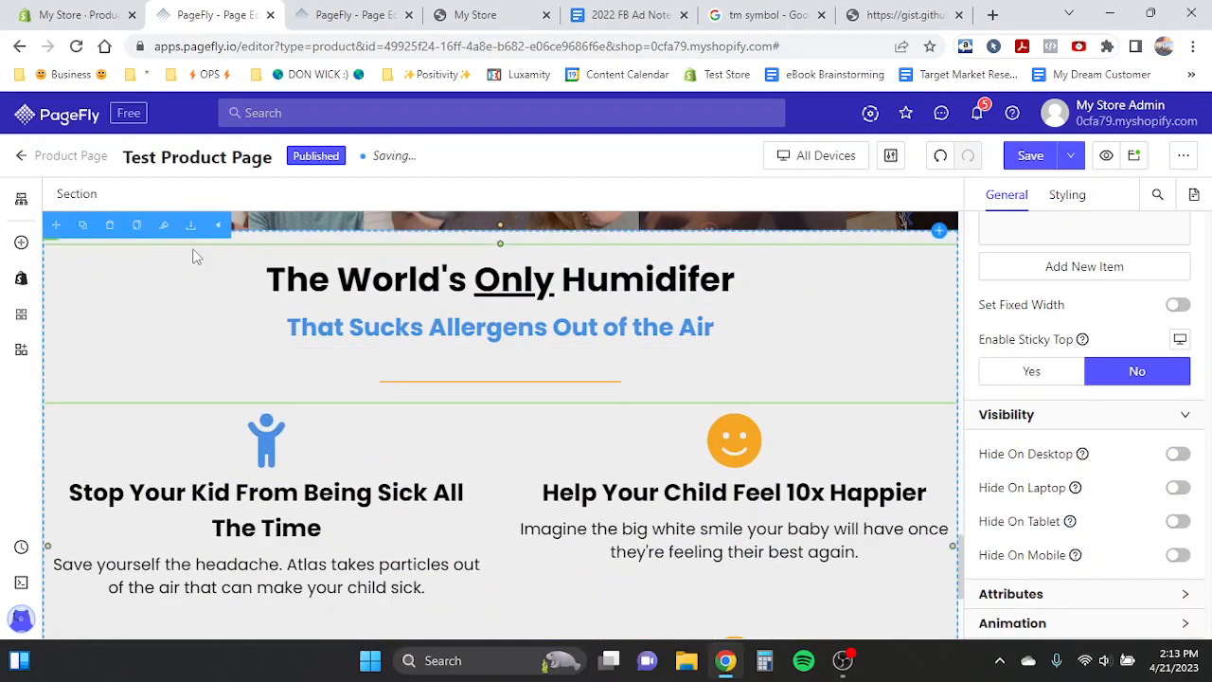
- Set the duplicated section's background colour to hex 22194D, copied from the template's dark section
left_click(1070, 195)
scroll(1092, 358, "down", 3)
scroll(1091, 358, "down", 6)
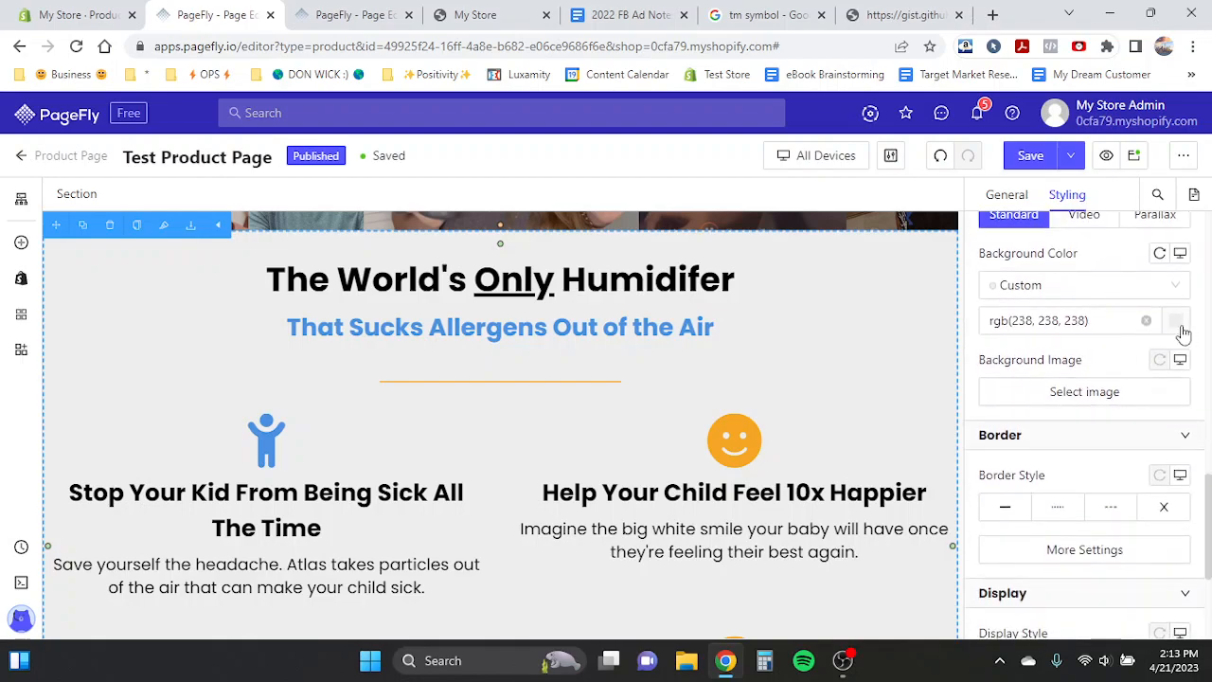
left_click(1179, 324)
left_click(362, 11)
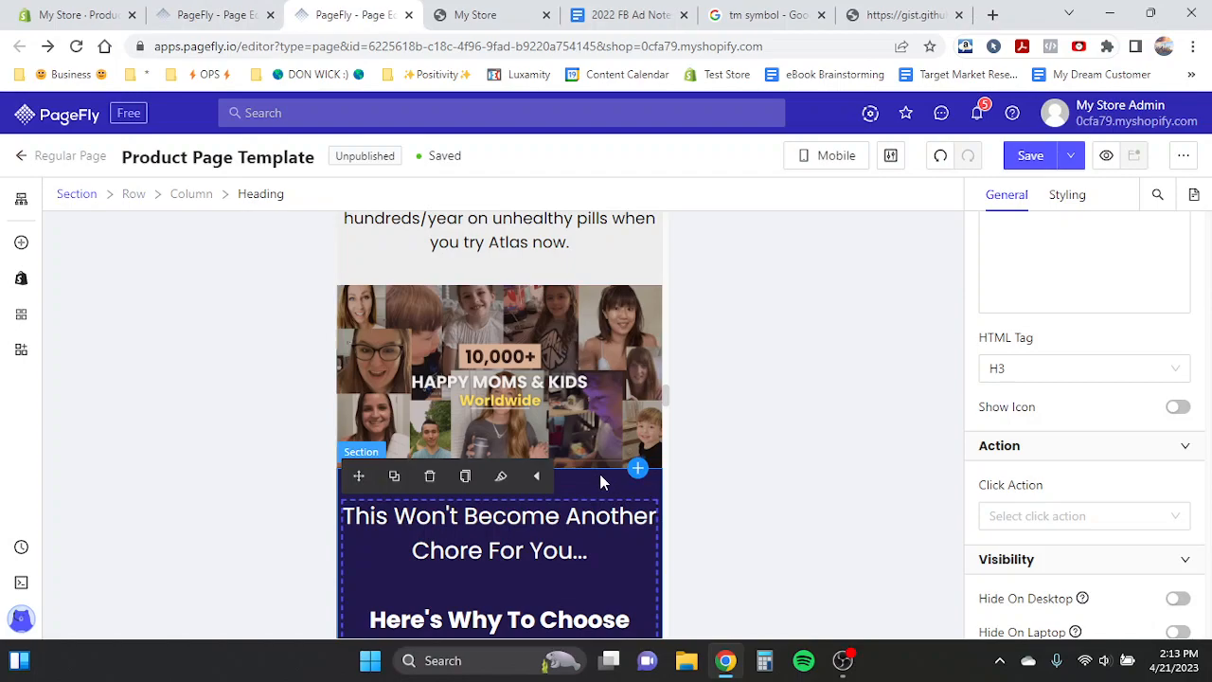
left_click(601, 482)
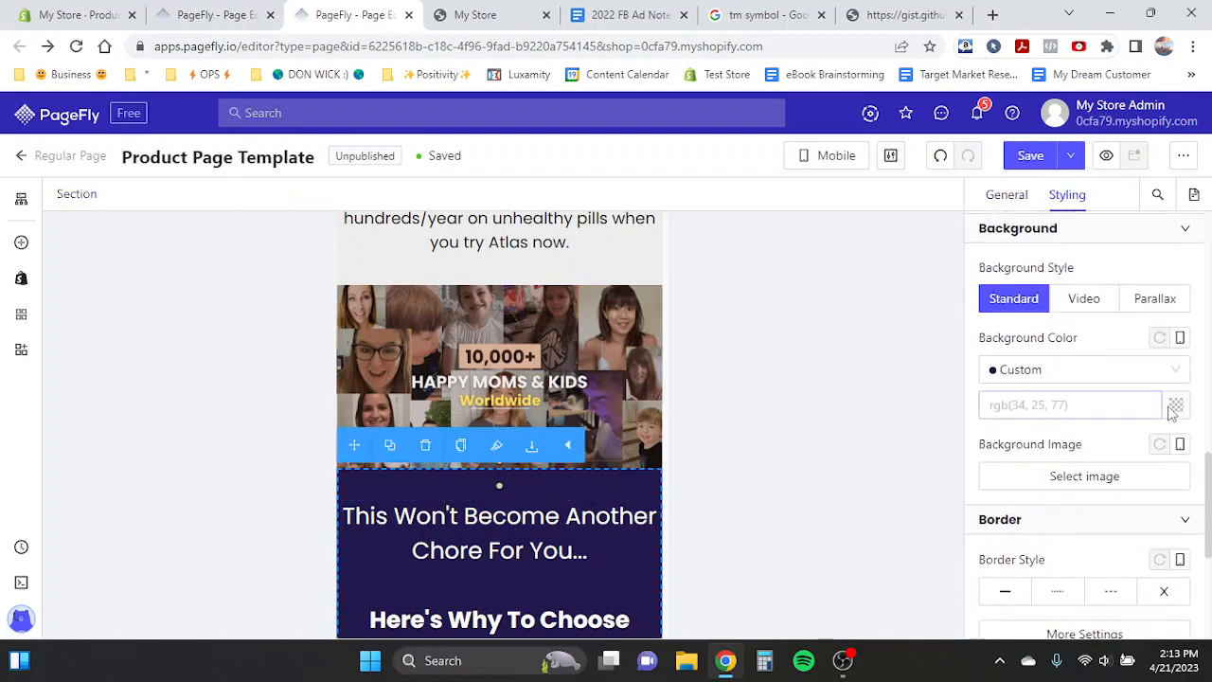
left_click(1175, 406)
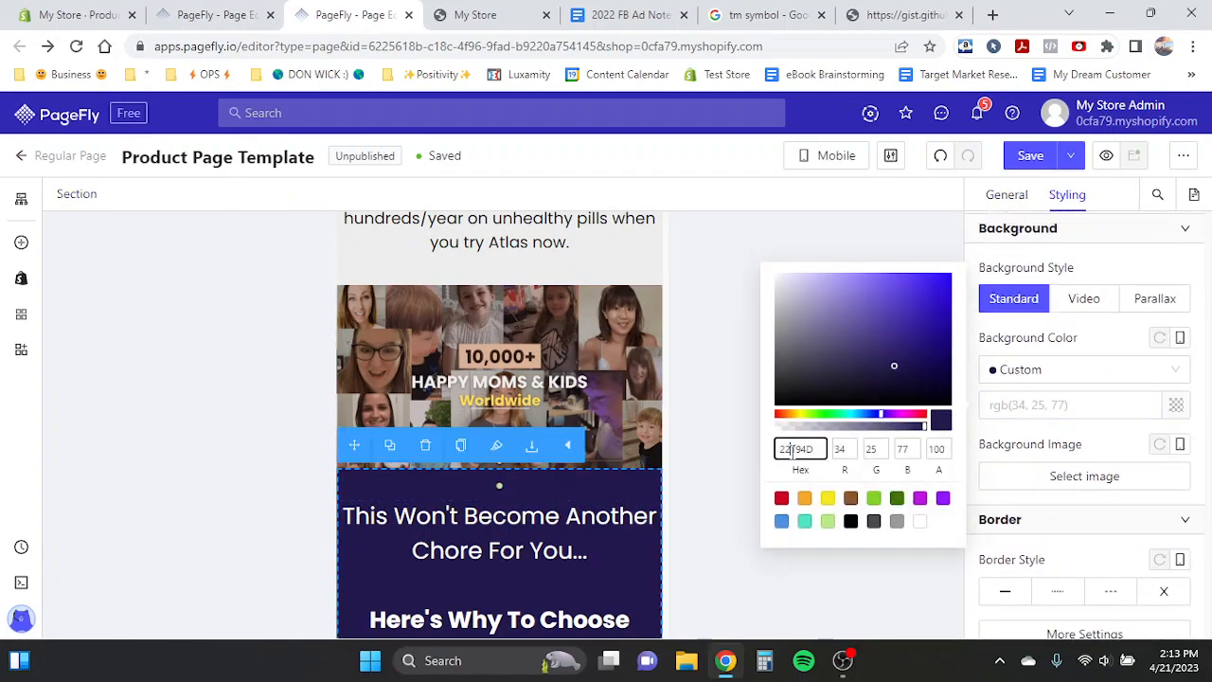
key("ctrl+shift+Tab")
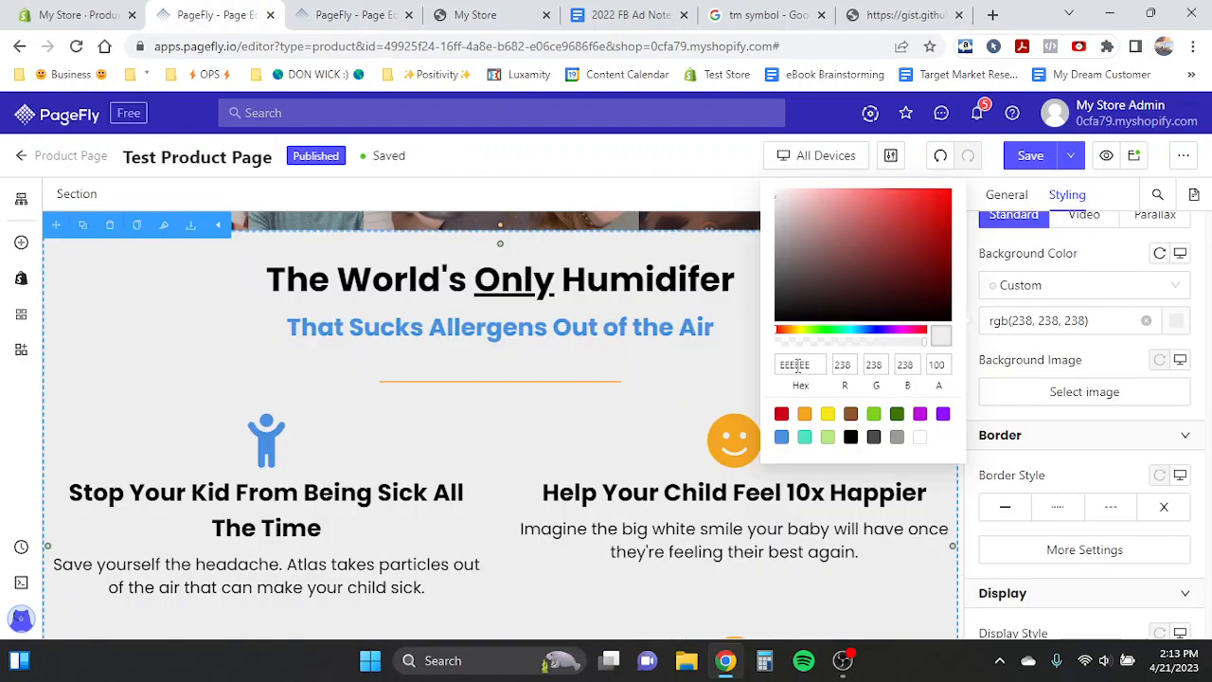
type("22194D")
- Set the 'The World's Only Humidifer' heading's content colour to white
left_click(418, 291)
scroll(1023, 288, "up", 6)
scroll(1026, 284, "up", 3)
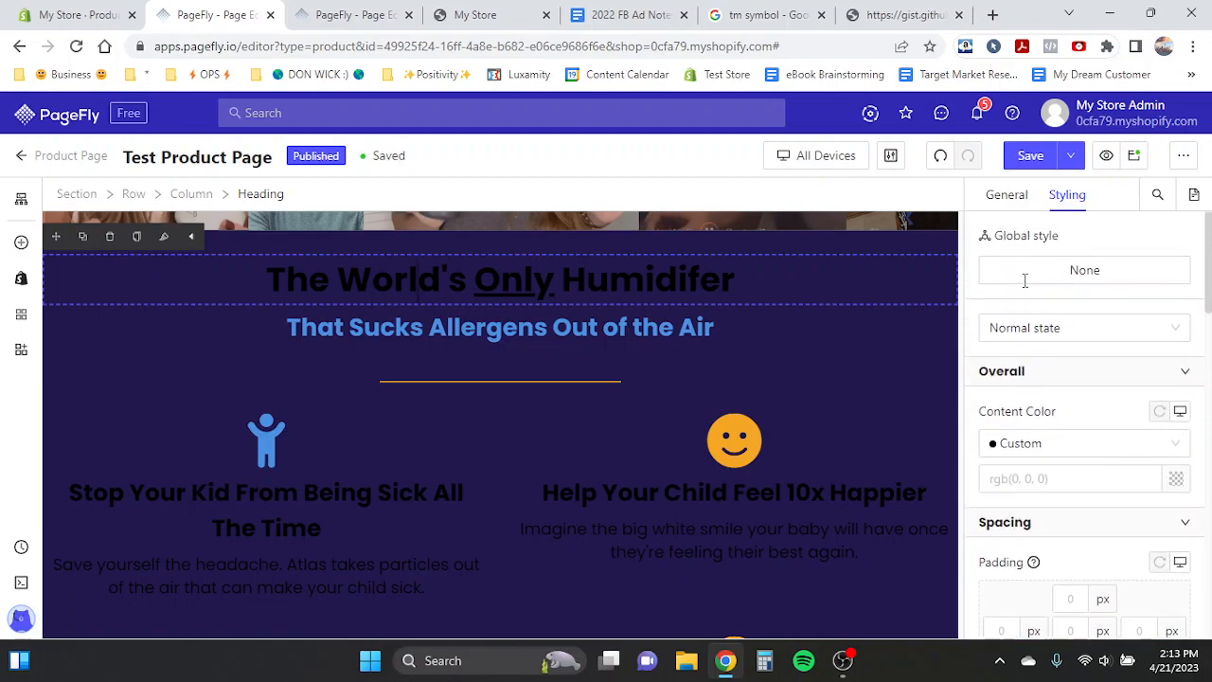
left_click(1175, 480)
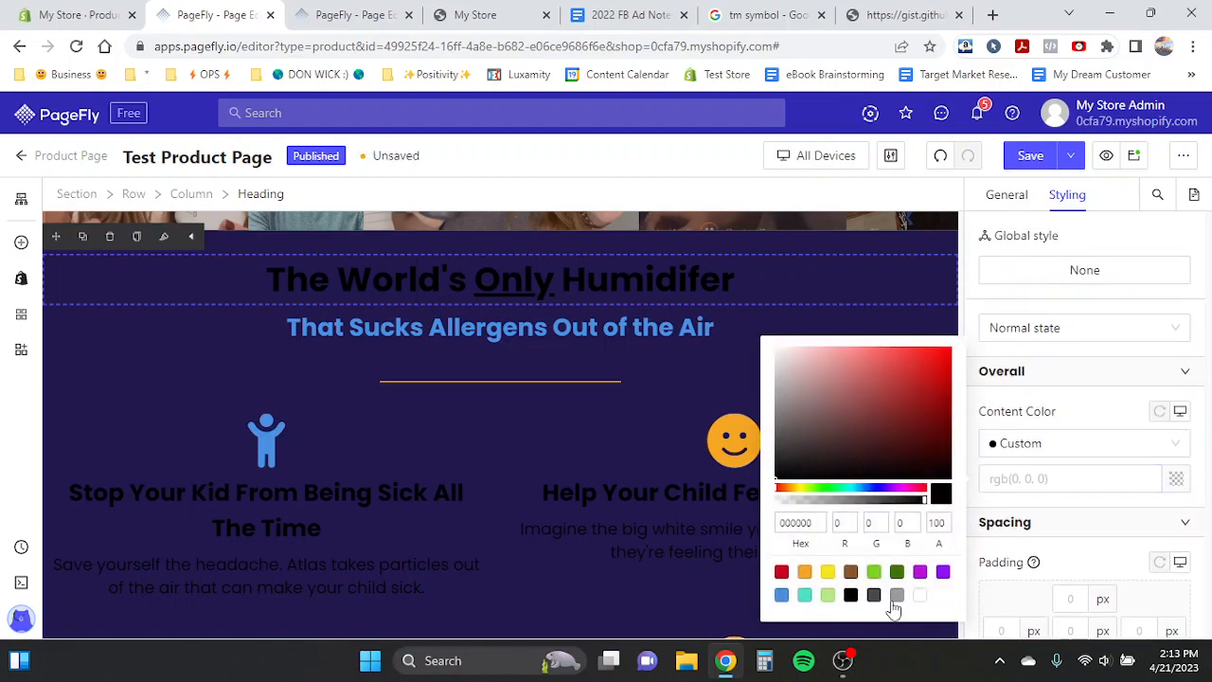
left_click(920, 595)
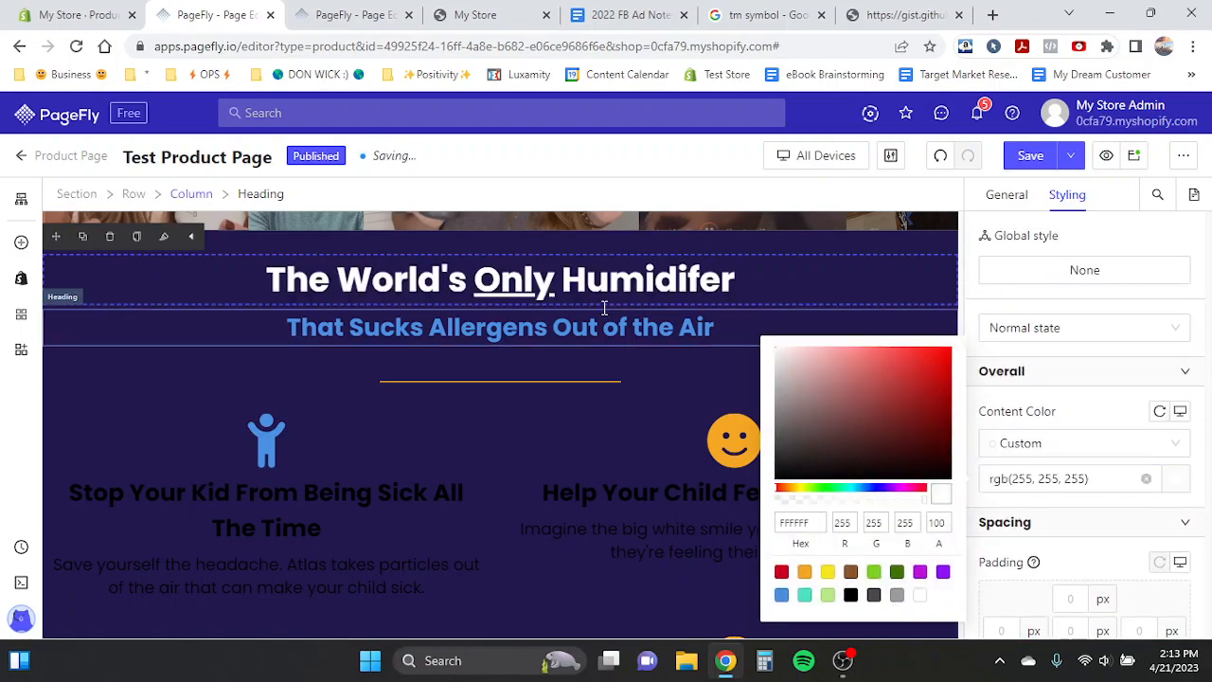
- Copy the template's two-line heading text, paste it over the section heading, and delete the blue subheading below
left_click(348, 9)
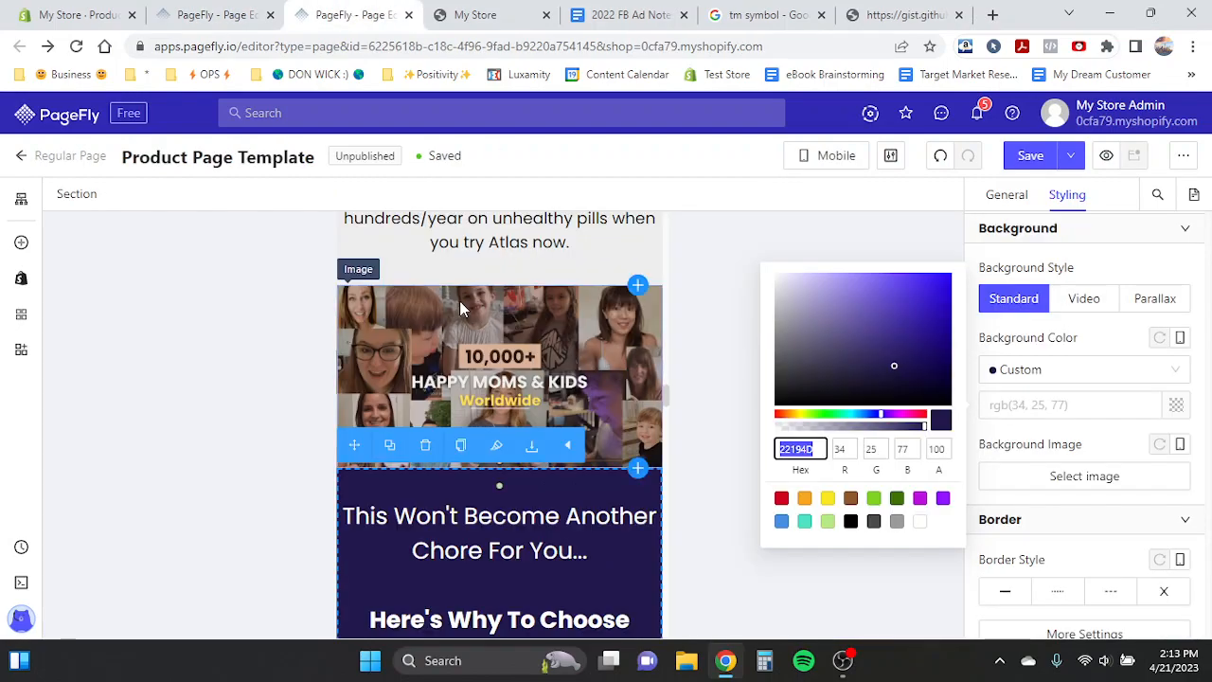
scroll(474, 473, "down", 1)
left_click(840, 157)
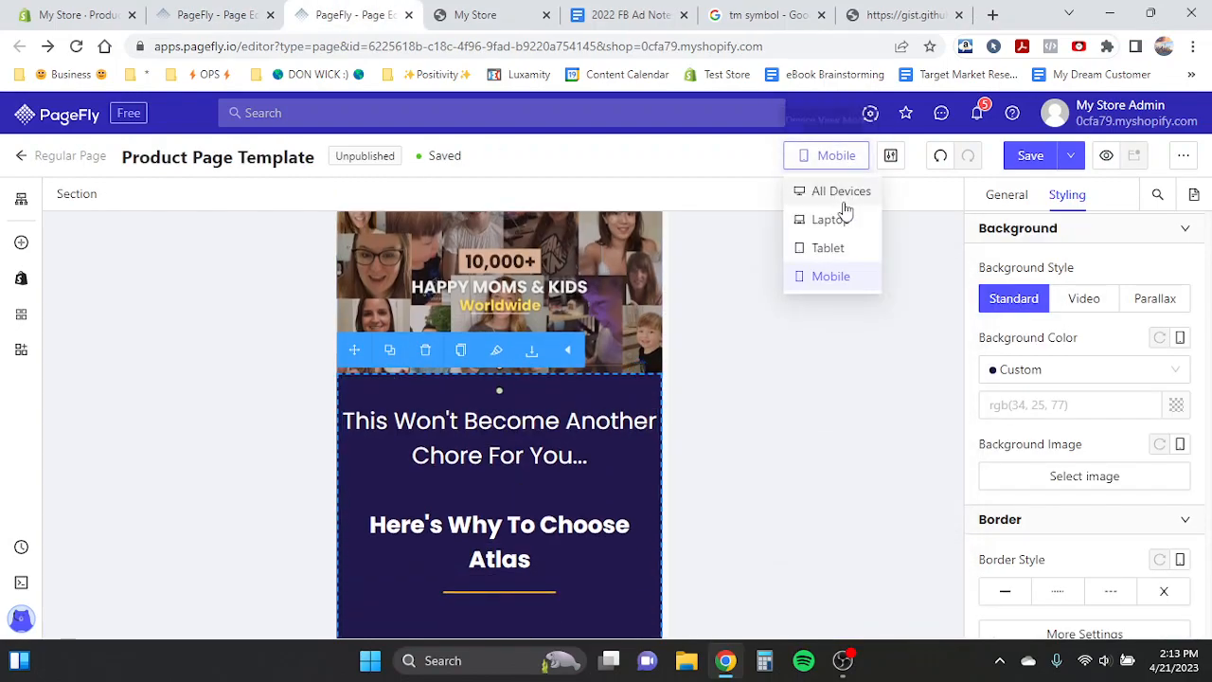
left_click(842, 195)
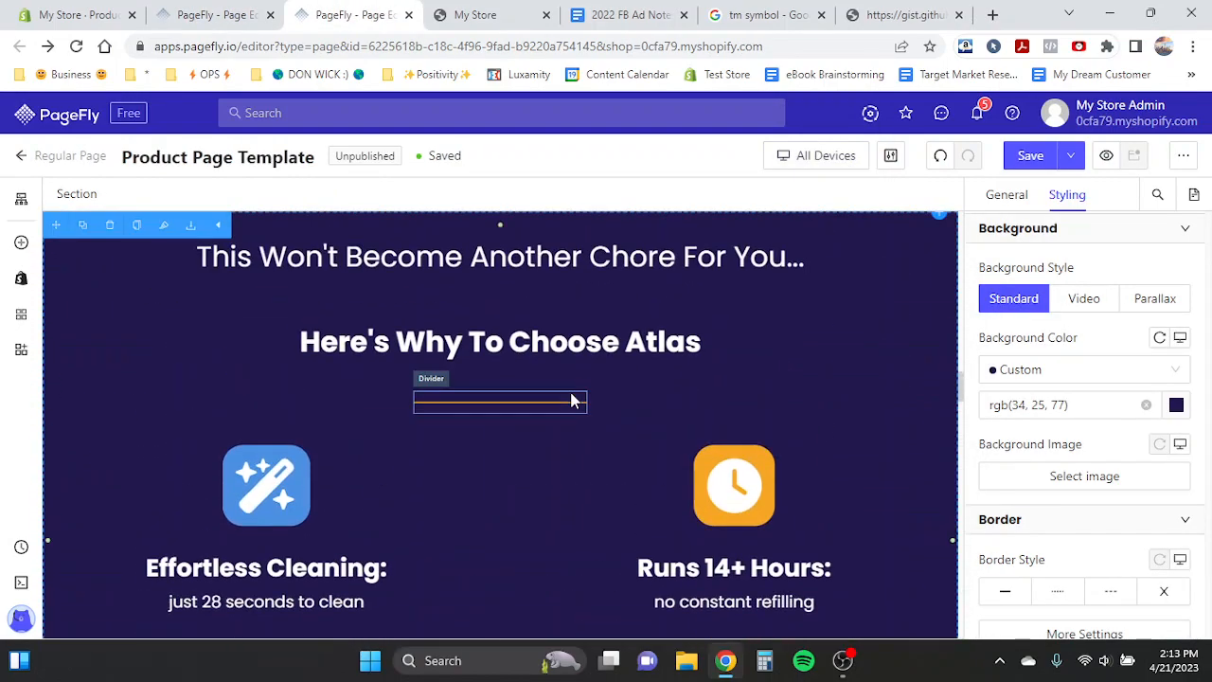
scroll(492, 307, "up", 1)
left_click(491, 313)
left_click_drag(201, 320, 695, 388)
left_click(213, 14)
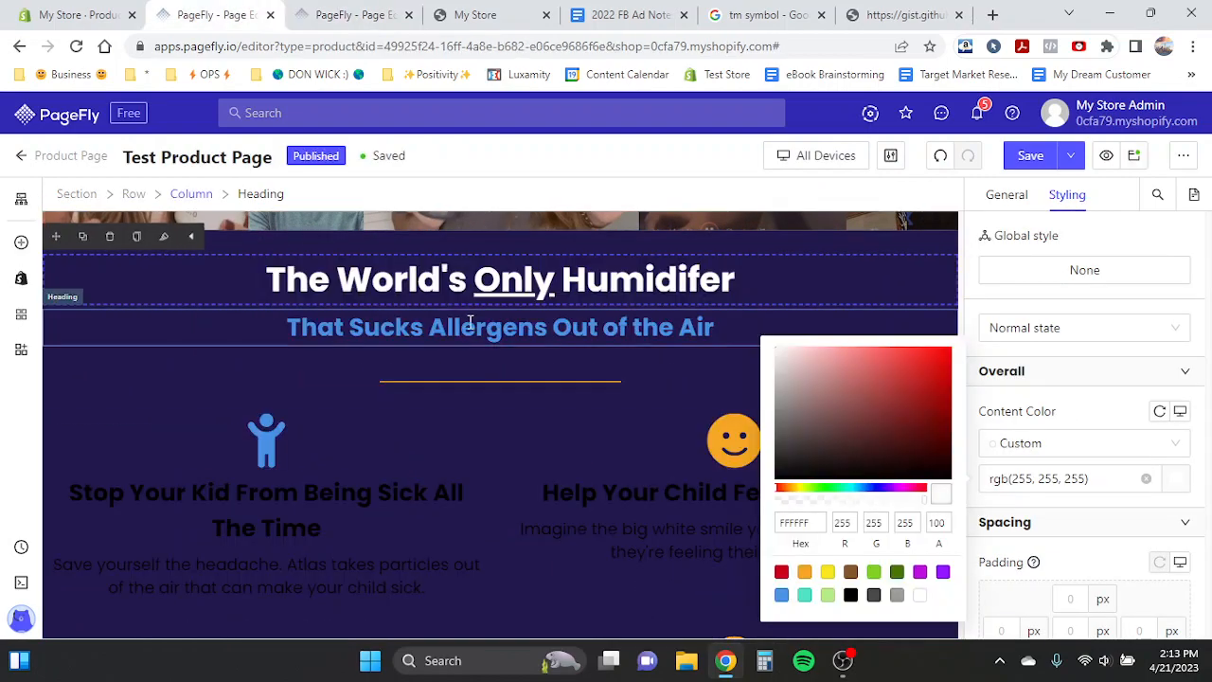
triple_click(459, 299)
type("This Won't Become Another Chore For You... Here's Why To Choose Atlas")
left_click(476, 371)
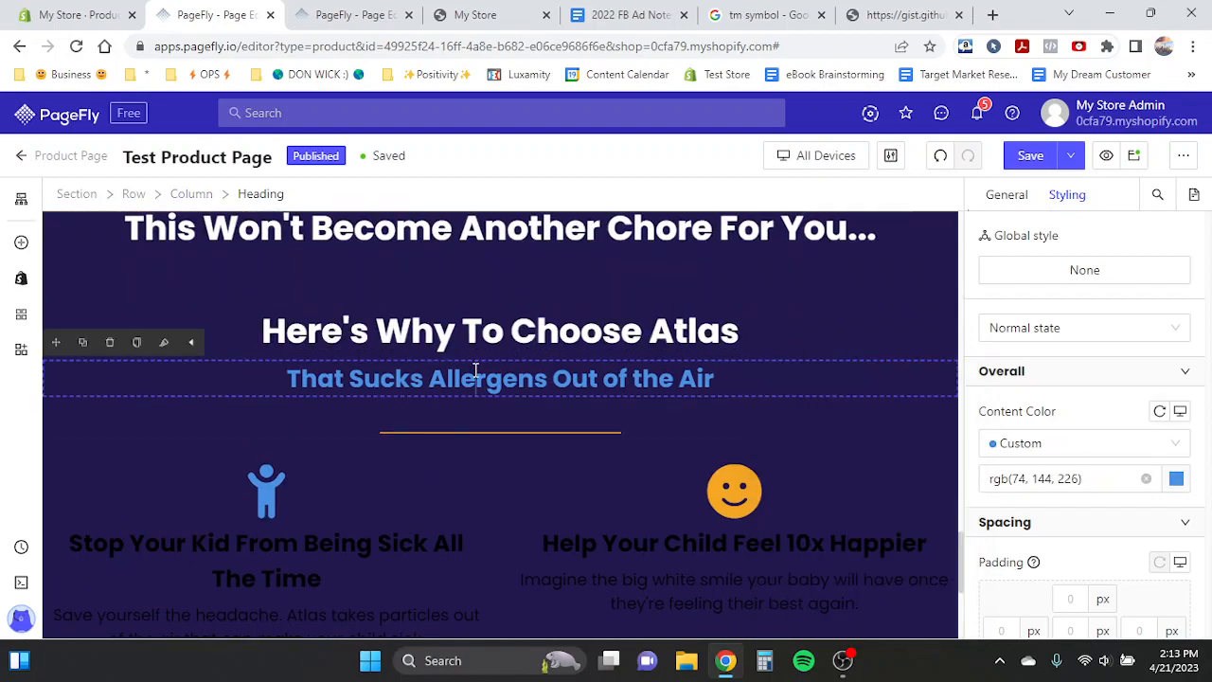
left_click(114, 343)
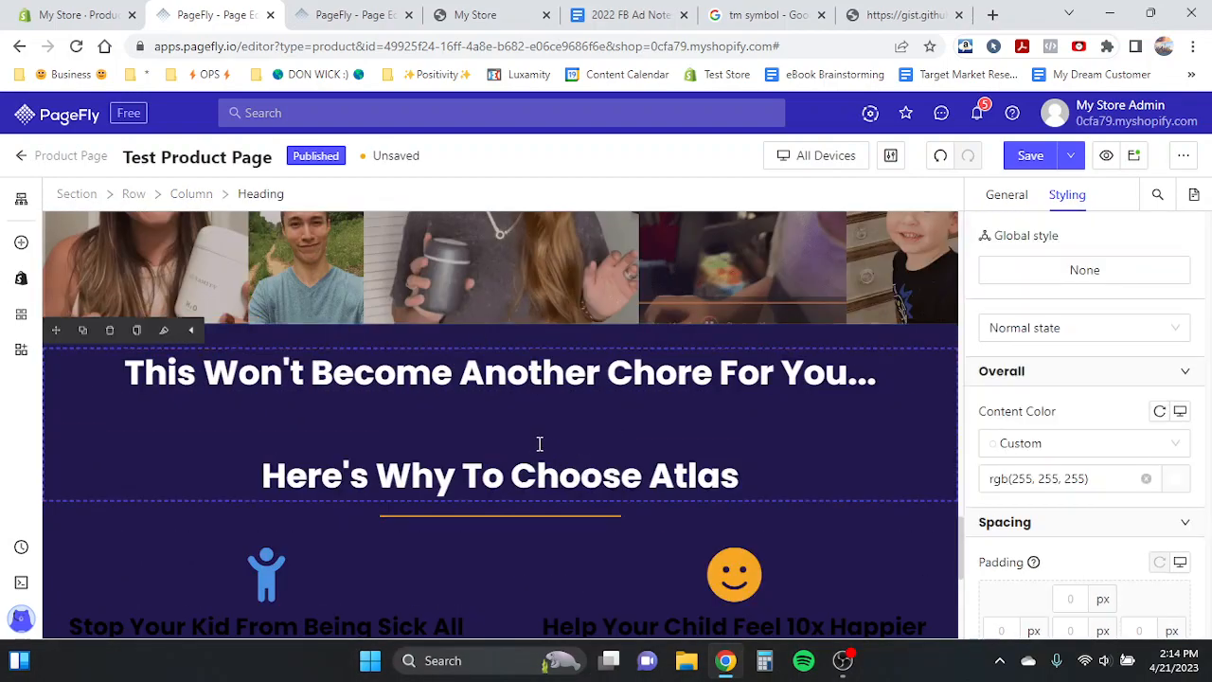
- Remove bold from the 'This Won't Become Another Chore For You...' line
scroll(1128, 465, "down", 6)
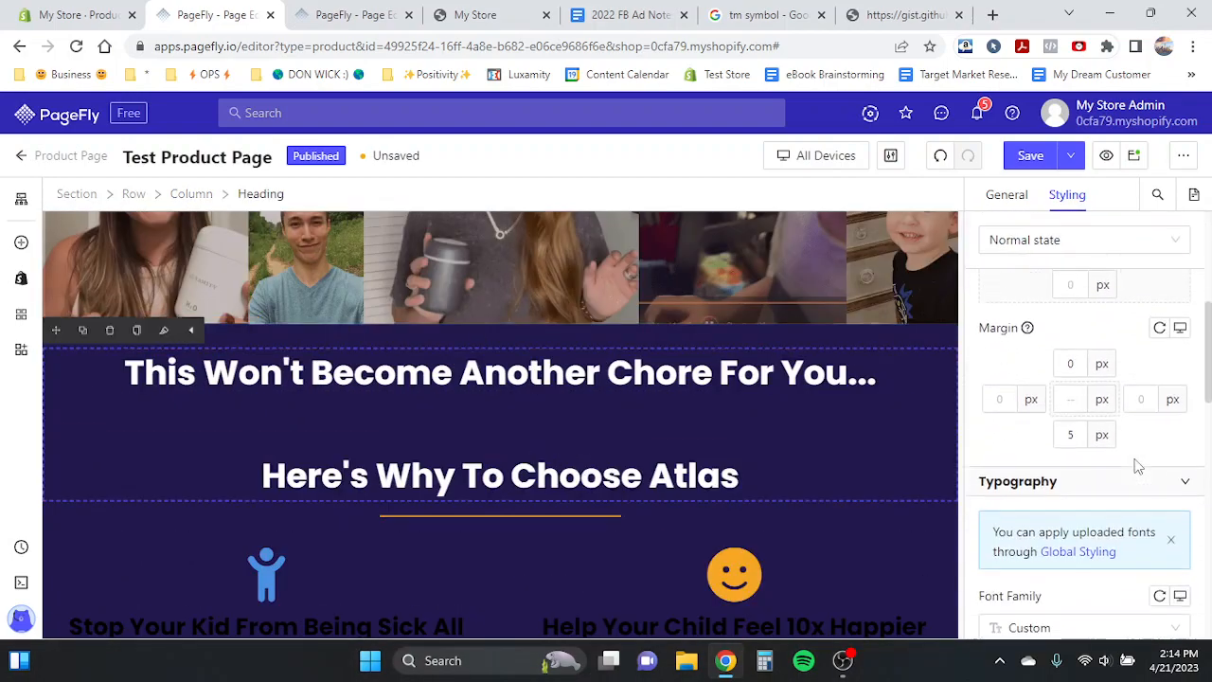
triple_click(630, 379)
key("ctrl+b")
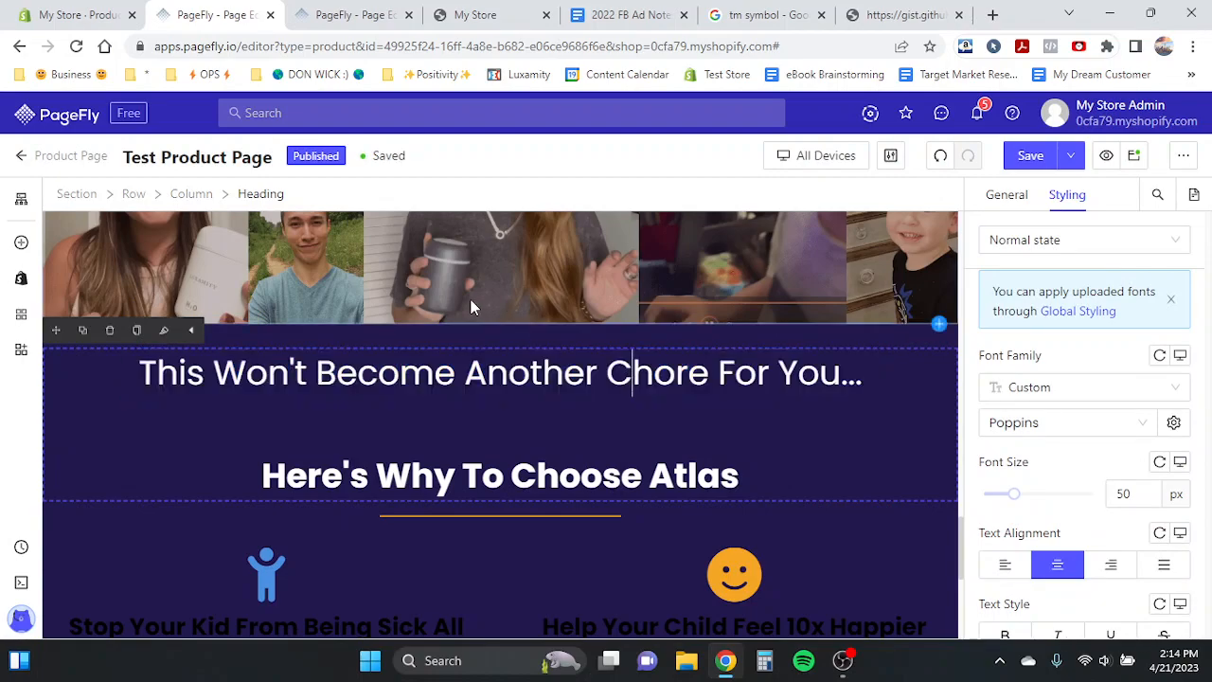
- Set the two-line heading's font size to 45 px
left_click(471, 299)
left_click(198, 334)
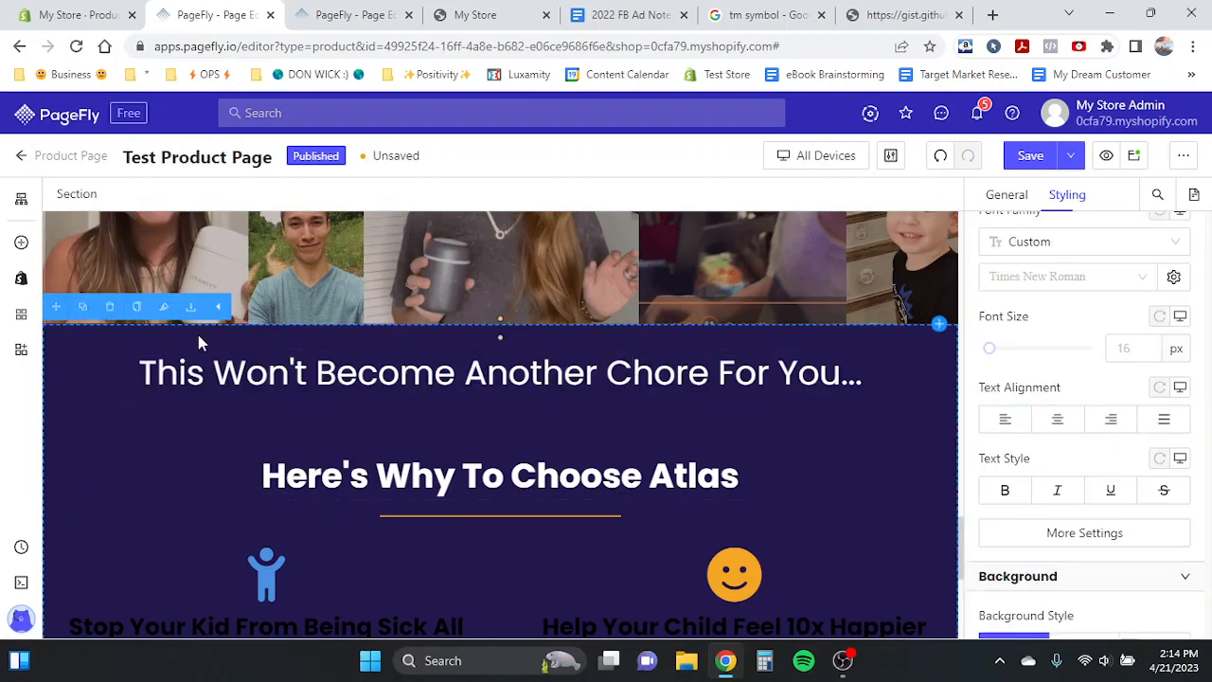
left_click(537, 320)
scroll(538, 319, "down", 2)
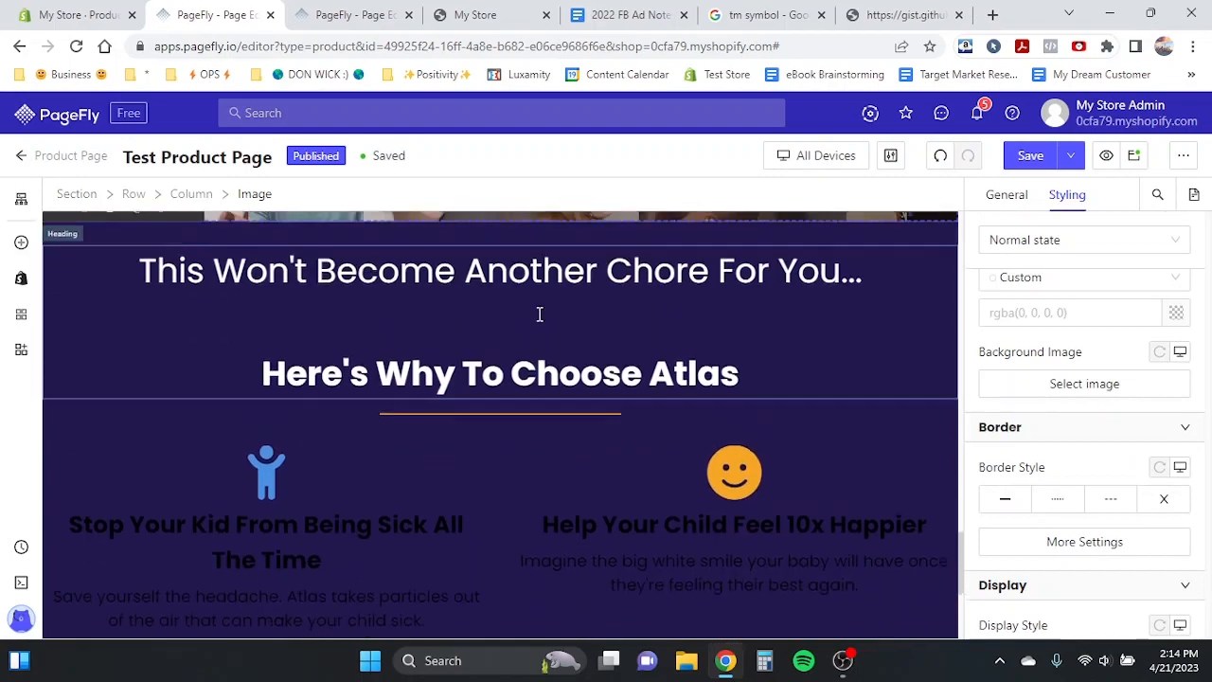
left_click(268, 428)
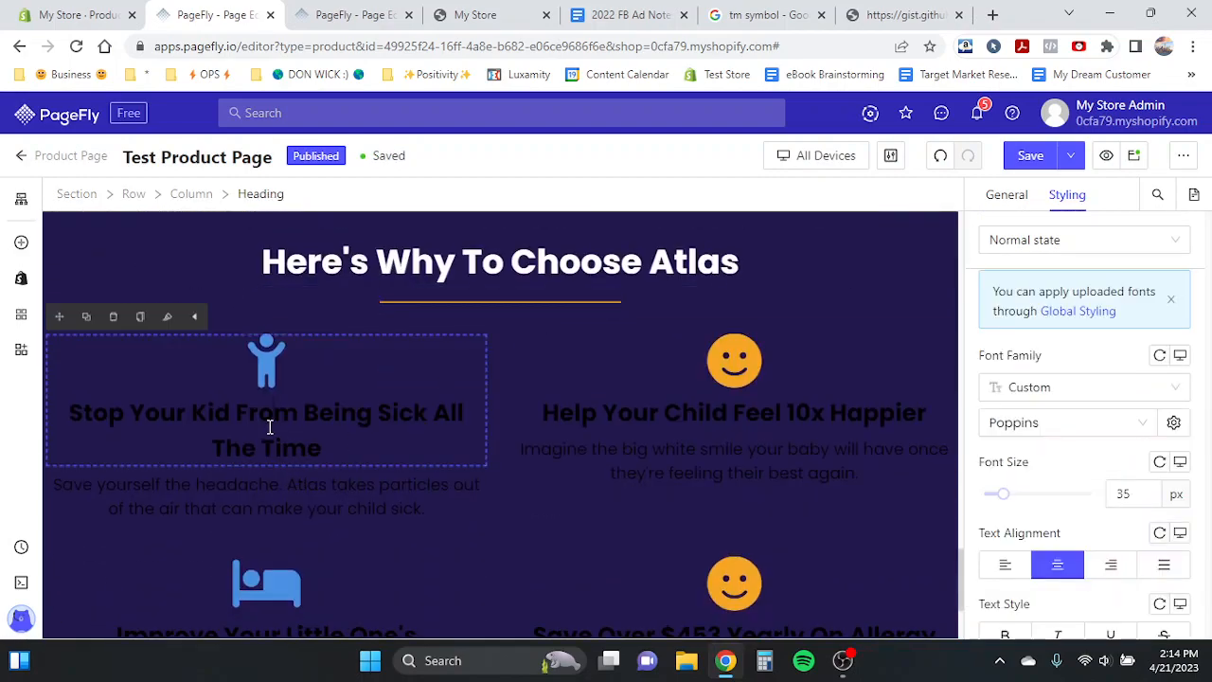
scroll(362, 431, "up", 2)
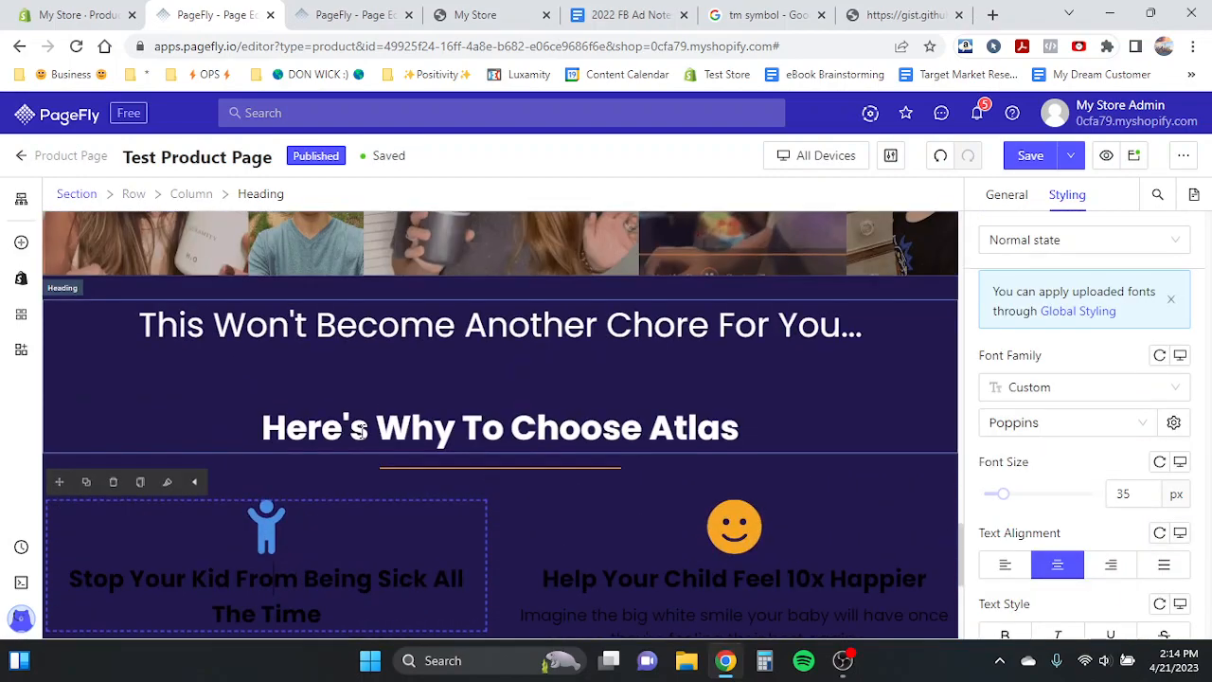
left_click(581, 364)
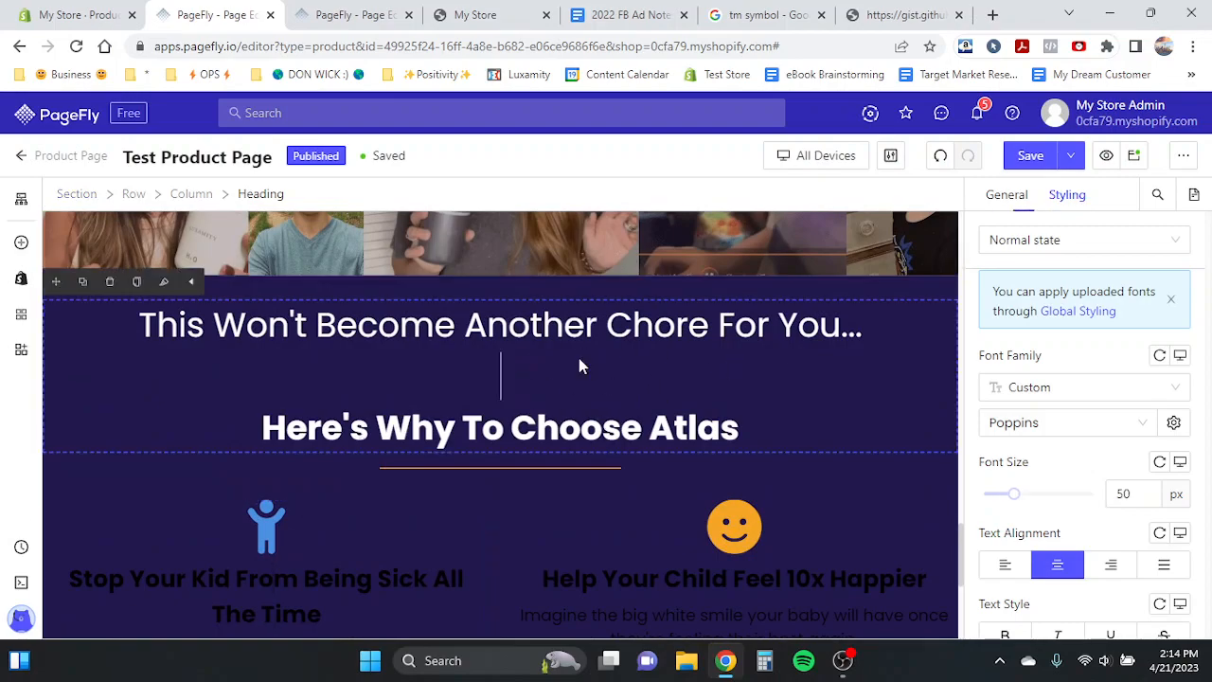
left_click(741, 431)
type("45")
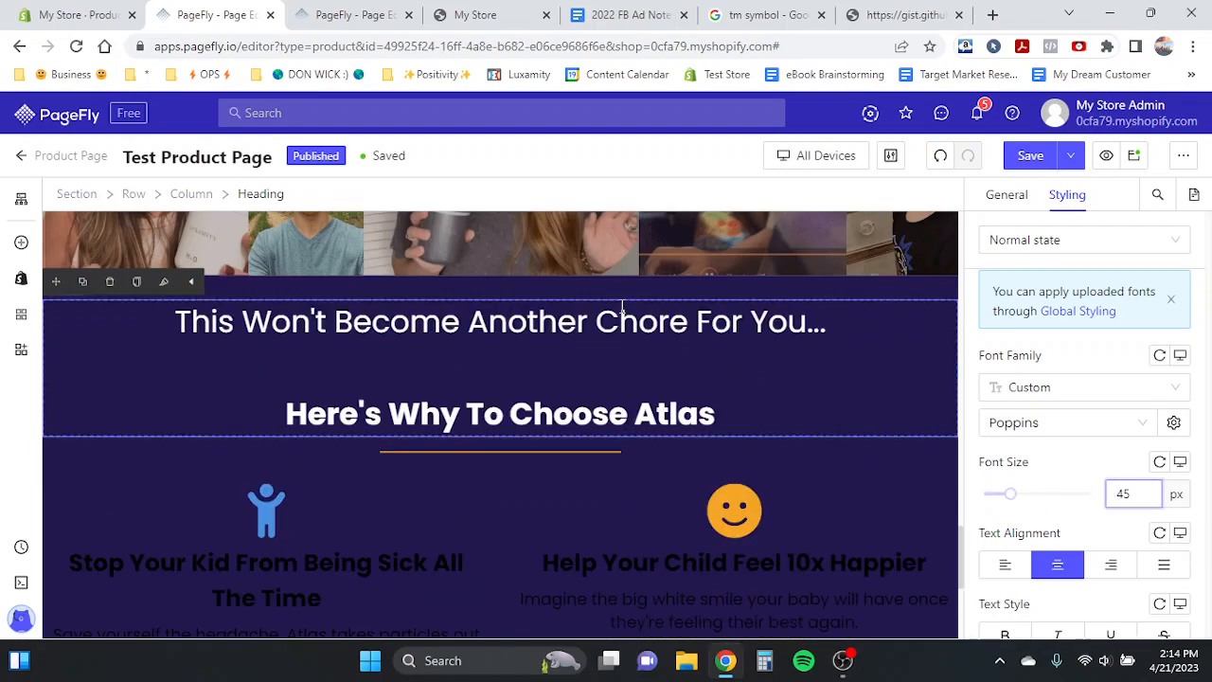
- Examine the two-line section heading and the feature headings and captions below it on the Test Product Page
left_click(562, 287)
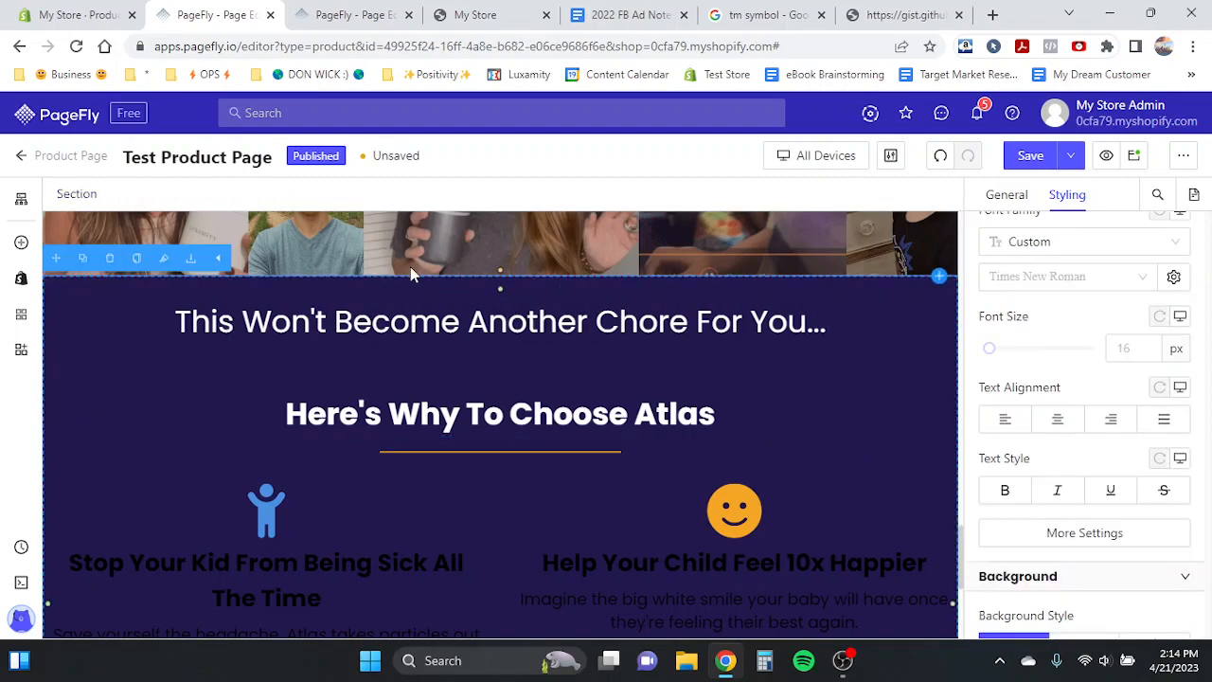
scroll(518, 332, "up", 2)
triple_click(371, 510)
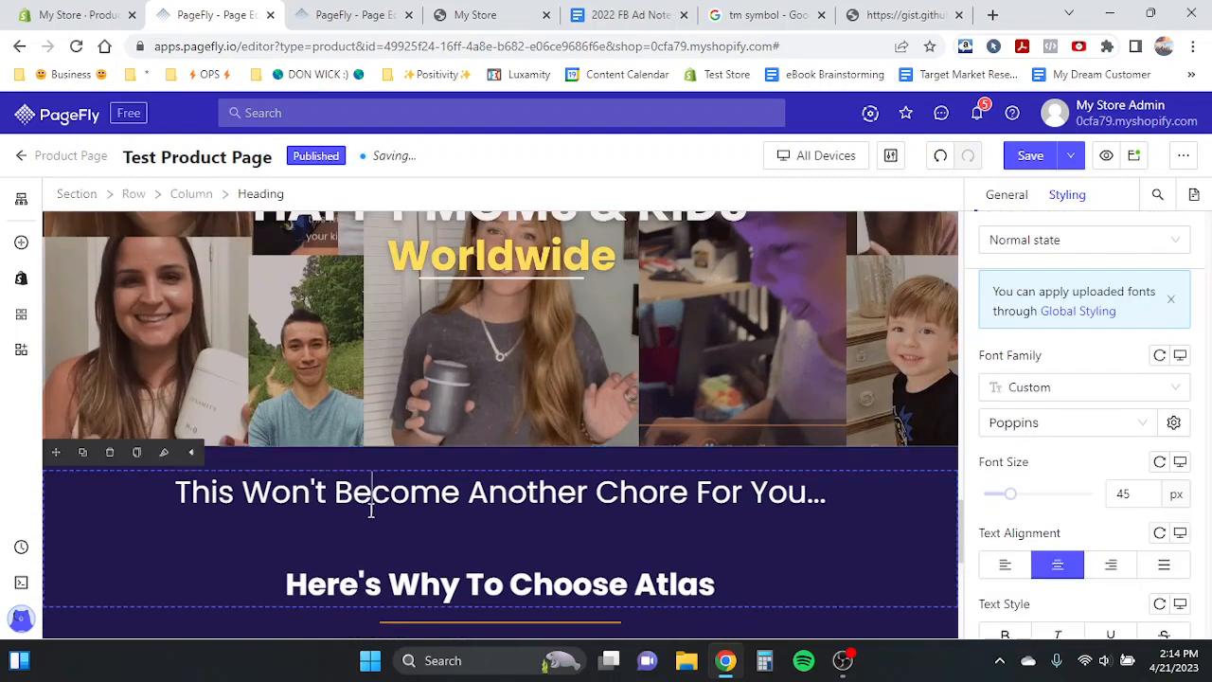
scroll(440, 504, "up", 6)
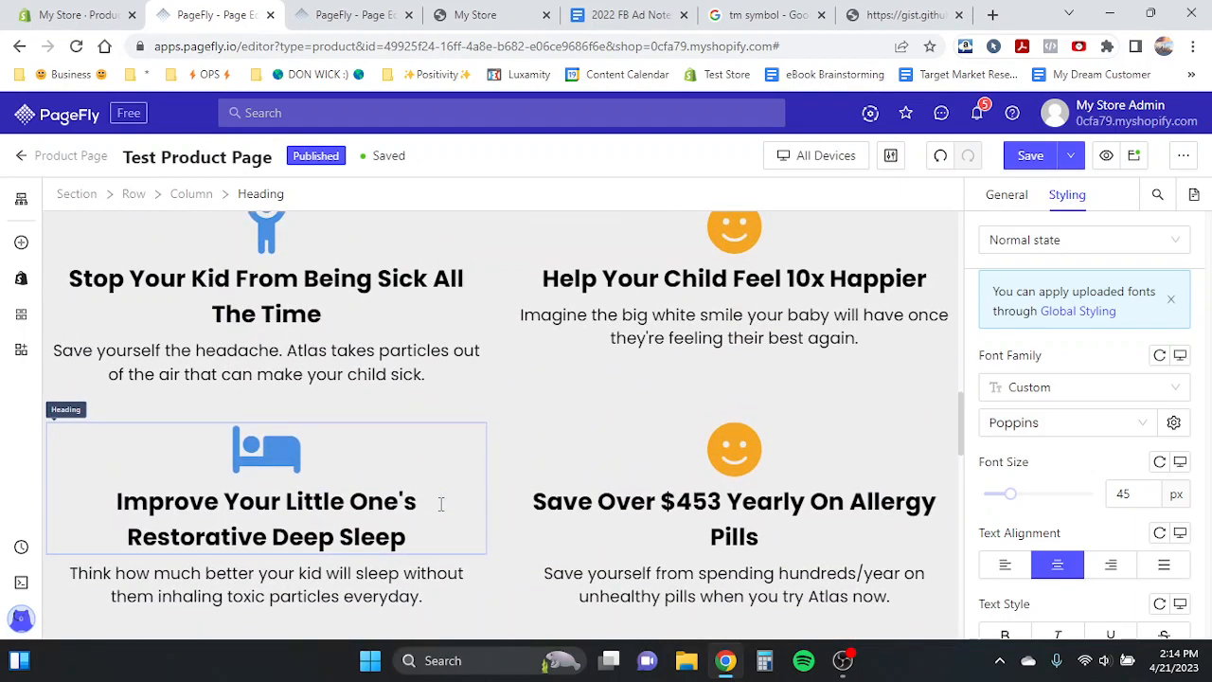
scroll(440, 504, "up", 1)
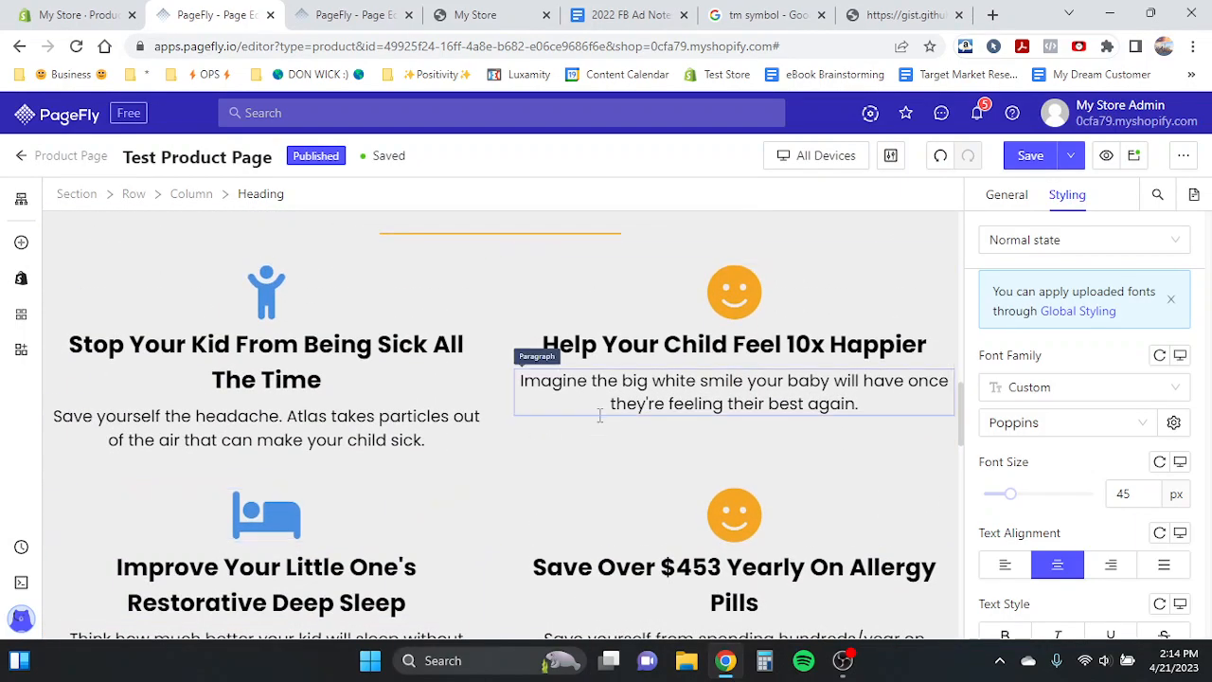
left_click(684, 347)
left_click(335, 383)
scroll(543, 445, "down", 1)
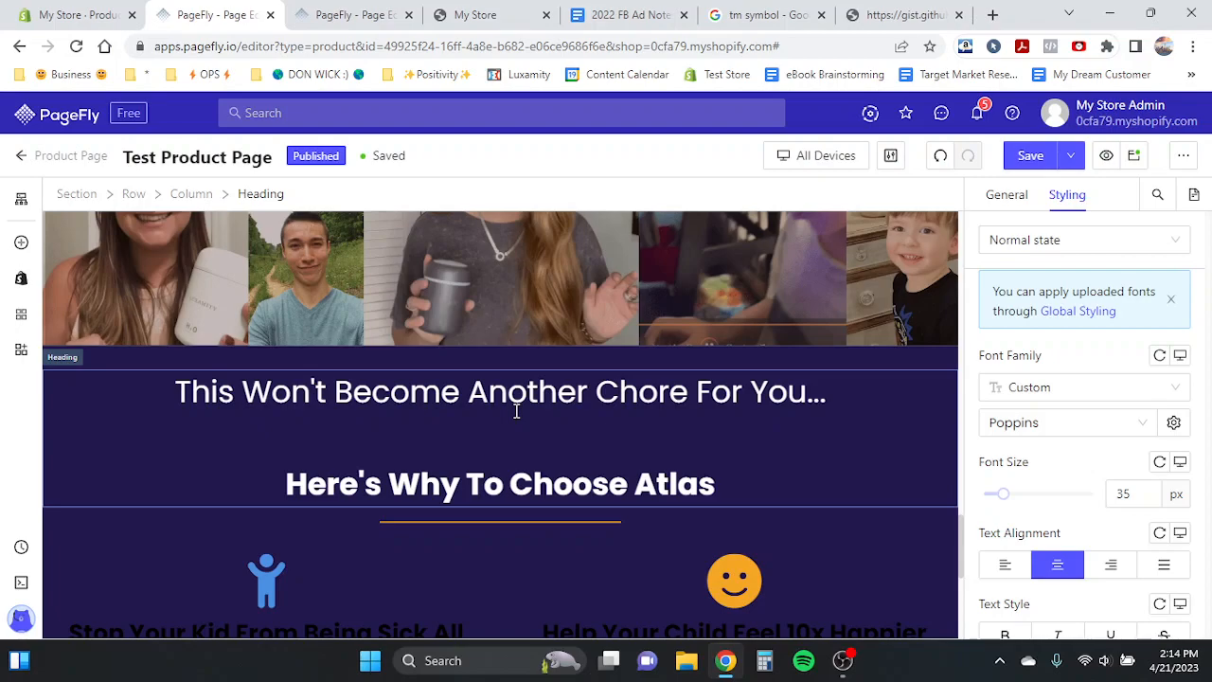
triple_click(541, 398)
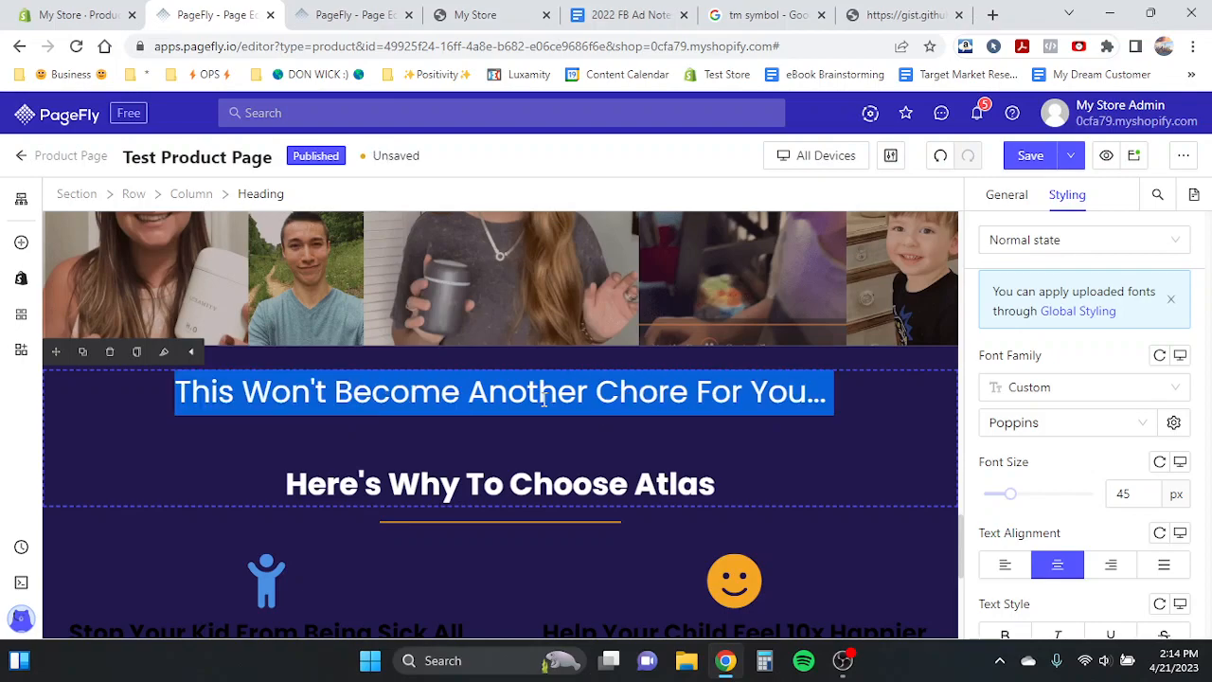
left_click(542, 399)
triple_click(445, 387)
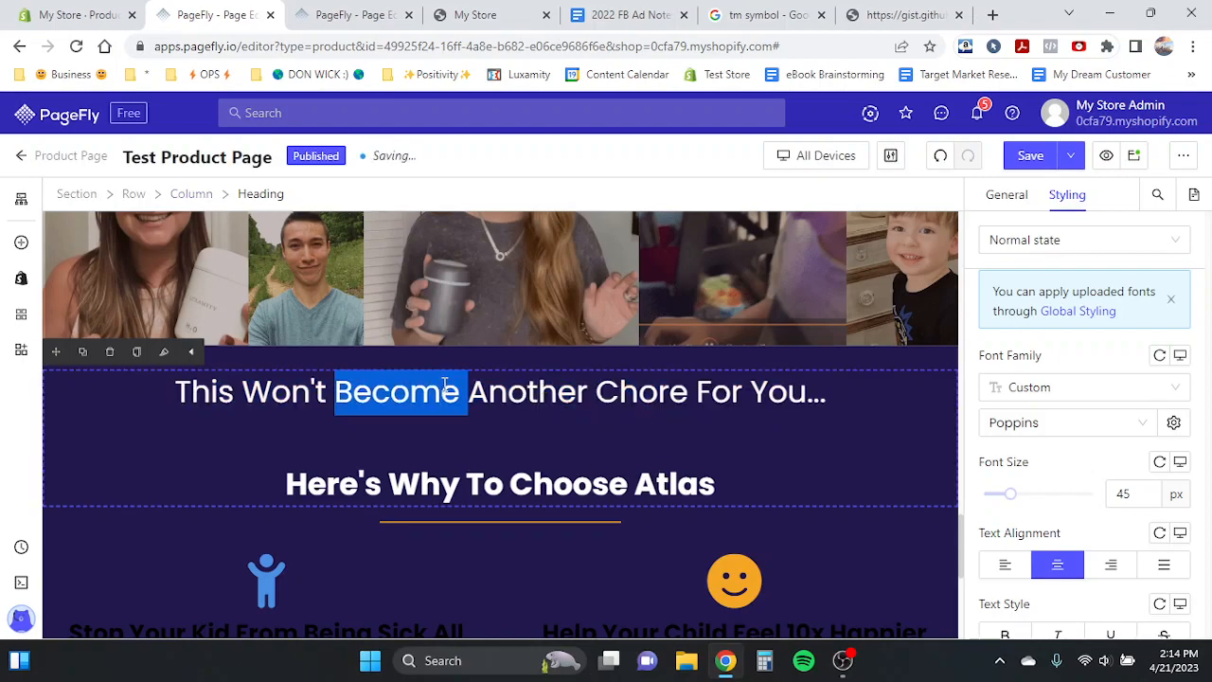
left_click(574, 397)
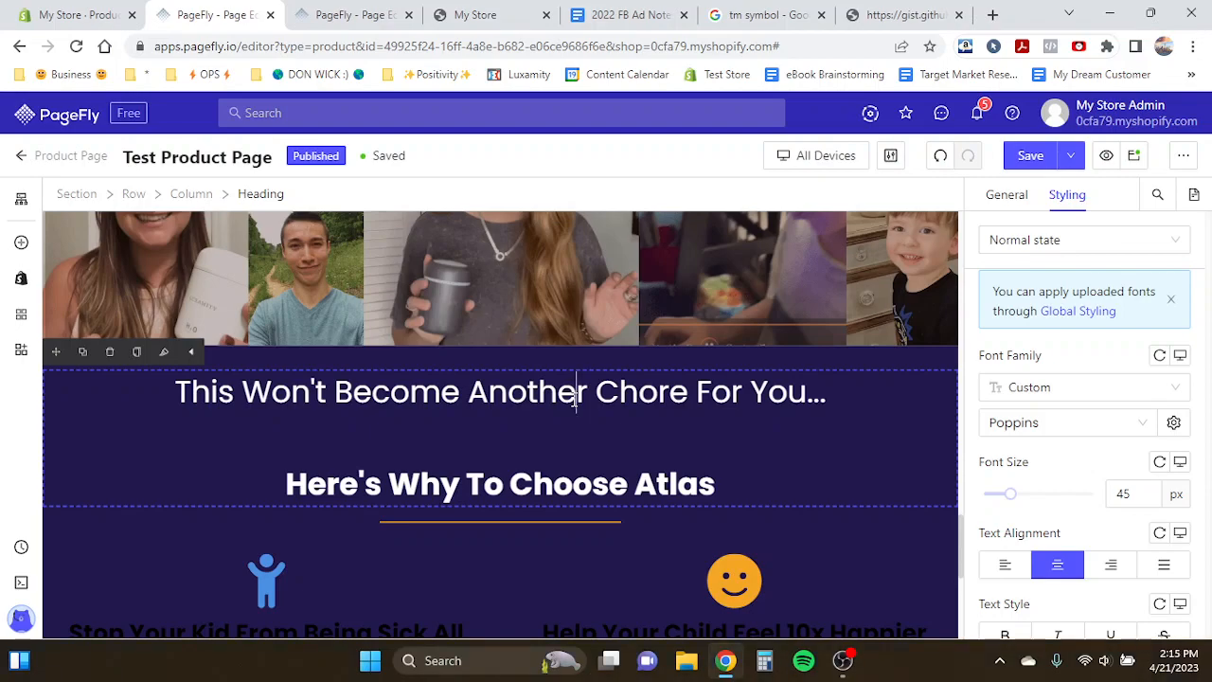
triple_click(575, 398)
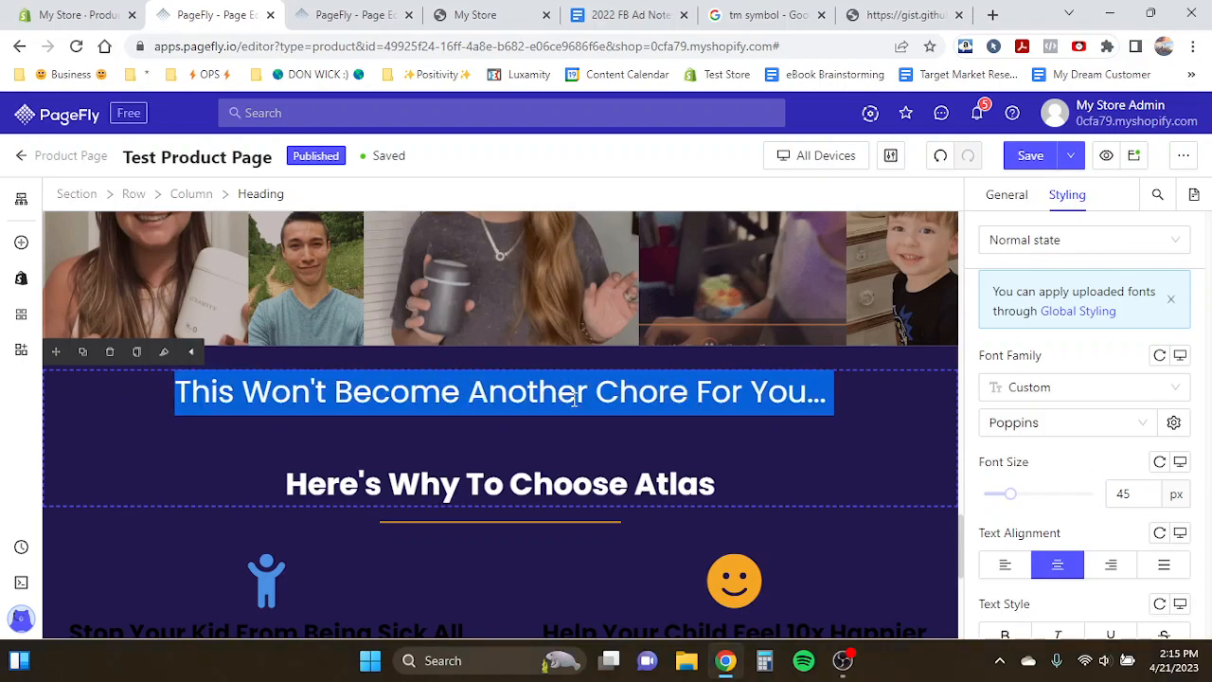
left_click(587, 398)
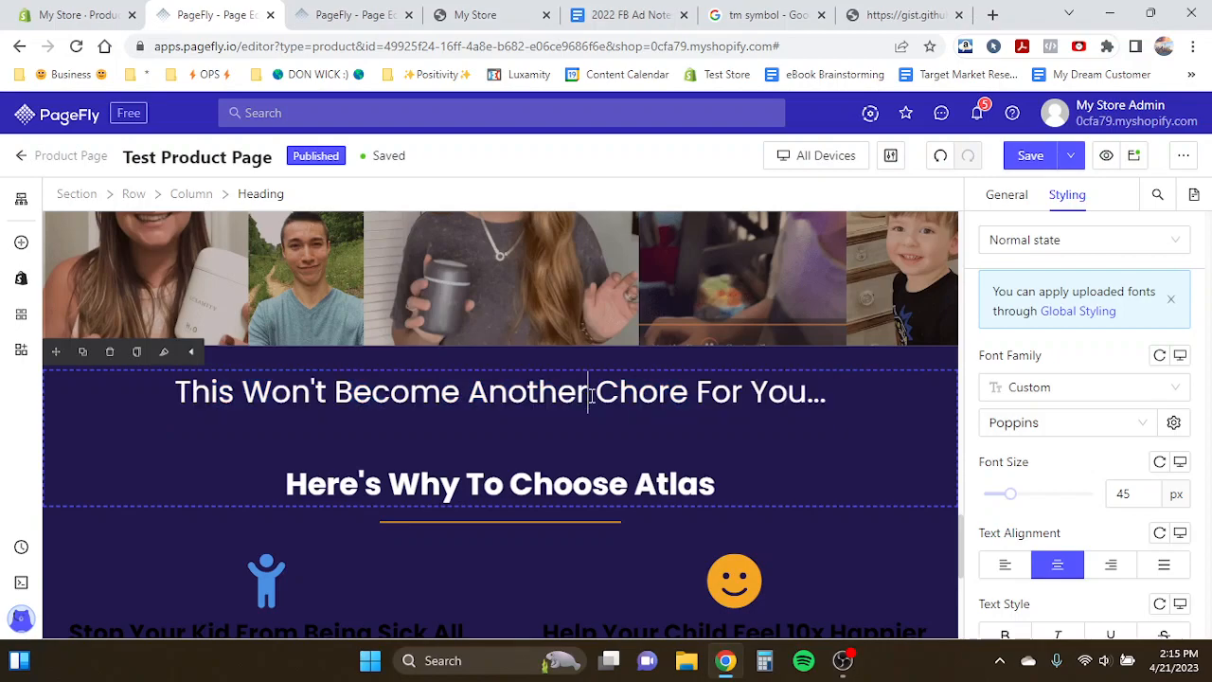
left_click(826, 398)
triple_click(738, 385)
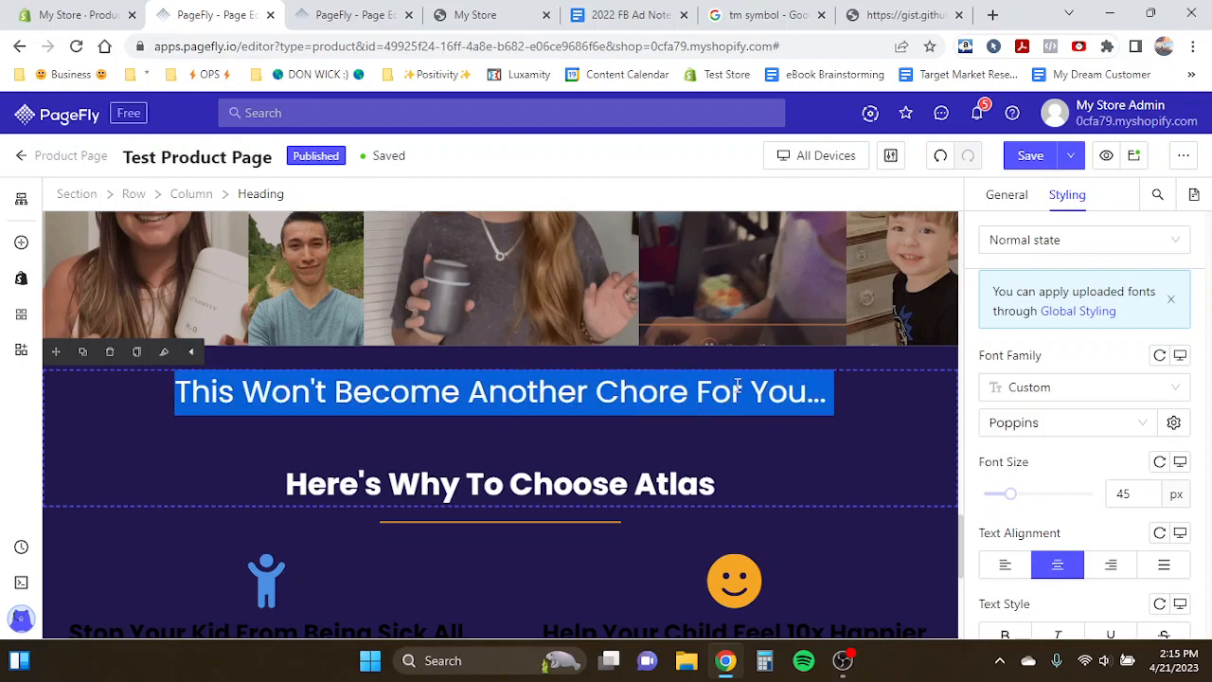
left_click(827, 396)
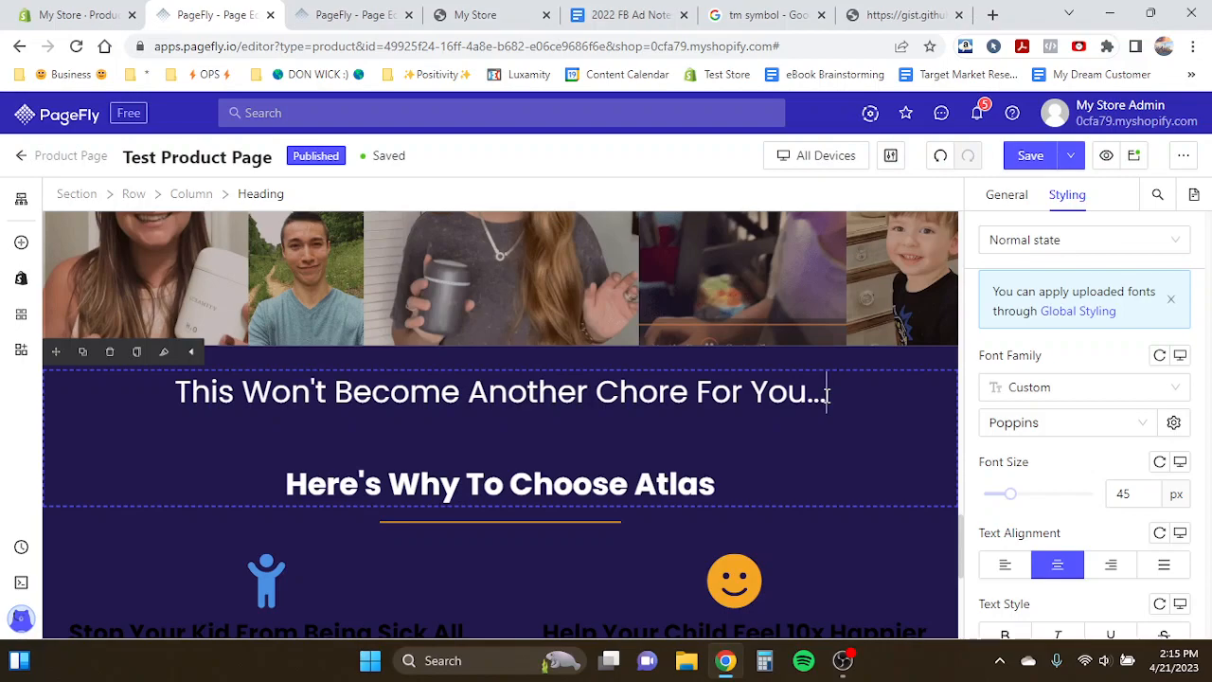
scroll(826, 396, "down", 2)
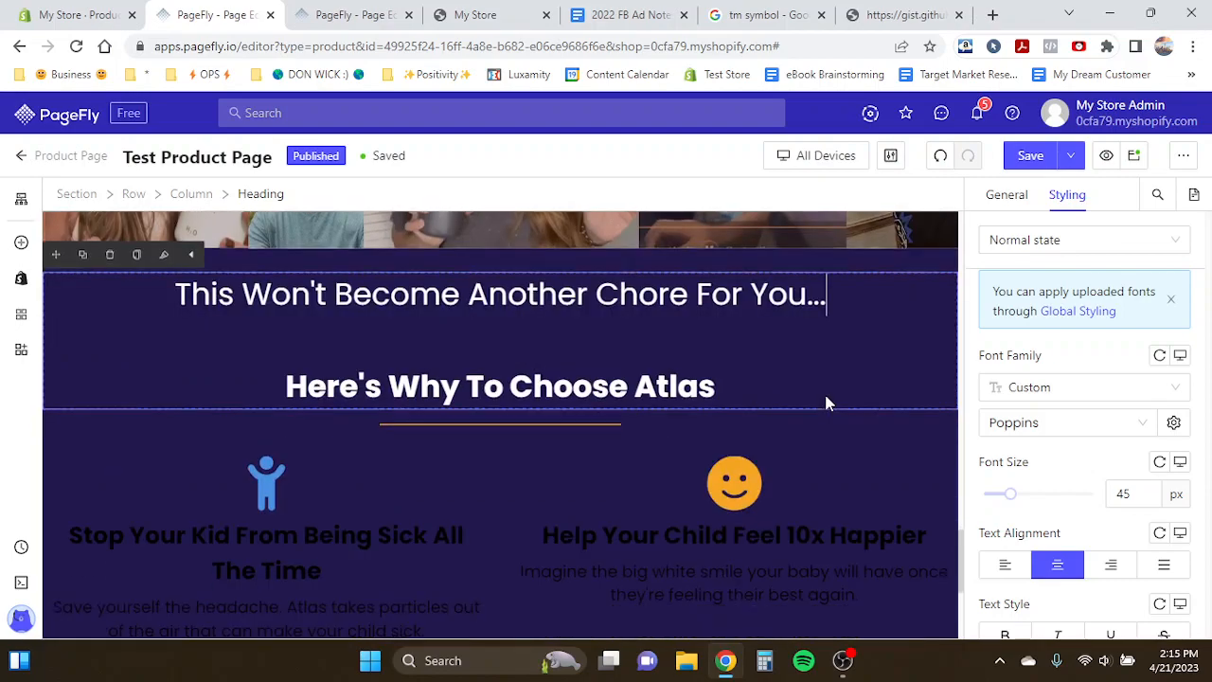
scroll(519, 417, "down", 2)
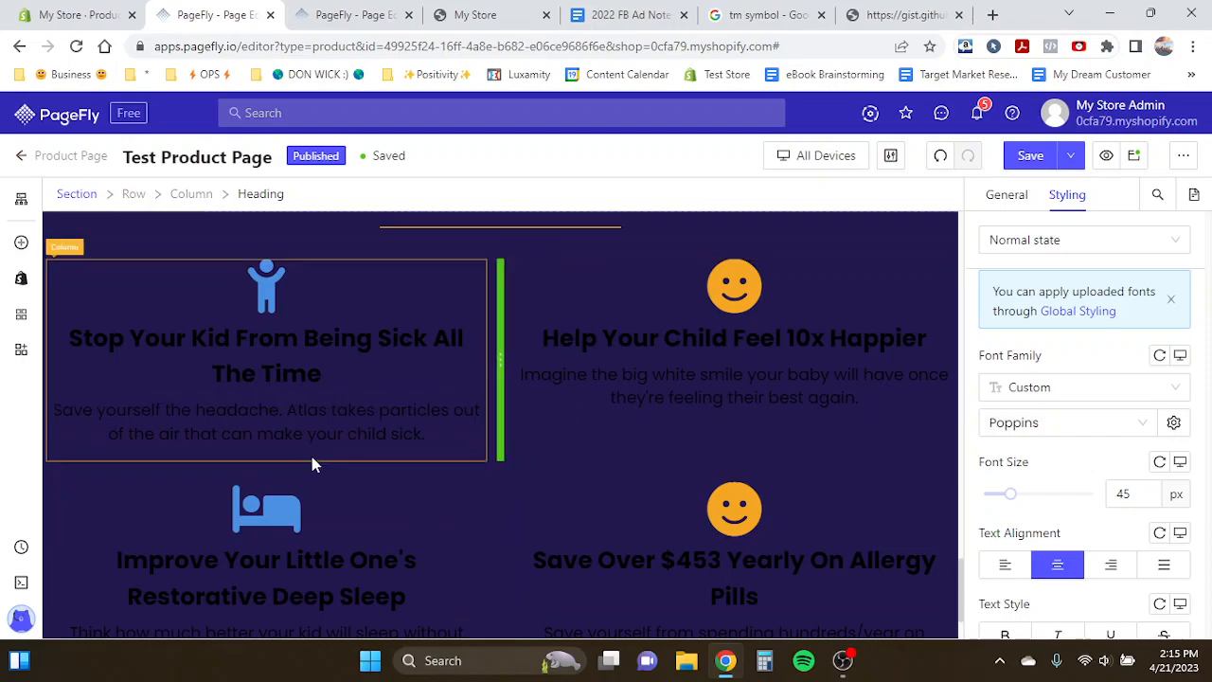
scroll(727, 331, "up", 3)
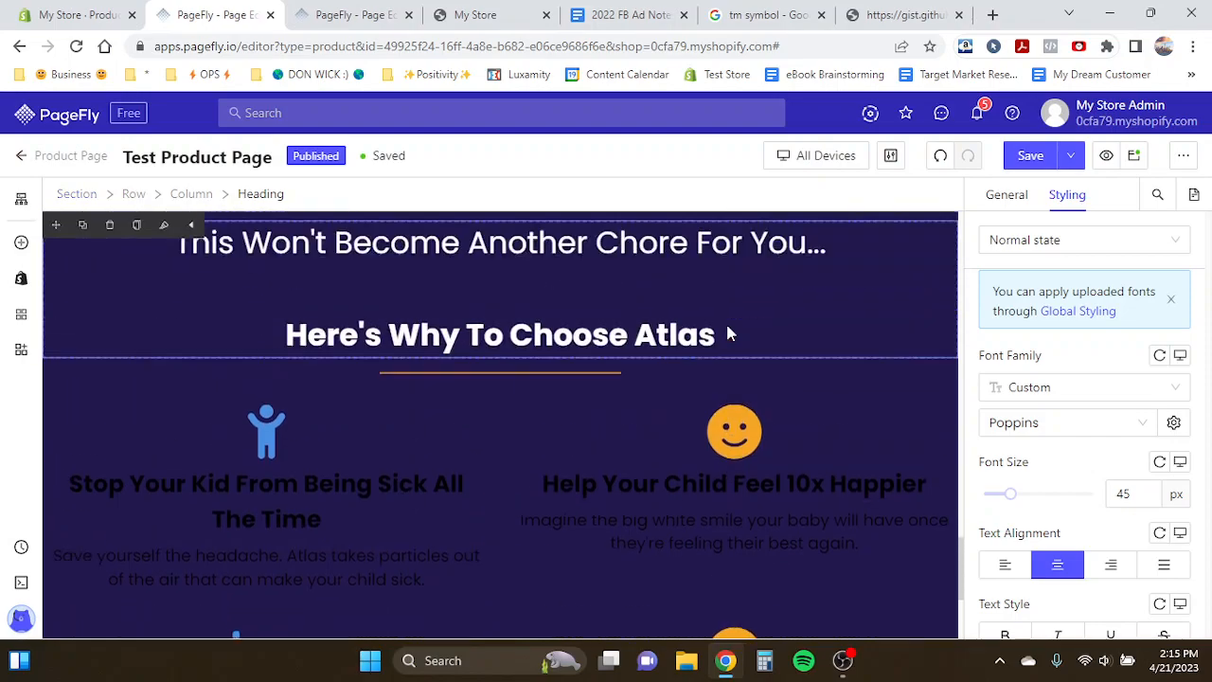
scroll(728, 331, "up", 1)
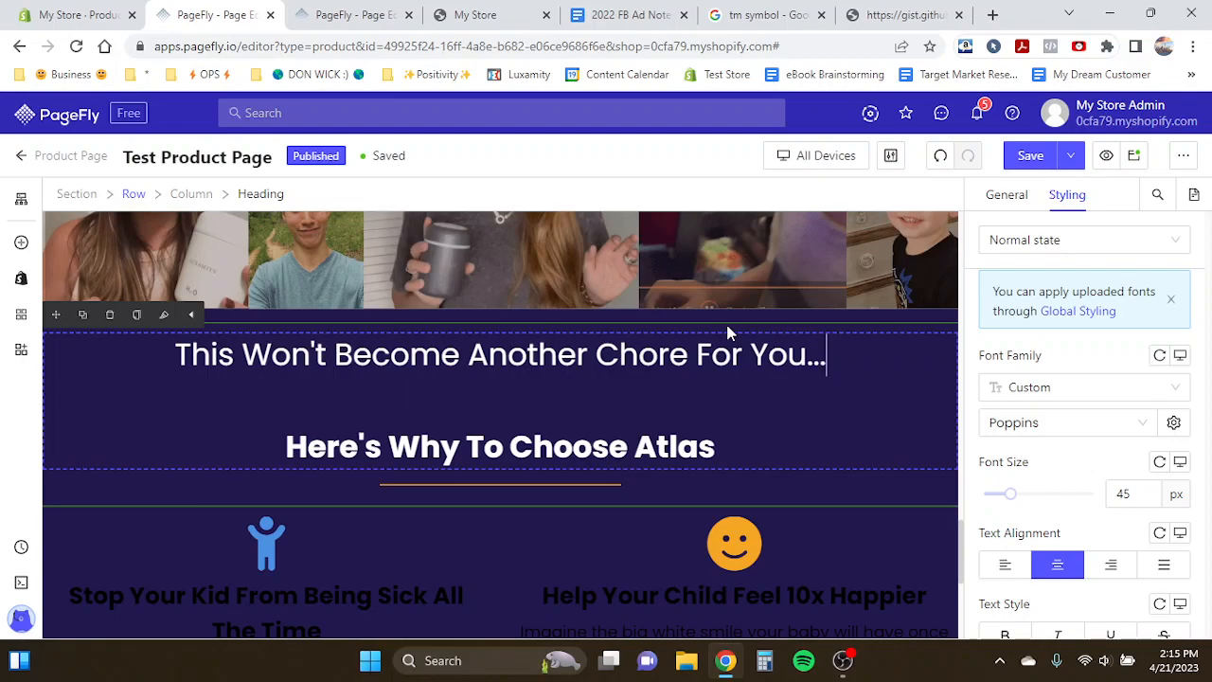
scroll(633, 330, "down", 1)
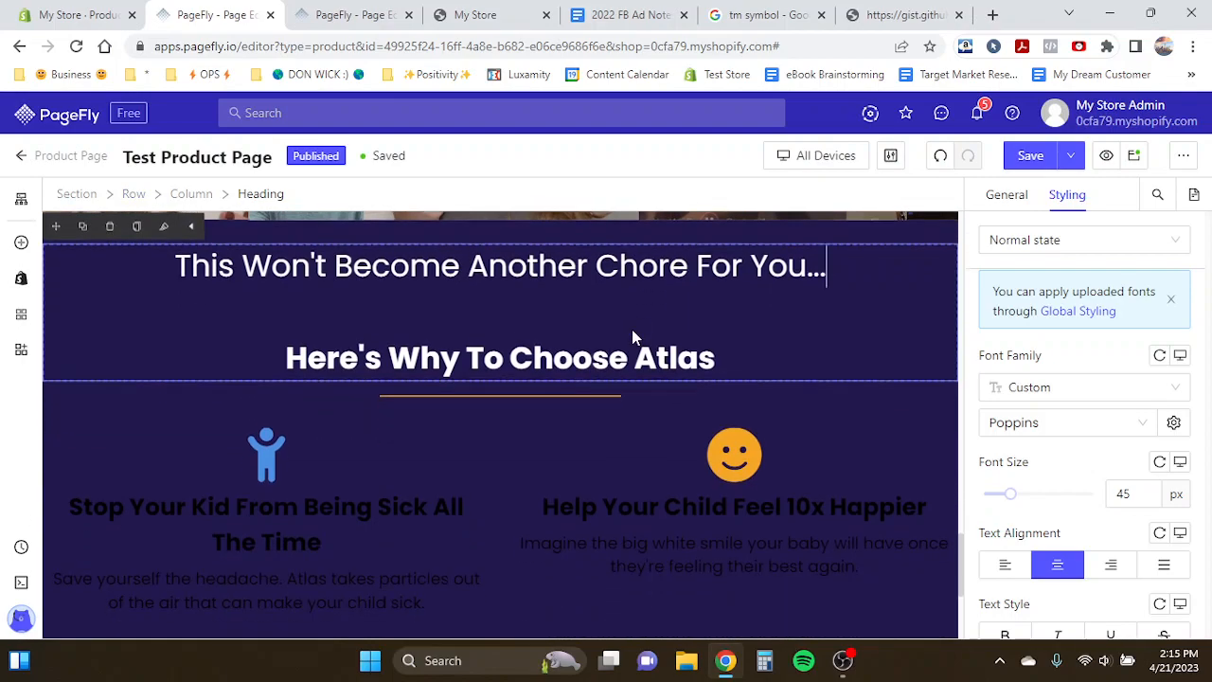
scroll(633, 337, "down", 1)
left_click(785, 382)
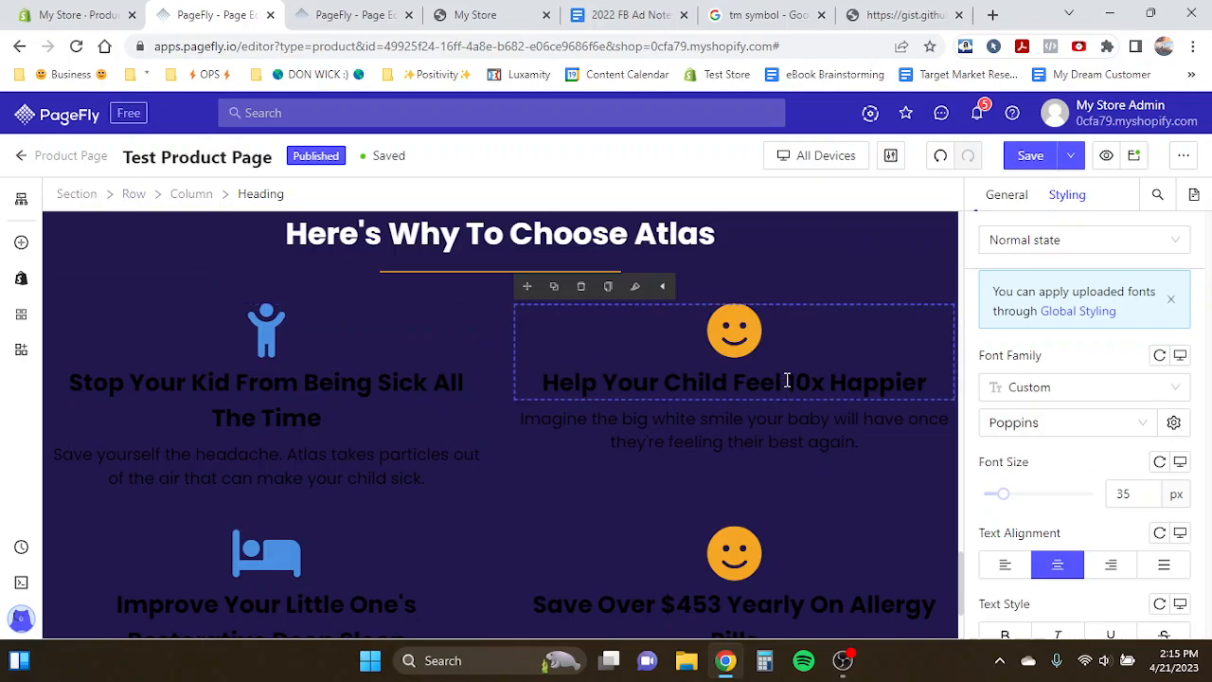
left_click(394, 369)
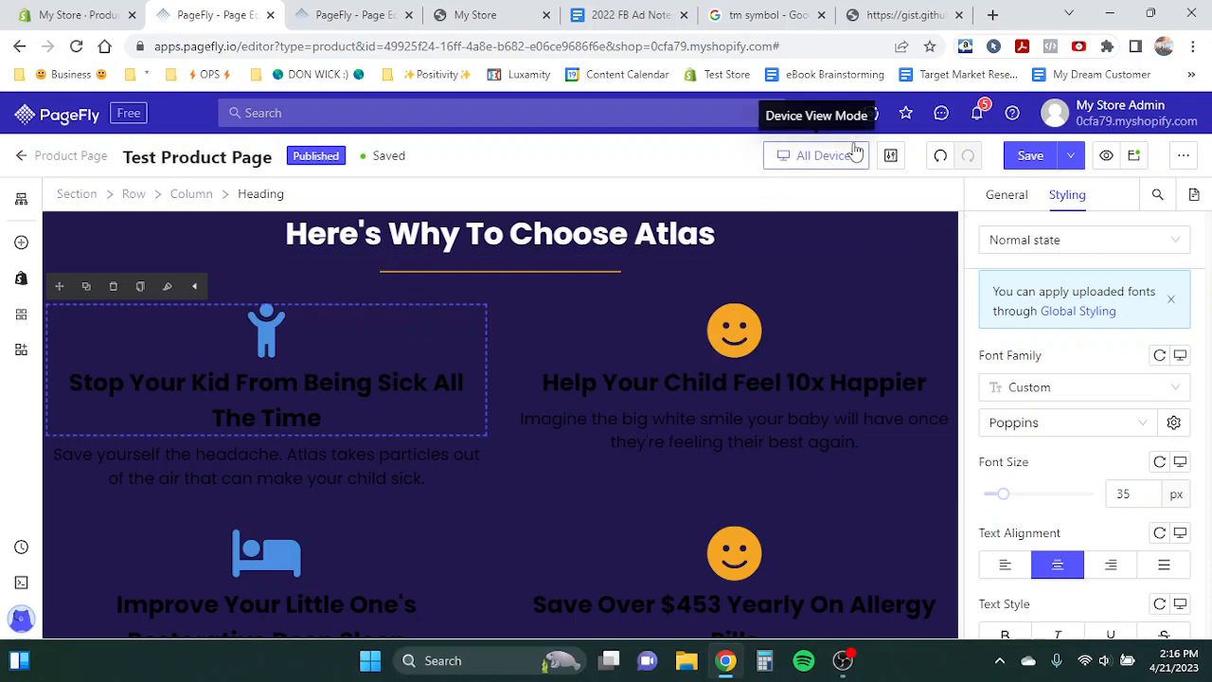
- Switch to the Product Page Template and examine the 'Effortless Cleaning:' feature heading and its caption, saving the template
left_click(341, 14)
scroll(383, 313, "down", 2)
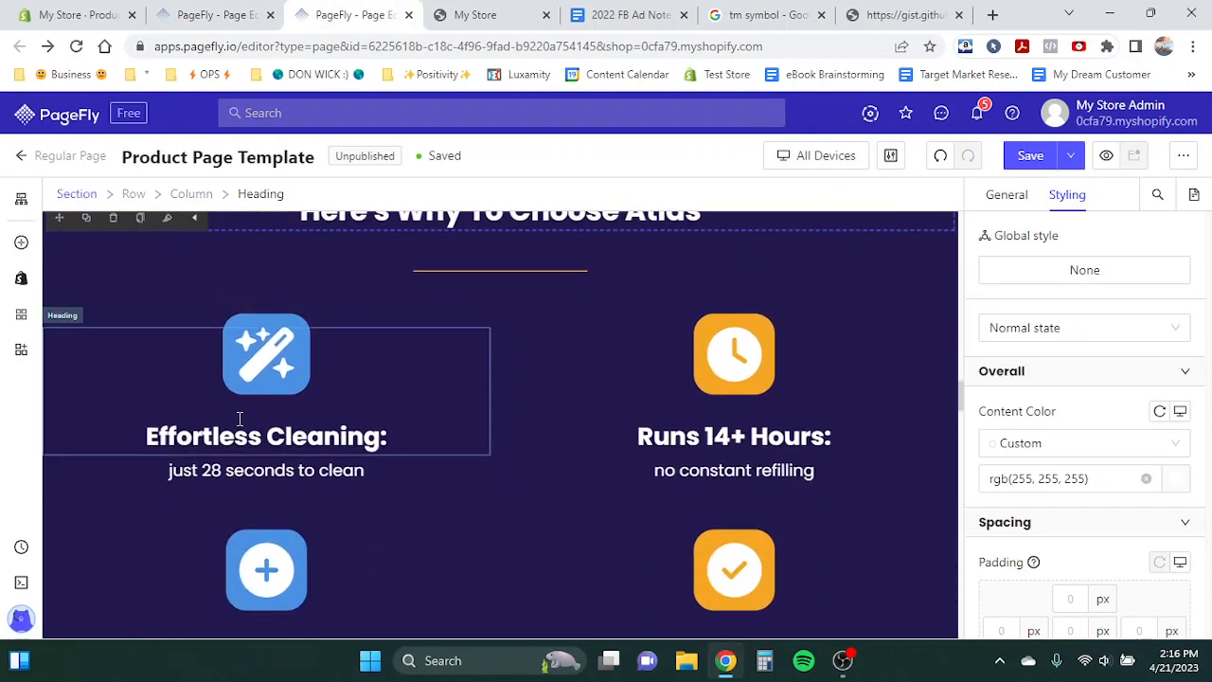
triple_click(244, 428)
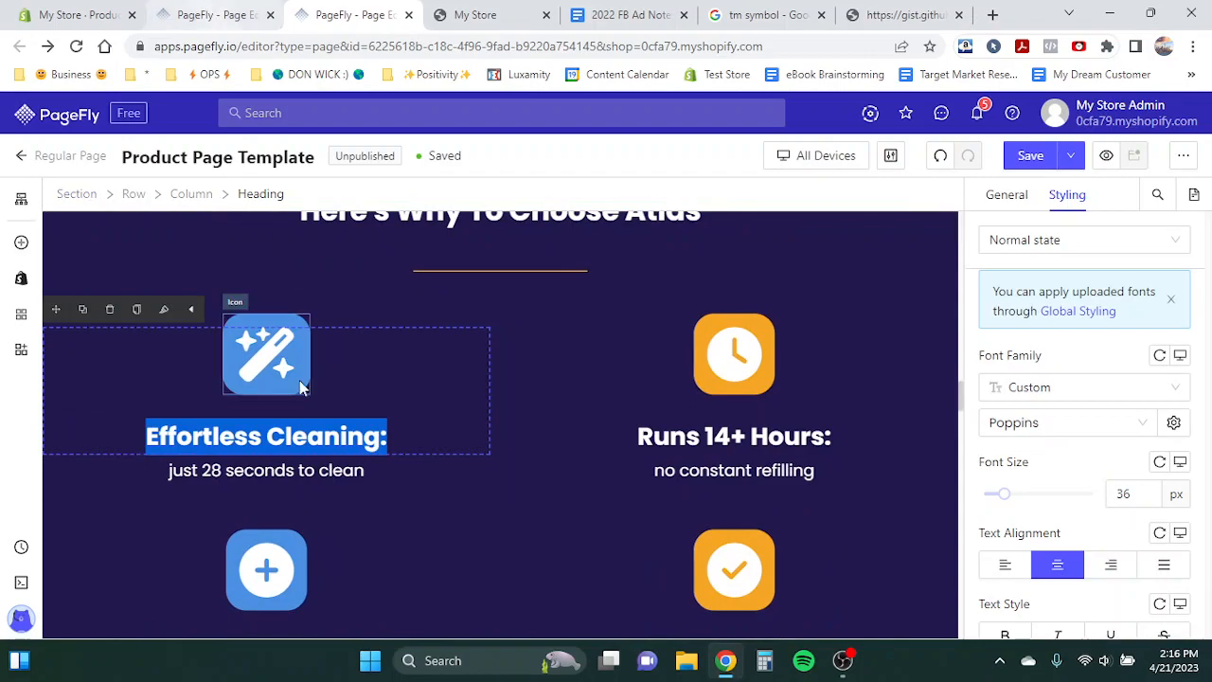
left_click(312, 467)
left_click(284, 436)
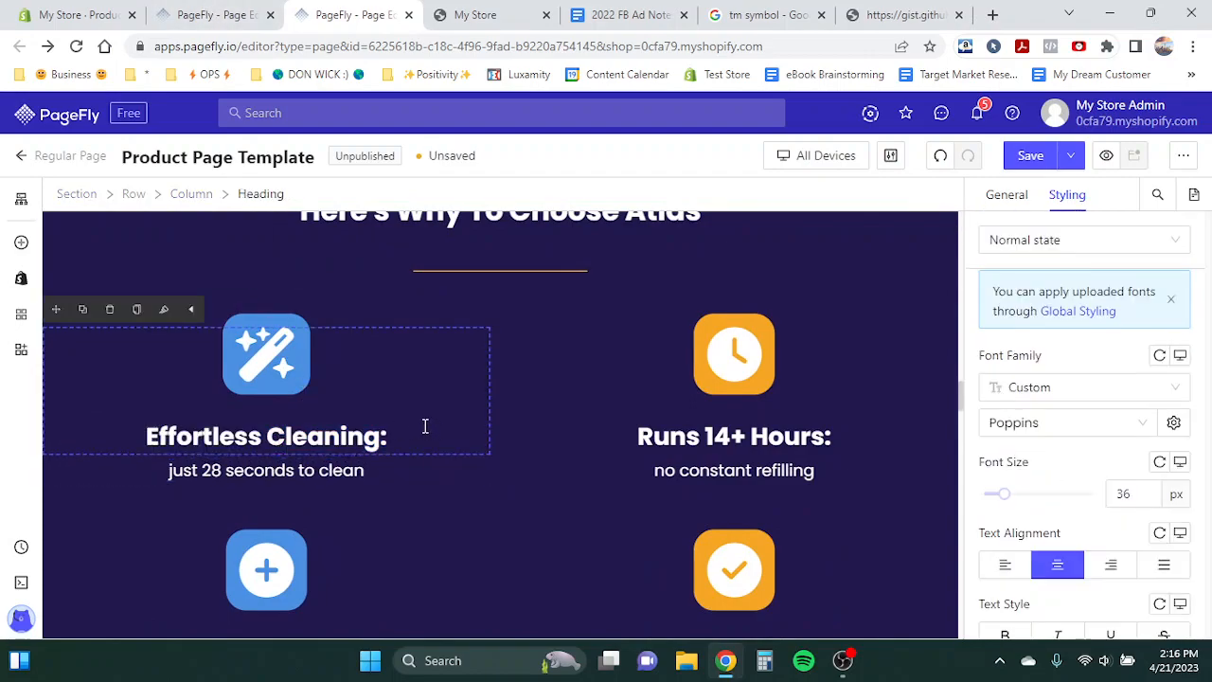
scroll(430, 398, "up", 1)
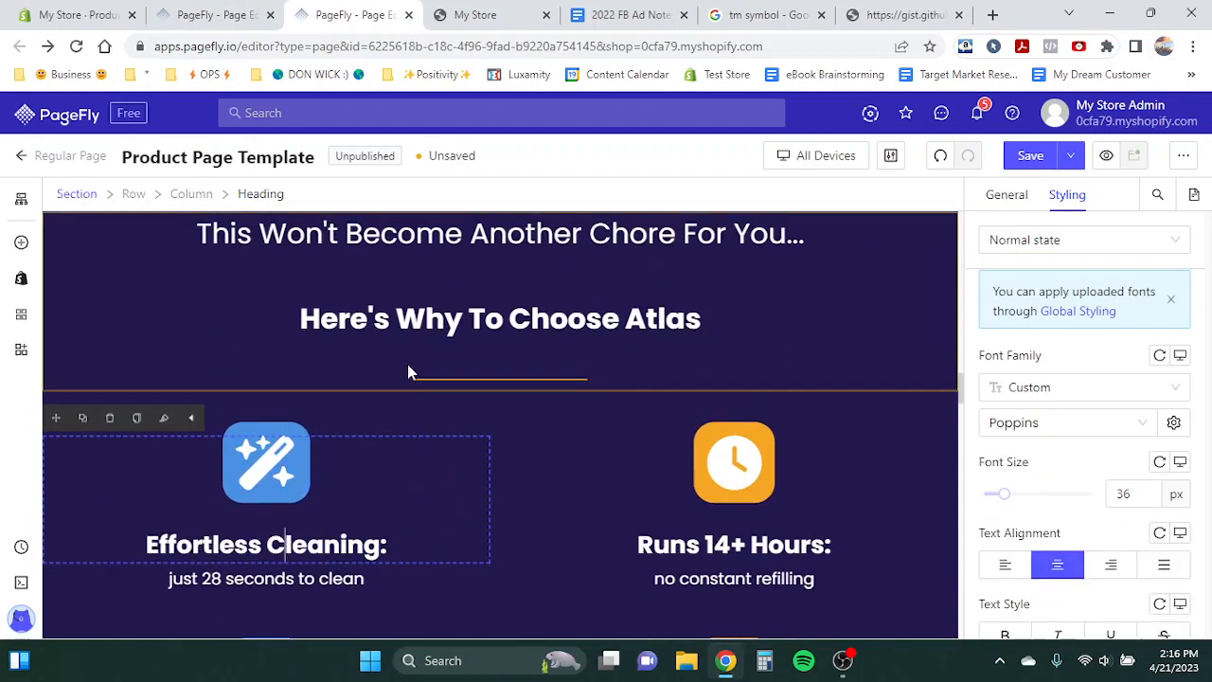
scroll(407, 364, "down", 1)
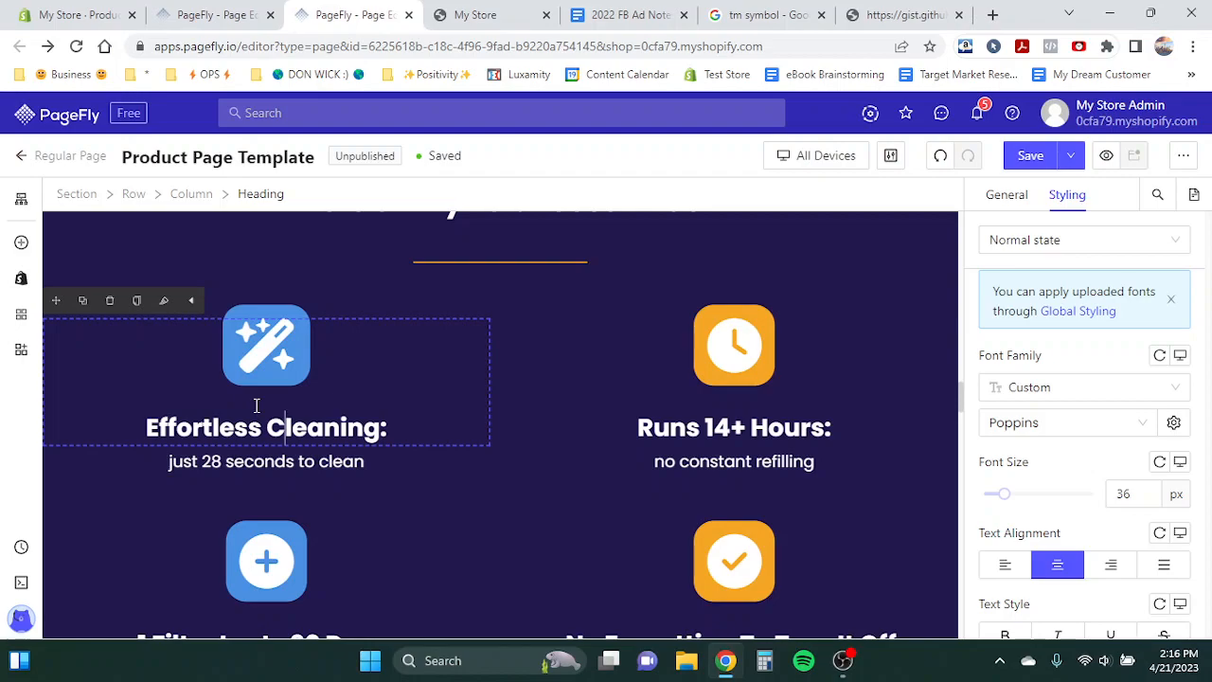
left_click(196, 464)
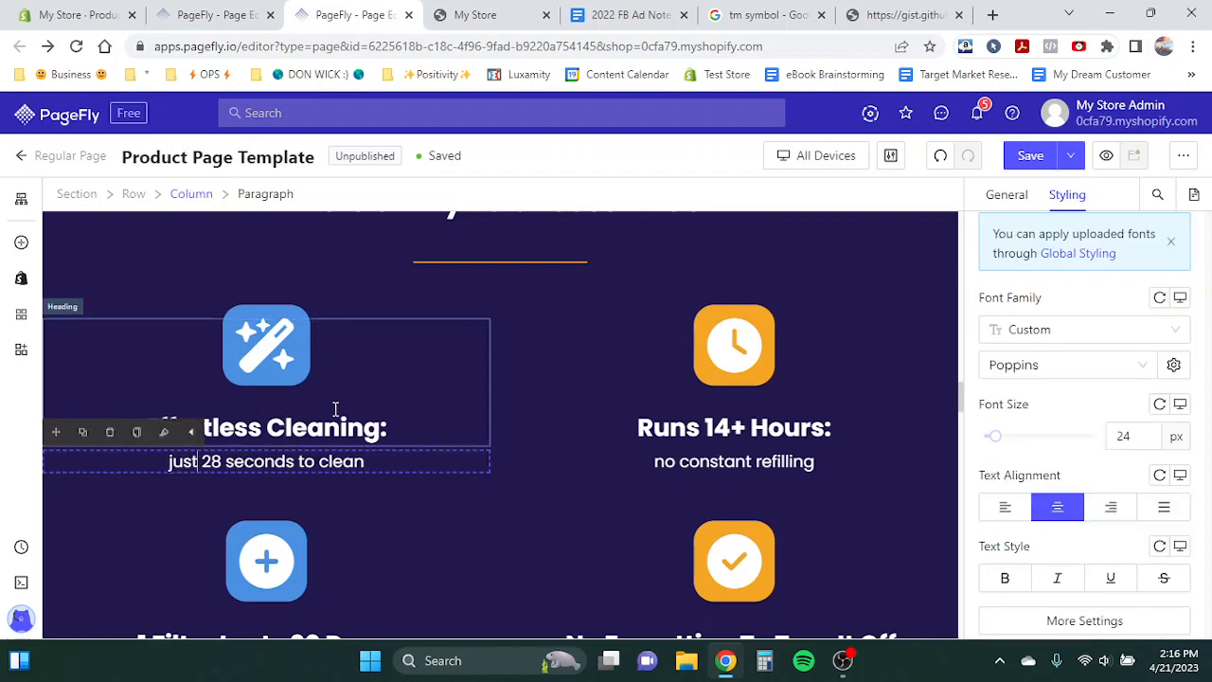
left_click(357, 423)
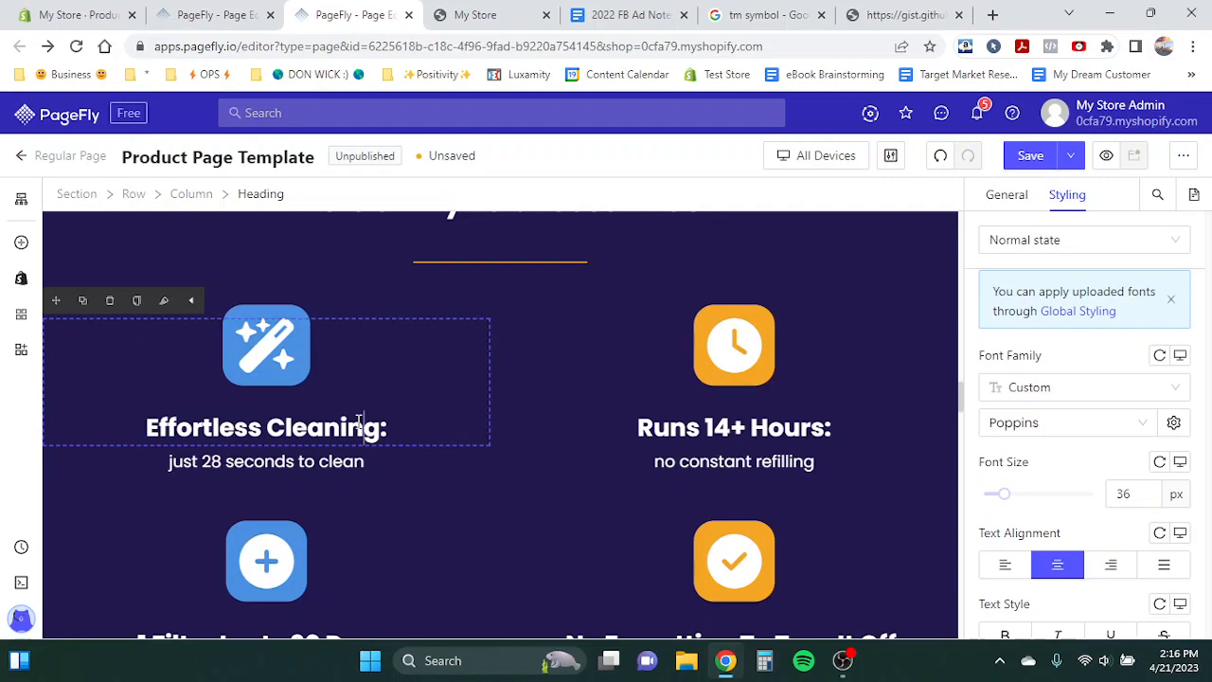
key("ctrl+s")
- Examine the template's other feature headings in the dark icon grid, such as 'Runs 14+ Hours:' and 'No Forgetting To Turn It Off:'
scroll(358, 422, "up", 10)
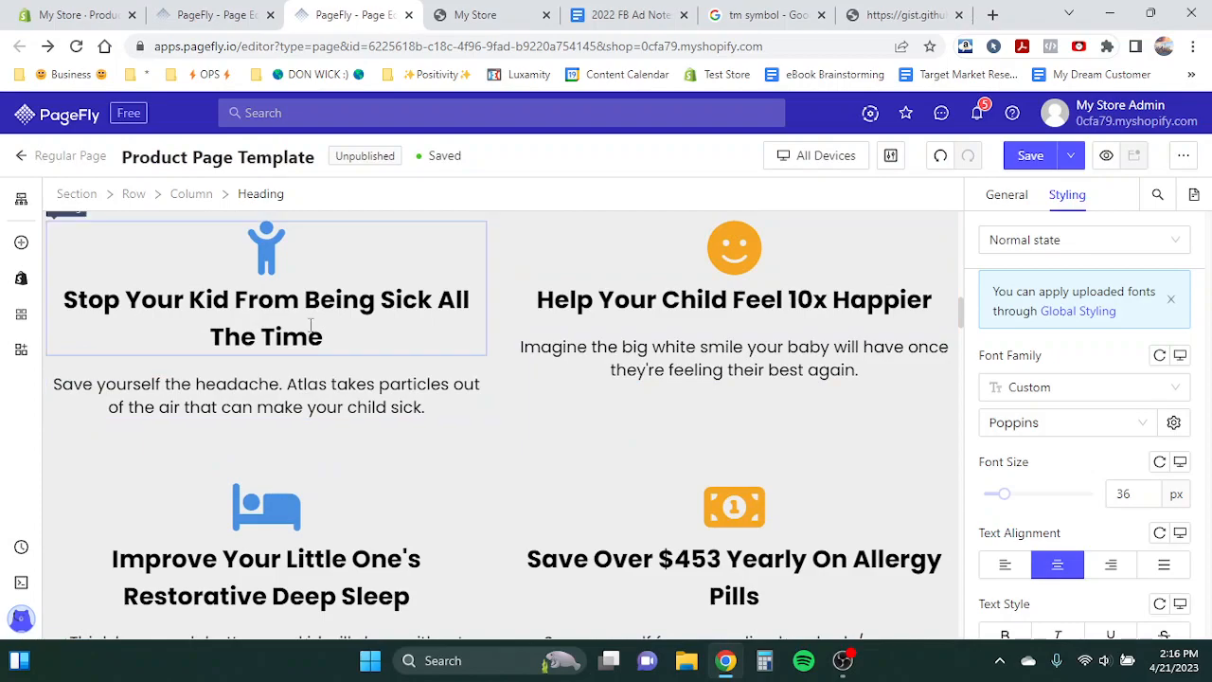
scroll(369, 352, "down", 4)
scroll(368, 352, "down", 6)
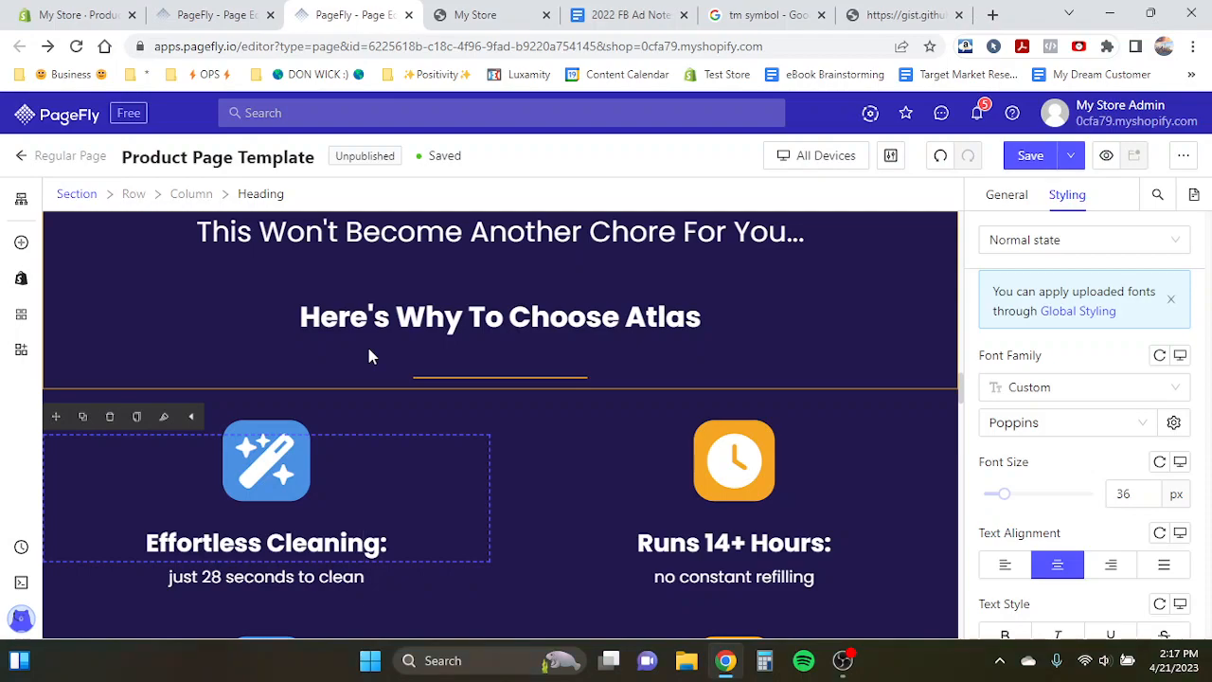
scroll(369, 355, "down", 3)
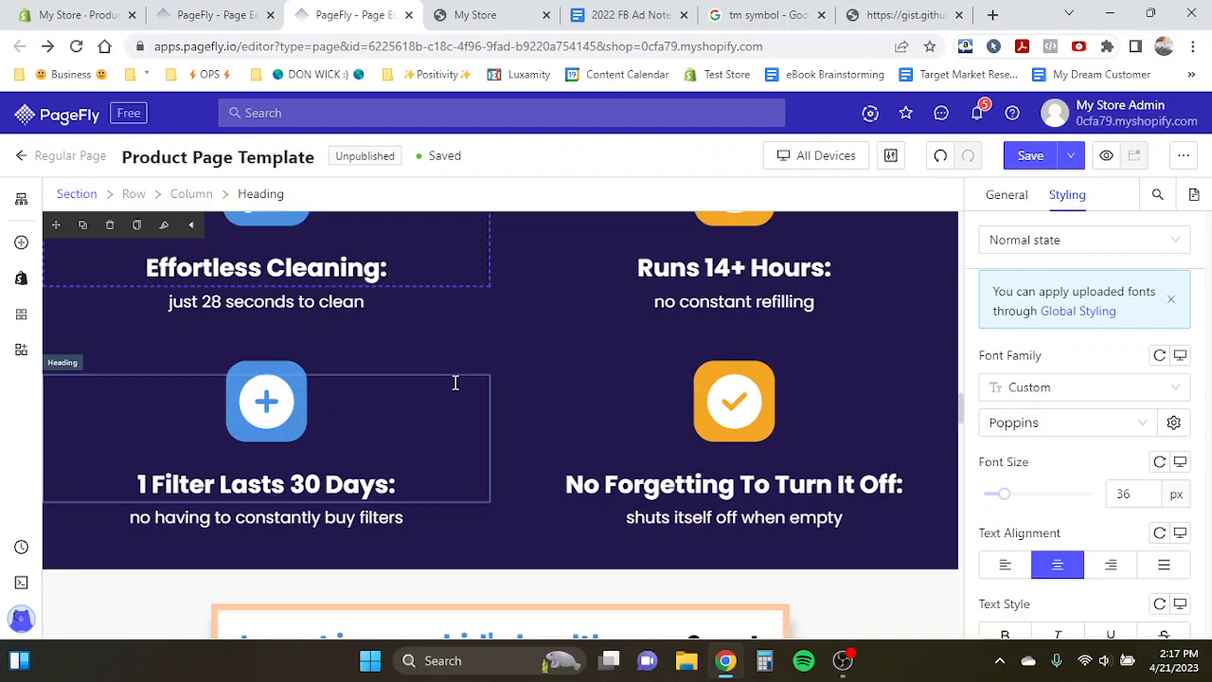
left_click(427, 423)
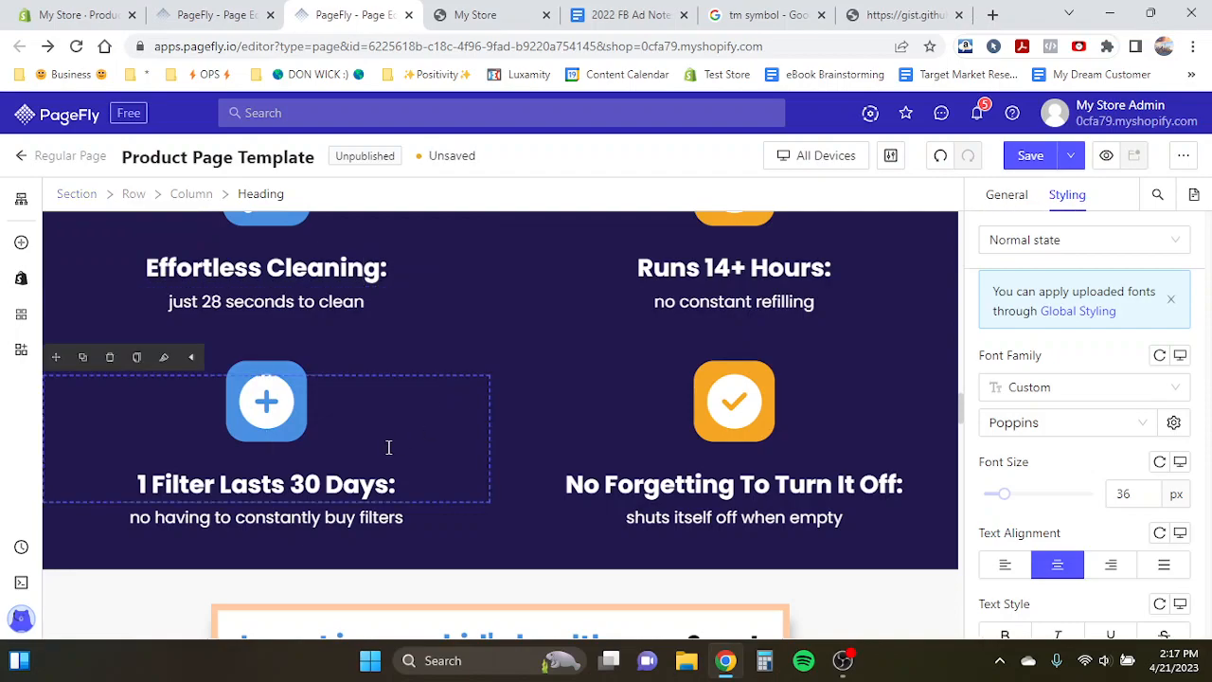
left_click(399, 486)
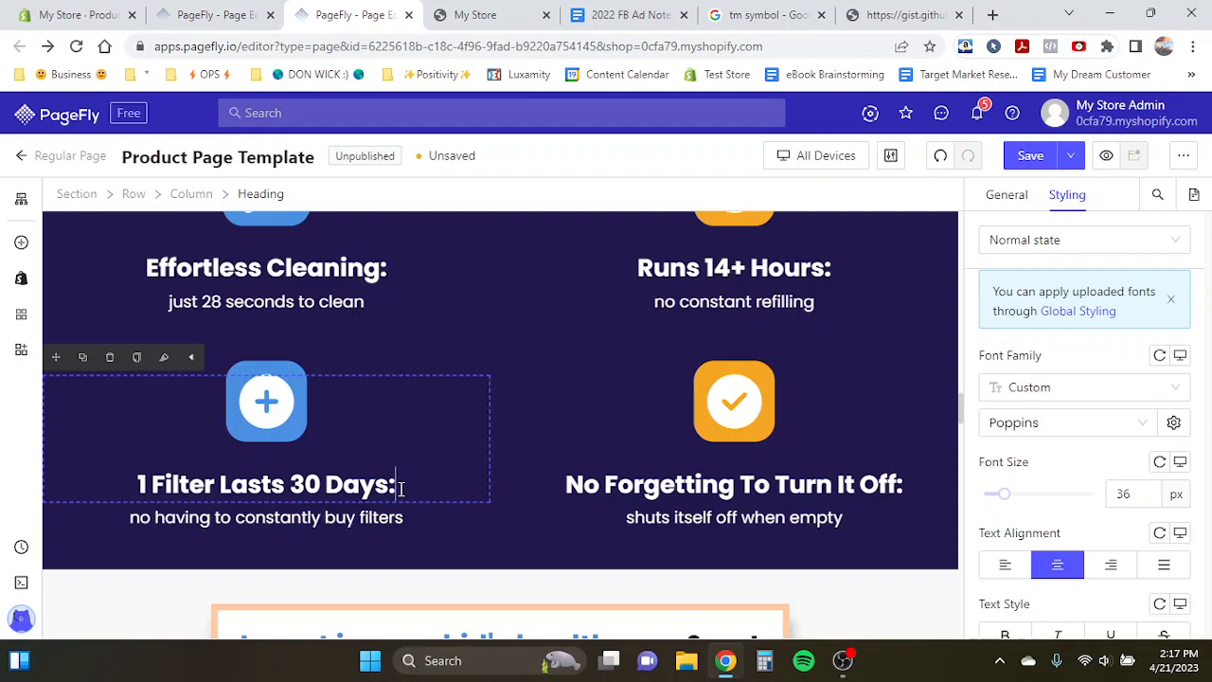
left_click(558, 441)
scroll(799, 329, "up", 1)
left_click(800, 329)
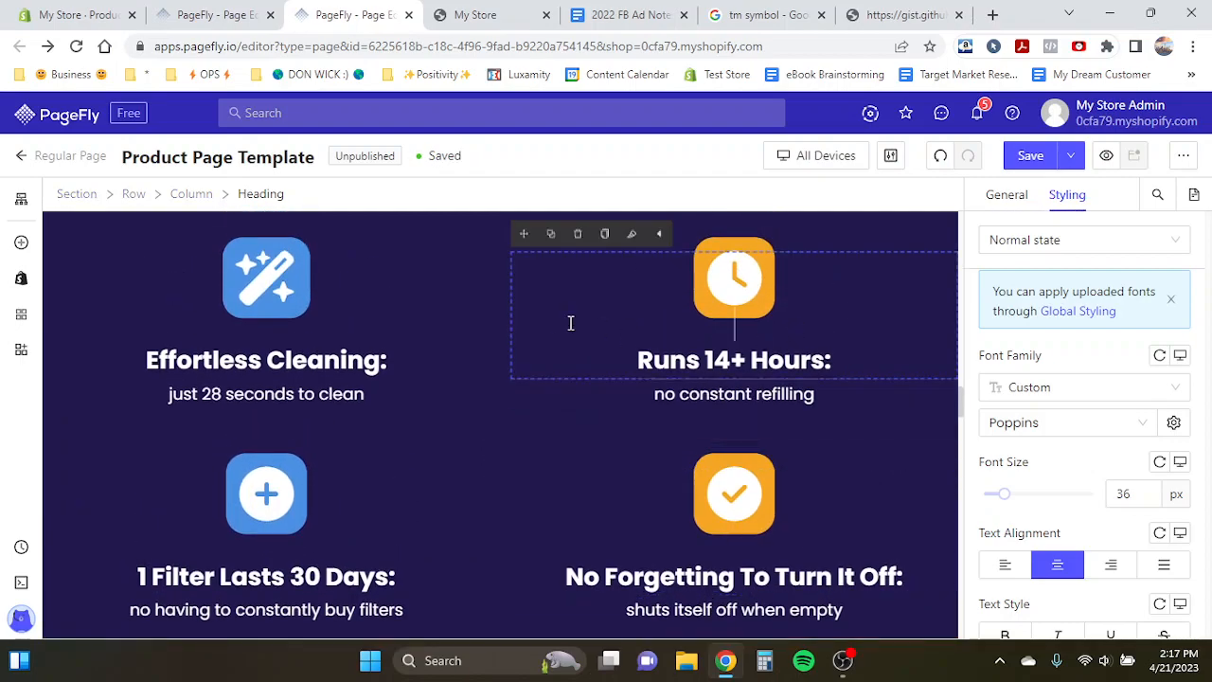
left_click(450, 361)
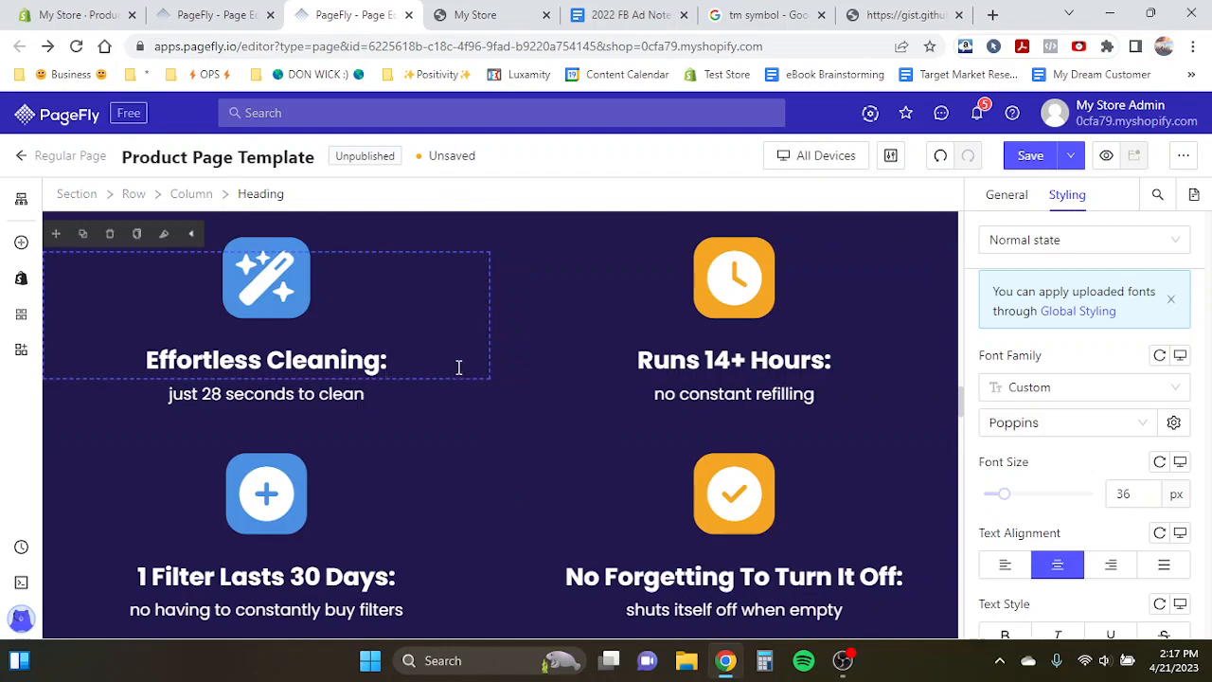
scroll(596, 461, "down", 1)
left_click(562, 441)
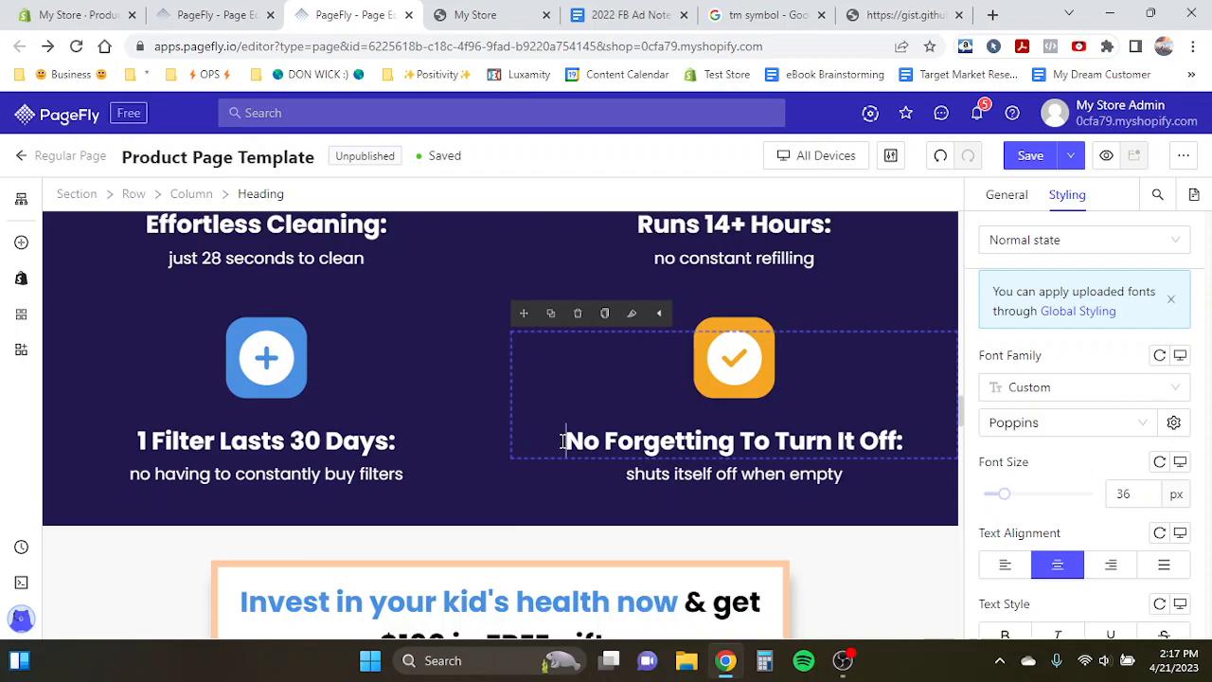
scroll(562, 441, "up", 1)
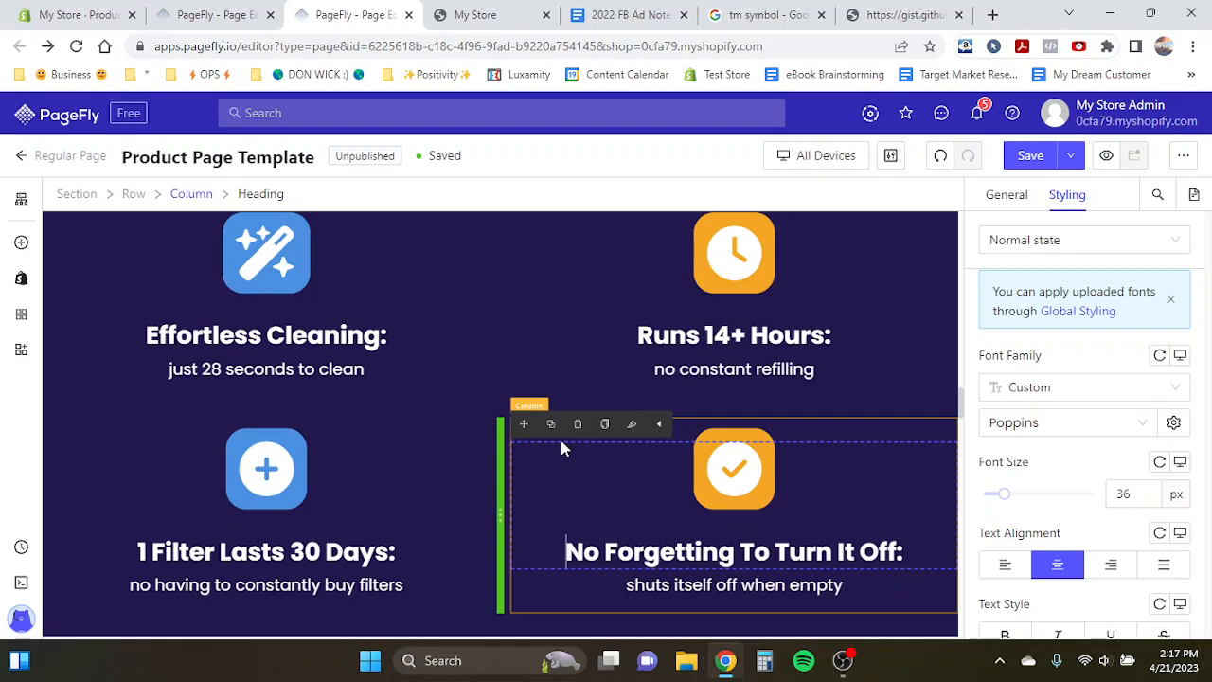
- Copy the 'Effortless Cleaning:' heading text from the template and paste it over the first feature heading on the Test Product Page
left_click(322, 334)
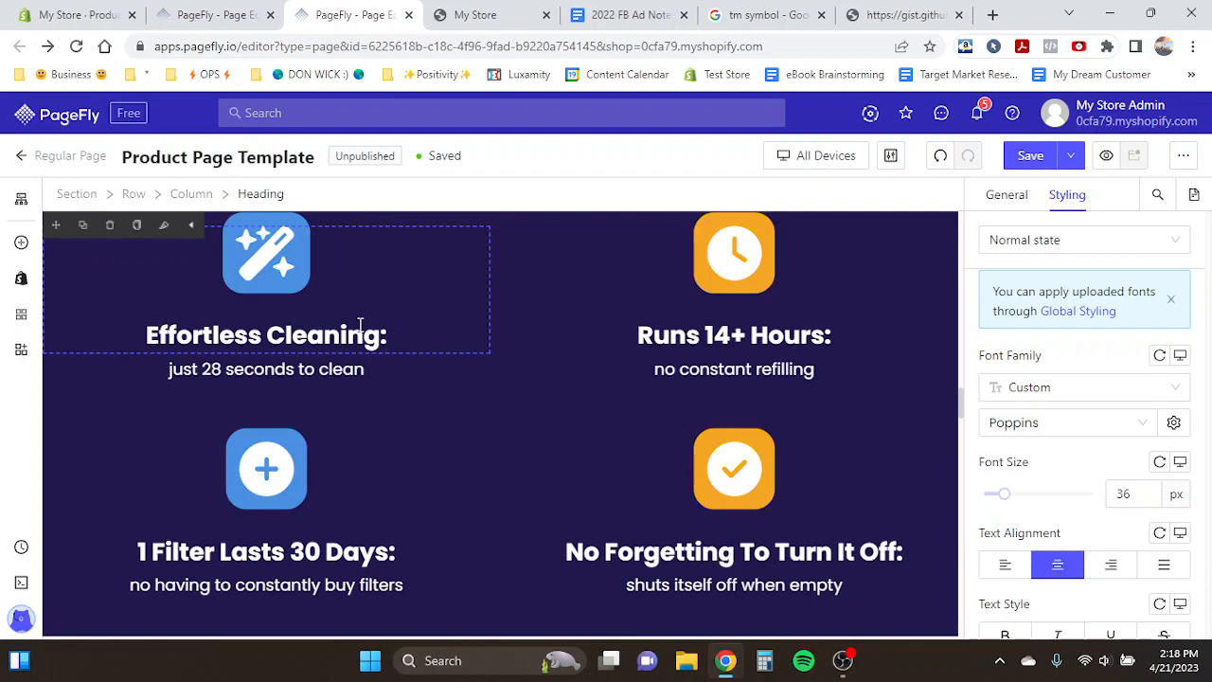
left_click(184, 14)
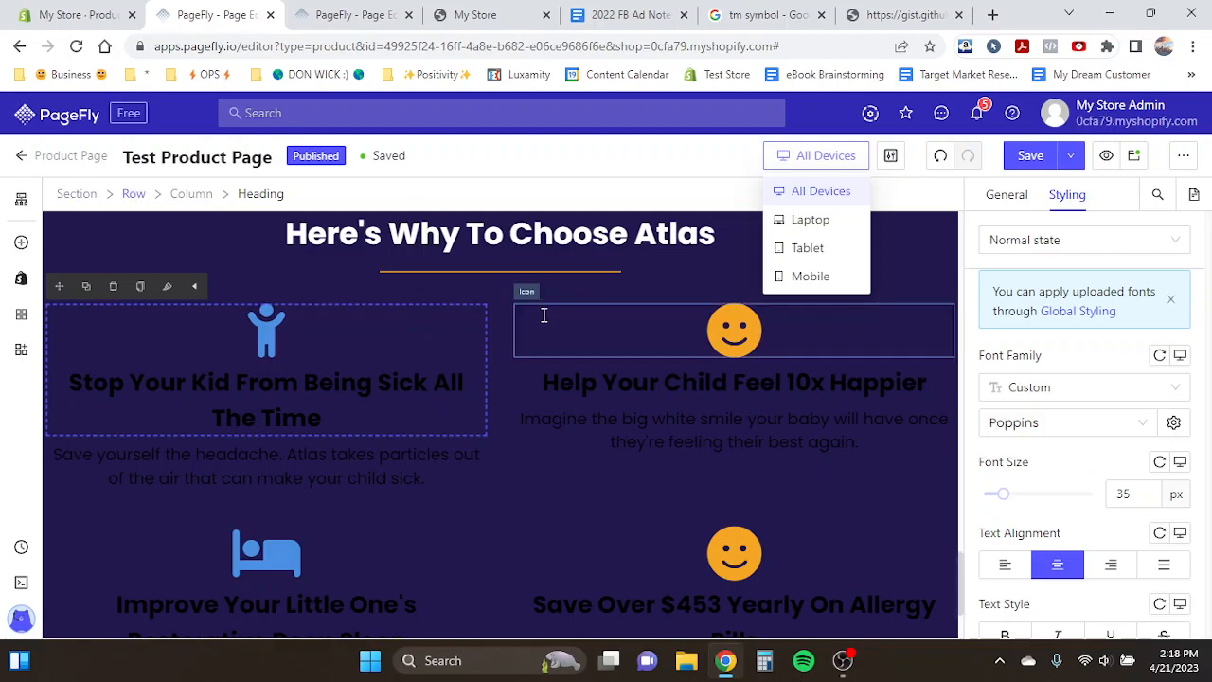
left_click(355, 15)
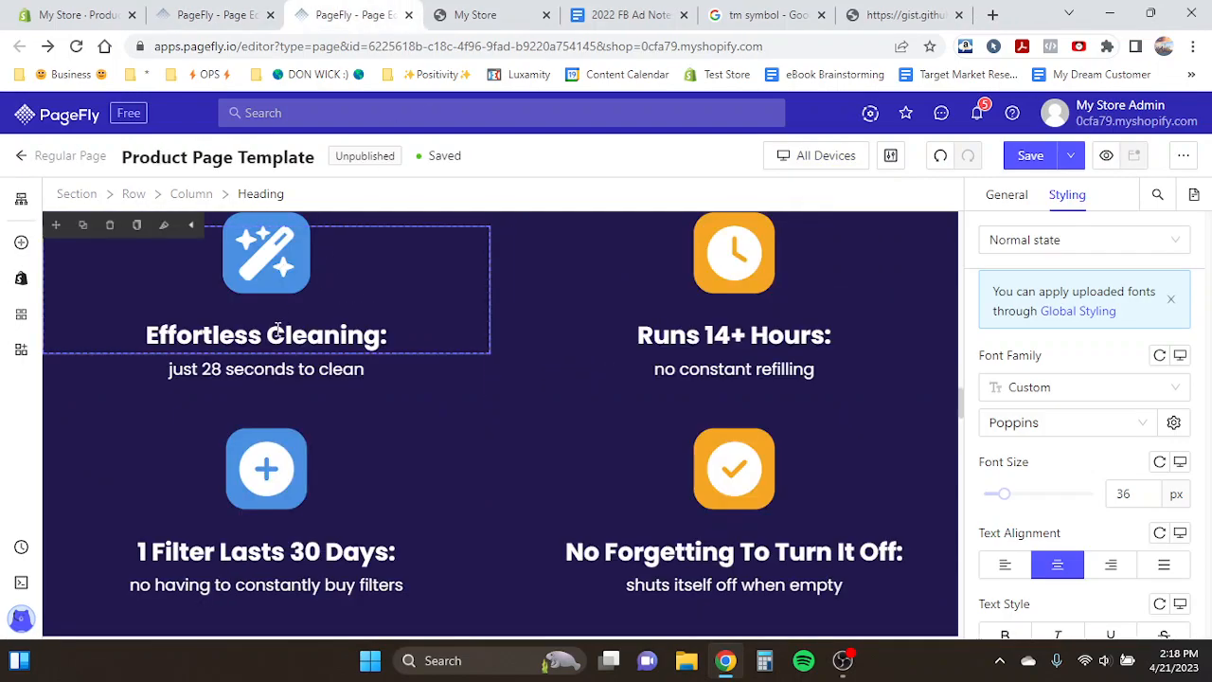
left_click_drag(387, 335, 144, 336)
key("ctrl+c")
left_click(180, 11)
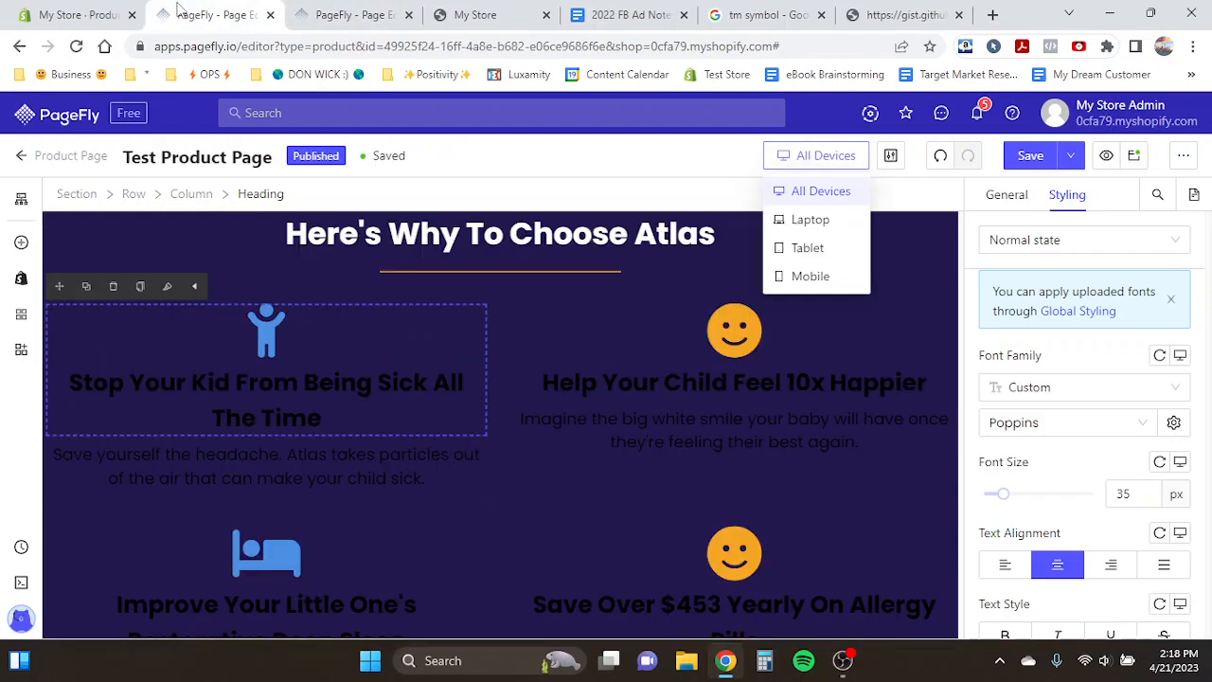
triple_click(233, 398)
key("ctrl+v")
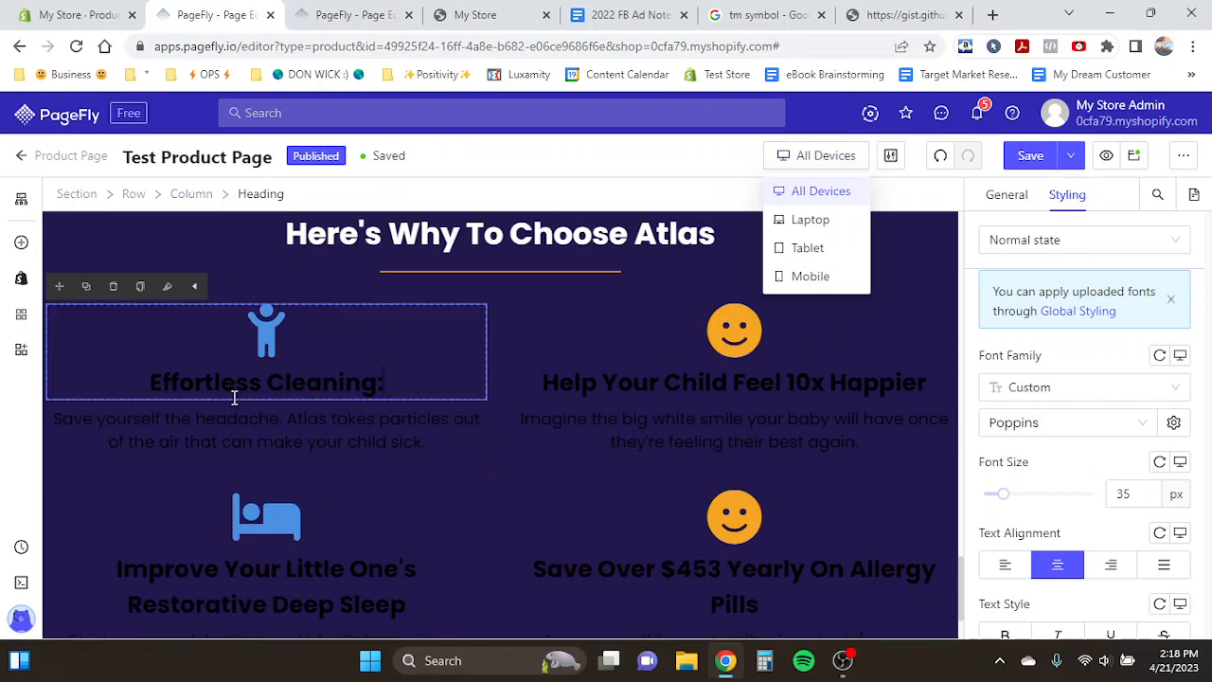
- Set the pasted heading's text color to white
scroll(1064, 438, "down", 5)
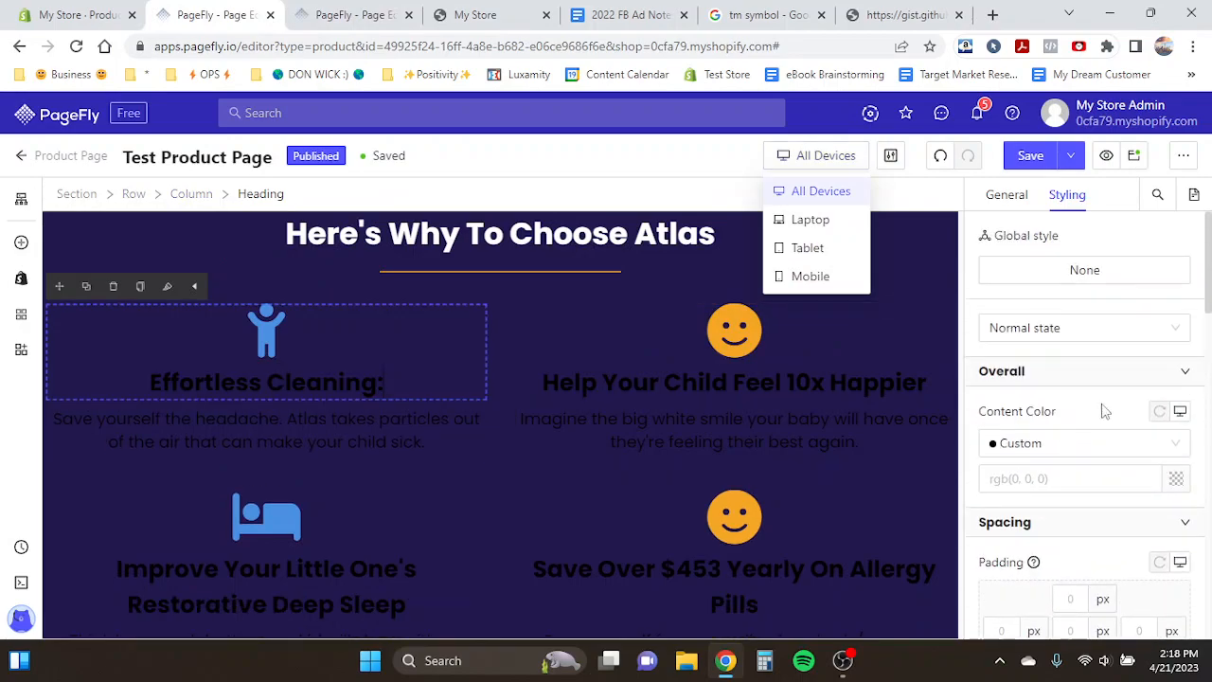
left_click(1175, 478)
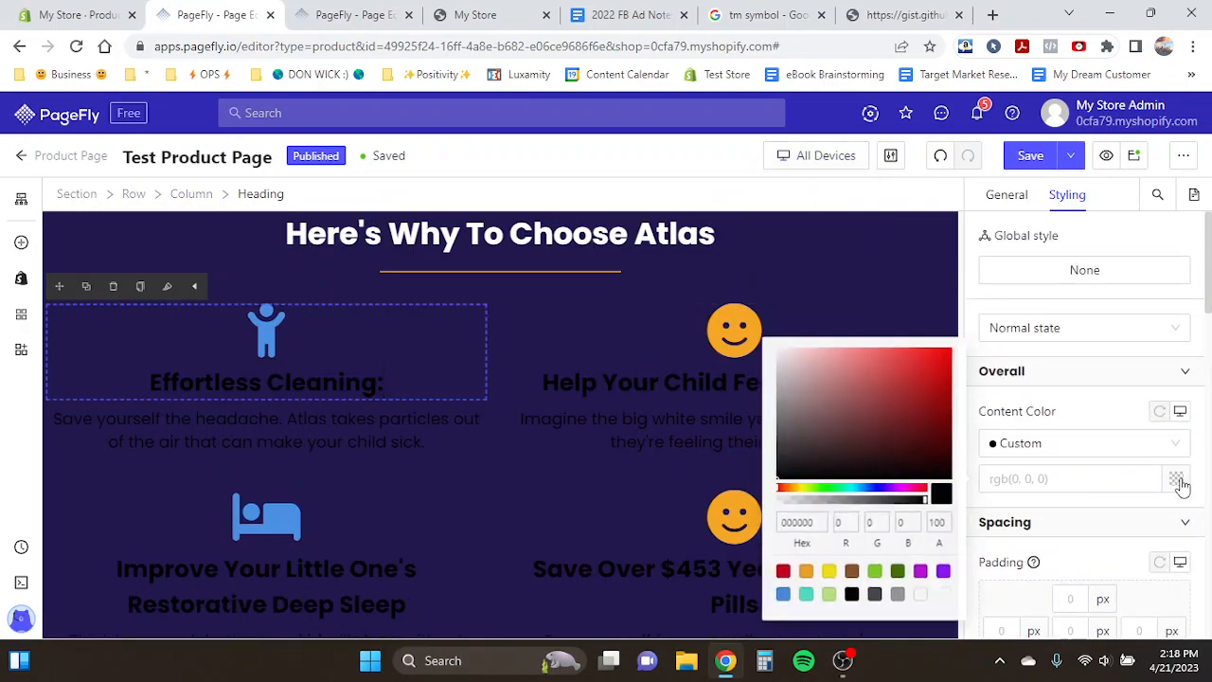
left_click(921, 596)
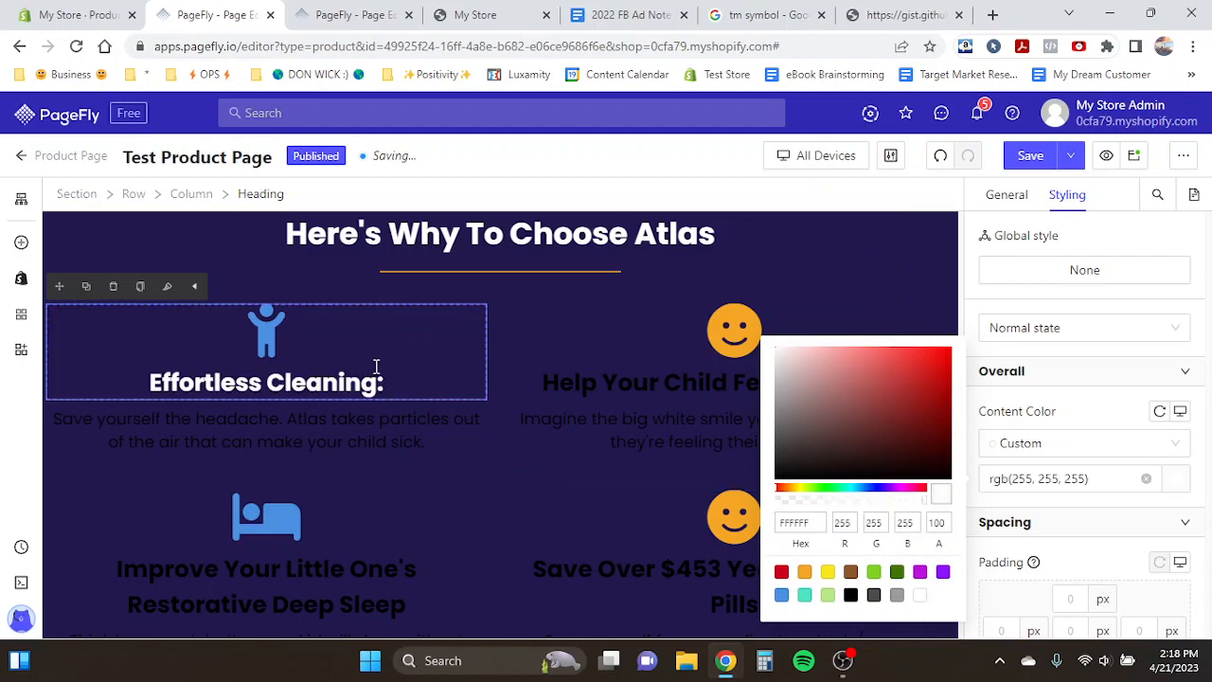
- Select the first feature heading's icon and, after comparing with the template's icon, set its background color to blue
left_click(269, 324)
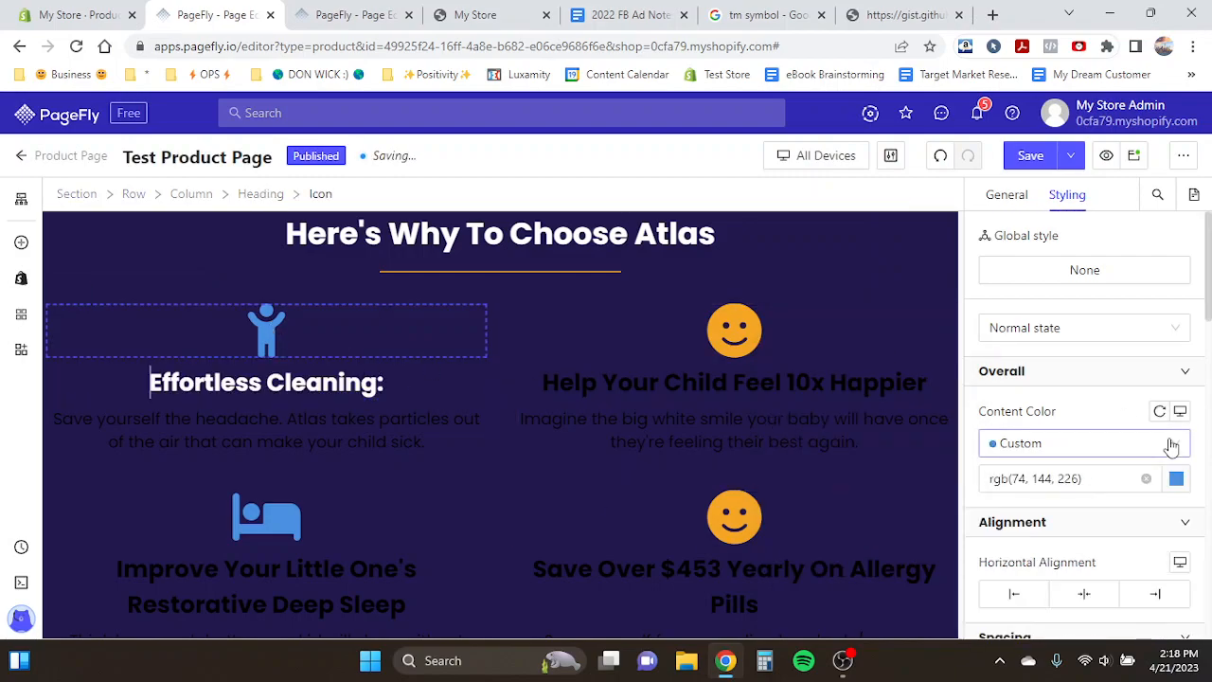
scroll(1169, 441, "down", 2)
scroll(1173, 447, "up", 1)
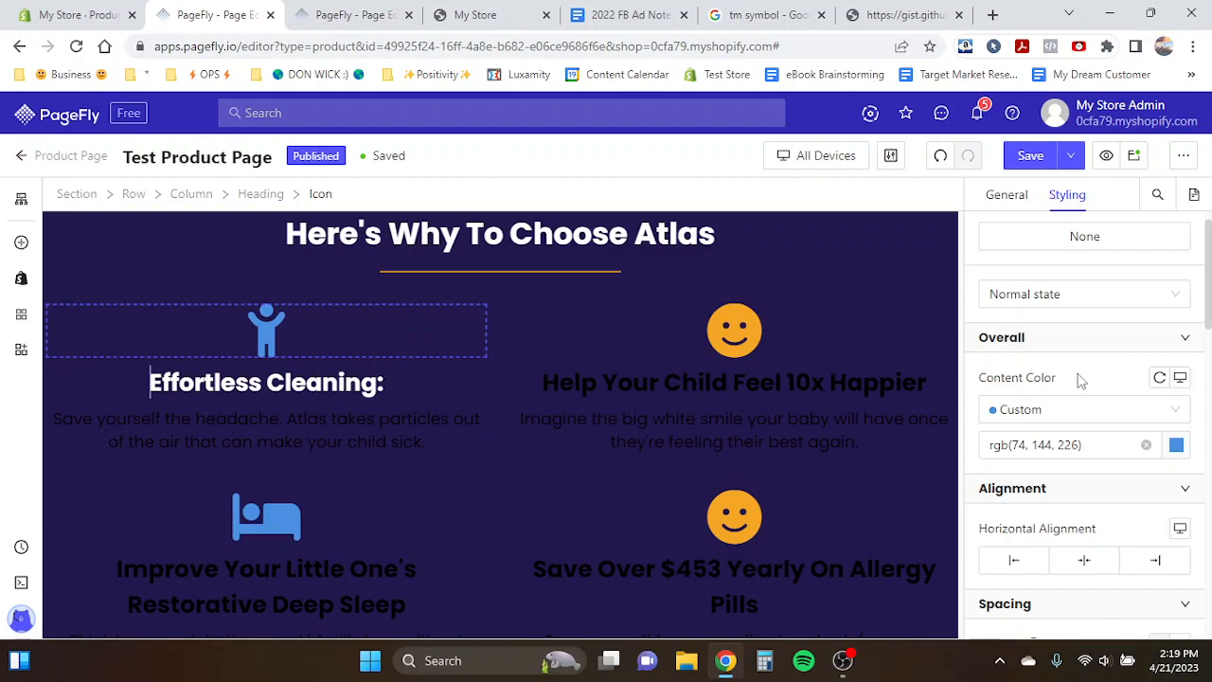
scroll(1082, 380, "down", 3)
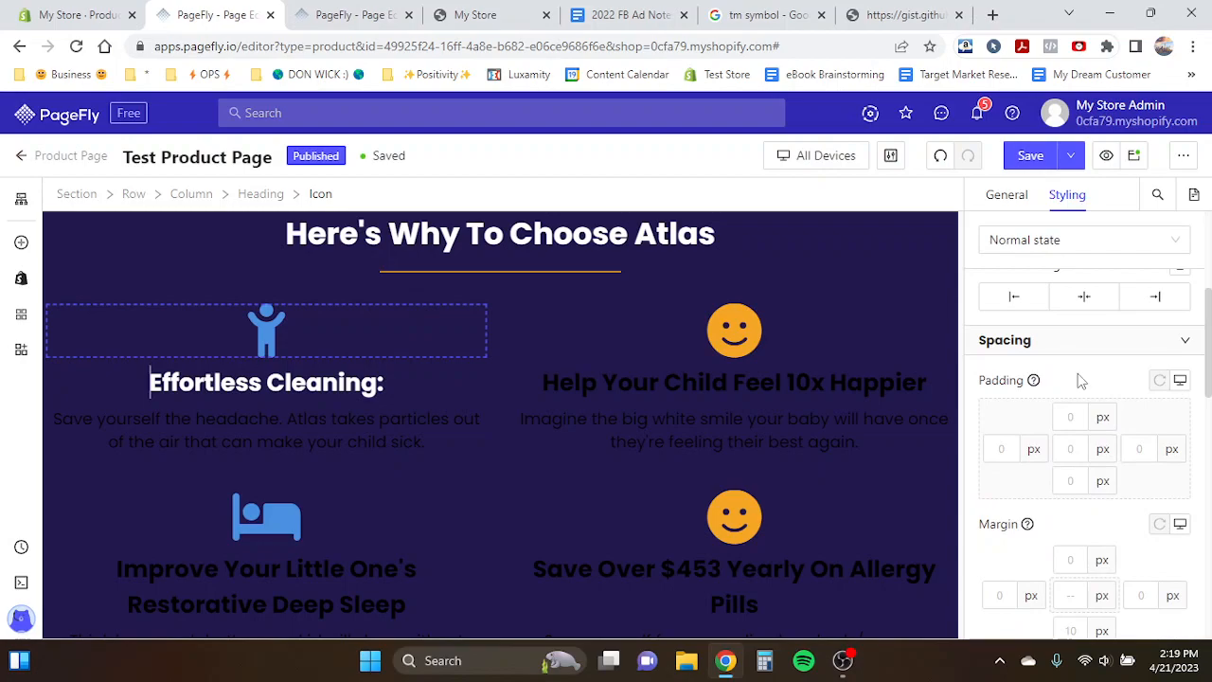
key("ctrl+Tab")
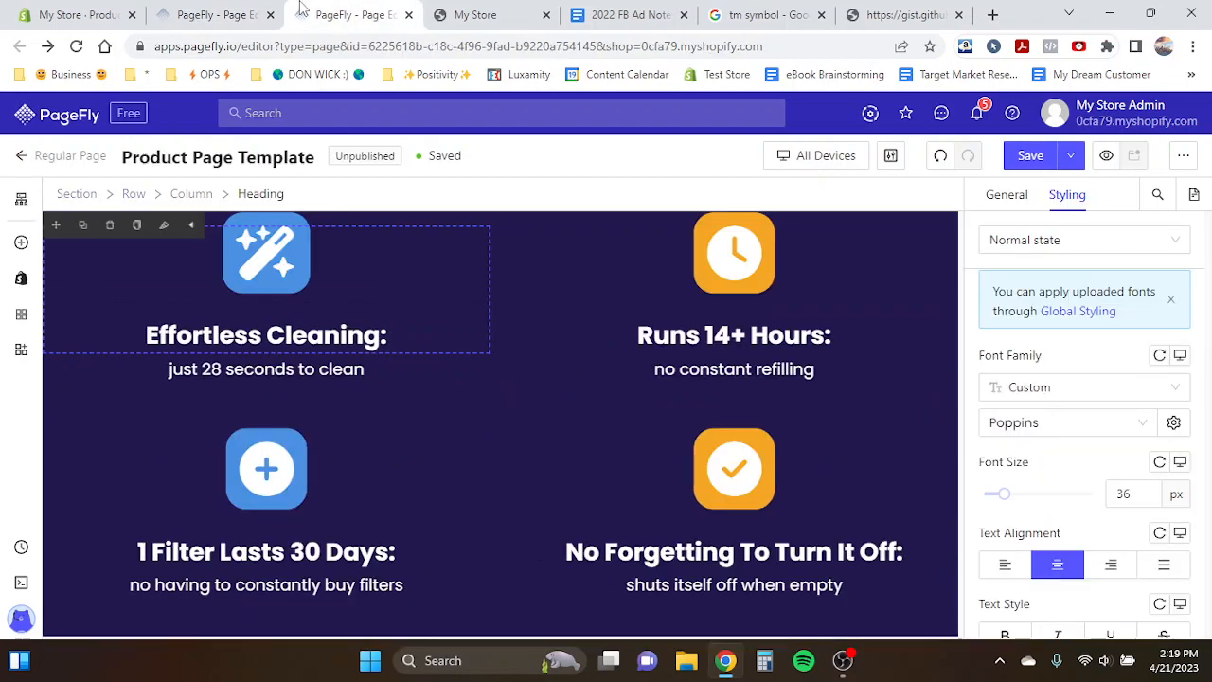
scroll(369, 279, "up", 1)
left_click(290, 333)
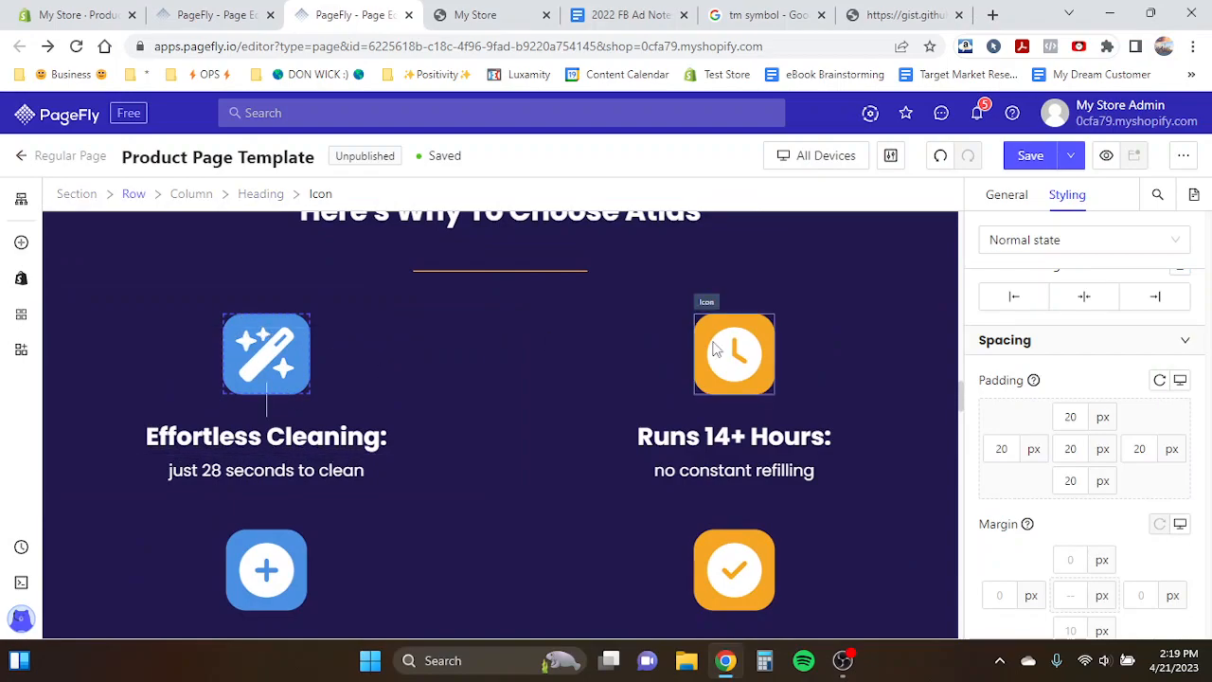
left_click(209, 15)
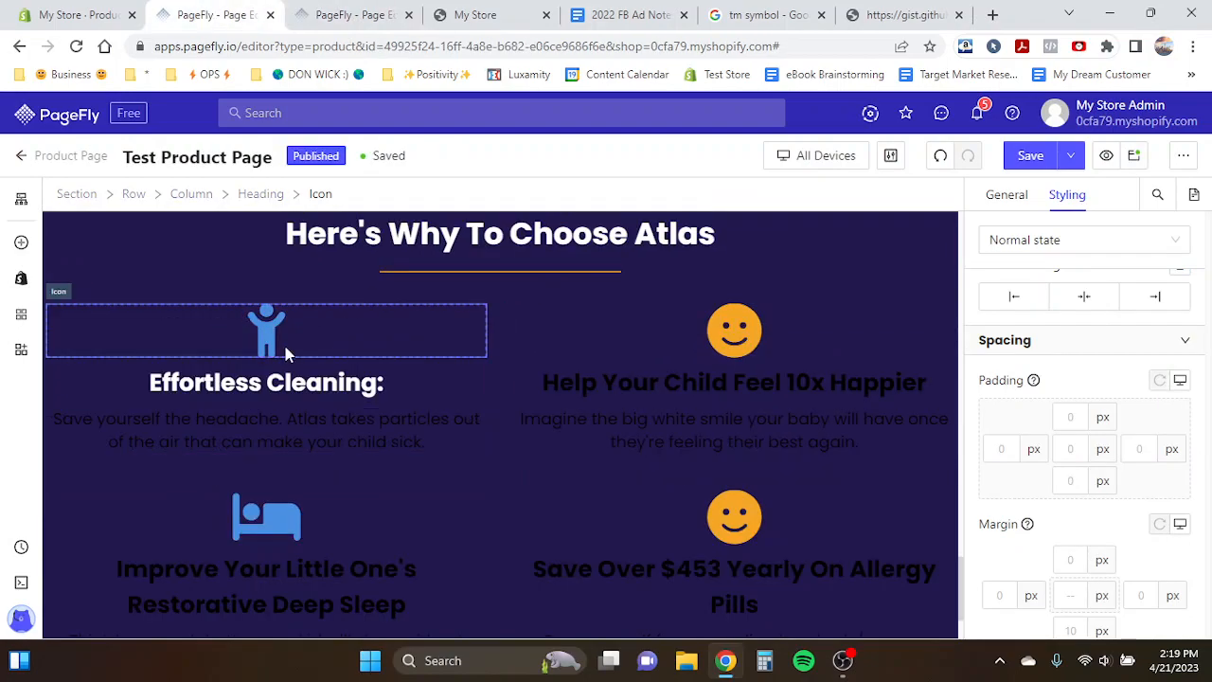
scroll(1032, 445, "down", 5)
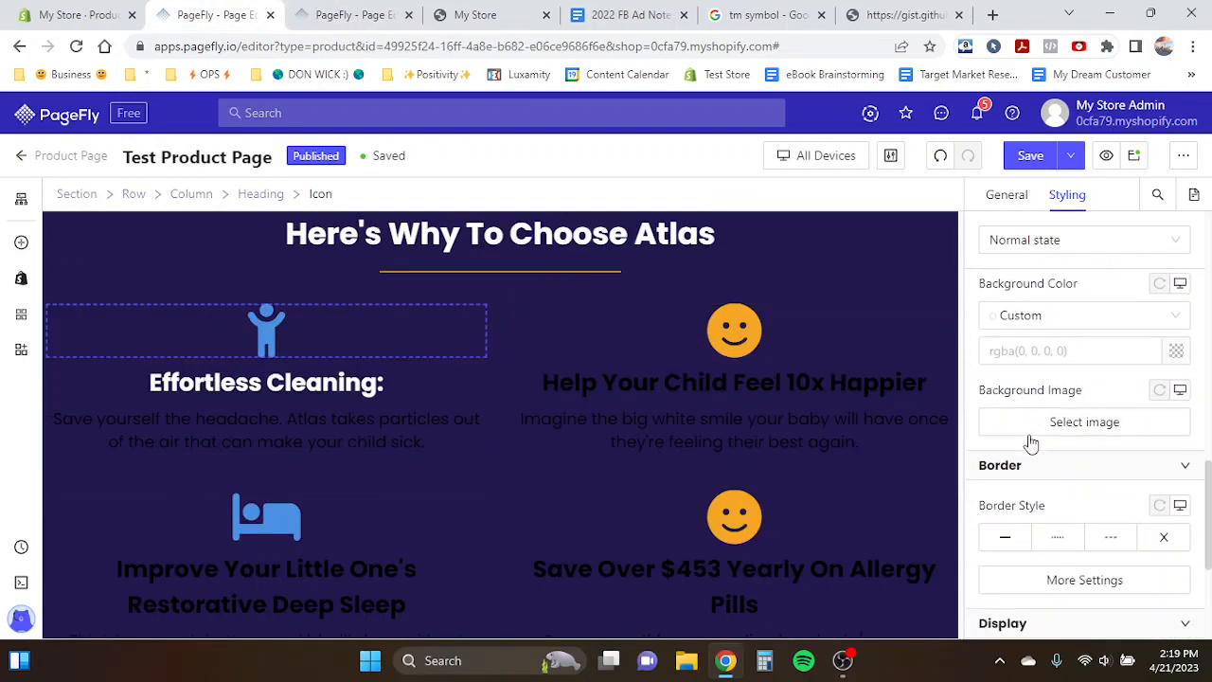
left_click(1175, 352)
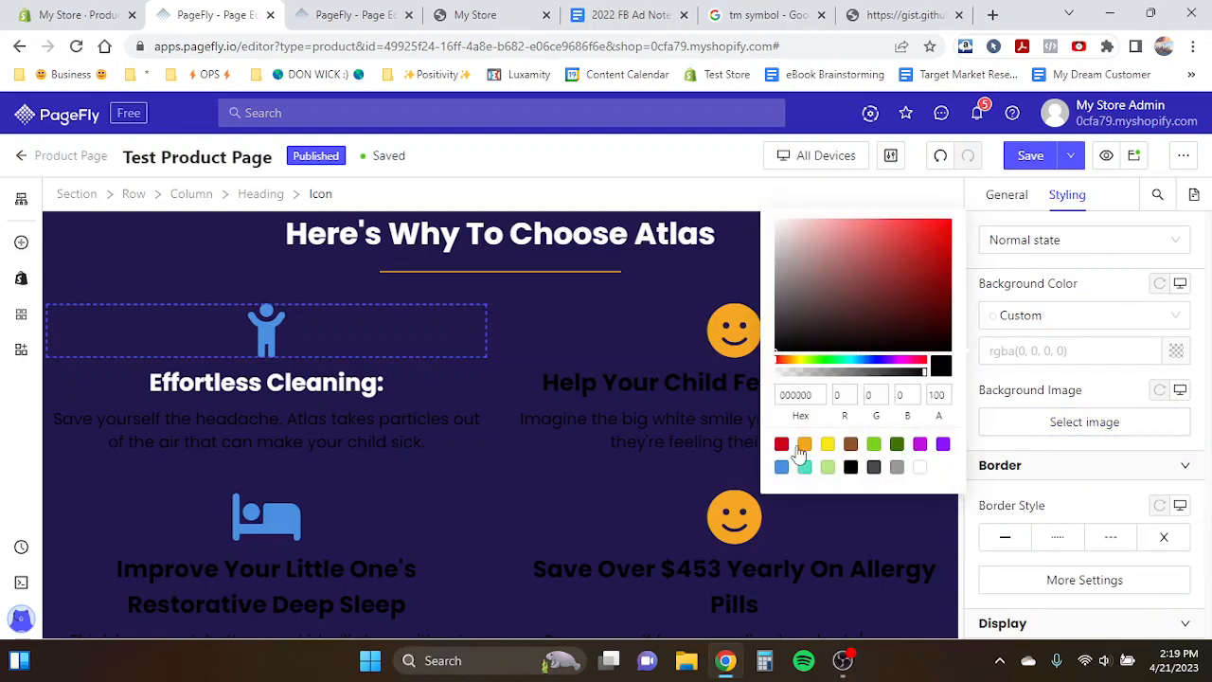
left_click(781, 467)
- Set the icon's content color to white
scroll(1146, 455, "up", 5)
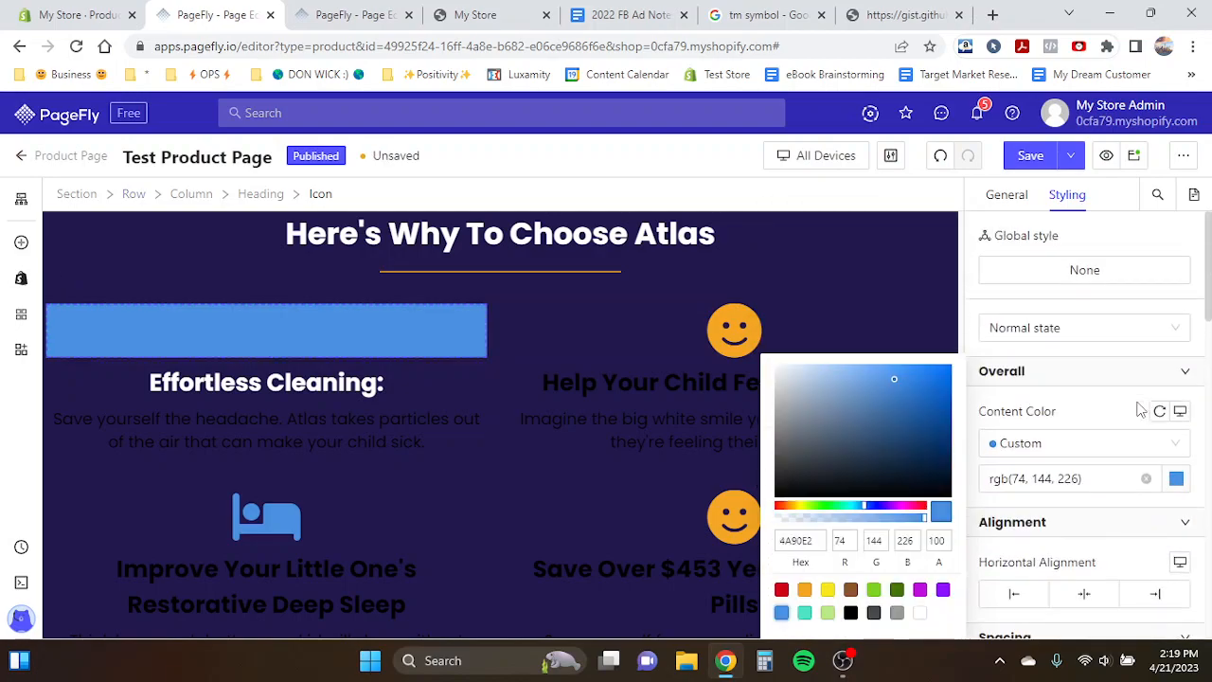
left_click(1177, 481)
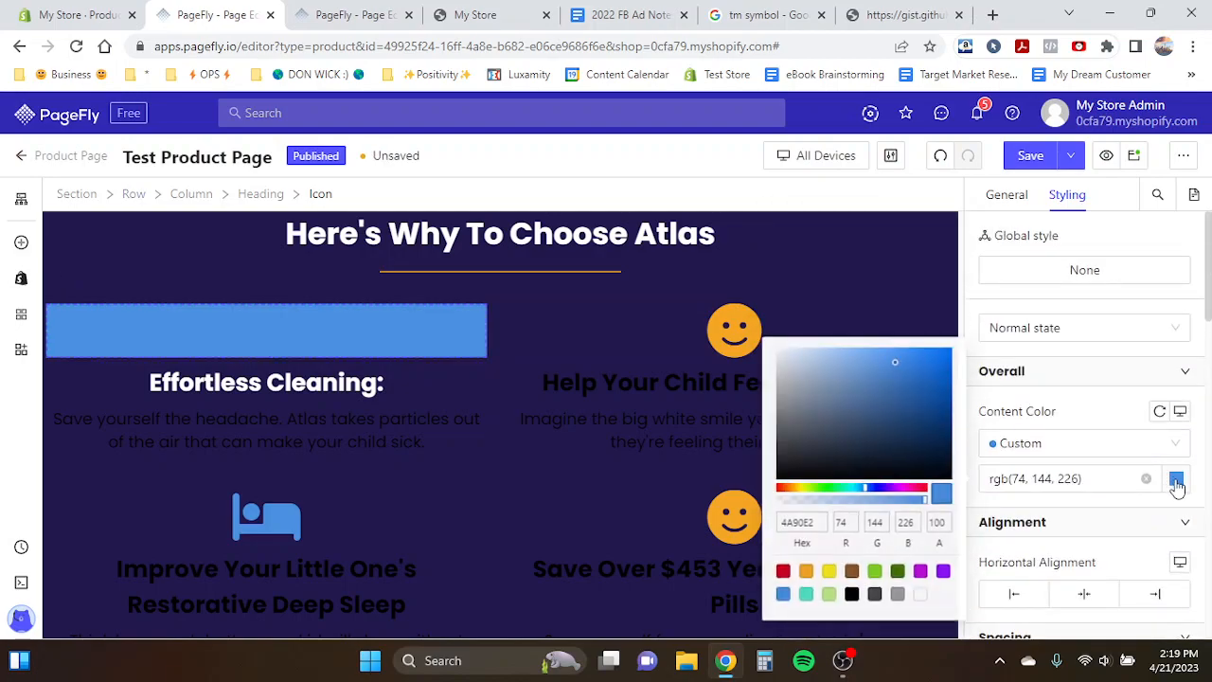
left_click(920, 594)
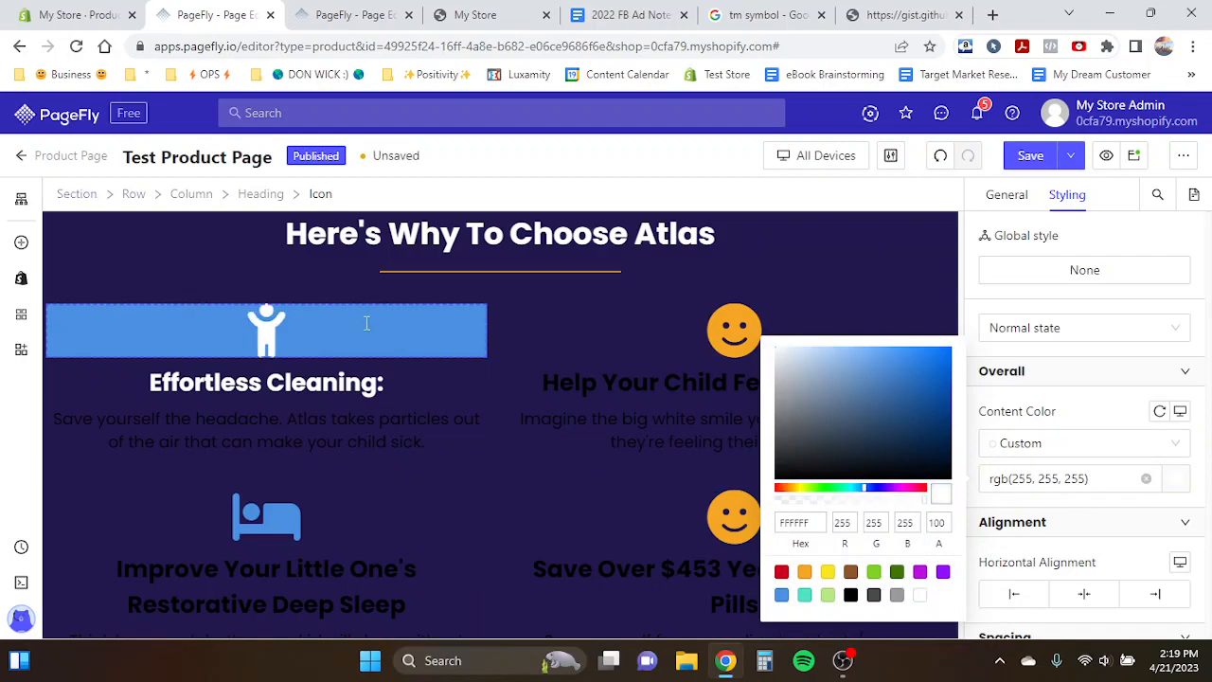
- Check the template icon's padding and set the first feature icon's padding to 20 px on all sides
scroll(987, 474, "down", 8)
scroll(991, 474, "up", 3)
left_click(355, 15)
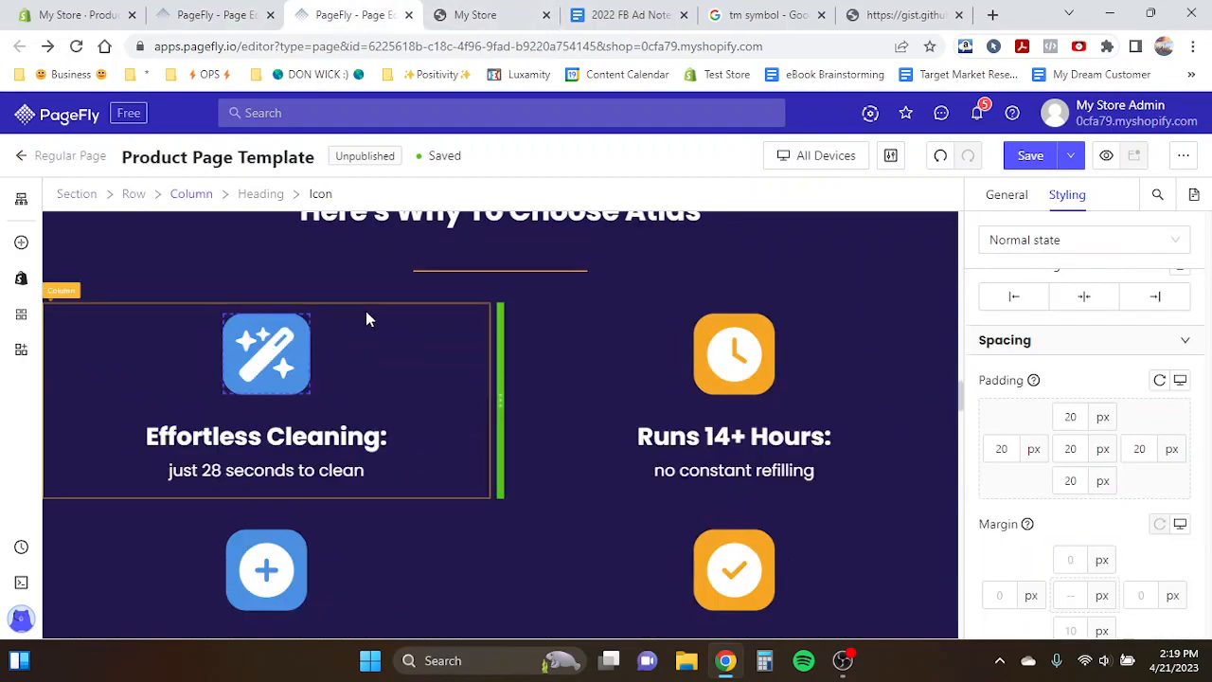
double_click(1070, 448)
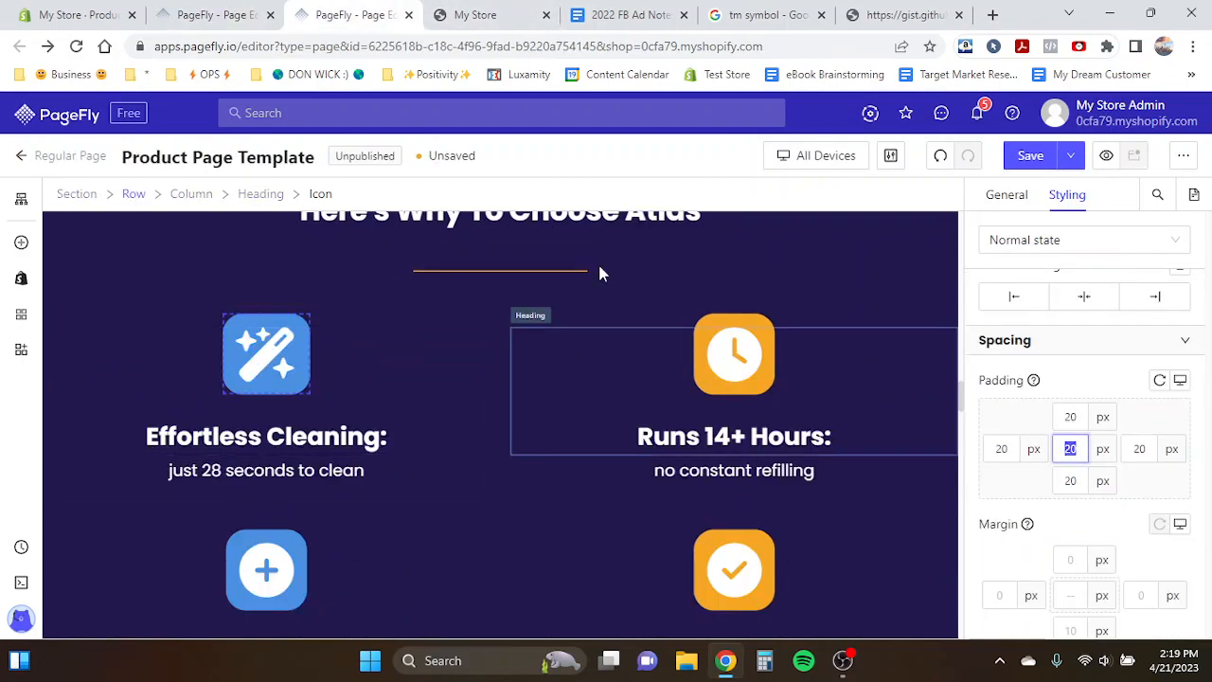
key("ctrl+shift+Tab")
left_click(1070, 390)
type("20")
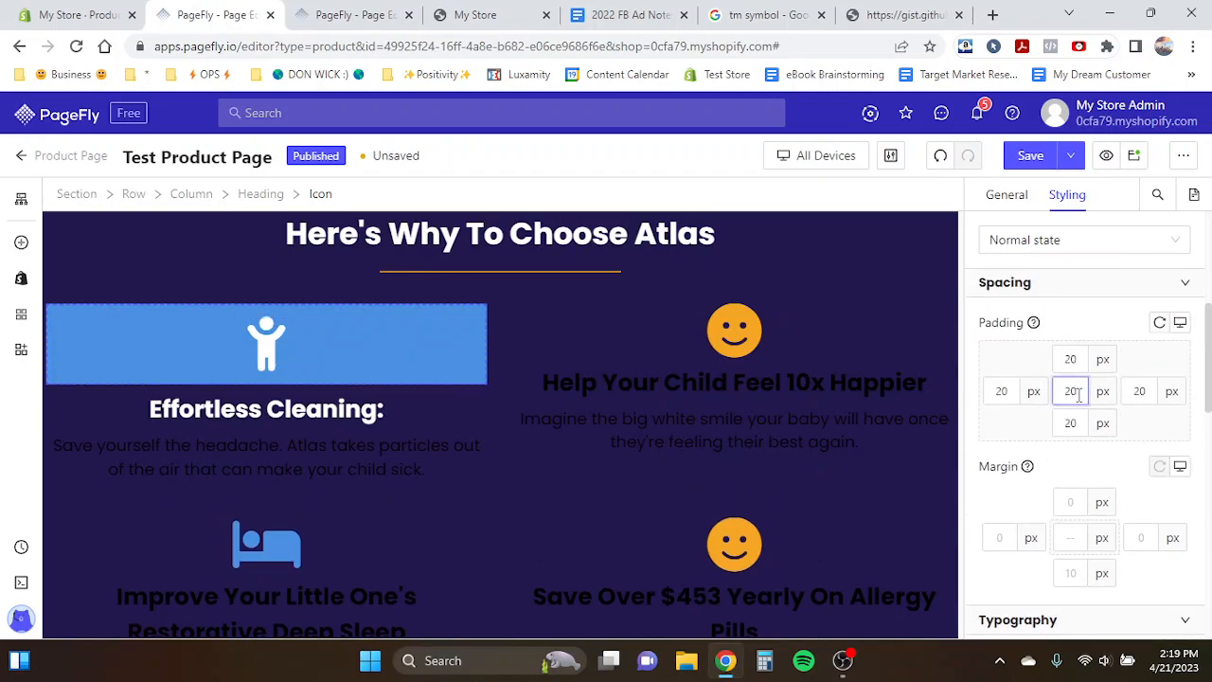
- Try other padding values on the icon's sides, ending with 20 px on all sides
double_click(1070, 391)
type("10")
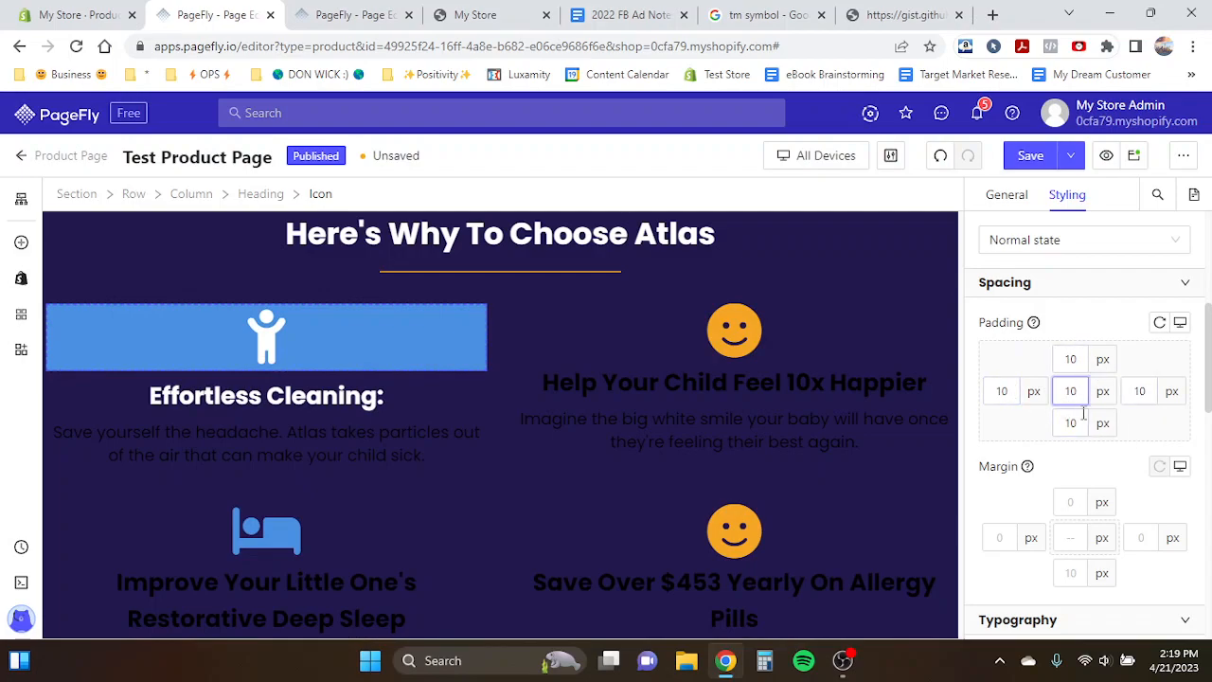
left_click(997, 391)
double_click(996, 391)
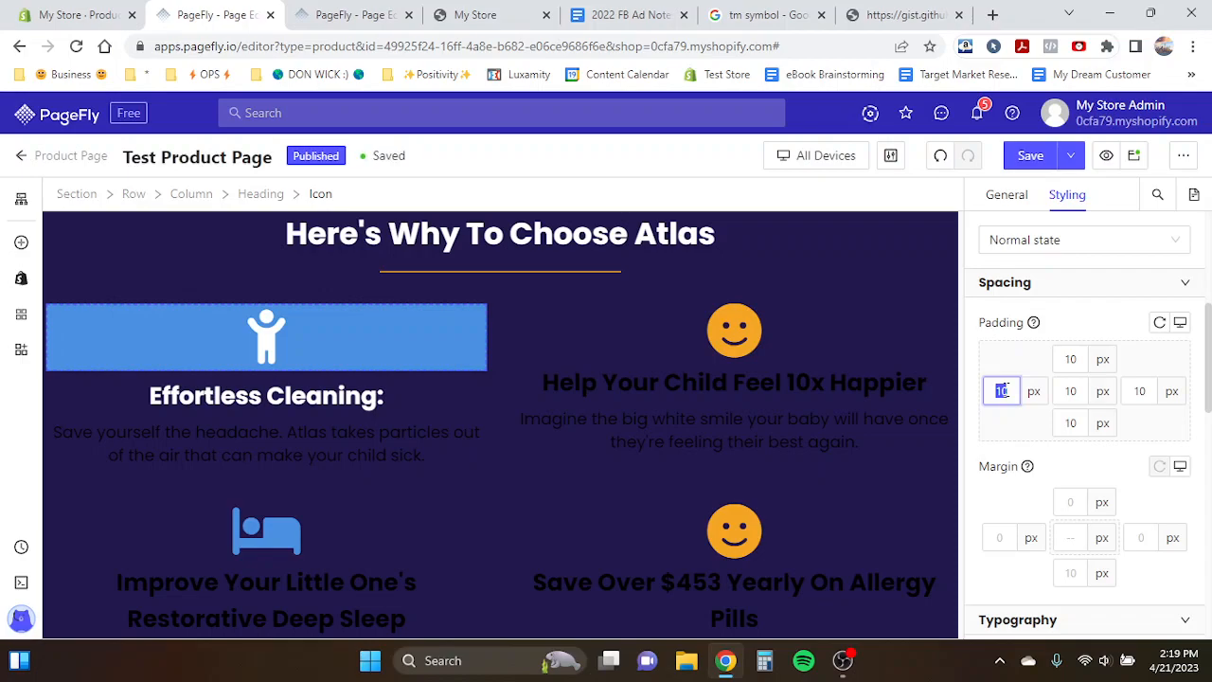
double_click(1071, 390)
key("BackSpace")
left_click(1014, 388)
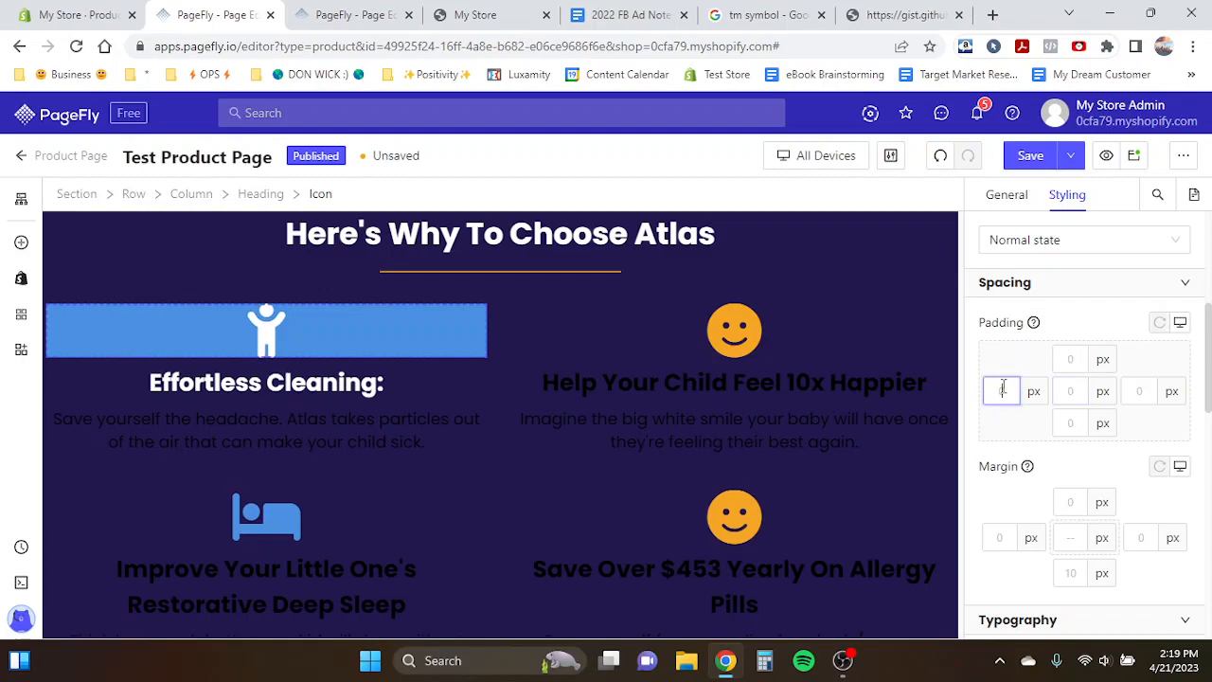
type("14")
left_click(1071, 359)
type("15")
left_click(1140, 390)
type("13")
left_click(1073, 390)
type("20")
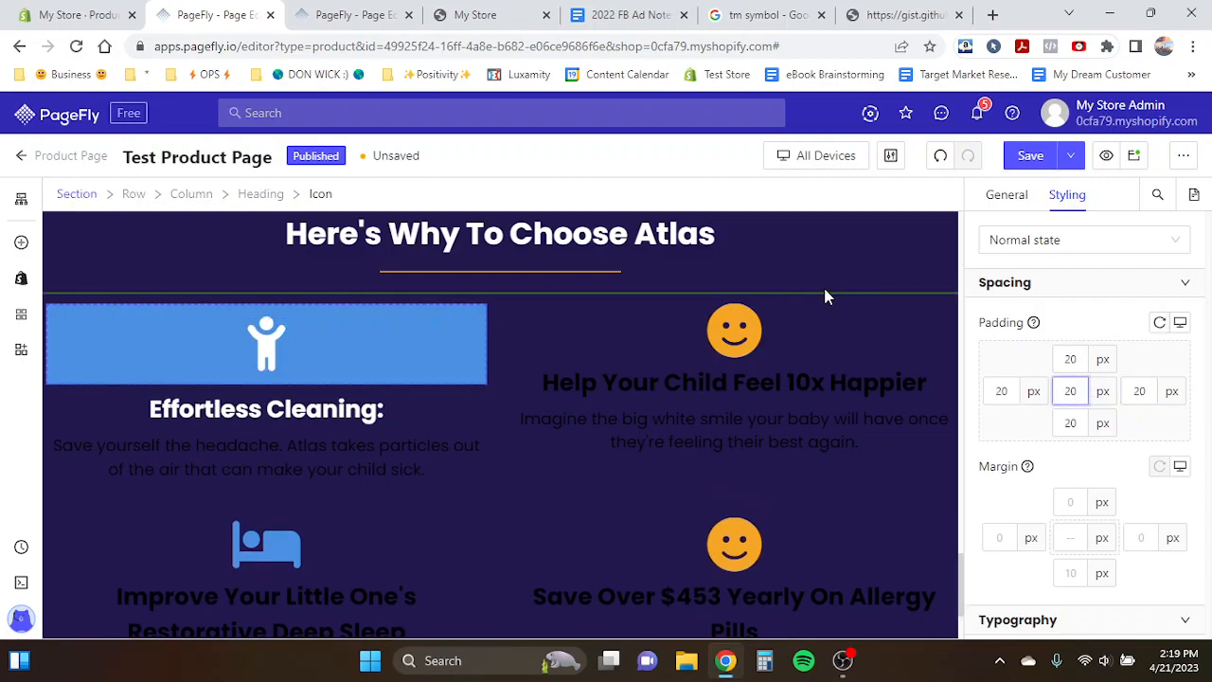
- Compare against the template icon's settings and set the icon's display style to Inline
scroll(1064, 427, "down", 4)
scroll(1063, 432, "down", 4)
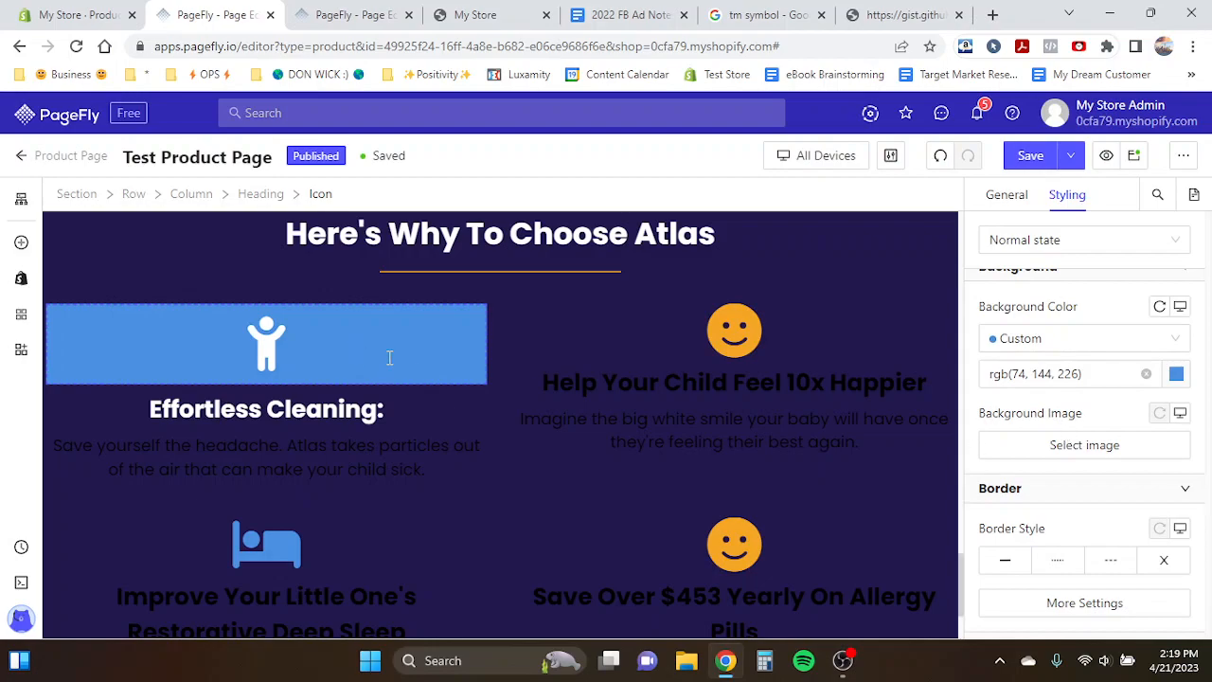
left_click(322, 14)
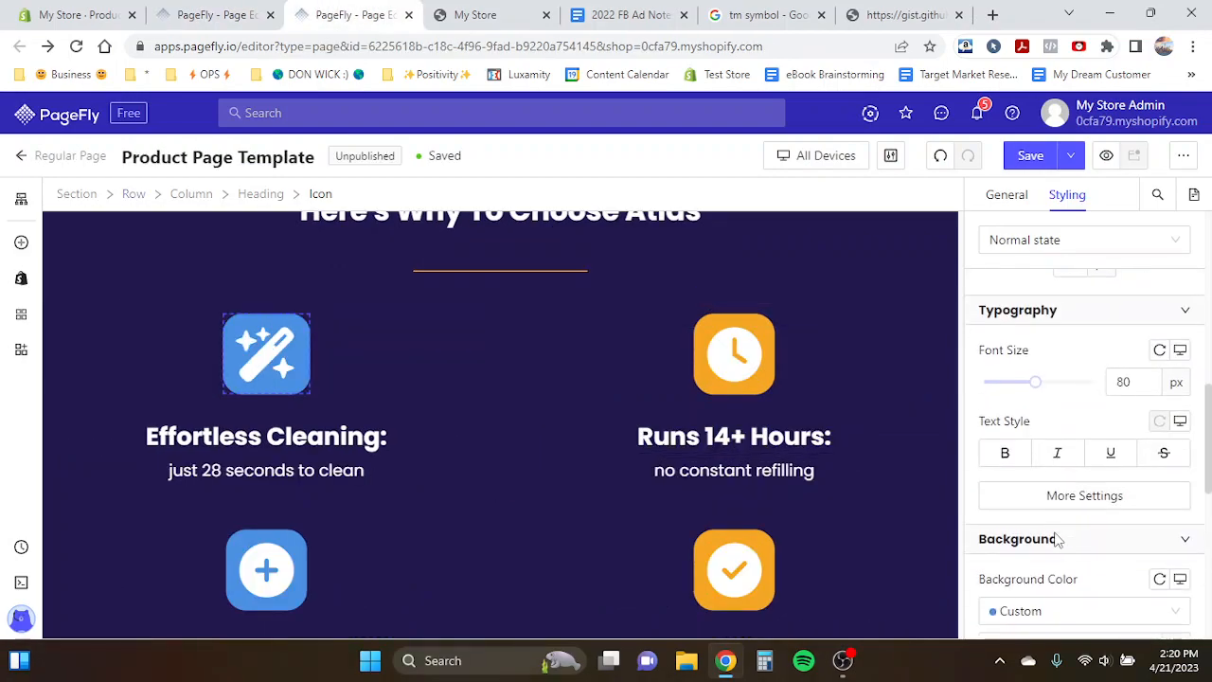
scroll(1055, 541, "down", 3)
left_click(217, 12)
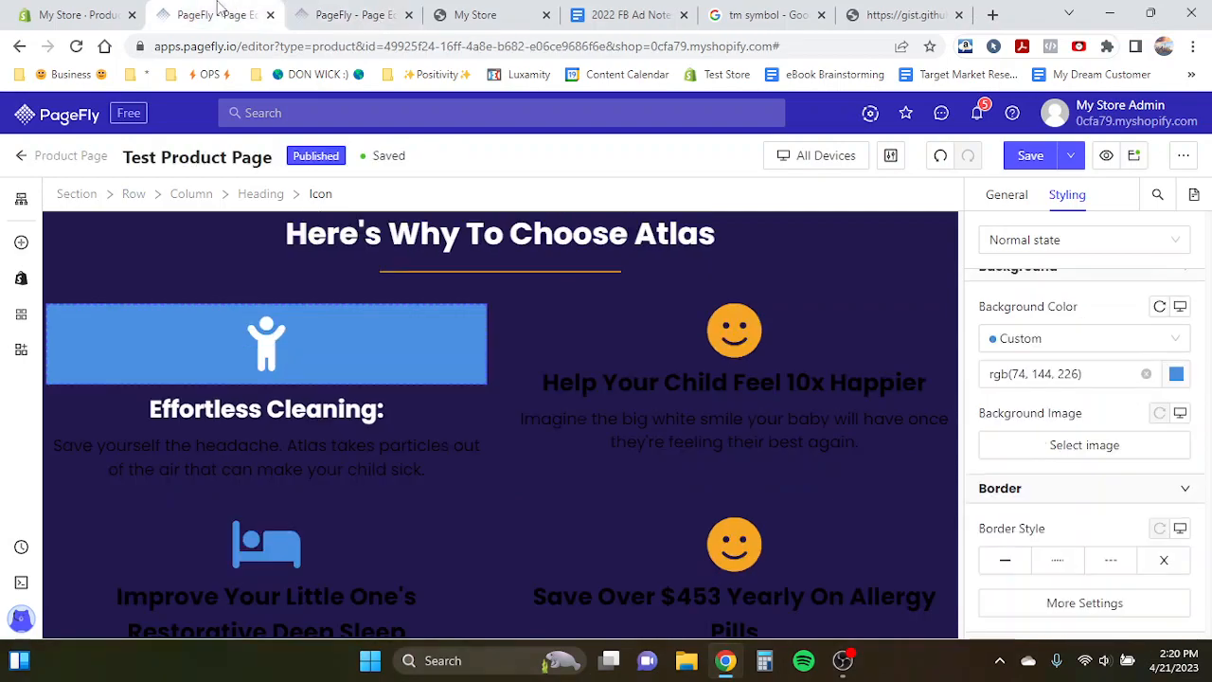
scroll(988, 437, "down", 3)
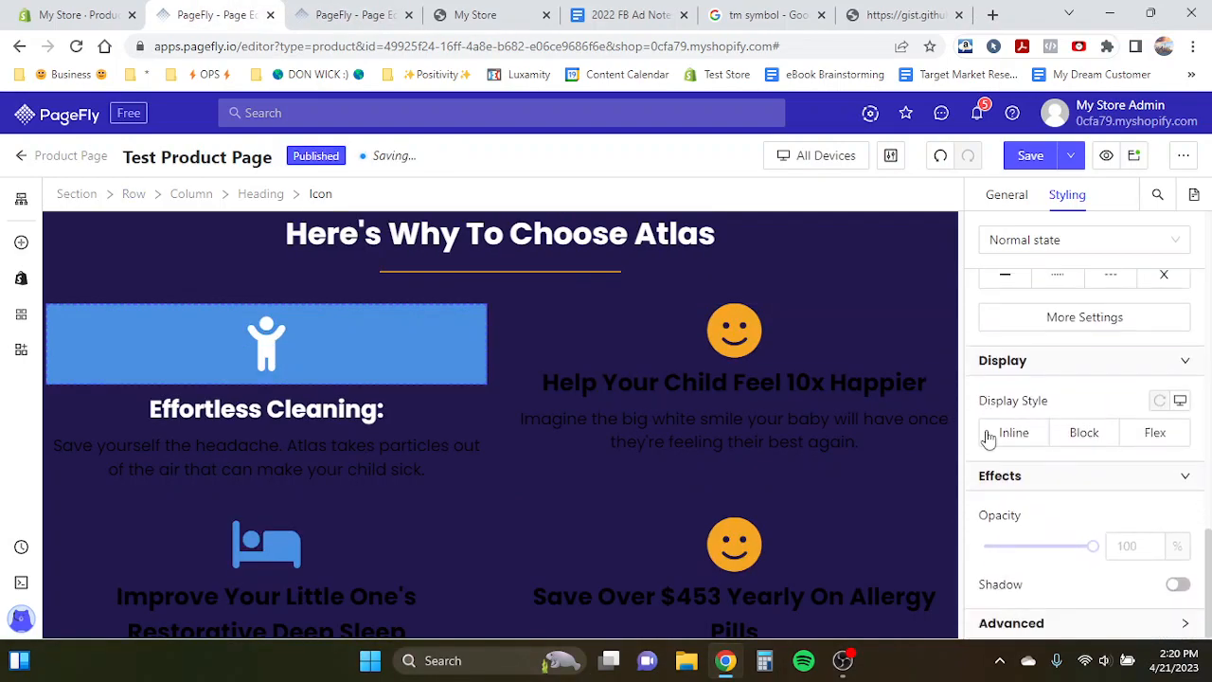
left_click(1012, 432)
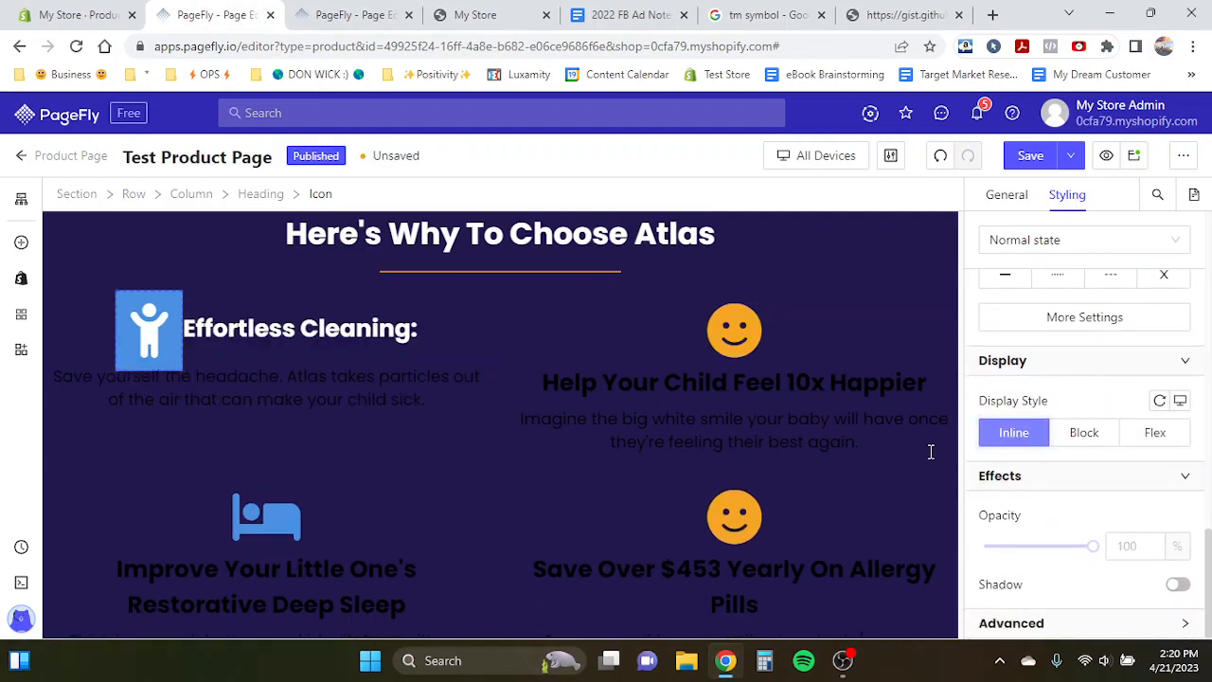
- Select the feature heading and examine its general settings for the icon position
left_click(188, 343)
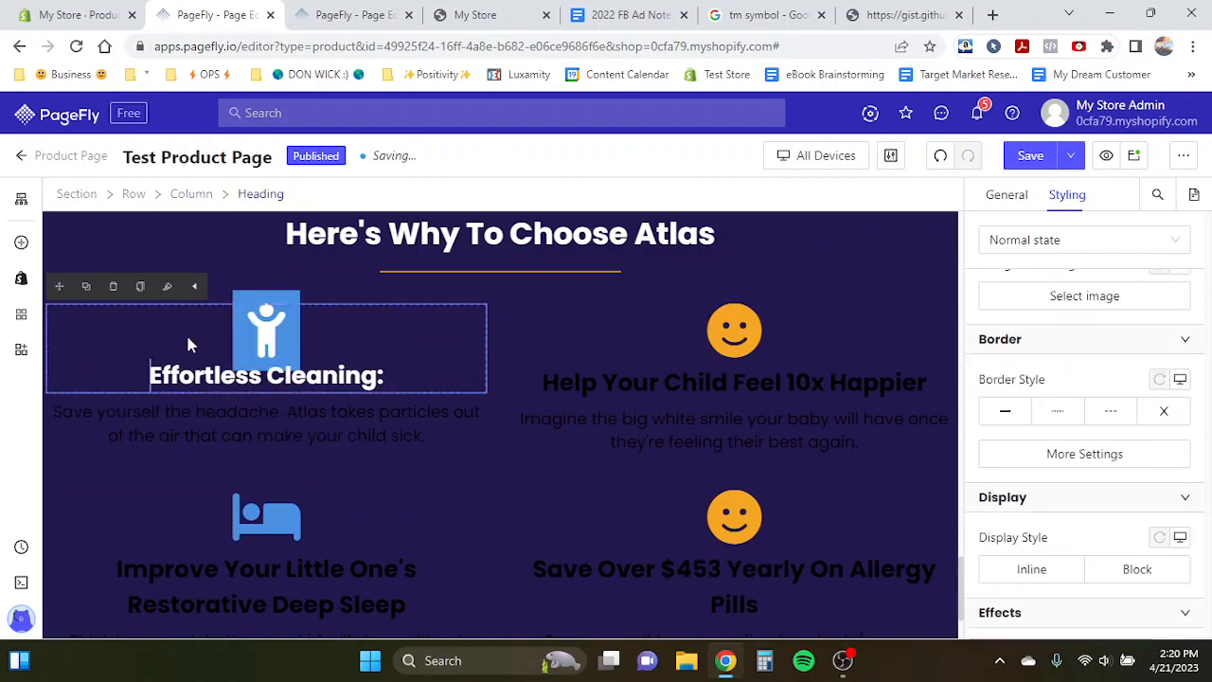
left_click(1021, 197)
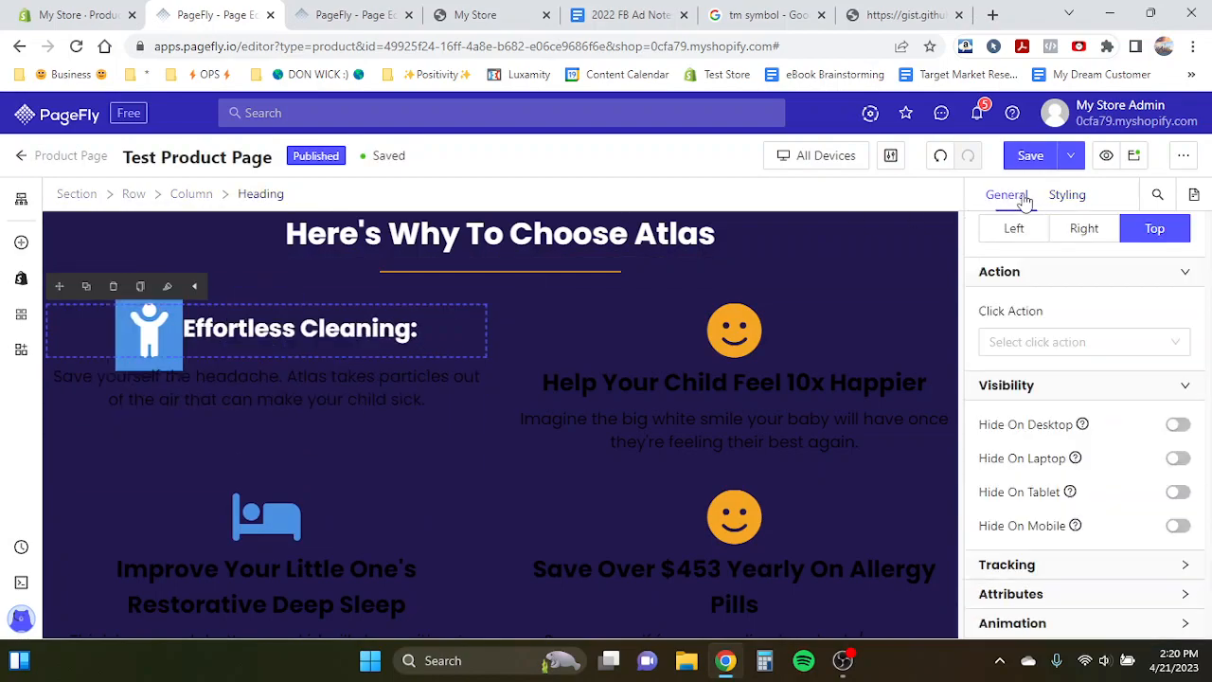
scroll(1052, 388, "up", 2)
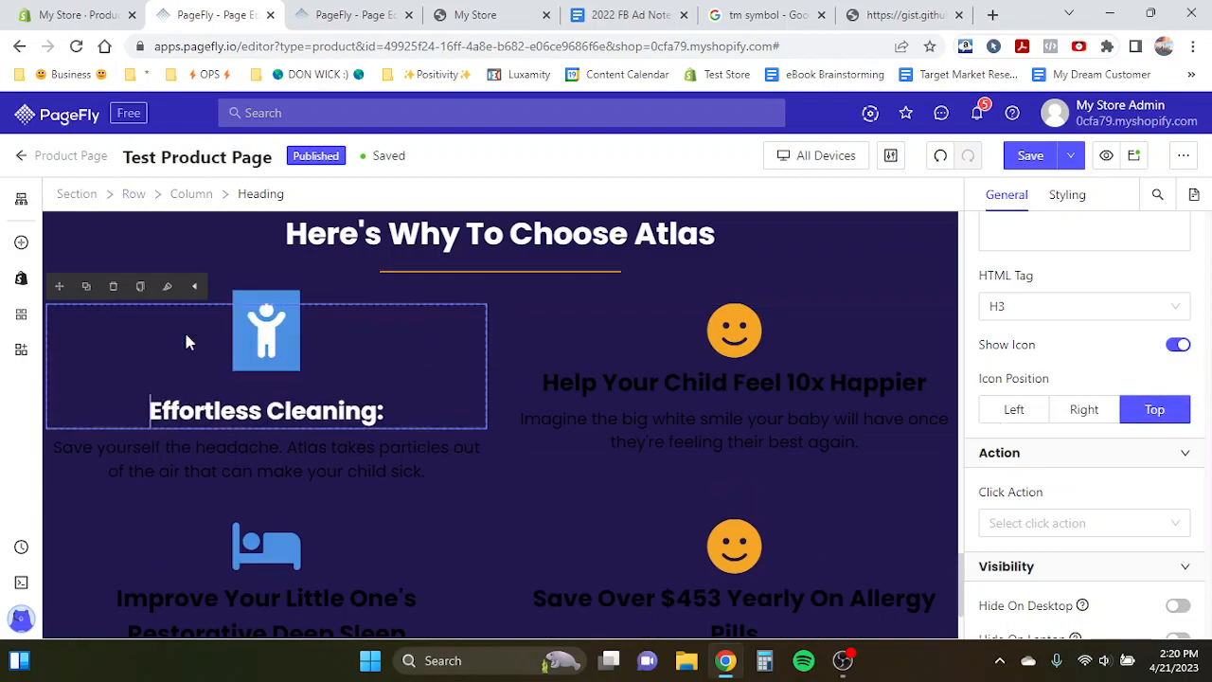
left_click(606, 371)
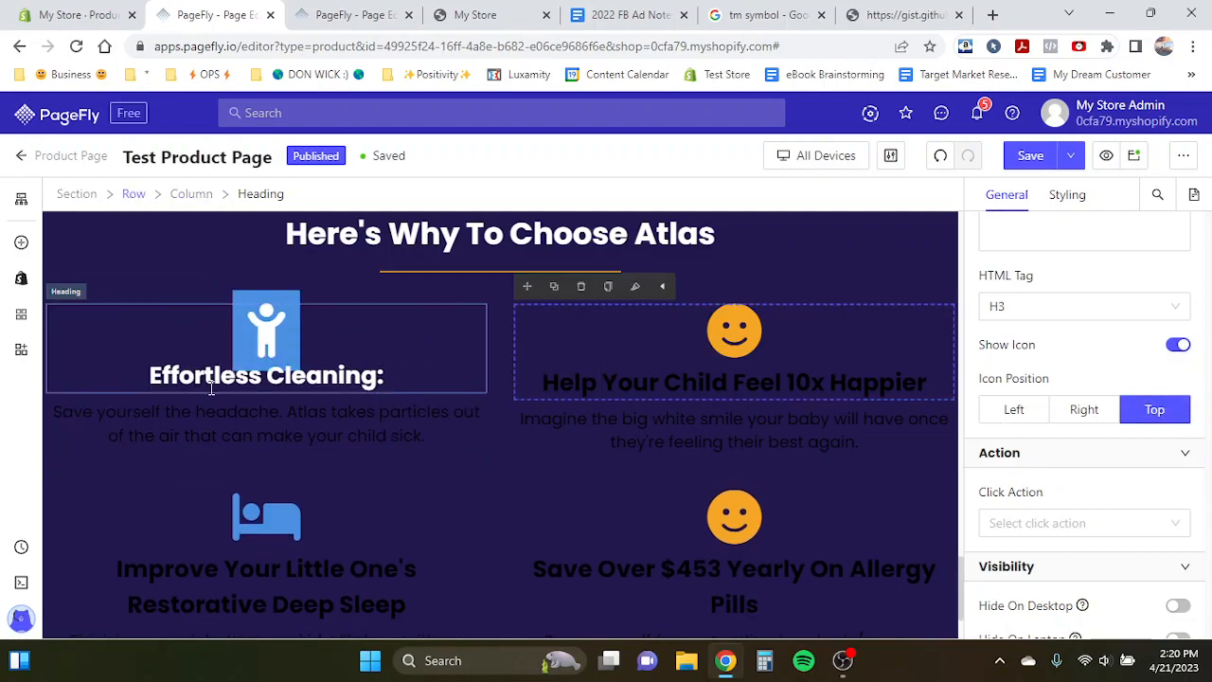
- Insert two line breaks before the first feature heading text to push it further below the icon
left_click(147, 376)
key("Return")
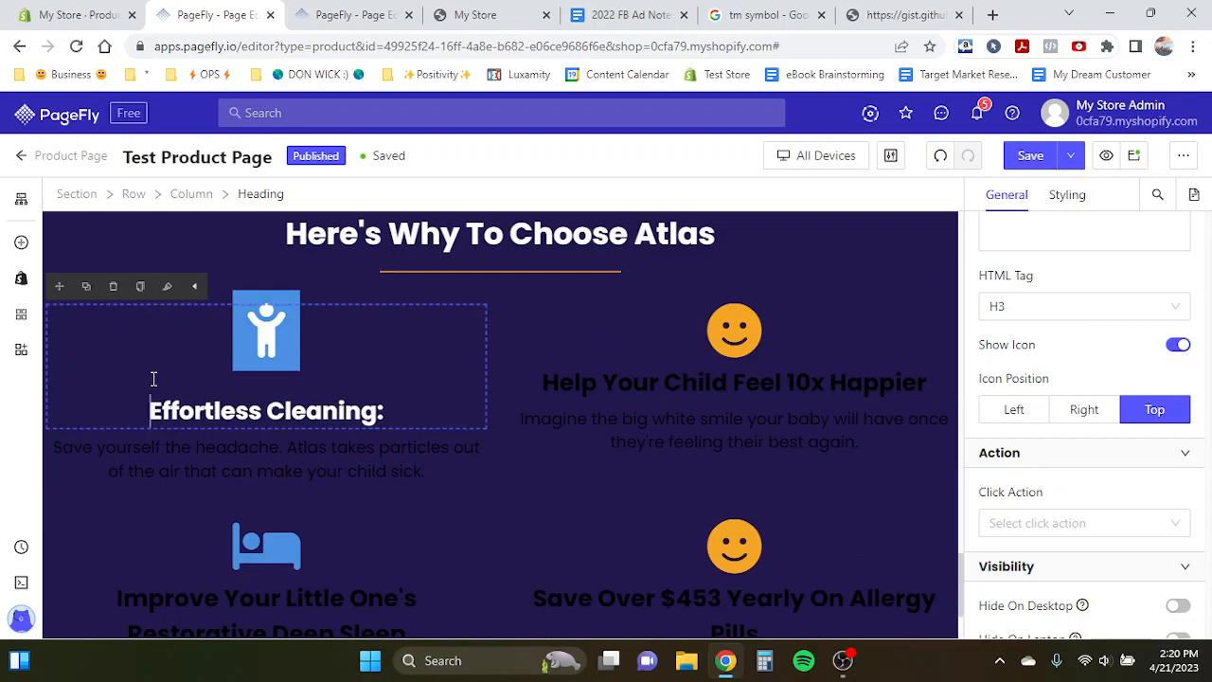
key("Return")
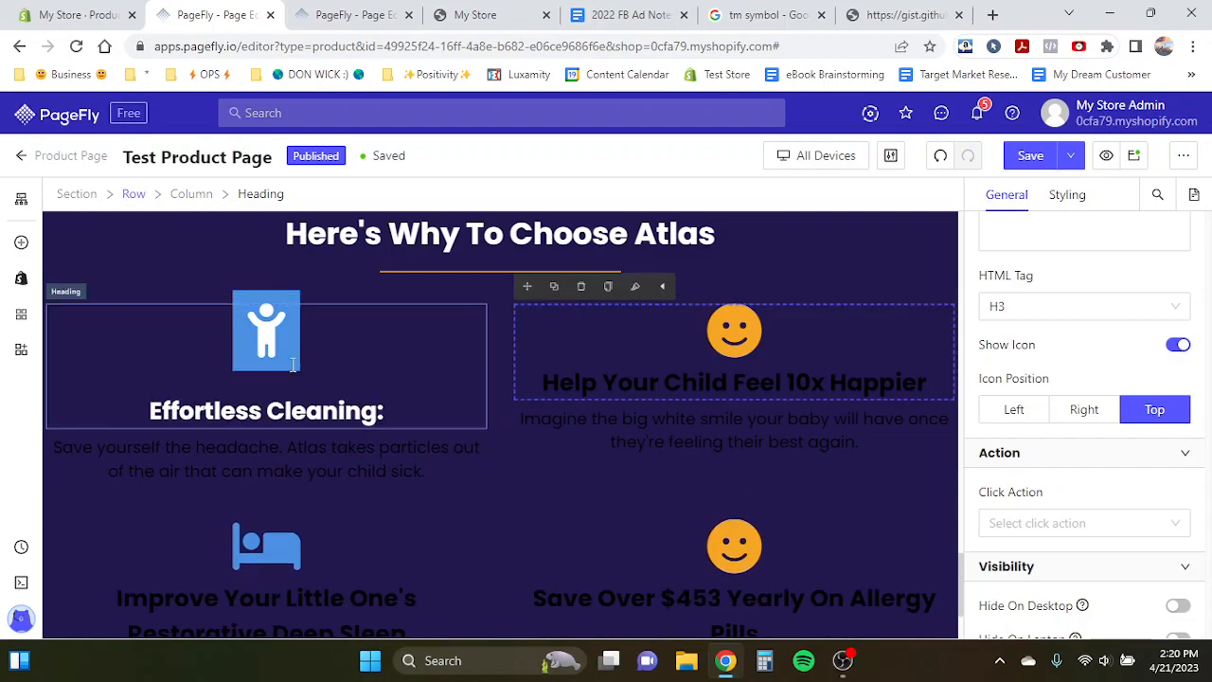
- Round the first feature icon's corners with a 30 px border radius on all corners
left_click(253, 351)
left_click(1082, 195)
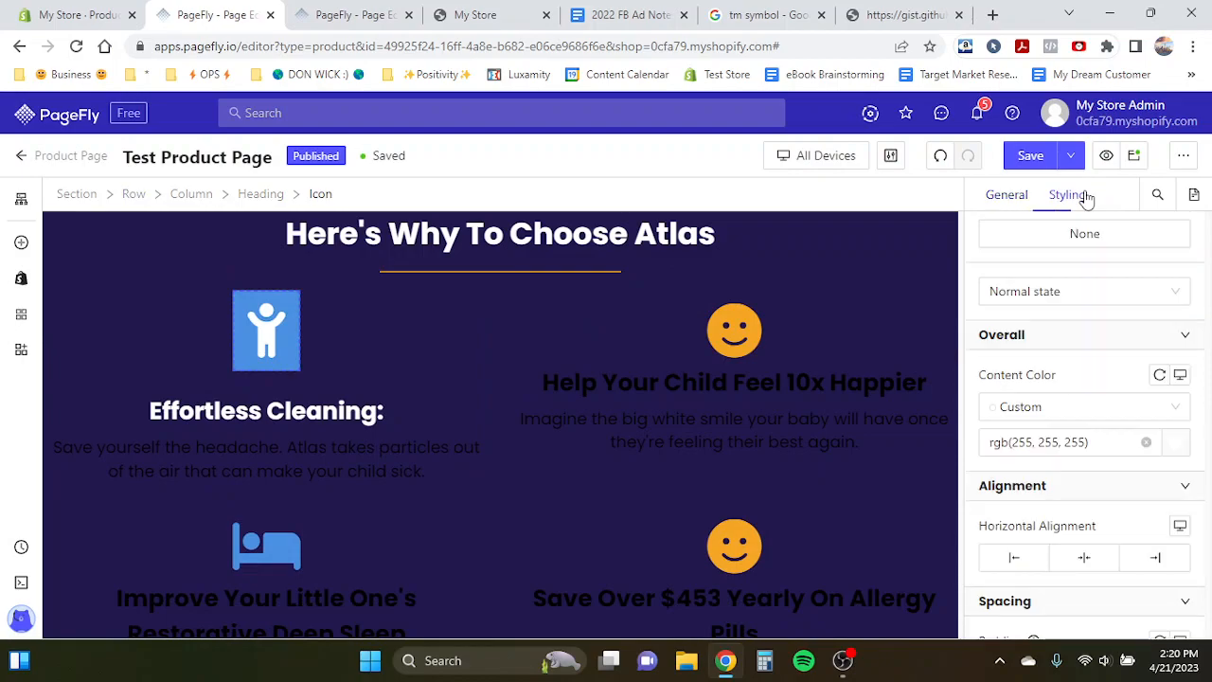
scroll(1104, 414, "down", 3)
scroll(1105, 414, "down", 3)
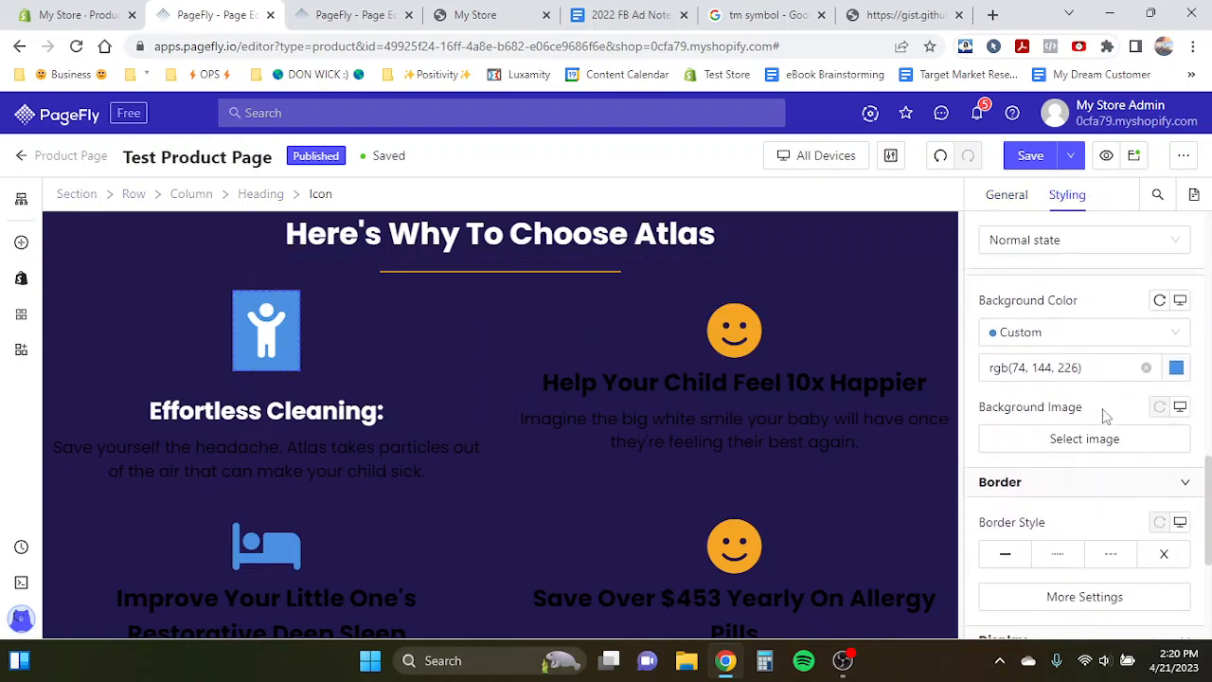
scroll(1085, 450, "down", 2)
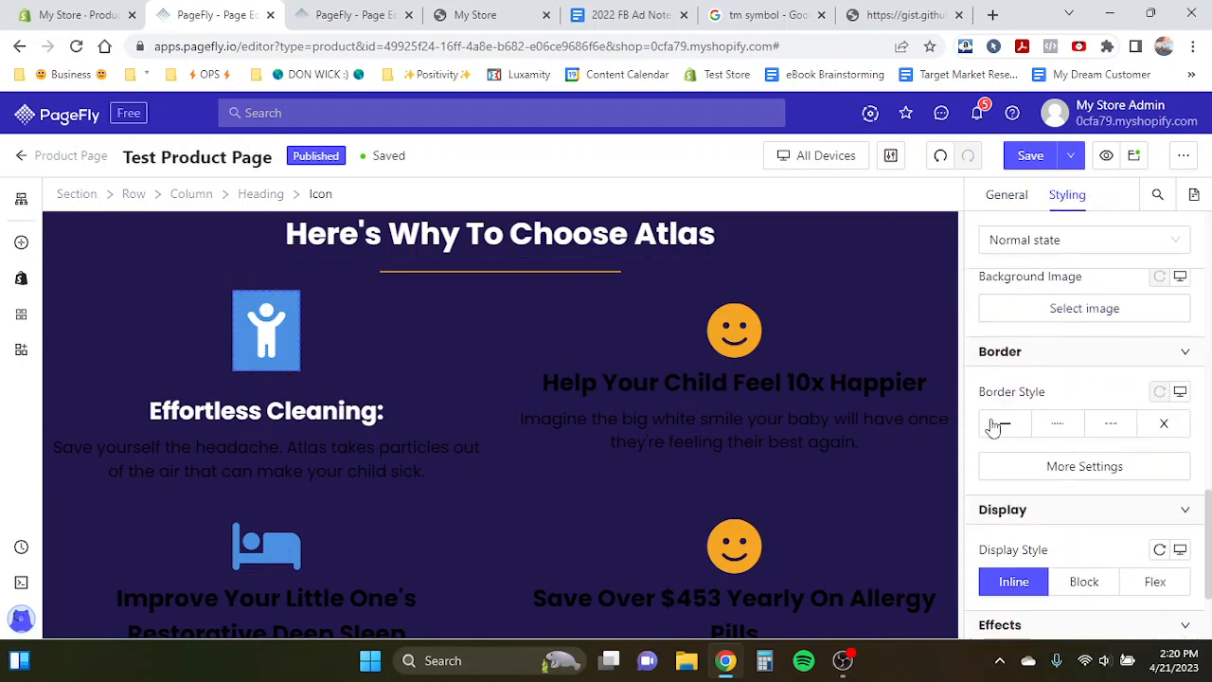
left_click(991, 466)
left_click(848, 474)
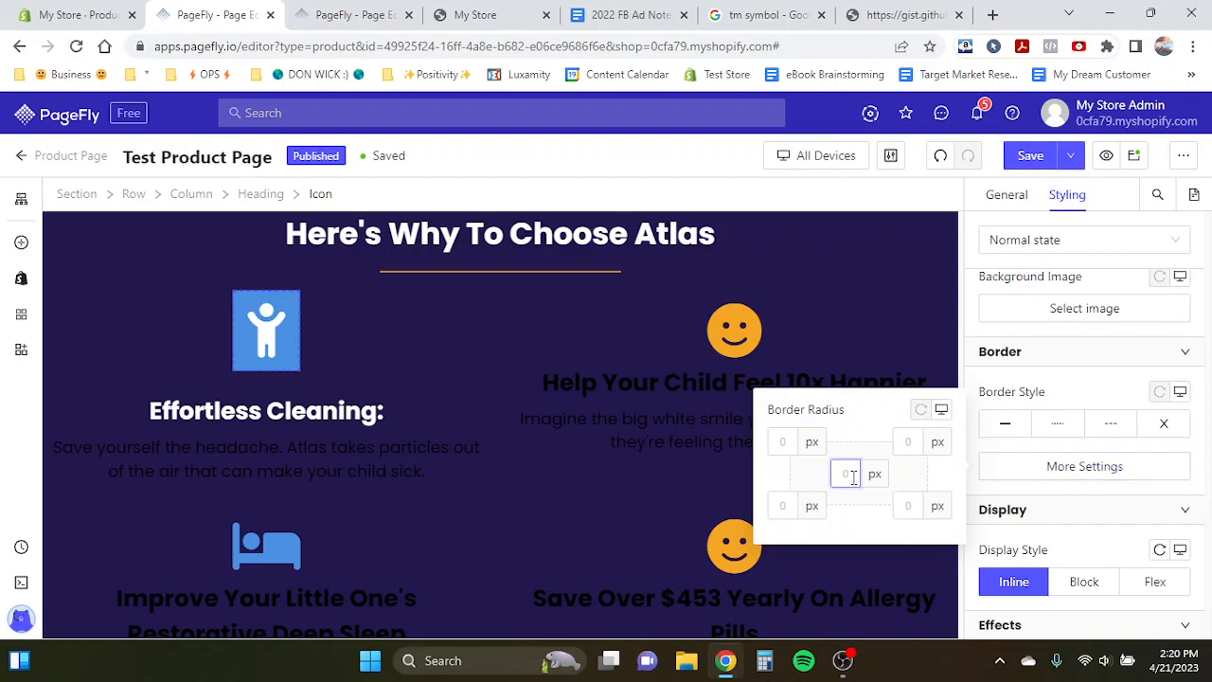
type("30")
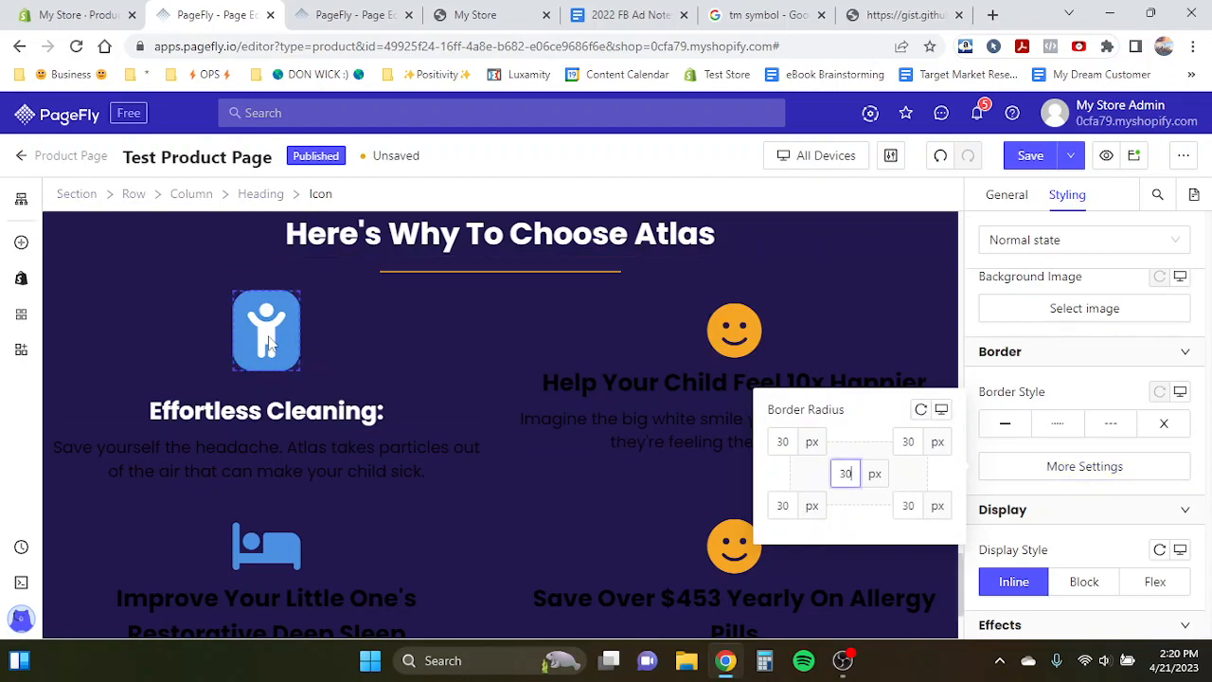
left_click(262, 338)
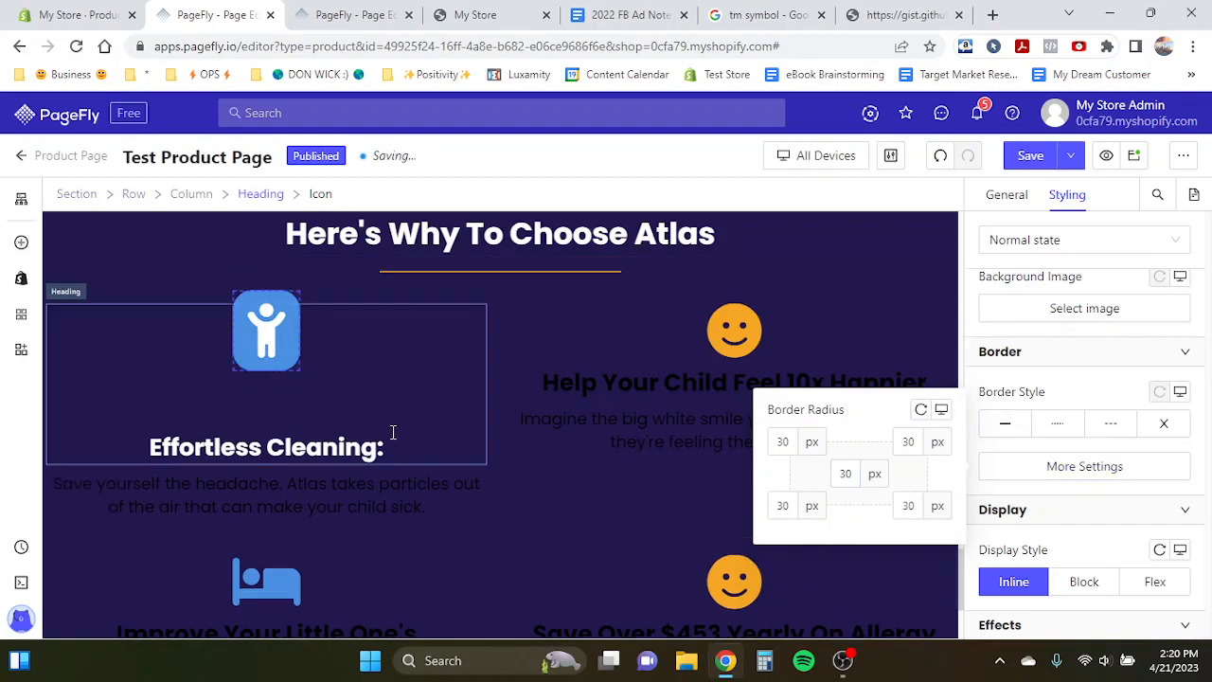
- Replace the first feature icon with the magic wand icon found by searching "magic"
scroll(1054, 396, "up", 1)
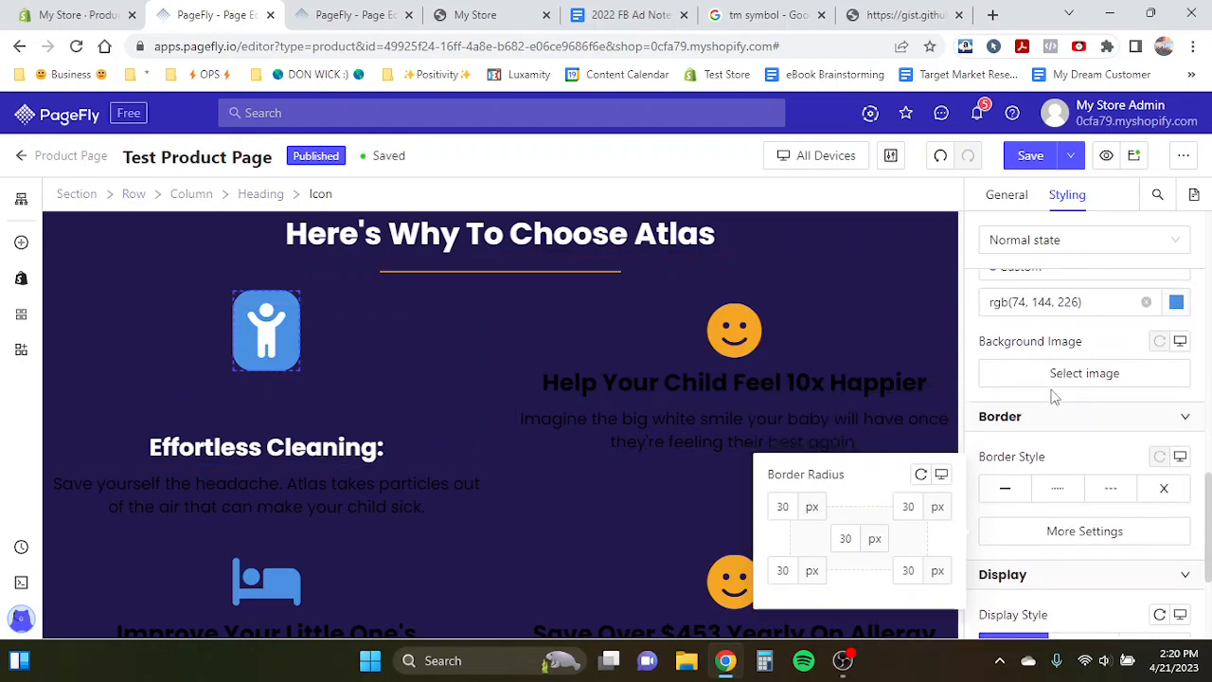
left_click(1004, 204)
left_click(1092, 304)
type("bed")
double_click(295, 221)
type("magic")
left_click(497, 301)
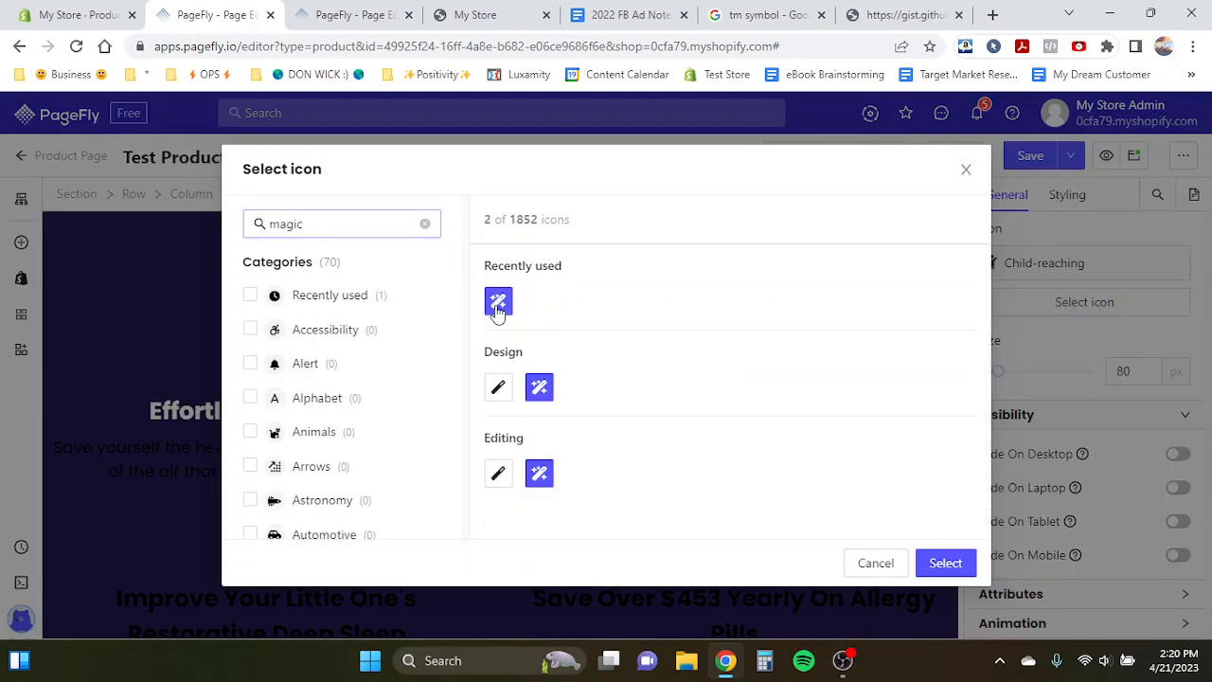
left_click(938, 563)
- Set the first feature paragraph's text colour to white
left_click(319, 14)
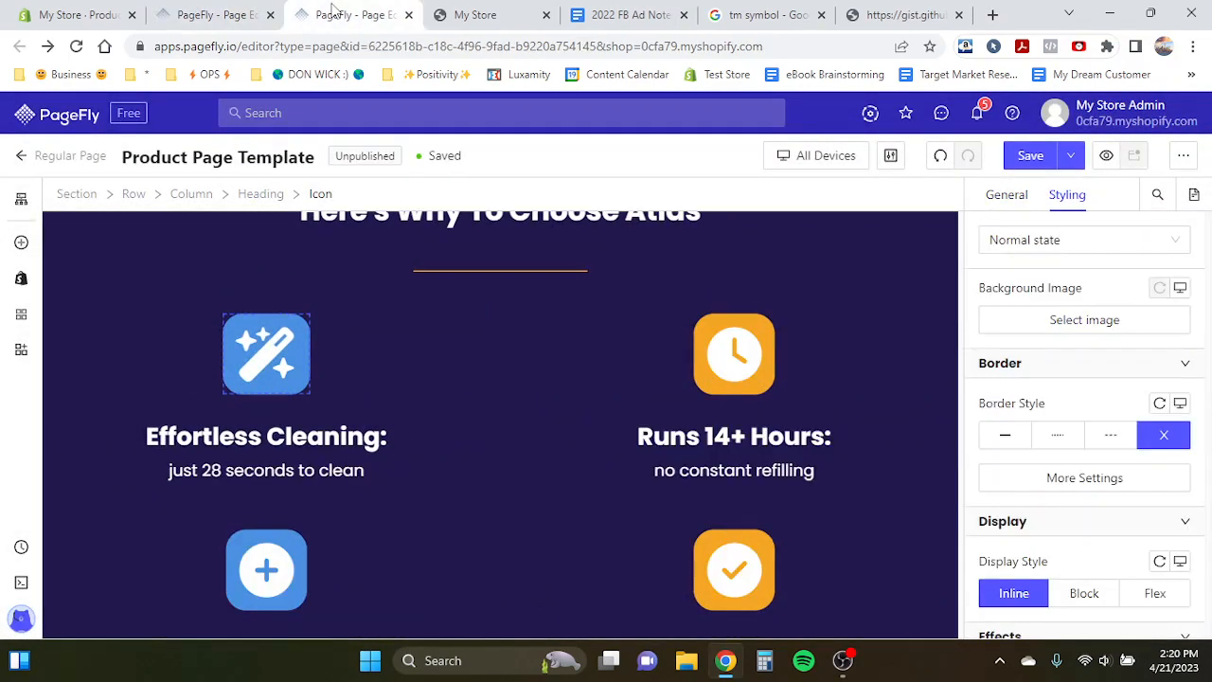
left_click(216, 14)
left_click(333, 424)
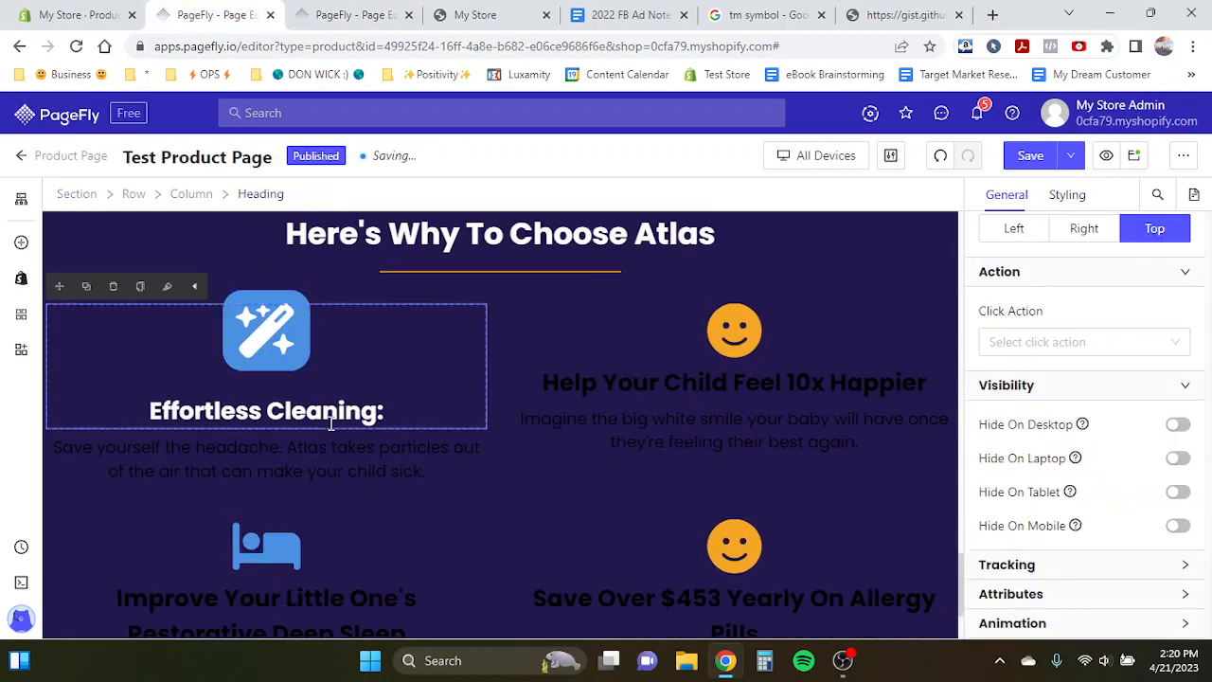
left_click(197, 506)
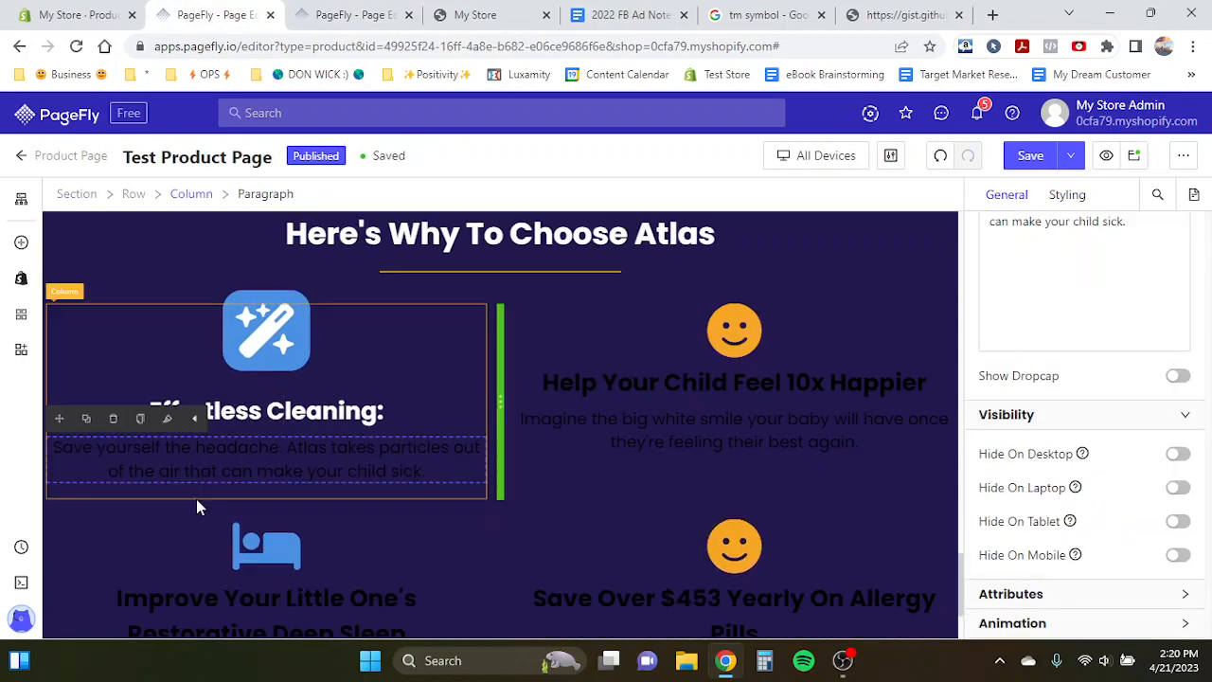
left_click(1070, 194)
scroll(1106, 414, "down", 5)
scroll(1106, 413, "up", 7)
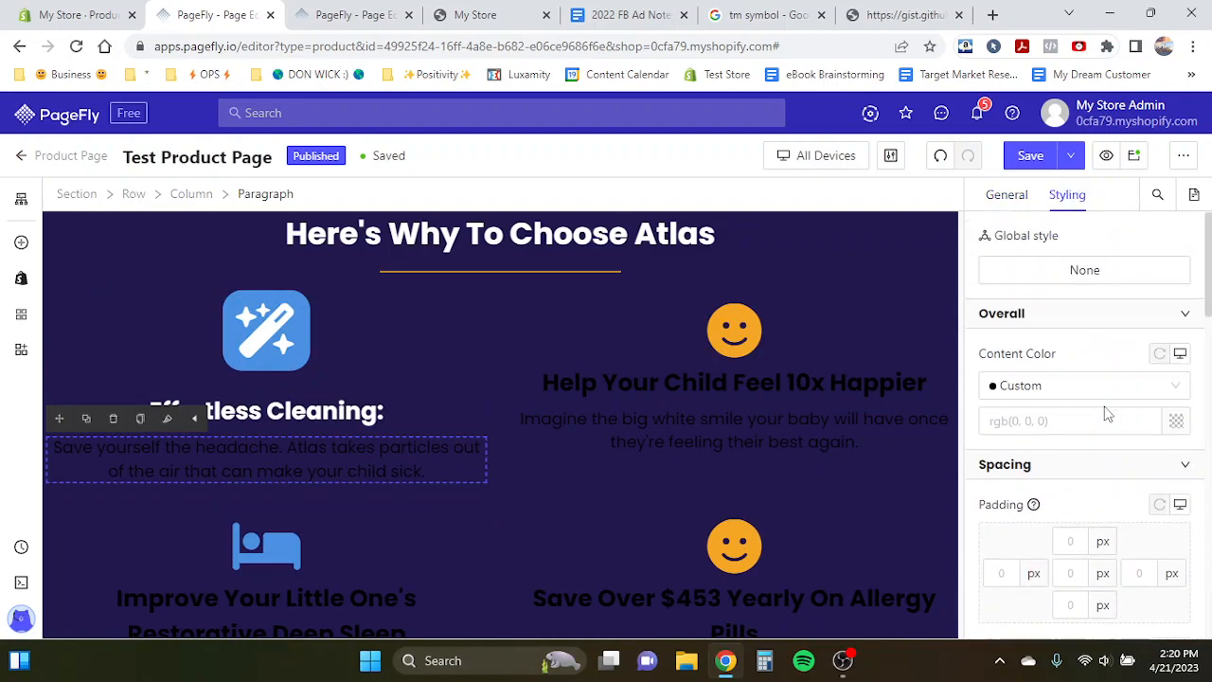
left_click(1176, 424)
left_click(925, 534)
- Copy the template's "just 28 seconds to clean" subtext into the first feature paragraph
left_click(353, 14)
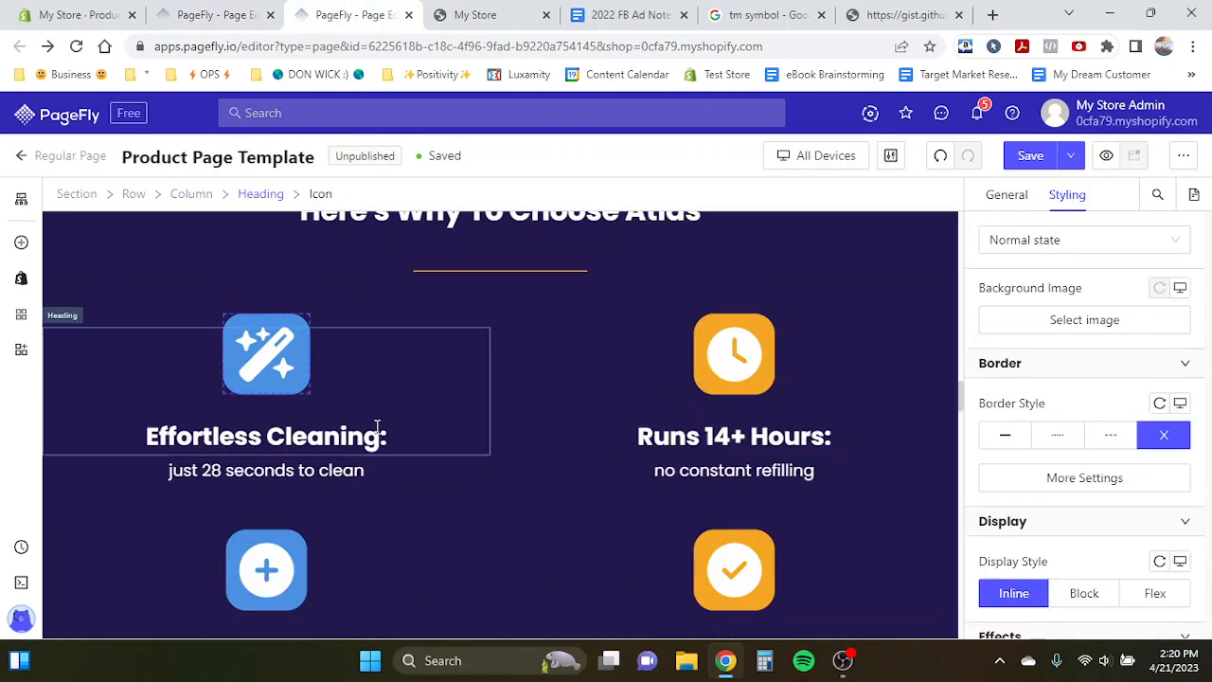
left_click(228, 473)
triple_click(228, 470)
key("ctrl+c")
left_click(182, 12)
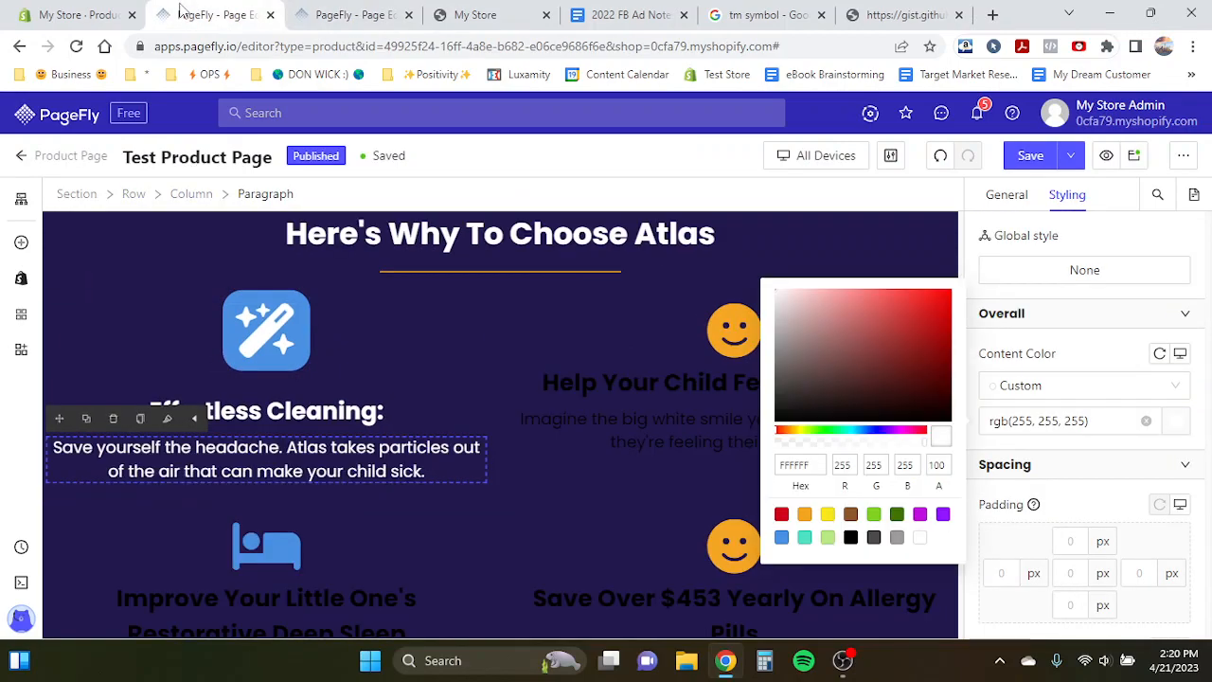
triple_click(275, 468)
key("ctrl+v")
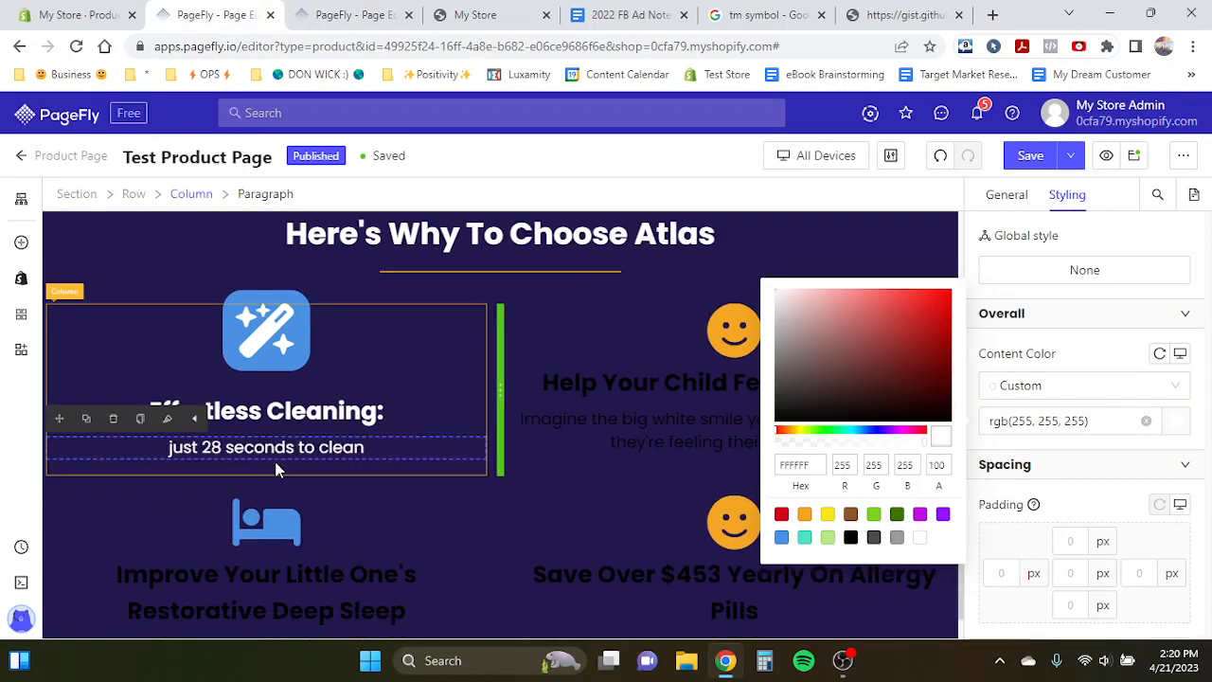
- Compare the template's second feature heading "Runs 14+ Hours:" with the test page's second feature
left_click(355, 408)
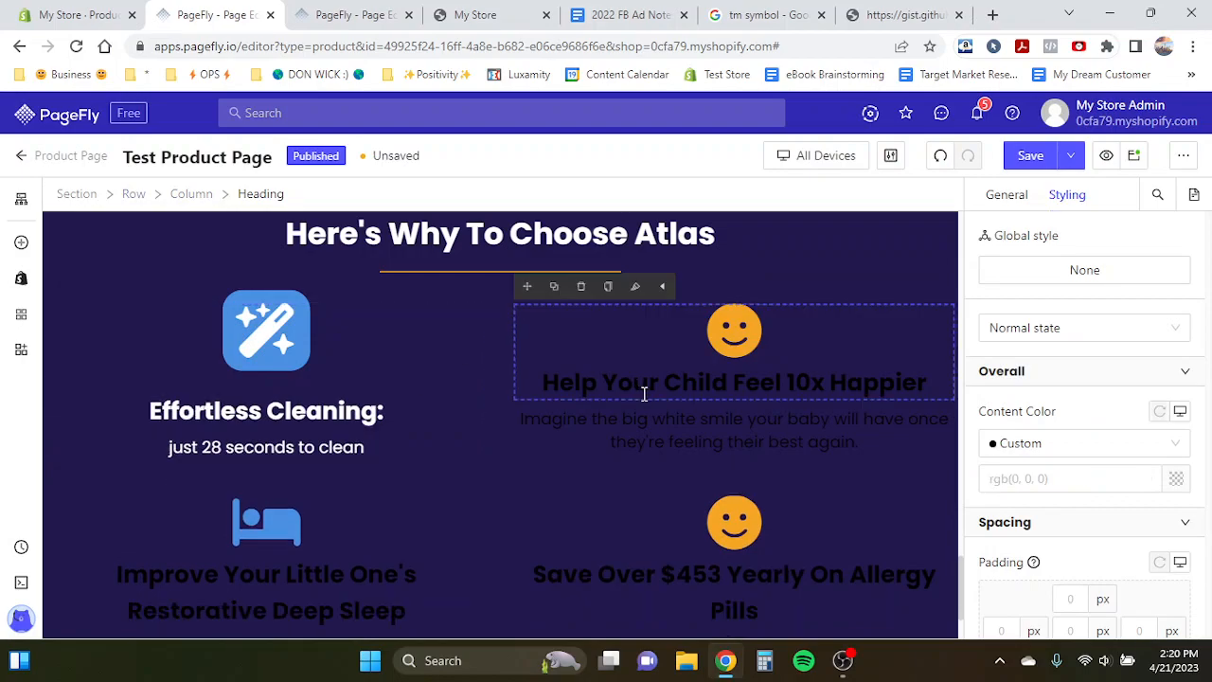
left_click(322, 11)
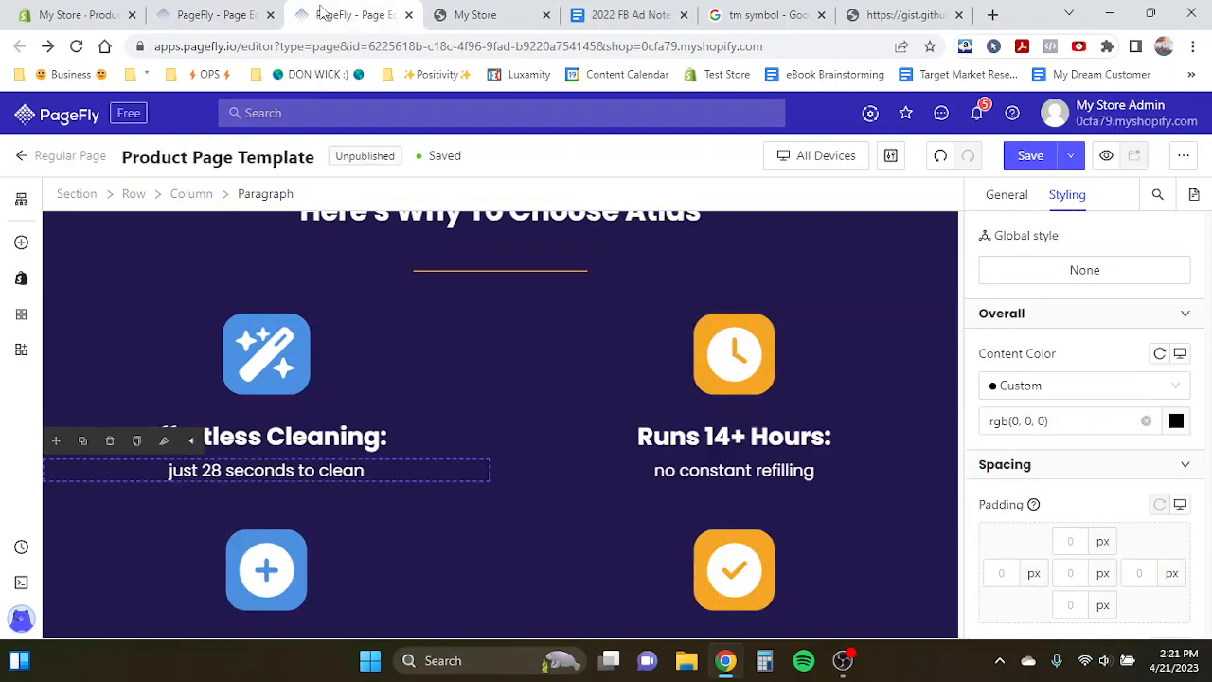
triple_click(654, 438)
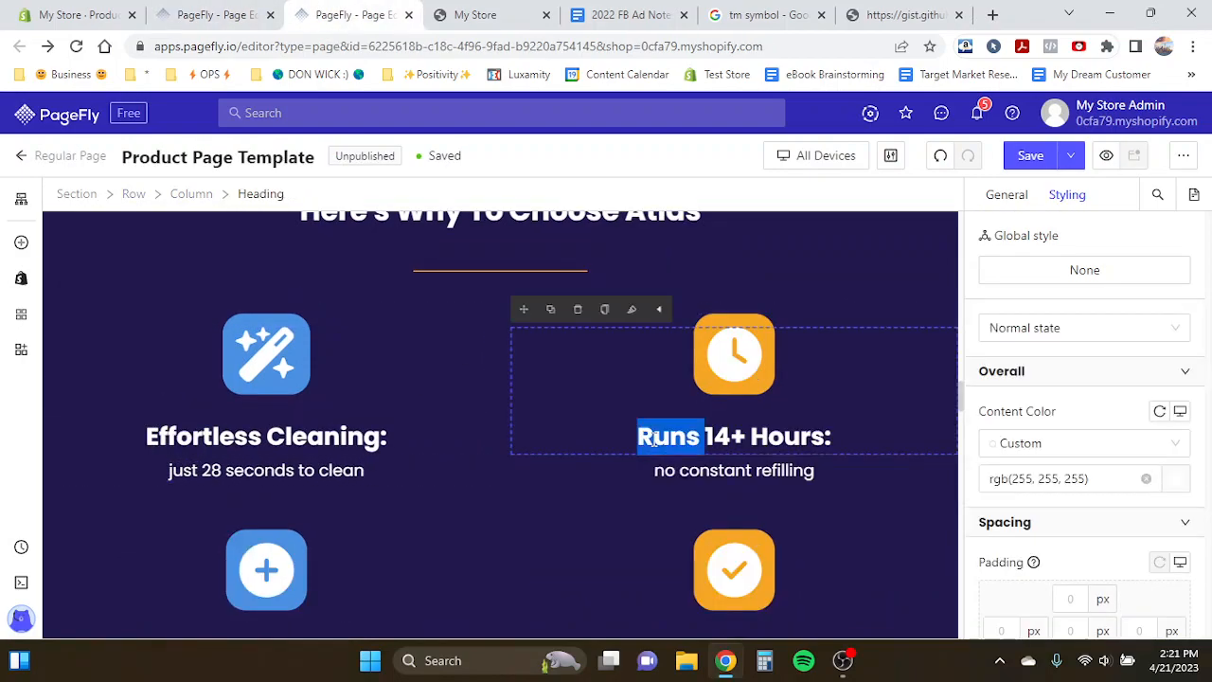
left_click(464, 382)
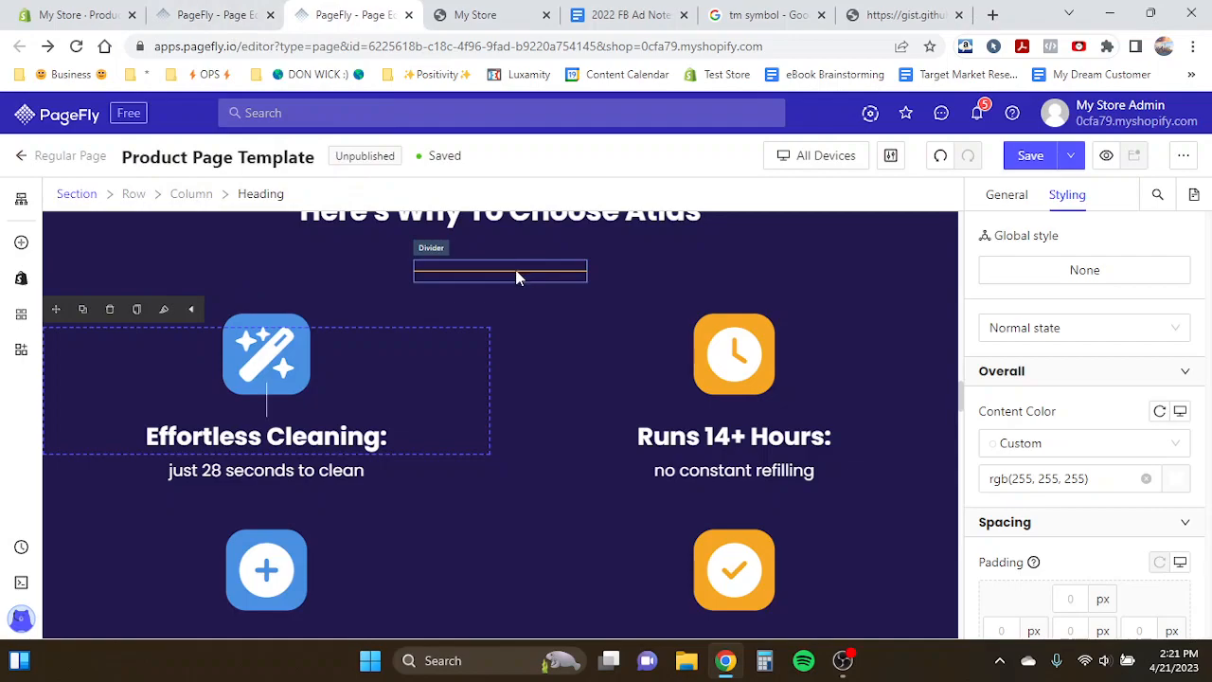
key("ctrl+shift+Tab")
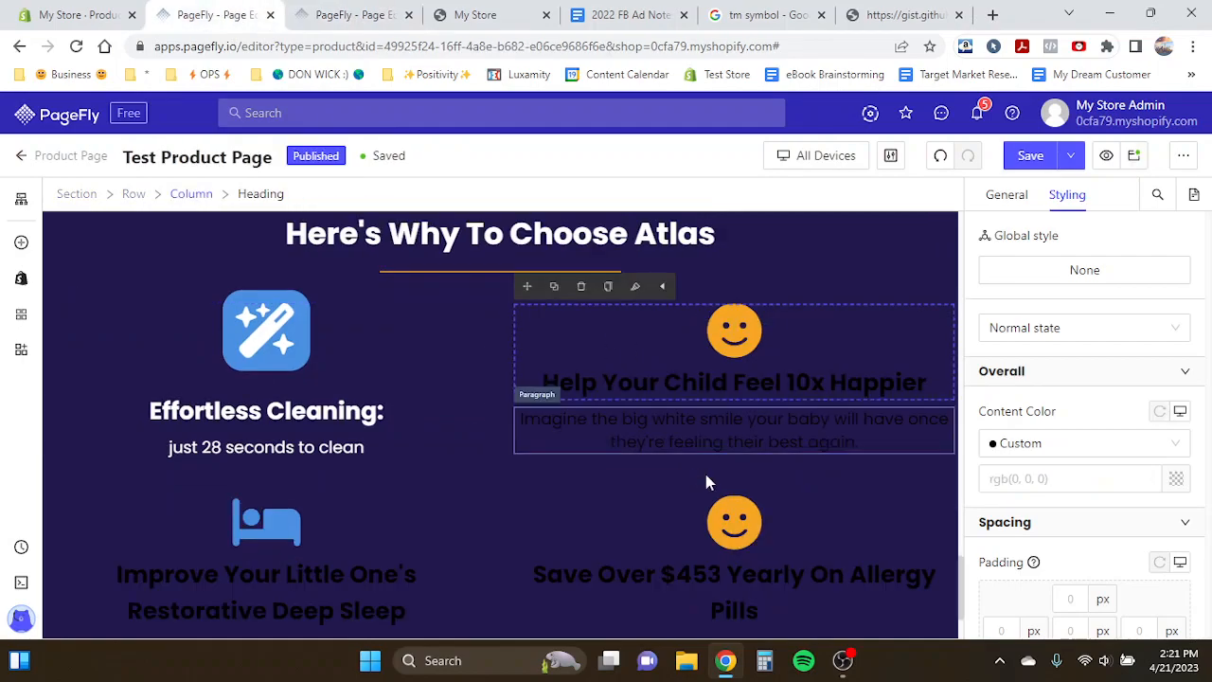
- Empty the second feature column, deleting its original heading and paragraph along with a duplicated heading
left_click(203, 317)
left_click(83, 288)
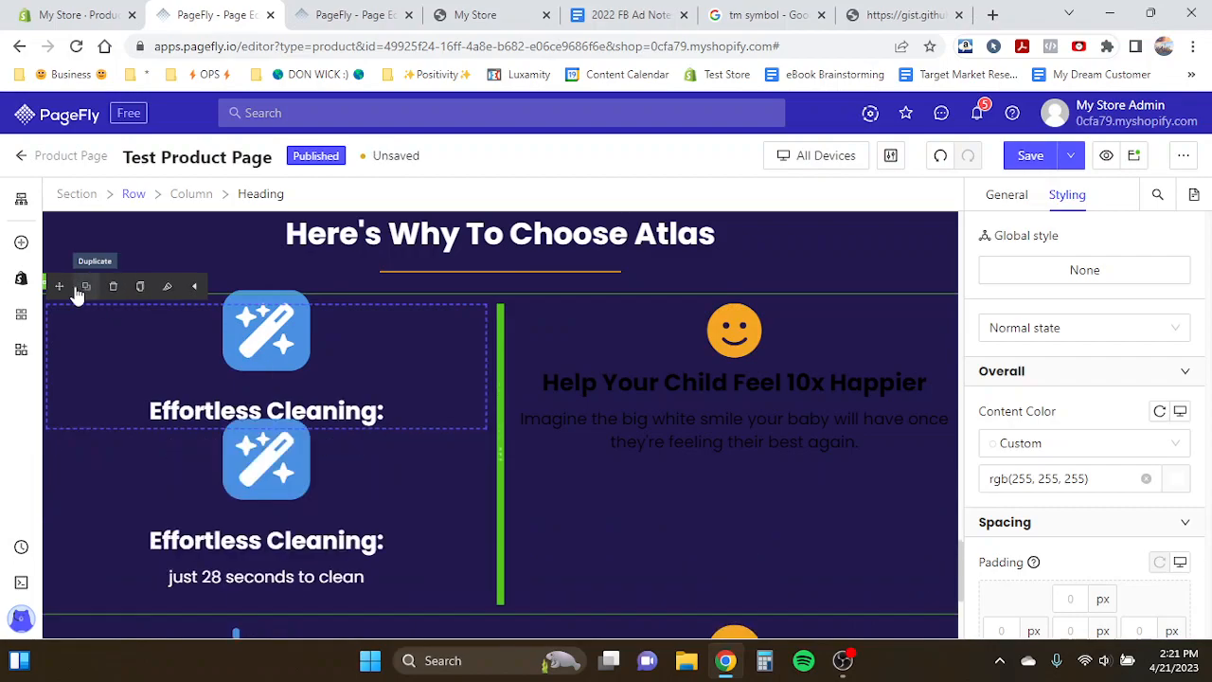
left_click_drag(59, 286, 665, 322)
left_click(652, 512)
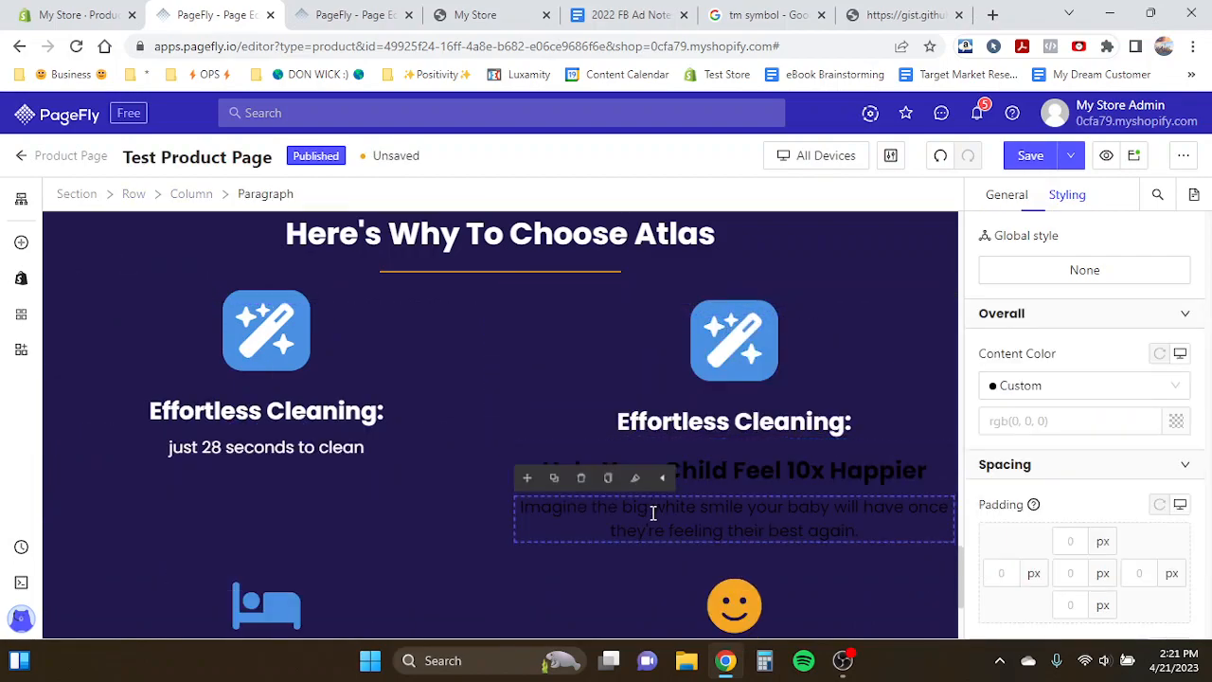
left_click(581, 479)
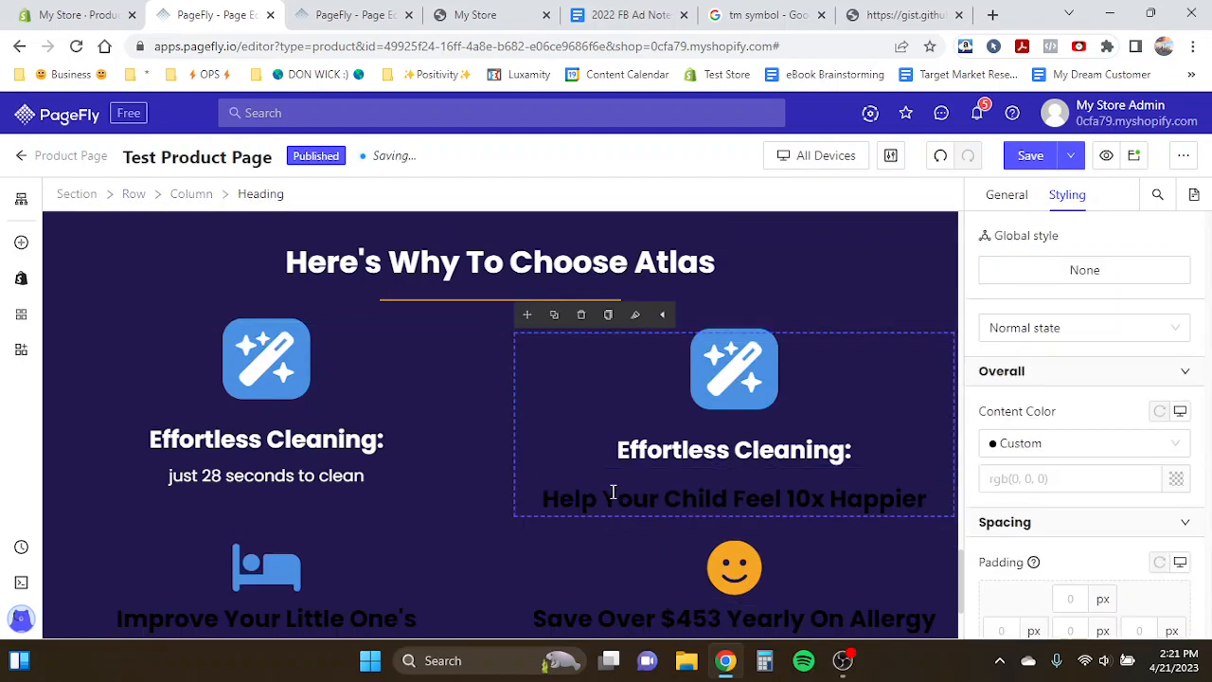
left_click(581, 314)
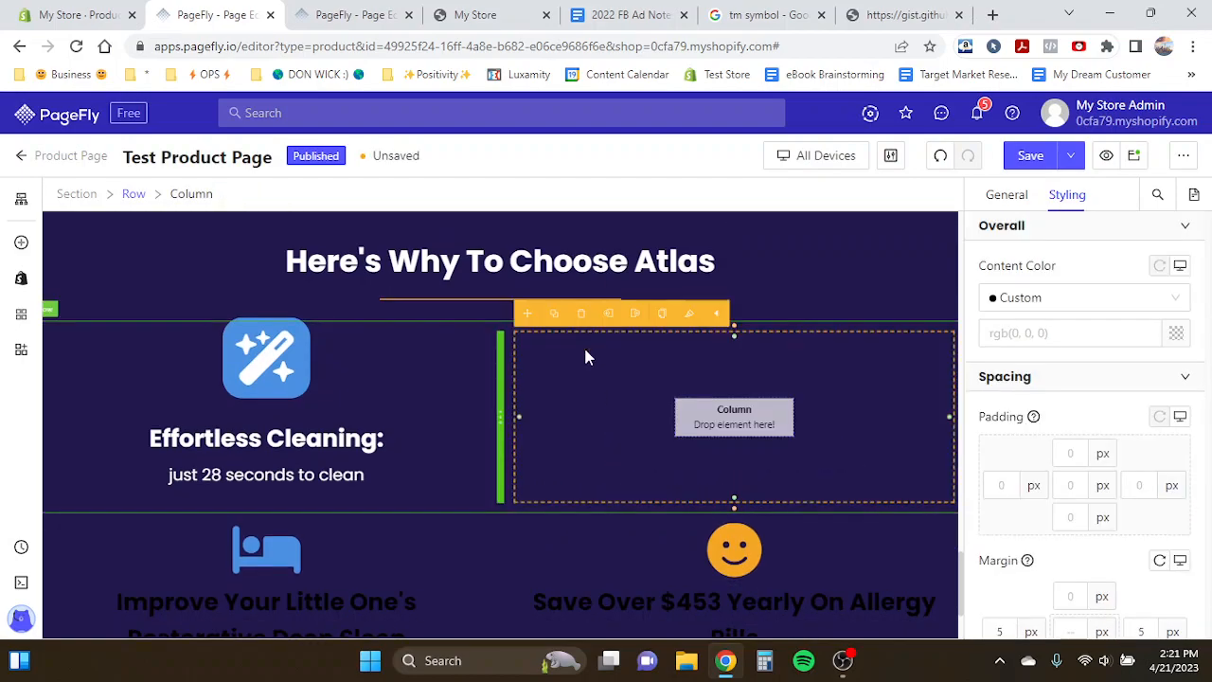
- Duplicate the first feature heading with its icon and move the copy into the empty second column
left_click(320, 371)
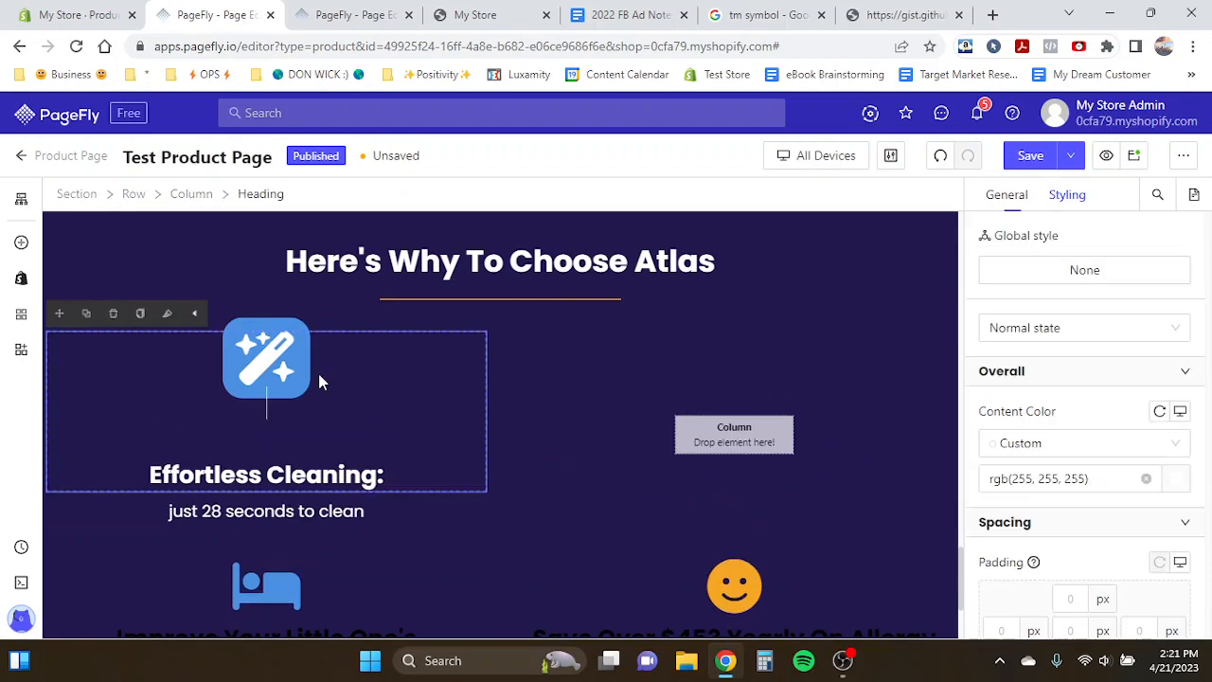
left_click(86, 325)
left_click_drag(67, 313, 641, 441)
- Duplicate the first feature paragraph and move the copy into the second column below the heading
left_click(252, 481)
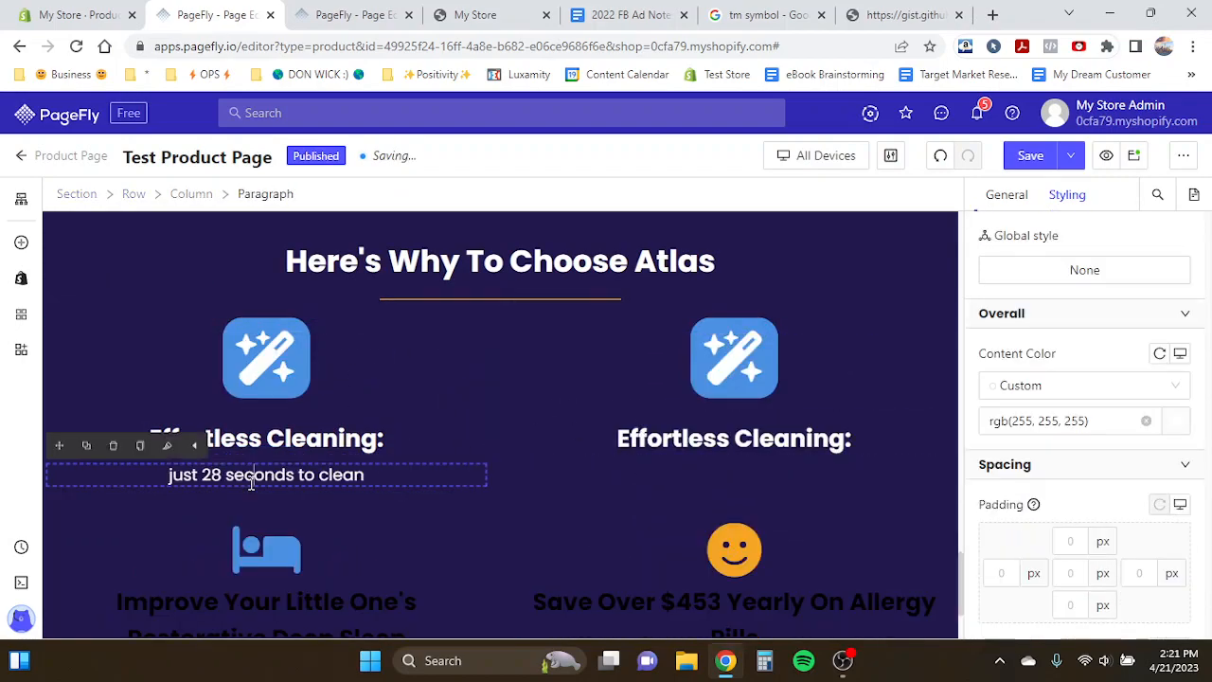
left_click(90, 446)
left_click_drag(59, 446, 723, 500)
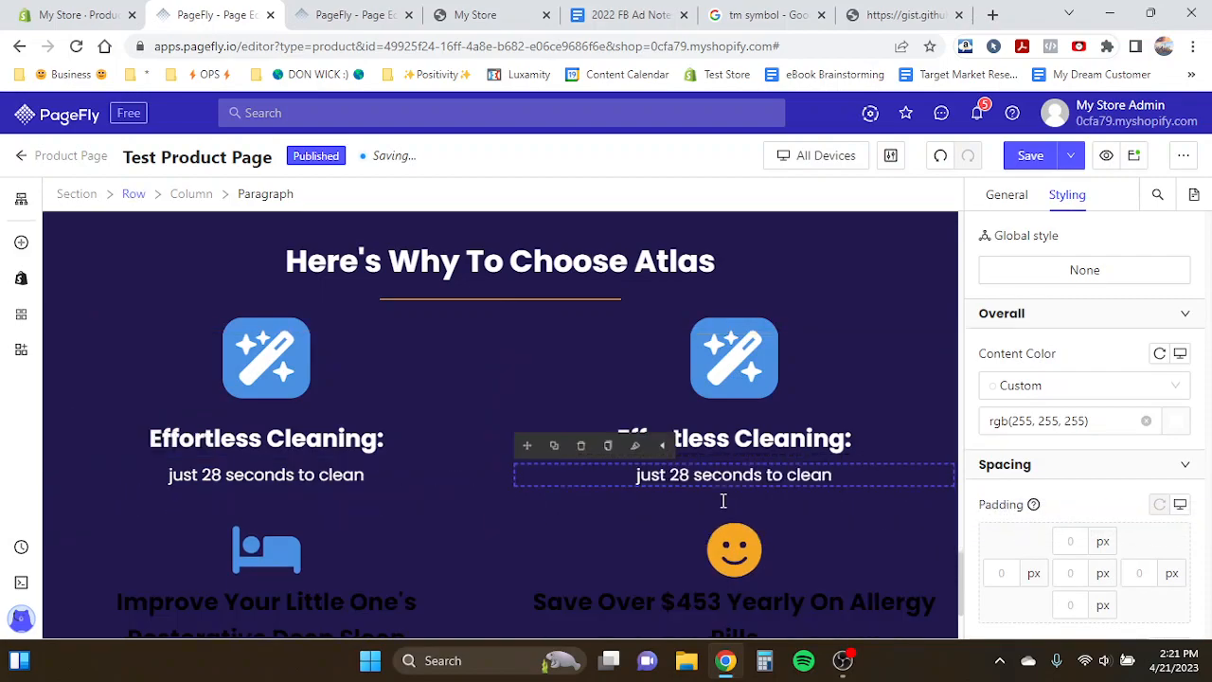
- Copy the template's "Runs 14+ Hours:" heading text into the second feature heading
left_click(352, 14)
left_click(679, 470)
double_click(687, 471)
left_click_drag(640, 437, 831, 437)
key("ctrl+c")
left_click(207, 14)
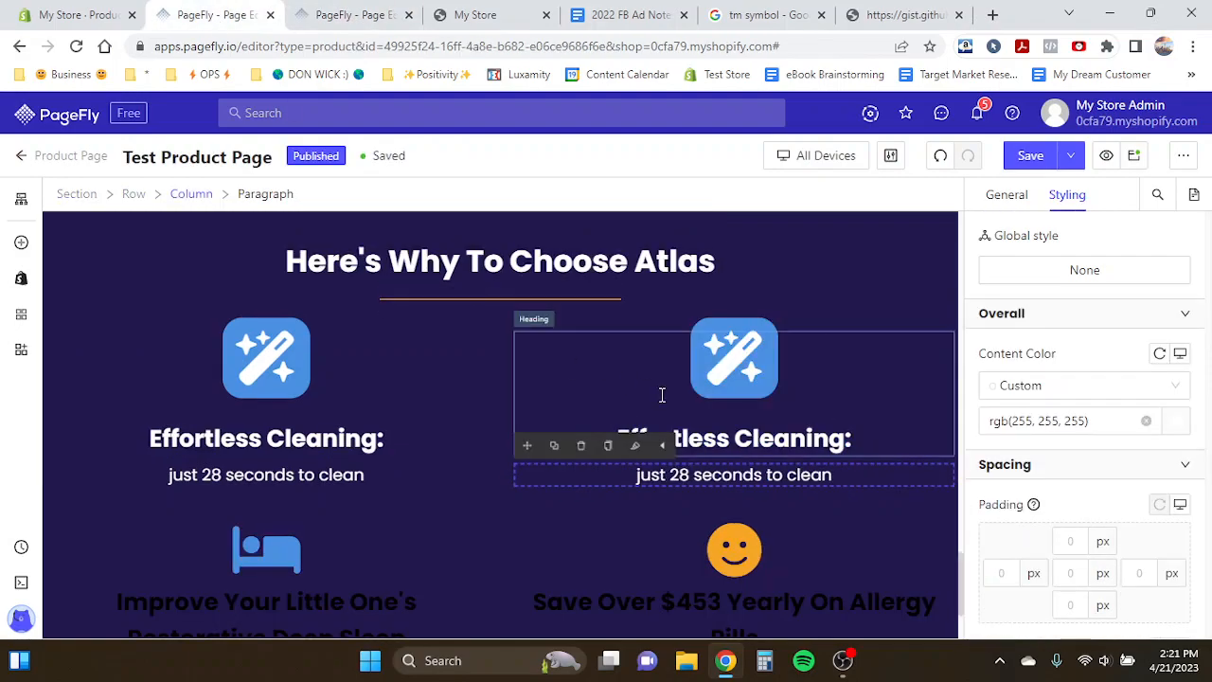
left_click(751, 449)
triple_click(744, 465)
key("ctrl+v")
- Copy the template's "no constant refilling" subtext into the second feature paragraph
left_click(719, 512)
double_click(728, 512)
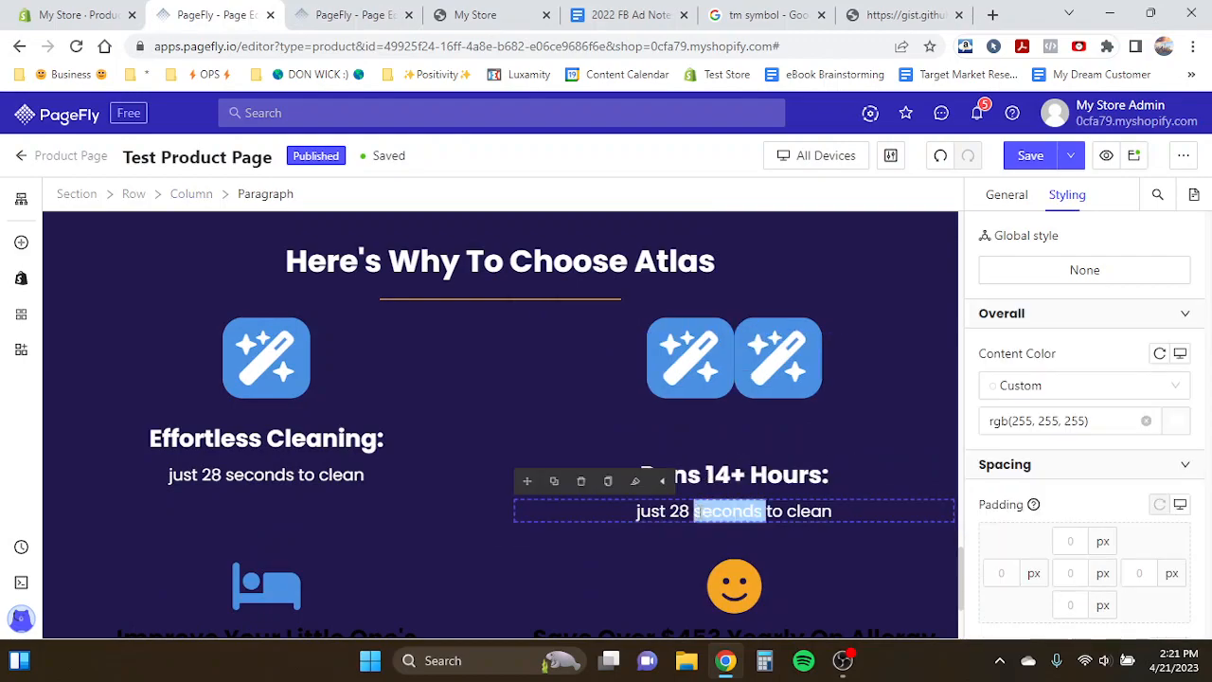
triple_click(699, 511)
key("ctrl+Tab")
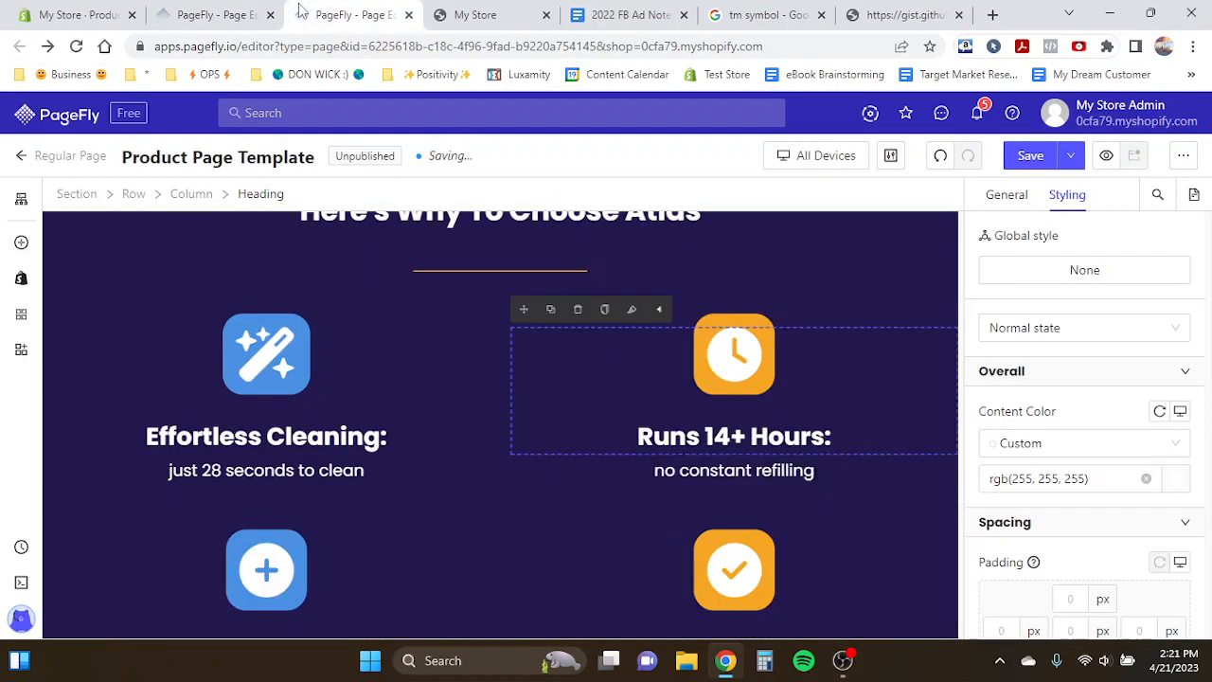
triple_click(736, 470)
key("ctrl+c")
key("ctrl+shift+Tab")
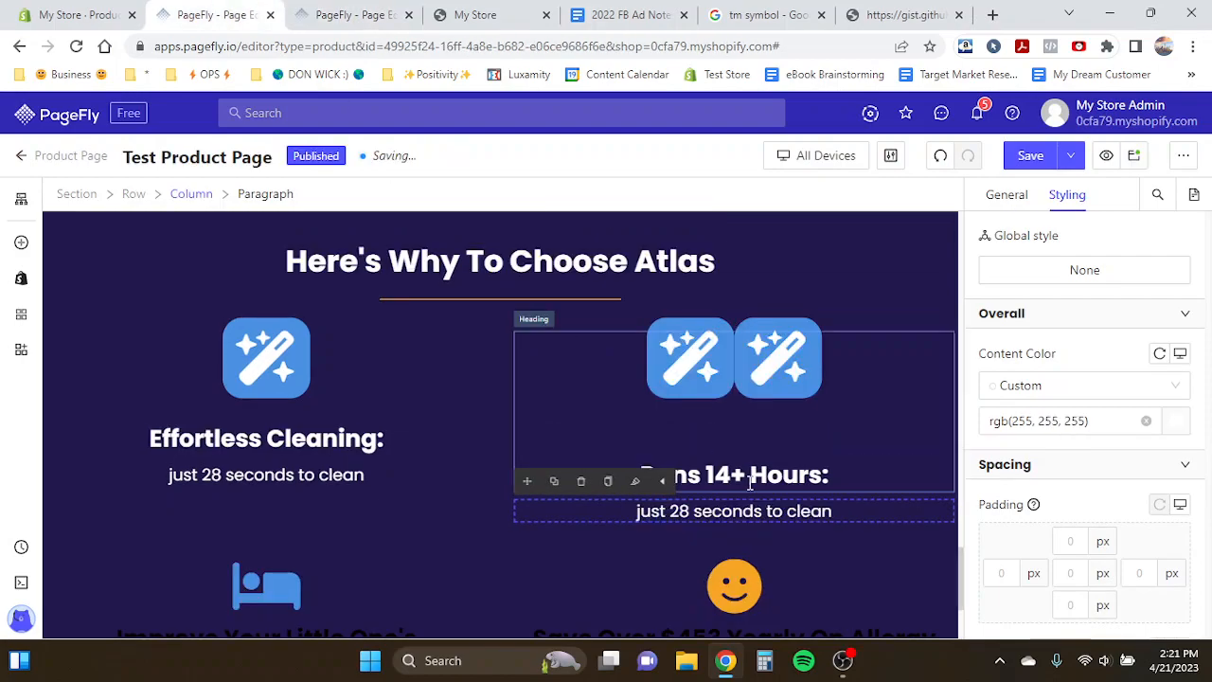
triple_click(732, 517)
key("ctrl+v")
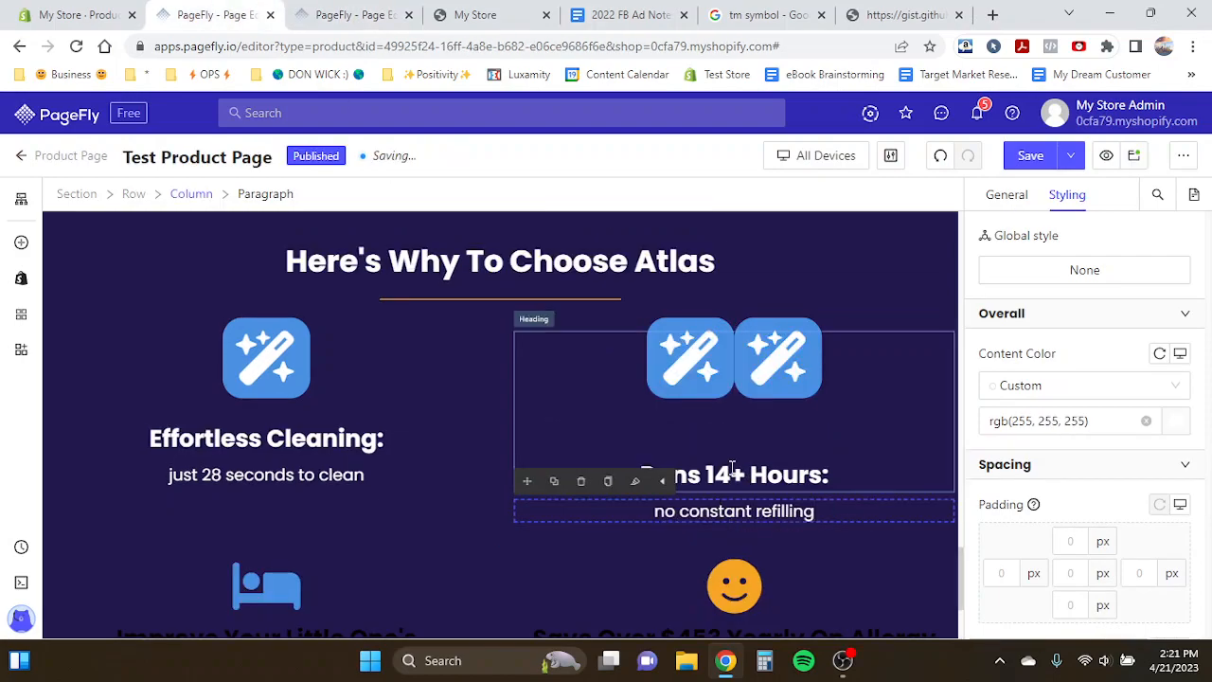
left_click(731, 469)
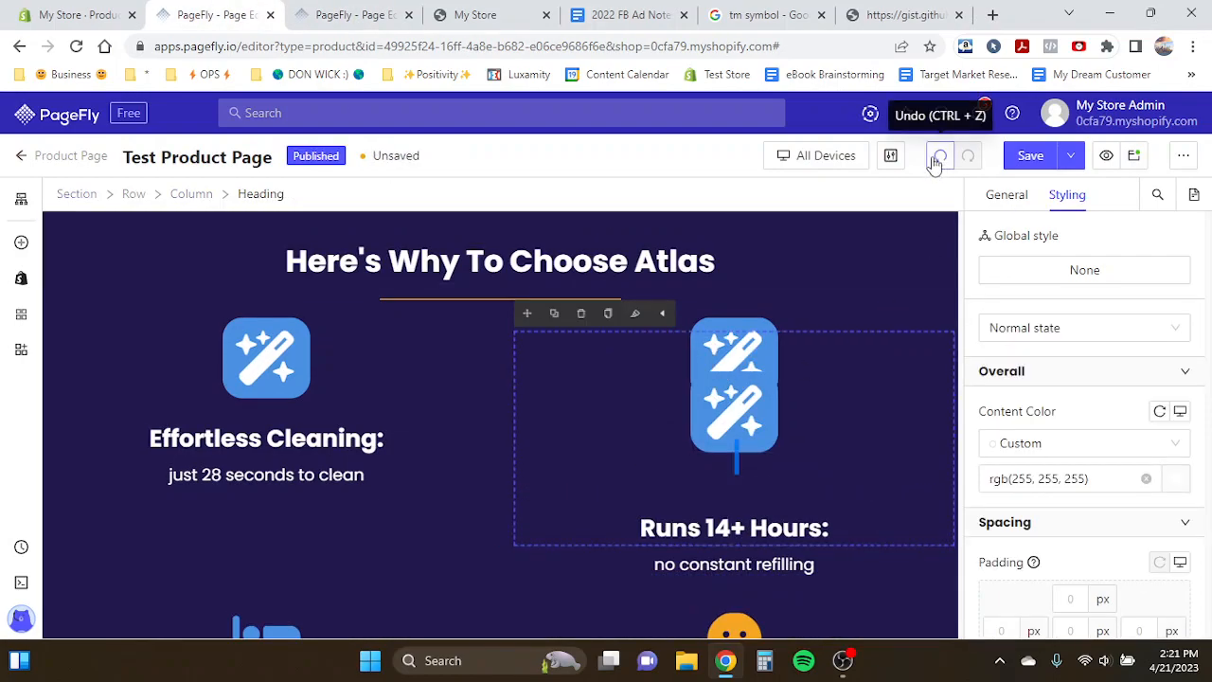
- Delete the faulty second feature heading, then duplicate the first feature heading again and move the copy into the second column
left_click(336, 351)
left_click(750, 414)
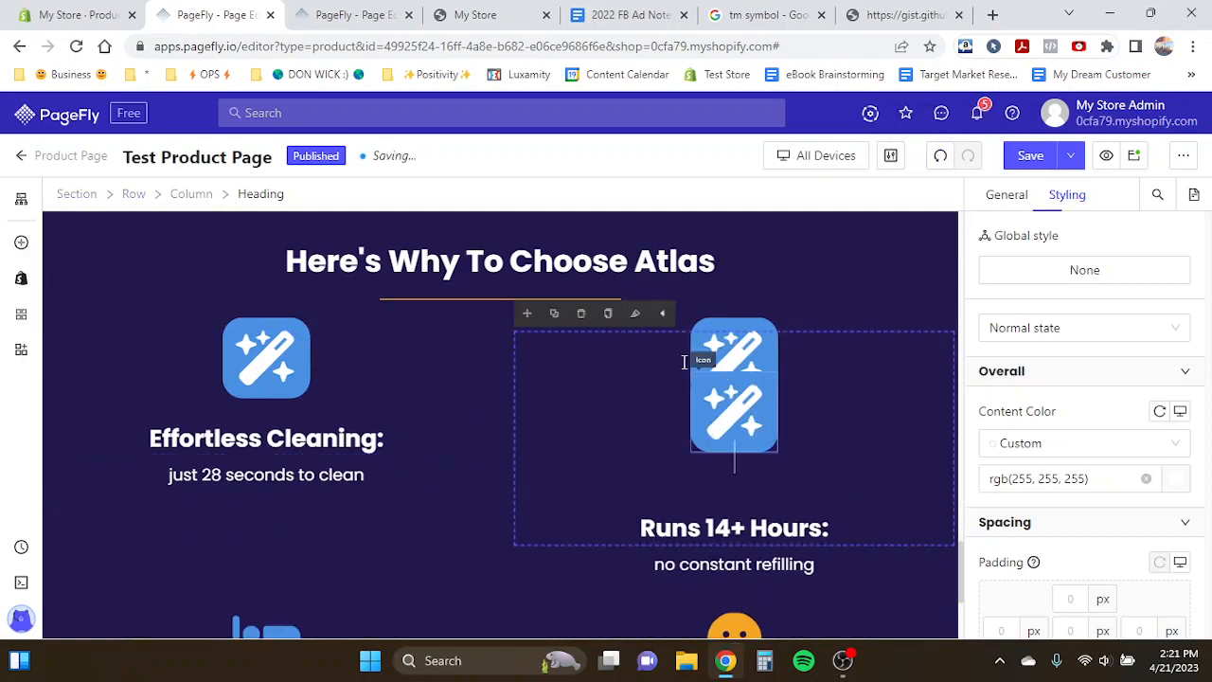
left_click(582, 311)
left_click(266, 291)
left_click(179, 292)
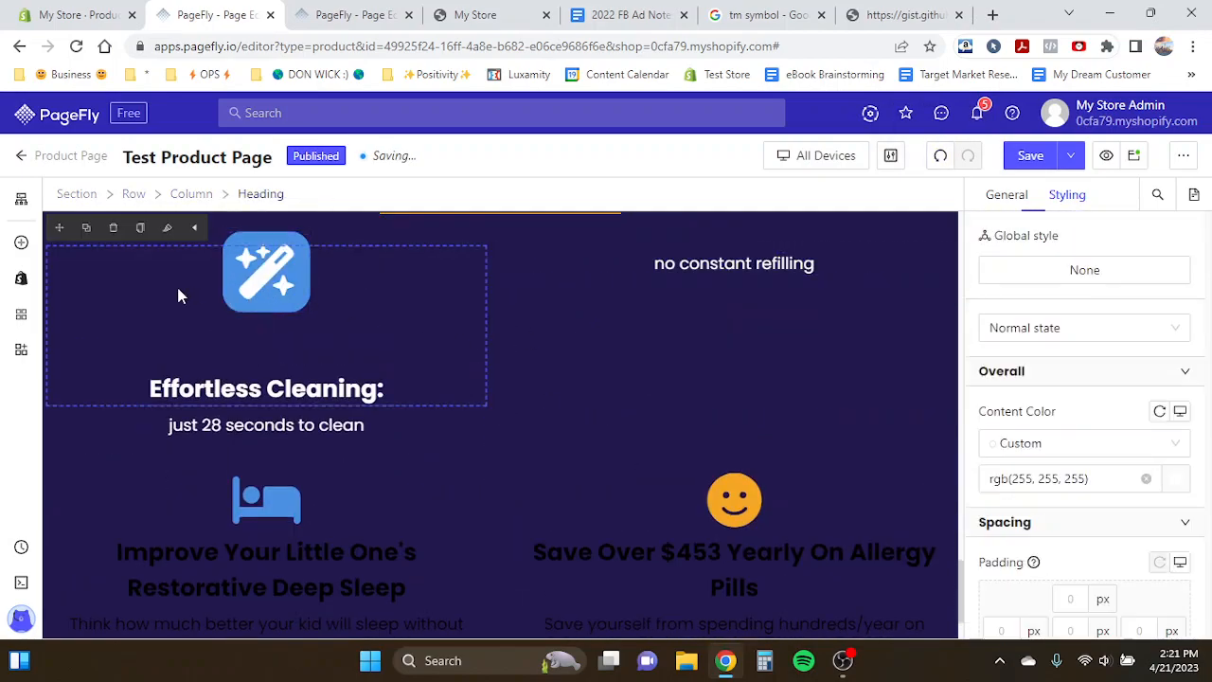
left_click(85, 229)
left_click_drag(68, 227, 563, 257)
- Rename the second feature heading to "Runs 14+ Hours:"
double_click(700, 359)
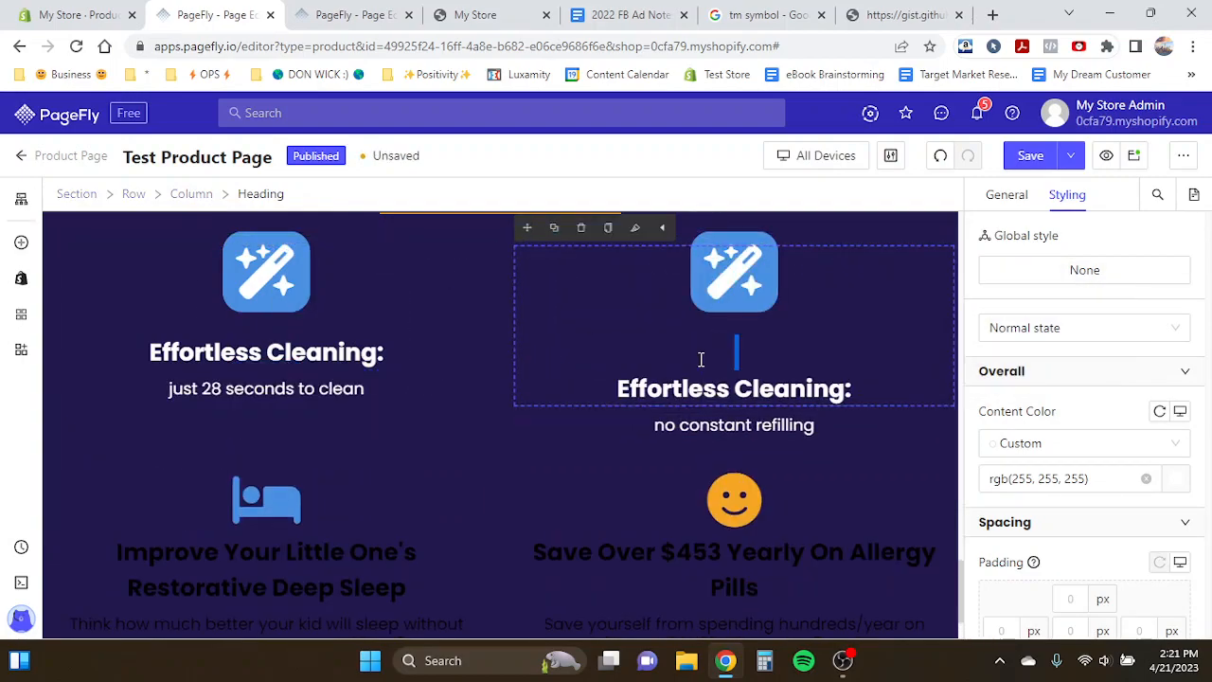
triple_click(678, 396)
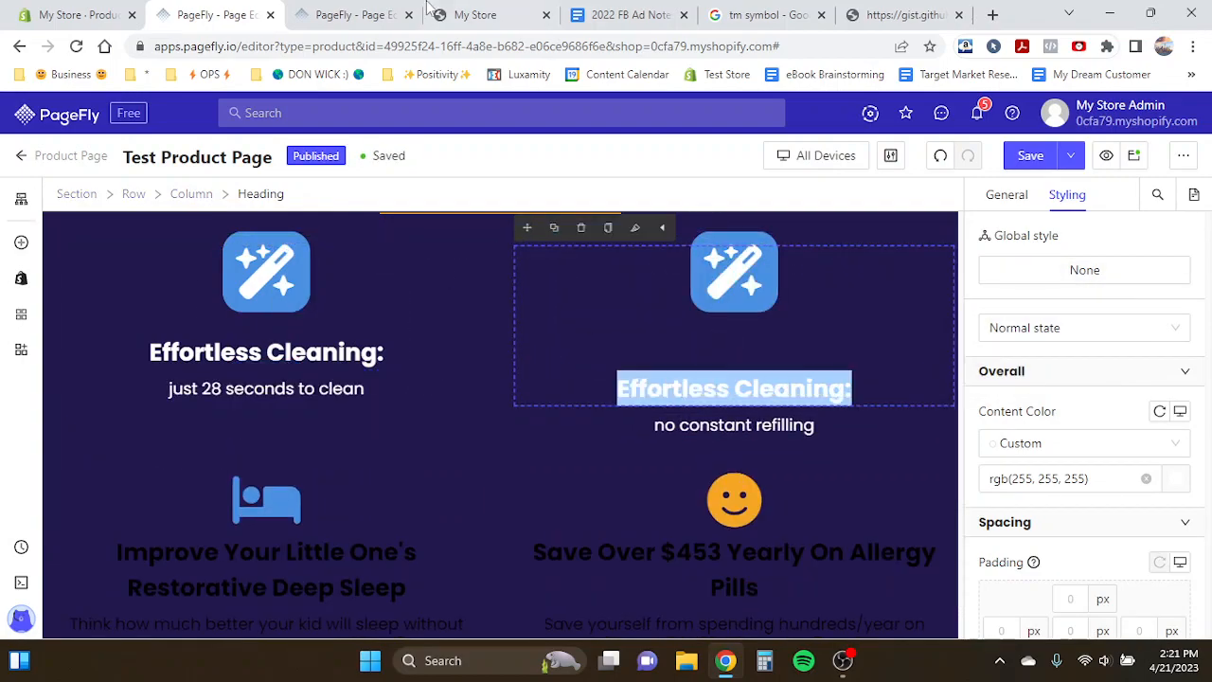
left_click(391, 11)
left_click(227, 21)
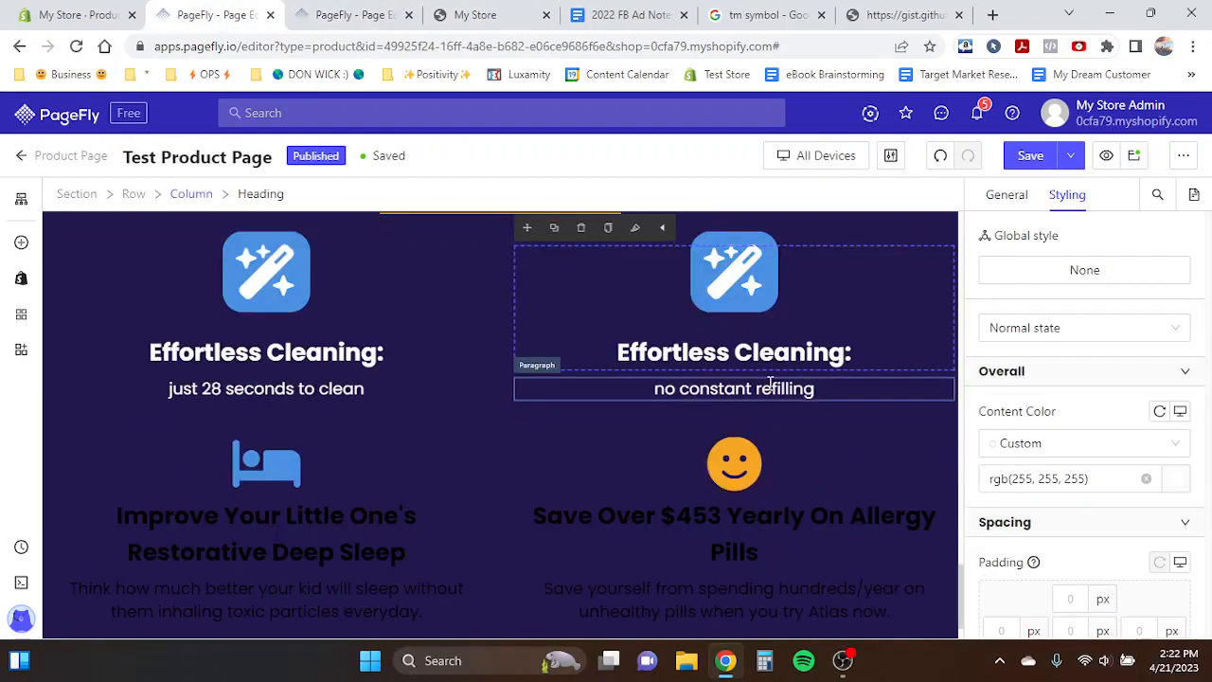
double_click(734, 360)
triple_click(675, 396)
type("Runs 1")
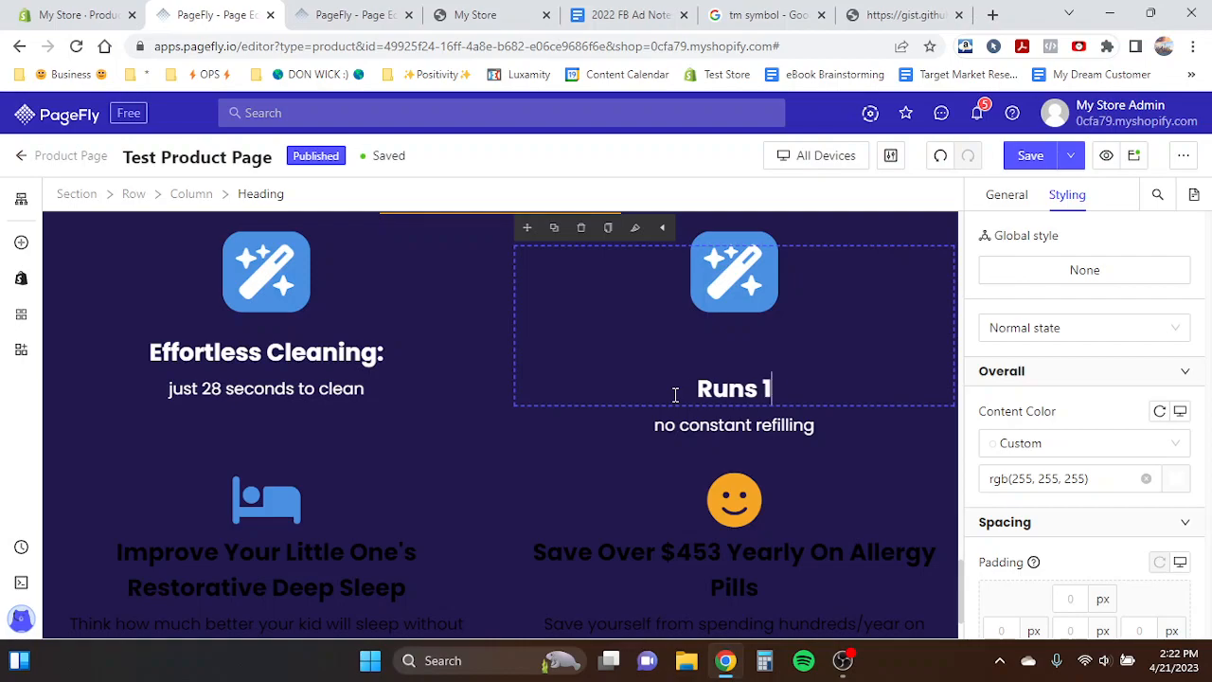
type("4+ Hours:")
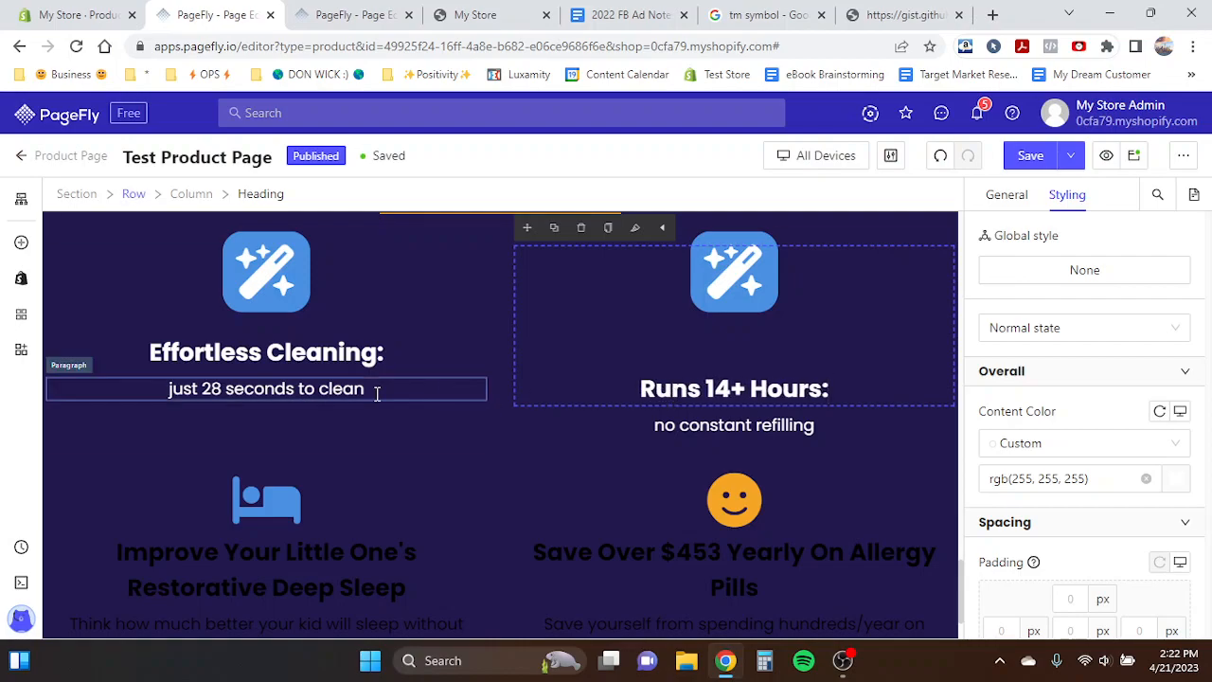
- Change the second feature icon's background color to the orange preset
left_click(376, 394)
scroll(376, 394, "up", 1)
left_click(742, 324)
scroll(1179, 453, "down", 6)
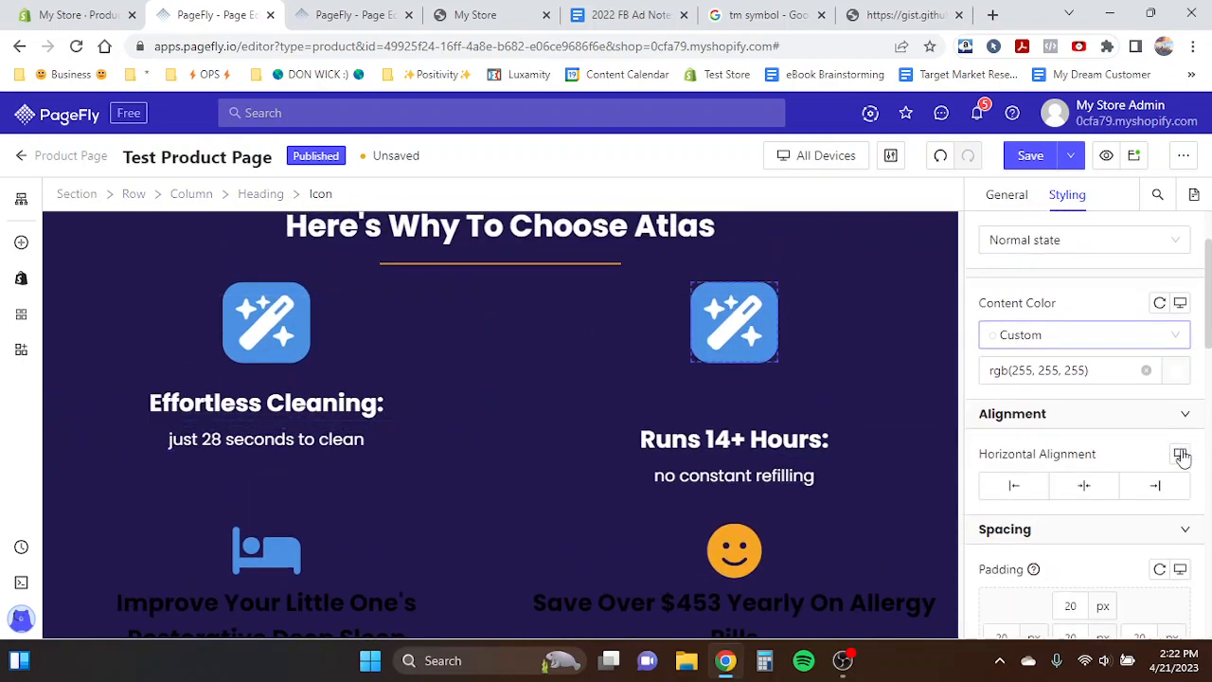
left_click(1177, 557)
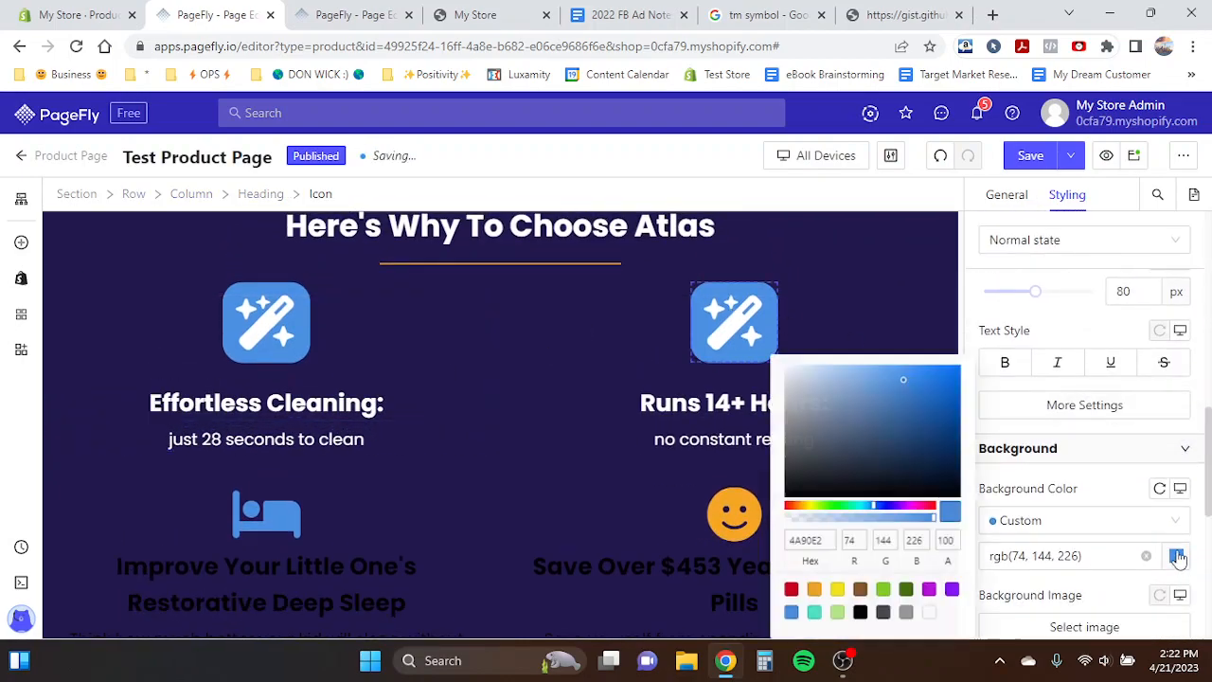
left_click(804, 590)
- Replace the second feature's icon with the clock icon from the icon library
left_click(1007, 194)
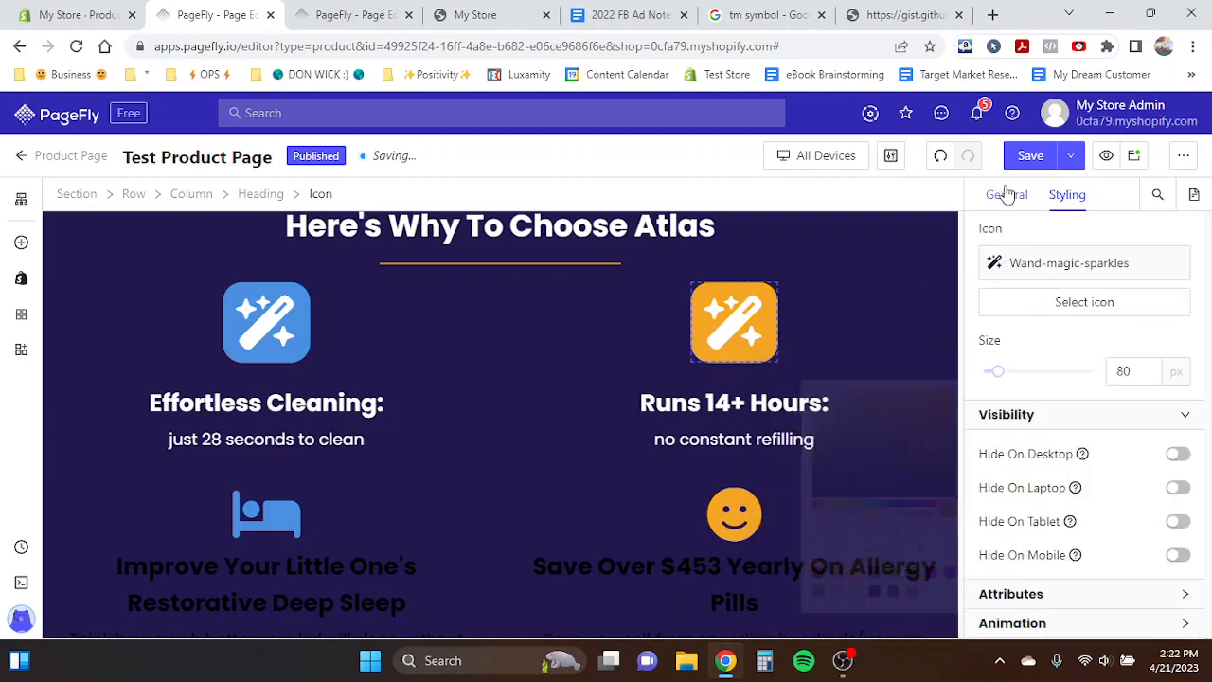
left_click(1082, 305)
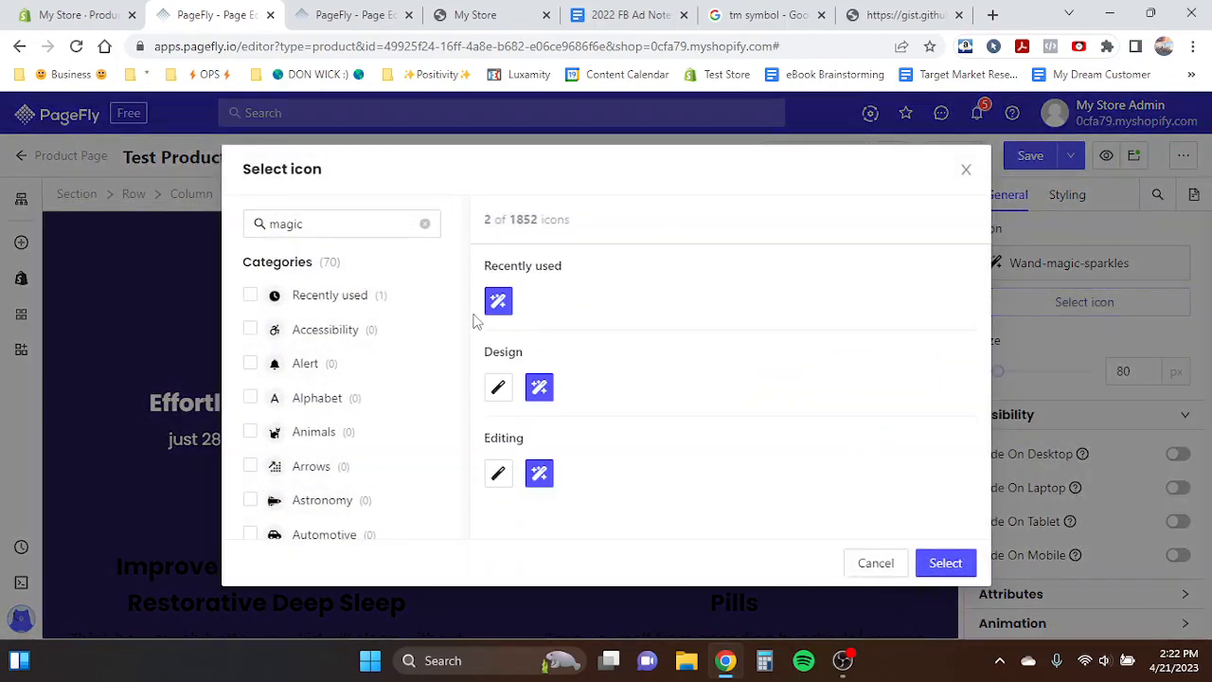
type("cloc")
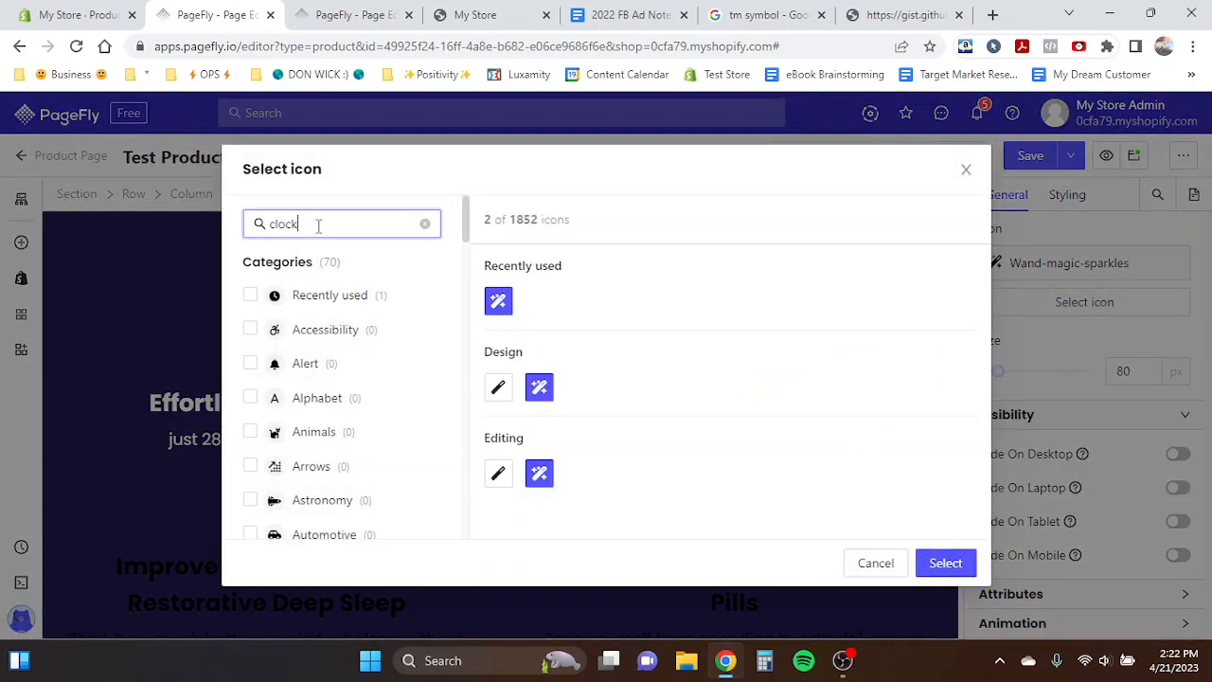
type("k")
left_click(500, 312)
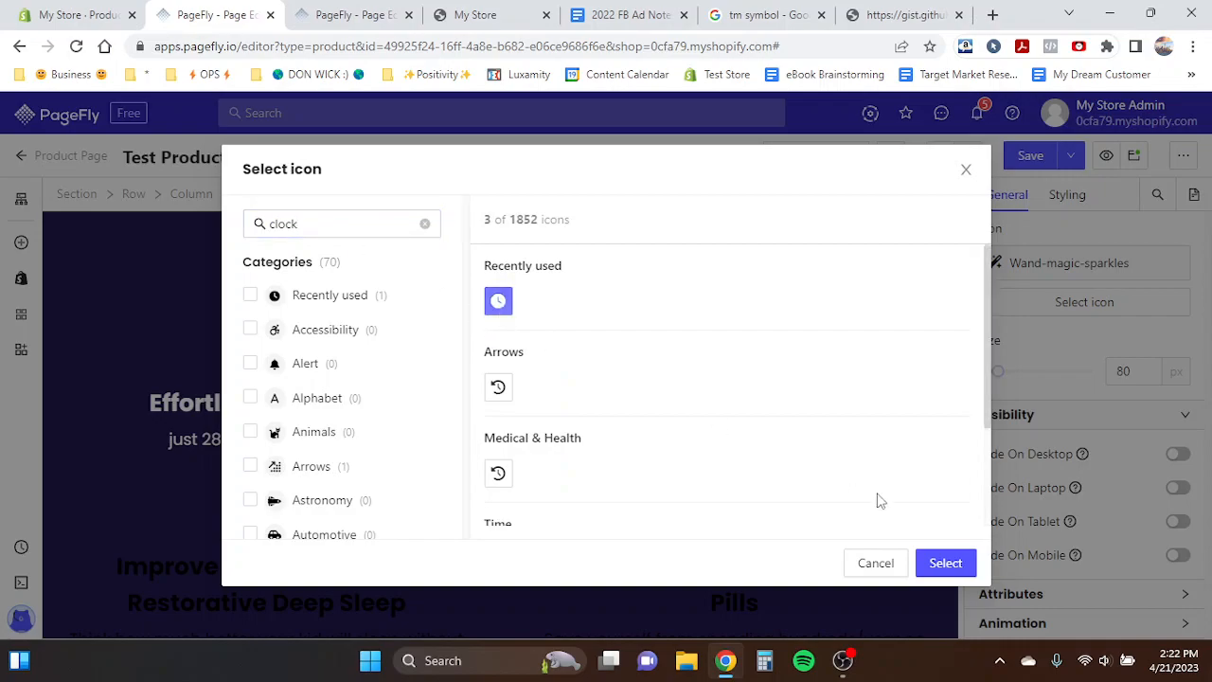
left_click(945, 563)
- Duplicate the row of feature columns to create a second row of two features
left_click(273, 327)
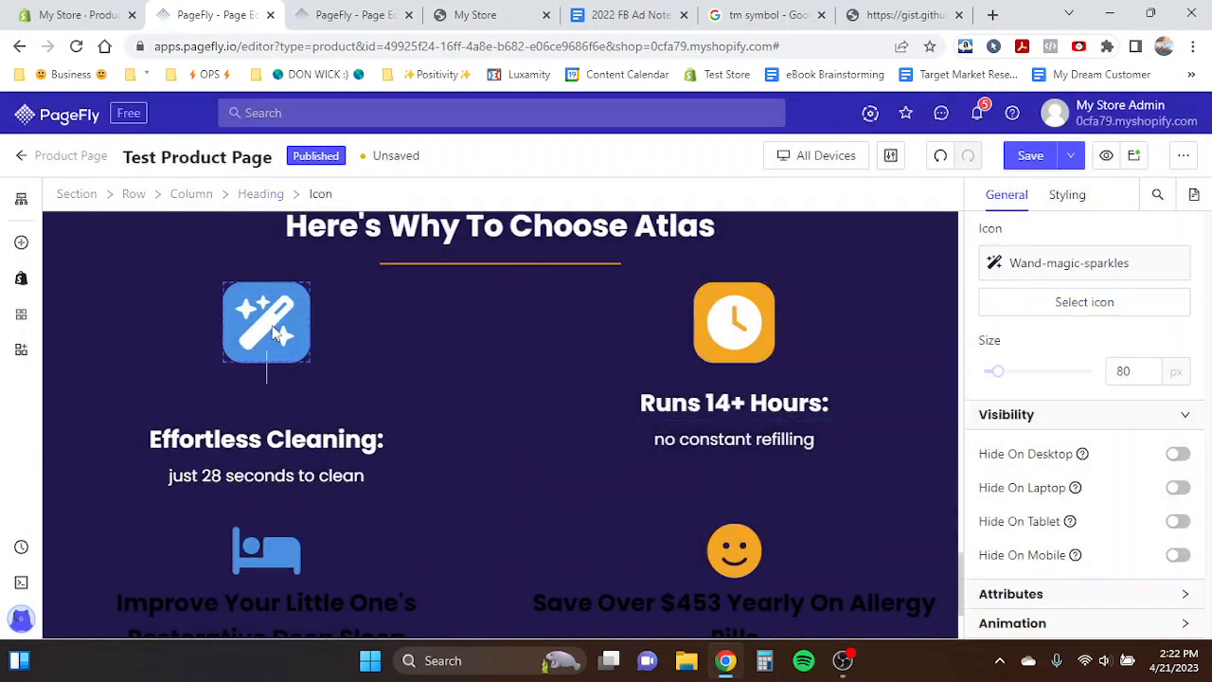
left_click(271, 325)
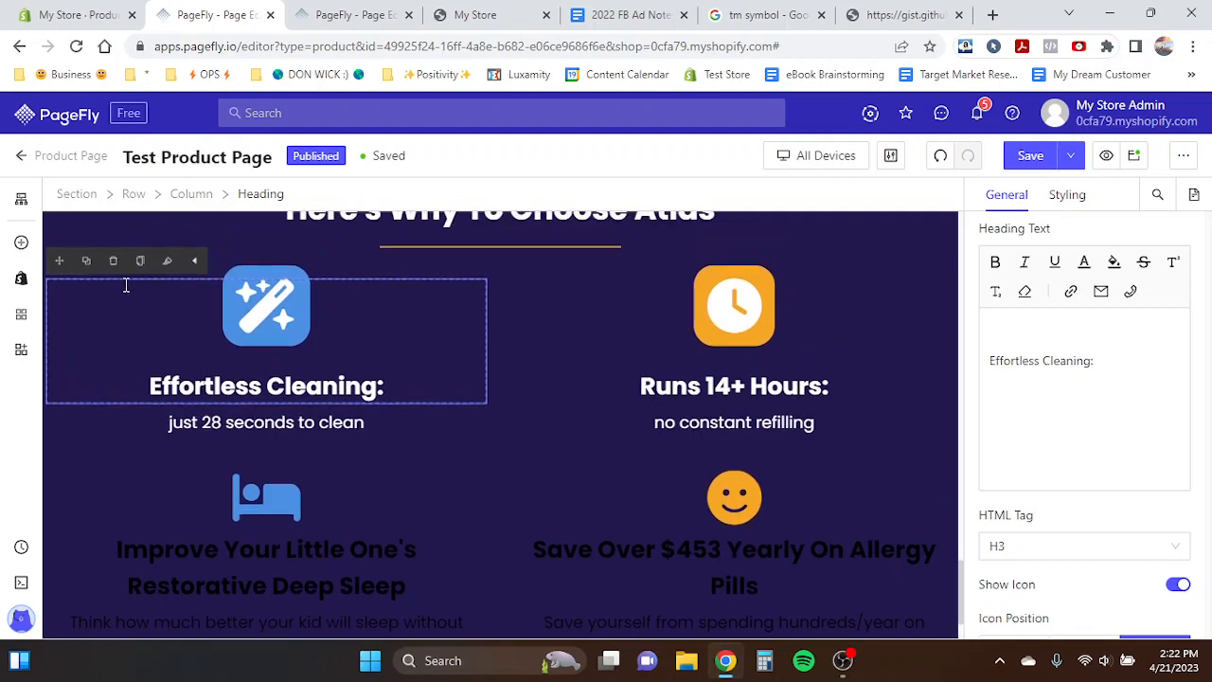
left_click(109, 474)
left_click(77, 470)
left_click(95, 449)
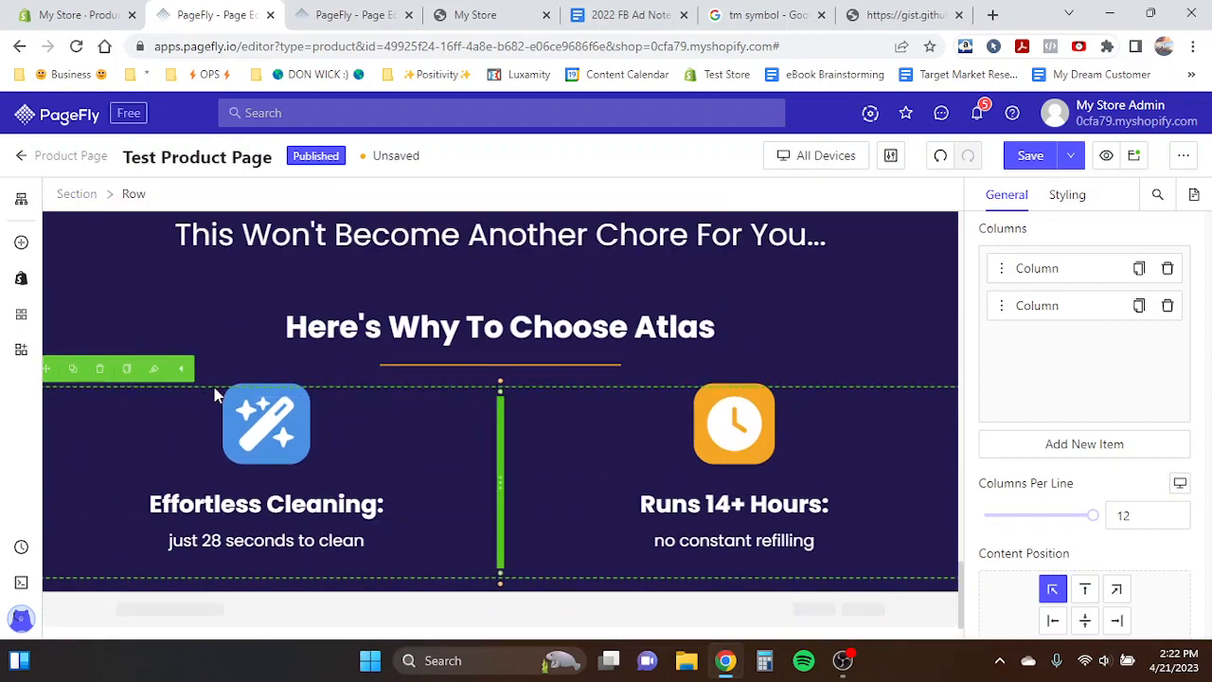
left_click(74, 370)
scroll(419, 500, "down", 1)
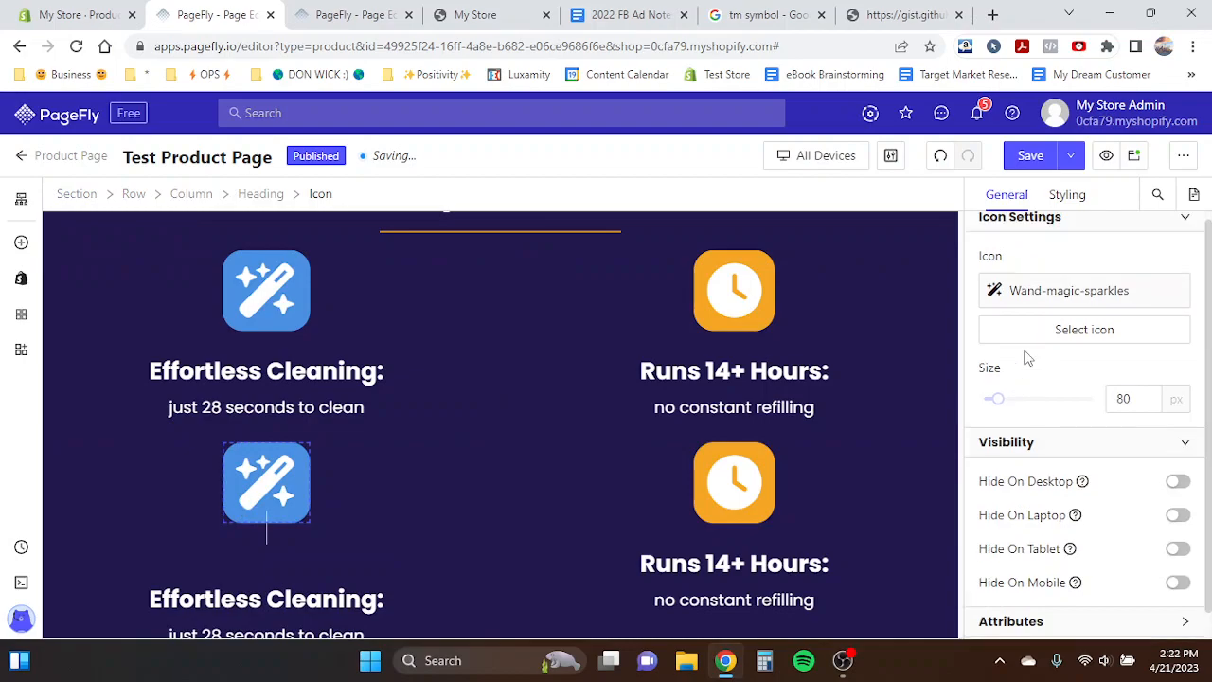
- Compare with the template's second feature row and replace the third feature's icon with the plus icon
left_click(330, 11)
scroll(446, 345, "down", 3)
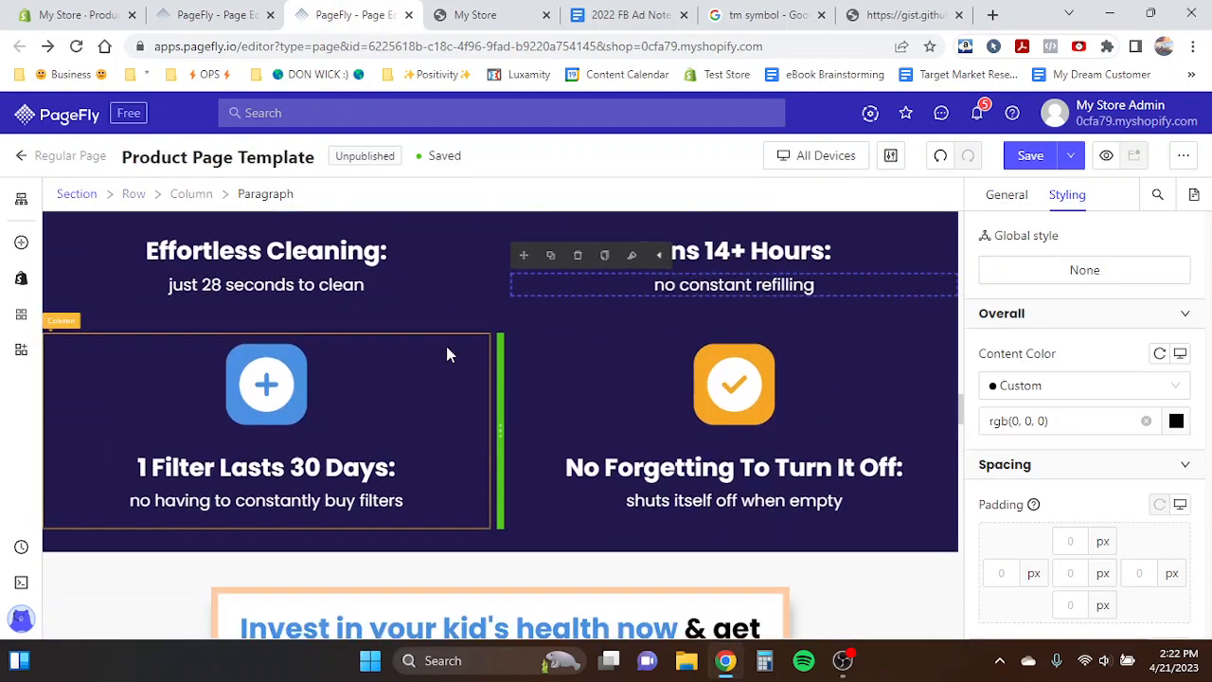
left_click(213, 14)
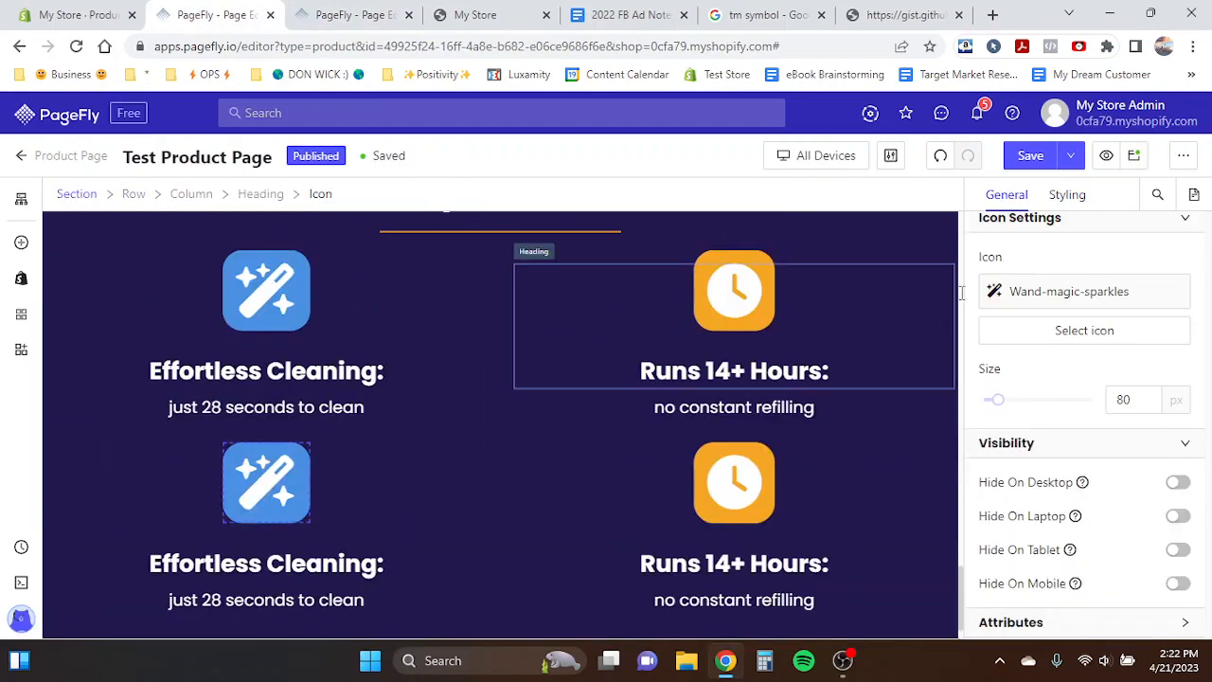
left_click(1085, 337)
type("p")
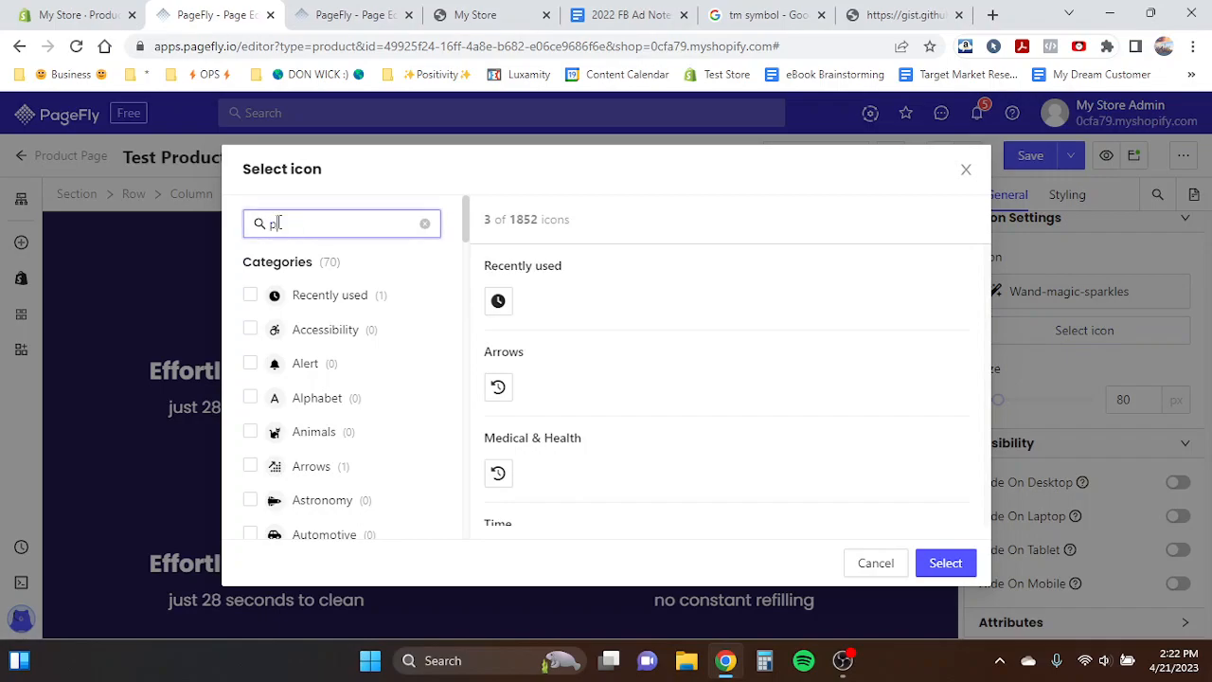
type("ub")
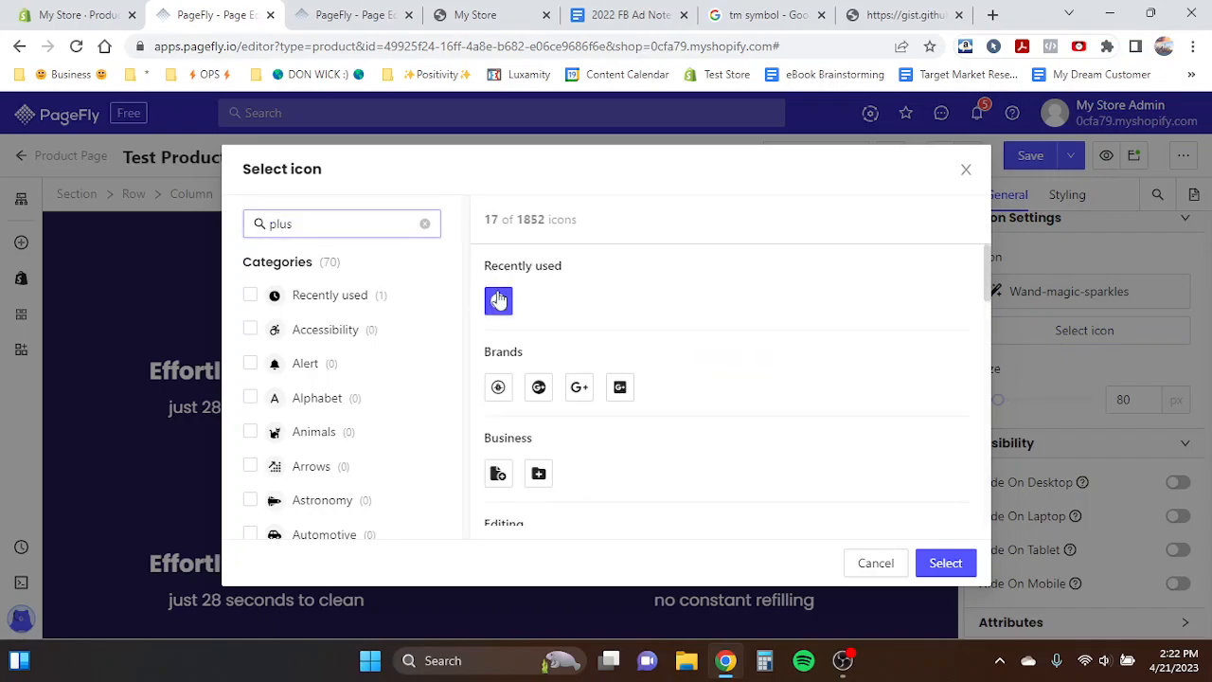
left_click(960, 554)
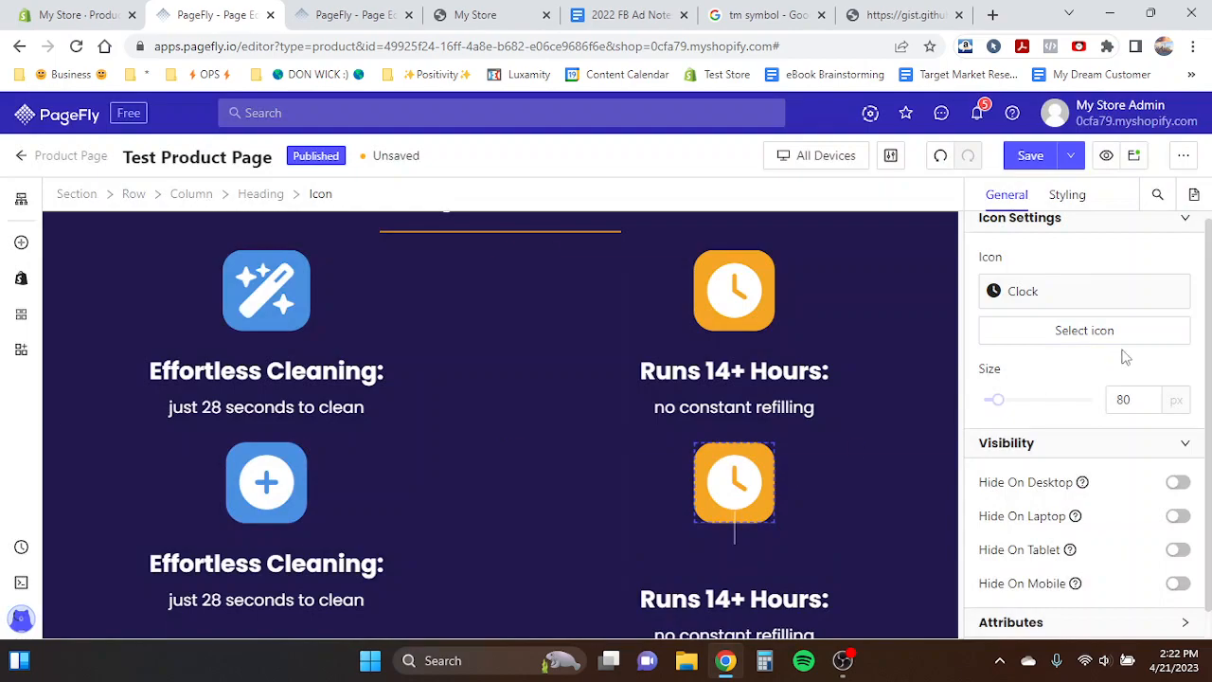
- Replace the fourth feature's icon with the Circle-check icon
left_click(1105, 333)
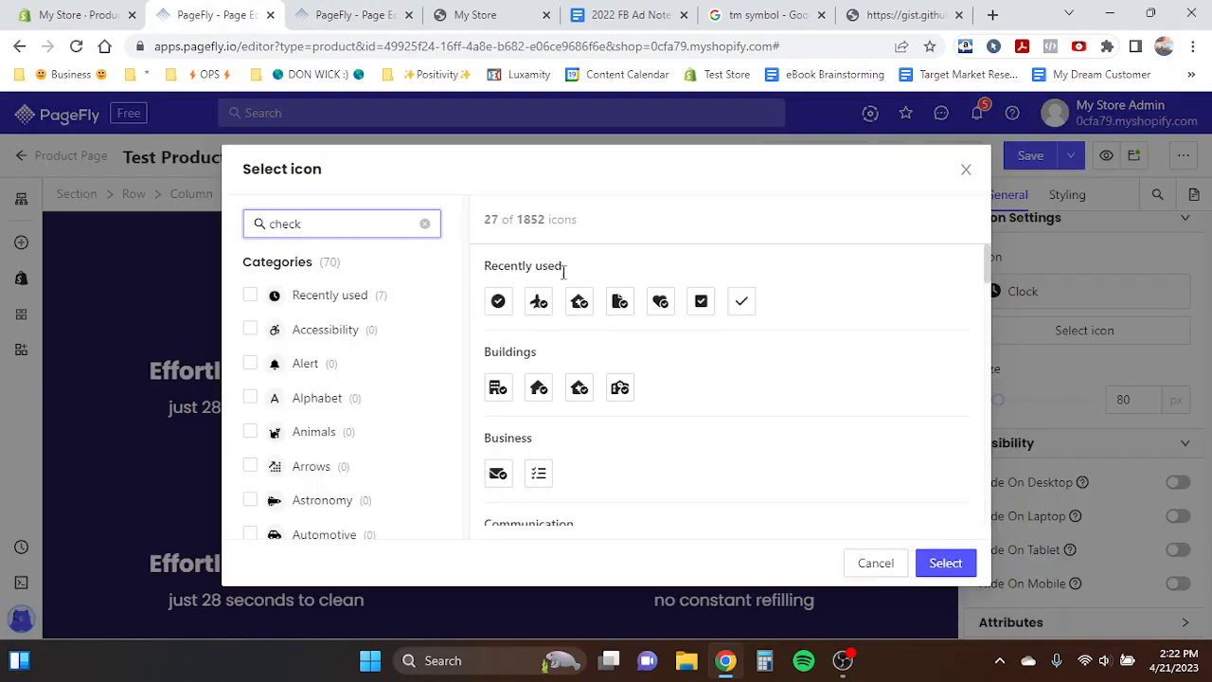
left_click(939, 560)
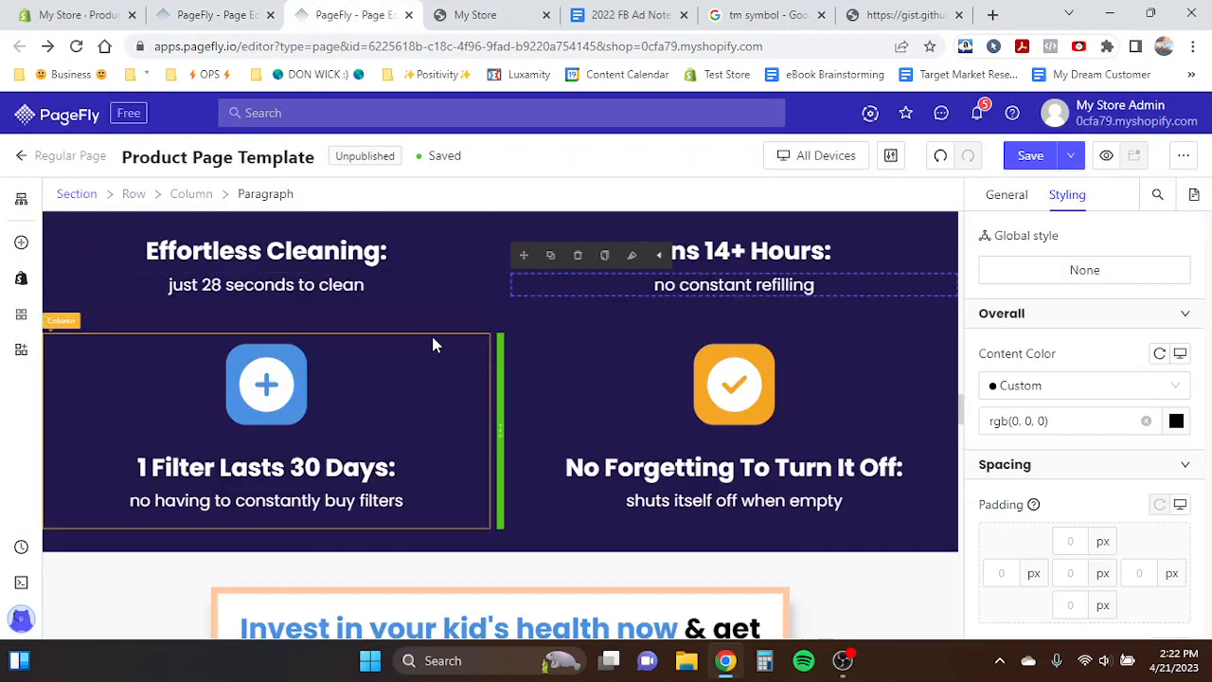
- Set the third feature heading to "1 Filter Lasts 30+ Days:"
scroll(433, 338, "down", 1)
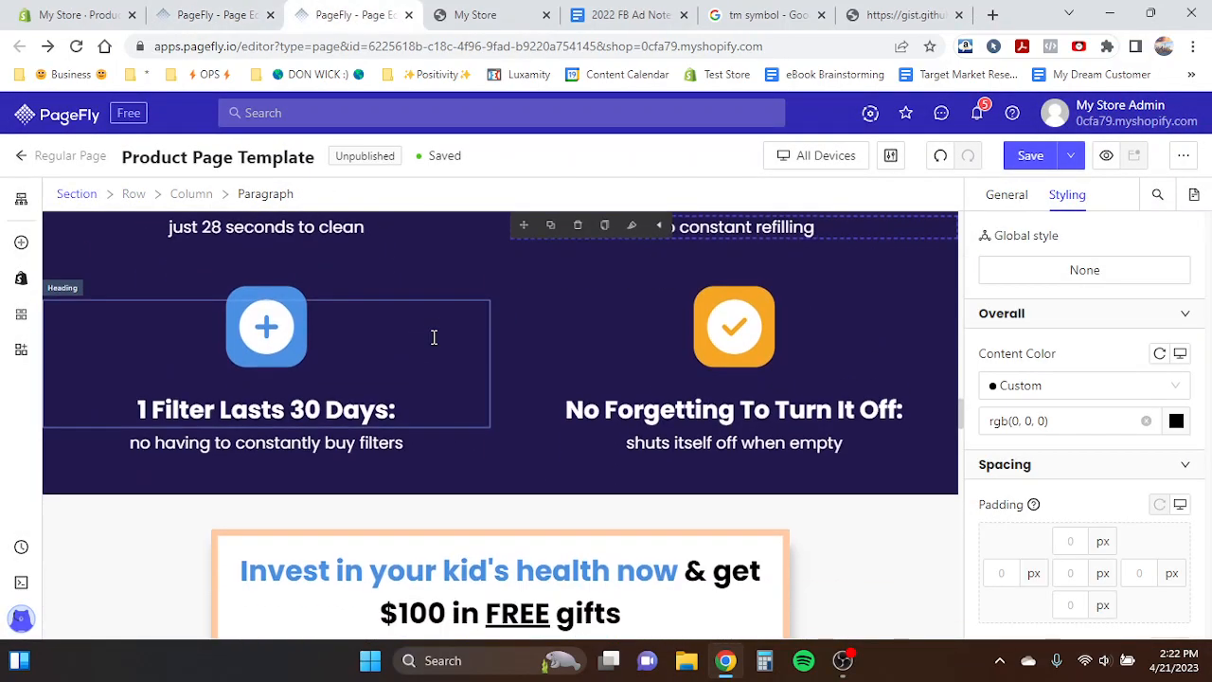
double_click(260, 445)
key("ctrl+c")
left_click(192, 12)
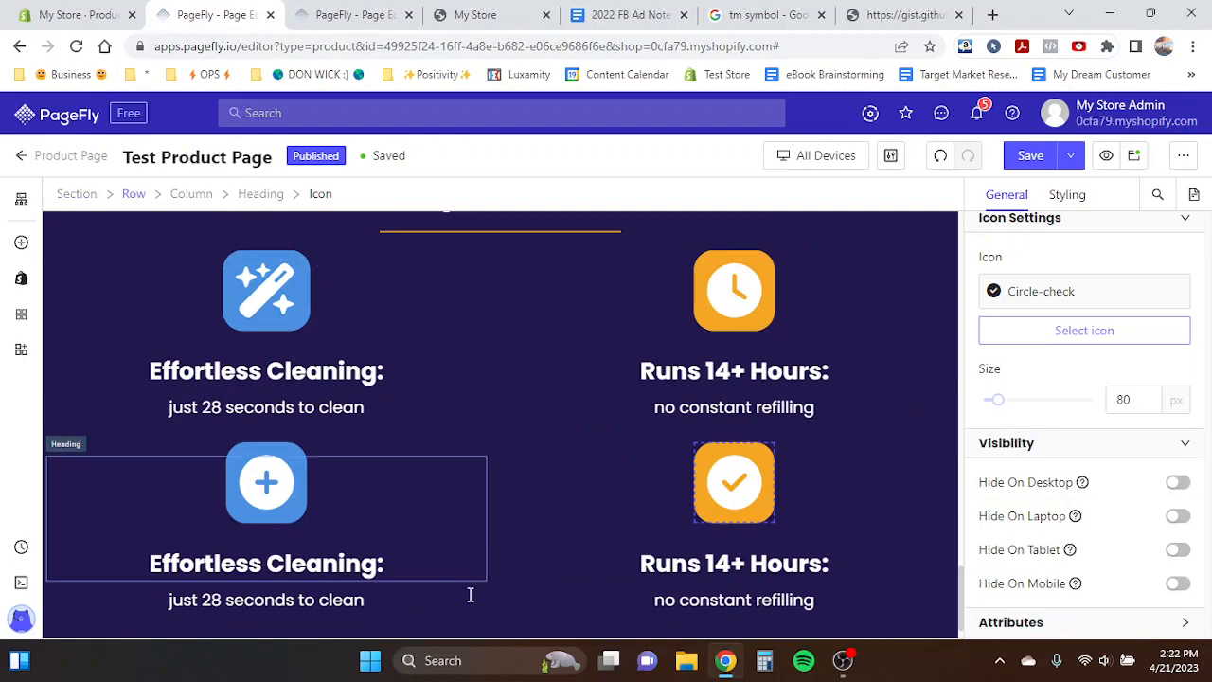
double_click(296, 559)
key("ctrl+a")
type("1 Filter Lasts 30+")
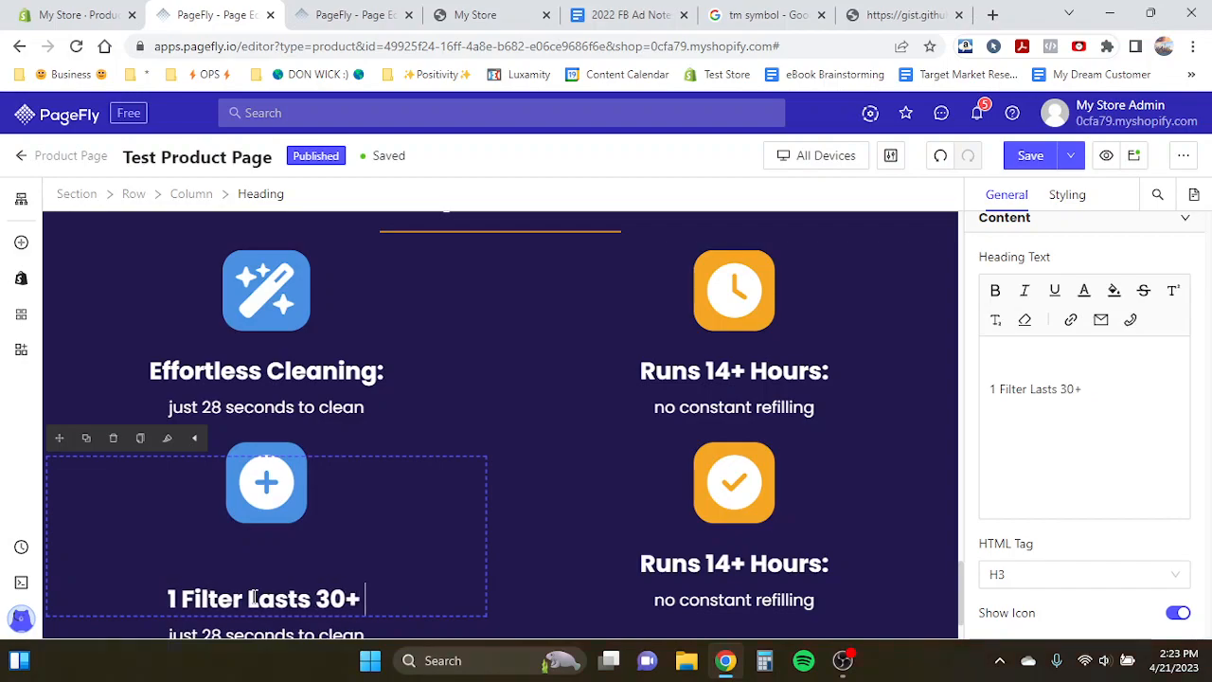
type(" Days:")
- Paste the template's "no having to constantly buy filters" subtext into the third feature paragraph
scroll(254, 597, "down", 1)
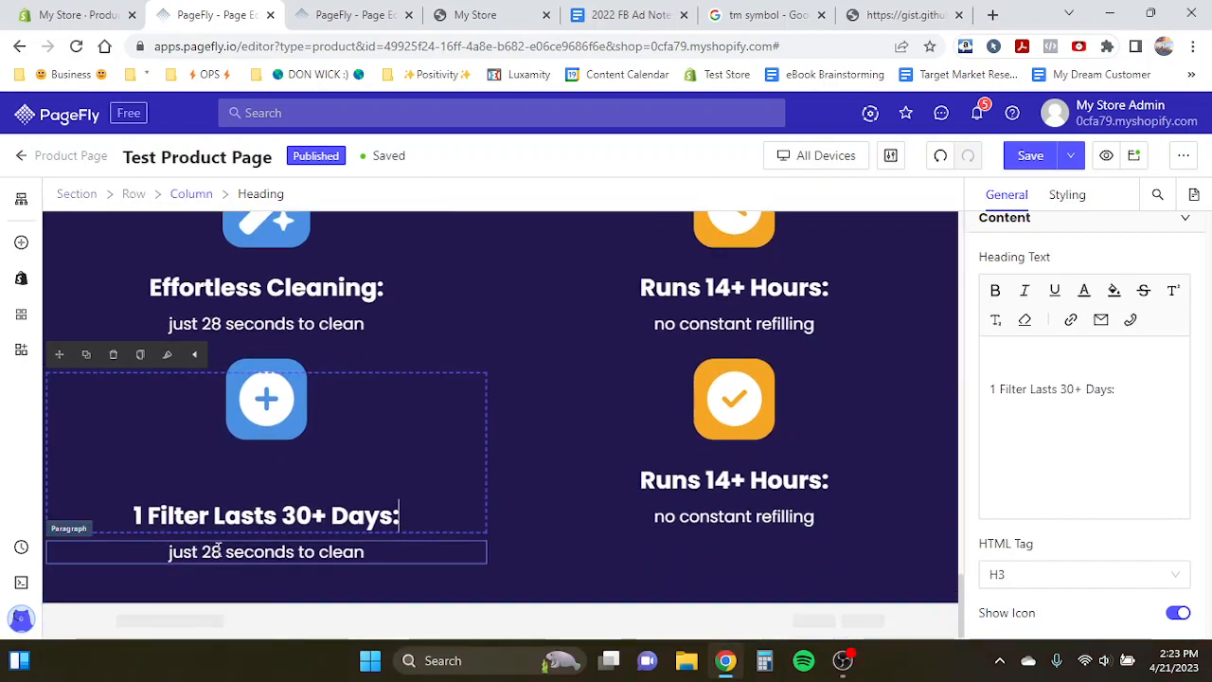
left_click(265, 551)
key("ctrl+a")
key("ctrl+v")
- Set the fourth feature heading to "No Worrying"
left_click(396, 10)
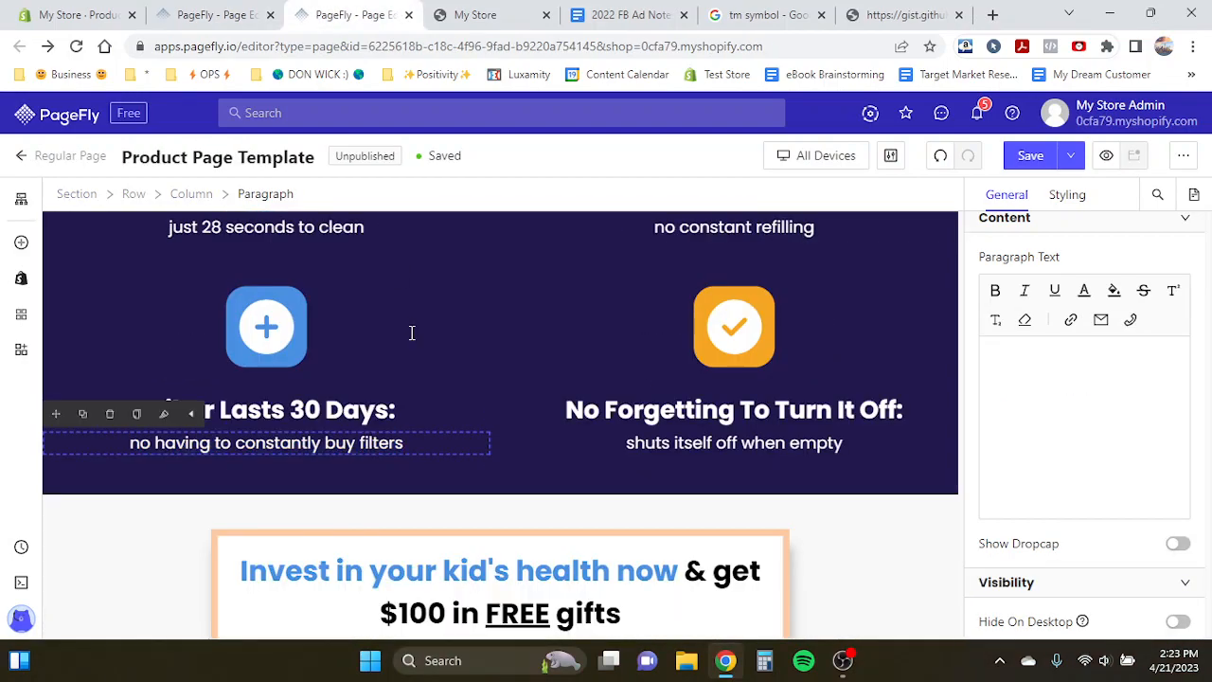
double_click(658, 445)
key("ctrl+a")
key("ctrl+c")
left_click(218, 14)
triple_click(718, 521)
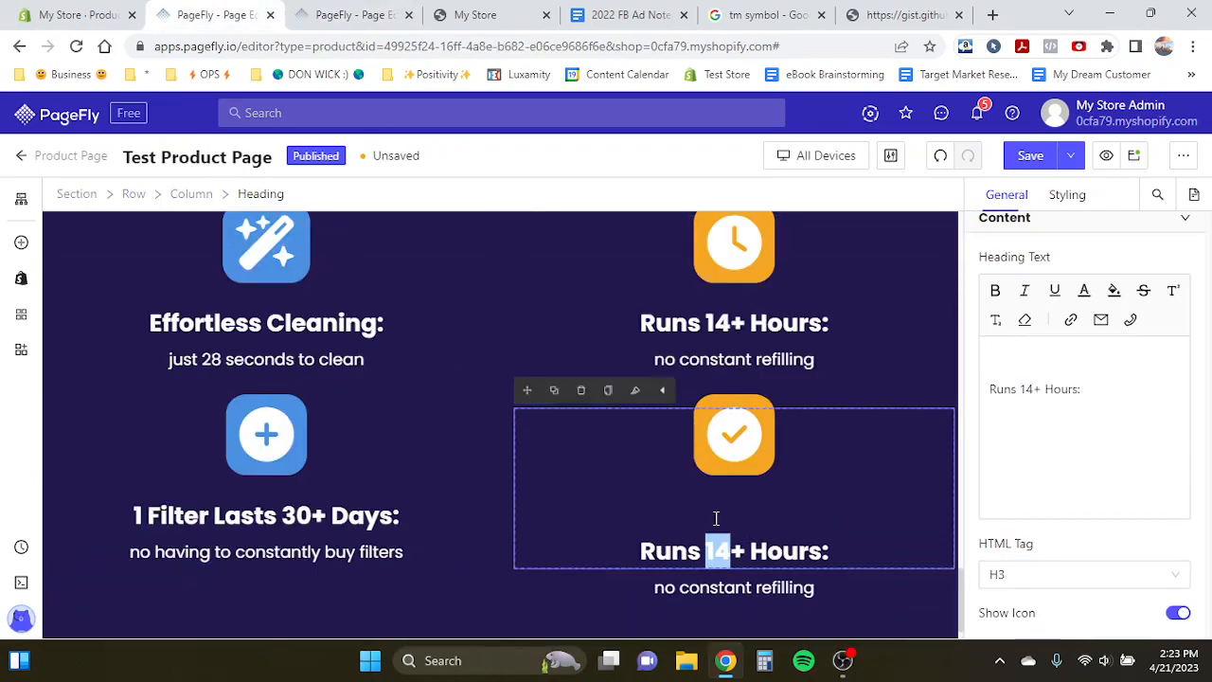
key("shift+End")
type("N")
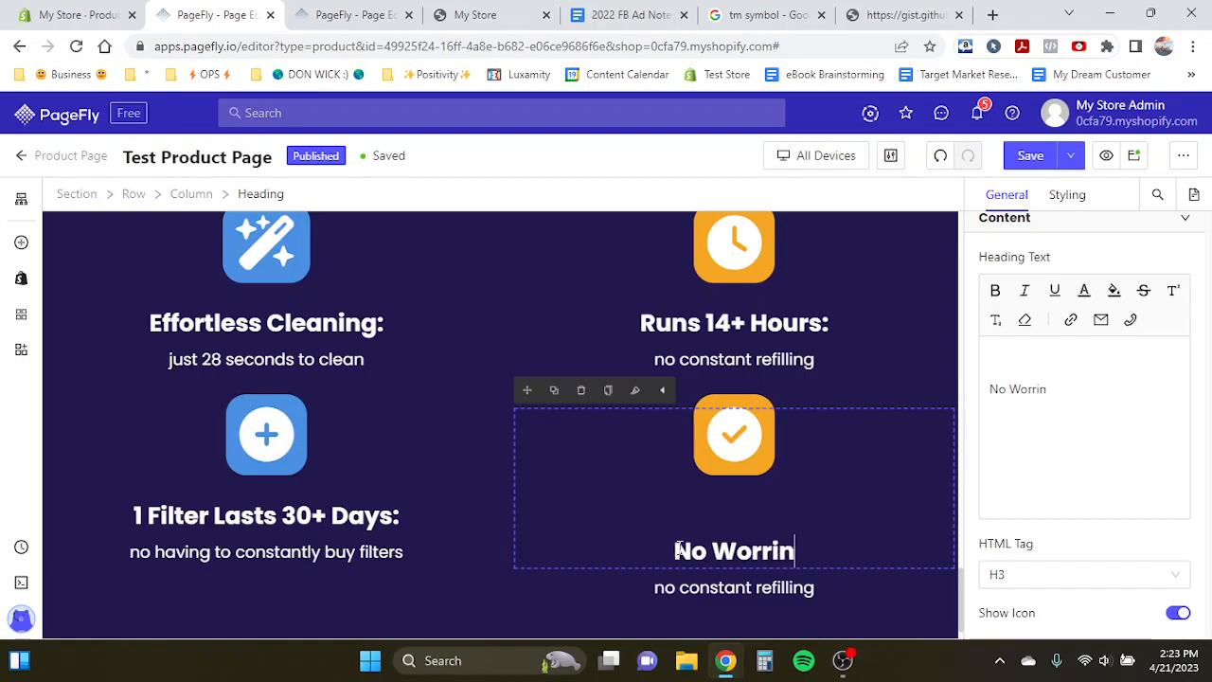
type("o Worrying")
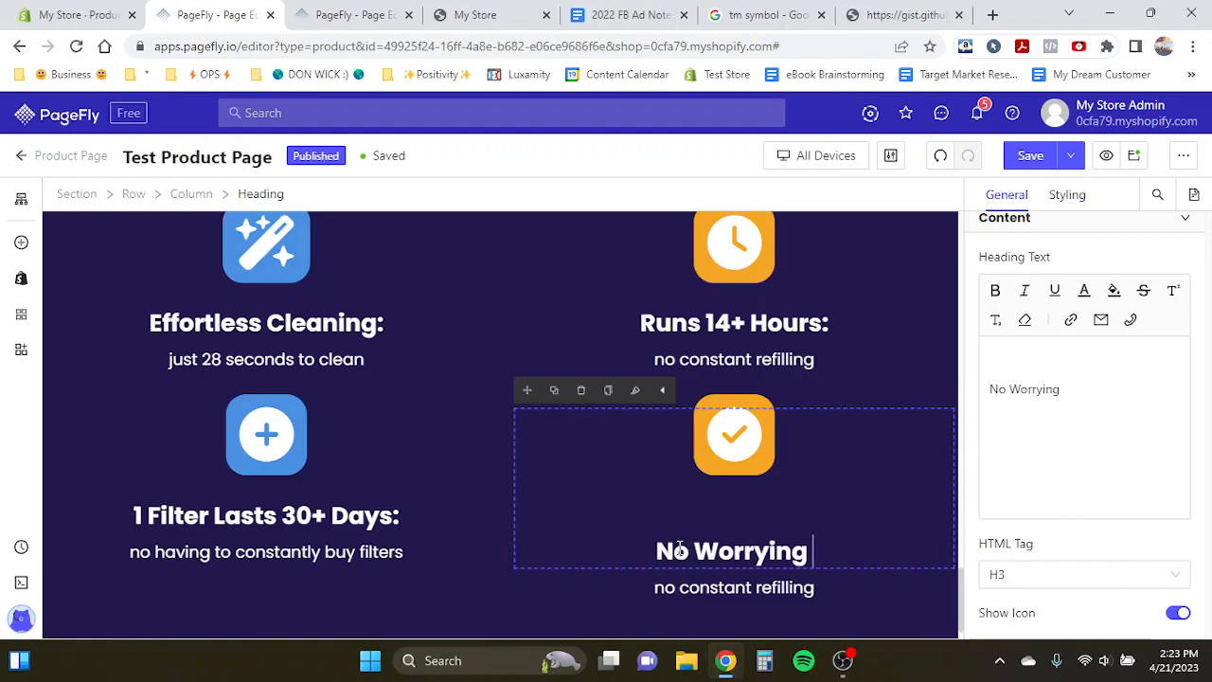
- Set the fourth feature paragraph to "shuts itself off when empty"
triple_click(663, 586)
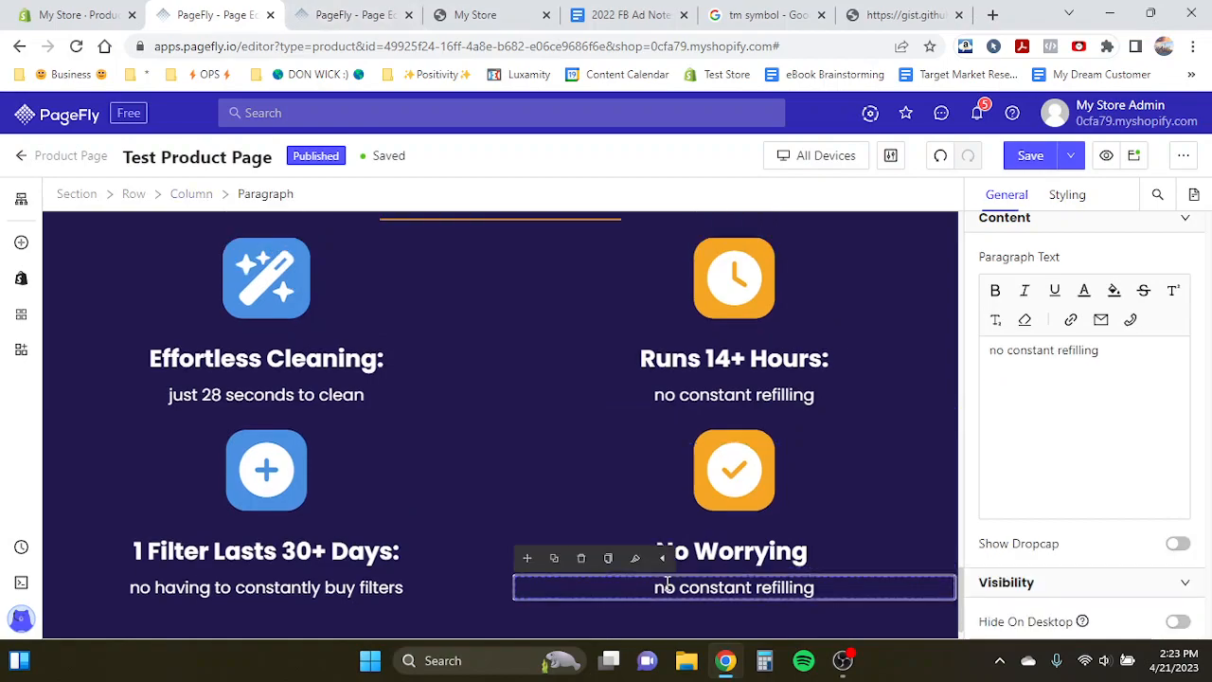
type("shuts itself off when empty")
left_click(326, 545)
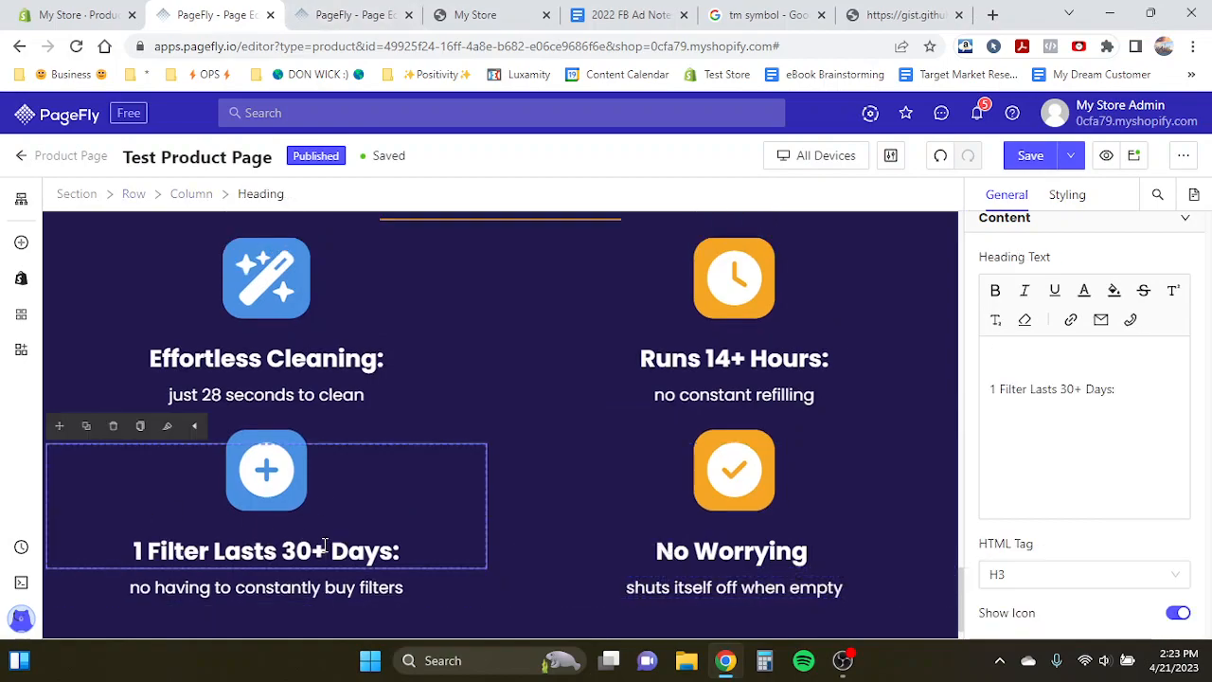
- Set the fourth feature heading to "No Forgetting To Turn It Off:", matching the template's wording
key("ctrl+Tab")
left_click(747, 414)
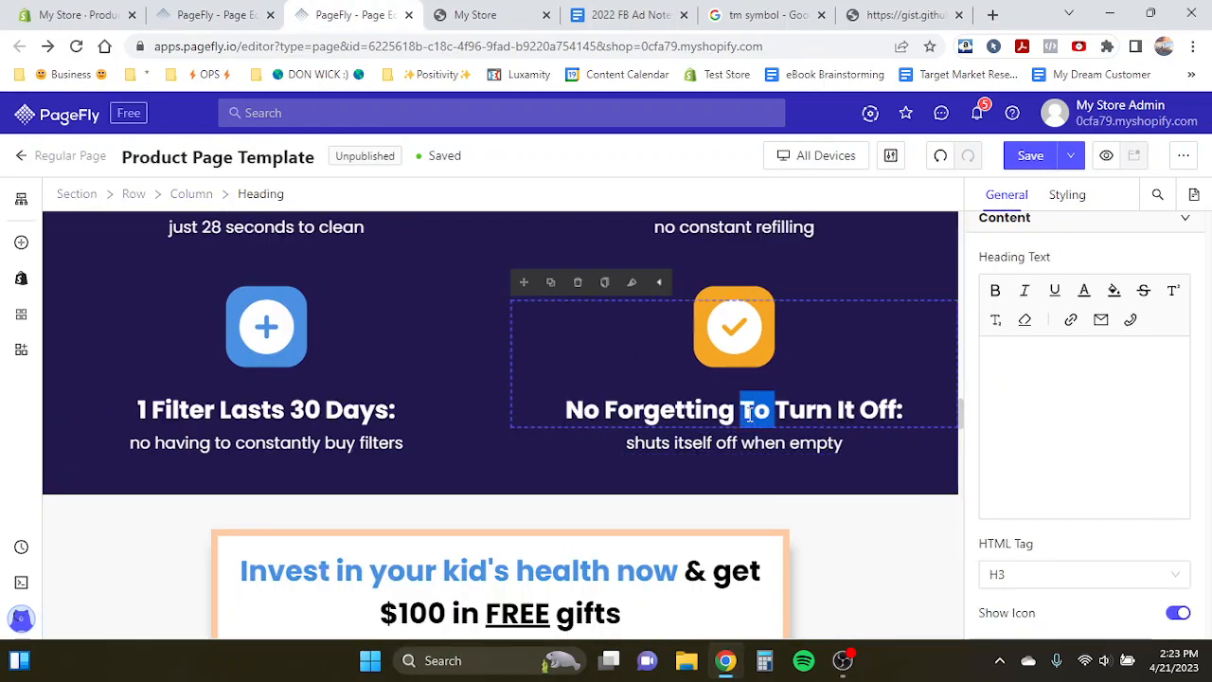
left_click(237, 14)
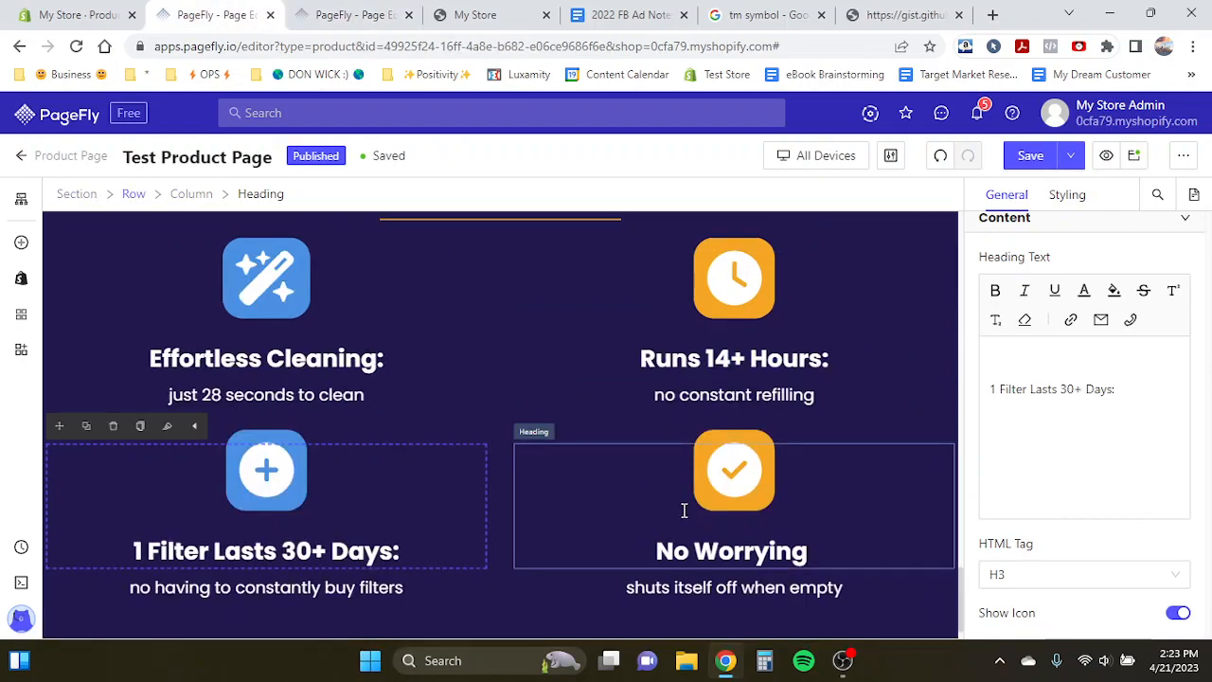
left_click(701, 552)
left_click(701, 552)
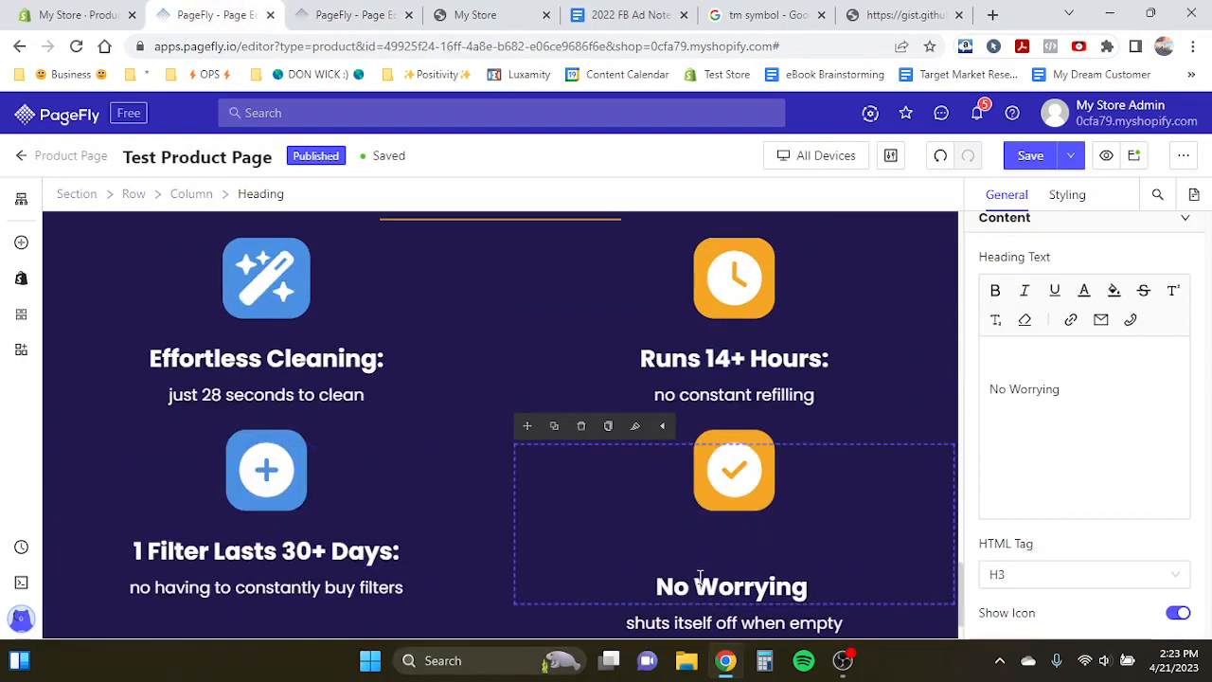
left_click_drag(701, 584, 812, 585)
type("Forgetting TO Tur")
key("BackSpace")
key("BackSpace")
key("BackSpace")
key("BackSpace")
key("BackSpace")
type("o Turn it")
key("BackSpace")
key("BackSpace")
type("It Off:")
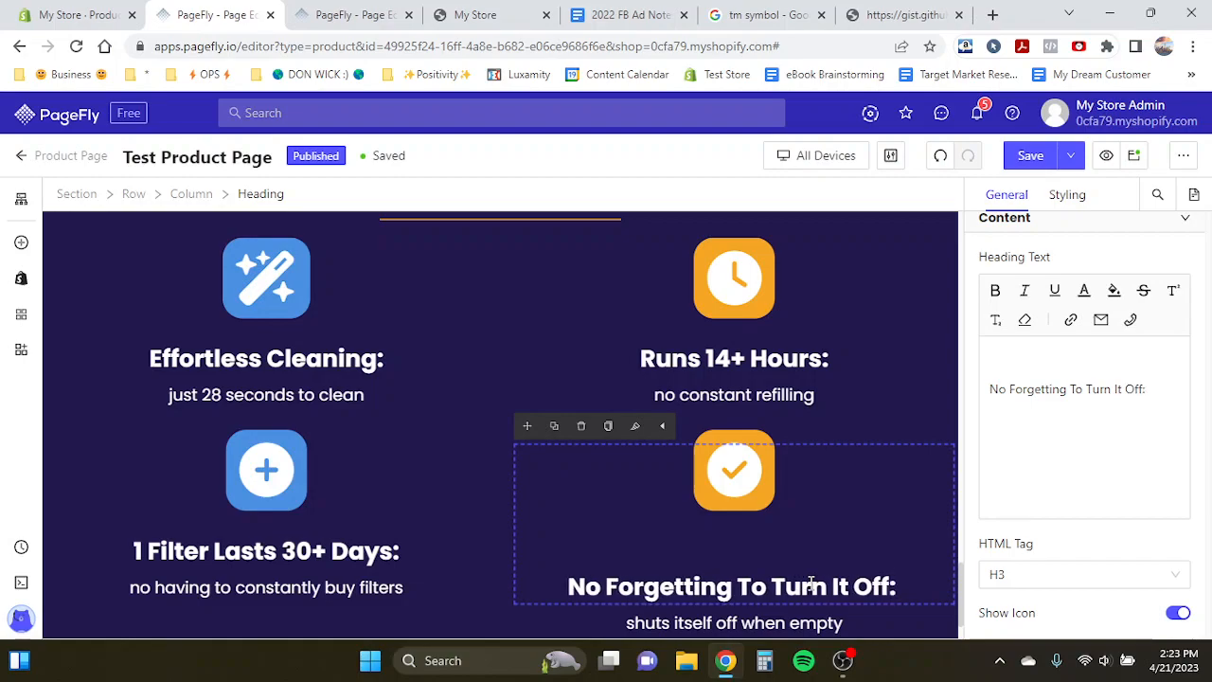
- Compare the feature section and the content below it on the test page and the template
left_click(333, 473)
scroll(400, 483, "up", 1)
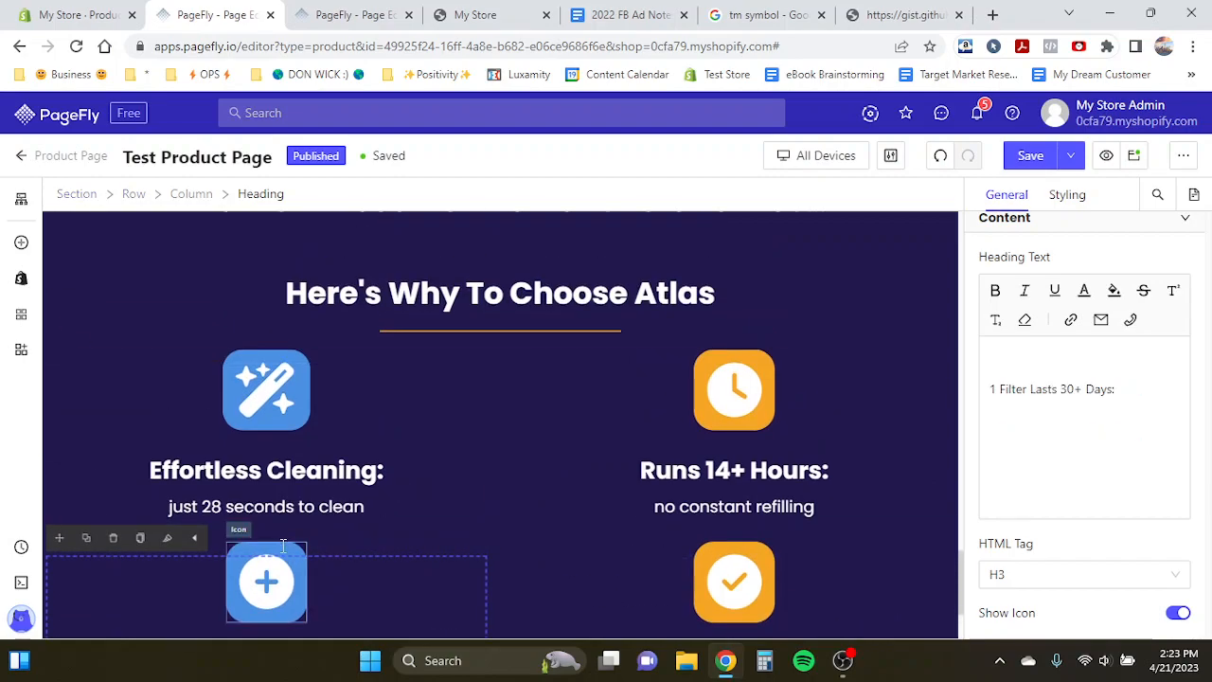
left_click(303, 12)
scroll(433, 330, "up", 1)
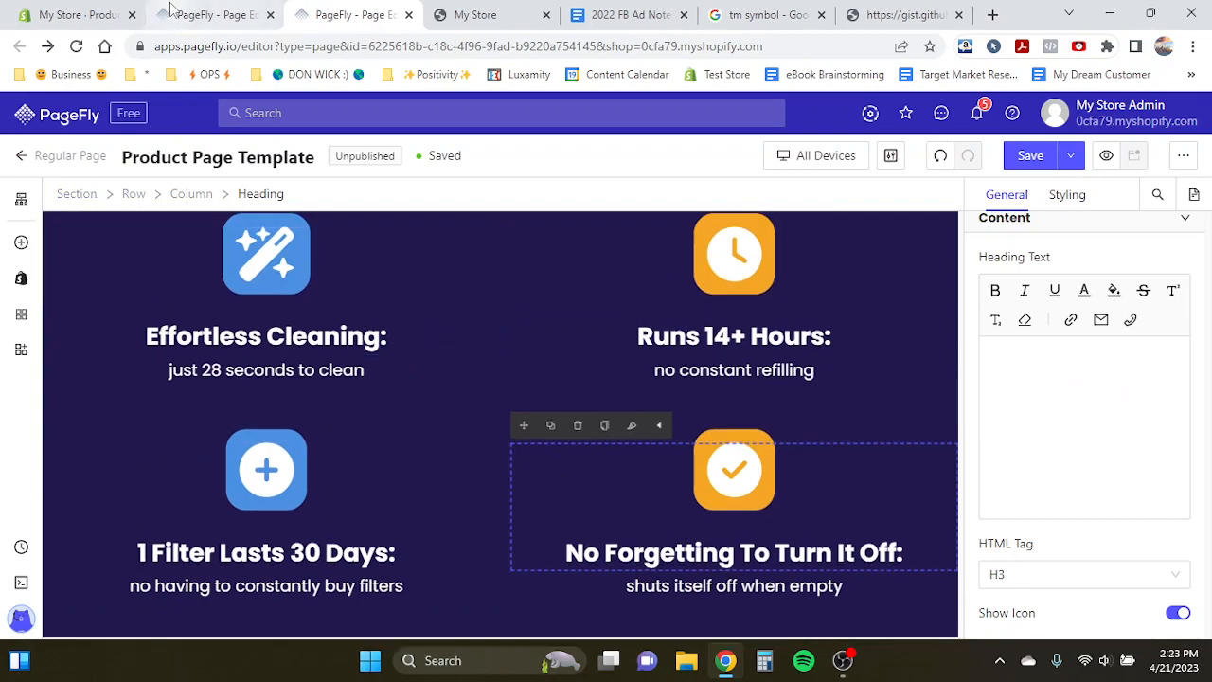
left_click(213, 14)
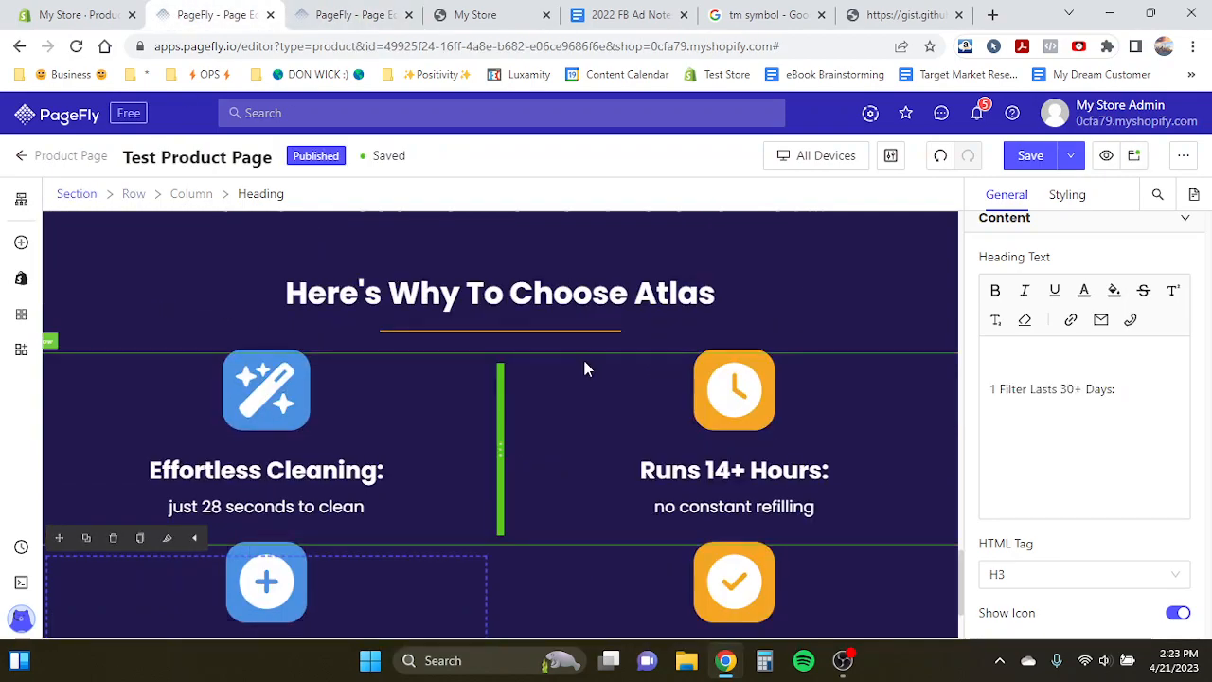
scroll(585, 364, "up", 1)
scroll(585, 364, "down", 1)
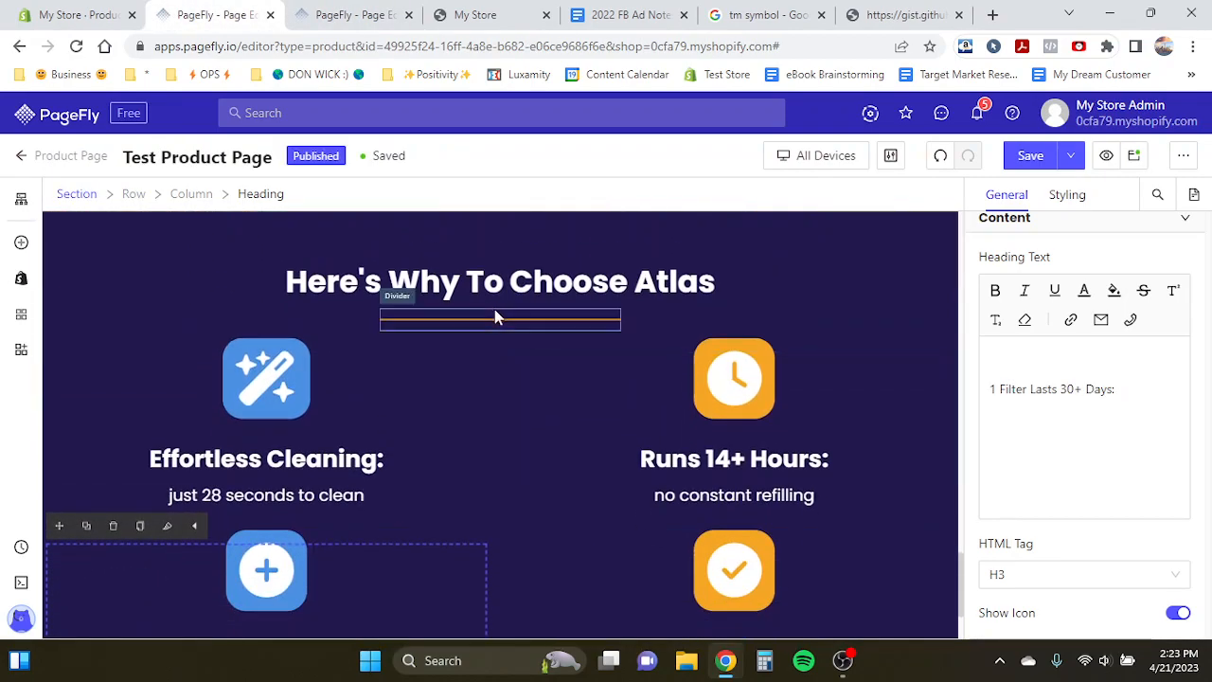
scroll(485, 327, "up", 3)
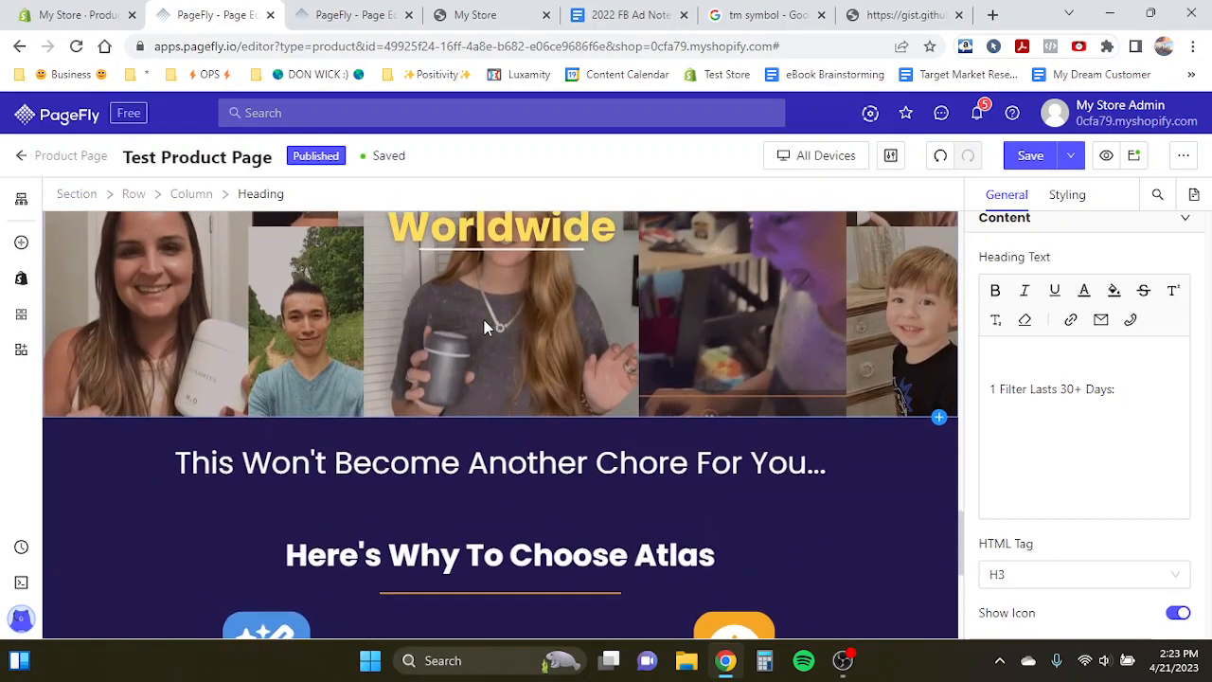
scroll(485, 323, "down", 2)
scroll(485, 322, "down", 2)
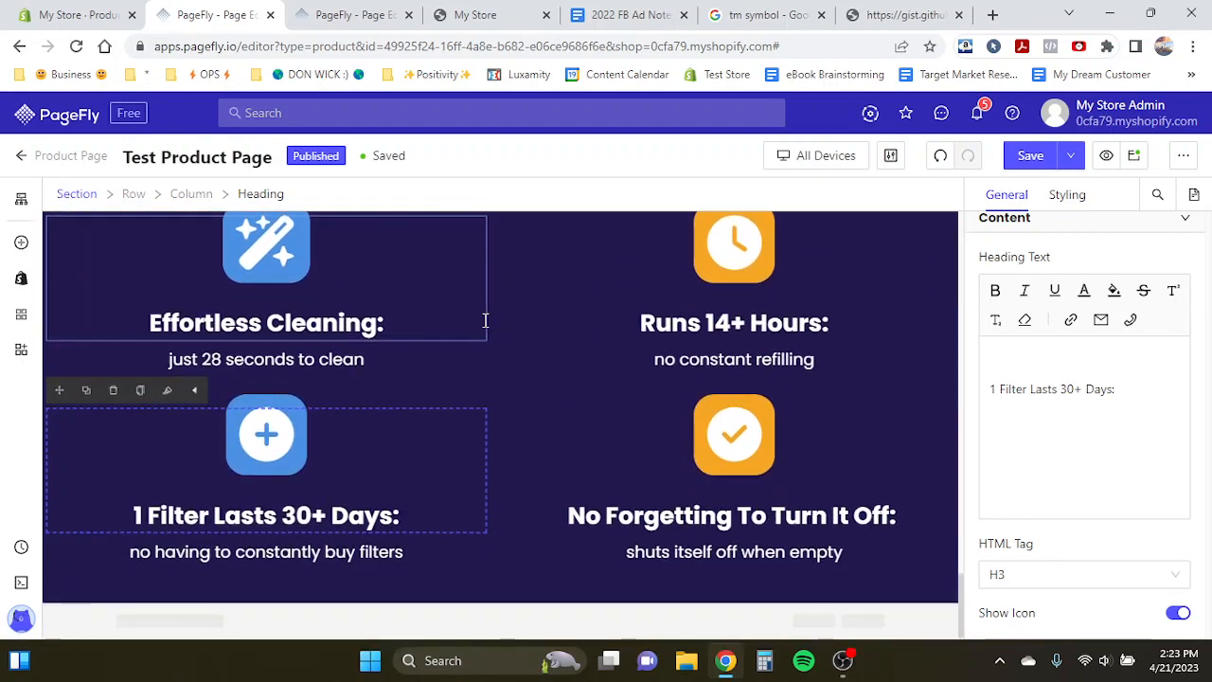
left_click(820, 166)
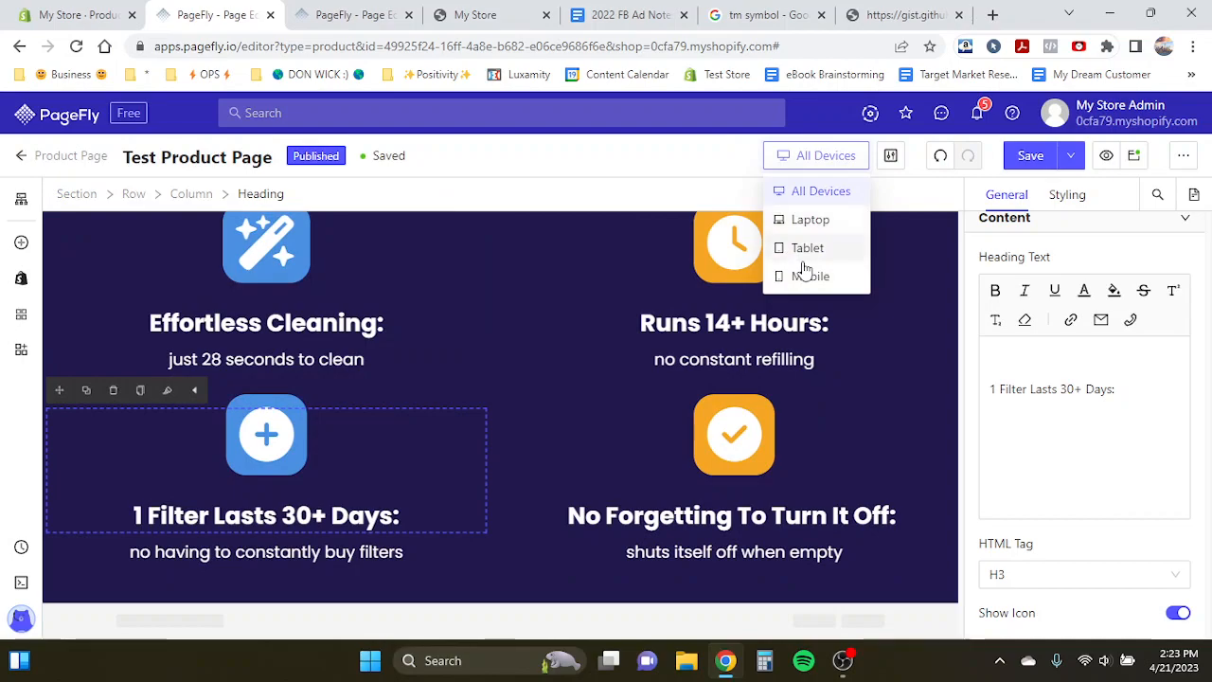
left_click(355, 14)
scroll(398, 313, "down", 2)
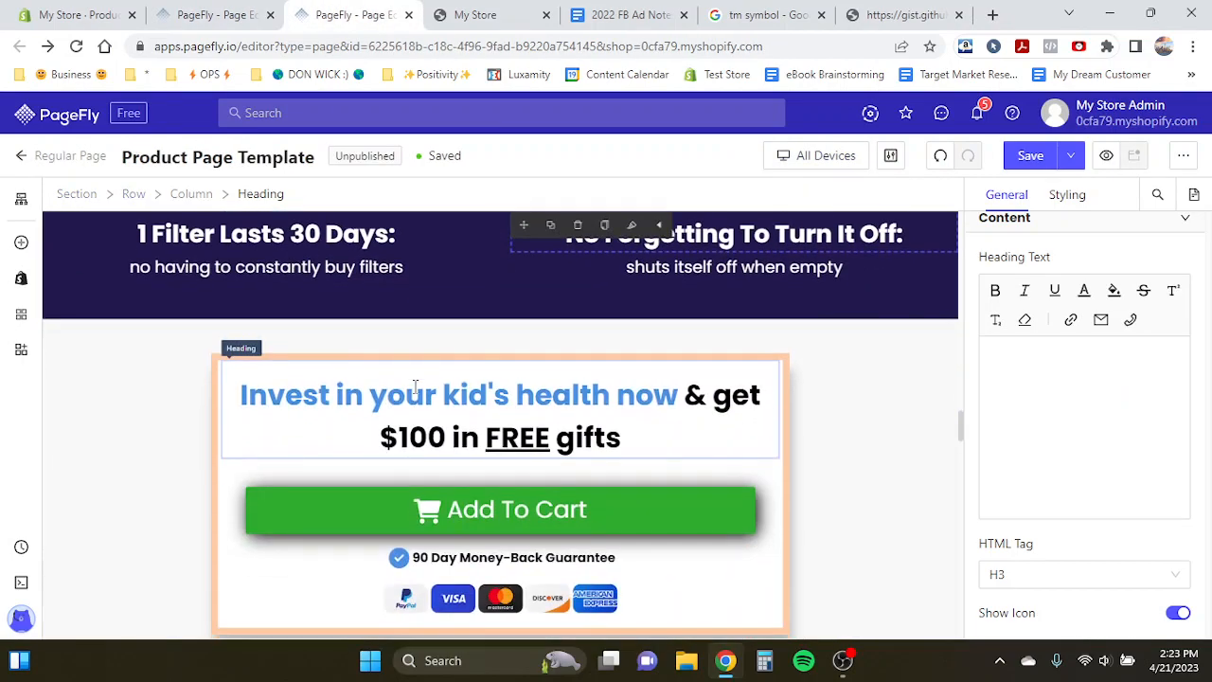
left_click(159, 13)
scroll(473, 332, "up", 2)
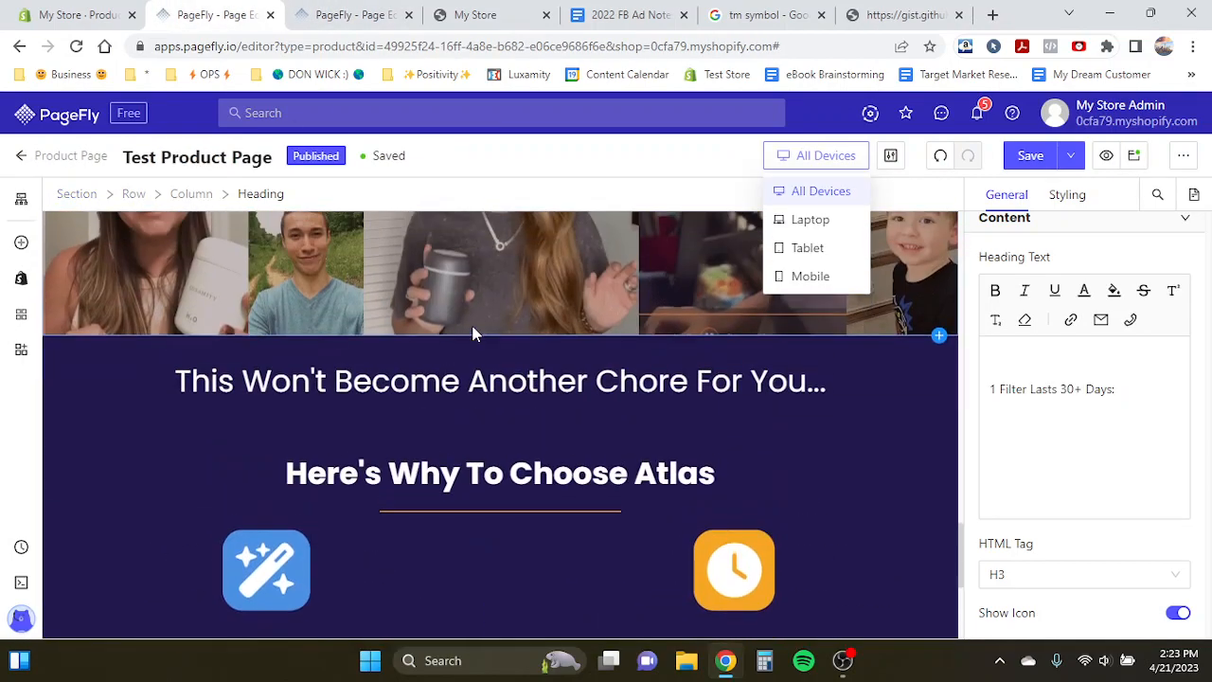
left_click(365, 399)
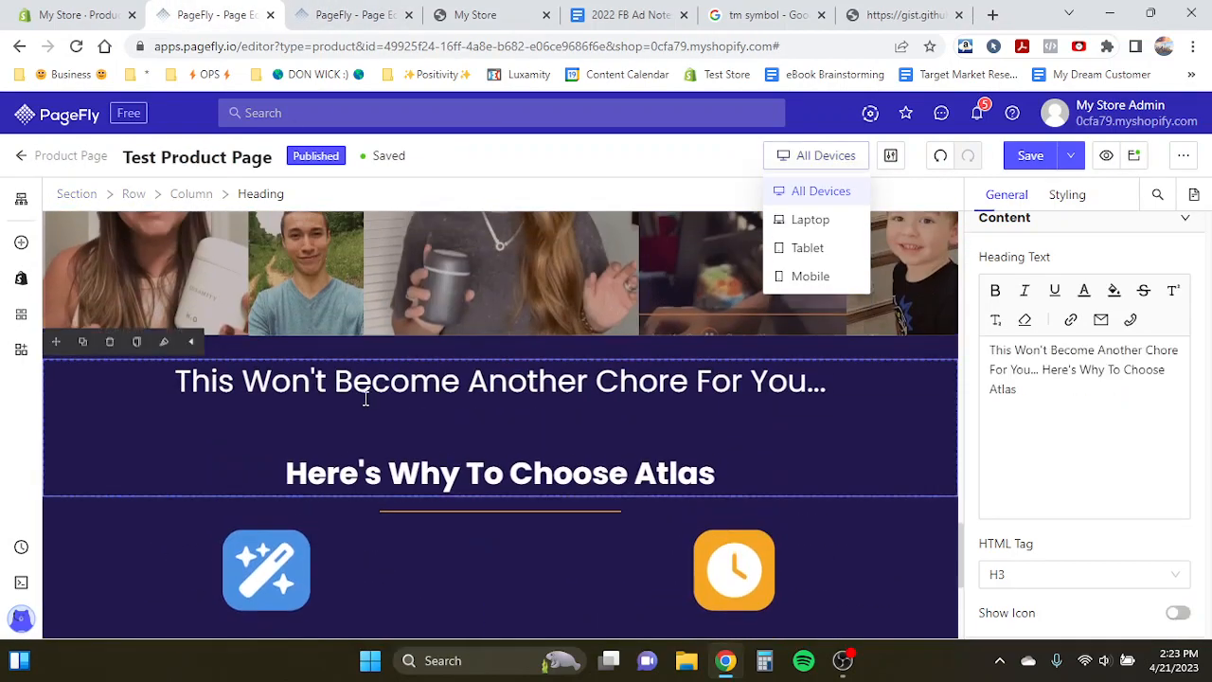
left_click(816, 156)
scroll(373, 278, "up", 10)
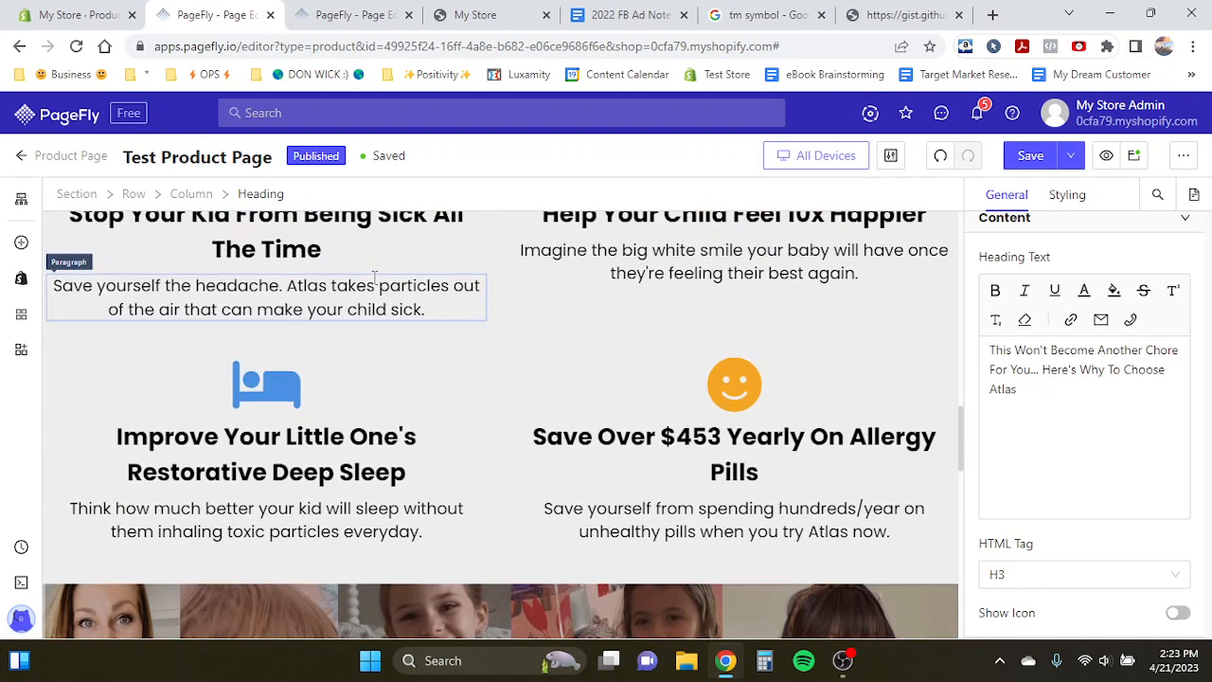
scroll(343, 286, "up", 2)
scroll(343, 286, "down", 10)
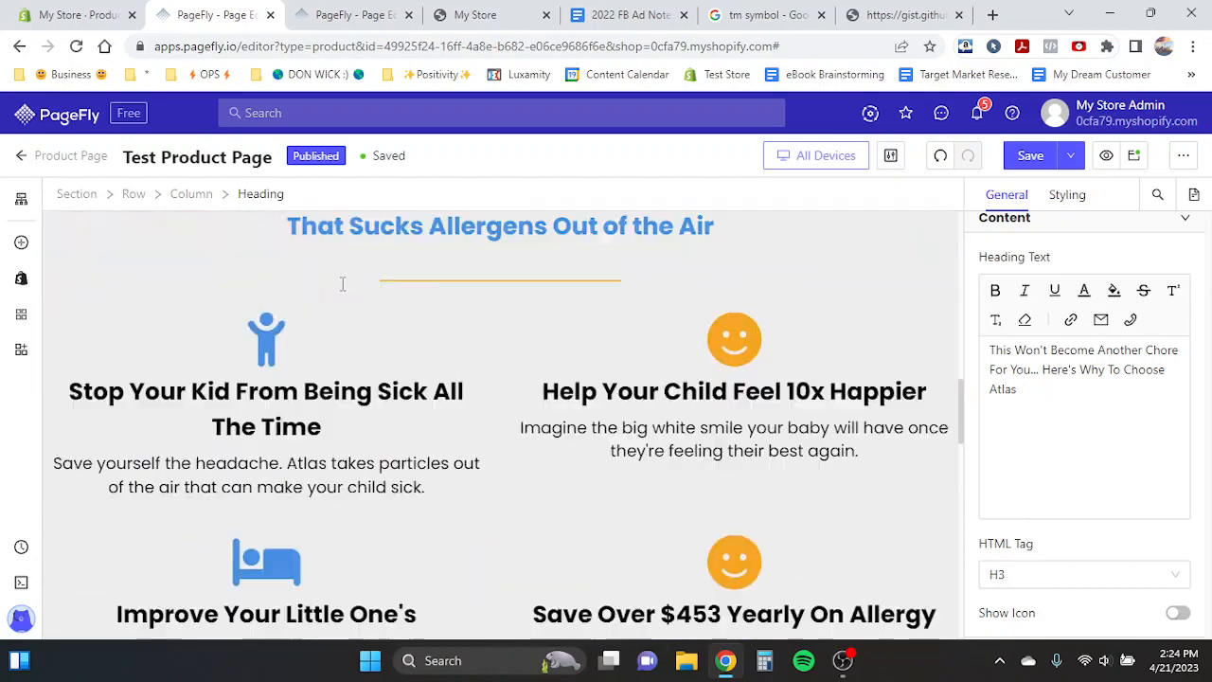
- Add a single-column layout section below the dark feature section and turn off its fixed width
left_click(19, 244)
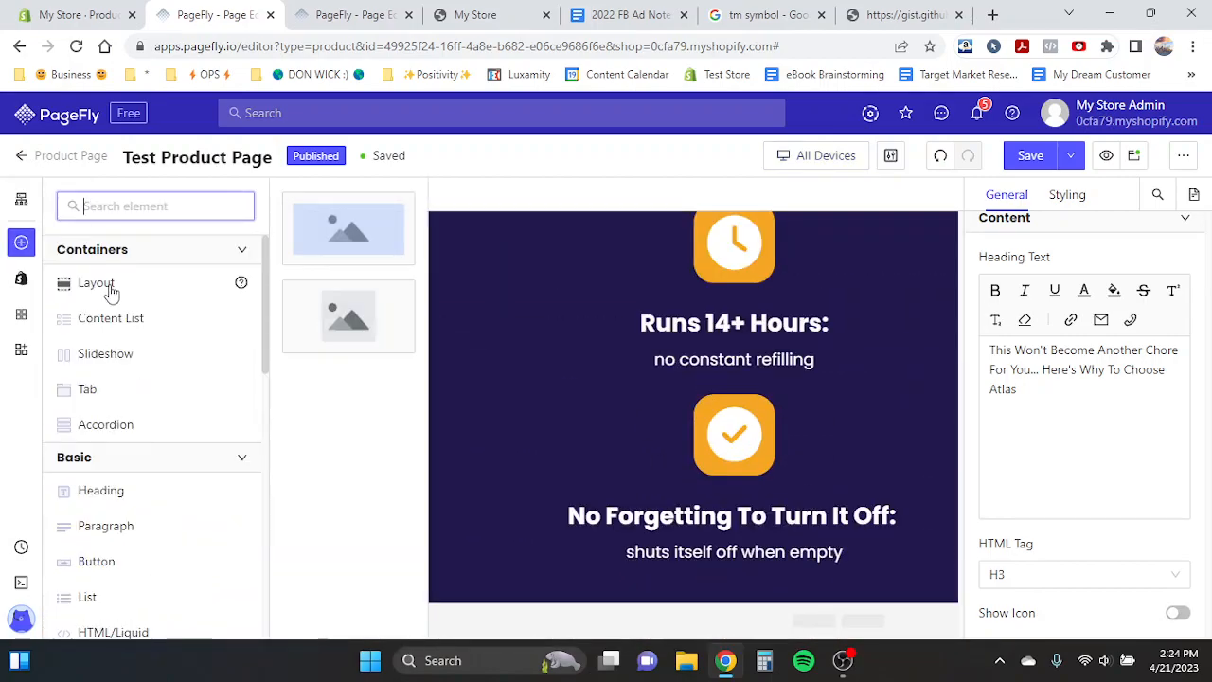
left_click_drag(382, 273, 468, 606)
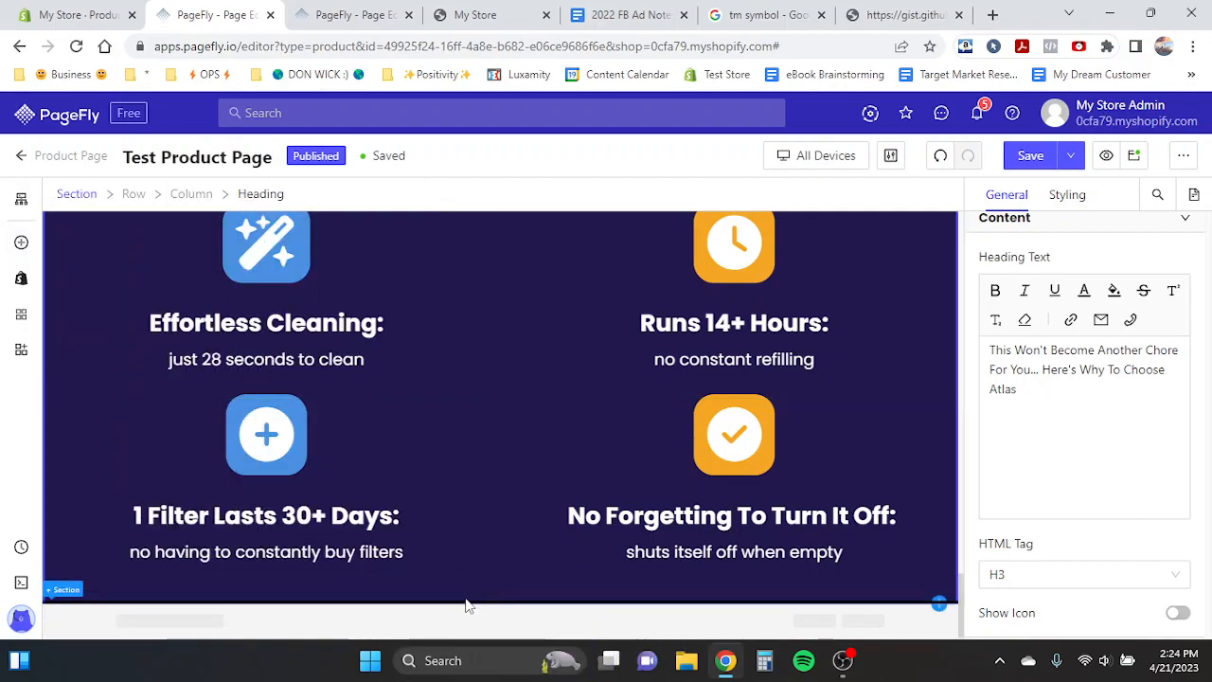
left_click(21, 243)
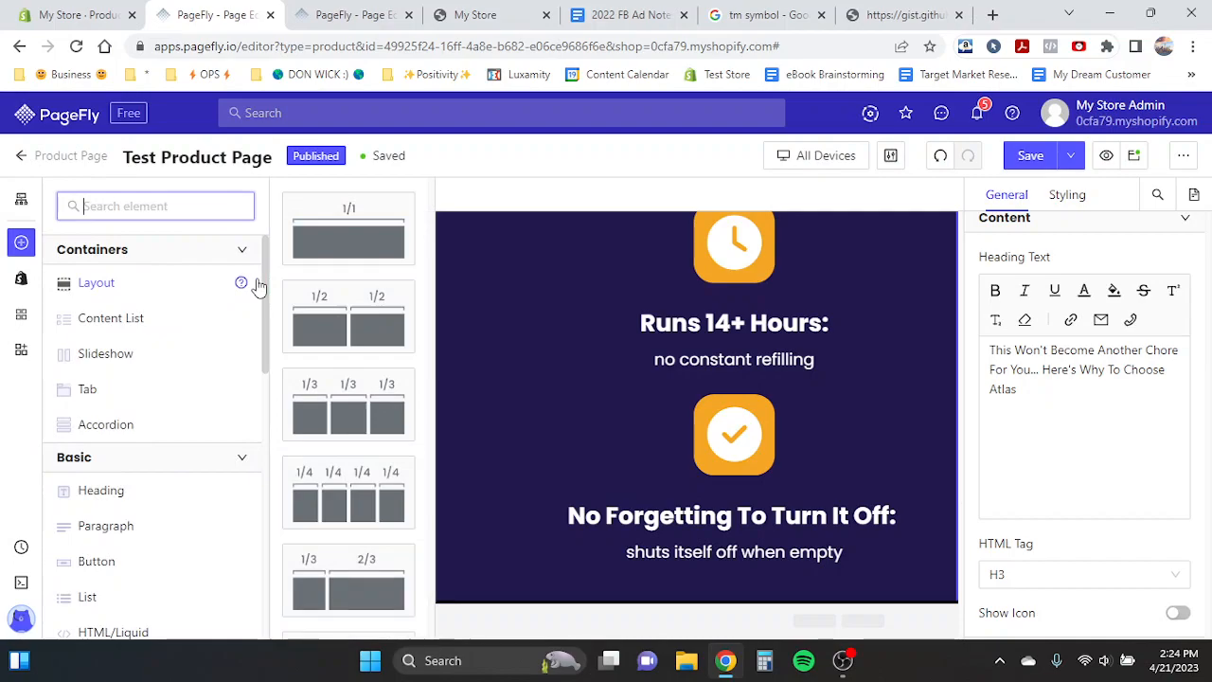
left_click_drag(347, 241, 410, 451)
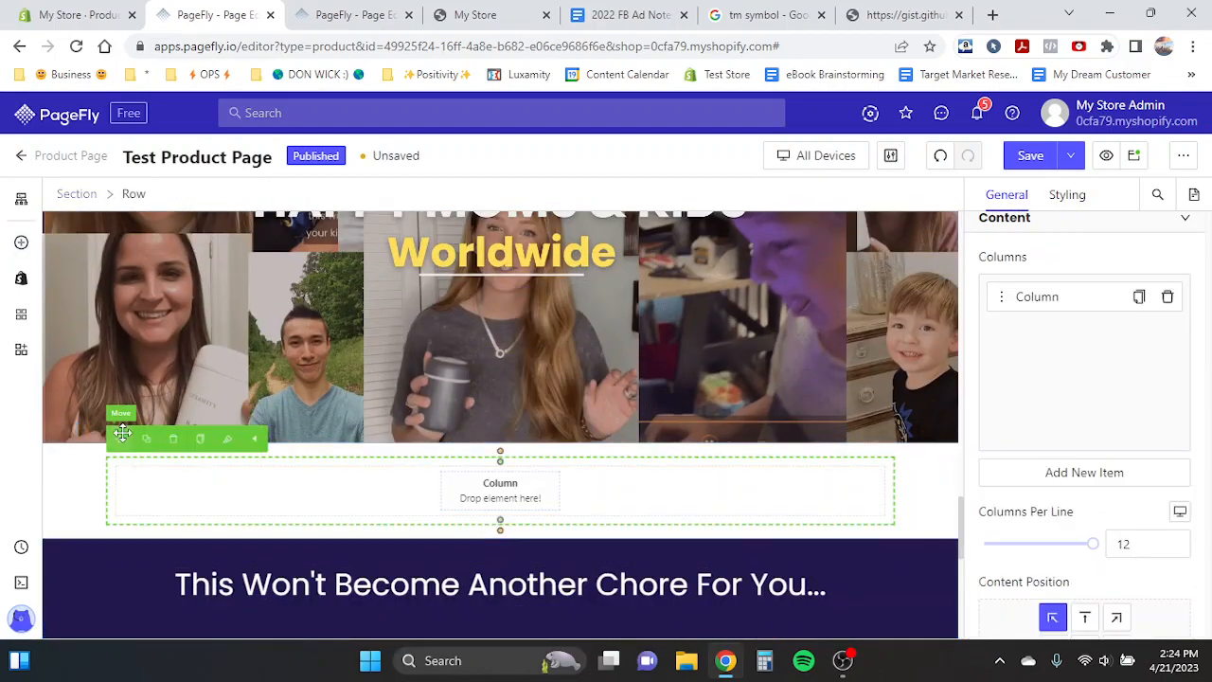
left_click(78, 474)
left_click(76, 548)
left_click_drag(55, 521, 123, 443)
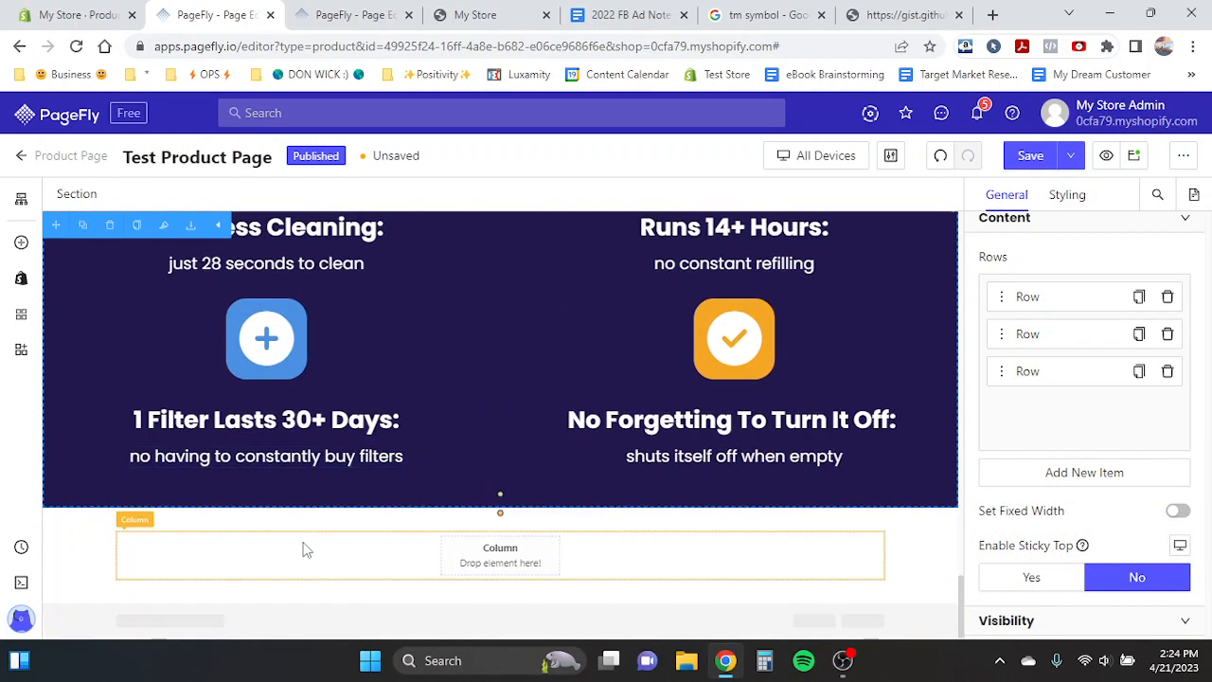
left_click(1177, 516)
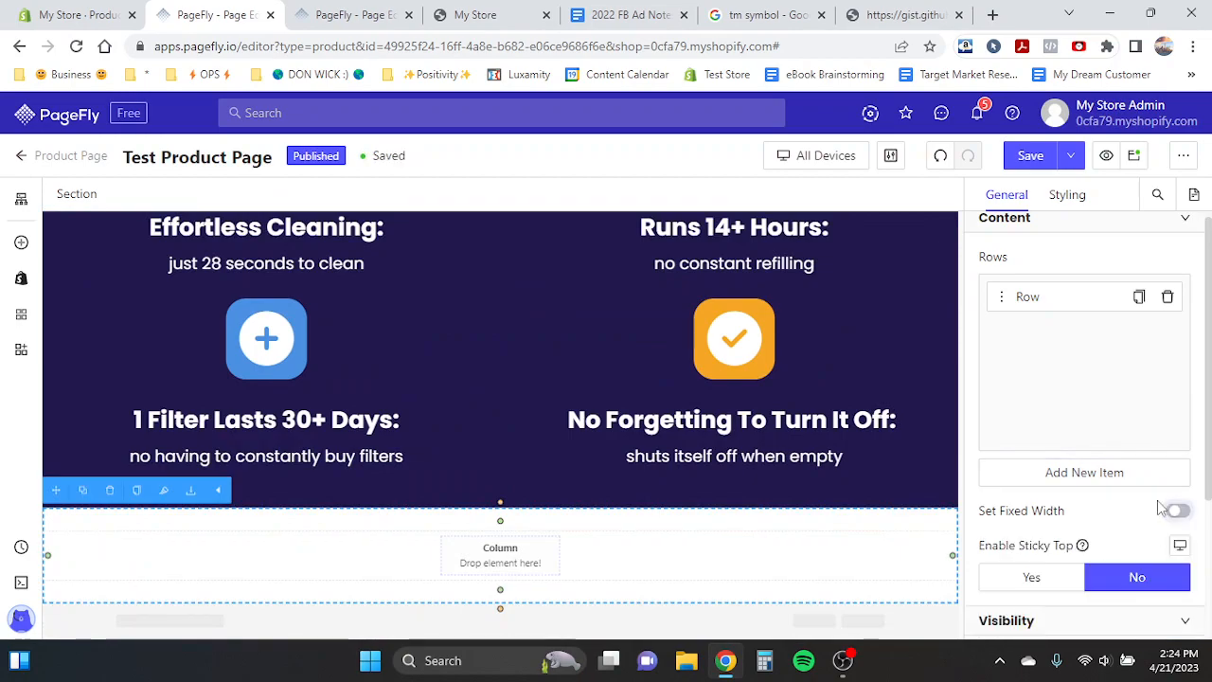
- Insert a block element into the new empty column and save the page
left_click(341, 14)
left_click(204, 15)
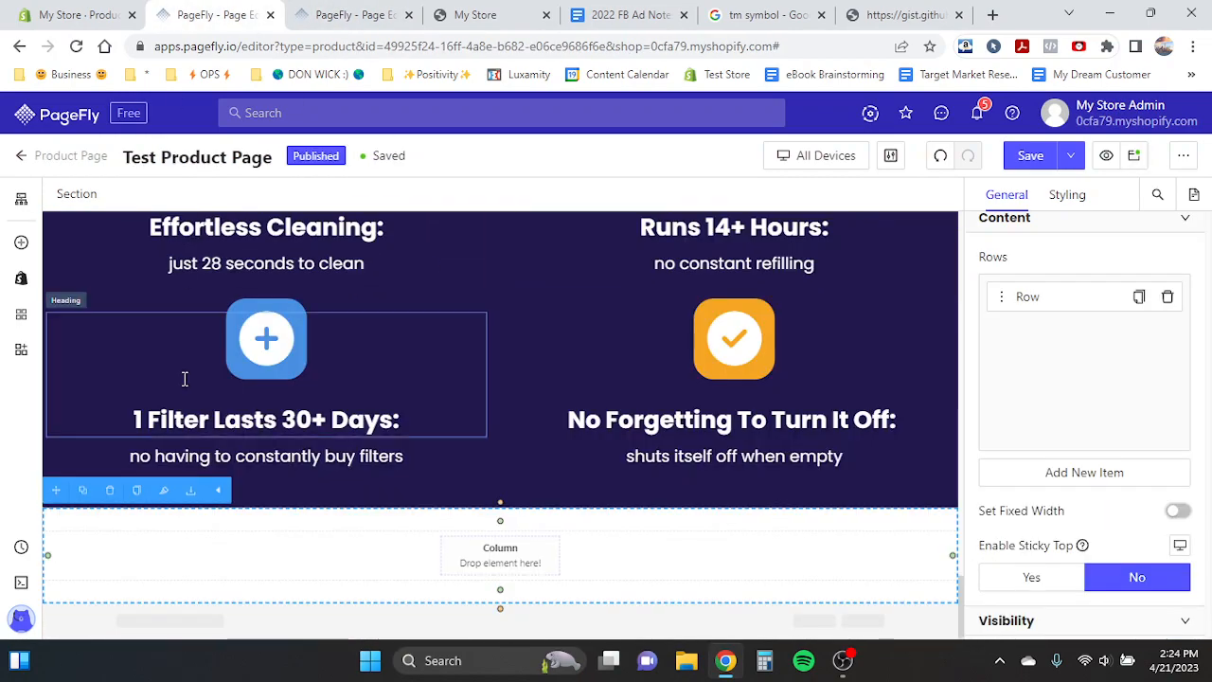
left_click(23, 241)
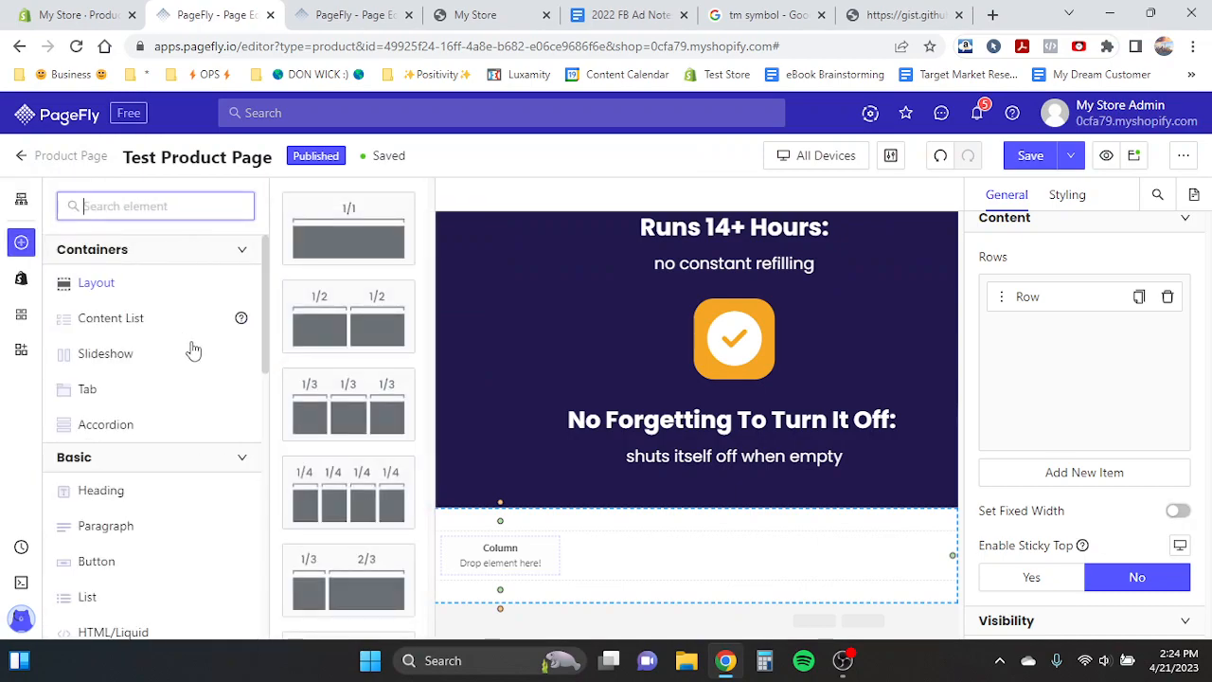
scroll(325, 420, "down", 5)
left_click_drag(353, 602, 507, 552)
key("ctrl+s")
- Duplicate the "Get $100 in FREE Gifts" heading and move the copy into the new block below the feature section
scroll(450, 304, "up", 3)
scroll(451, 303, "up", 10)
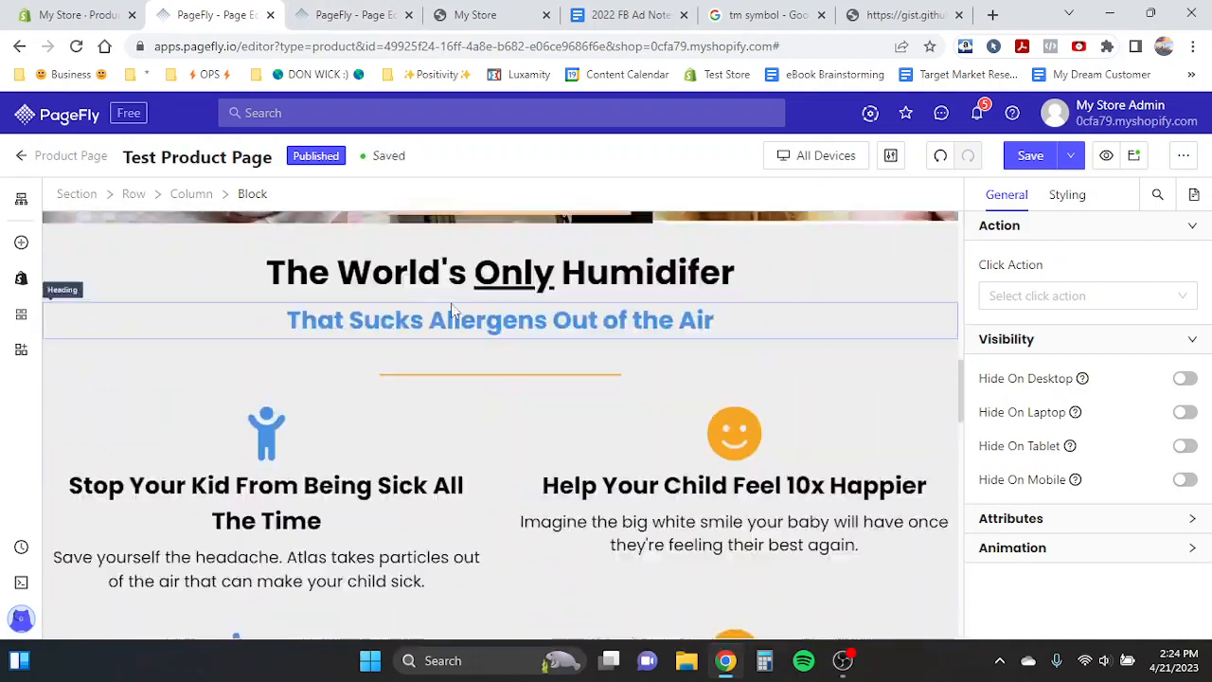
left_click(443, 379)
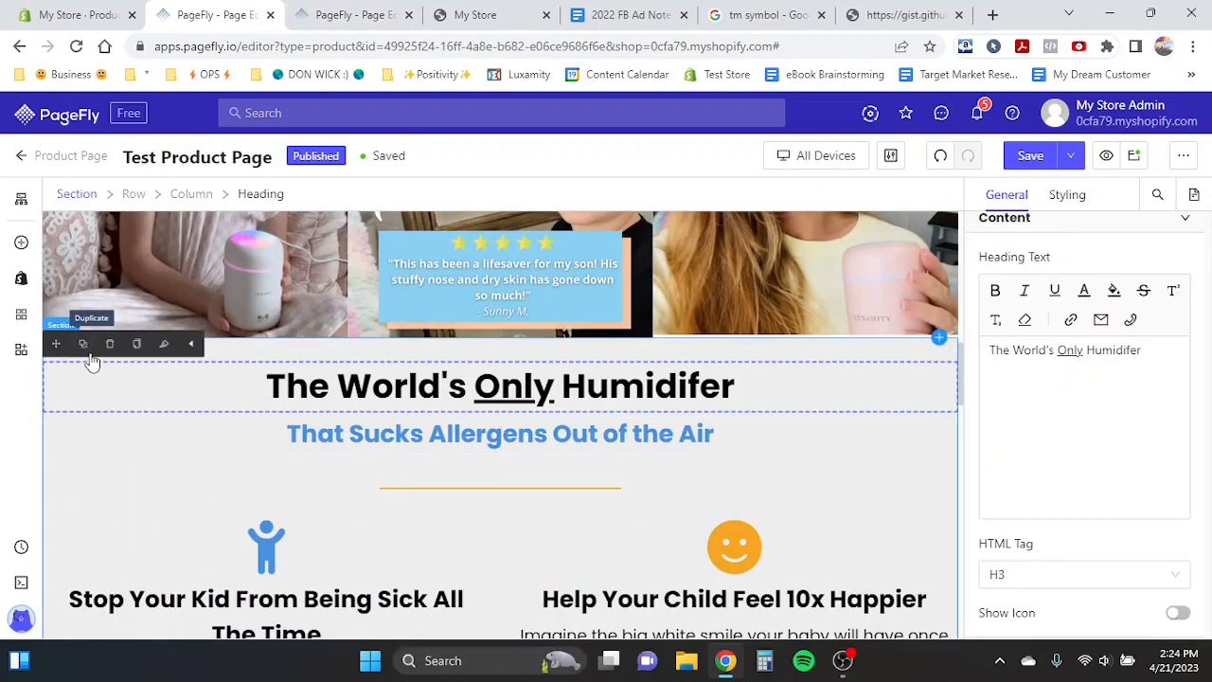
scroll(671, 348, "up", 4)
scroll(671, 348, "up", 3)
left_click(682, 407)
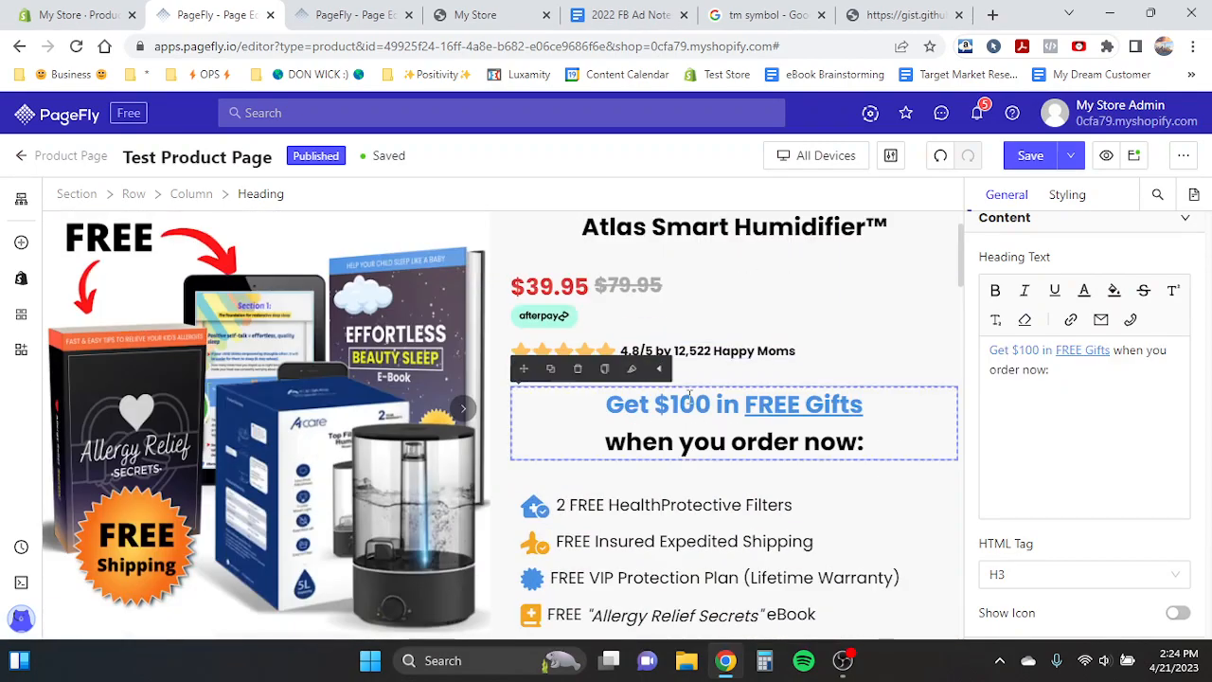
left_click(552, 369)
left_click_drag(524, 368, 500, 557)
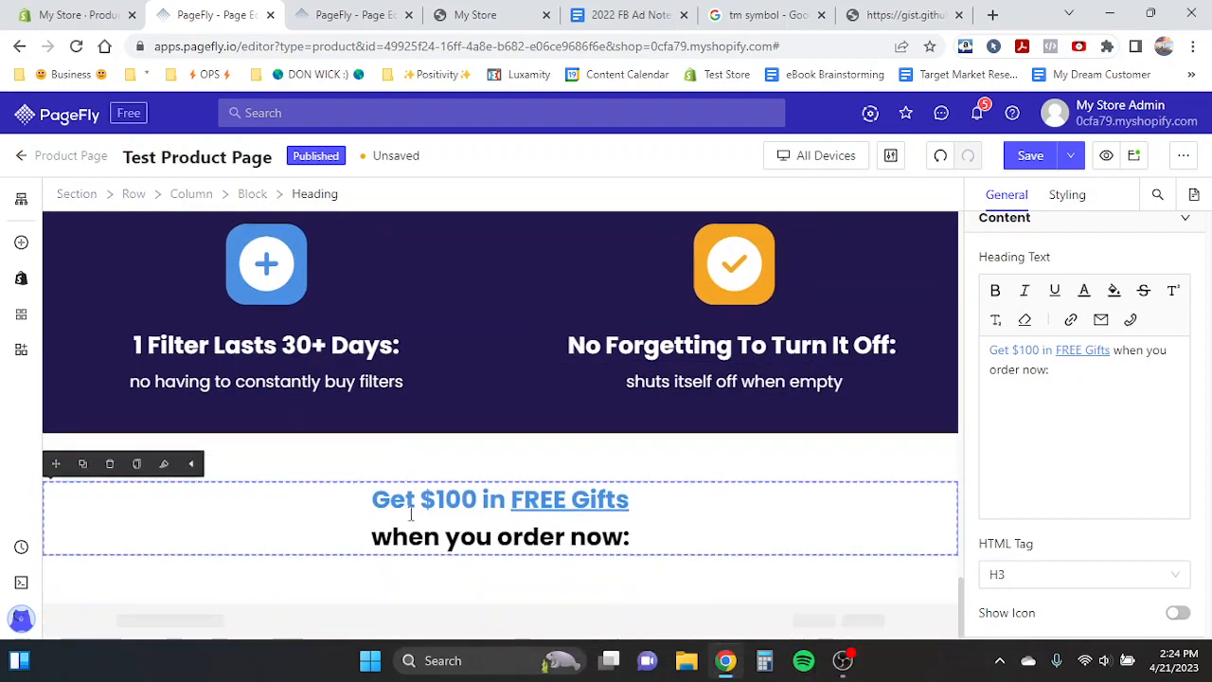
- Give the block holding the copied heading a solid border with colour ffcba4, like the template's offer box
left_click(365, 23)
left_click(268, 14)
left_click(328, 13)
triple_click(443, 388)
key("ctrl+c")
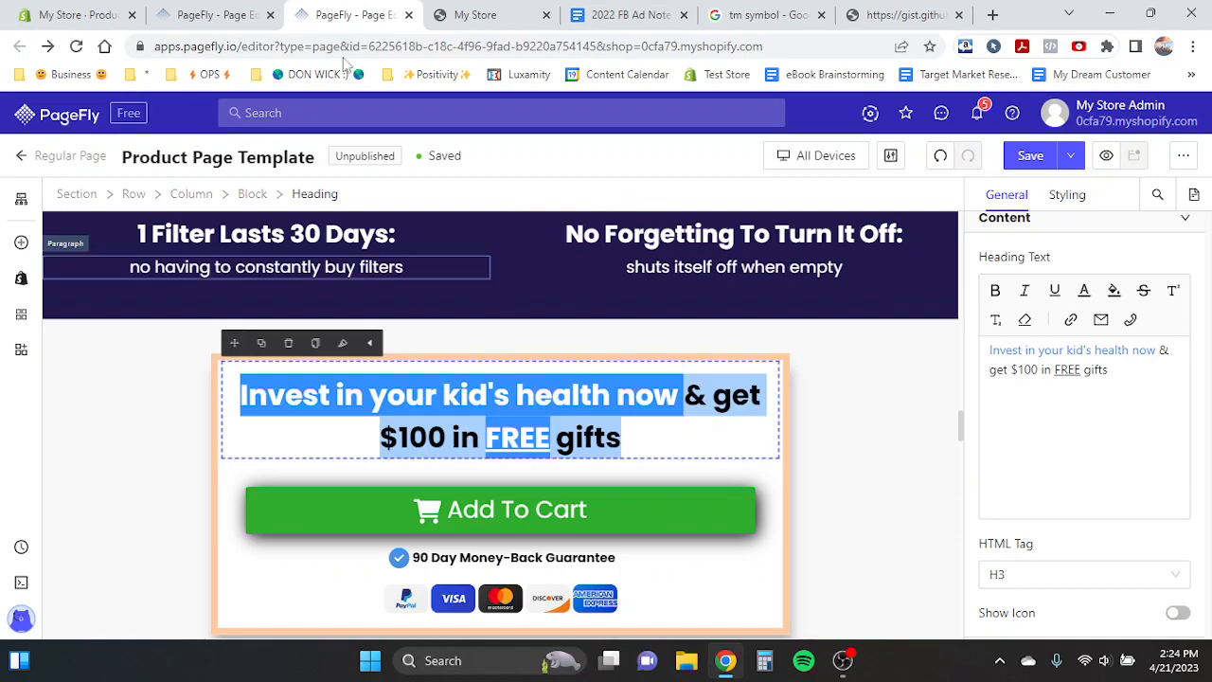
left_click(218, 14)
left_click(265, 474)
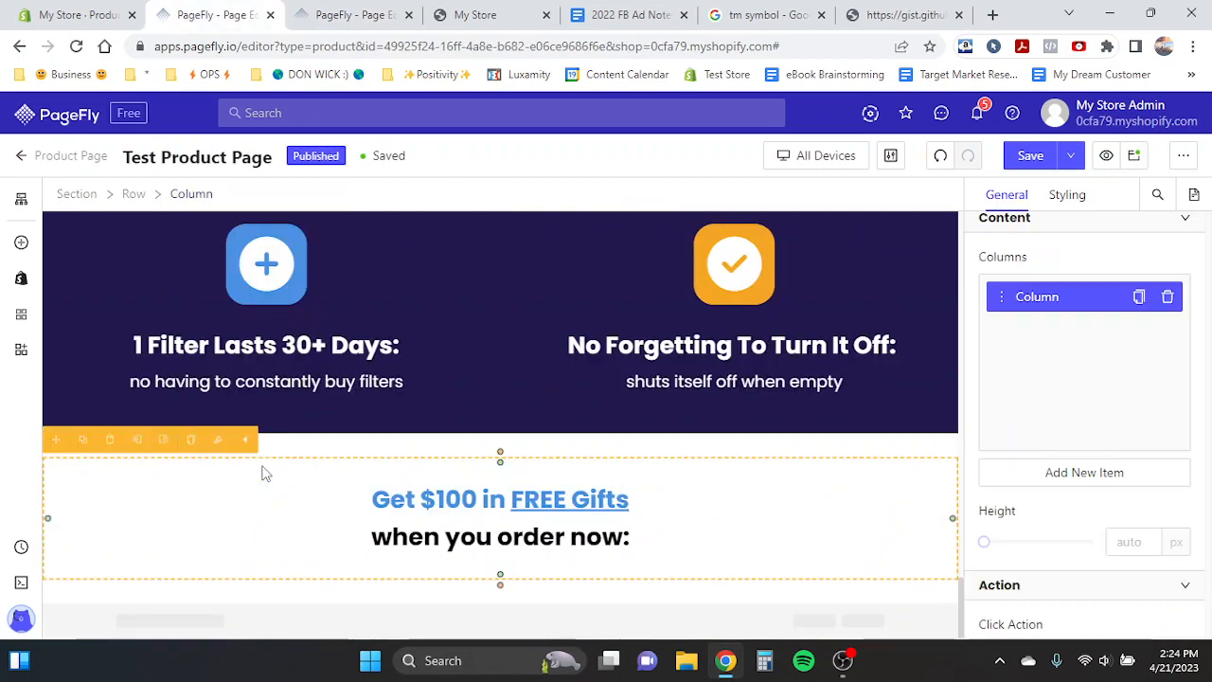
left_click(335, 514)
left_click(252, 194)
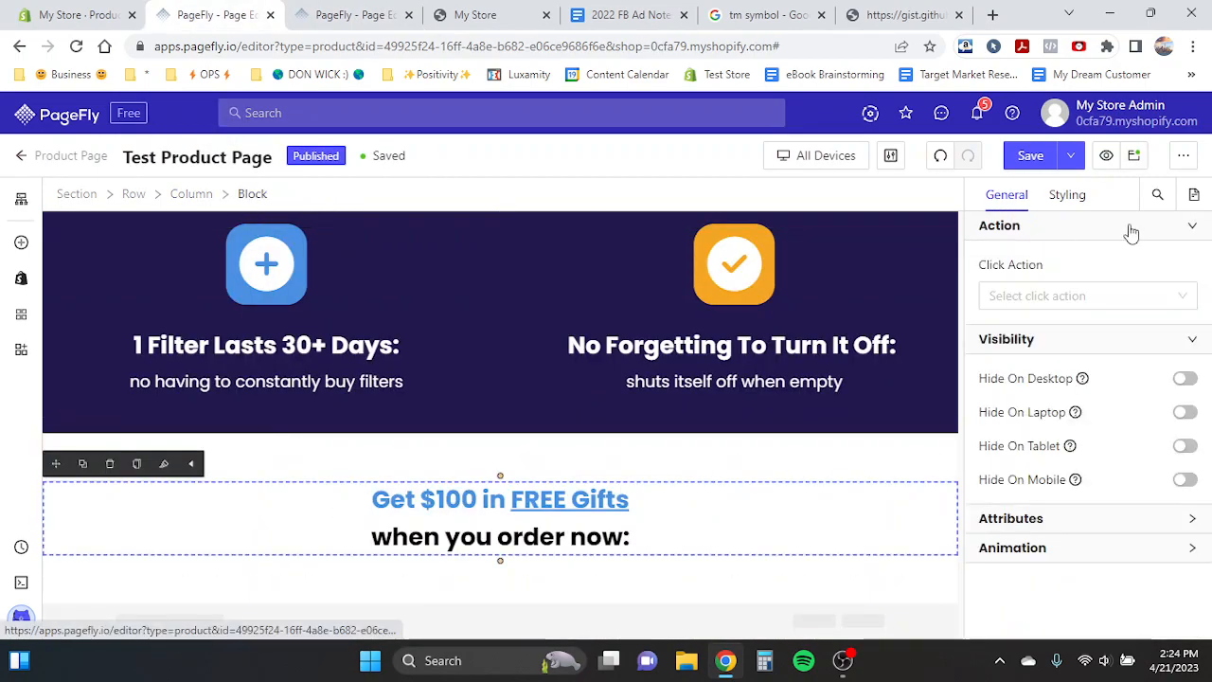
left_click(1068, 195)
scroll(1112, 530, "down", 10)
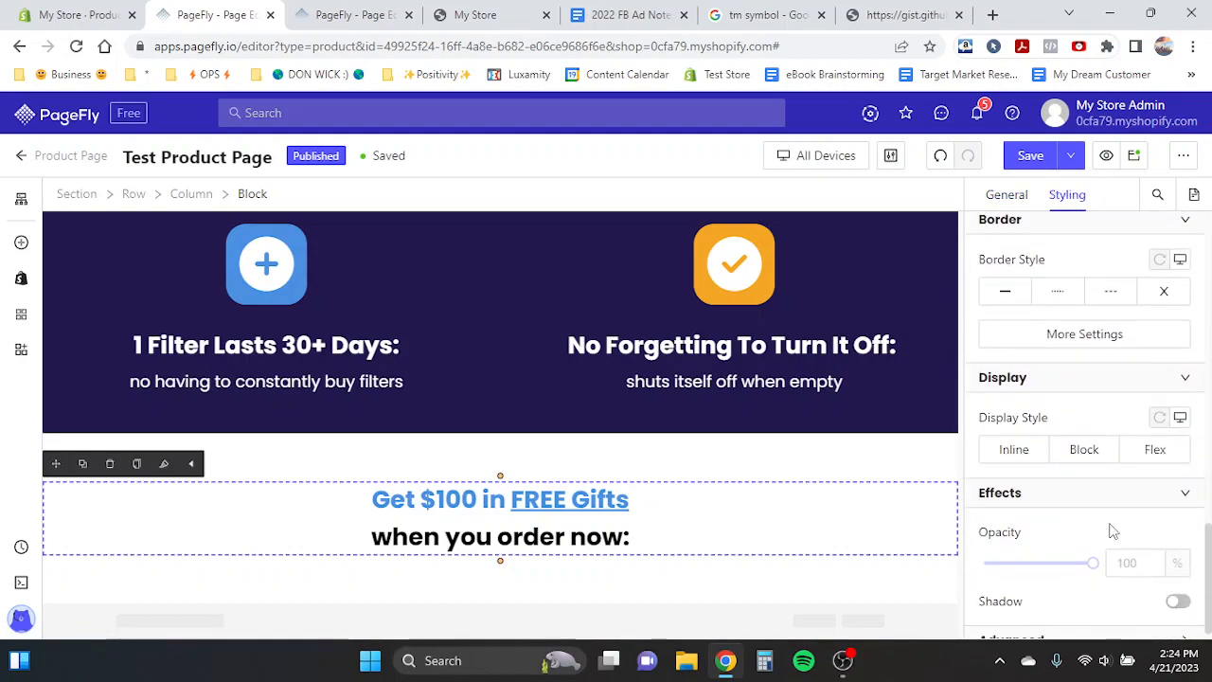
scroll(1113, 531, "down", 1)
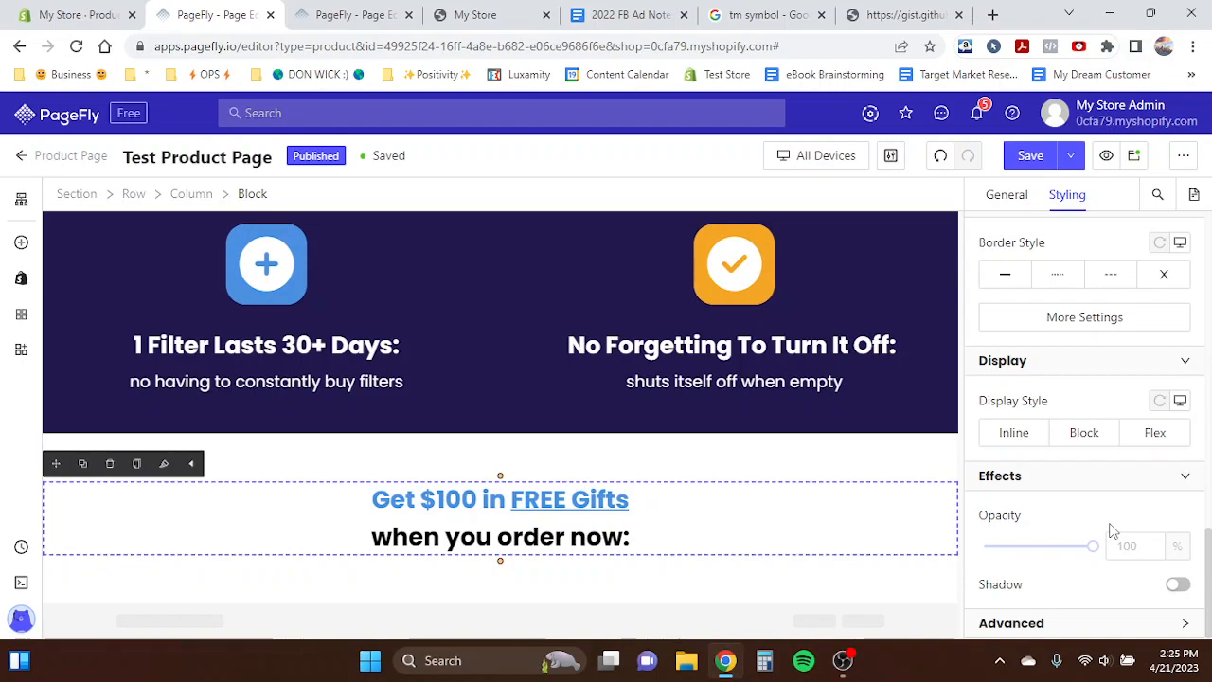
scroll(1039, 335, "up", 2)
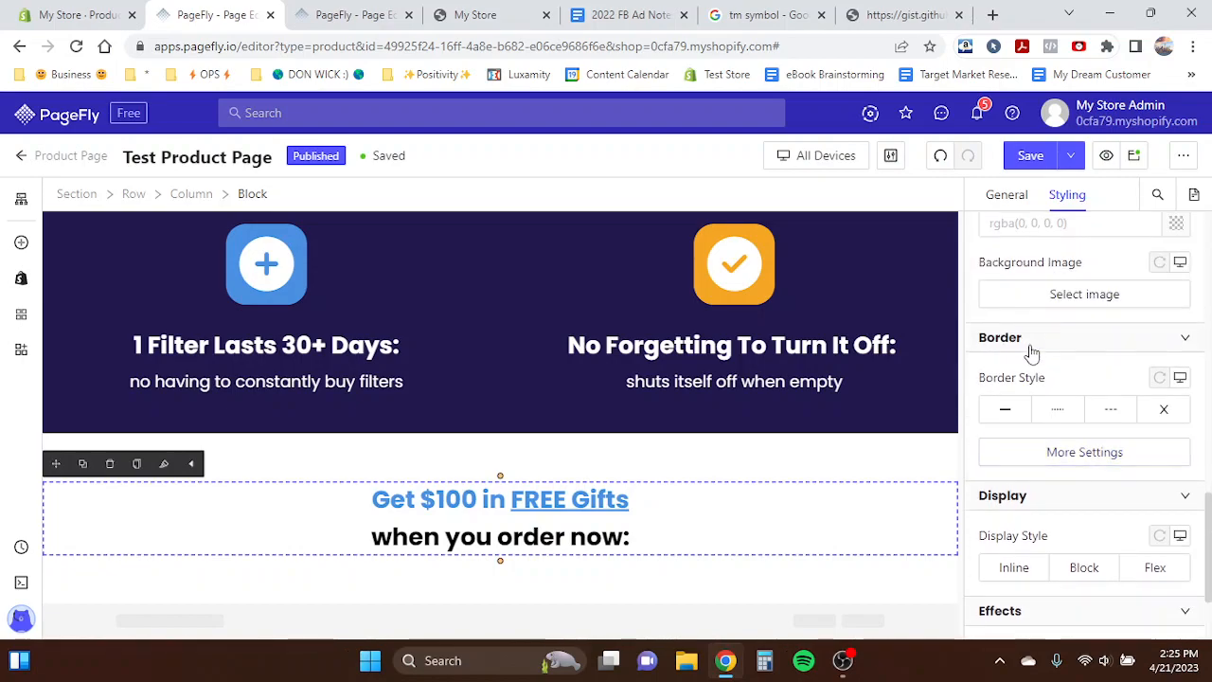
left_click(1011, 408)
left_click(1085, 516)
left_click(809, 542)
type("ffcba4")
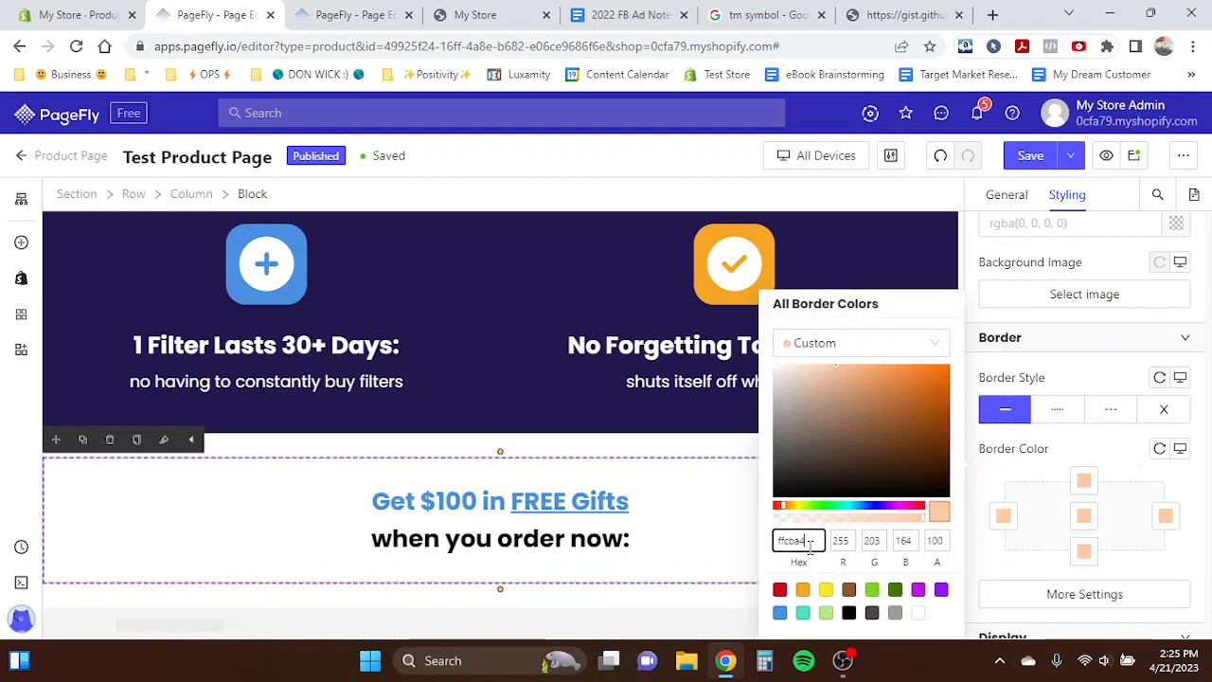
- Set the offer block's border width to 10 px on all sides
left_click(1028, 483)
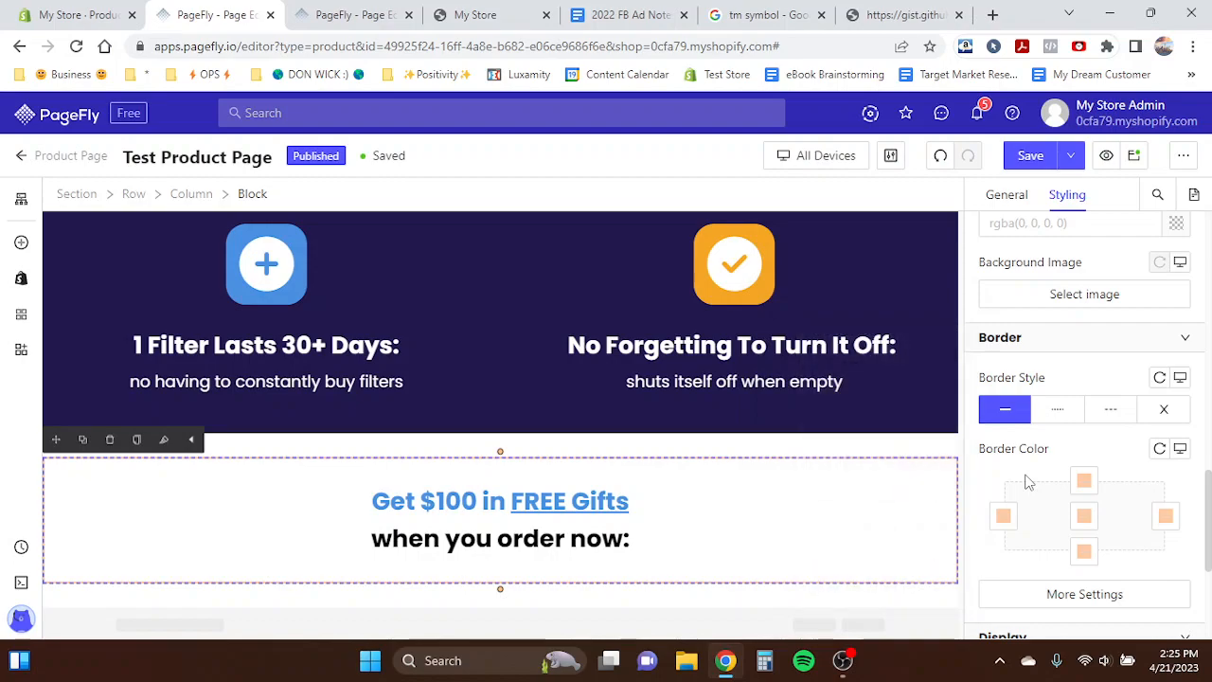
scroll(1042, 464, "down", 3)
left_click(1083, 416)
double_click(847, 354)
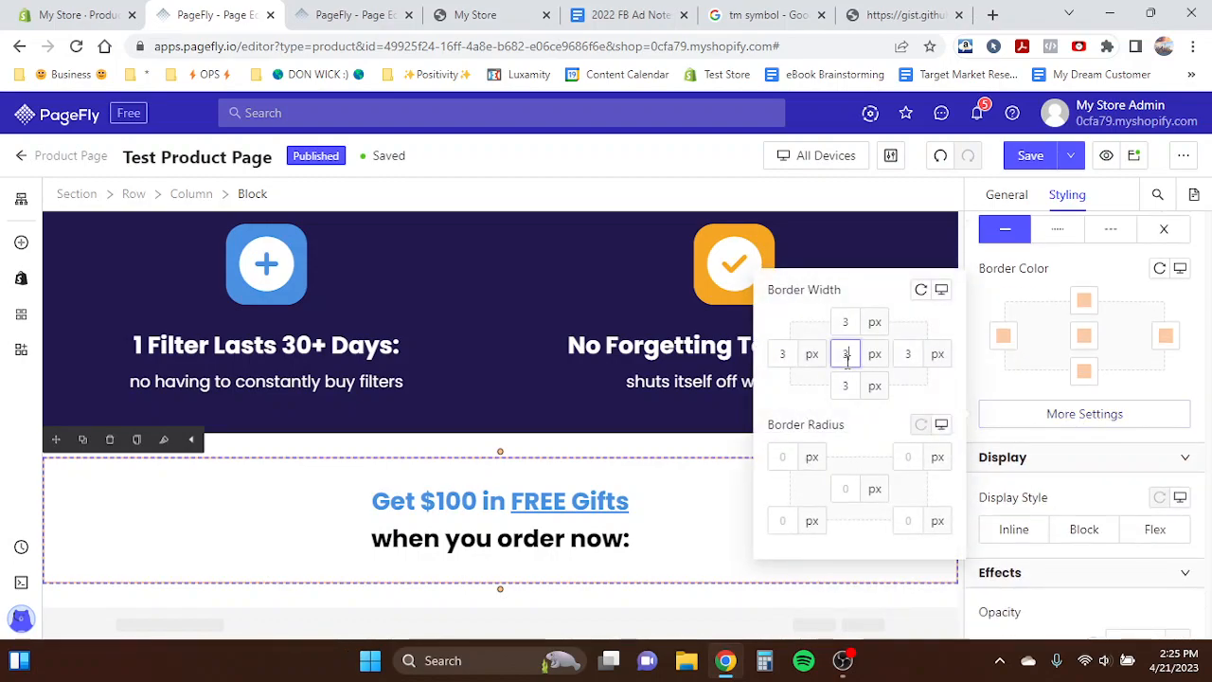
type("10")
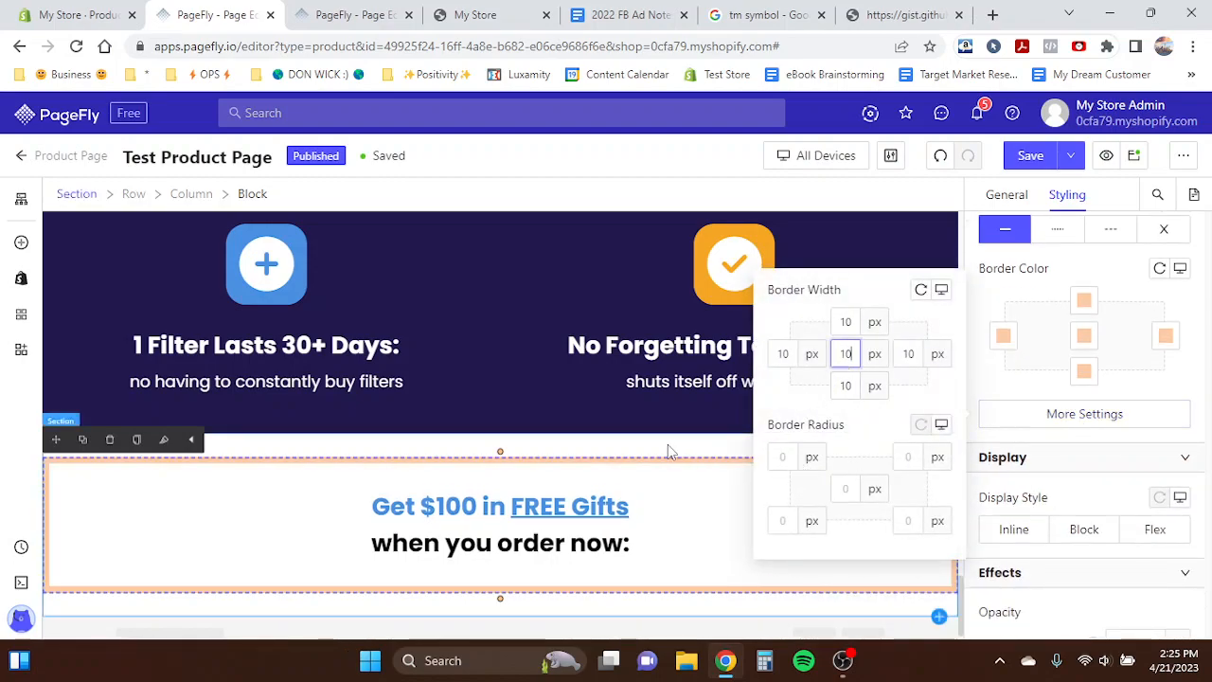
- Set the offer block's left and right margins to 100 px
left_click(1034, 388)
scroll(1035, 391, "up", 5)
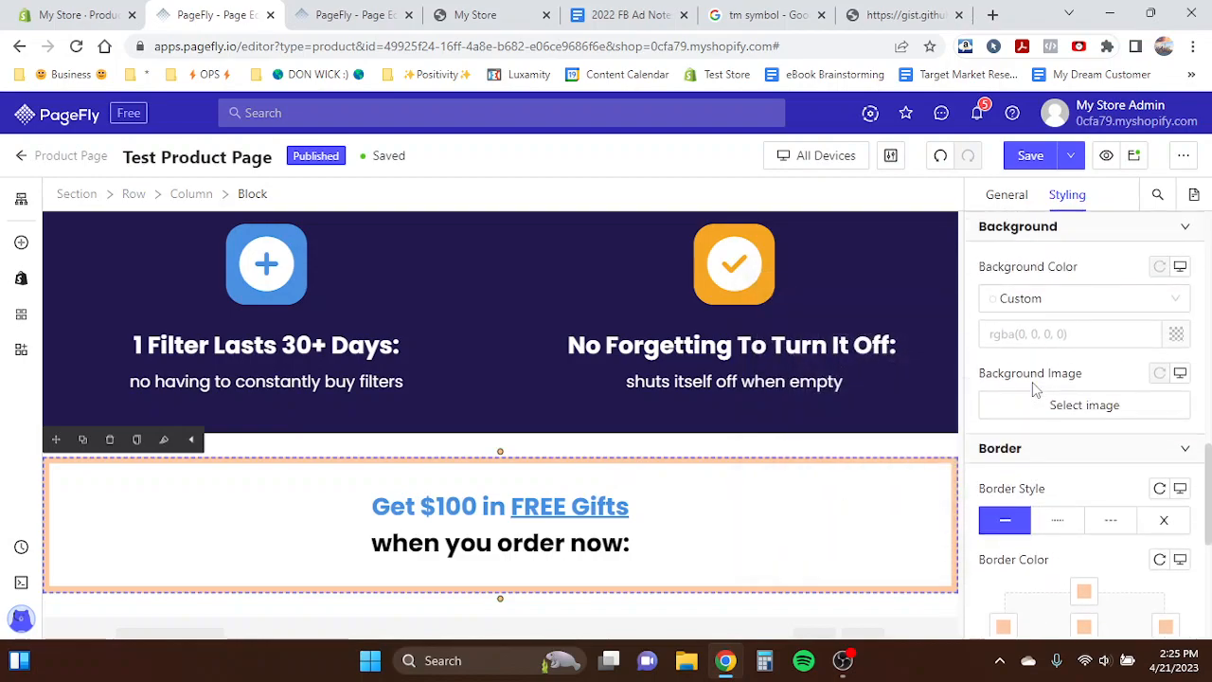
scroll(1033, 382, "up", 6)
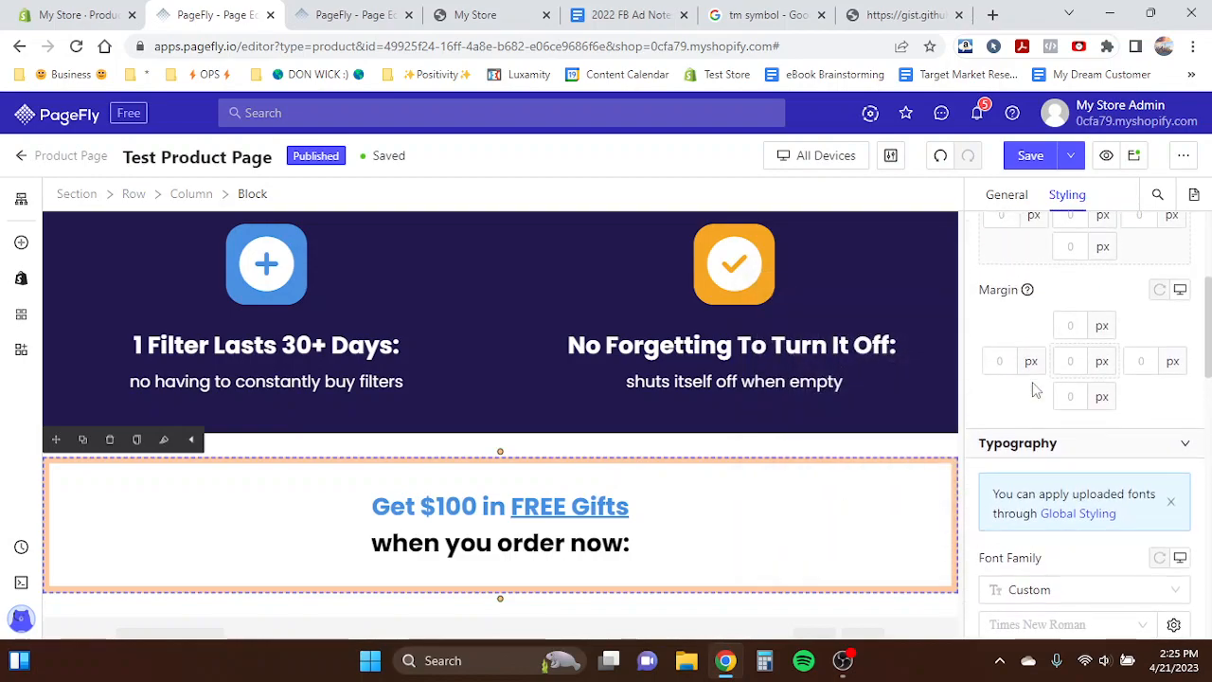
left_click(1010, 431)
type("100")
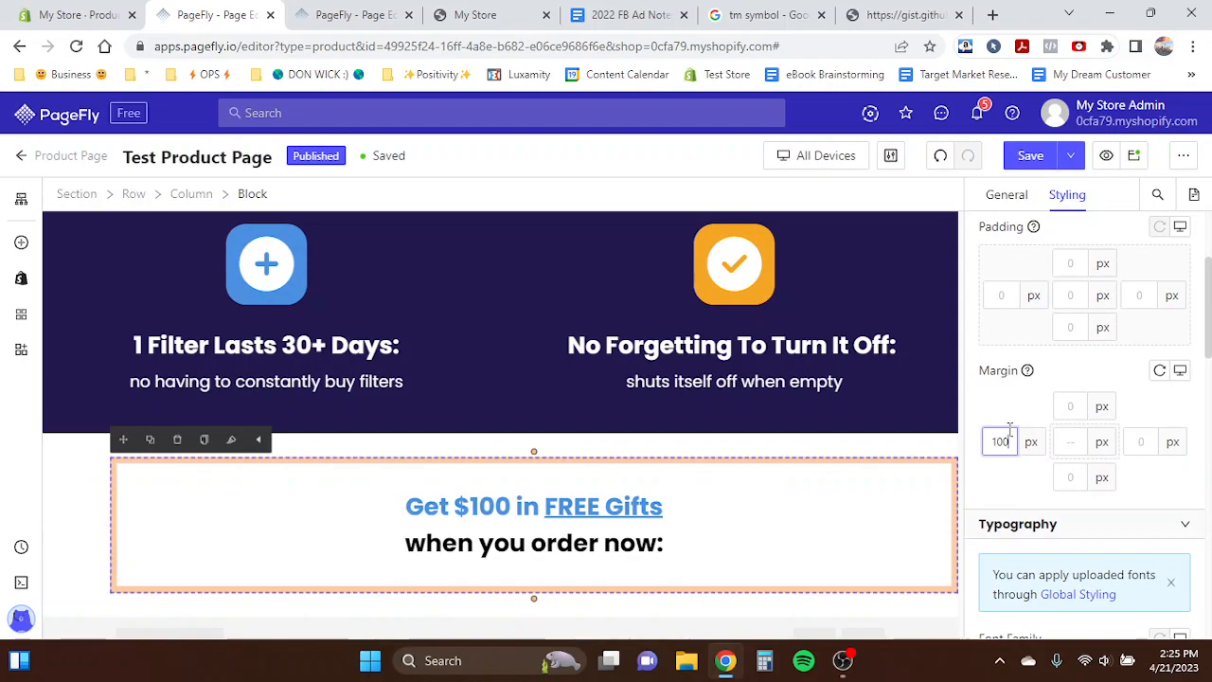
left_click(1134, 441)
type("100")
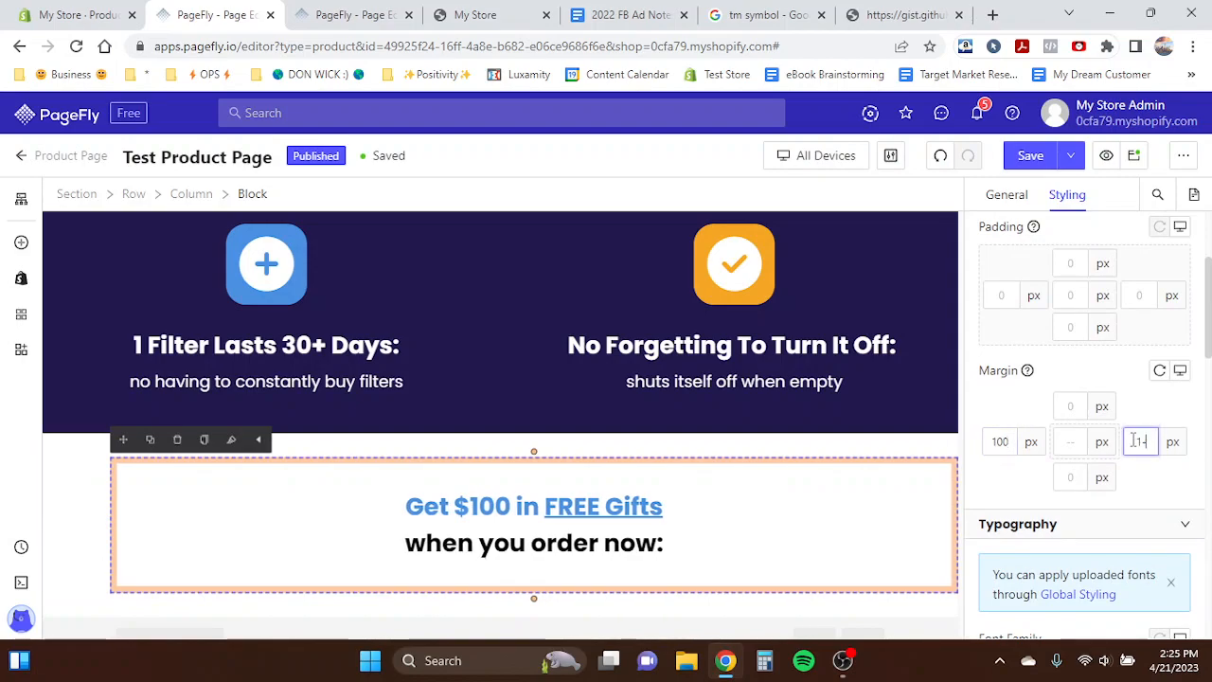
- Compare with the template's offer box and set the block's left and right margins to 300 px
left_click(349, 9)
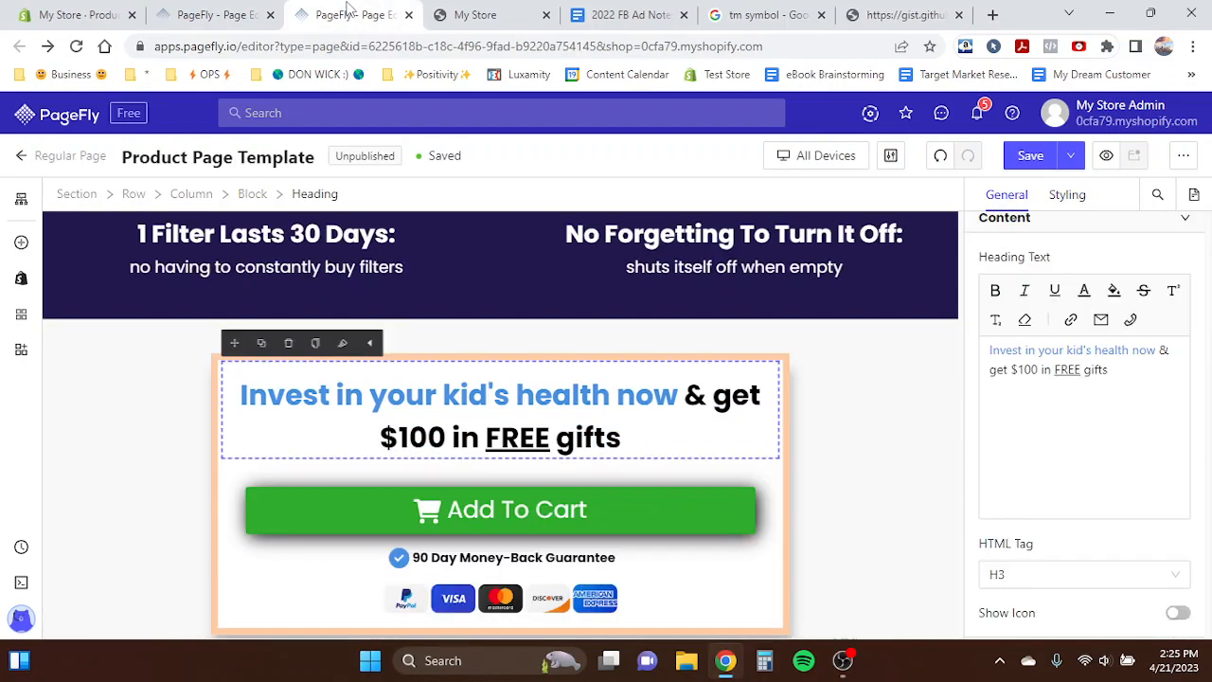
left_click(253, 16)
type("300")
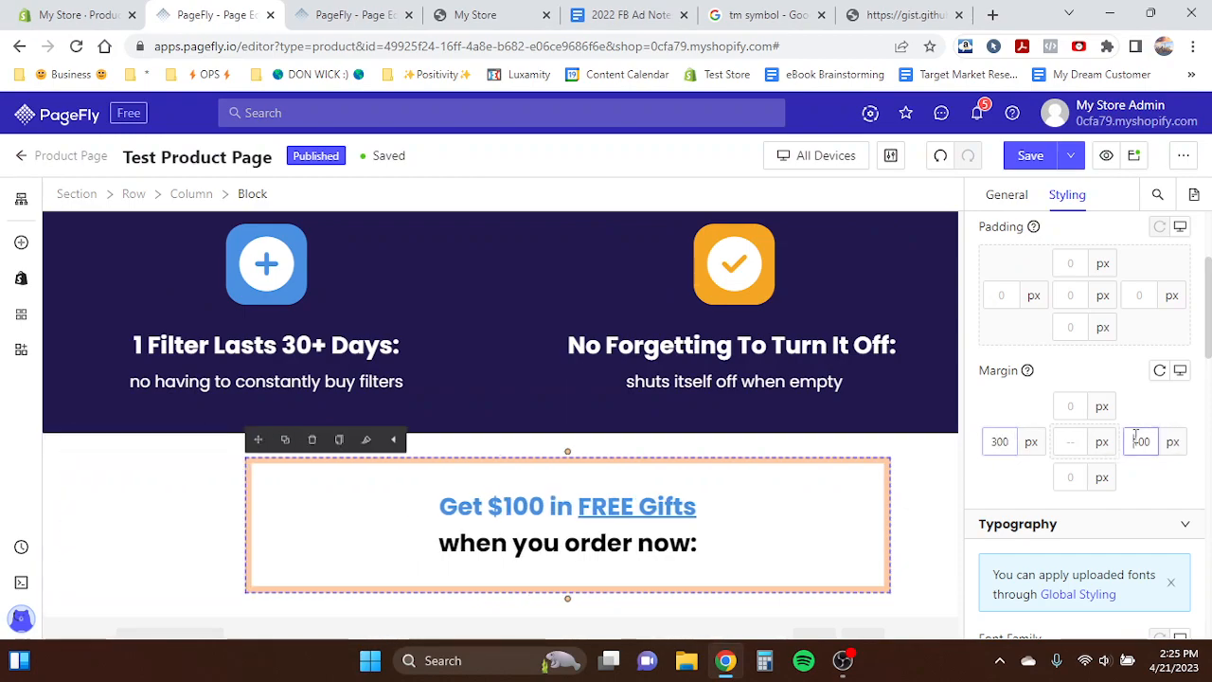
double_click(1141, 442)
type("300")
- Replace the copied heading's first line with the template's heading text pasted in
triple_click(451, 507)
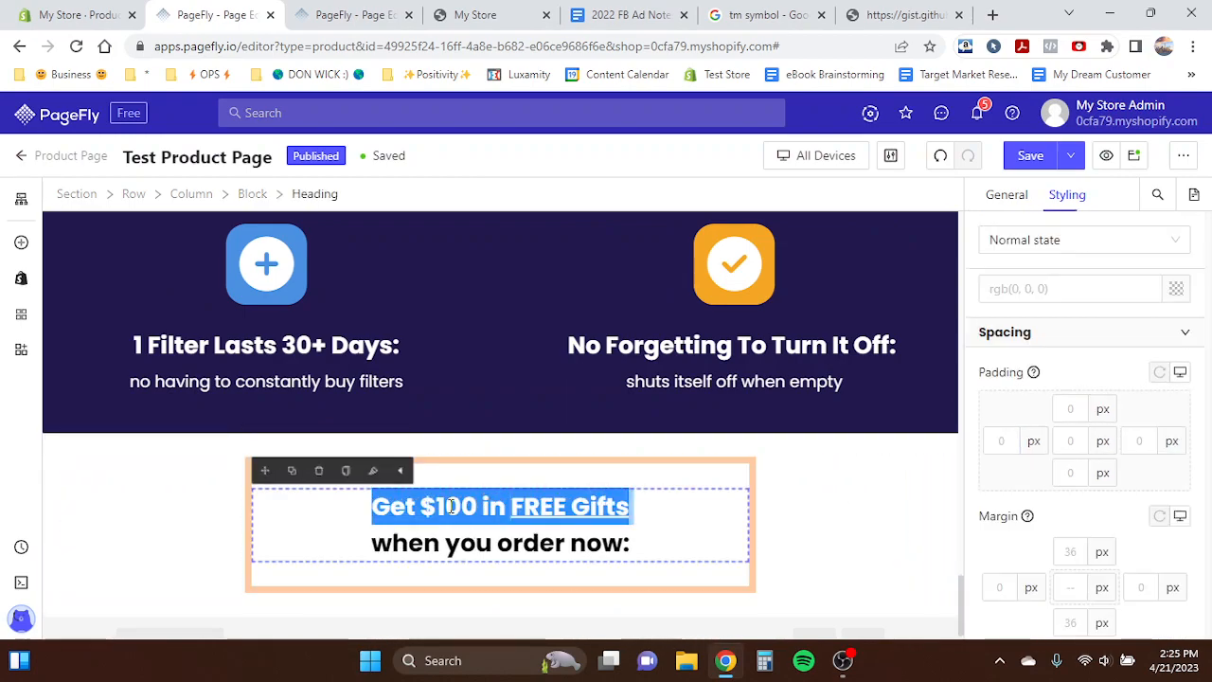
left_click(479, 510)
left_click(392, 502)
triple_click(394, 492)
key("ctrl+v")
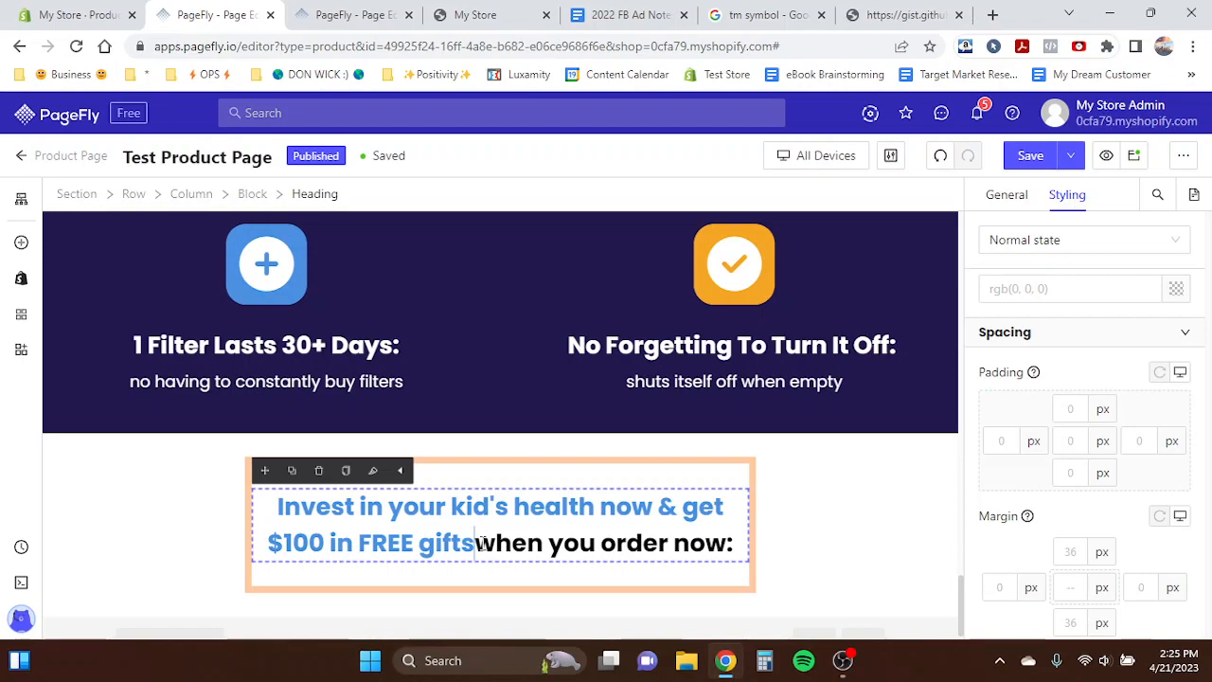
- Edit the heading to read 'Invest in your kid's health now & get $100 in FREE gifts', removing the duplicated words
left_click_drag(496, 543, 749, 540)
type("wge")
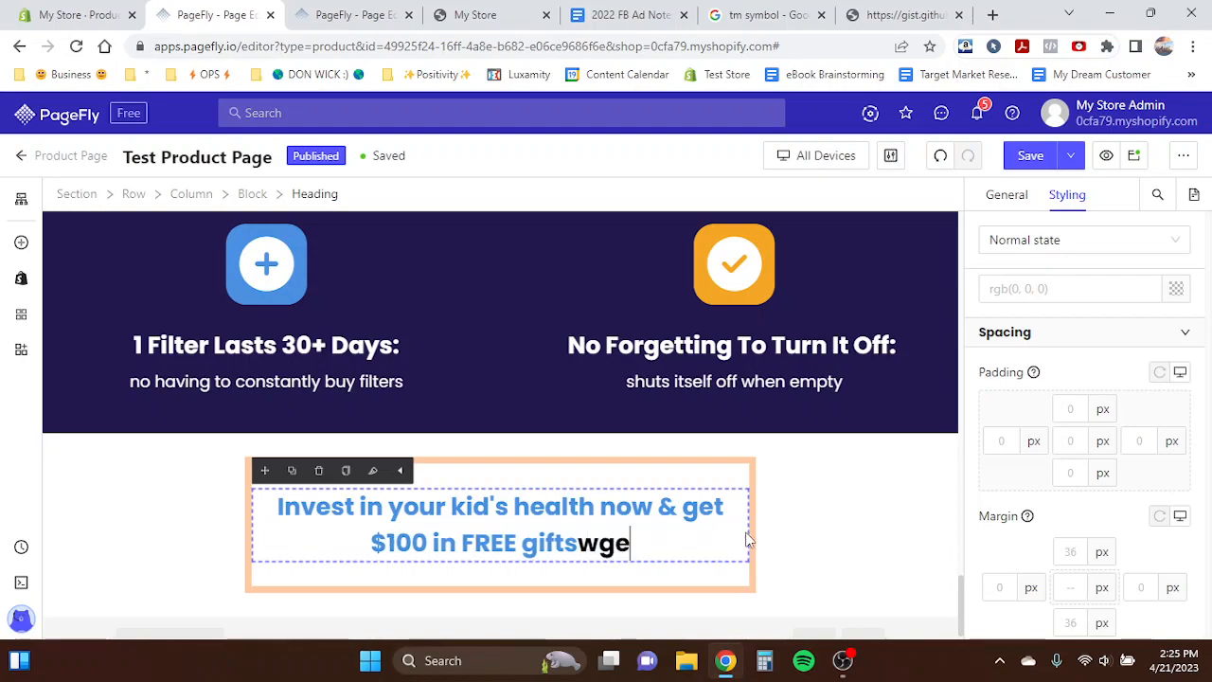
type("t $100 in FREE g")
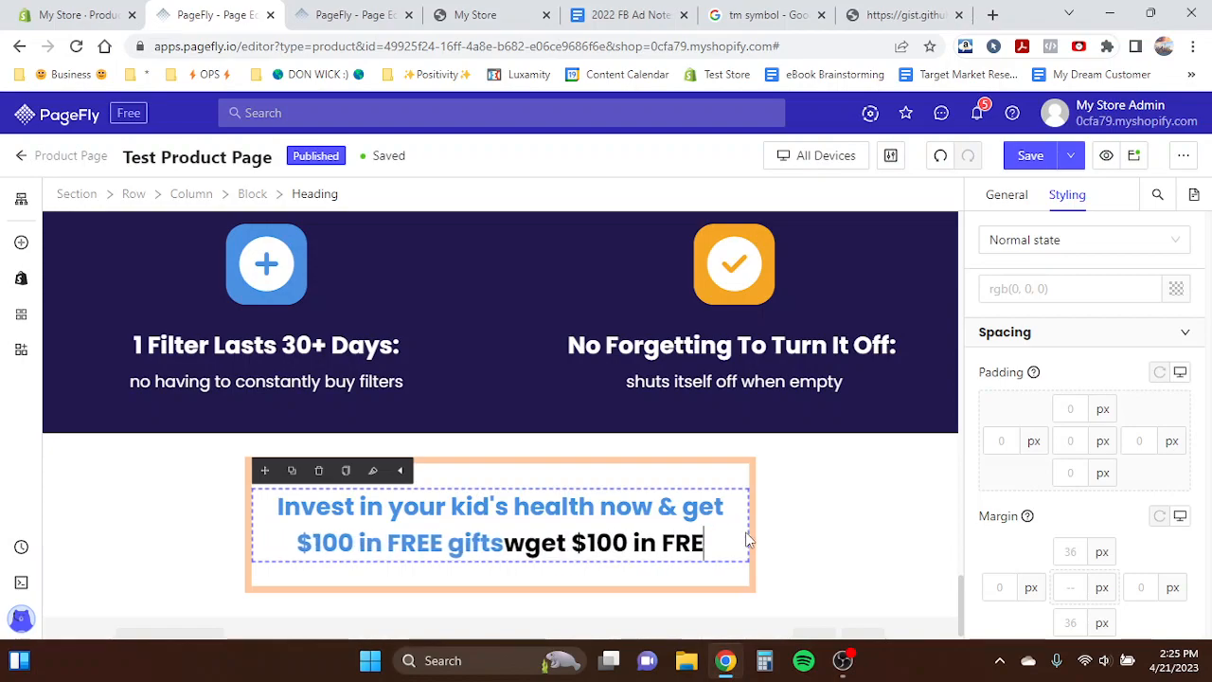
type("ifts")
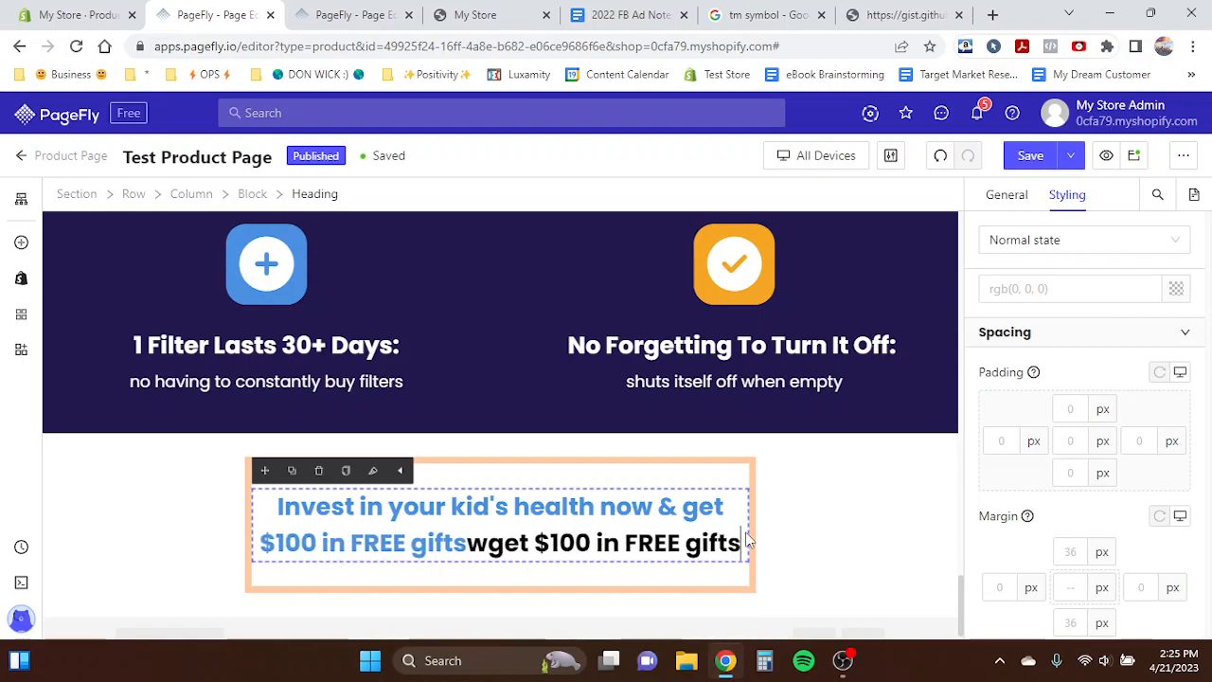
left_click_drag(485, 547, 259, 559)
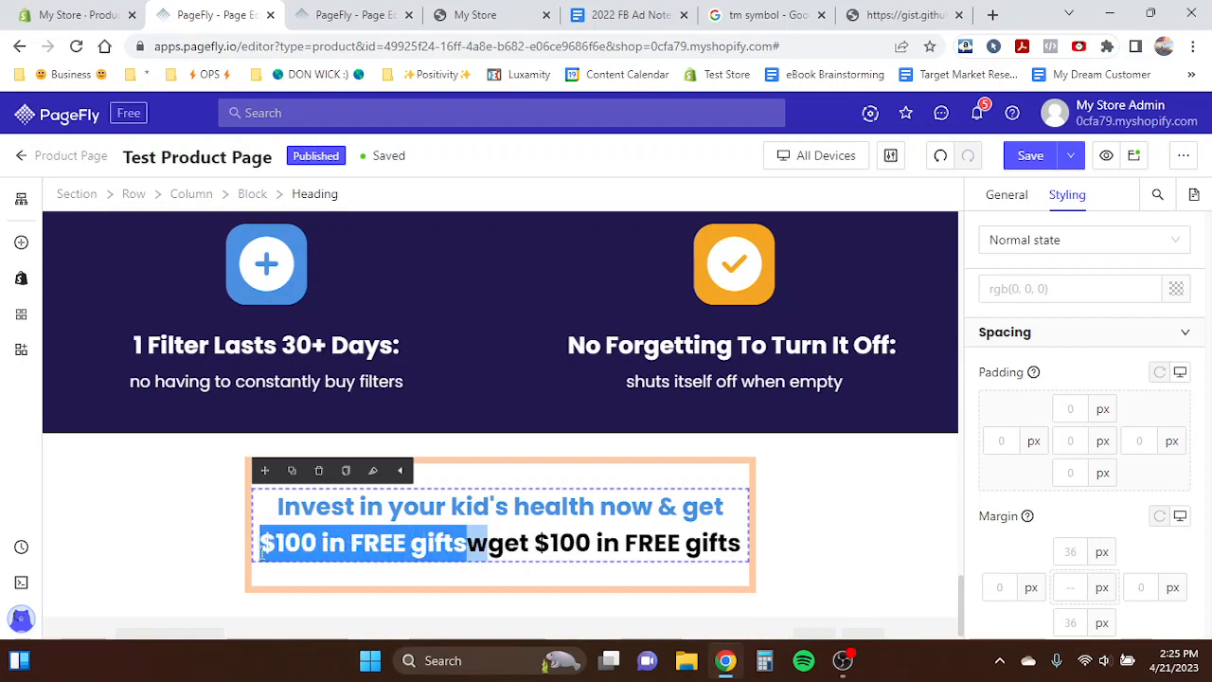
key("BackSpace")
key("BackSpace")
key("BackSpace")
key("BackSpace")
key("BackSpace")
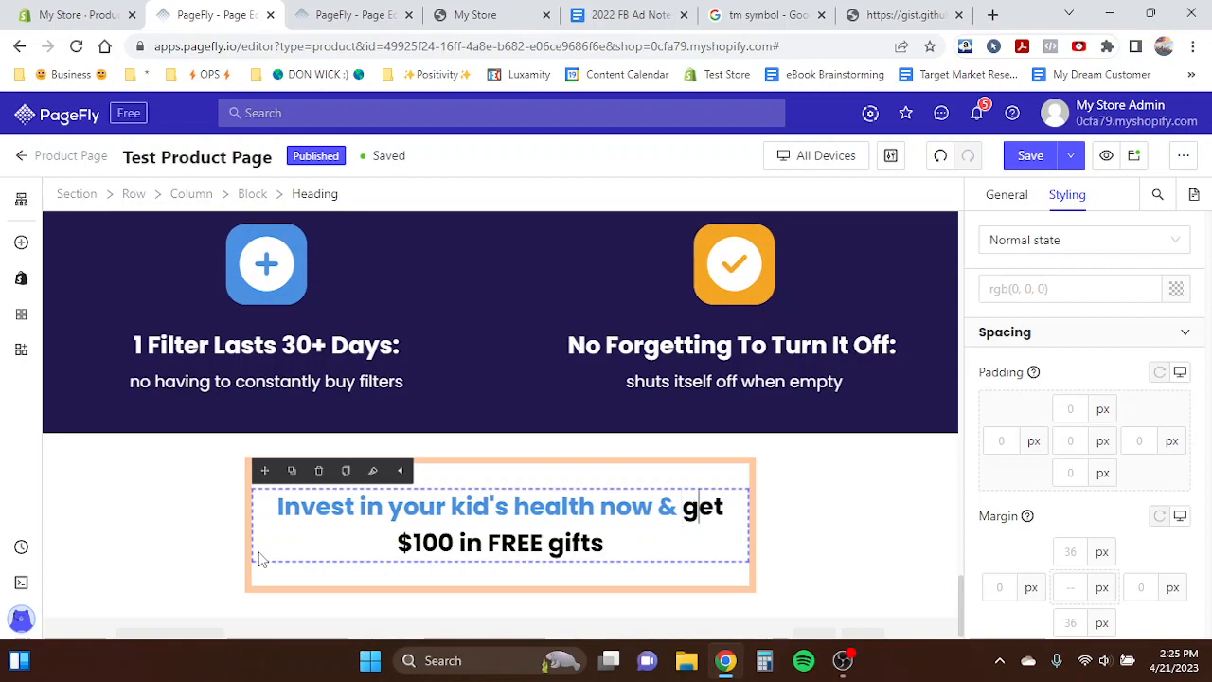
type("& g")
key("BackSpace")
key("BackSpace")
key("BackSpace")
- Set the heading's font size to 45 px
scroll(1089, 427, "down", 5)
left_click(1133, 486)
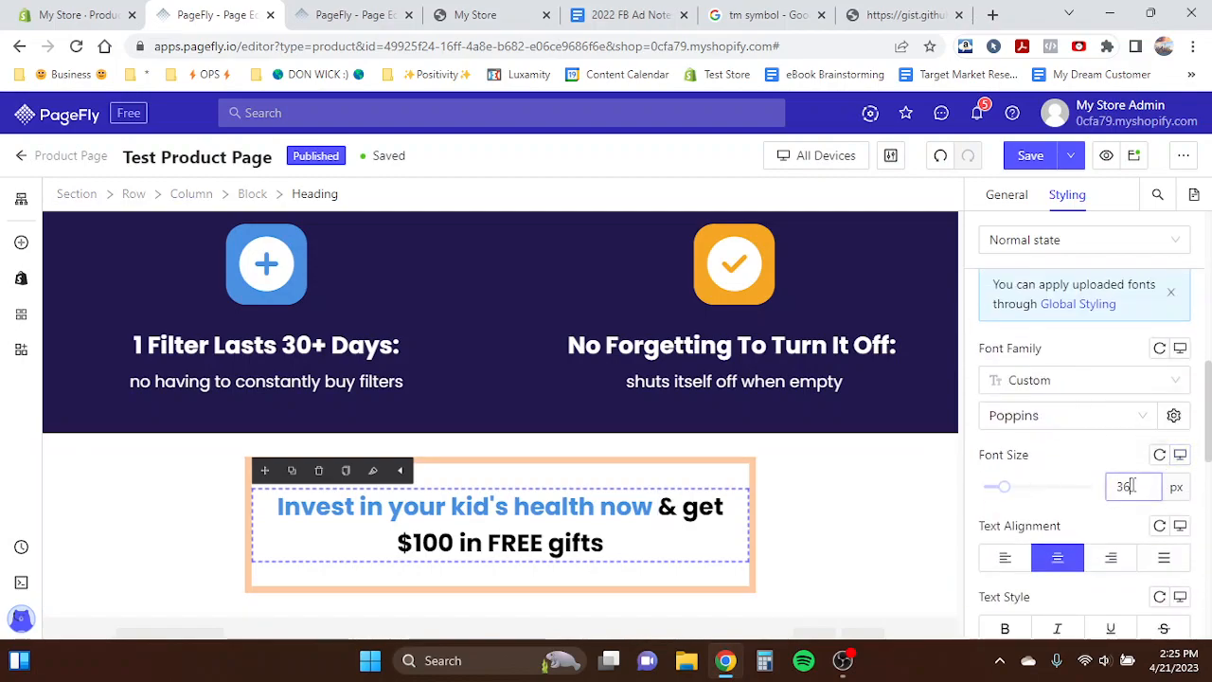
type("35")
double_click(1115, 485)
type("45")
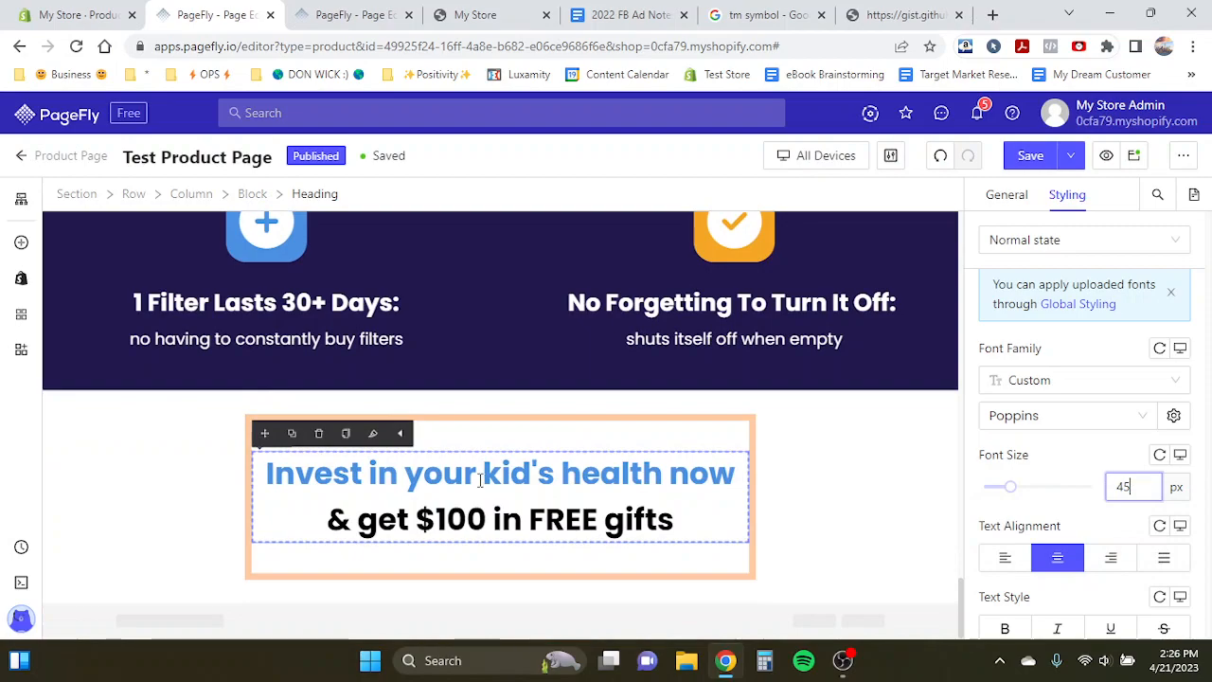
- Duplicate the Add To Cart button from the top product section and move the copy into the offer block
left_click(350, 12)
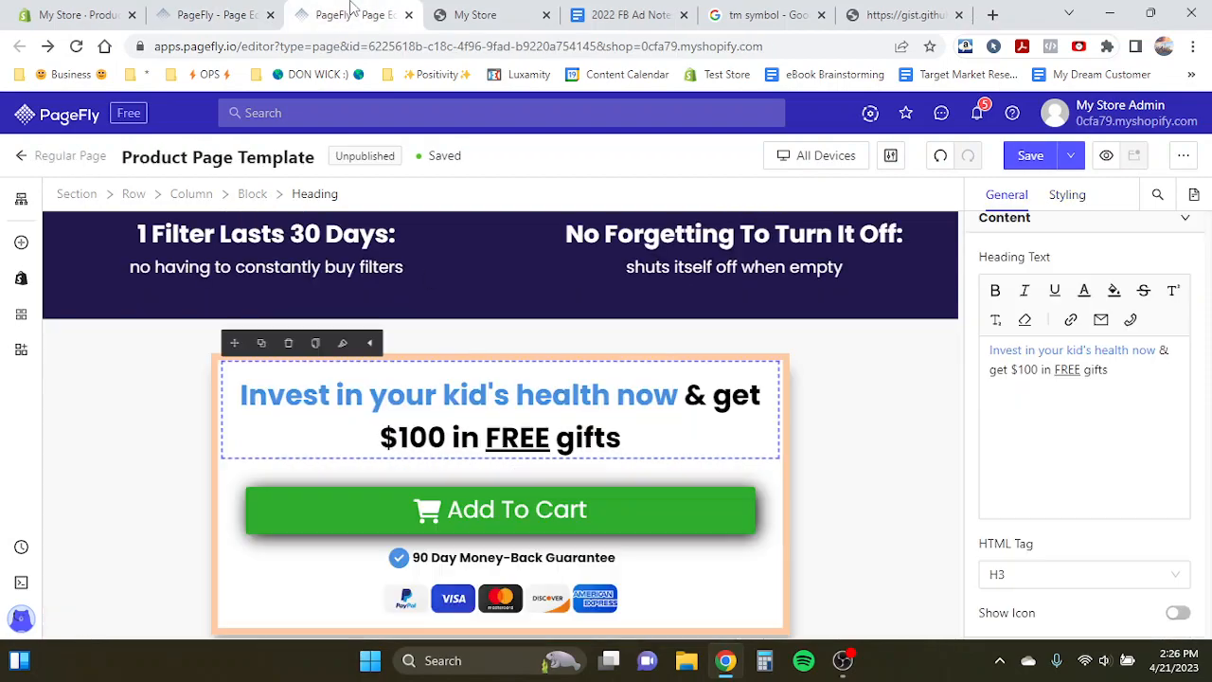
left_click(216, 14)
scroll(666, 325, "up", 10)
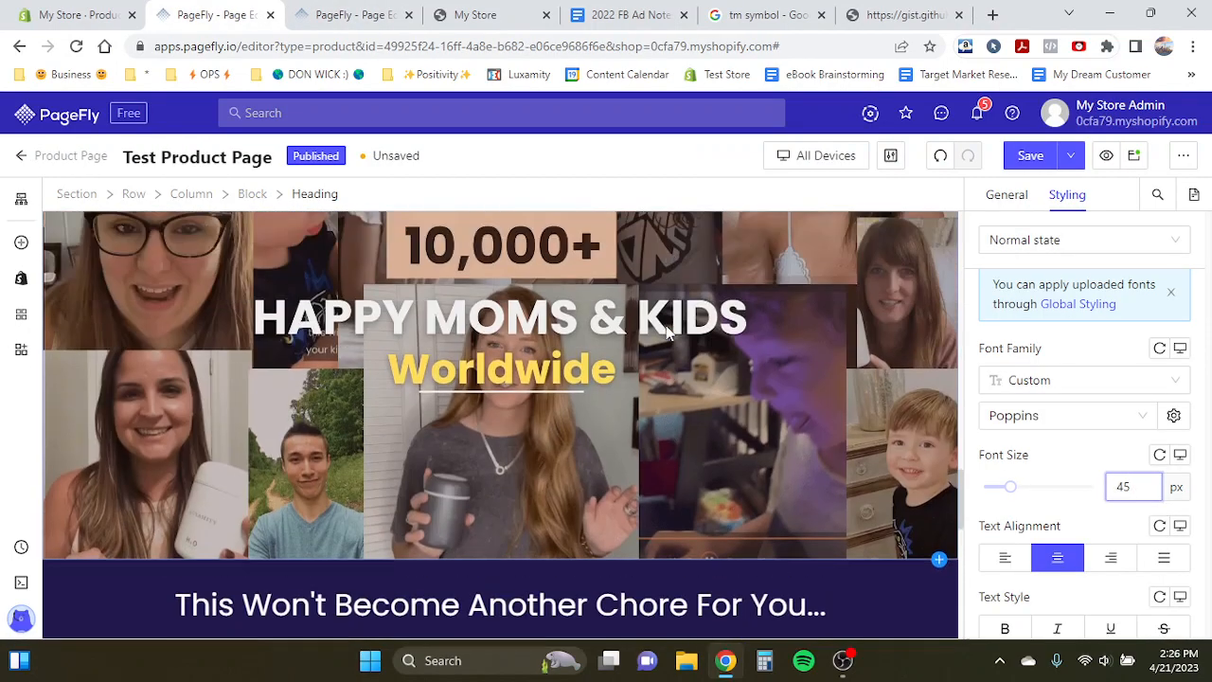
scroll(666, 325, "up", 7)
left_click(568, 422)
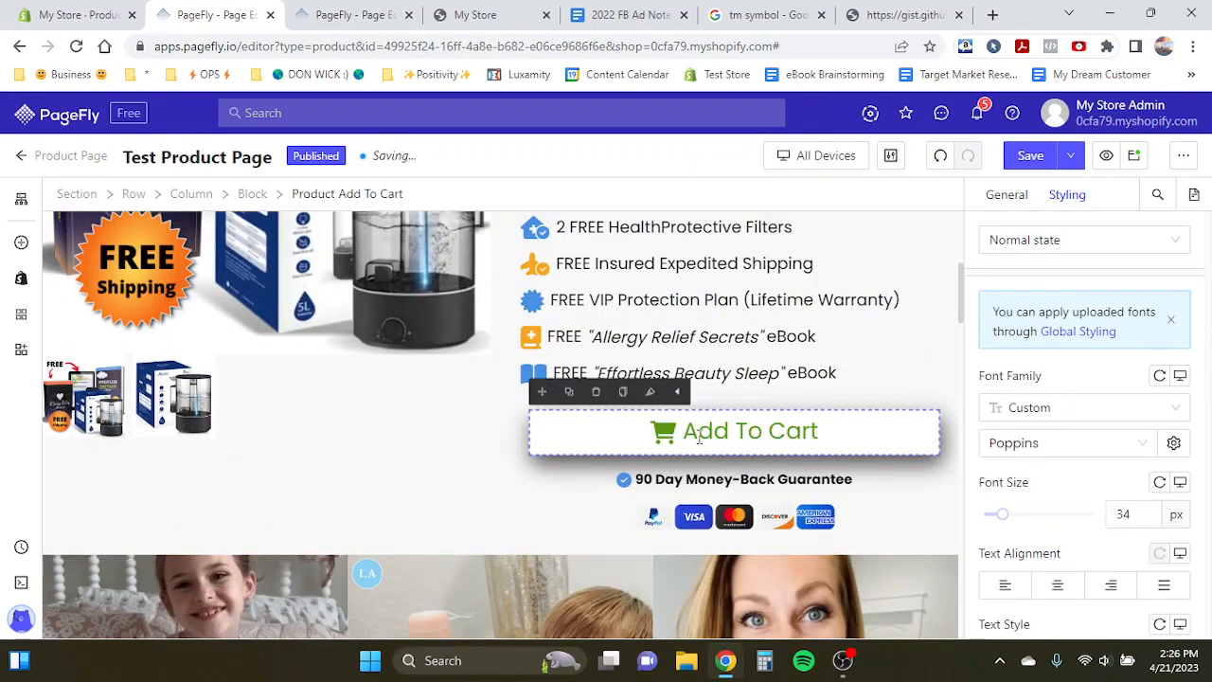
left_click(567, 391)
left_click_drag(547, 391, 460, 550)
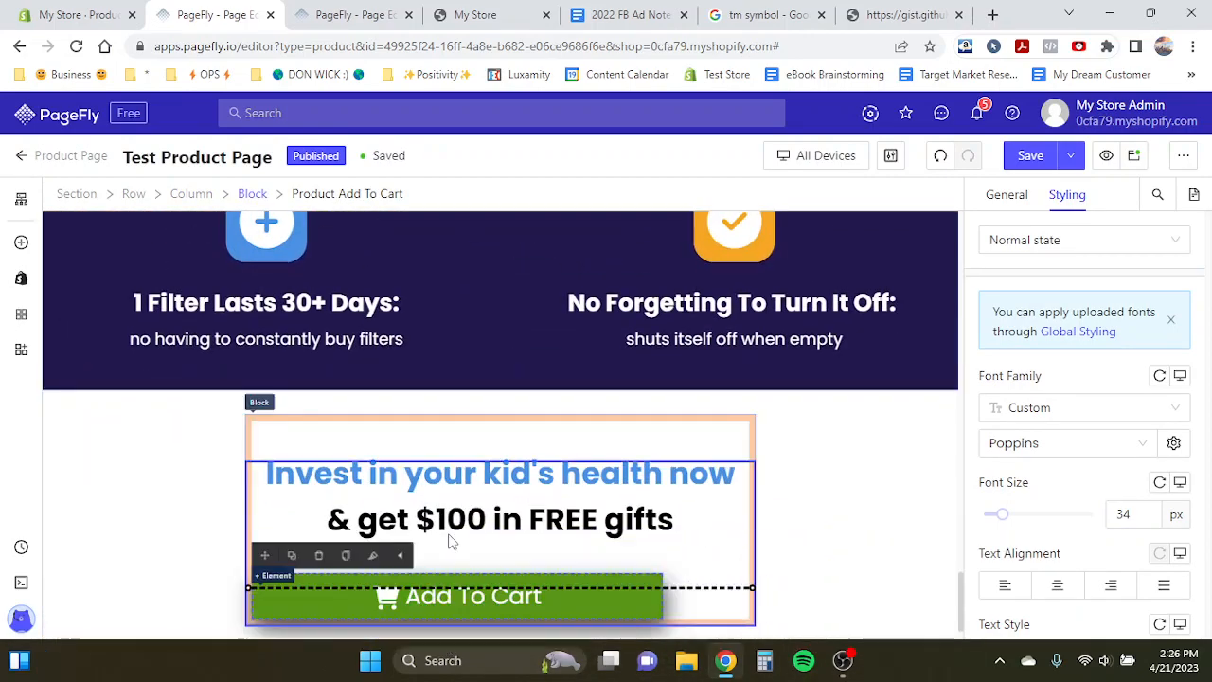
- Centre-align the offer block's content
left_click(735, 582)
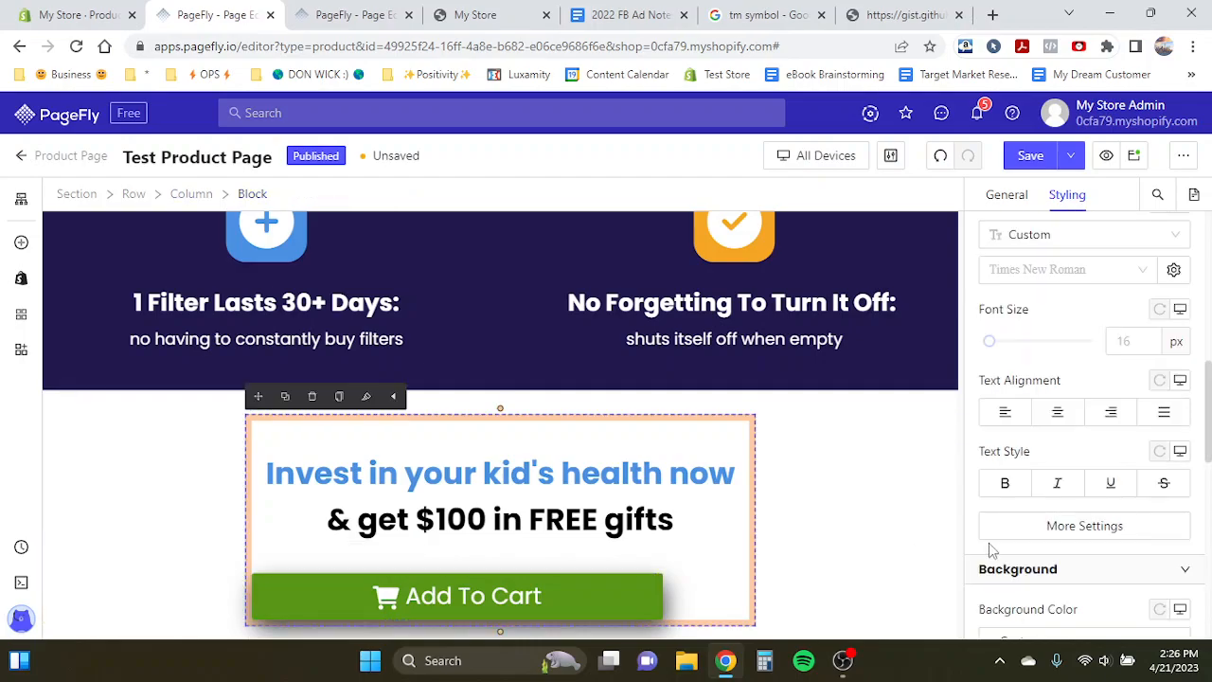
left_click(1059, 411)
scroll(519, 473, "up", 4)
scroll(519, 467, "down", 3)
scroll(519, 467, "up", 10)
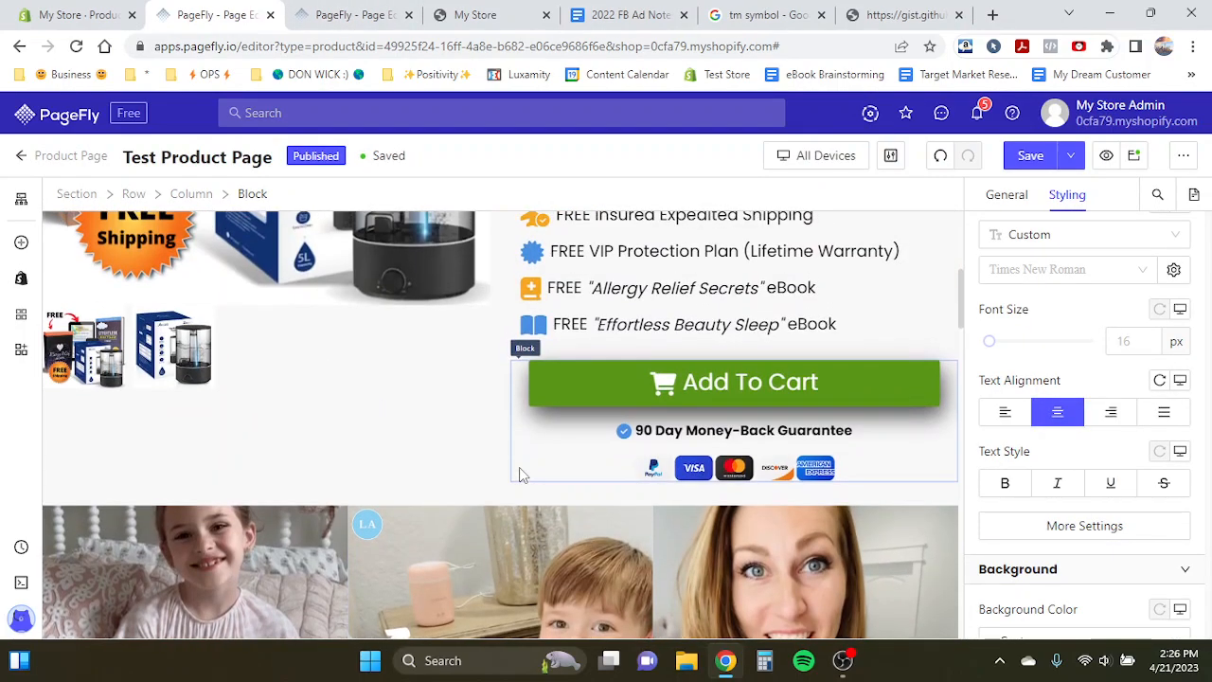
left_click(678, 432)
left_click(550, 403)
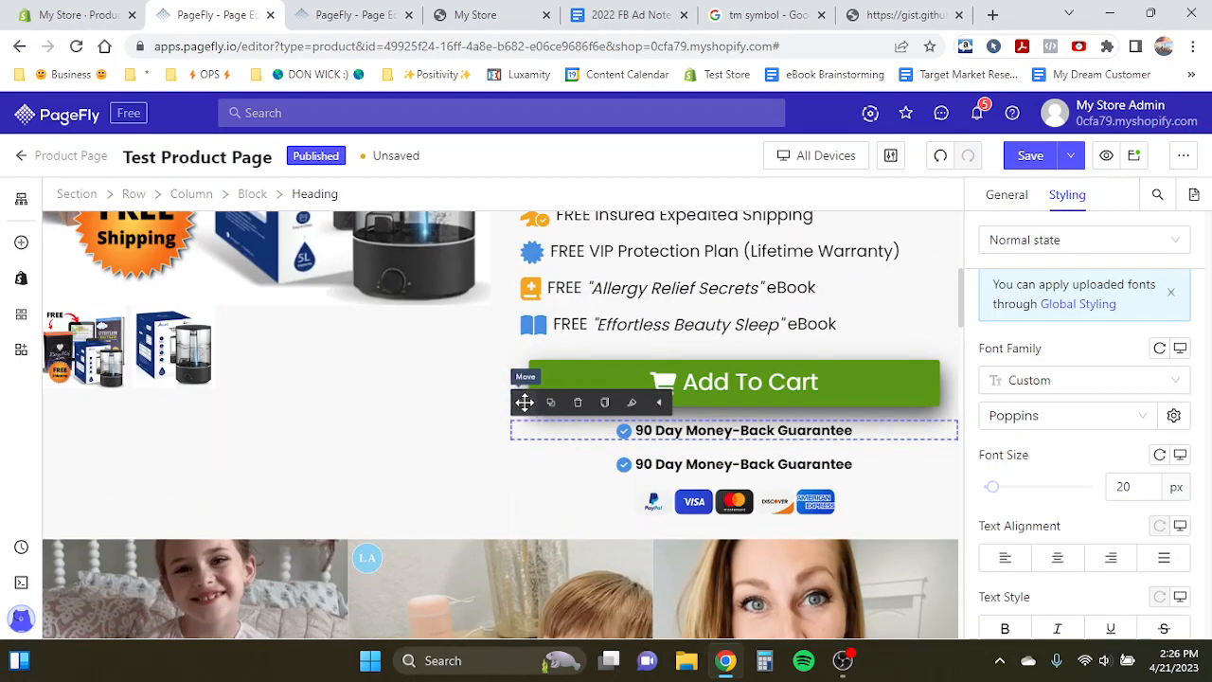
left_click(577, 402)
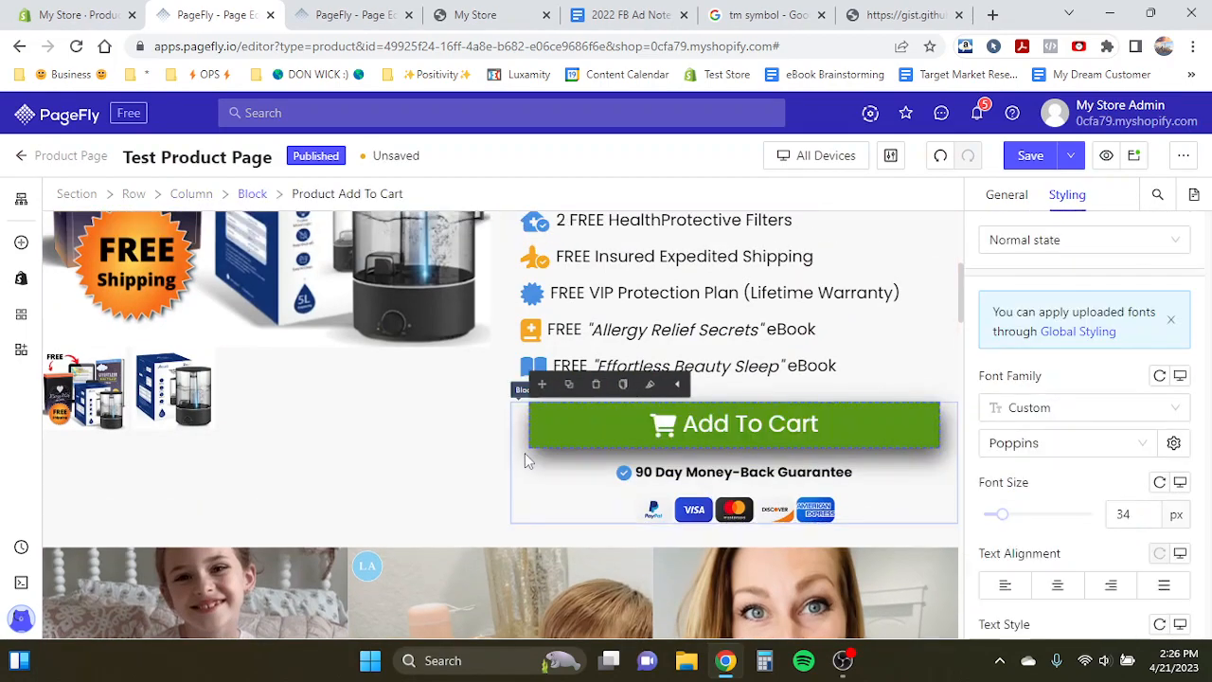
- Duplicate the 90 Day Money-Back Guarantee line and move the copy into the offer block
left_click(630, 475)
left_click(597, 473)
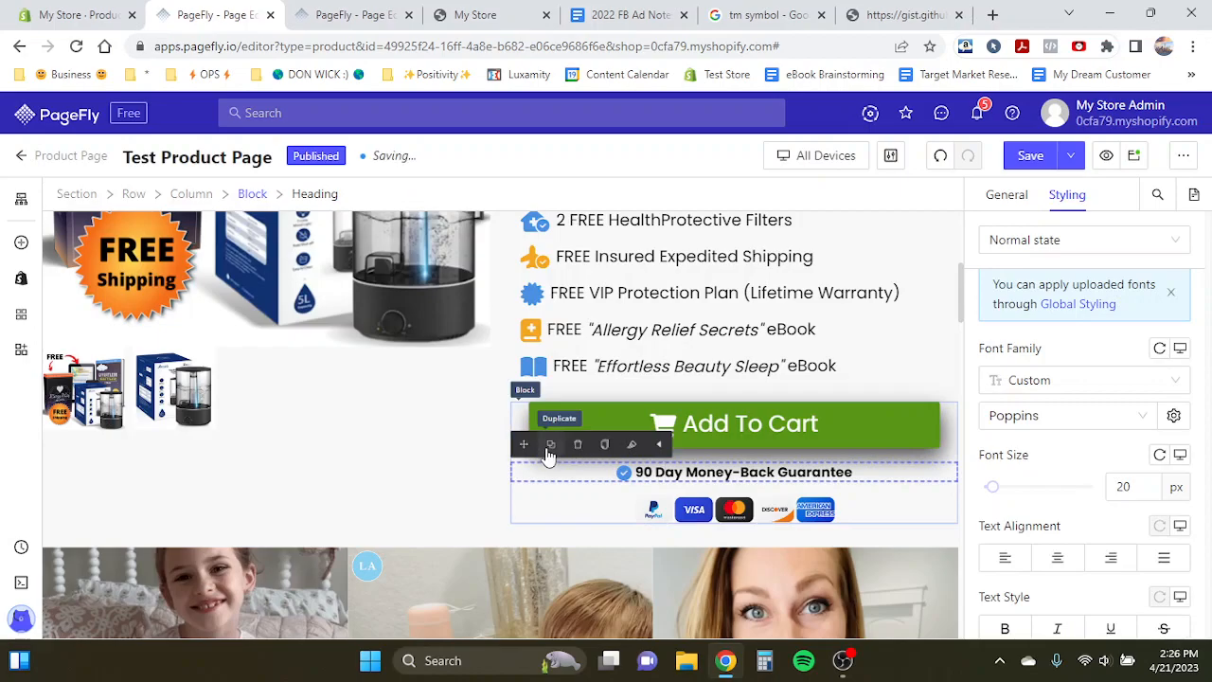
left_click(550, 445)
left_click_drag(516, 443, 456, 587)
- Duplicate the payment icons image and move the copy below the guarantee in the offer block
scroll(671, 398, "up", 15)
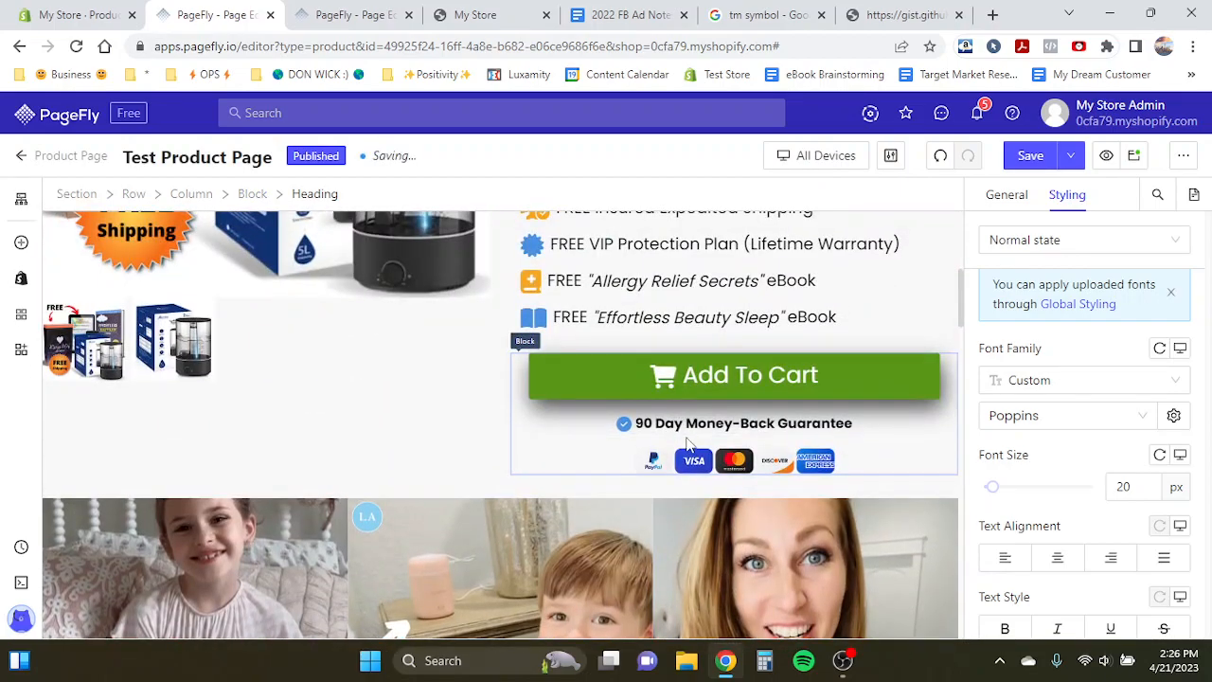
left_click(690, 445)
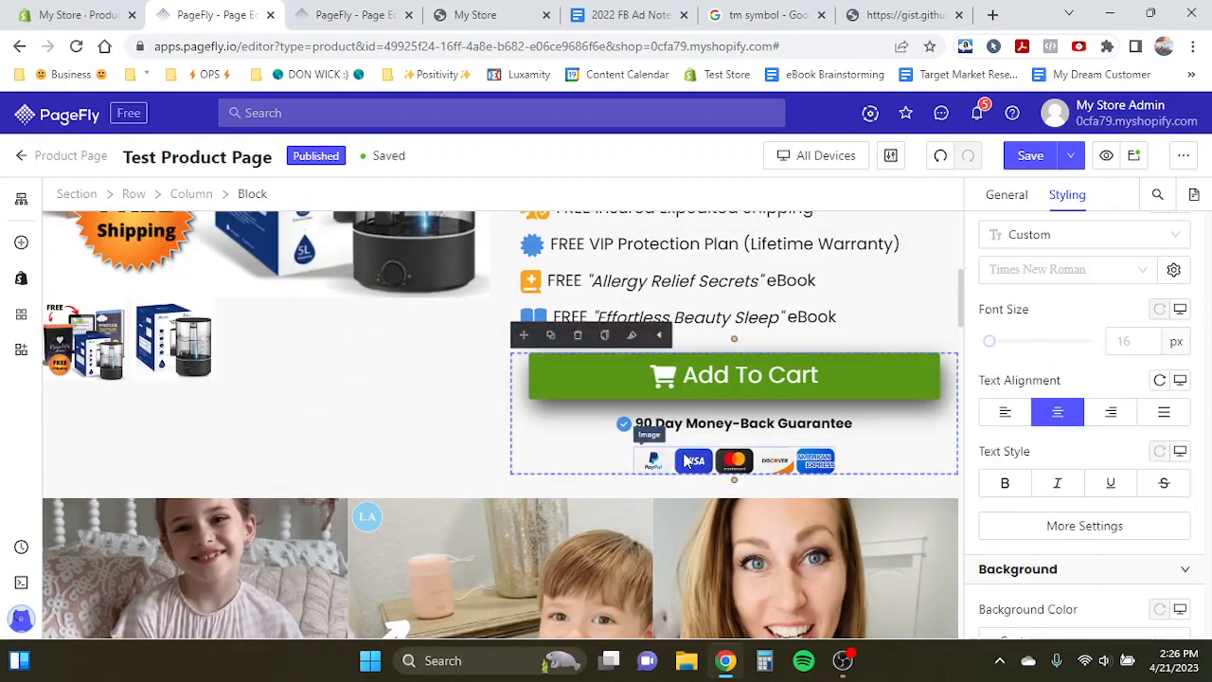
left_click(691, 457)
left_click(668, 434)
left_click_drag(647, 428, 478, 569)
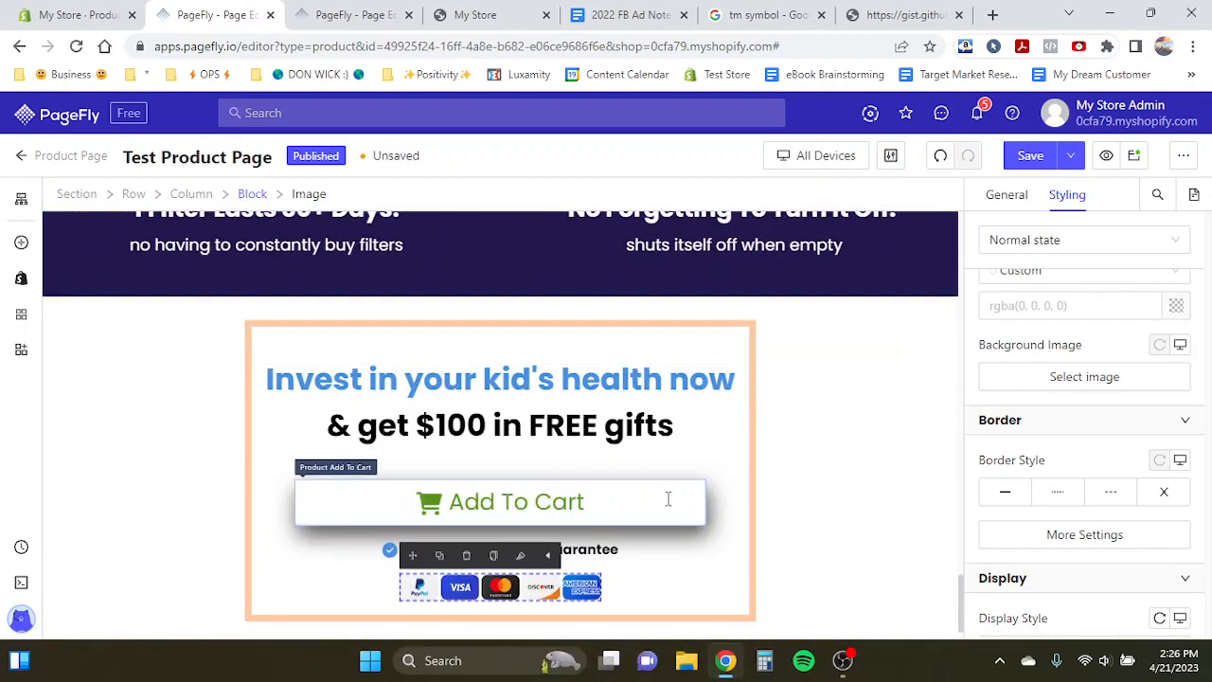
- Set the offer block's left and right margins to 250 px
left_click(607, 557)
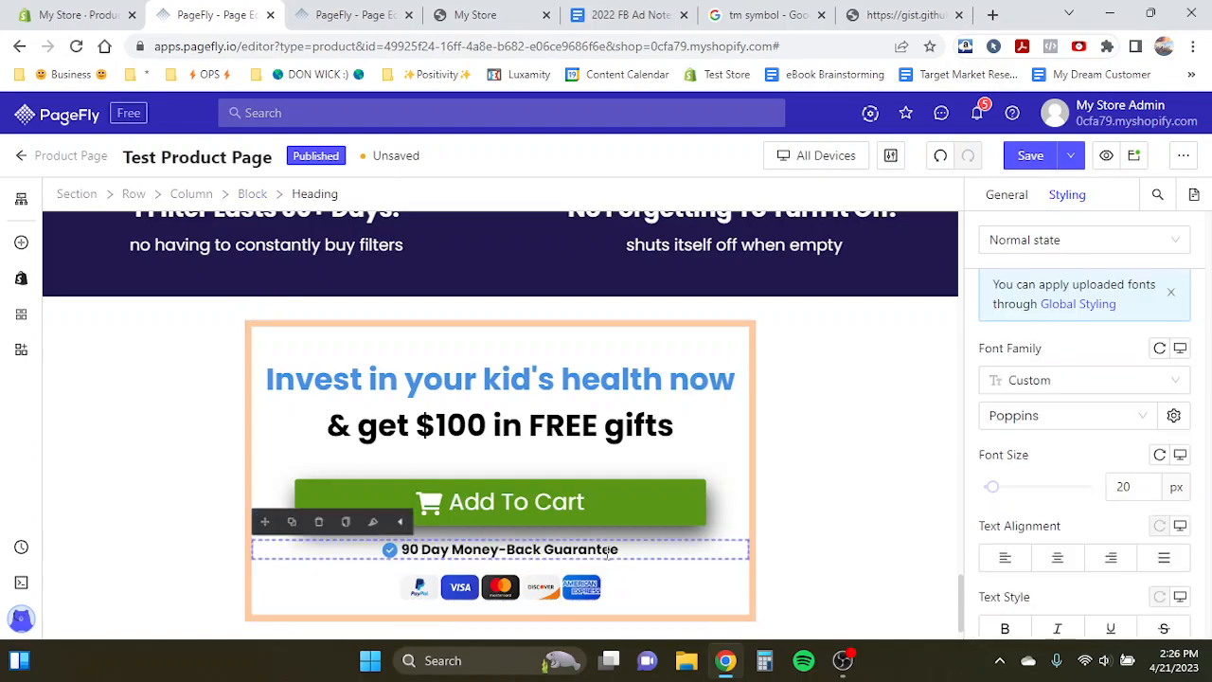
left_click(688, 436)
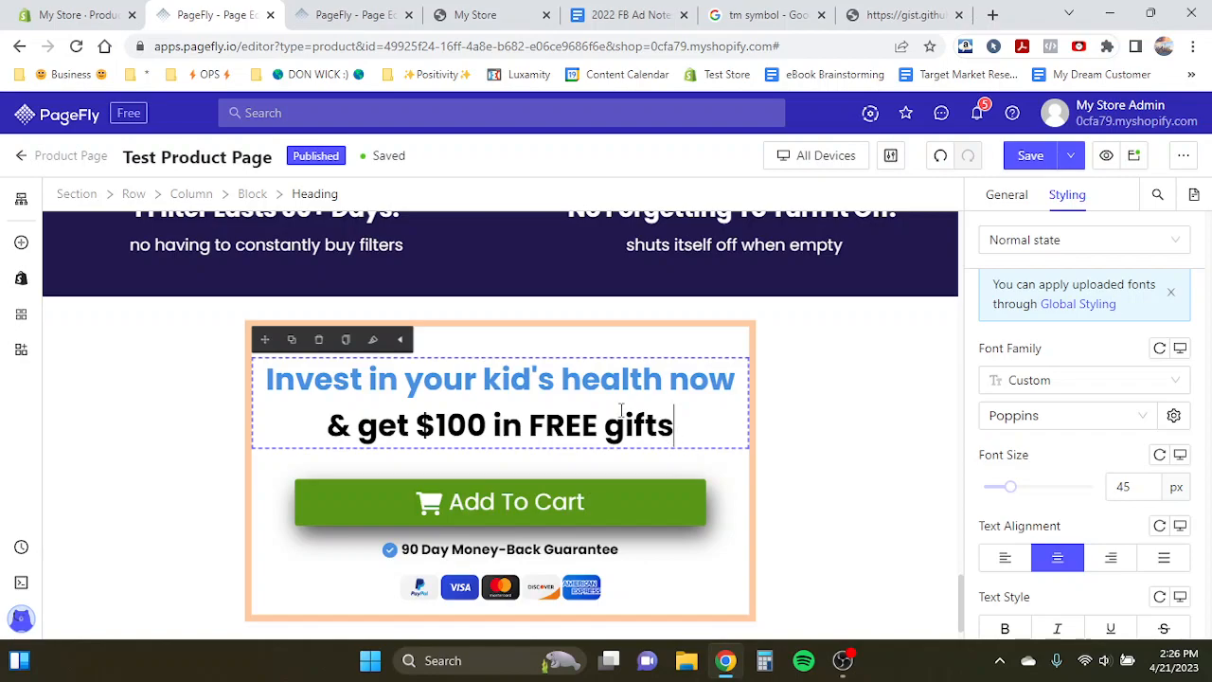
key("super+Tab")
left_click(580, 415)
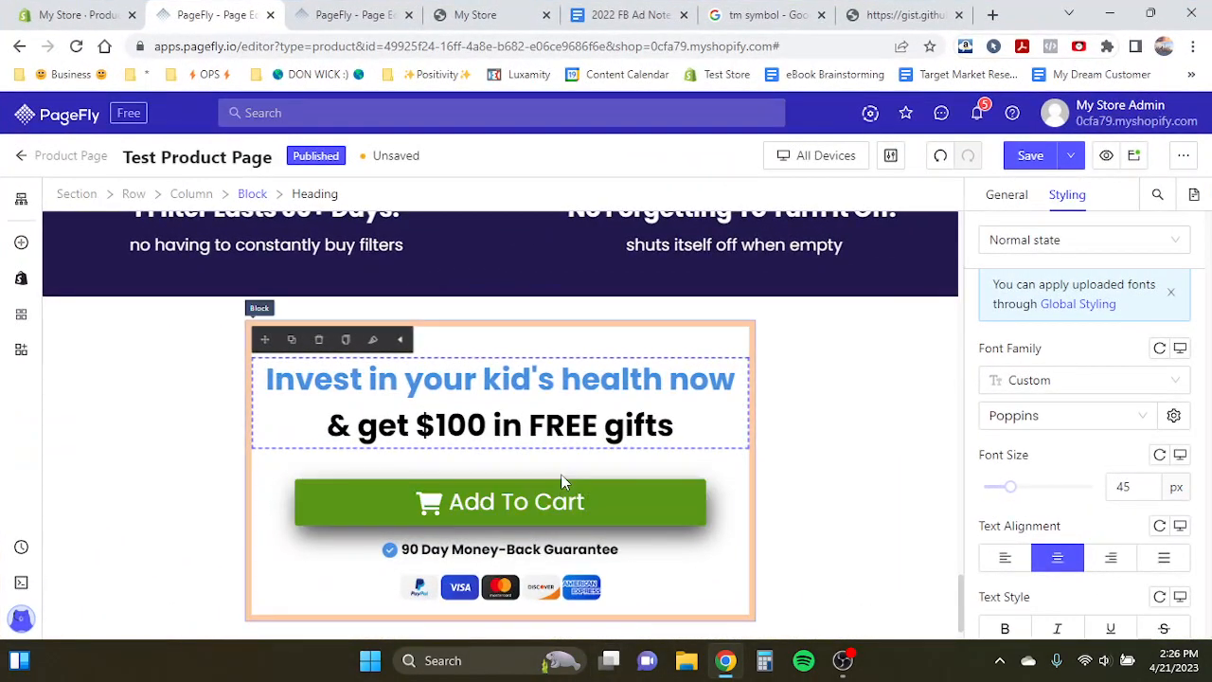
left_click(251, 341)
scroll(1042, 446, "up", 5)
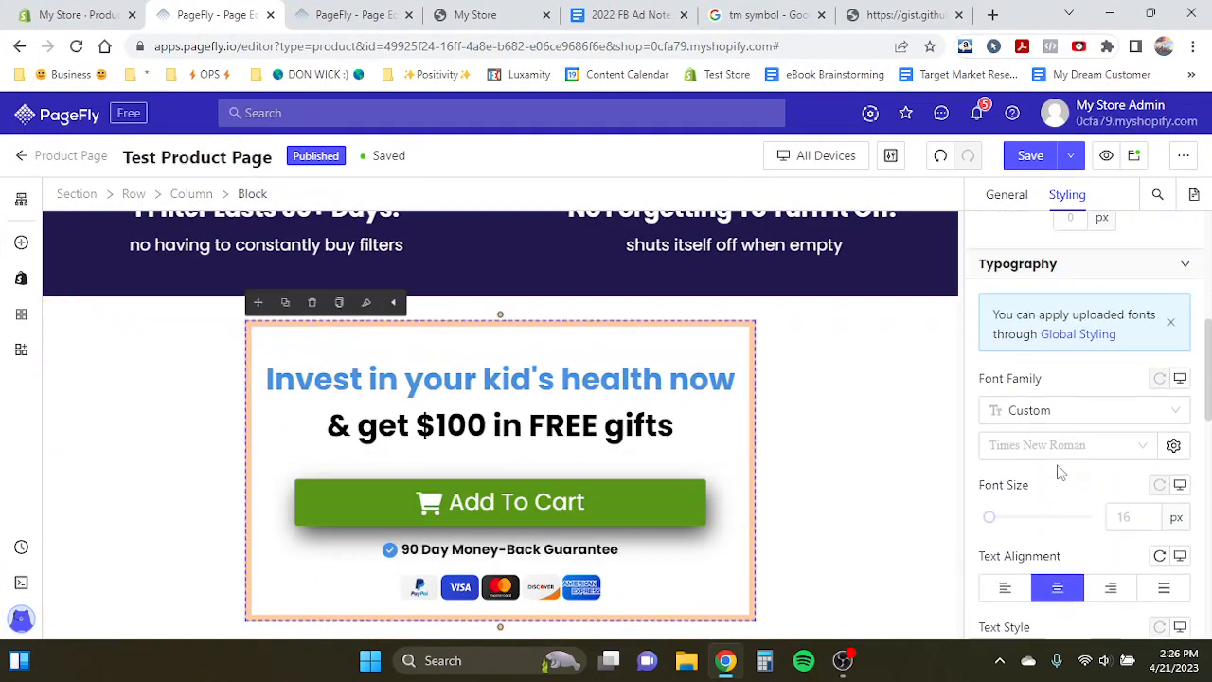
type("250")
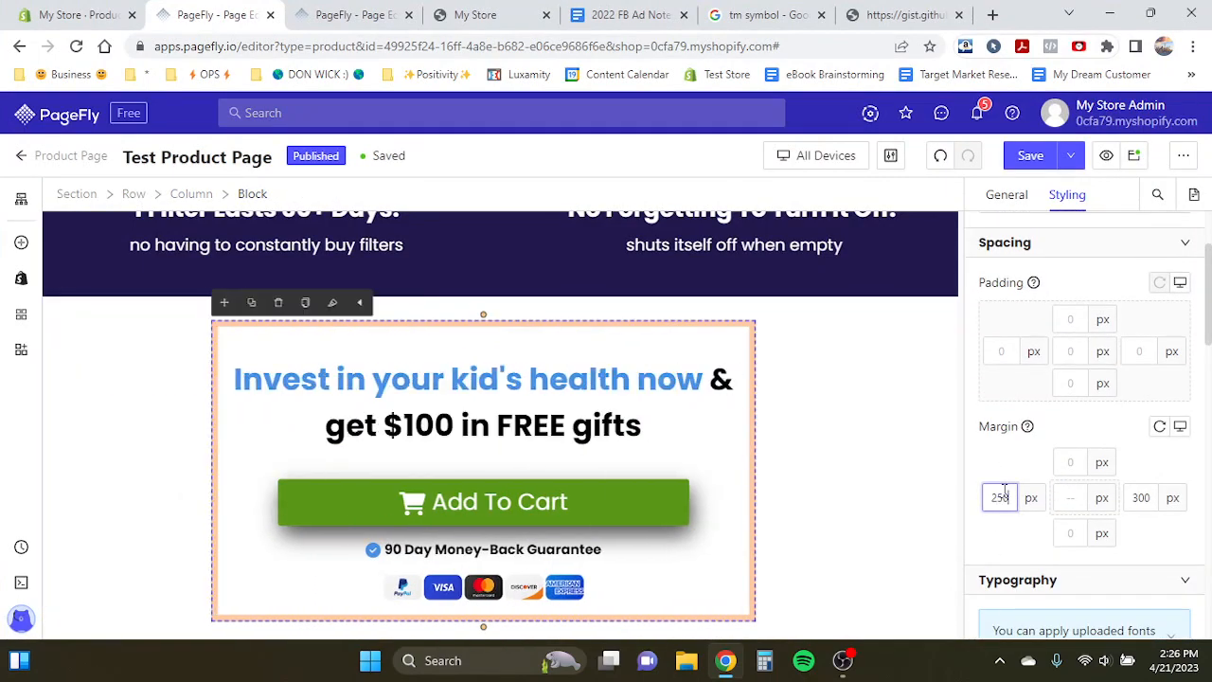
double_click(1141, 497)
type("250")
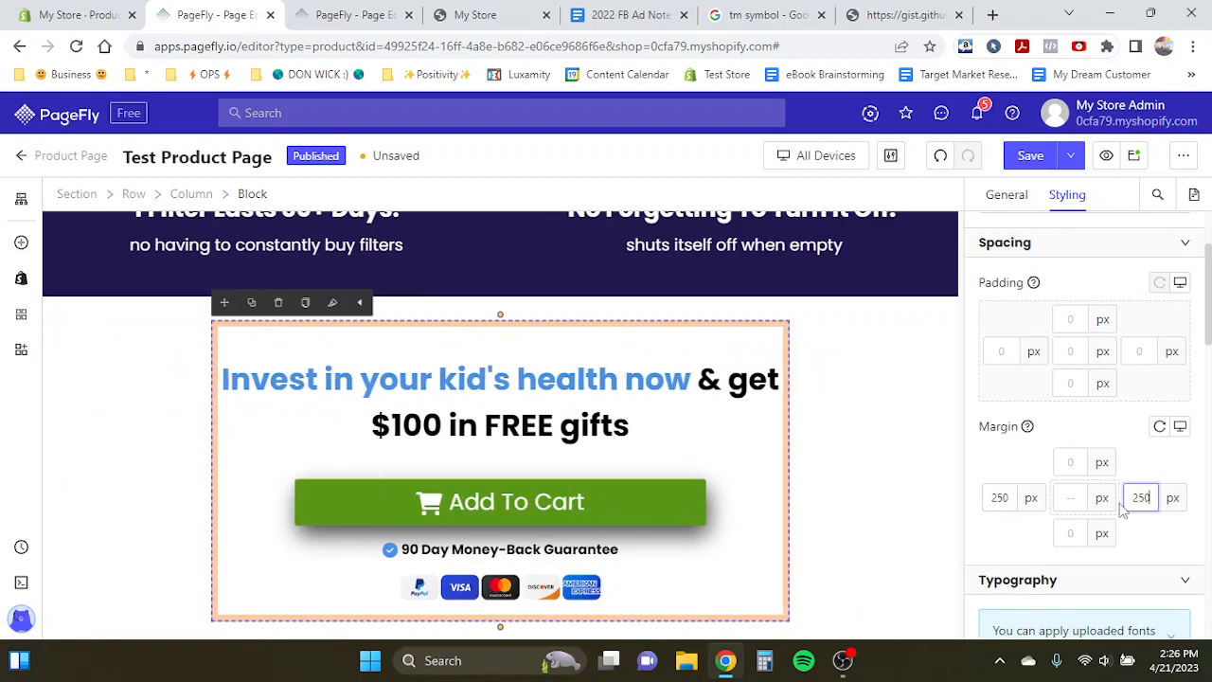
- Set the offer heading's left and right margins to 5 px
scroll(609, 465, "down", 1)
left_click(502, 379)
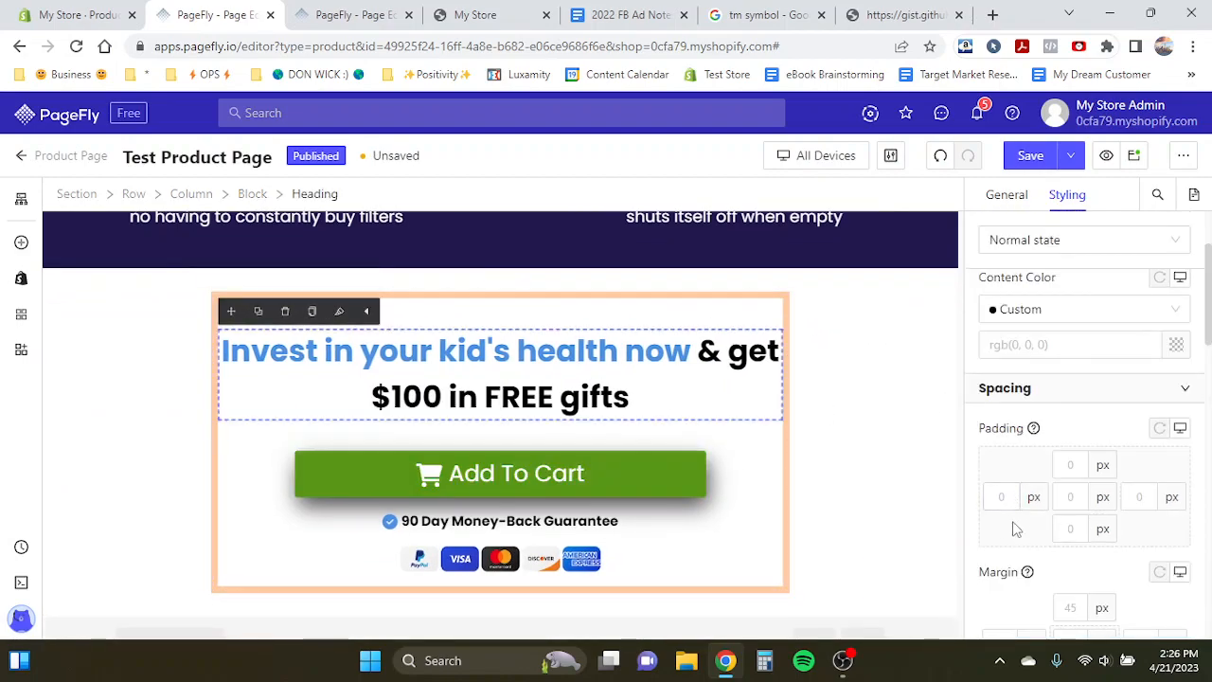
scroll(999, 526, "down", 2)
type("5")
double_click(1142, 492)
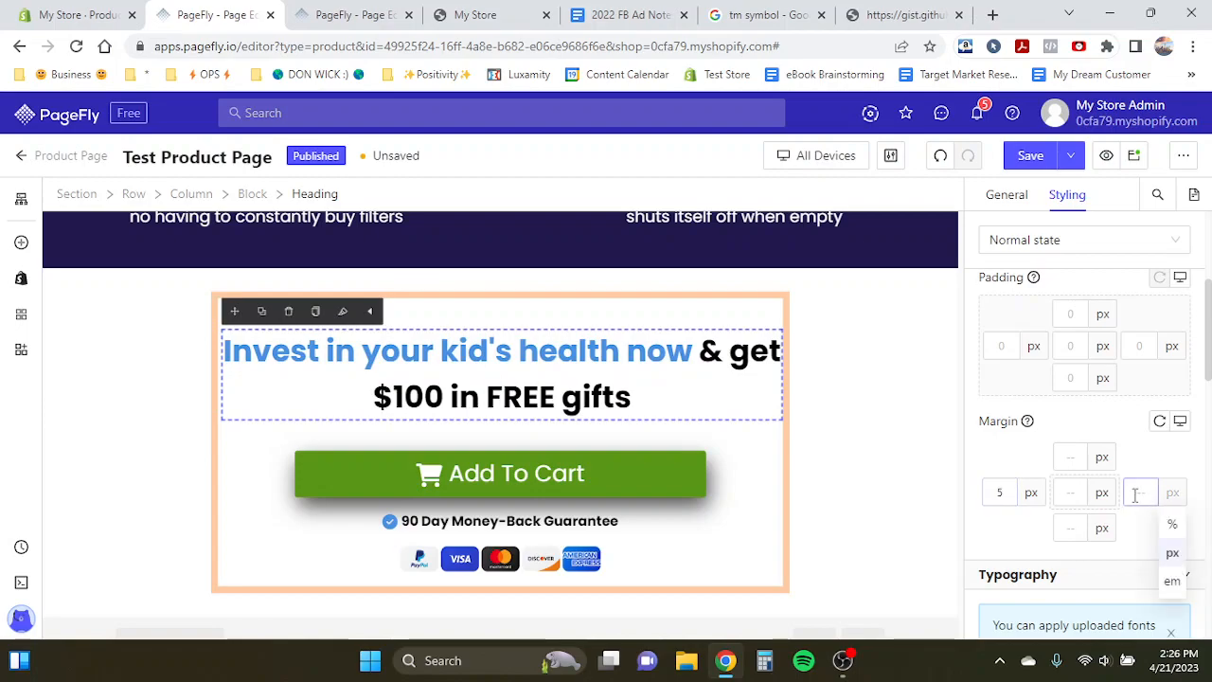
type("5")
left_click(611, 317)
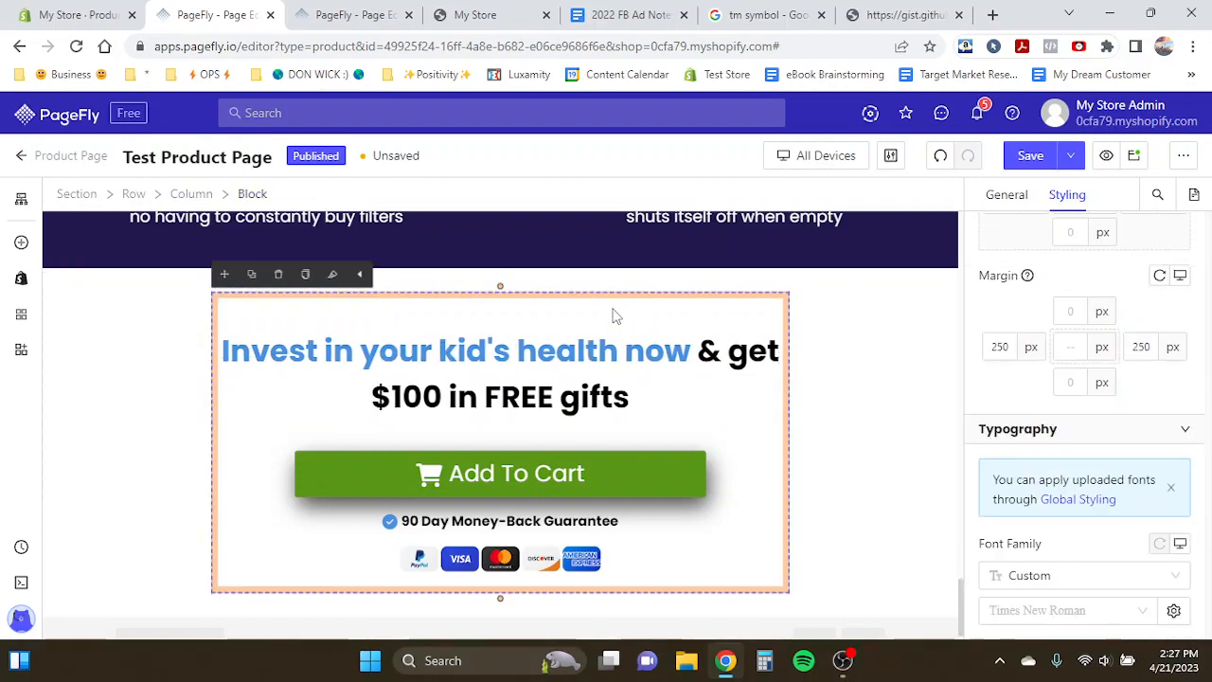
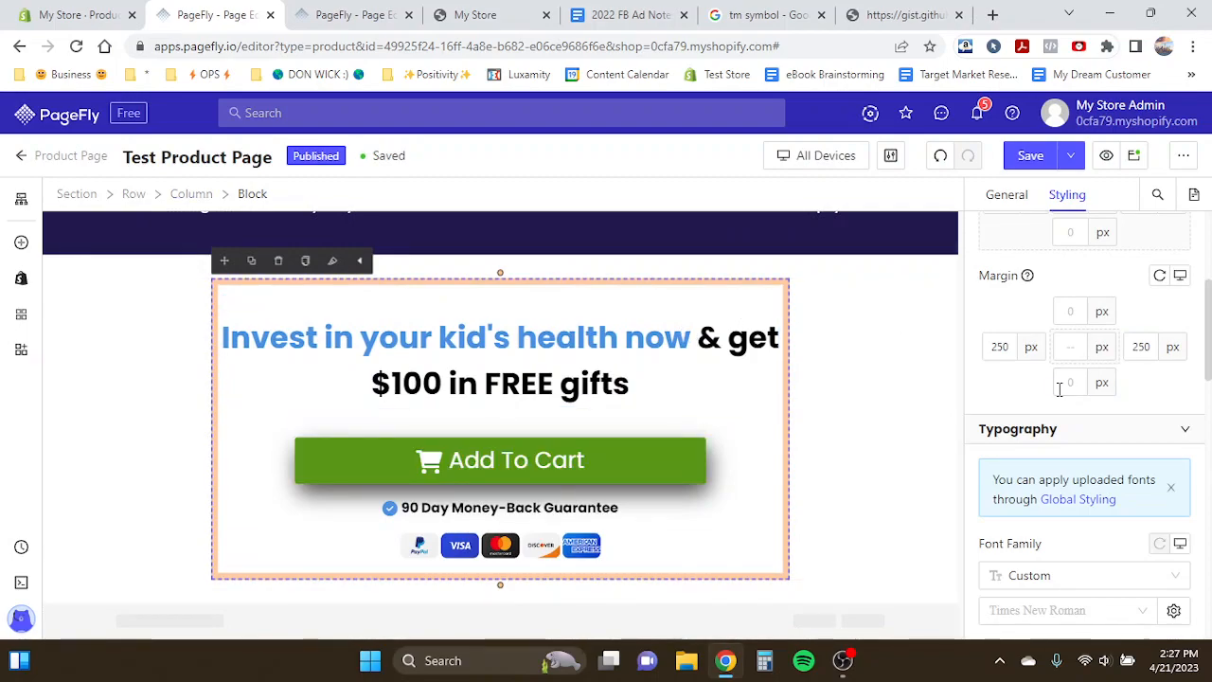
- Enable a drop shadow on the offer block and increase its shadow offset
scroll(1060, 388, "down", 8)
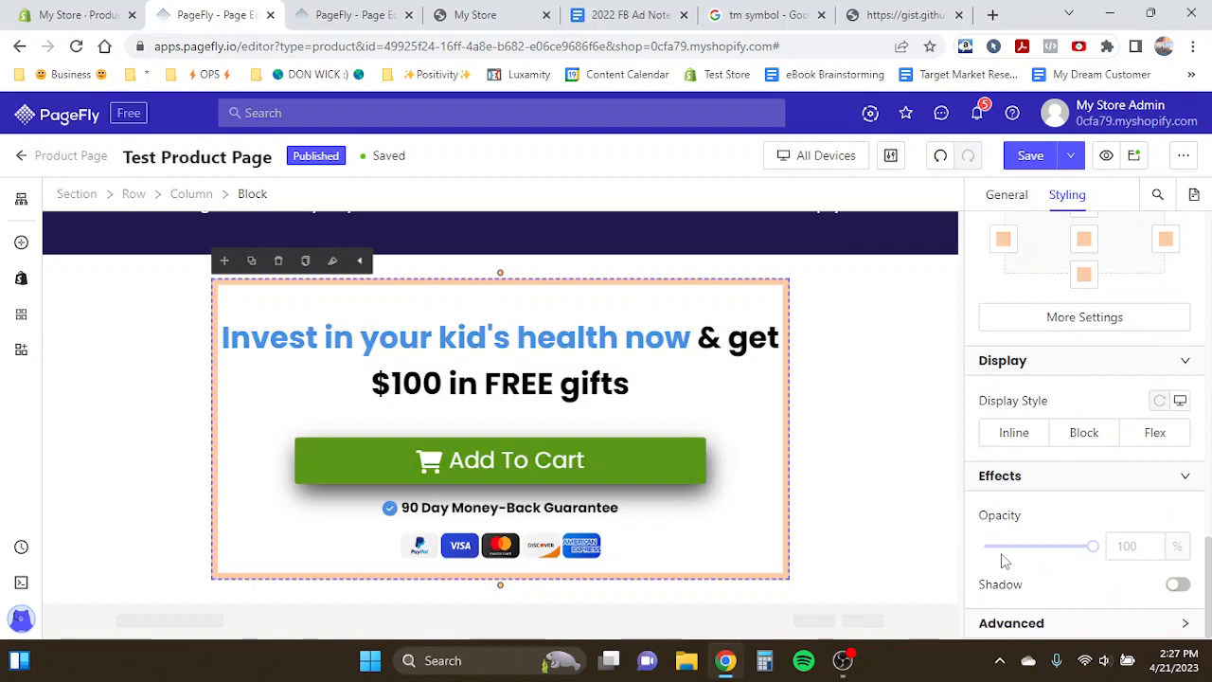
left_click(1178, 587)
scroll(1165, 574, "down", 3)
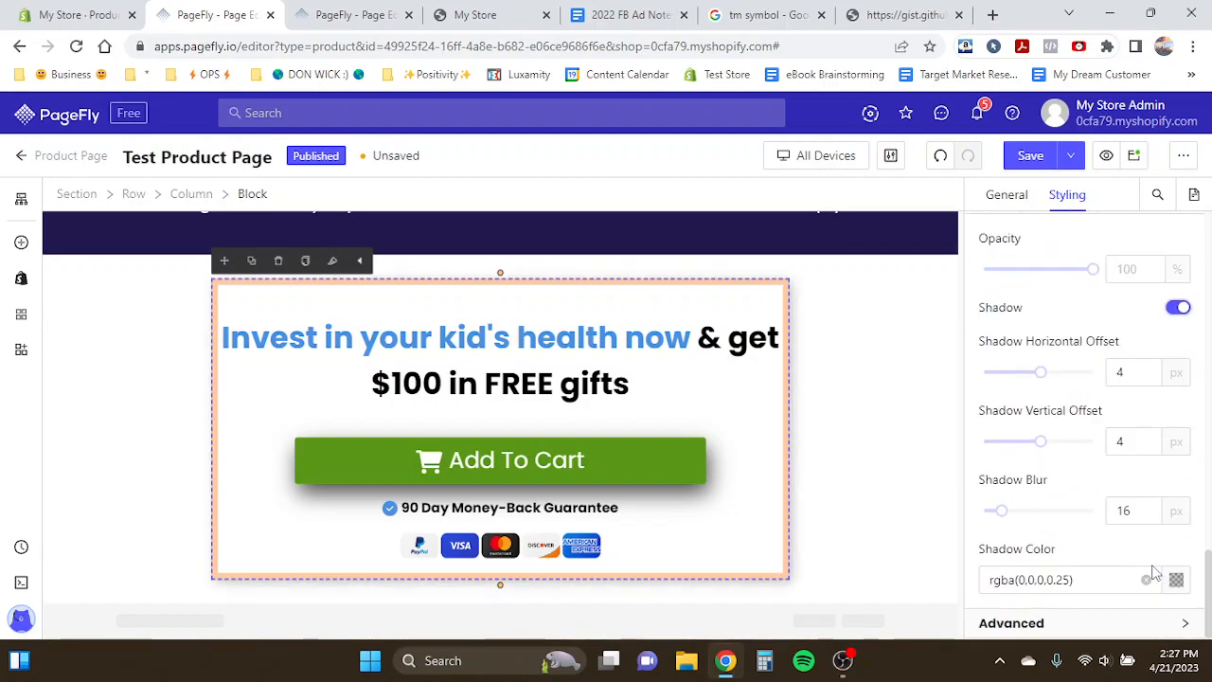
mouse_move(1004, 515)
left_click_drag(1042, 442, 1059, 447)
left_click(861, 274)
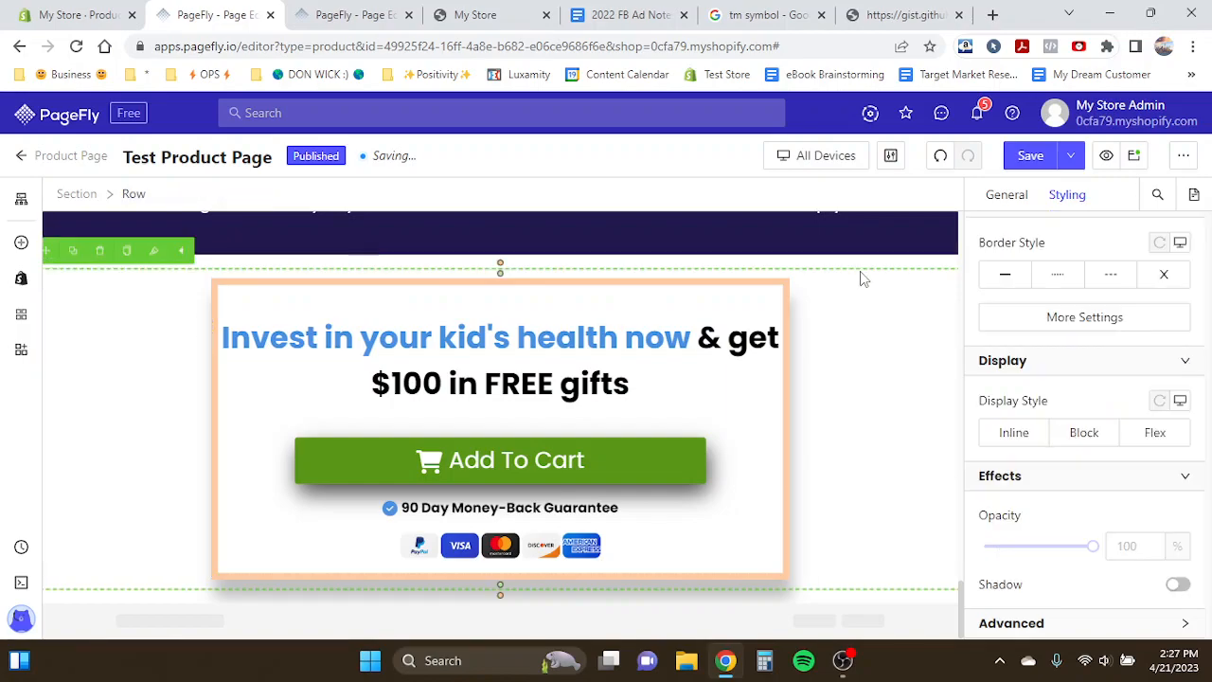
- Set the offer section's bottom padding to 40 px
left_click(856, 265)
scroll(1098, 350, "up", 6)
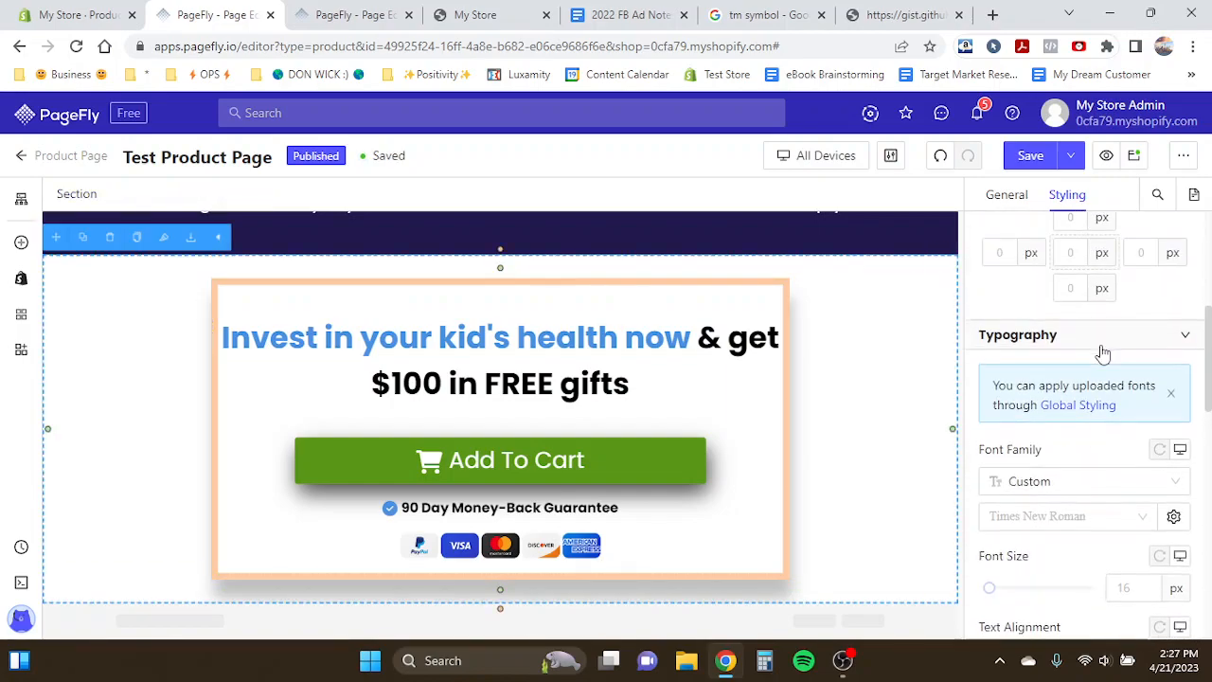
scroll(1090, 341, "up", 3)
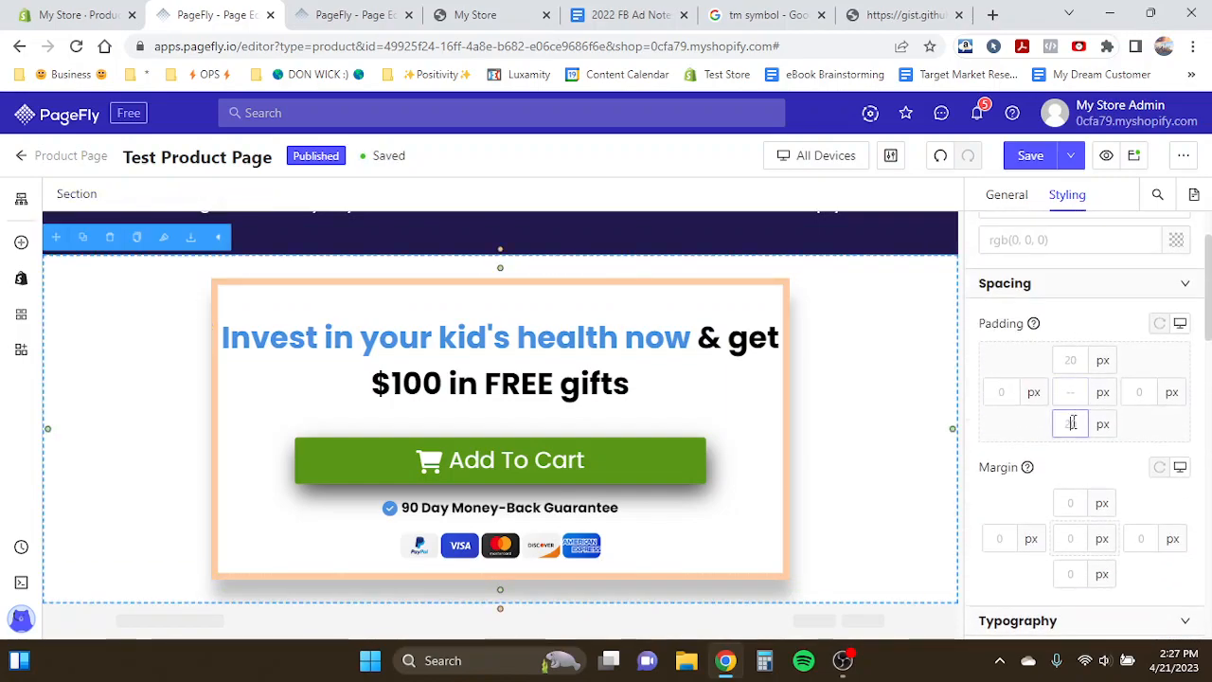
type("40")
scroll(902, 462, "down", 1)
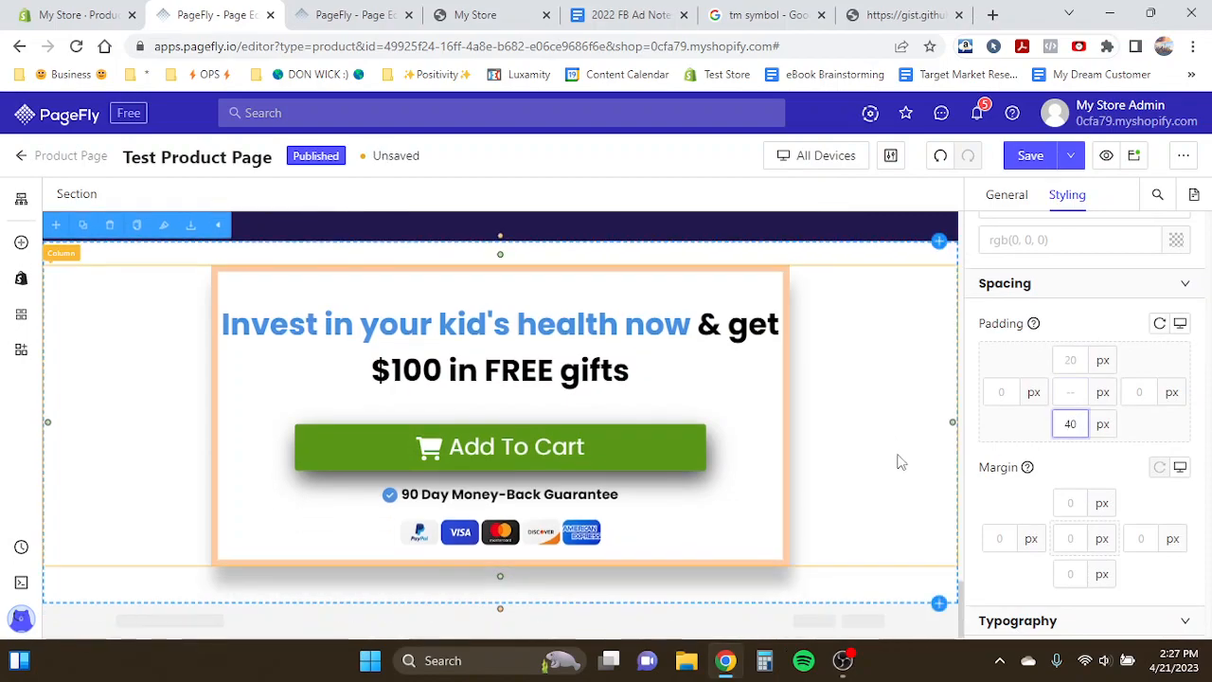
- Compare the offer section with the Product Page Template in the other editor tab
left_click(465, 281)
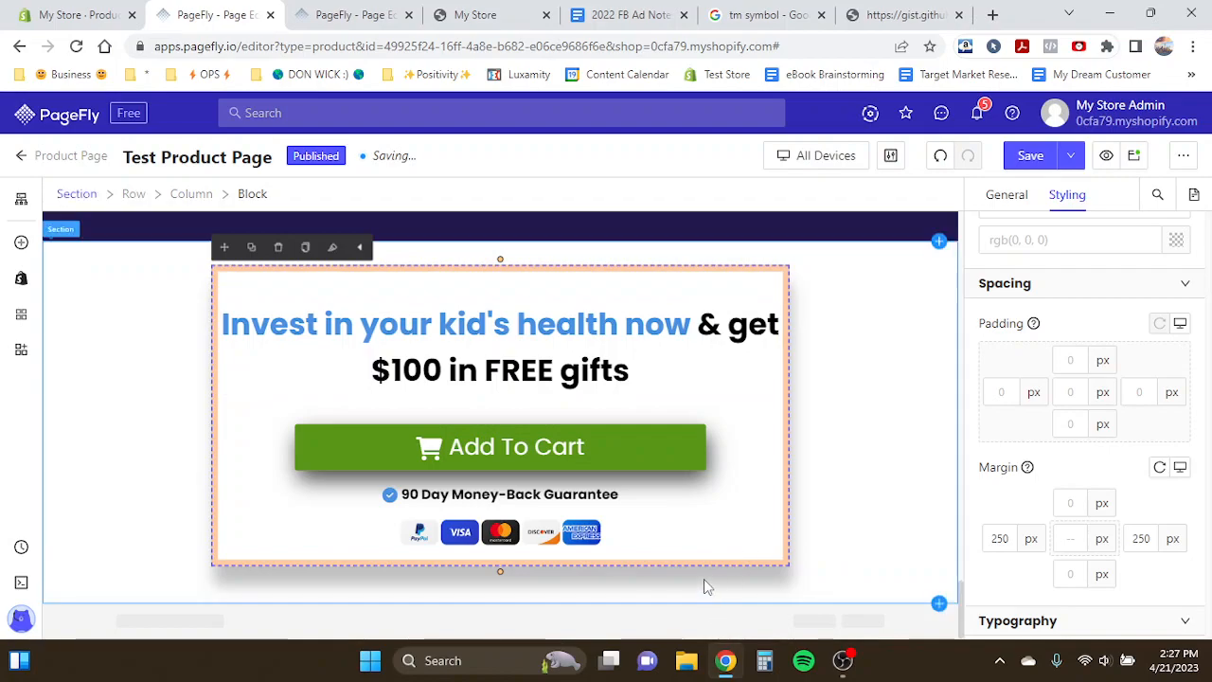
left_click(341, 13)
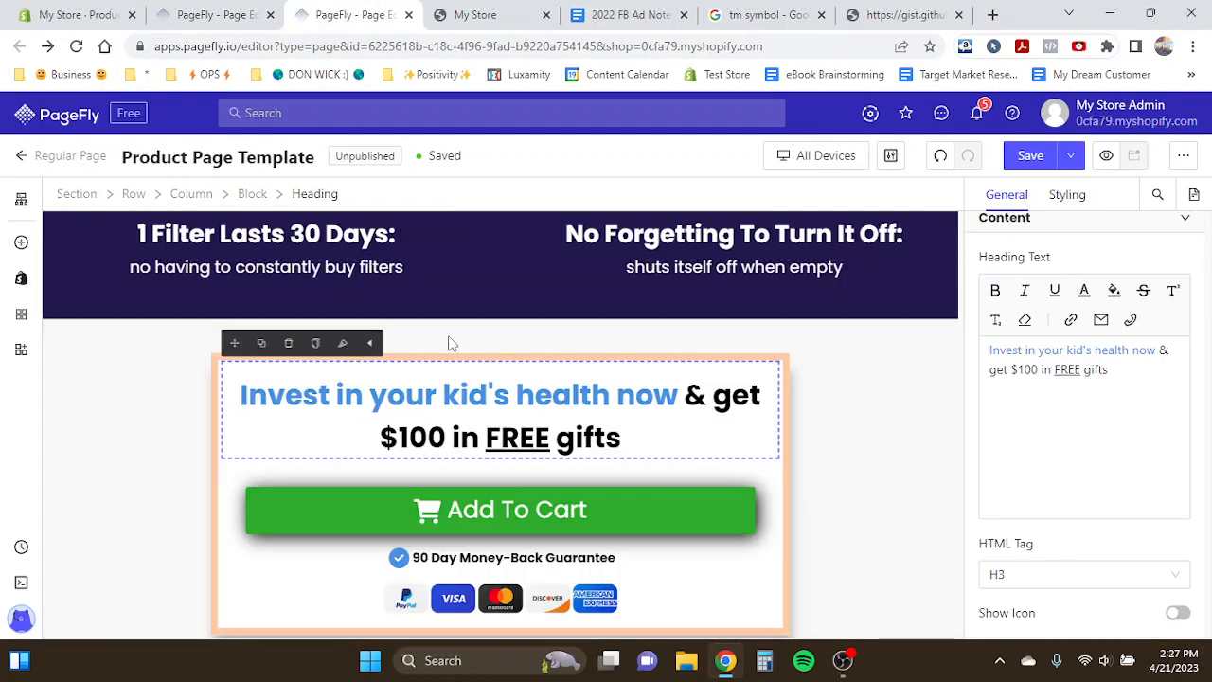
scroll(477, 402, "down", 5)
left_click(190, 10)
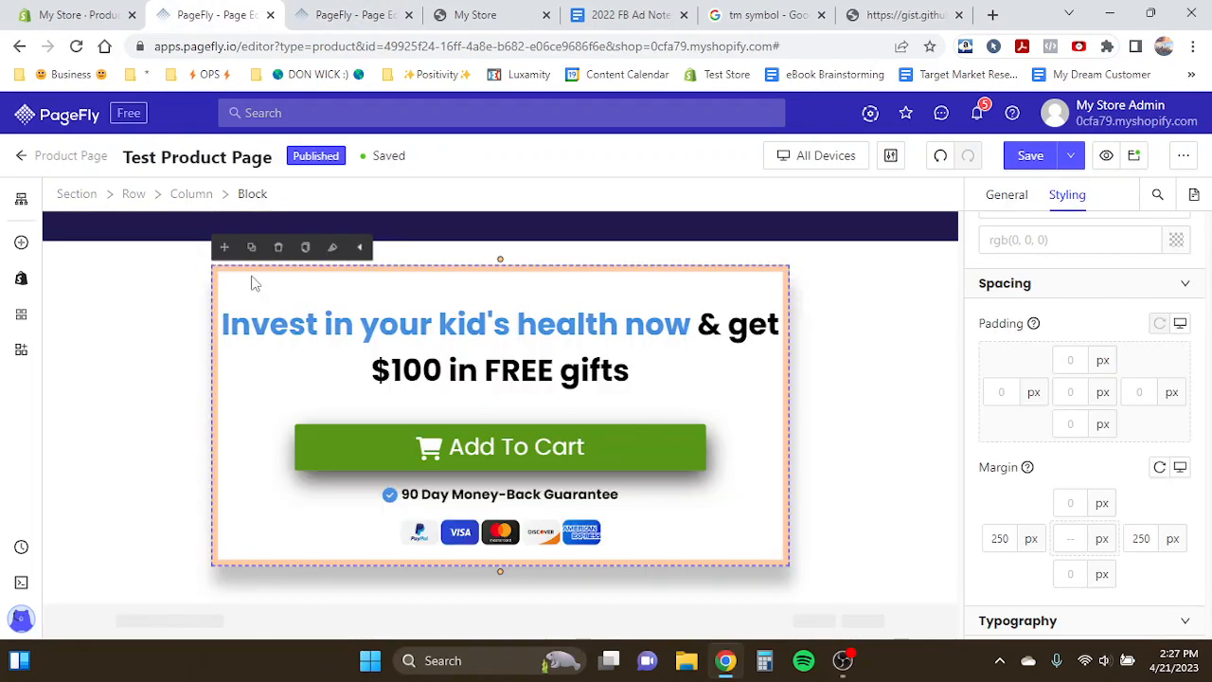
left_click(313, 11)
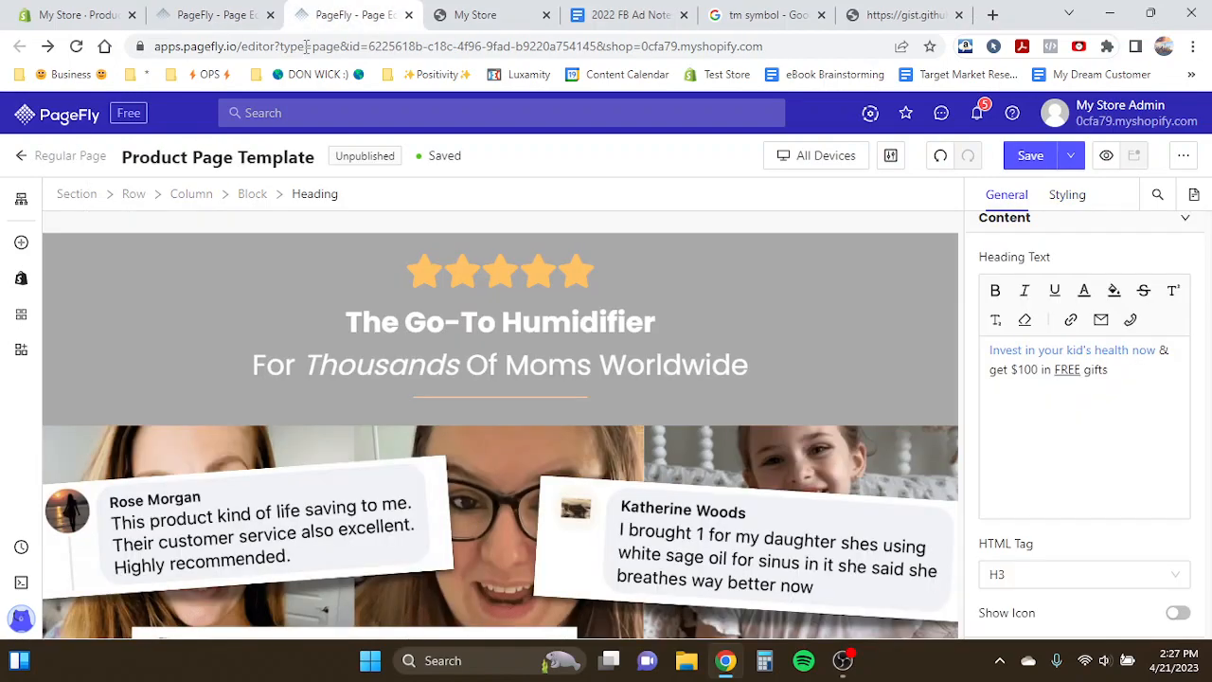
left_click(205, 12)
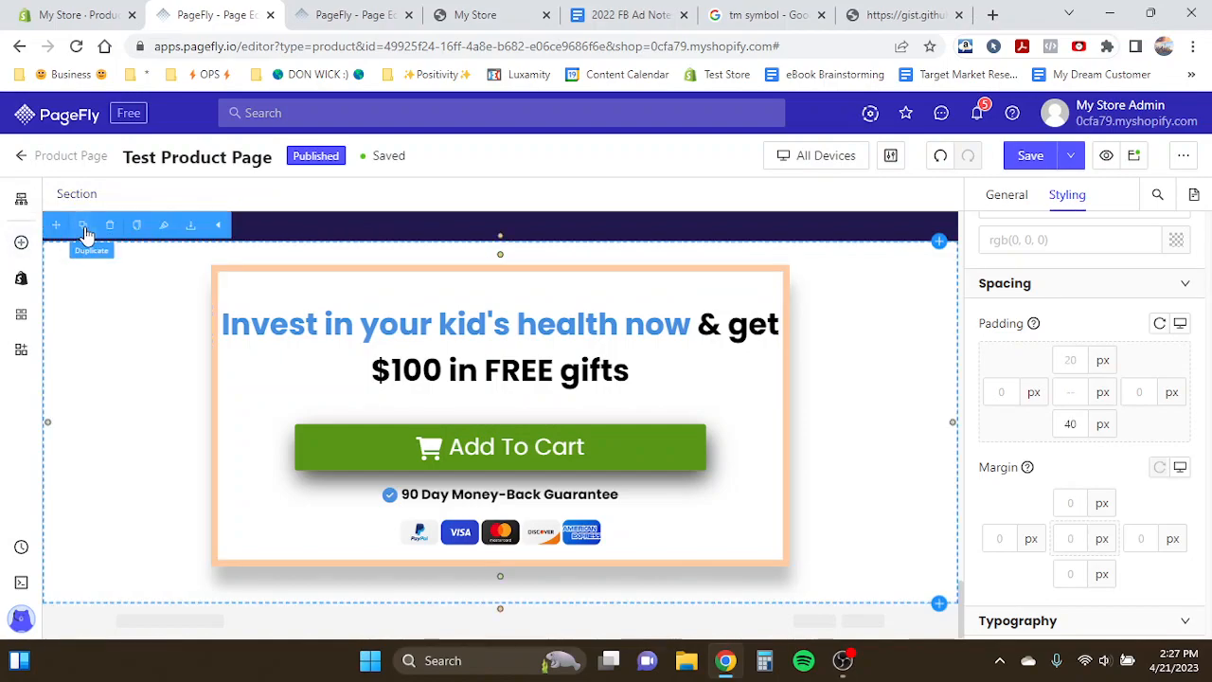
- Duplicate the offer section and delete the offer block from the copy, leaving an empty column
left_click(83, 227)
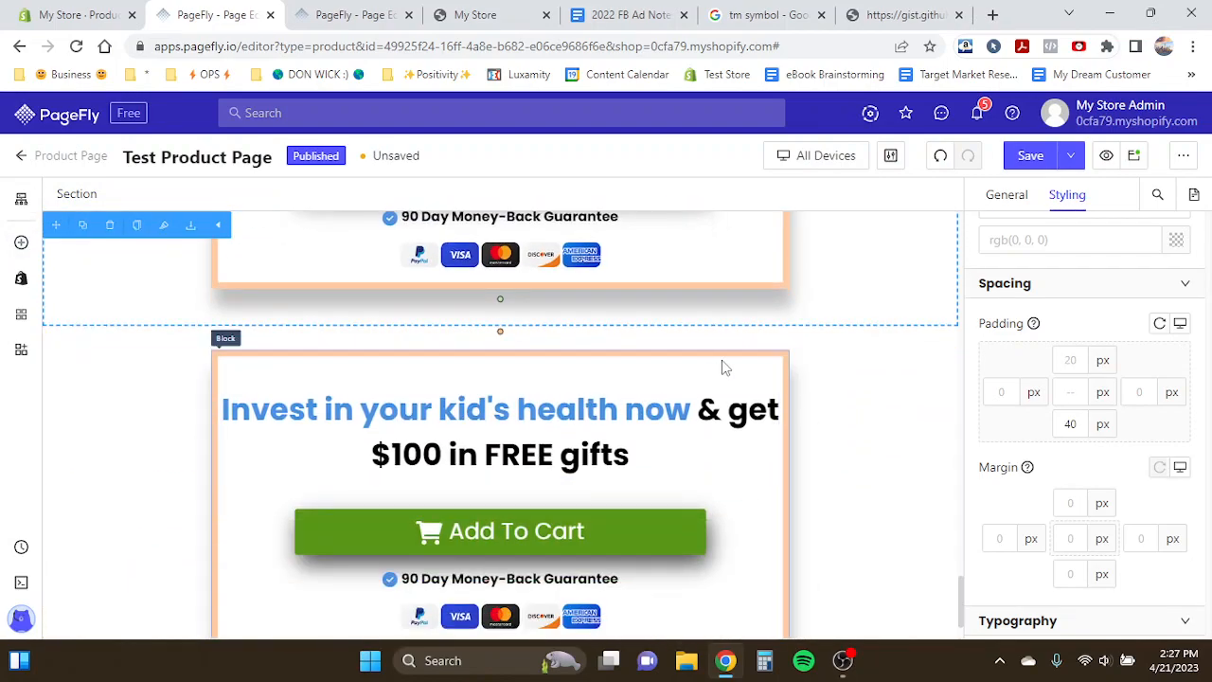
left_click(725, 368)
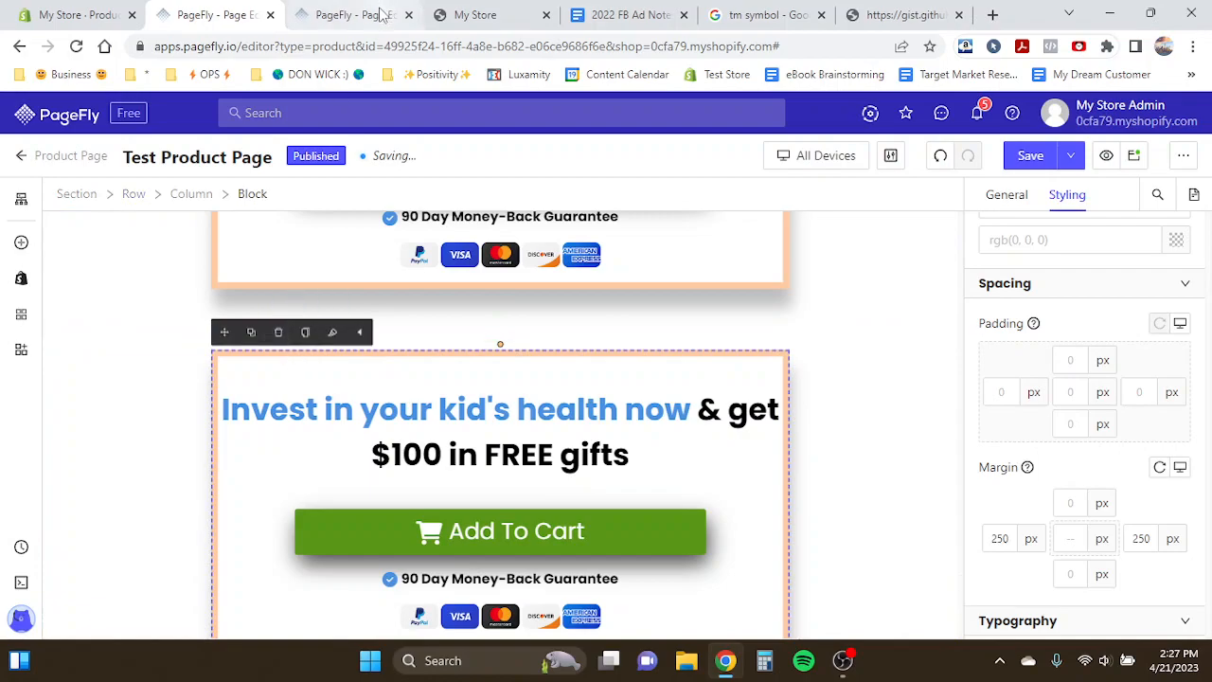
left_click(277, 340)
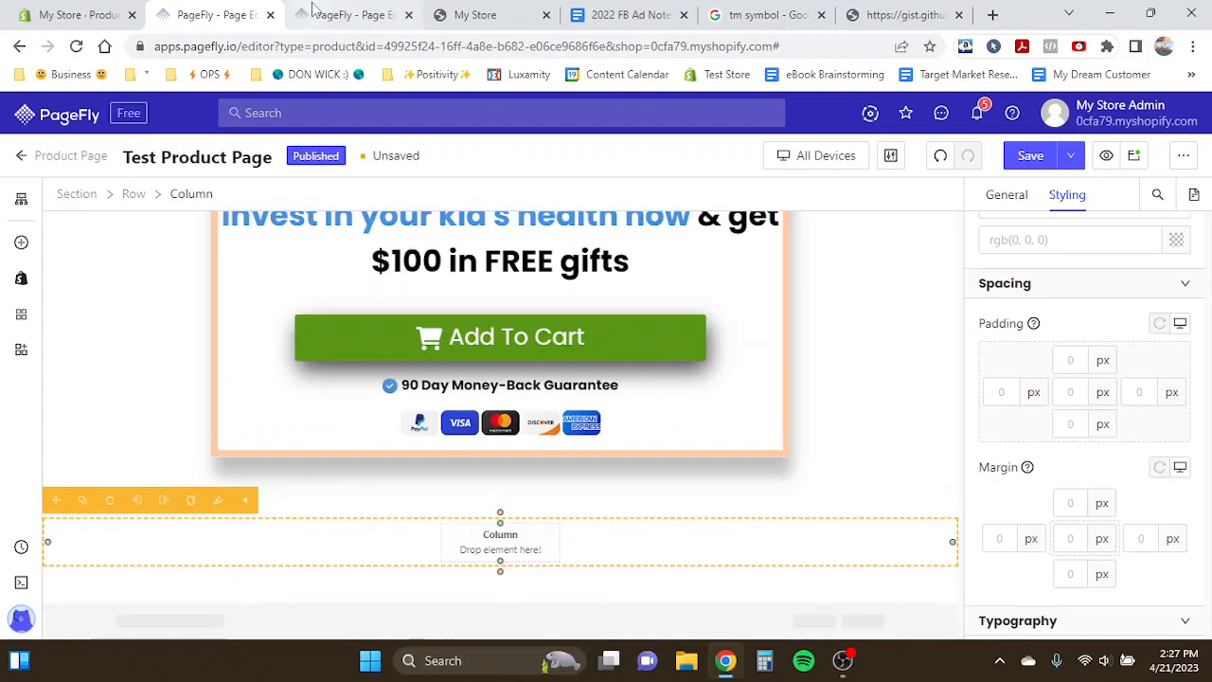
left_click(355, 14)
left_click(237, 13)
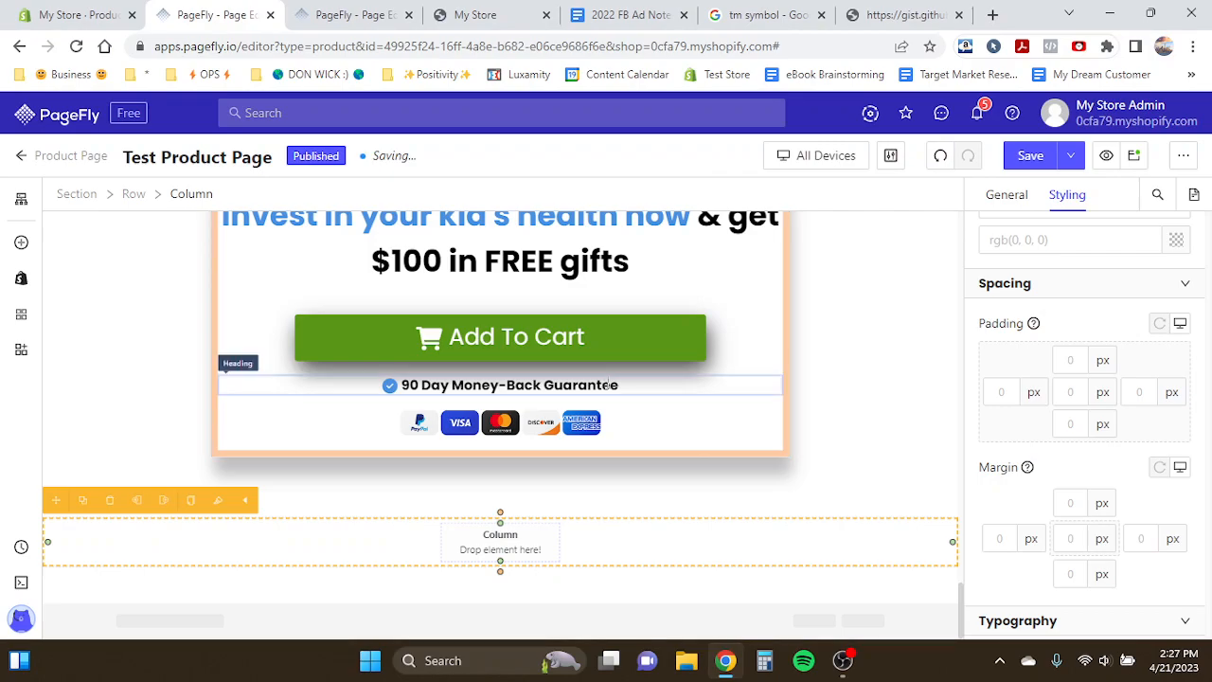
- Place a star icon from the product rating into the new empty column and center it horizontally
scroll(607, 380, "up", 20)
scroll(607, 381, "up", 5)
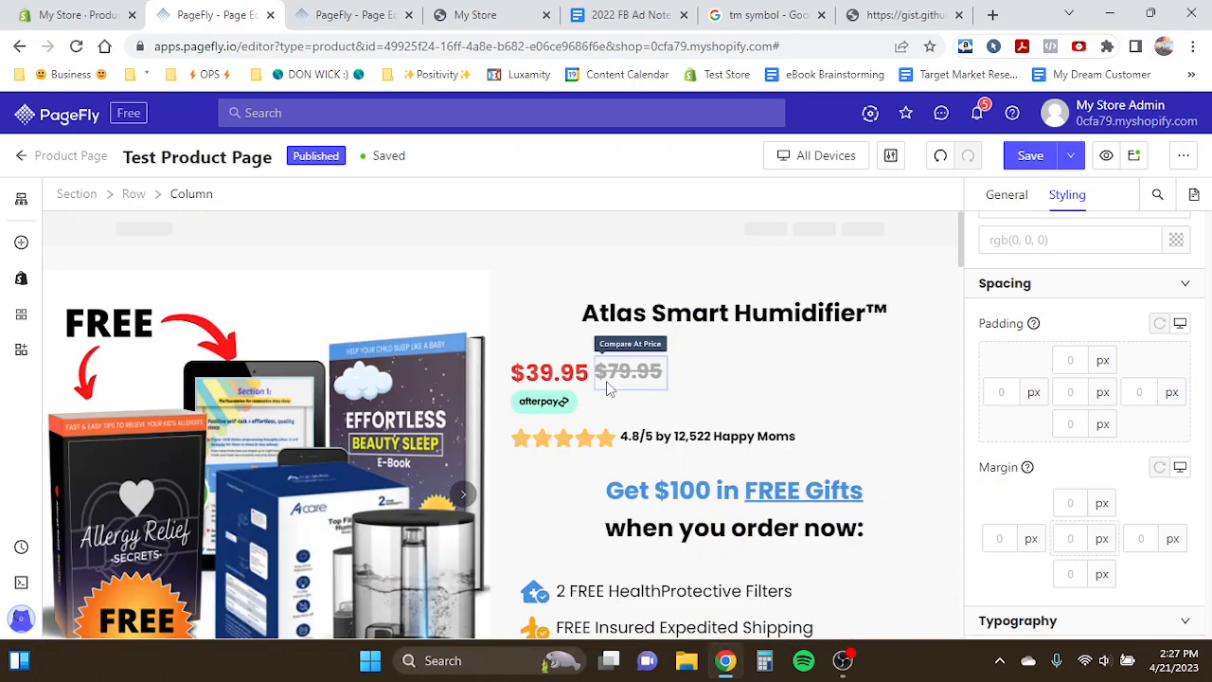
left_click(521, 440)
left_click_drag(528, 417, 454, 565)
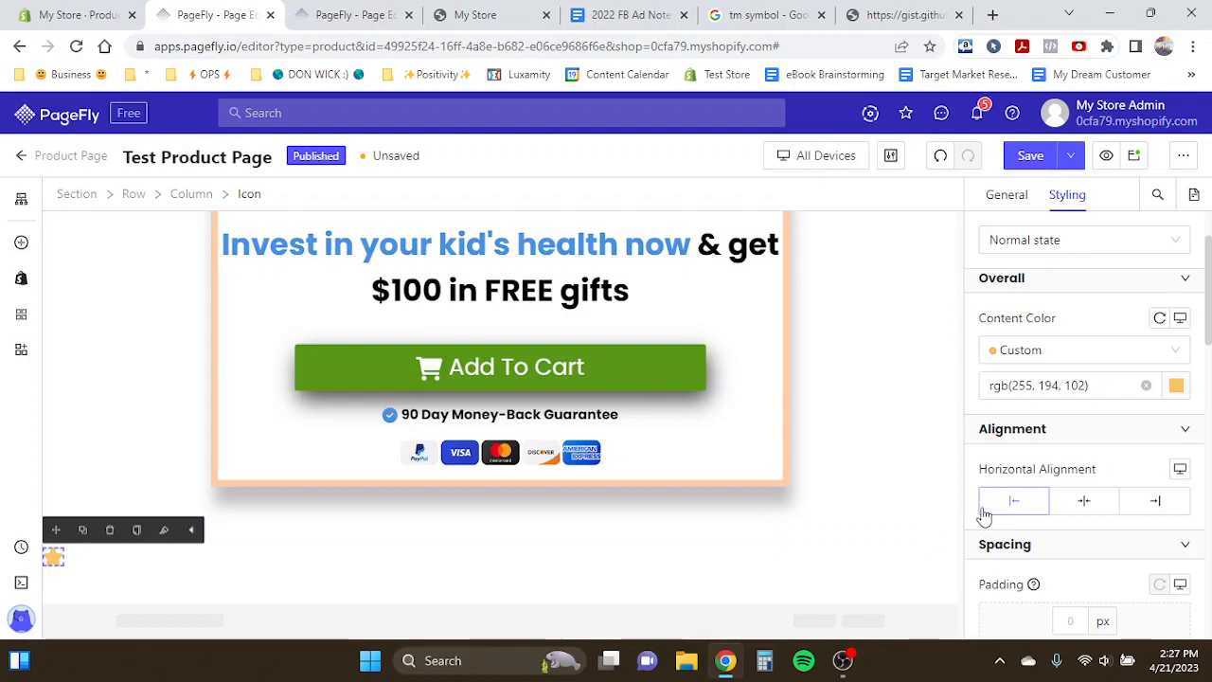
left_click(1062, 499)
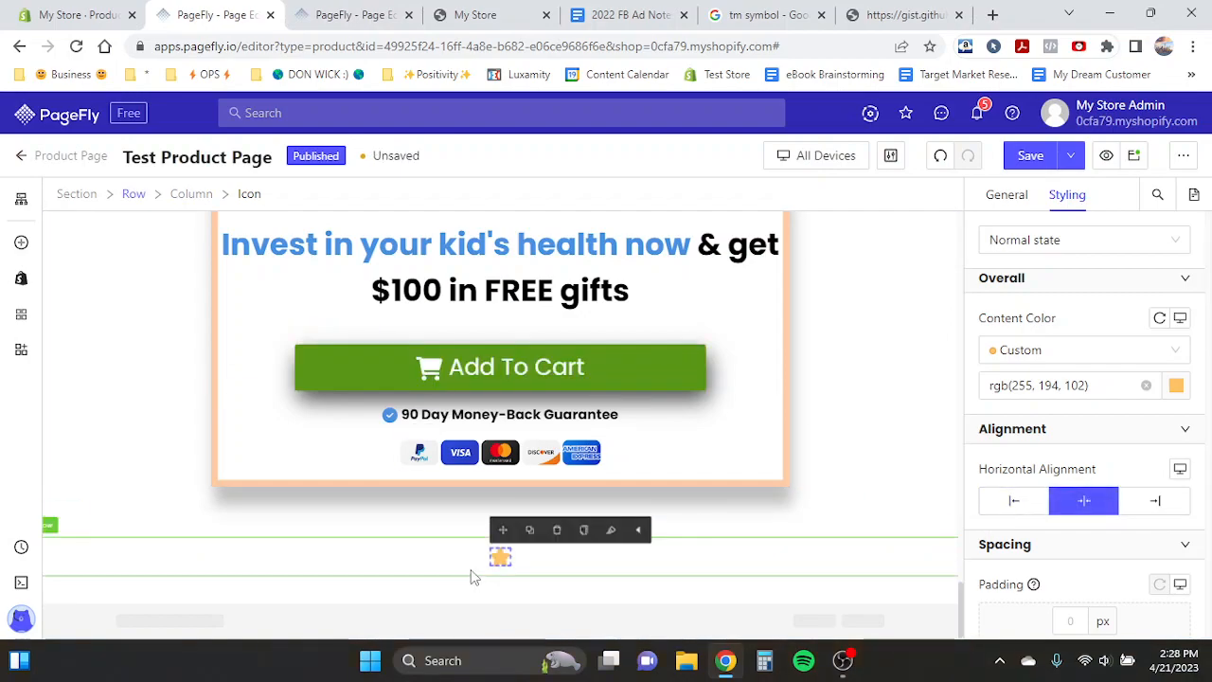
- Set the star icon's font size to 70 px
scroll(1040, 436, "down", 4)
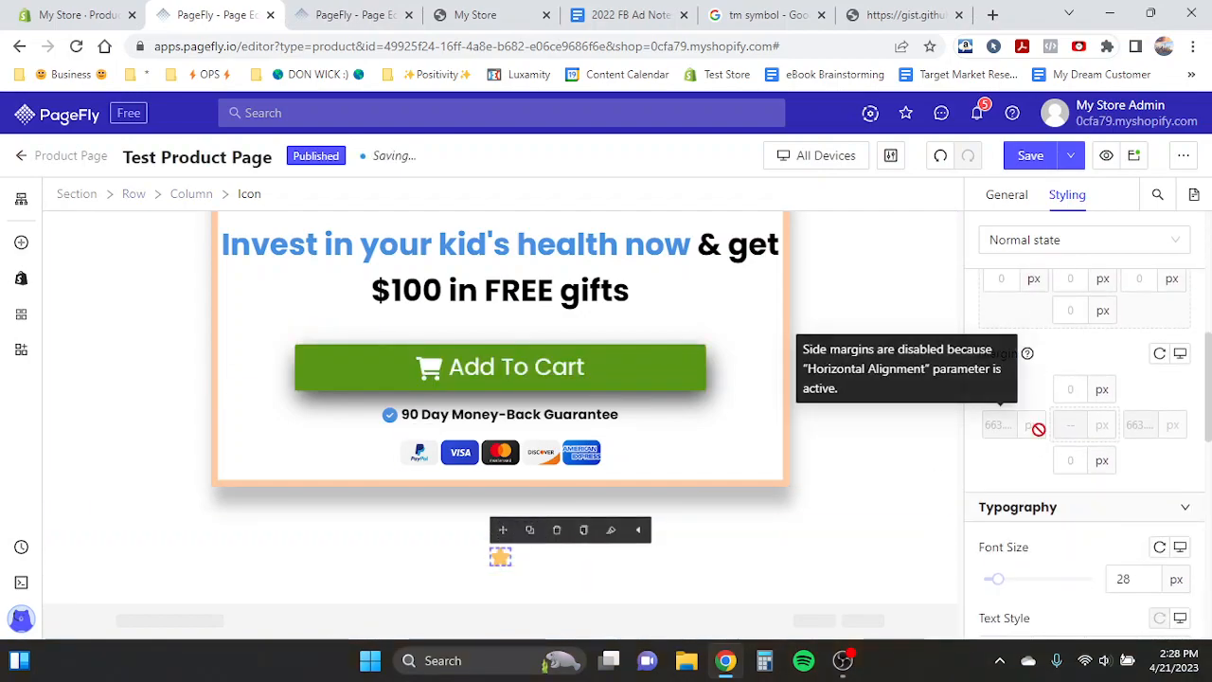
scroll(1042, 431, "down", 2)
left_click(1120, 368)
double_click(1121, 368)
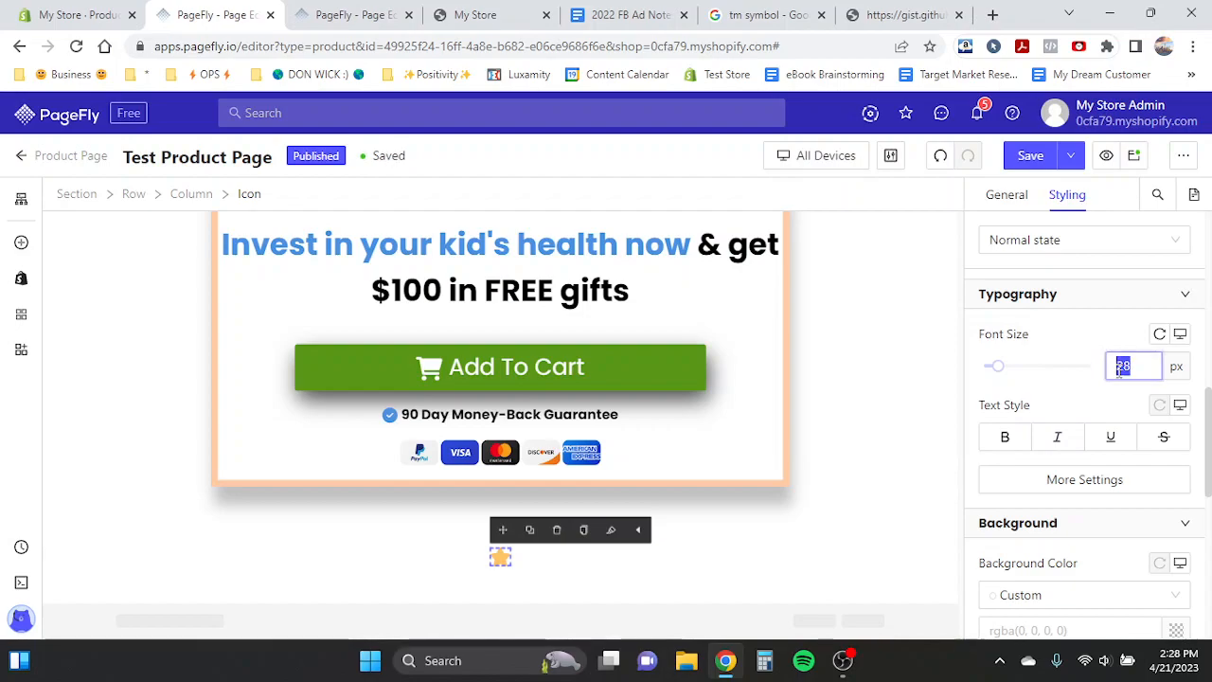
type("70")
key("BackSpace")
key("BackSpace")
type("6")
key("BackSpace")
type("70")
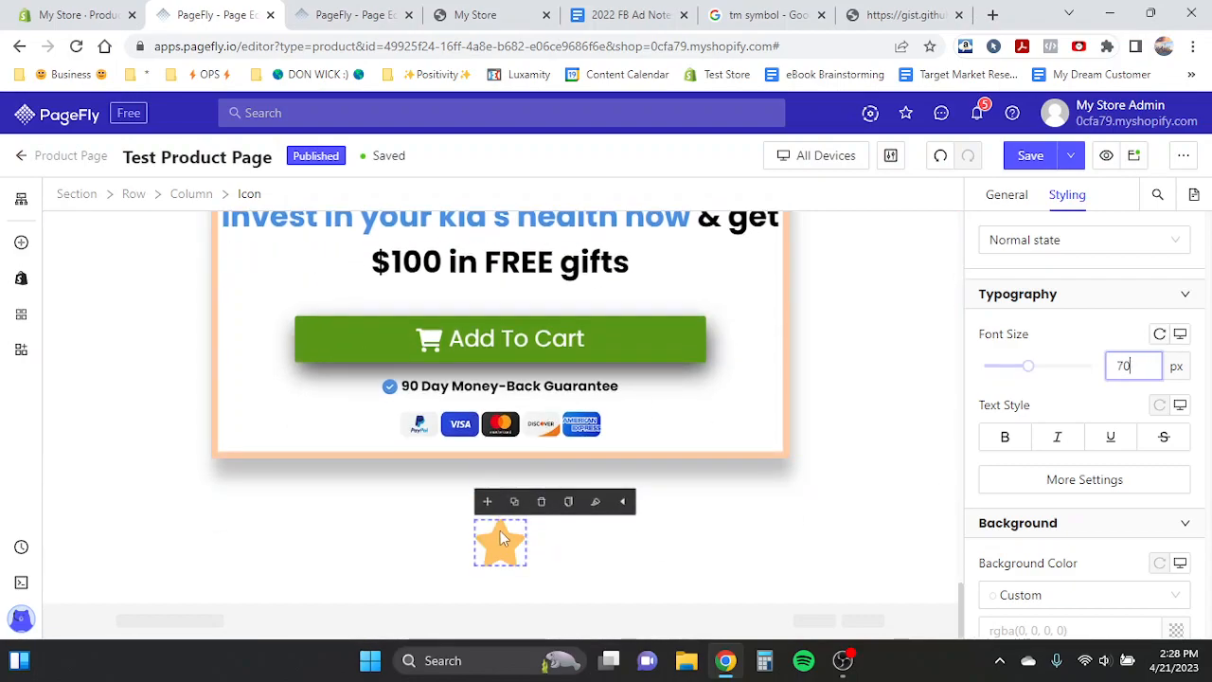
- Duplicate the star icon twice and set the first star's display style to Inline
left_click(514, 501)
left_click(515, 501)
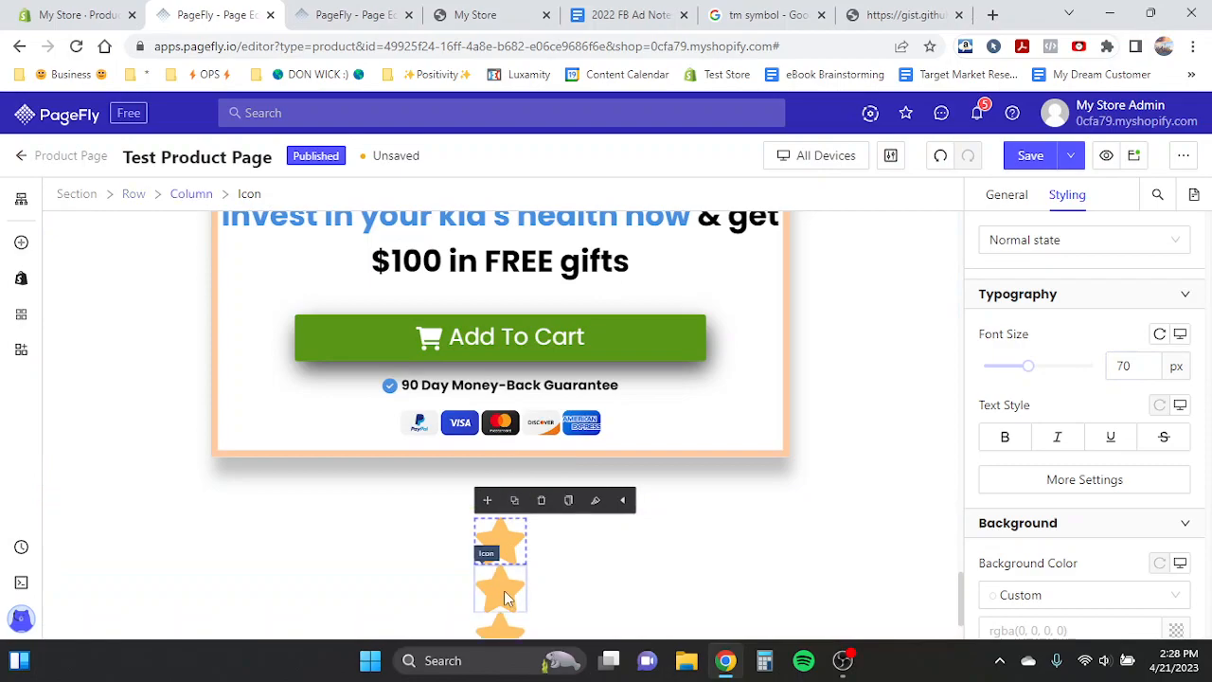
scroll(1097, 461, "down", 5)
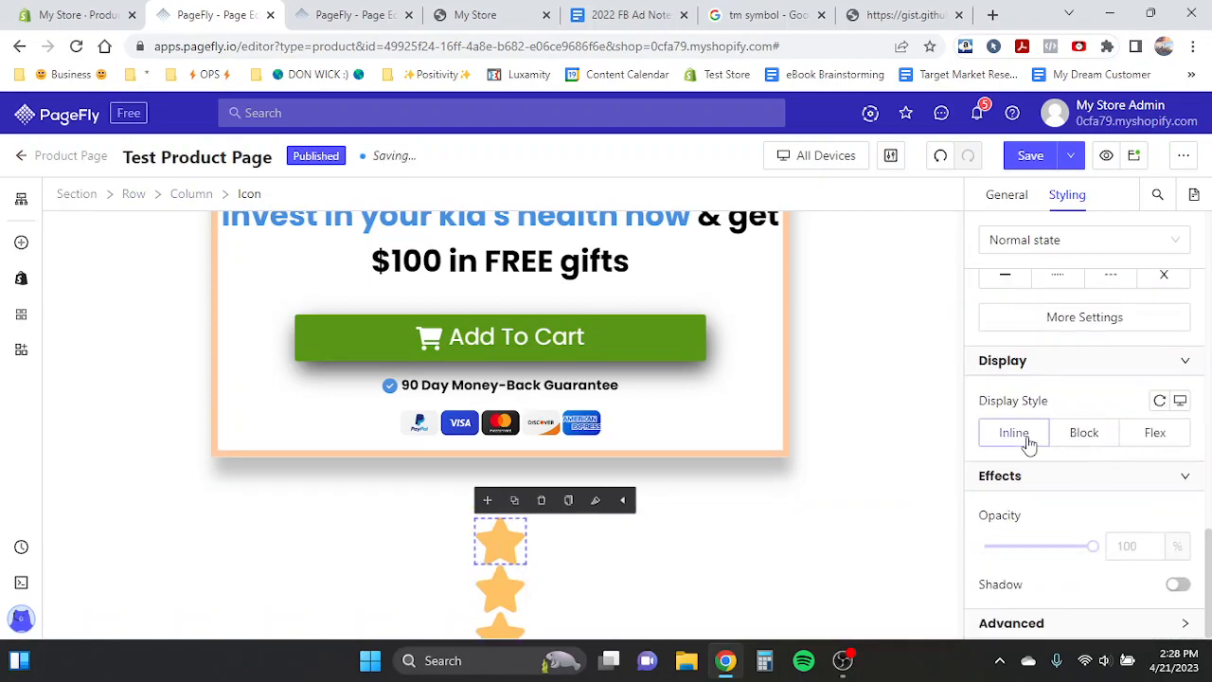
left_click(1028, 442)
- Delete the stacked star copies and duplicate the inline star into a row of five stars
left_click(519, 588)
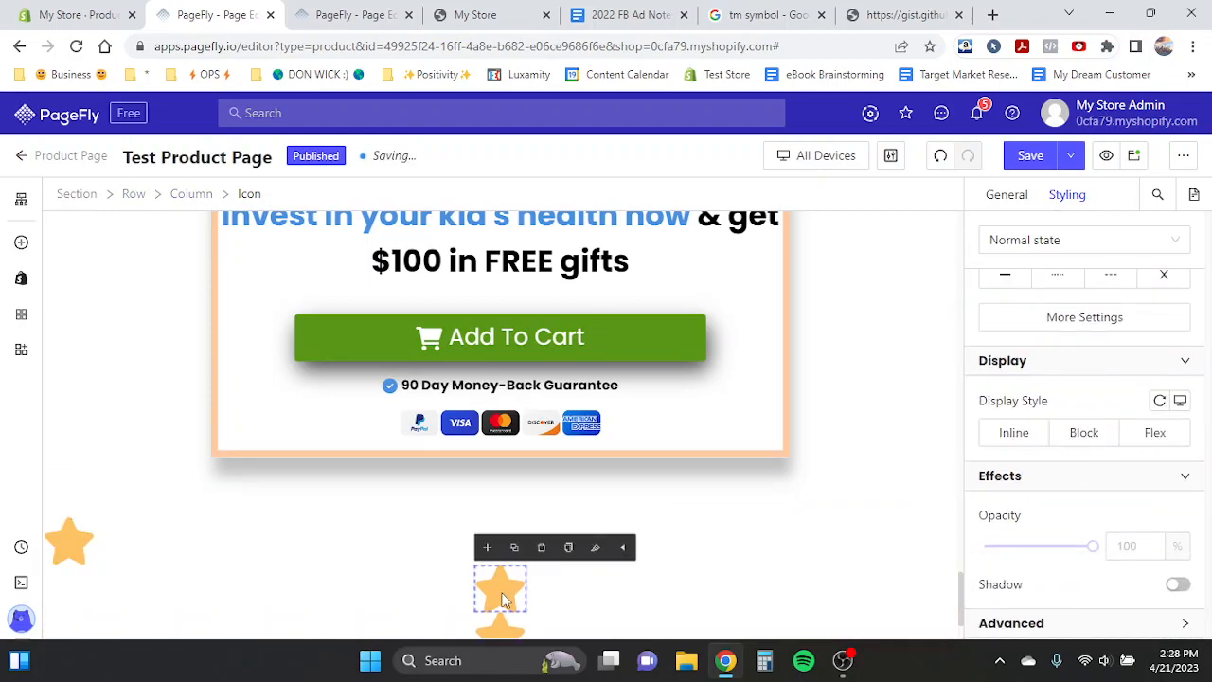
left_click(545, 550)
left_click(501, 535)
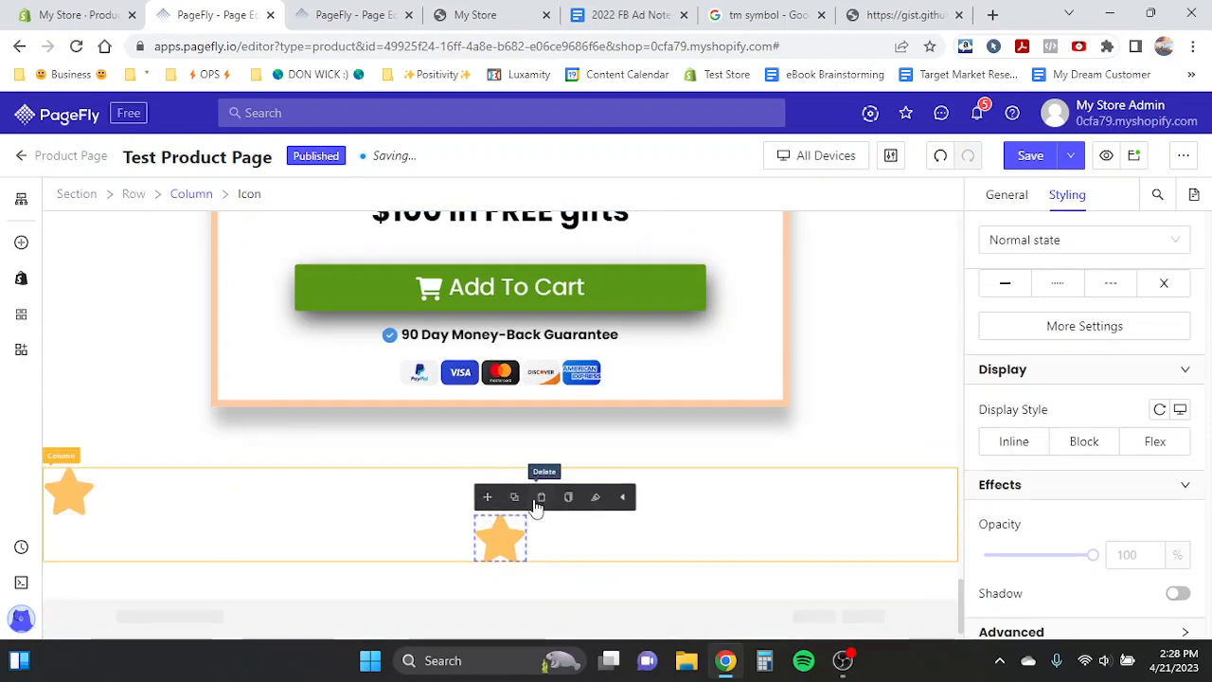
left_click(542, 497)
left_click(82, 498)
left_click(83, 498)
left_click(83, 499)
left_click(83, 498)
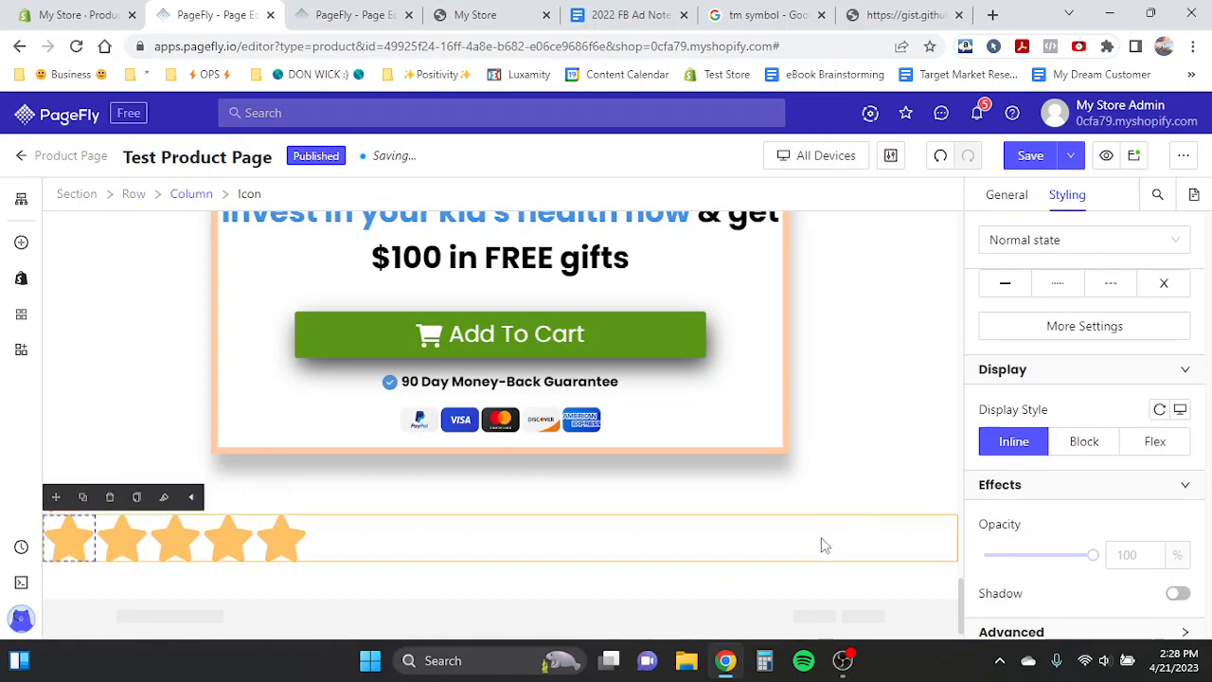
- Try to center the stars using the icons' horizontal alignment, then undo both changes
left_click(903, 524)
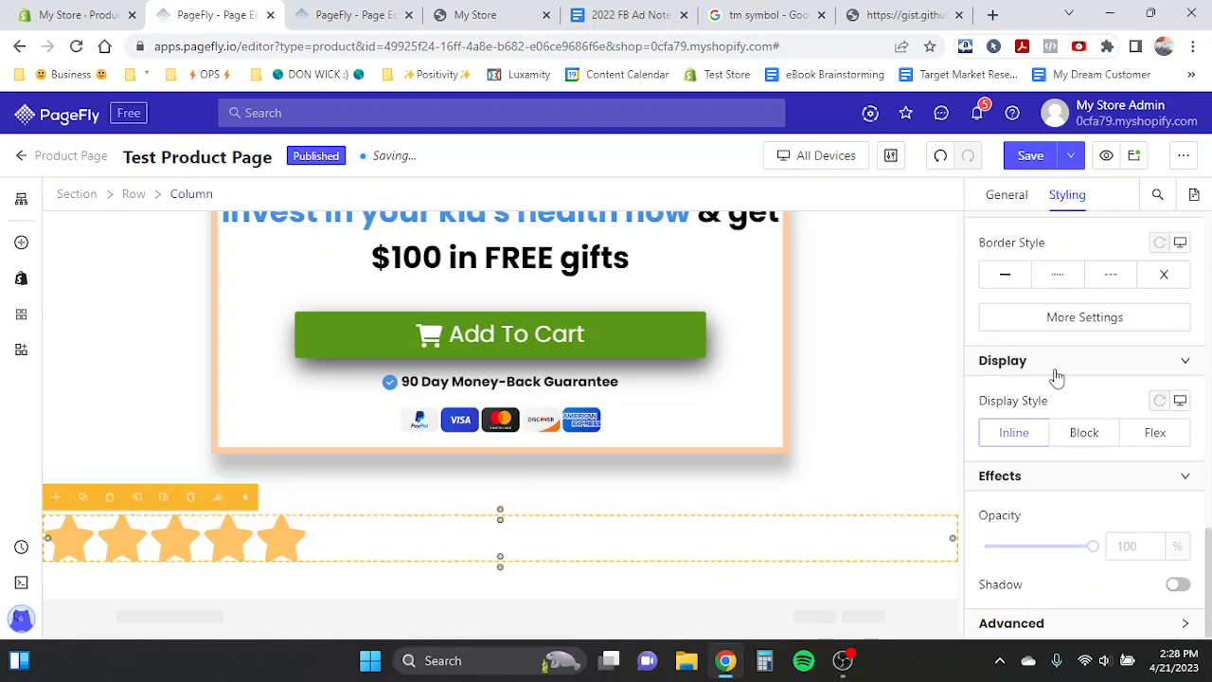
scroll(1056, 360, "up", 6)
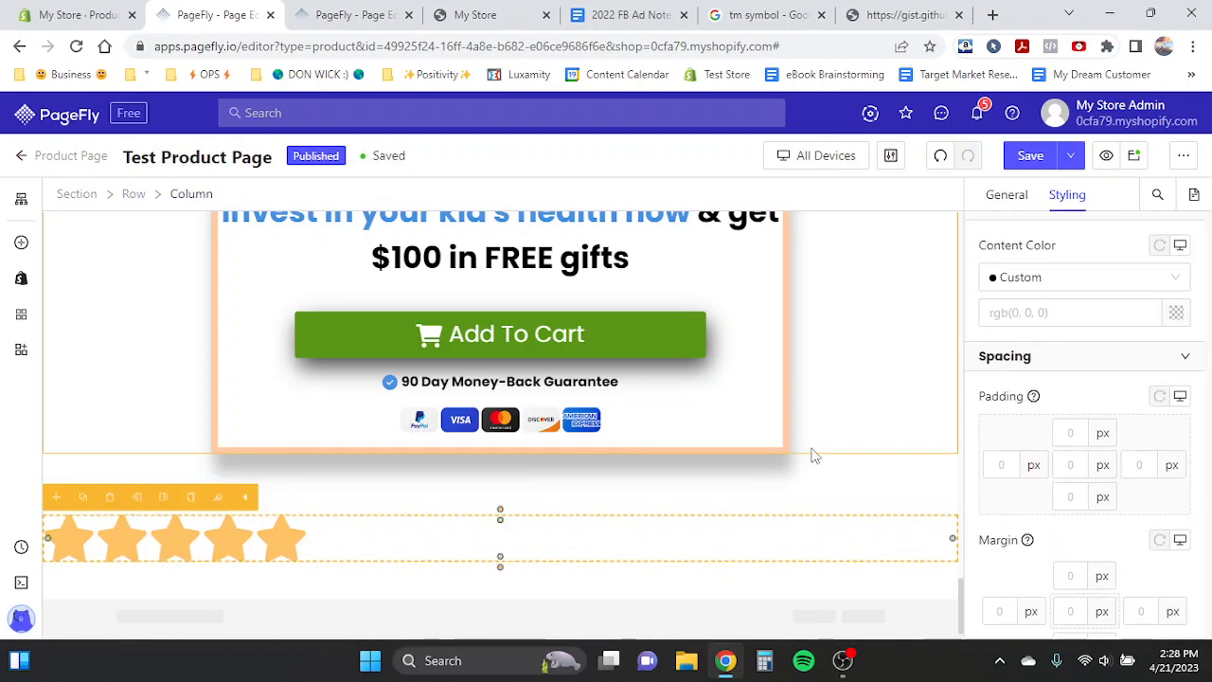
left_click(185, 552)
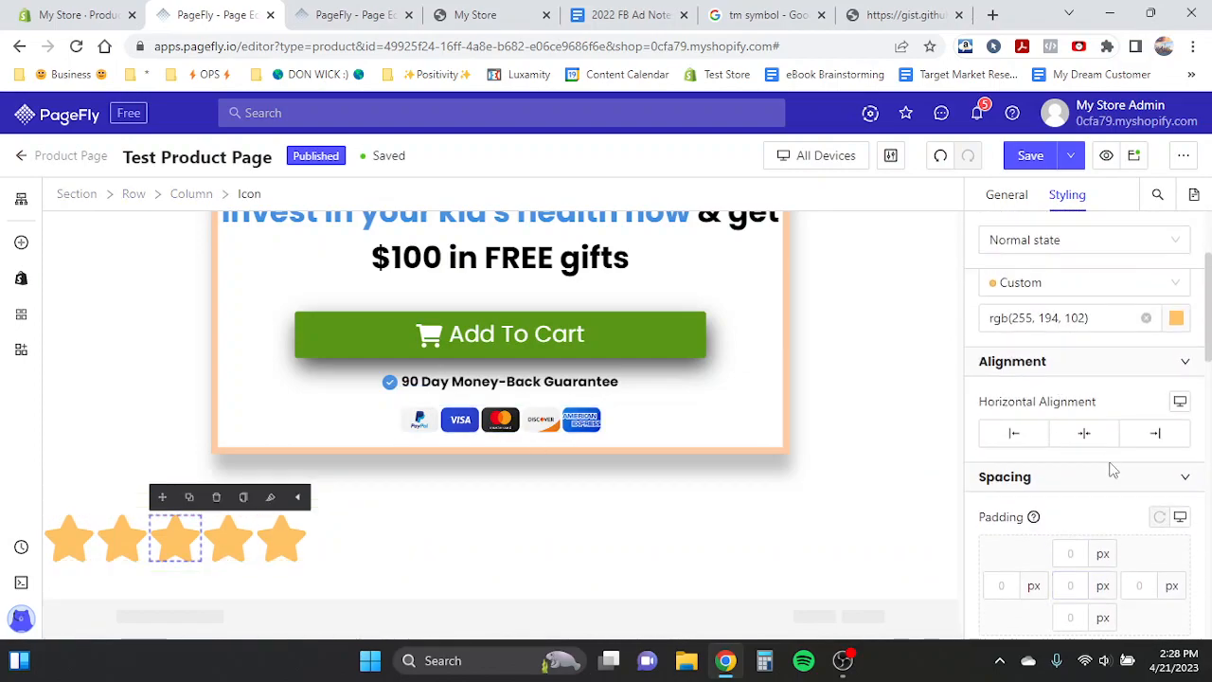
left_click(1094, 439)
left_click(106, 453)
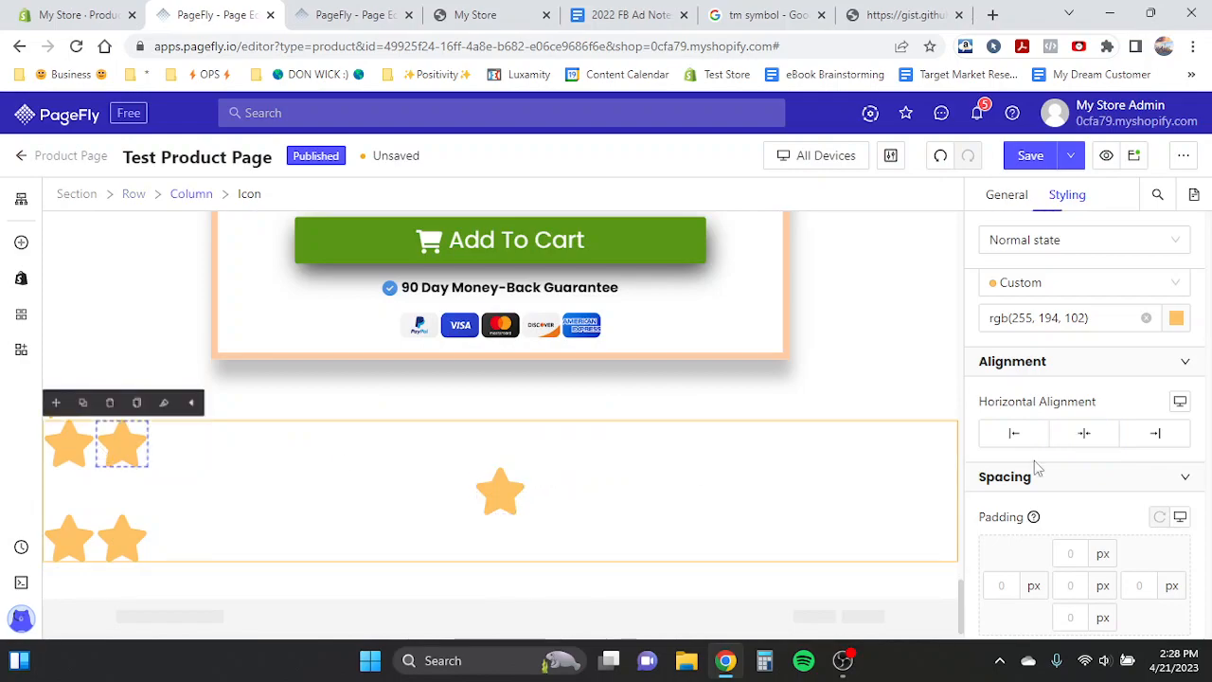
left_click(1095, 431)
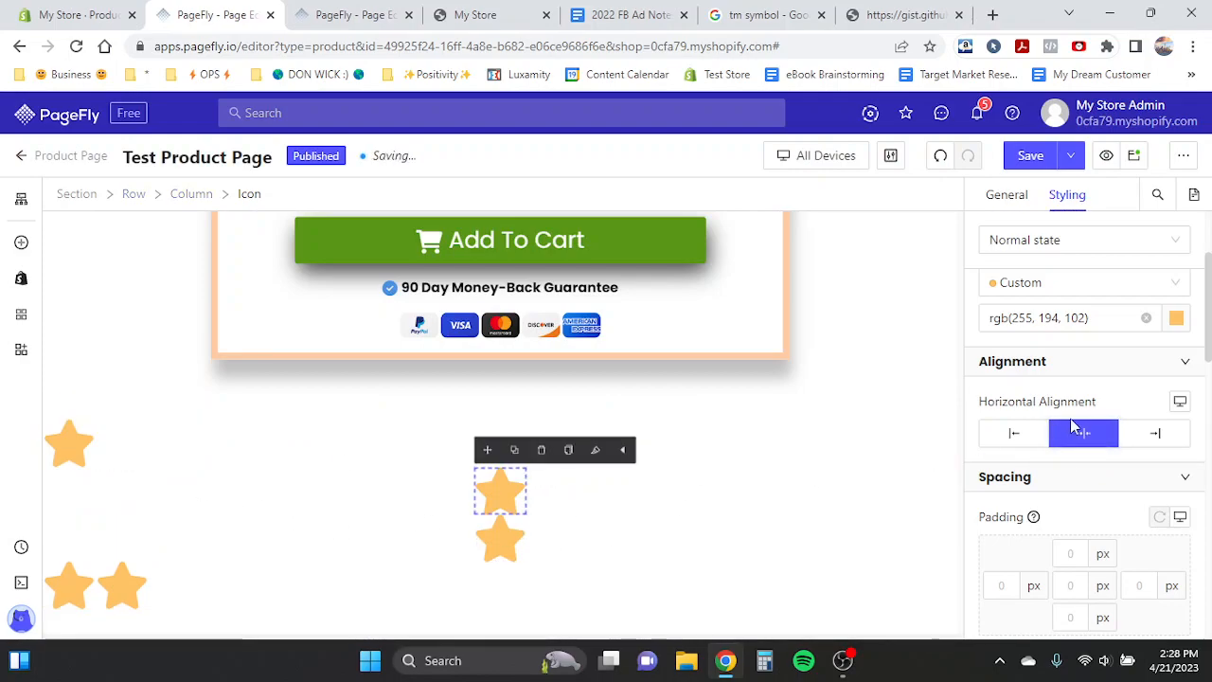
left_click(941, 156)
left_click(940, 156)
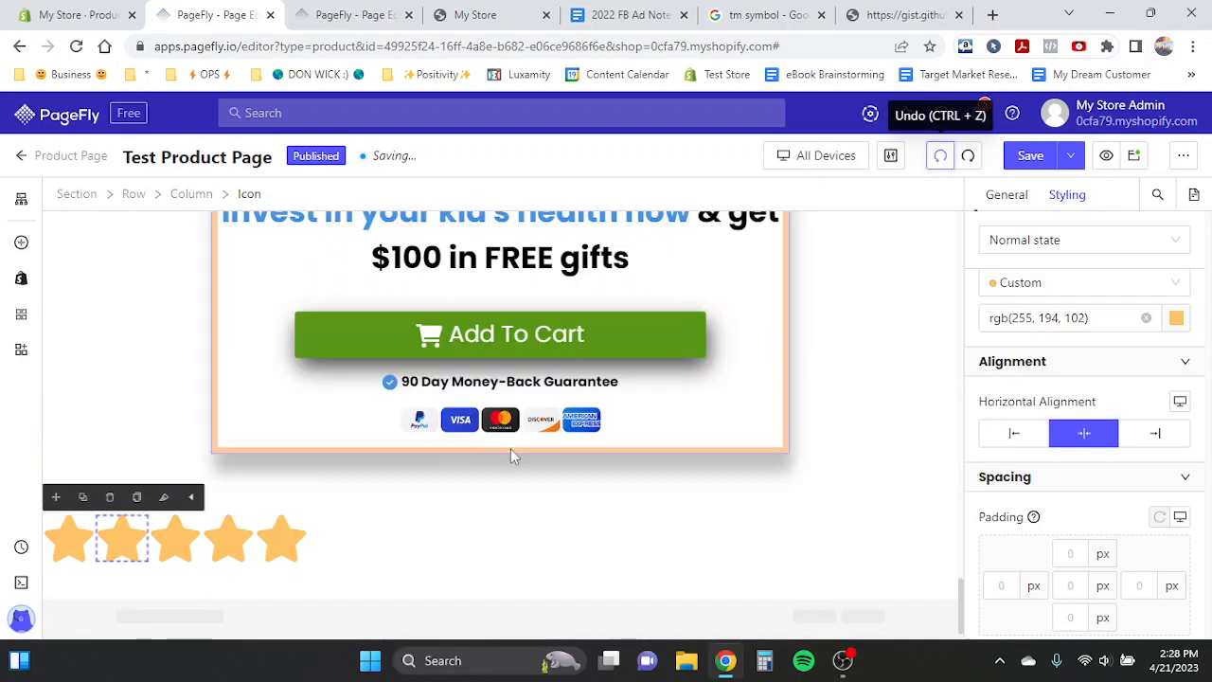
- Center the row of stars with the column's text alignment and switch to the Product Page Template tab
left_click(332, 538)
scroll(1042, 474, "down", 4)
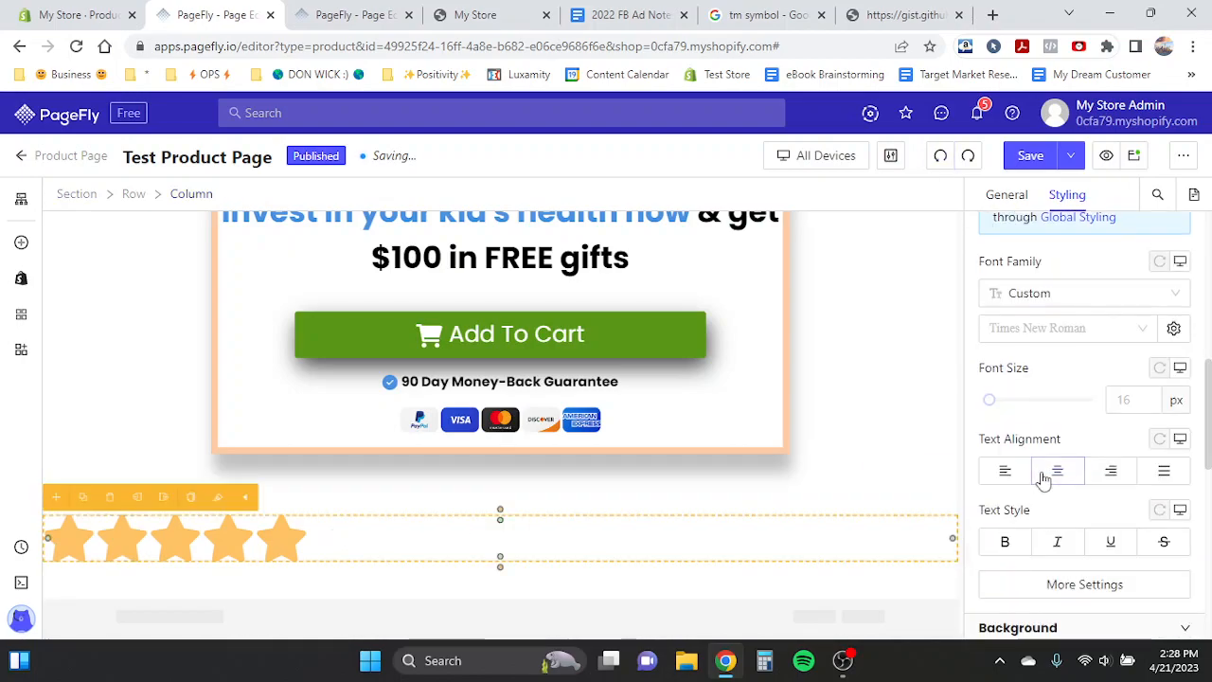
left_click(1057, 470)
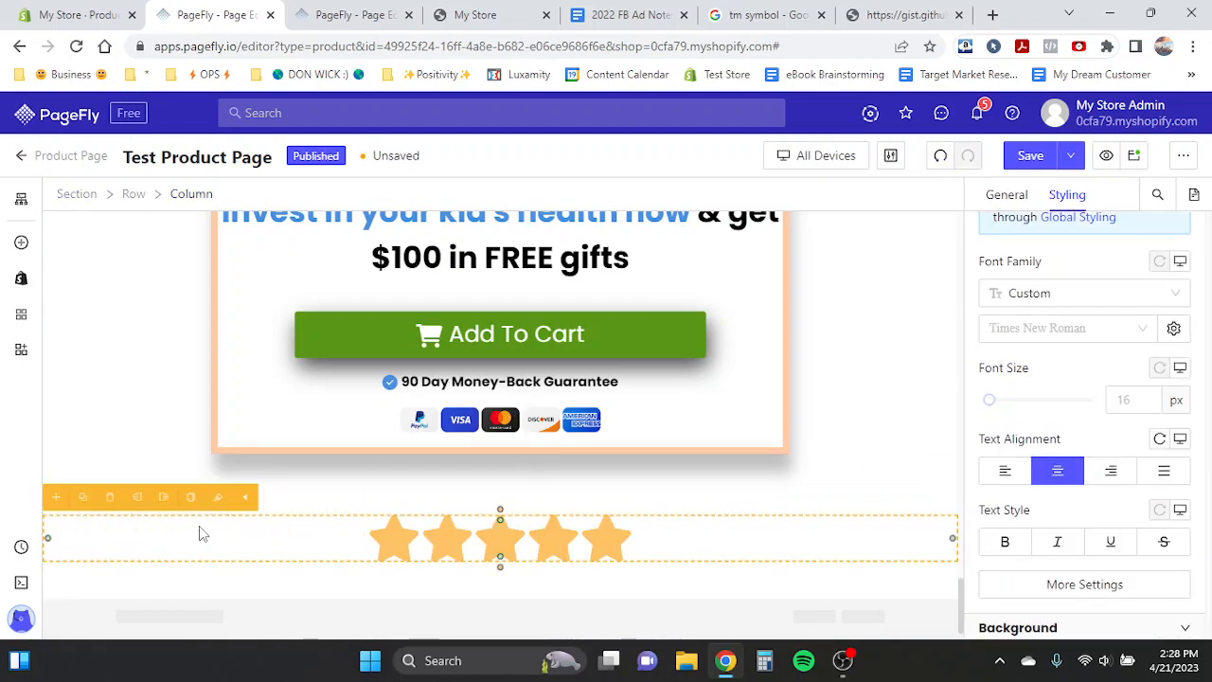
left_click(350, 14)
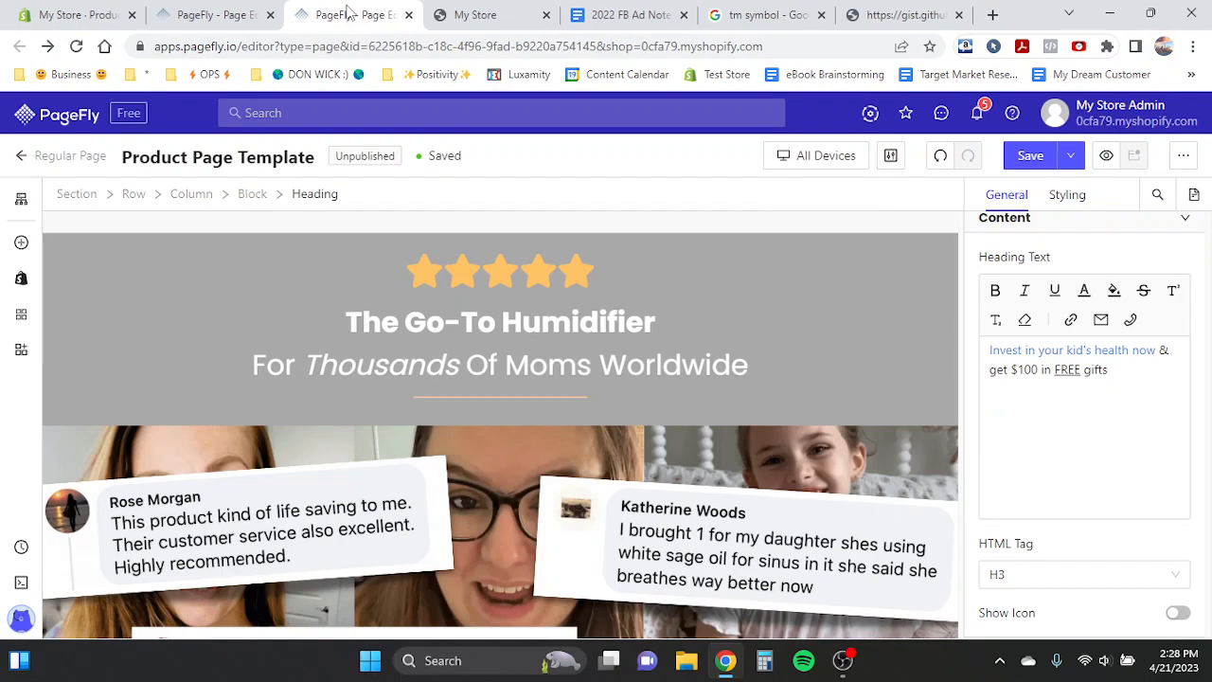
- Move the 'Invest in your kid's health now' heading out of the offer box to below the star row
left_click(251, 13)
scroll(358, 485, "up", 3)
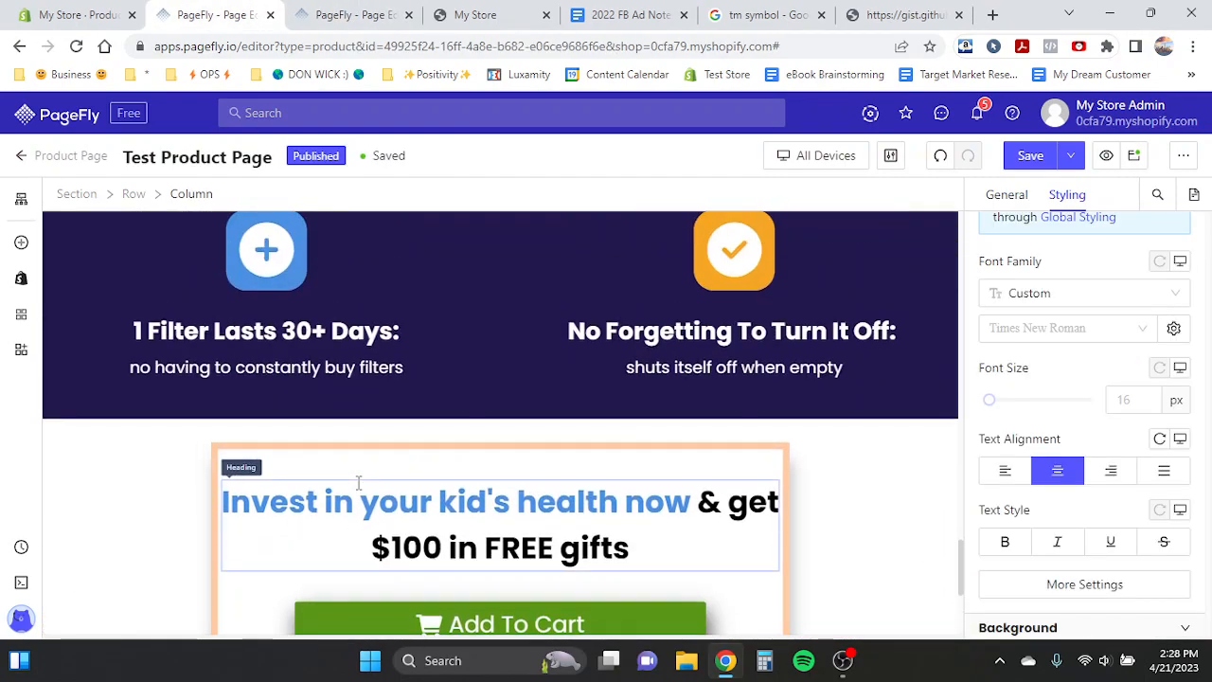
left_click(455, 536)
left_click(261, 461)
left_click_drag(234, 461, 481, 574)
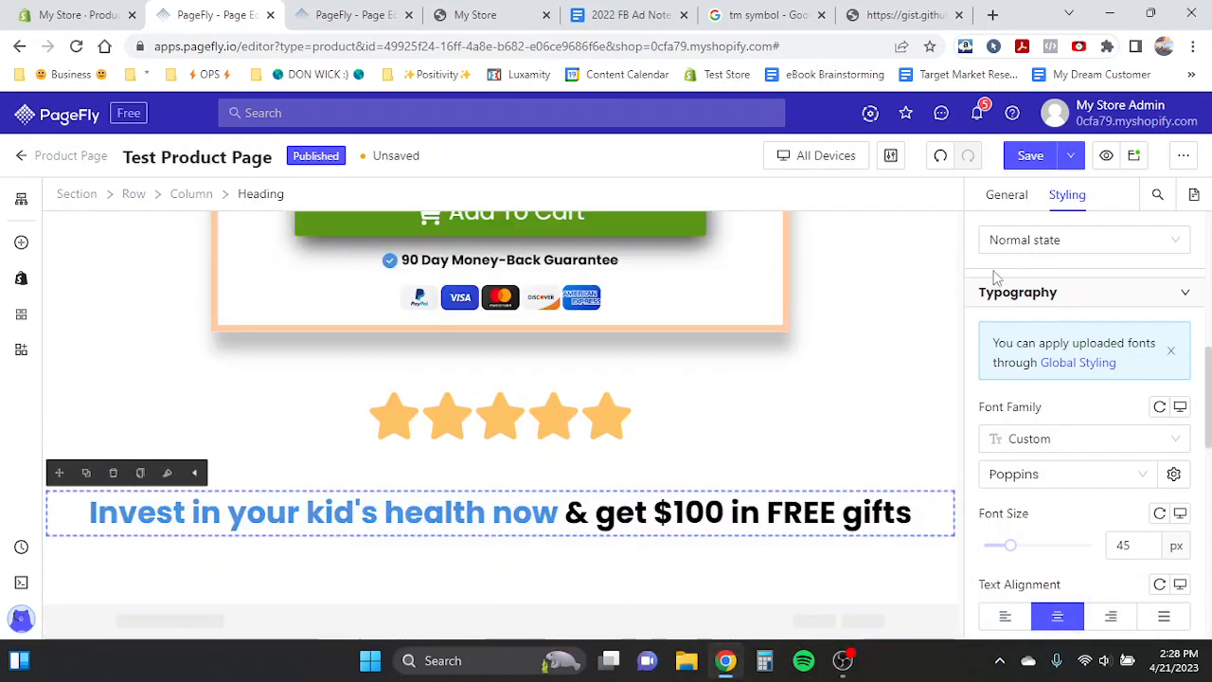
- Select the heading's full text and set its text colour to white
triple_click(737, 524)
scroll(1089, 407, "down", 5)
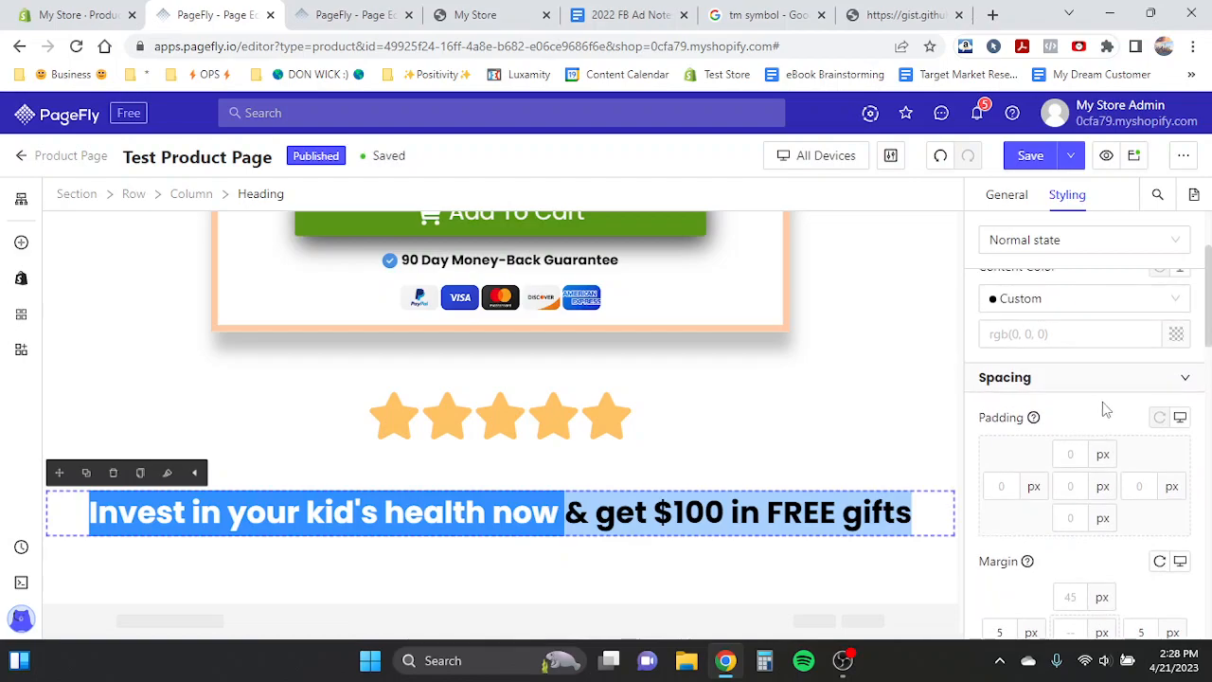
left_click(992, 193)
triple_click(1041, 371)
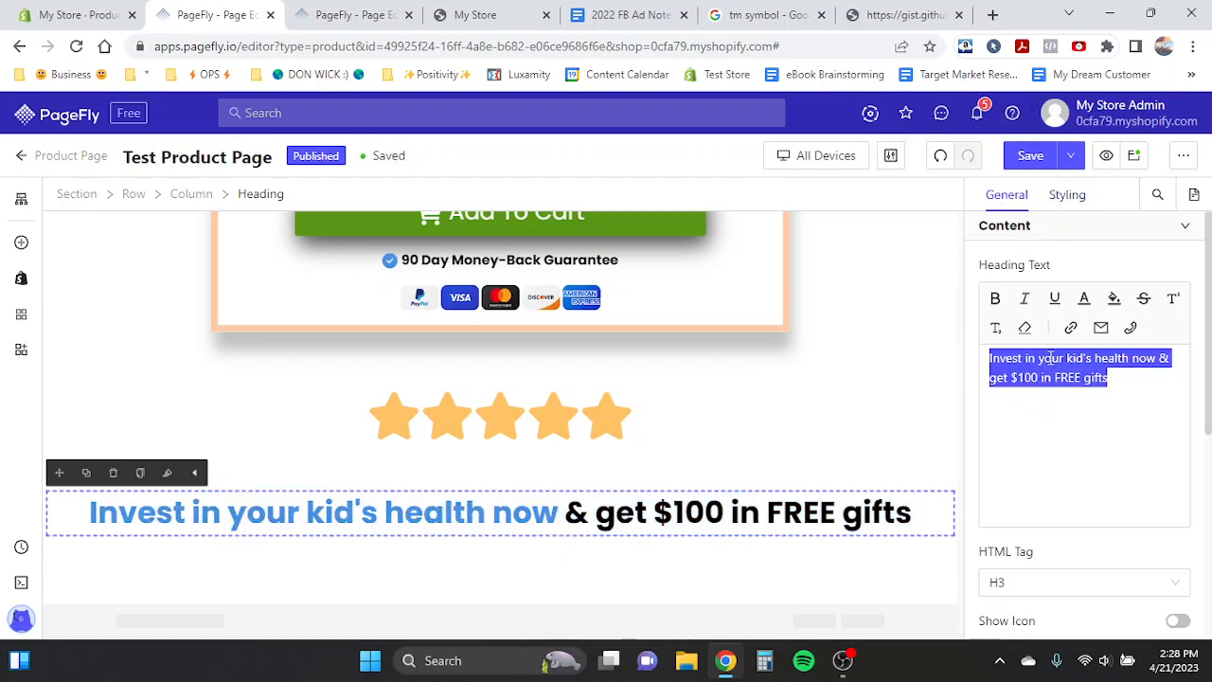
left_click(1090, 301)
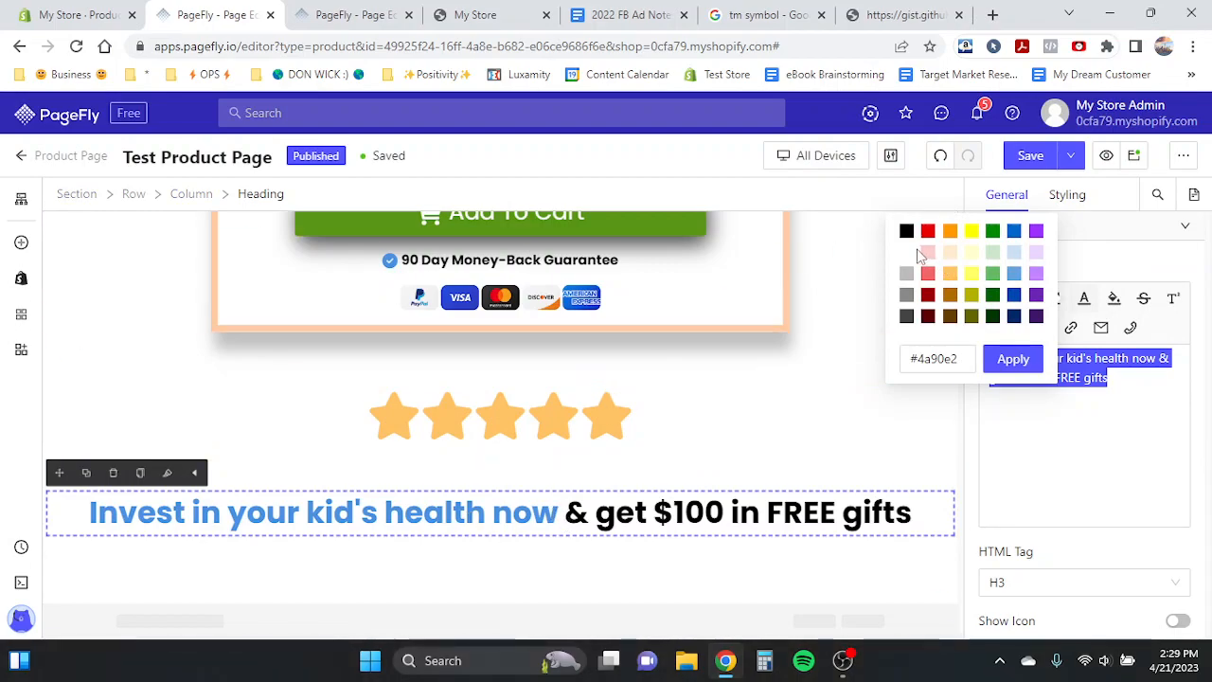
left_click(1009, 371)
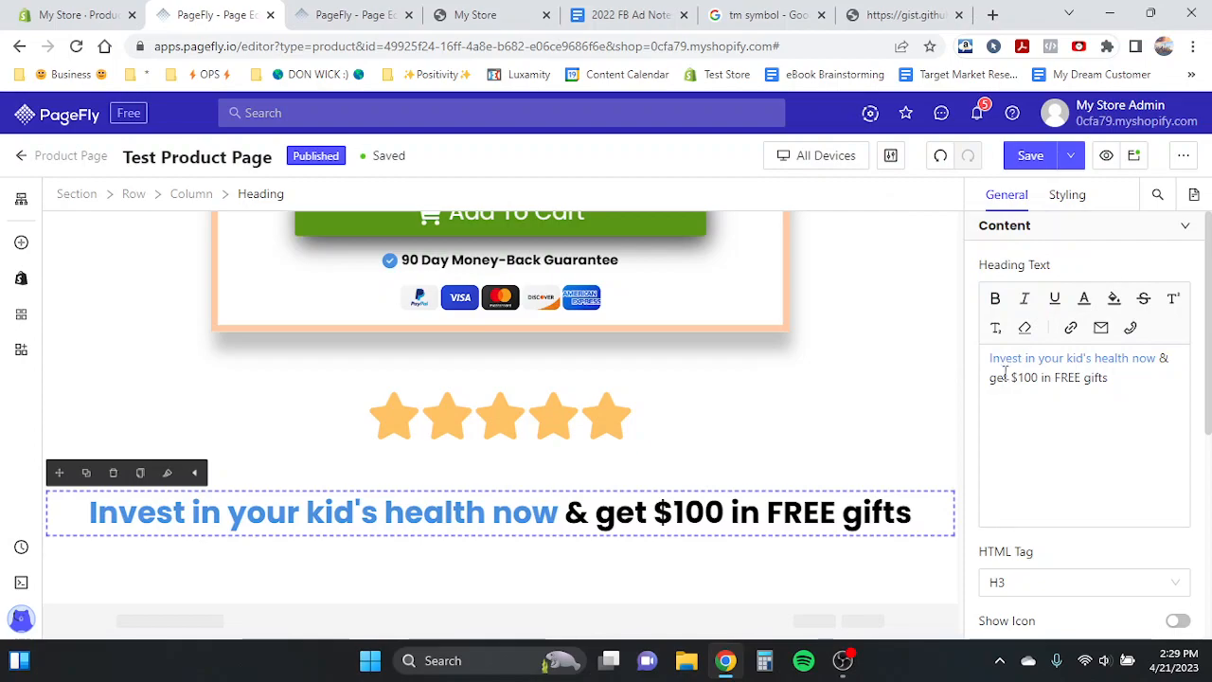
triple_click(1004, 368)
left_click(1063, 196)
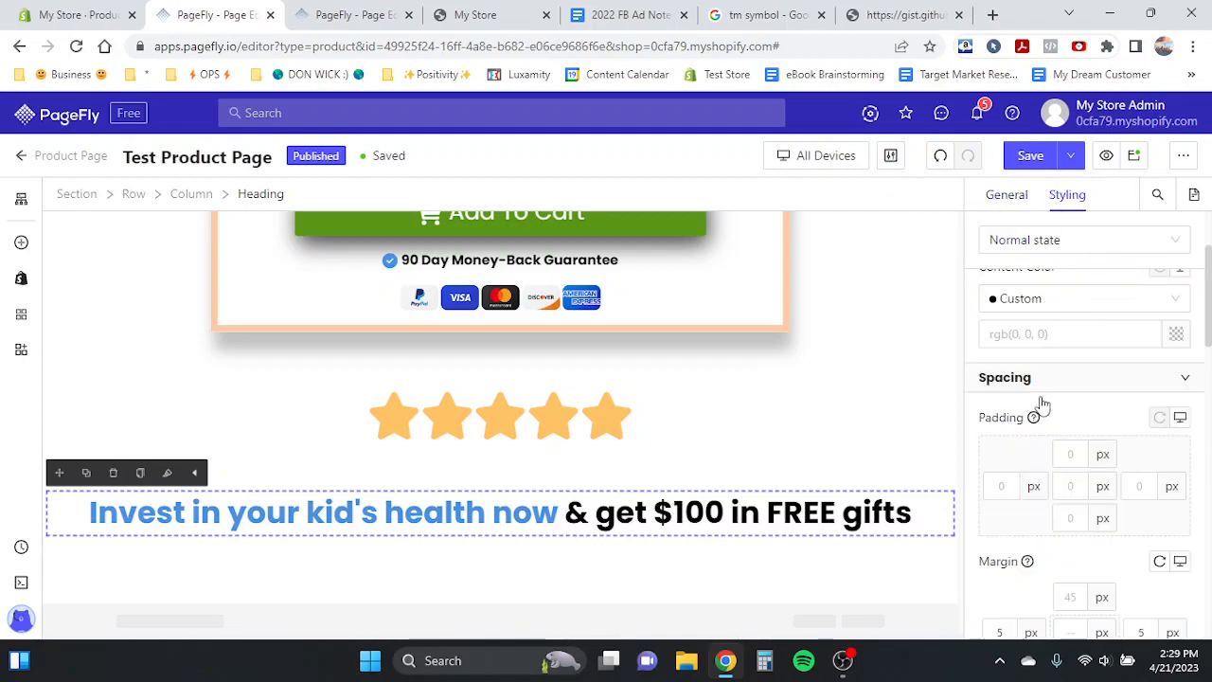
scroll(1009, 335, "up", 2)
left_click(1006, 195)
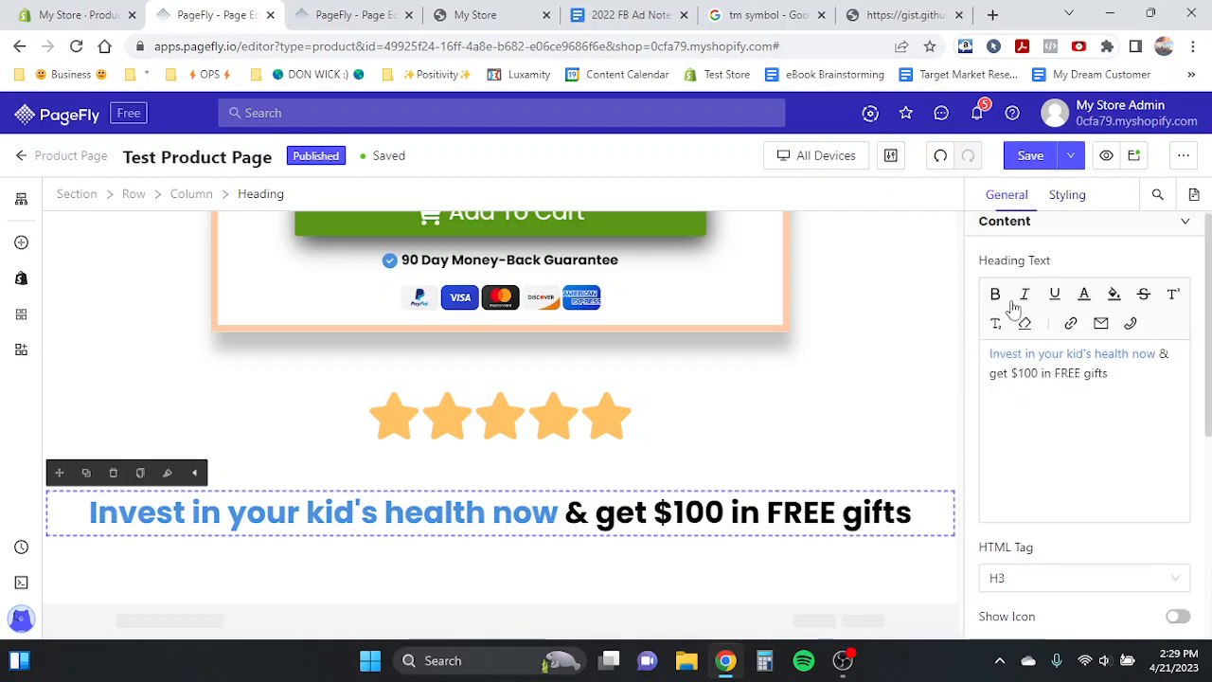
triple_click(1018, 351)
left_click(1083, 296)
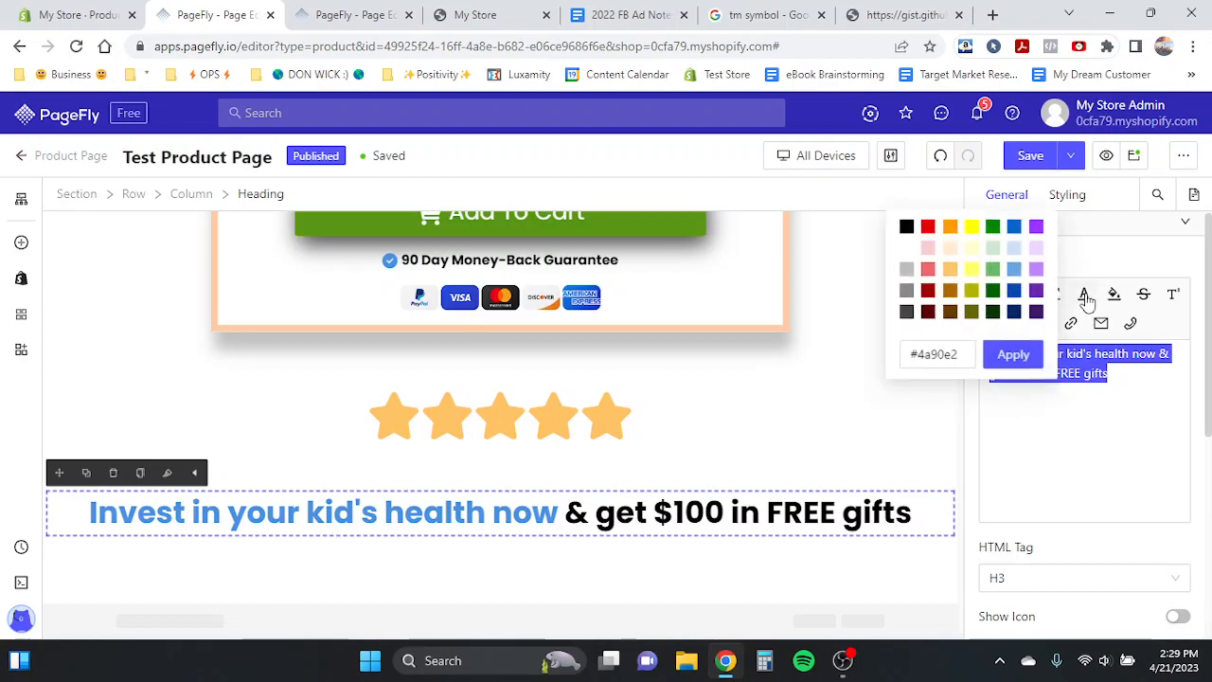
left_click(907, 248)
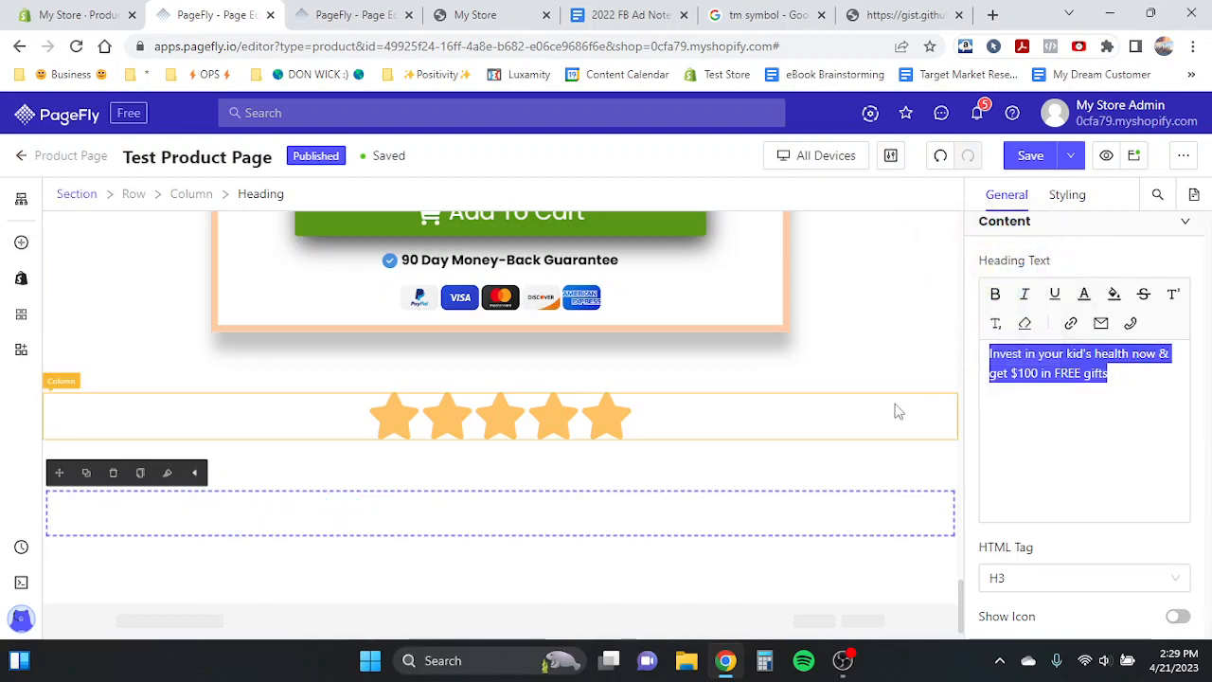
- Set the star section's background colour to #a9a9a9
left_click(922, 387)
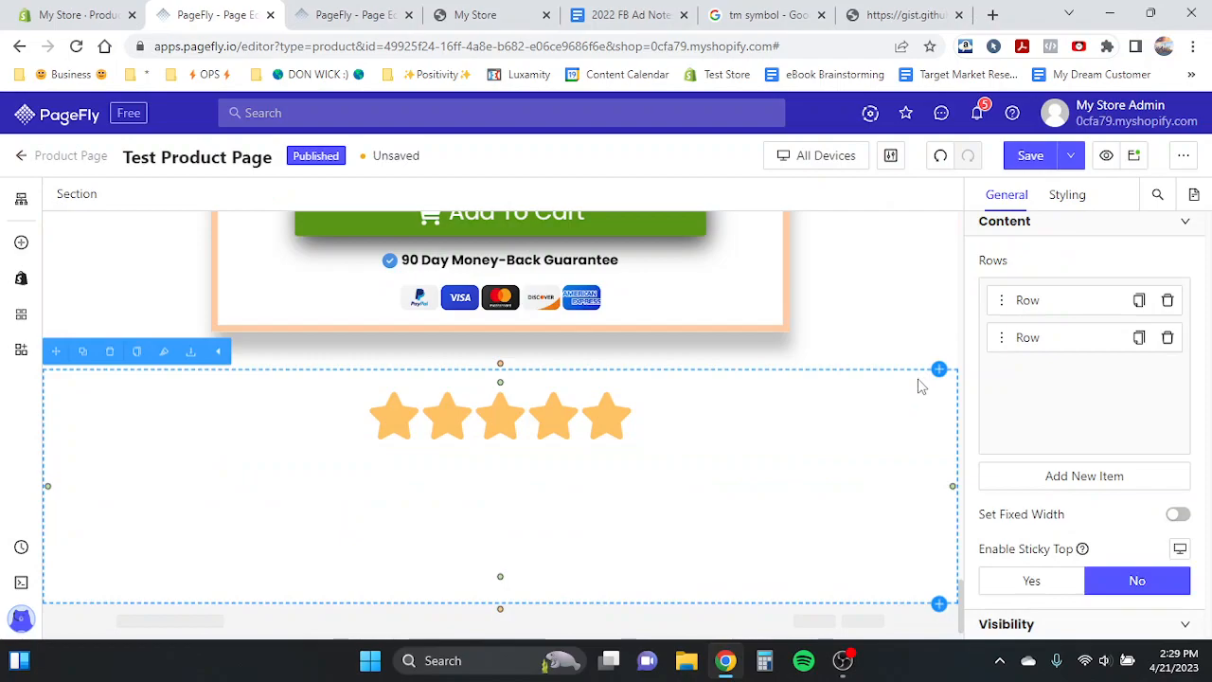
left_click(1064, 196)
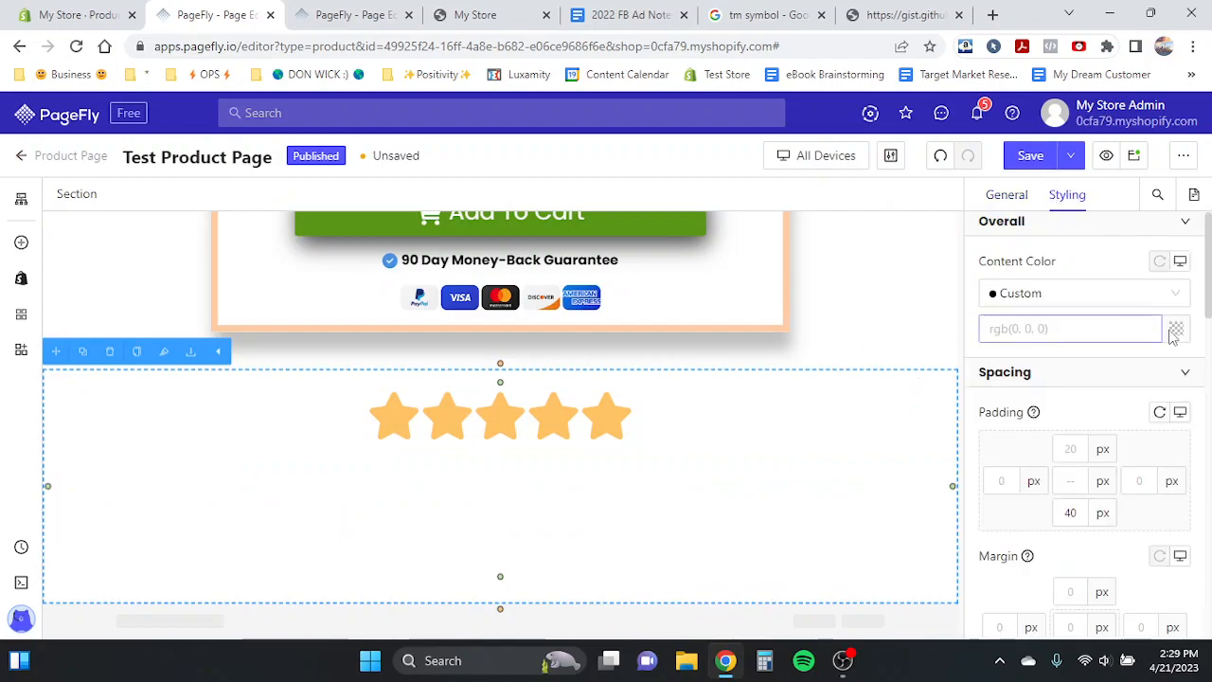
scroll(1179, 435, "down", 5)
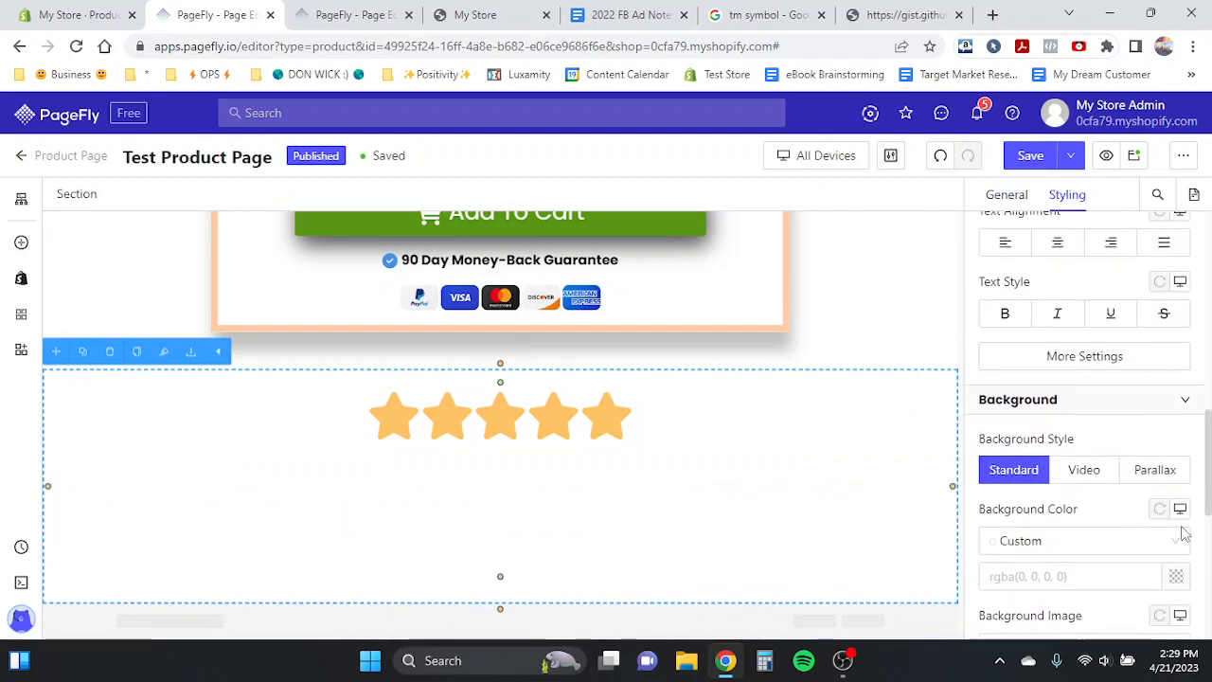
left_click(1176, 576)
left_click(813, 546)
type("a")
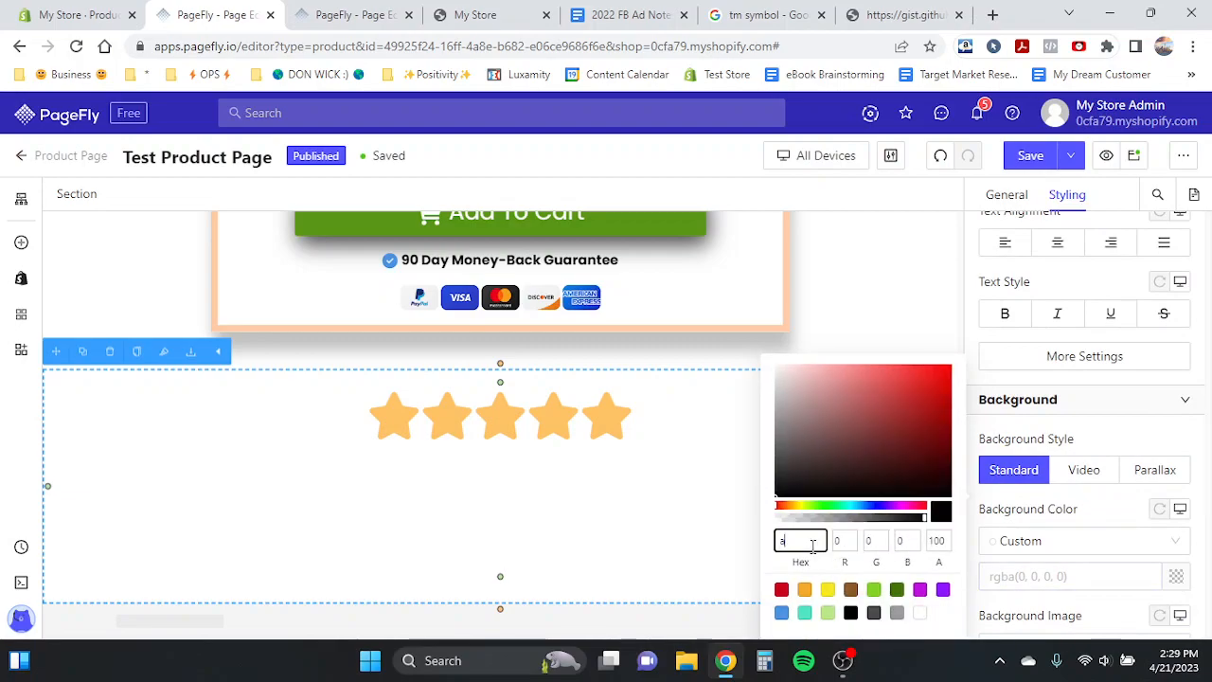
type("9a9a9")
left_click(453, 428)
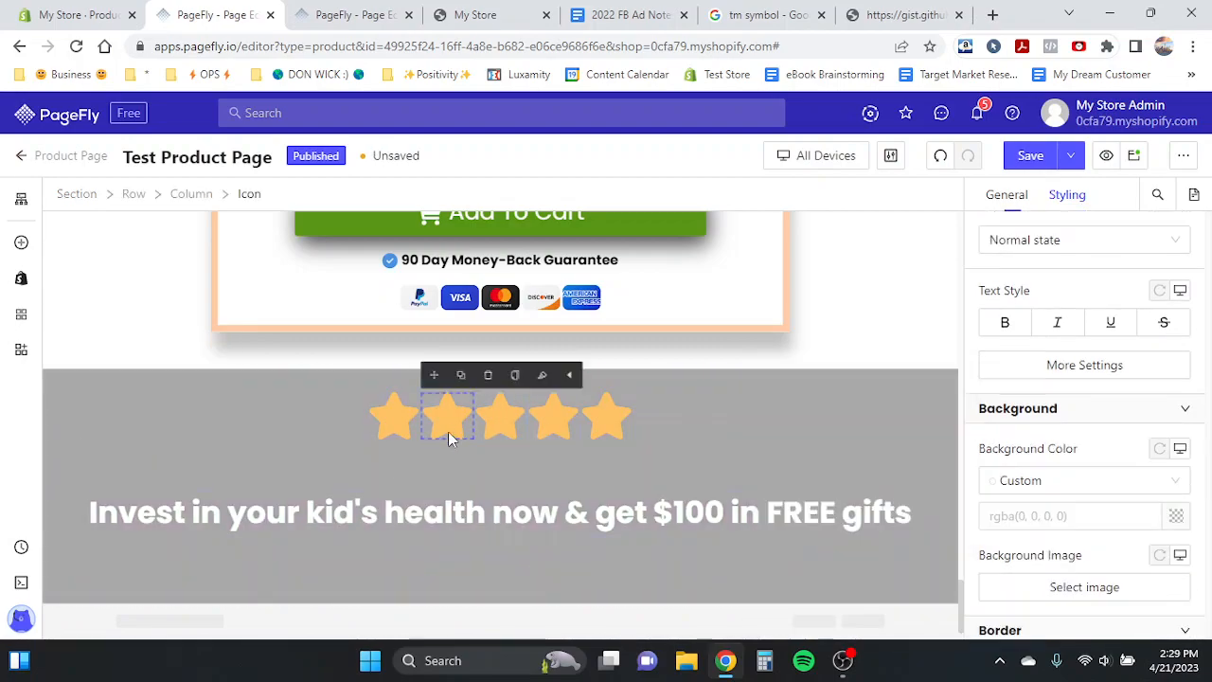
- Replace the heading text with 'The Go-To Humidifier' and a second line 'for thousands of moms worldwide'
left_click(334, 511)
triple_click(334, 512)
type("The Go-")
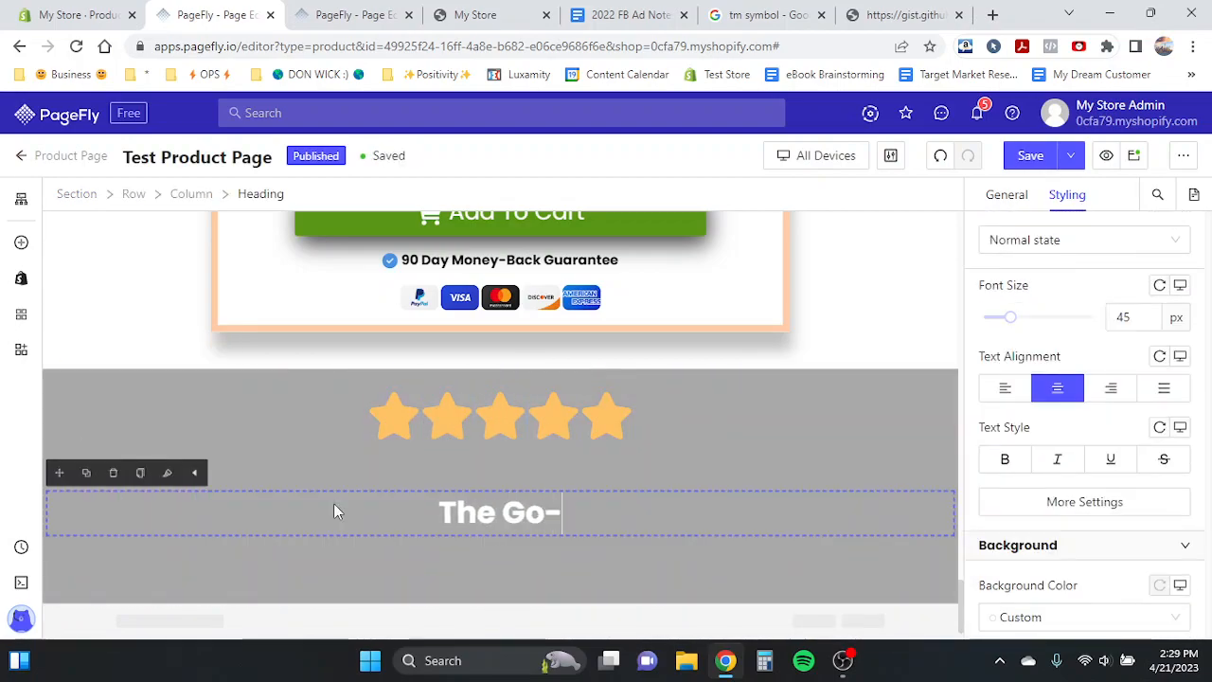
type("To Humidifier")
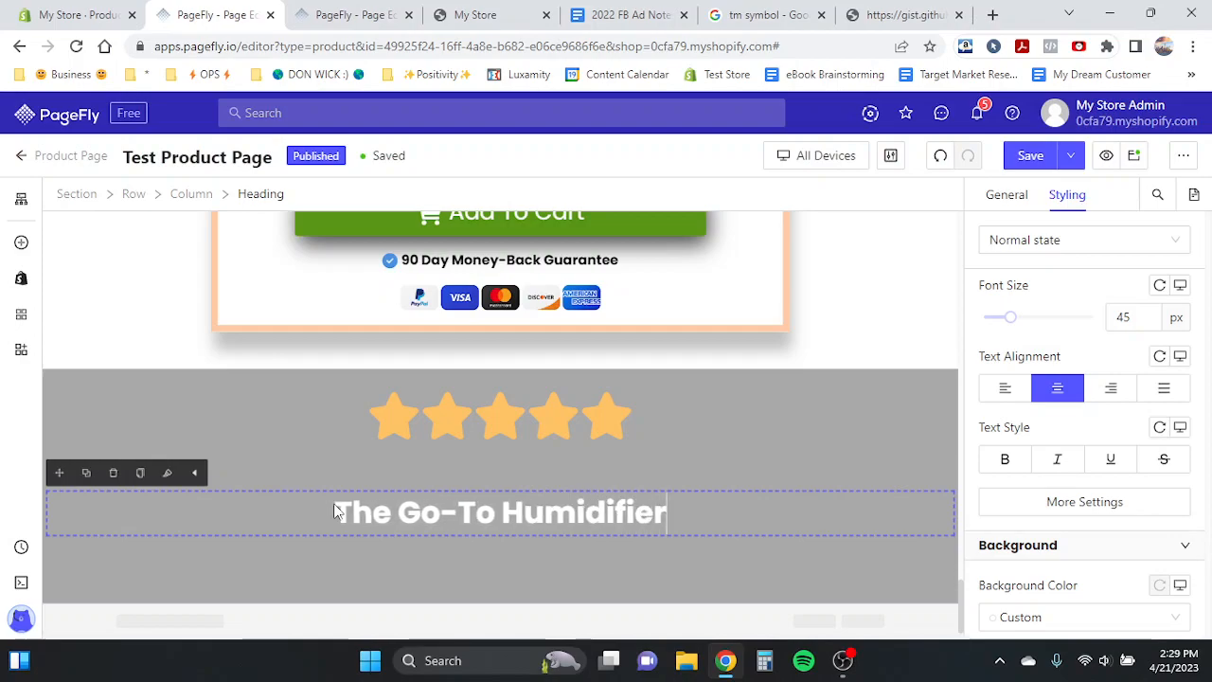
key("Return")
type("for moms w")
key("BackSpace")
key("BackSpace")
key("BackSpace")
key("BackSpace")
key("BackSpace")
key("BackSpace")
key("BackSpace")
type("thousand")
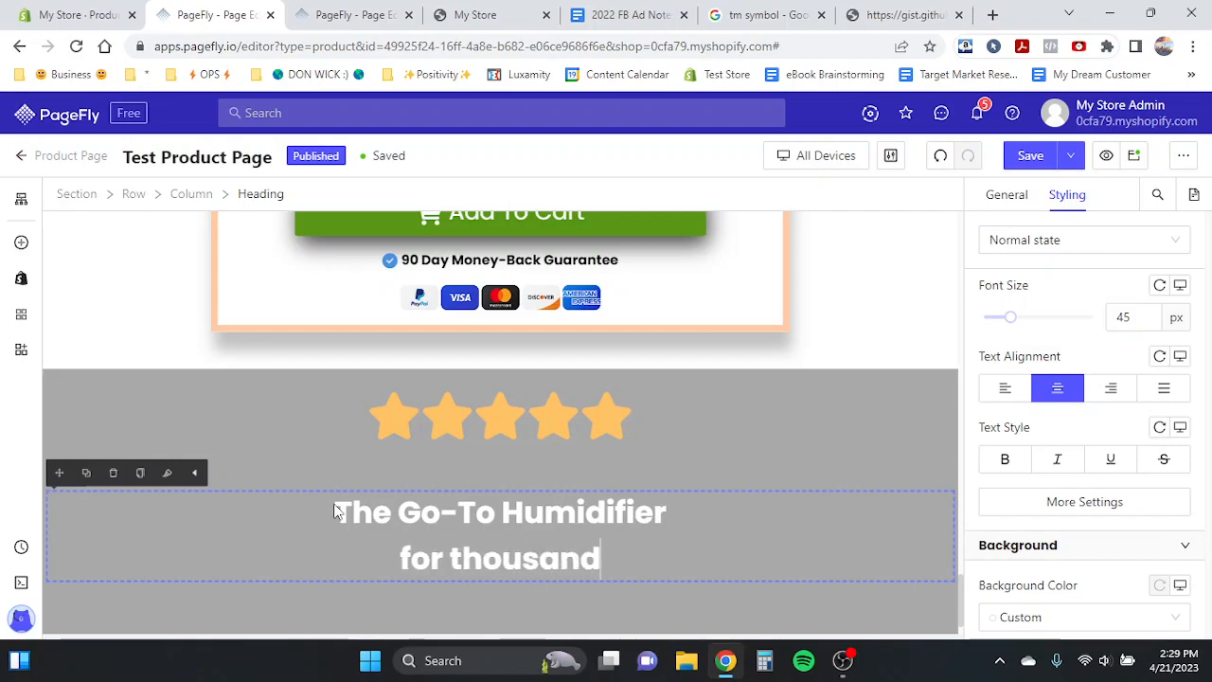
type("s of moms worldwide")
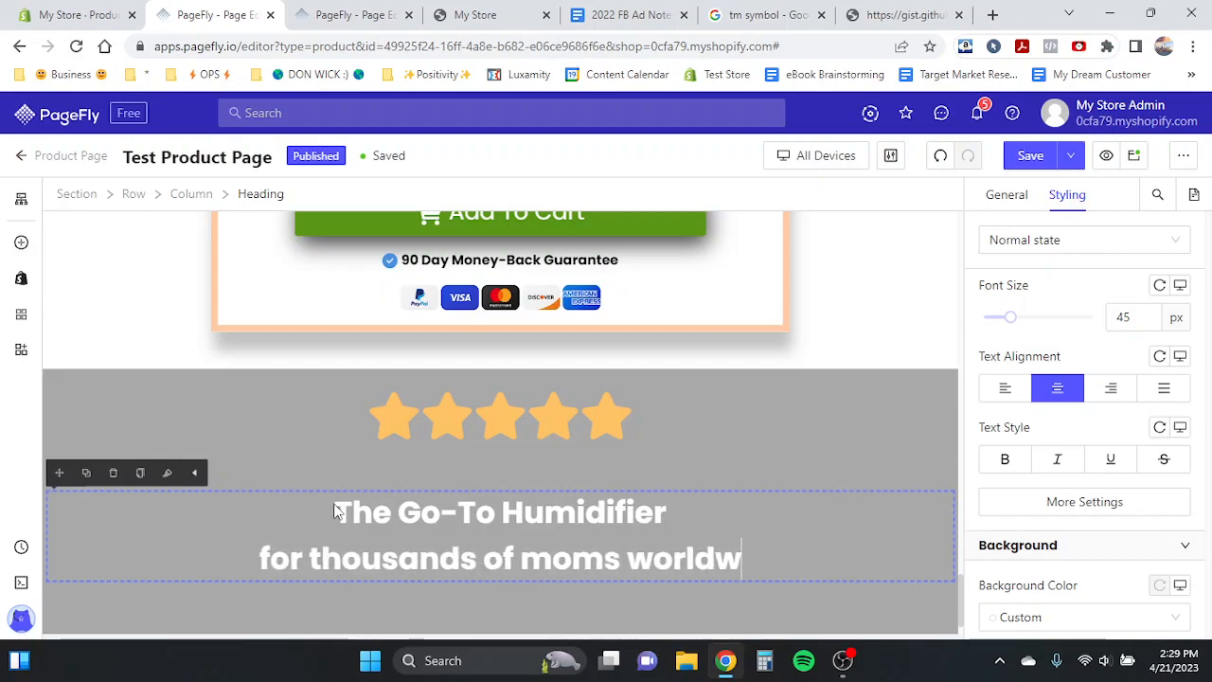
- Remove bold from the heading's second line and italicize the word 'thousands'
triple_click(337, 547)
key("ctrl+b")
left_click_drag(296, 559, 440, 559)
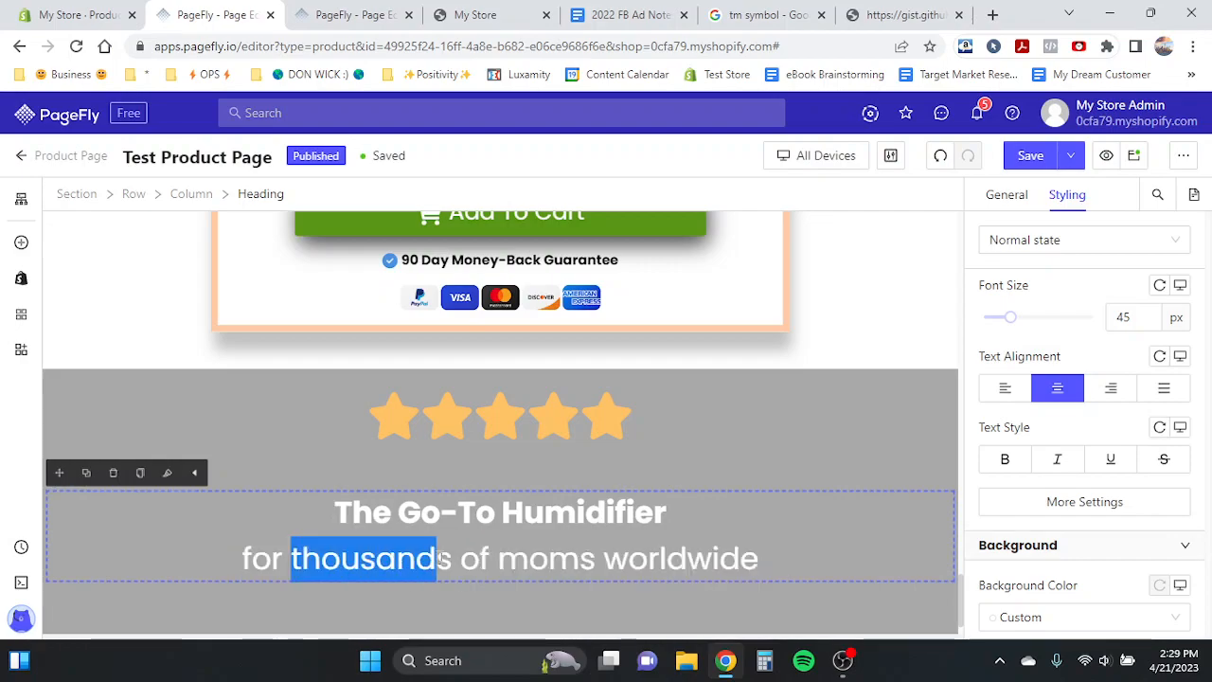
key("ctrl+i")
left_click(452, 560)
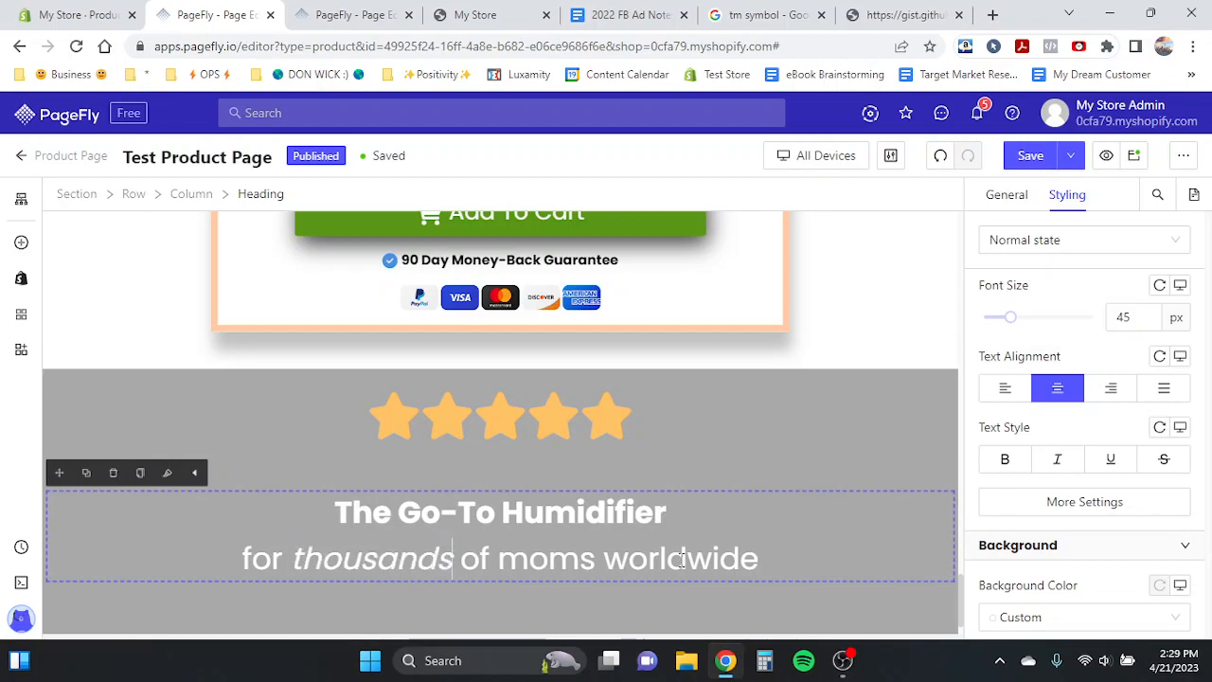
- Set the heading's top margin to 0 px
left_click(760, 561)
scroll(1099, 445, "up", 5)
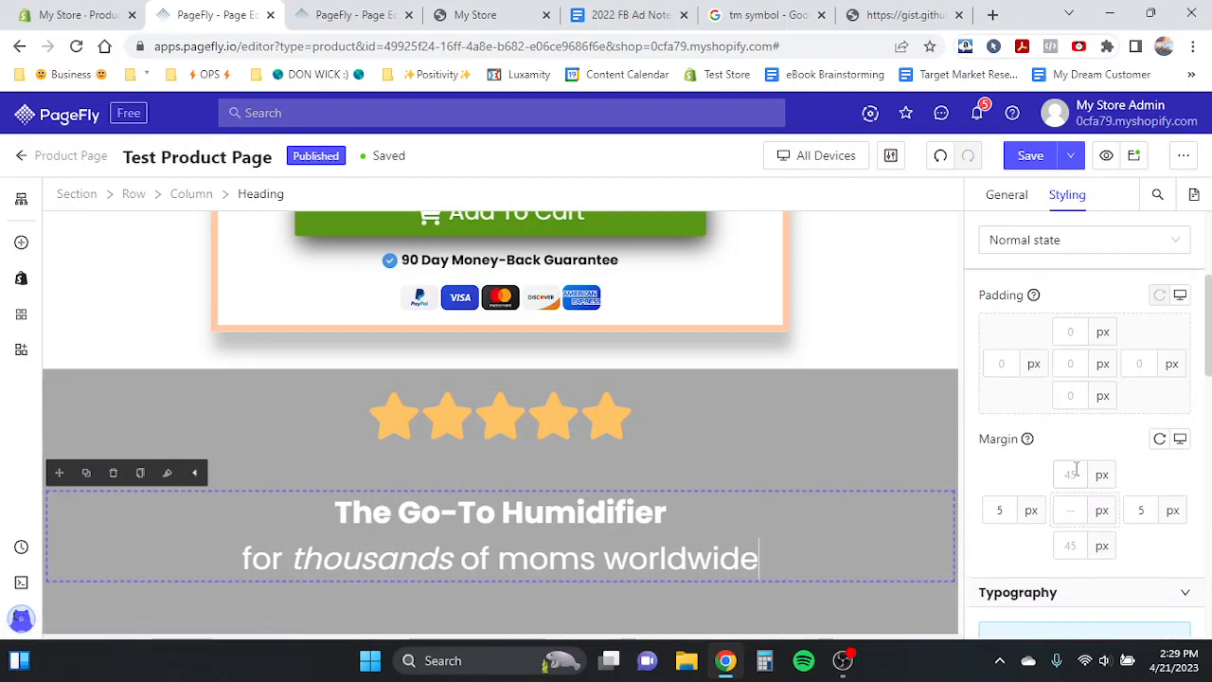
type("0")
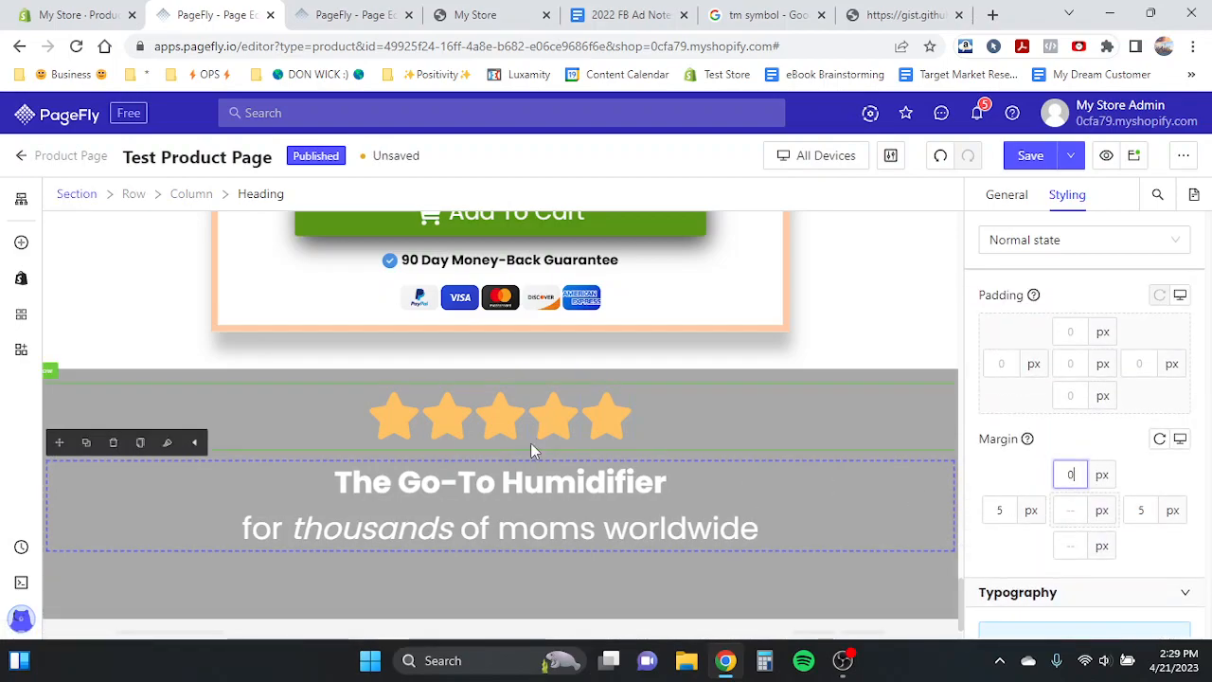
left_click(497, 423)
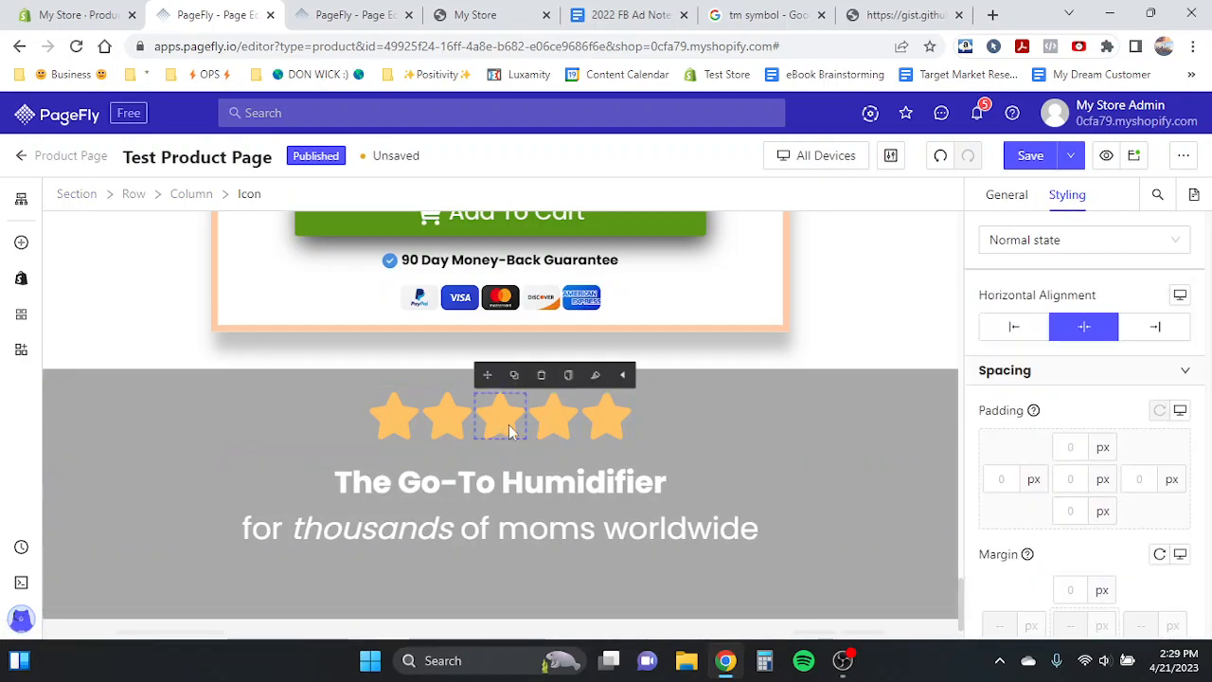
left_click(913, 378)
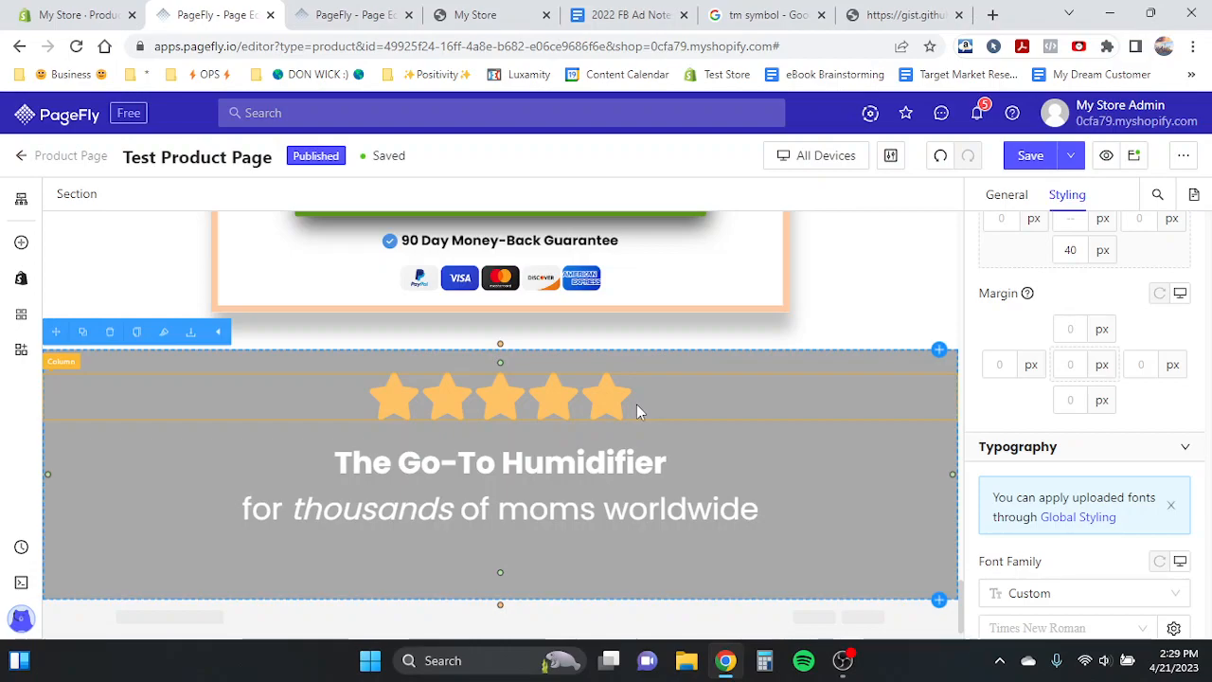
- Compare the grey rating section with the Product Page Template's version
left_click(358, 15)
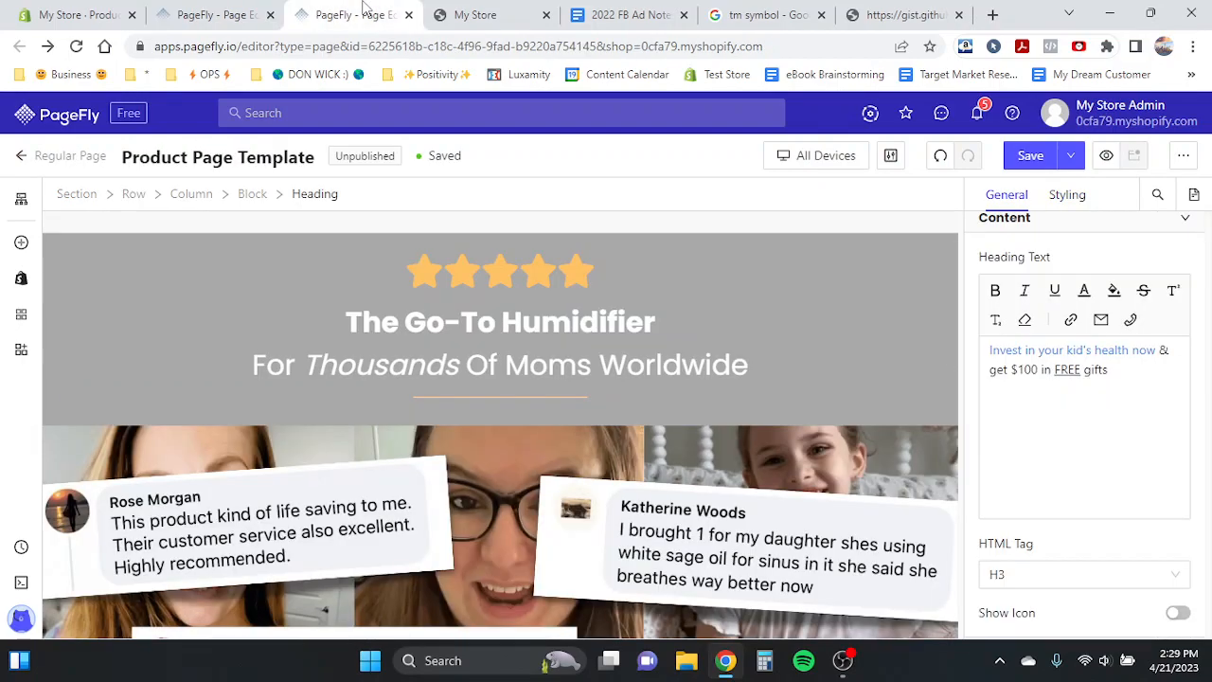
left_click(210, 14)
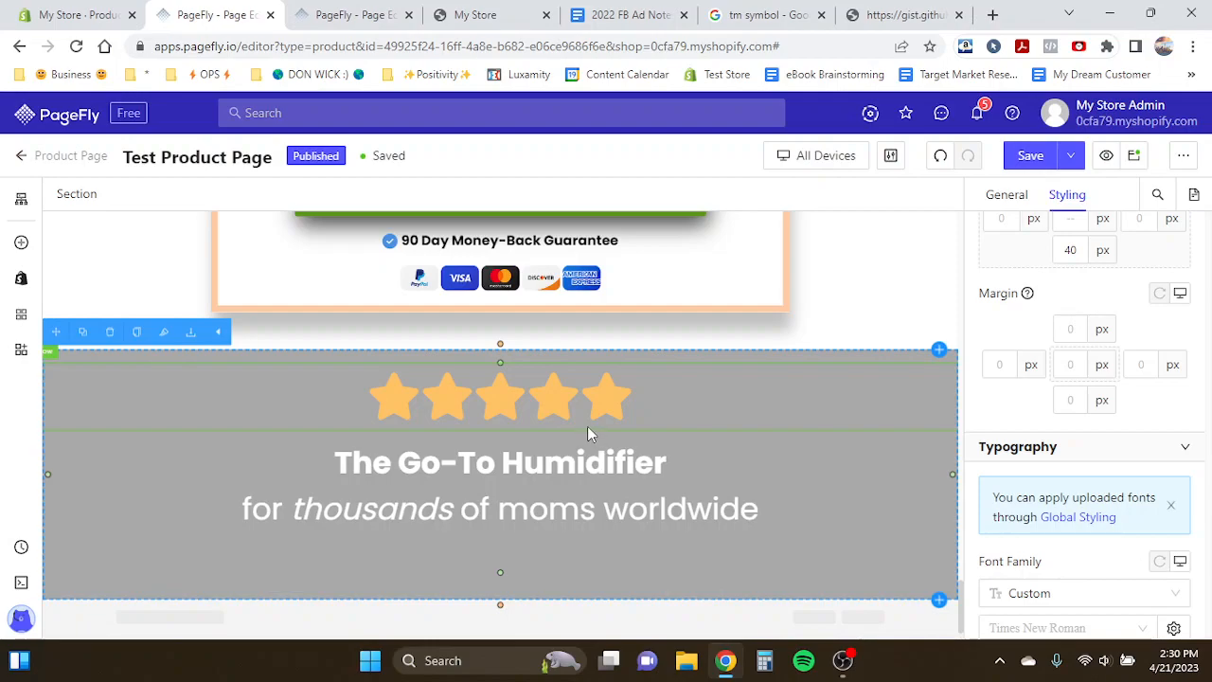
left_click(670, 465)
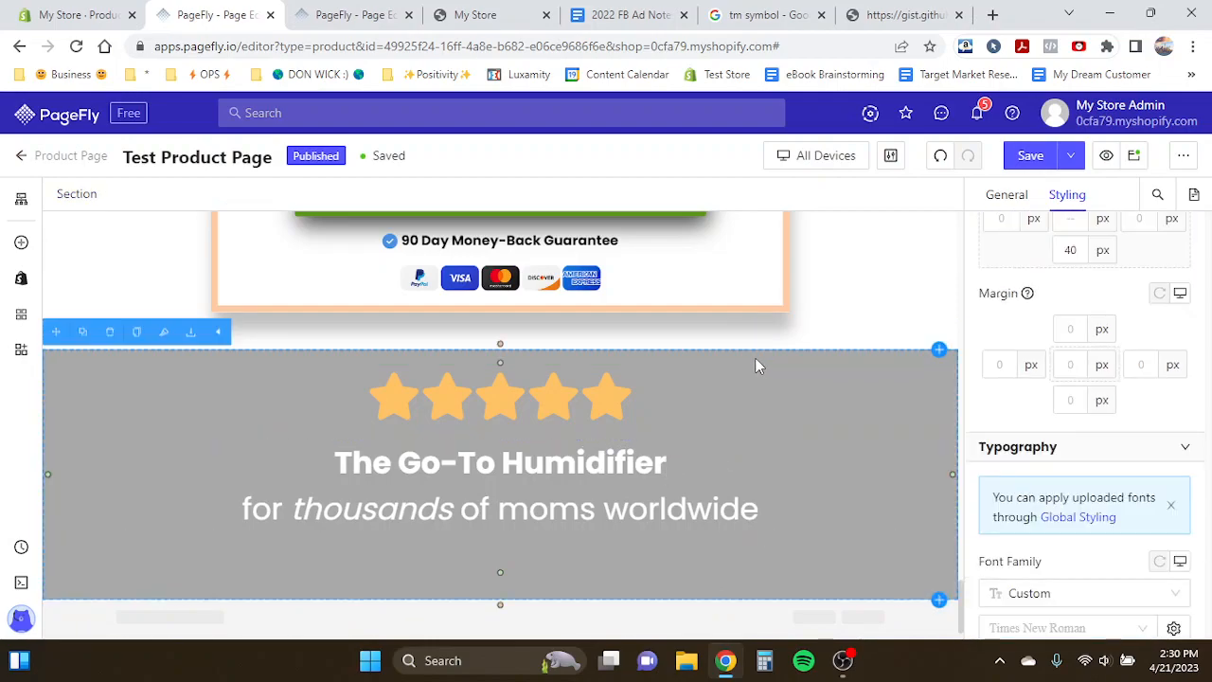
left_click(674, 462)
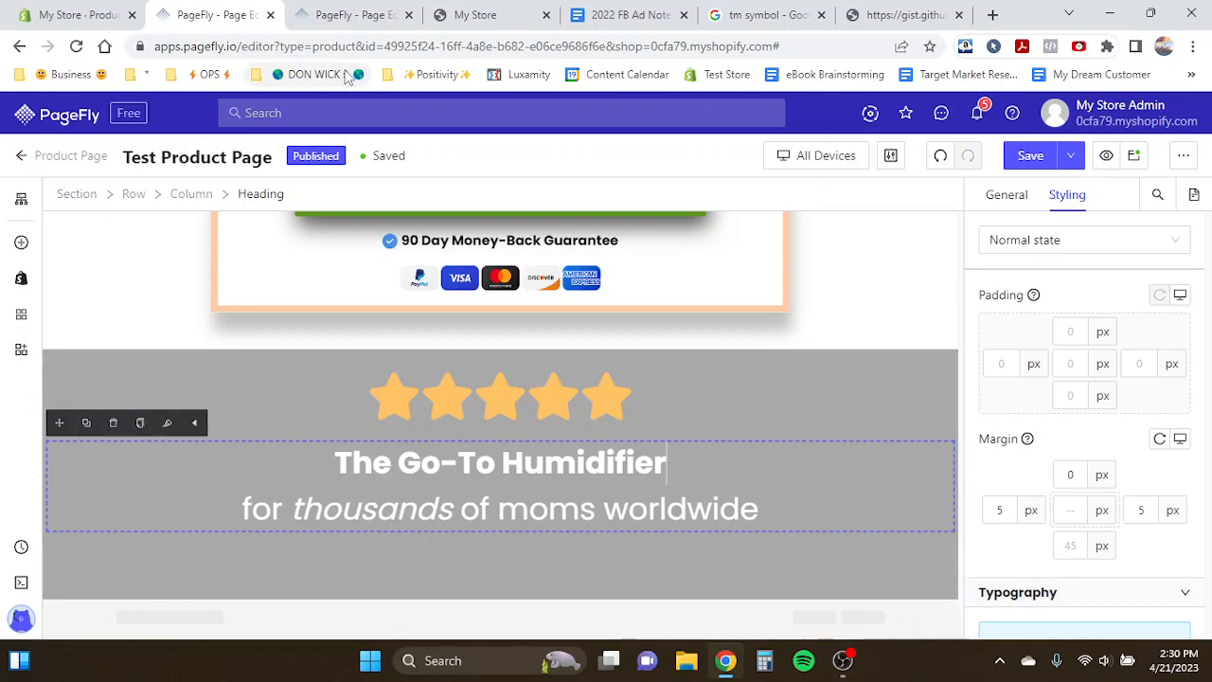
left_click(377, 9)
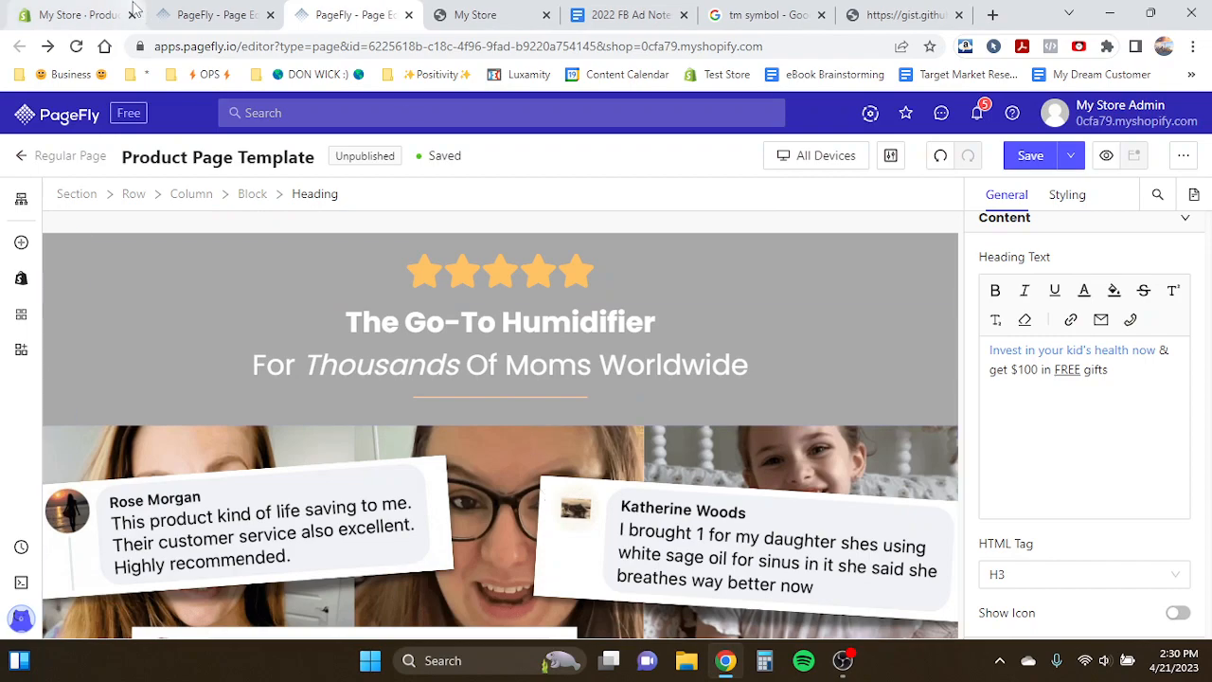
left_click(210, 14)
scroll(432, 364, "up", 8)
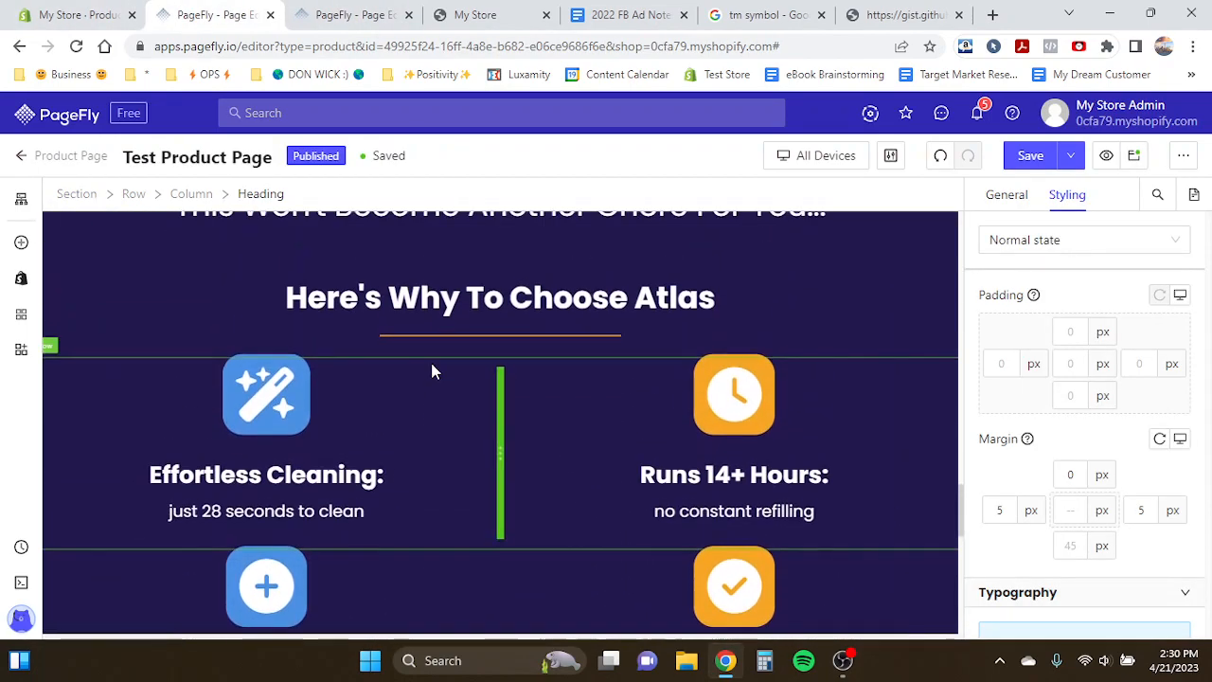
- Place the orange divider below the heading in the grey rating section
left_click(456, 349)
left_click_drag(394, 313, 480, 520)
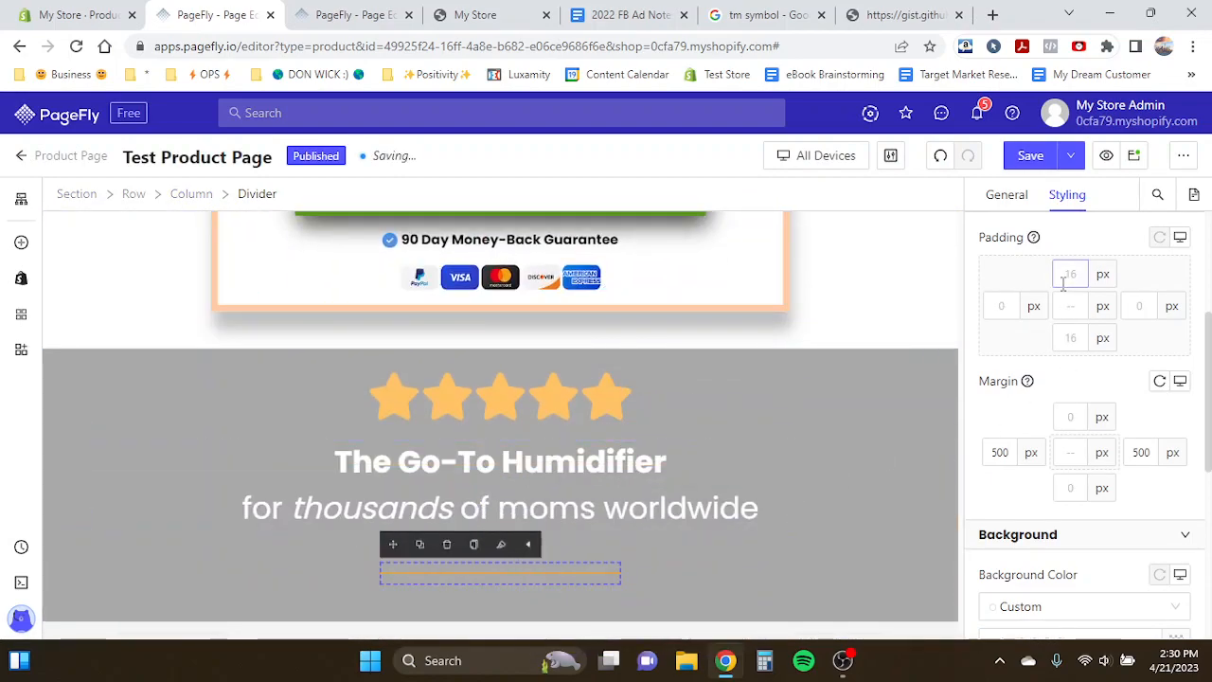
left_click(644, 525)
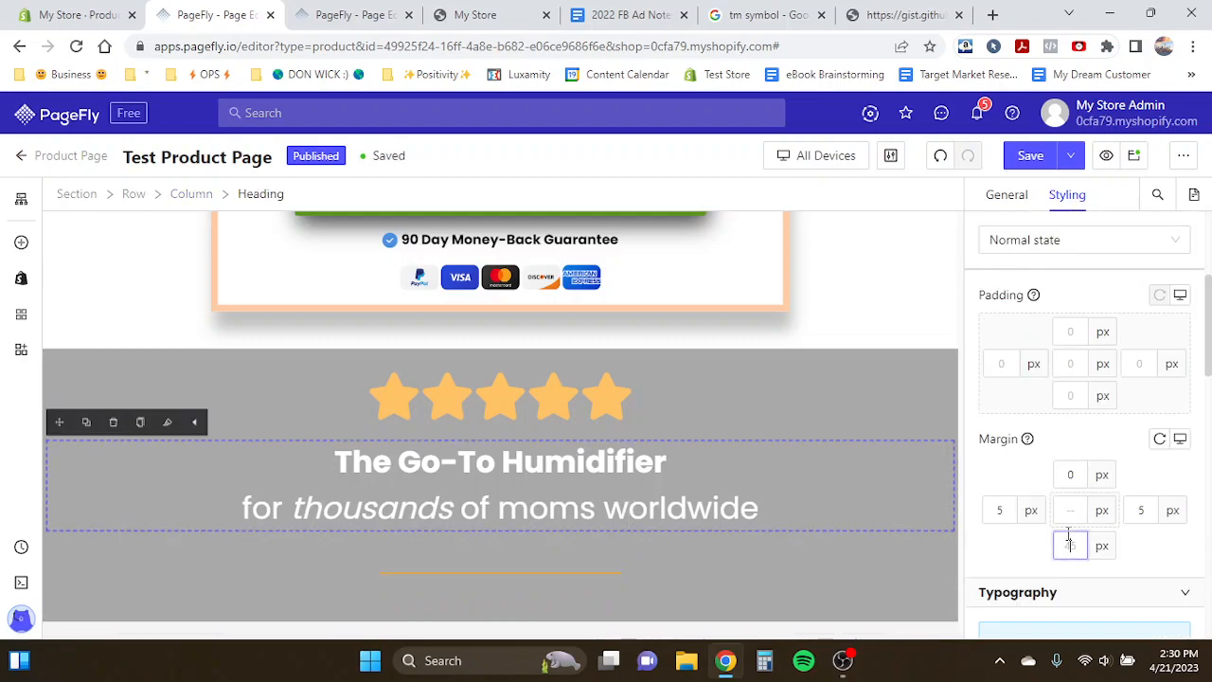
- Set the divider's content color to hex ffcba4
left_click(607, 549)
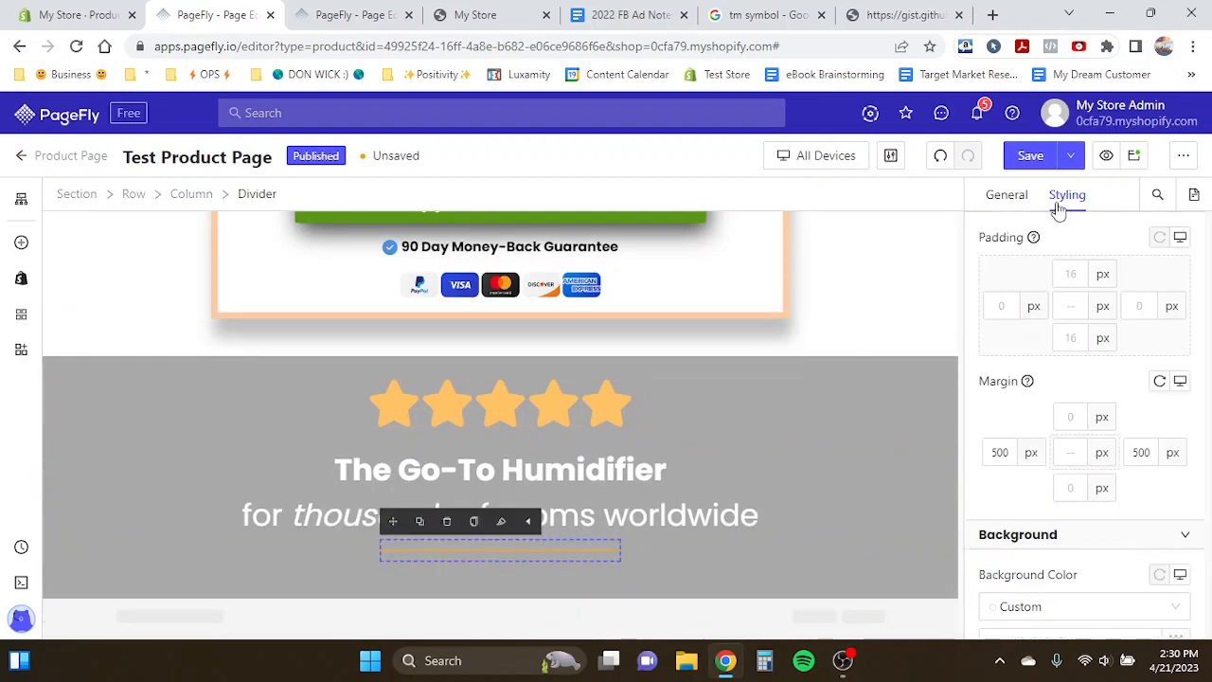
left_click(1031, 214)
left_click(1067, 195)
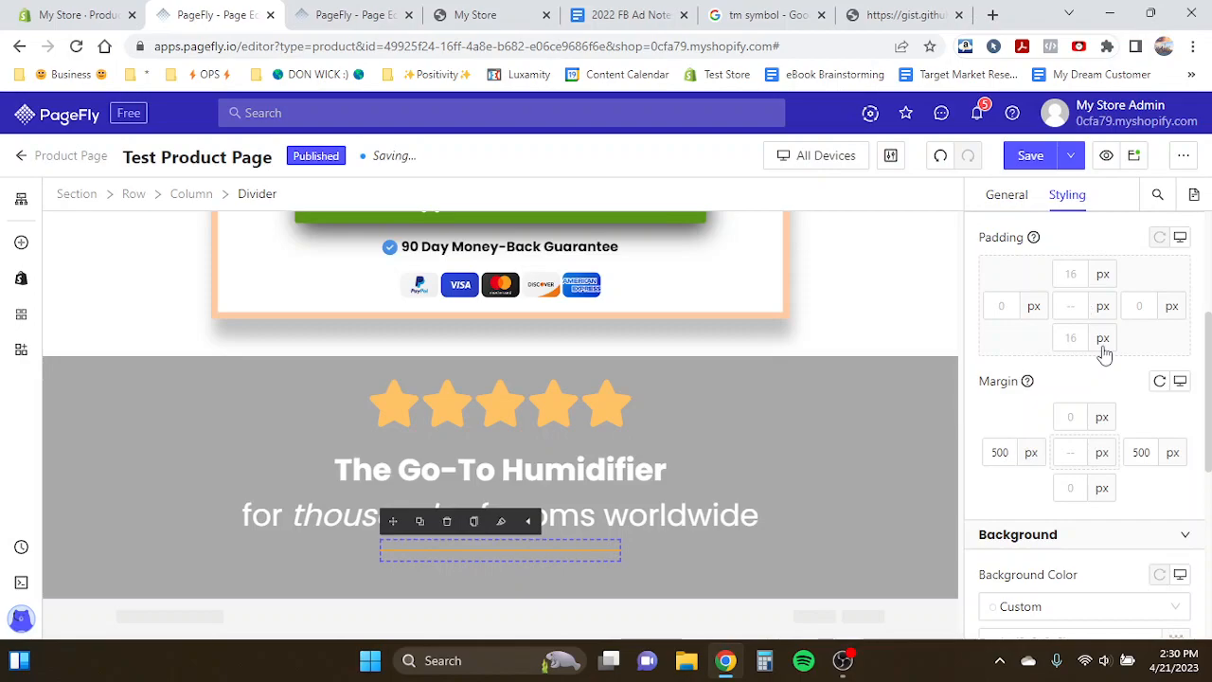
left_click(1176, 422)
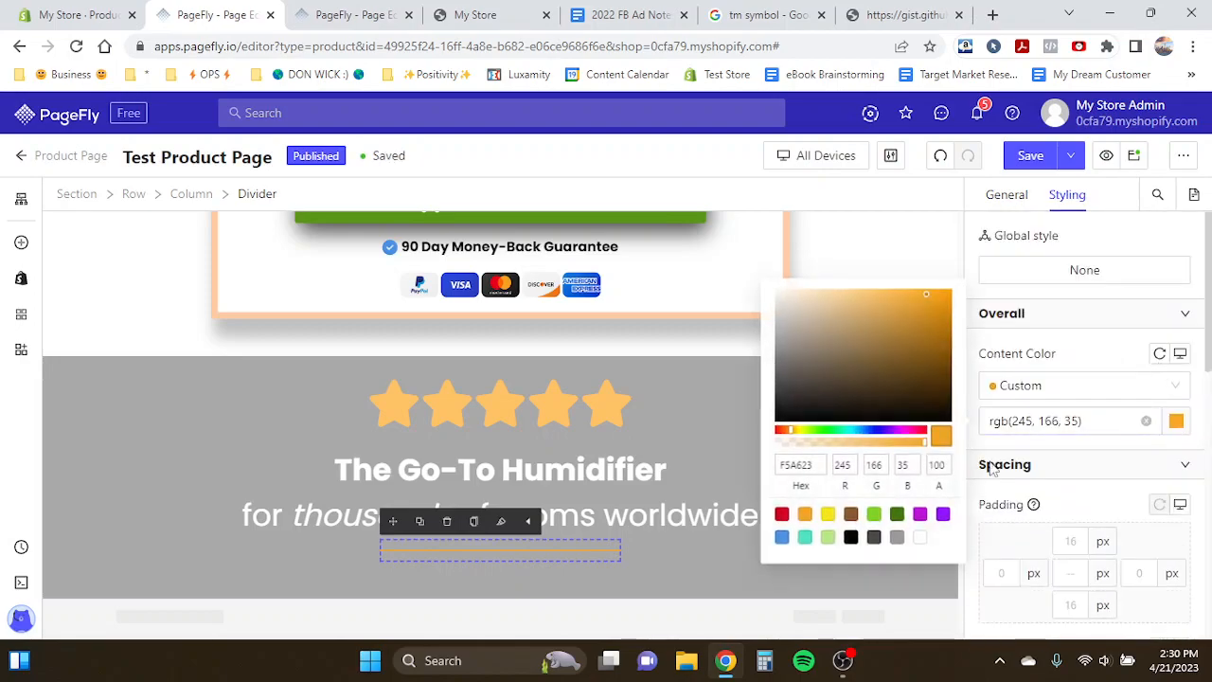
left_click(794, 469)
type("ffcba4")
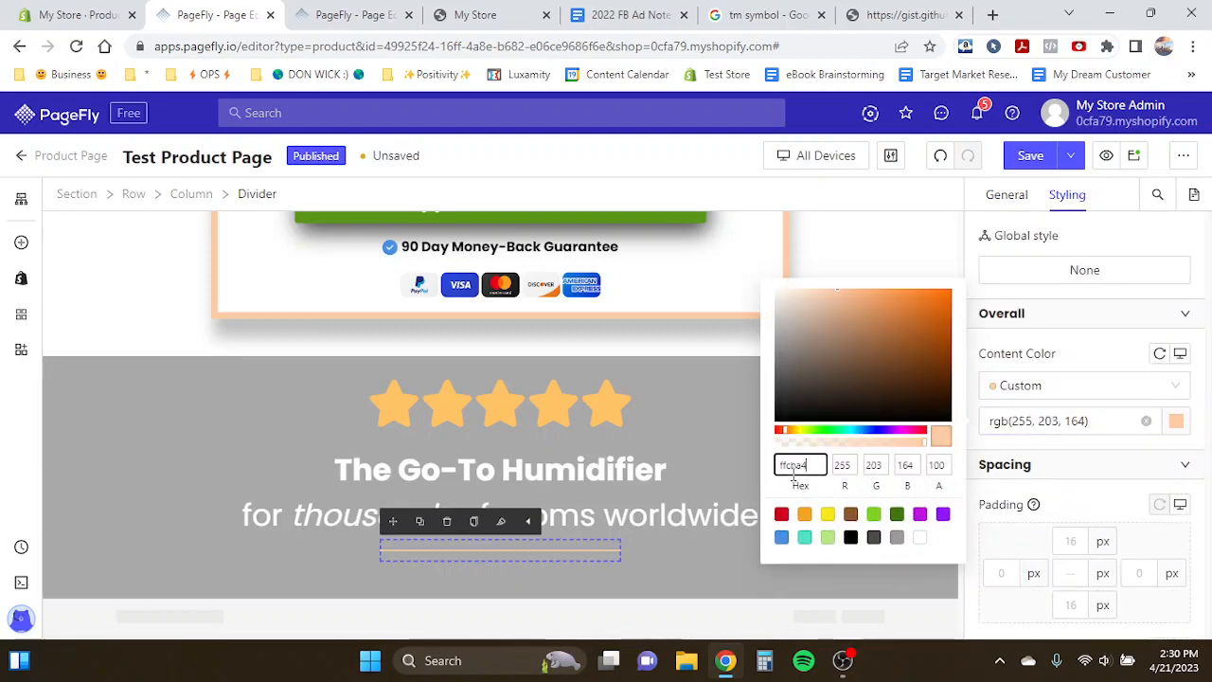
left_click(557, 488)
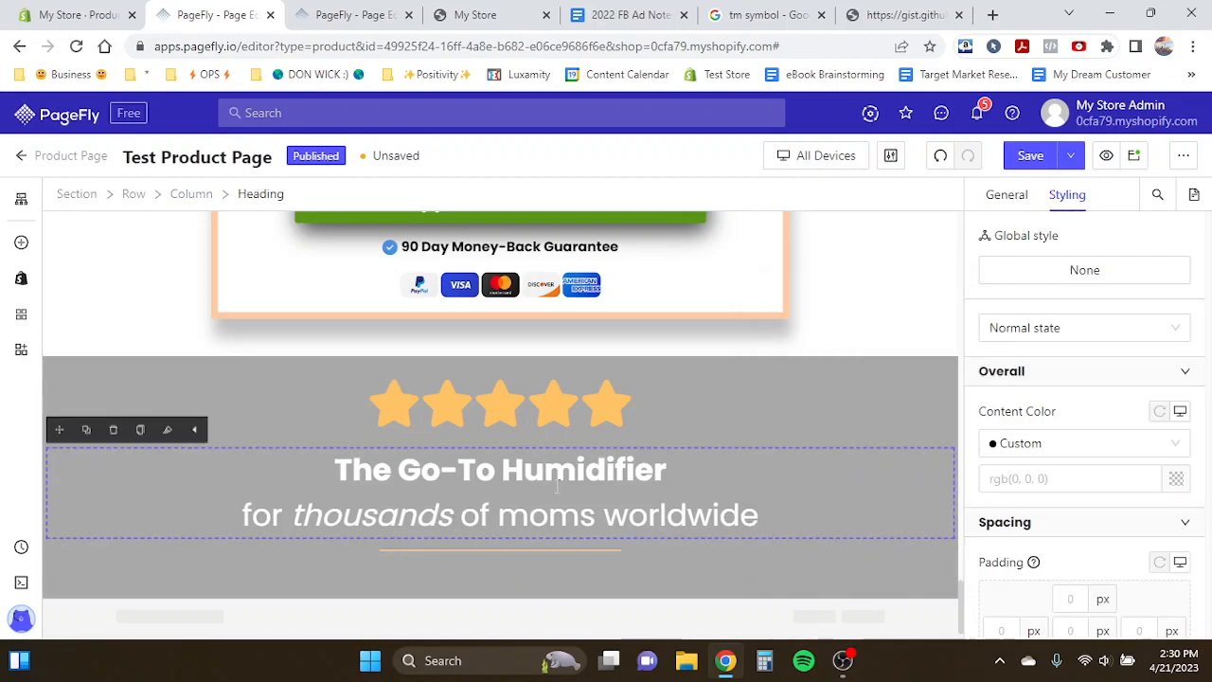
- Add a payment-icons image below the divider in the grey rating section
scroll(496, 385, "up", 2)
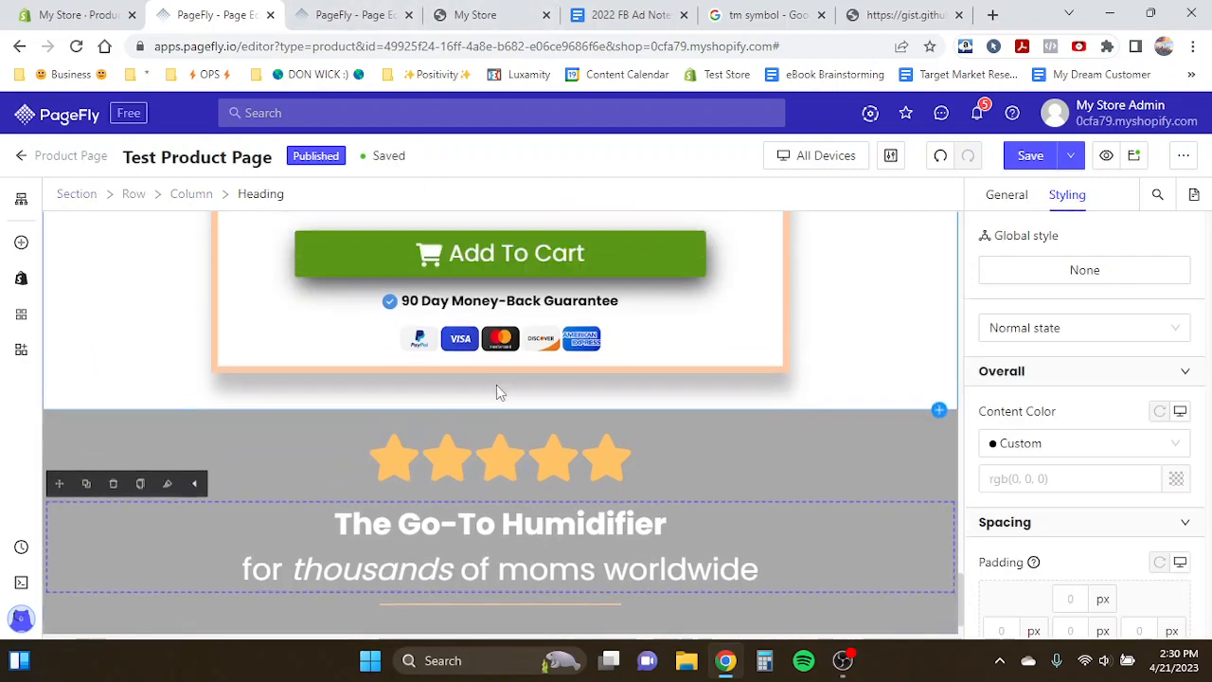
left_click(500, 392)
left_click_drag(419, 354, 480, 559)
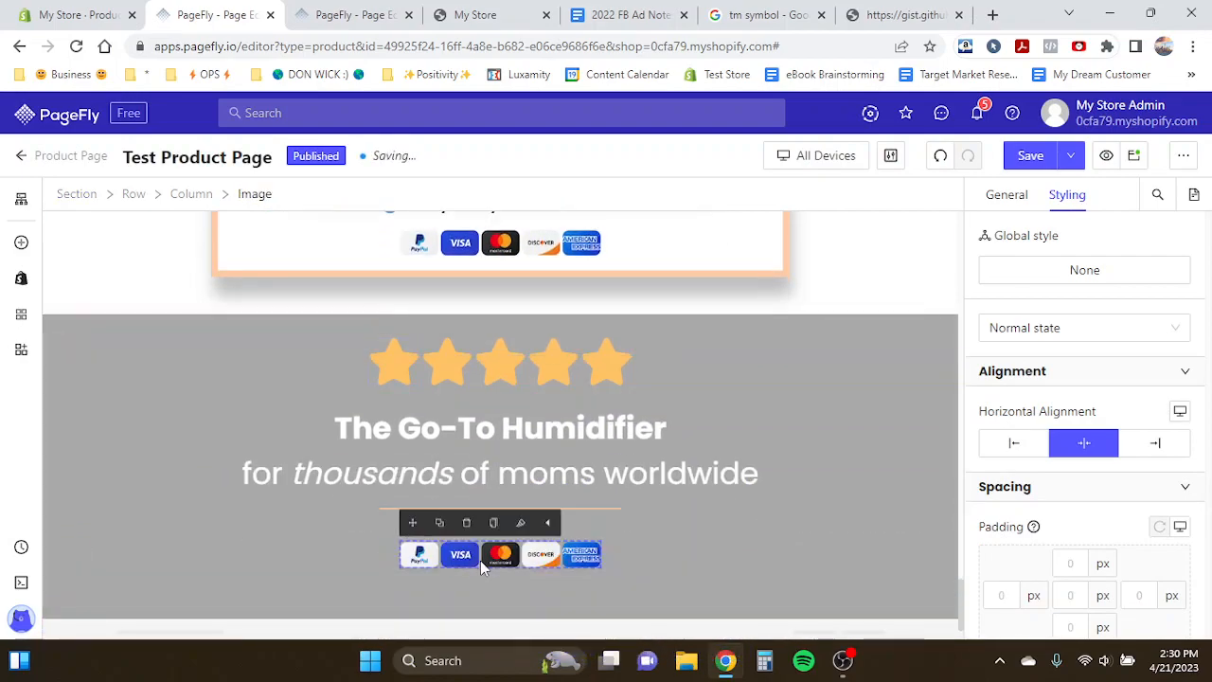
- Replace that image with the desktop-fb-com image and enable full width
left_click(1009, 195)
left_click(1040, 413)
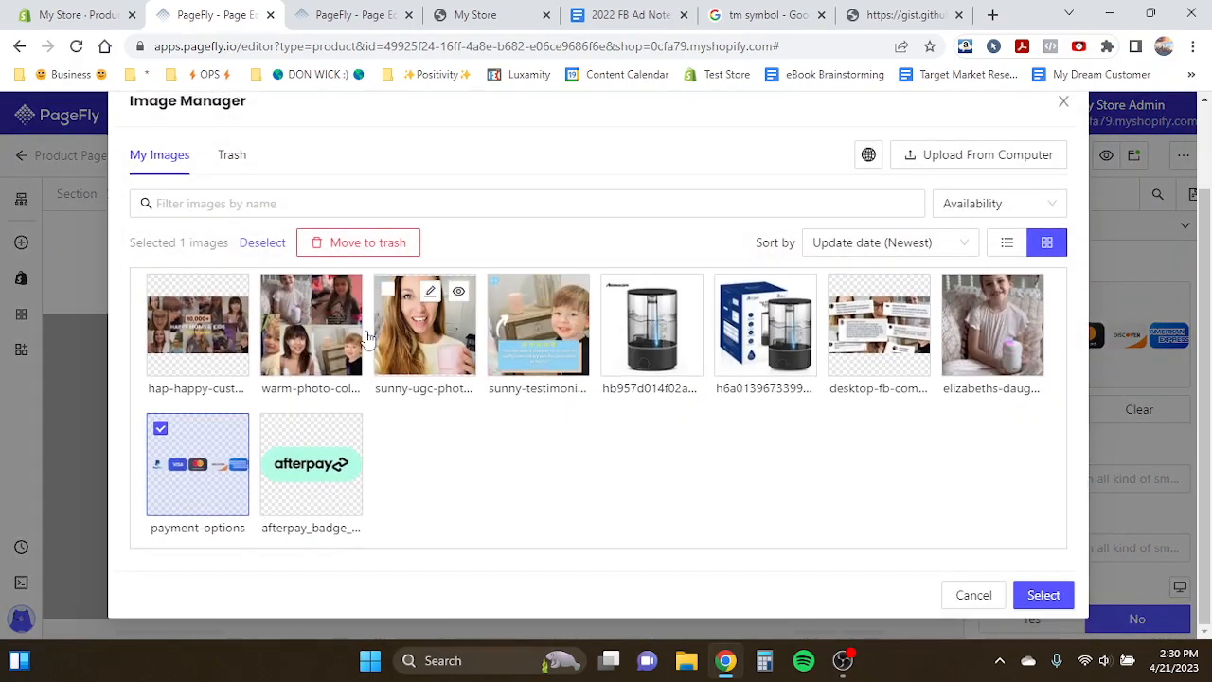
left_click(879, 324)
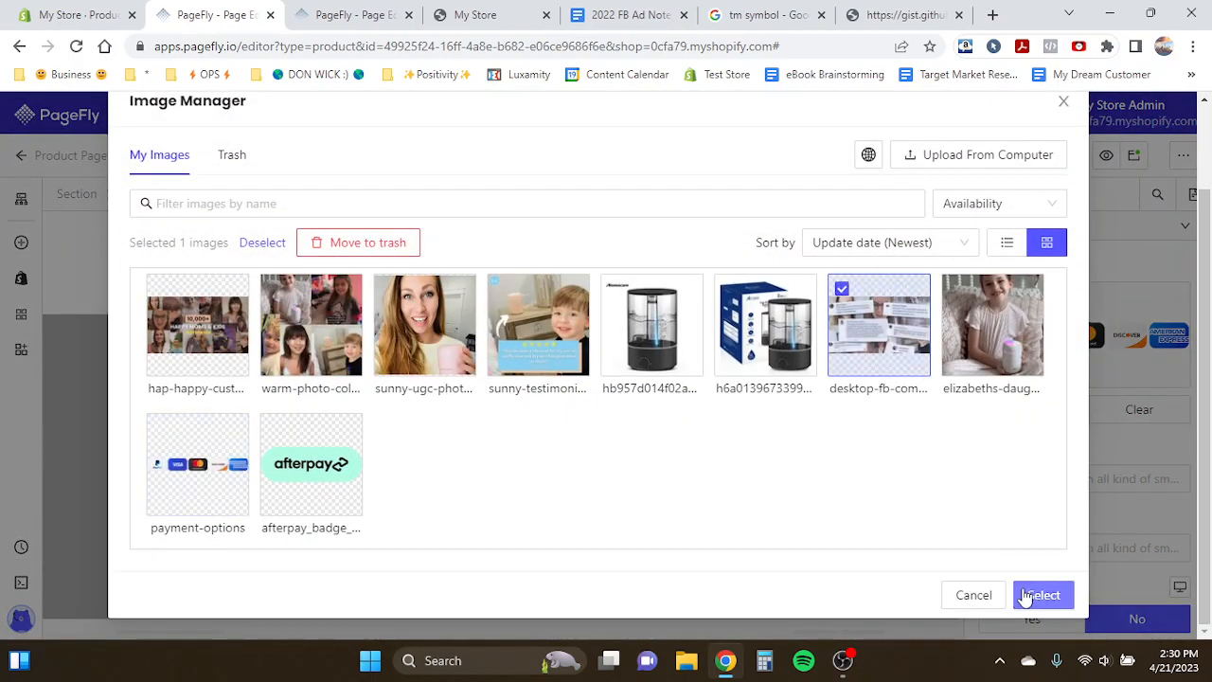
left_click(1044, 595)
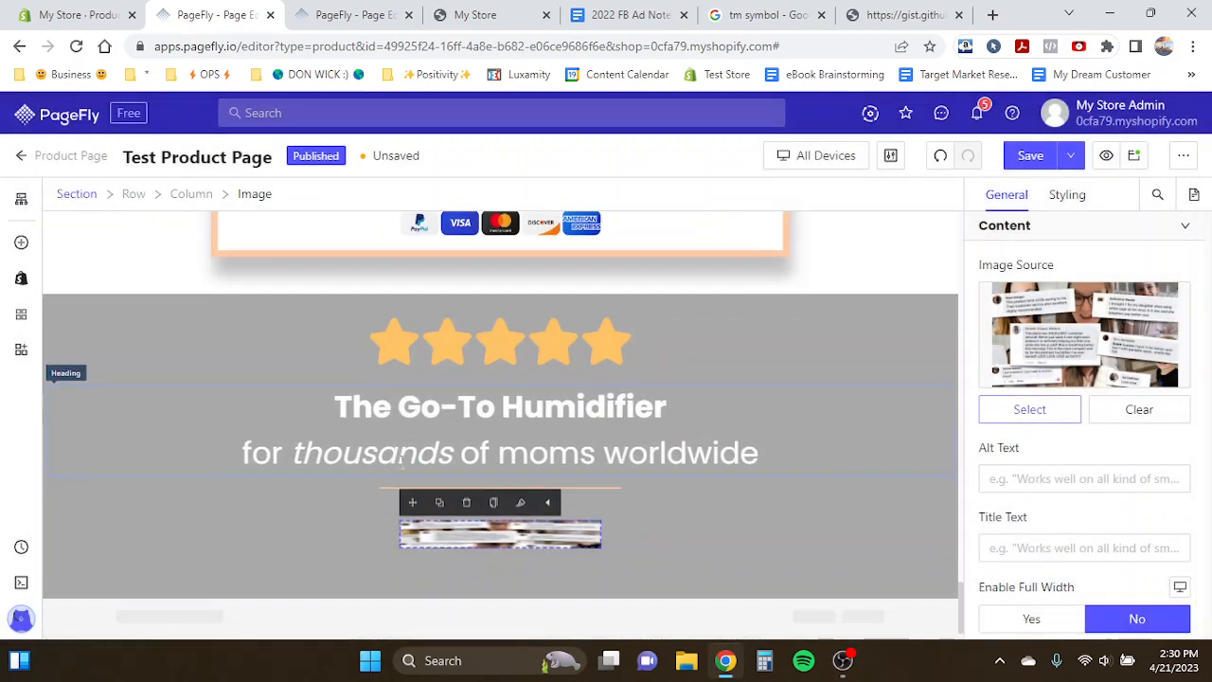
left_click(1033, 617)
scroll(639, 516, "down", 2)
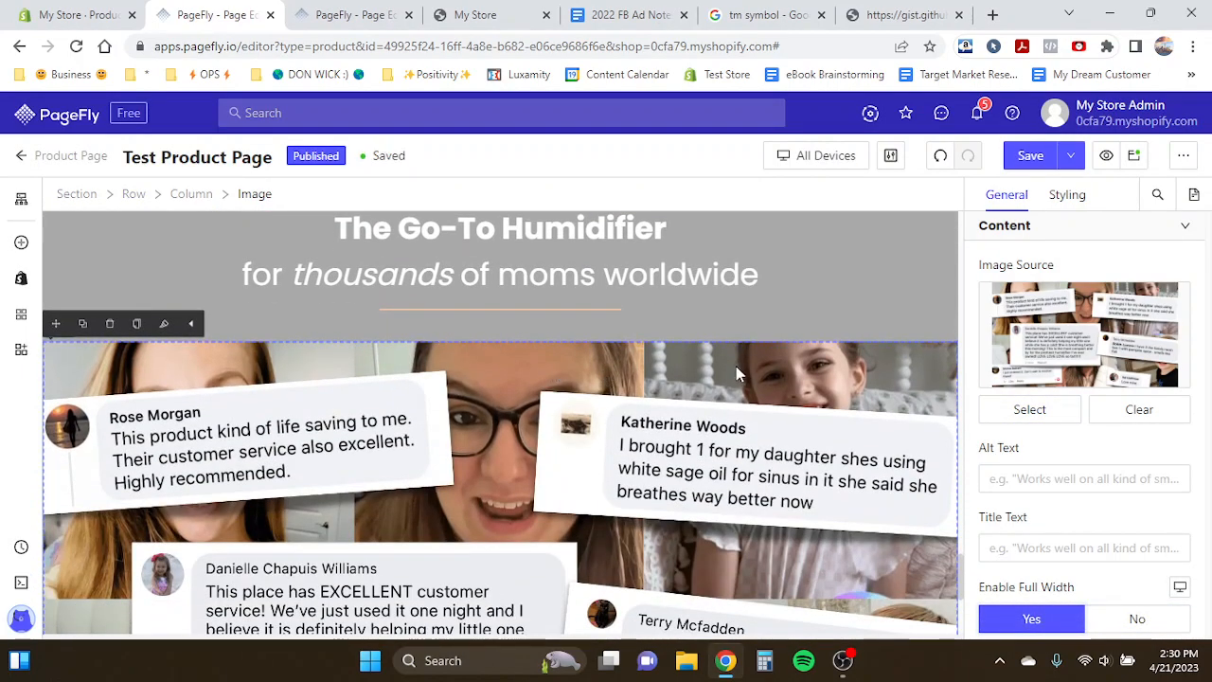
- Review the new review image's styling and spacing settings
left_click(563, 334)
left_click(504, 367)
left_click(1074, 194)
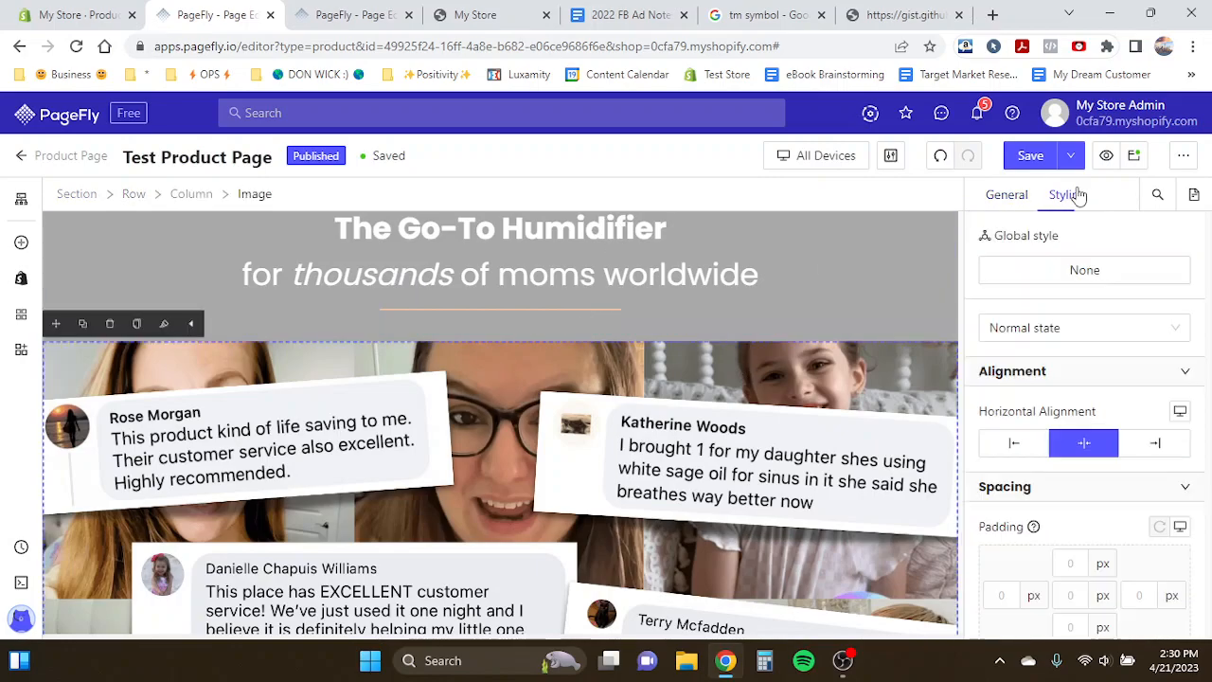
scroll(997, 416, "down", 3)
scroll(763, 471, "down", 2)
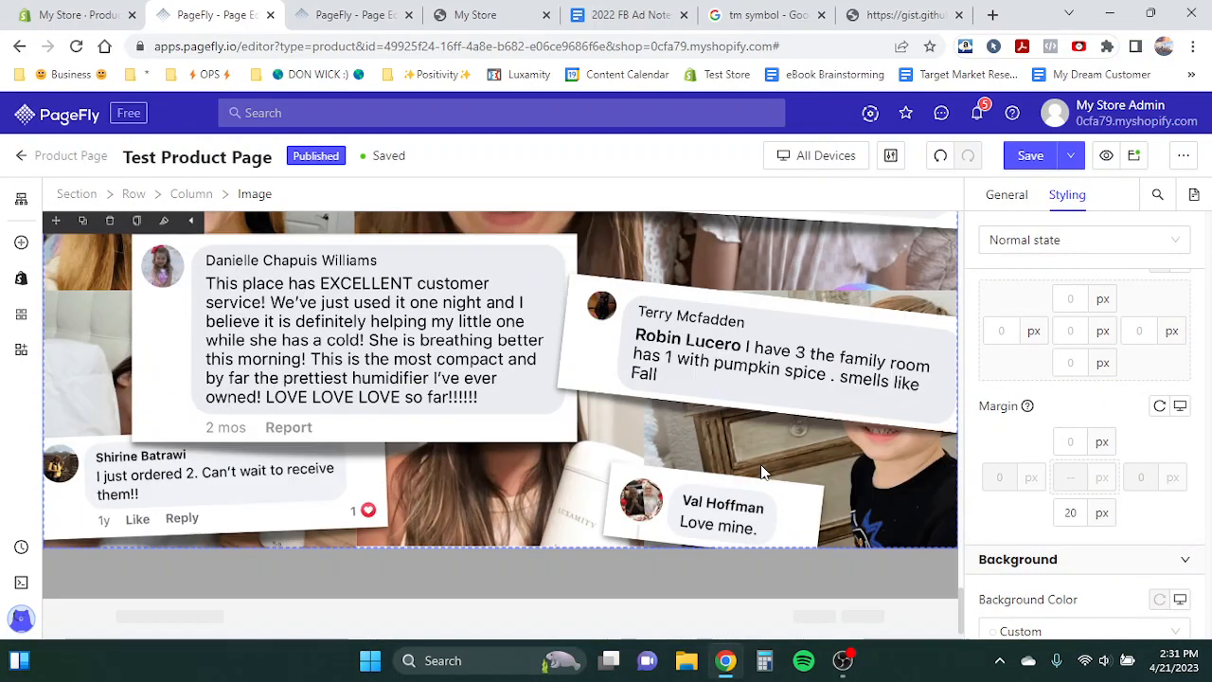
scroll(764, 471, "up", 1)
scroll(548, 487, "down", 1)
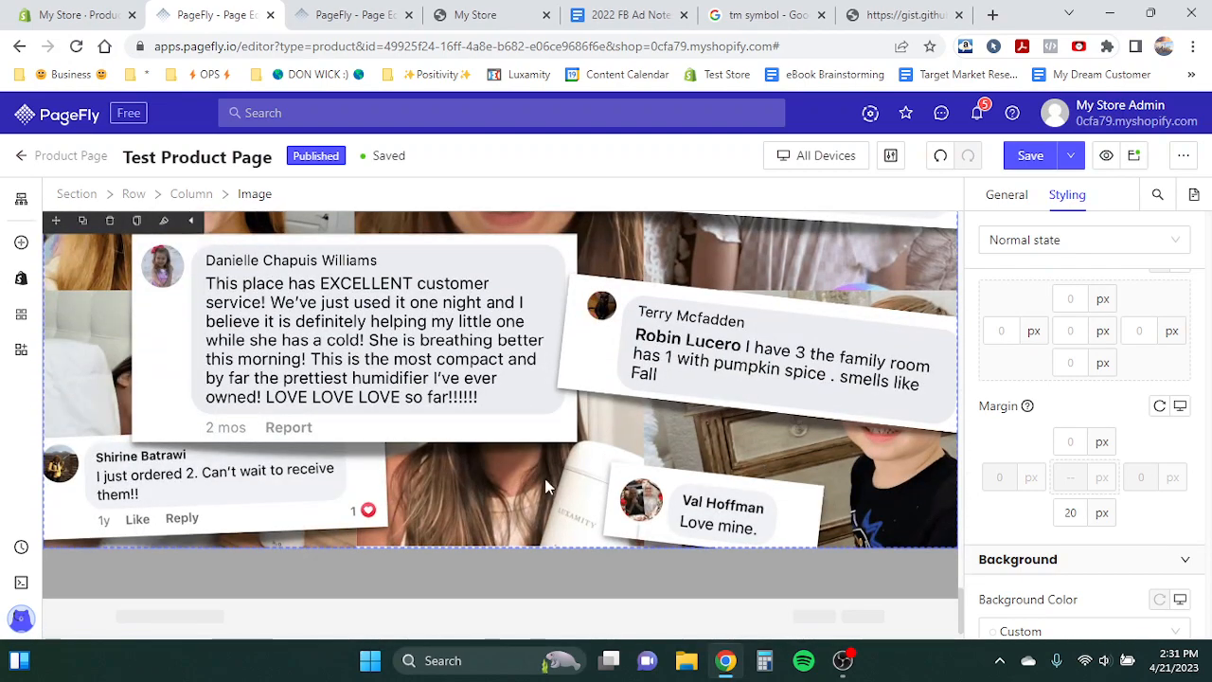
- Compare with the template and set the section's bottom padding to 20 px
left_click(294, 579)
left_click(366, 13)
scroll(493, 379, "down", 6)
left_click(174, 13)
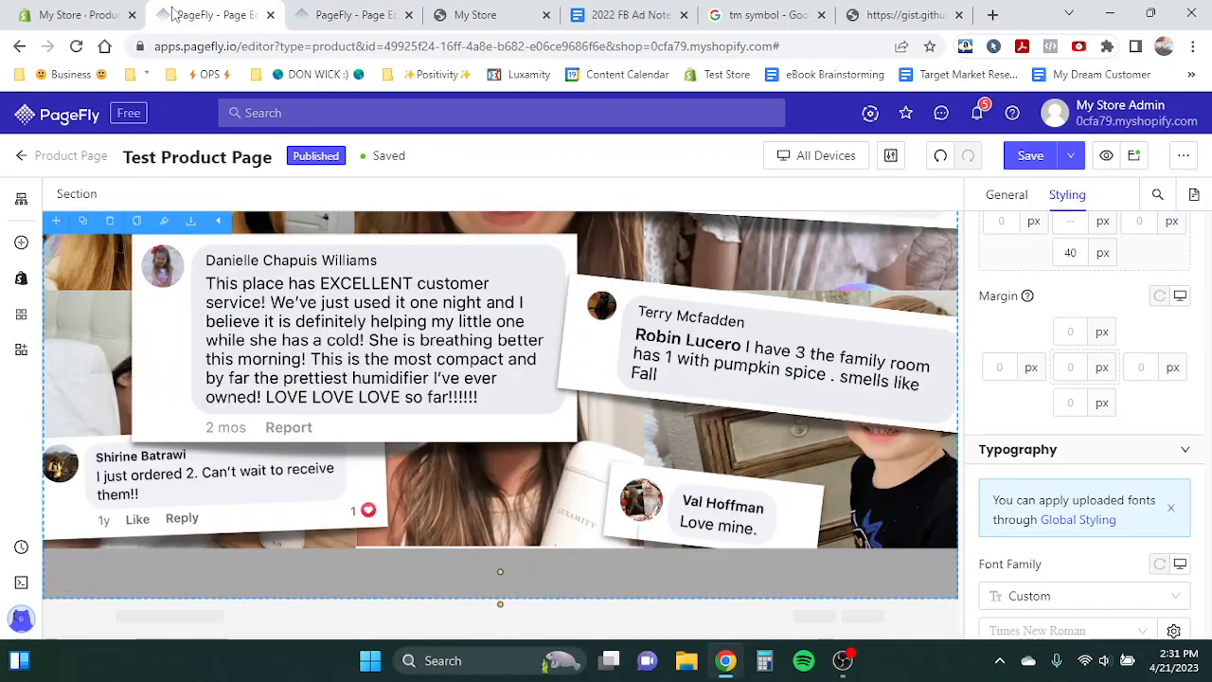
scroll(1012, 455, "up", 1)
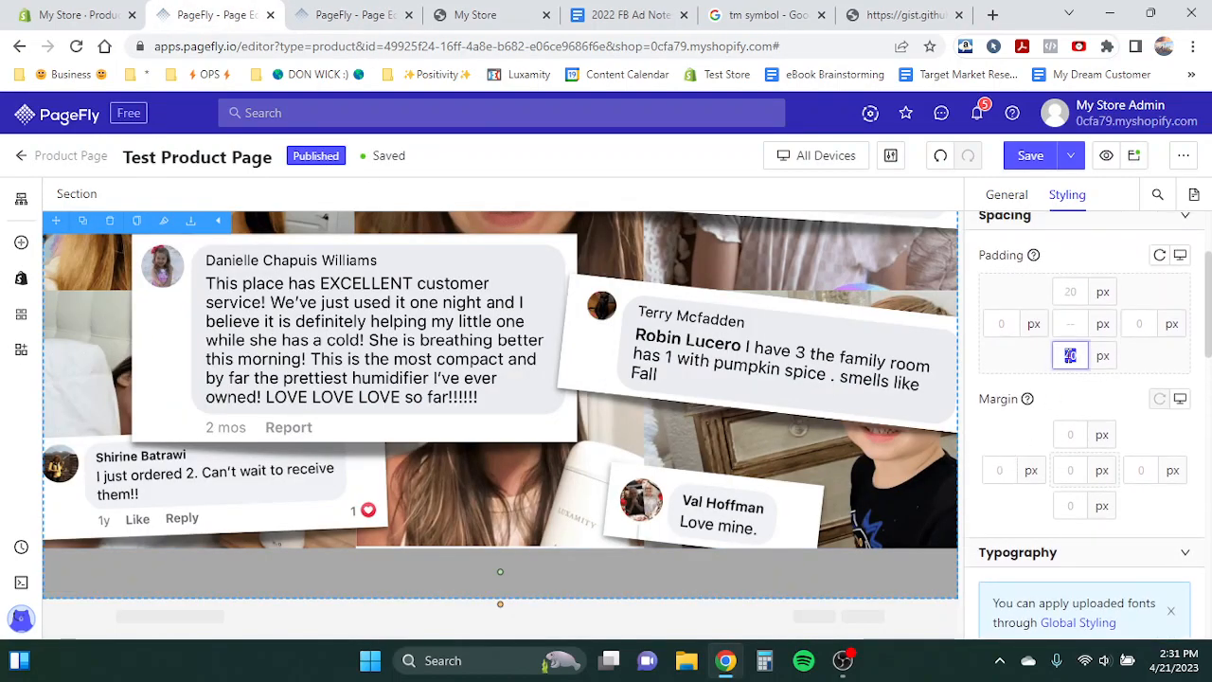
type("20")
- Set the column spacing of the image's row to 0
left_click(409, 572)
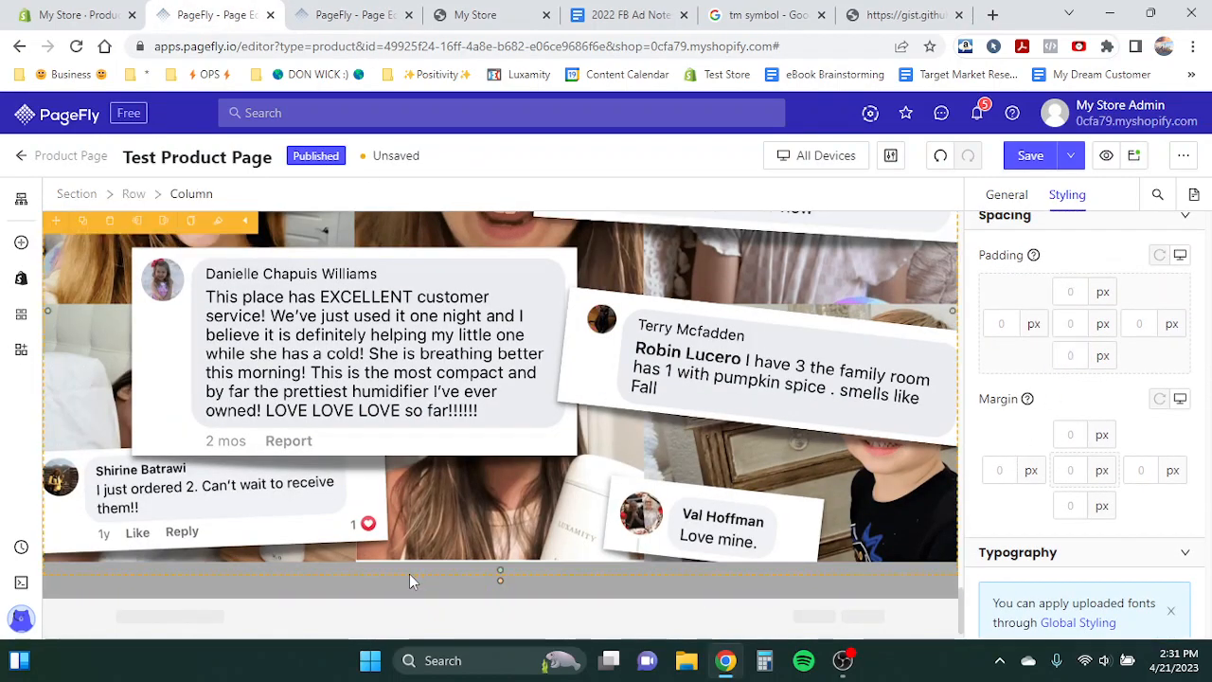
left_click(133, 193)
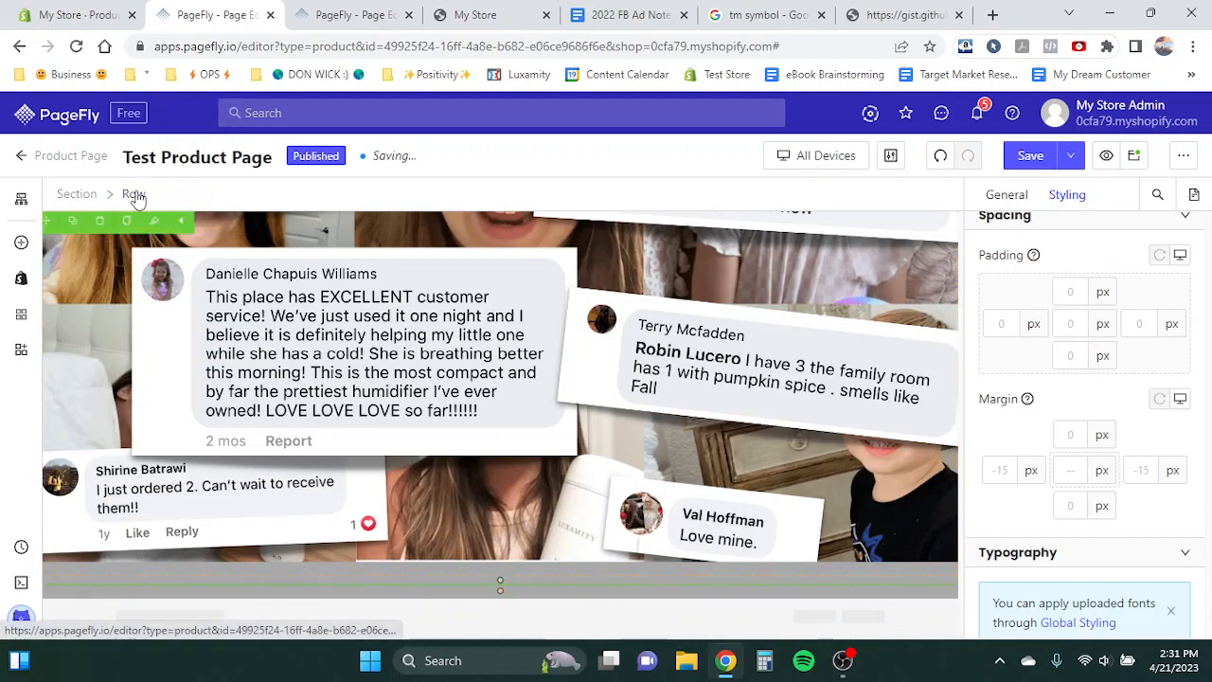
left_click(1006, 194)
scroll(1042, 322, "down", 3)
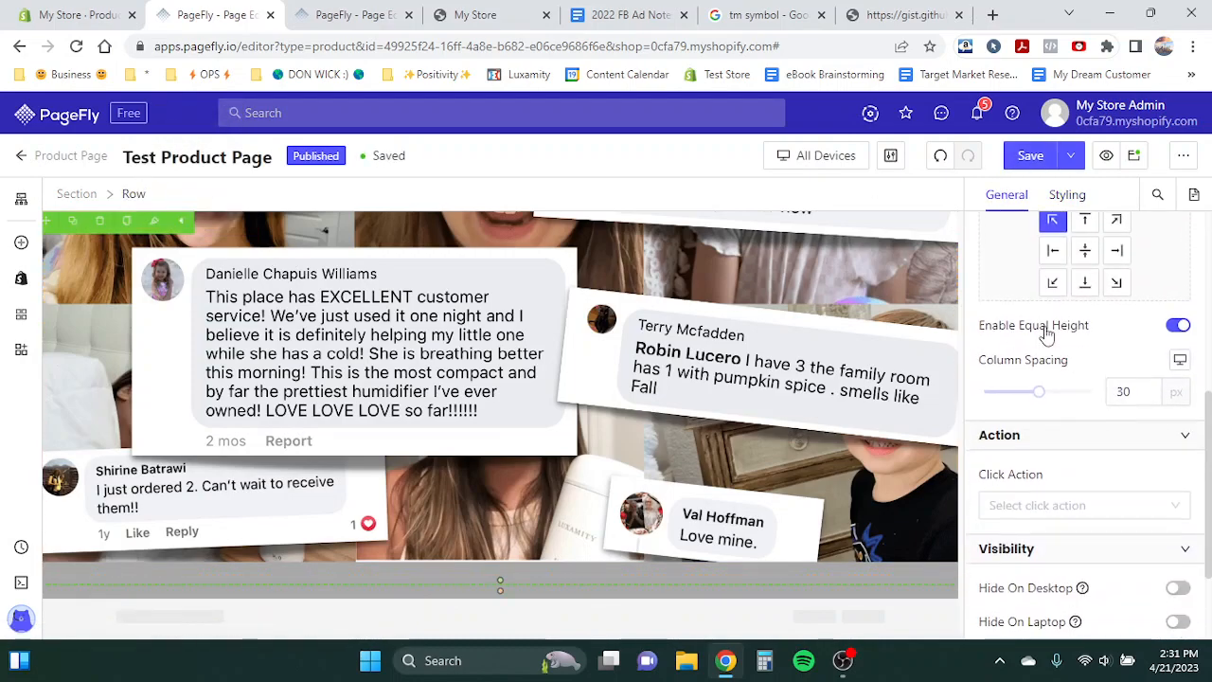
type("0")
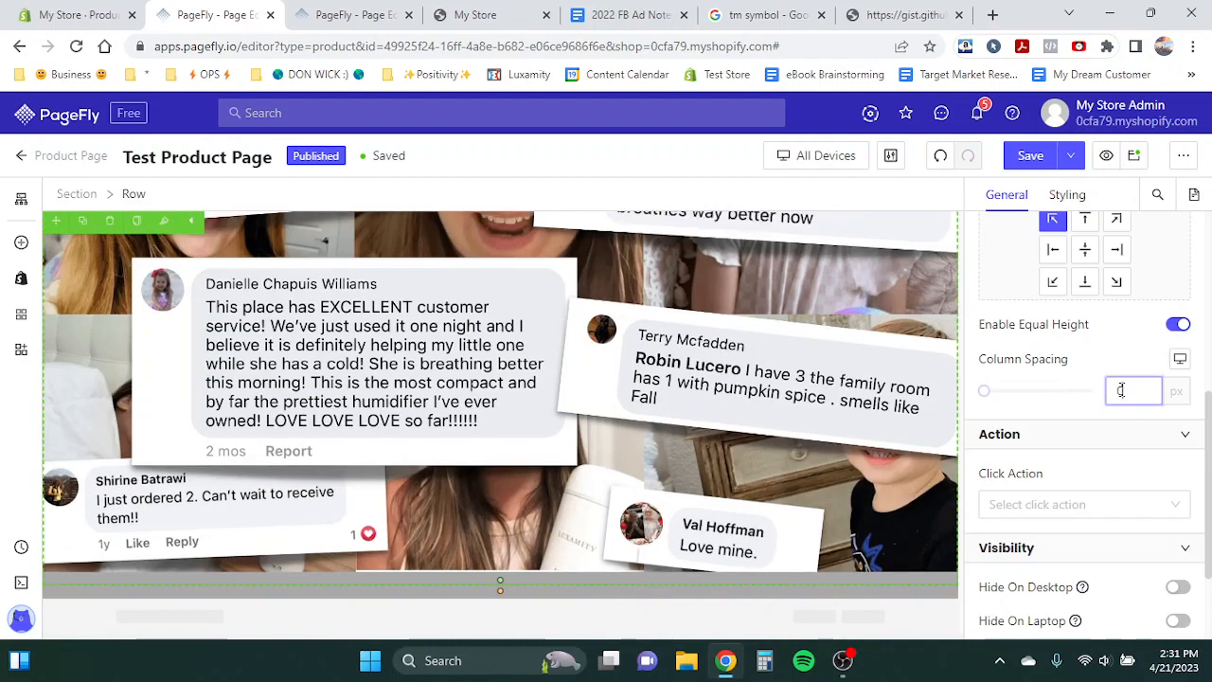
- Set the section's bottom padding to 0 px
left_click(476, 593)
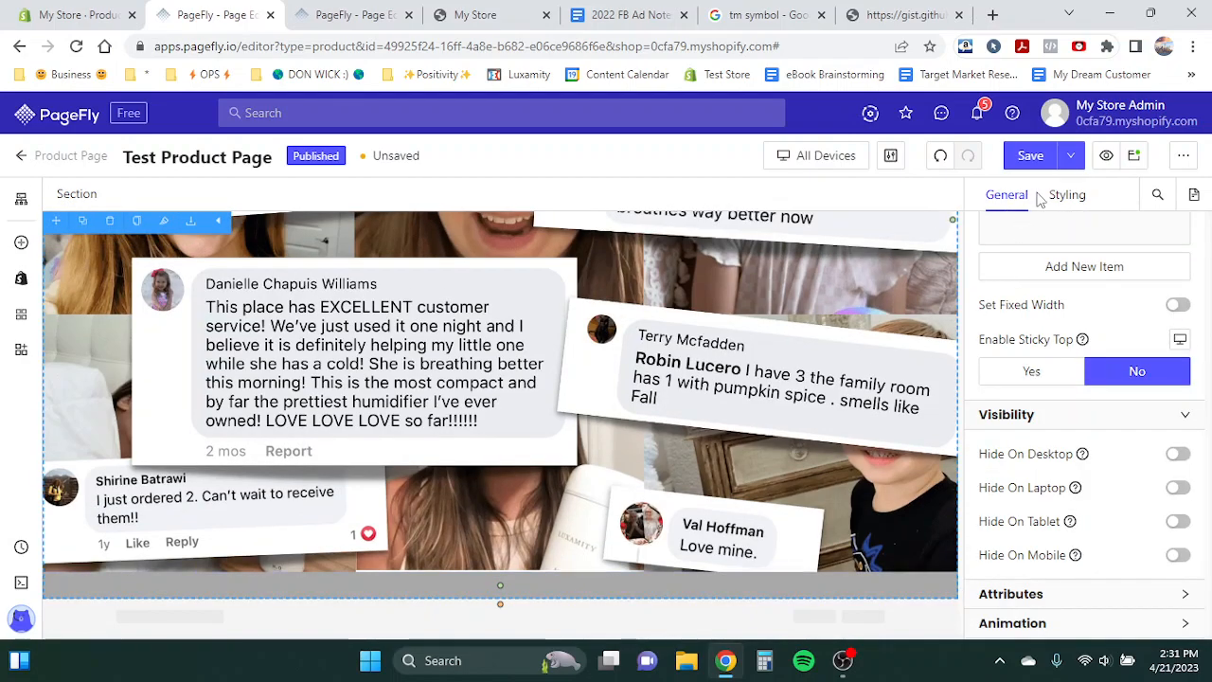
left_click(1056, 201)
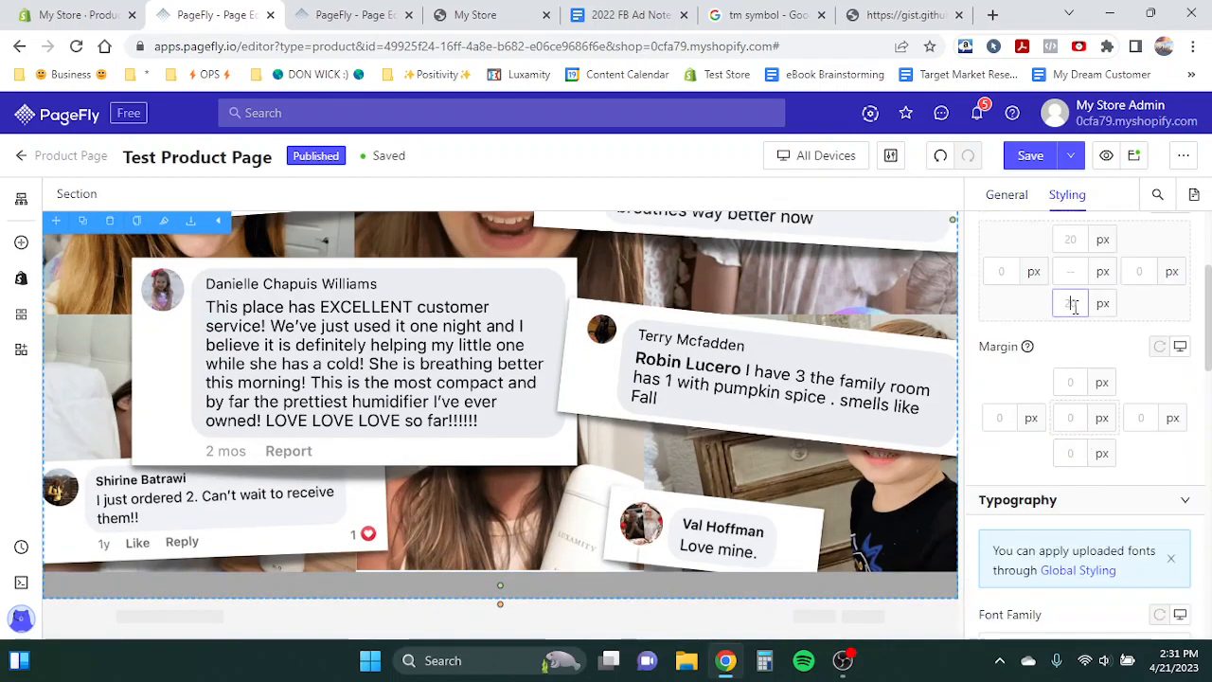
double_click(1074, 304)
type("0")
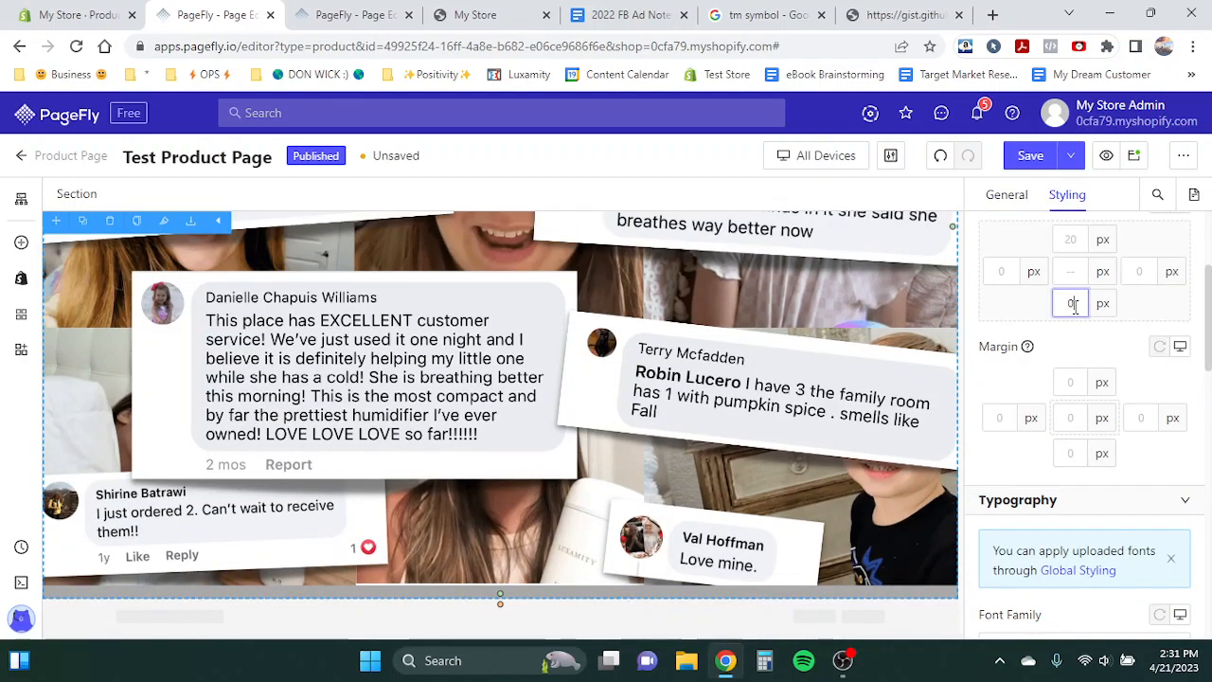
- Add a blank Accordion element below the review image
left_click(563, 590)
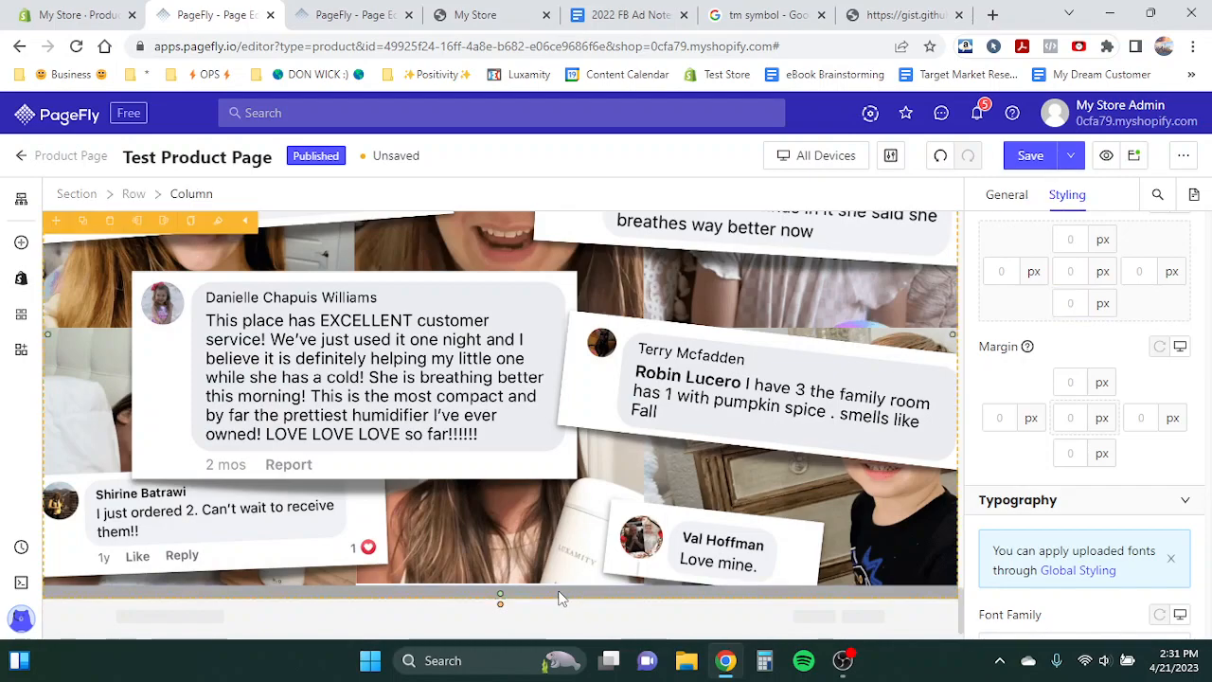
left_click(1010, 195)
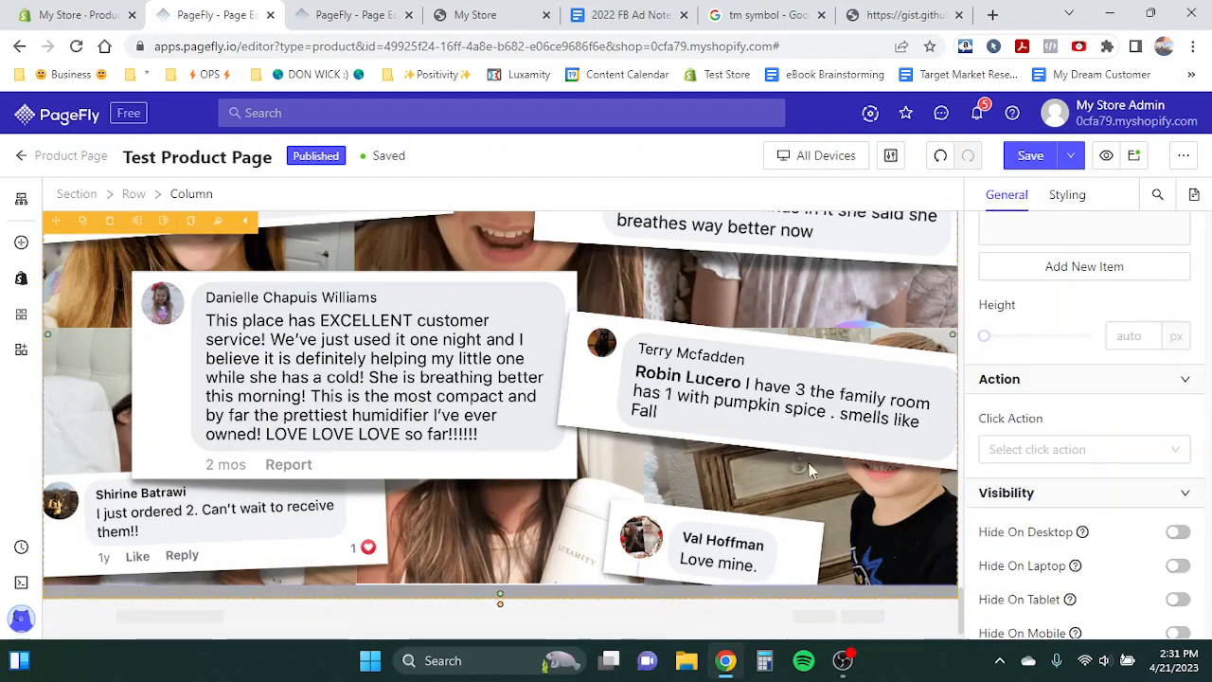
left_click(133, 193)
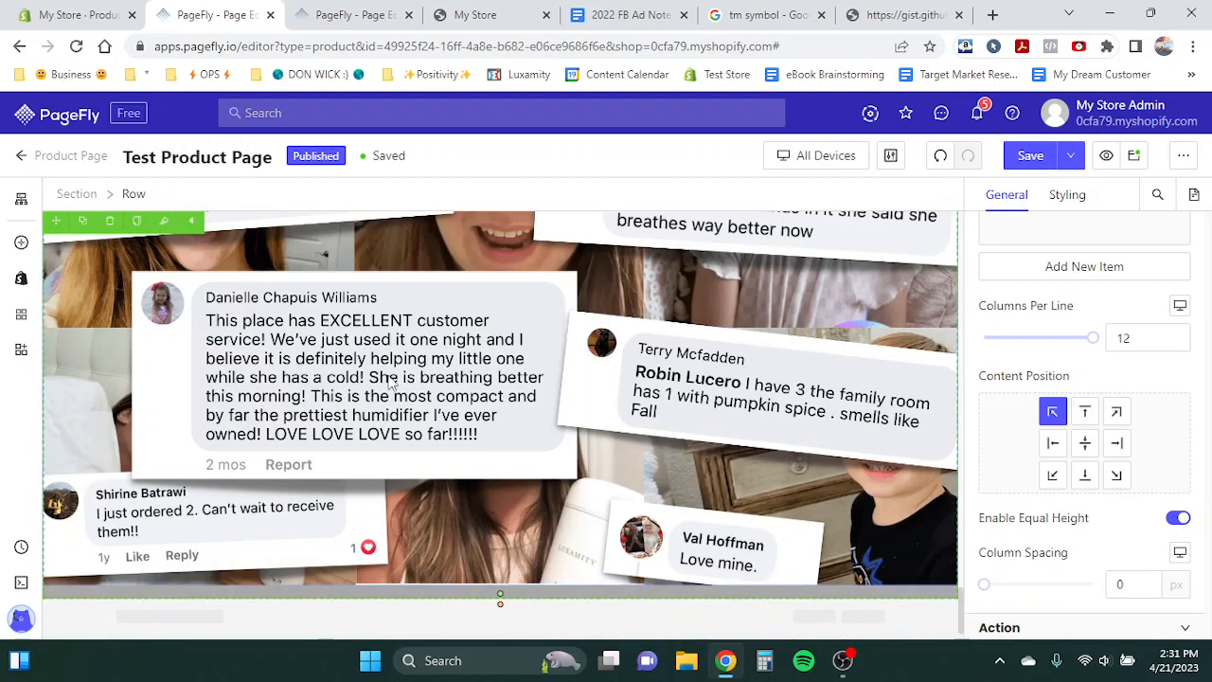
left_click(21, 242)
scroll(169, 316, "down", 1)
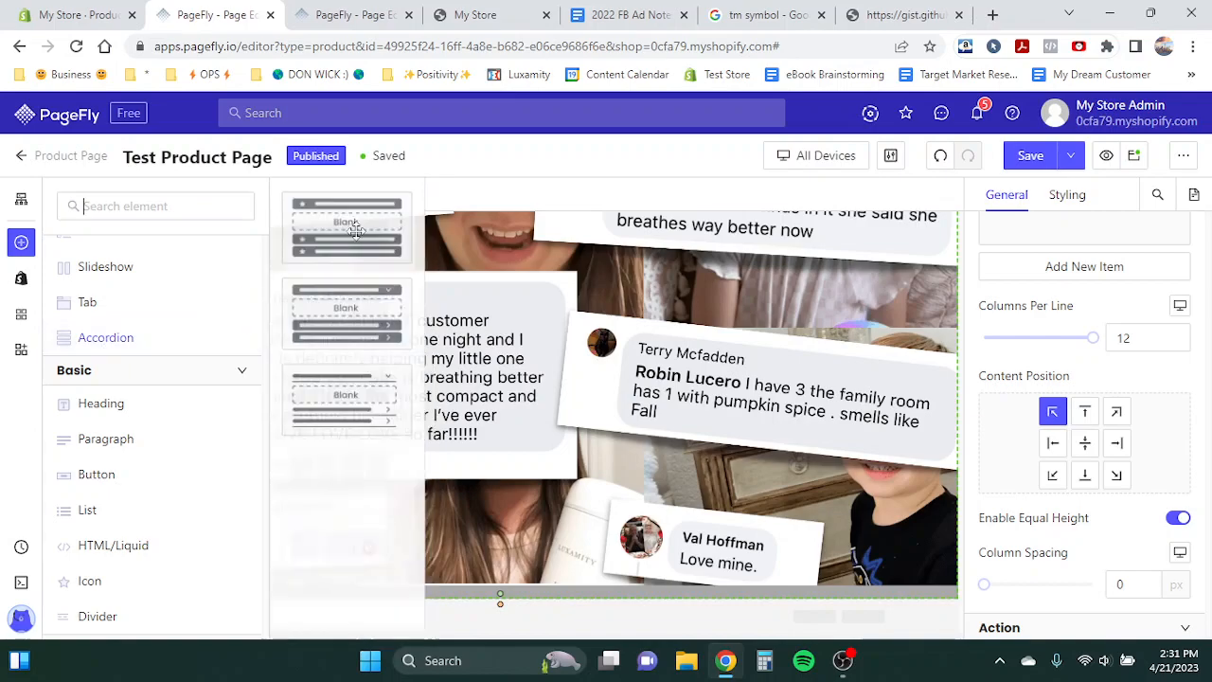
left_click_drag(352, 227, 468, 556)
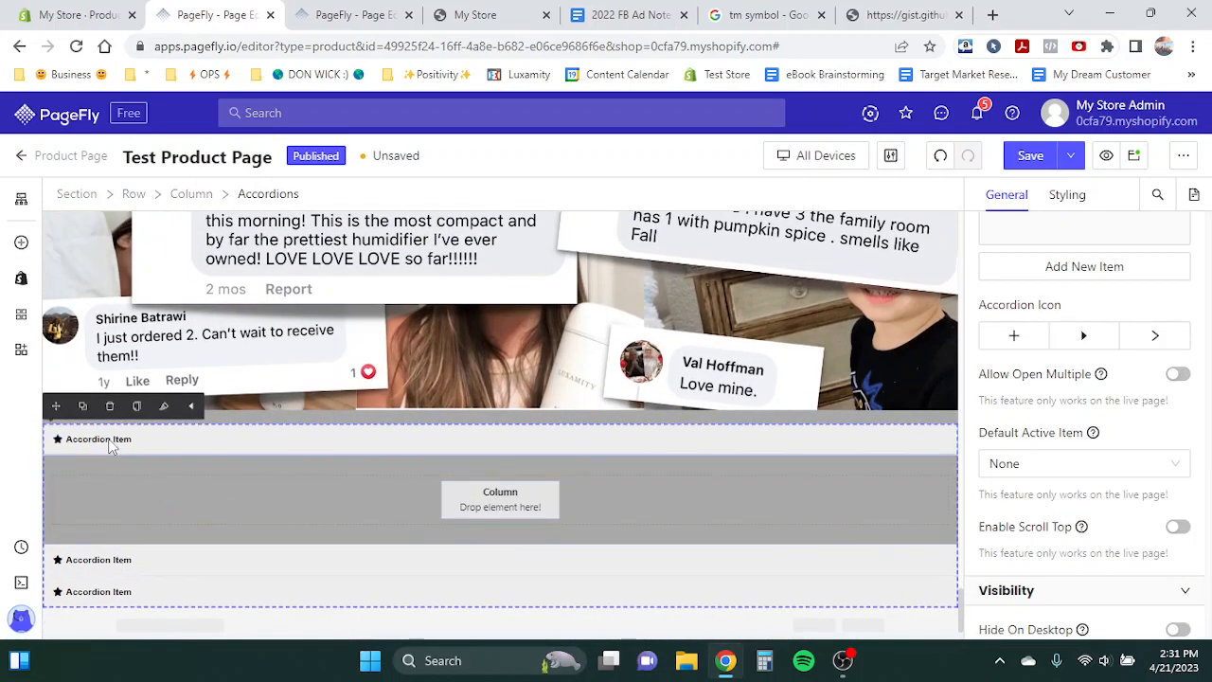
- Delete two of the accordion's three items, keeping only the first
left_click(114, 440)
scroll(1087, 234, "up", 3)
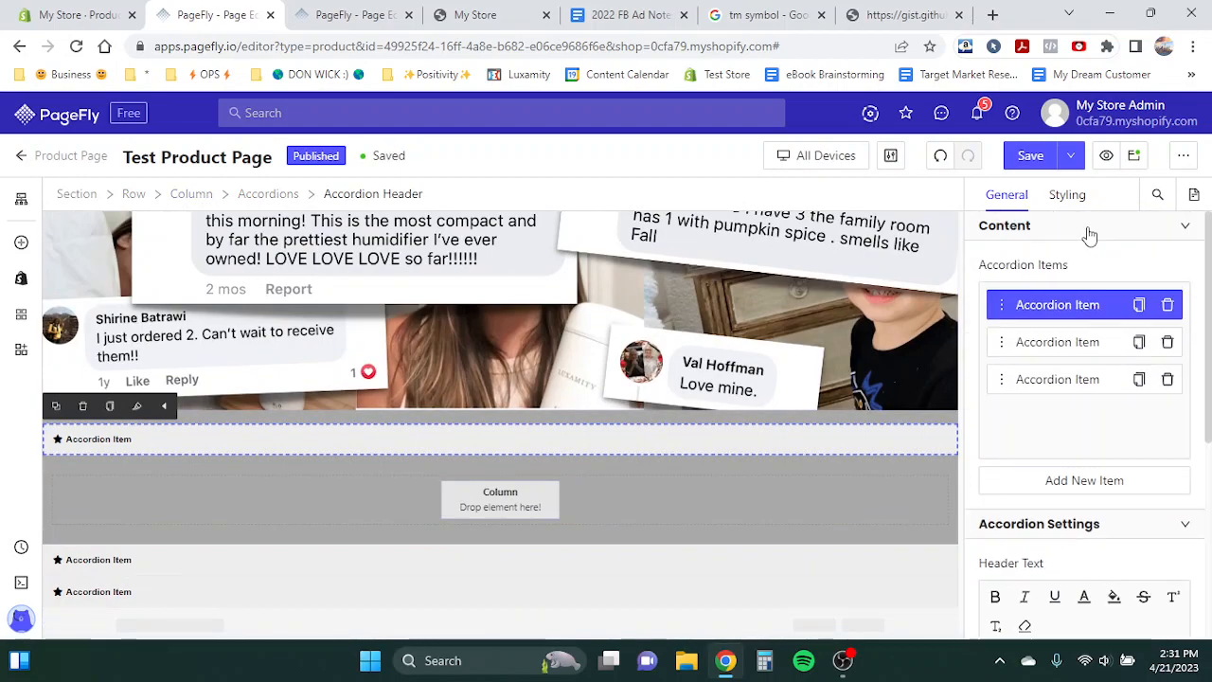
left_click(1168, 342)
left_click(1167, 342)
scroll(1075, 431, "down", 3)
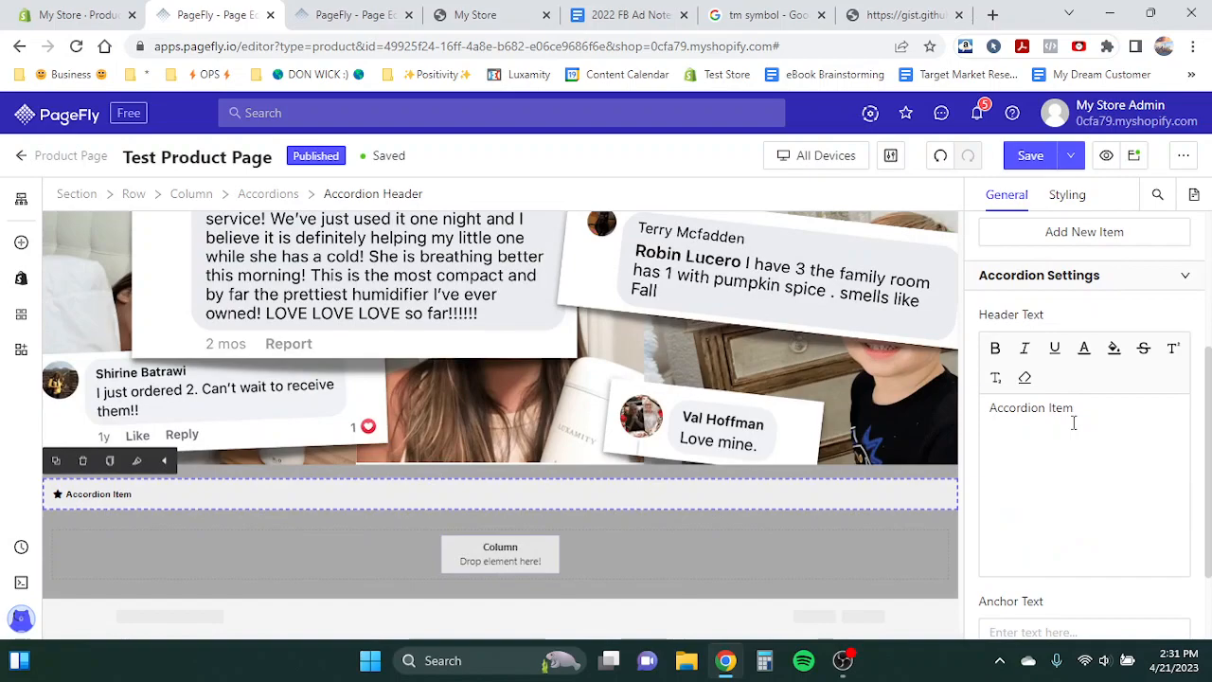
- Turn off the icon on the remaining accordion item's header
left_click(1072, 421)
scroll(1071, 424, "down", 1)
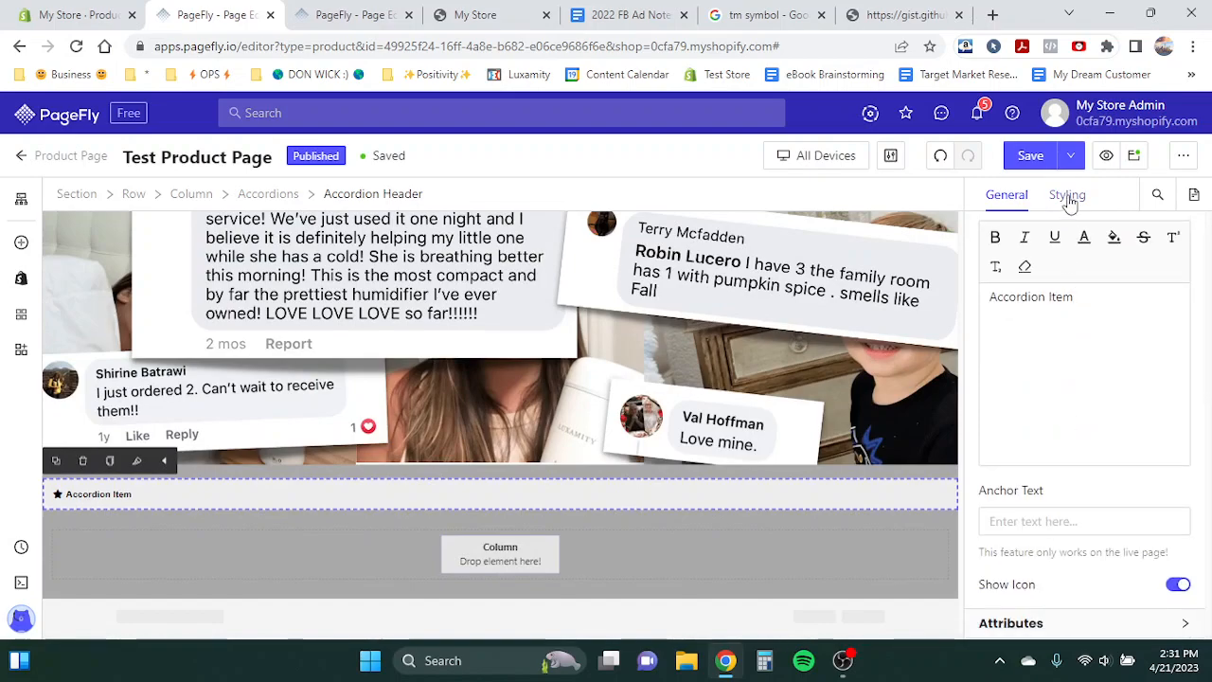
left_click(1176, 587)
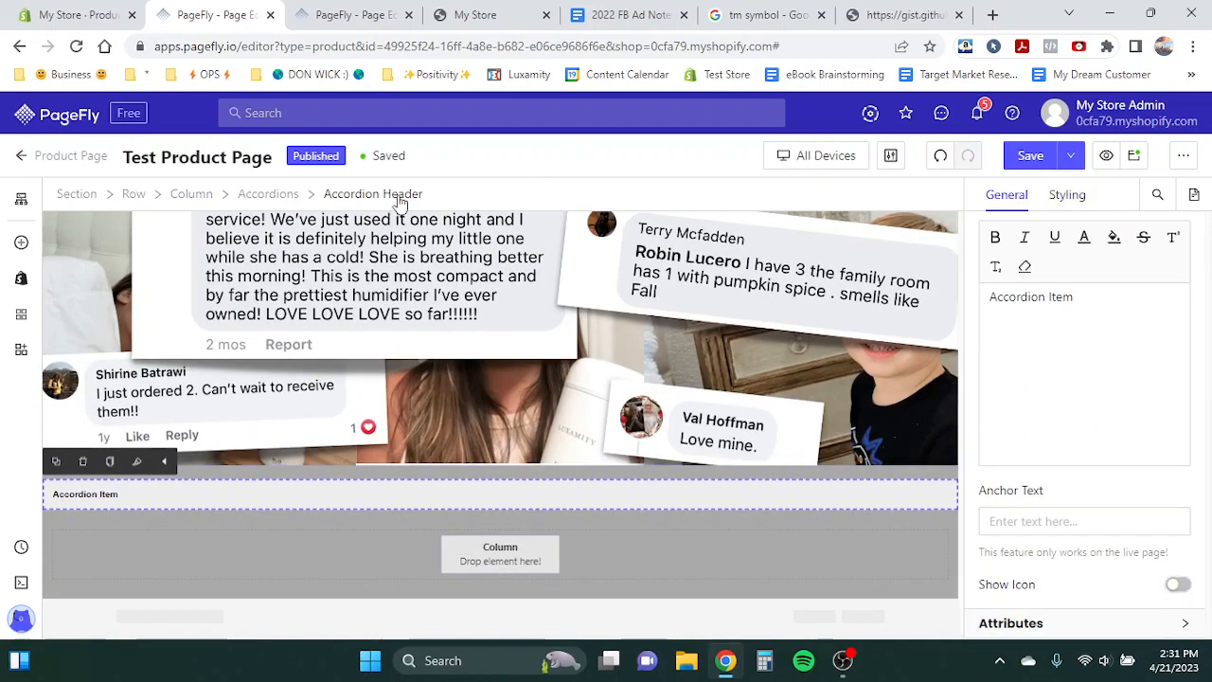
- Set the accordion's icon to the plus sign
left_click(258, 194)
scroll(1080, 374, "up", 3)
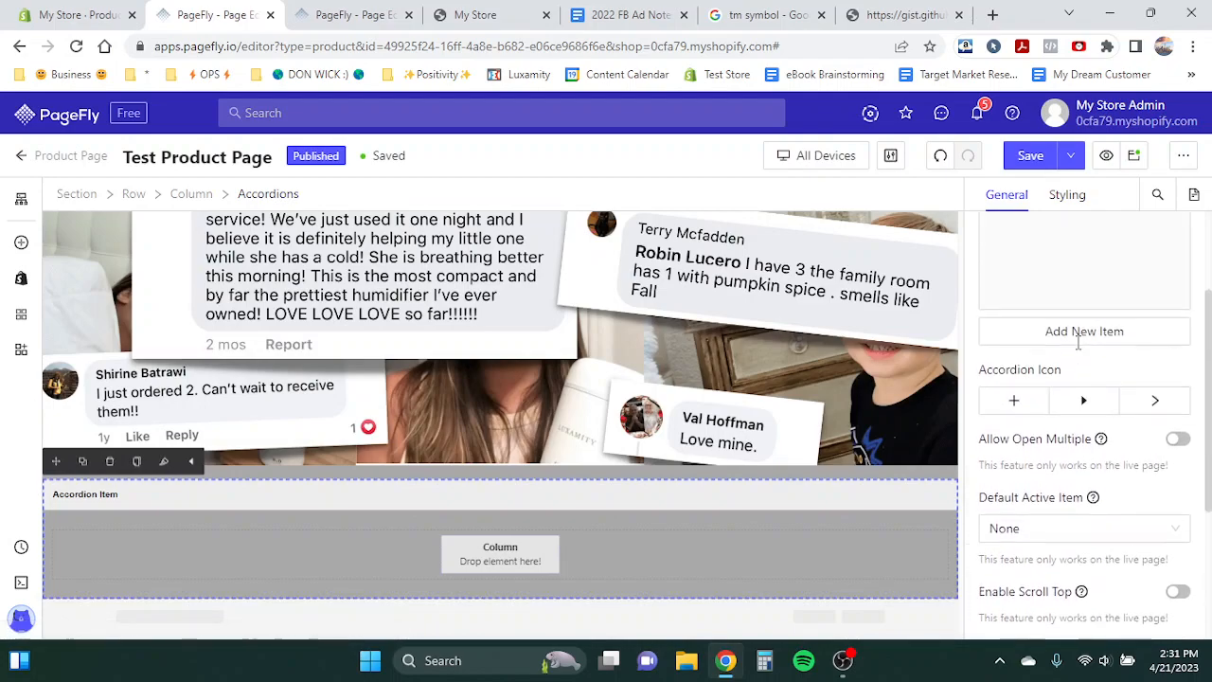
left_click(1033, 406)
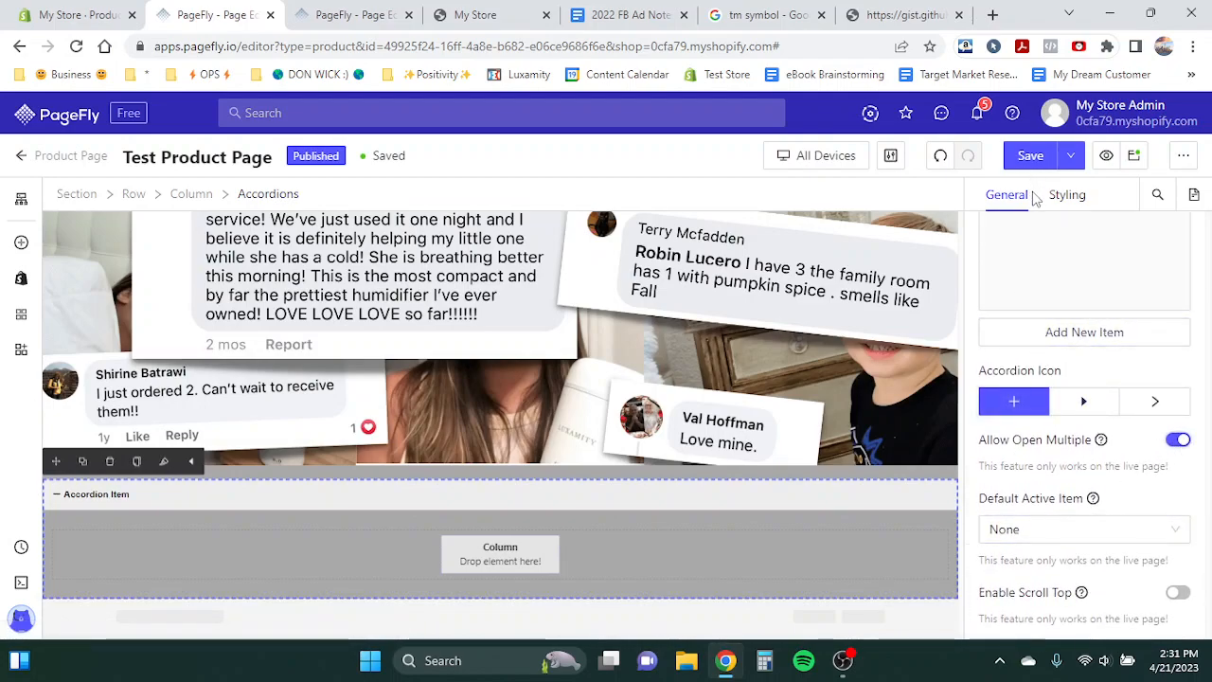
- Style the accordion's text with the Poppins font at 28 px
left_click(1067, 194)
scroll(1057, 398, "down", 5)
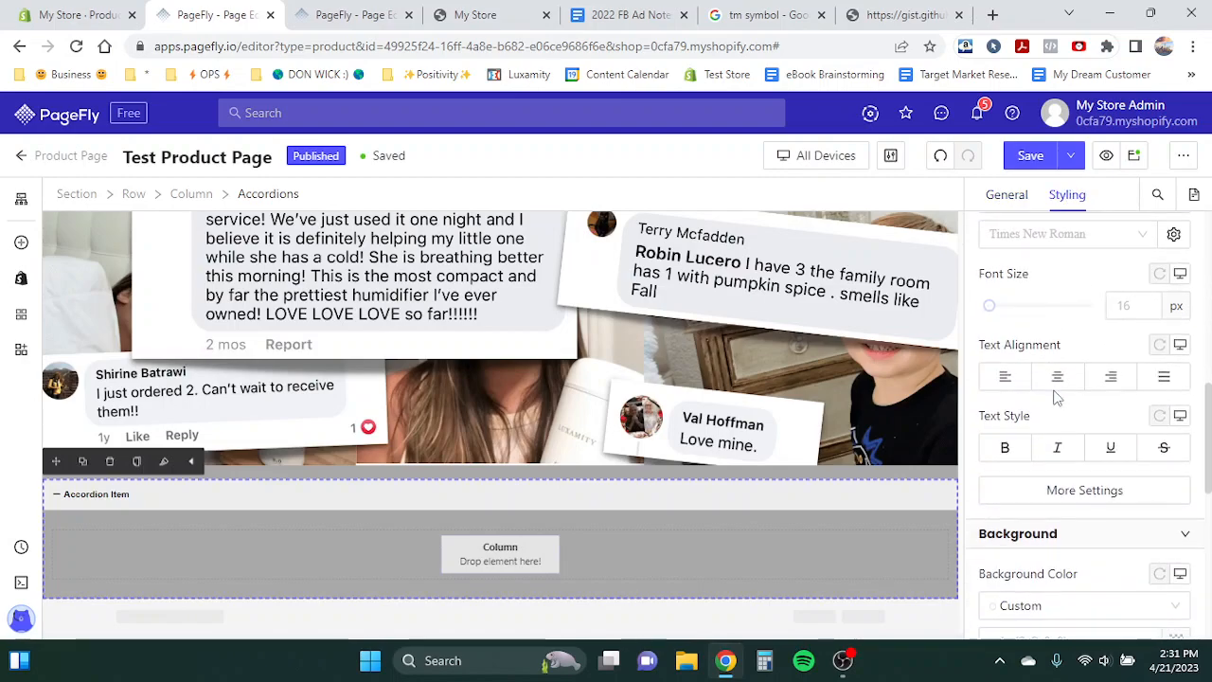
left_click(1019, 239)
left_click(1023, 325)
left_click(1119, 305)
type("28")
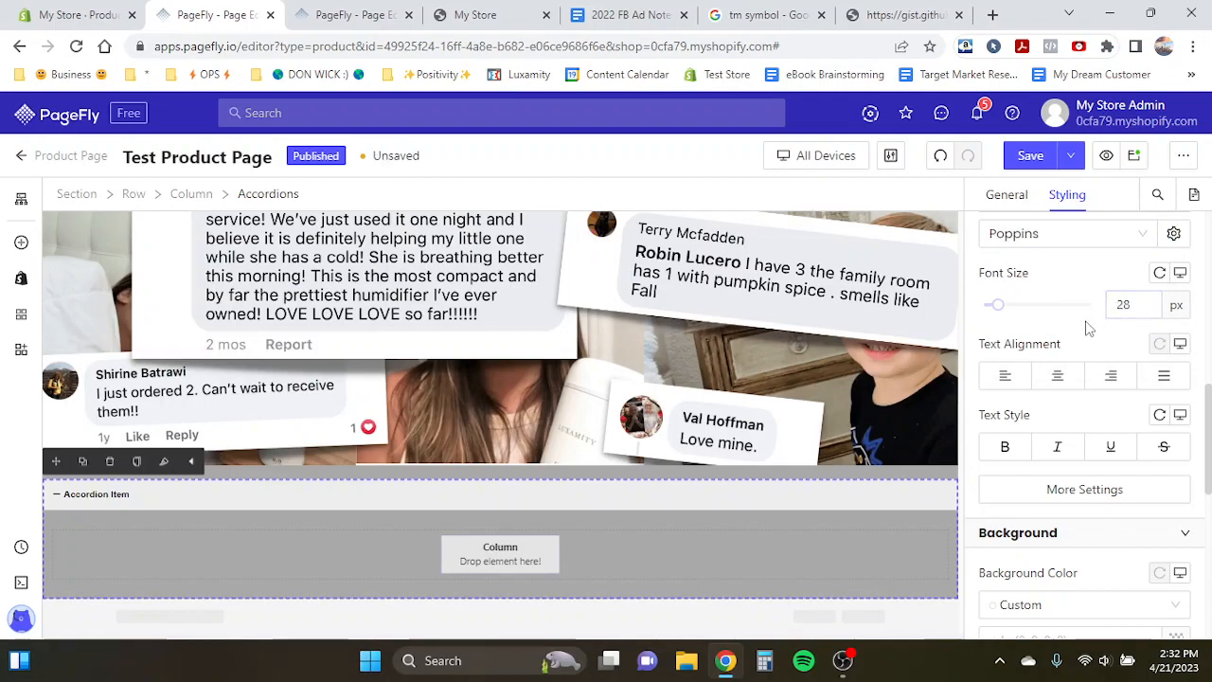
scroll(1089, 327, "up", 1)
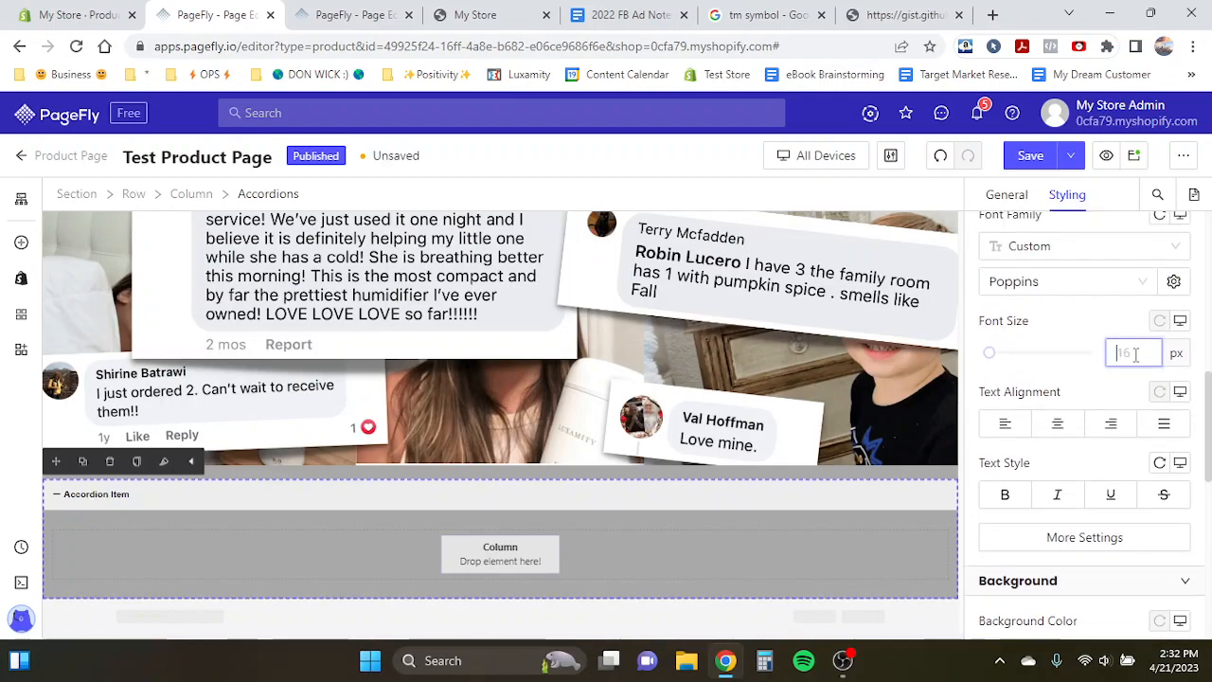
- Set the accordion header's font to Poppins at 26 px
left_click(615, 488)
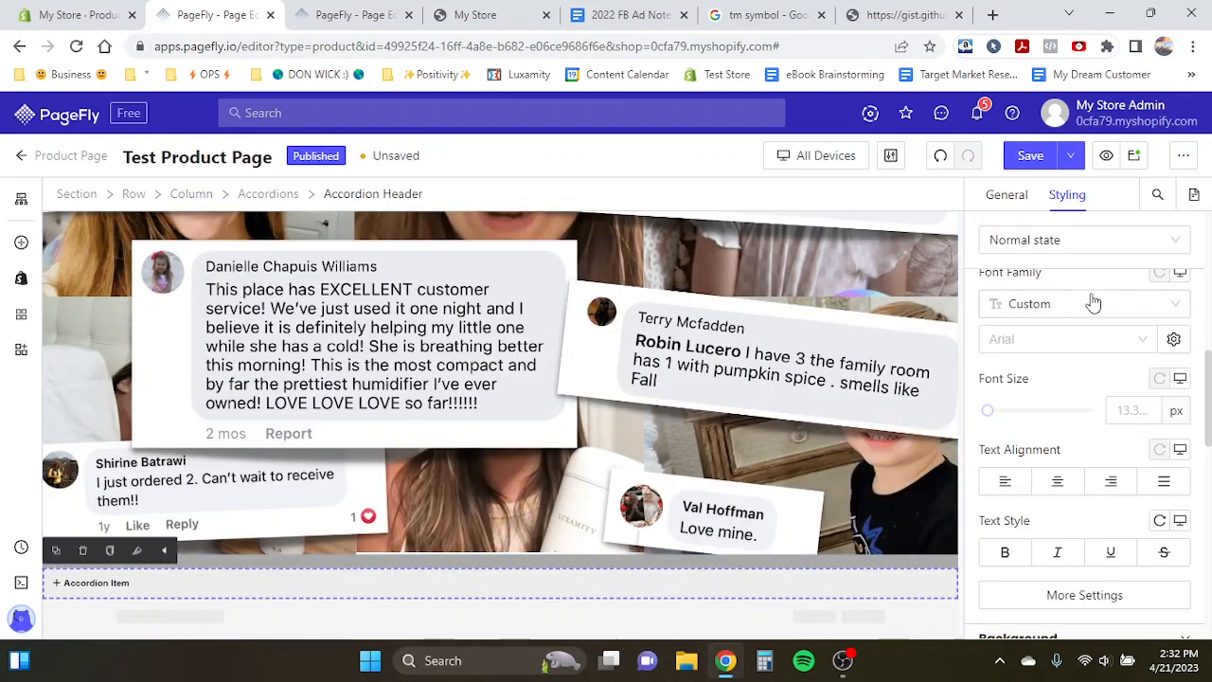
left_click(1050, 341)
left_click(1025, 432)
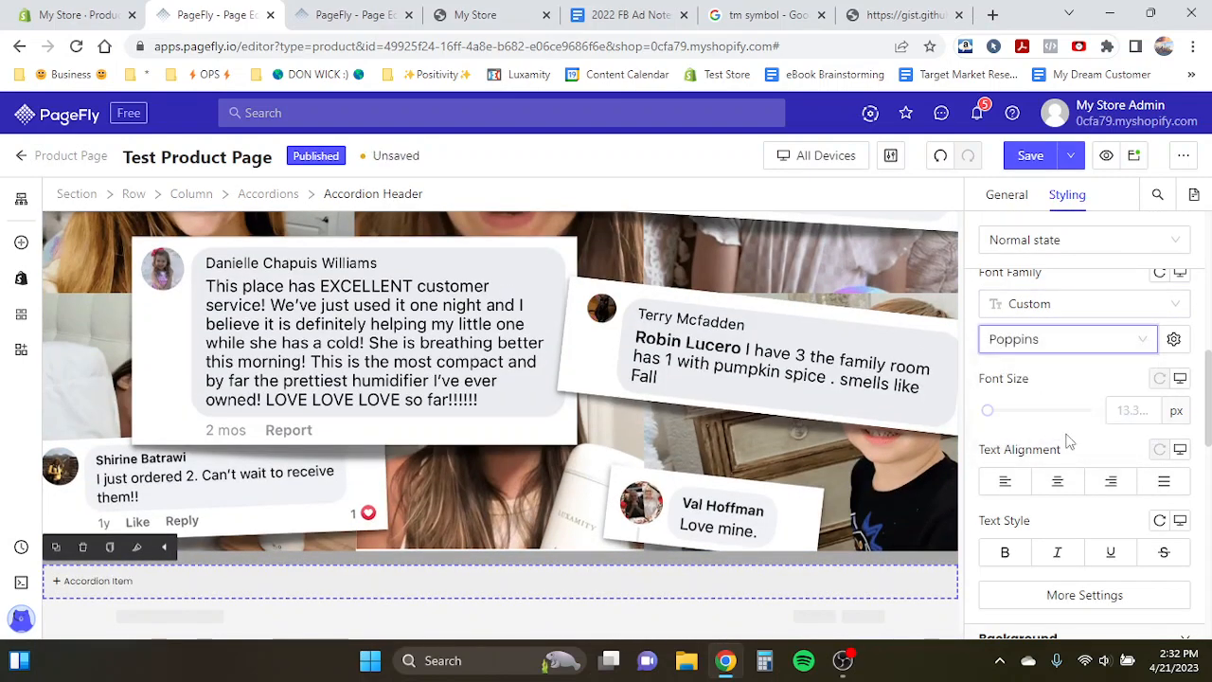
left_click(1132, 411)
type("28")
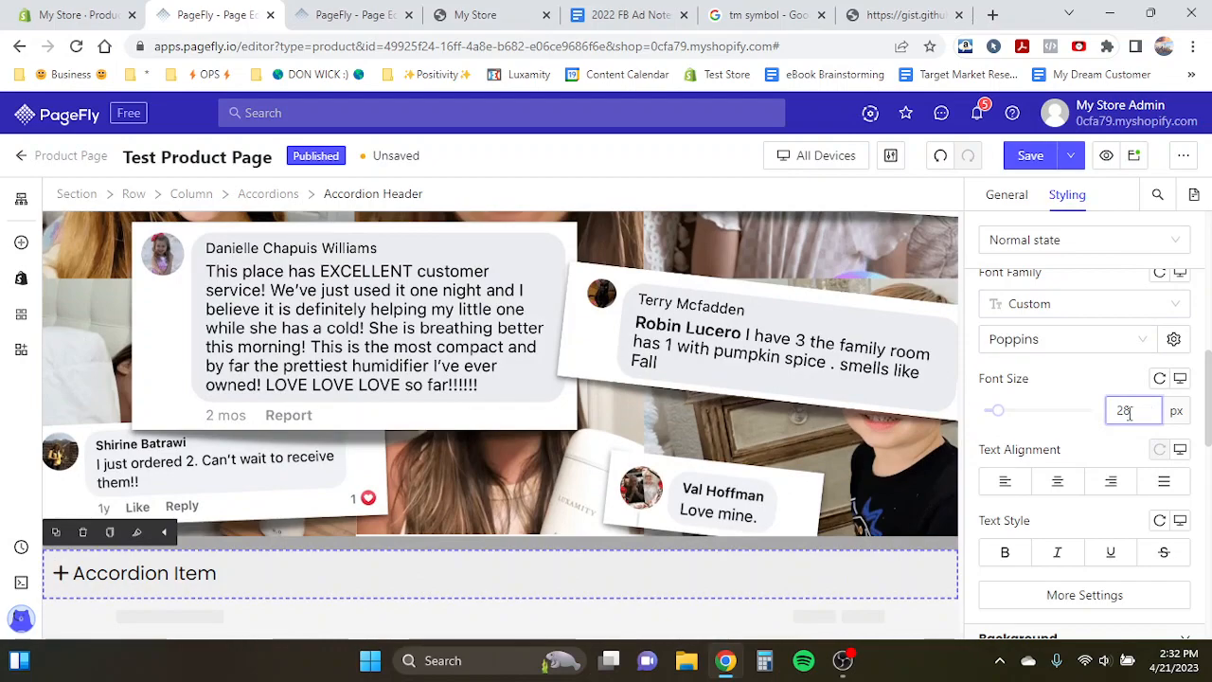
key("BackSpace")
type("6")
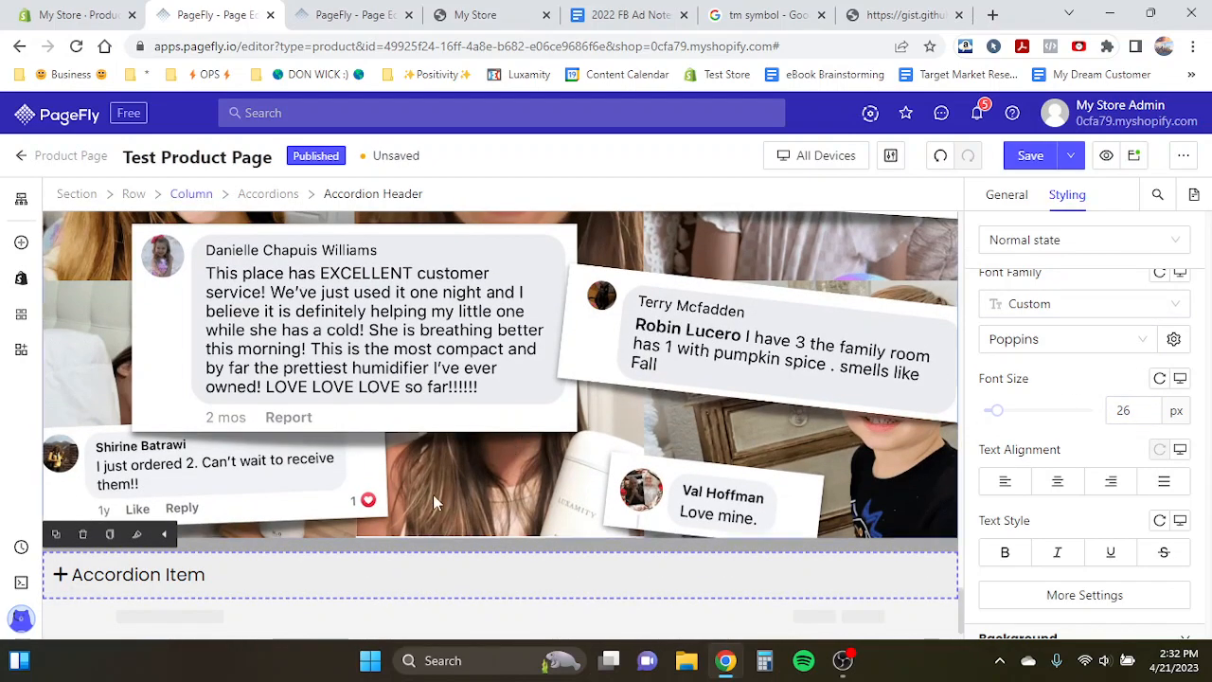
- Rename the accordion header as "Exclusive Features"
left_click(1012, 196)
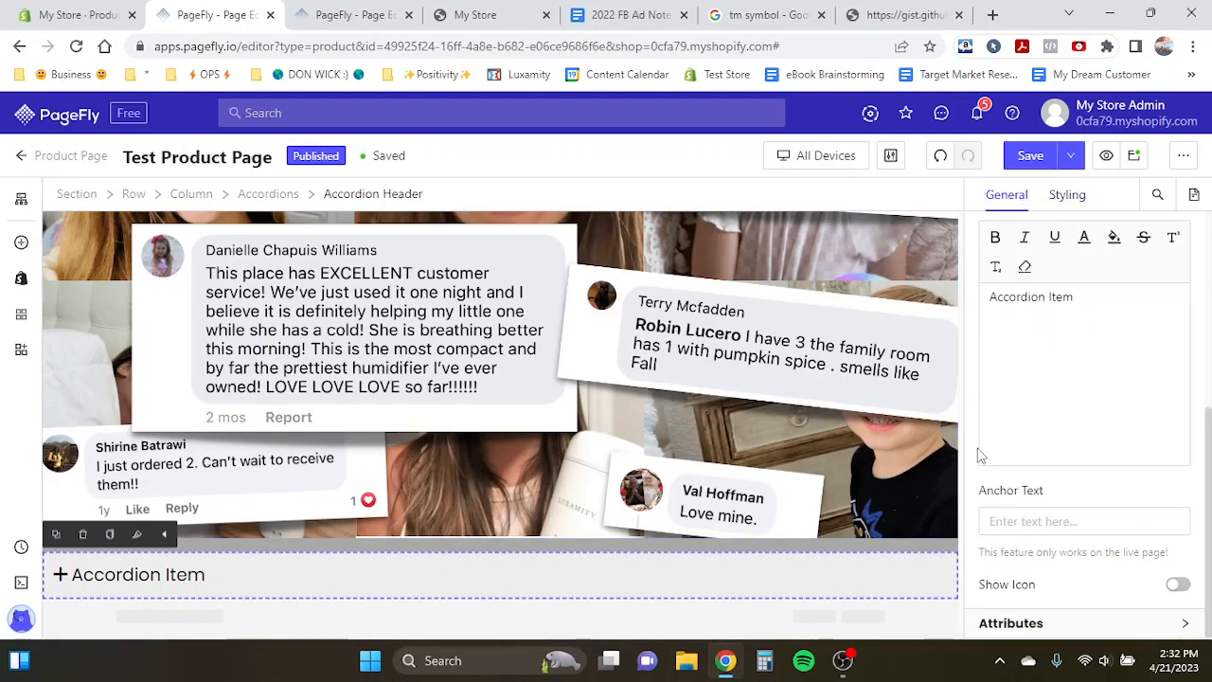
type("Exclusive Features")
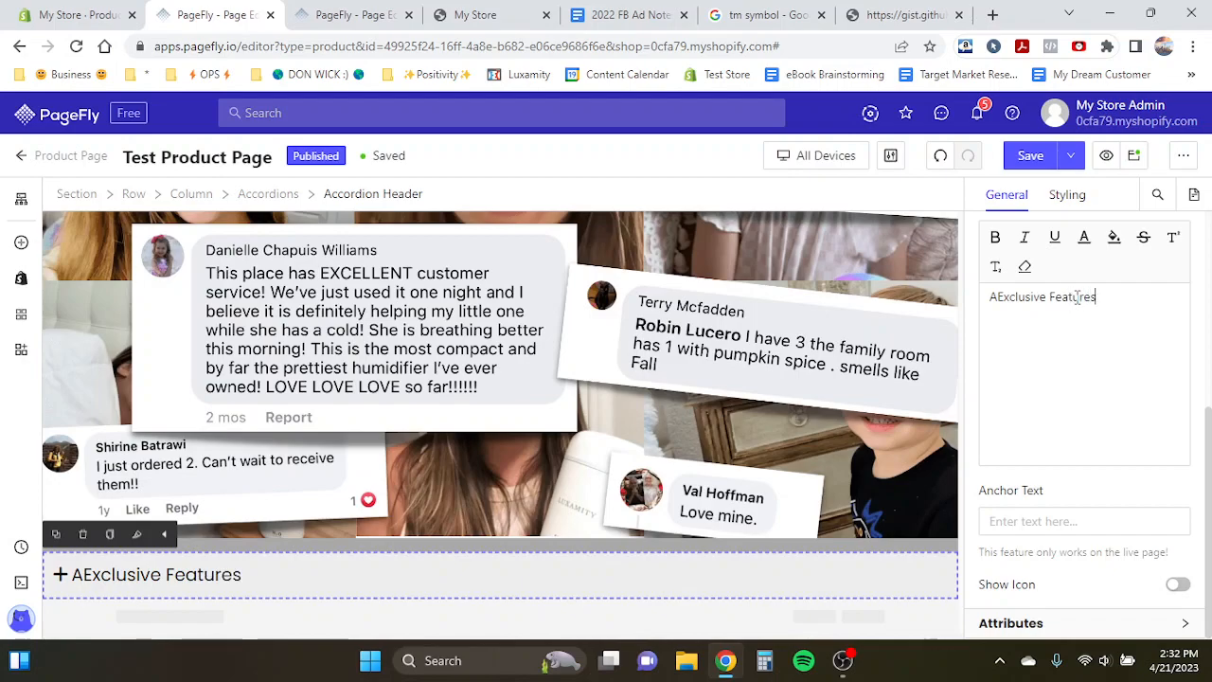
left_click(997, 299)
key("BackSpace")
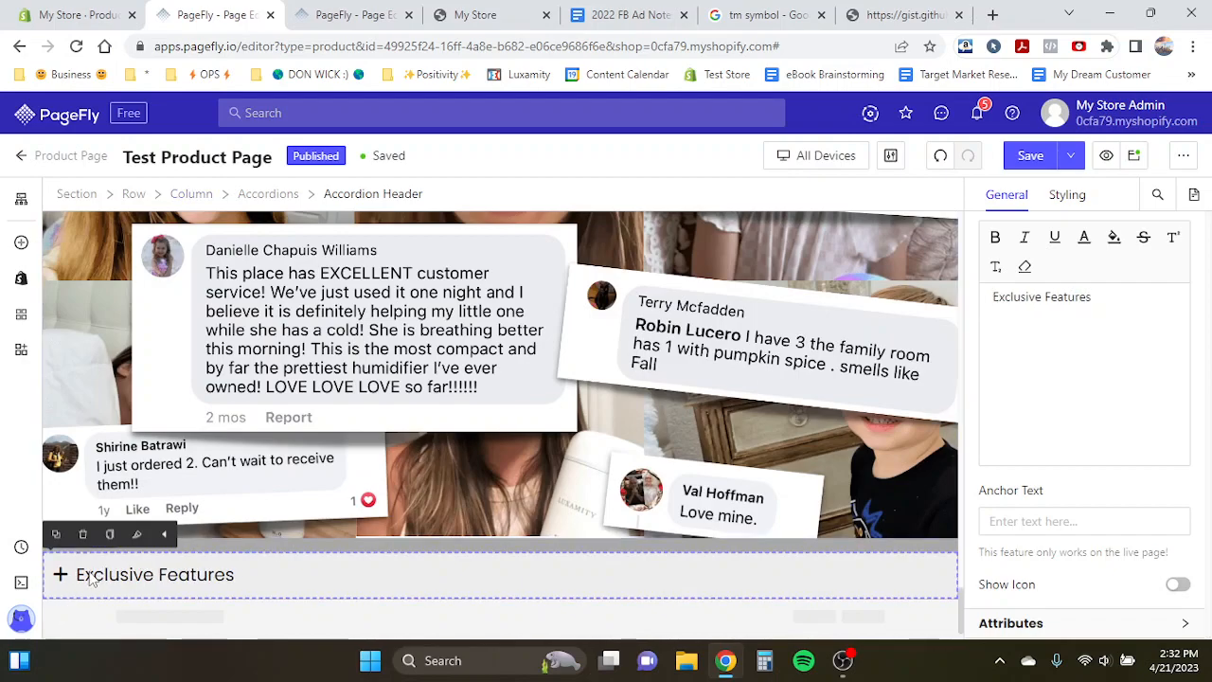
- Expand the accordion and compare it with the accordion on the Product Page Template
left_click(1061, 197)
left_click(89, 580)
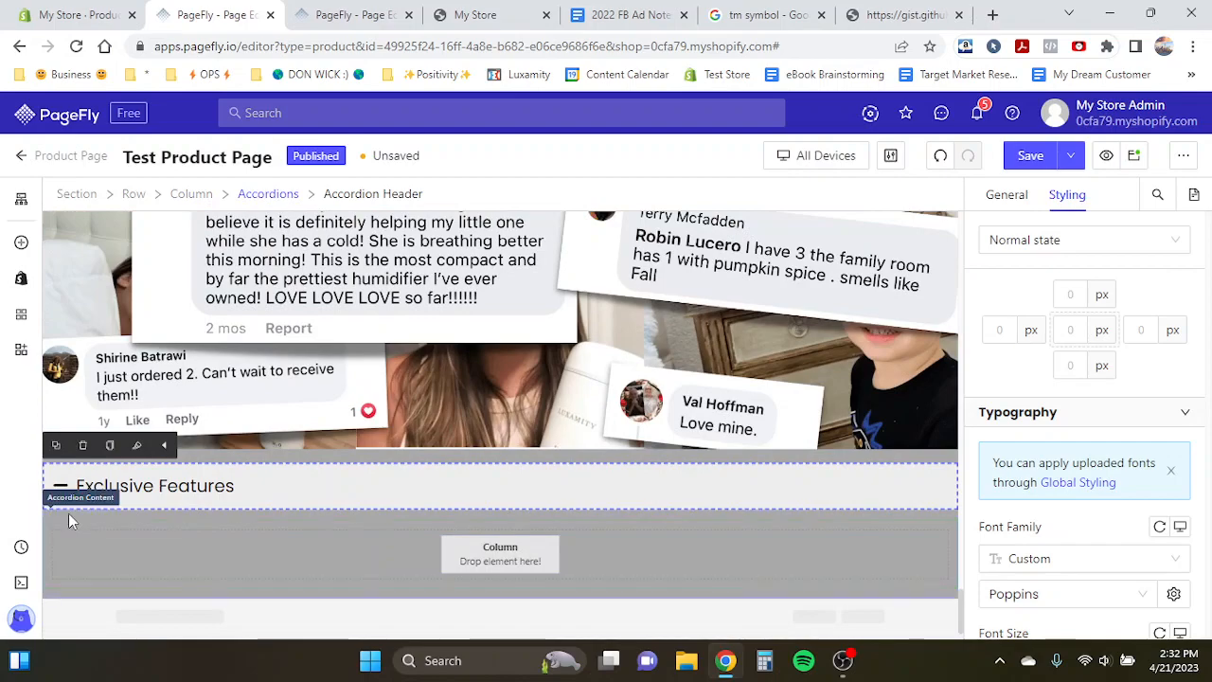
left_click(352, 14)
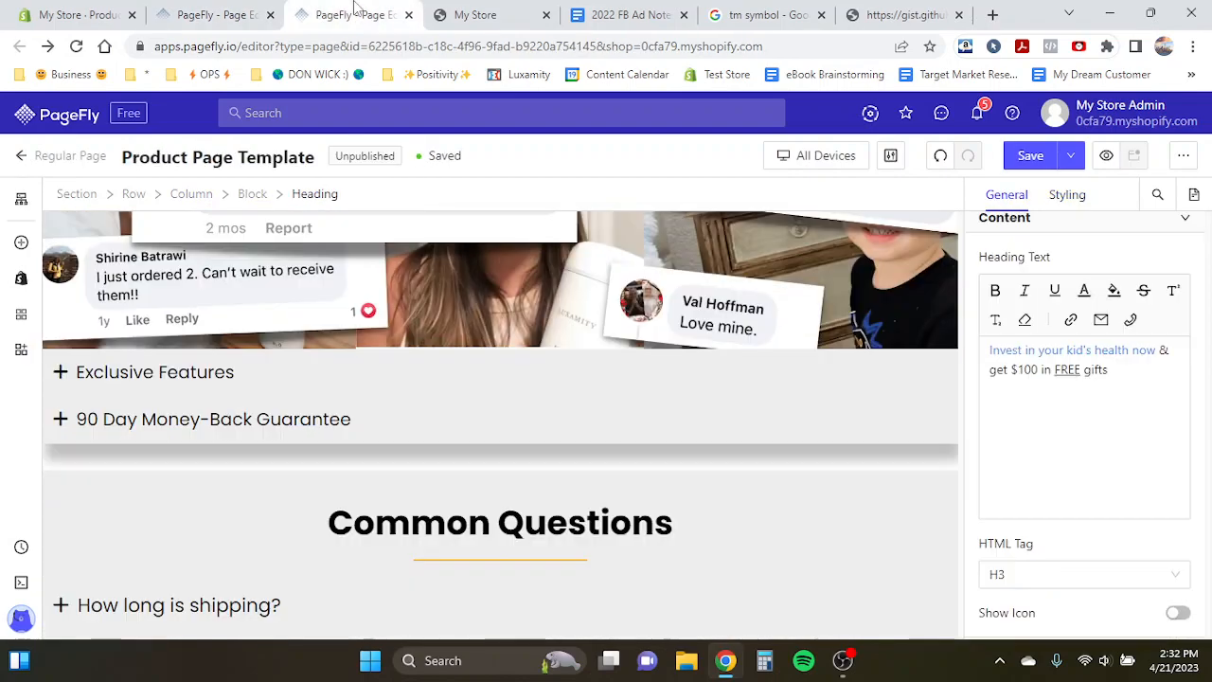
left_click(187, 370)
scroll(284, 351, "down", 2)
left_click(214, 13)
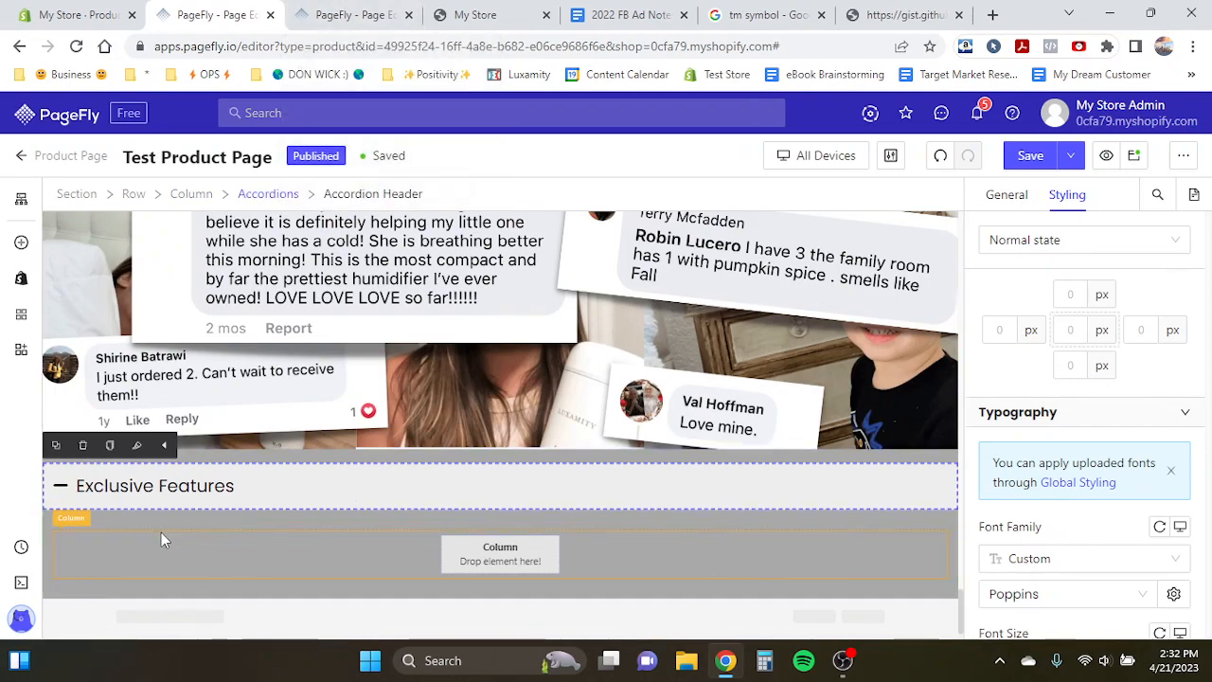
- Set the accordion content's background color to #EEEEEE
left_click(112, 523)
scroll(1090, 455, "down", 5)
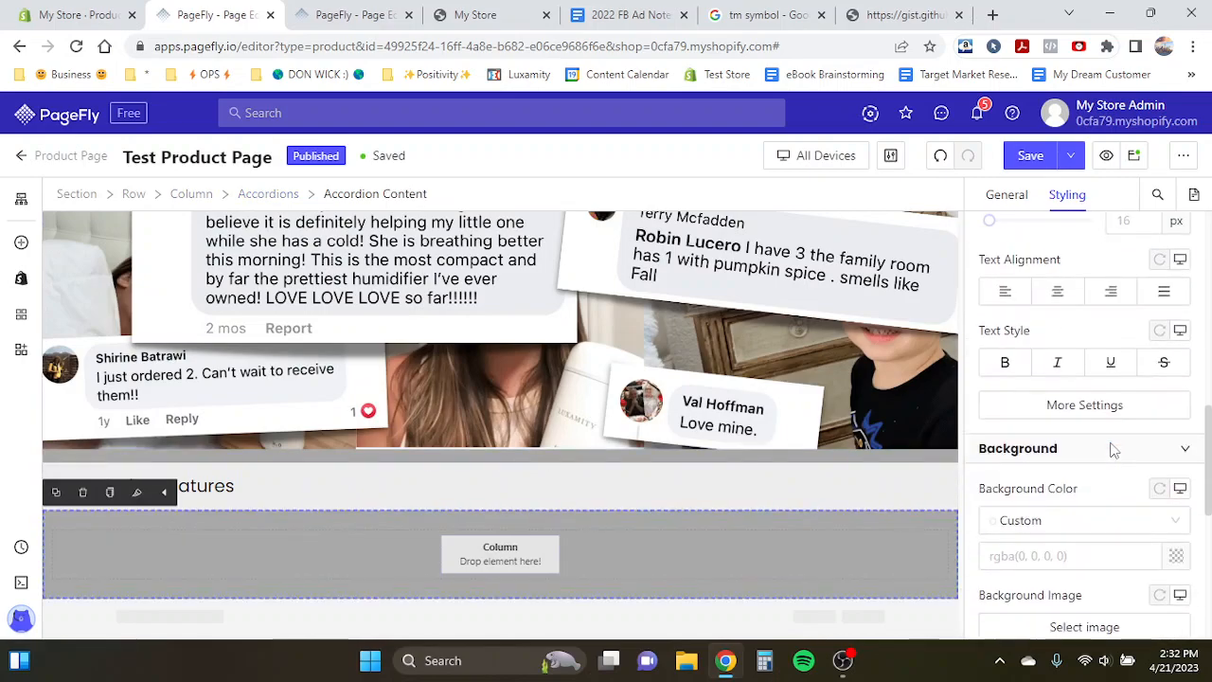
scroll(1114, 451, "down", 1)
left_click(1174, 447)
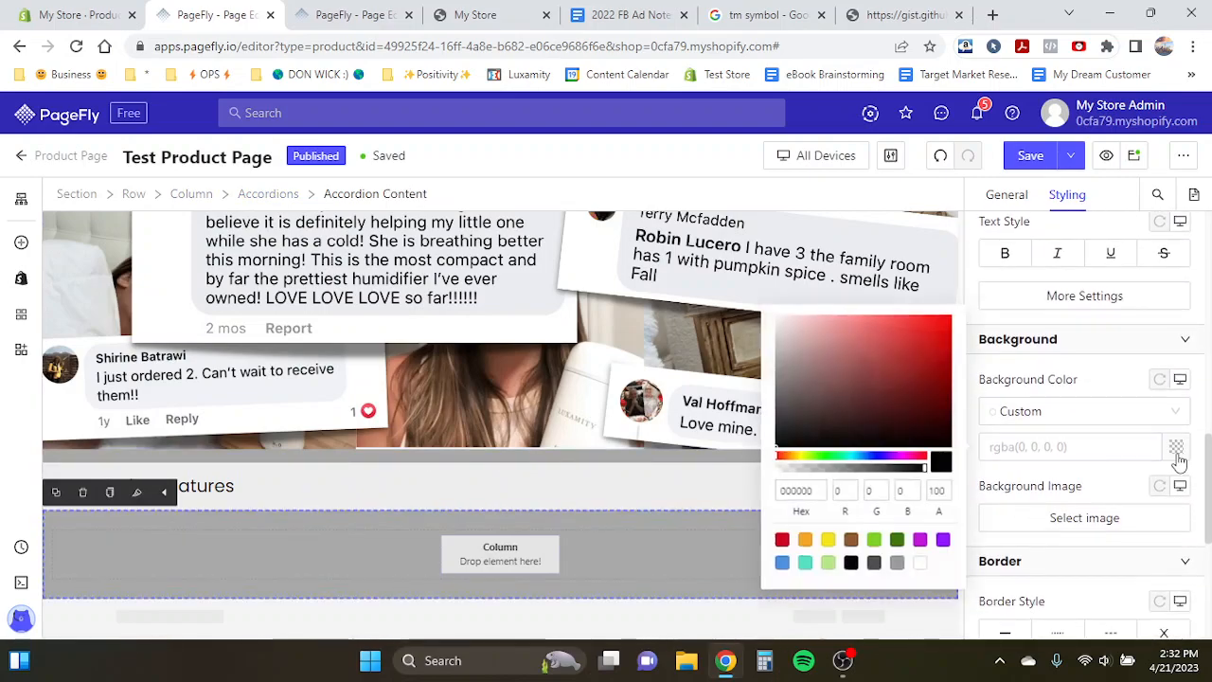
double_click(797, 492)
type("eeeeee")
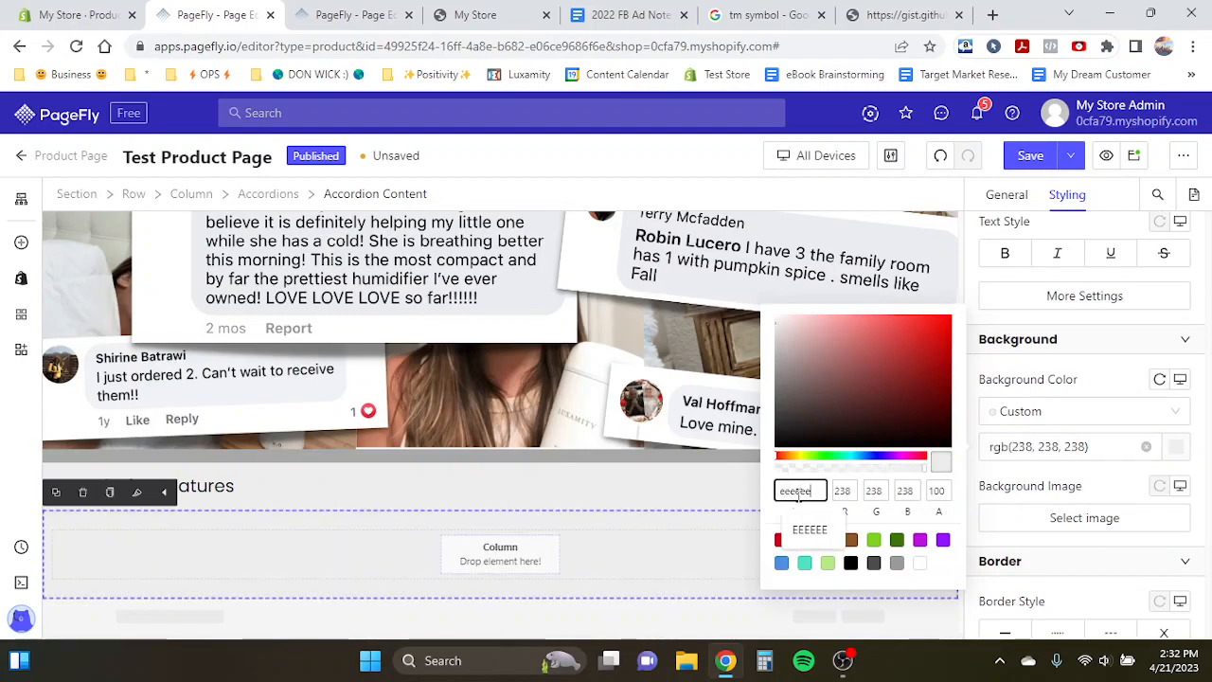
left_click(525, 499)
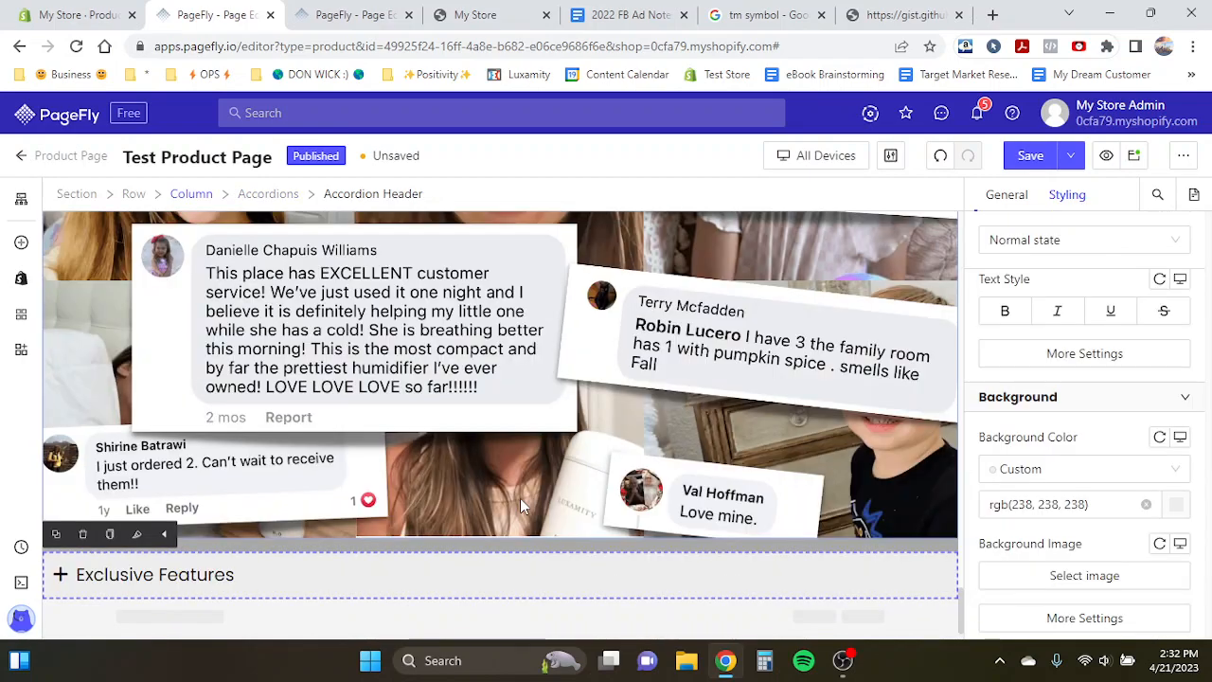
- Insert the Lavender pre-made section from the Client Logos category above the rating section
scroll(306, 553, "down", 1)
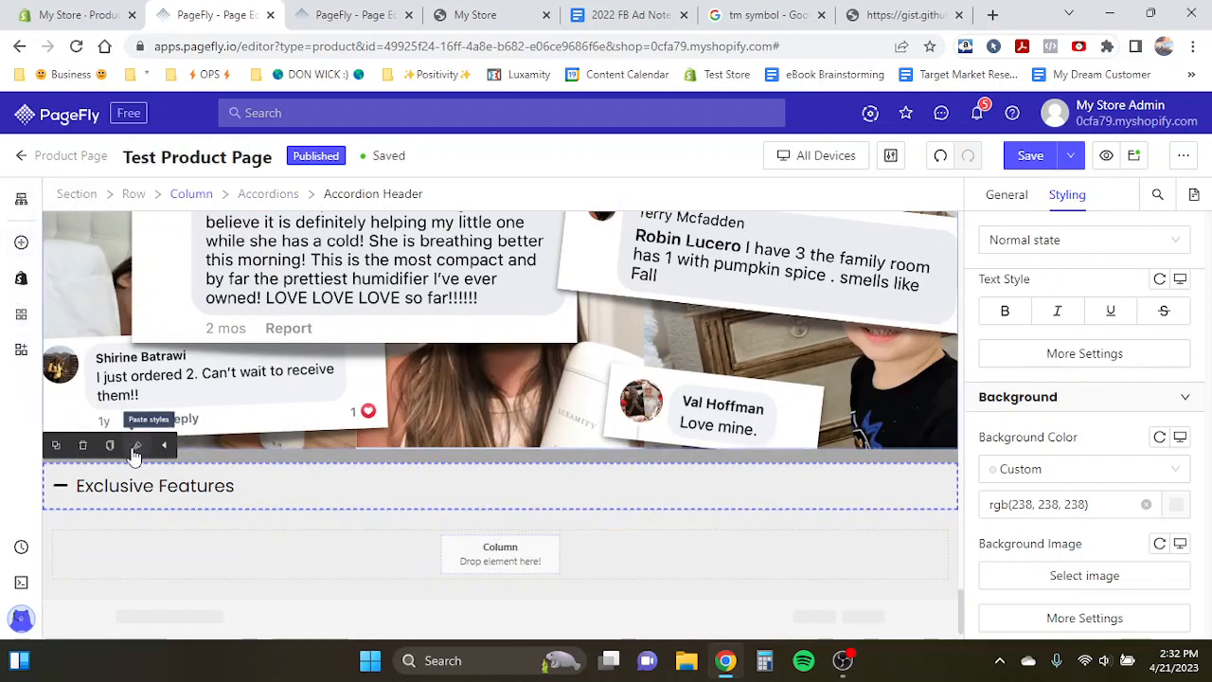
left_click(239, 447)
scroll(239, 447, "up", 8)
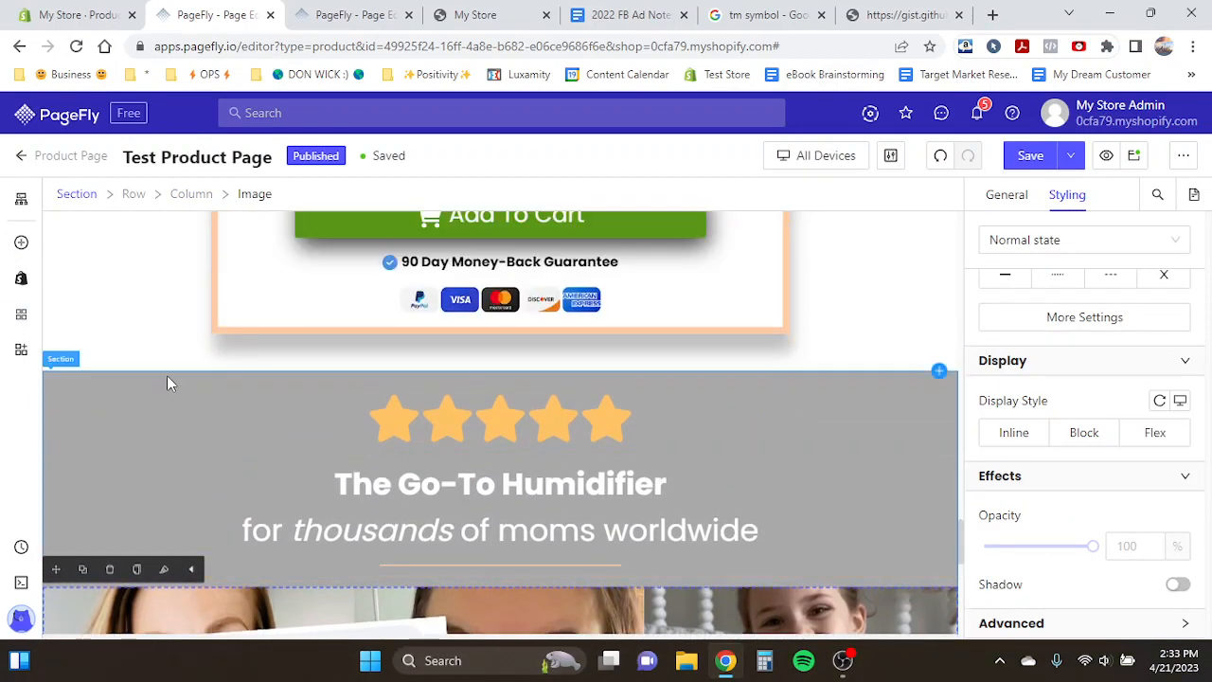
left_click(940, 373)
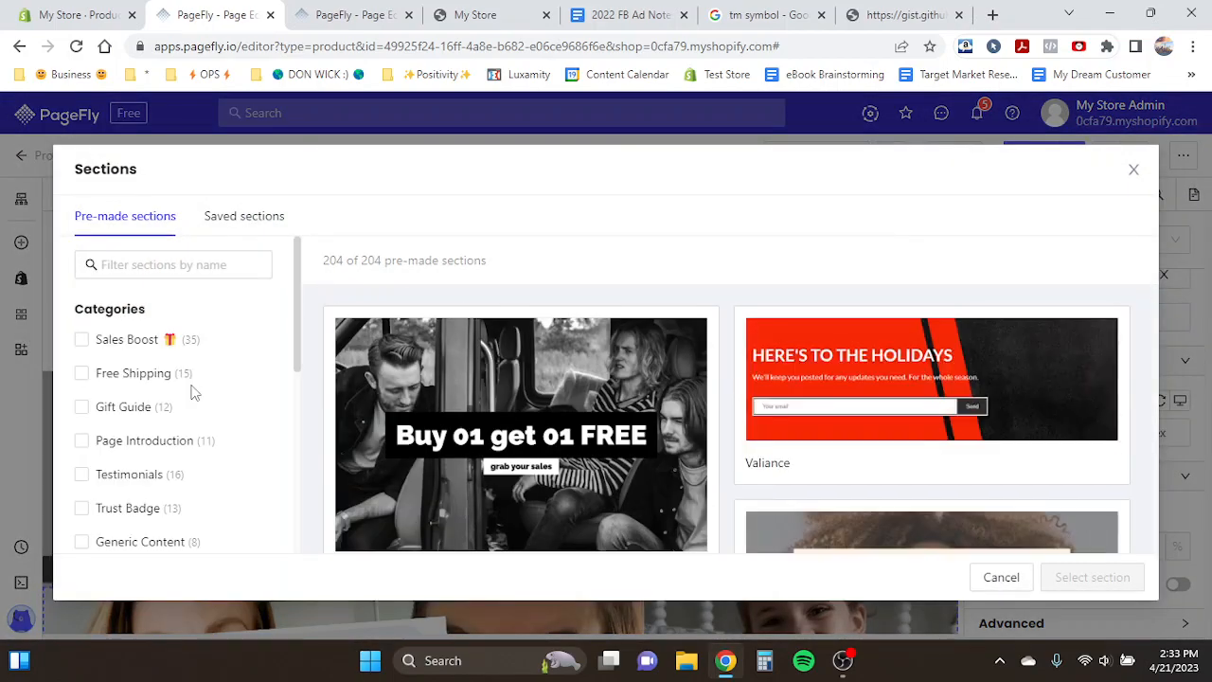
scroll(192, 392, "down", 5)
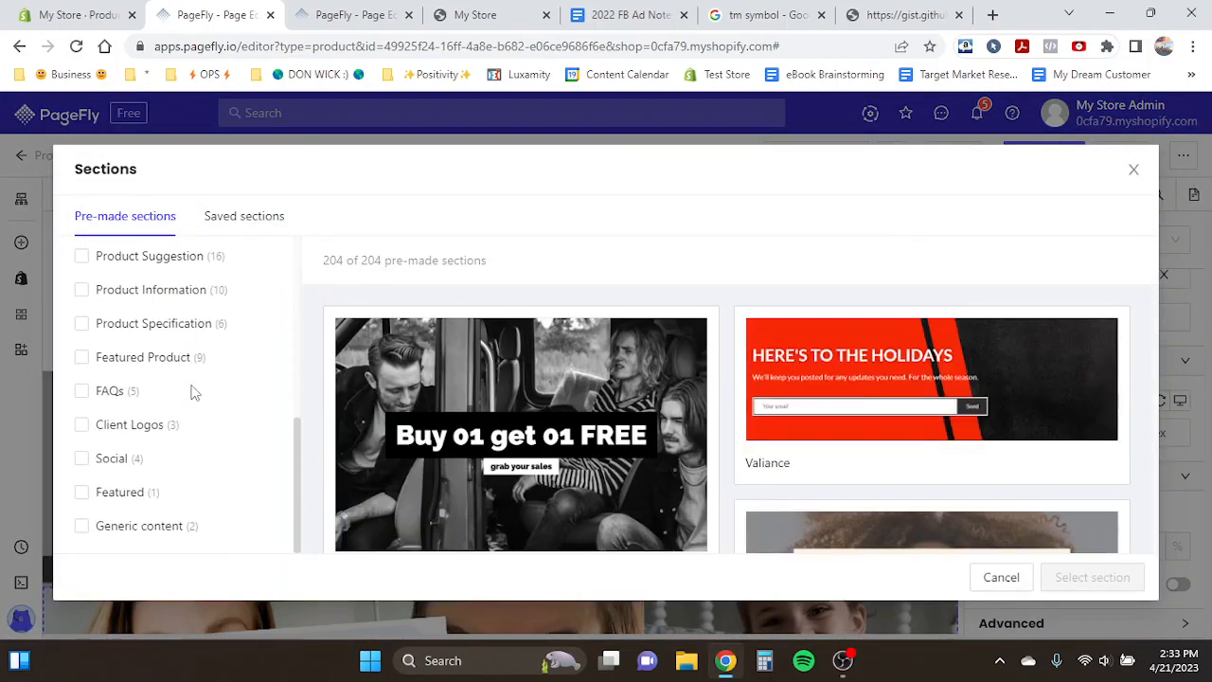
left_click(132, 425)
left_click(1011, 379)
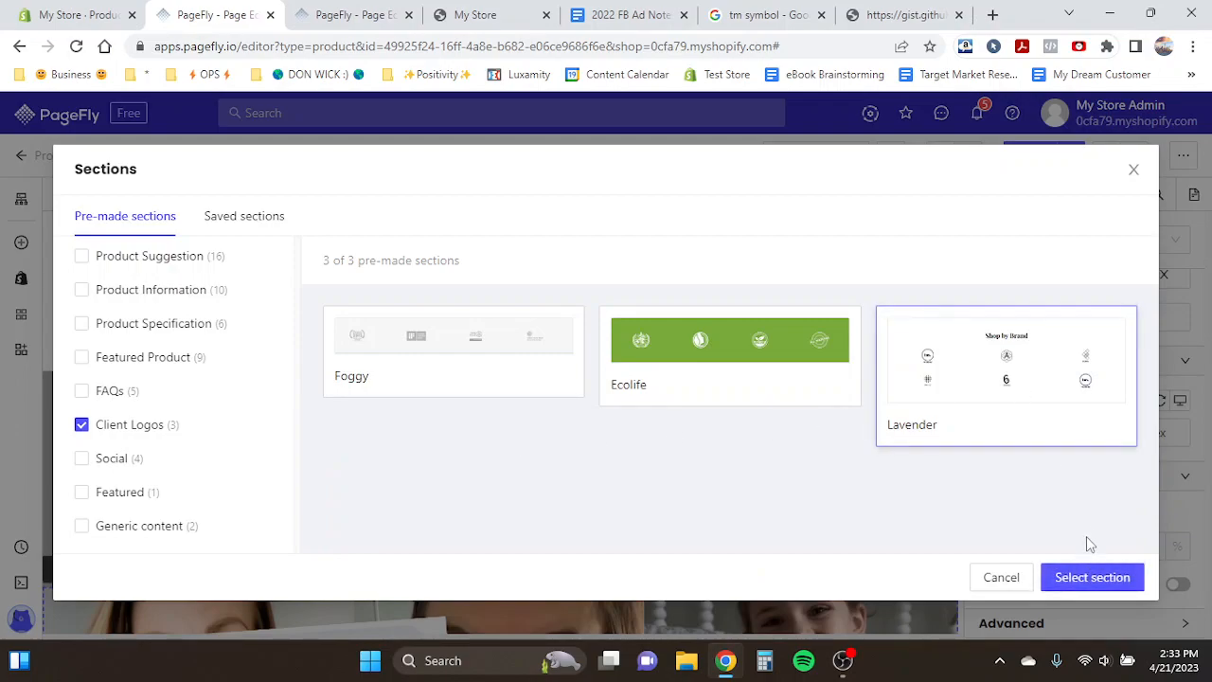
left_click(1092, 576)
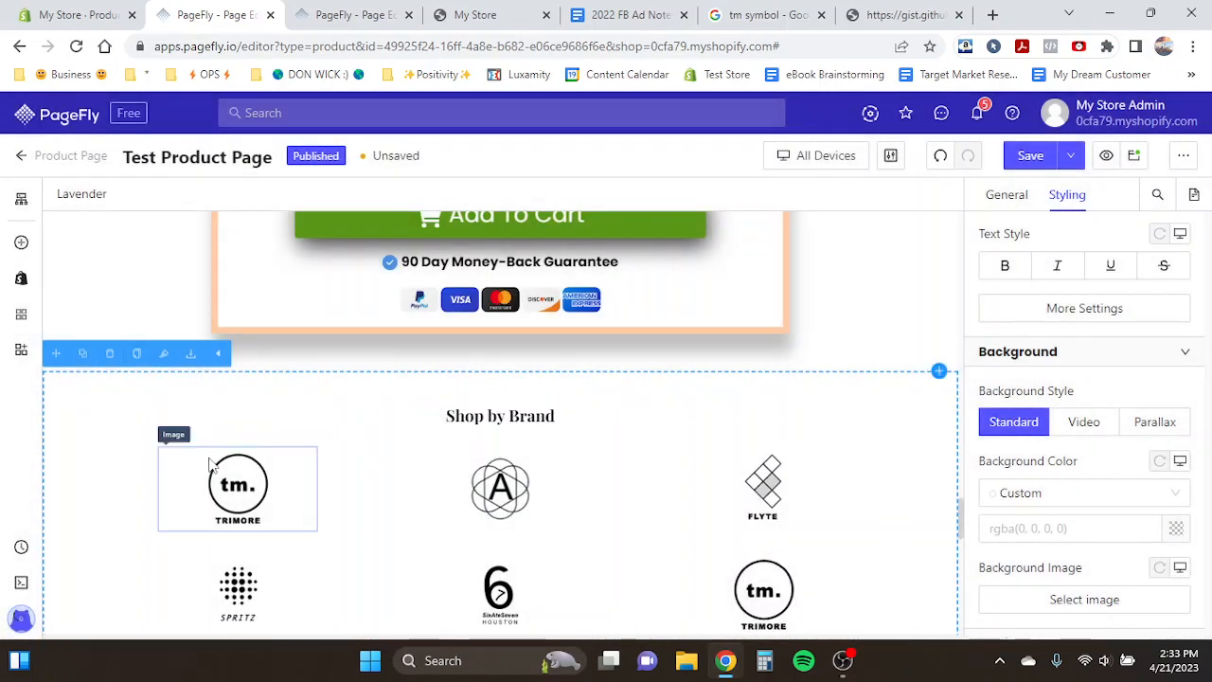
- Move the row of brand logos from the Lavender section into the accordion's content
left_click(147, 455)
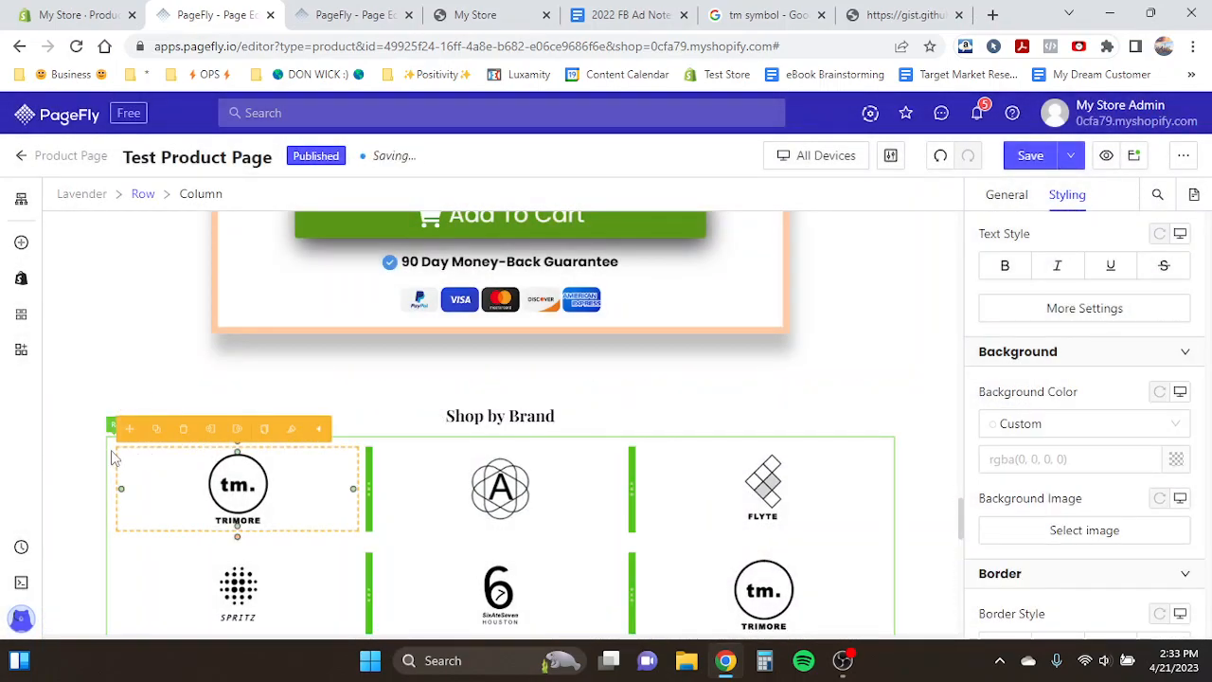
left_click(113, 452)
left_click_drag(124, 428, 363, 550)
scroll(379, 530, "up", 10)
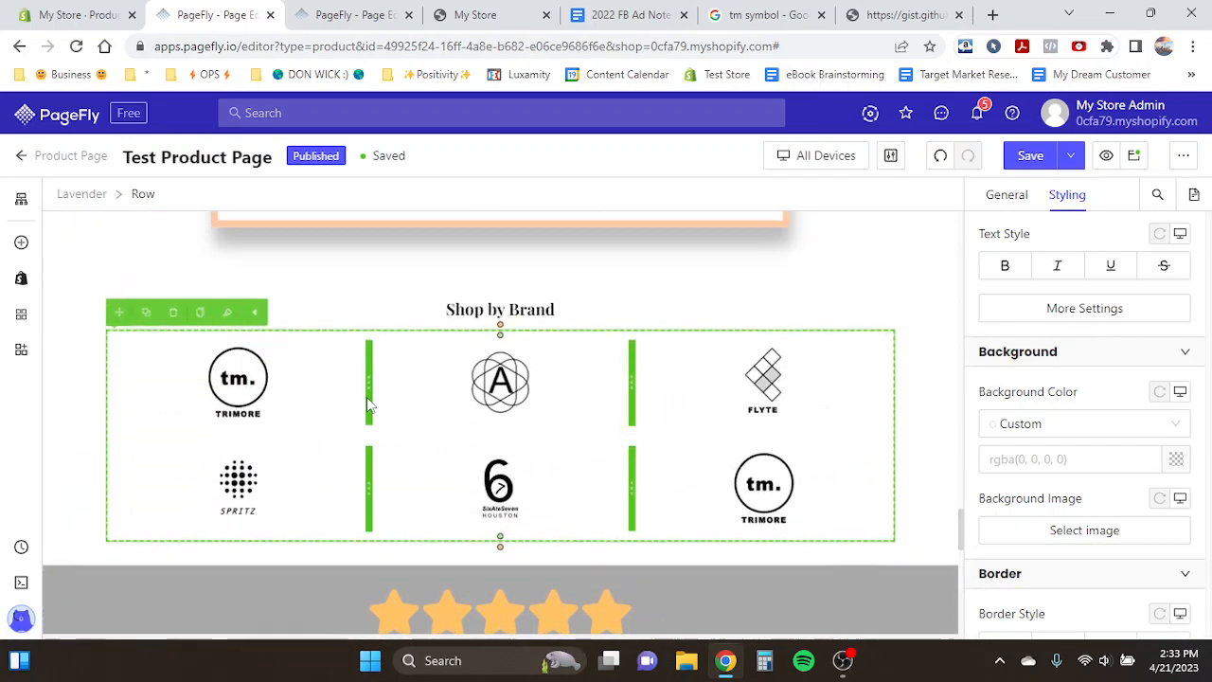
left_click_drag(120, 312, 226, 524)
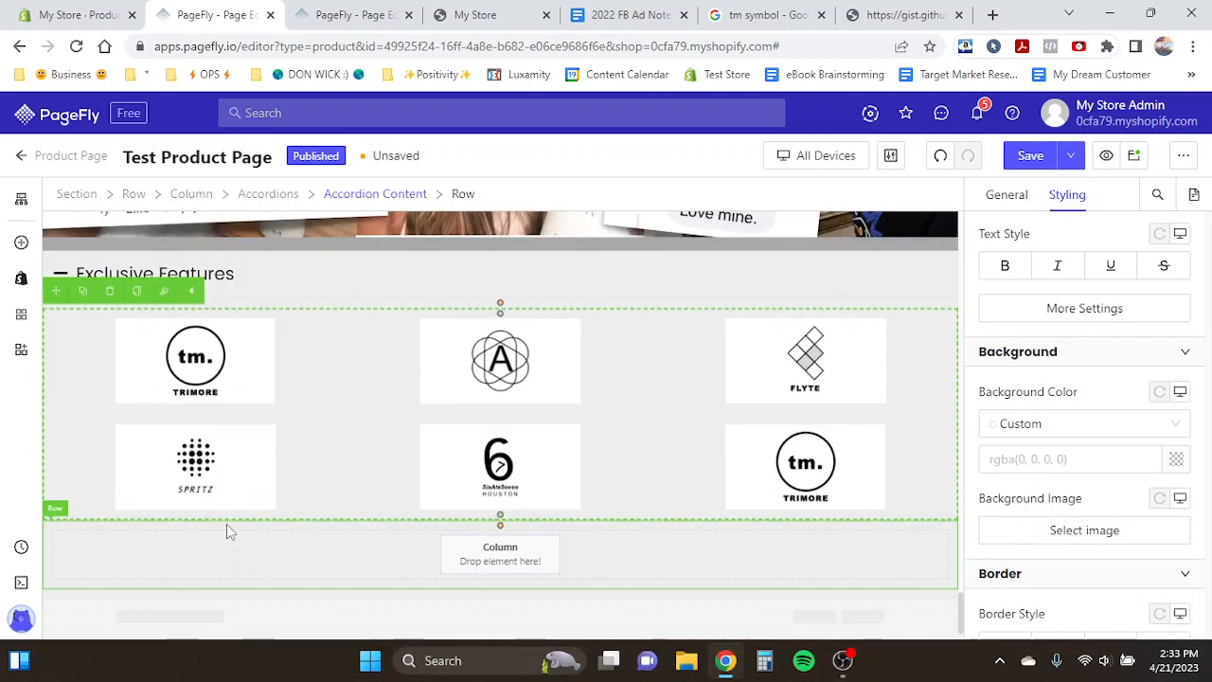
- Delete the empty row beneath the logos inside the accordion and save the page
left_click(95, 546)
left_click(56, 506)
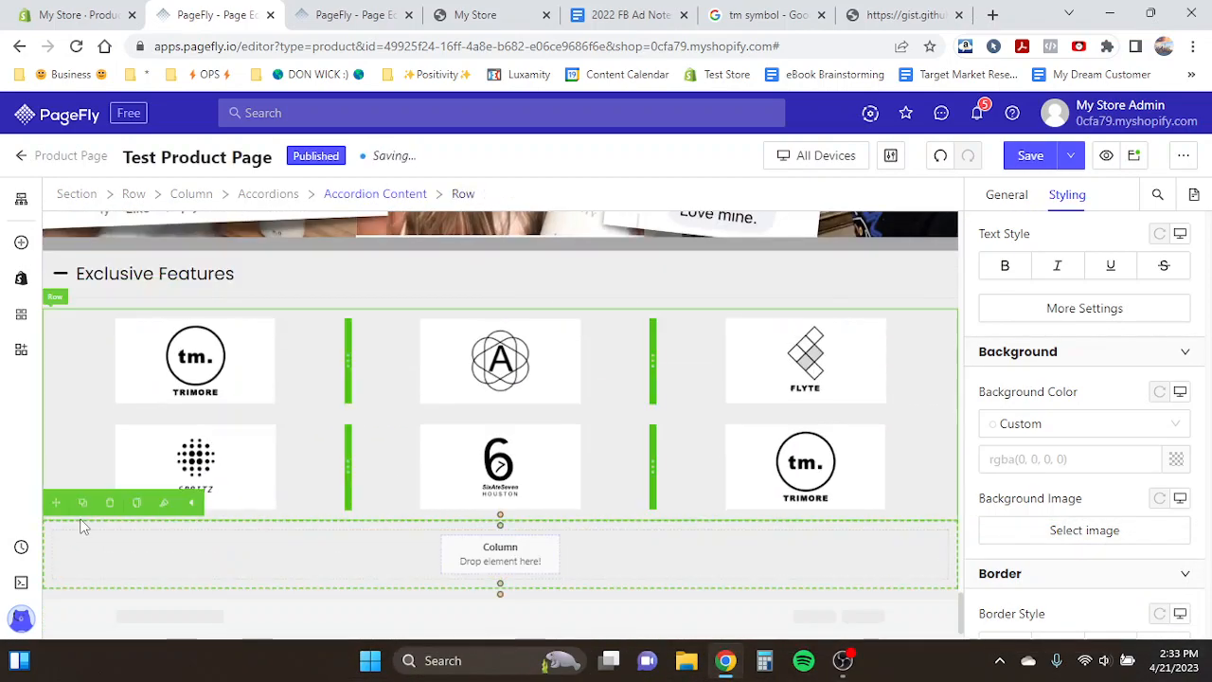
left_click(109, 506)
scroll(238, 377, "up", 10)
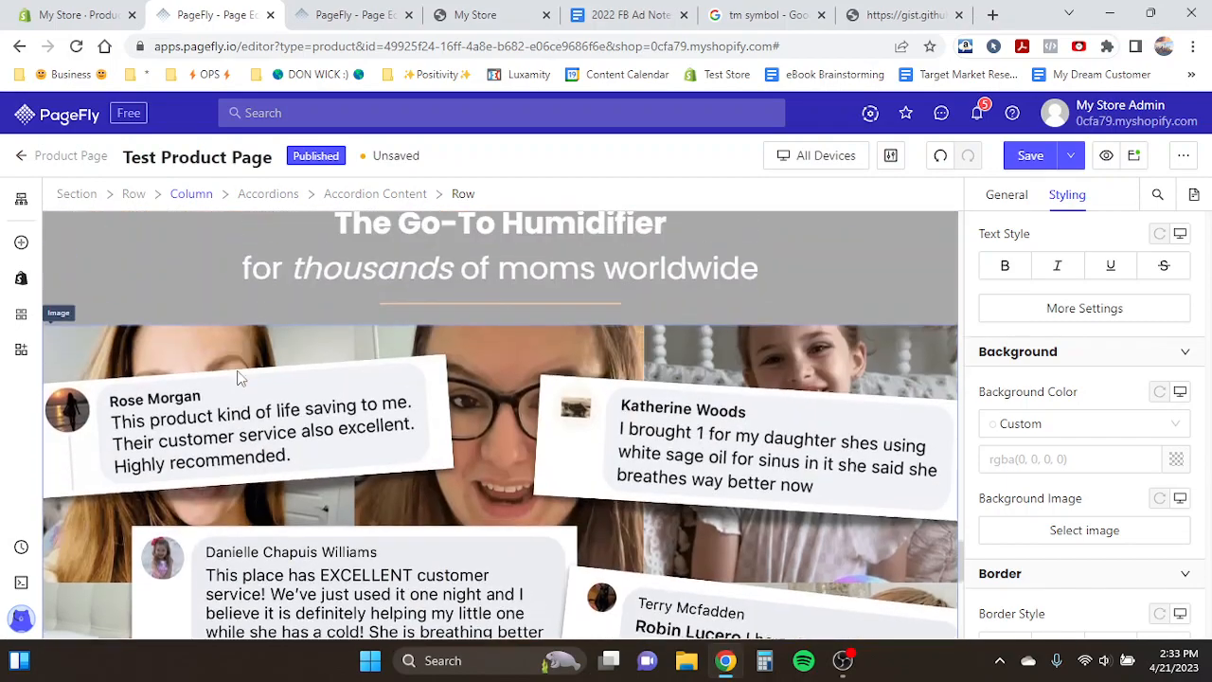
key("ctrl+s")
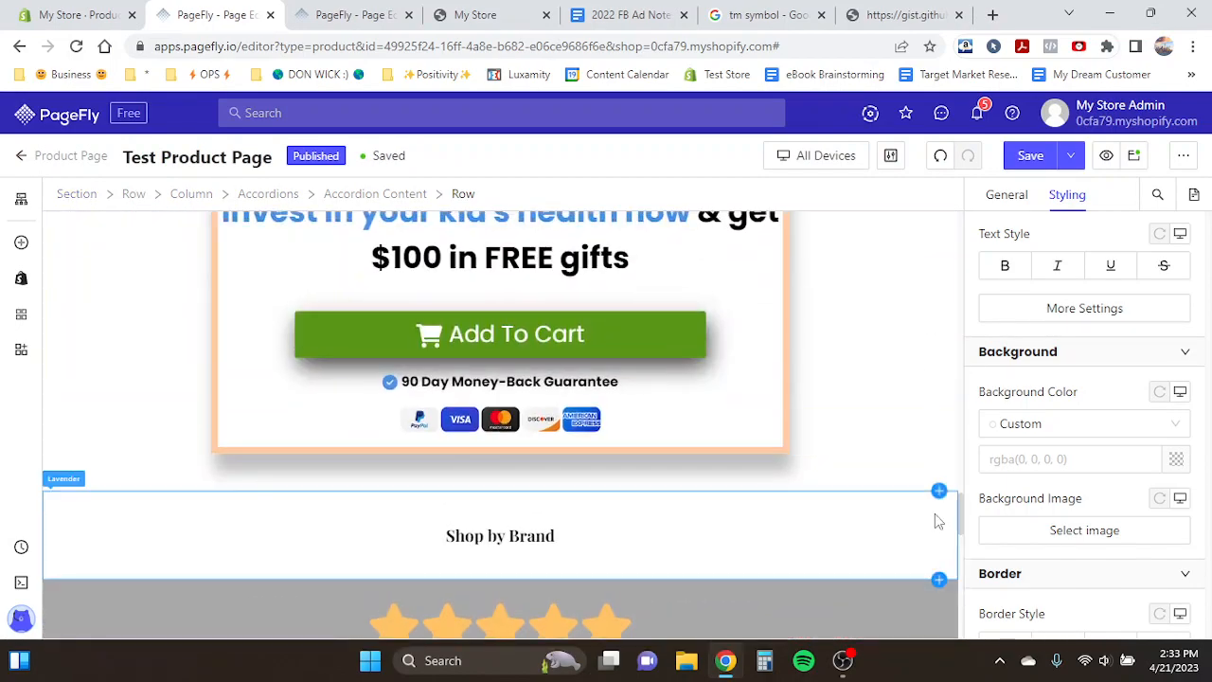
- Delete the leftover "Shop by Brand" section above the rating section
left_click(935, 512)
left_click(109, 473)
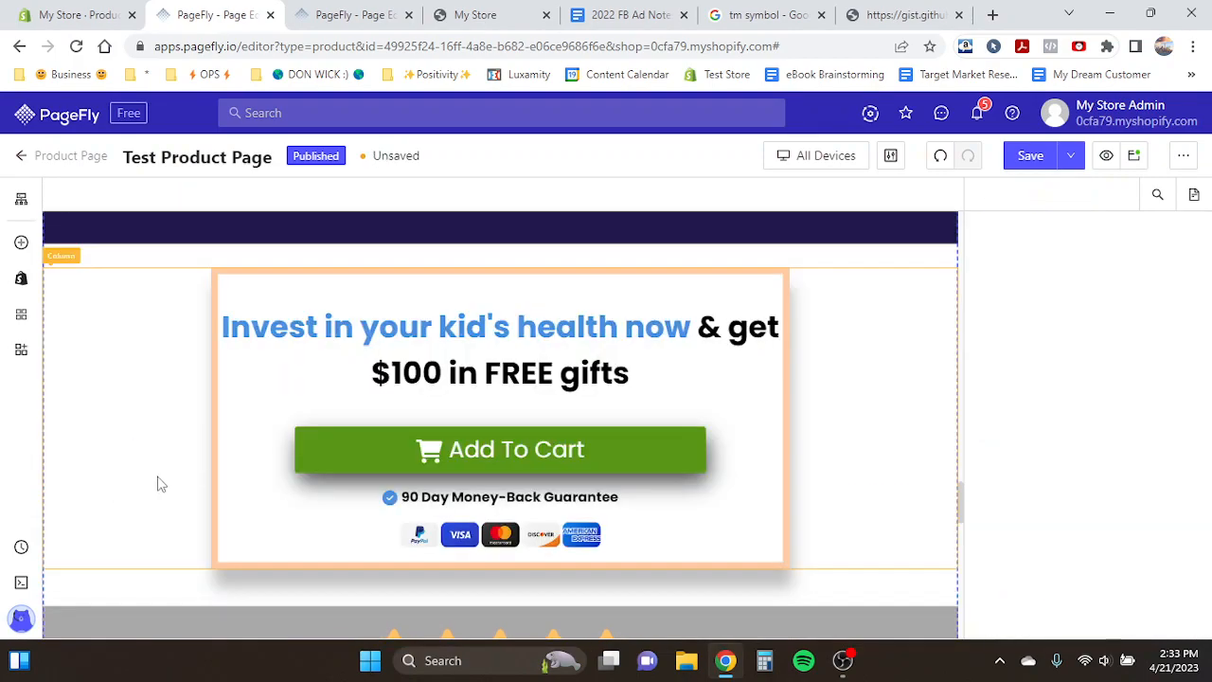
scroll(287, 464, "down", 8)
scroll(287, 470, "down", 3)
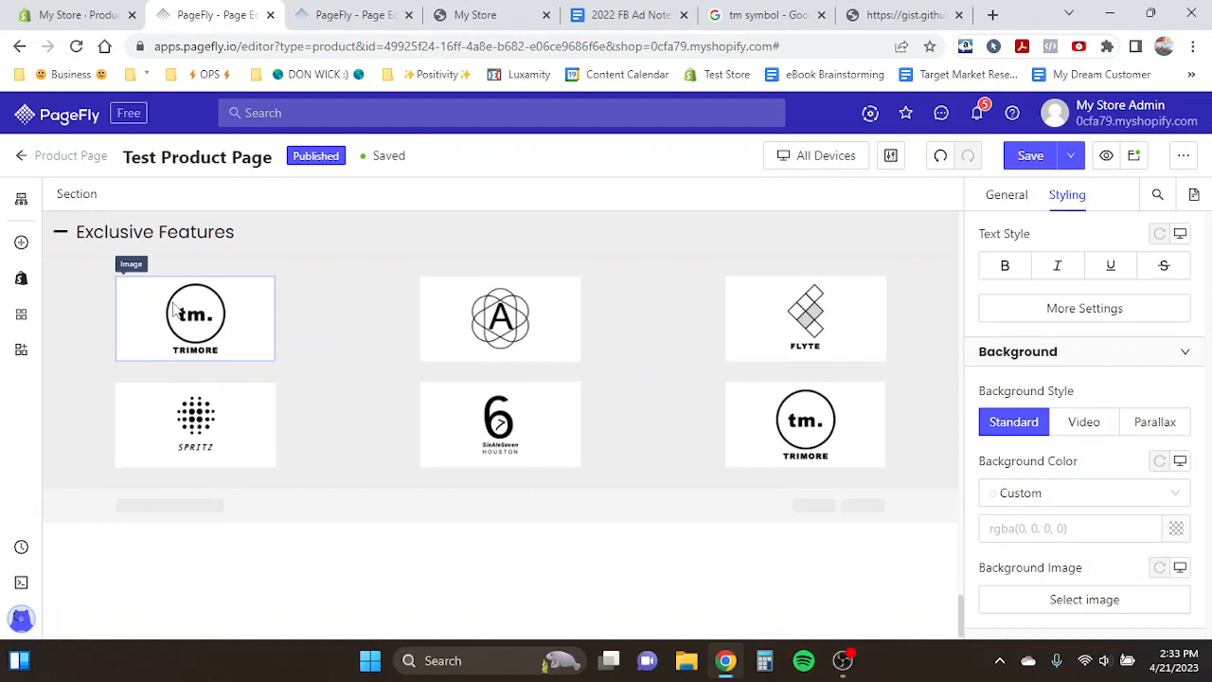
key("ctrl+Tab")
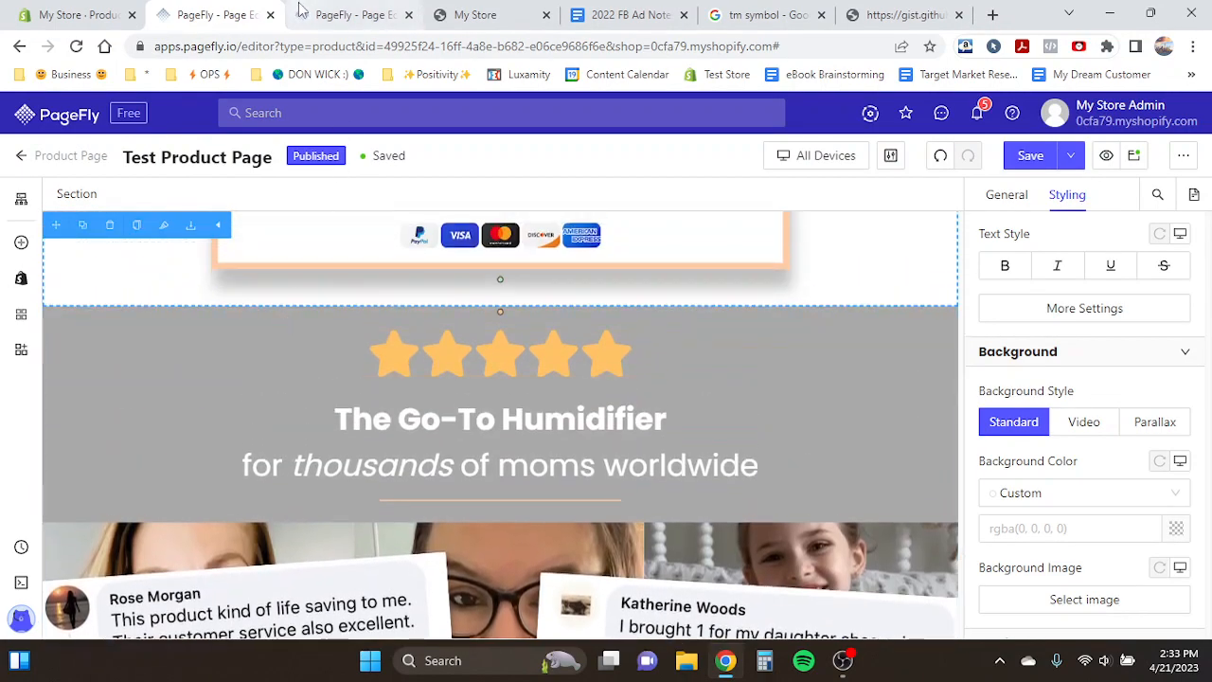
key("ctrl+shift+Tab")
scroll(303, 404, "up", 10)
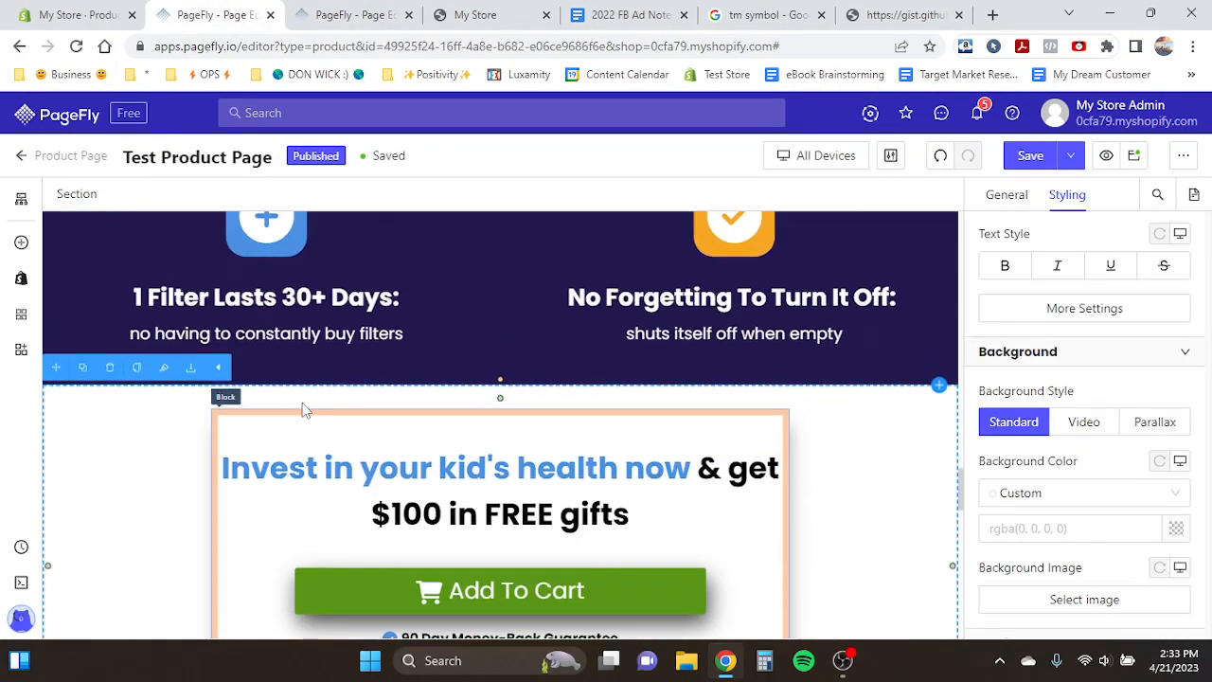
- Duplicate the "Effortless Cleaning:" icon heading into the accordion's first column and set its text colour to black
left_click(173, 365)
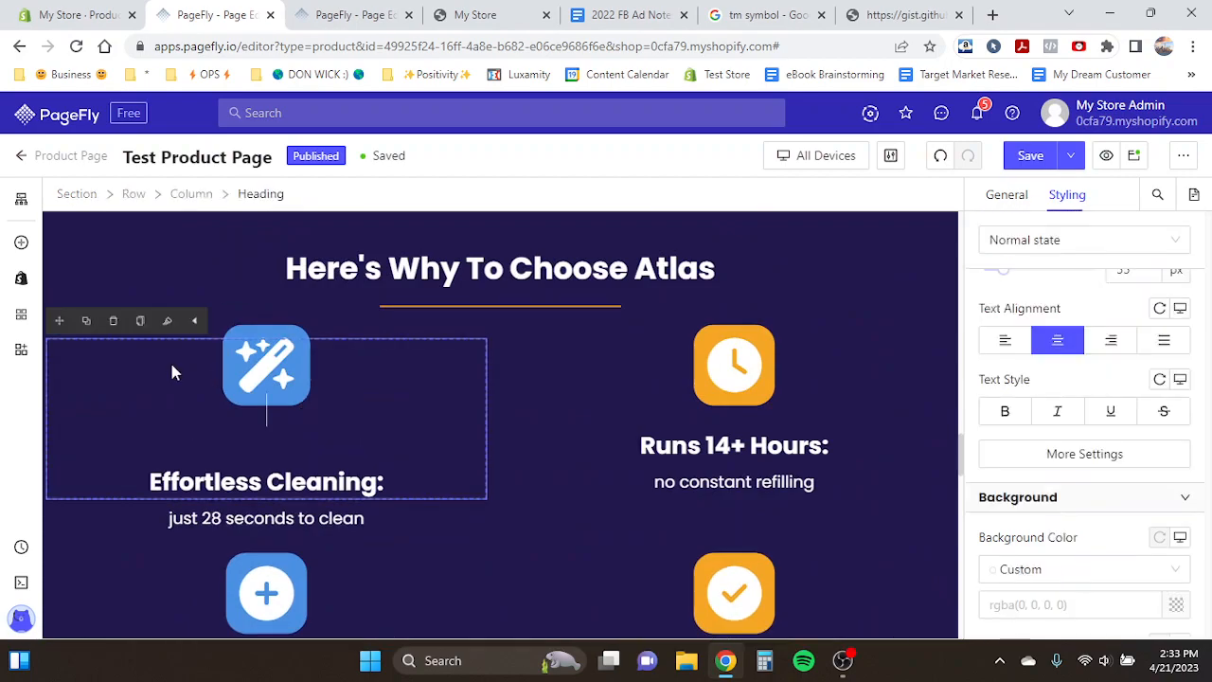
left_click(86, 321)
left_click_drag(55, 324, 206, 397)
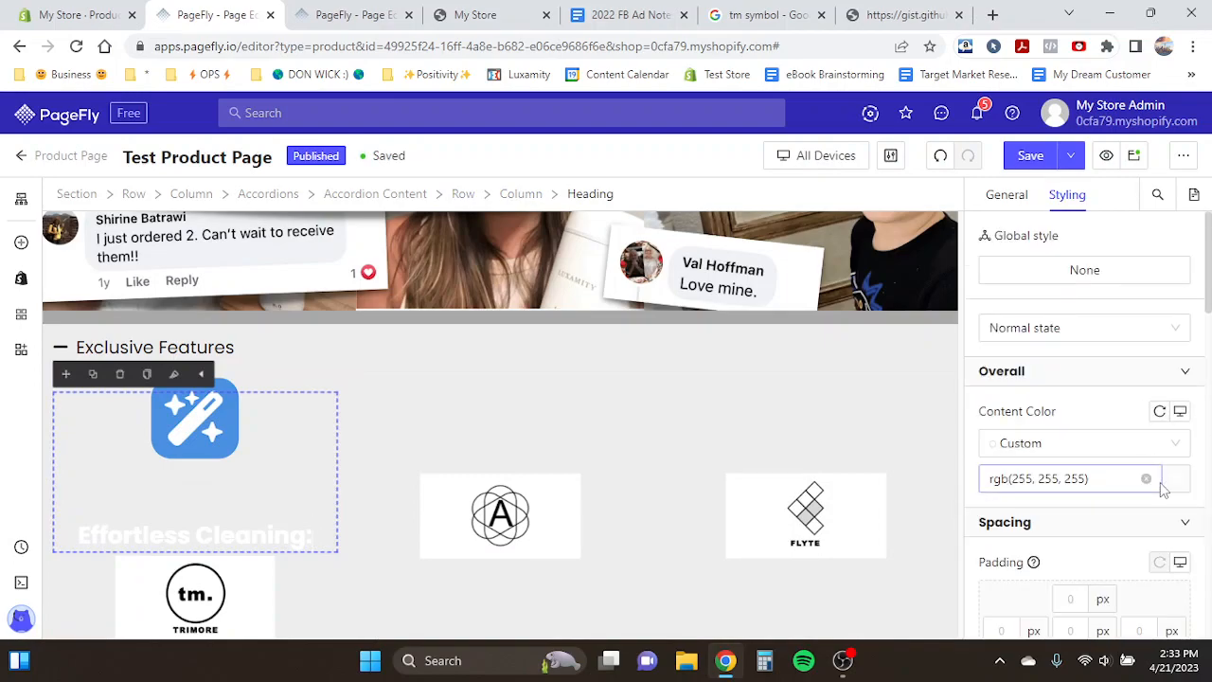
left_click(1184, 481)
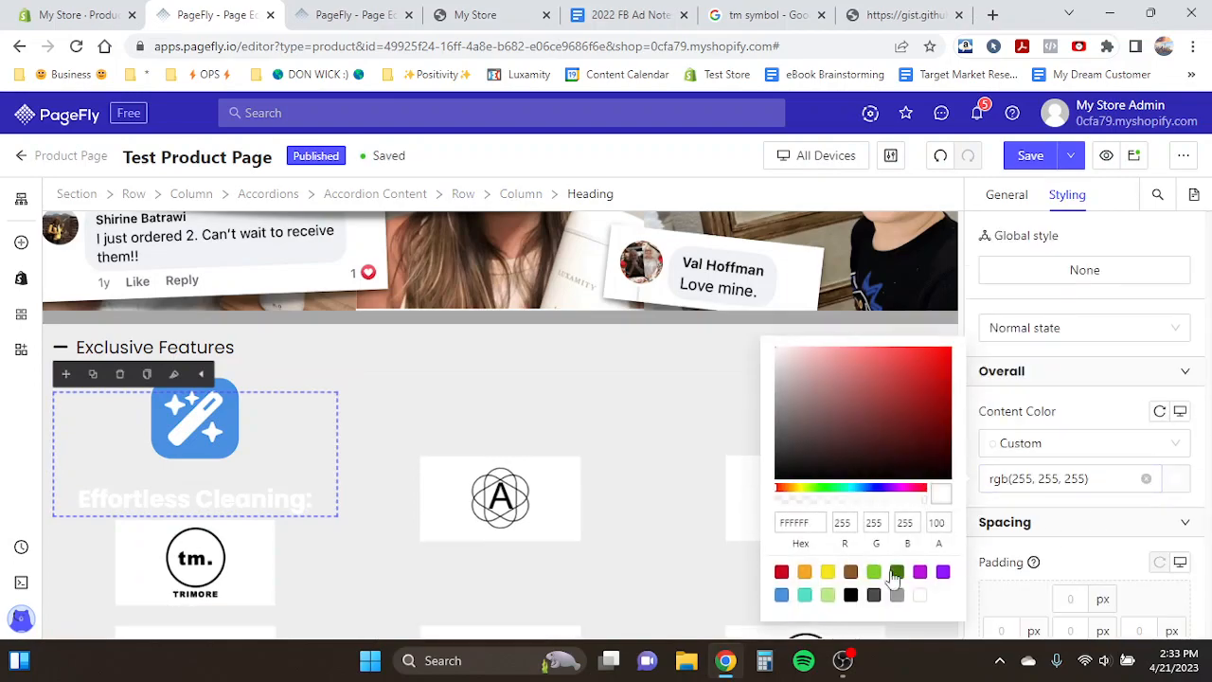
left_click(851, 596)
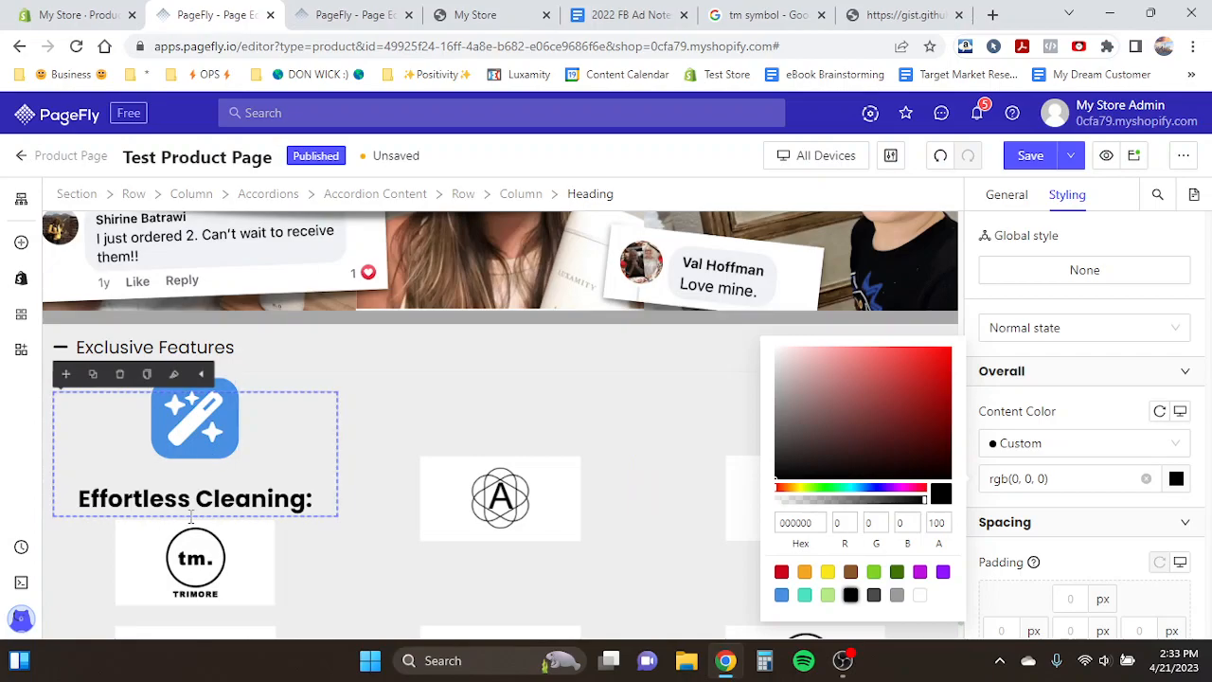
- Duplicate the "just 28 seconds to clean" paragraph under that heading in the accordion and set its colour to black
left_click(168, 583)
left_click(185, 505)
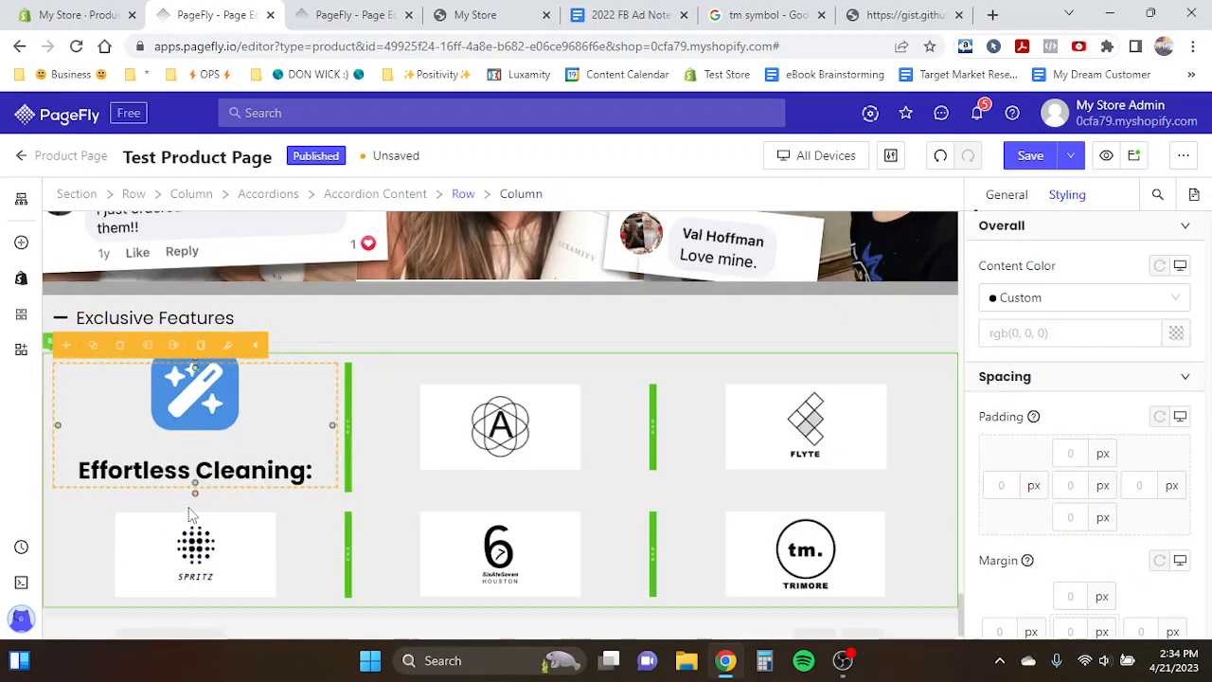
scroll(369, 387, "up", 5)
scroll(369, 387, "up", 8)
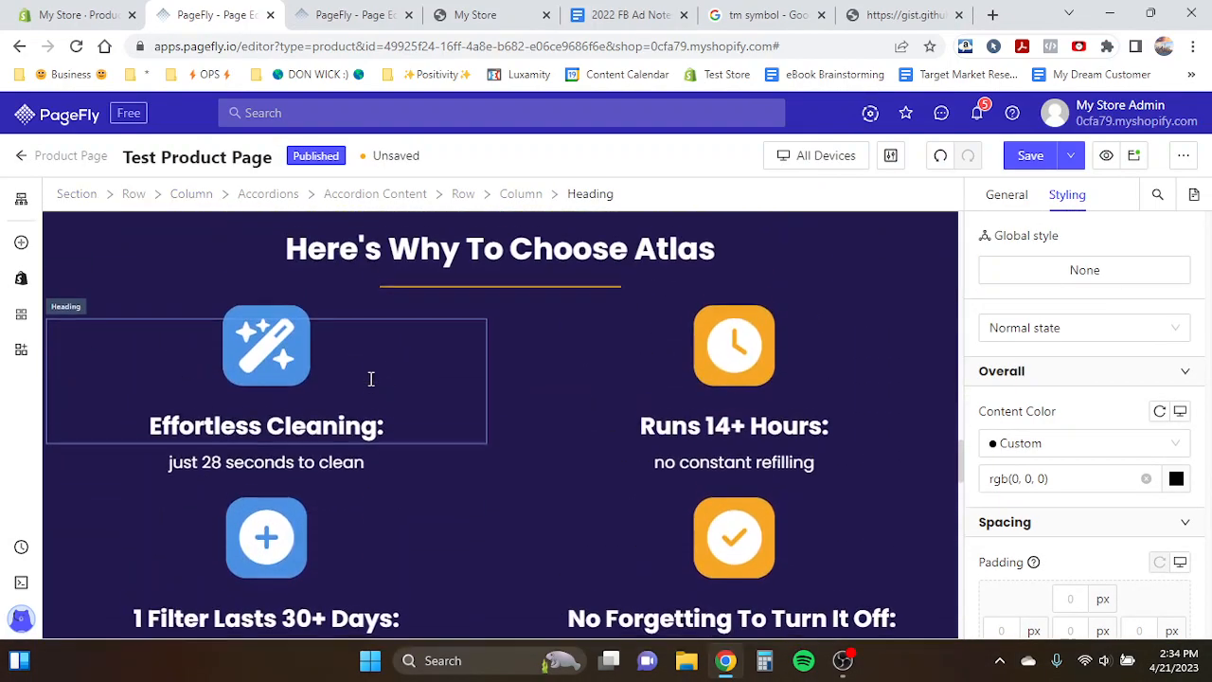
left_click(261, 466)
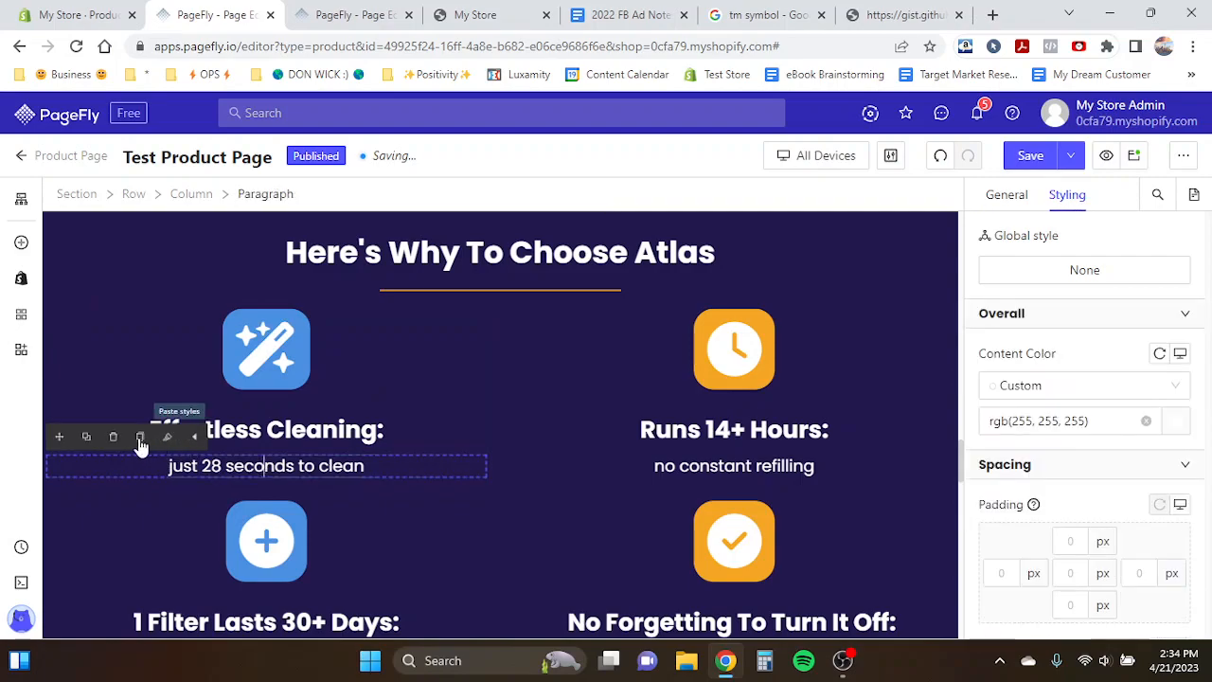
left_click(87, 439)
left_click_drag(71, 438, 176, 473)
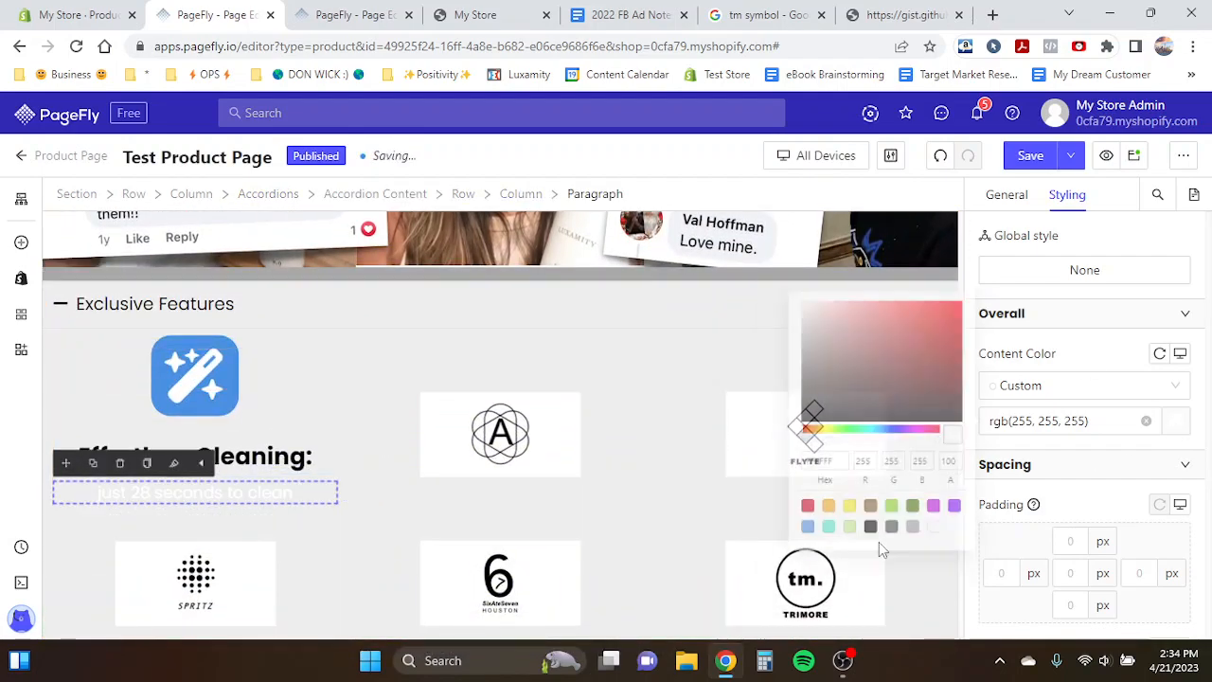
left_click(855, 536)
- Copy the "2 Sleep-Enhancing Nightlights" heading from the Product Page Template into the accordion's first heading
left_click(313, 16)
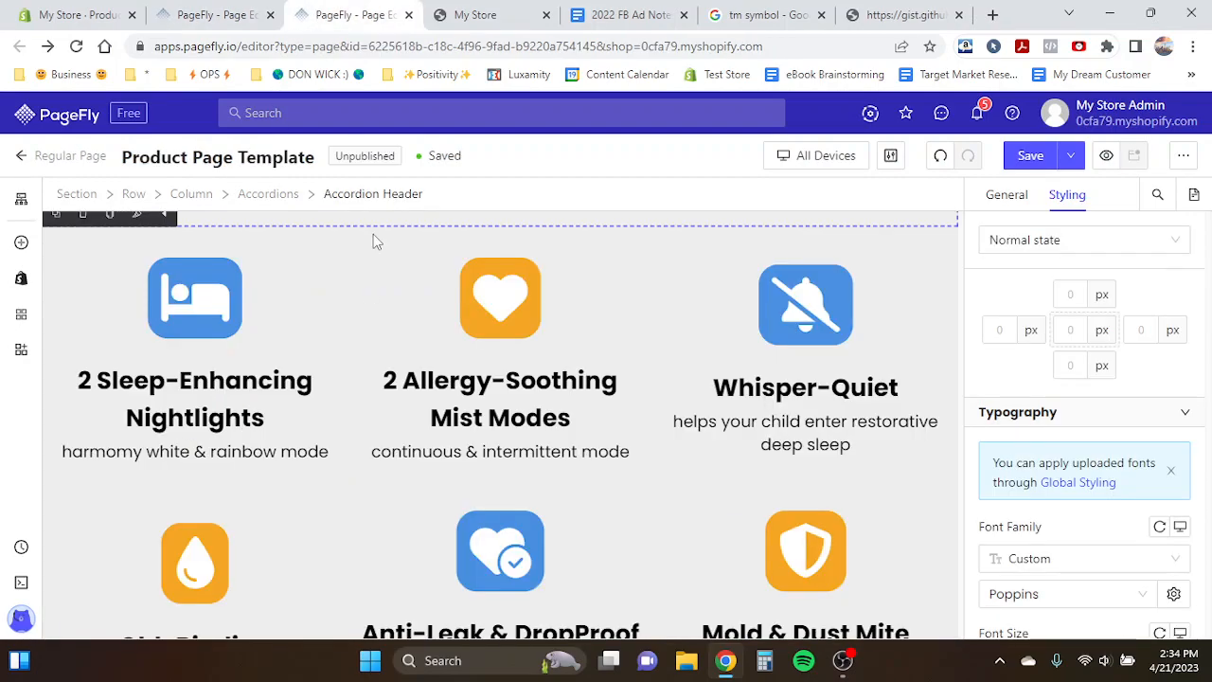
left_click(246, 453)
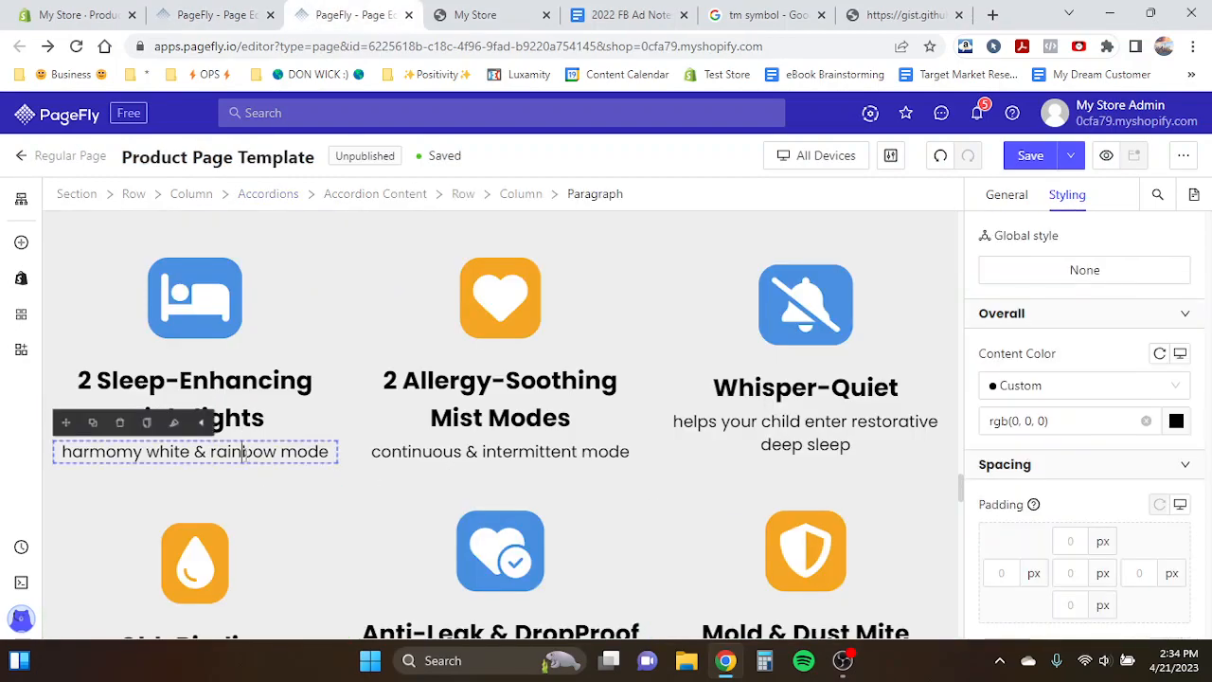
left_click(220, 356)
double_click(219, 355)
key("ctrl+c")
left_click(218, 15)
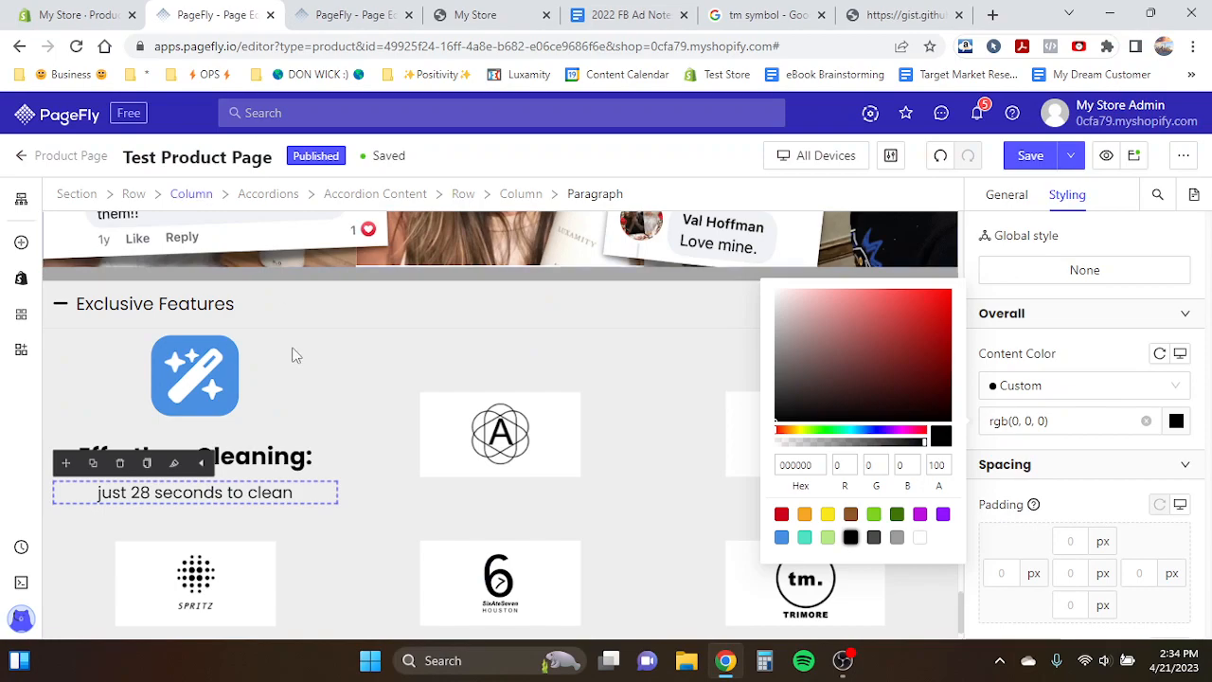
key("ctrl+a")
key("ctrl+v")
- Copy the "harmomy white & rainbow mode" text from the template into the paragraph beneath that heading
key("ctrl+Tab")
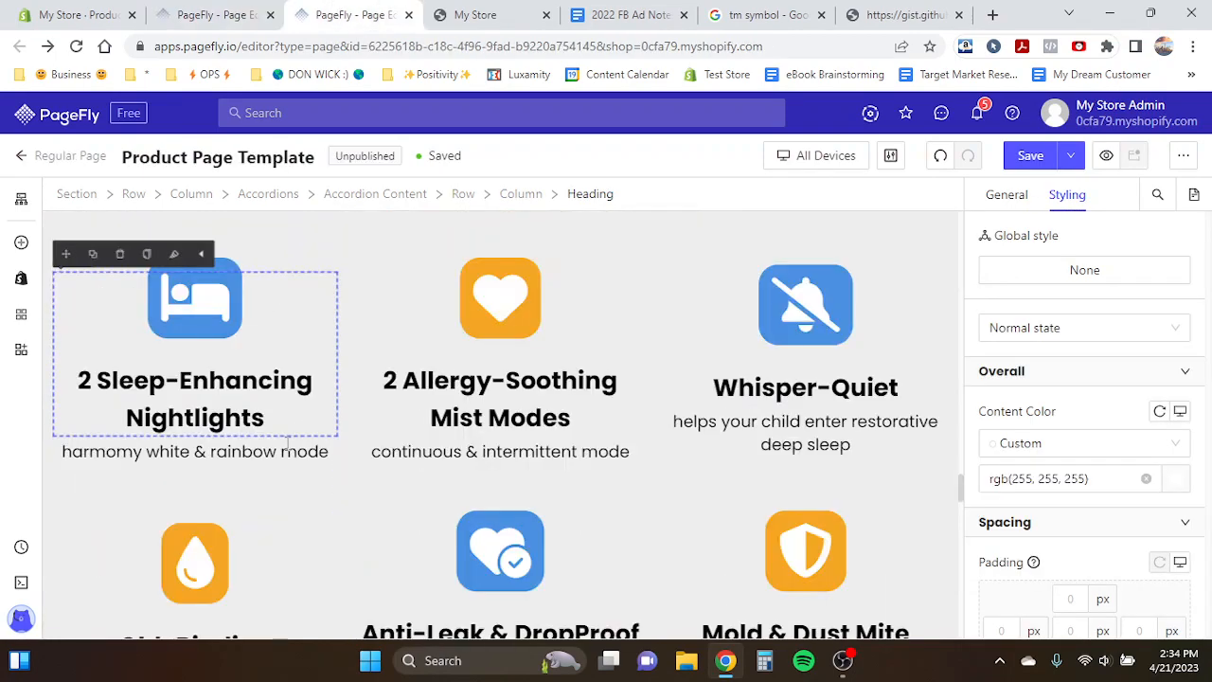
double_click(235, 452)
key("ctrl+a")
left_click(186, 12)
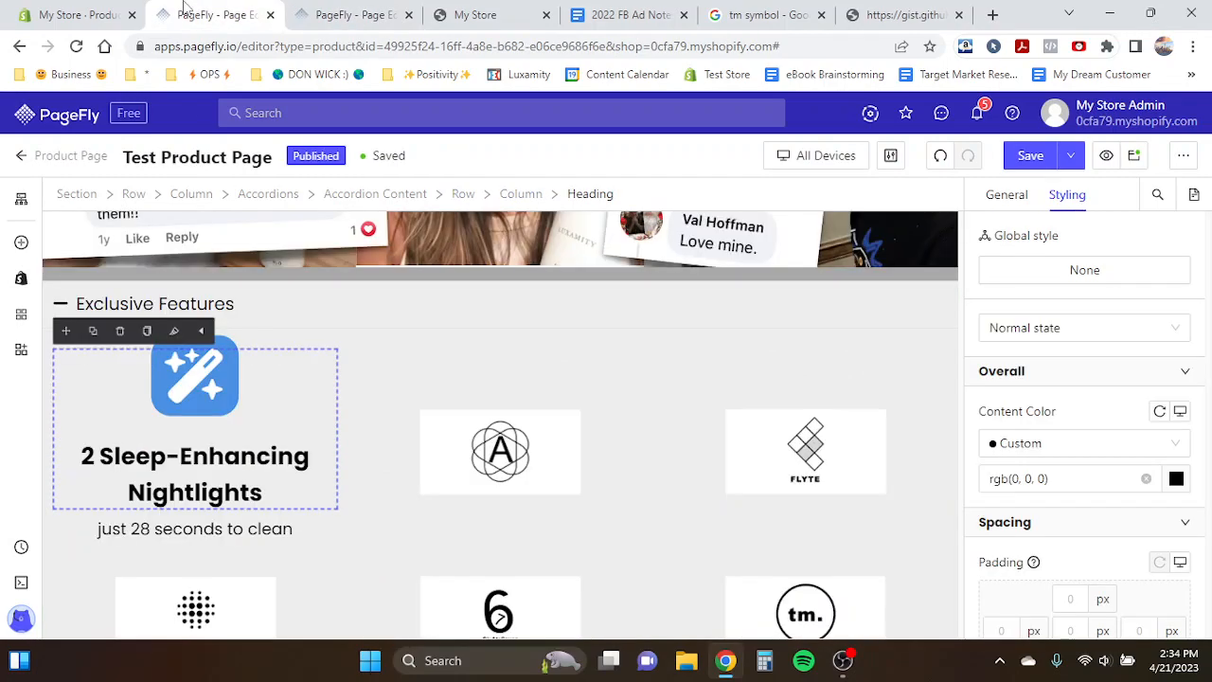
scroll(346, 508, "down", 1)
left_click(225, 477)
key("ctrl+a")
type("harmomy white & rainbow mode")
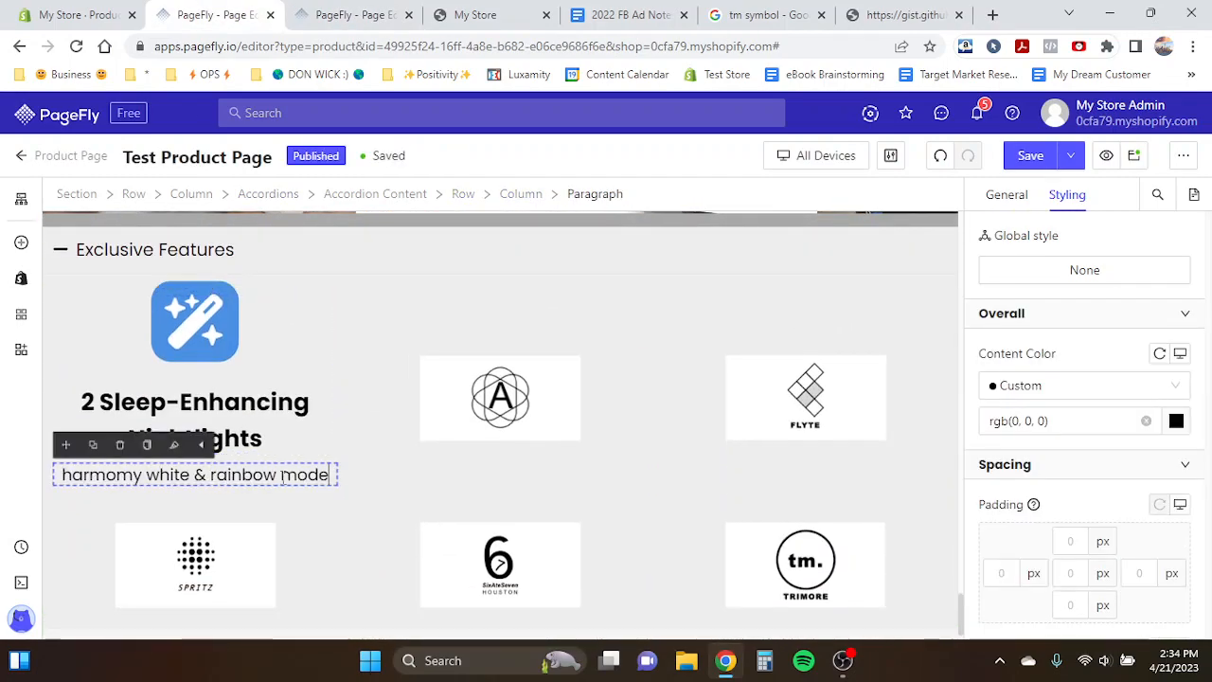
left_click(317, 403)
left_click(101, 438)
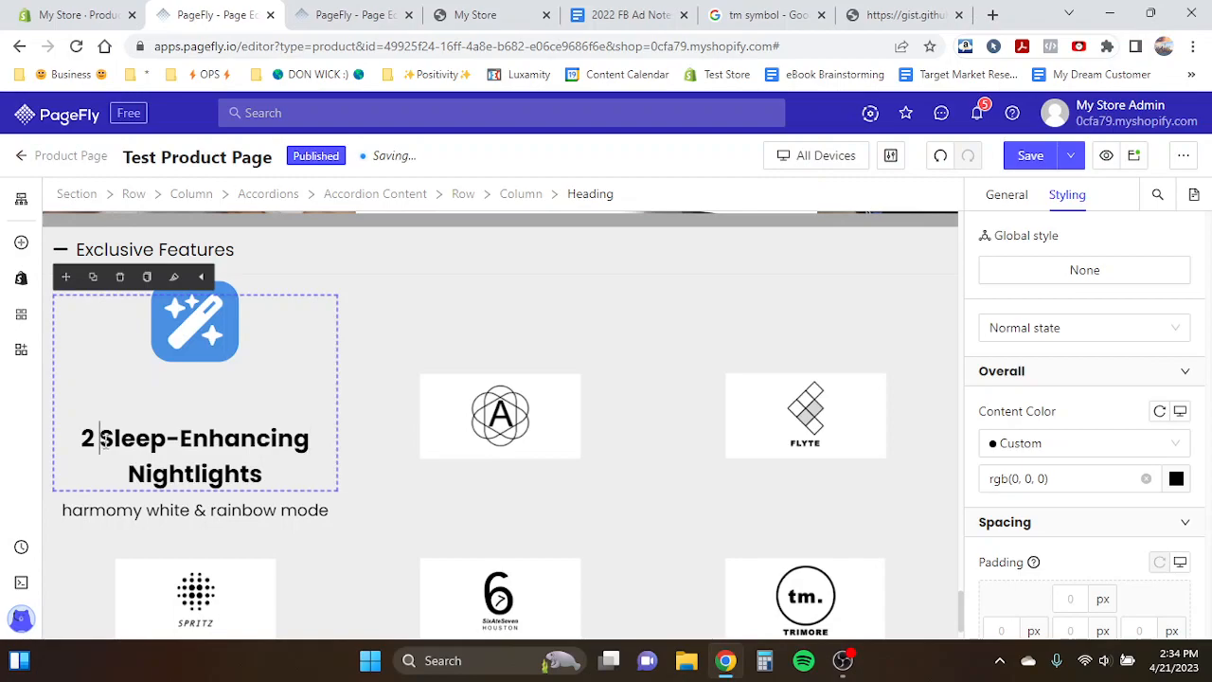
left_click_drag(100, 438, 316, 432)
left_click(313, 435)
left_click_drag(101, 438, 356, 435)
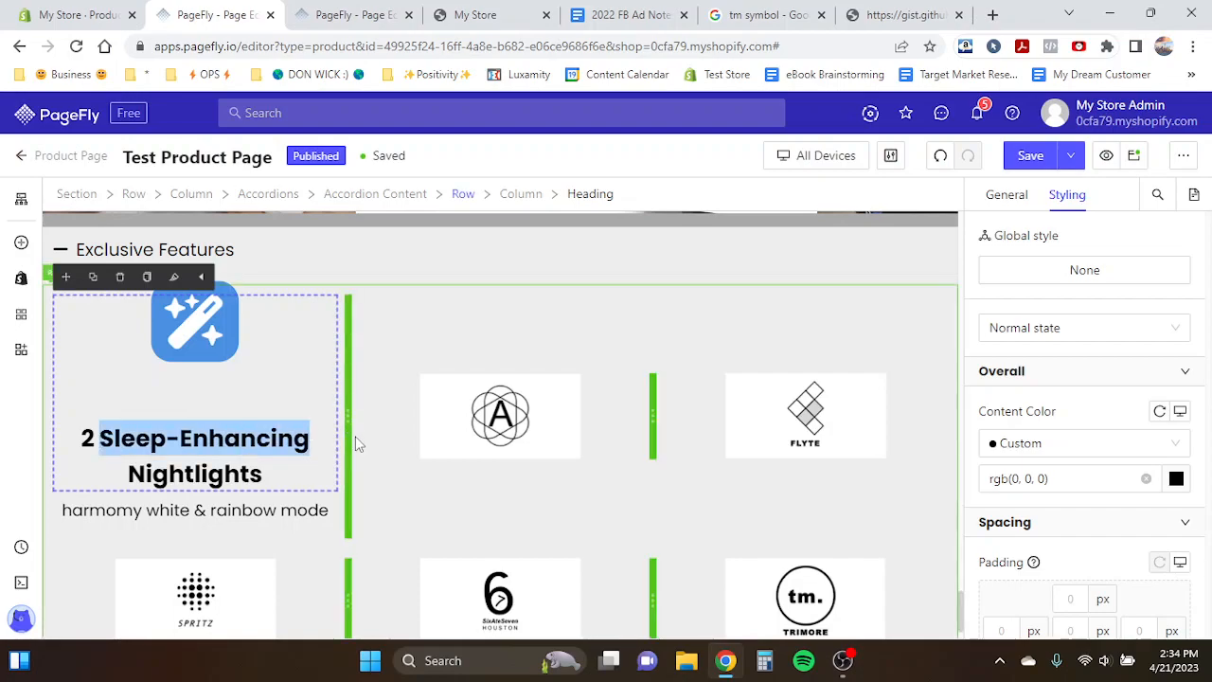
left_click(316, 441)
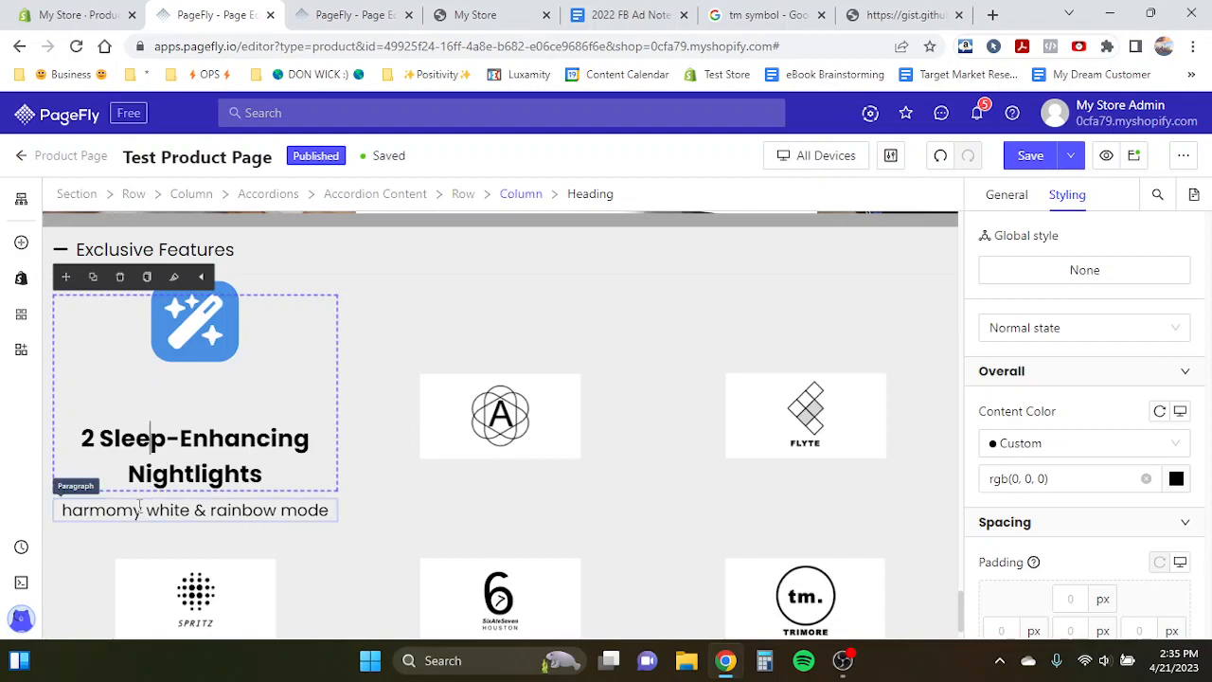
left_click(140, 508)
left_click(277, 478)
left_click(266, 499)
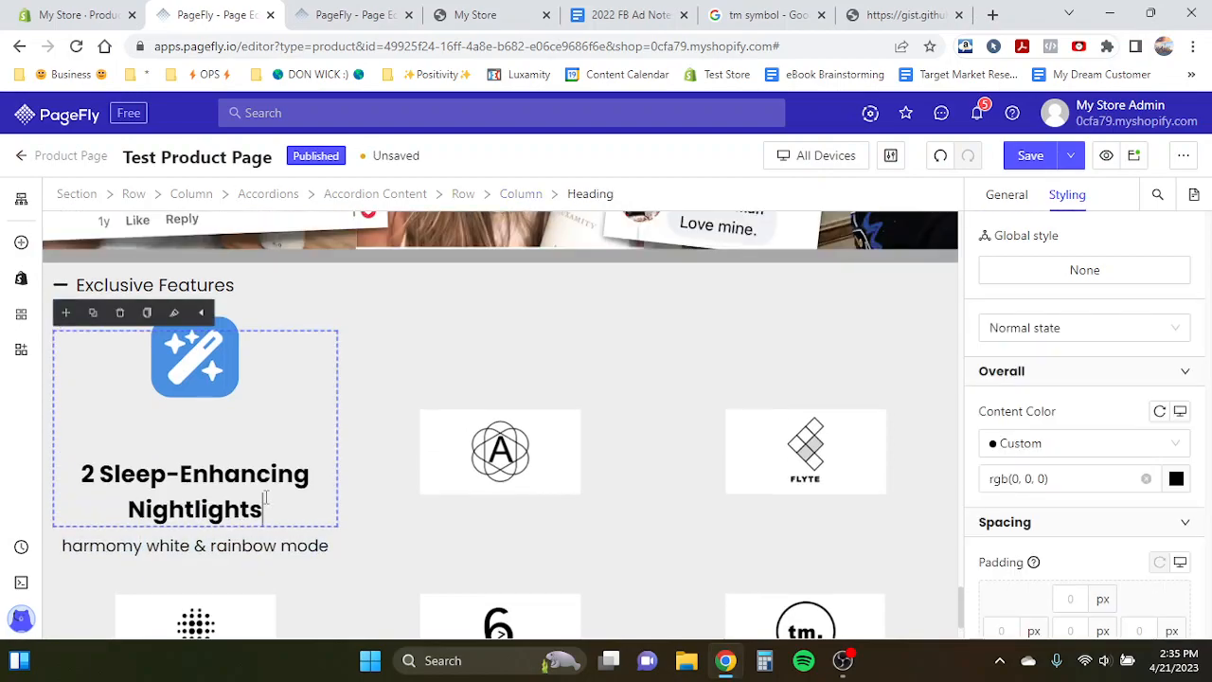
scroll(266, 500, "down", 1)
triple_click(188, 453)
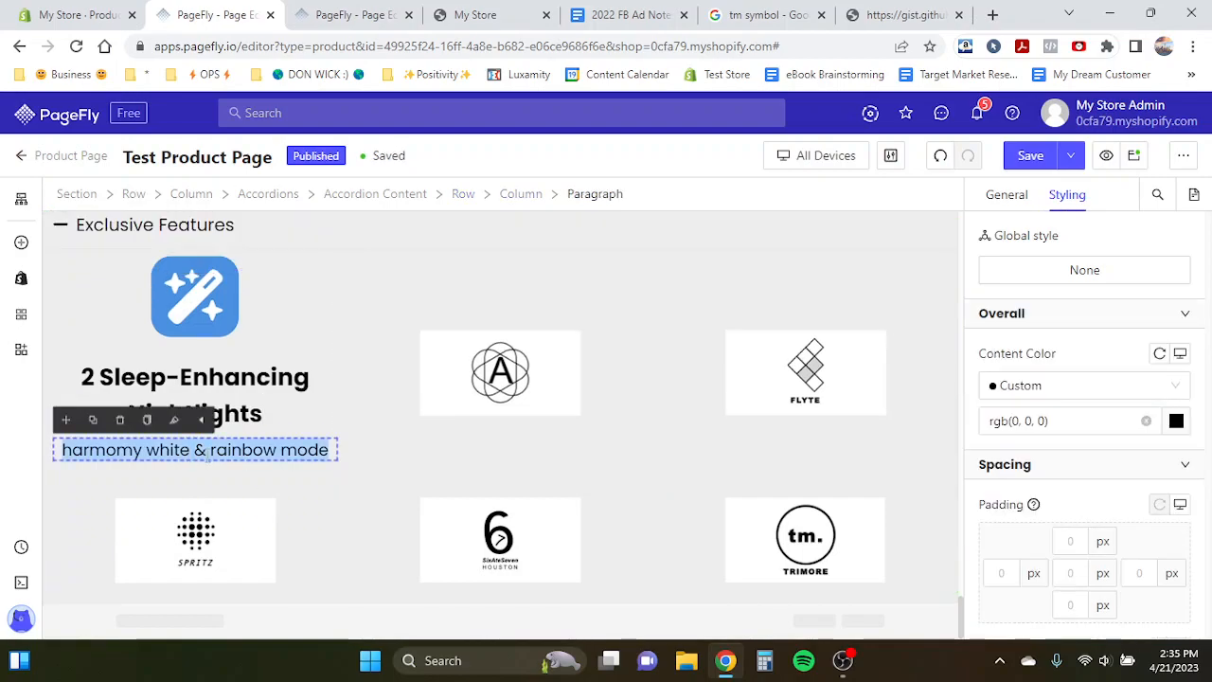
left_click(210, 453)
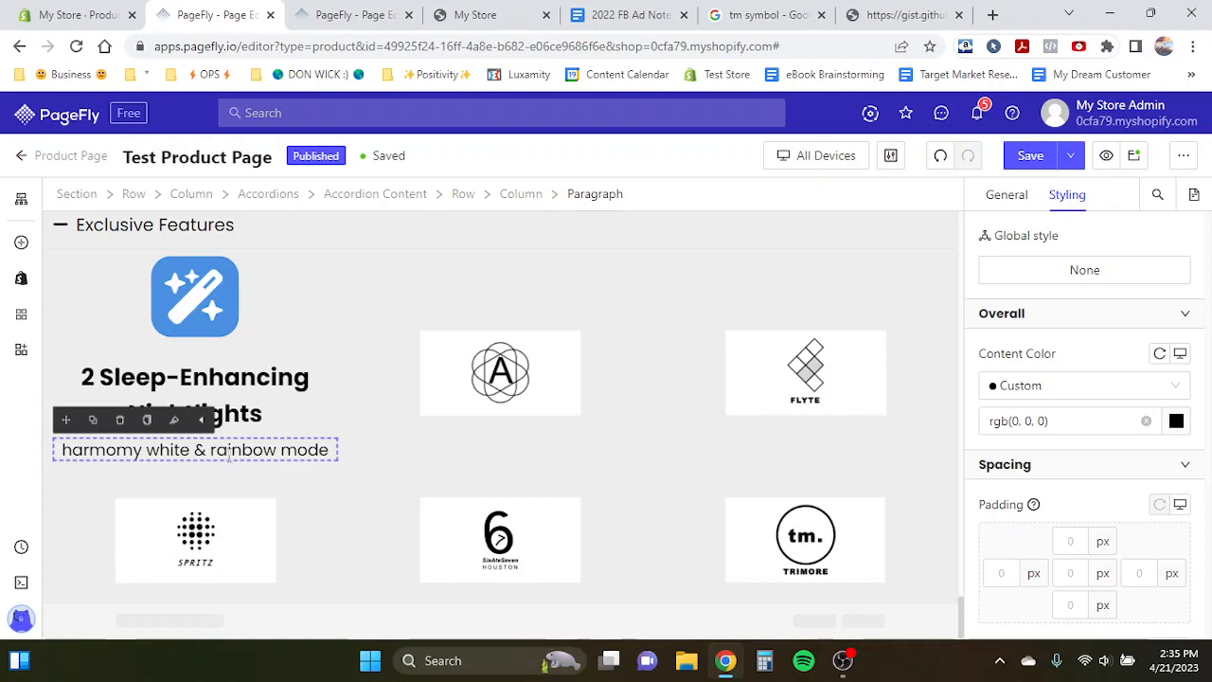
left_click(282, 417)
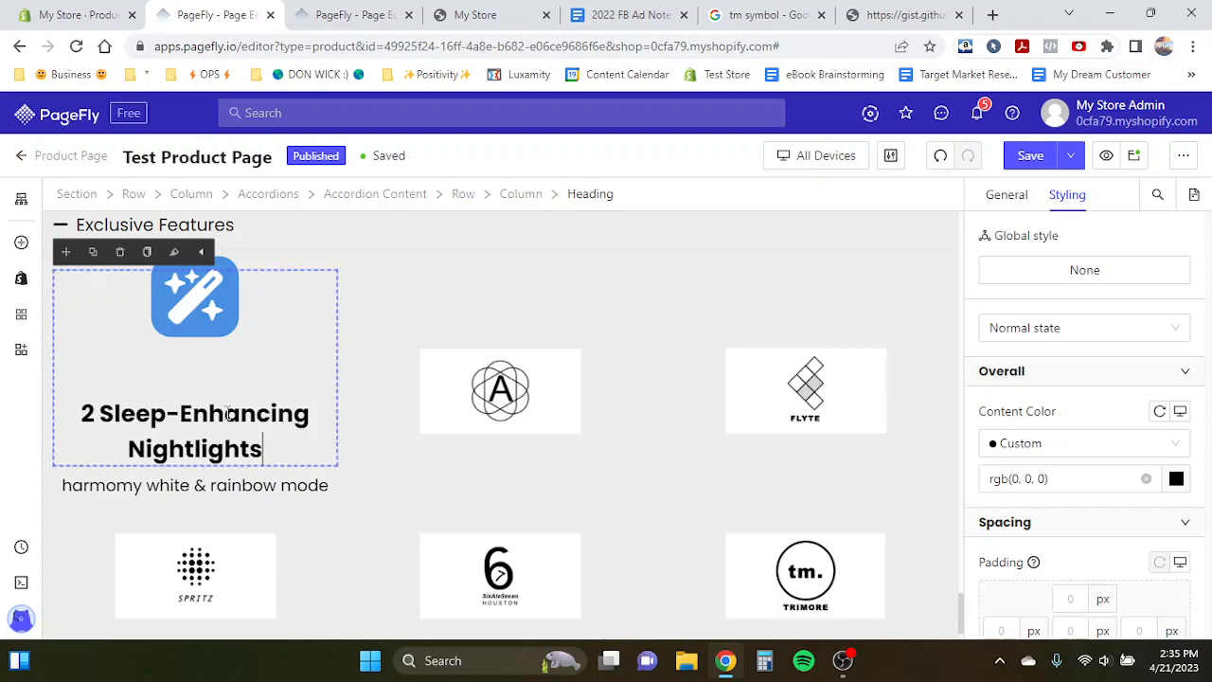
- Duplicate the Nightlights icon heading and move the copy into the accordion's middle column above the A logo
left_click(501, 368)
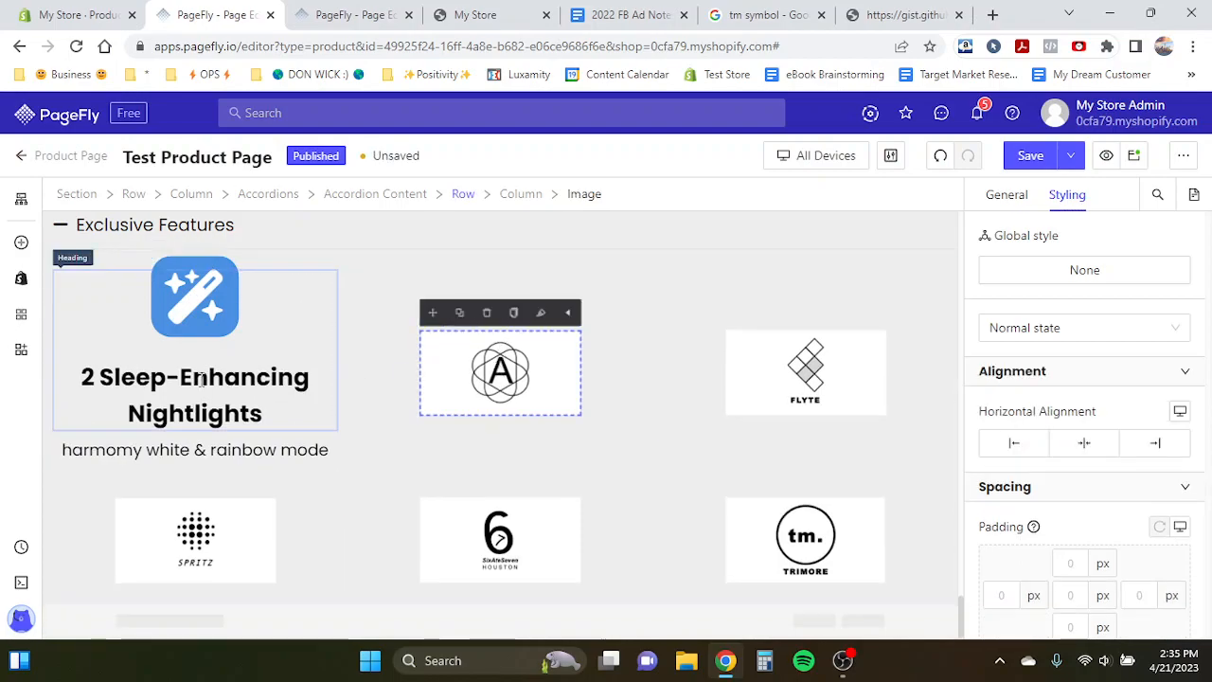
left_click(202, 379)
left_click(470, 398)
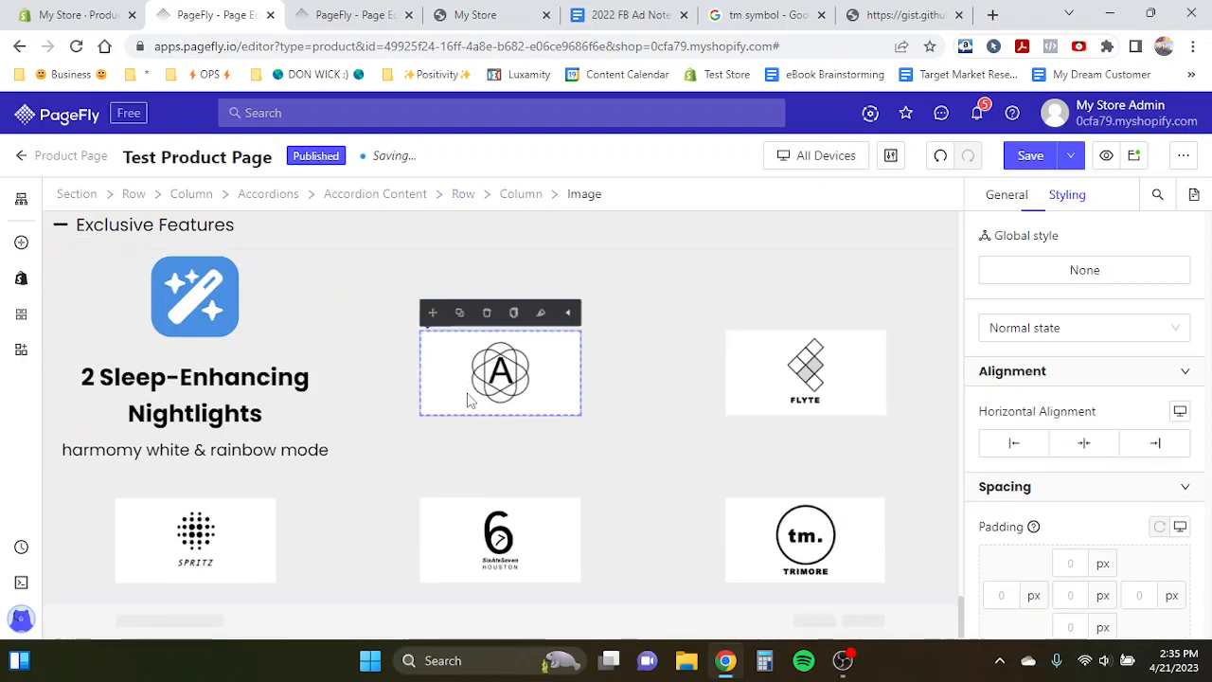
left_click(182, 371)
left_click(95, 254)
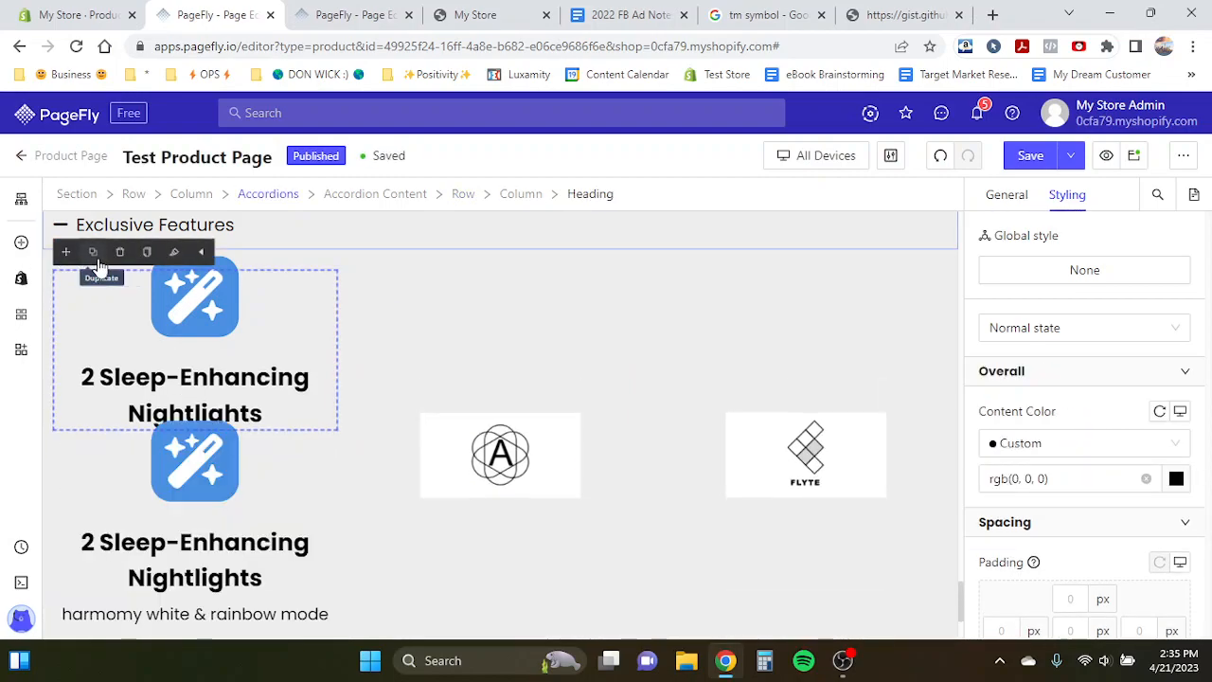
left_click_drag(61, 252, 502, 495)
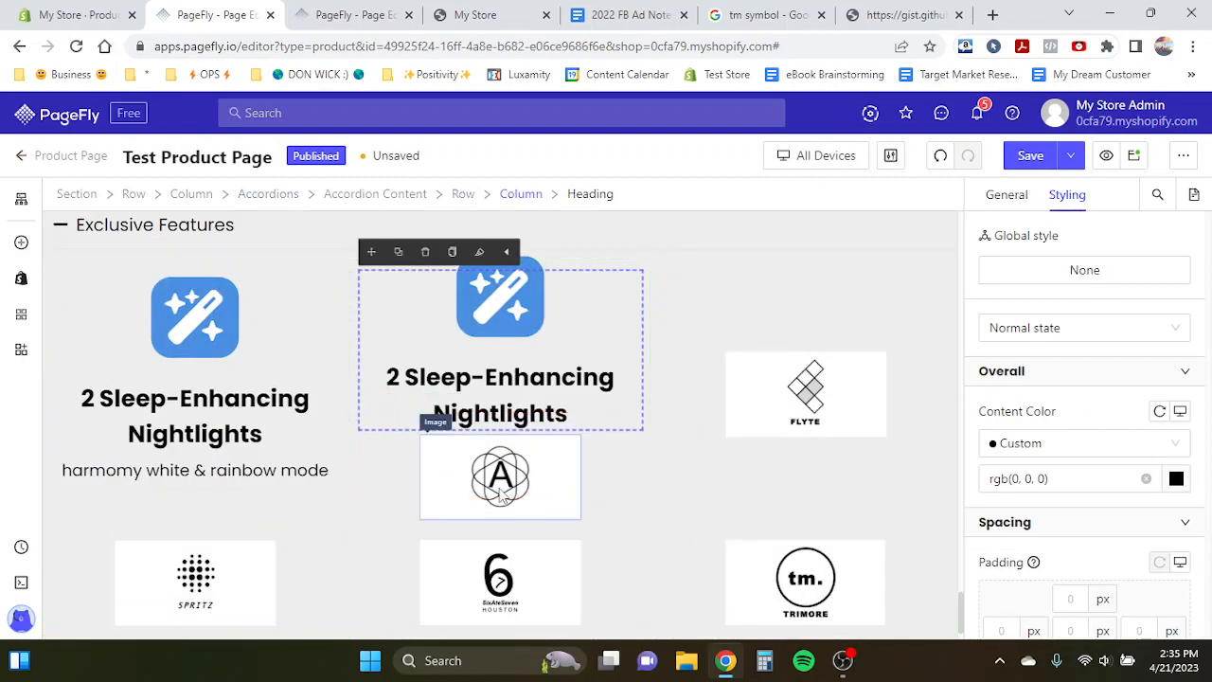
left_click(502, 495)
left_click(485, 414)
- Duplicate the "harmomy white & rainbow mode" paragraph into the middle column beneath the copied heading
left_click(147, 524)
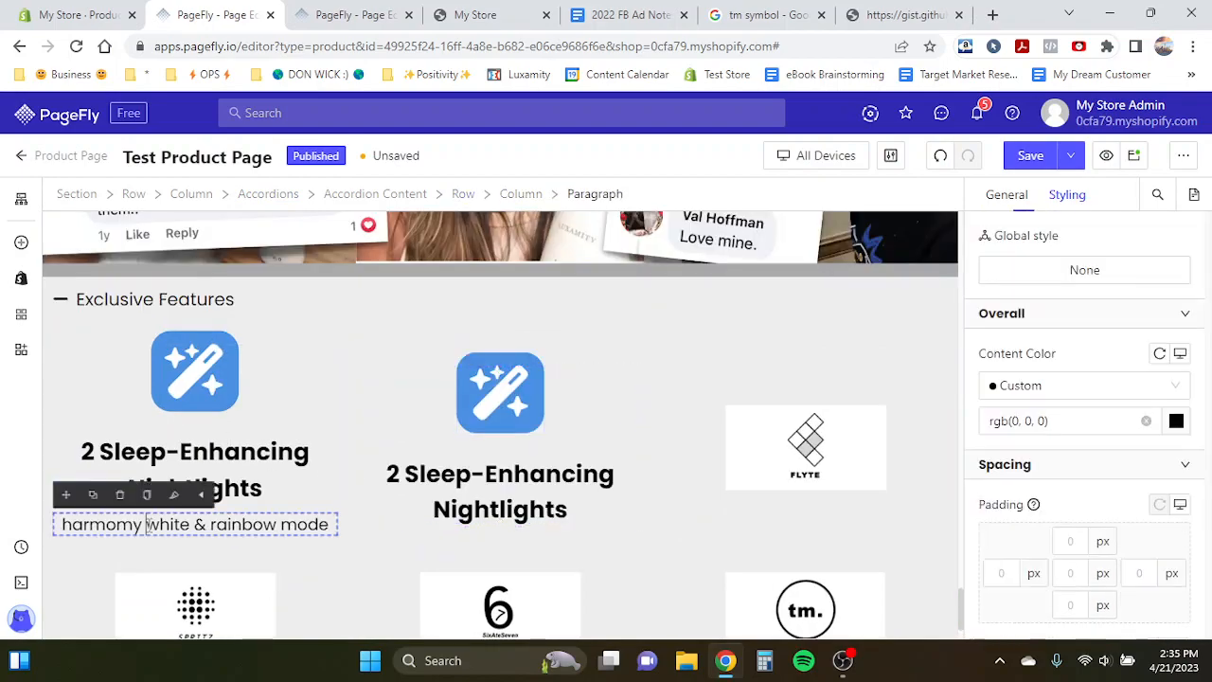
left_click(93, 495)
left_click_drag(65, 495, 454, 545)
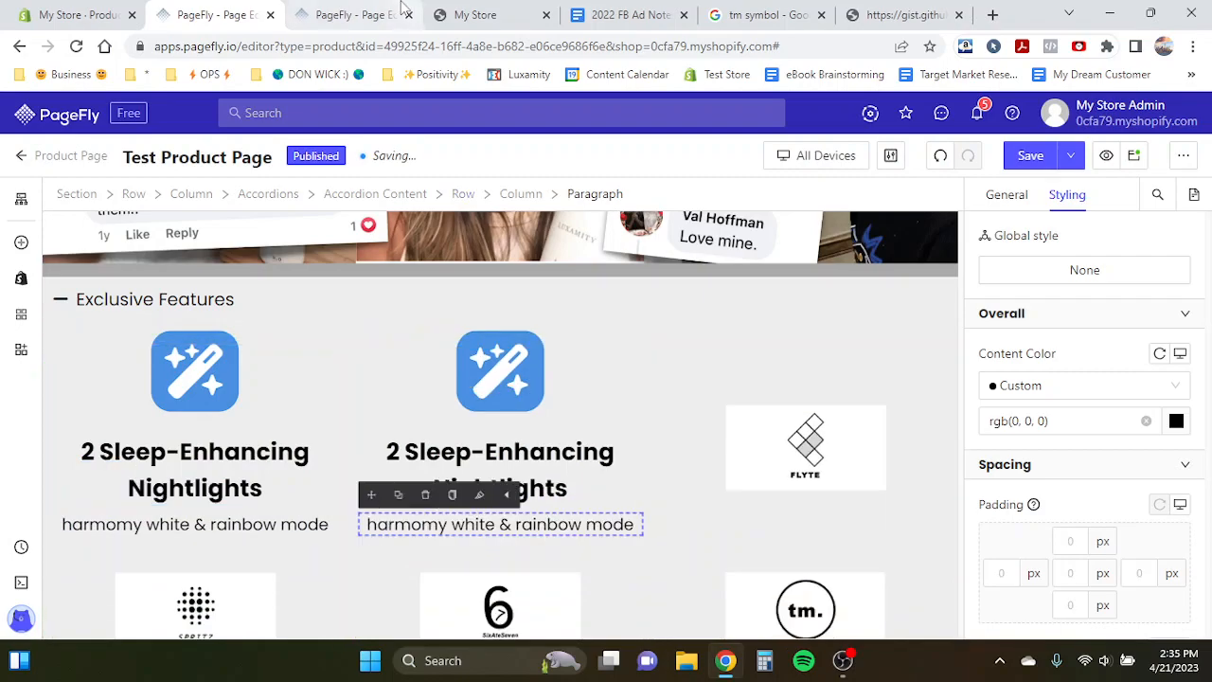
- Set the middle column icon's background colour to orange, rgb(245, 166, 35), matching the template
left_click(400, 11)
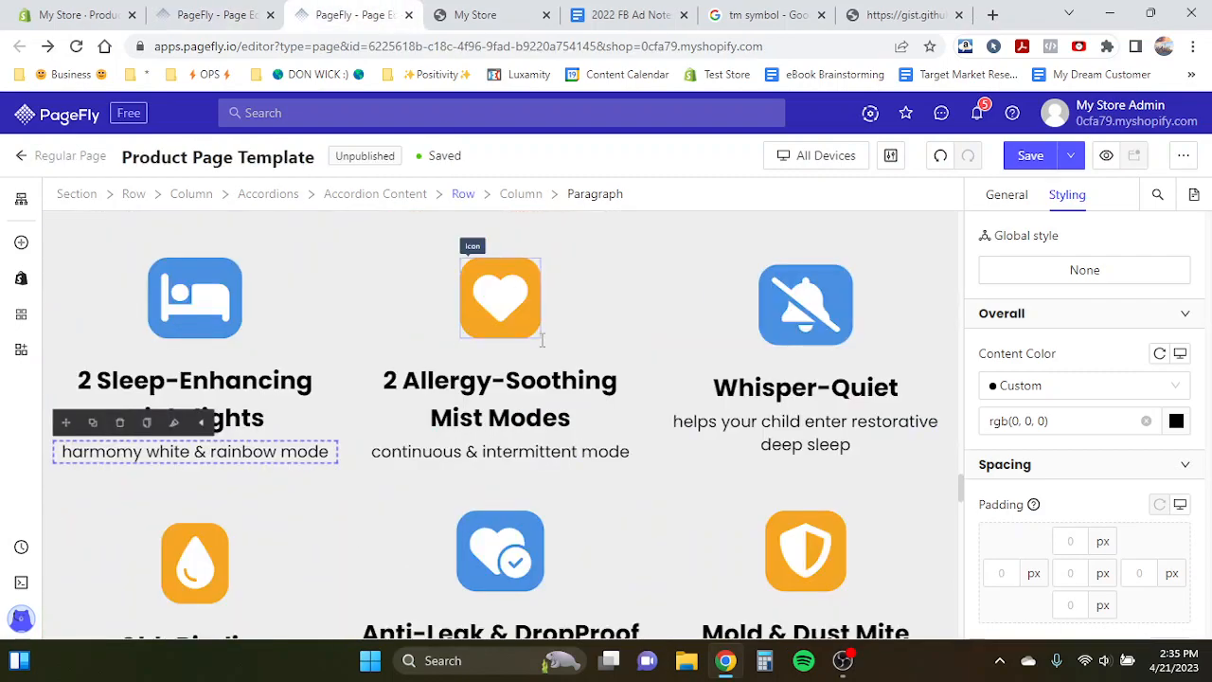
left_click(218, 15)
left_click(500, 371)
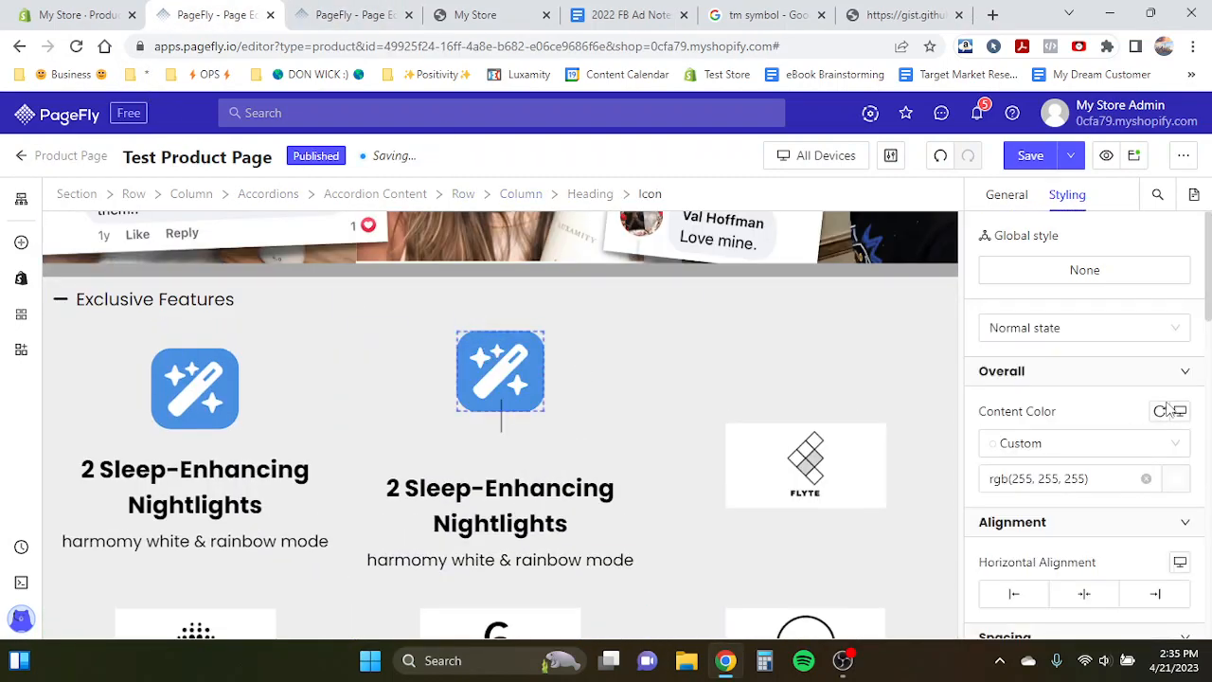
scroll(1102, 478, "down", 5)
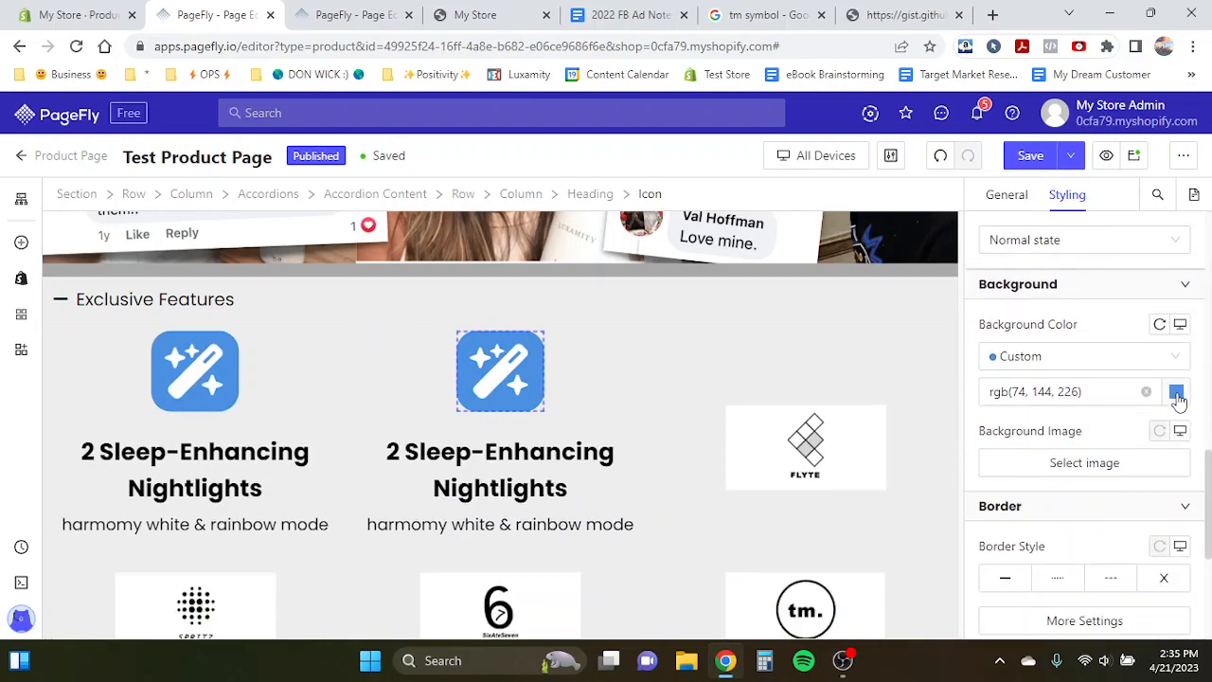
left_click(1176, 391)
left_click(804, 485)
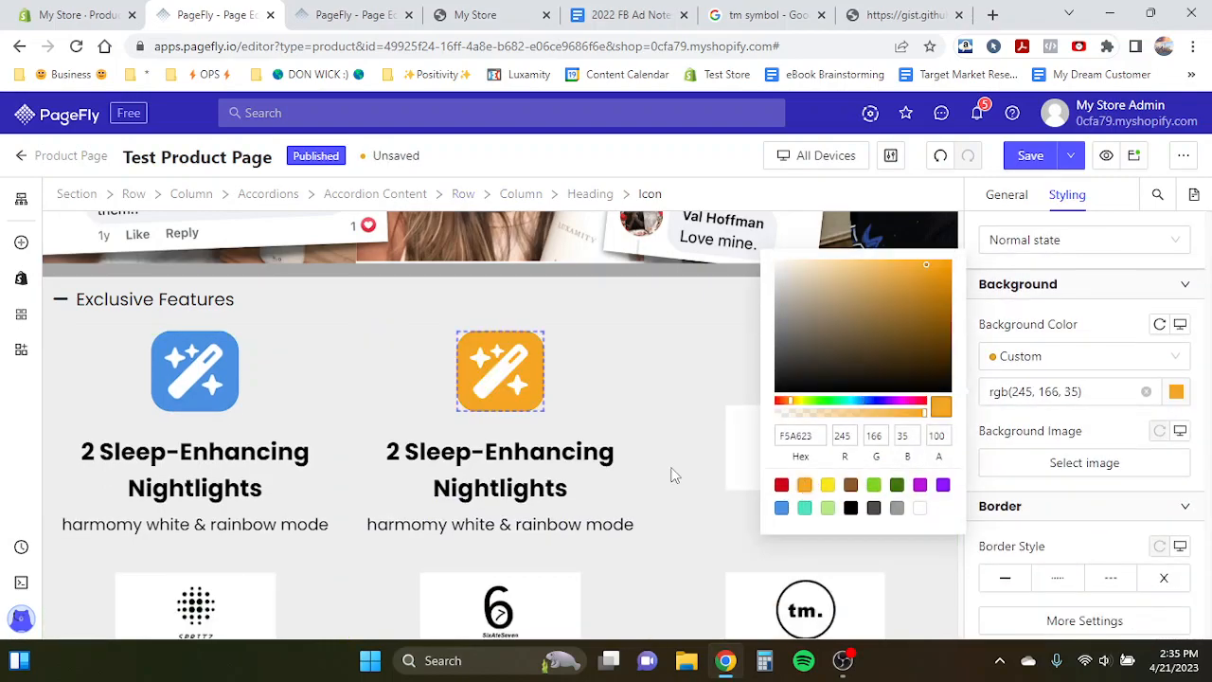
left_click(464, 457)
- Copy the "2 Allergy-Soothing Mist Modes" heading text from the template into the middle column's heading
key("ctrl+Tab")
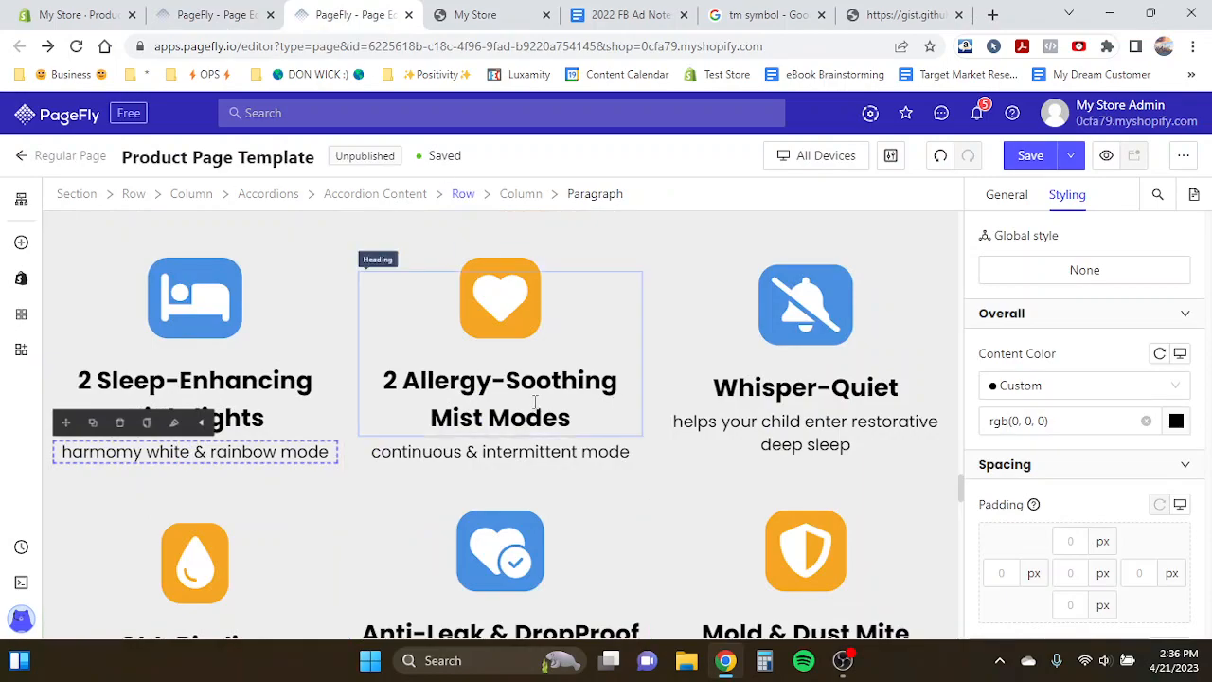
triple_click(536, 405)
key("ctrl+c")
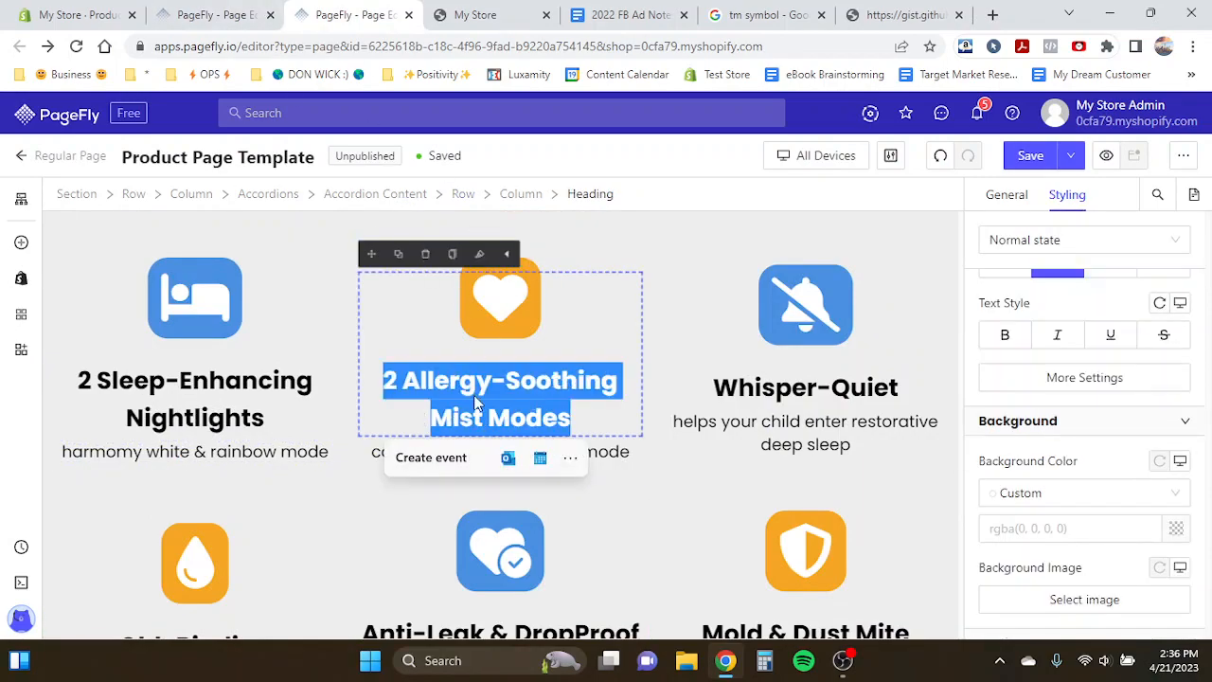
left_click(194, 12)
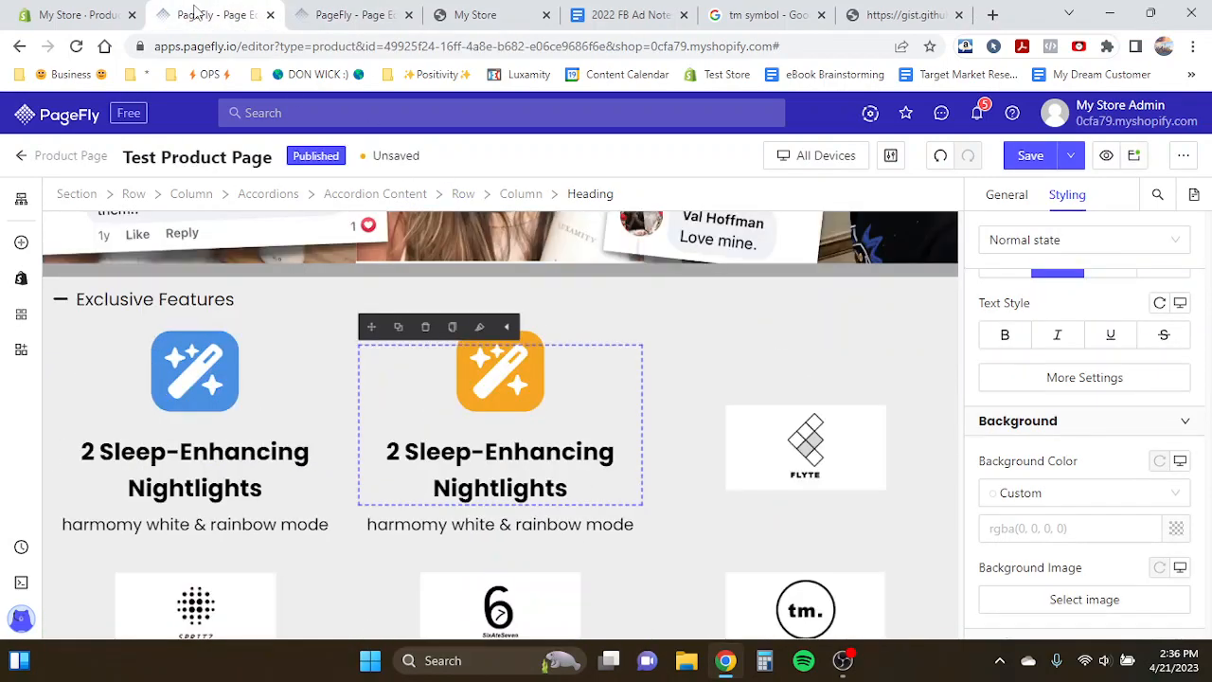
triple_click(526, 454)
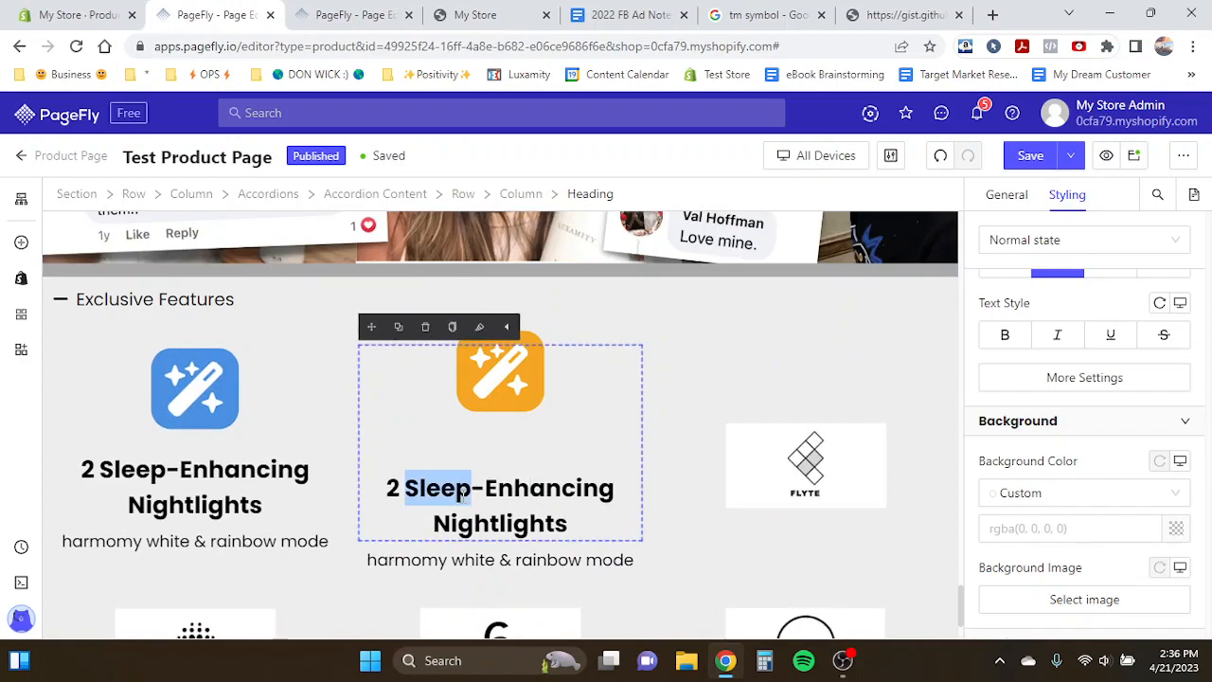
key("ctrl+v")
- Copy the "continuous & intermittent mode" text from the template into the middle column's paragraph
left_click(355, 14)
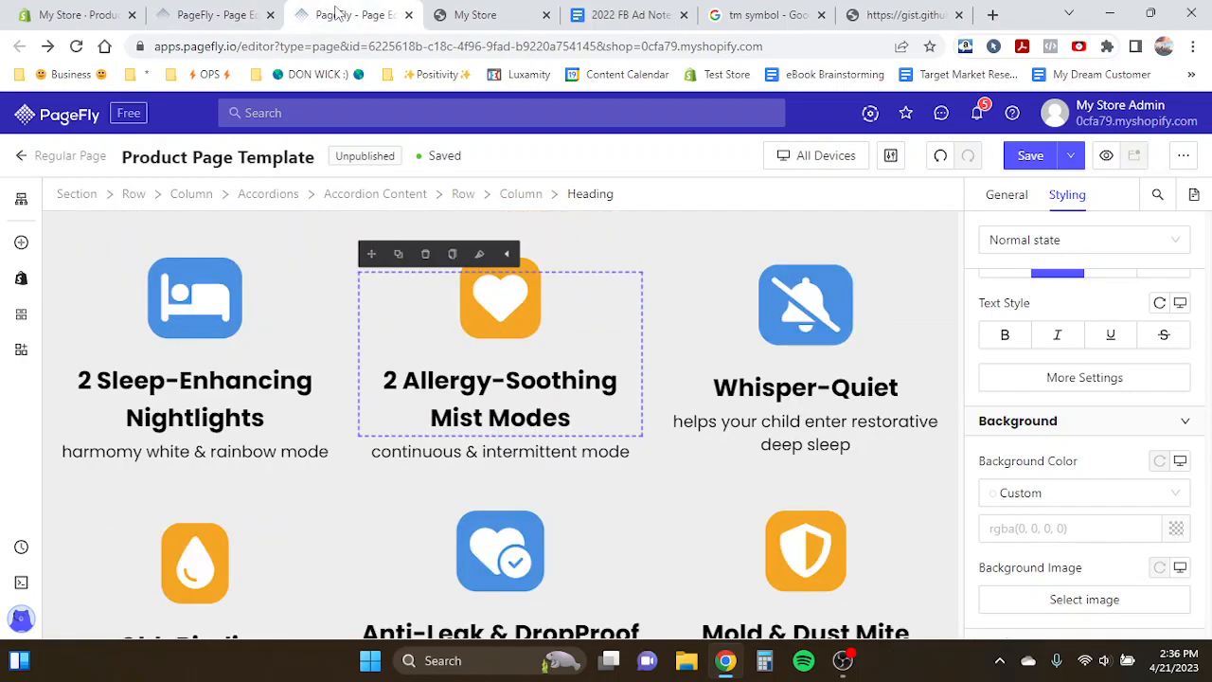
double_click(473, 451)
triple_click(472, 451)
key("ctrl+c")
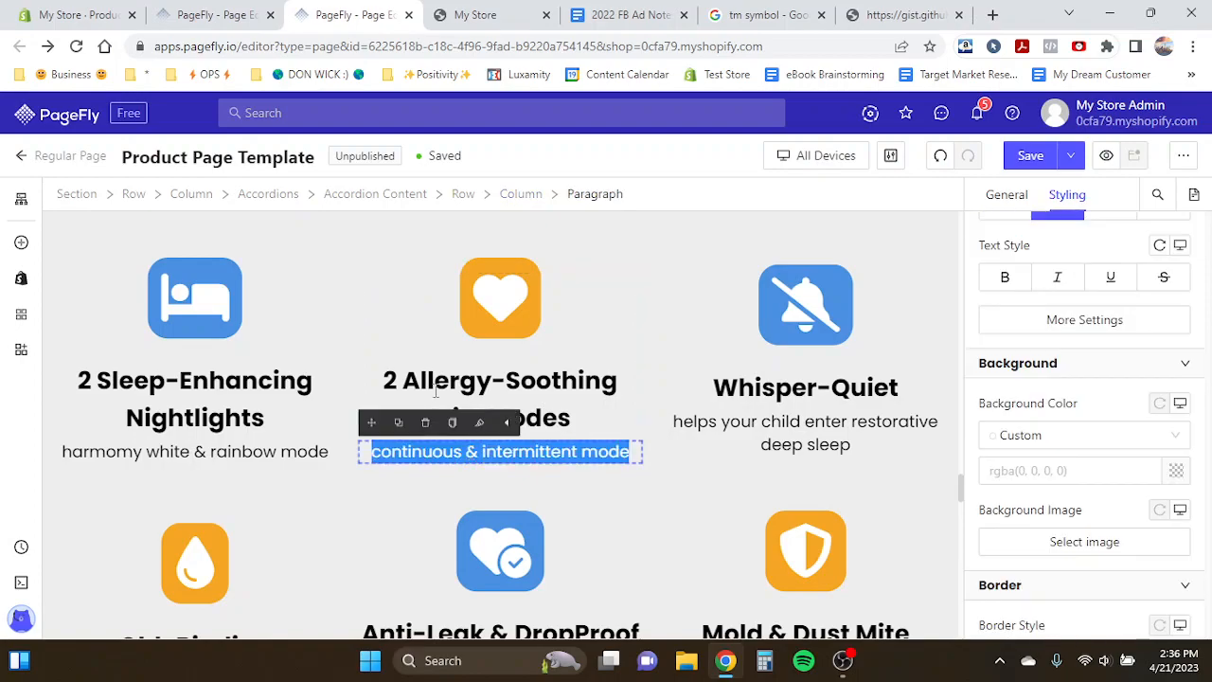
left_click(170, 14)
left_click(473, 533)
triple_click(473, 527)
key("ctrl+v")
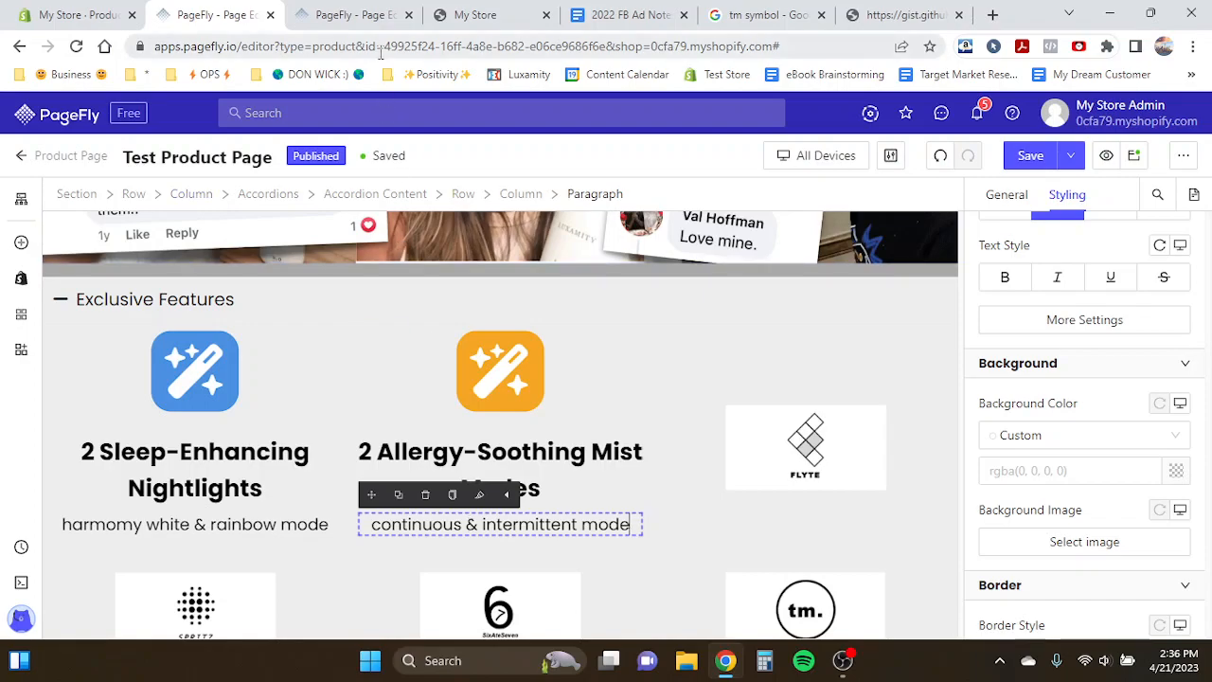
left_click(355, 14)
left_click(796, 398)
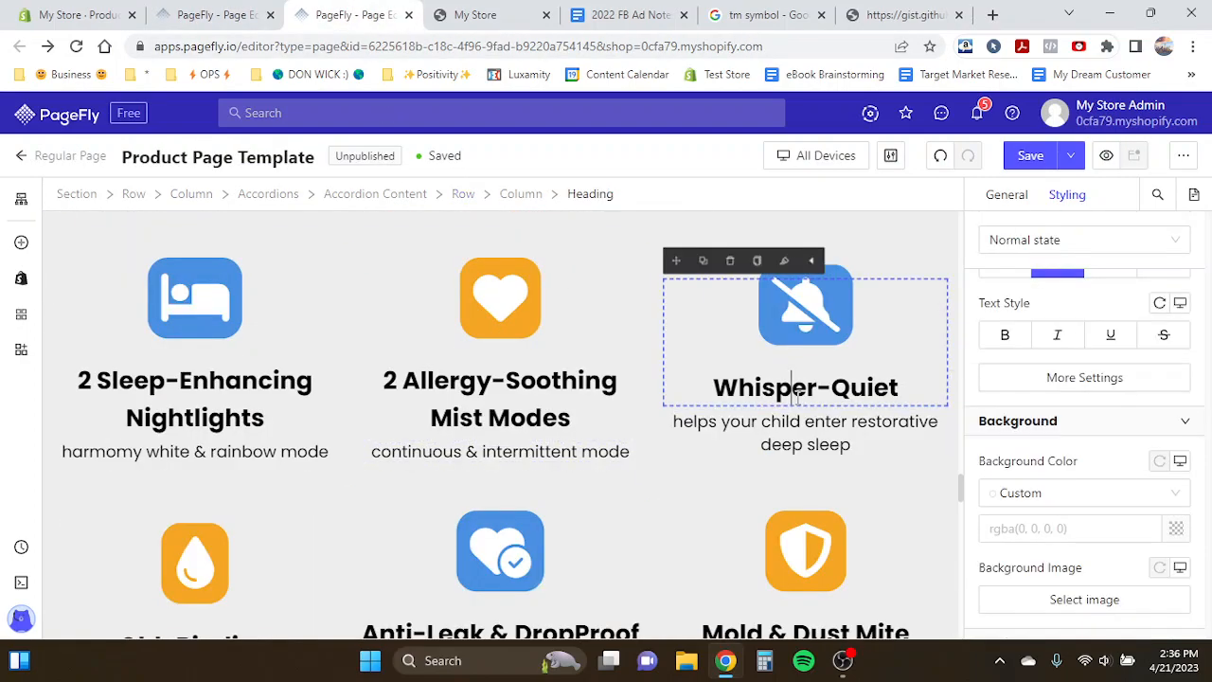
key("ctrl+a")
key("ctrl+Page_Up")
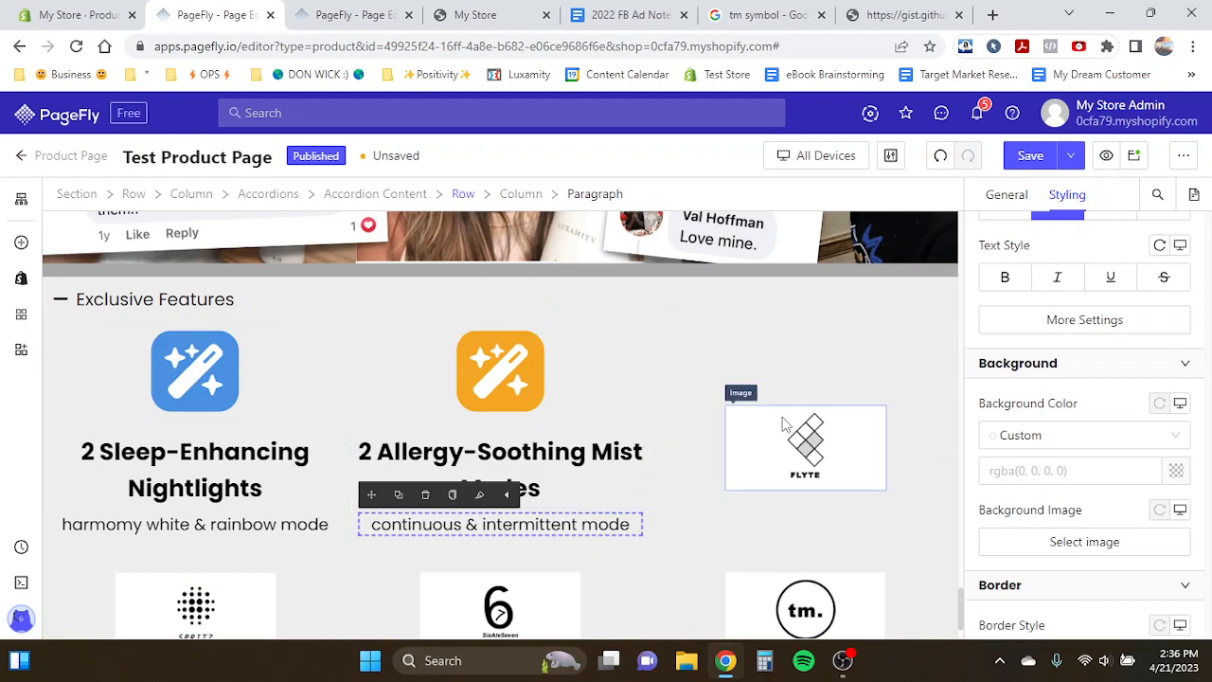
- Duplicate the Nightlights icon heading into the right column, deleting the FLYTE logo placed beneath it
left_click(530, 455)
left_click(245, 351)
left_click(245, 348)
left_click(89, 326)
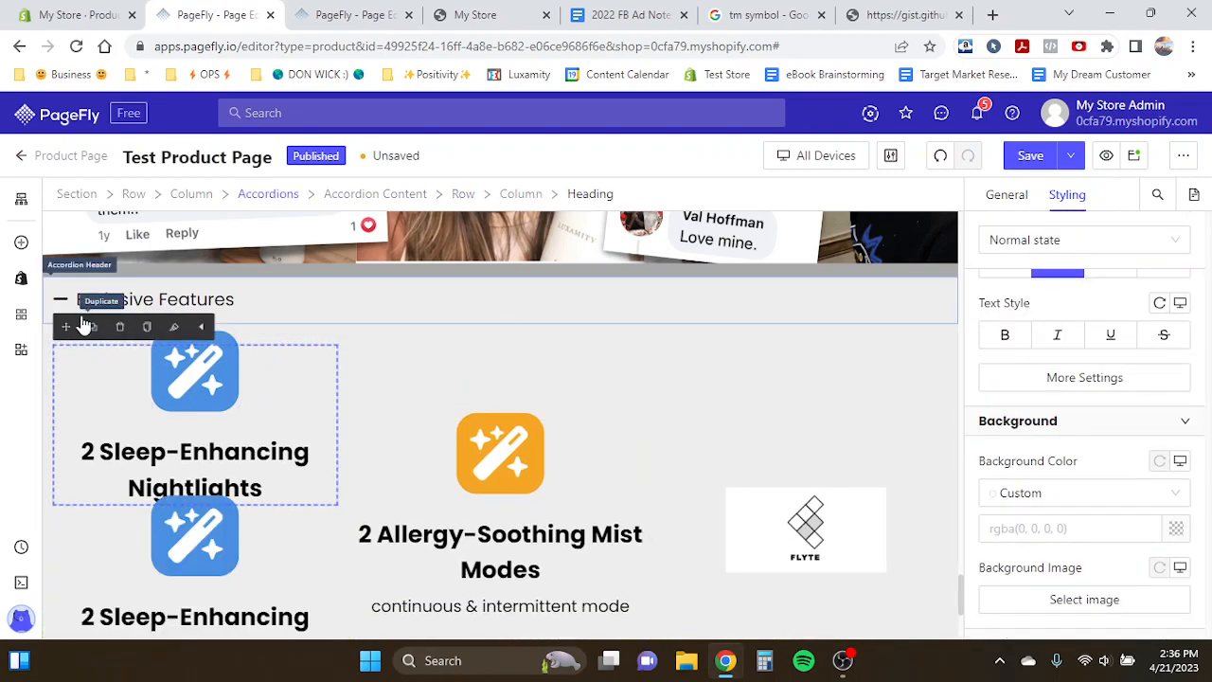
left_click_drag(65, 326, 737, 485)
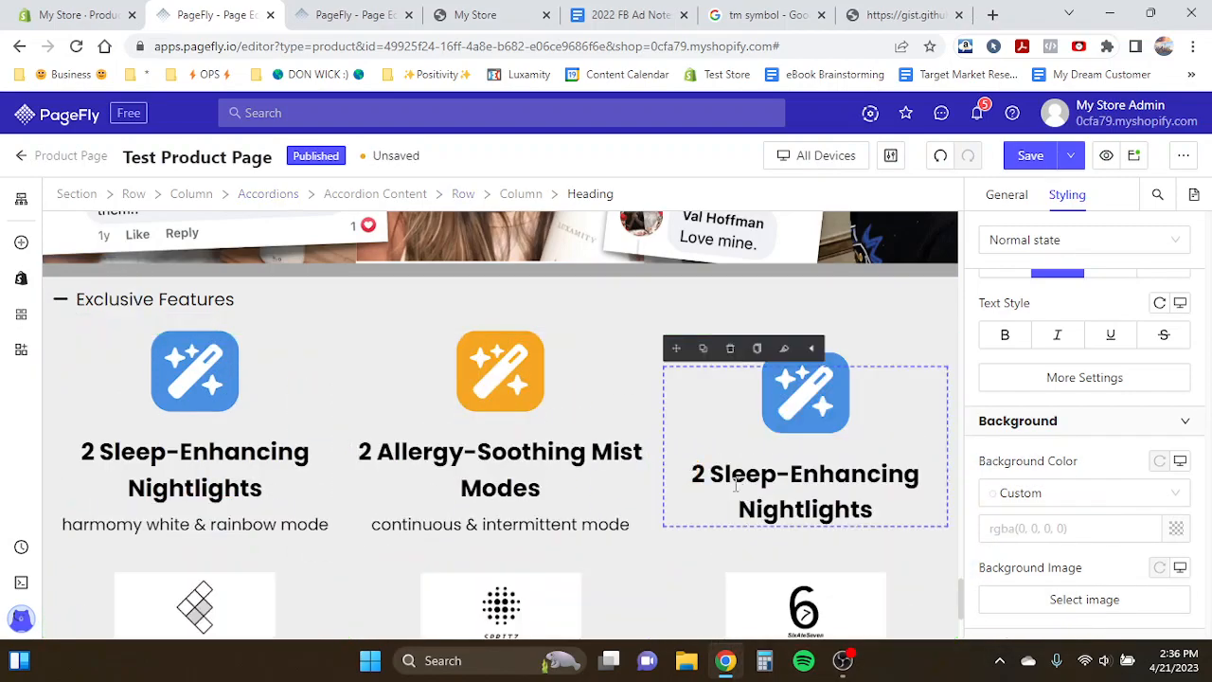
scroll(730, 489, "down", 2)
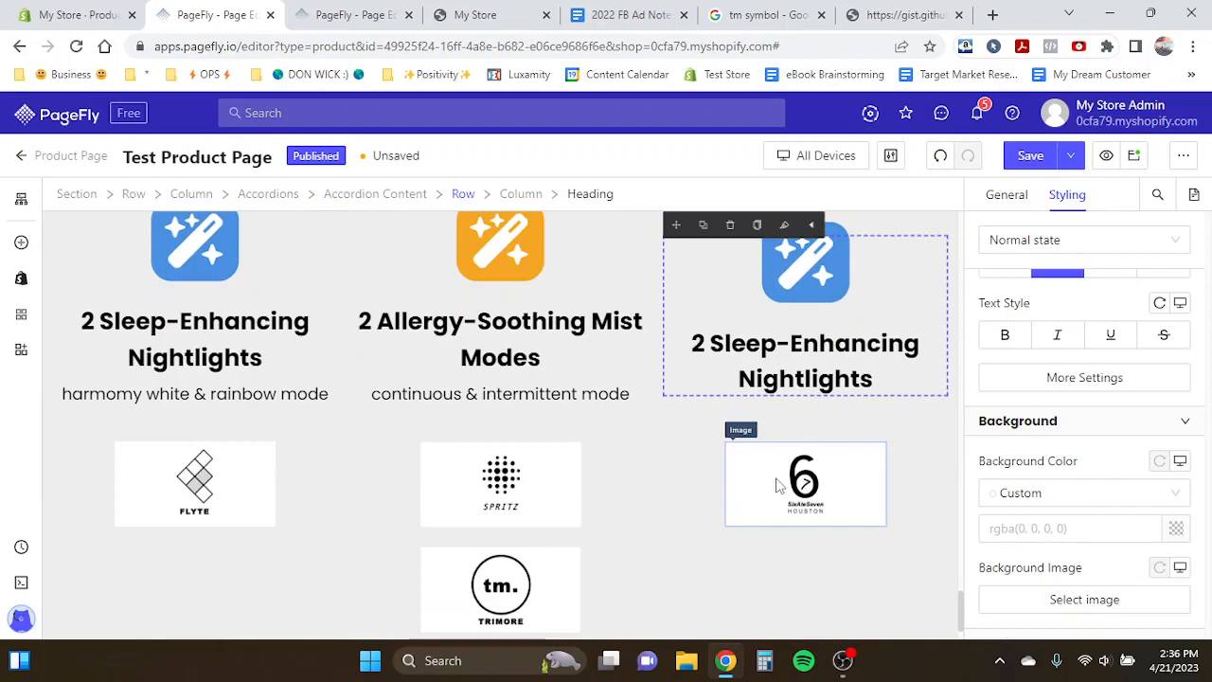
left_click(776, 485)
left_click(941, 155)
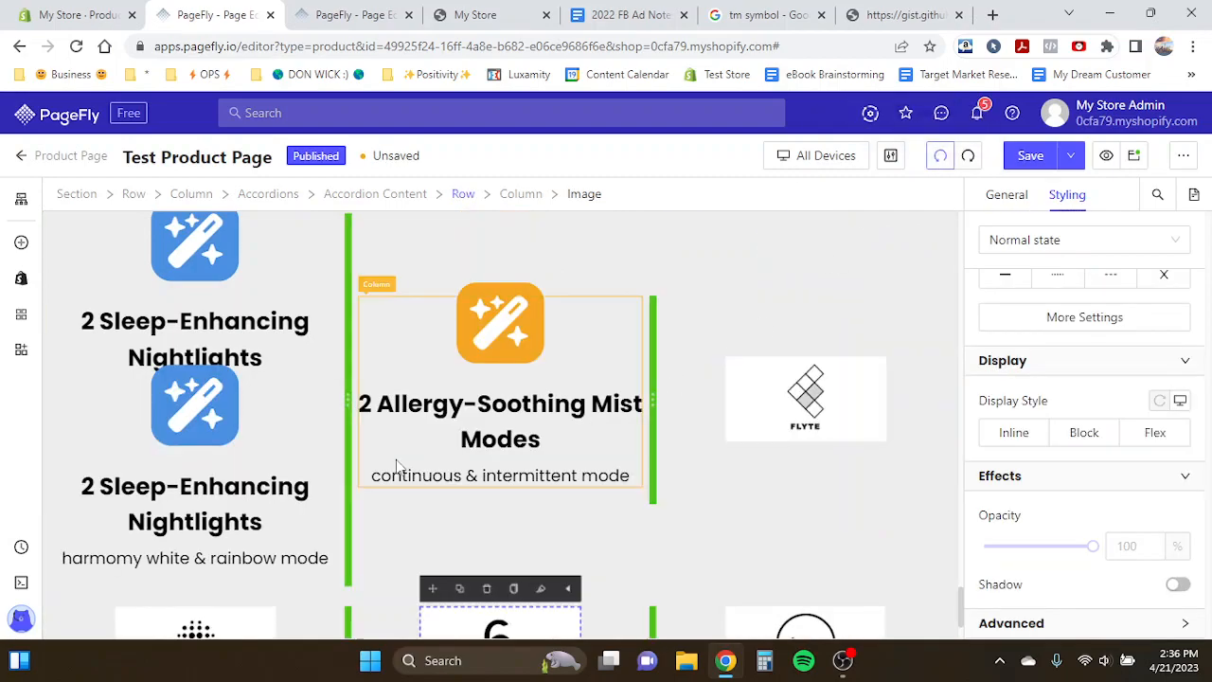
left_click(207, 464)
left_click_drag(65, 360, 830, 508)
left_click(829, 509)
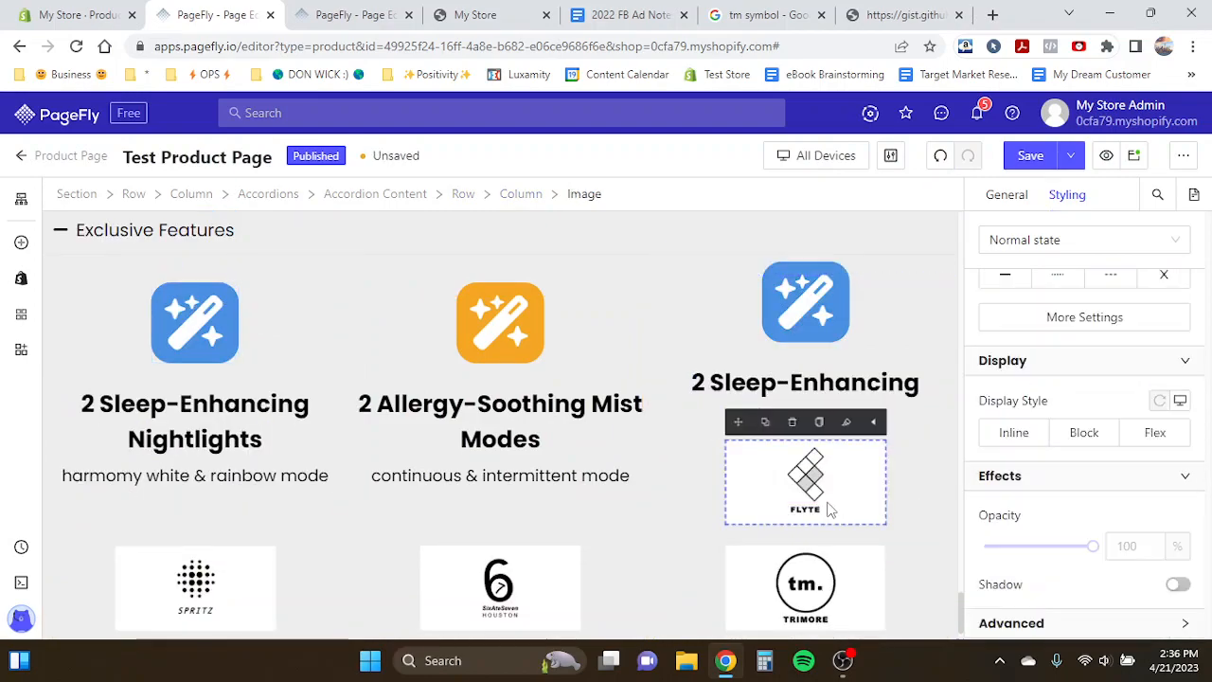
left_click(799, 421)
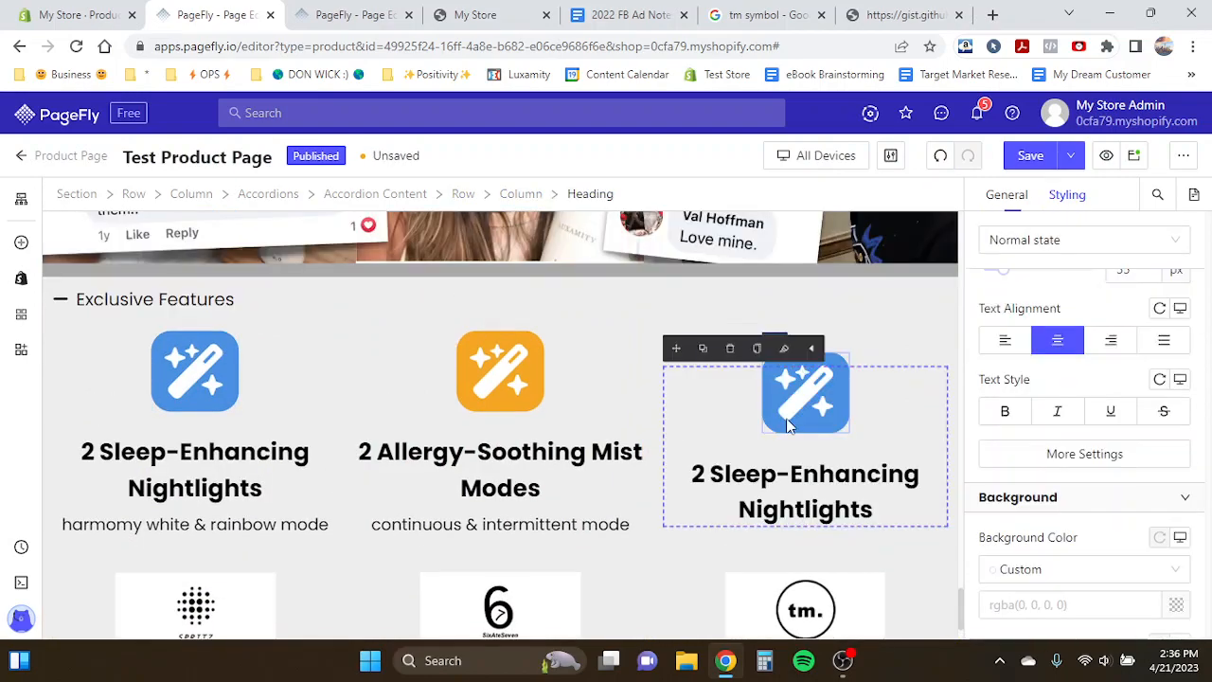
- Duplicate the "continuous & intermittent mode" paragraph into the right column beneath the heading copy
left_click(519, 527)
left_click(396, 499)
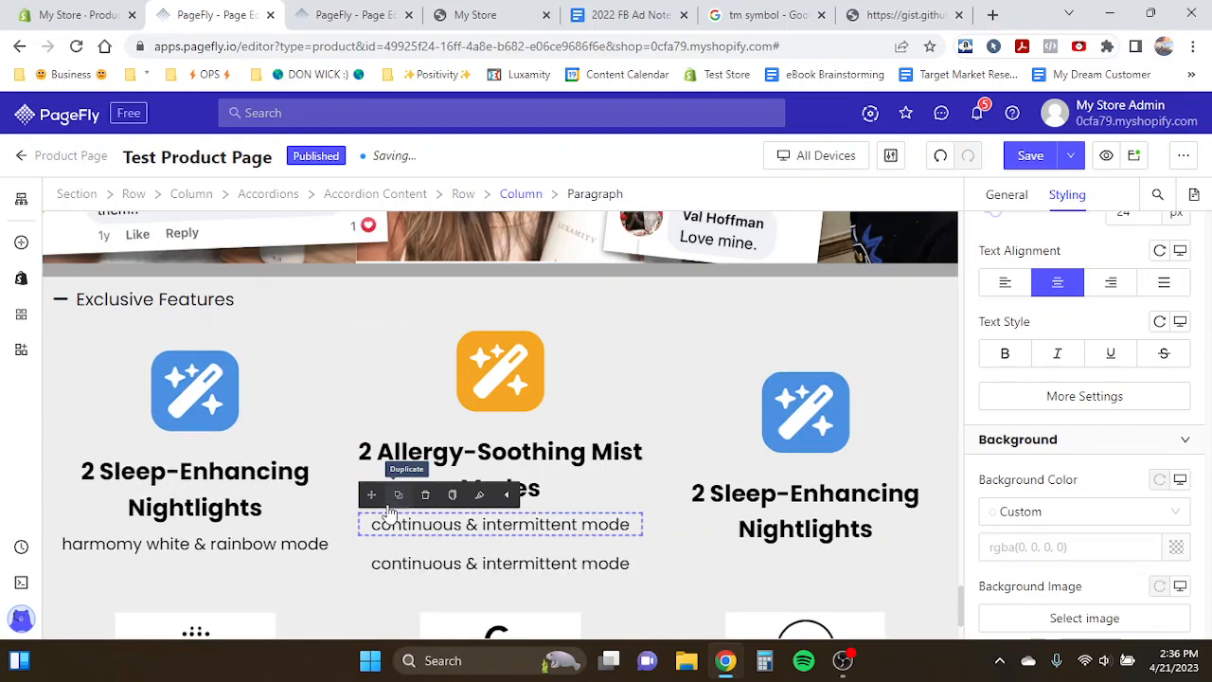
left_click_drag(372, 495, 763, 543)
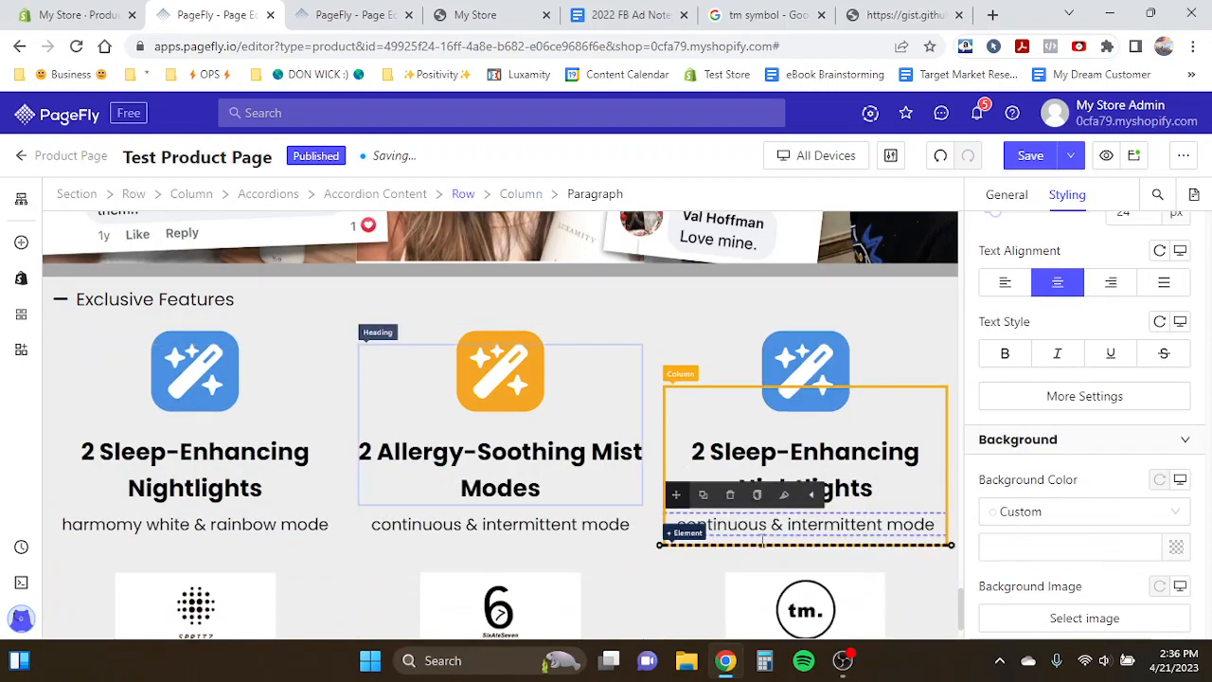
- Copy the "helps your child enter restorative deep sleep" text from the template into the right column's paragraph
left_click(350, 15)
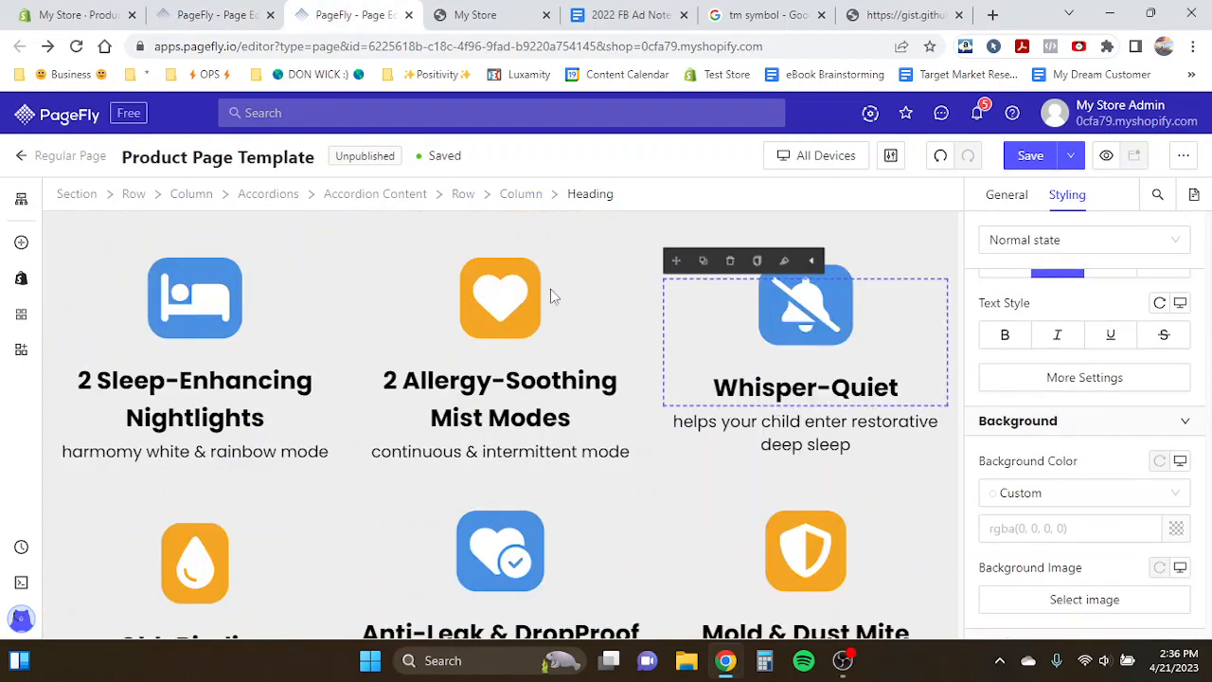
triple_click(784, 419)
key("ctrl+c")
left_click(213, 14)
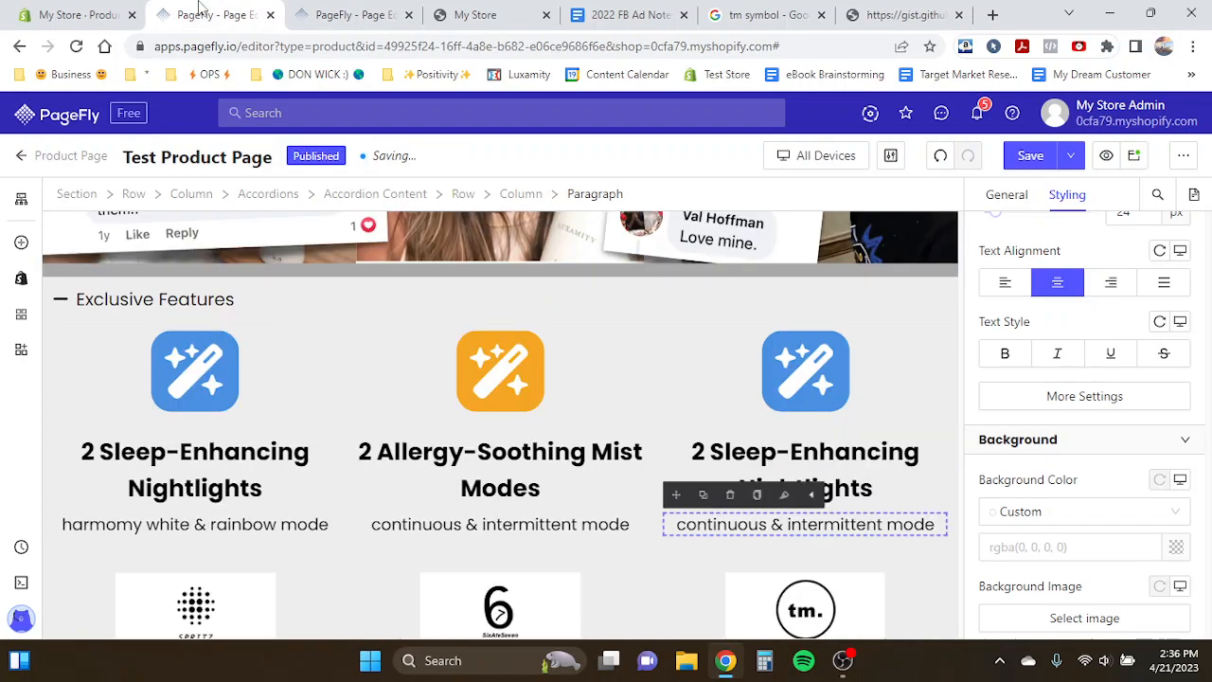
triple_click(901, 524)
key("ctrl+v")
- Rename the right column's heading to "Whisper-Quiet"
left_click(832, 474)
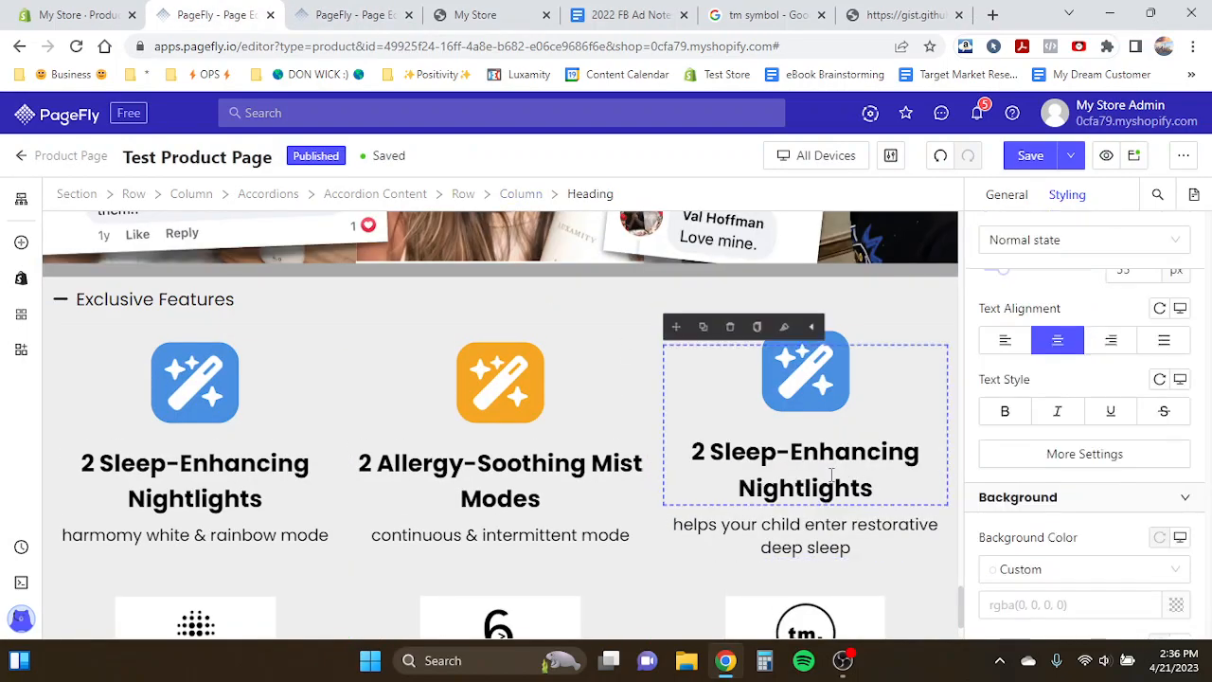
triple_click(832, 474)
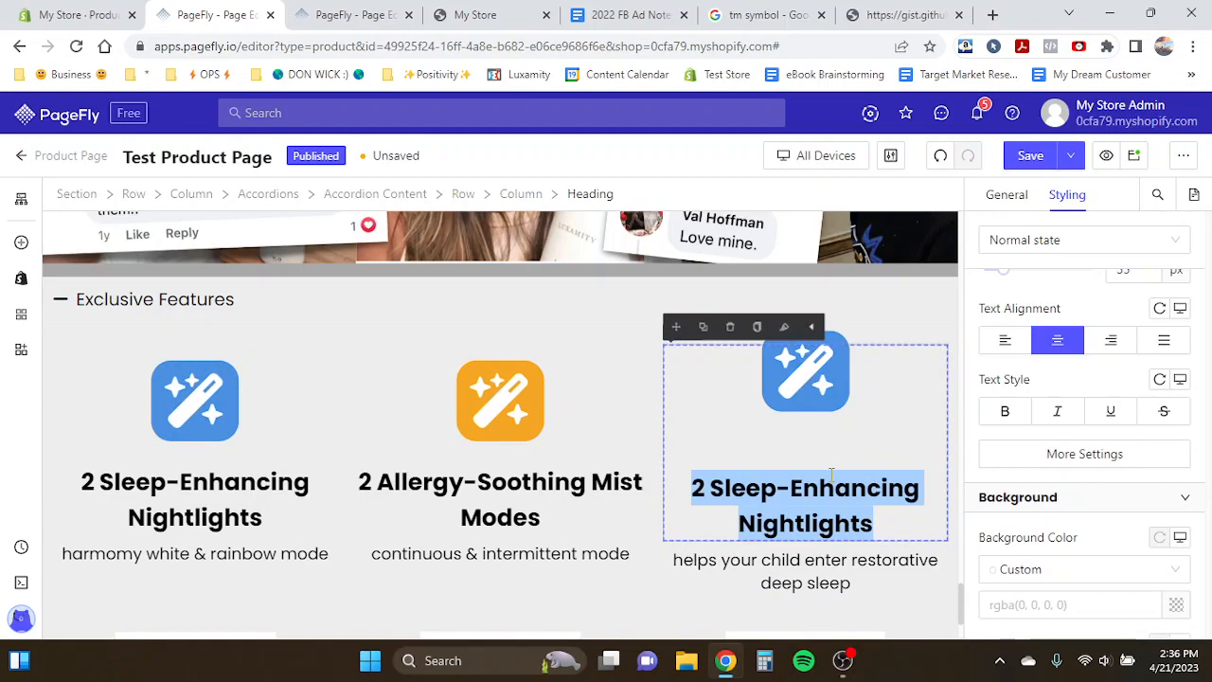
type("No")
key("BackSpace")
key("BackSpace")
type("Whisper-Quiet")
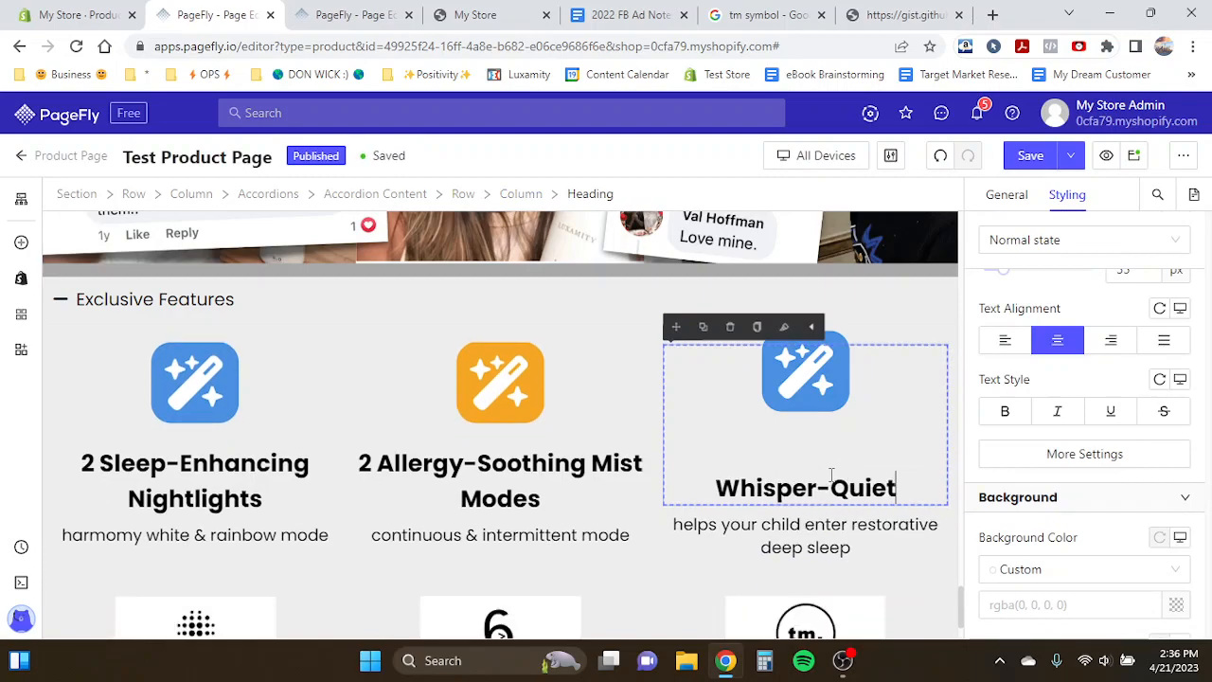
- Duplicate the Allergy-Soothing icon heading into the second row's first column, removing the SPRITZ logo there
left_click(689, 526)
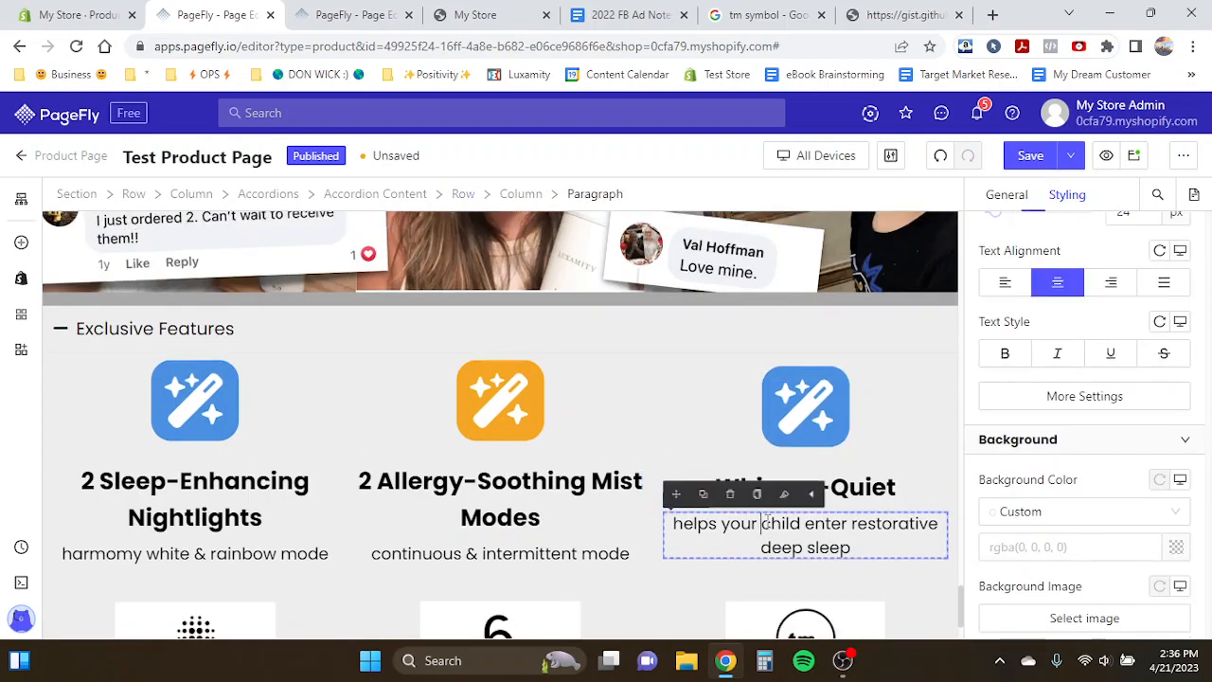
left_click(762, 524)
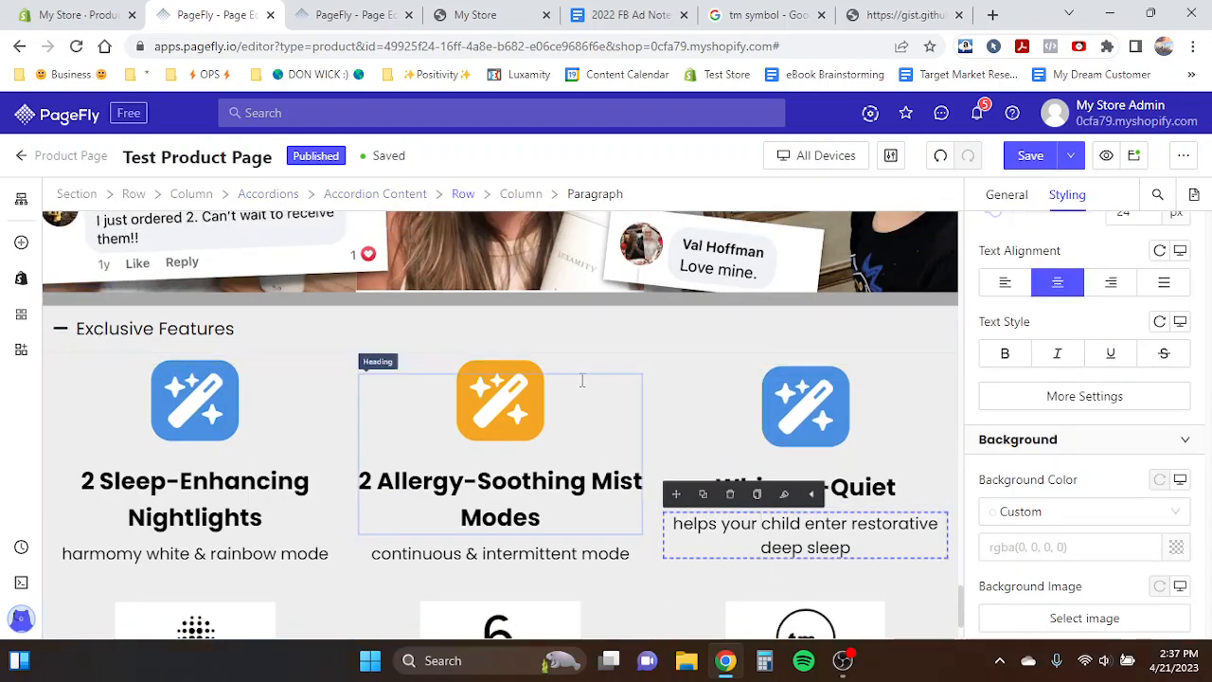
left_click(511, 398)
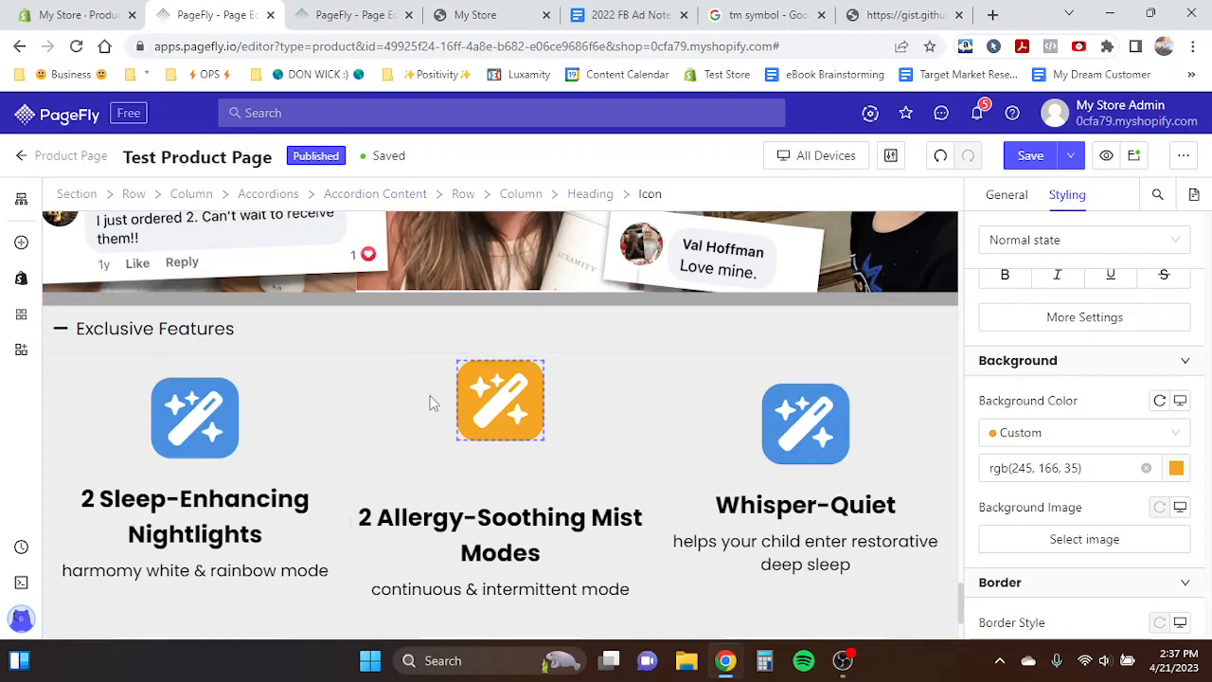
left_click(280, 356)
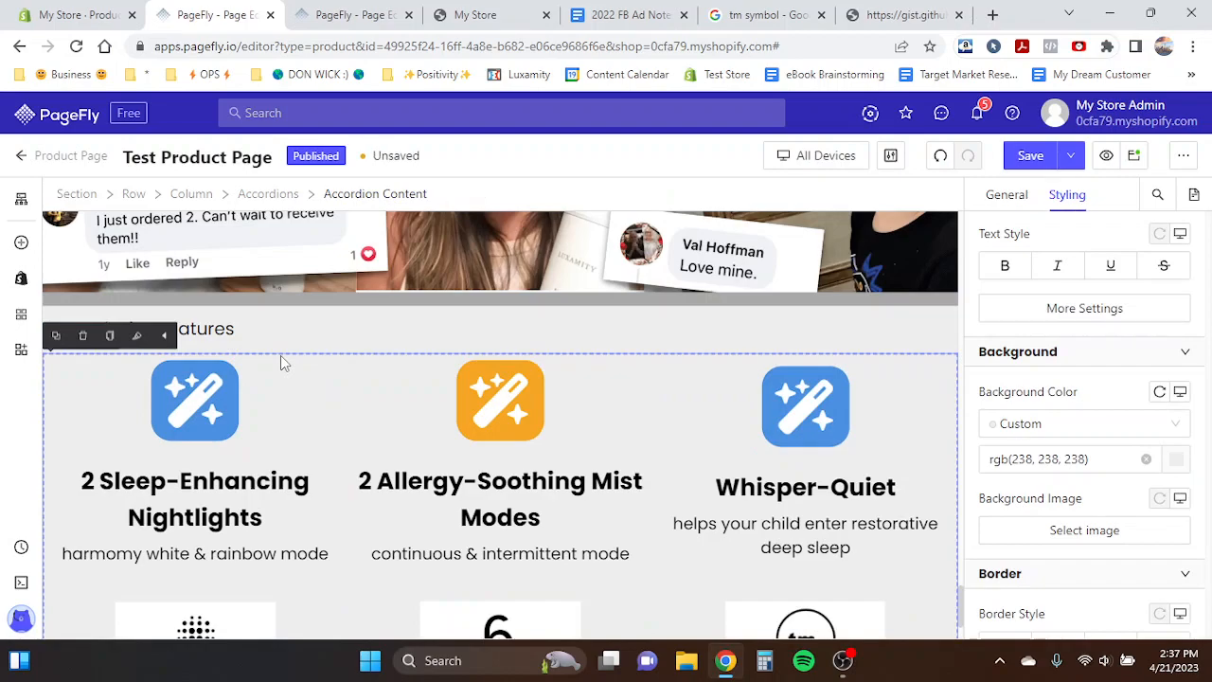
scroll(284, 455, "down", 1)
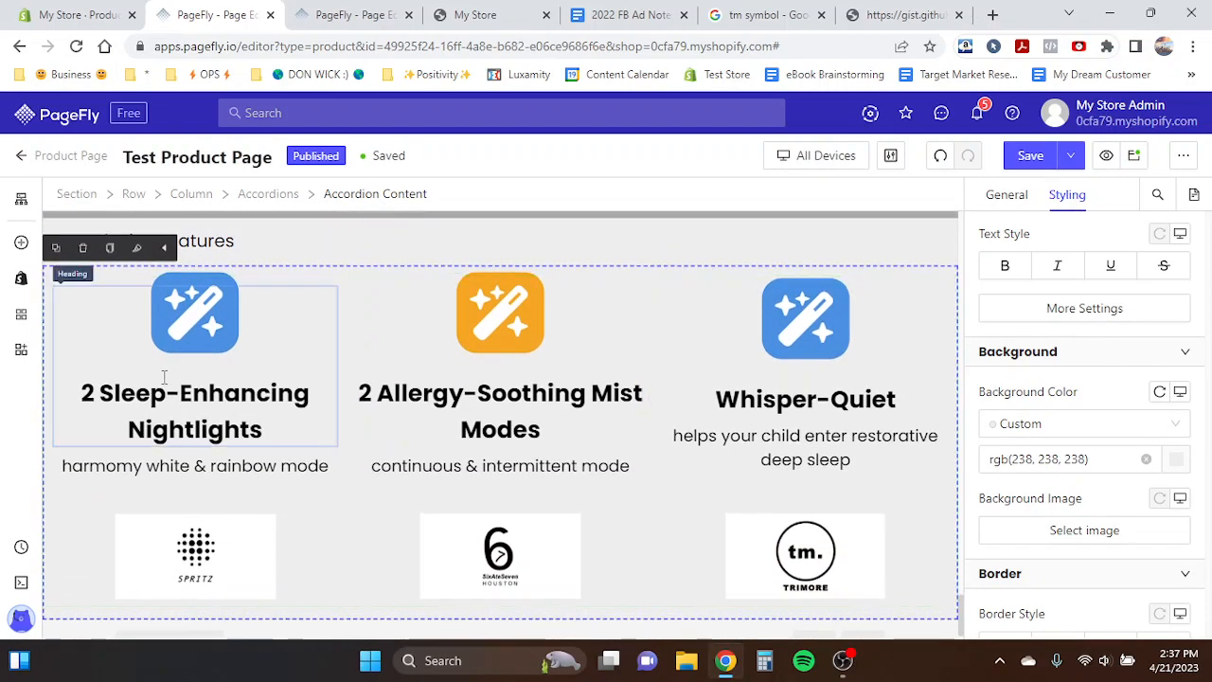
left_click(163, 376)
left_click(452, 376)
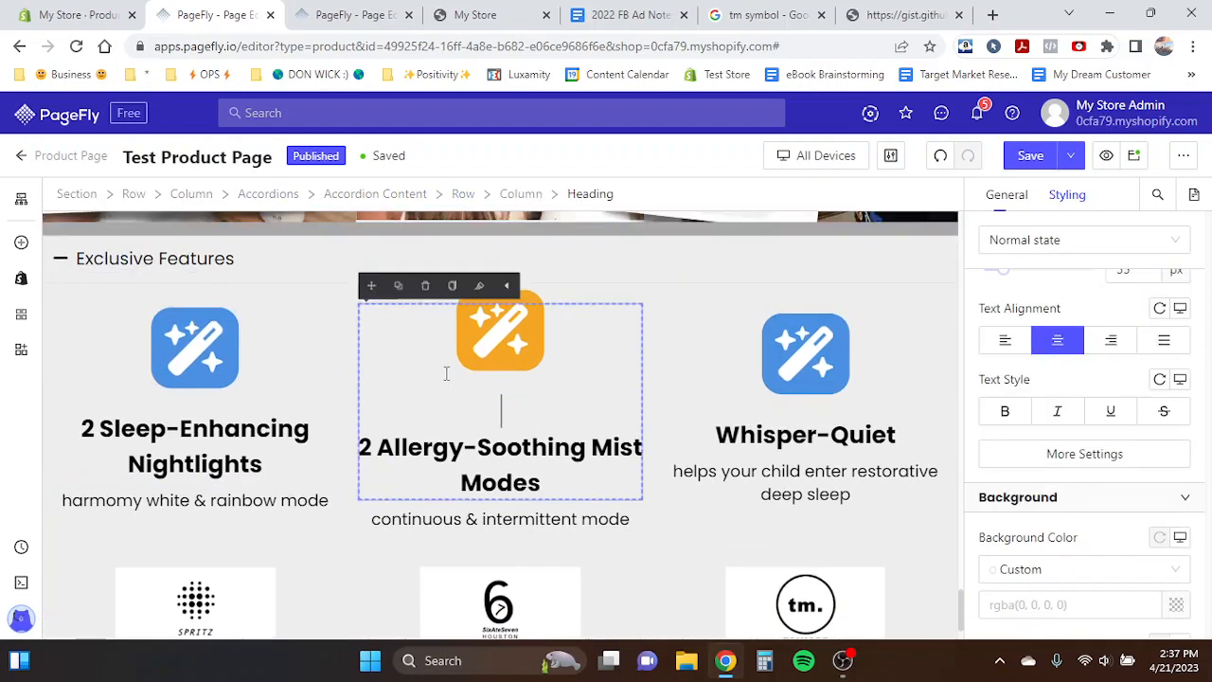
left_click(398, 285)
left_click_drag(371, 285, 178, 512)
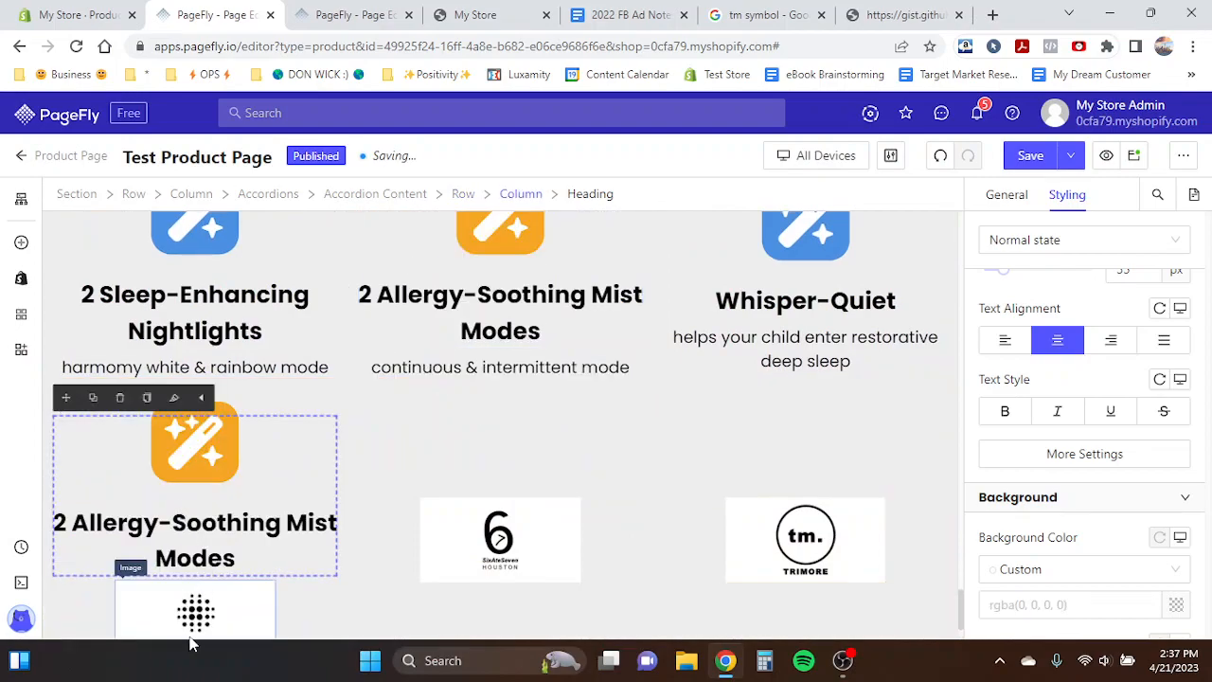
left_click(175, 587)
left_click(180, 557)
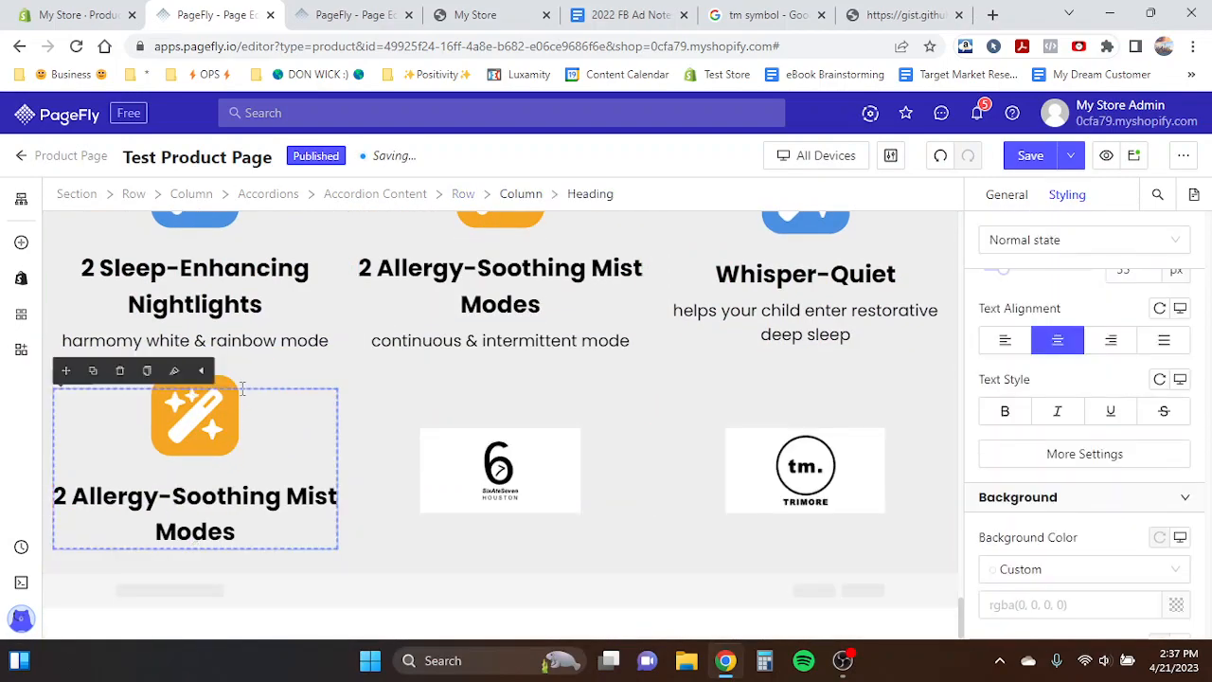
- Duplicate the "harmomy white & rainbow mode" paragraph beneath the new heading in the second row's first column
left_click(163, 339)
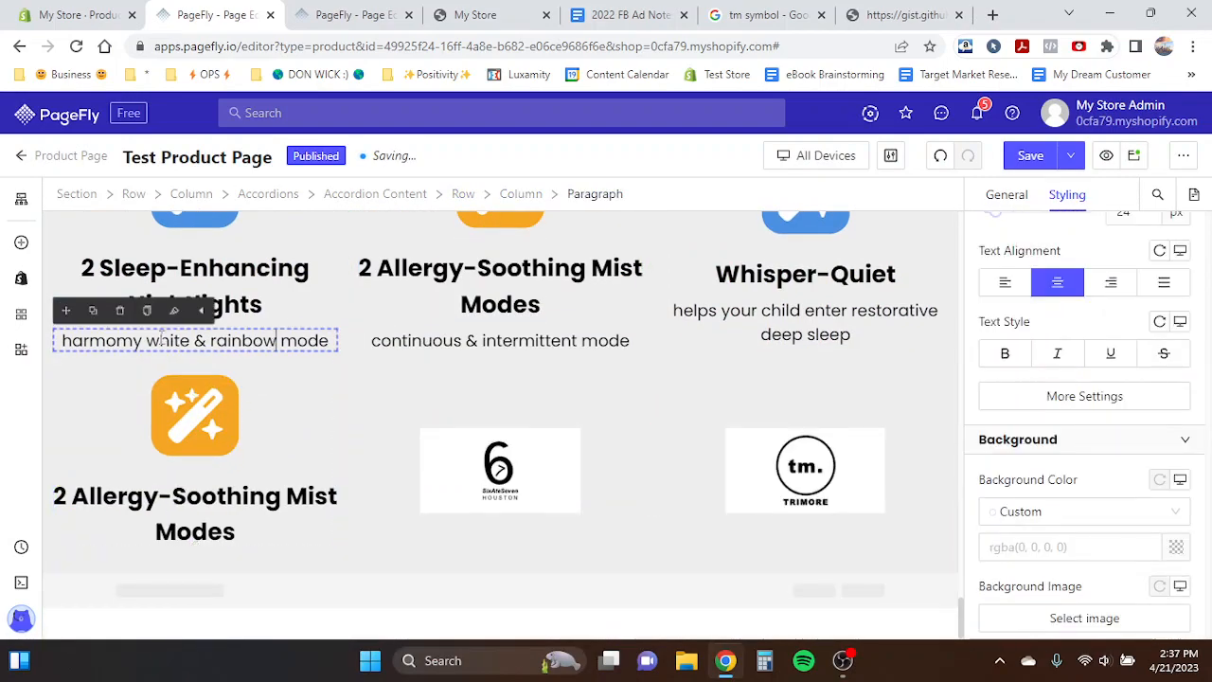
left_click(93, 309)
left_click_drag(84, 322, 223, 576)
- Copy the "3-4 essential oil drops last 10 hours" text from the template into the second row's new paragraph
left_click(389, 15)
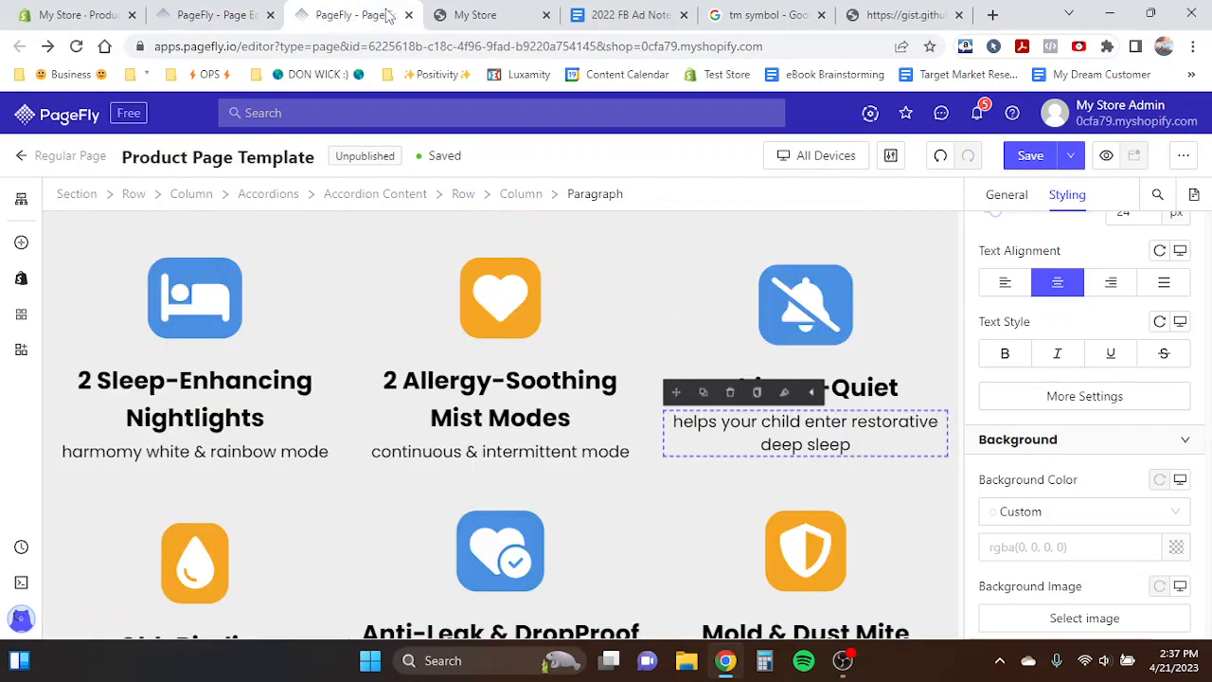
scroll(496, 372, "down", 3)
left_click(163, 381)
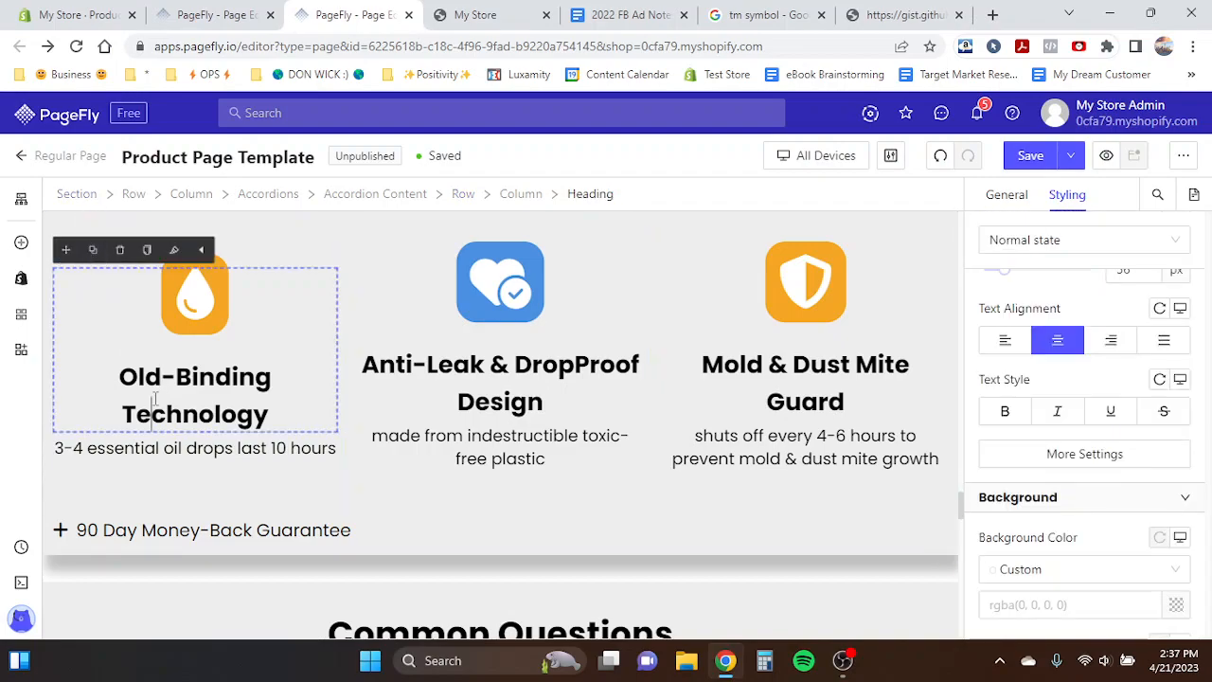
left_click(200, 10)
left_click(165, 588)
double_click(165, 568)
key("ctrl+a")
type("3-4 essential oil drops last 10 hours")
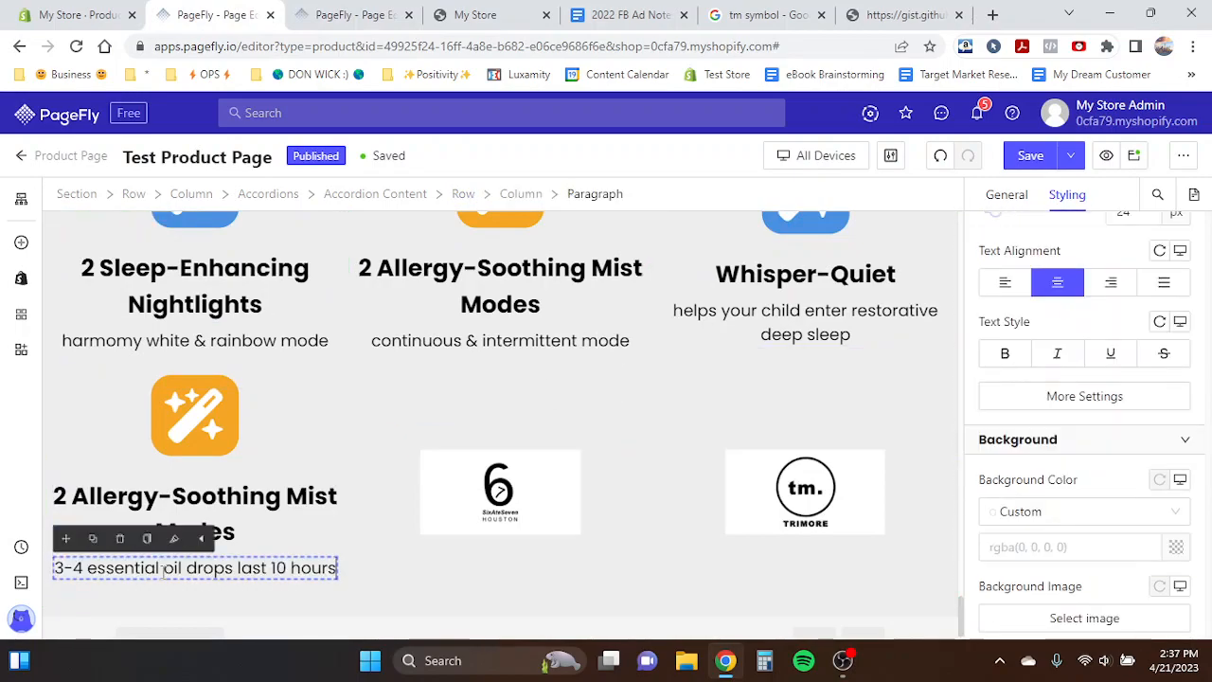
left_click(358, 14)
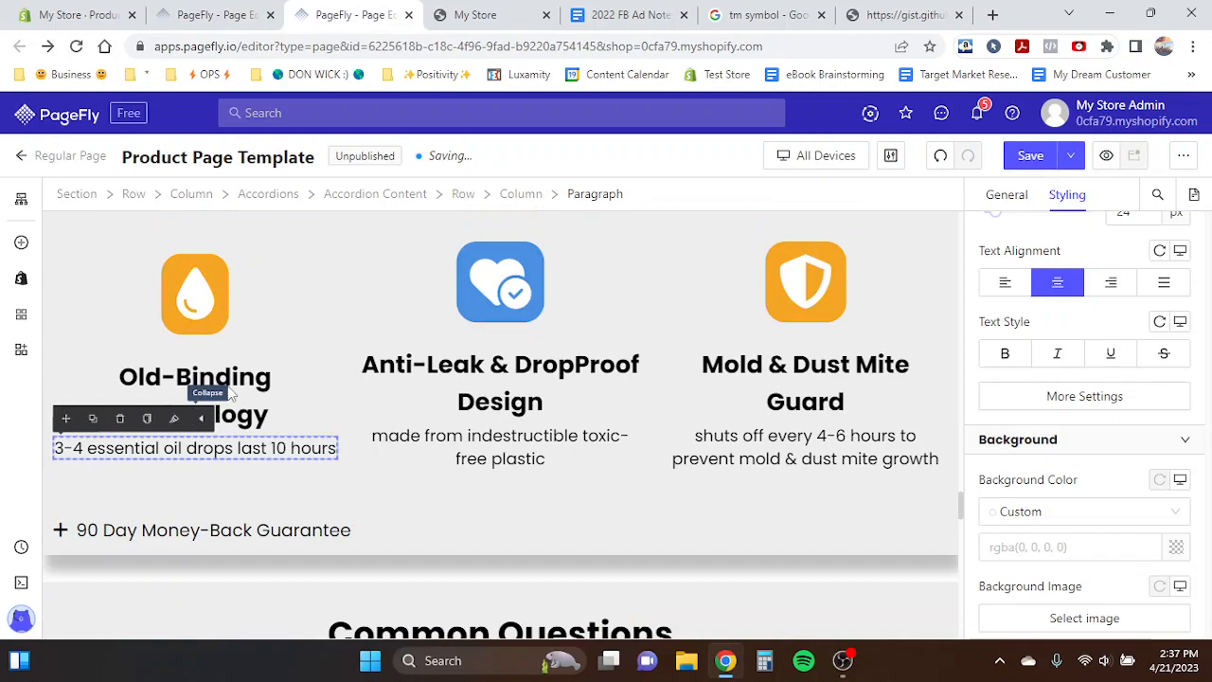
- Rename the second row's first heading to "Oil-Binding Technology"
left_click(200, 14)
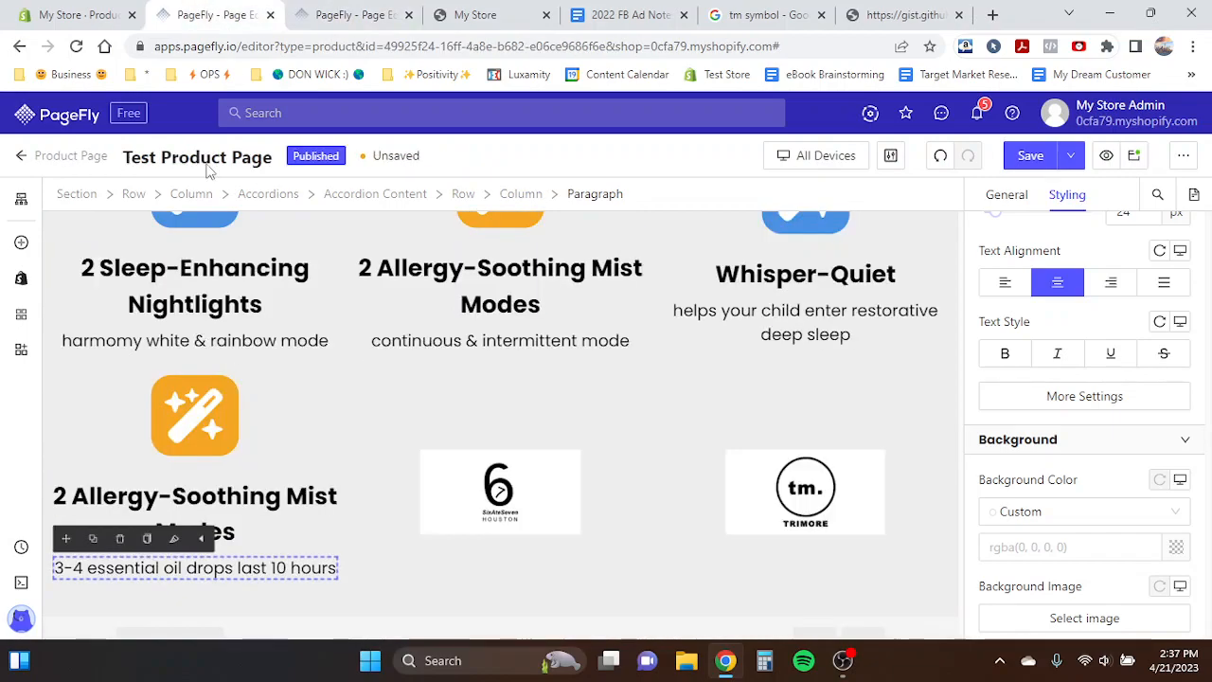
triple_click(220, 505)
type("Old-")
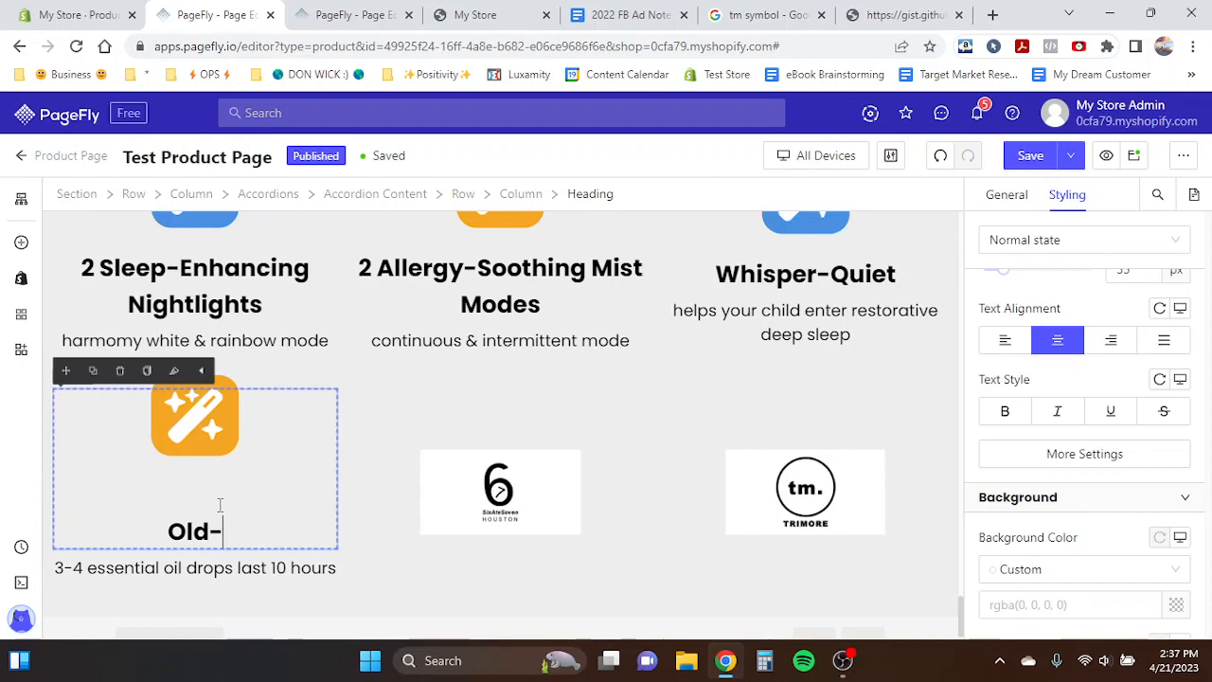
key("BackSpace")
key("BackSpace")
key("BackSpace")
type("il-")
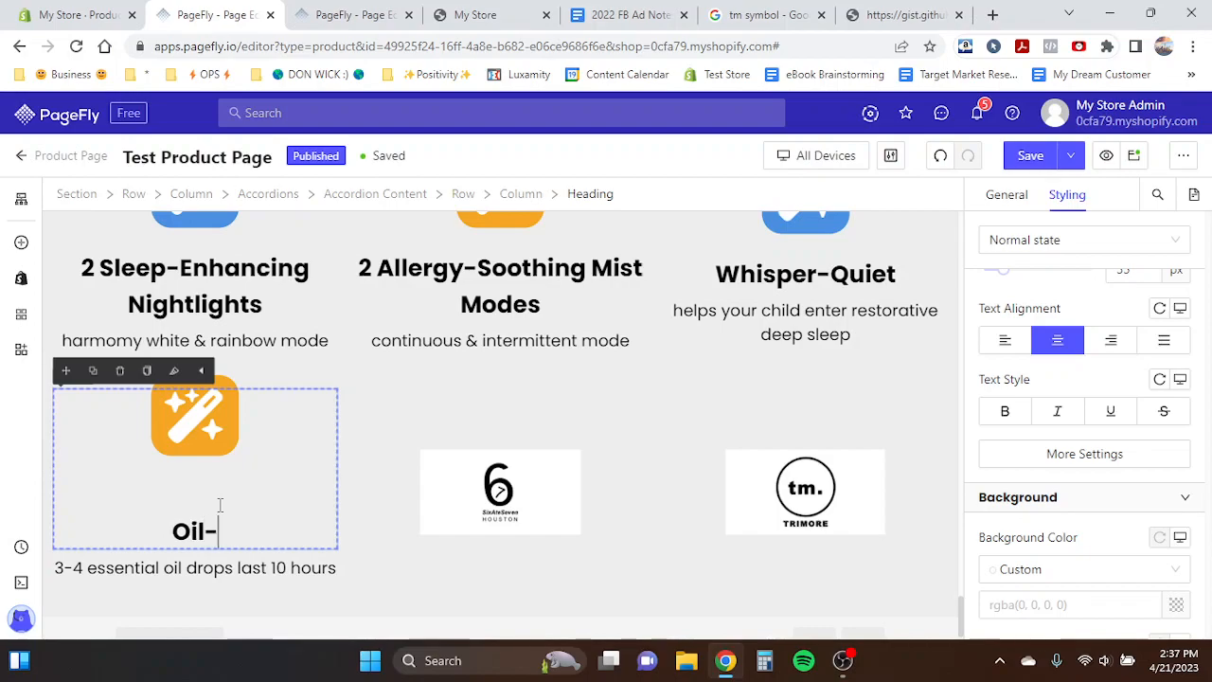
type("Binding Te")
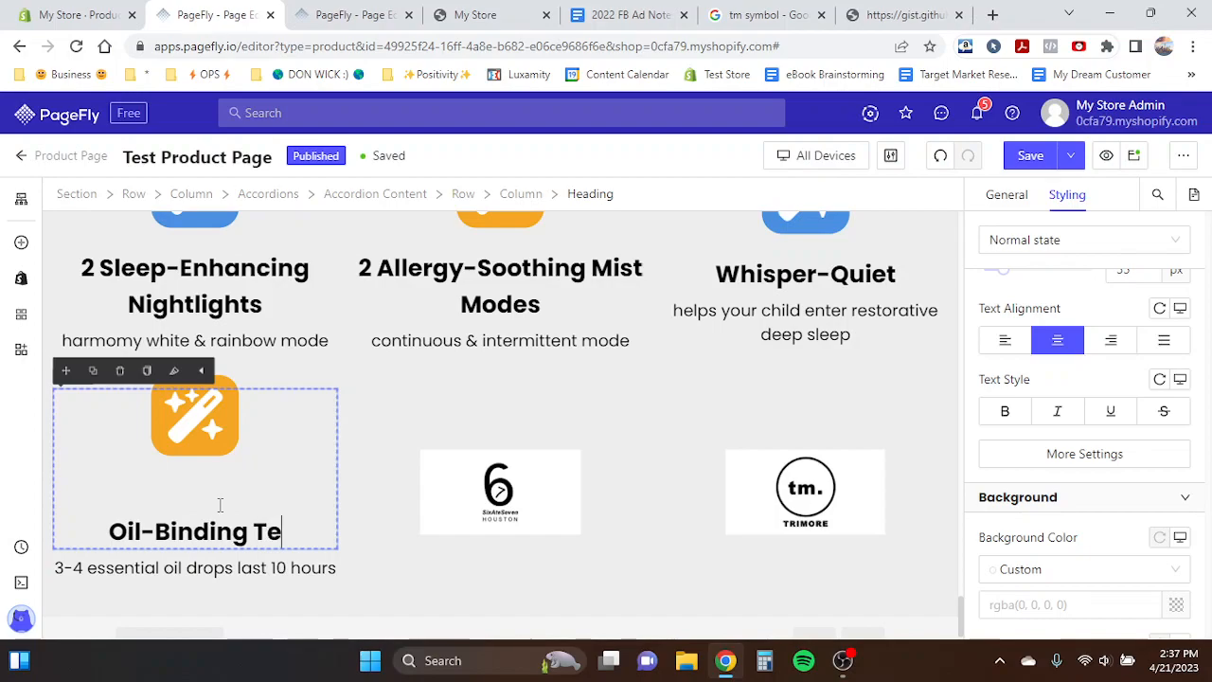
type("chnology")
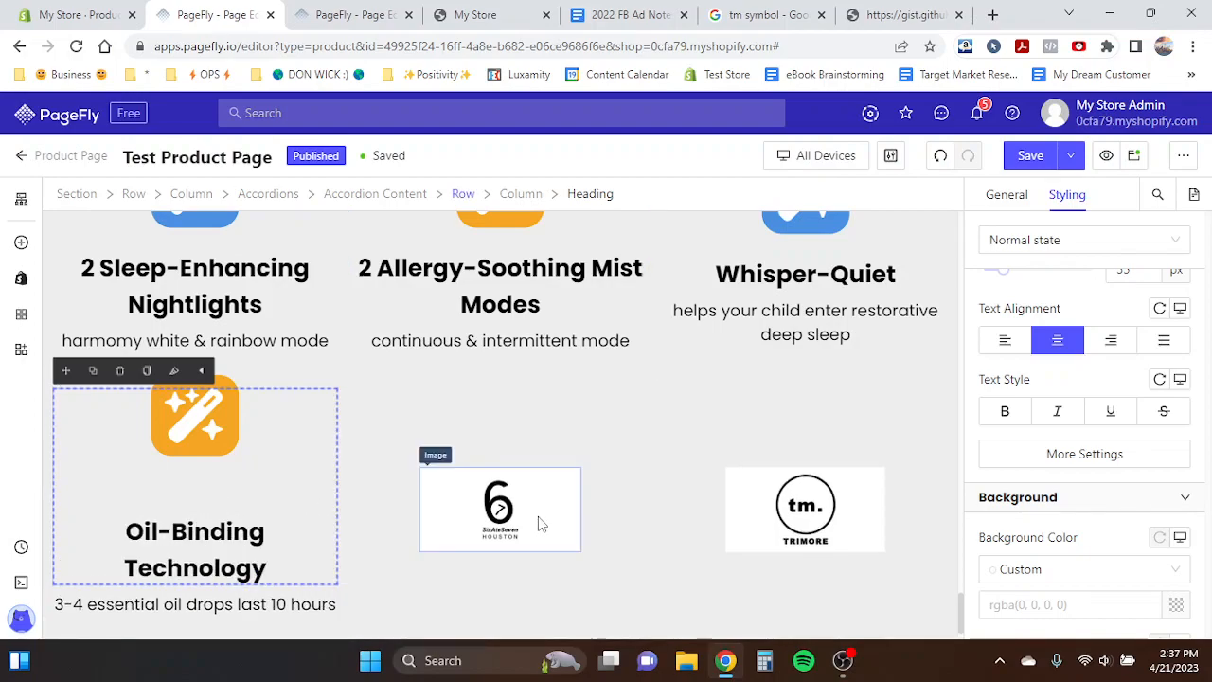
- Duplicate the Oil-Binding Technology heading into the second row's third column and delete the TRIMORE logo there
left_click(416, 346)
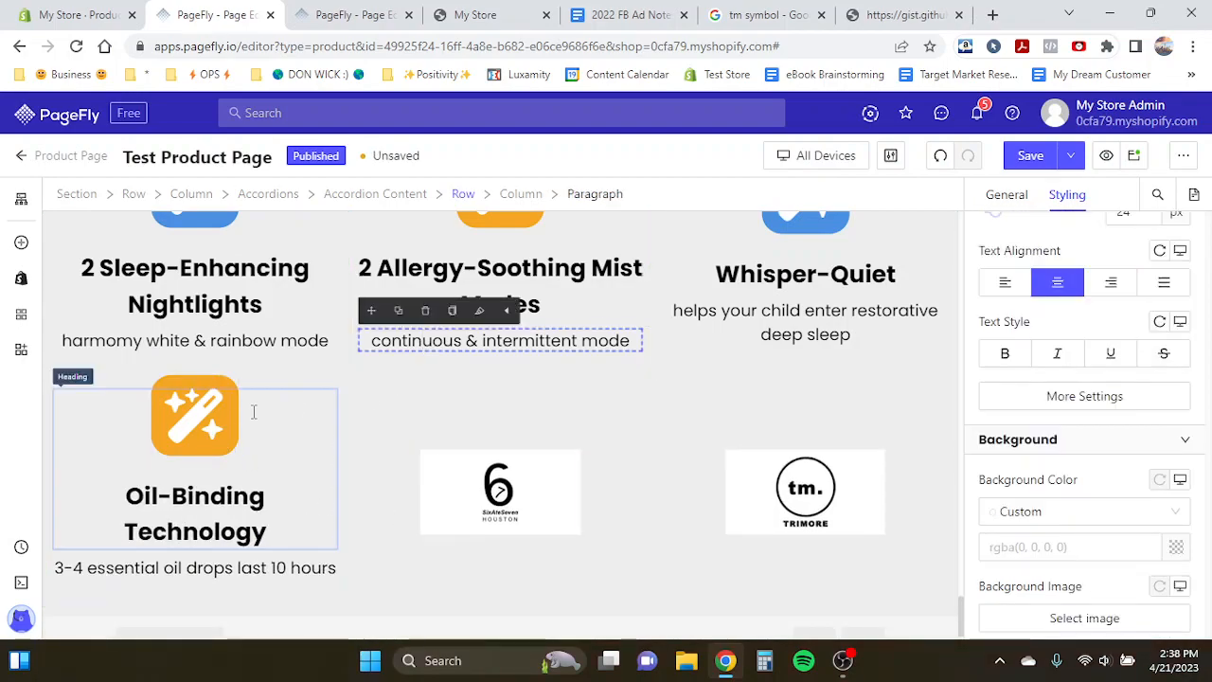
left_click(251, 414)
left_click(87, 376)
left_click_drag(66, 371, 752, 556)
left_click(754, 564)
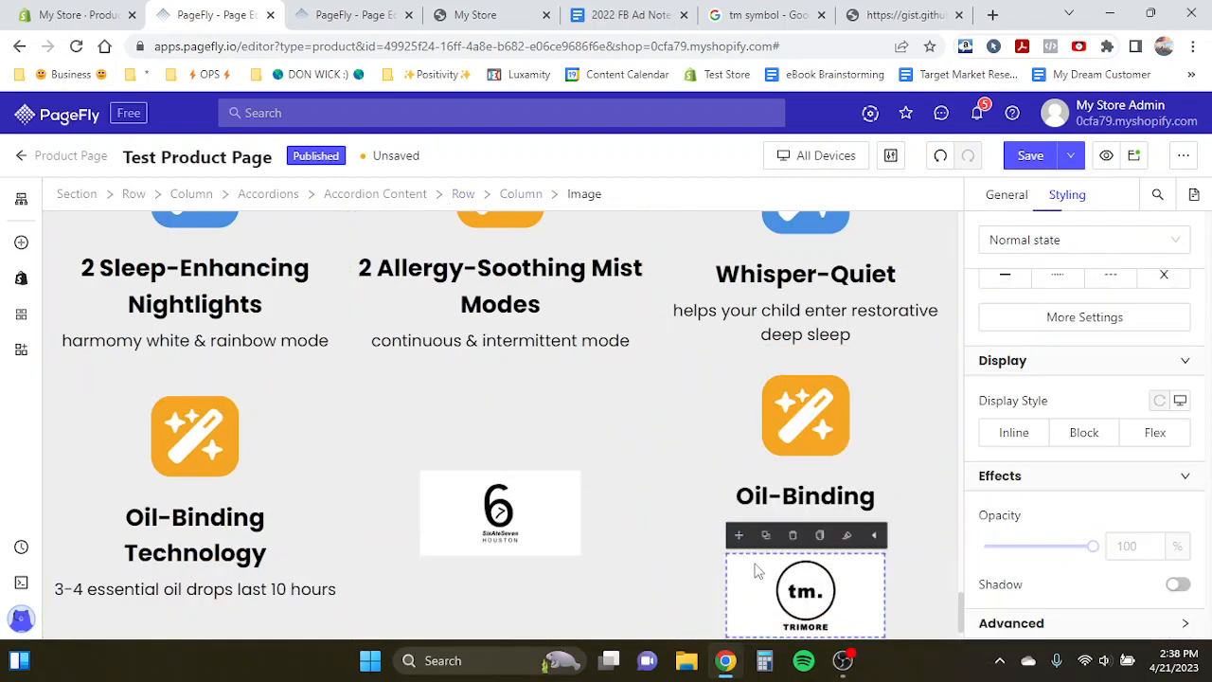
left_click(786, 536)
- Duplicate the "3-4 essential oil drops last 10 hours" paragraph beneath the third column's new heading
left_click(175, 557)
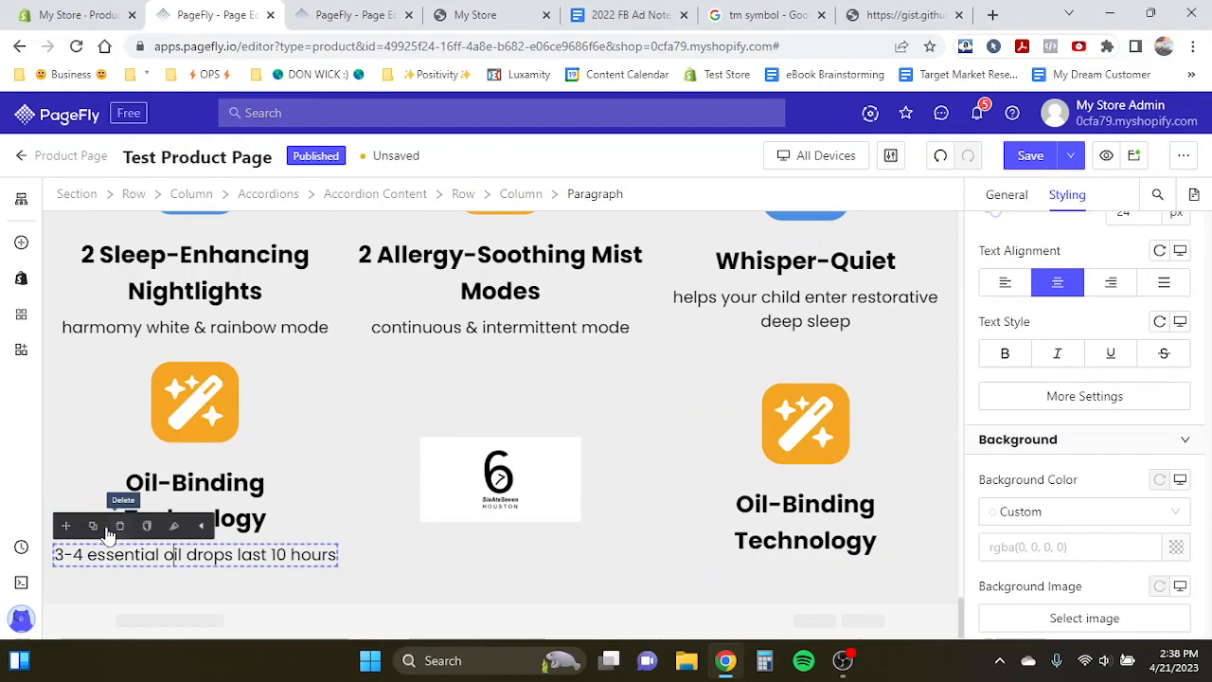
left_click(93, 526)
left_click_drag(66, 531, 805, 568)
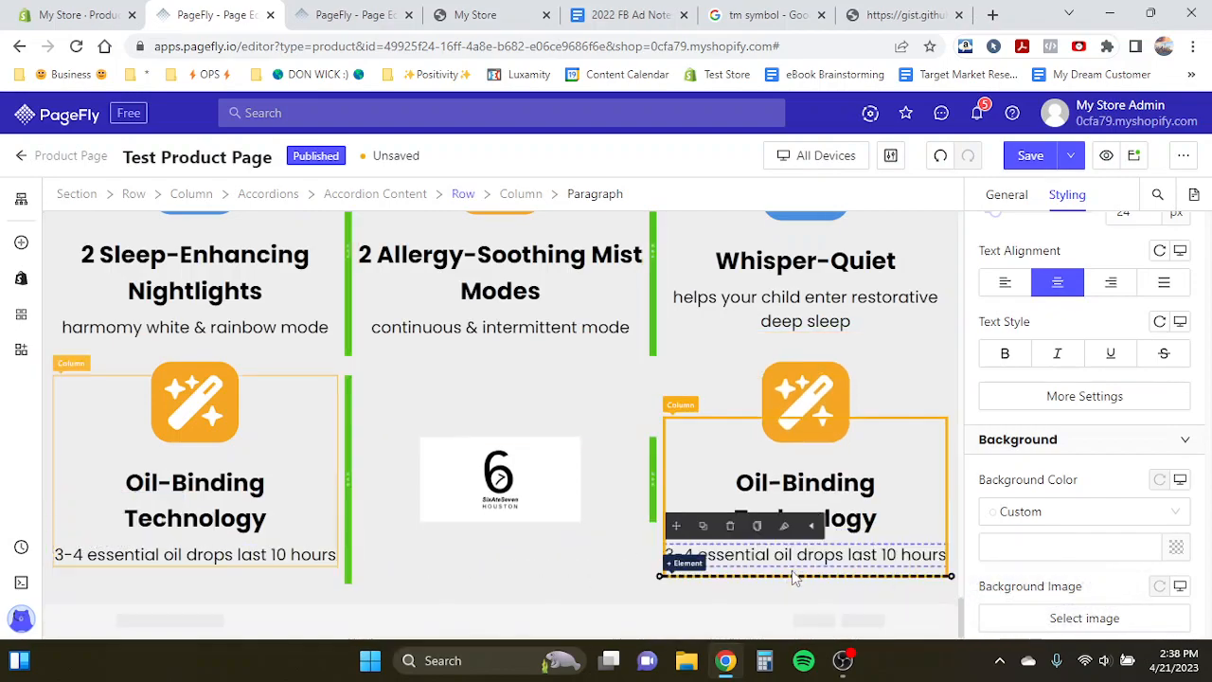
- Copy the "shuts off every 4-6 hours to prevent mold & dust mite growth" text from the Product Page Template
key("ctrl+Tab")
triple_click(782, 458)
key("ctrl+c")
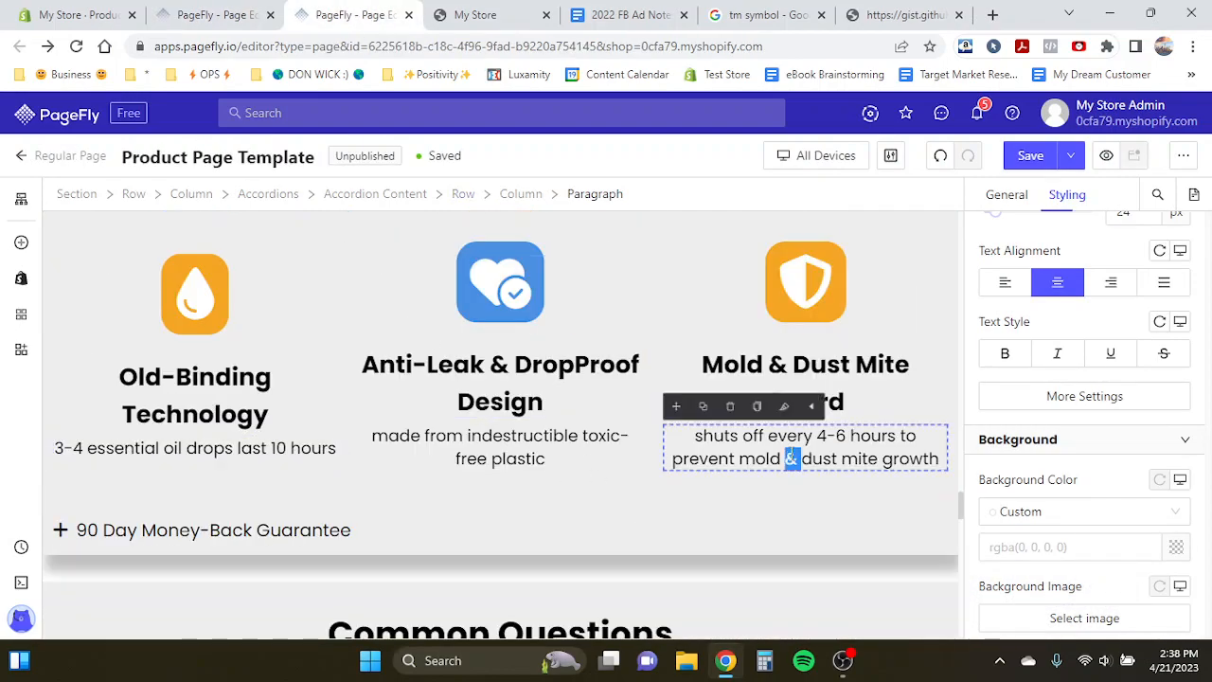
left_click(216, 16)
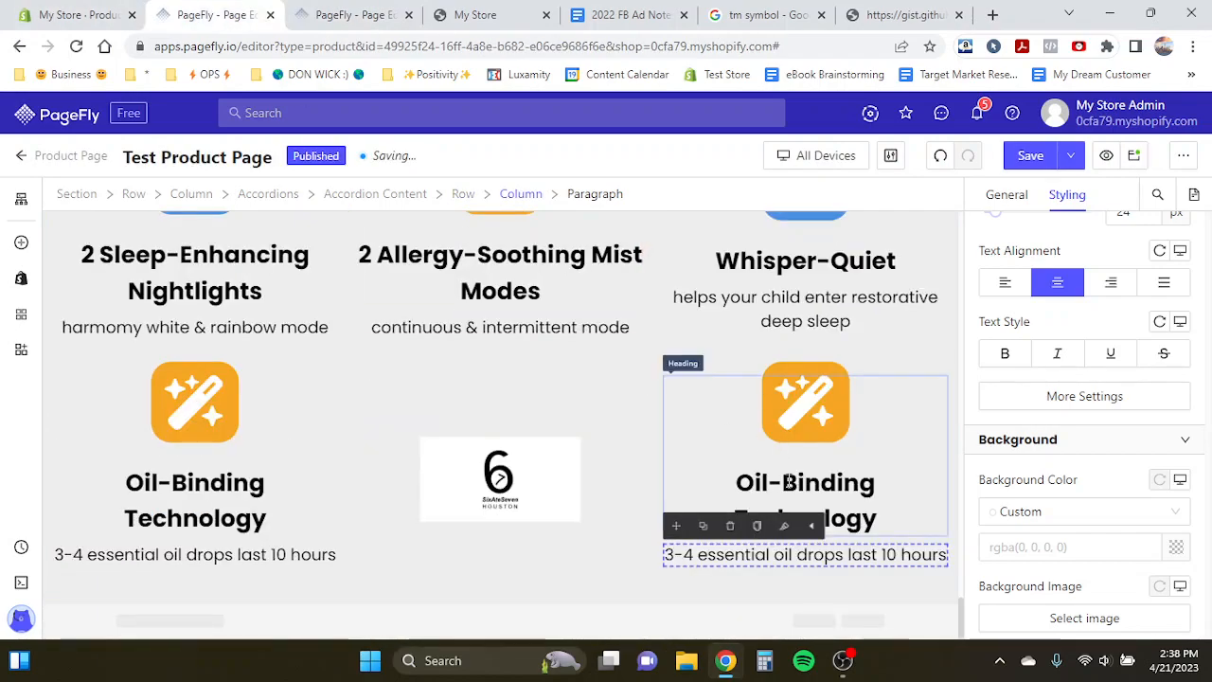
- Rename the third column's heading to "Mold & Dust Mite Guard" and paste the copied description into its paragraph
triple_click(789, 481)
type("Mold & Dust Mite Guard")
triple_click(778, 555)
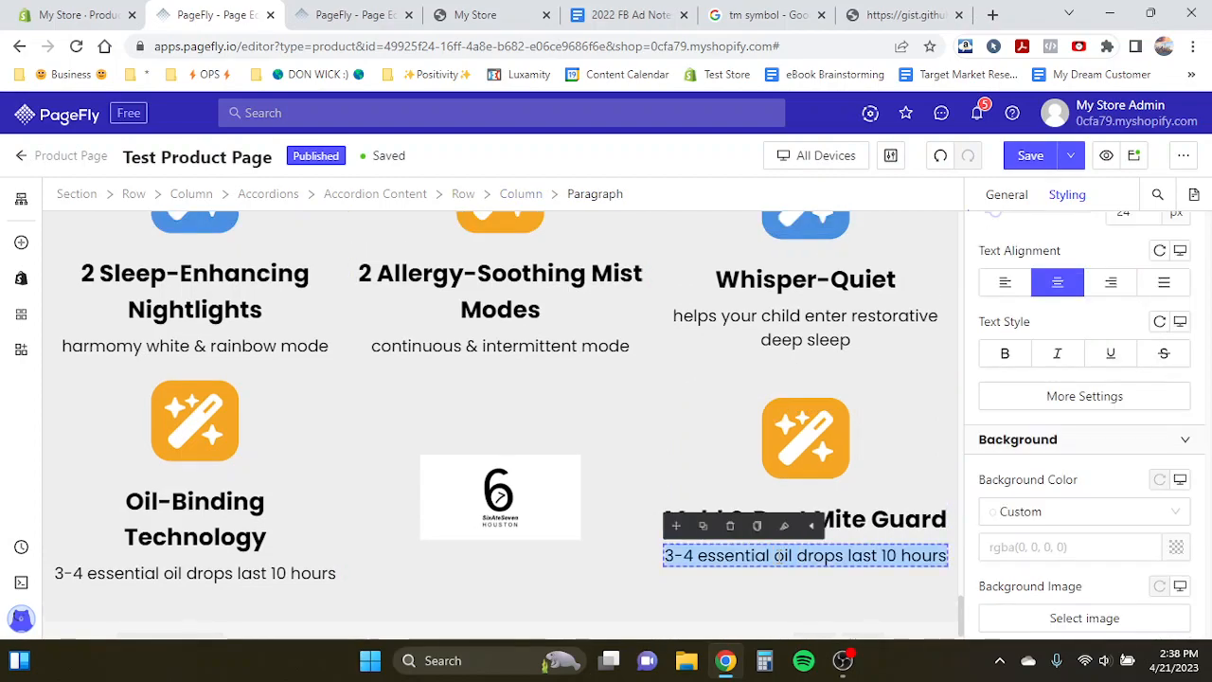
key("ctrl+v")
- Delete the SixAteSeven logo from the second row's middle column
left_click(549, 521)
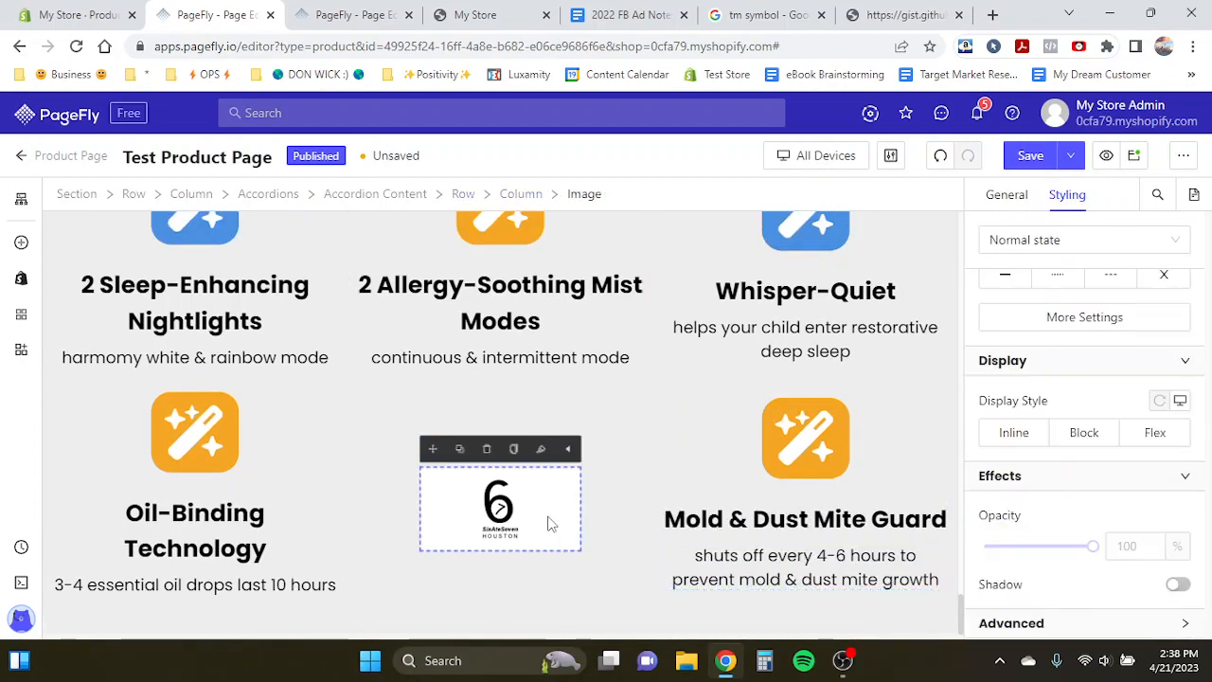
left_click(486, 449)
- Copy the "made from indestructible toxic-free plastic" text from the Product Page Template
left_click(355, 14)
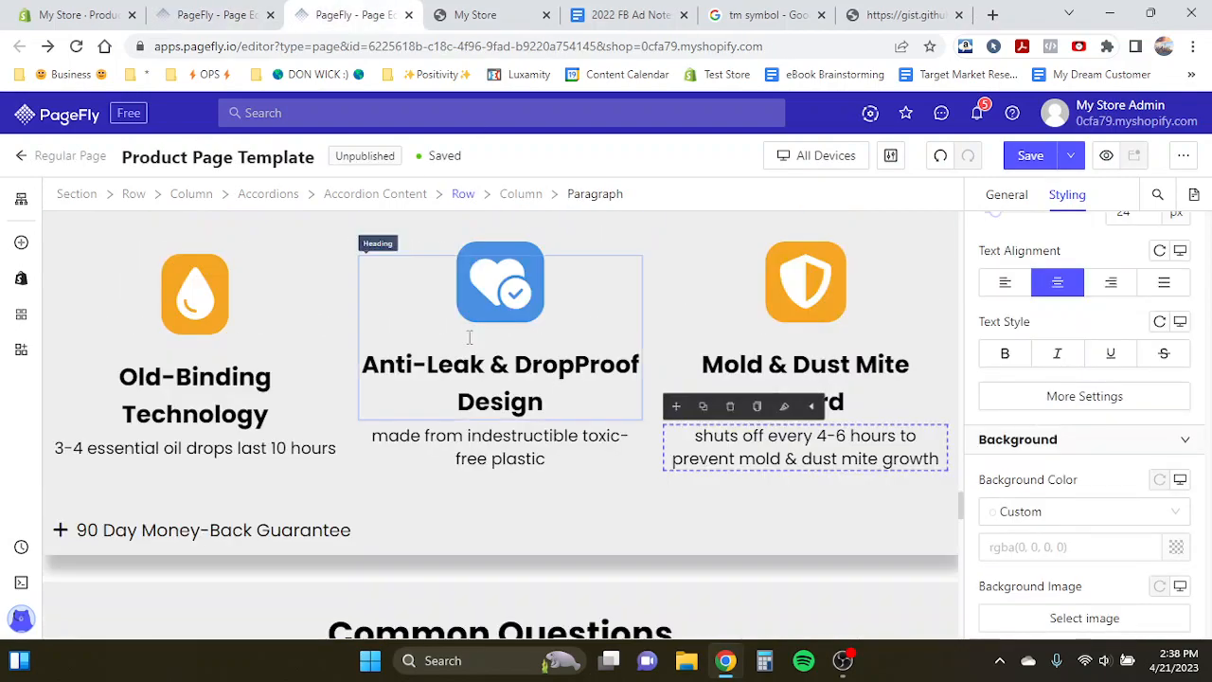
left_click(472, 379)
triple_click(478, 458)
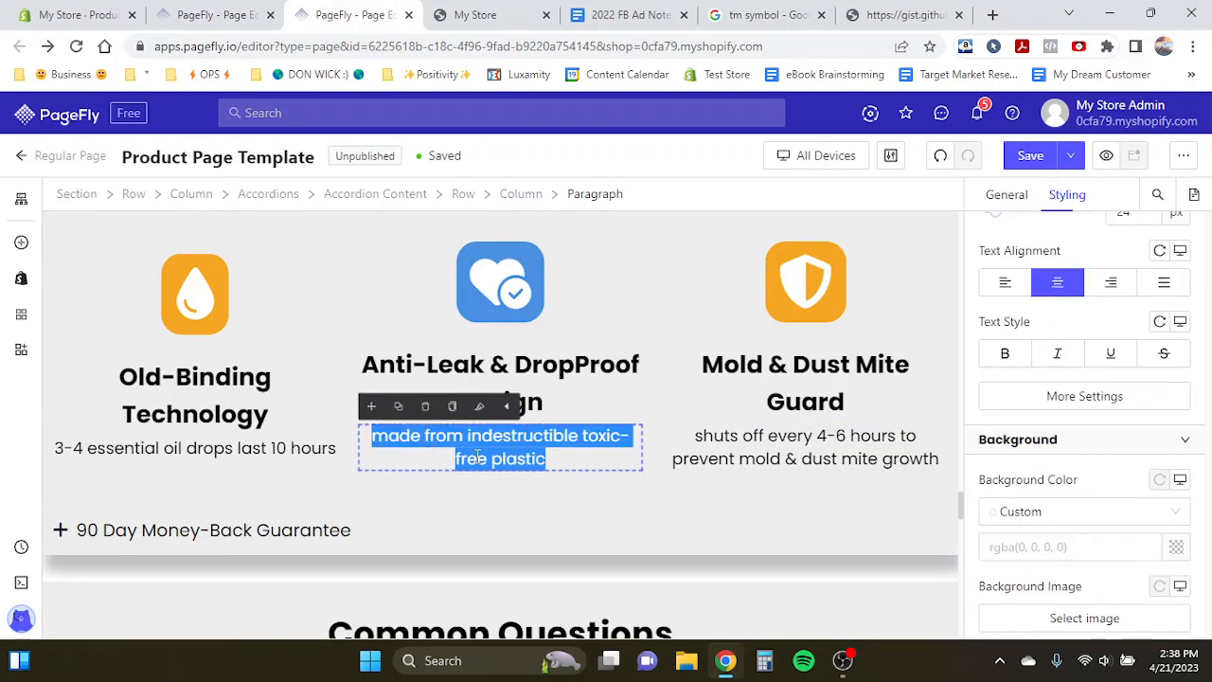
- Duplicate the "2 Sleep-Enhancing Nightlights" icon heading into the second row's middle column
left_click(216, 14)
scroll(270, 414, "up", 1)
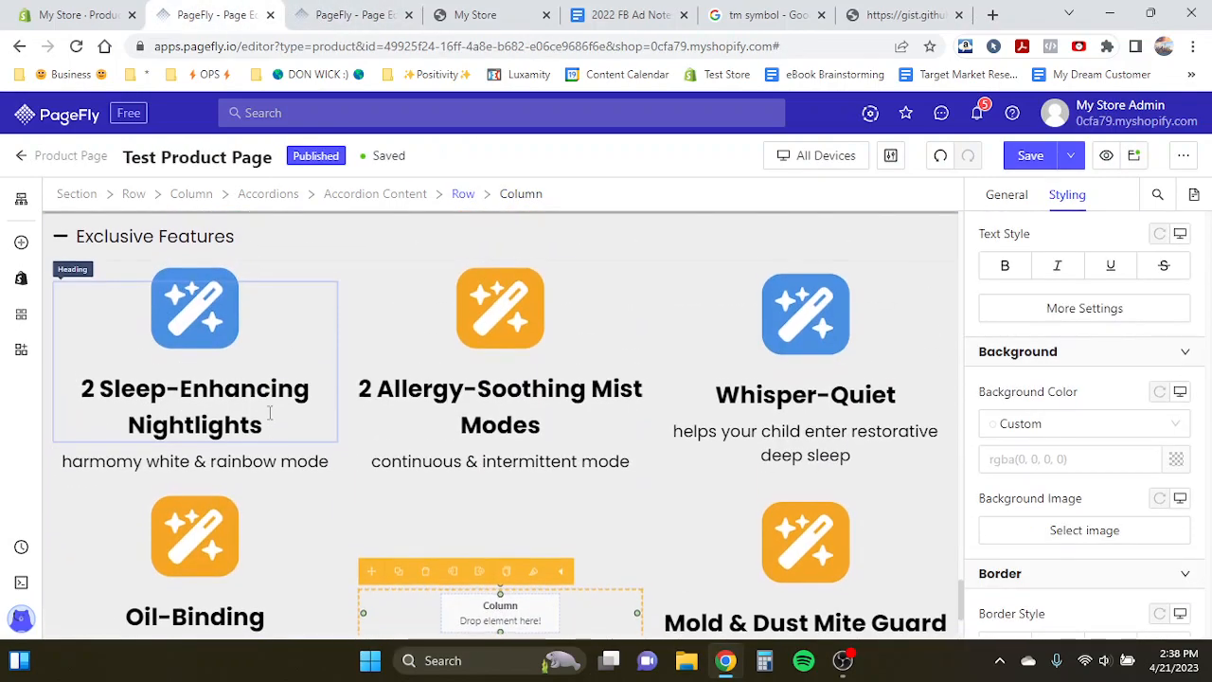
left_click(246, 412)
left_click(93, 266)
left_click_drag(66, 266, 489, 486)
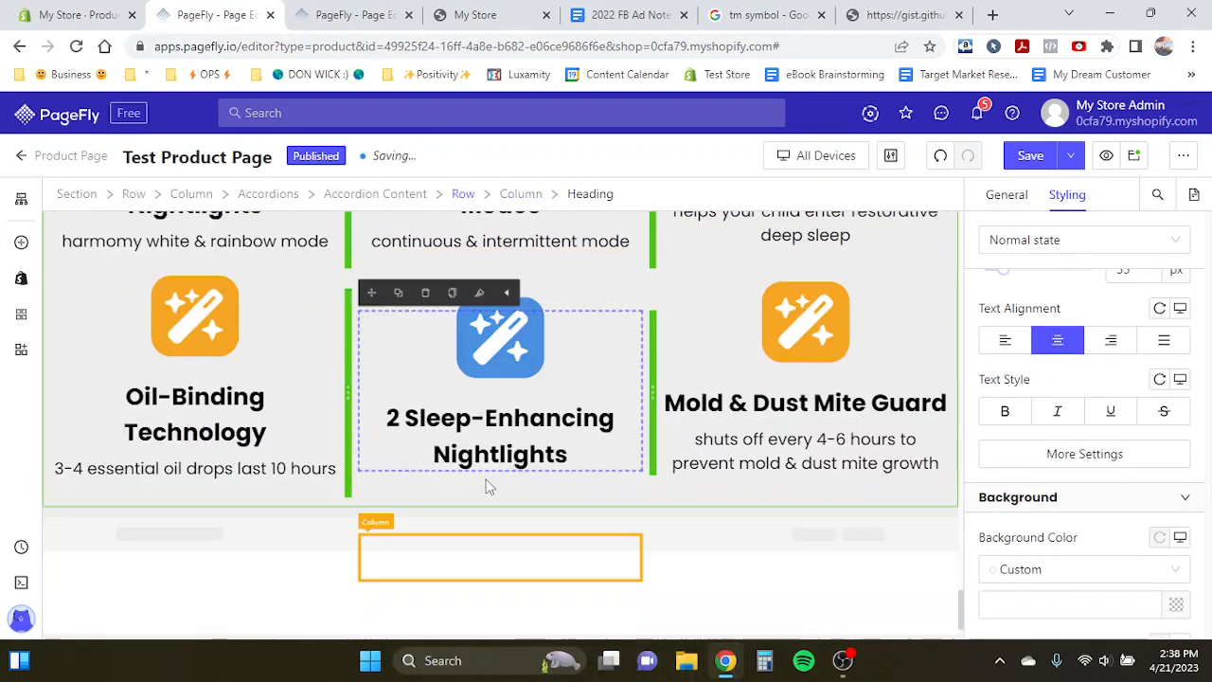
- Duplicate the "3-4 essential oil drops" paragraph beneath the middle heading and paste "made from indestructible toxic-free plastic" into it
left_click(215, 468)
left_click(92, 439)
left_click_drag(65, 438, 423, 537)
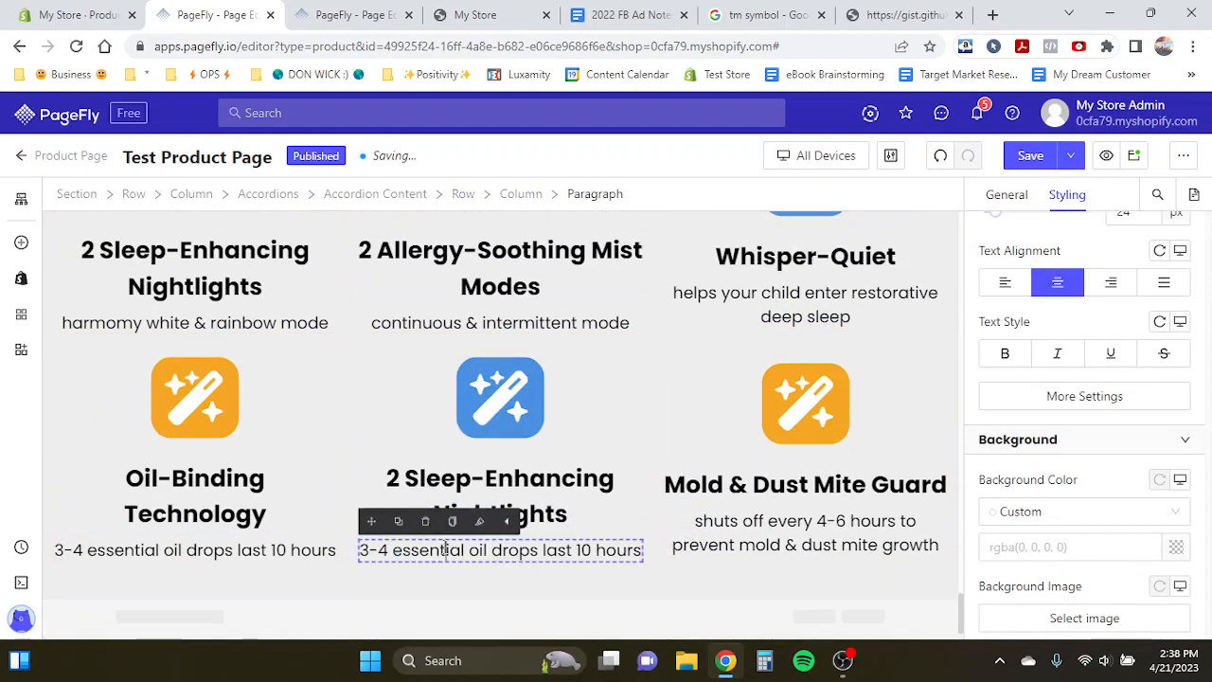
type("made from indestructible toxic-free plastic")
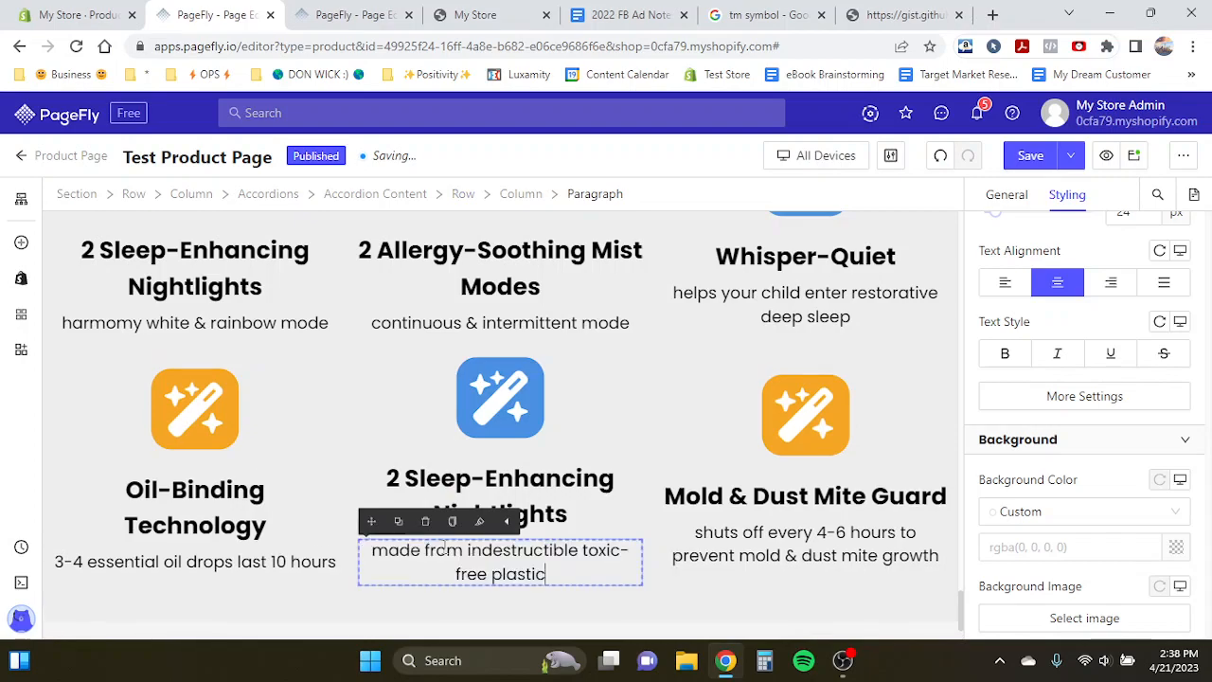
- Open the third column's Mold & Dust Mite Guard heading for editing
left_click(838, 557)
scroll(698, 433, "up", 3)
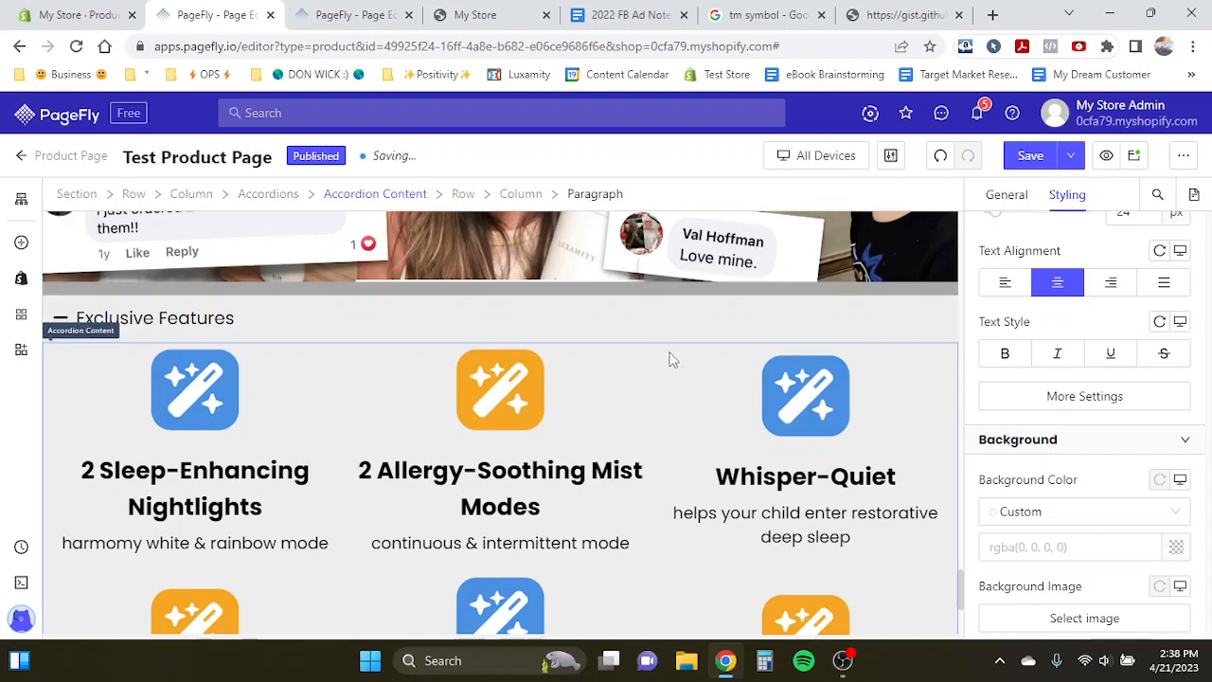
scroll(670, 359, "down", 2)
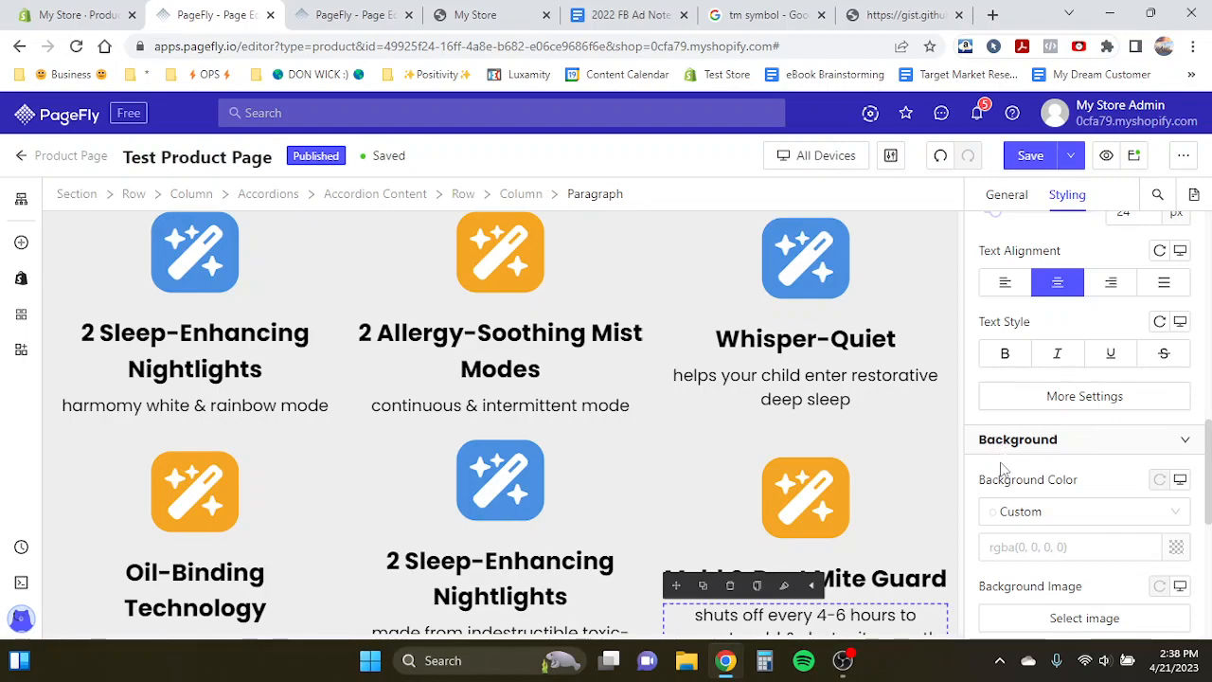
scroll(895, 405, "down", 2)
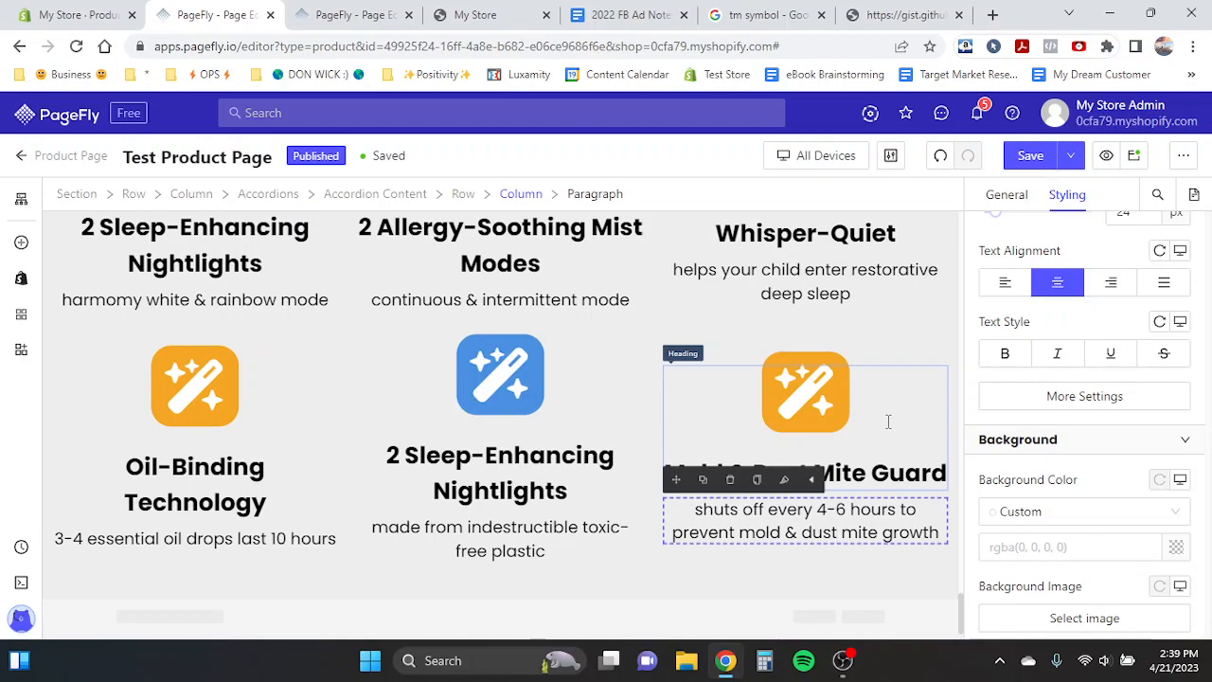
left_click(889, 421)
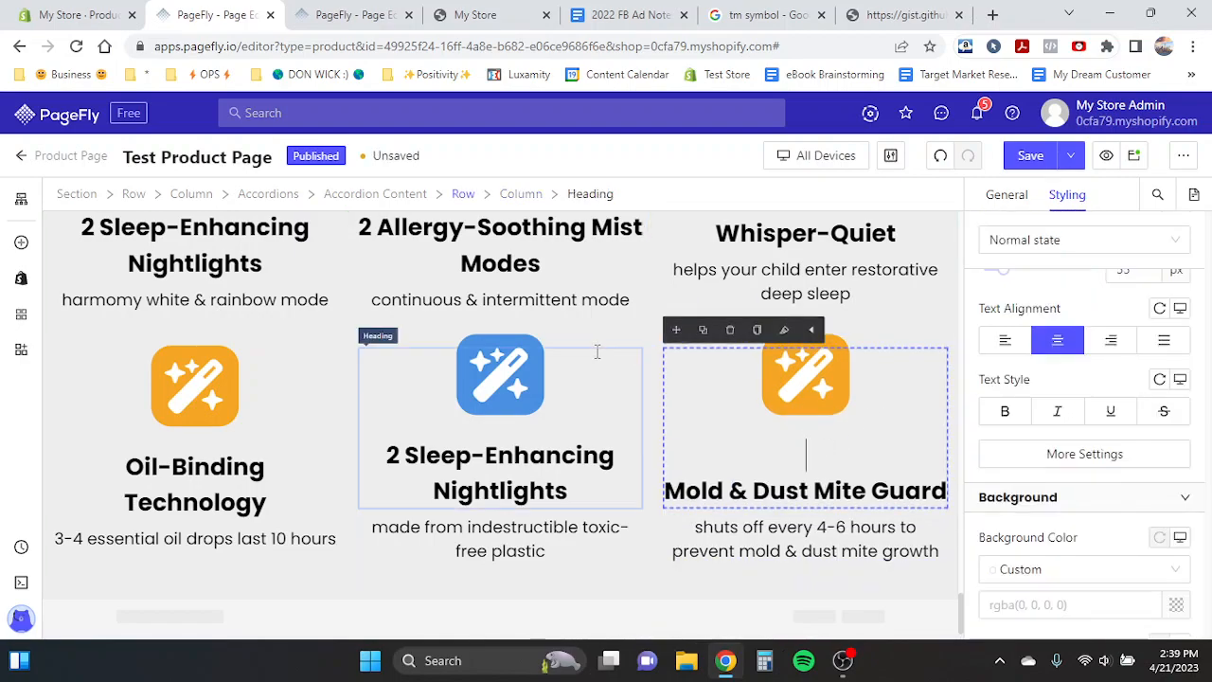
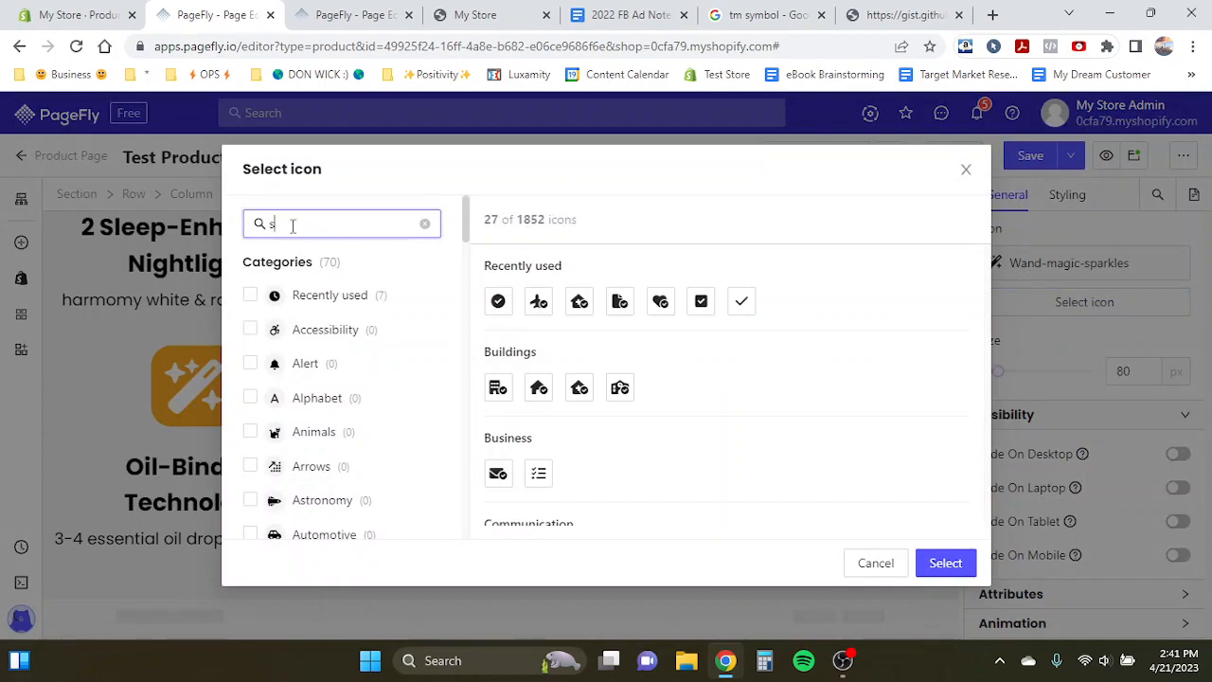
- Set the Mold & Dust Mite Guard icon to the shield-halved icon found by searching "shi"
type("hi")
left_click(500, 302)
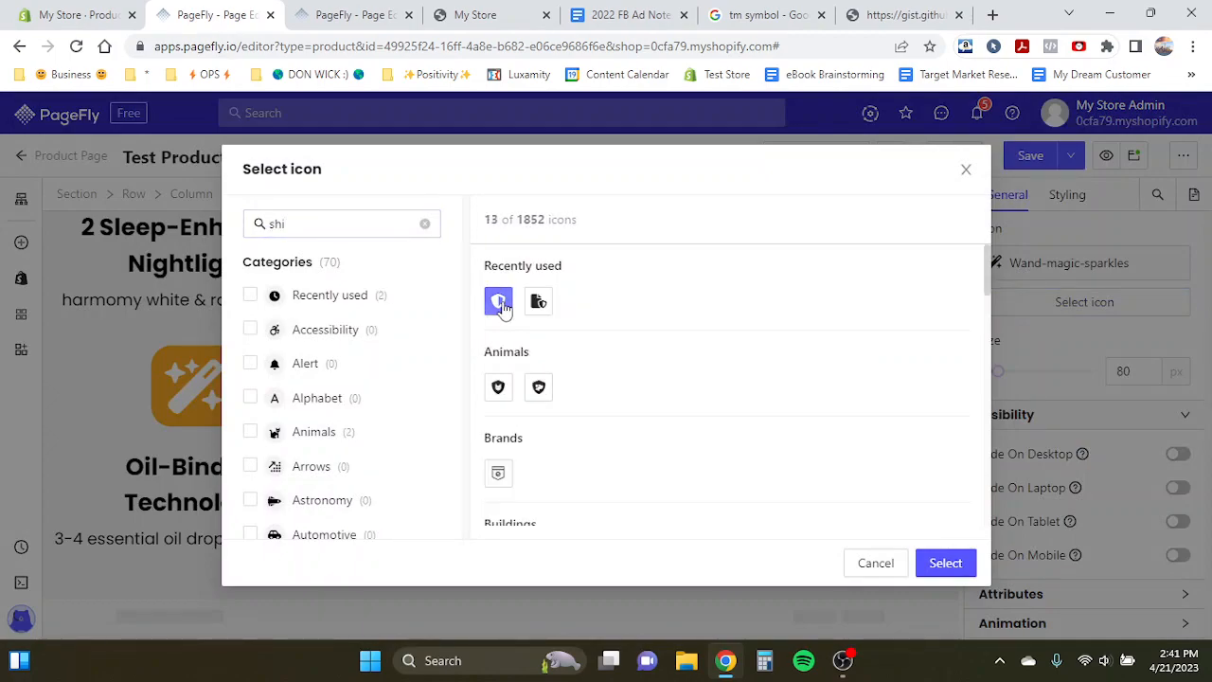
left_click(944, 563)
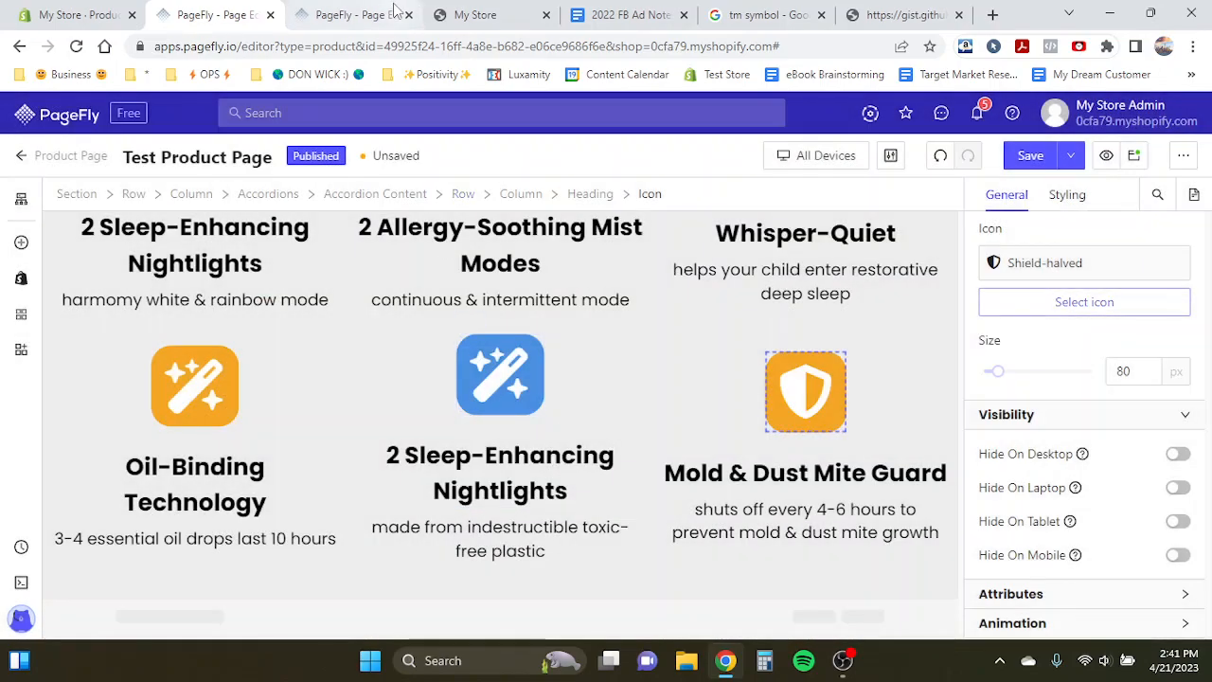
- Check the template's middle heading, then rename the middle heading to "Anti-Leak Proof & DropProof Design"
left_click(352, 15)
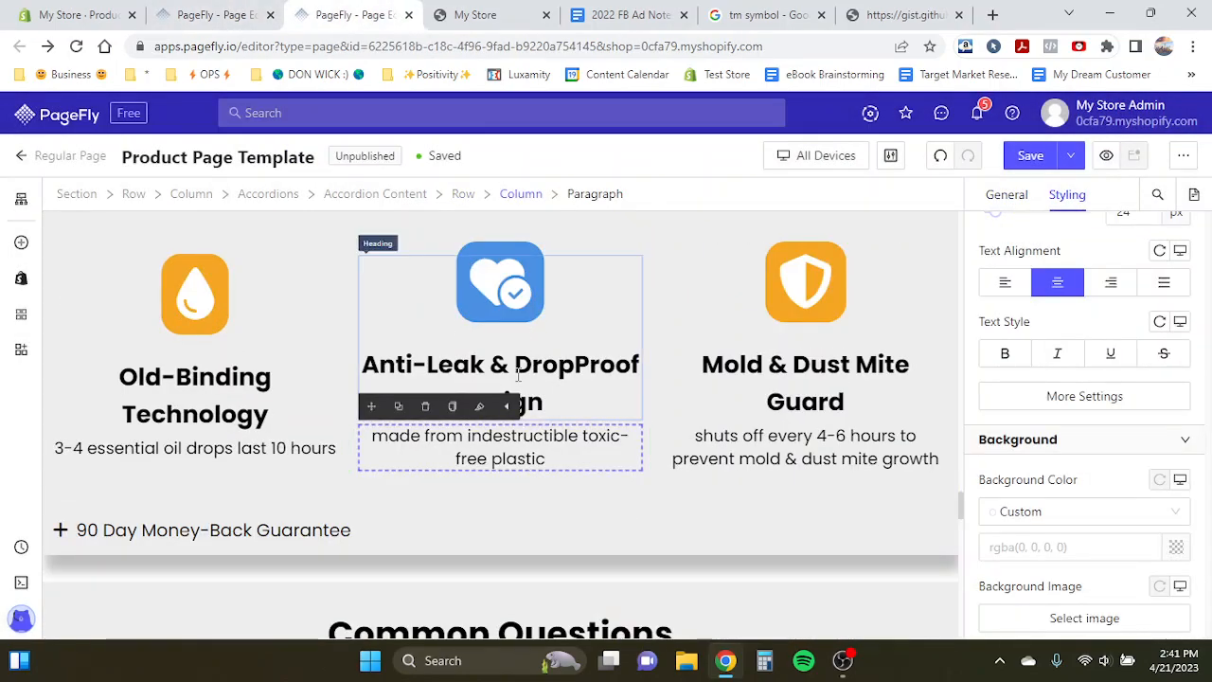
double_click(518, 376)
left_click(216, 14)
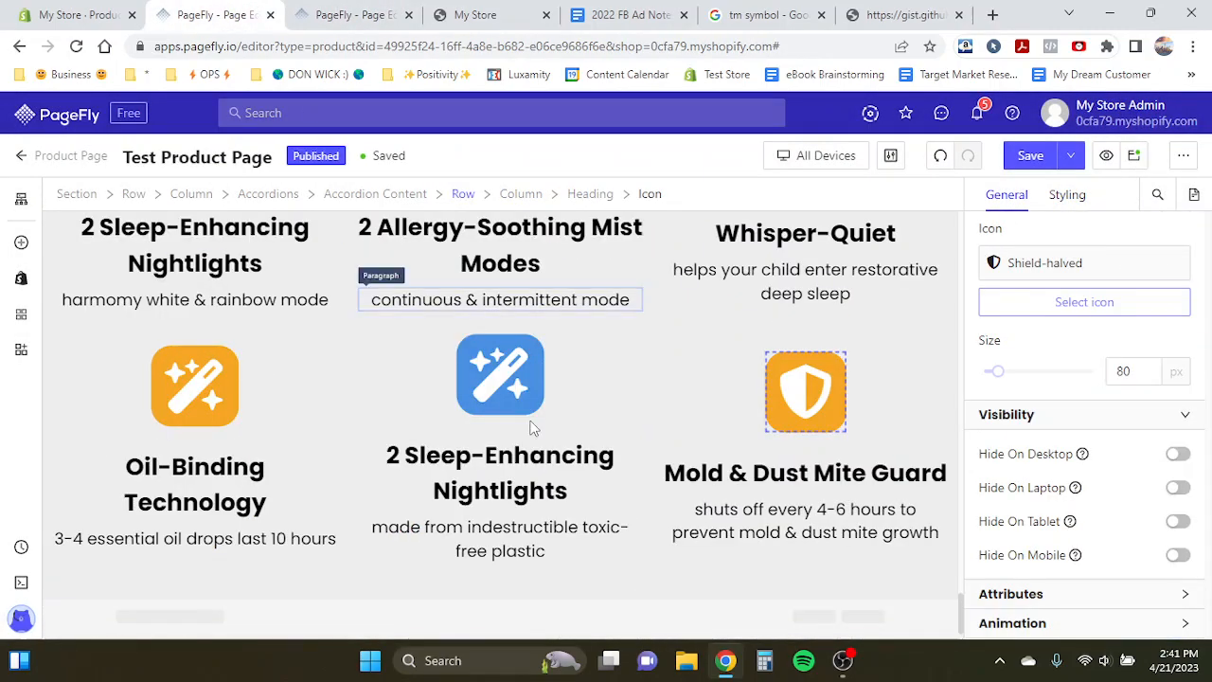
double_click(527, 480)
type("Anti-Le")
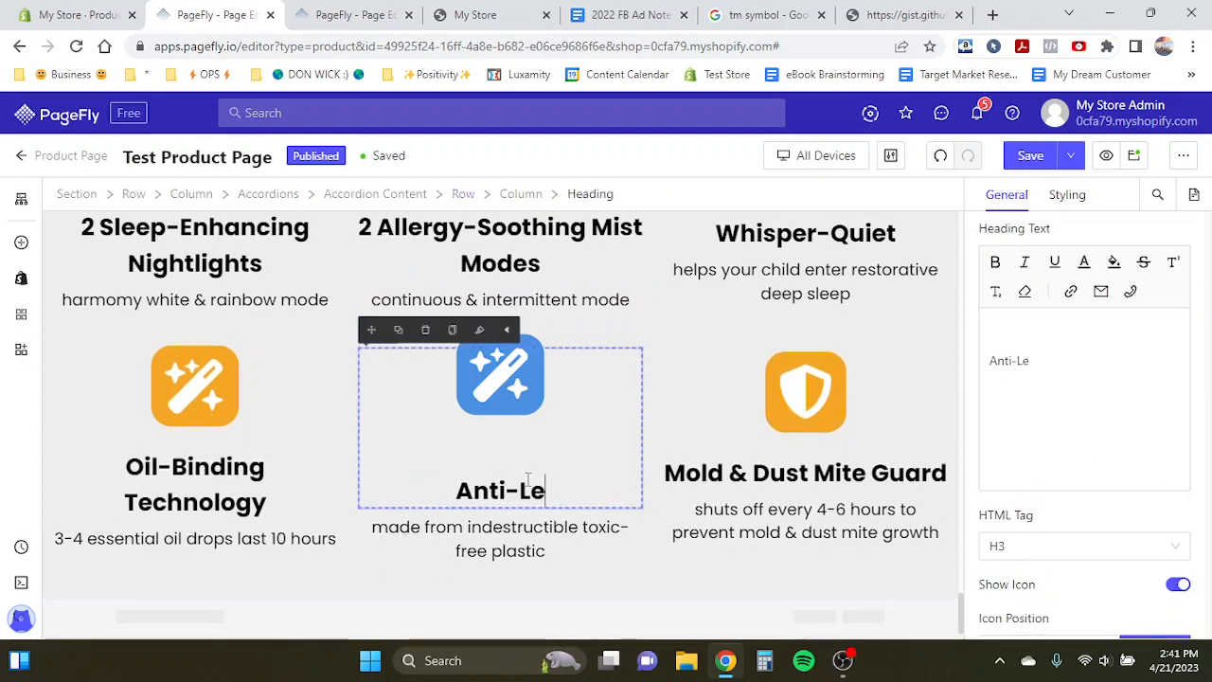
type("ak Proof & Drop")
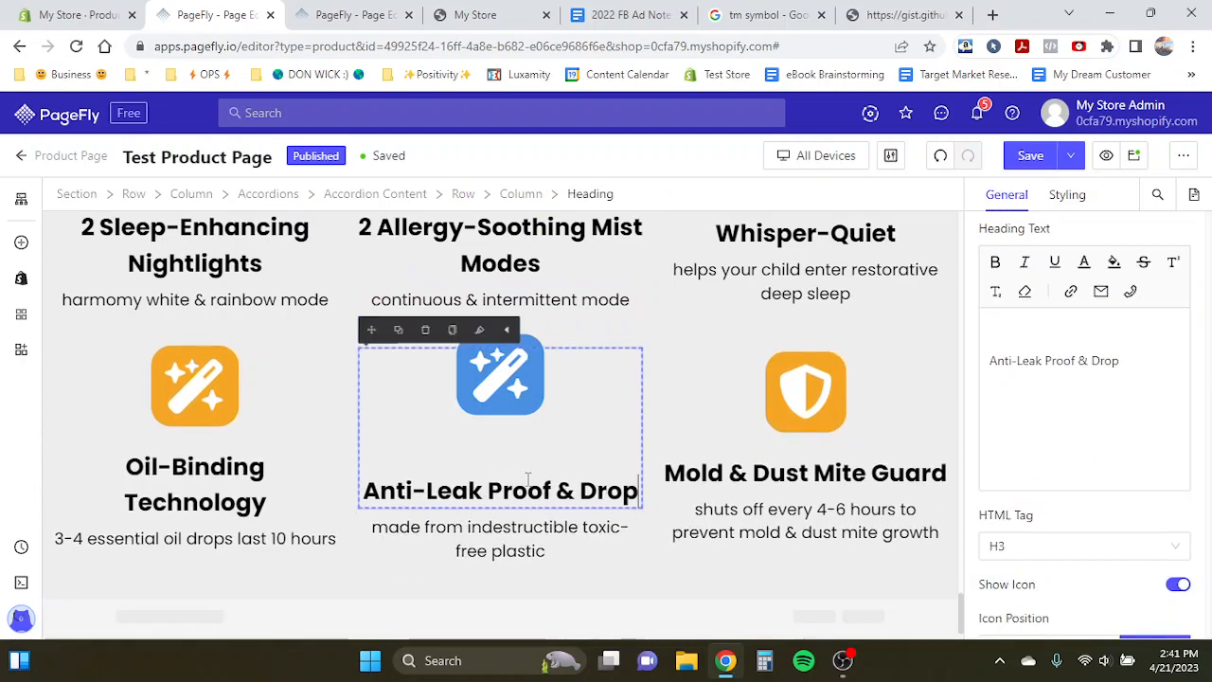
type("Proof Design")
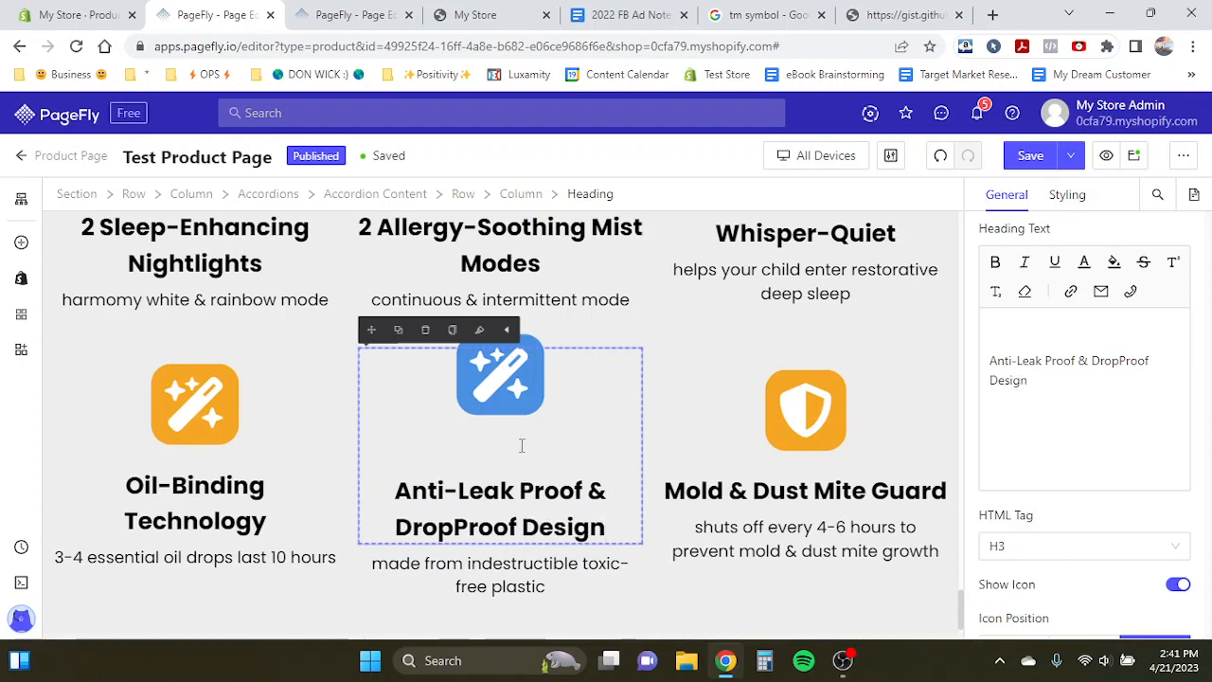
- Replace the middle column's icon with the heart-with-check icon found by searching "heart"
left_click(511, 392)
left_click(1124, 303)
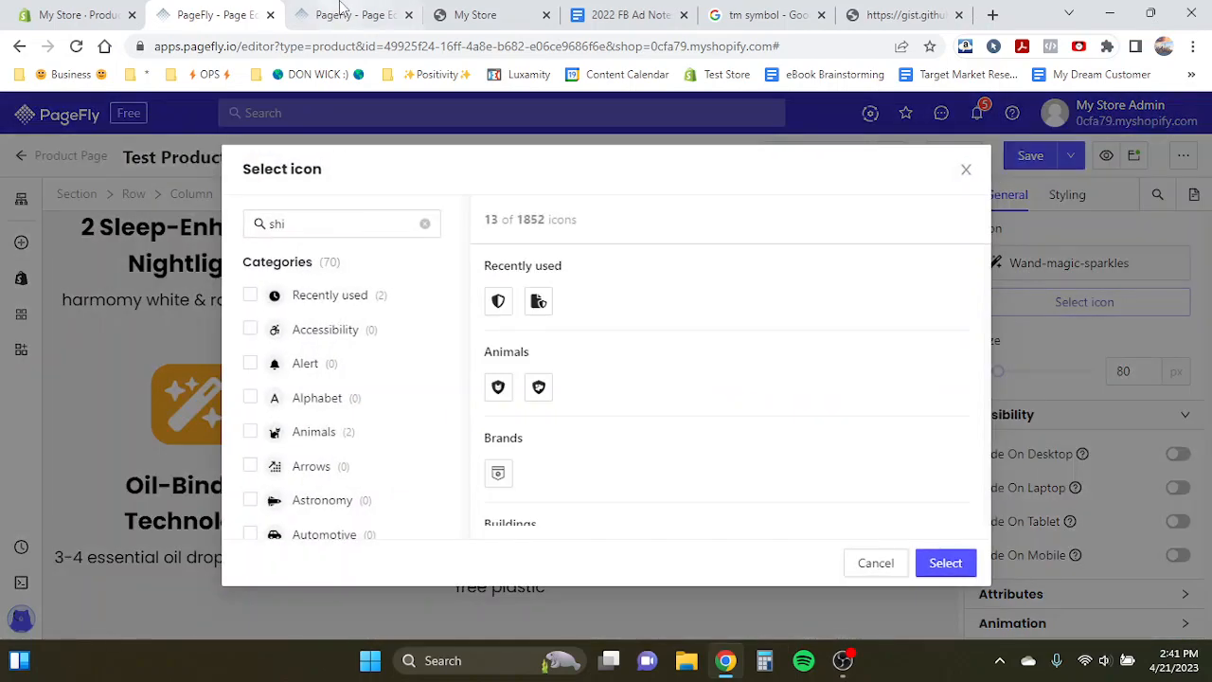
left_click(342, 14)
left_click(228, 14)
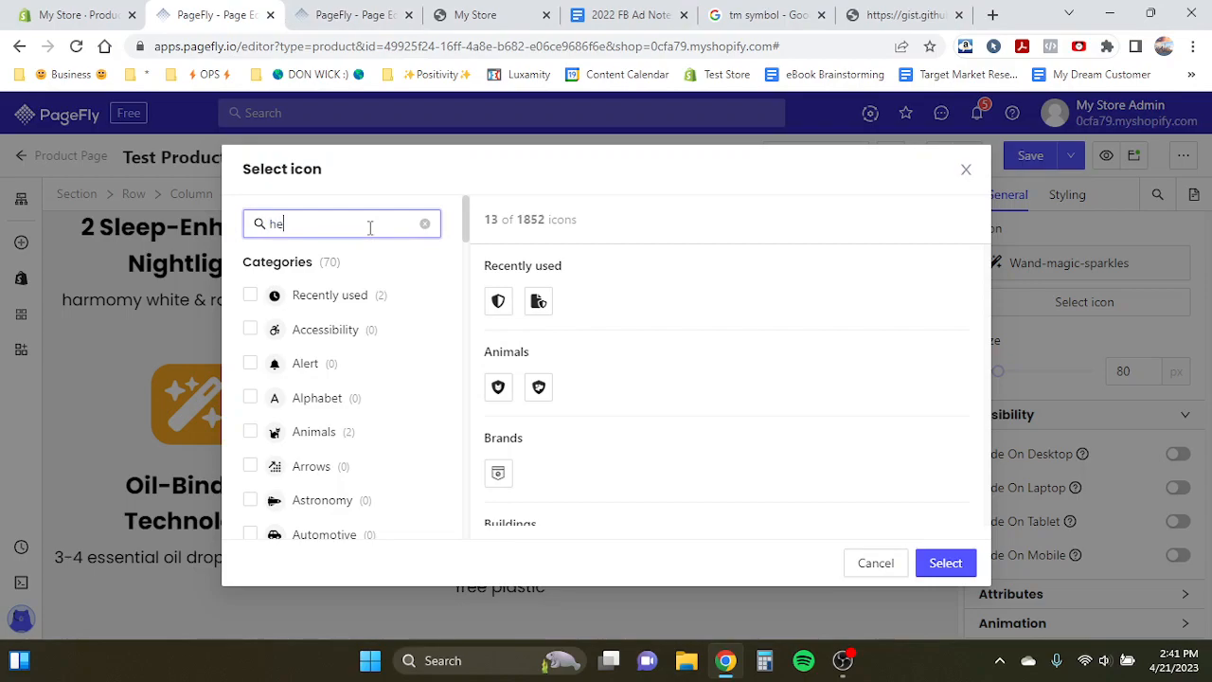
left_click(498, 300)
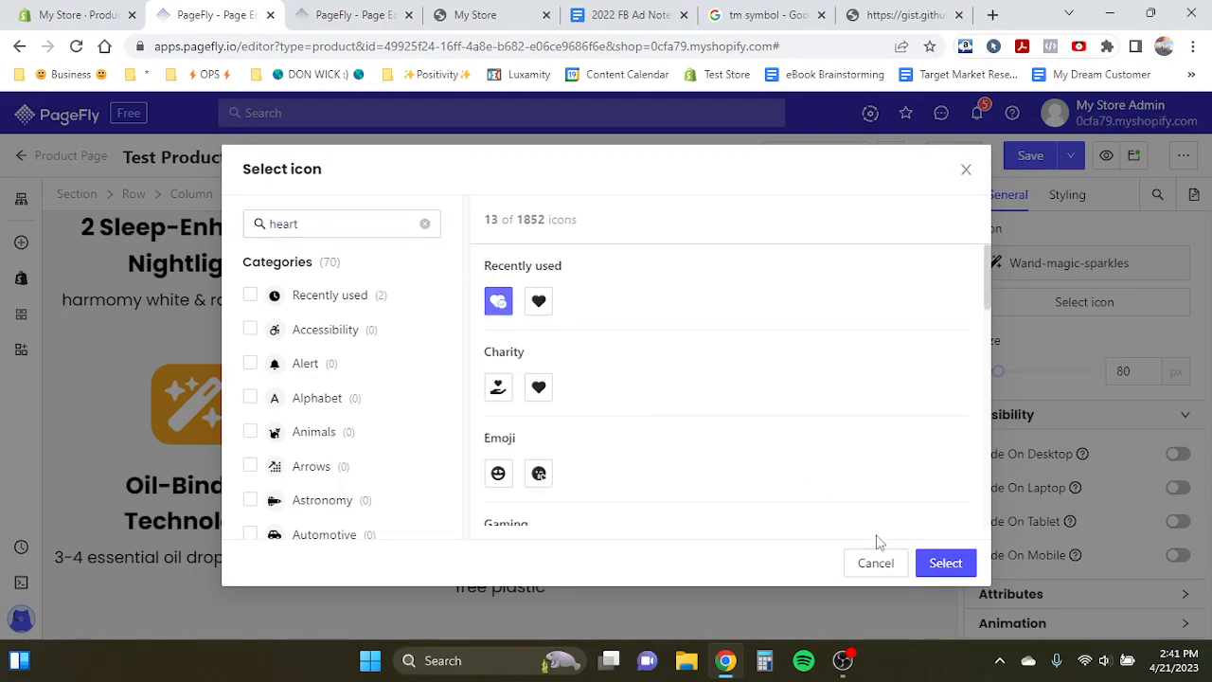
left_click(943, 565)
- Replace the Oil-Binding Technology icon with the droplet icon found by searching "drop"
left_click(194, 385)
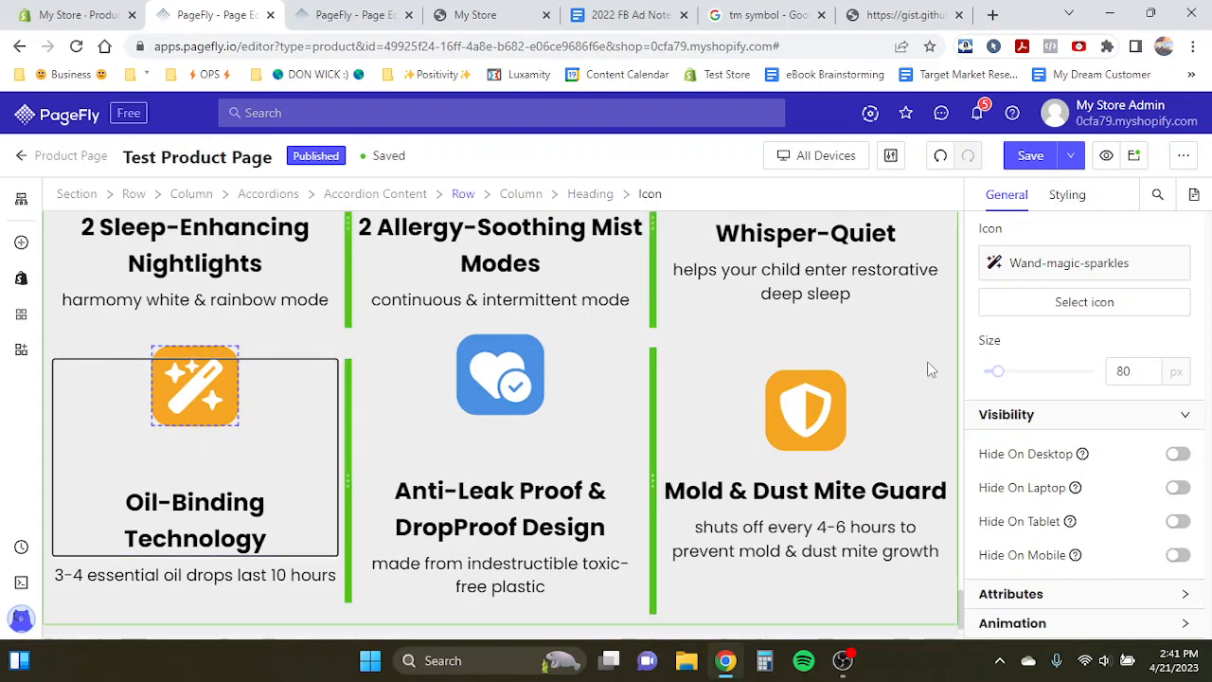
left_click(1094, 304)
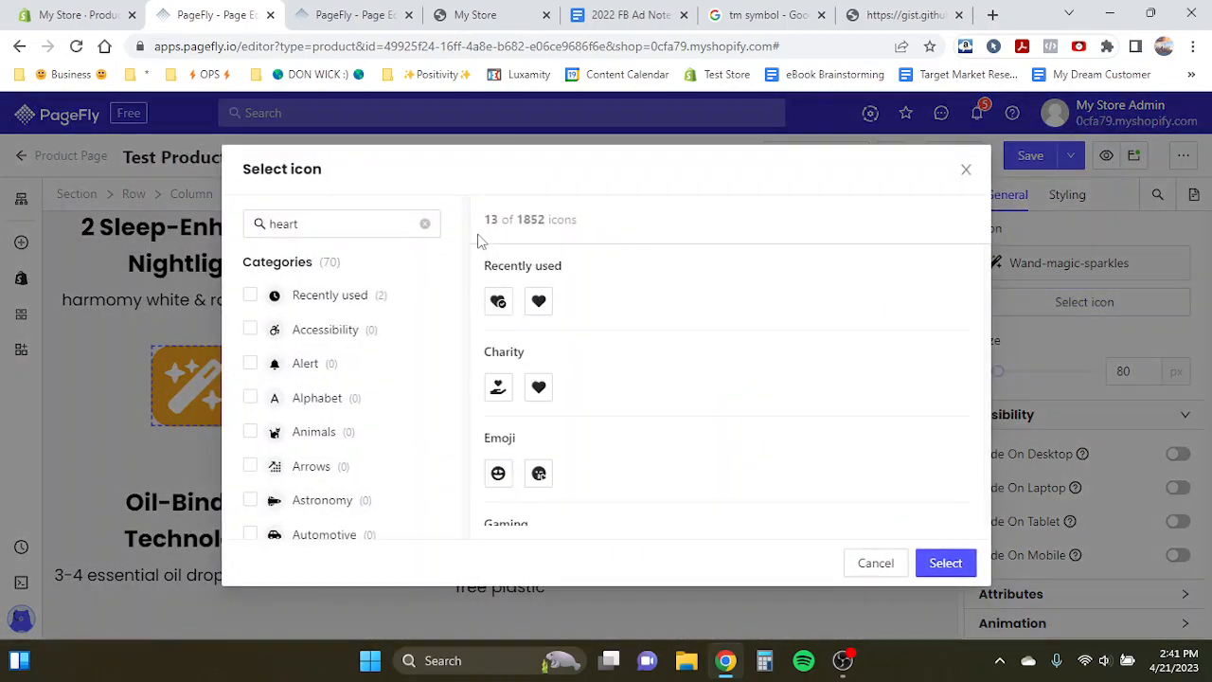
double_click(306, 225)
type("o")
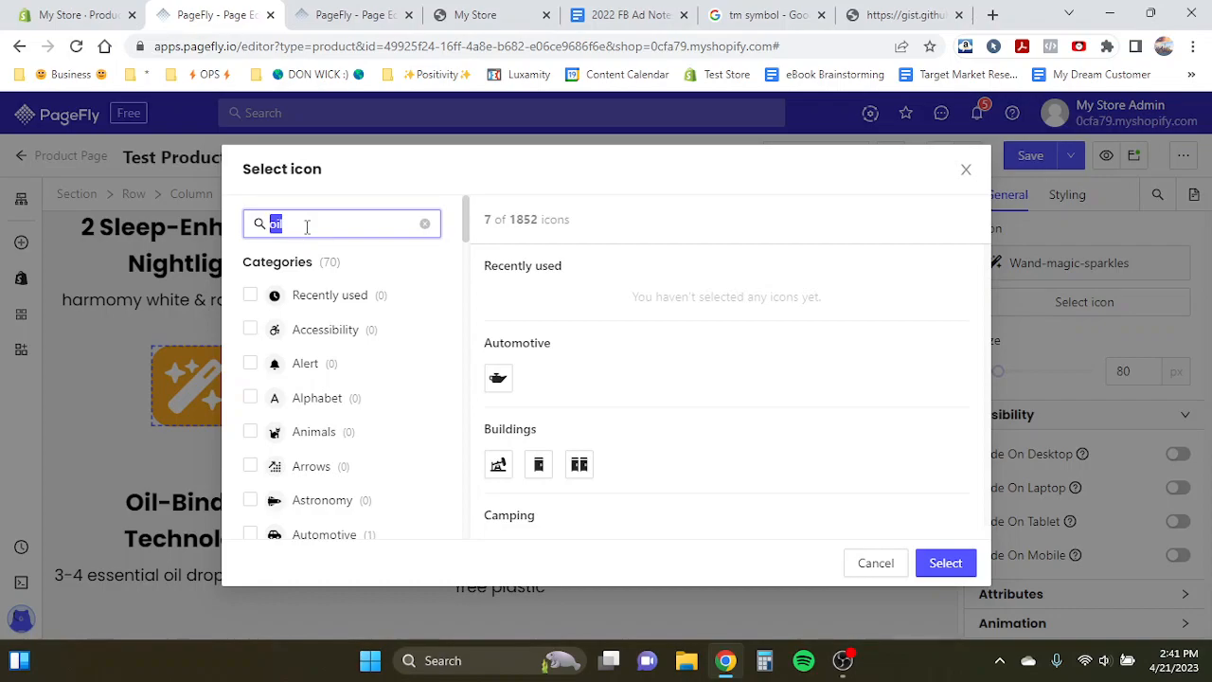
type("p")
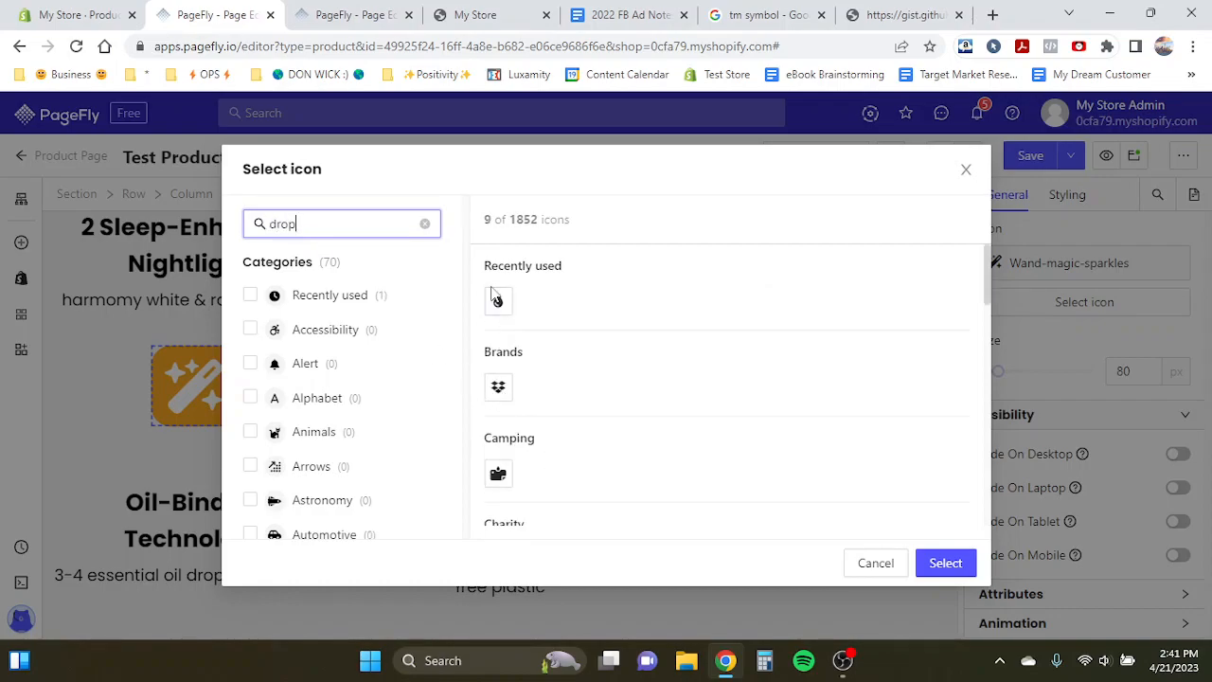
left_click(495, 298)
left_click(947, 563)
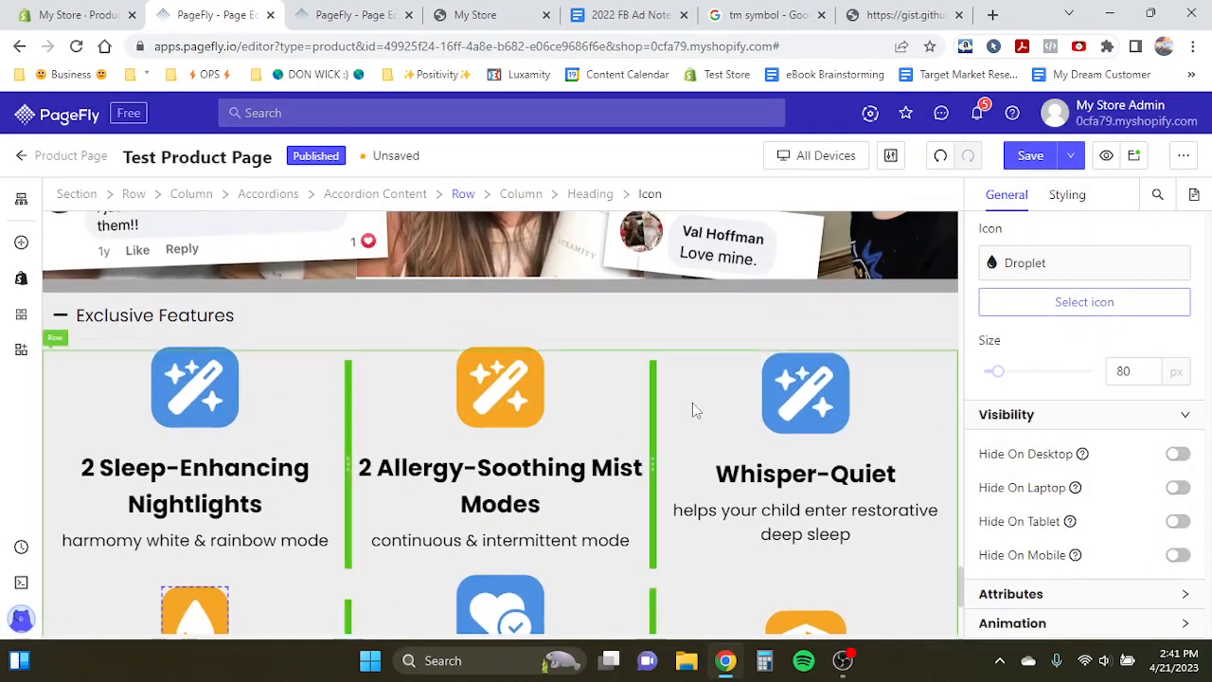
- Set the Whisper-Quiet icon to the bell-slash icon found by searching "bell"
left_click(1079, 305)
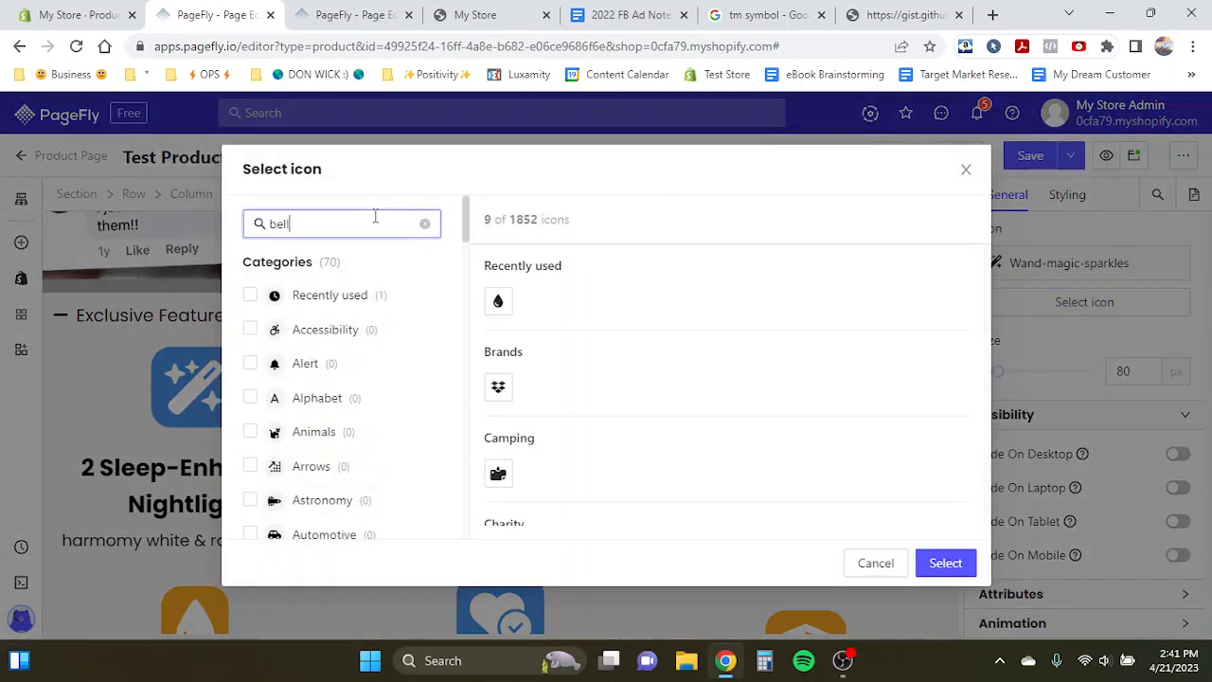
left_click(537, 388)
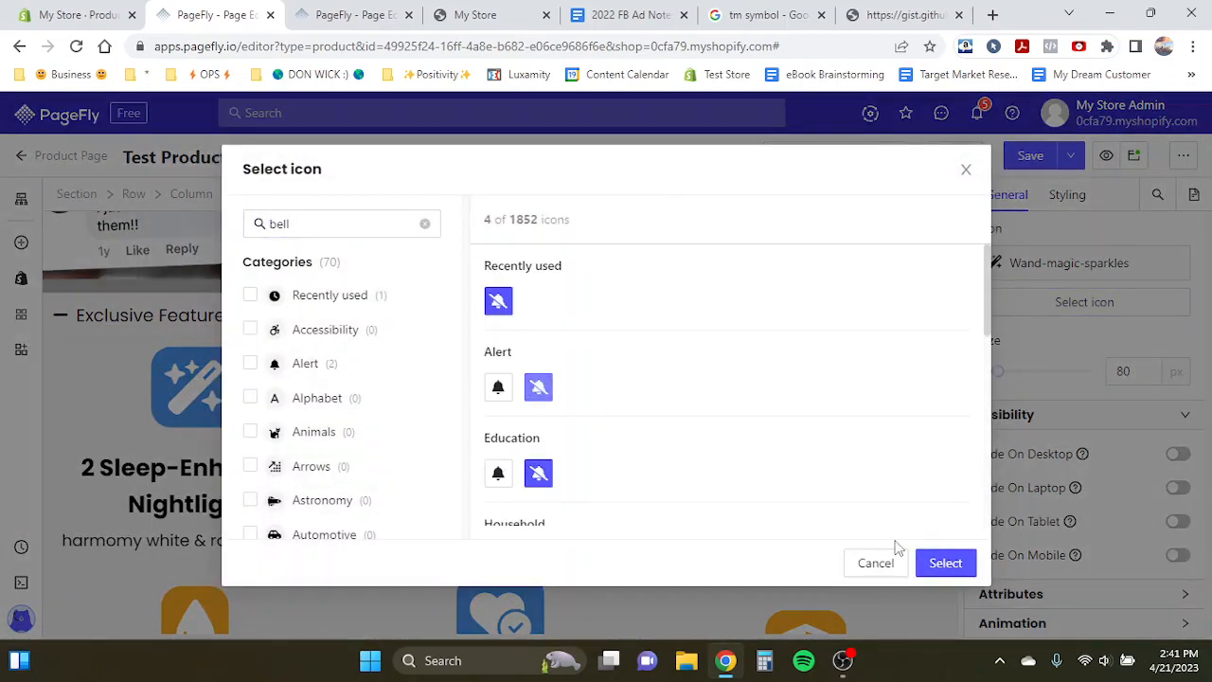
left_click(946, 564)
- Compare with the template and change the 2 Allergy-Soothing Mist Modes icon to the plain heart icon
left_click(1085, 302)
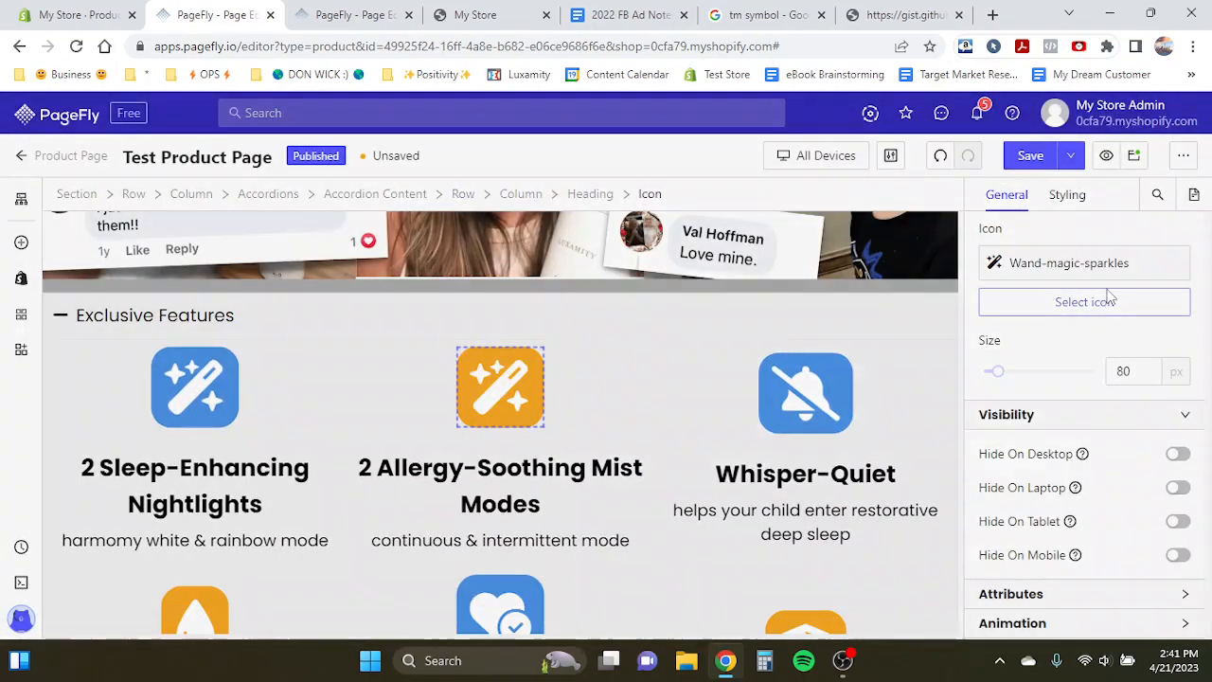
left_click(376, 9)
left_click(232, 11)
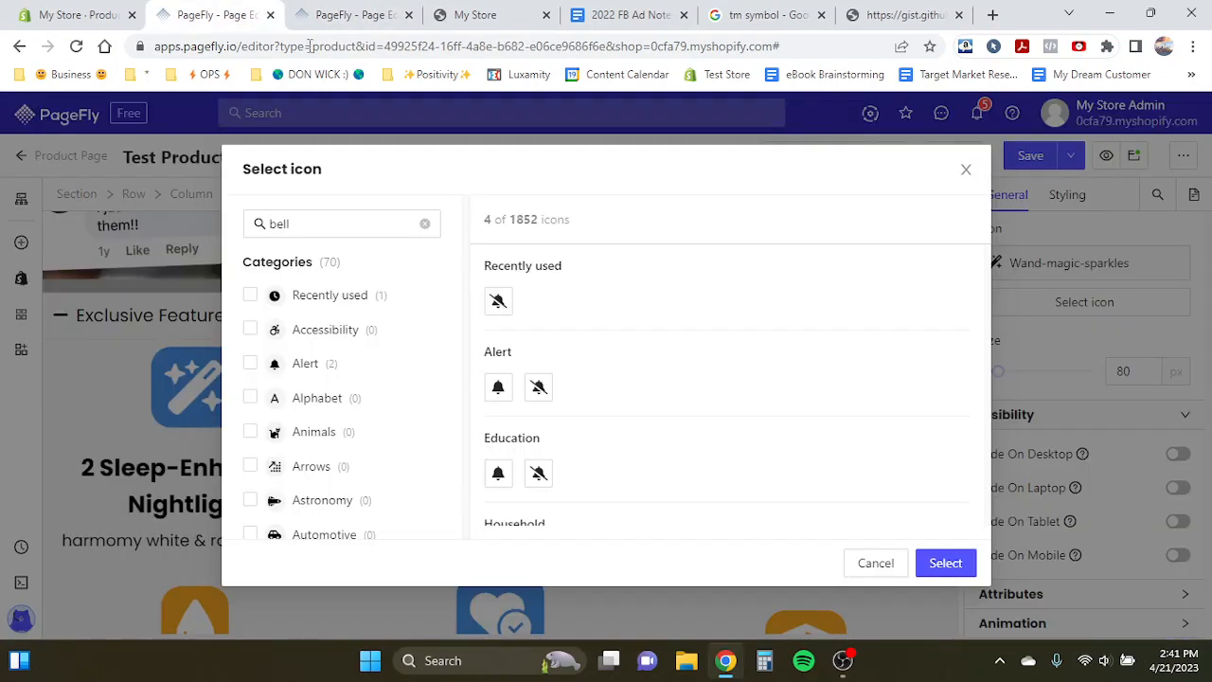
left_click(360, 14)
scroll(411, 276, "up", 3)
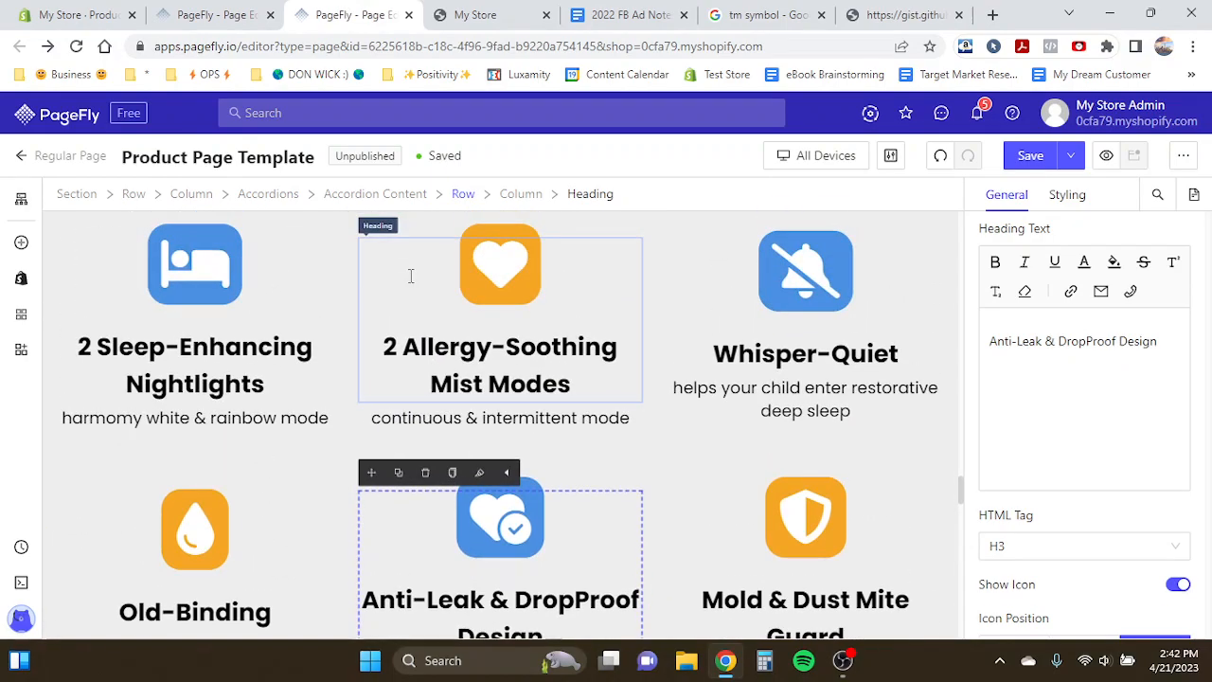
left_click(233, 13)
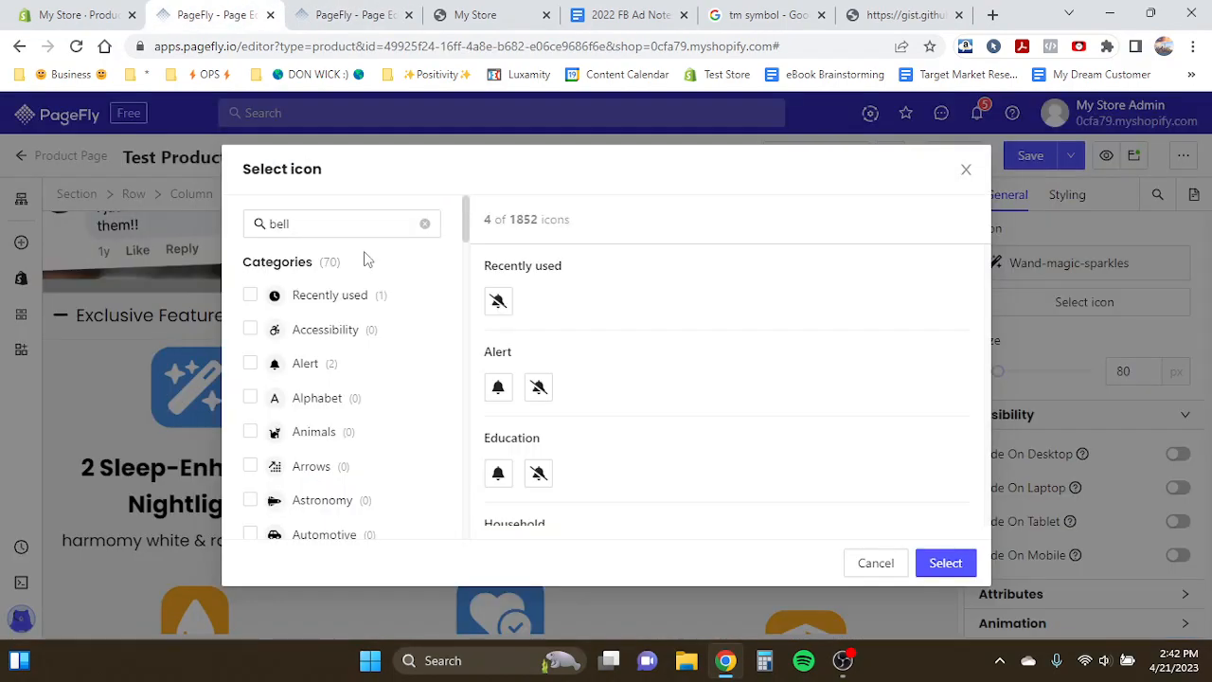
left_click(277, 224)
type("heart")
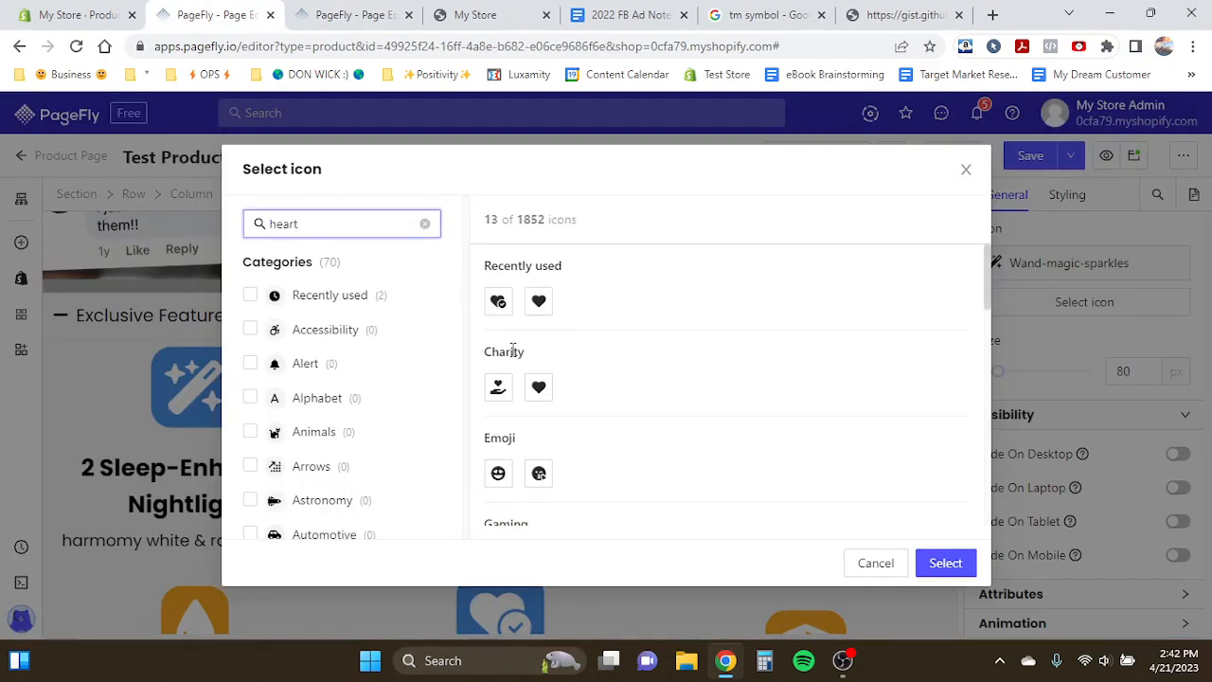
left_click(553, 388)
left_click(944, 562)
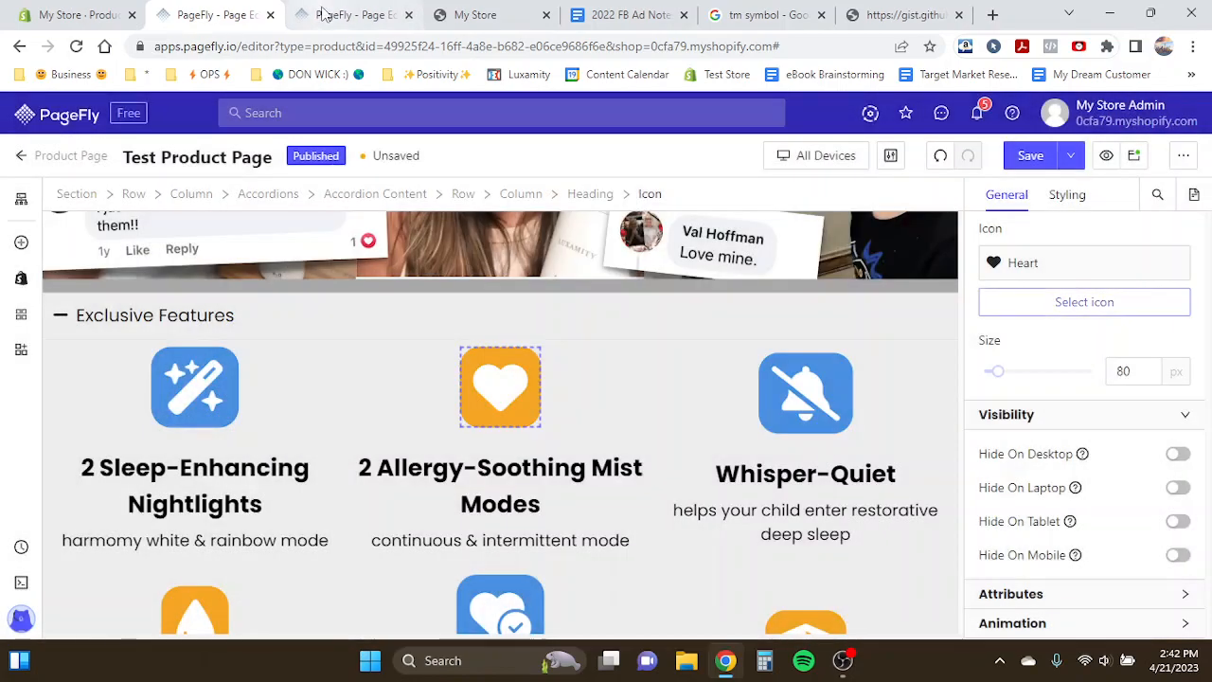
- Set the 2 Sleep-Enhancing Nightlights icon to the bed icon found by searching "bed"
left_click(331, 14)
left_click(189, 11)
left_click(194, 387)
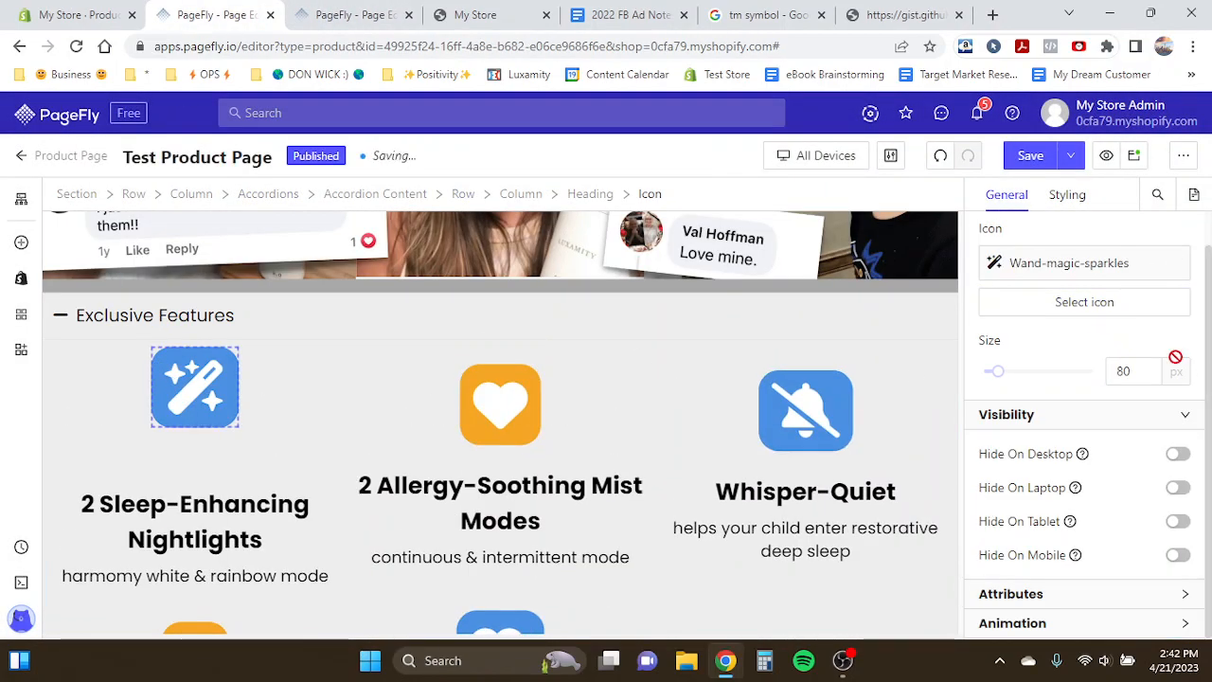
left_click(1111, 314)
triple_click(387, 227)
type("b")
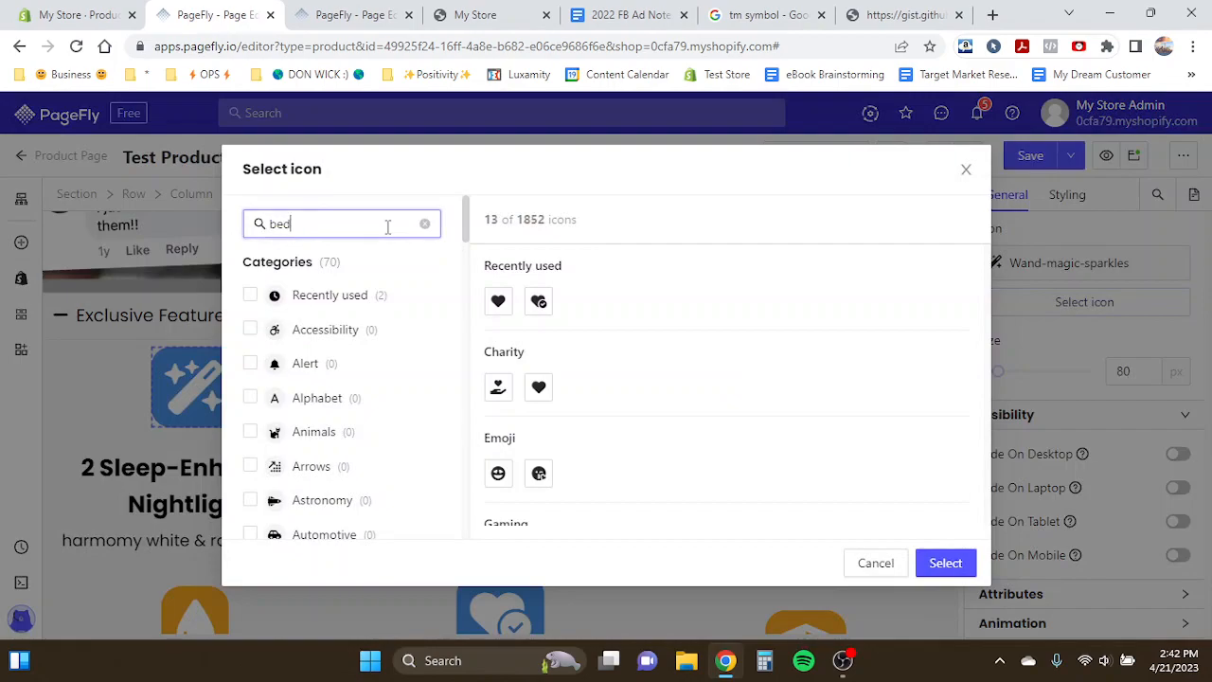
type("ed")
left_click(500, 300)
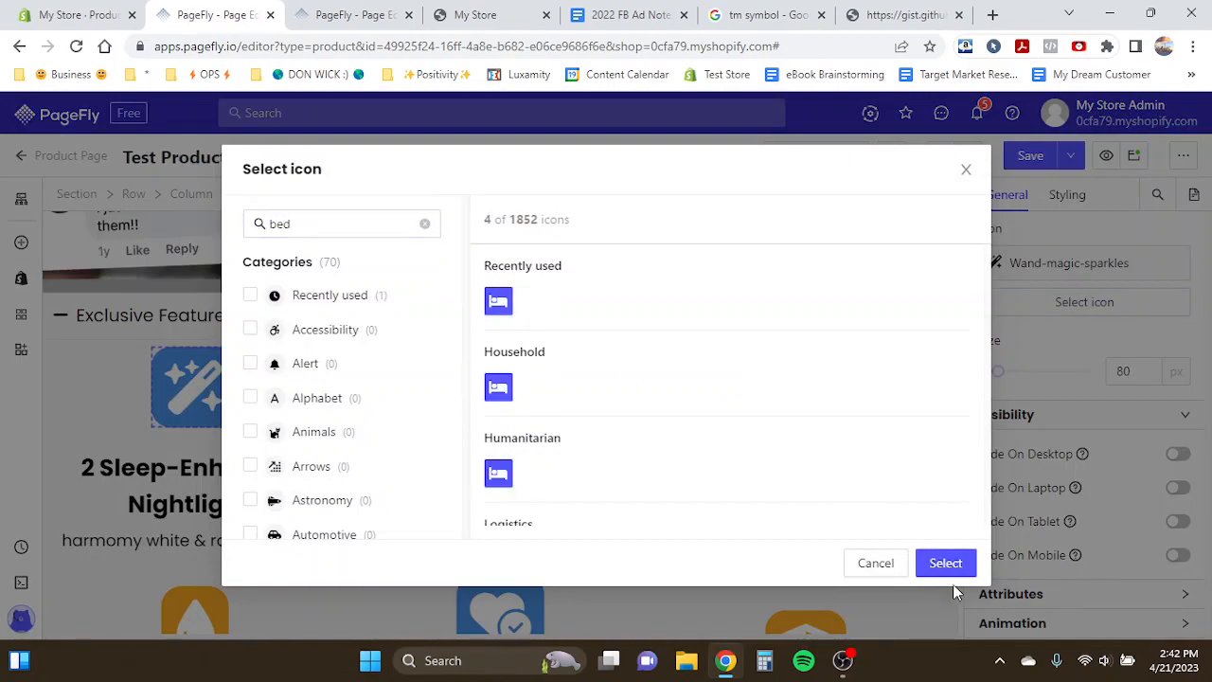
left_click(947, 567)
- Review the finished feature rows, then collapse the Exclusive Features accordion
scroll(533, 460, "down", 3)
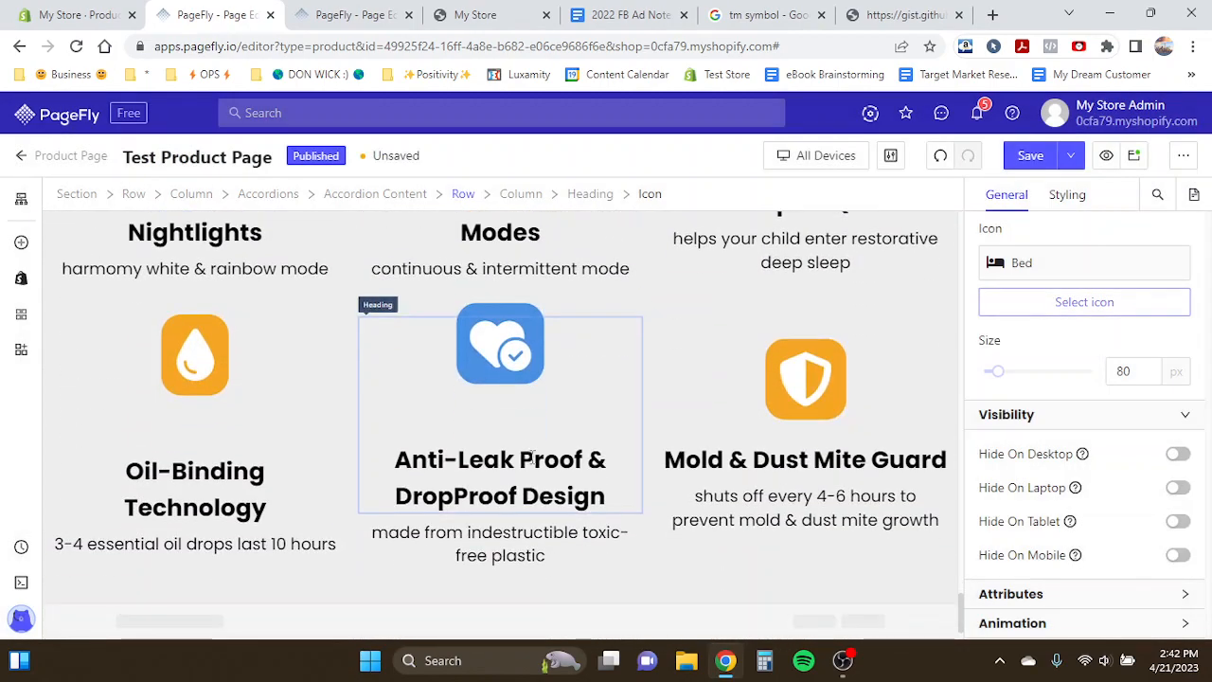
left_click(425, 362)
left_click(244, 427)
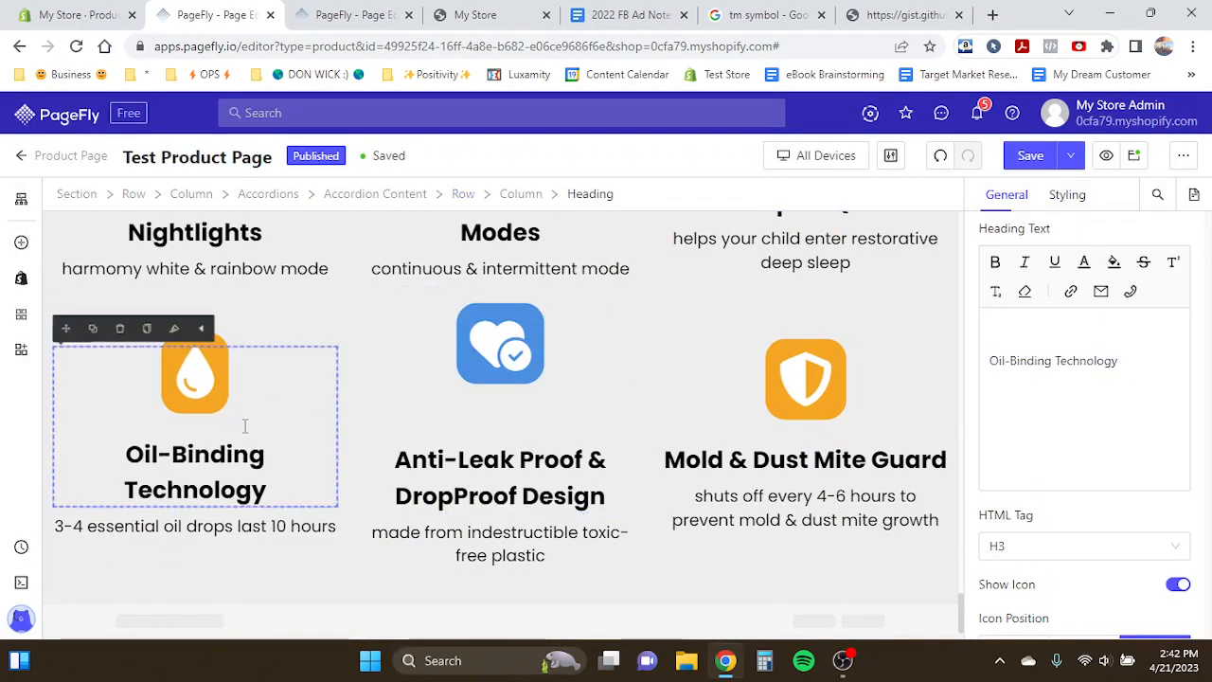
left_click(370, 425)
scroll(335, 432, "up", 3)
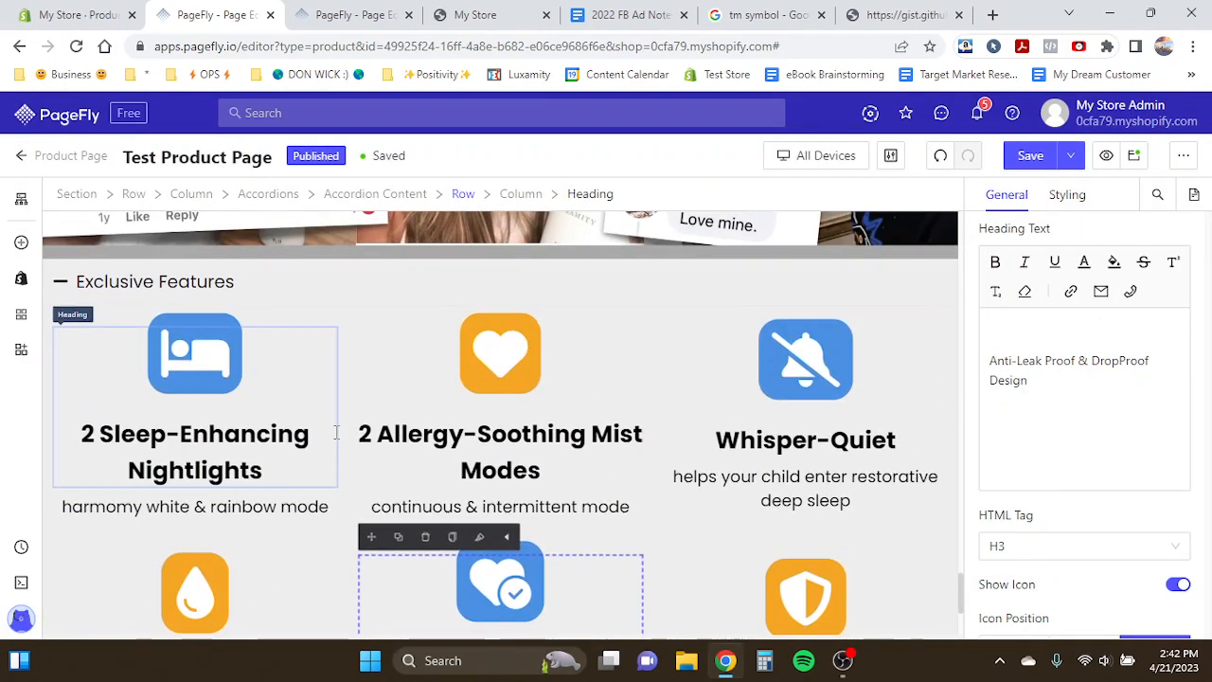
left_click(176, 344)
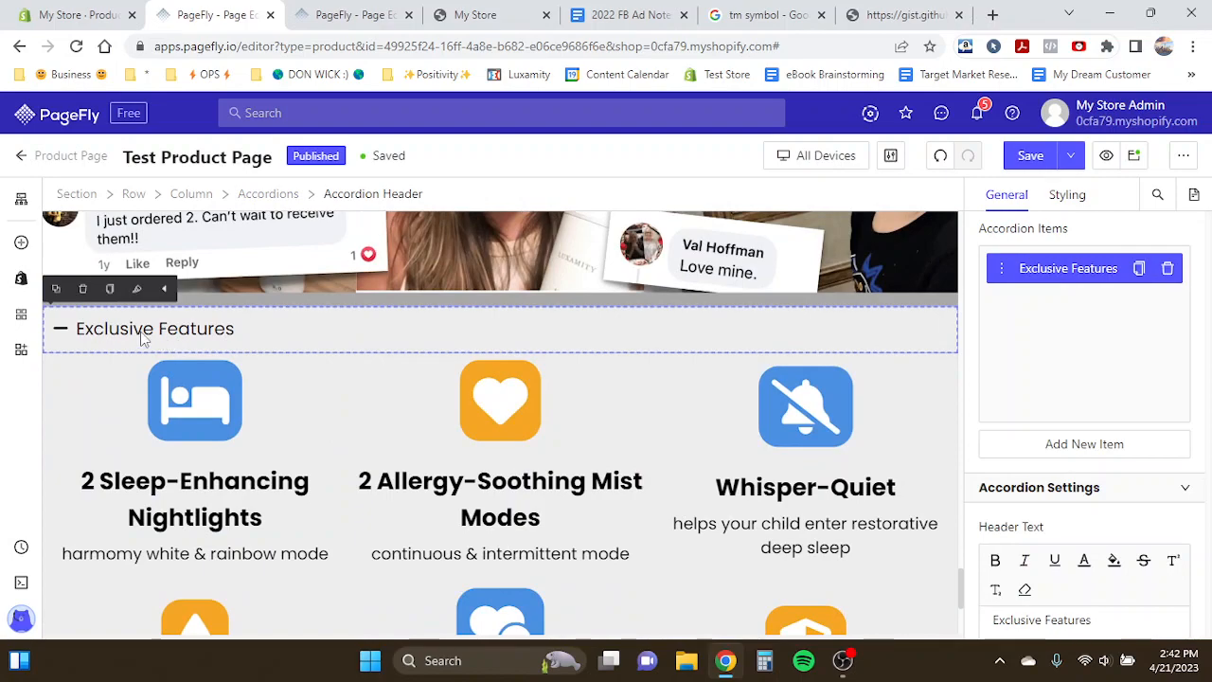
left_click(142, 339)
left_click(138, 338)
left_click(137, 338)
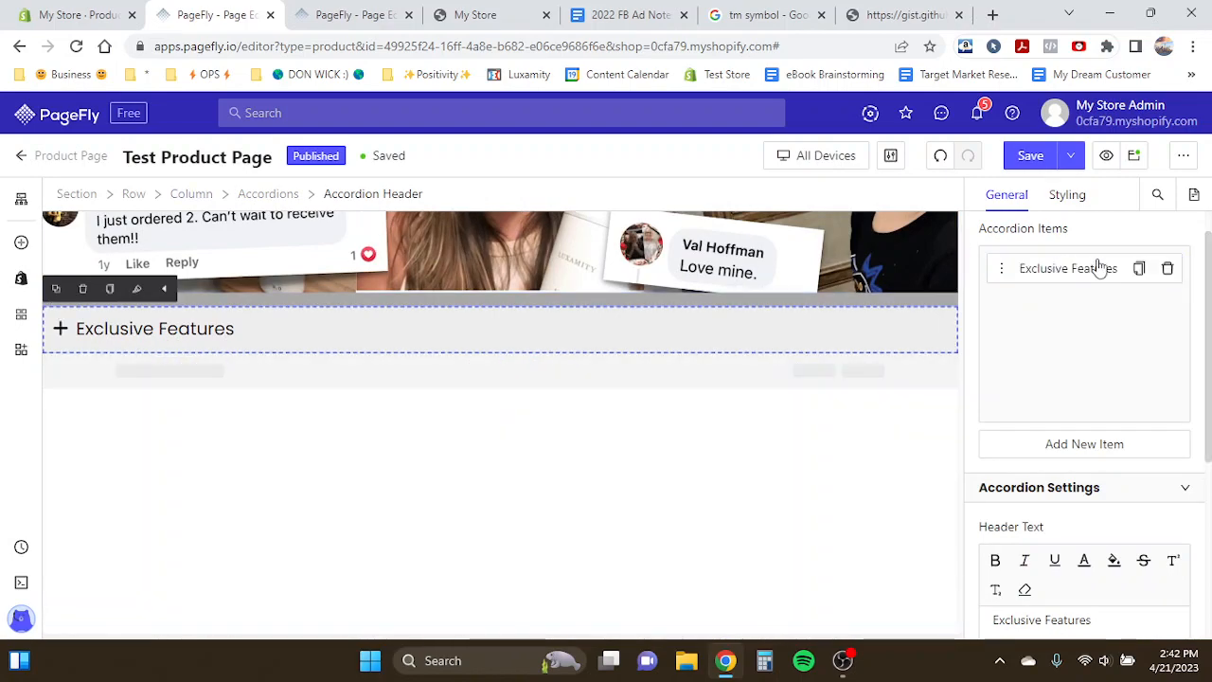
- Duplicate the Exclusive Features accordion item and expand the new copy
left_click(1138, 269)
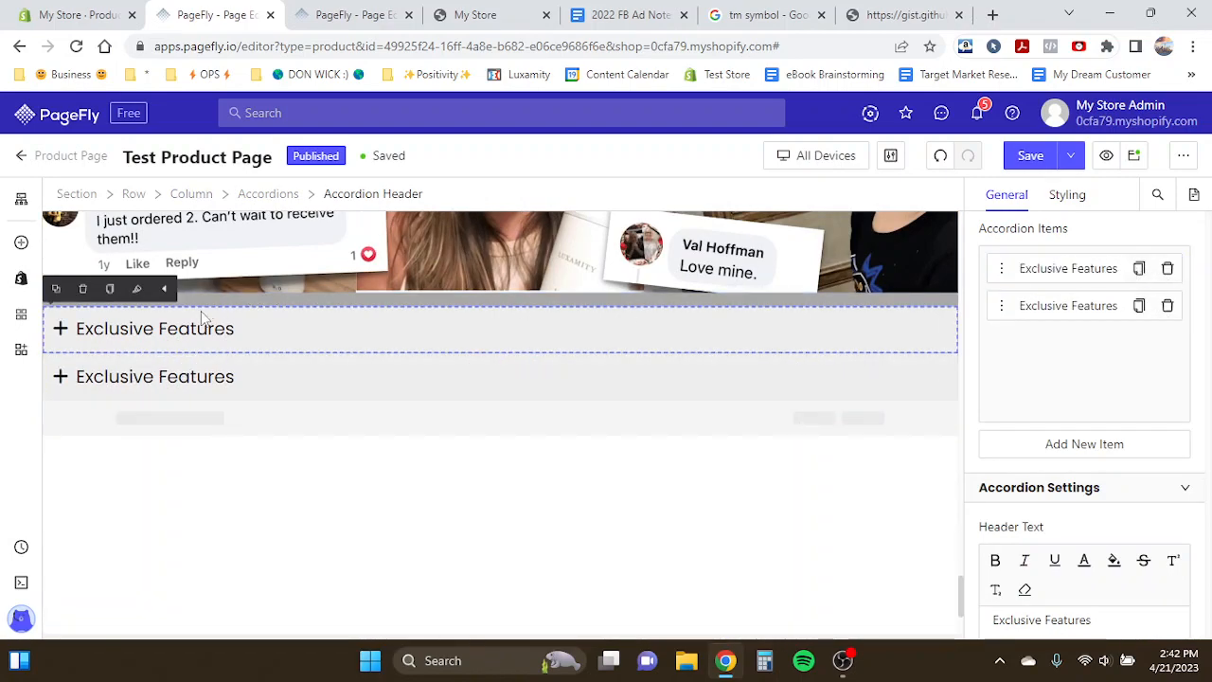
left_click(183, 372)
left_click(154, 389)
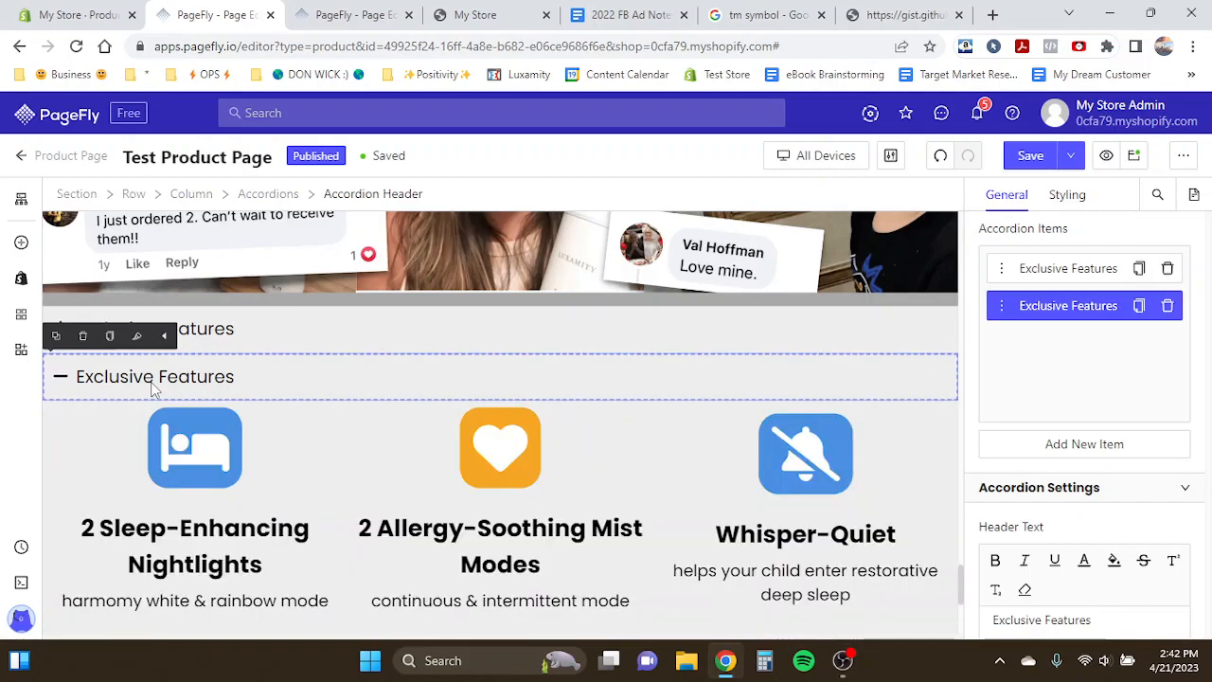
- Duplicate the "Think how much better your kid will sleep…" paragraph and move the copy into the new accordion item's content
scroll(151, 384, "up", 15)
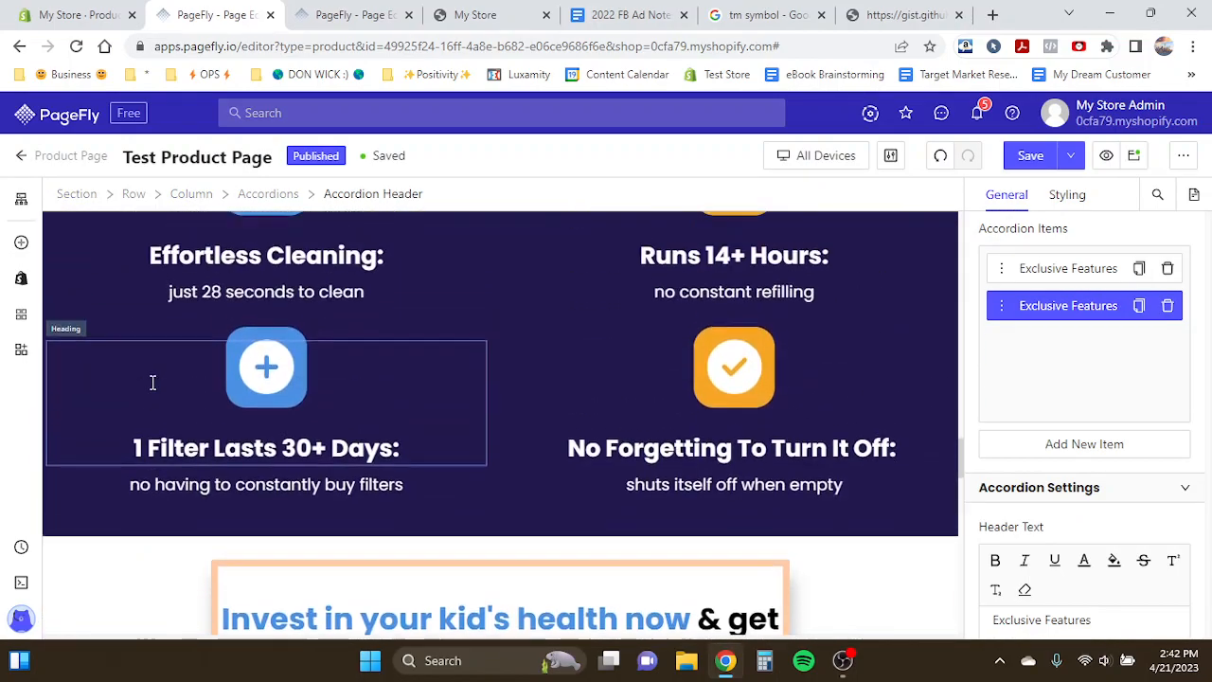
scroll(152, 382, "up", 10)
left_click(85, 488)
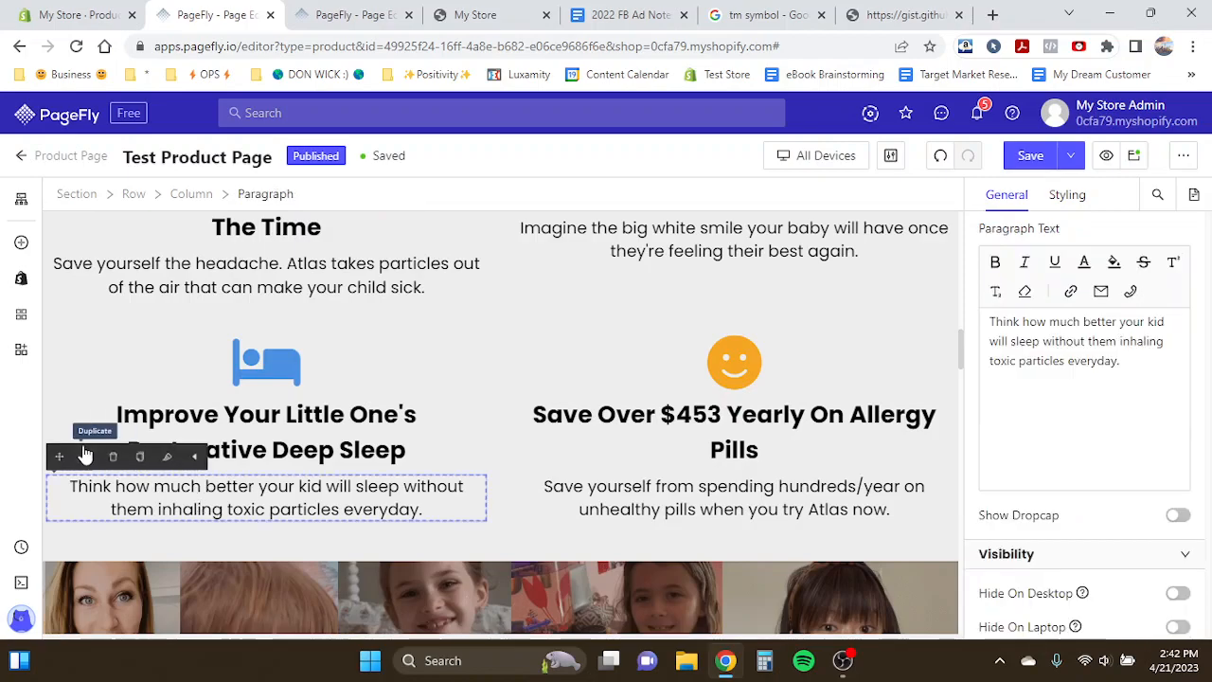
left_click(87, 458)
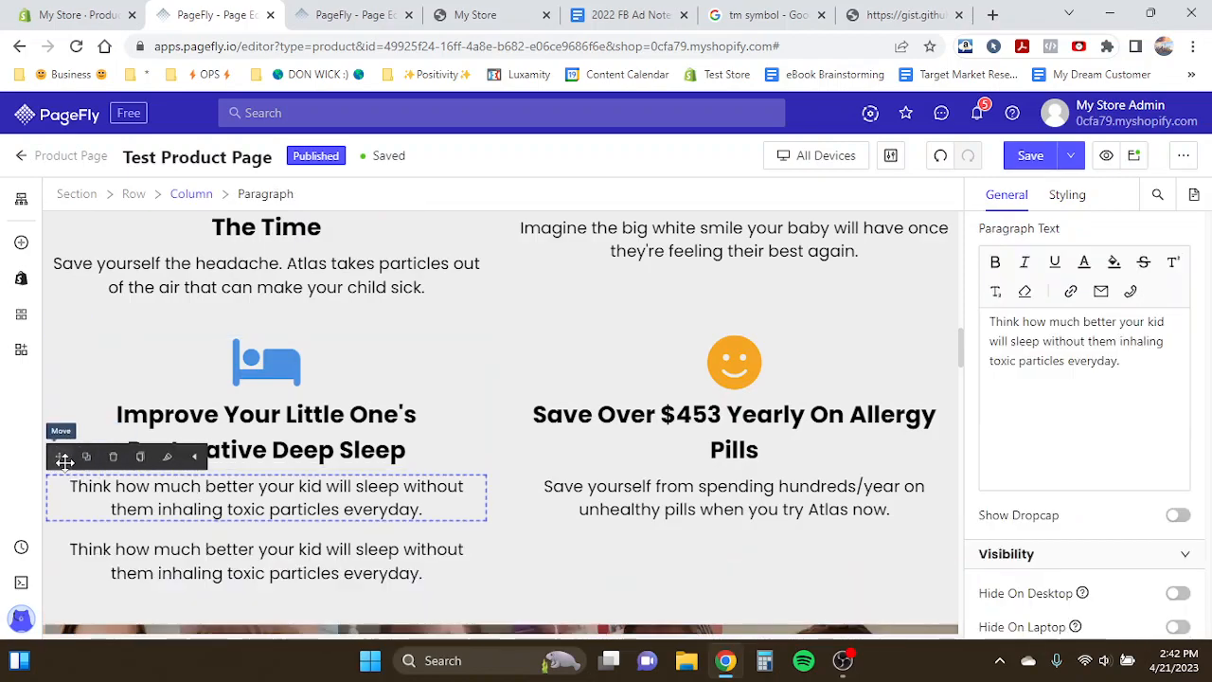
left_click_drag(63, 460, 105, 414)
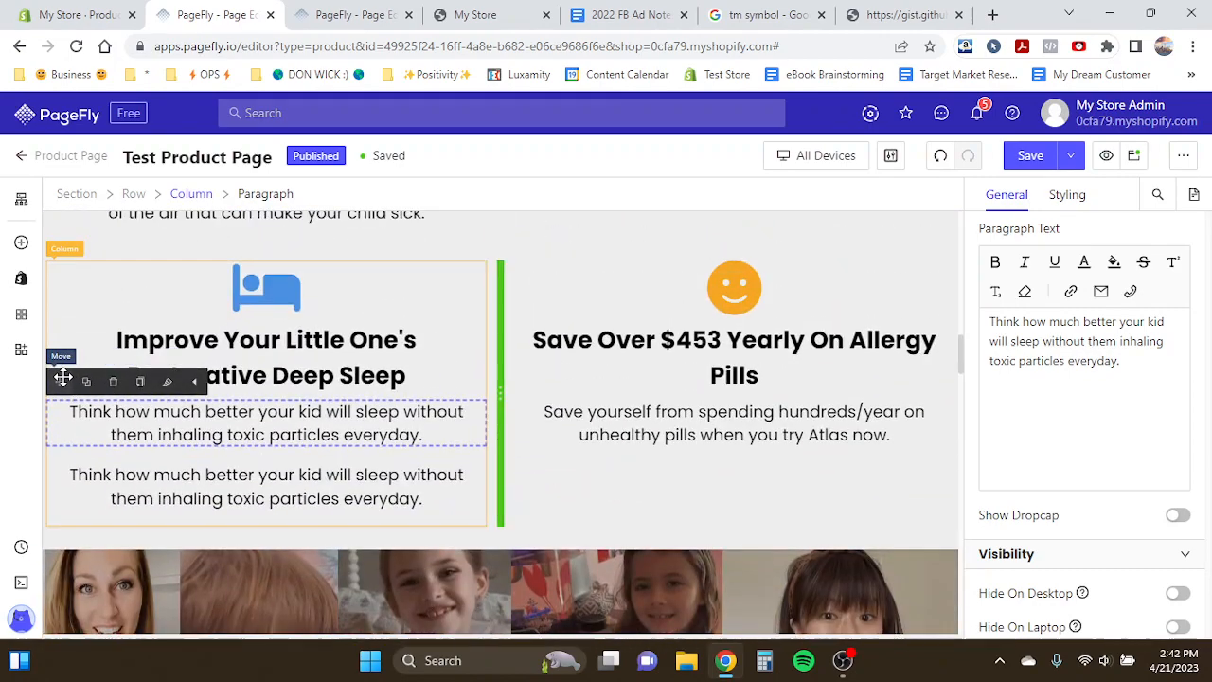
left_click_drag(62, 379, 266, 401)
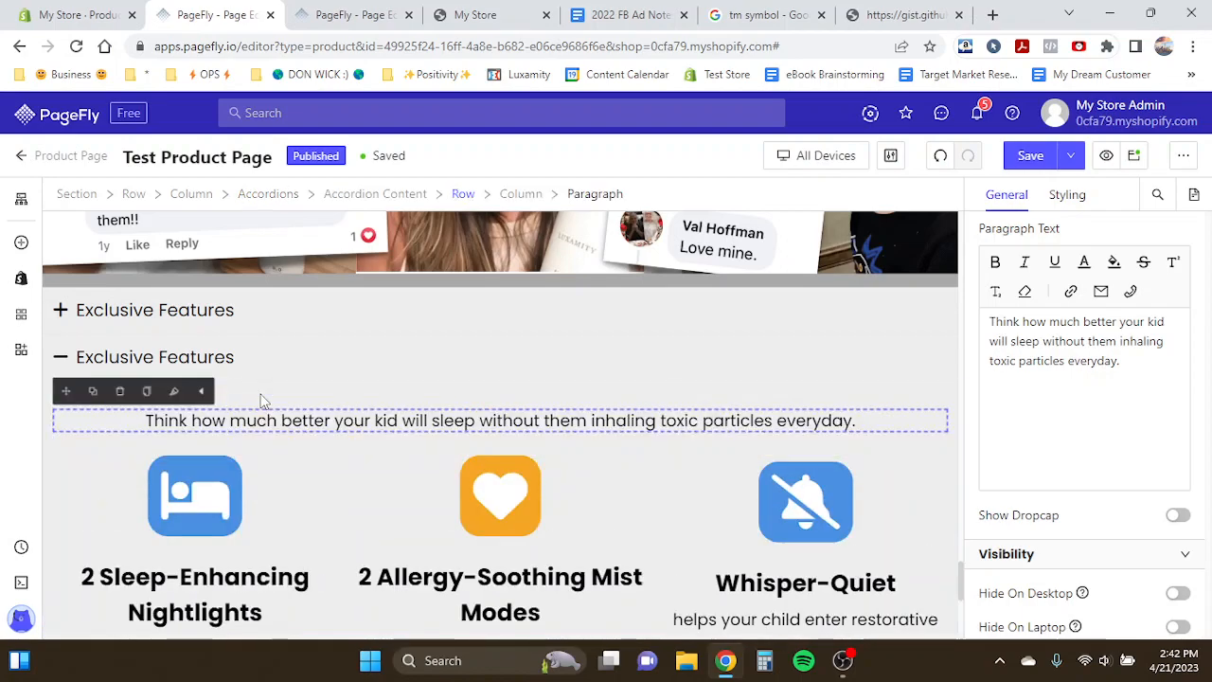
- Delete the feature icons row from the duplicated accordion item's content
left_click(80, 464)
left_click(101, 448)
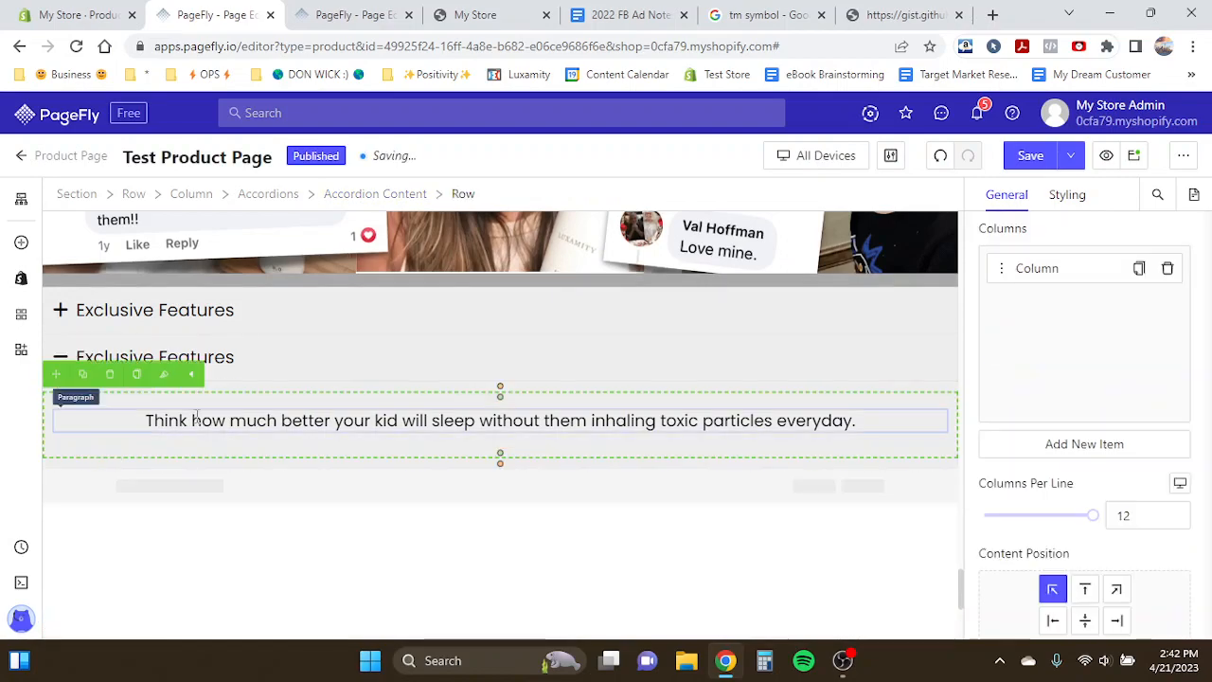
- Set the font size of the accordion paragraph to 28 px
left_click(136, 425)
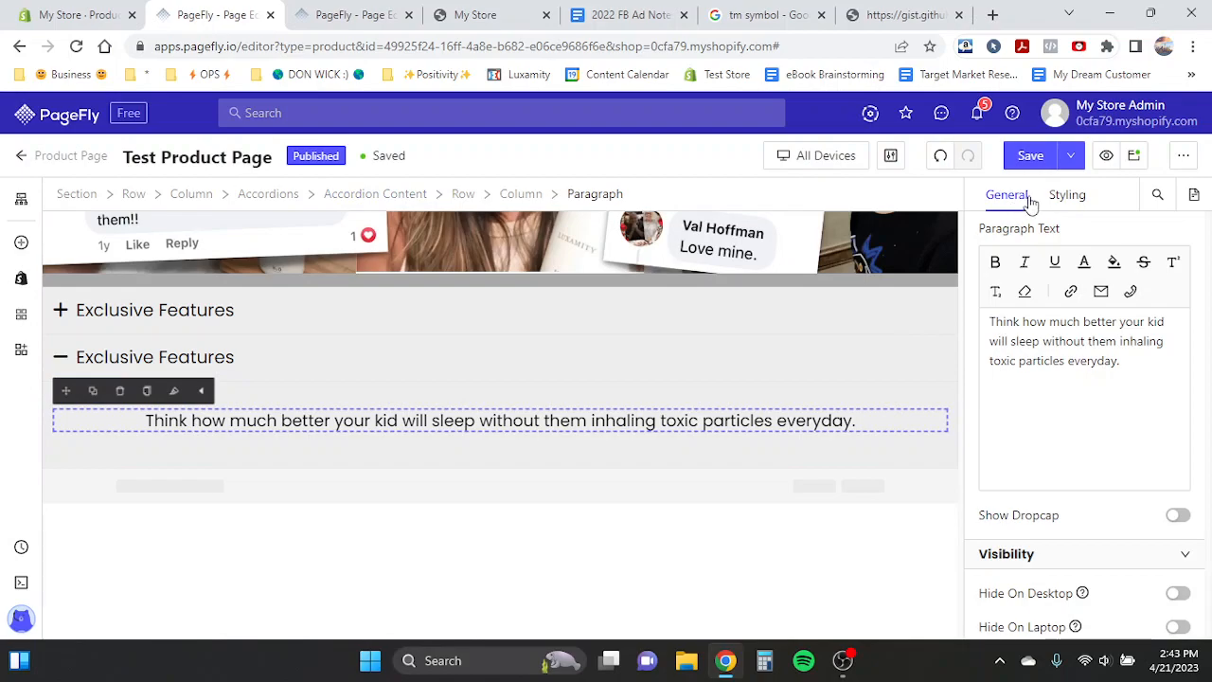
left_click(1061, 195)
scroll(993, 379, "down", 5)
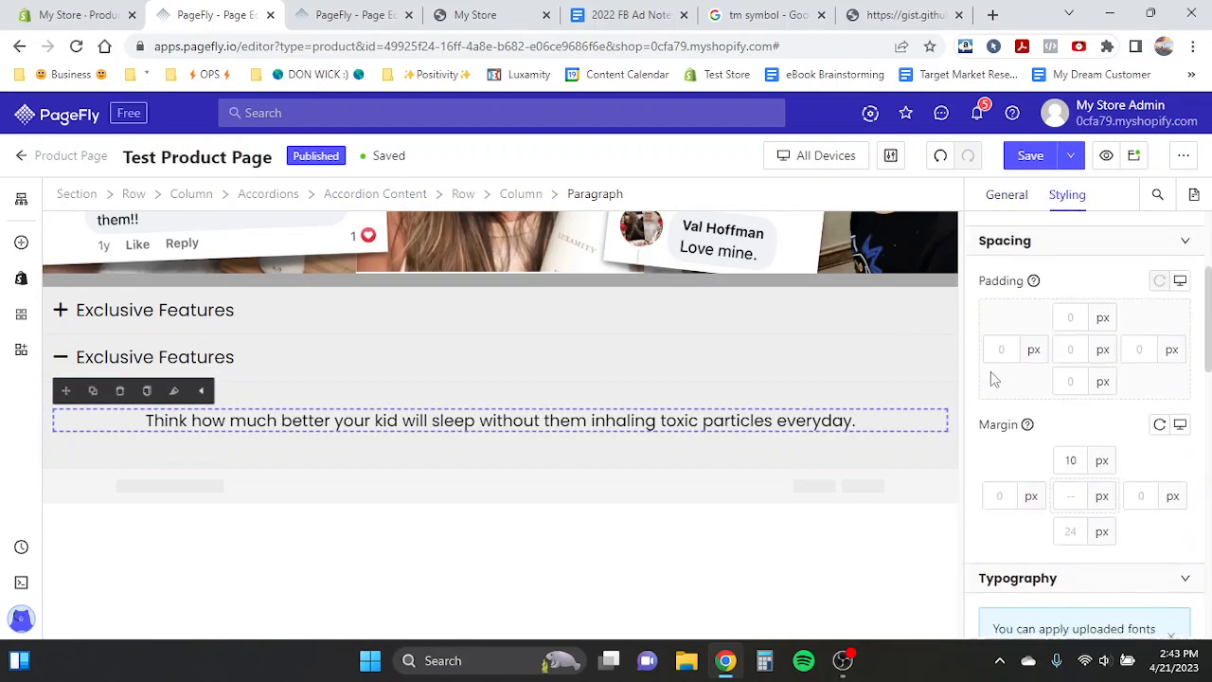
left_click(1133, 616)
key("BackSpace")
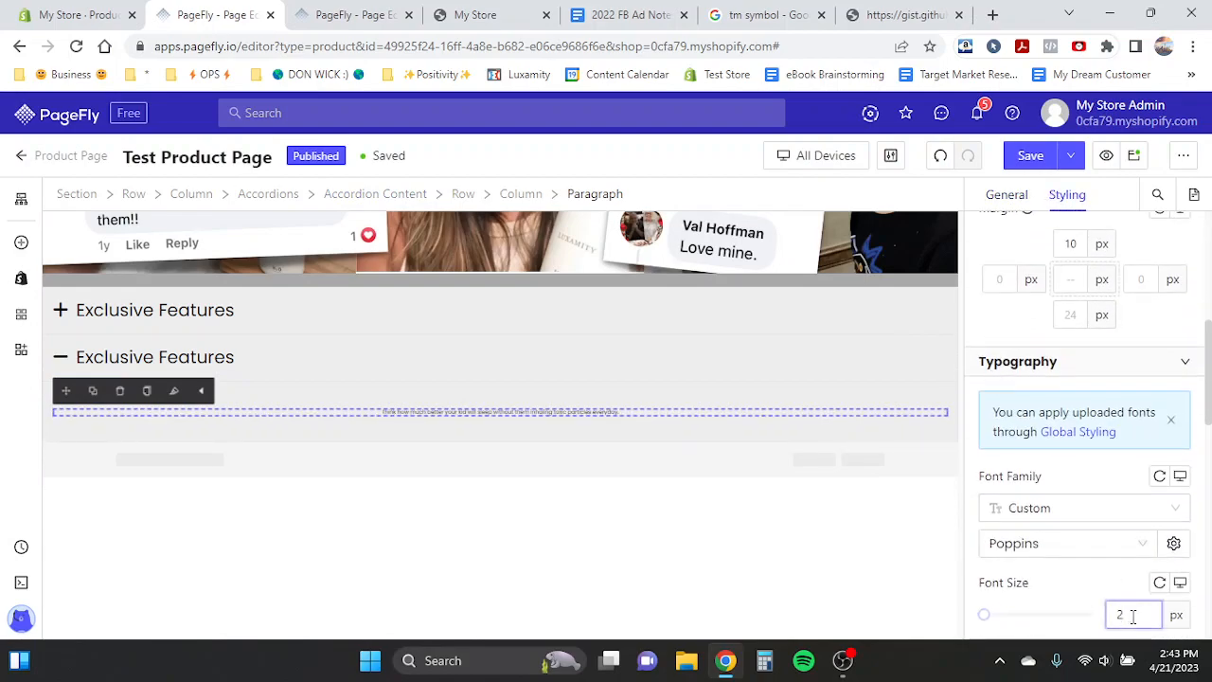
type("8")
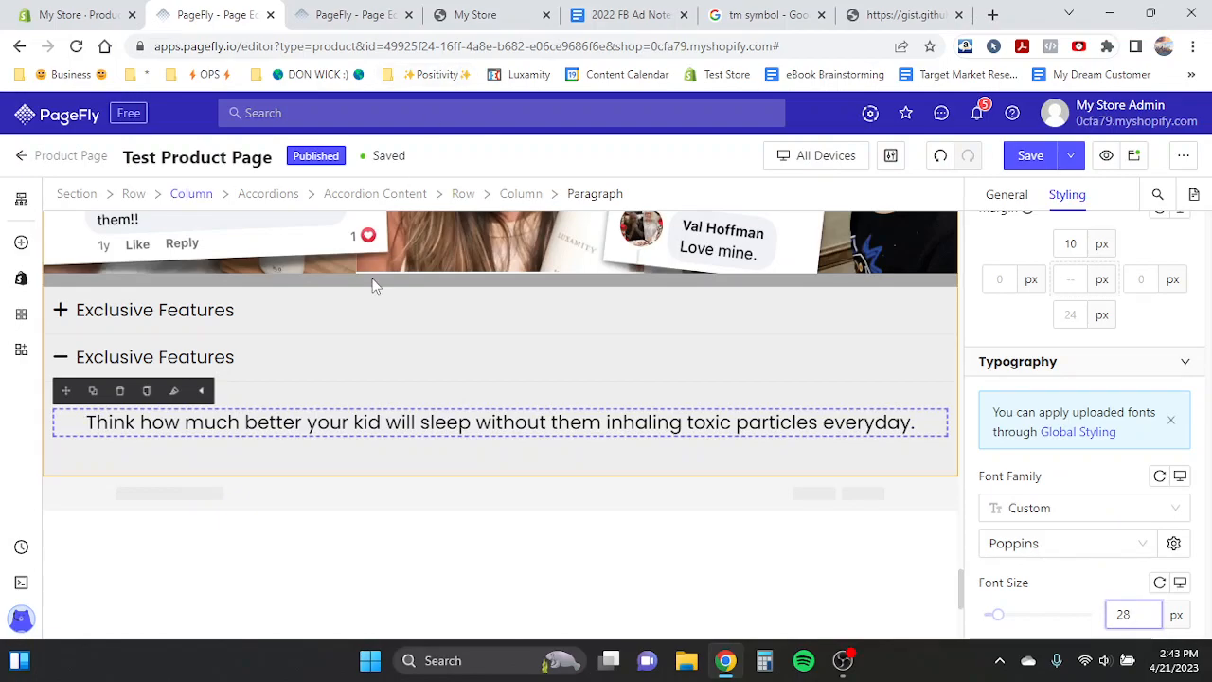
- Copy the 90 Day Money-Back Guarantee description from the template and paste it over the accordion paragraph's text
key("ctrl+Tab")
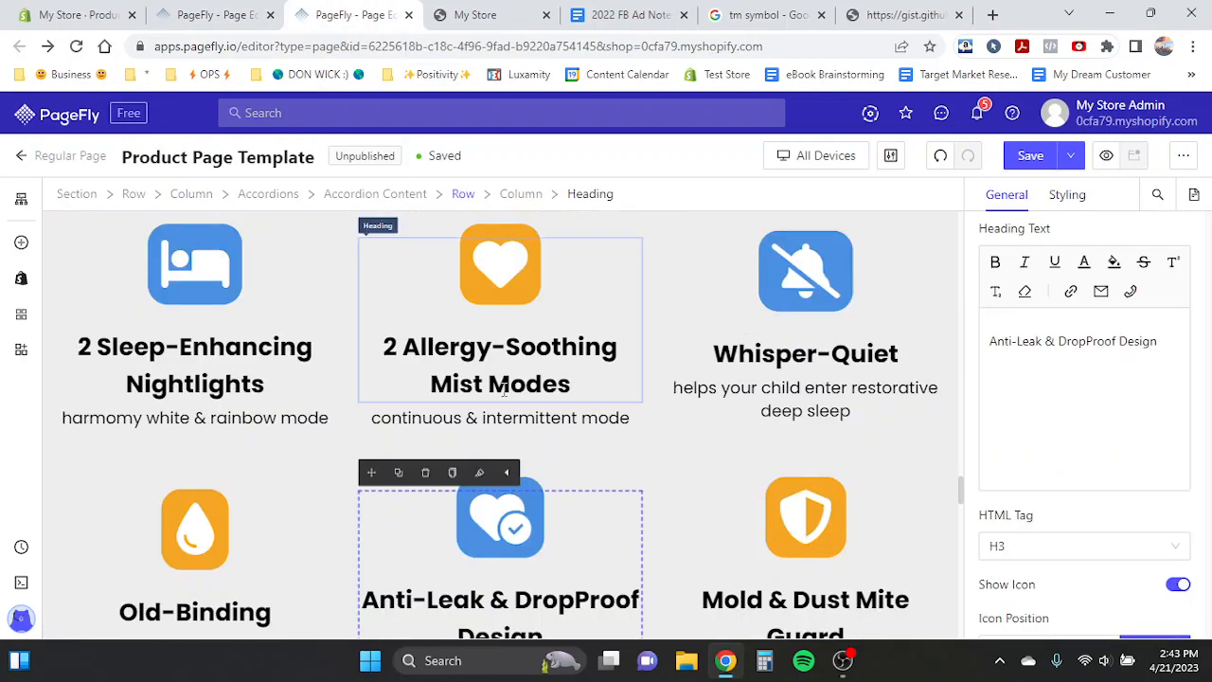
scroll(504, 392, "up", 2)
left_click(232, 284)
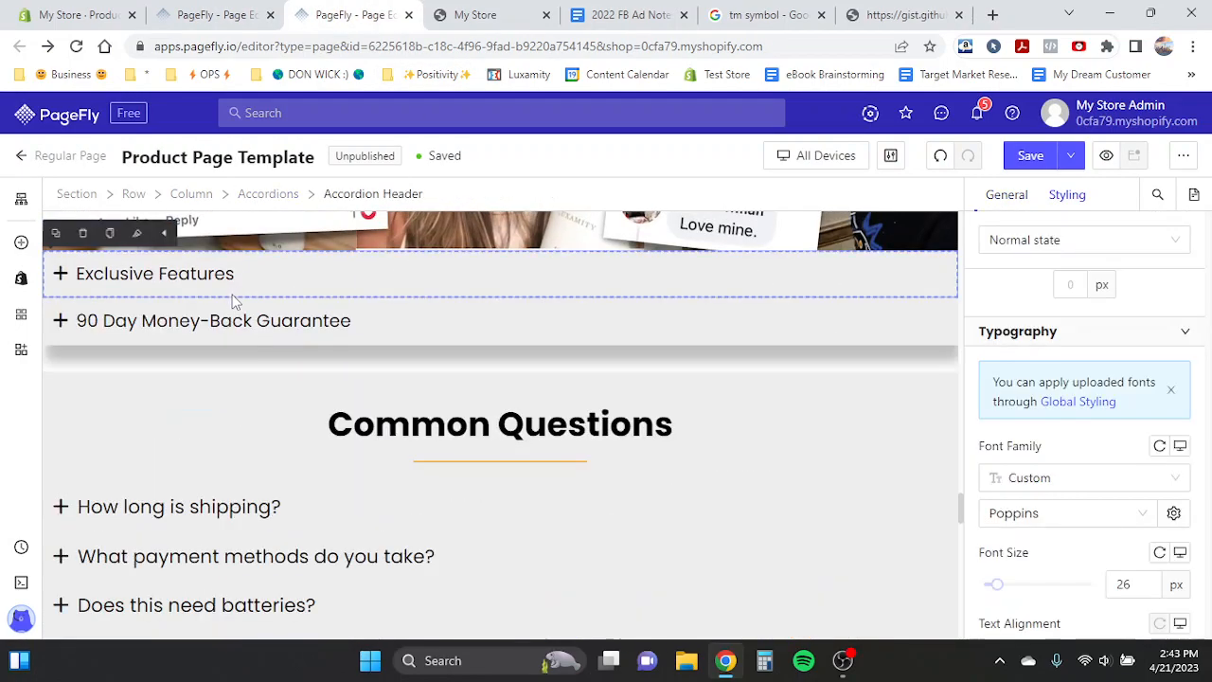
left_click(202, 338)
left_click(308, 411)
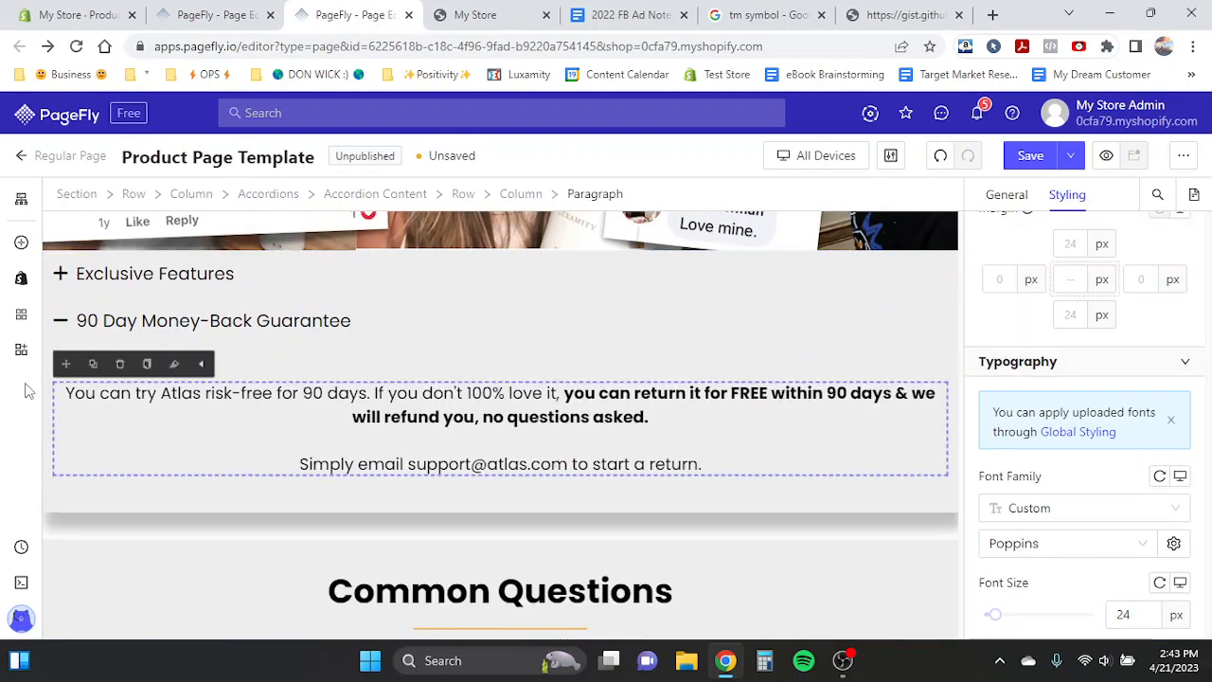
left_click_drag(68, 394, 689, 476)
key("ctrl+c")
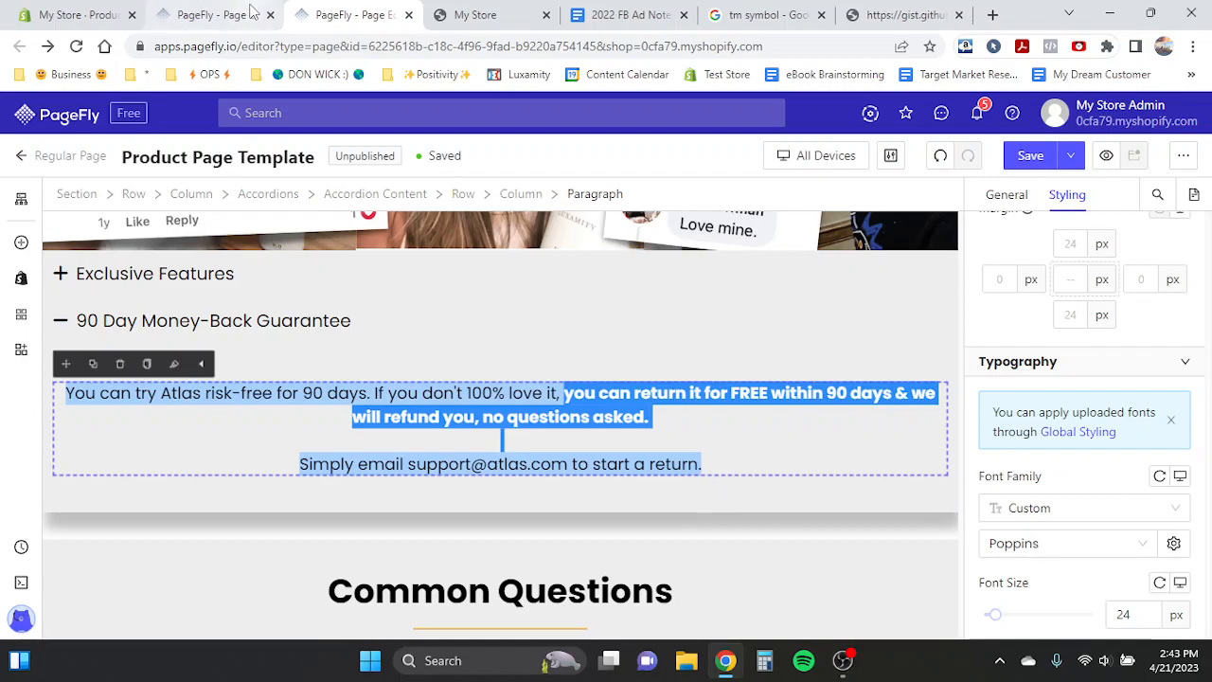
left_click(213, 14)
key("ctrl+a")
key("ctrl+v")
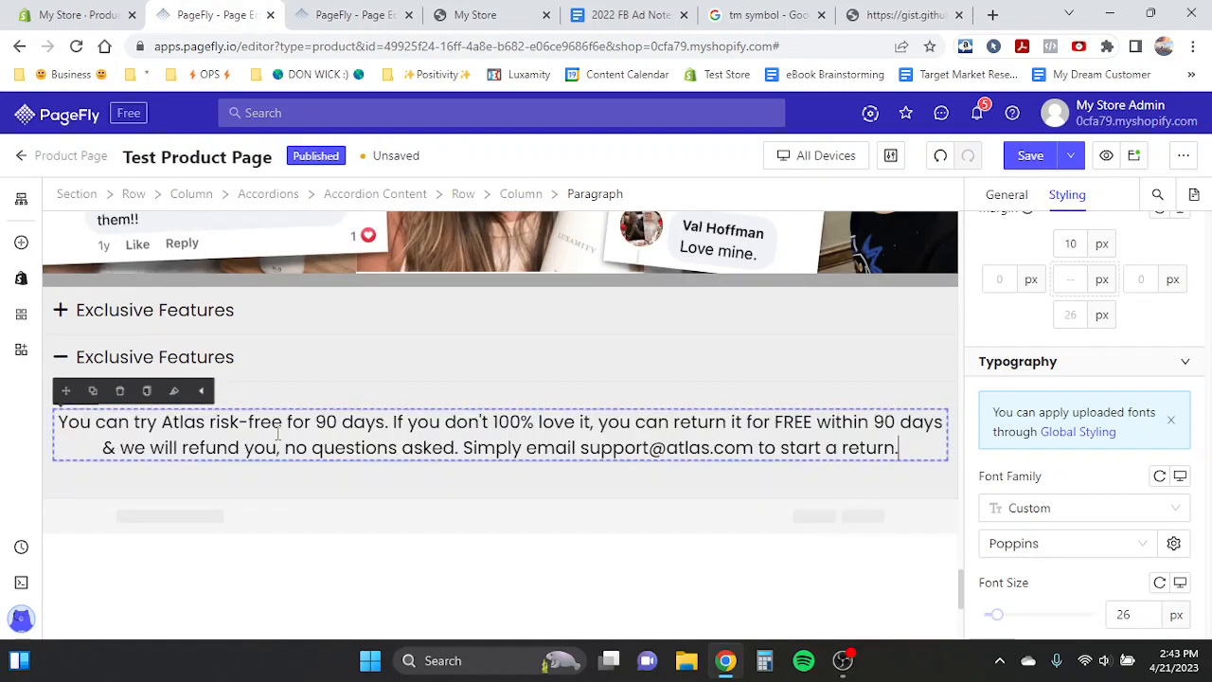
left_click(461, 449)
key("Return")
key("Return")
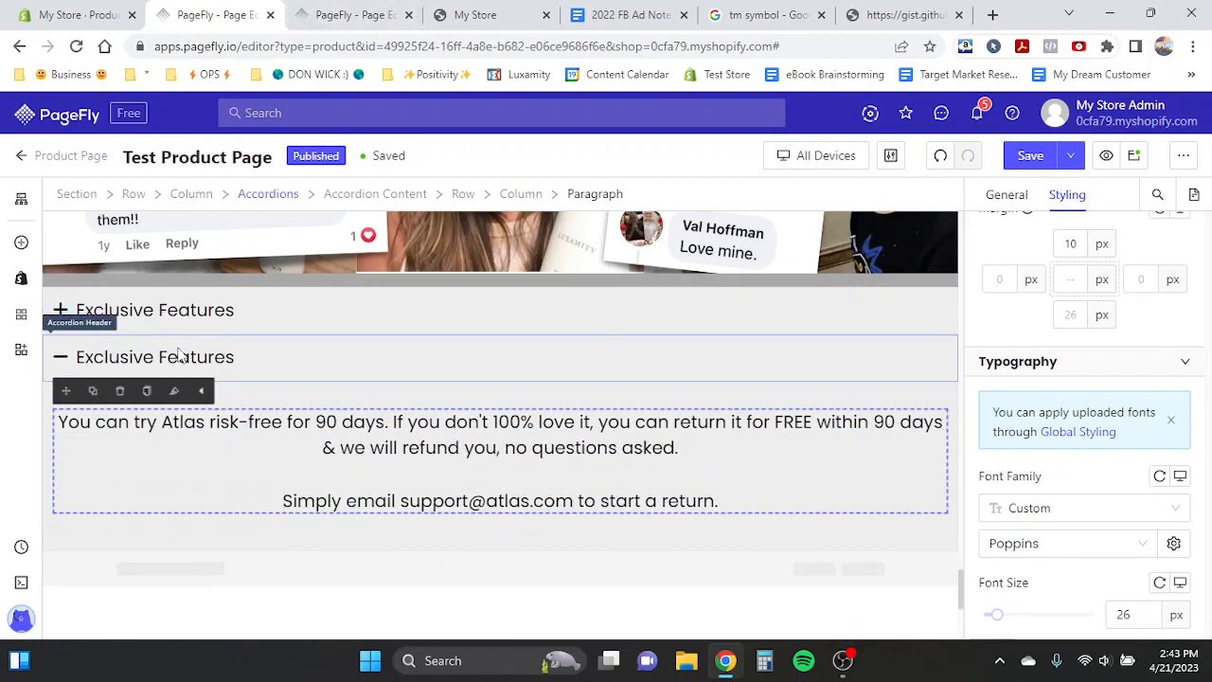
- Bold the phrase "you can return it for FREE within 90 days & we will refund you, no questions asked."
key("ctrl+Tab")
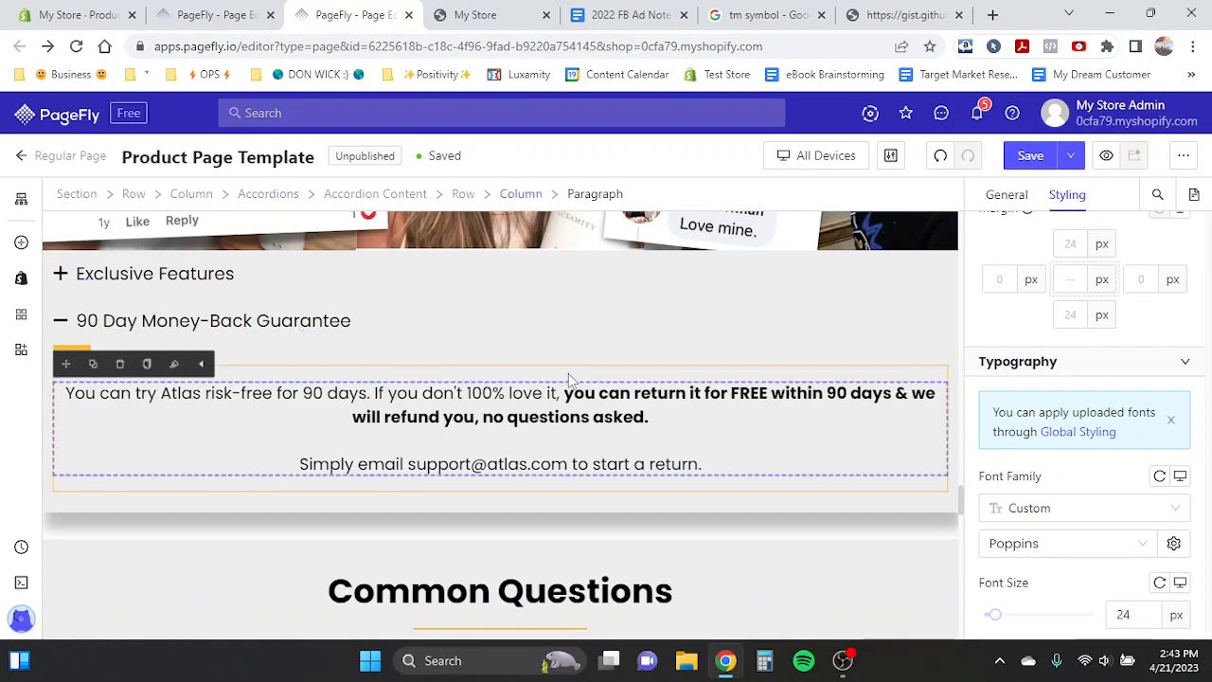
left_click(216, 15)
left_click_drag(601, 433, 693, 444)
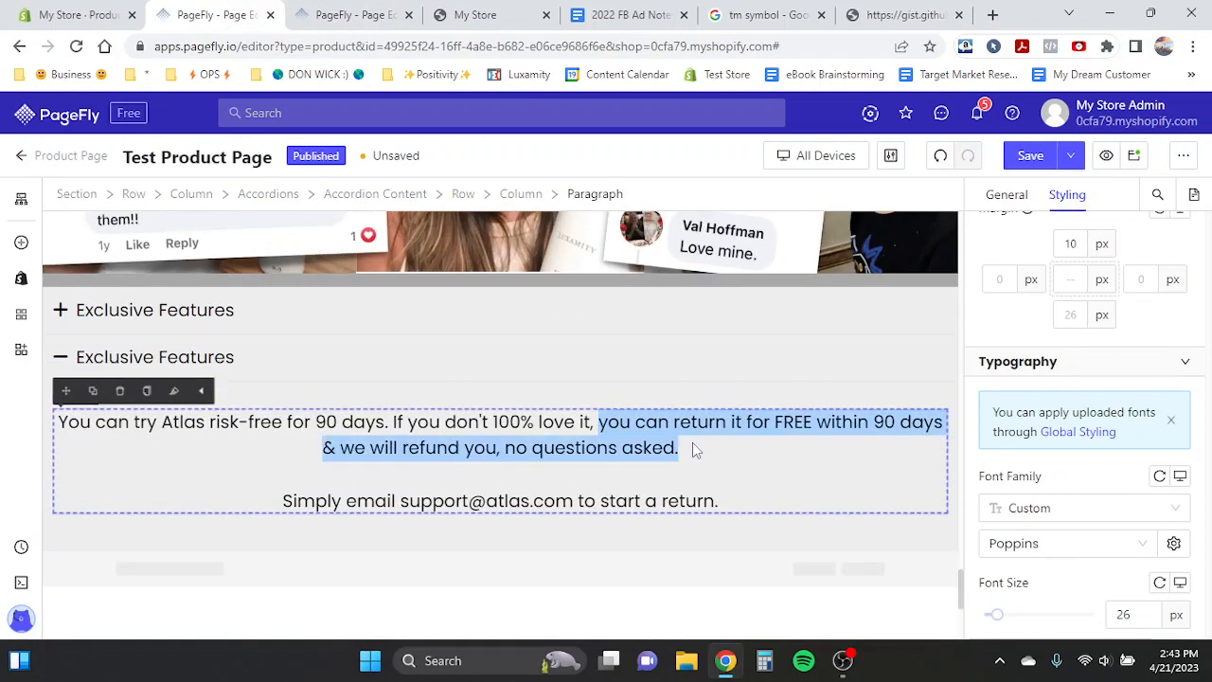
key("ctrl+b")
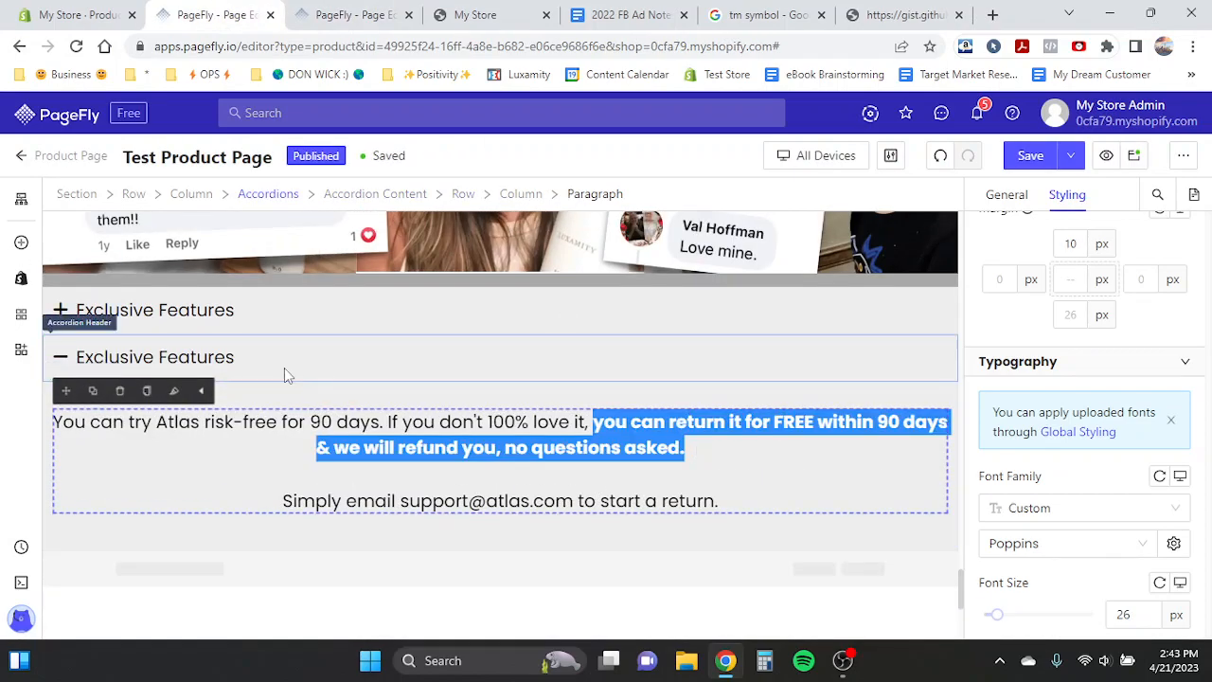
- Collapse the second accordion item and rename its header to "90 Day Money-Back Guarantee"
left_click(286, 373)
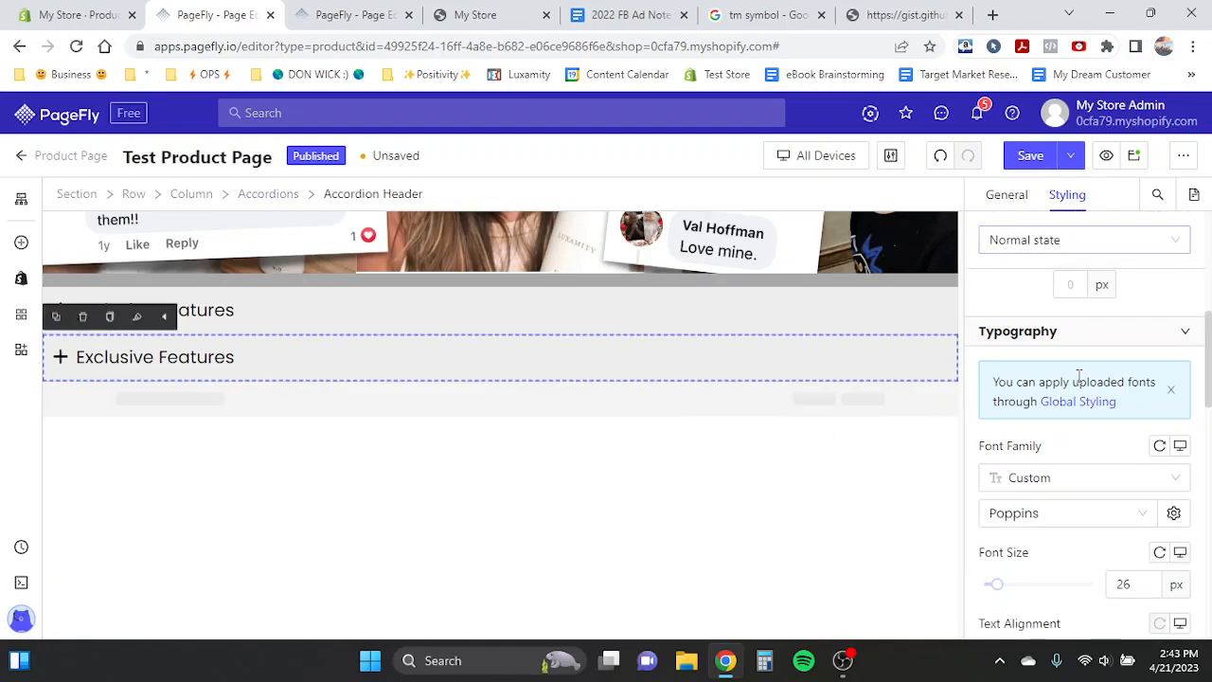
scroll(1079, 376, "up", 5)
left_click(1022, 201)
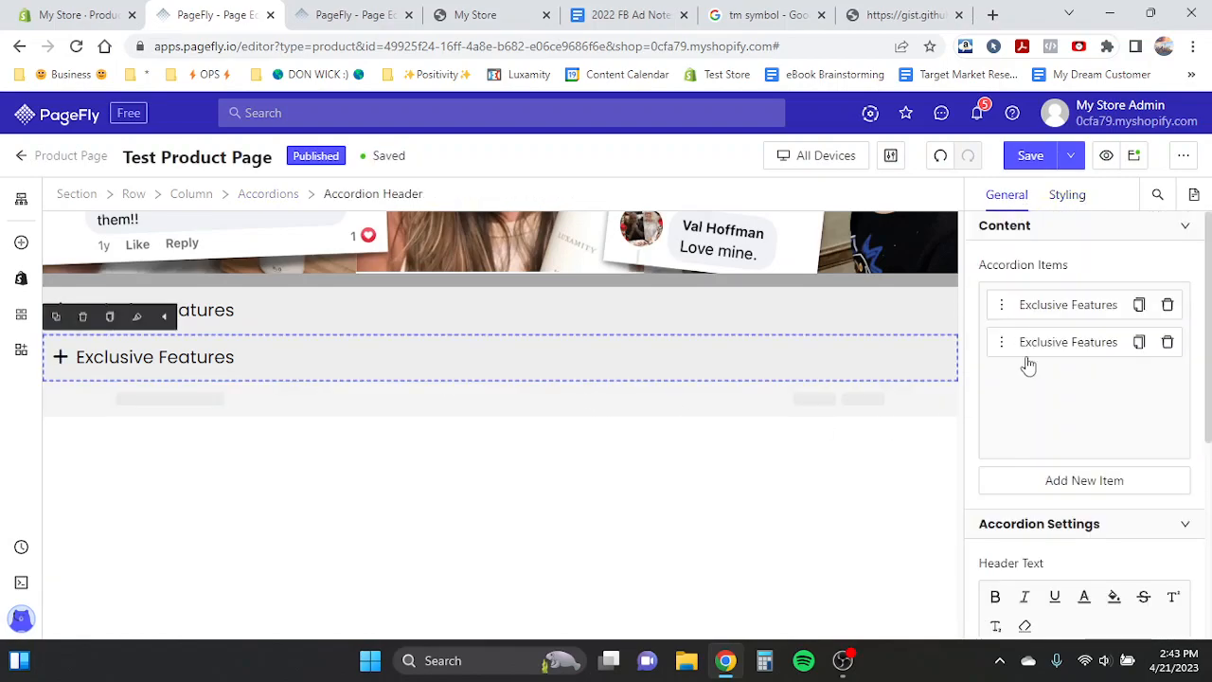
scroll(1024, 405, "down", 2)
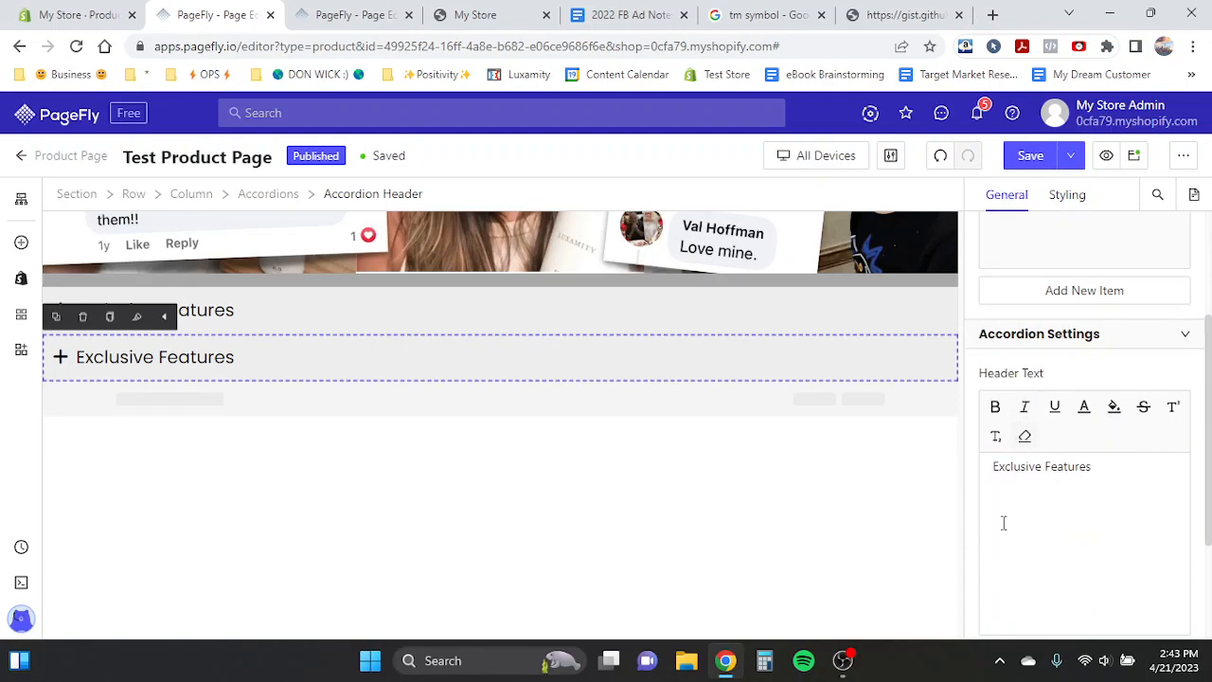
left_click_drag(992, 466, 1106, 470)
type("90 Day Money-Back Guarantee")
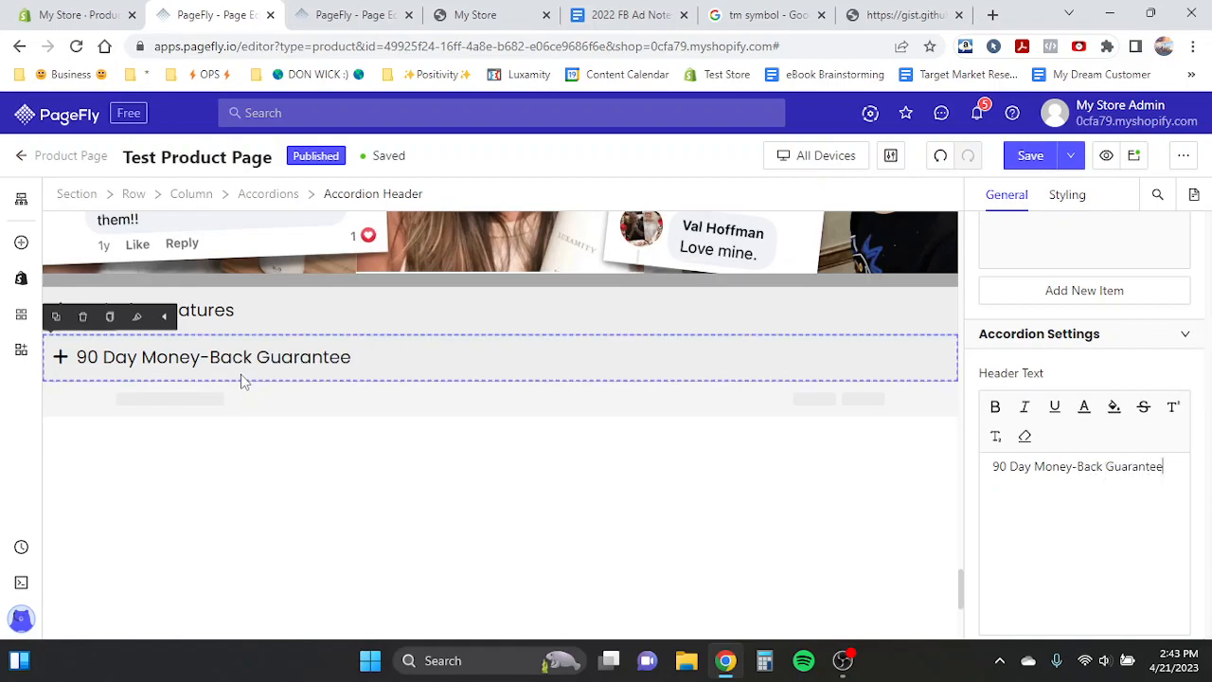
- Review the template's accordion sections and Common Questions list below them
left_click(305, 11)
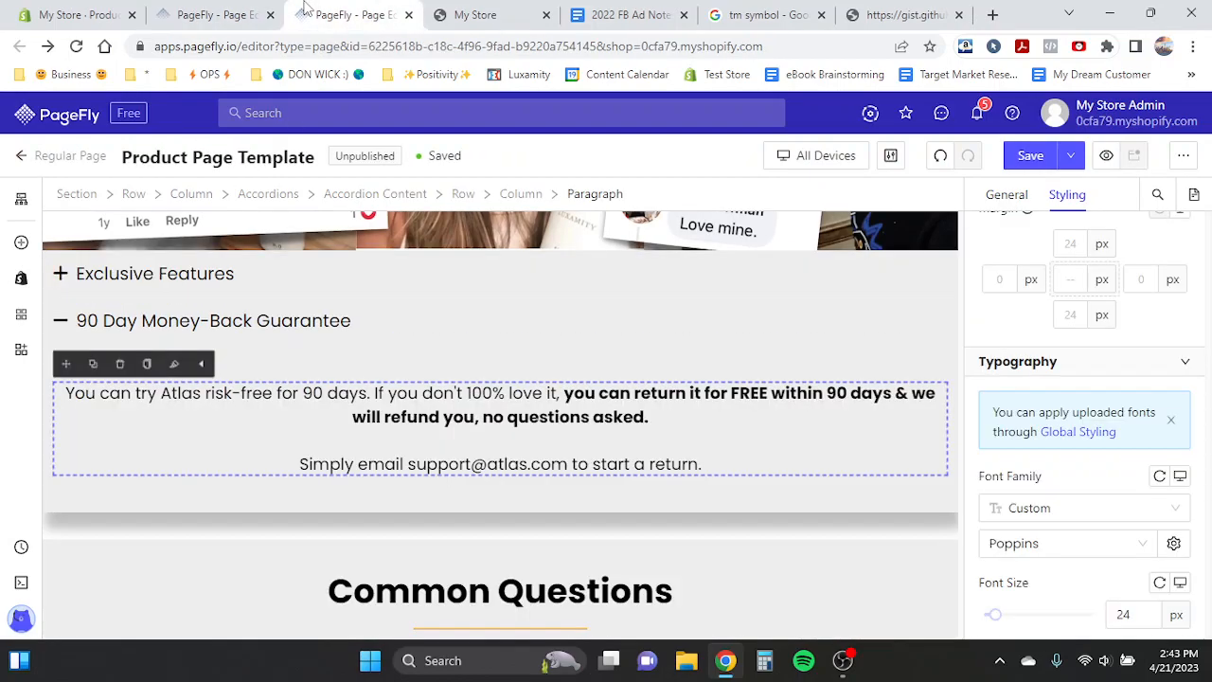
left_click(212, 339)
scroll(317, 422, "down", 5)
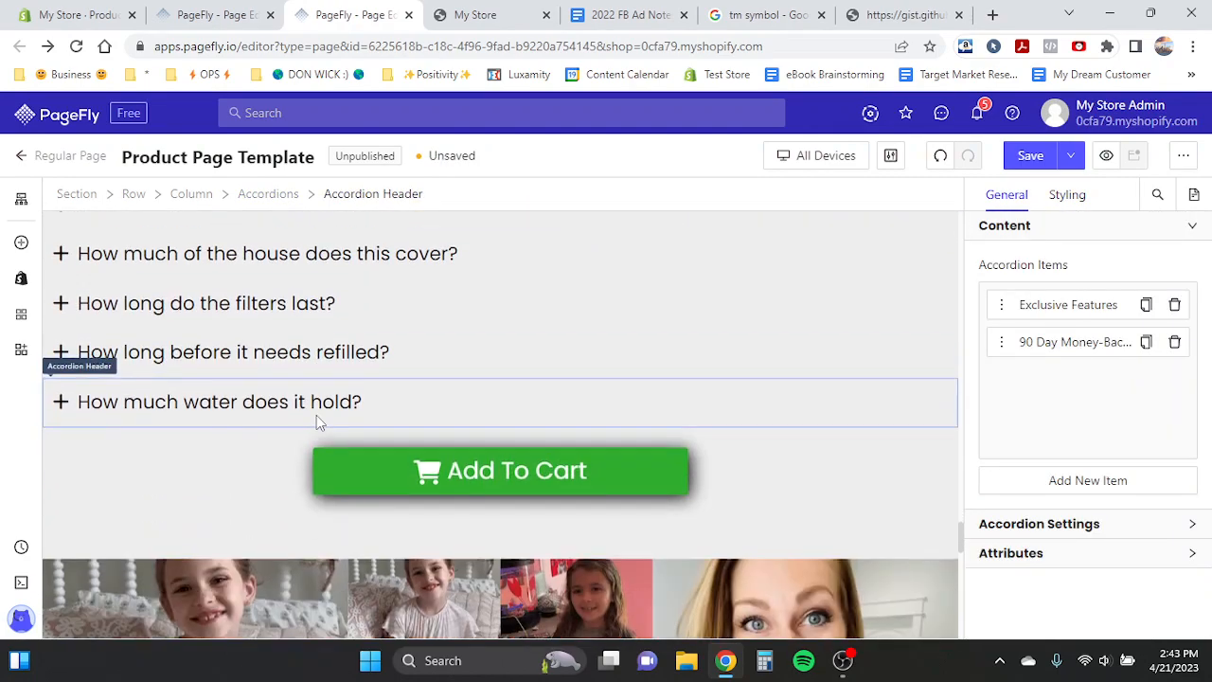
scroll(317, 423, "up", 2)
scroll(316, 423, "up", 1)
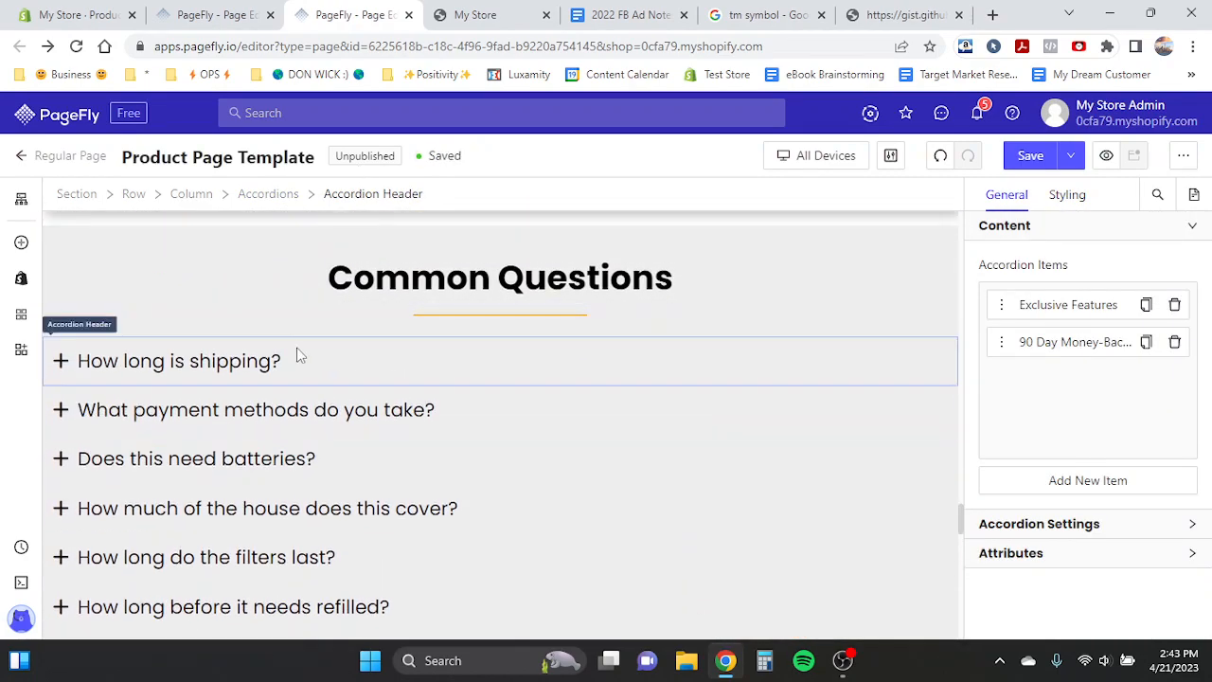
left_click(216, 11)
scroll(170, 370, "up", 3)
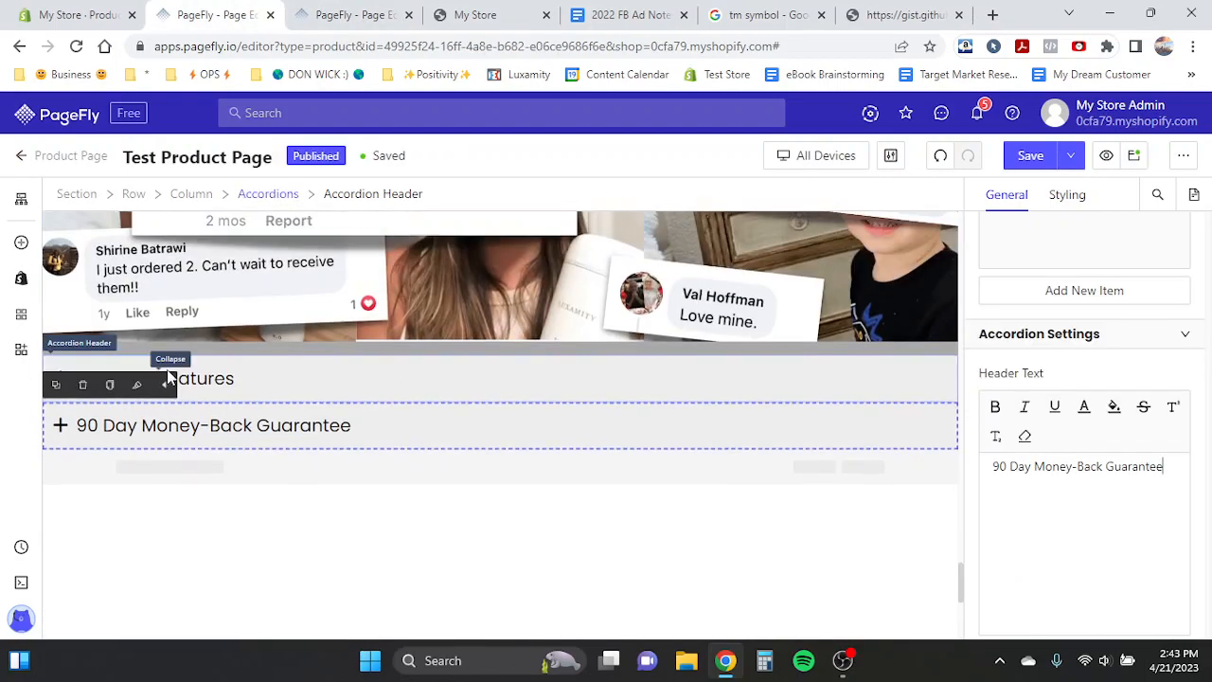
- Switch to the mobile view and set the Effortless Cleaning wand icon size to 50 px
left_click(848, 158)
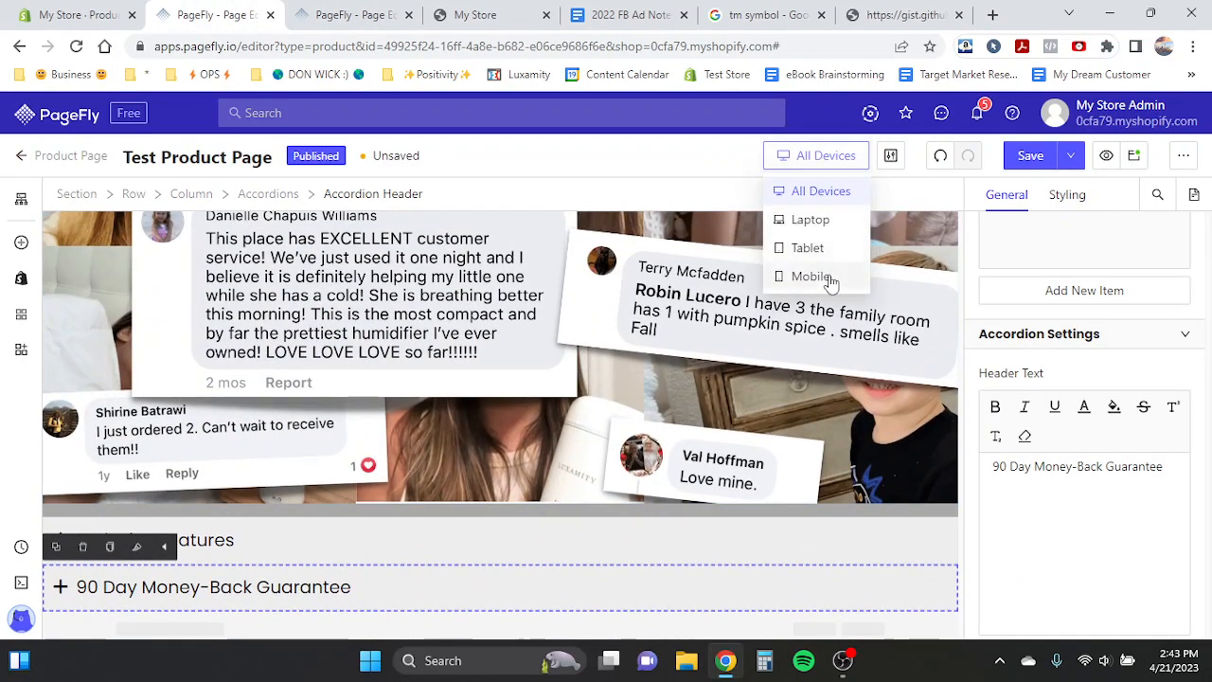
left_click(828, 280)
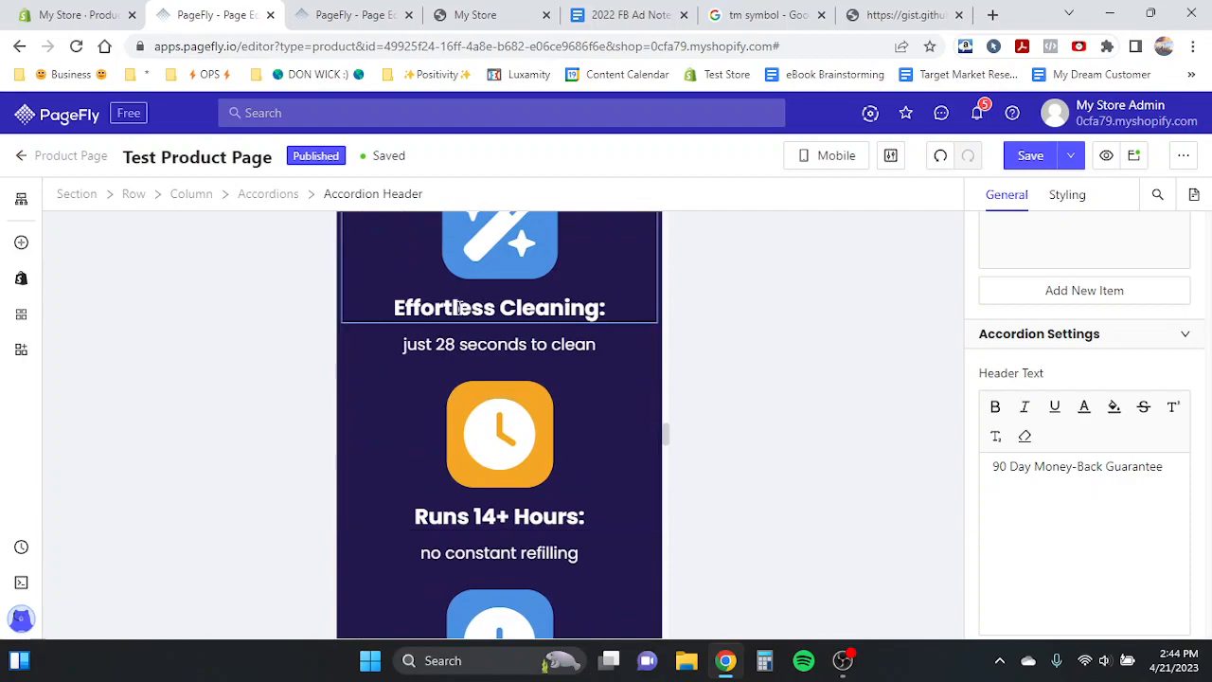
scroll(457, 435, "up", 3)
left_click(461, 443)
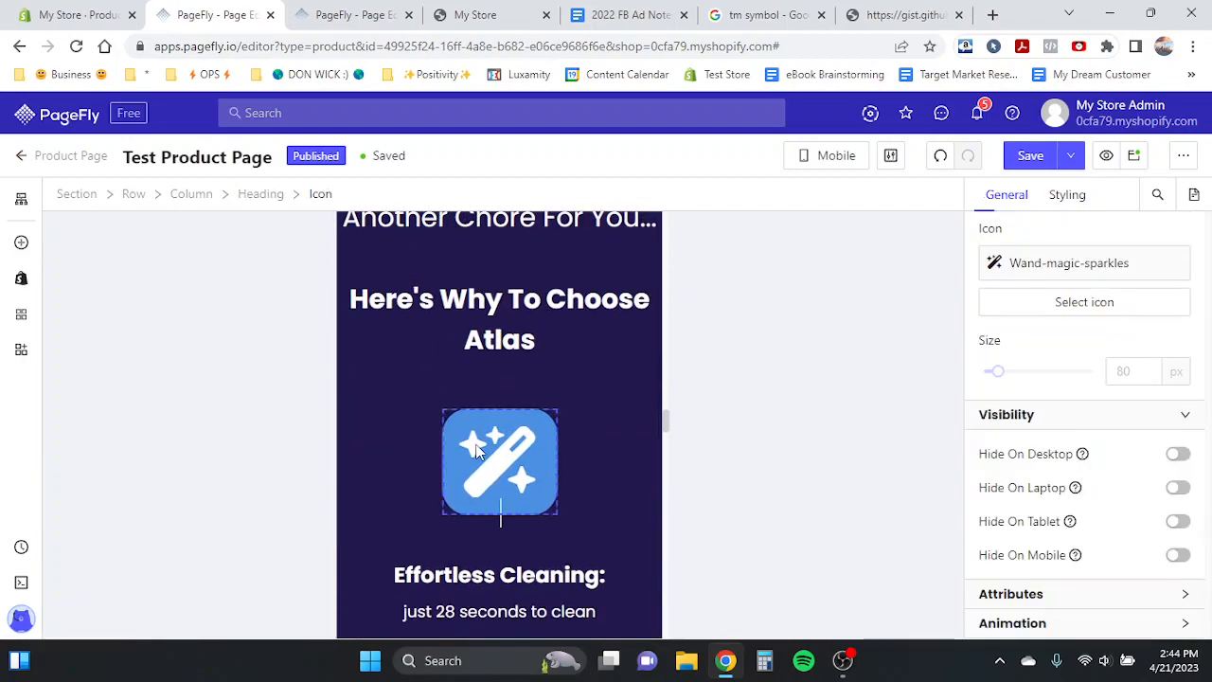
left_click(1129, 374)
type("50")
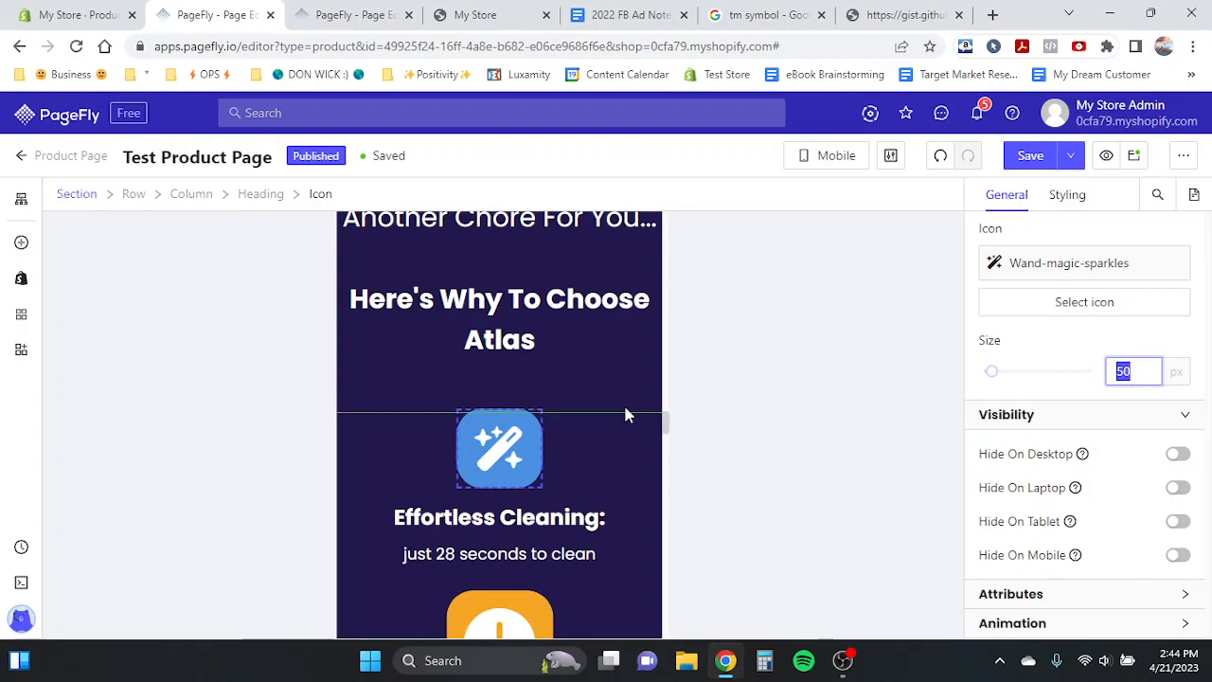
- Set the Runs 14+ Hours clock icon and the 1 Filter Lasts plus icon to 50 px each
scroll(617, 414, "down", 3)
left_click(500, 426)
left_click(1129, 371)
type("50")
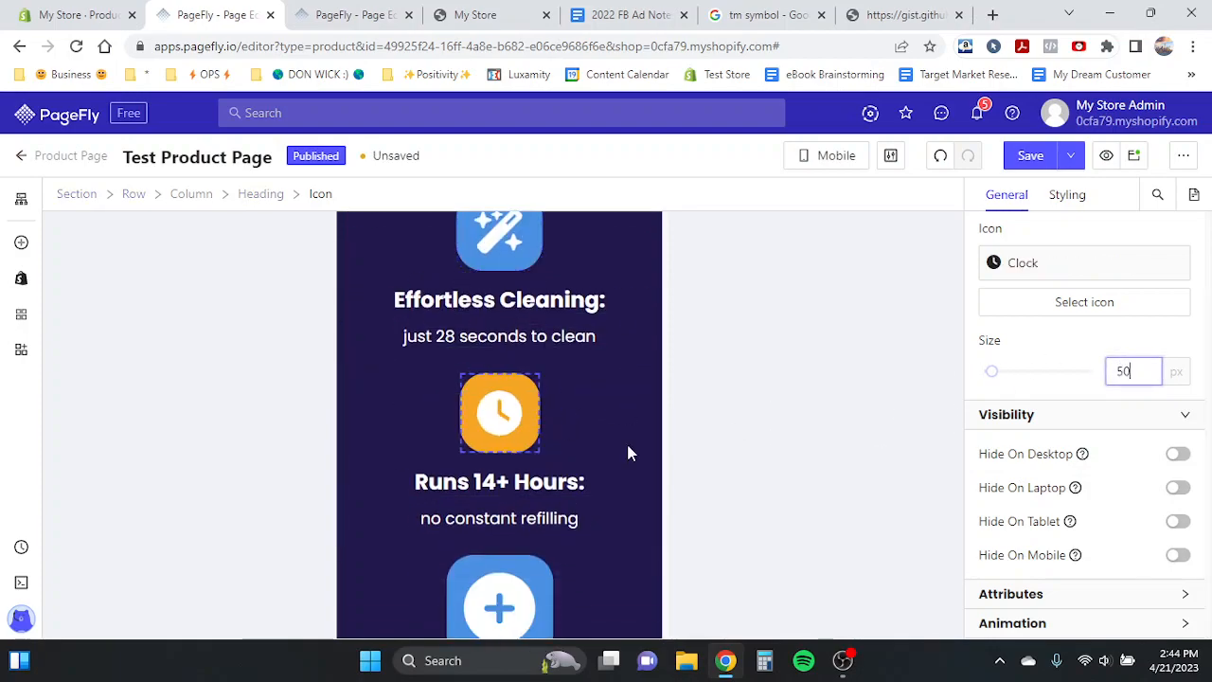
scroll(626, 441, "down", 3)
left_click(566, 440)
left_click(526, 440)
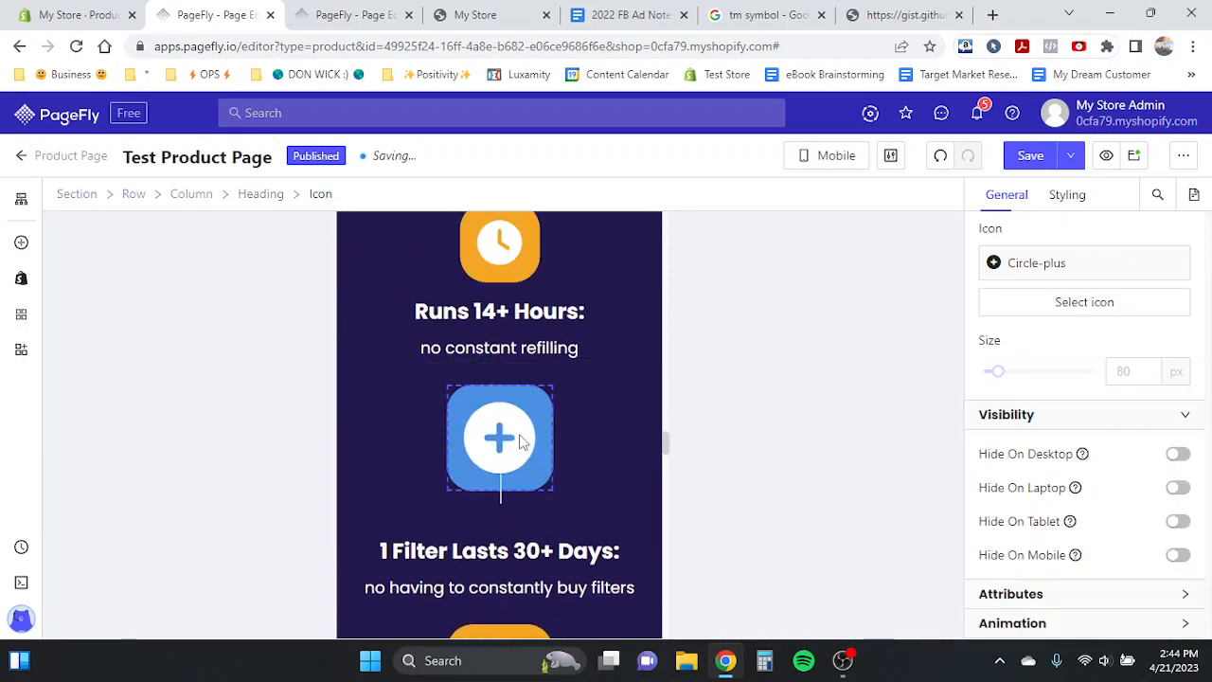
left_click(1133, 371)
type("50")
- Set the No Forgetting To Turn It Off checkmark icon size to 50 px
left_click(494, 569)
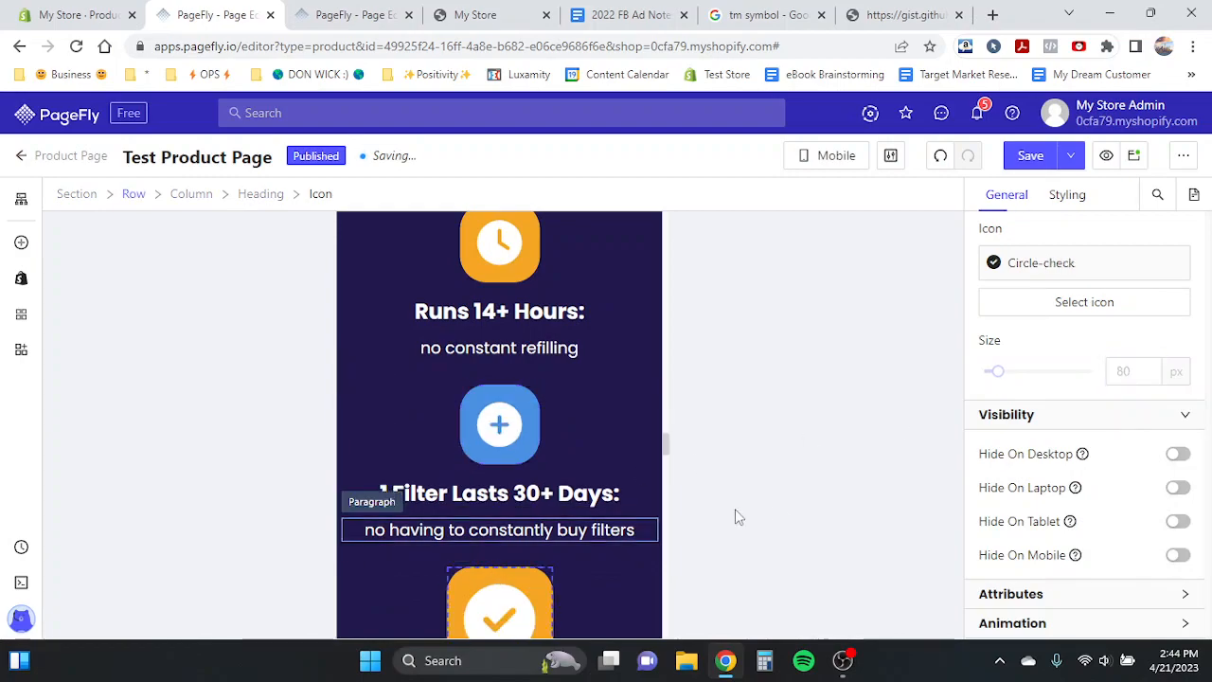
type("50")
scroll(569, 417, "down", 6)
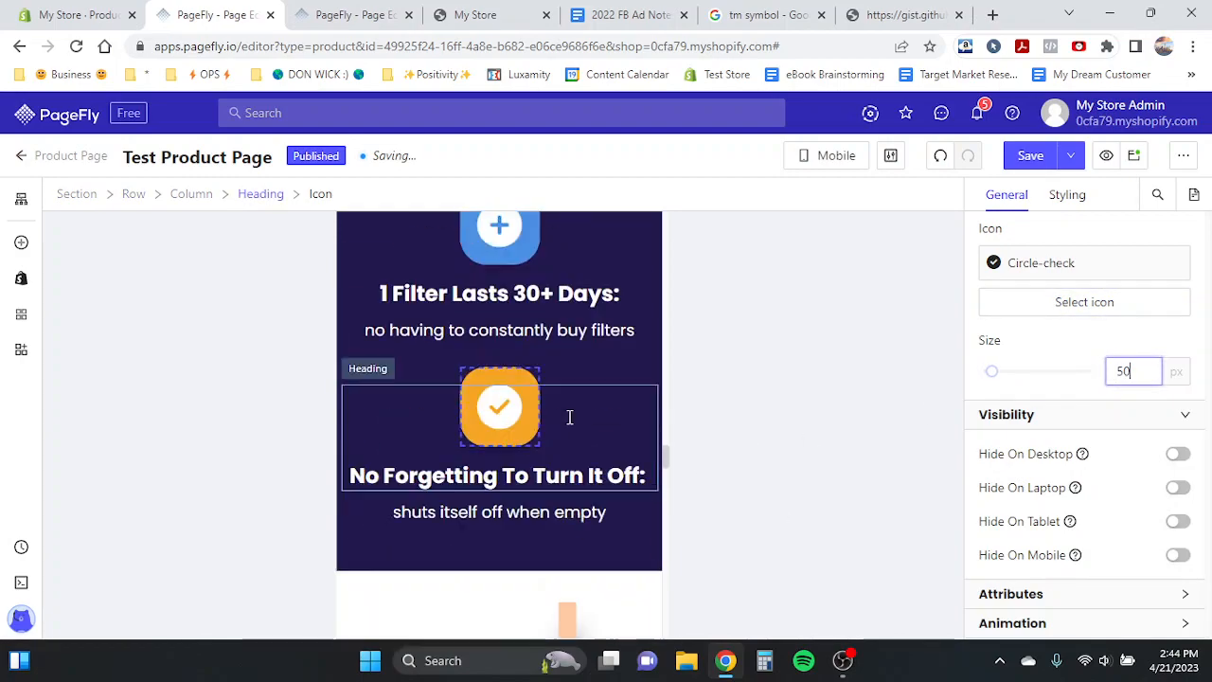
- Set the call-to-action block's left and right margins to 0 px in the mobile view
left_click(568, 416)
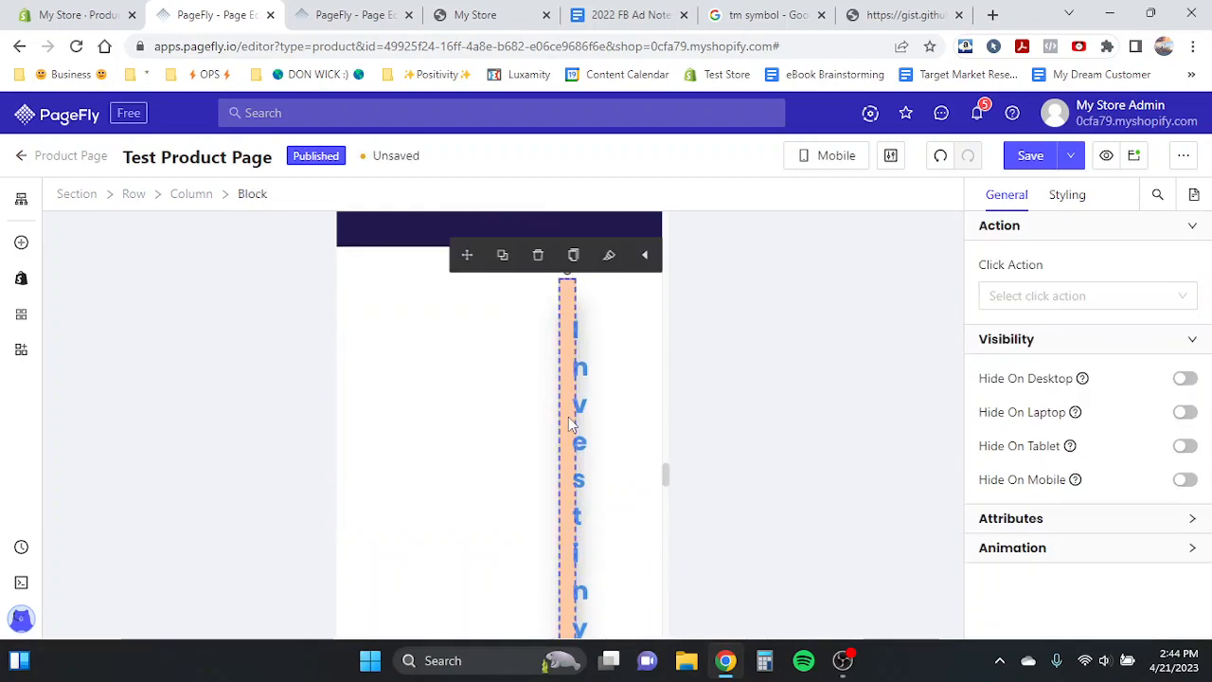
left_click(1061, 196)
scroll(1039, 434, "down", 1)
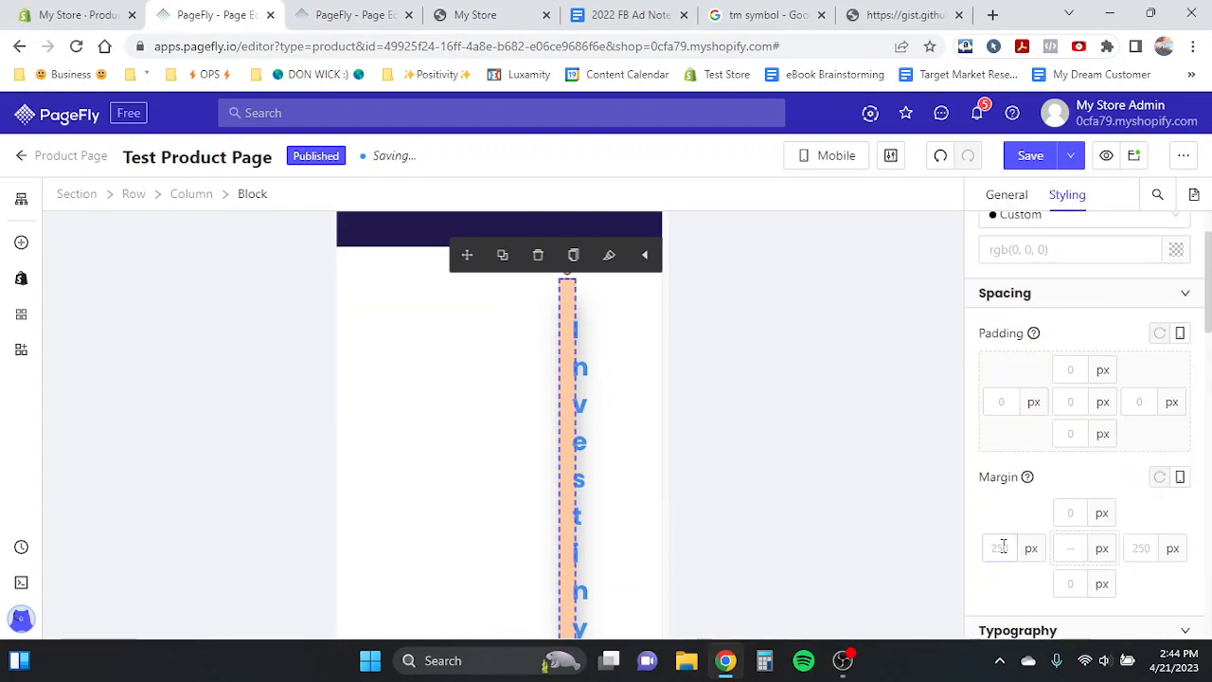
type("0")
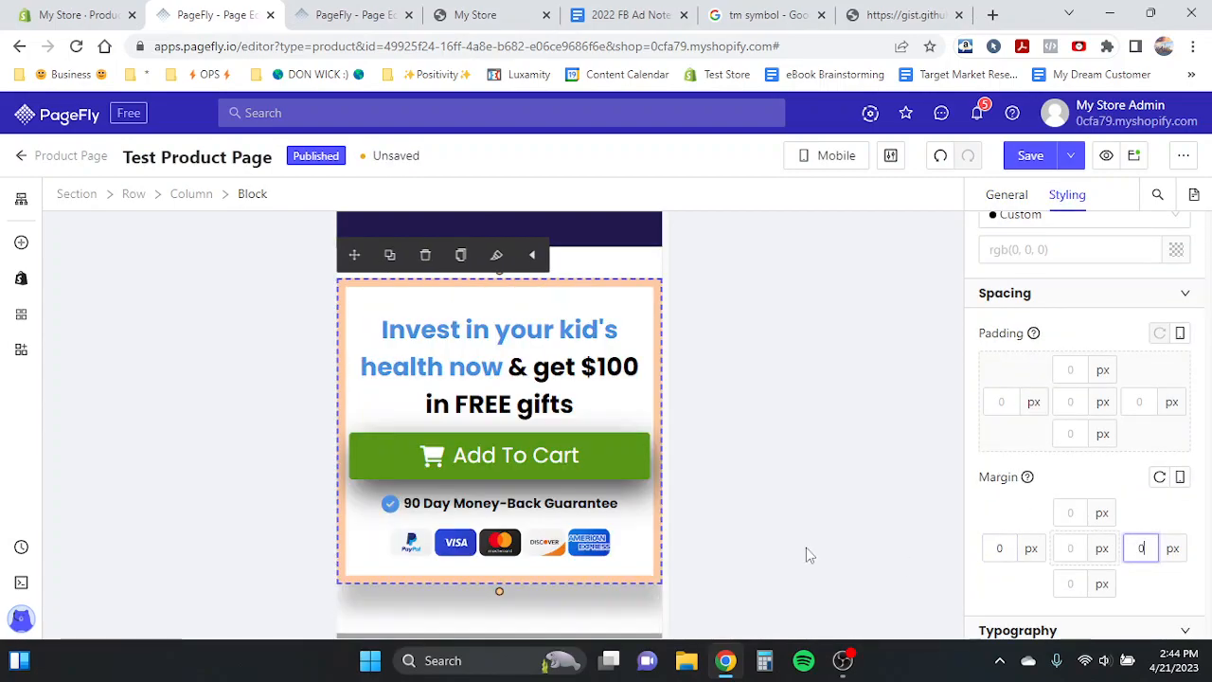
- Set the call-to-action block's border width to 3 px on all sides
scroll(1038, 473, "down", 5)
scroll(1041, 474, "down", 6)
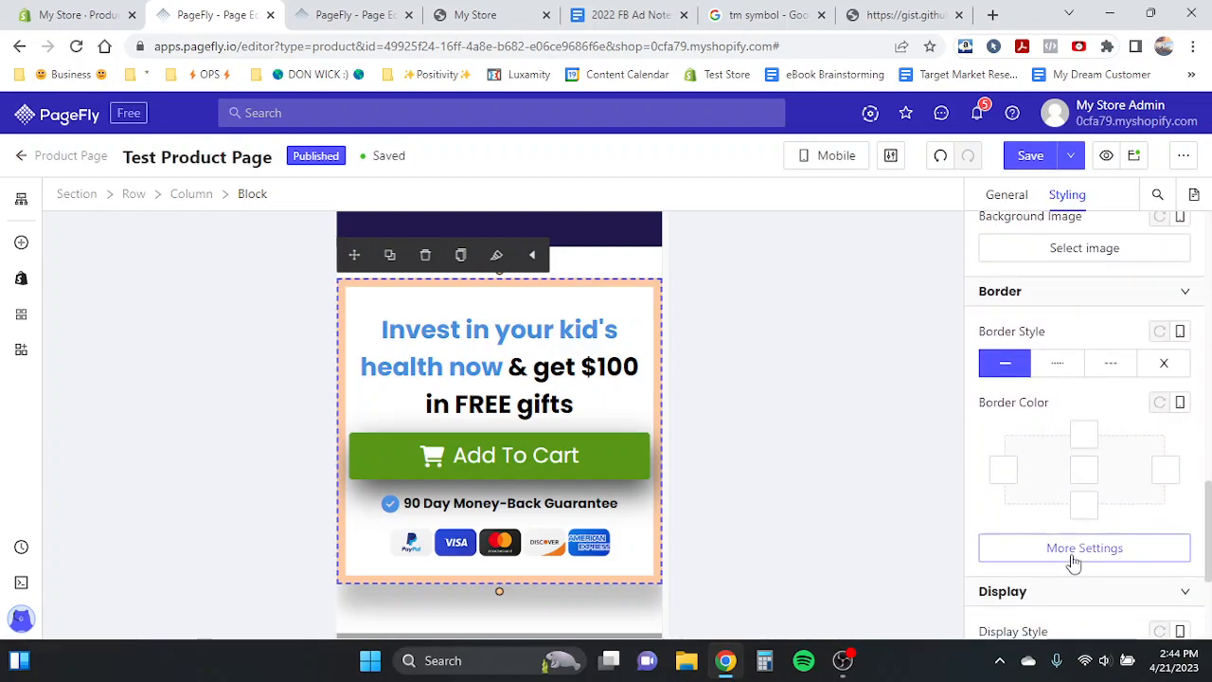
left_click(1075, 557)
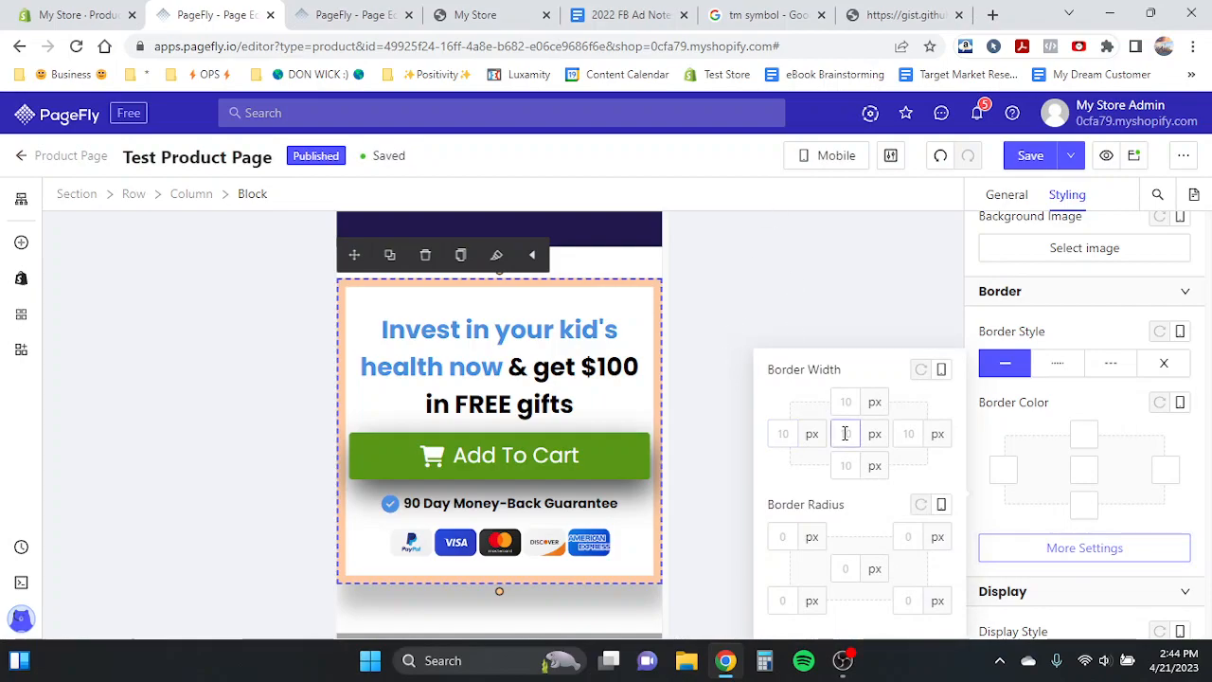
type("3")
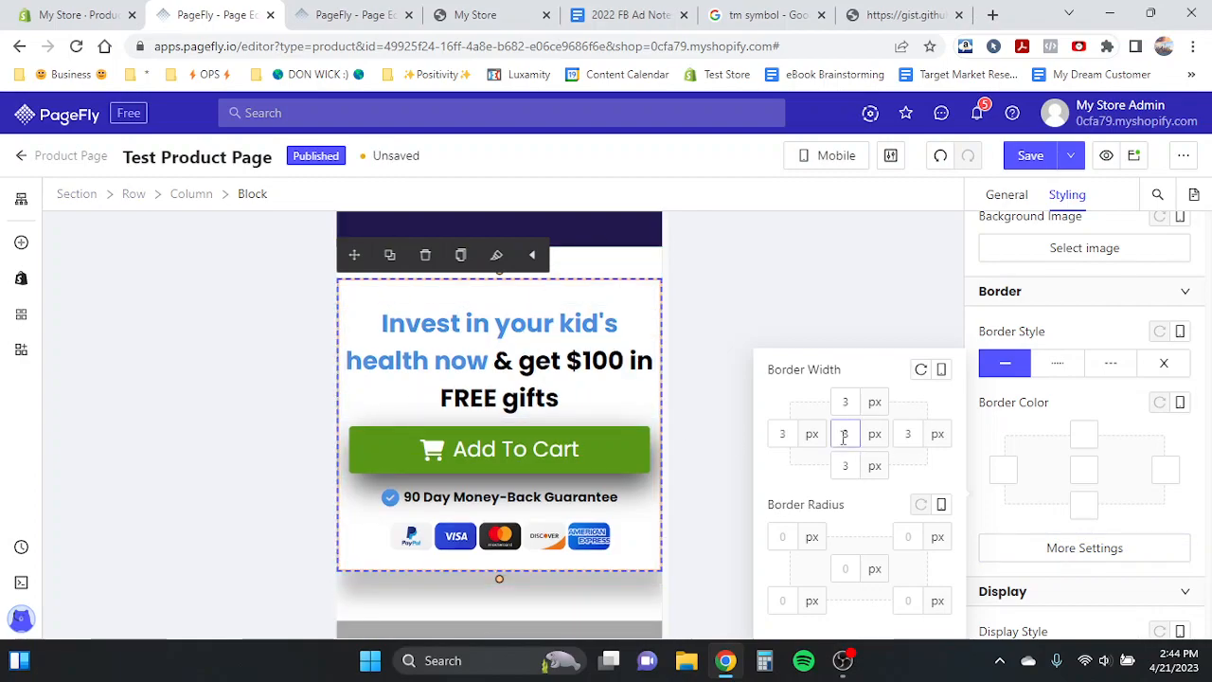
type("5")
- Set the Add To Cart button's top margin to 50 px
left_click(536, 310)
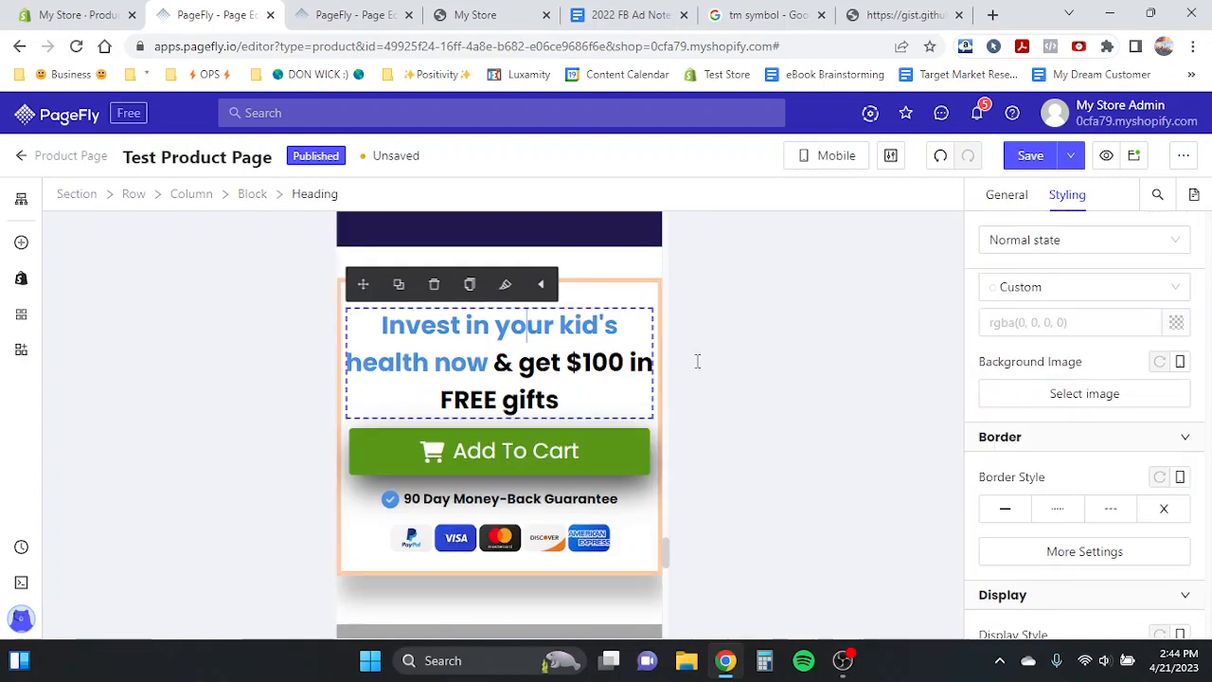
scroll(1128, 461, "up", 4)
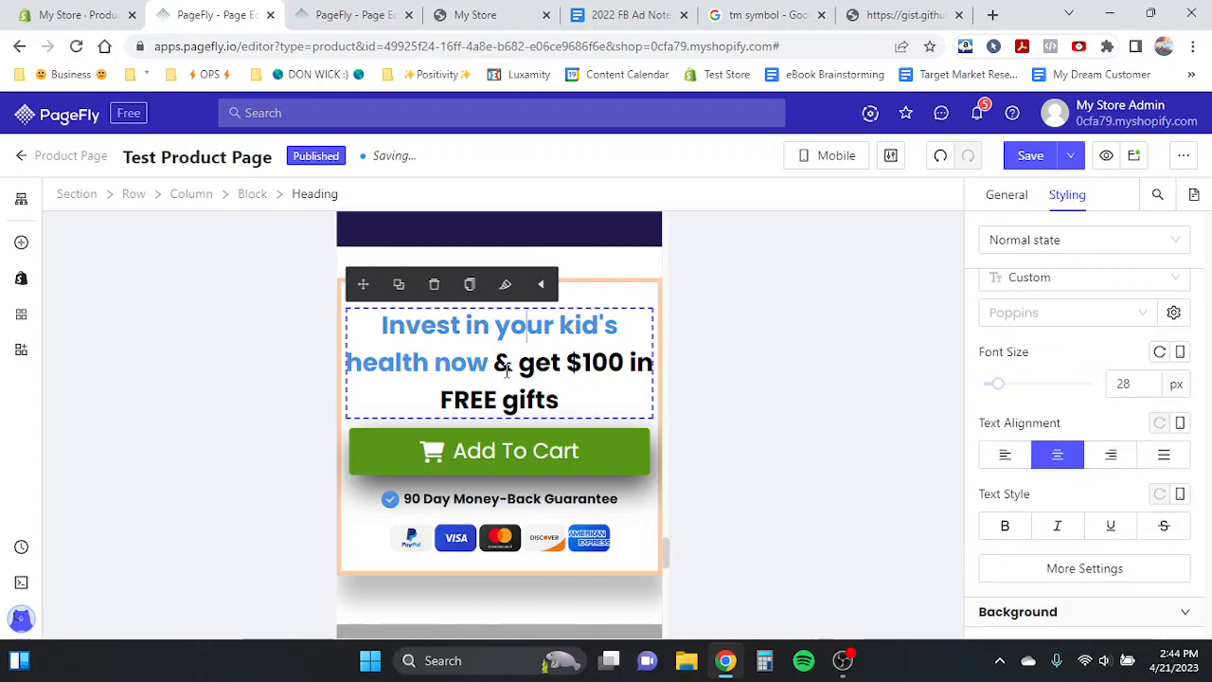
left_click(587, 451)
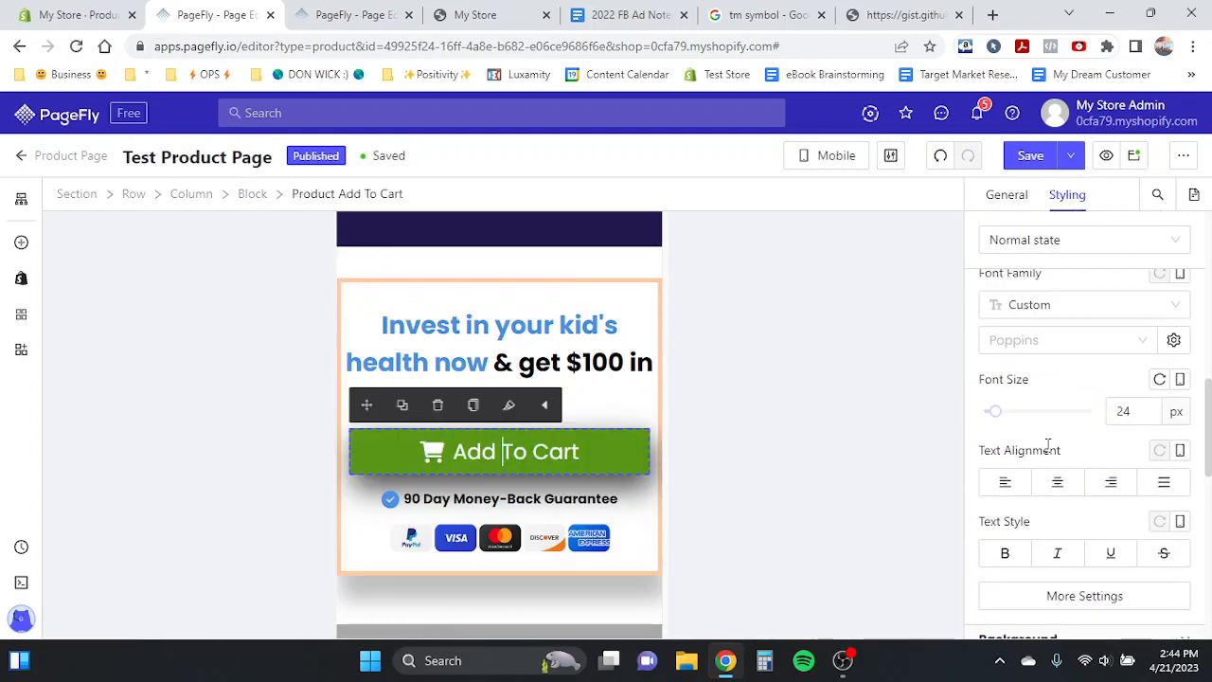
scroll(1098, 398, "up", 2)
scroll(1097, 397, "up", 3)
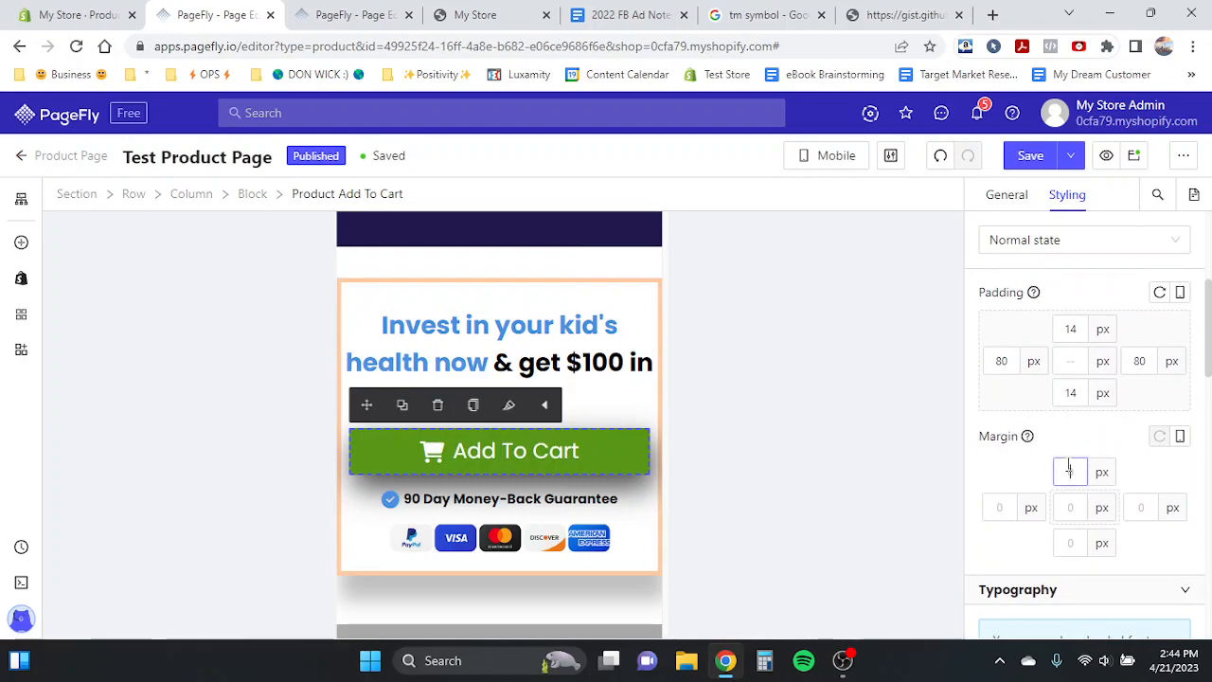
type("50")
- Set the first rating star icon's font size to 50 px
left_click(481, 362)
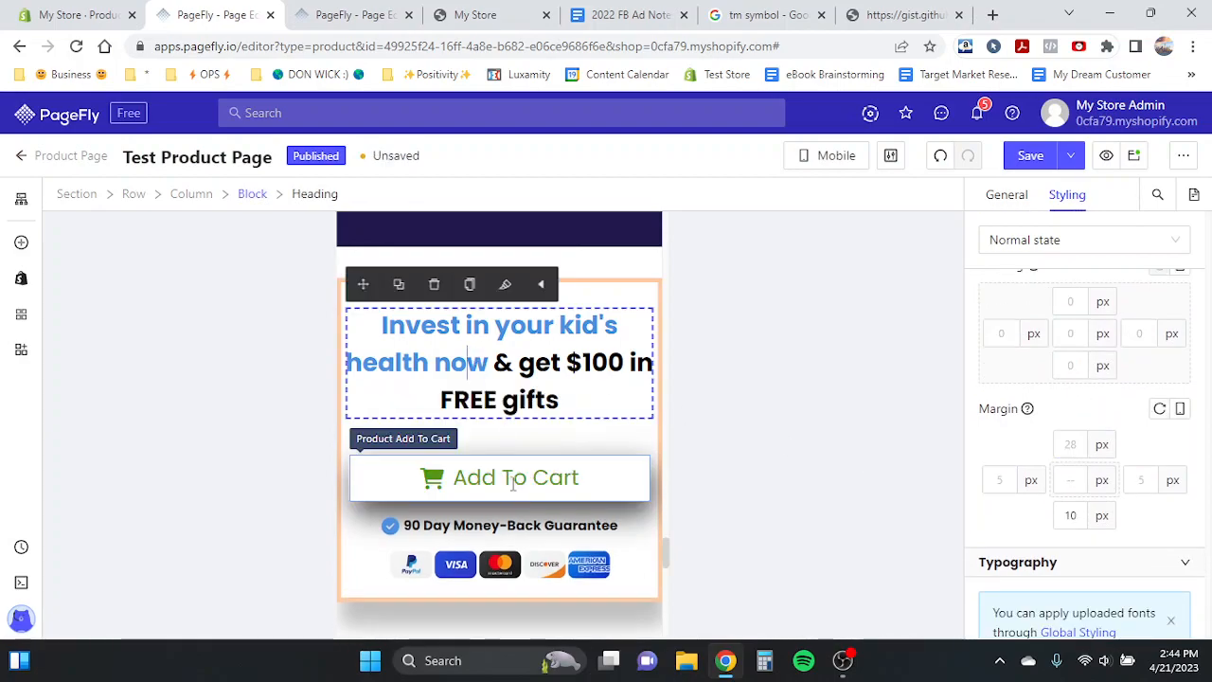
scroll(426, 525, "down", 2)
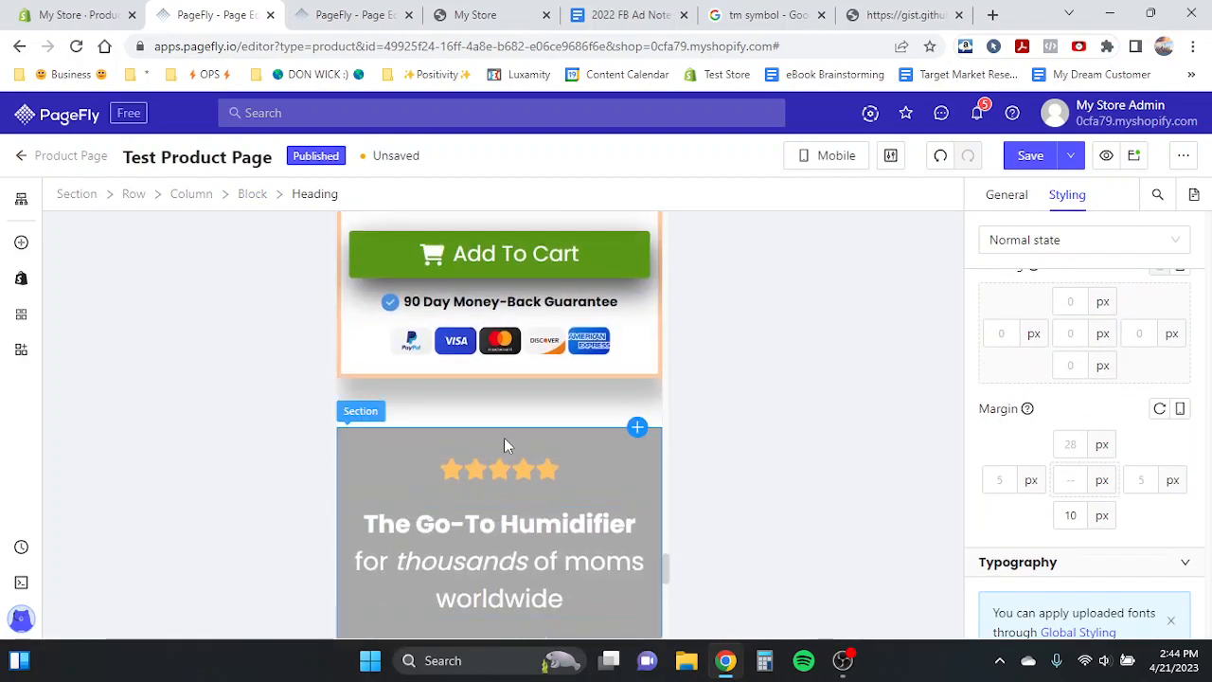
left_click(451, 470)
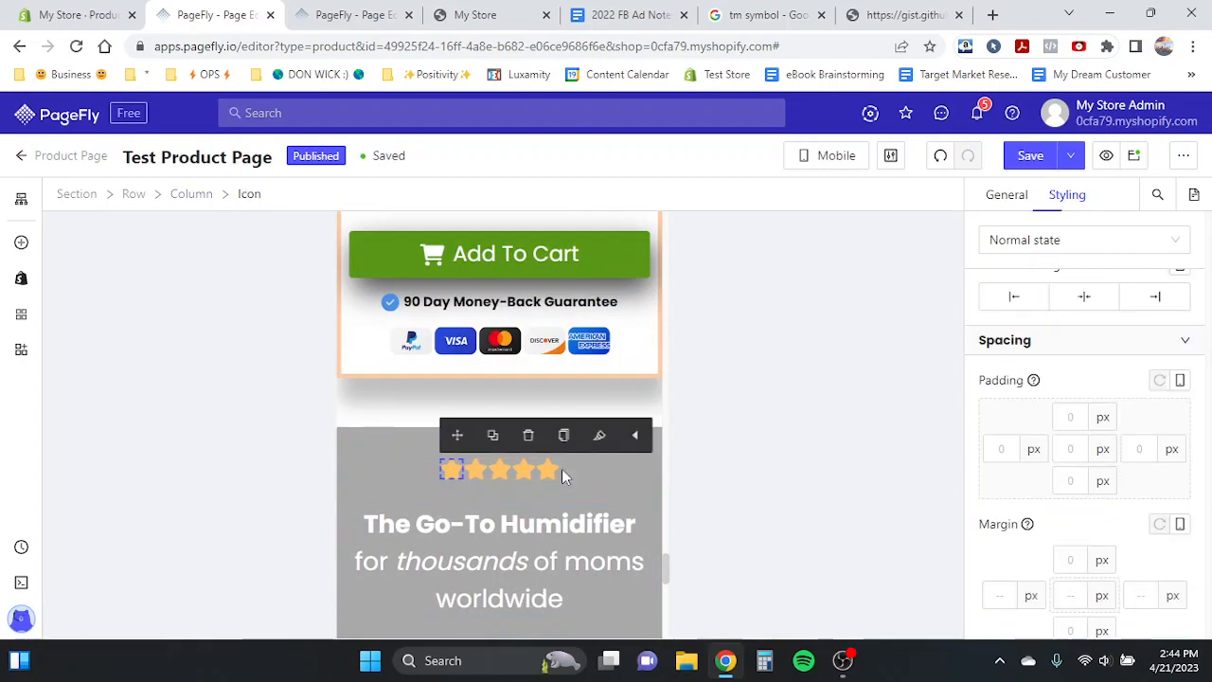
scroll(1116, 481, "down", 3)
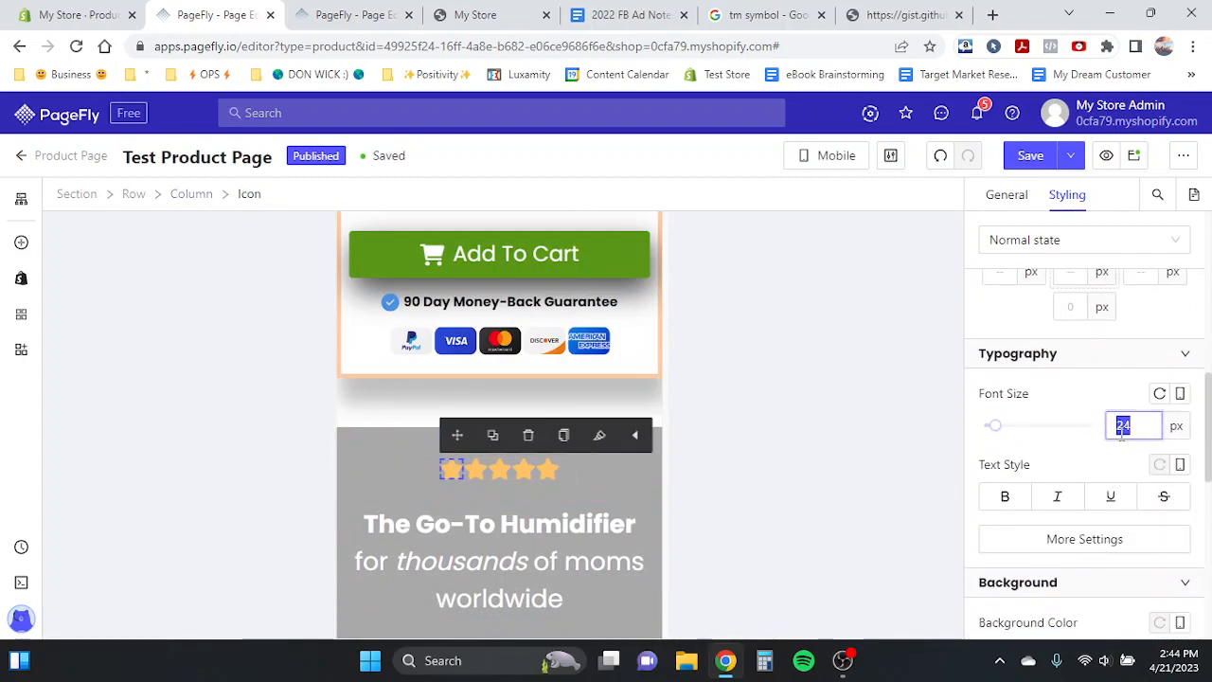
type("50")
key("BackSpace")
key("BackSpace")
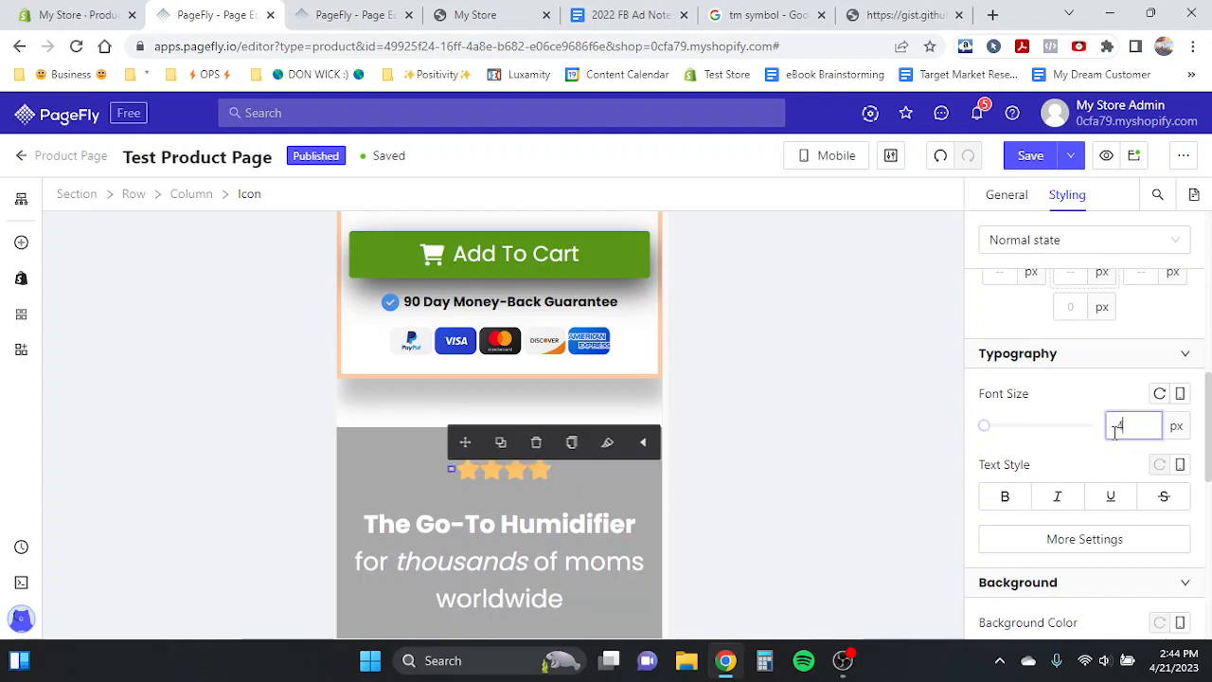
type("40")
key("BackSpace")
key("BackSpace")
type("50")
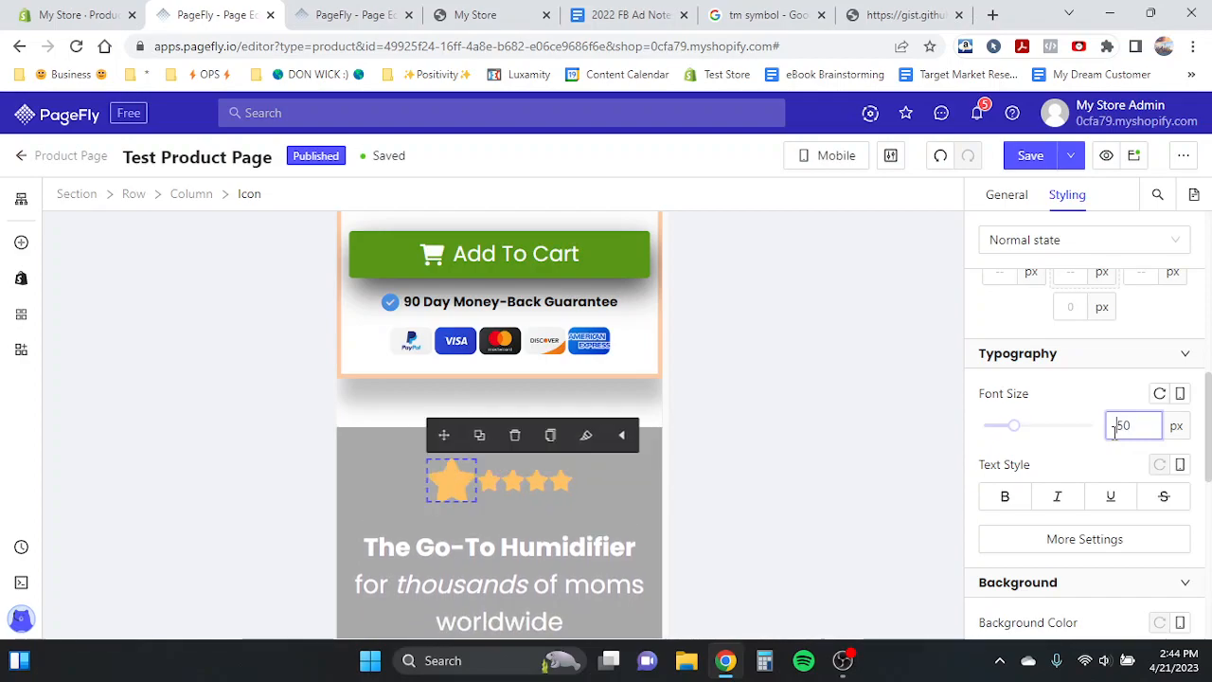
- Set the font size of the remaining four rating stars to 50 px each
left_click(491, 484)
double_click(1121, 426)
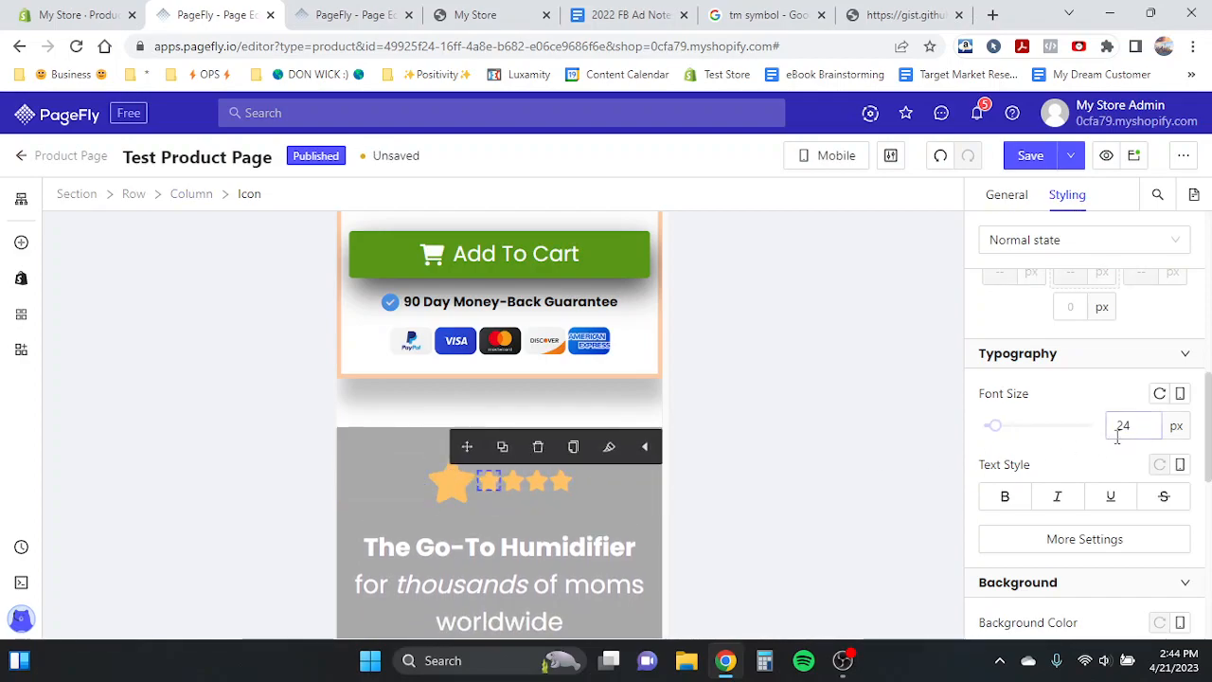
type("50")
left_click(518, 479)
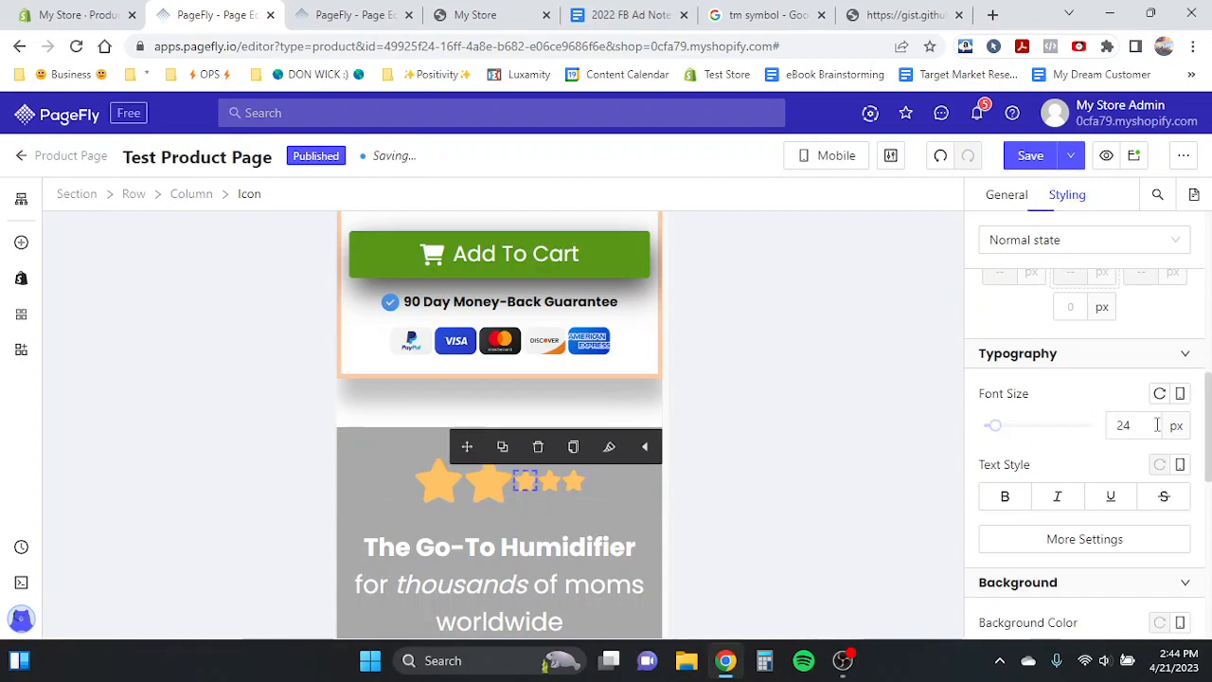
type("50")
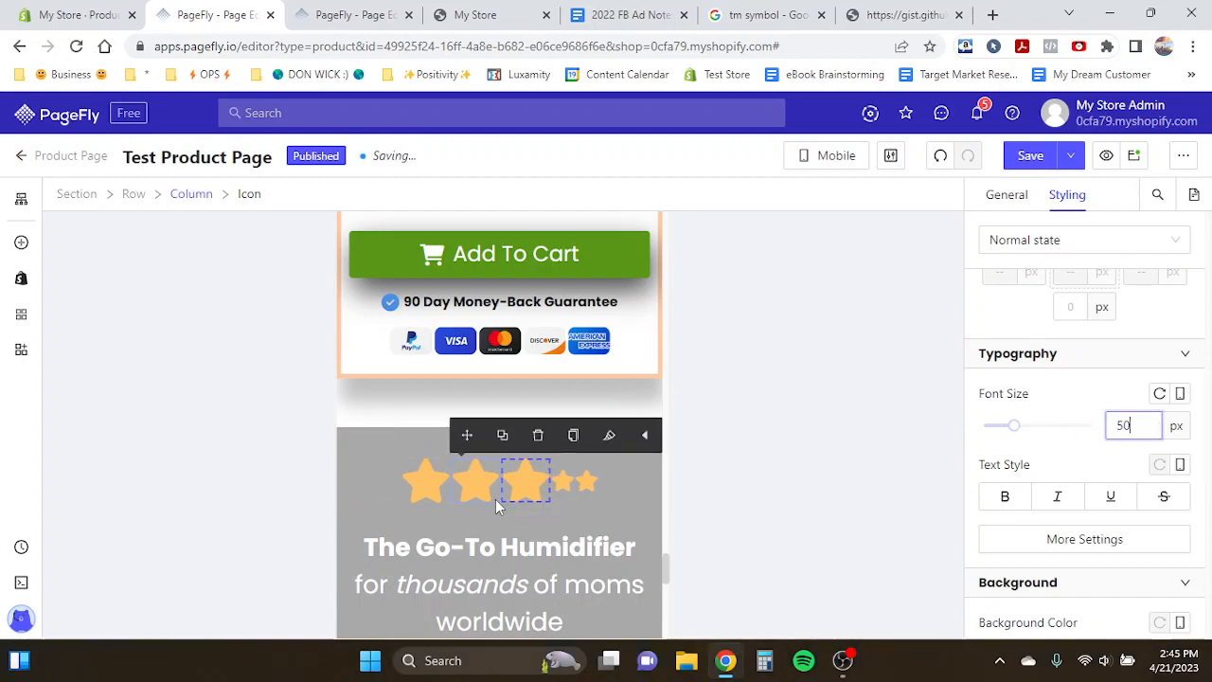
left_click(557, 480)
double_click(1121, 425)
type("50")
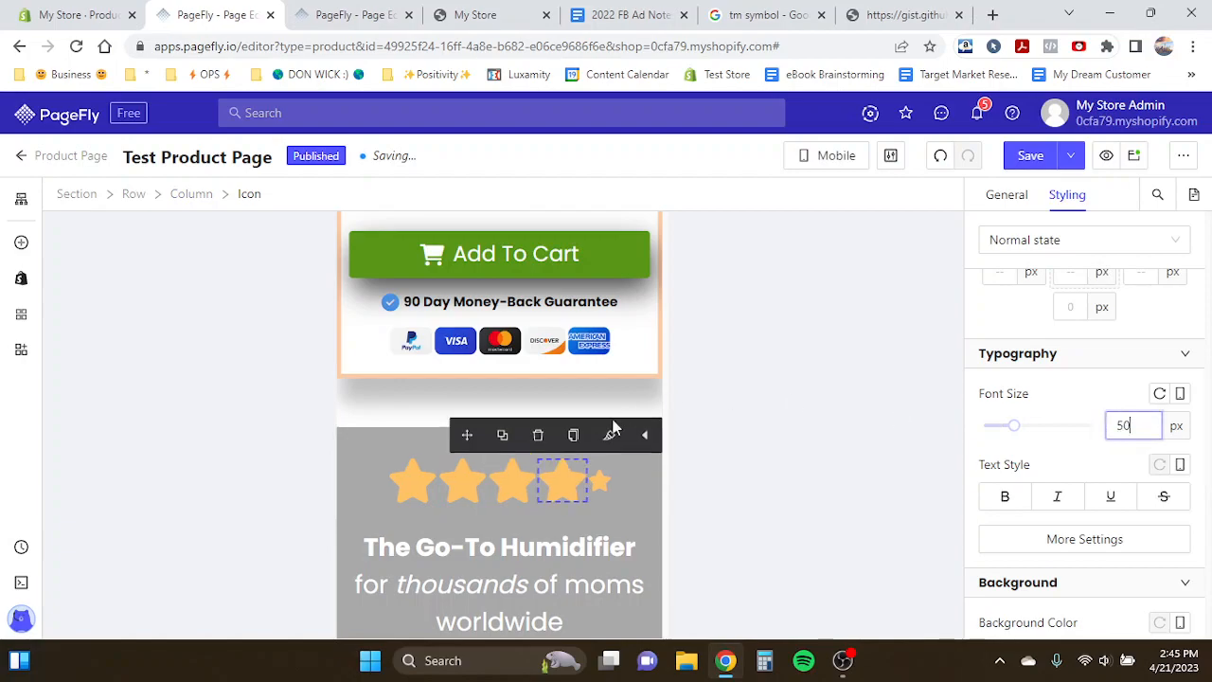
left_click(602, 489)
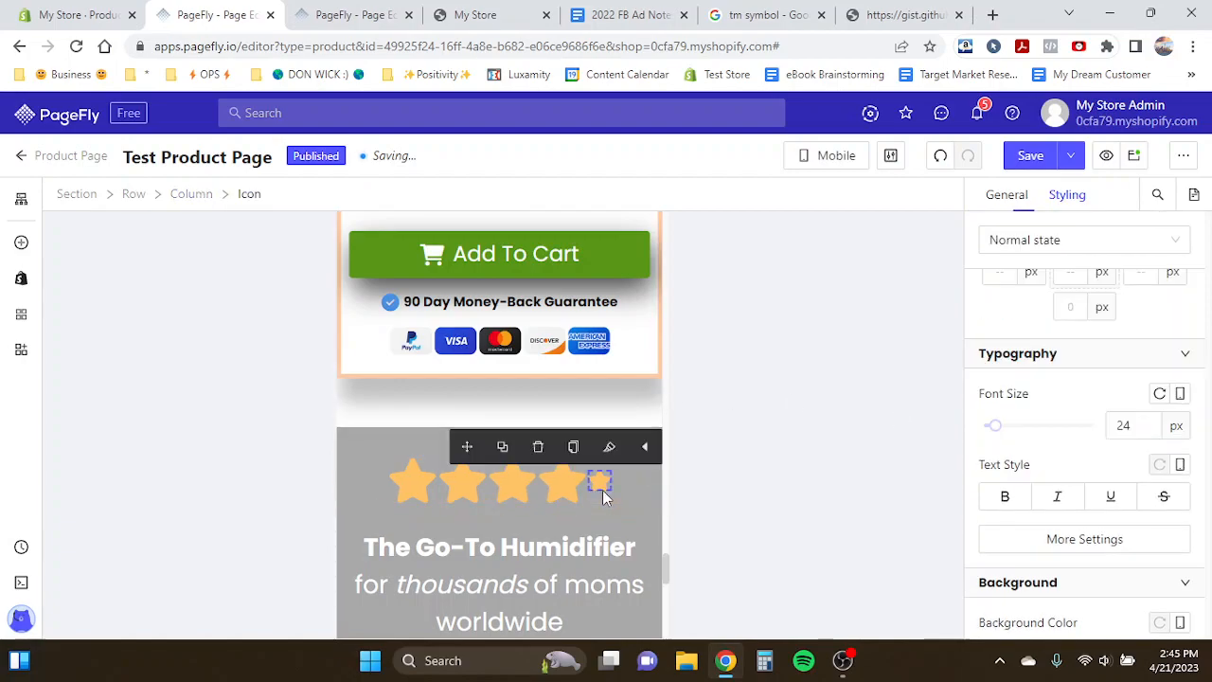
double_click(1124, 426)
type("50")
- Enable full width for the customer reviews image below The Go-To Humidifier heading
scroll(586, 519, "down", 3)
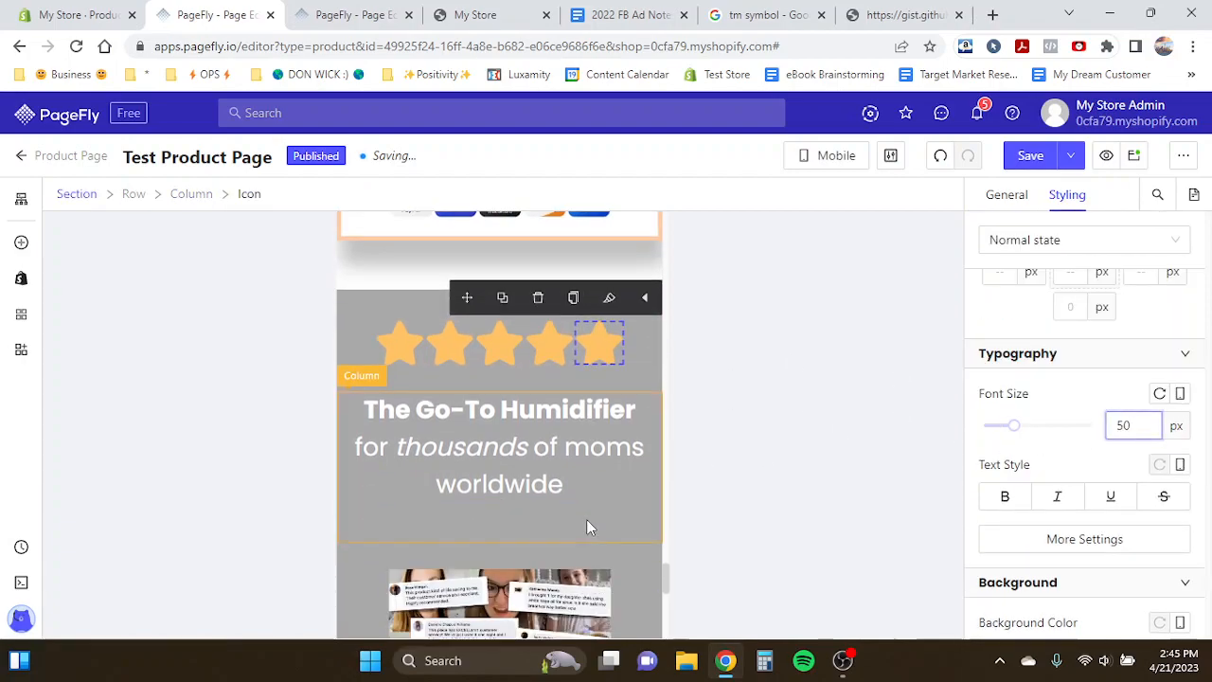
left_click(473, 409)
scroll(501, 398, "down", 3)
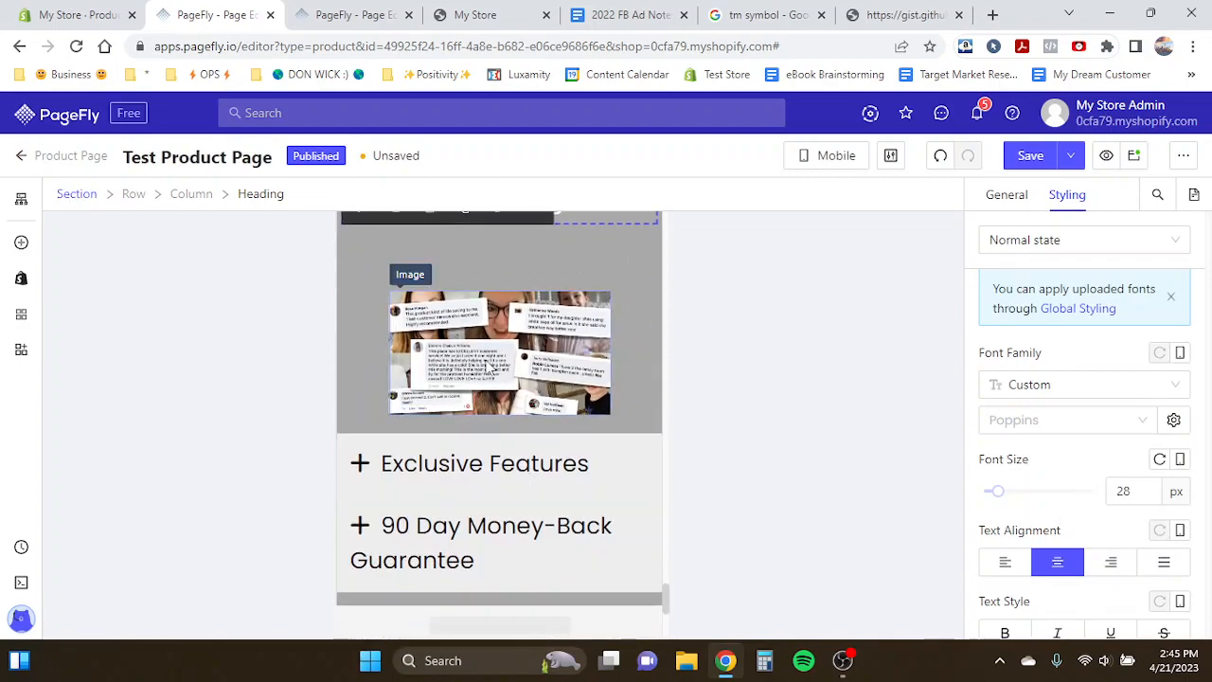
left_click(500, 352)
scroll(1077, 464, "up", 5)
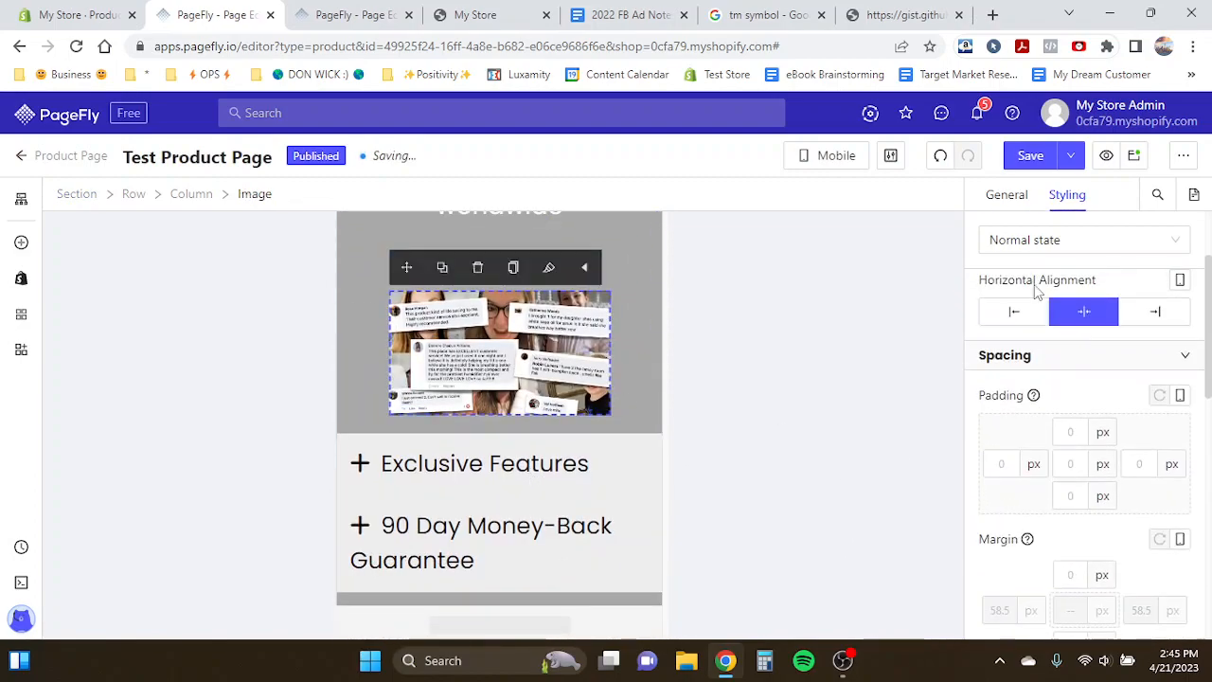
left_click(1007, 196)
left_click(1068, 547)
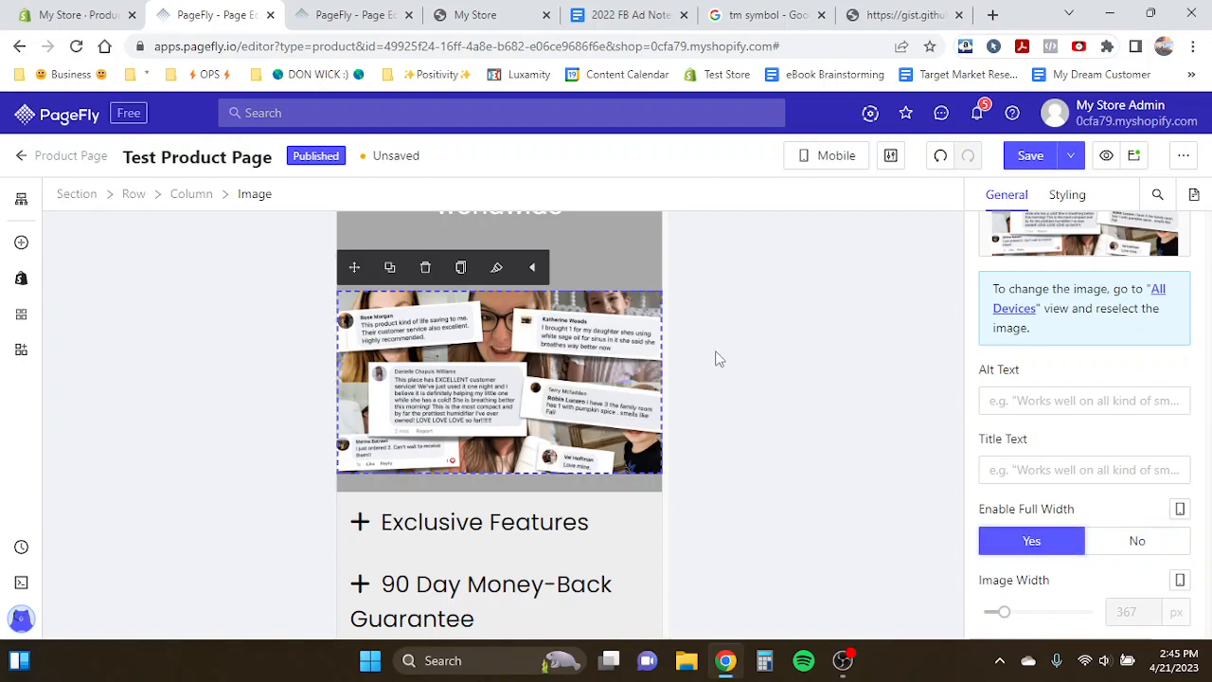
- Clear the bottom margin of The Go-To Humidifier heading
scroll(585, 375, "up", 1)
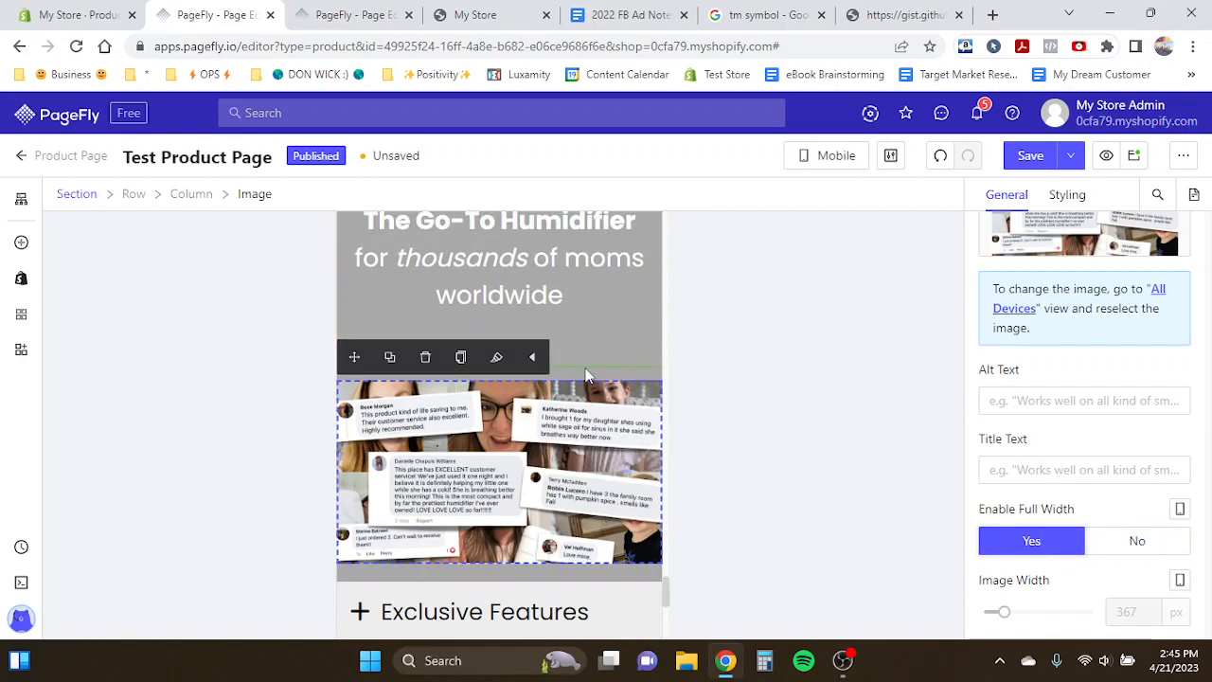
left_click(1063, 196)
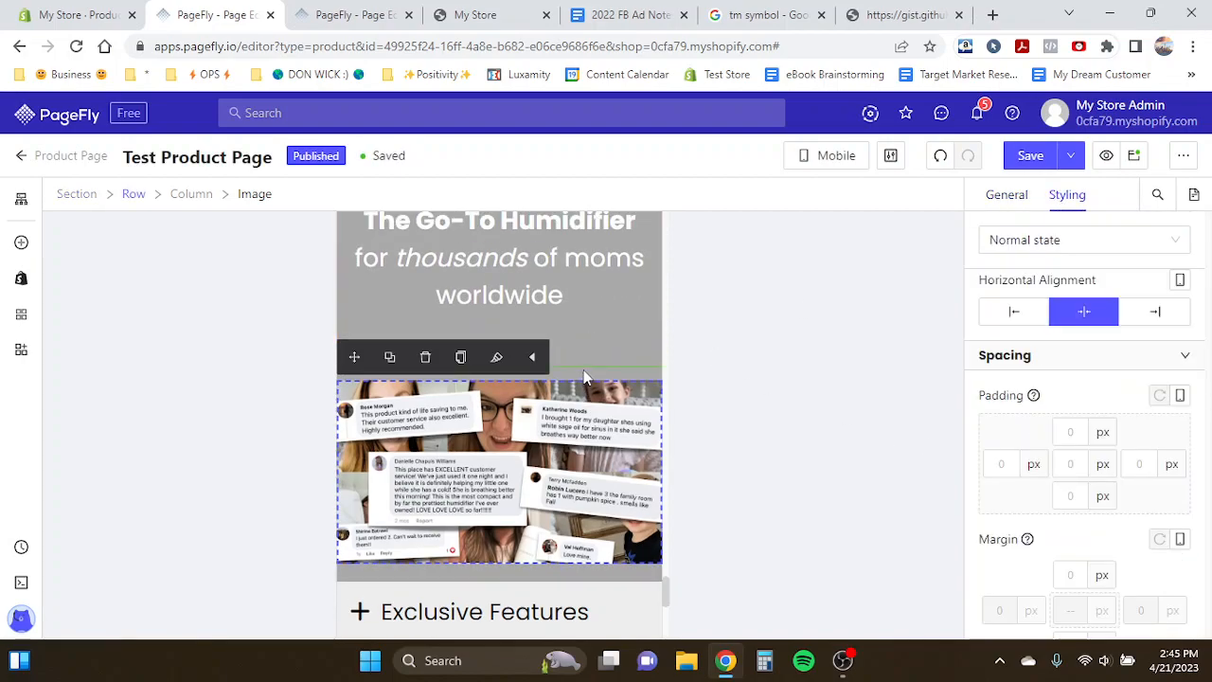
left_click(568, 296)
scroll(1057, 506, "down", 2)
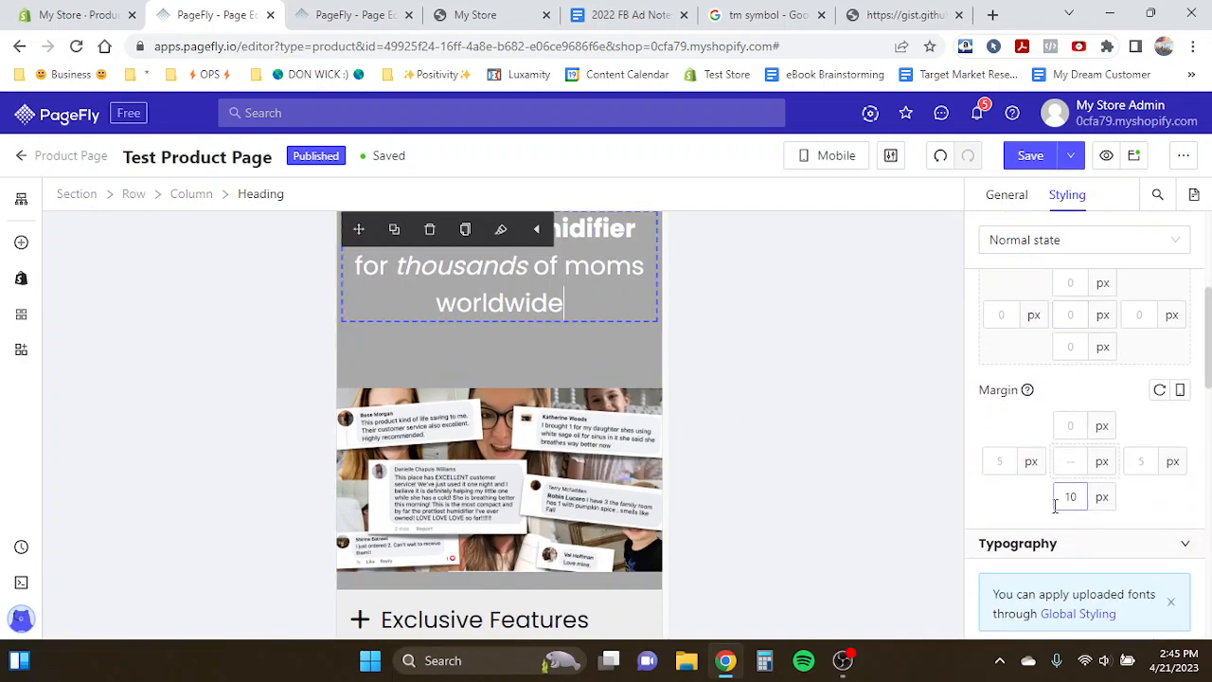
key("BackSpace")
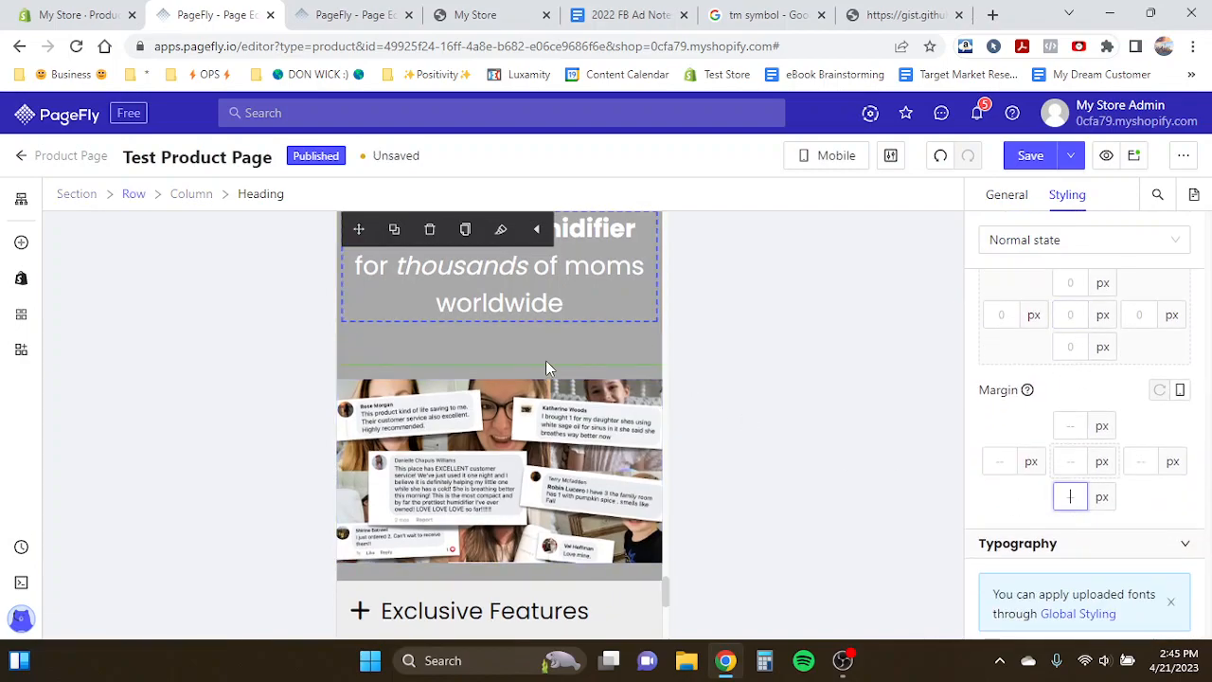
- Set the column spacing of the row above the reviews image to 0 px
left_click(545, 368)
left_click(1010, 197)
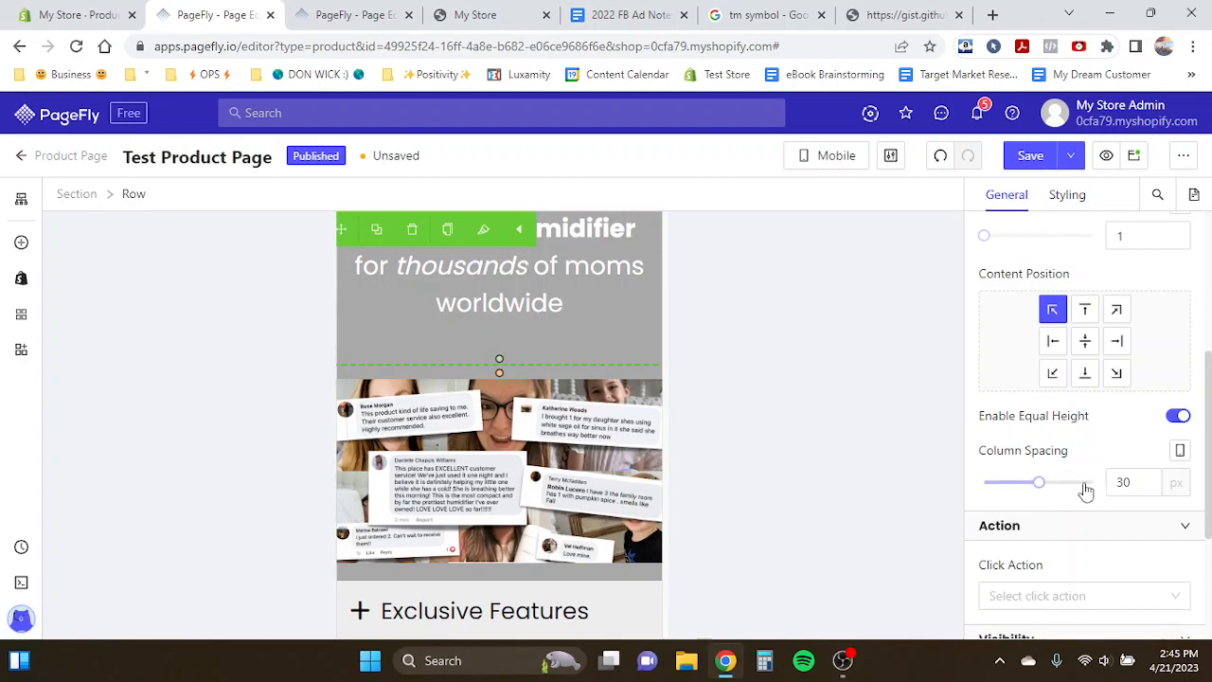
type("0")
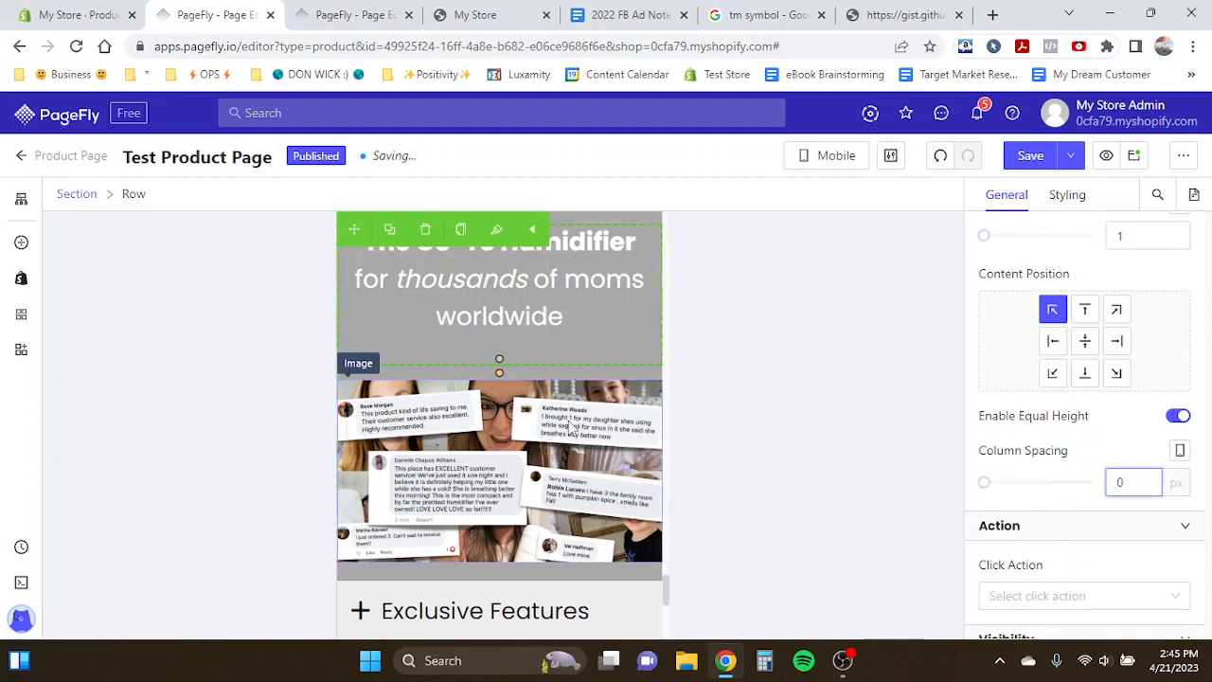
- Set the column spacing of the reviews image's row to 0 px as well
scroll(568, 420, "down", 1)
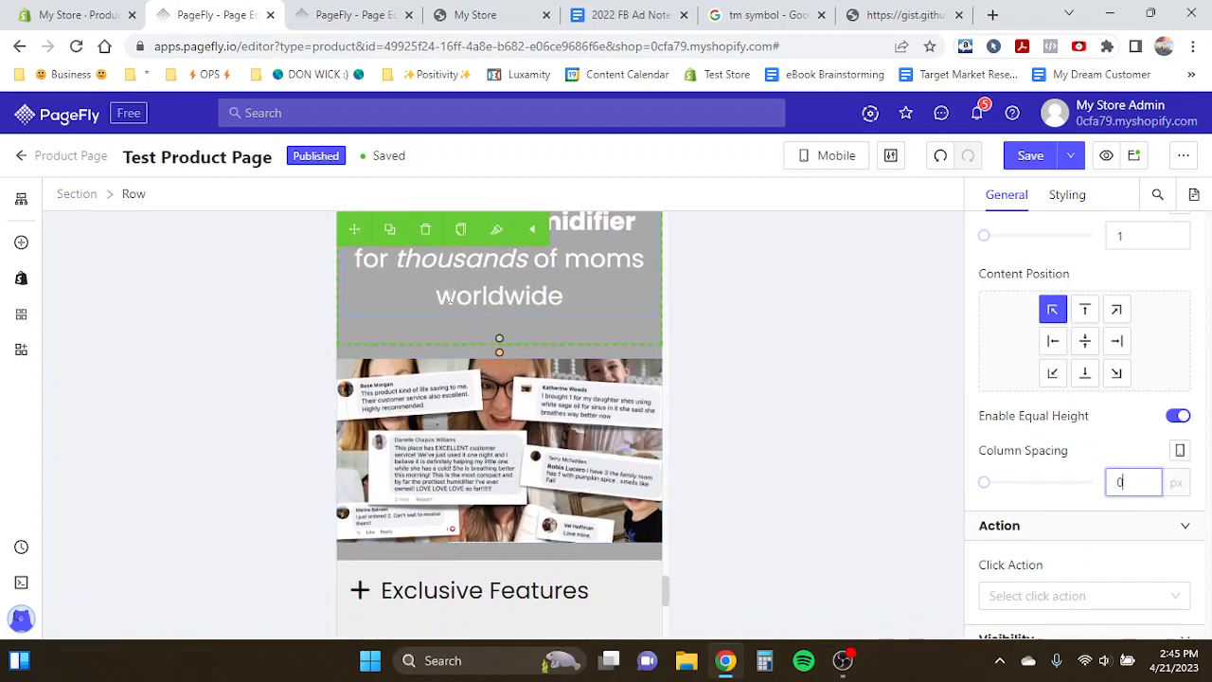
left_click(416, 351)
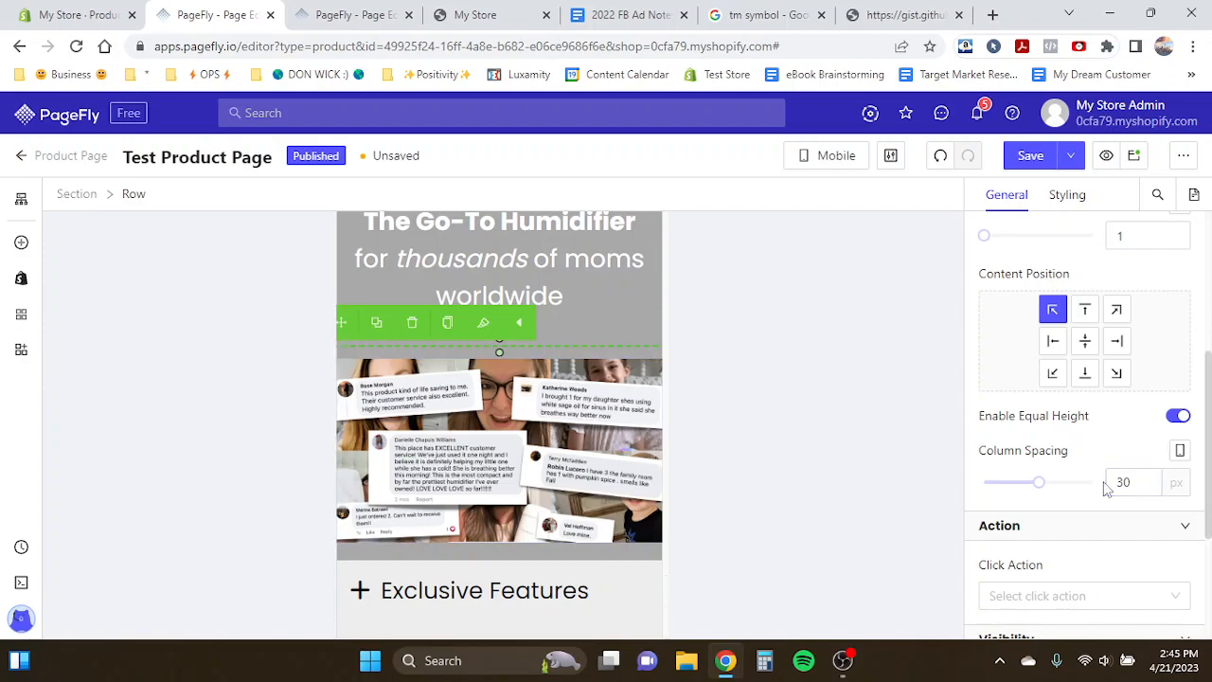
key("BackSpace")
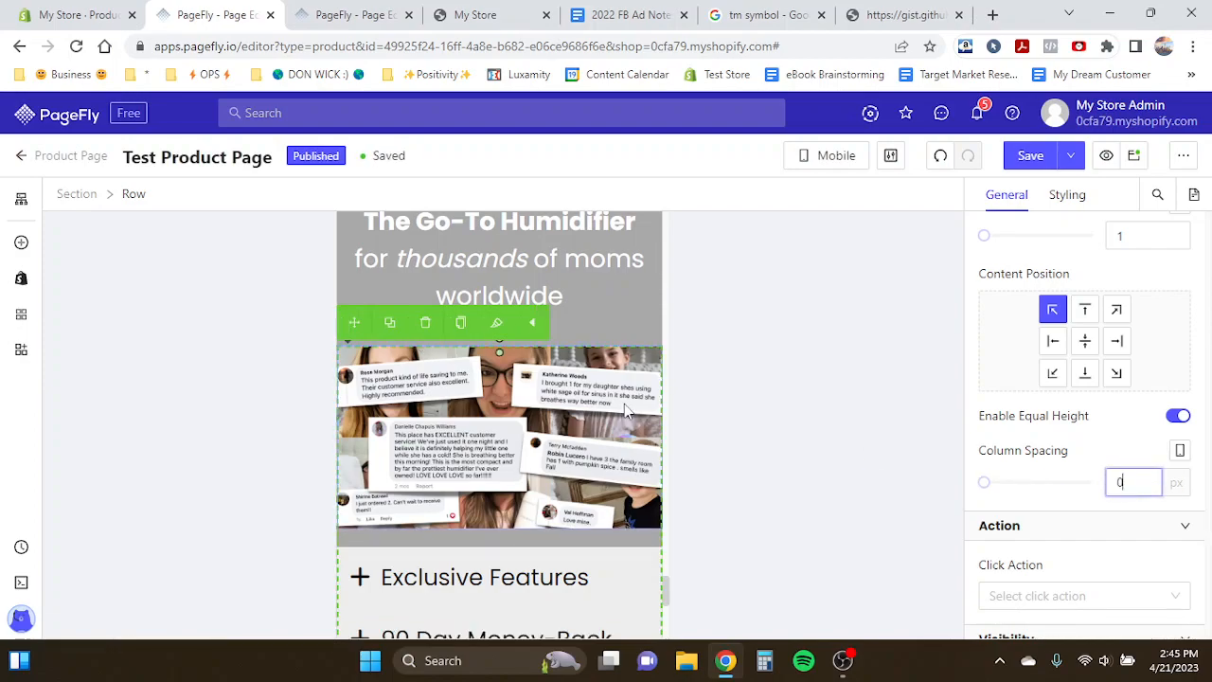
left_click(592, 386)
scroll(451, 538, "down", 3)
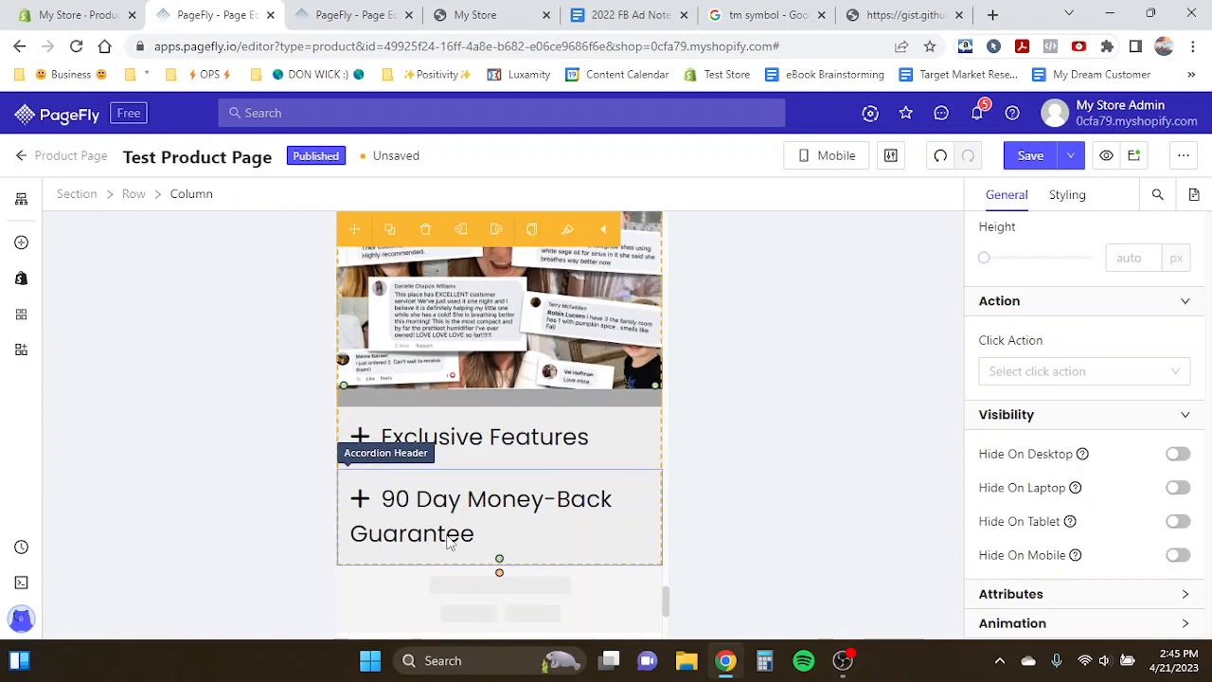
- Set the accordion header font size to 18 px
left_click(409, 438)
left_click(410, 438)
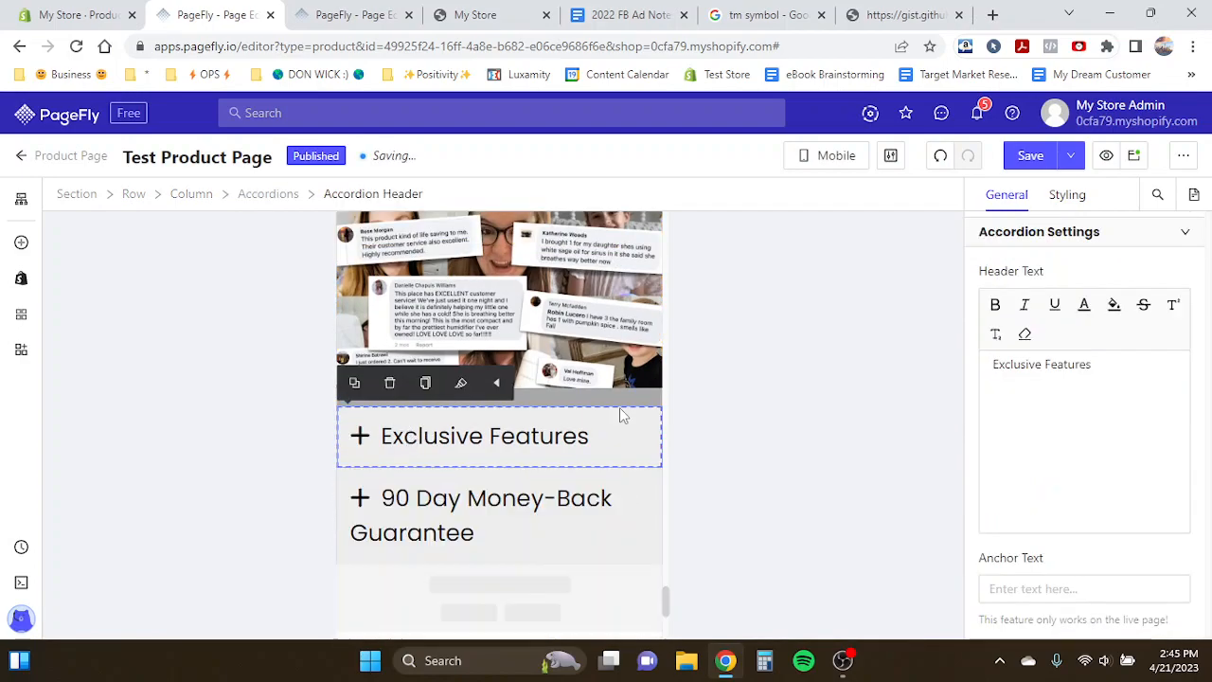
left_click(1080, 194)
scroll(1099, 426, "down", 5)
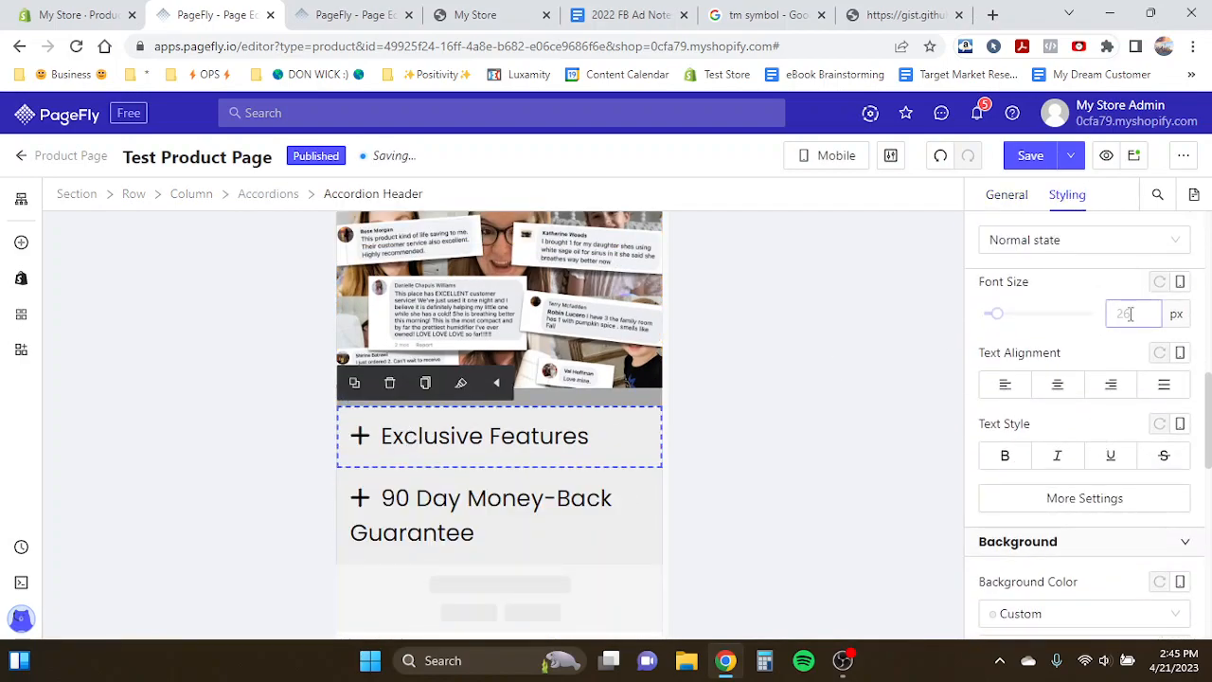
type("20")
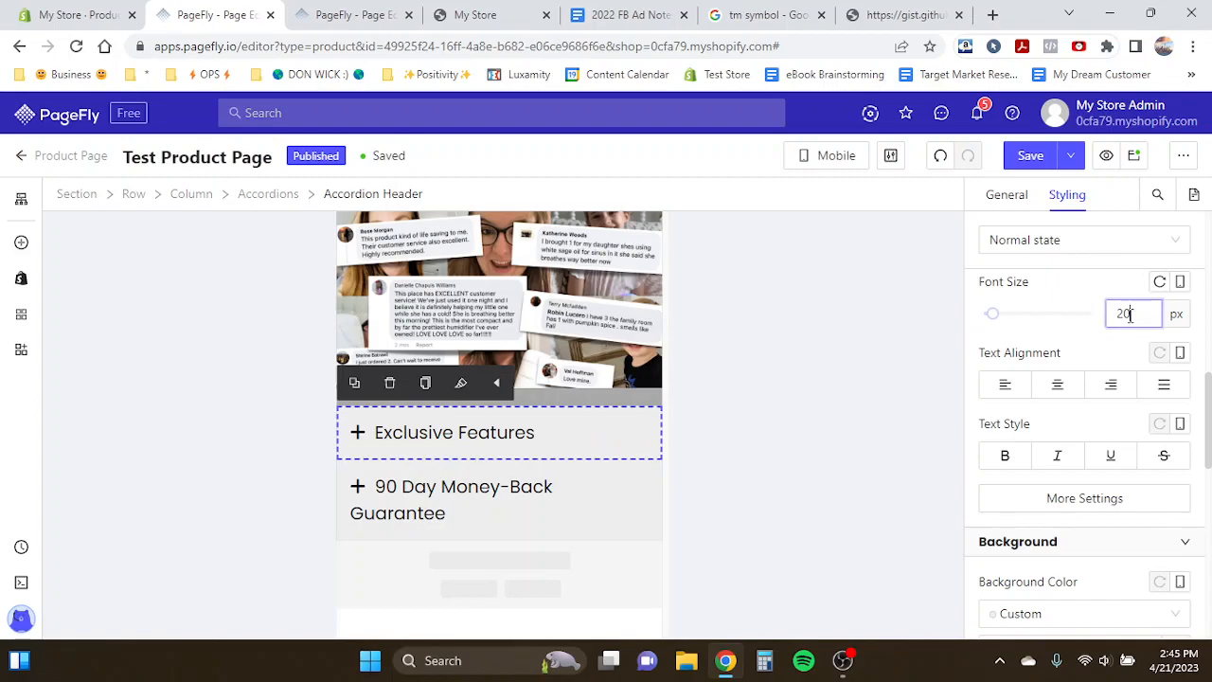
key("BackSpace")
key("BackSpace")
type("18")
- Expand Exclusive Features and set the nightlights icon's size to 45 px
left_click(489, 449)
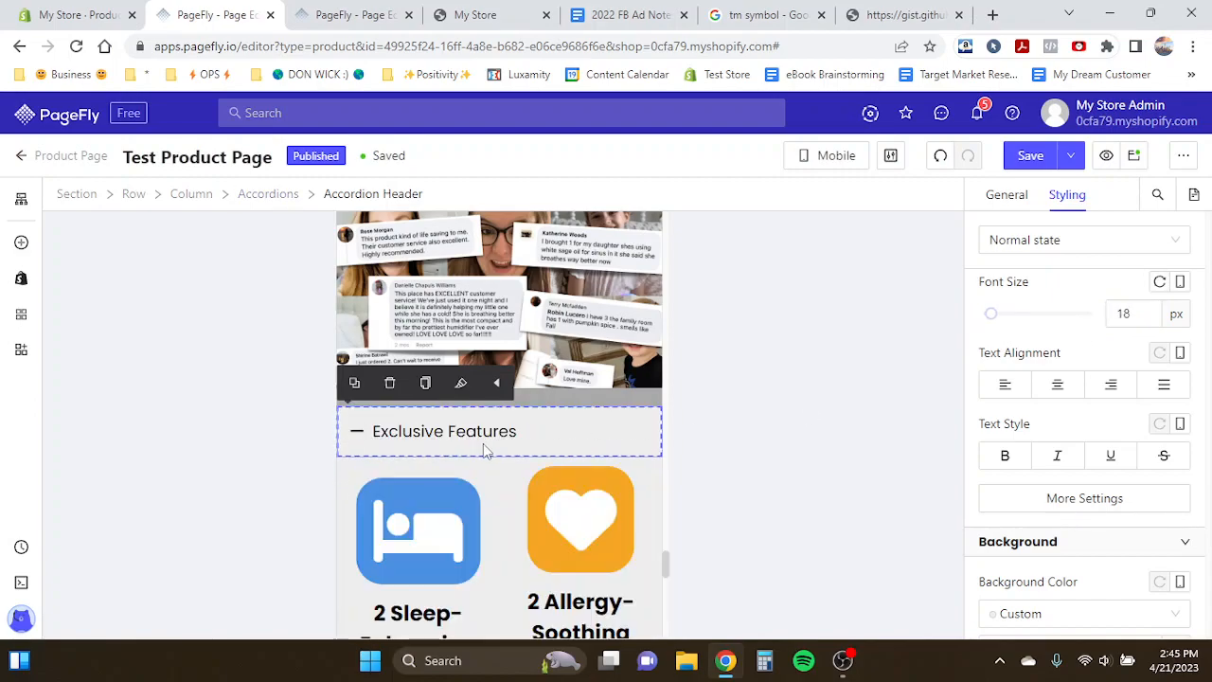
scroll(427, 505, "down", 2)
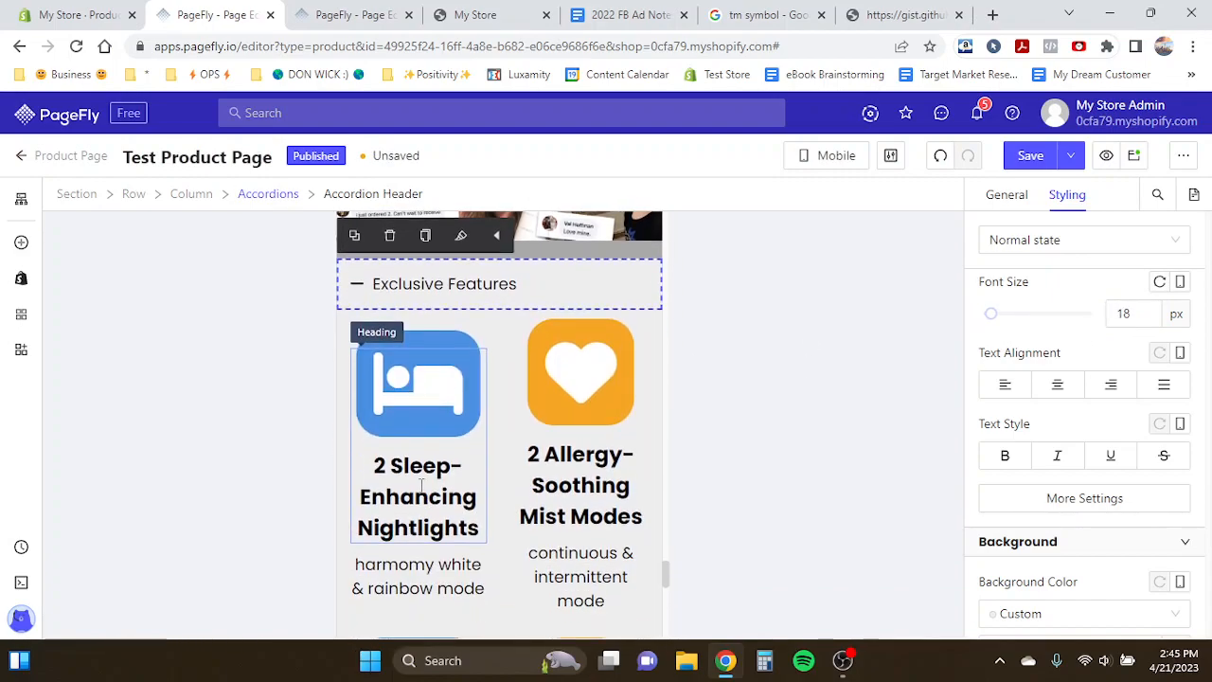
left_click(420, 486)
left_click(418, 379)
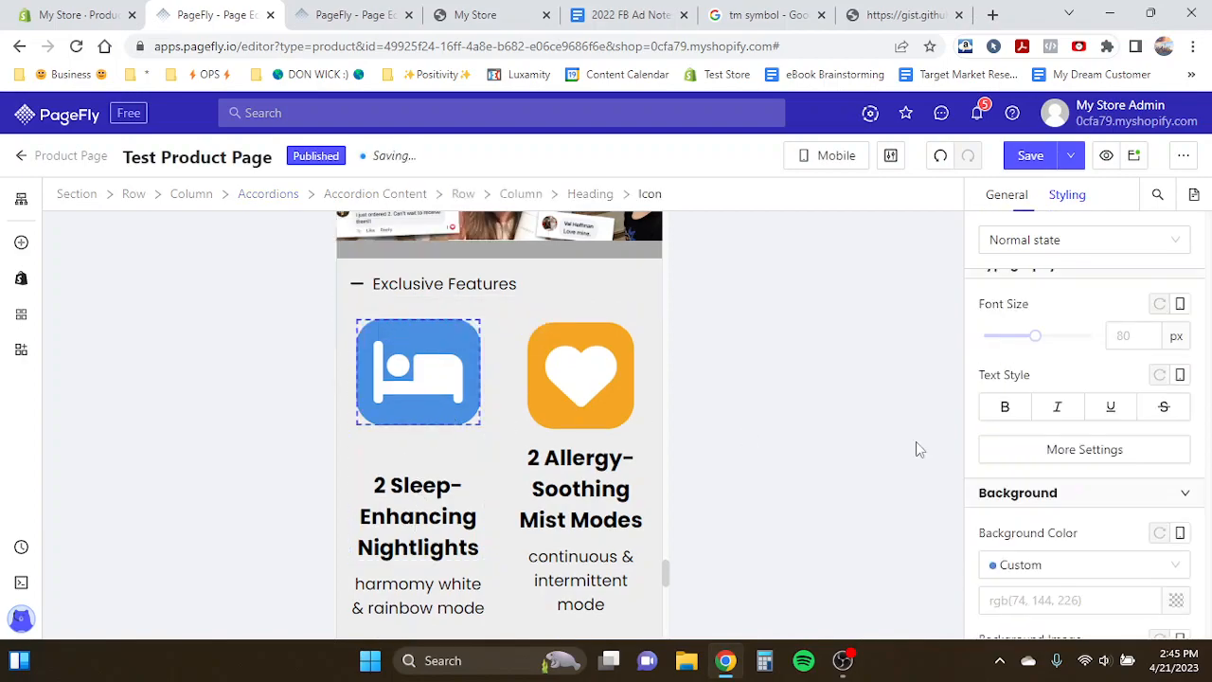
type("40")
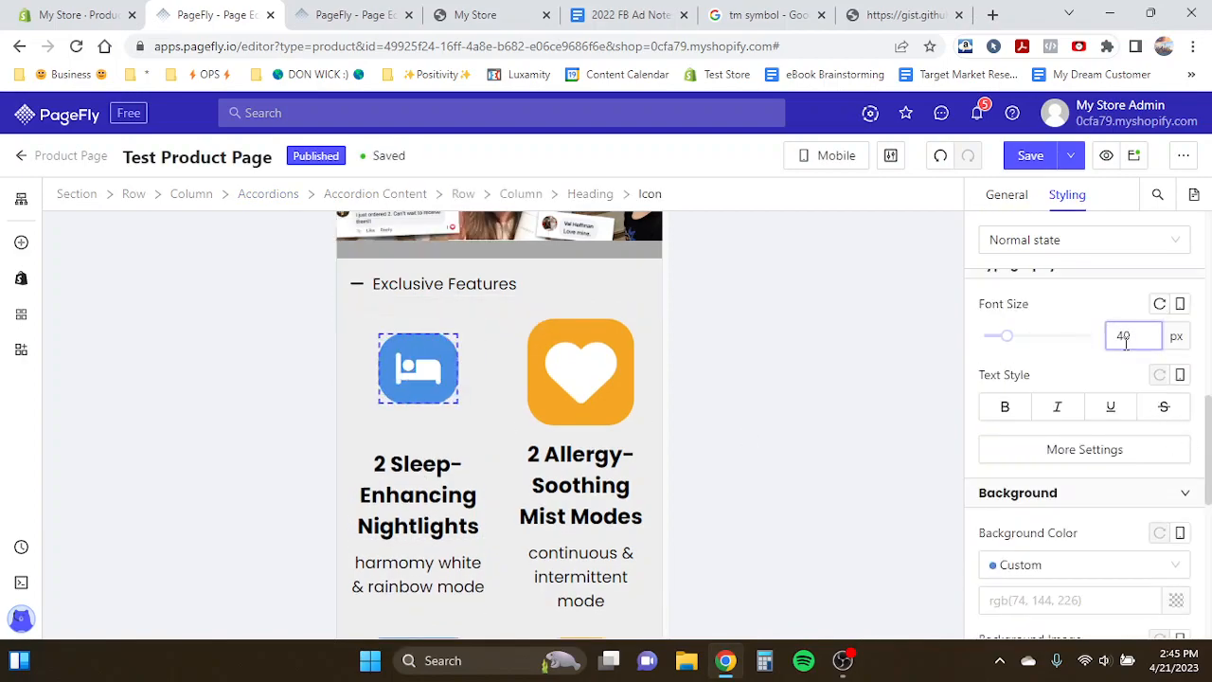
key("BackSpace")
type("5")
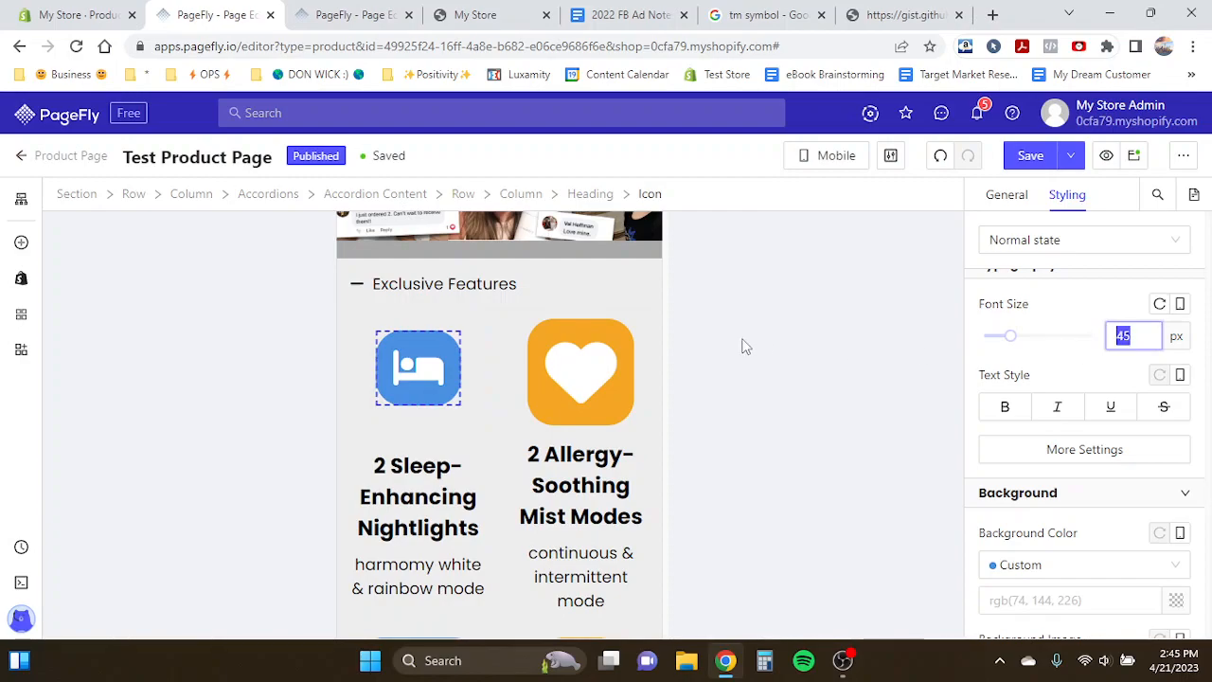
- Set the heart, bell and drop icons in Exclusive Features to 45 px each
left_click(581, 371)
double_click(1118, 334)
type("45")
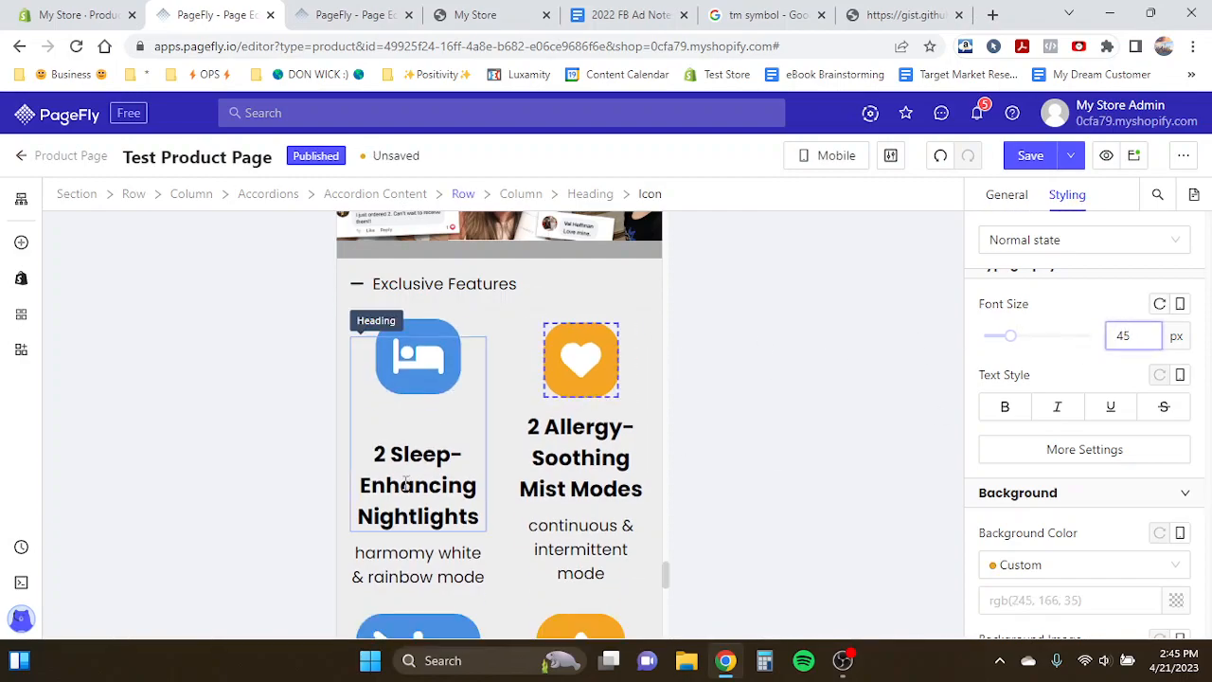
scroll(407, 483, "down", 1)
left_click(418, 563)
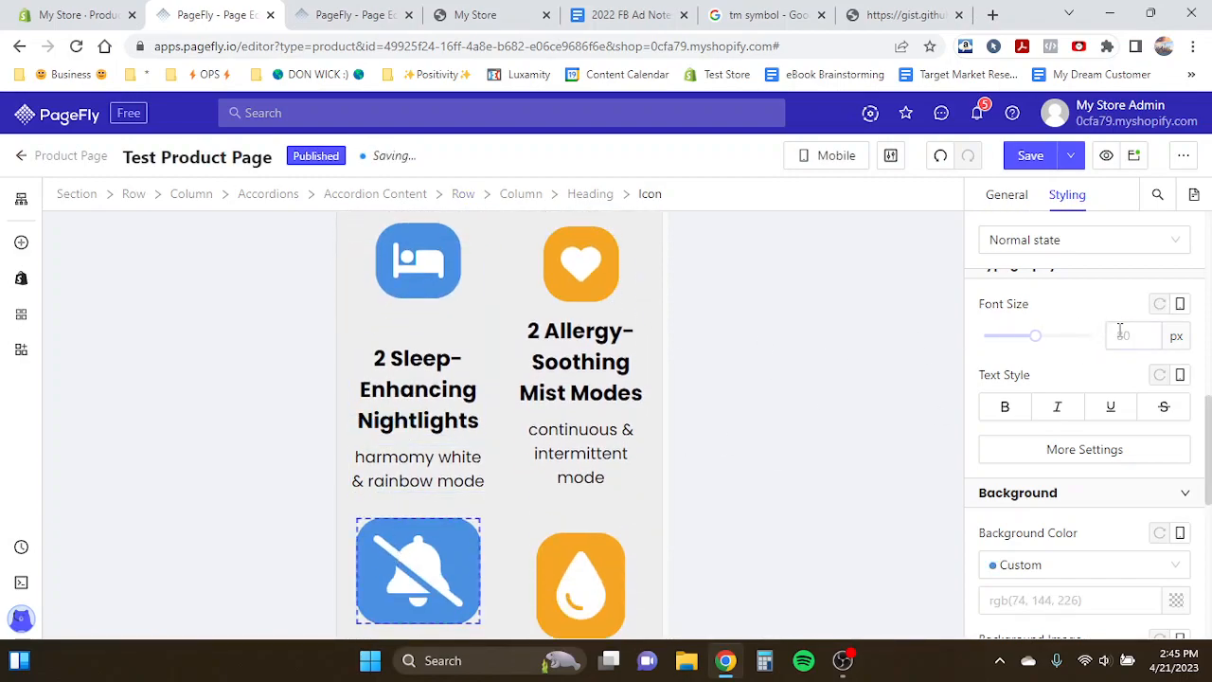
double_click(1120, 334)
type("45")
left_click(594, 570)
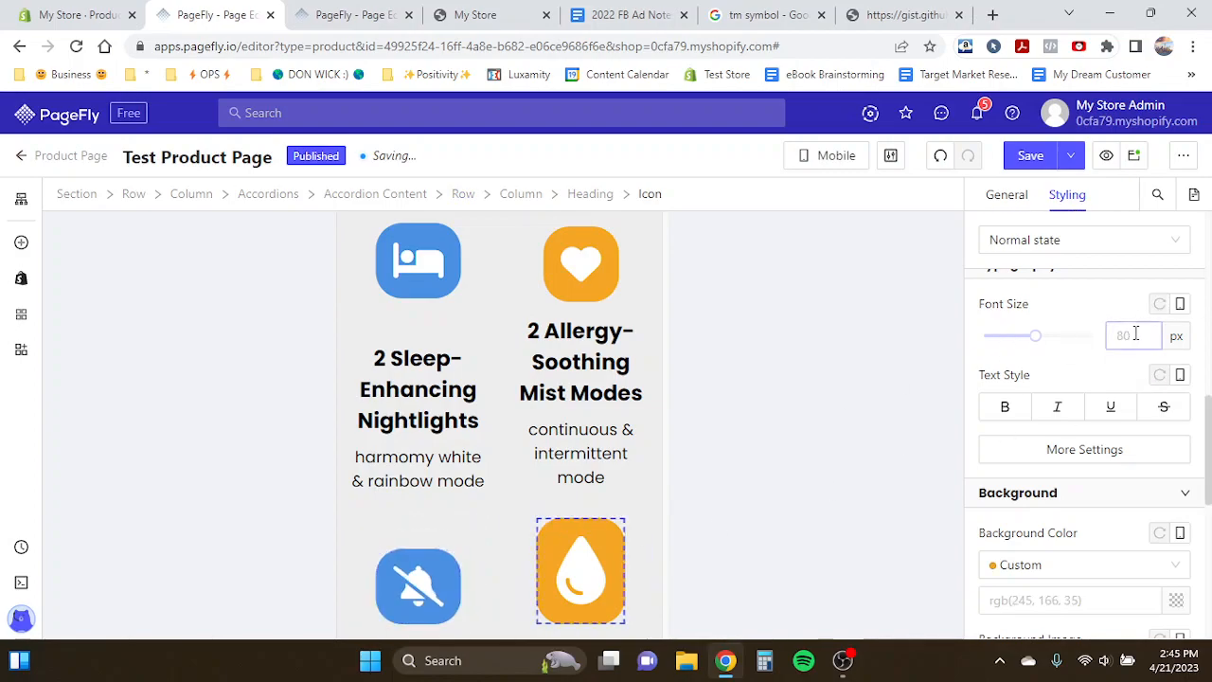
double_click(1136, 334)
type("45")
- Set the Anti-Leak and Mold & Dust Mite Guard icons to 45 px as well
scroll(461, 461, "down", 2)
scroll(461, 462, "down", 2)
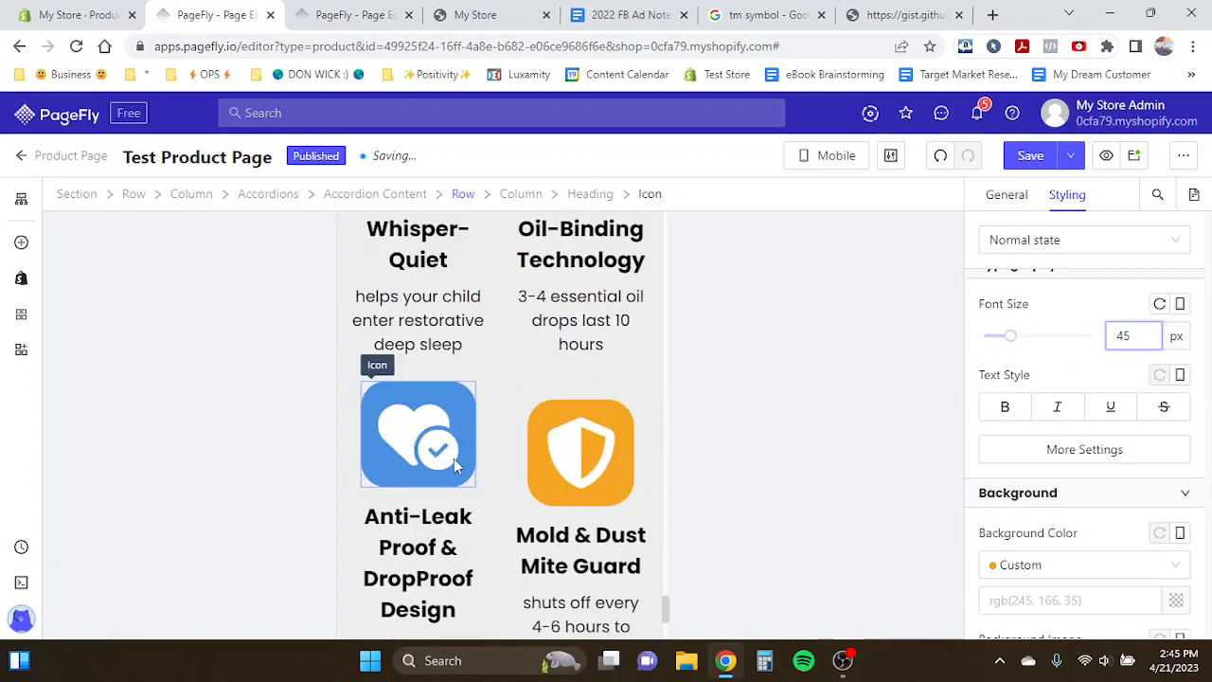
left_click(454, 458)
double_click(1123, 334)
type("45")
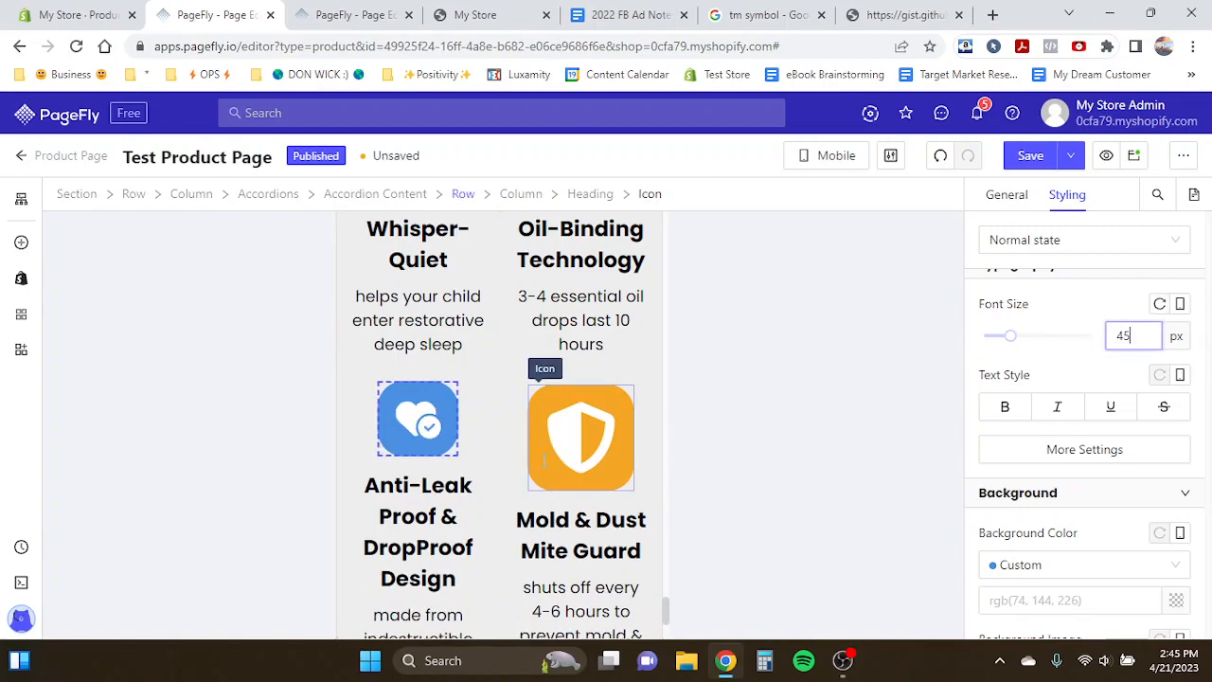
left_click(546, 462)
double_click(1127, 335)
type("45")
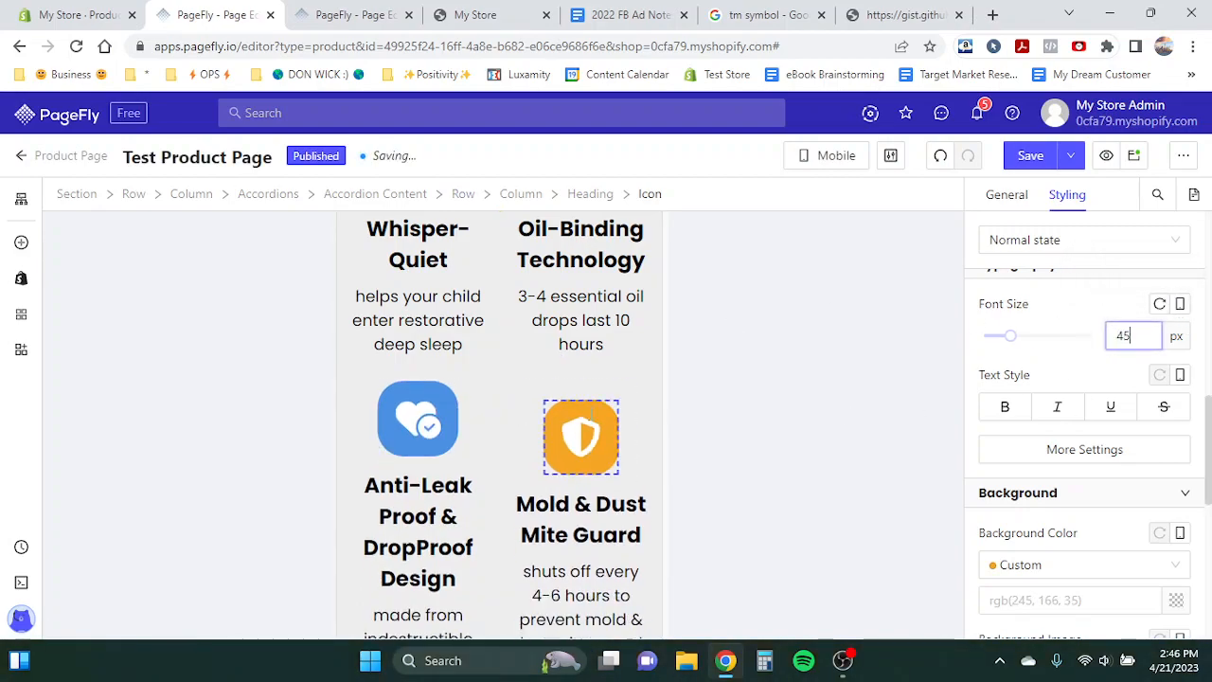
- Try a 20 px font size for the Sleep-Enhancing Nightlights heading before restoring 24 px
scroll(515, 414, "down", 1)
scroll(515, 414, "up", 5)
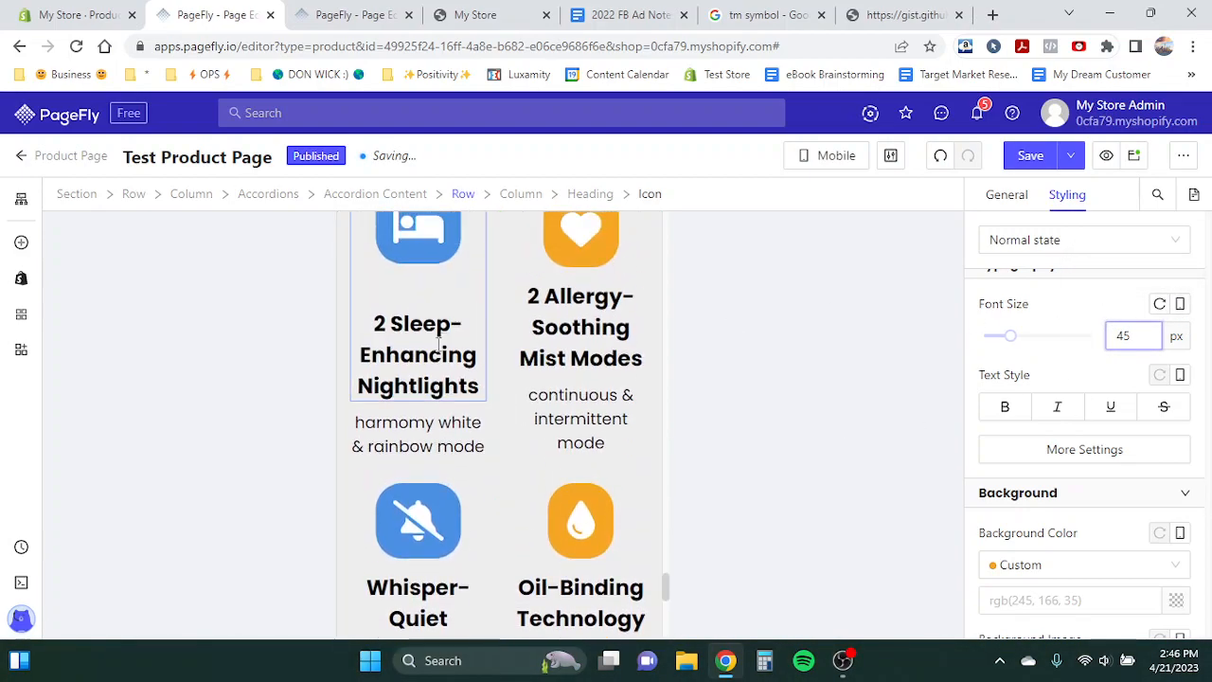
left_click(438, 346)
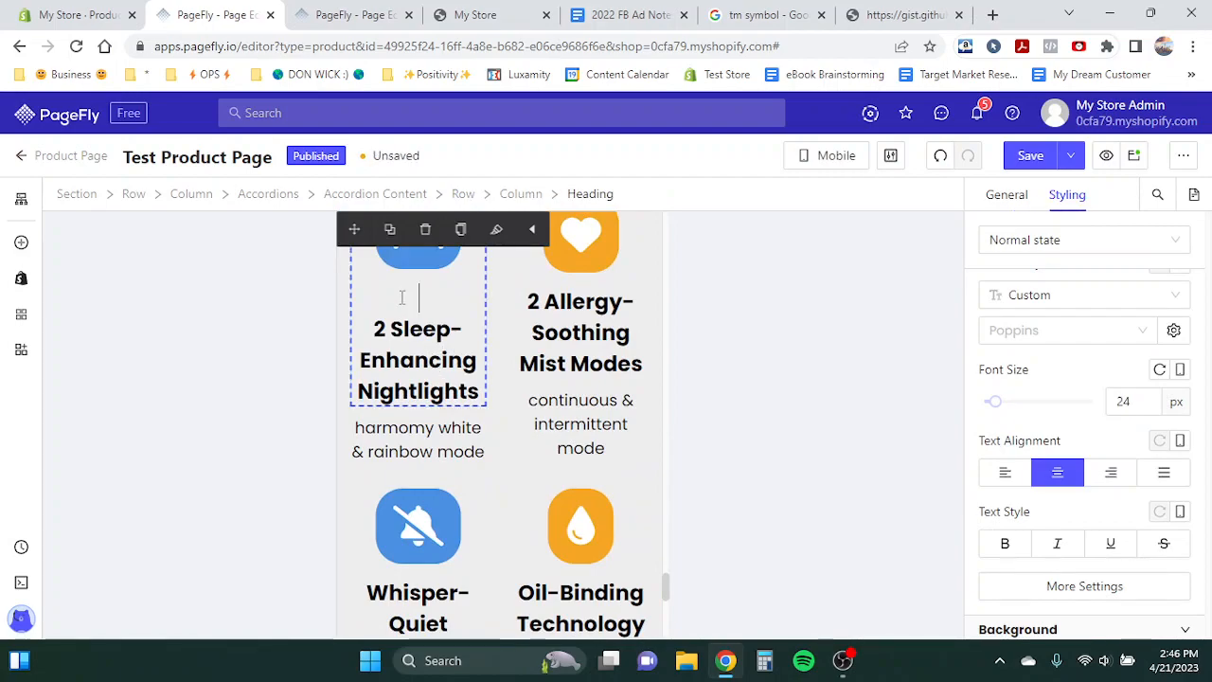
scroll(601, 318, "up", 2)
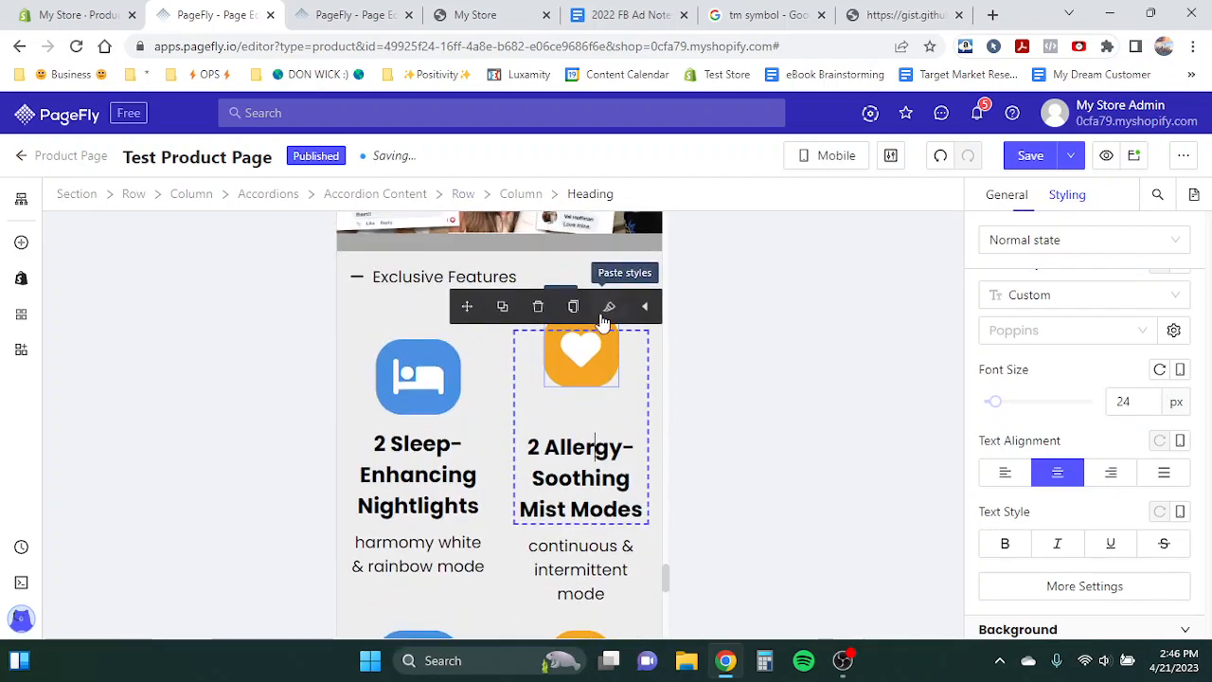
left_click(418, 398)
left_click(418, 488)
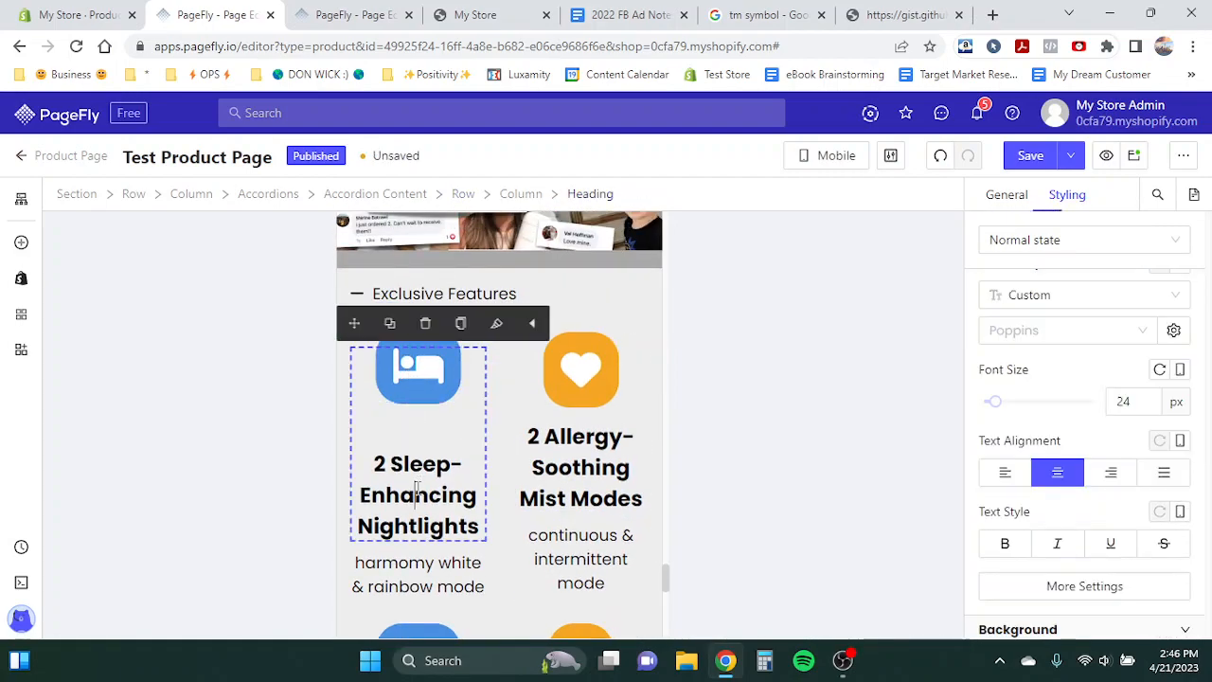
left_click(1130, 399)
key("BackSpace")
type("0")
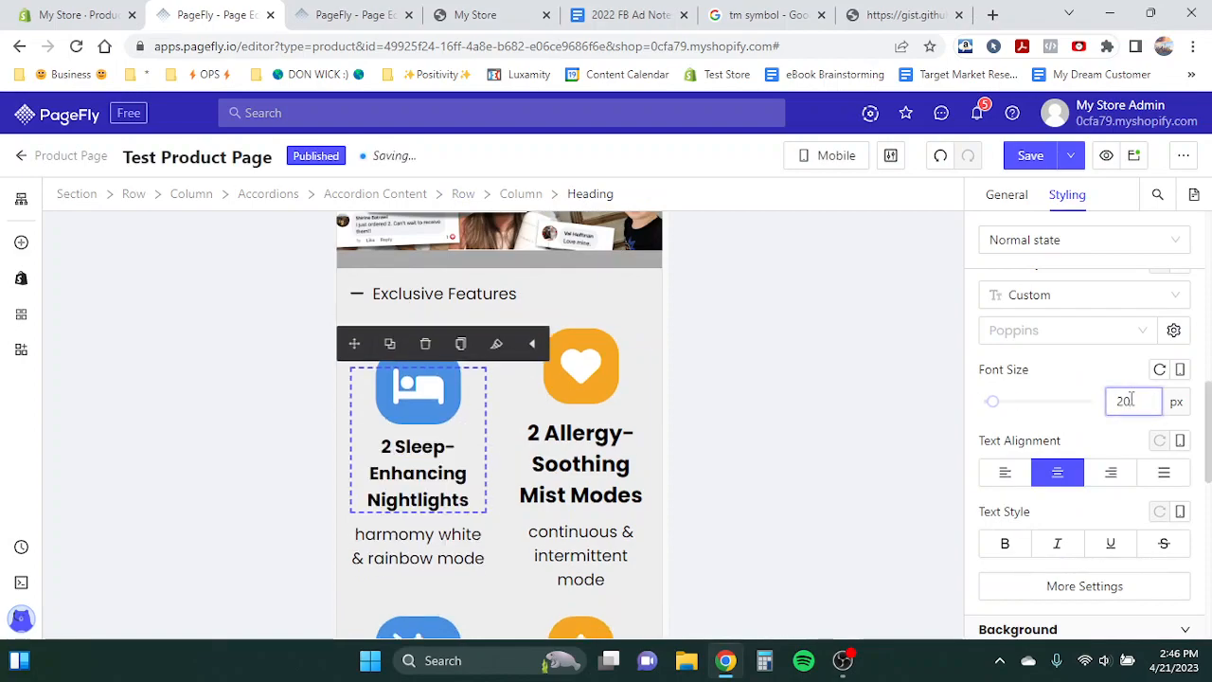
key("BackSpace")
type("4")
- Collapse Exclusive Features and open the 90 Day Money-Back Guarantee accordion to review it
scroll(578, 304, "up", 1)
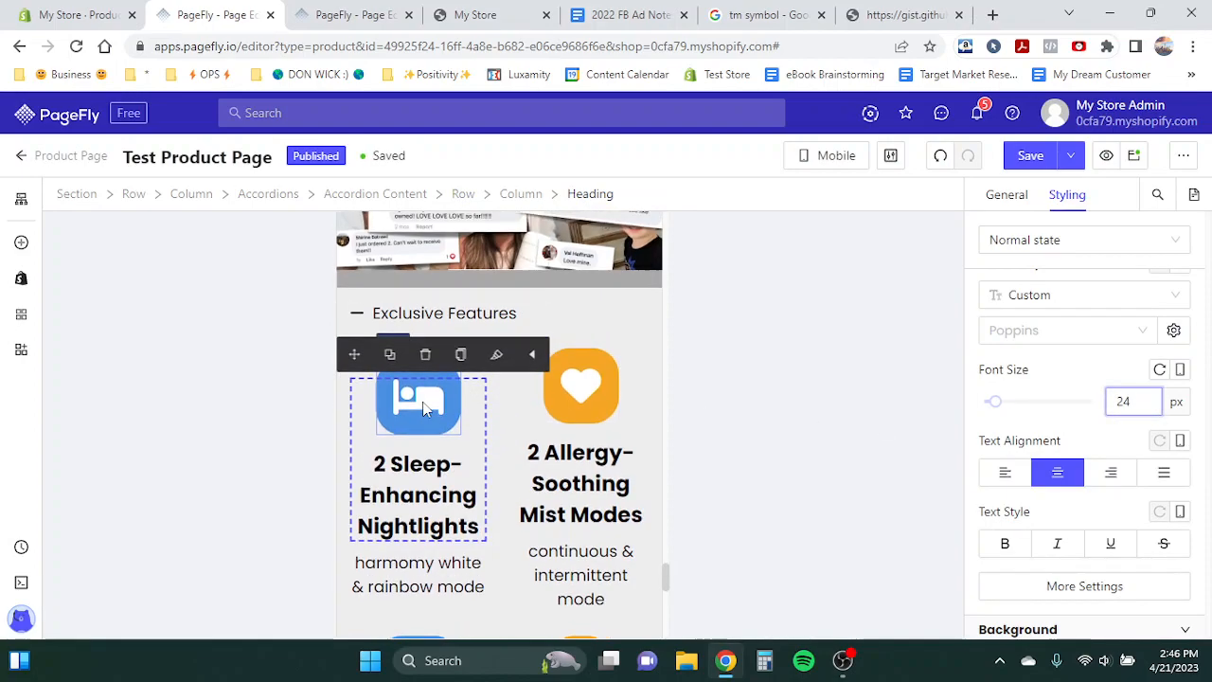
left_click(575, 313)
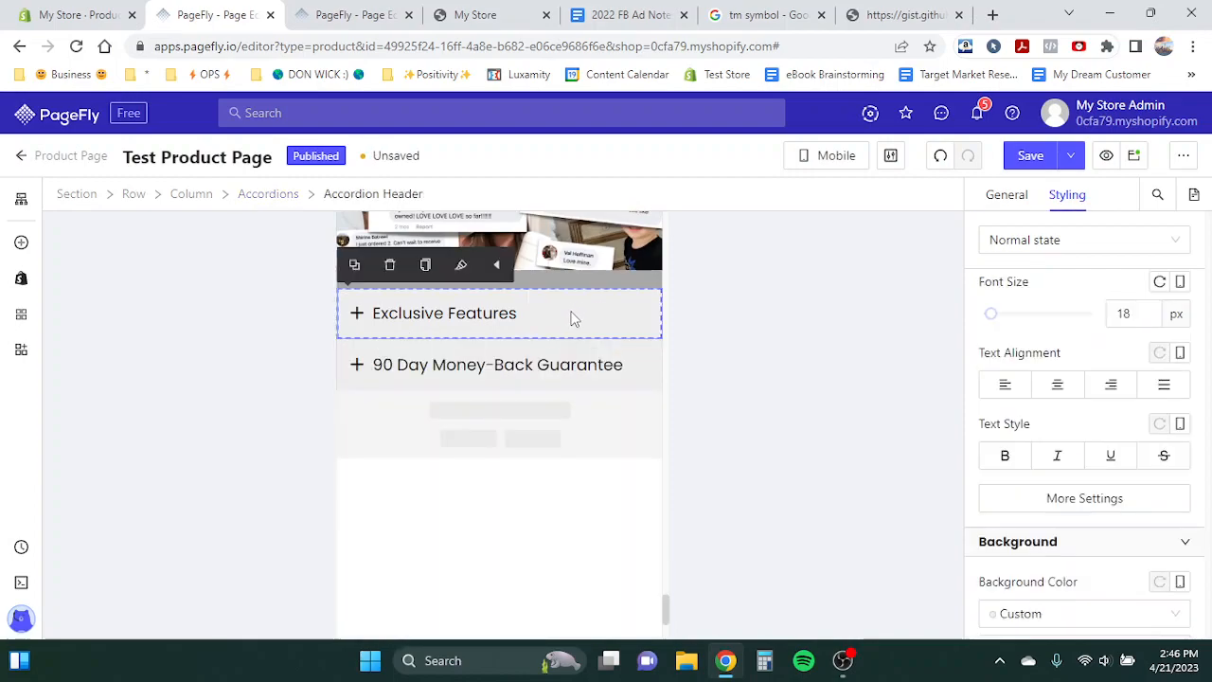
left_click(571, 313)
scroll(571, 313, "down", 5)
scroll(573, 312, "up", 2)
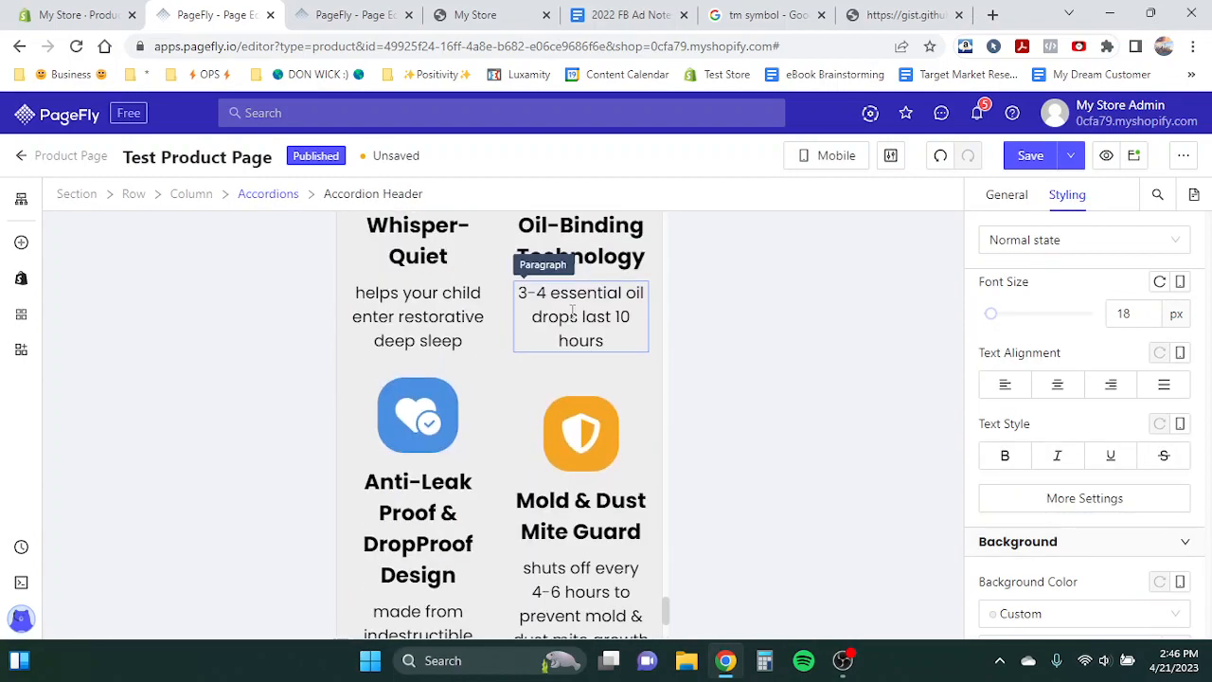
scroll(572, 311, "up", 5)
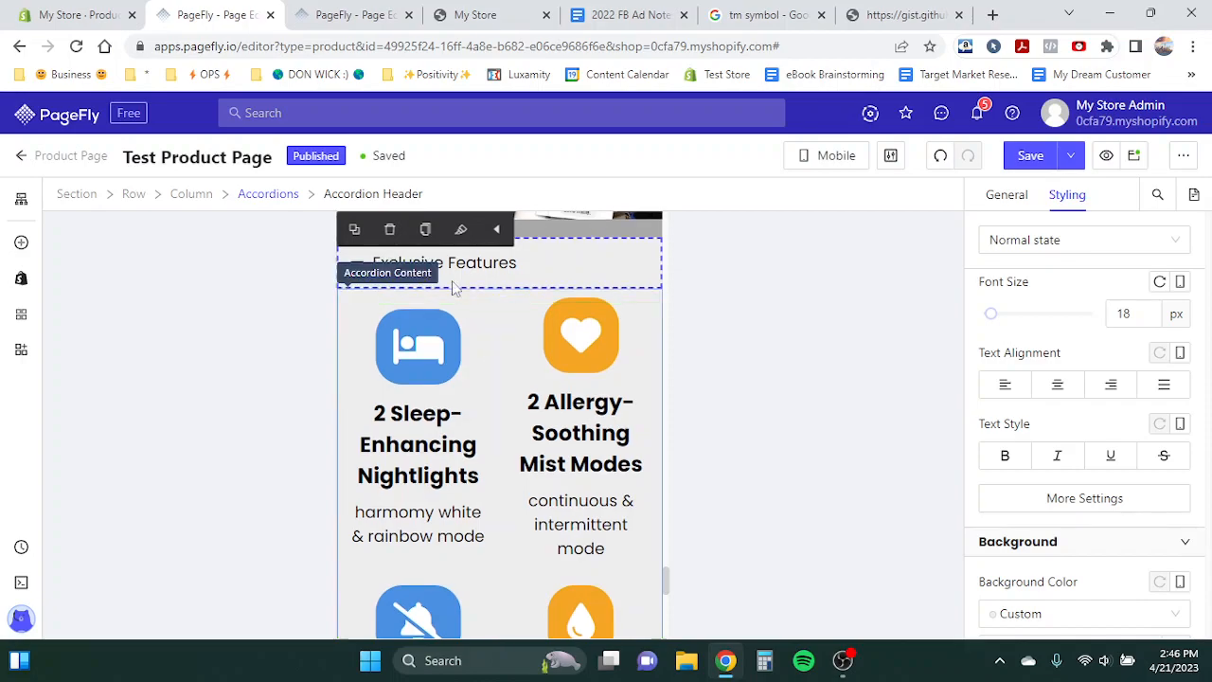
left_click(433, 271)
left_click(411, 322)
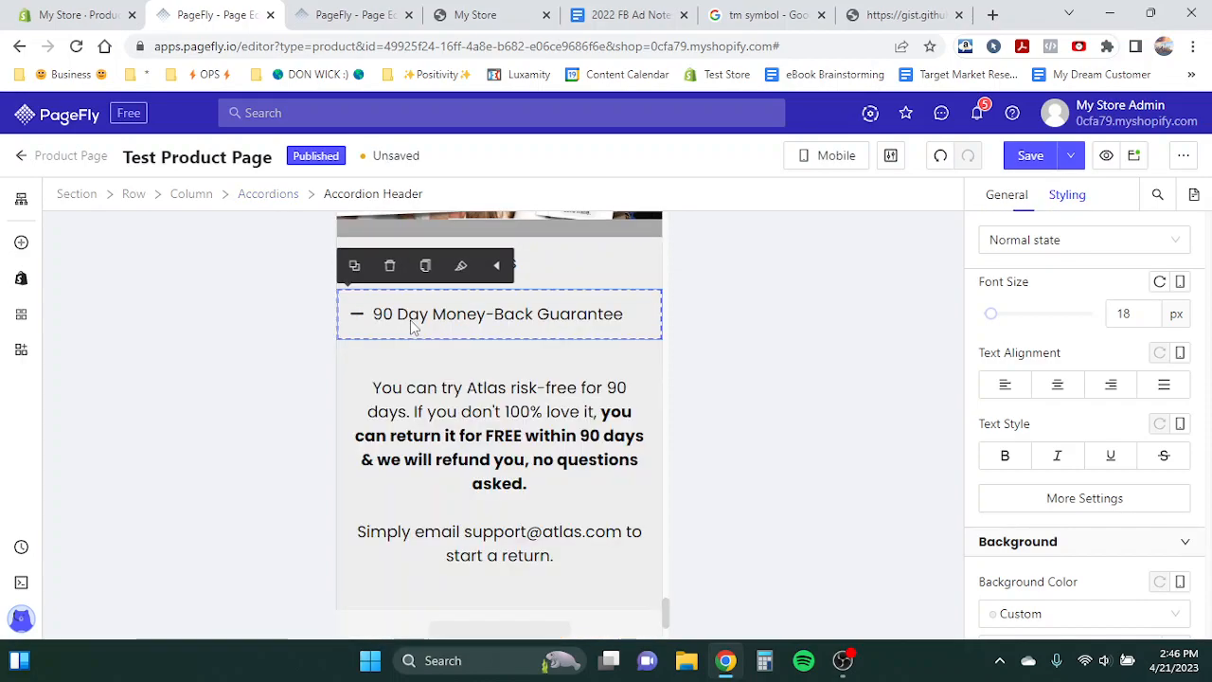
- Set the top and bottom padding of the guarantee's accordion content to 0 px
left_click(458, 427)
left_click(350, 379)
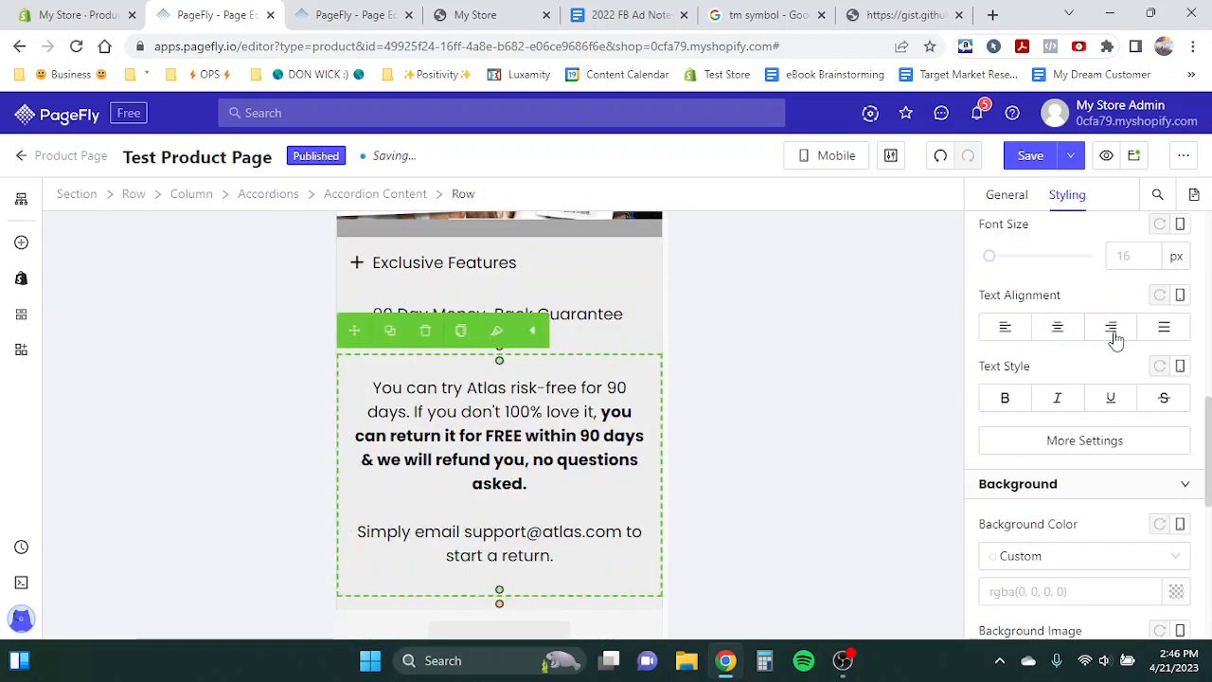
left_click(599, 350)
scroll(1098, 421, "up", 4)
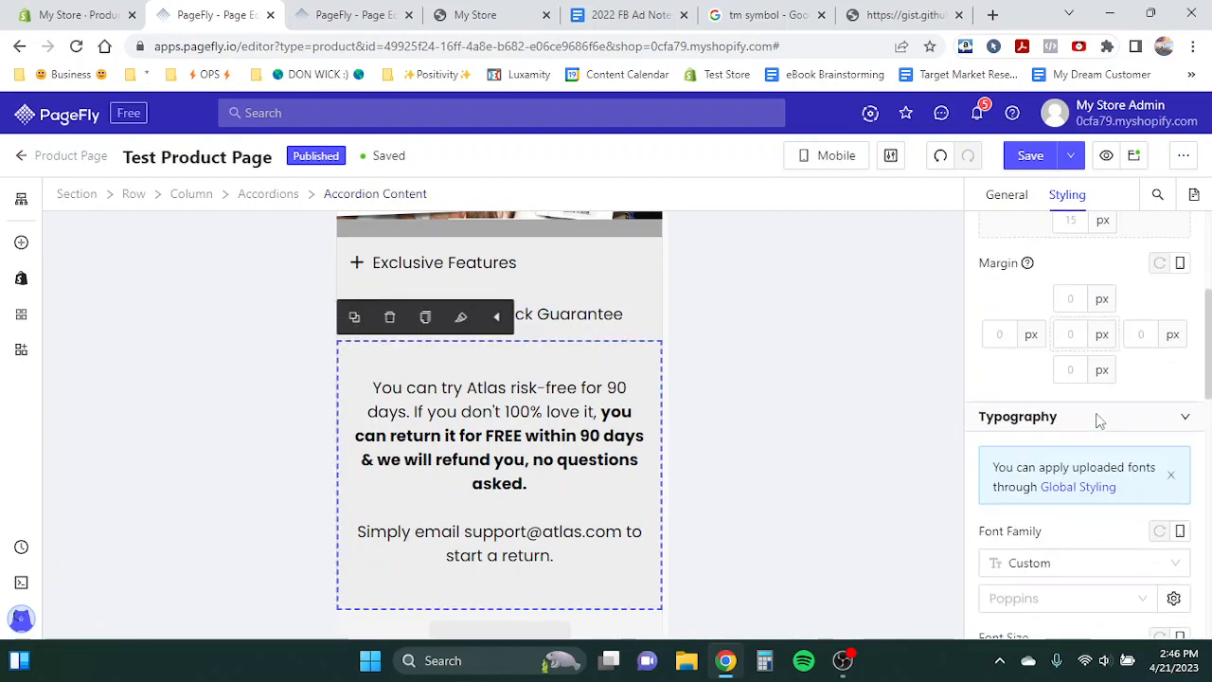
scroll(1099, 421, "up", 2)
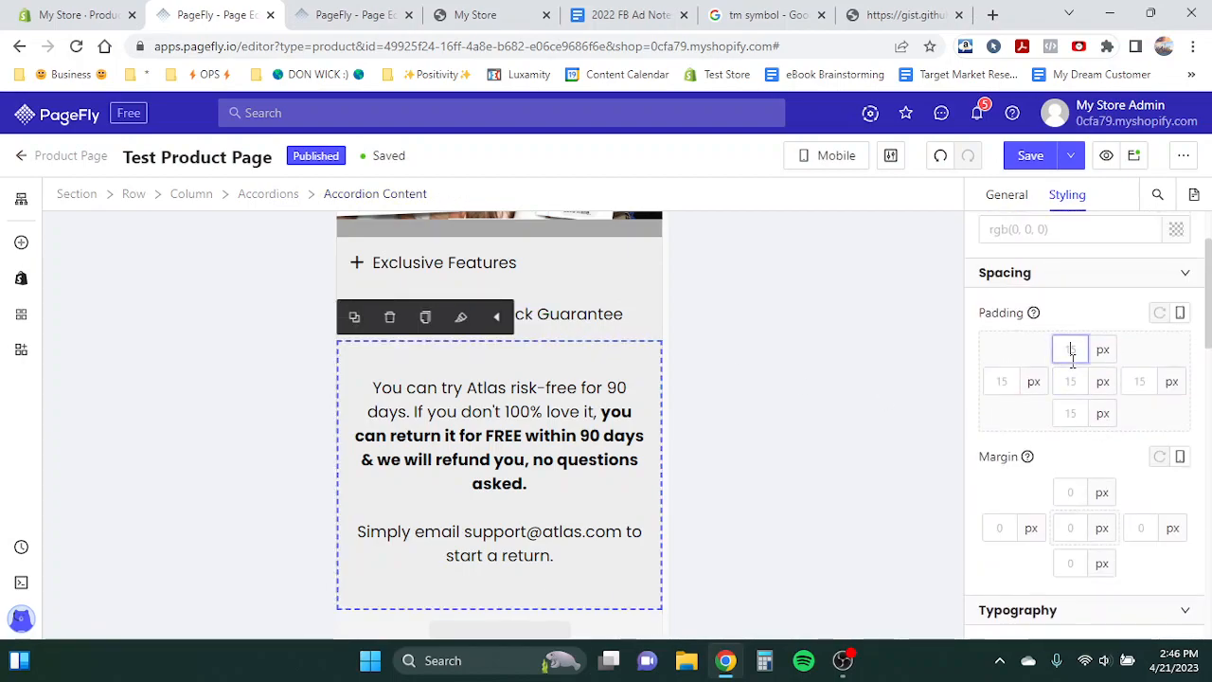
type("0")
left_click(1073, 413)
type("0")
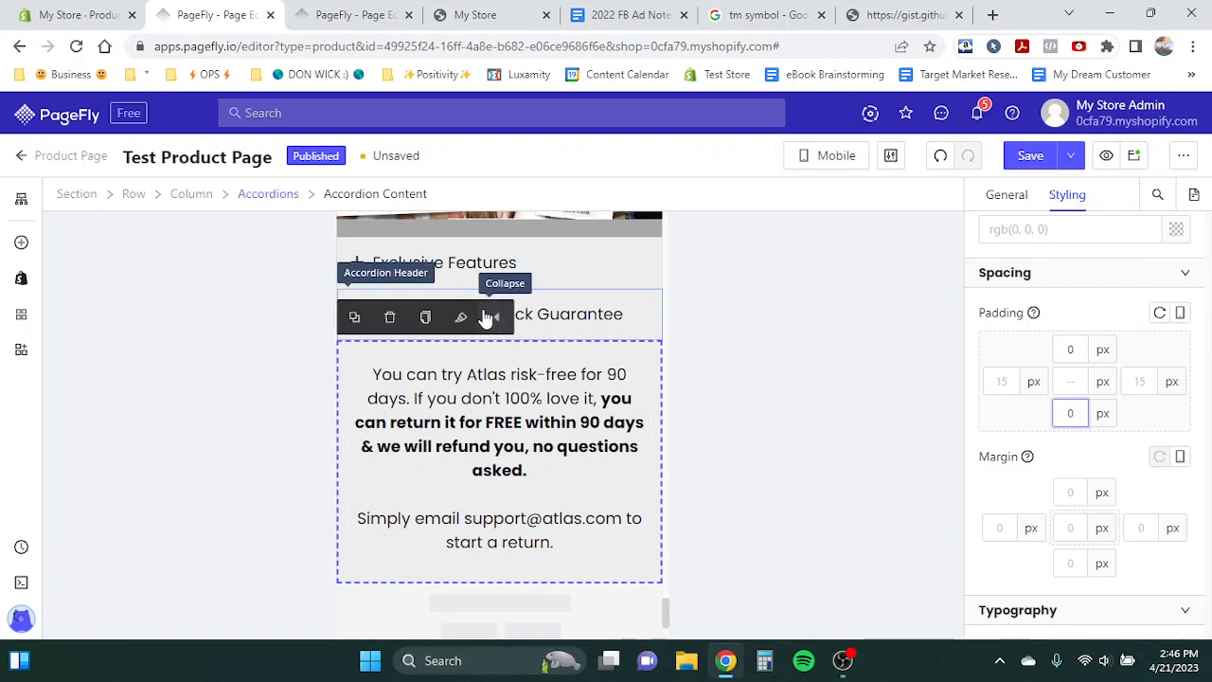
- Open and close both accordions to check their content
left_click(471, 396)
left_click(602, 264)
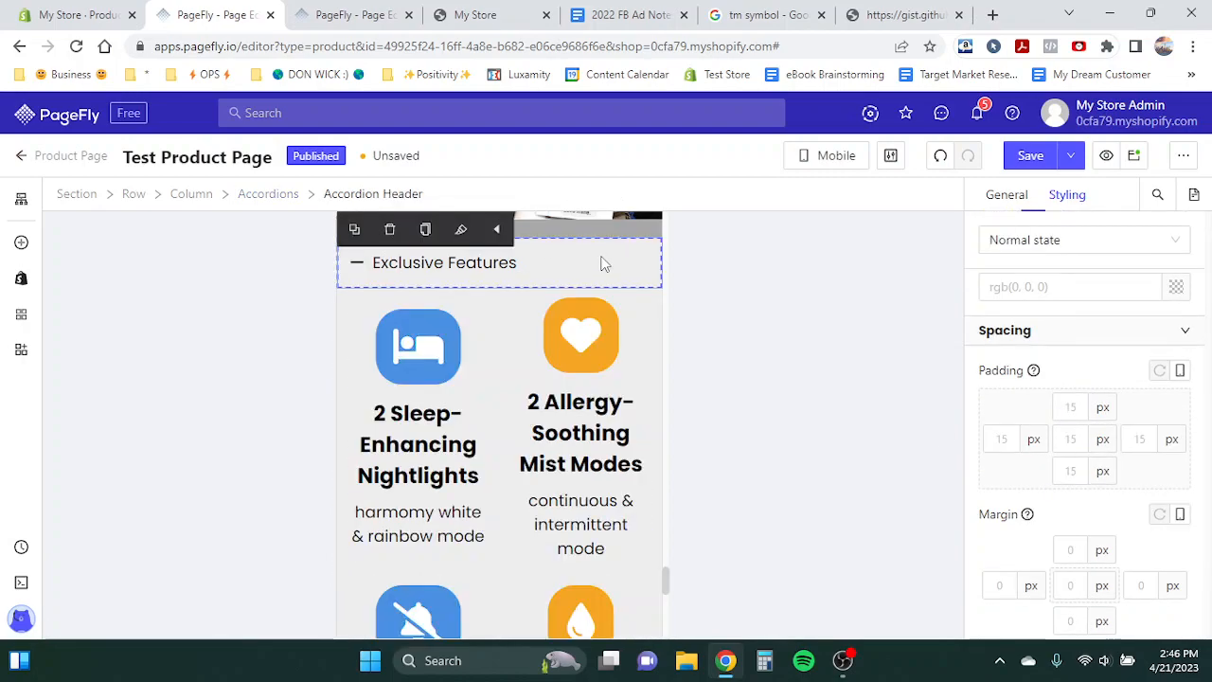
left_click(599, 265)
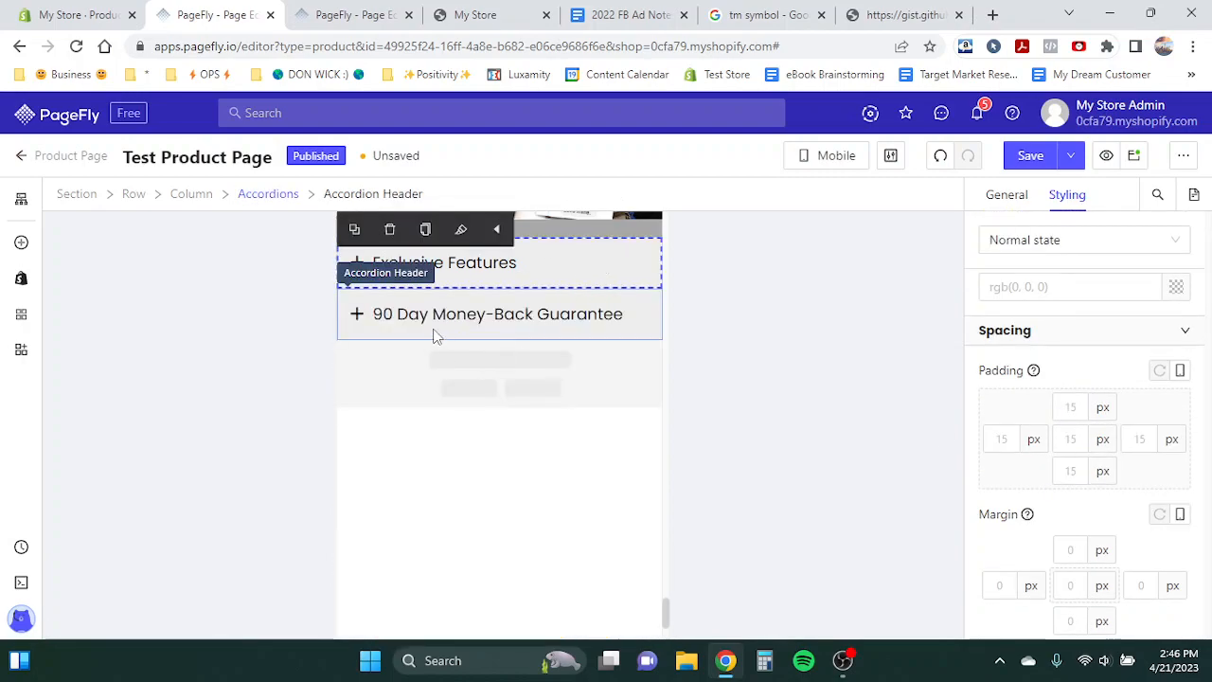
left_click(435, 334)
left_click(494, 386)
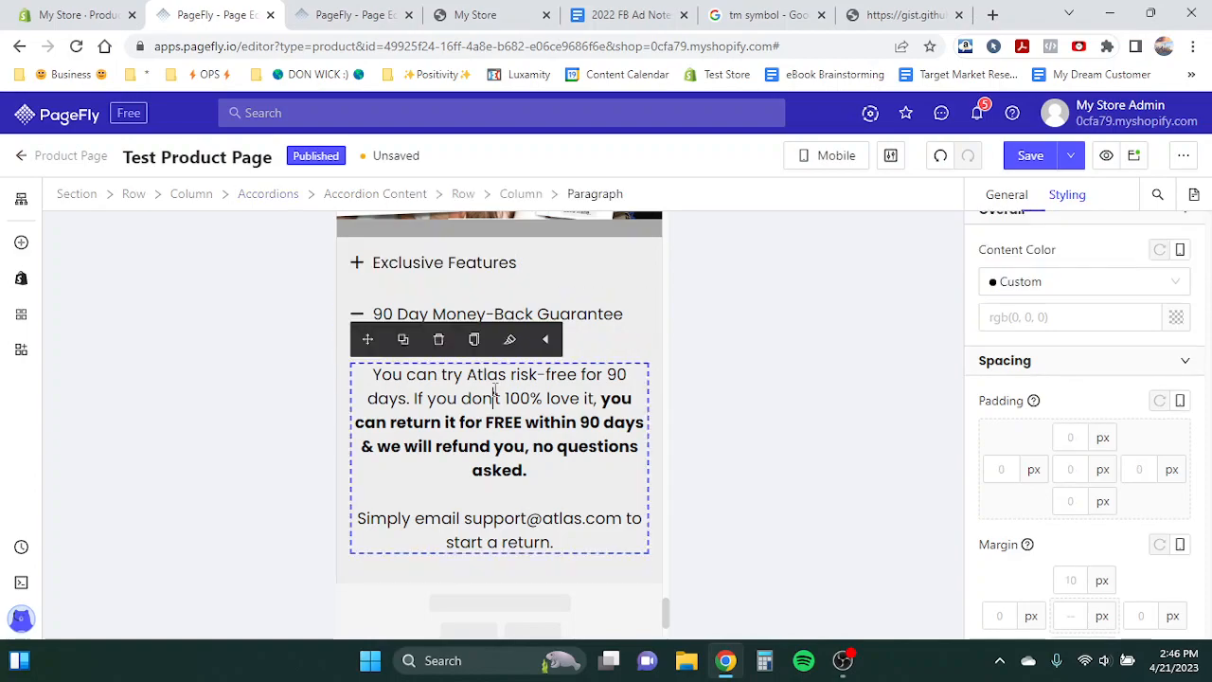
left_click(581, 327)
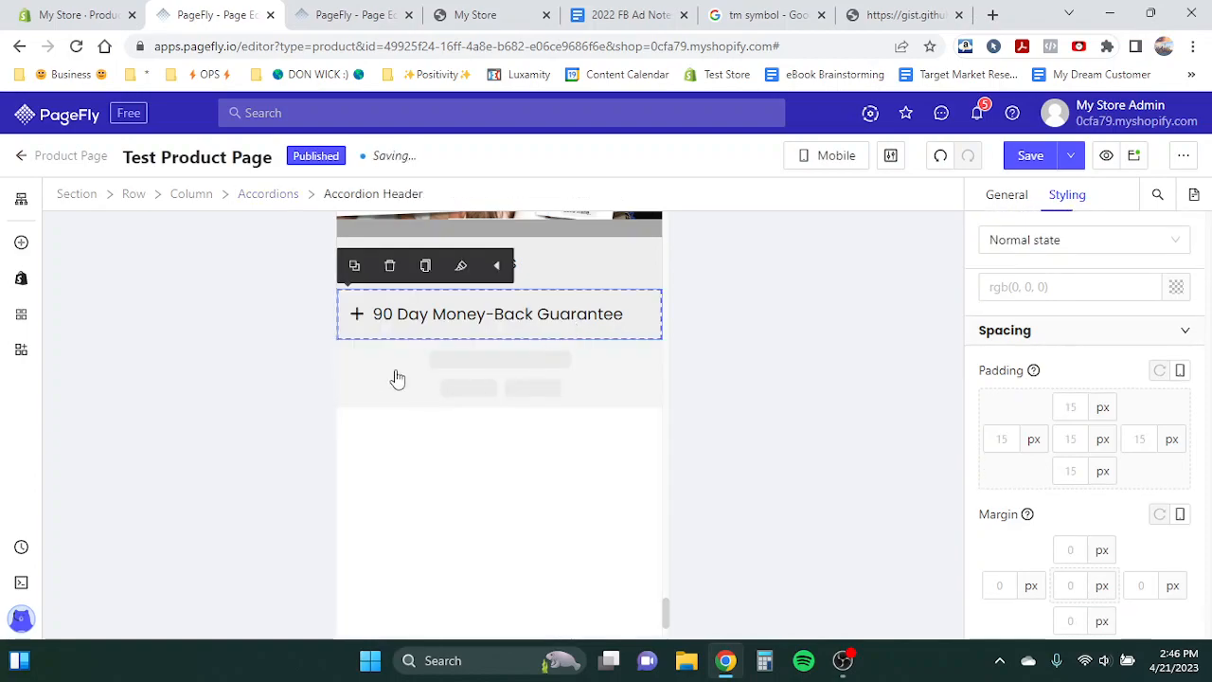
- Switch the editor to the All Devices view and scroll through the page
left_click(829, 155)
left_click(842, 191)
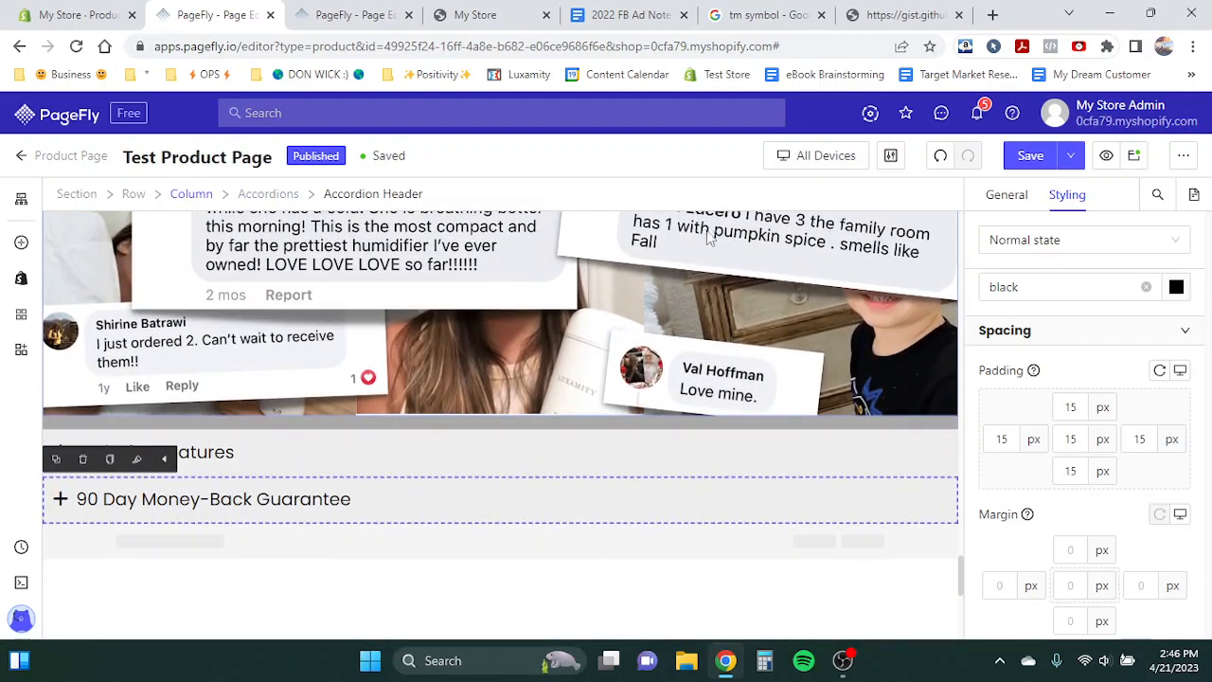
scroll(123, 352, "up", 10)
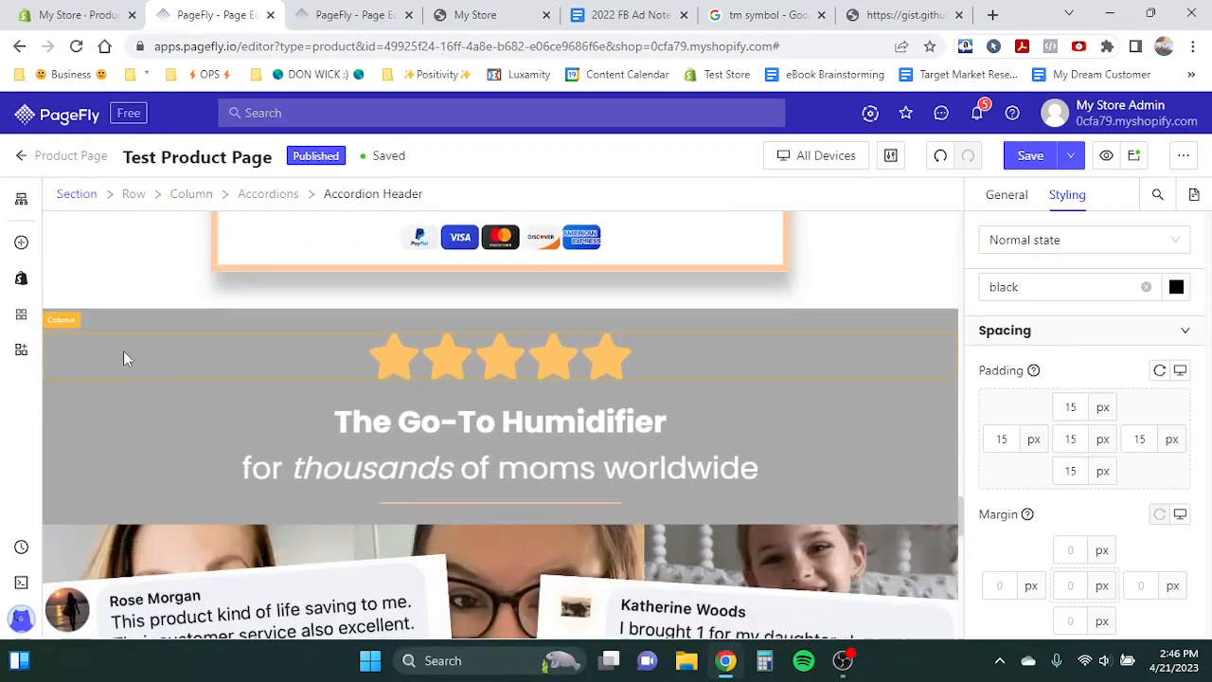
scroll(123, 358, "down", 10)
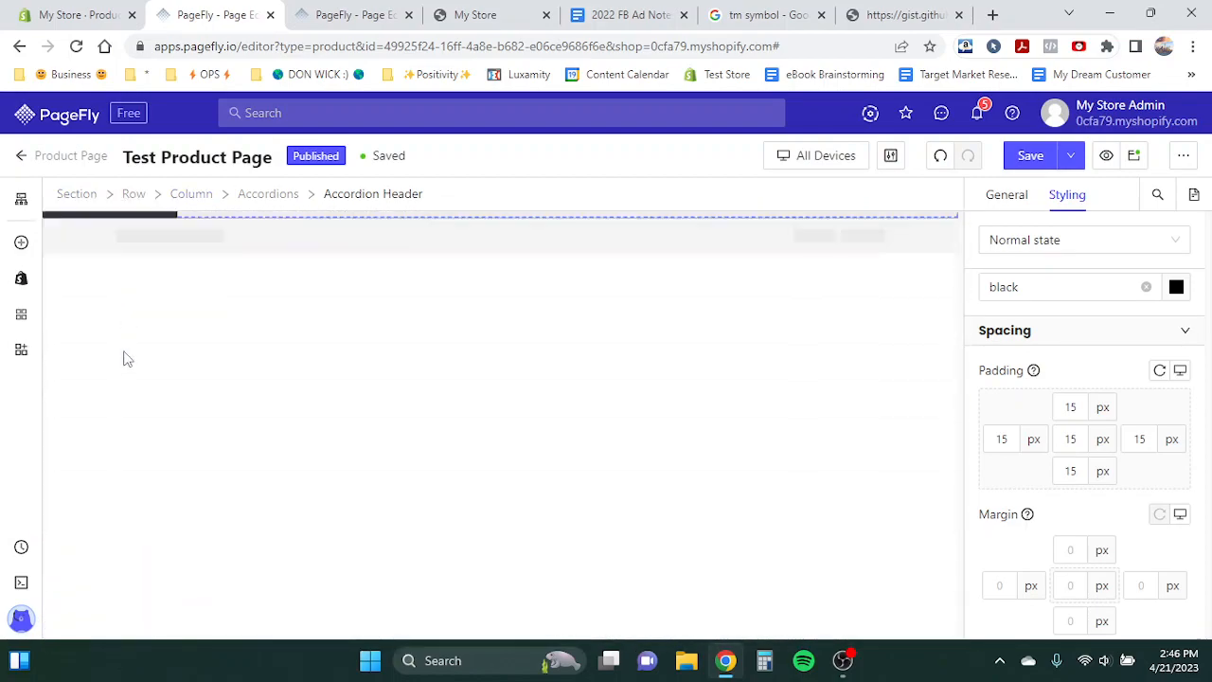
- Add a new one-column layout section and place it below the accordion section
left_click(21, 243)
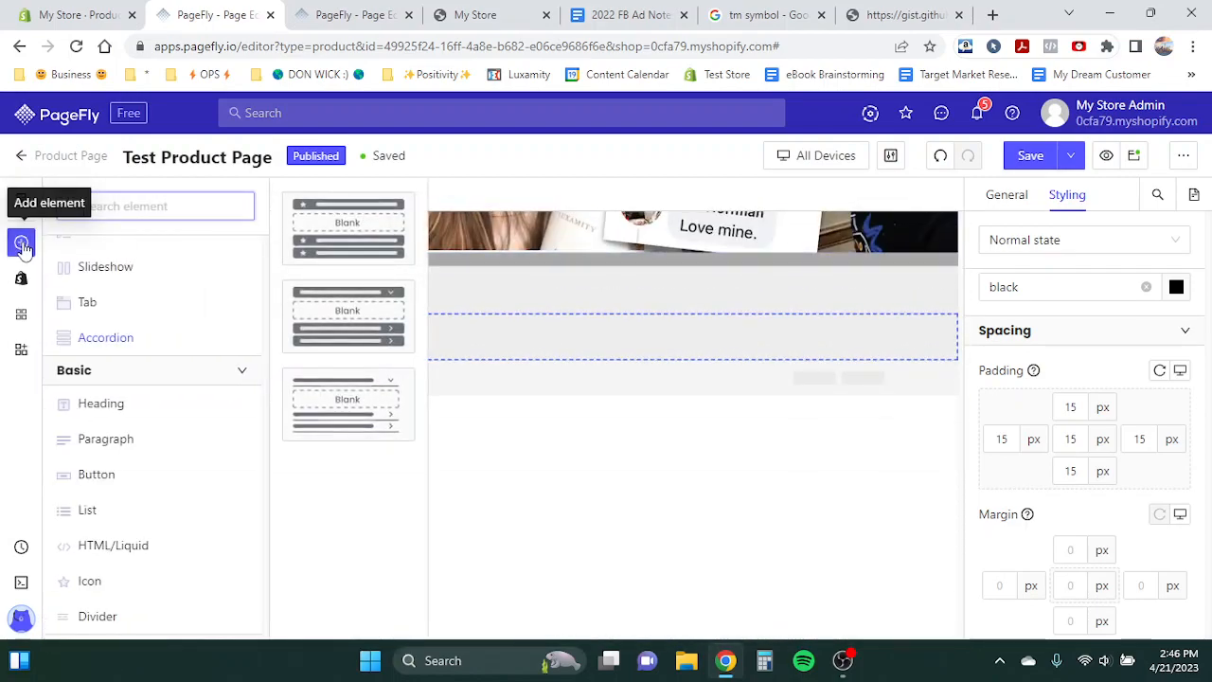
scroll(81, 294, "up", 1)
mouse_move(89, 294)
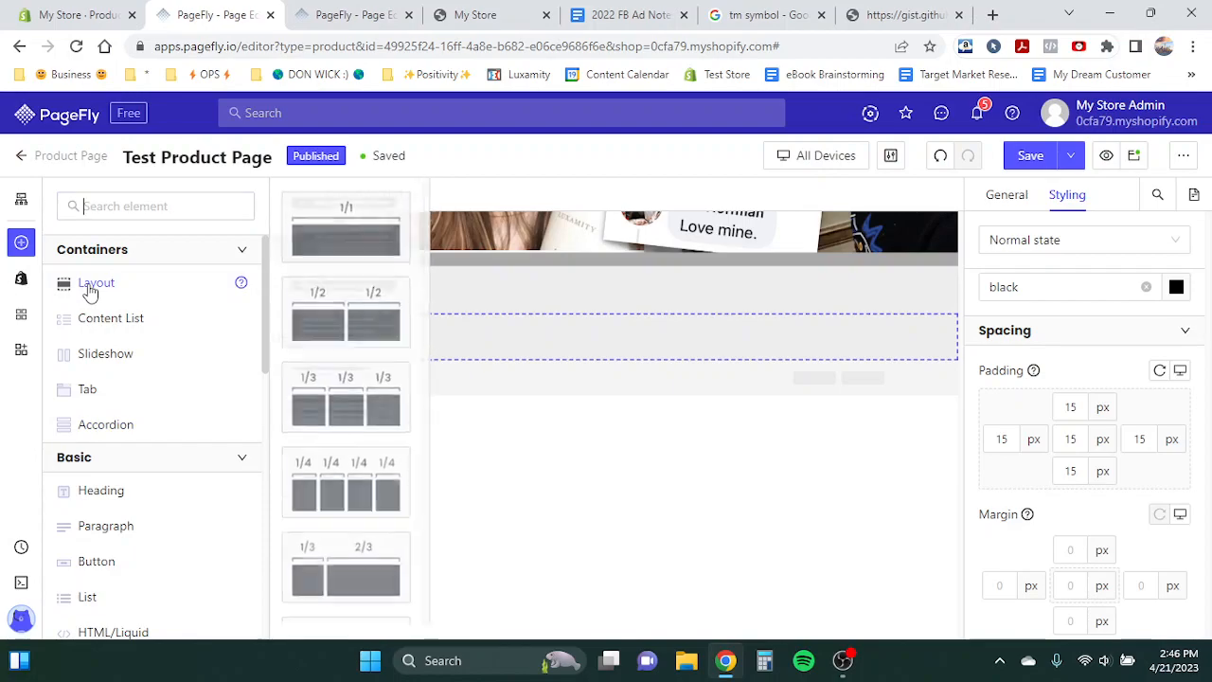
left_click_drag(347, 249, 91, 386)
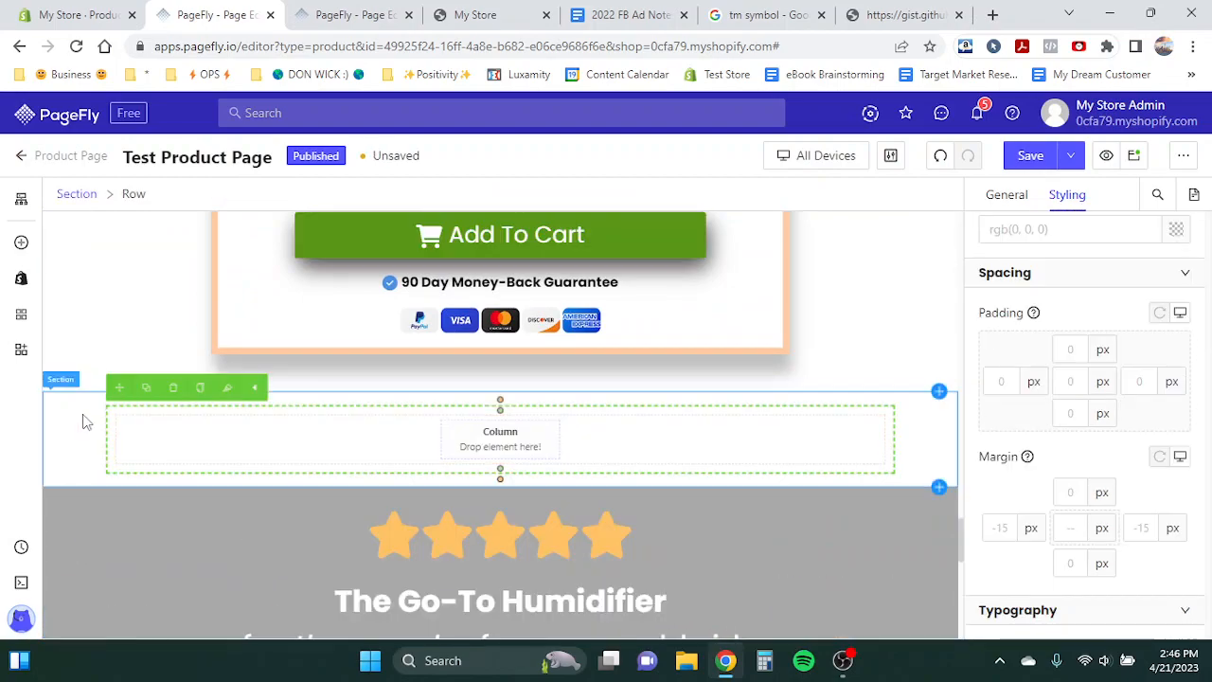
left_click_drag(63, 478, 94, 485)
scroll(115, 407, "down", 10)
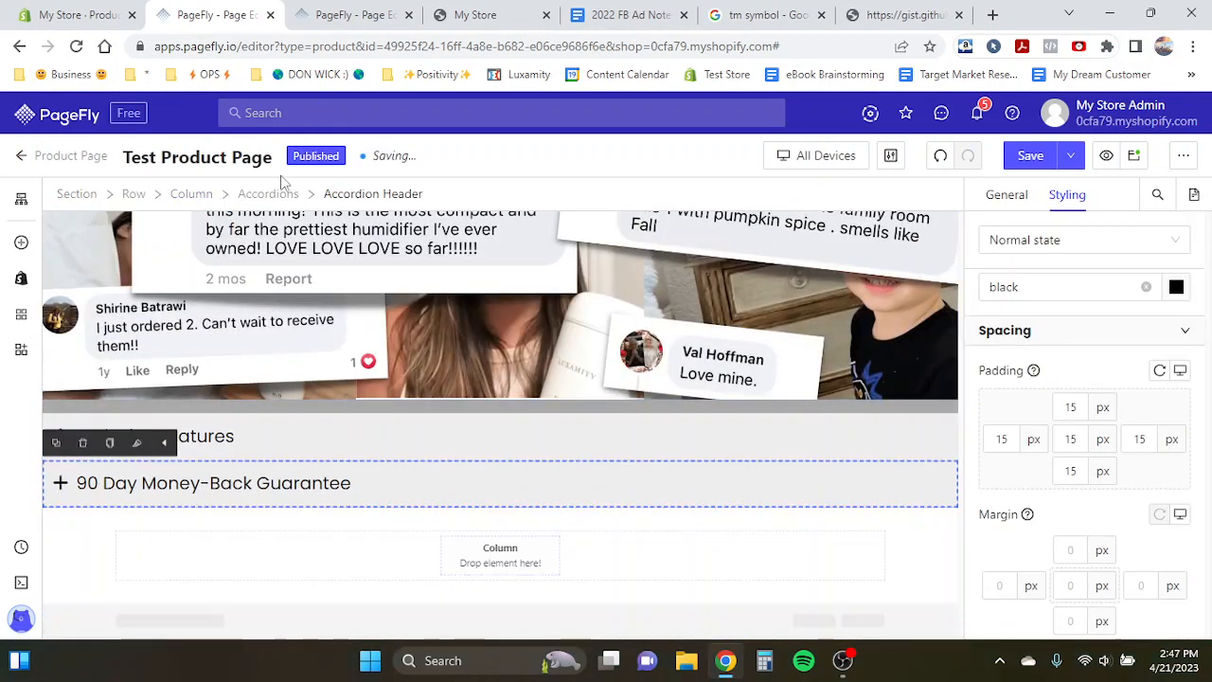
- Copy the Exclusive Features and 90 Day Money-Back Guarantee accordions into the new section's empty column
left_click(269, 194)
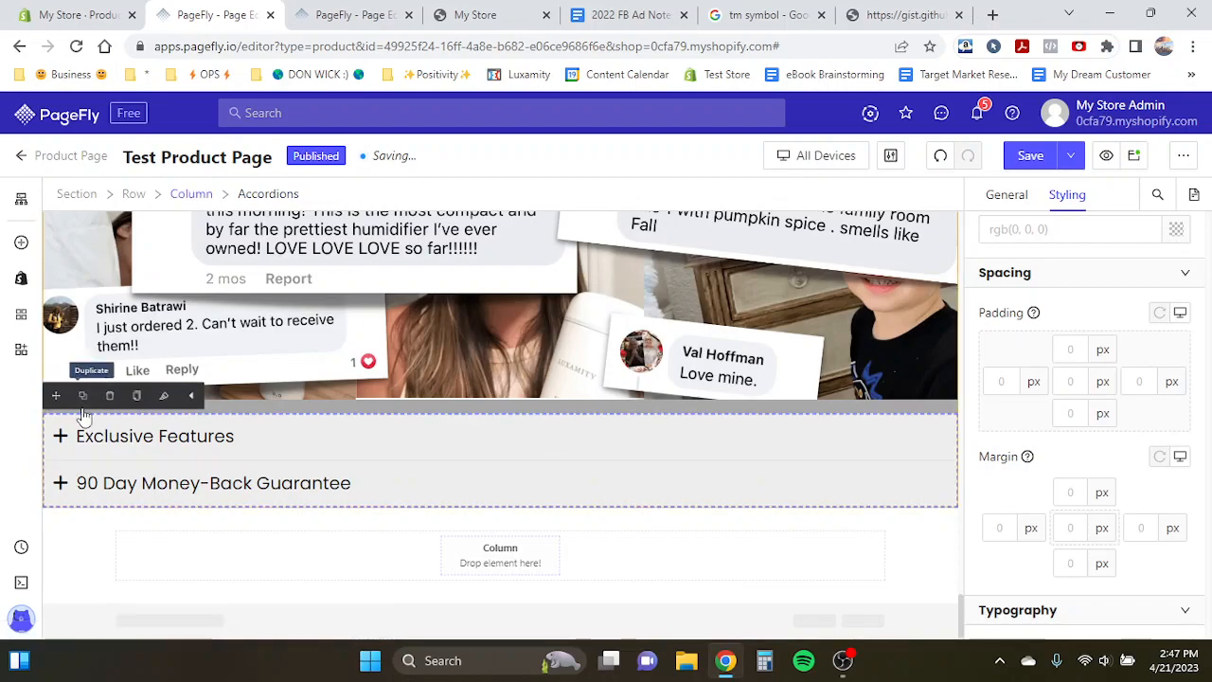
left_click_drag(56, 395, 327, 556)
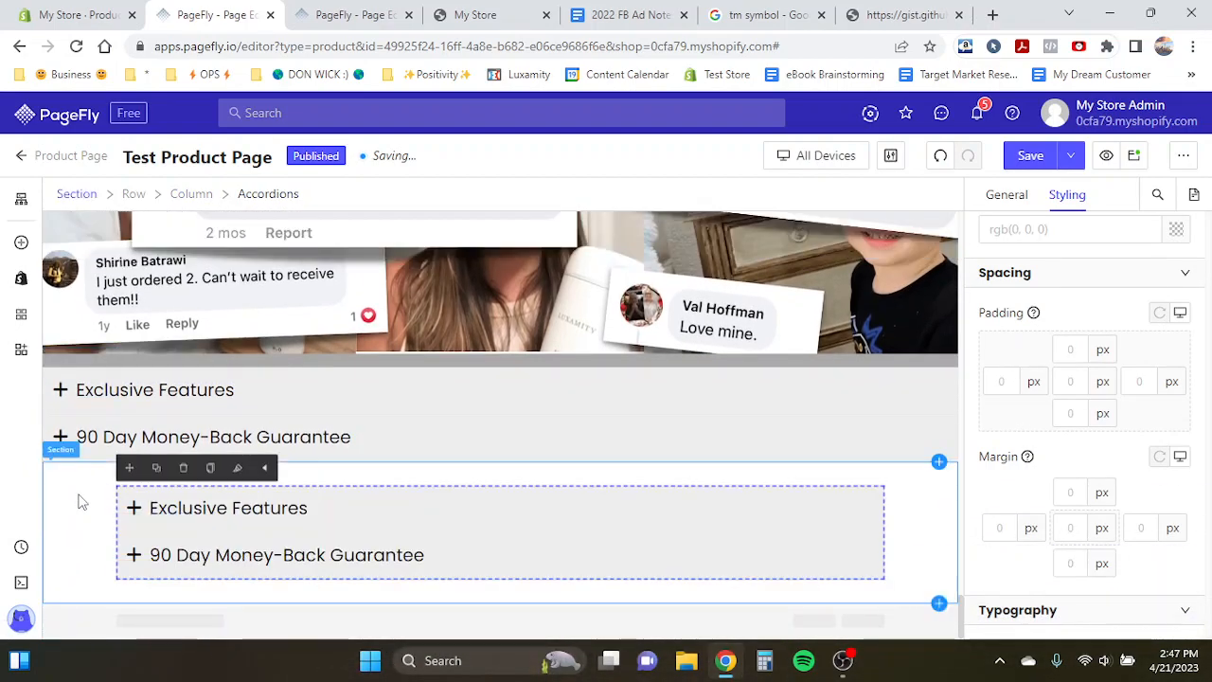
- Set the new section's background color to eeeeee
left_click(75, 501)
scroll(1082, 462, "down", 4)
scroll(1082, 462, "down", 5)
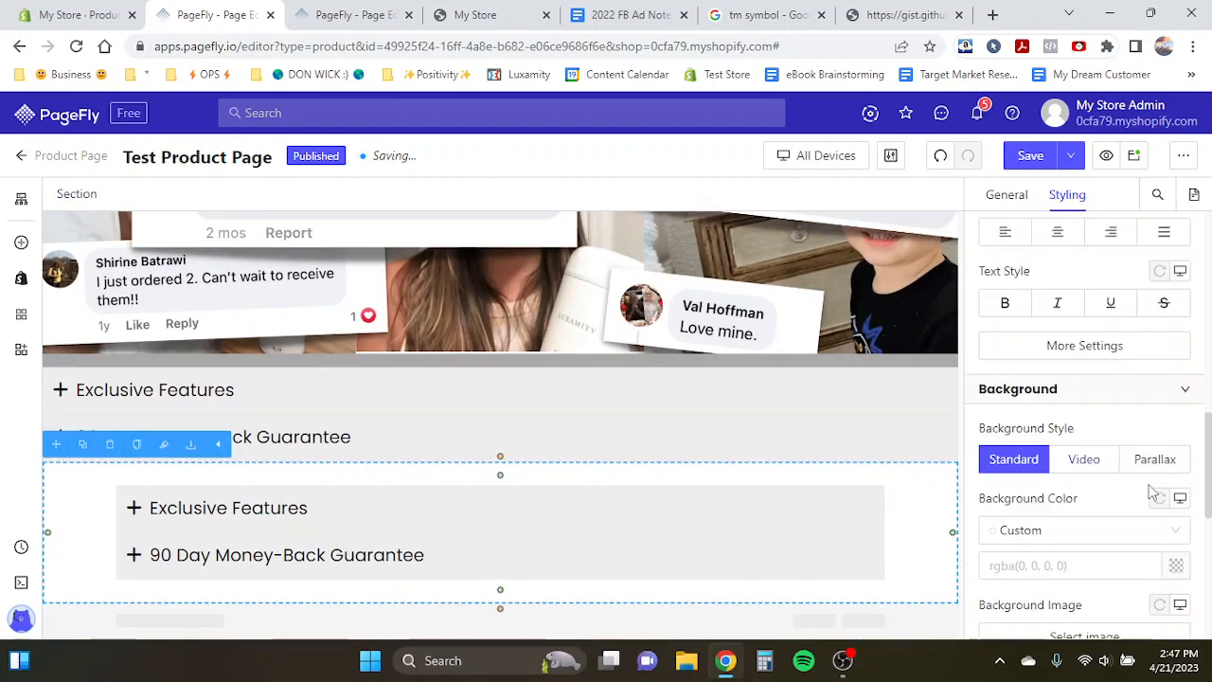
left_click(1178, 569)
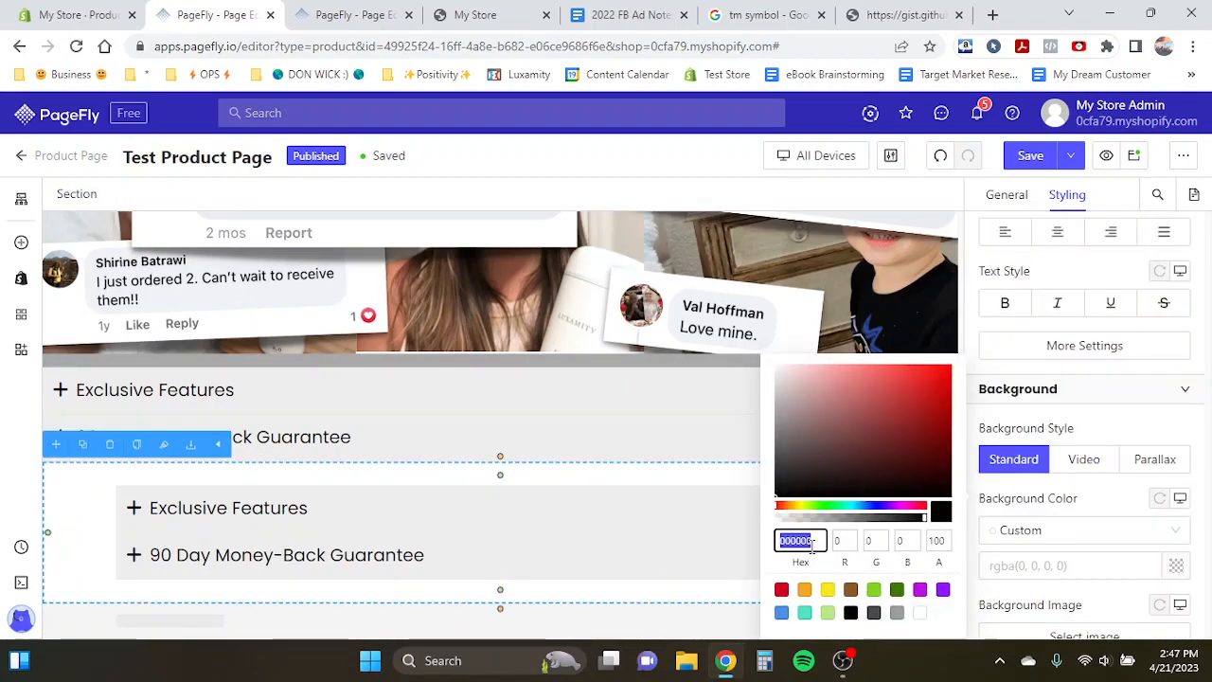
type("eeeeee")
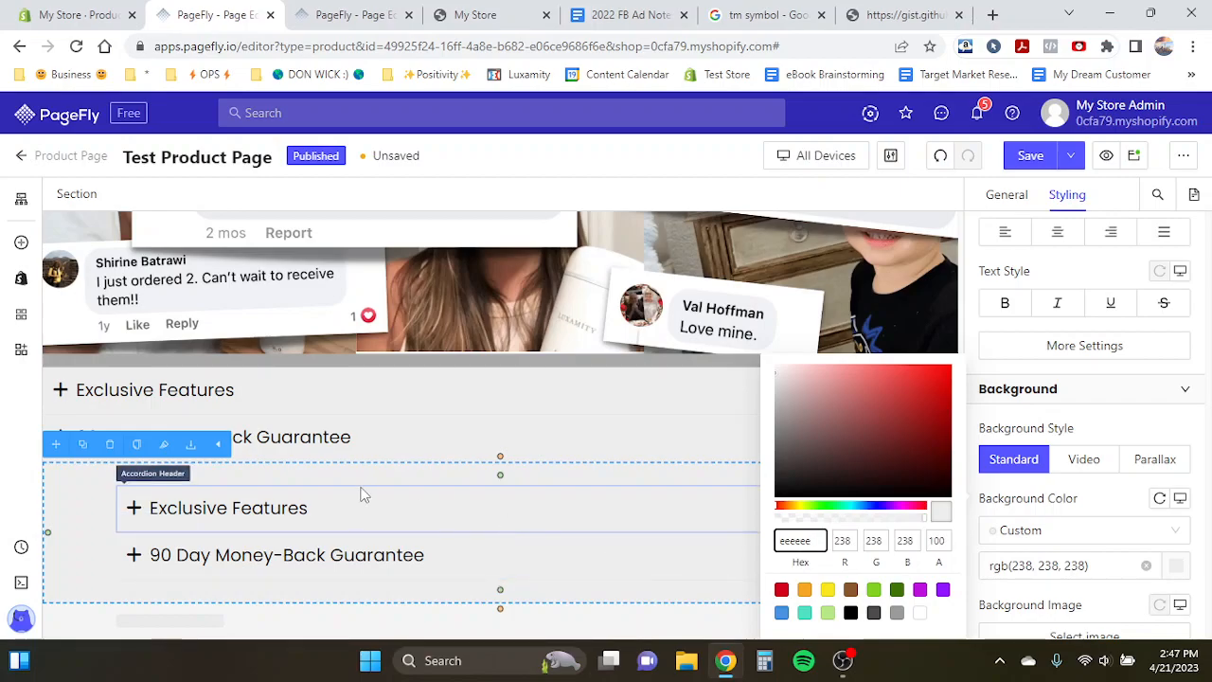
- Copy the "Invest in your kid's health now" heading into the new section above the copied accordions
scroll(353, 478, "up", 10)
scroll(354, 479, "up", 10)
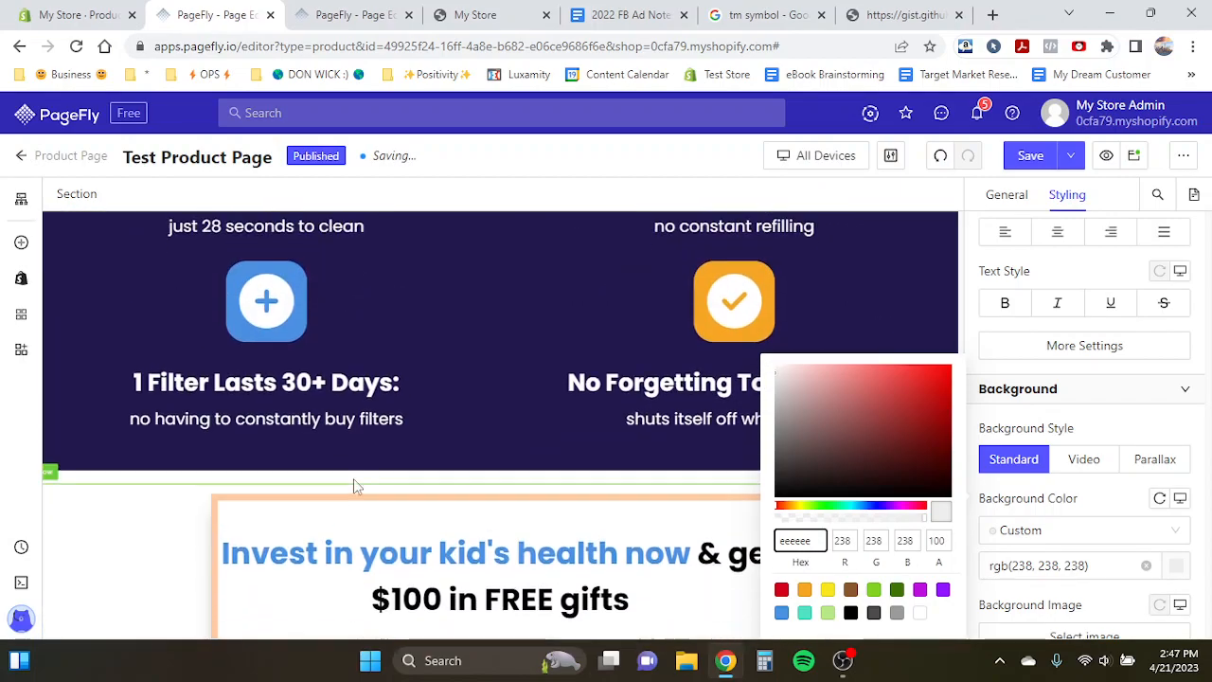
scroll(415, 390, "up", 3)
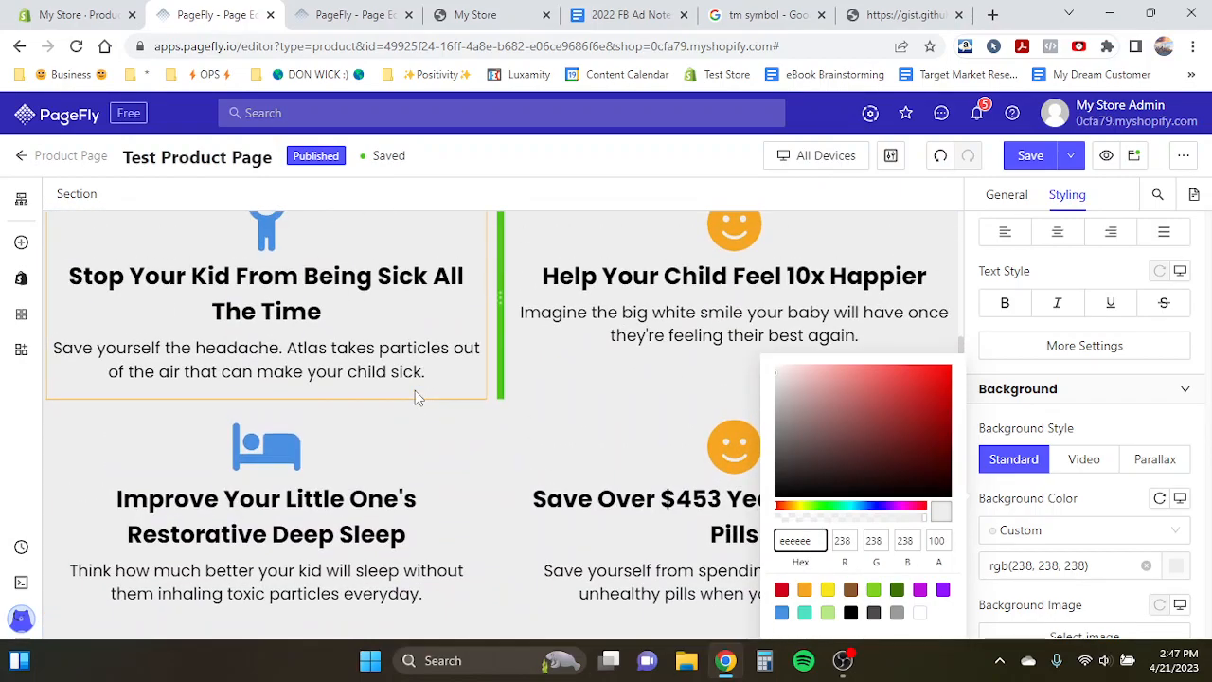
scroll(415, 390, "down", 10)
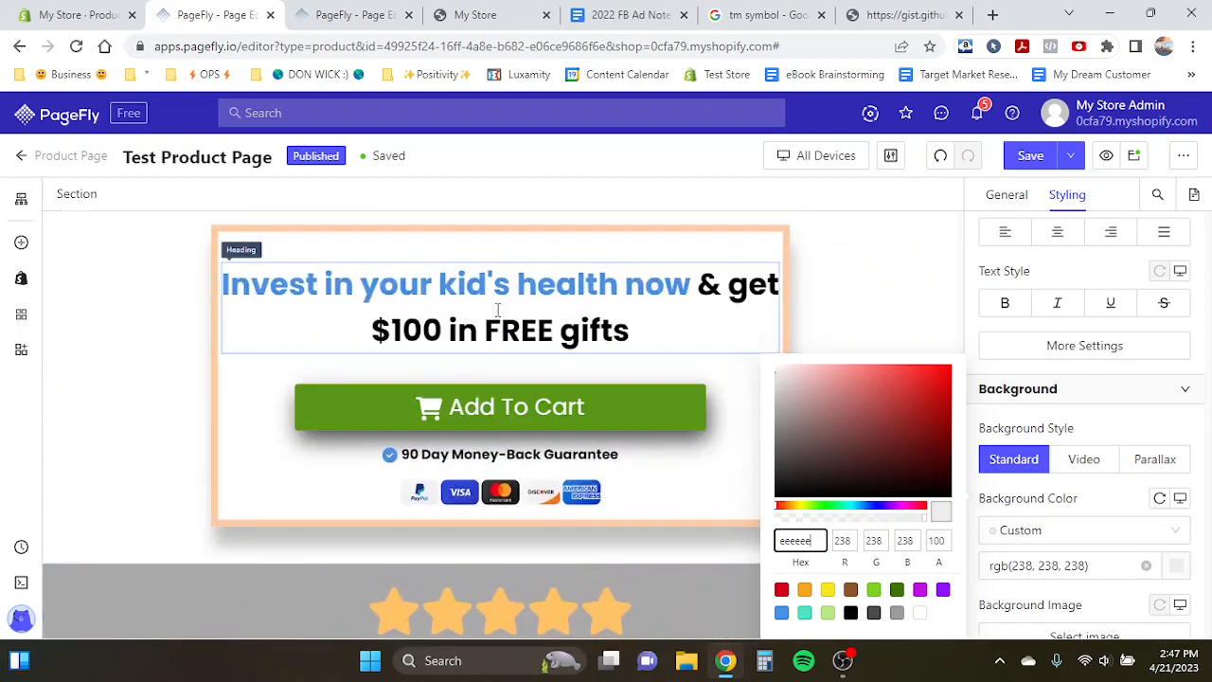
left_click(497, 310)
left_click(263, 244)
left_click_drag(234, 244, 298, 489)
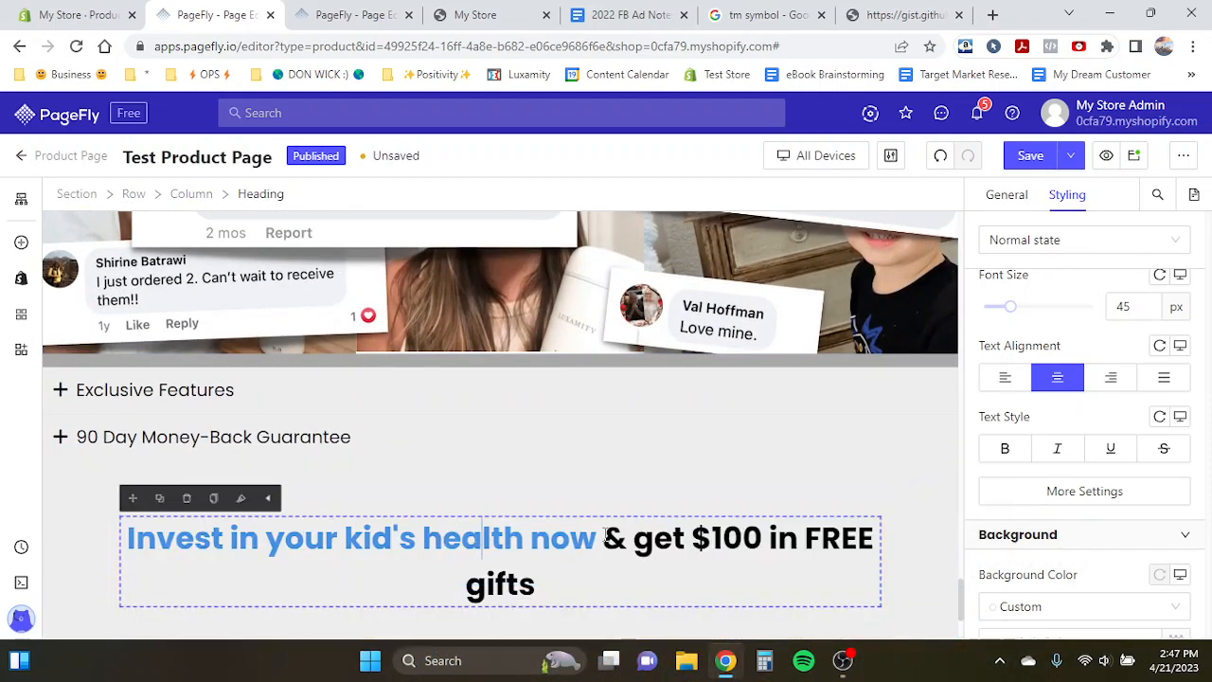
- Replace the copied heading's text with "Common Questions" and set its font size to 50 px
left_click_drag(523, 584, 104, 531)
type("Cos")
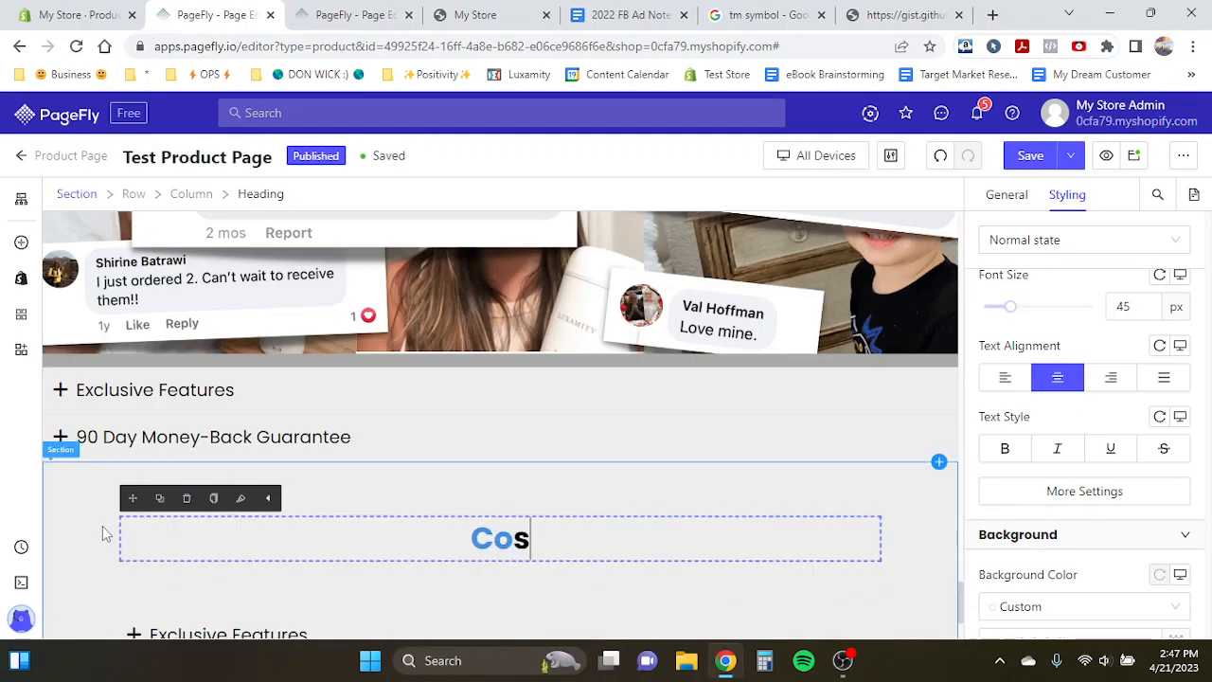
type("Common Quest")
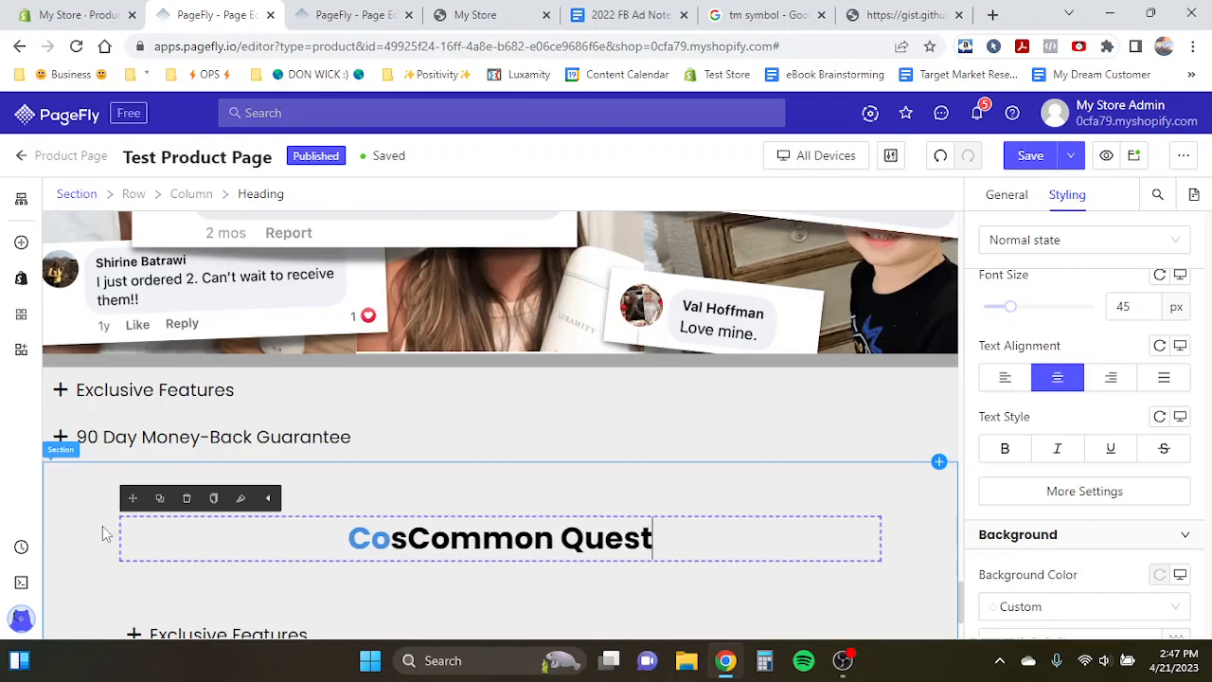
type("ions")
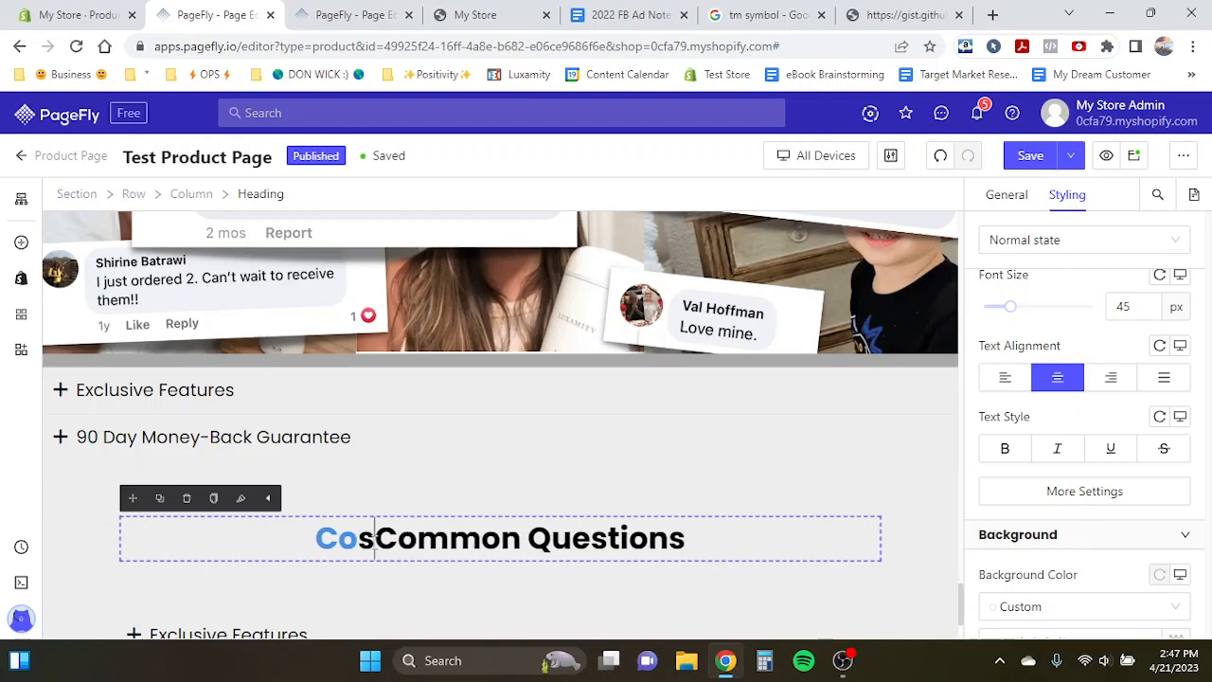
key("BackSpace")
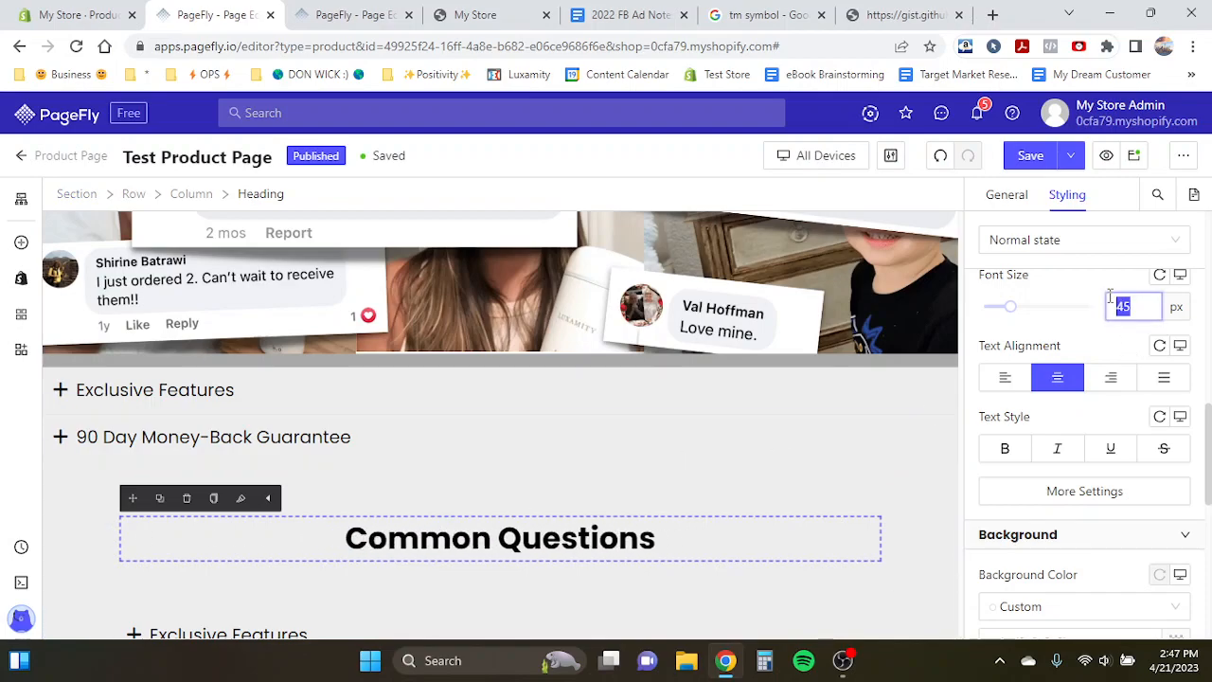
type("50")
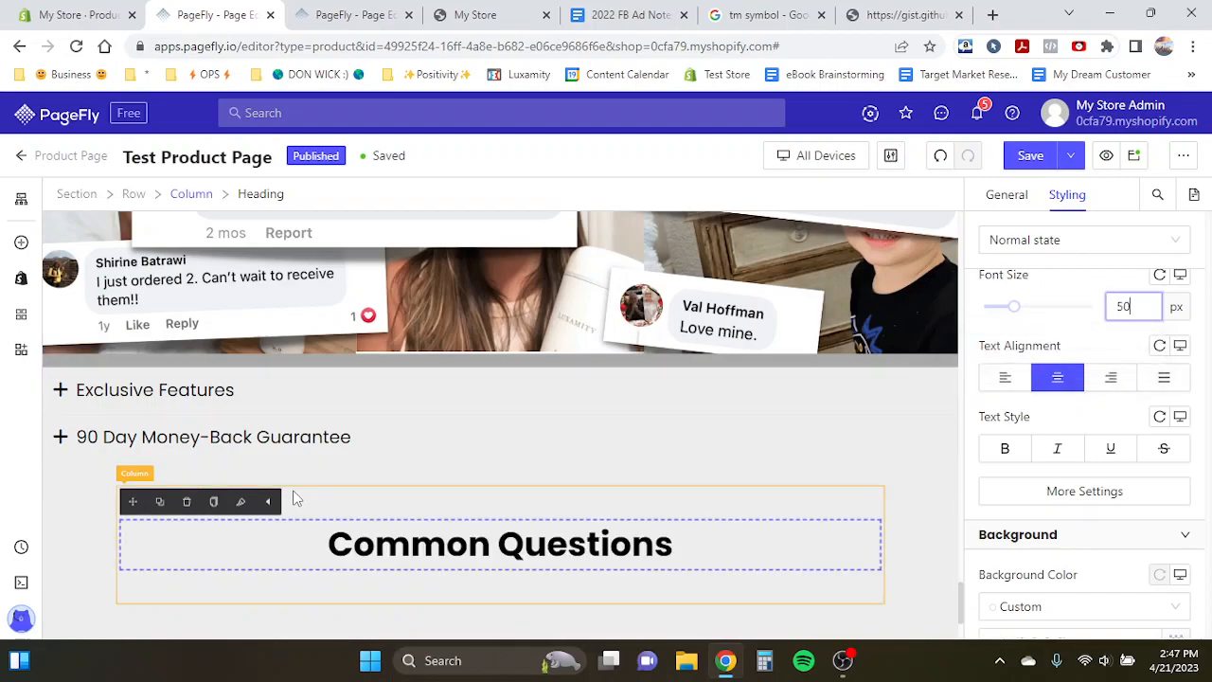
- Select the original accordion section and set its bottom margin to 40 px
left_click(99, 487)
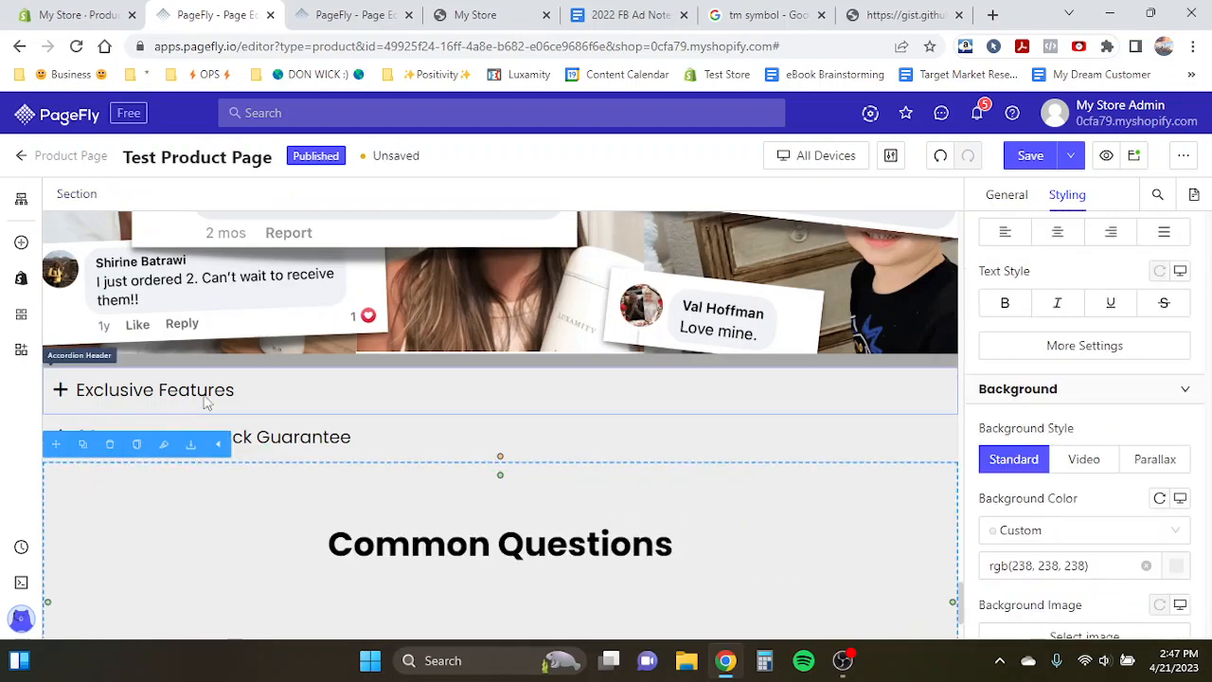
left_click(255, 356)
left_click(78, 193)
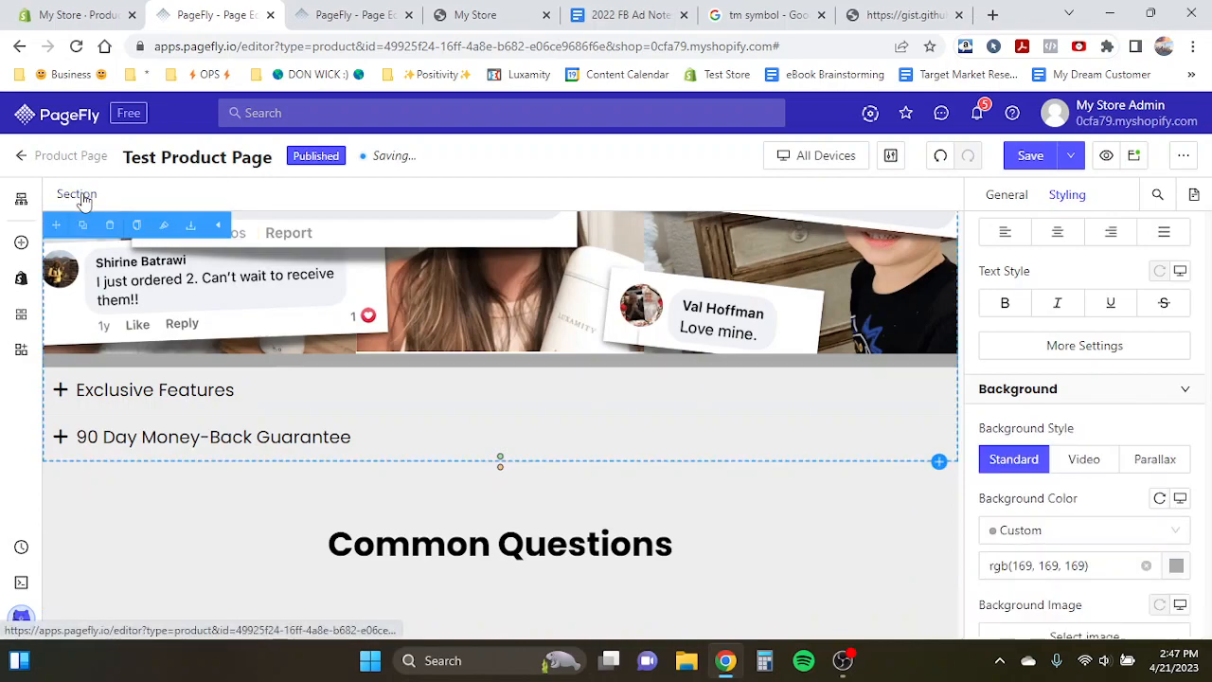
scroll(1077, 497, "down", 5)
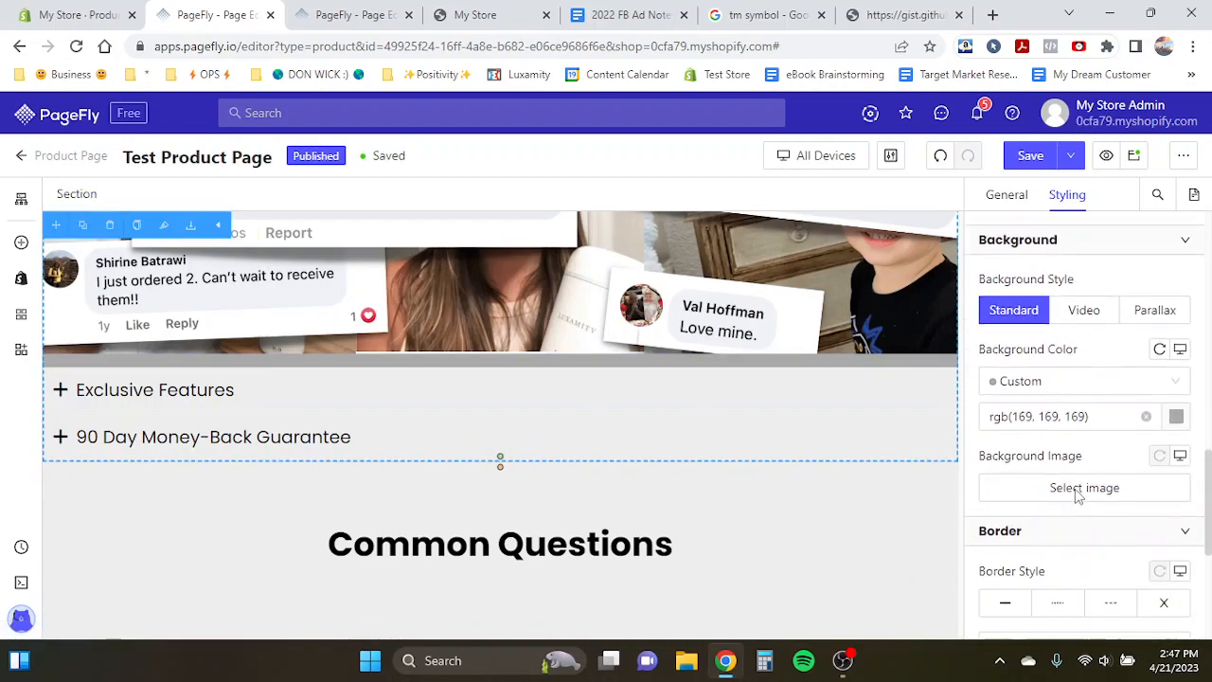
scroll(1077, 496, "up", 1)
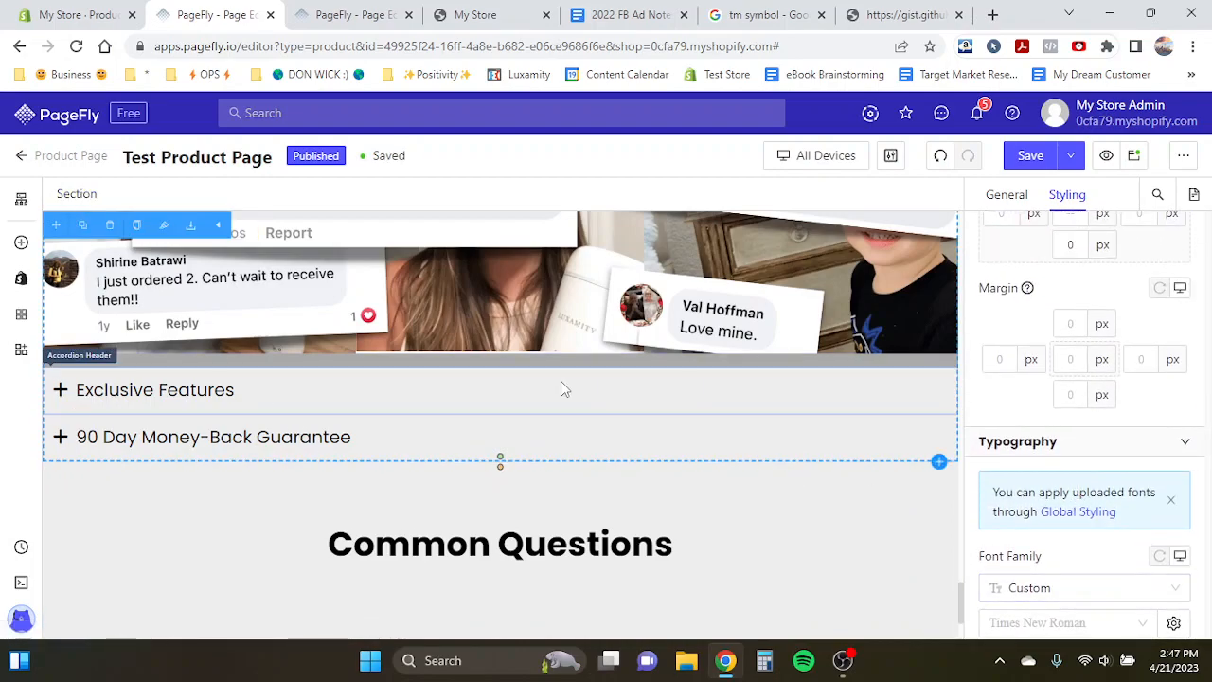
scroll(415, 419, "down", 1)
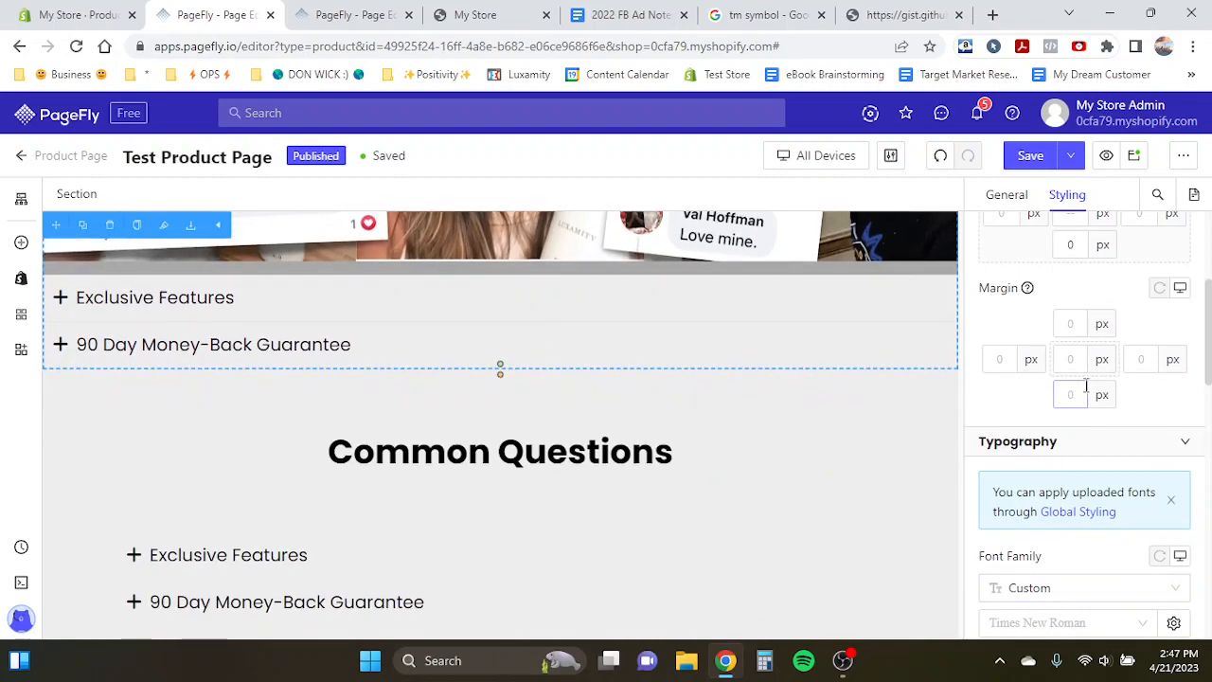
type("40")
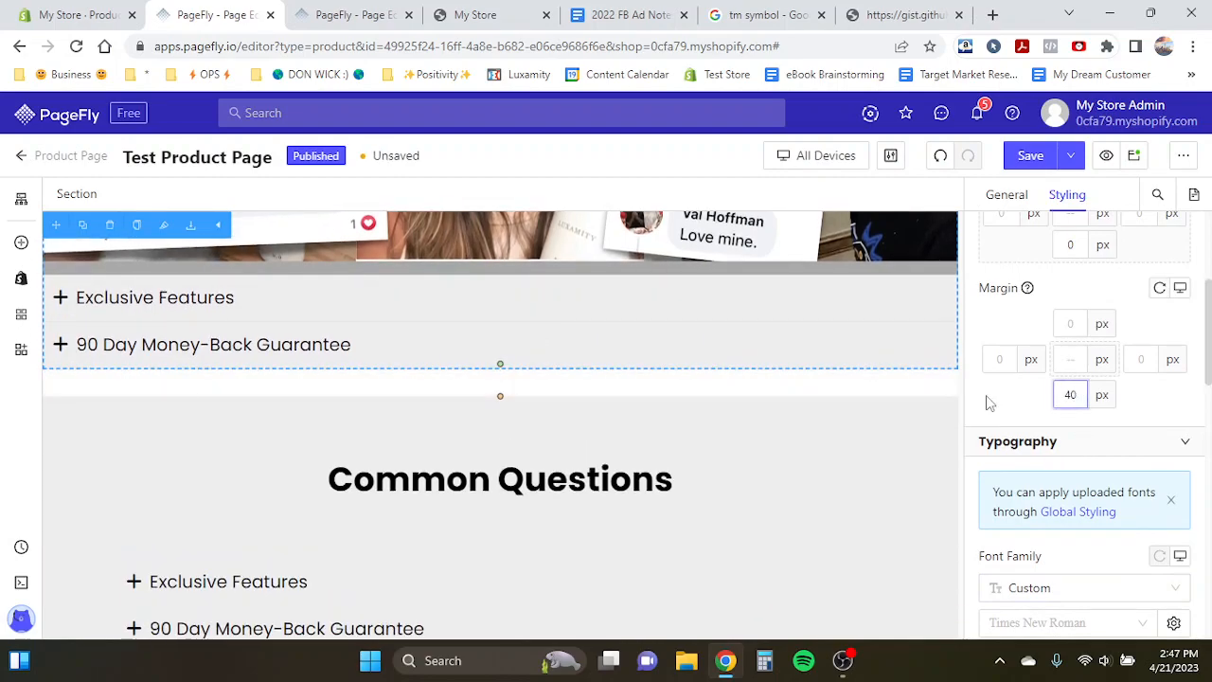
- Enable a shadow on the original accordion section and set its vertical offset to 23 px
scroll(988, 404, "down", 5)
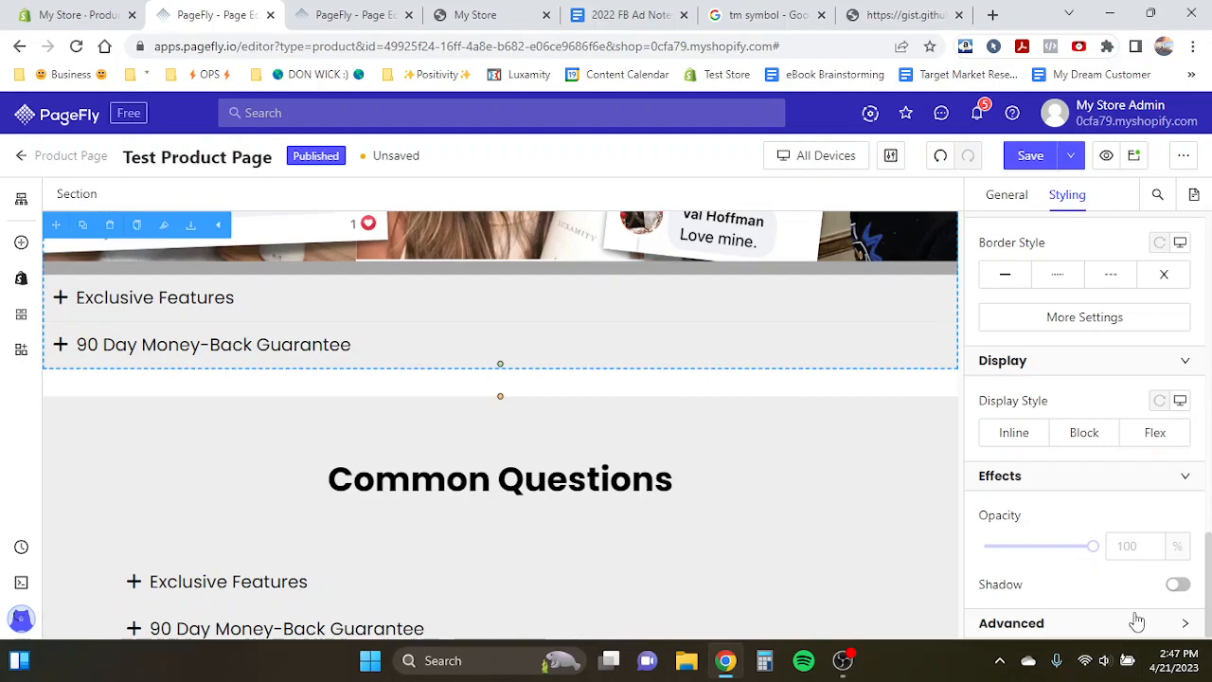
scroll(995, 436, "up", 8)
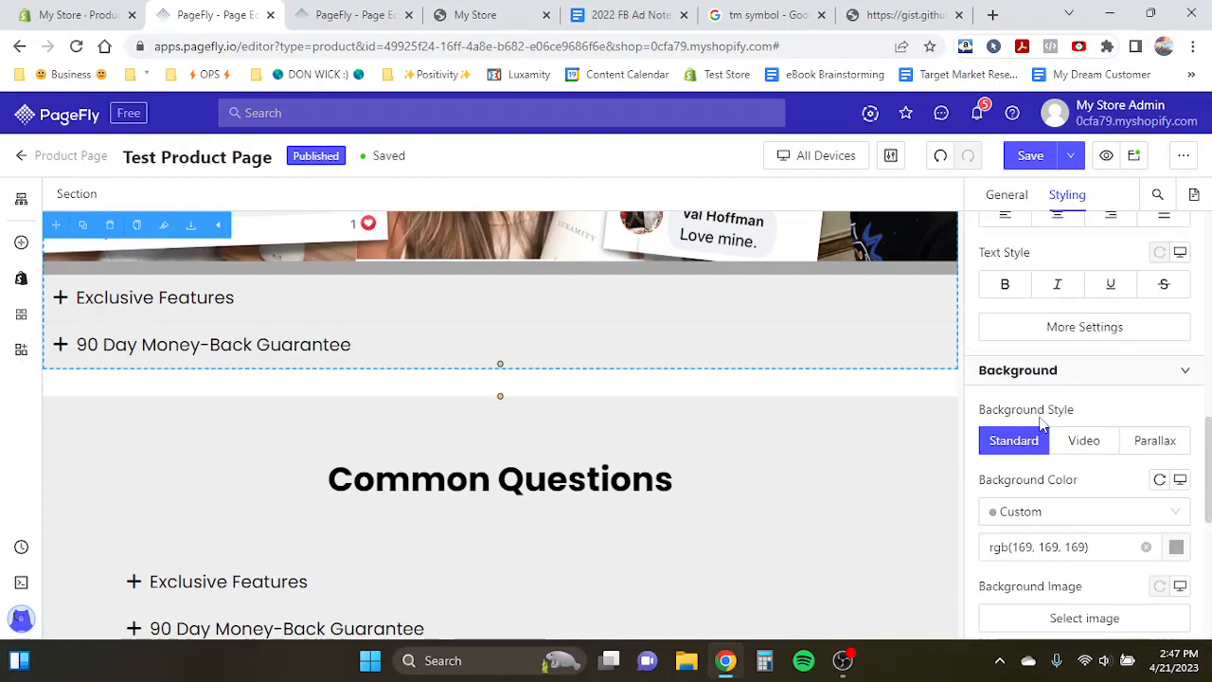
scroll(512, 235, "up", 3)
scroll(513, 235, "down", 3)
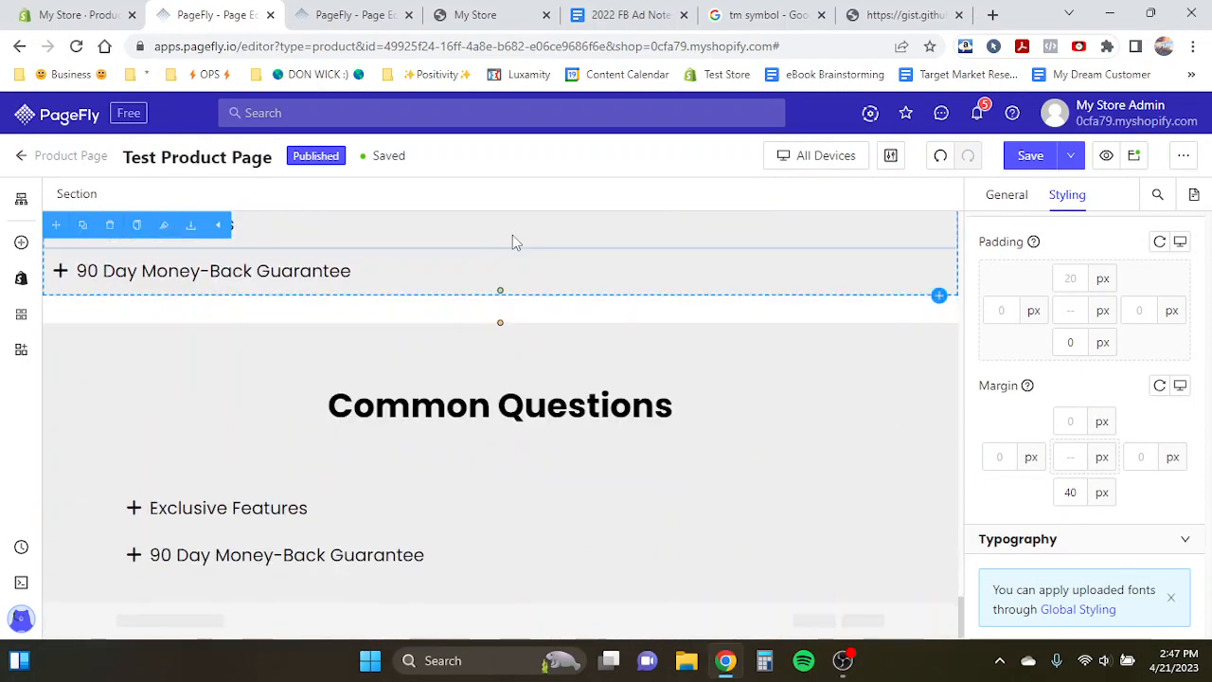
scroll(1071, 491, "down", 5)
scroll(1124, 514, "down", 3)
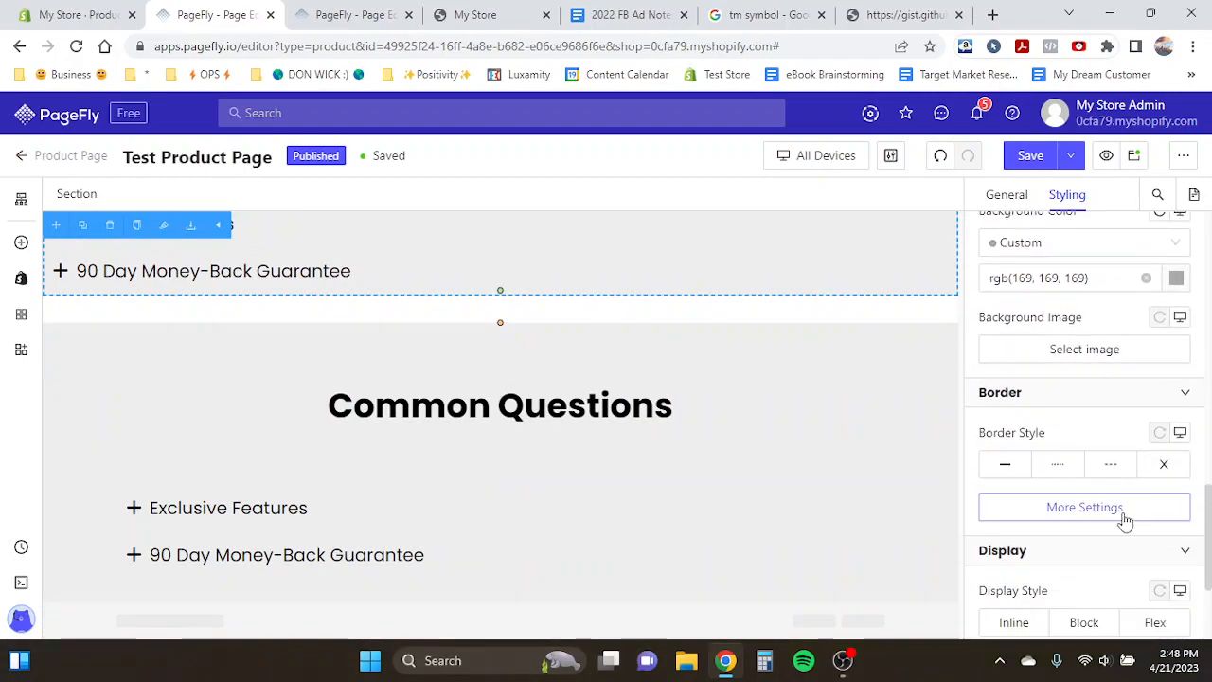
left_click(1176, 585)
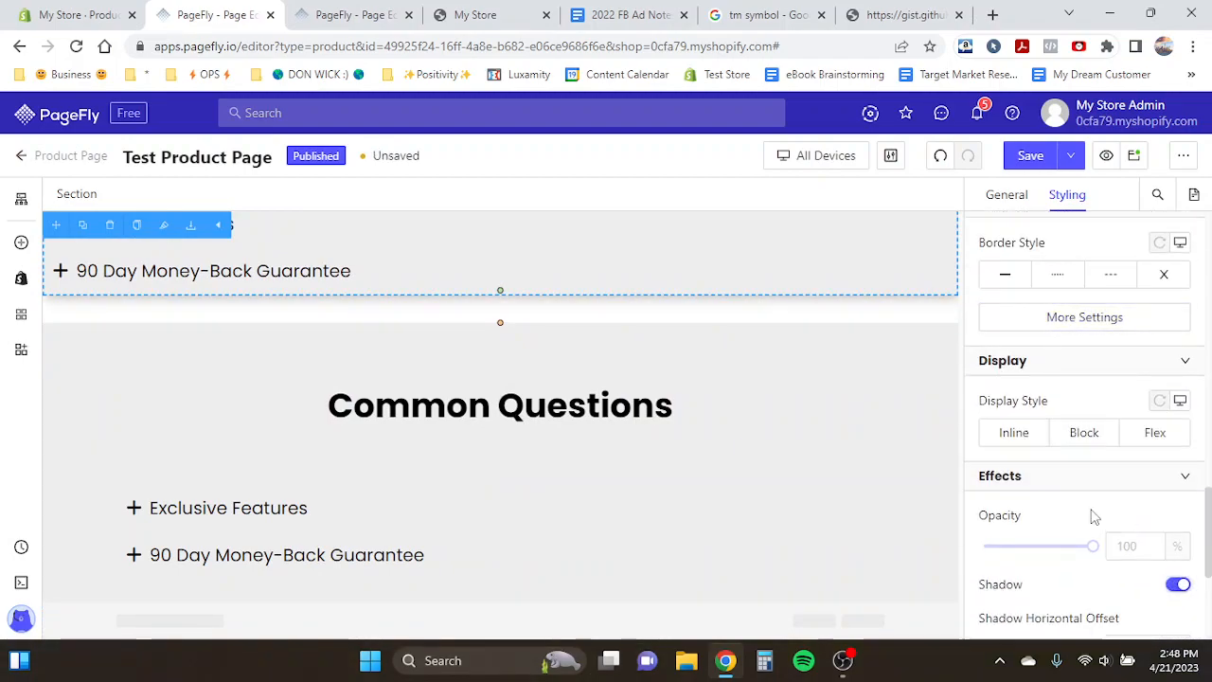
scroll(1093, 515, "down", 3)
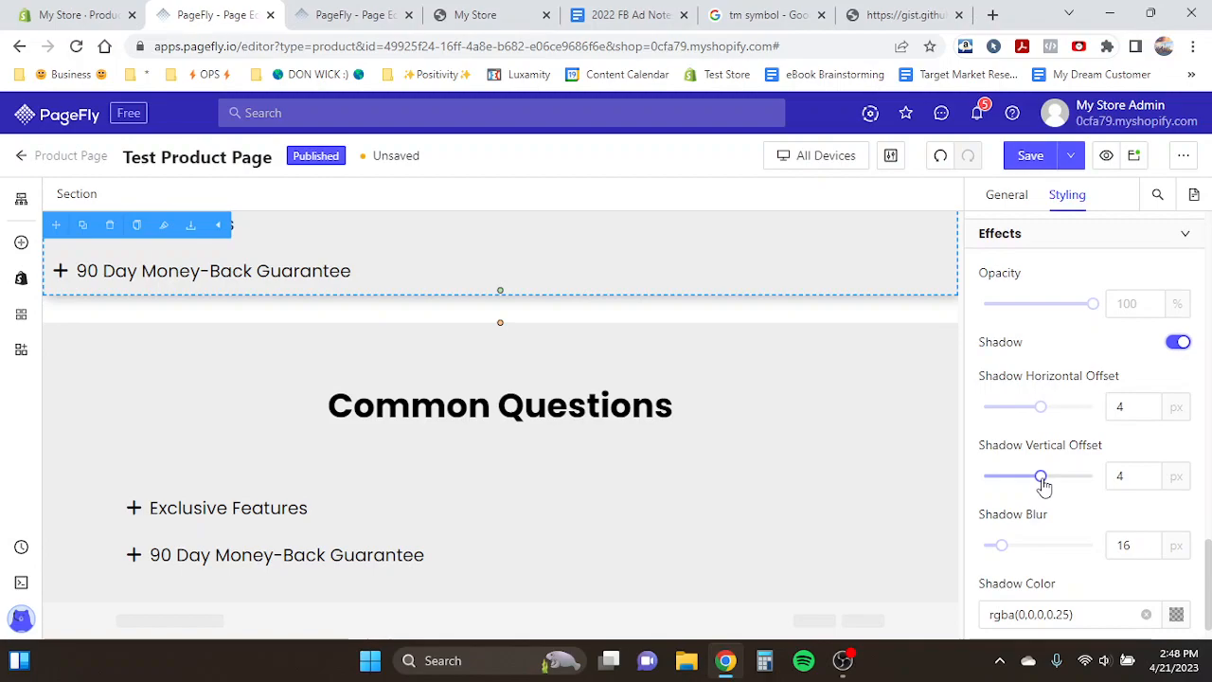
left_click_drag(1042, 481, 1050, 490)
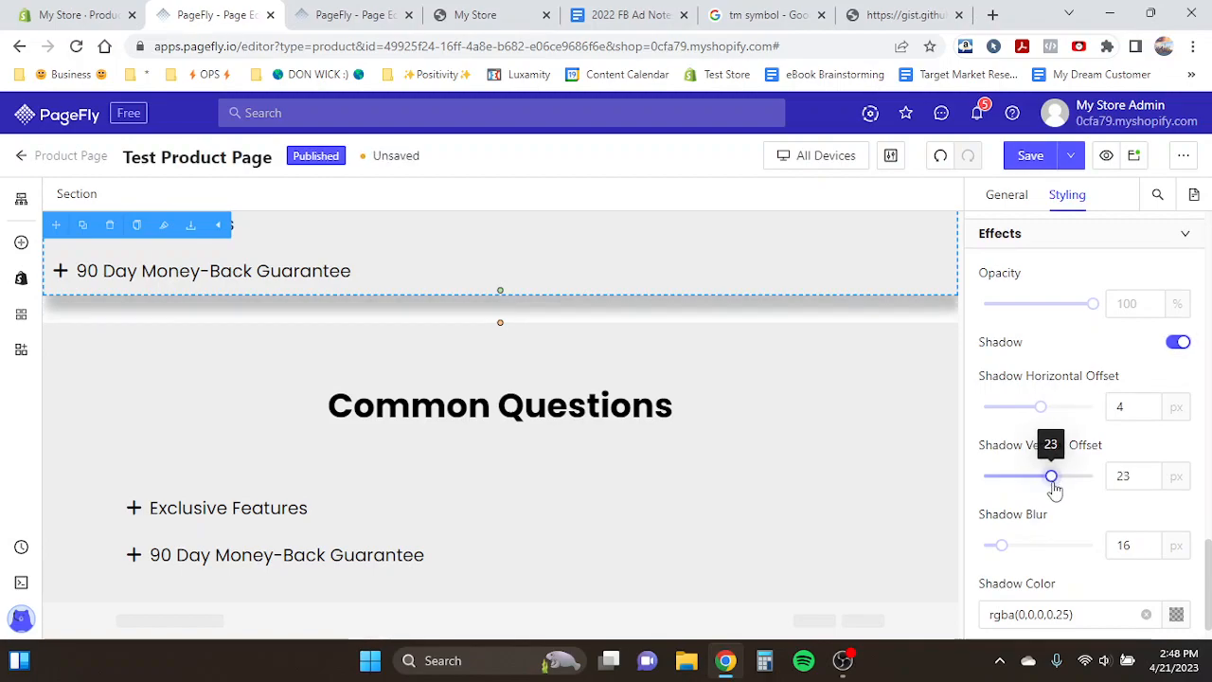
- Set the Common Questions heading's top and bottom margins to 0 px
scroll(501, 392, "up", 1)
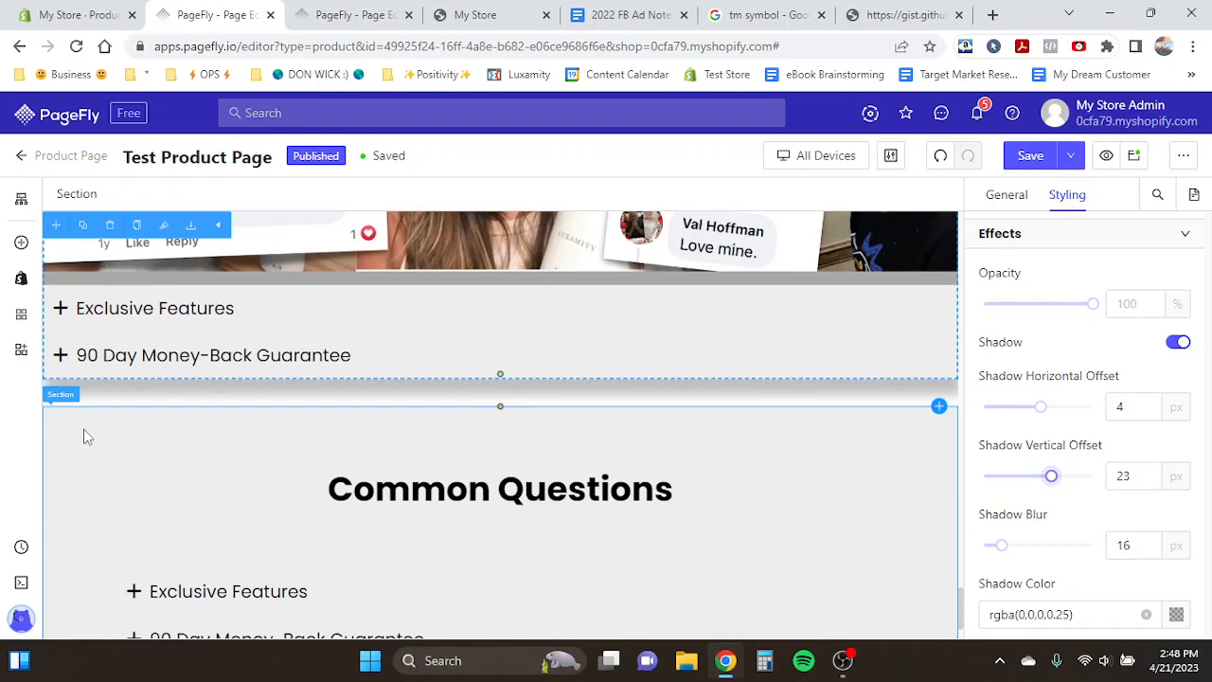
left_click(270, 443)
scroll(270, 441, "down", 1)
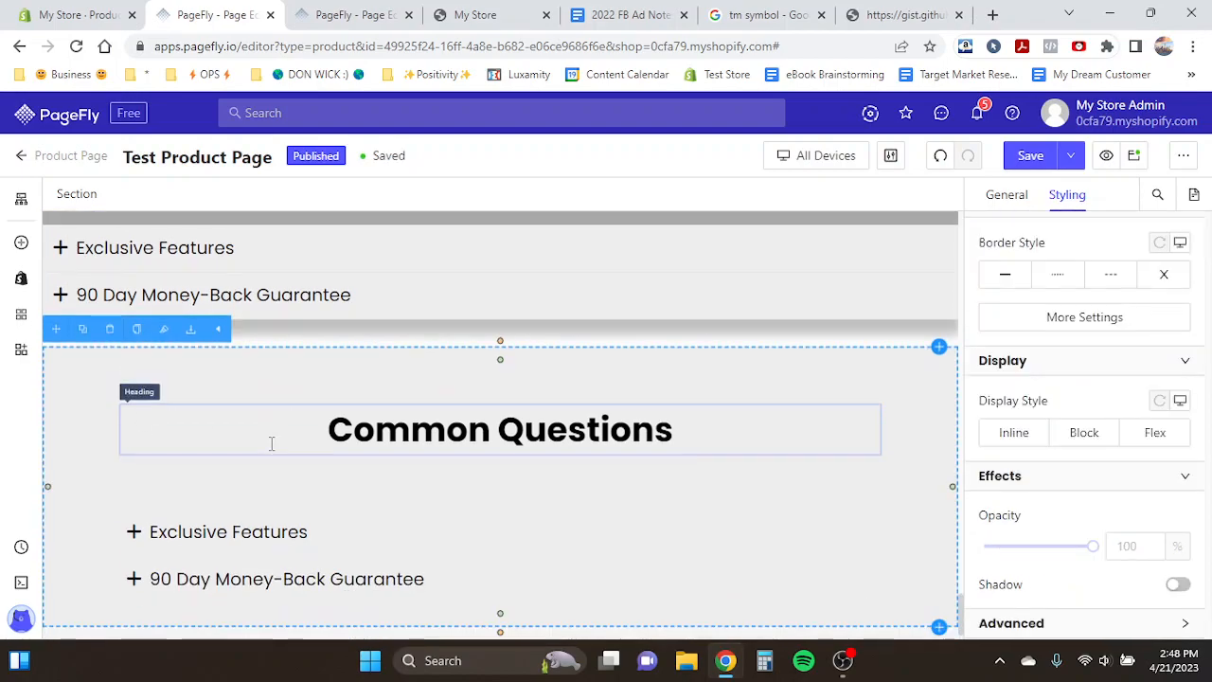
left_click(410, 428)
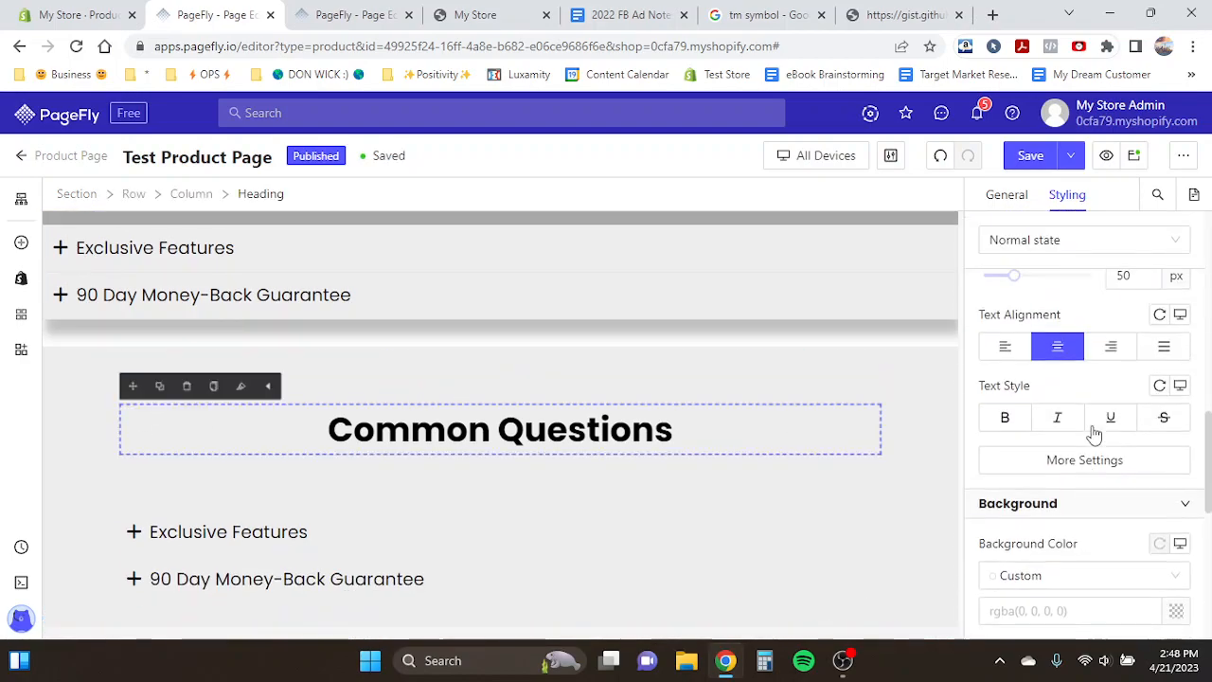
scroll(1095, 433, "up", 2)
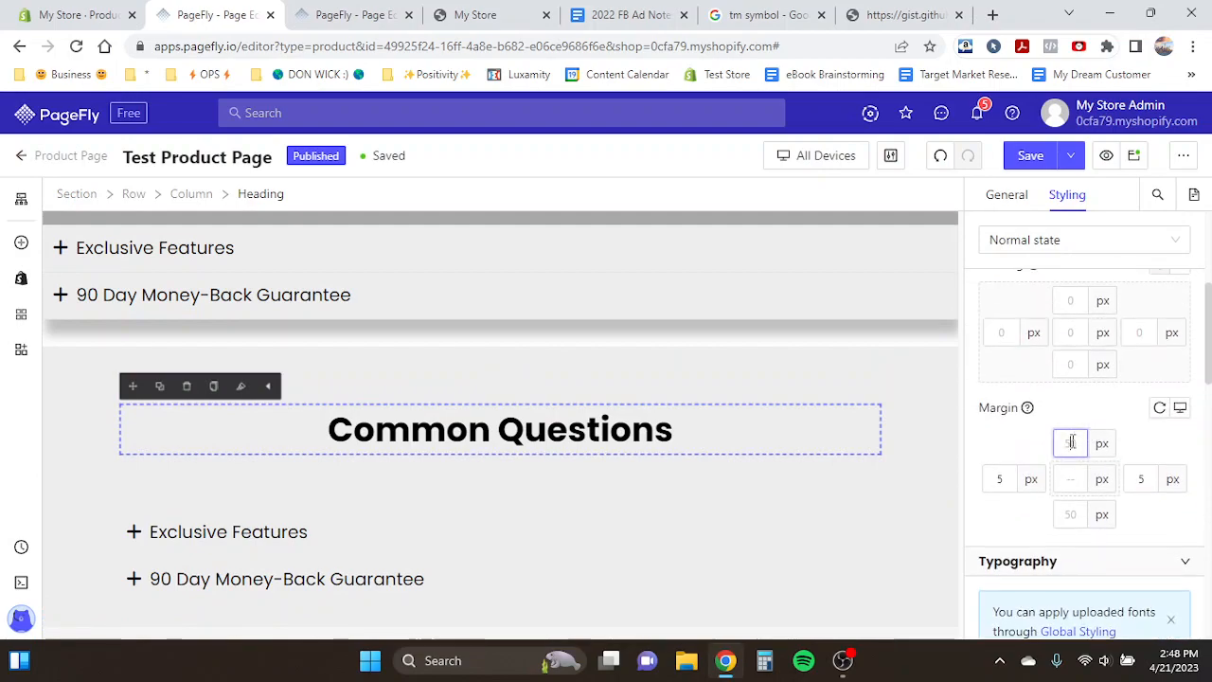
type("20")
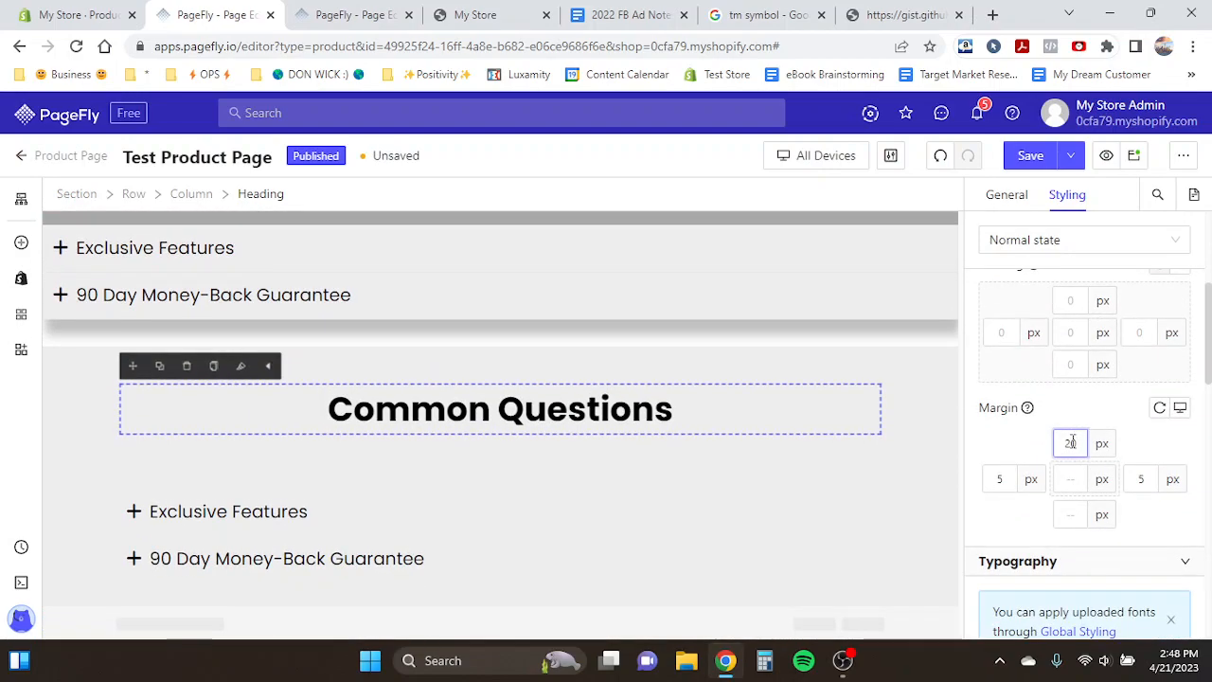
key("BackSpace")
key("BackSpace")
type("0")
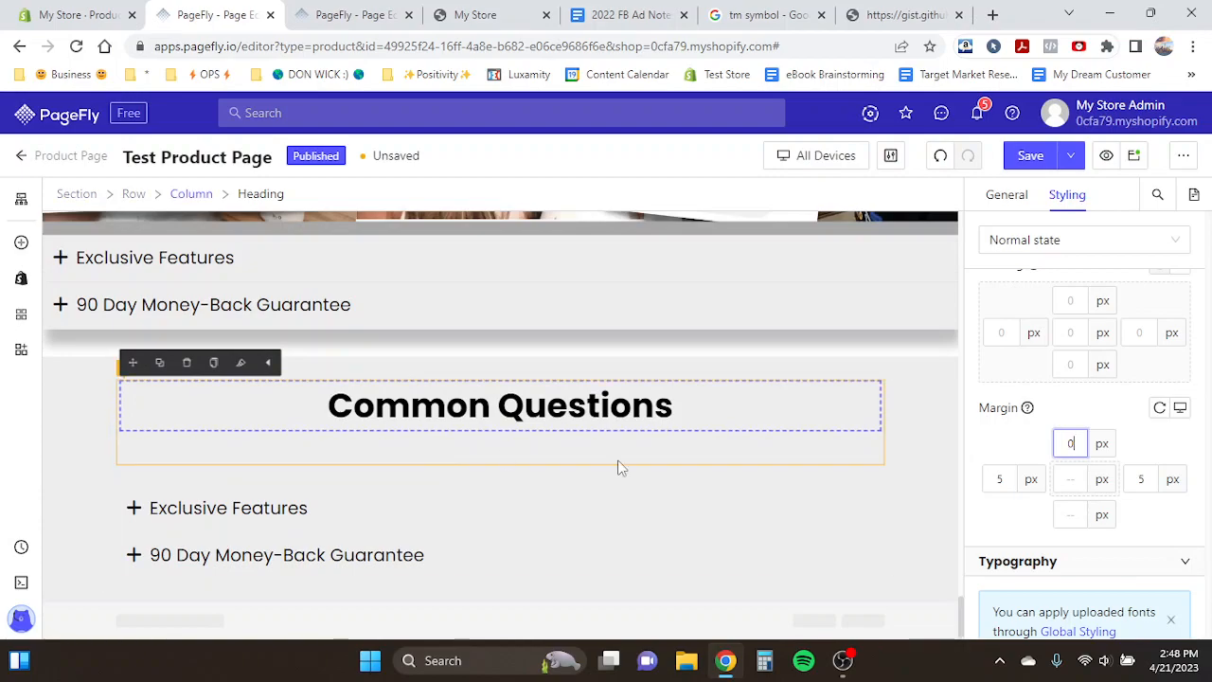
left_click(1072, 515)
type("0")
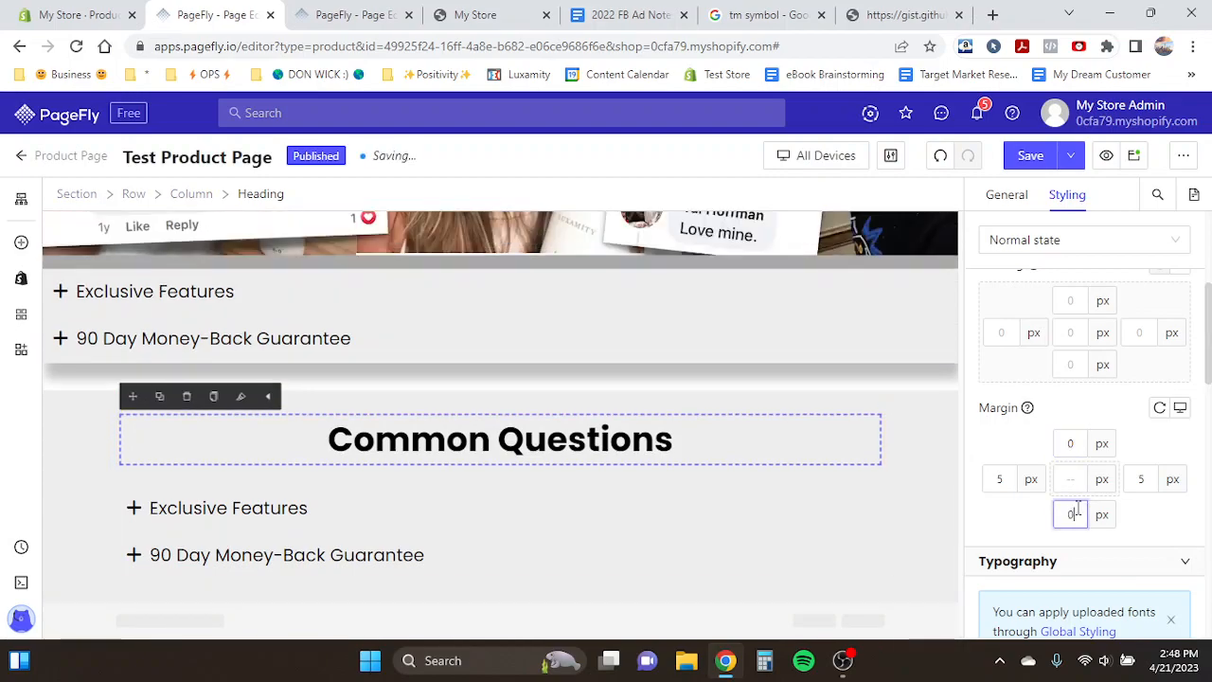
- Delete the Exclusive Features item from the new Common Questions accordion
left_click(212, 509)
left_click(210, 512)
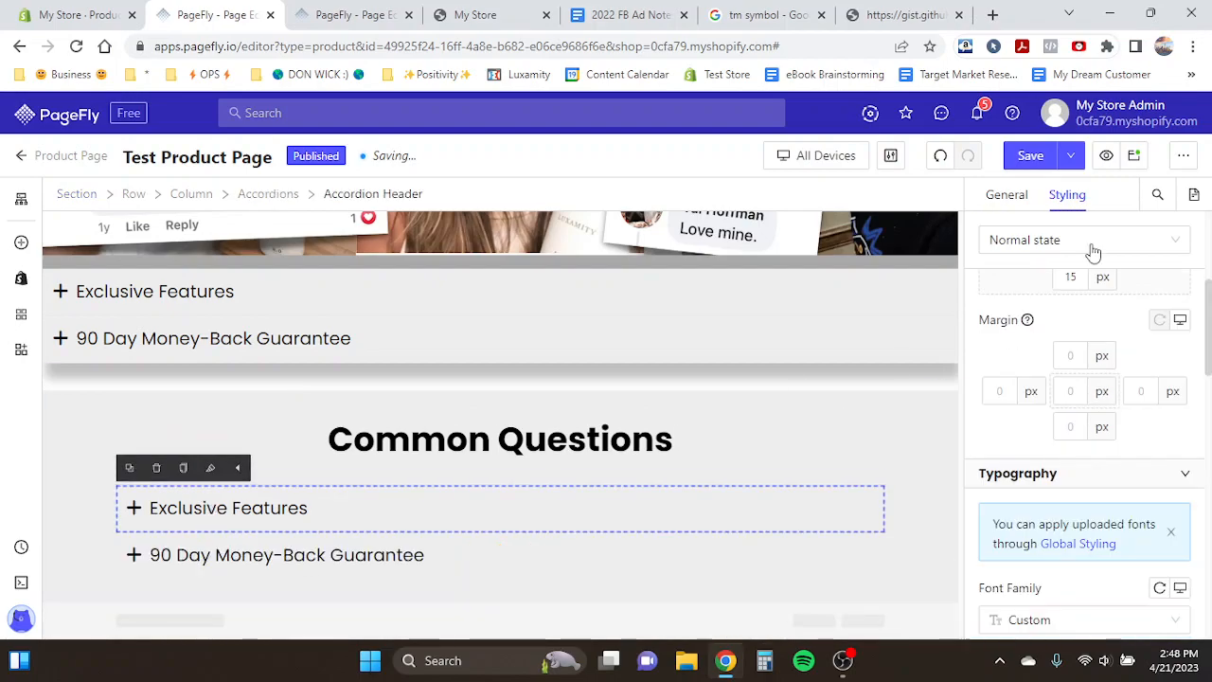
left_click(994, 197)
scroll(1151, 428, "up", 1)
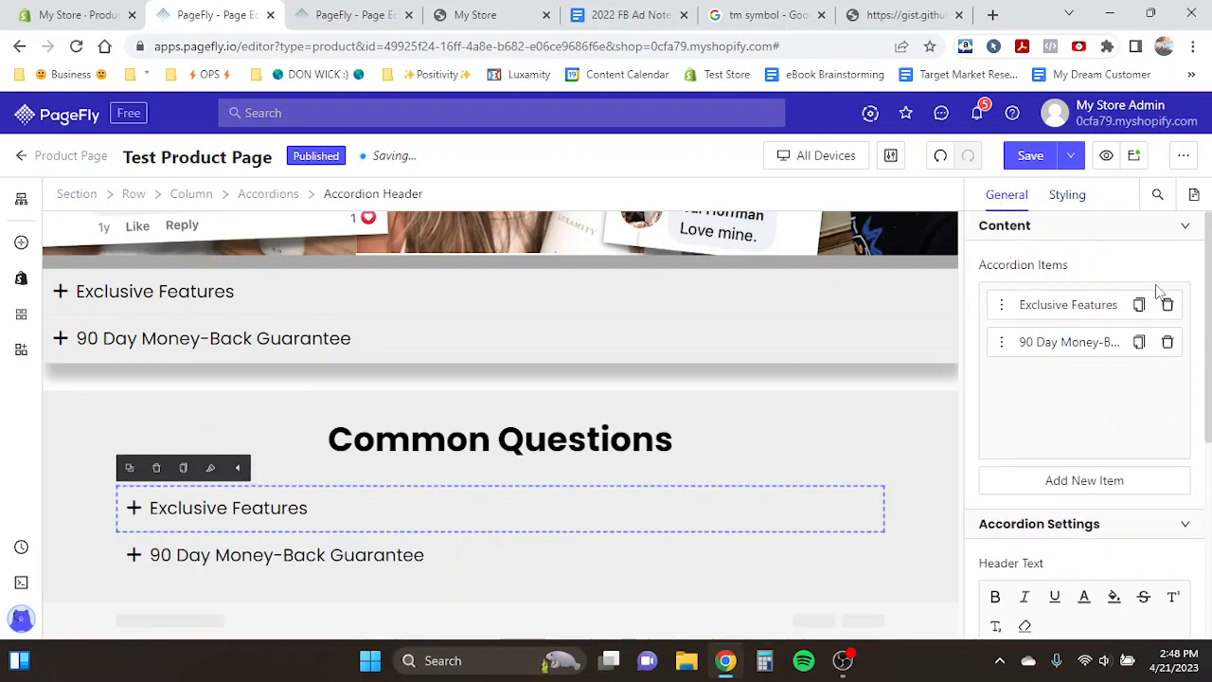
left_click(1169, 306)
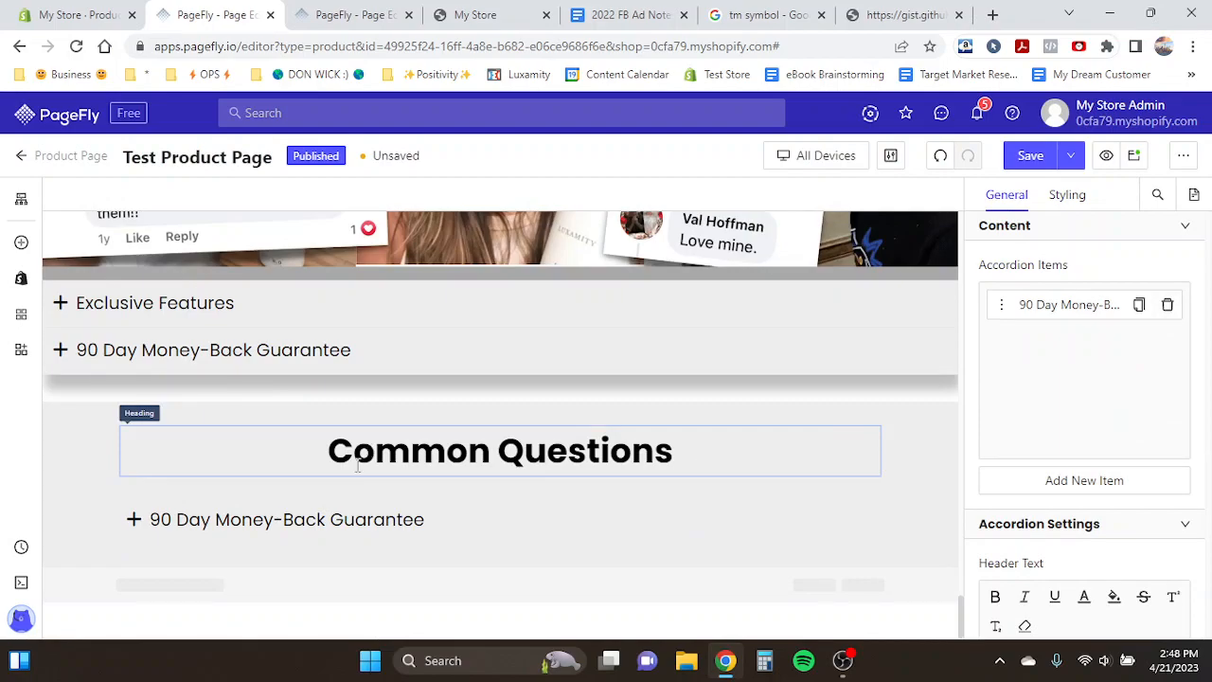
- Left-align the answer paragraph inside the 90 Day Money-Back Guarantee item
left_click(210, 528)
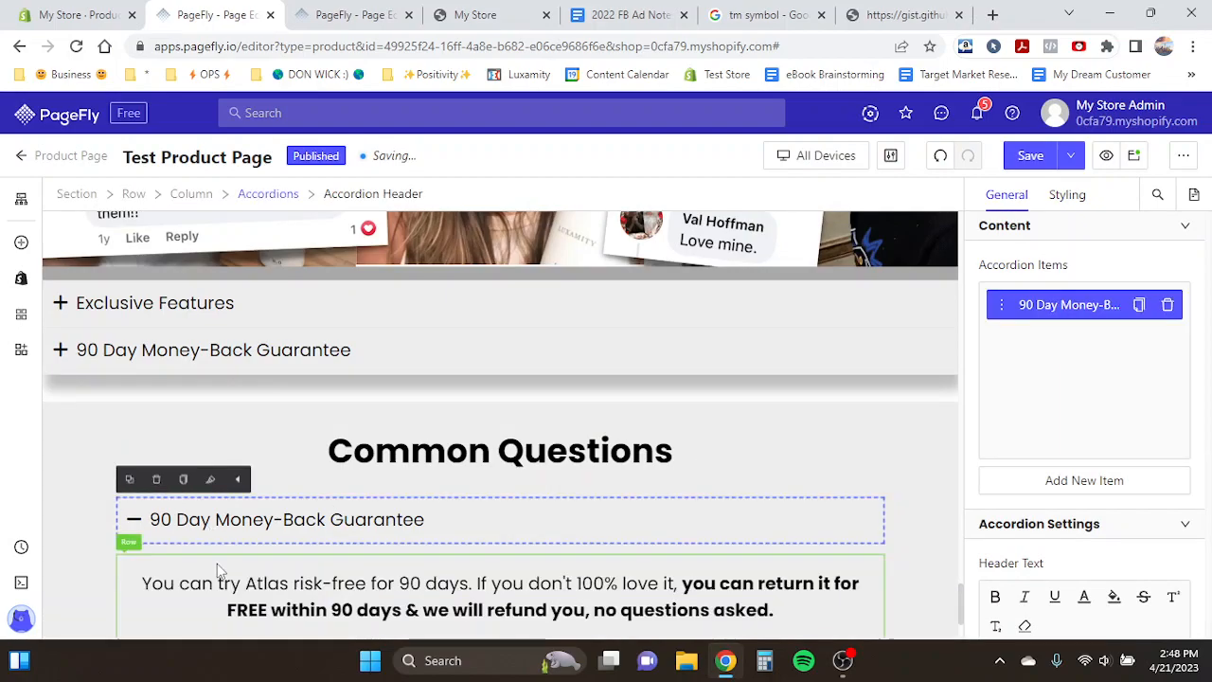
left_click(217, 569)
left_click(217, 582)
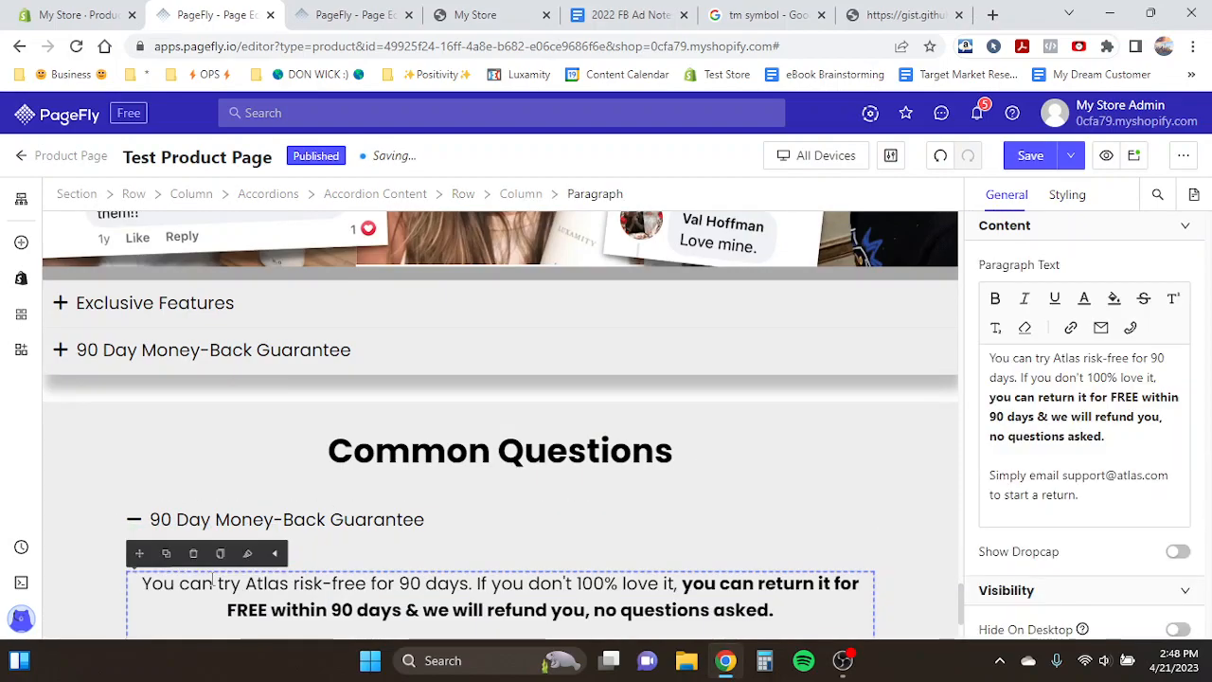
left_click(1068, 199)
scroll(1055, 400, "down", 2)
scroll(754, 498, "down", 1)
scroll(1075, 485, "down", 1)
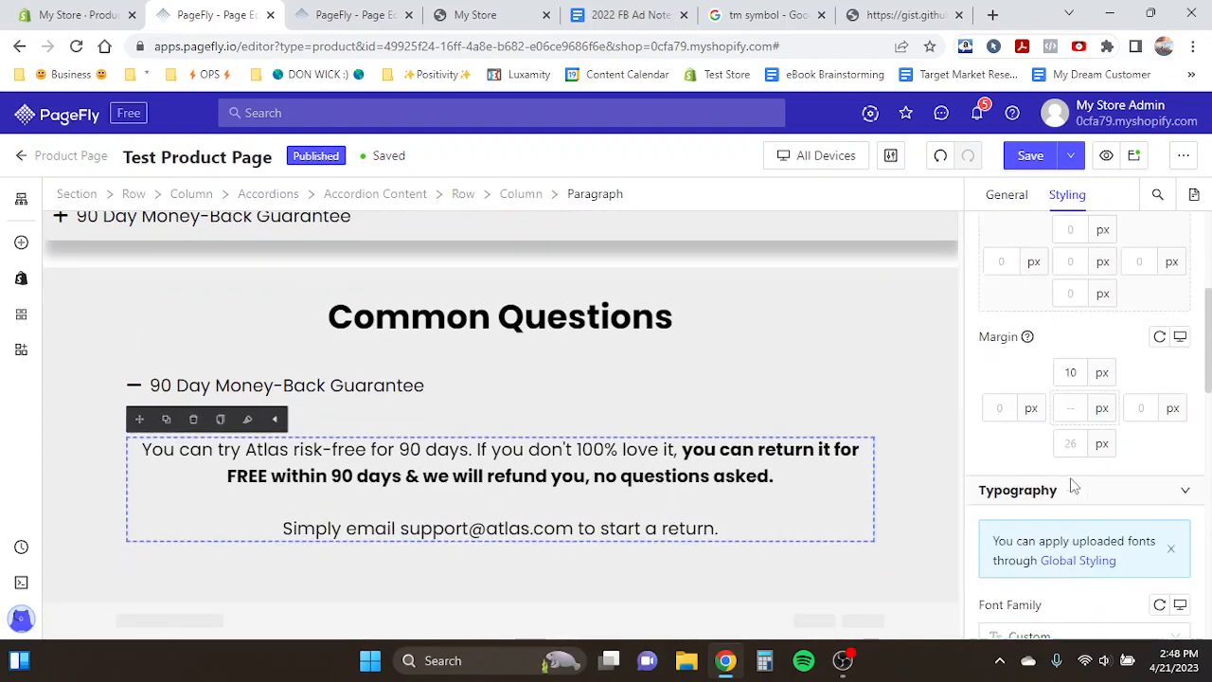
scroll(1075, 485, "down", 2)
left_click(1005, 598)
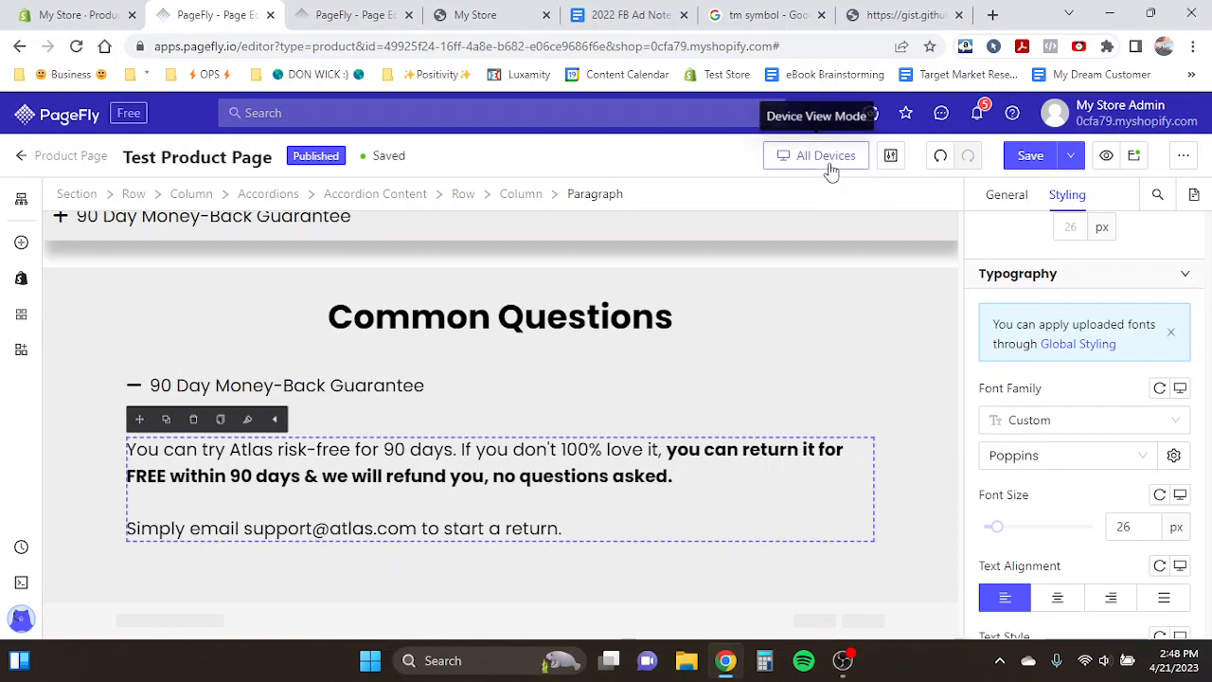
- Copy the answer text of the template's "How long is shipping?" item in the Product Page Template
left_click(375, 13)
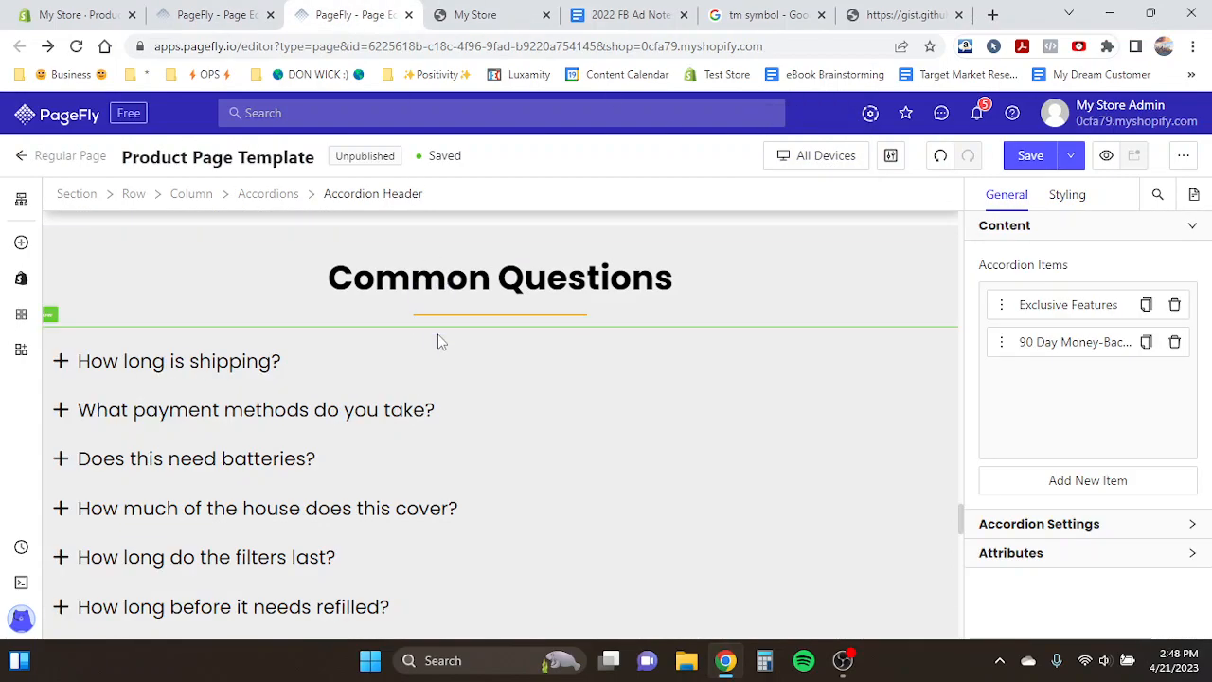
left_click(288, 375)
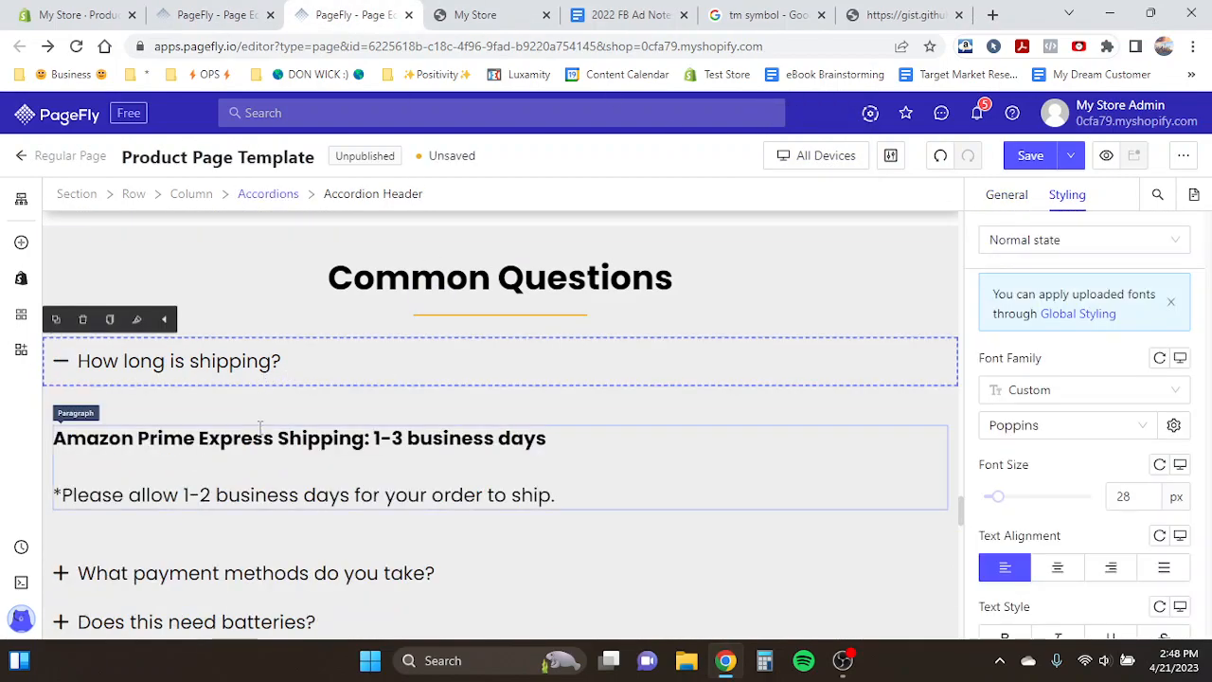
left_click(235, 457)
left_click_drag(55, 439, 560, 493)
key("ctrl+c")
- Replace the new accordion's answer paragraph with the copied shipping text
left_click(236, 361)
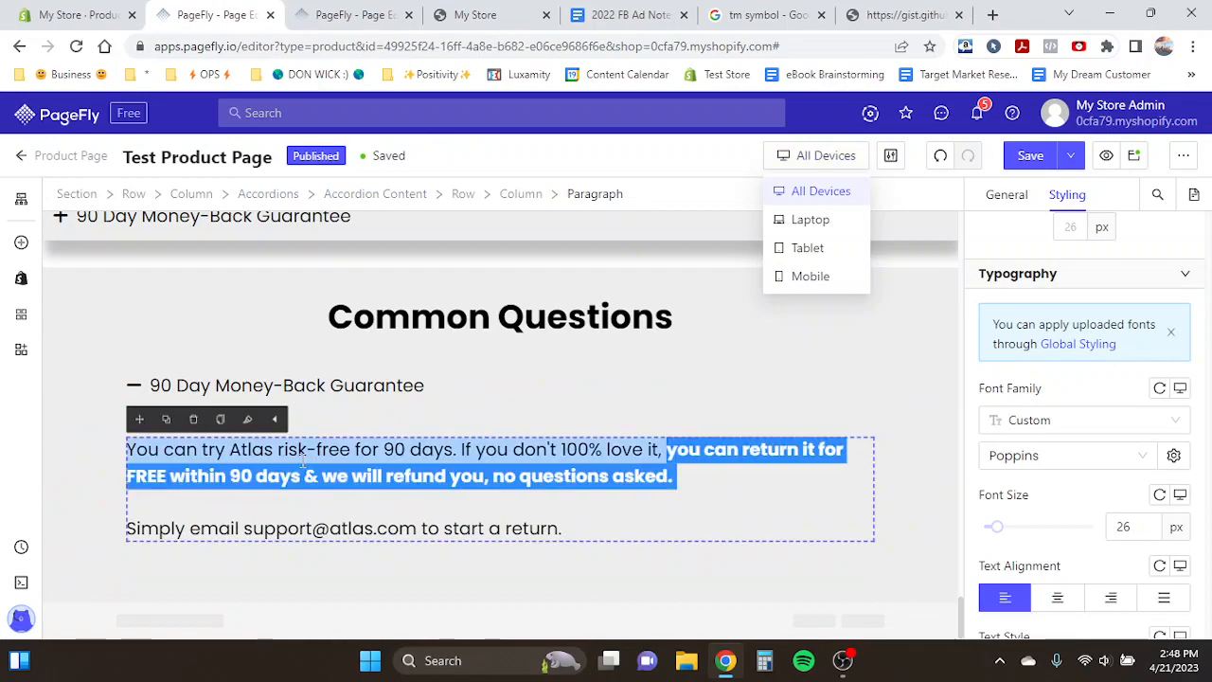
left_click(561, 528)
left_click_drag(561, 528, 149, 449)
key("ctrl+v")
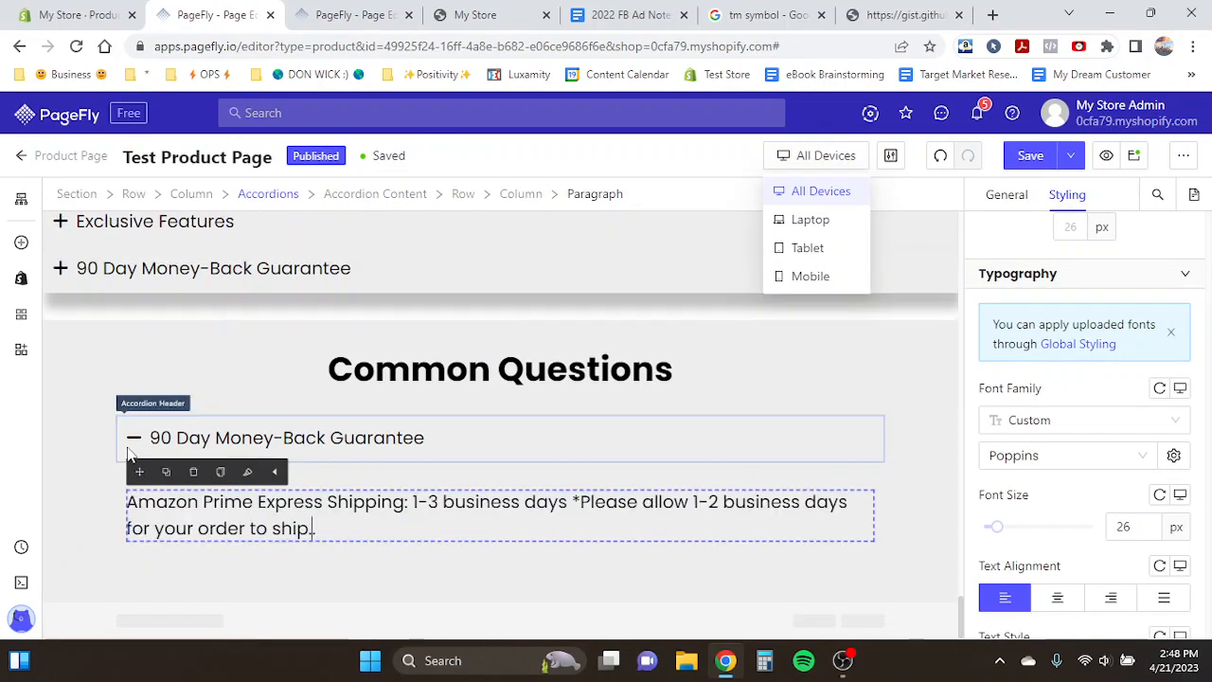
- Split the pasted text into two paragraphs and bold the "Amazon Prime Express Shipping: 1-3 business days" line
left_click(575, 503)
key("BackSpace")
key("Return")
key("Return")
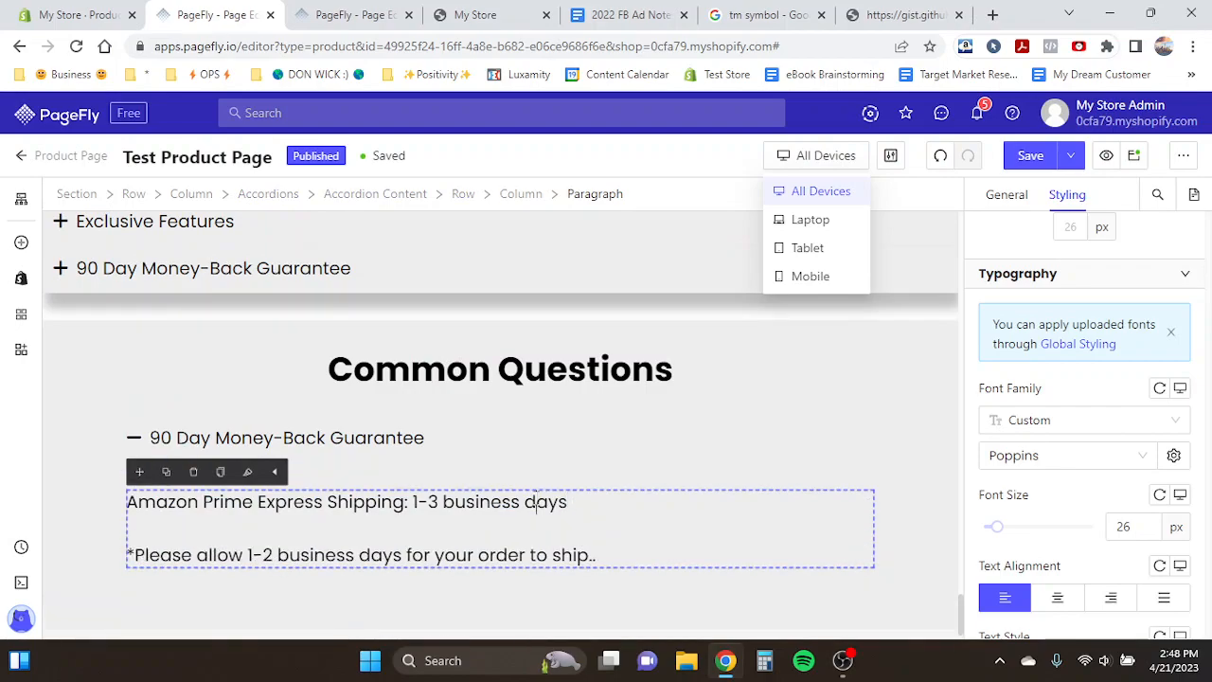
triple_click(536, 502)
key("ctrl+b")
left_click(535, 502)
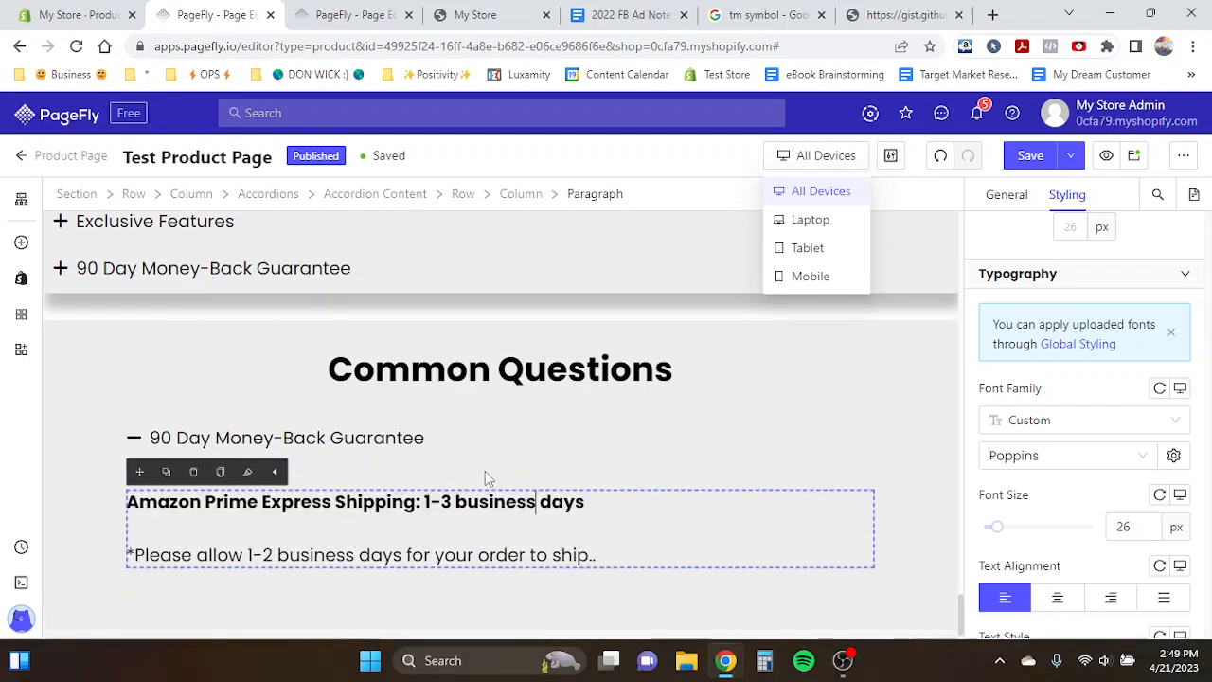
- Change the accordion item's header text to "How long is shipping?"
left_click(414, 443)
left_click(1010, 199)
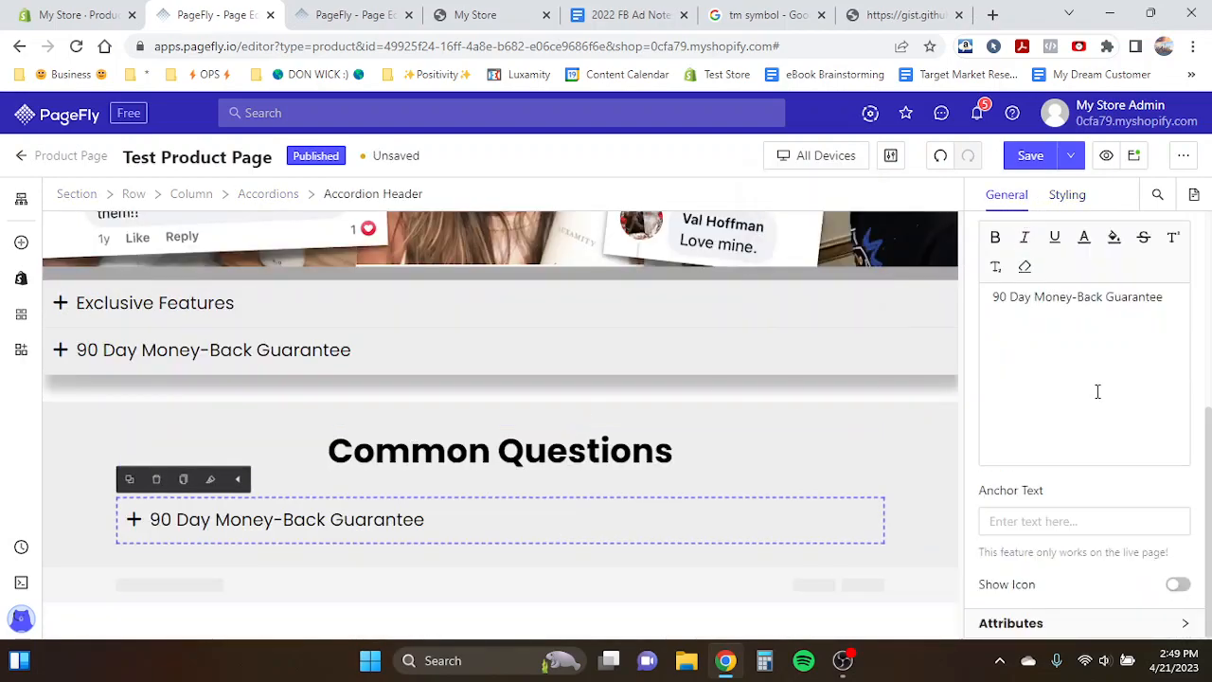
scroll(1071, 379, "up", 2)
left_click_drag(992, 383, 1209, 391)
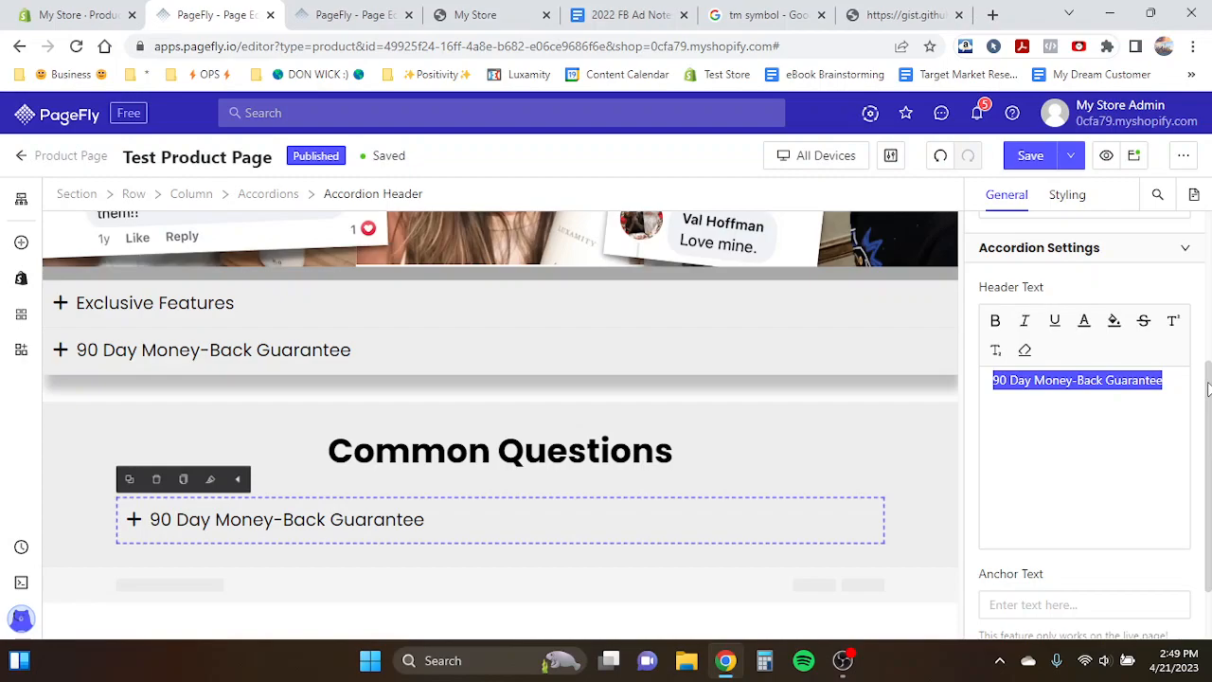
type("H")
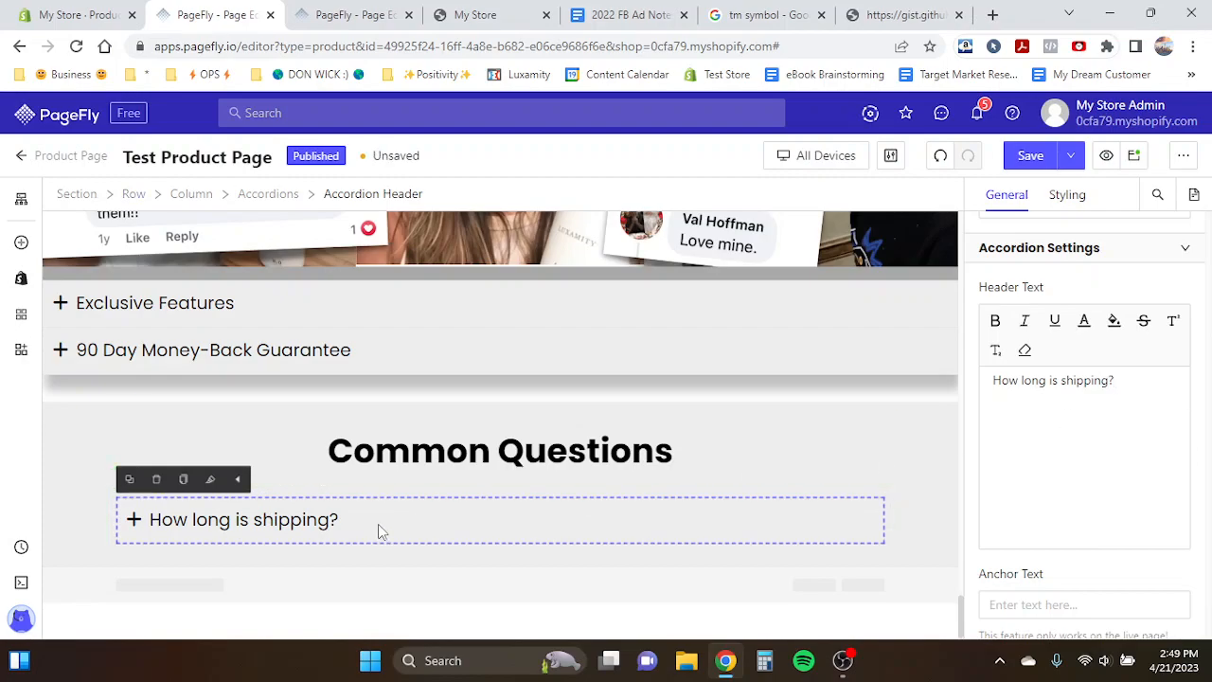
- Compare the new accordion item with the template's Common Questions section
left_click(281, 519)
scroll(279, 519, "down", 1)
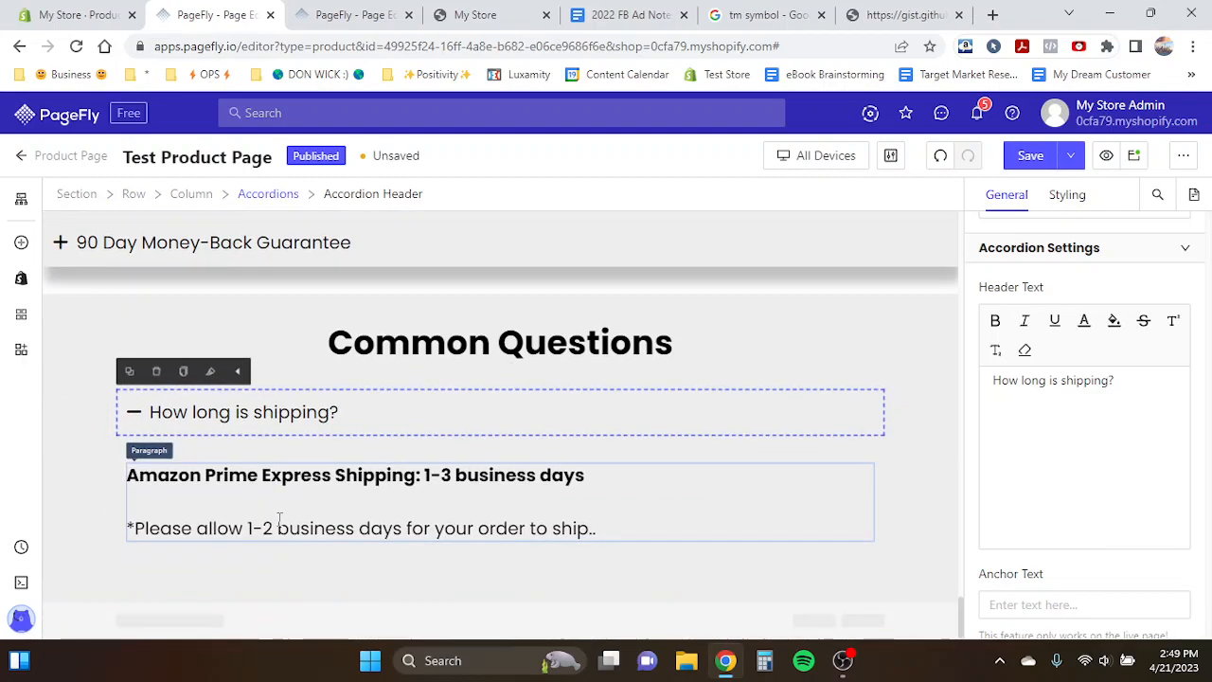
left_click(245, 430)
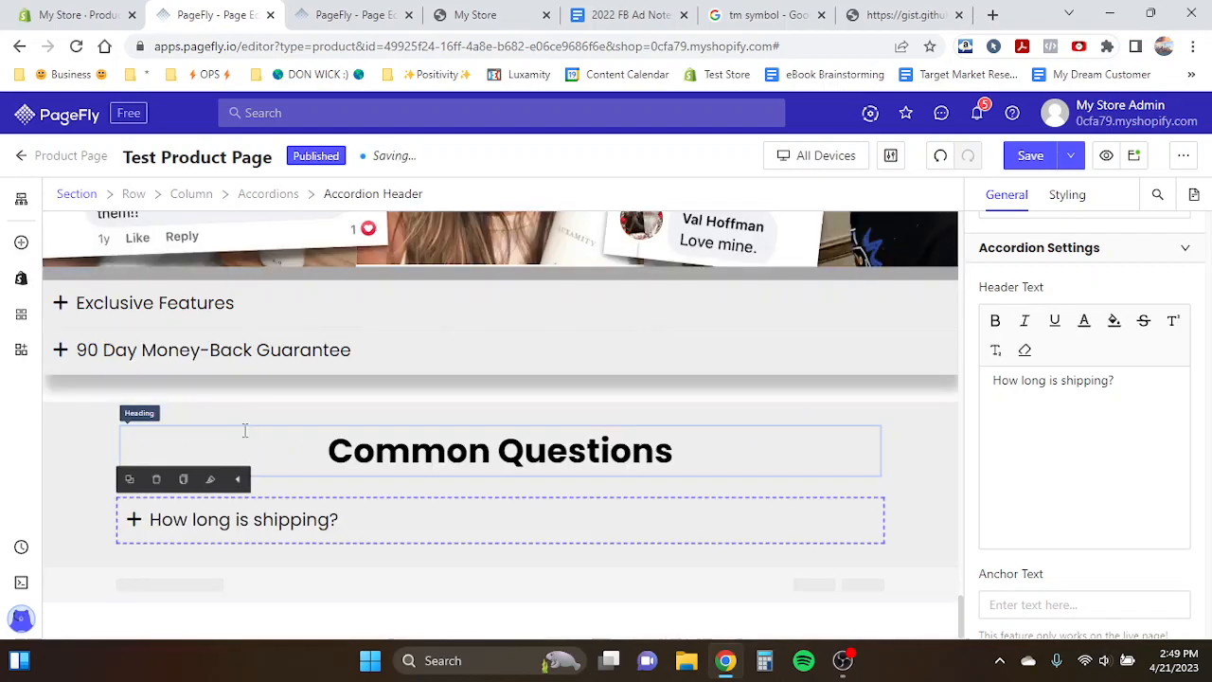
left_click(262, 516)
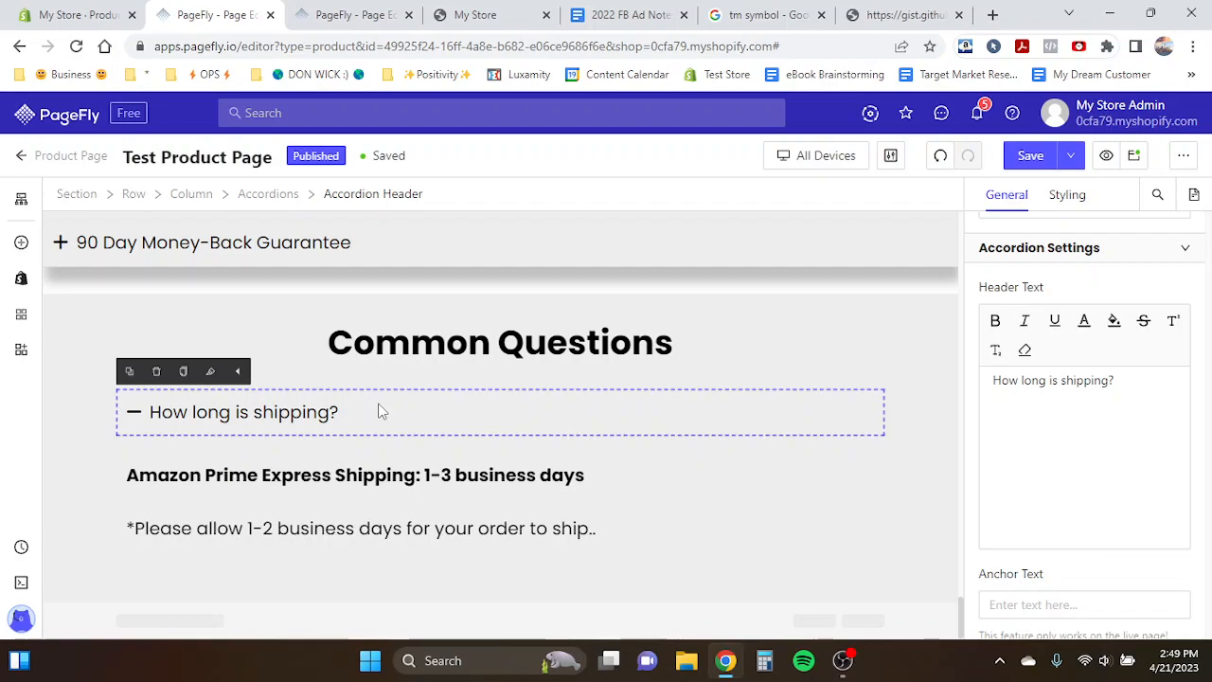
left_click(351, 14)
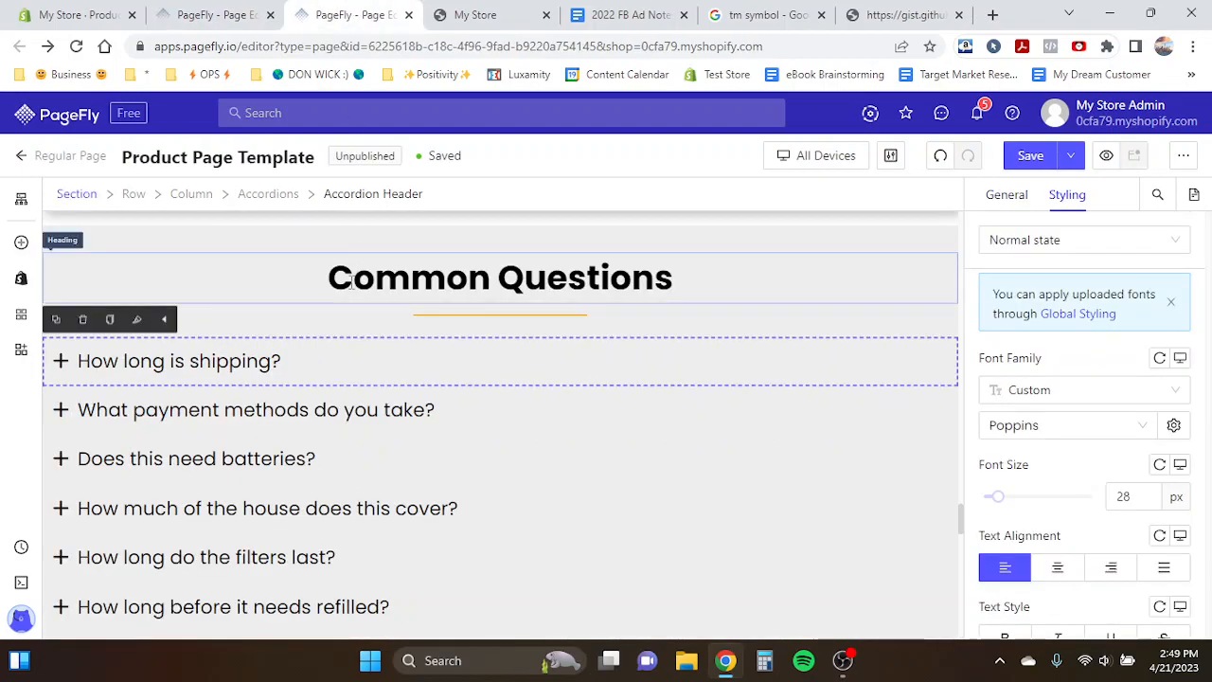
left_click(220, 364)
left_click(220, 365)
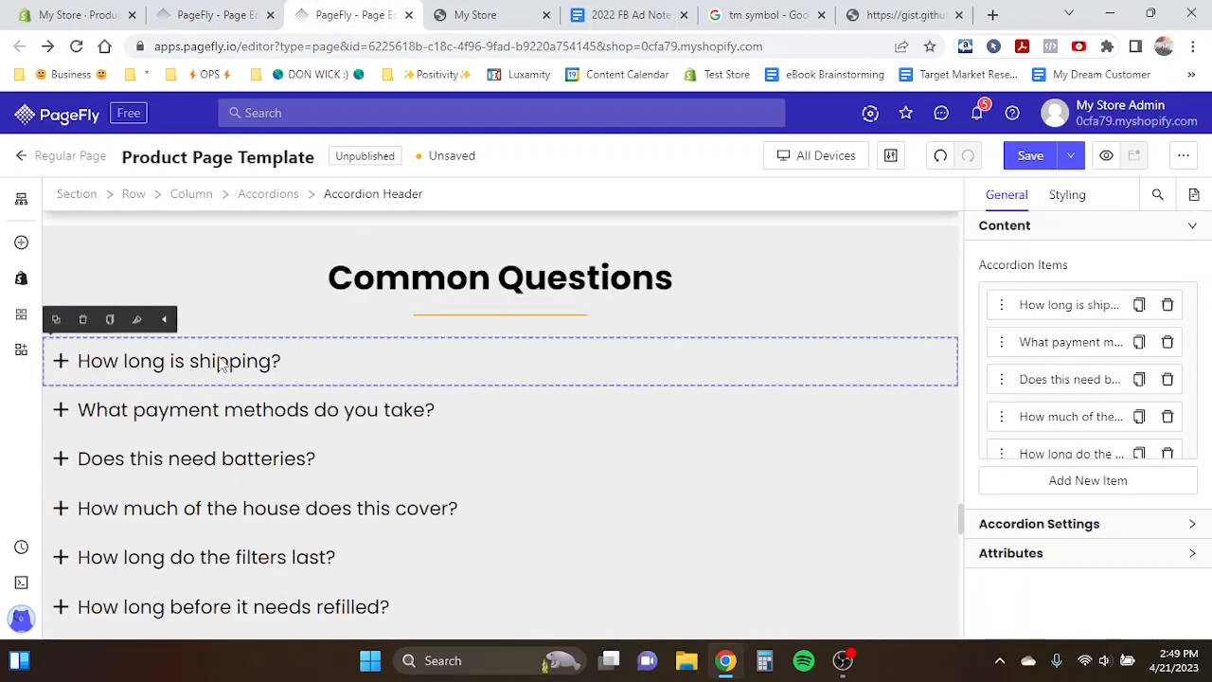
left_click(201, 41)
left_click(199, 21)
- Duplicate the orange divider under the top heading and move the copy below the Common Questions heading
scroll(358, 271, "up", 10)
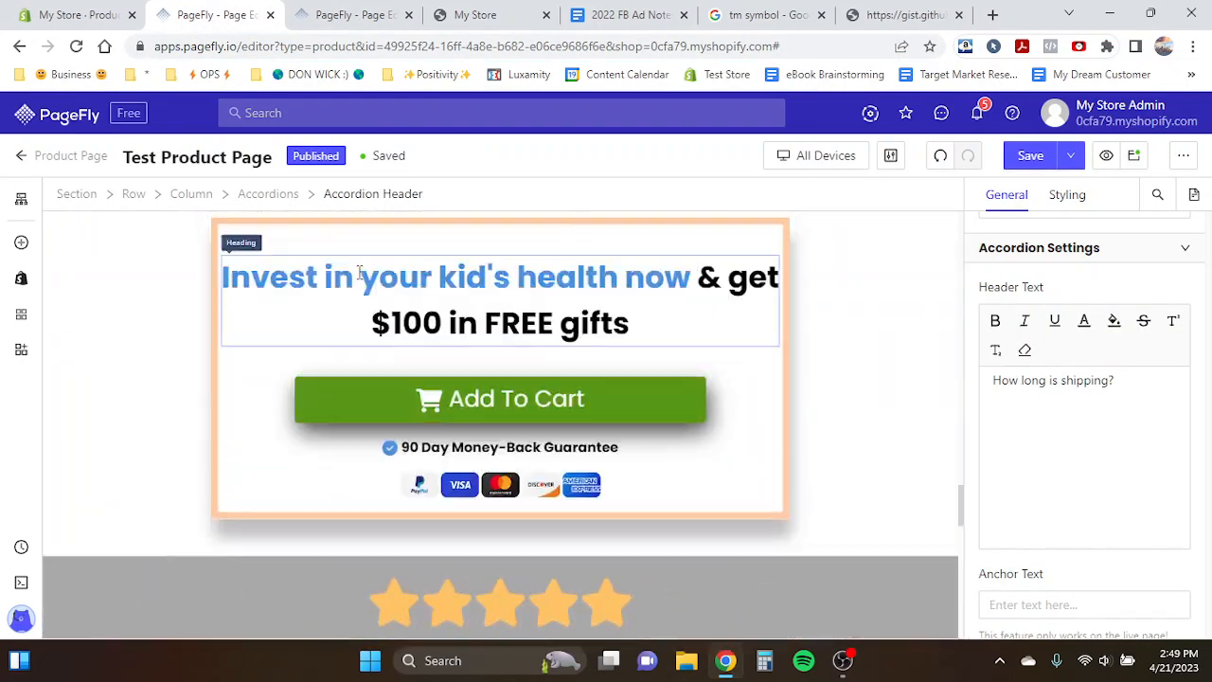
scroll(358, 272, "up", 15)
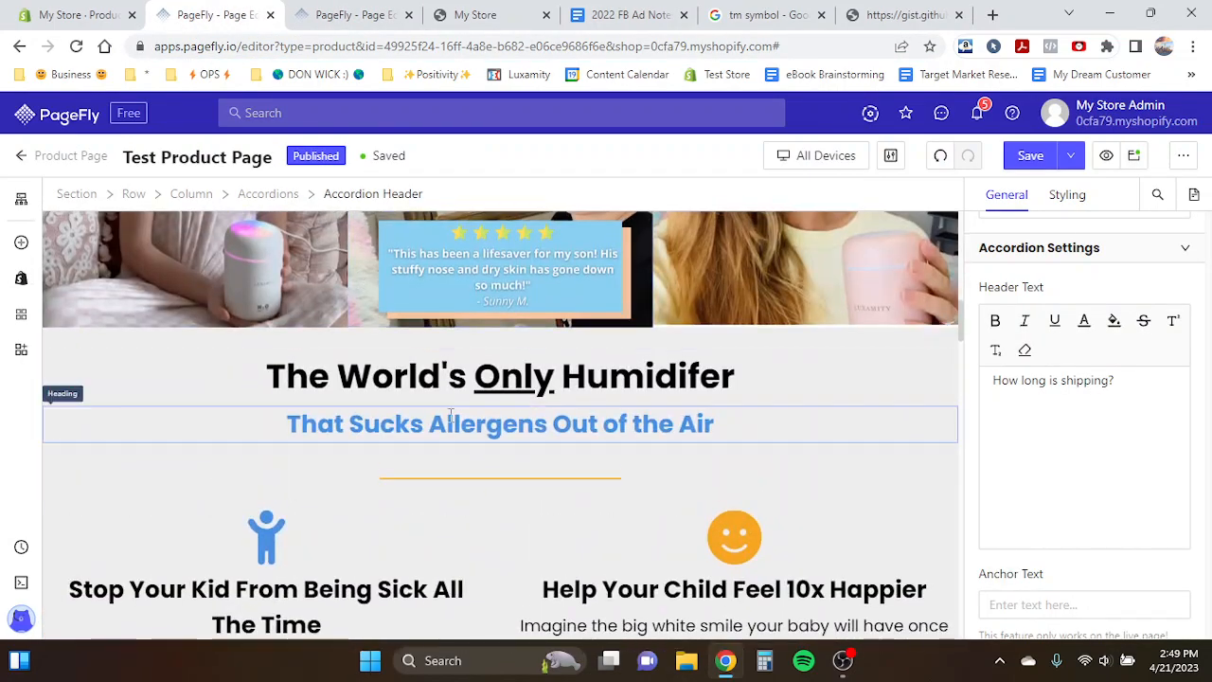
left_click(471, 481)
left_click(419, 449)
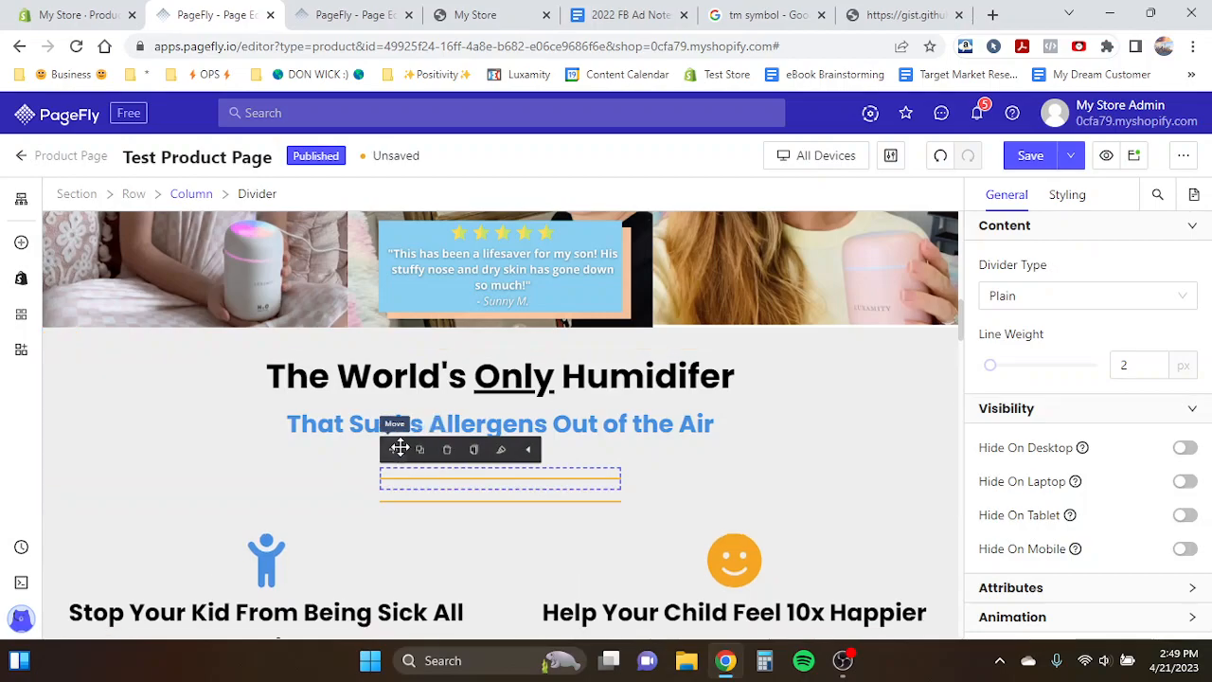
left_click_drag(399, 448, 465, 385)
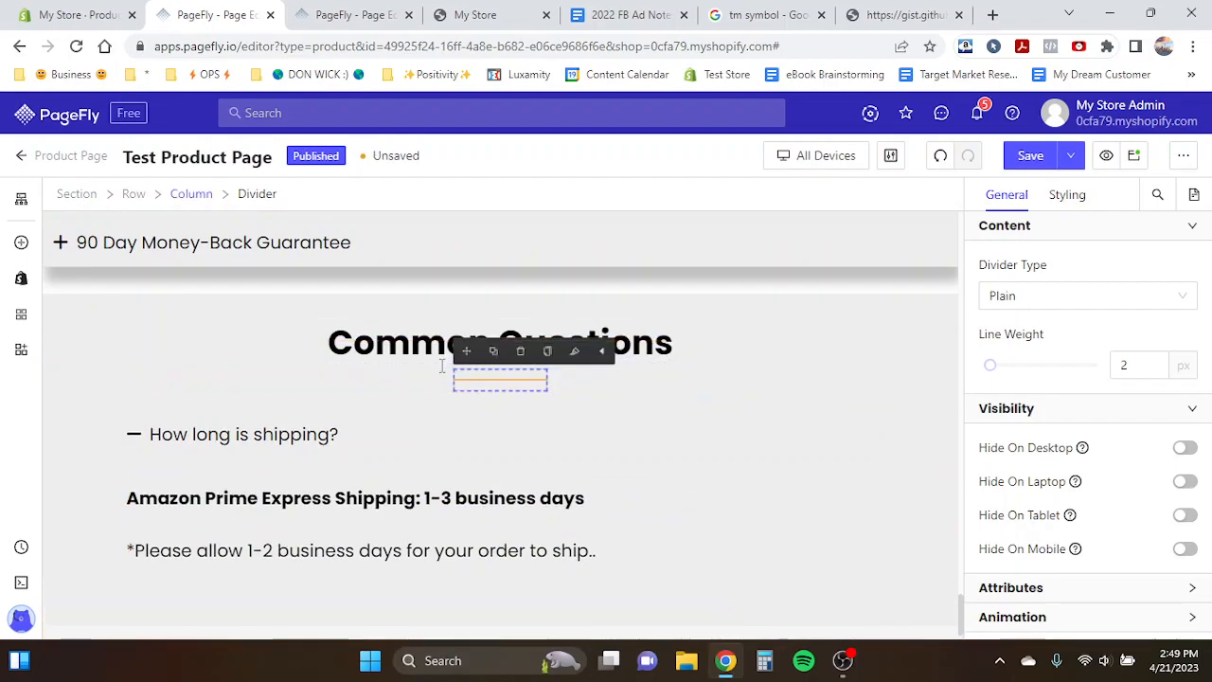
- Set the copied divider's left and right margins to 400 px
left_click(1052, 200)
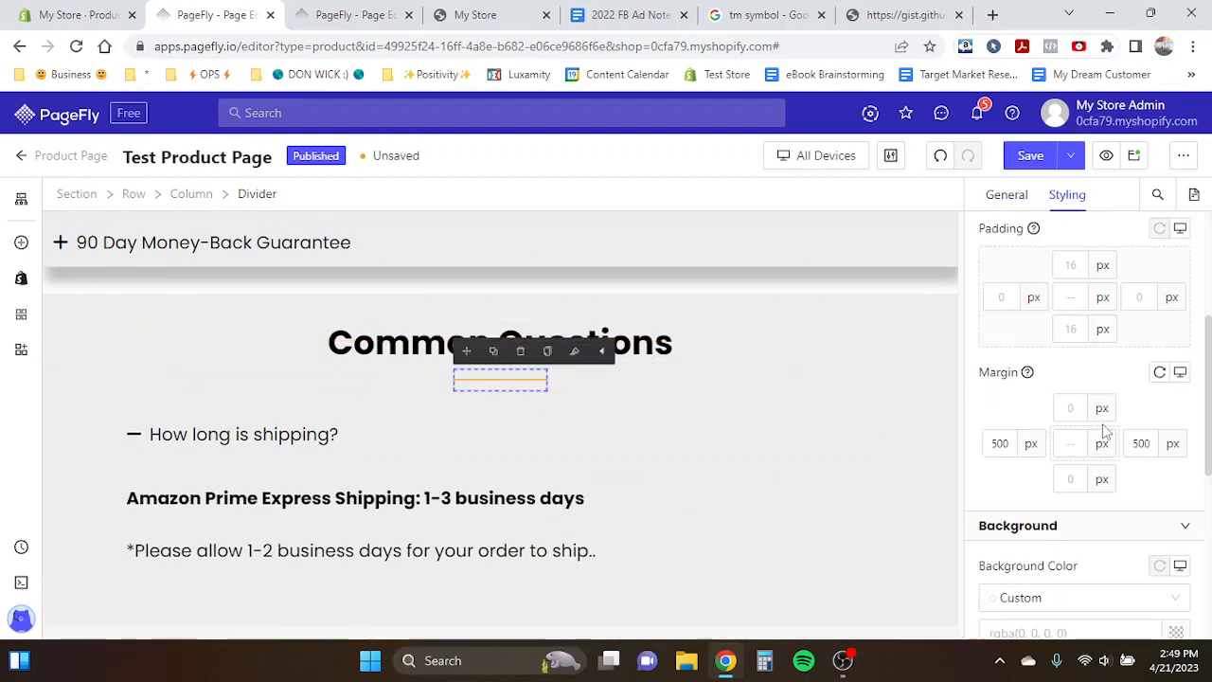
double_click(1000, 443)
type("400")
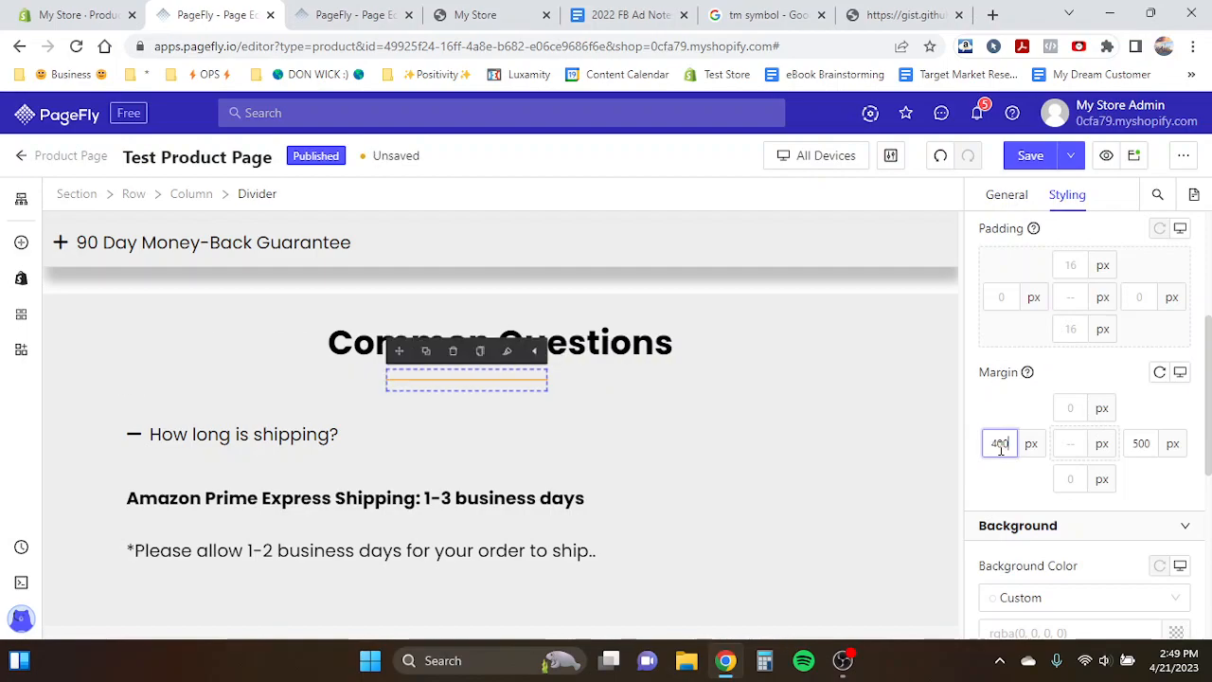
double_click(1141, 444)
type("400")
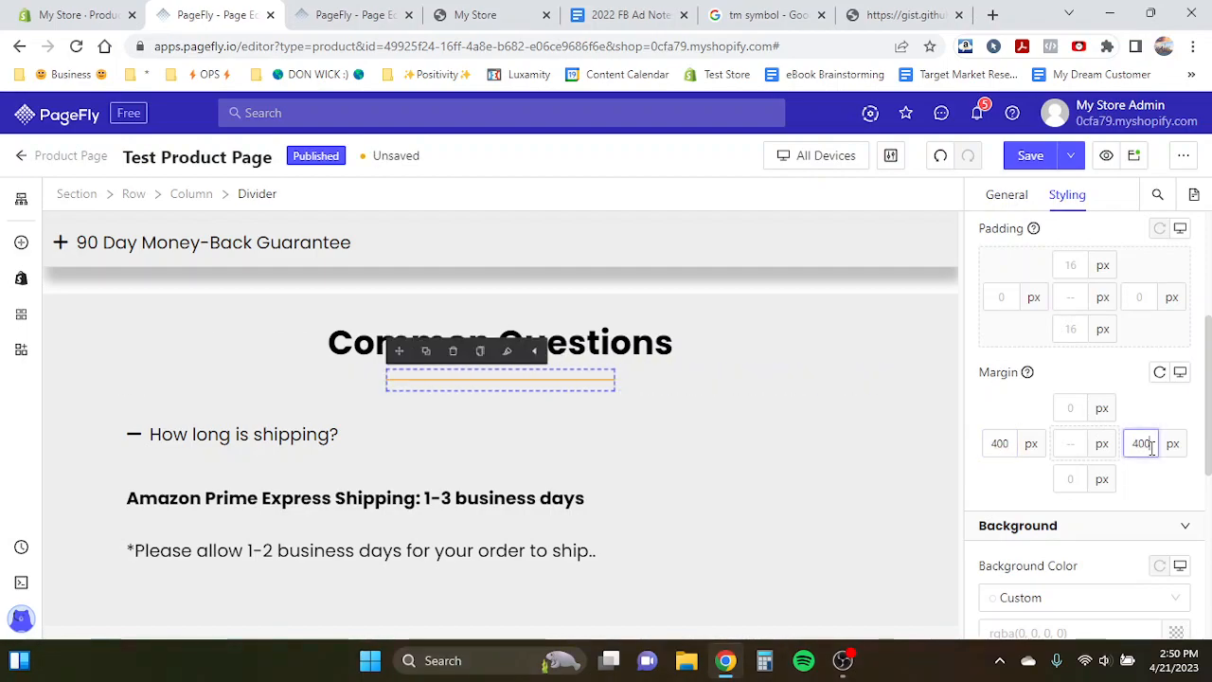
type("450")
- Set the copied divider's left and right margins to 450 px
double_click(1000, 443)
type("450")
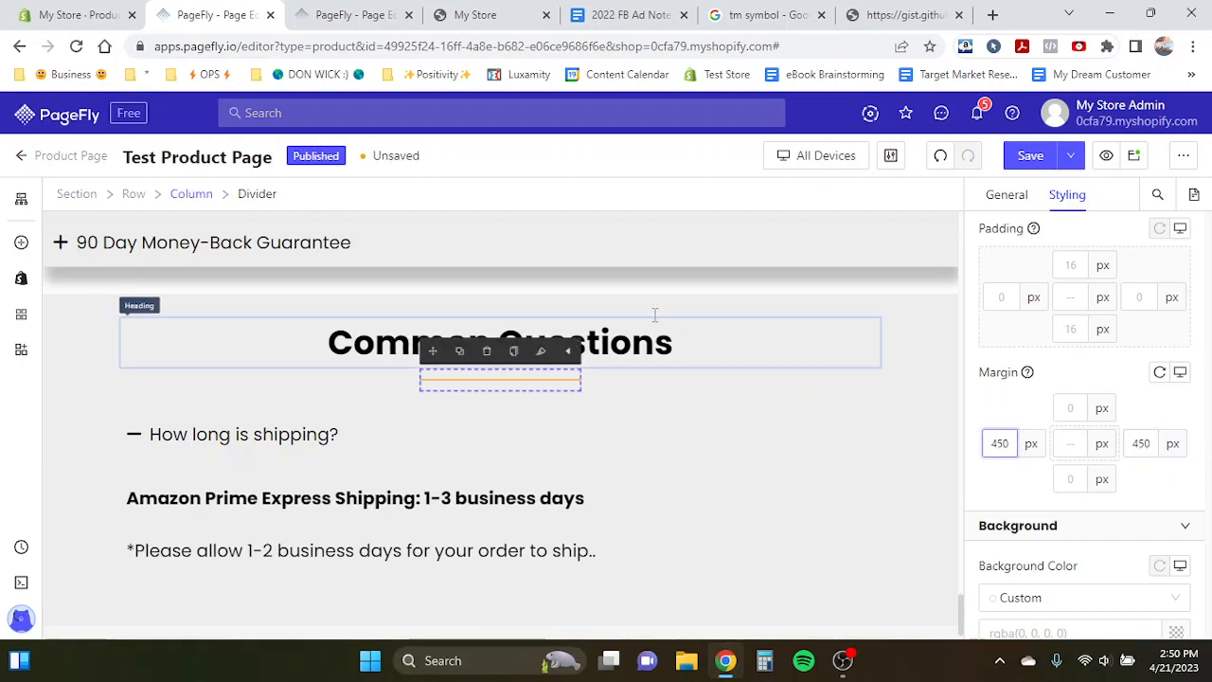
- Set the accordion content's top and bottom padding to 0 px
left_click(646, 329)
scroll(758, 363, "down", 1)
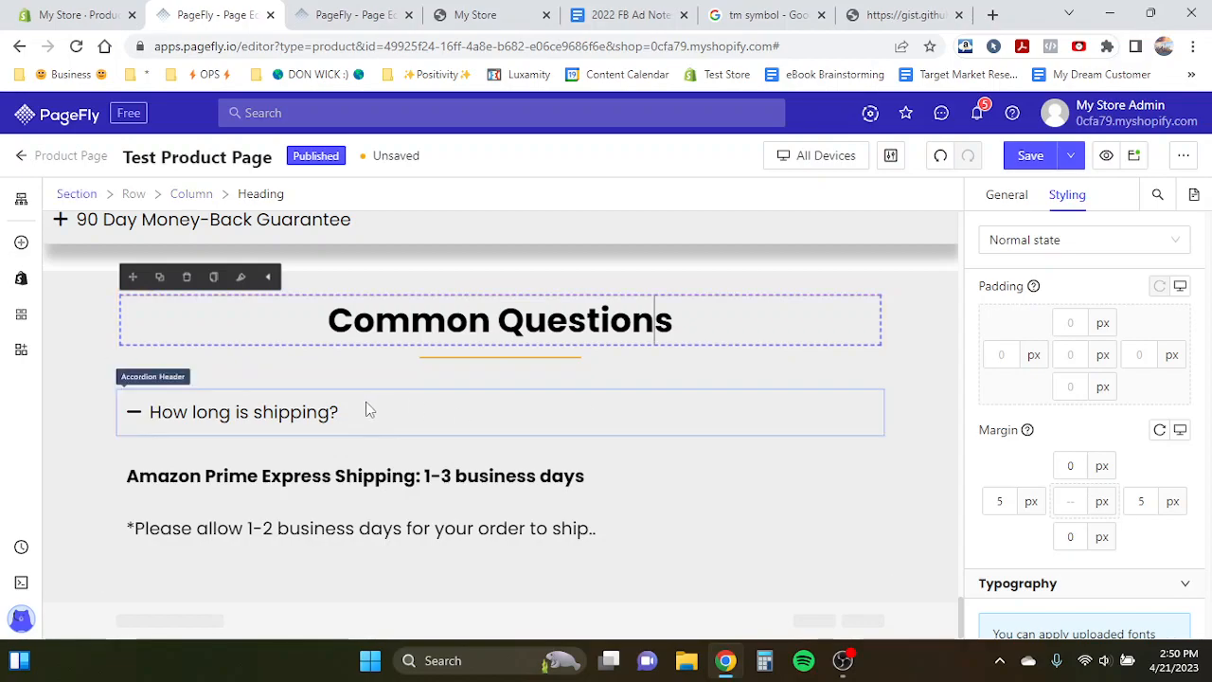
left_click(287, 446)
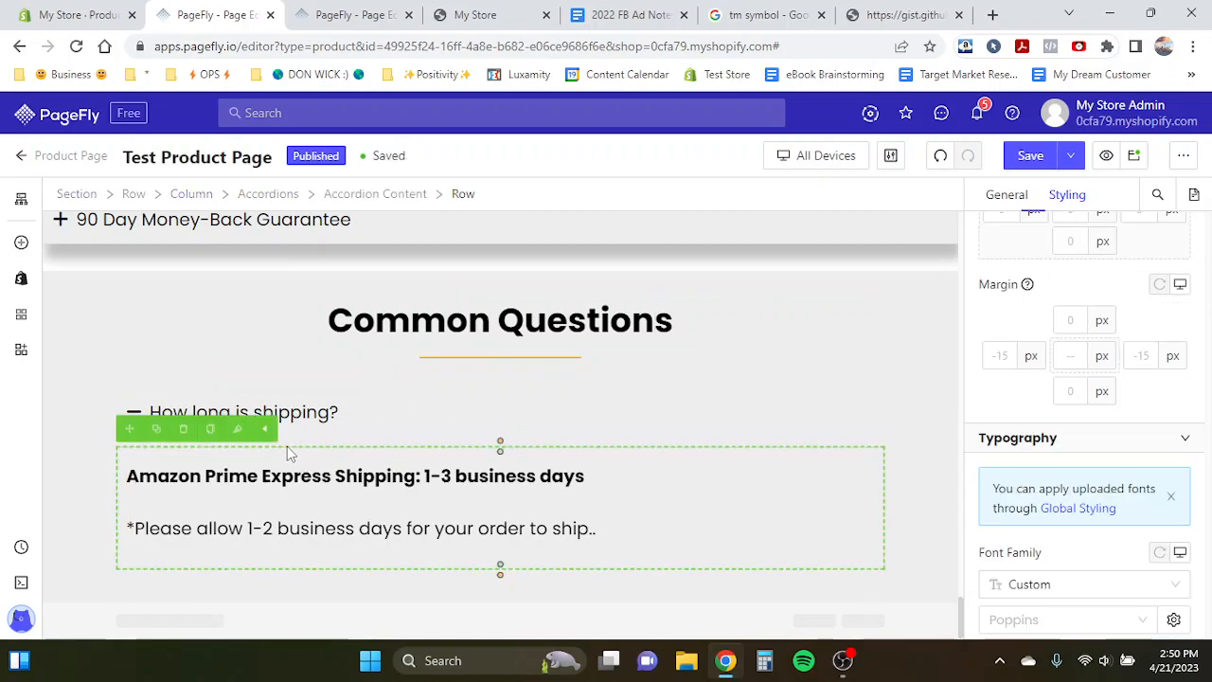
left_click(289, 445)
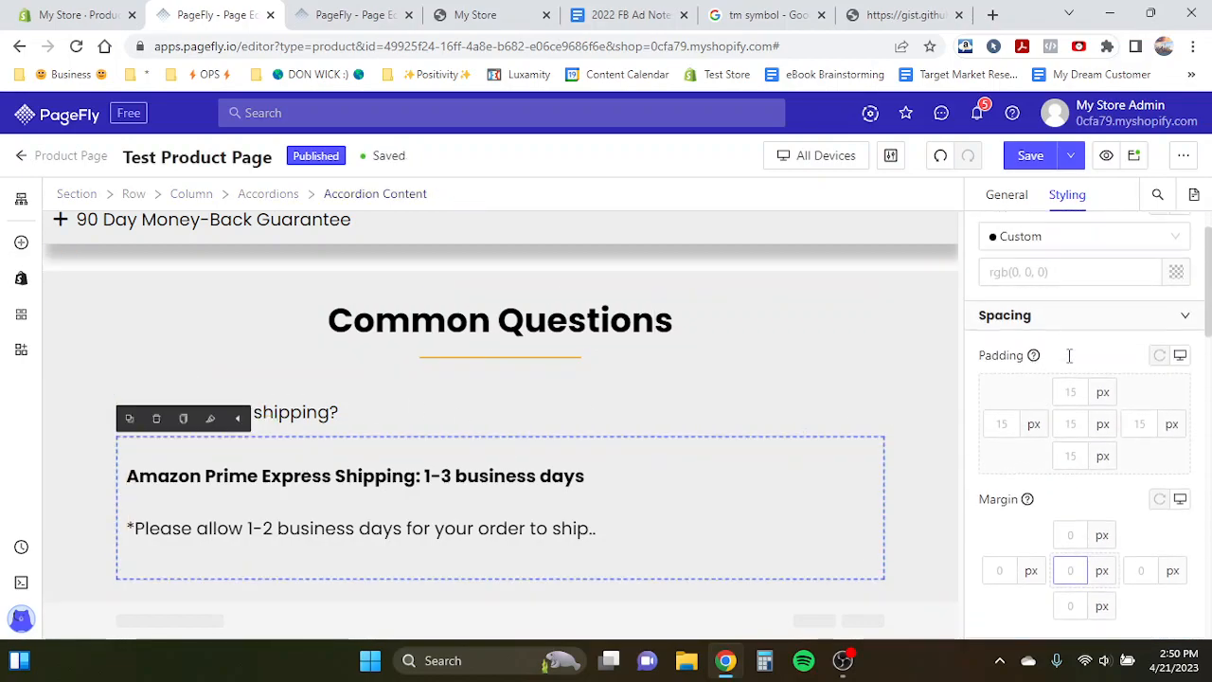
type("0")
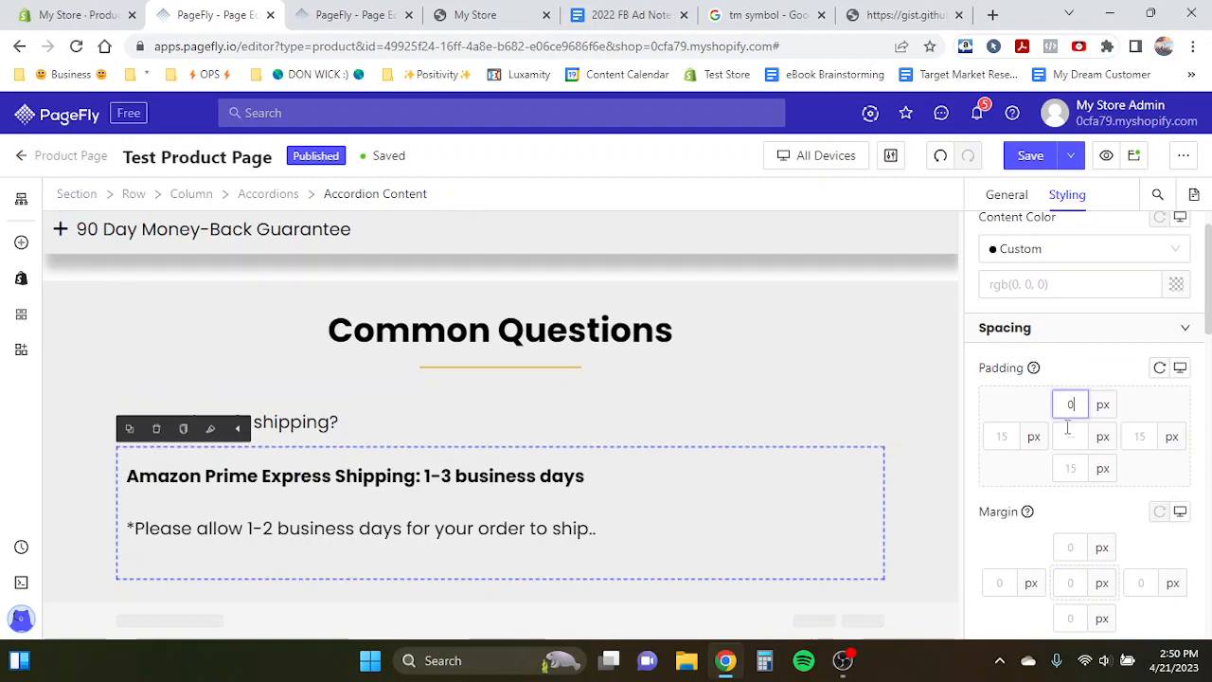
left_click(1070, 467)
type("0")
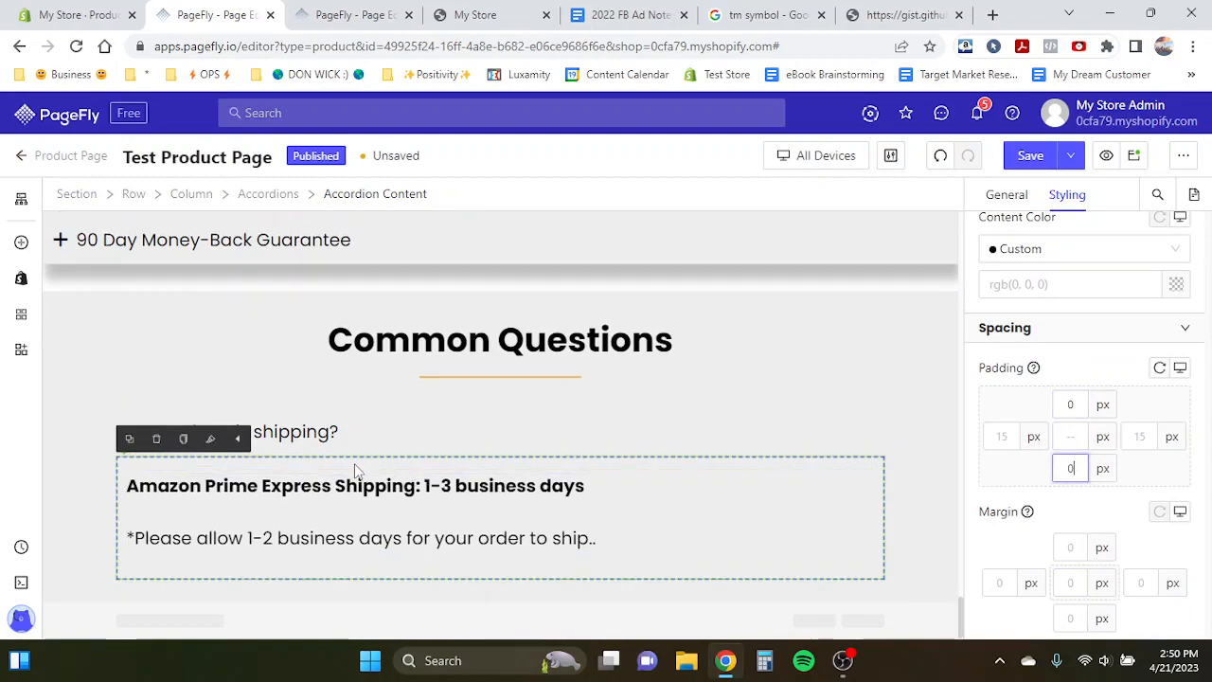
- In mobile view, set the Common Questions heading's font size to 30 px
left_click(311, 445)
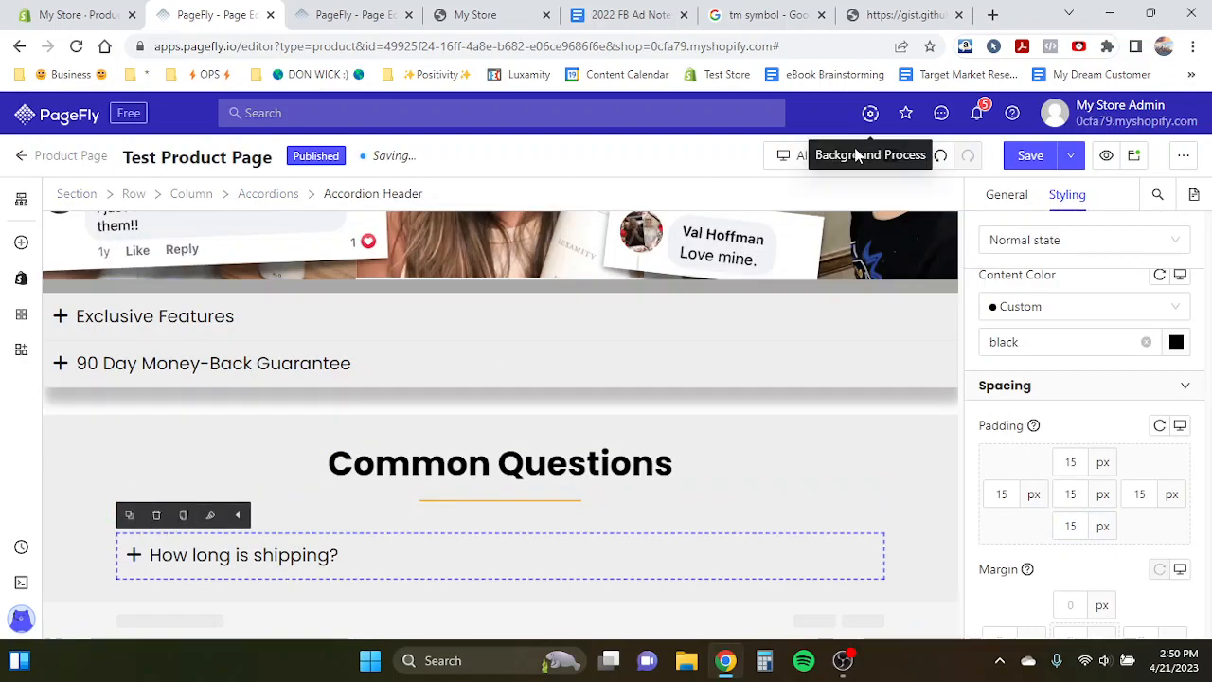
left_click(814, 156)
left_click(825, 275)
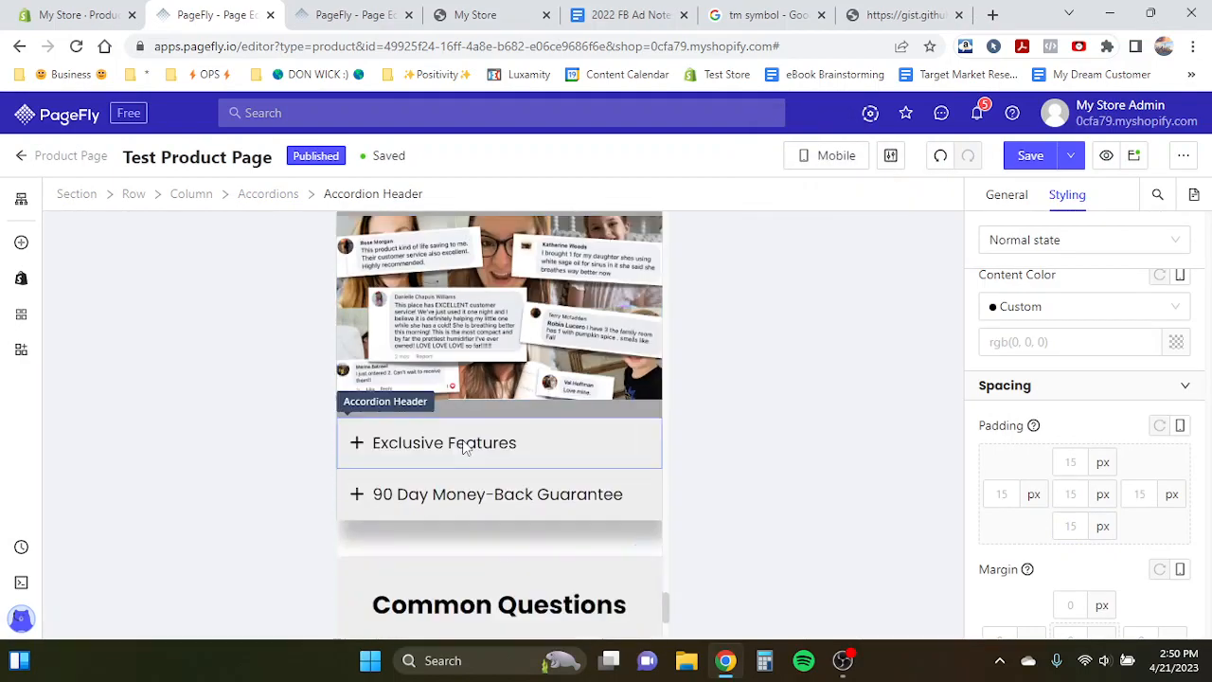
left_click(406, 525)
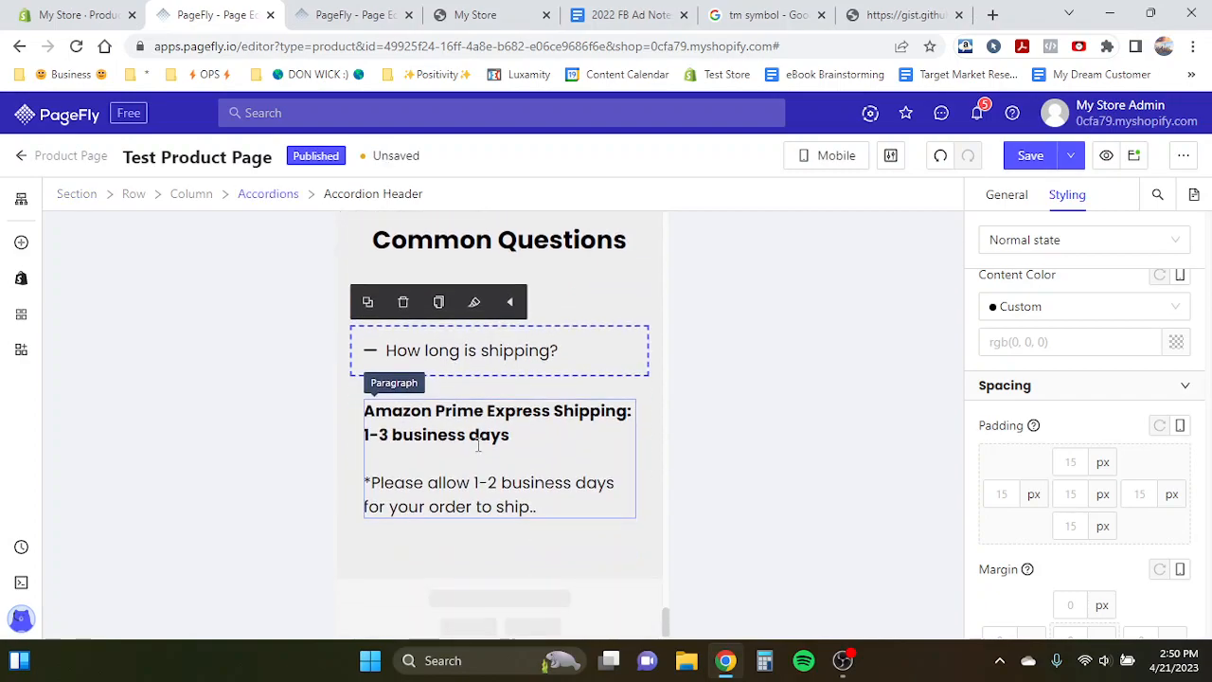
left_click(502, 348)
left_click(538, 414)
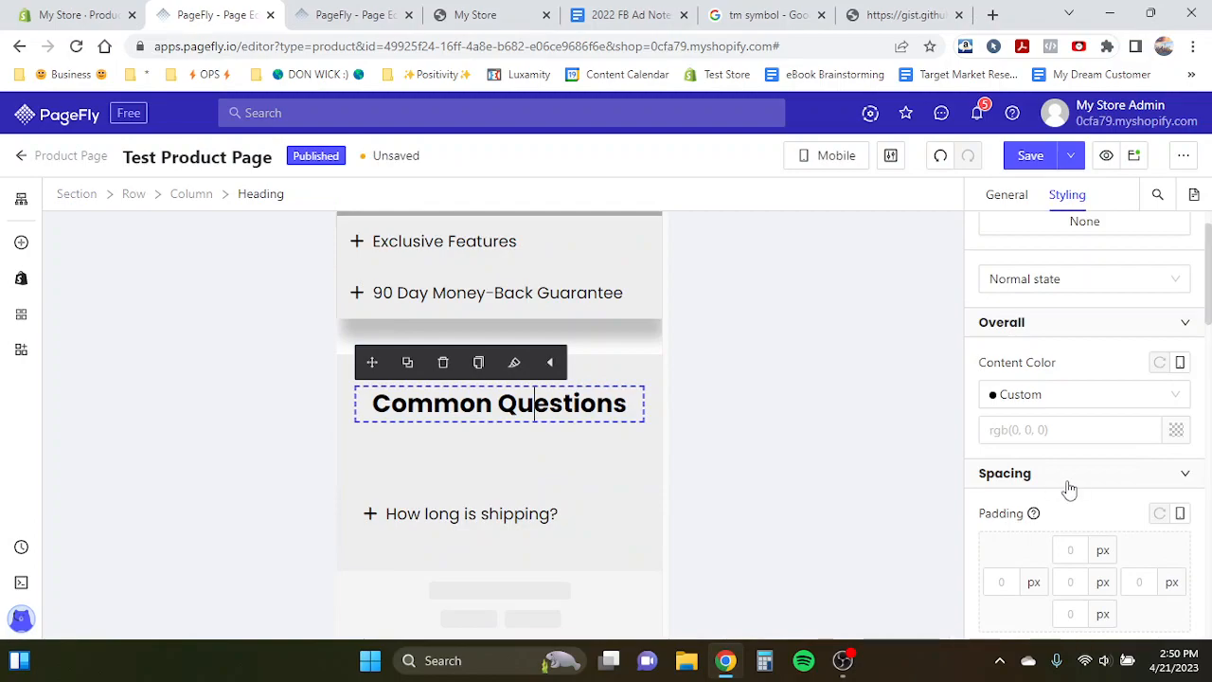
scroll(1069, 490, "down", 5)
double_click(1118, 519)
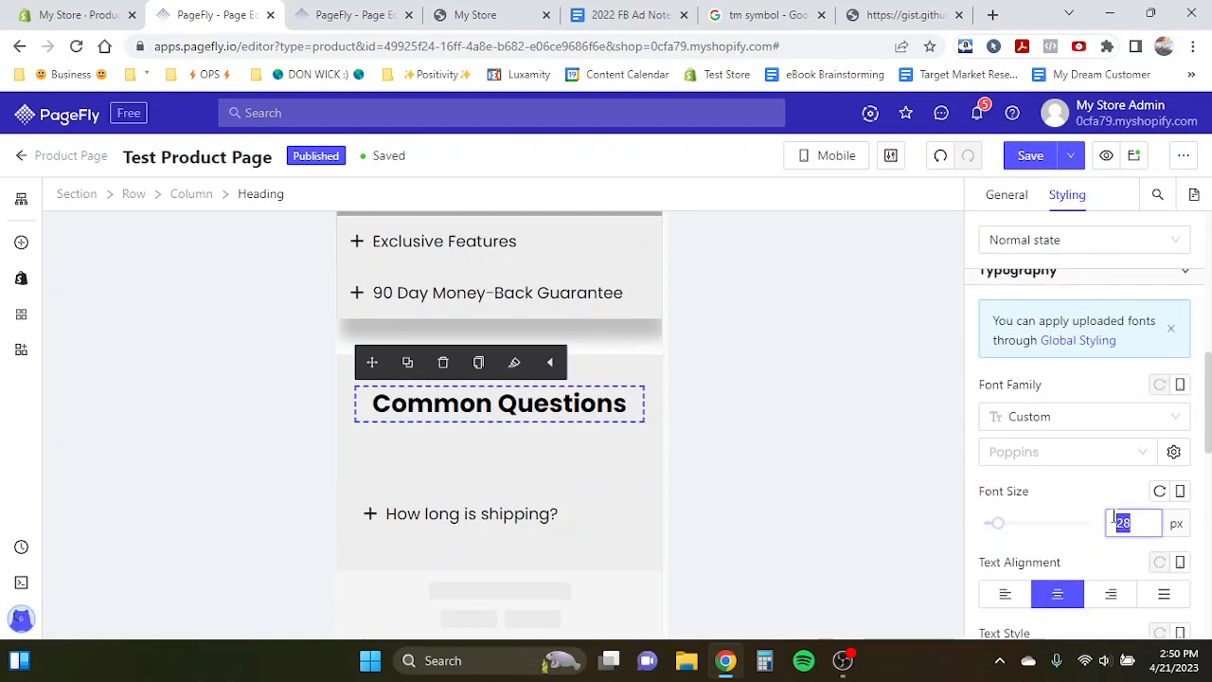
type("30")
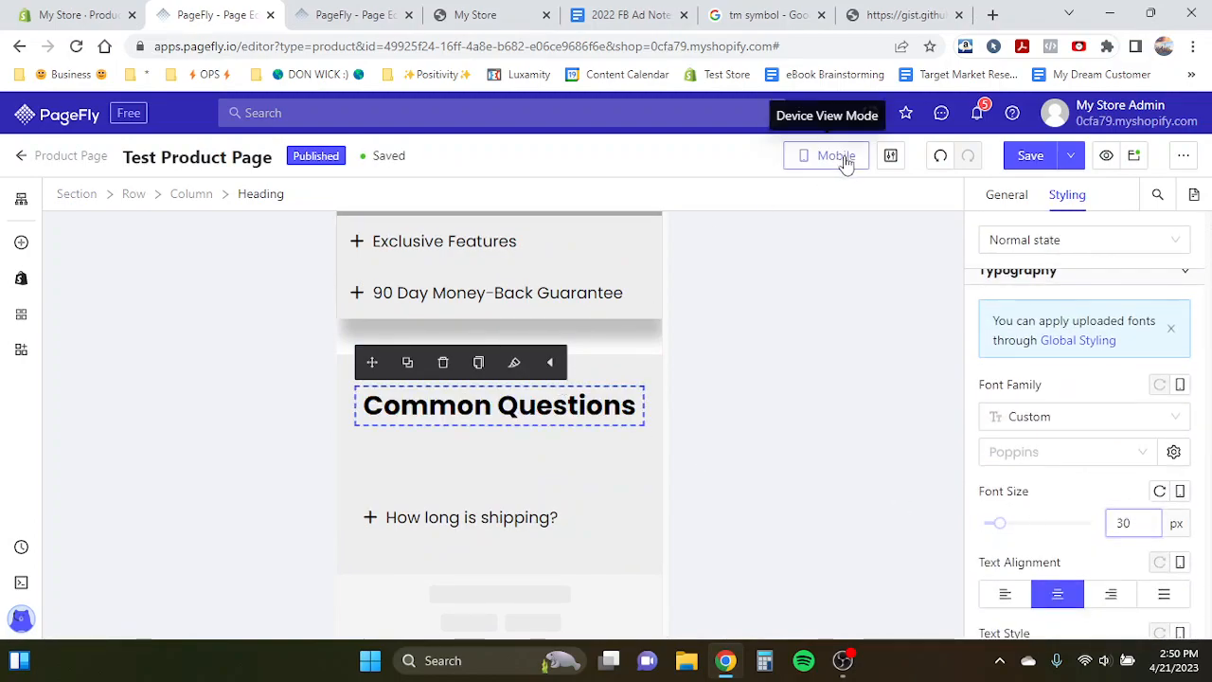
- Return to the all-devices view and duplicate the shipping accordion item
left_click(837, 156)
left_click(826, 189)
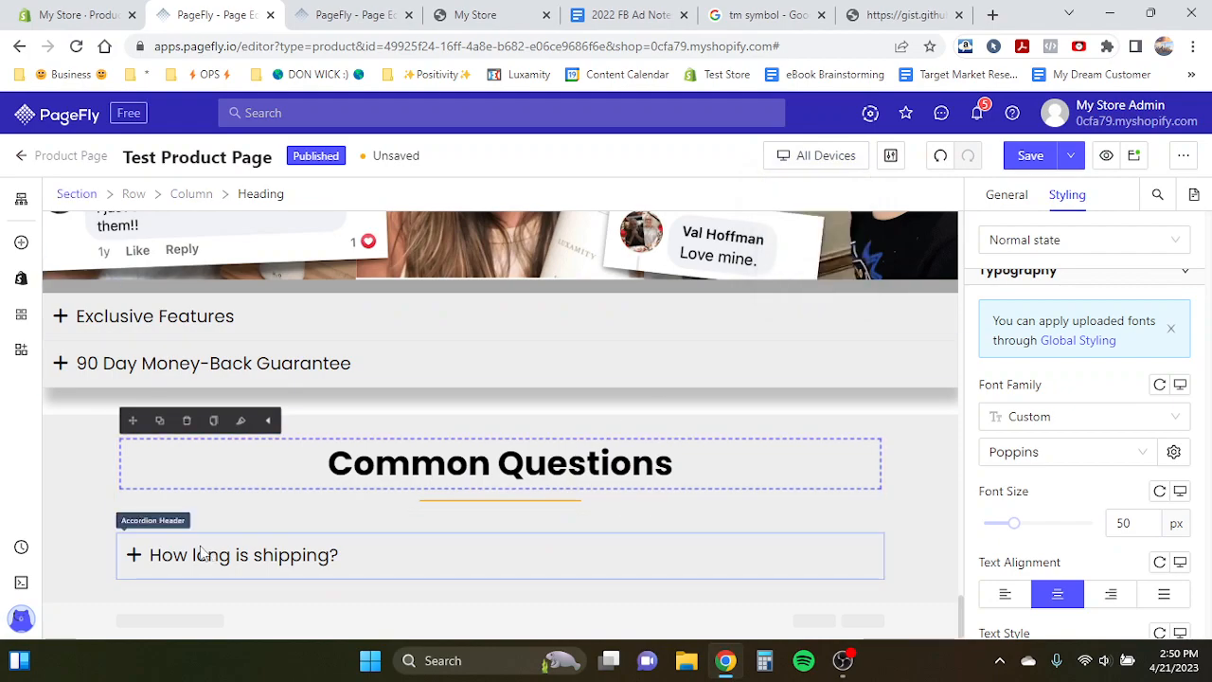
left_click(171, 557)
left_click(130, 515)
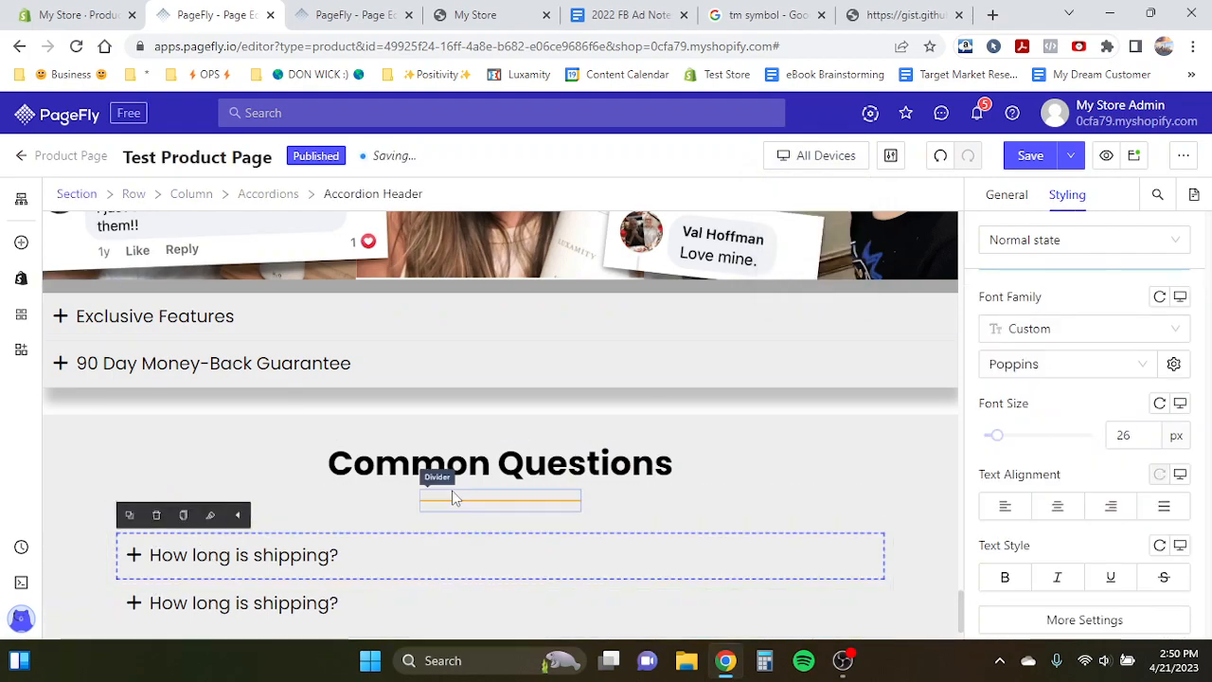
- Copy the template's second question and paste it as the new item's header, 'What payment methods do you take?'
left_click(355, 14)
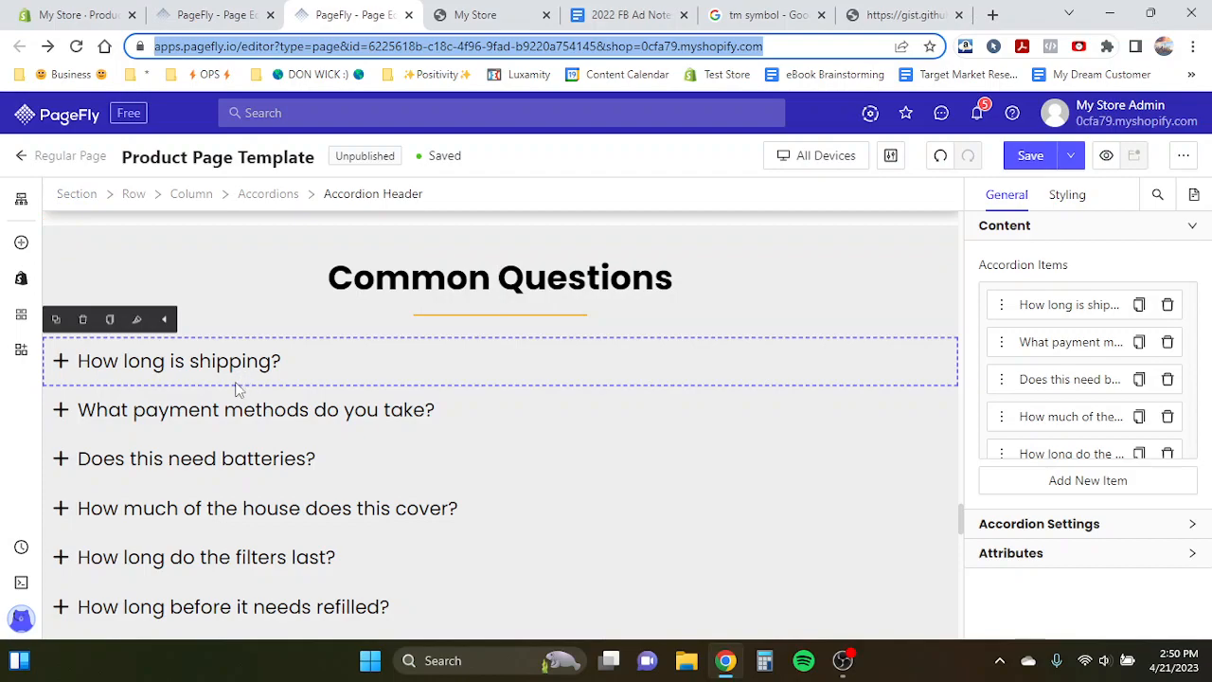
left_click(233, 411)
left_click(227, 418)
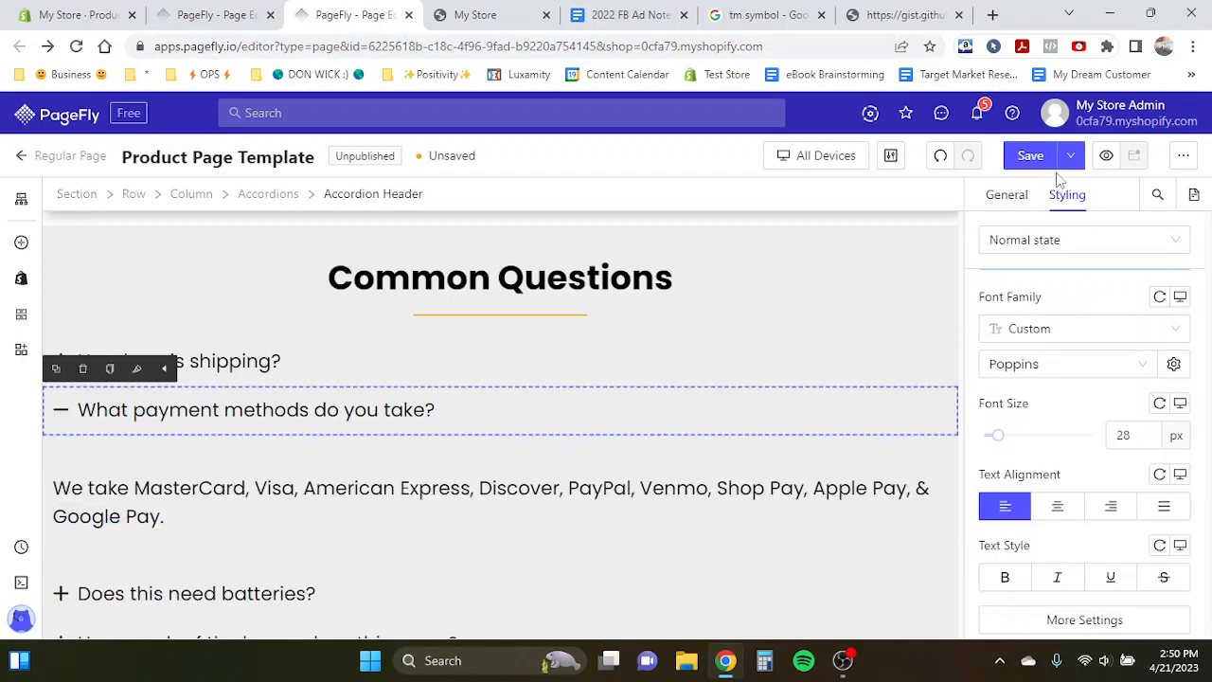
left_click(1016, 193)
scroll(1069, 411, "down", 2)
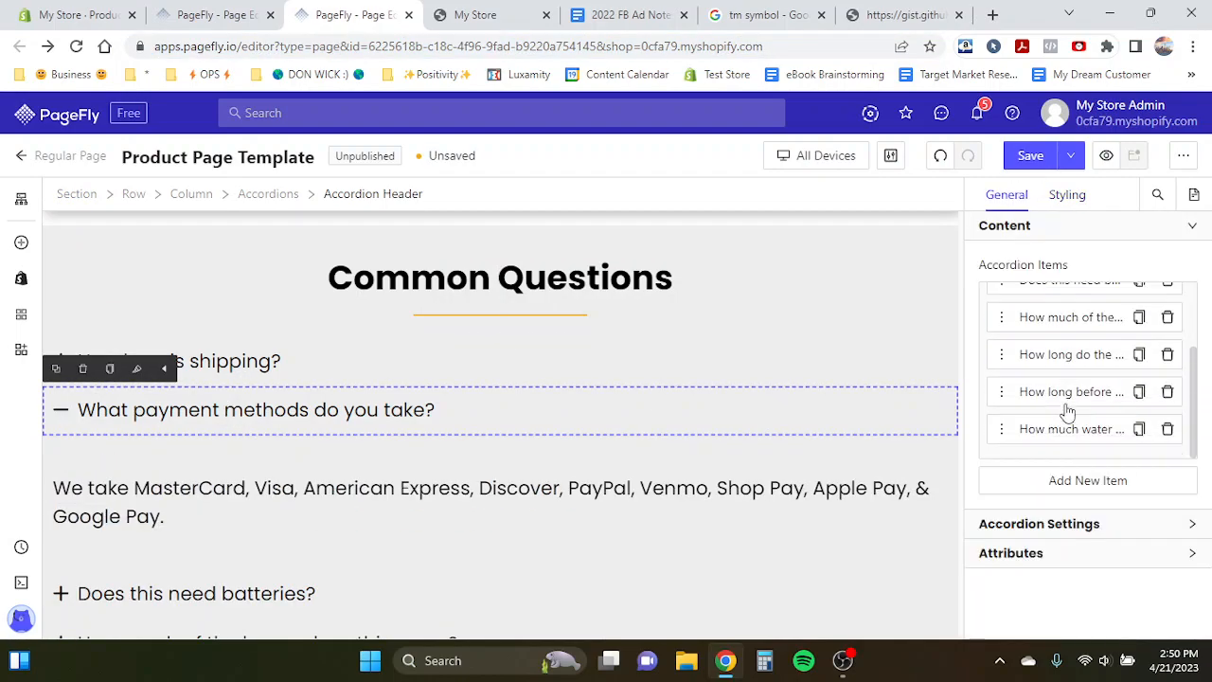
left_click(1018, 528)
scroll(1016, 526, "down", 3)
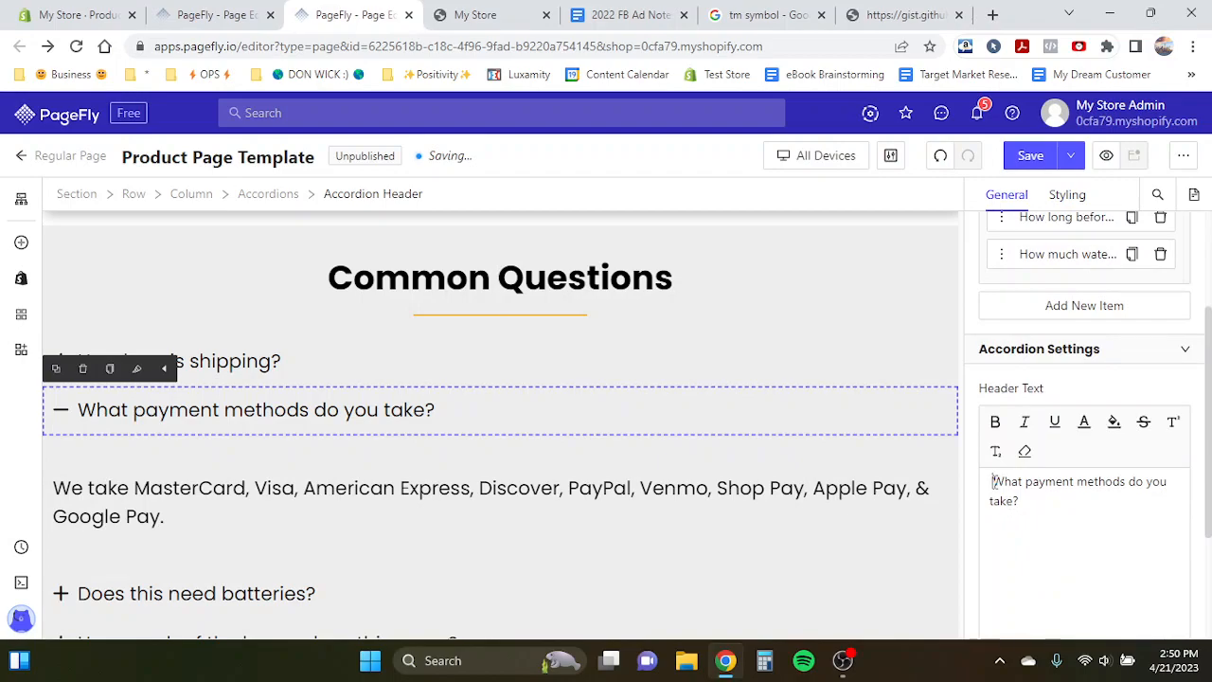
left_click_drag(993, 483, 1033, 506)
key("ctrl+c")
left_click(236, 14)
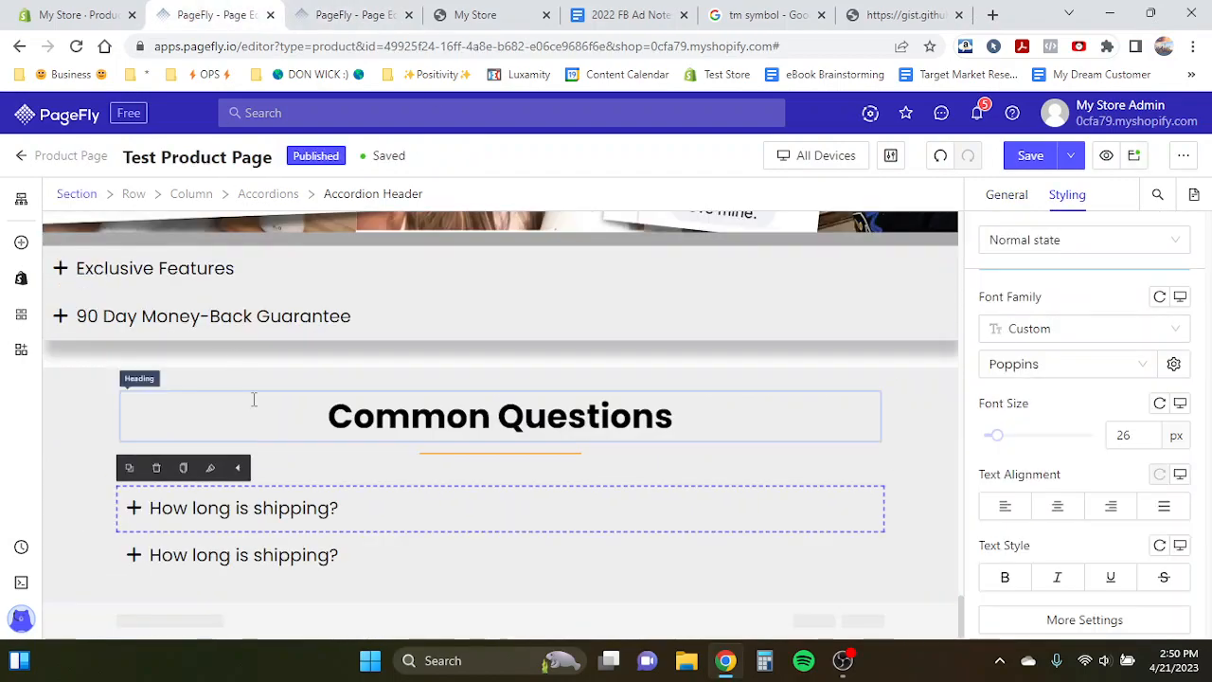
left_click(176, 557)
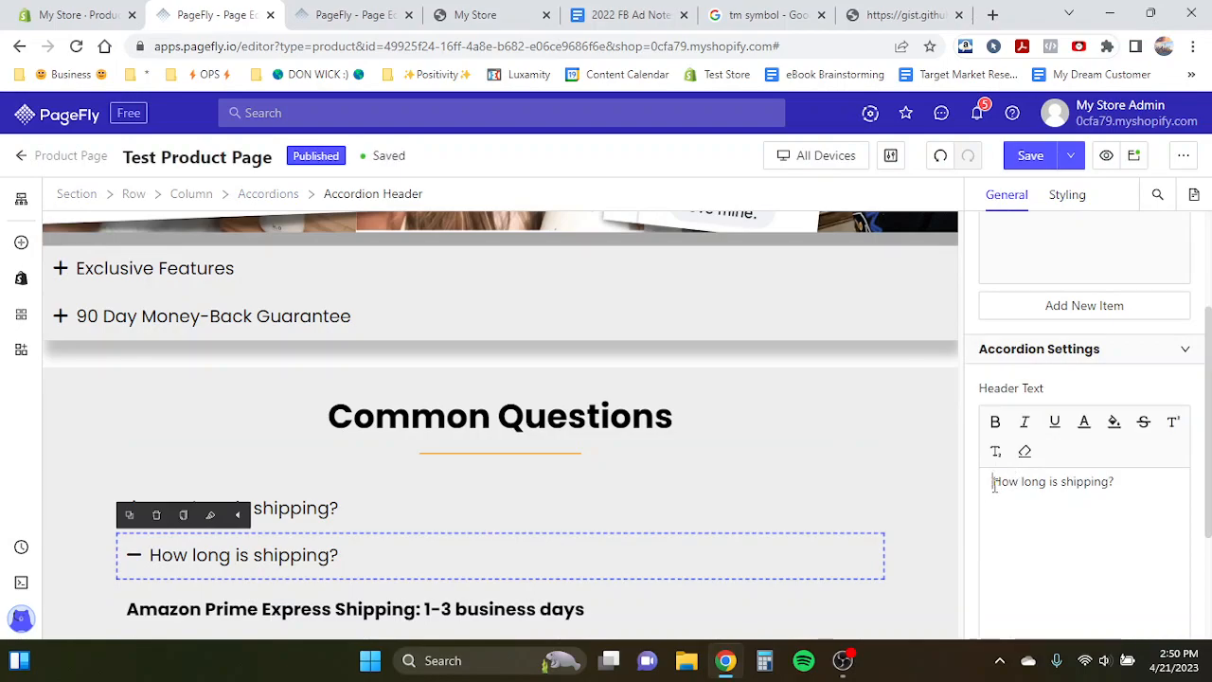
left_click_drag(993, 483, 1140, 484)
key("ctrl+v")
scroll(676, 496, "down", 1)
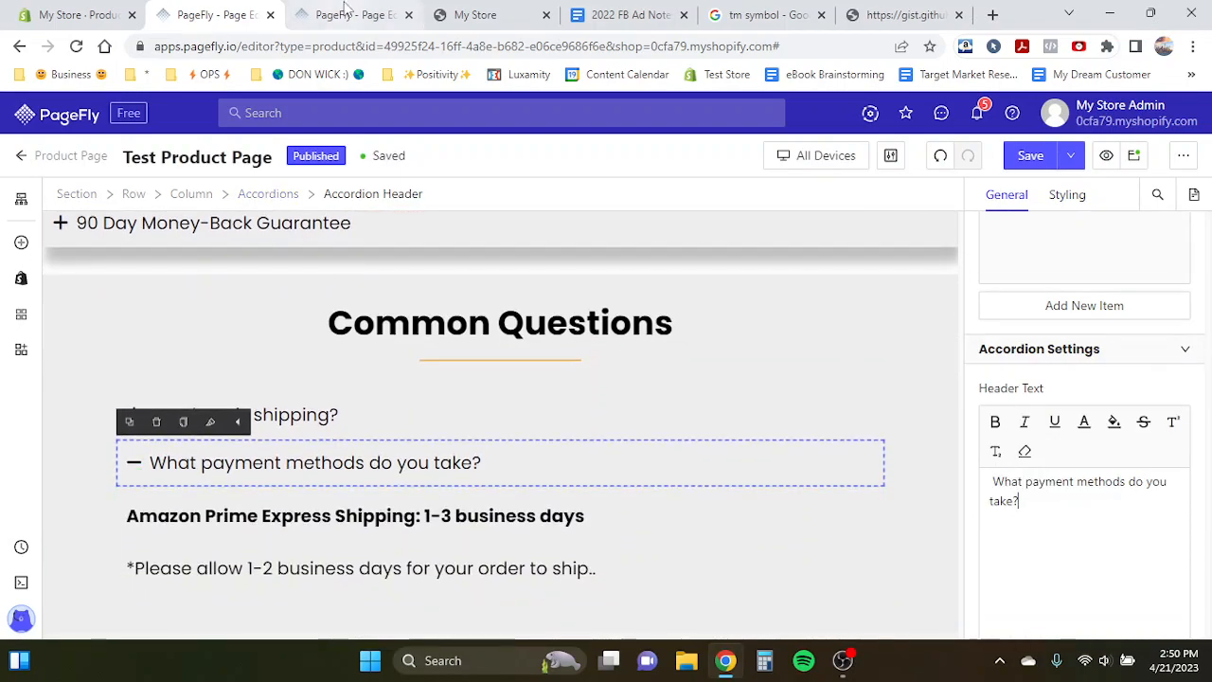
- Replace the second item's answer text with the template's payment methods answer
left_click(355, 14)
triple_click(220, 486)
key("ctrl+c")
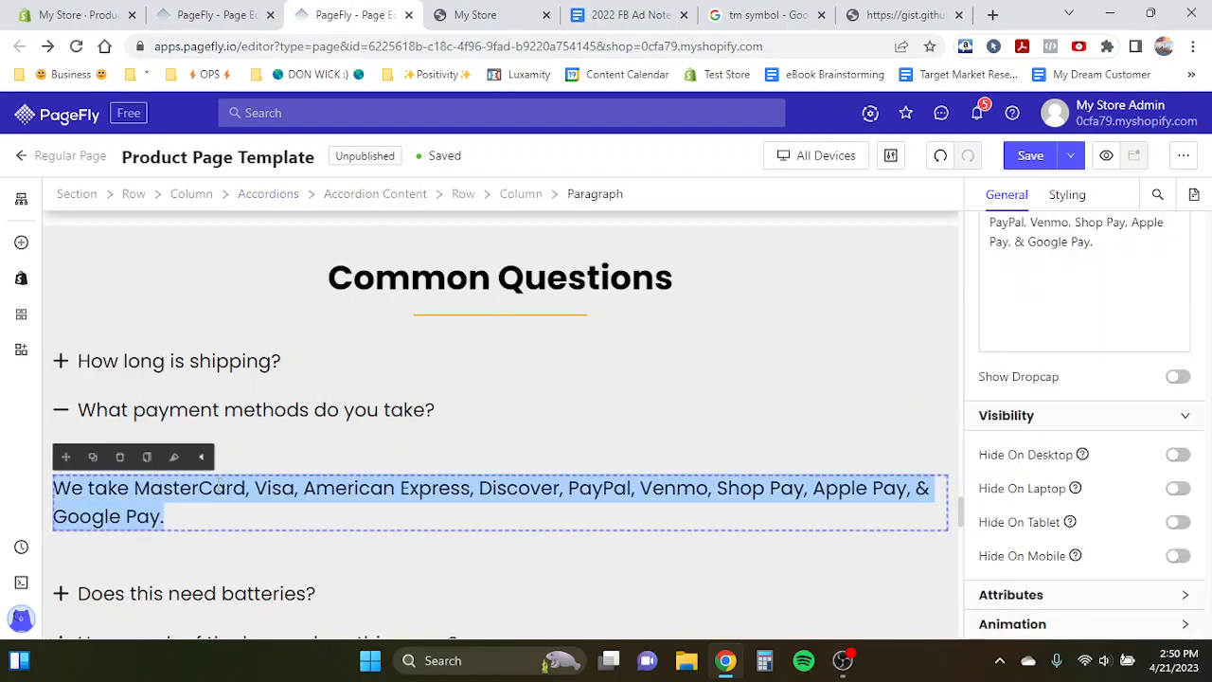
left_click(214, 14)
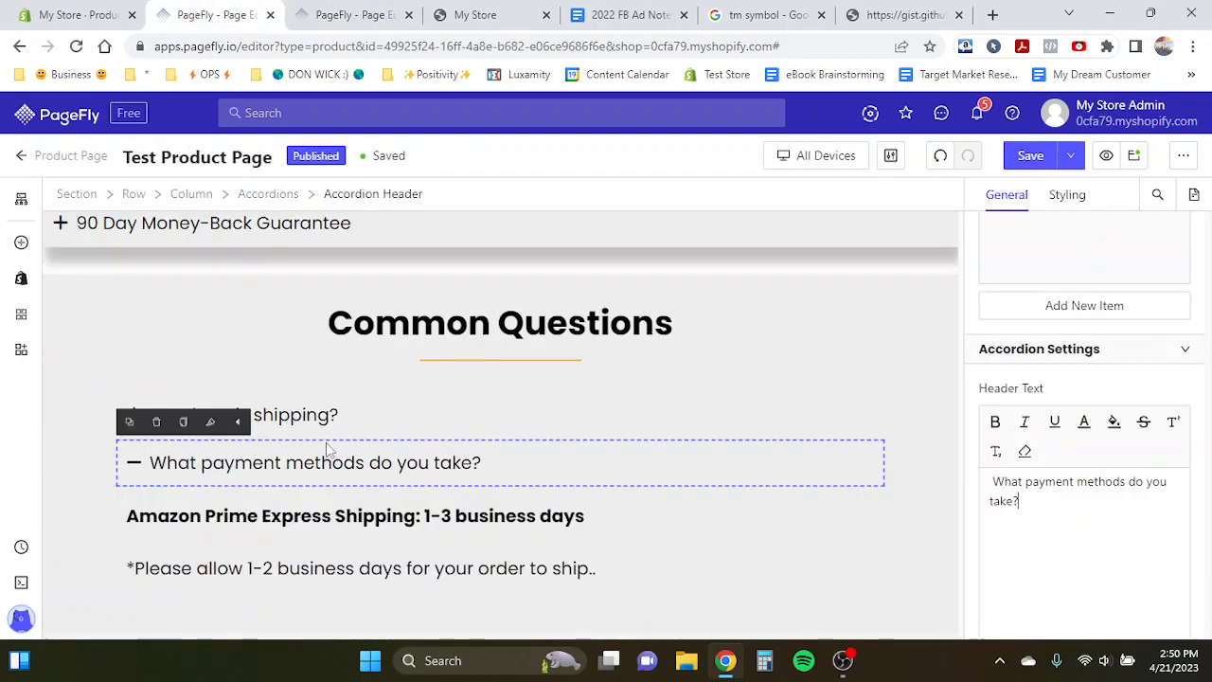
triple_click(140, 520)
key("ctrl+b")
left_click(135, 515)
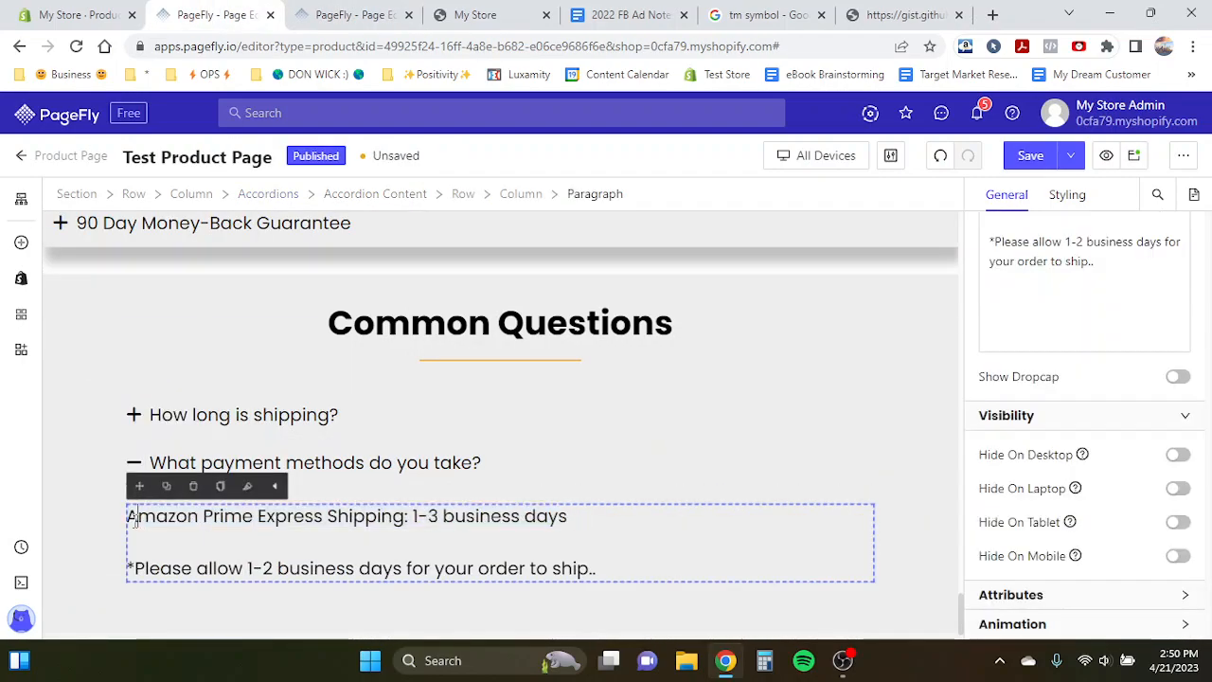
left_click_drag(135, 519, 618, 573)
key("BackSpace")
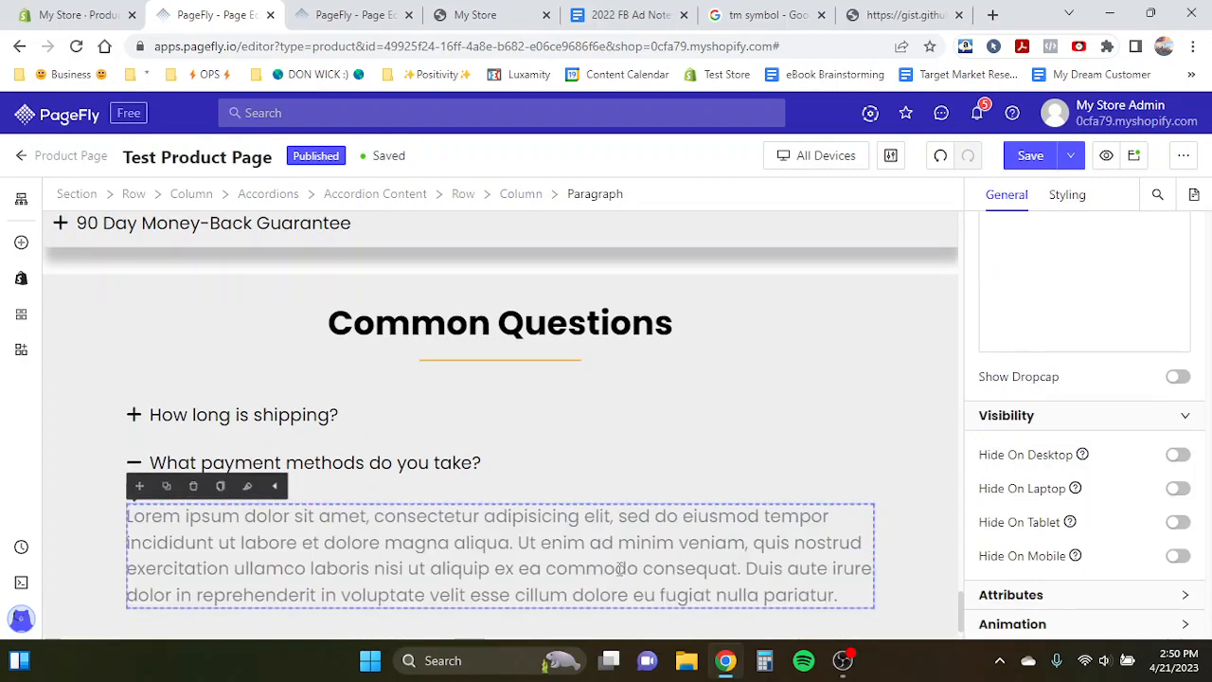
key("ctrl+v")
left_click(338, 469)
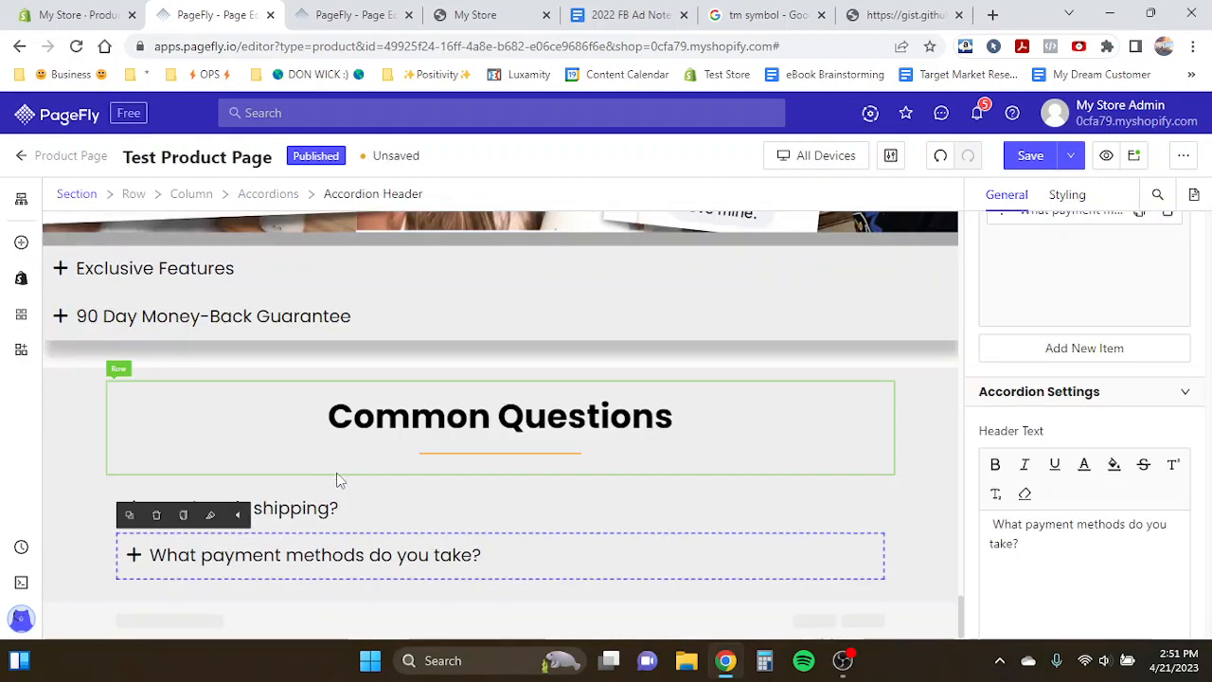
- Duplicate the payment item and paste the template's batteries answer into the copy's content
scroll(1080, 388, "up", 2)
left_click(1140, 342)
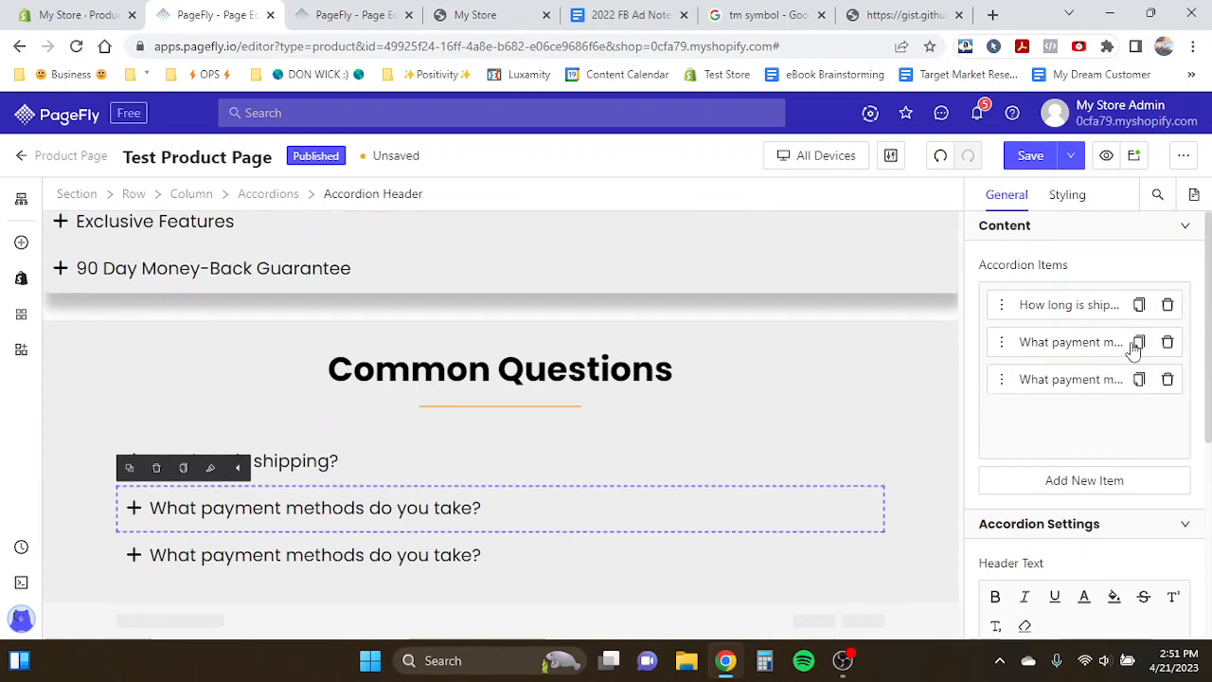
left_click(385, 7)
scroll(360, 366, "down", 1)
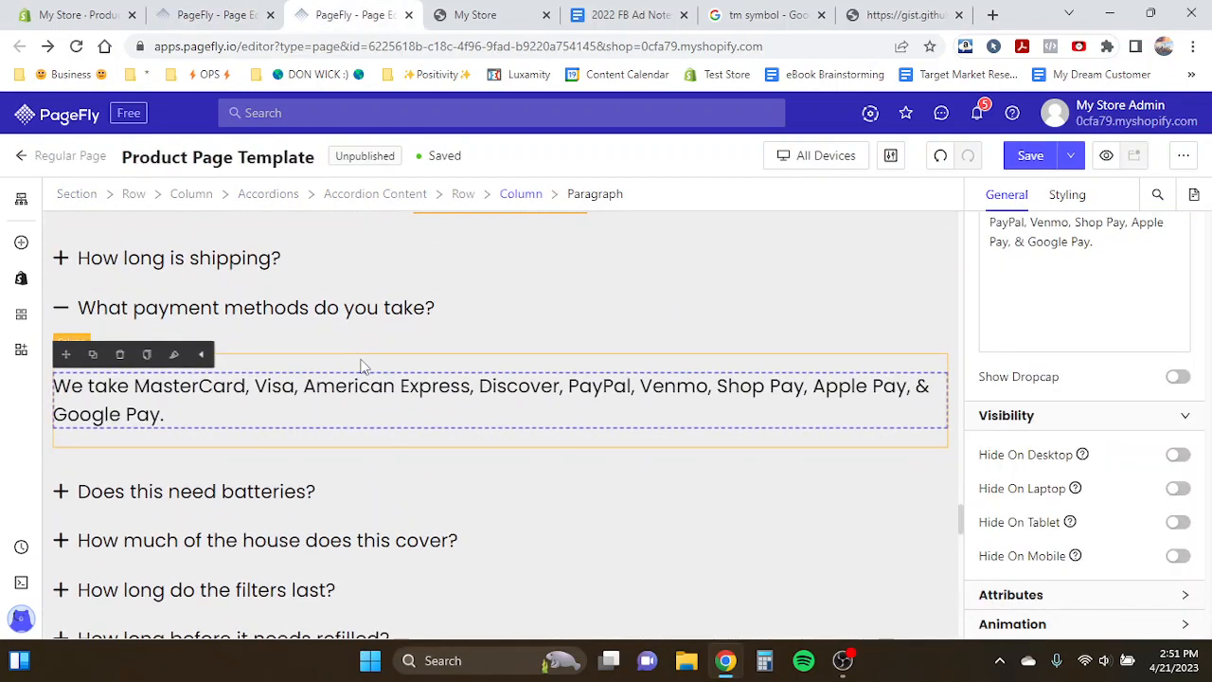
left_click(211, 297)
left_click(170, 357)
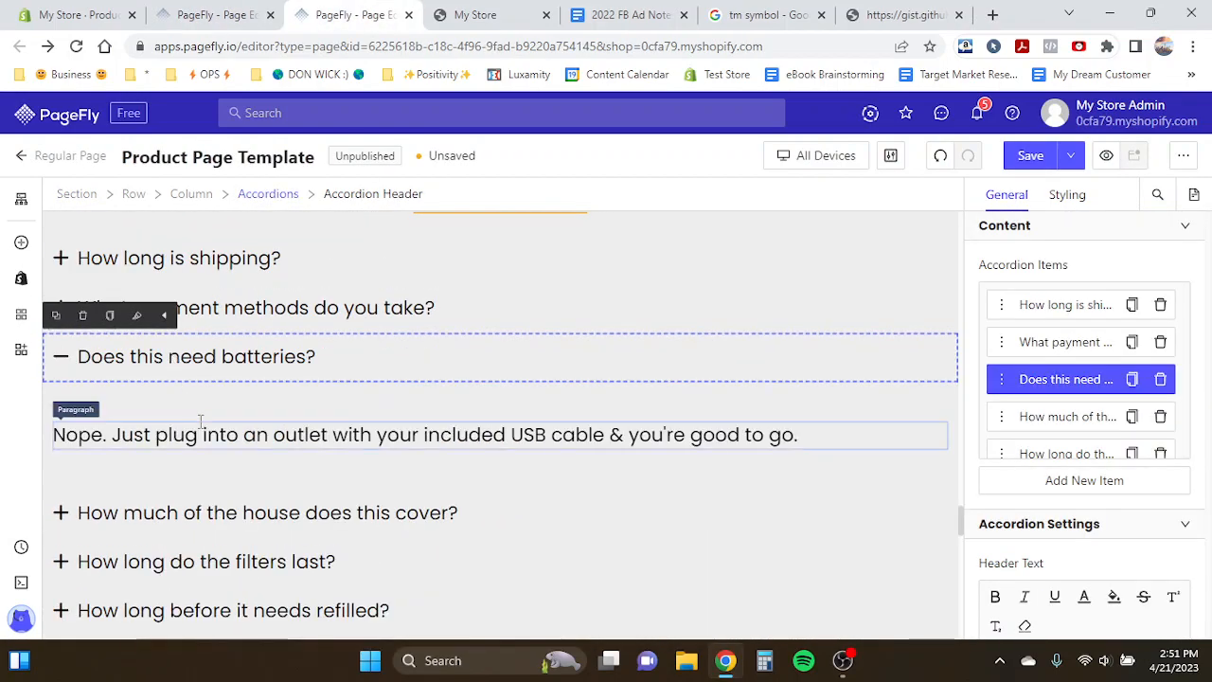
left_click(201, 422)
left_click(201, 422)
key("ctrl+c")
left_click(209, 14)
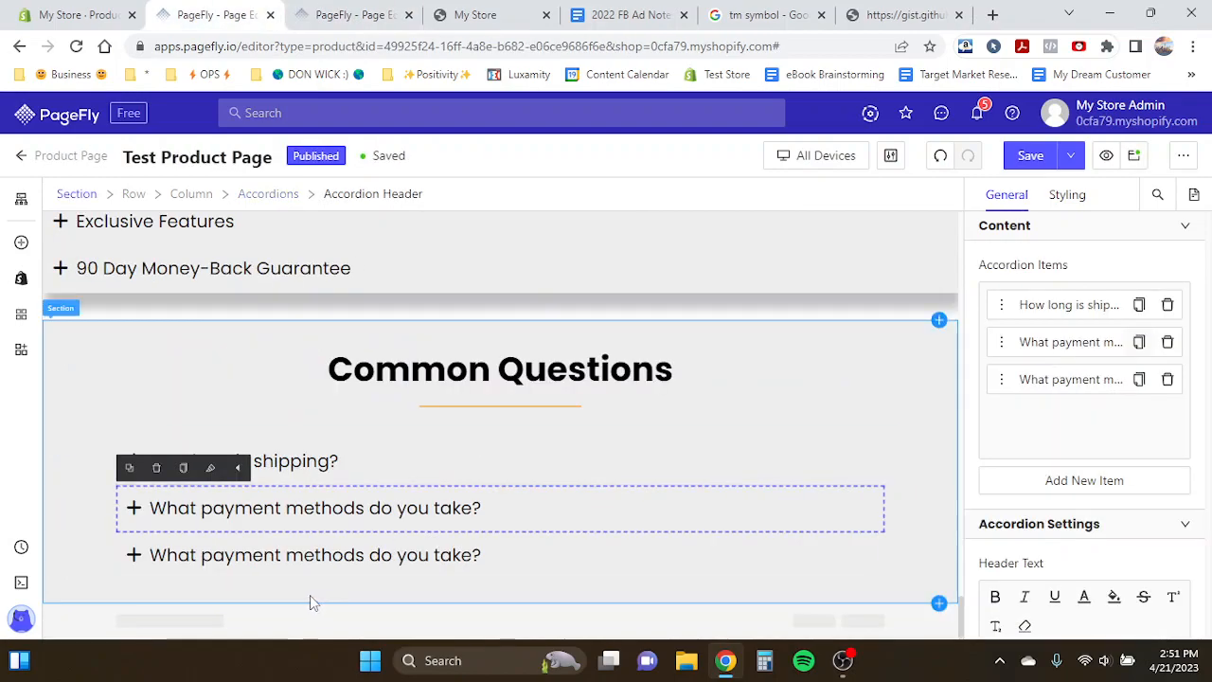
left_click(254, 559)
double_click(397, 611)
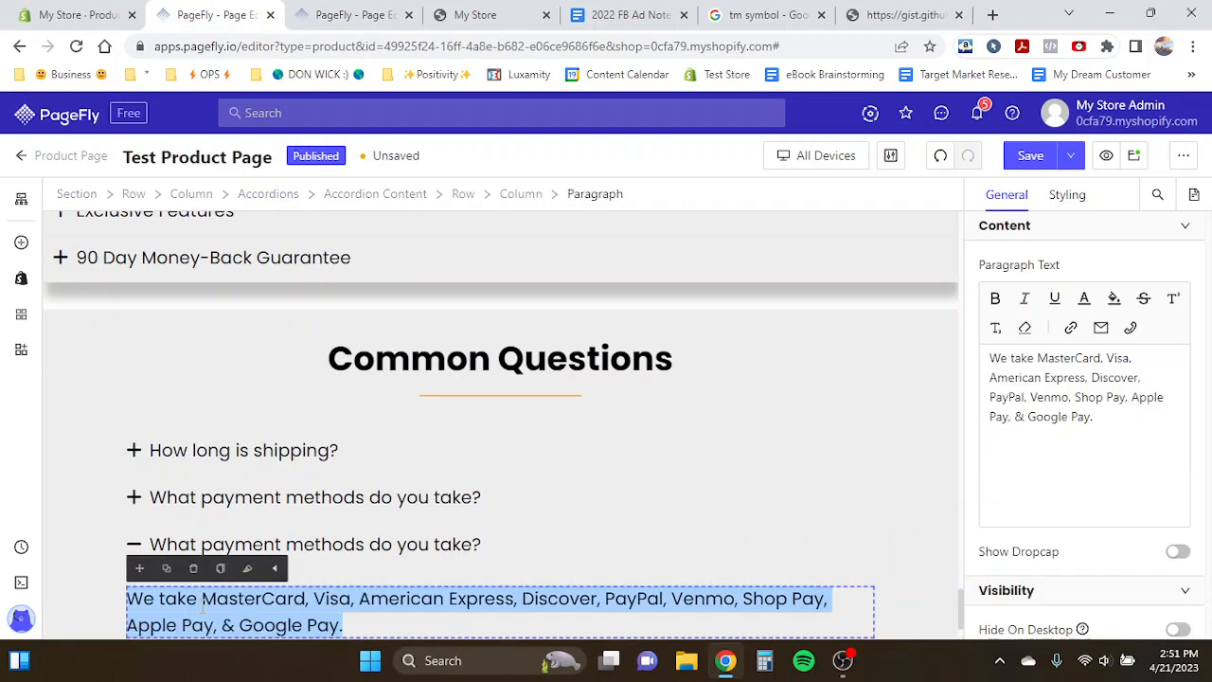
key("ctrl+v")
left_click(398, 557)
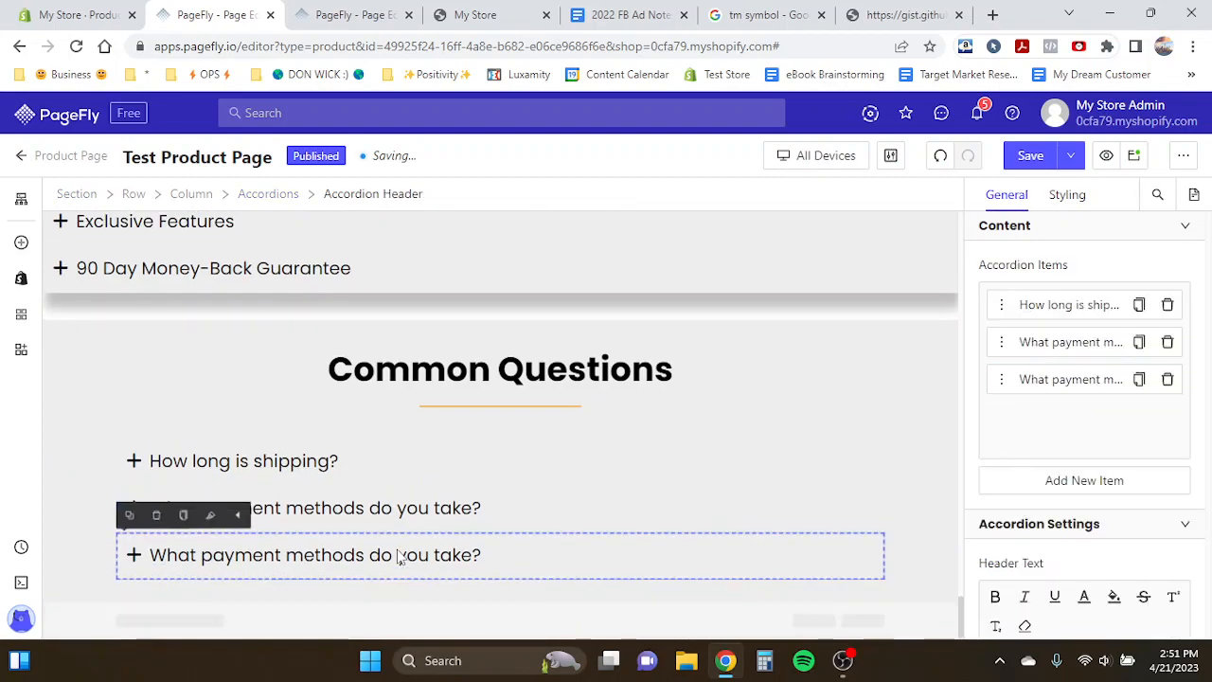
- Rewrite the third item's header as the template's 'Does this need batteries?' question
left_click(1026, 384)
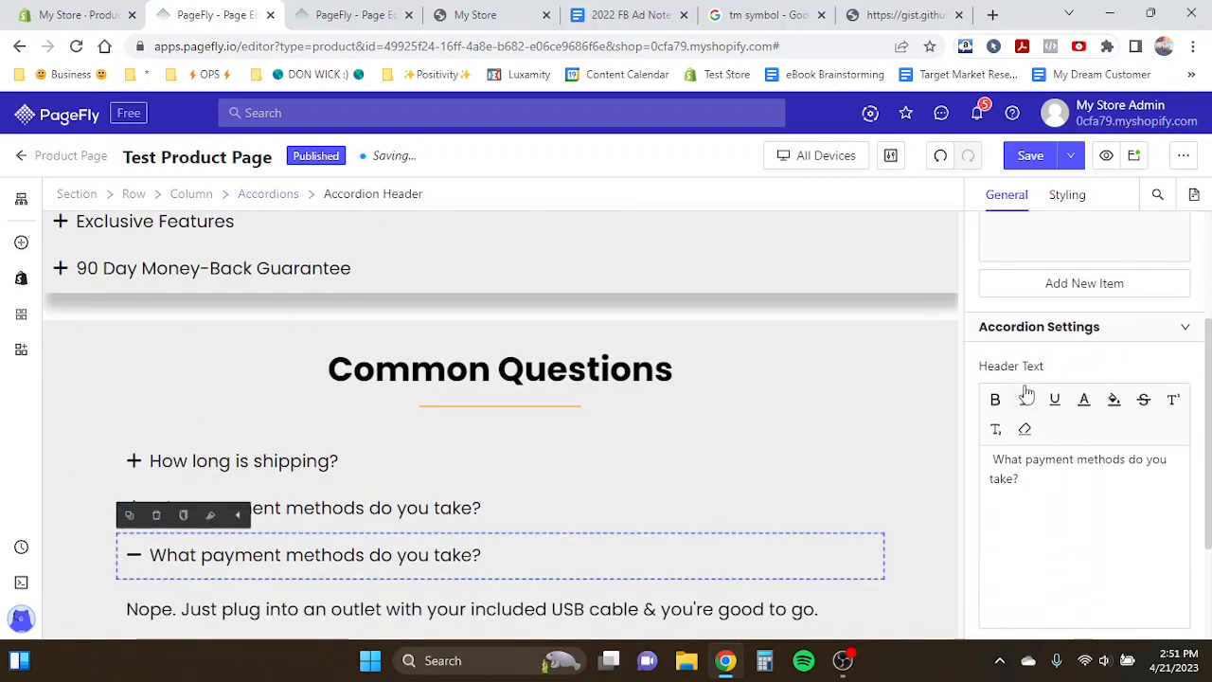
left_click(380, 10)
left_click(237, 16)
left_click_drag(995, 462, 1001, 476)
type("Do")
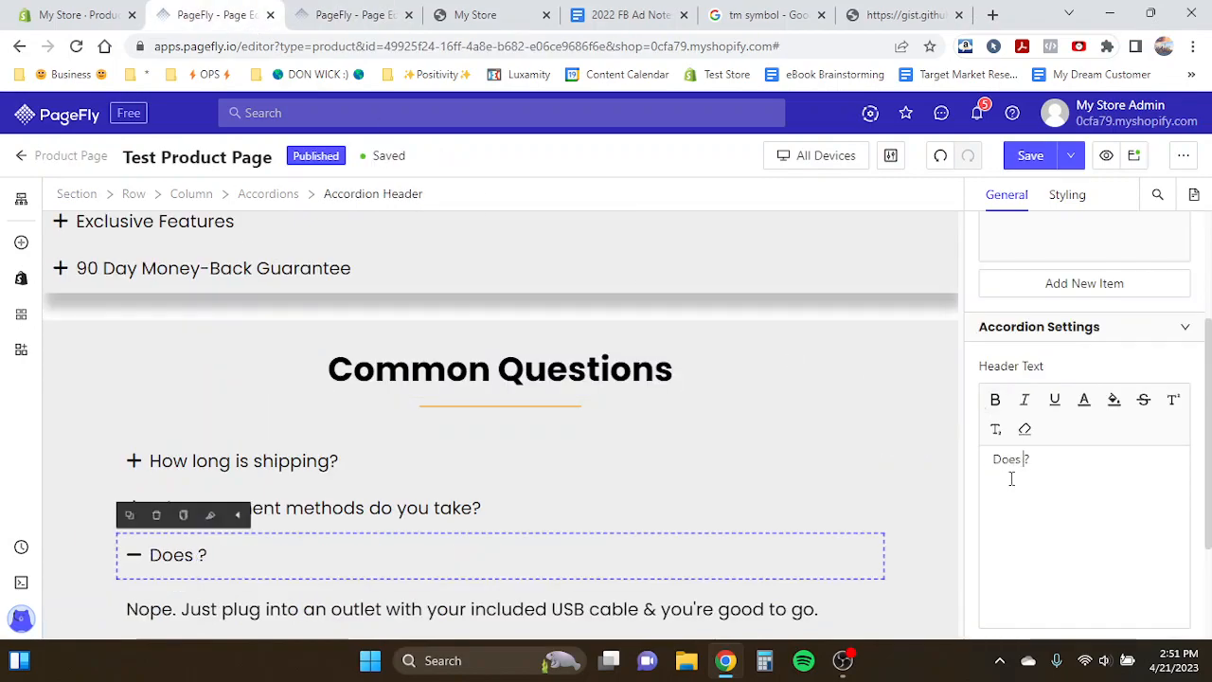
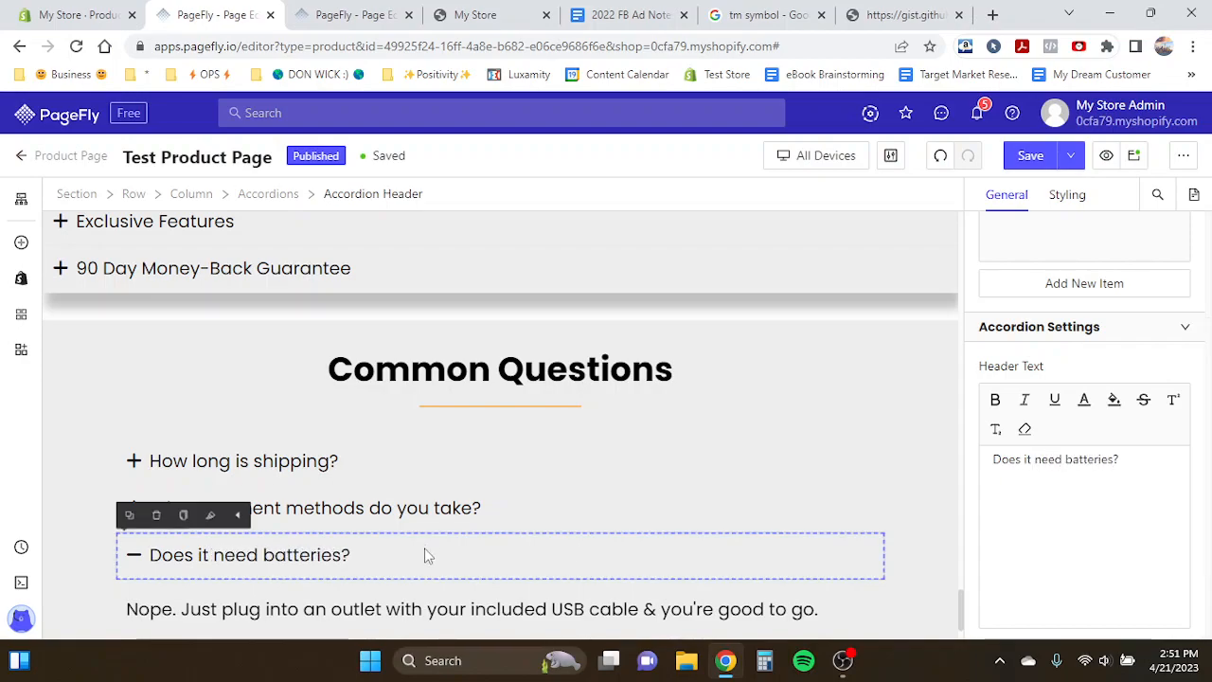
- Duplicate the third accordion item, 'Does it need batteries?', in the Common Questions section
left_click(404, 562)
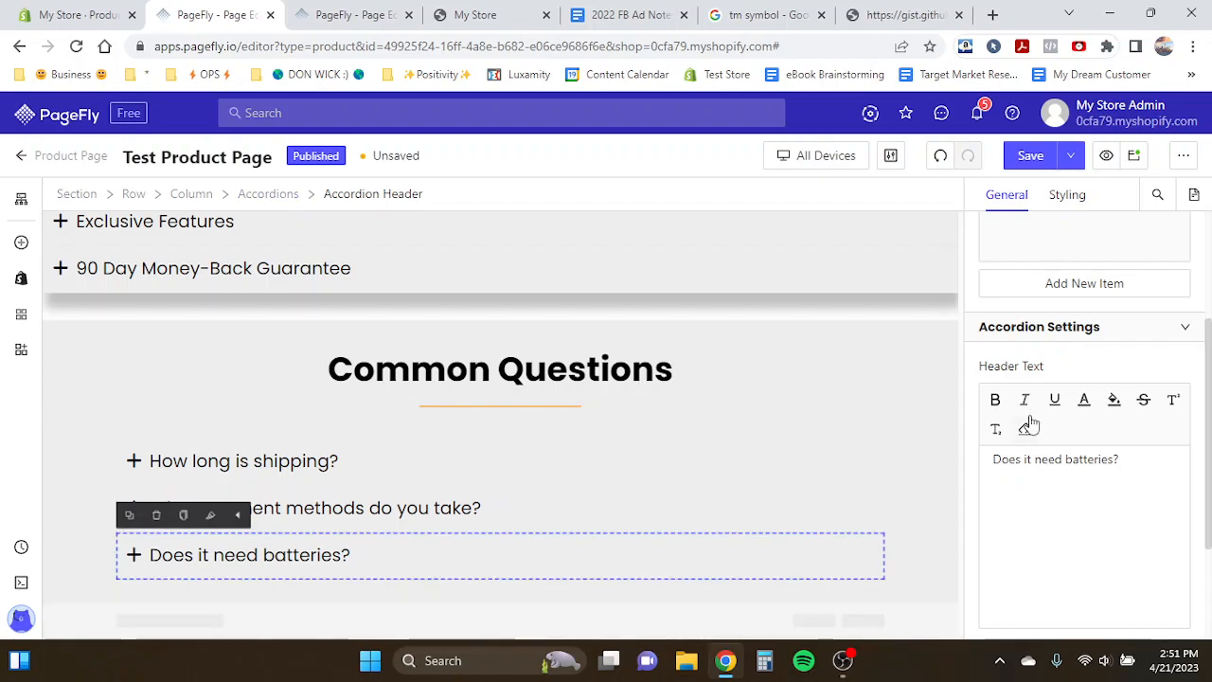
scroll(1031, 425, "up", 2)
left_click(1139, 379)
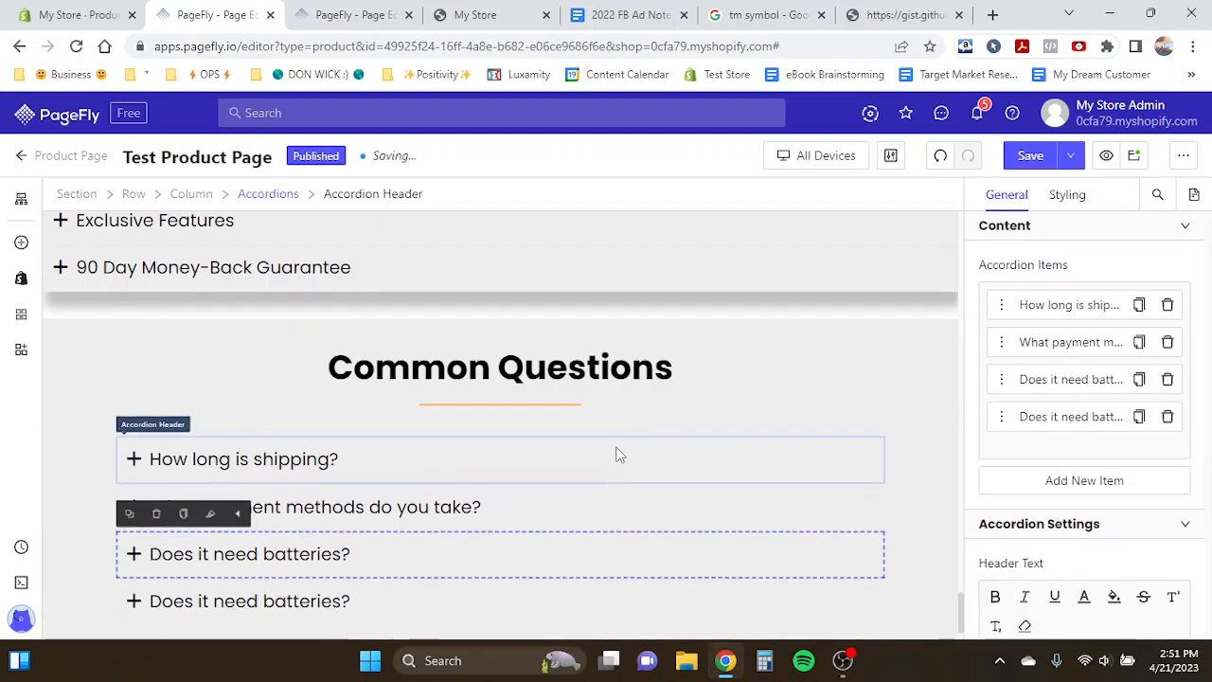
- Copy the template's answer for 'How much of the house does this cover?' and paste it into the fourth item's content
left_click(355, 14)
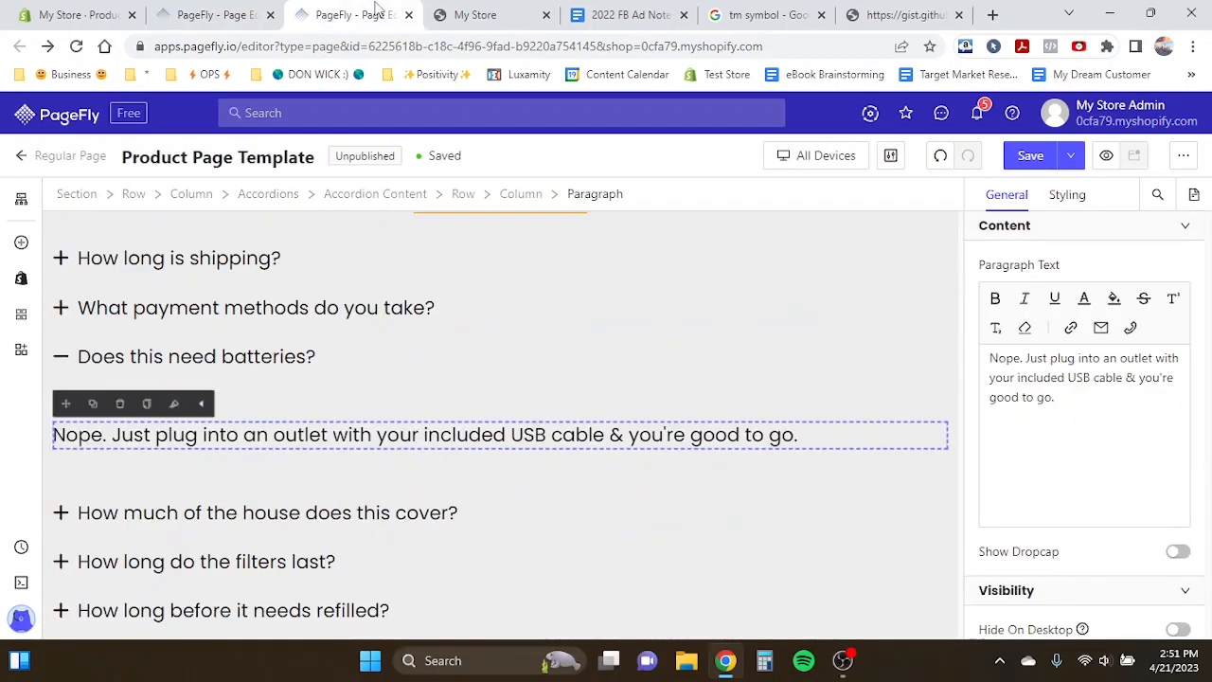
left_click(242, 370)
left_click(142, 409)
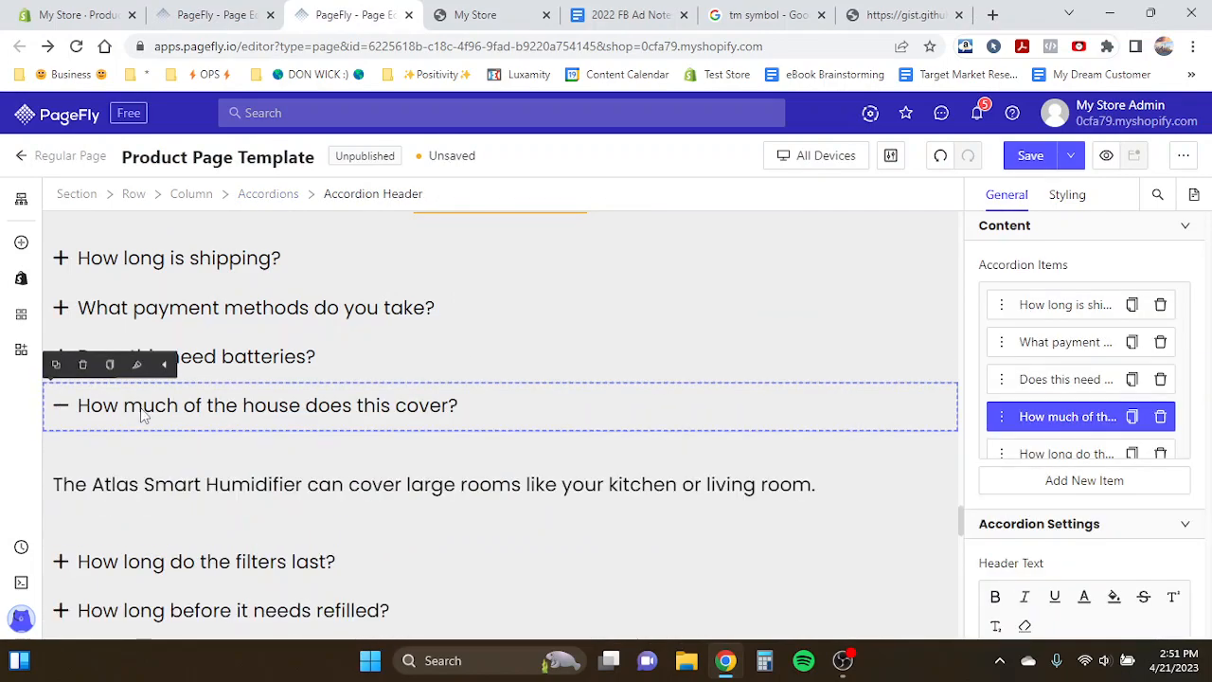
scroll(1060, 548, "down", 2)
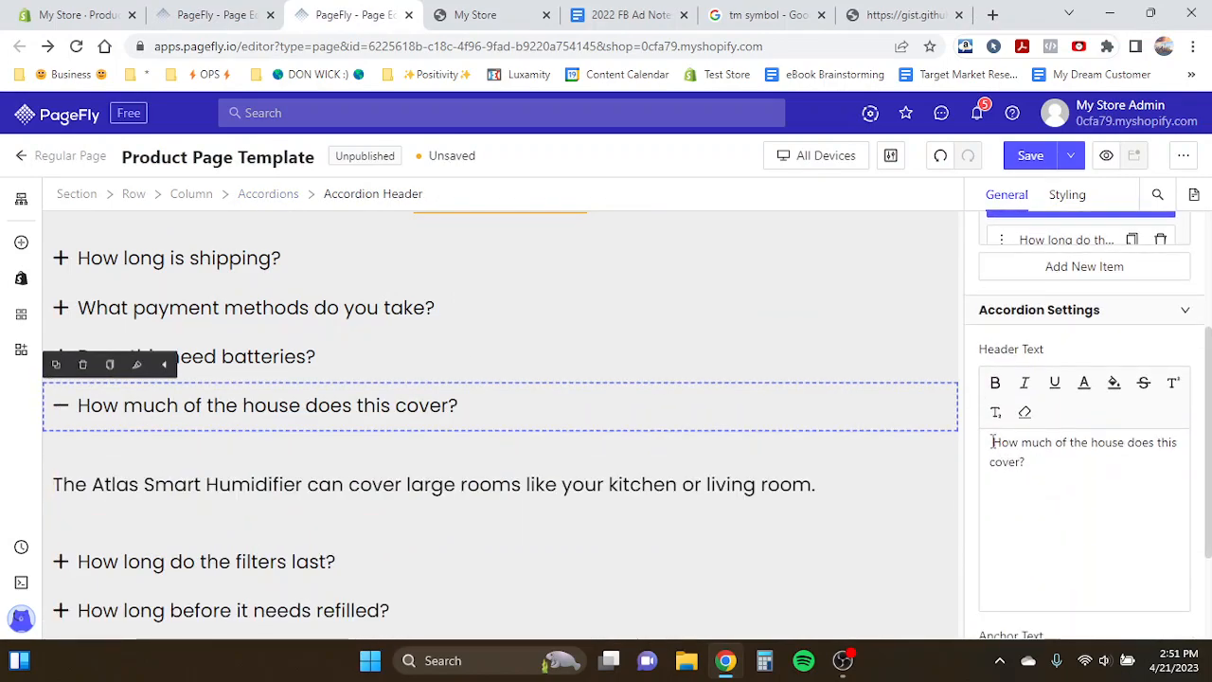
left_click_drag(992, 442, 1047, 474)
left_click(386, 347)
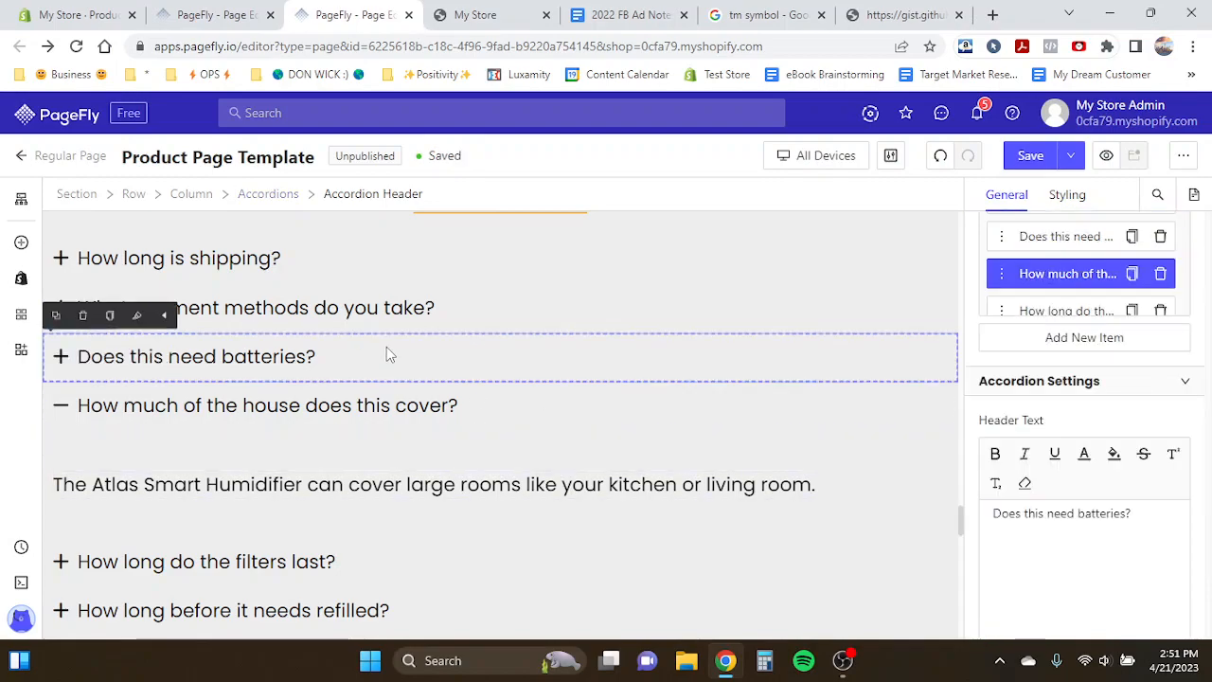
left_click(309, 476)
triple_click(310, 474)
key("ctrl+c")
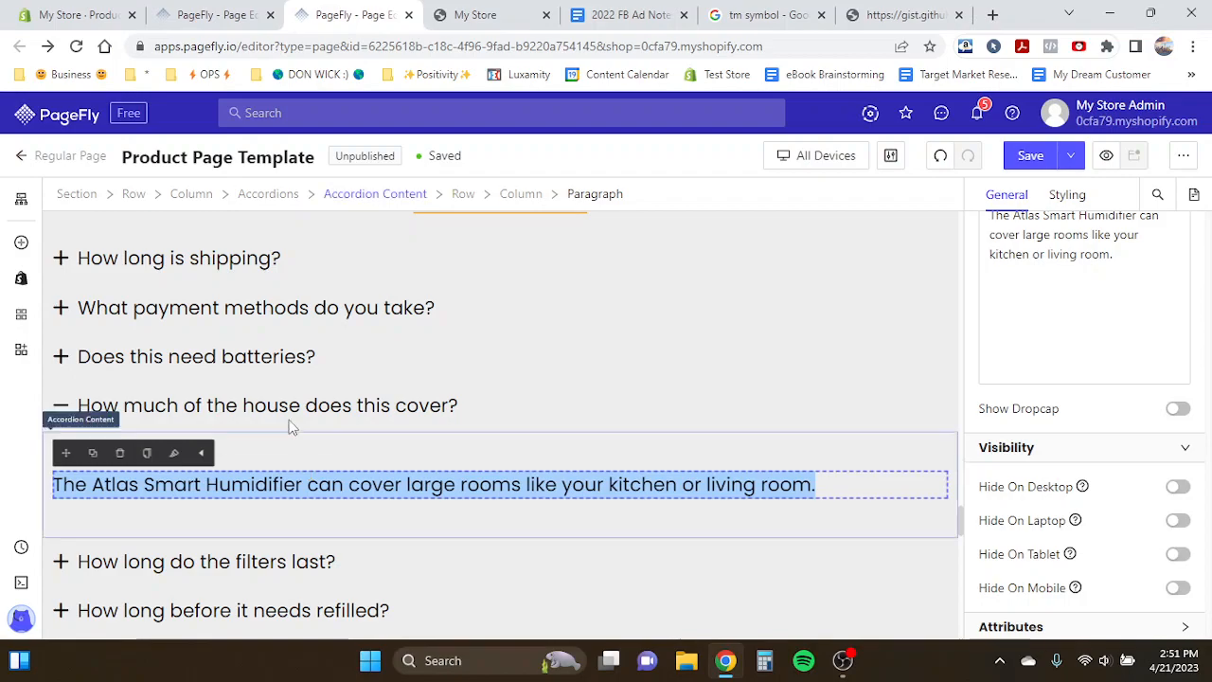
left_click(218, 15)
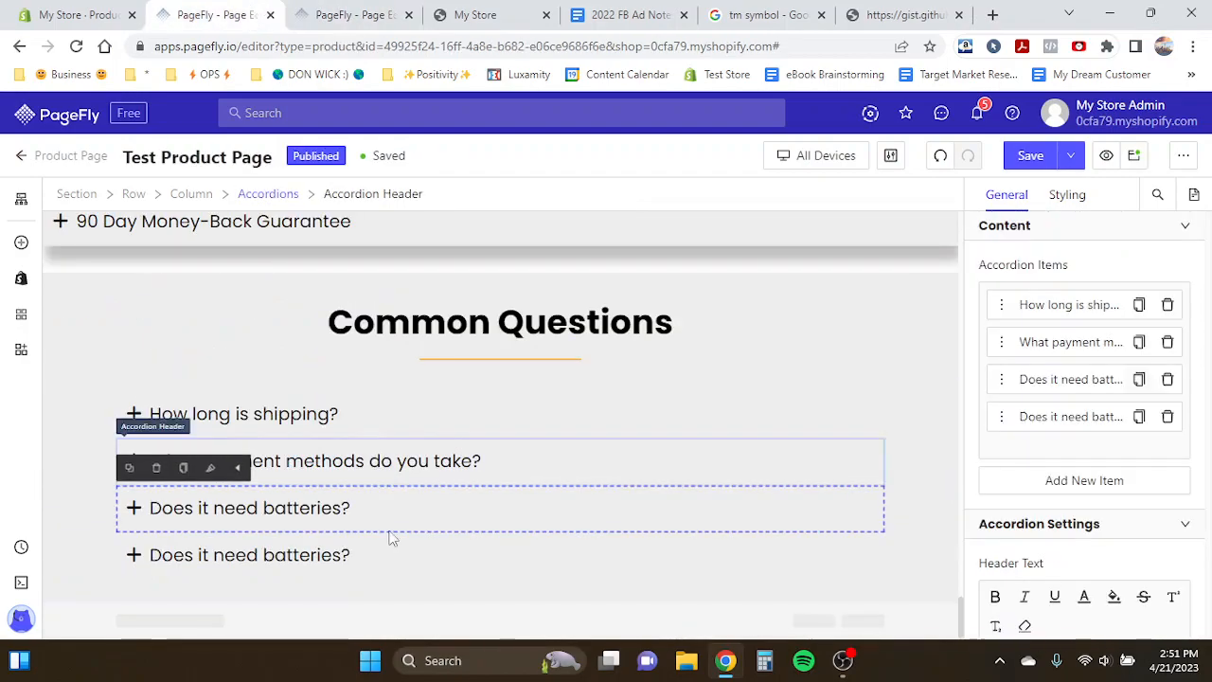
left_click(306, 561)
left_click(232, 543)
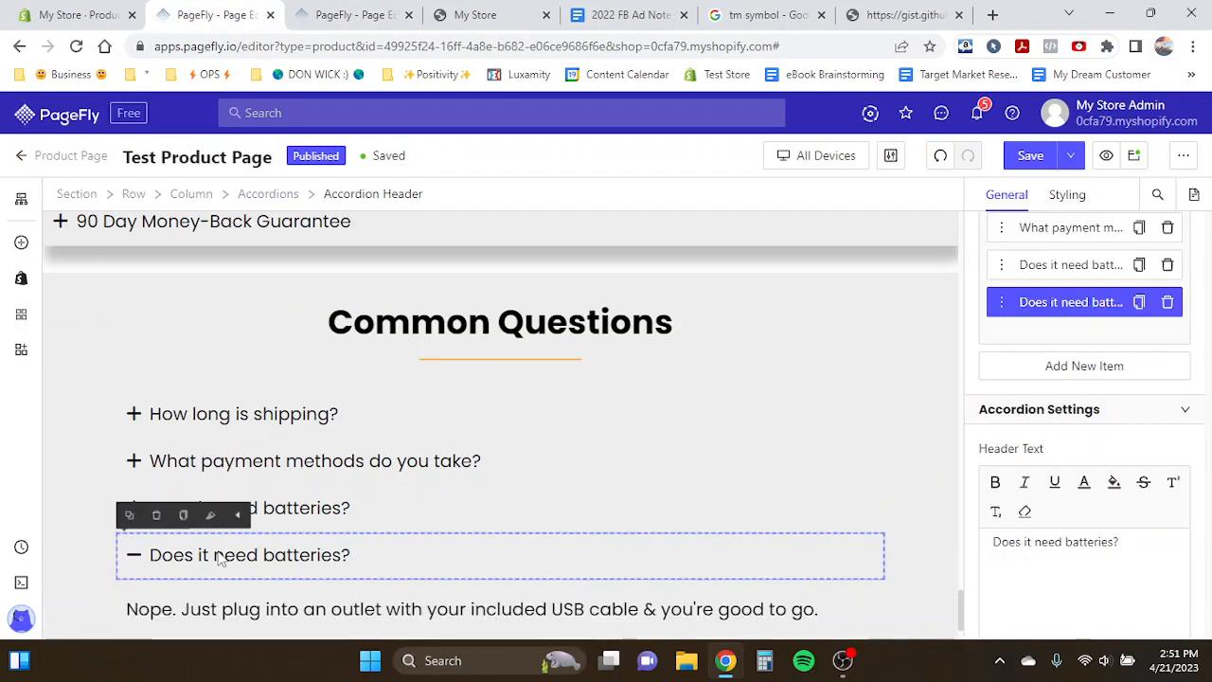
scroll(228, 545, "down", 1)
triple_click(219, 552)
key("ctrl+v")
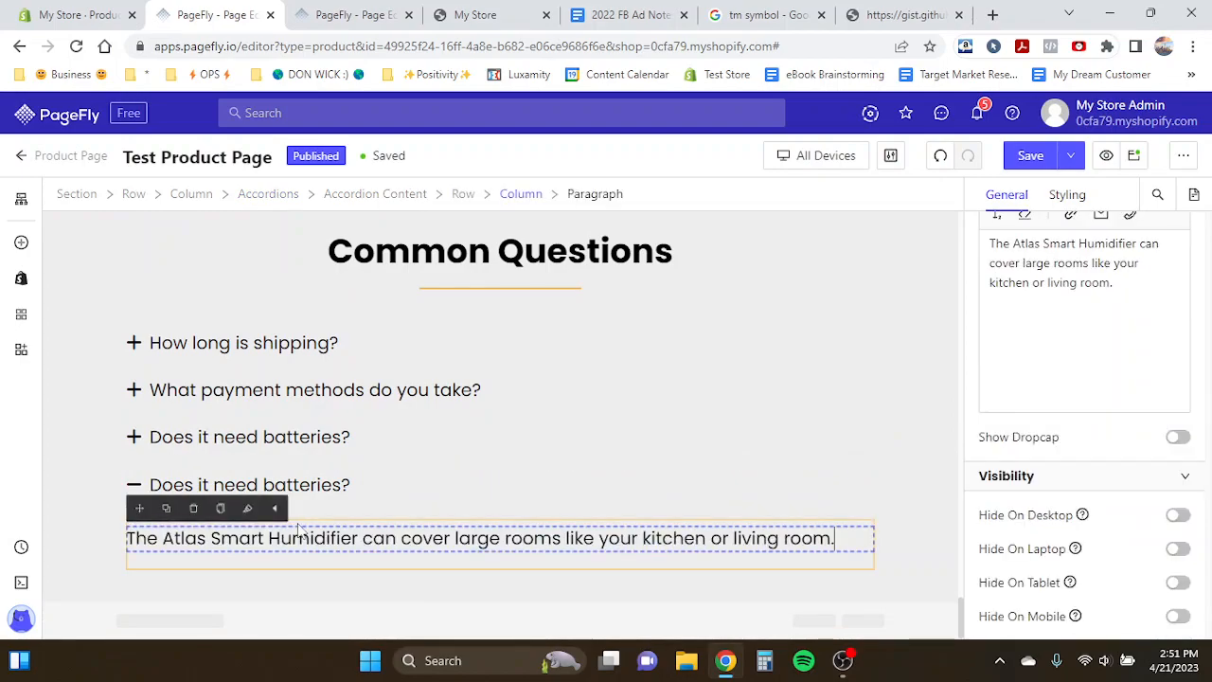
- Copy the template's question 'How much of the house does this cover?' and paste it as the fourth item's header
left_click(331, 497)
left_click(351, 15)
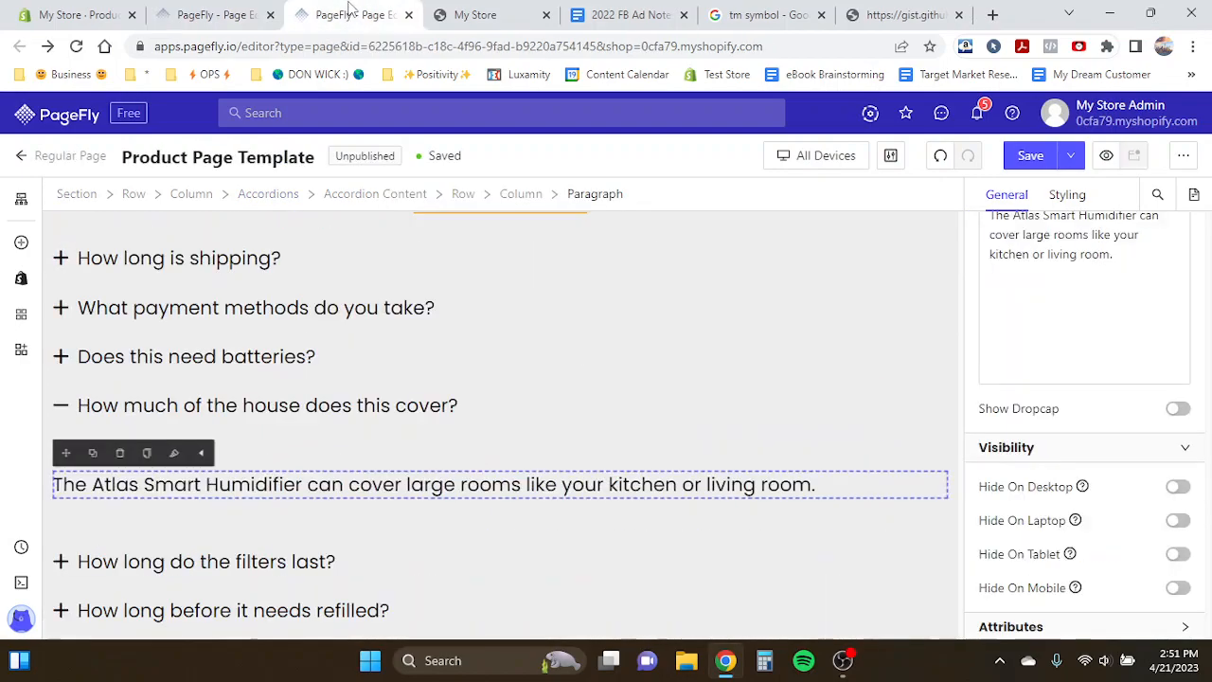
left_click(322, 424)
left_click(322, 423)
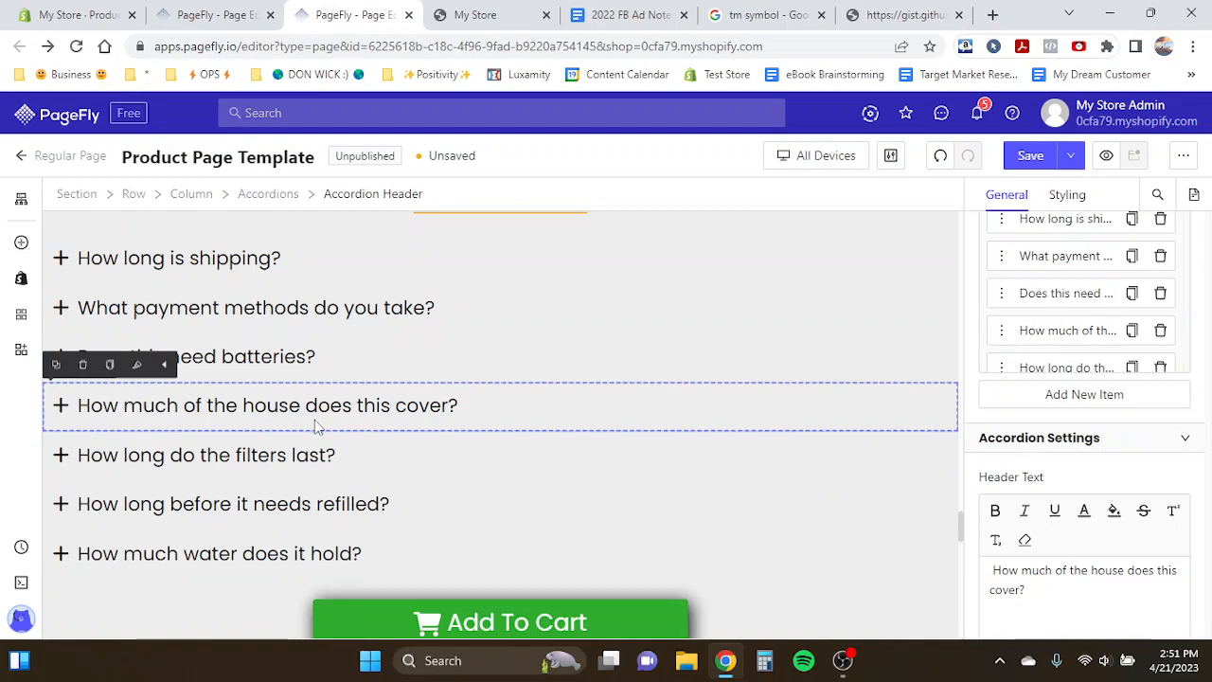
triple_click(1065, 588)
left_click(213, 14)
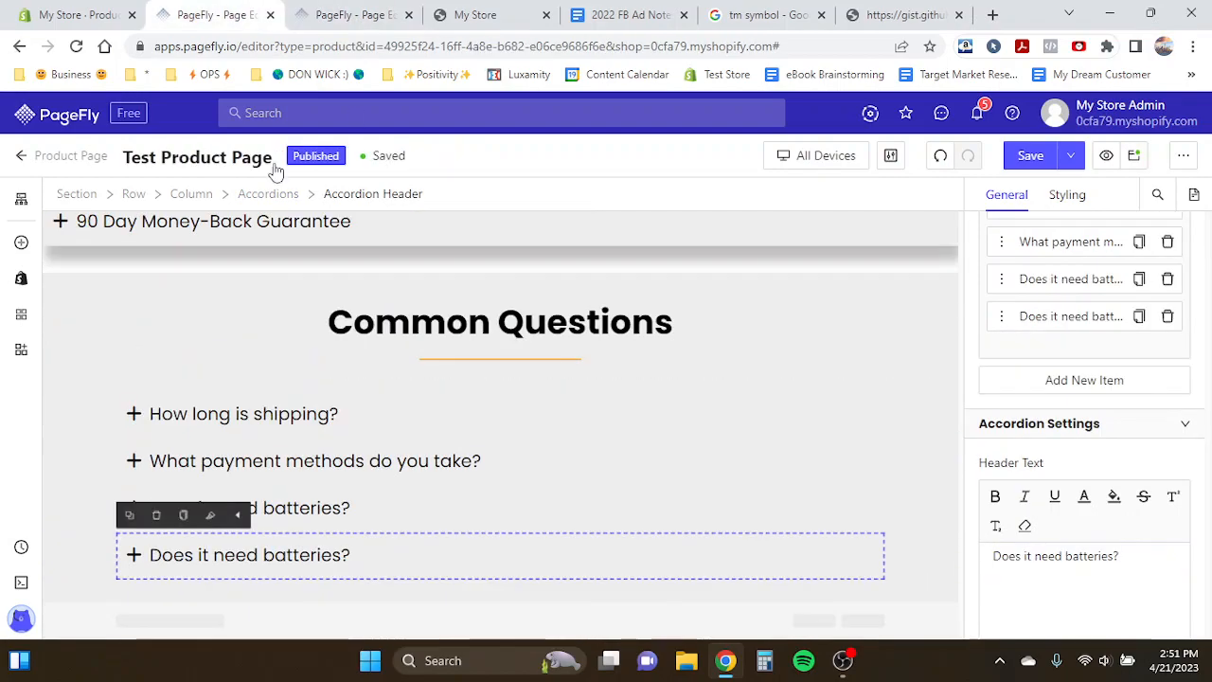
left_click(319, 12)
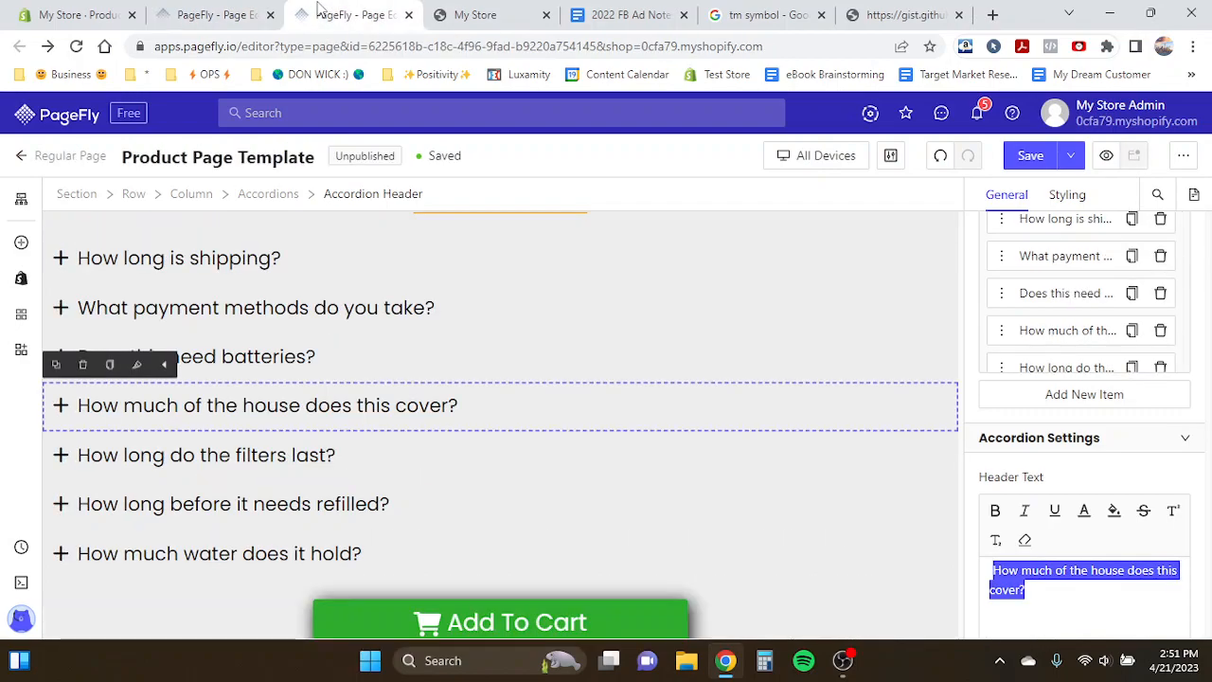
left_click(227, 15)
left_click(294, 14)
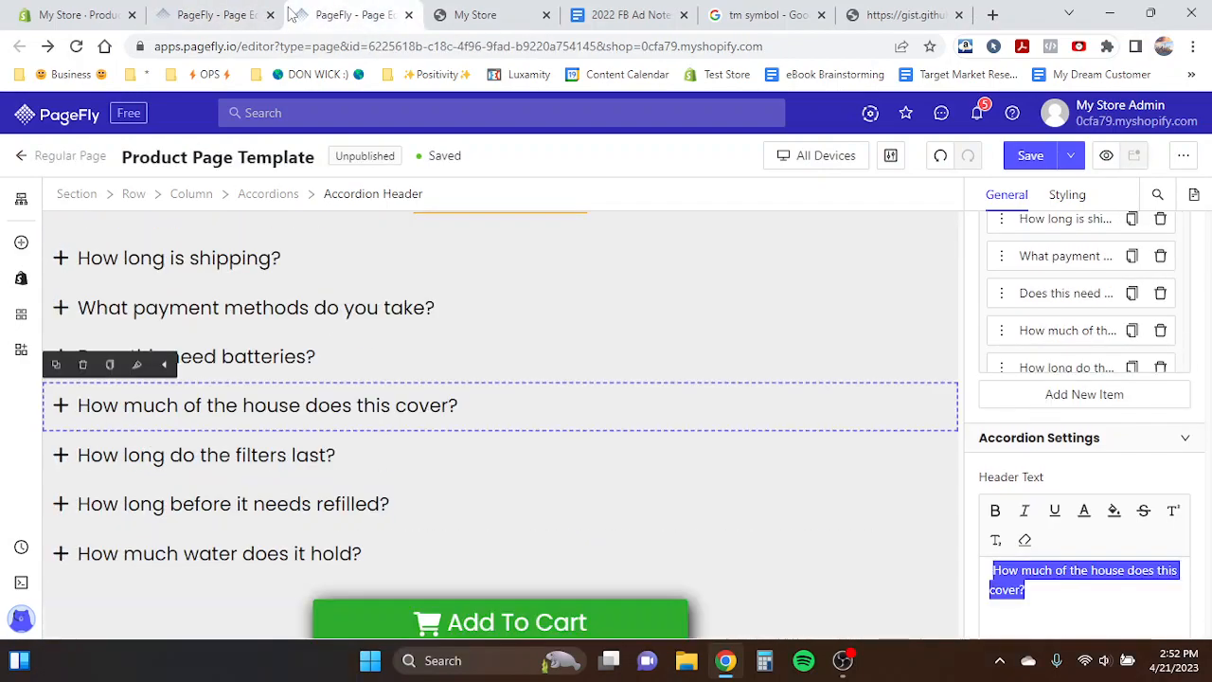
left_click(263, 11)
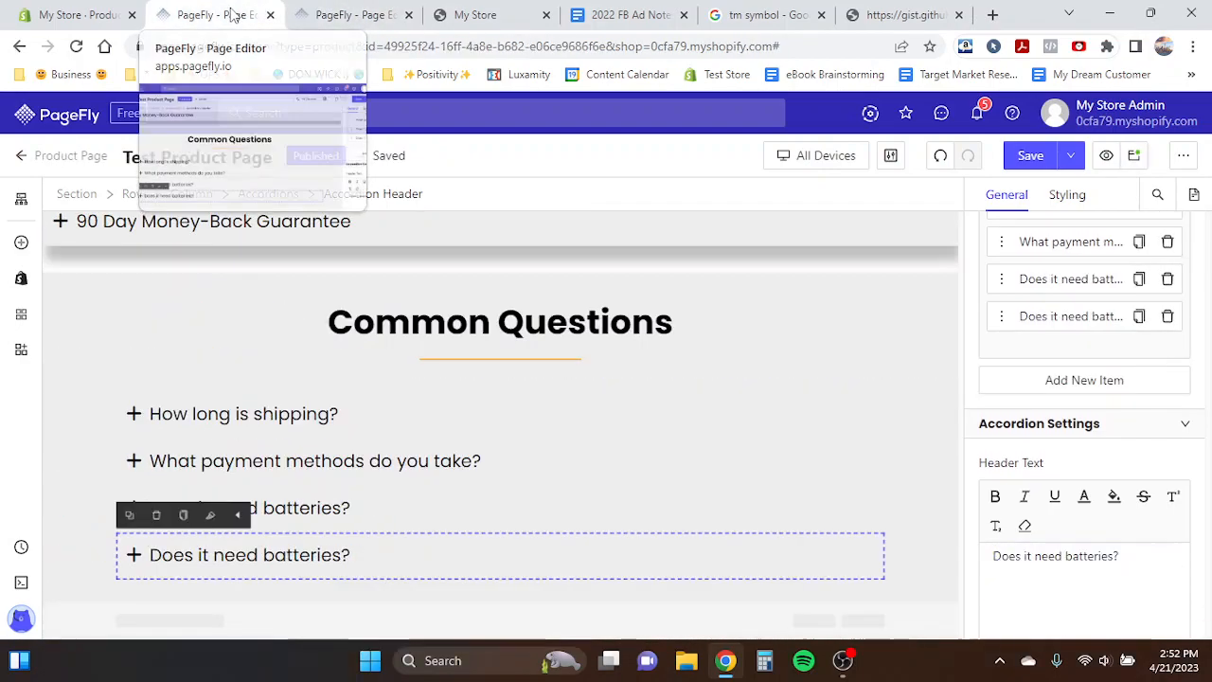
left_click(224, 568)
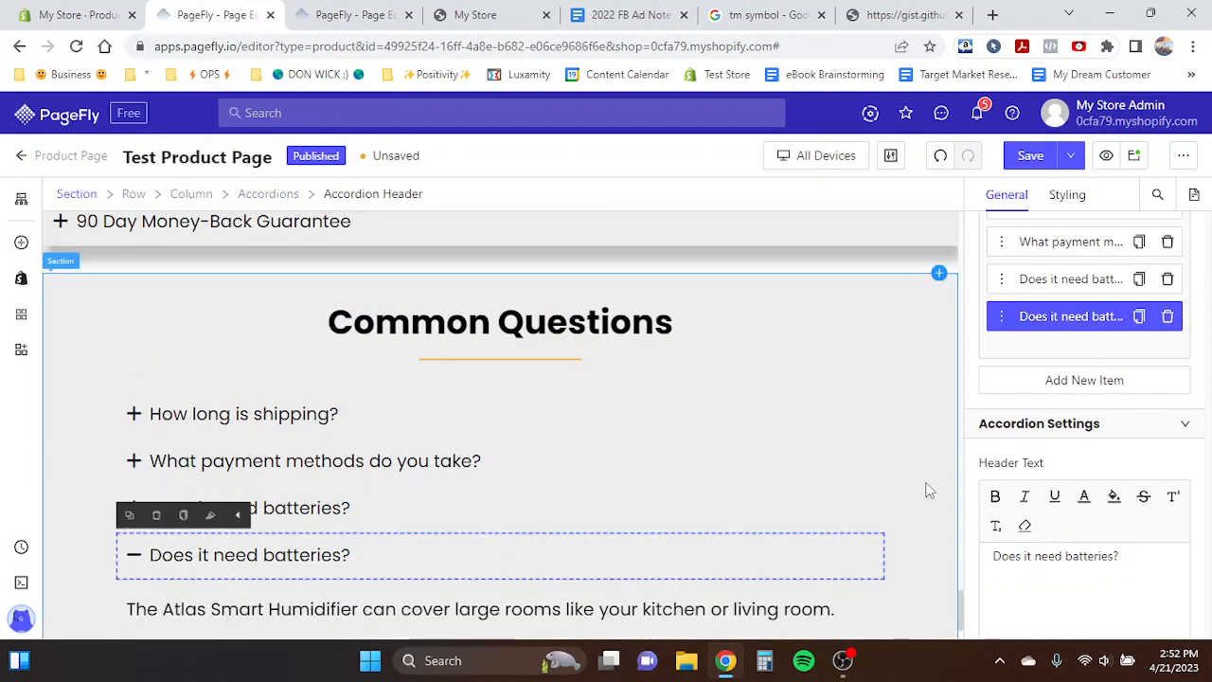
left_click_drag(995, 556, 1114, 557)
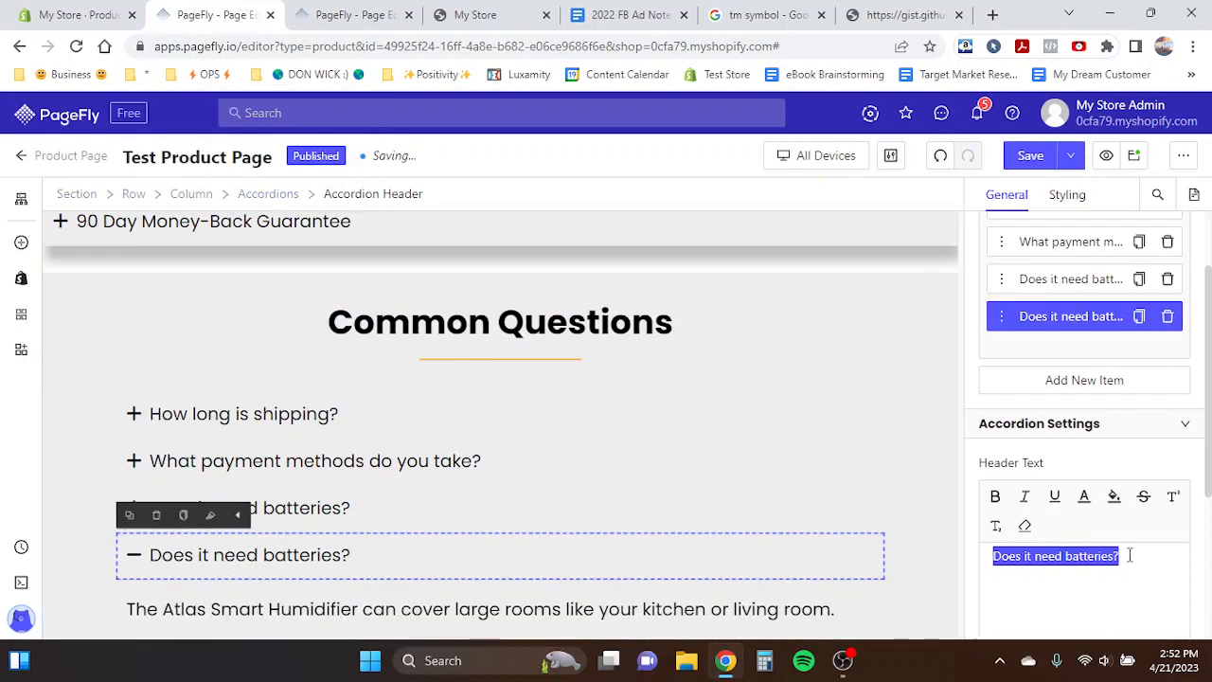
type("How much of the house does this cover?")
scroll(603, 547, "down", 1)
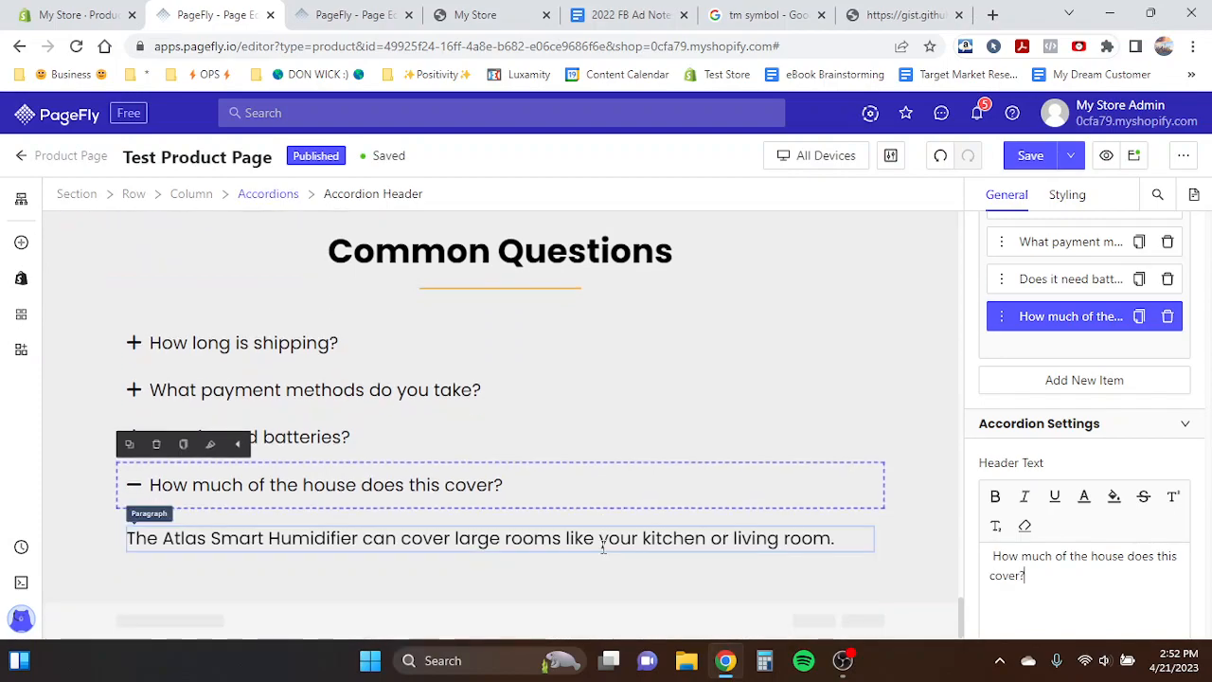
- Duplicate the coverage item and paste the template's filters answer into the copy's content
left_click(372, 488)
left_click(1138, 320)
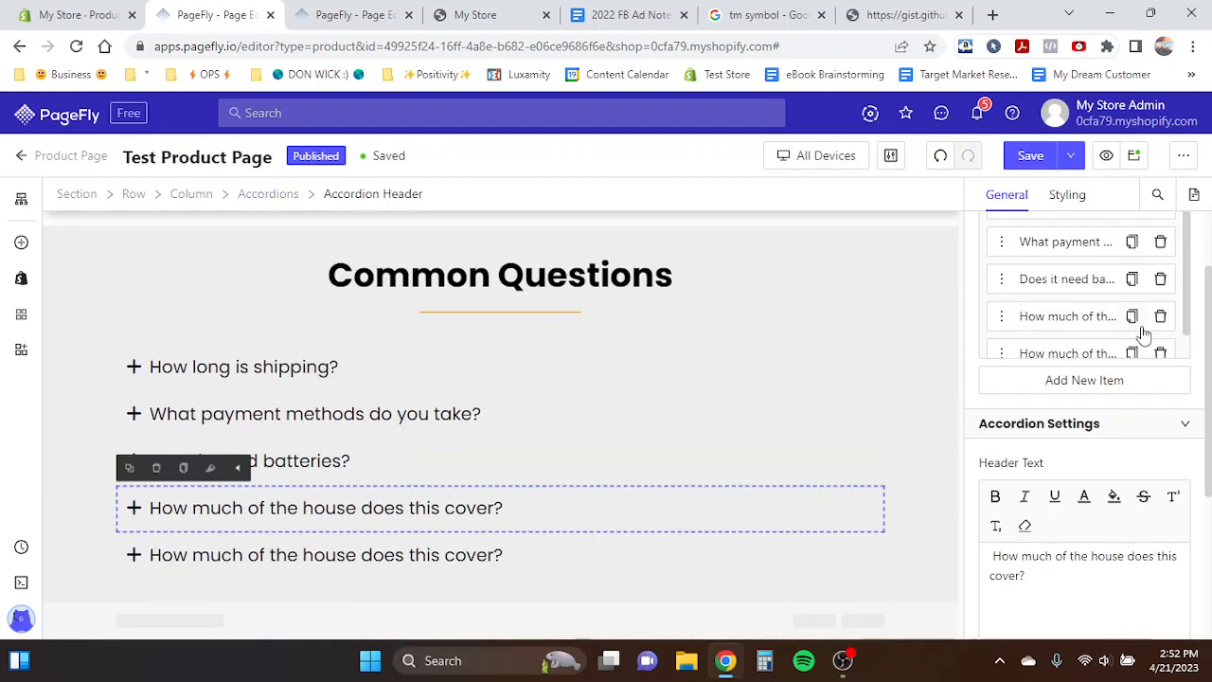
left_click(358, 14)
left_click(292, 449)
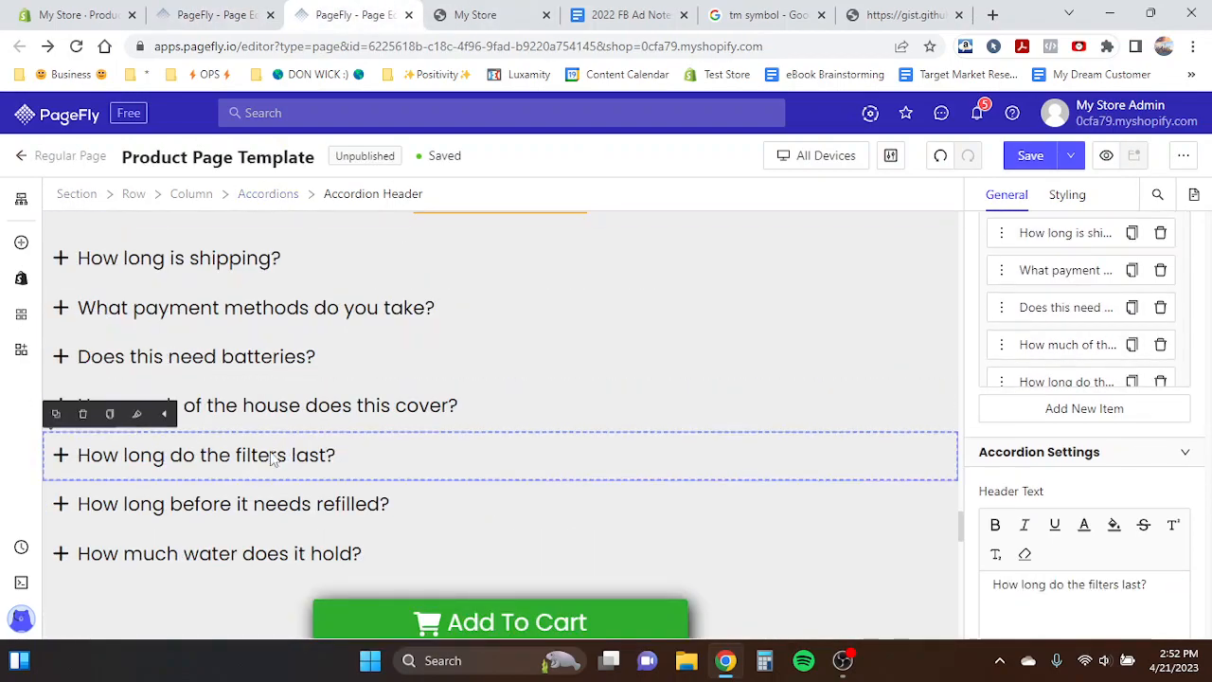
left_click(272, 459)
left_click(57, 535)
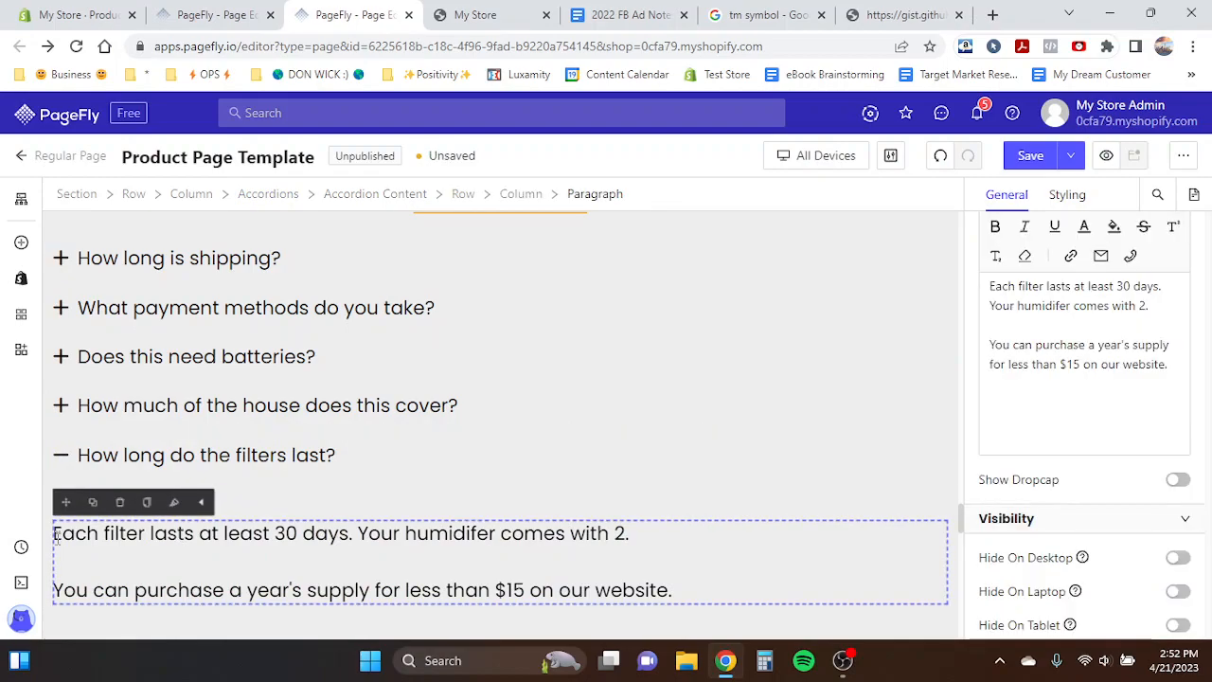
left_click_drag(55, 536, 692, 601)
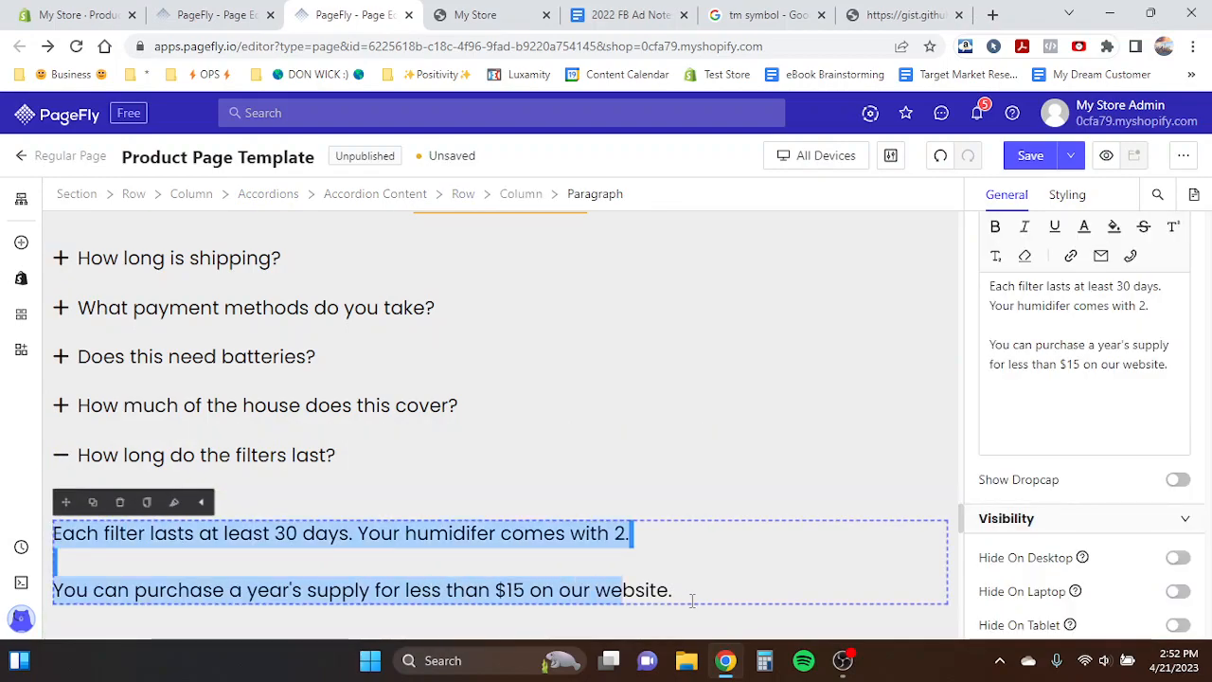
left_click(310, 471)
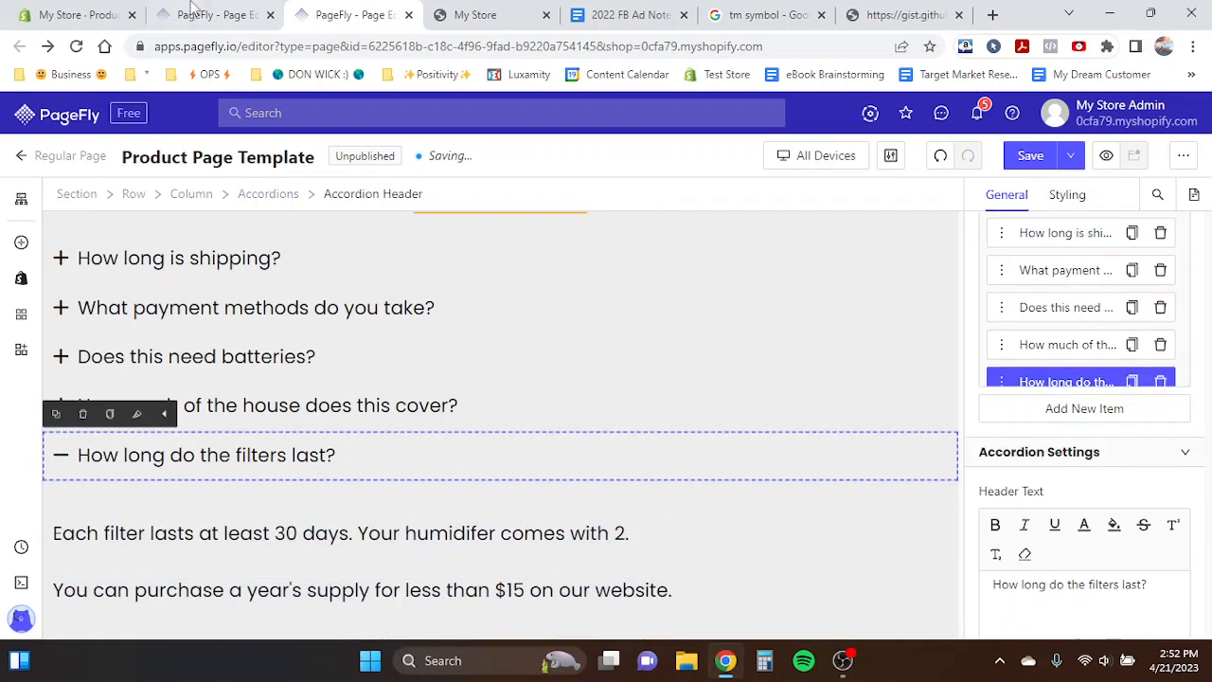
left_click(192, 13)
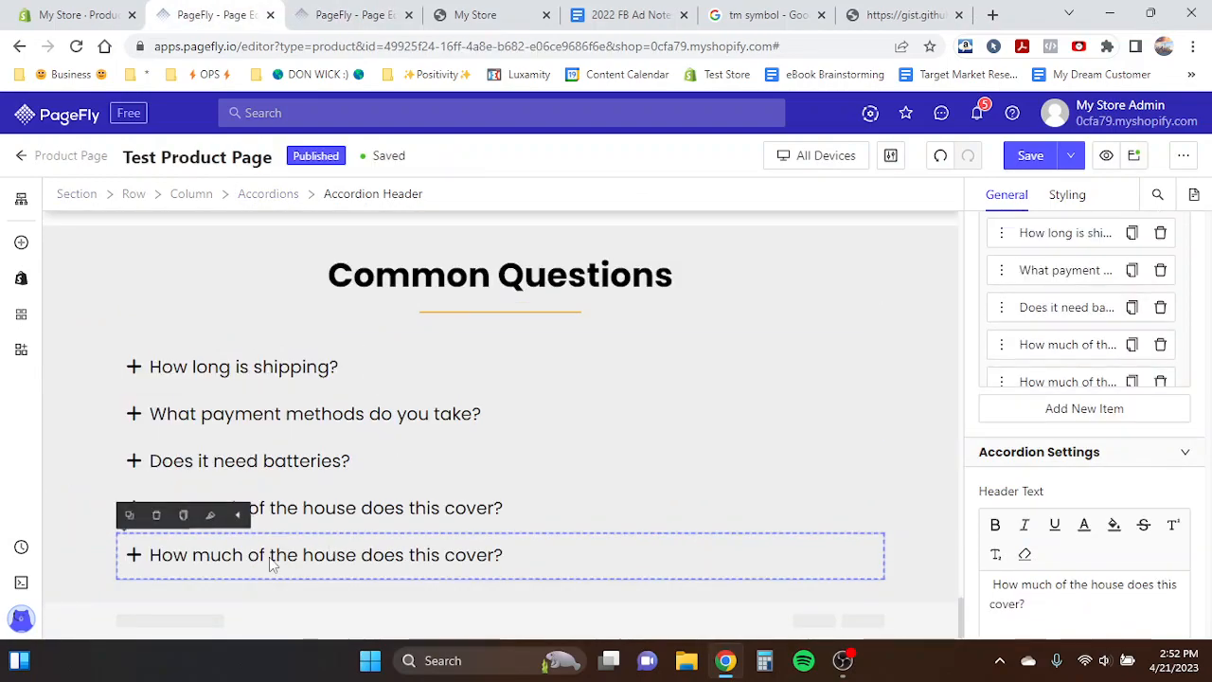
scroll(1042, 455, "down", 1)
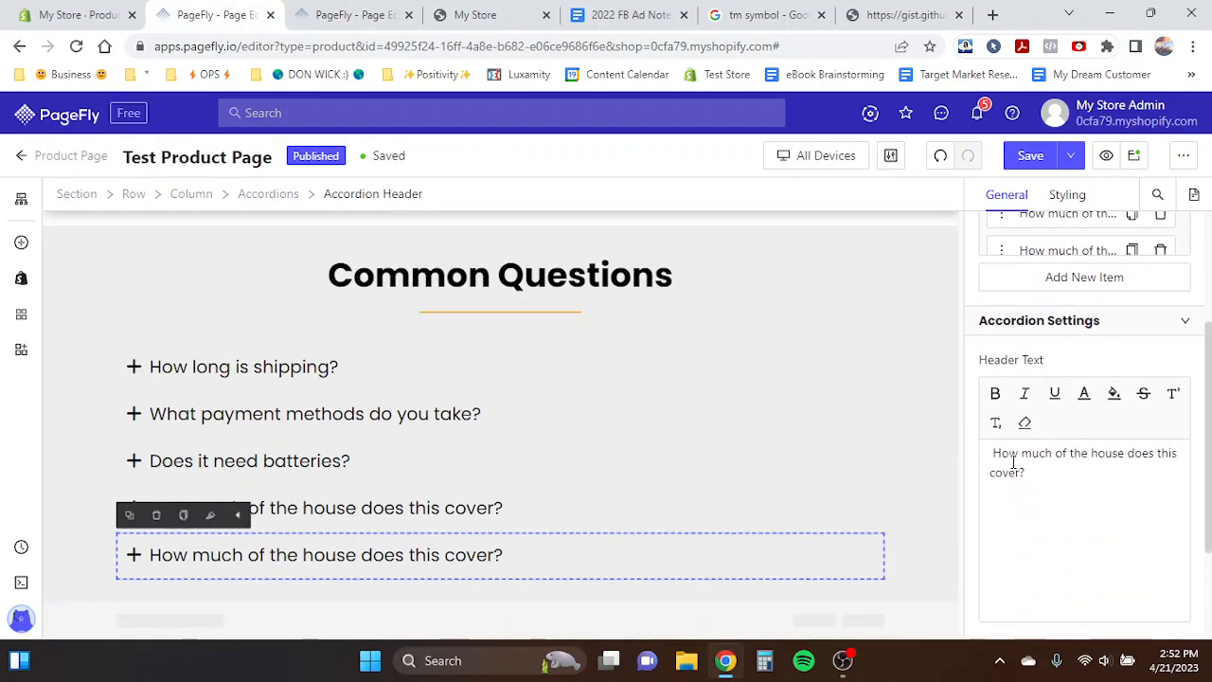
left_click(408, 557)
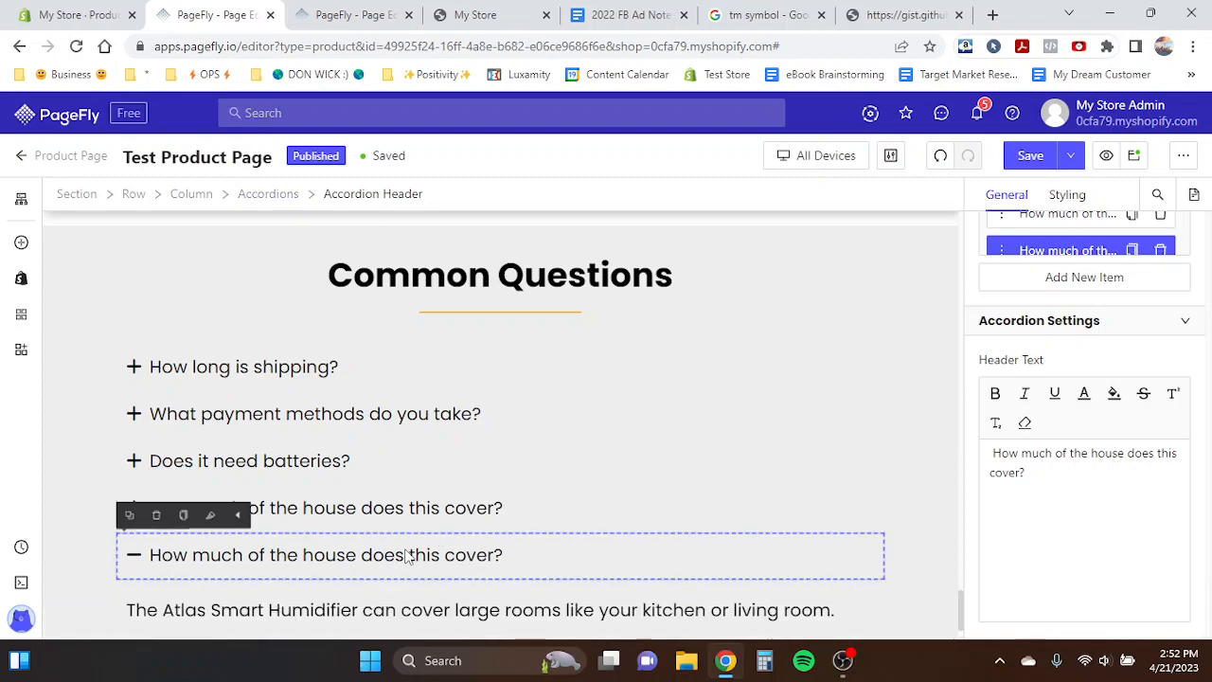
triple_click(243, 611)
type("Each filter lasts at least 30 days. Your humidifer comes with 2. You can purchase a year's supply for less than $15 on our website.")
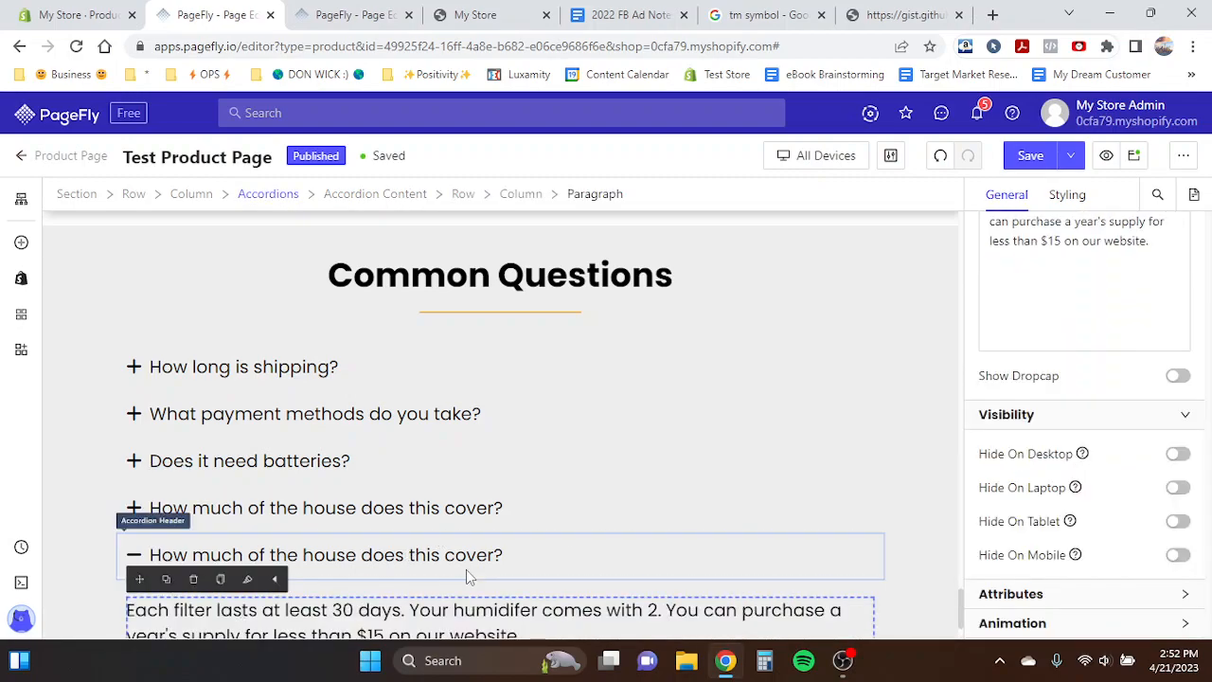
scroll(466, 564, "down", 1)
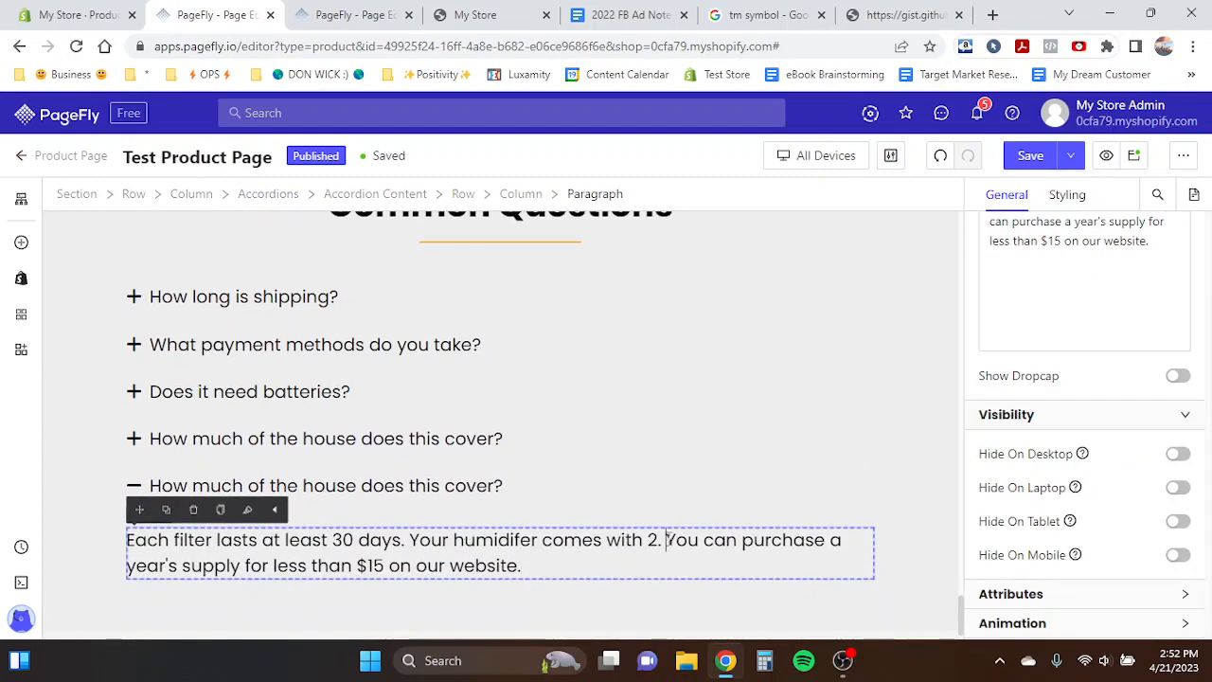
- Split the filters answer into two paragraphs with a blank line after 'comes with 2.'
key("Return")
key("Return")
left_click(498, 503)
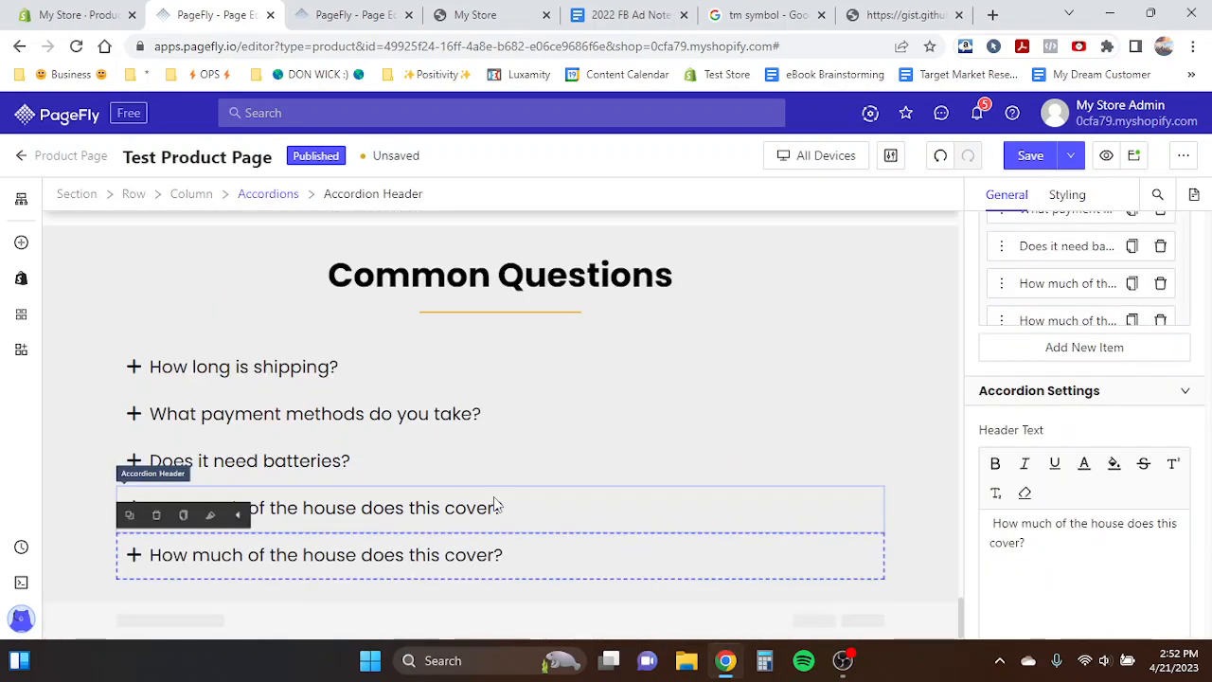
- Rewrite the fifth item's header as 'How long do the filters last?'
left_click(332, 11)
key("ctrl+shift+Tab")
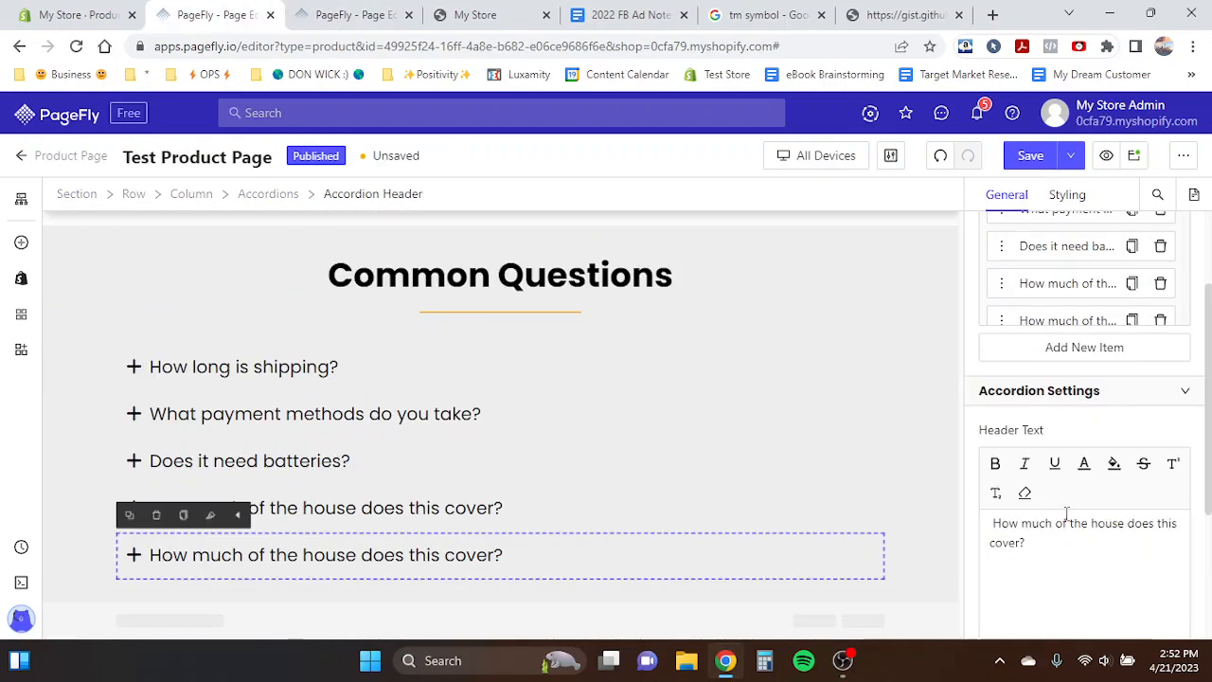
left_click_drag(997, 528, 1036, 546)
type("How long do the filters last?")
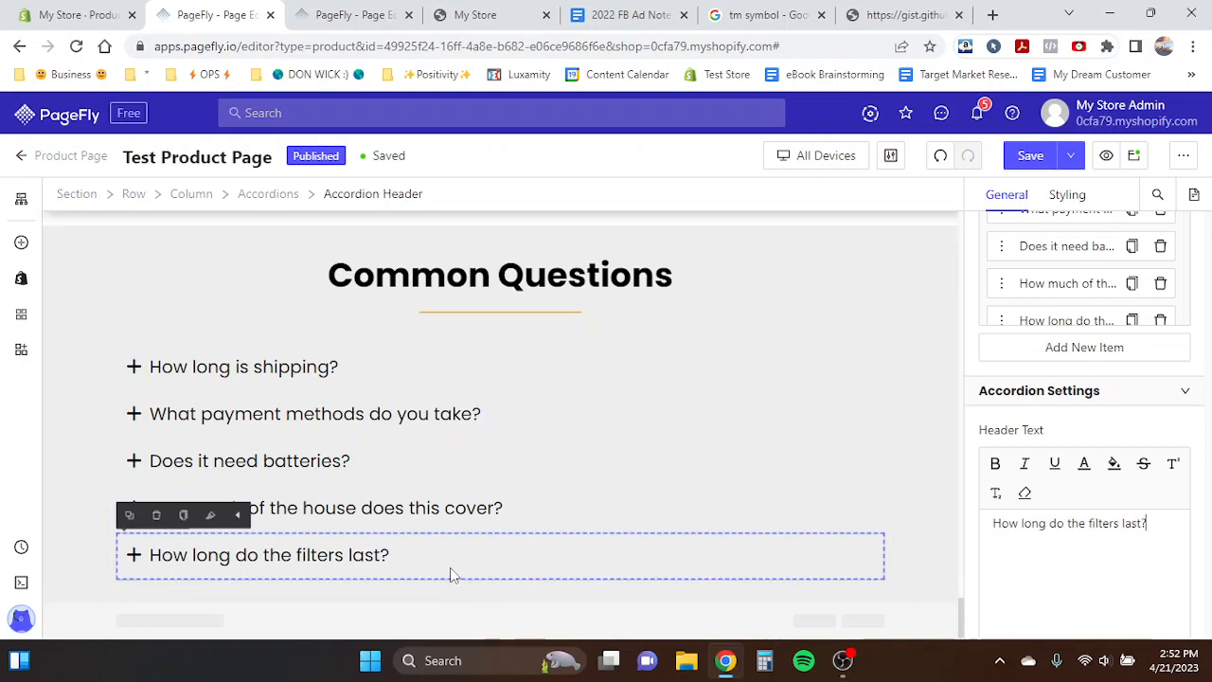
- Duplicate the filters item and paste the template's question 'How long before it needs refilled?' as the copy's header
scroll(1127, 315, "down", 1)
left_click(1128, 308)
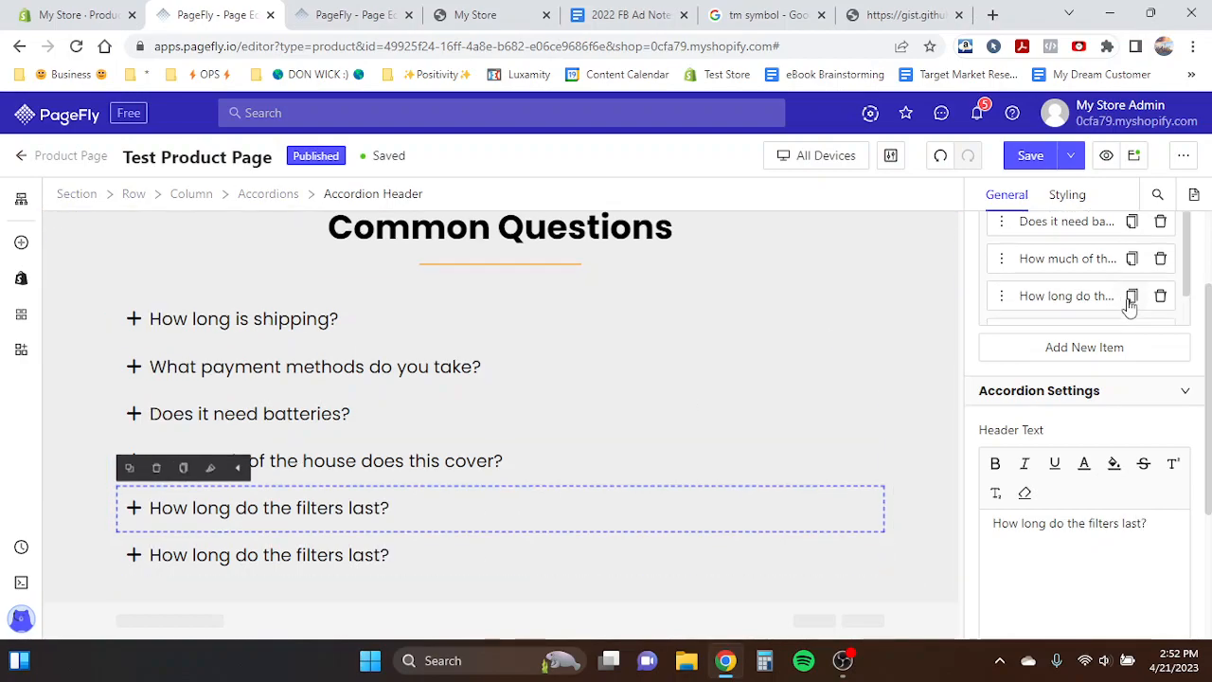
left_click(376, 9)
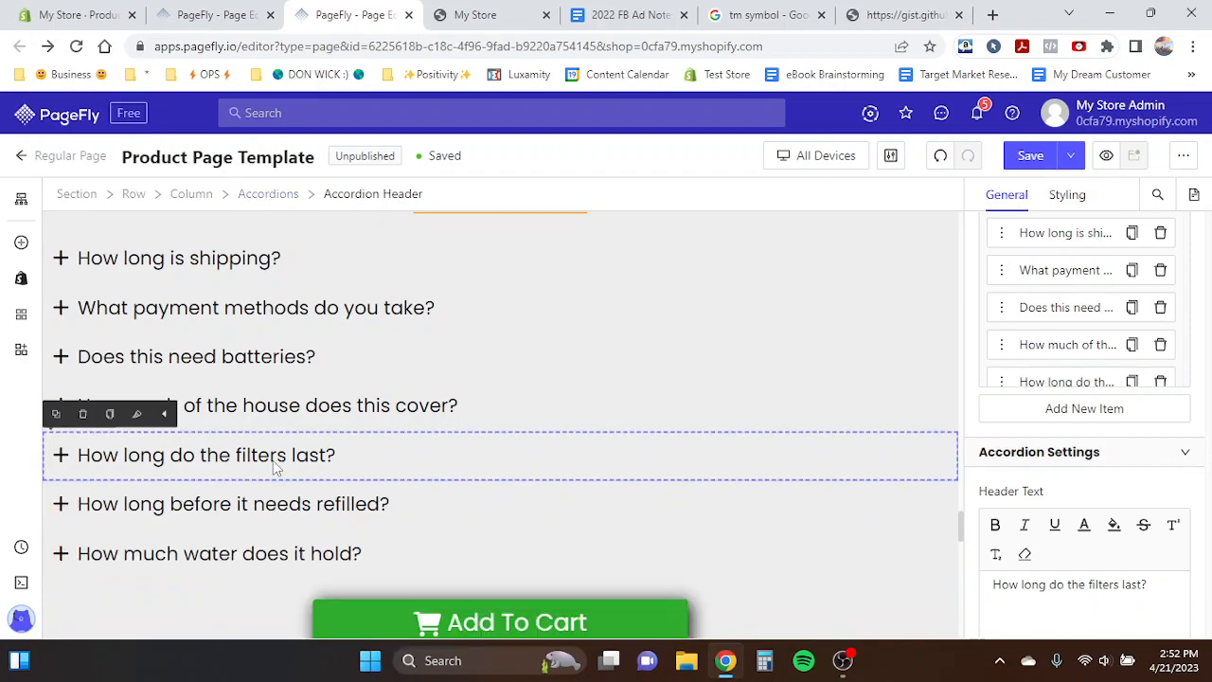
left_click(274, 503)
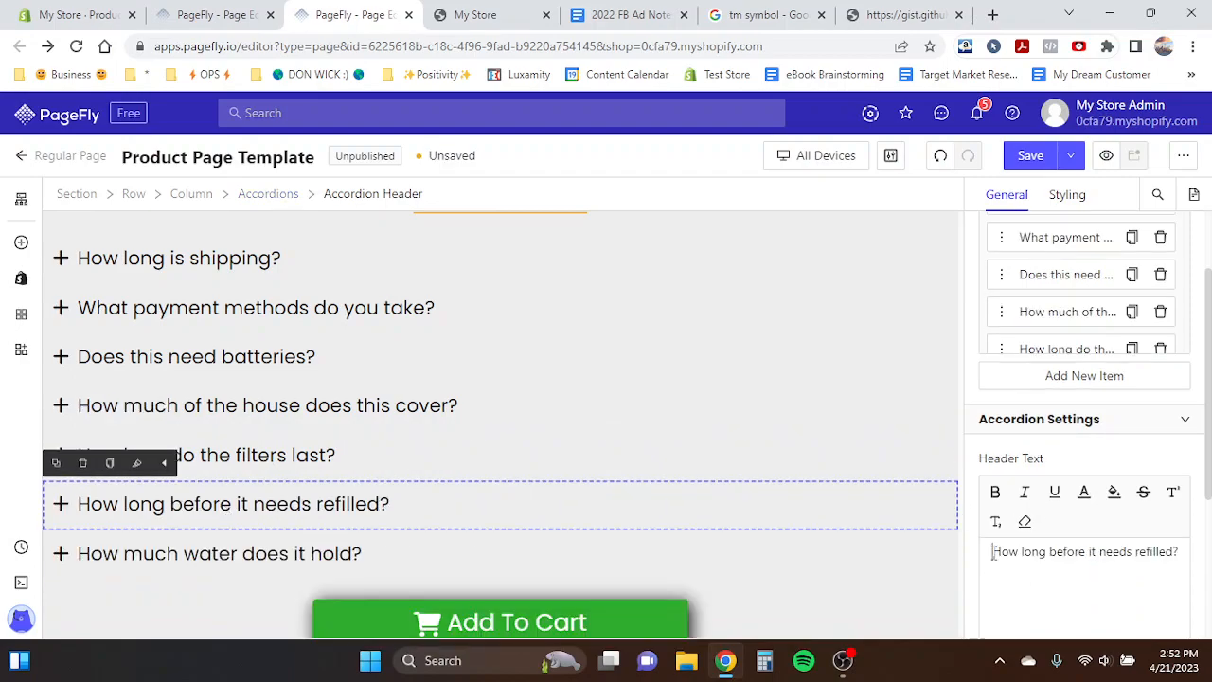
left_click_drag(1057, 552, 1205, 564)
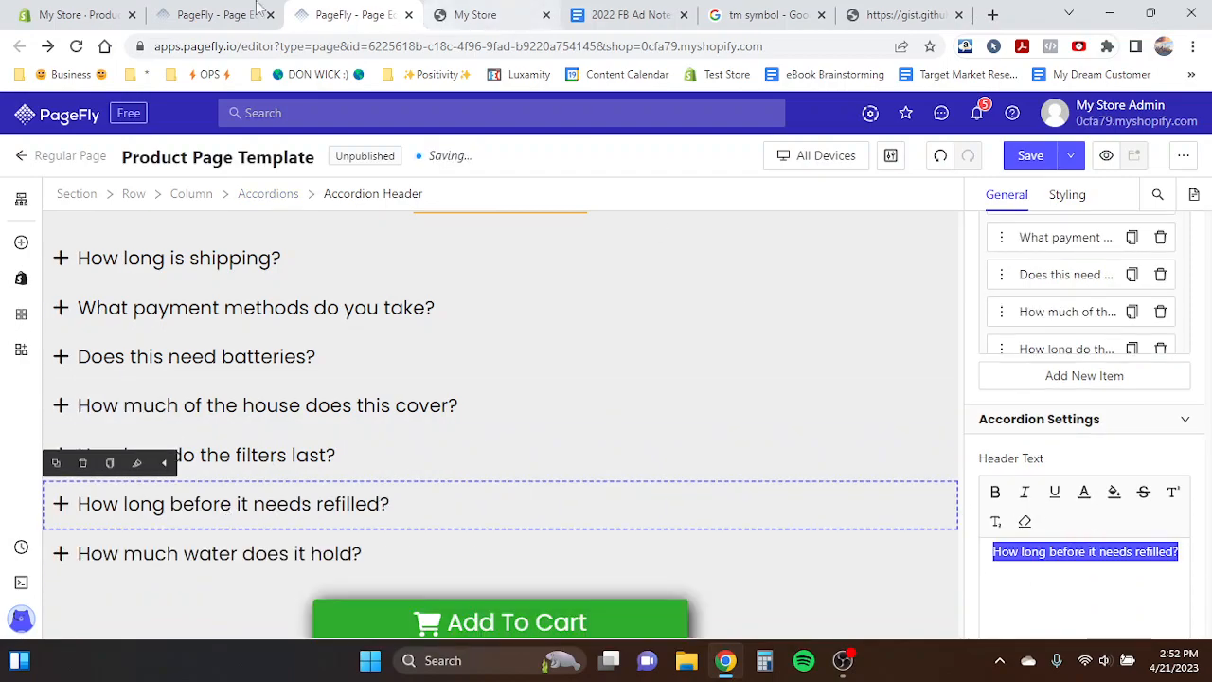
left_click(213, 14)
left_click(254, 557)
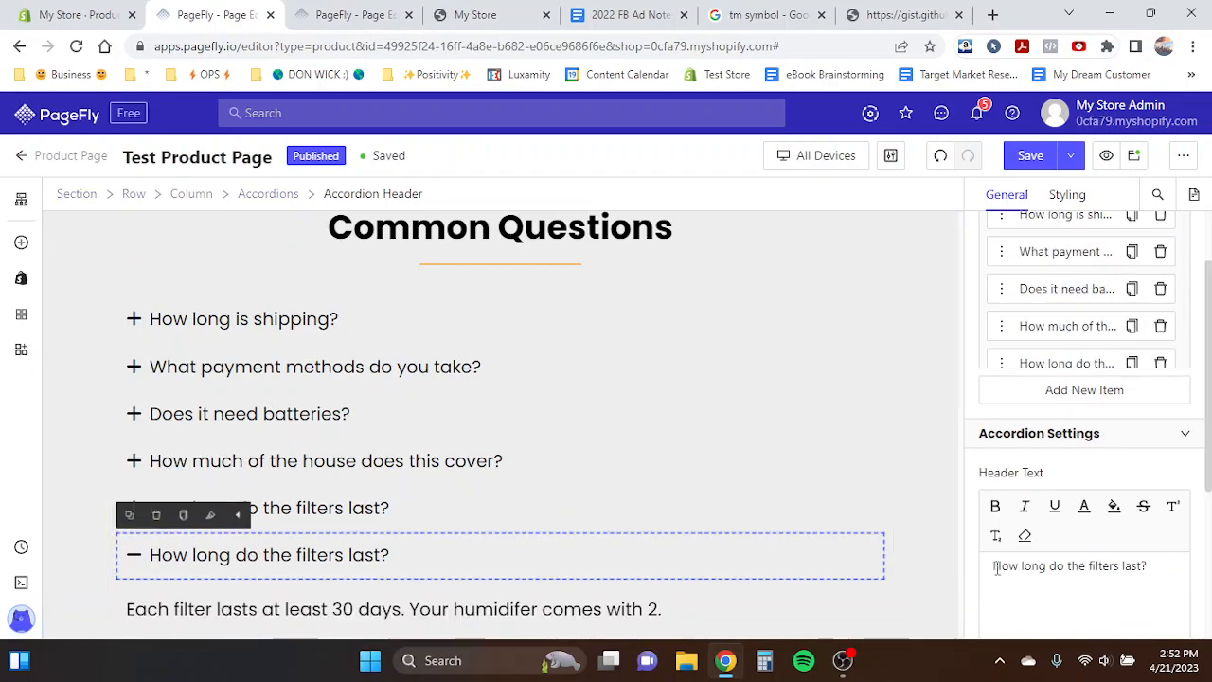
left_click_drag(995, 565, 1166, 566)
type("How long before it needs refilled?")
scroll(440, 505, "down", 1)
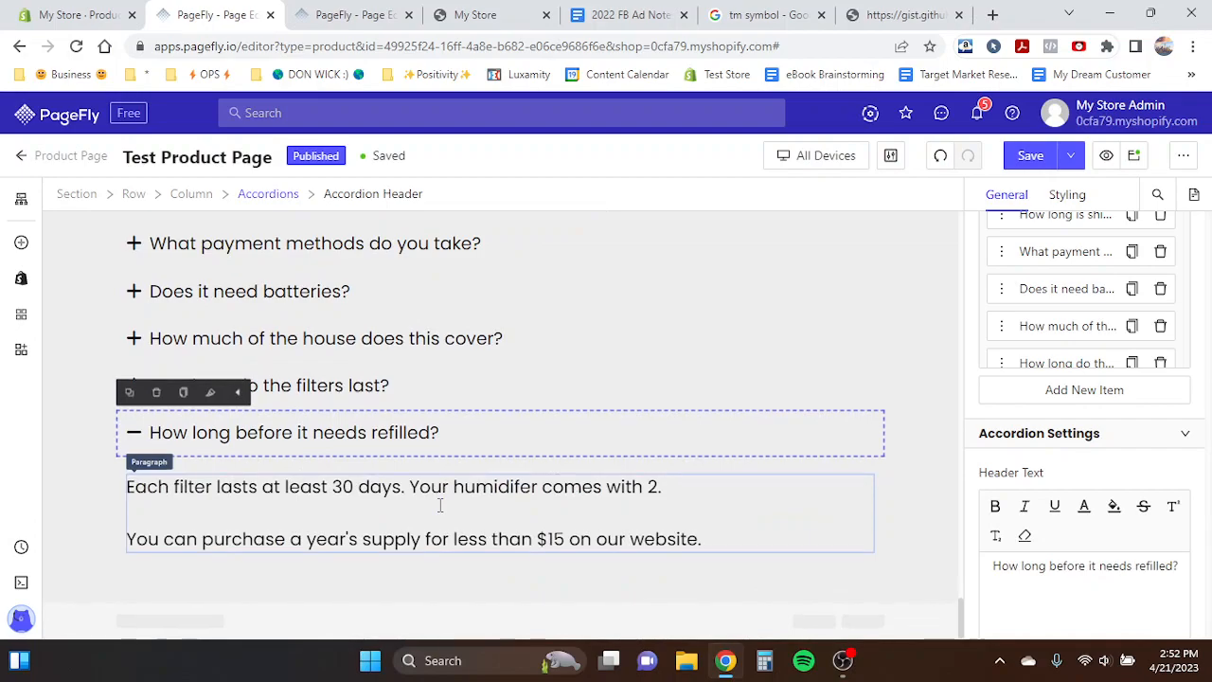
- Copy the template's refill answer and replace both paragraphs of the sixth item's content with it
left_click(313, 14)
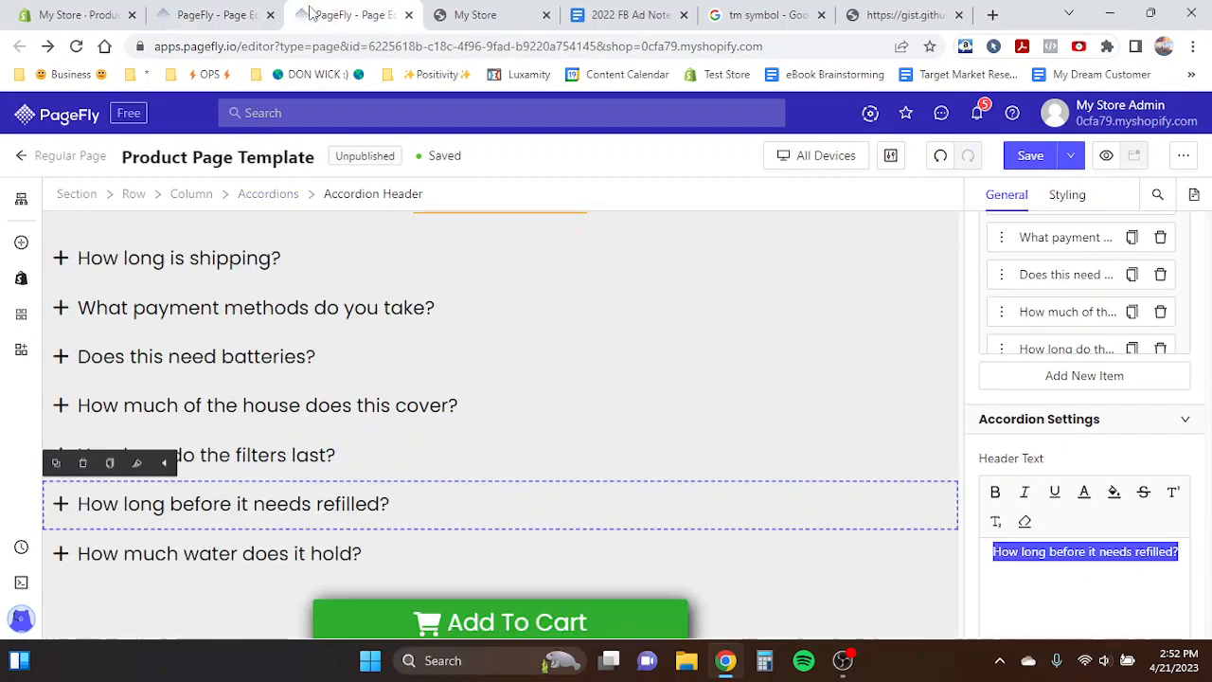
left_click(352, 519)
scroll(284, 511, "down", 1)
left_click(195, 502)
triple_click(194, 503)
key("ctrl+c")
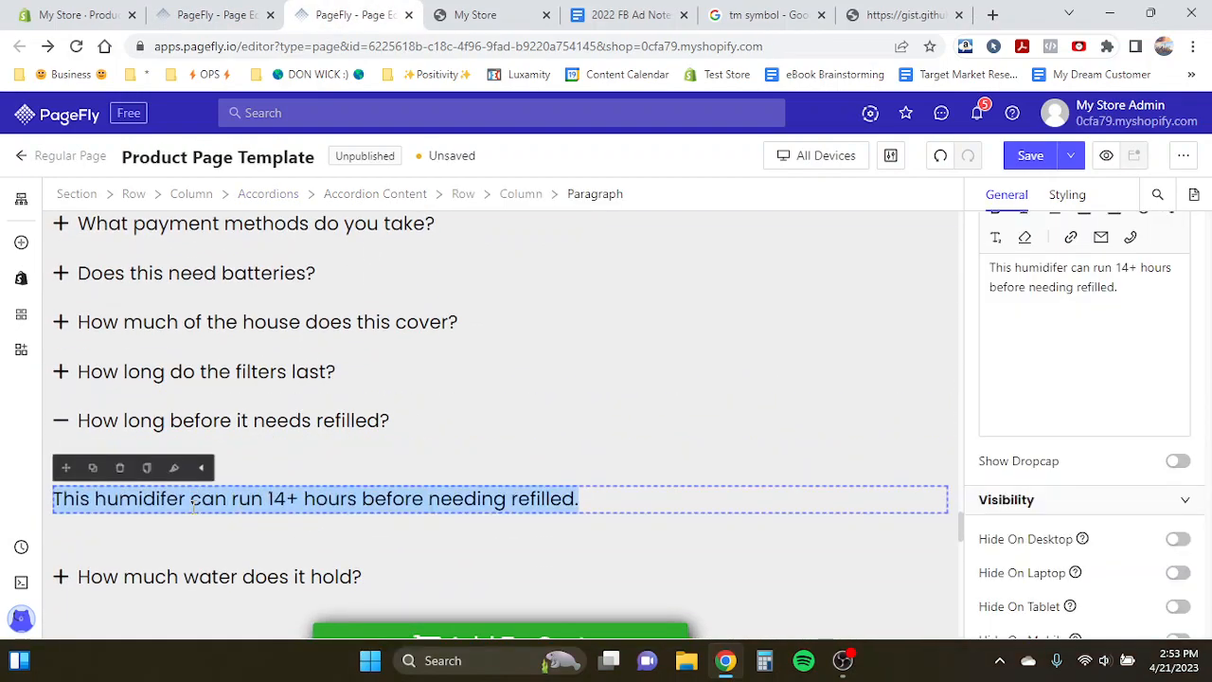
left_click(214, 14)
left_click(248, 493)
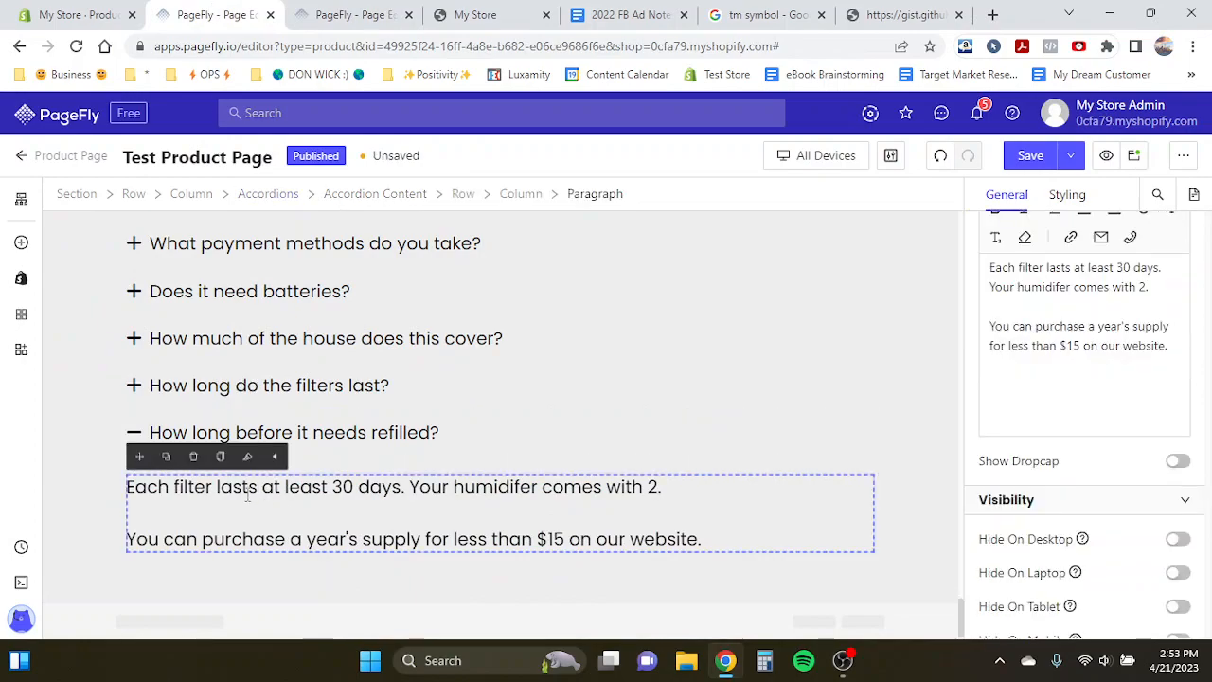
triple_click(174, 485)
key("BackSpace")
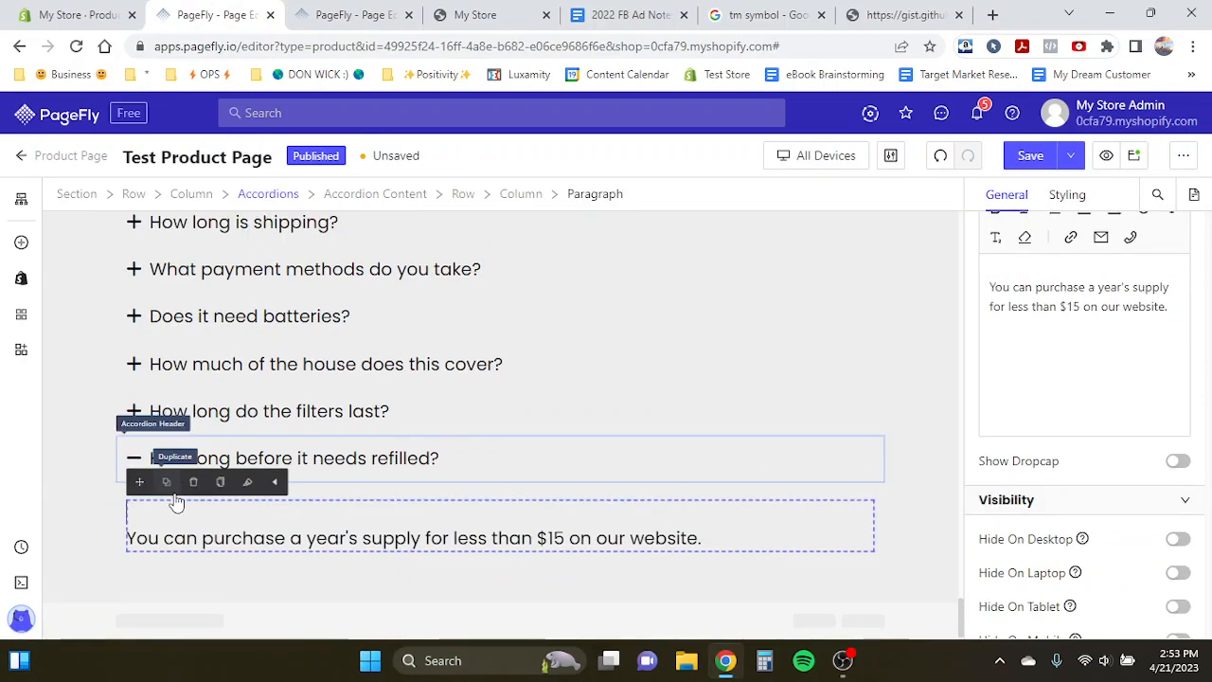
key("BackSpace")
triple_click(133, 536)
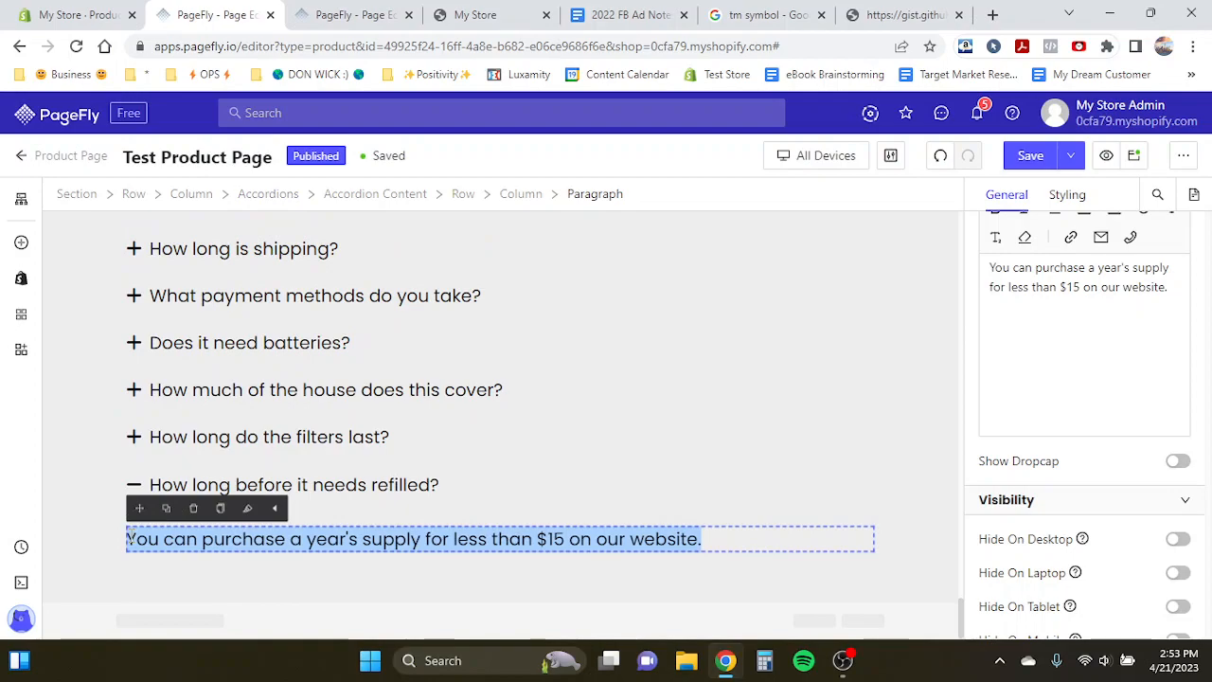
key("ctrl+v")
left_click(387, 487)
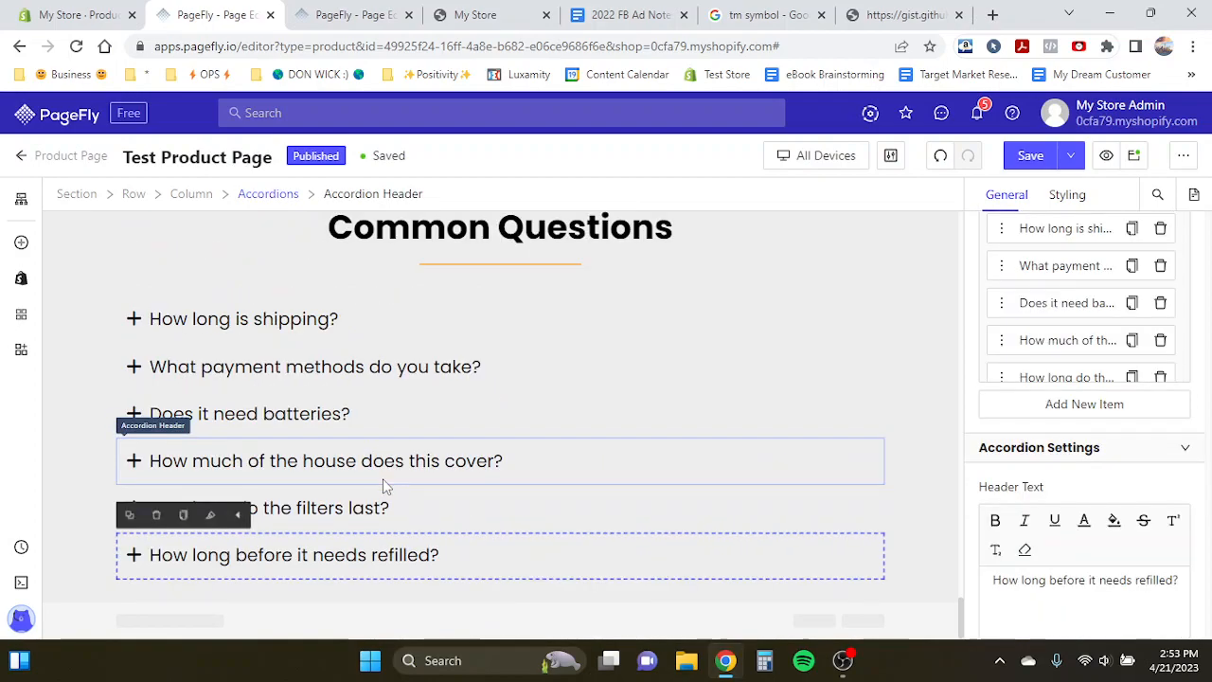
- Copy the template's water-capacity answer, duplicate the refill item, and paste the answer into the copy's content
left_click(355, 14)
left_click(254, 421)
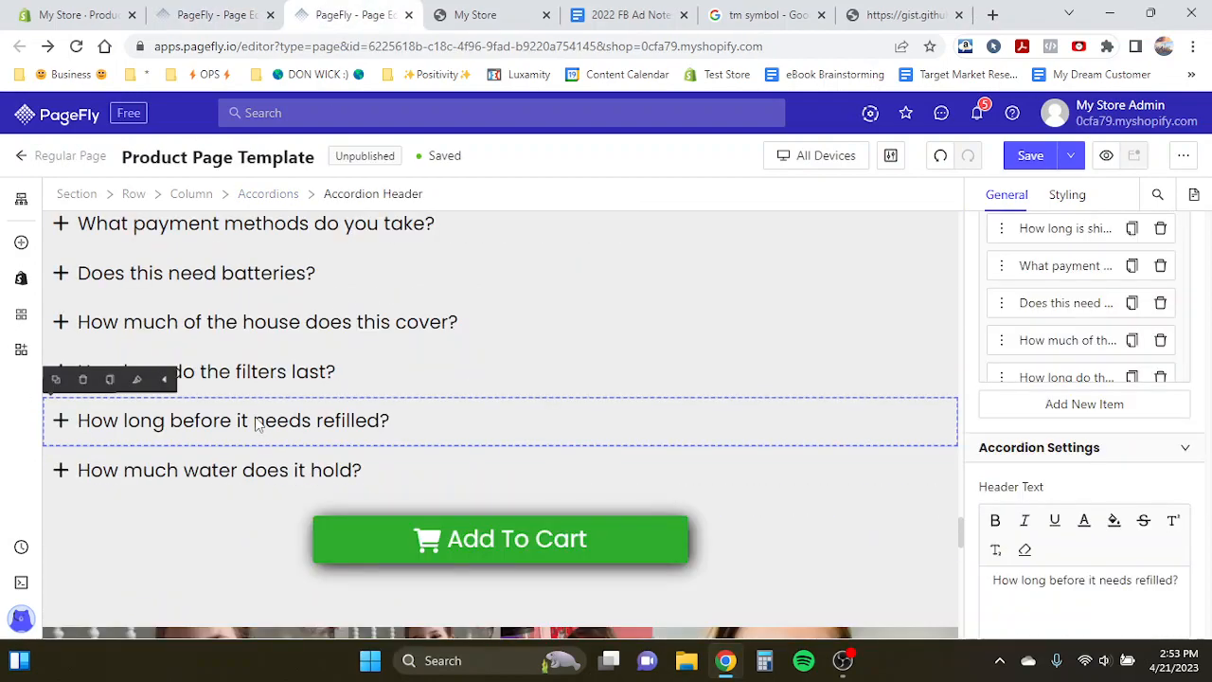
left_click(169, 474)
left_click(189, 547)
triple_click(190, 547)
key("ctrl+c")
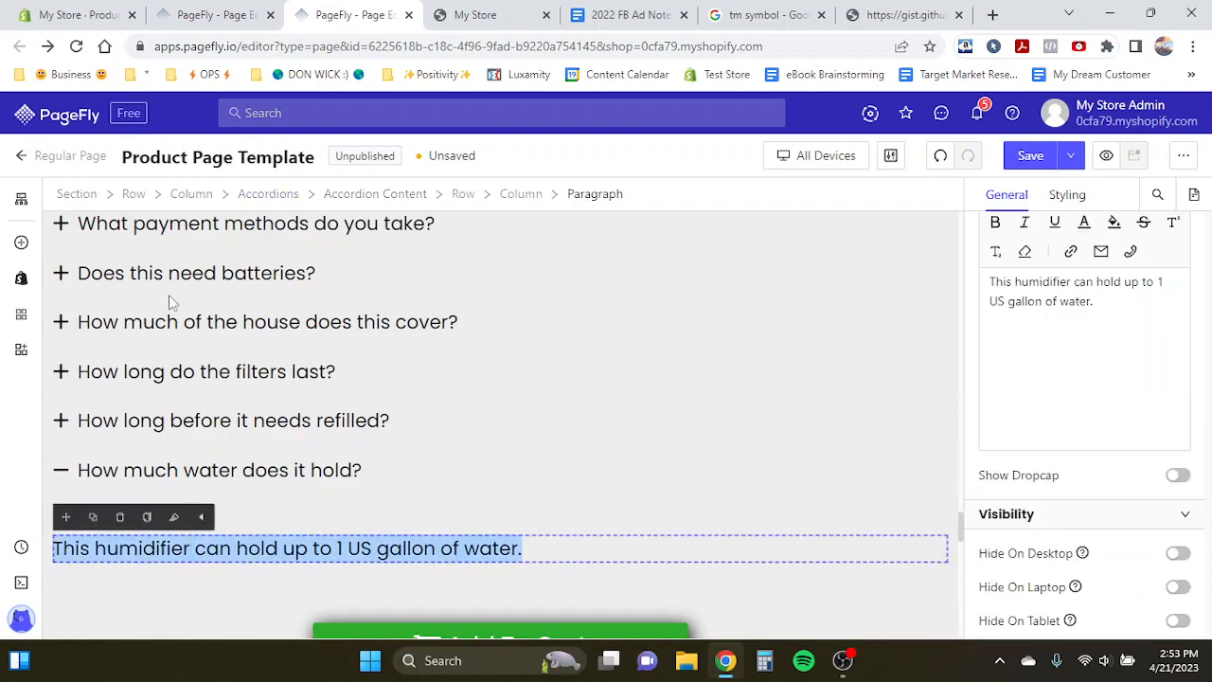
left_click(215, 12)
scroll(1110, 289, "down", 1)
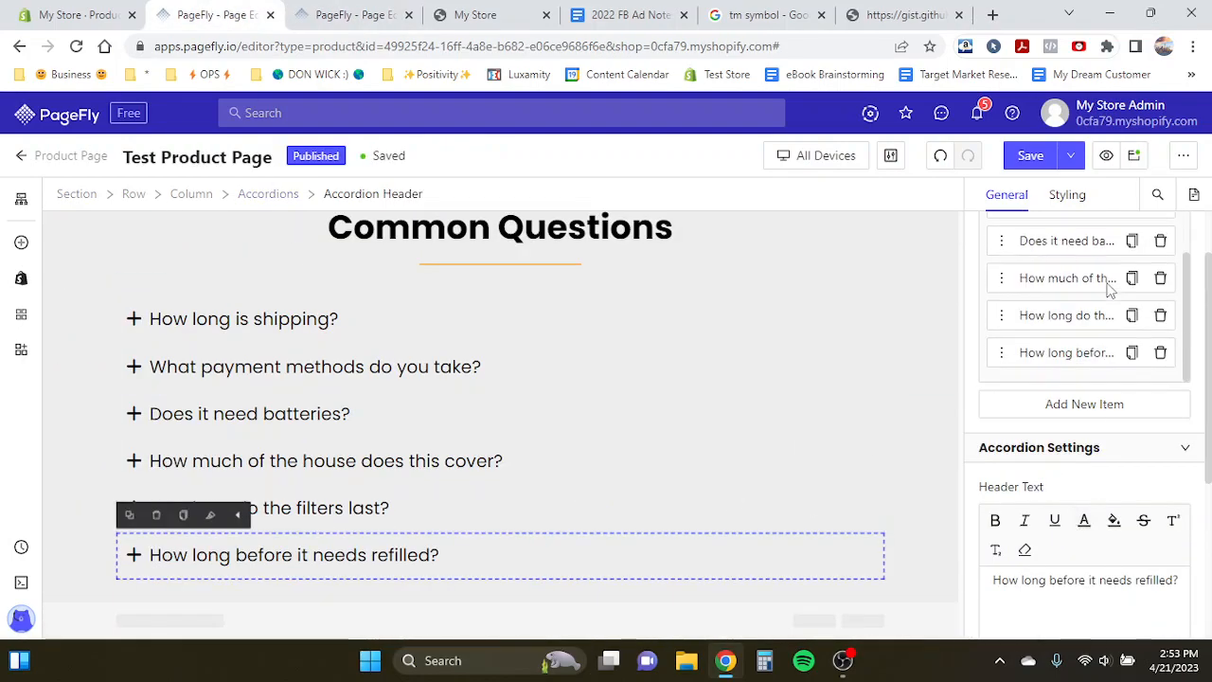
left_click(1131, 352)
left_click(273, 555)
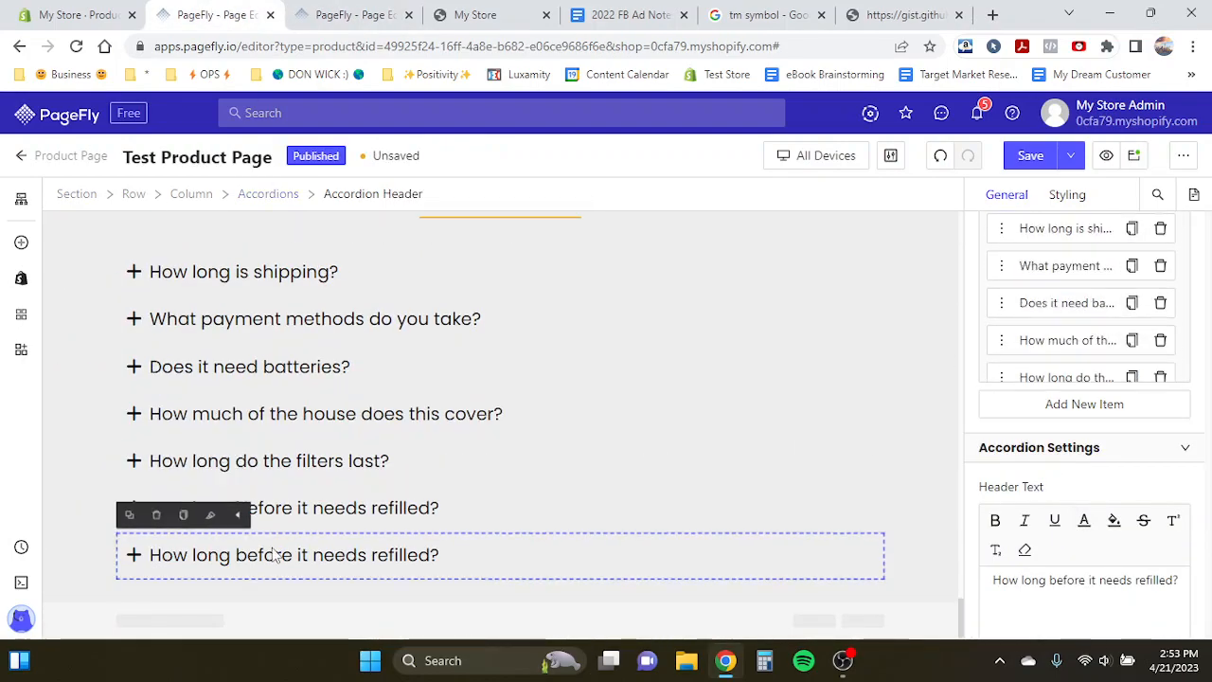
scroll(273, 555, "down", 1)
left_click(273, 544)
triple_click(273, 545)
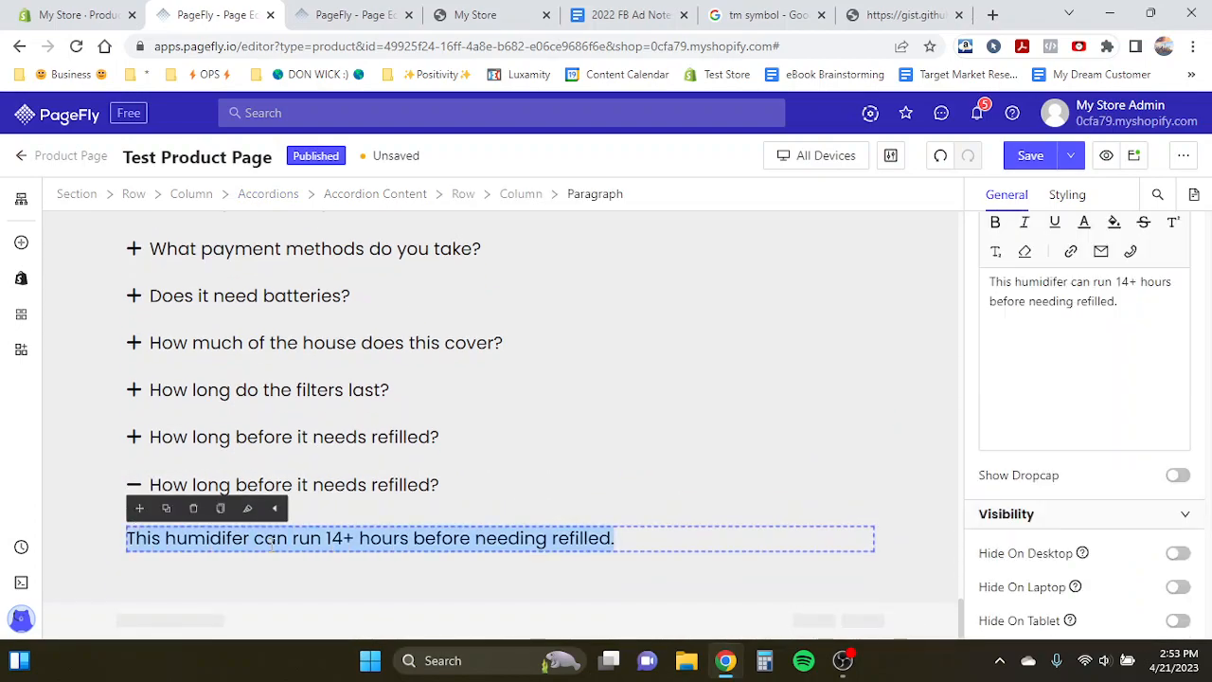
key("ctrl+v")
left_click(432, 487)
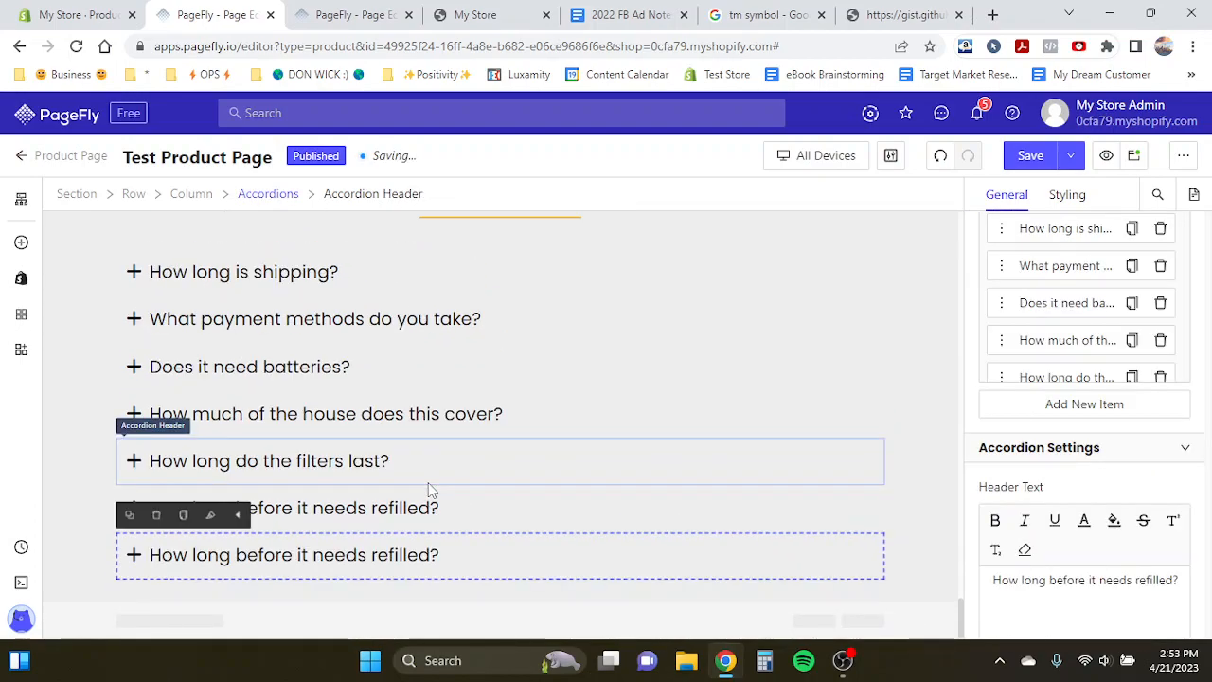
- Rewrite the seventh item's header as 'How much water does it hold?'
left_click(347, 14)
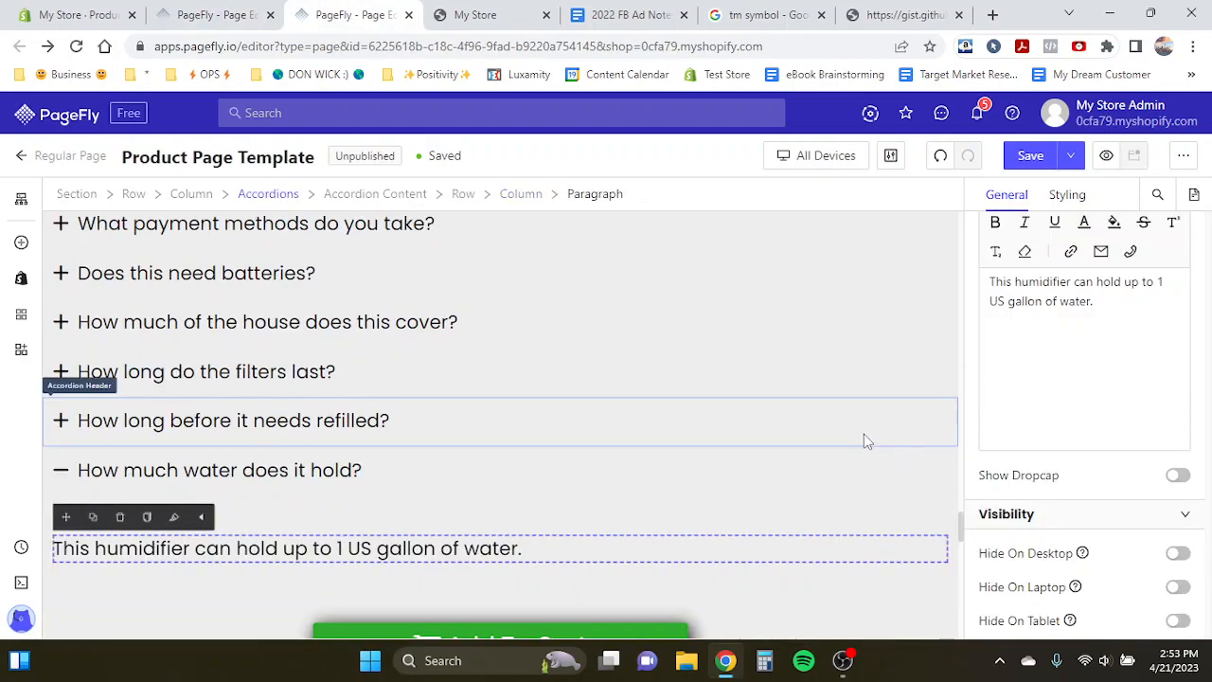
left_click(686, 495)
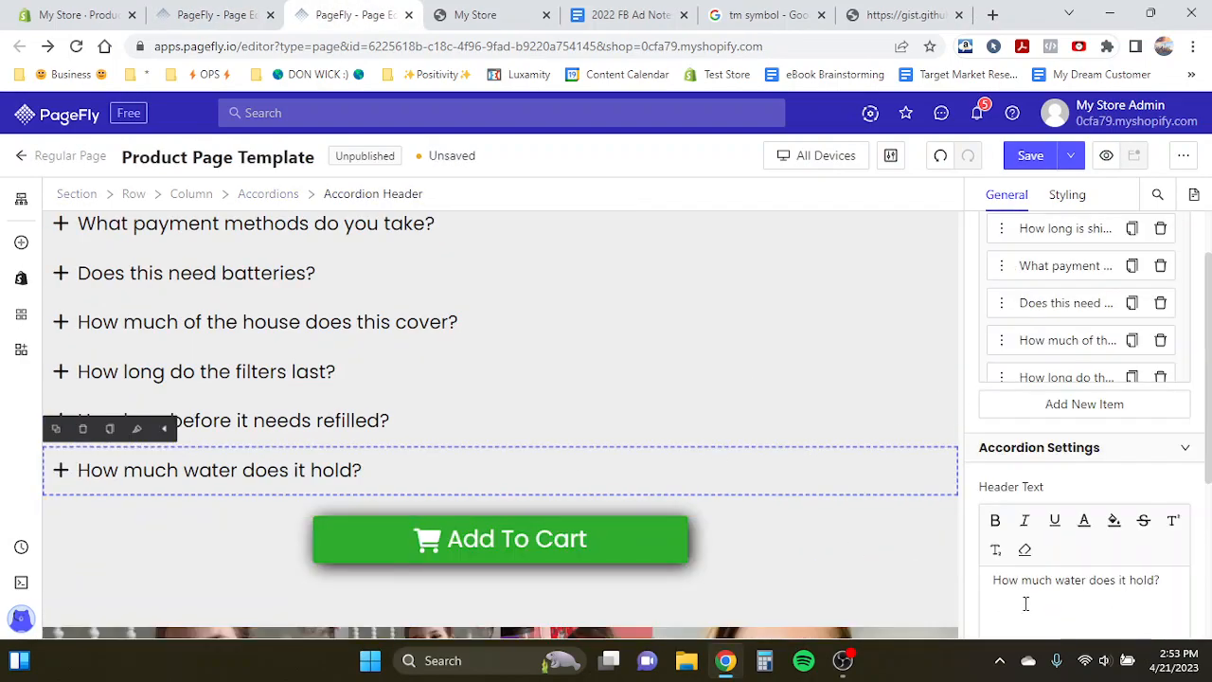
left_click_drag(993, 584, 1174, 596)
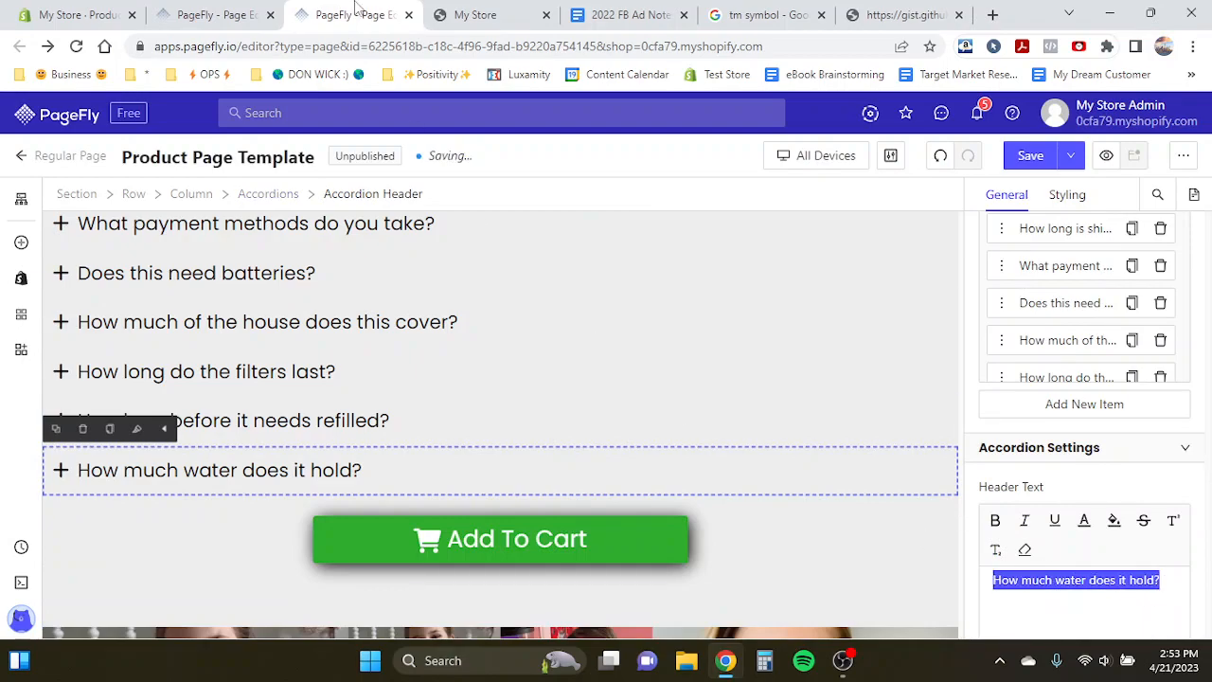
left_click(214, 14)
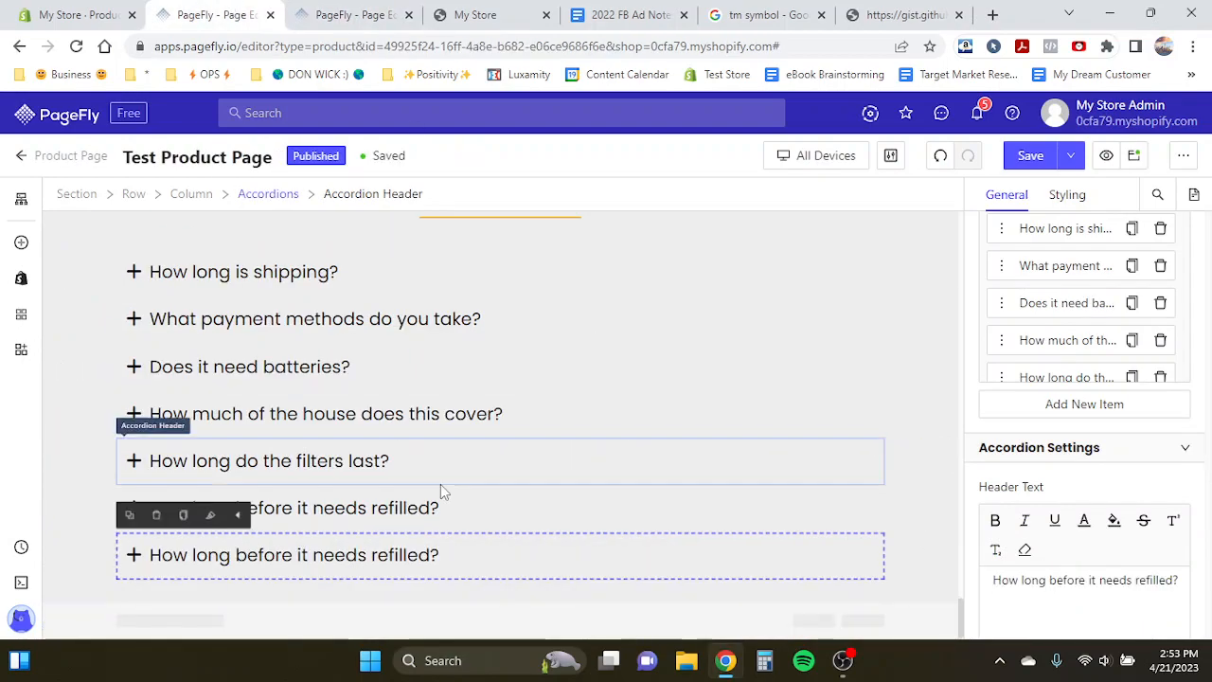
triple_click(994, 580)
type("How much water does it hold?")
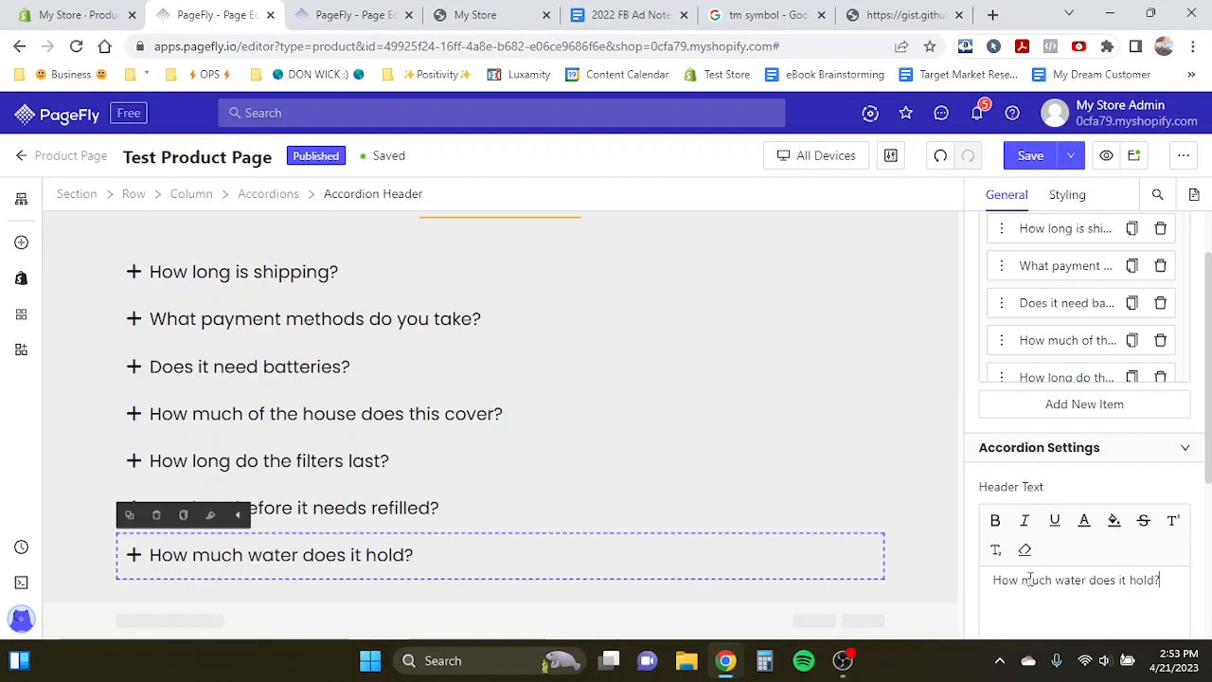
- Duplicate the page's Add To Cart button and move the copy below the Common Questions accordion
left_click(355, 15)
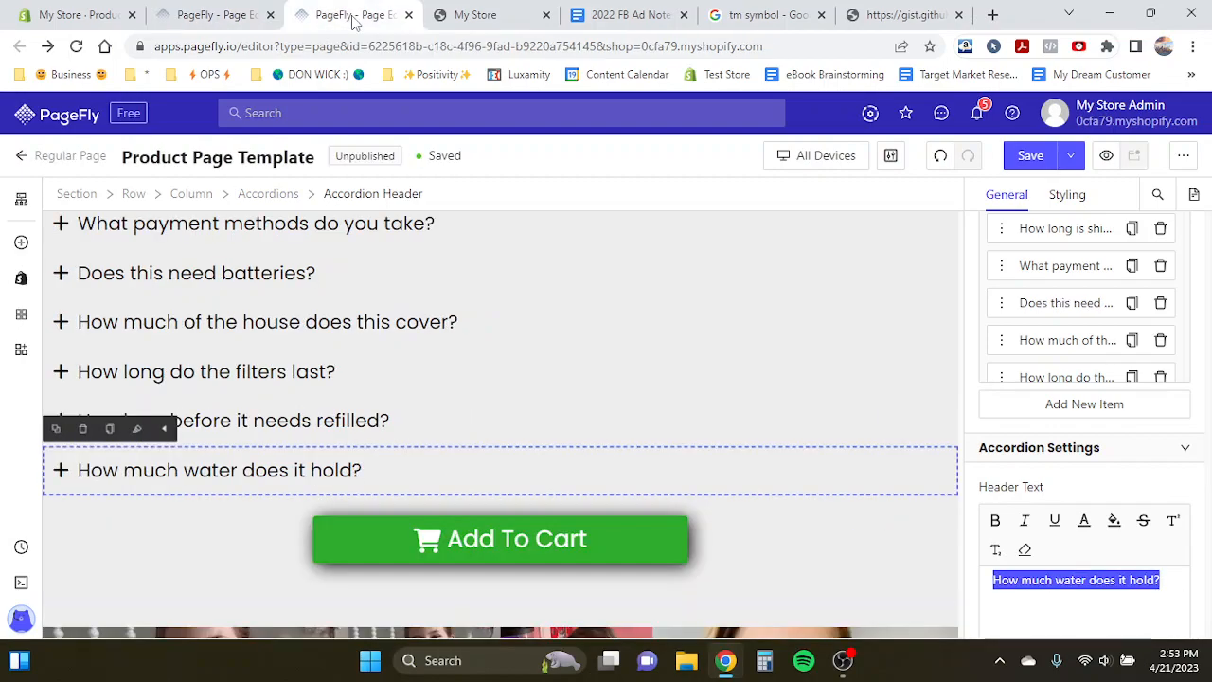
scroll(407, 337, "up", 10)
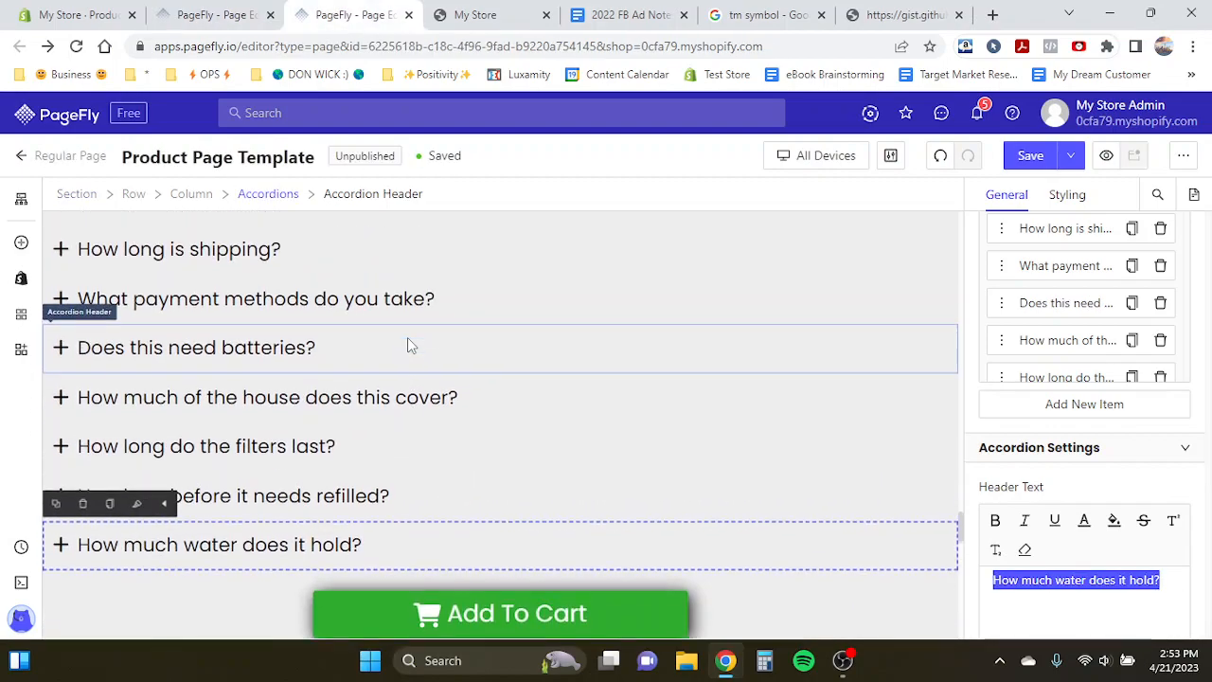
scroll(408, 337, "up", 3)
key("ctrl+shift+Tab")
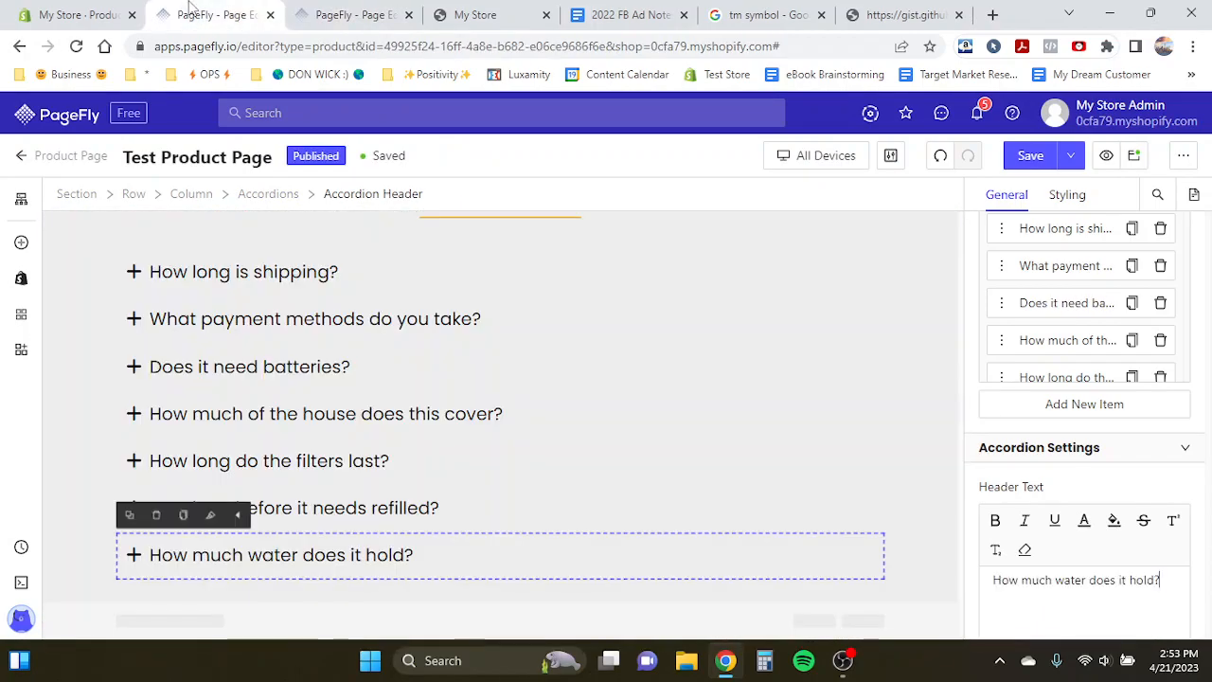
scroll(384, 346, "up", 4)
scroll(384, 342, "up", 10)
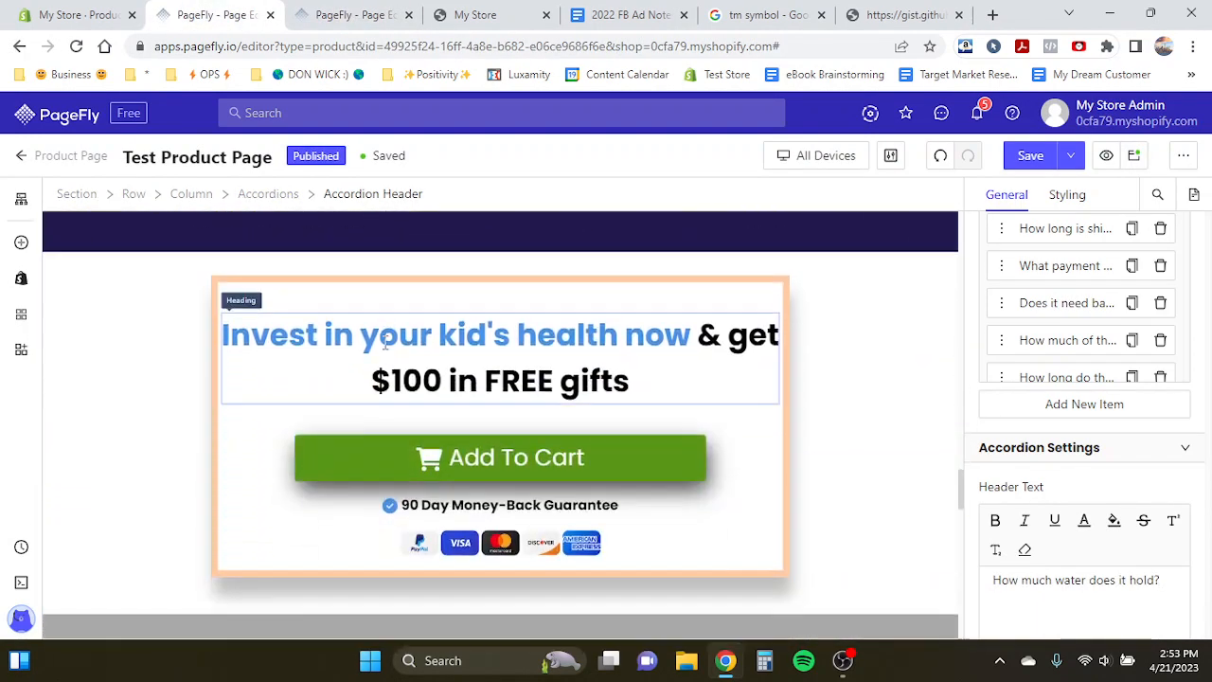
left_click(327, 455)
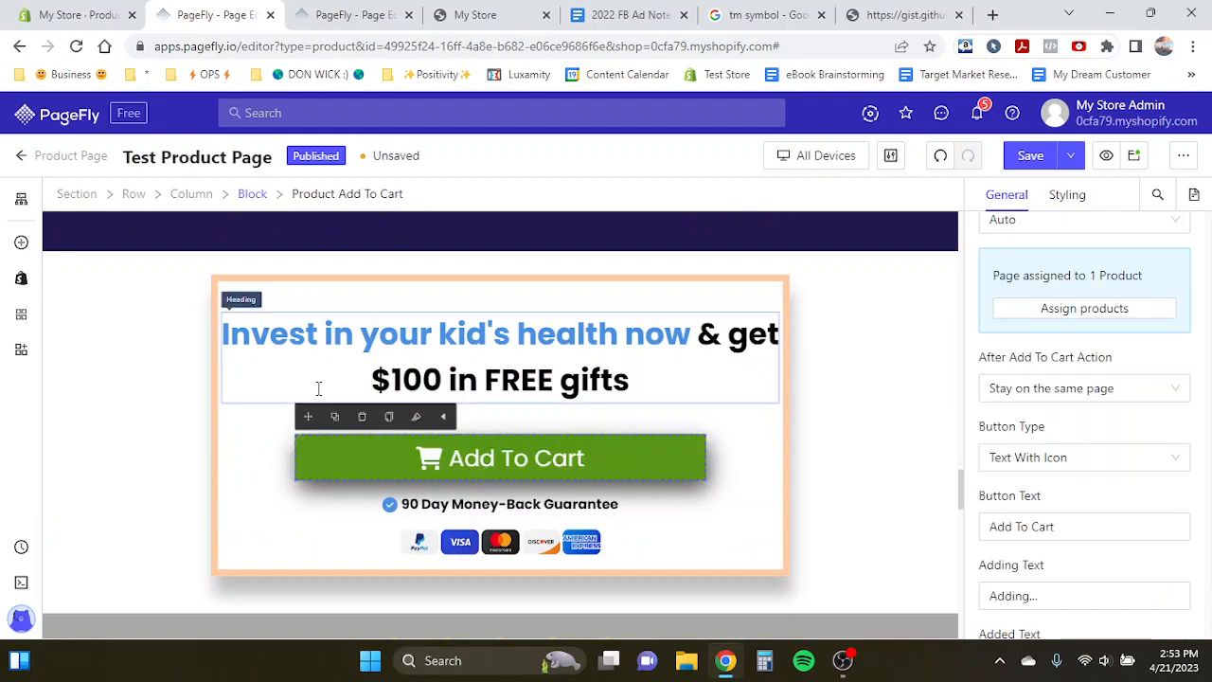
left_click(335, 417)
left_click_drag(307, 419, 374, 589)
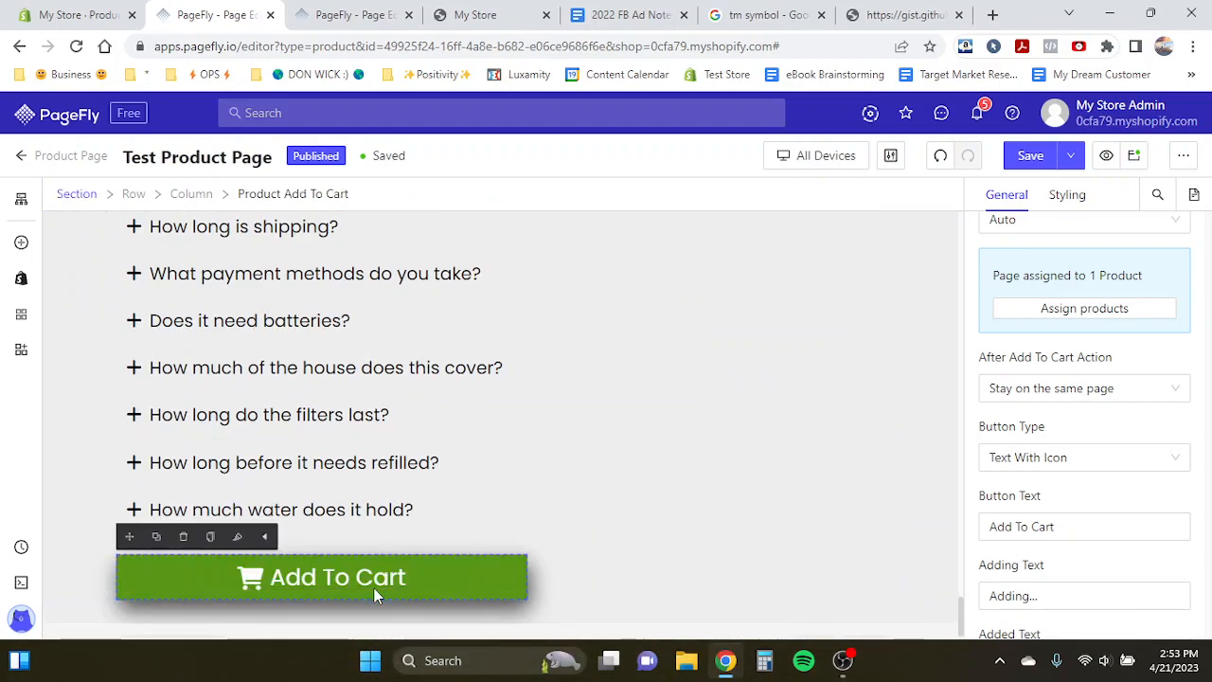
- Center-align the new Add To Cart button within its row
left_click(645, 611)
left_click(1065, 196)
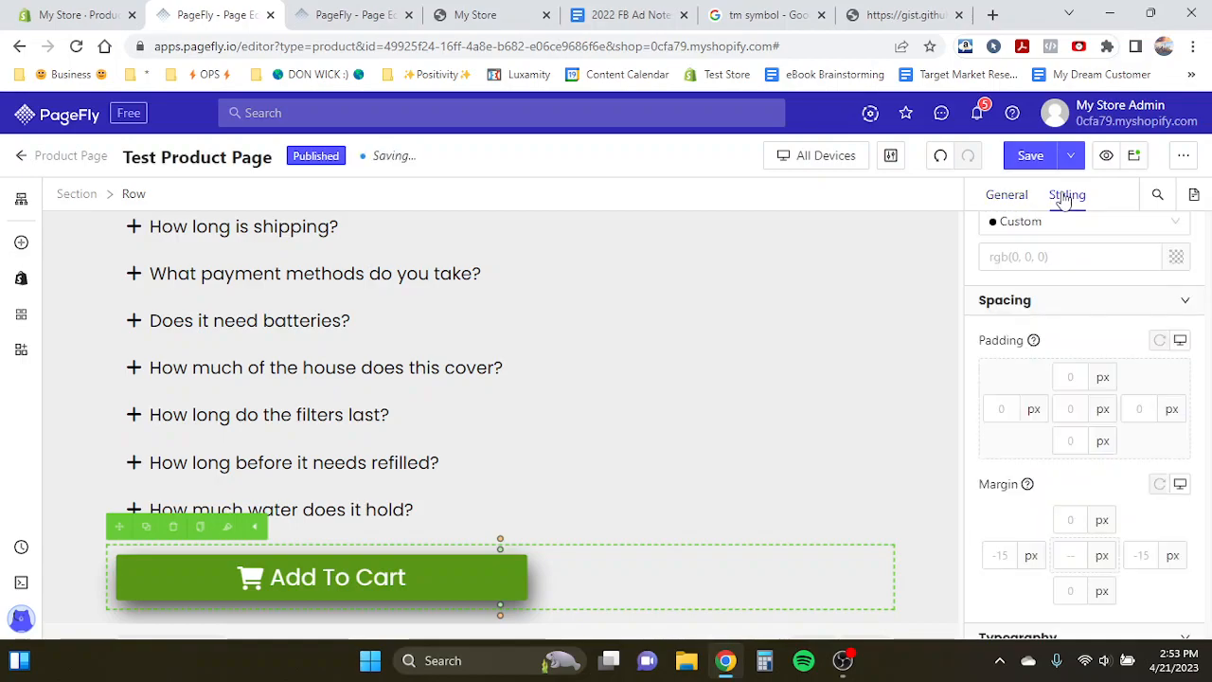
scroll(1096, 441, "down", 5)
left_click(1058, 480)
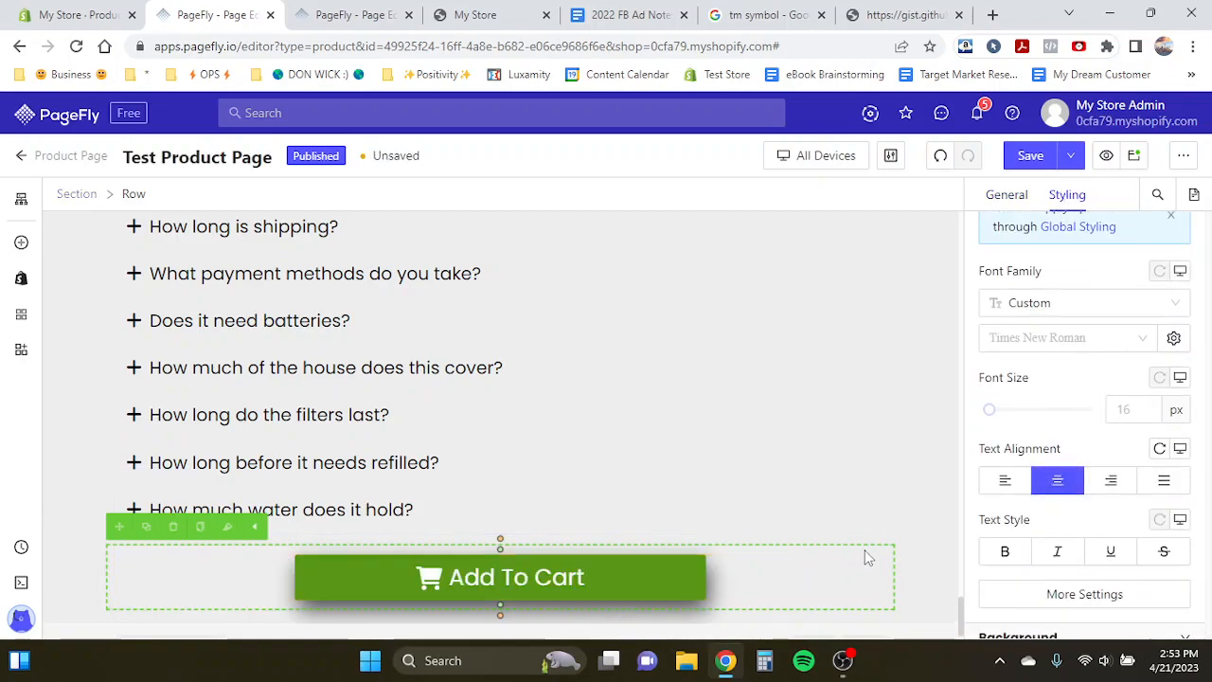
scroll(484, 436, "up", 2)
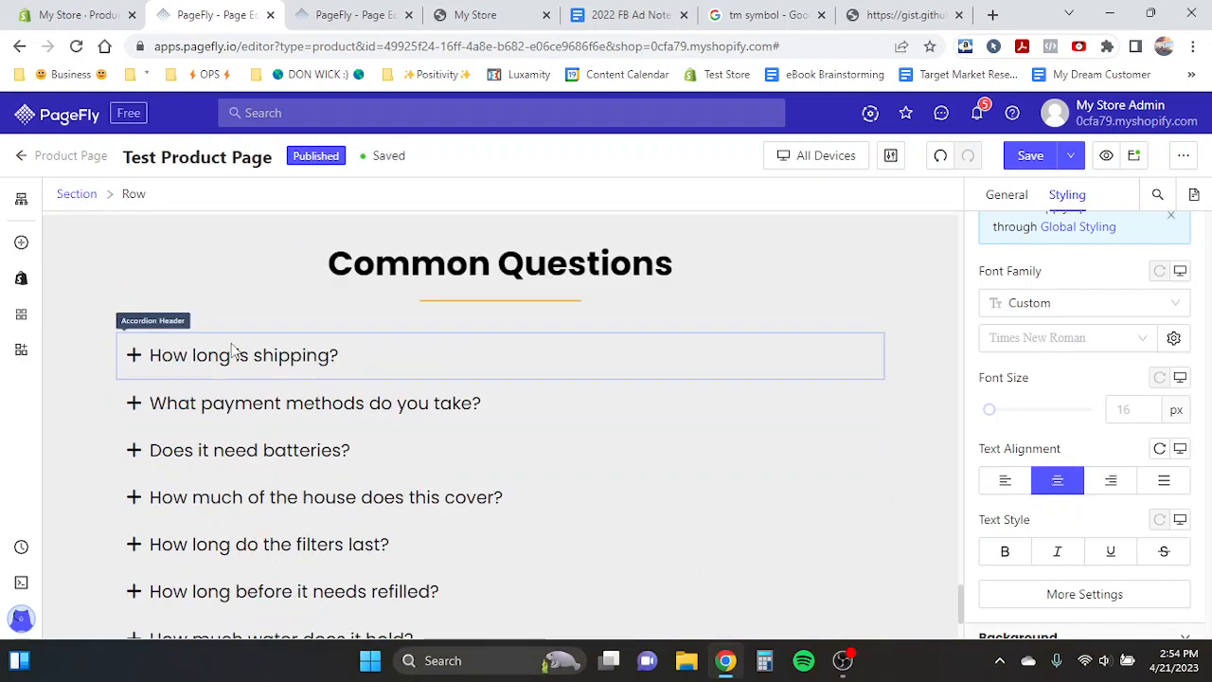
scroll(303, 473, "down", 1)
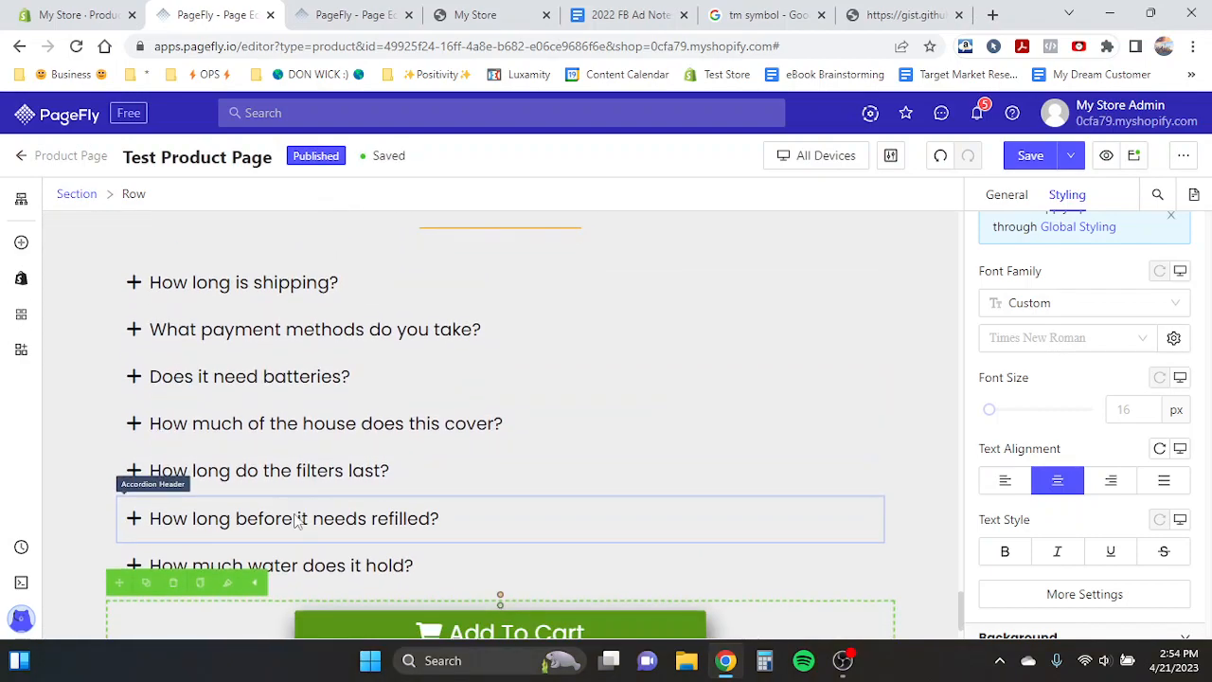
scroll(289, 559, "down", 1)
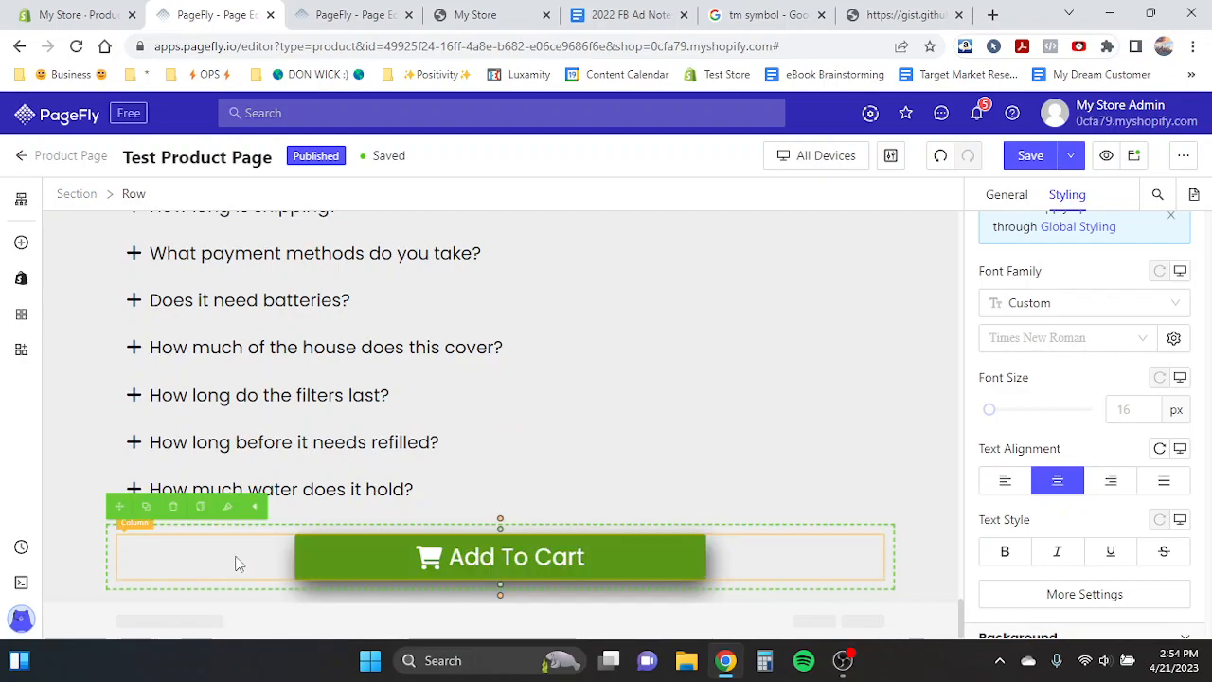
left_click(83, 552)
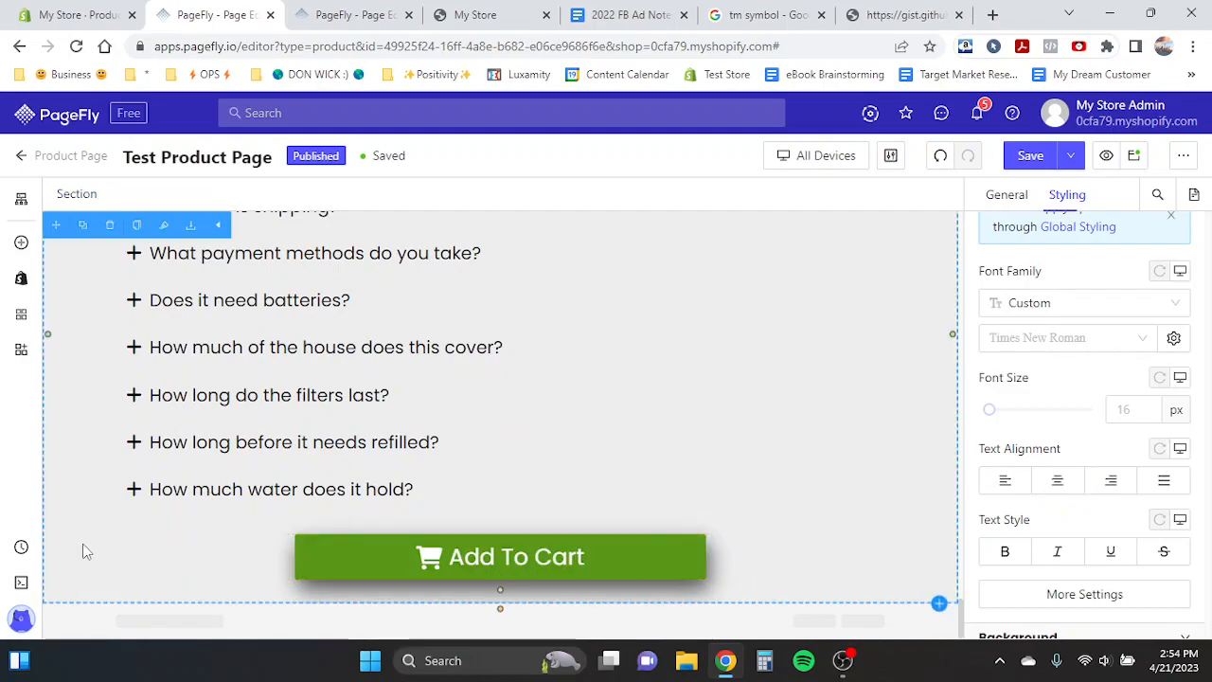
- Compare the area below the Common Questions accordion with the same area of the Product Page Template
scroll(215, 545, "up", 1)
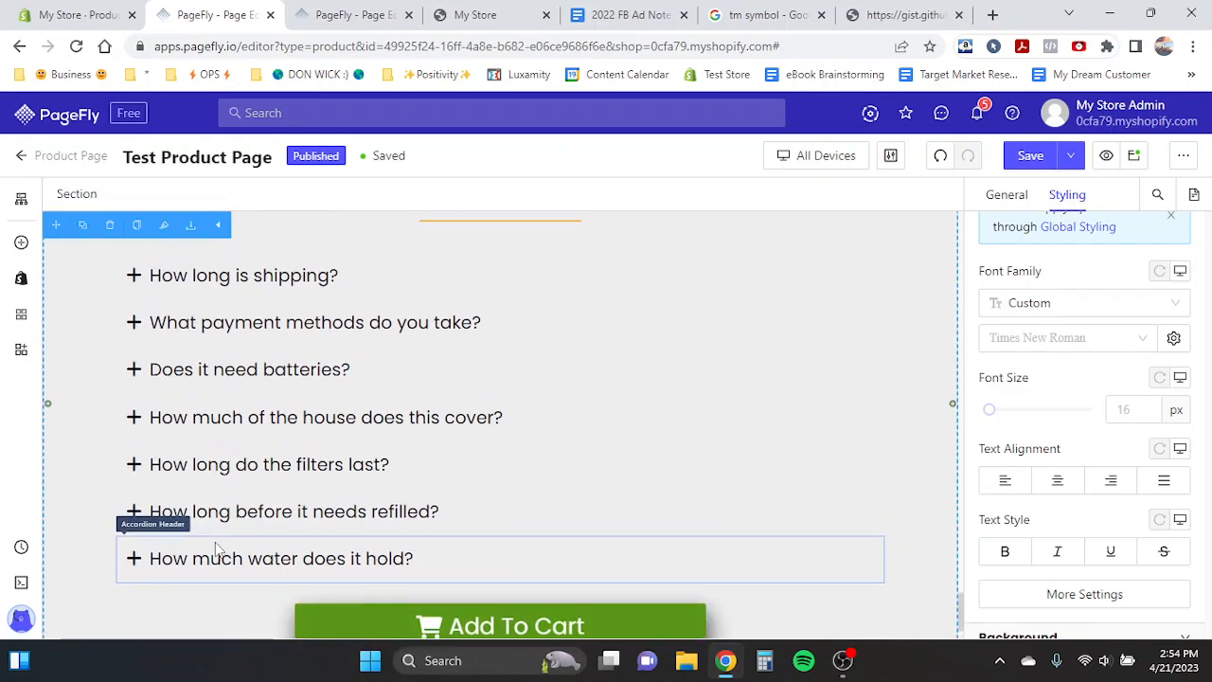
left_click(355, 14)
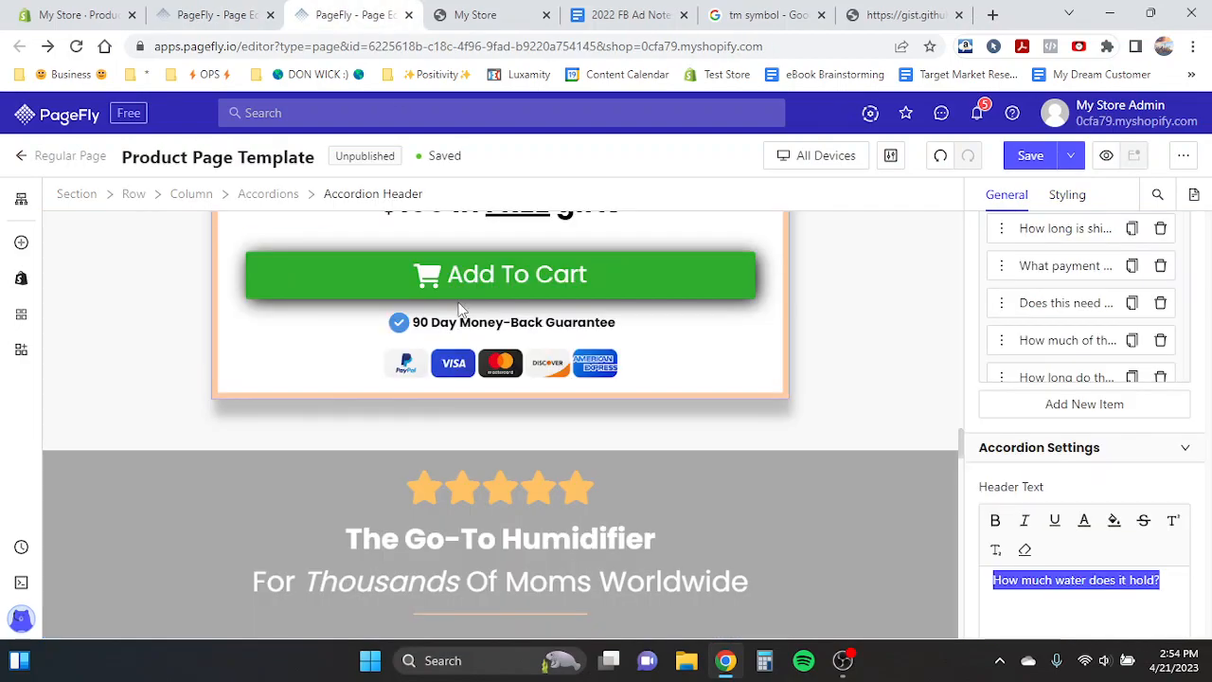
scroll(459, 311, "down", 4)
scroll(459, 302, "down", 10)
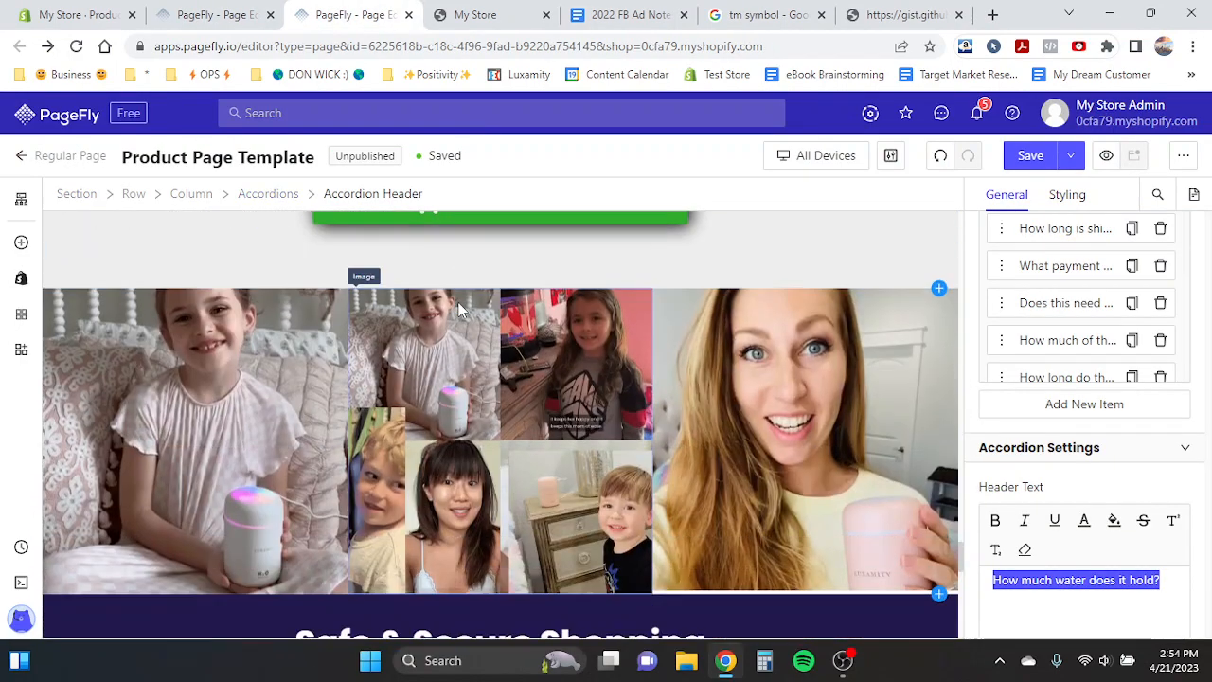
left_click(217, 14)
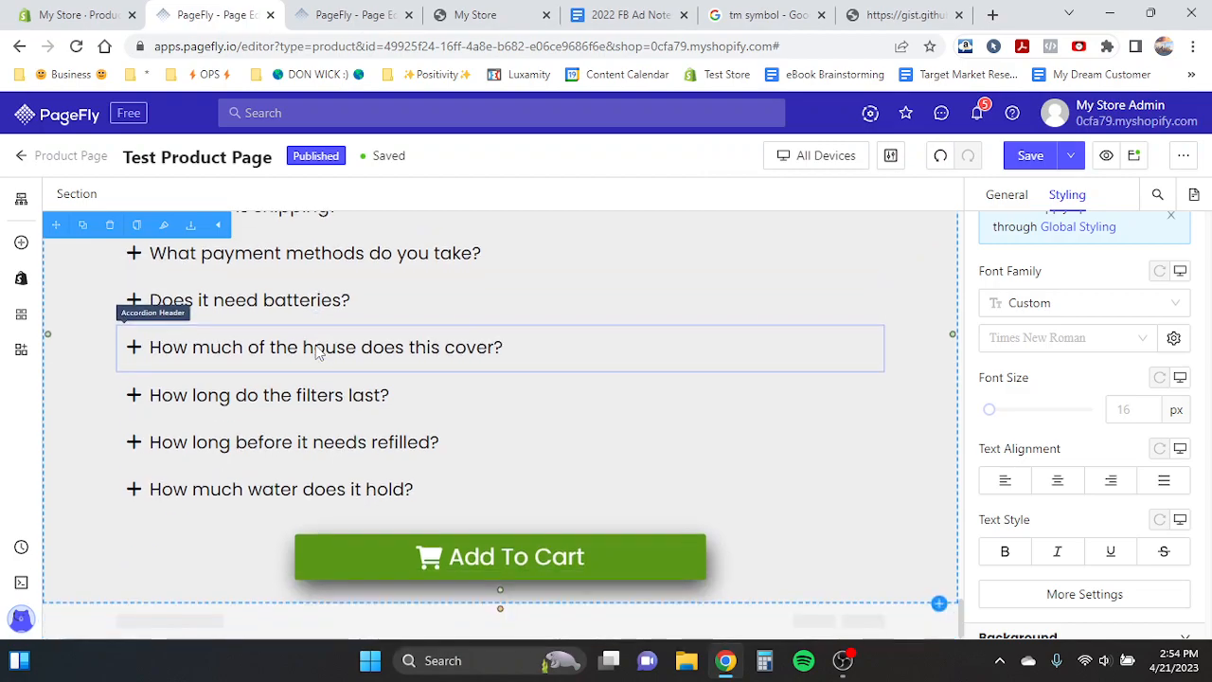
left_click(355, 14)
left_click(217, 14)
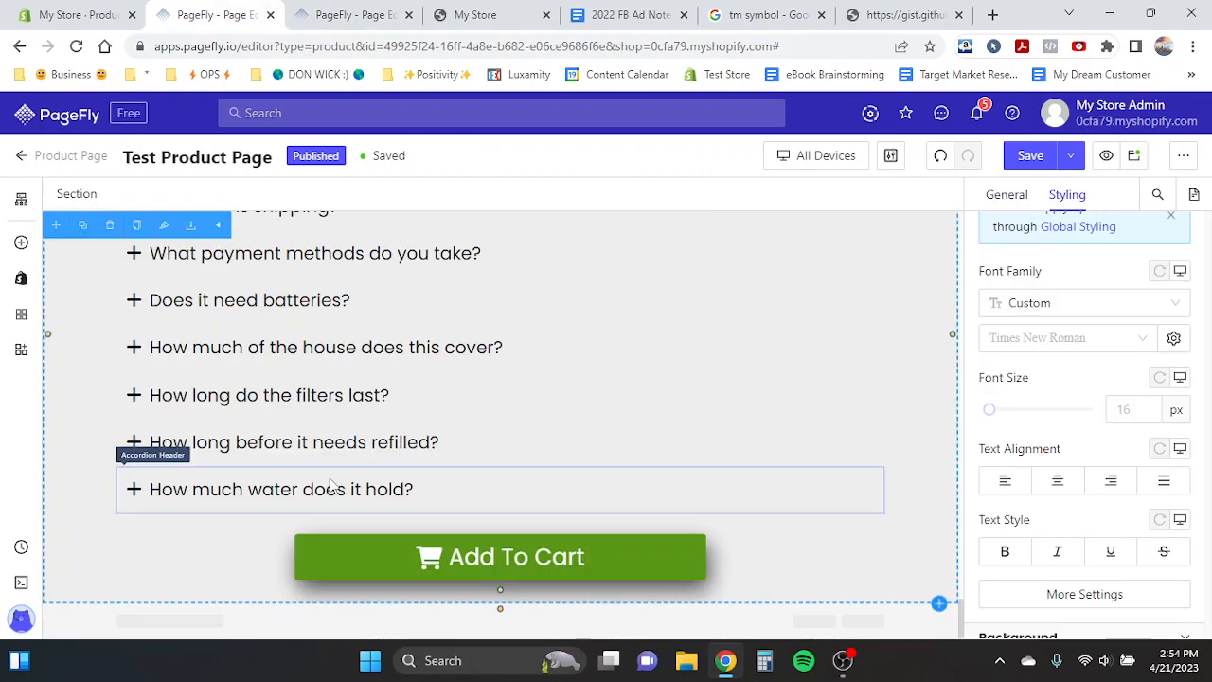
scroll(331, 486, "down", 10)
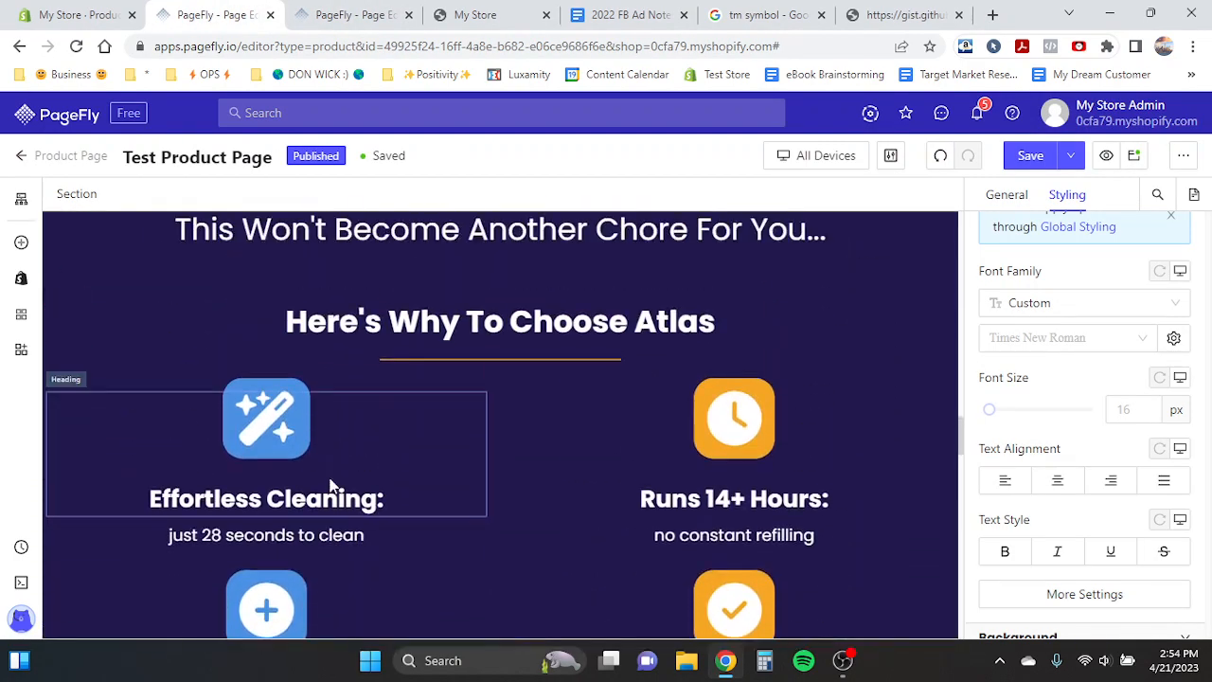
scroll(331, 485, "up", 10)
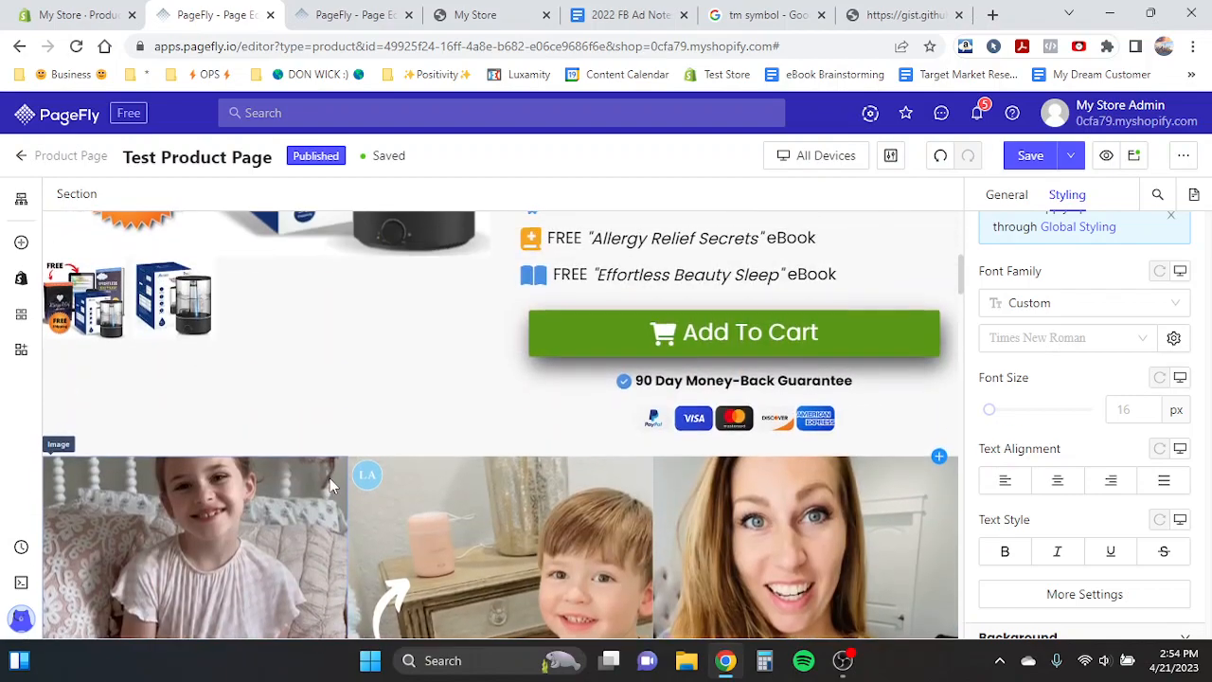
- Move the photo collage section up to sit directly below the new Add To Cart button
scroll(201, 442, "down", 1)
left_click(202, 441)
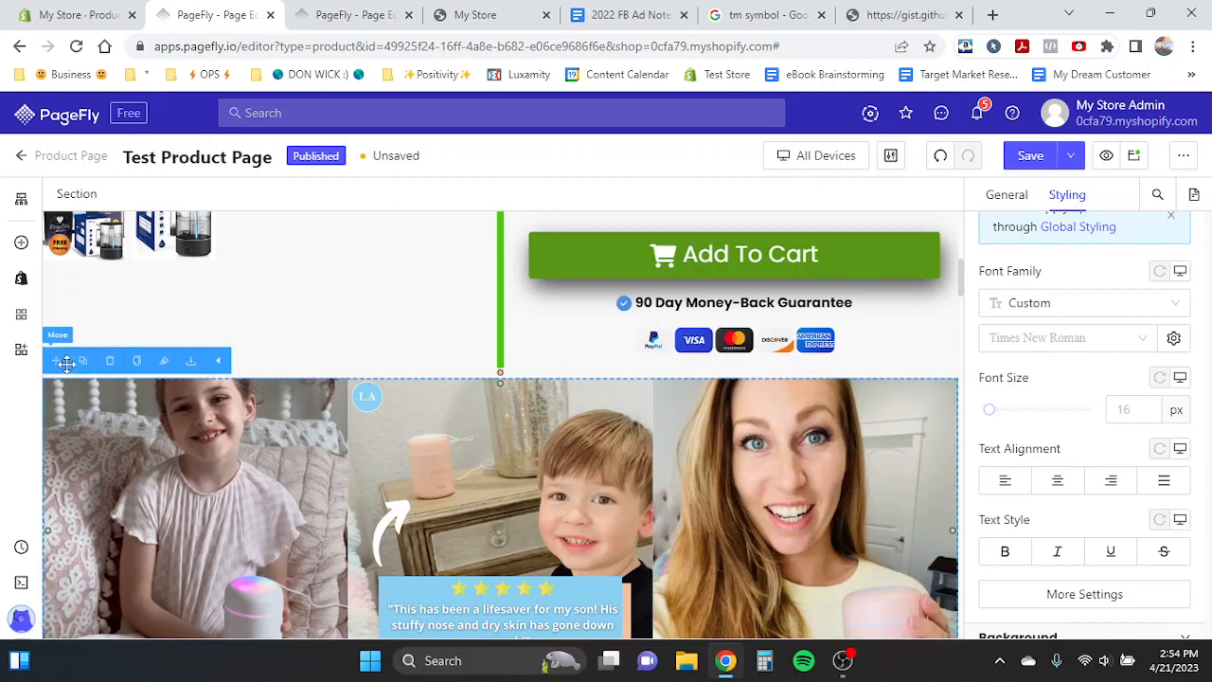
left_click_drag(62, 363, 213, 602)
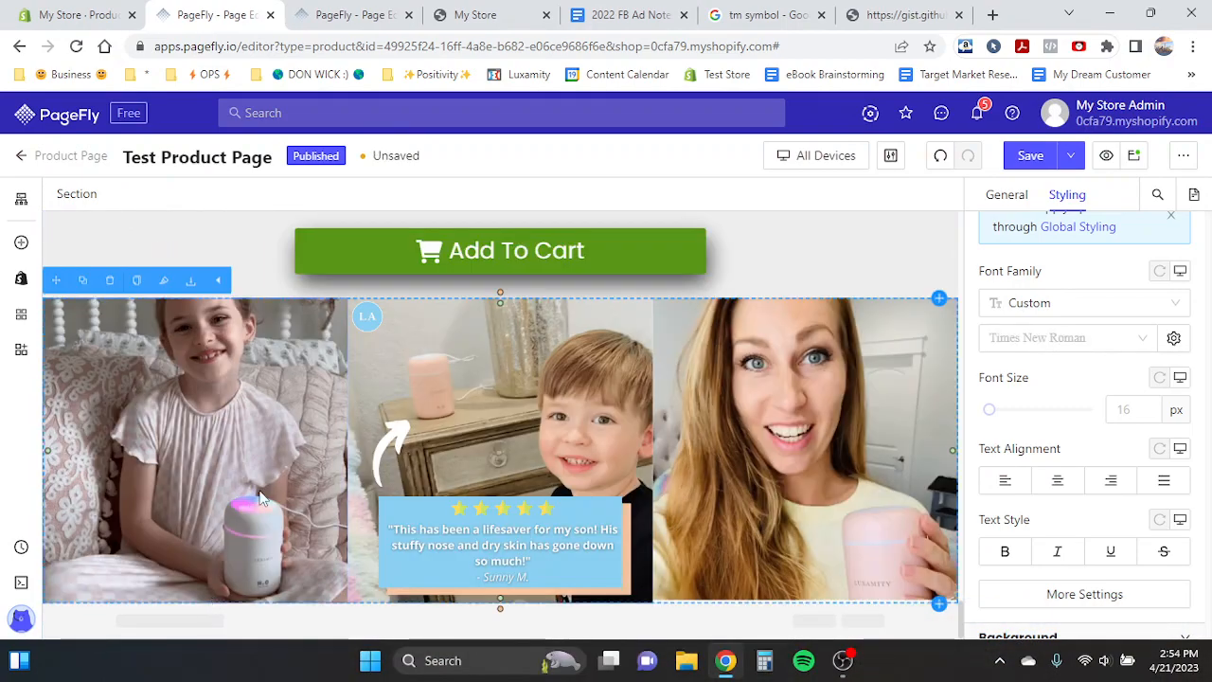
- Replace the collage's middle image with the warm-photo-collage image
left_click(313, 11)
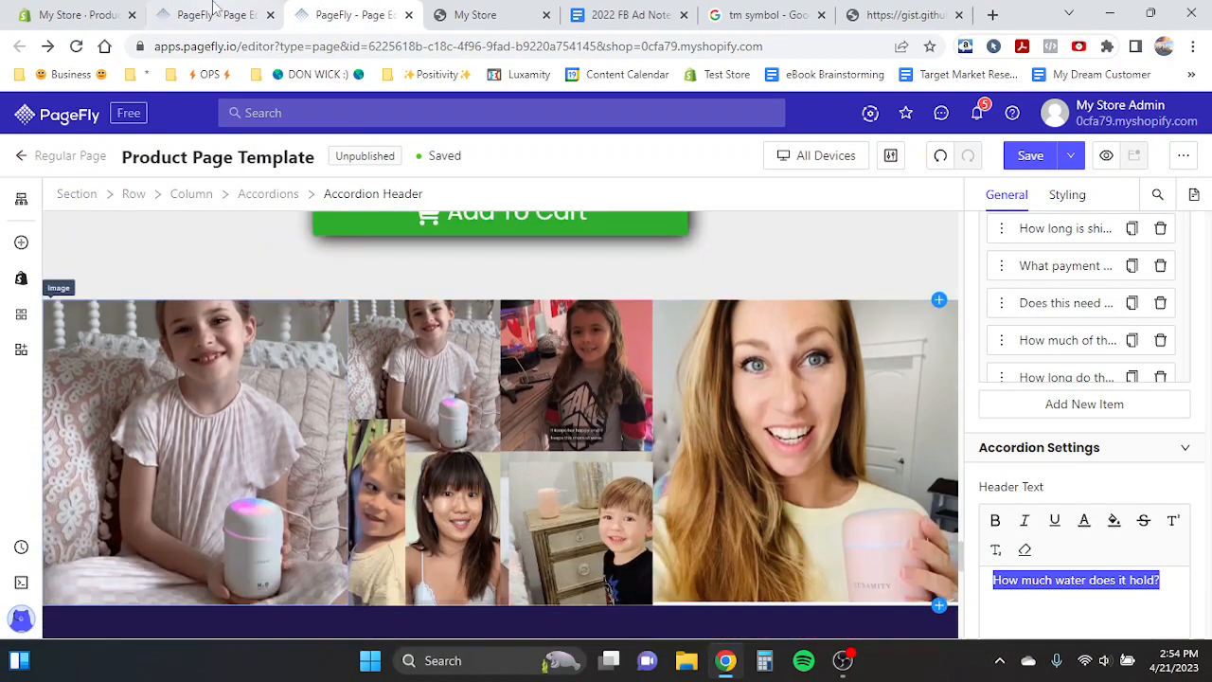
left_click(216, 14)
left_click(492, 408)
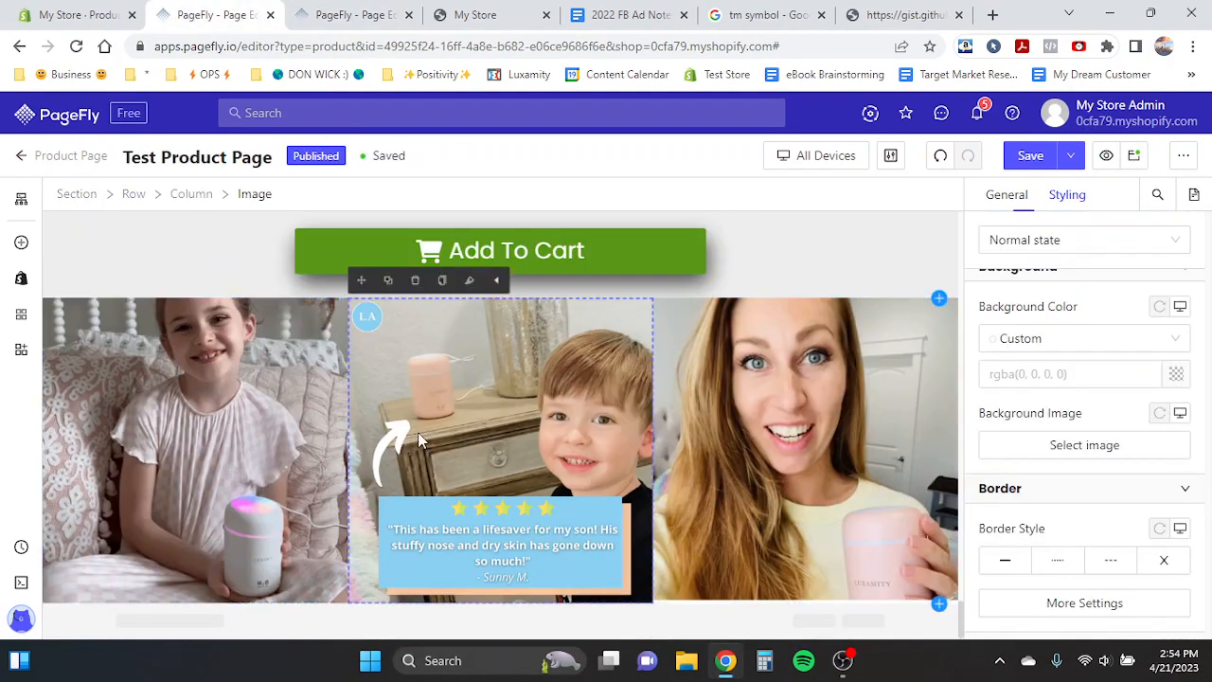
left_click(1007, 195)
scroll(1097, 381, "up", 5)
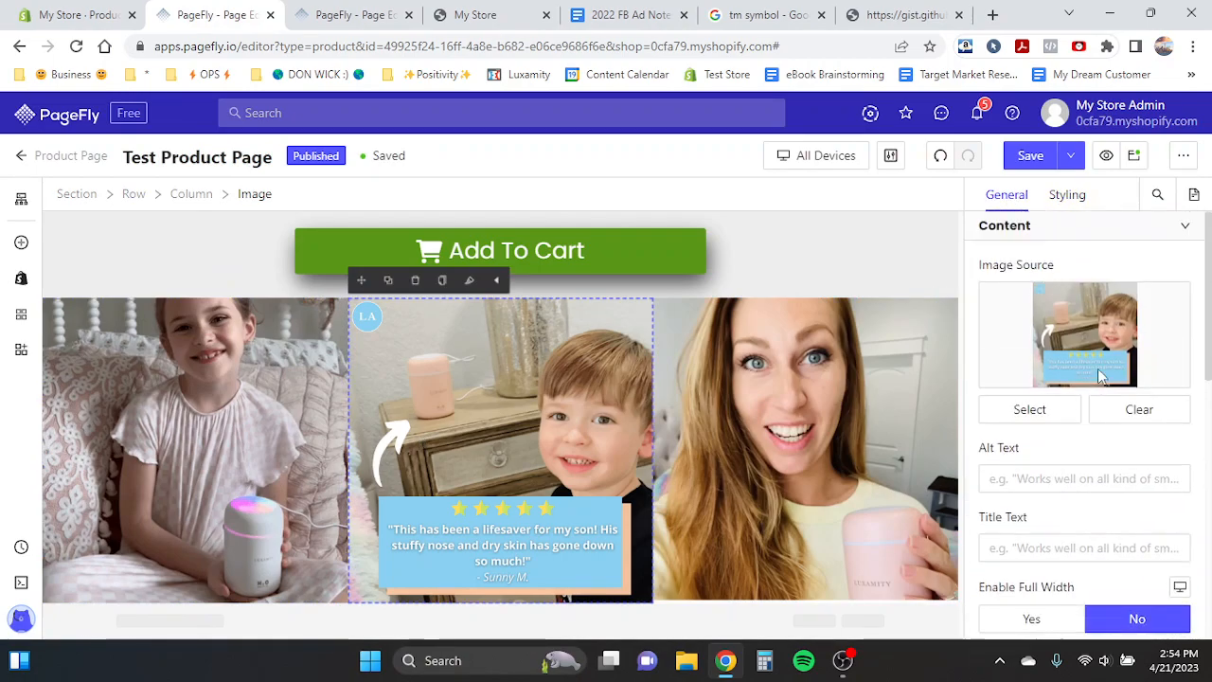
left_click(1034, 409)
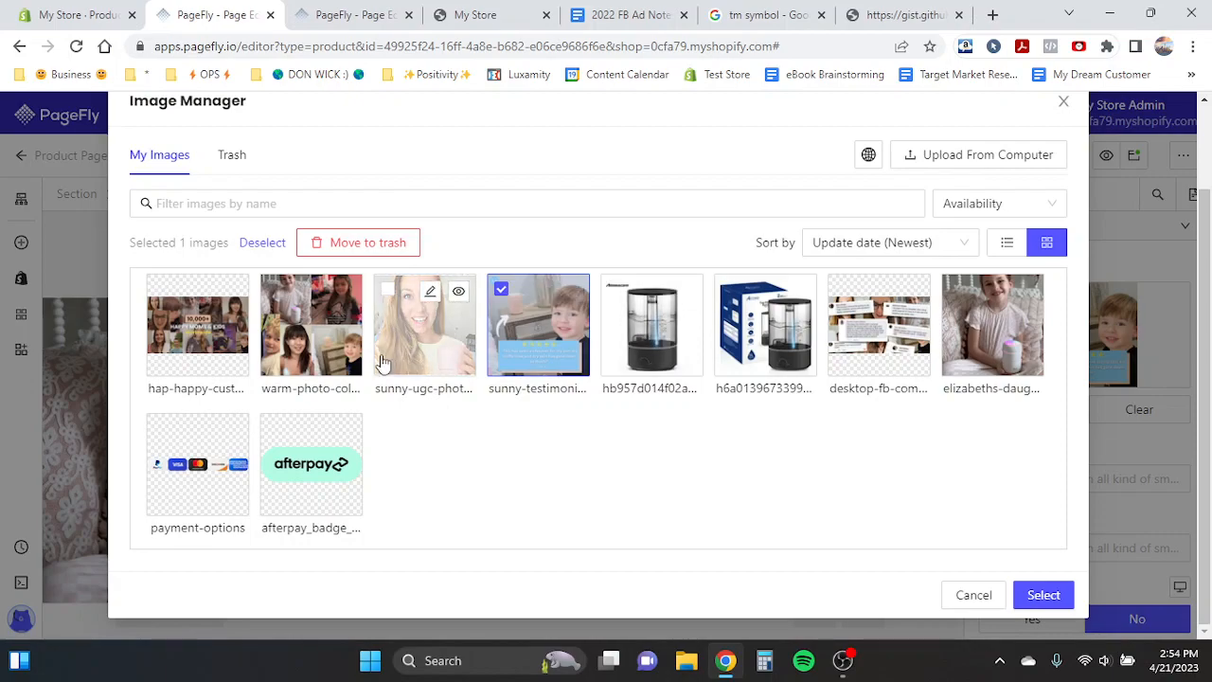
left_click(273, 339)
left_click(1044, 595)
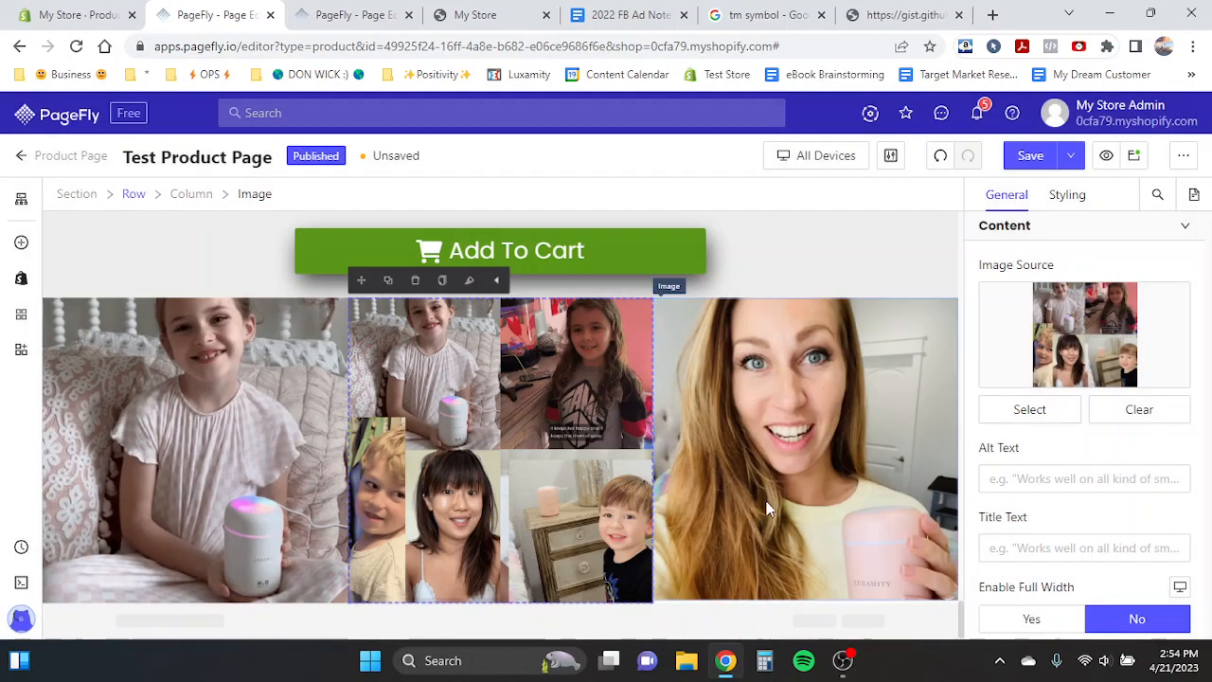
left_click(1033, 415)
left_click(352, 13)
left_click(212, 13)
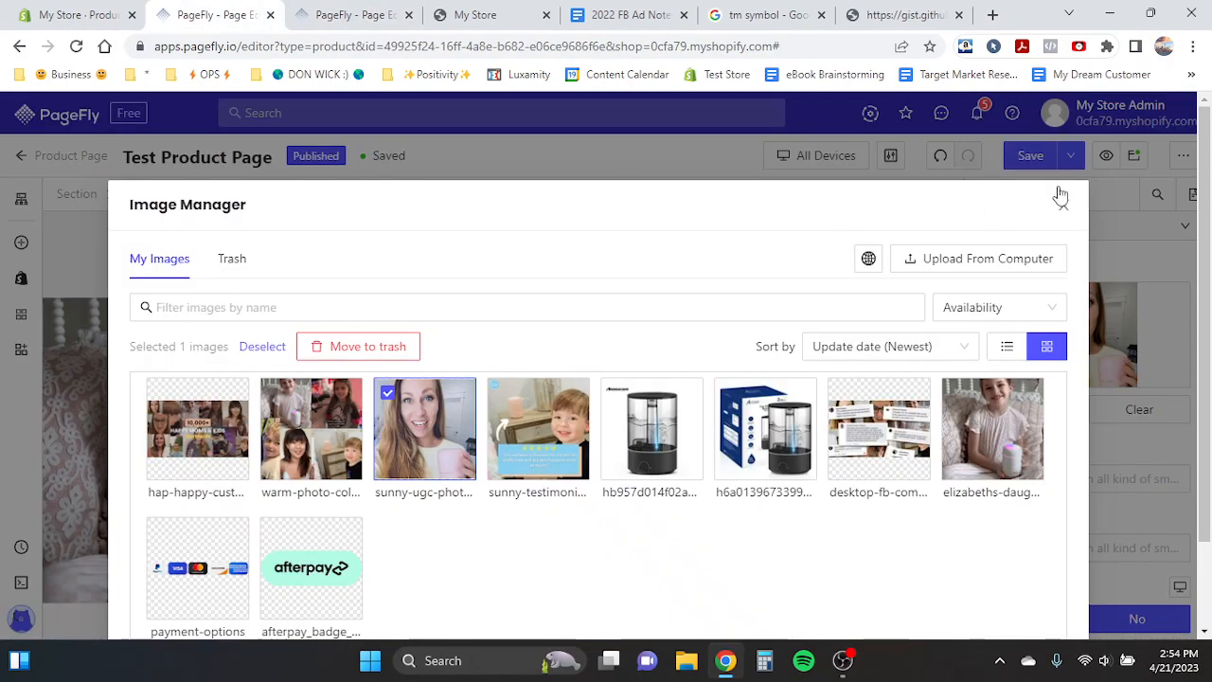
left_click(1063, 206)
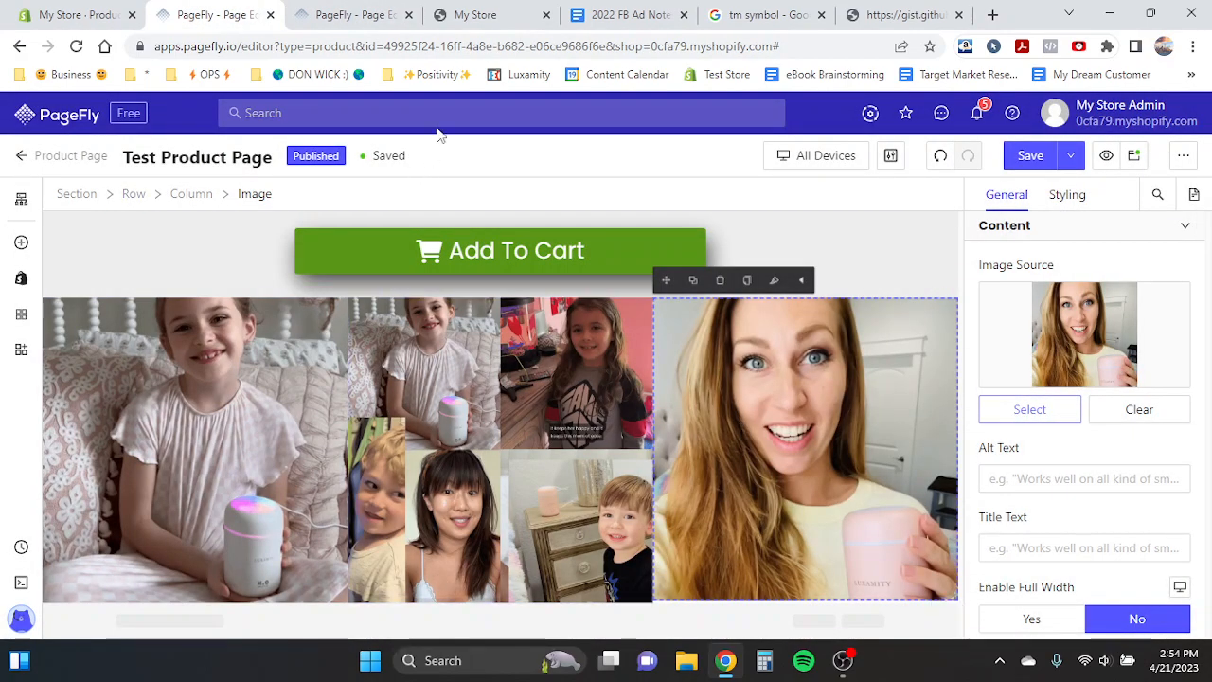
- Move the 'This Won't Become Another Chore For You...' section directly below the photo collage section
left_click(361, 13)
scroll(445, 378, "down", 2)
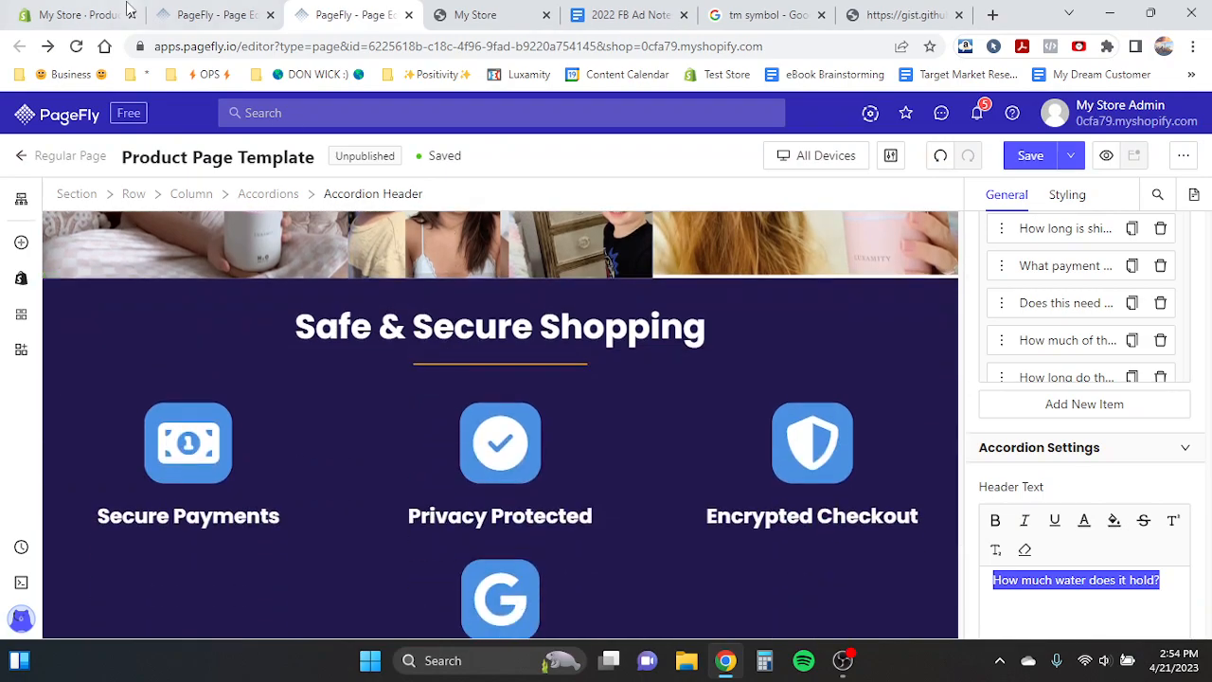
left_click(211, 13)
scroll(303, 322, "down", 20)
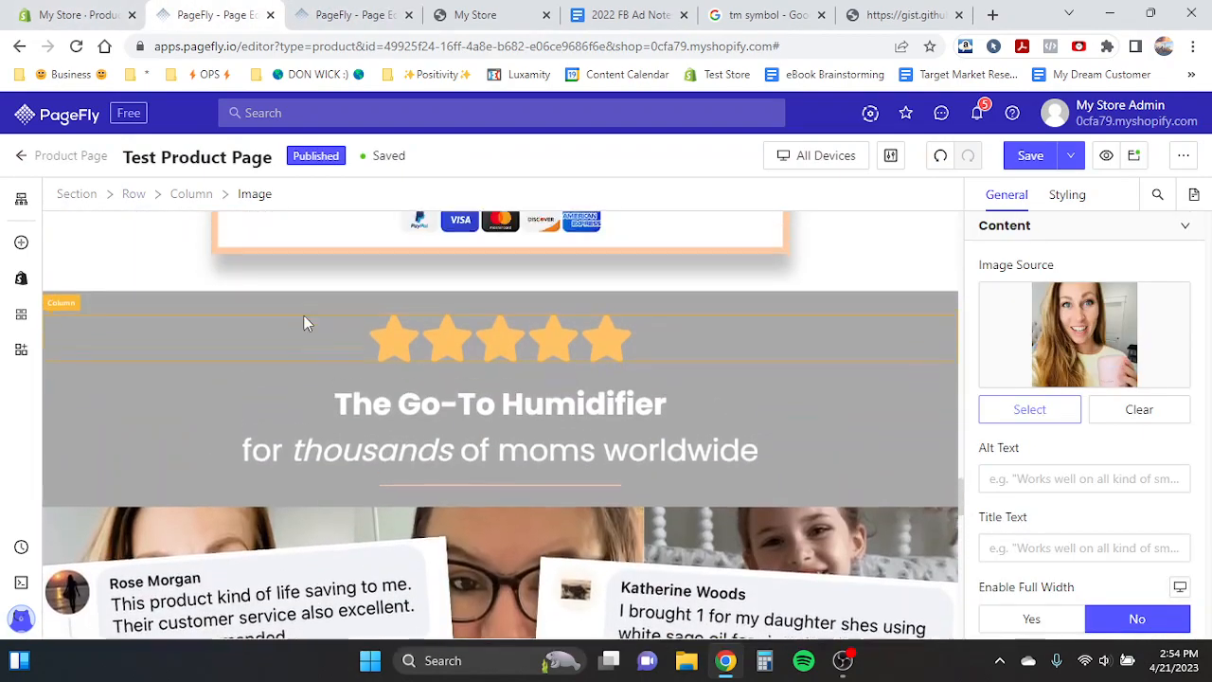
scroll(305, 315, "up", 2)
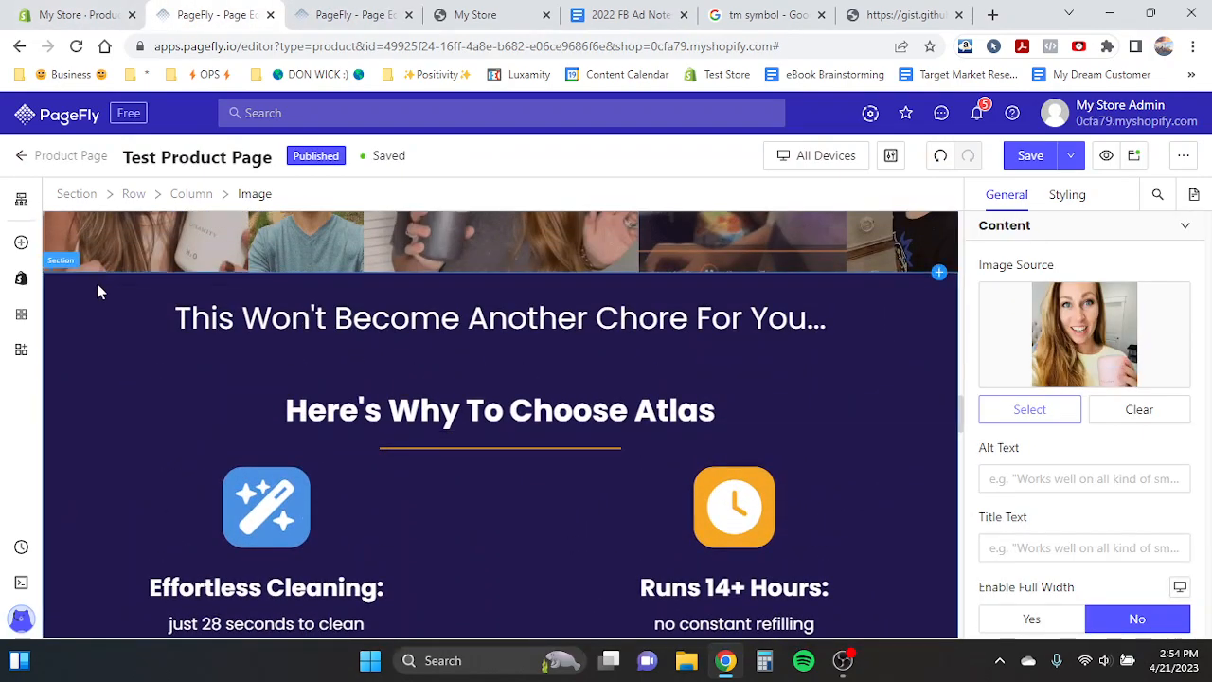
left_click(97, 284)
left_click(86, 259)
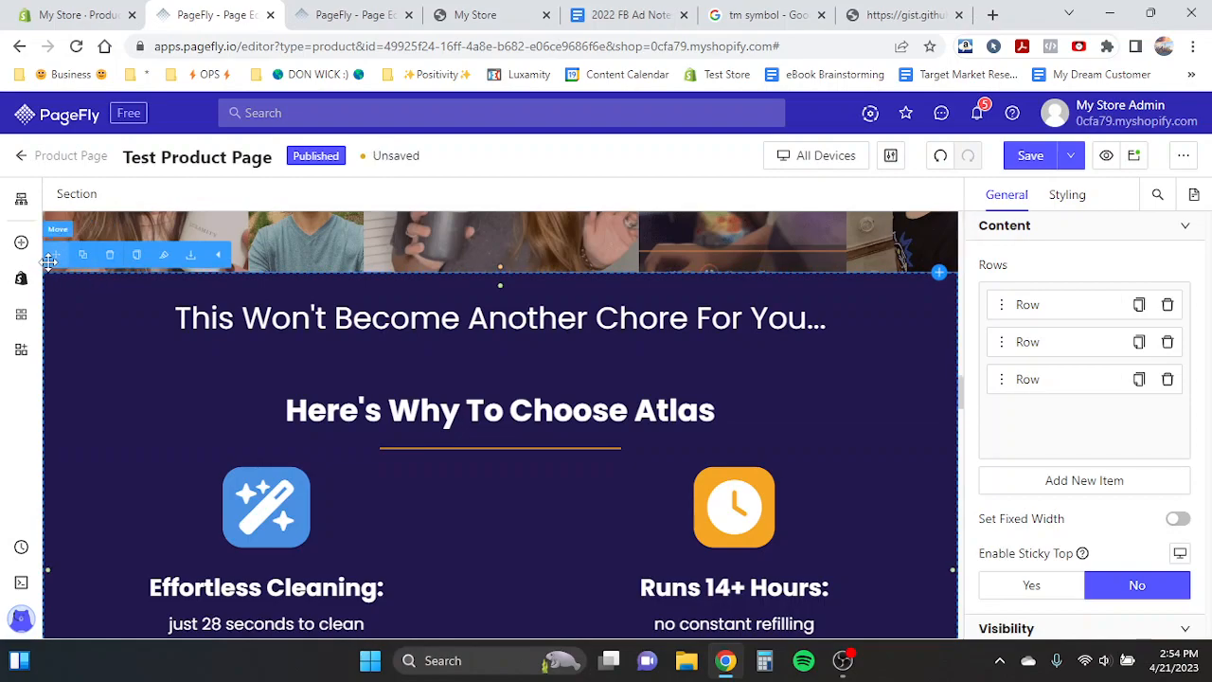
left_click_drag(54, 256, 305, 291)
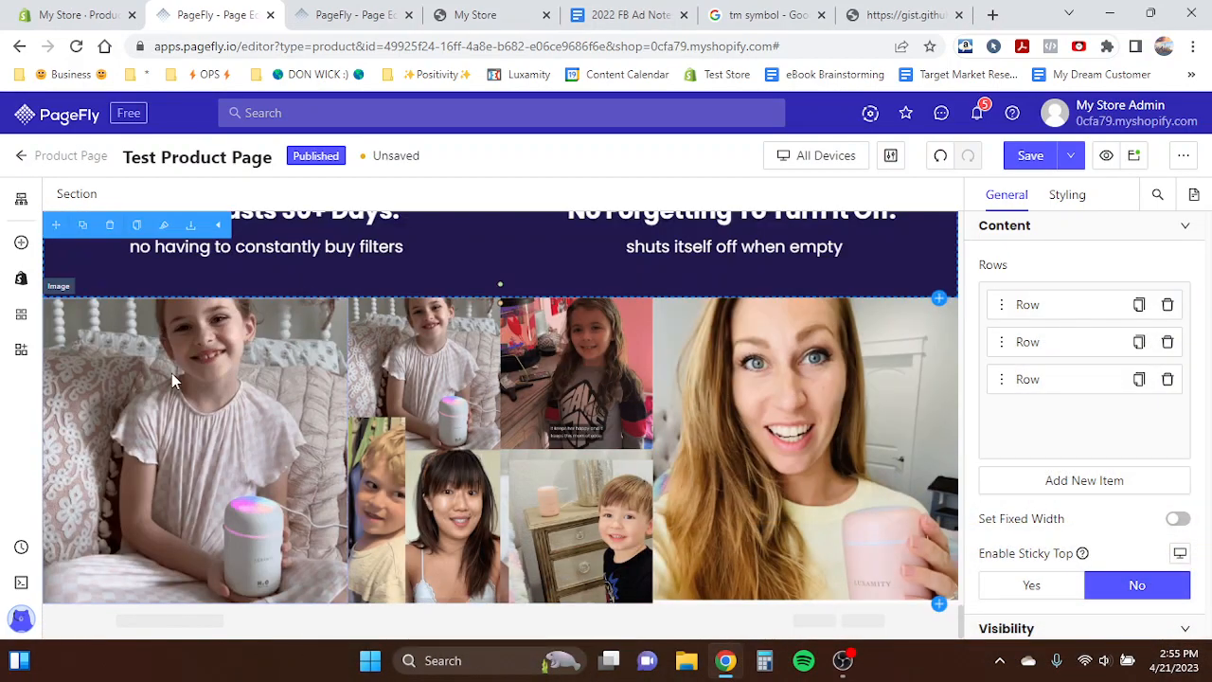
left_click(94, 354)
left_click(76, 193)
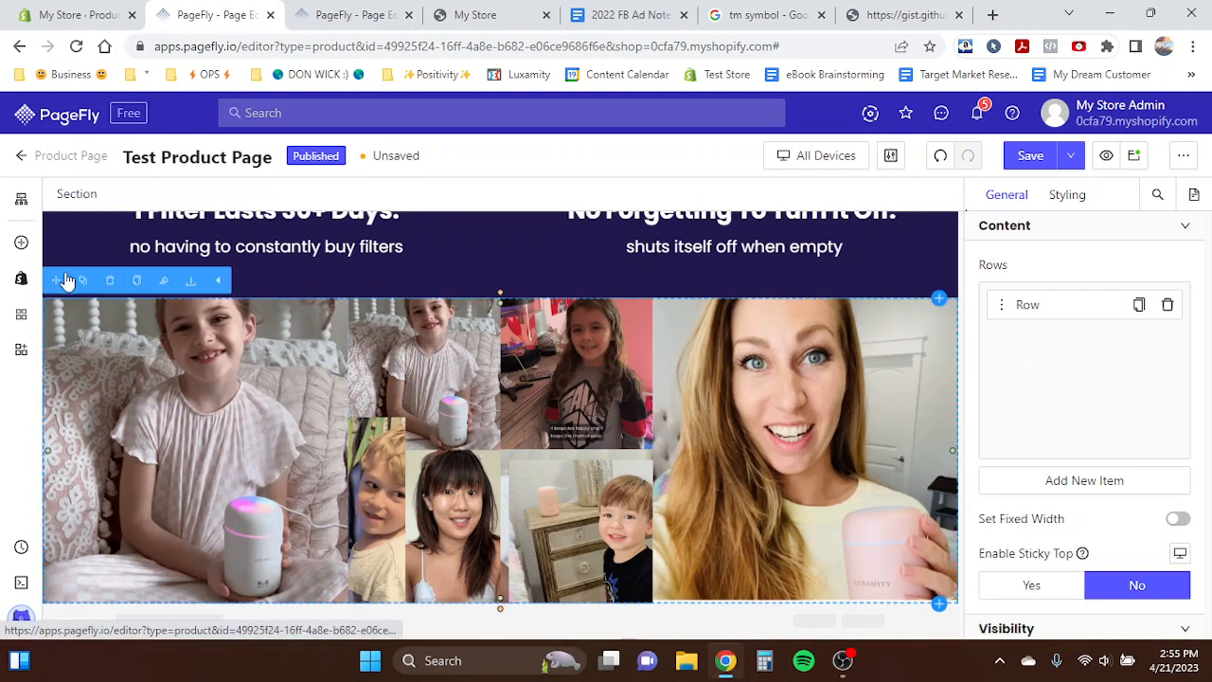
left_click_drag(57, 275, 228, 292)
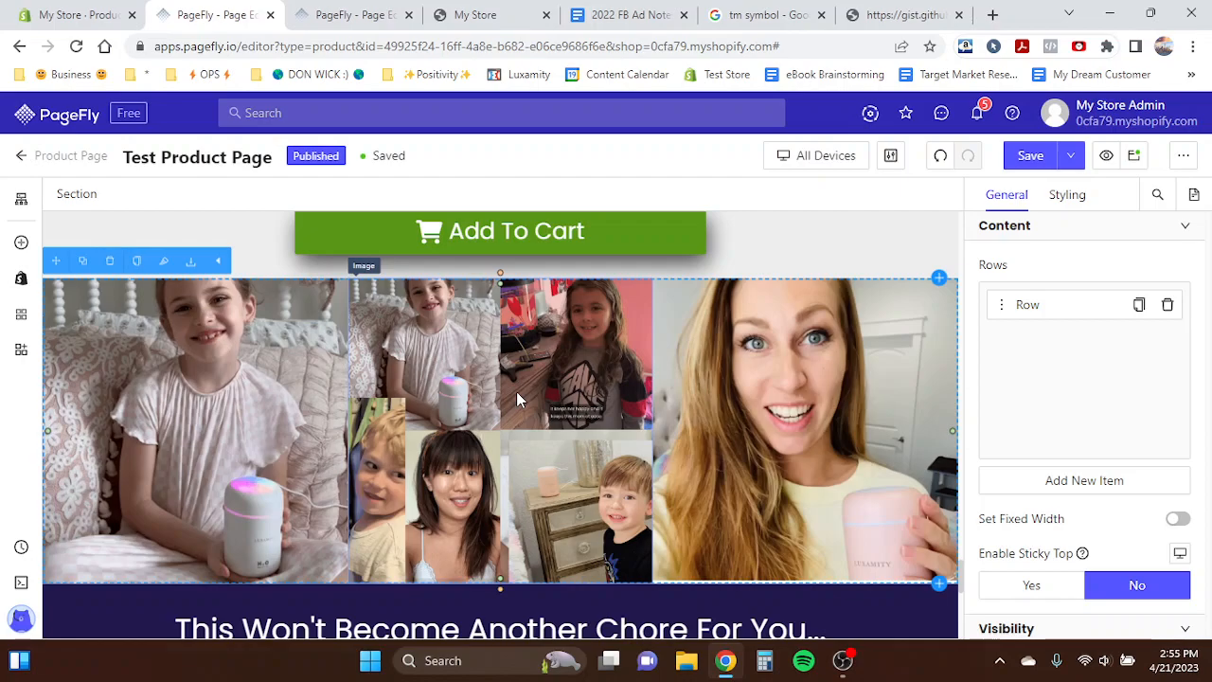
- Delete the 'This Won't Become Another Chore For You...' heading
scroll(517, 391, "up", 1)
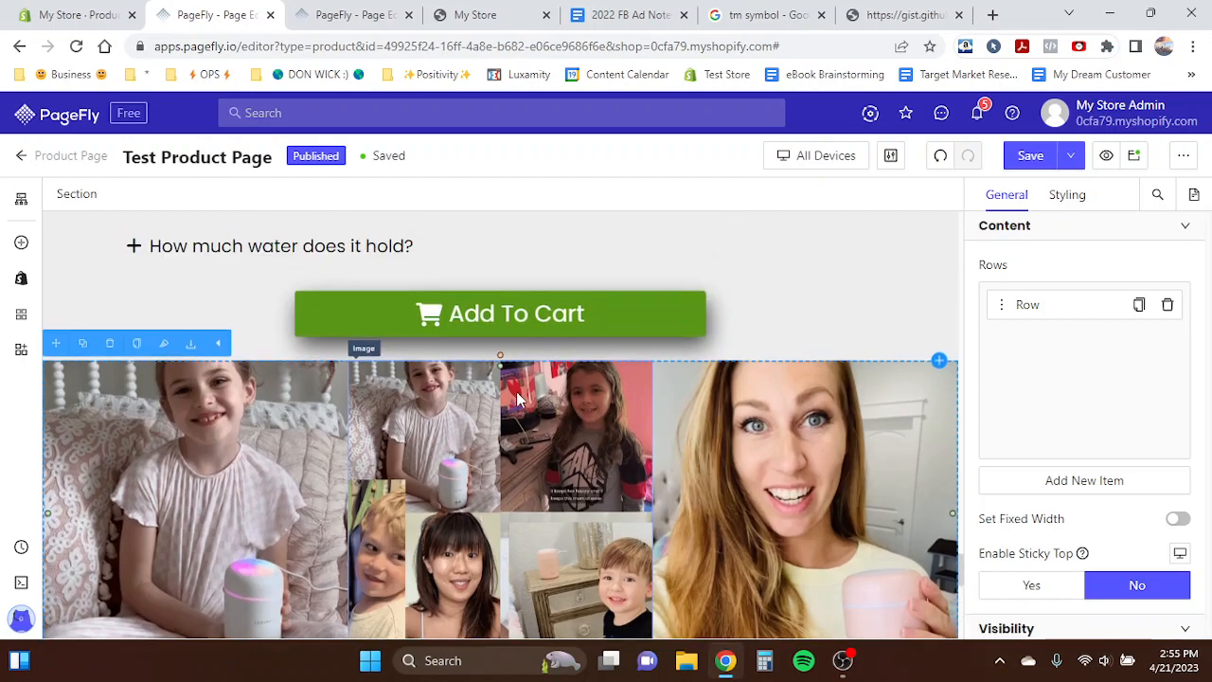
scroll(379, 451, "down", 4)
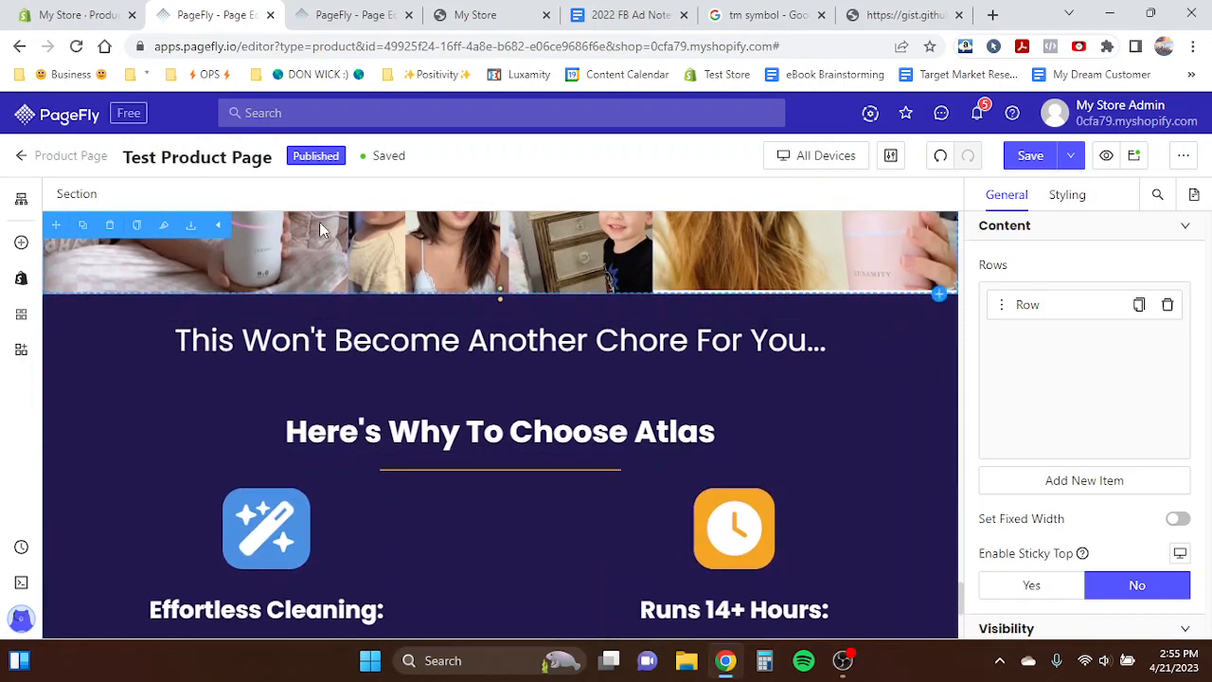
triple_click(315, 349)
key("BackSpace")
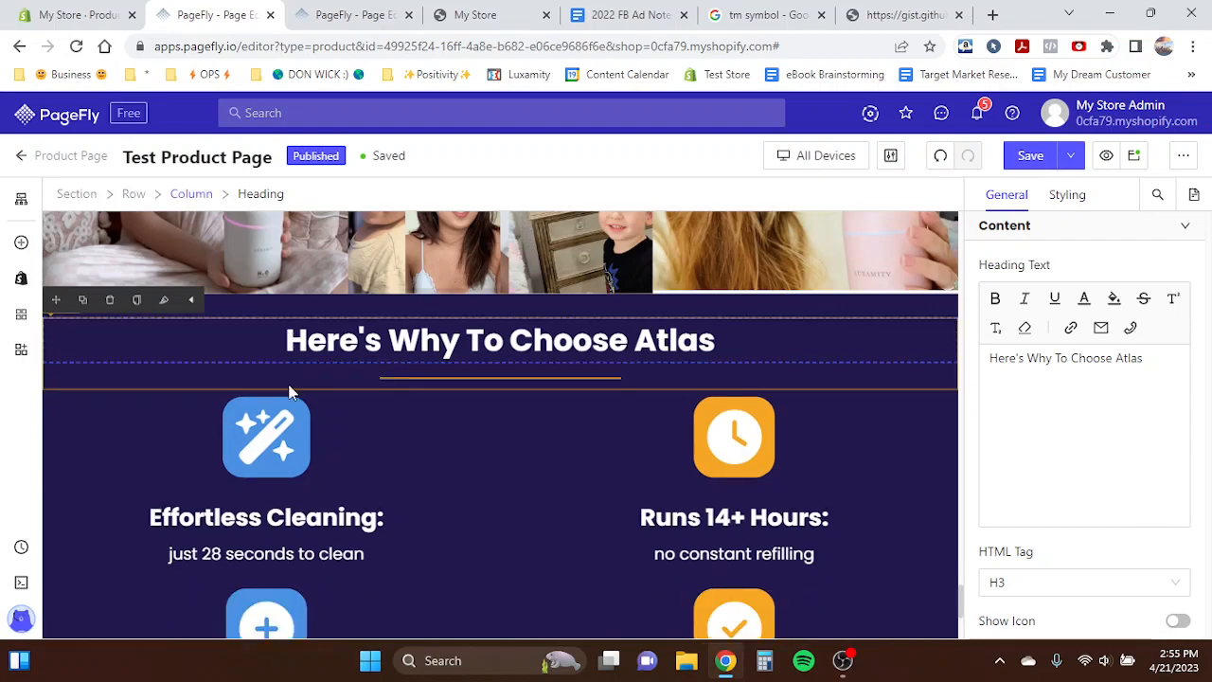
- Rewrite the 'Here's Why To Choose Atlas' heading as 'Safe & Secure Shopping'
triple_click(330, 343)
type("S")
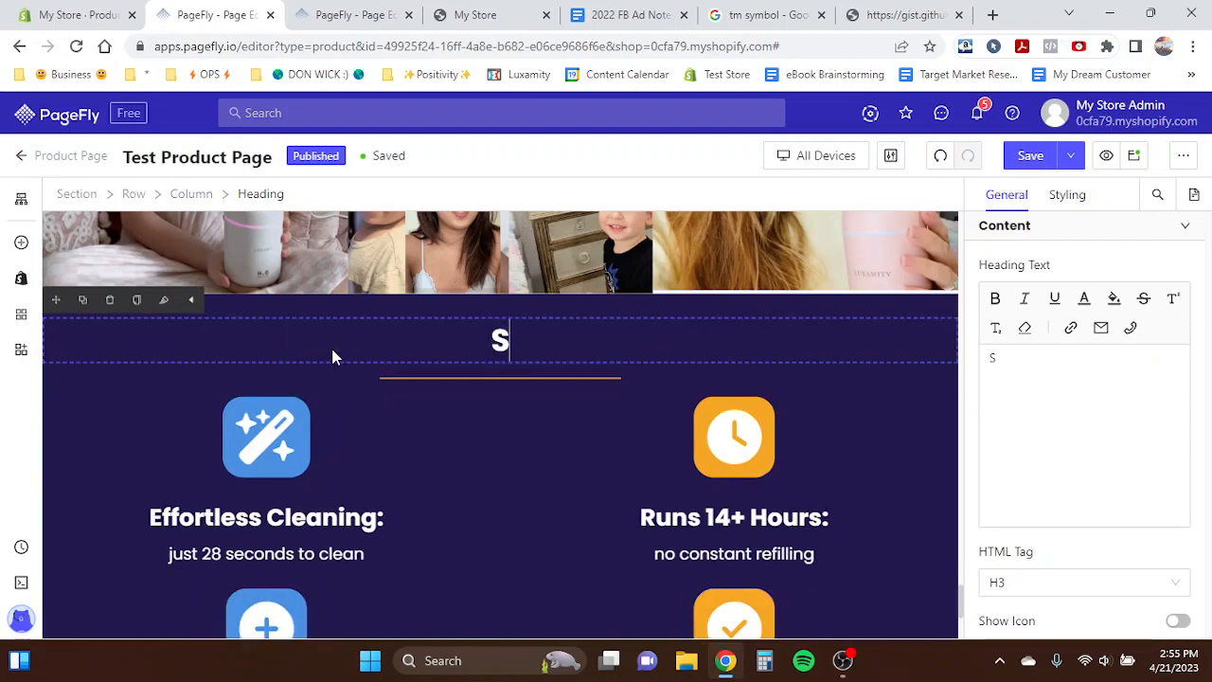
type("afe & Sec")
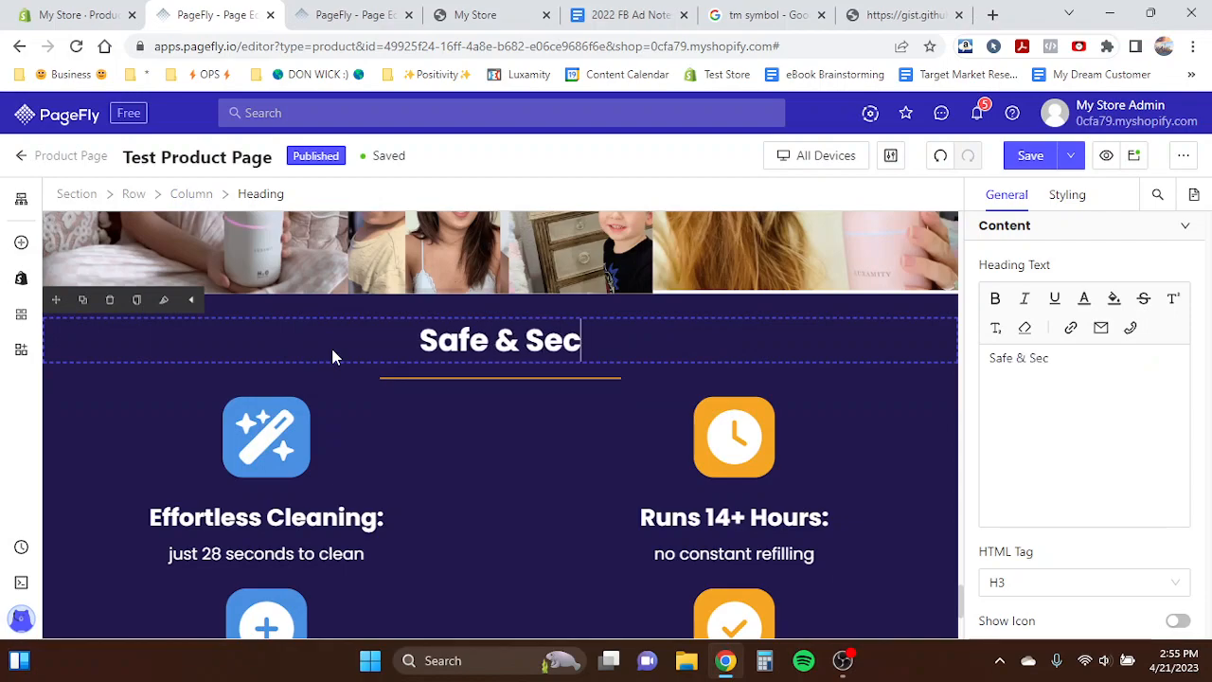
type("ure Shopping")
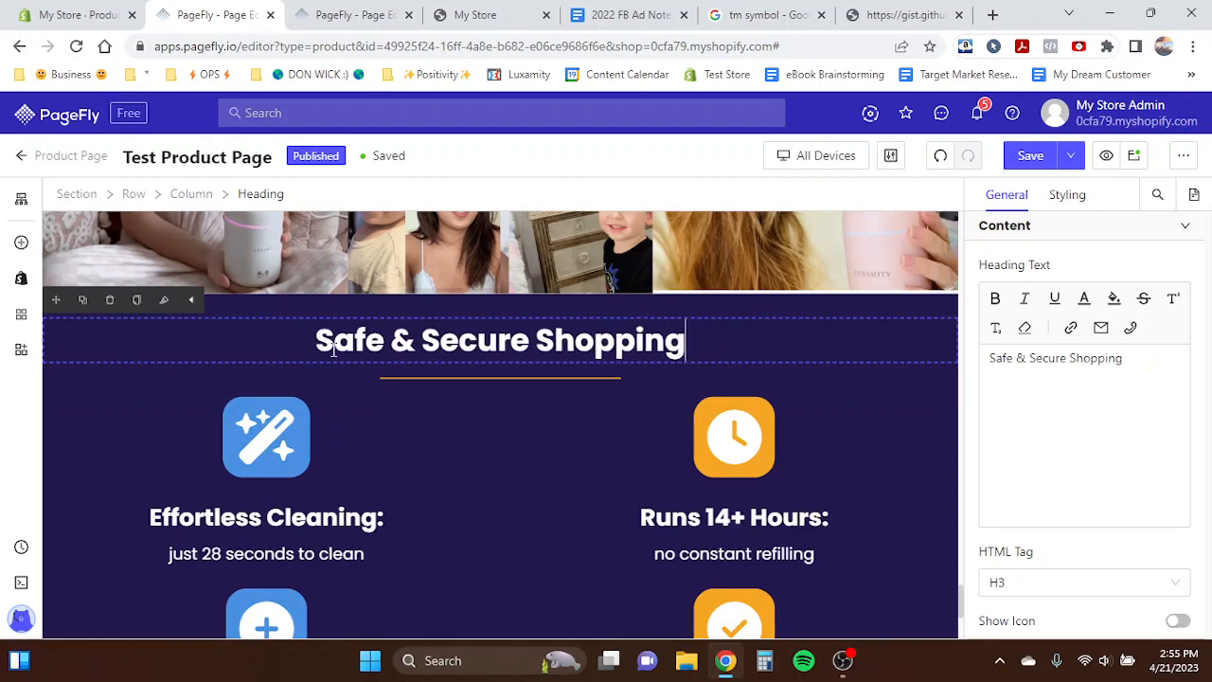
left_click(395, 380)
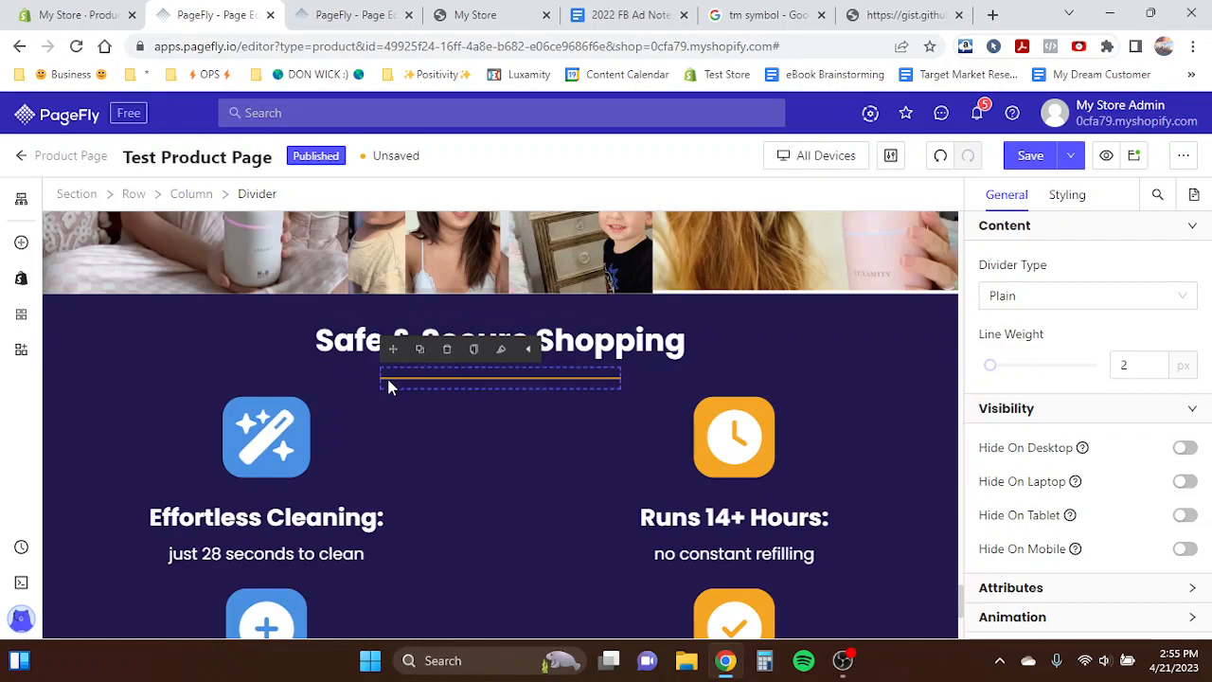
left_click(268, 462)
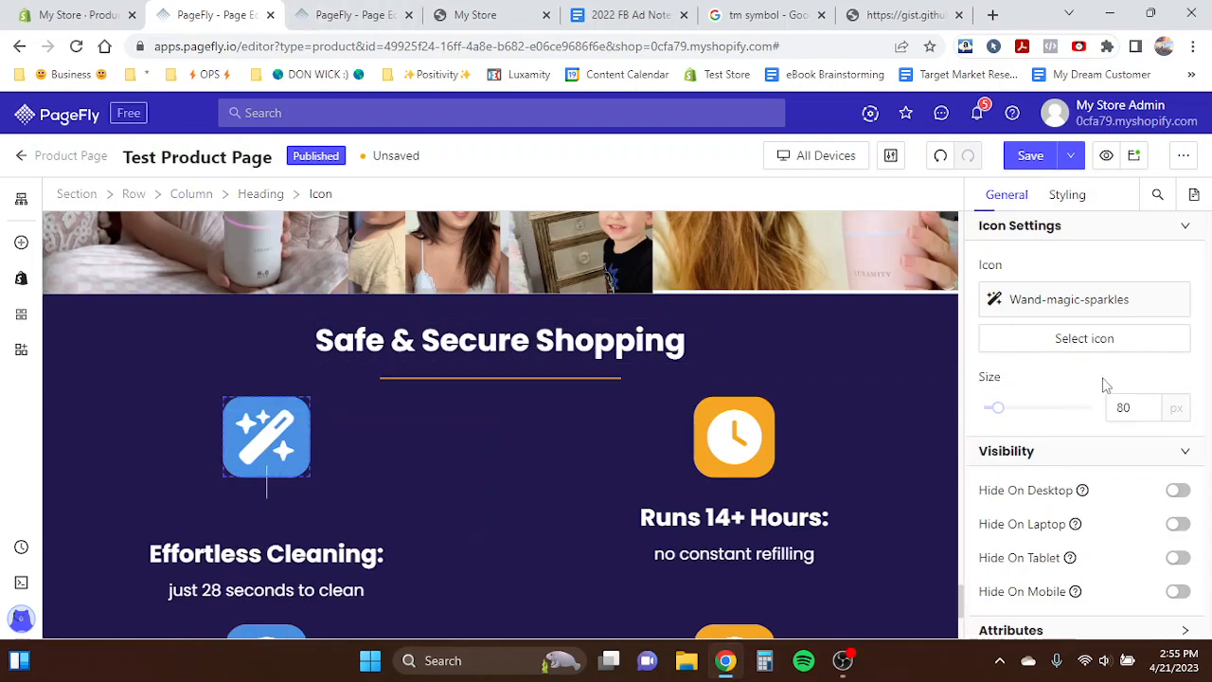
left_click(1096, 343)
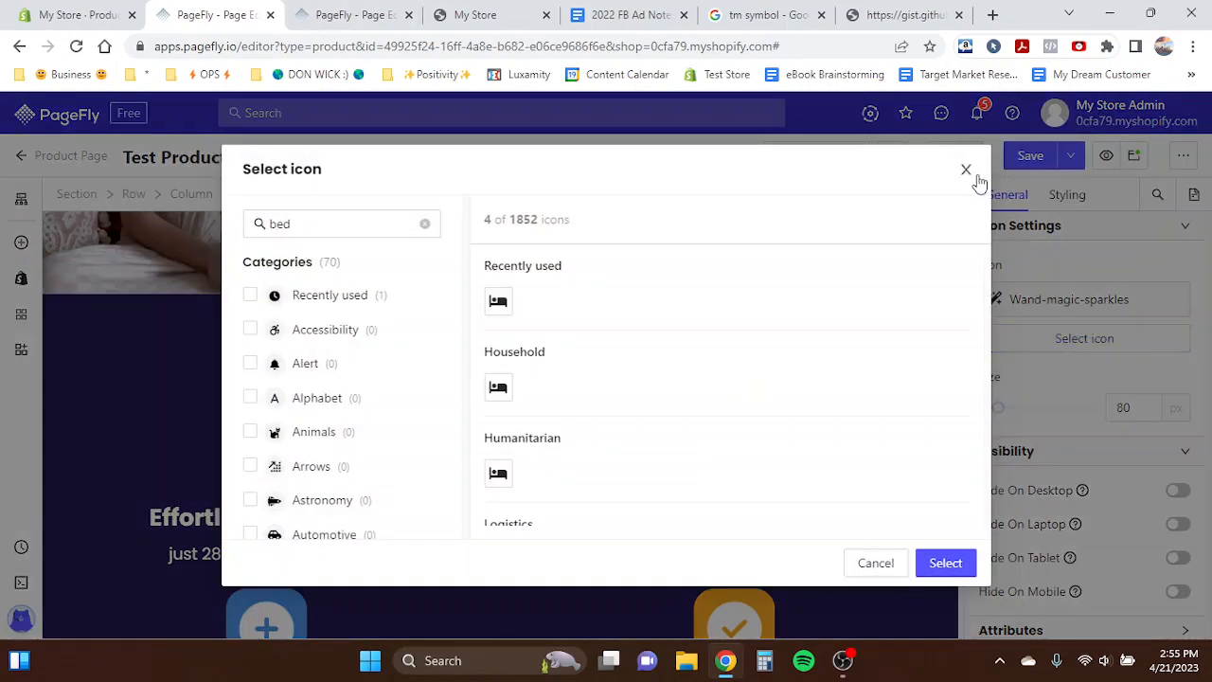
left_click(968, 172)
- Delete the 'just 28 seconds to clean' text under Effortless Cleaning
left_click(255, 553)
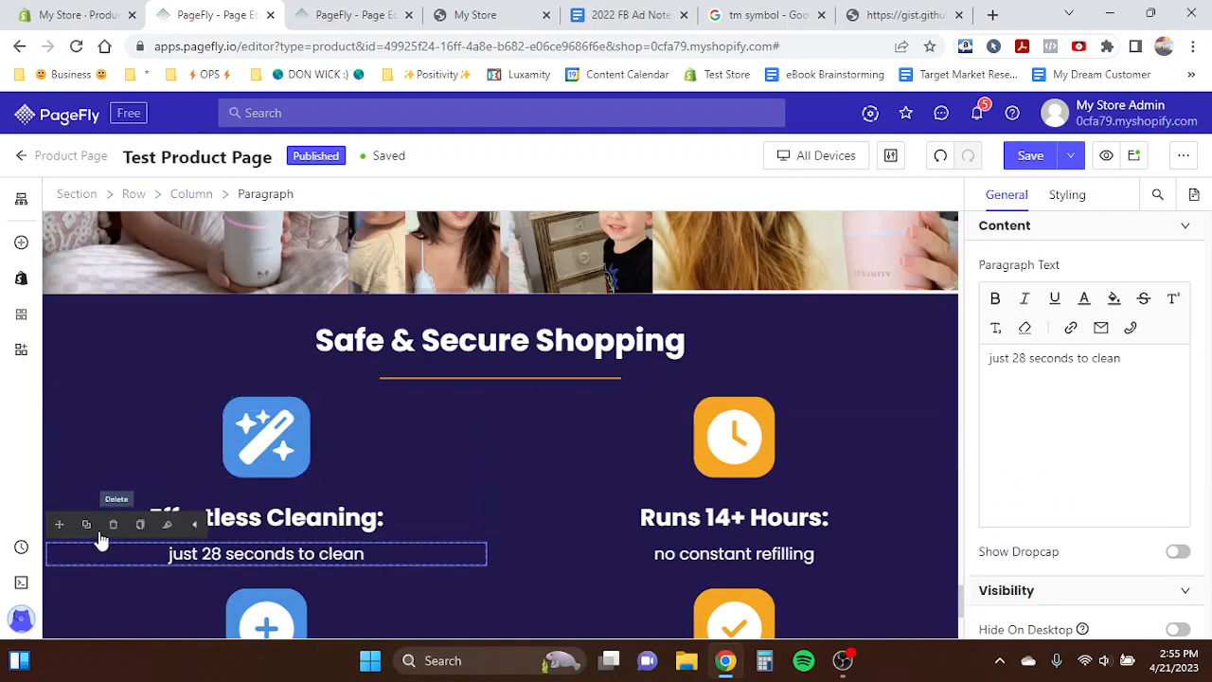
left_click(112, 526)
left_click(379, 13)
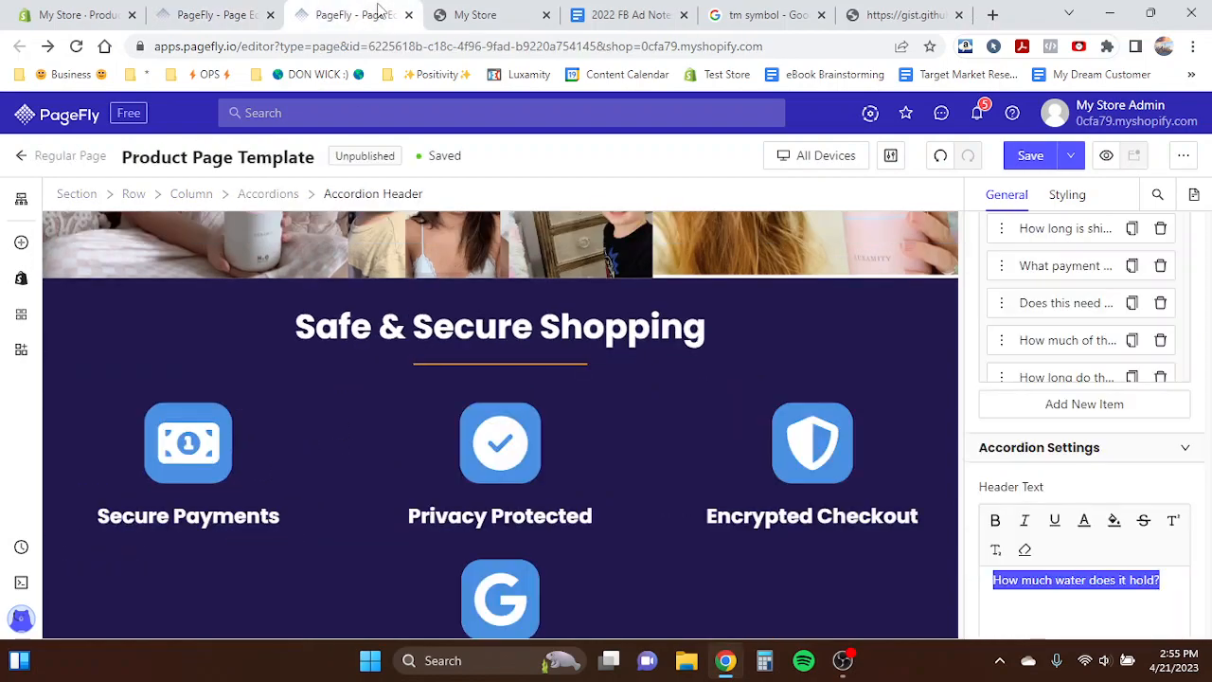
scroll(363, 379, "down", 2)
left_click(216, 15)
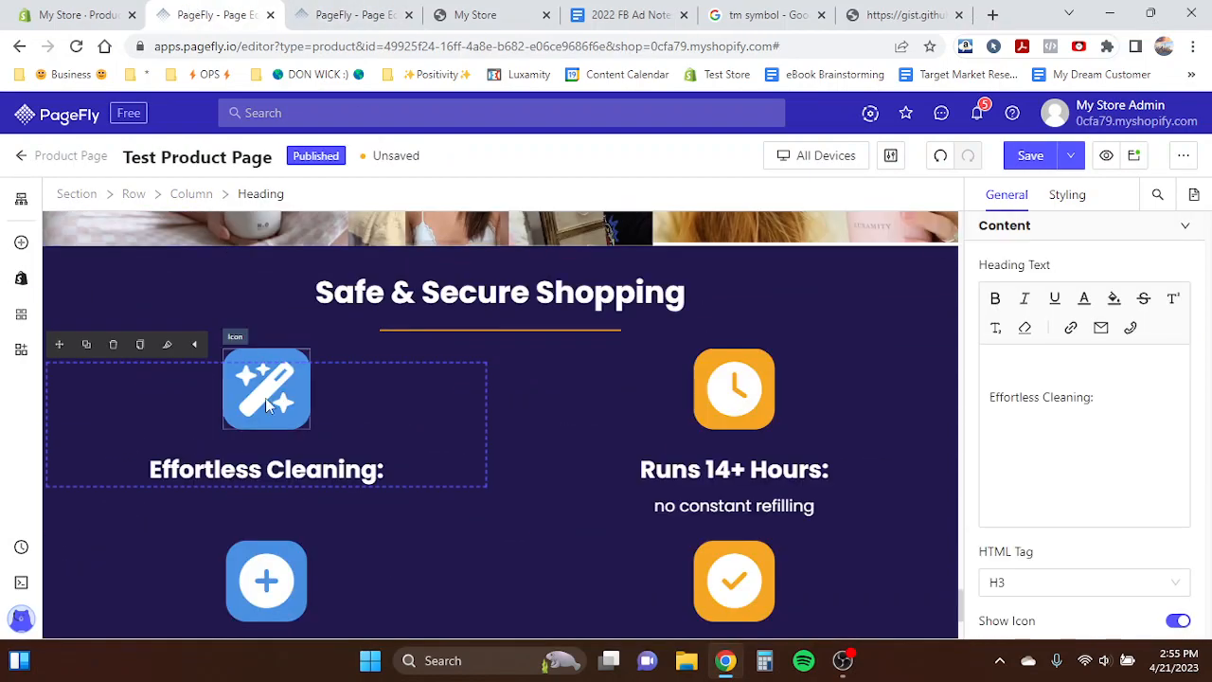
- Rewrite the 'Effortless Cleaning:' heading as 'Secure Payments'
double_click(235, 464)
triple_click(237, 504)
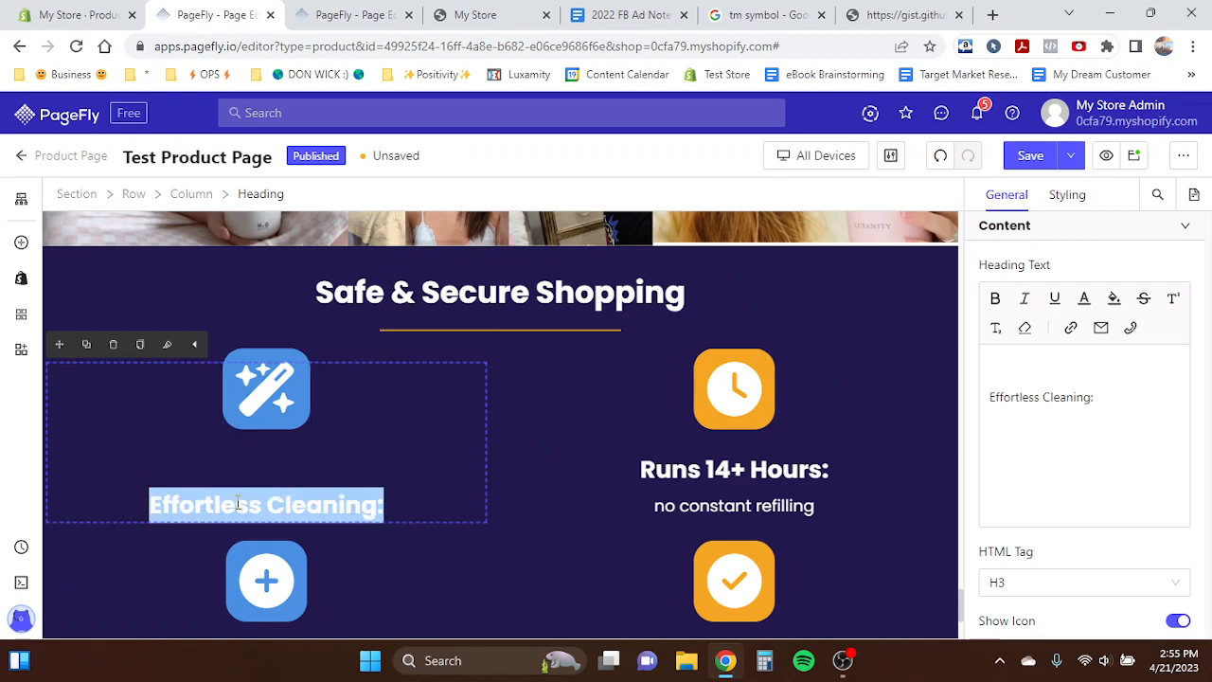
type("Secure")
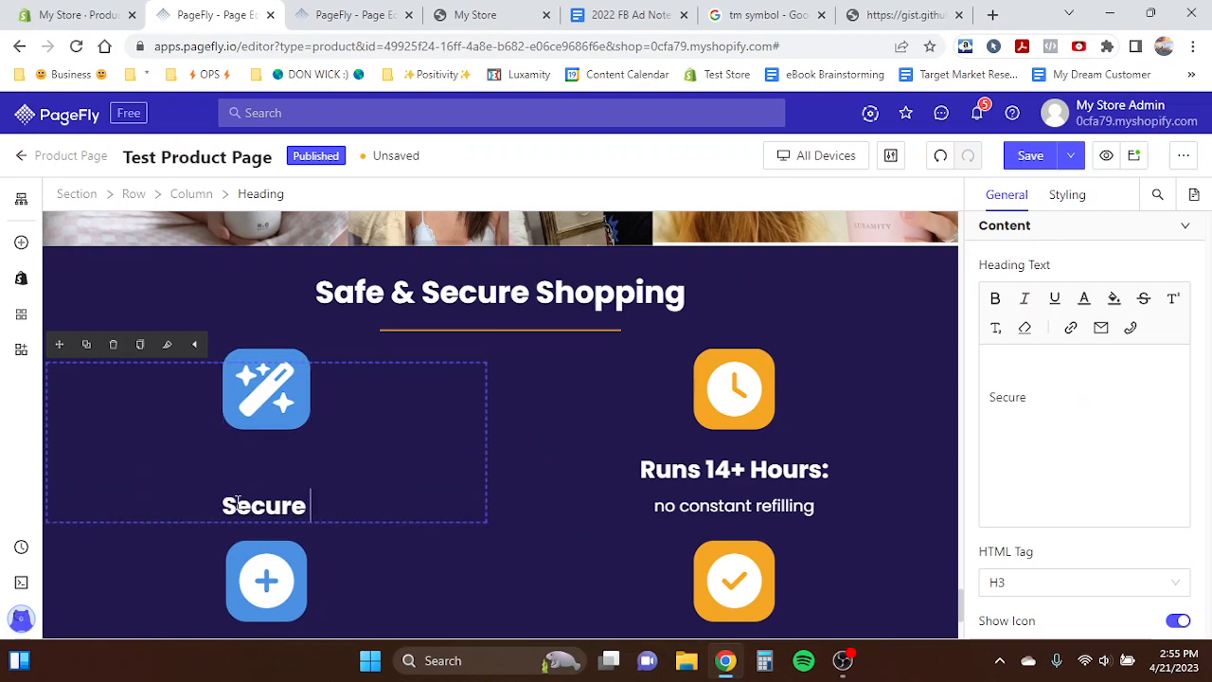
type(" Payments")
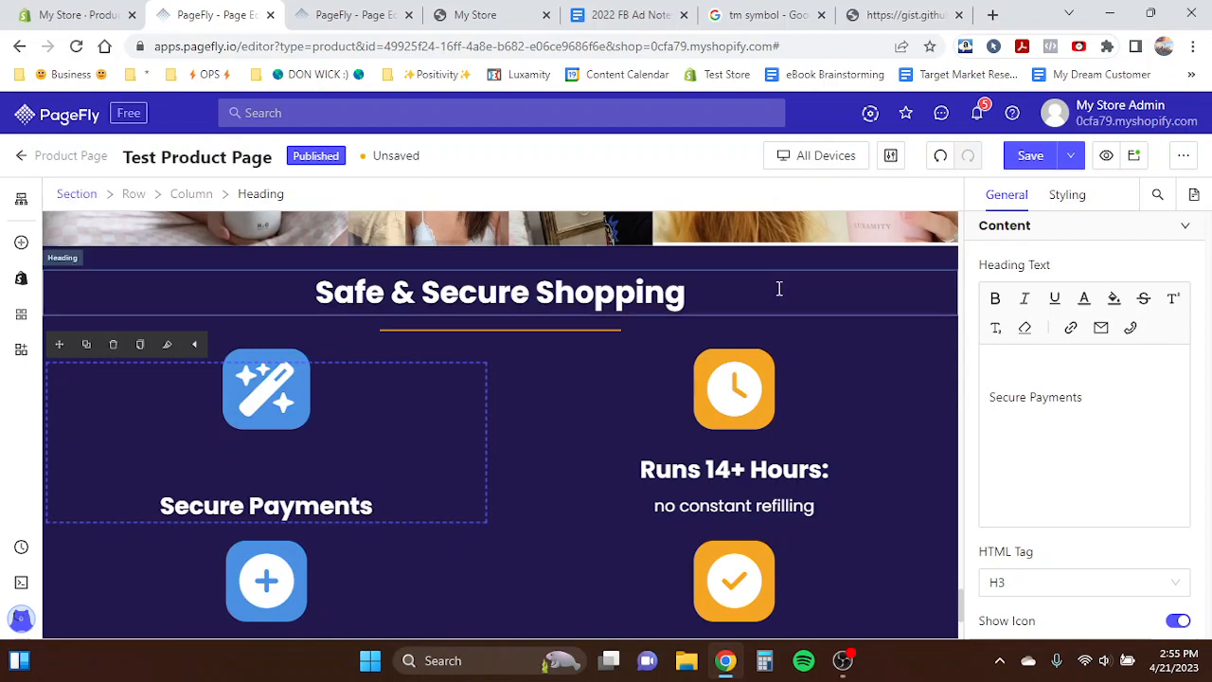
- Set the Secure Payments heading's font size to 28 px
left_click(1067, 194)
scroll(1074, 431, "down", 5)
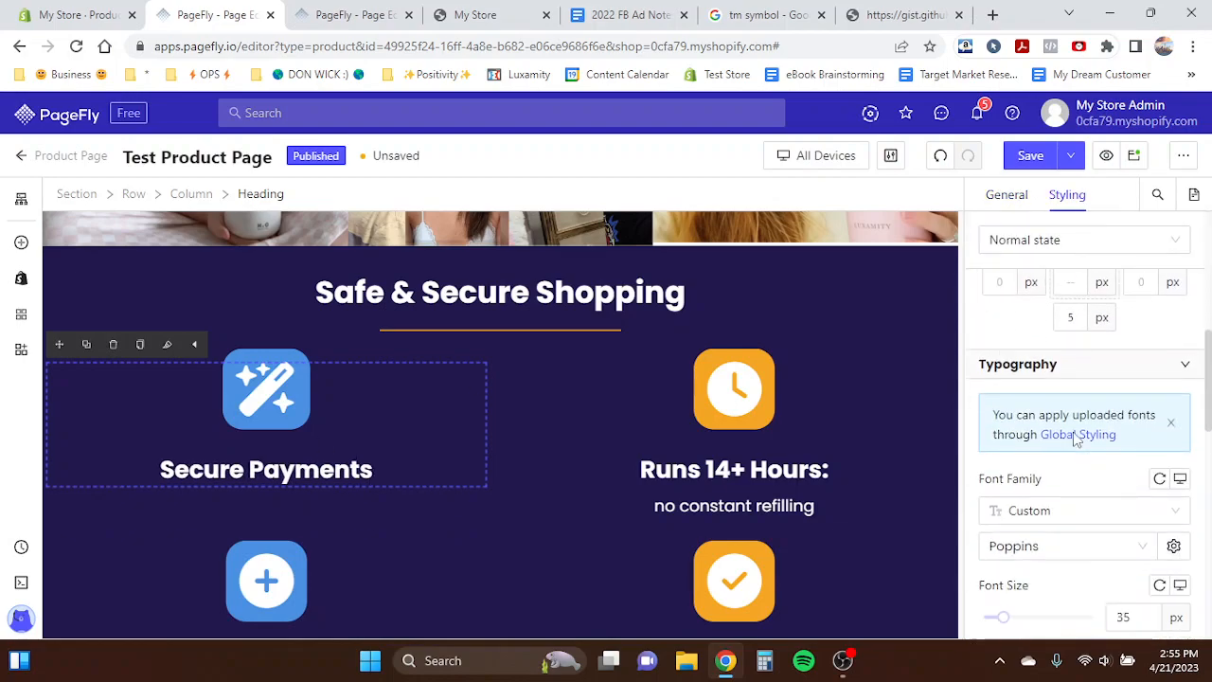
scroll(1076, 439, "down", 3)
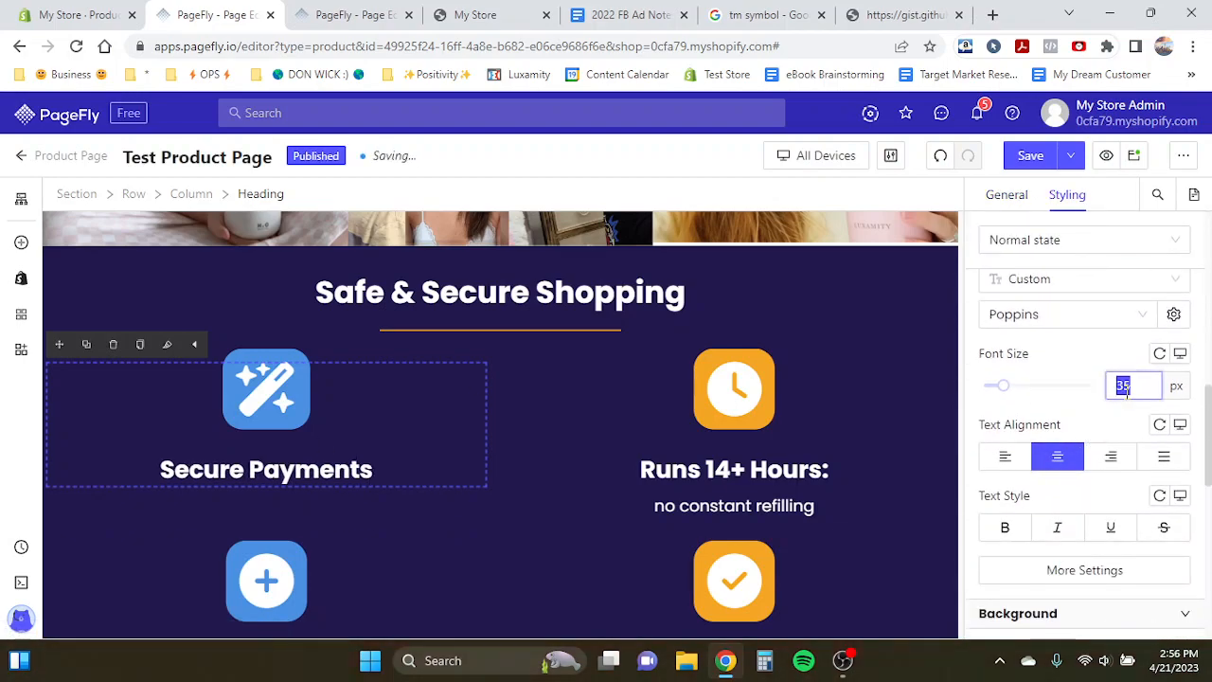
type("28")
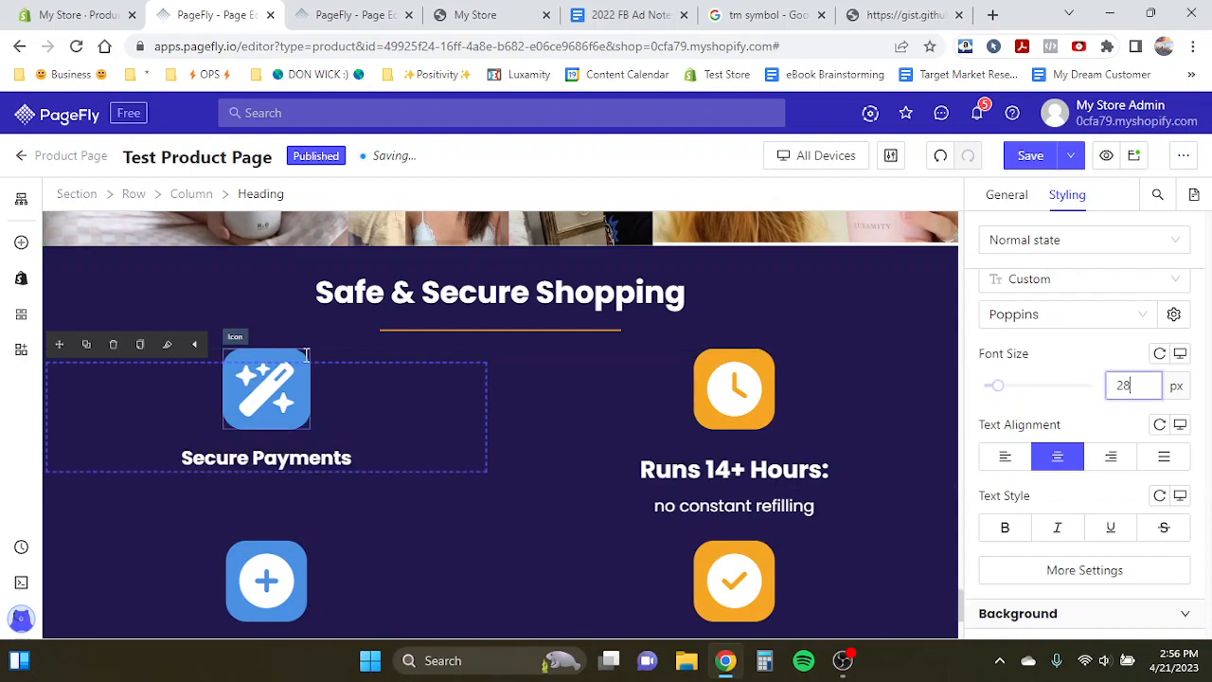
- Change the Secure Payments heading's icon to Money-bill-1
left_click(282, 374)
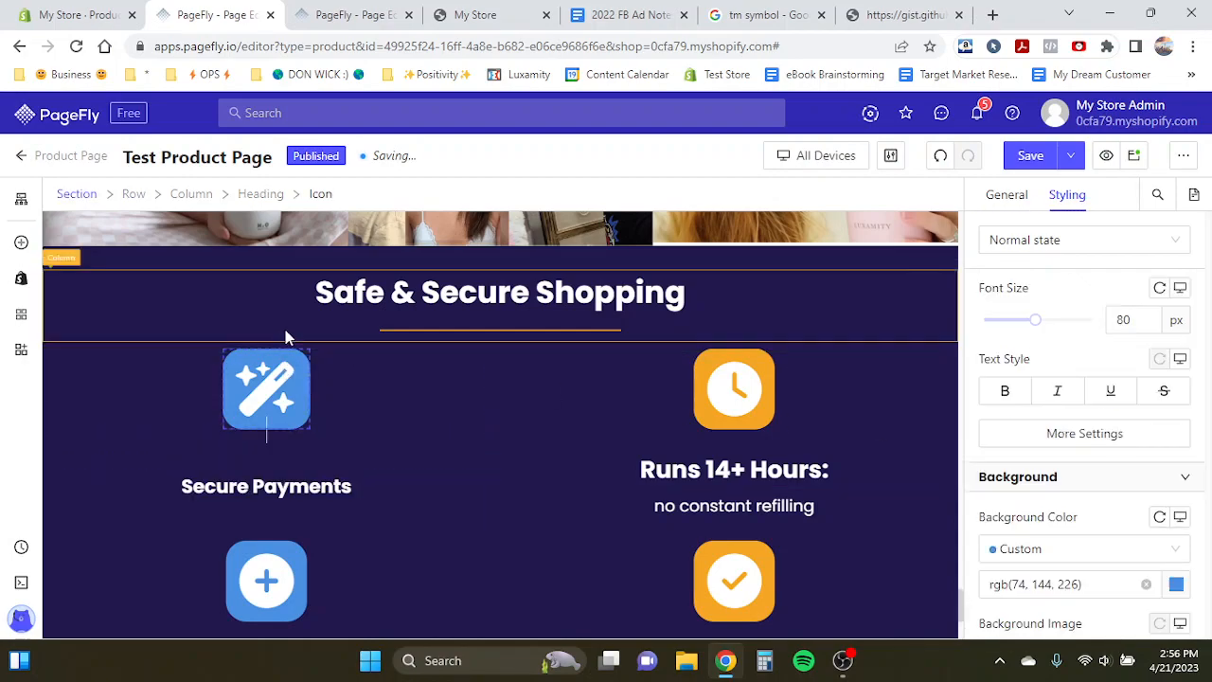
left_click(398, 12)
left_click(194, 11)
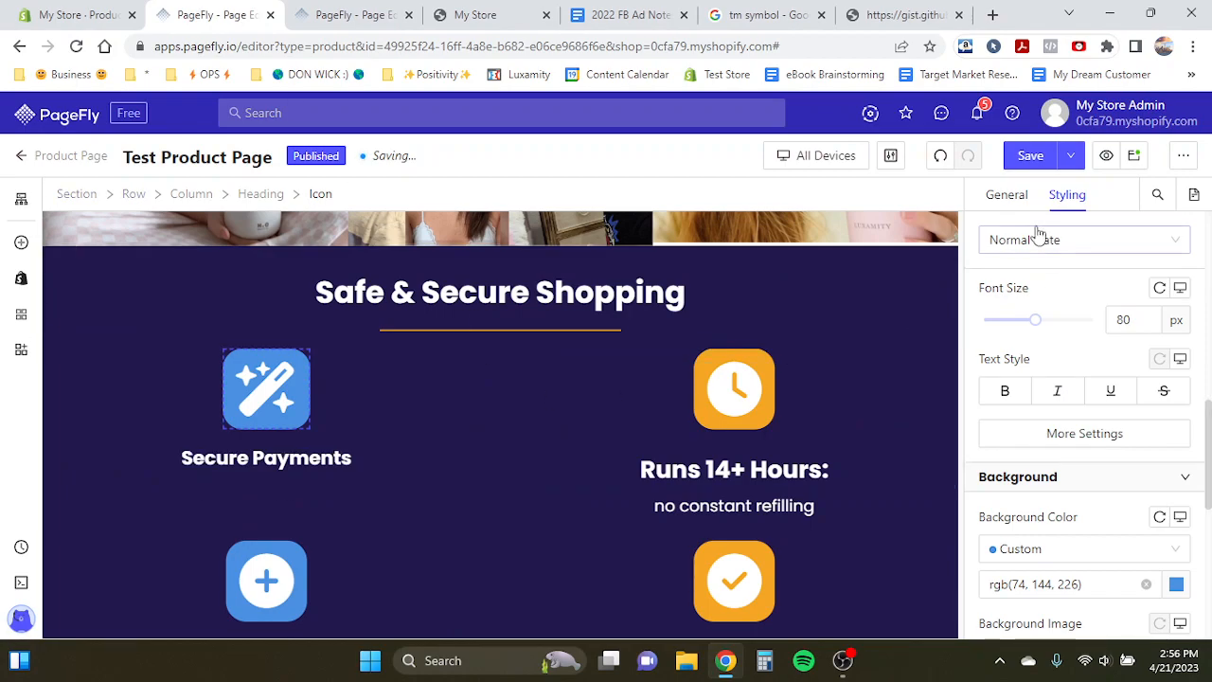
left_click(1007, 194)
left_click(1087, 304)
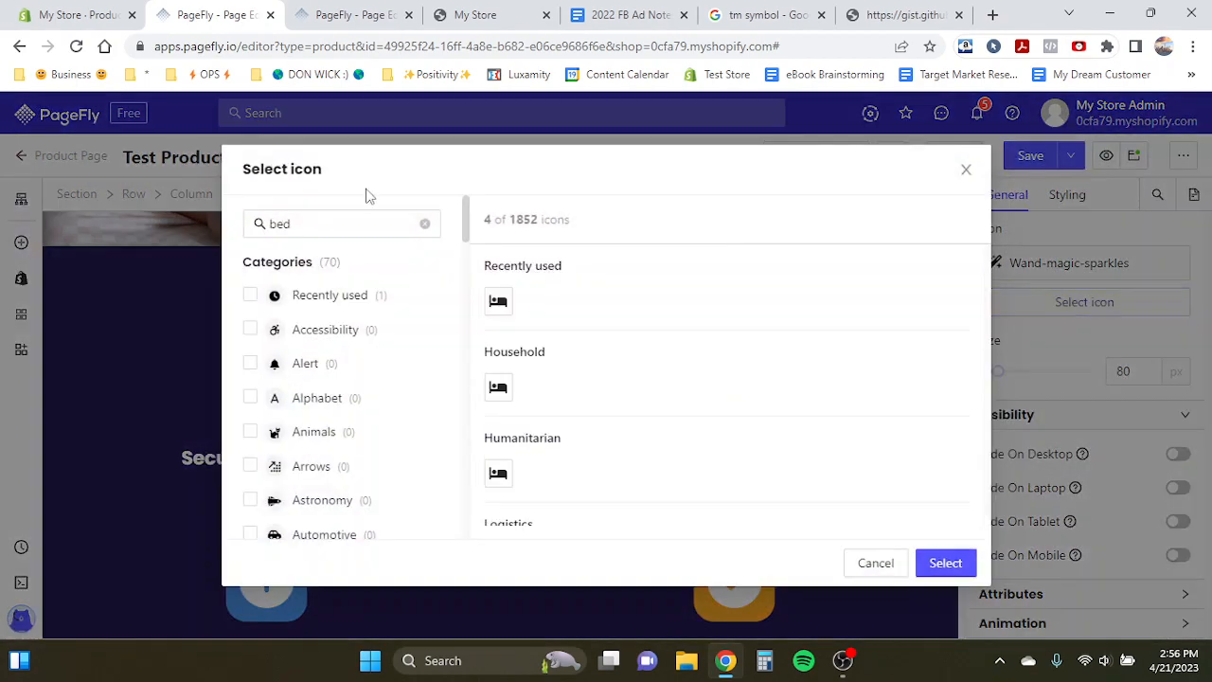
double_click(377, 222)
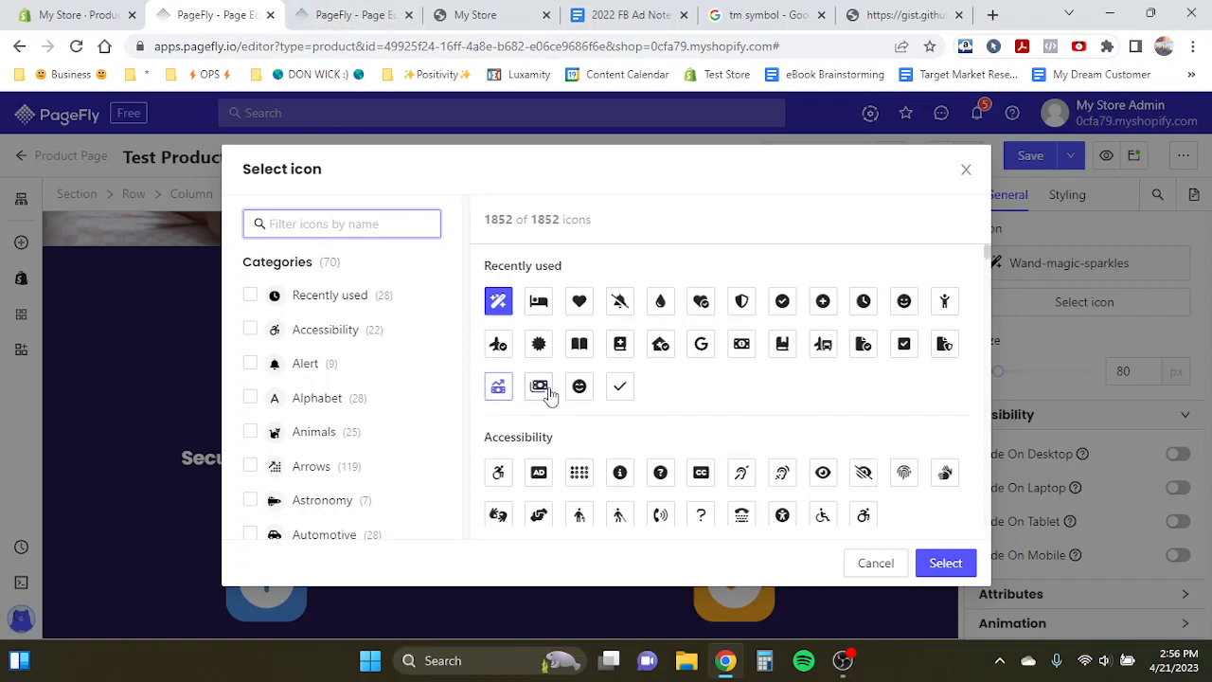
left_click(744, 346)
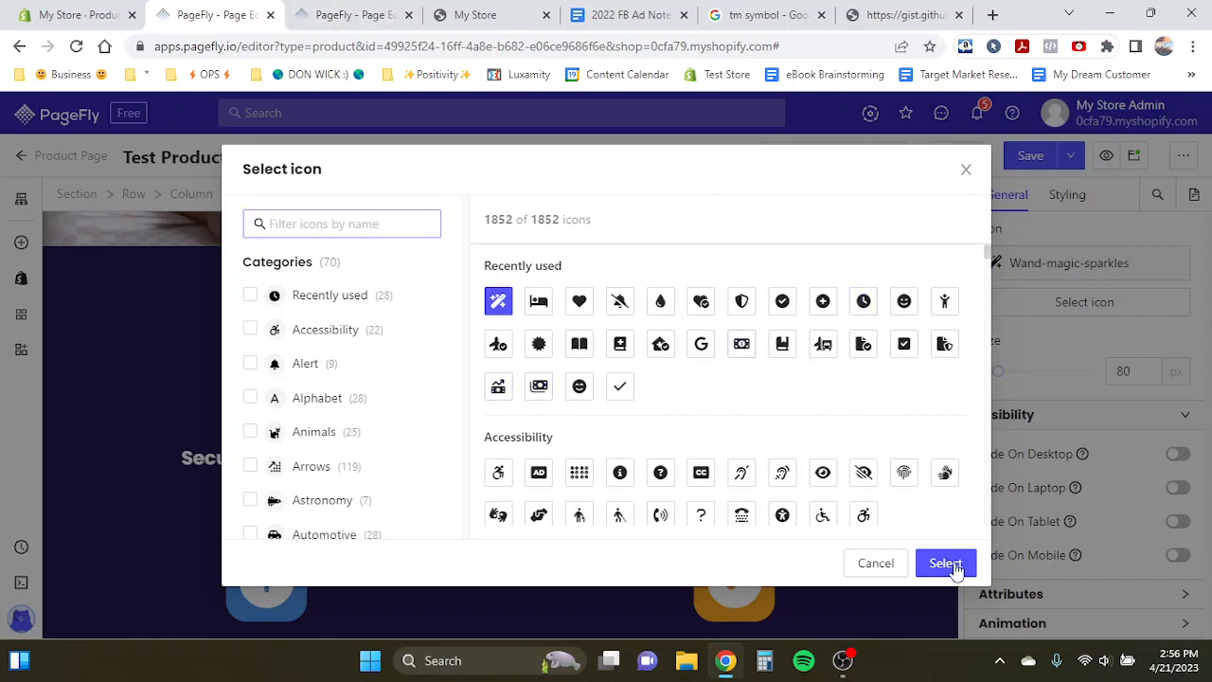
left_click(954, 565)
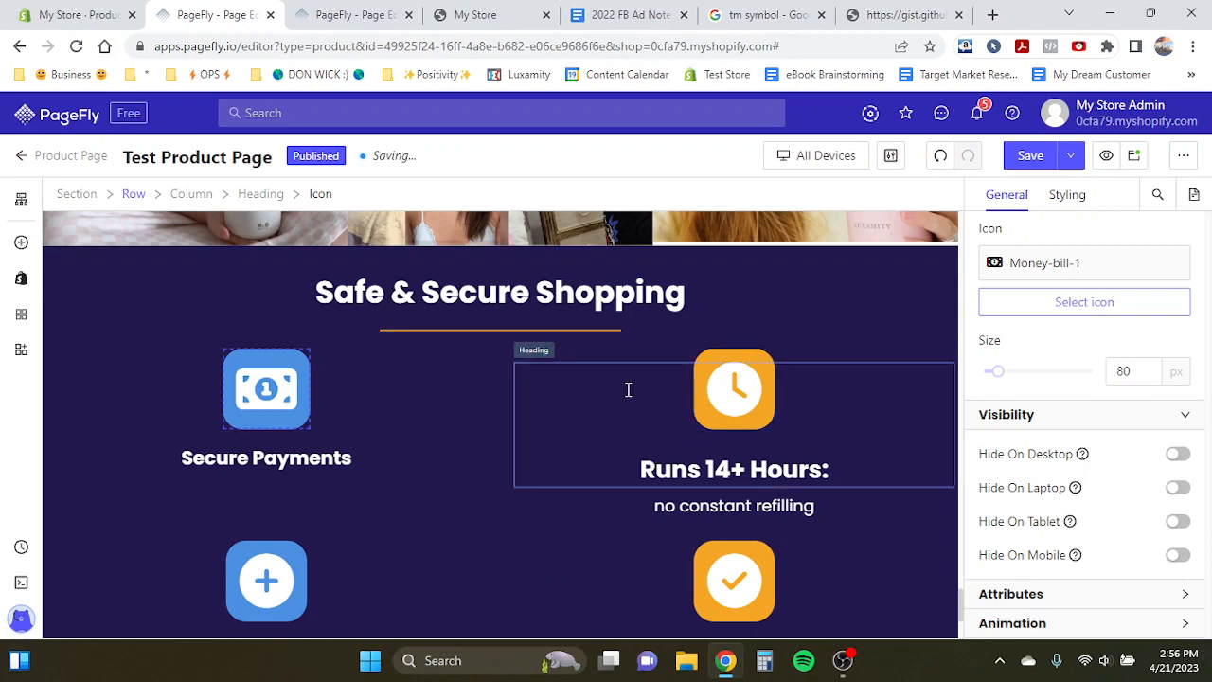
- Replace the 'Runs 14+ Hours' heading and its 'no constant refilling' text with a duplicate of the Secure Payments heading
left_click(629, 389)
left_click(581, 345)
left_click(355, 341)
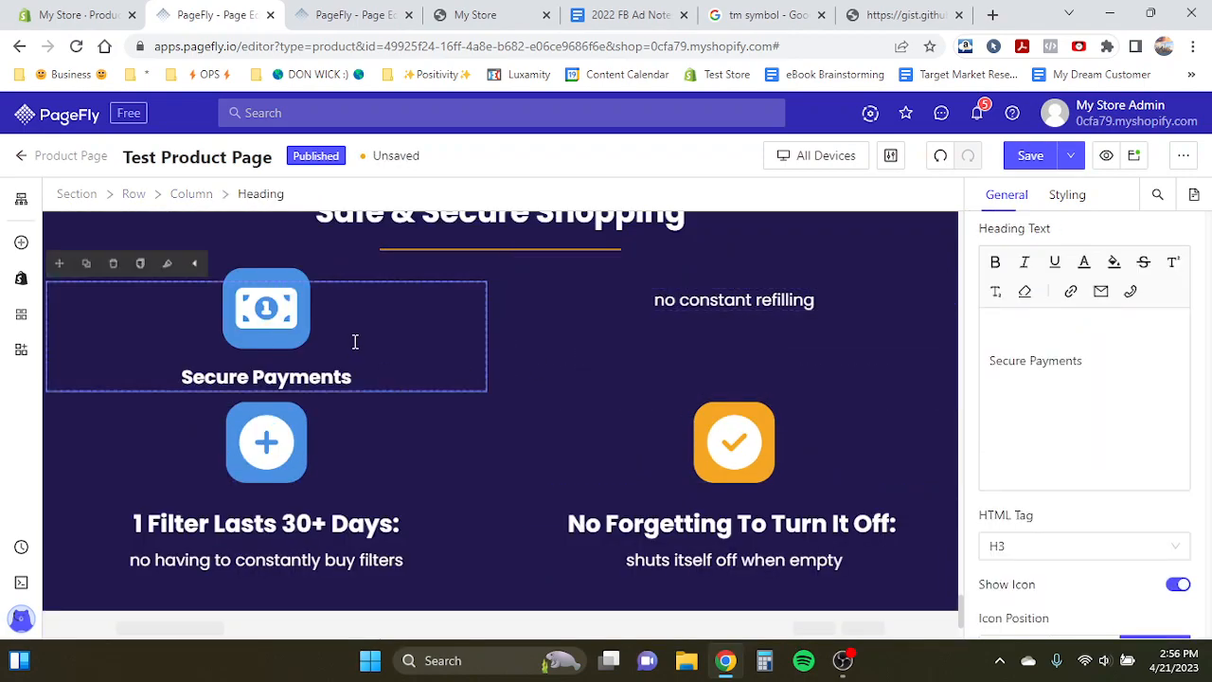
left_click(86, 263)
left_click_drag(60, 265, 604, 316)
left_click(625, 300)
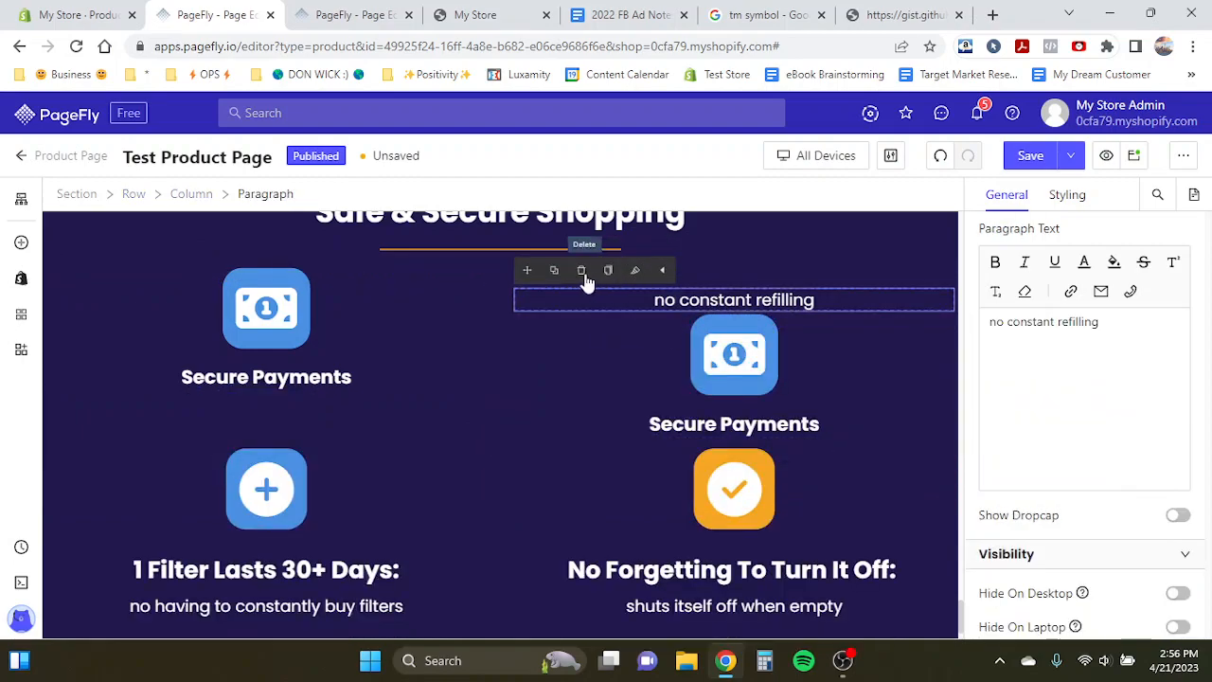
left_click(584, 276)
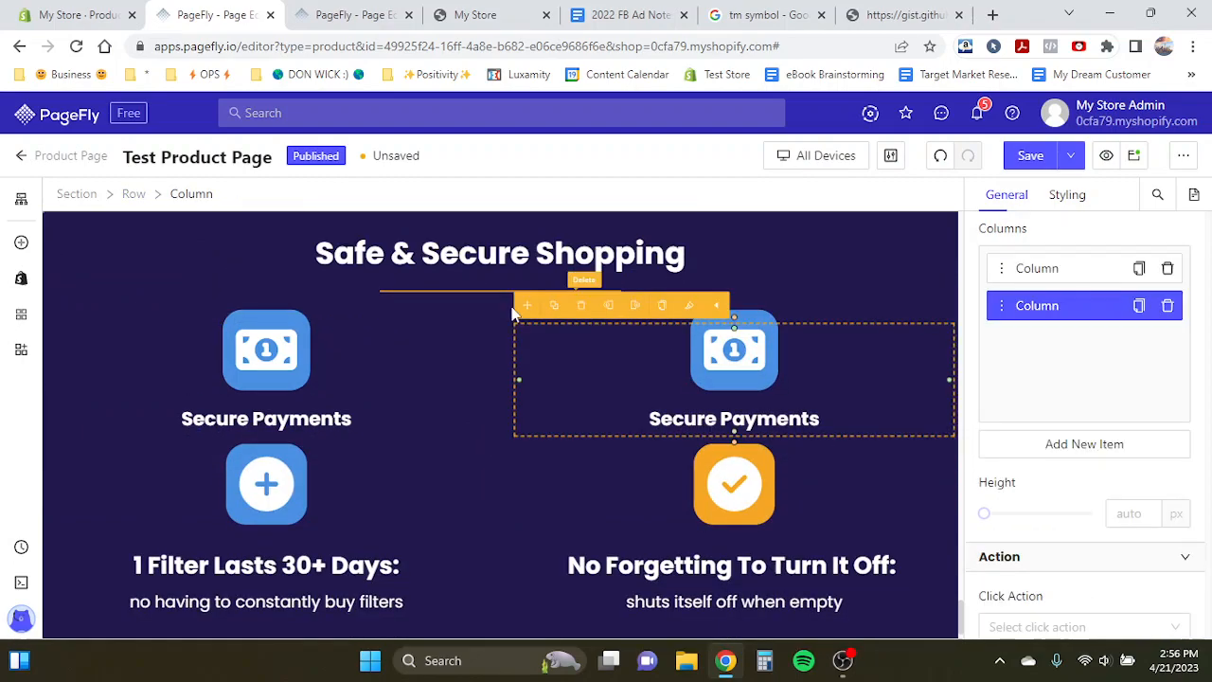
- Rewrite the duplicated heading in the upper-right column as 'Privacy Protected'
double_click(741, 417)
triple_click(733, 451)
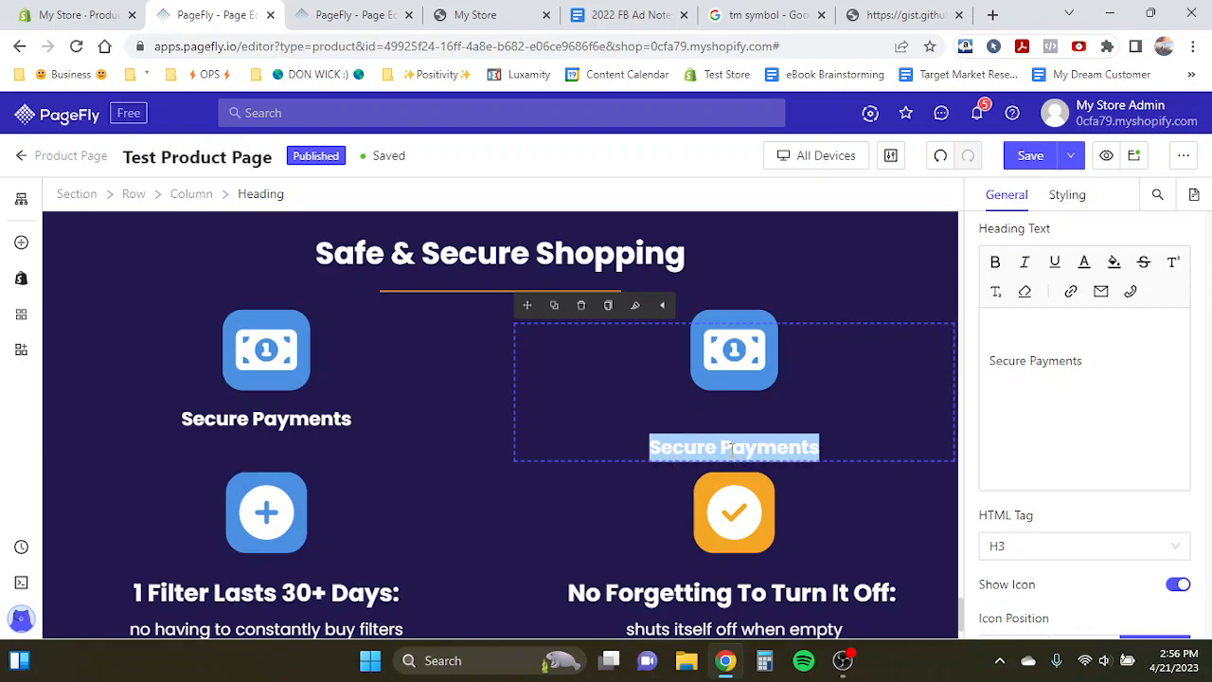
type("Privacy Protected")
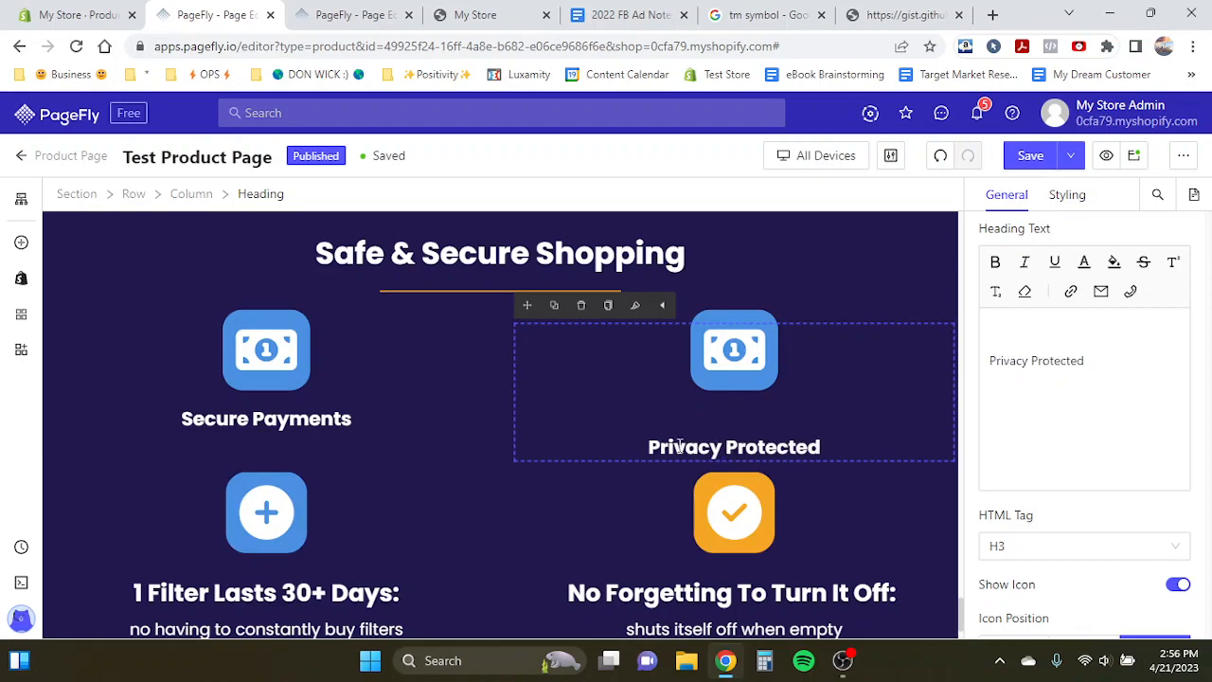
- Change the Privacy Protected heading's icon to Circle-check
left_click(761, 354)
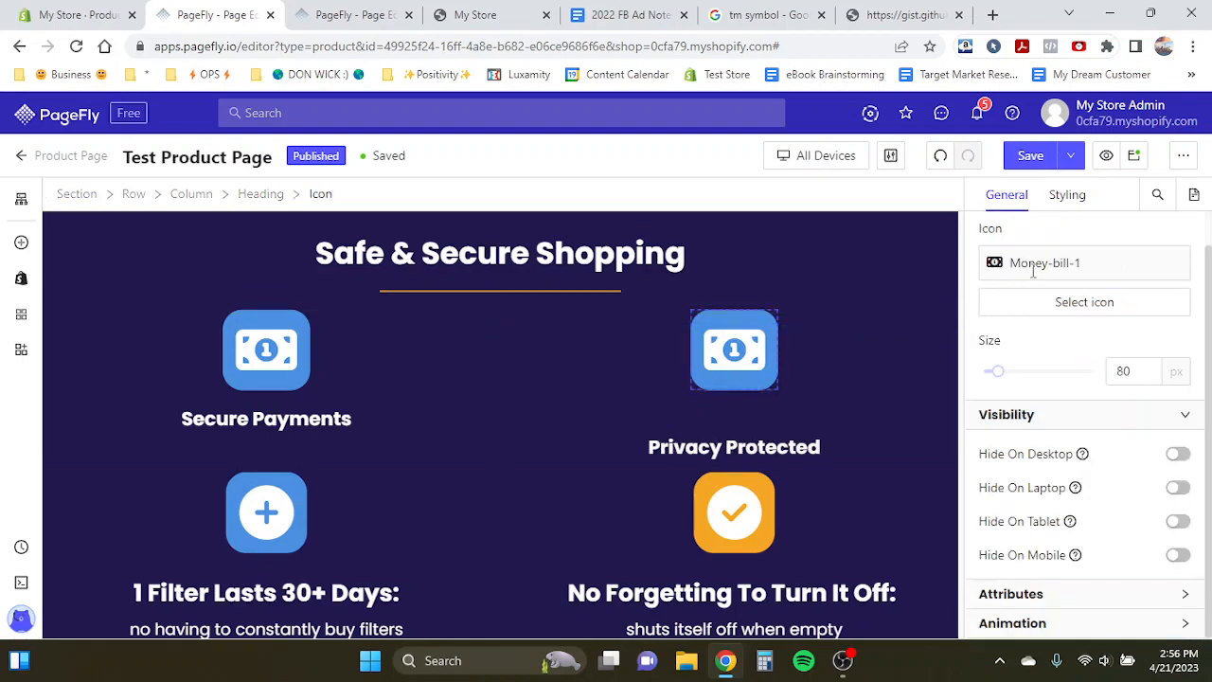
left_click(1074, 303)
left_click(368, 227)
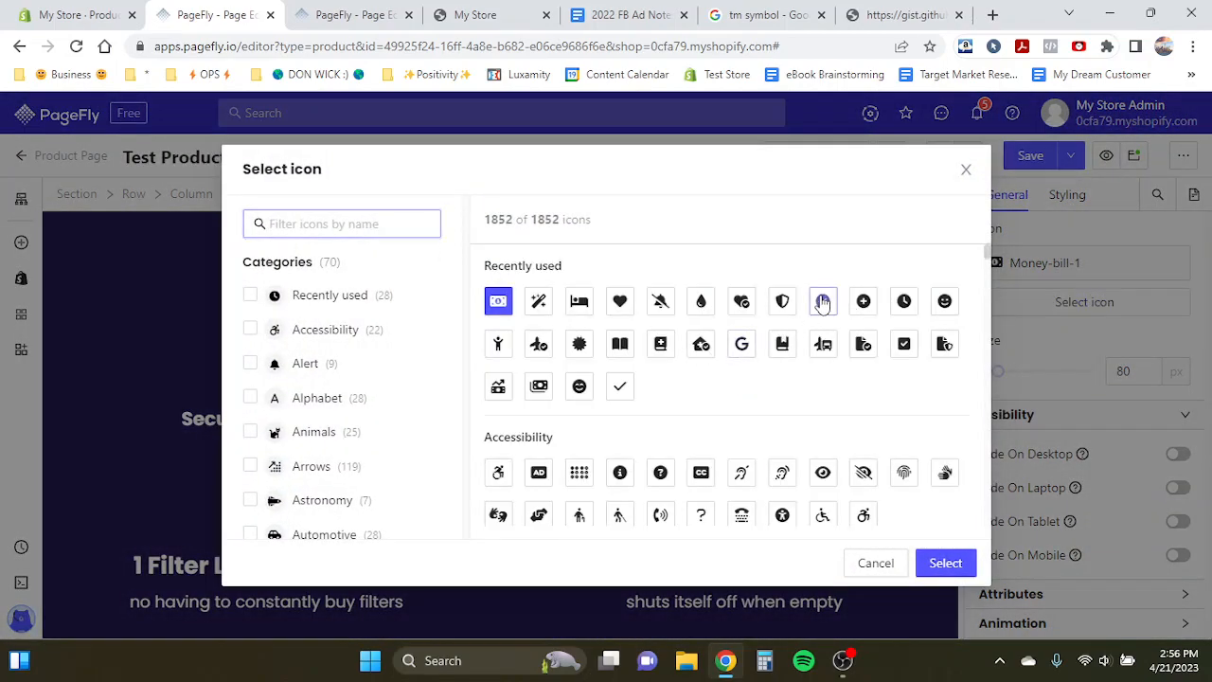
left_click(966, 566)
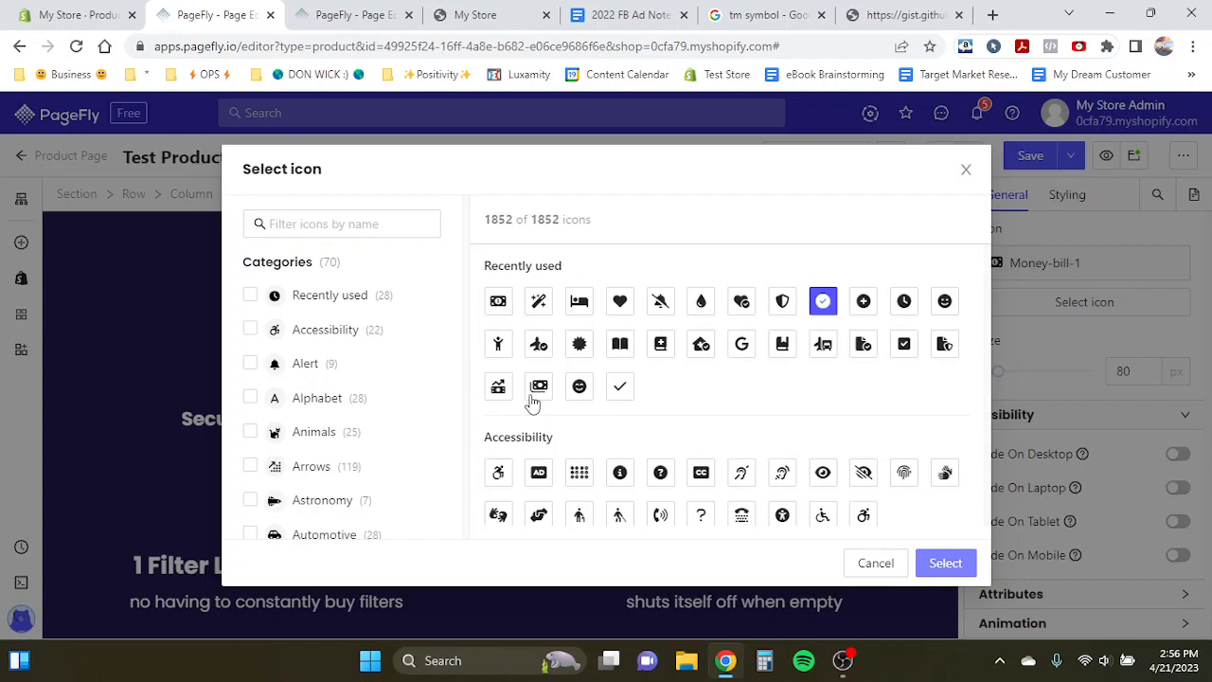
scroll(585, 428, "down", 1)
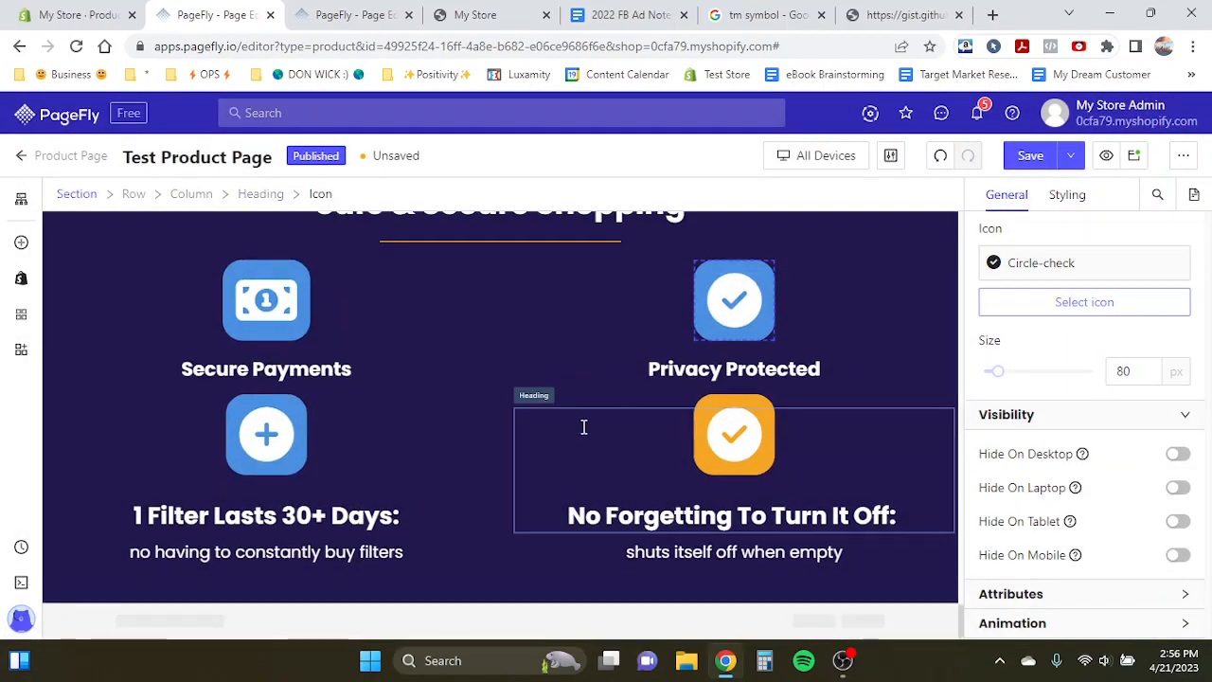
- Delete the '1 Filter Lasts 30+ Days:' heading from the lower-left column
left_click(361, 8)
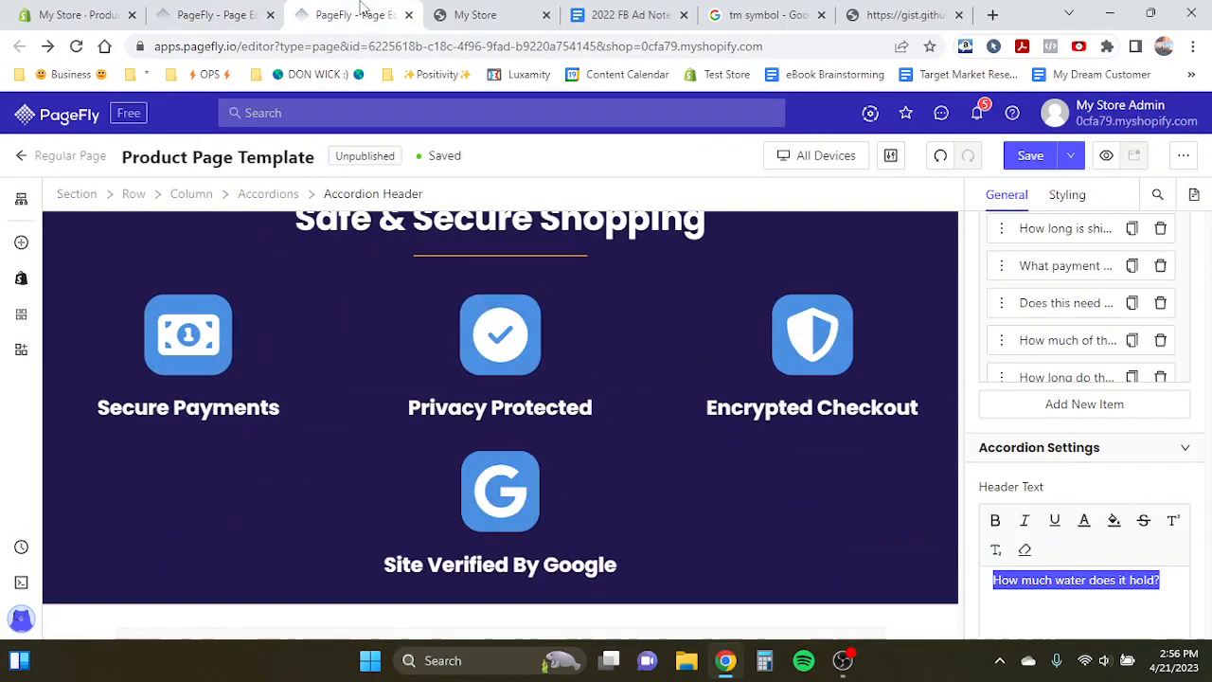
left_click(205, 9)
left_click(267, 314)
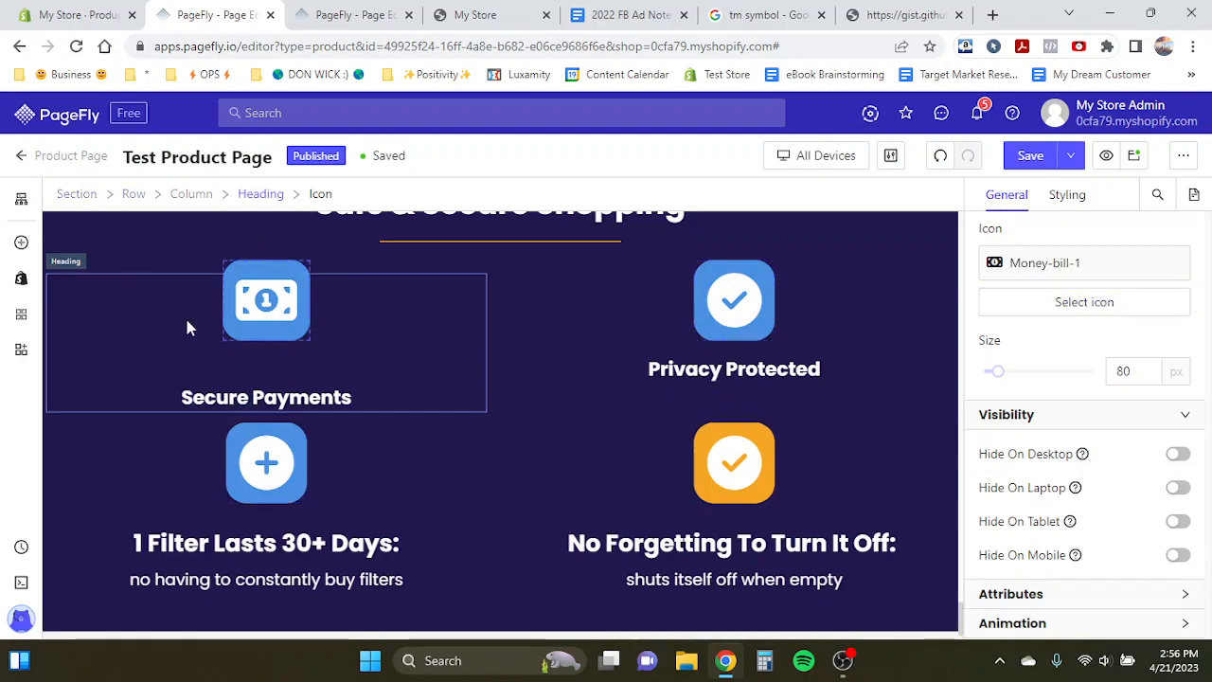
left_click(151, 281)
left_click(83, 258)
left_click(47, 261)
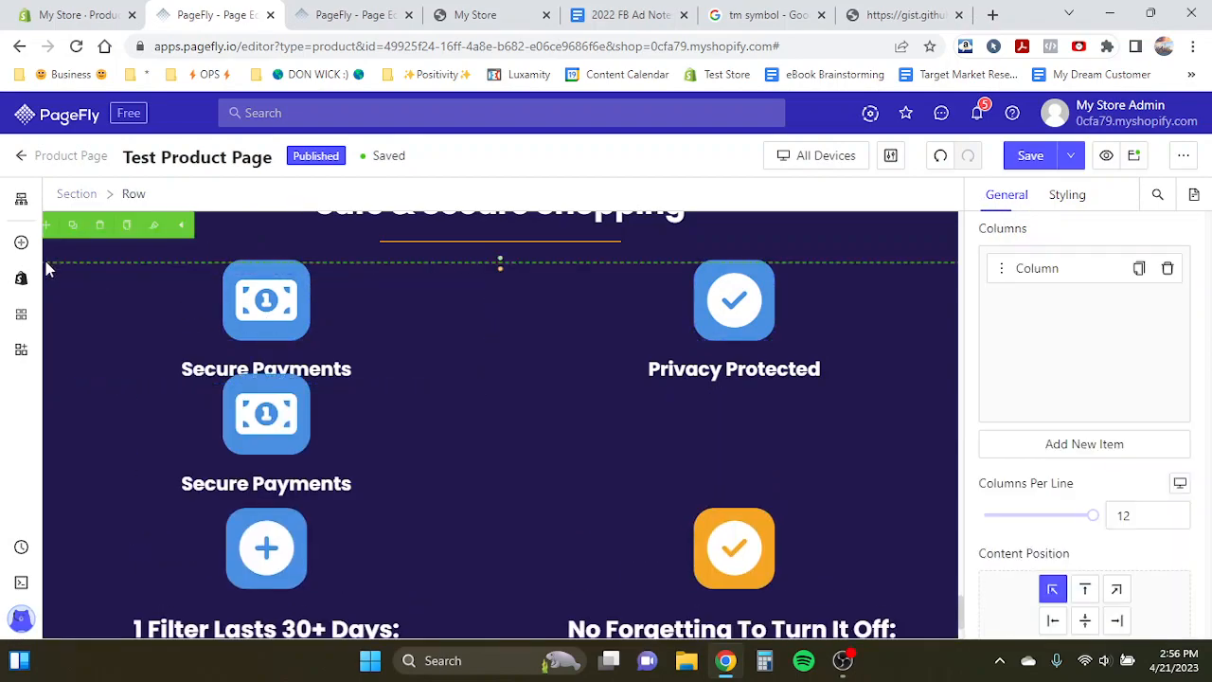
left_click(156, 301)
left_click_drag(57, 254, 268, 520)
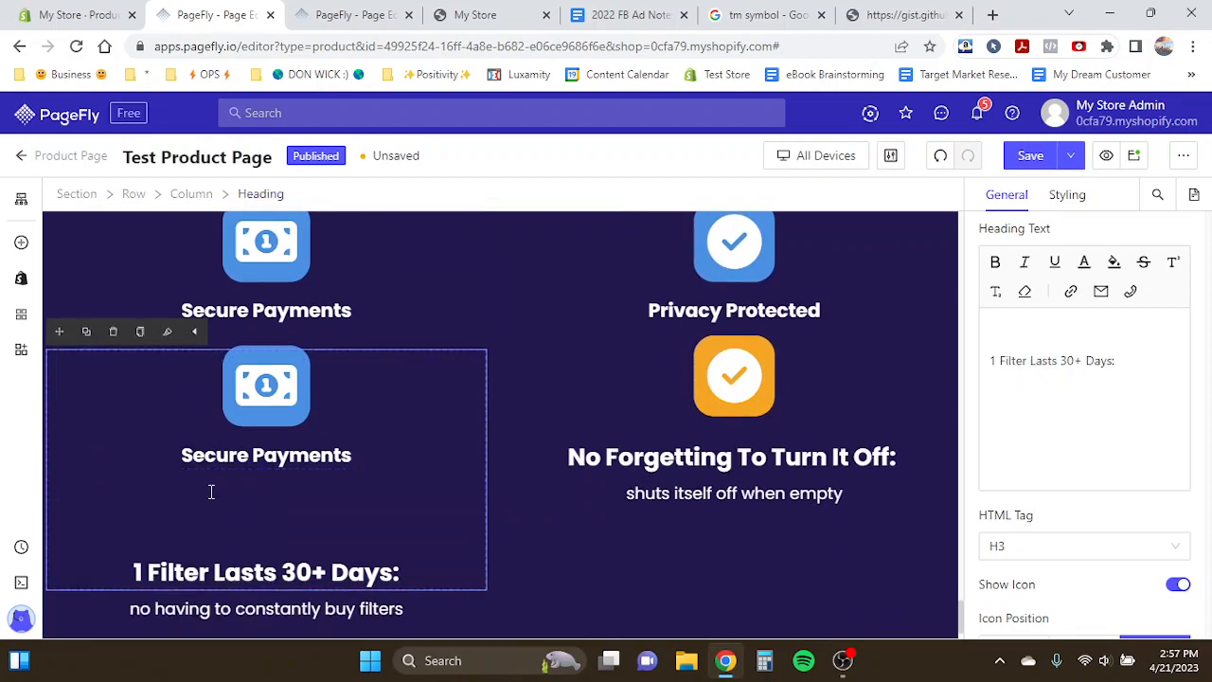
key("Delete")
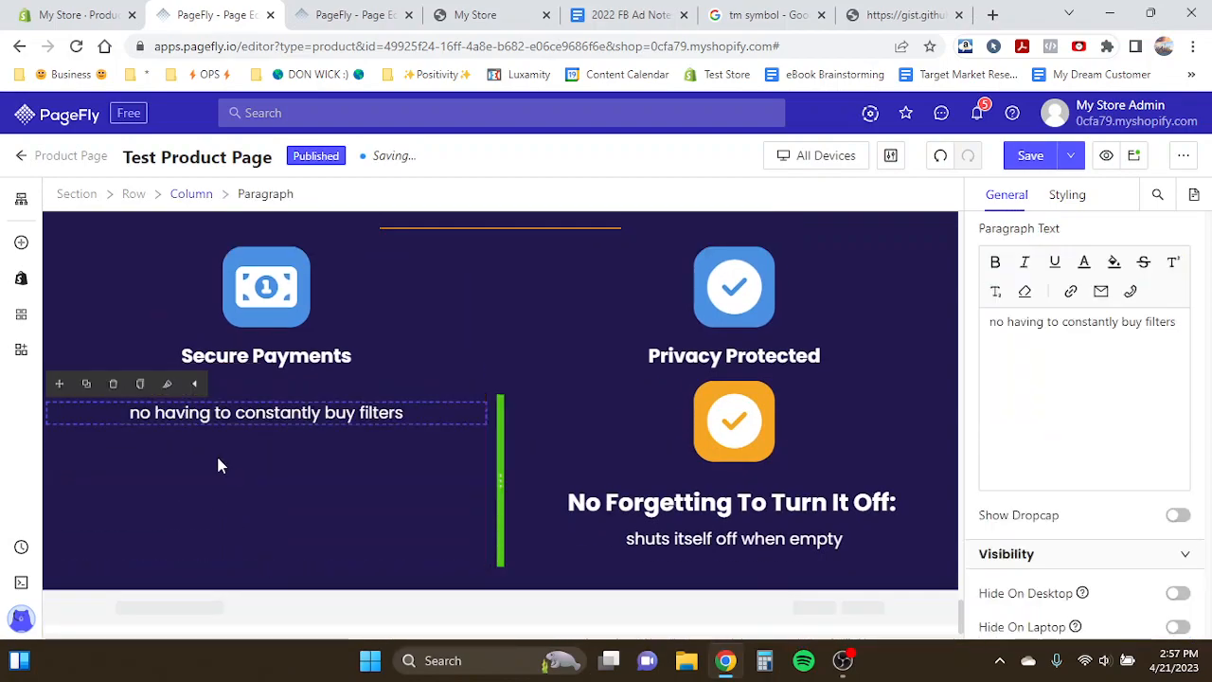
- Duplicate the Secure Payments heading and place the copy in the lower-left column
left_click(286, 509)
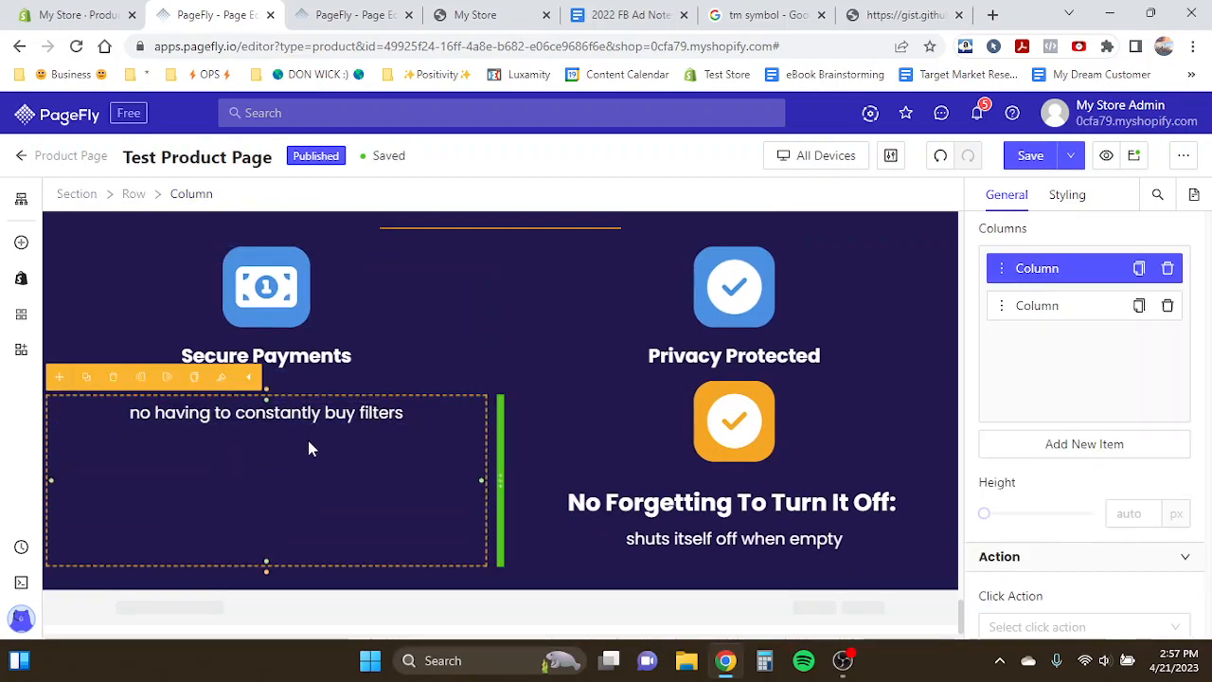
left_click(332, 331)
left_click(87, 243)
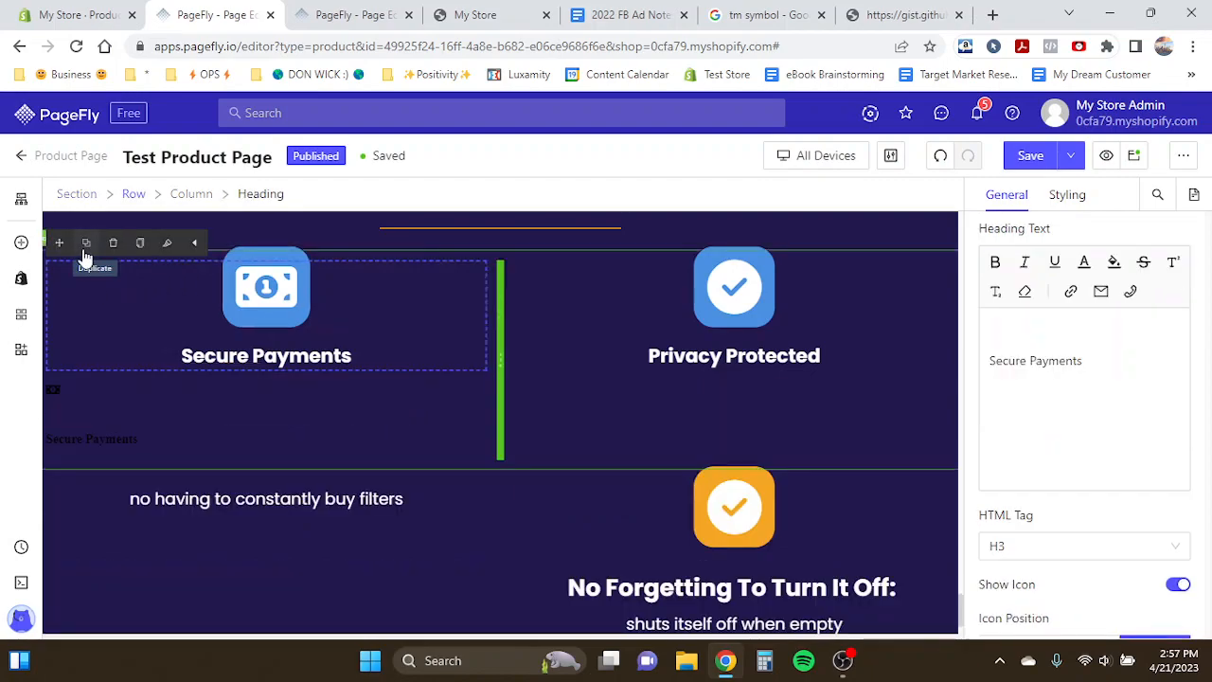
left_click_drag(59, 244, 261, 568)
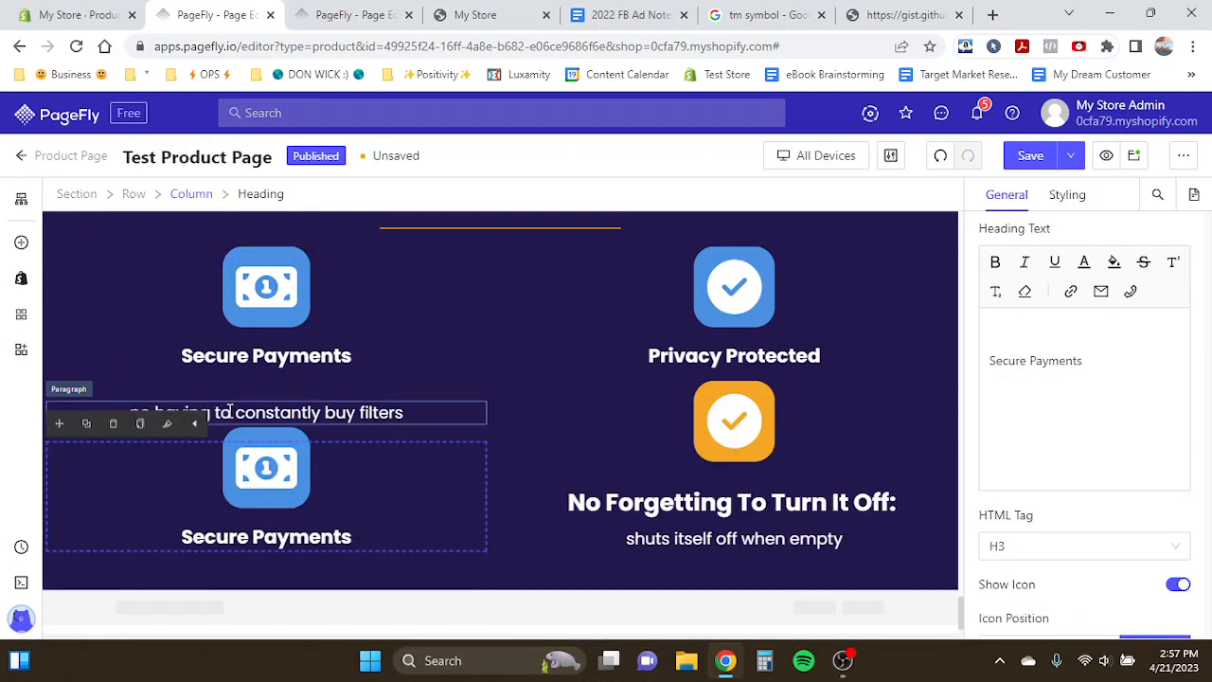
- Delete the 'no having to constantly buy filters' text from the lower-left column
left_click(133, 409)
left_click(114, 383)
left_click(123, 392)
- Rewrite the copied heading in the lower-left column as 'Encrypted Checkout'
left_click(402, 9)
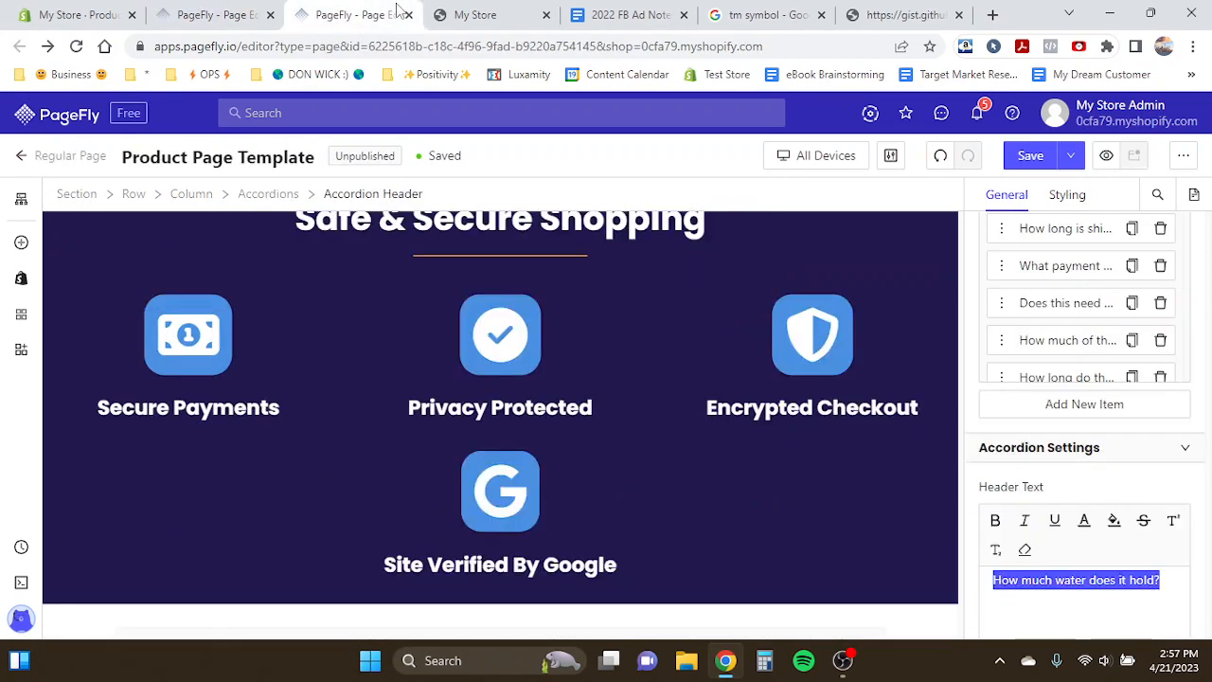
left_click(239, 10)
double_click(290, 451)
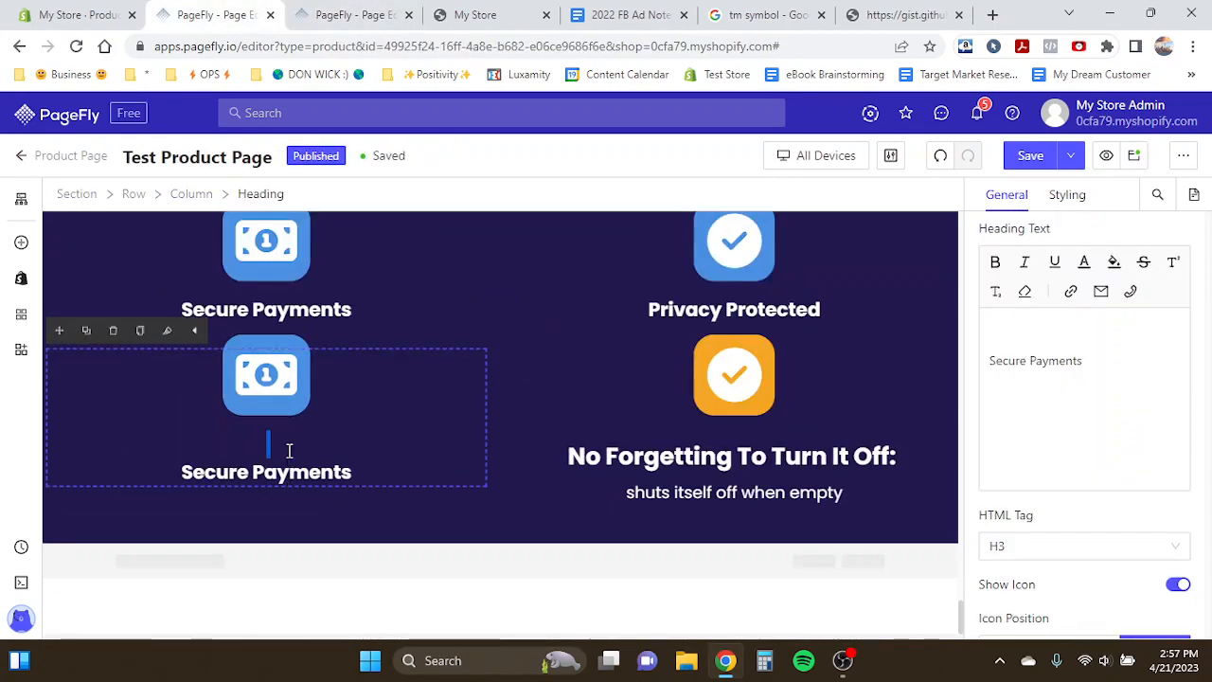
key("ctrl+a")
type("En")
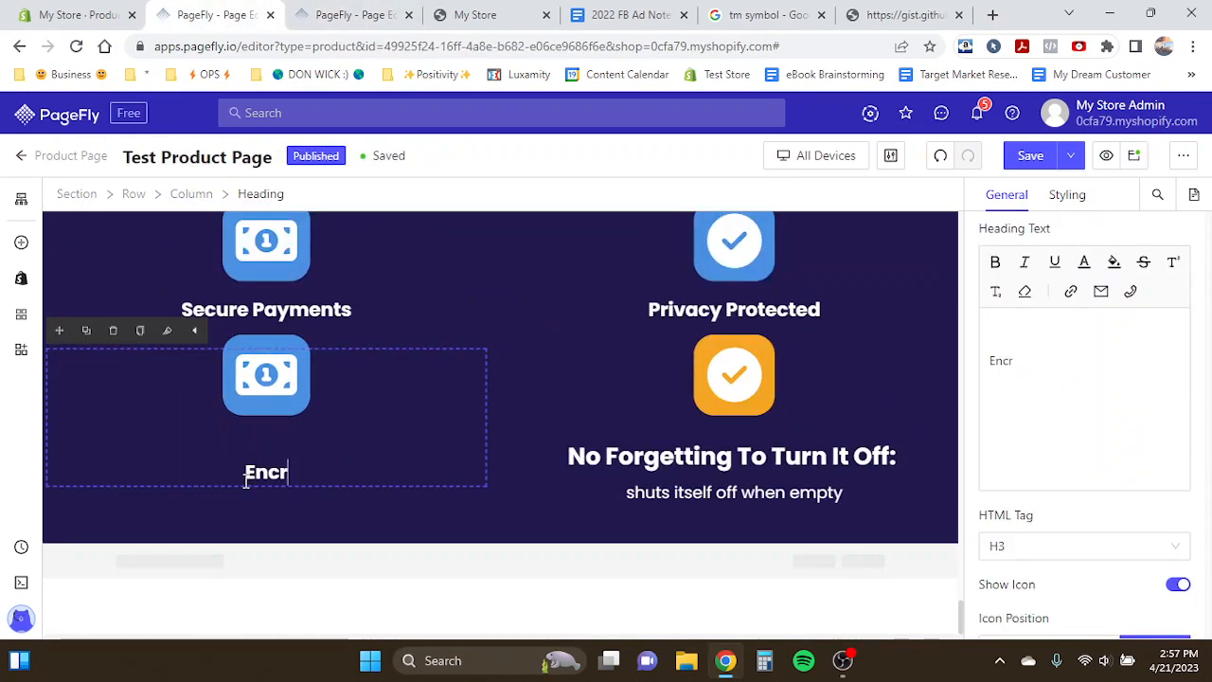
type("crypted Checkout")
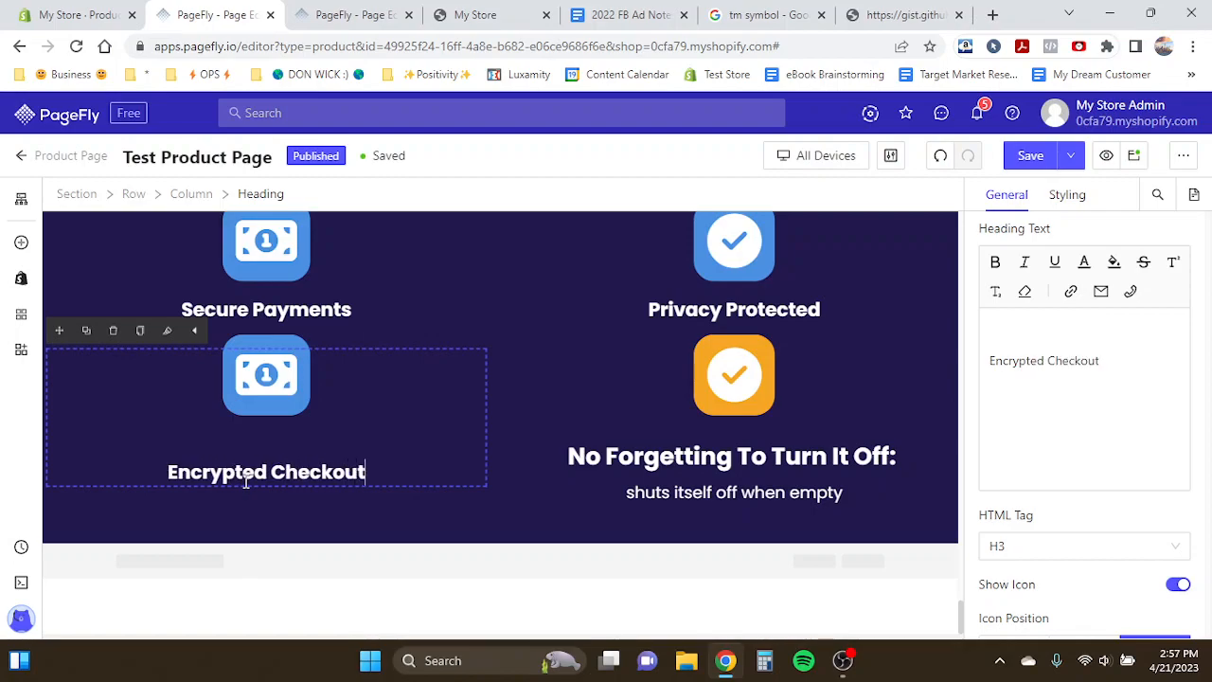
- Delete the 'No Forgetting To Turn It Off:' heading and its text from the lower-right column
left_click(641, 392)
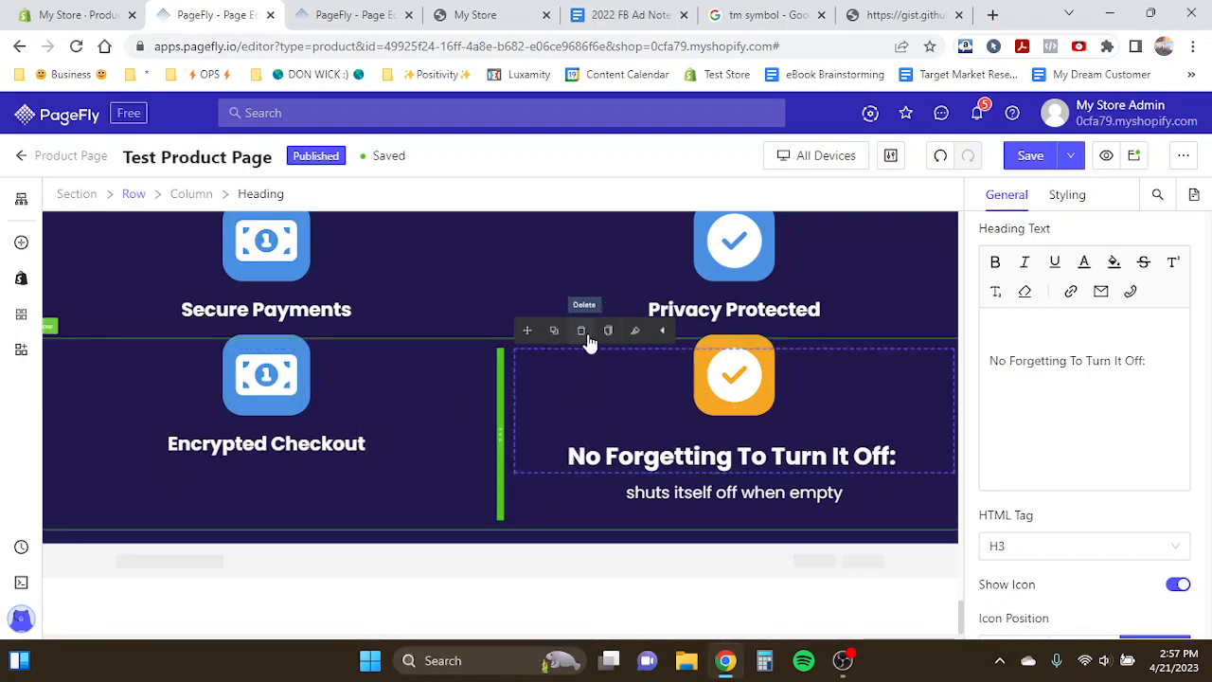
left_click(582, 338)
left_click(583, 339)
left_click(342, 390)
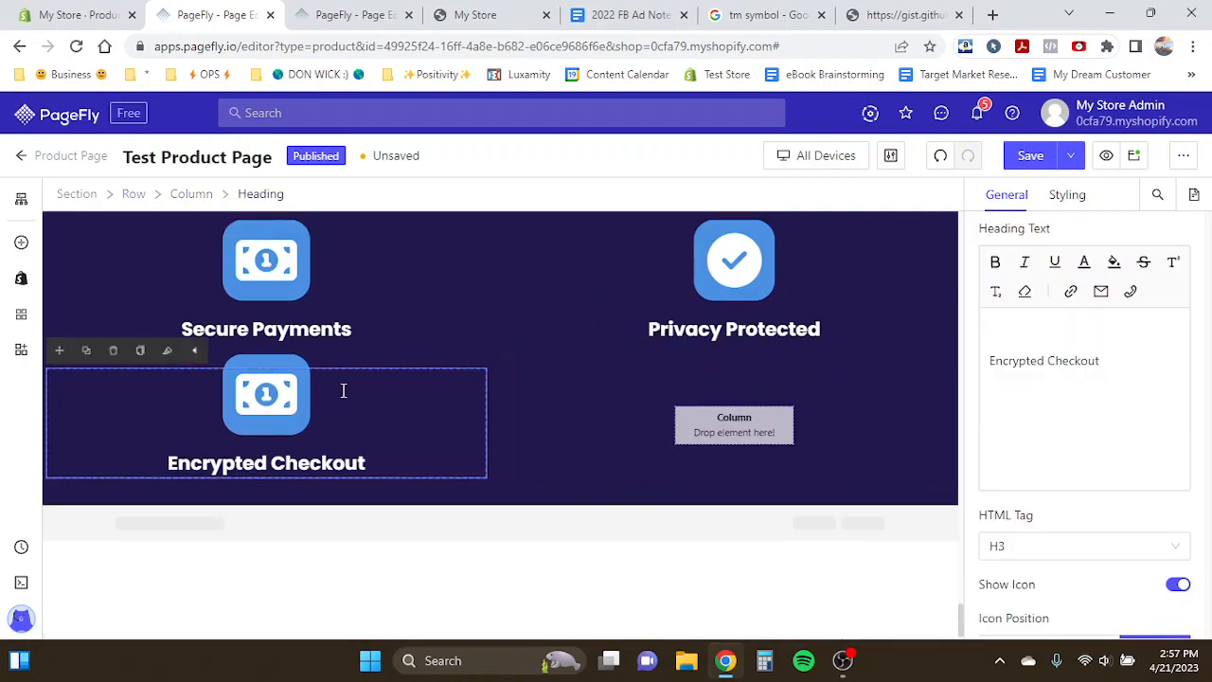
- Duplicate the Encrypted Checkout heading and place the copy in the empty lower-right column
left_click(86, 353)
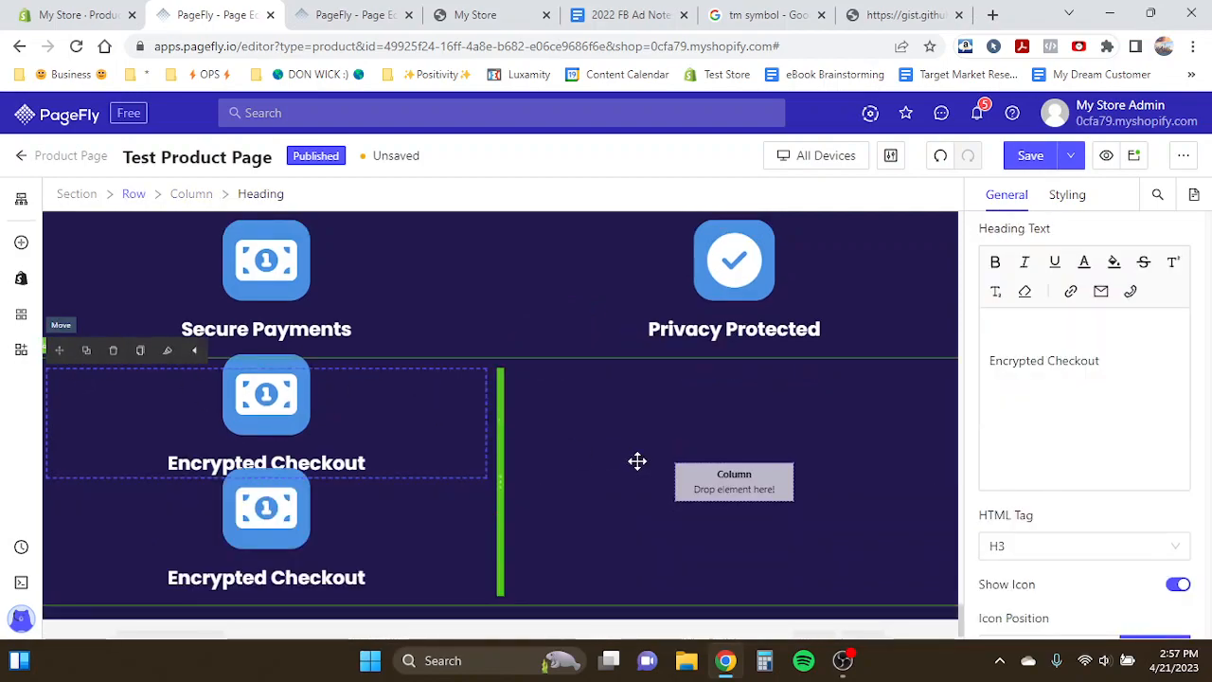
left_click_drag(637, 462, 654, 464)
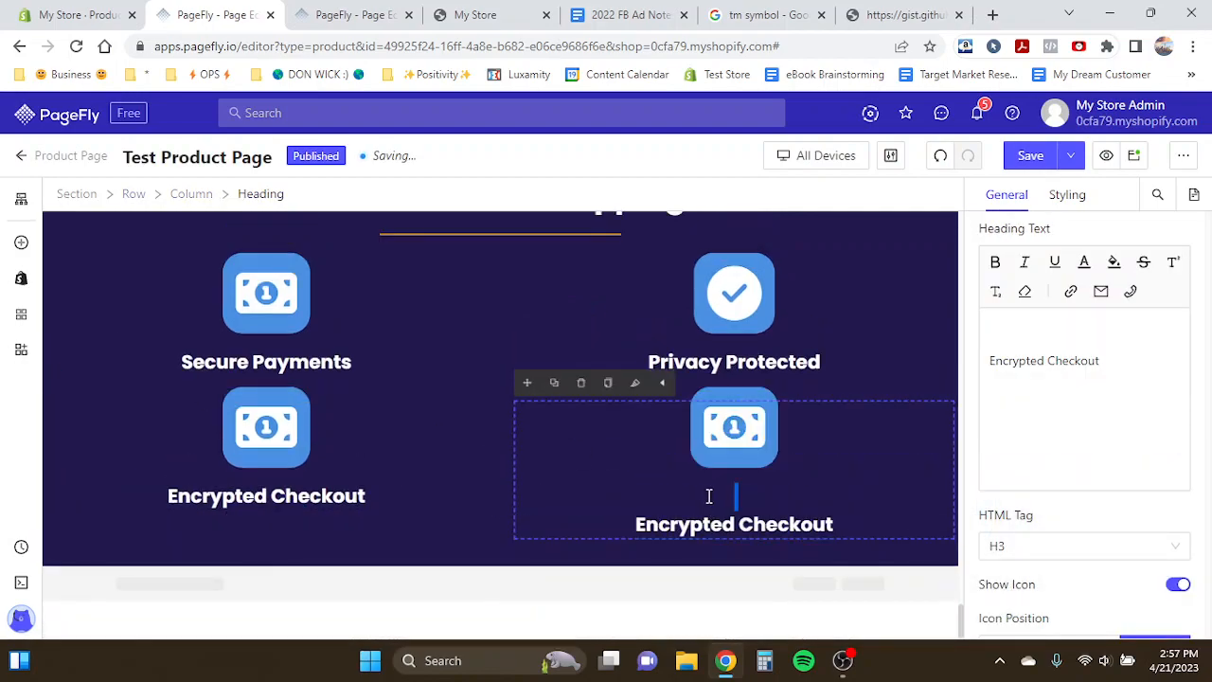
- Rewrite the copied heading in the lower-right column as 'Site Verified By Google'
triple_click(706, 518)
type("Site ")
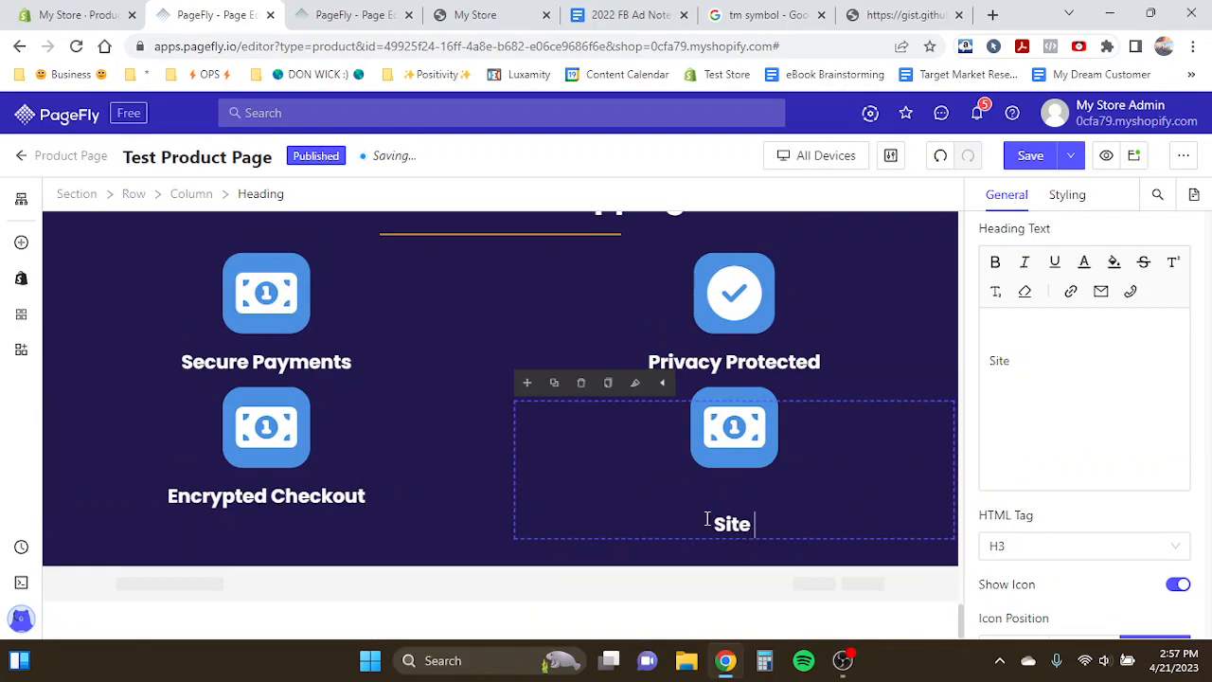
type("Verified By Goog")
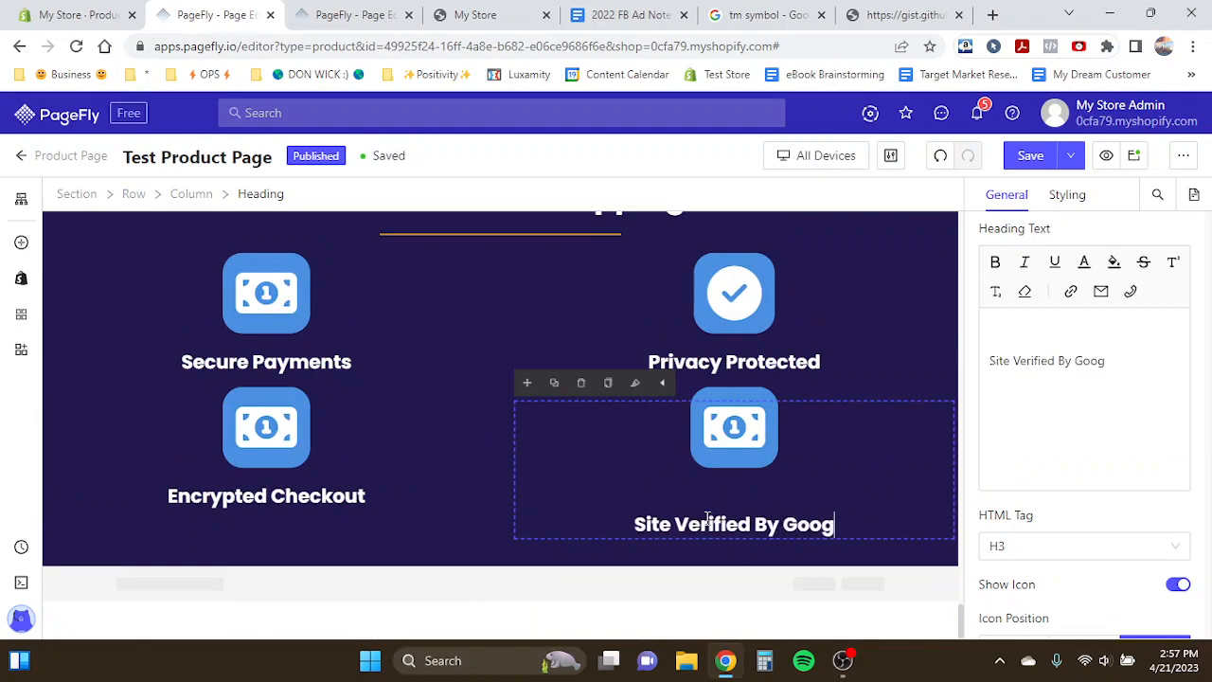
type("le")
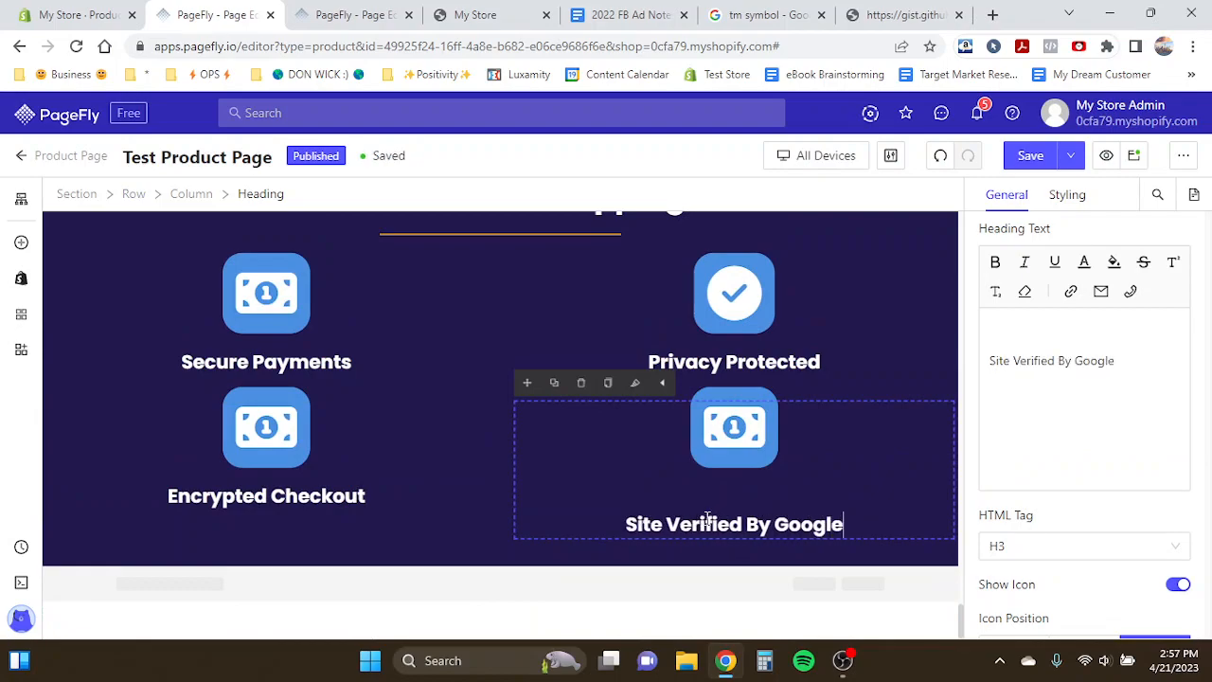
- Replace the icon of the Site Verified By Google heading with the Google icon
left_click(1061, 199)
left_click(1007, 195)
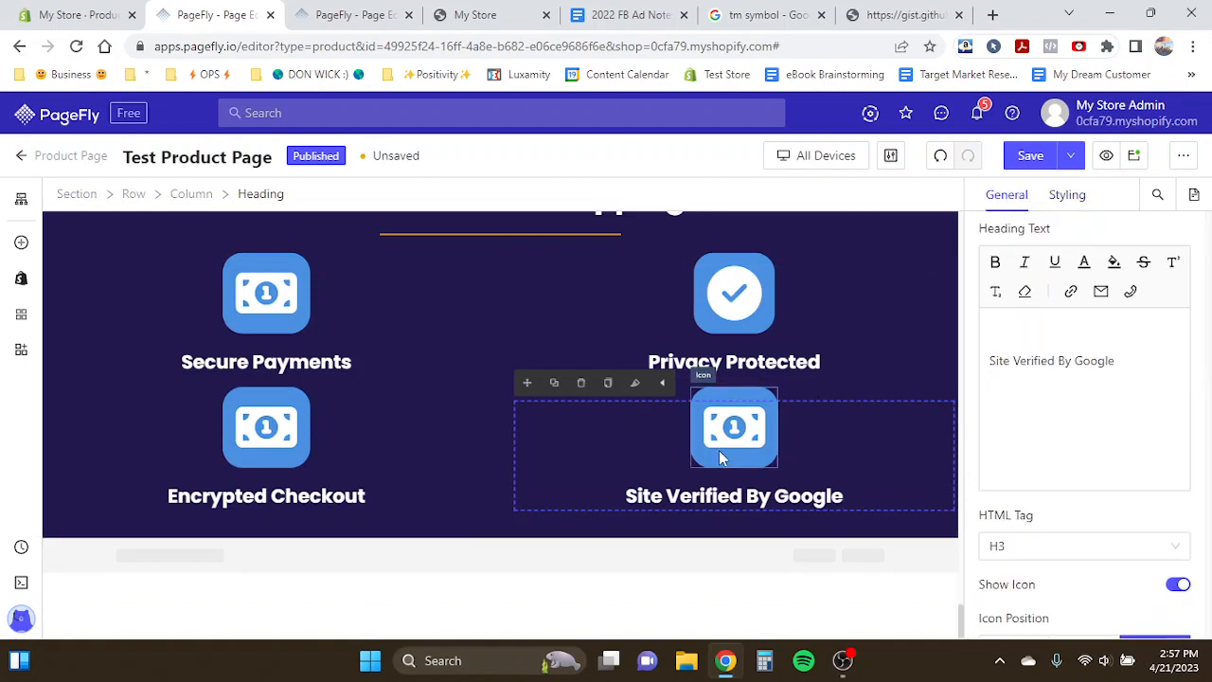
left_click(734, 426)
left_click(1117, 303)
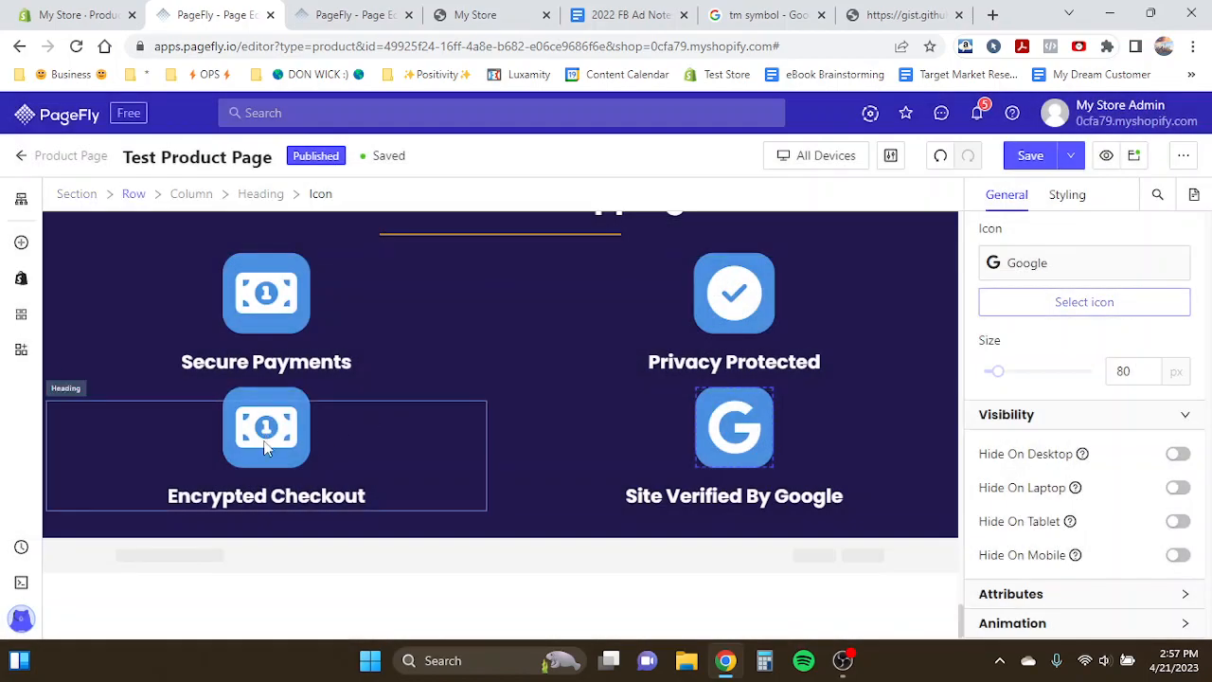
- Replace the Encrypted Checkout heading's icon with the Shield-halved icon
left_click(265, 449)
left_click(1088, 304)
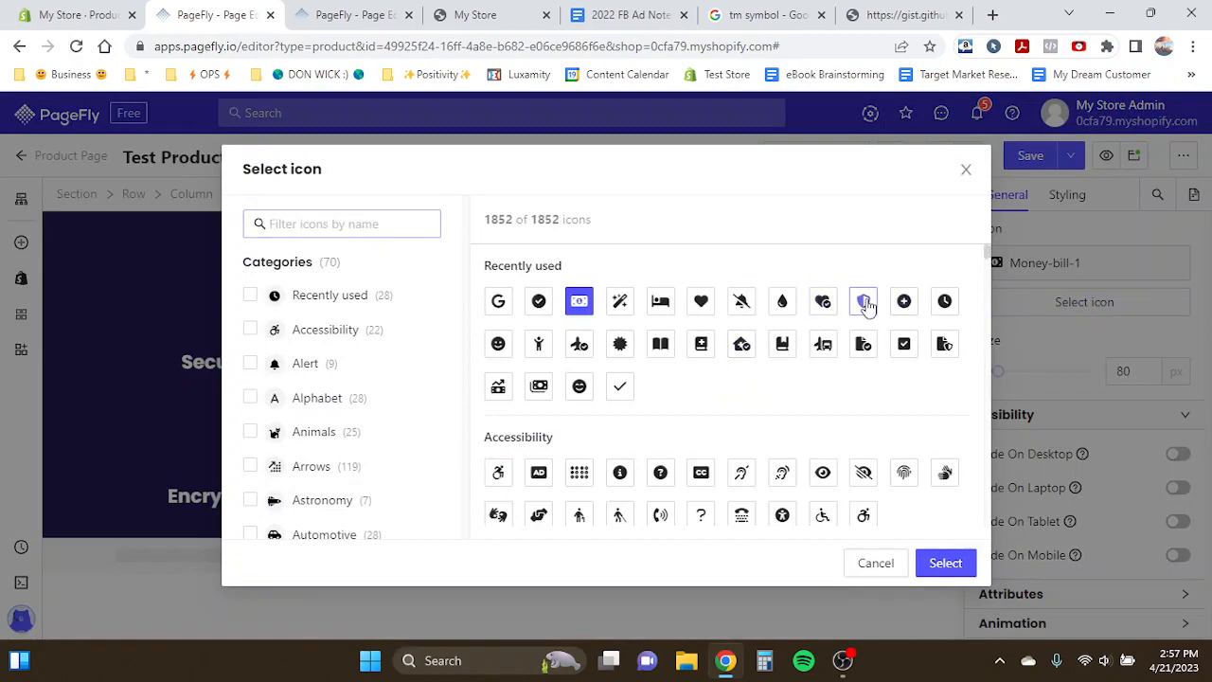
left_click(864, 301)
left_click(966, 565)
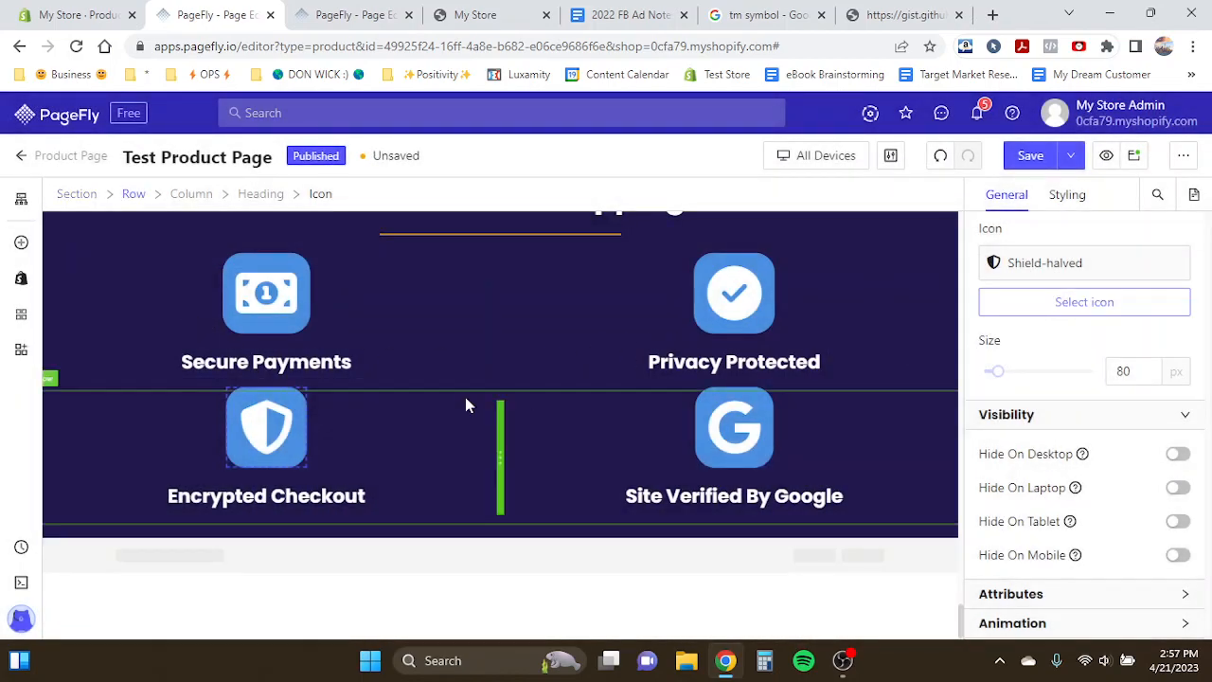
- Compare with the template and set the 'Safe & Secure Shopping' heading's font size to 50 px
scroll(382, 374, "up", 1)
left_click(319, 14)
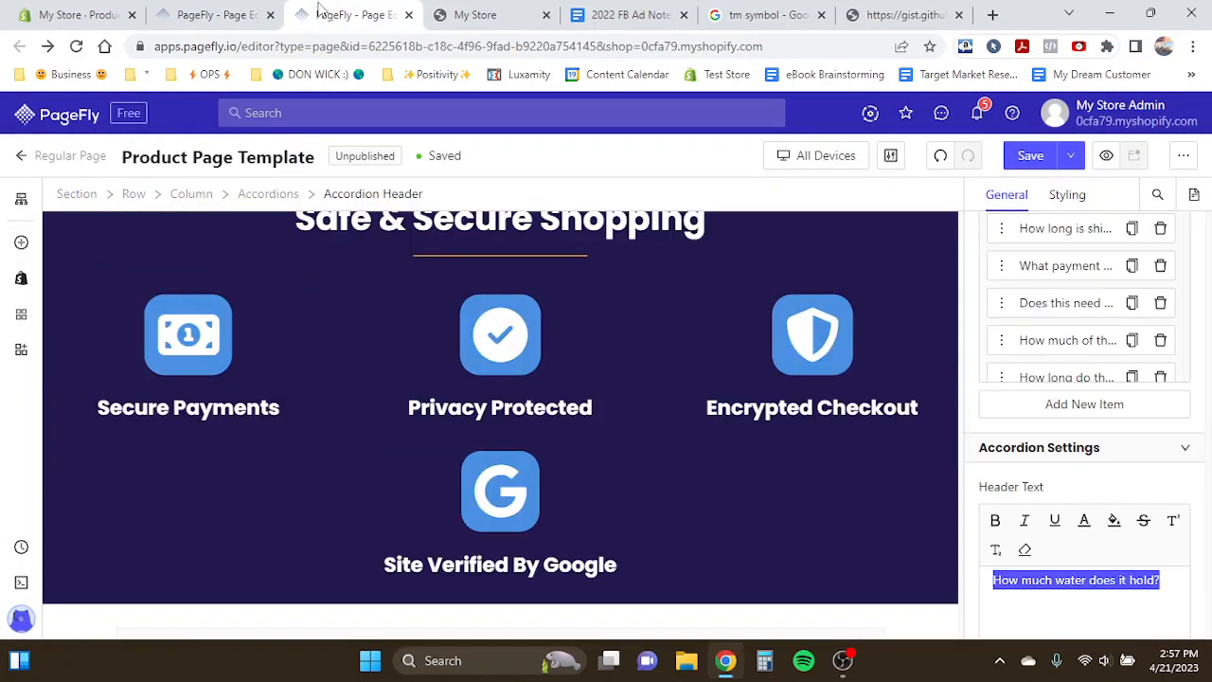
left_click(213, 14)
left_click(481, 322)
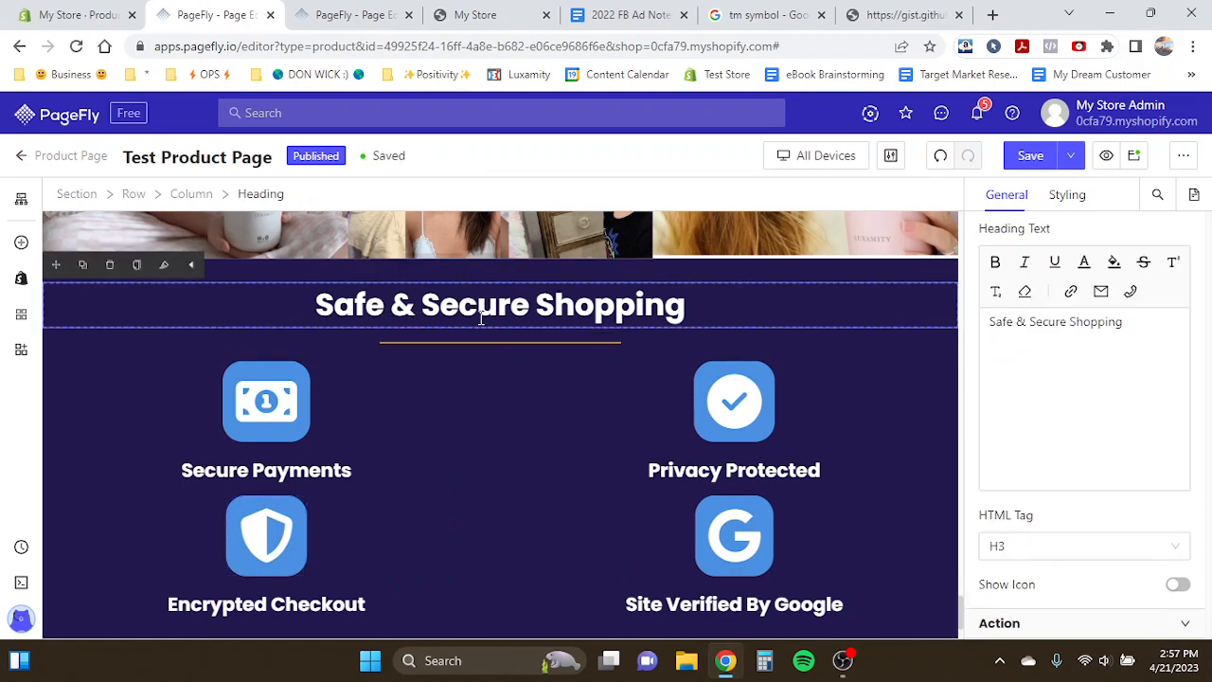
left_click(1068, 196)
scroll(1101, 426, "down", 4)
scroll(1109, 436, "down", 1)
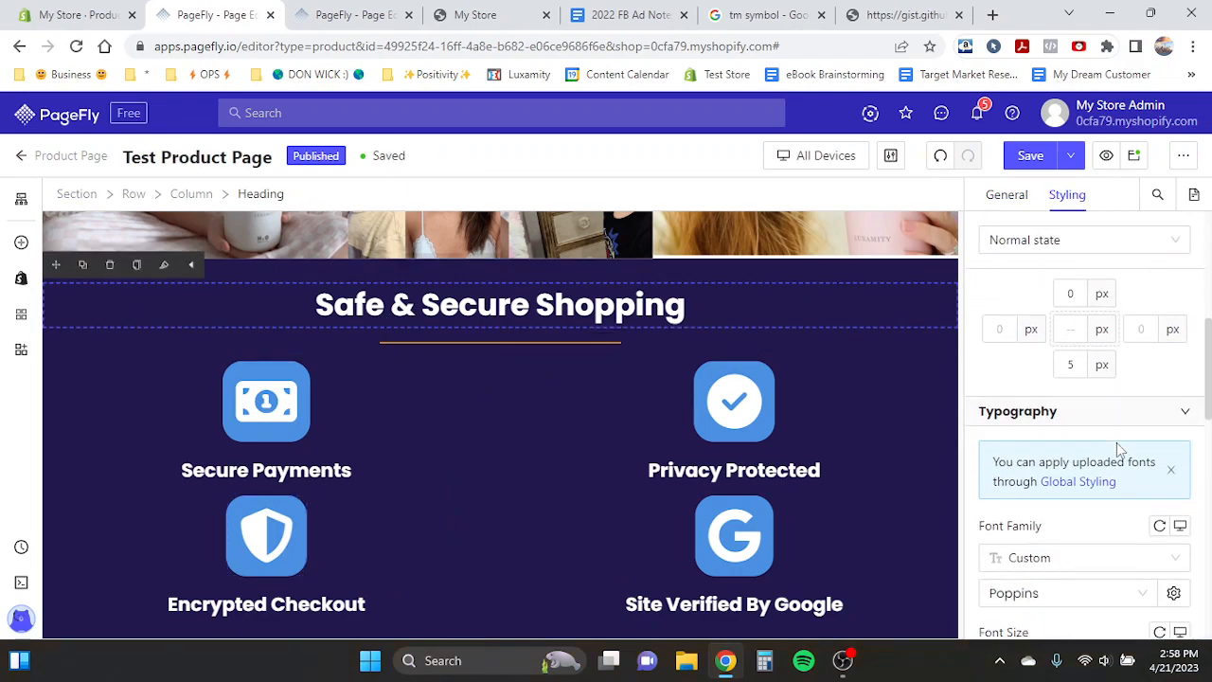
scroll(1118, 558, "down", 4)
double_click(1123, 434)
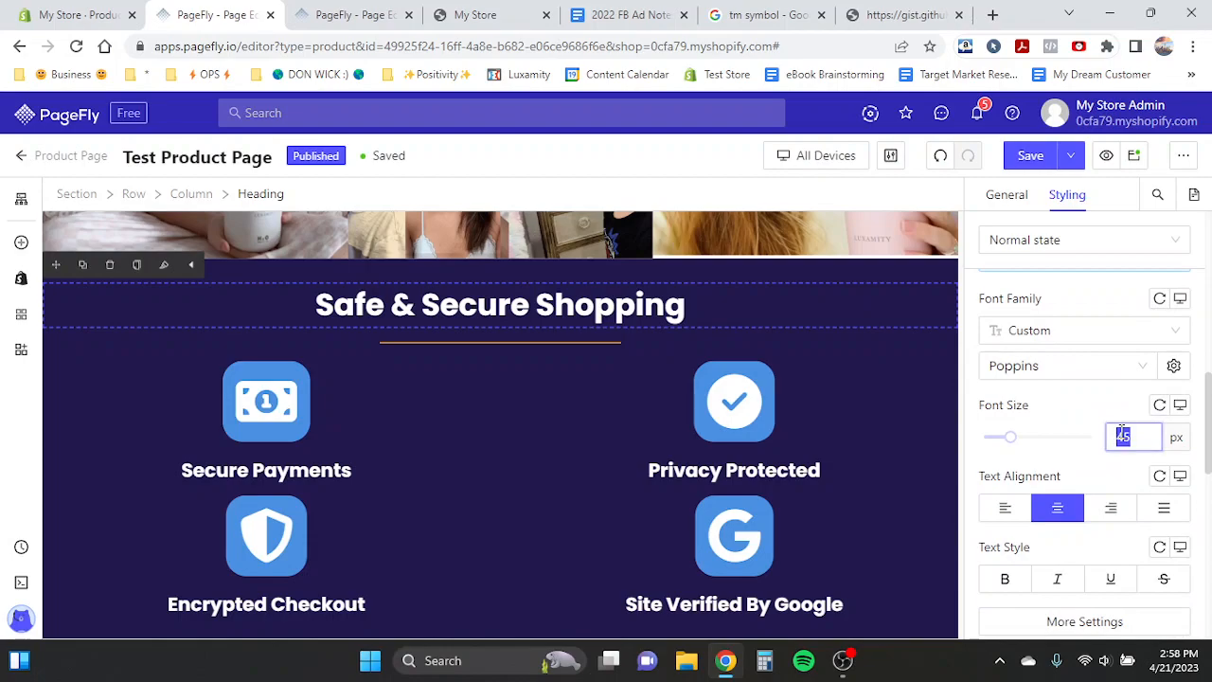
type("50")
- Compare page order with the template and move the 'Invest in your kid's health now' section below the Safe & Secure Shopping section
left_click(334, 11)
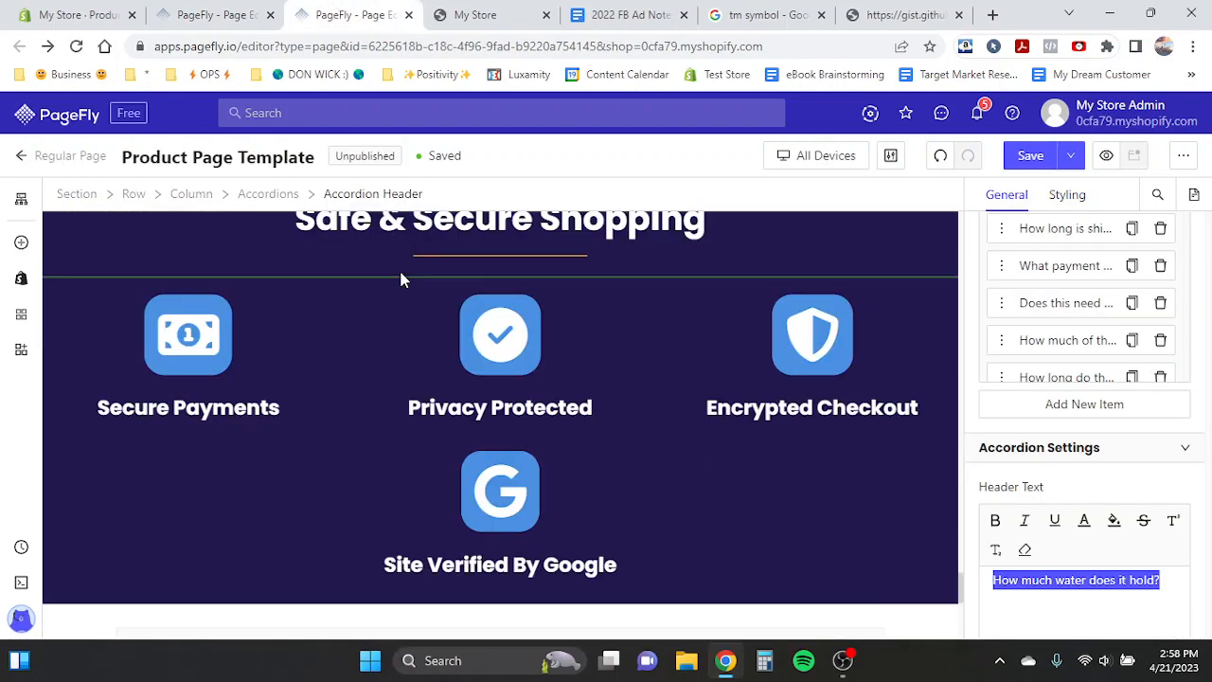
left_click(227, 11)
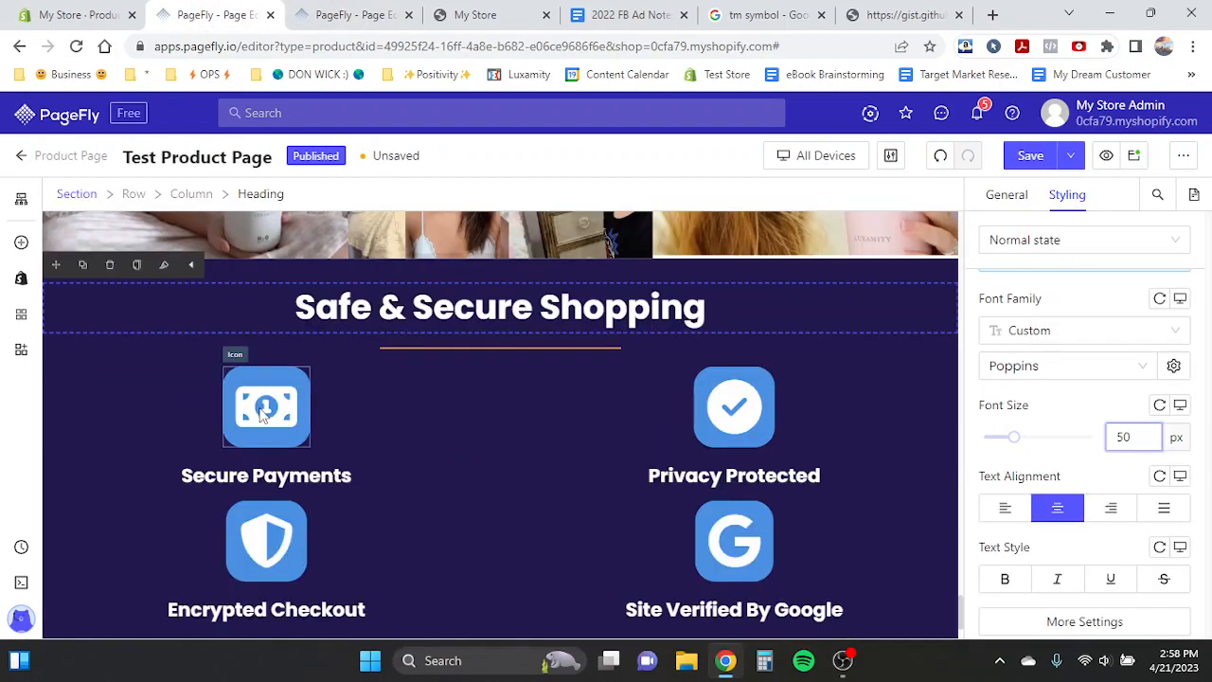
left_click(350, 14)
scroll(412, 327, "down", 3)
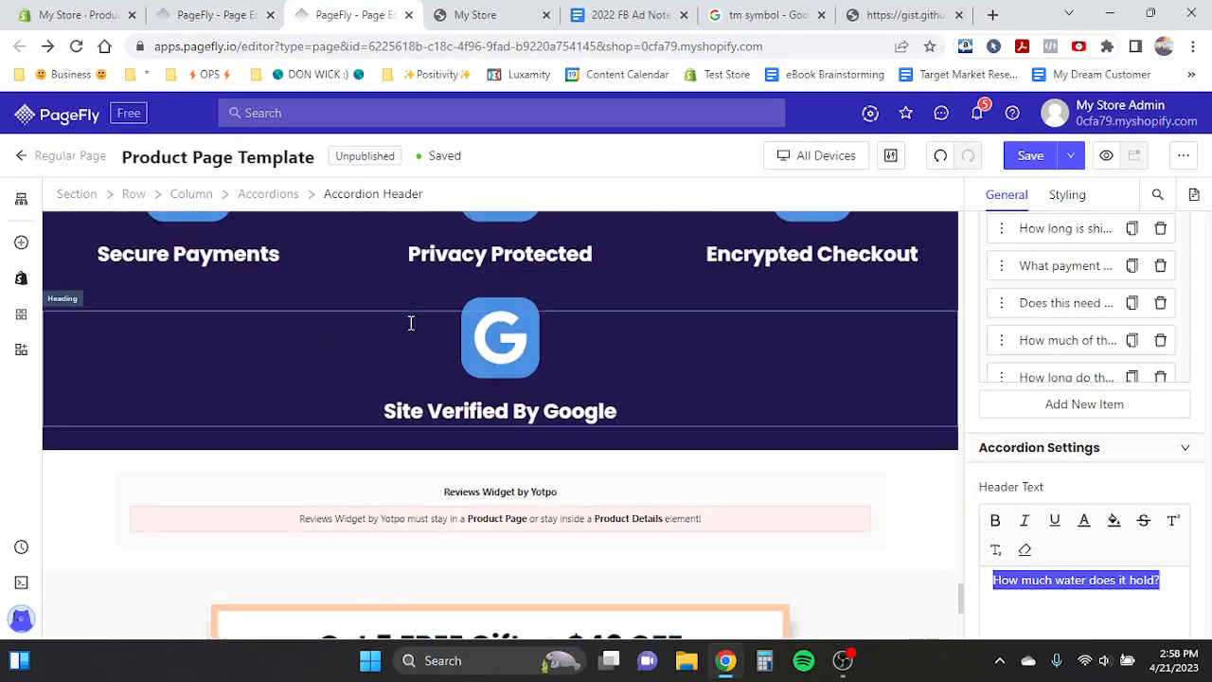
left_click(216, 14)
scroll(319, 362, "down", 10)
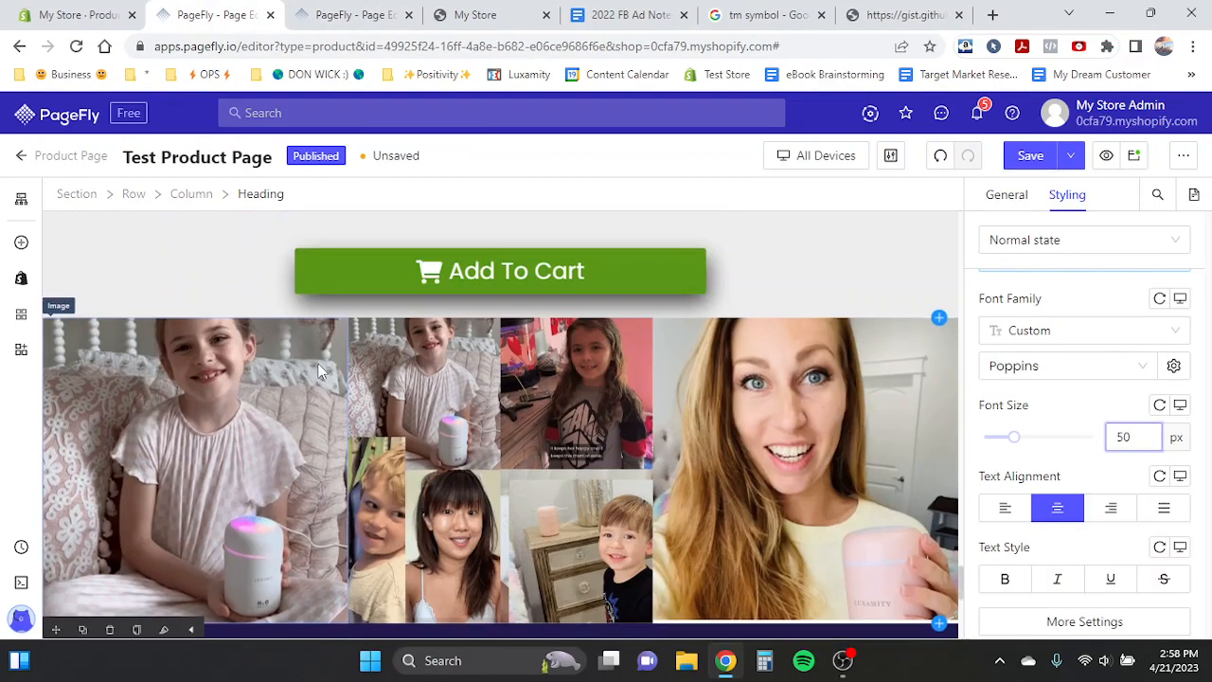
scroll(320, 362, "up", 8)
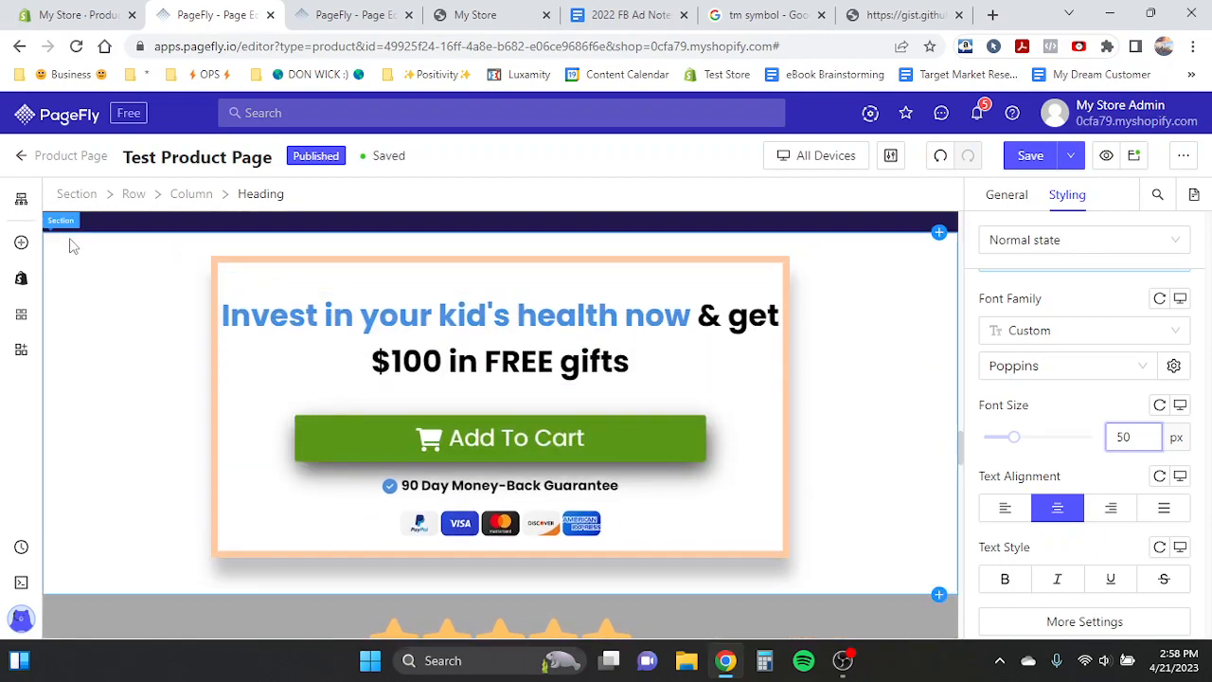
left_click(73, 246)
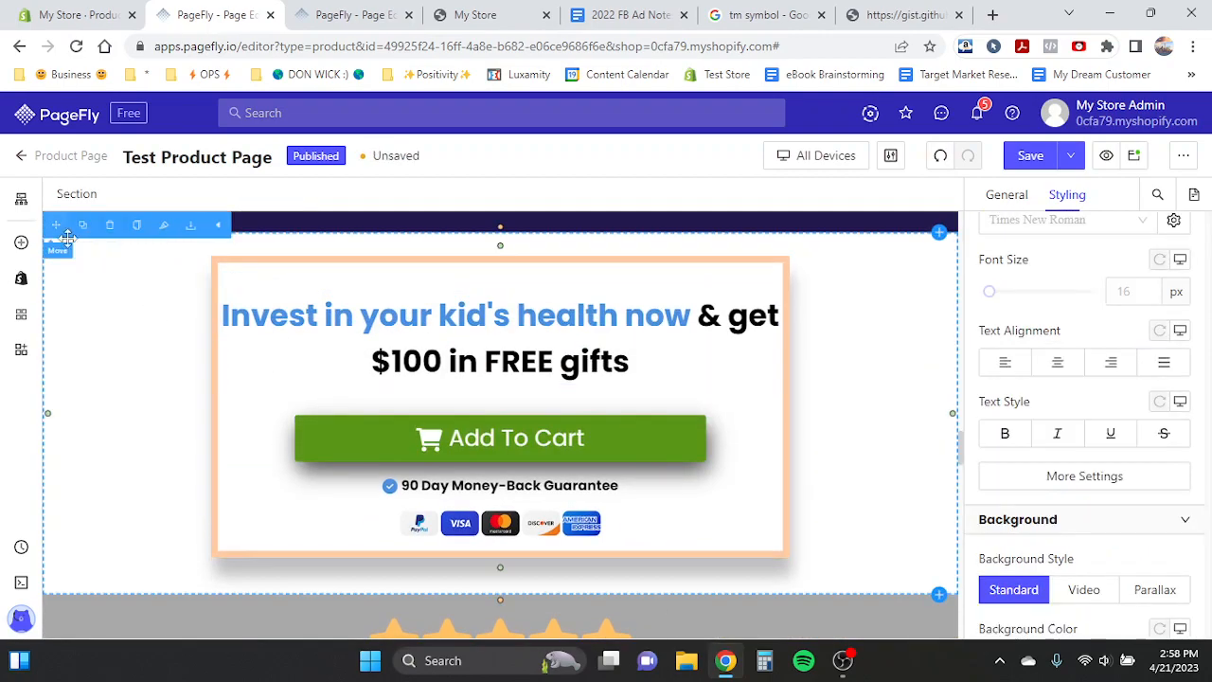
mouse_move(59, 250)
left_mouse_down()
mouse_move(365, 529)
mouse_move(452, 638)
mouse_move(311, 616)
mouse_move(306, 598)
left_mouse_up()
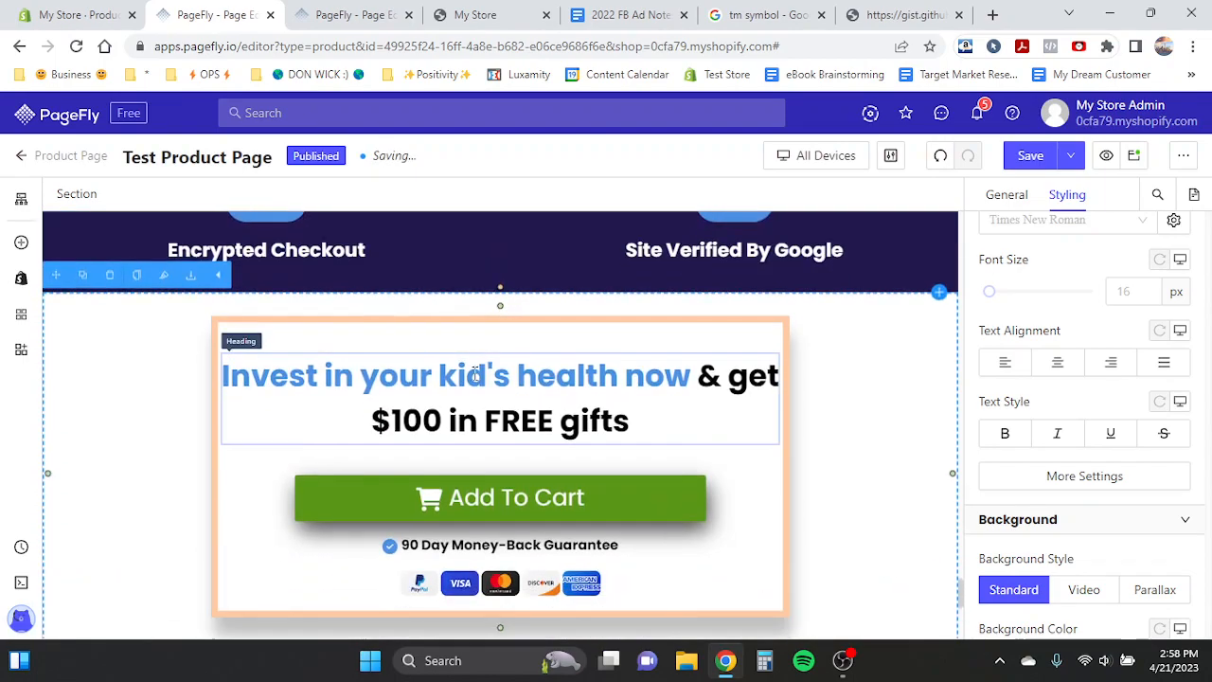
- Add an empty row above the 'Invest in your kid's health now' section
left_click(290, 338)
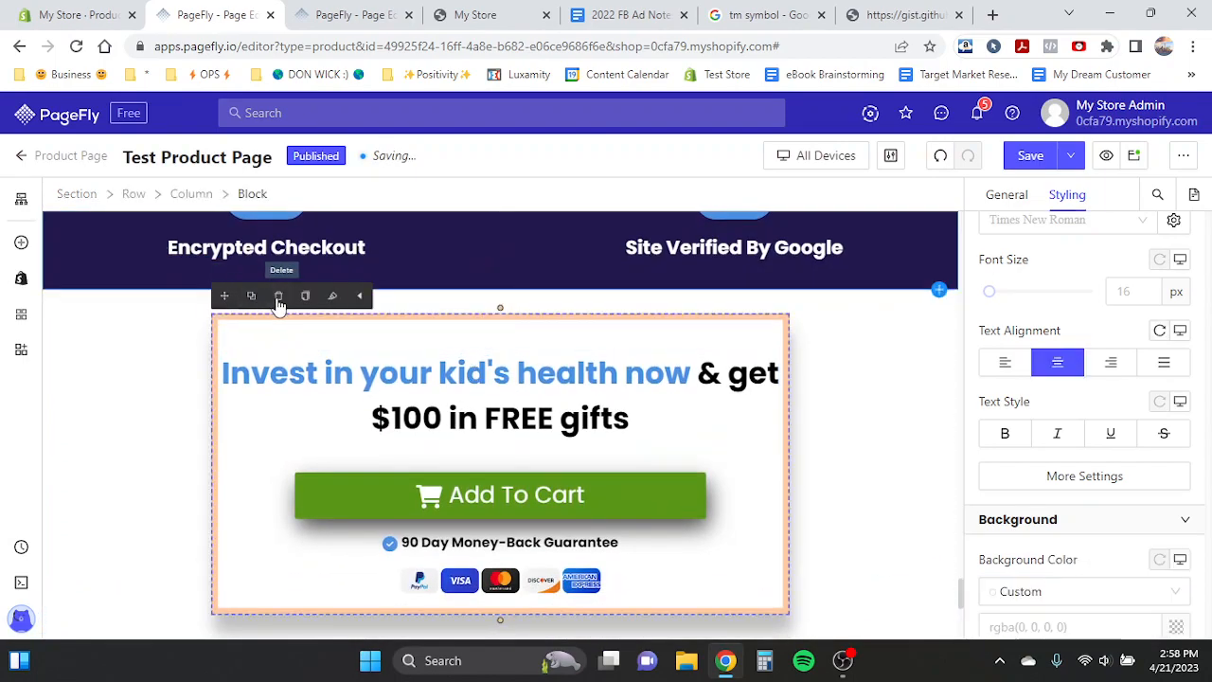
left_click(21, 245)
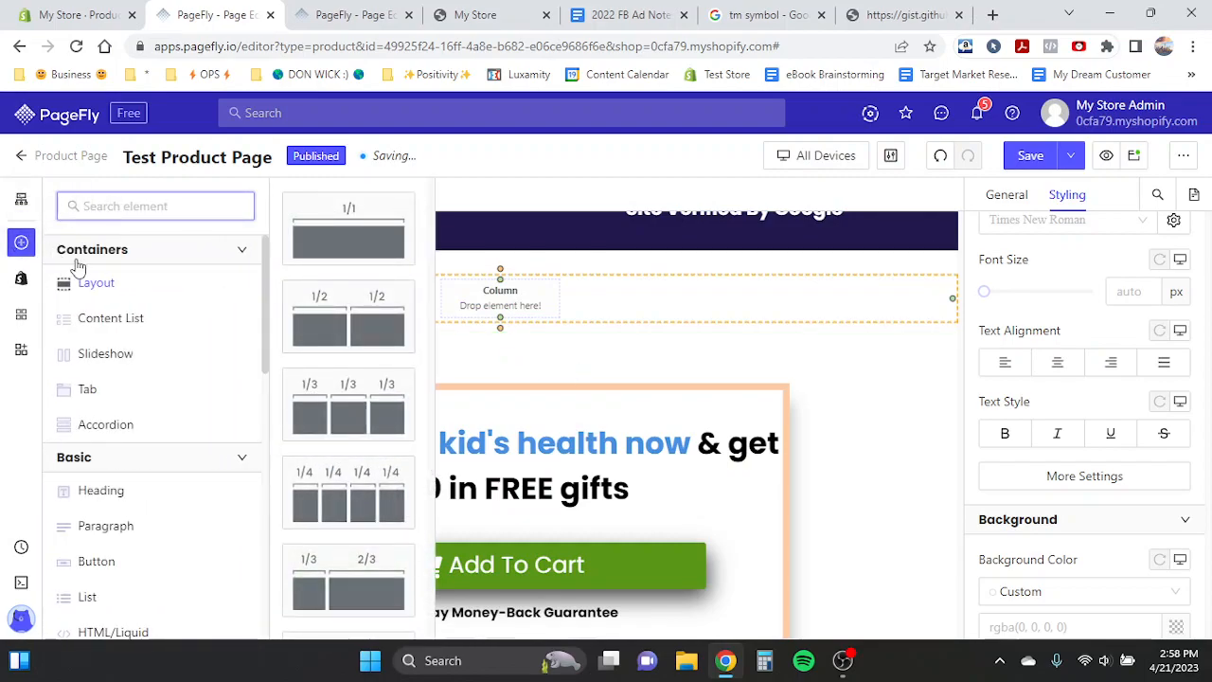
left_click(548, 315)
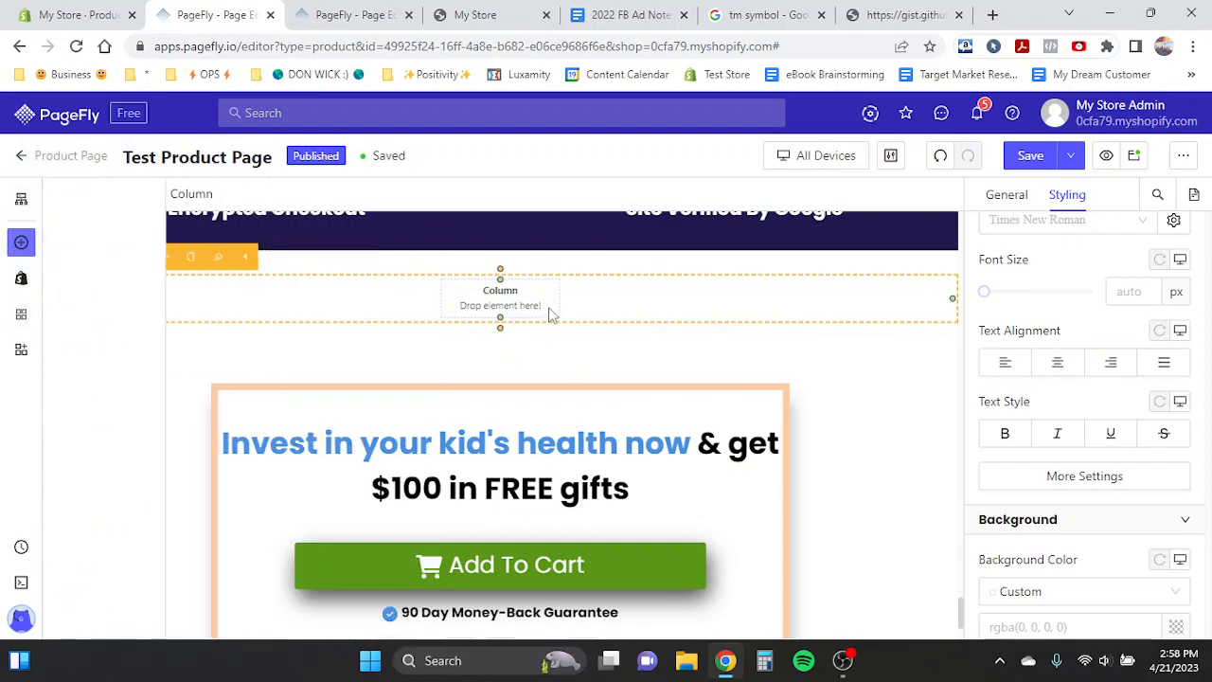
- Browse the third-party integrations and insert the Yotpo Reviews Widget into the new empty row
left_click(23, 317)
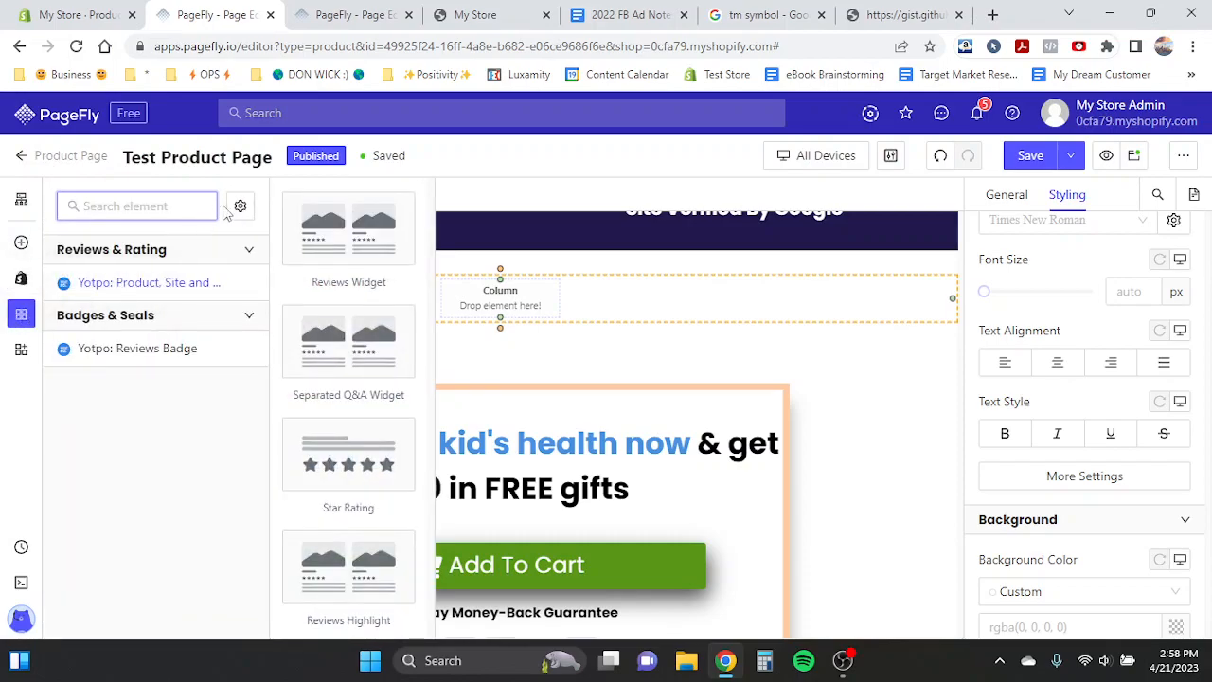
left_click(242, 211)
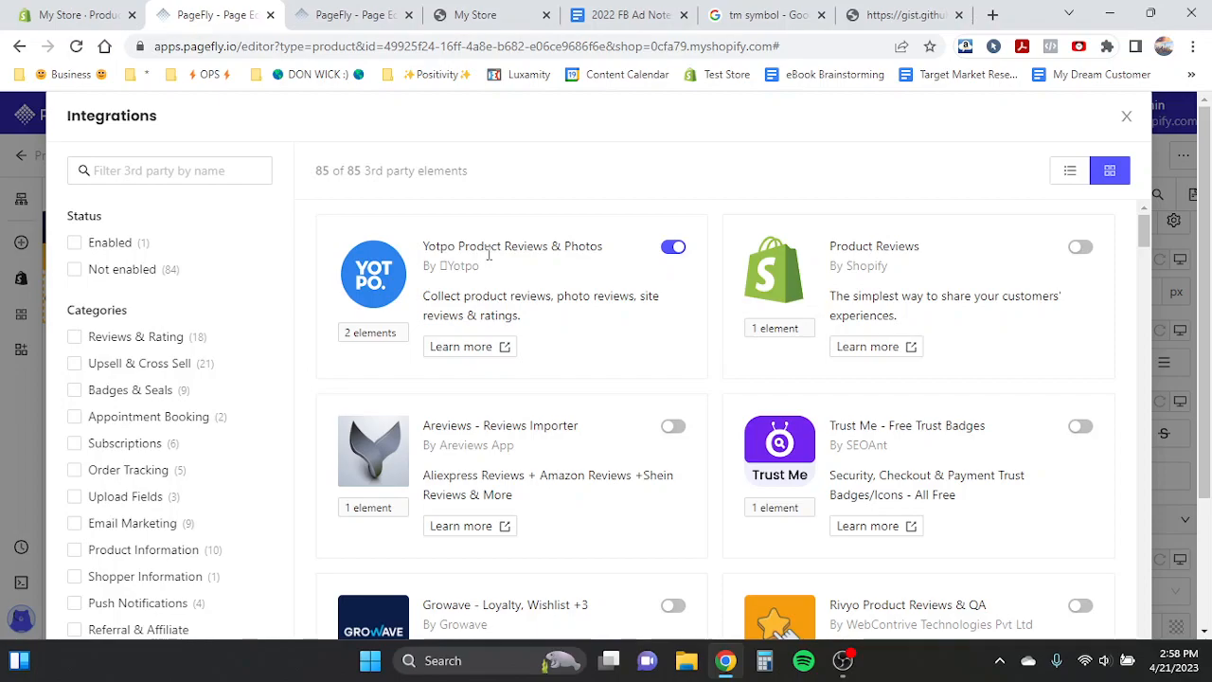
scroll(682, 365, "down", 1)
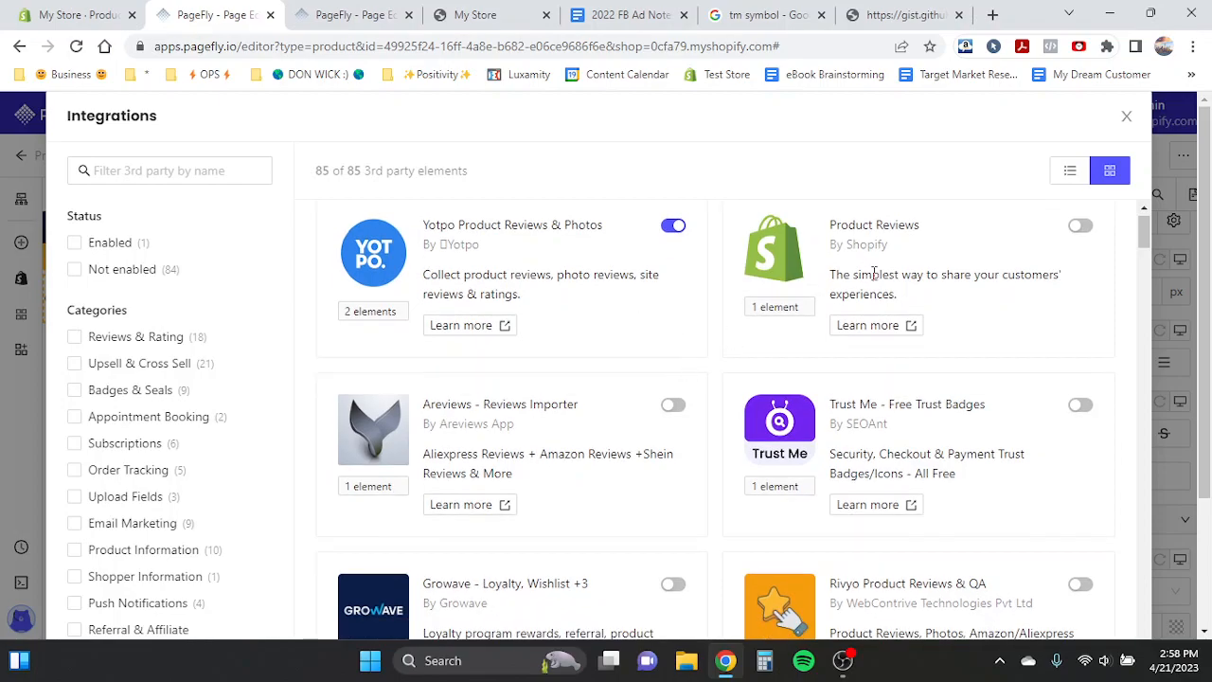
scroll(703, 368, "down", 8)
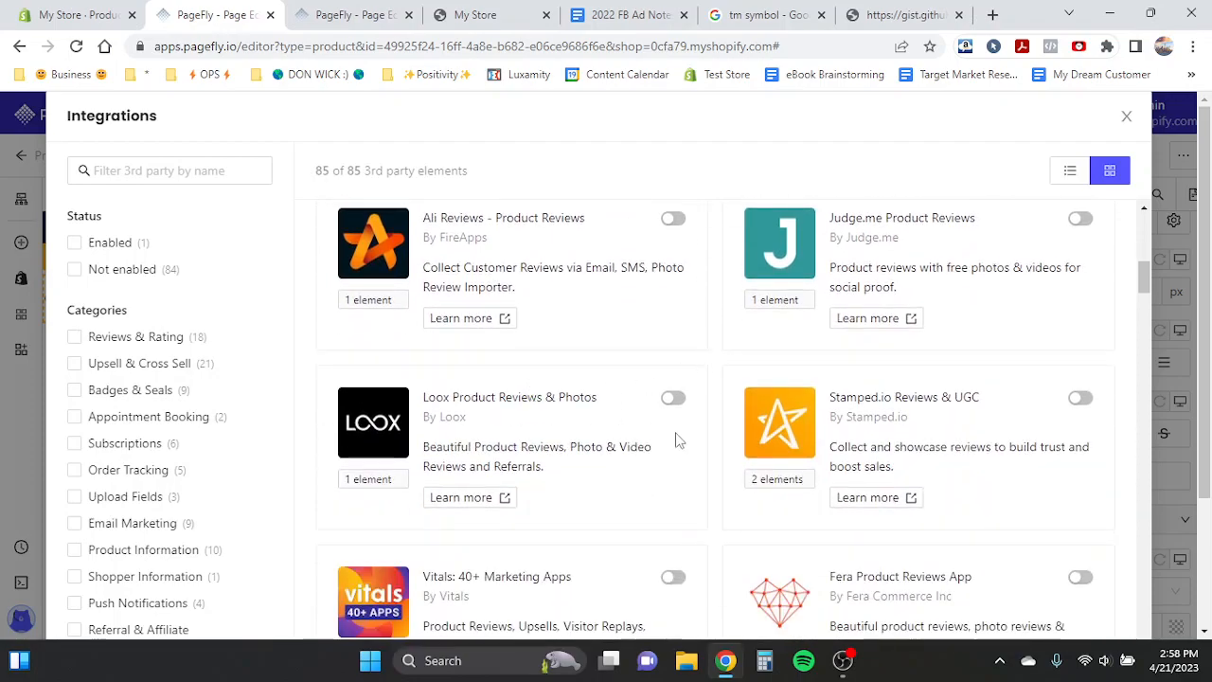
scroll(717, 384, "up", 1)
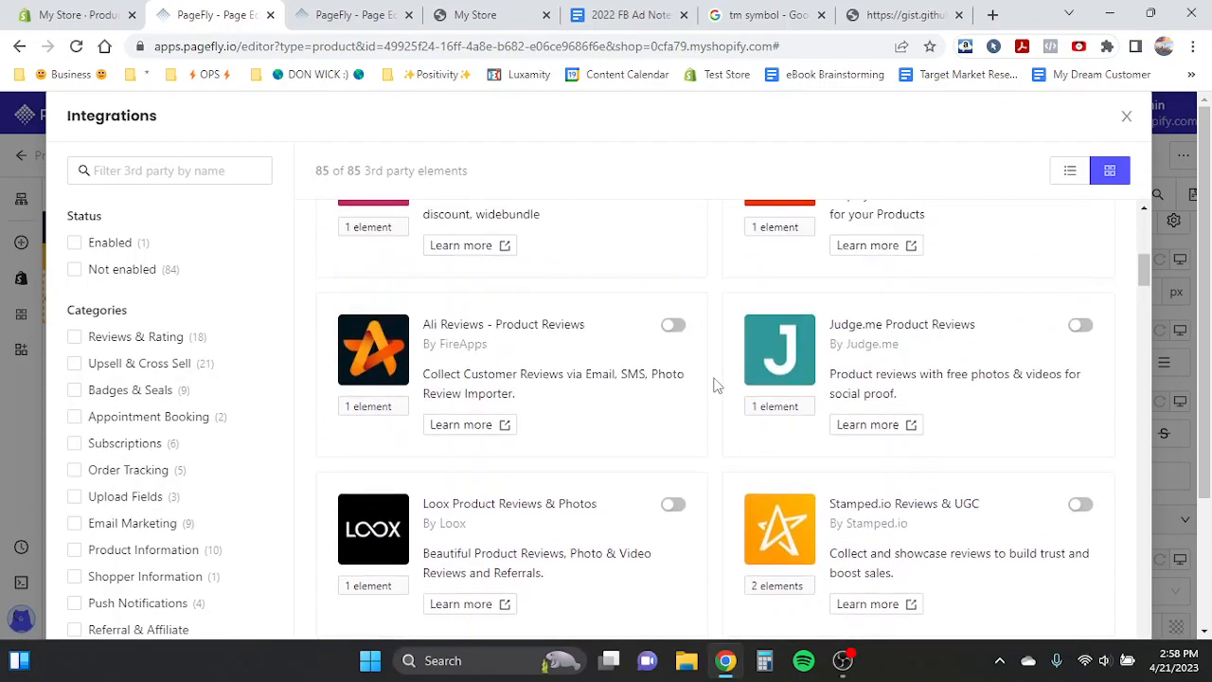
scroll(898, 389, "up", 5)
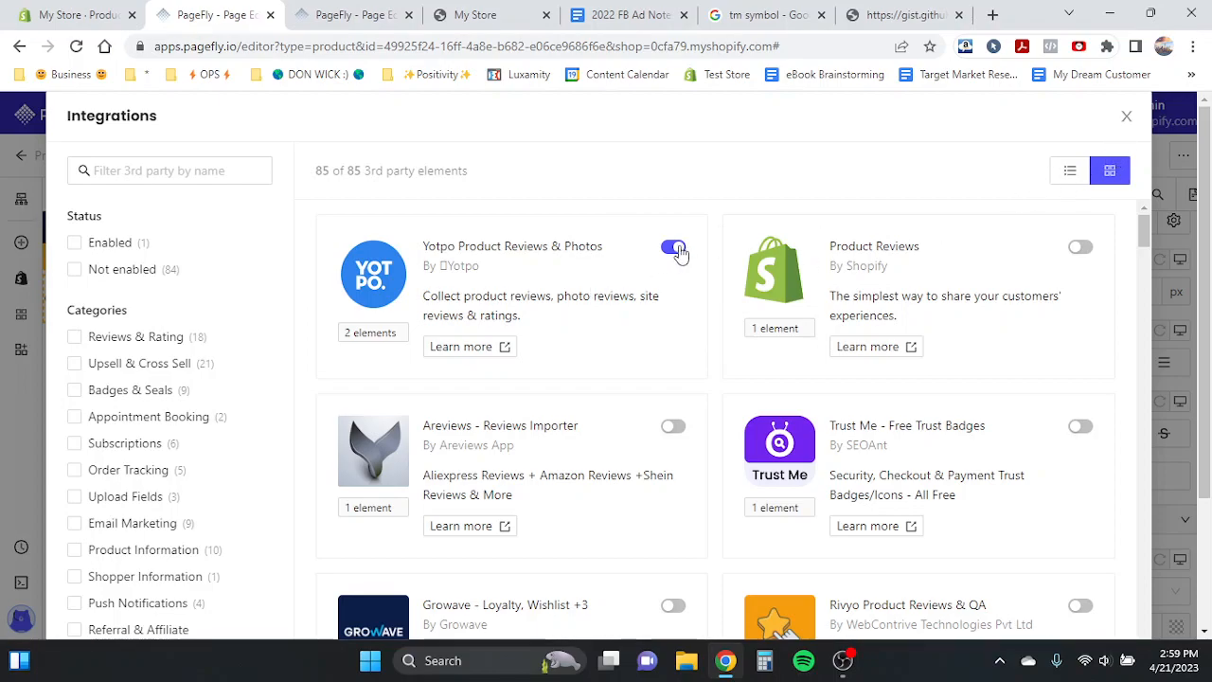
left_click(1126, 117)
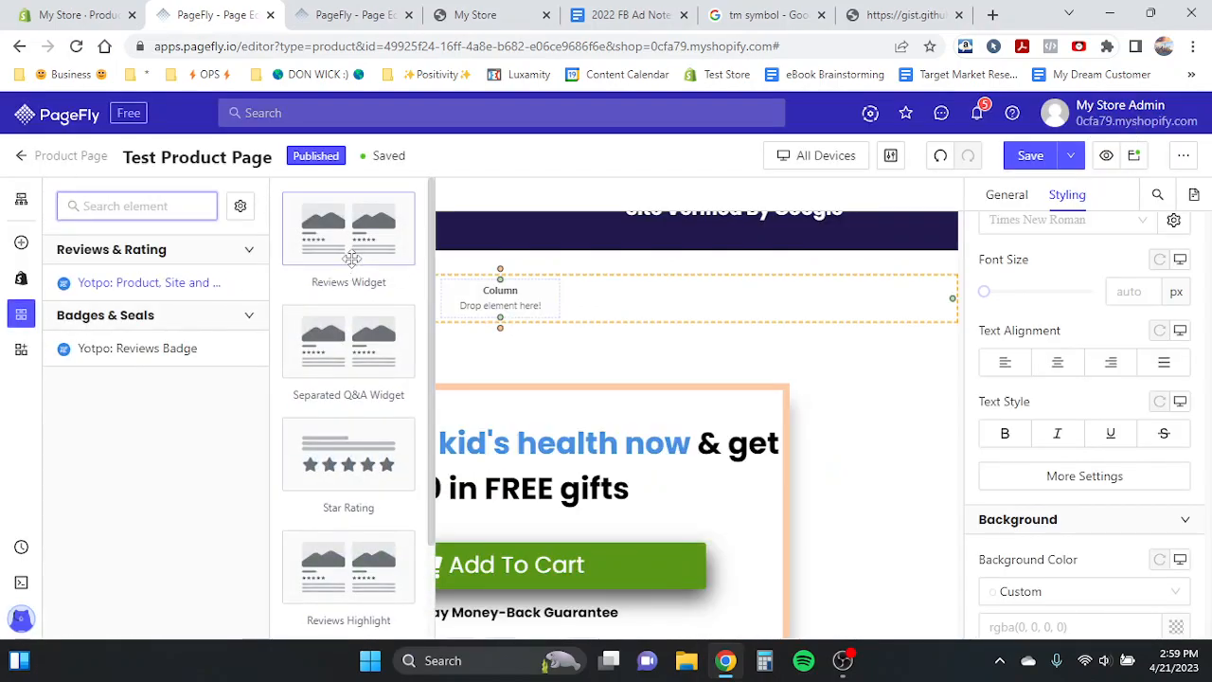
left_click_drag(402, 240, 487, 306)
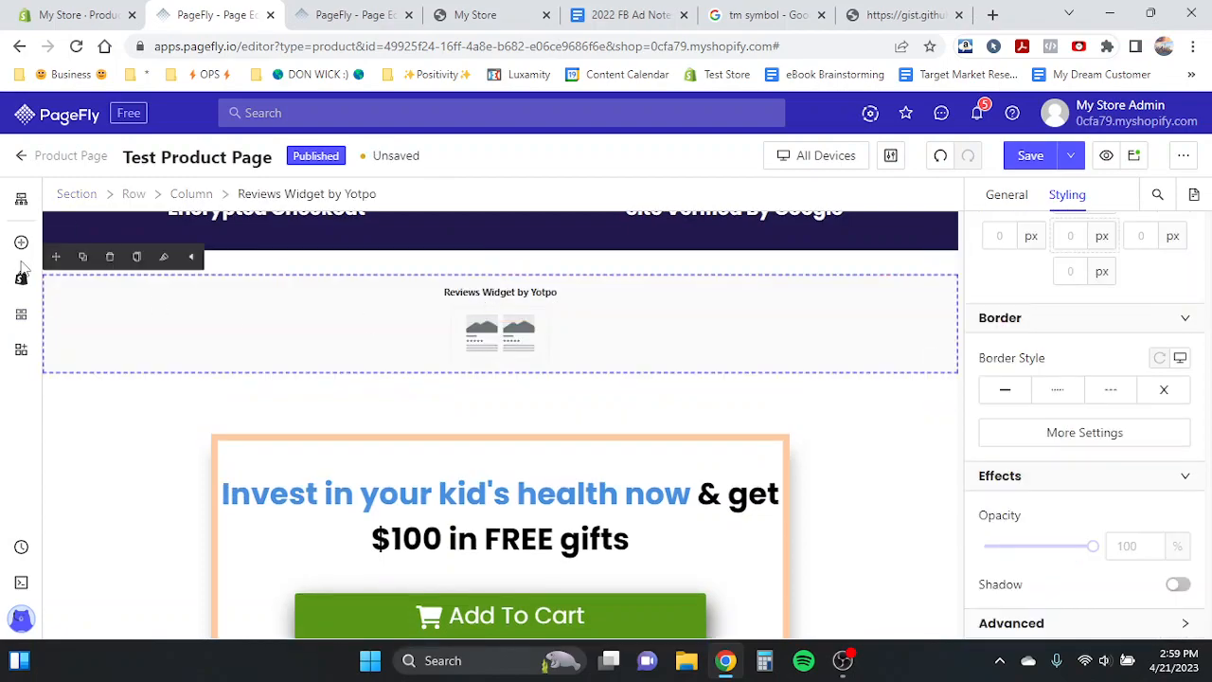
- Try to add a Yotpo Star Rating element to the page
left_click(21, 314)
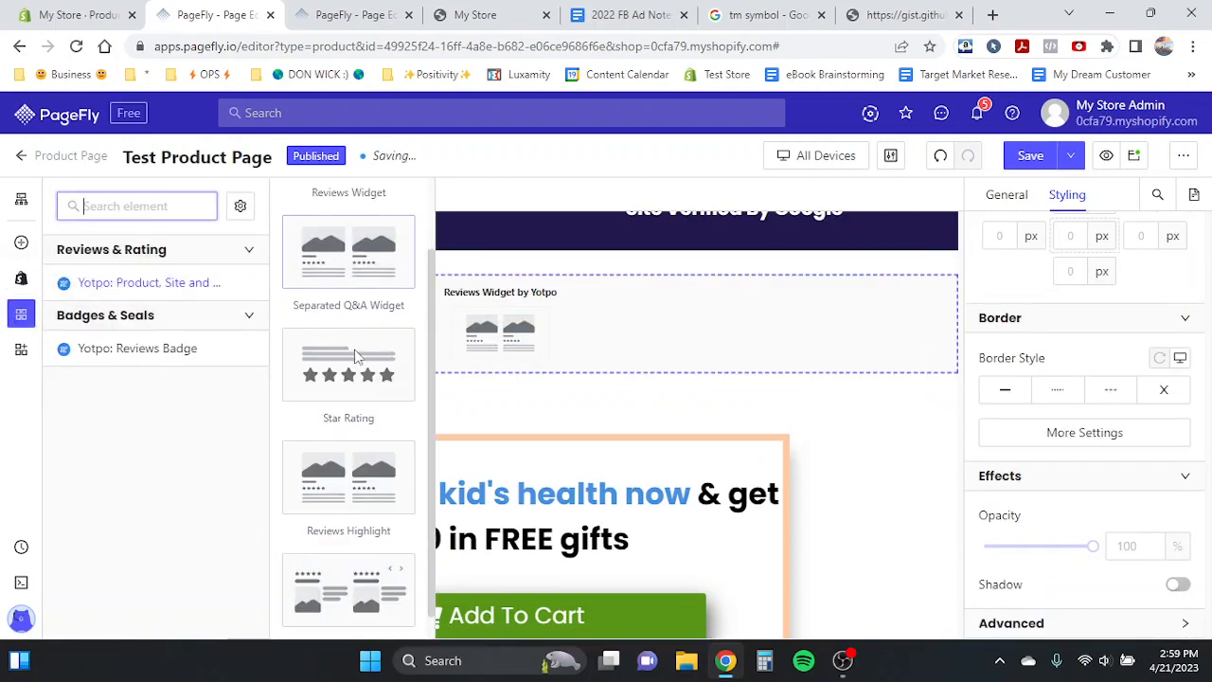
left_click_drag(349, 358, 997, 367)
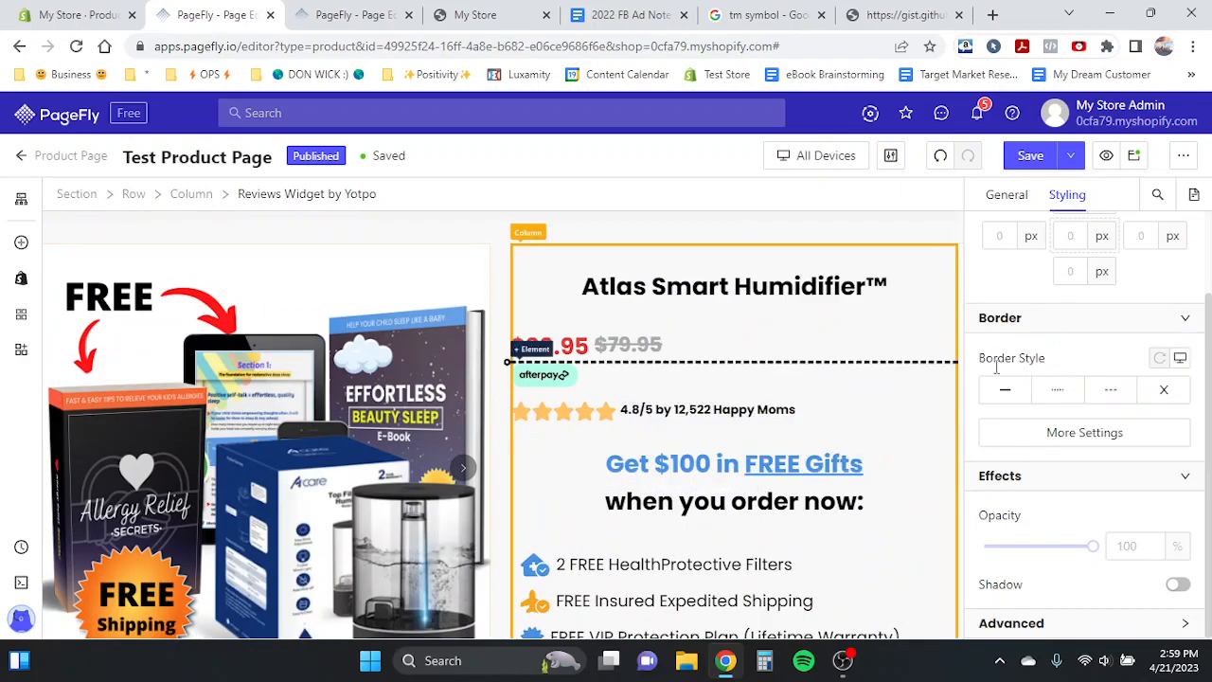
scroll(522, 402, "down", 20)
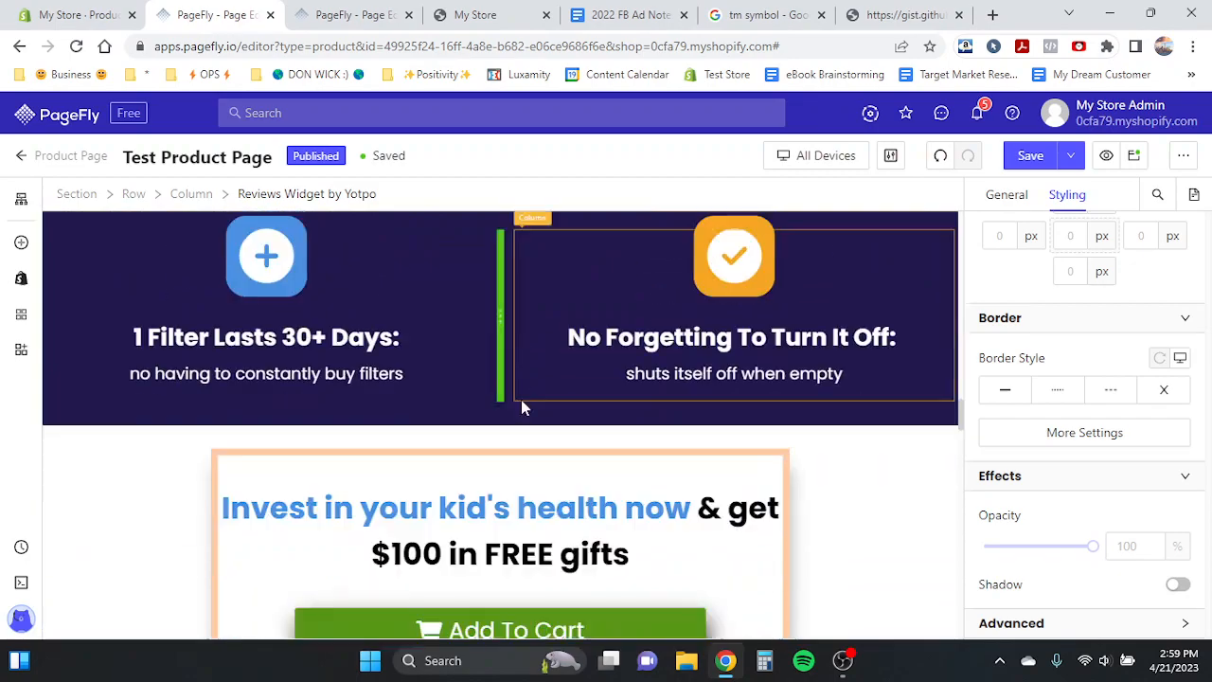
scroll(522, 405, "down", 20)
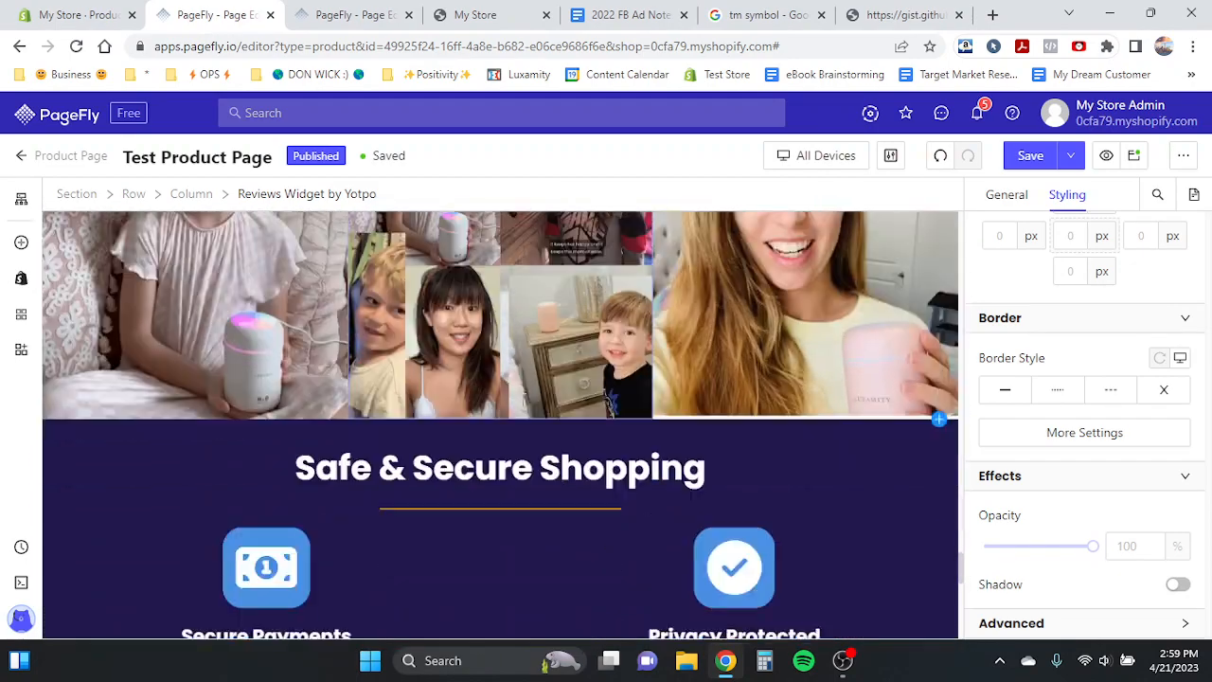
scroll(522, 406, "down", 5)
scroll(378, 369, "up", 1)
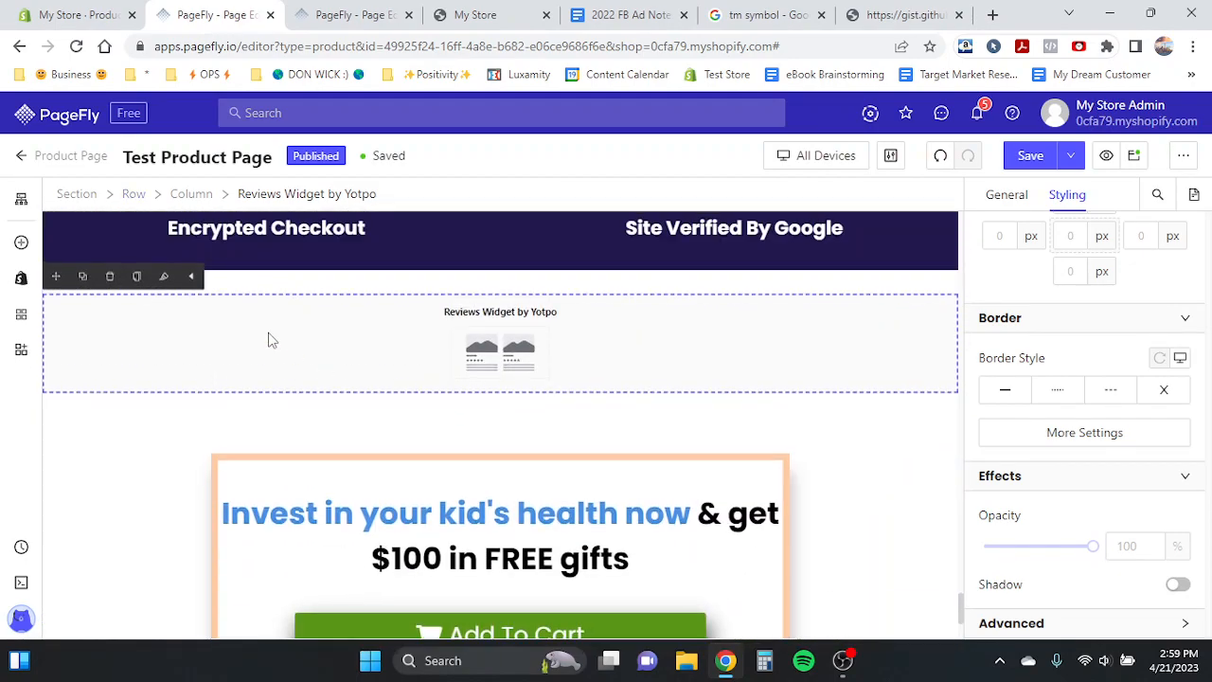
left_click(270, 280)
left_click(422, 338)
left_click(95, 14)
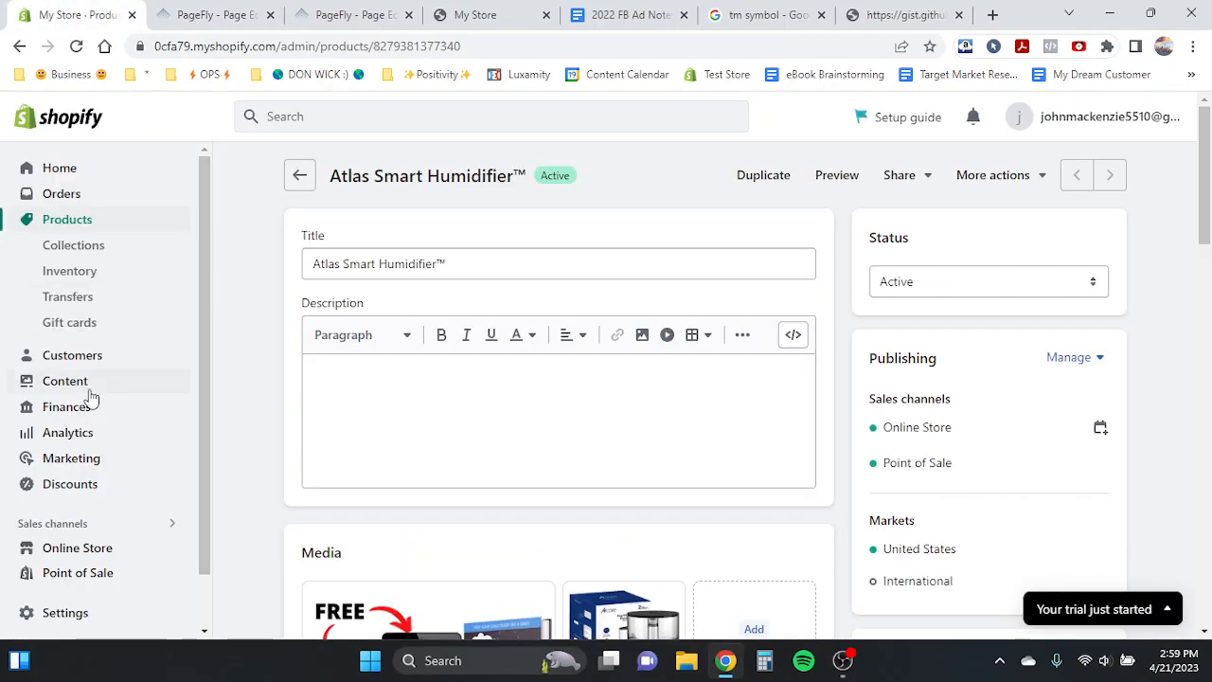
scroll(81, 568, "down", 1)
left_click(38, 559)
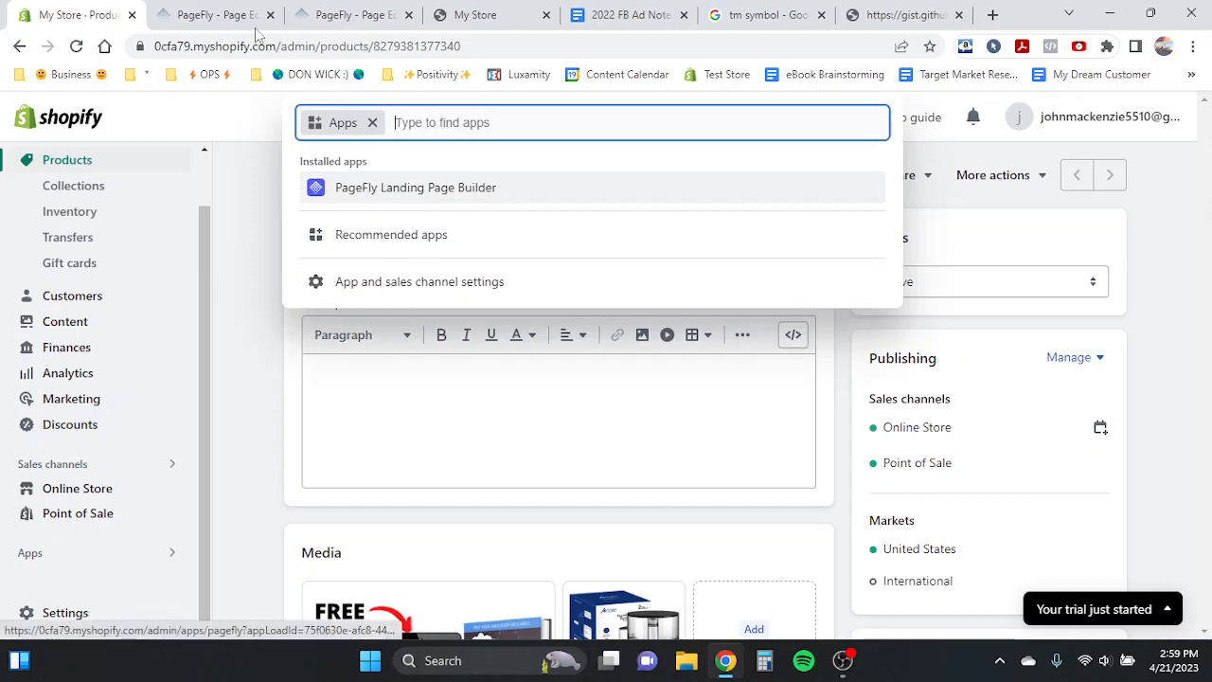
left_click(218, 14)
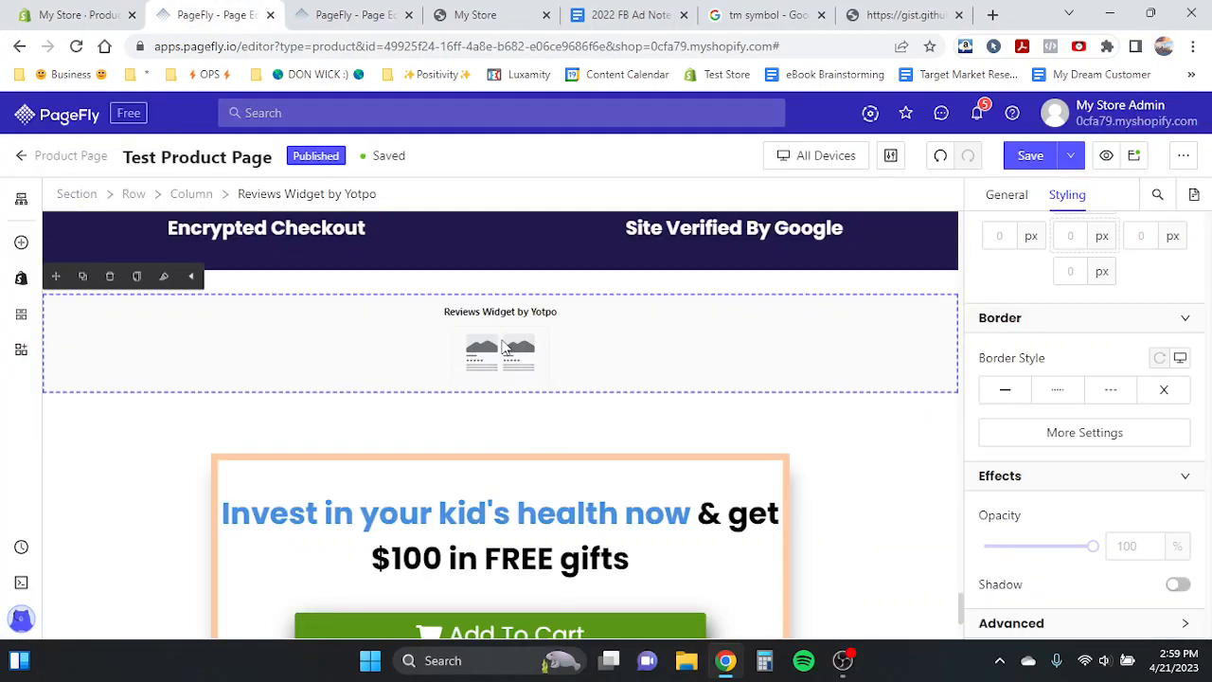
scroll(503, 347, "down", 2)
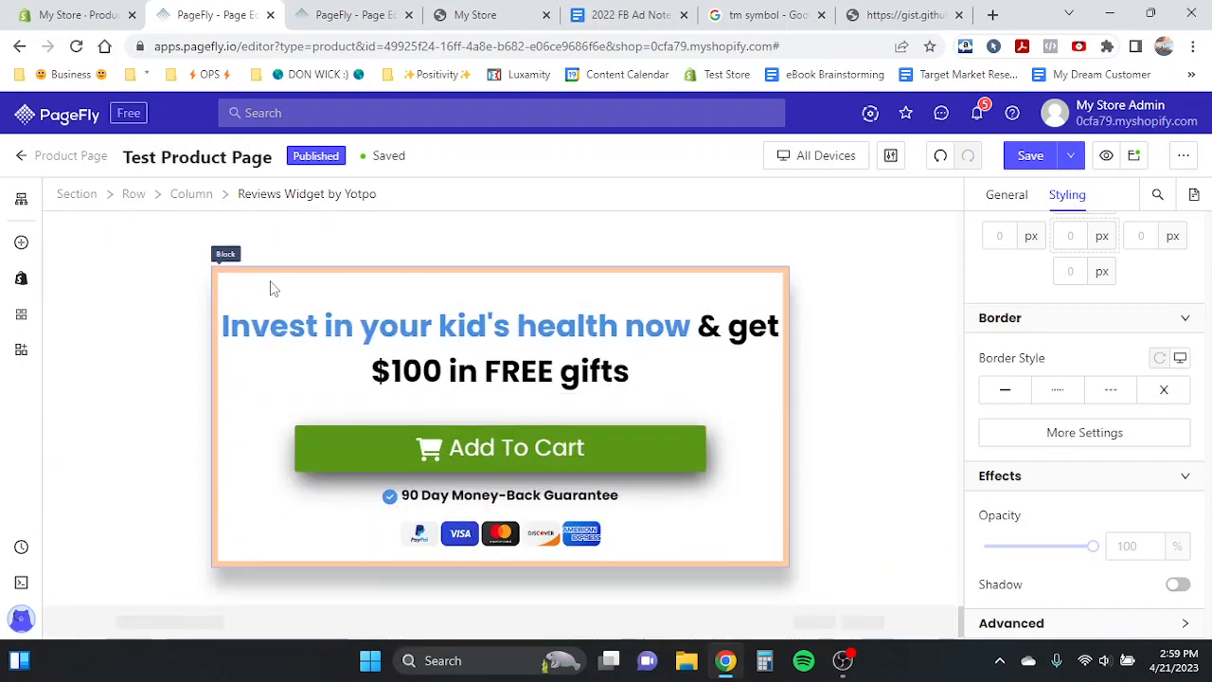
scroll(269, 288, "up", 2)
- Set the background colour of the 'Invest in your kid's health now' section to f8f8f8
left_click(69, 377)
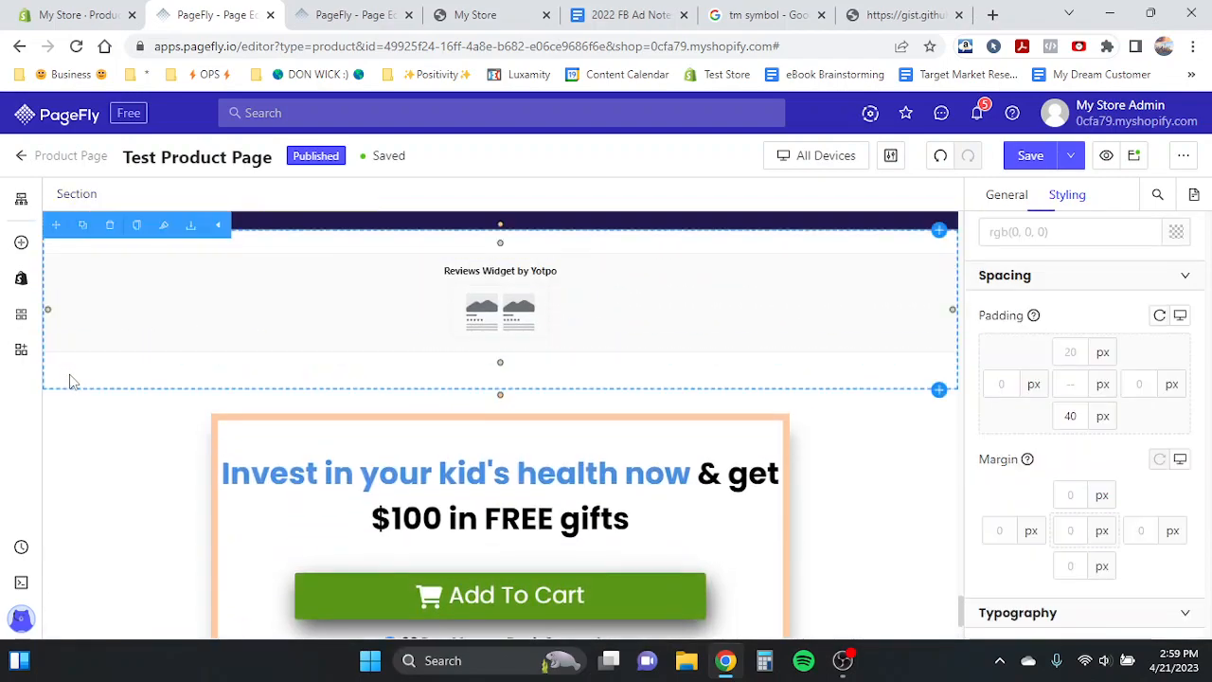
scroll(999, 398, "down", 5)
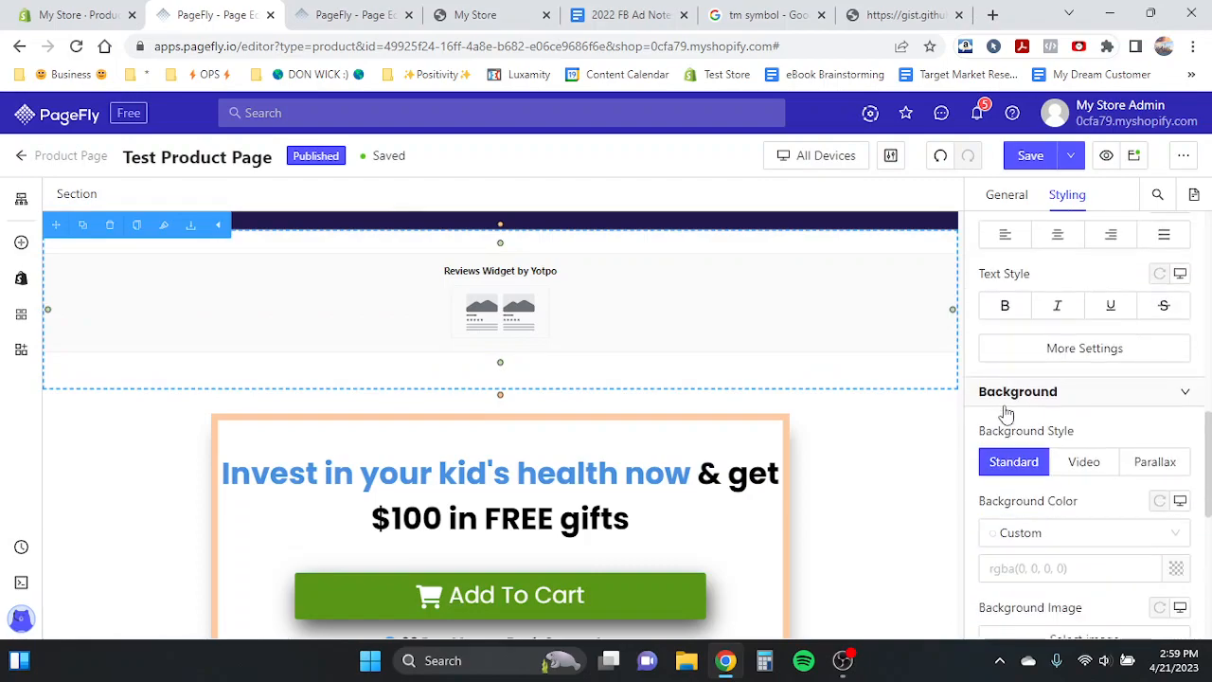
scroll(620, 443, "down", 1)
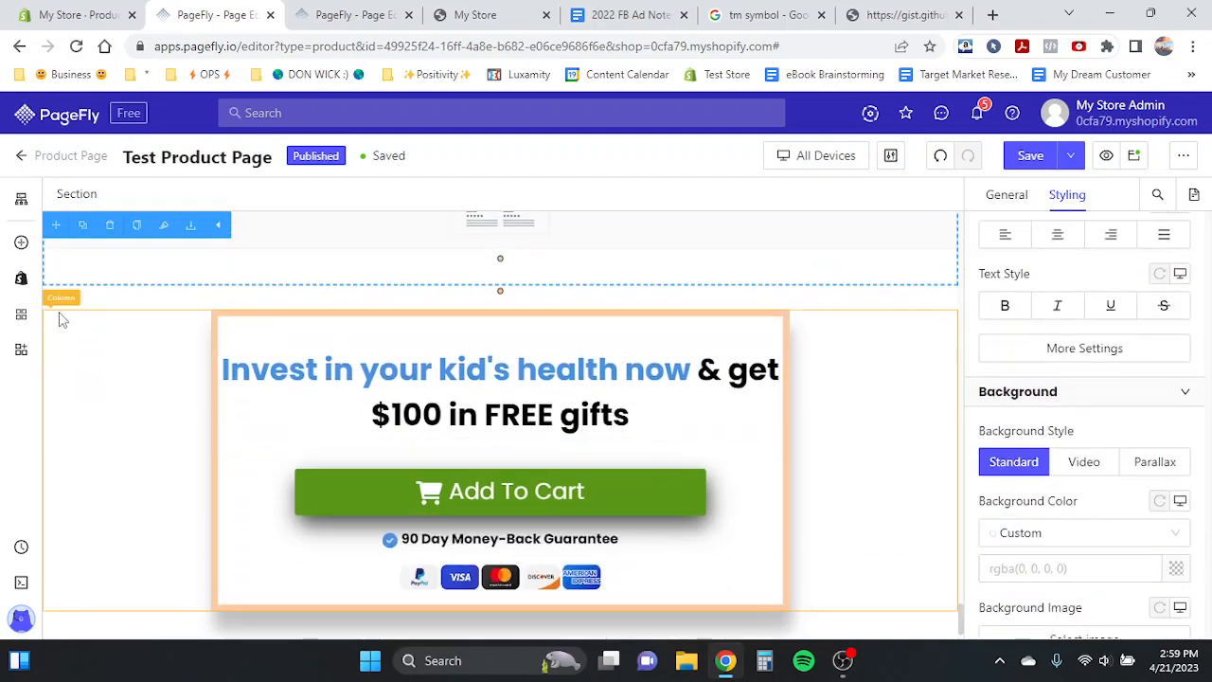
left_click(133, 331)
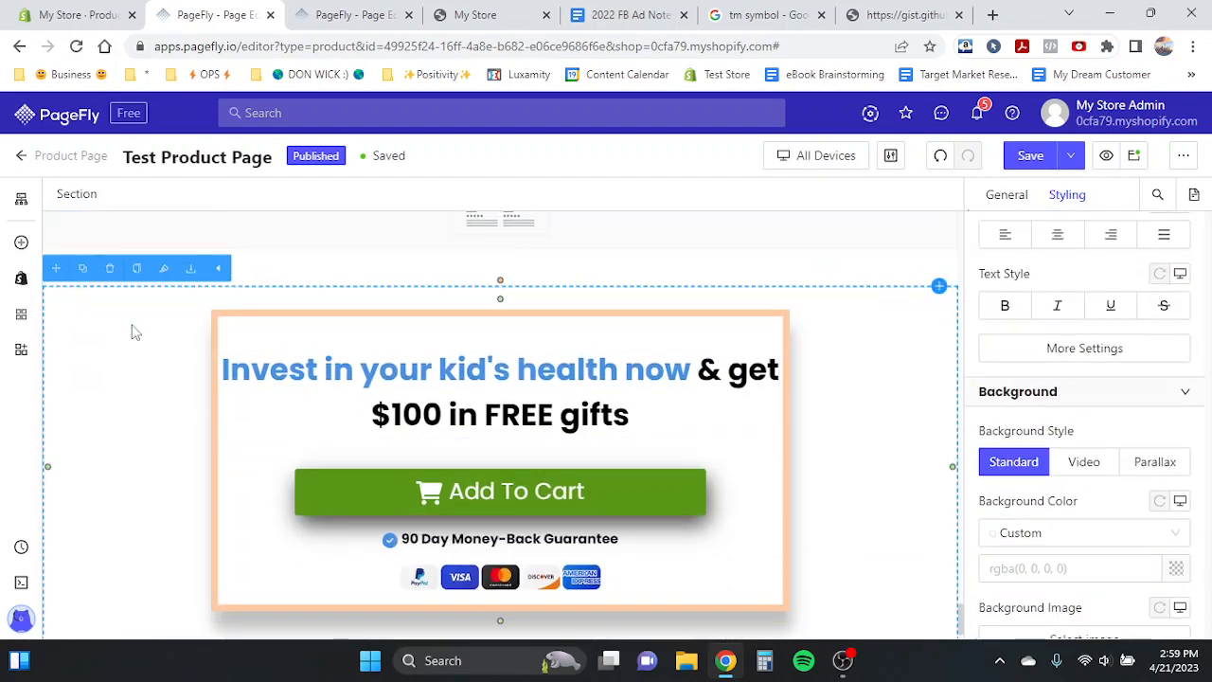
left_click(1176, 571)
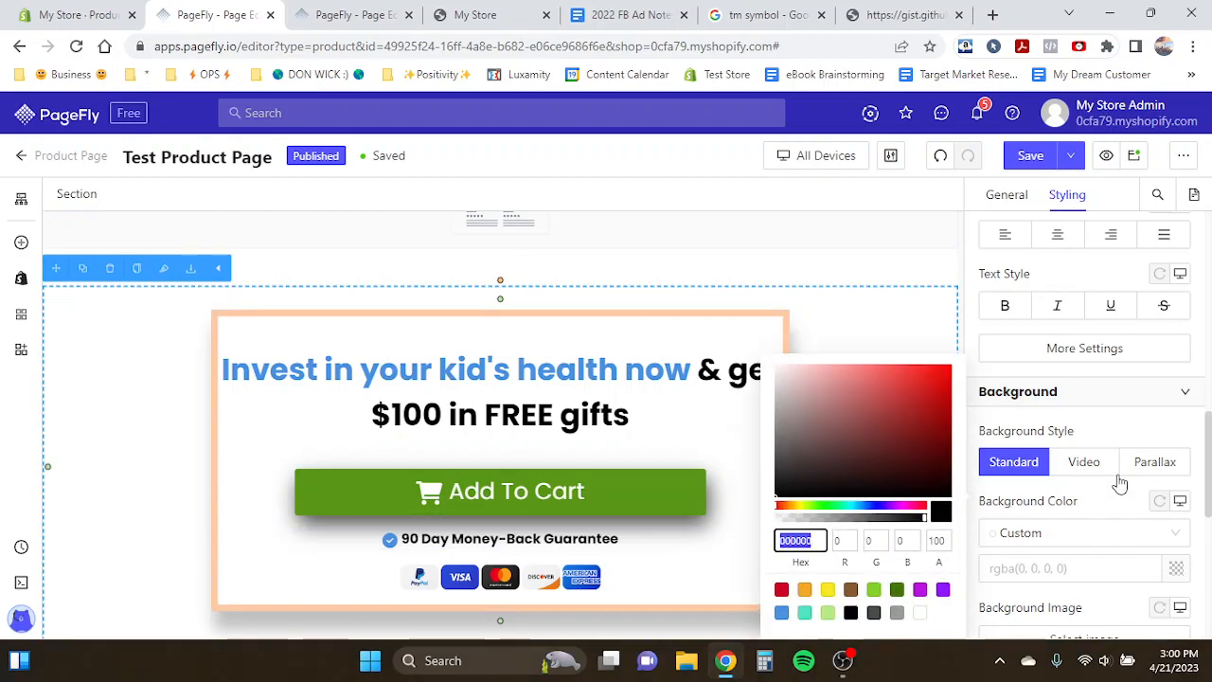
scroll(1119, 484, "down", 2)
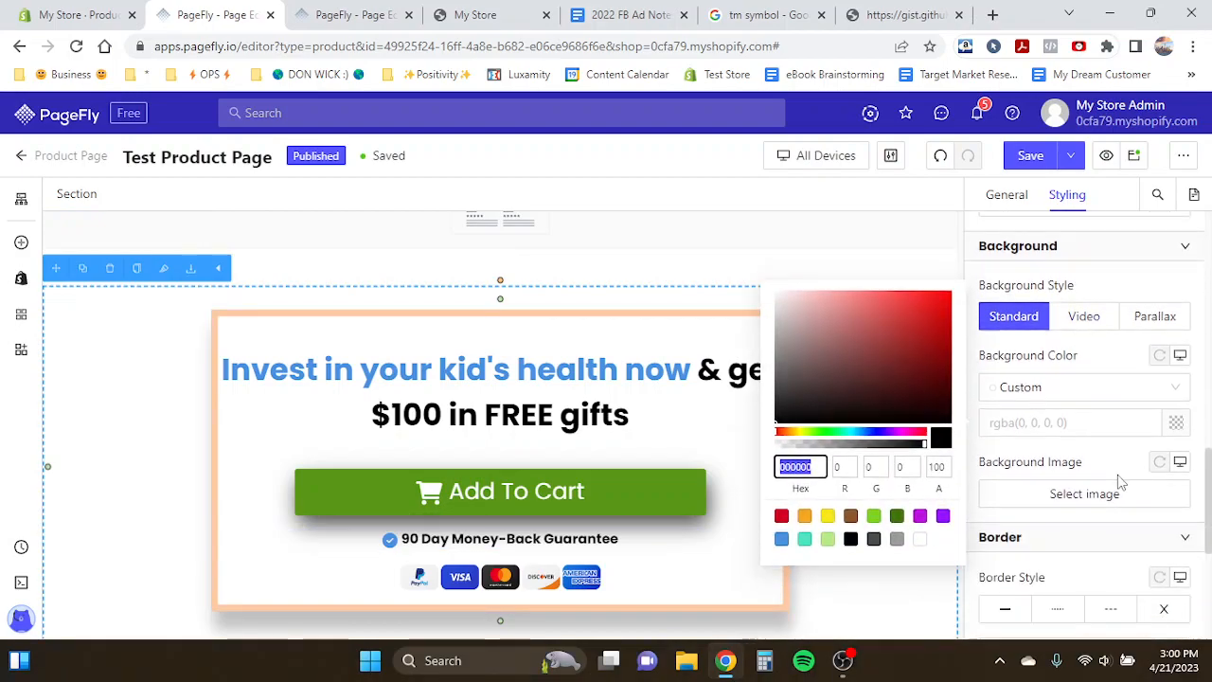
double_click(796, 466)
type("ff8888")
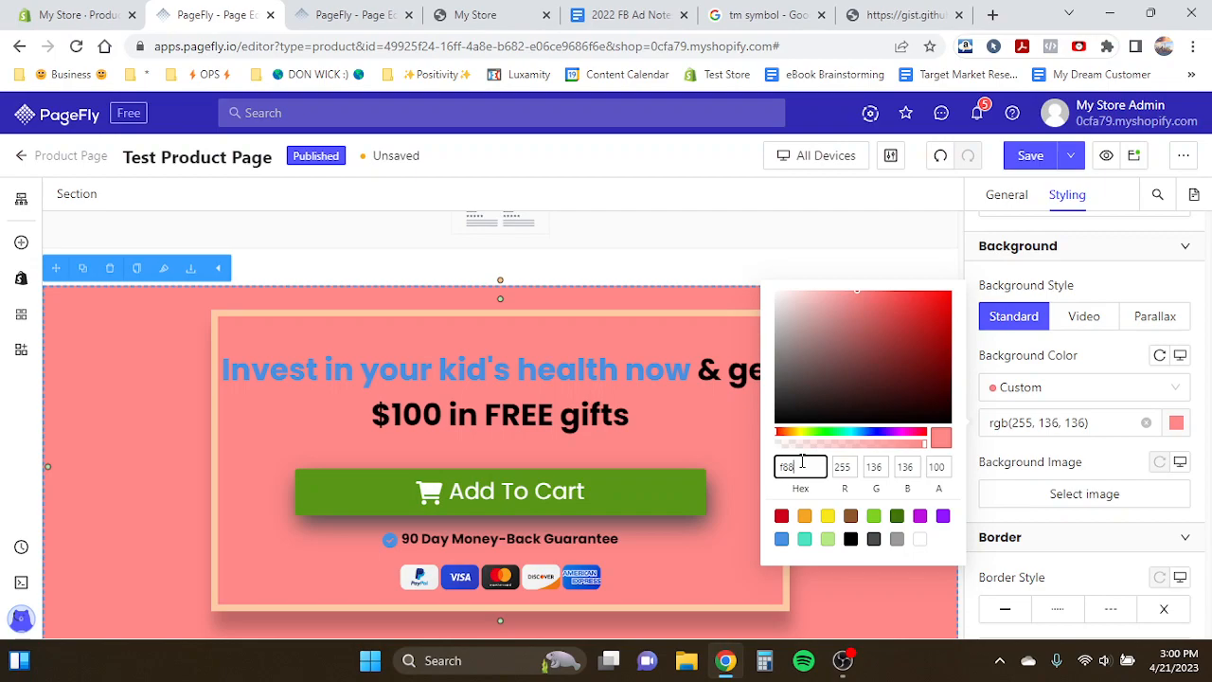
type("f8f8f8")
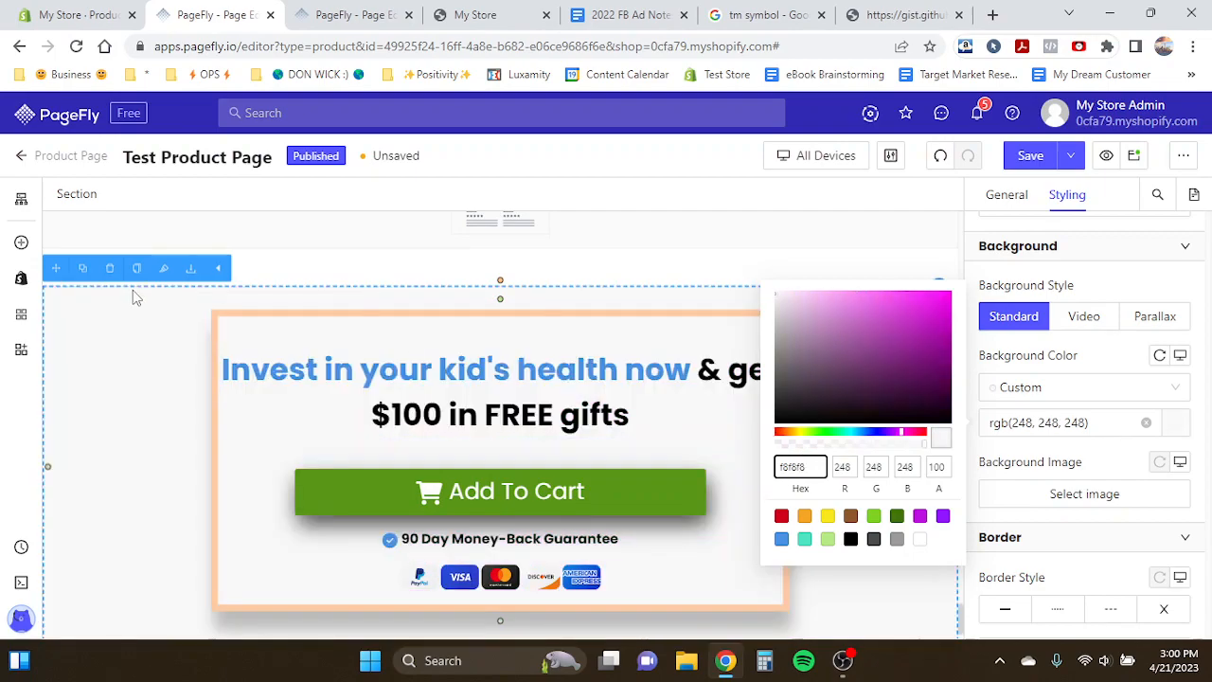
- Set the background colour of the offer block containing the heading and Add To Cart button to white
left_click(243, 330)
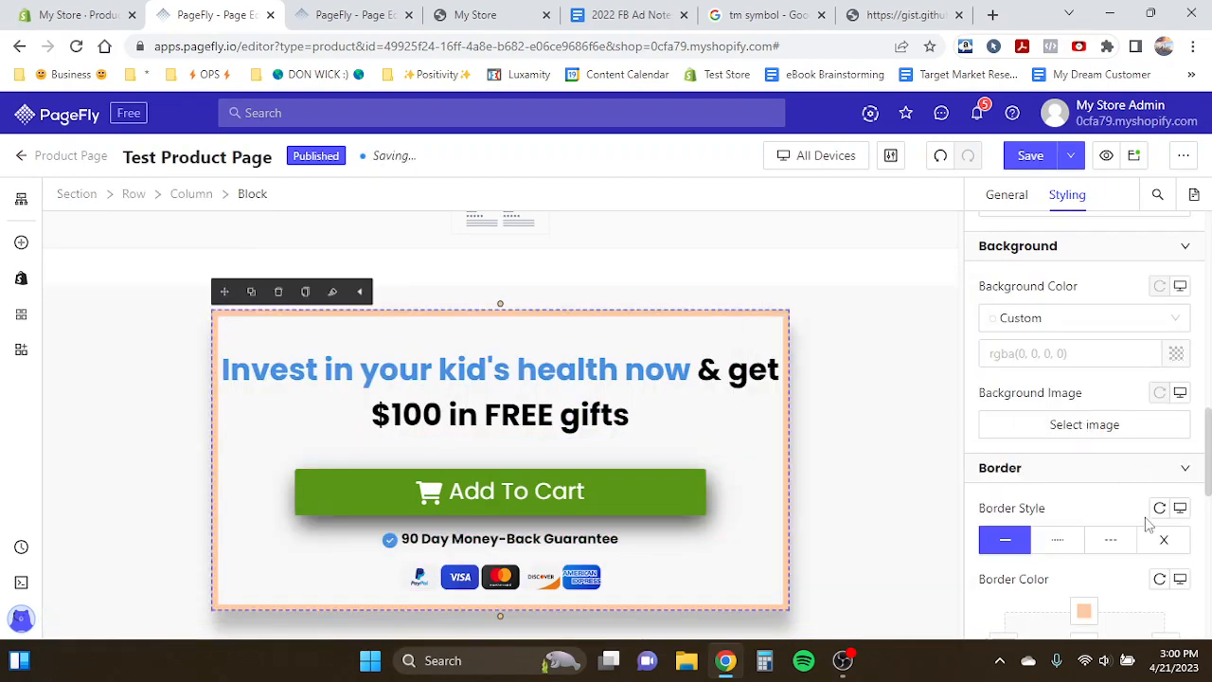
scroll(1164, 446, "up", 10)
scroll(1159, 435, "down", 5)
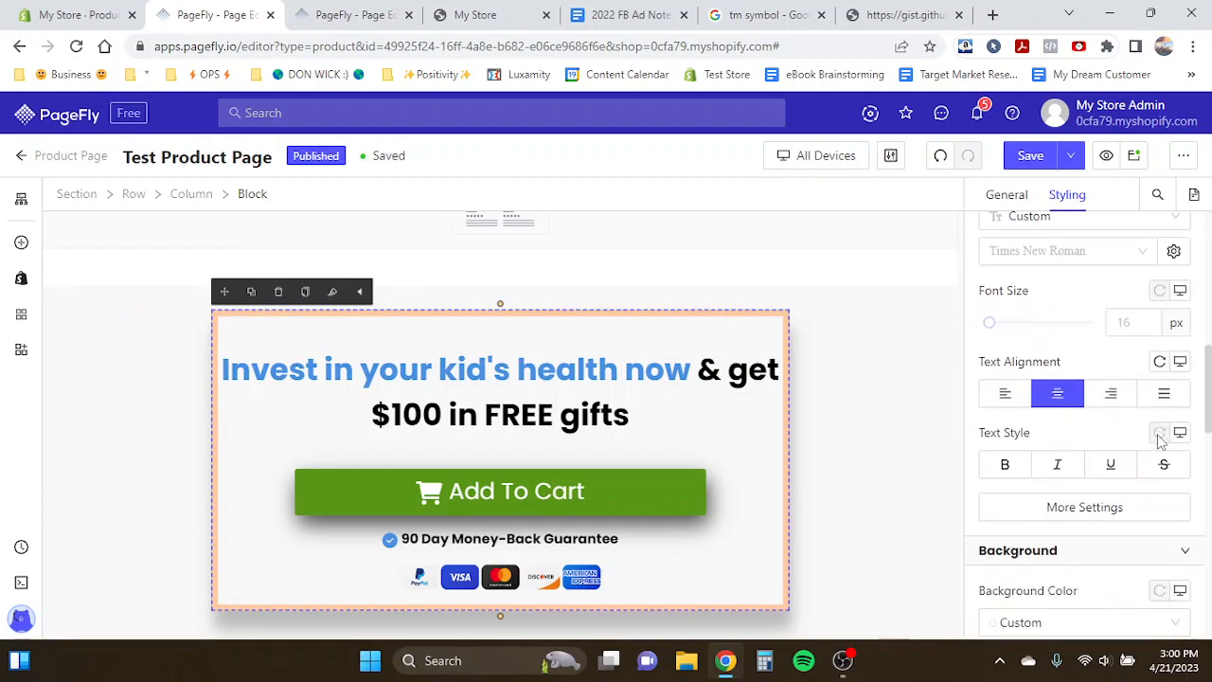
left_click(1177, 492)
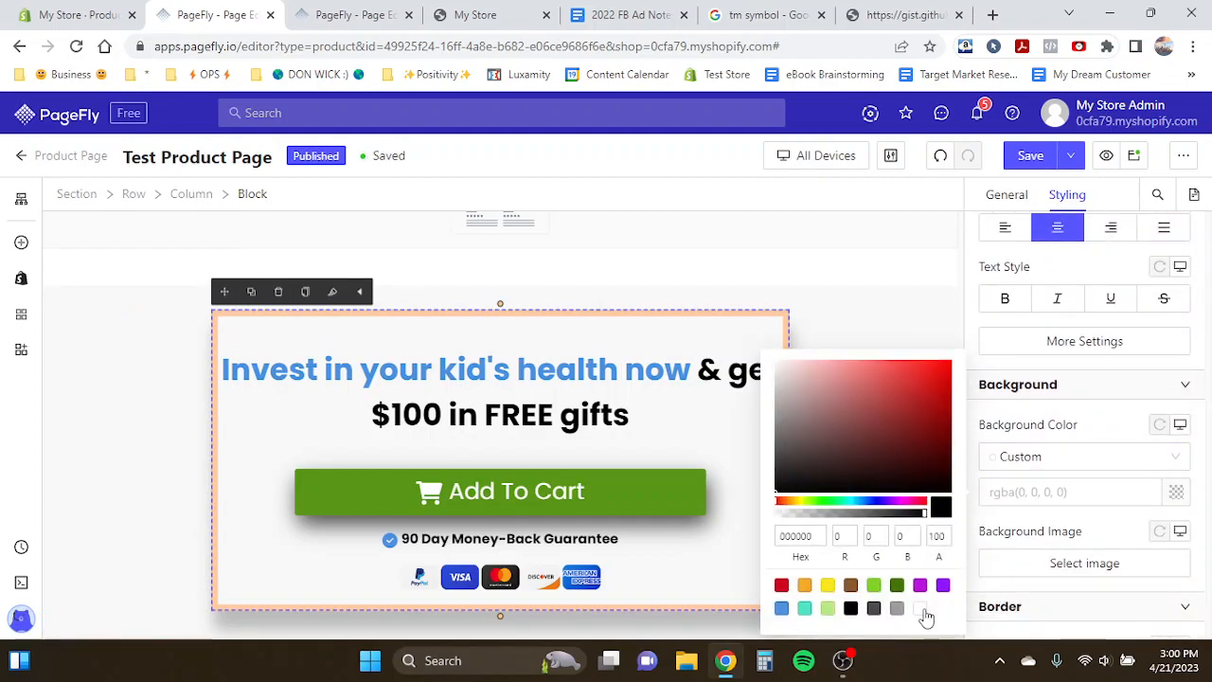
left_click(922, 610)
- Replace the block's heading text with 'Get 5 FREE Gifts + $40 OFF' copied from the Product Page Template
left_click(630, 410)
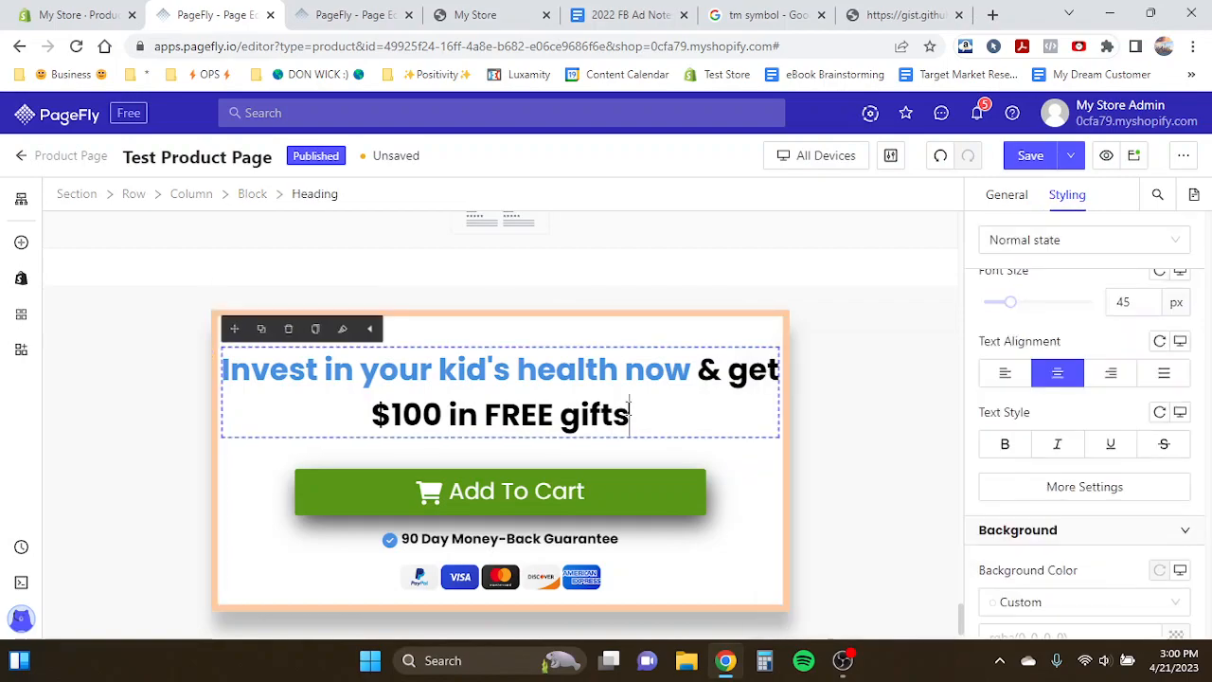
left_click(356, 14)
scroll(383, 450, "down", 1)
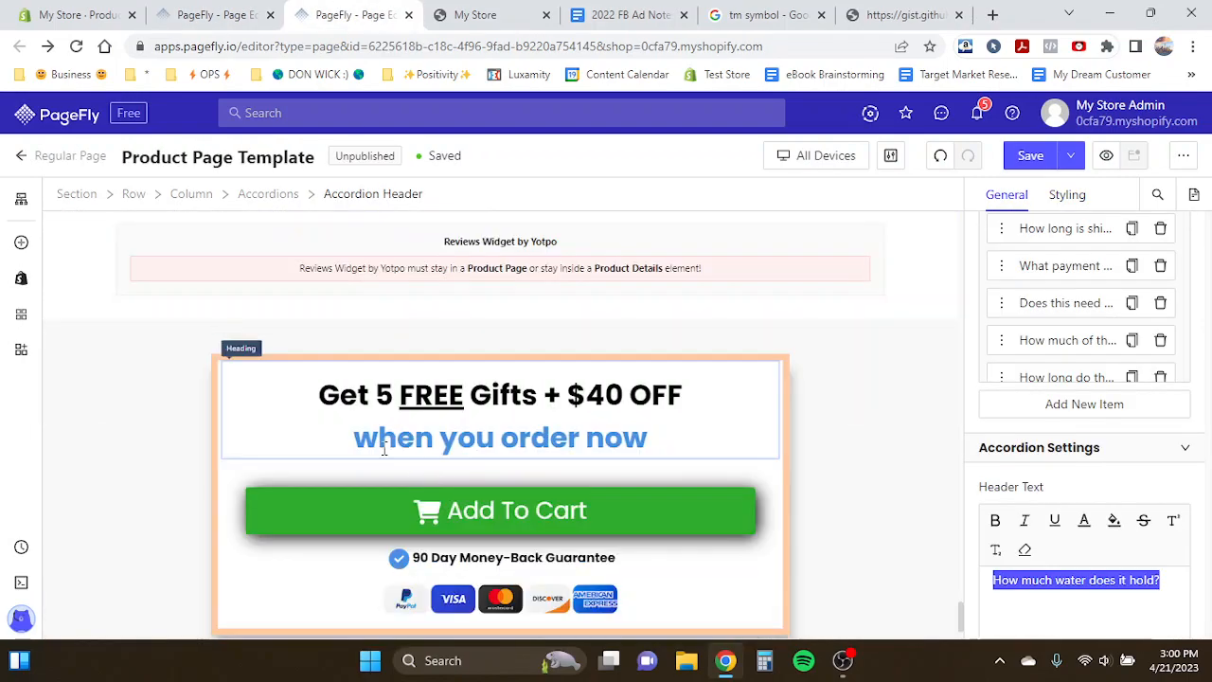
triple_click(351, 397)
key("ctrl+c")
left_click(193, 14)
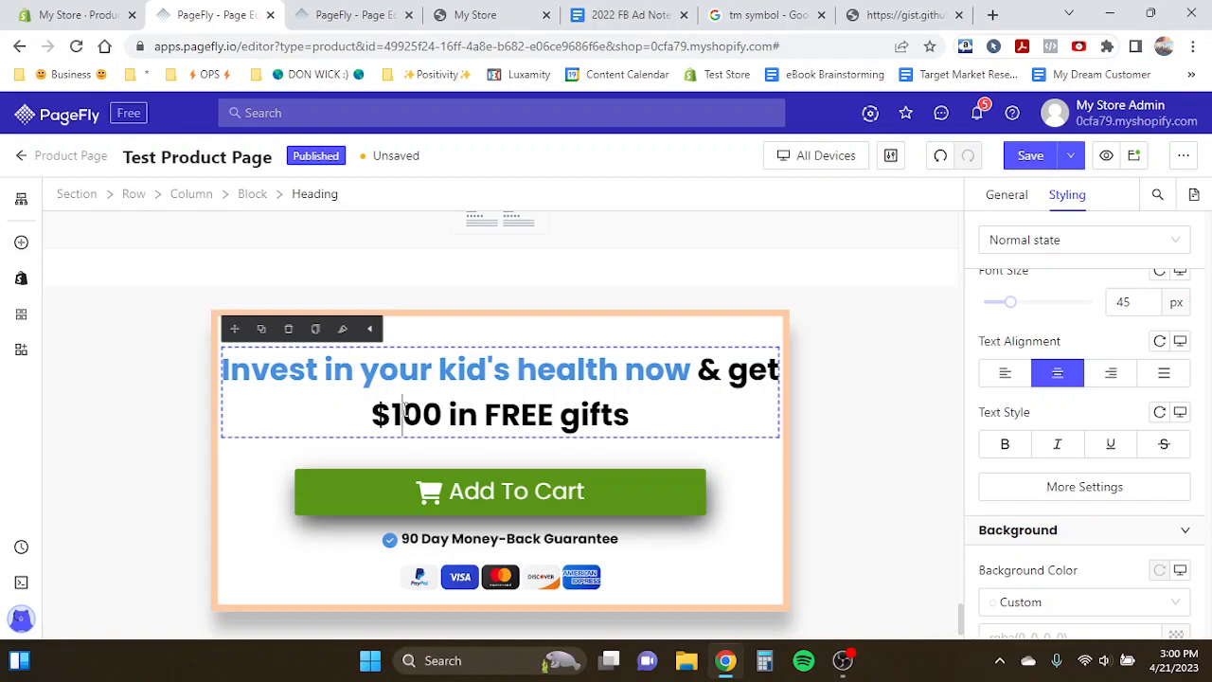
key("ctrl+a")
key("ctrl+v")
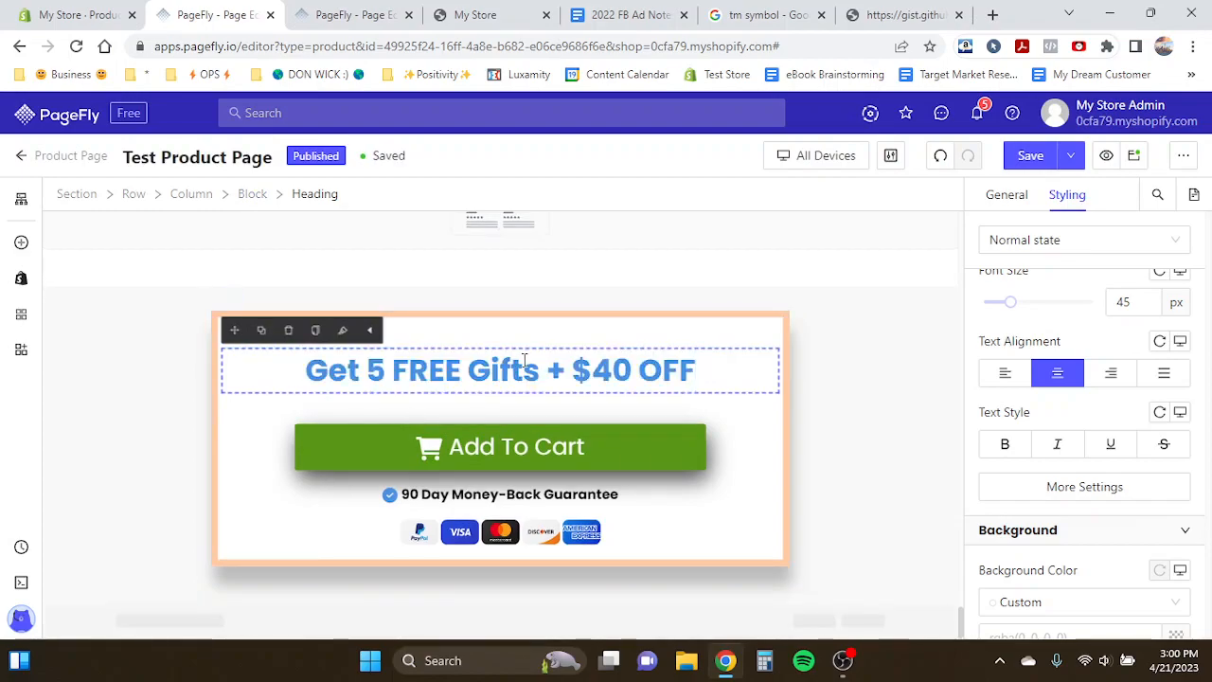
- Add a second heading line 'when you order now' copied from the Product Page Template
left_click(347, 370)
key("ctrl+a")
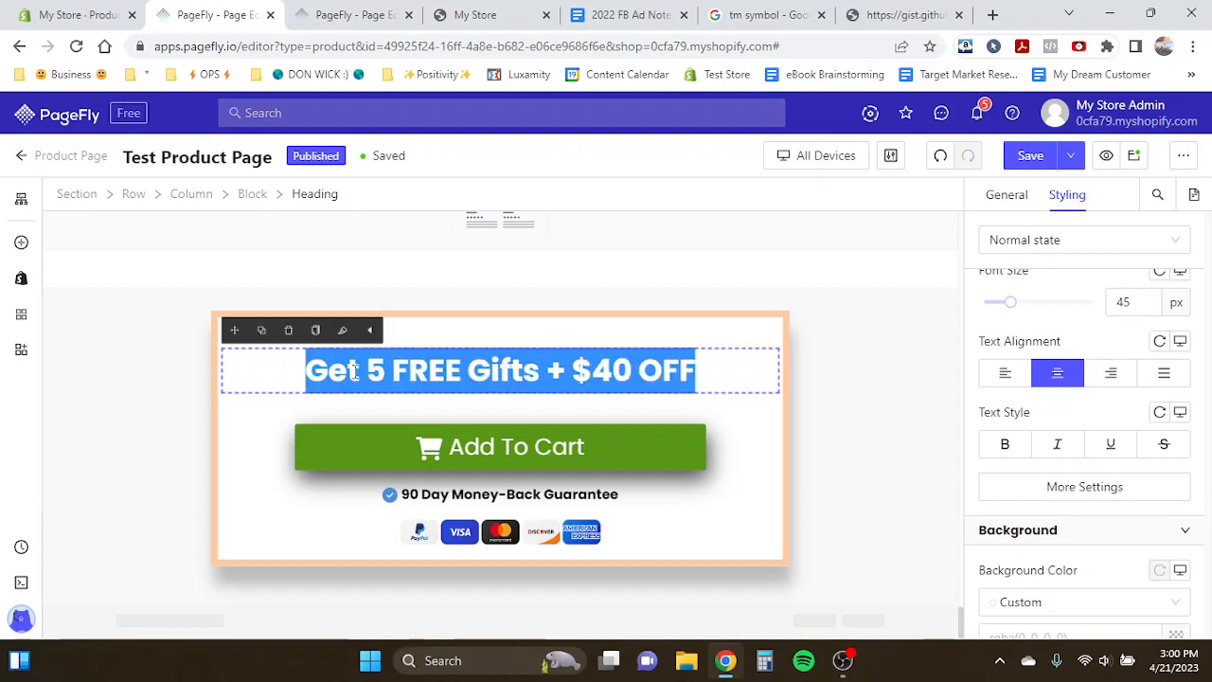
left_click(360, 14)
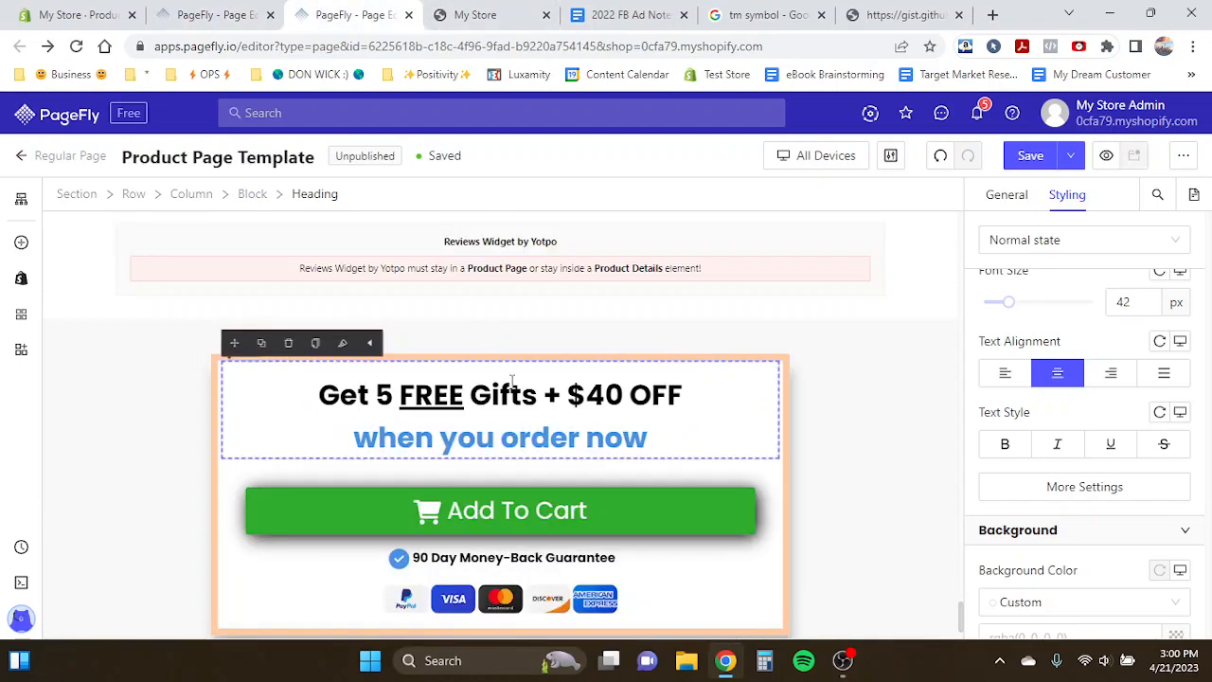
triple_click(402, 450)
key("ctrl+c")
left_click(220, 15)
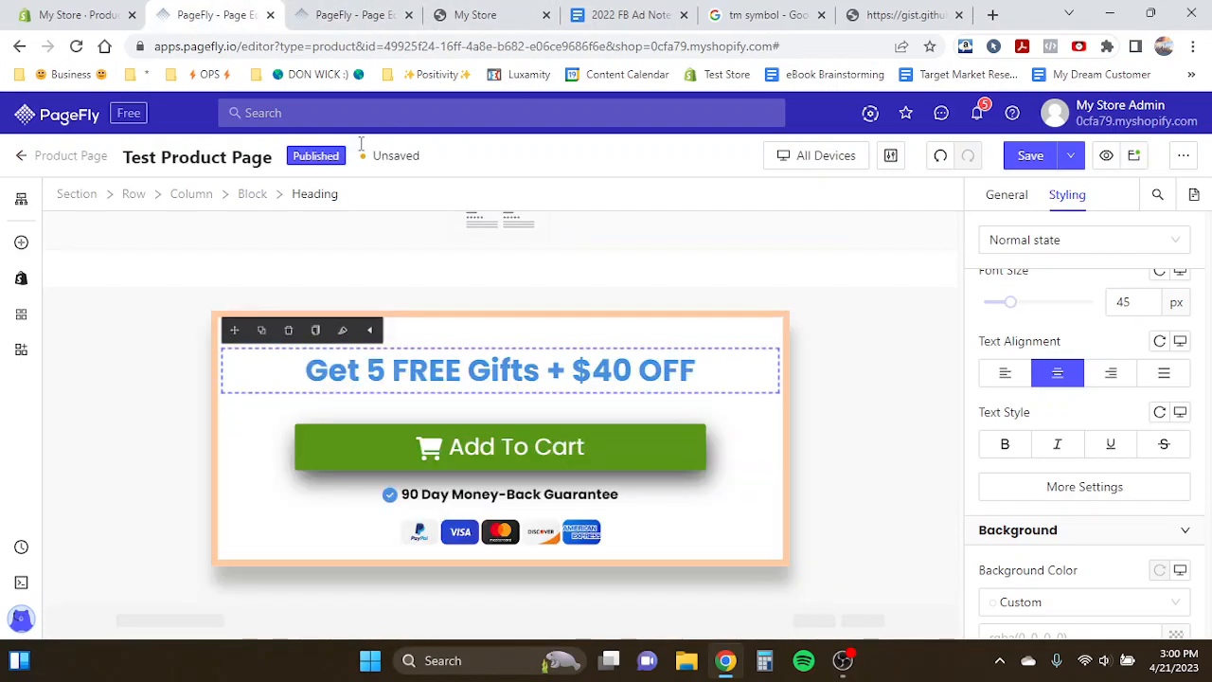
left_click(701, 370)
key("Return")
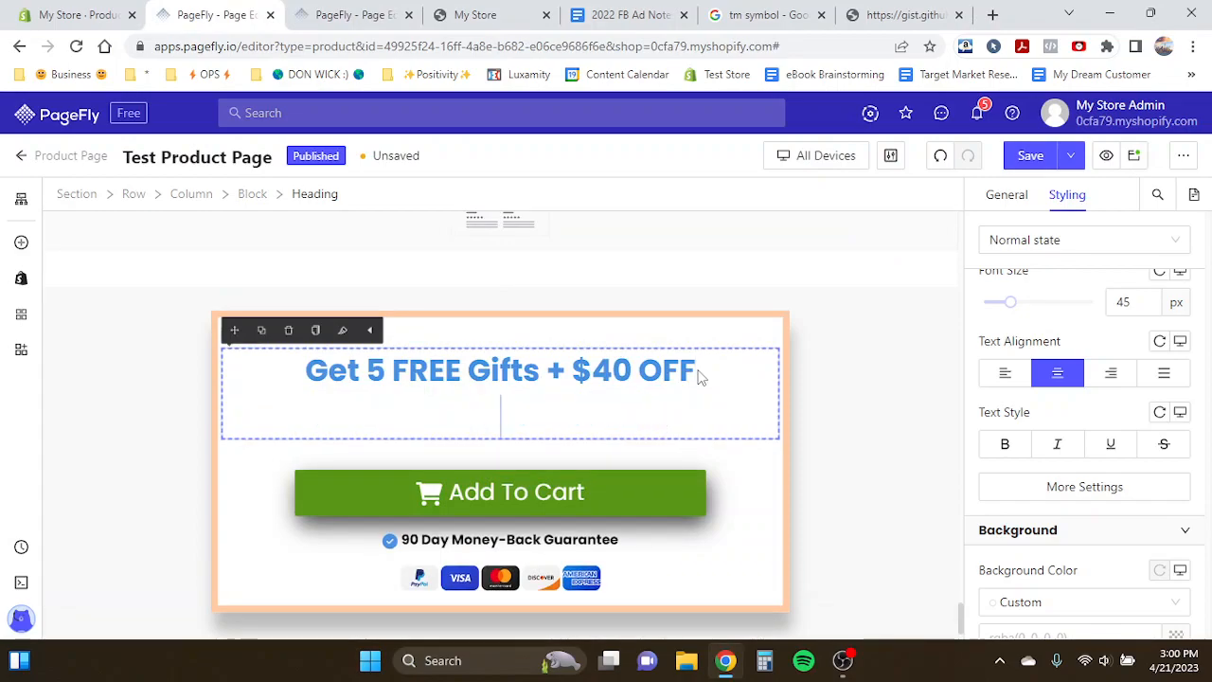
key("ctrl+v")
- Colour the heading's first line 'Get 5 FREE Gifts + $40 OFF' black
triple_click(440, 376)
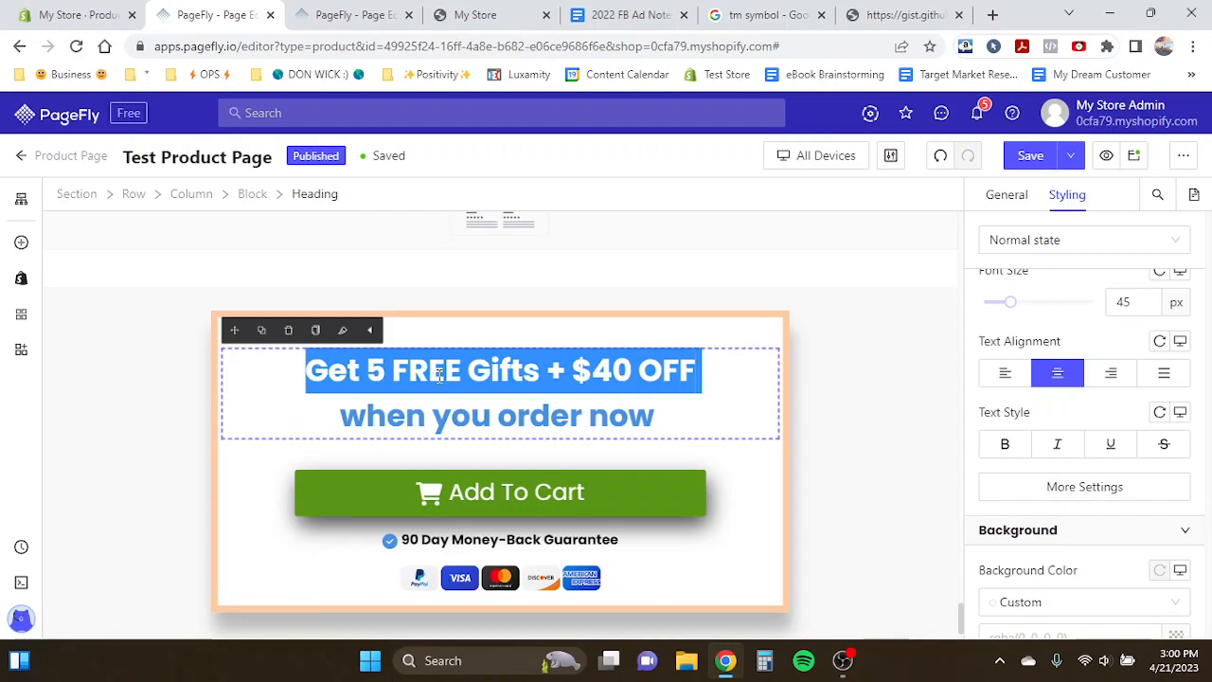
left_click(1007, 195)
scroll(1028, 383, "up", 5)
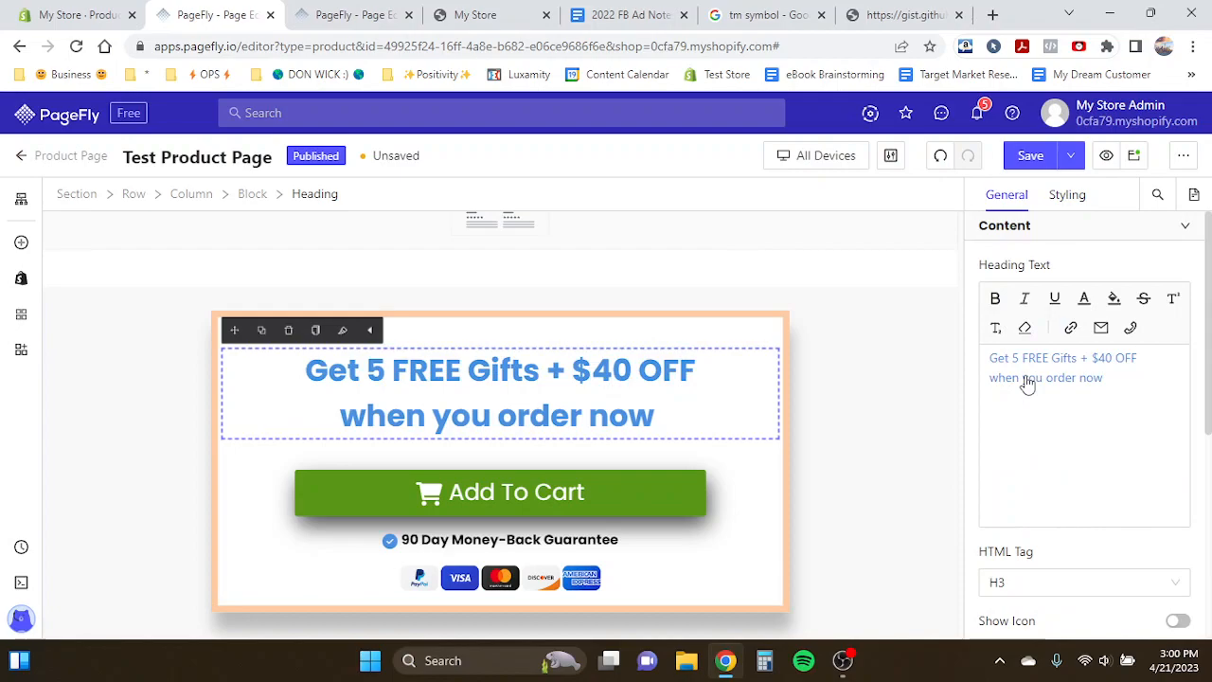
triple_click(1029, 358)
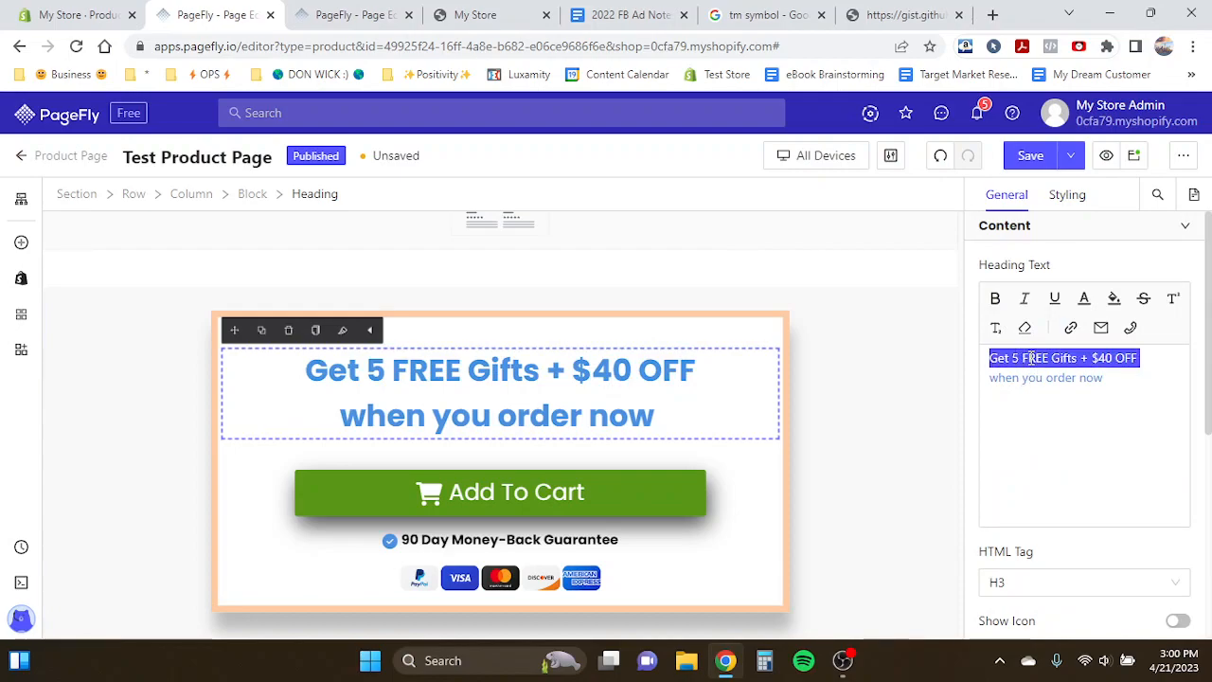
left_click(1085, 298)
left_click(911, 235)
left_click(487, 358)
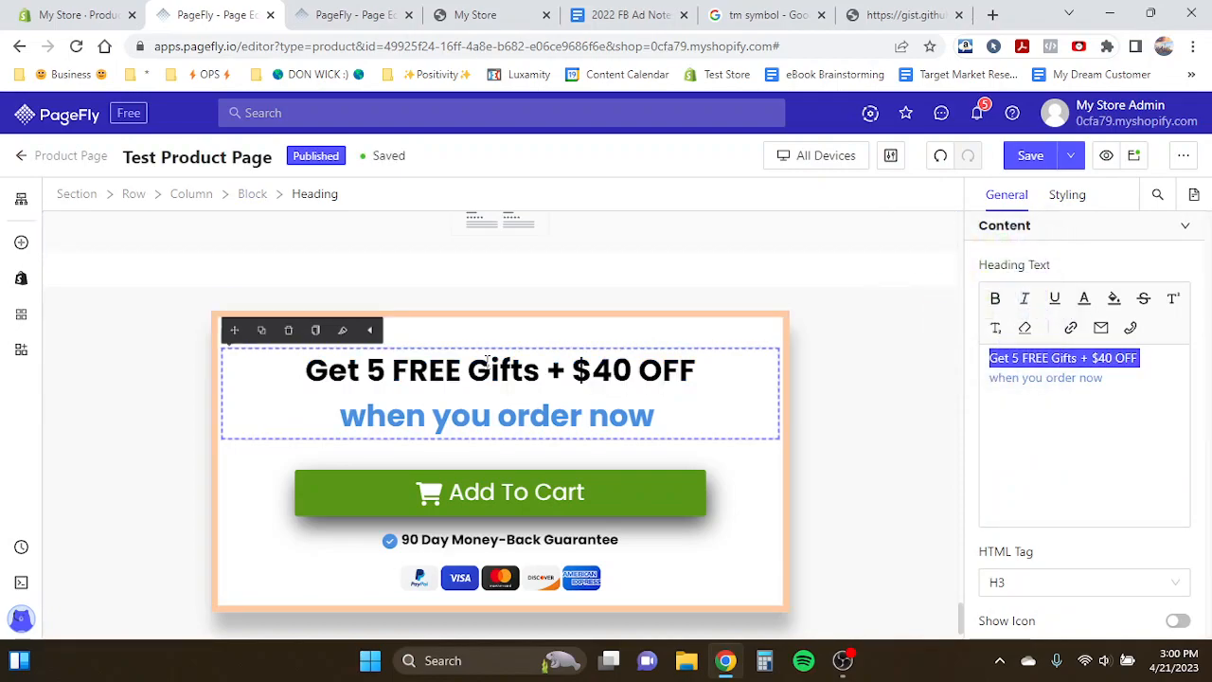
- Compare the edited offer block with the corresponding section of the Product Page Template
left_click(450, 325)
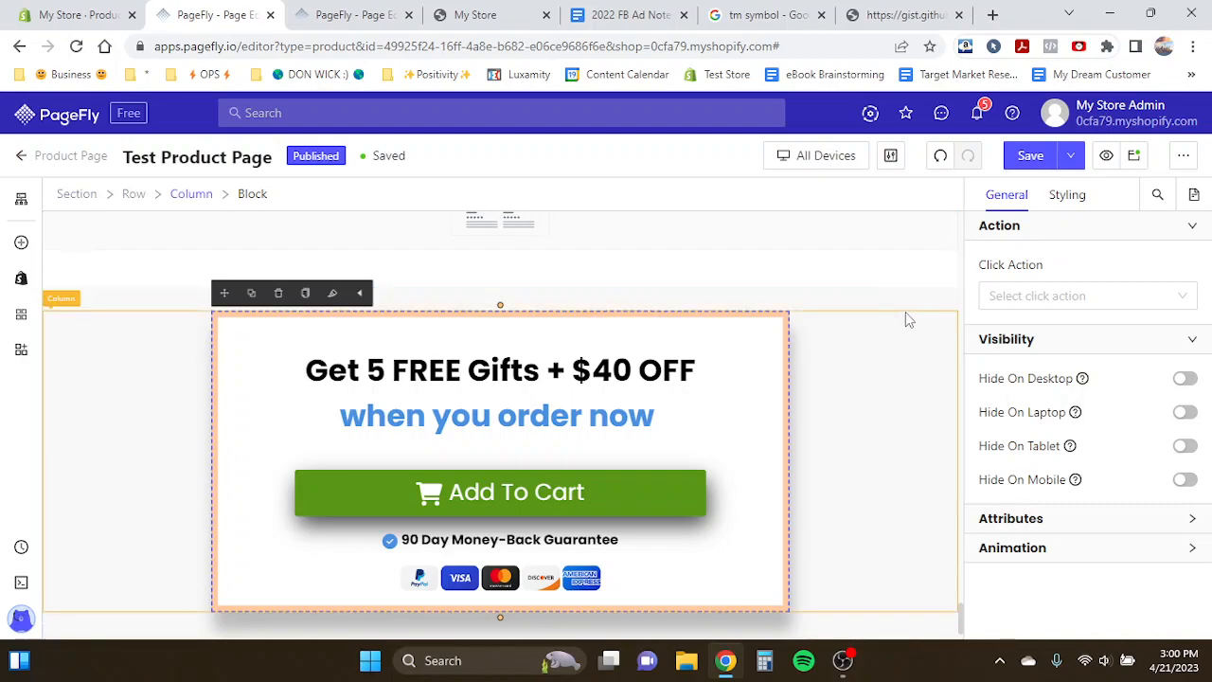
left_click(587, 372)
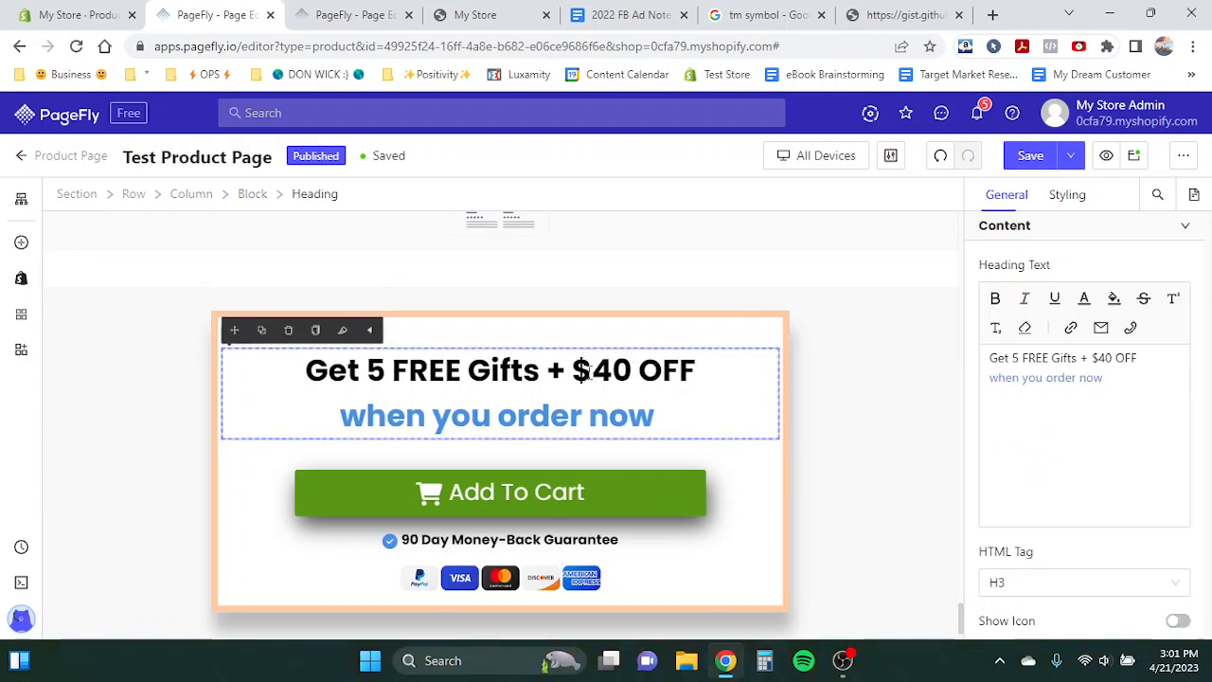
left_click(782, 327)
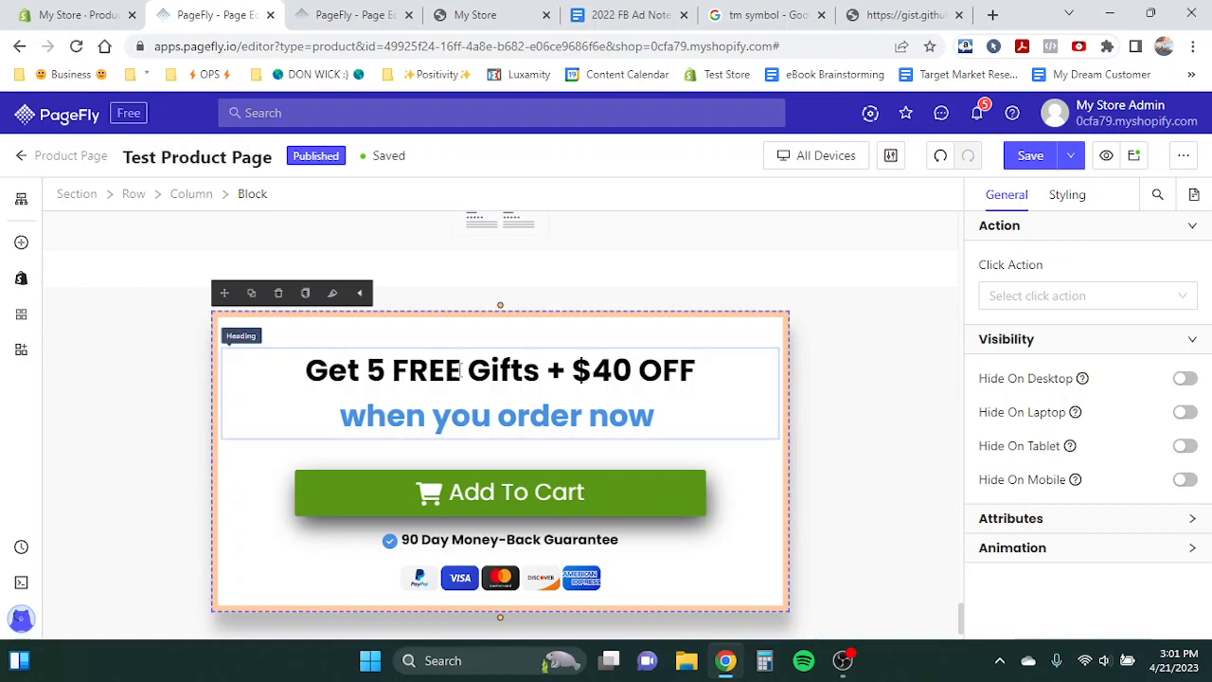
left_click(355, 14)
scroll(340, 216, "down", 10)
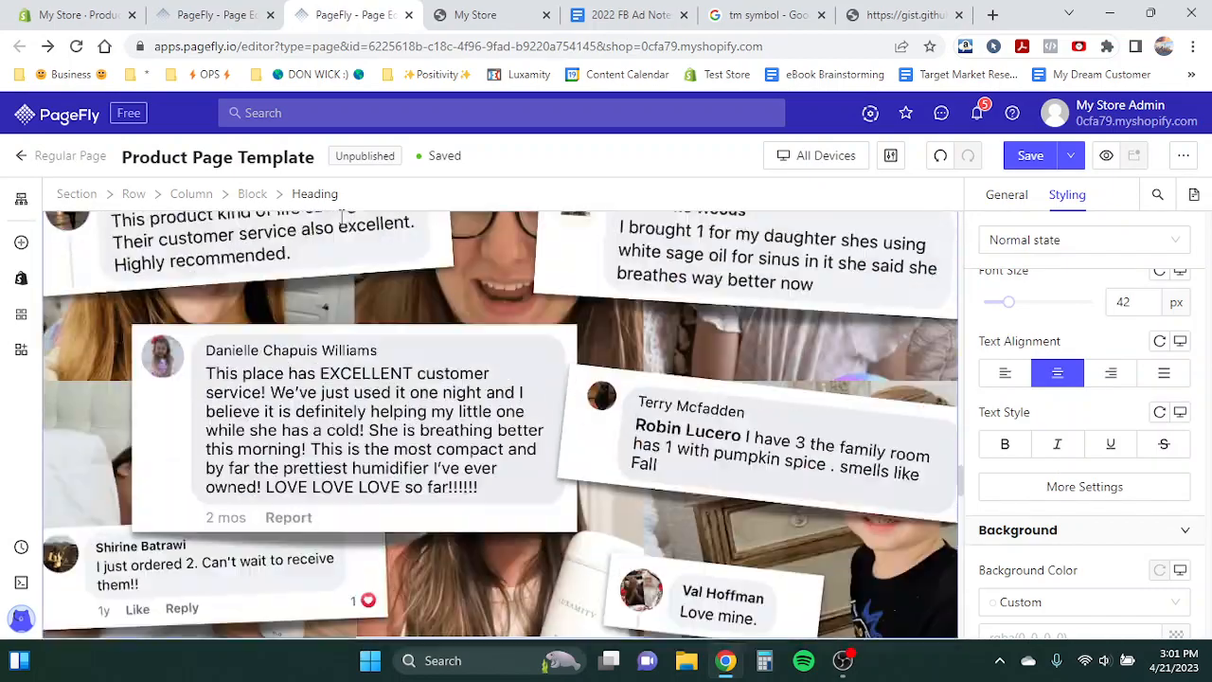
scroll(340, 216, "up", 10)
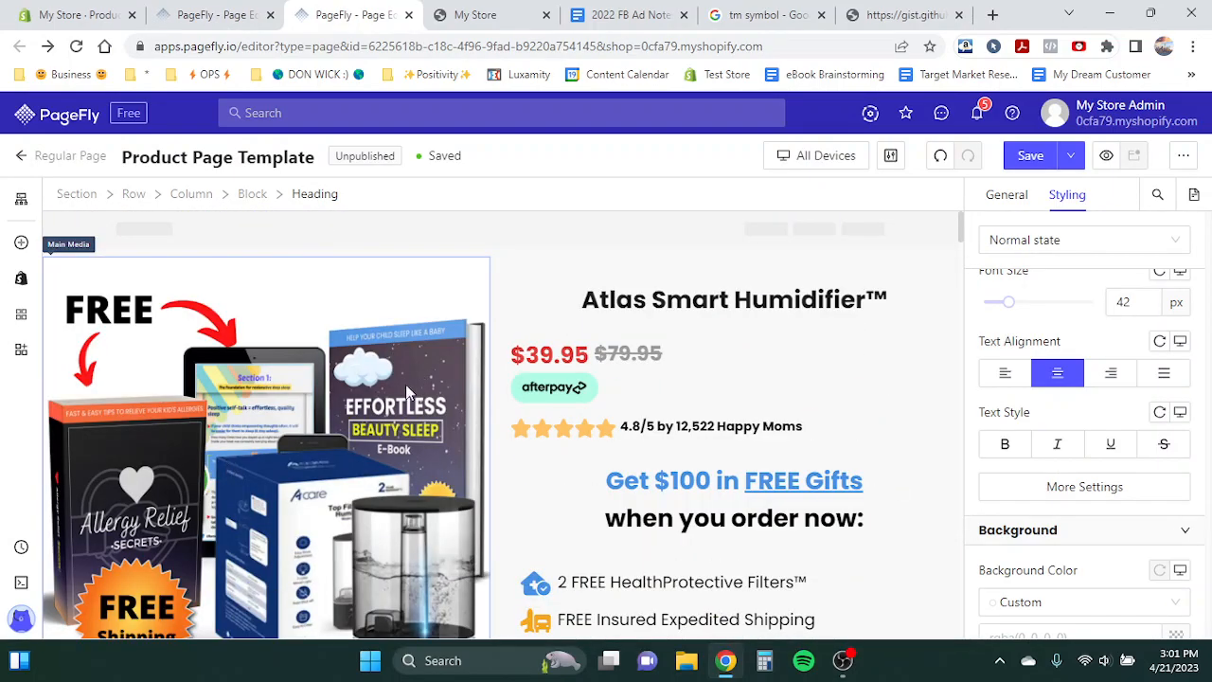
left_click(213, 14)
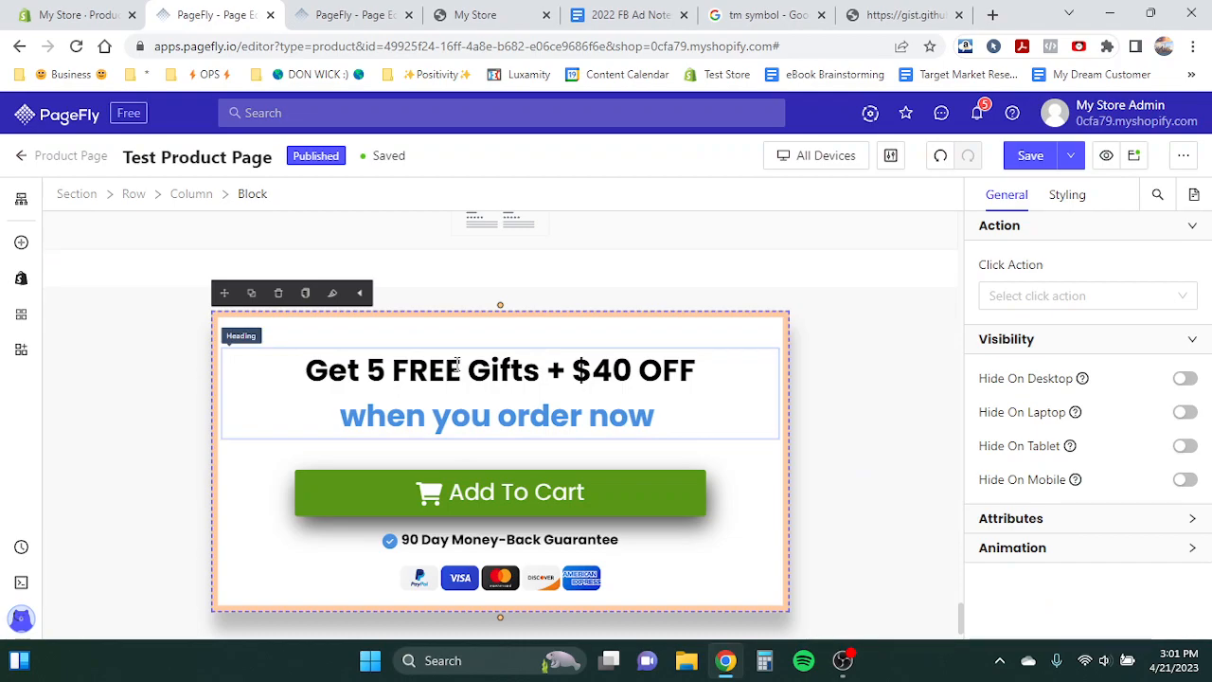
- Review the offer block and trust badges sections of the Test Product Page against the Product Page Template
scroll(526, 358, "up", 1)
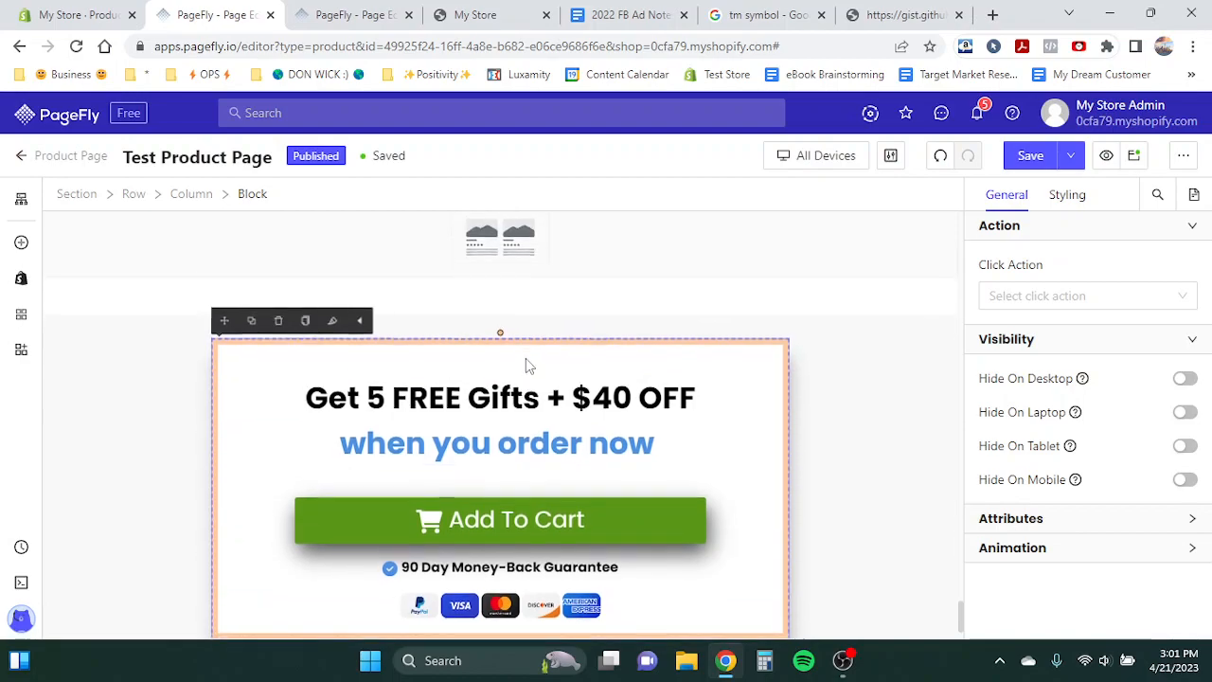
left_click(341, 14)
scroll(322, 414, "down", 1)
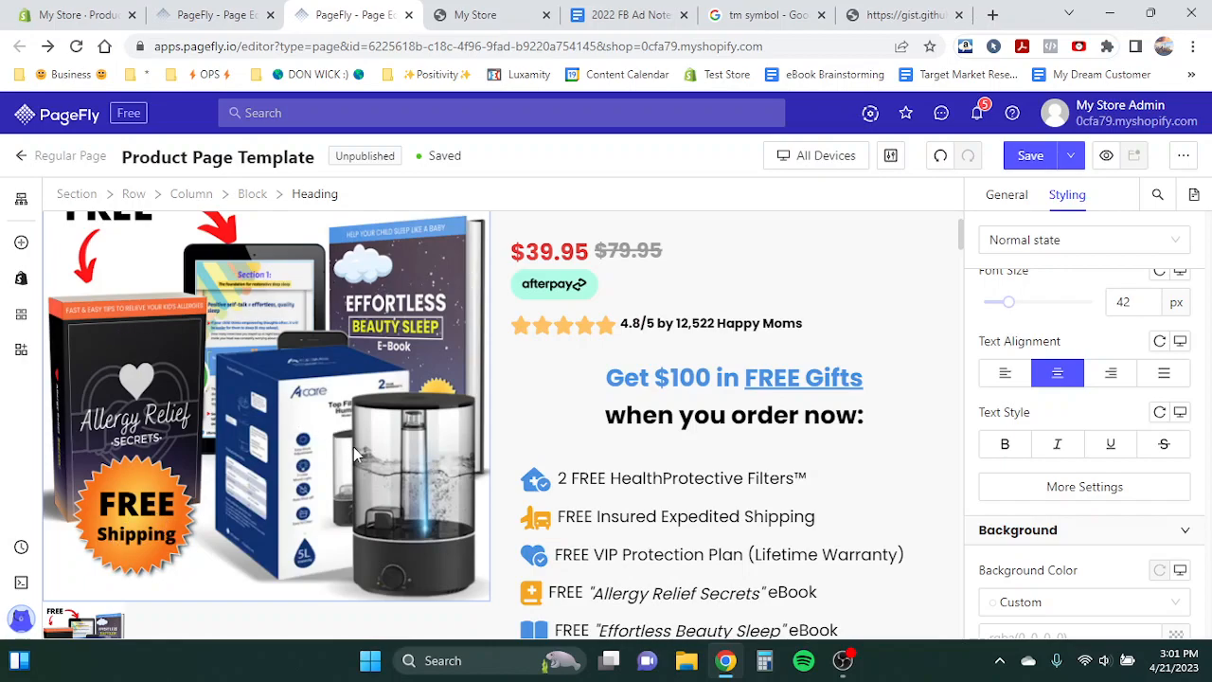
scroll(292, 414, "up", 1)
key("ctrl+shift+Tab")
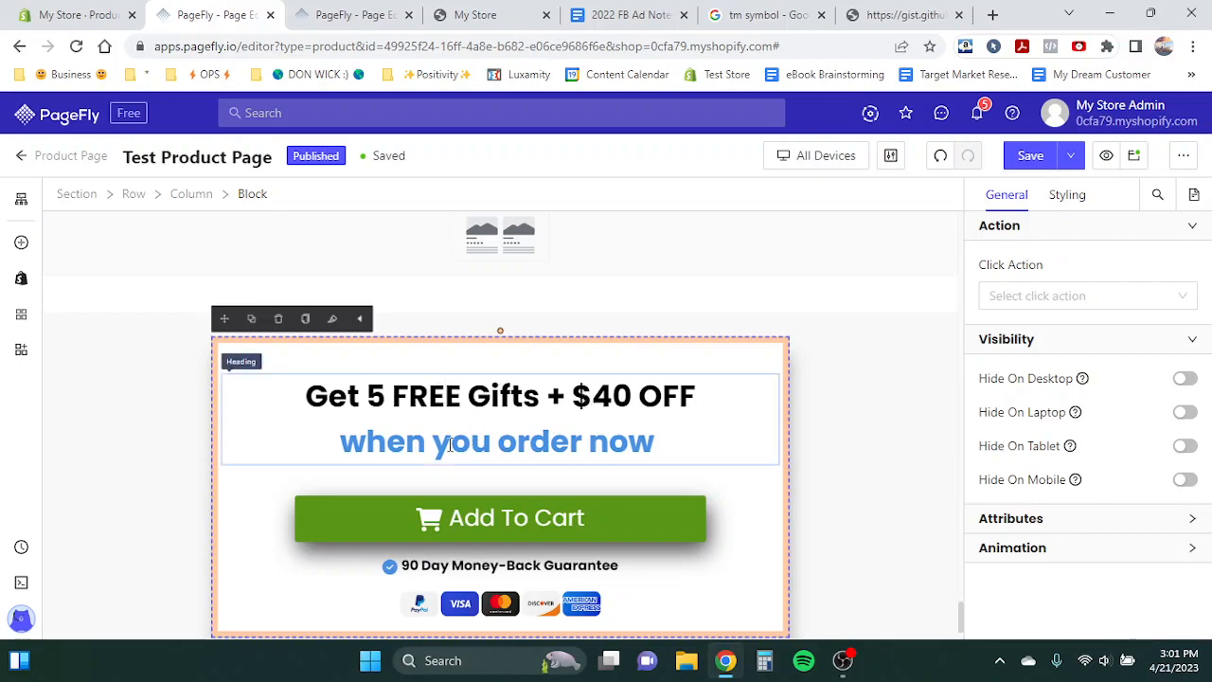
scroll(341, 417, "down", 1)
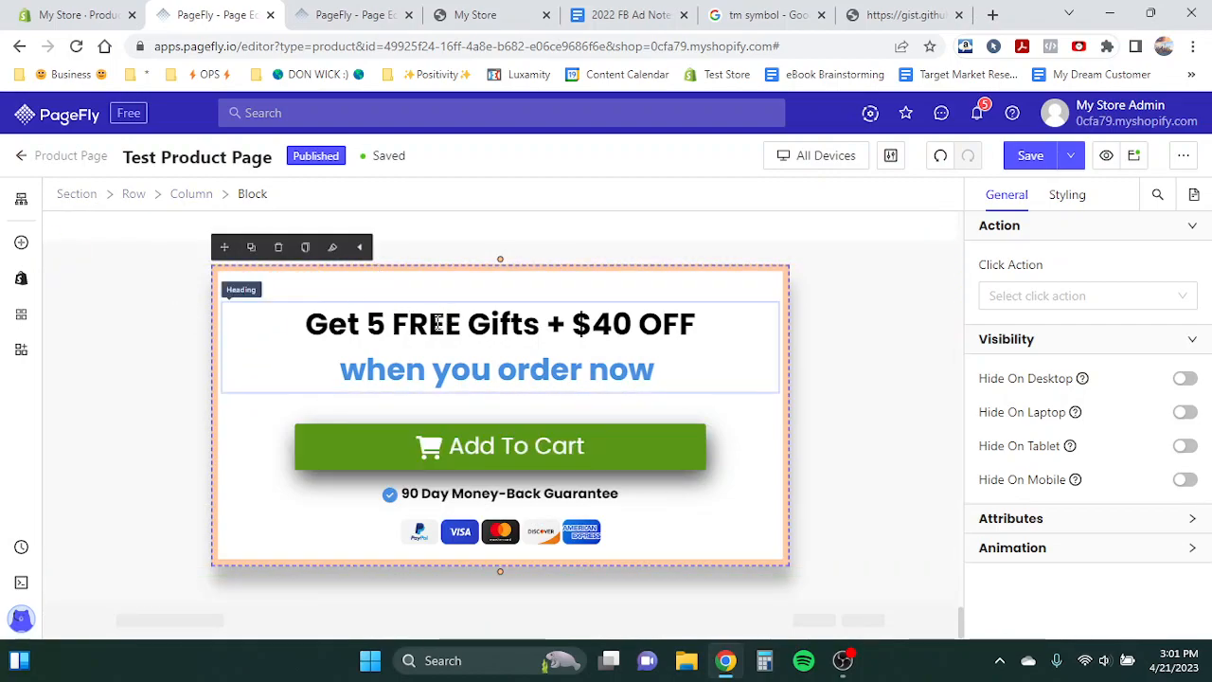
left_click(503, 447)
left_click(540, 496)
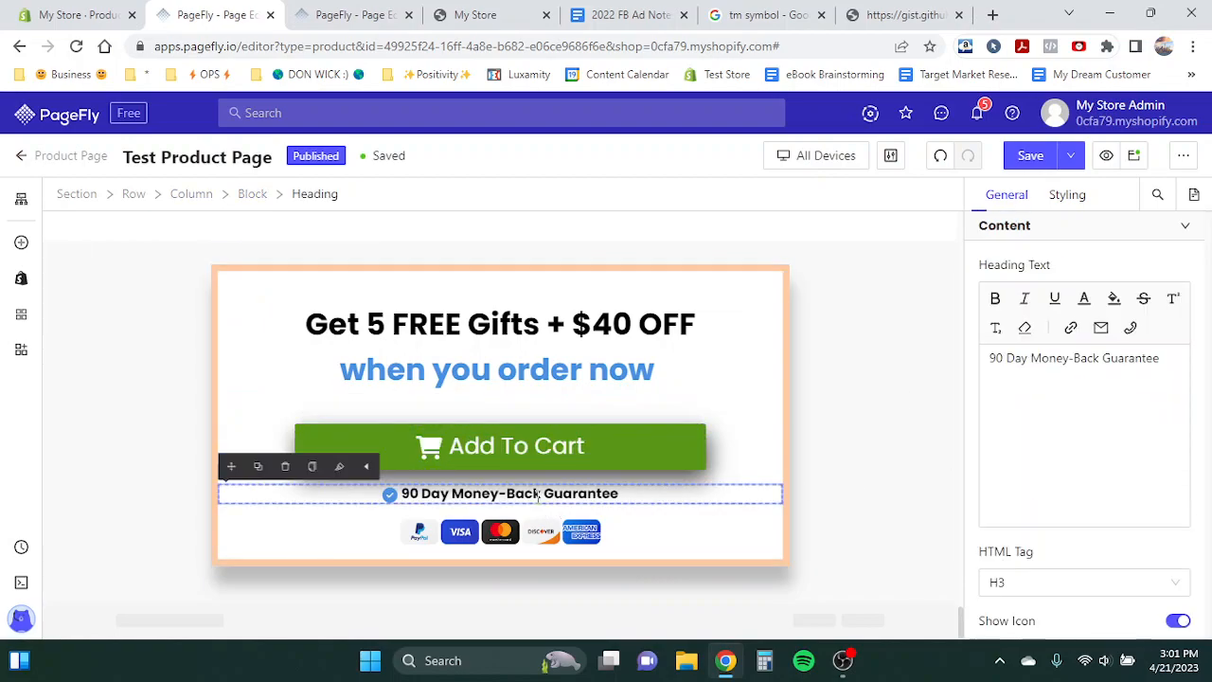
scroll(682, 388, "up", 3)
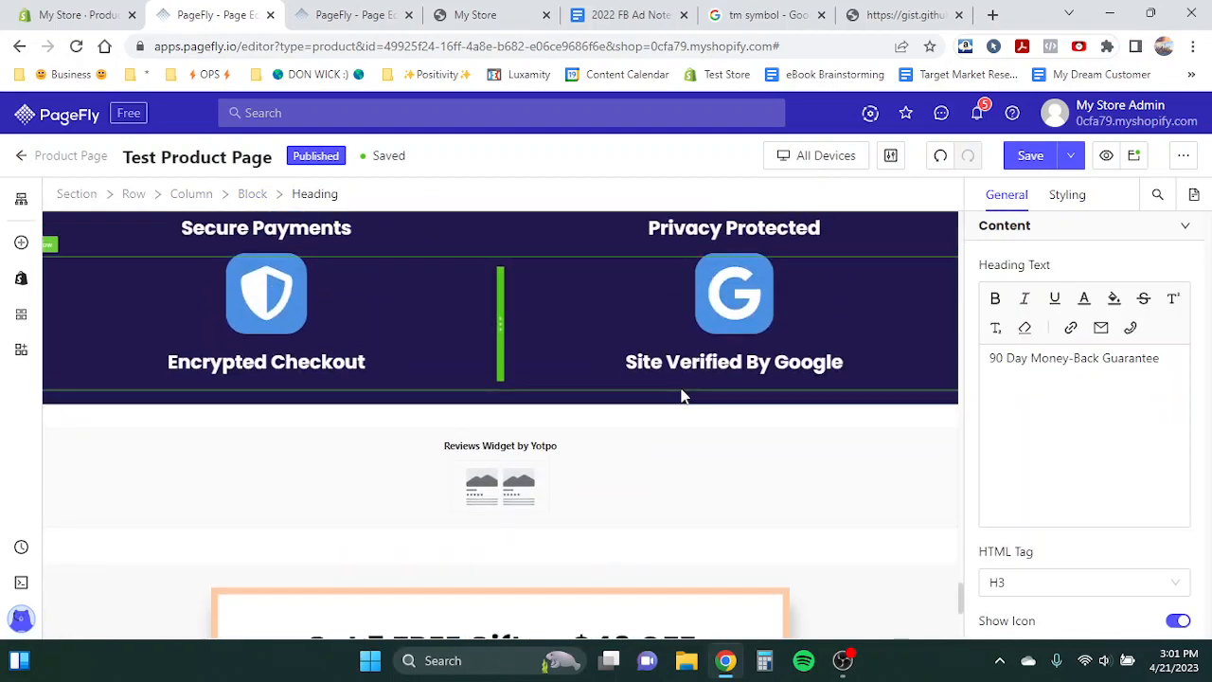
scroll(682, 395, "up", 2)
scroll(682, 395, "down", 1)
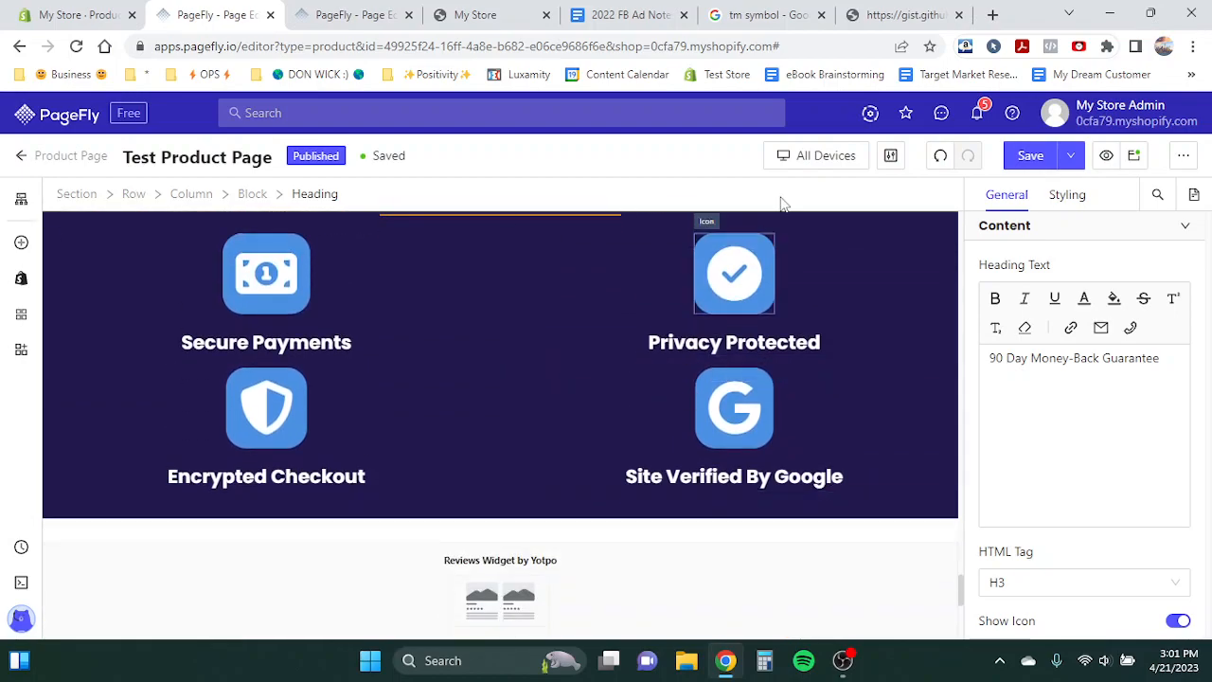
- Switch the preview to Mobile and set the Add To Cart button's font size to 22 px
left_click(828, 158)
left_click(810, 276)
scroll(473, 394, "down", 5)
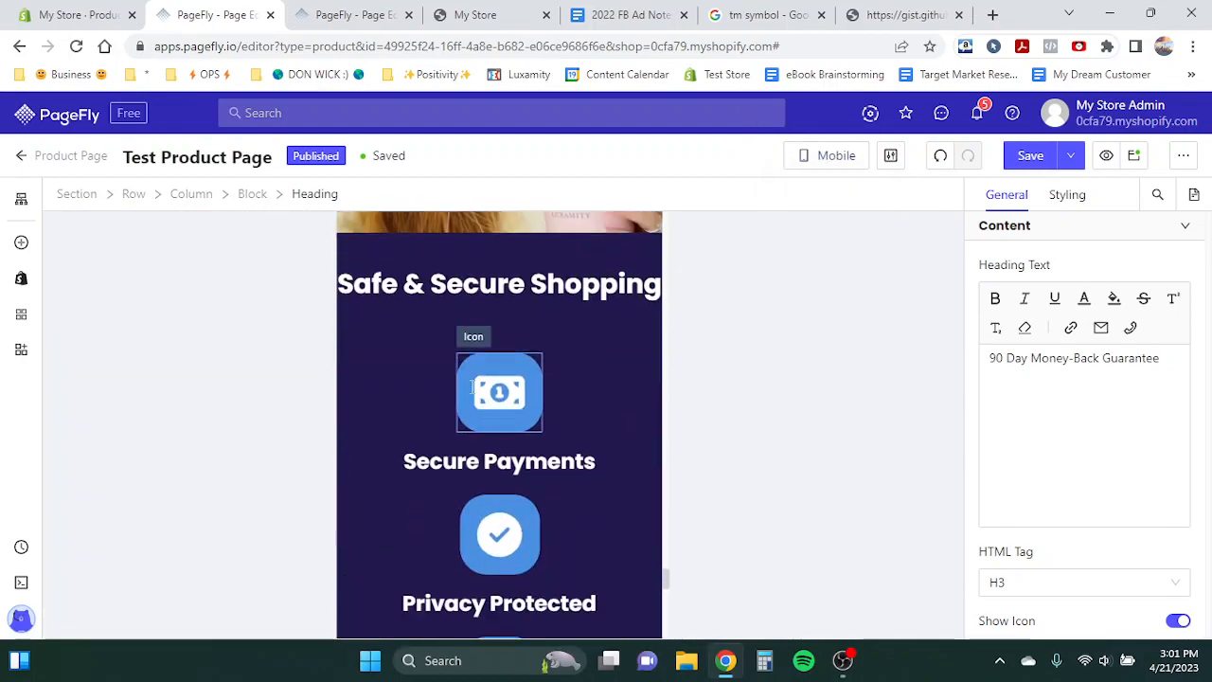
scroll(471, 393, "up", 10)
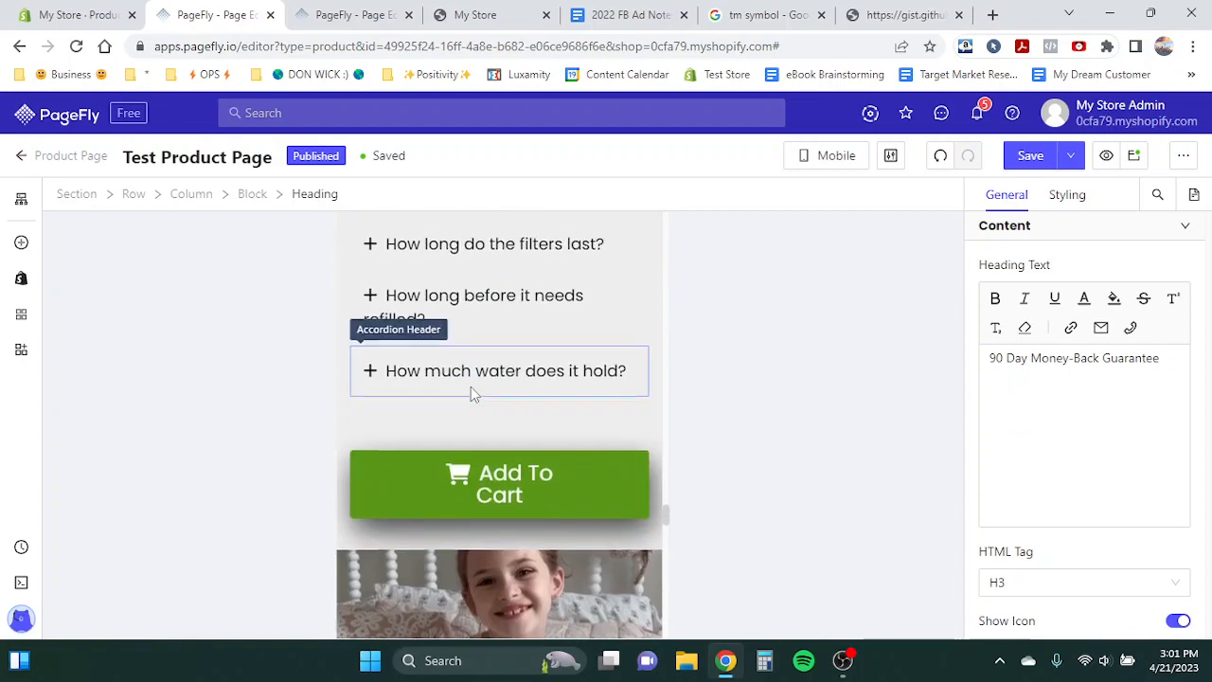
scroll(471, 436, "down", 2)
left_click(471, 472)
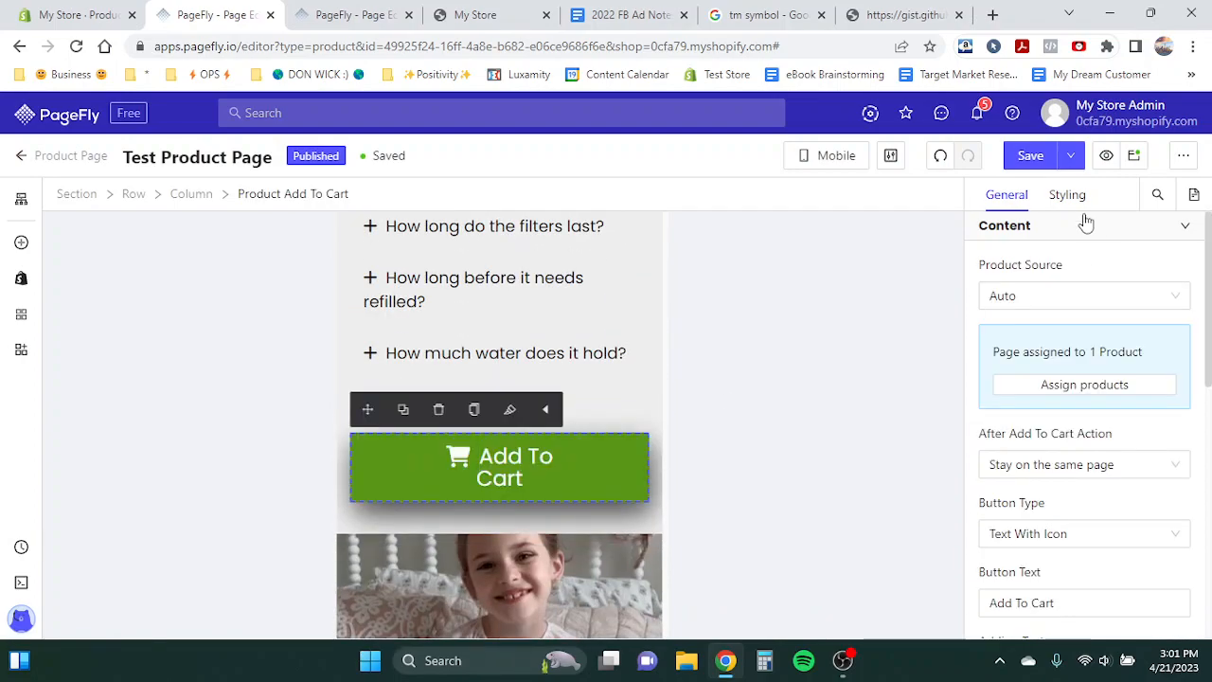
left_click(1066, 195)
scroll(1095, 439, "down", 3)
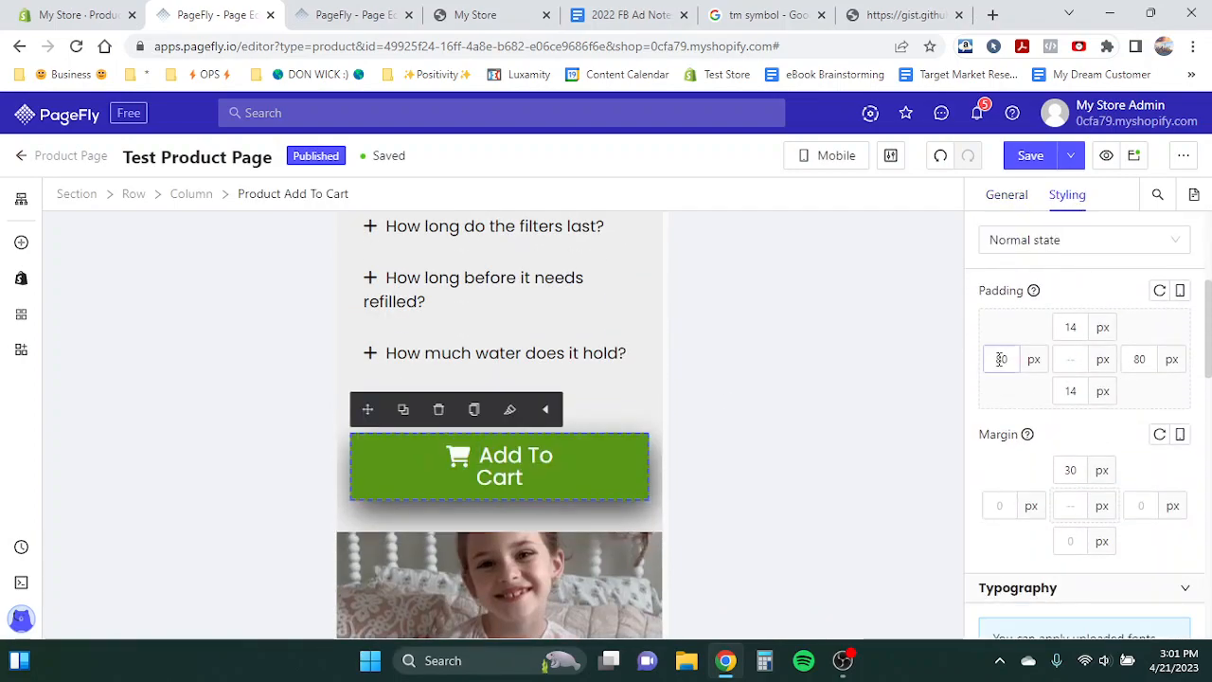
scroll(1042, 473, "down", 4)
scroll(1032, 469, "up", 3)
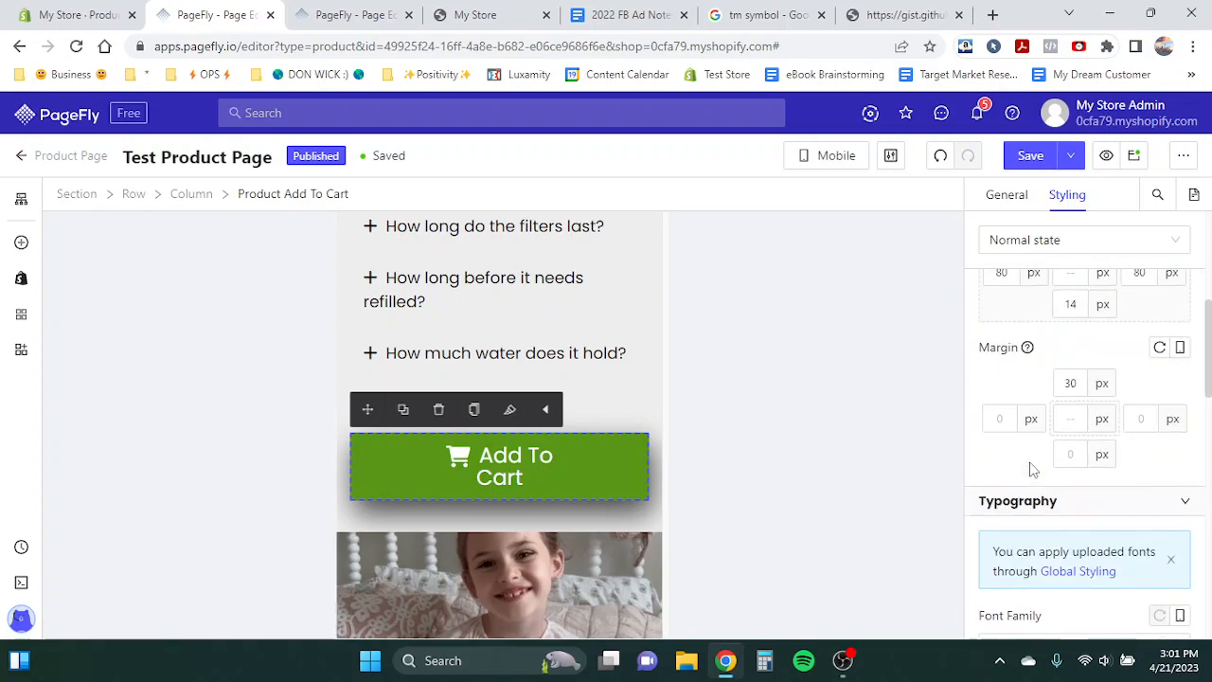
scroll(1089, 493, "down", 3)
left_click(1143, 531)
key("BackSpace")
type("22")
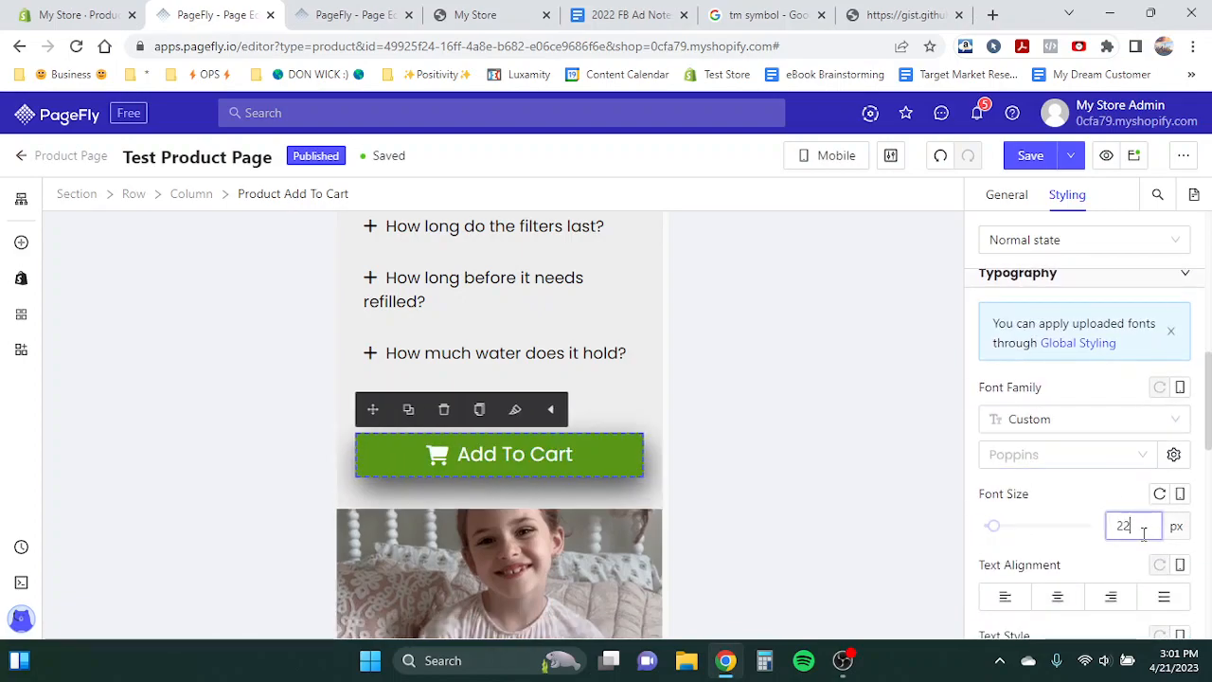
- Set the 'Safe & Secure Shopping' heading's left and right margins to 5 px
scroll(556, 485, "down", 10)
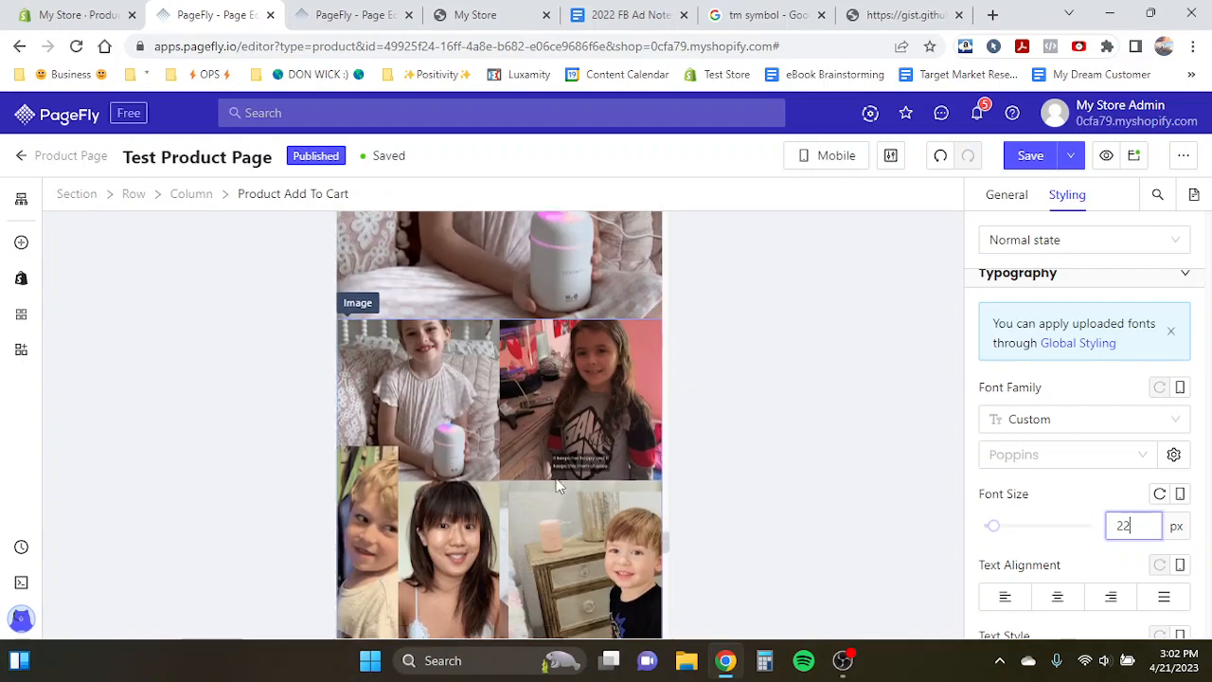
left_click(491, 296)
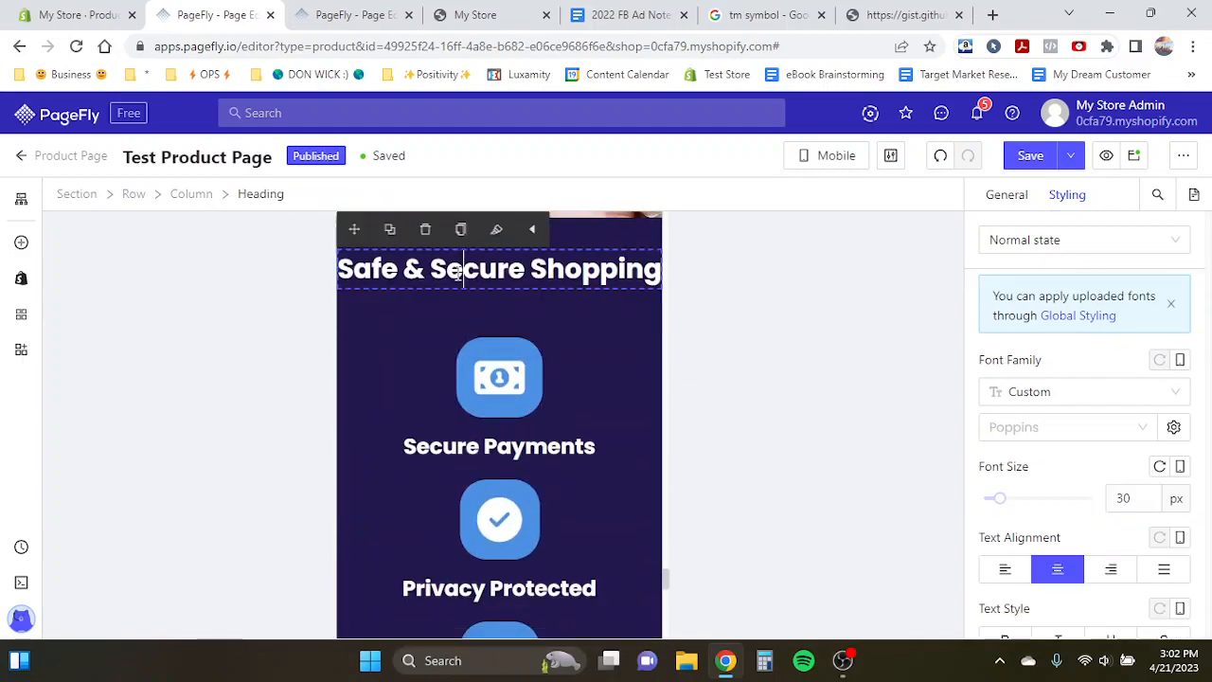
scroll(1110, 483, "up", 3)
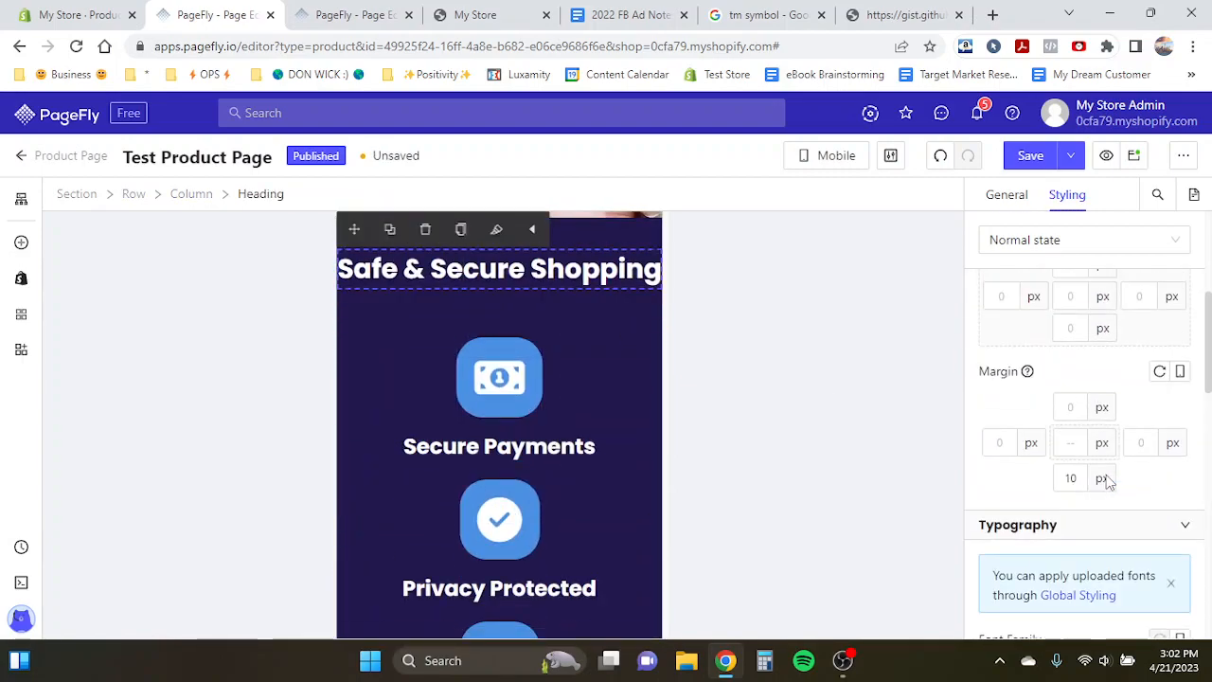
left_click(1010, 444)
type("5")
left_click(1151, 443)
type("5")
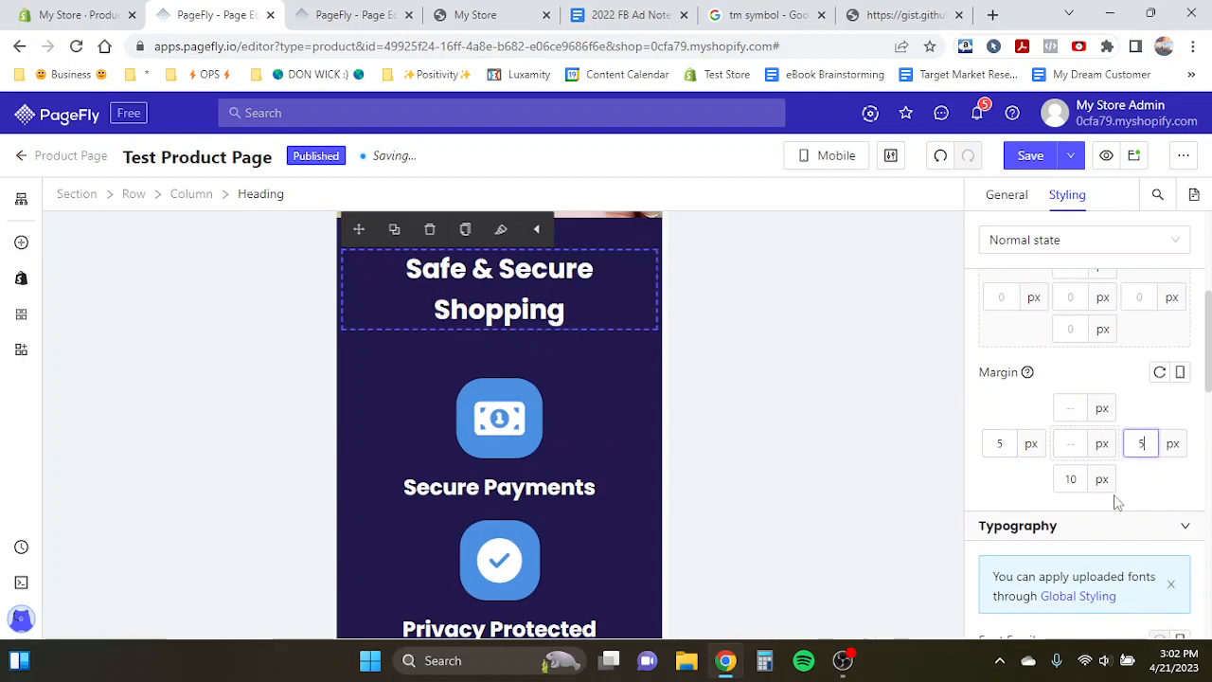
- Set the 'Secure Payments' heading's font size to 18 px
scroll(1115, 498, "down", 3)
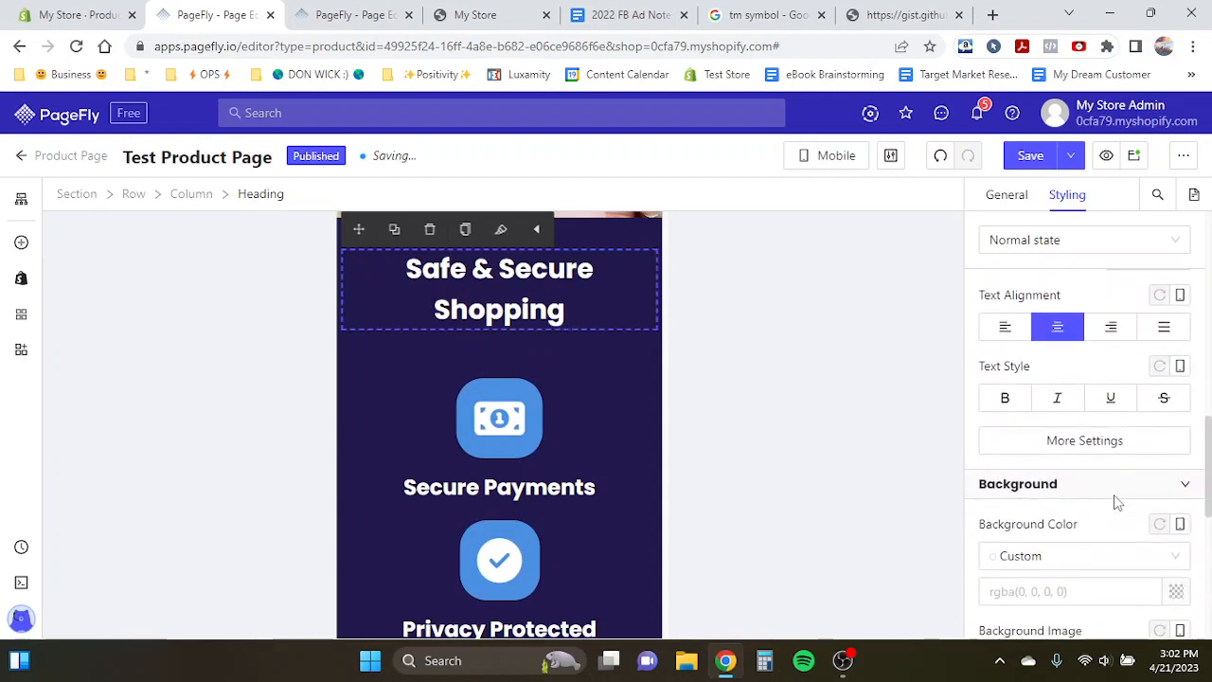
left_click(490, 493)
scroll(1099, 531, "down", 2)
scroll(1104, 511, "up", 4)
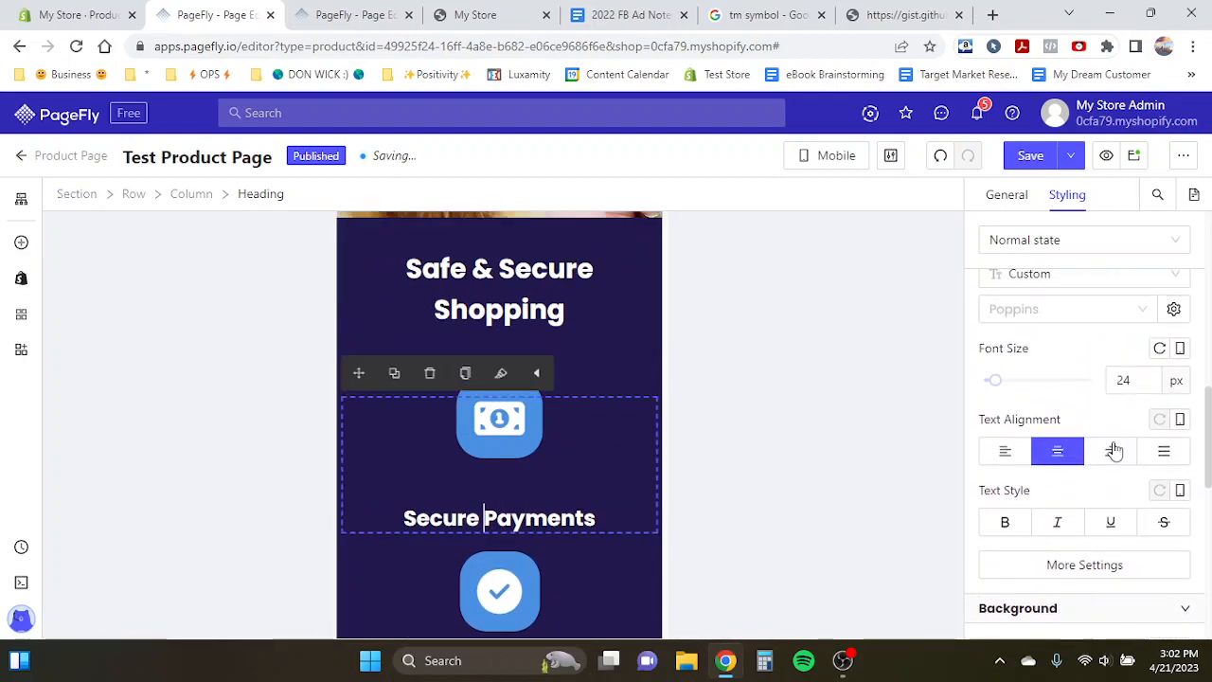
double_click(1123, 380)
type("20")
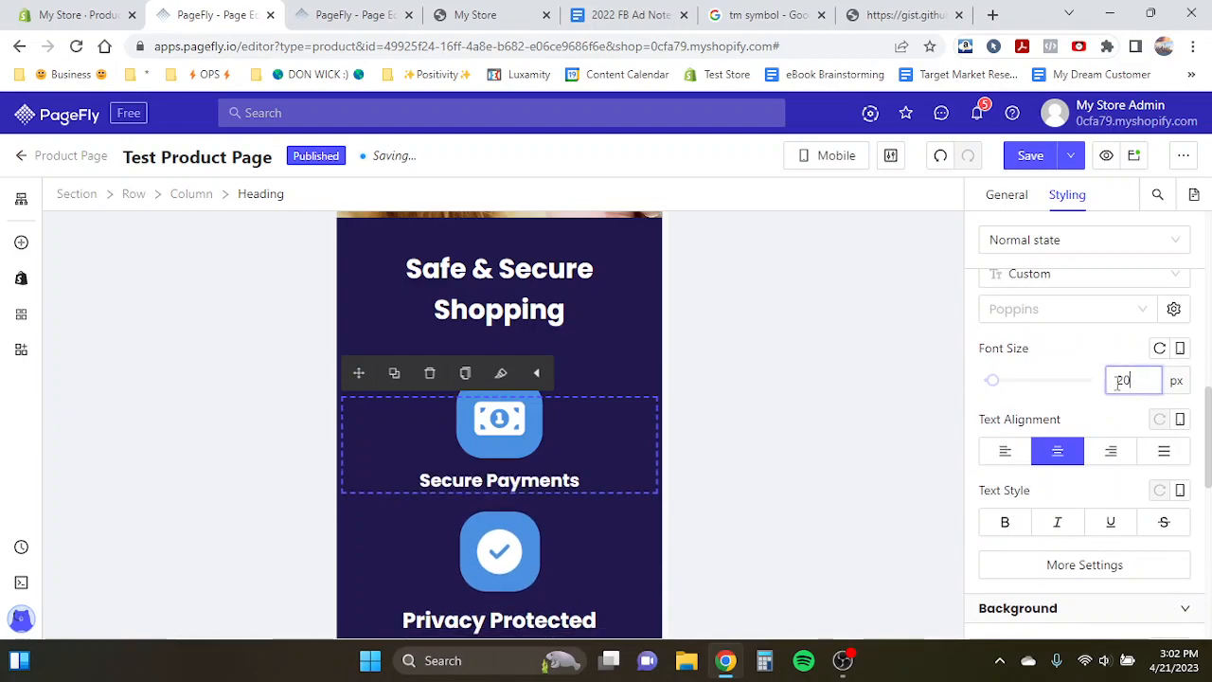
type("18")
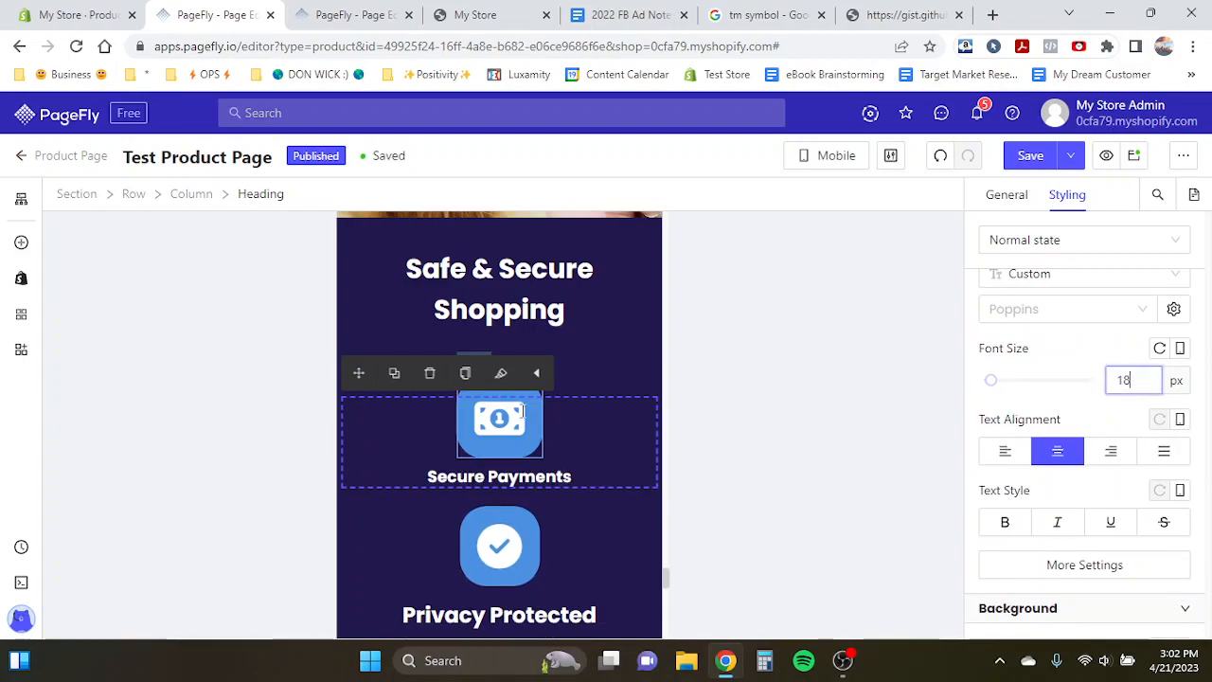
- Set the Secure Payments icon's size to 35 px
left_click(499, 418)
left_click(1132, 315)
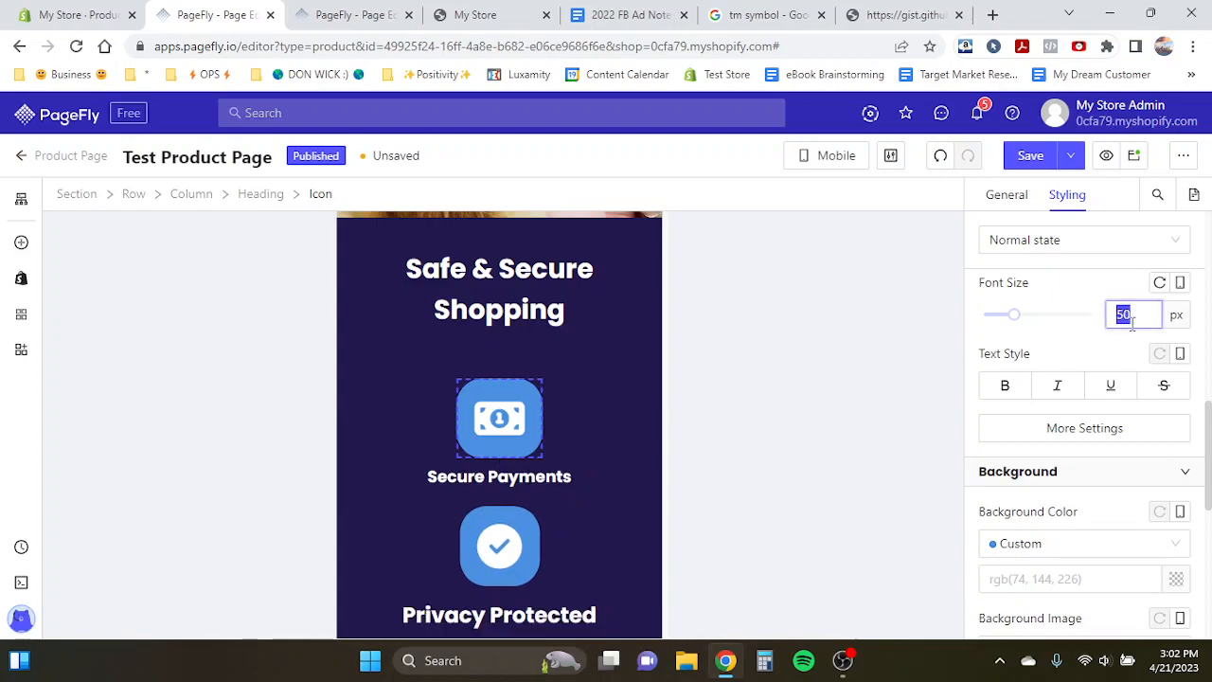
type("35")
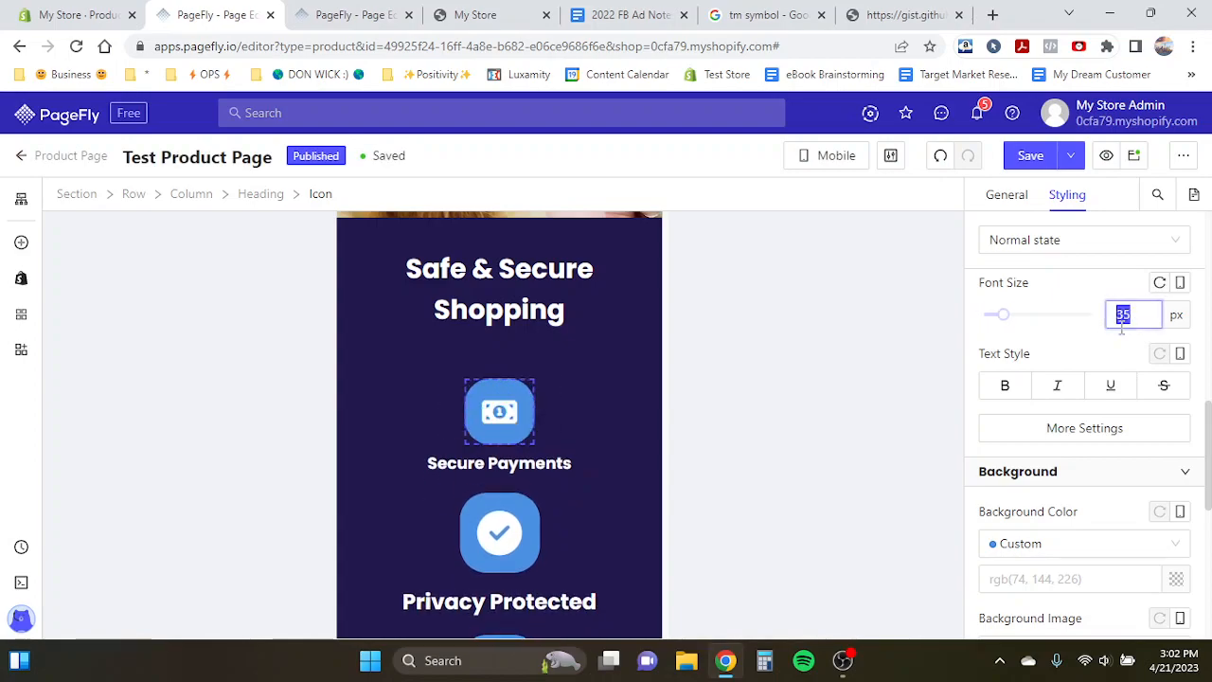
- Set the Privacy Protected icon's size to 35 px
left_click(497, 531)
left_click(1144, 315)
type("35")
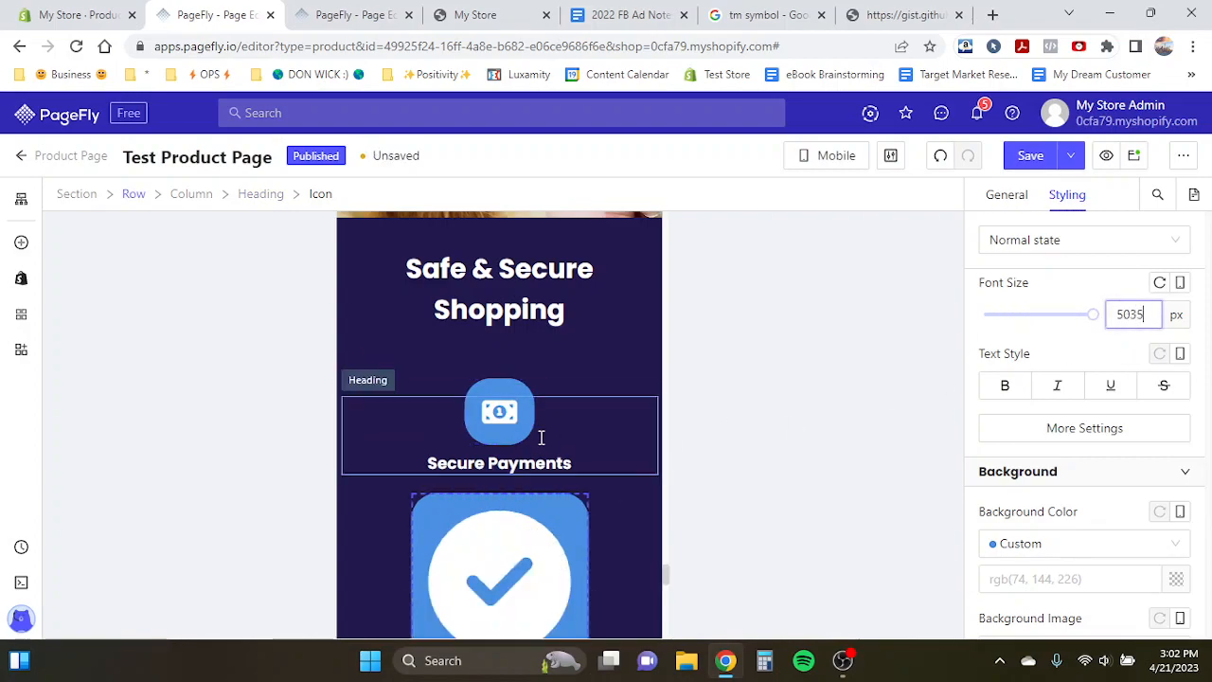
scroll(541, 436, "down", 1)
double_click(1134, 313)
type("35")
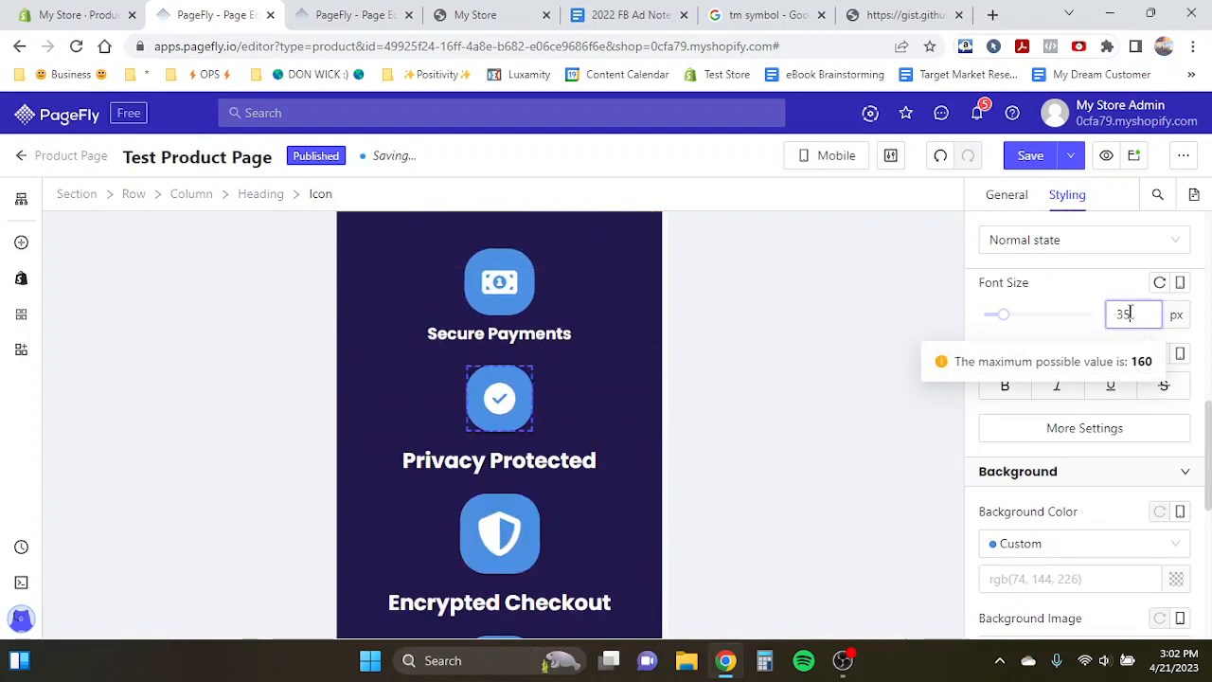
- Set the Encrypted Checkout and Site Verified By Google icons' sizes to 35 px
left_click(500, 533)
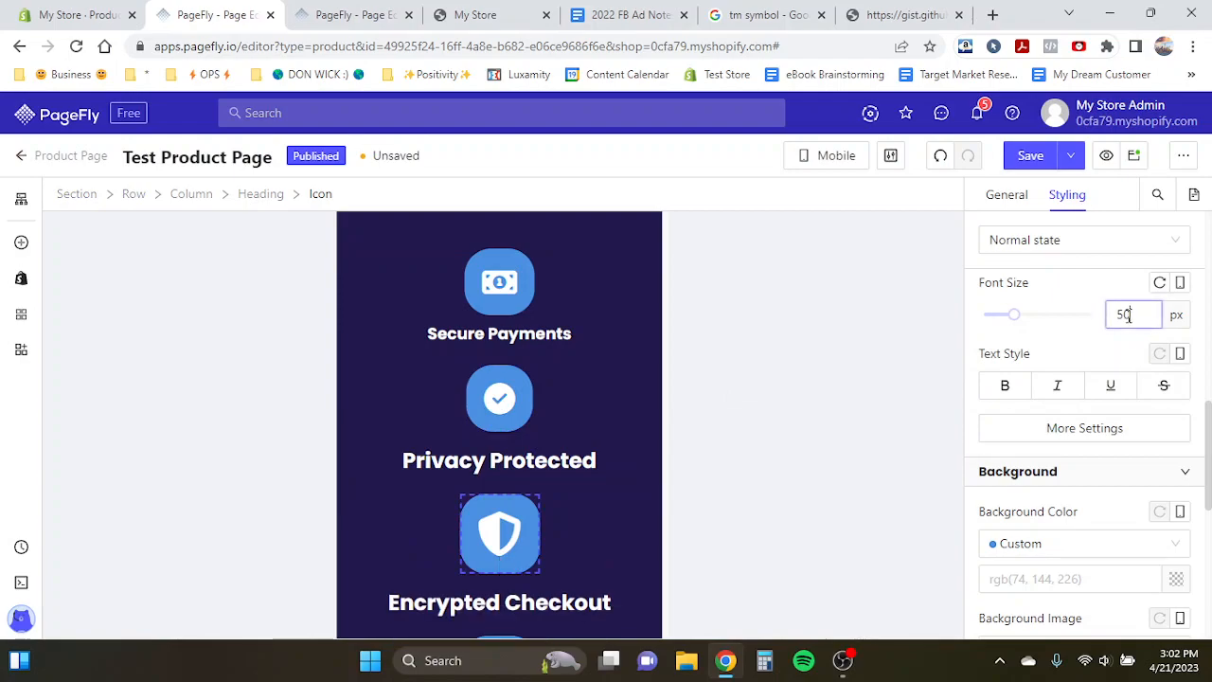
type("35")
scroll(491, 485, "down", 2)
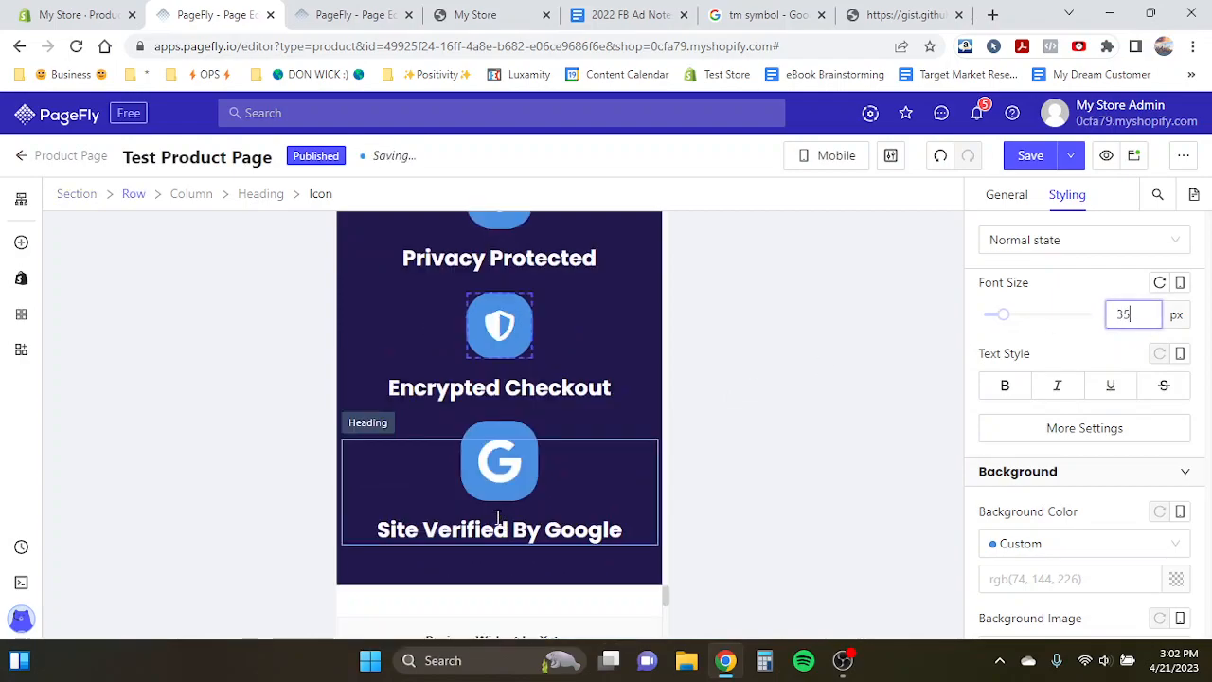
left_click(492, 485)
double_click(1127, 313)
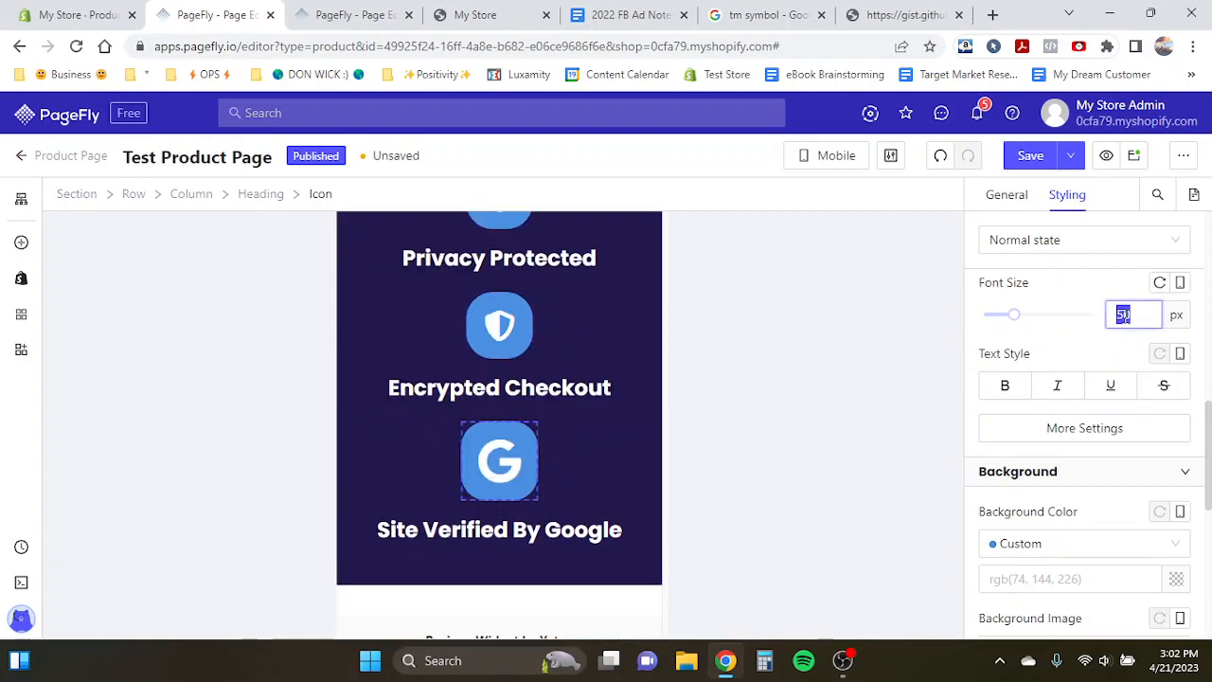
type("35")
- Set the 'Privacy Protected' heading's font size to 18 px
scroll(517, 291, "up", 3)
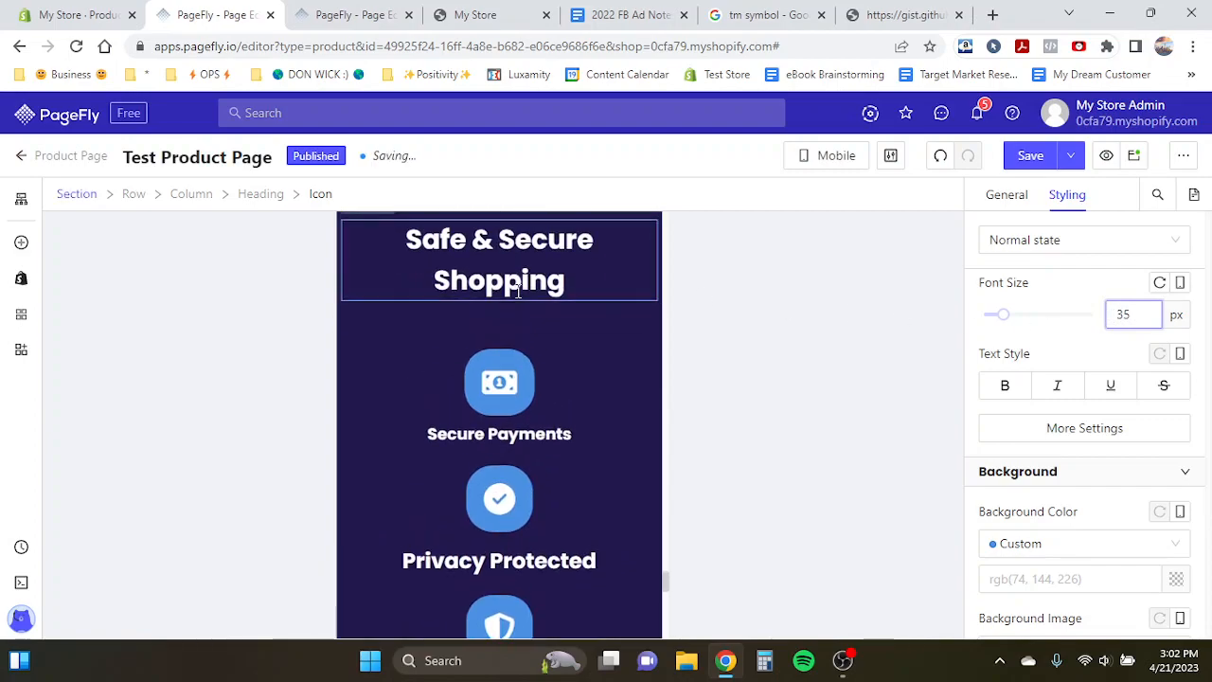
left_click(507, 289)
left_click(499, 437)
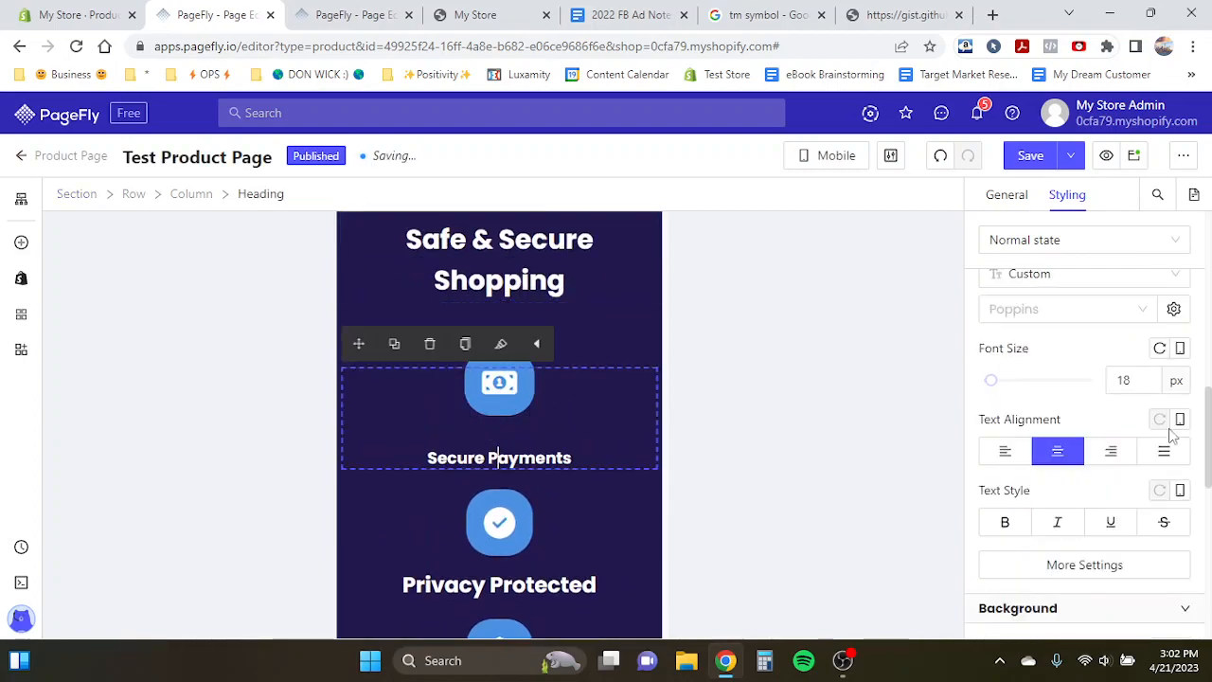
left_click(1134, 378)
double_click(1127, 379)
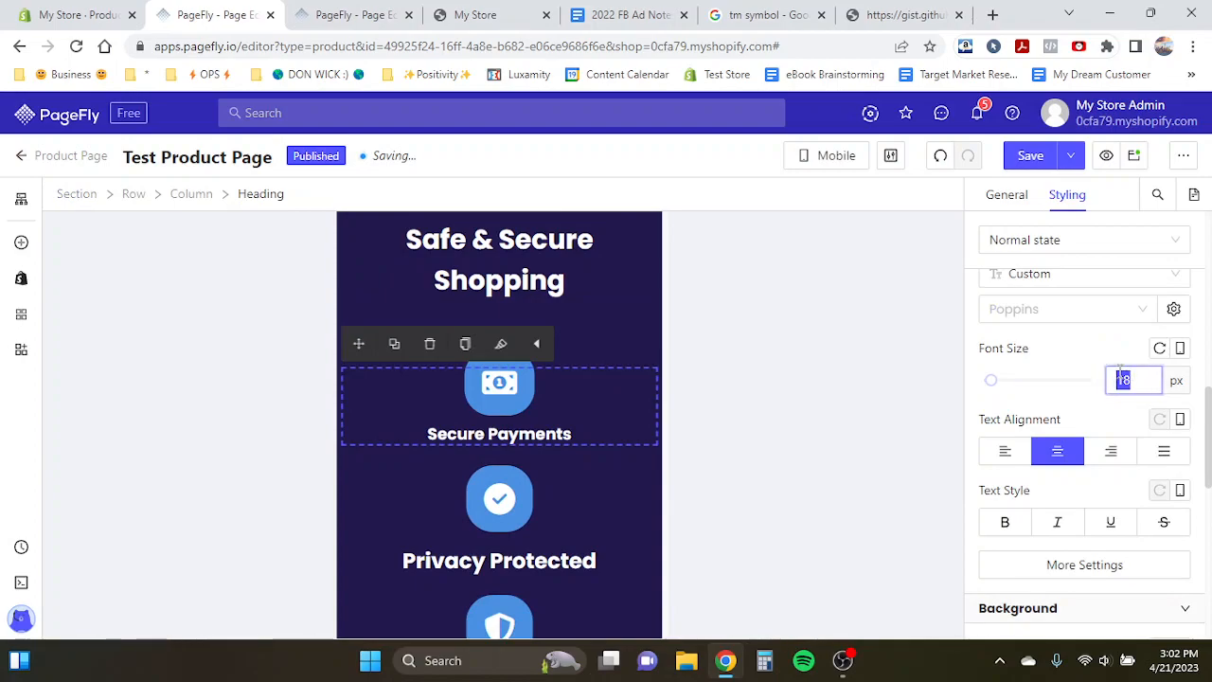
scroll(569, 417, "down", 1)
left_click(524, 433)
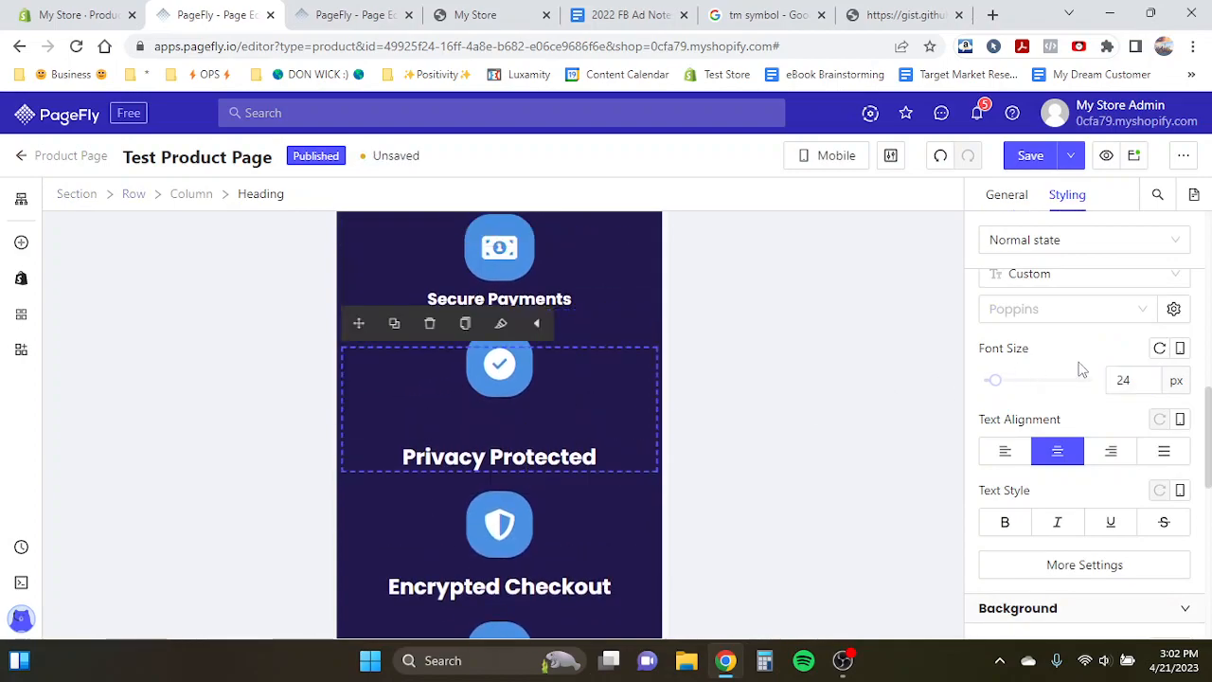
double_click(1123, 379)
type("18")
- Set the 'Encrypted Checkout' heading's font size to 18 px
left_click(512, 534)
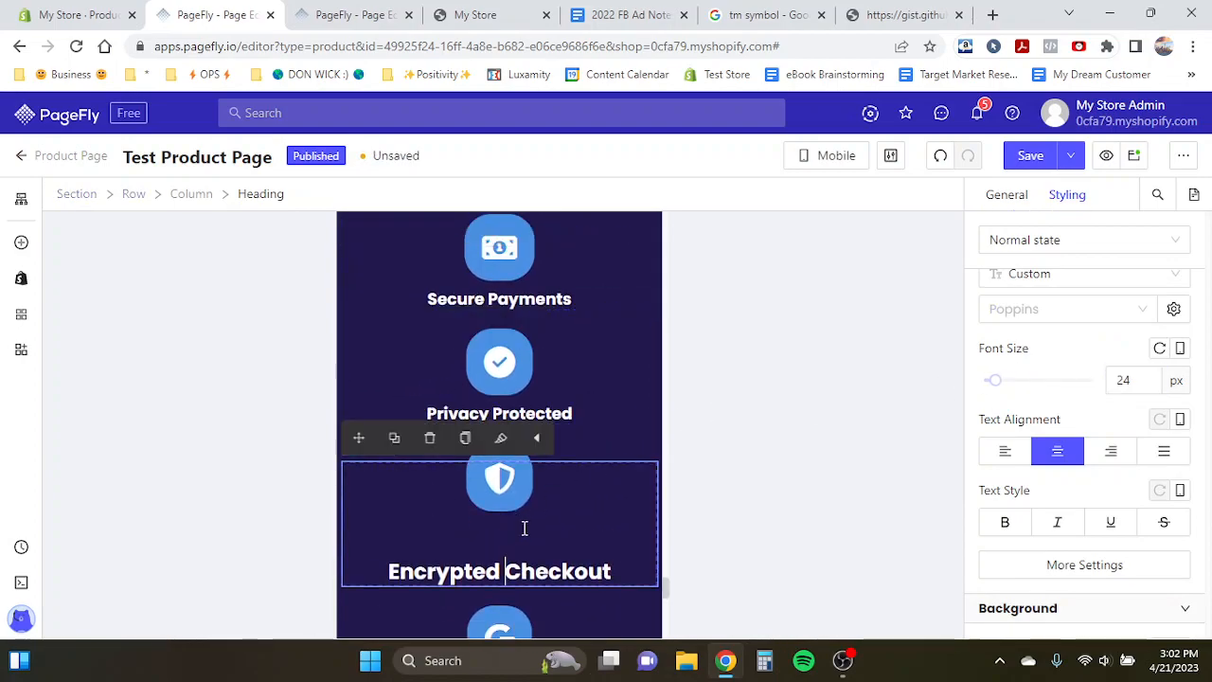
double_click(1127, 379)
type("18")
- Set the 'Site Verified By Google' heading's font size to 18 px
scroll(531, 549, "down", 2)
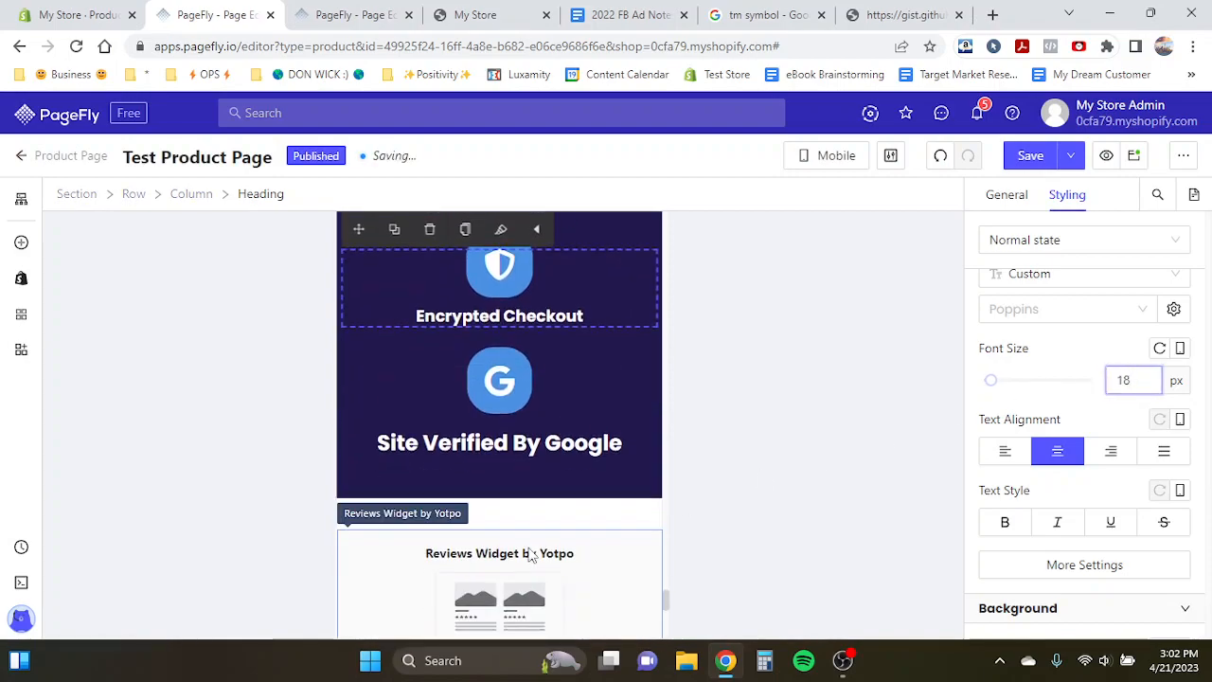
left_click(443, 437)
double_click(1127, 378)
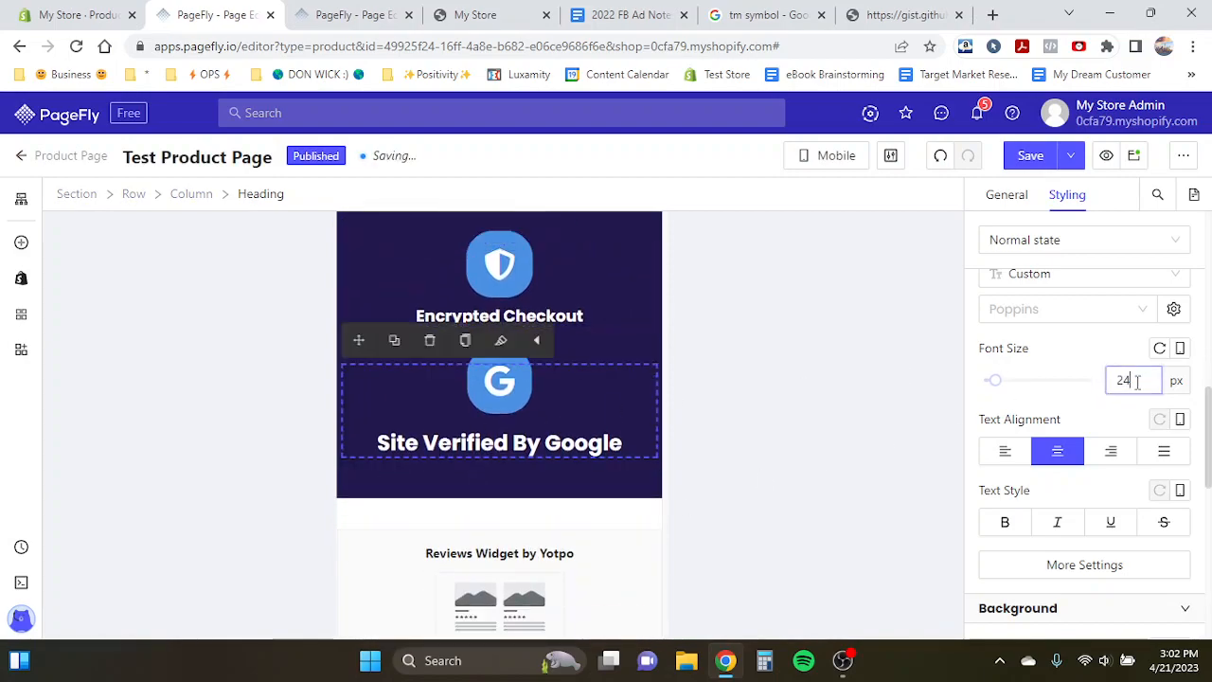
type("18")
- Try removing the line break before 'when you order now' in the offer heading, then restore it
scroll(571, 439, "down", 2)
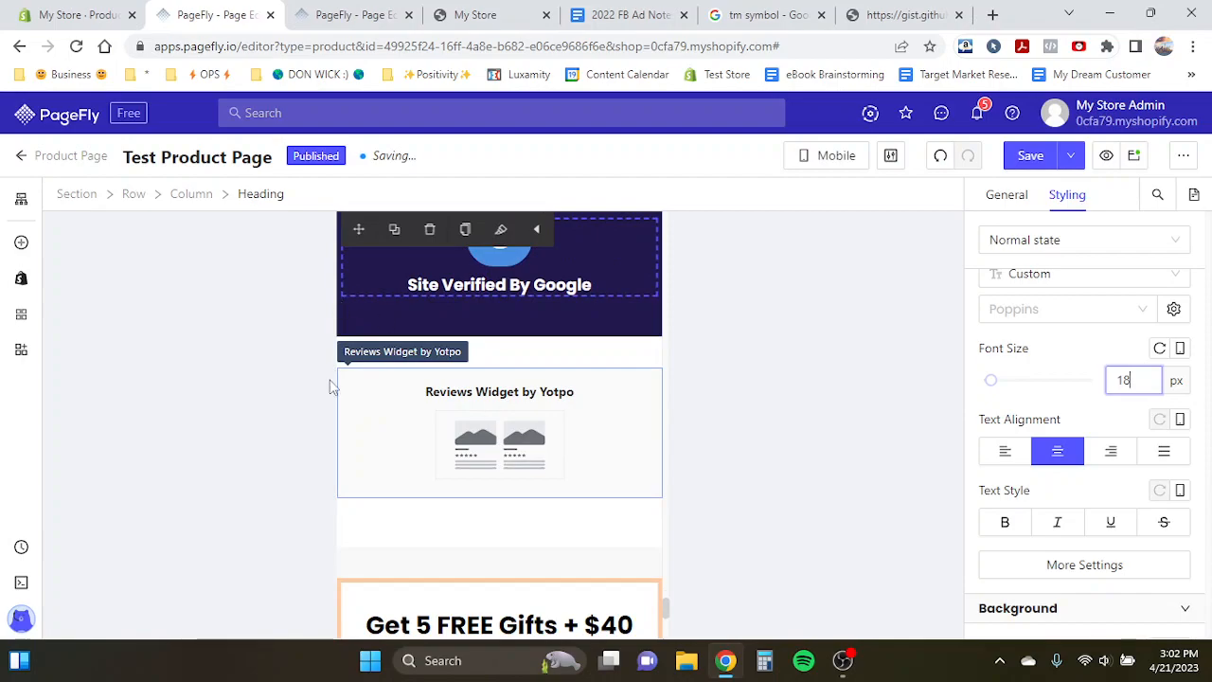
scroll(332, 386, "down", 2)
left_click(439, 462)
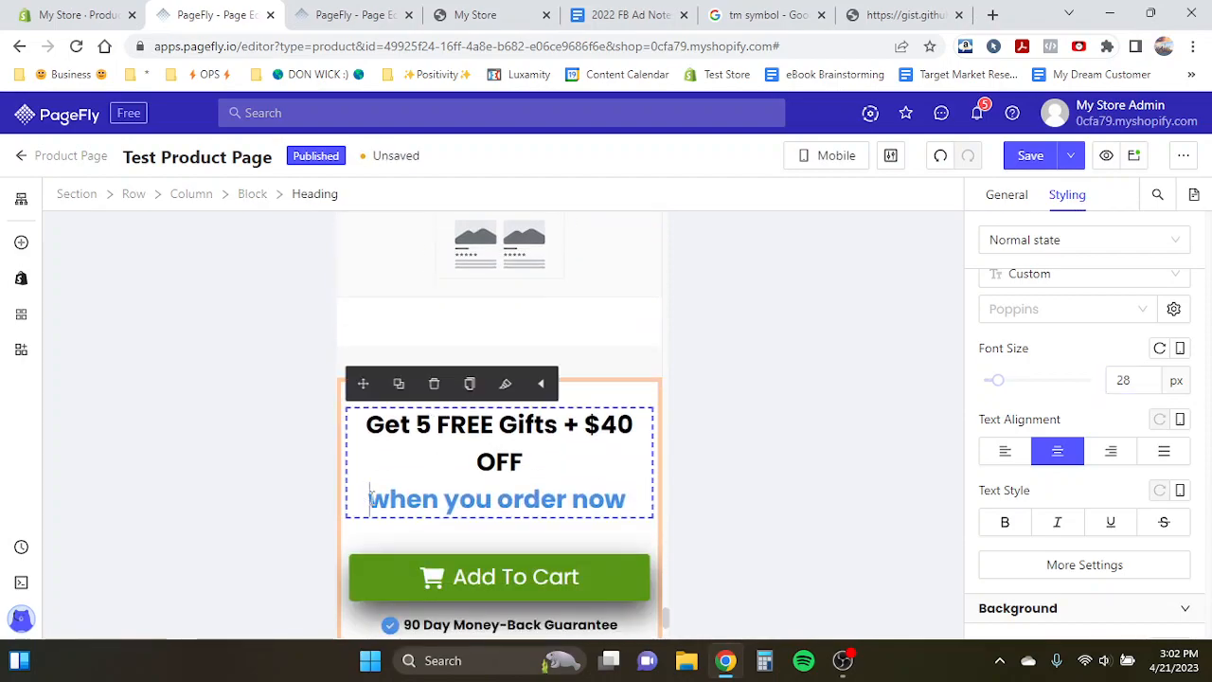
key("BackSpace")
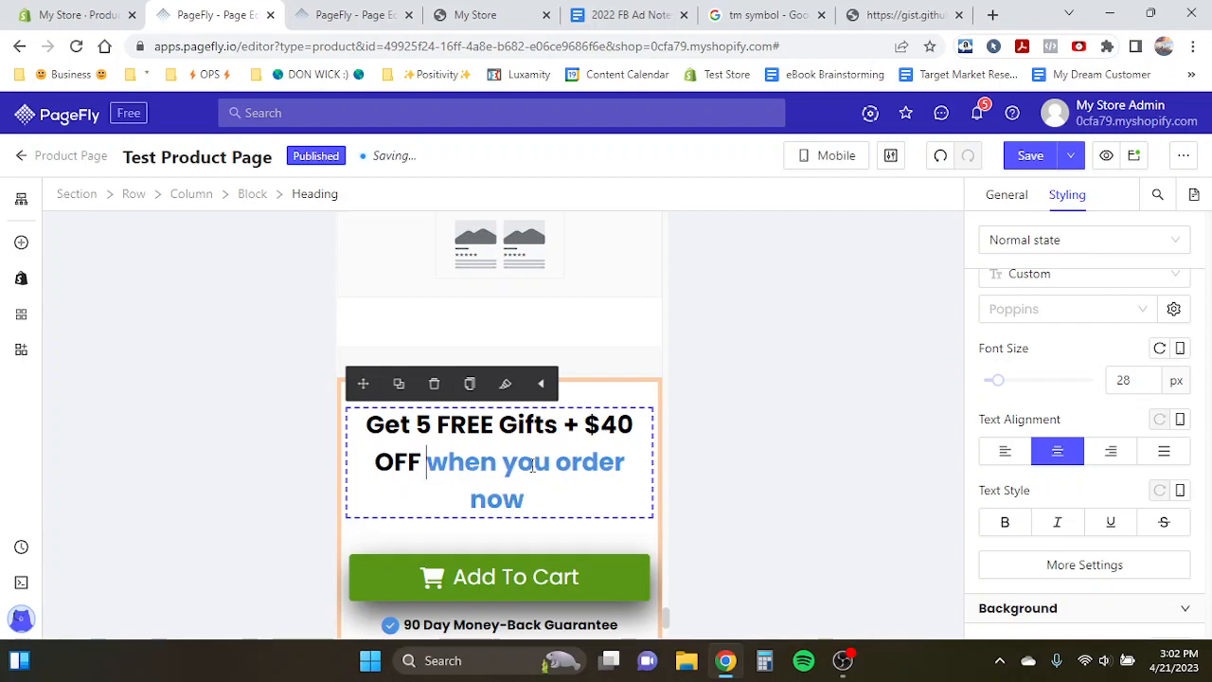
scroll(533, 471, "down", 2)
scroll(530, 466, "up", 2)
key("BackSpace")
key("Return")
- Scroll through the mobile page layout and switch the editor preview to all devices
scroll(511, 461, "down", 2)
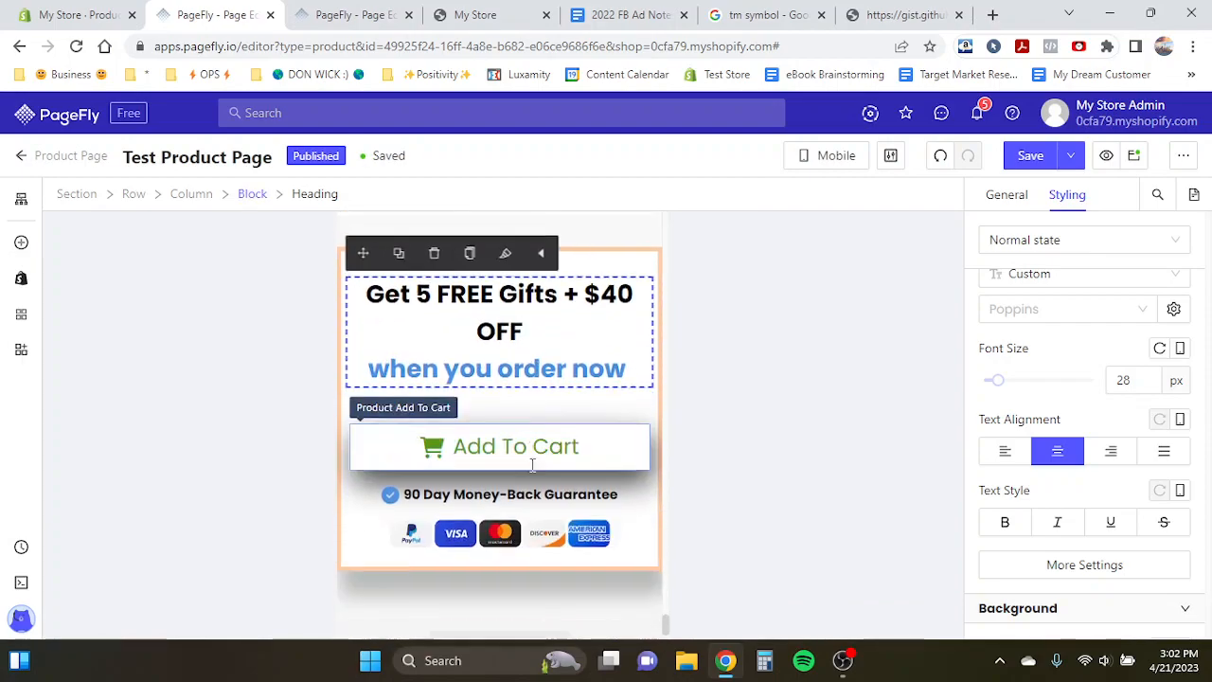
scroll(452, 464, "up", 3)
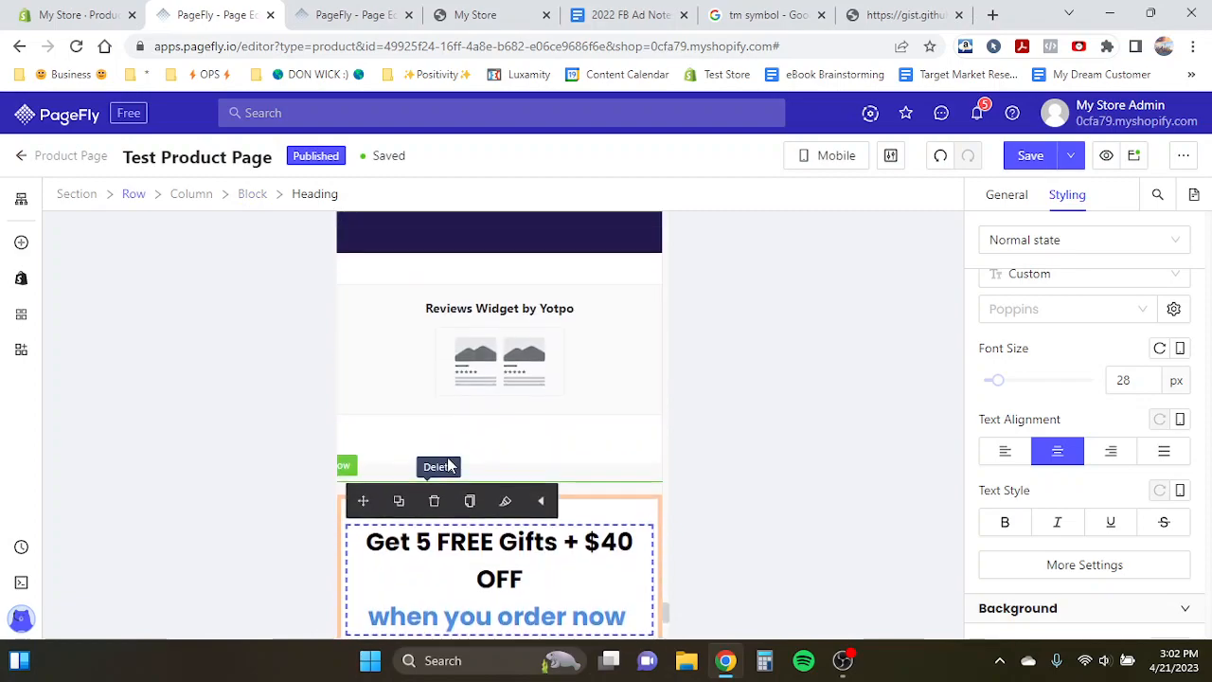
left_click(360, 440)
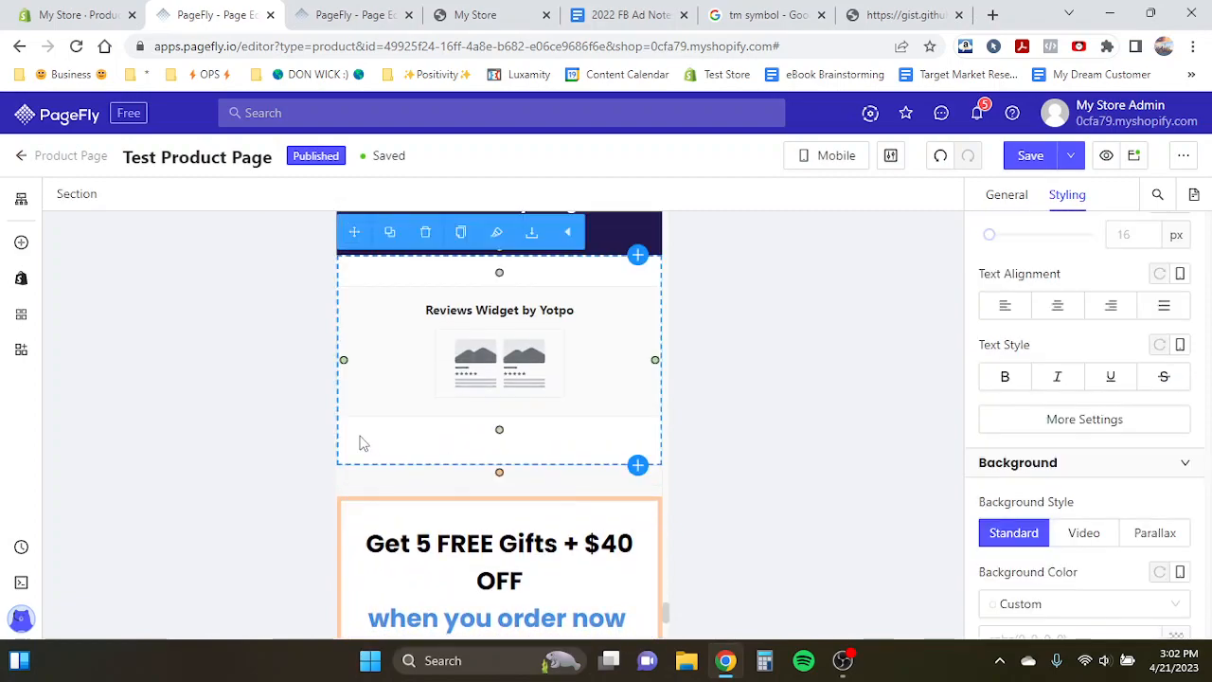
scroll(360, 443, "up", 20)
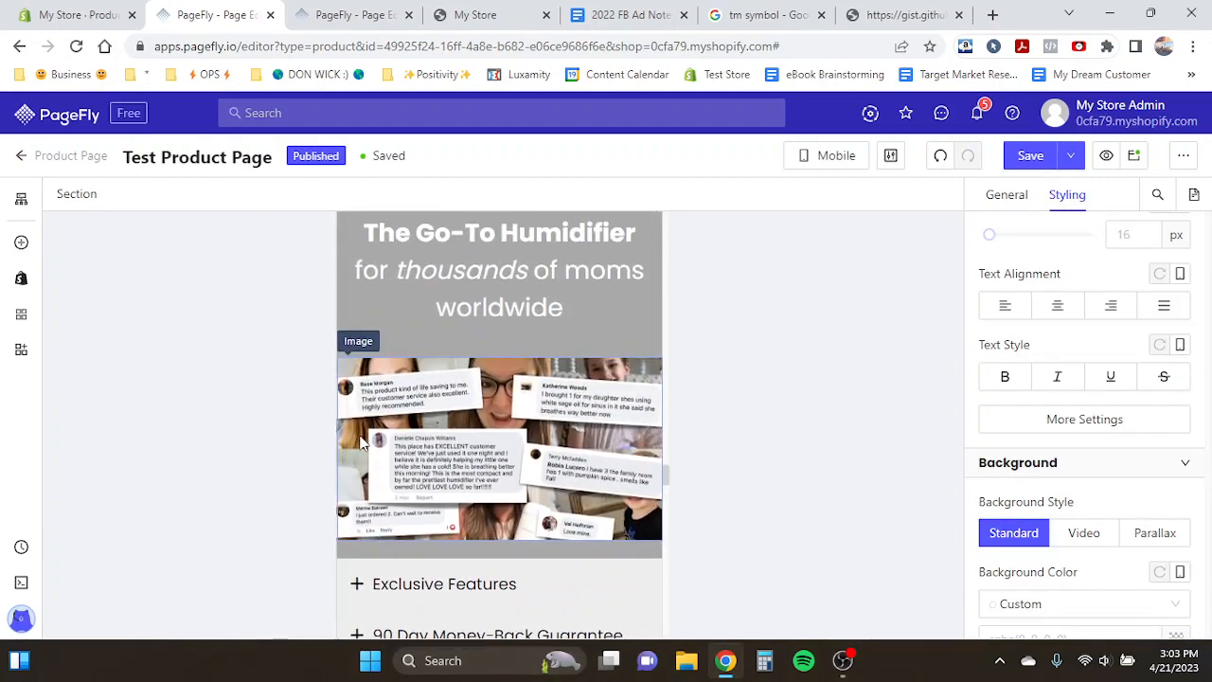
scroll(361, 442, "up", 20)
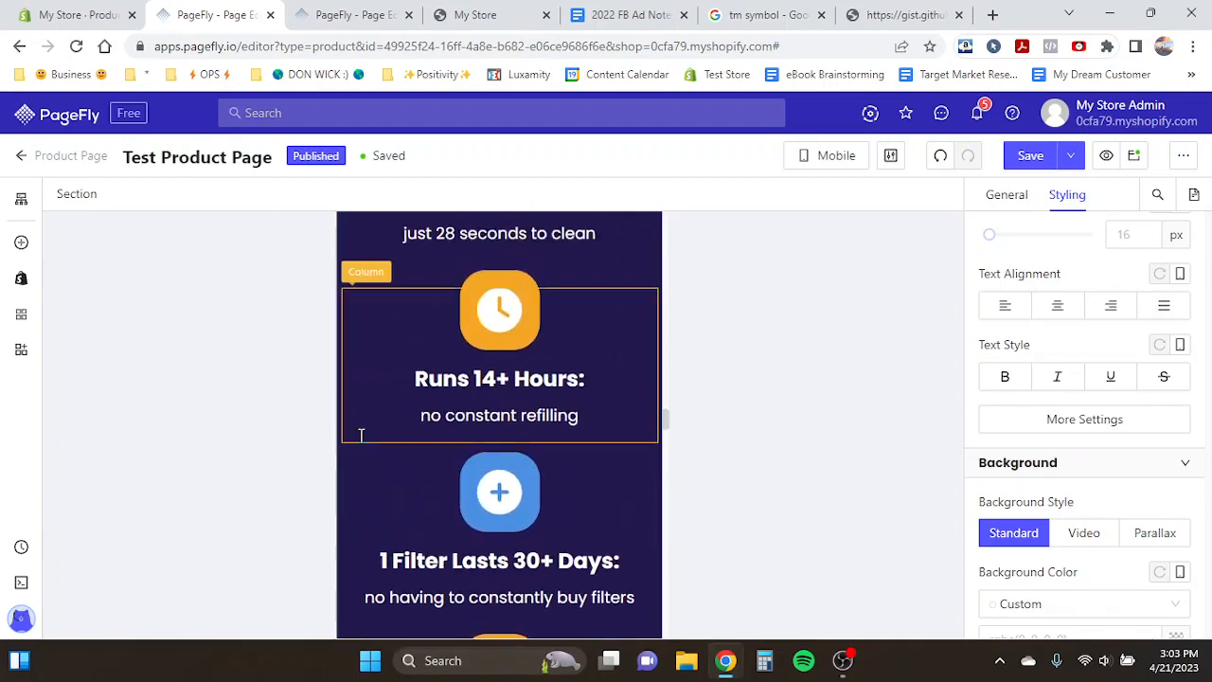
scroll(361, 436, "up", 20)
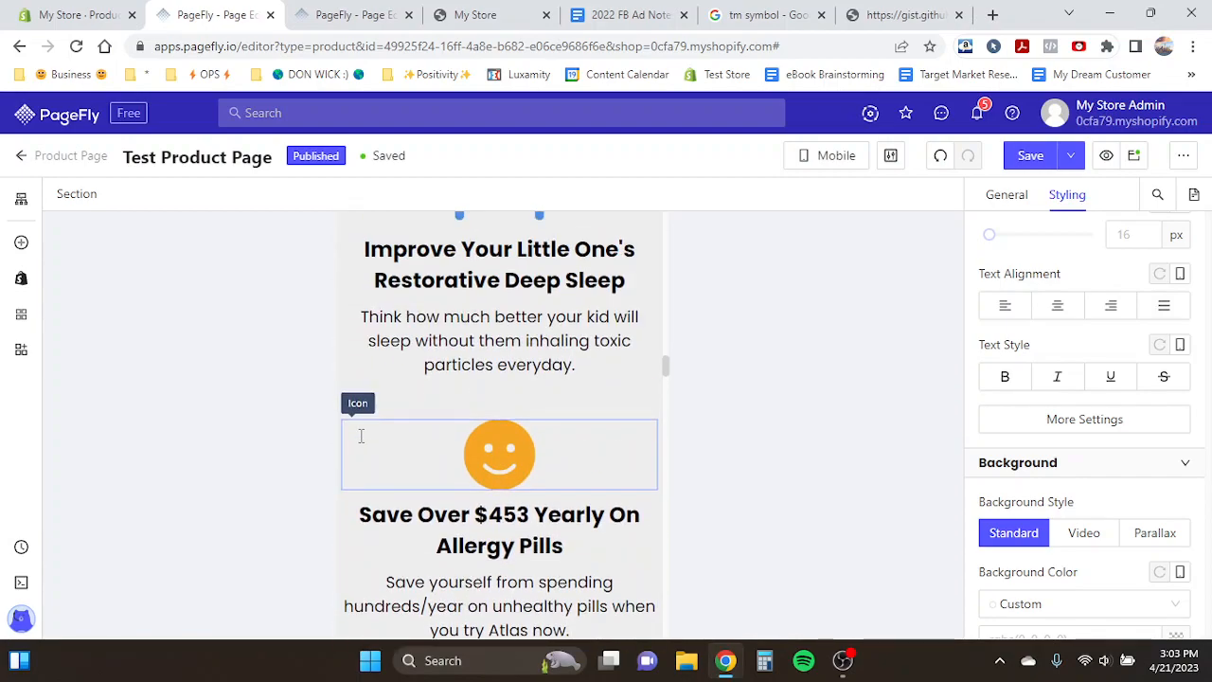
scroll(361, 436, "up", 20)
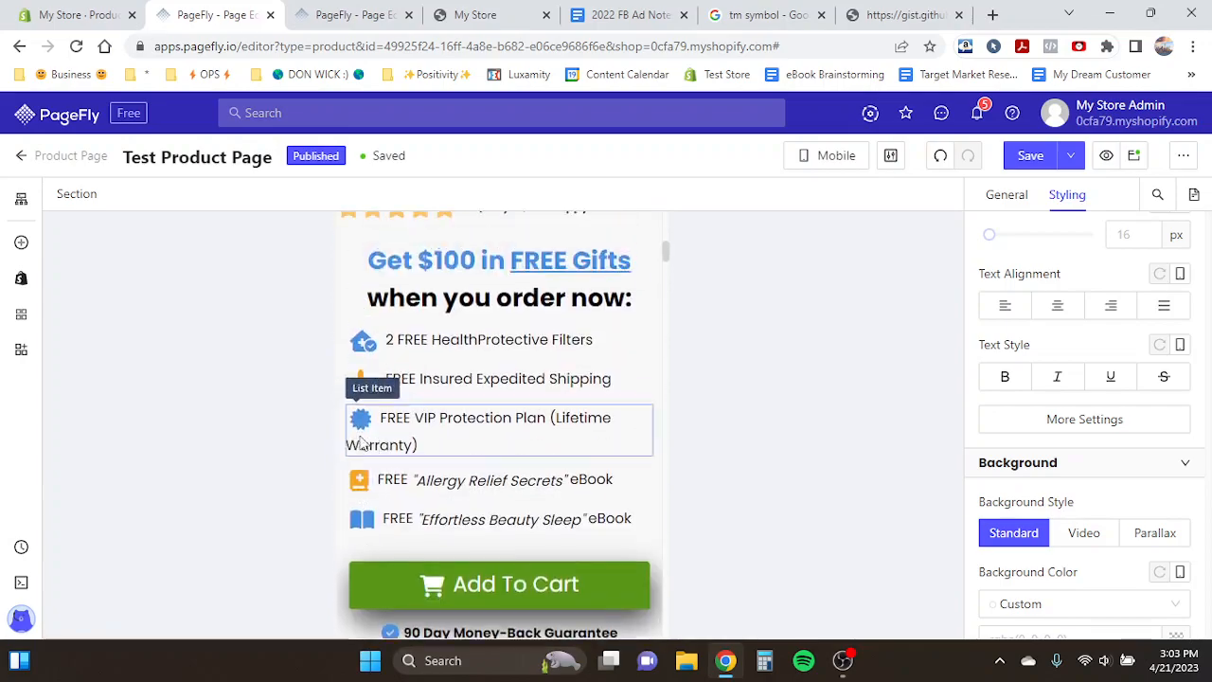
scroll(361, 442, "up", 20)
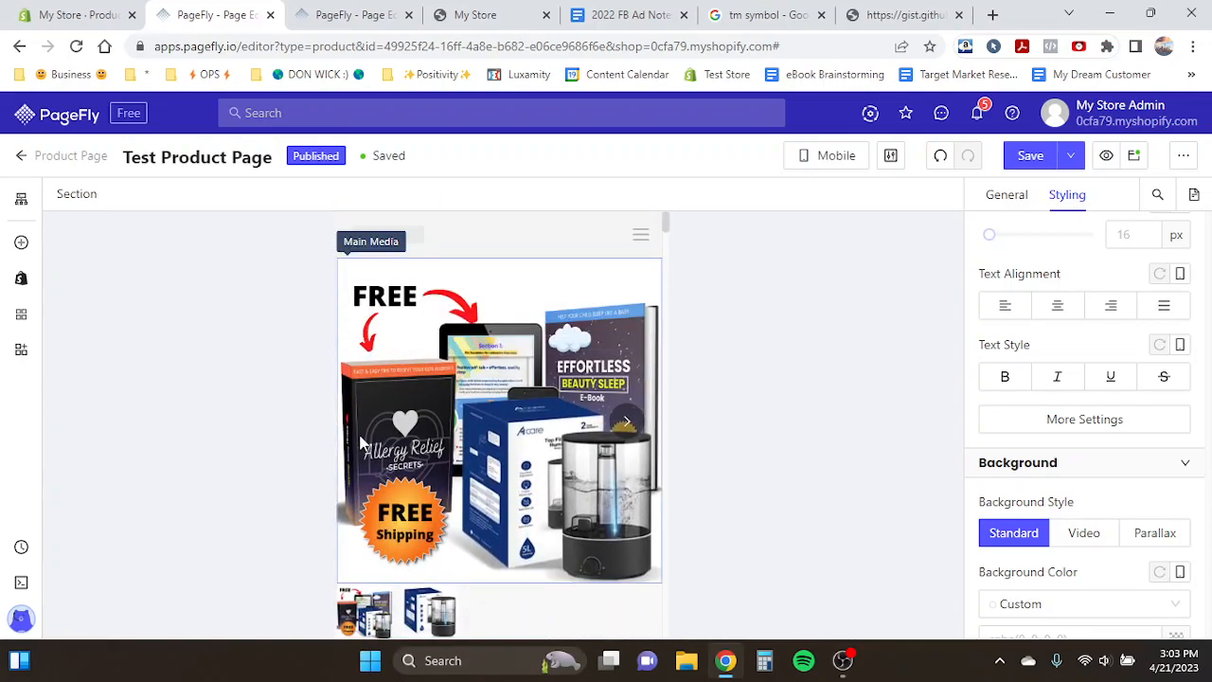
left_click(840, 159)
left_click(849, 193)
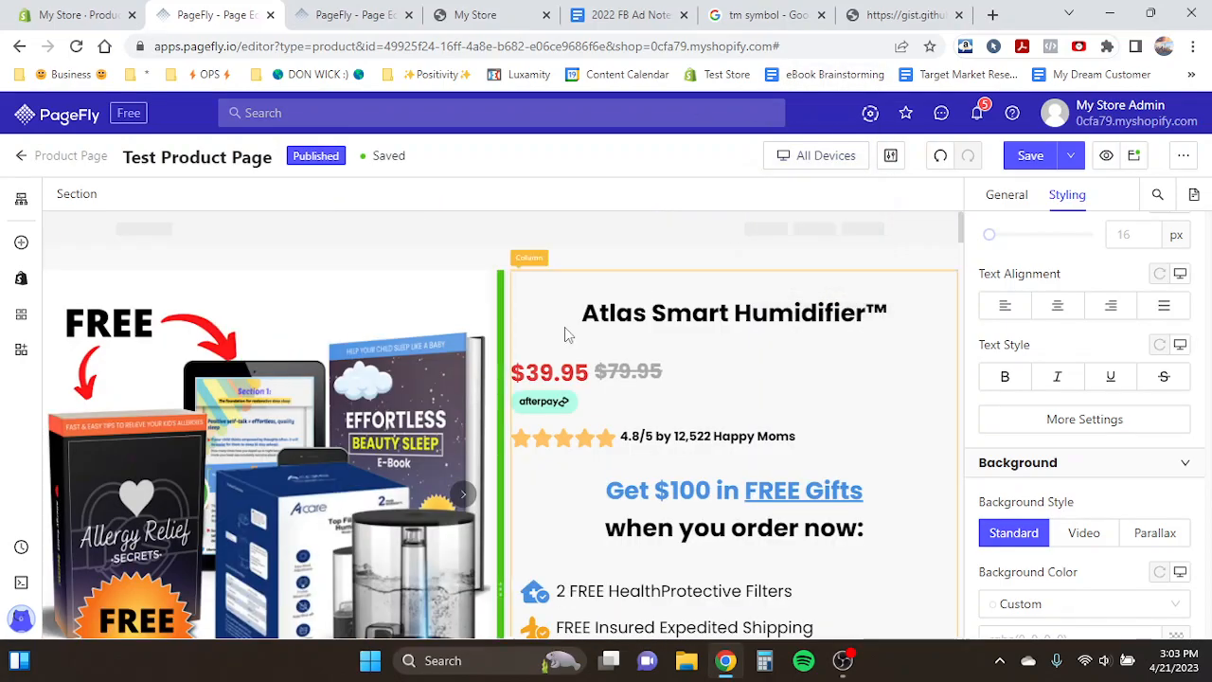
scroll(564, 334, "down", 20)
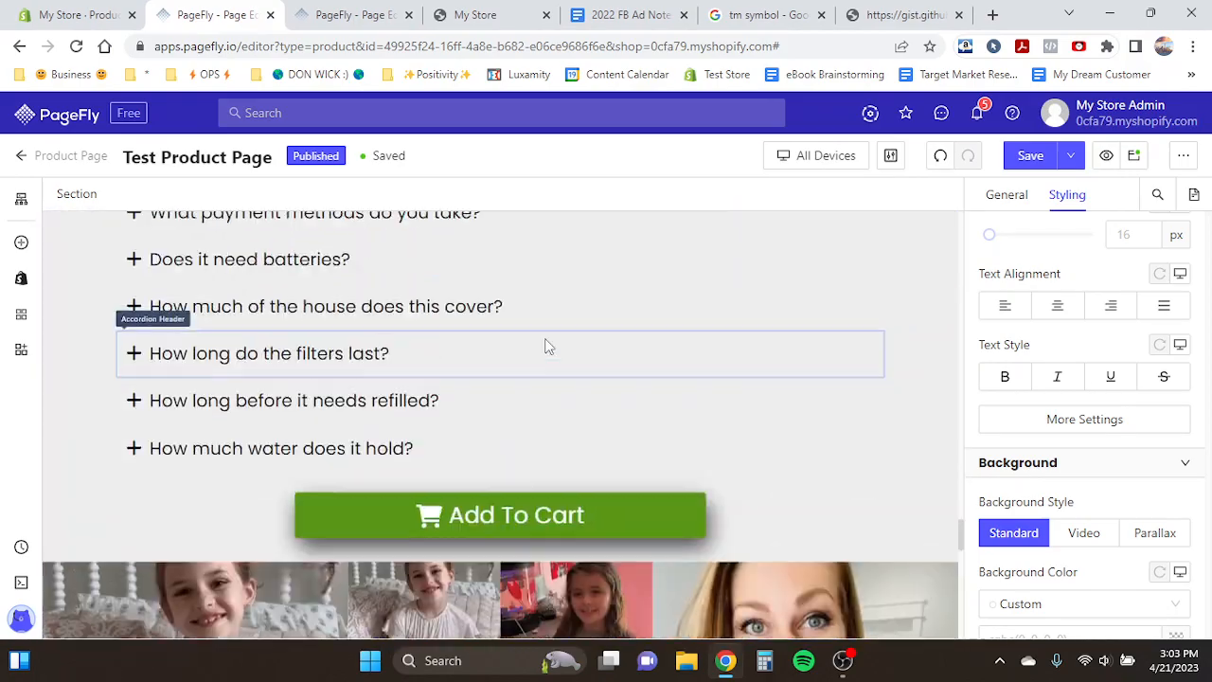
scroll(546, 346, "up", 20)
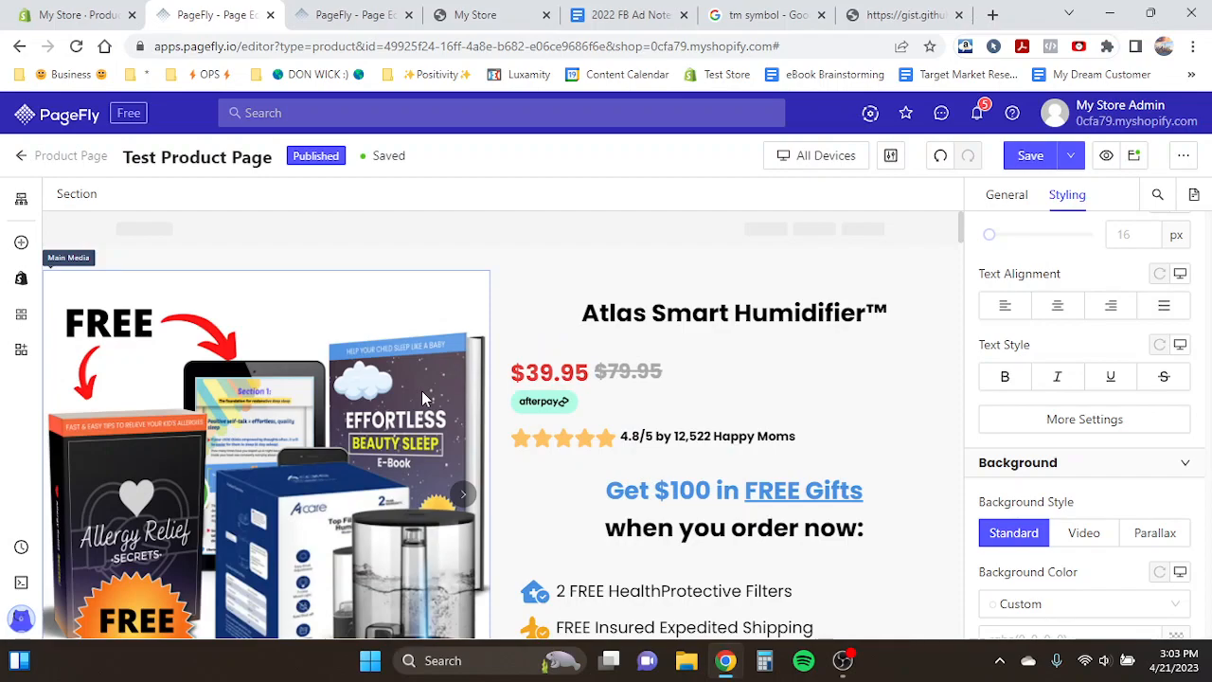
- Inspect the settings of the desktop hero's main media and 'Get $100 in FREE Gifts' heading
left_click(666, 488)
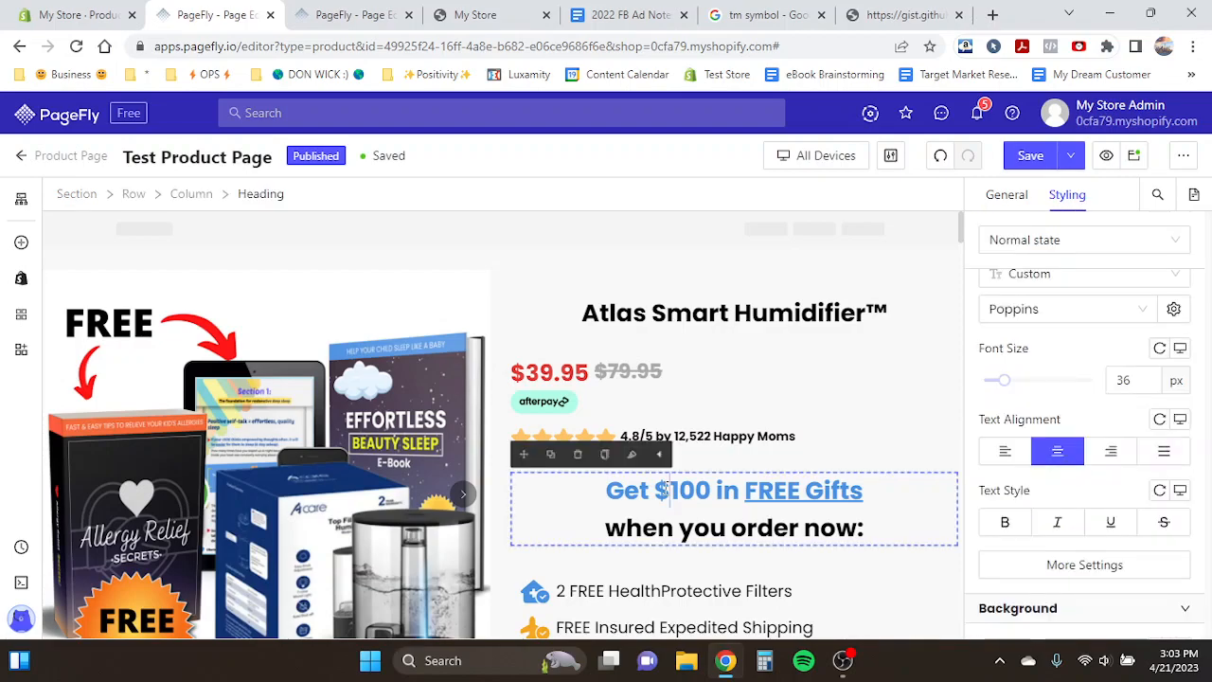
left_click(453, 424)
left_click(1014, 194)
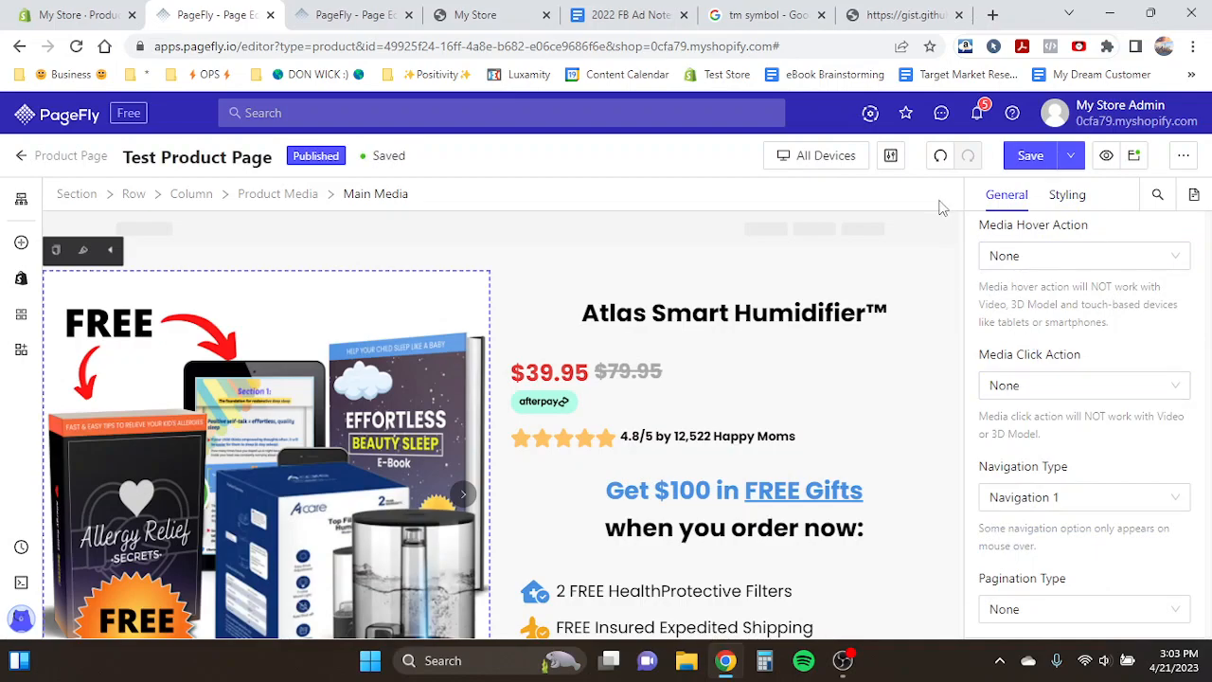
scroll(637, 370, "down", 2)
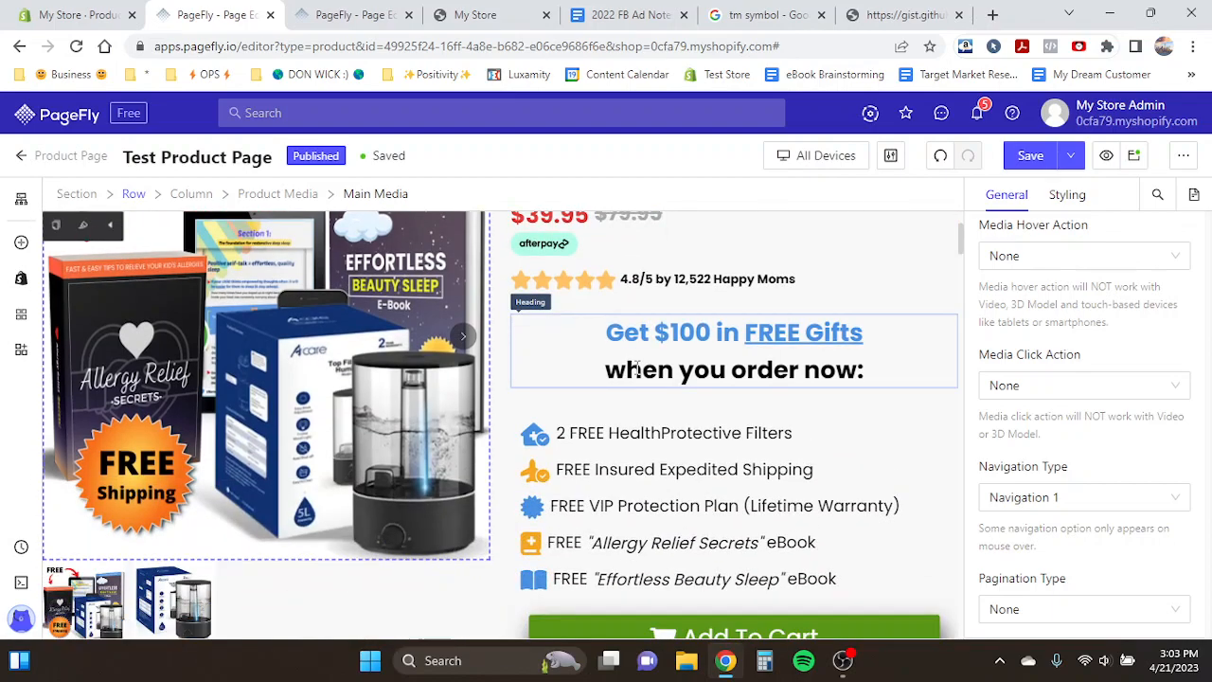
left_click(700, 349)
scroll(1039, 398, "down", 2)
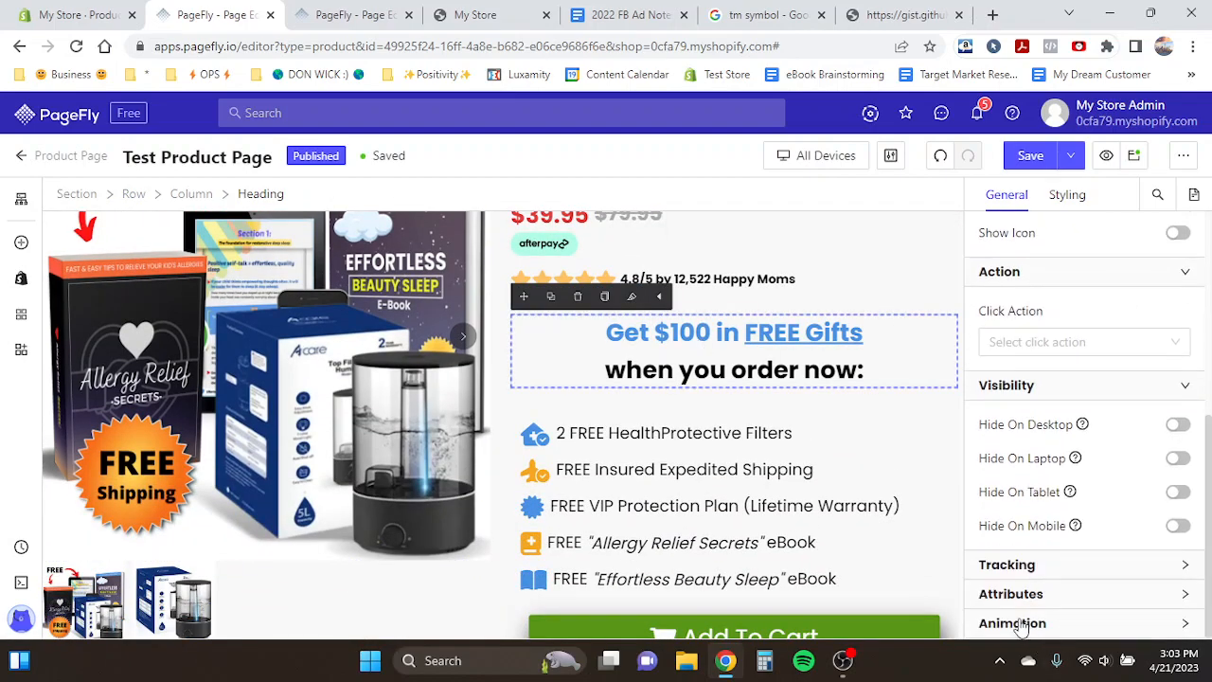
- Reload the storefront preview tab, scroll through the desktop page, and return to the editor
left_click(479, 14)
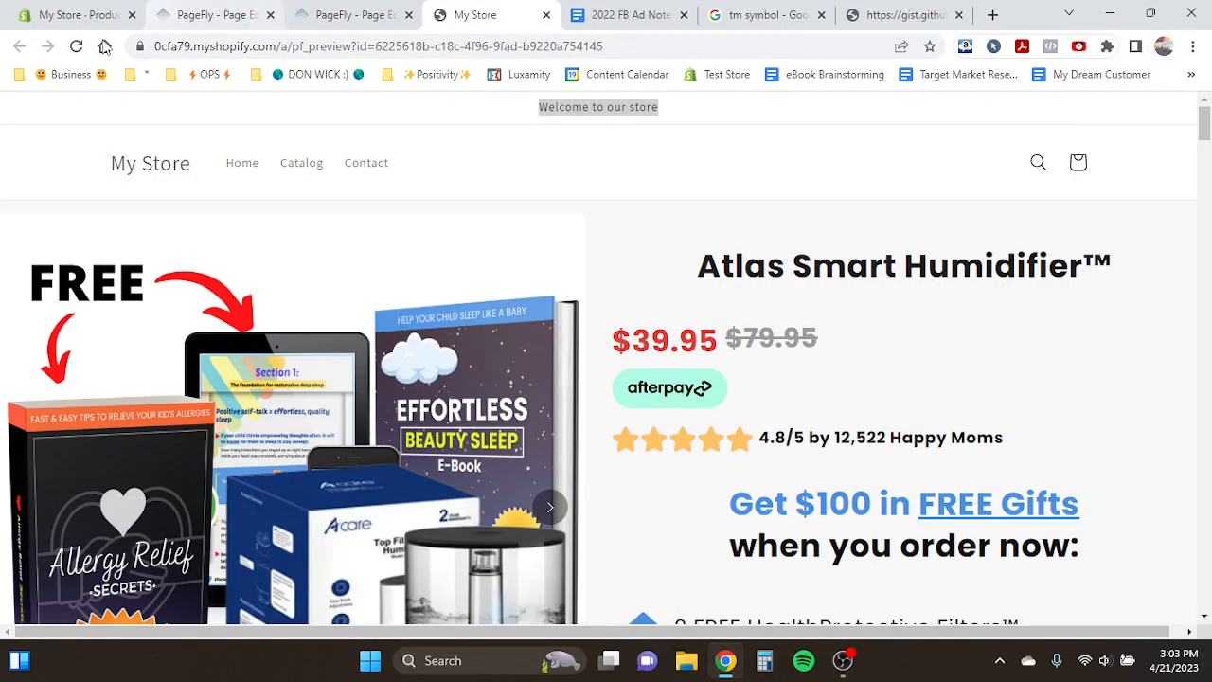
left_click(76, 46)
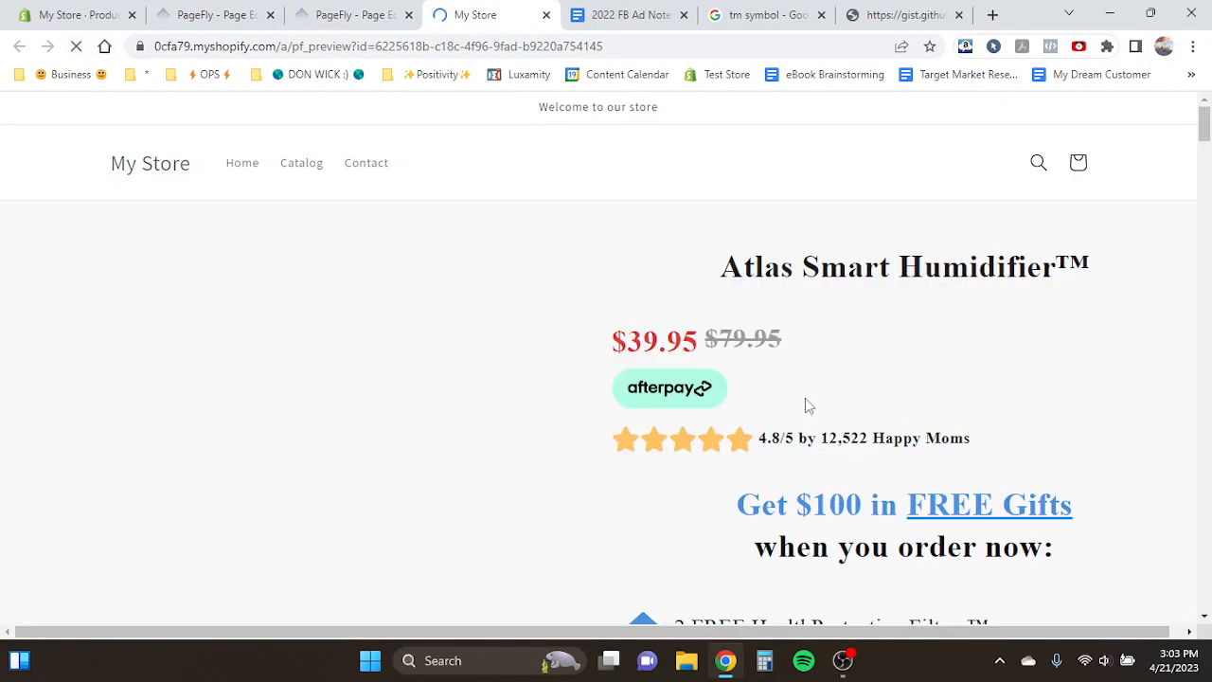
left_click(1156, 602)
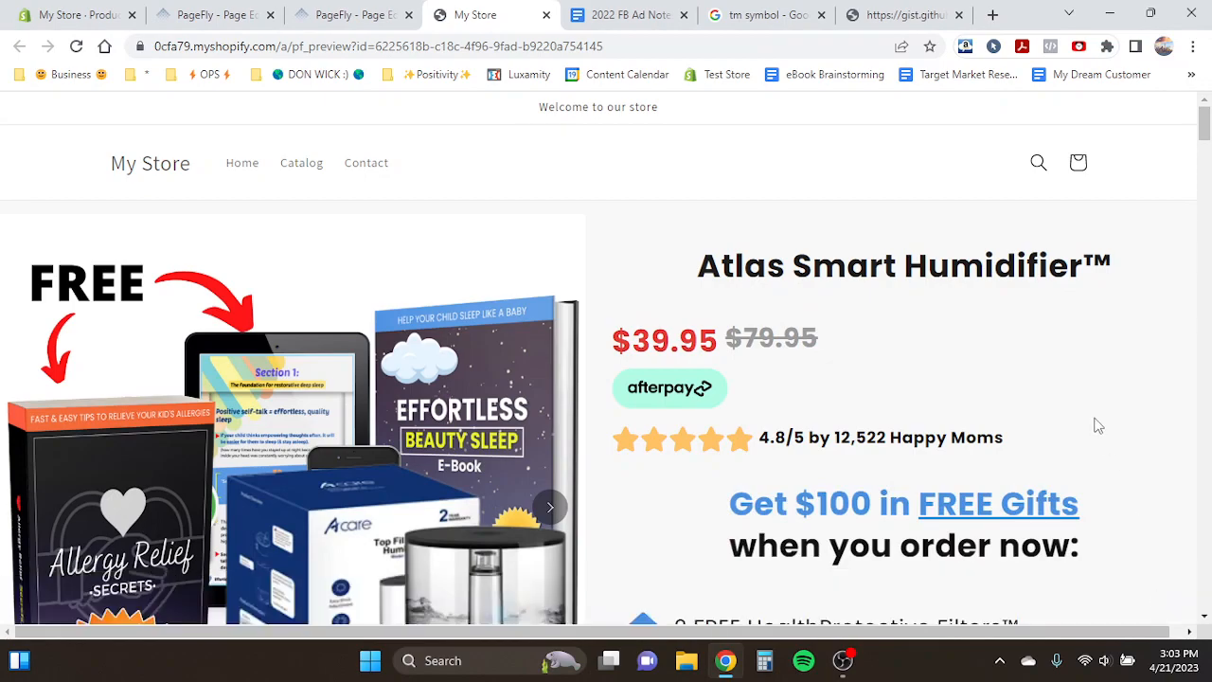
scroll(1096, 425, "down", 6)
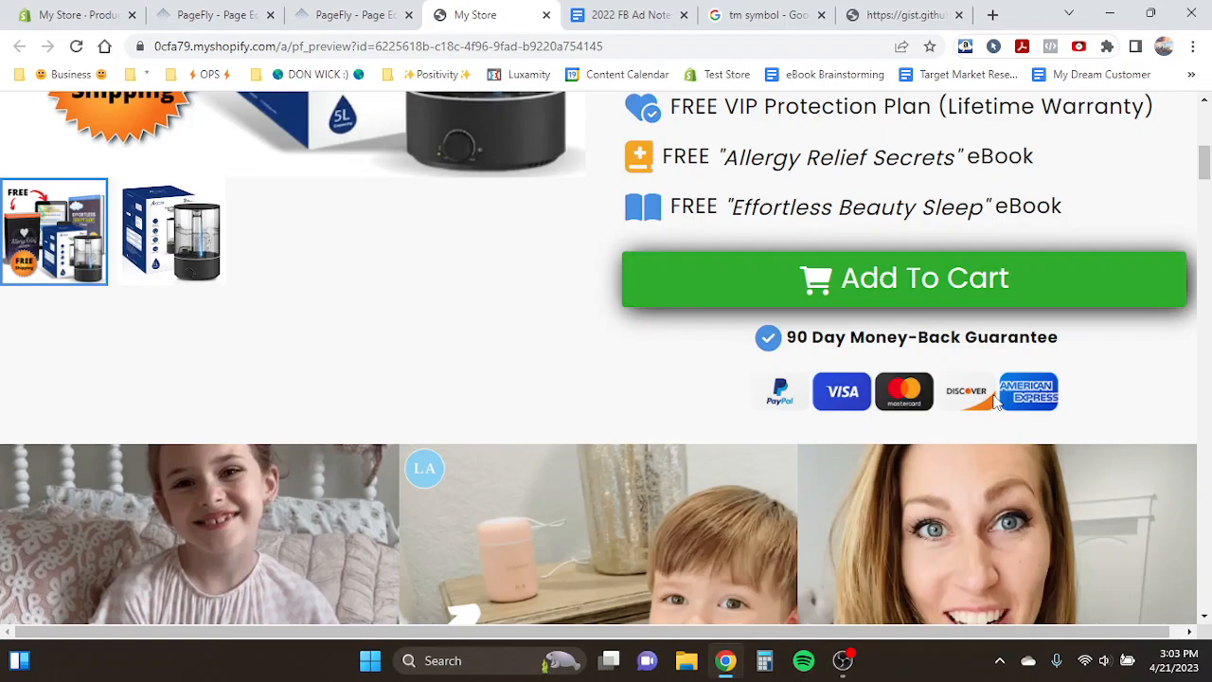
key("ctrl+2")
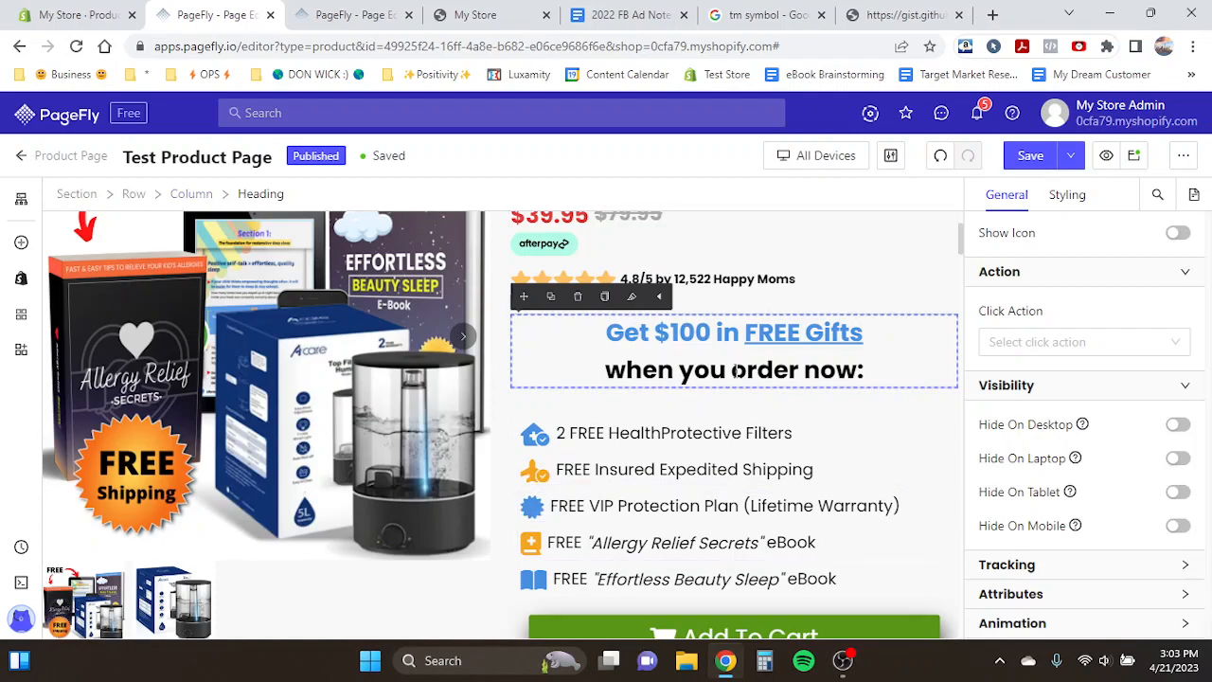
- Apply a Pulse display animation to the cart icon inside the Add To Cart button
scroll(735, 398, "down", 1)
left_click(665, 535)
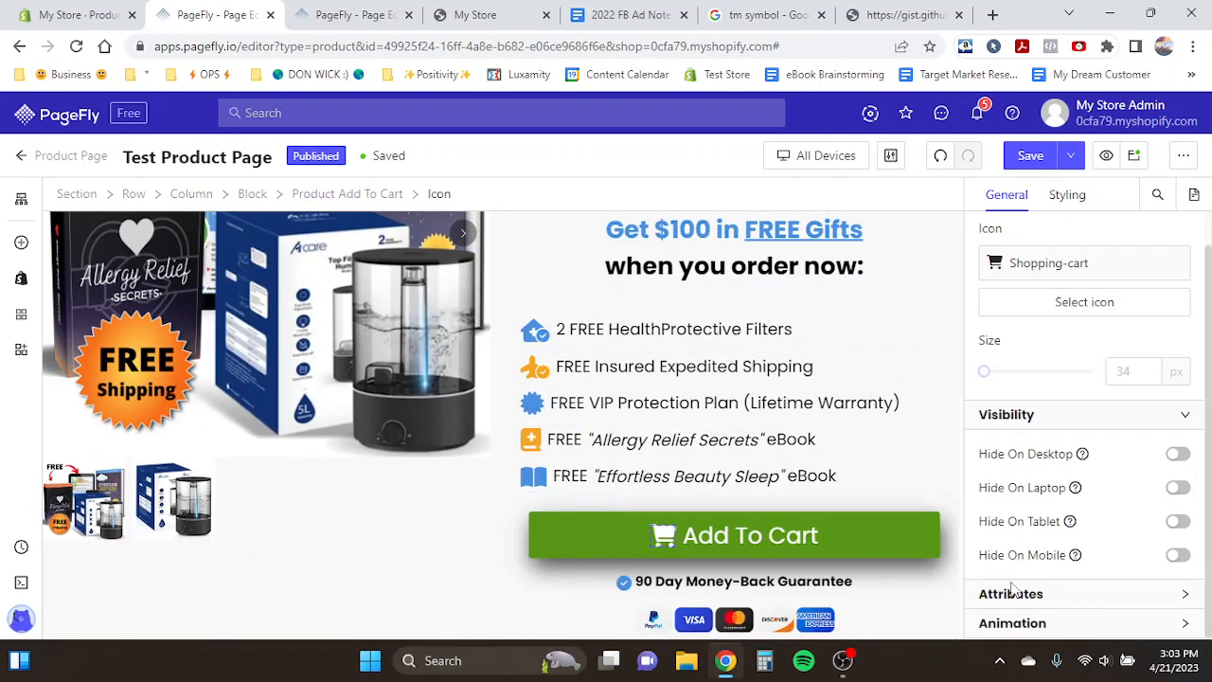
left_click(1014, 622)
scroll(1042, 517, "down", 2)
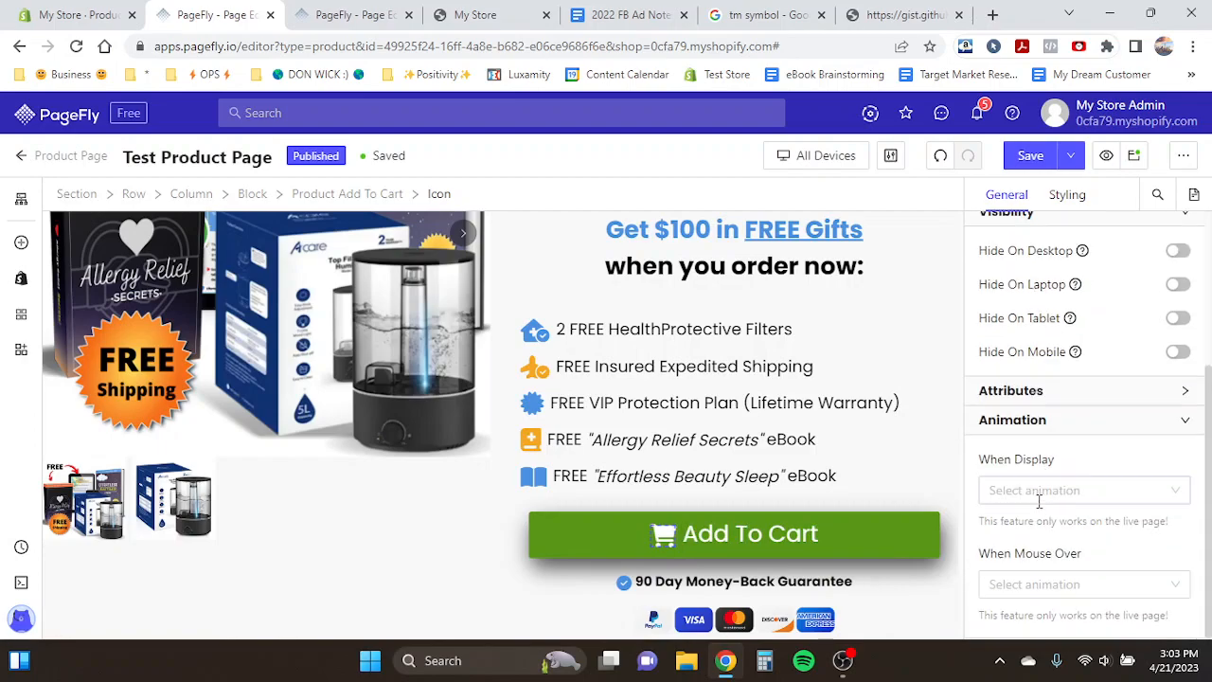
left_click(1039, 500)
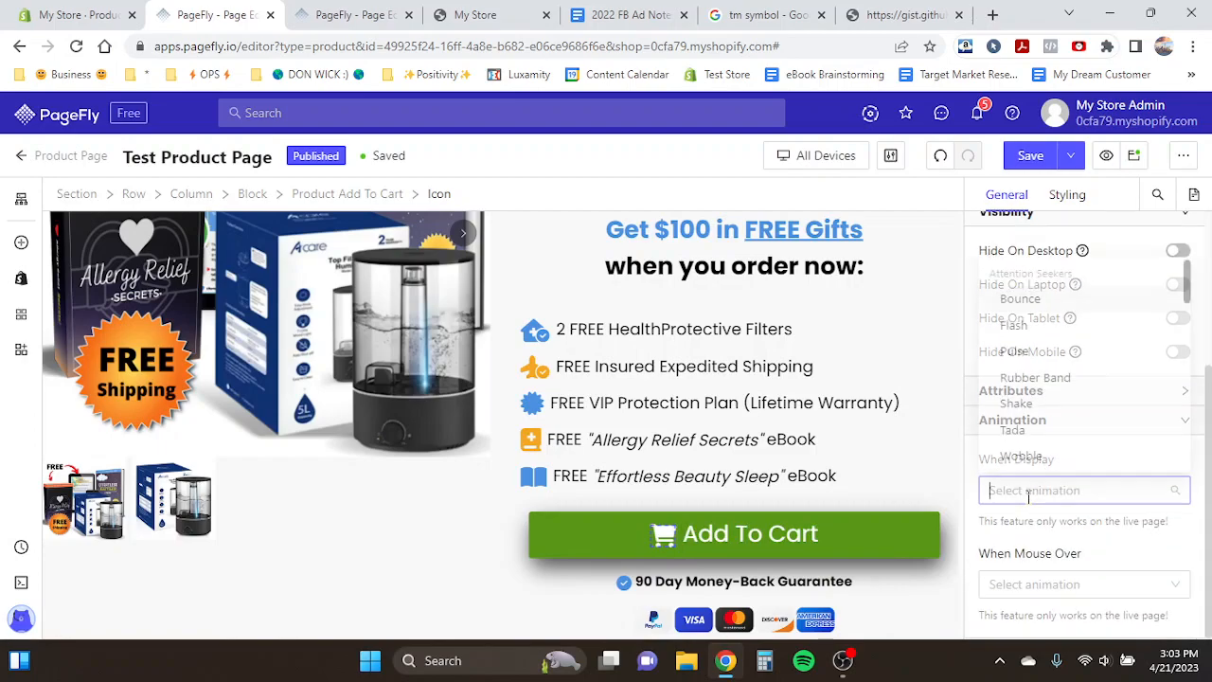
left_click(1017, 342)
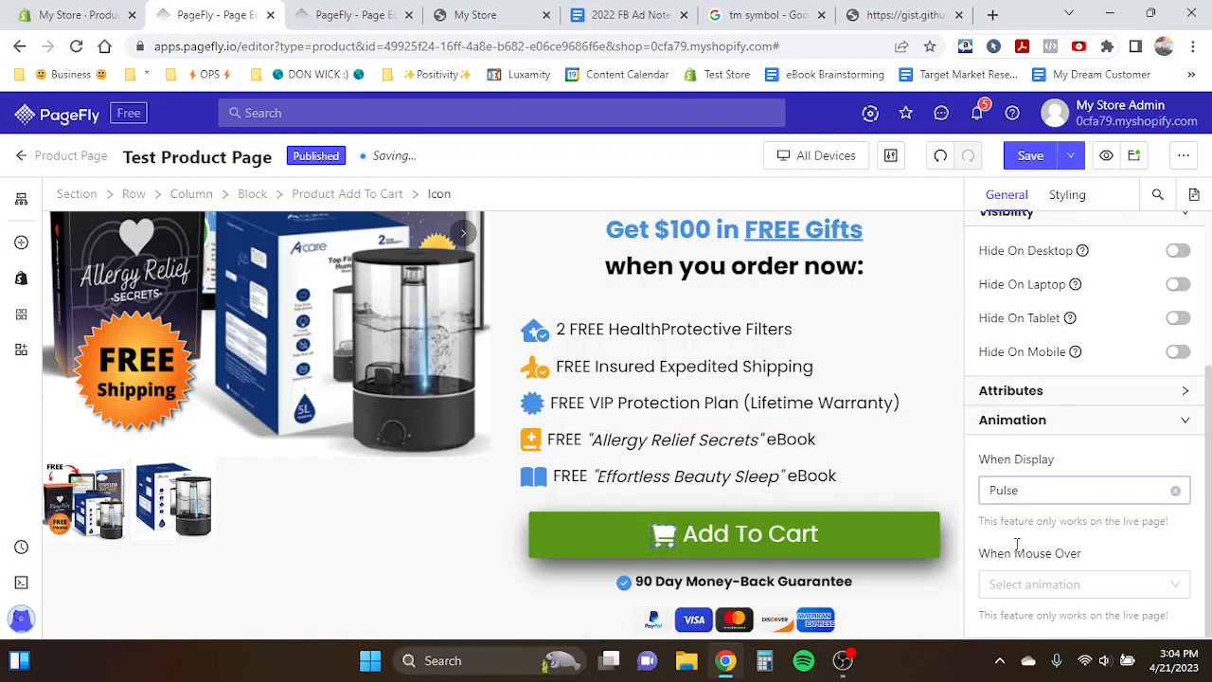
- Remove the display animation from the Add To Cart cart icon
left_click(773, 530)
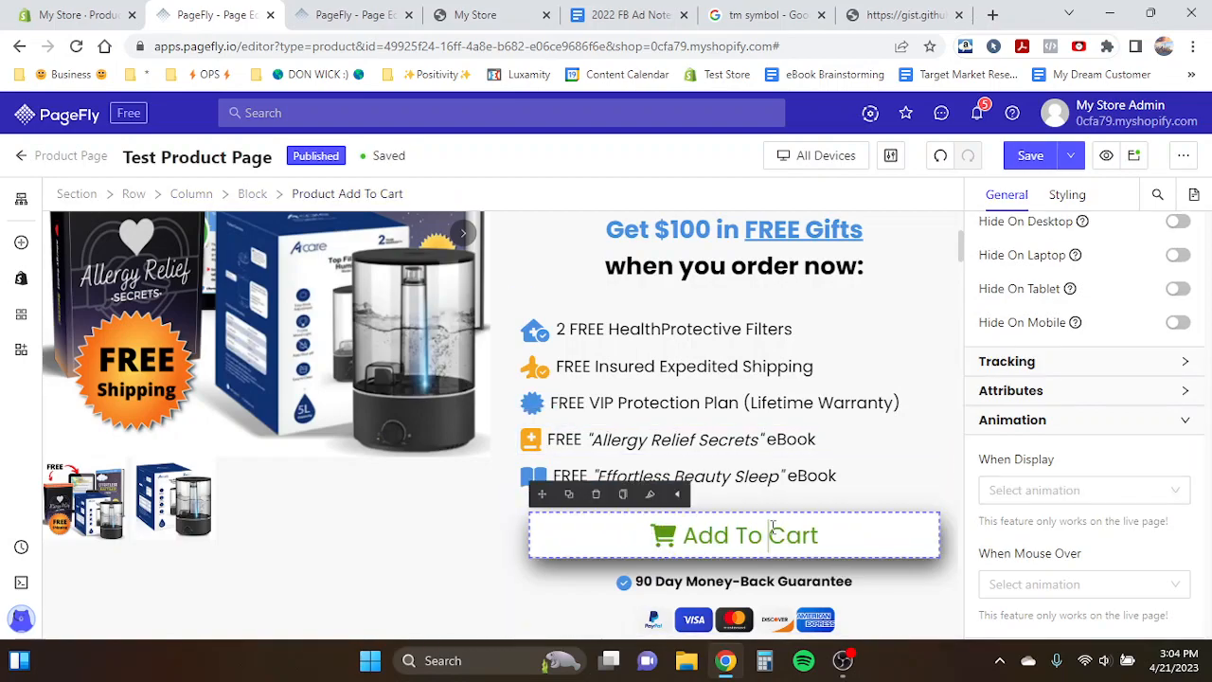
left_click(663, 534)
scroll(1080, 530, "down", 3)
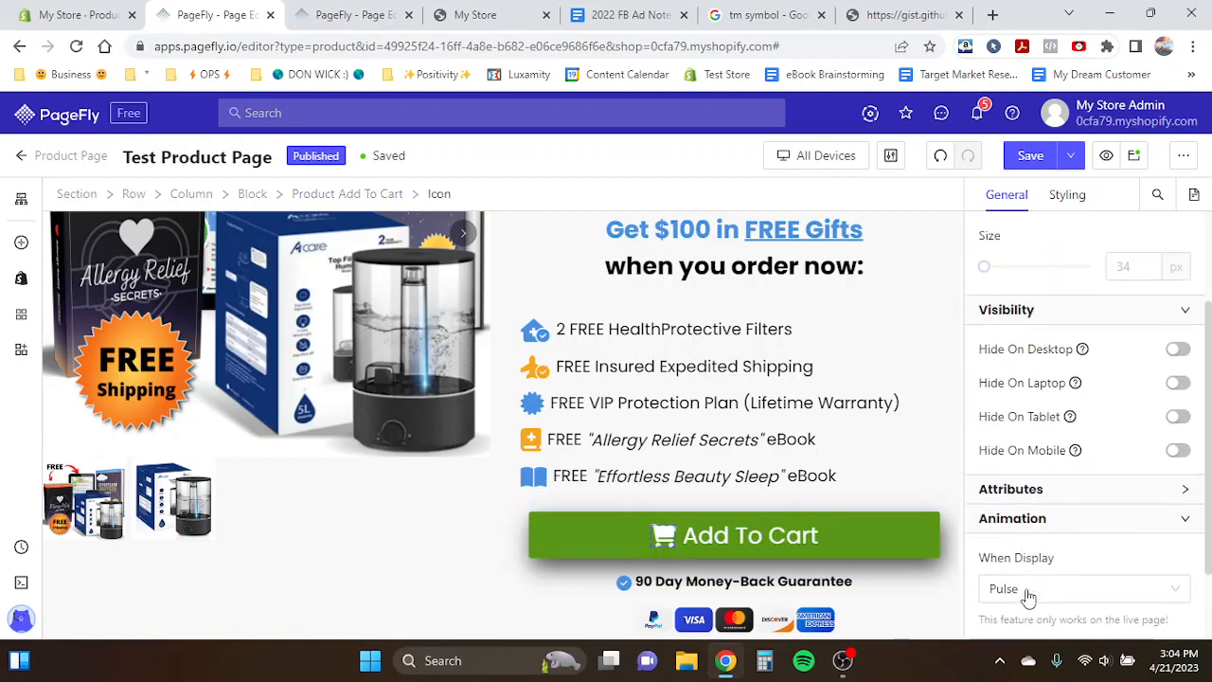
left_click(1175, 490)
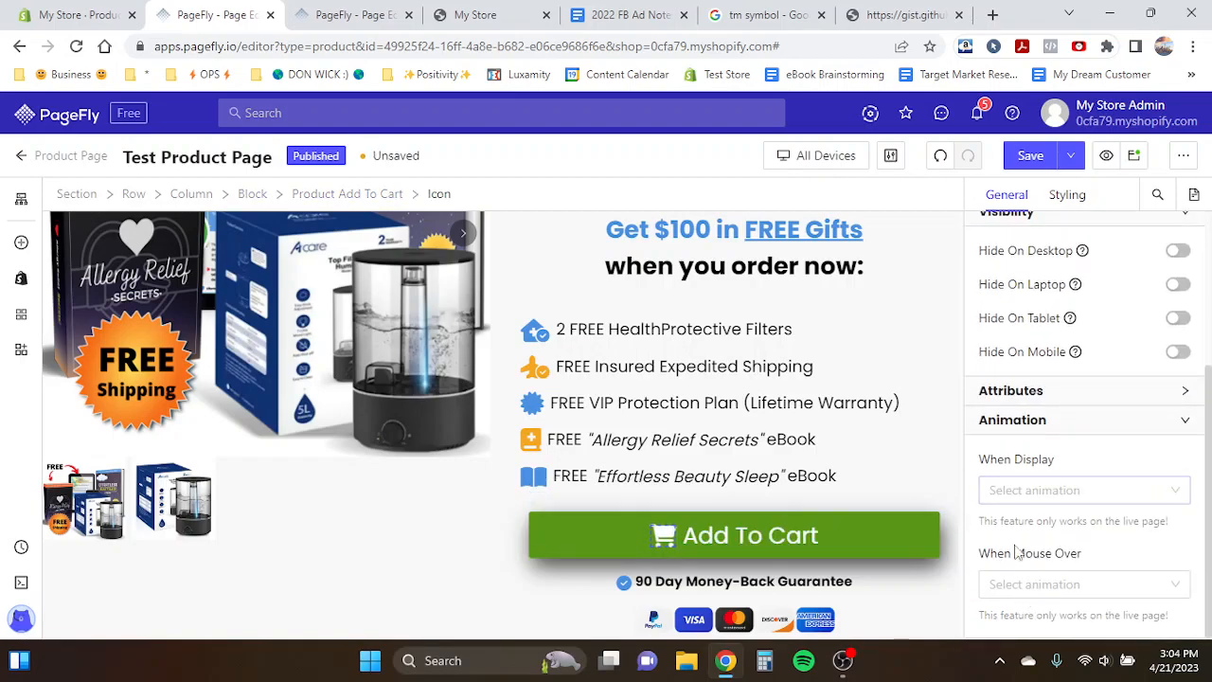
- Apply a Pulse display animation to the Add To Cart button
left_click(892, 539)
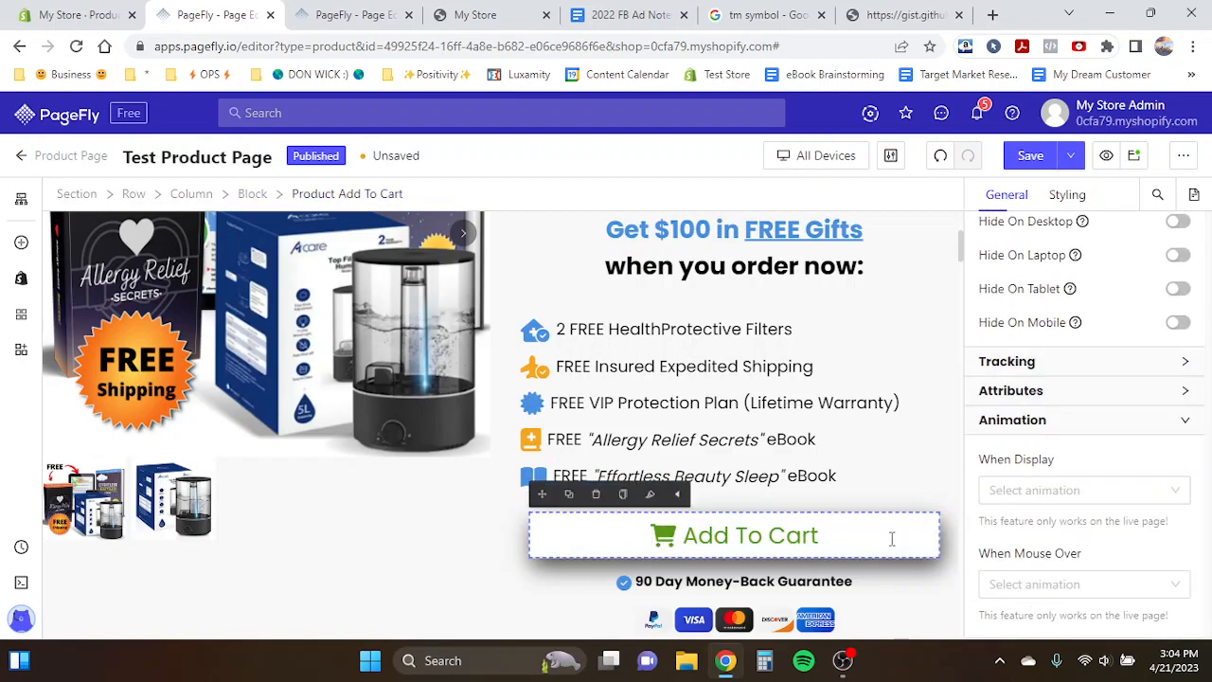
left_click(1062, 493)
left_click(1016, 341)
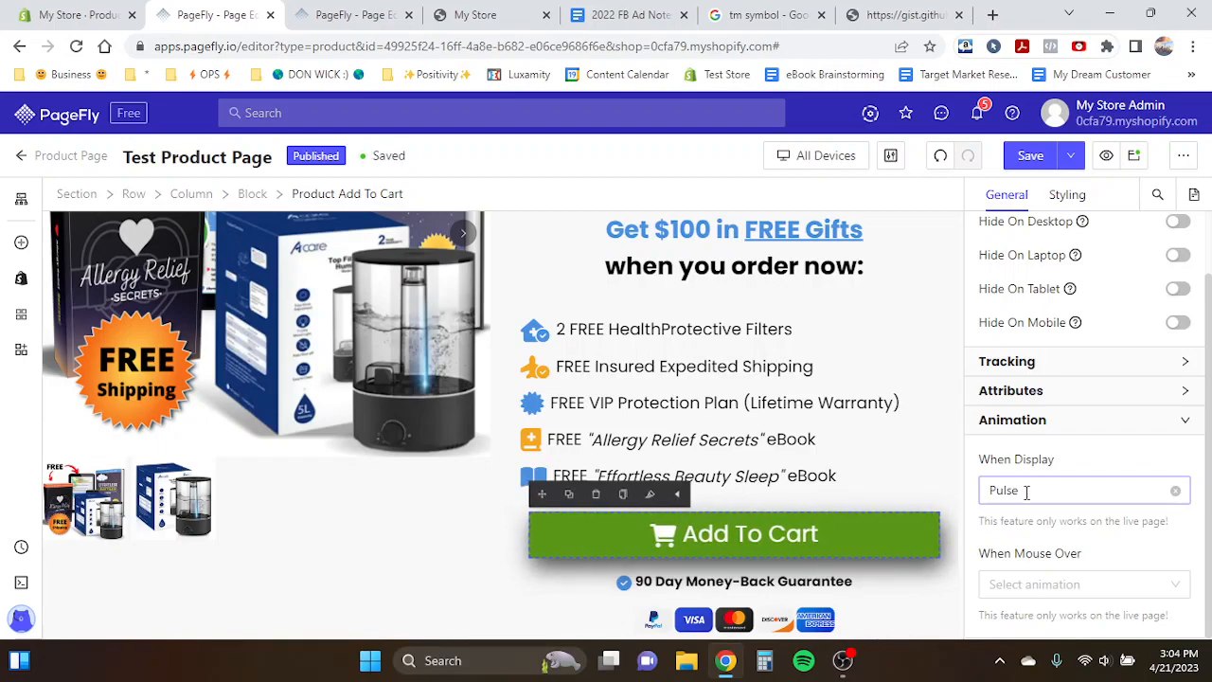
scroll(863, 473, "down", 5)
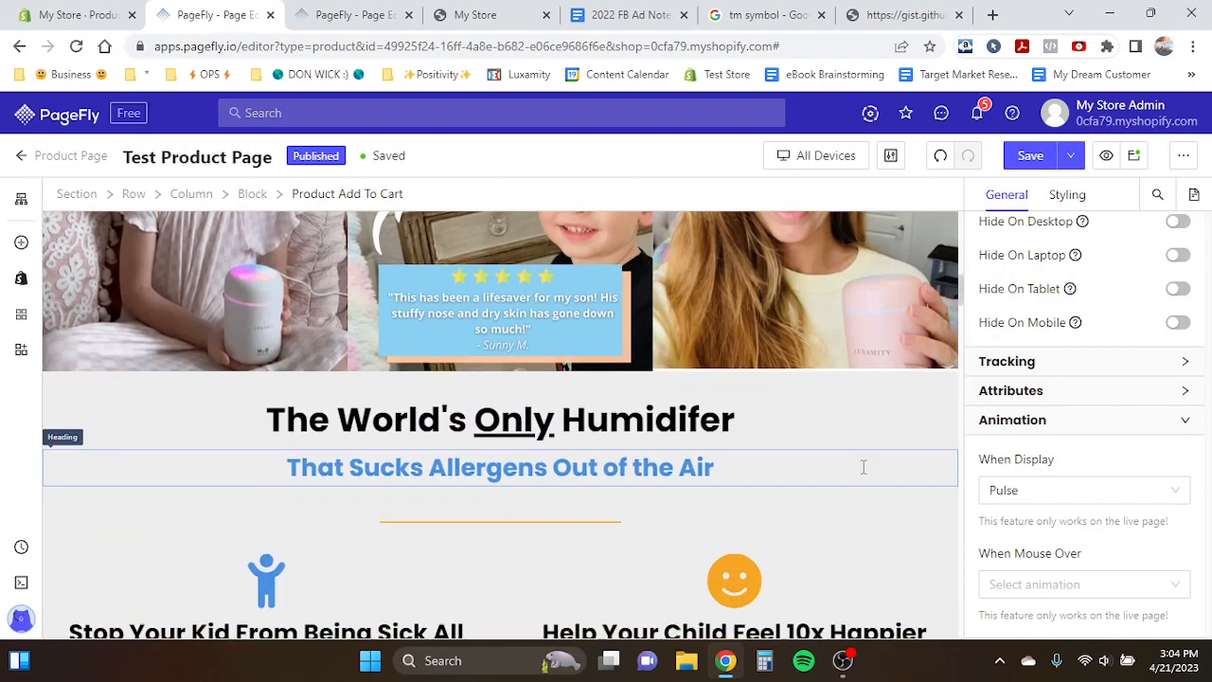
- Apply a Fade In display animation to the "Stop Your Kid From Being Sick All The Time" heading
scroll(863, 467, "down", 5)
scroll(449, 478, "up", 3)
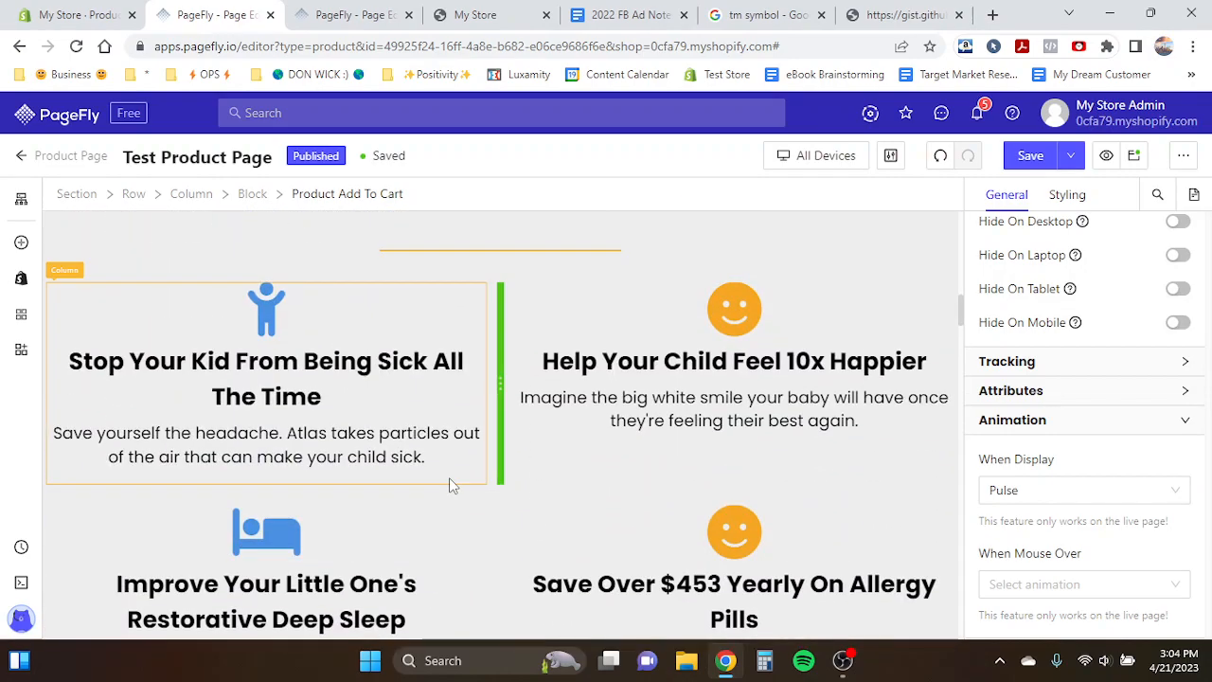
left_click(280, 399)
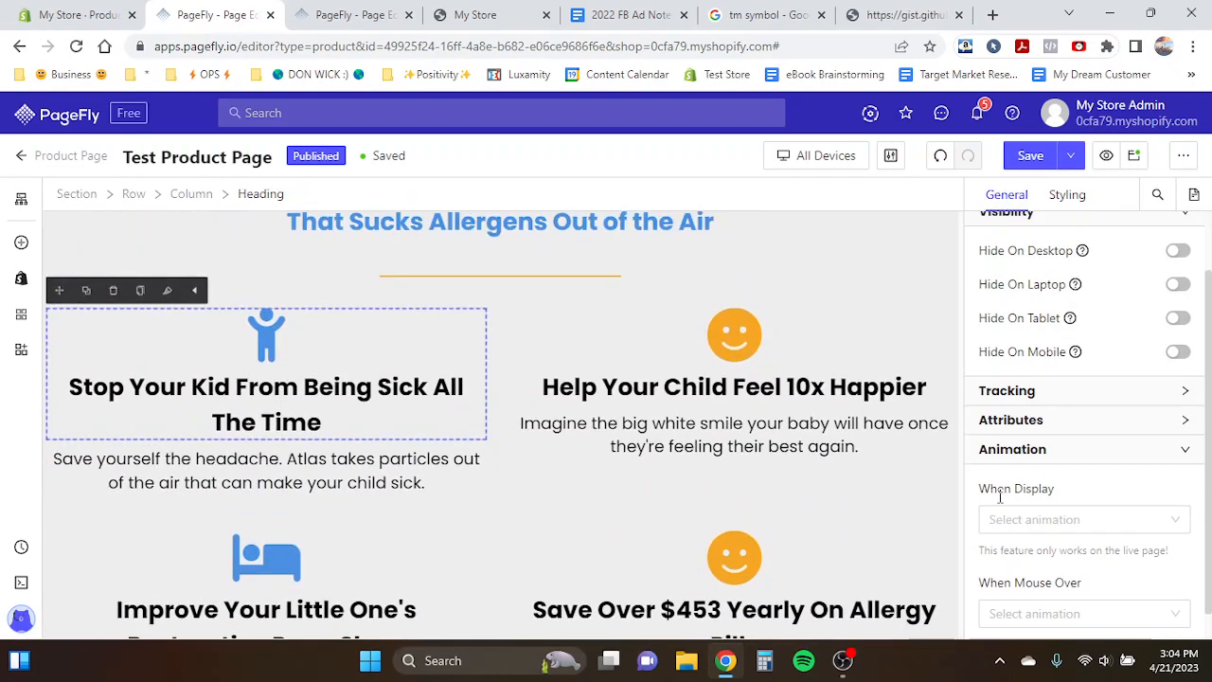
left_click(1015, 521)
left_click(1019, 528)
left_click(1028, 512)
type("fad")
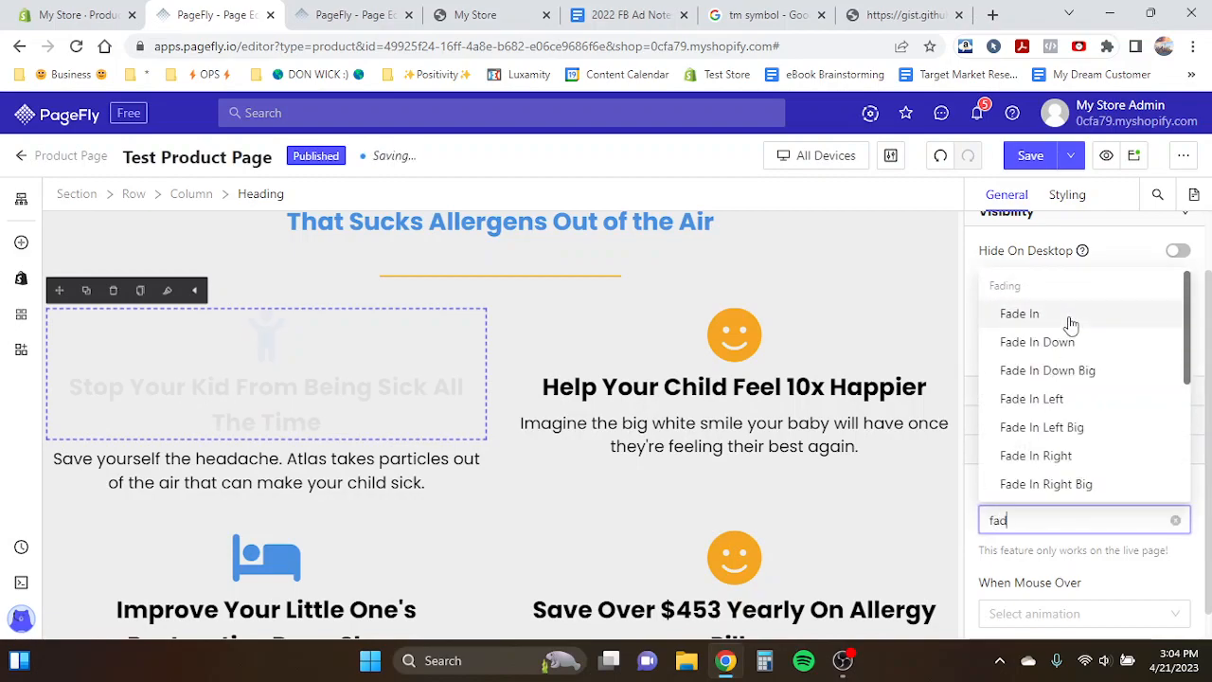
left_click(1066, 325)
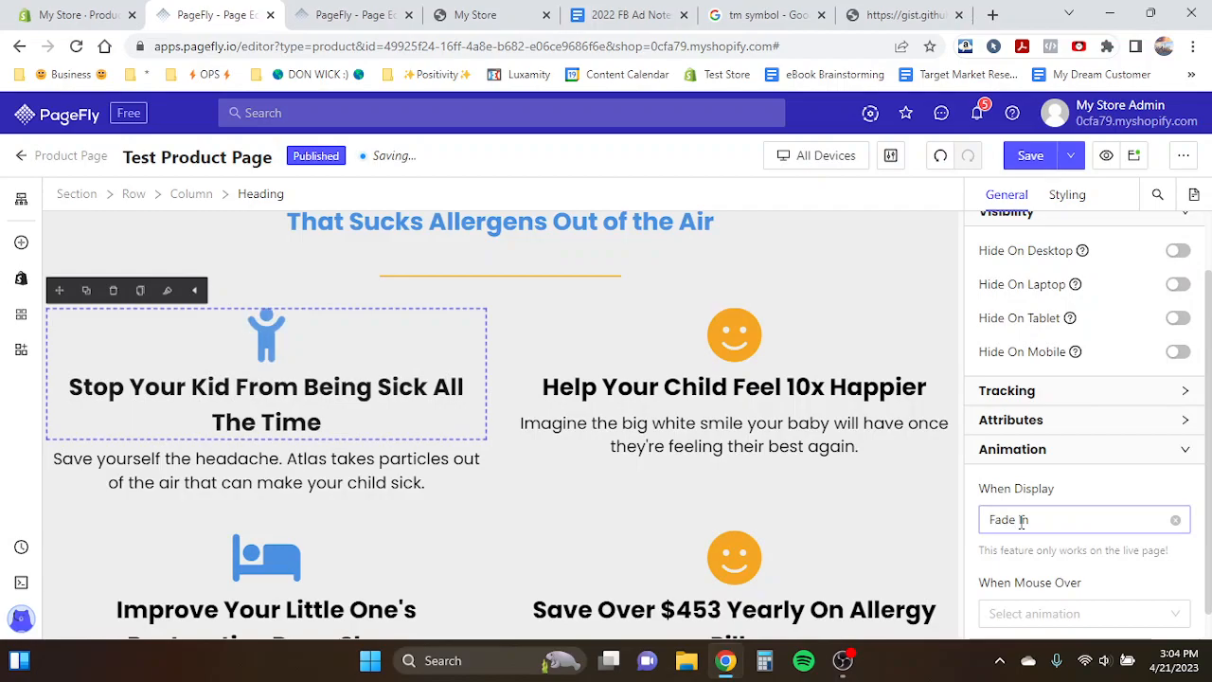
- Scroll through the storefront preview page to review the sections, then return to the editor
left_click(478, 14)
scroll(398, 272, "up", 6)
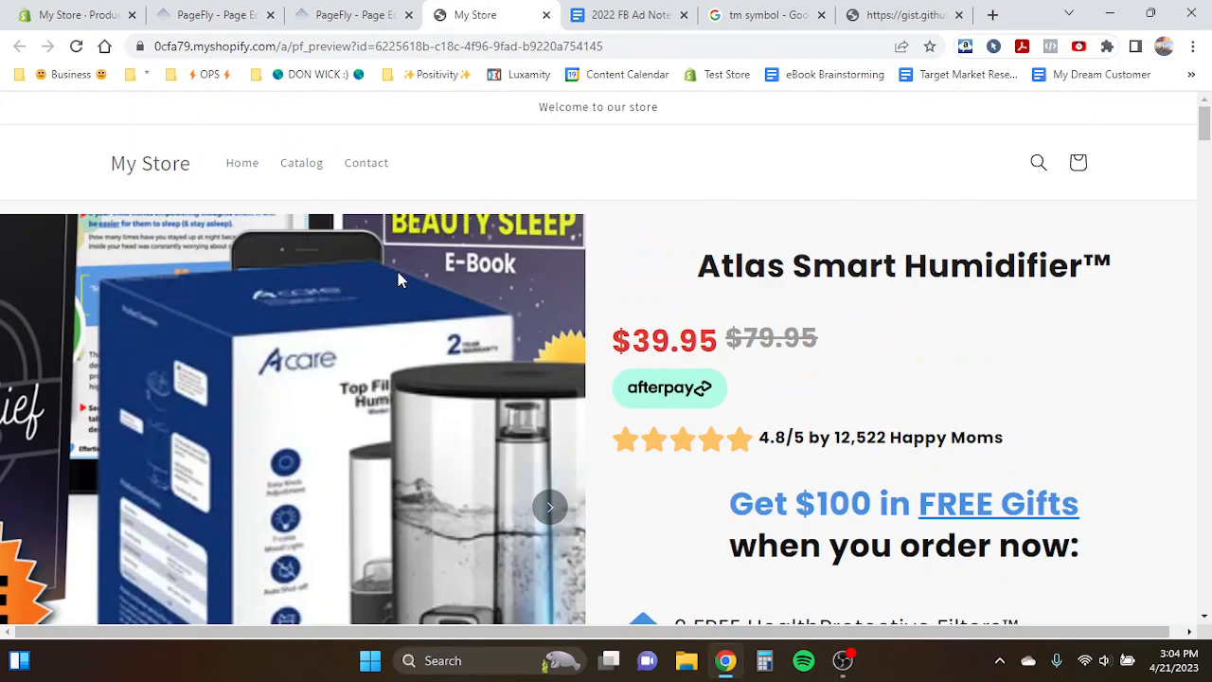
scroll(397, 272, "down", 13)
scroll(430, 419, "down", 7)
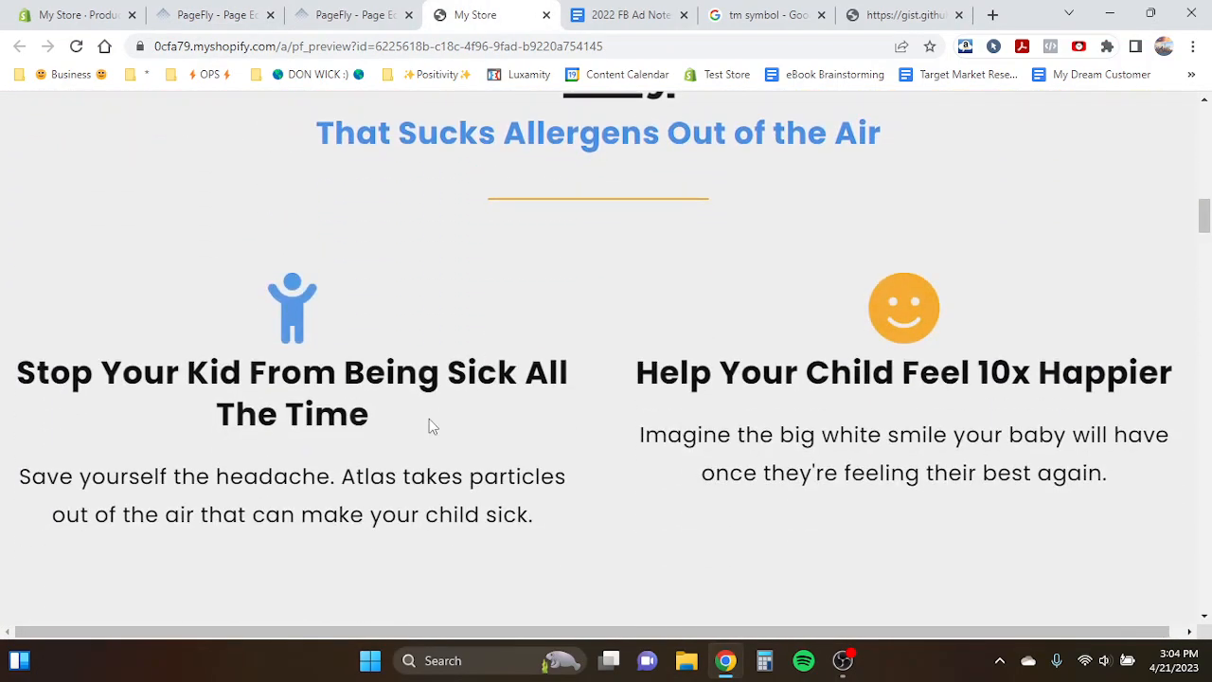
scroll(429, 420, "down", 8)
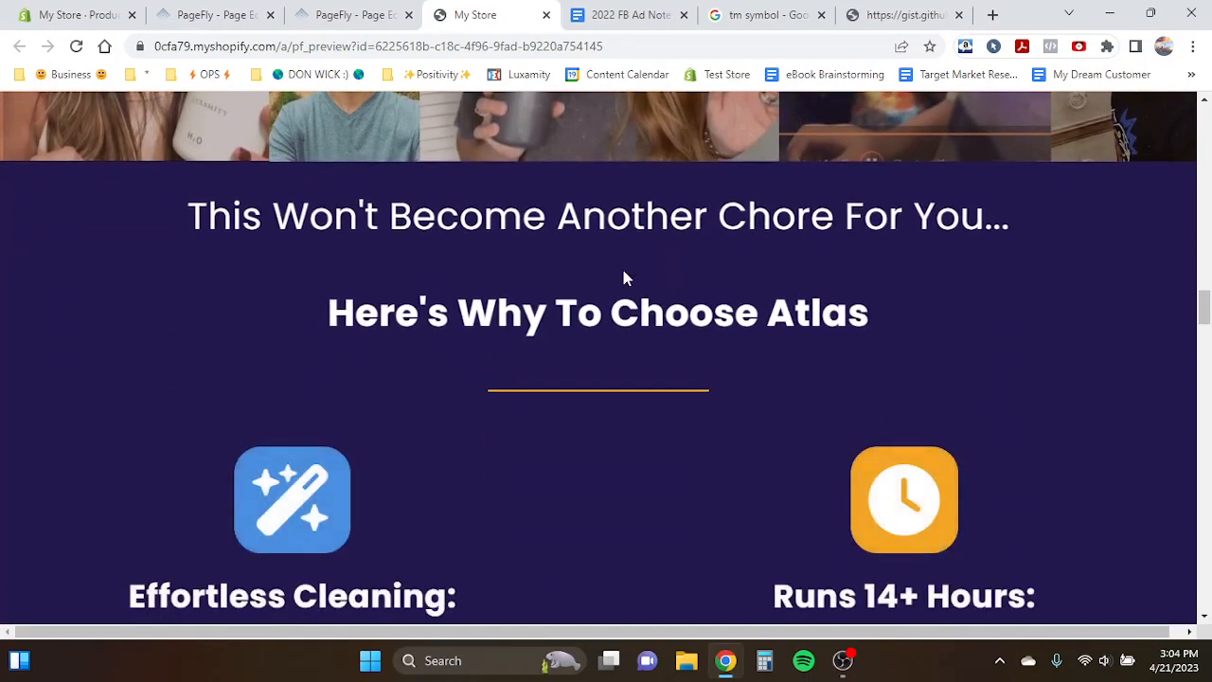
scroll(611, 369, "down", 9)
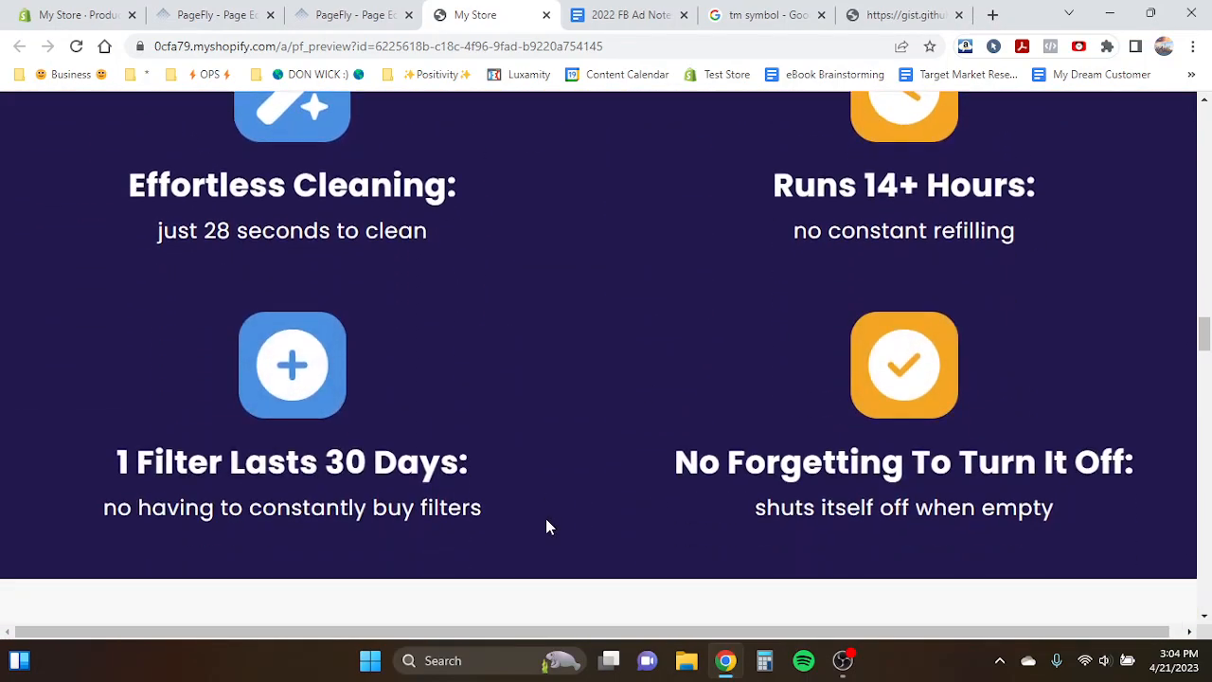
scroll(547, 525, "down", 2)
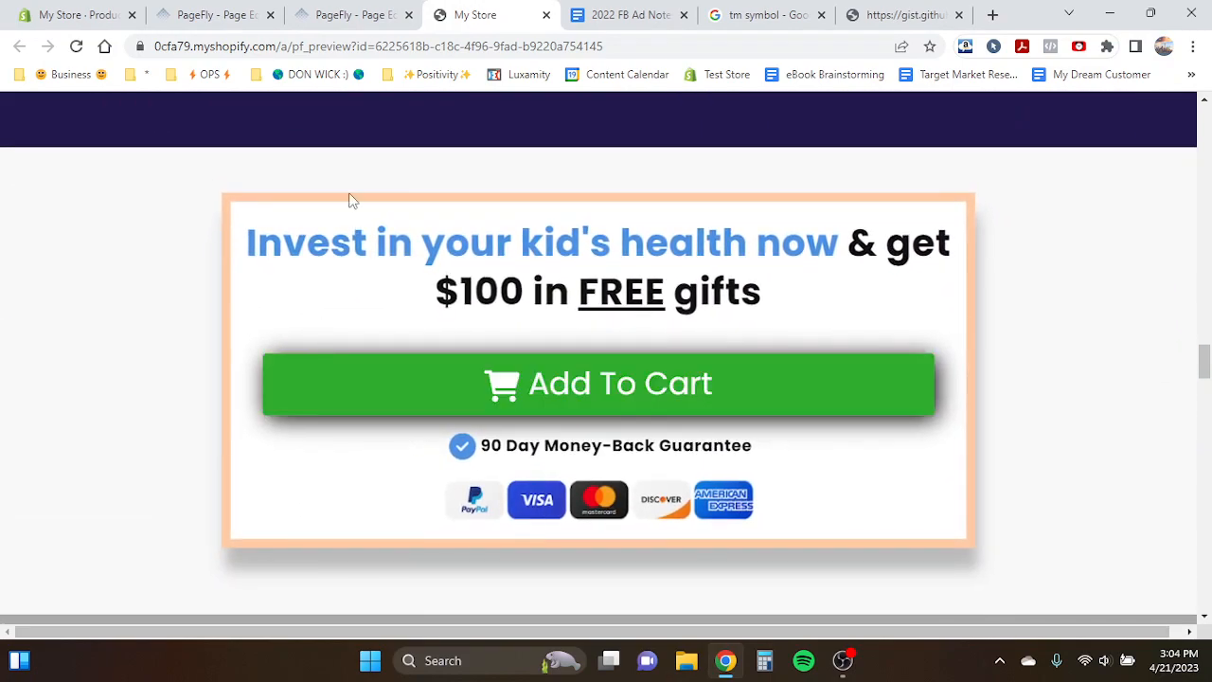
left_click(216, 14)
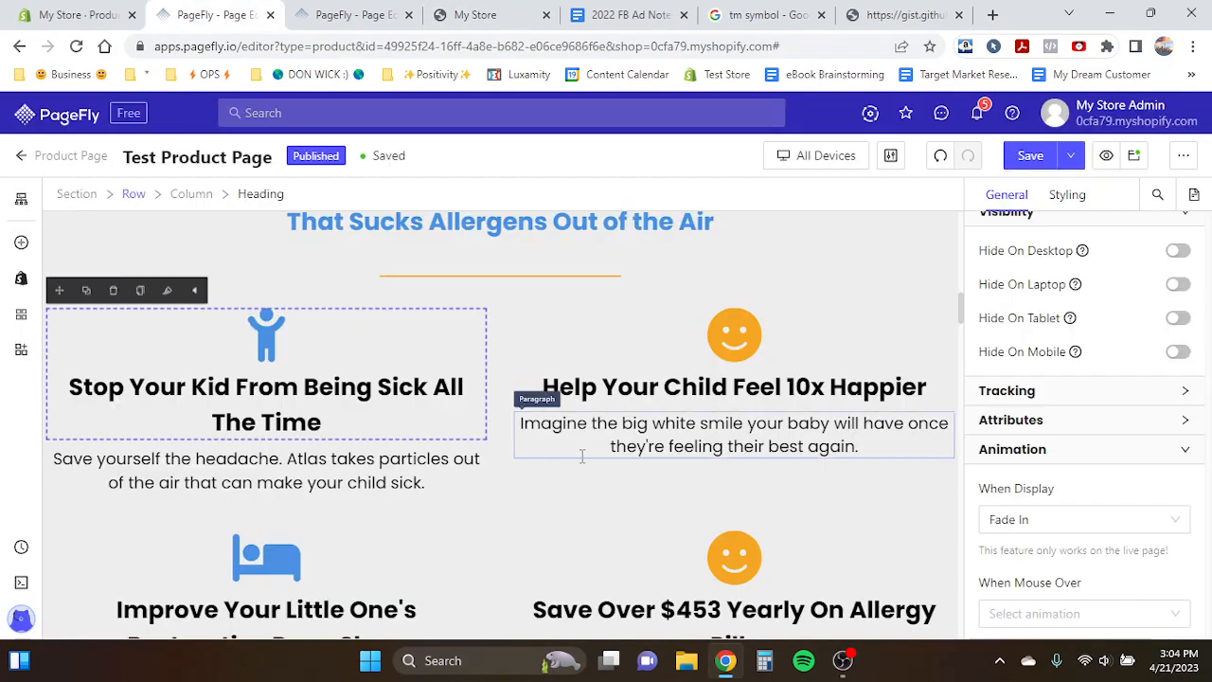
- Apply a Pulse display animation to the "Invest in your kid's health now" offer block
scroll(582, 457, "up", 5)
scroll(580, 456, "down", 5)
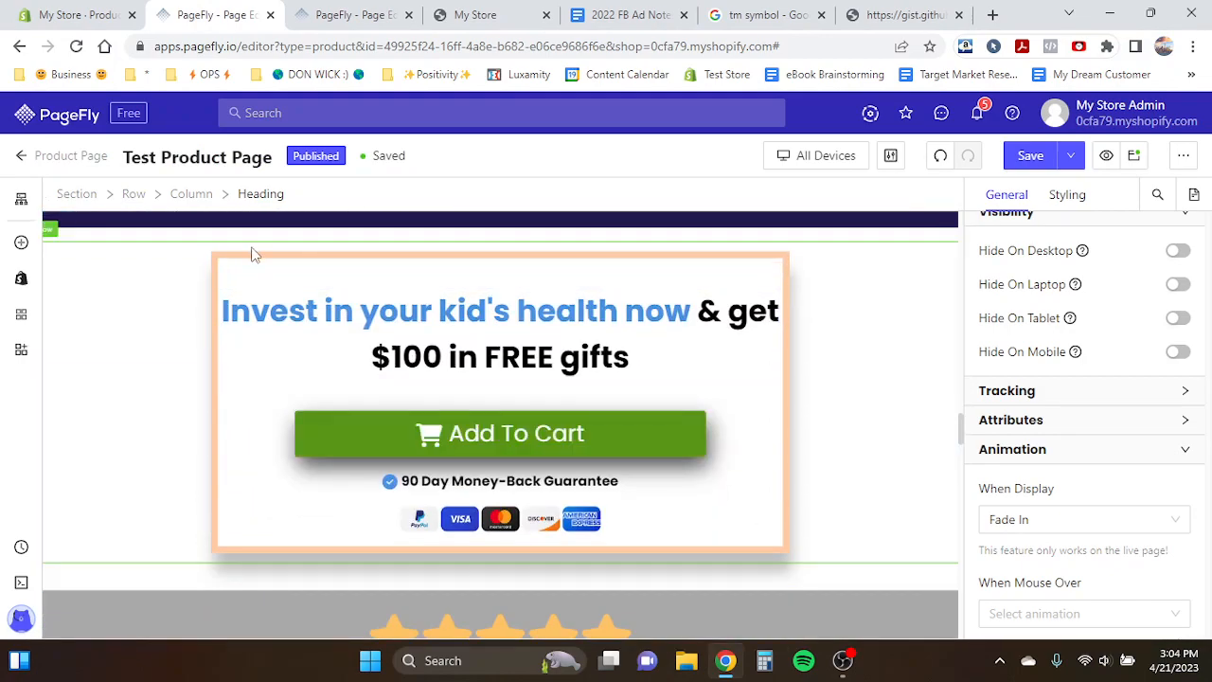
left_click(251, 270)
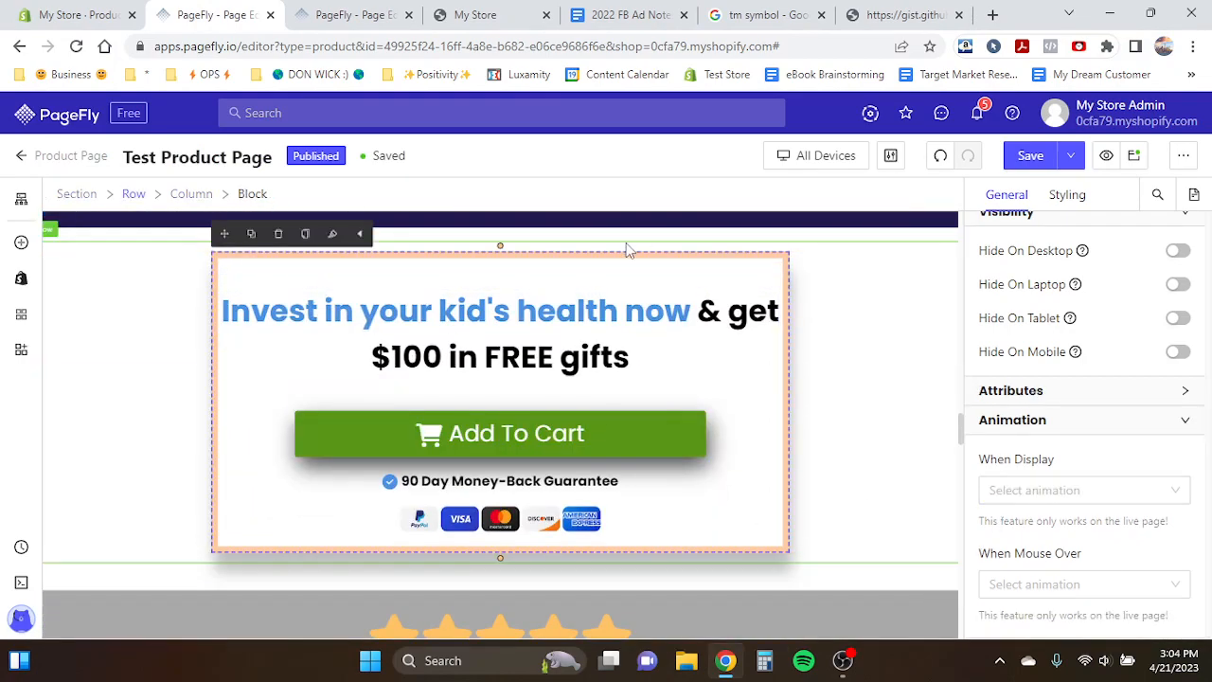
left_click(1015, 485)
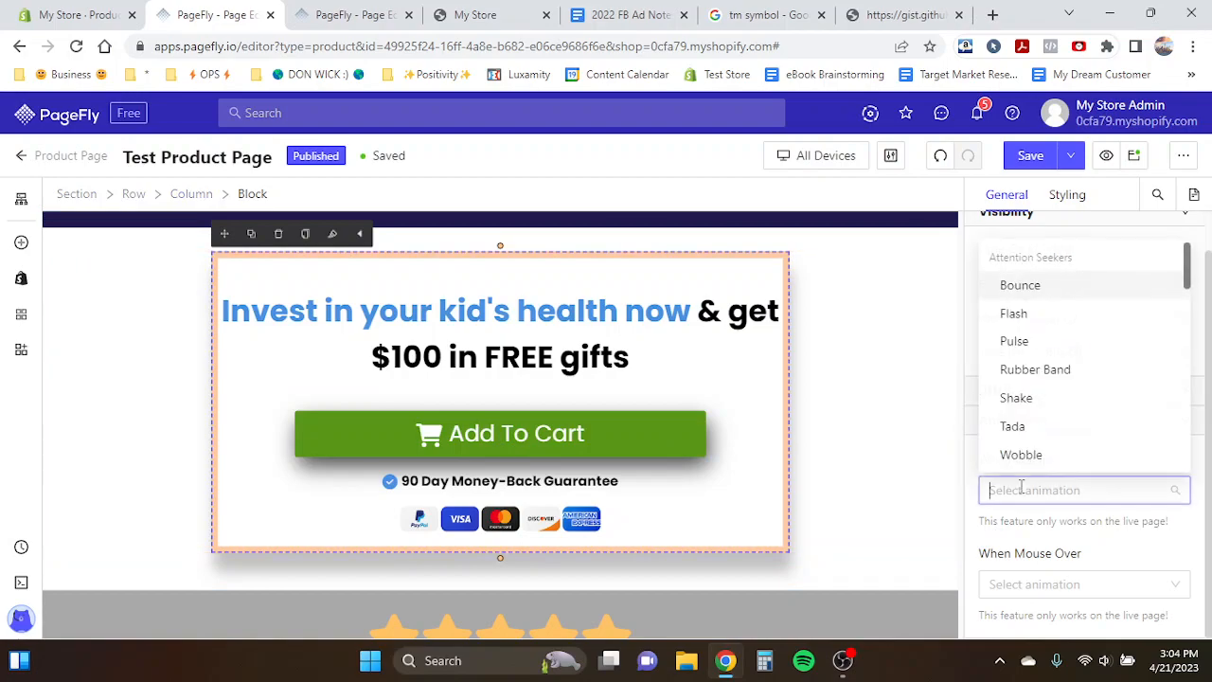
left_click(1015, 341)
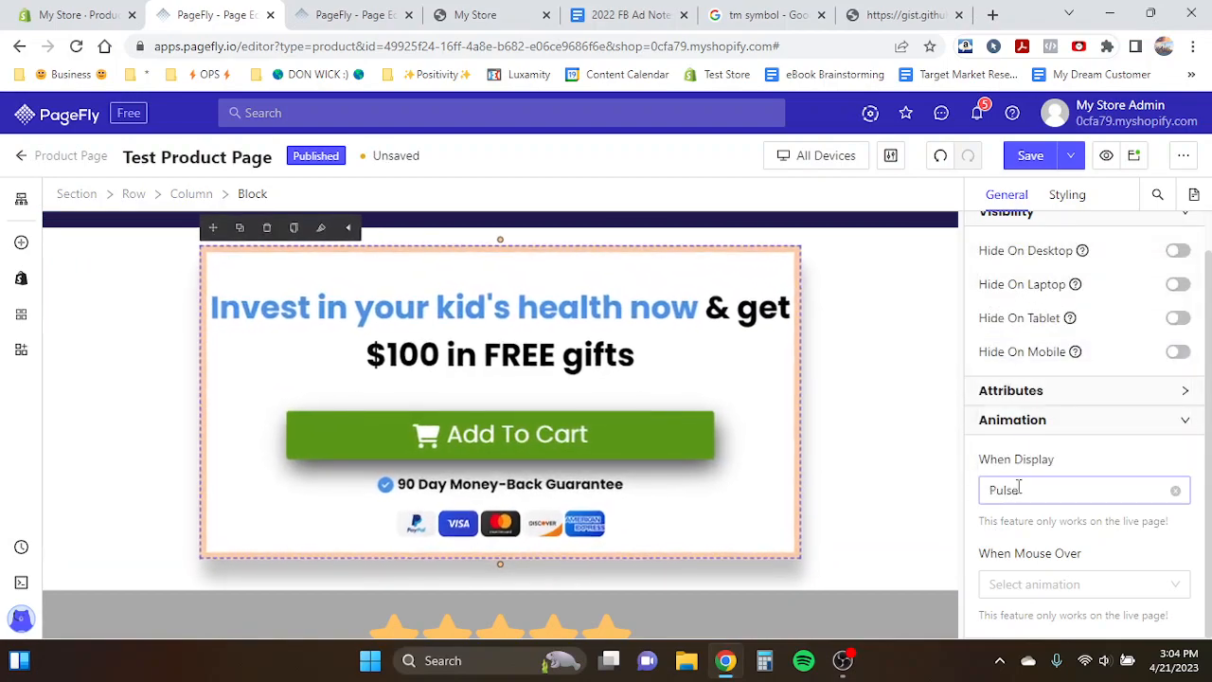
- Browse the Product Page Template and the storefront preview to compare their offer blocks and Add To Cart sections
key("ctrl+Tab")
scroll(532, 451, "down", 5)
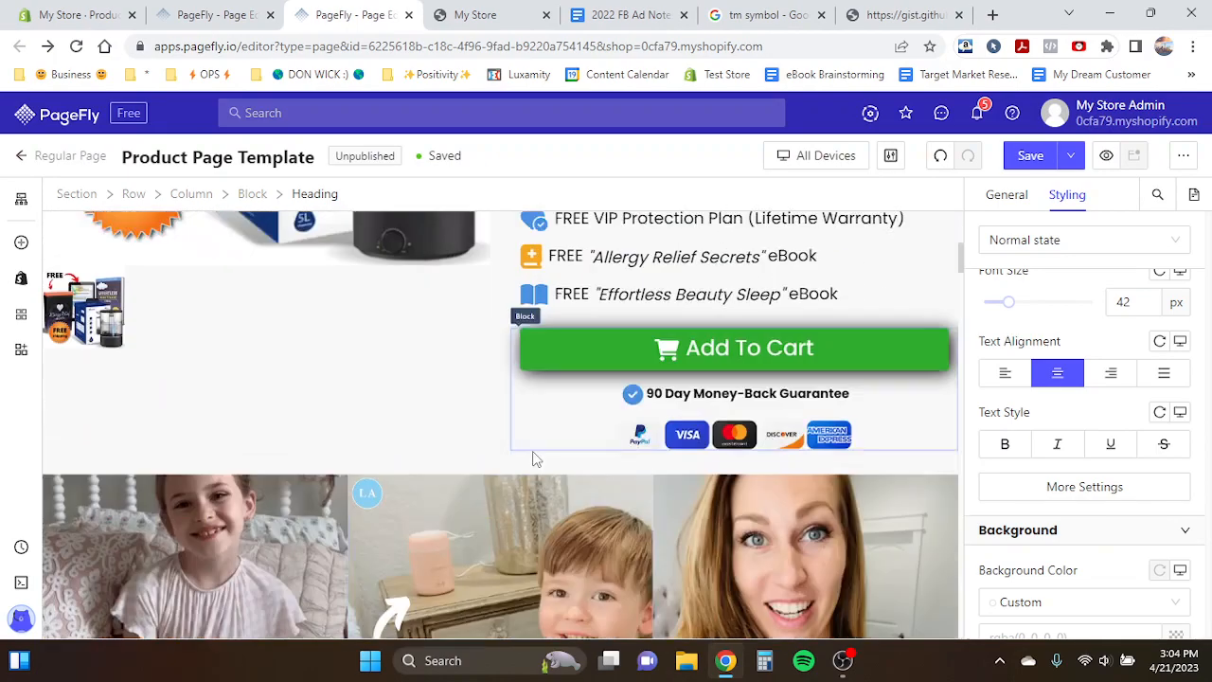
scroll(533, 451, "down", 3)
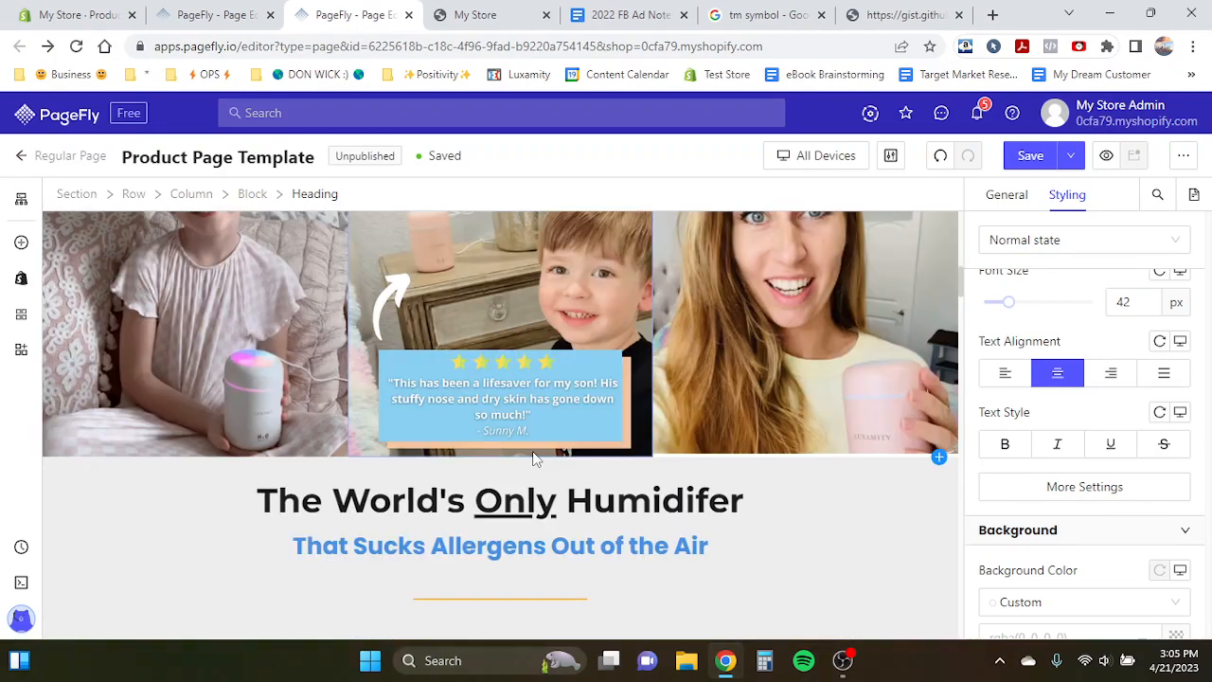
scroll(533, 455, "down", 5)
scroll(532, 453, "down", 12)
left_click_drag(533, 454, 470, 249)
key("ctrl+Tab")
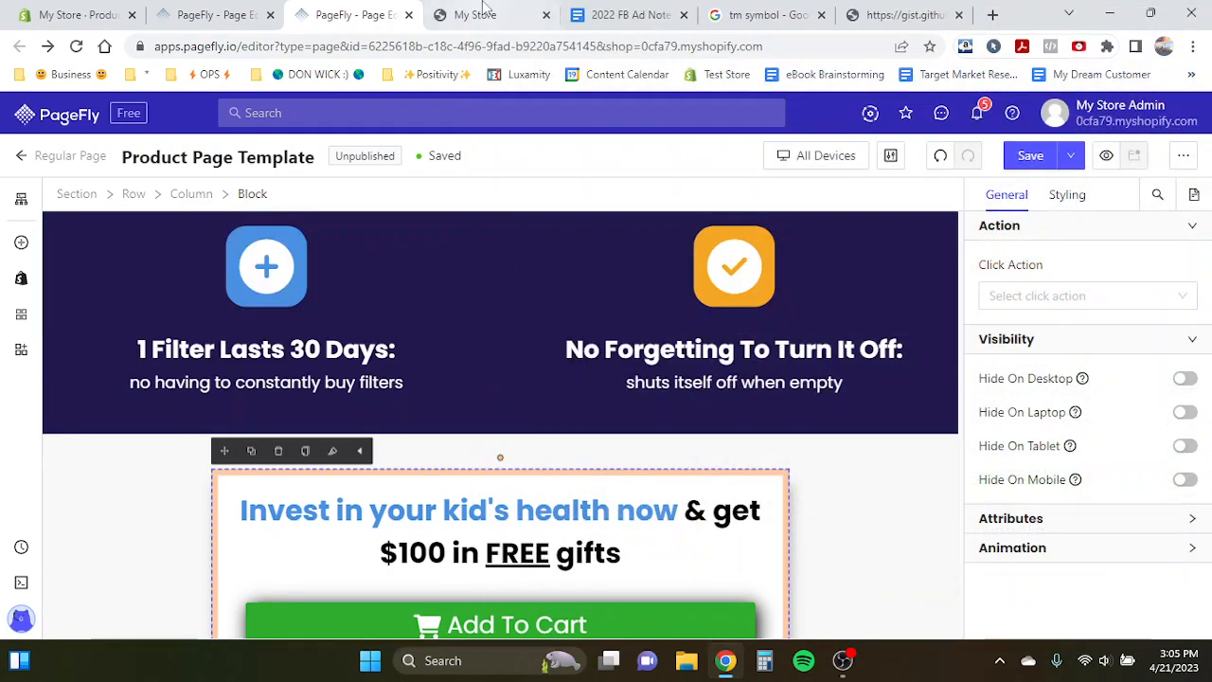
scroll(520, 316, "down", 20)
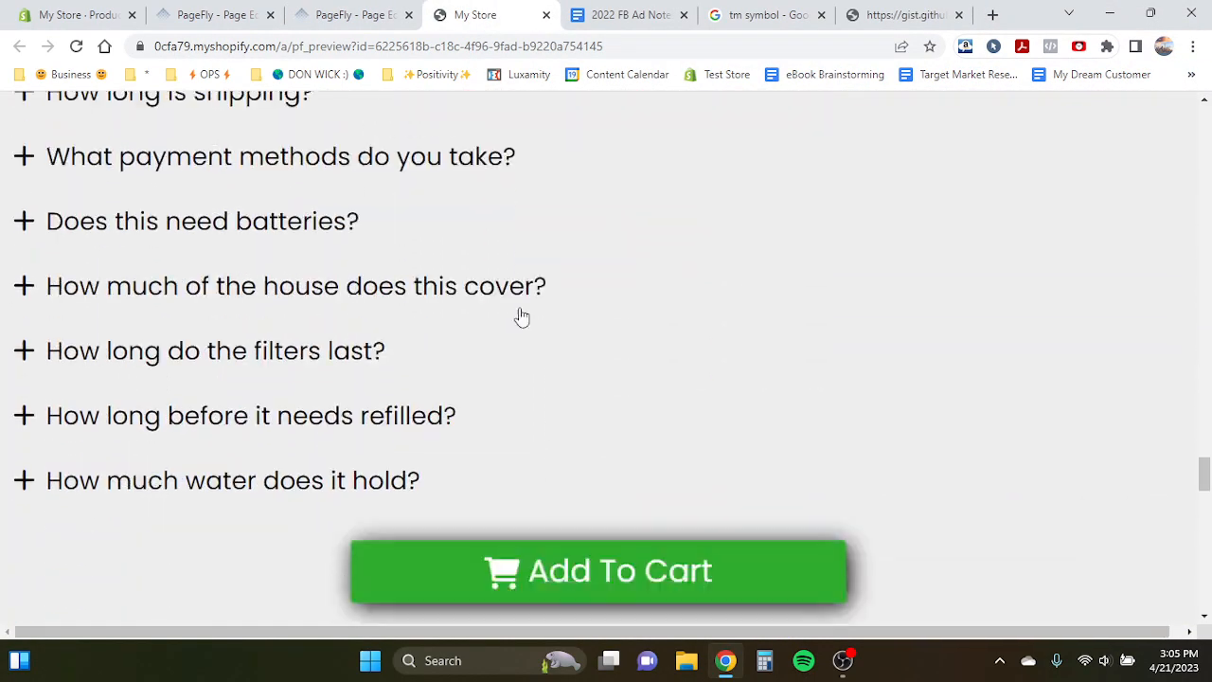
scroll(520, 315, "down", 10)
scroll(520, 315, "up", 5)
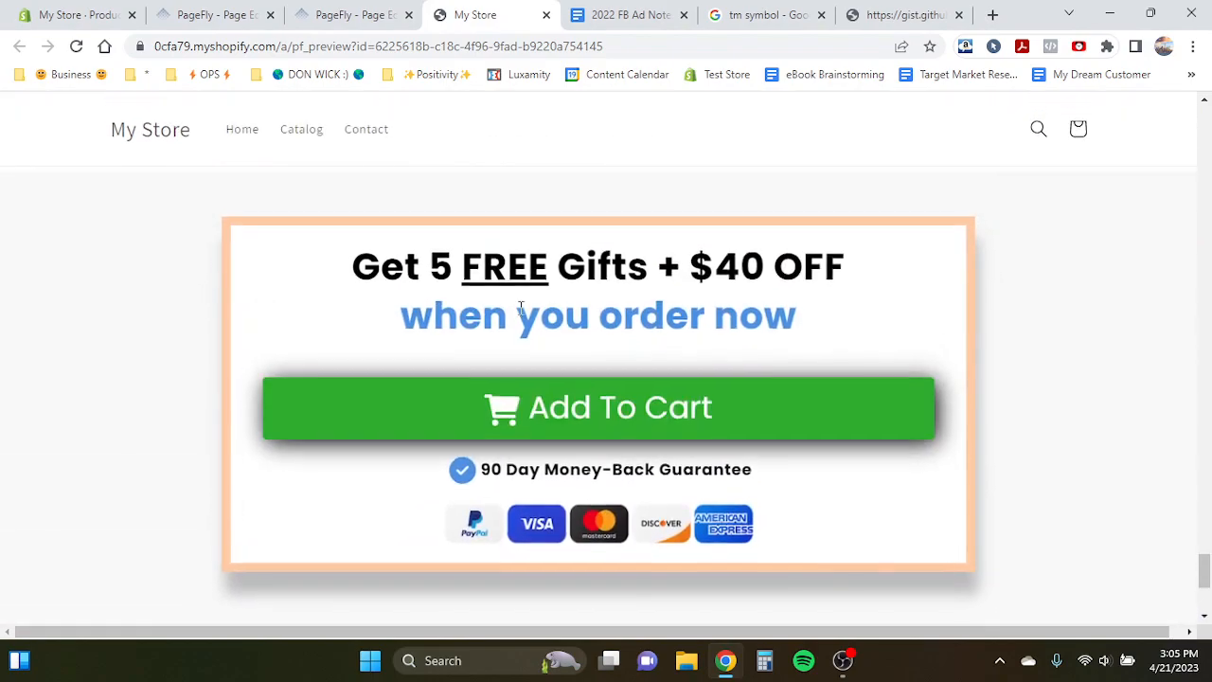
key("ctrl+shift+Tab")
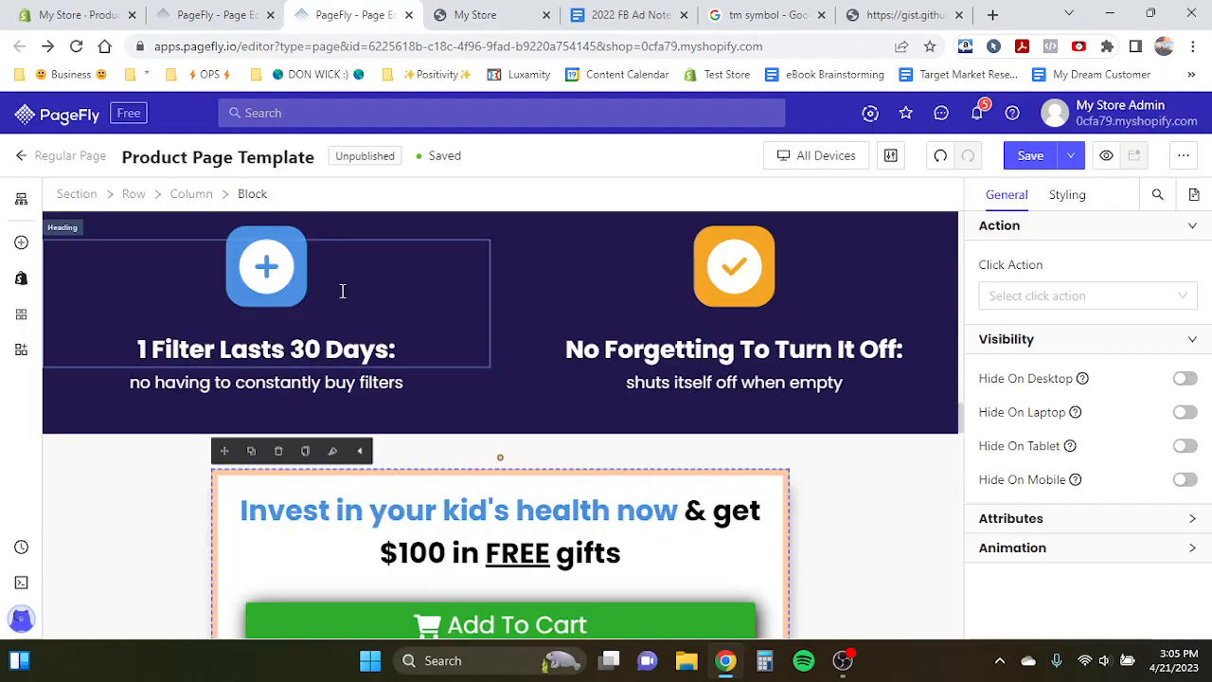
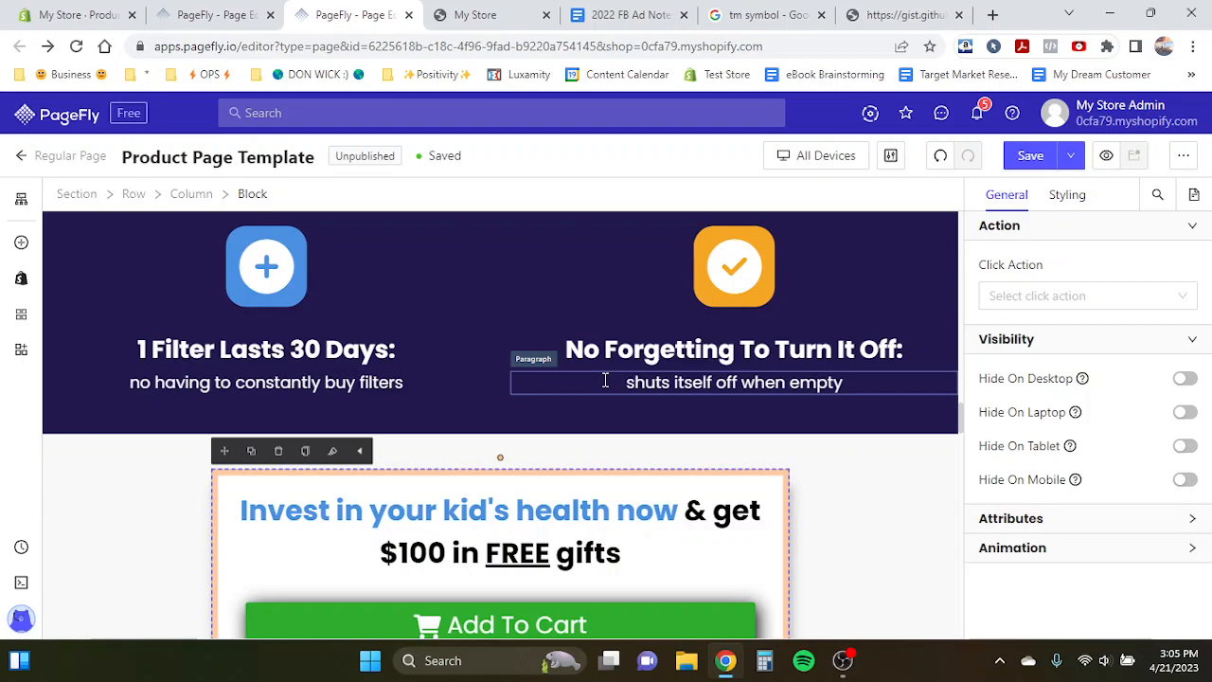
- Scroll through the product page template in the editor and select the Add To Cart section
scroll(606, 380, "up", 3)
scroll(605, 379, "up", 1)
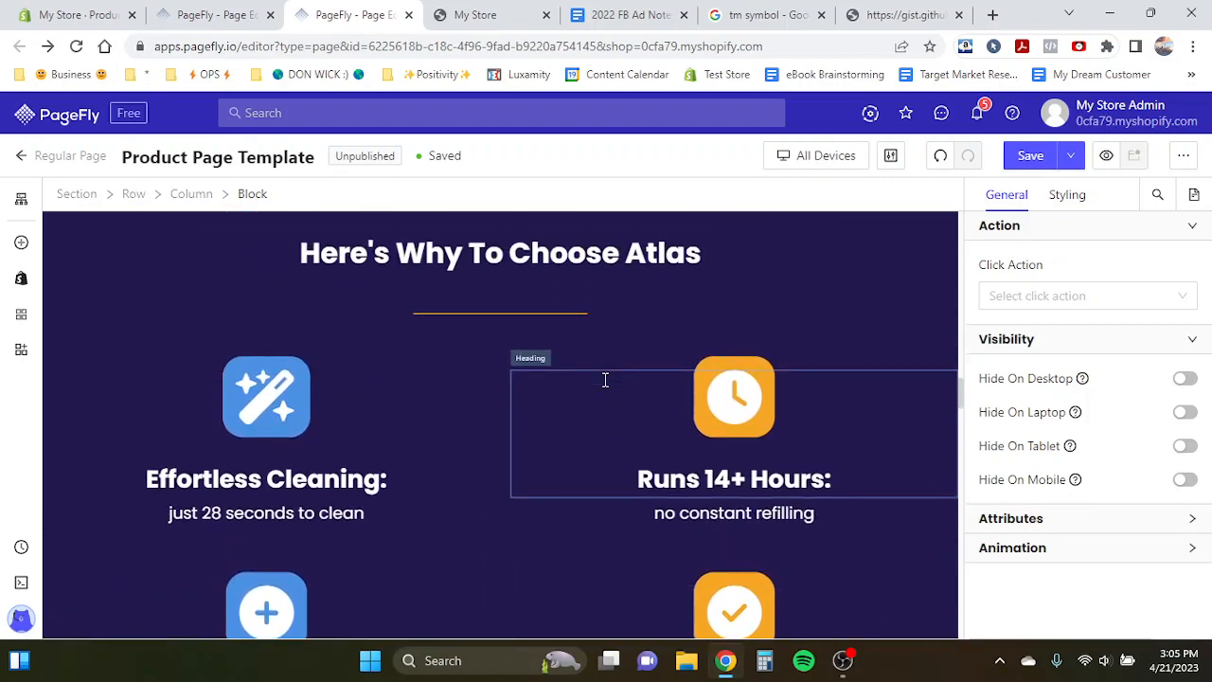
scroll(605, 380, "down", 4)
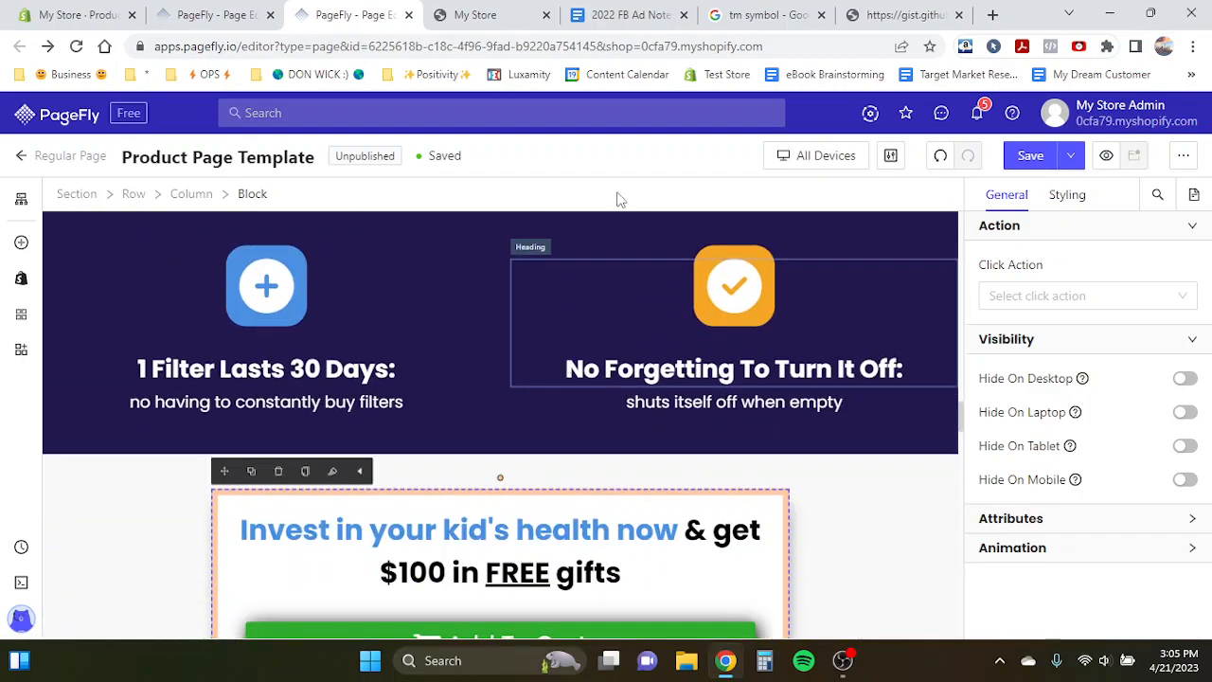
scroll(467, 481, "down", 2)
left_click(467, 482)
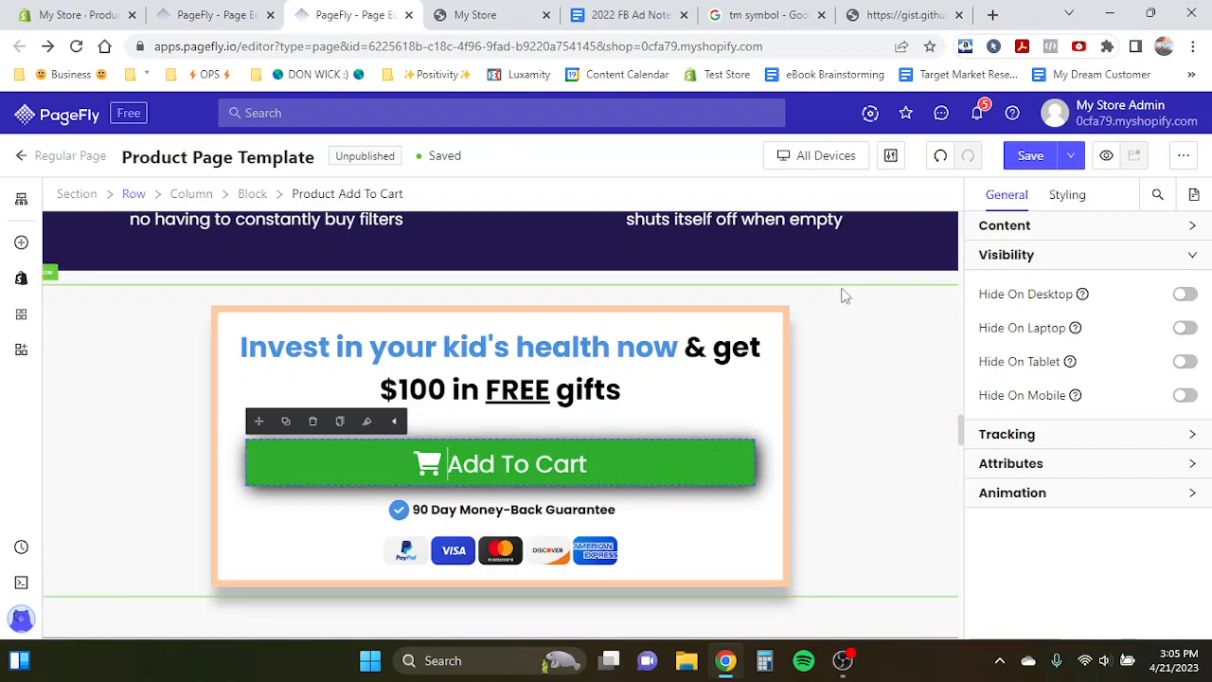
- Scroll through the storefront preview of the product page
left_click(473, 14)
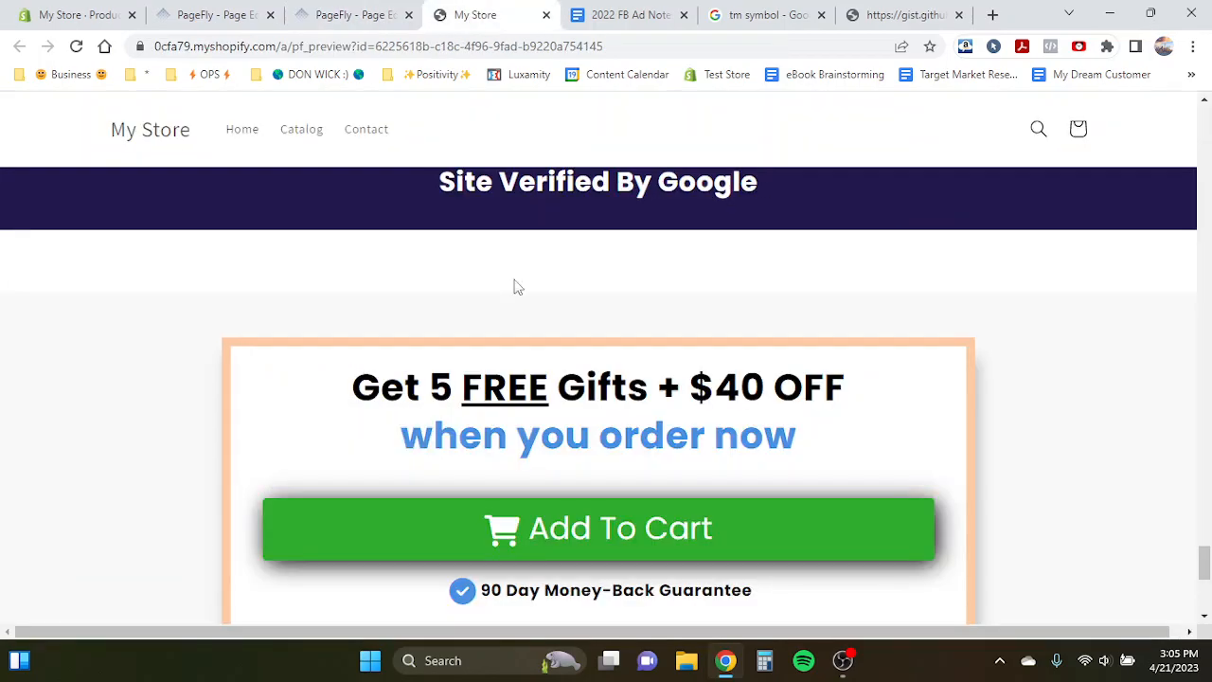
scroll(526, 323, "up", 5)
scroll(536, 361, "up", 15)
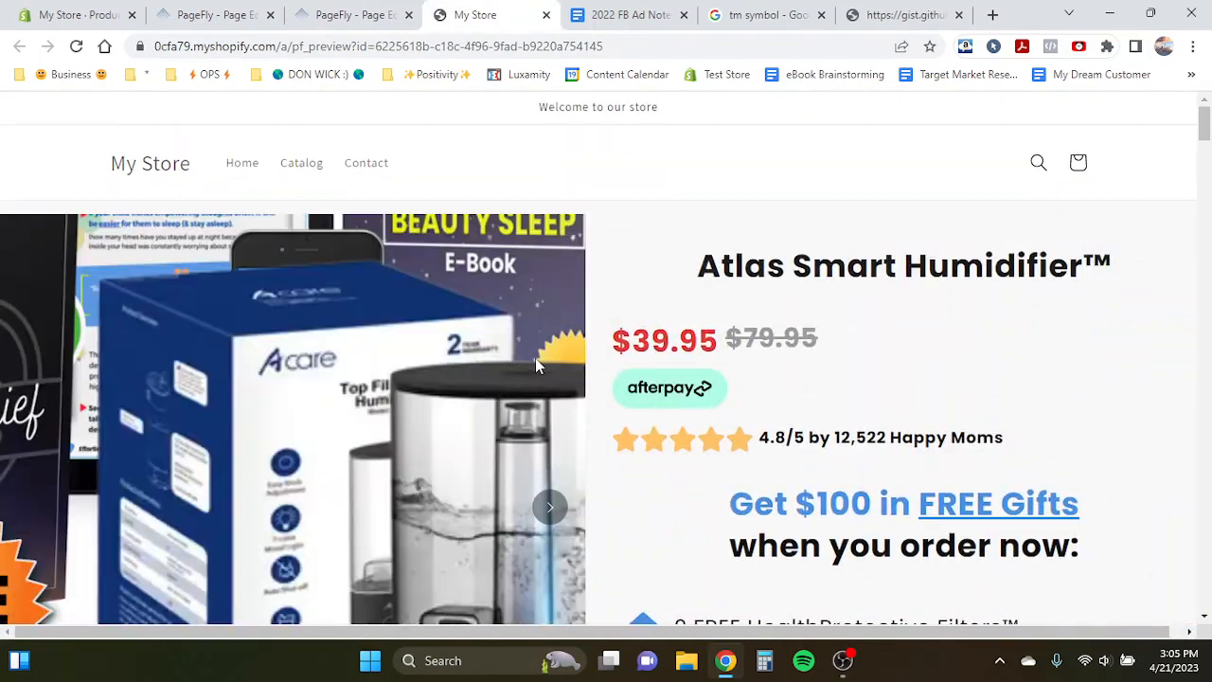
scroll(1036, 396, "down", 1)
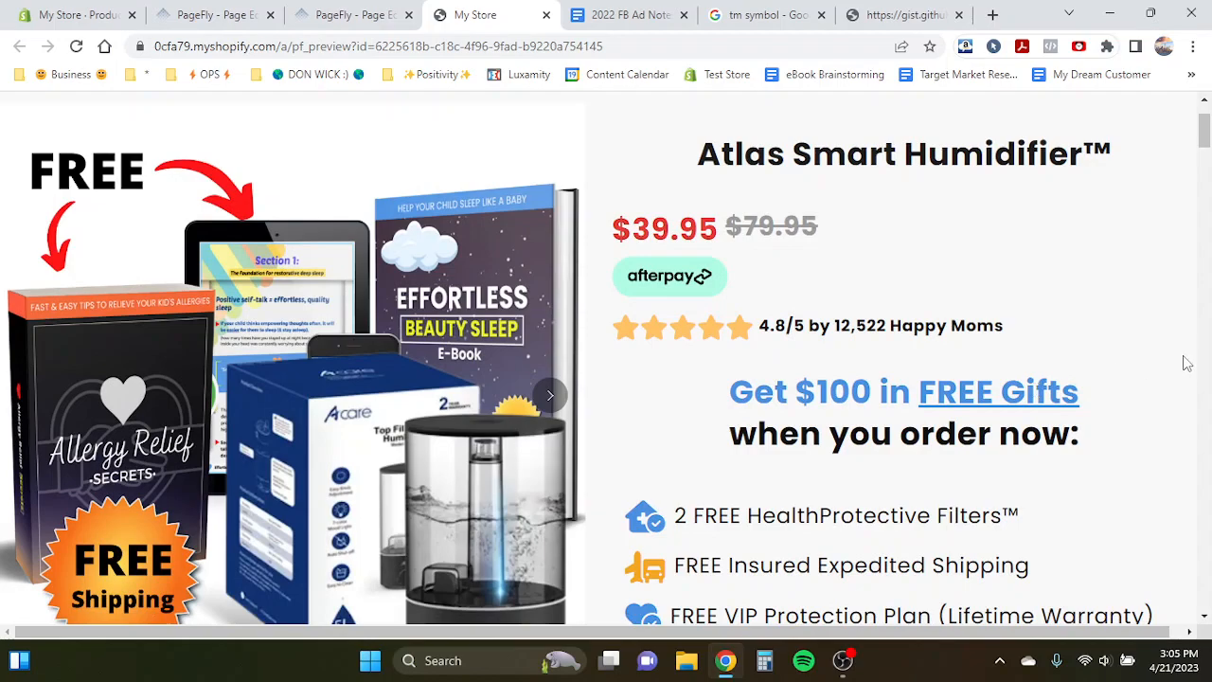
scroll(1187, 364, "down", 1)
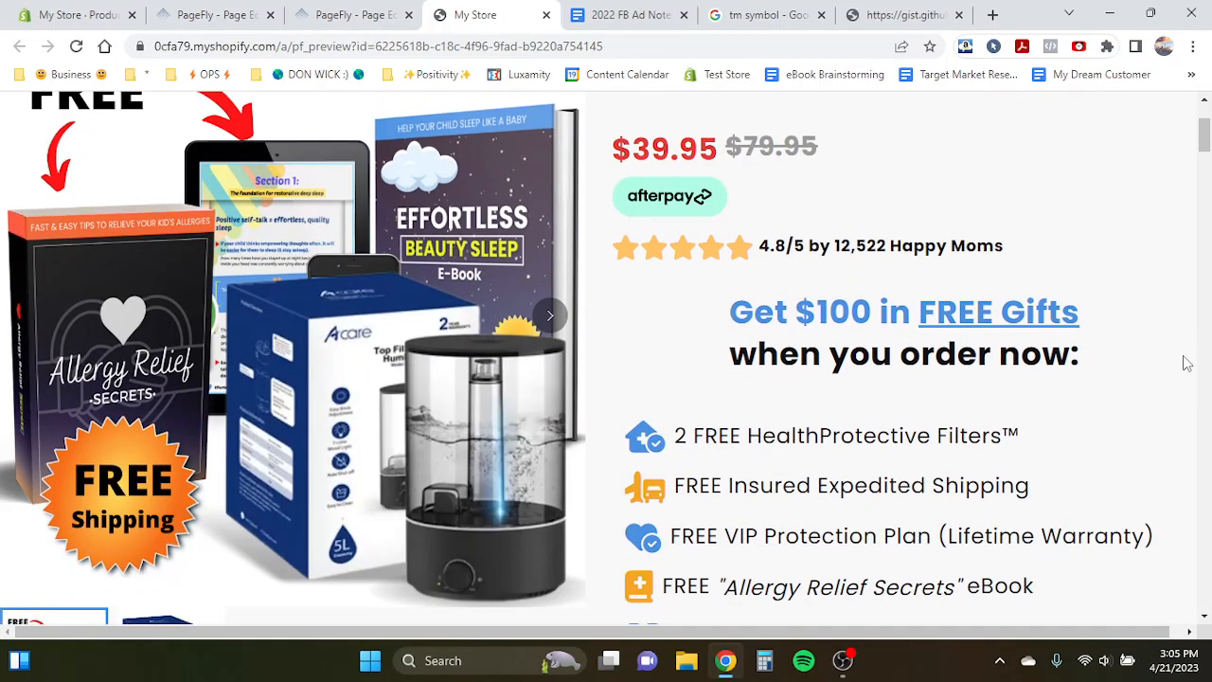
scroll(1186, 363, "down", 1)
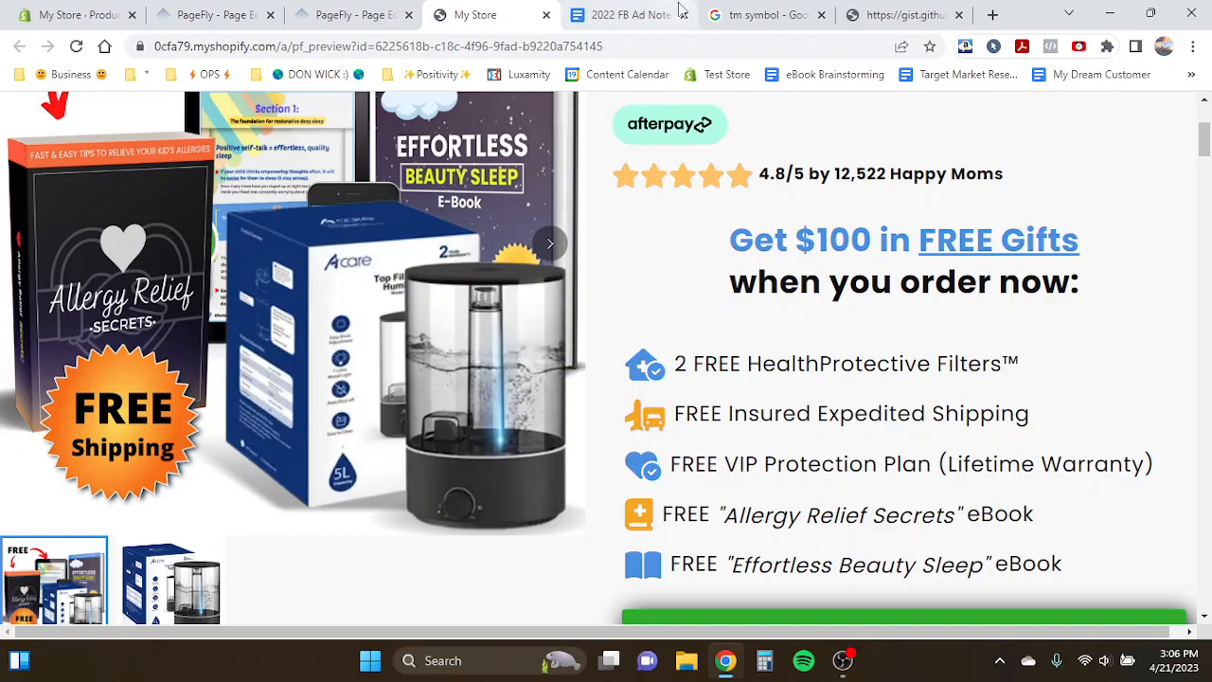
- Compare the top product section in the editor with the storefront preview
left_click(351, 14)
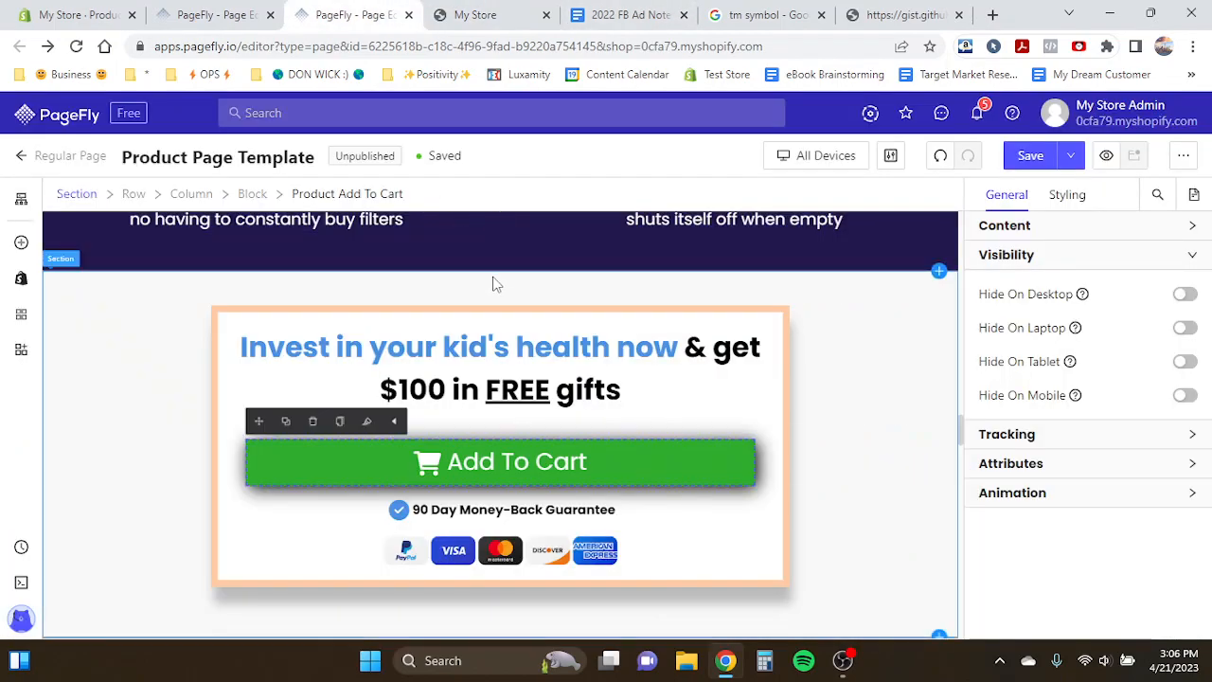
scroll(383, 254, "up", 5)
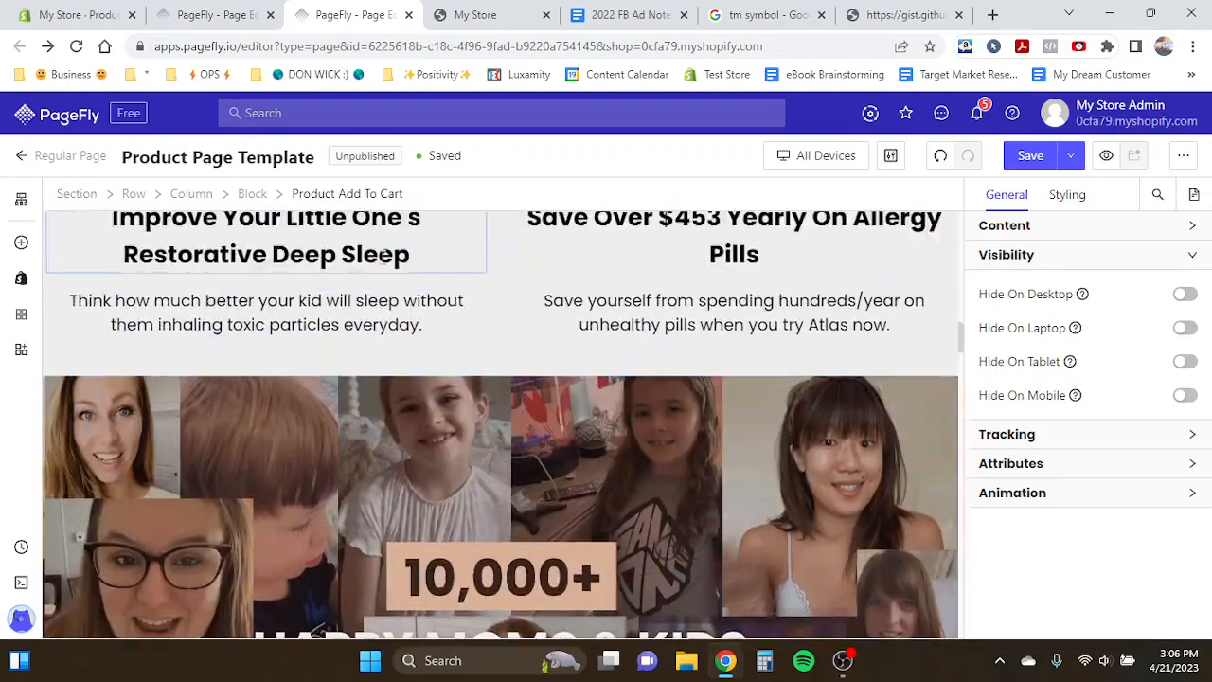
scroll(381, 256, "up", 5)
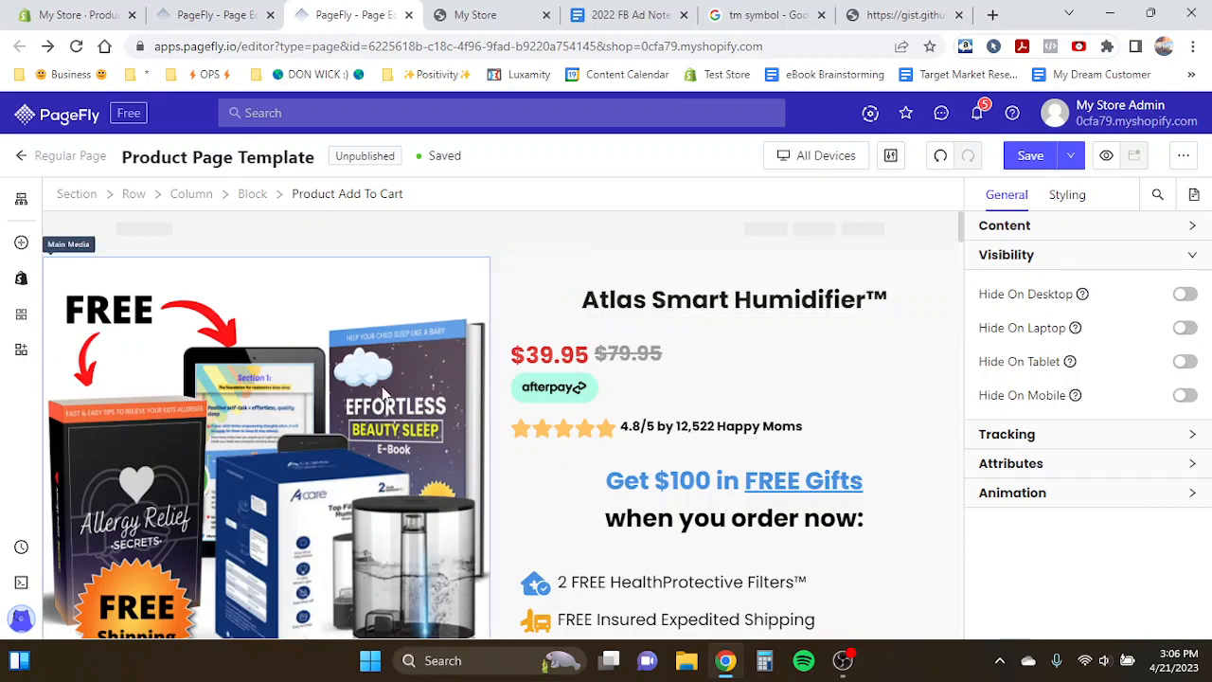
scroll(350, 382, "down", 1)
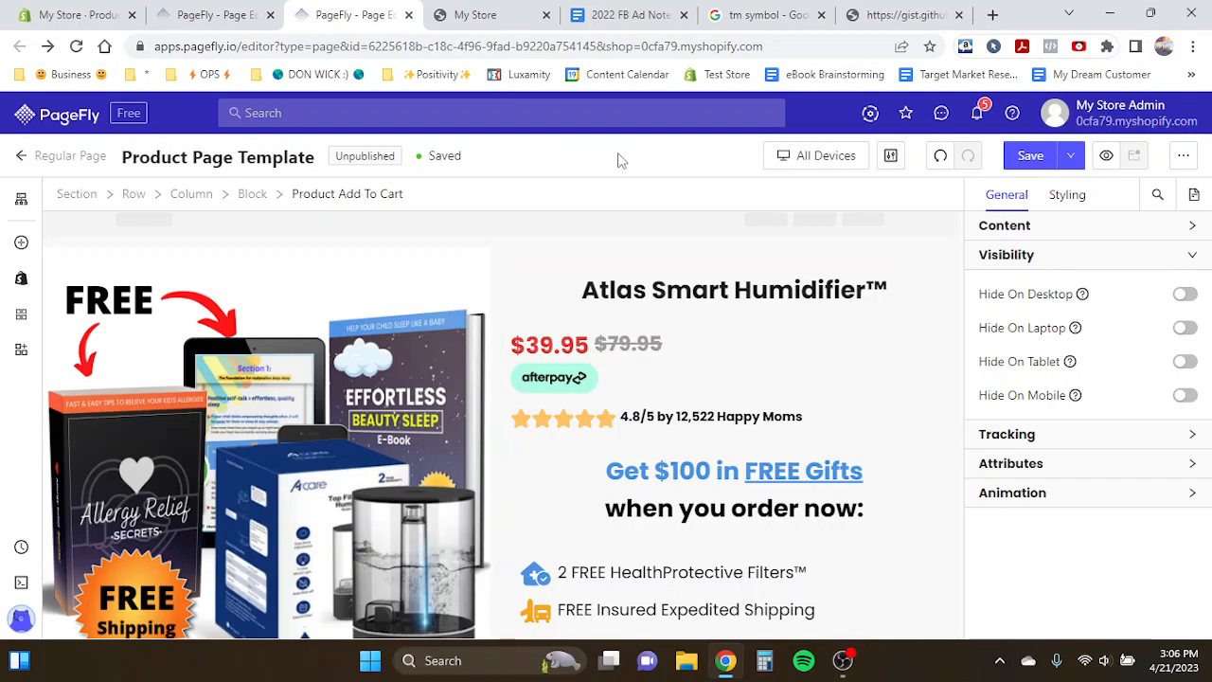
left_click(503, 11)
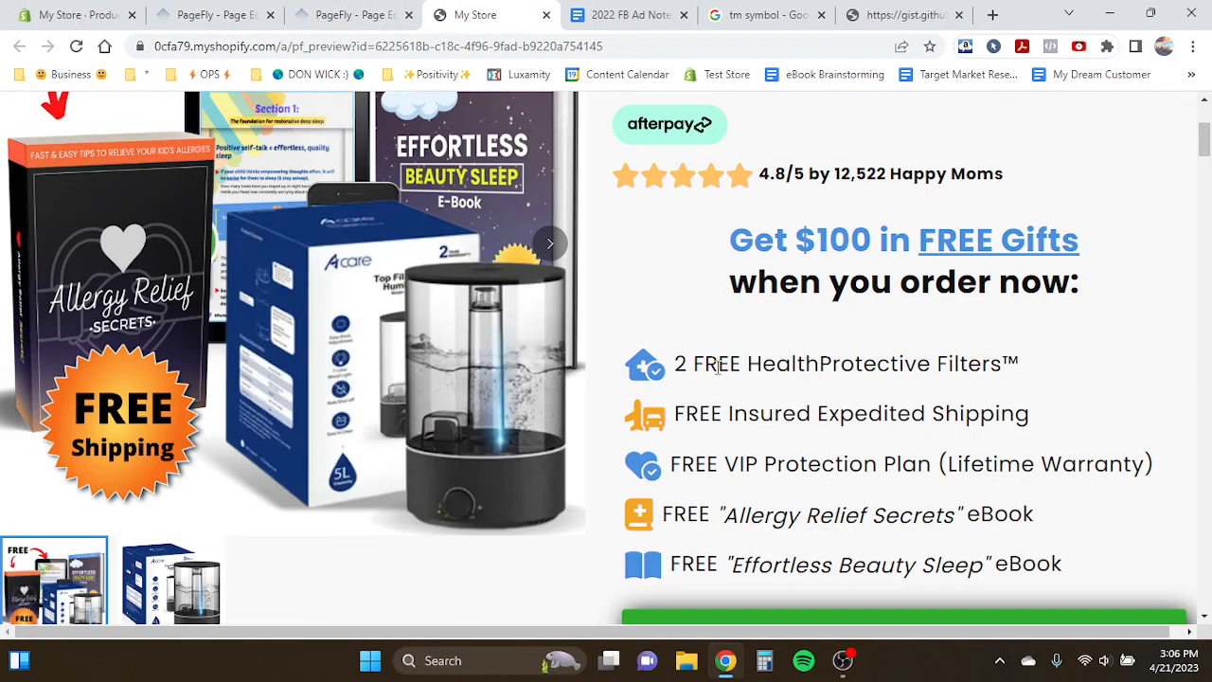
scroll(717, 371, "up", 3)
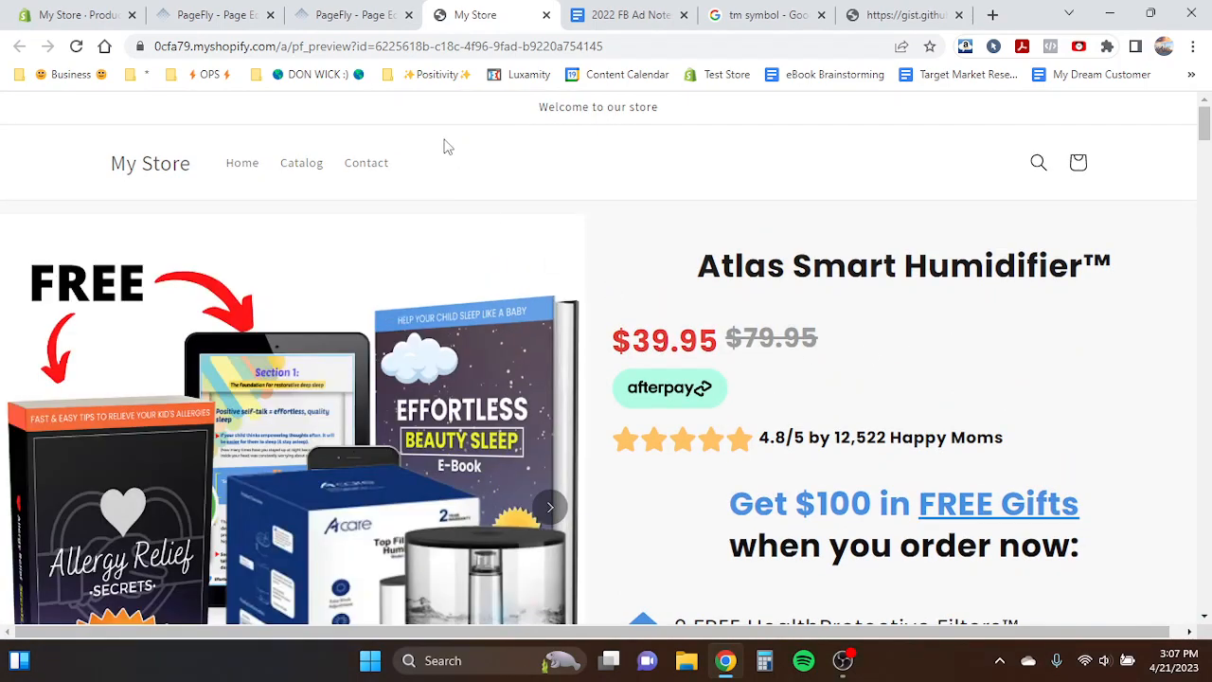
- Open the Atlas Smart Humidifier product in the store admin and check its theme template selection
left_click(53, 11)
left_click(239, 308)
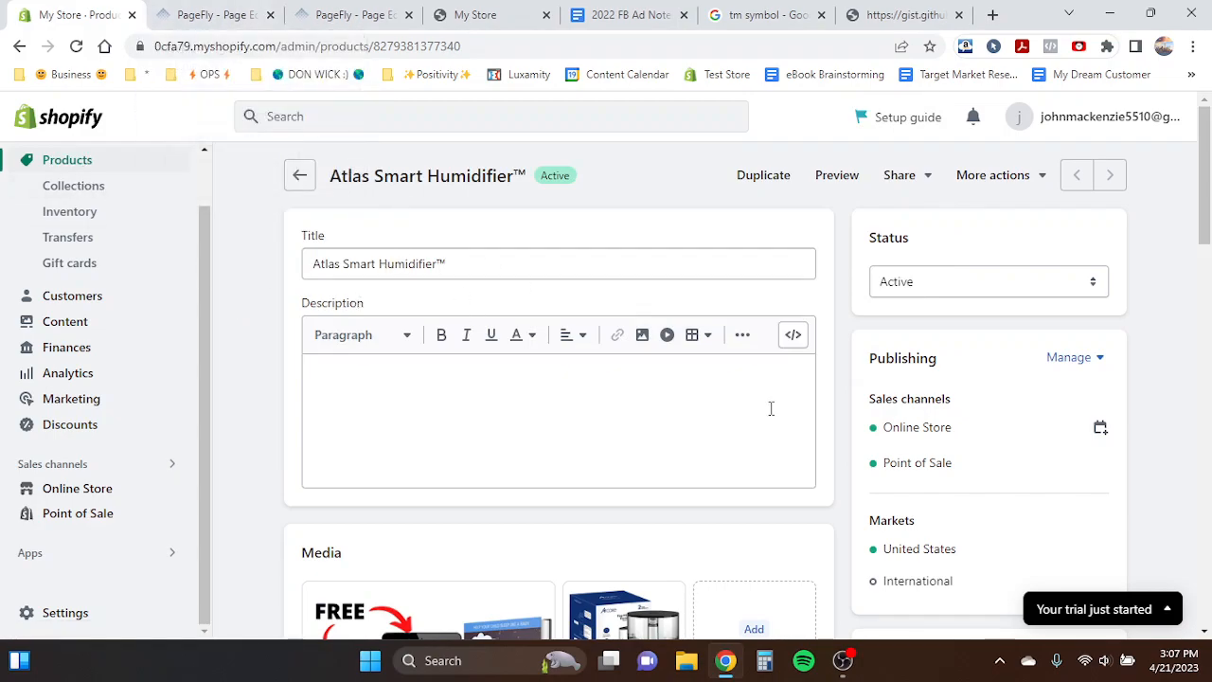
scroll(772, 410, "down", 3)
scroll(772, 411, "down", 5)
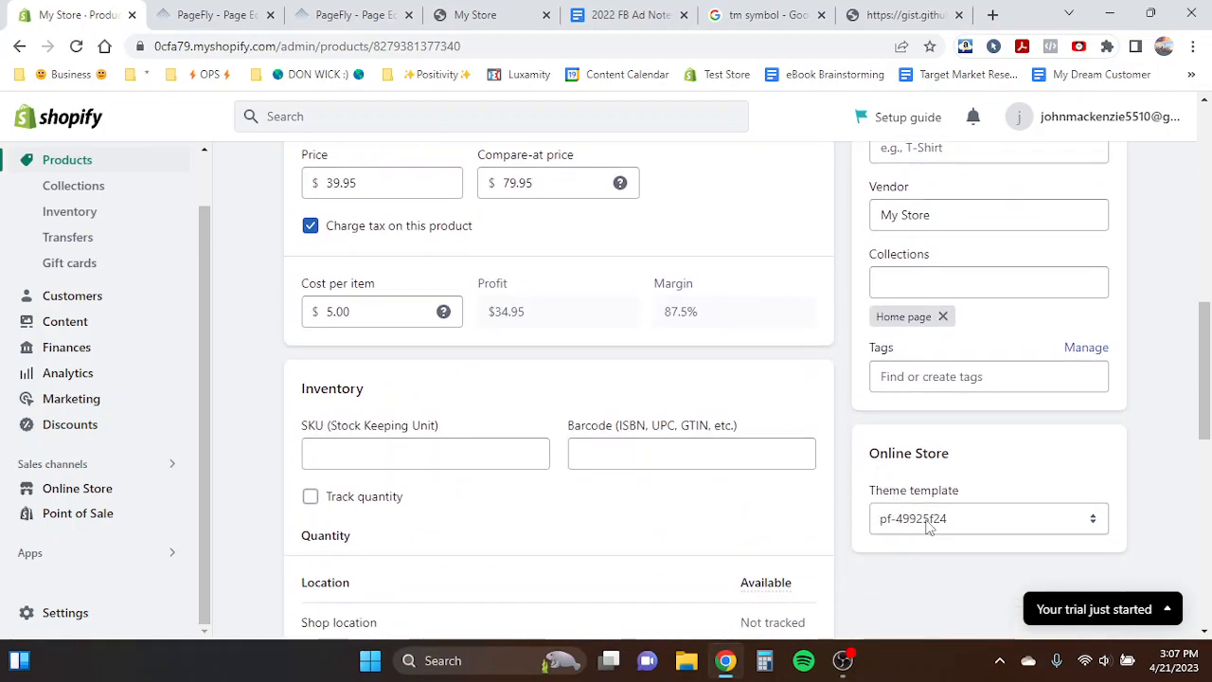
left_click(926, 525)
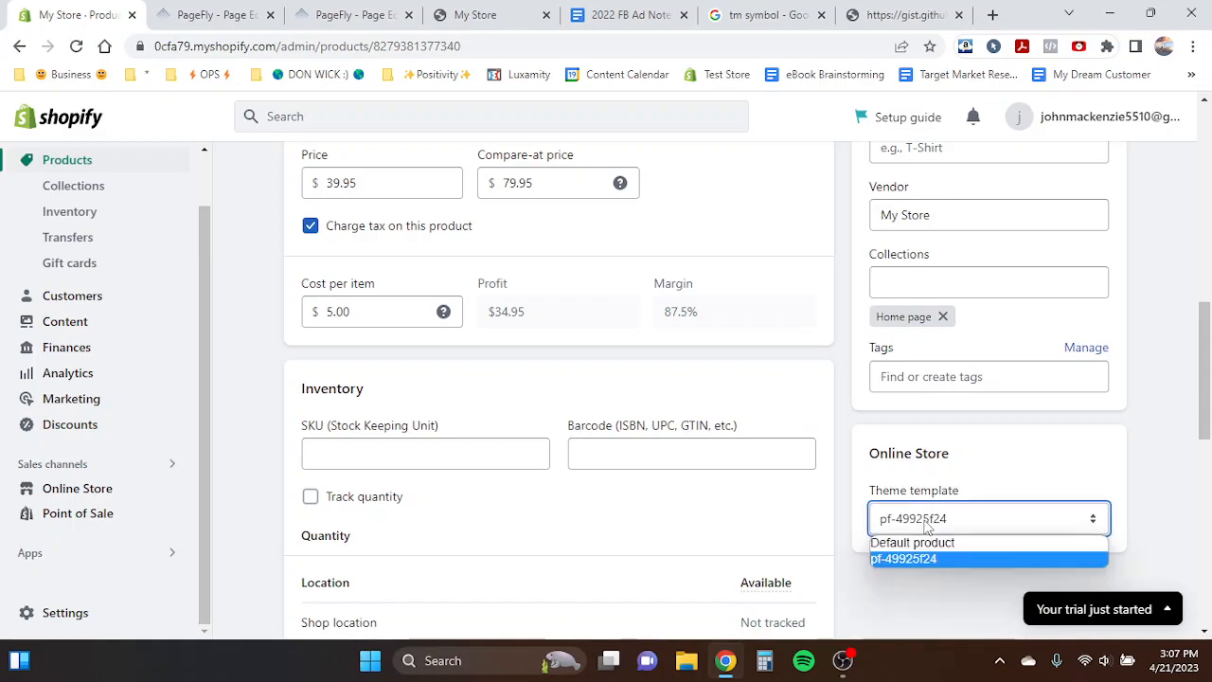
left_click(925, 523)
left_click(922, 521)
left_click(903, 559)
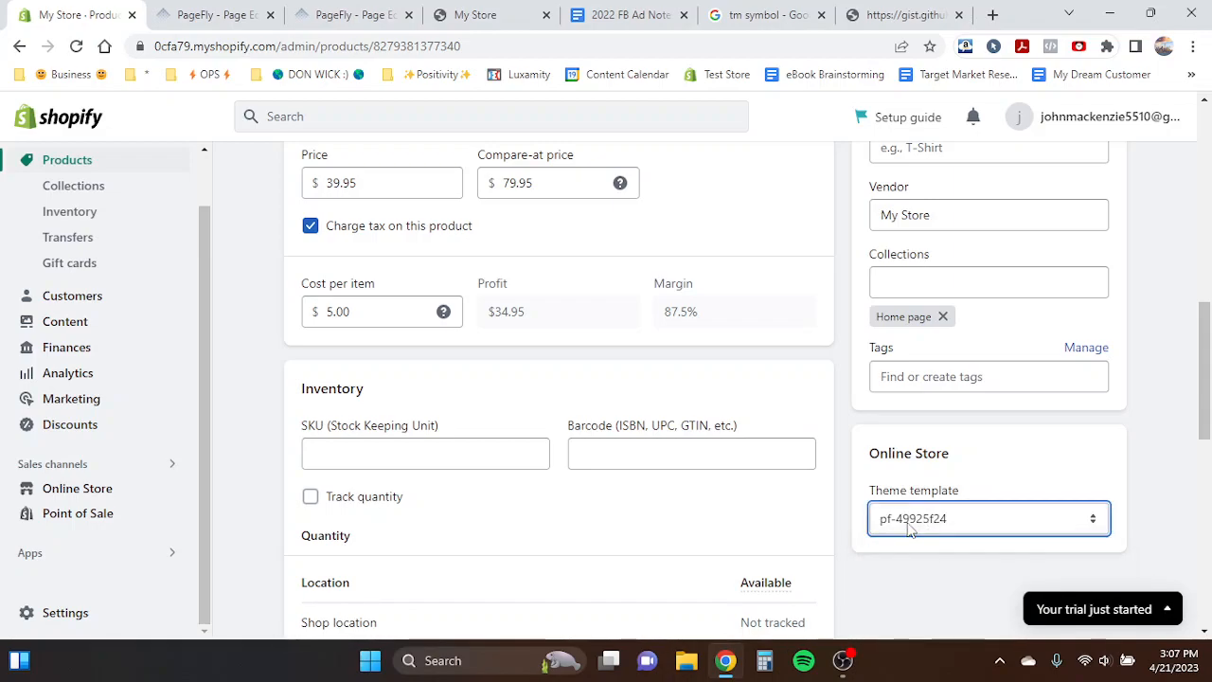
left_click(814, 508)
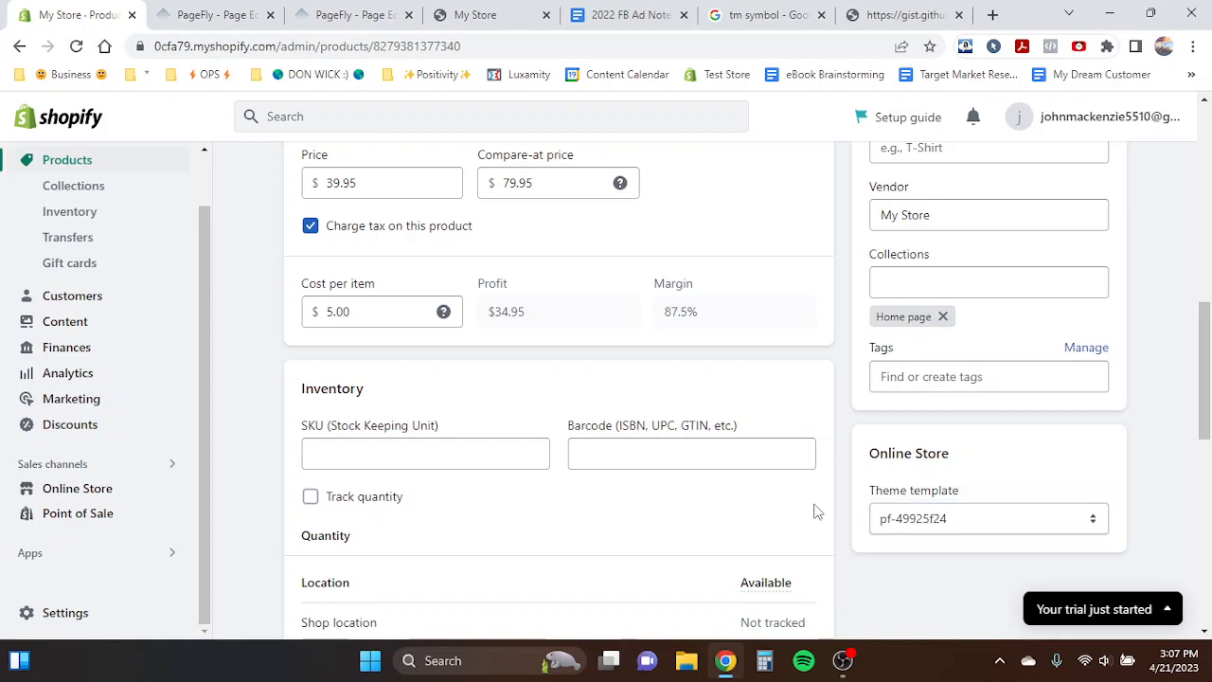
left_click(213, 14)
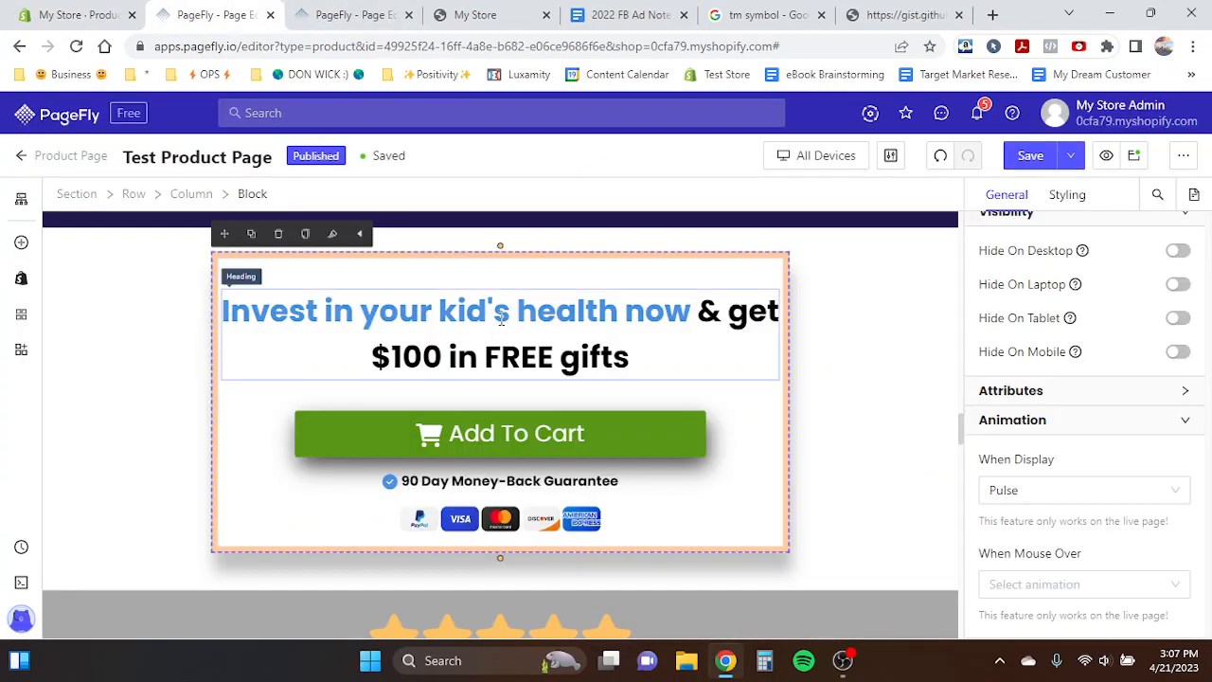
left_click(81, 15)
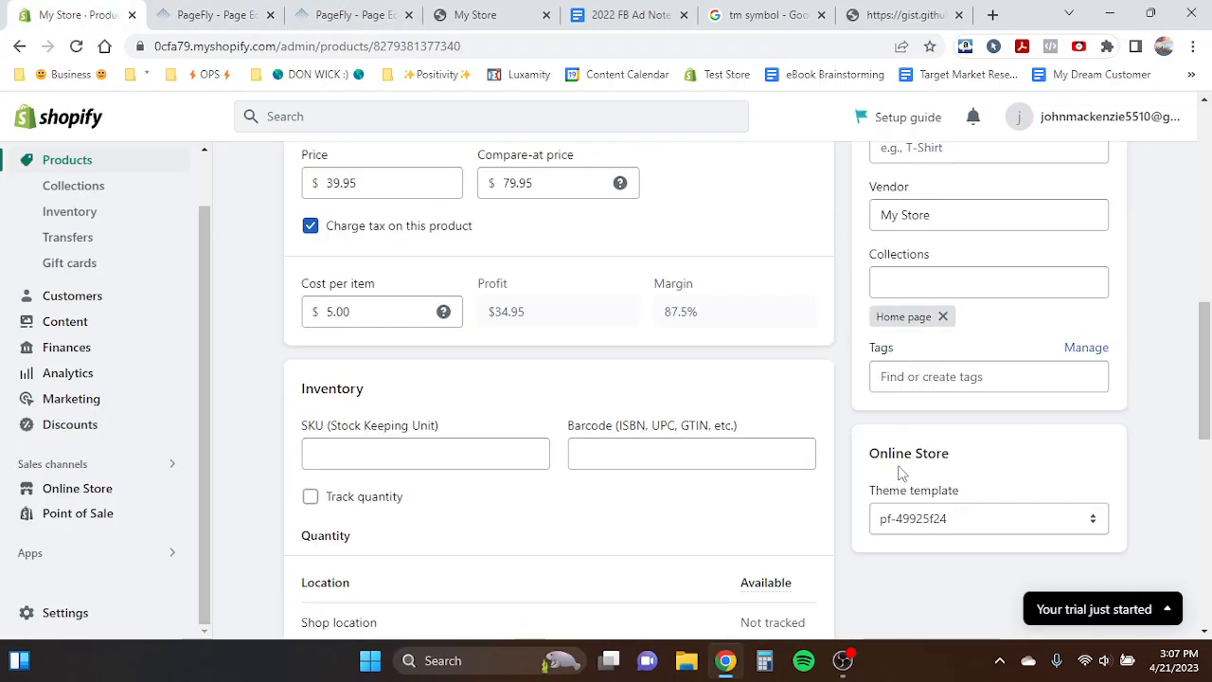
left_click(500, 10)
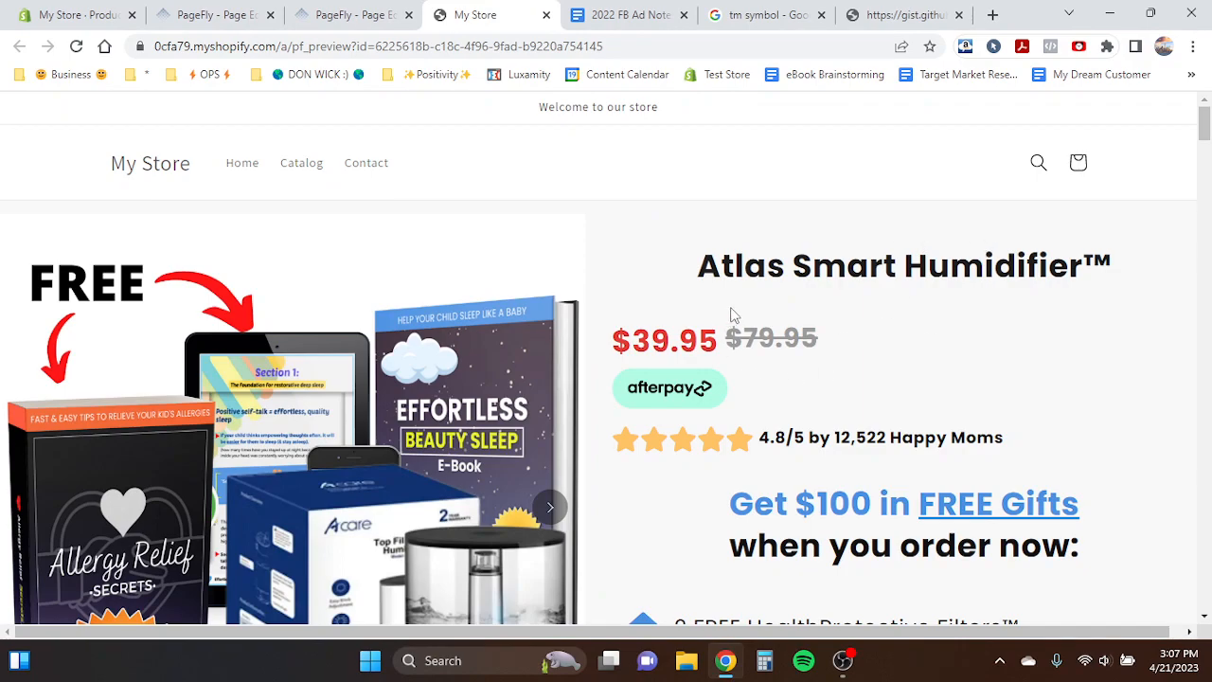
left_click(130, 9)
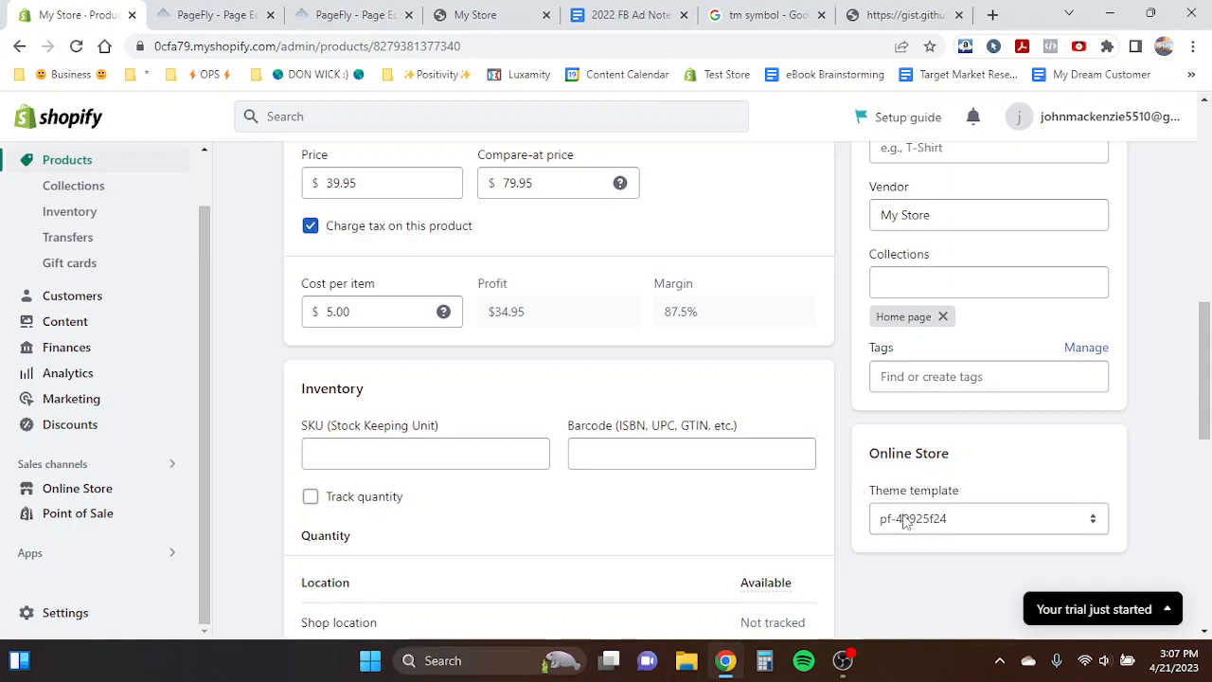
scroll(673, 355, "up", 10)
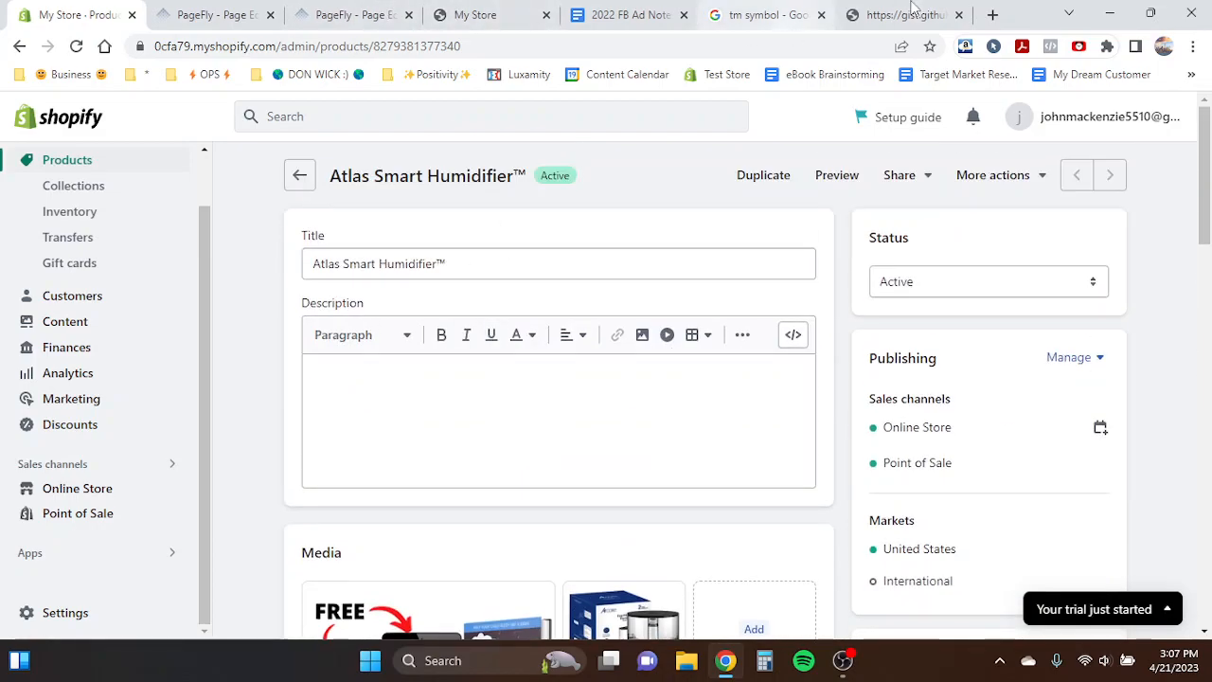
left_click(909, 15)
left_click(356, 14)
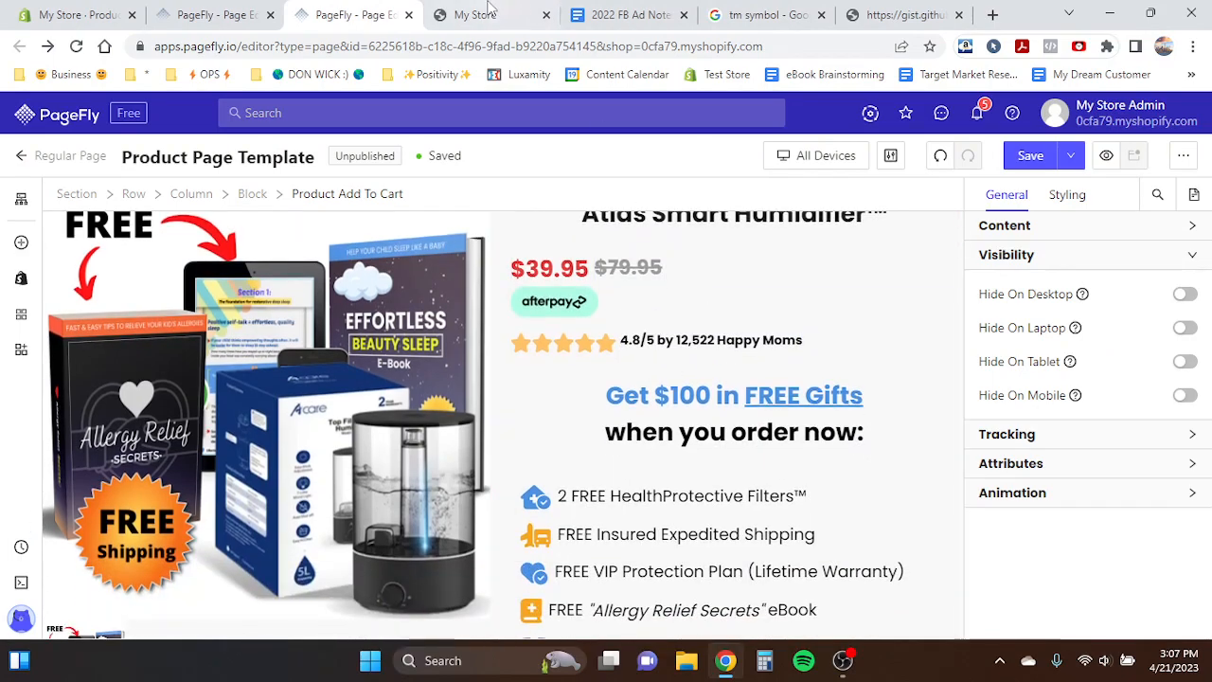
- Examine the top of the storefront preview of the product page at different zoom levels
key("ctrl+Tab")
scroll(742, 392, "down", 2)
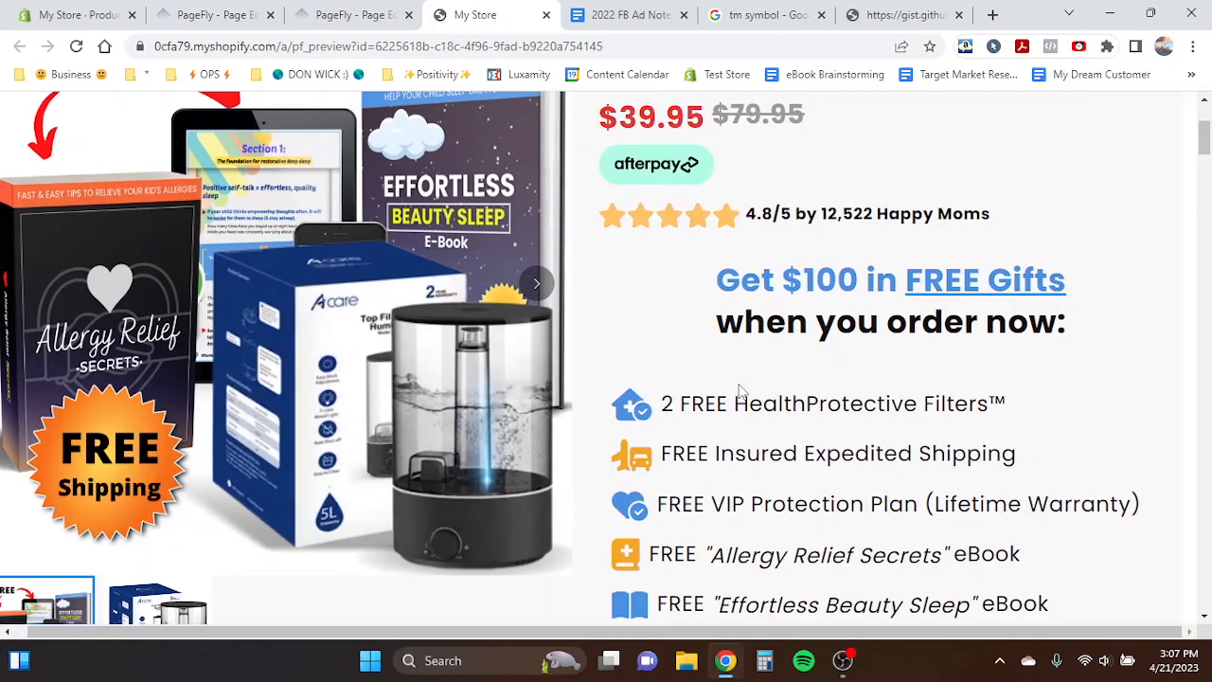
scroll(1007, 454, "up", 2)
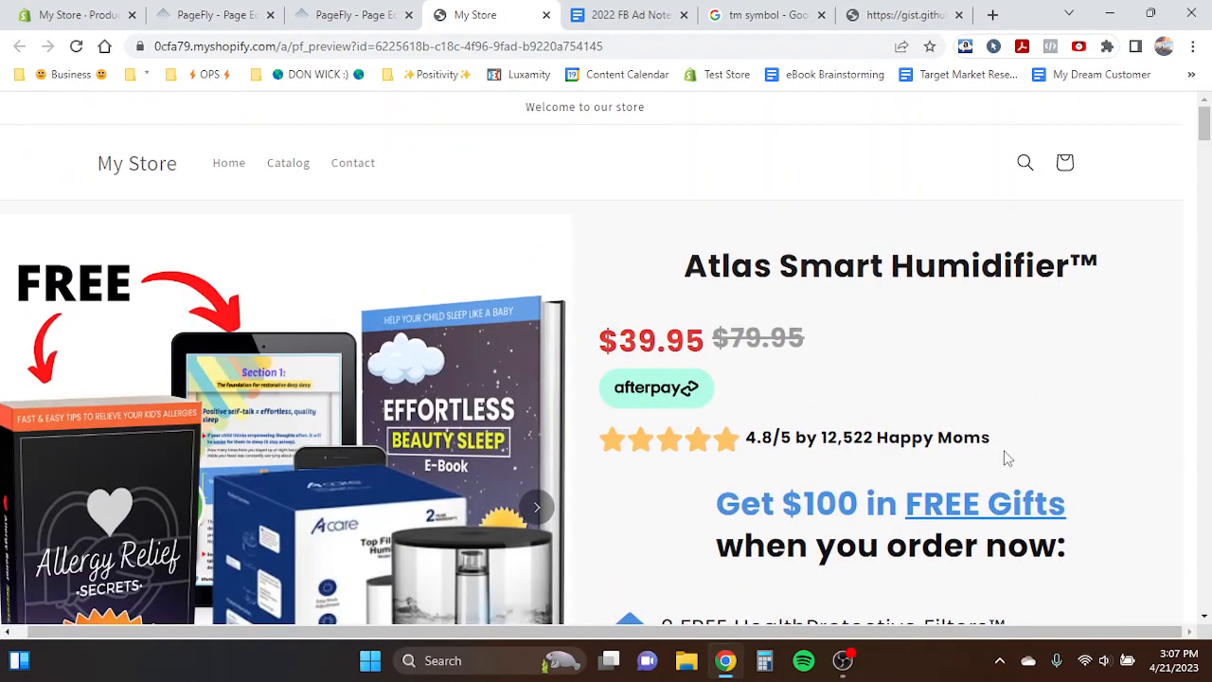
scroll(1007, 459, "down", 1)
scroll(1008, 458, "up", 2)
scroll(1180, 212, "up", 6)
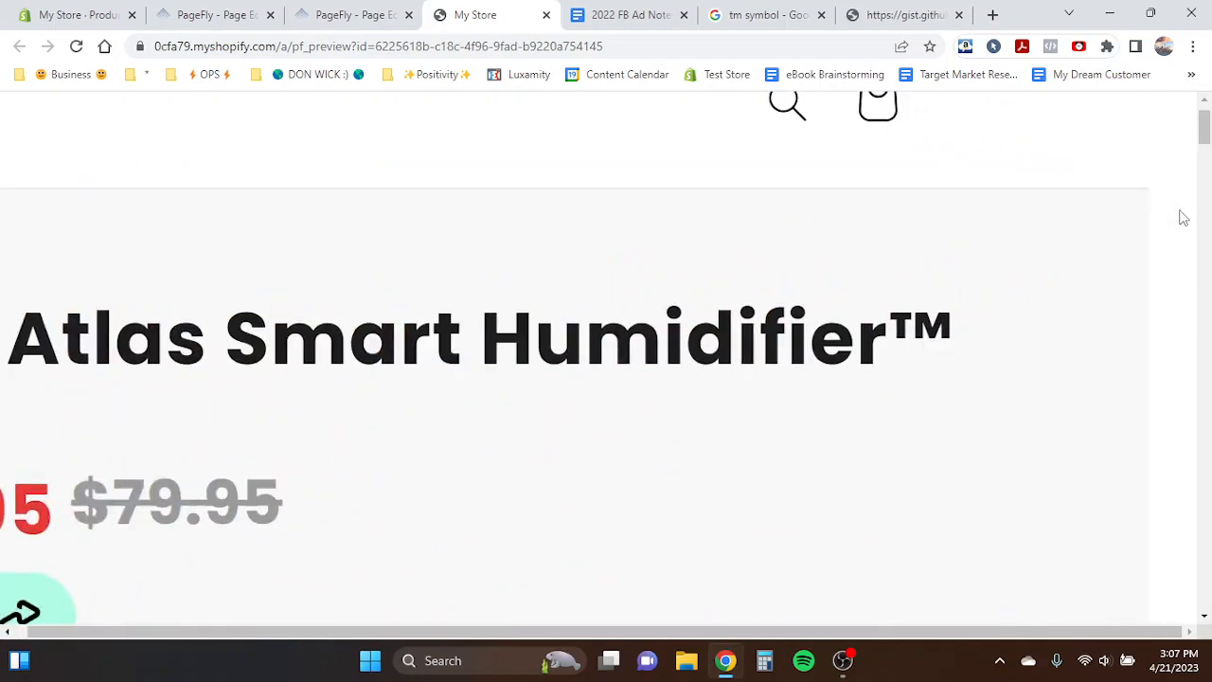
scroll(1182, 218, "up", 2)
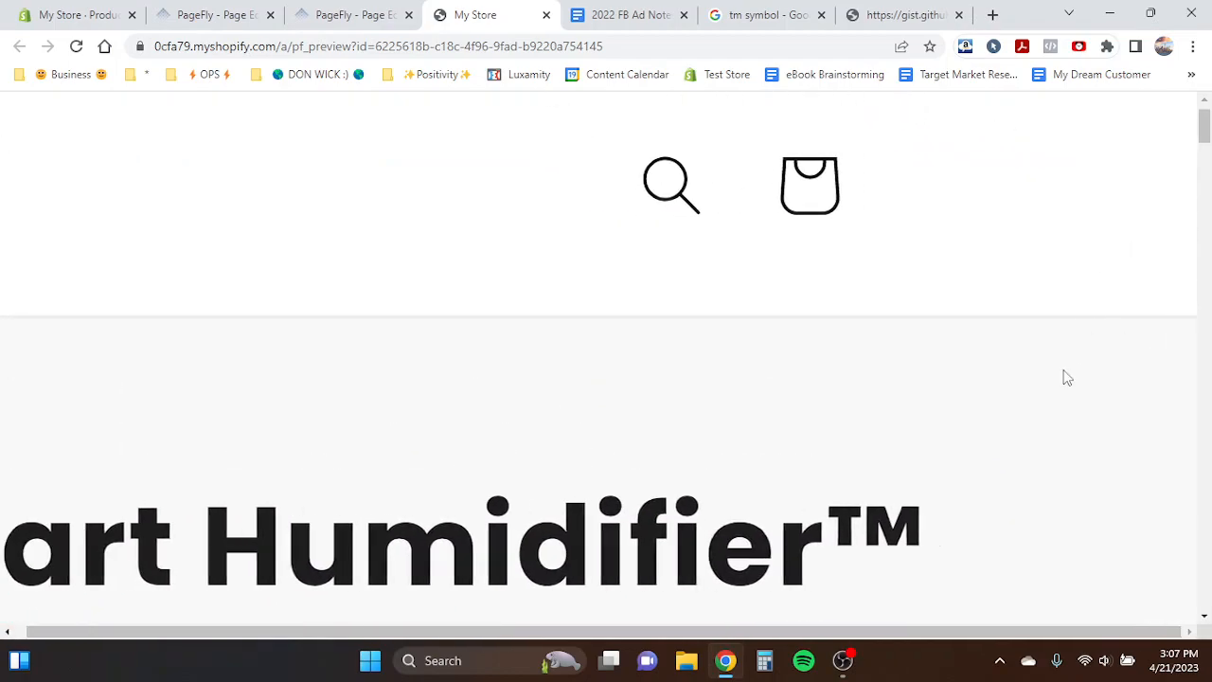
scroll(1067, 378, "down", 6)
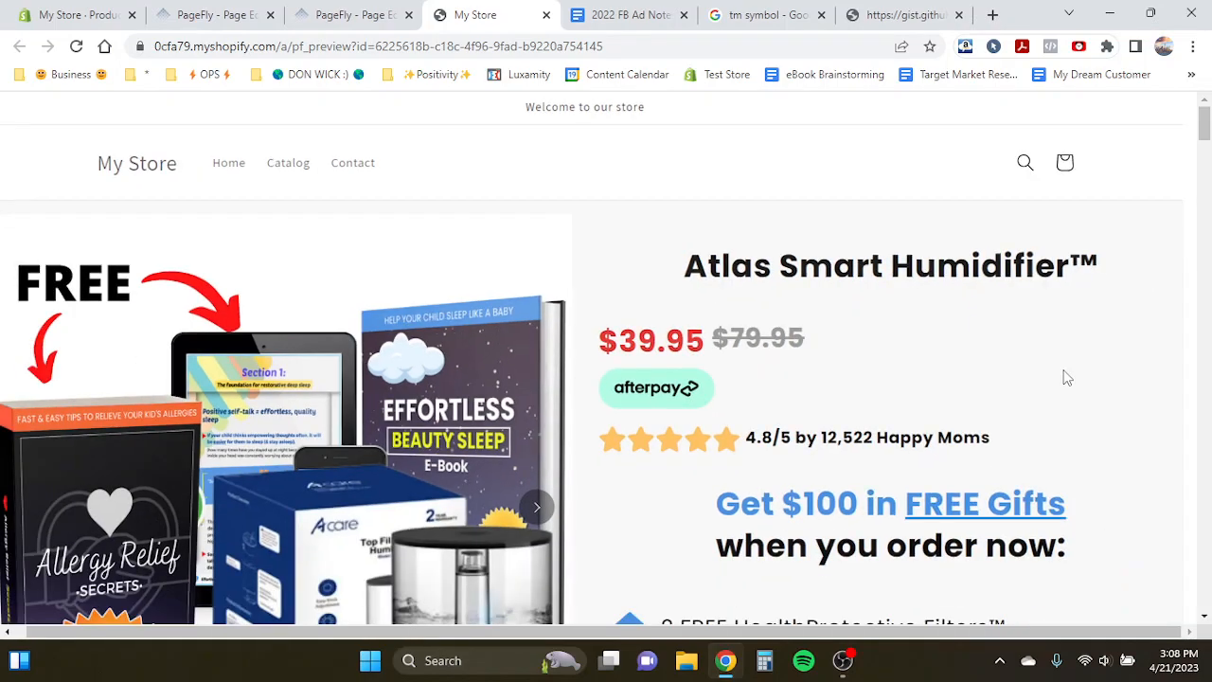
- Open the Custom Code Editor for the Test Product Page and copy the overflow-x CSS snippet from the gist
left_click(210, 15)
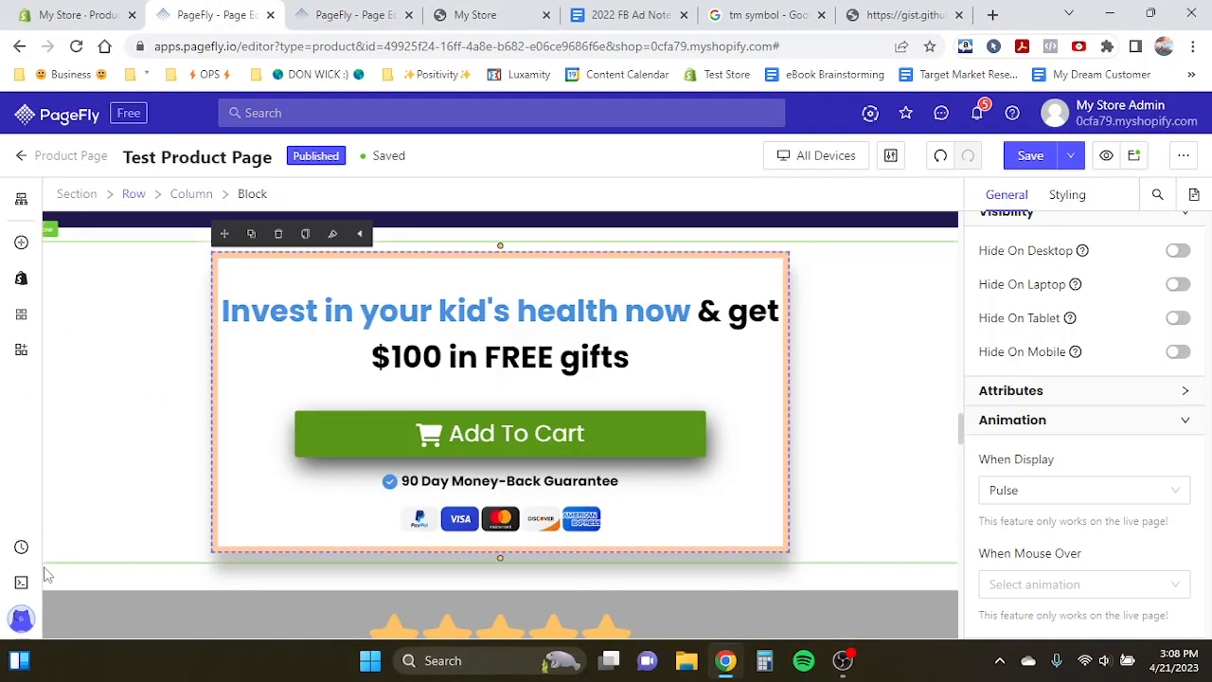
left_click(21, 584)
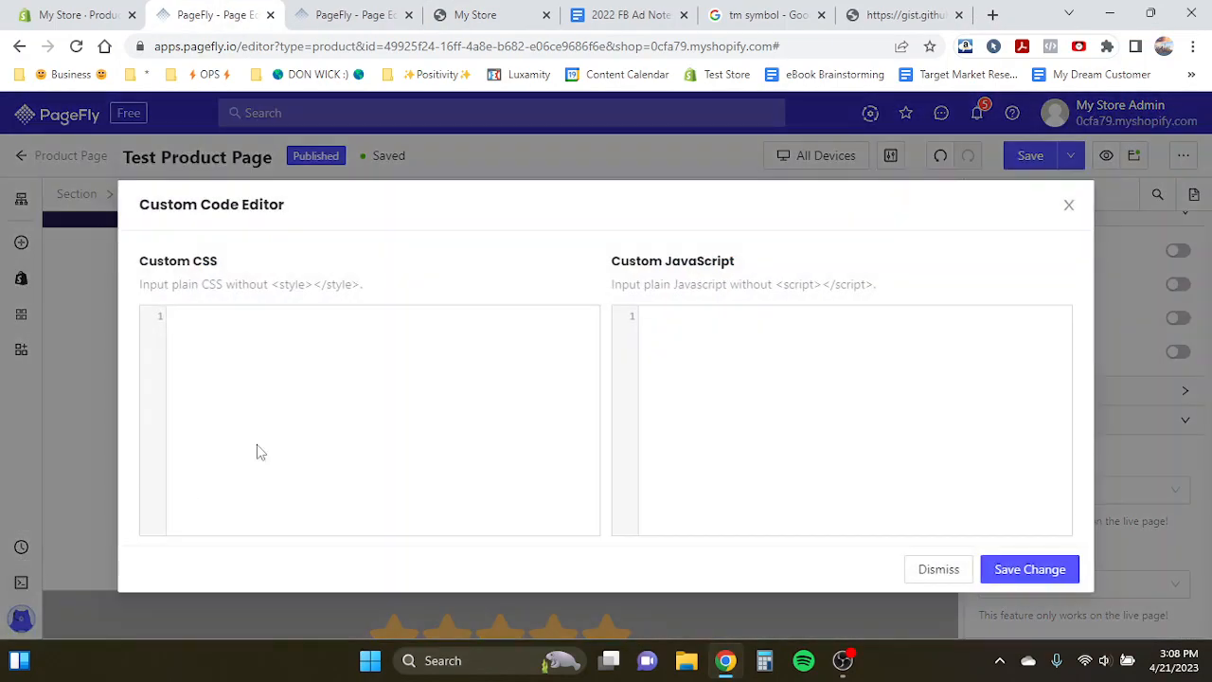
left_click(874, 12)
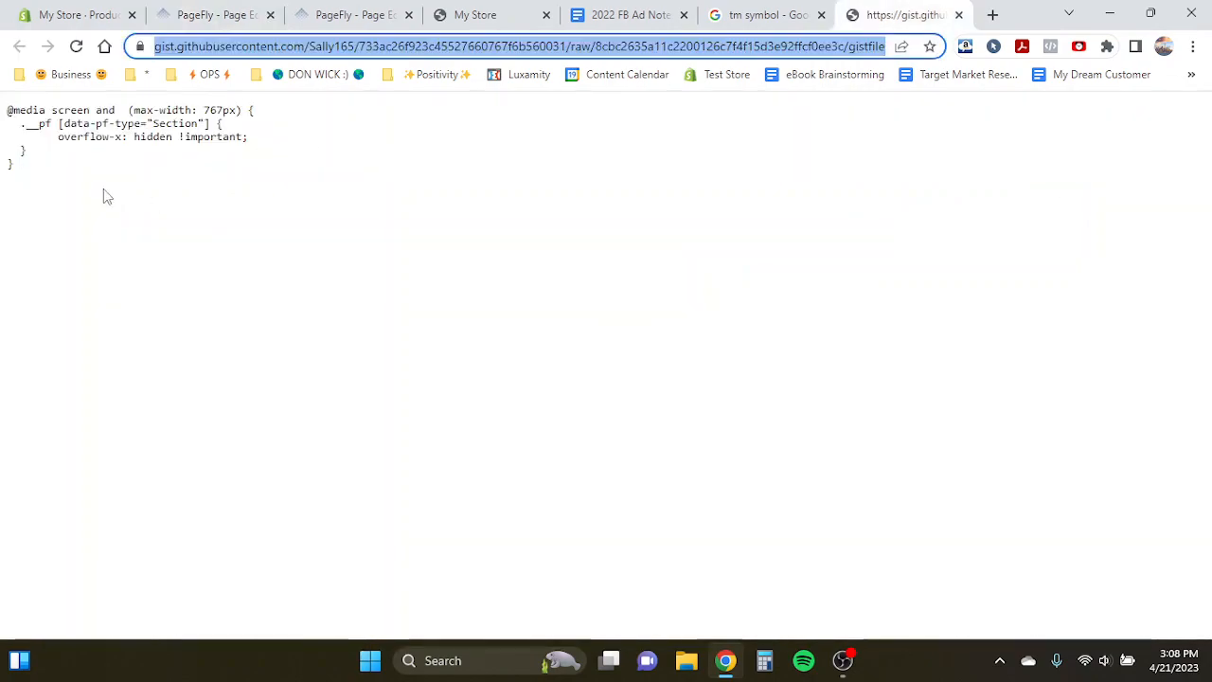
left_click(17, 182)
key("ctrl+a")
key("ctrl+c")
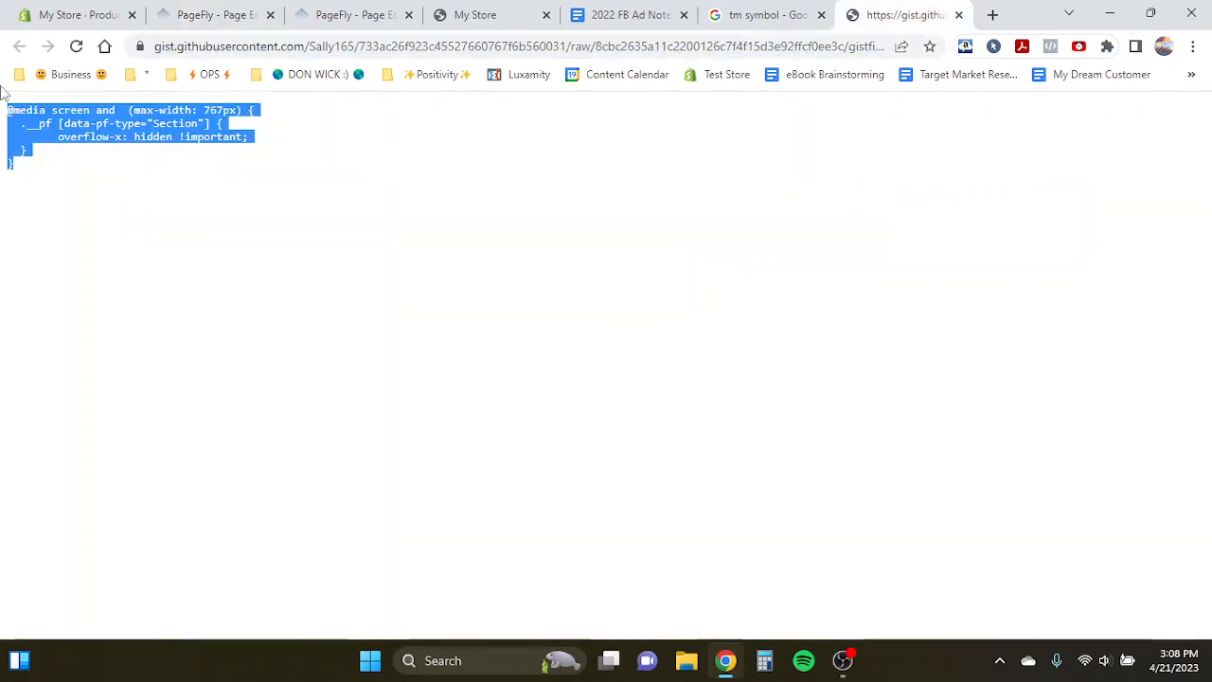
left_click(99, 161)
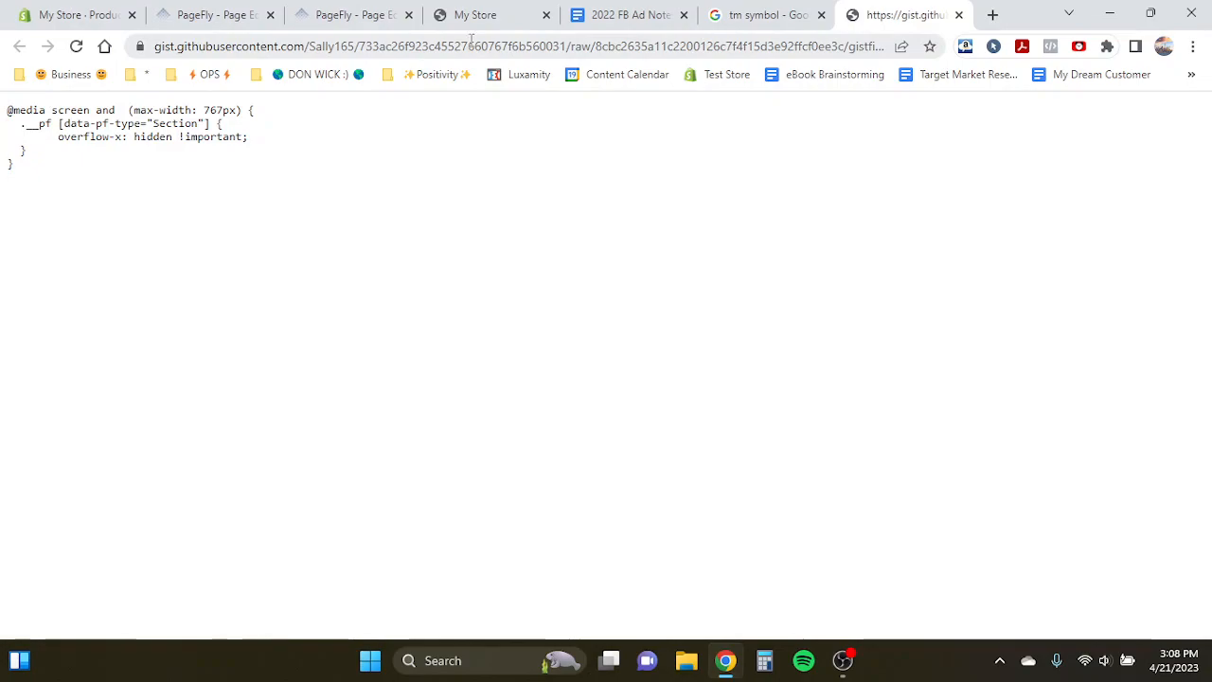
- Paste the overflow-x CSS snippet into the Custom CSS editor, save the change, and save the page
left_click(185, 7)
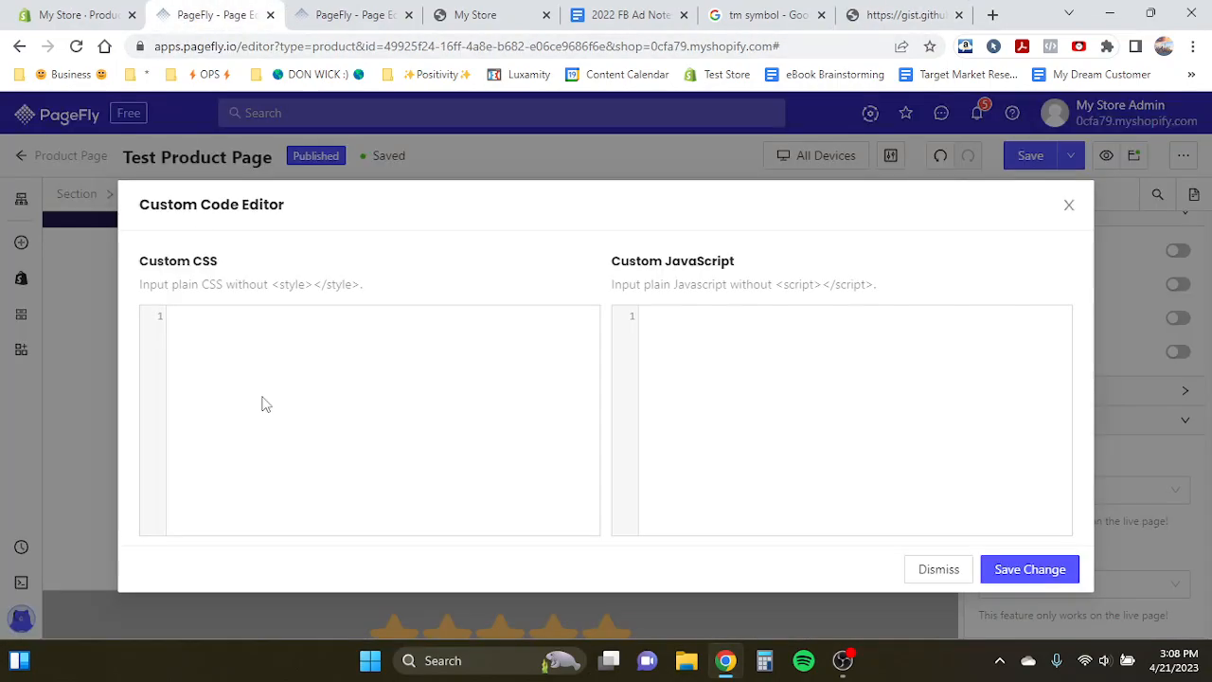
left_click(201, 321)
key("ctrl+v")
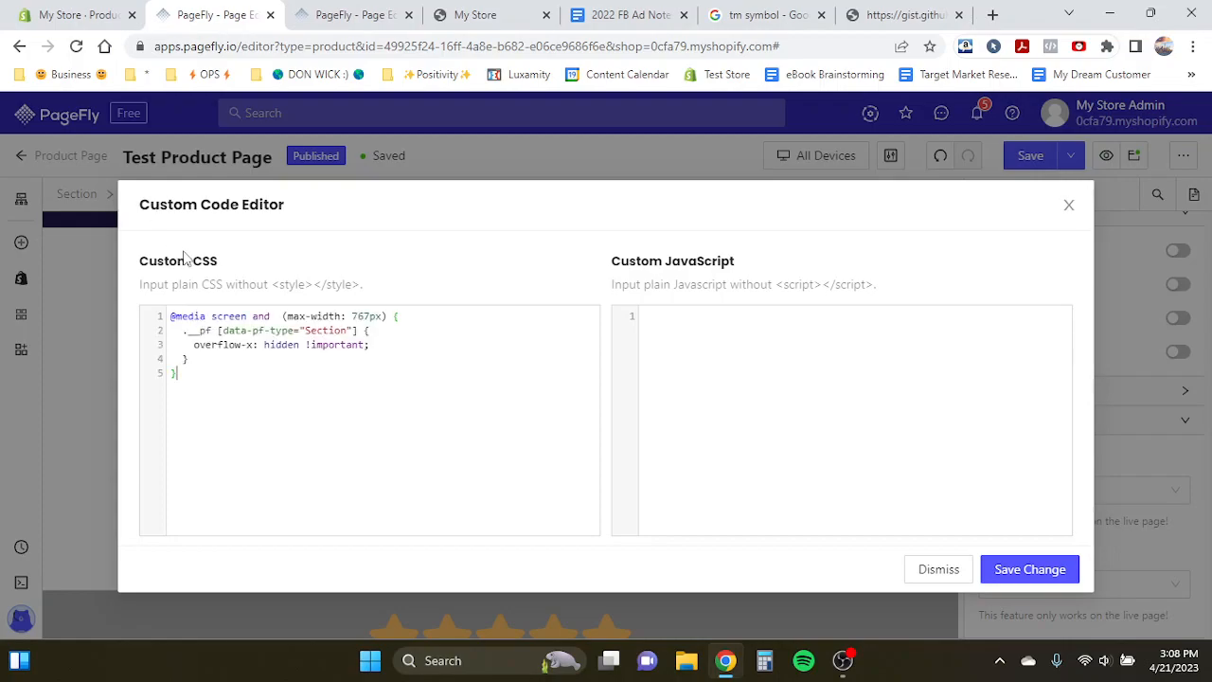
left_click(1030, 570)
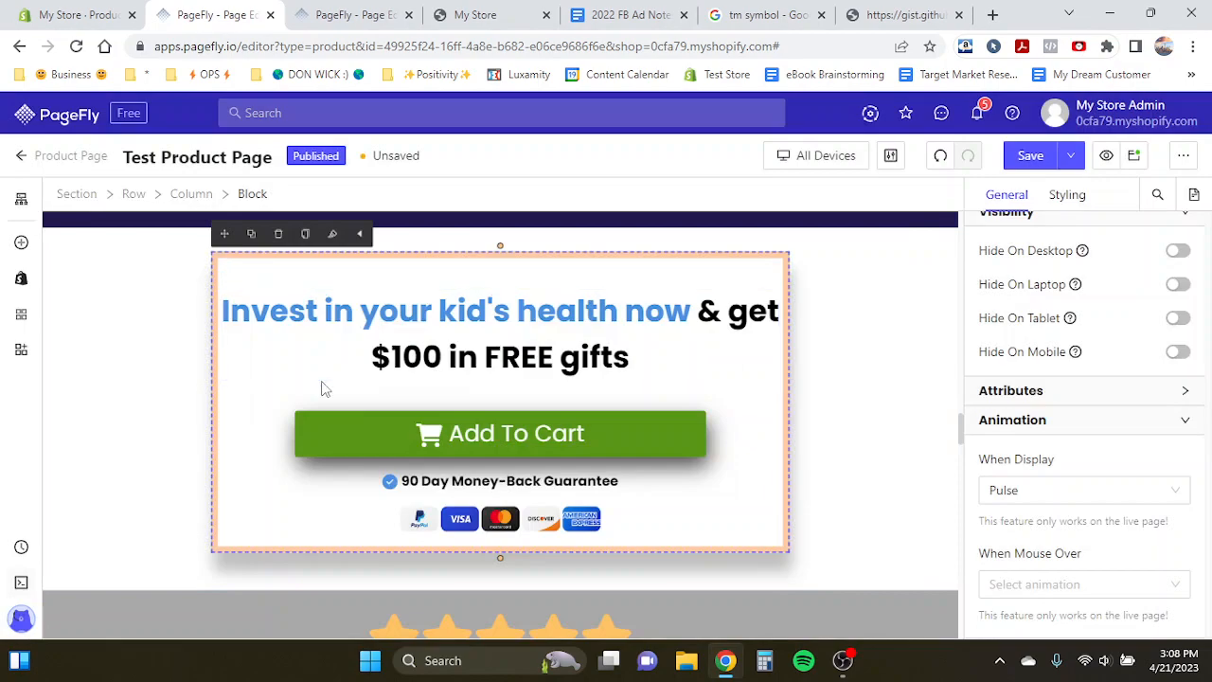
left_click(1046, 158)
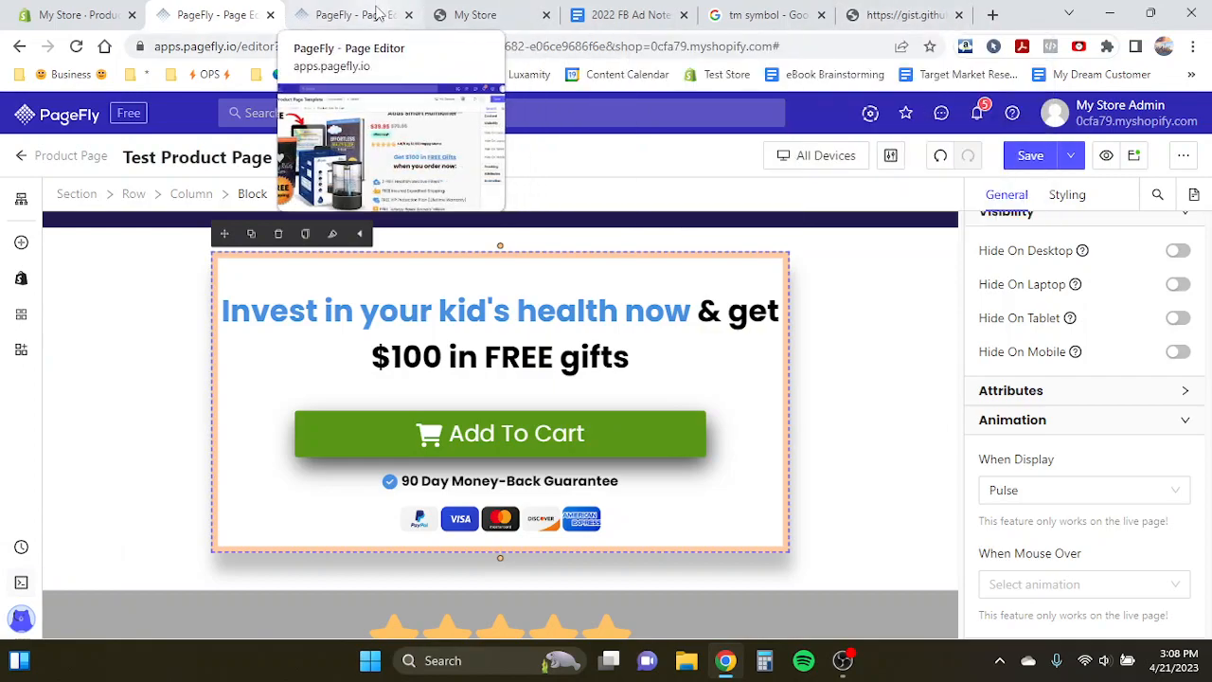
- Select the top product section and turn on Set Fixed Width in its content settings
left_click(60, 241)
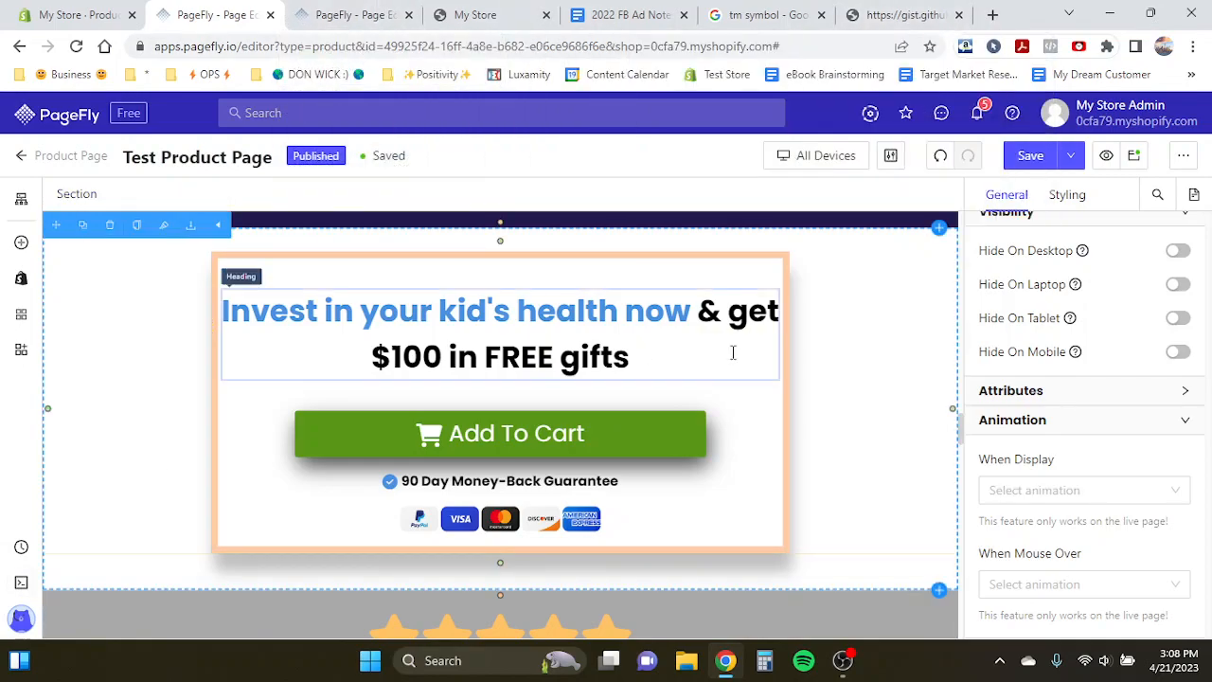
scroll(1006, 353, "up", 1)
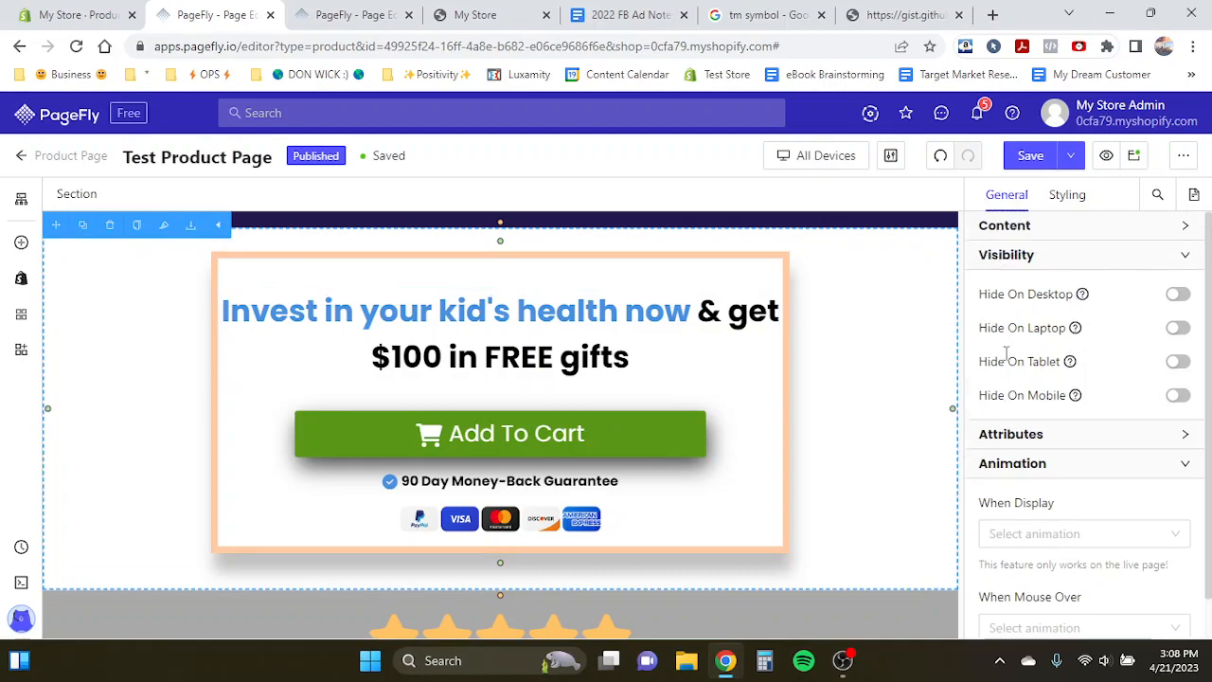
left_click(1028, 227)
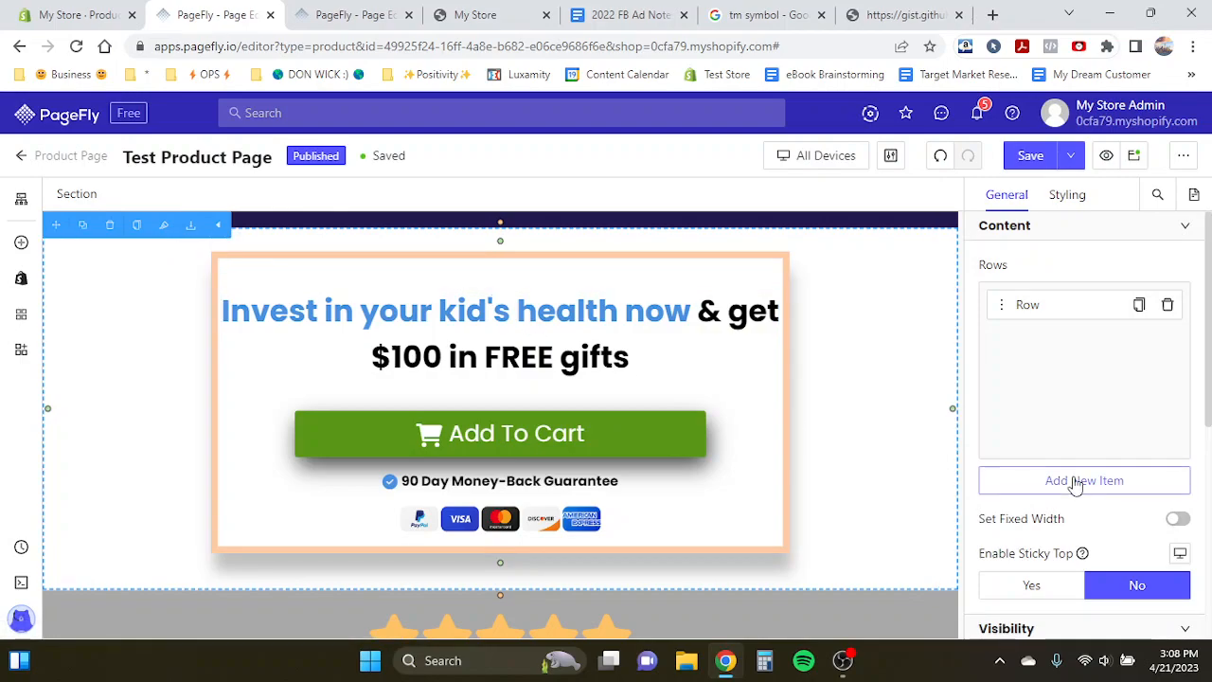
scroll(1074, 487, "down", 4)
scroll(1077, 484, "up", 3)
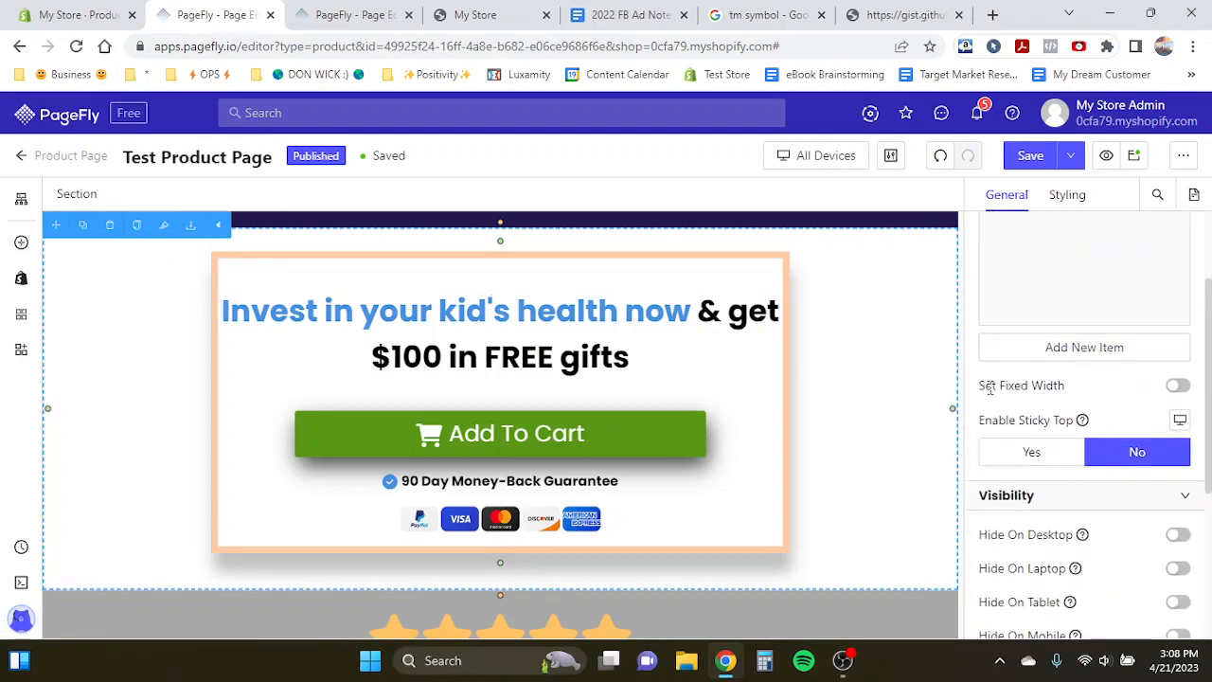
triple_click(990, 389)
left_click(1178, 386)
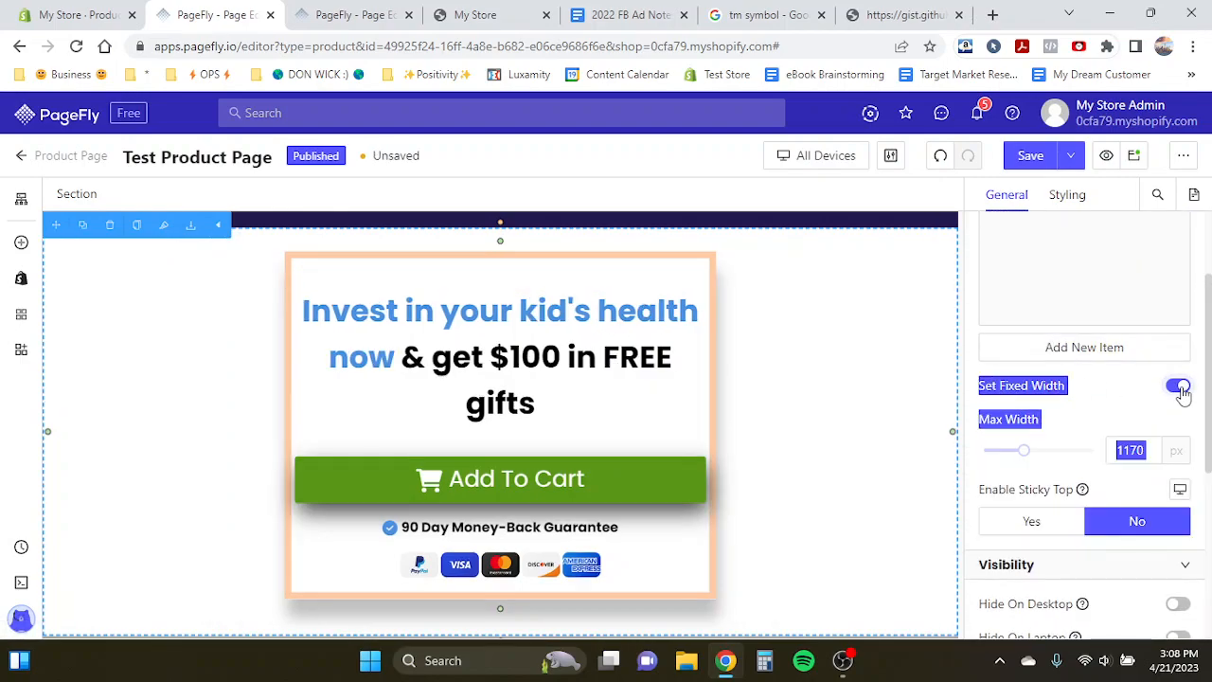
- Select the "This Won't Become Another Chore For You" section and turn on Set Fixed Width
scroll(848, 355, "down", 6)
scroll(847, 351, "up", 3)
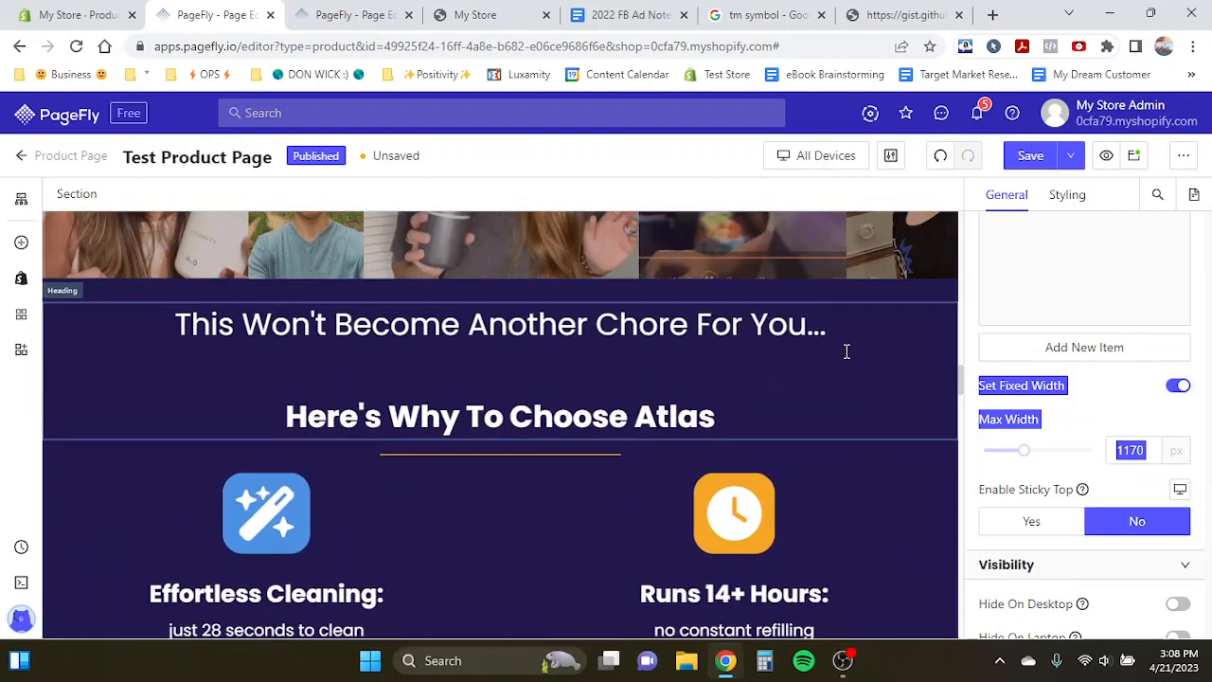
left_click(902, 287)
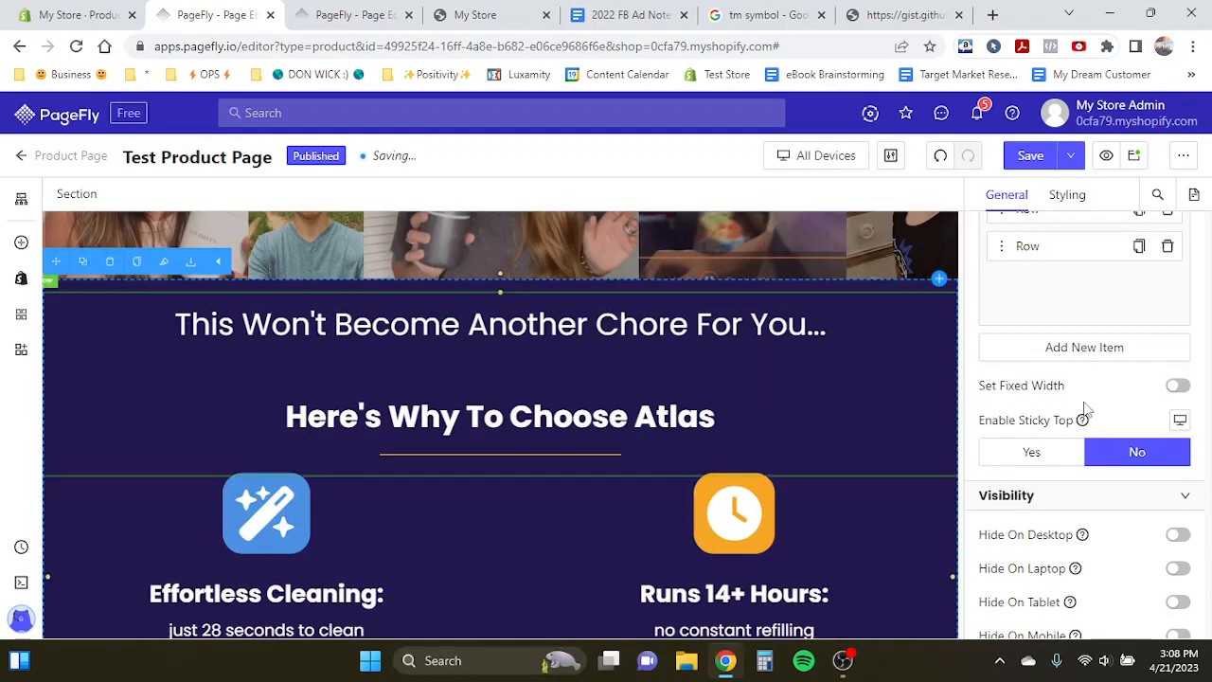
left_click(1177, 386)
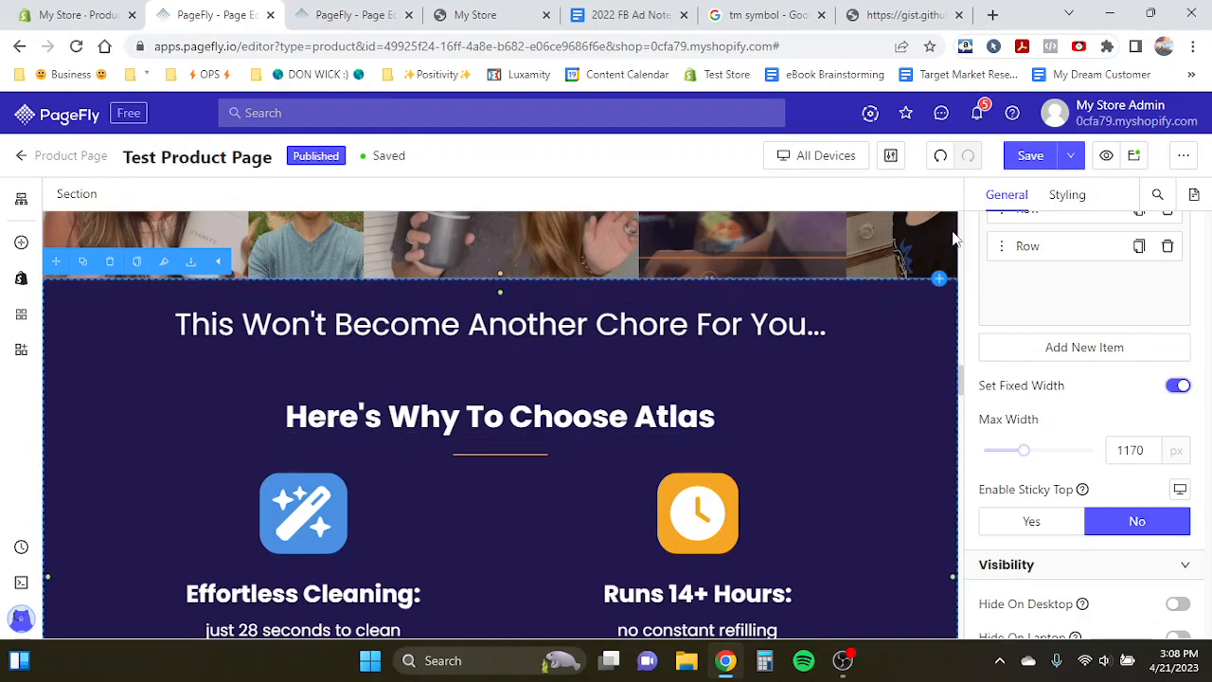
- Scroll through the benefits sections and inspect their paragraphs, headings and columns
scroll(892, 394, "down", 5)
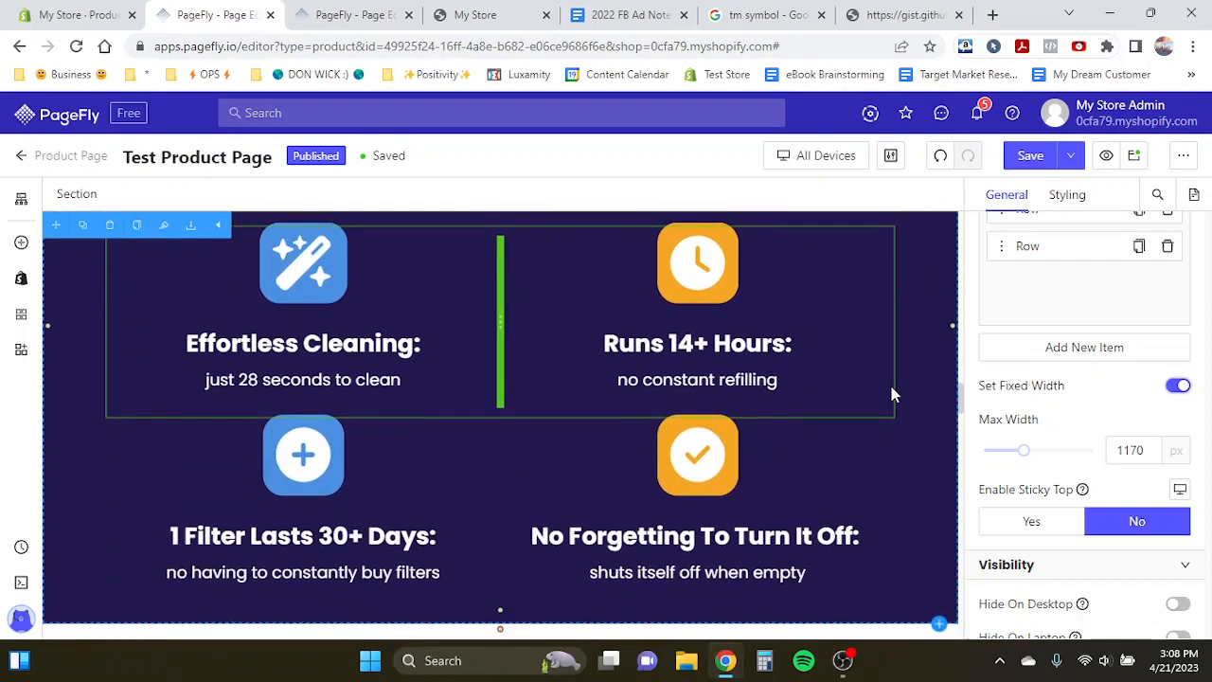
scroll(891, 394, "up", 6)
scroll(891, 390, "up", 3)
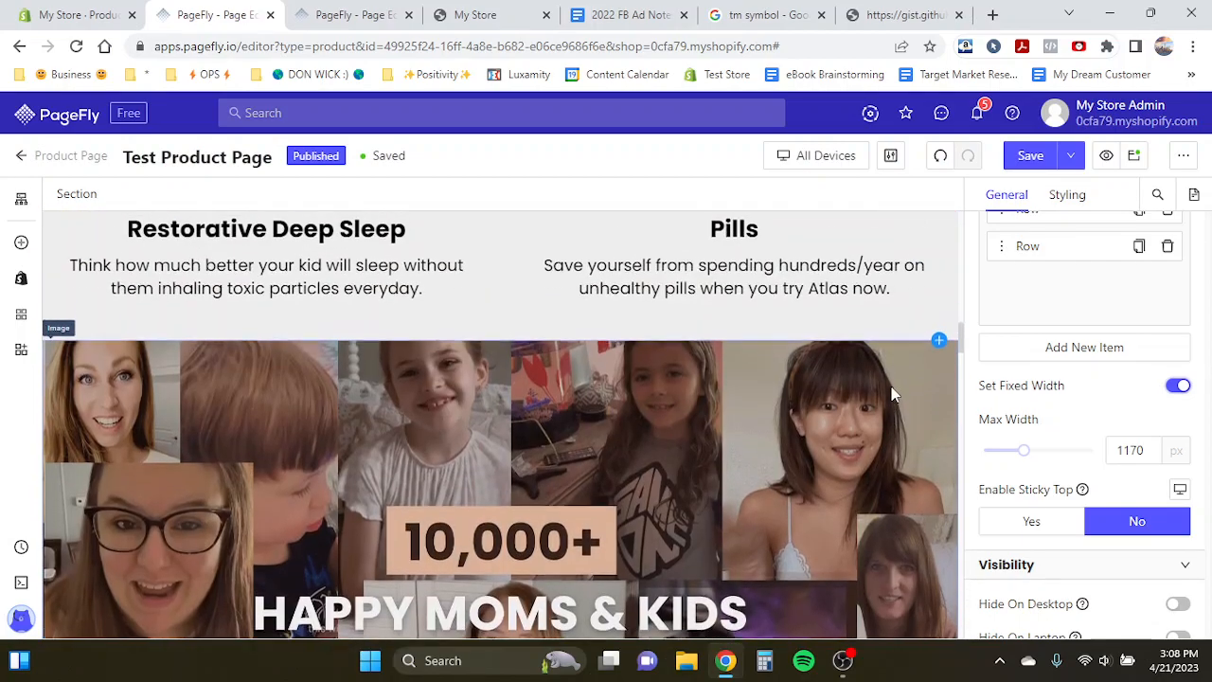
left_click(891, 389)
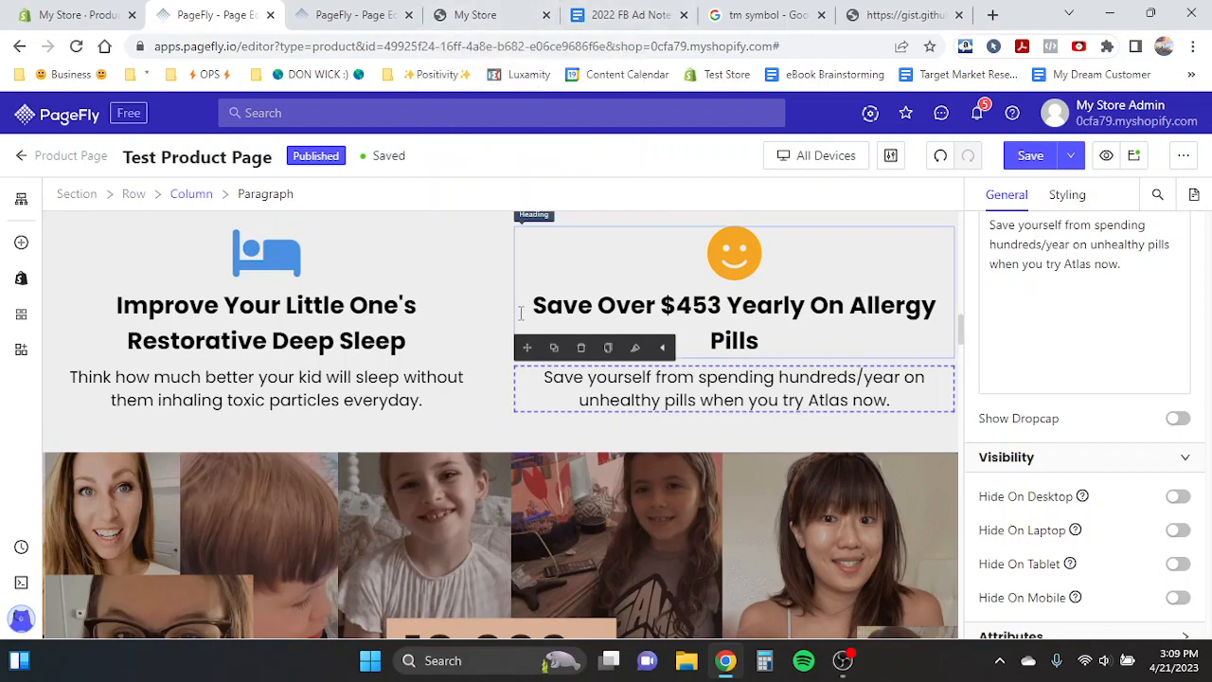
scroll(779, 396, "up", 1)
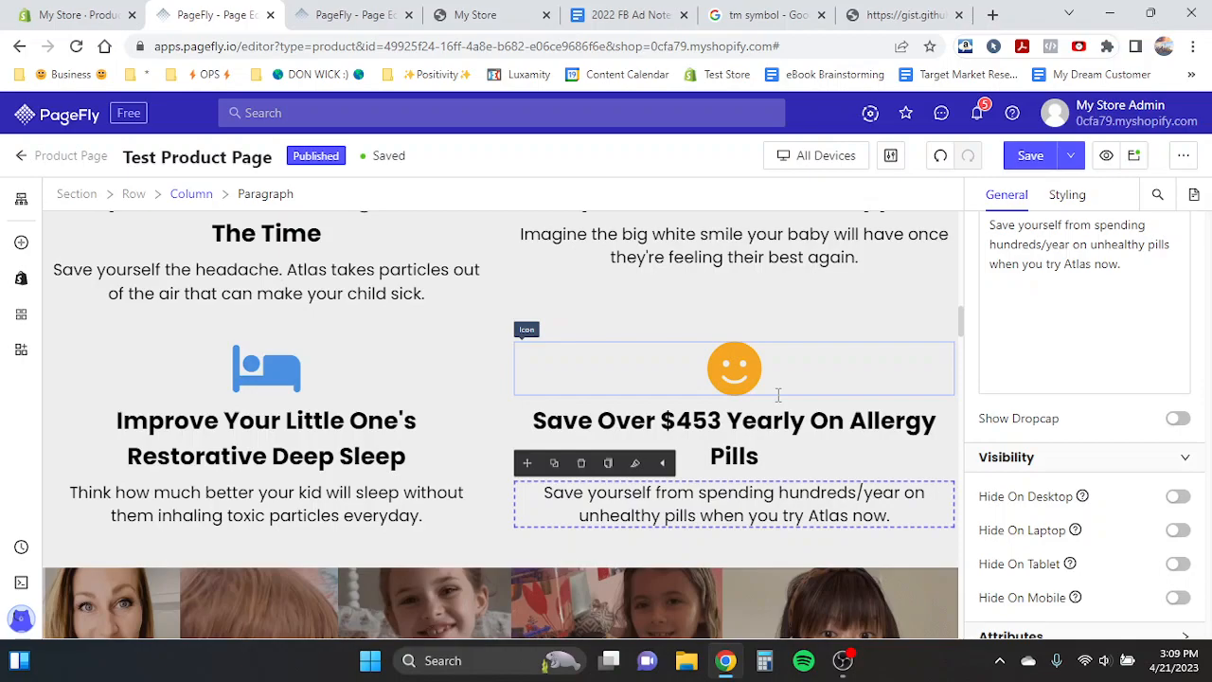
scroll(779, 396, "up", 2)
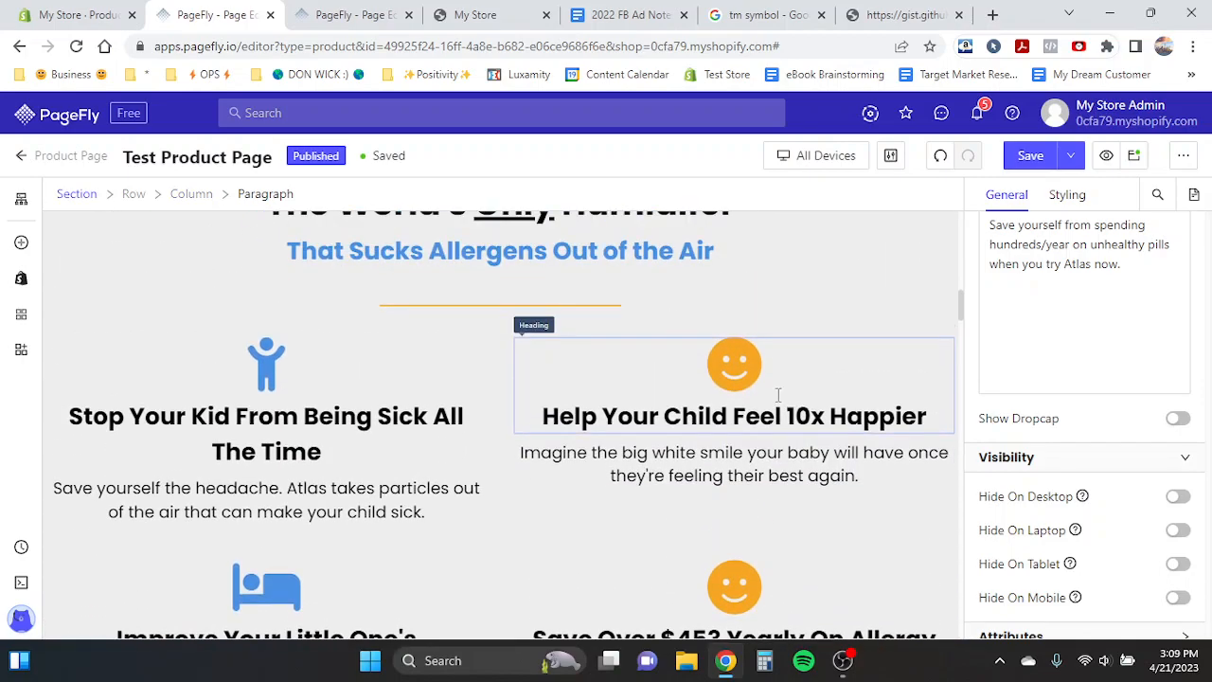
scroll(778, 396, "up", 1)
left_click(851, 457)
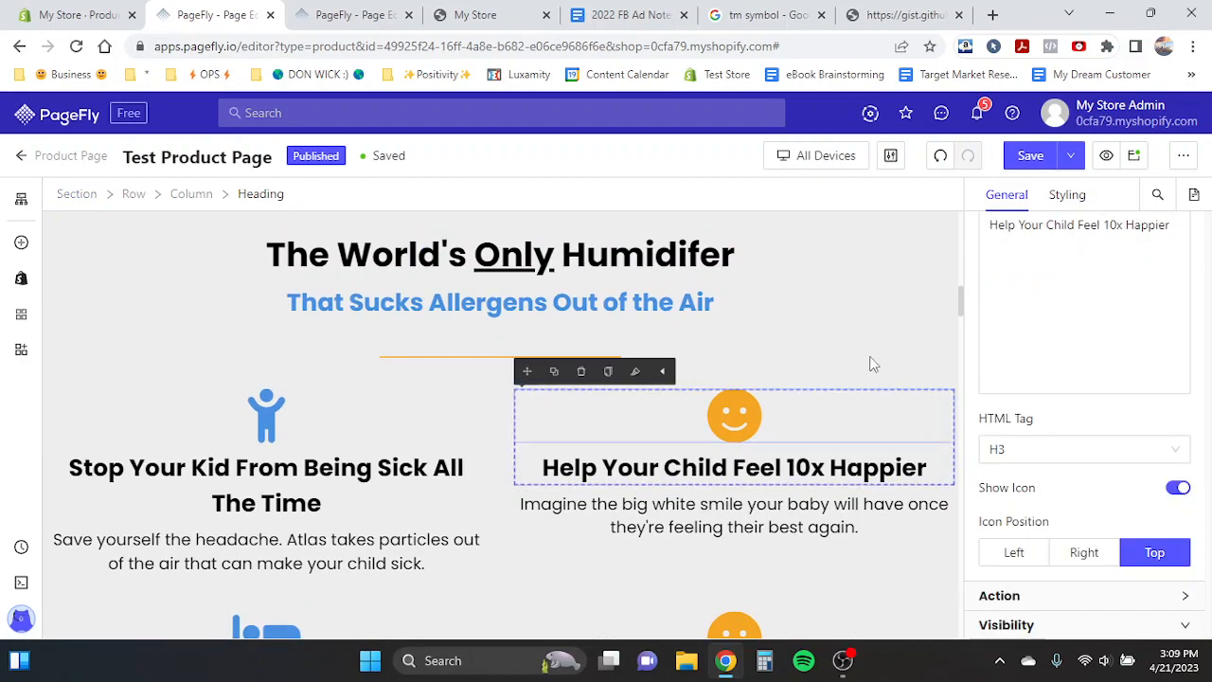
left_click(878, 353)
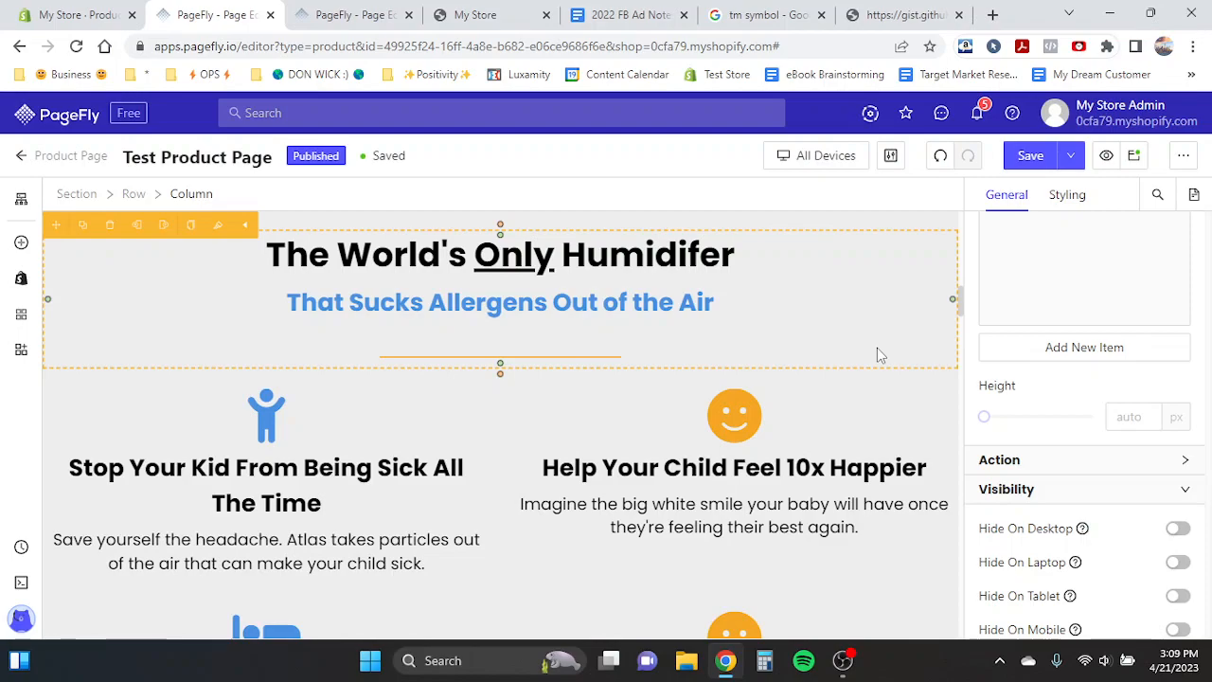
left_click(846, 668)
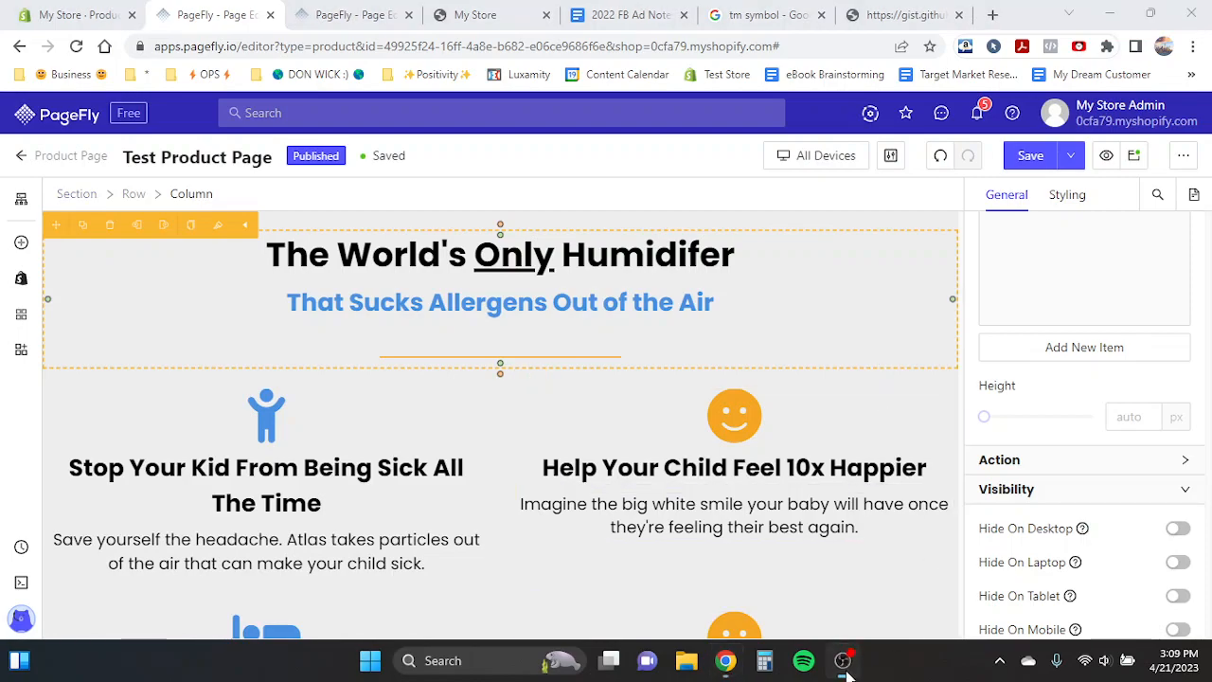